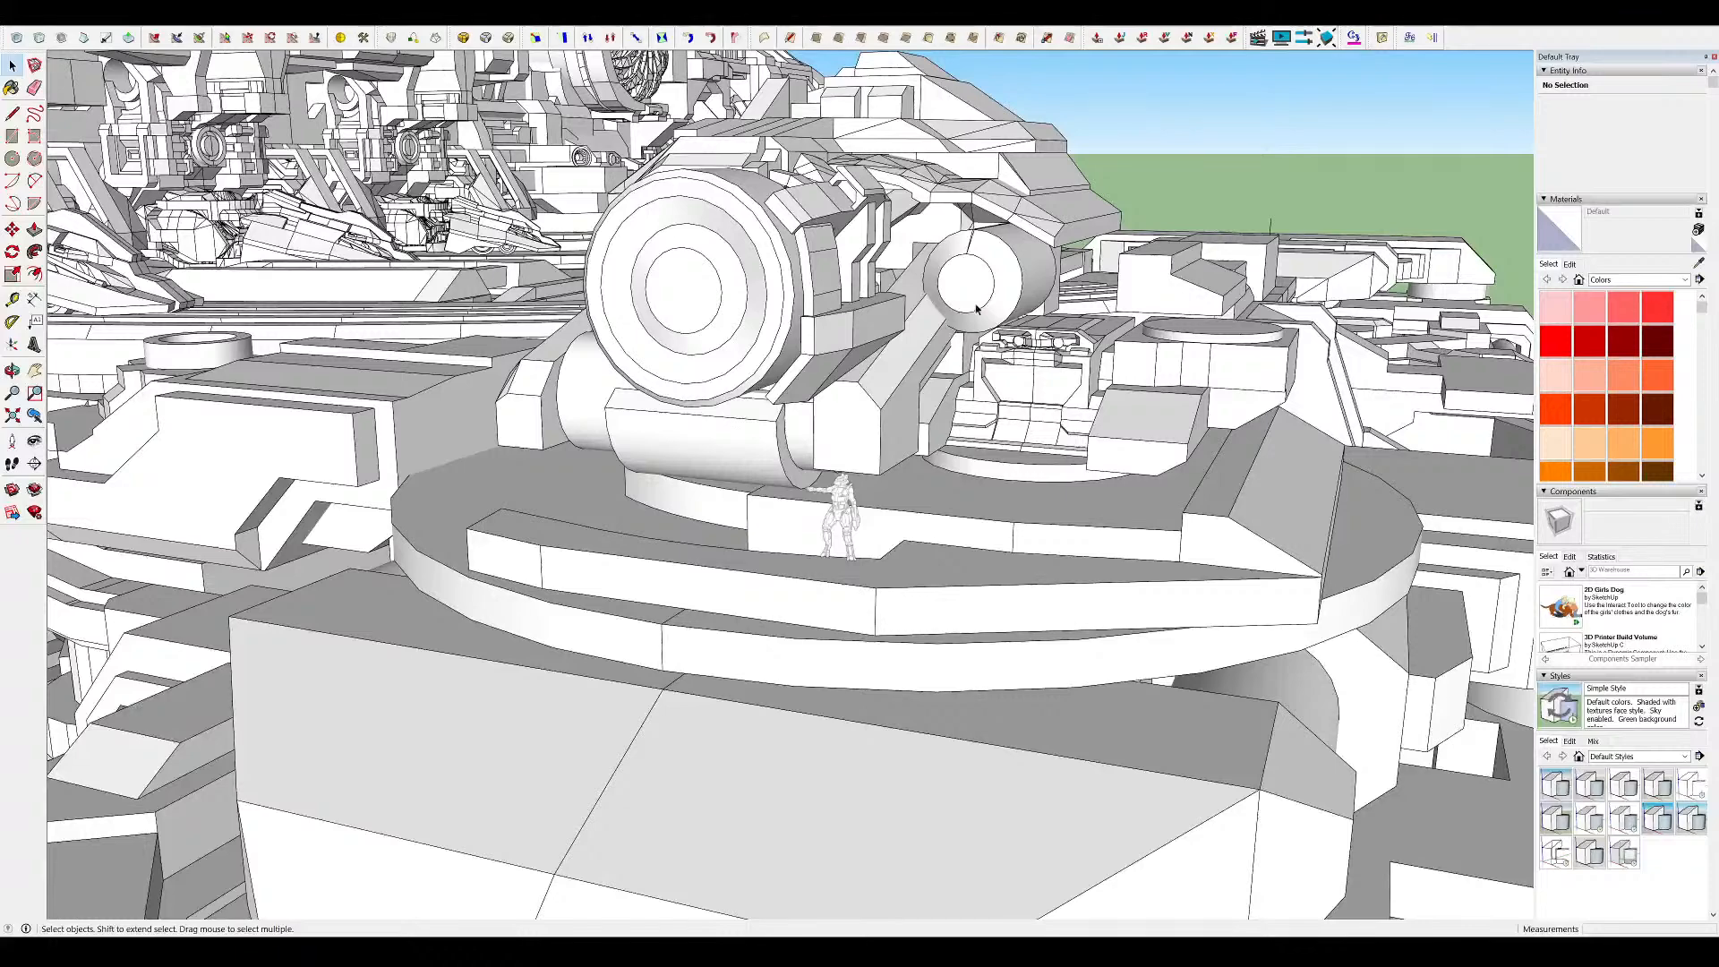
Examine the cannon turret and the scale figure on the front shoulder platform from several angles
middle_drag(959, 327, 960, 304)
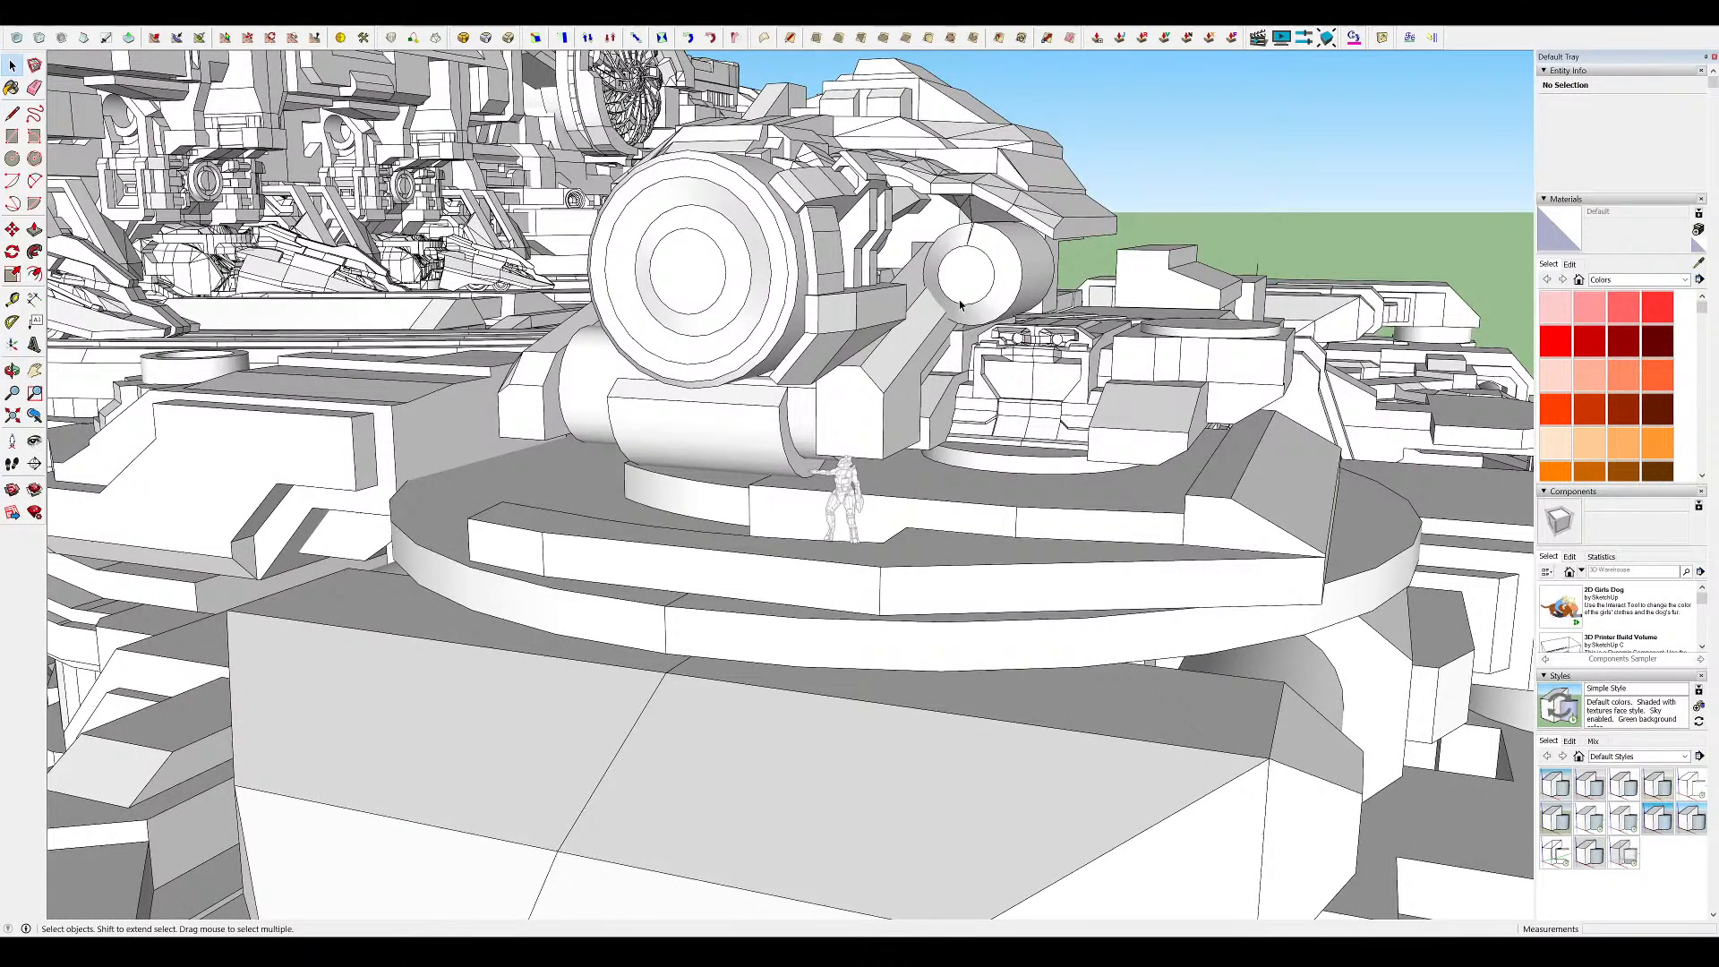
middle_drag(1007, 344, 919, 466)
scroll(919, 466, down, 5)
scroll(918, 465, up, 6)
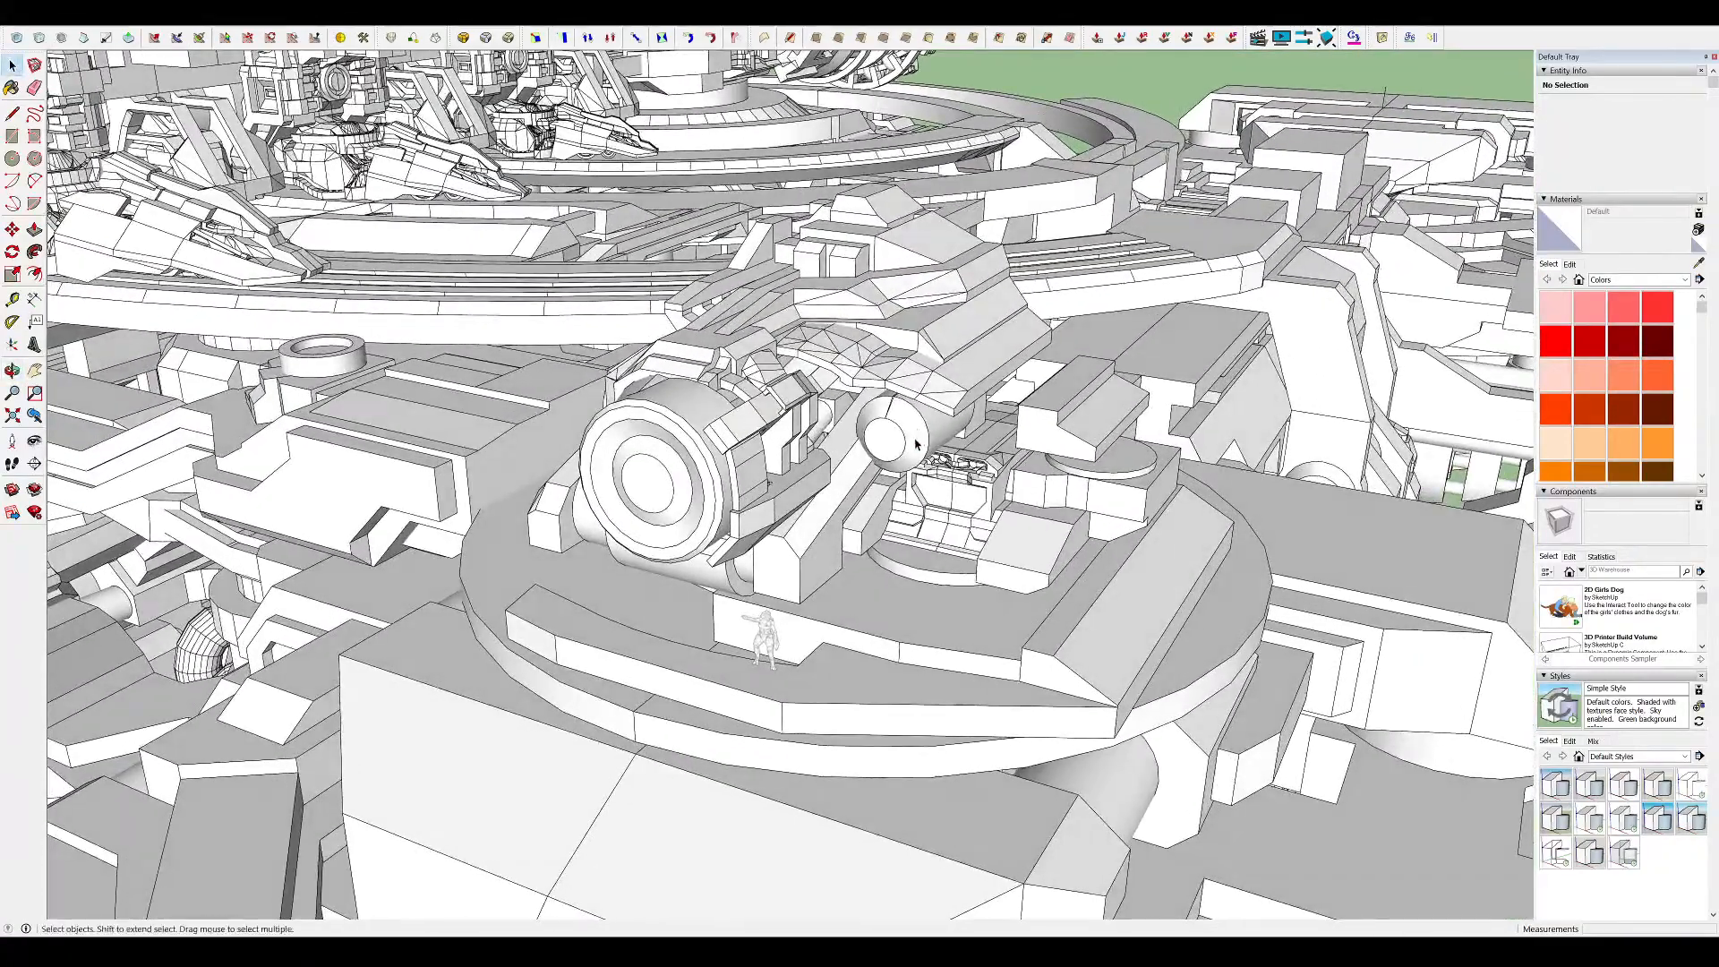
scroll(922, 415, up, 2)
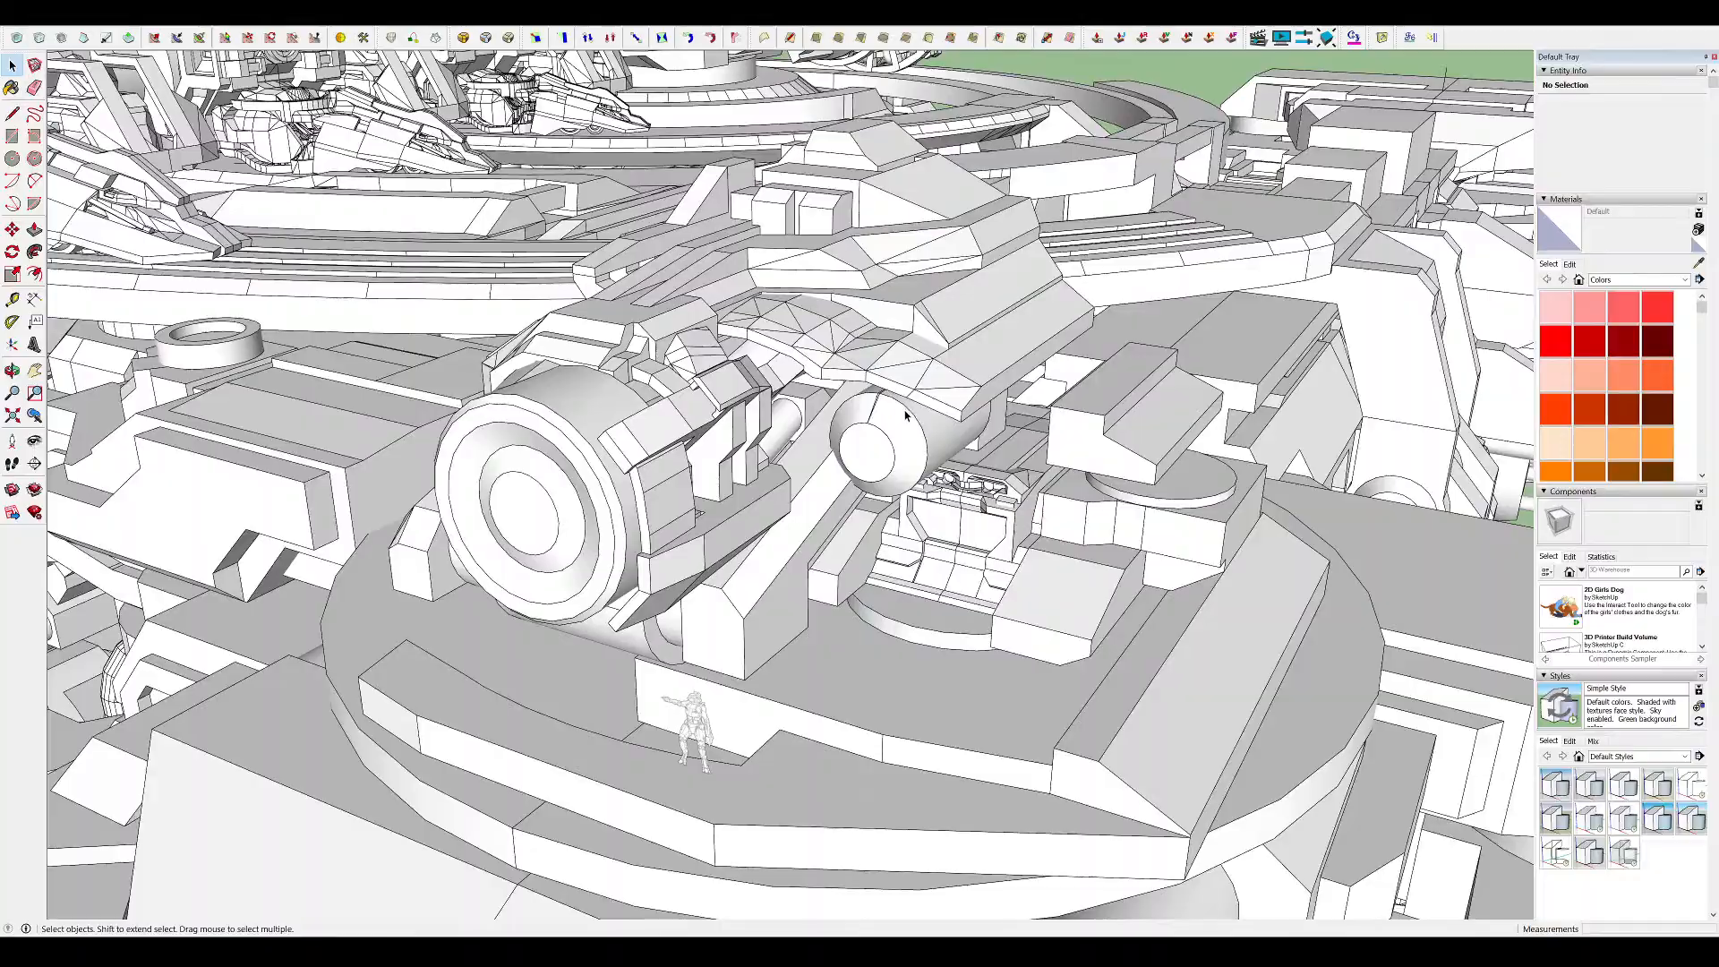
scroll(955, 358, down, 4)
middle_drag(974, 373, 1017, 463)
scroll(1029, 400, up, 3)
scroll(980, 326, up, 3)
middle_drag(982, 322, 1045, 255)
scroll(1031, 283, down, 2)
scroll(975, 261, down, 2)
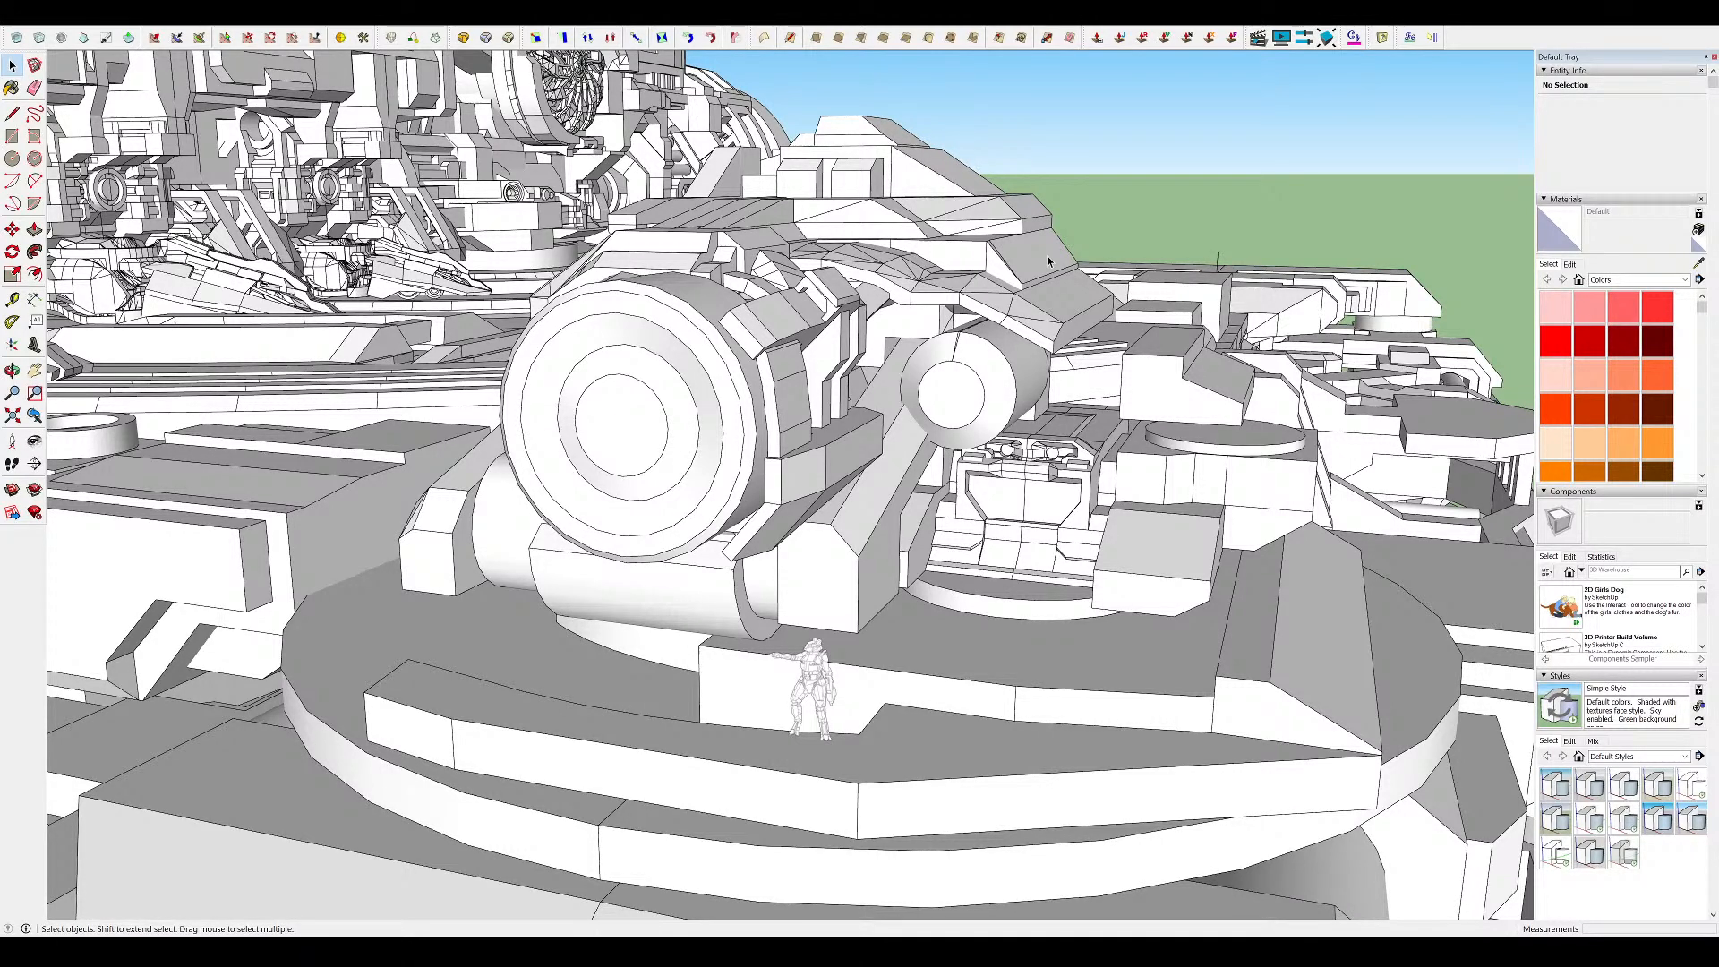
Examine how the shoulder turret sits on the mech, comparing its close-up detail with the whole body
scroll(1046, 255, down, 5)
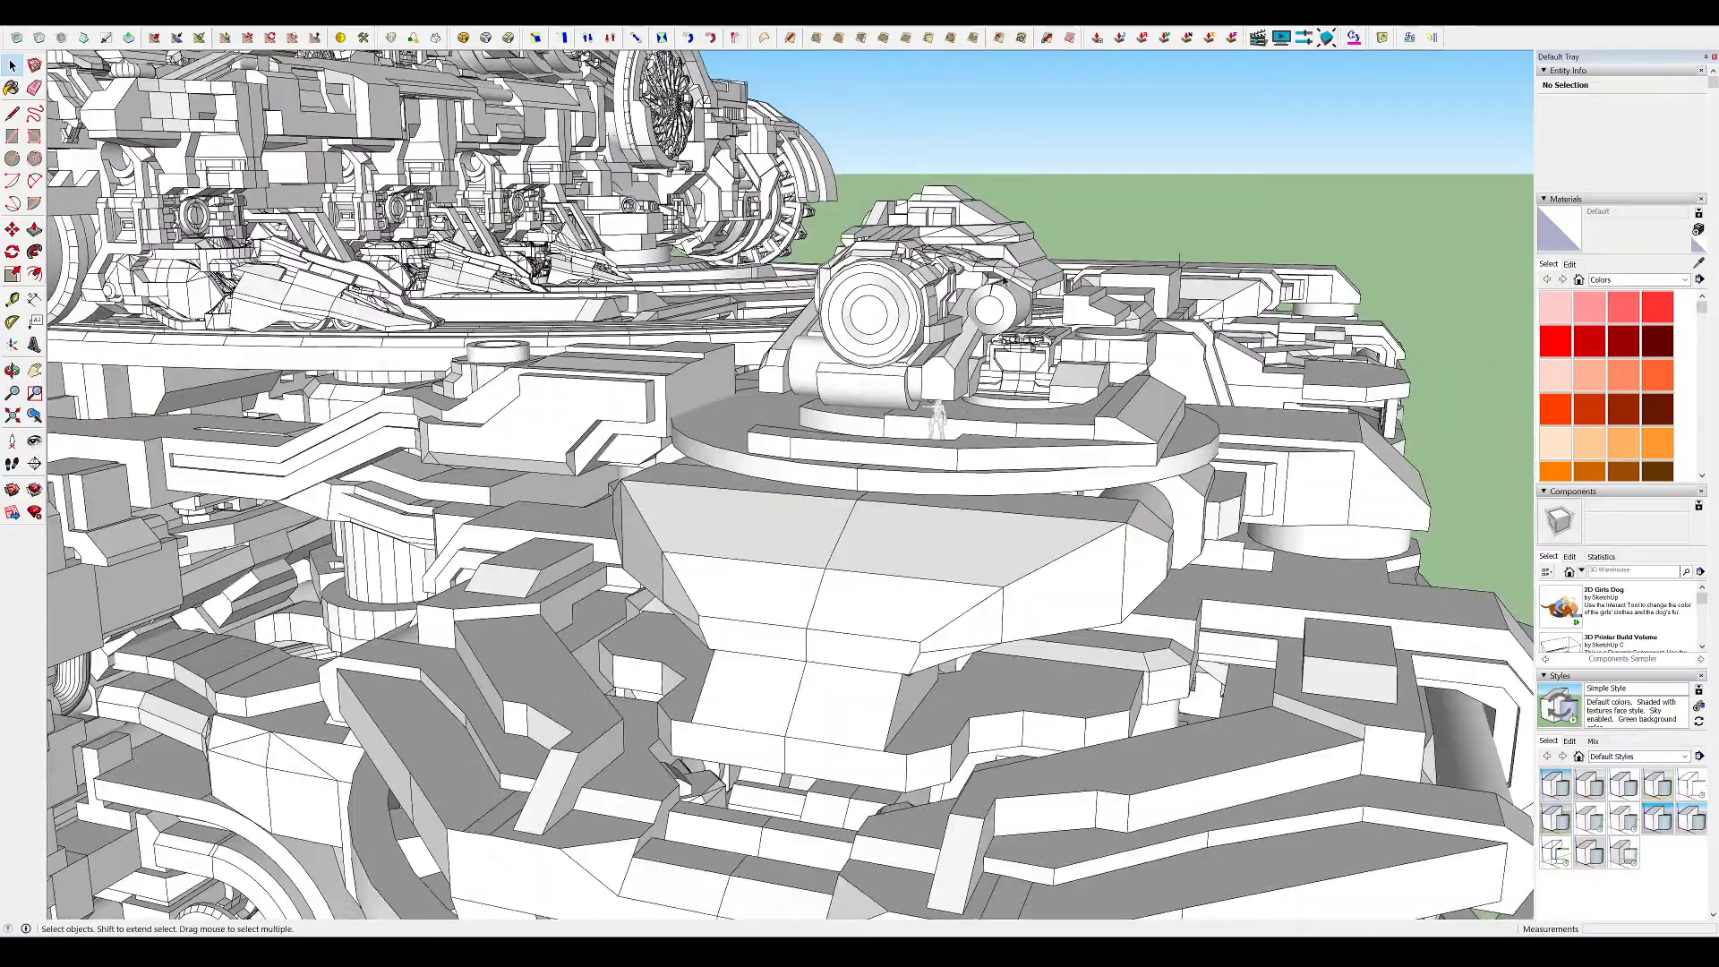
middle_drag(1022, 249, 891, 242)
scroll(877, 270, down, 2)
scroll(913, 264, down, 3)
key(Delete)
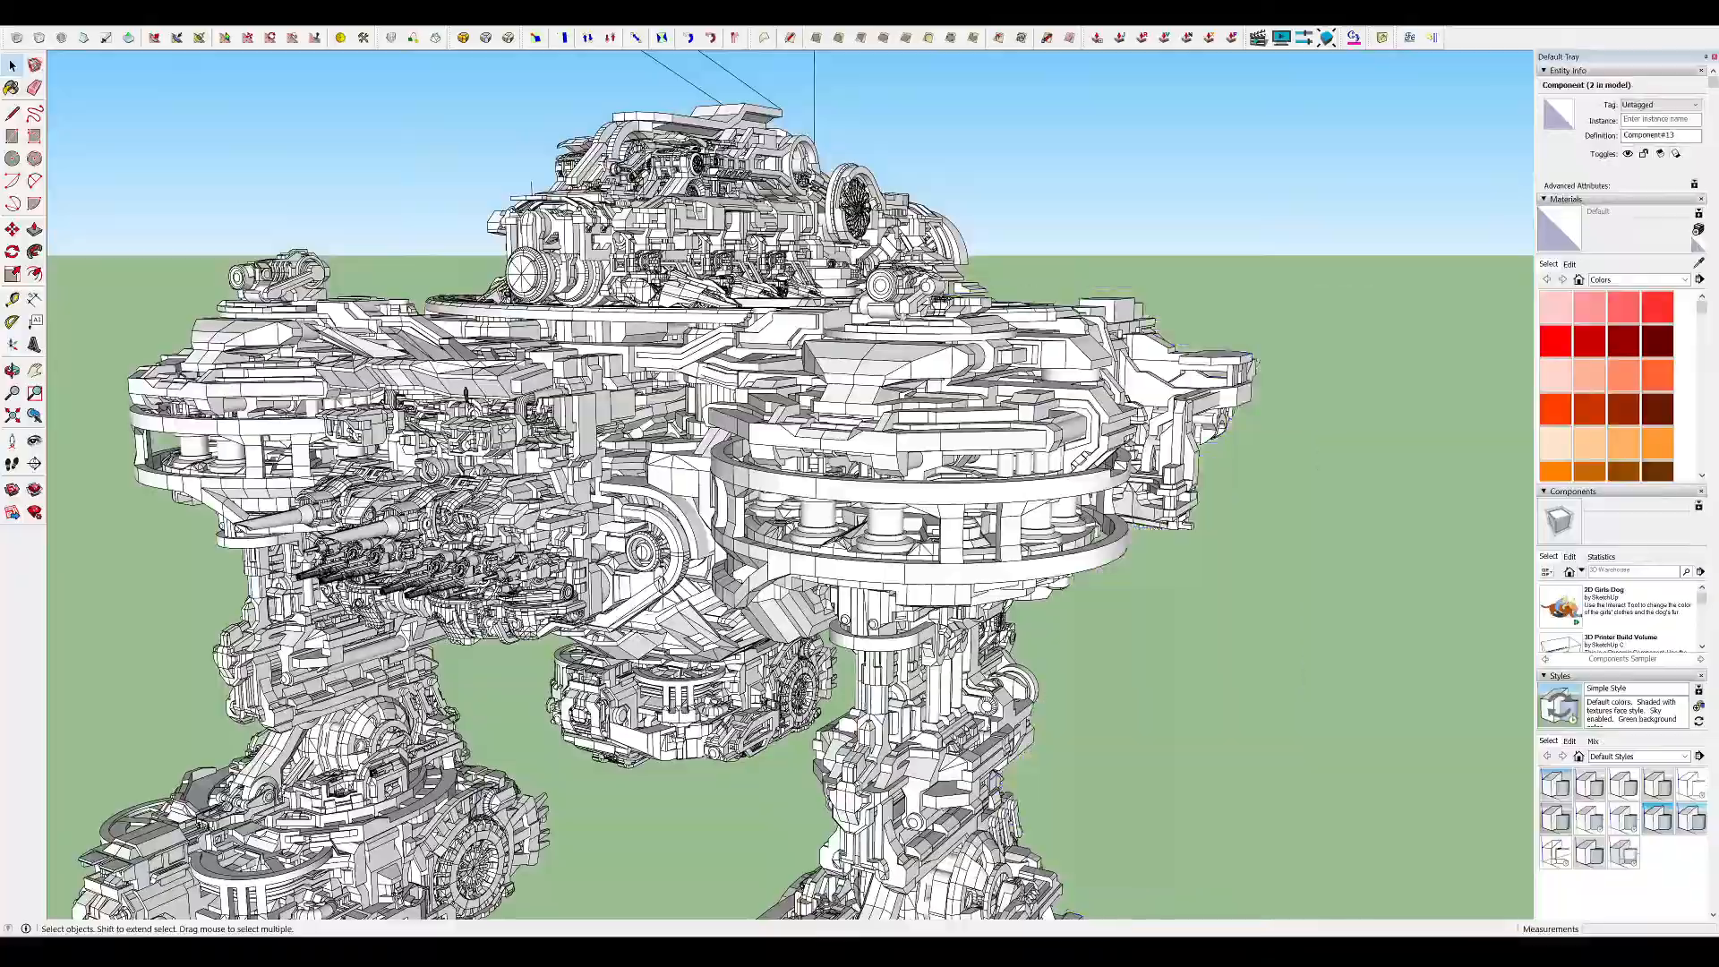
middle_drag(900, 439, 908, 560)
scroll(913, 421, up, 6)
middle_drag(935, 498, 1001, 508)
scroll(934, 475, up, 5)
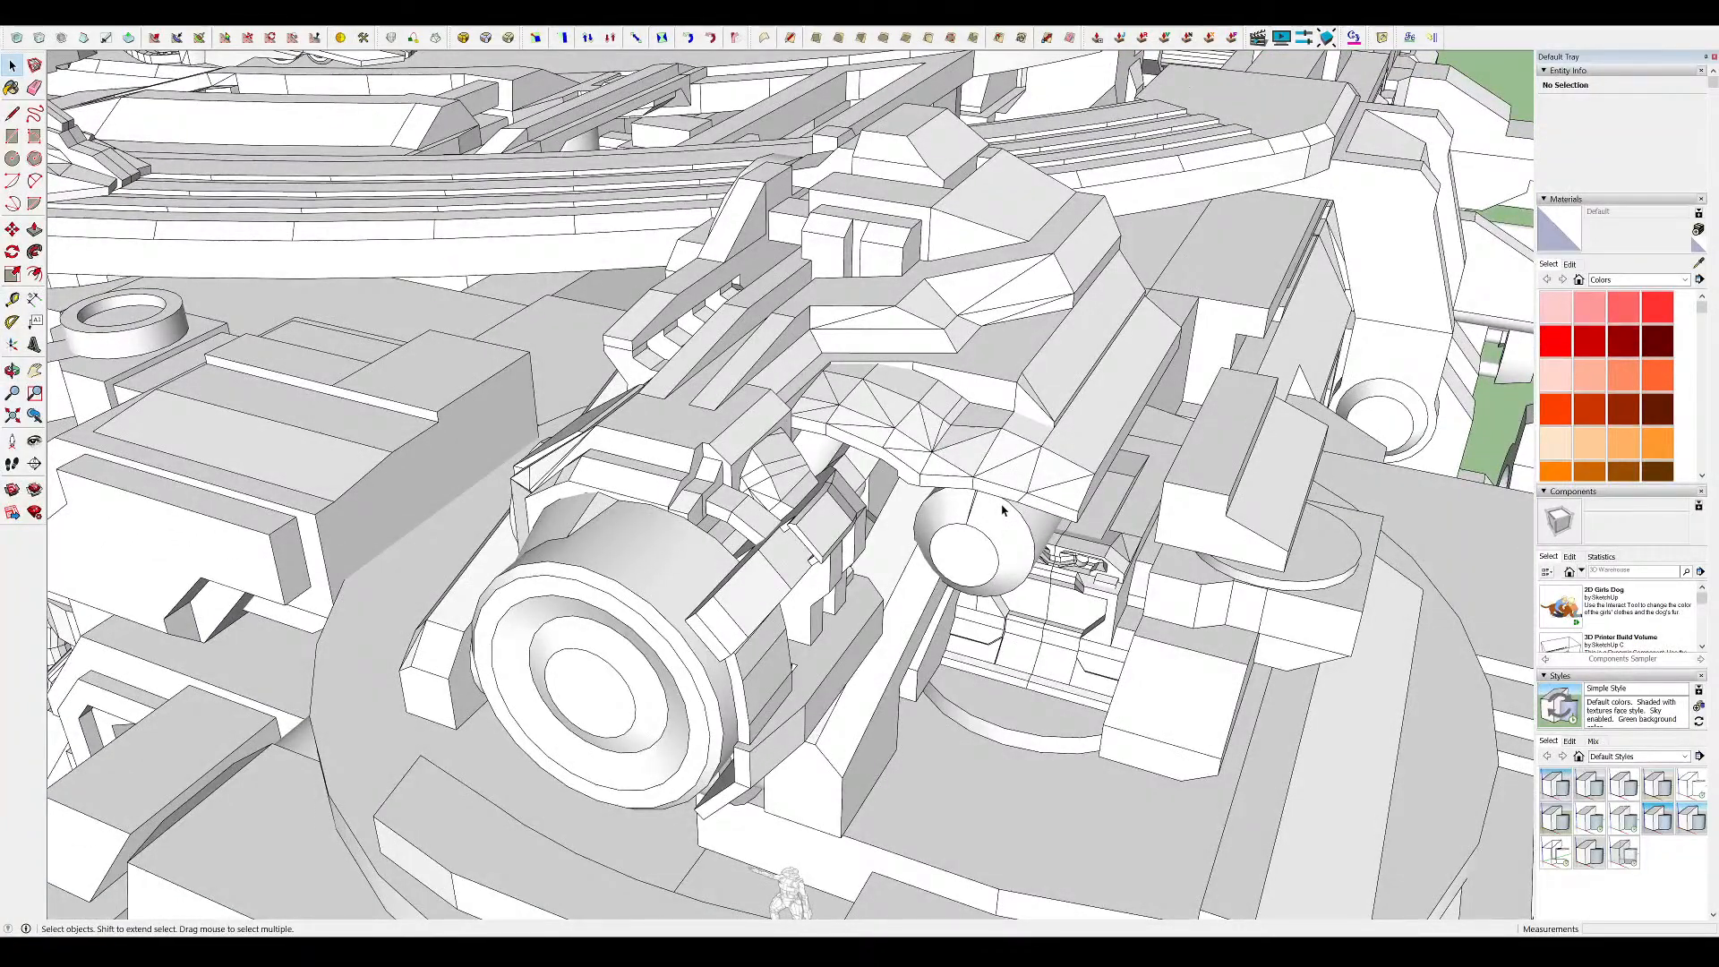
scroll(987, 465, down, 10)
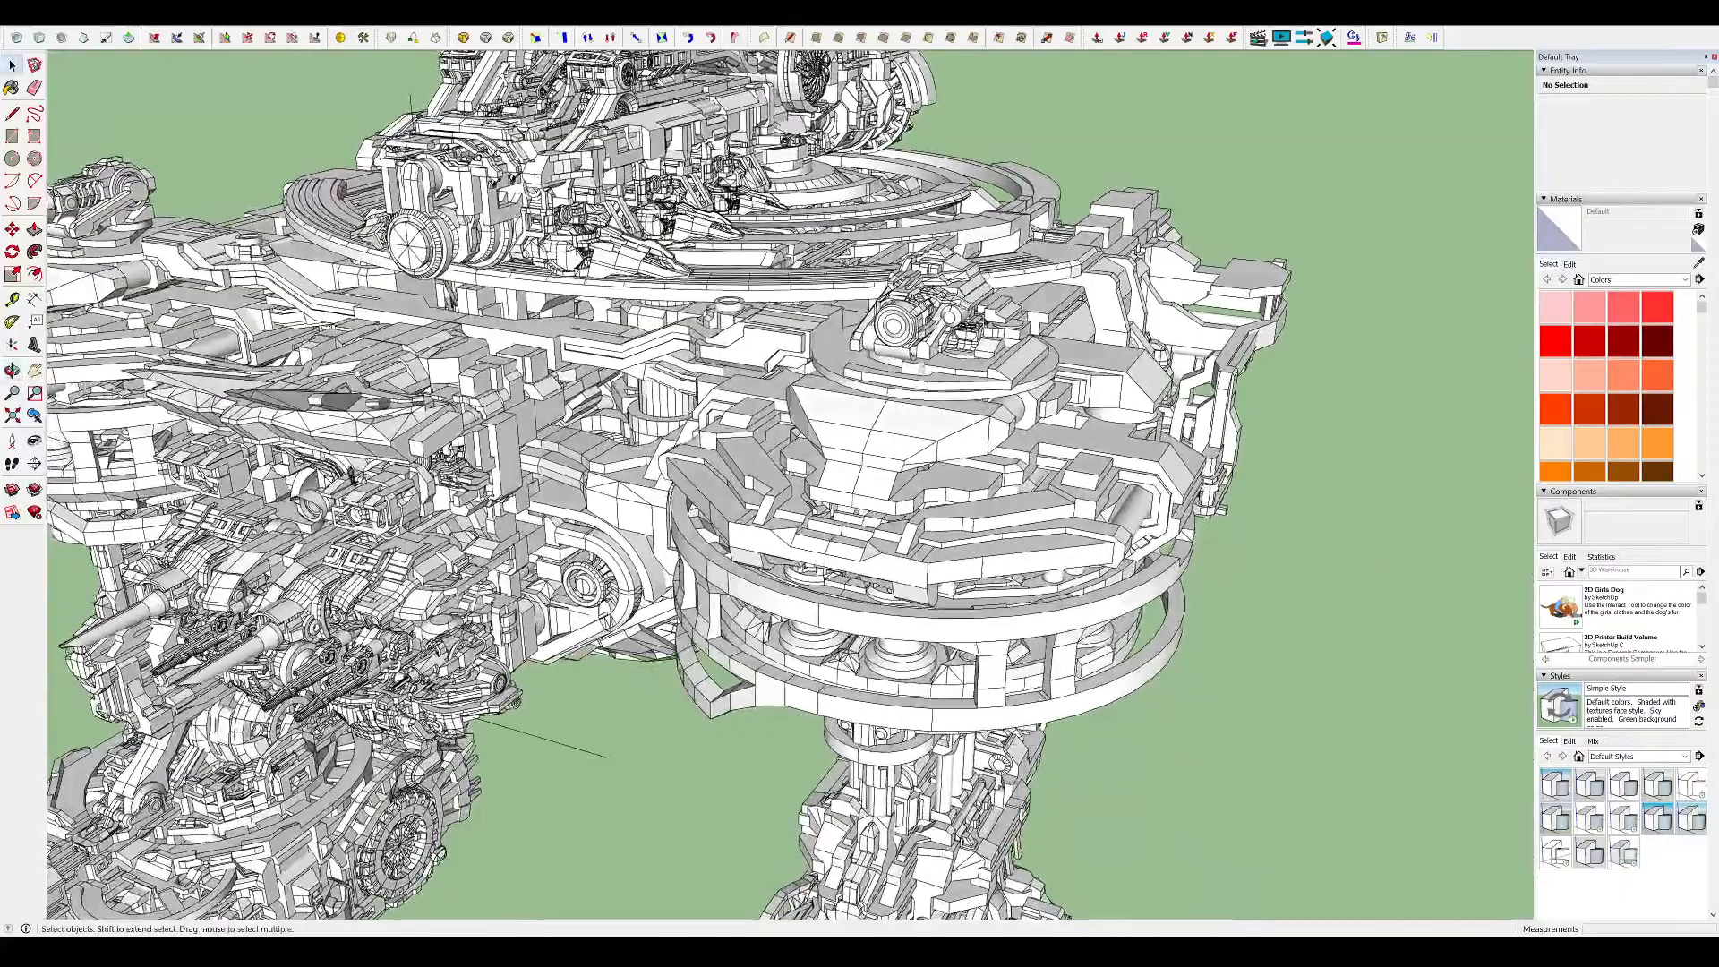
scroll(989, 463, down, 3)
middle_drag(989, 462, 998, 364)
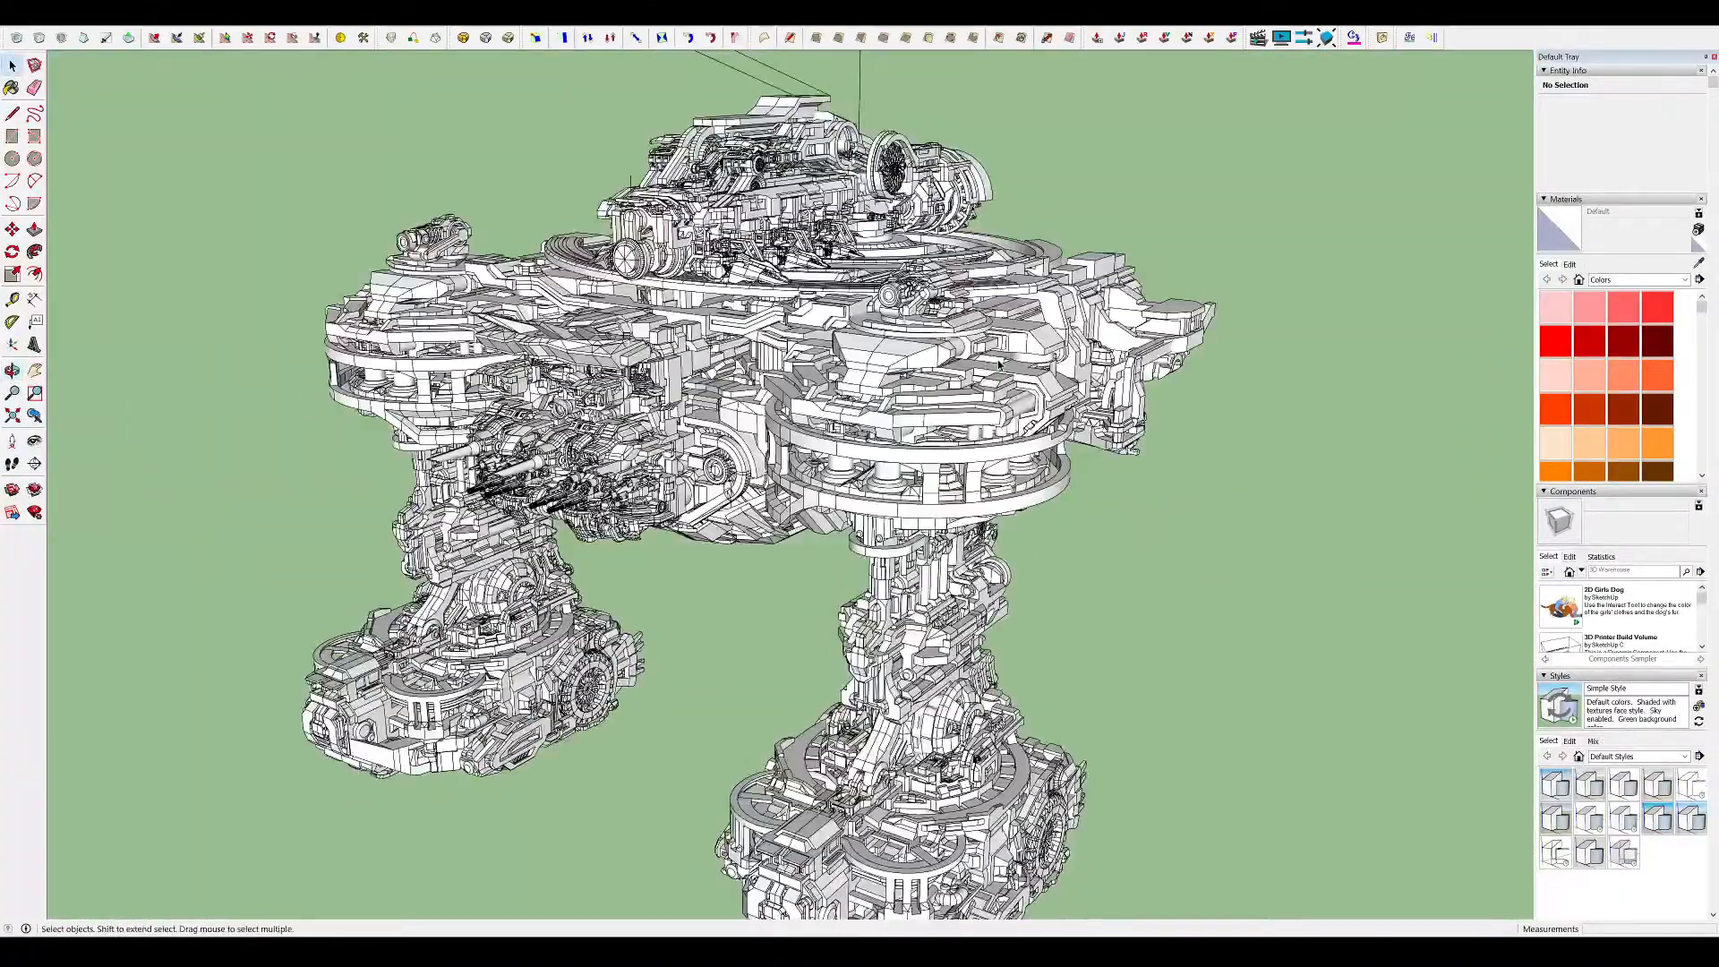
Model a block in the empty space beside the mech, with one side stepped down and a rectangular section of the ledge pushed in
middle_drag(980, 340, 583, 510)
scroll(921, 391, down, 4)
scroll(480, 529, up, 2)
middle_drag(480, 529, 444, 456)
scroll(352, 495, up, 4)
drag(358, 409, 394, 434)
key(p)
middle_drag(393, 434, 371, 390)
key(r)
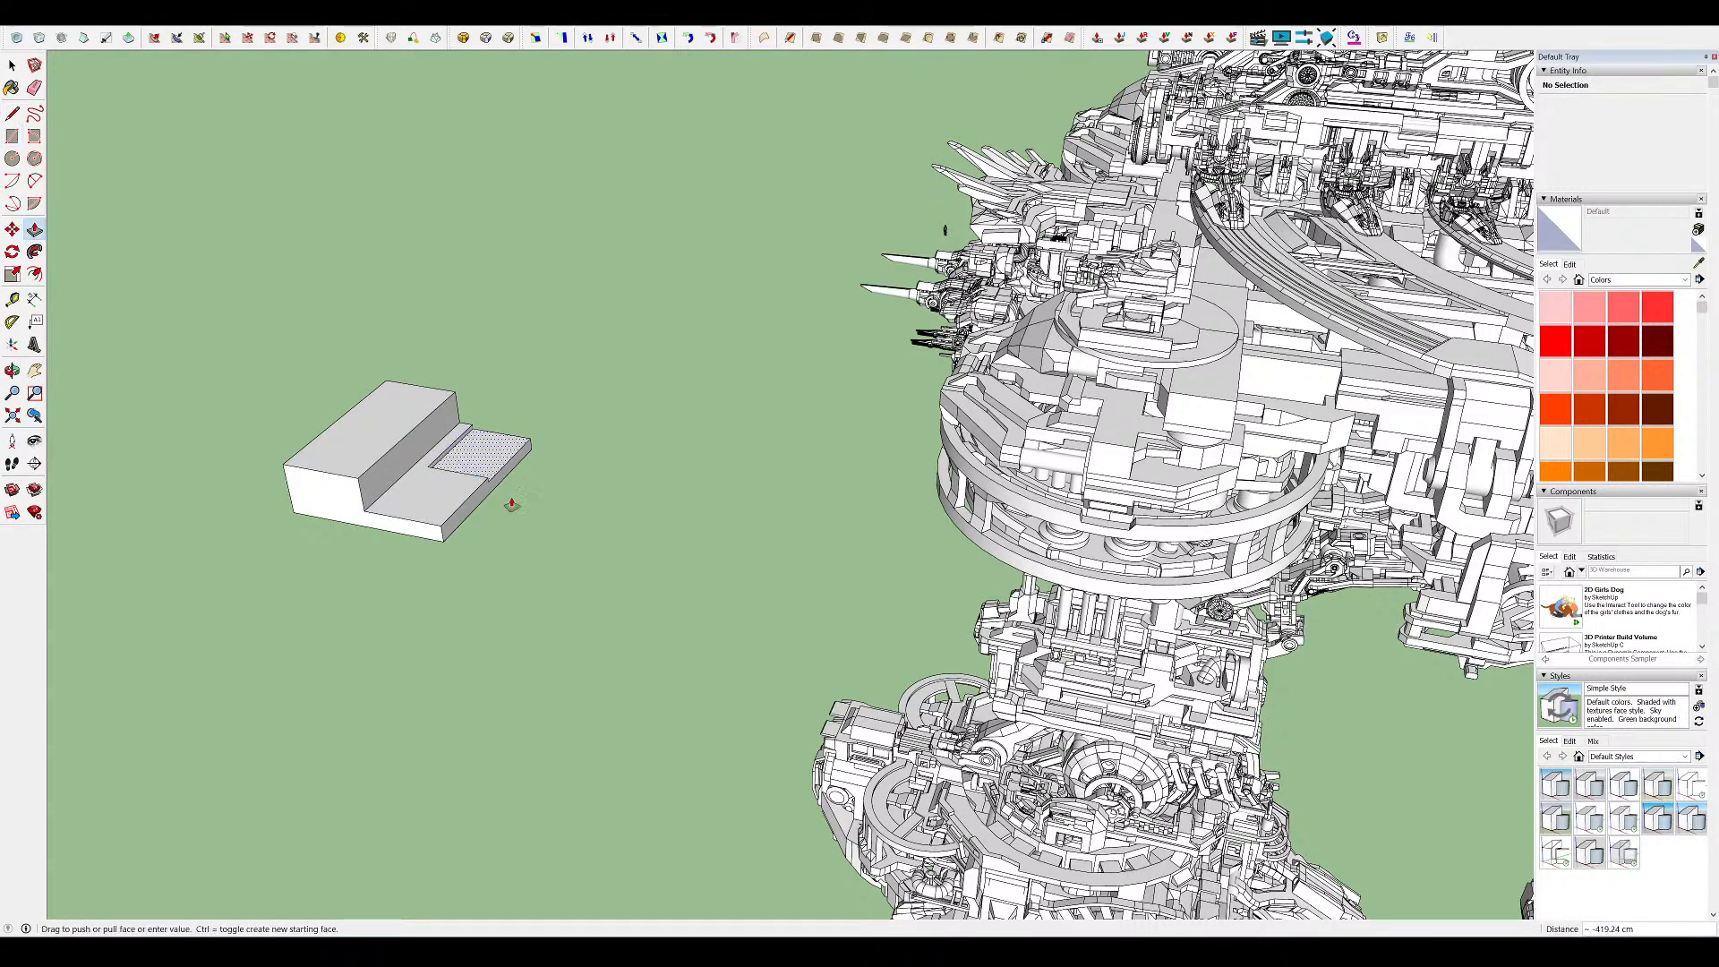
drag(494, 477, 490, 489)
Reshape the lower ledge of the block with an angled edge
scroll(352, 471, up, 3)
middle_drag(352, 472, 484, 363)
middle_drag(716, 367, 1076, 498)
click(629, 363)
key(space)
Examine the mech's front legs and the armoured scale figure on the shoulder platform to judge the model's scale
scroll(582, 501, down, 5)
middle_drag(581, 501, 501, 358)
middle_drag(358, 877, 420, 848)
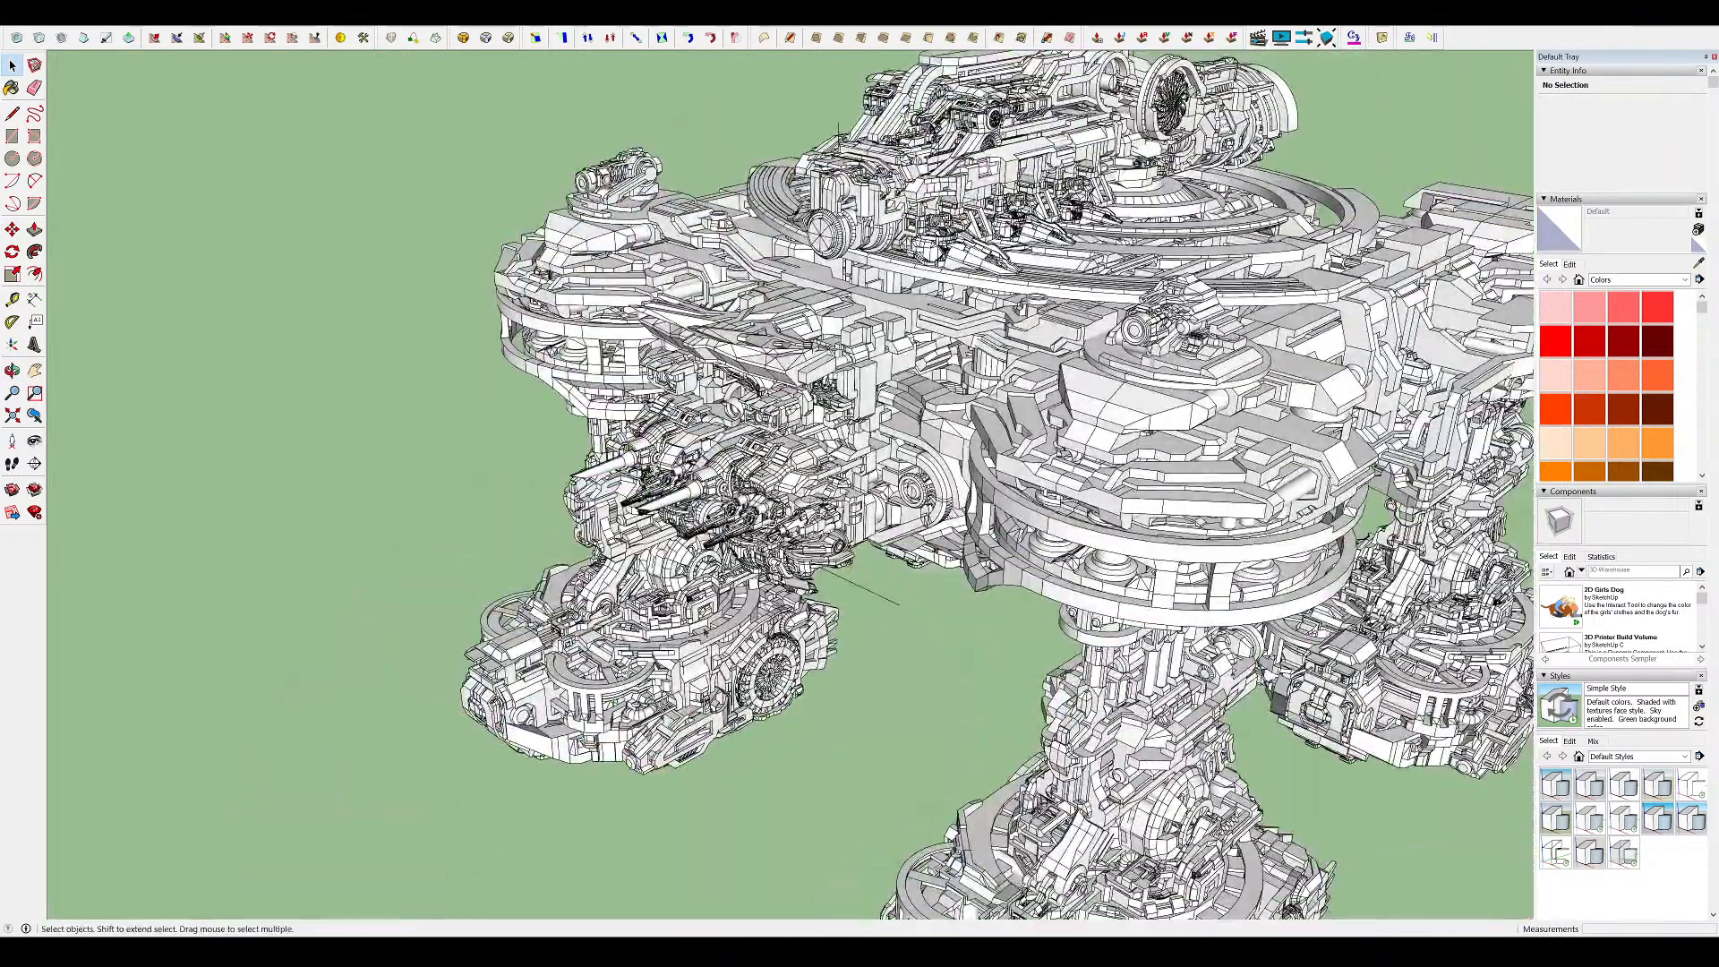
middle_drag(683, 643, 788, 519)
scroll(788, 519, up, 3)
scroll(680, 223, down, 1)
scroll(1482, 215, down, 1)
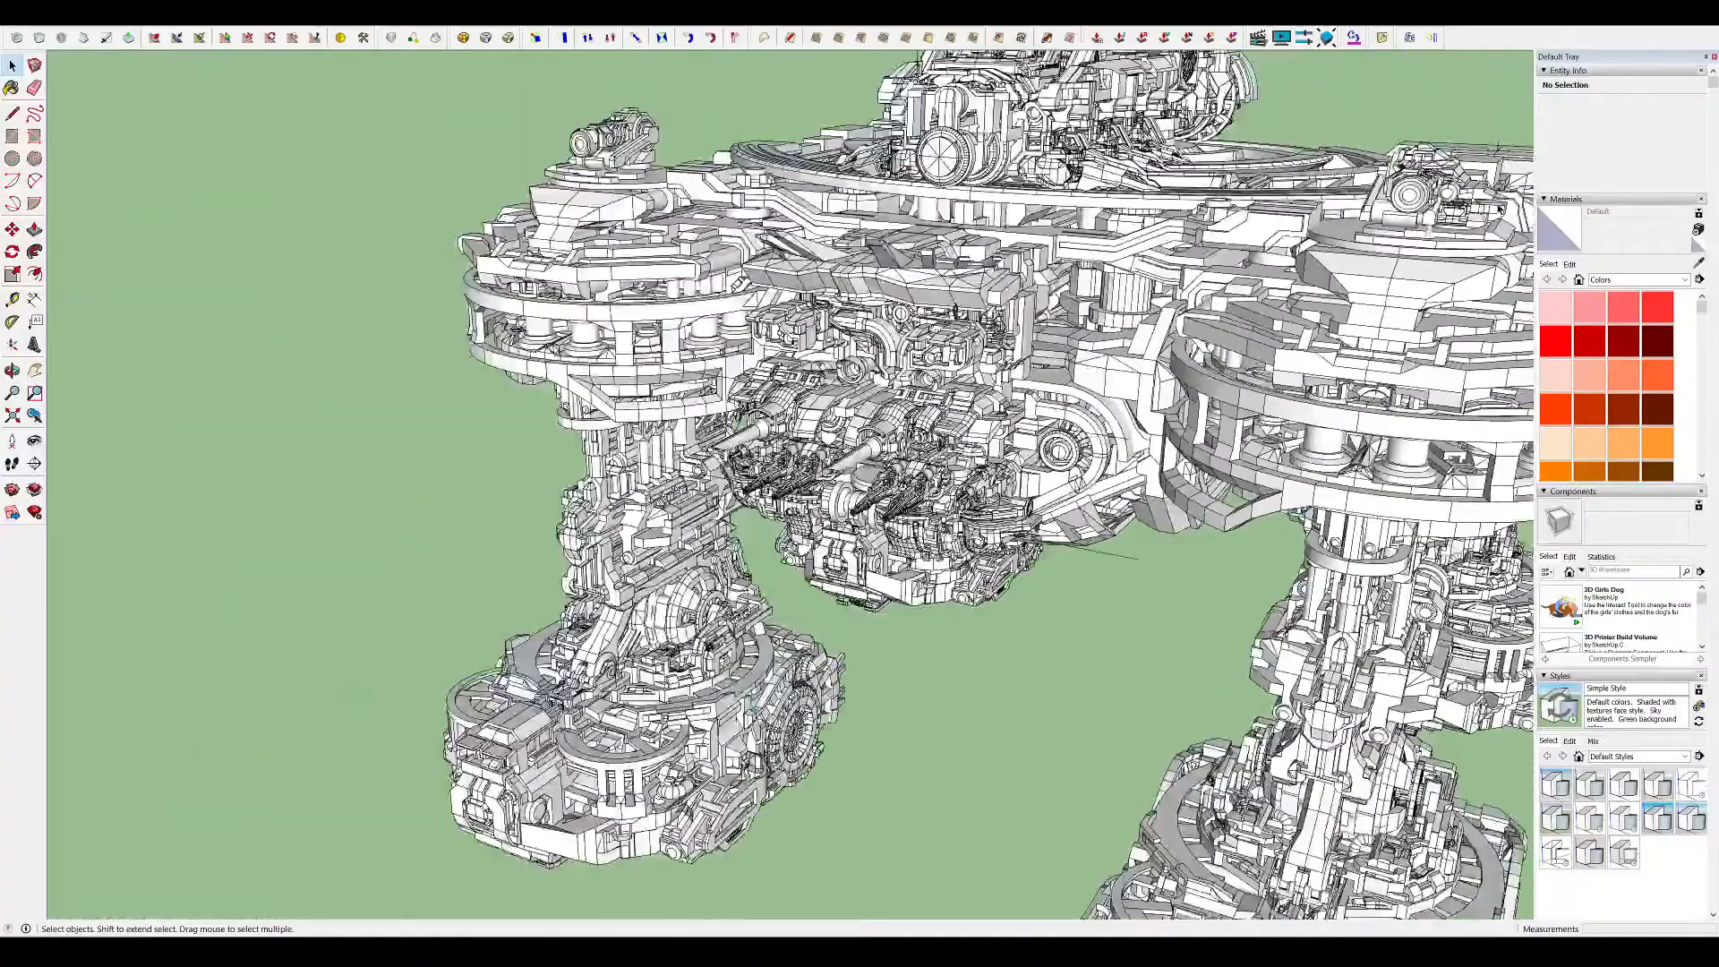
scroll(1182, 332, up, 15)
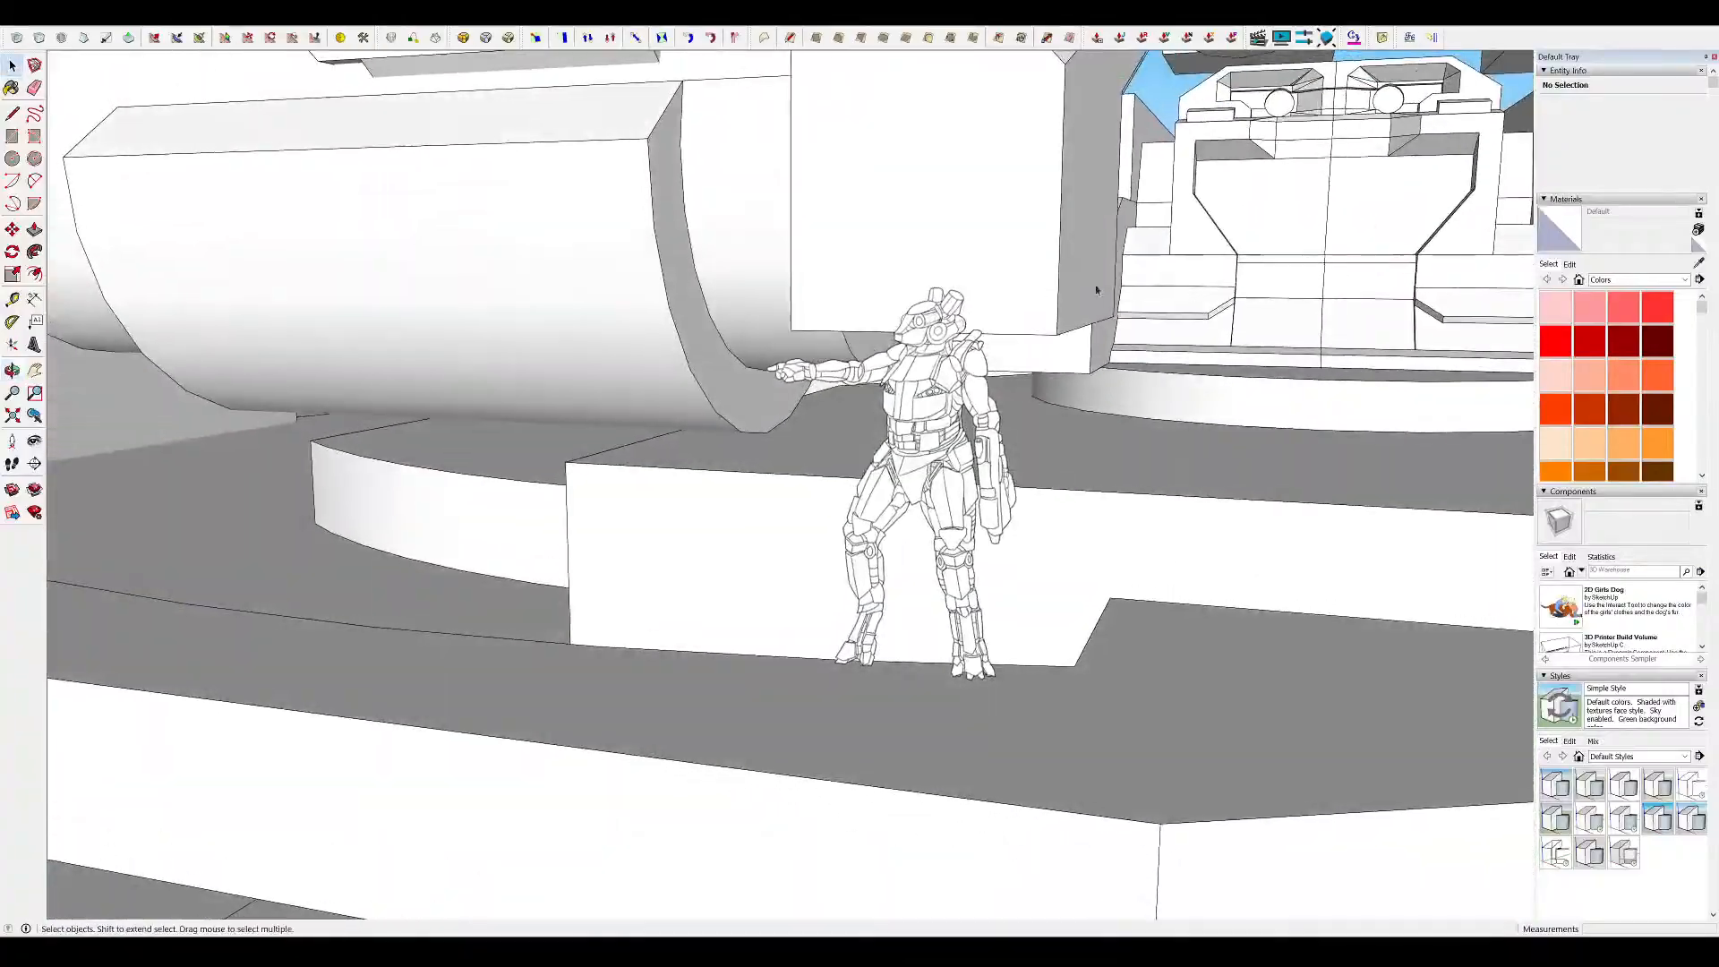
scroll(1020, 291, down, 15)
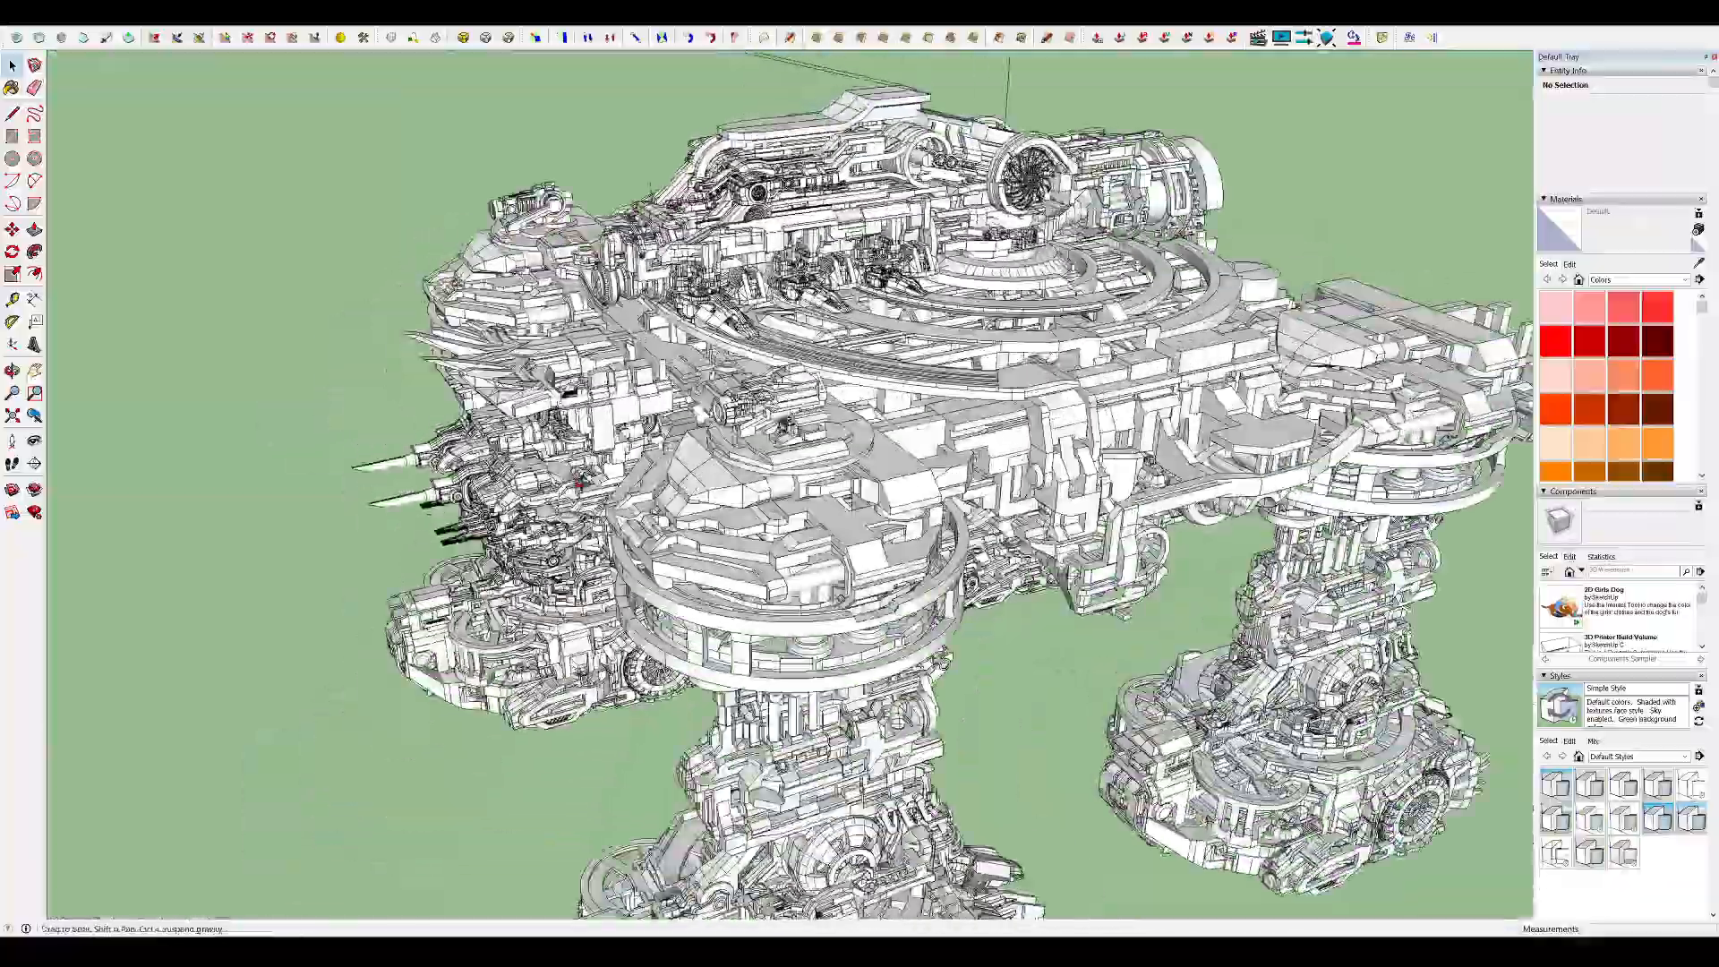
Compare the simple block with the full mech and examine the weapon array at the mech's front
middle_drag(580, 484, 483, 470)
scroll(484, 470, down, 3)
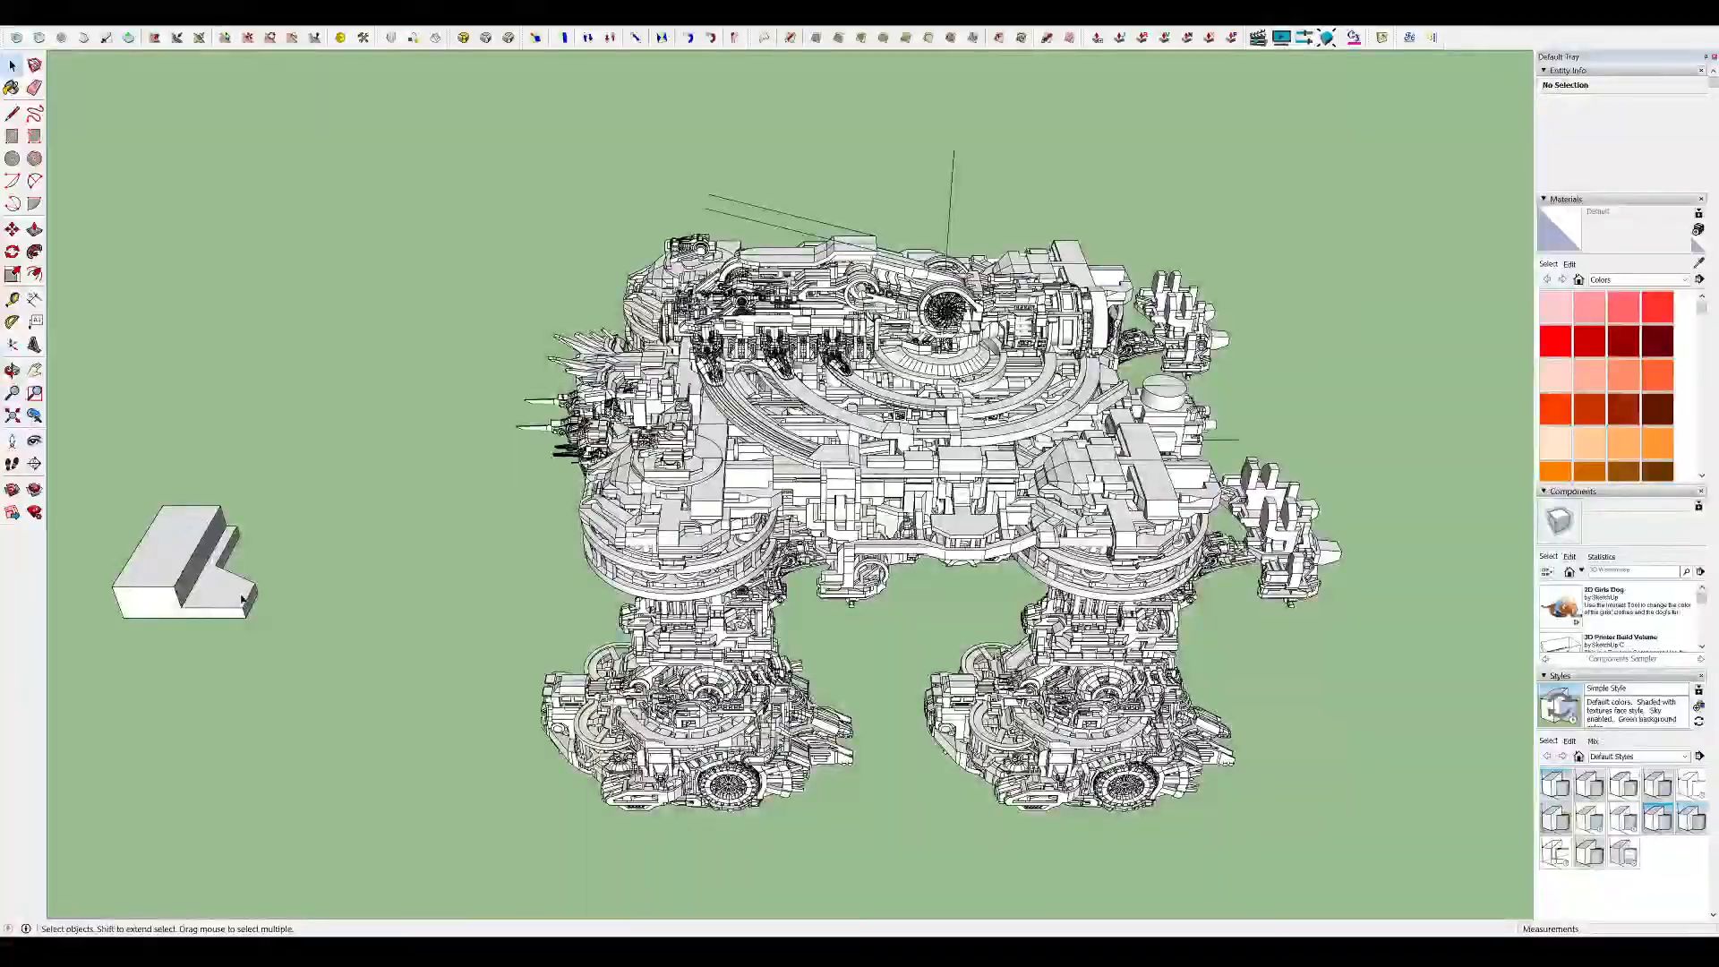
middle_drag(239, 602, 188, 662)
scroll(897, 506, down, 5)
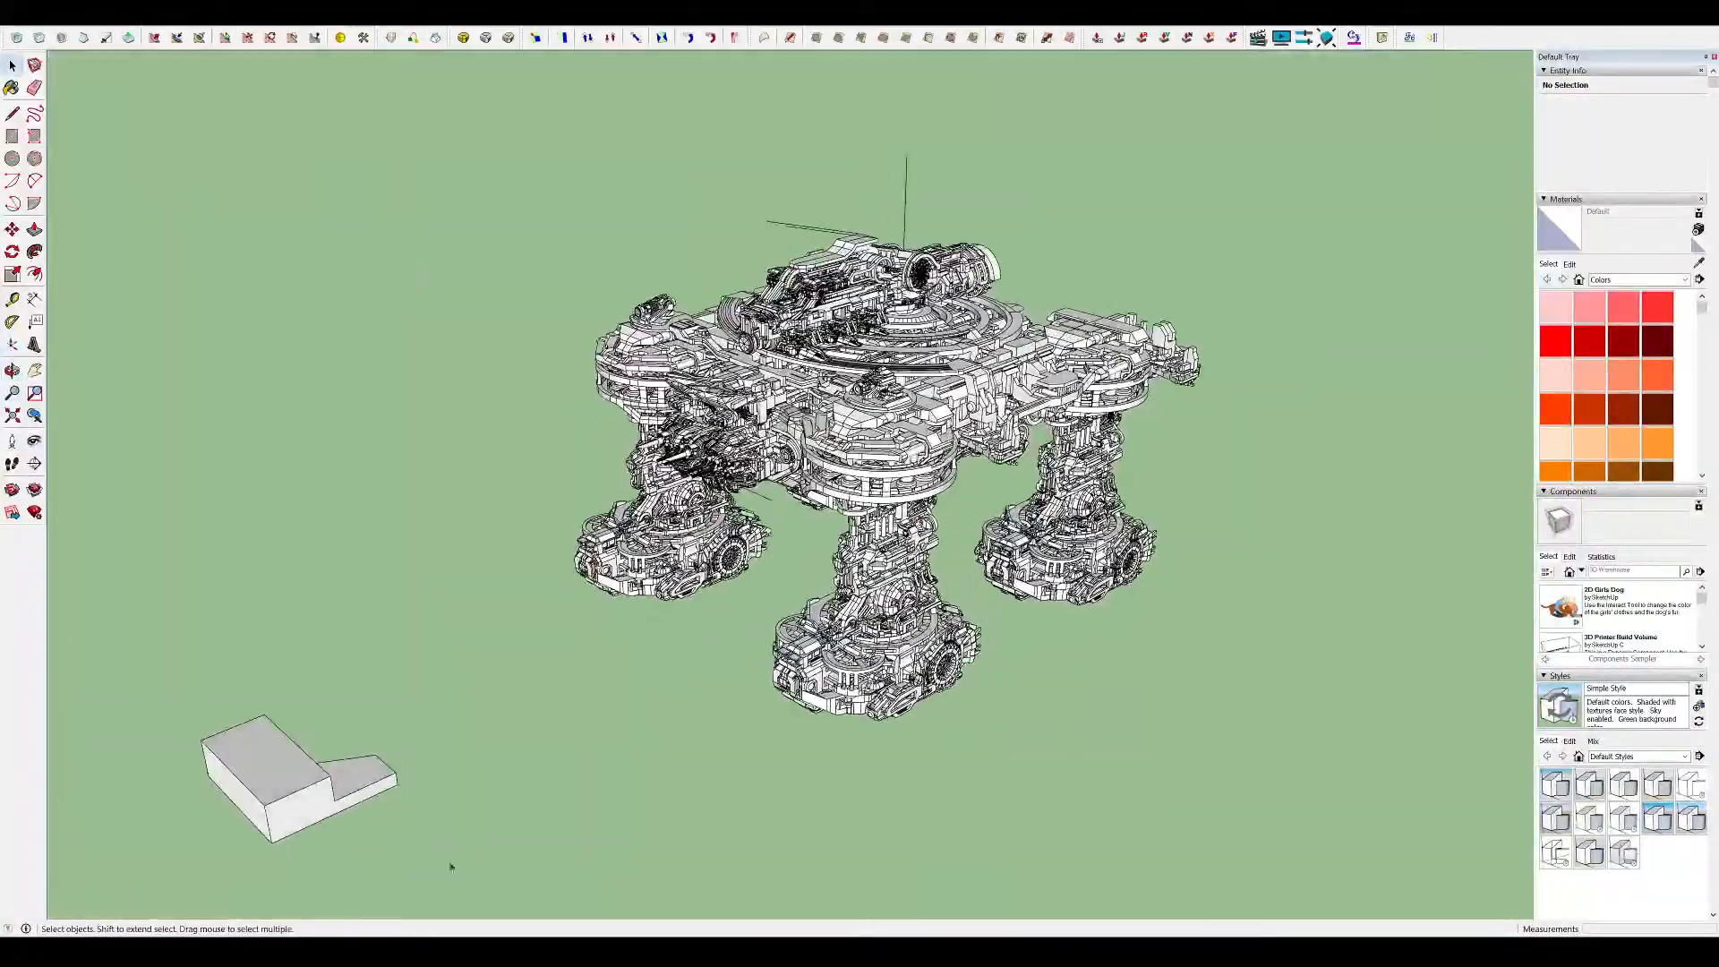
scroll(834, 413, up, 3)
middle_drag(834, 413, 996, 397)
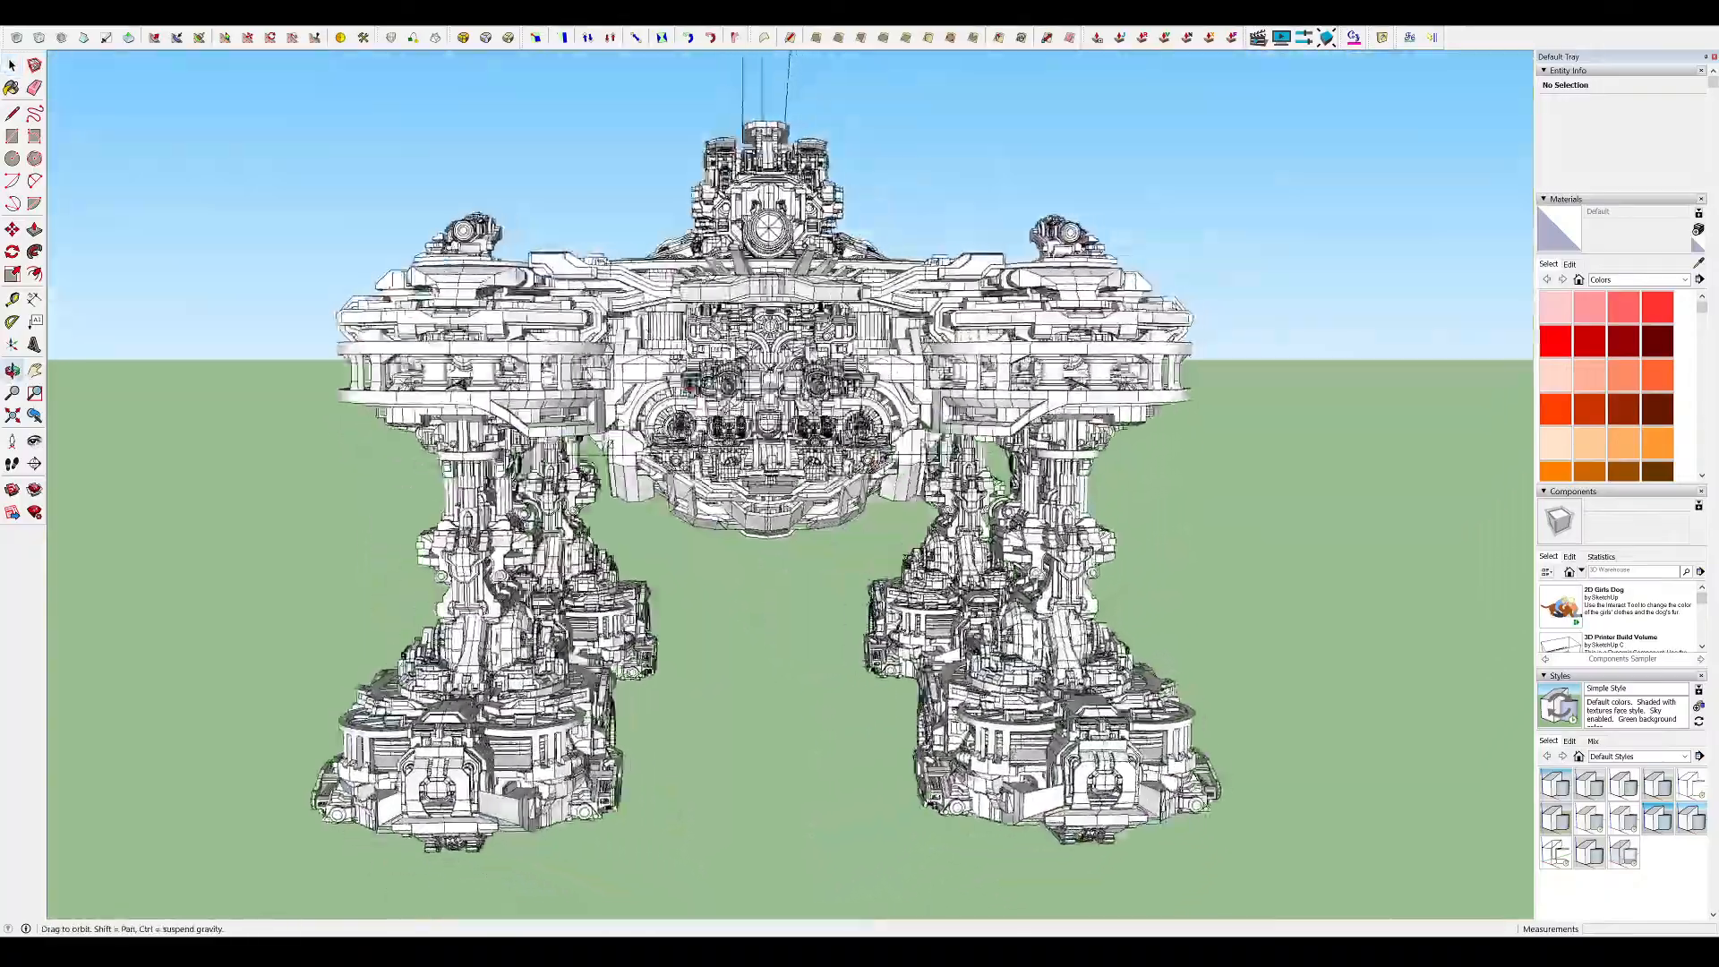
scroll(753, 425, up, 4)
mouse_move(754, 425)
middle_down()
mouse_move(787, 465)
mouse_move(1011, 542)
mouse_move(949, 490)
mouse_move(687, 474)
middle_up()
scroll(863, 479, up, 3)
scroll(686, 474, up, 3)
scroll(587, 434, down, 1)
mouse_move(587, 434)
middle_down()
mouse_move(720, 387)
mouse_move(771, 330)
mouse_move(719, 257)
mouse_move(651, 443)
mouse_move(679, 438)
mouse_move(701, 402)
mouse_move(725, 428)
middle_up()
Open the front twin-cannon component, inspect the cannon housing and barrel, and leave component editing
double_click(655, 423)
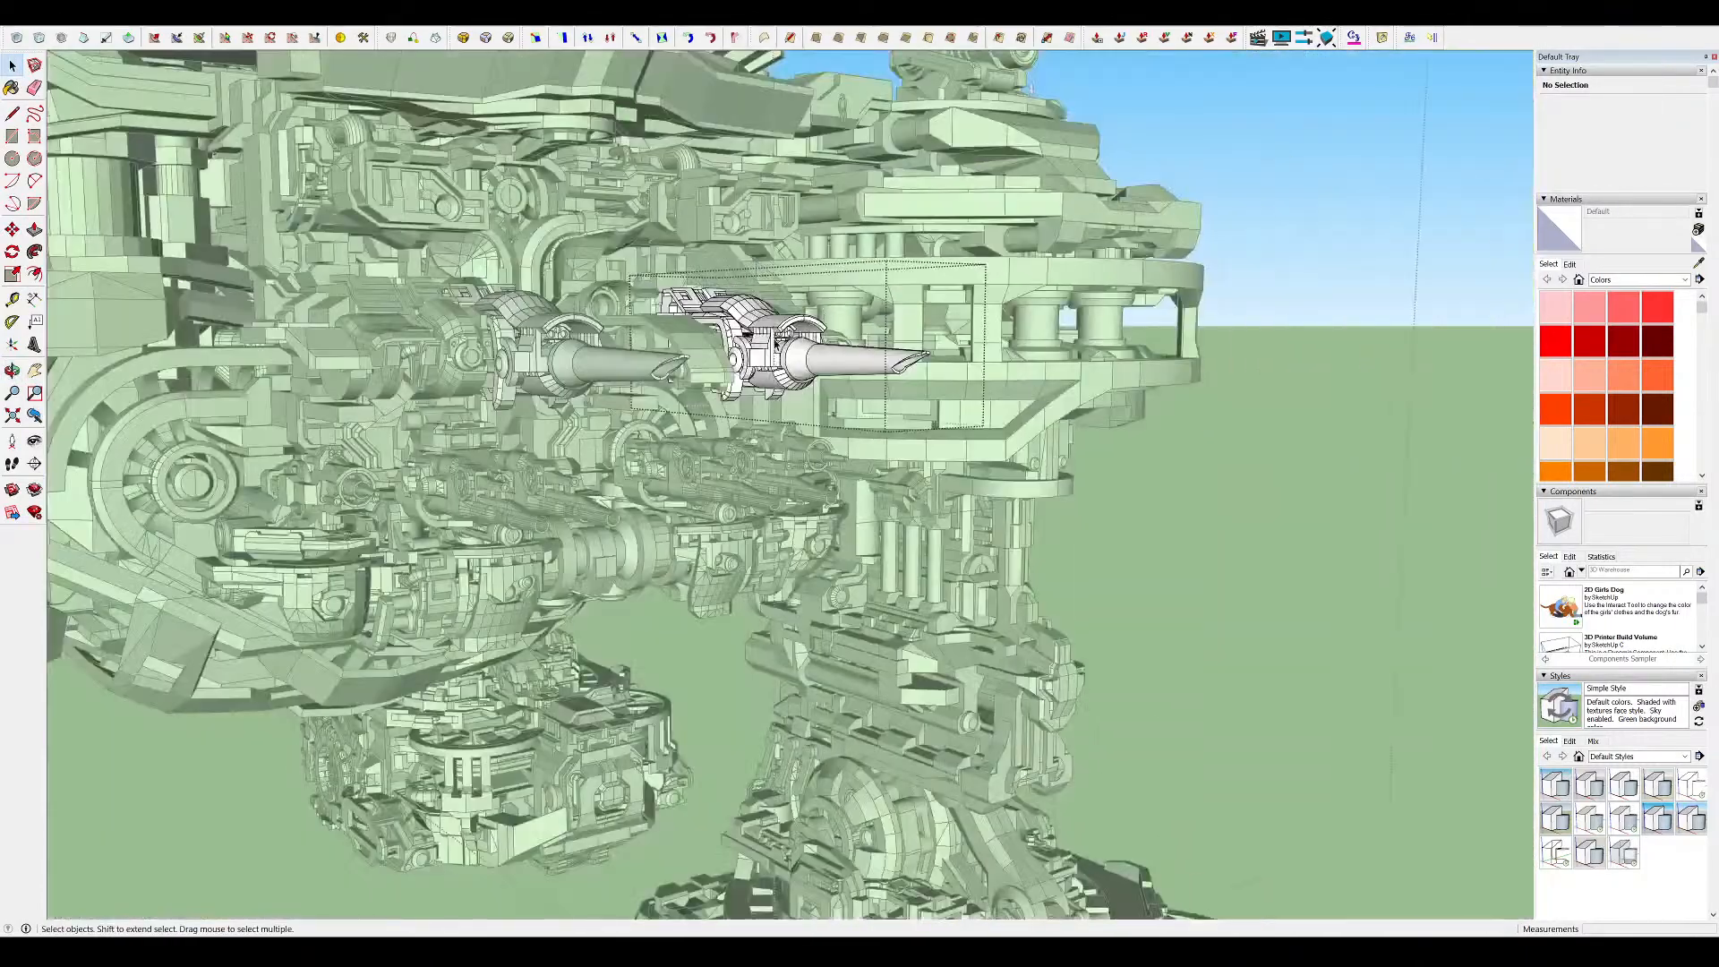
scroll(777, 343, up, 8)
middle_drag(777, 343, 664, 320)
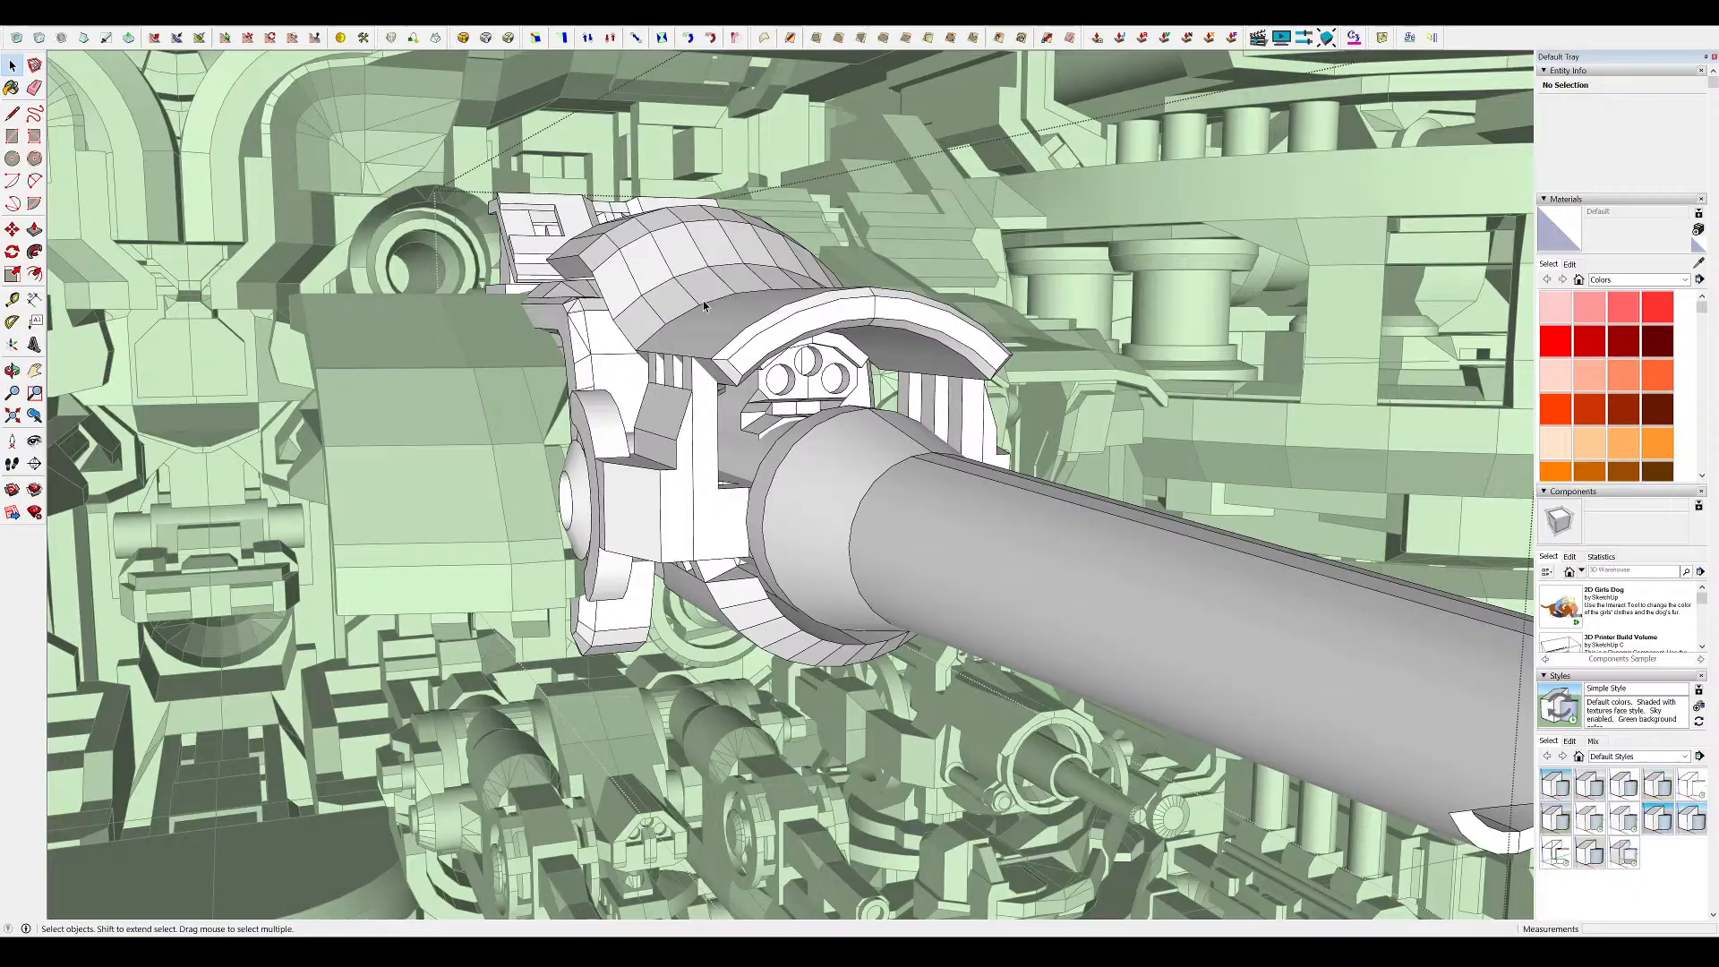
scroll(704, 306, down, 4)
middle_drag(703, 306, 564, 395)
scroll(833, 399, up, 3)
scroll(743, 403, down, 4)
middle_drag(948, 394, 837, 430)
scroll(842, 429, down, 5)
key(Escape)
mouse_move(949, 434)
middle_down()
mouse_move(917, 472)
mouse_move(811, 489)
middle_up()
scroll(916, 473, down, 5)
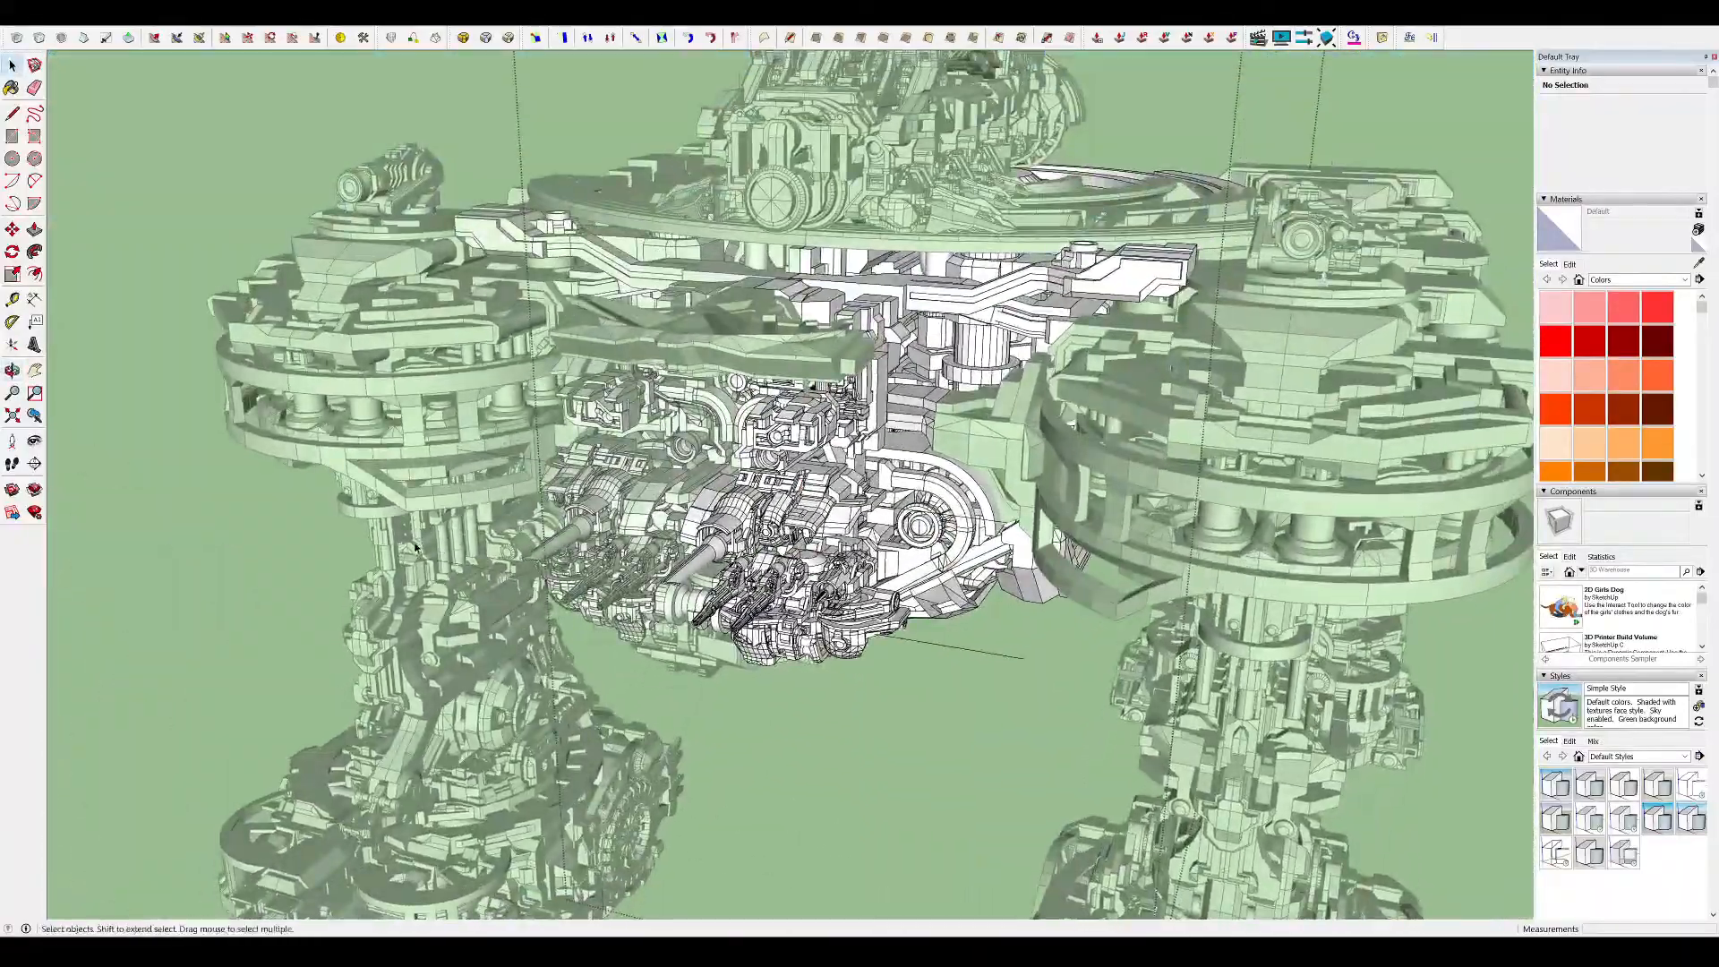
click(414, 547)
middle_drag(644, 438, 546, 483)
scroll(573, 474, down, 5)
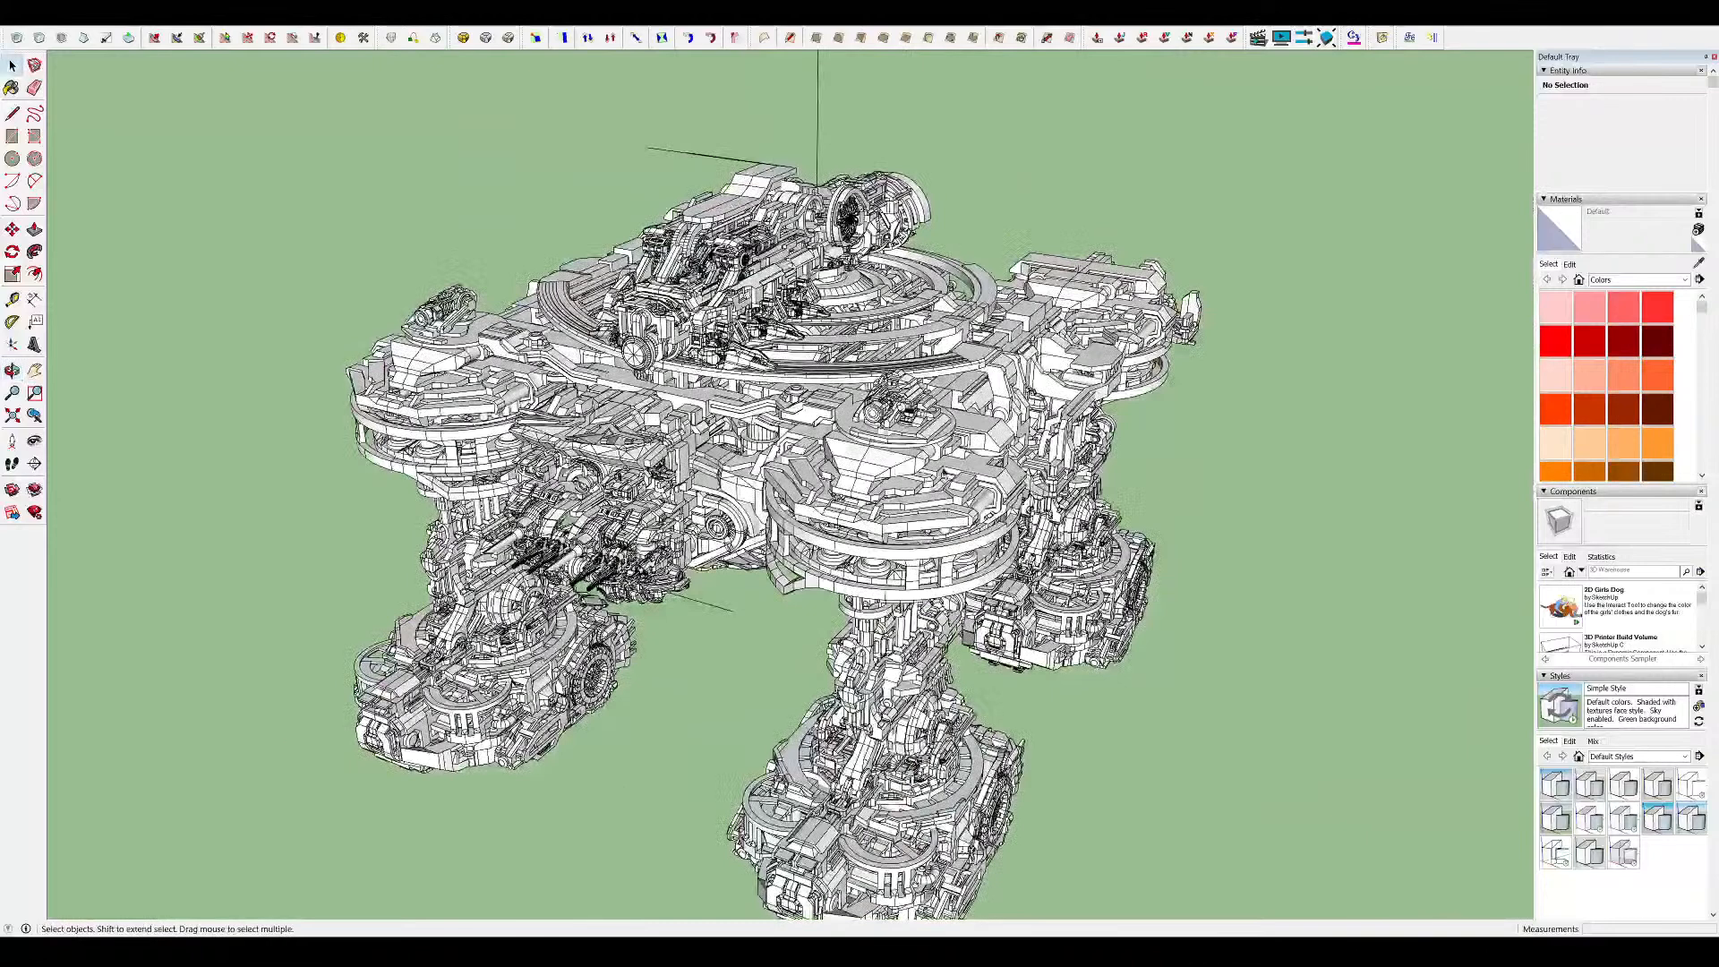
Inspect the front shoulder turret's barrel, ribbed side and armour plates within the whole mech
scroll(913, 474, up, 2)
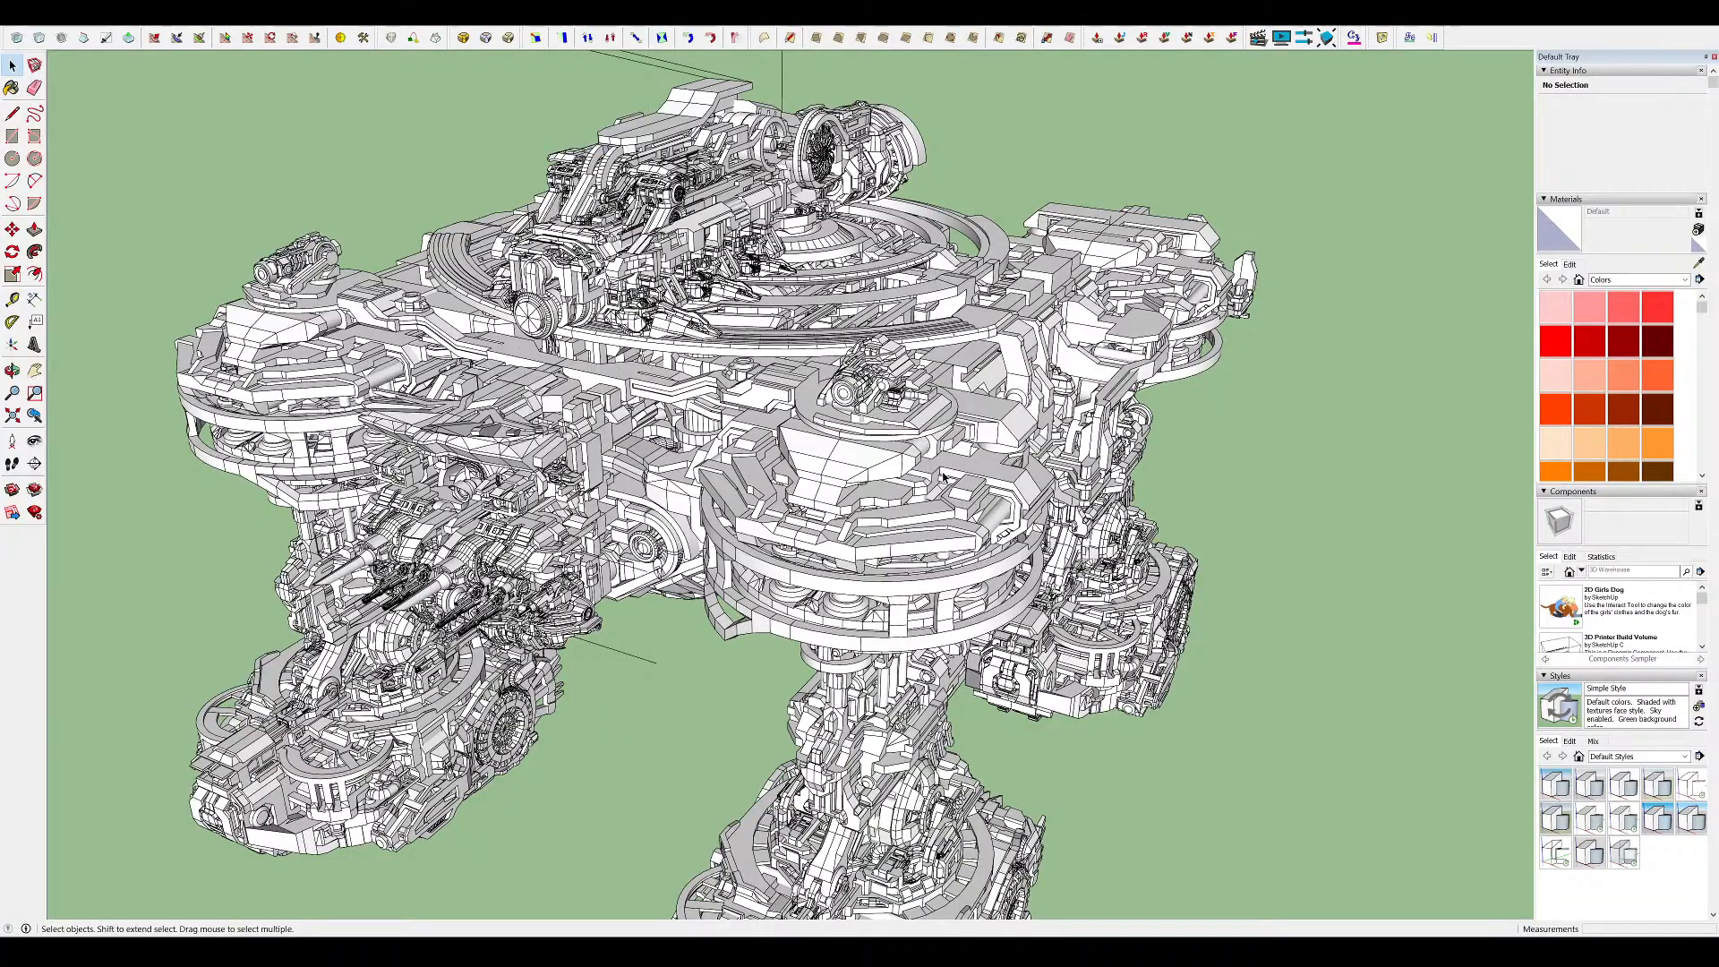
scroll(766, 450, up, 6)
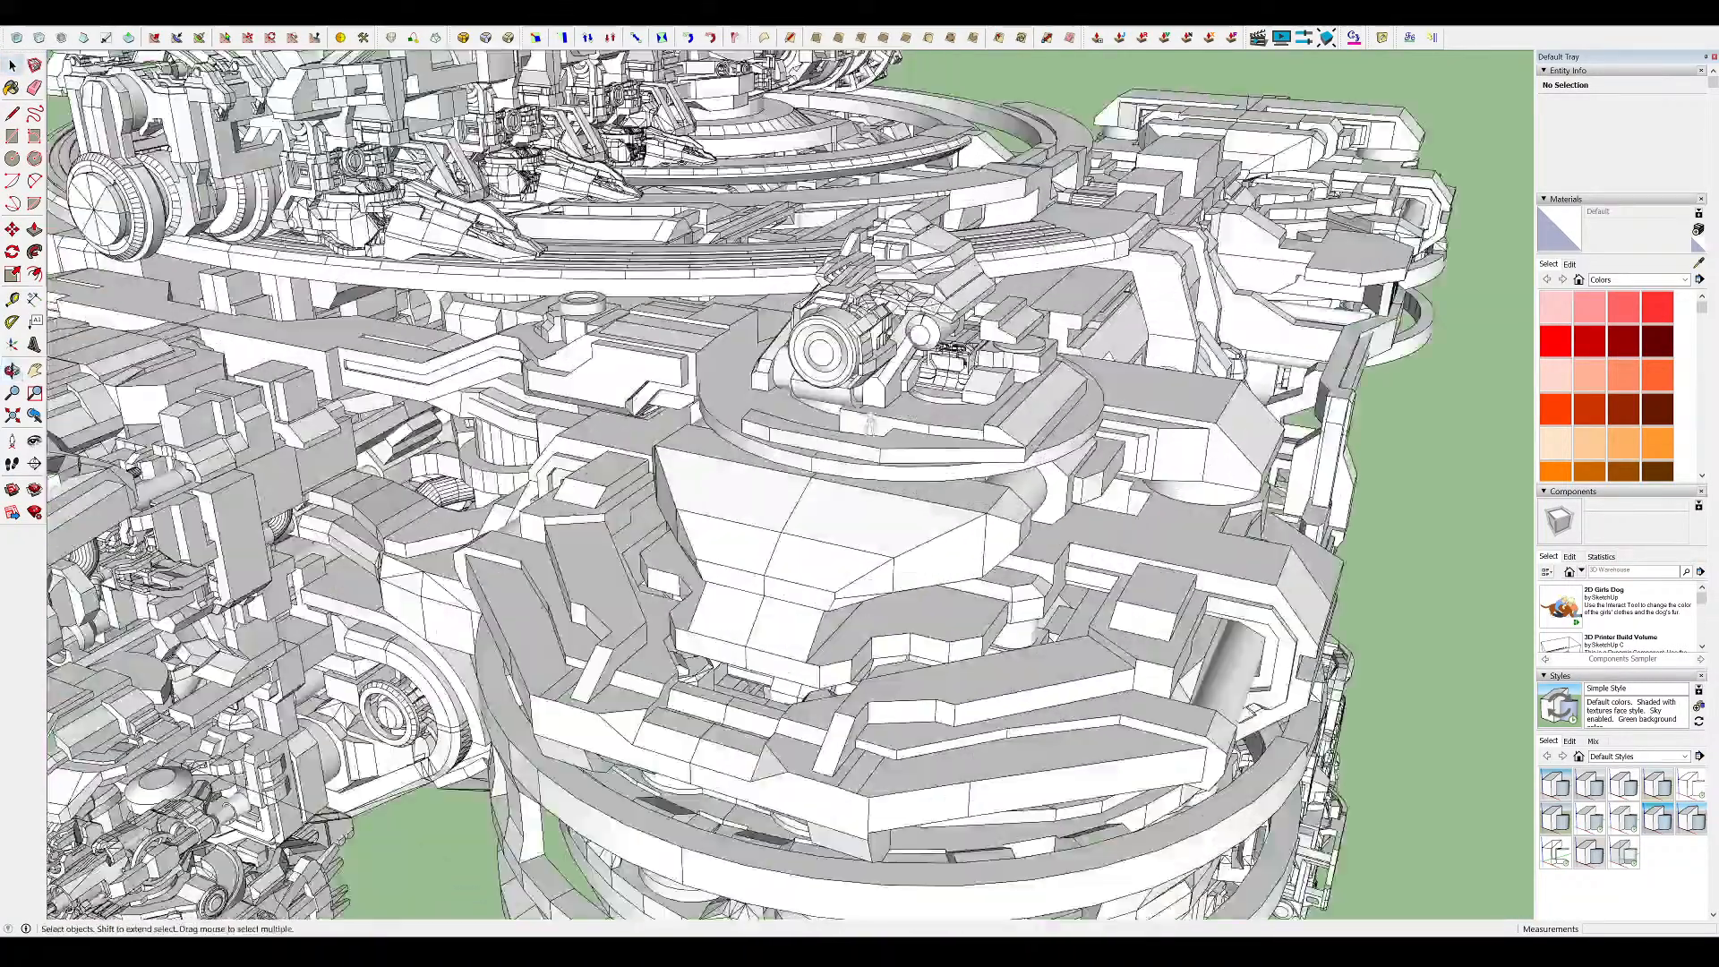
scroll(927, 326, down, 5)
scroll(927, 330, up, 8)
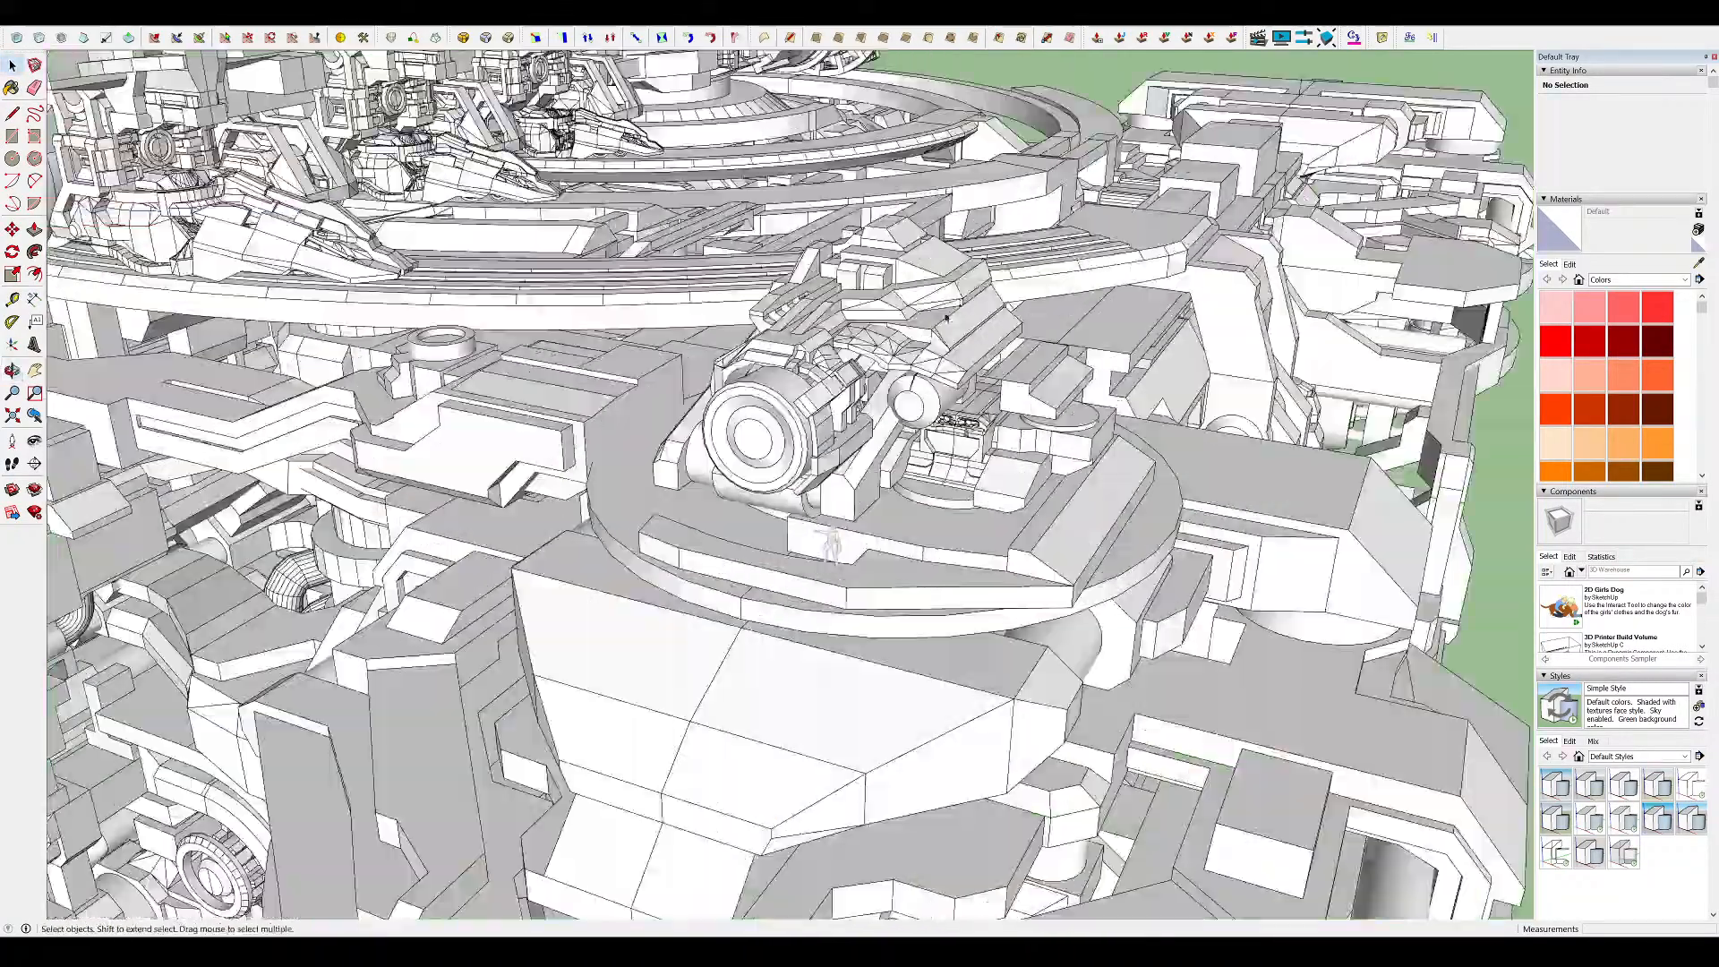
middle_drag(925, 336, 728, 400)
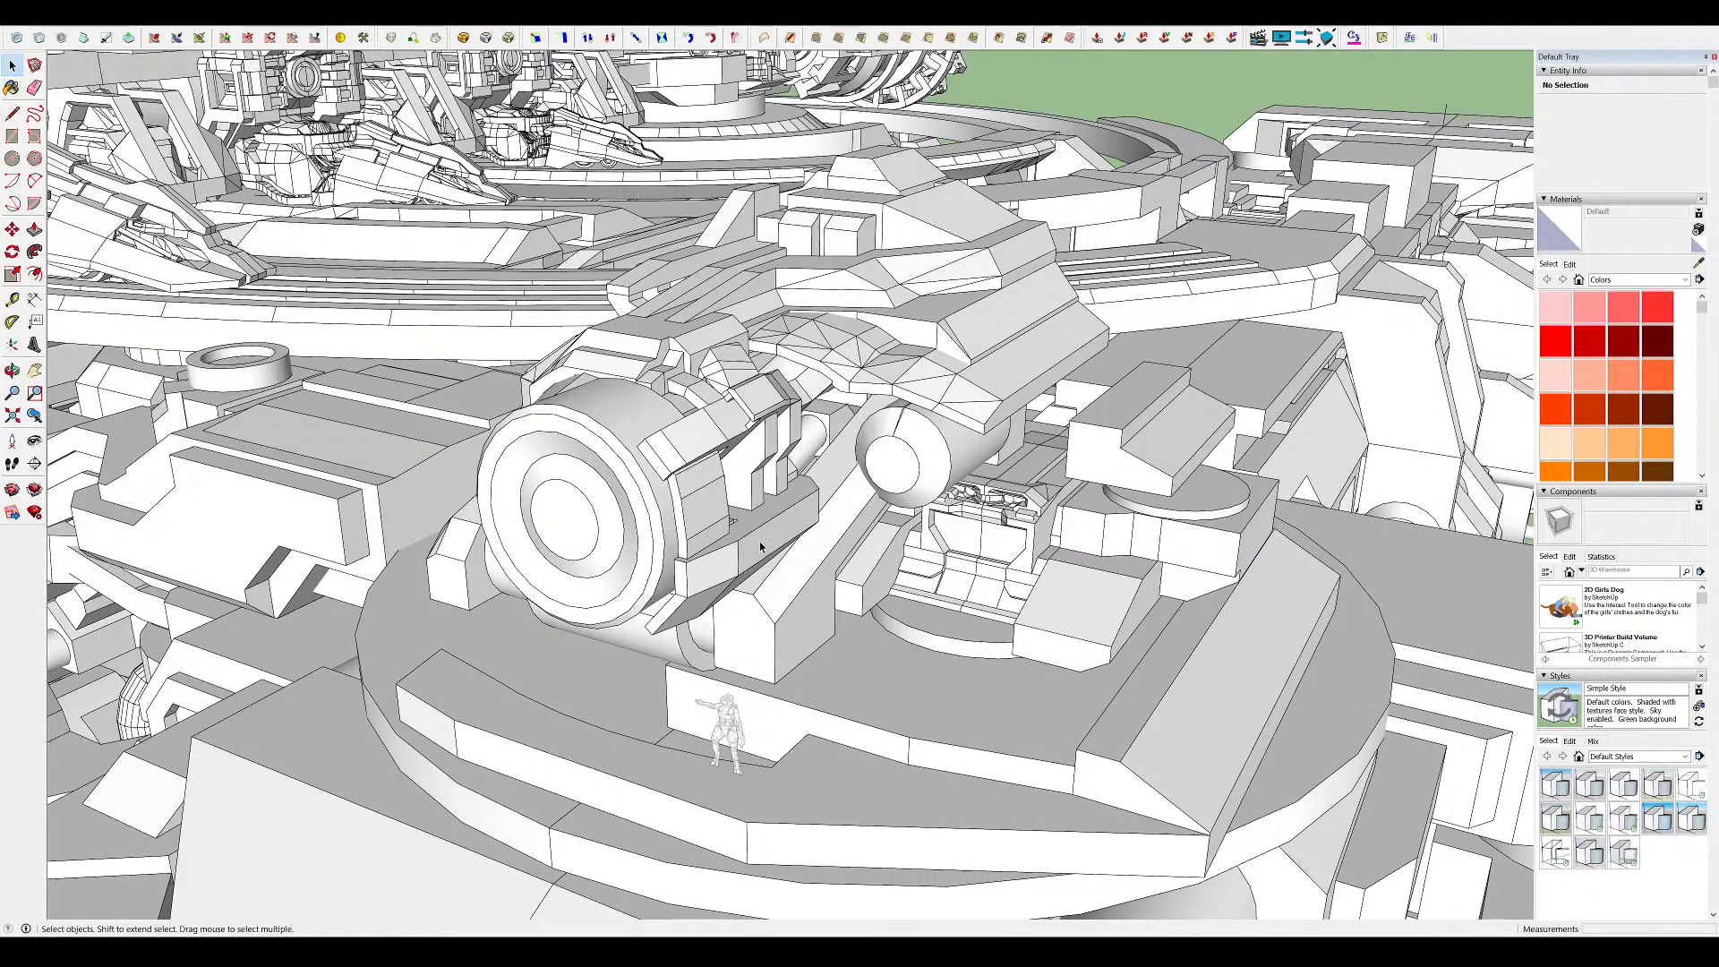
scroll(925, 383, up, 3)
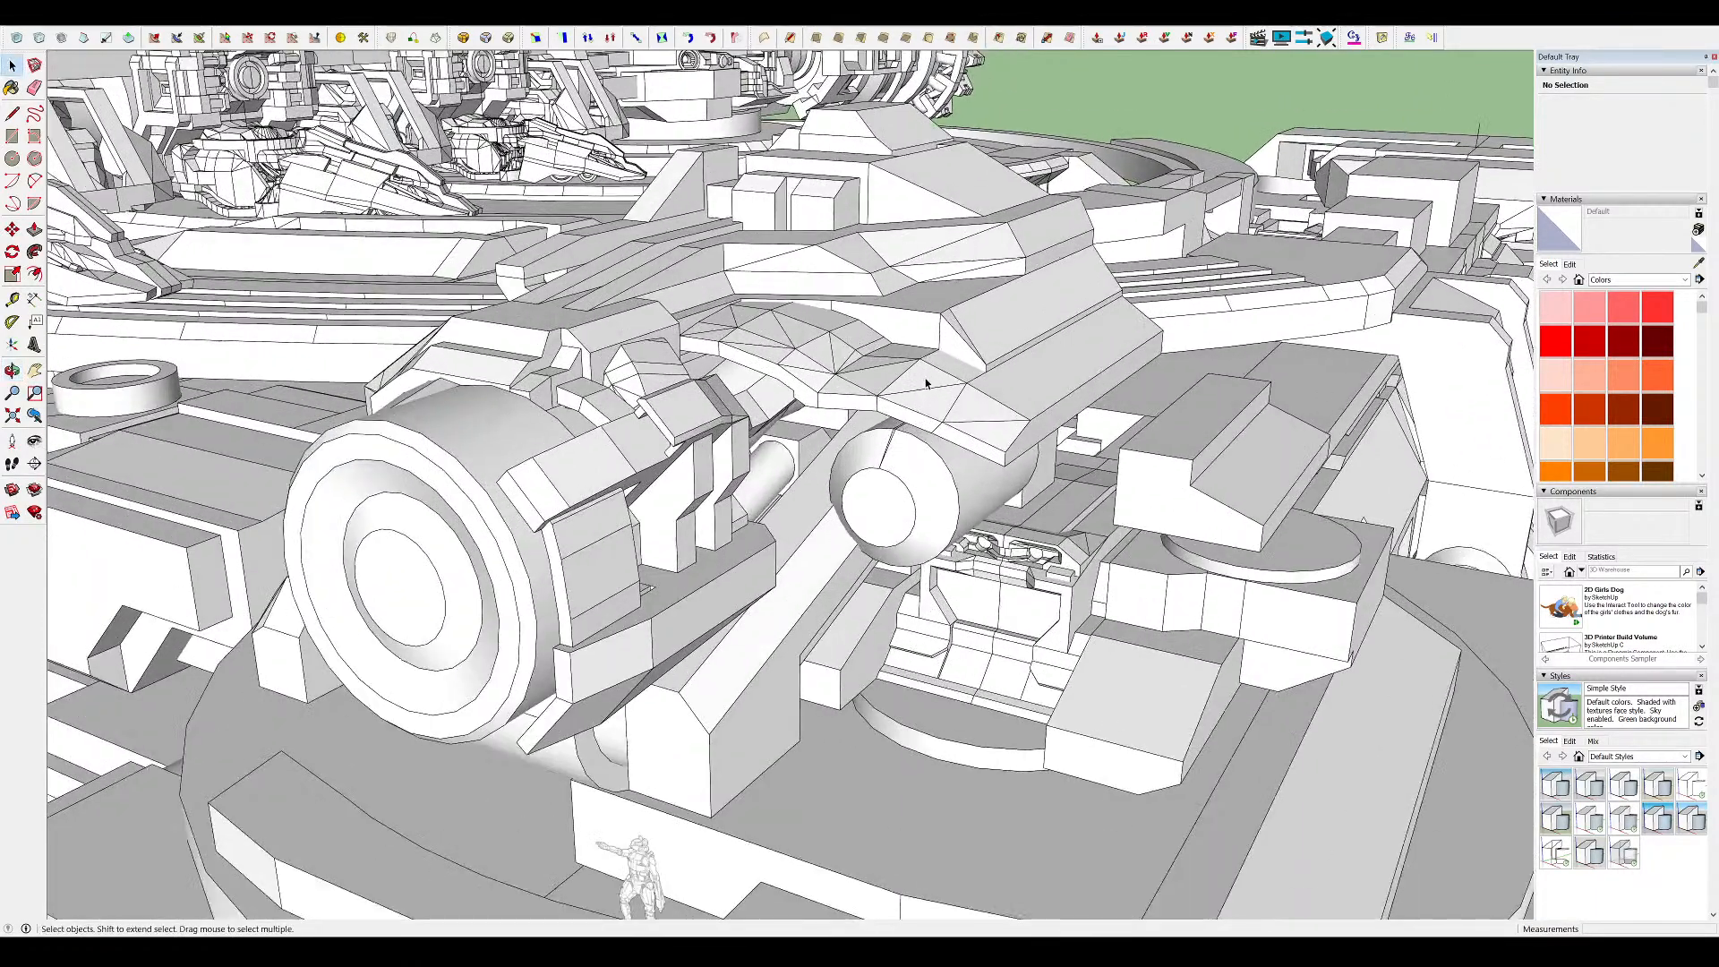
middle_drag(932, 376, 890, 439)
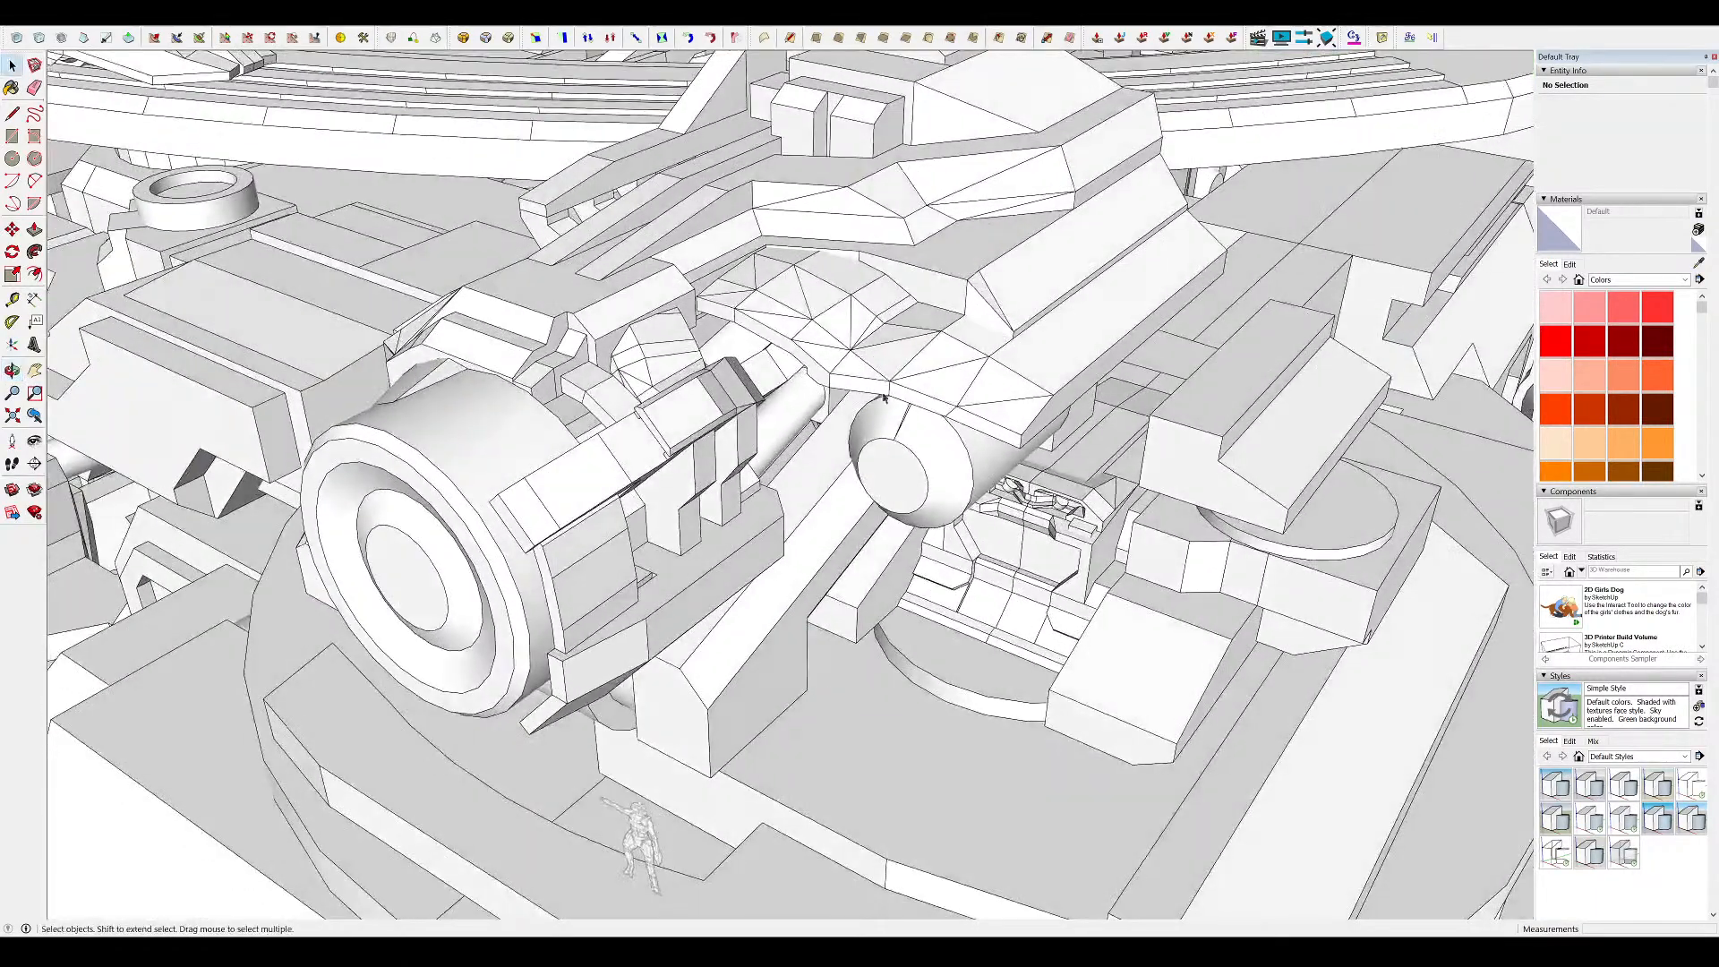
mouse_move(831, 347)
middle_down()
mouse_move(1476, 314)
mouse_move(1143, 441)
middle_up()
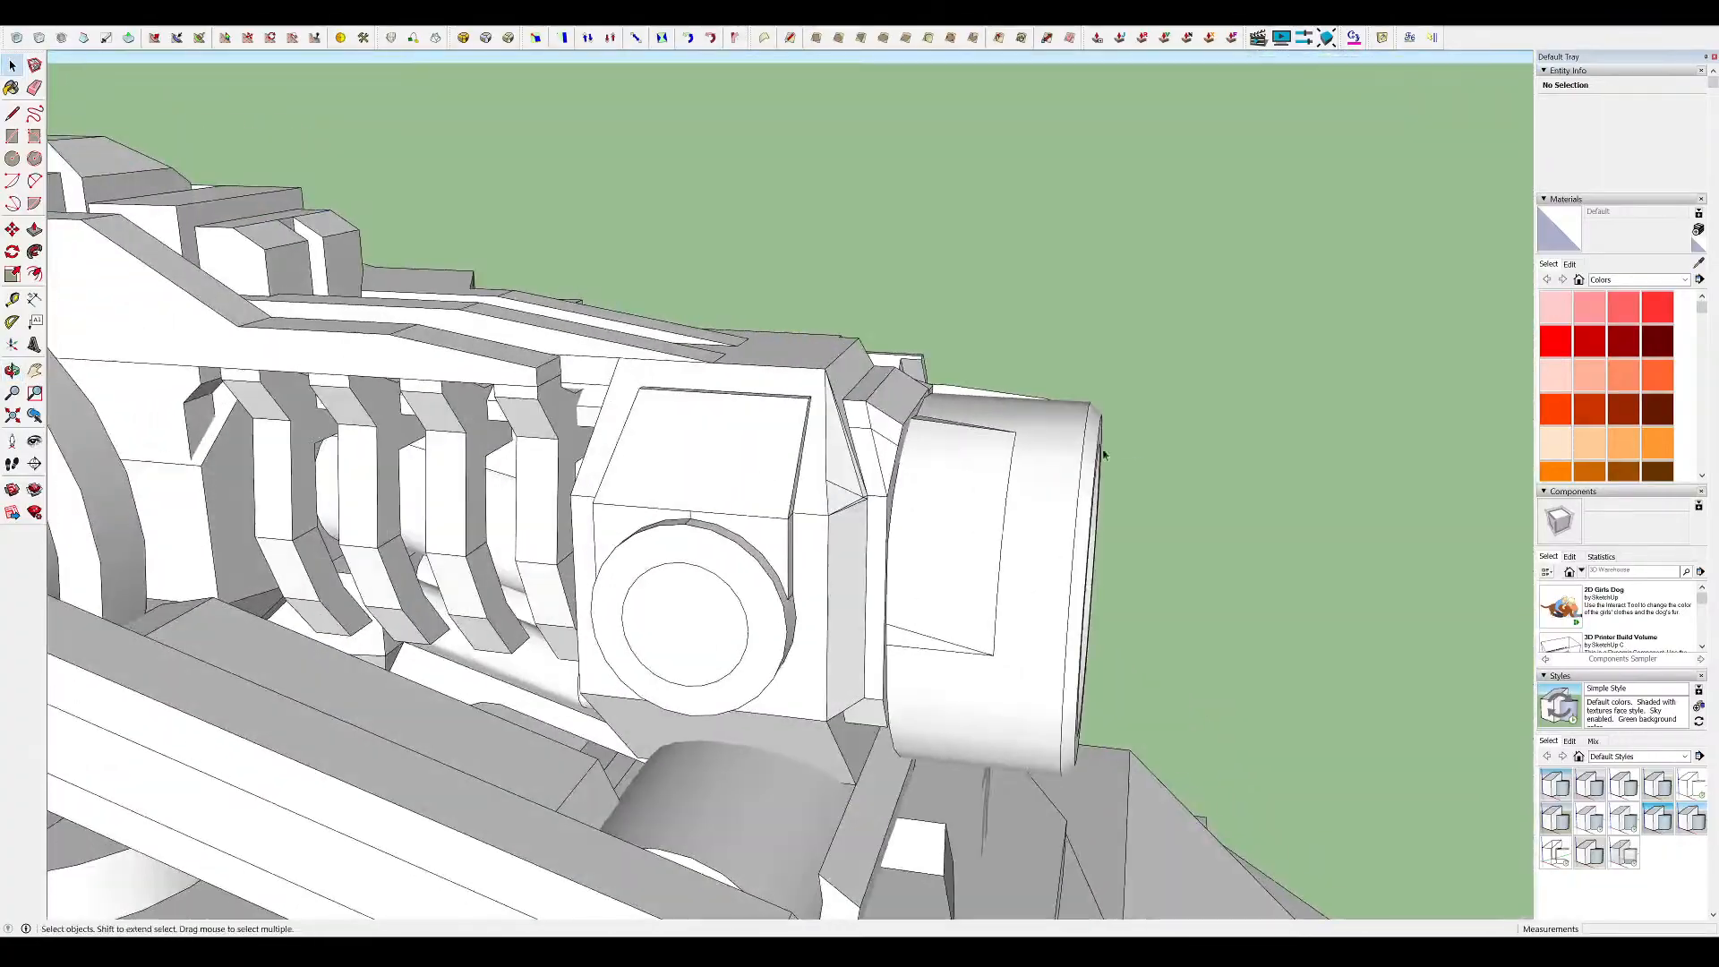
middle_drag(463, 517, 364, 397)
scroll(825, 353, down, 4)
mouse_move(878, 395)
middle_down()
mouse_move(938, 327)
mouse_move(909, 318)
middle_up()
scroll(938, 326, down, 3)
scroll(938, 327, down, 5)
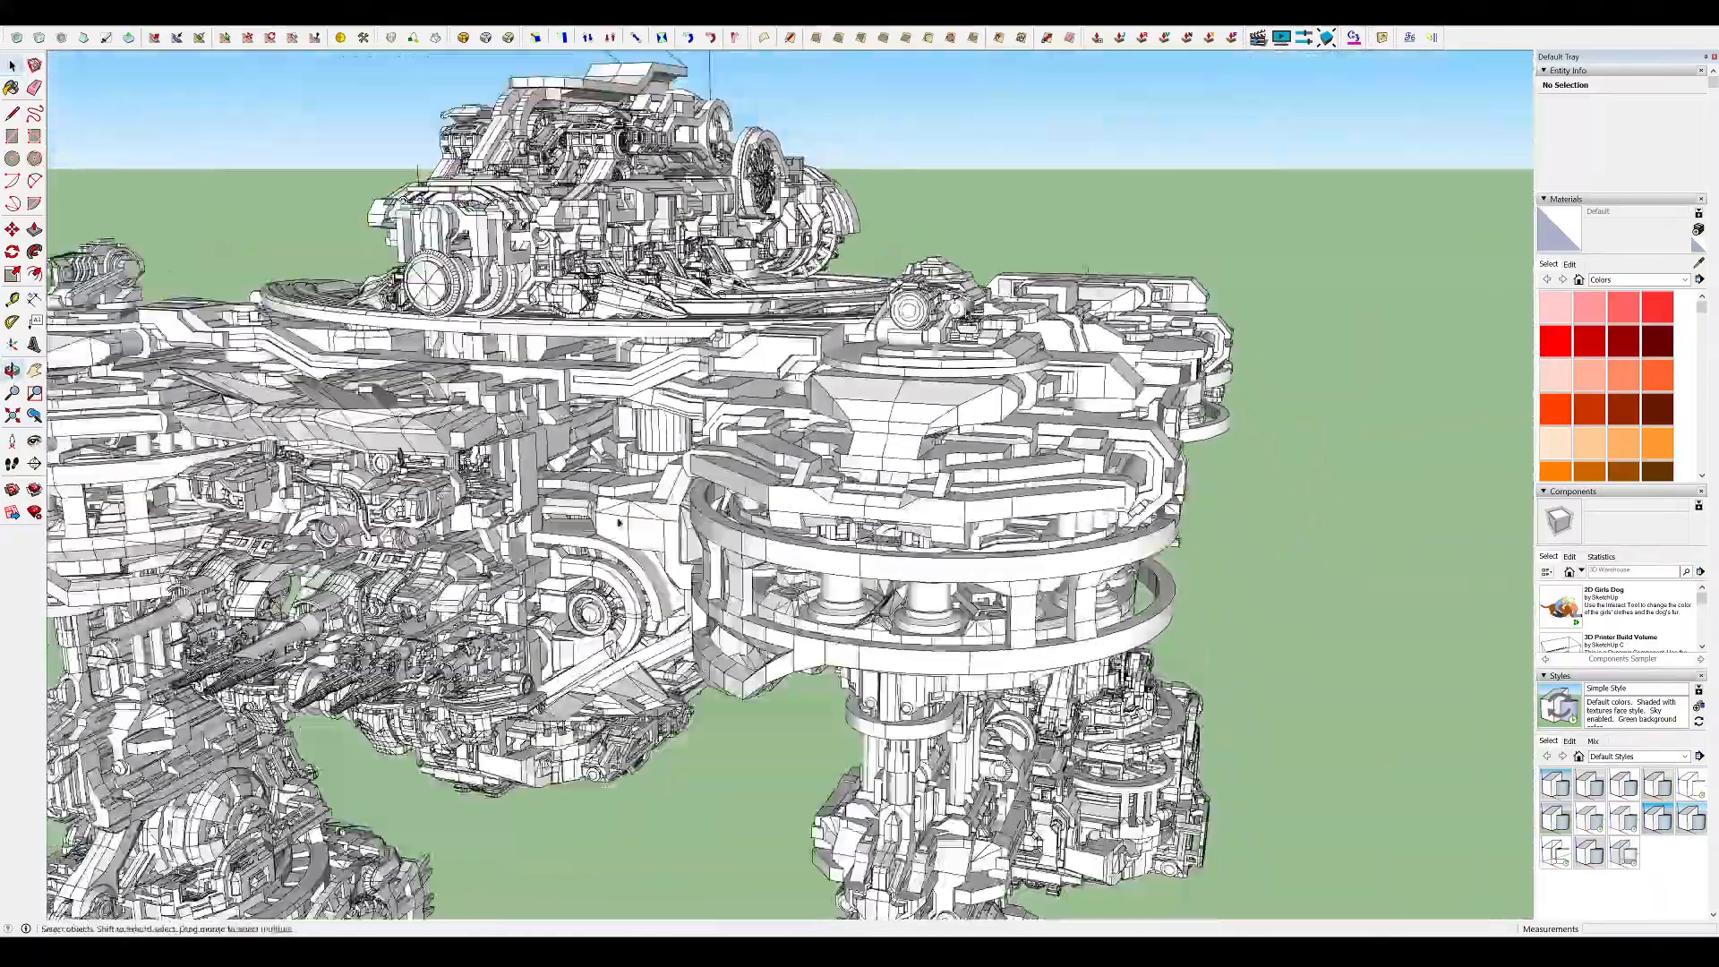
Open the nested cannon component in the front weapon array and inspect its curved housing
scroll(465, 555, up, 7)
middle_drag(465, 484, 618, 510)
scroll(618, 511, down, 4)
middle_drag(1468, 350, 1407, 357)
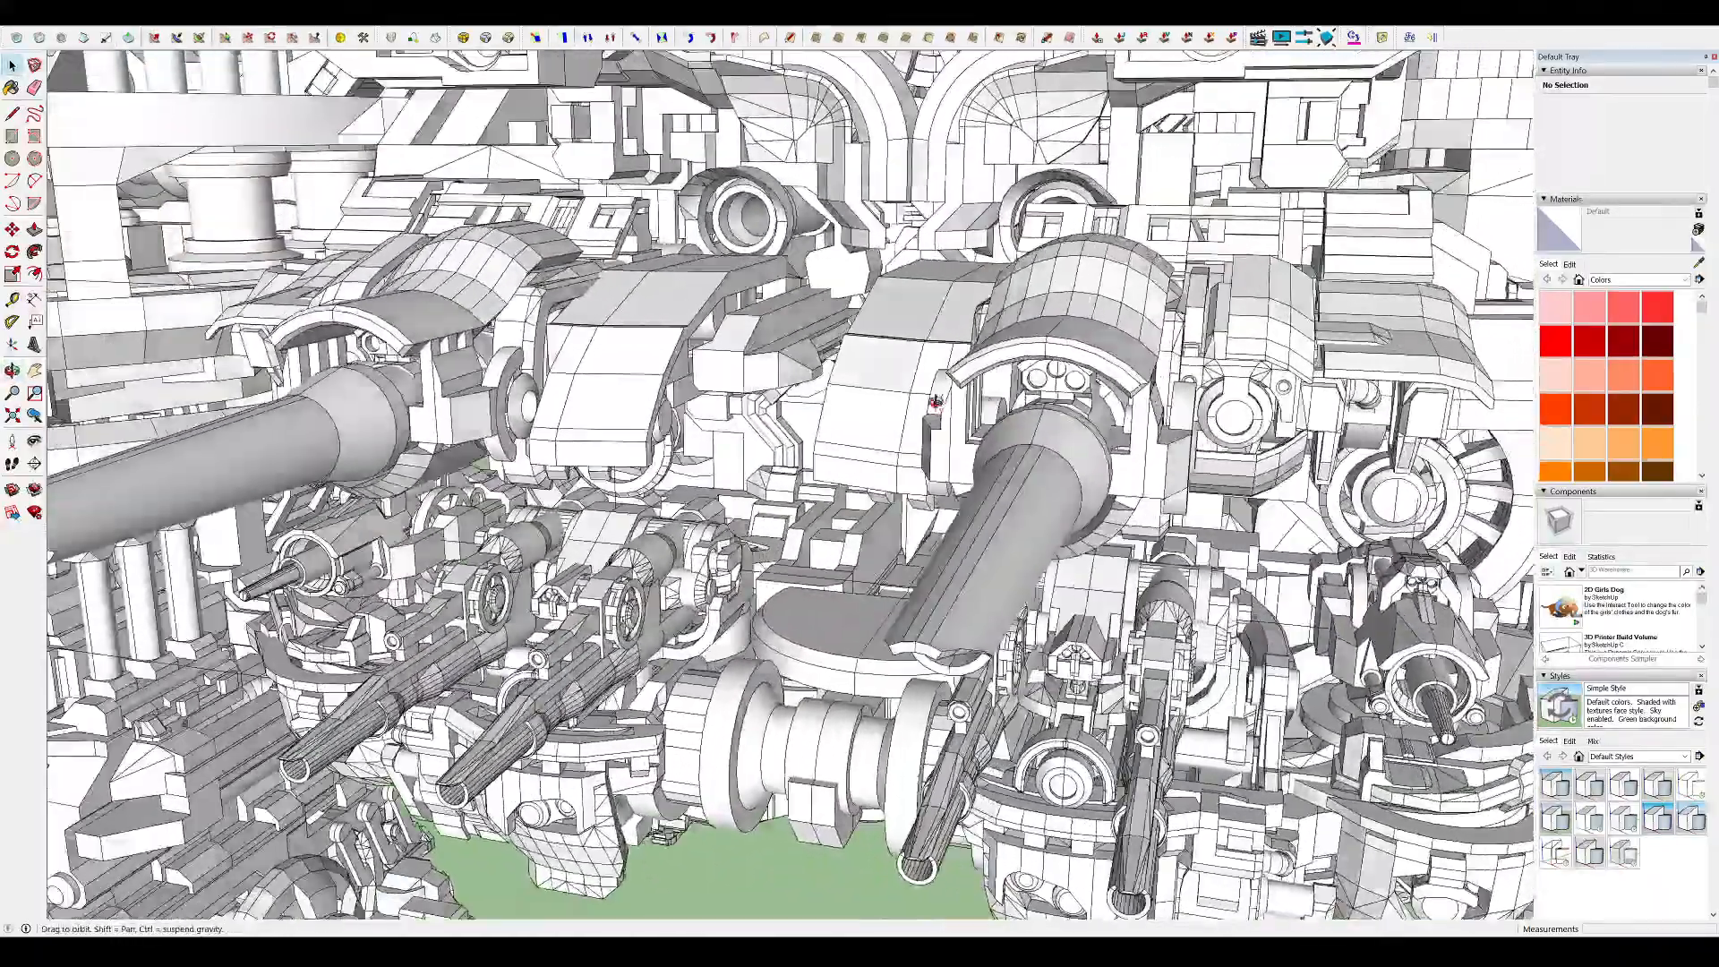
scroll(1407, 357, up, 3)
click(1052, 306)
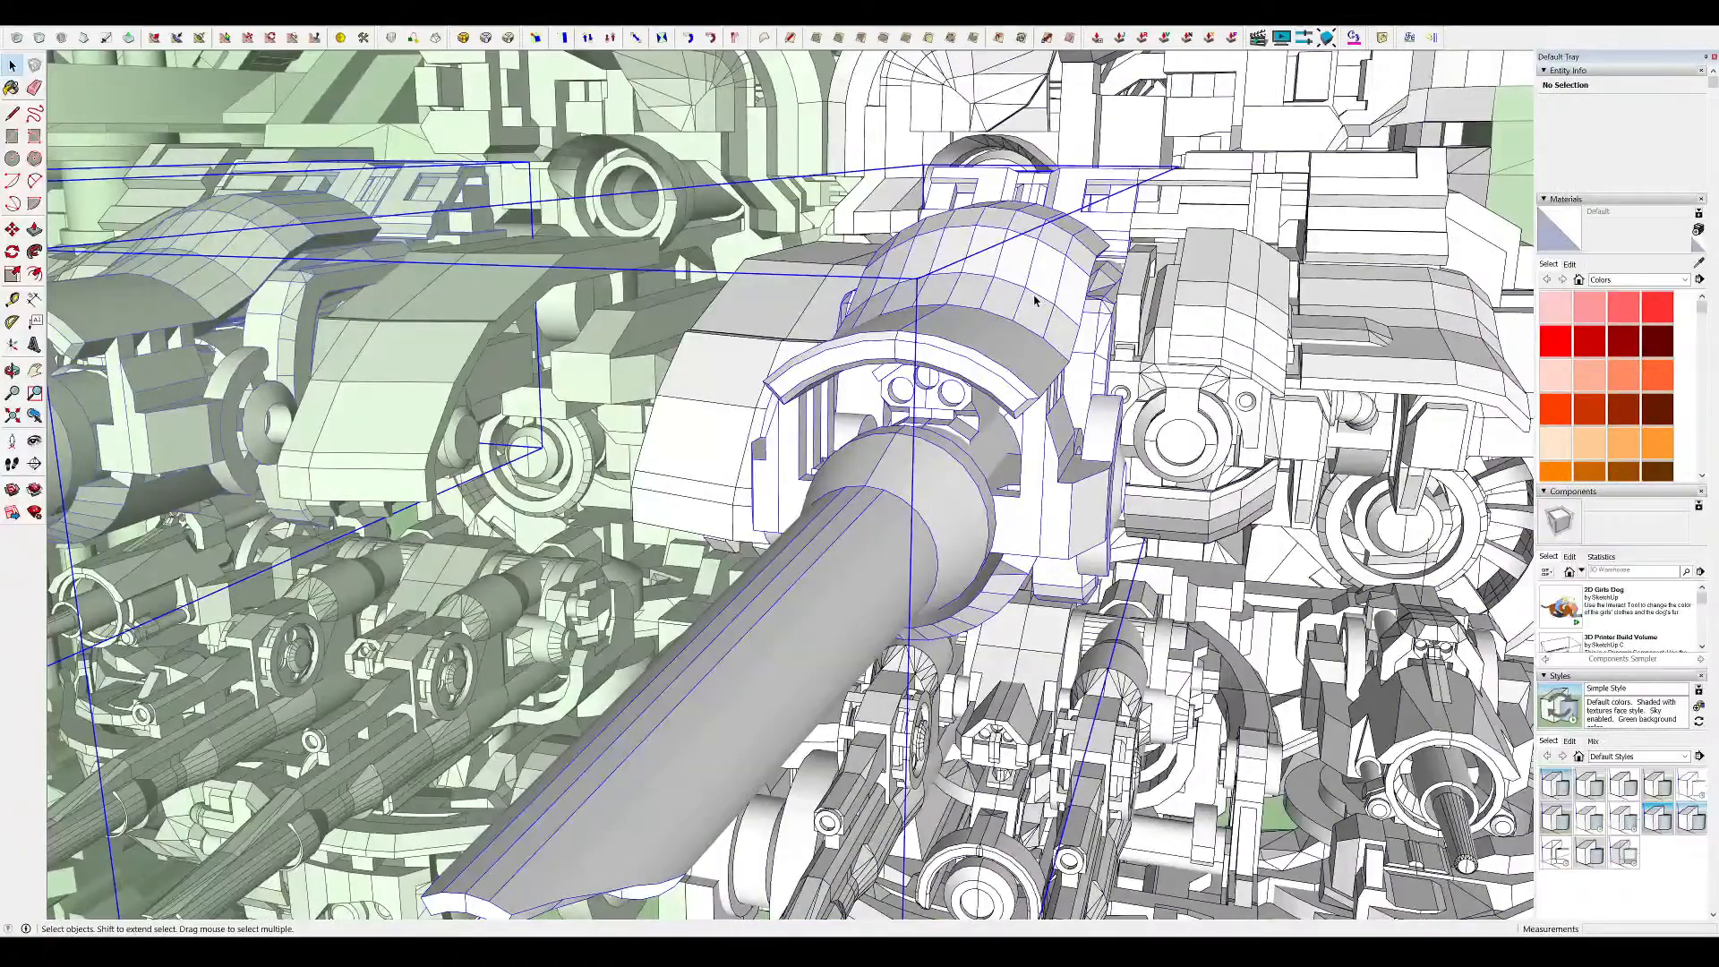
double_click(1033, 300)
click(995, 299)
middle_drag(707, 306, 783, 314)
scroll(782, 314, down, 8)
click(855, 525)
Inspect the curved rings and connecting struts in the mech's mechanical detail, and return to the whole model
middle_drag(855, 526, 269, 618)
scroll(1204, 530, up, 8)
click(1133, 588)
middle_drag(1133, 589, 1108, 544)
scroll(1227, 236, up, 7)
middle_drag(1227, 236, 1152, 312)
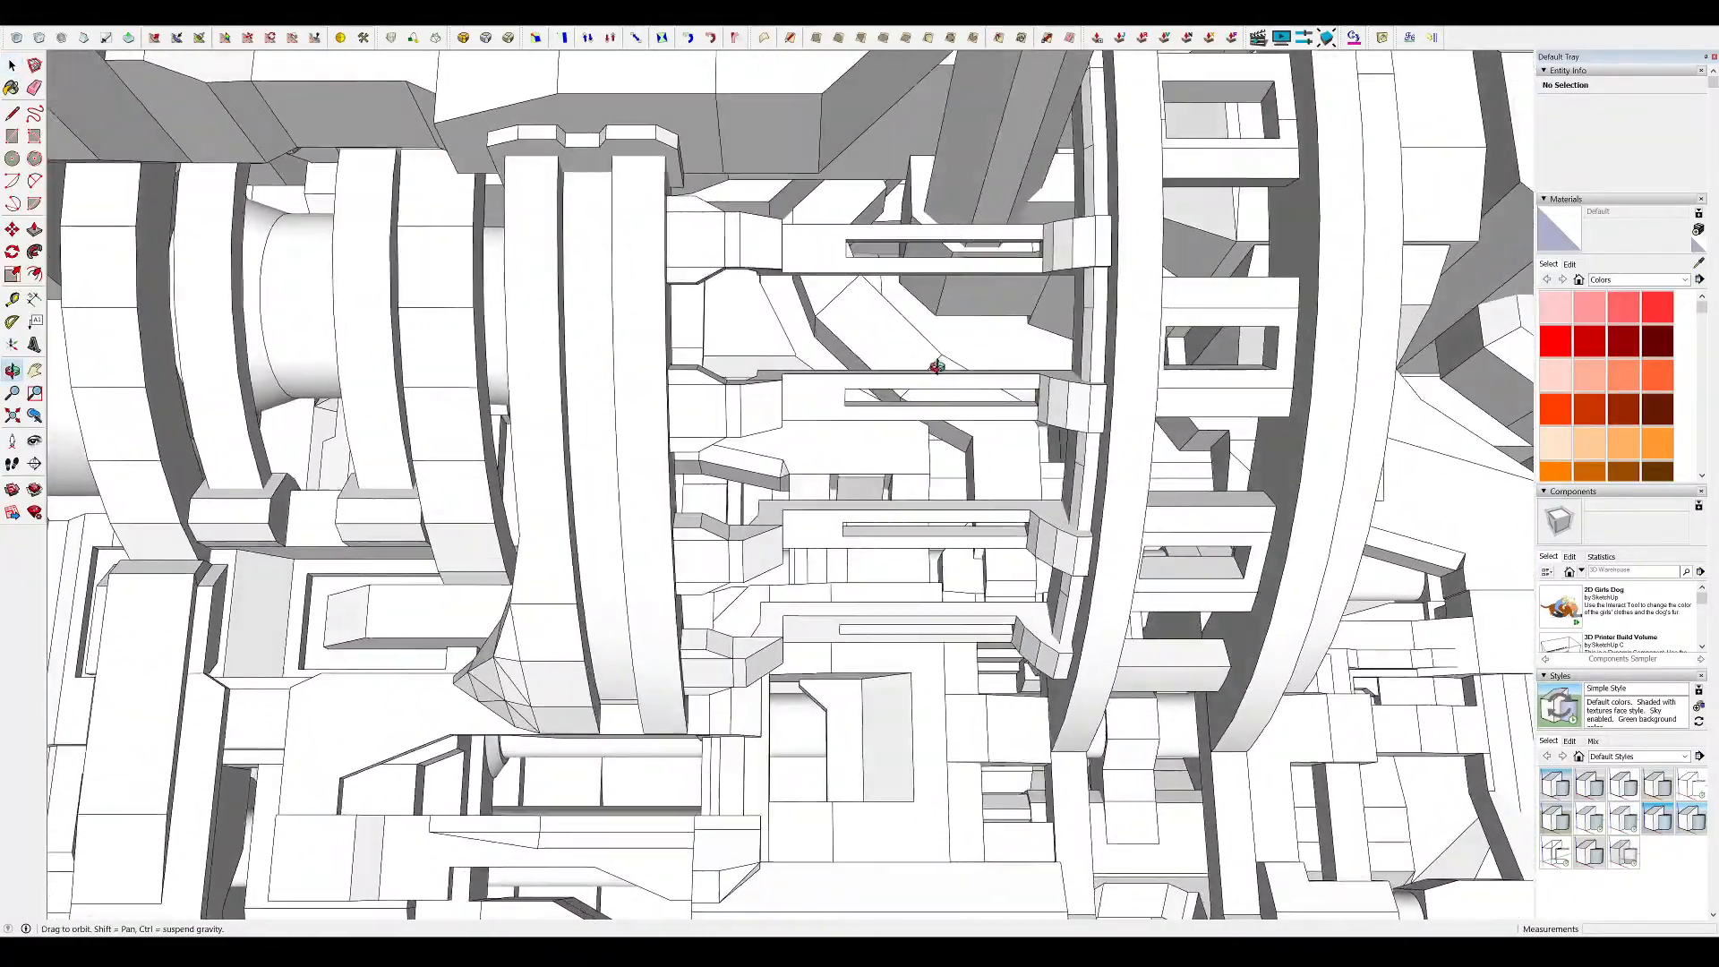
scroll(949, 382, down, 10)
middle_drag(949, 382, 1239, 593)
scroll(1065, 407, down, 3)
middle_drag(1065, 407, 1131, 535)
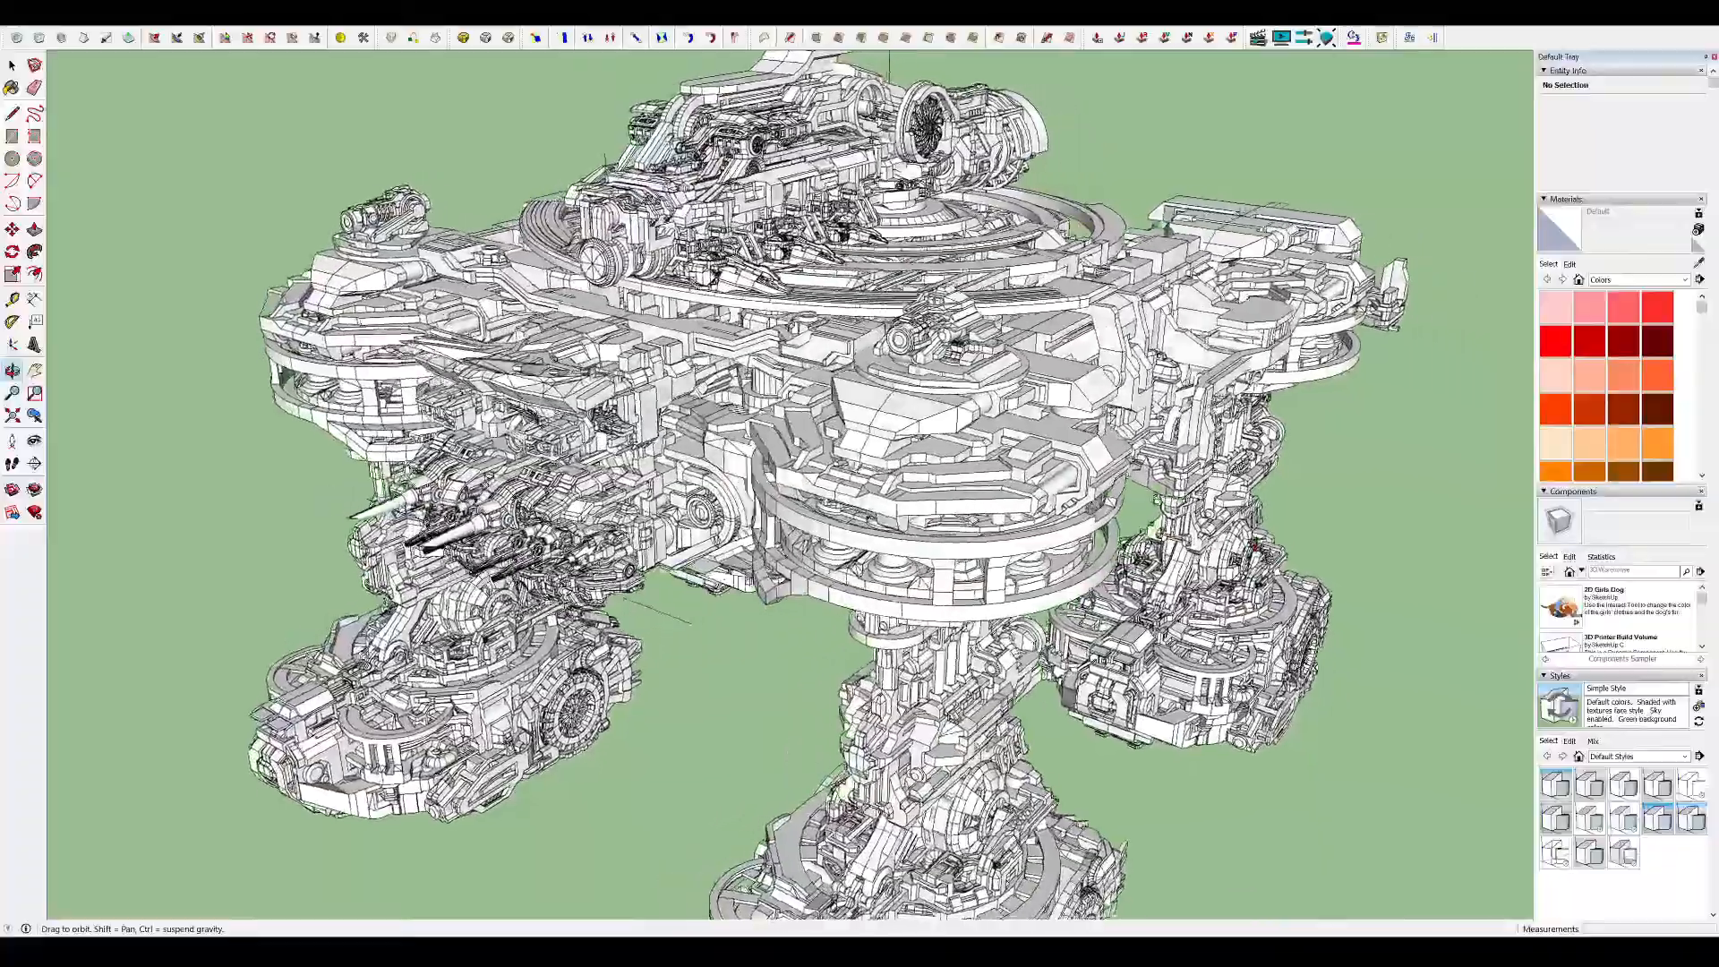
Open the shoulder platform group and select the turret component to inspect its side
scroll(1122, 286, up, 10)
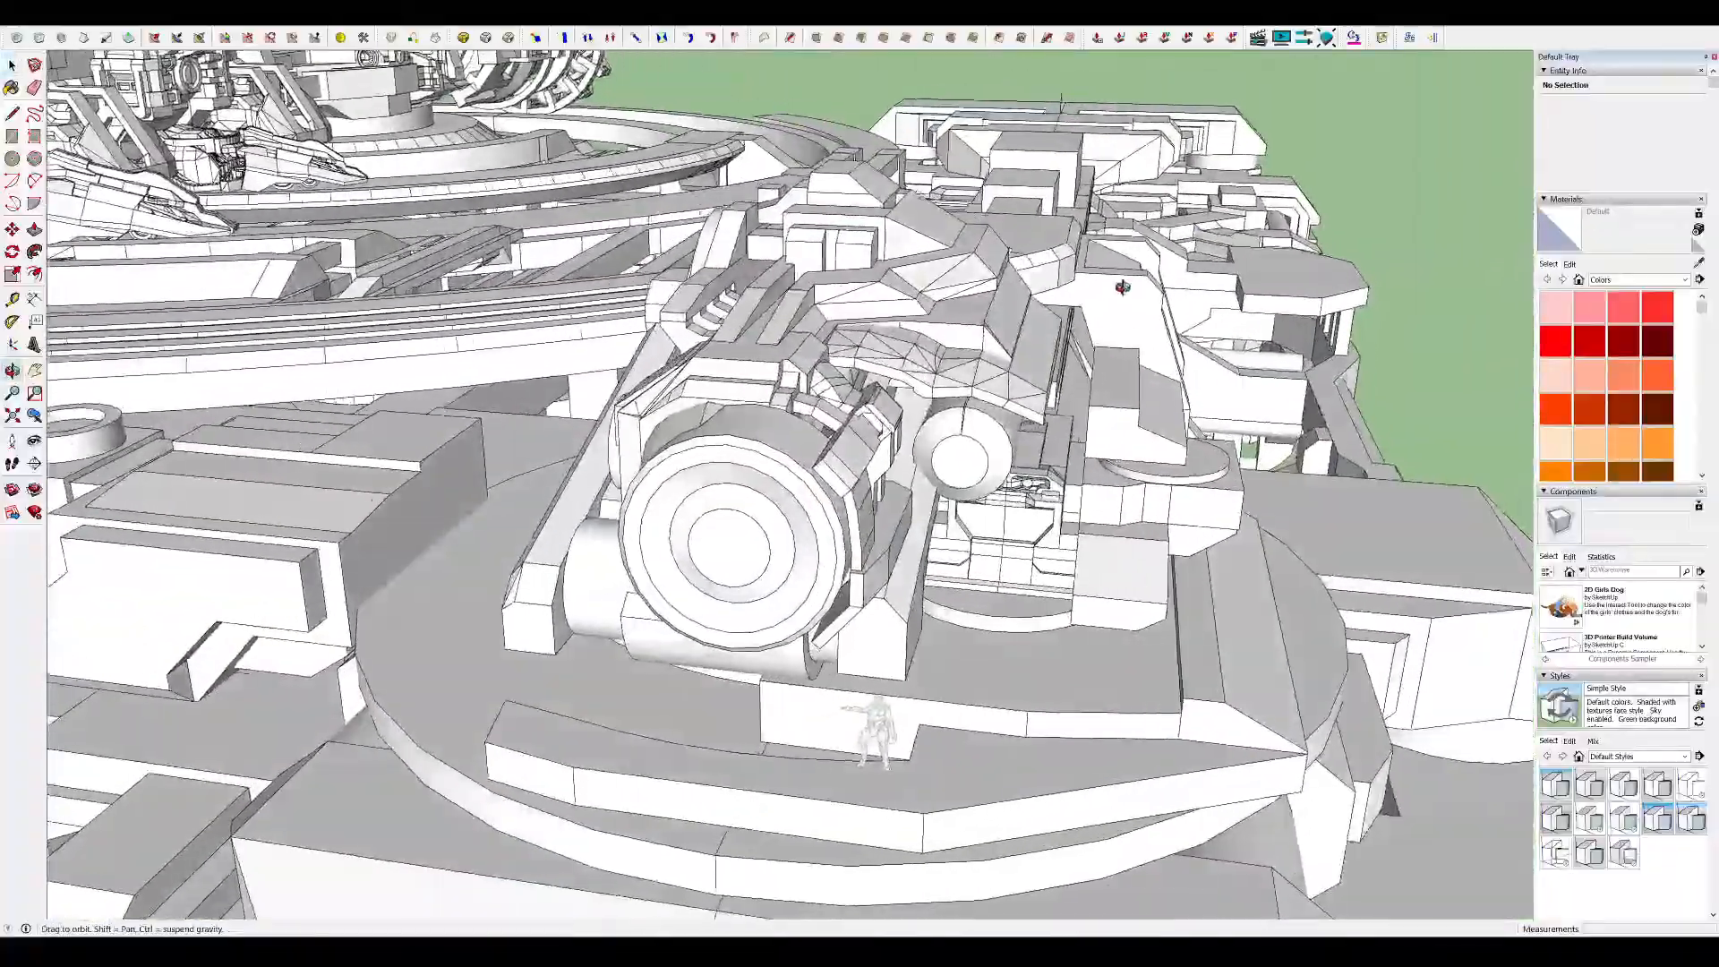
middle_drag(1122, 286, 1065, 340)
scroll(1065, 341, down, 4)
middle_drag(895, 358, 1272, 331)
double_click(1115, 335)
click(1116, 335)
scroll(1272, 329, up, 3)
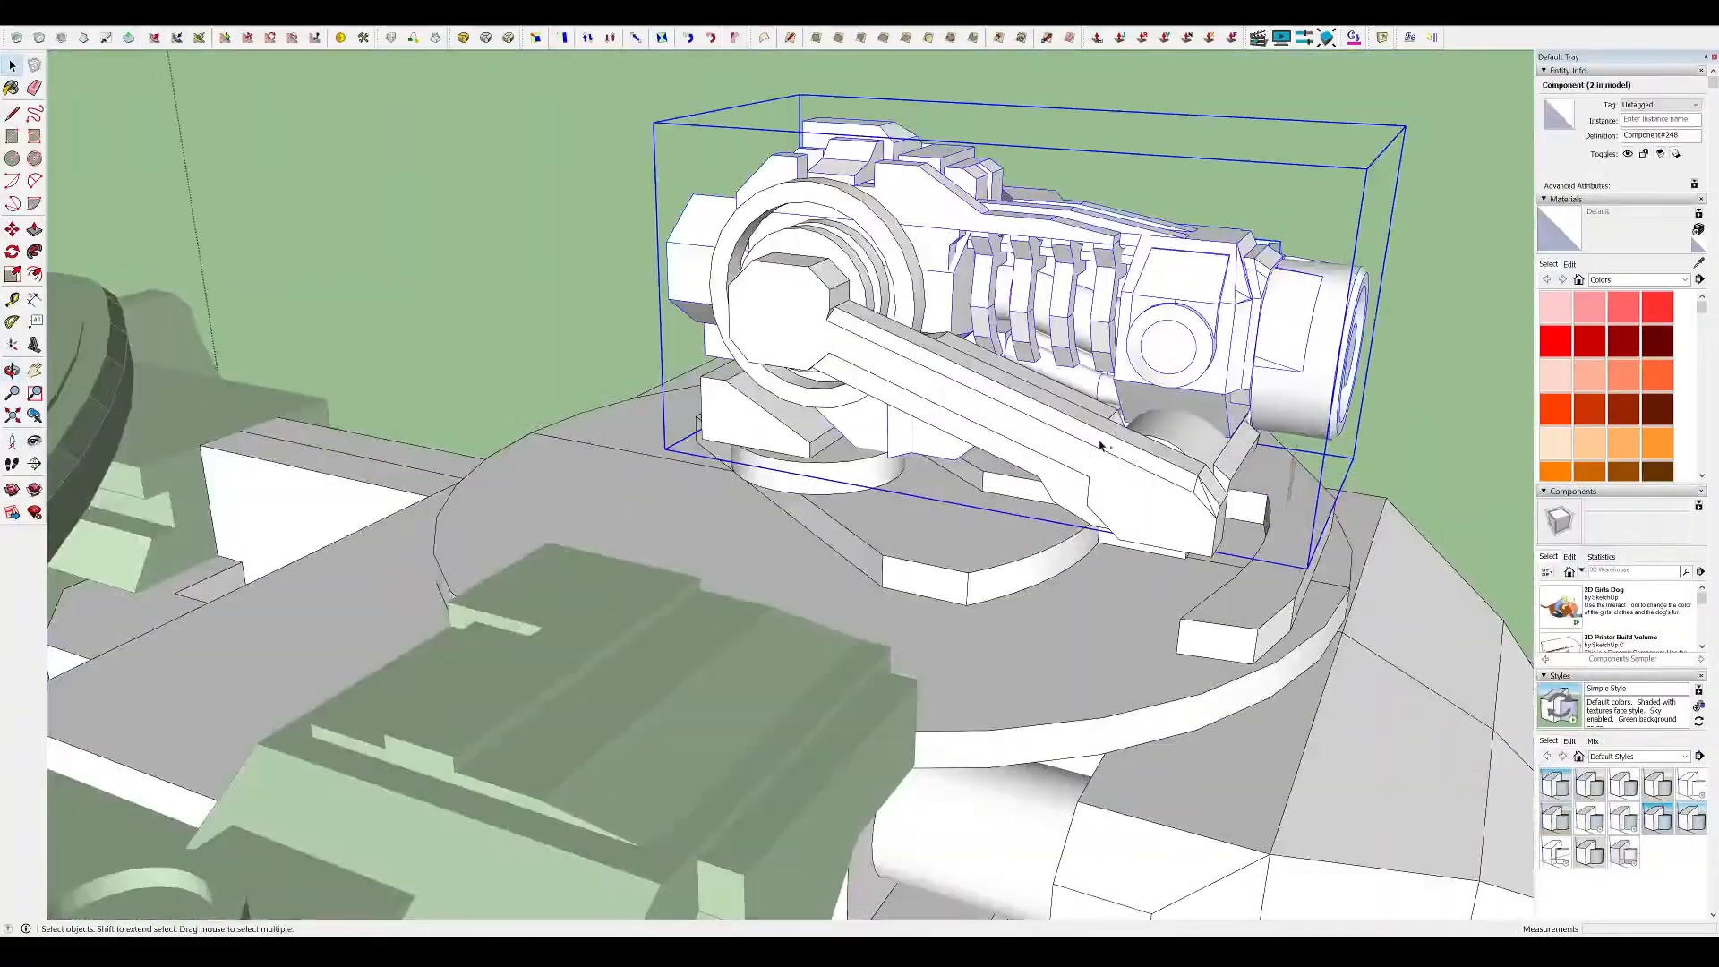
Add the support arm to the turret selection and rotate the assembly about the arm's lower pivot
middle_drag(1100, 445, 1168, 429)
shift+click(924, 237)
middle_drag(930, 240, 954, 150)
key(q)
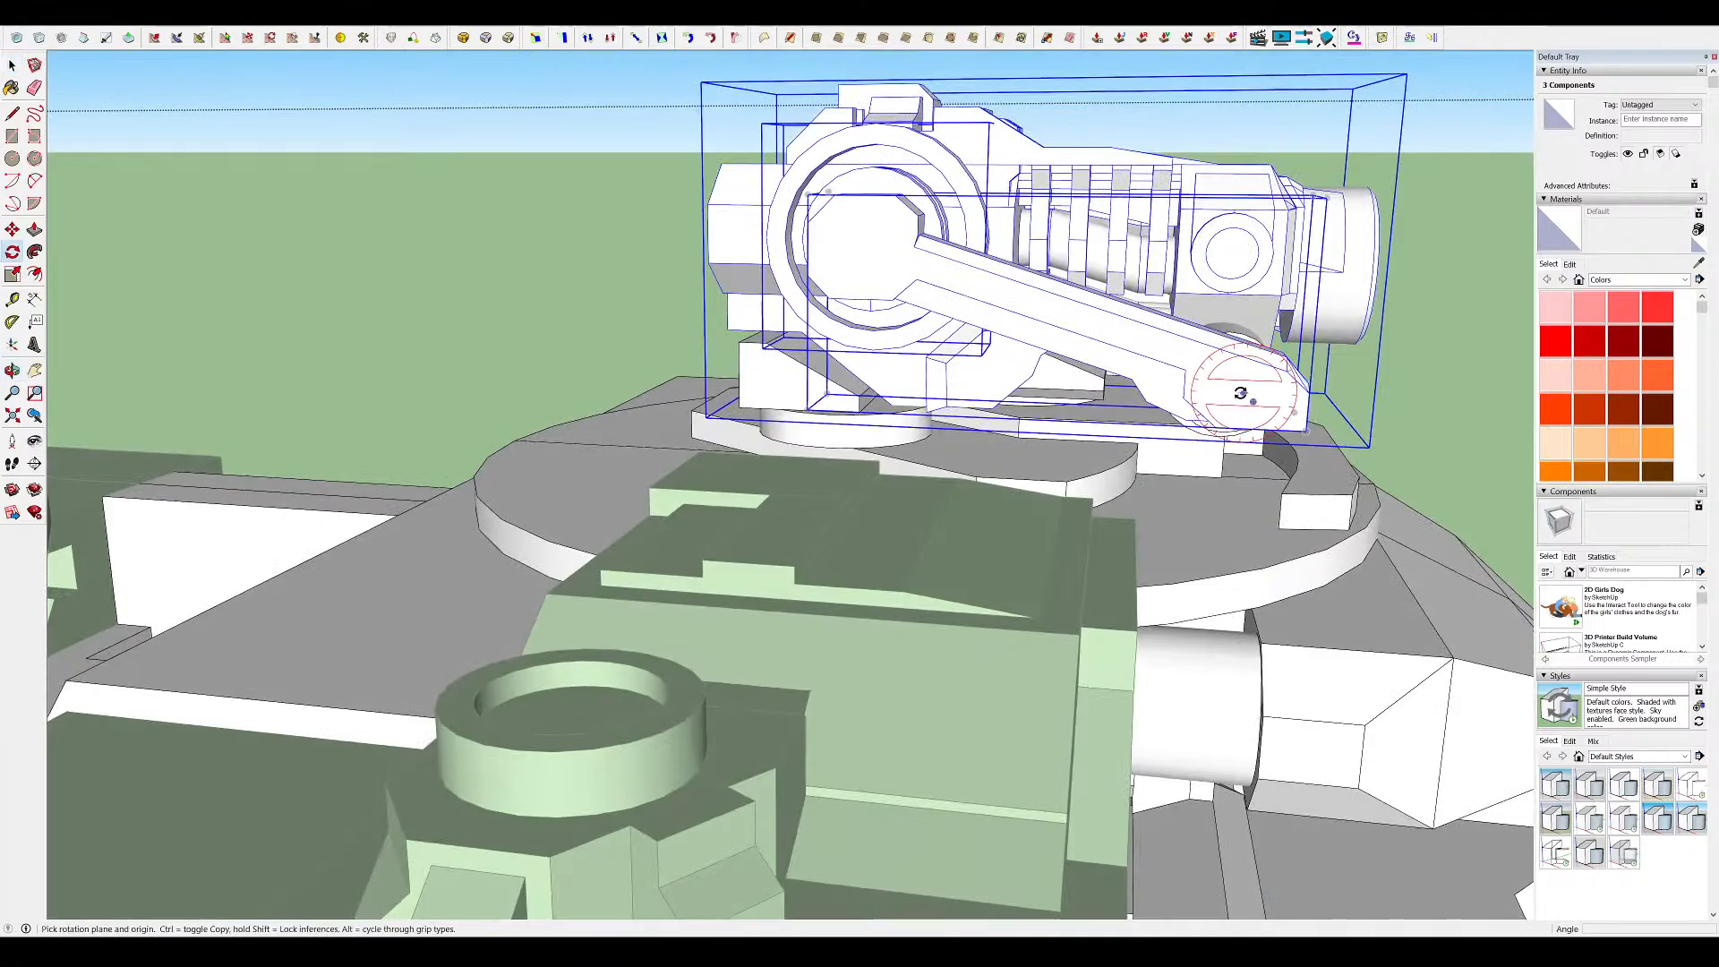
click(754, 251)
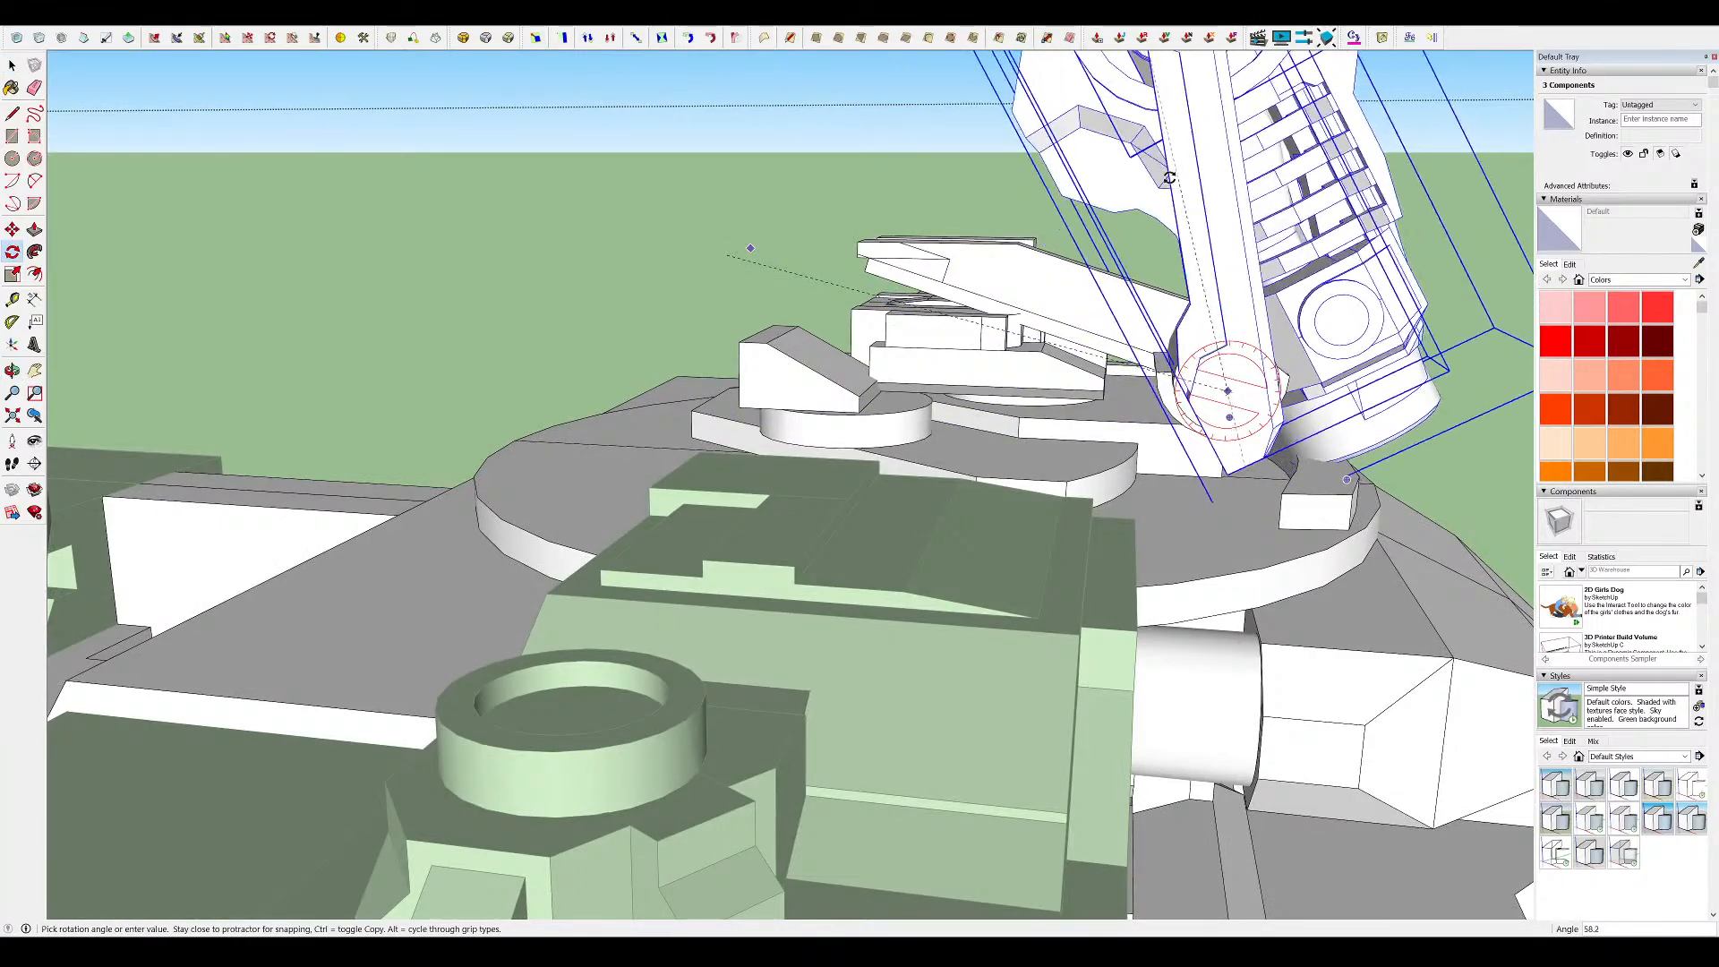
scroll(1128, 193, down, 5)
middle_drag(1127, 192, 979, 234)
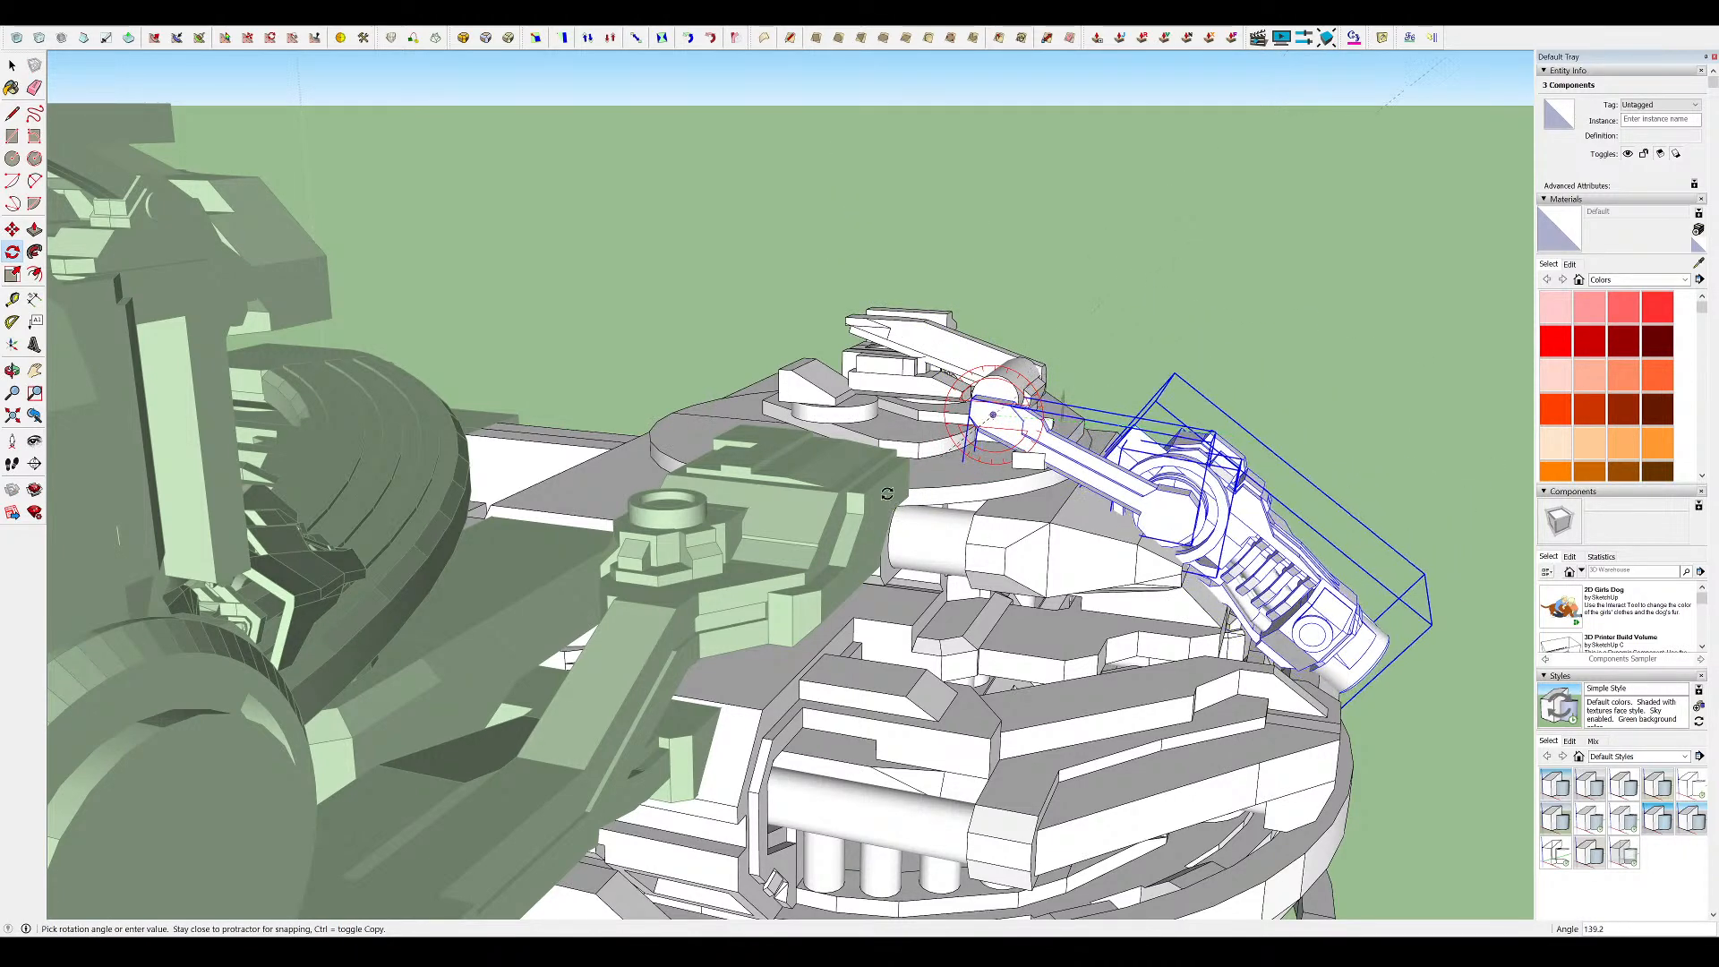
click(1280, 506)
Try to rotate the turret cannon about the outer end of its swung-out arm
scroll(1310, 510, up, 3)
middle_drag(1320, 506, 1325, 376)
key(q)
click(1089, 302)
key(space)
Select the pivot, arm and cannon together and try rotating them horizontally about the round mount on the platform
scroll(1089, 304, down, 8)
middle_drag(1090, 345, 716, 479)
scroll(716, 483, up, 5)
shift+click(628, 430)
middle_drag(629, 430, 847, 660)
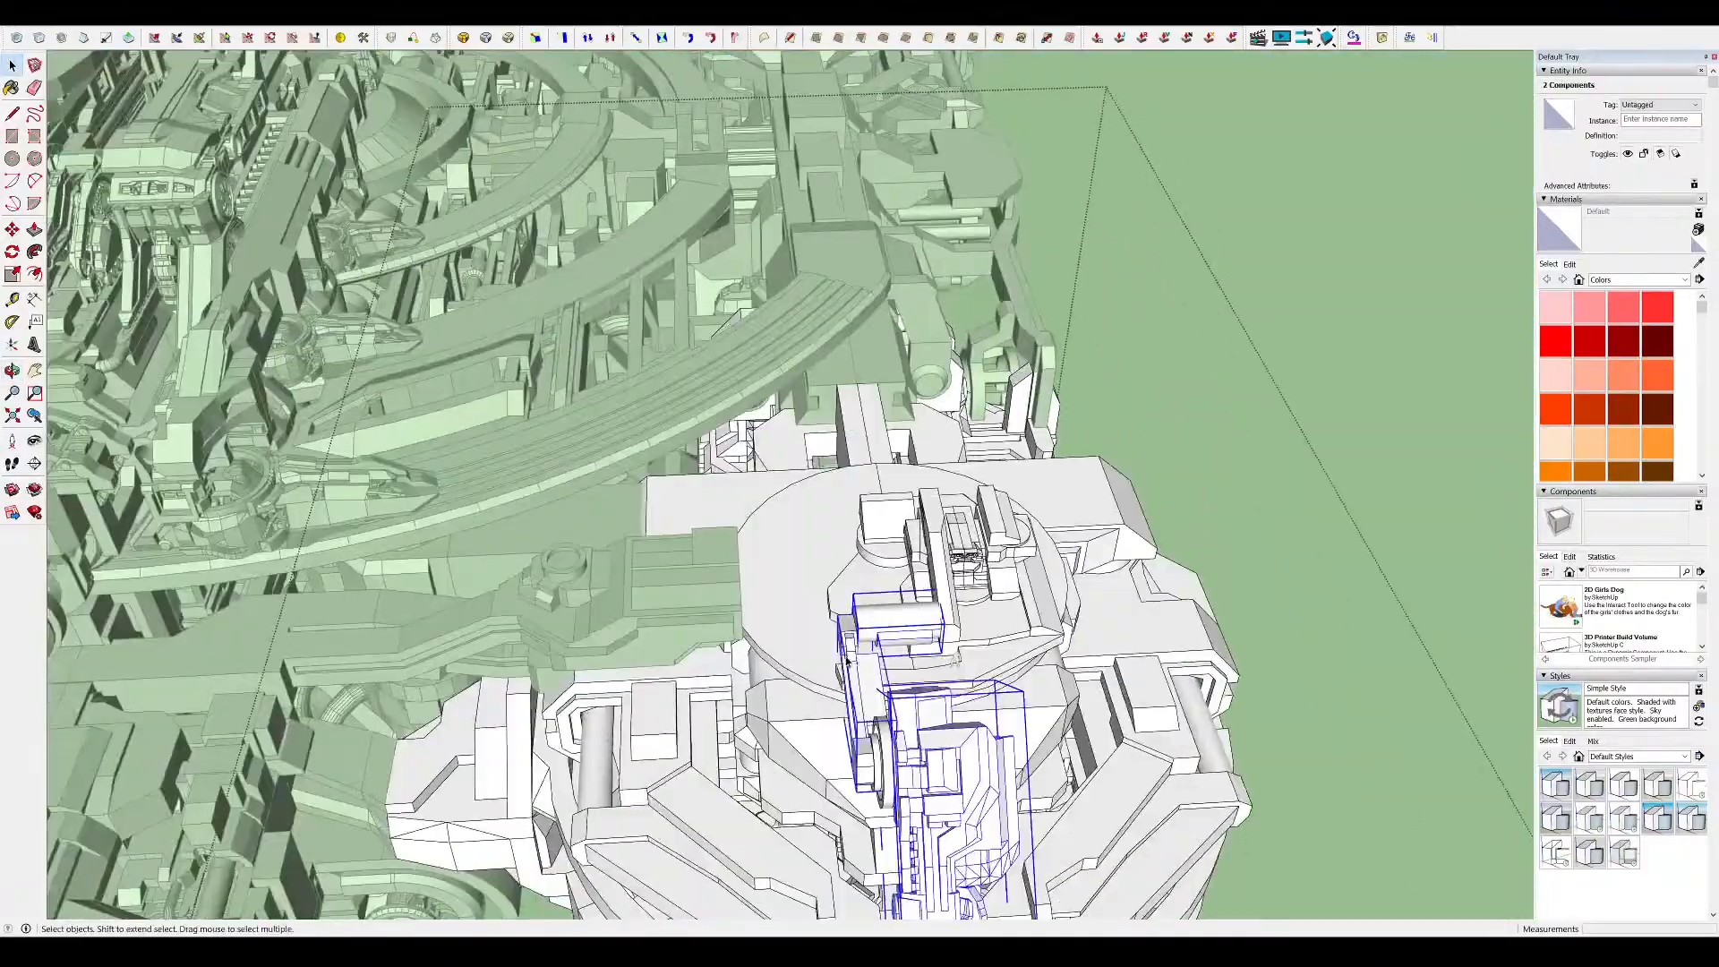
shift+click(915, 761)
scroll(938, 719, up, 4)
middle_drag(940, 717, 818, 457)
key(q)
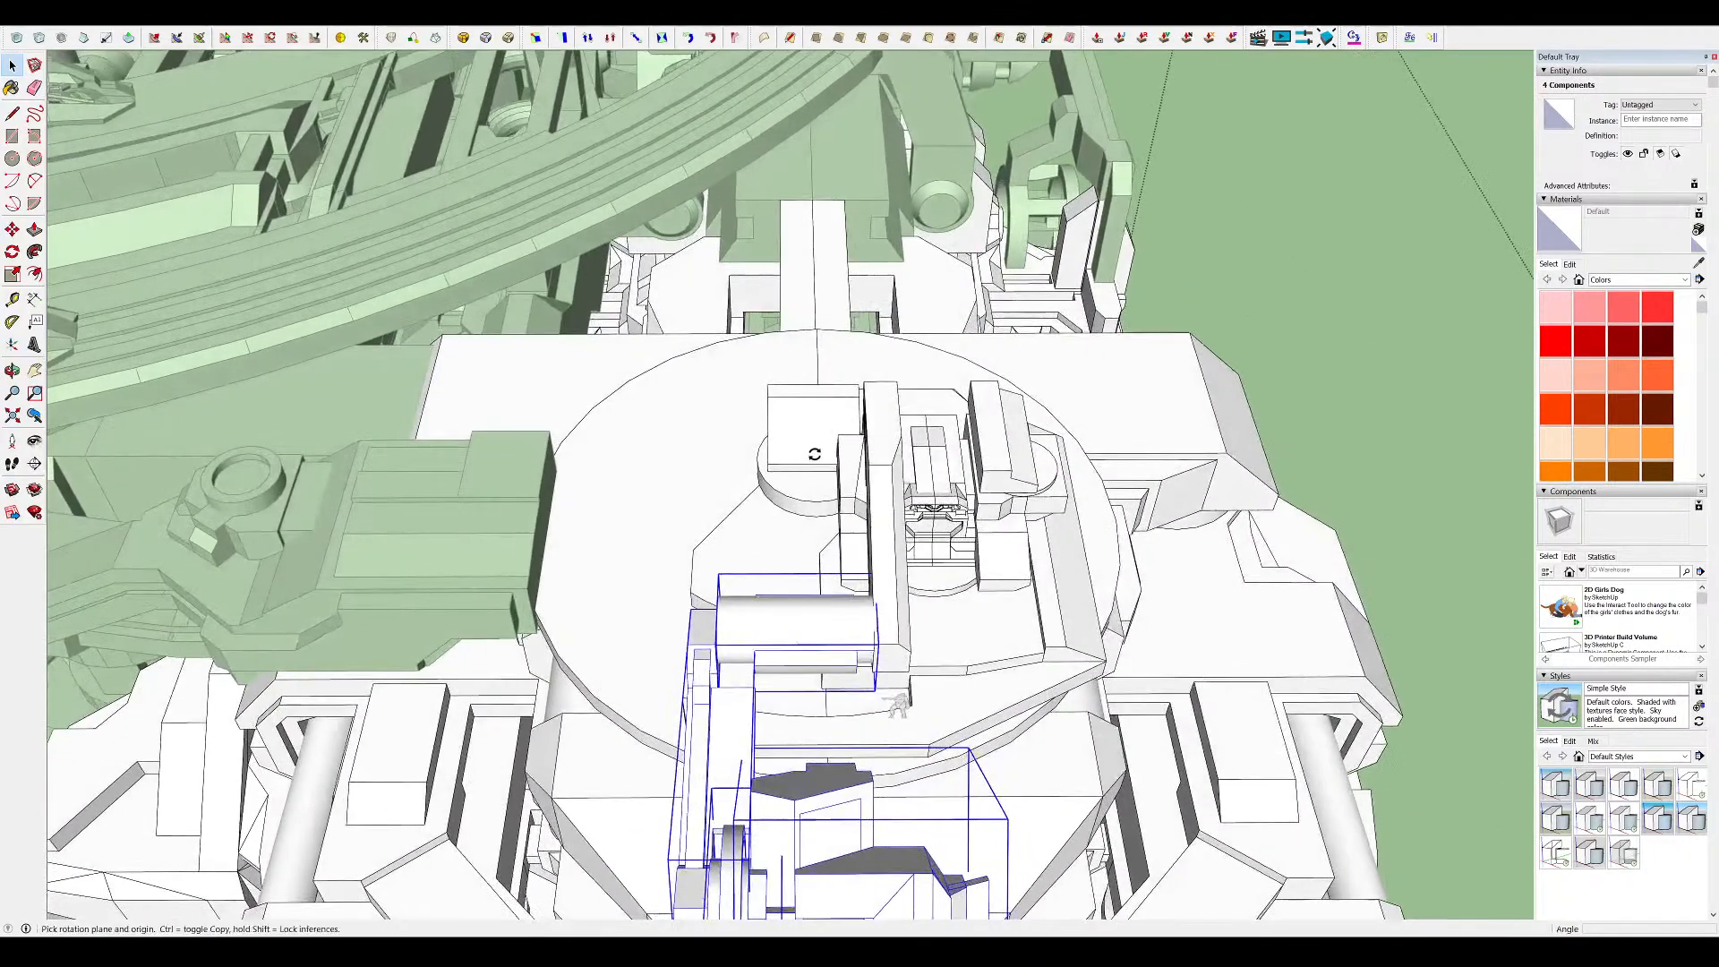
scroll(810, 475, down, 2)
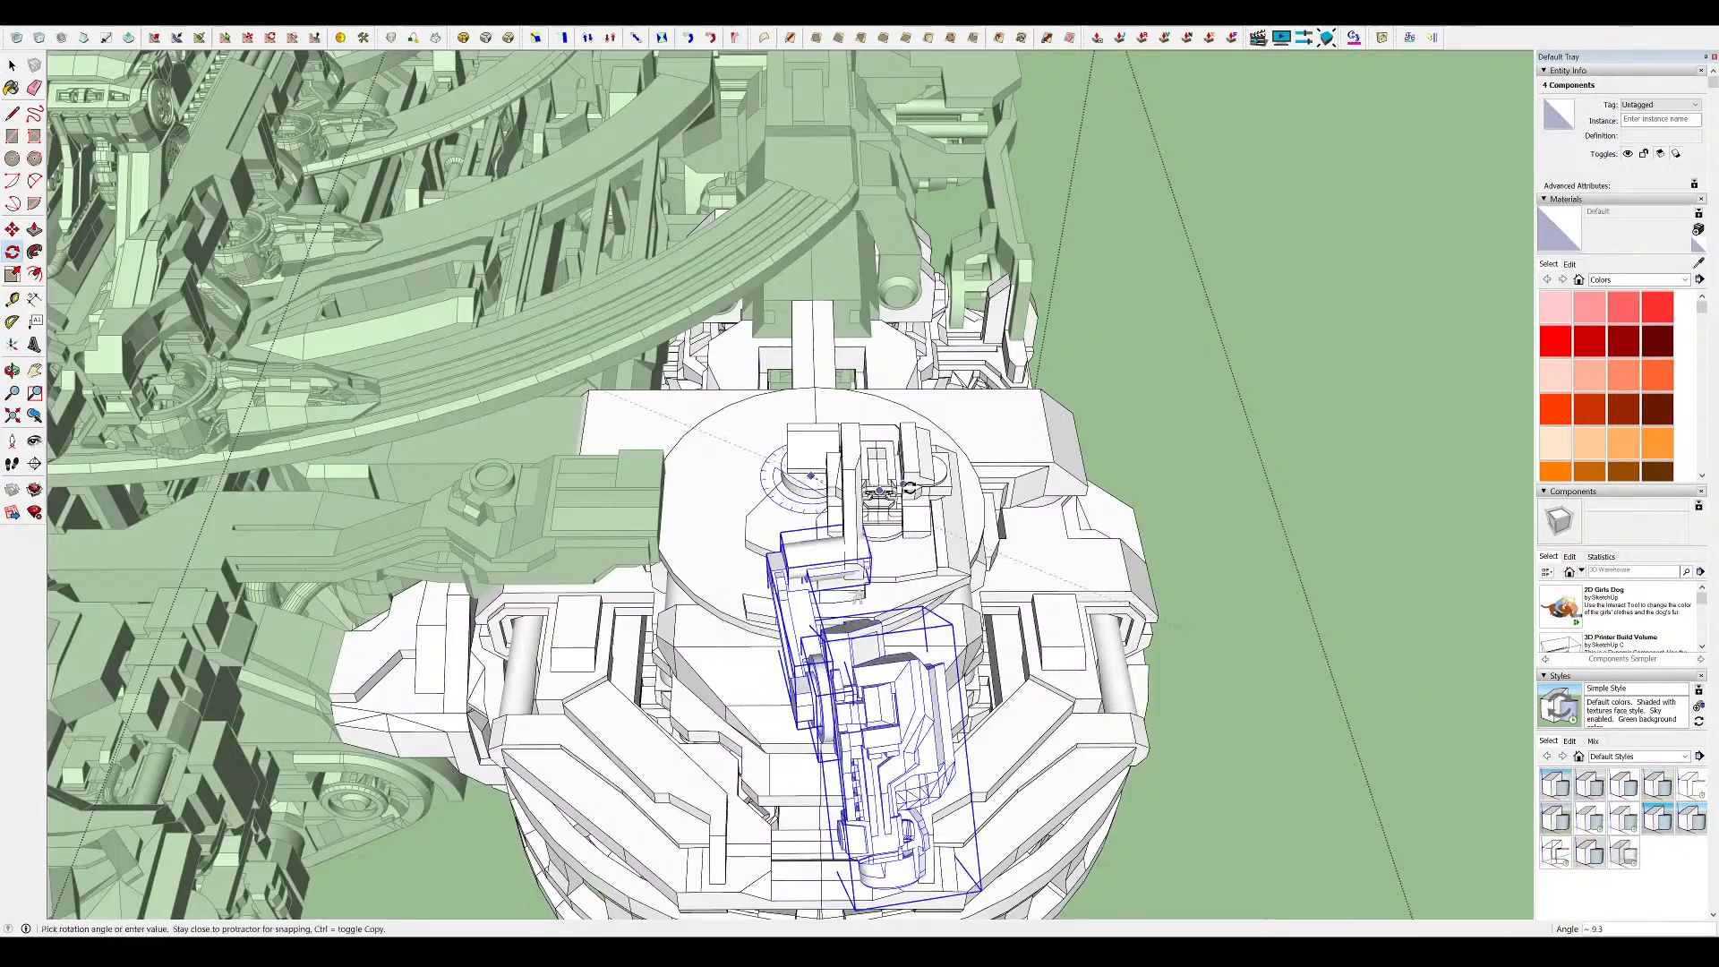
middle_drag(931, 470, 962, 49)
scroll(994, 130, down, 3)
key(space)
click(1160, 296)
Leave the leg group and examine the shoulder turret within the whole mech
middle_drag(1075, 305, 853, 379)
scroll(779, 425, up, 4)
scroll(895, 443, up, 4)
key(r)
scroll(960, 440, up, 2)
scroll(940, 436, down, 10)
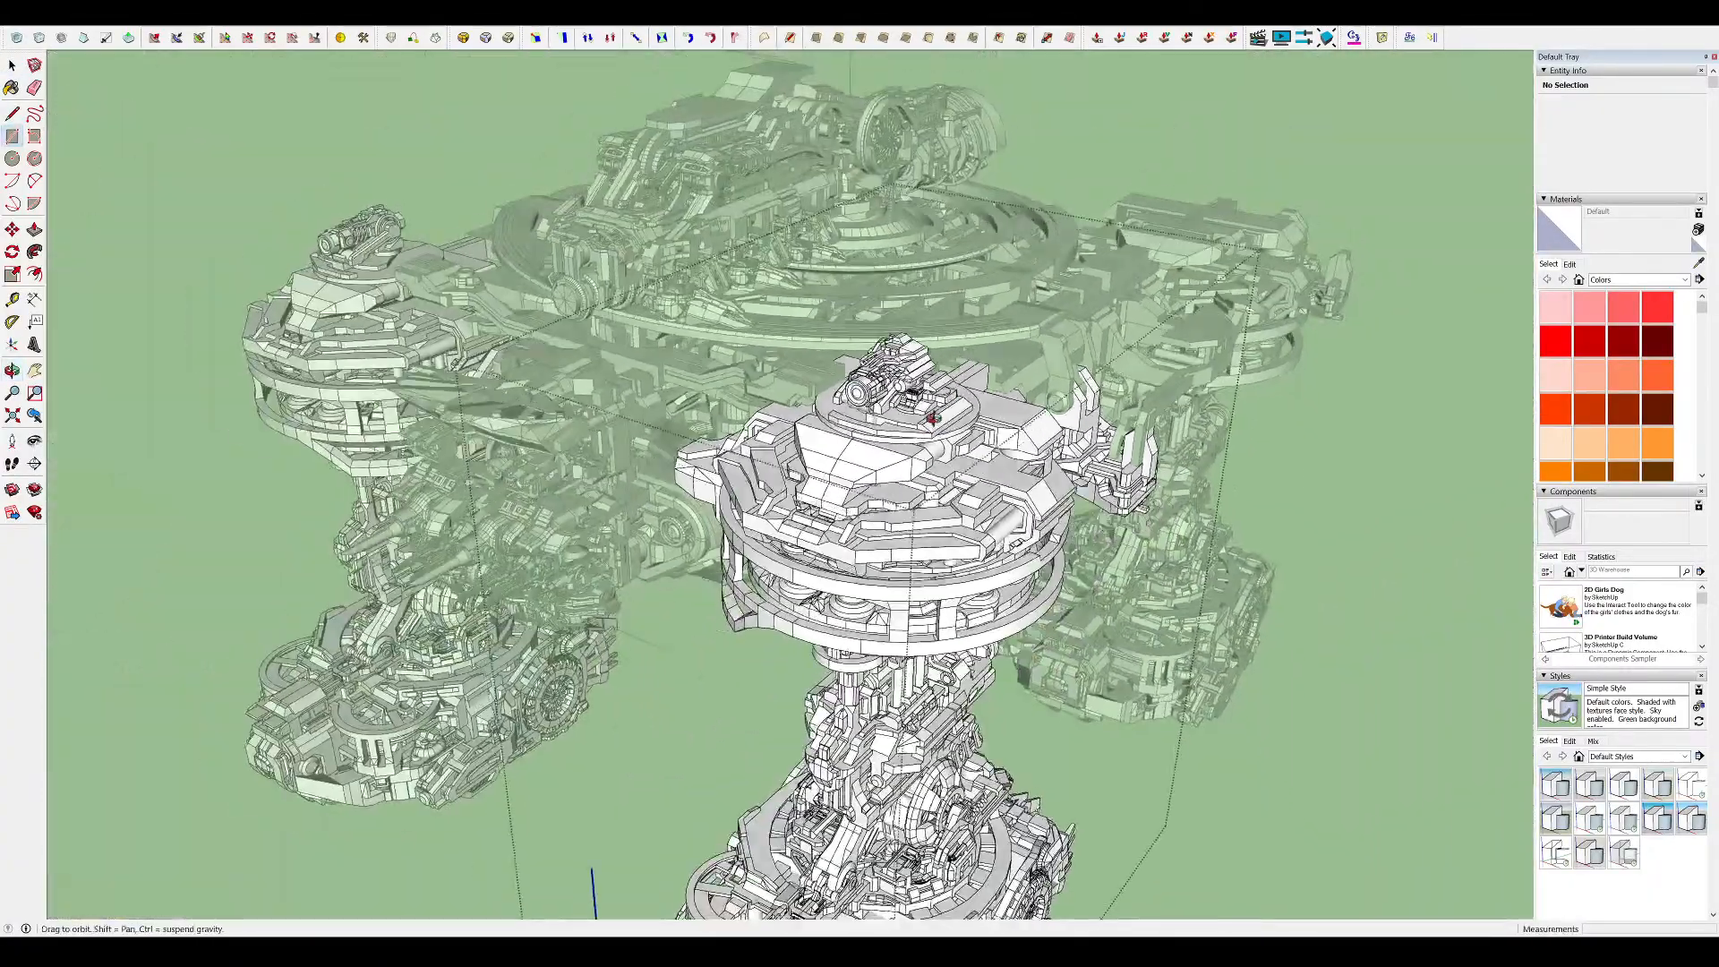
key(space)
middle_drag(940, 391, 1051, 323)
scroll(904, 308, up, 4)
scroll(1062, 320, down, 2)
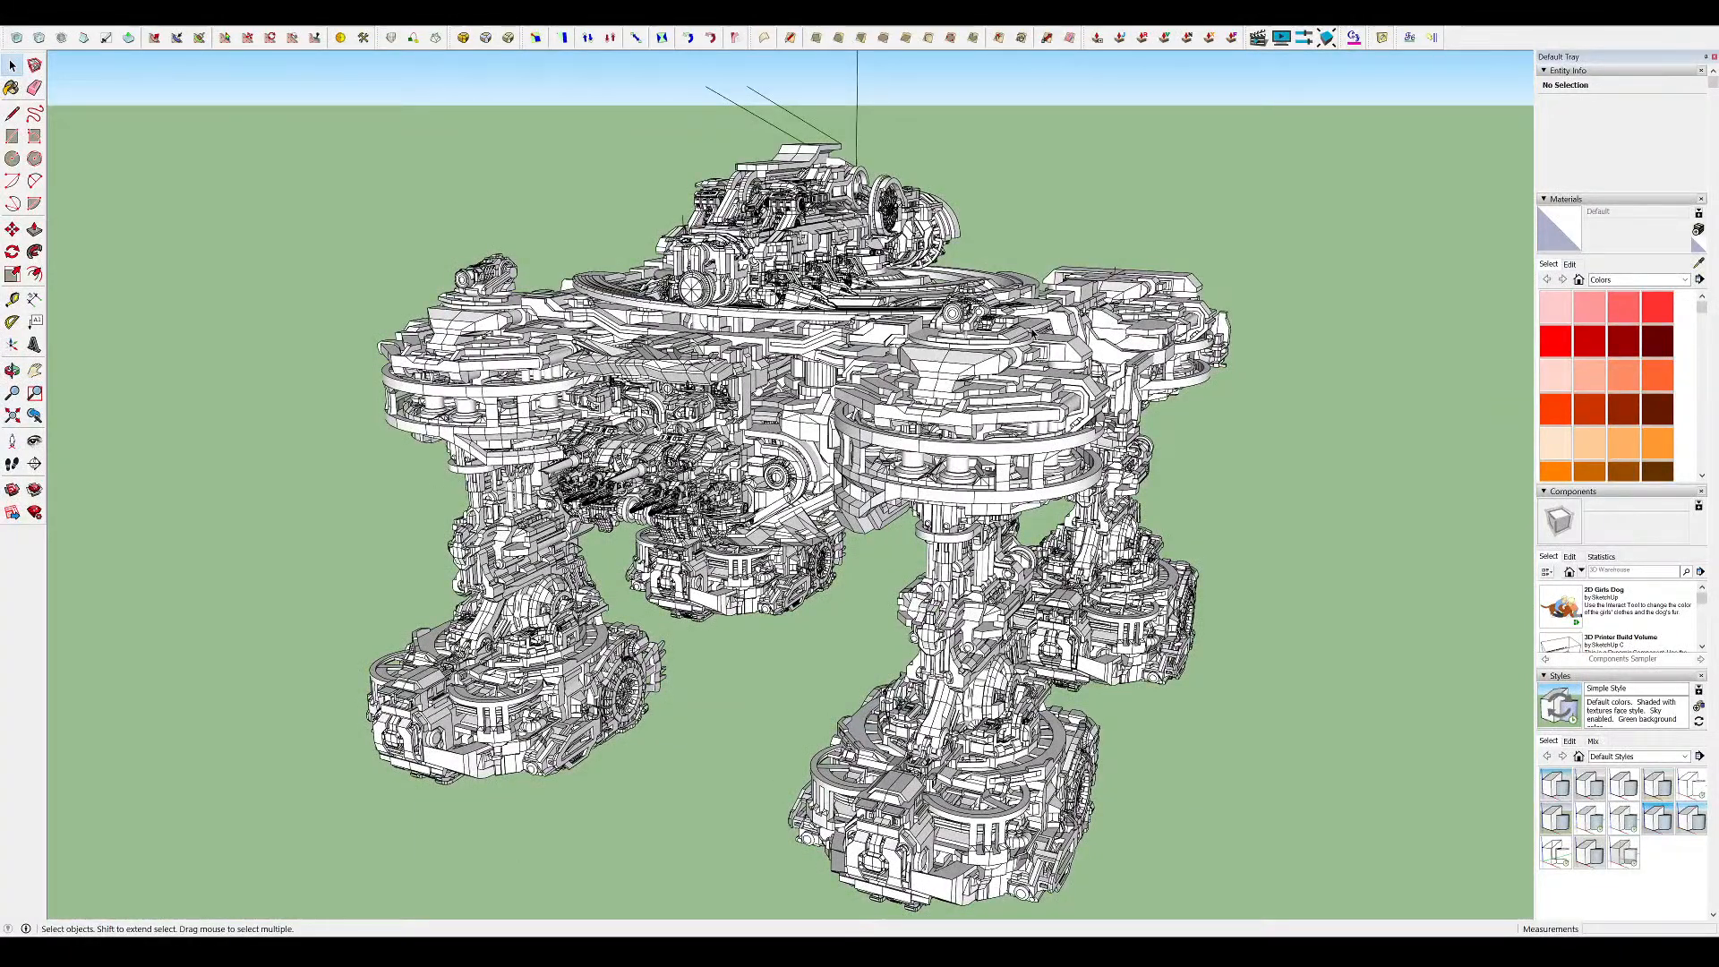
middle_drag(1032, 331, 980, 315)
scroll(994, 327, up, 10)
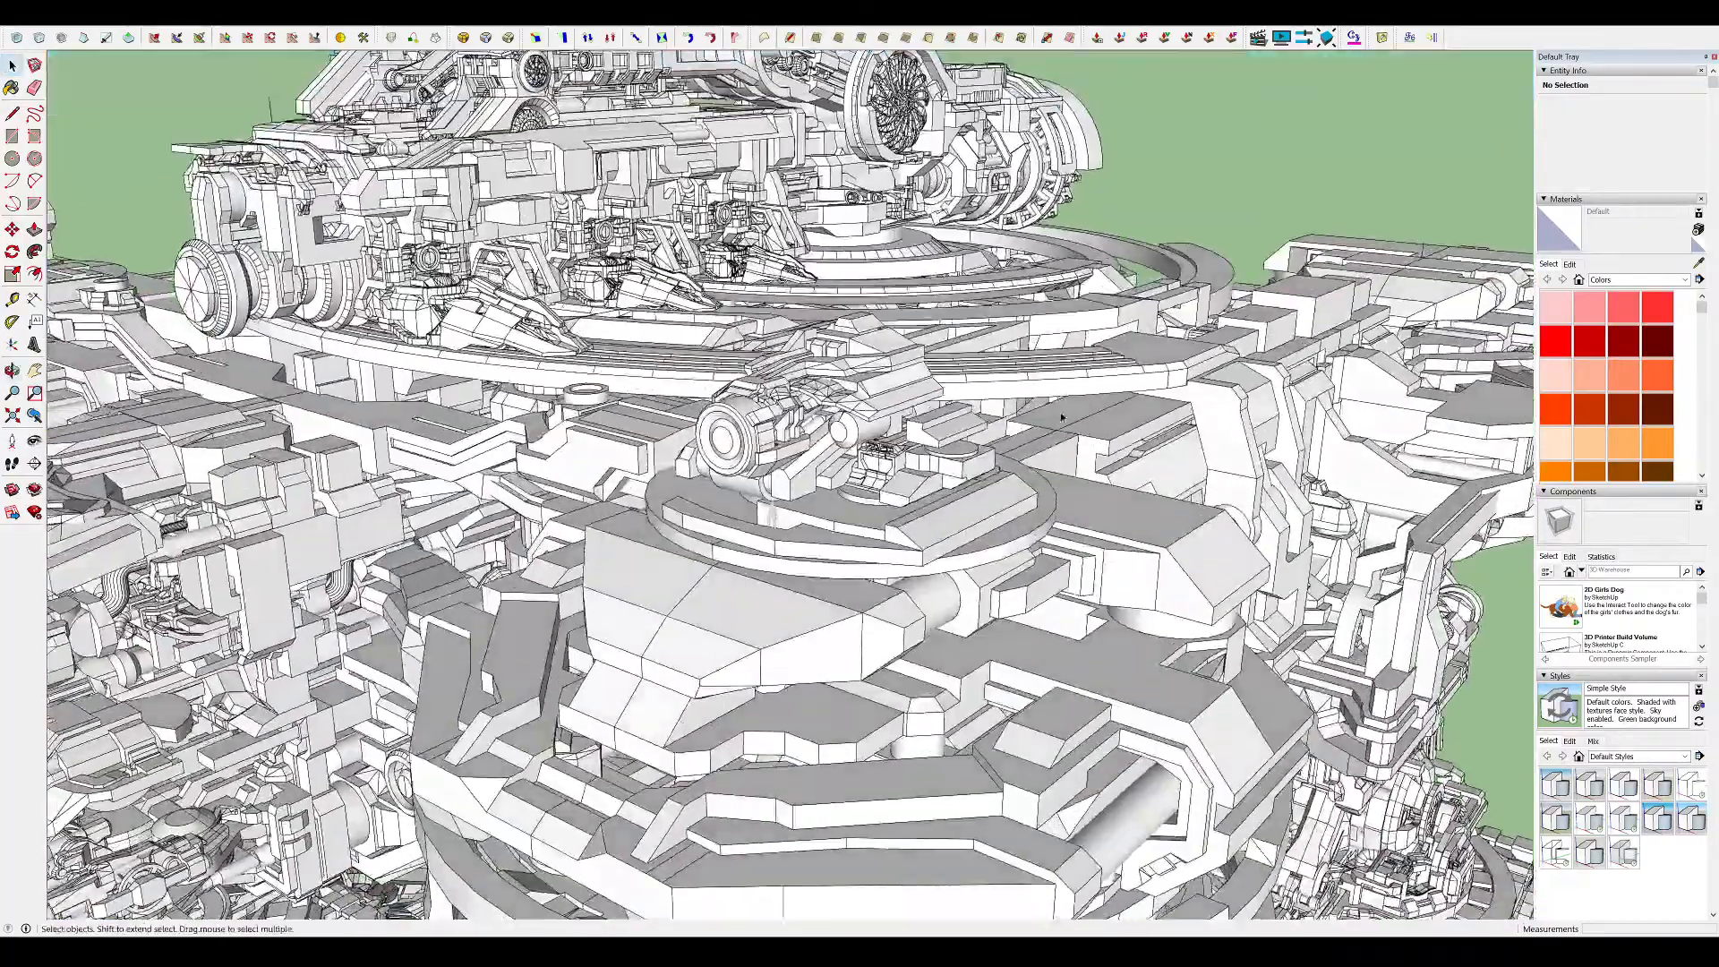
scroll(1060, 411, up, 3)
scroll(798, 231, down, 15)
middle_drag(799, 230, 810, 134)
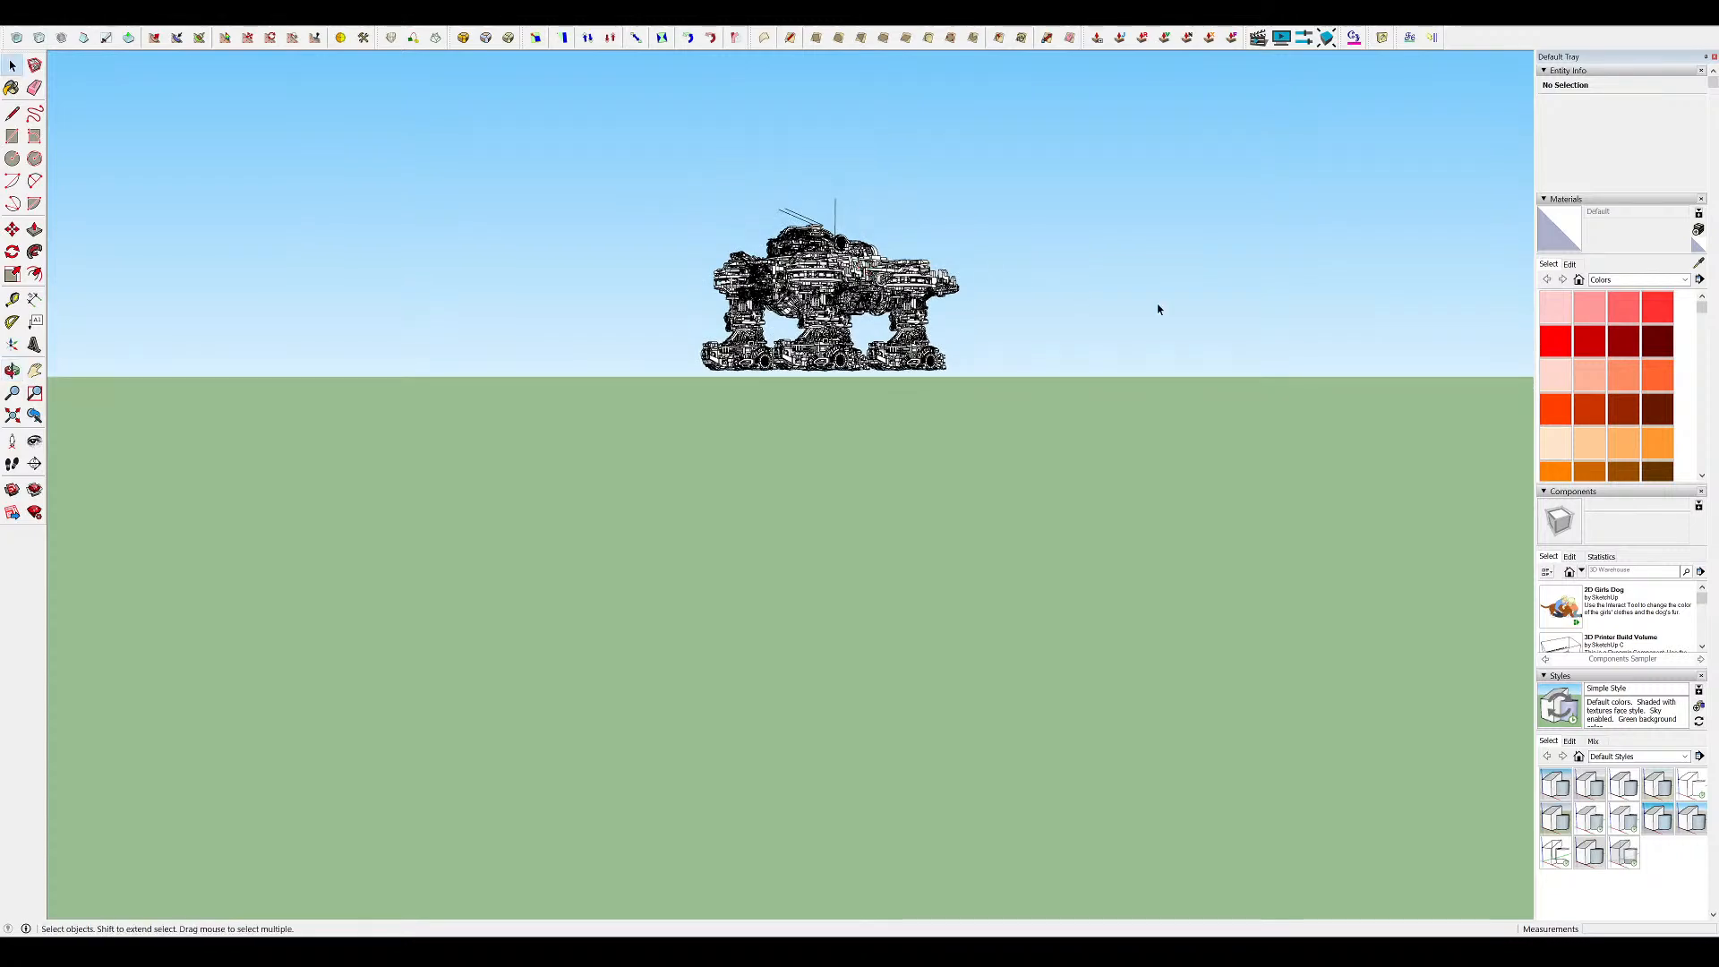
Open the front weapon group, select a small cannon component to examine its copies, and close the group
middle_drag(768, 275, 862, 275)
scroll(862, 276, up, 5)
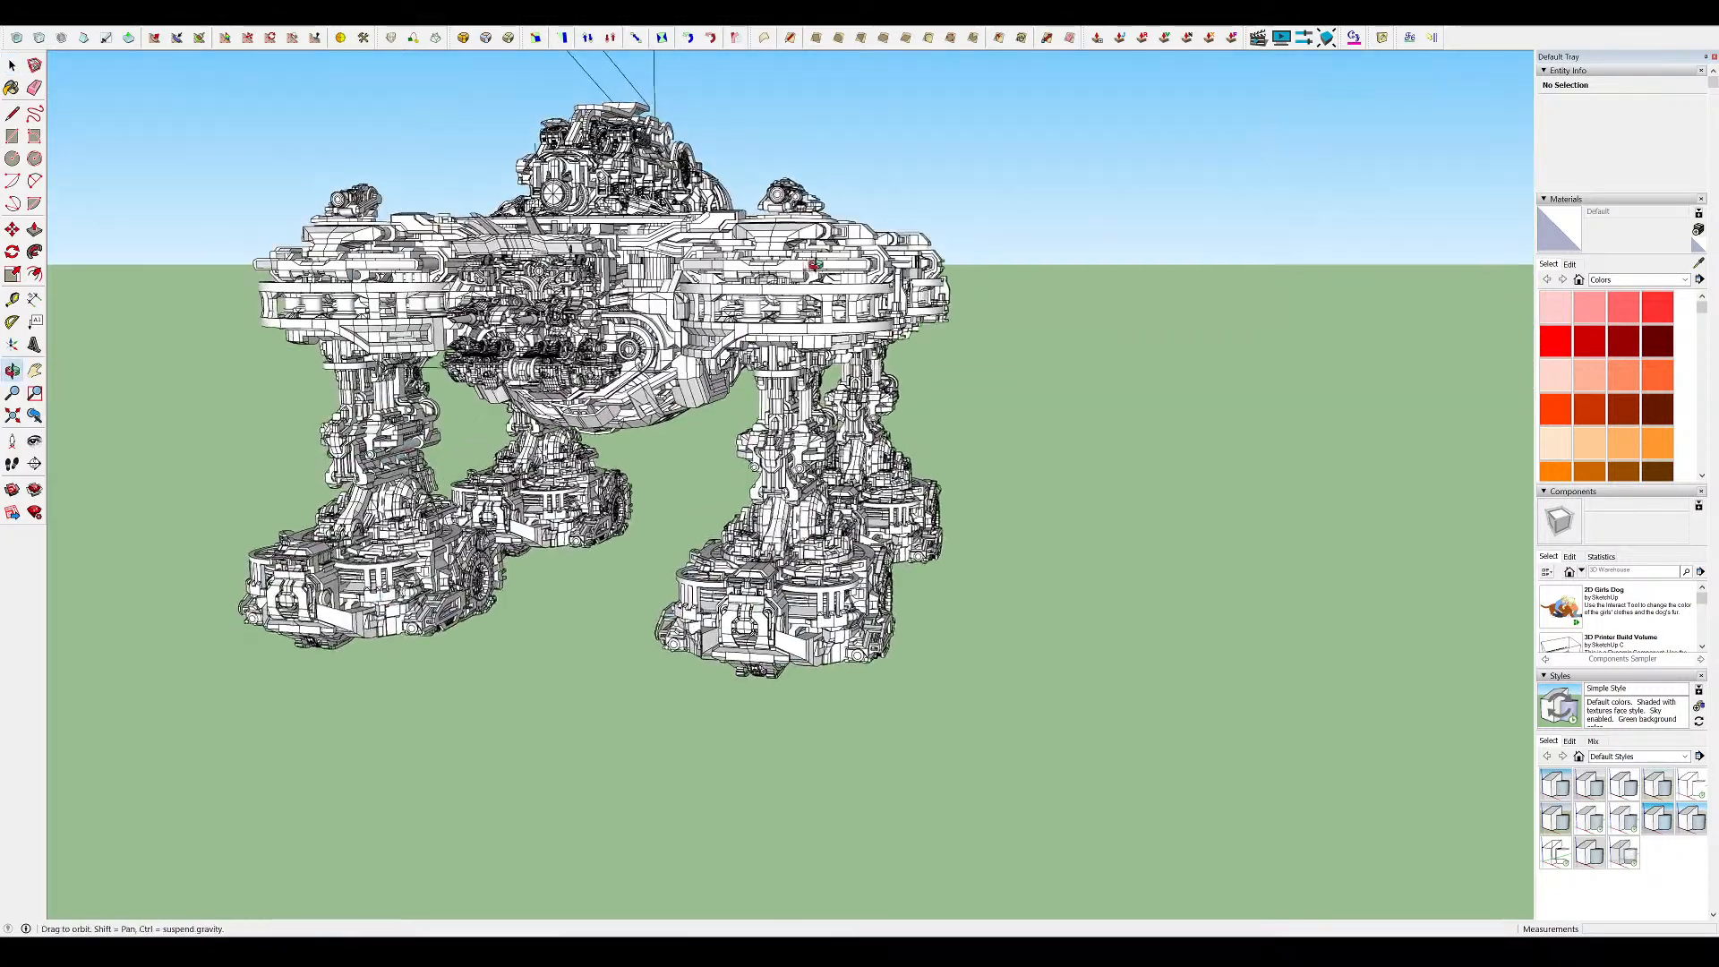
scroll(810, 264, up, 10)
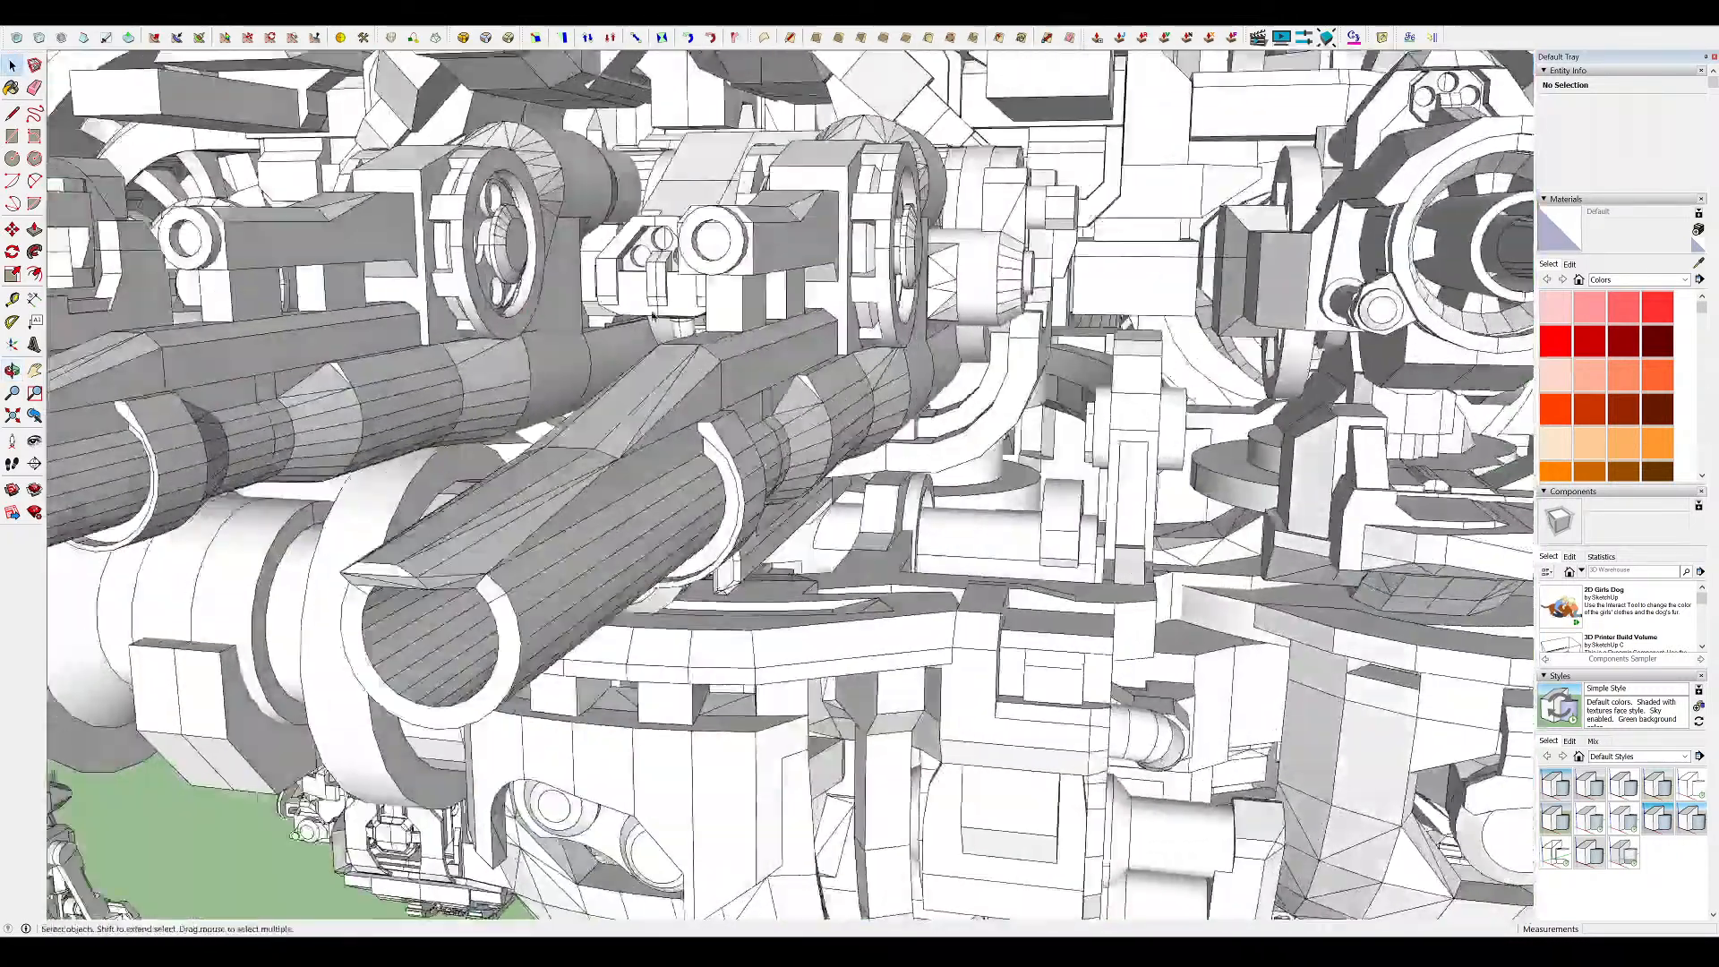
middle_drag(653, 316, 548, 331)
scroll(815, 284, down, 4)
scroll(961, 275, up, 5)
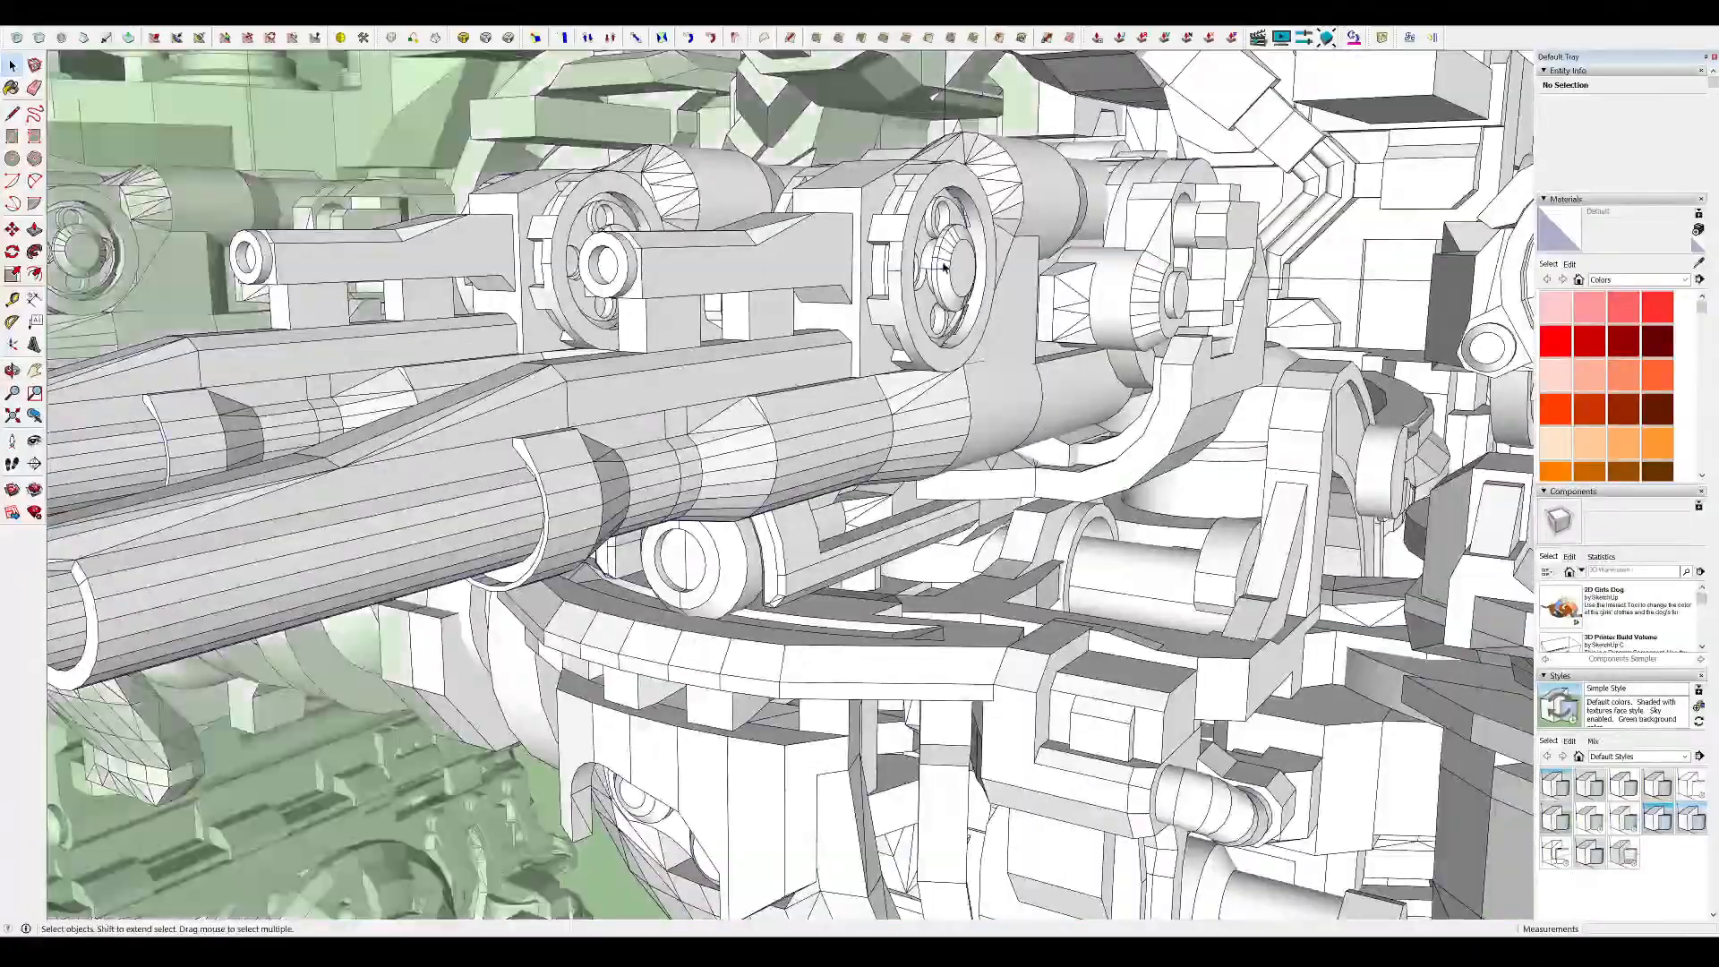
click(919, 271)
scroll(931, 280, down, 8)
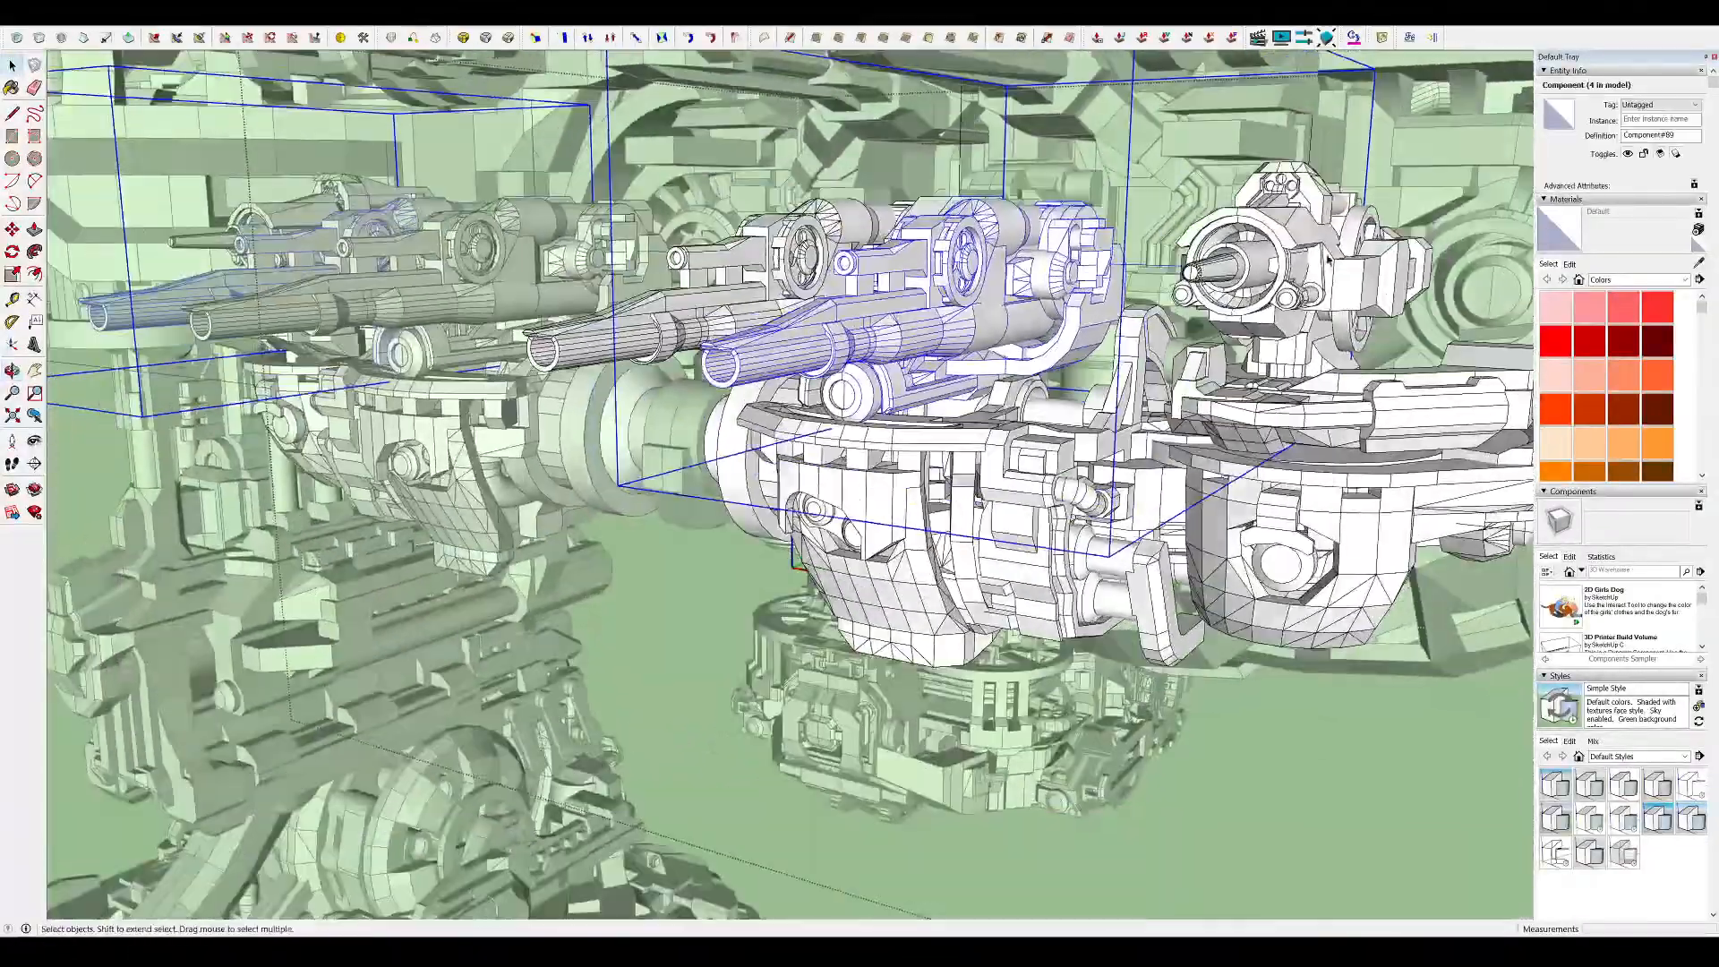
scroll(1110, 385, down, 8)
click(779, 573)
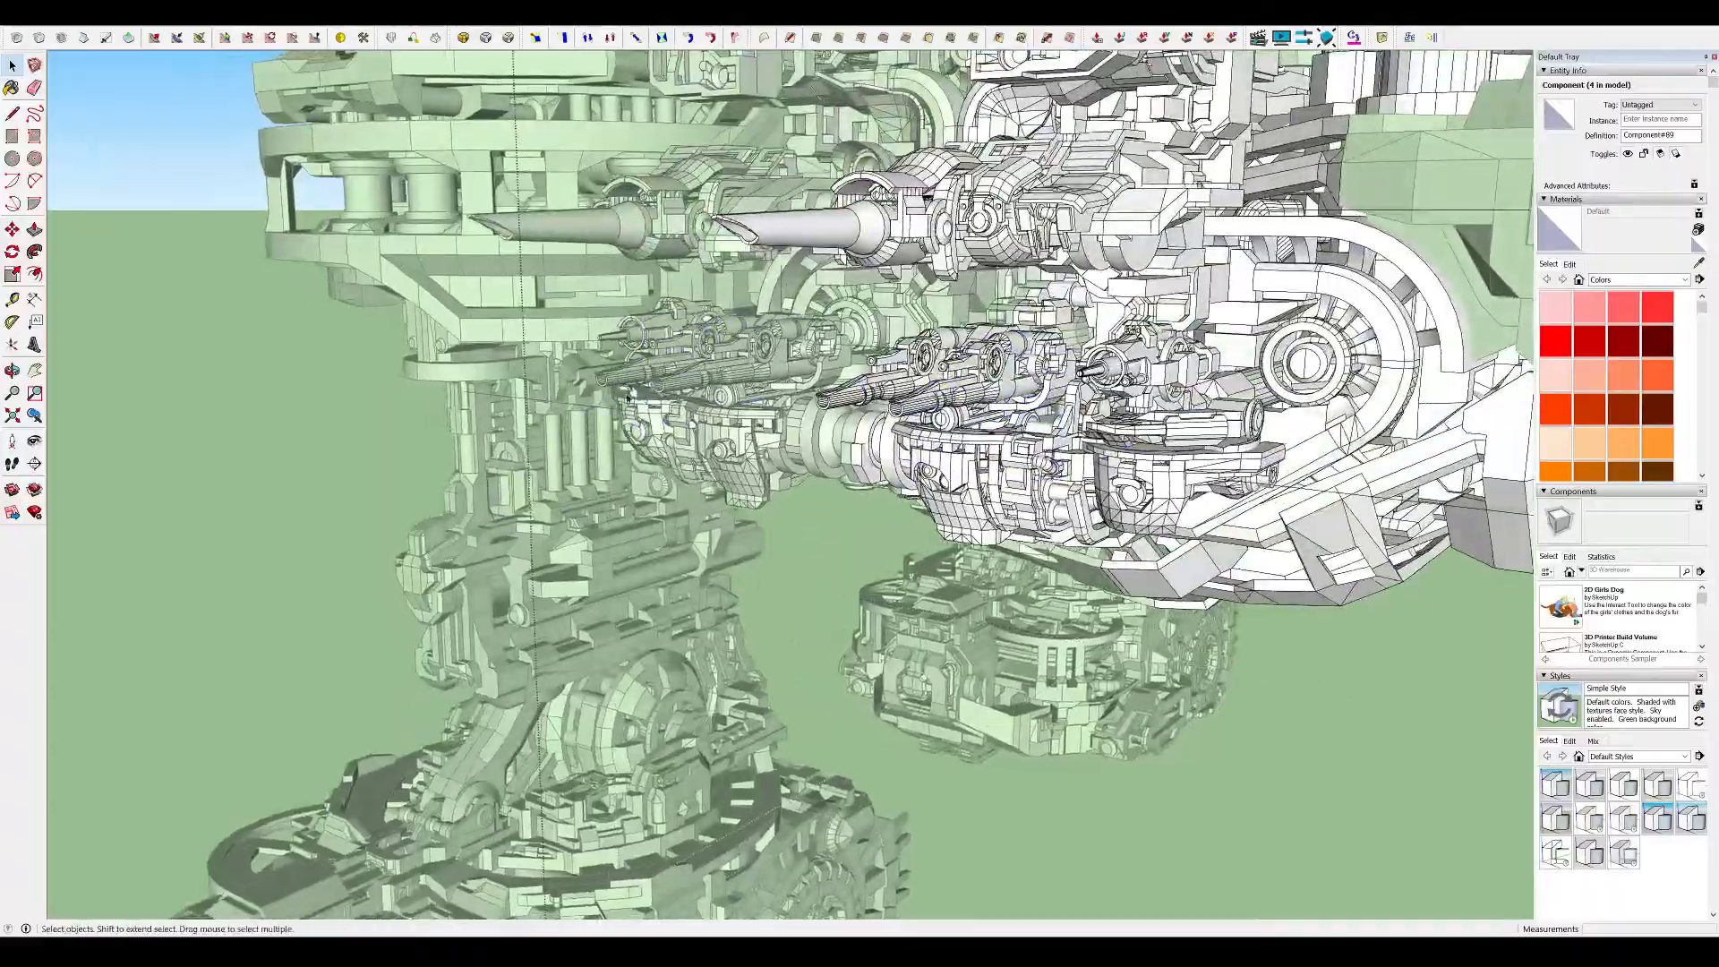
click(779, 573)
Examine the shoulder turret's barrel, side cylinder and mounting beside the human scale figure
scroll(716, 358, down, 5)
scroll(1142, 241, up, 4)
scroll(1142, 240, up, 2)
middle_drag(1142, 241, 1206, 284)
scroll(1074, 295, up, 5)
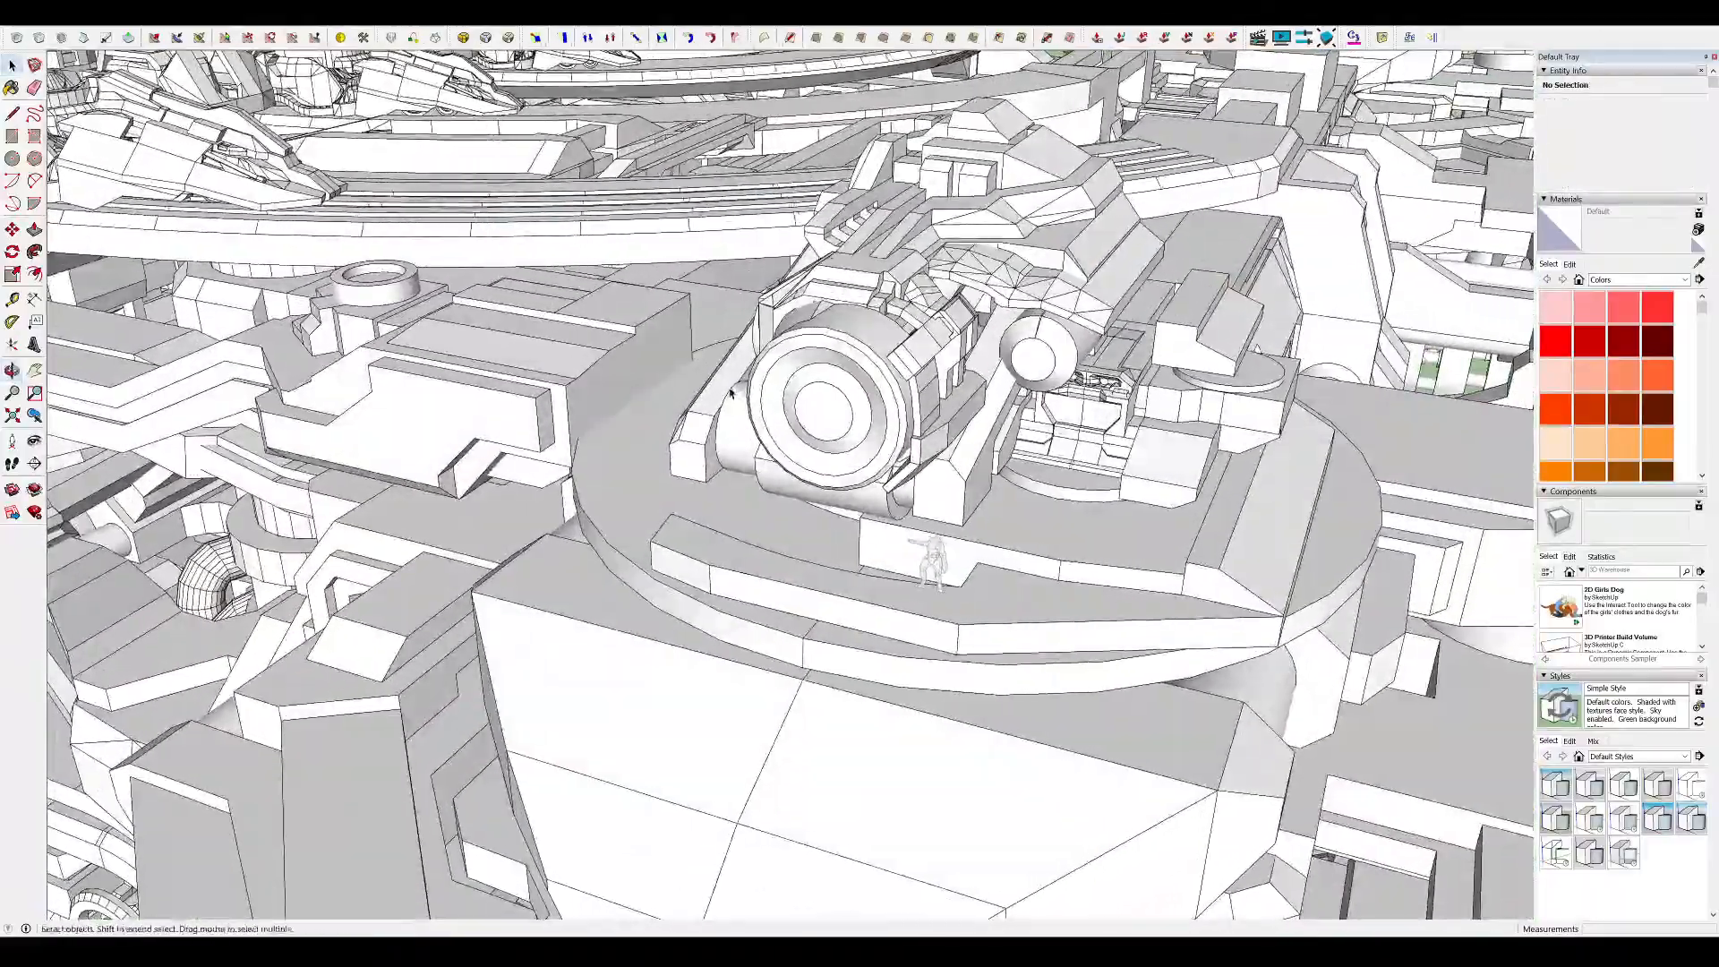
middle_drag(730, 392, 537, 438)
middle_drag(837, 367, 925, 346)
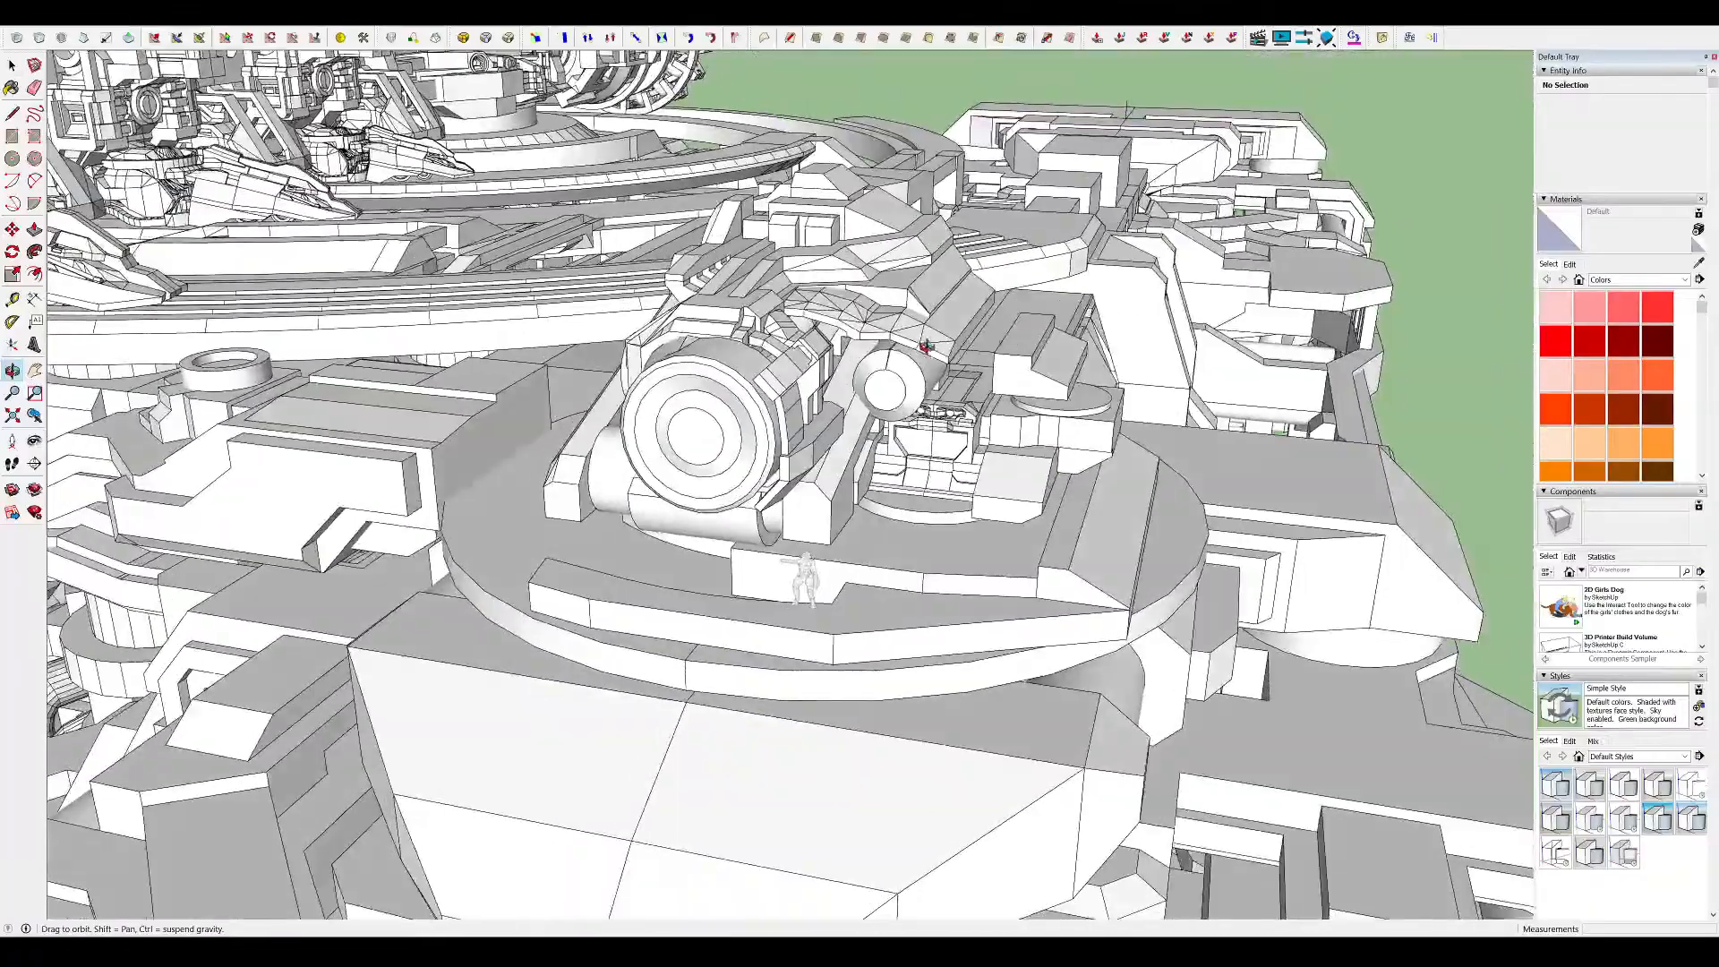
scroll(763, 390, up, 3)
middle_drag(763, 390, 564, 322)
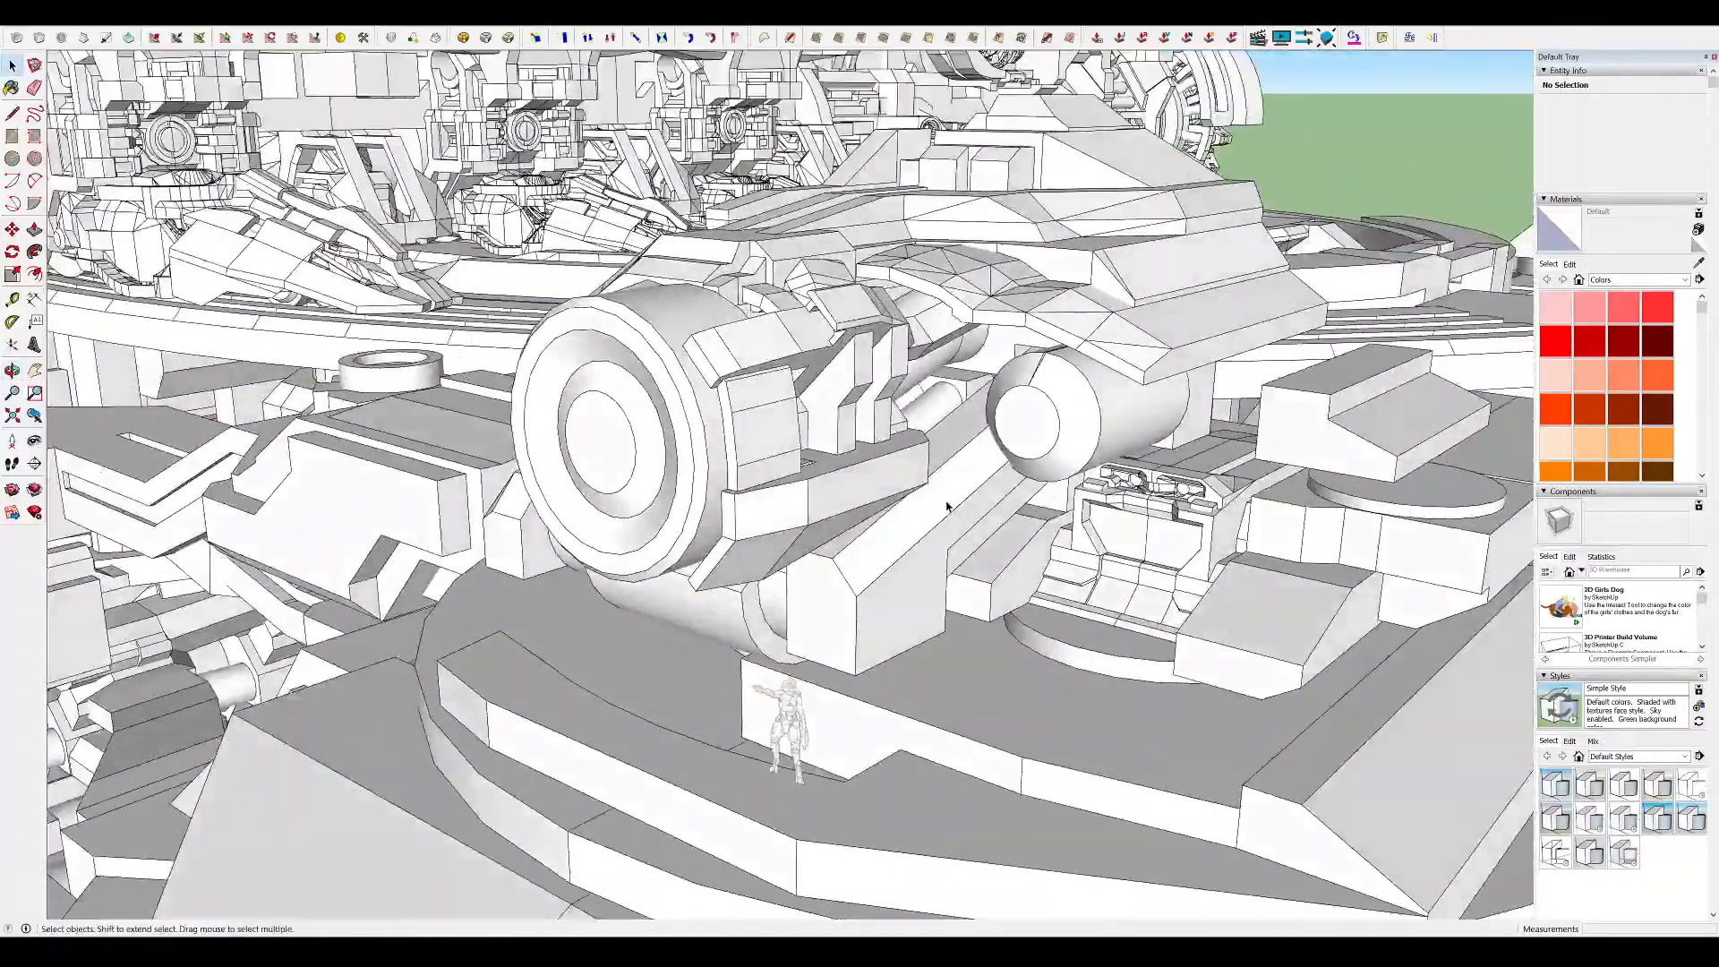
middle_drag(929, 486, 1029, 277)
Open the nested shoulder turret component and inspect its main barrel and side cylinder
double_click(1052, 421)
double_click(1055, 432)
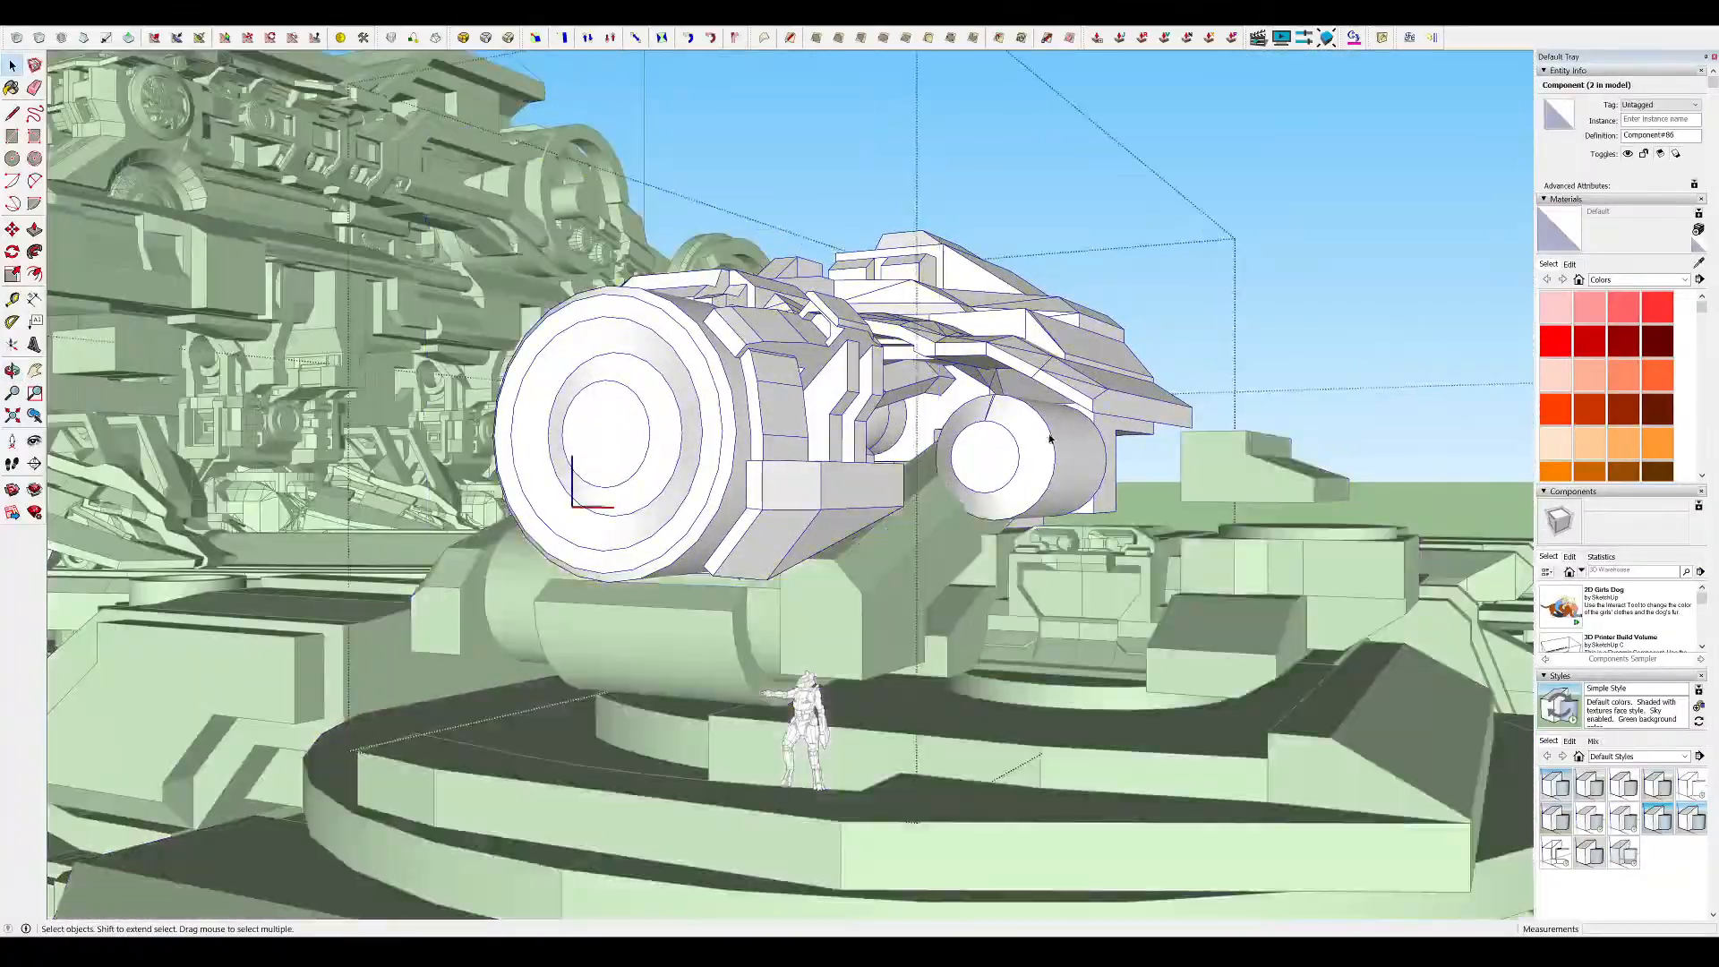
scroll(1056, 435, up, 5)
middle_drag(1056, 435, 1090, 493)
scroll(1089, 486, down, 10)
scroll(803, 535, up, 6)
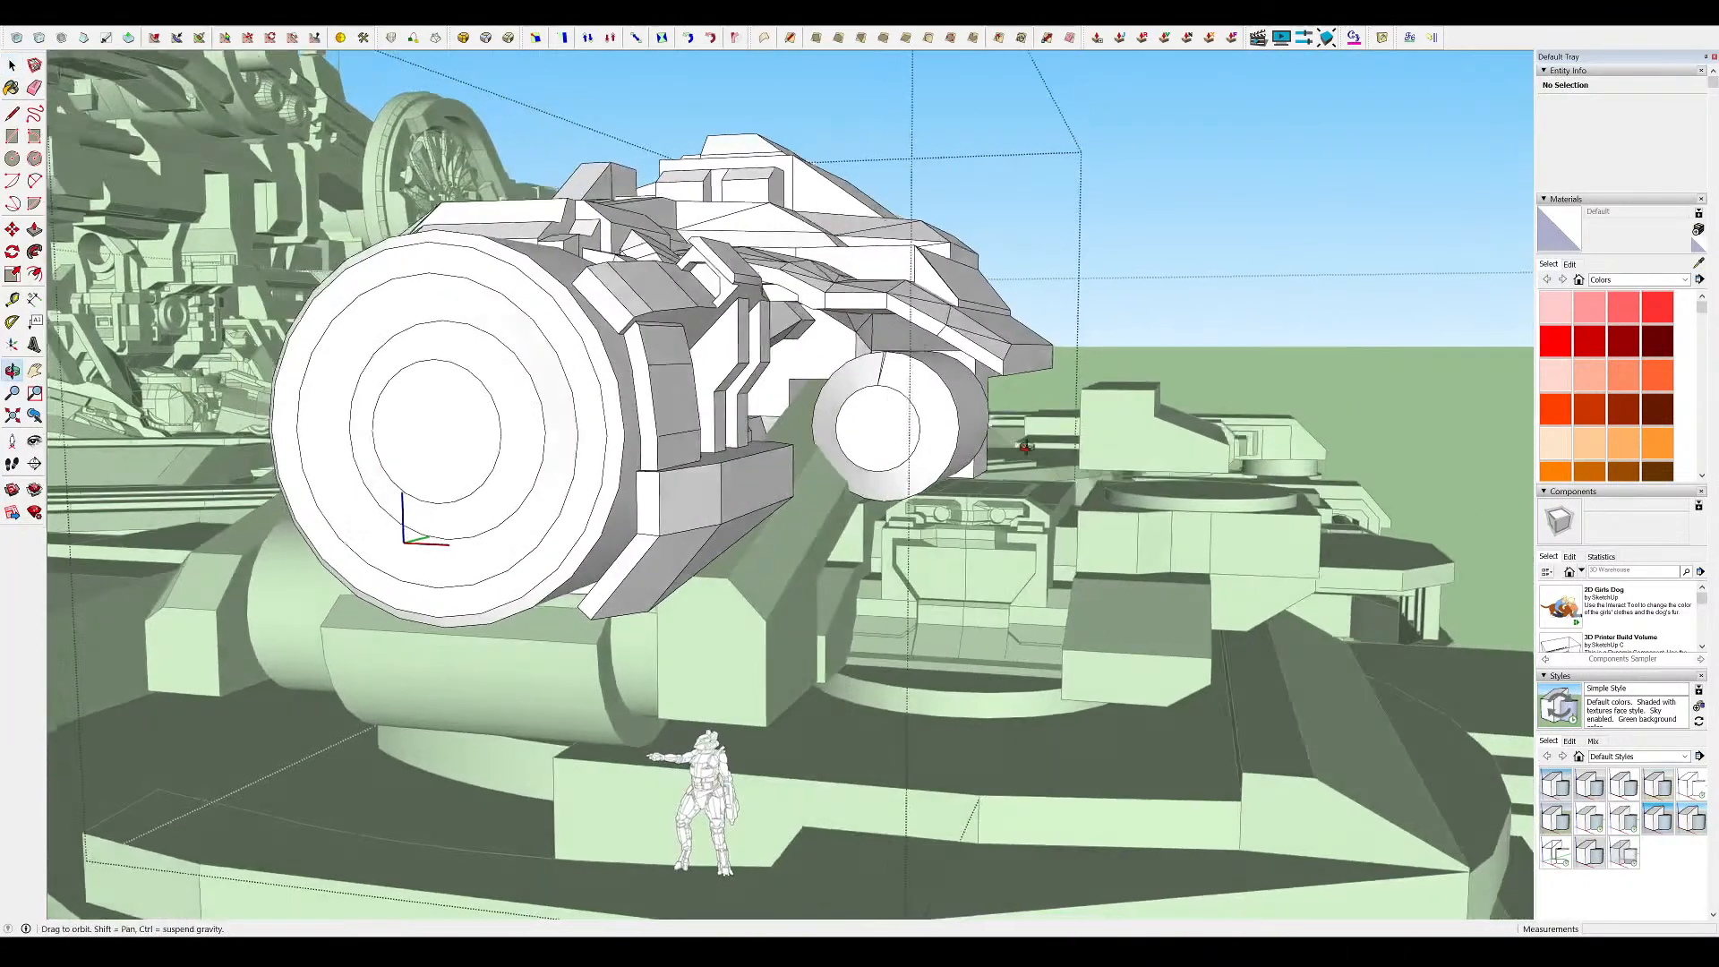
Isolate the turret's slanted support strut and draw a diagonal about 82 cm long beside the bevel on its end face
key(ctrl+h)
key(l)
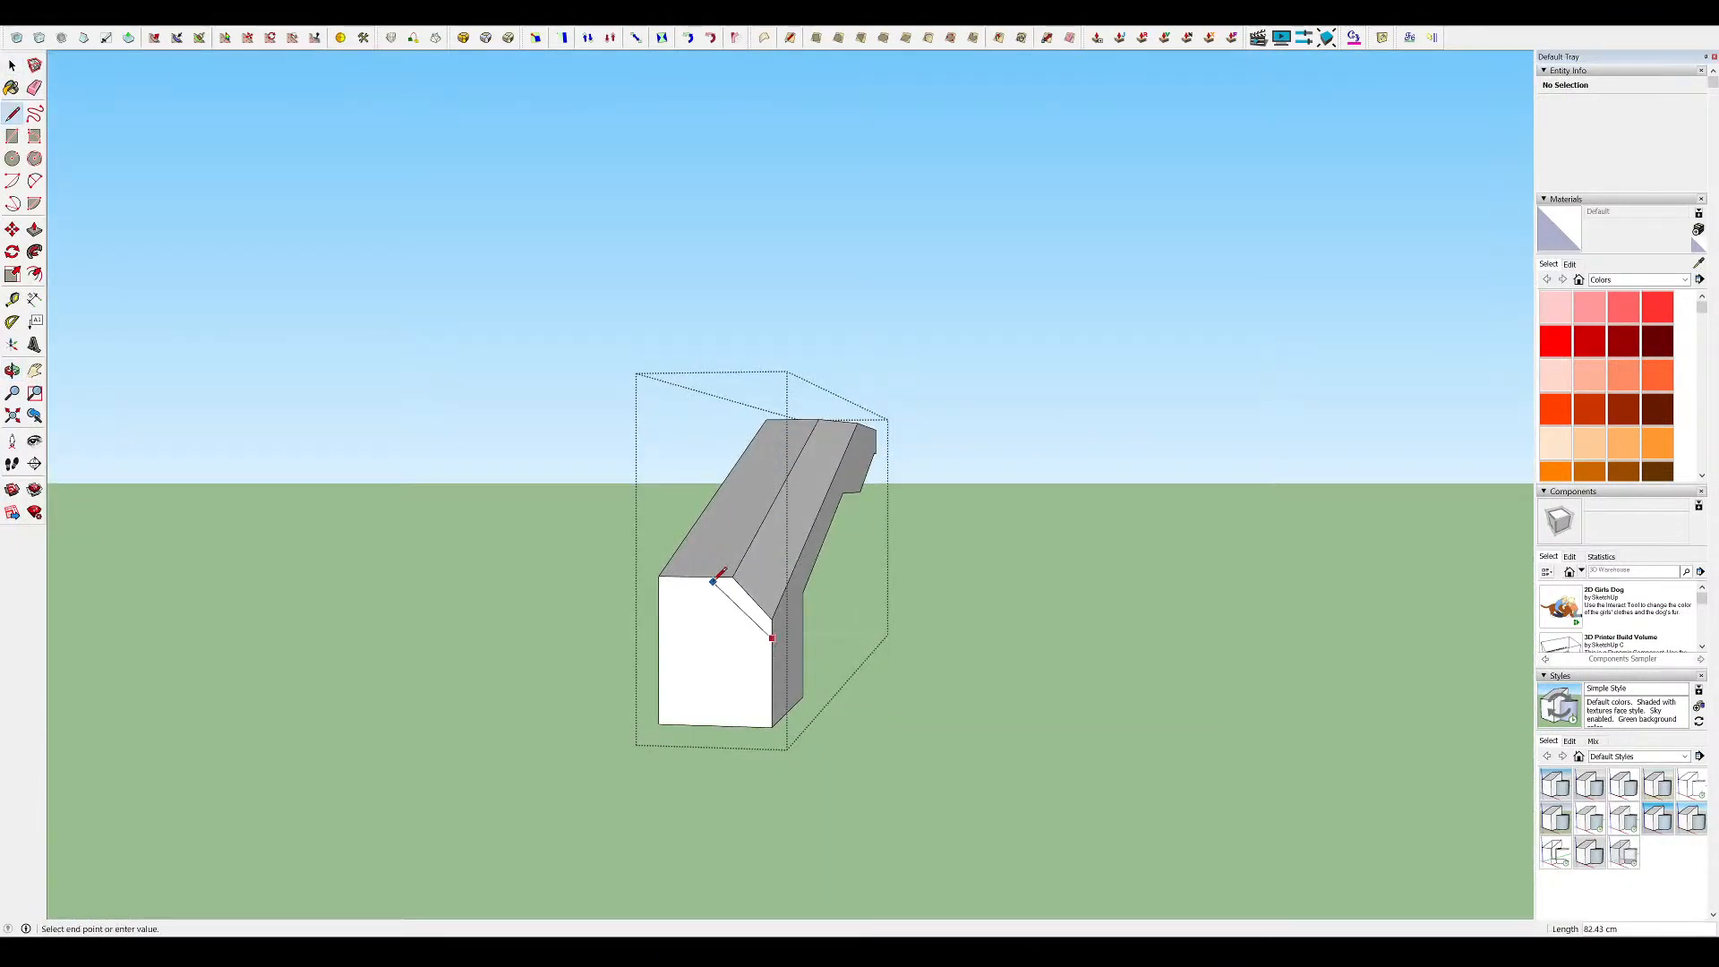
click(712, 581)
Widen the strut's long bevel with Follow Me along its edge and clean up the leftover geometry at the corner
key(c)
scroll(734, 617, up, 5)
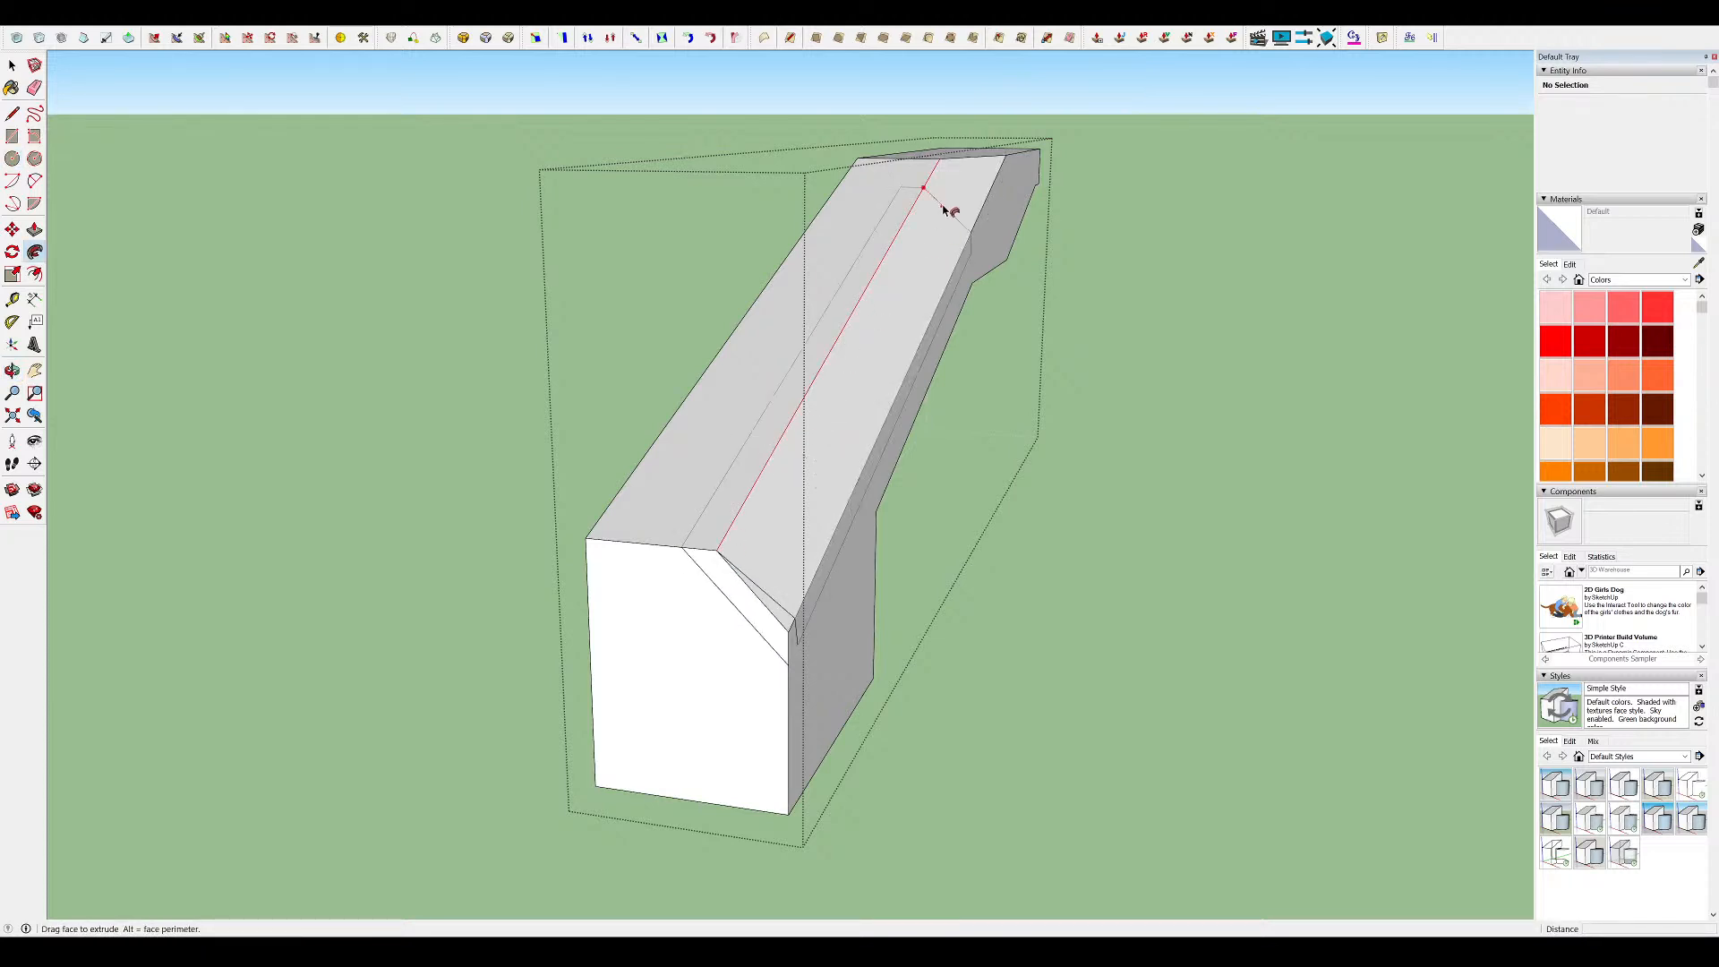
middle_drag(845, 385, 789, 595)
key(e)
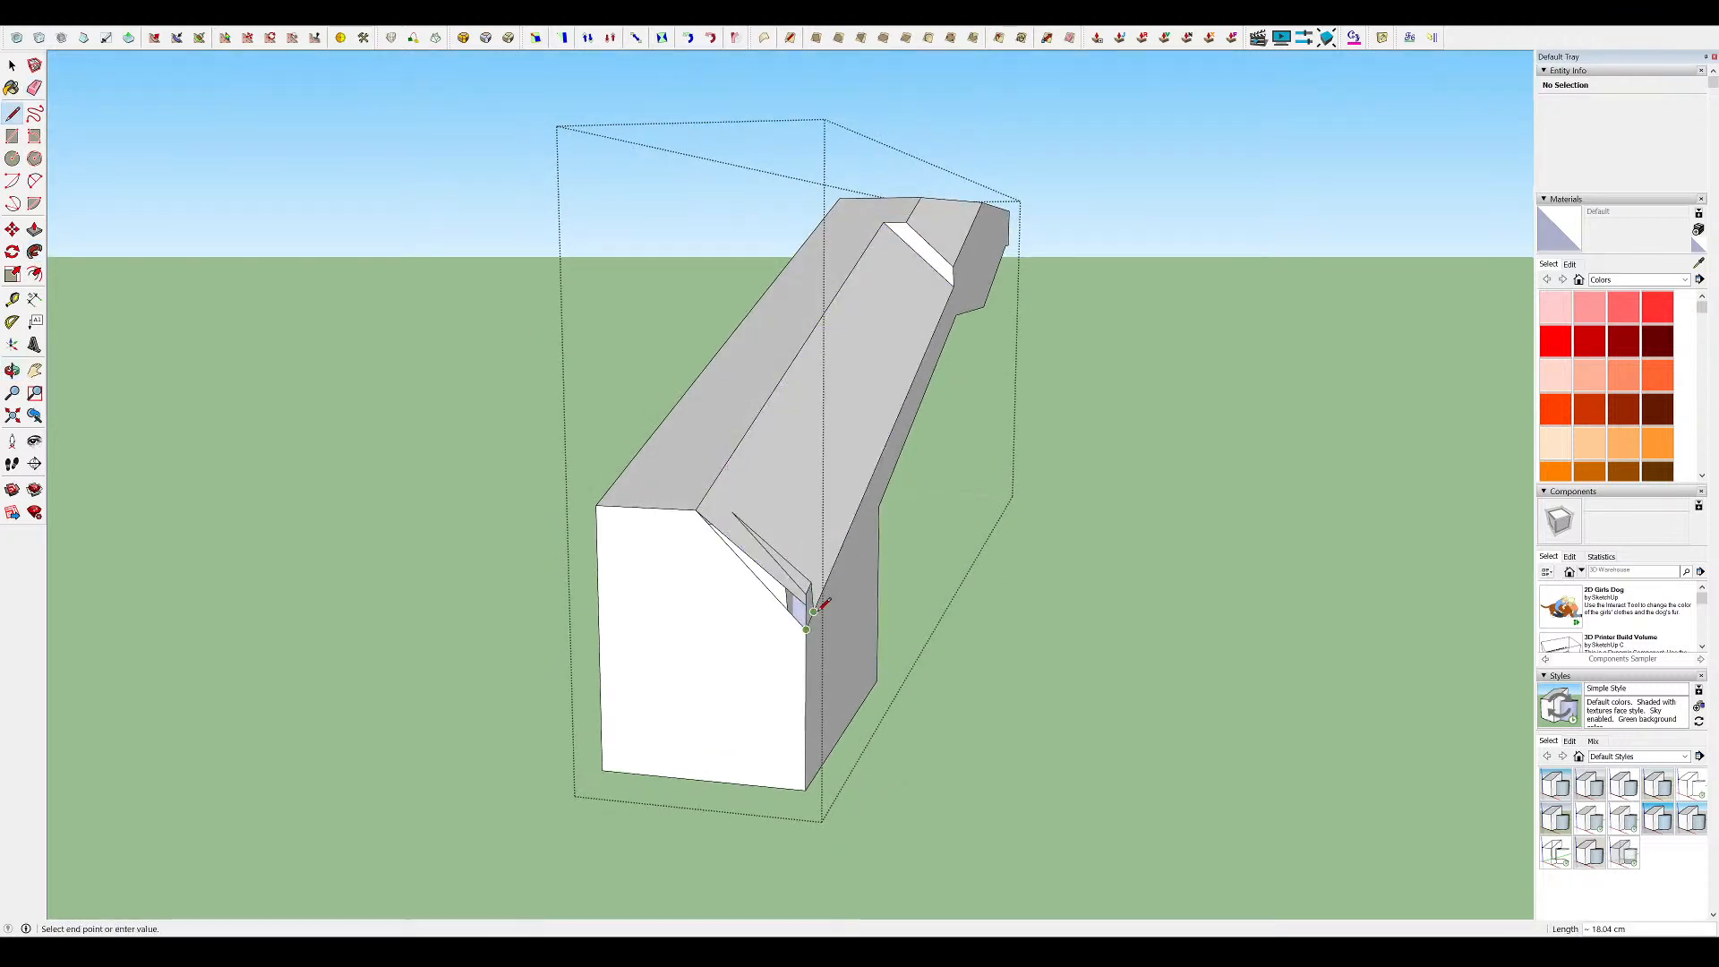
key(e)
scroll(822, 599, up, 3)
middle_drag(781, 616, 586, 673)
click(788, 609)
scroll(506, 537, down, 4)
key(space)
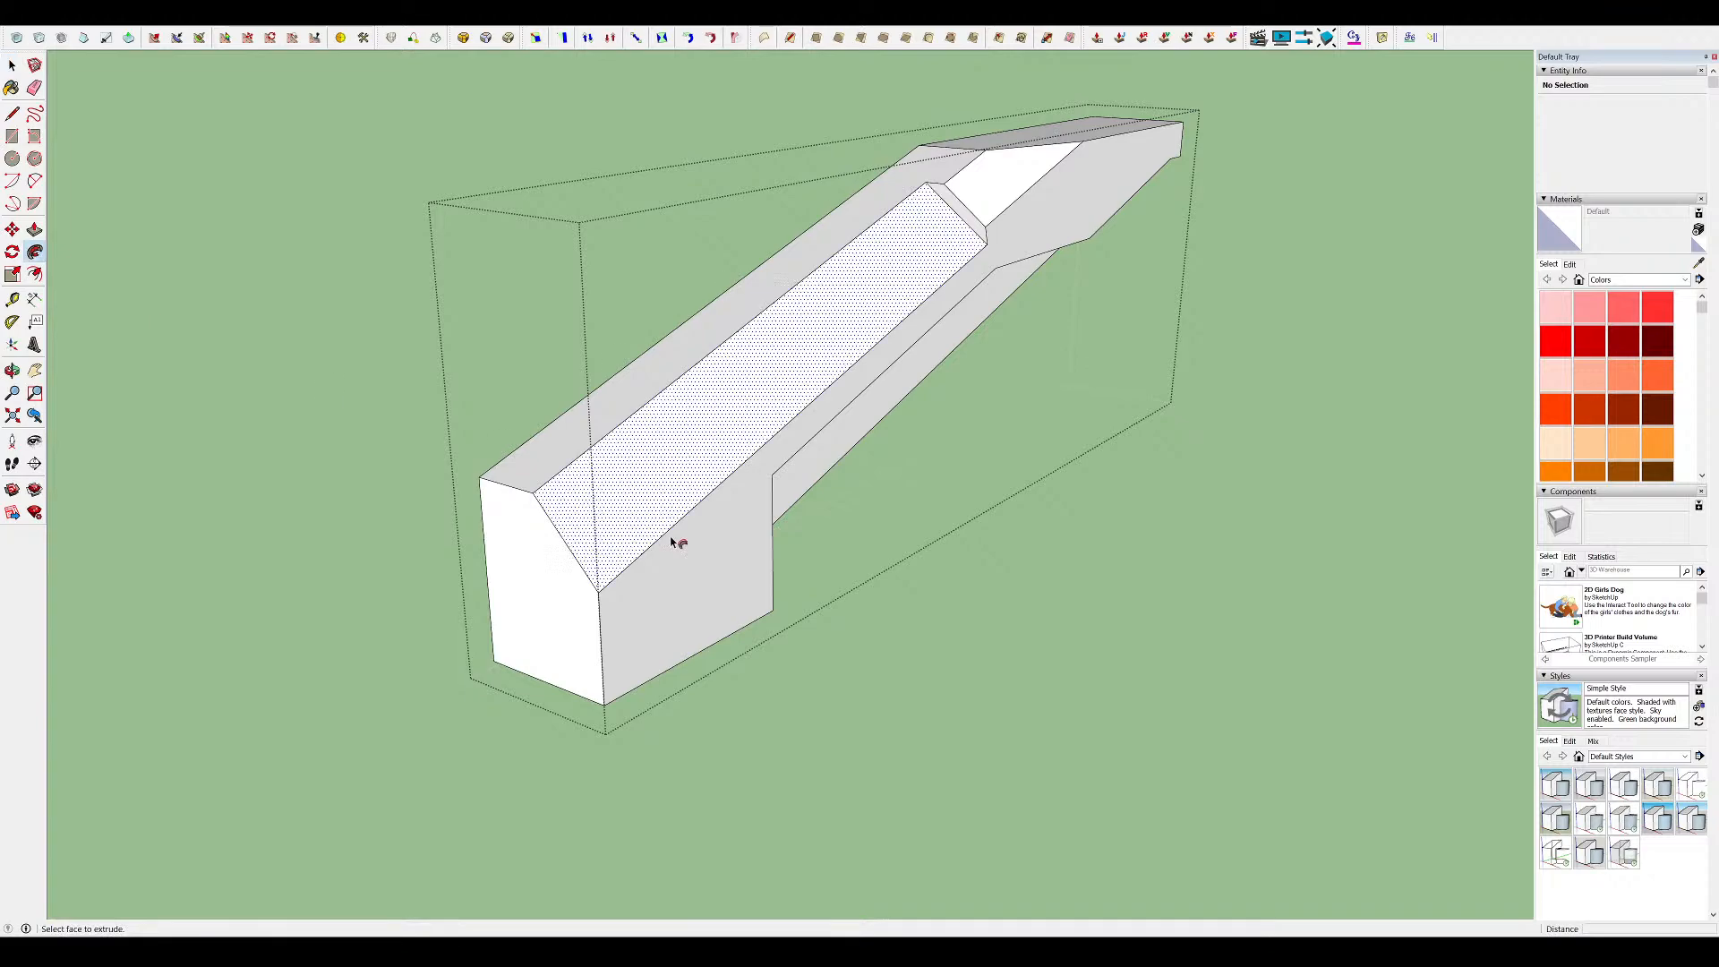
key(space)
Check the bevelled strut and show the rest of the mech around it again
middle_drag(758, 544, 797, 468)
scroll(819, 376, up, 4)
middle_drag(822, 315, 834, 355)
key(i)
scroll(856, 347, down, 4)
middle_drag(867, 291, 1039, 62)
scroll(812, 391, up, 5)
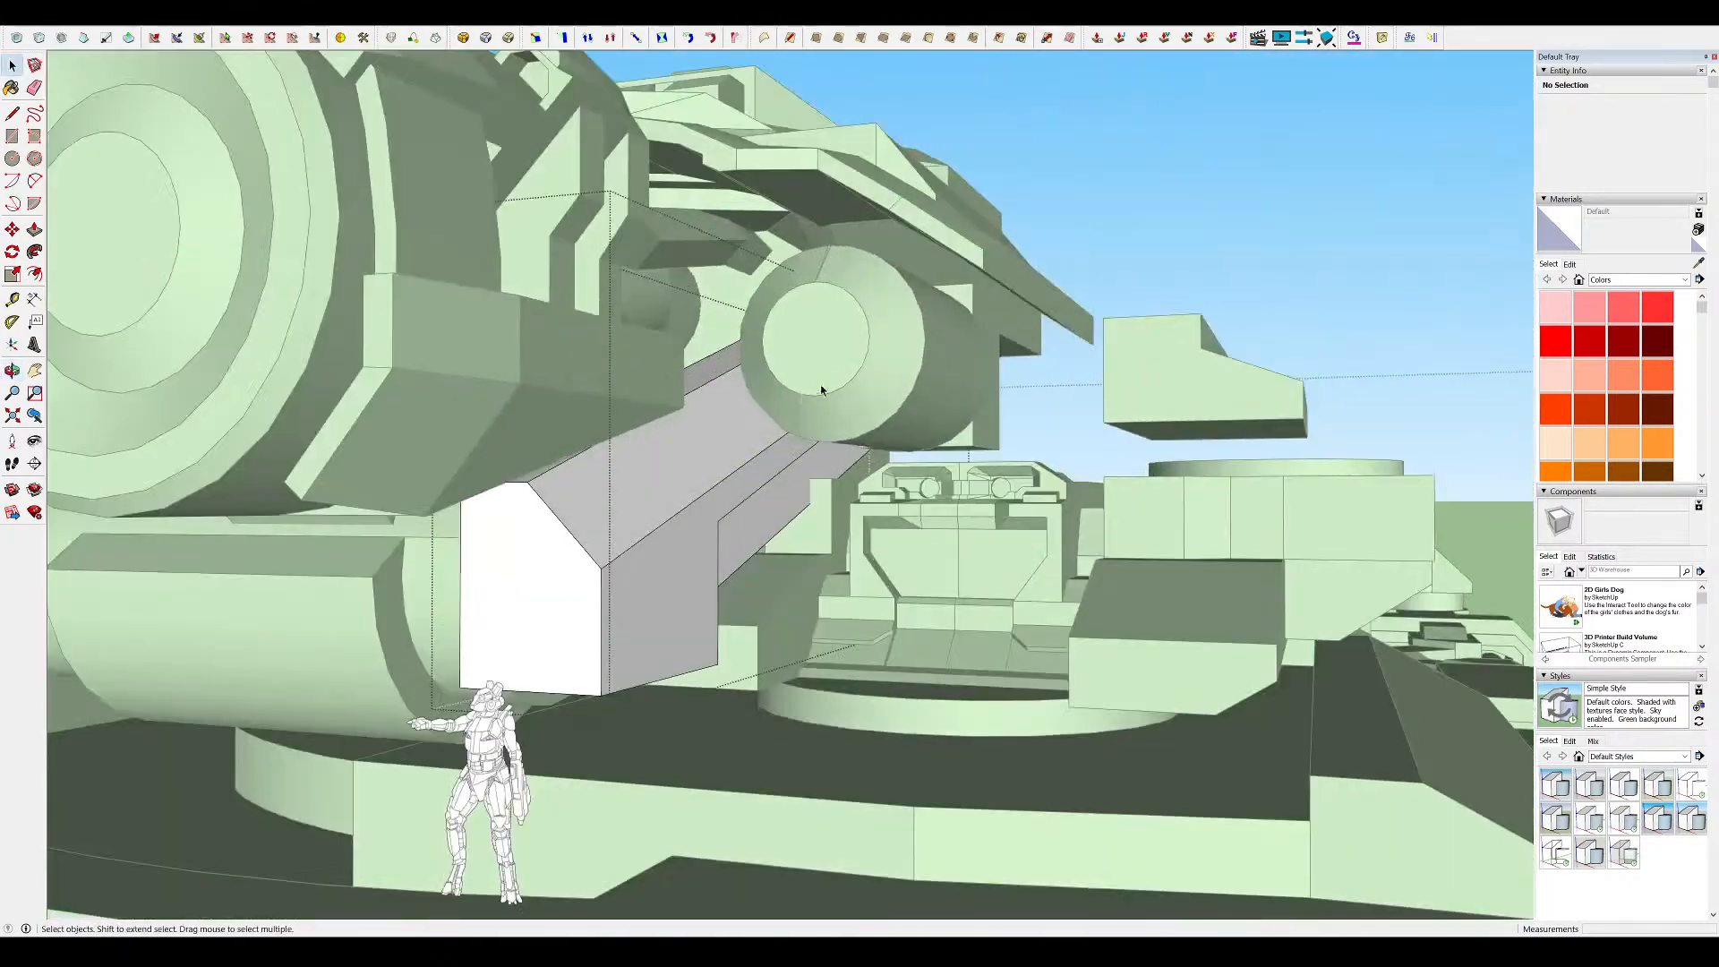
Open the turret component containing the side cylinder, undo the last edit there and isolate the component
double_click(900, 354)
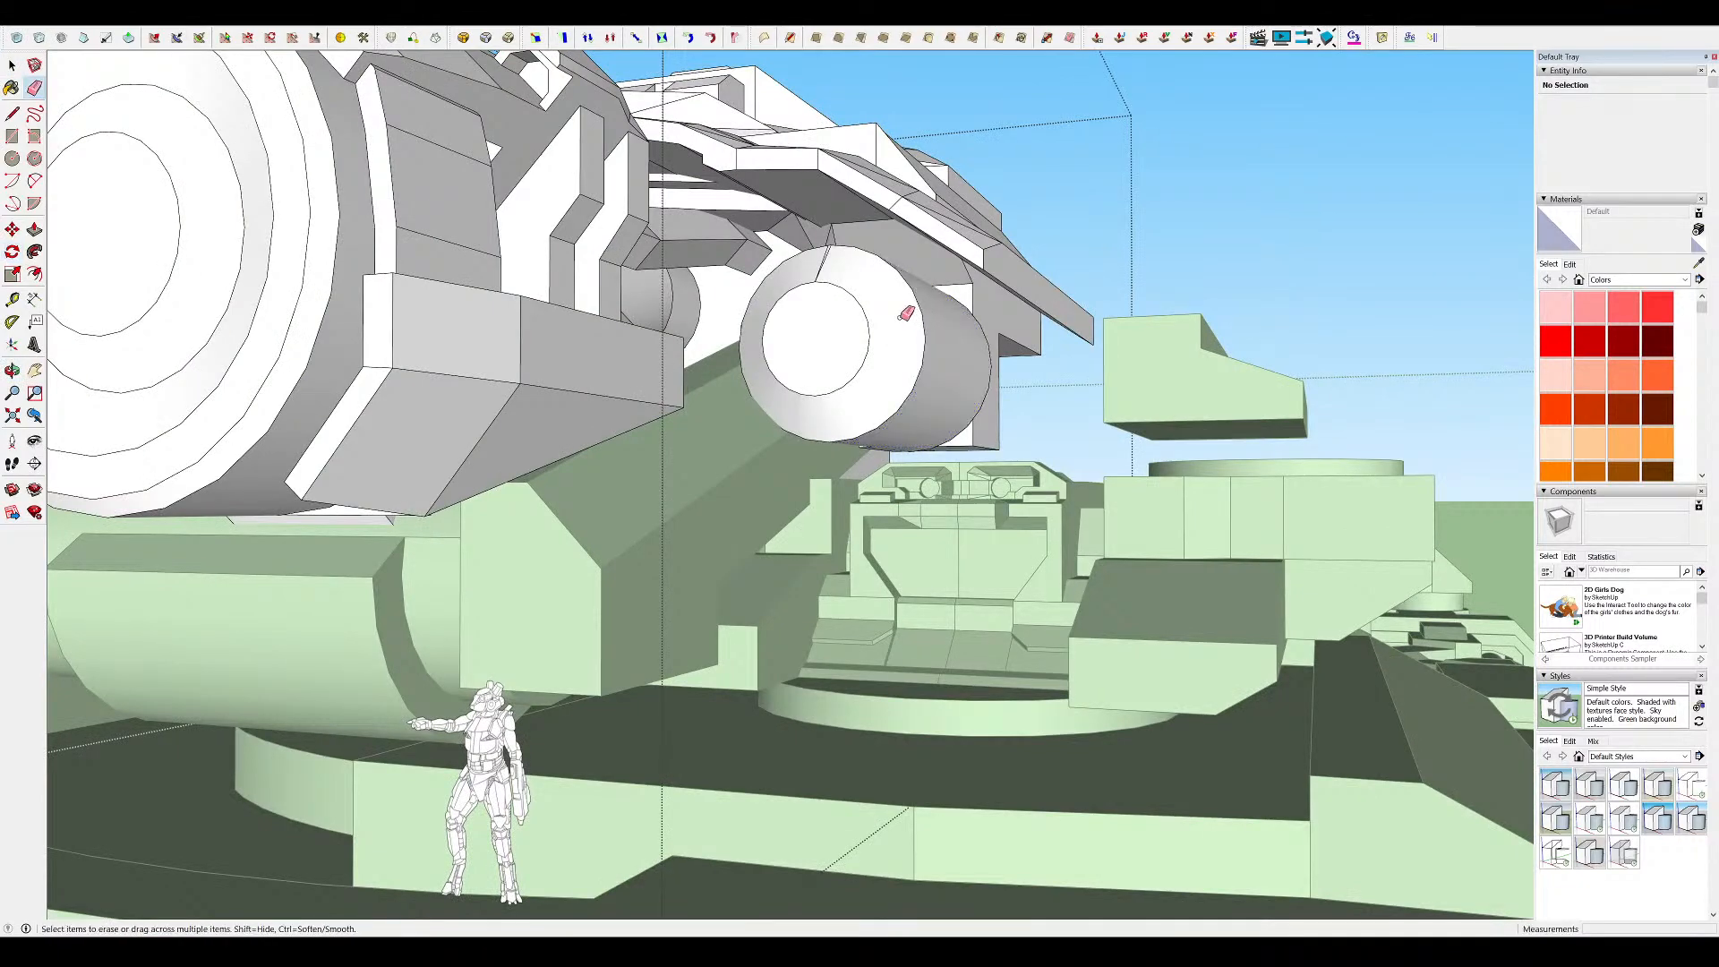
key(ctrl+z)
middle_drag(774, 314, 871, 492)
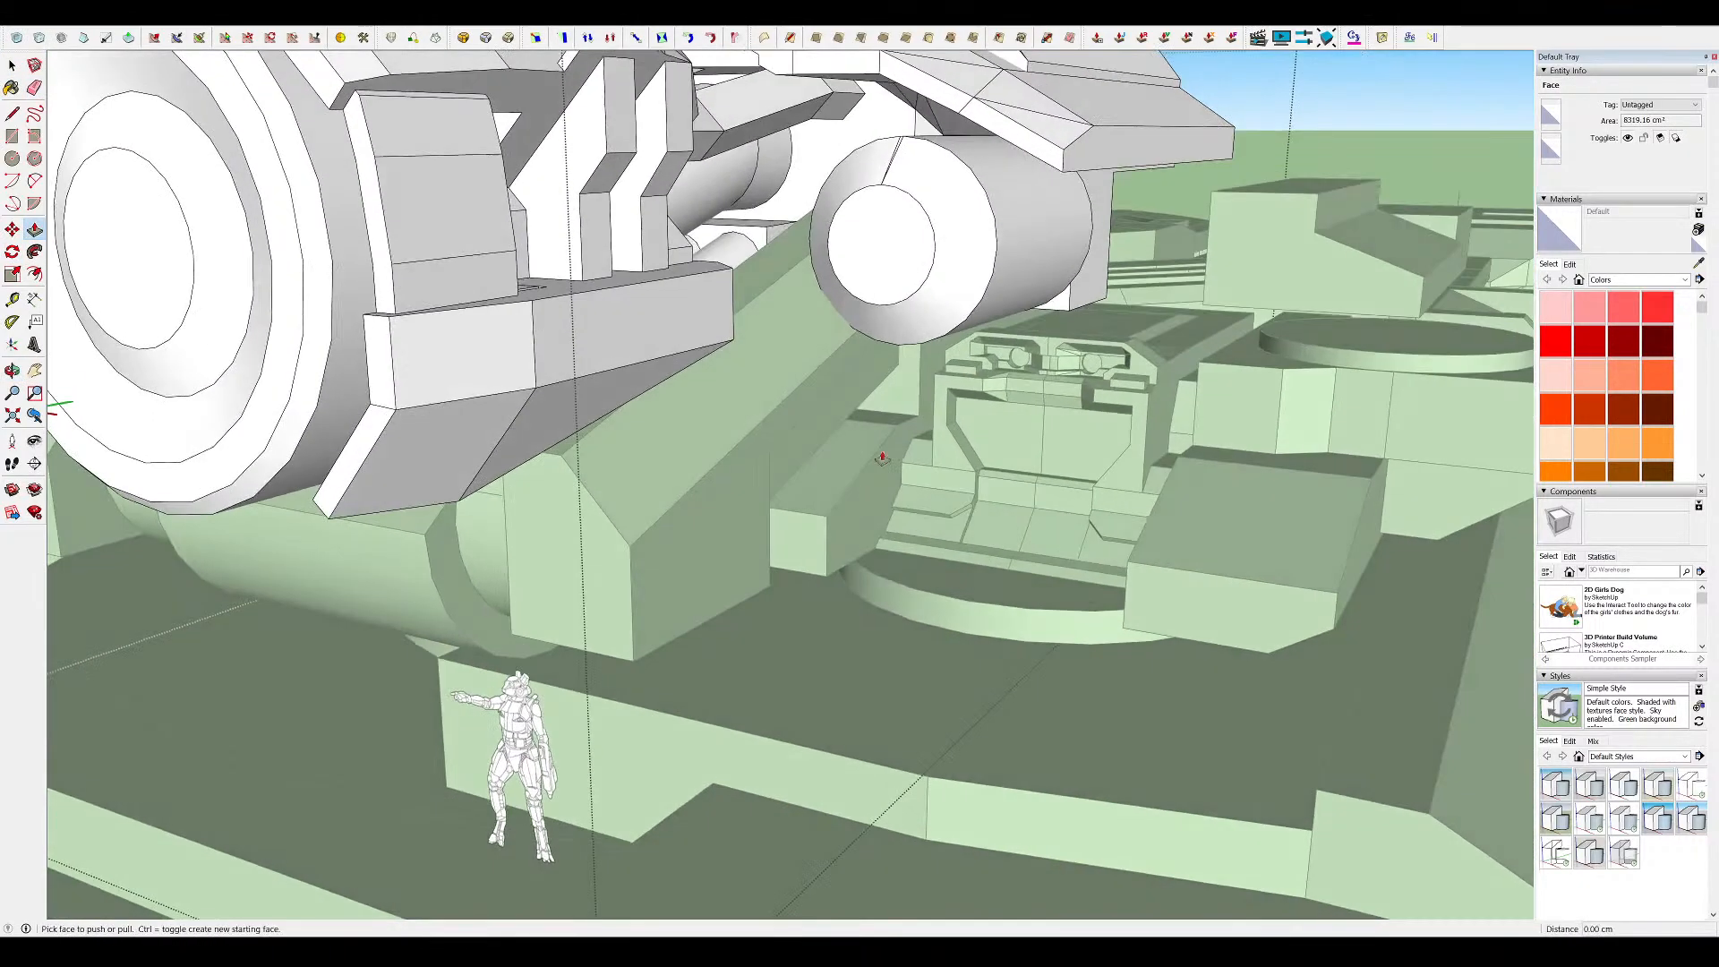
key(i)
scroll(873, 491, down, 4)
scroll(886, 353, up, 5)
middle_drag(886, 353, 903, 285)
Cut a bevel along the upper corner of the rectangular block behind the side cylinder using Follow Me
key(r)
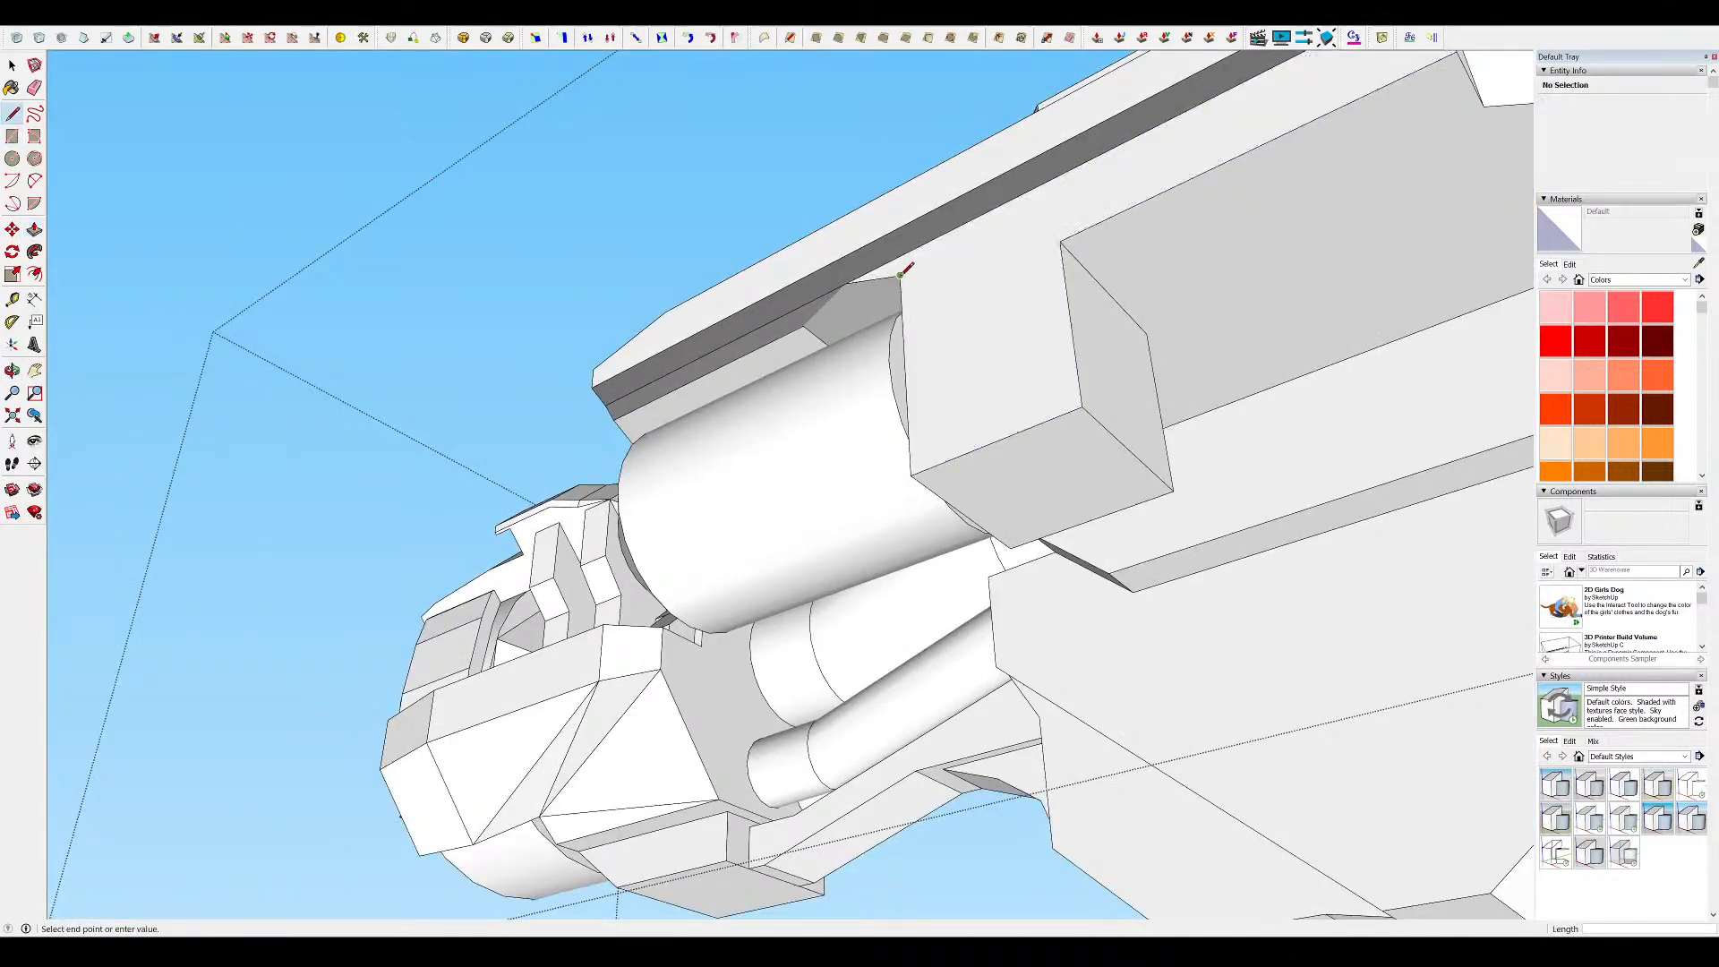
key(p)
mouse_move(1066, 236)
middle_down()
mouse_move(976, 343)
mouse_move(1005, 453)
mouse_move(1025, 442)
middle_up()
key(e)
middle_drag(1105, 372, 736, 312)
key(c)
click(957, 368)
click(976, 313)
click(844, 297)
click(844, 298)
middle_drag(845, 298, 879, 266)
scroll(886, 179, up, 3)
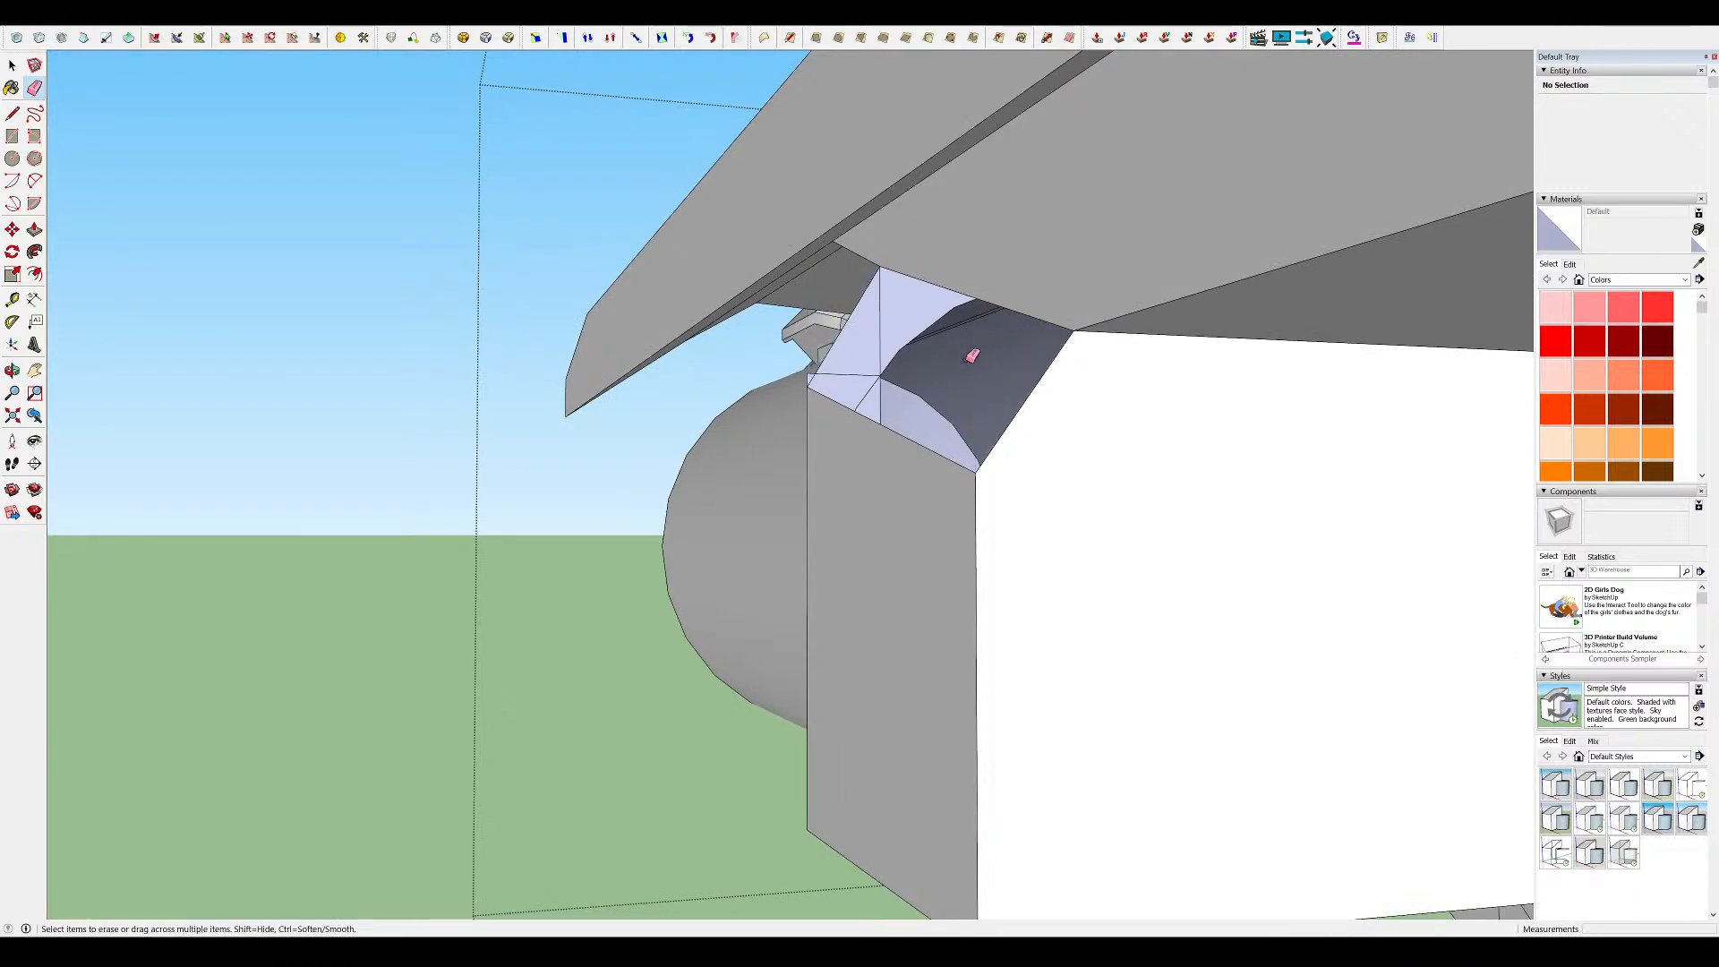
Close the open bevel on the block's upper corner with an edge about 132 cm long
key(l)
middle_drag(980, 354, 829, 375)
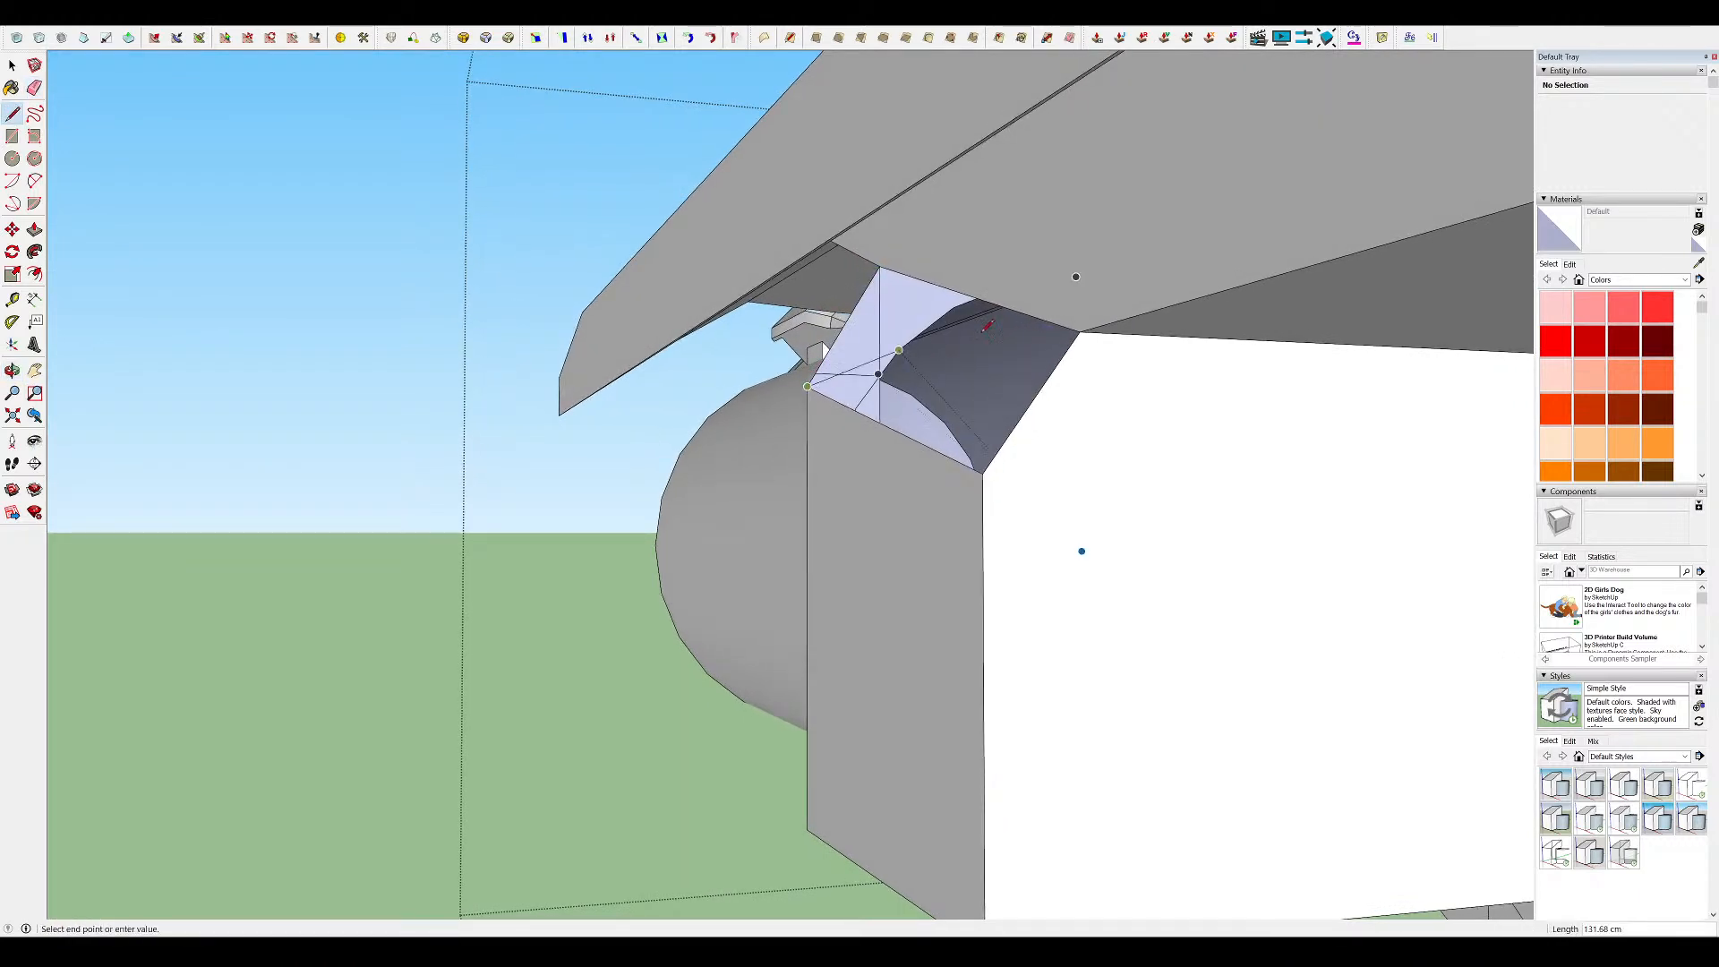
click(1080, 330)
mouse_move(1080, 330)
middle_down()
mouse_move(1212, 315)
mouse_move(921, 438)
mouse_move(1120, 509)
mouse_move(737, 397)
mouse_move(848, 349)
mouse_move(1155, 491)
mouse_move(1334, 423)
mouse_move(947, 468)
middle_up()
click(765, 360)
Erase the stray line in the lower corner of the block face behind the side cylinder
scroll(1157, 491, down, 4)
scroll(958, 430, up, 5)
key(e)
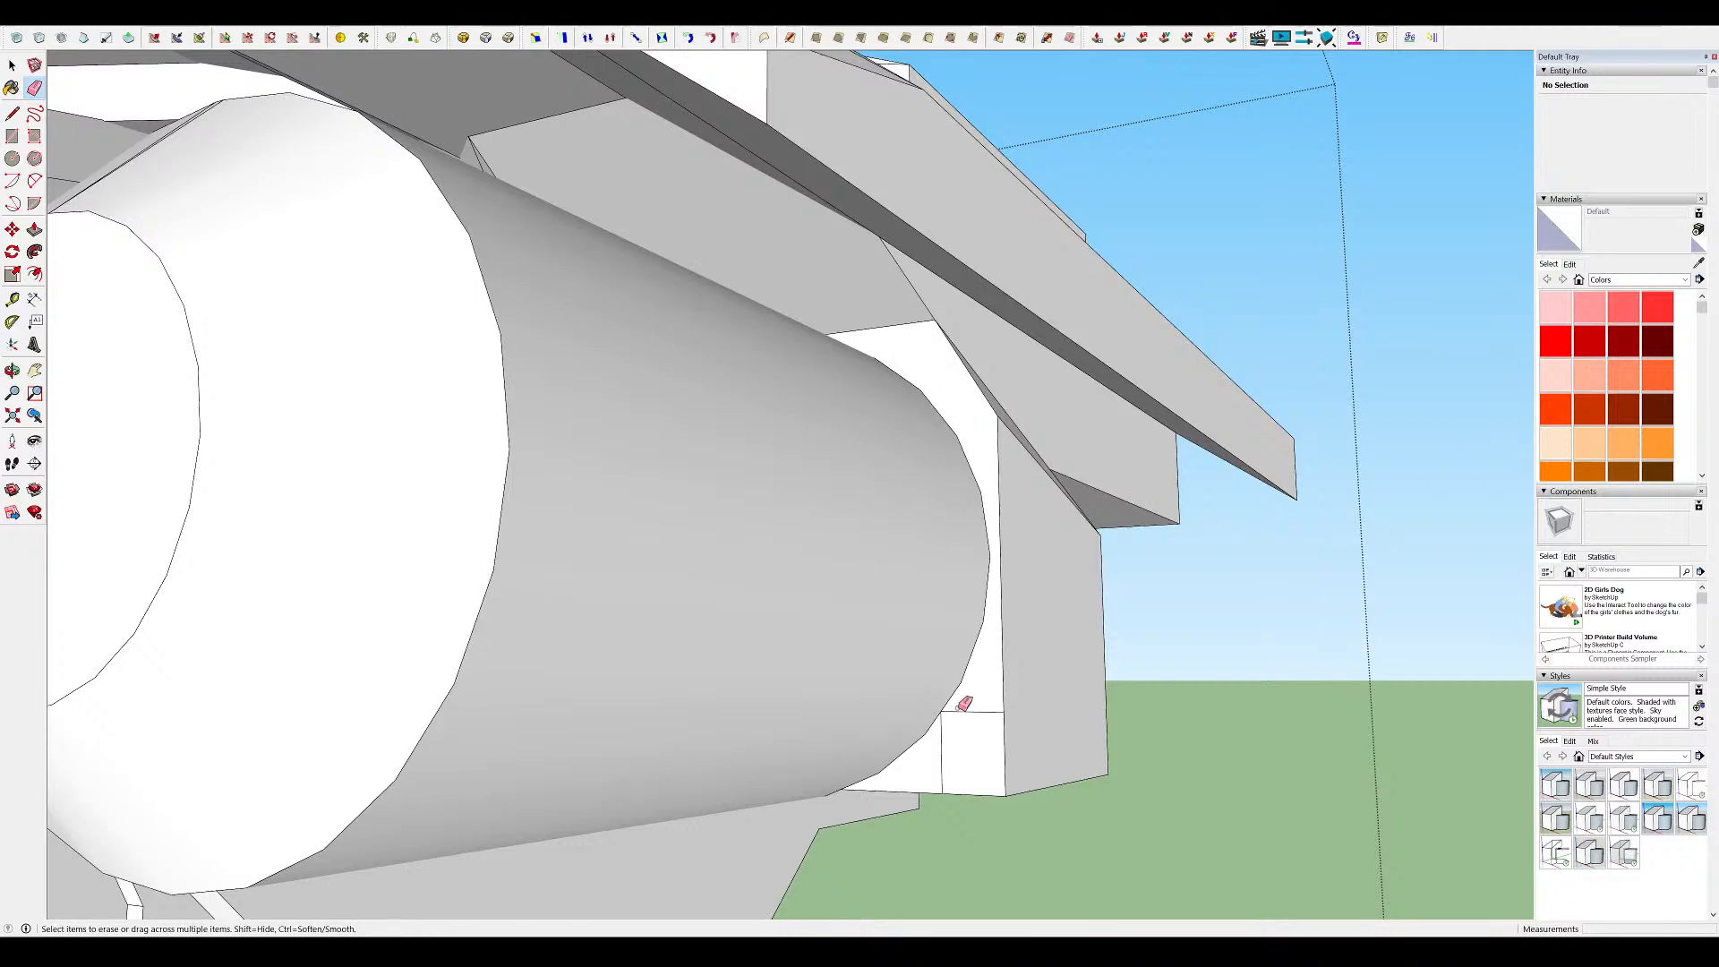
drag(964, 707, 971, 698)
mouse_move(980, 492)
middle_down()
mouse_move(1009, 510)
mouse_move(955, 378)
mouse_move(1002, 510)
middle_up()
scroll(1009, 511, down, 5)
Bevel the lower corner of the block behind the side cylinder and draw its closing edge
scroll(1020, 383, down, 3)
key(h)
mouse_move(1021, 385)
middle_down()
mouse_move(1095, 403)
mouse_move(1289, 391)
middle_up()
scroll(915, 503, up, 4)
scroll(863, 468, up, 3)
middle_drag(915, 498, 755, 492)
key(h)
key(l)
click(834, 479)
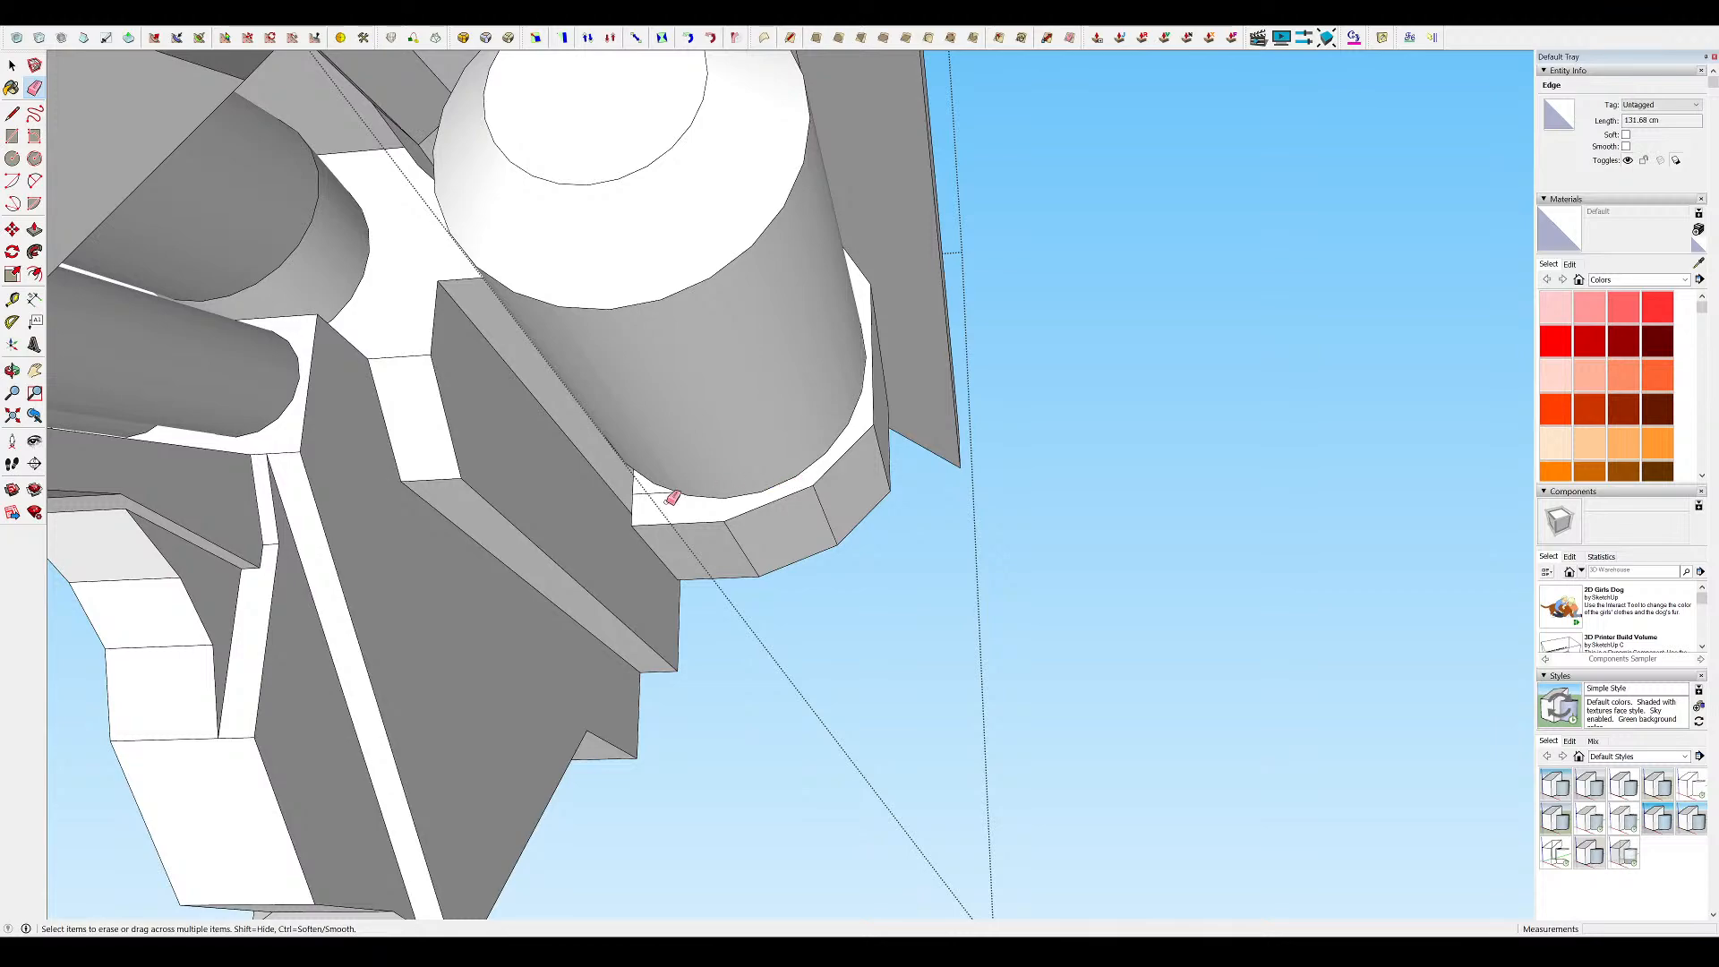
Move the narrow underside face of the bevelled block by about 8.5 cm
middle_drag(675, 498, 577, 631)
scroll(577, 631, down, 6)
key(h)
middle_drag(767, 510, 1011, 385)
key(h)
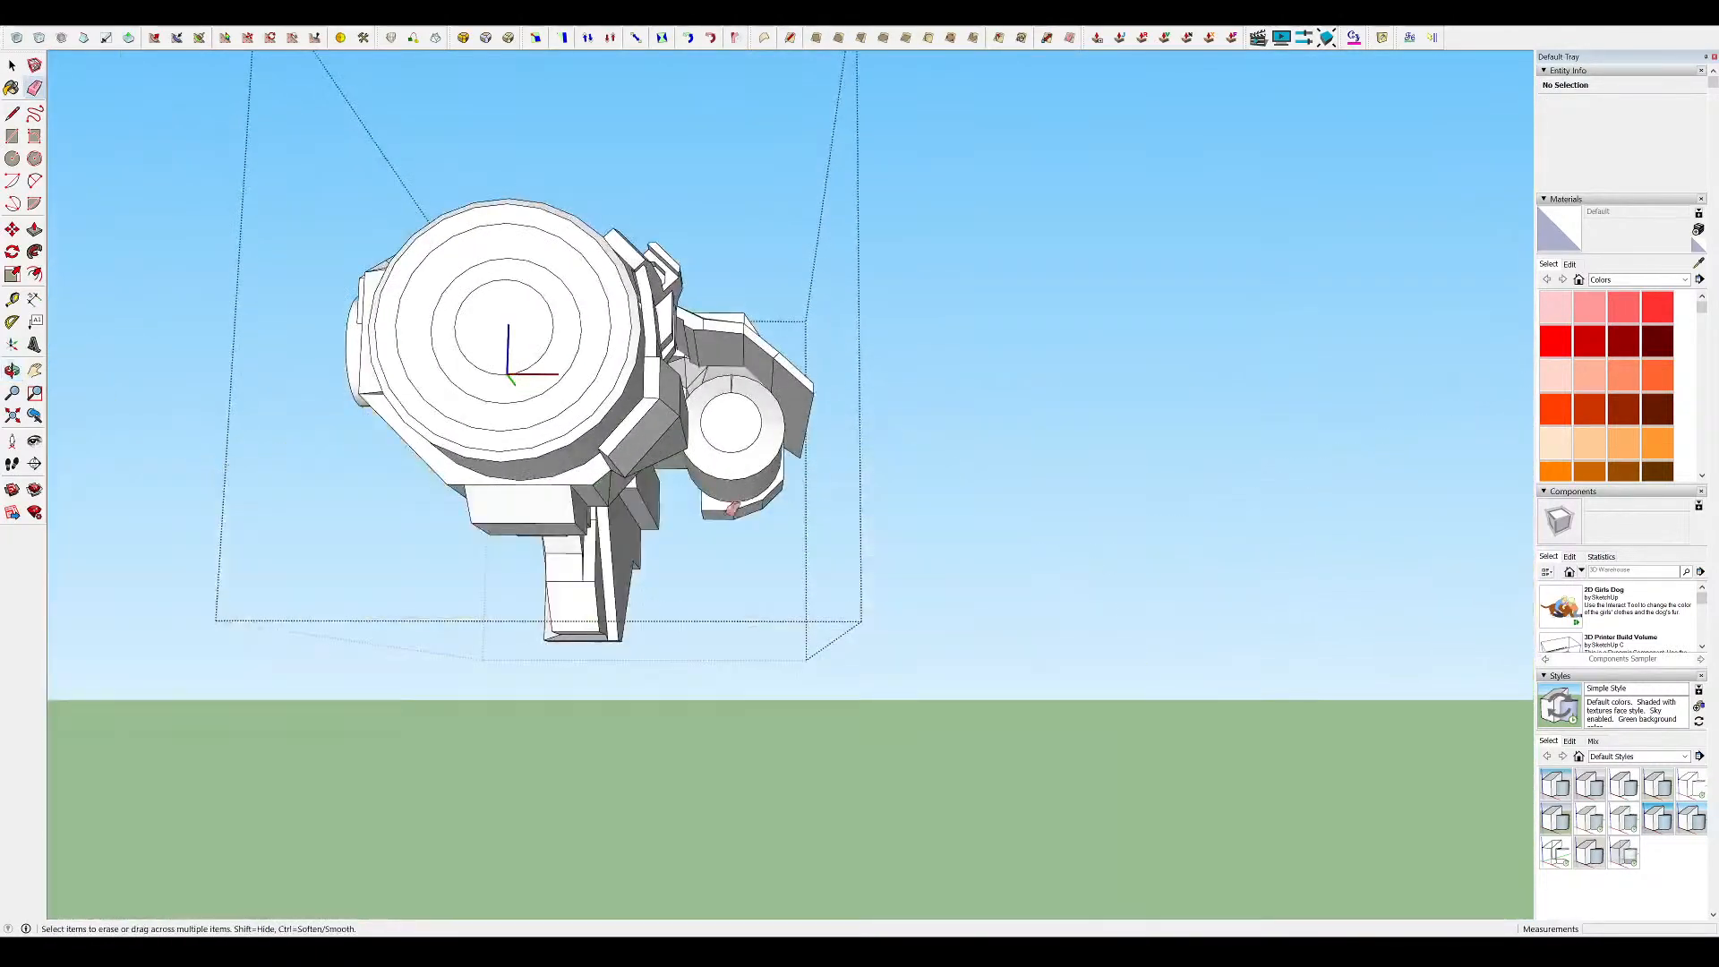
scroll(749, 503, up, 5)
key(l)
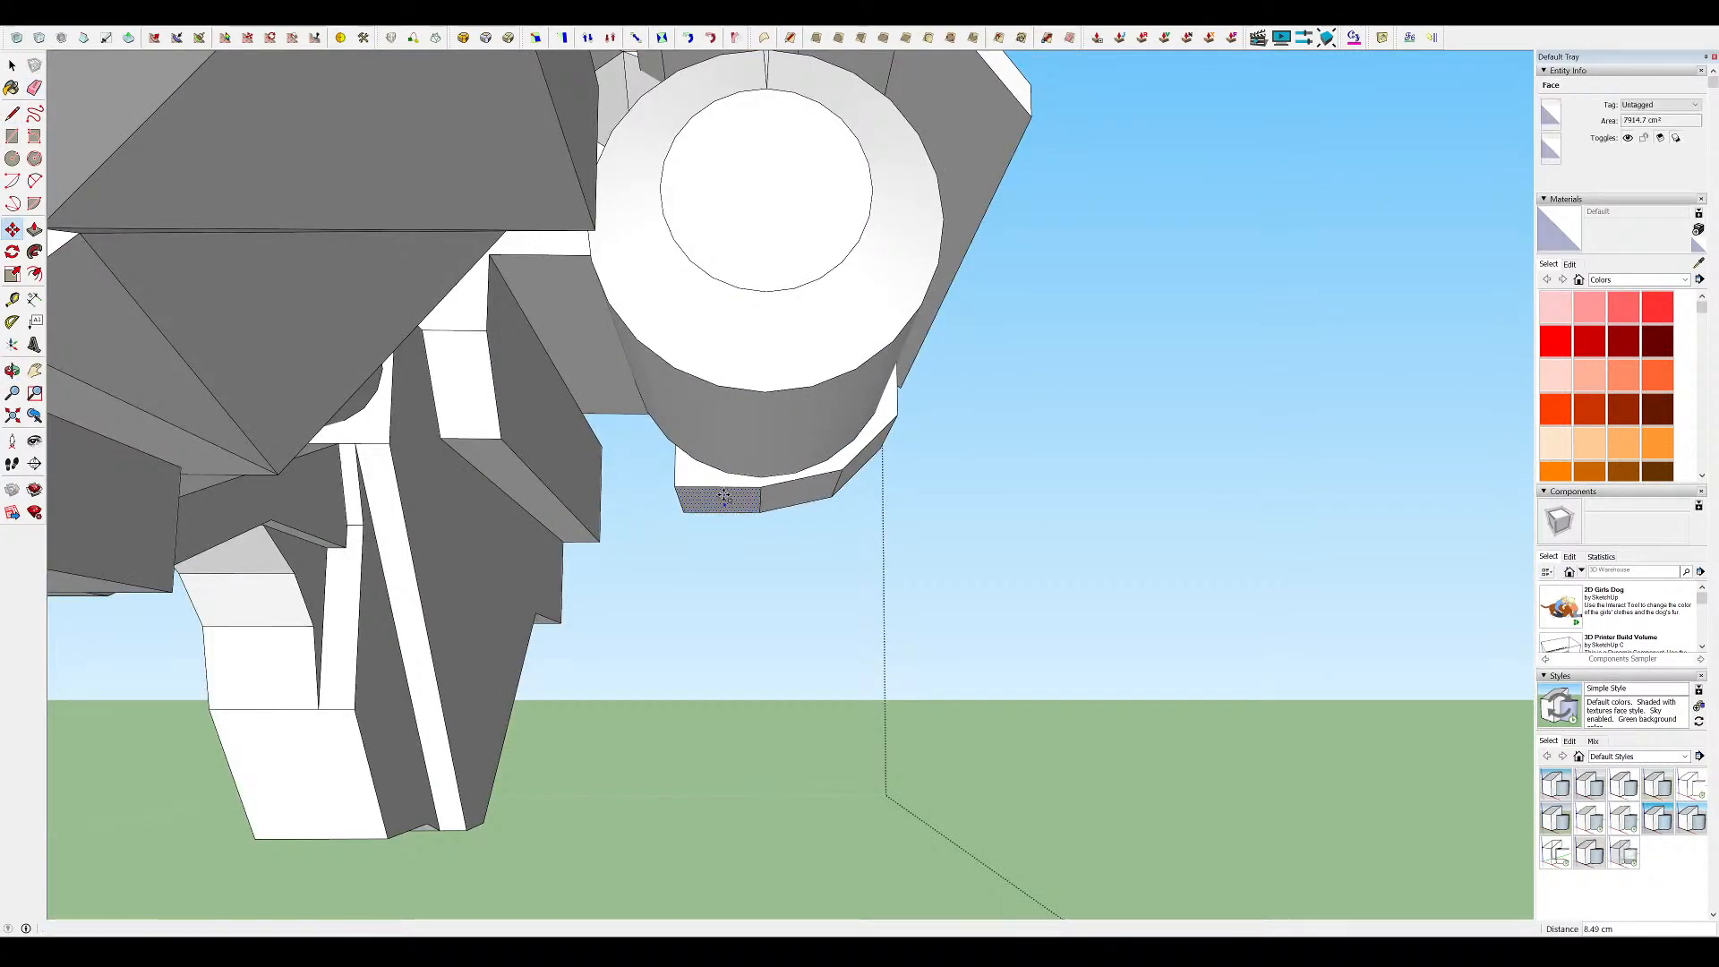
scroll(874, 482, down, 6)
middle_drag(875, 482, 814, 573)
key(space)
click(1075, 453)
Draw a rectangle under the armour plate above the side cylinder and push/pull it about 174 cm along the cylinder
middle_drag(1074, 453, 852, 320)
scroll(907, 328, up, 6)
key(ctrl+a)
scroll(867, 385, up, 3)
key(r)
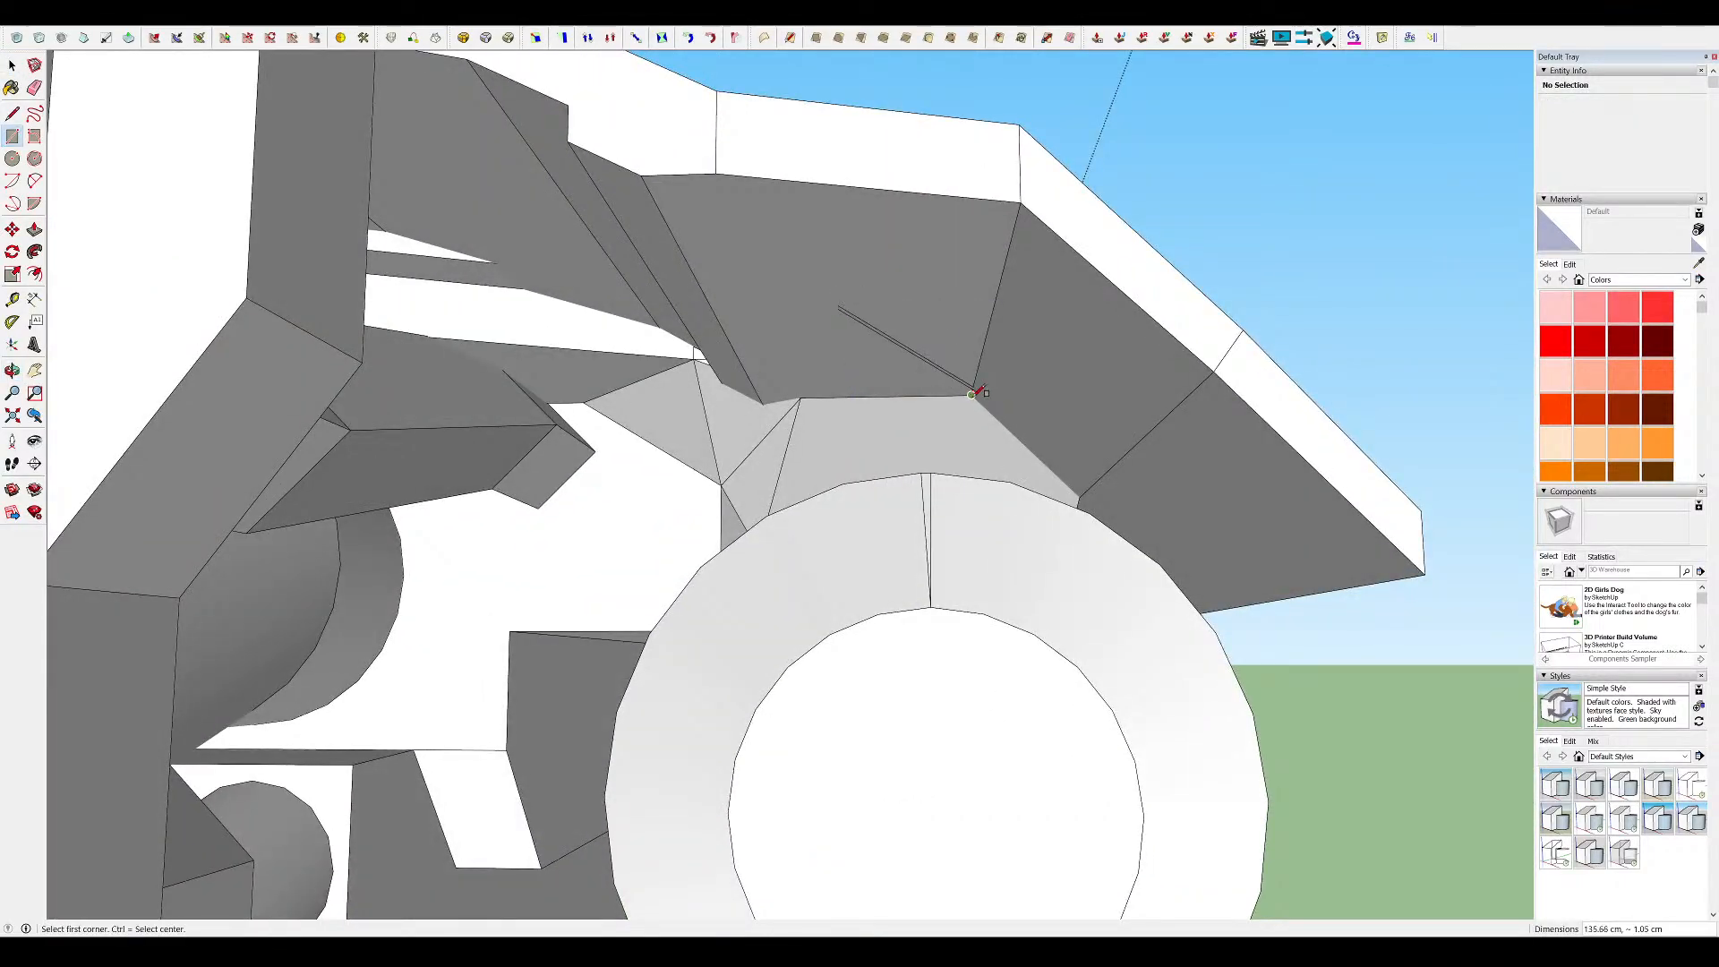
drag(957, 318, 982, 525)
middle_drag(982, 525, 1154, 400)
click(719, 493)
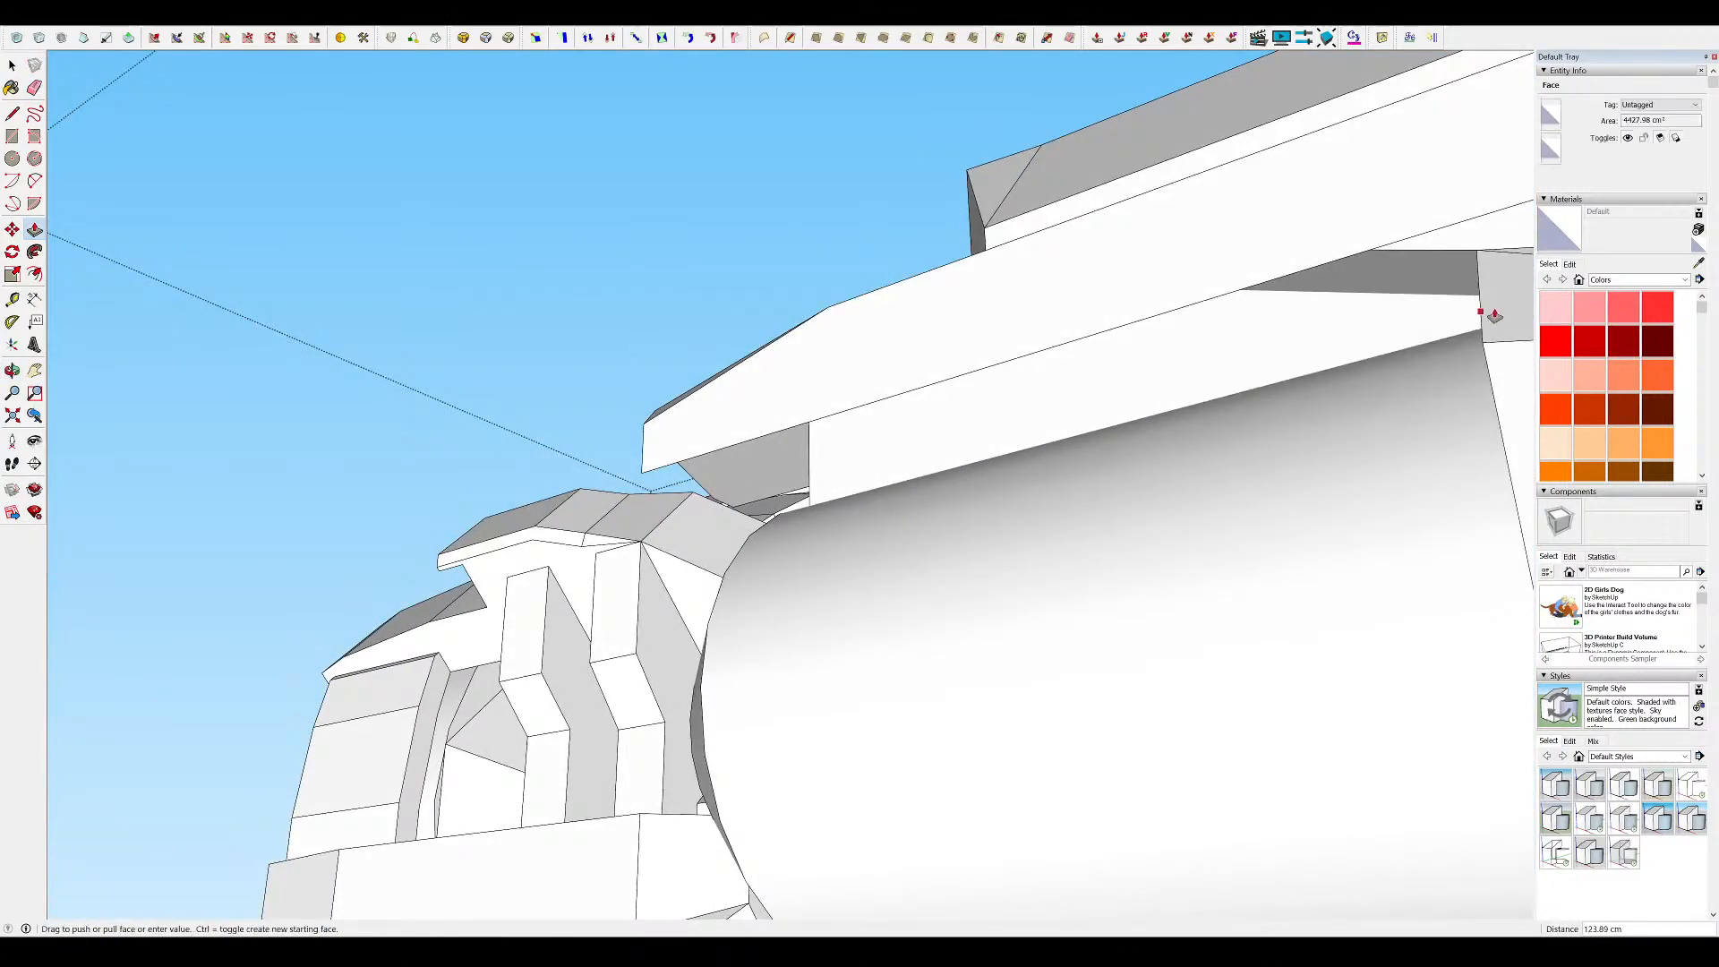
middle_drag(1487, 313, 881, 399)
Split the front of the block above the side cylinder with a rectangle and push/pull the upper part forward as a step
scroll(868, 376, down, 8)
key(space)
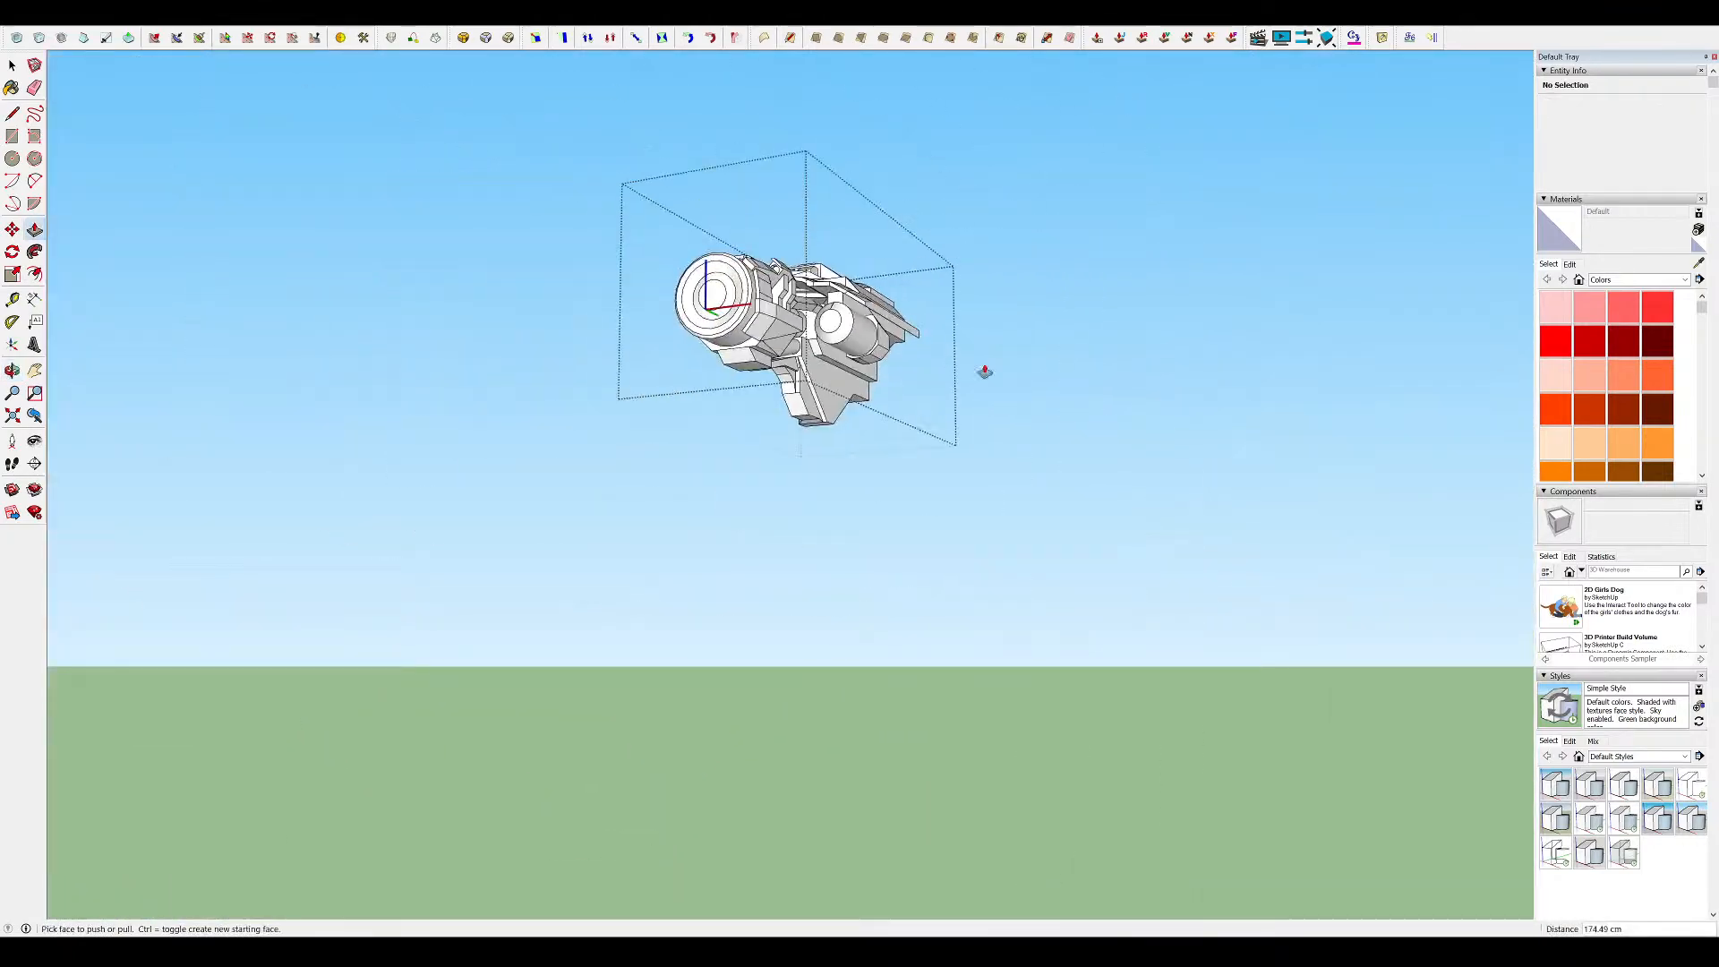
click(846, 463)
middle_drag(846, 463, 904, 531)
scroll(904, 531, up, 12)
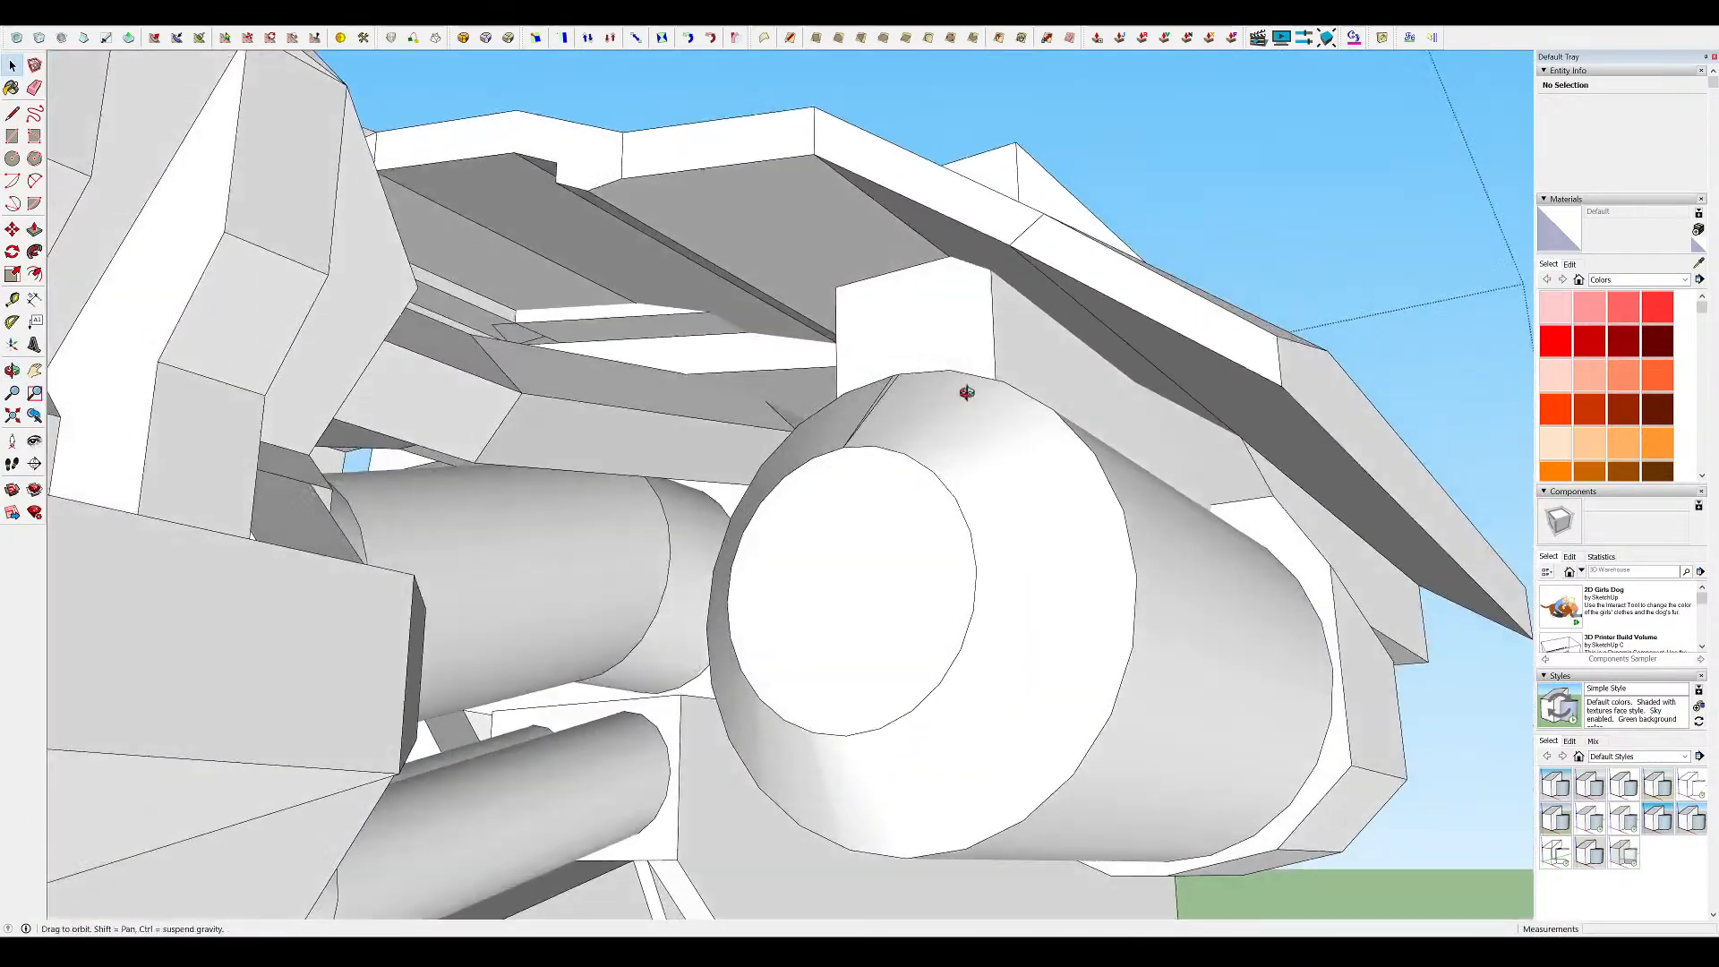
middle_drag(967, 392, 999, 376)
key(p)
click(995, 328)
key(r)
click(911, 307)
middle_drag(915, 309, 1320, 384)
click(1077, 375)
click(974, 319)
key(l)
key(p)
click(980, 312)
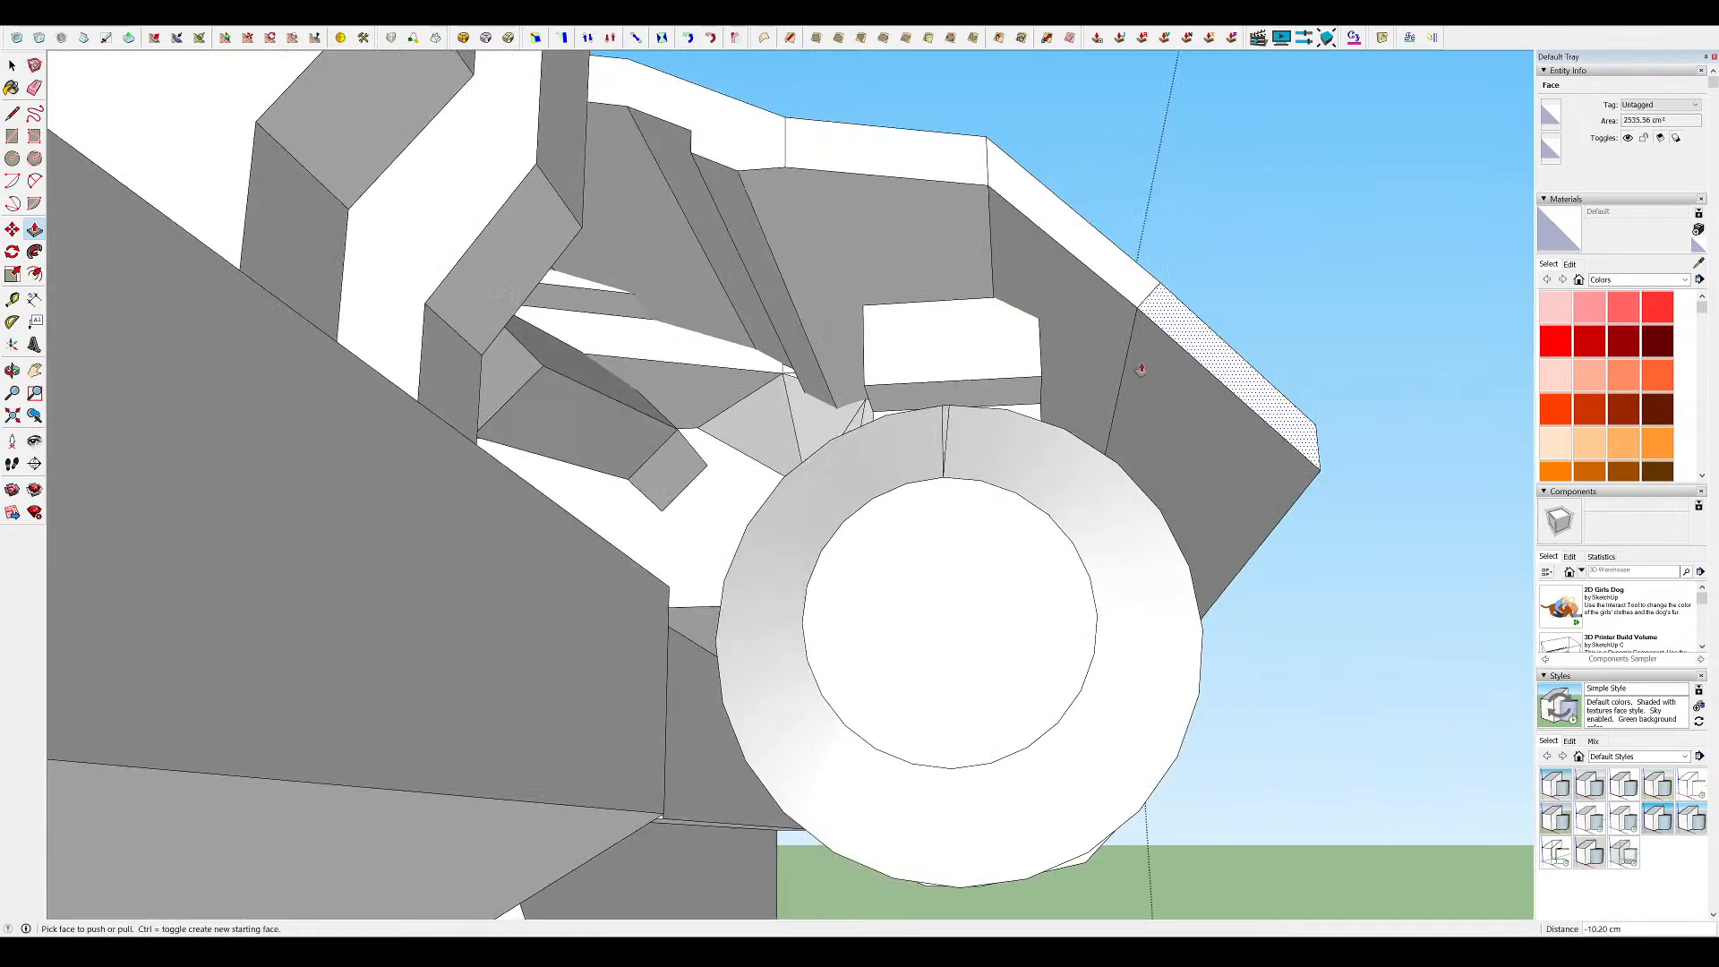
Slope the front of the projecting block, drawing an edge about 47 cm long between its lower rear and upper front corners
scroll(919, 358, up, 5)
middle_drag(924, 468, 1057, 487)
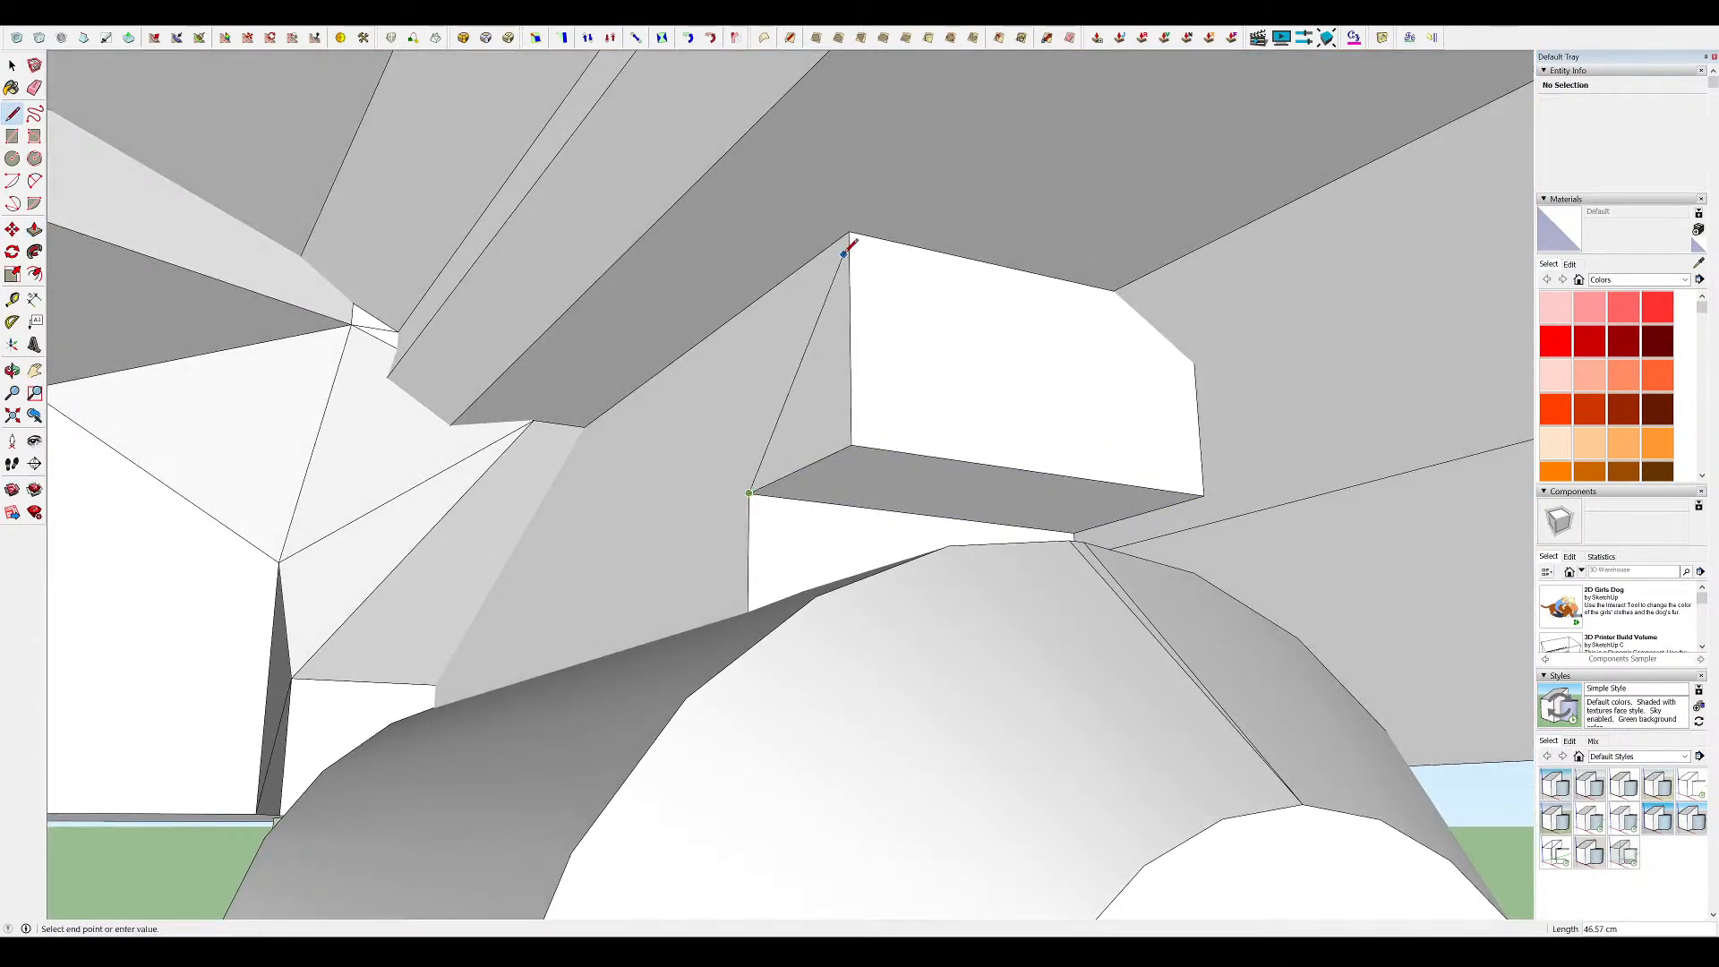
click(1369, 479)
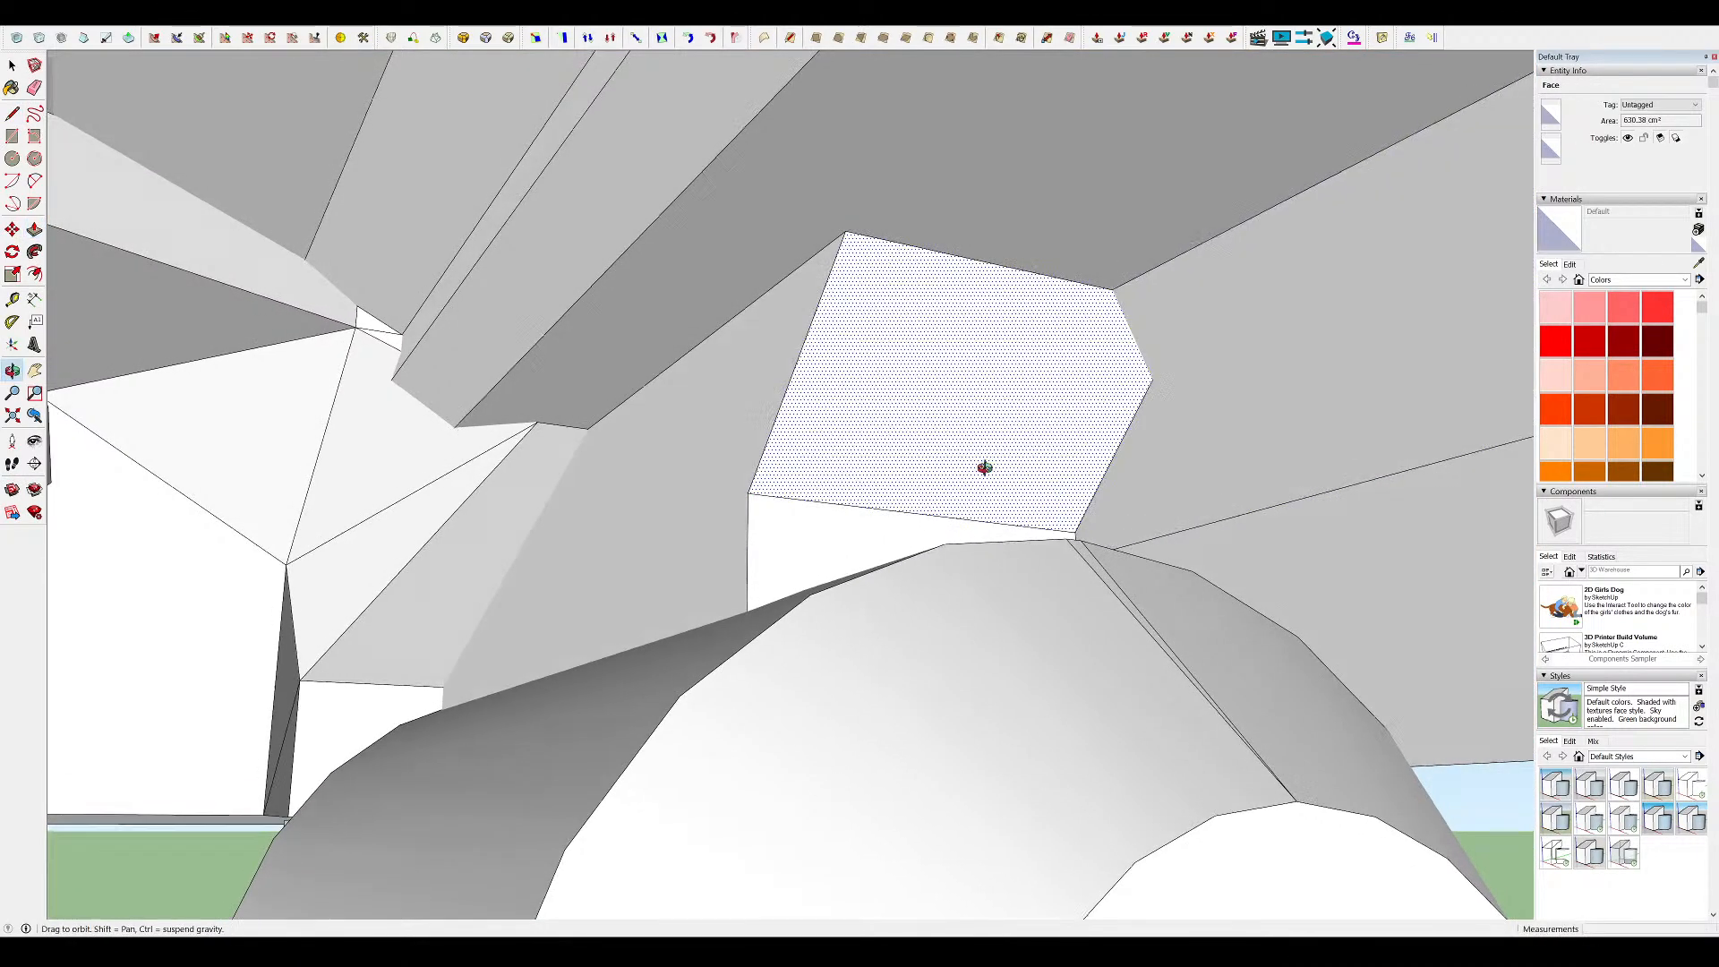
Adjust the upper edge of the block's sloped front face and delete the leftover geometry beside it
middle_drag(995, 469, 544, 532)
scroll(993, 303, down, 4)
middle_drag(993, 302, 928, 211)
scroll(1021, 311, down, 4)
scroll(1029, 293, up, 5)
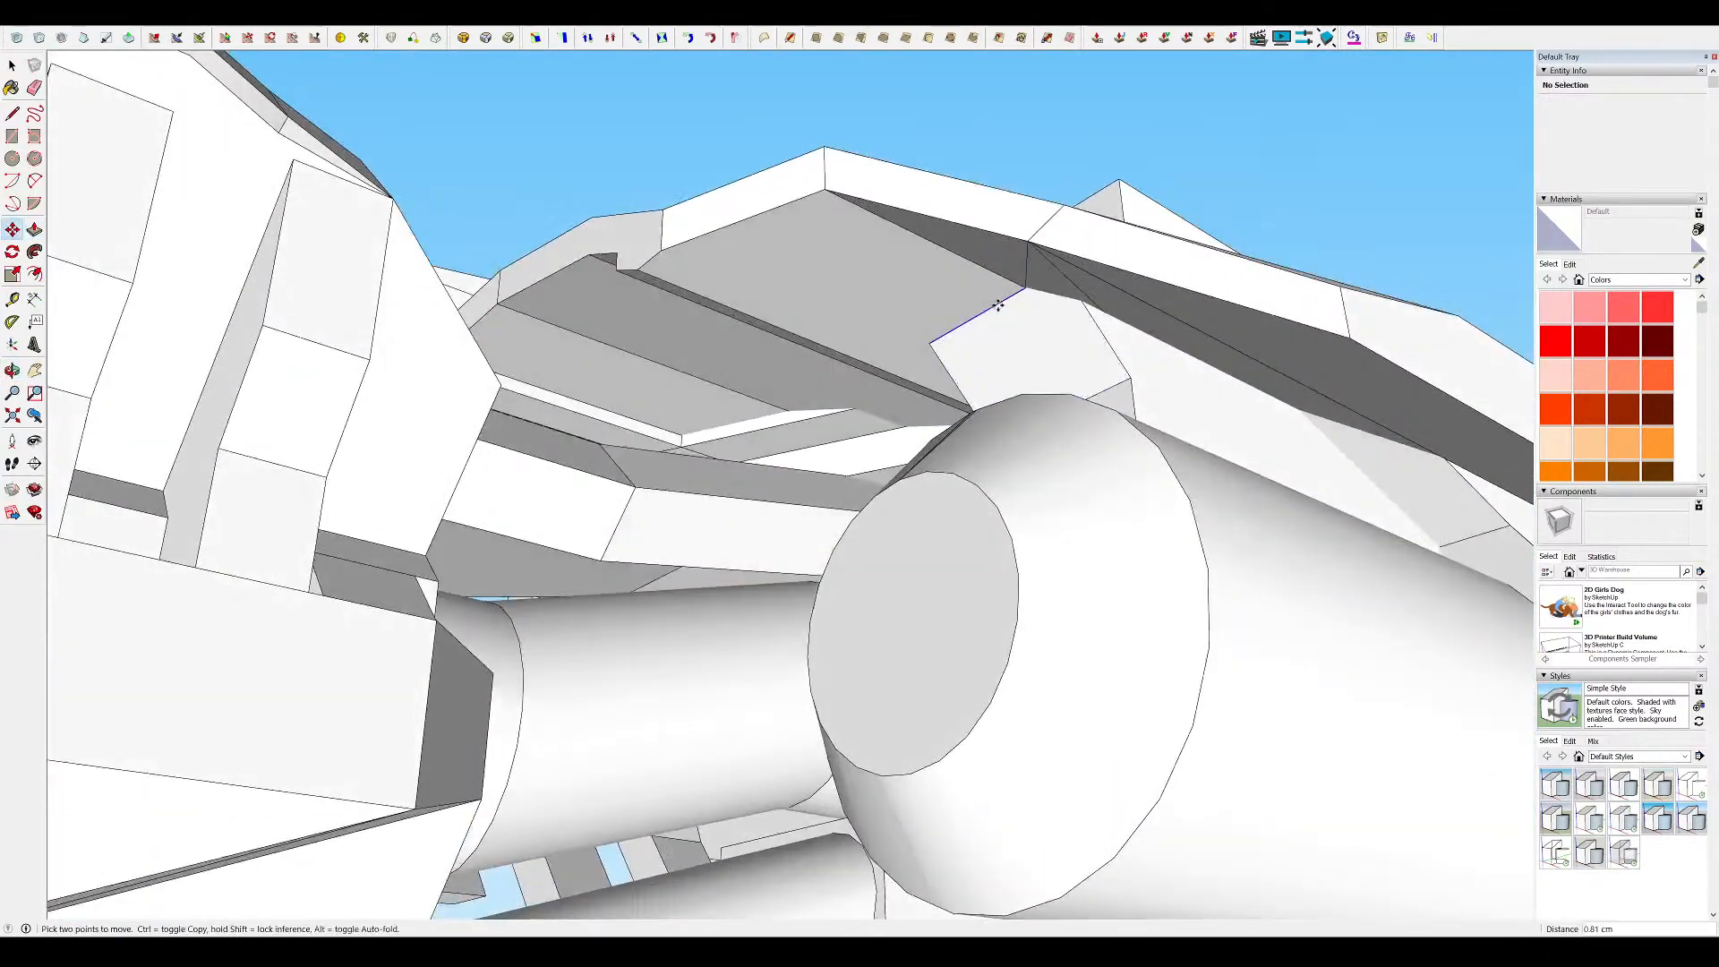
middle_drag(1003, 313, 1030, 256)
key(Delete)
scroll(1087, 270, up, 2)
key(m)
click(1076, 269)
middle_drag(1105, 319, 913, 238)
Examine the cannon housing around the side cylinders
scroll(914, 242, down, 10)
key(space)
click(1205, 281)
middle_drag(1205, 281, 985, 529)
scroll(986, 529, down, 5)
scroll(984, 206, up, 5)
middle_drag(985, 206, 920, 99)
scroll(913, 201, up, 5)
middle_drag(913, 202, 974, 230)
triple_click(904, 248)
click(1032, 506)
scroll(868, 201, up, 5)
key(f)
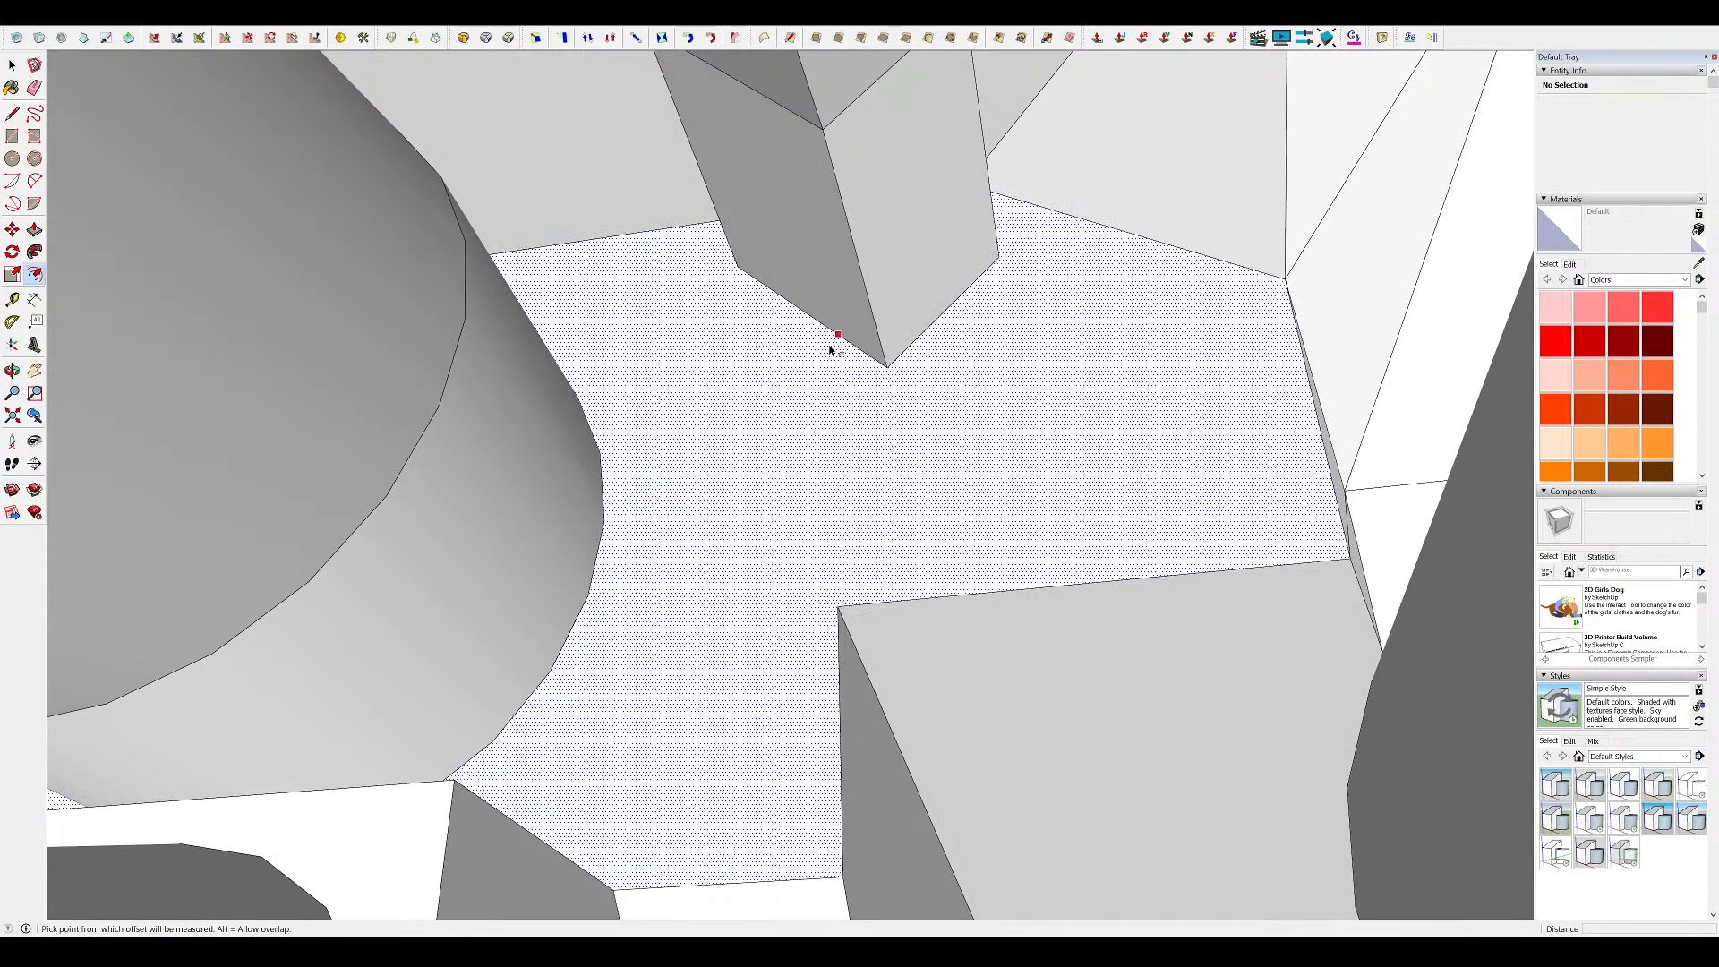
scroll(882, 370, up, 5)
scroll(874, 358, down, 5)
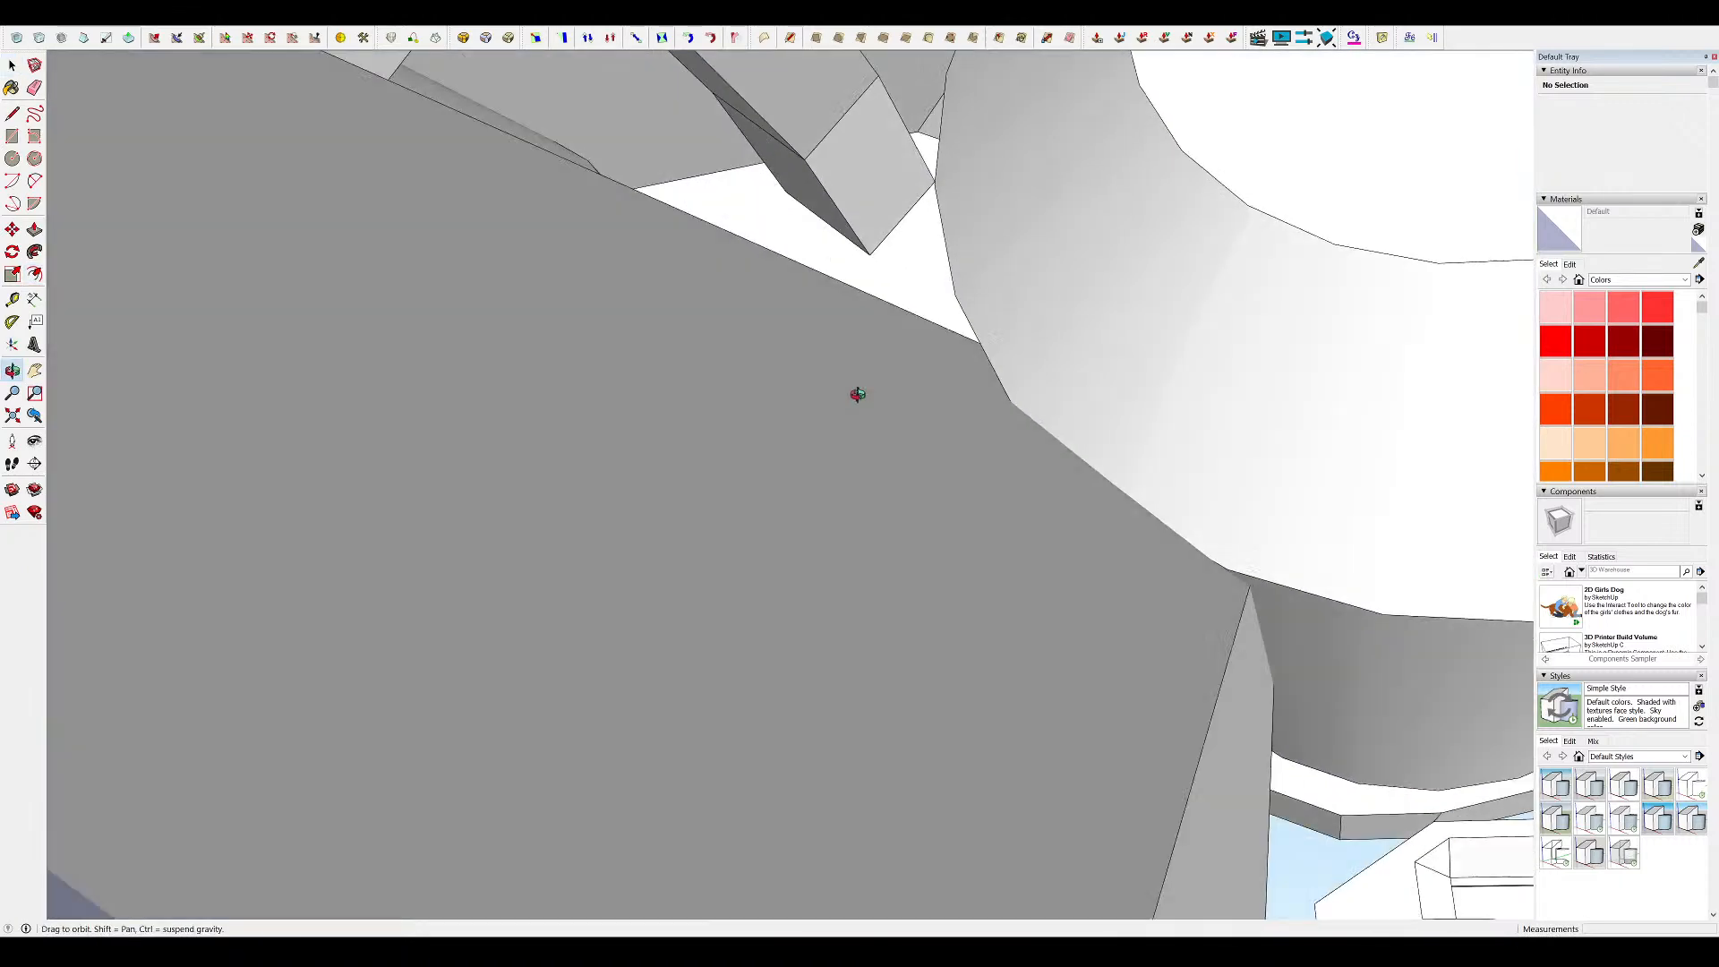
Draw a rectangle beside the angled strut's foot on the wall between the cylinders and push/pull it about 12 cm
key(space)
middle_drag(856, 254, 762, 341)
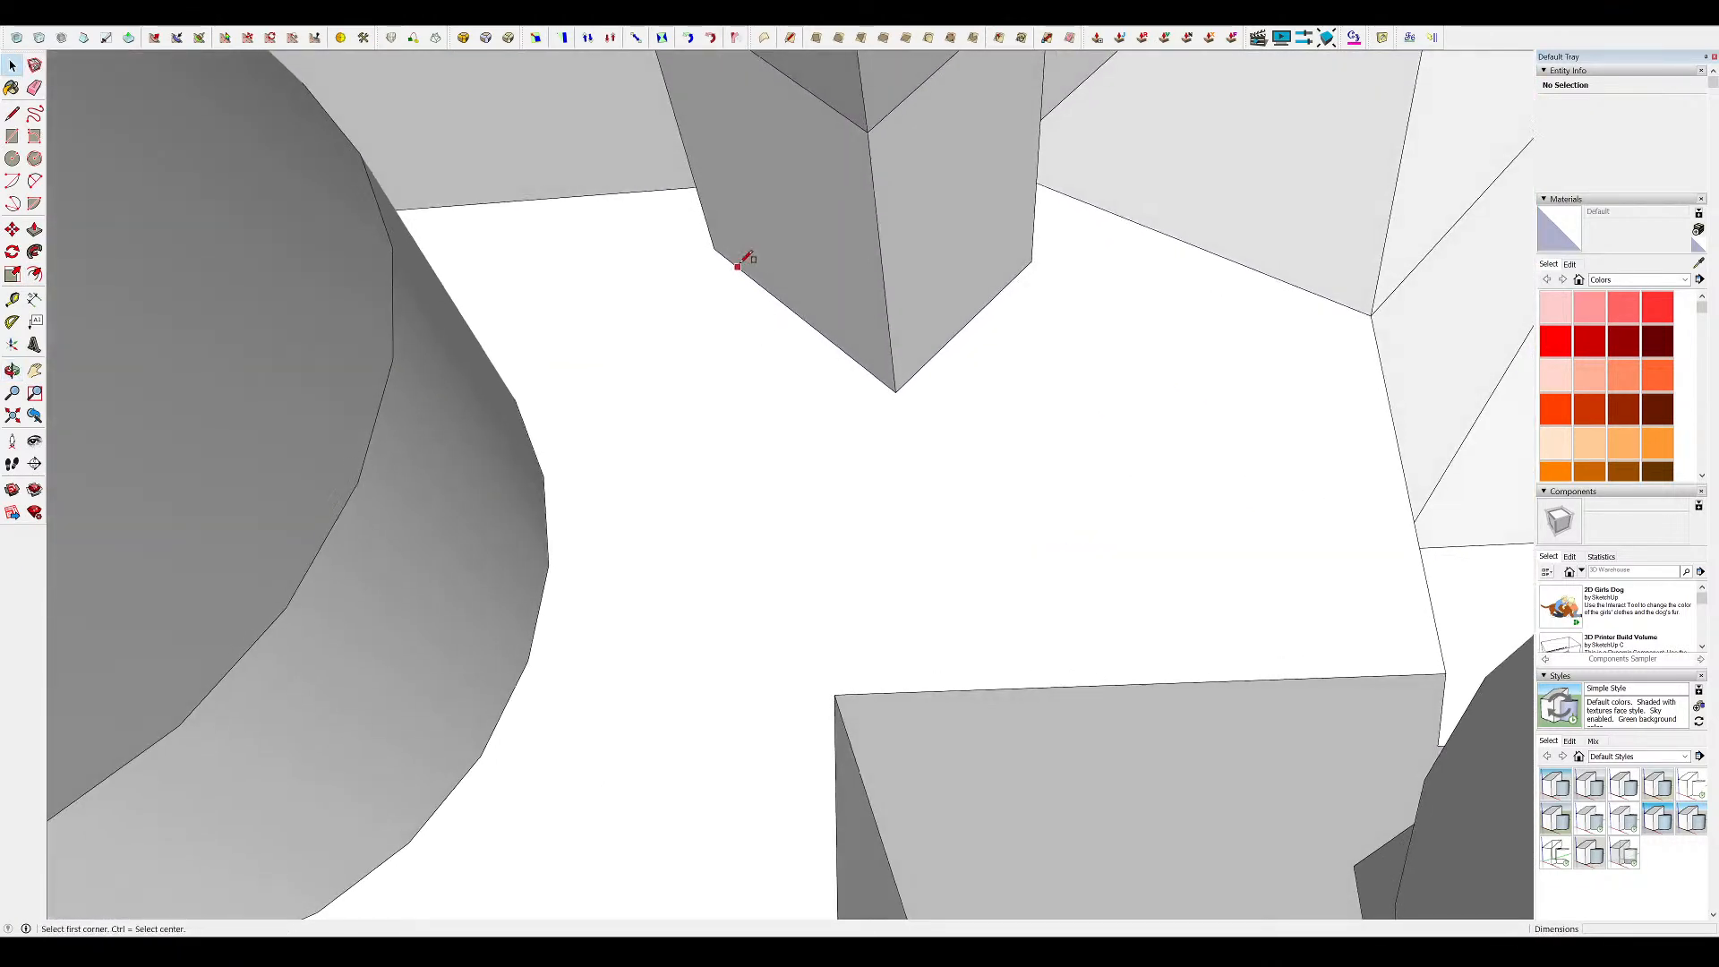
click(811, 434)
middle_drag(811, 434, 775, 388)
key(p)
drag(775, 387, 767, 354)
middle_drag(767, 354, 700, 306)
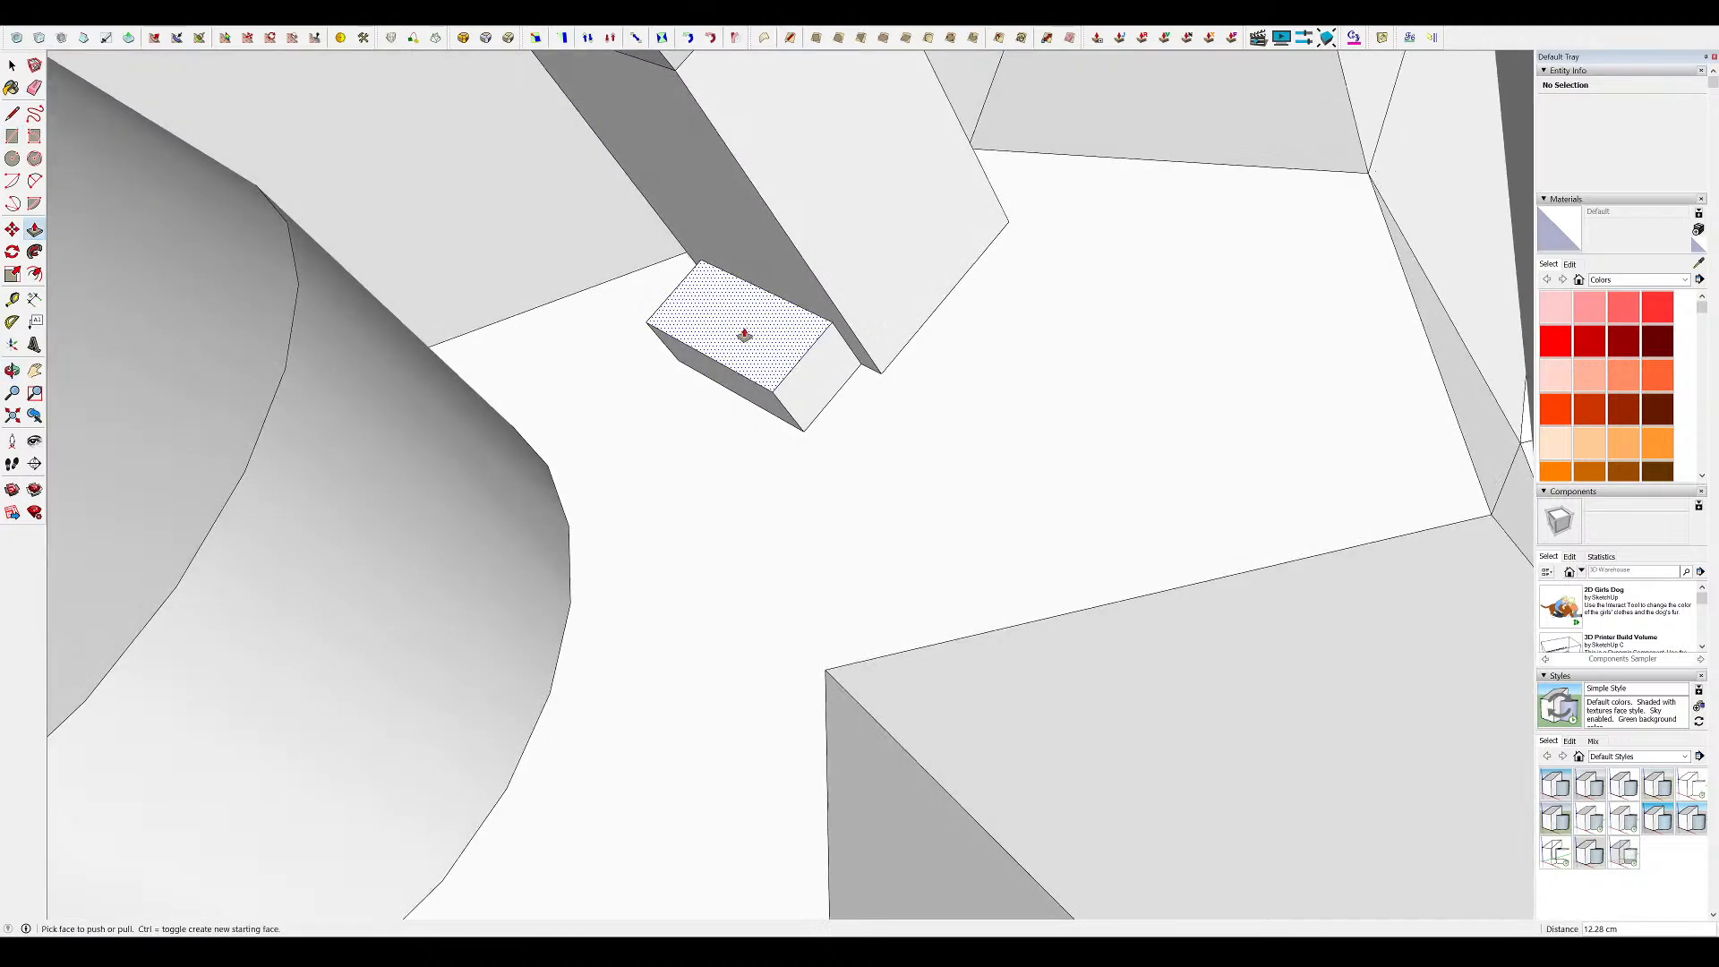
middle_drag(846, 374, 787, 579)
Draw an edge about 15 cm long from the raised plate's outer corner to the wall border and erase the surplus lines
middle_drag(952, 345, 1101, 220)
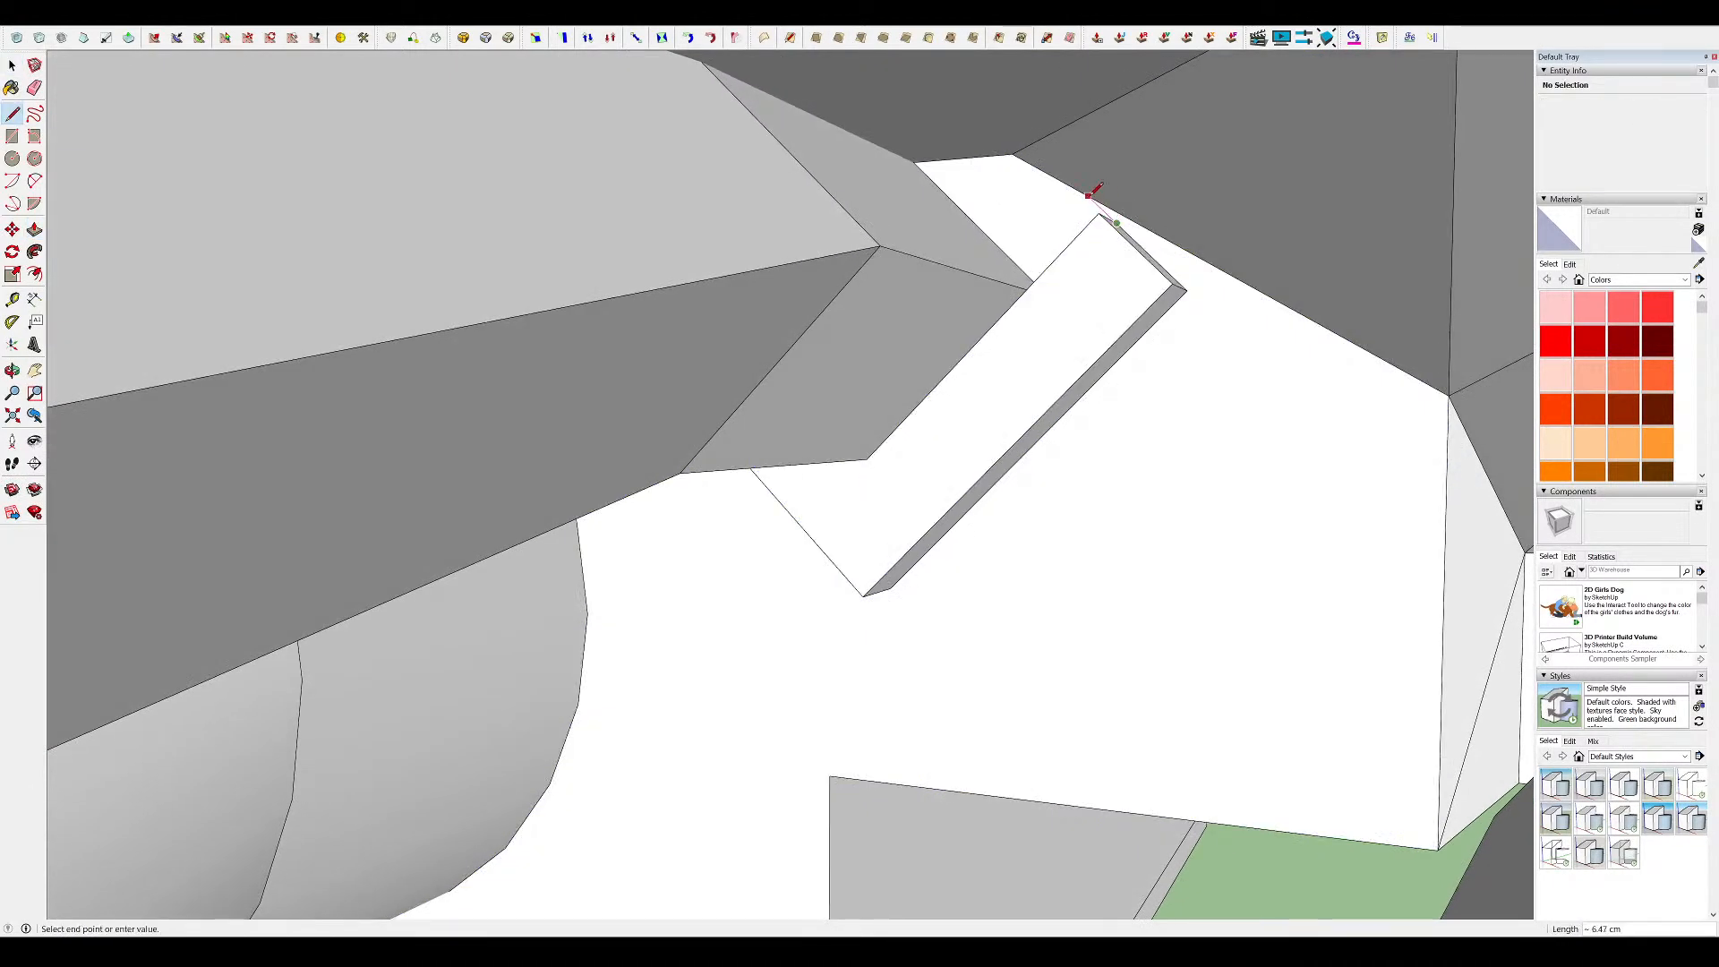
mouse_move(1079, 247)
middle_down()
mouse_move(1074, 296)
mouse_move(921, 468)
mouse_move(637, 402)
mouse_move(693, 368)
middle_up()
key(p)
middle_drag(555, 234, 548, 192)
key(l)
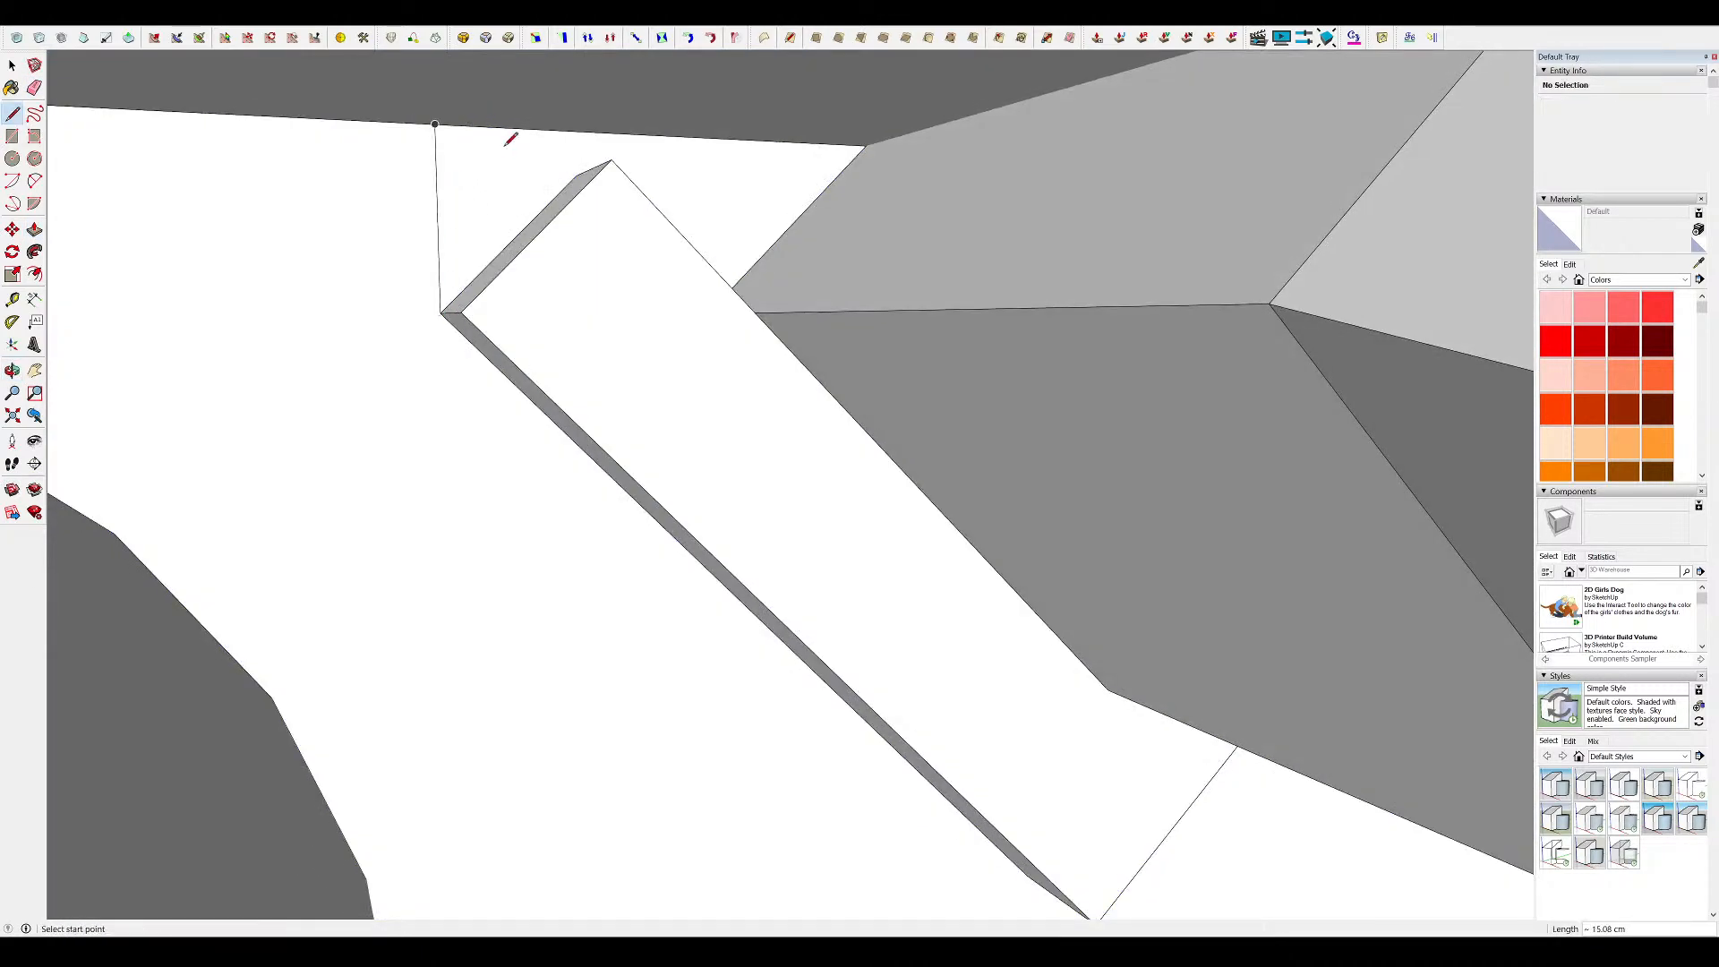
double_click(510, 156)
key(e)
drag(694, 240, 557, 224)
Angle the raised plate's corners around the strut's foot and extend its outer corner to the wall border, clearing leftover edges
scroll(663, 264, down, 6)
mouse_move(683, 274)
middle_down()
mouse_move(857, 352)
mouse_move(1005, 453)
mouse_move(1205, 637)
mouse_move(1024, 465)
mouse_move(897, 438)
mouse_move(973, 513)
mouse_move(968, 441)
mouse_move(898, 384)
mouse_move(1047, 322)
mouse_move(1016, 307)
mouse_move(821, 375)
mouse_move(863, 549)
mouse_move(985, 376)
middle_up()
key(l)
key(e)
click(974, 474)
click(943, 476)
scroll(968, 442, up, 3)
key(m)
key(l)
mouse_move(890, 294)
middle_down()
mouse_move(932, 372)
mouse_move(982, 376)
middle_up()
key(l)
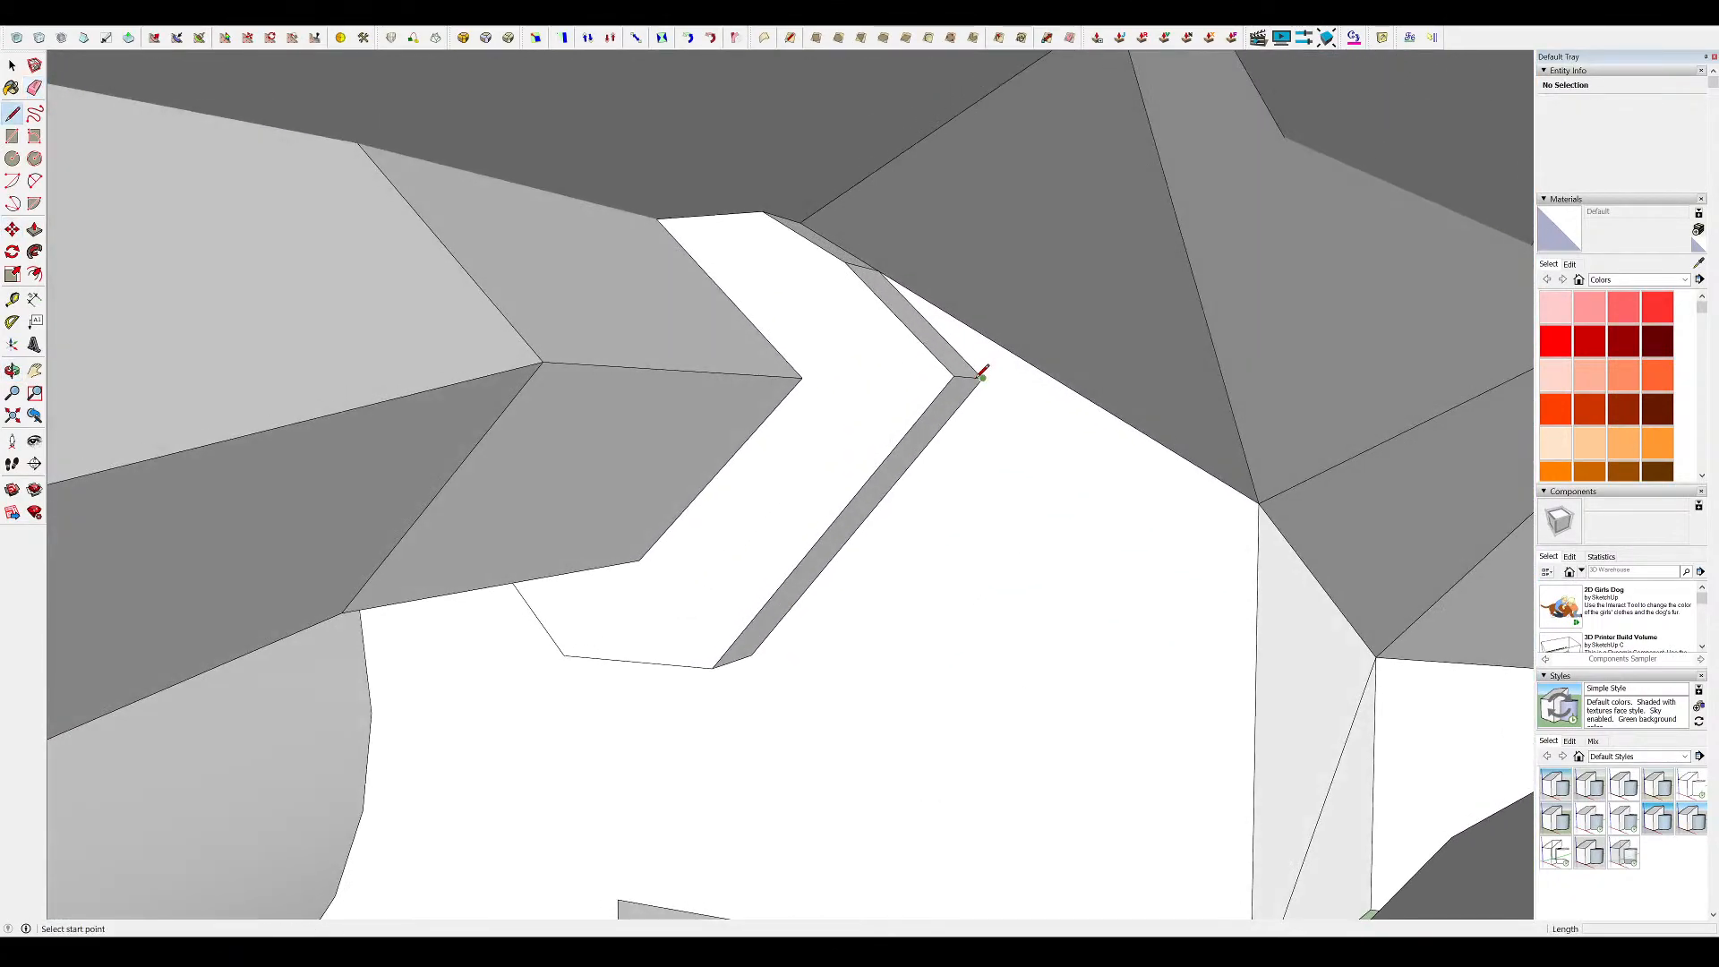
mouse_move(939, 335)
middle_down()
mouse_move(871, 438)
mouse_move(866, 261)
middle_up()
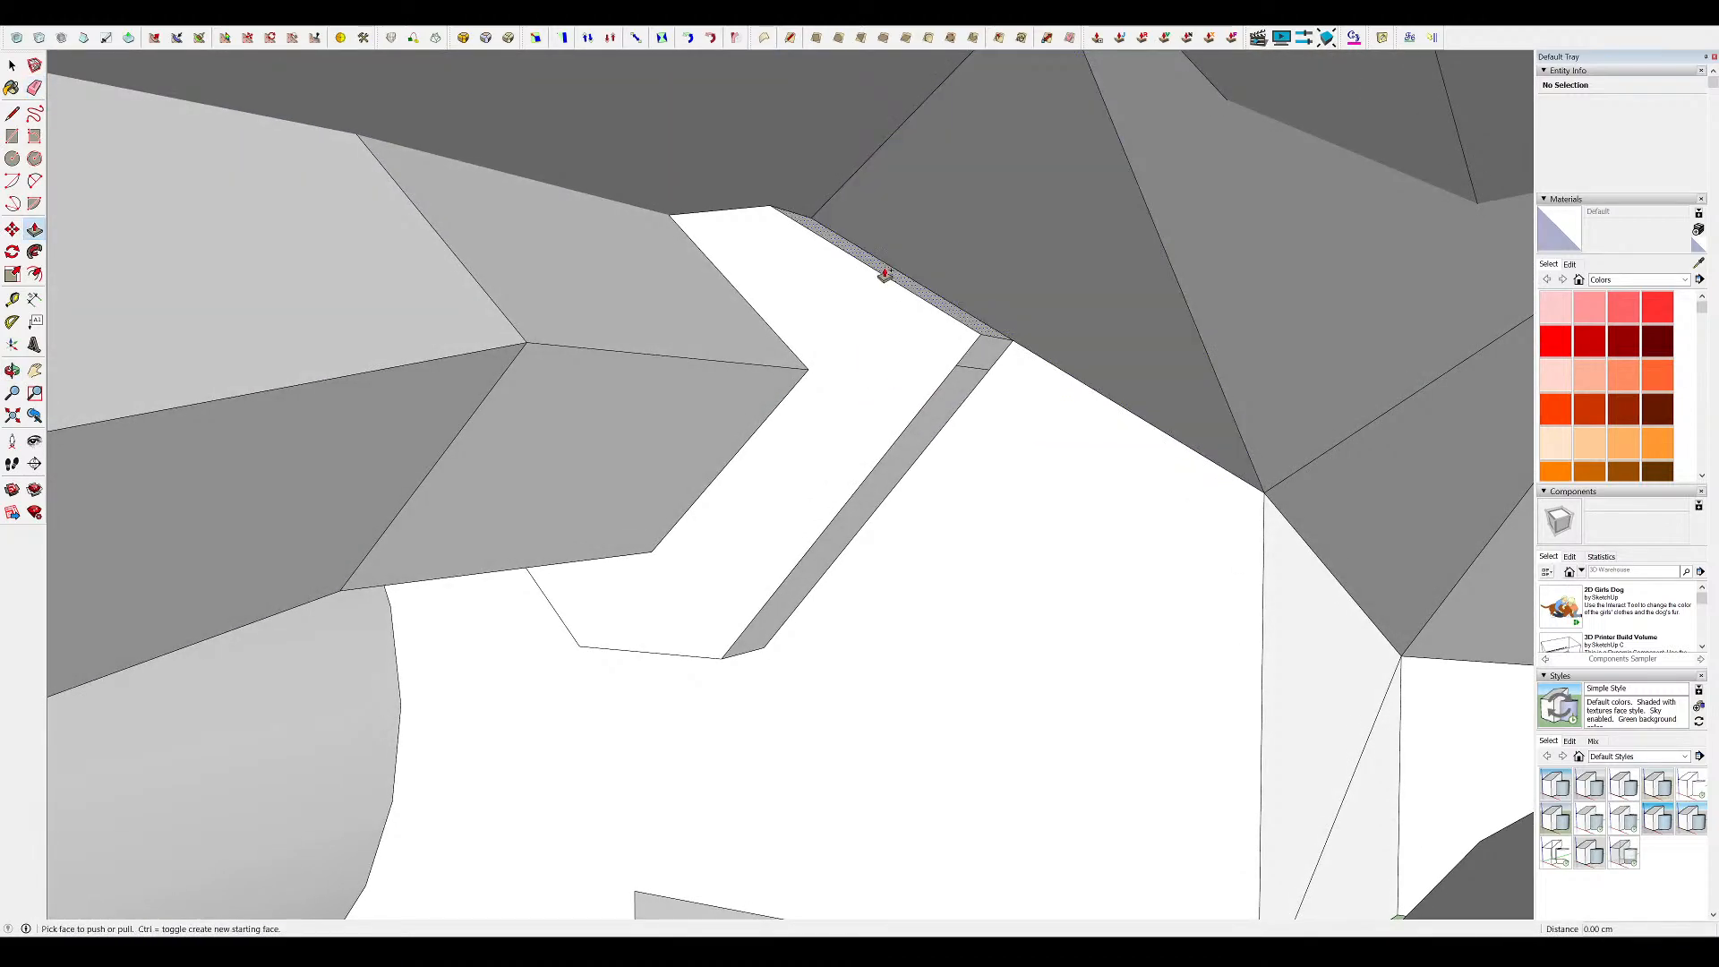
scroll(980, 368, down, 10)
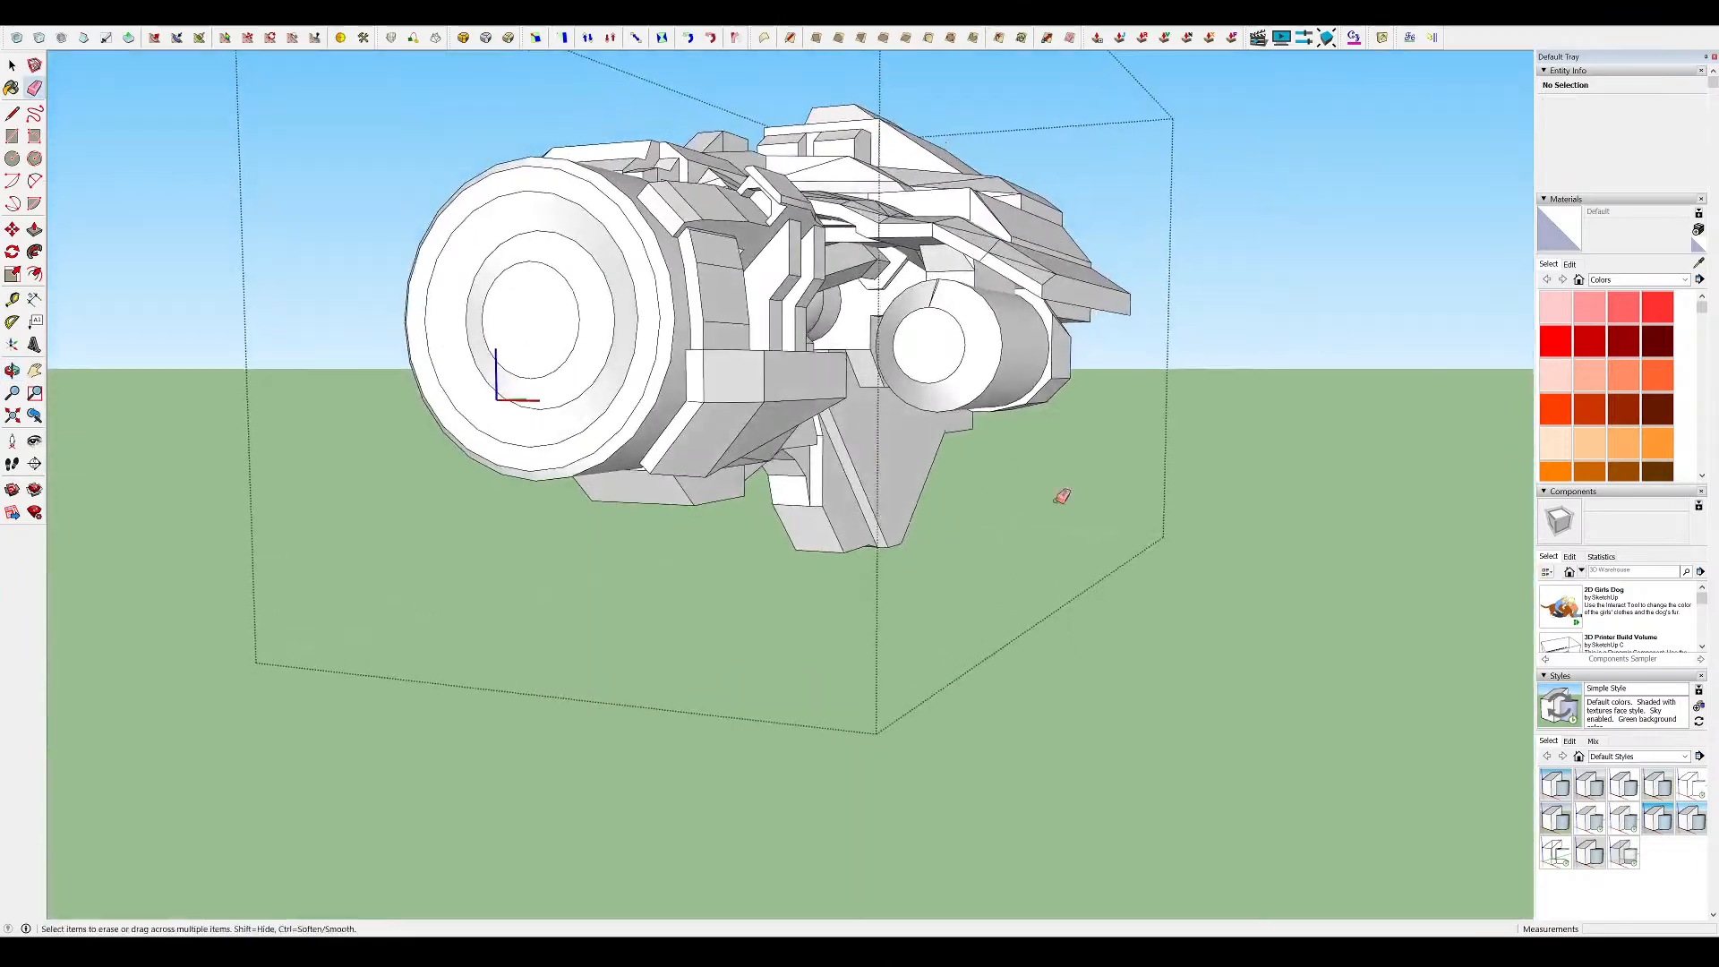
Open the support strut for editing and move the geometry of its end behind the octagonal block by about 223 cm
key(space)
mouse_move(1230, 539)
middle_down()
mouse_move(1018, 364)
mouse_move(943, 480)
middle_up()
key(h)
scroll(943, 480, down, 4)
mouse_move(956, 394)
middle_down()
mouse_move(975, 469)
mouse_move(347, 462)
mouse_move(809, 433)
mouse_move(768, 481)
mouse_move(716, 474)
mouse_move(765, 475)
middle_up()
scroll(743, 391, up, 5)
double_click(764, 408)
key(h)
key(h)
key(p)
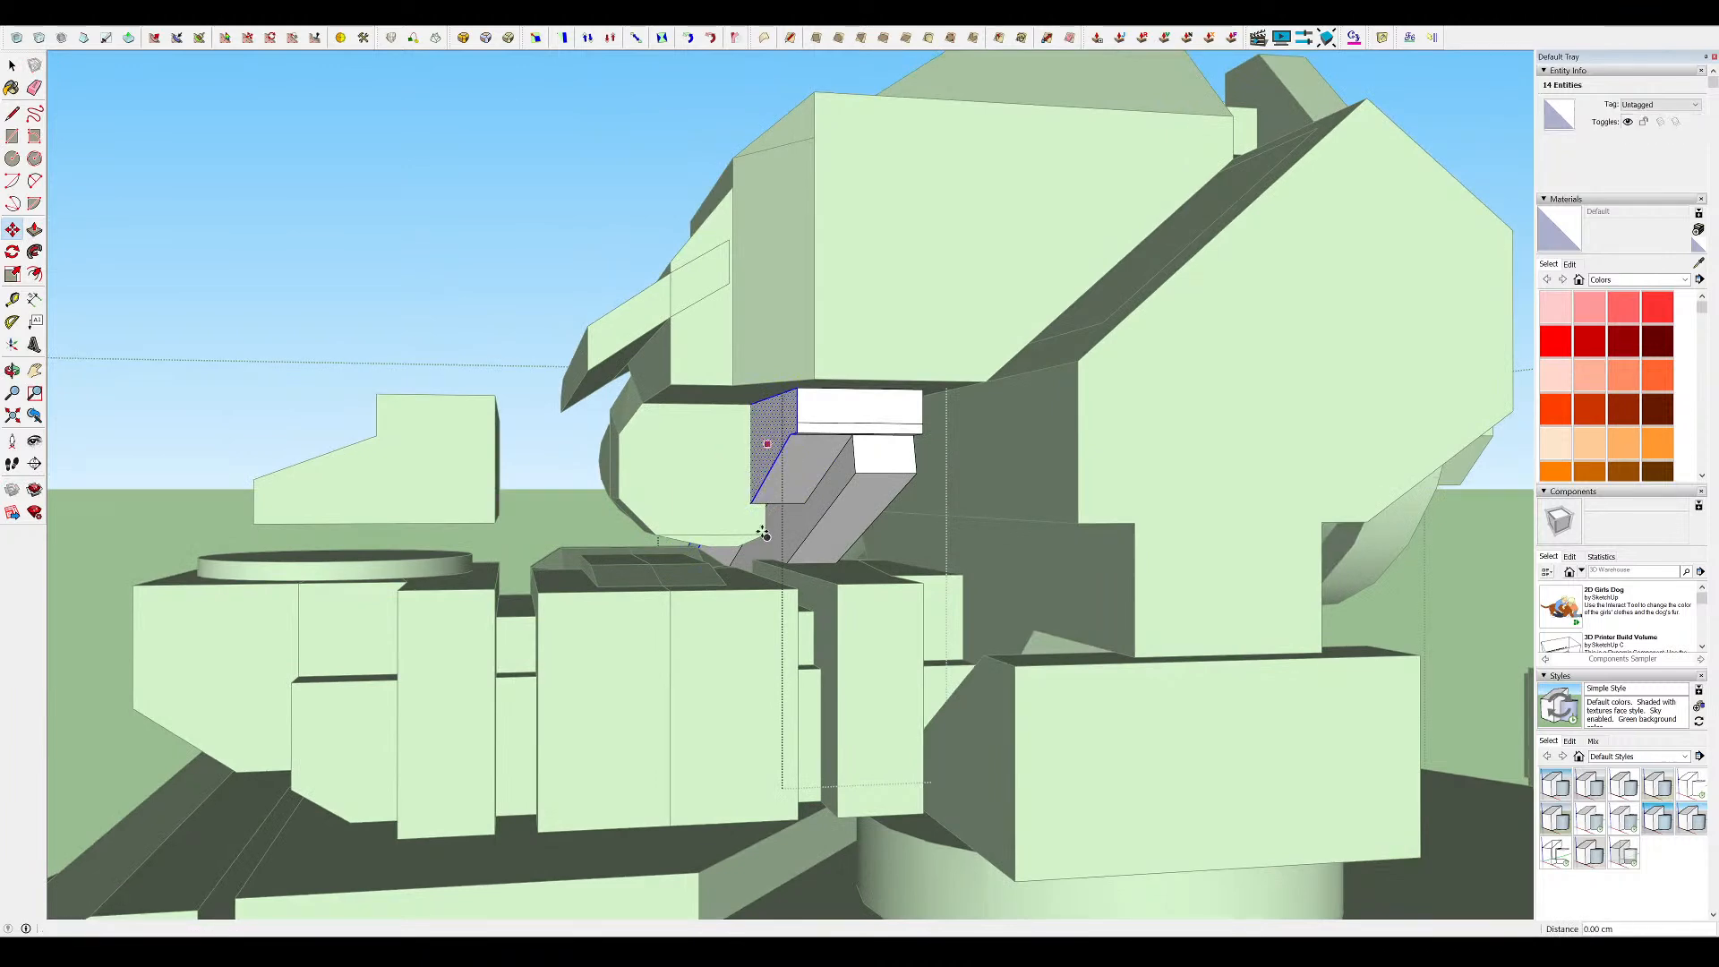
scroll(764, 534, up, 5)
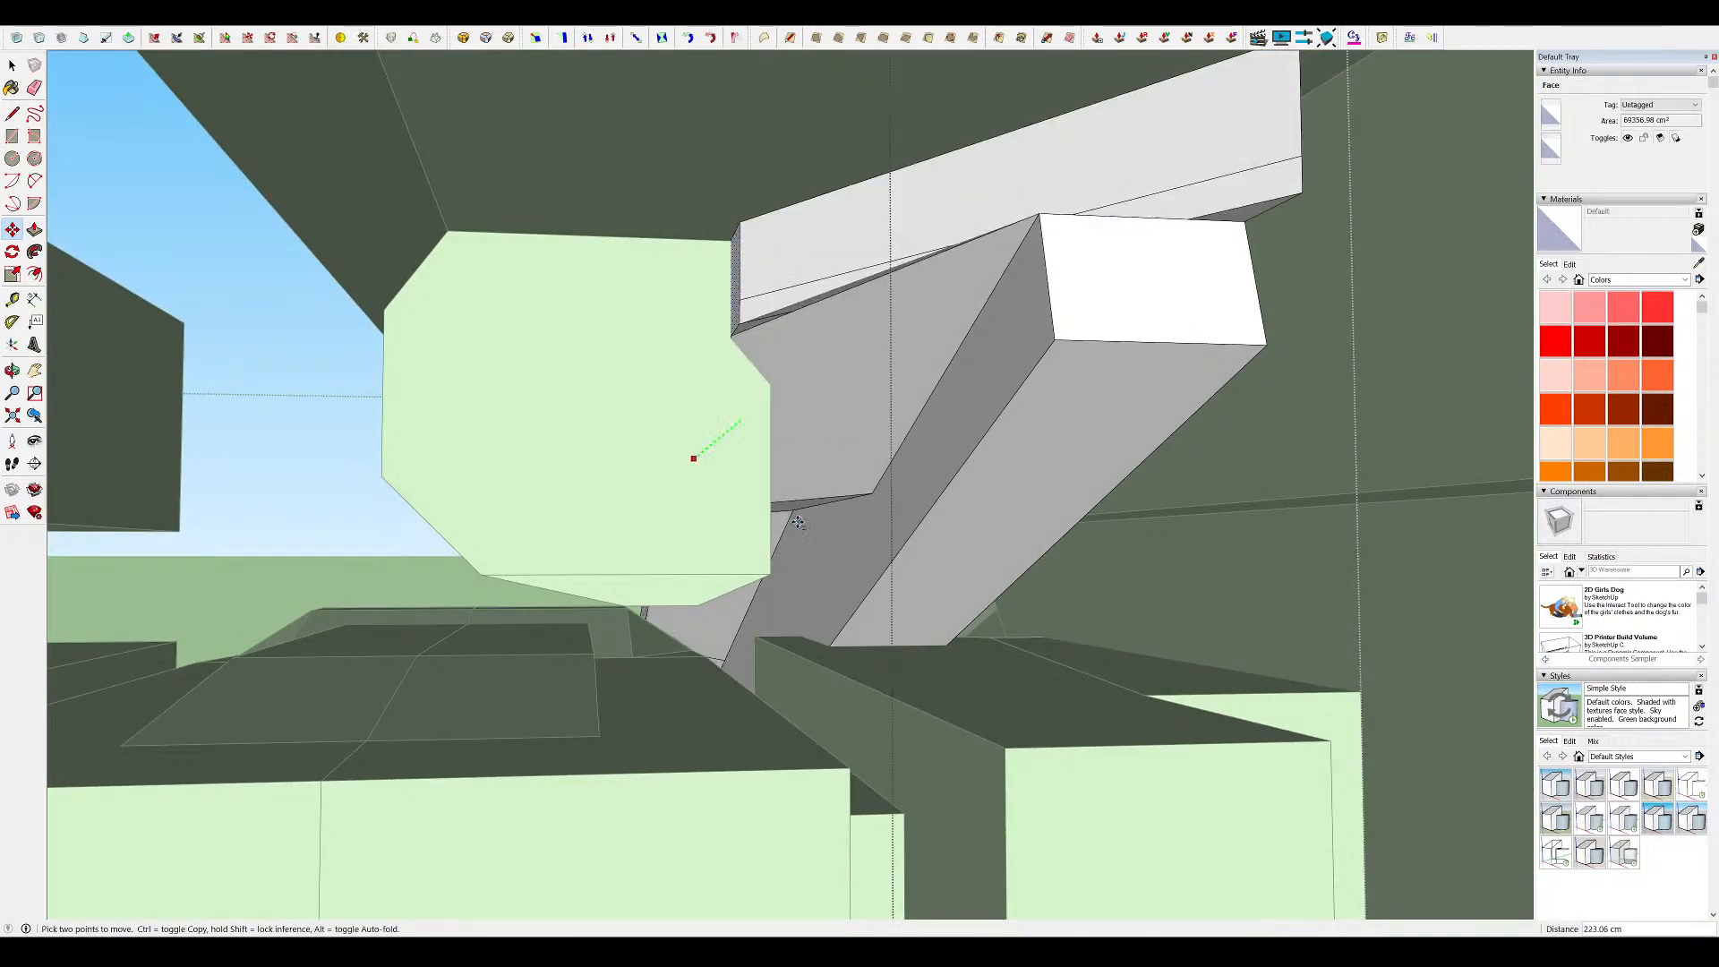
click(769, 569)
mouse_move(768, 568)
middle_down()
mouse_move(721, 560)
mouse_move(873, 350)
mouse_move(1135, 511)
mouse_move(985, 487)
mouse_move(985, 455)
mouse_move(1067, 385)
mouse_move(1034, 441)
middle_up()
Isolate the support strut and move the short edge beside the chamfer on its bevelled end
key(h)
scroll(1134, 510, down, 3)
key(h)
key(e)
key(h)
scroll(922, 408, up, 4)
key(space)
middle_drag(985, 578, 847, 326)
key(m)
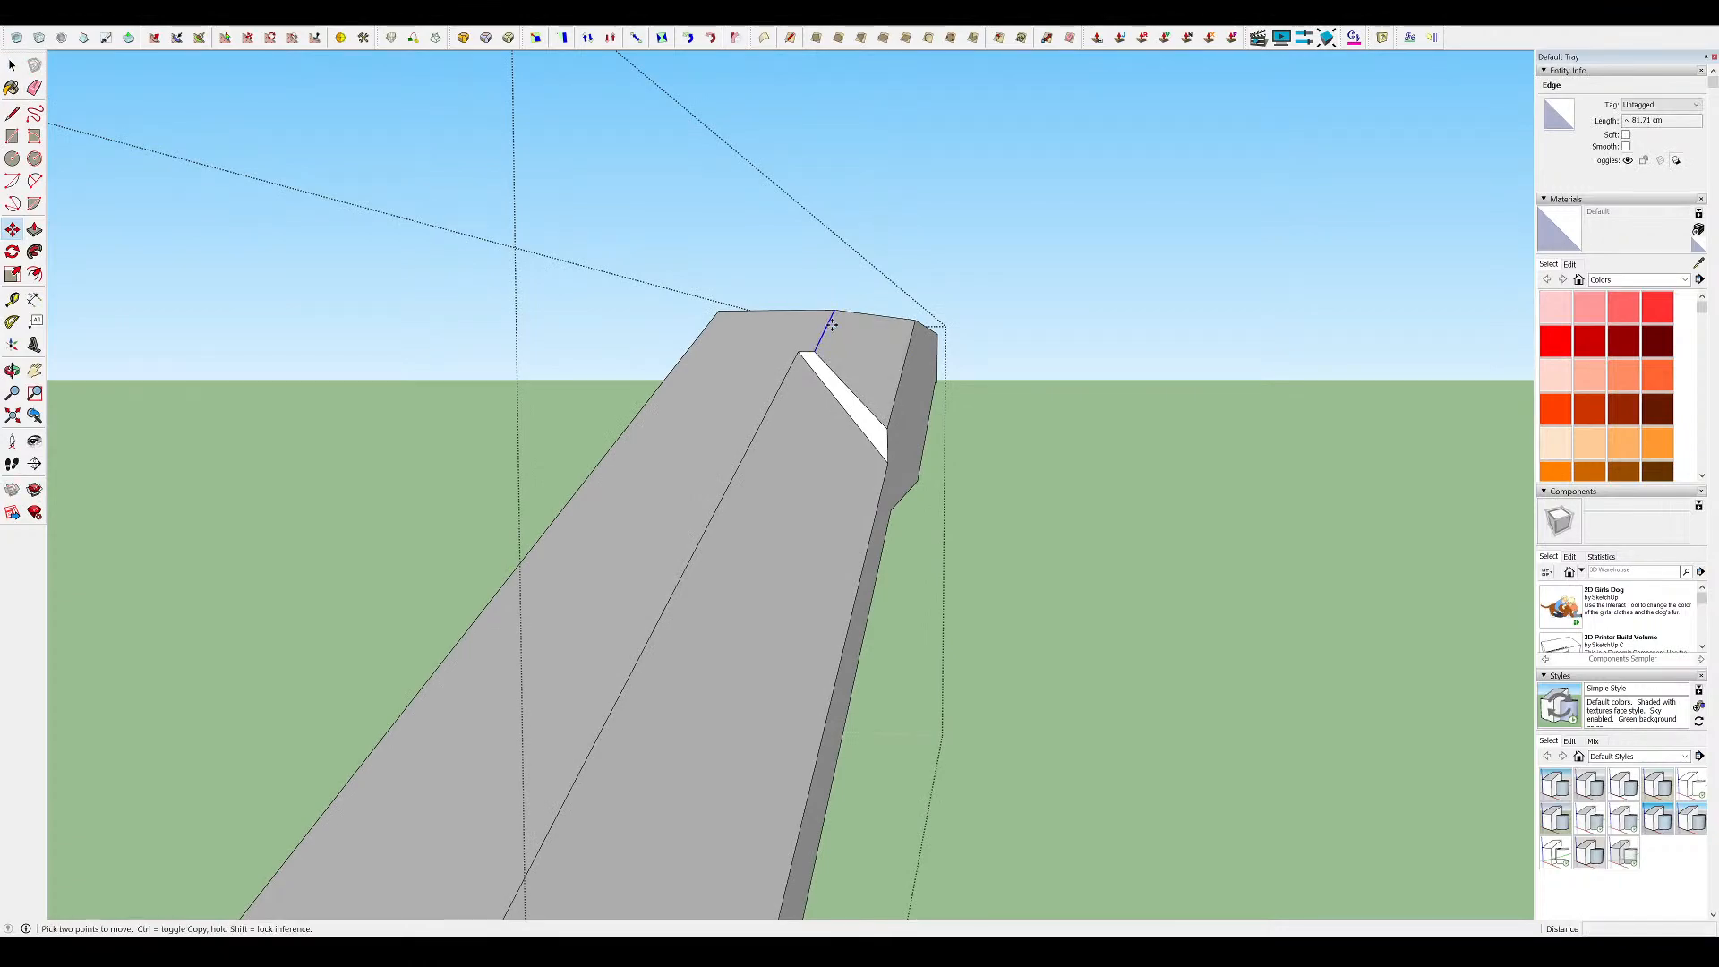
middle_drag(837, 325, 829, 257)
scroll(829, 257, down, 3)
Try a diagonal line about 63 cm long across the lower corner of the strut's broad end
key(space)
click(1100, 579)
key(h)
middle_drag(1101, 579, 743, 430)
scroll(737, 480, down, 3)
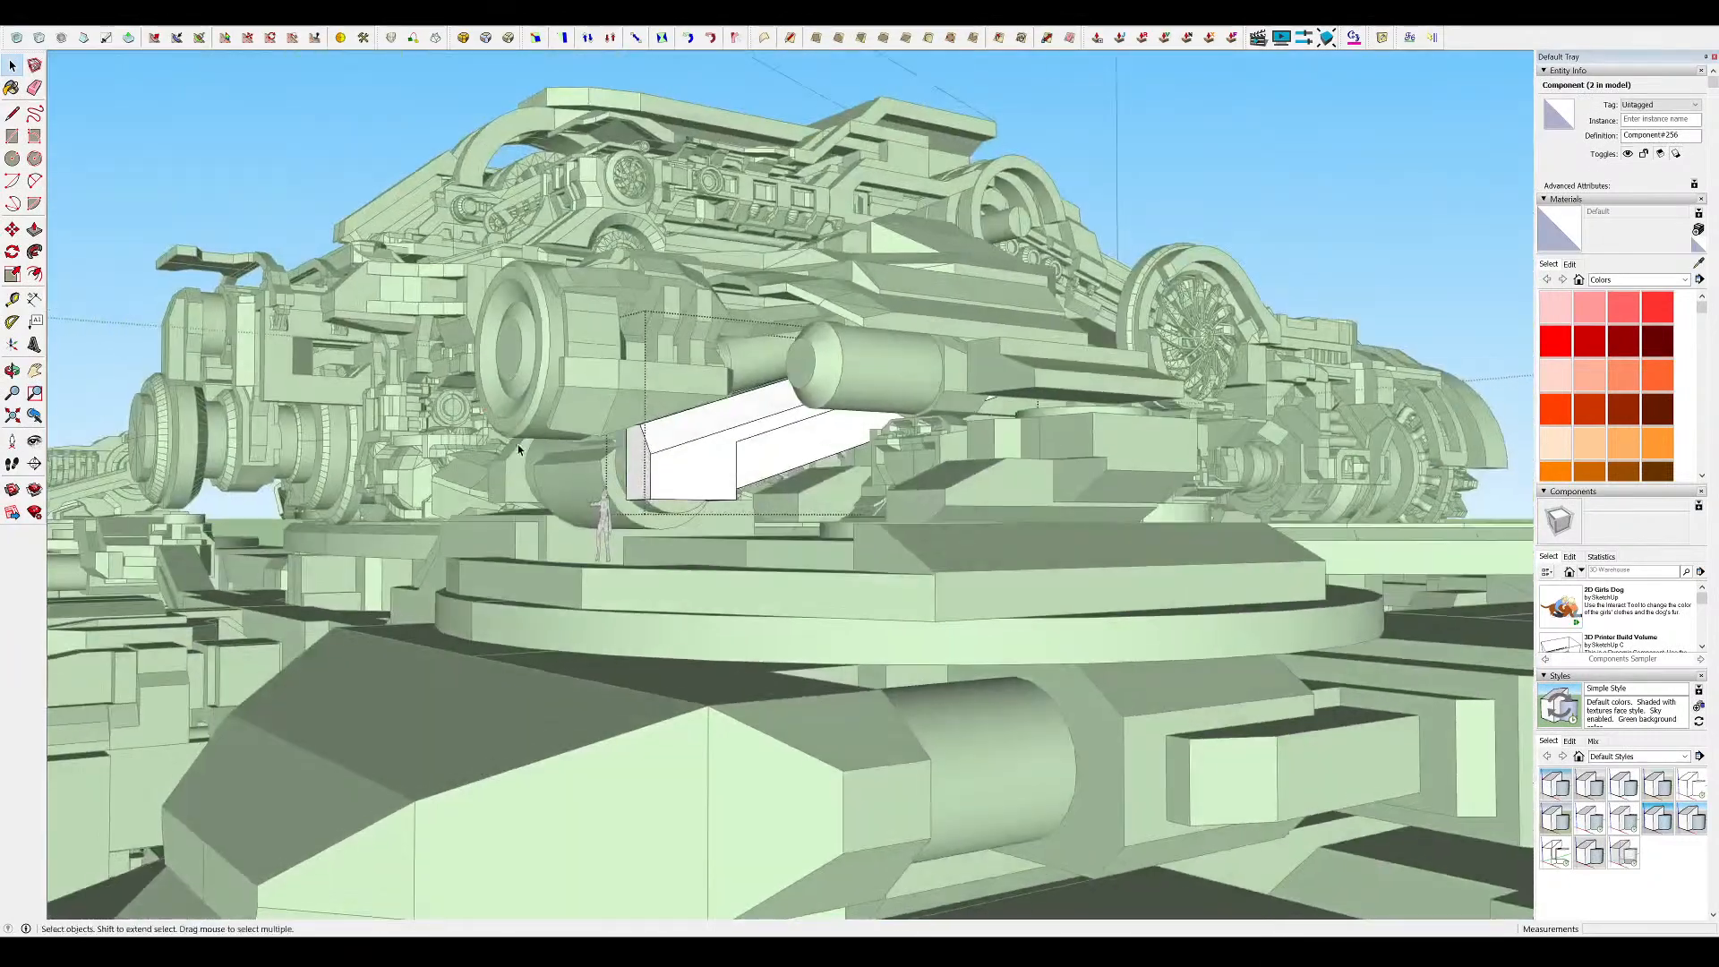
scroll(778, 404, up, 3)
middle_drag(778, 404, 667, 466)
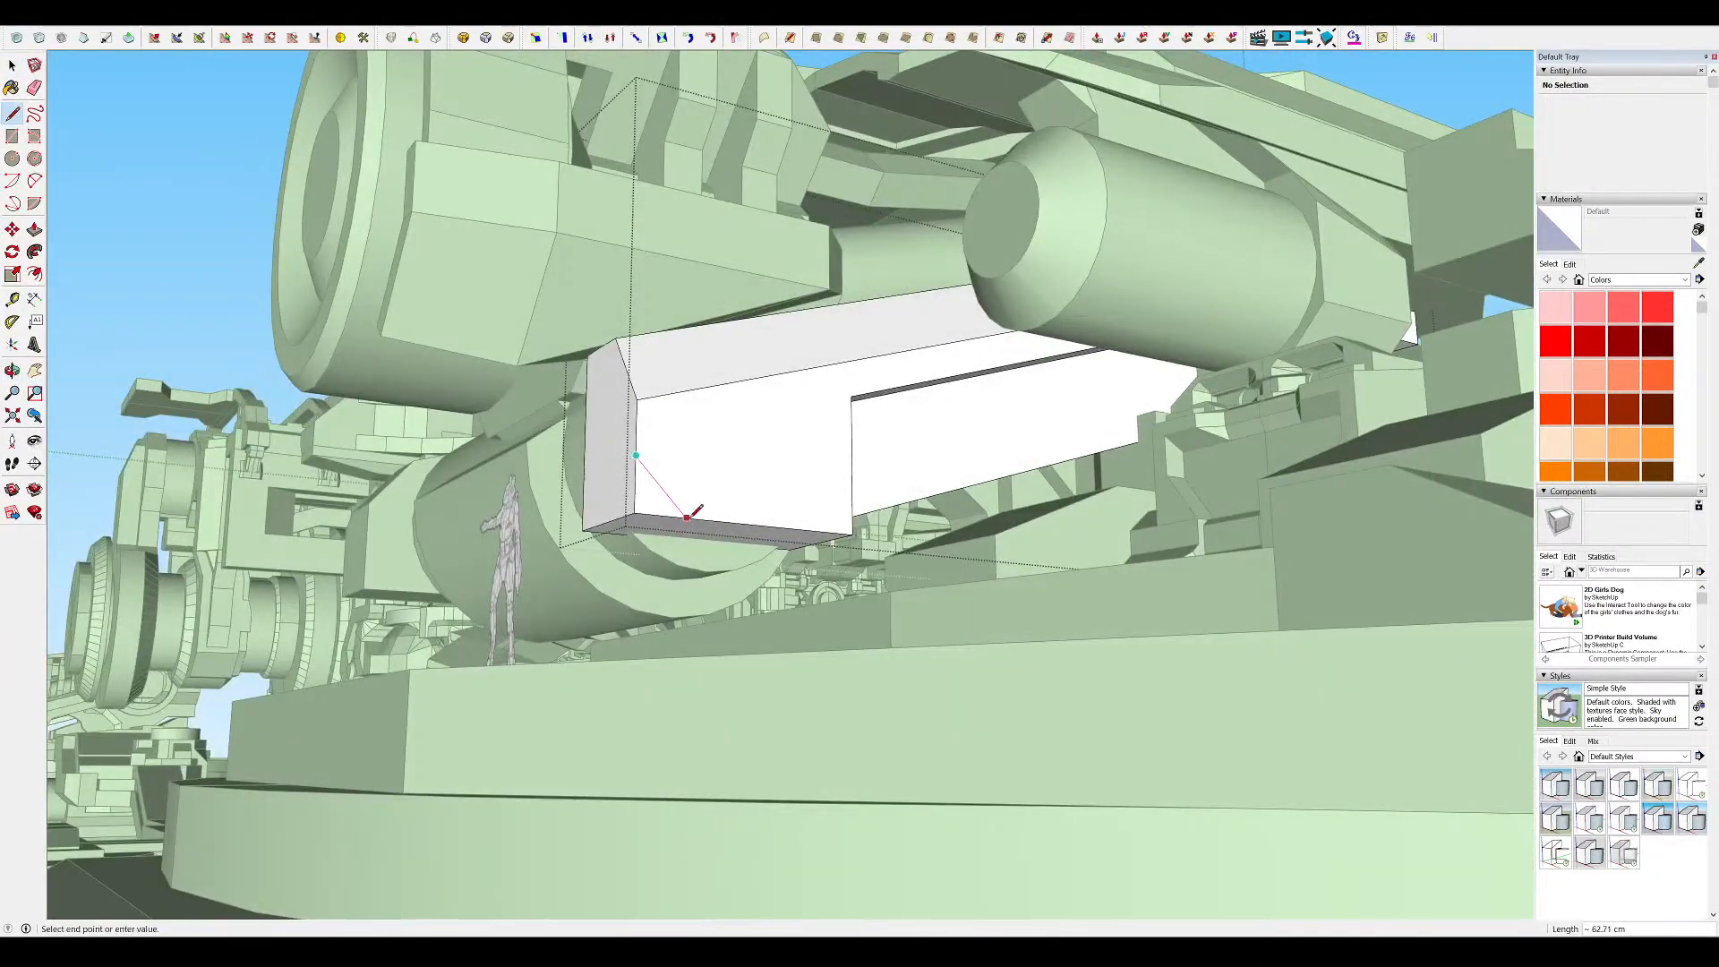
middle_drag(607, 520, 836, 388)
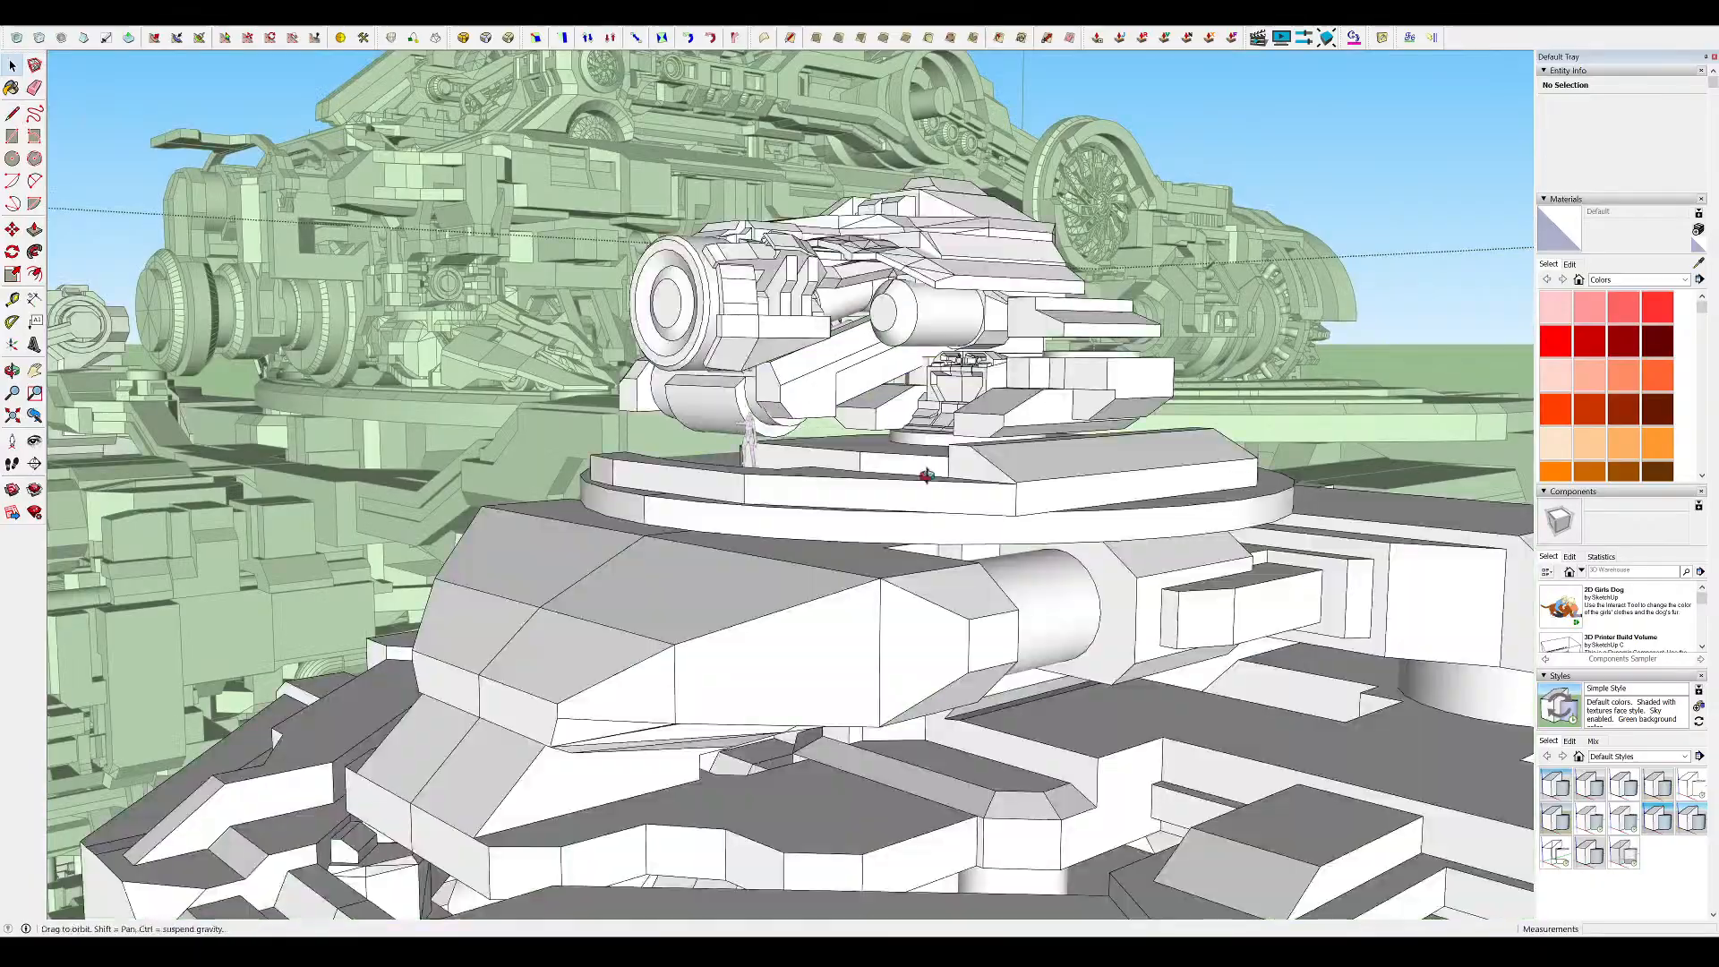
Examine the whole mech, its legs and the armour around the shoulder turret from several sides
middle_drag(929, 476, 1119, 573)
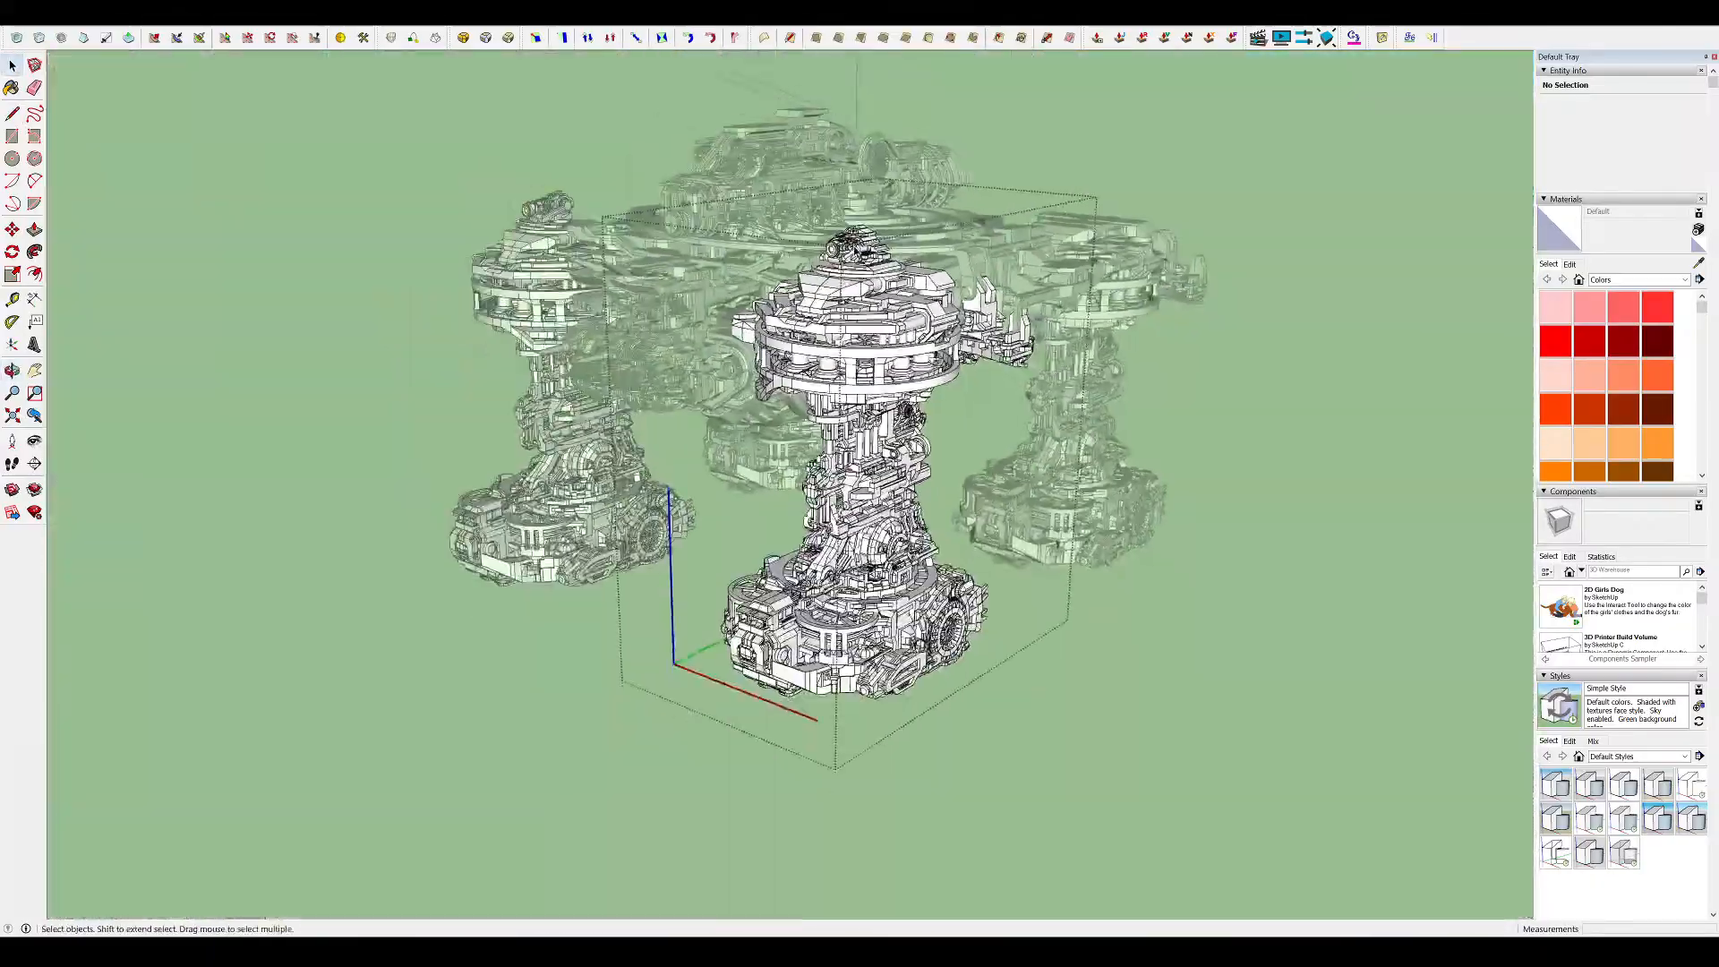
middle_drag(1253, 618, 1314, 622)
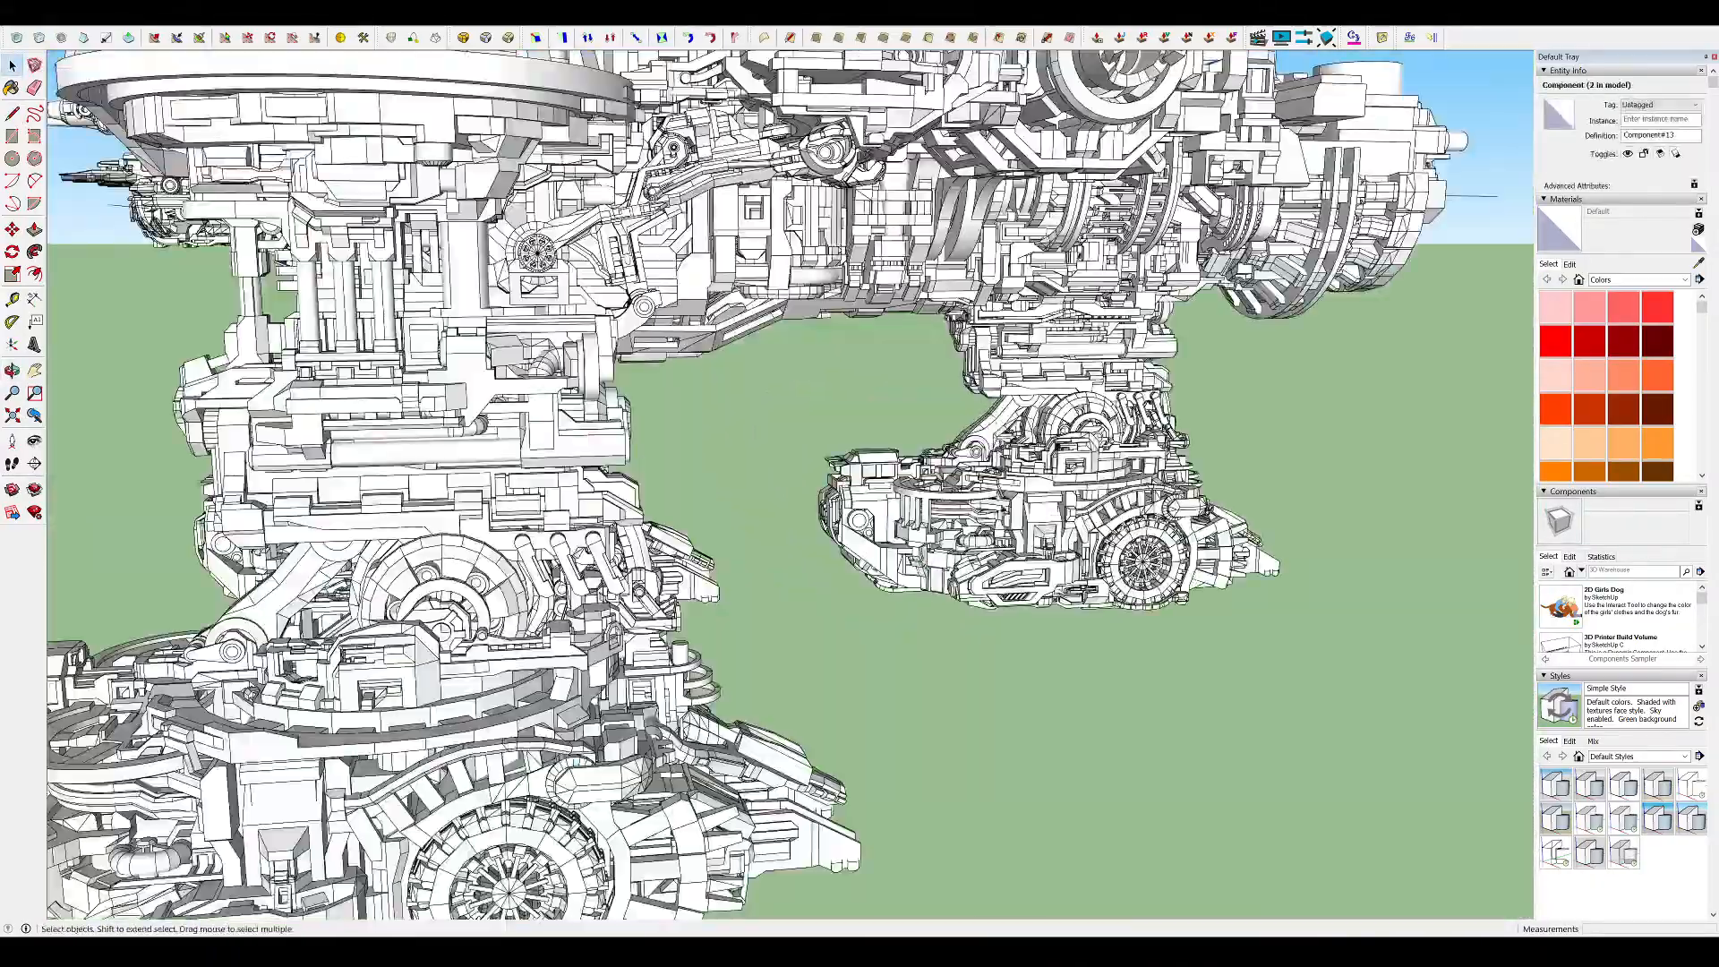
scroll(979, 428, up, 5)
scroll(997, 483, down, 5)
middle_drag(997, 483, 926, 368)
scroll(834, 281, up, 10)
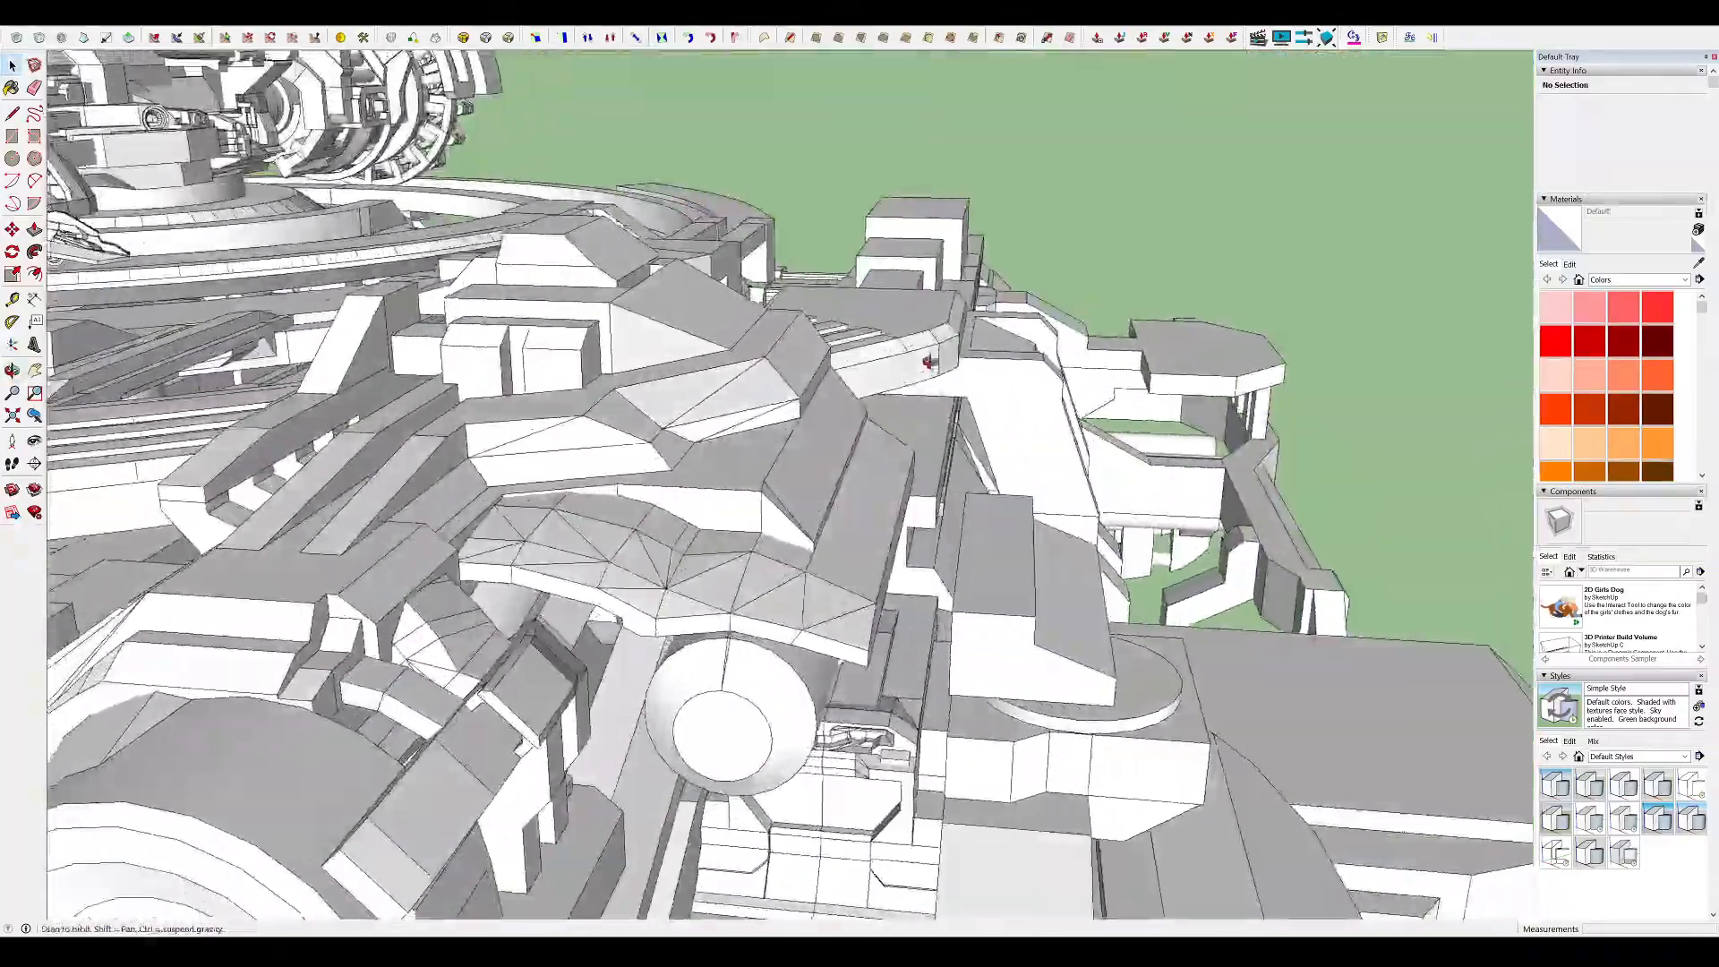
scroll(926, 368, down, 5)
scroll(734, 541, up, 4)
middle_drag(810, 586, 1027, 517)
middle_drag(483, 594, 875, 717)
scroll(985, 510, down, 4)
scroll(895, 502, up, 4)
middle_drag(716, 564, 660, 658)
scroll(837, 302, down, 6)
scroll(895, 280, up, 6)
middle_drag(1029, 272, 1464, 150)
Open the shoulder turret's support strut for editing at its octagonal end
double_click(621, 261)
middle_drag(621, 262, 345, 275)
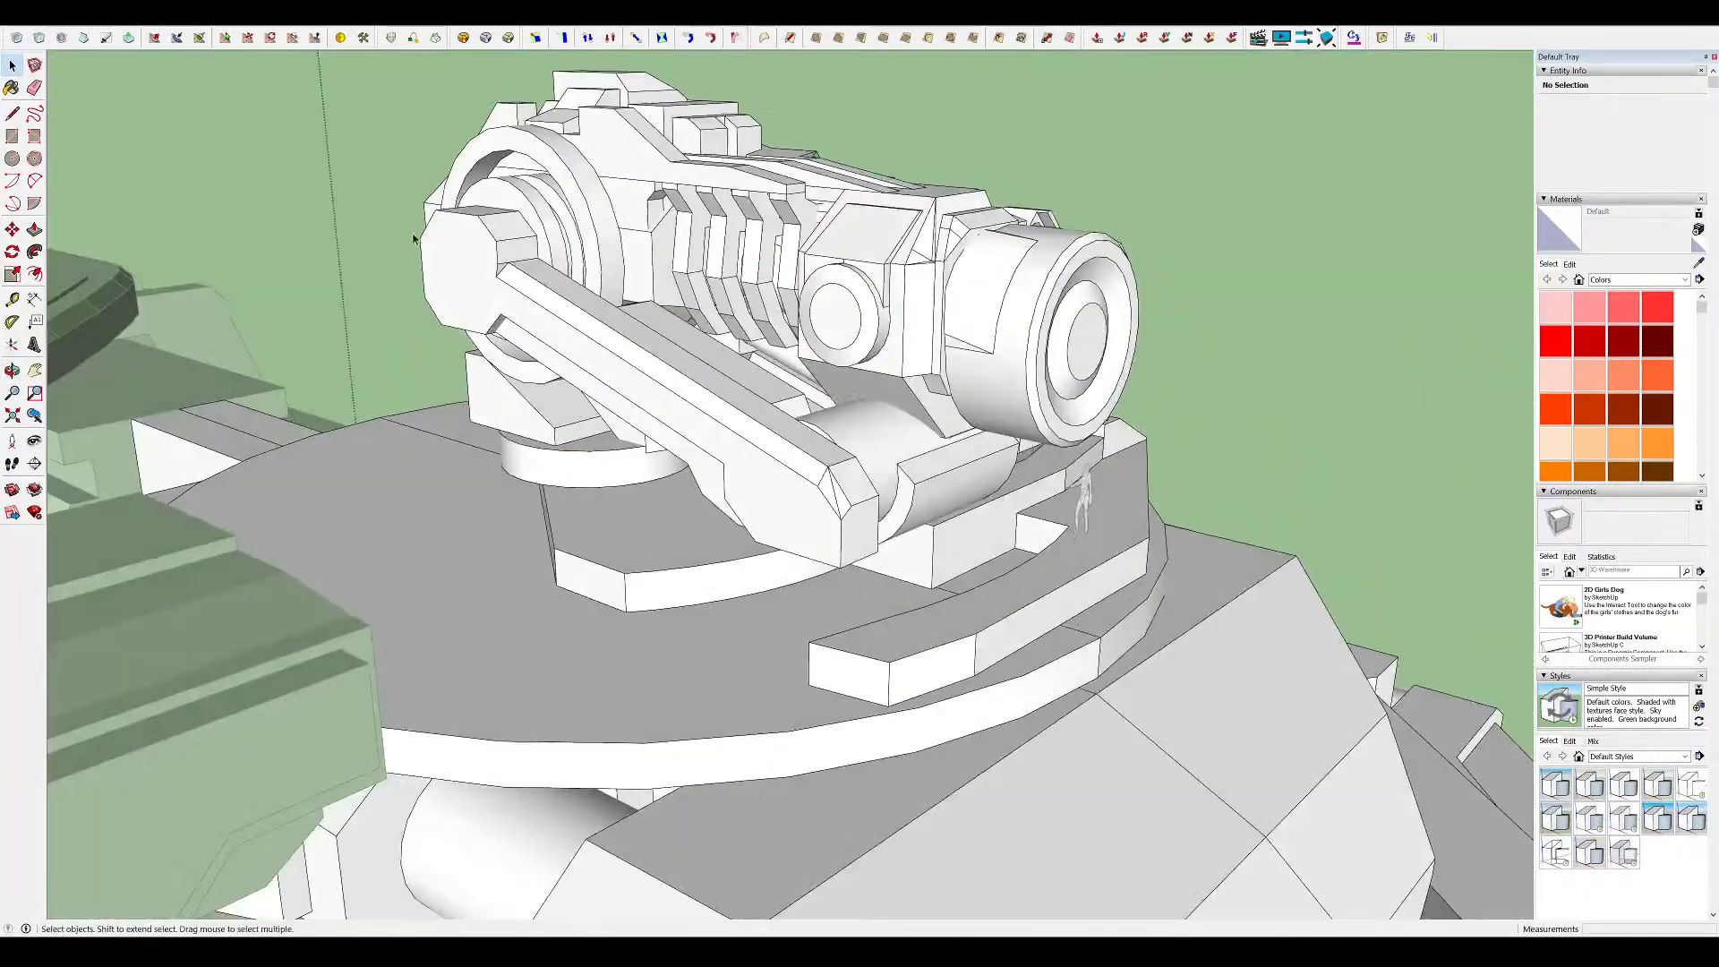
scroll(587, 298, up, 5)
middle_drag(628, 342, 702, 449)
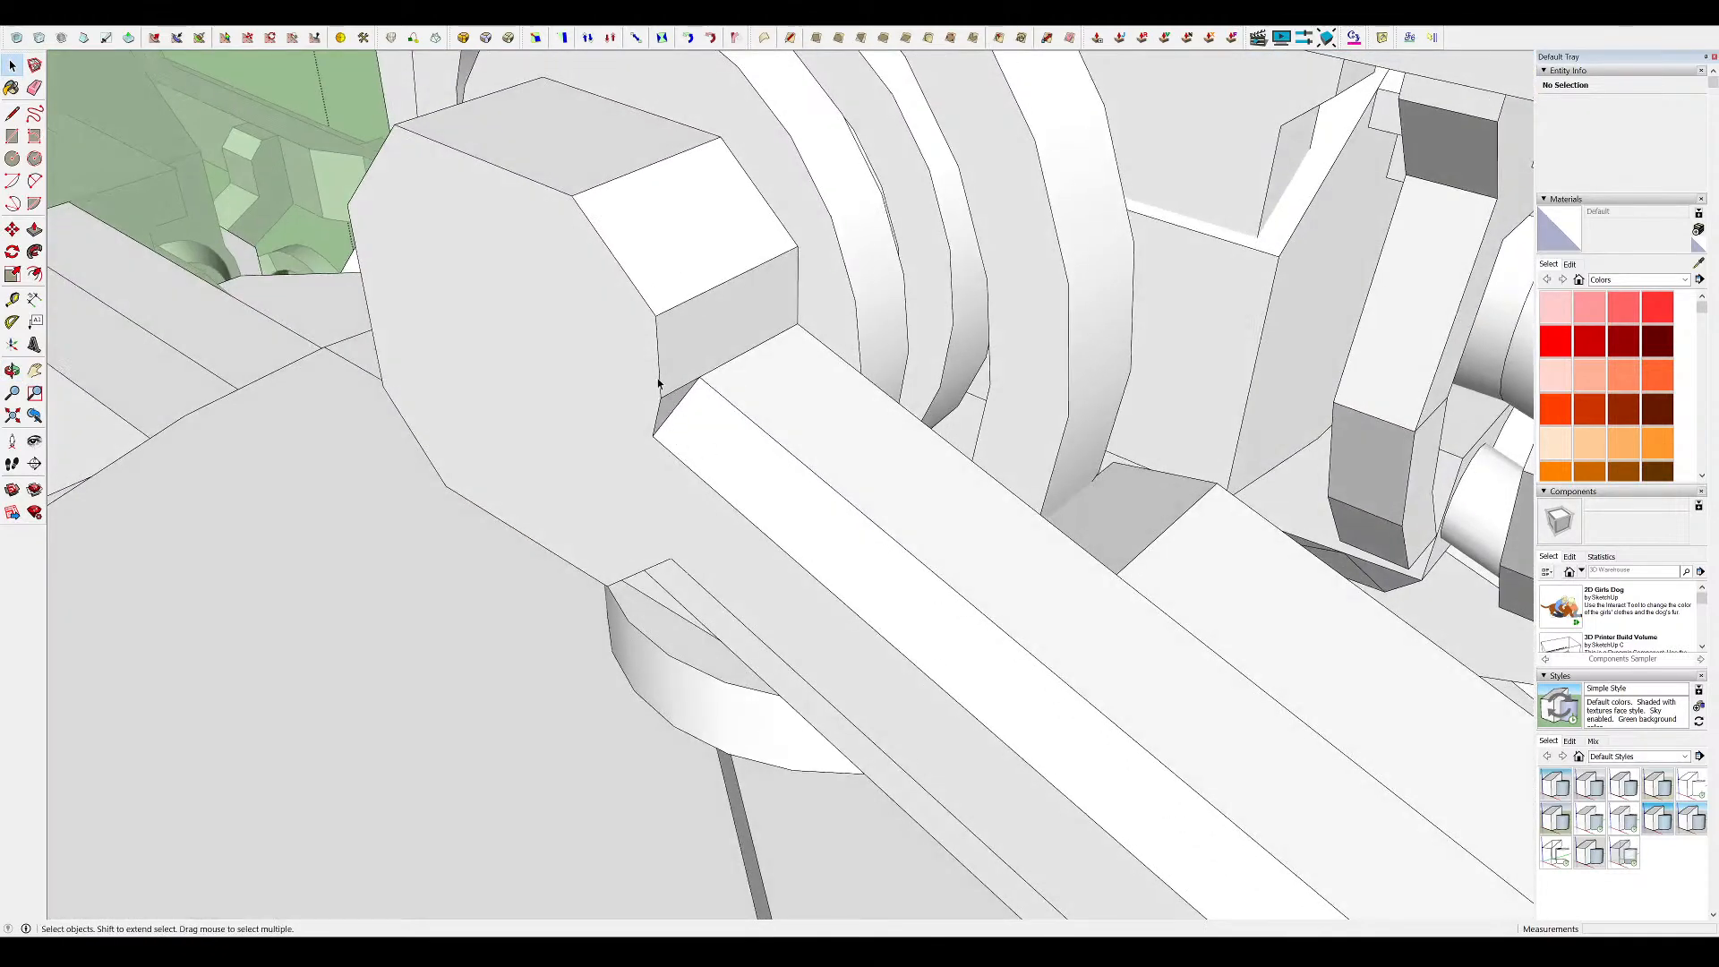
scroll(748, 384, down, 3)
double_click(748, 384)
scroll(622, 257, up, 3)
middle_drag(621, 257, 594, 166)
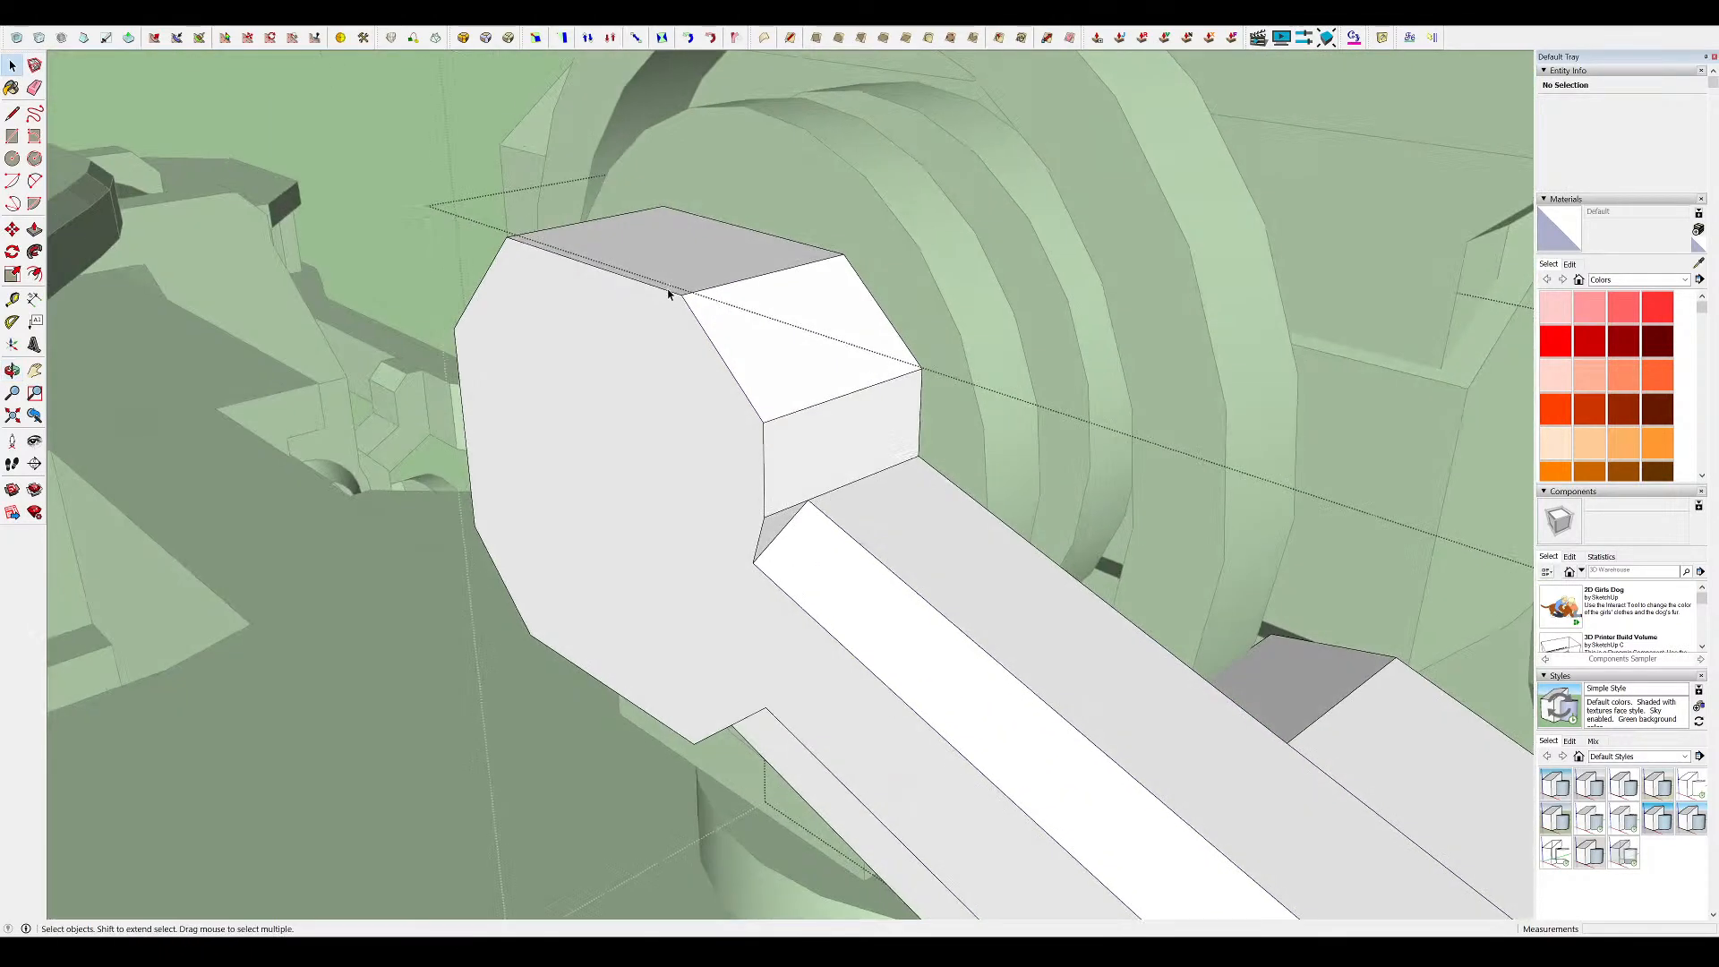
Try a 40 cm bevel on the seven outer edges of the strut's octagonal end face and undo it
shift+click(477, 295)
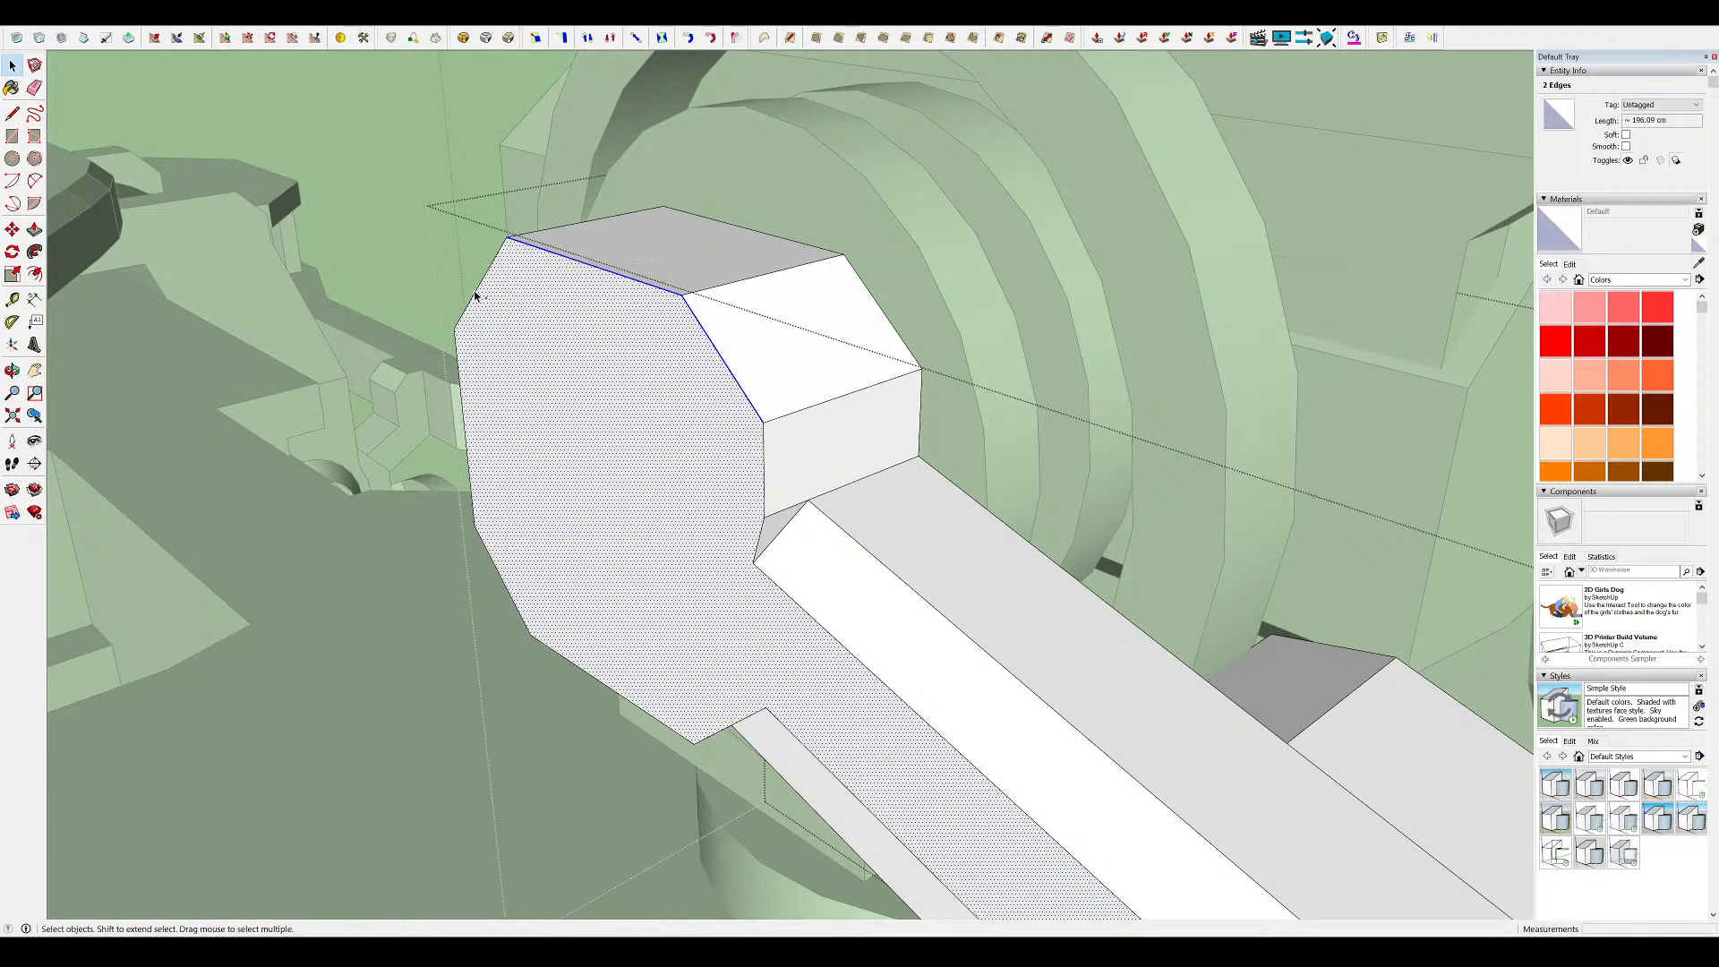
shift+click(580, 372)
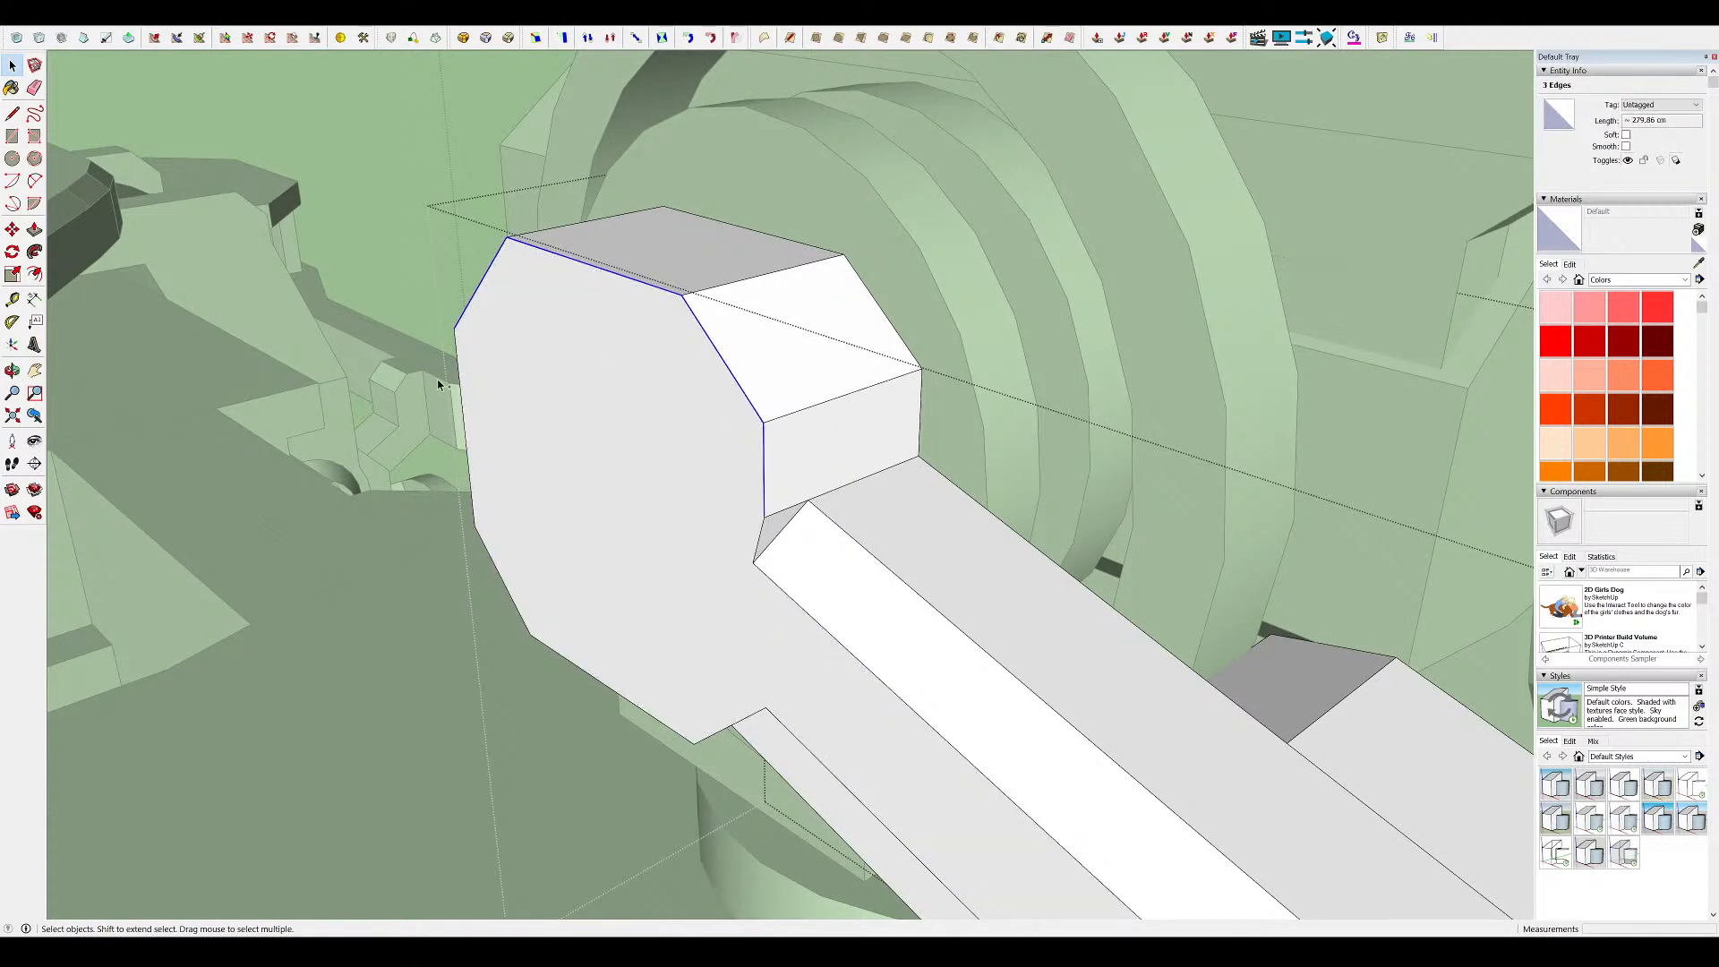
middle_drag(591, 418, 783, 313)
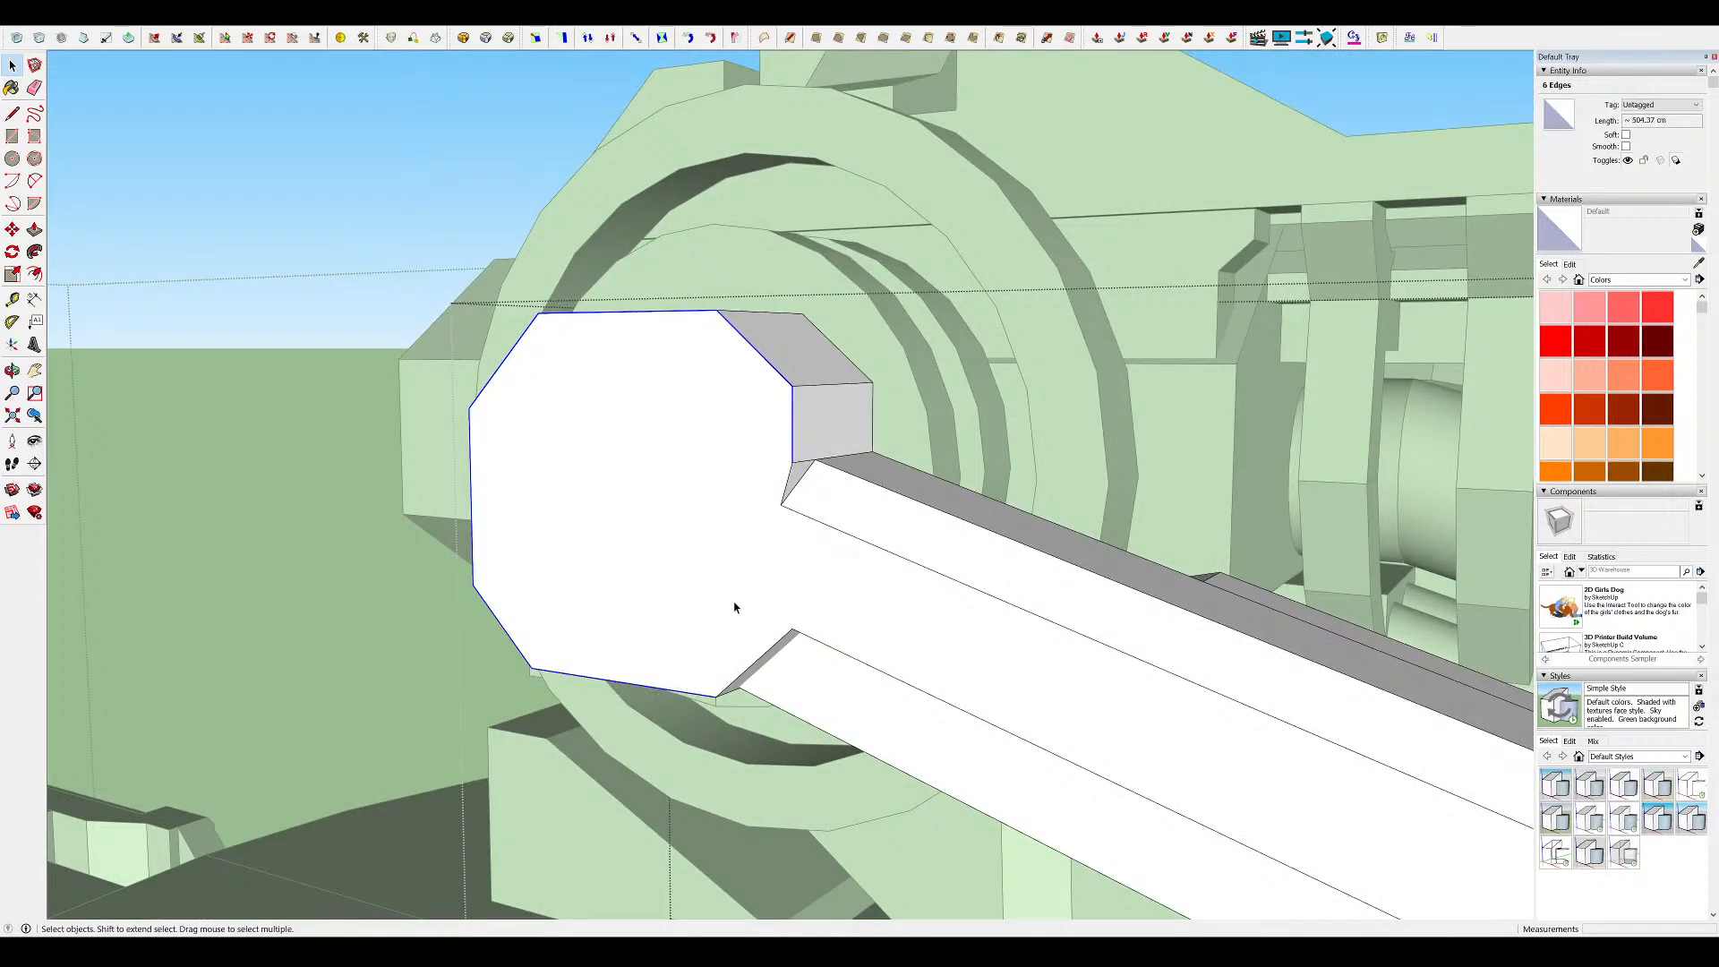
middle_drag(665, 642, 594, 614)
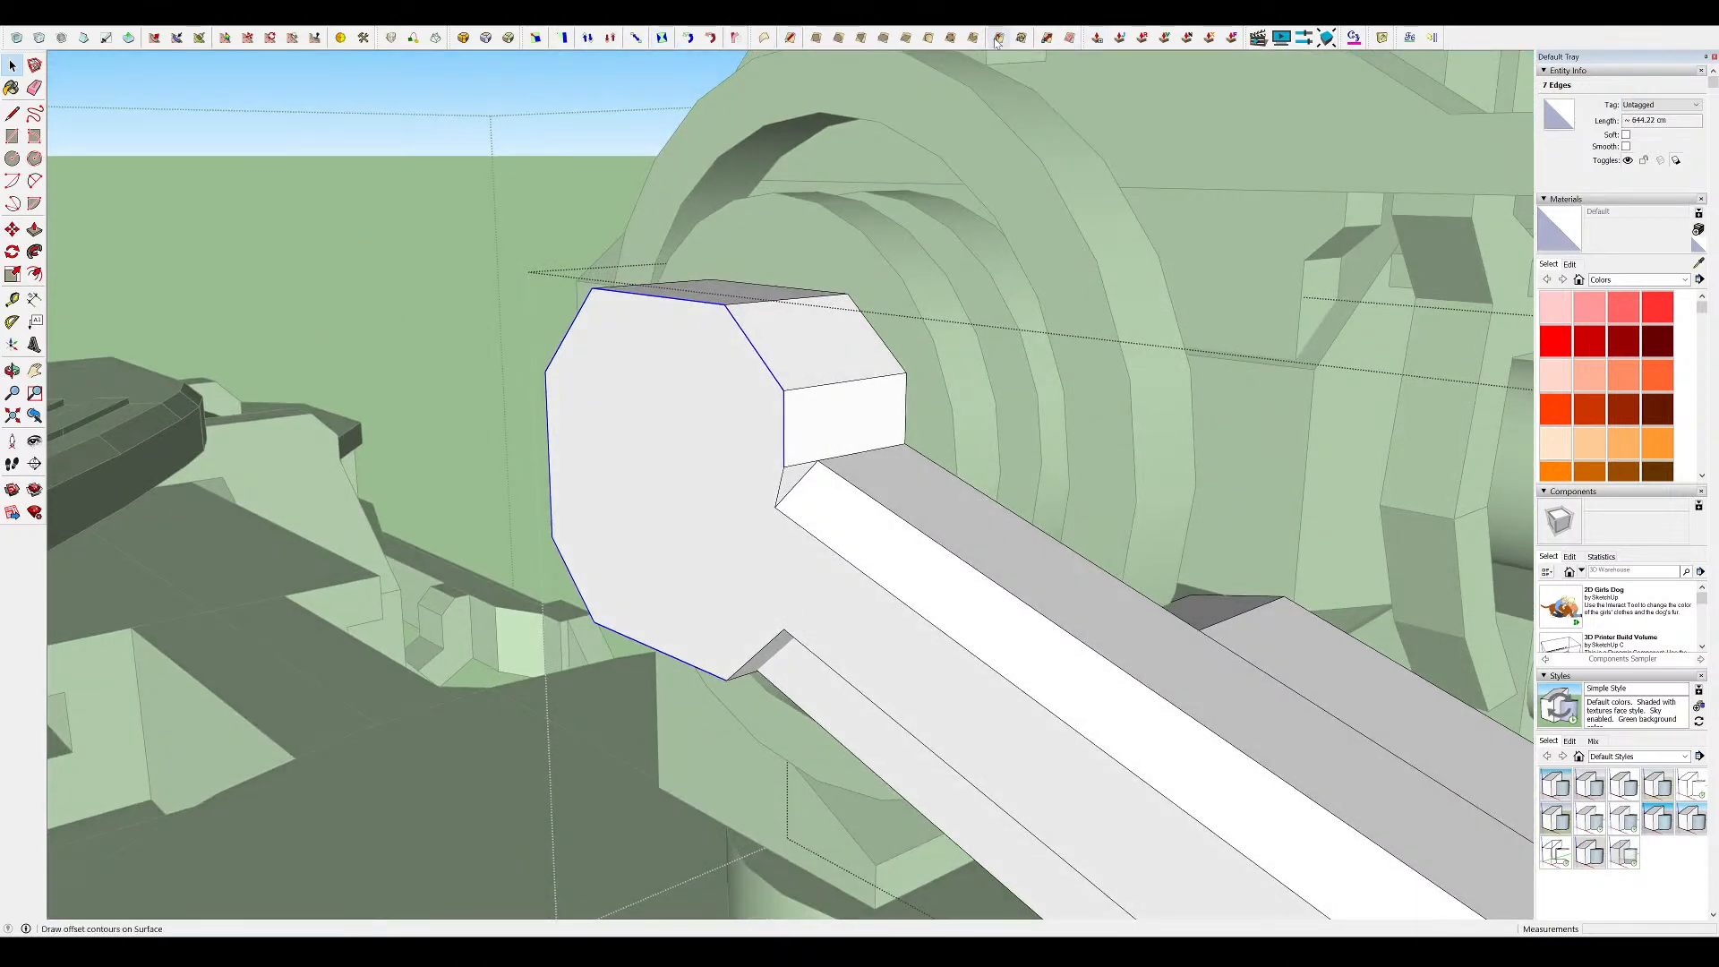
click(510, 37)
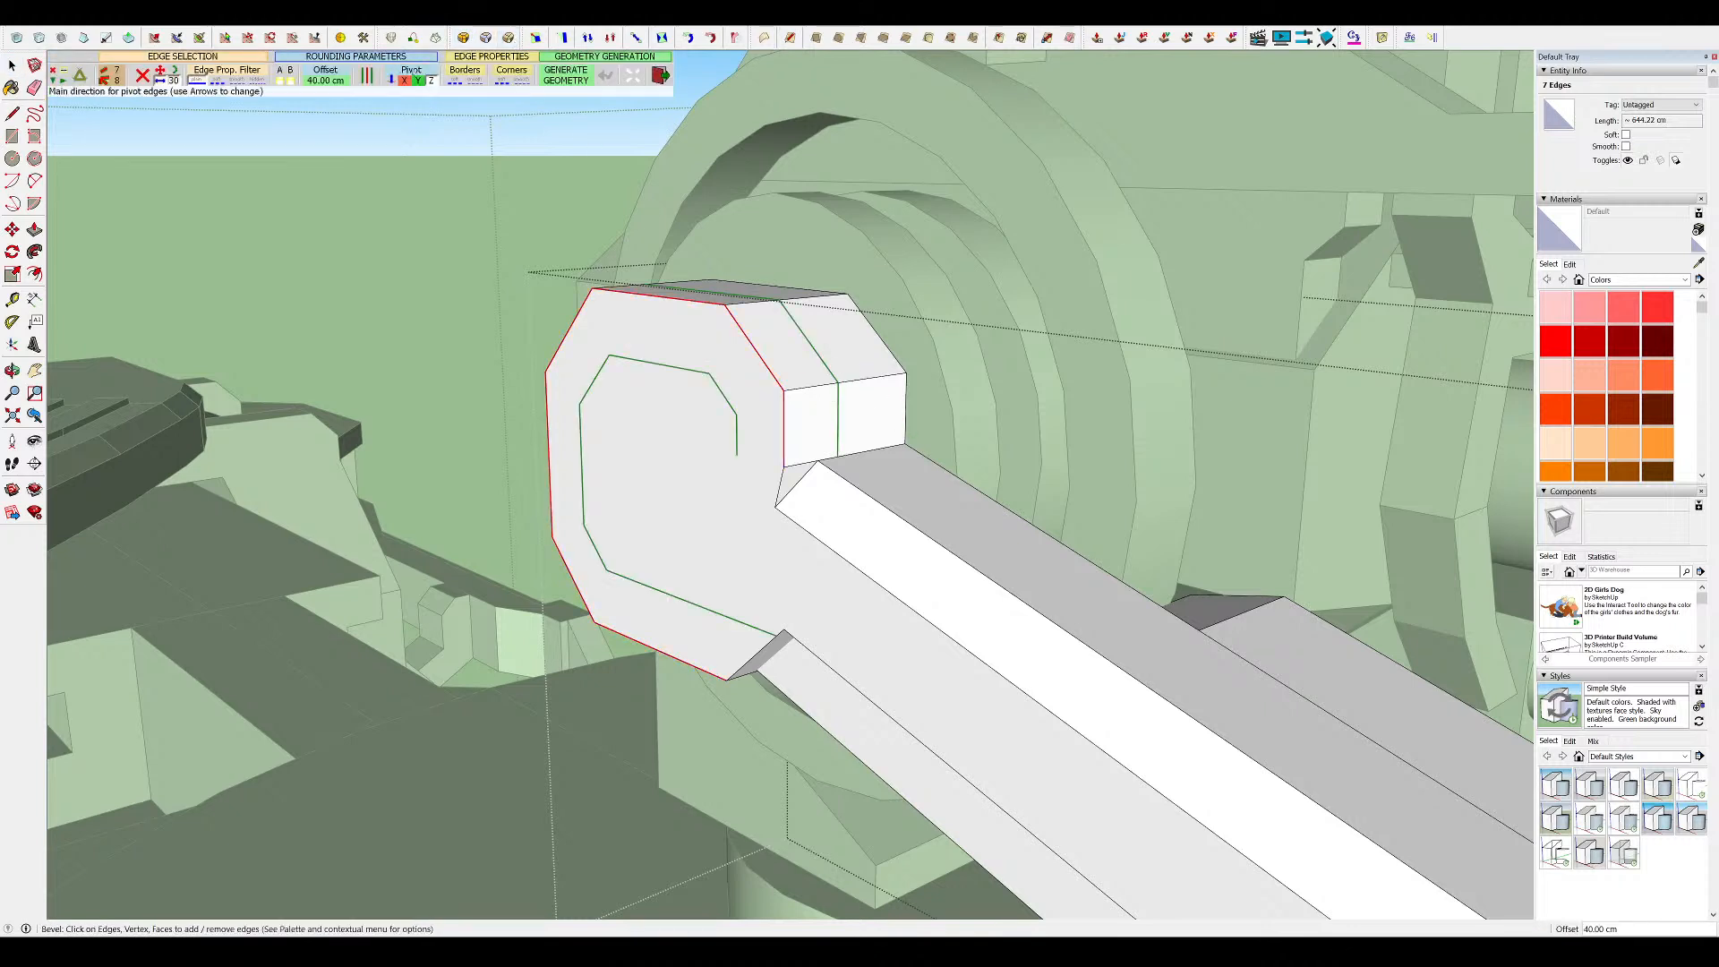
key(Return)
key(Return)
key(space)
middle_drag(743, 394, 400, 364)
scroll(706, 403, down, 3)
key(ctrl+z)
key(h)
key(ctrl+h)
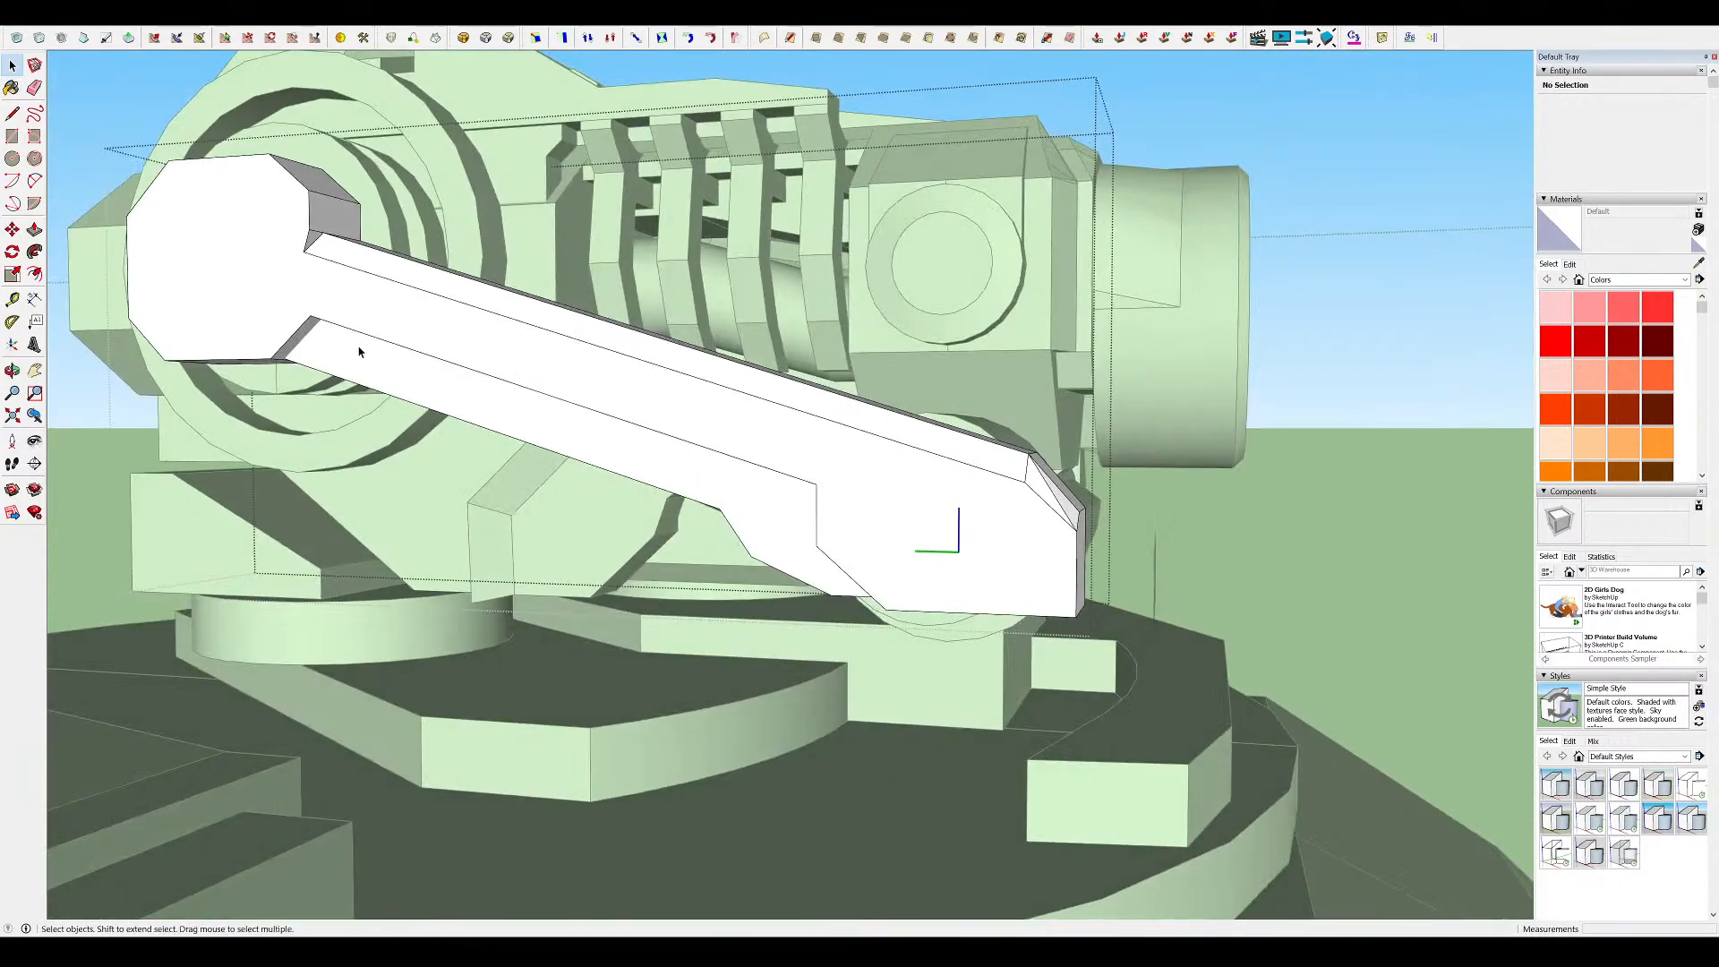
click(303, 252)
middle_drag(291, 260, 208, 111)
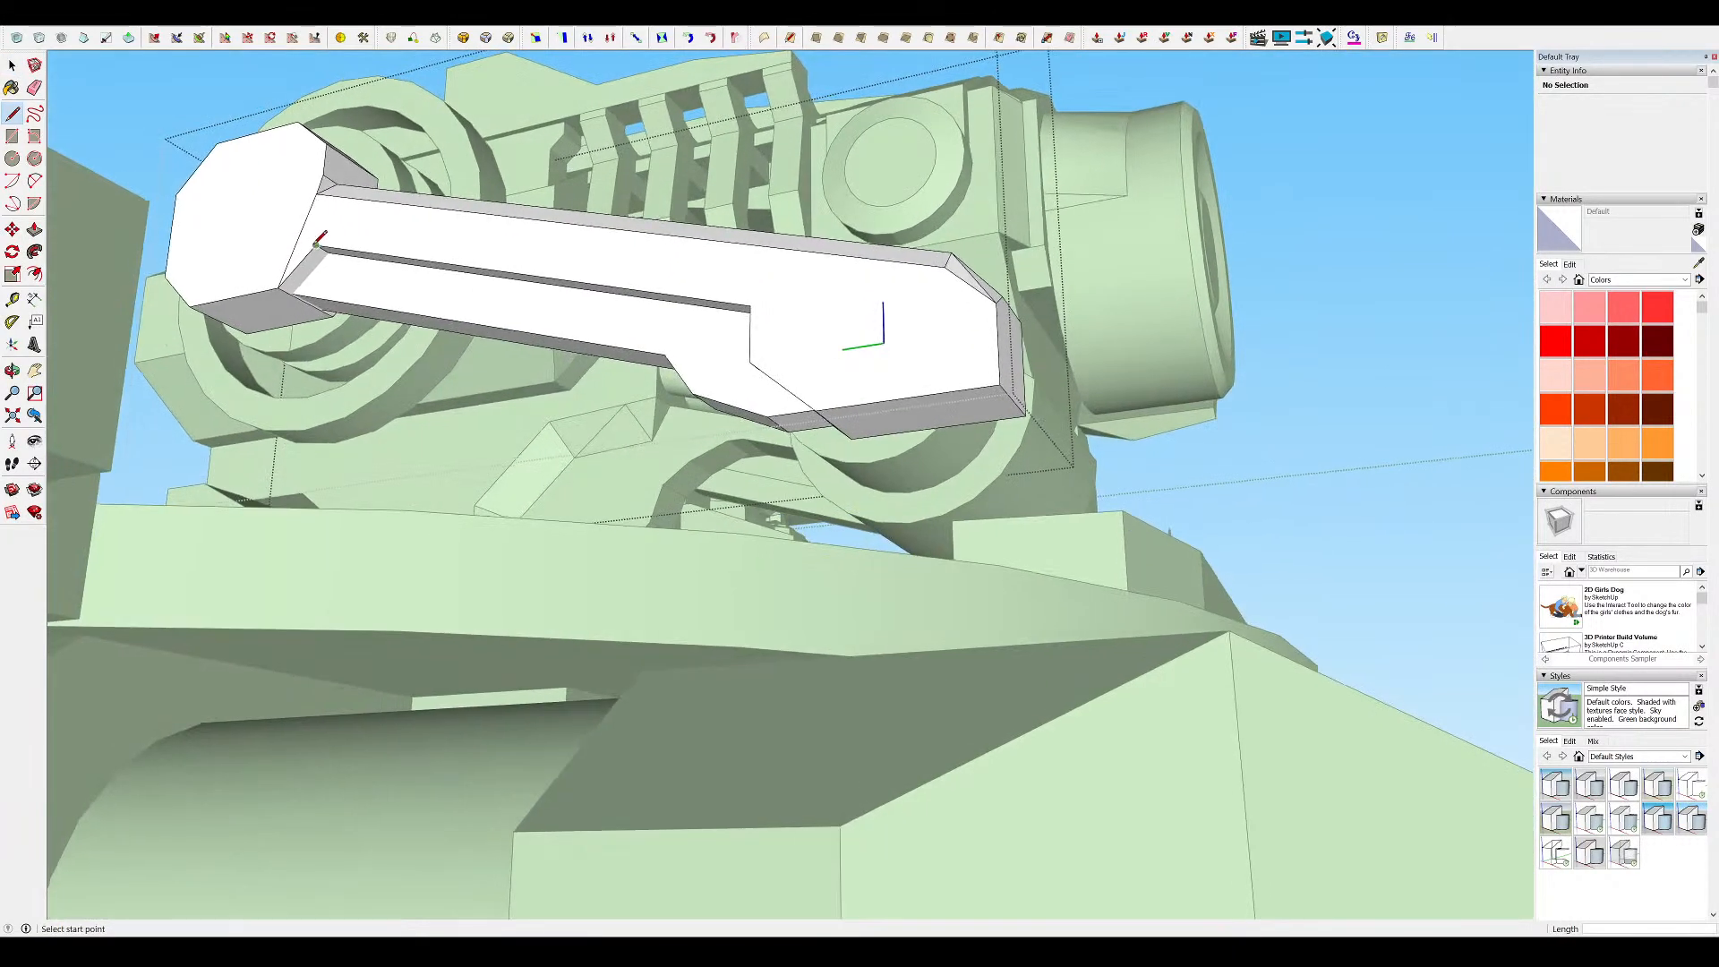
drag(288, 224, 284, 226)
mouse_move(283, 227)
middle_down()
mouse_move(307, 257)
mouse_move(825, 376)
mouse_move(837, 354)
mouse_move(710, 340)
mouse_move(1098, 357)
mouse_move(1133, 429)
mouse_move(1208, 489)
mouse_move(756, 345)
mouse_move(686, 522)
middle_up()
scroll(710, 340, down, 4)
key(ctrl+h)
key(ctrl+h)
key(space)
click(1208, 489)
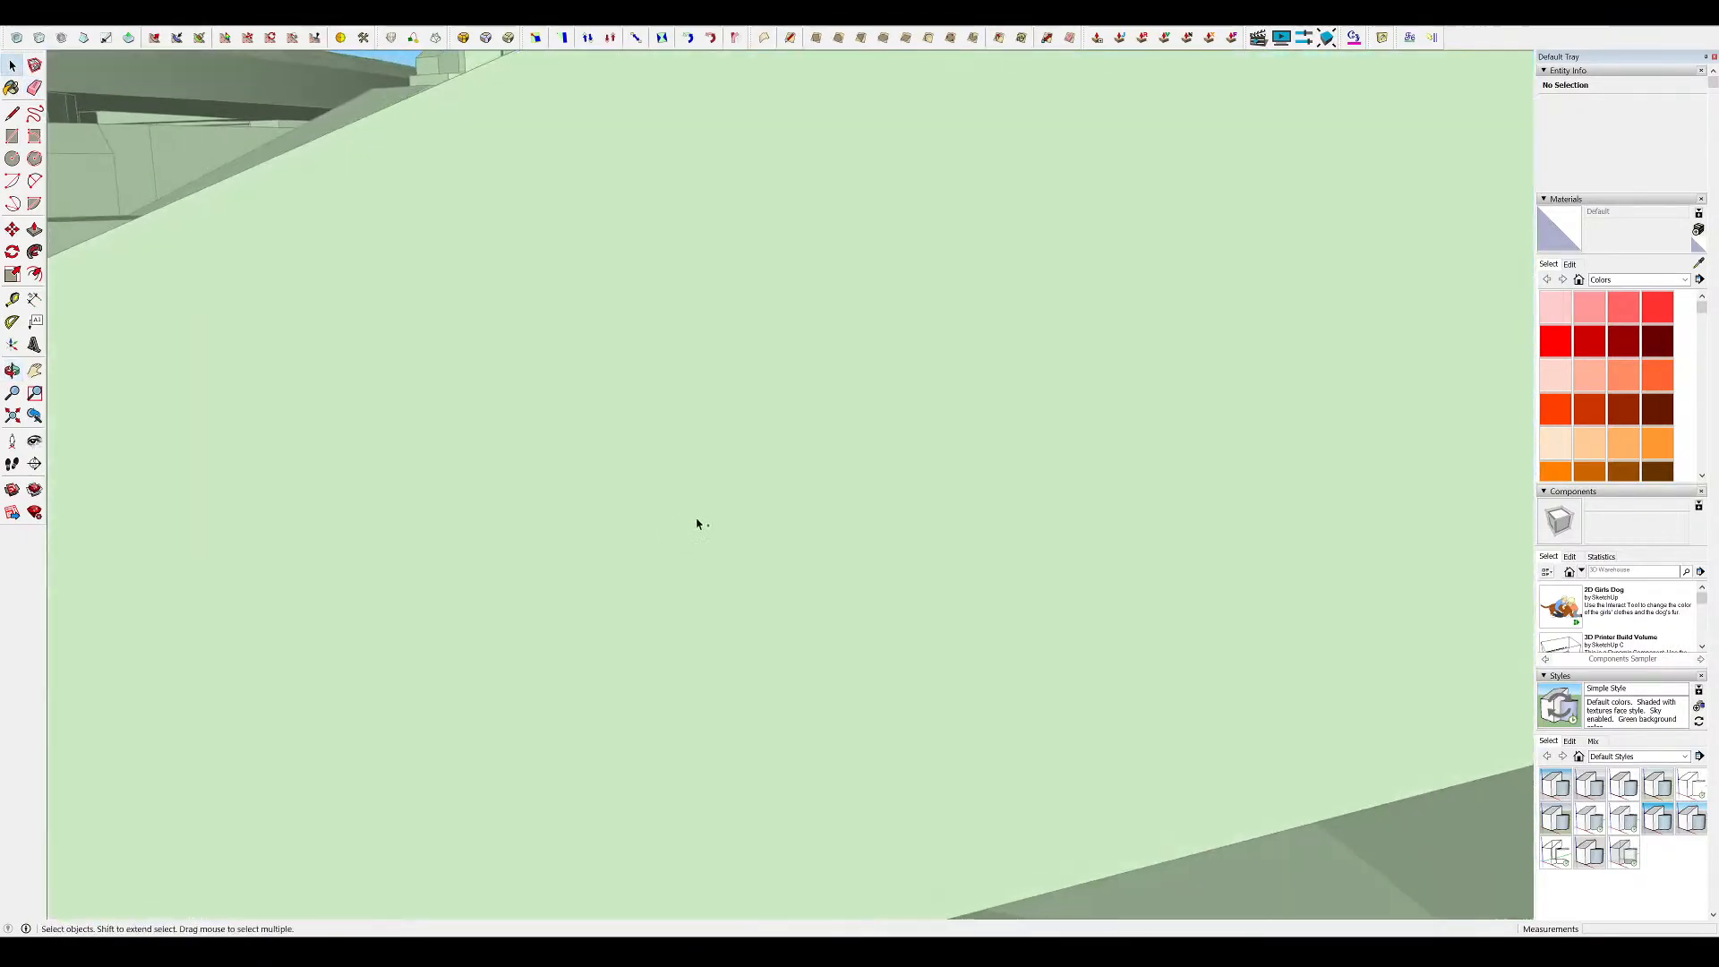
Reopen the shoulder turret's support strut for editing and focus on its octagonal end
scroll(686, 522, down, 6)
scroll(882, 343, up, 4)
middle_drag(817, 260, 895, 401)
scroll(828, 376, up, 4)
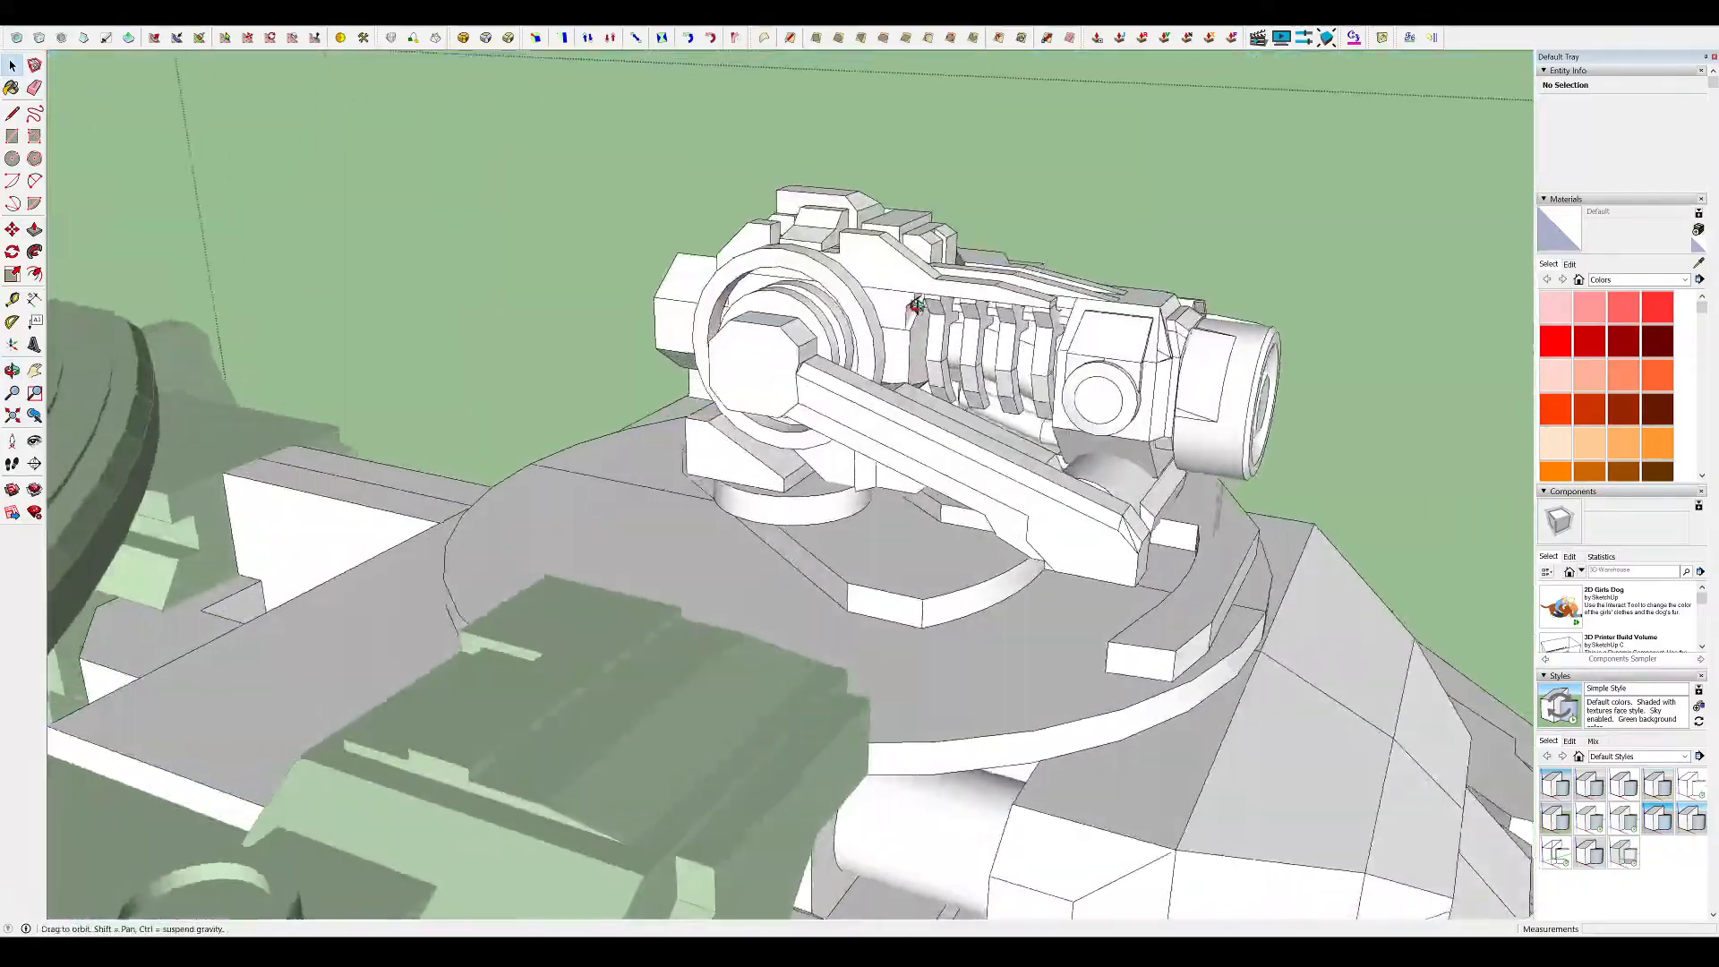
scroll(829, 394, down, 4)
middle_drag(1212, 337, 974, 318)
double_click(833, 382)
scroll(834, 382, up, 6)
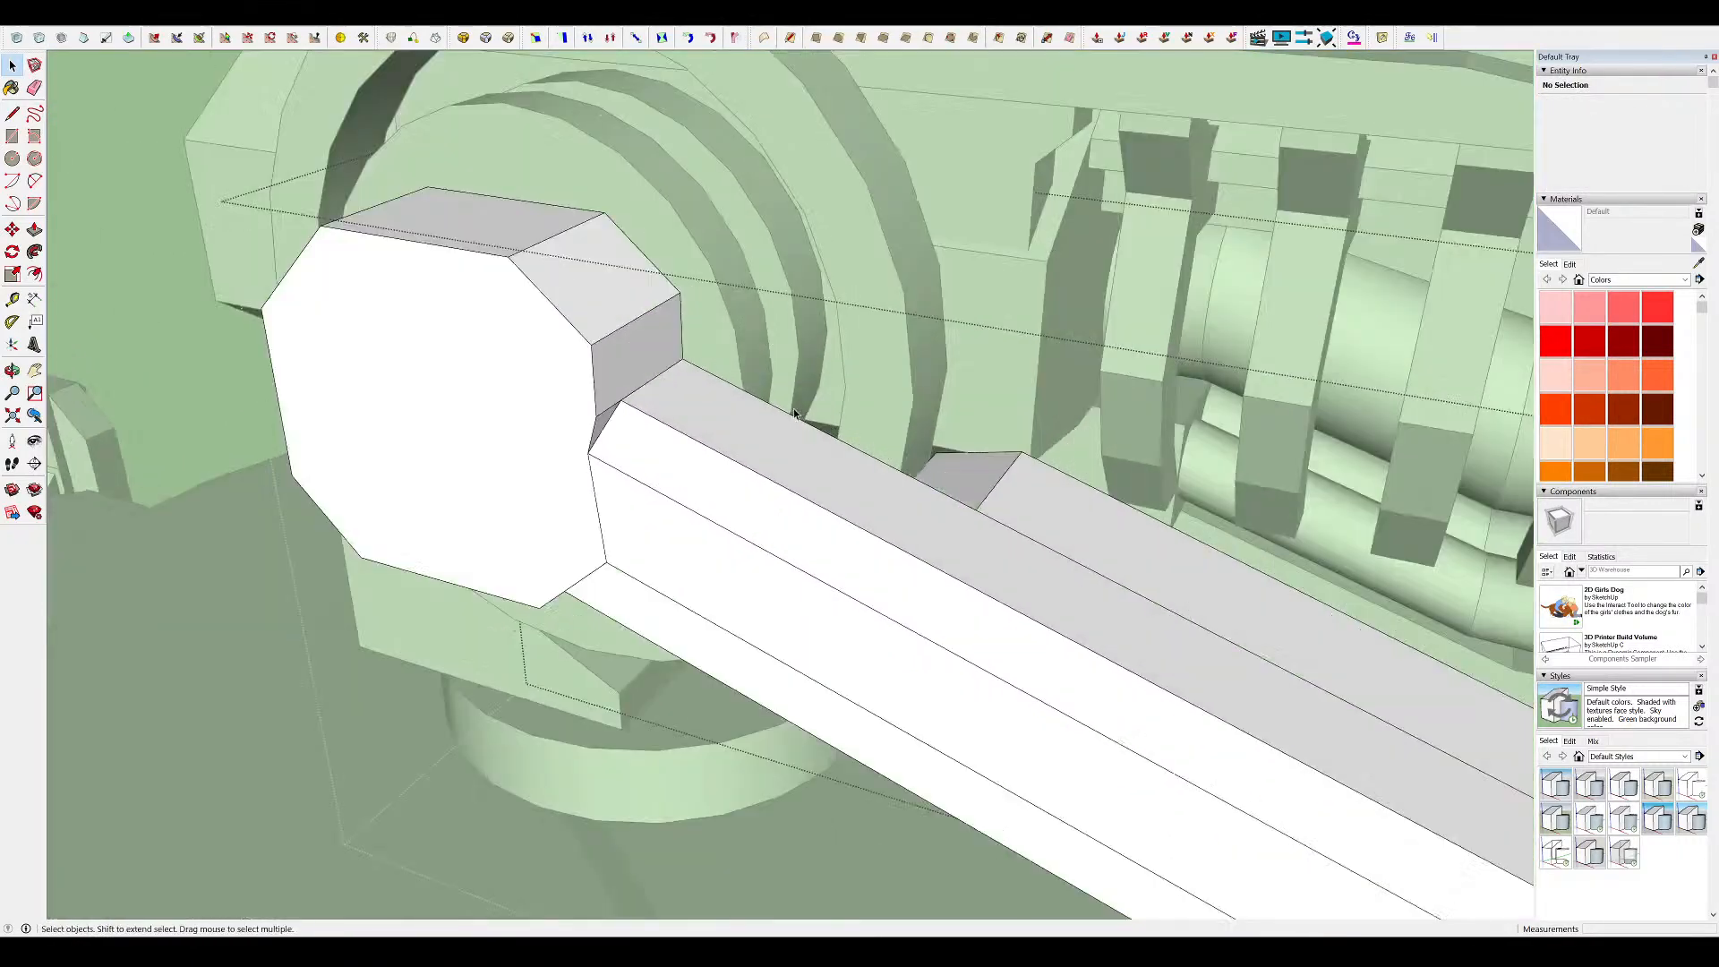
Divide the strut's upper narrow face beside the octagonal end with a line and pull that part up into a block
middle_drag(894, 467, 940, 540)
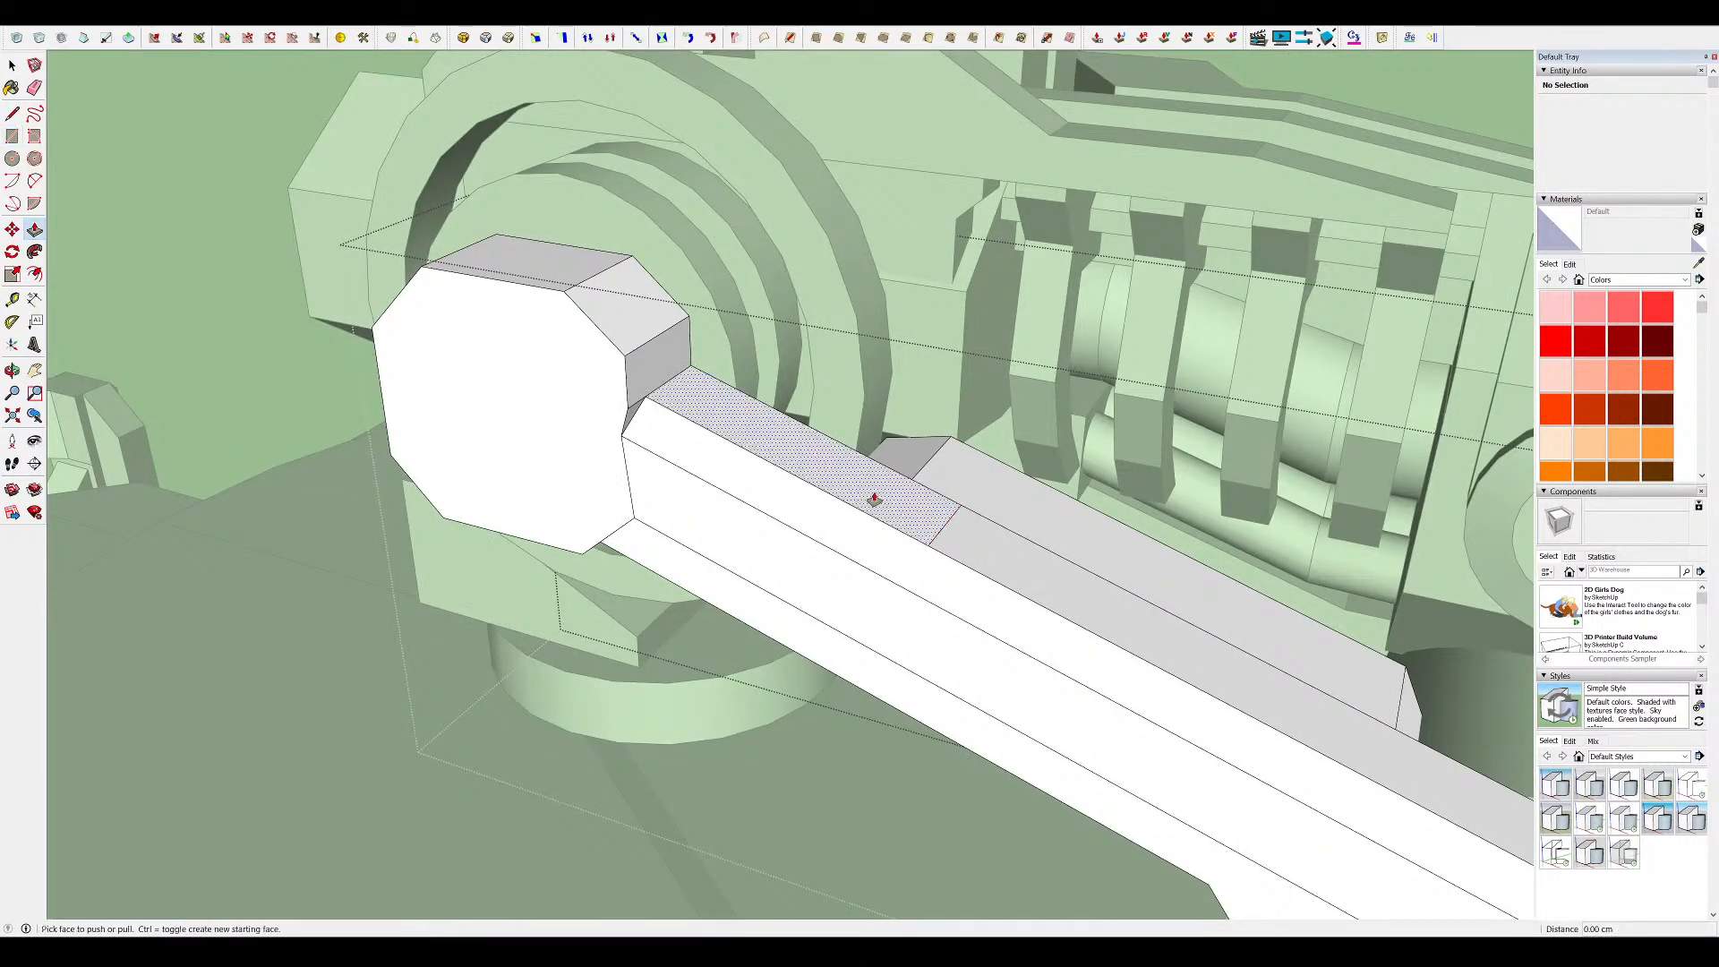
drag(880, 503, 889, 372)
middle_drag(976, 367, 940, 197)
Try an outward-bulging arc with a bulge of about 27 cm across the new block's broad face
key(l)
middle_drag(925, 525, 824, 488)
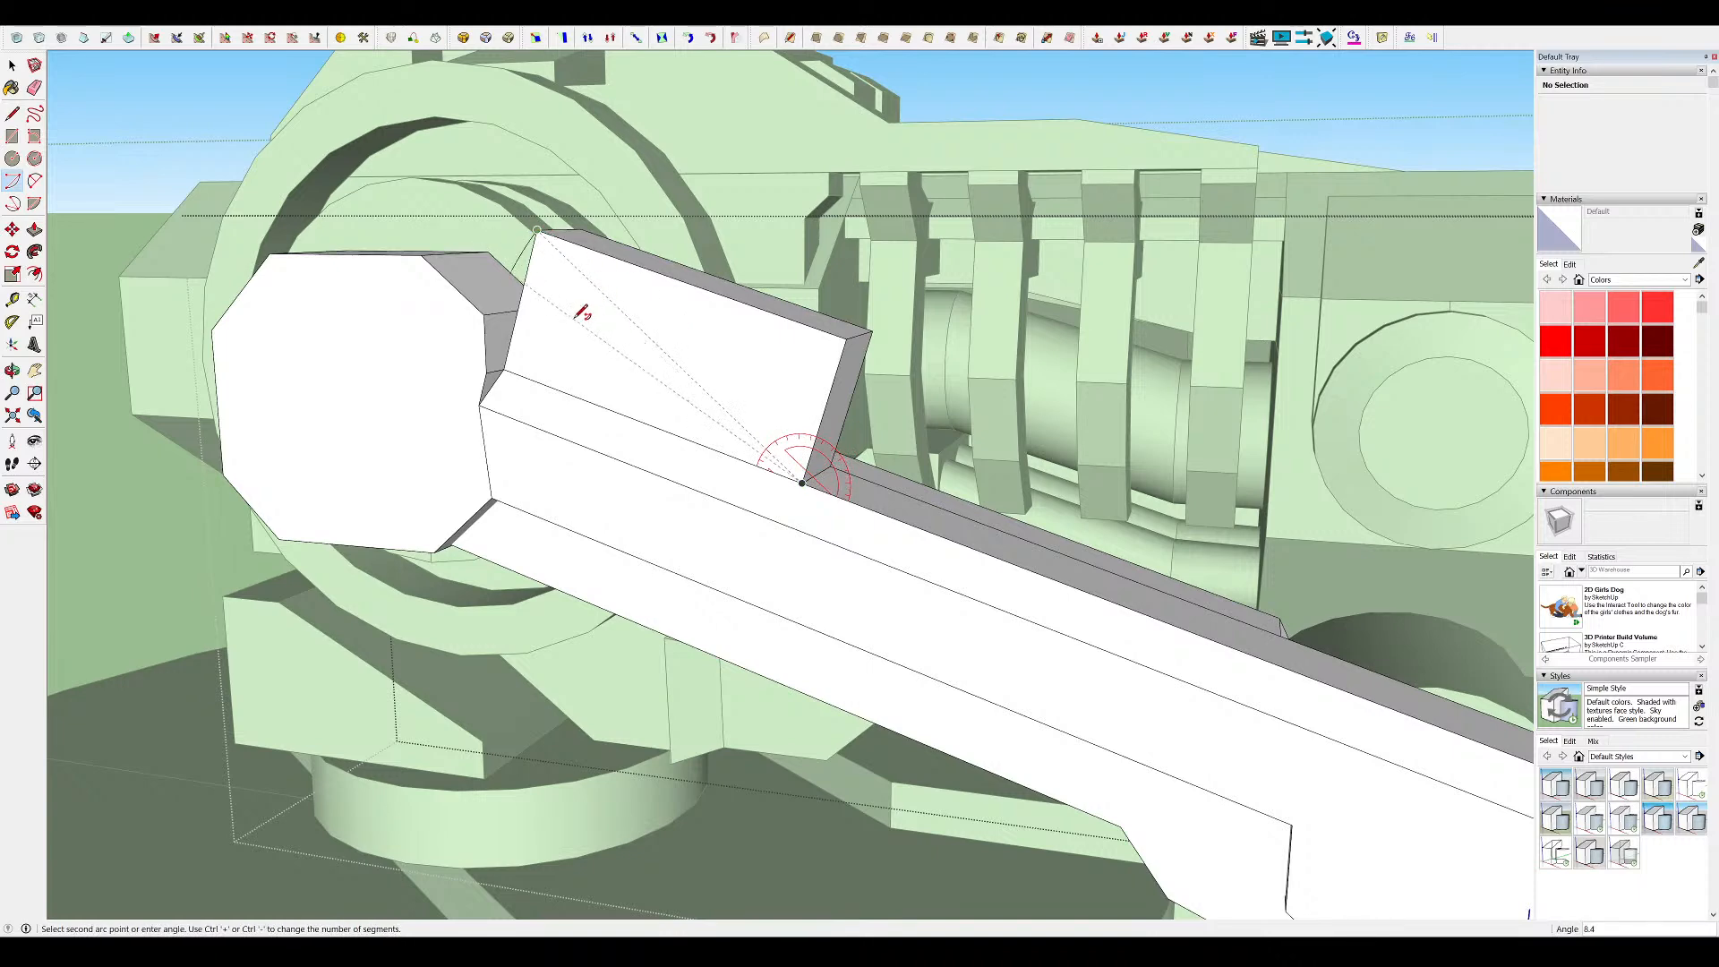
middle_drag(578, 326, 587, 329)
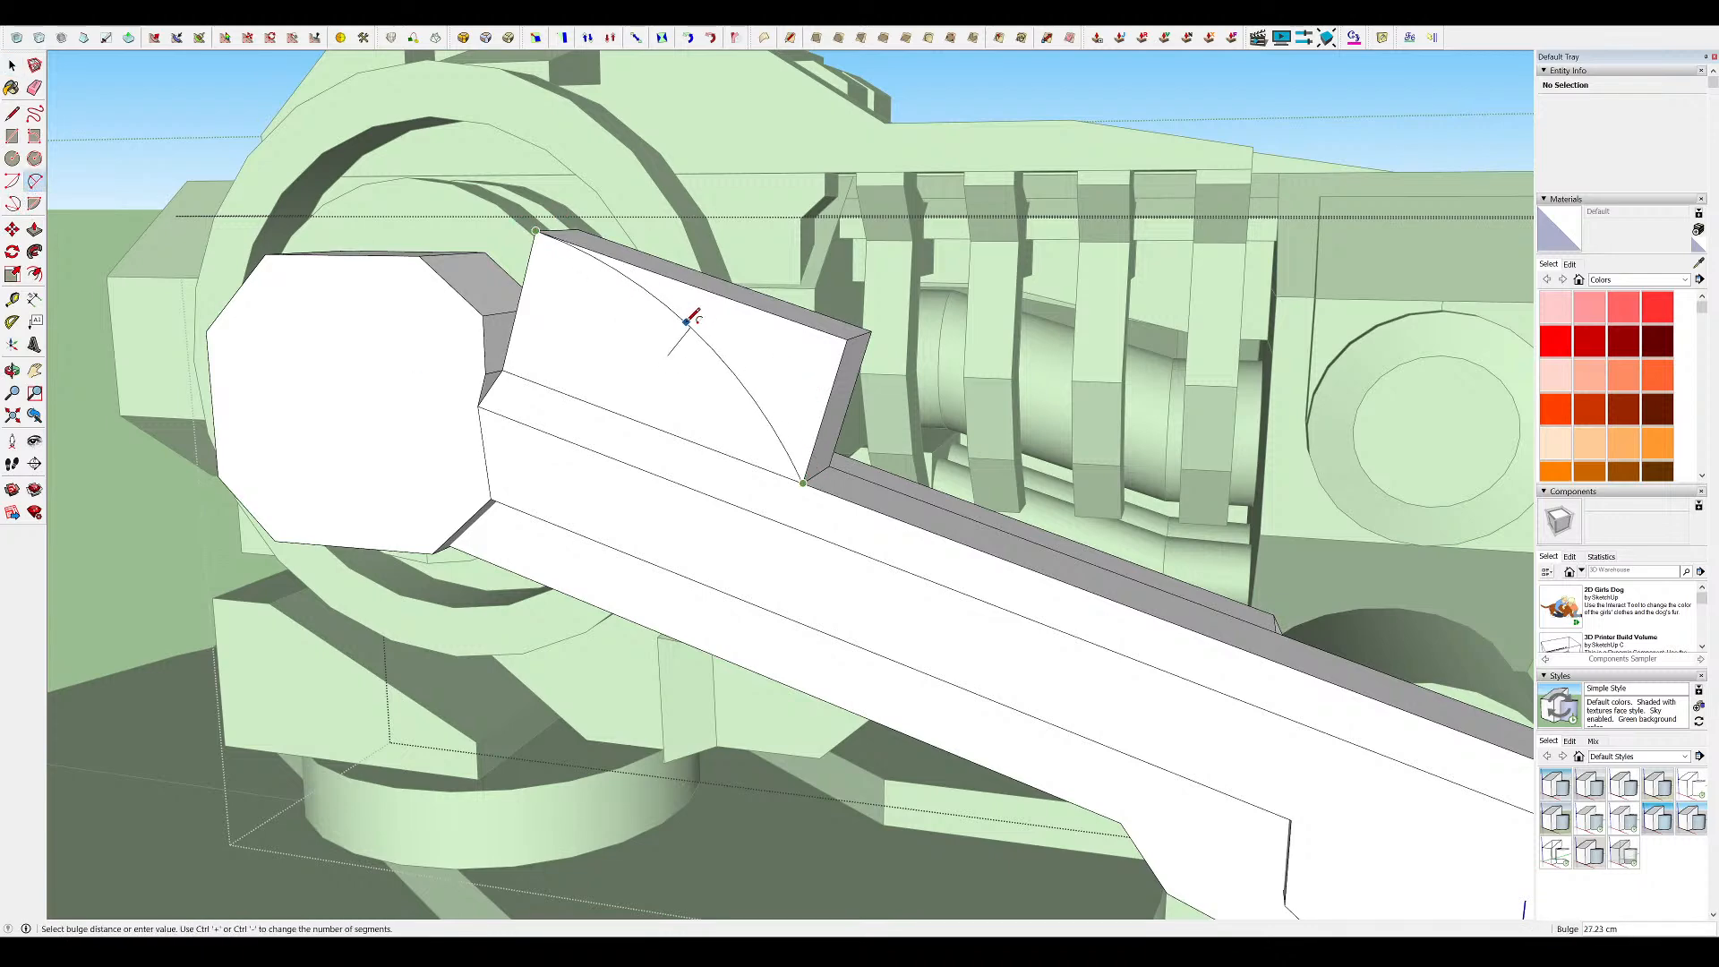
click(686, 321)
middle_drag(690, 324, 626, 363)
key(p)
click(658, 392)
click(739, 385)
Draw a concave arc across the block's broad face and push the area outside it away through the block
scroll(750, 370, down, 6)
middle_drag(750, 371, 797, 235)
scroll(796, 235, up, 3)
key(p)
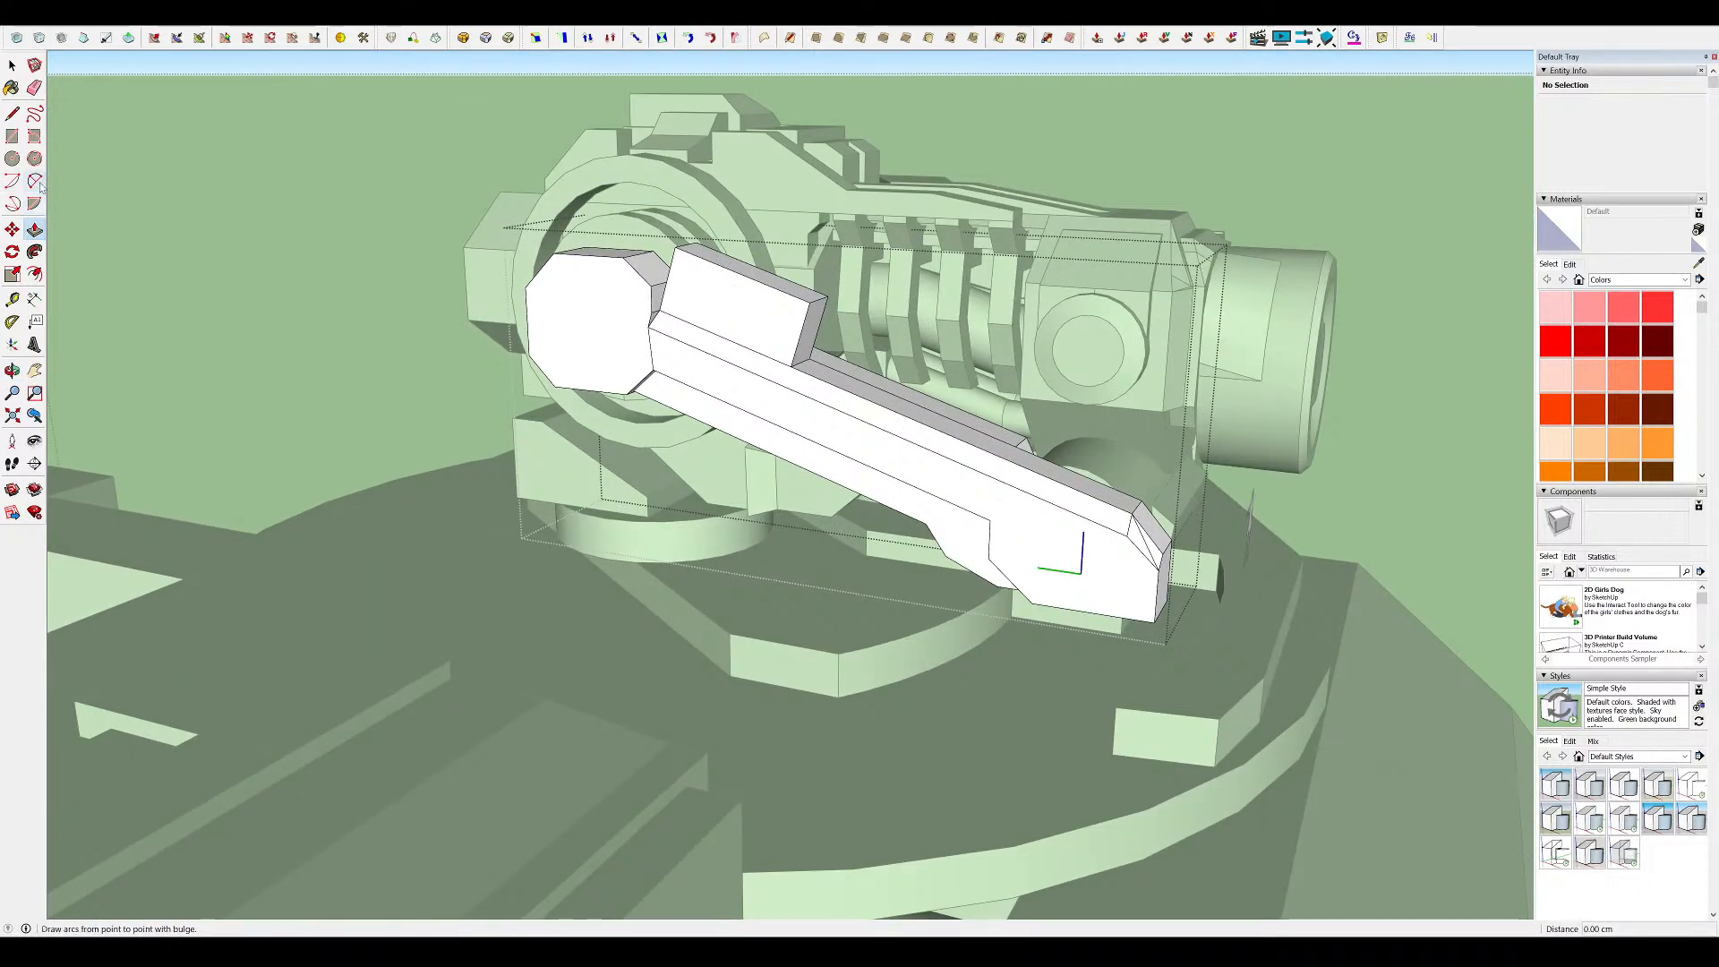
click(705, 273)
key(p)
click(772, 303)
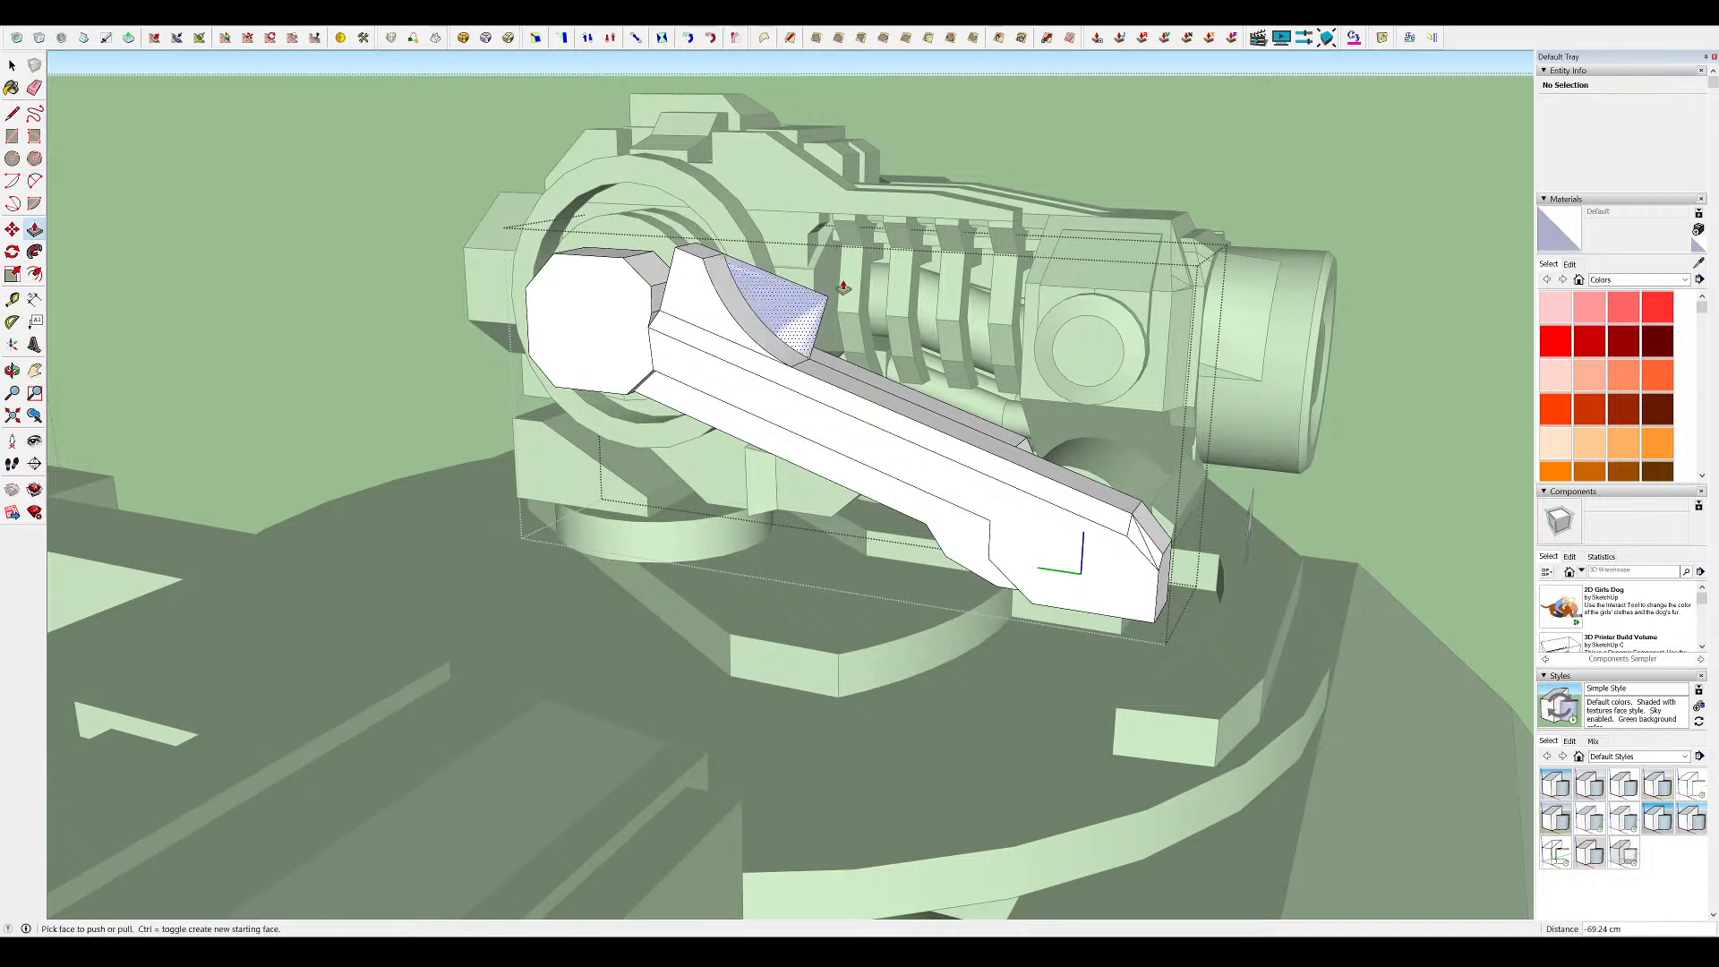
click(825, 297)
Trim the curved block level with the upper face of the octagonal end and erase the leftover edges
scroll(755, 274, down, 6)
mouse_move(757, 276)
middle_down()
mouse_move(788, 210)
mouse_move(861, 350)
mouse_move(980, 362)
mouse_move(770, 283)
mouse_move(642, 288)
mouse_move(922, 333)
middle_up()
scroll(781, 279, up, 8)
key(e)
scroll(701, 297, up, 3)
click(696, 288)
click(705, 314)
click(642, 274)
click(703, 258)
scroll(939, 315, up, 4)
key(i)
key(e)
click(1008, 298)
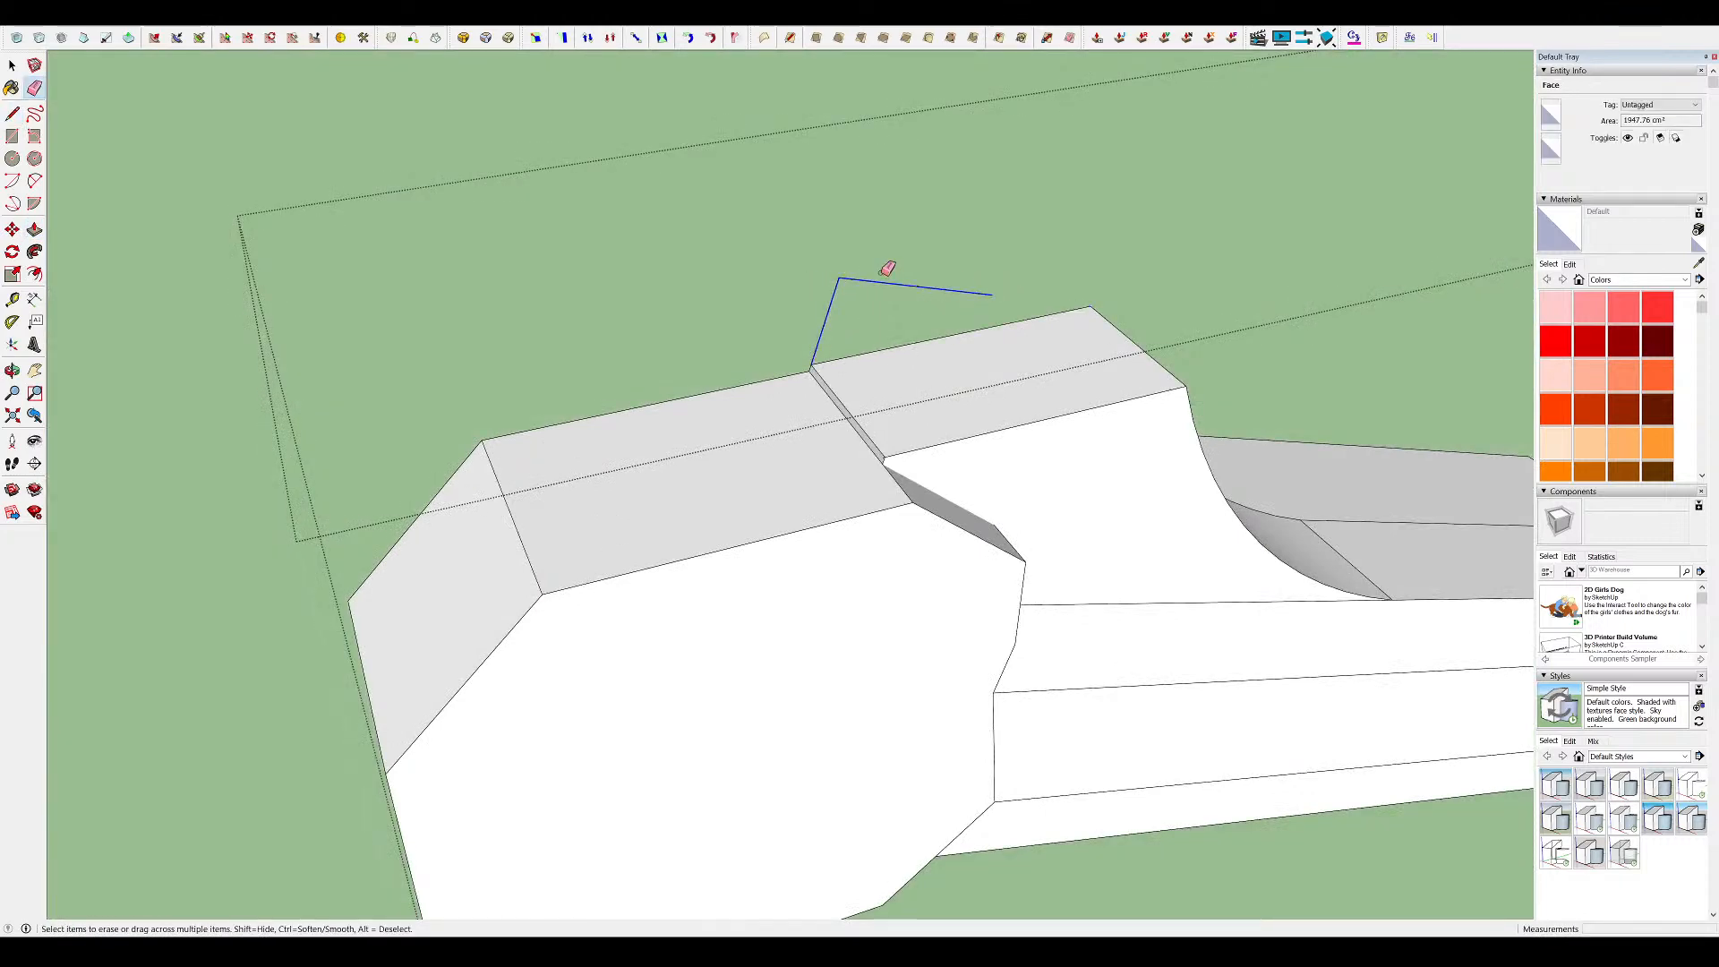
drag(865, 280, 895, 287)
Erase the stray lines on the strut's back face behind the octagonal end
middle_drag(904, 300, 1343, 377)
mouse_move(358, 429)
middle_down()
mouse_move(702, 483)
mouse_move(712, 535)
middle_up()
key(space)
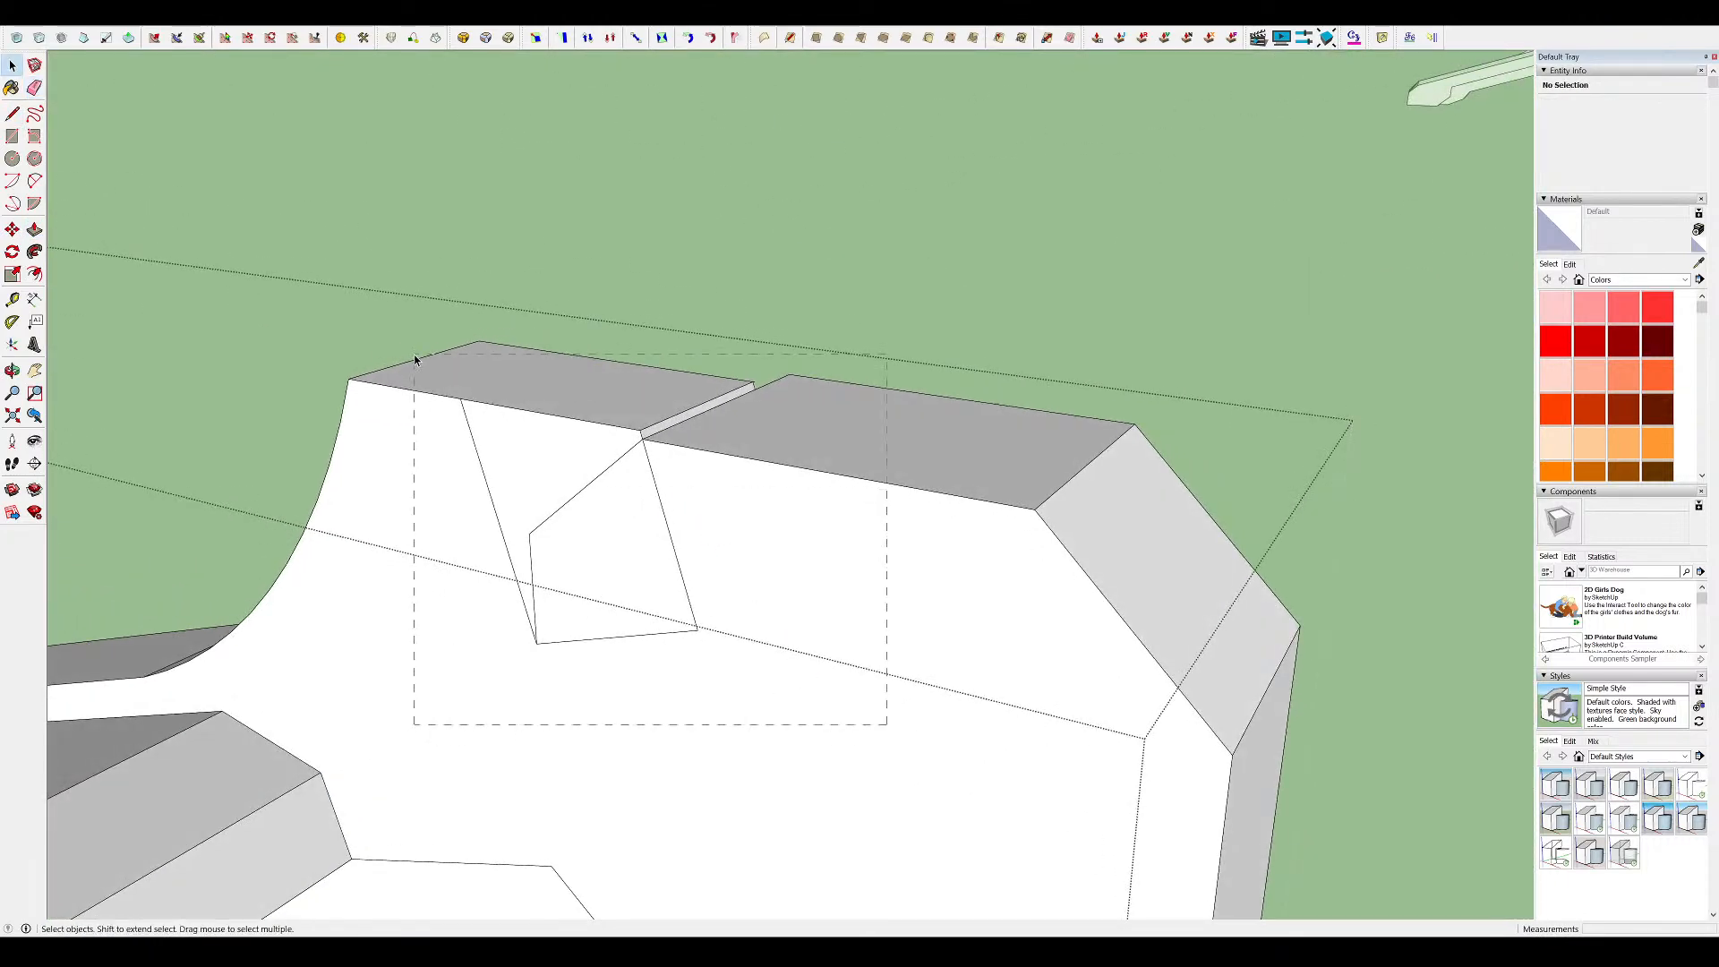
drag(415, 359, 415, 360)
key(e)
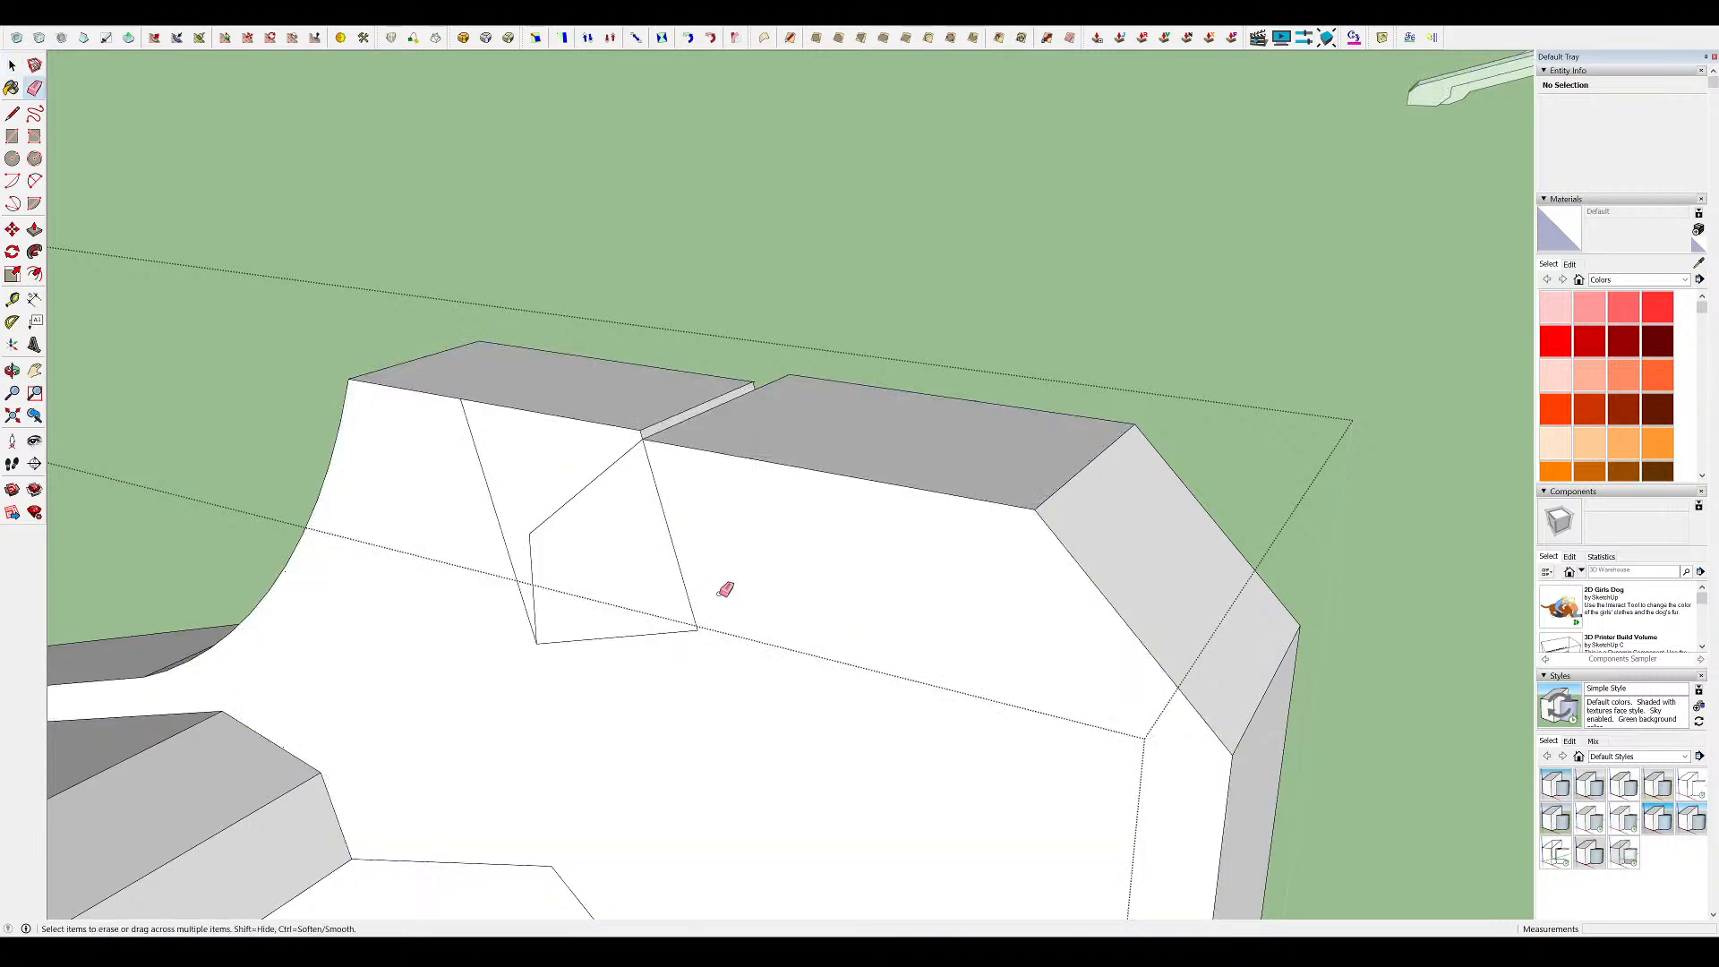
drag(567, 513, 577, 521)
mouse_move(644, 539)
middle_down()
mouse_move(541, 587)
mouse_move(331, 573)
middle_up()
scroll(725, 372, down, 3)
mouse_move(951, 422)
middle_down()
mouse_move(725, 372)
mouse_move(703, 327)
middle_up()
Raise the upper face of the curved block and extend the raised part across the octagonal end
key(p)
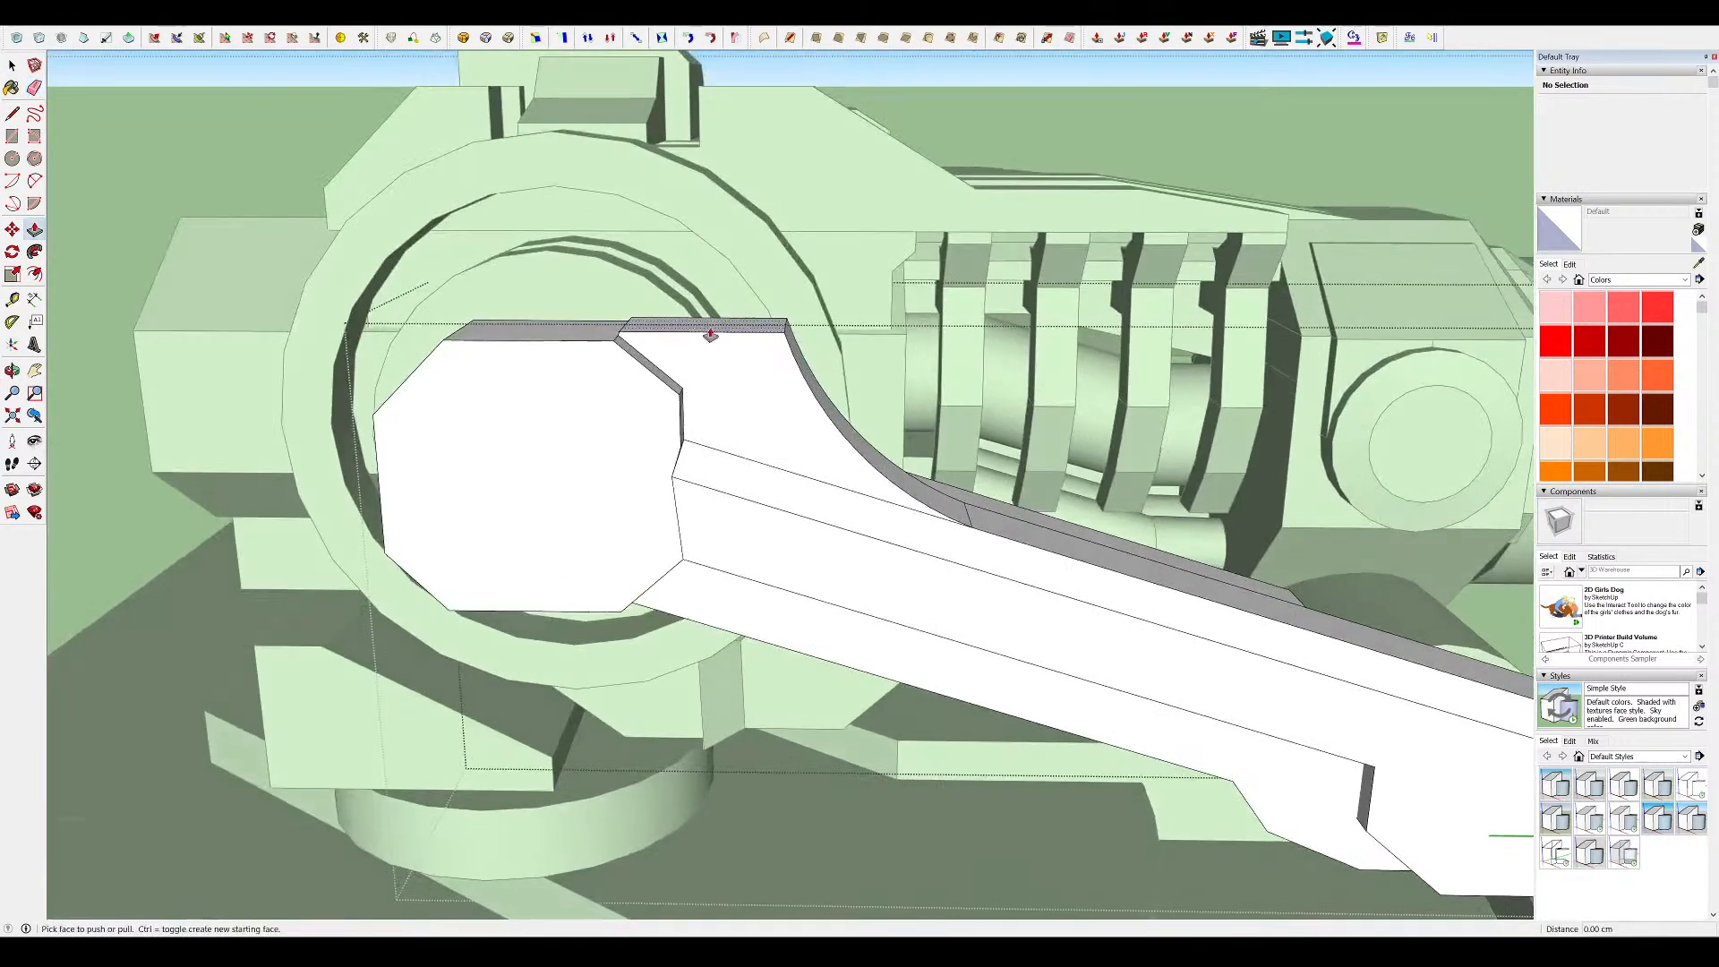
drag(708, 334, 702, 274)
middle_drag(701, 274, 1232, 364)
scroll(1230, 365, up, 4)
drag(1178, 387, 1032, 547)
scroll(1032, 548, up, 4)
middle_drag(1032, 548, 1154, 447)
drag(832, 533, 974, 548)
Erase the leftover edges around the raised block above the octagonal end
middle_drag(974, 549, 809, 542)
scroll(809, 541, down, 5)
key(e)
click(1214, 392)
scroll(1257, 473, up, 4)
scroll(1153, 469, up, 3)
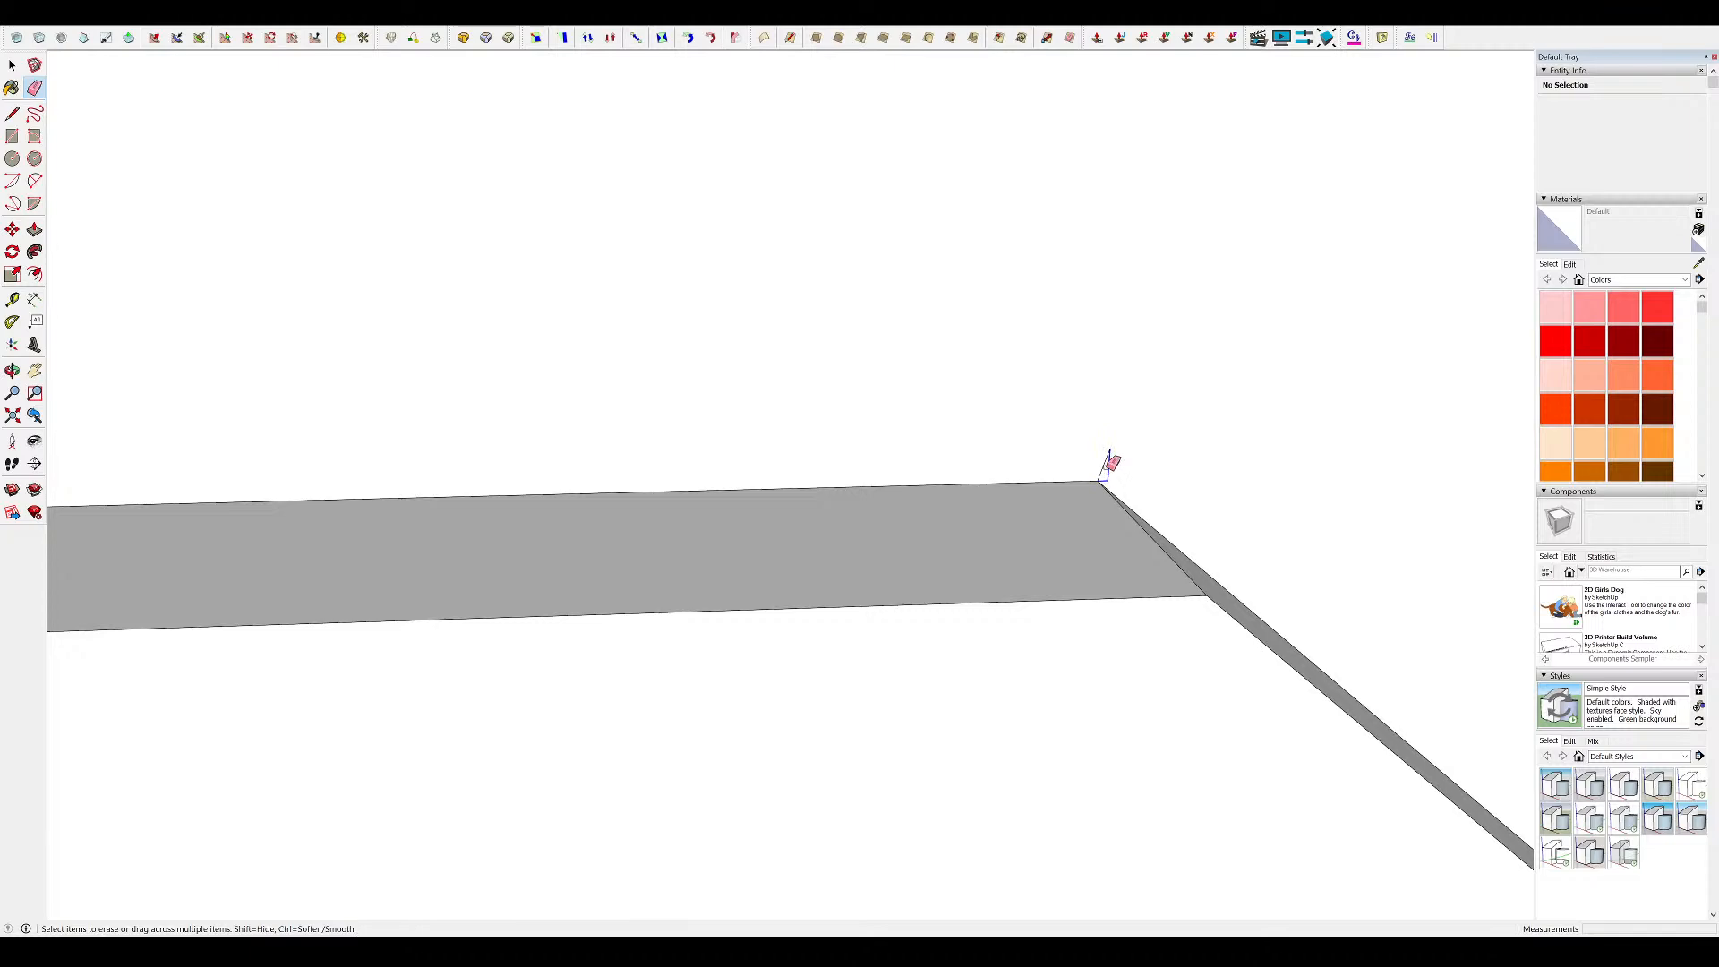
scroll(1096, 446, down, 5)
mouse_move(594, 537)
middle_down()
mouse_move(771, 314)
mouse_move(763, 394)
mouse_move(1041, 590)
middle_up()
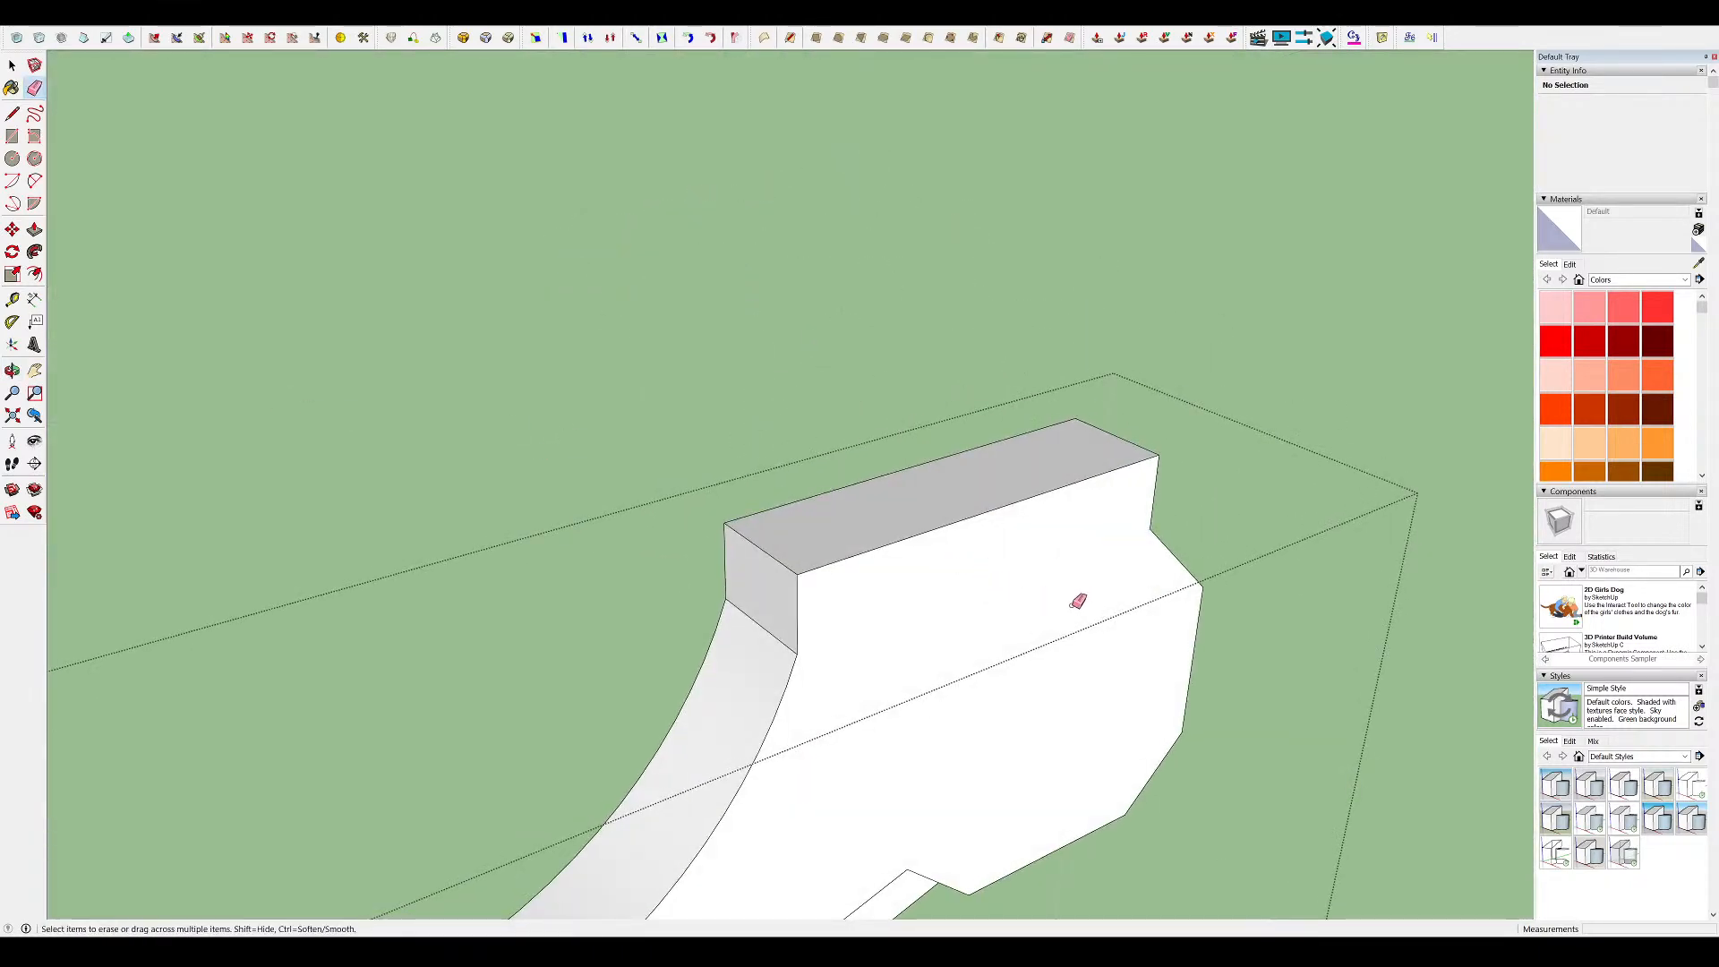
scroll(910, 567, up, 4)
drag(836, 570, 856, 566)
Move the raised block's upper corner edge inward to give the end beside the curve a sloped corner
scroll(959, 421, down, 5)
key(h)
mouse_move(917, 464)
middle_down()
mouse_move(966, 399)
mouse_move(818, 445)
mouse_move(1059, 379)
middle_up()
scroll(893, 520, up, 2)
key(m)
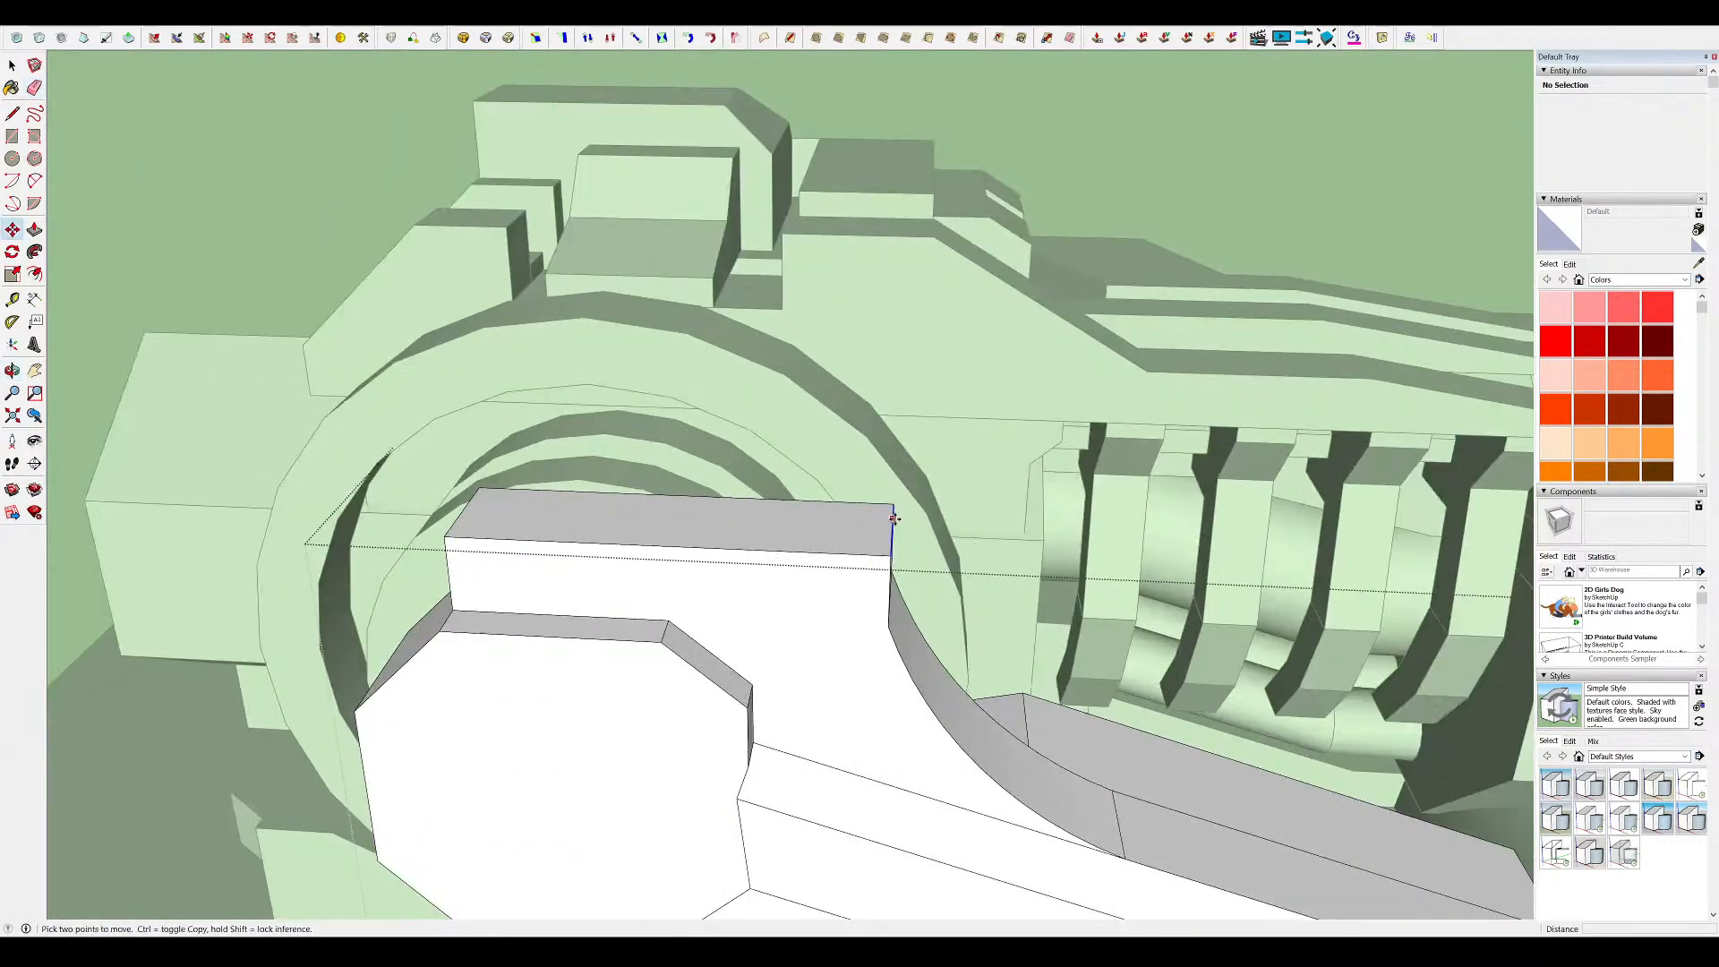
middle_drag(794, 445, 875, 368)
scroll(860, 353, down, 5)
middle_drag(787, 269, 949, 349)
Extend the raised block around the outer side of the octagonal end as a collar and erase the leftover edges
key(p)
scroll(850, 385, up, 4)
middle_drag(855, 386, 934, 392)
scroll(1070, 355, up, 4)
key(p)
drag(997, 351, 1028, 353)
middle_drag(1029, 353, 1074, 420)
key(e)
click(1051, 395)
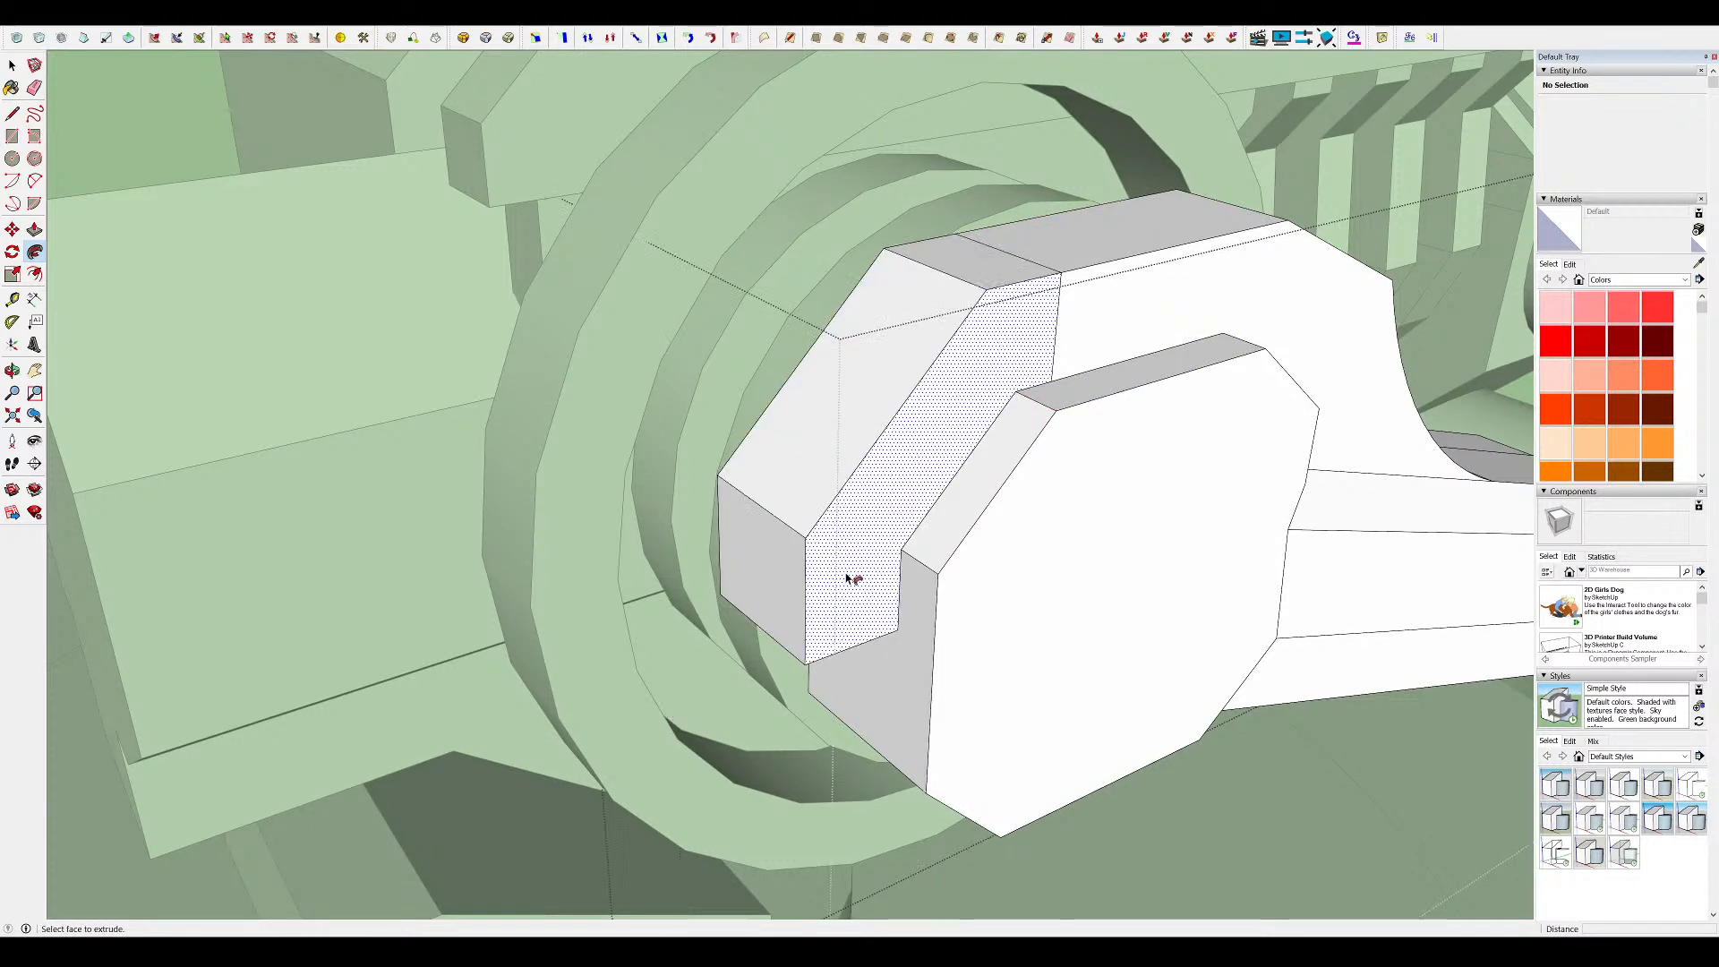
Clean up the collar's outer side and draw a line at its lower end beside the octagon
middle_drag(832, 573, 1031, 352)
key(e)
scroll(996, 264, down, 3)
middle_drag(921, 334, 921, 555)
key(p)
click(988, 609)
middle_drag(988, 609, 702, 513)
key(l)
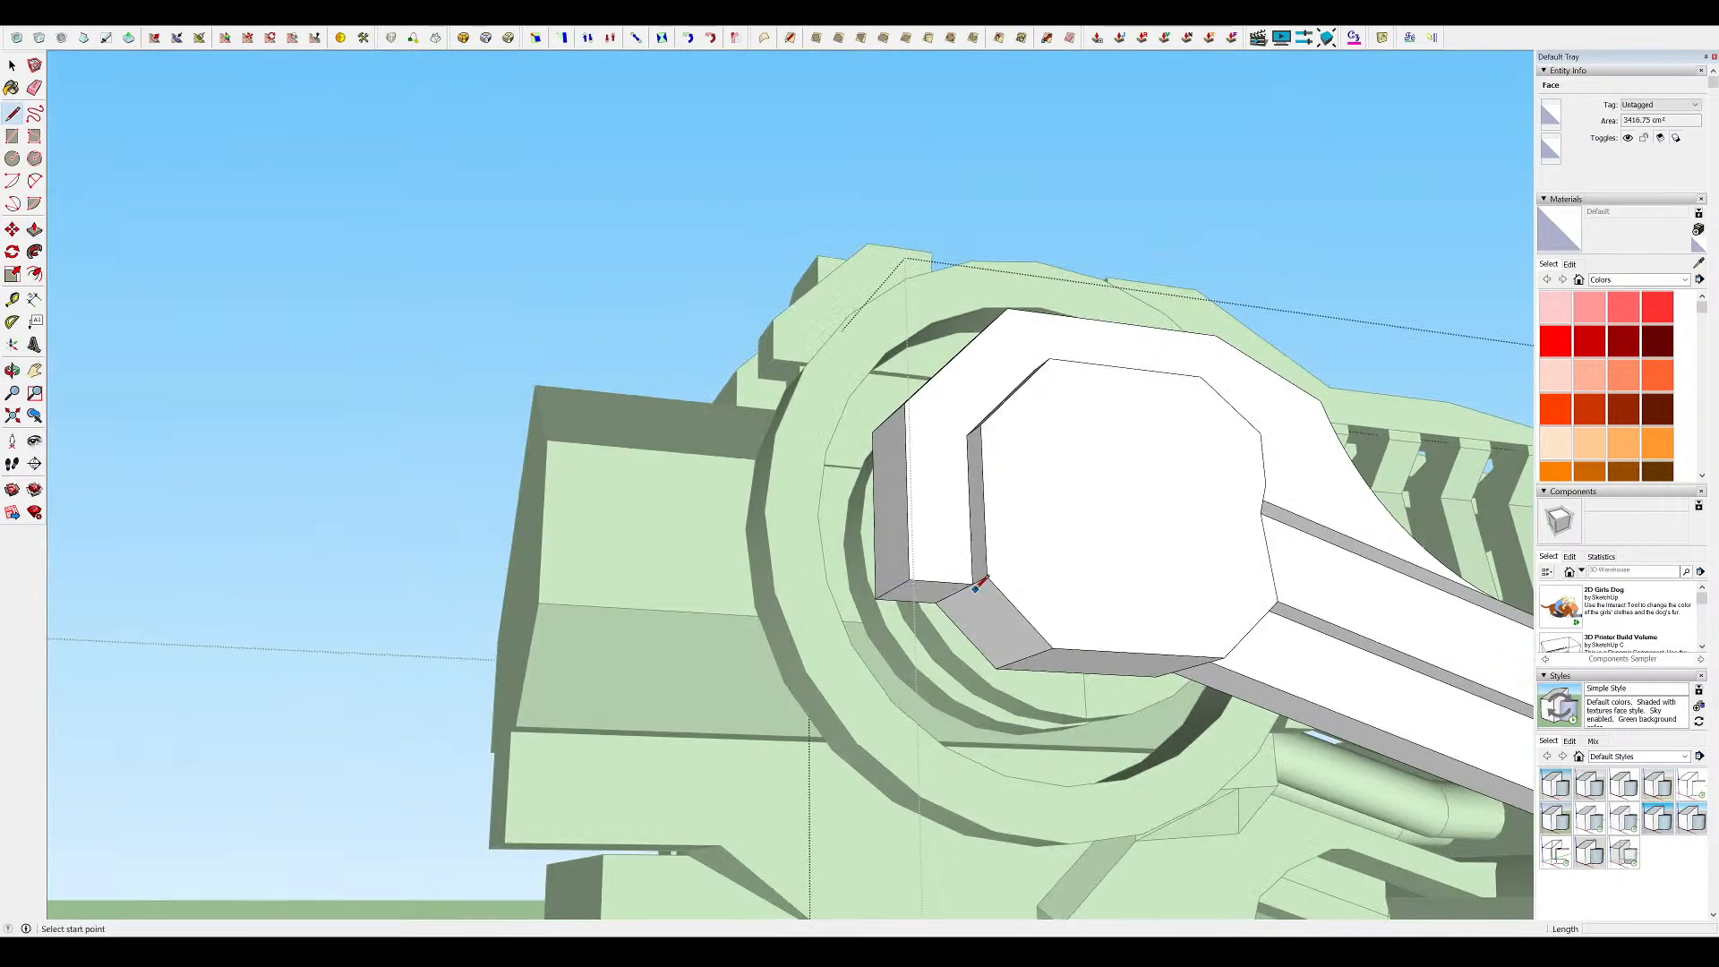
click(920, 566)
click(882, 592)
Move the collar's lower and outer edges to shape a faceted outline that meets the bottom of the octagonal end
middle_drag(882, 593, 898, 756)
scroll(851, 361, down, 5)
scroll(805, 369, up, 5)
key(m)
click(893, 388)
middle_drag(893, 388, 805, 465)
scroll(755, 349, down, 5)
middle_drag(755, 349, 730, 439)
scroll(671, 350, down, 5)
key(space)
click(955, 384)
scroll(663, 286, up, 4)
scroll(717, 341, up, 3)
key(m)
click(734, 448)
click(838, 497)
key(space)
Push the collar's front face back and erase the dividing lines on the strut's back face
middle_drag(841, 499, 1047, 305)
scroll(932, 228, down, 4)
scroll(786, 323, up, 5)
scroll(646, 341, up, 3)
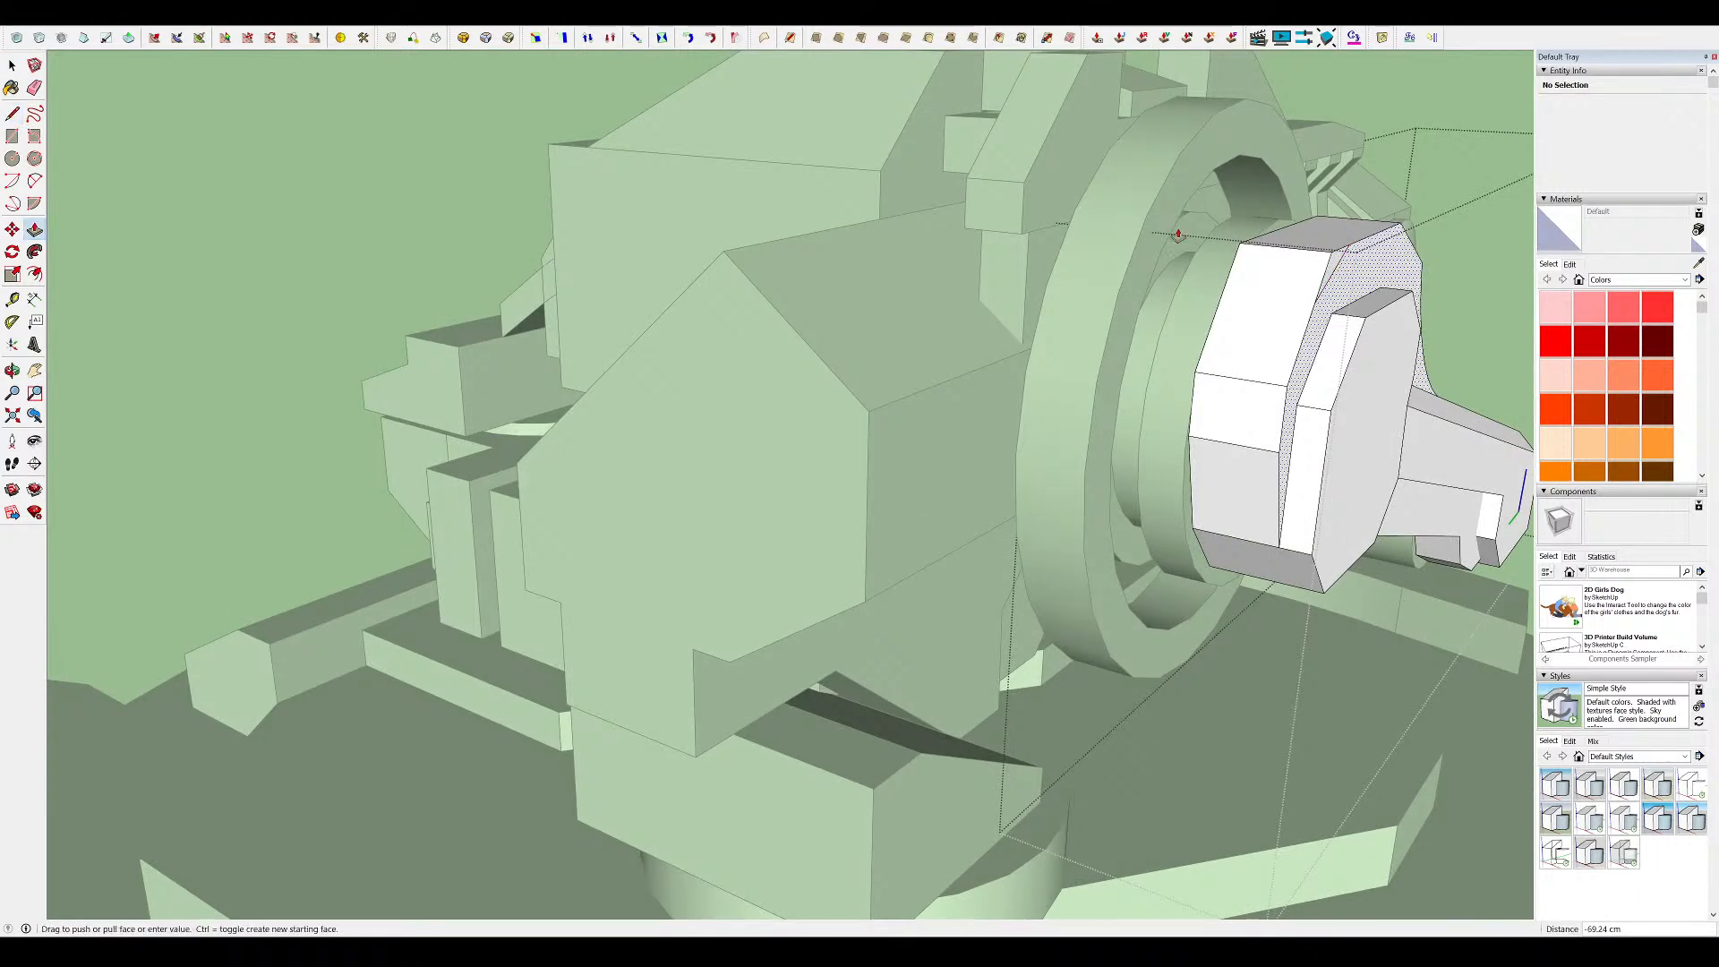
click(1339, 268)
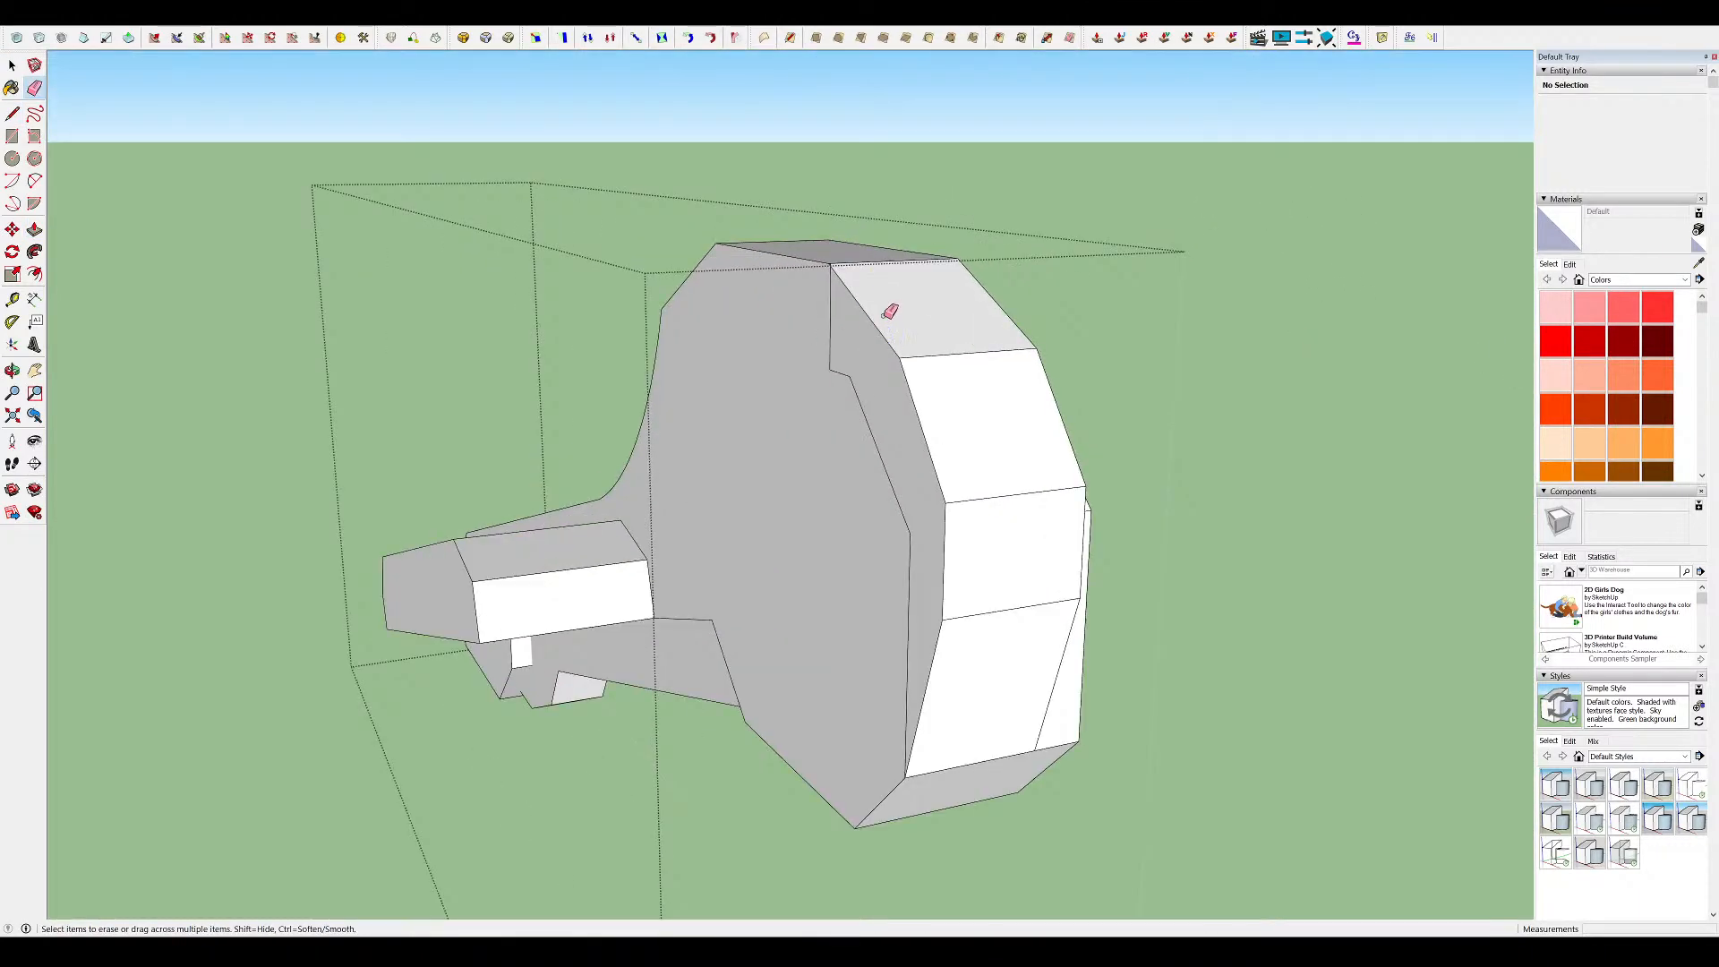
click(911, 588)
scroll(925, 525, down, 3)
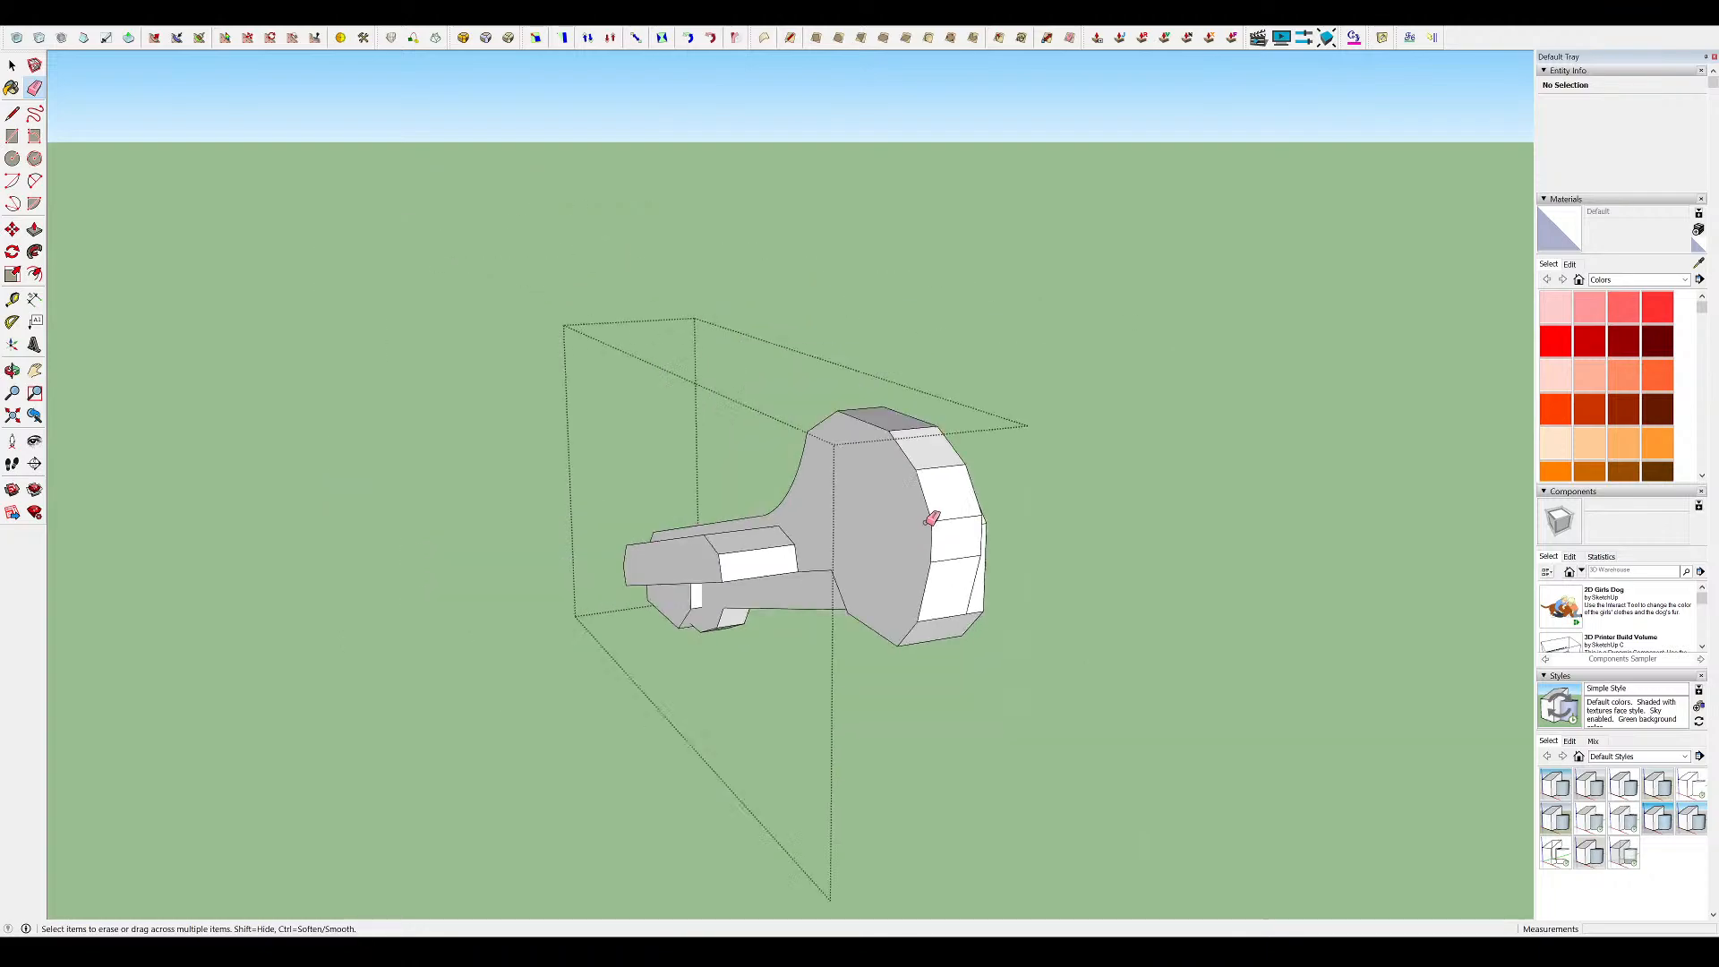
middle_drag(925, 525, 549, 549)
Leave the strut, check the whole shoulder turret, and reopen the strut for editing
key(space)
click(820, 307)
click(821, 308)
middle_drag(821, 307, 836, 262)
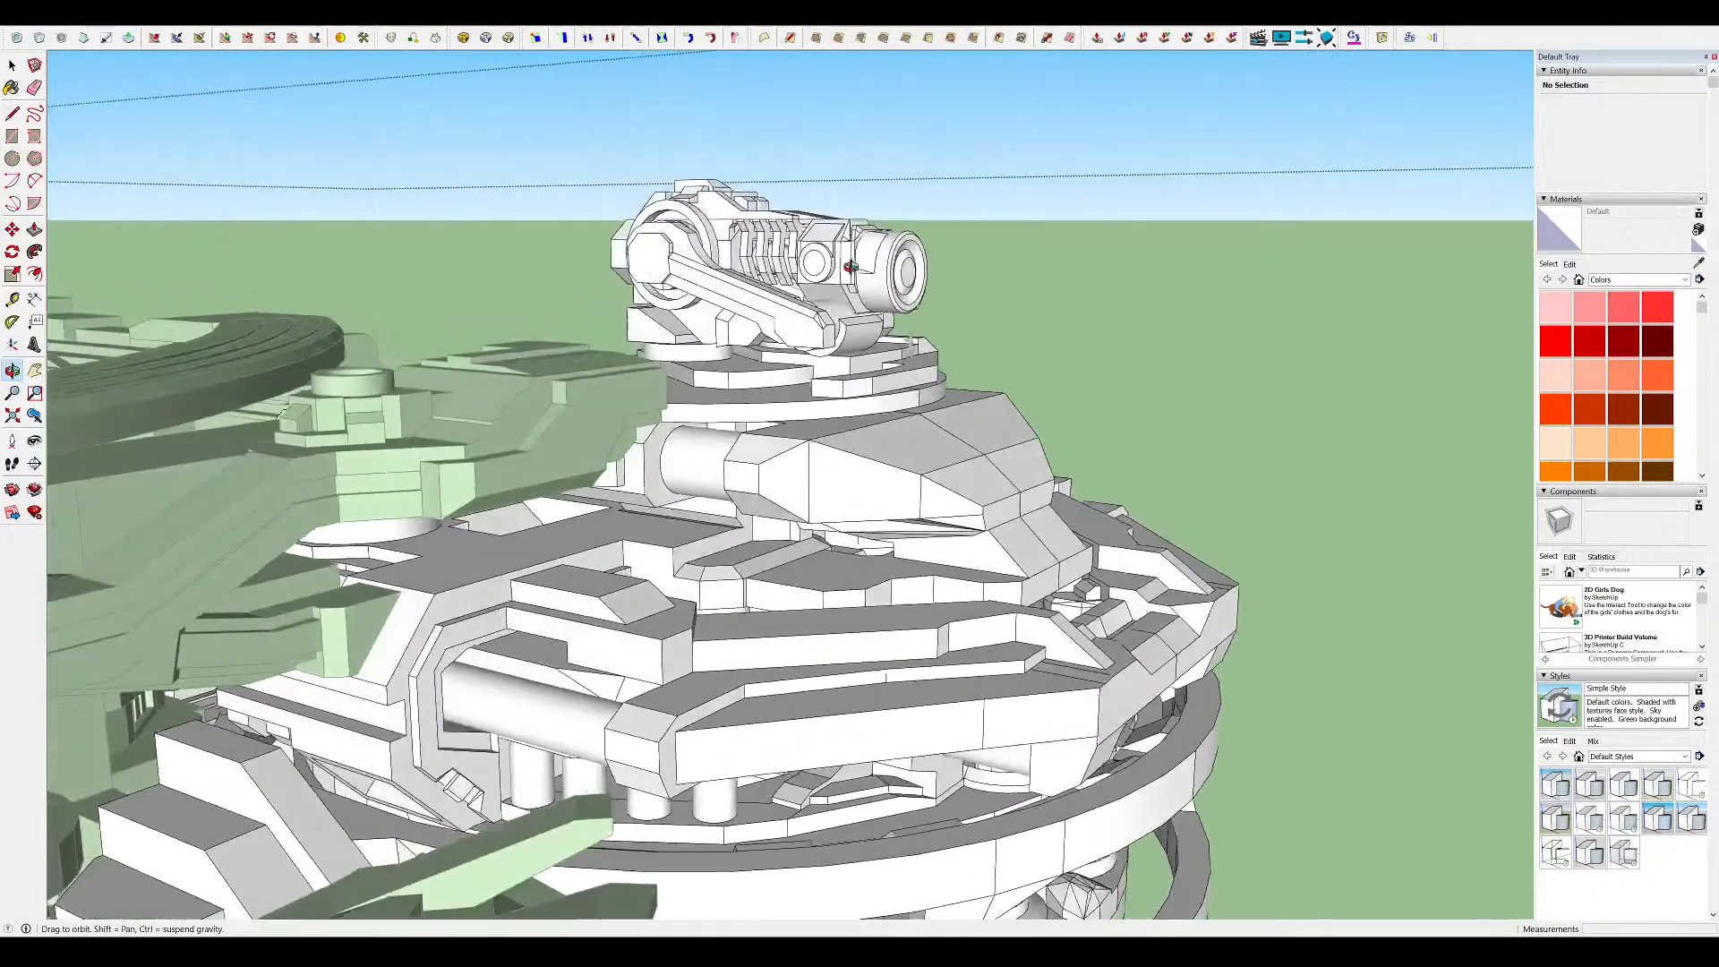
scroll(677, 259, up, 3)
scroll(653, 242, up, 5)
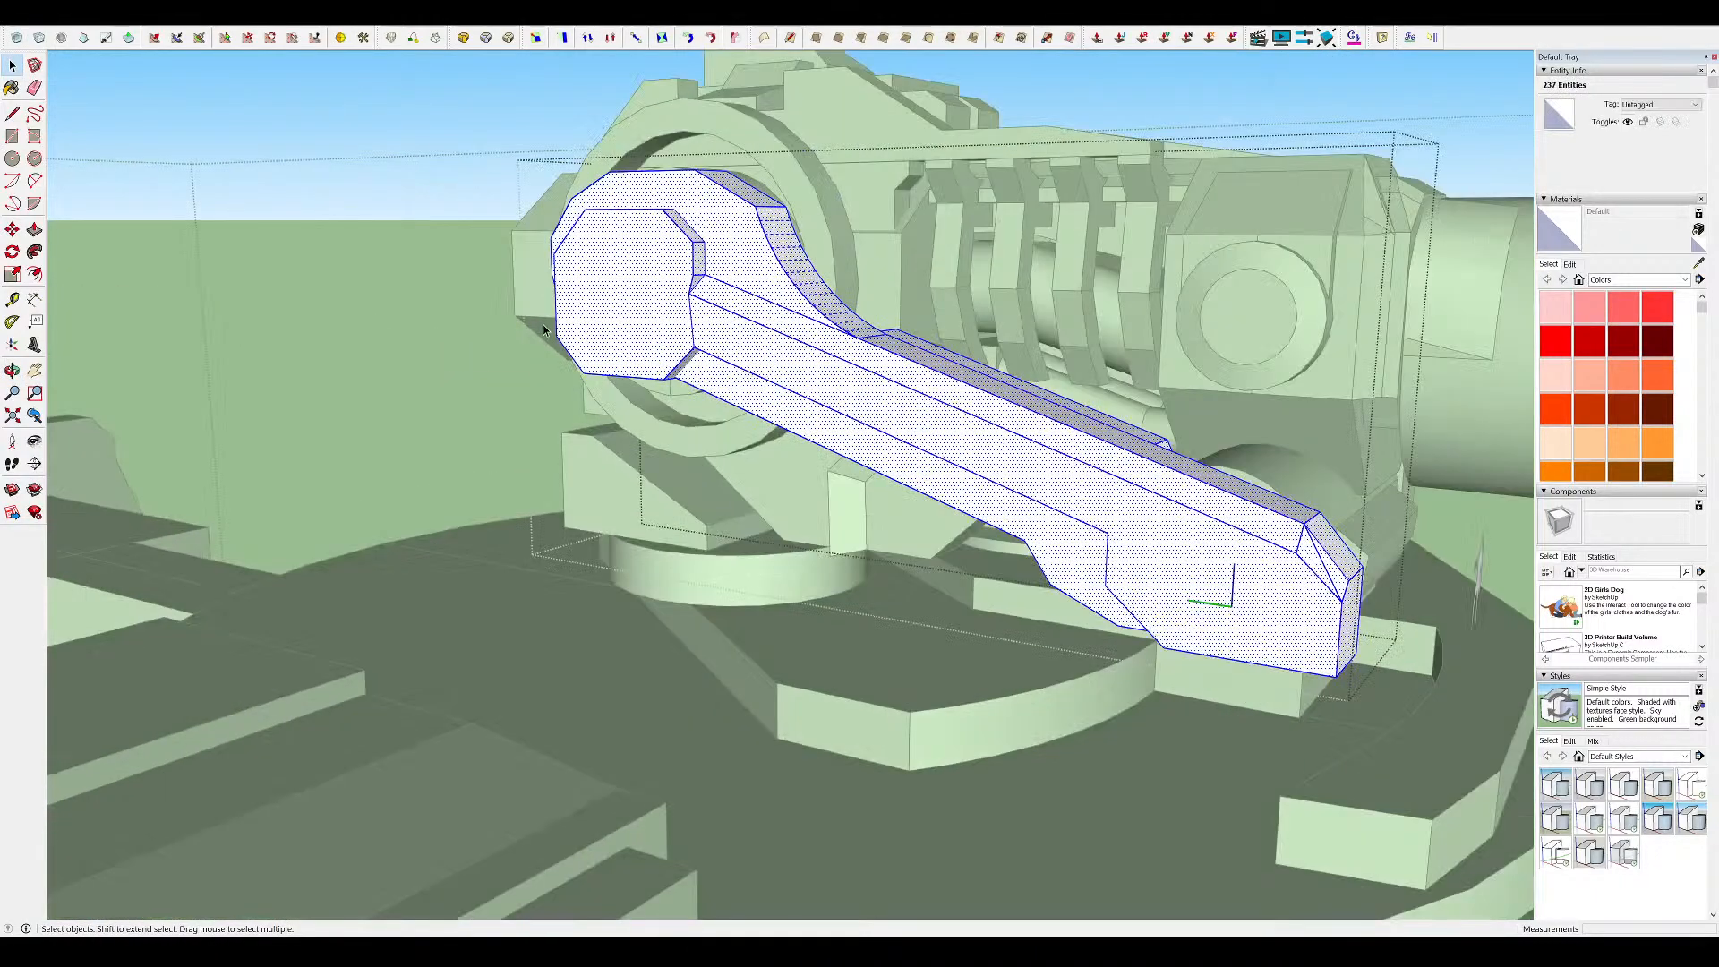
click(515, 341)
click(547, 341)
Draw a circle centred on the strut's octagonal end face and pull it outward into a round boss
double_click(609, 322)
key(c)
middle_drag(610, 321, 309, 411)
scroll(665, 297, up, 2)
key(p)
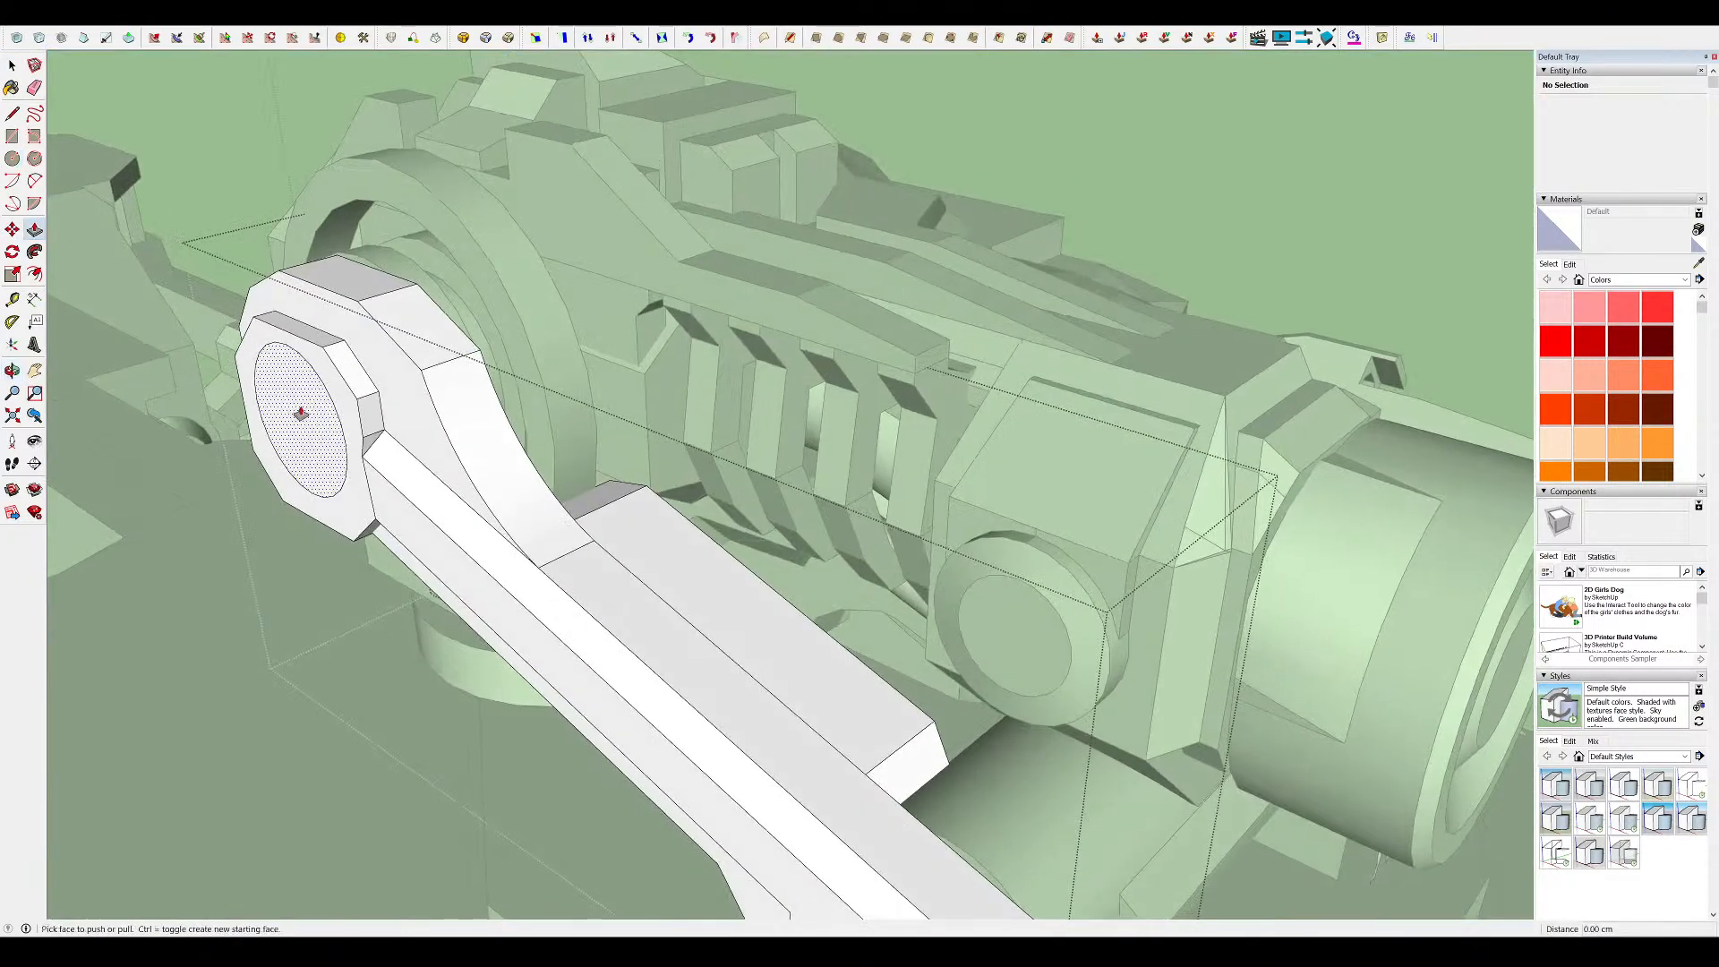
click(315, 322)
scroll(528, 296, down, 5)
Draw a smaller concentric circle on the front face of the round boss
mouse_move(316, 322)
middle_down()
mouse_move(528, 295)
mouse_move(555, 232)
mouse_move(483, 228)
mouse_move(582, 316)
mouse_move(556, 352)
mouse_move(469, 330)
mouse_move(595, 299)
mouse_move(609, 333)
middle_up()
scroll(583, 316, up, 5)
key(c)
click(612, 317)
scroll(595, 300, down, 4)
key(space)
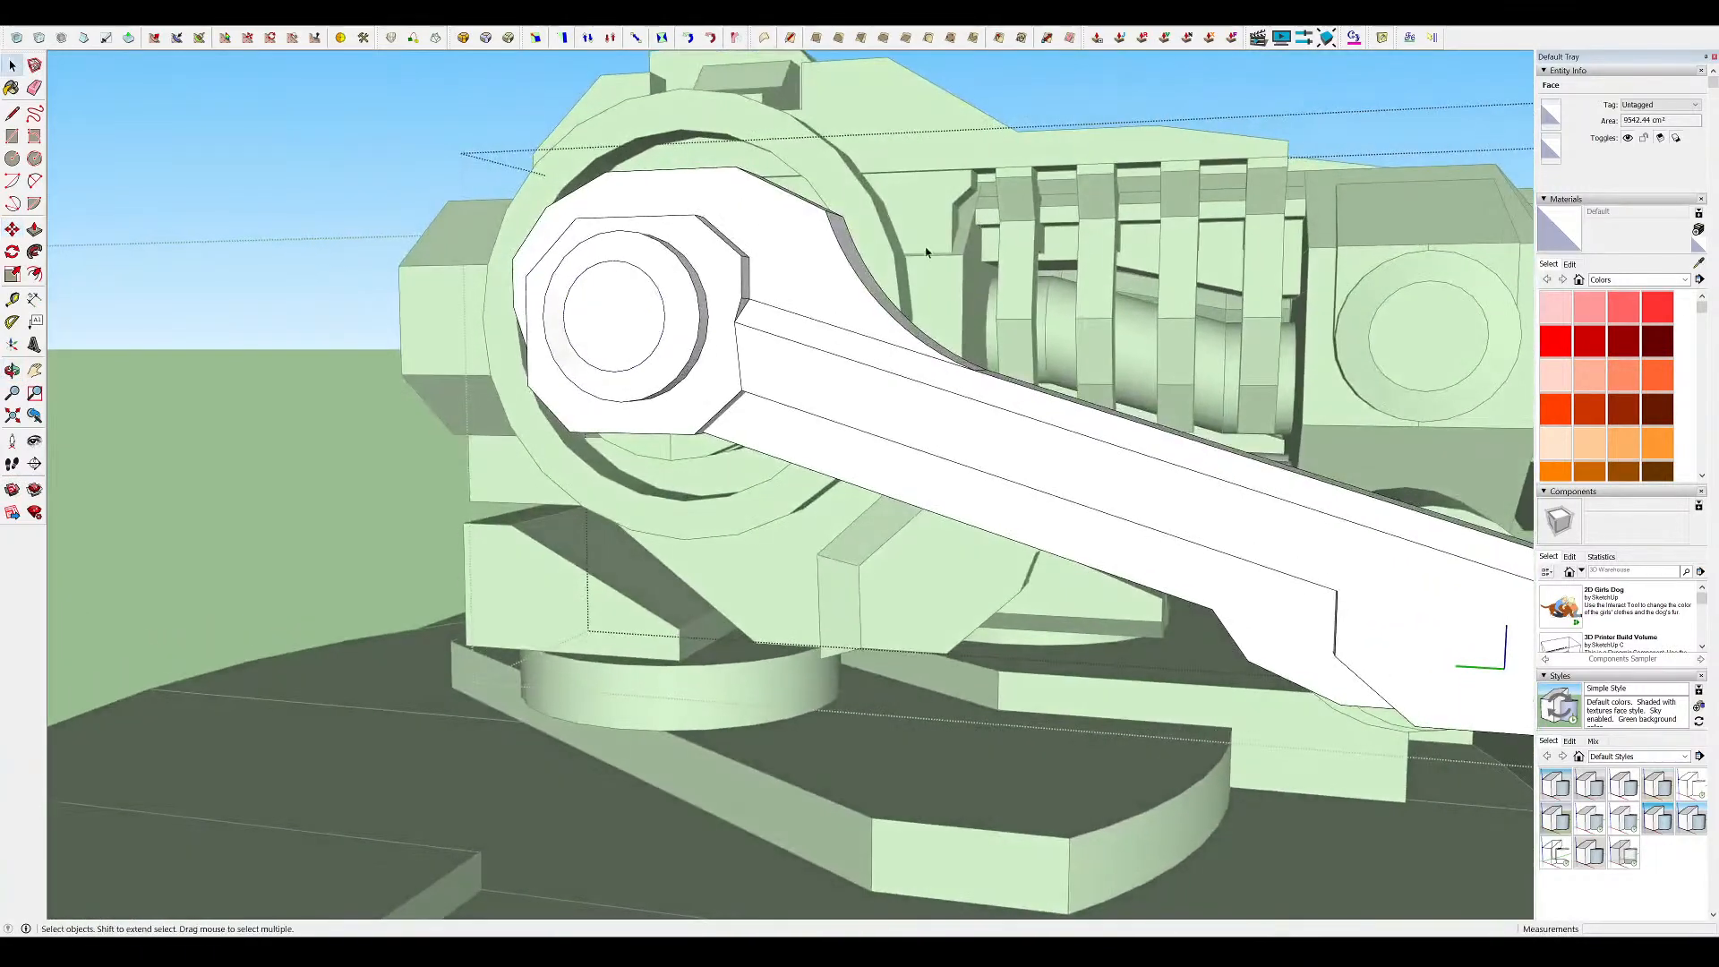
Shape a sloped bevel on the round boss between its outer rim and the inner circle
middle_drag(940, 333, 1002, 303)
scroll(811, 279, up, 4)
double_click(829, 334)
middle_drag(664, 466, 737, 445)
click(913, 524)
middle_drag(922, 527, 1089, 549)
scroll(895, 322, down, 3)
mouse_move(895, 322)
middle_down()
mouse_move(1071, 323)
mouse_move(878, 330)
middle_up()
scroll(878, 330, up, 3)
key(l)
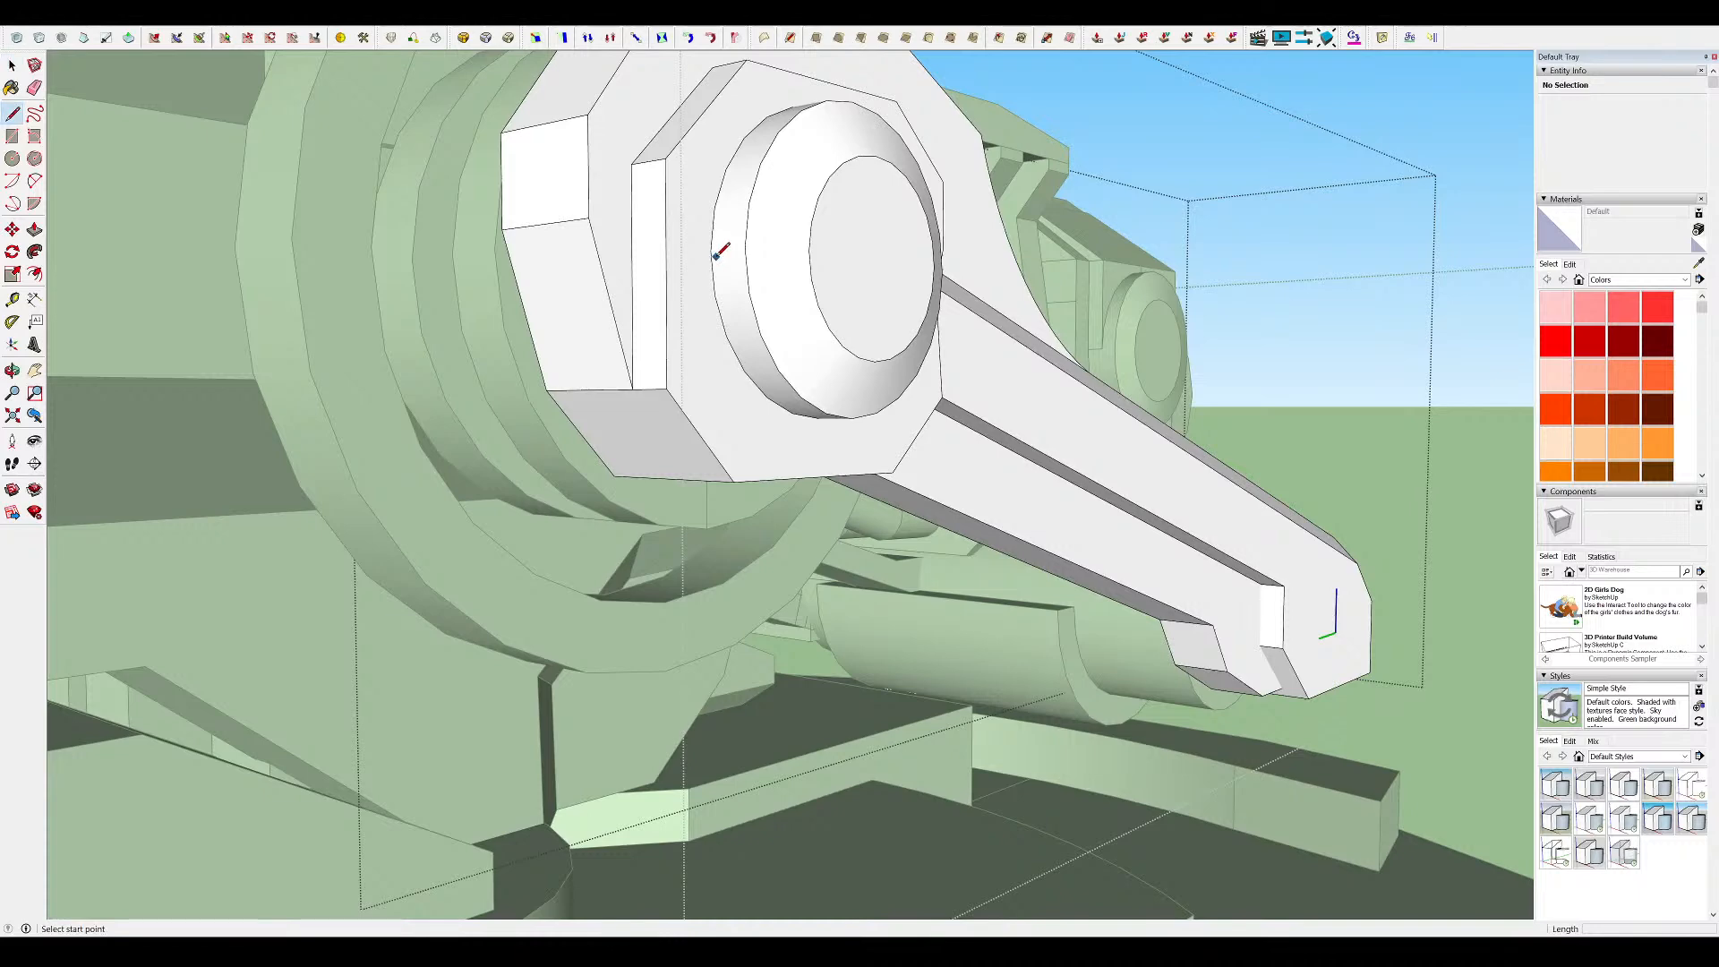
Outline a squared base under the round boss with straight edges dropping from its two sides and a joining lower edge
click(745, 414)
middle_drag(745, 414, 430, 340)
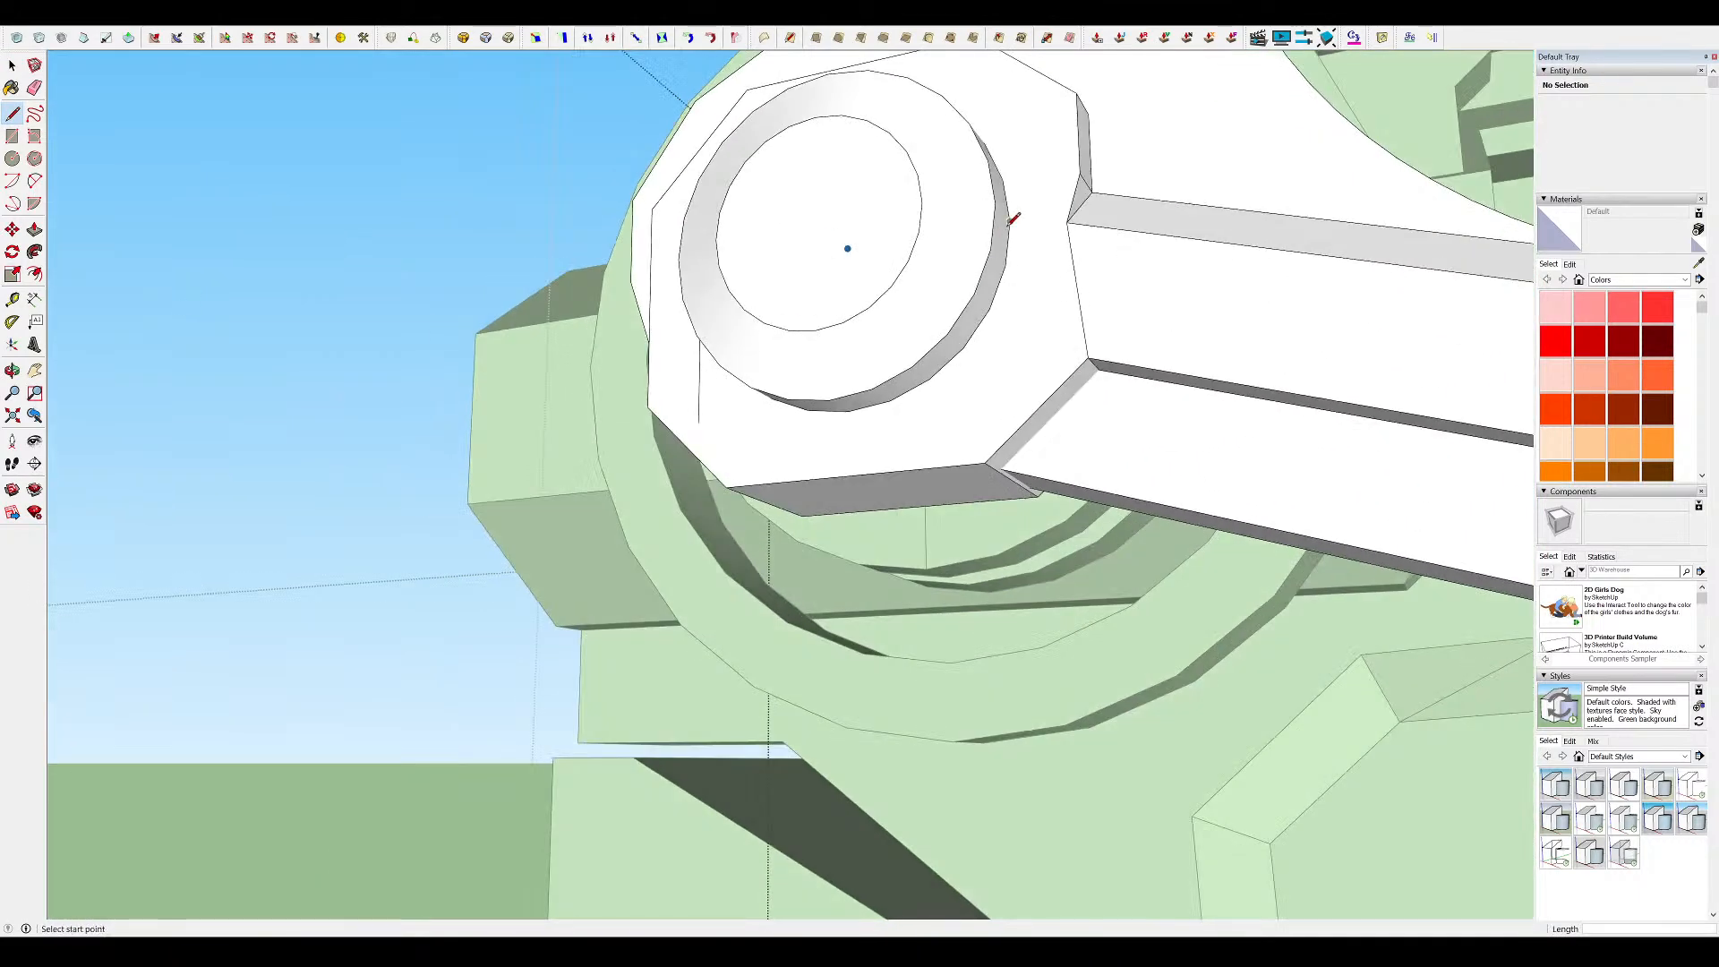
key(space)
middle_drag(789, 455, 816, 412)
key(l)
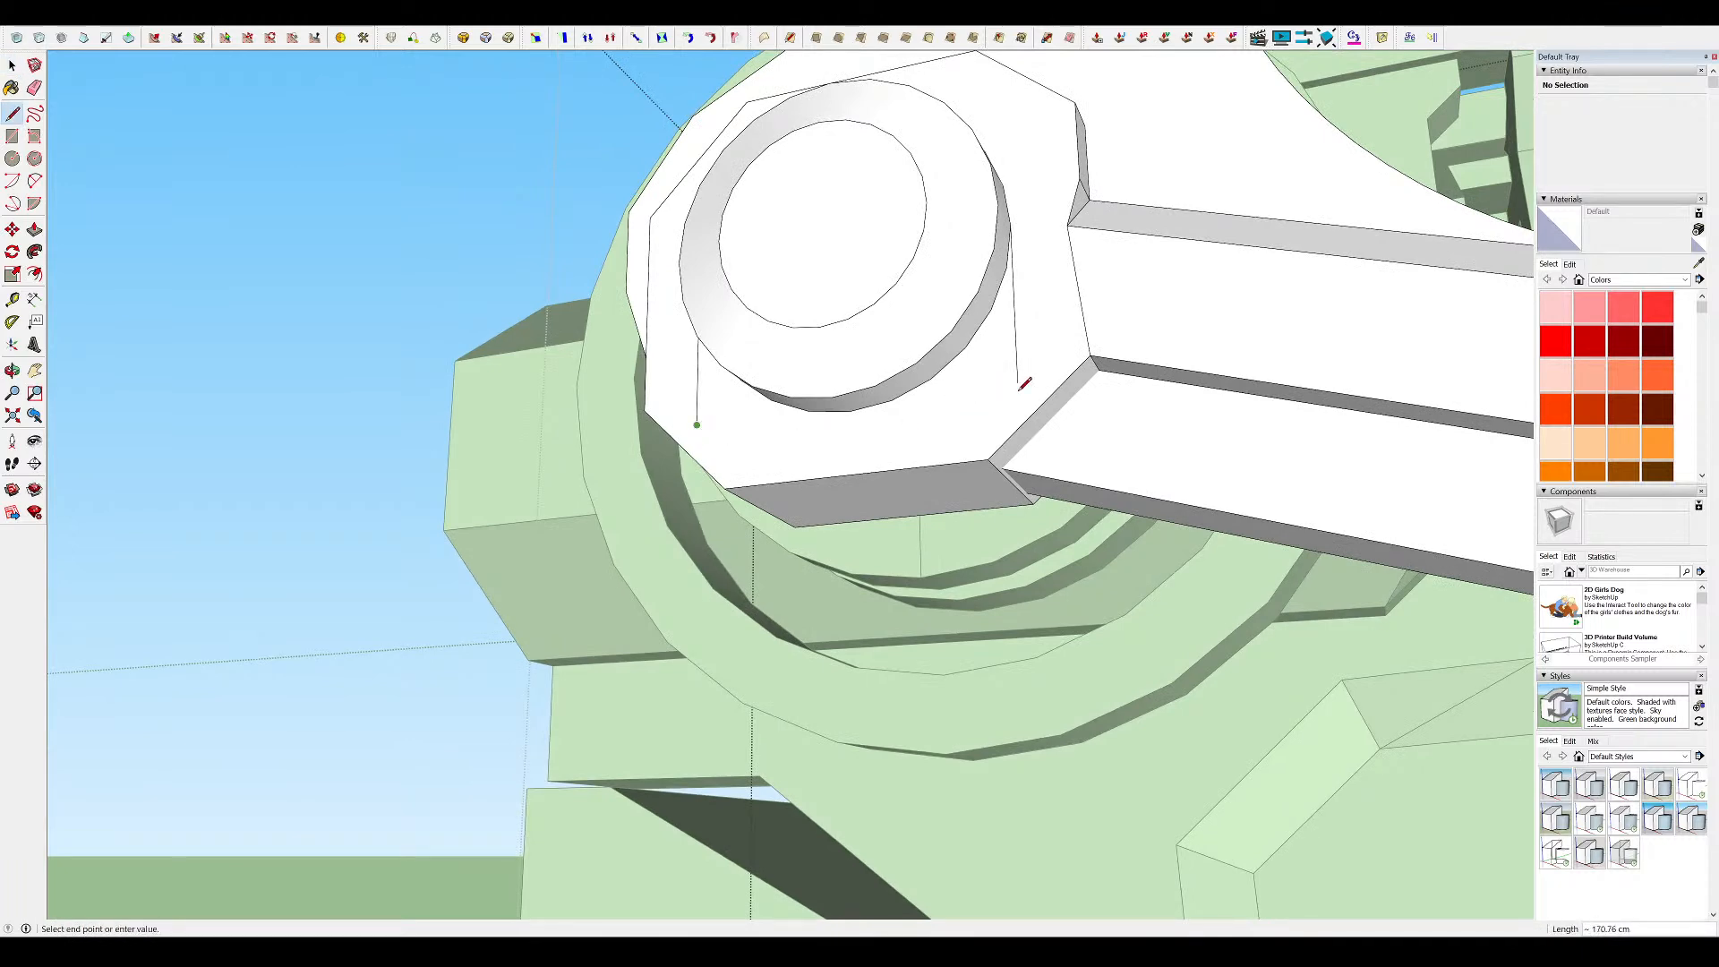
middle_drag(1015, 386, 969, 387)
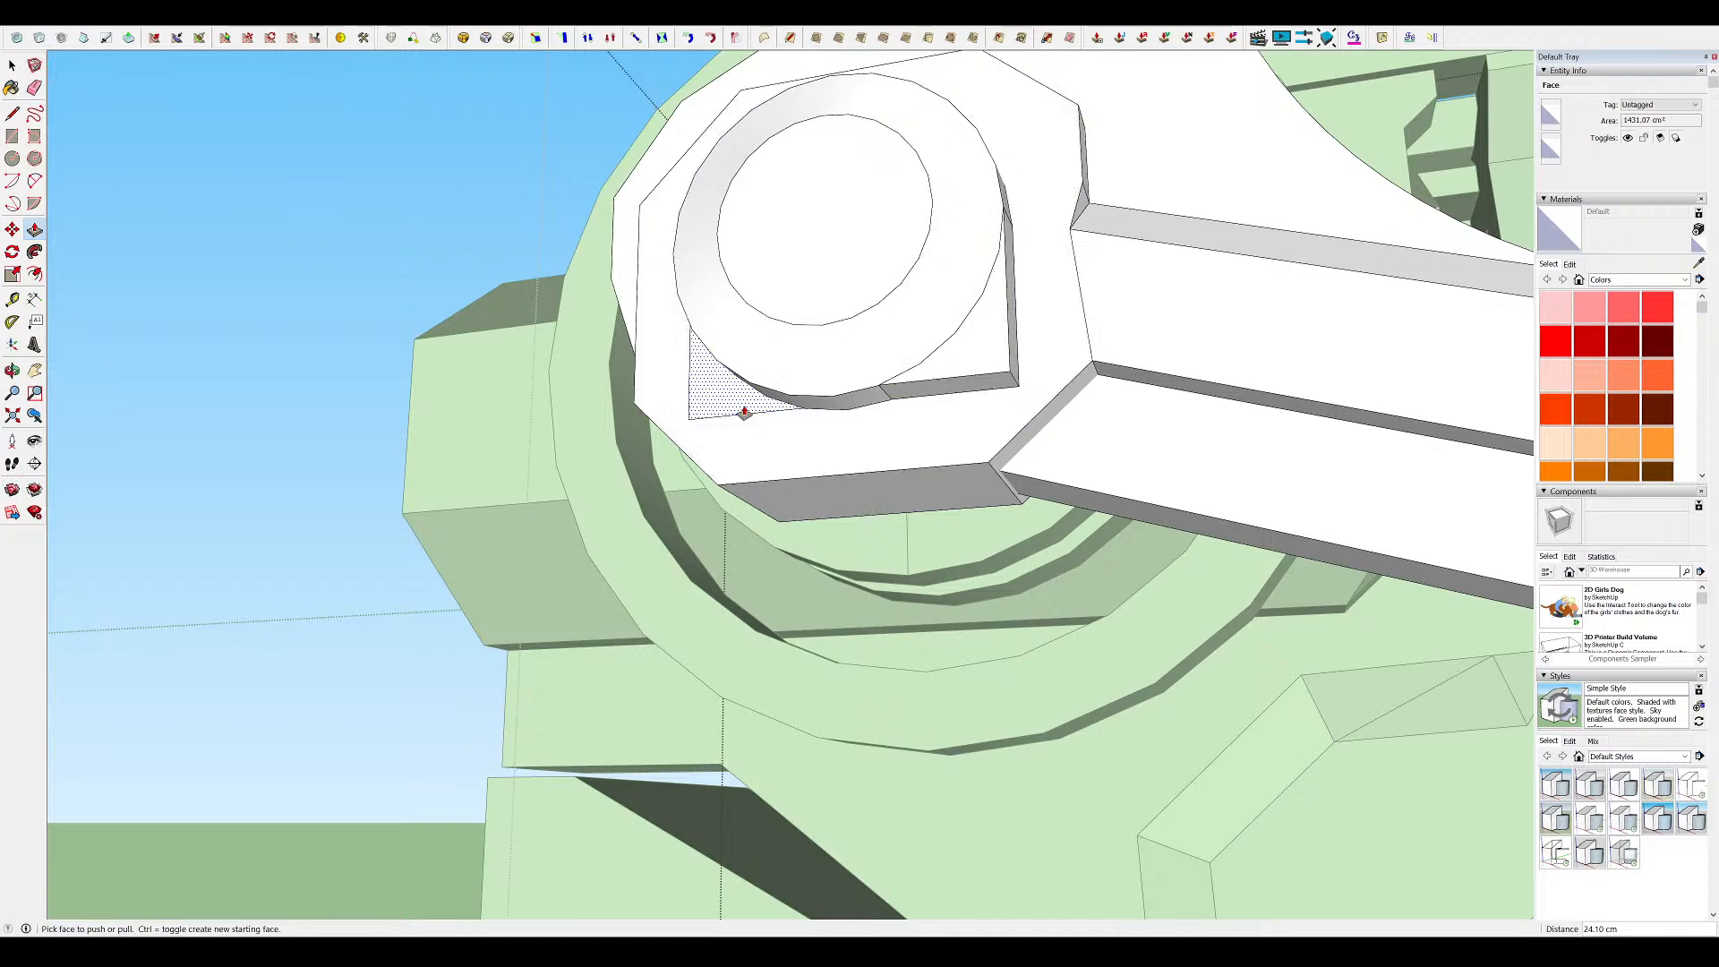
Pull the two corner faces beneath the round boss outward to its outer rim
click(977, 379)
middle_drag(977, 379, 1138, 448)
click(921, 400)
click(933, 438)
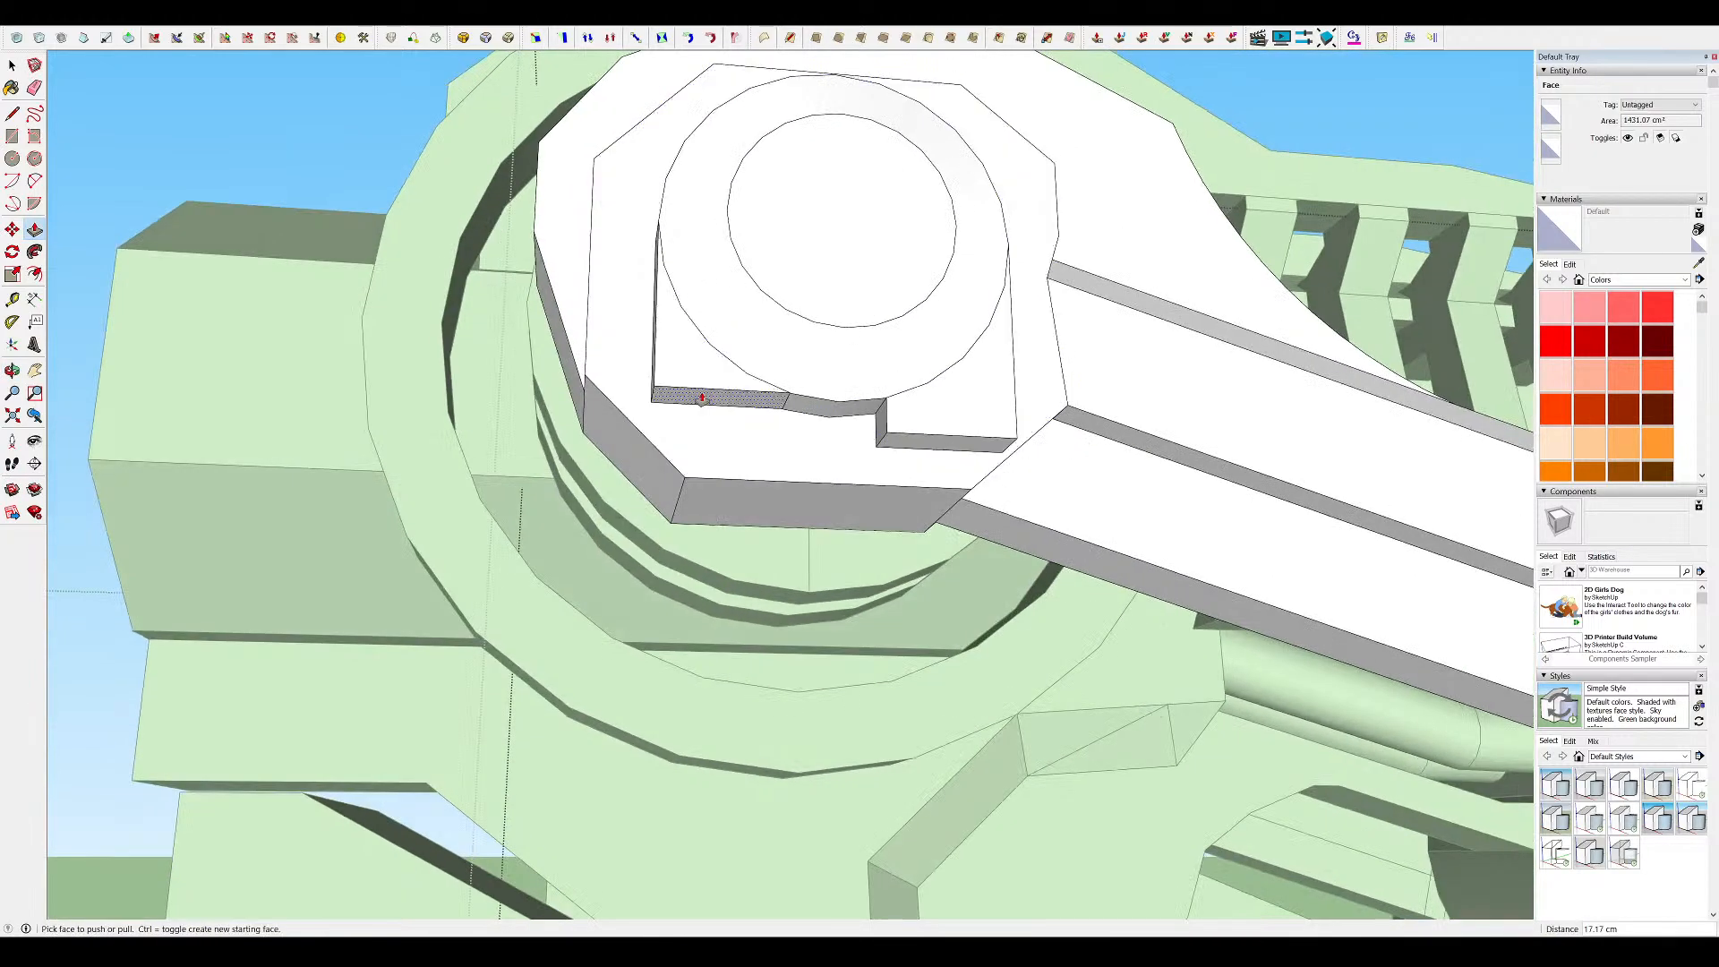
scroll(909, 430, down, 3)
middle_drag(907, 431, 698, 457)
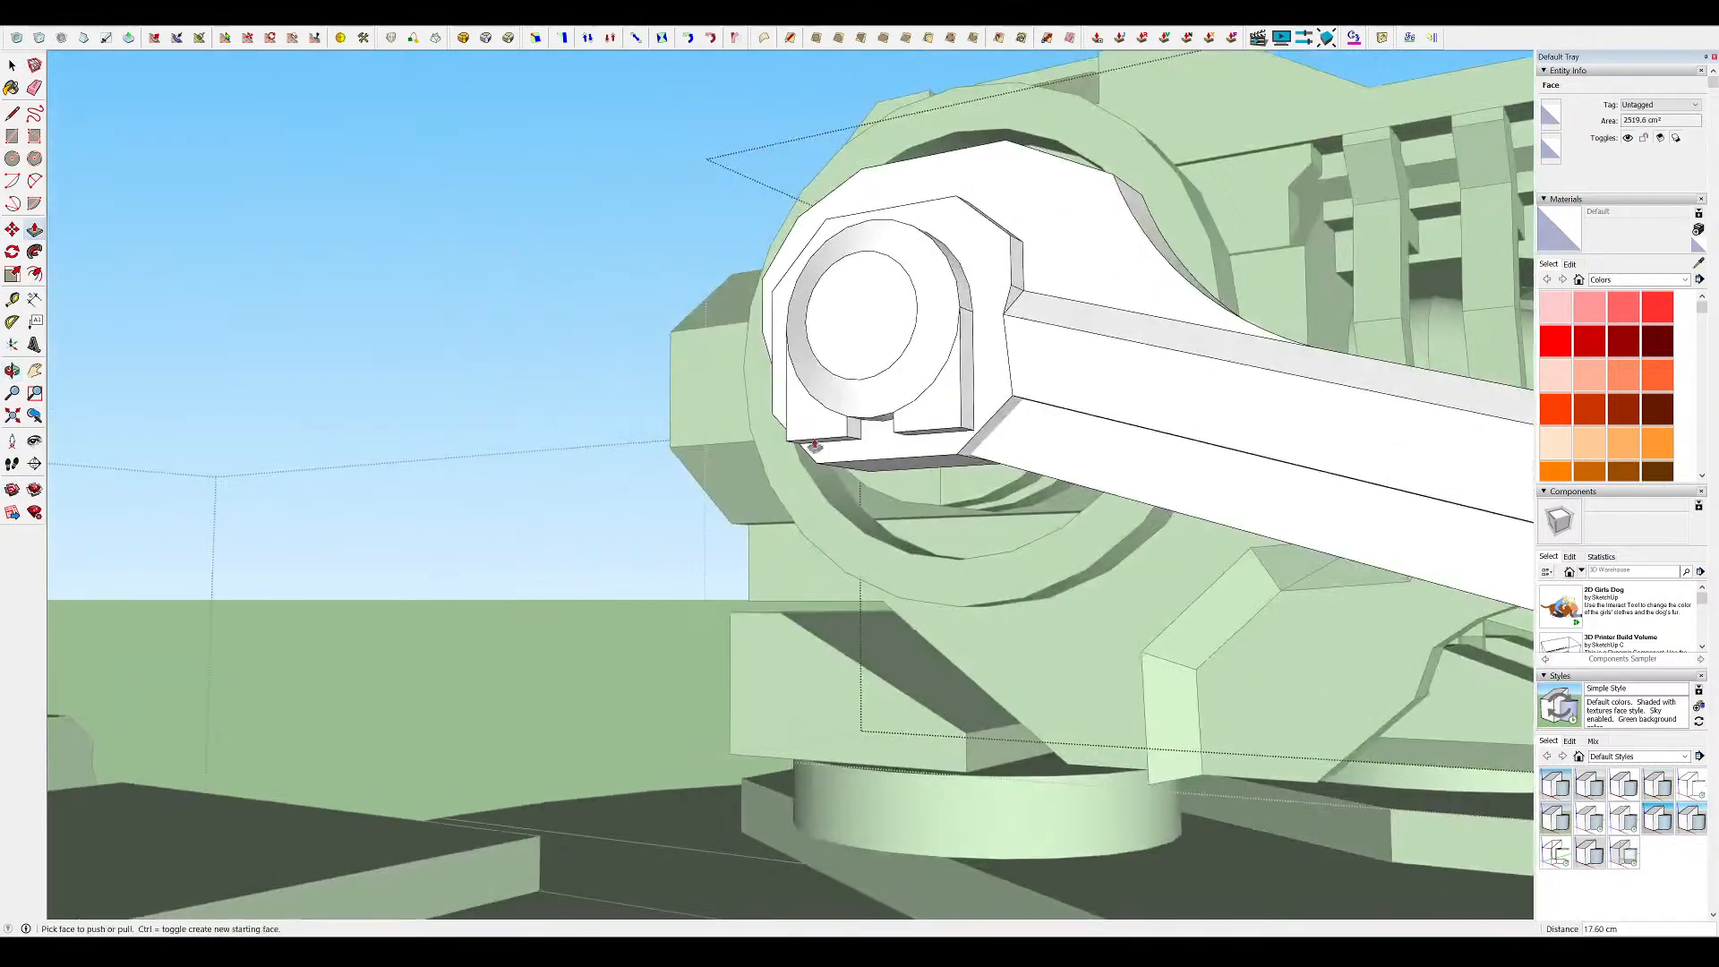
Move the lower edges of the two corner blocks to slope their undersides
key(m)
scroll(922, 437, up, 3)
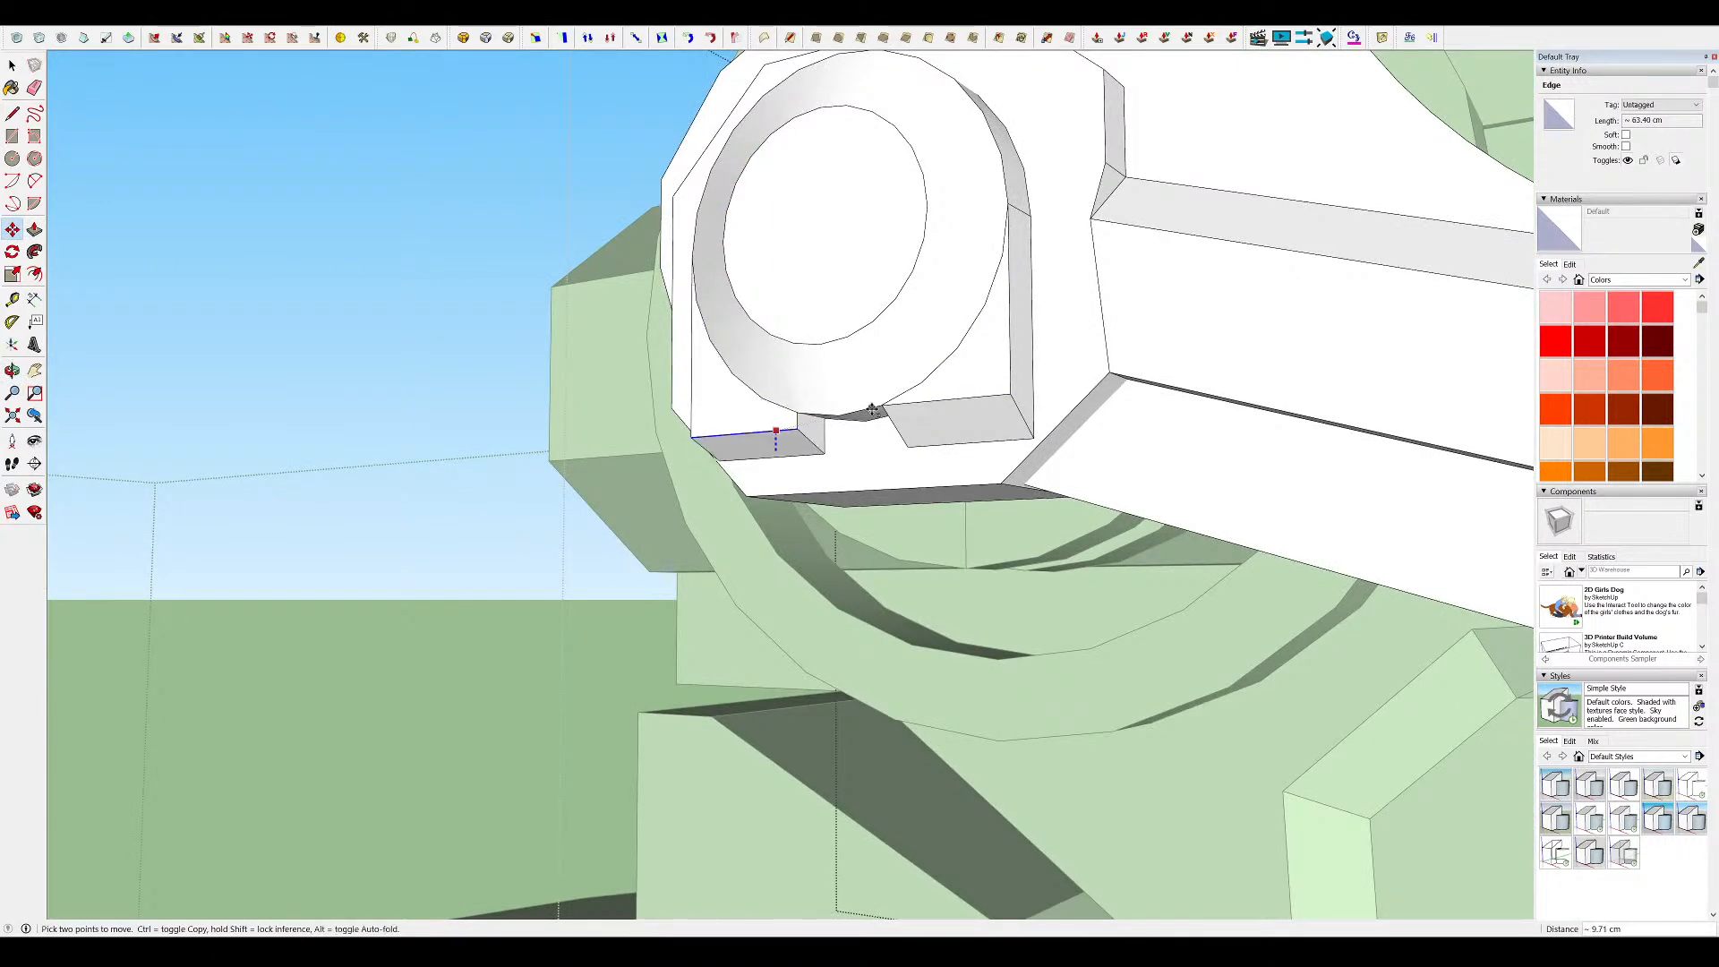
middle_drag(876, 408, 967, 313)
key(p)
middle_drag(652, 453, 685, 439)
click(698, 430)
click(813, 468)
scroll(813, 468, down, 4)
mouse_move(814, 468)
middle_down()
mouse_move(610, 530)
mouse_move(824, 487)
middle_up()
Extend a side face of the corner blocks to close the gap between them under the boss
key(m)
scroll(824, 487, down, 3)
middle_drag(806, 296, 617, 314)
scroll(782, 376, down, 4)
scroll(786, 364, up, 8)
scroll(547, 501, up, 3)
middle_drag(547, 517, 793, 442)
key(p)
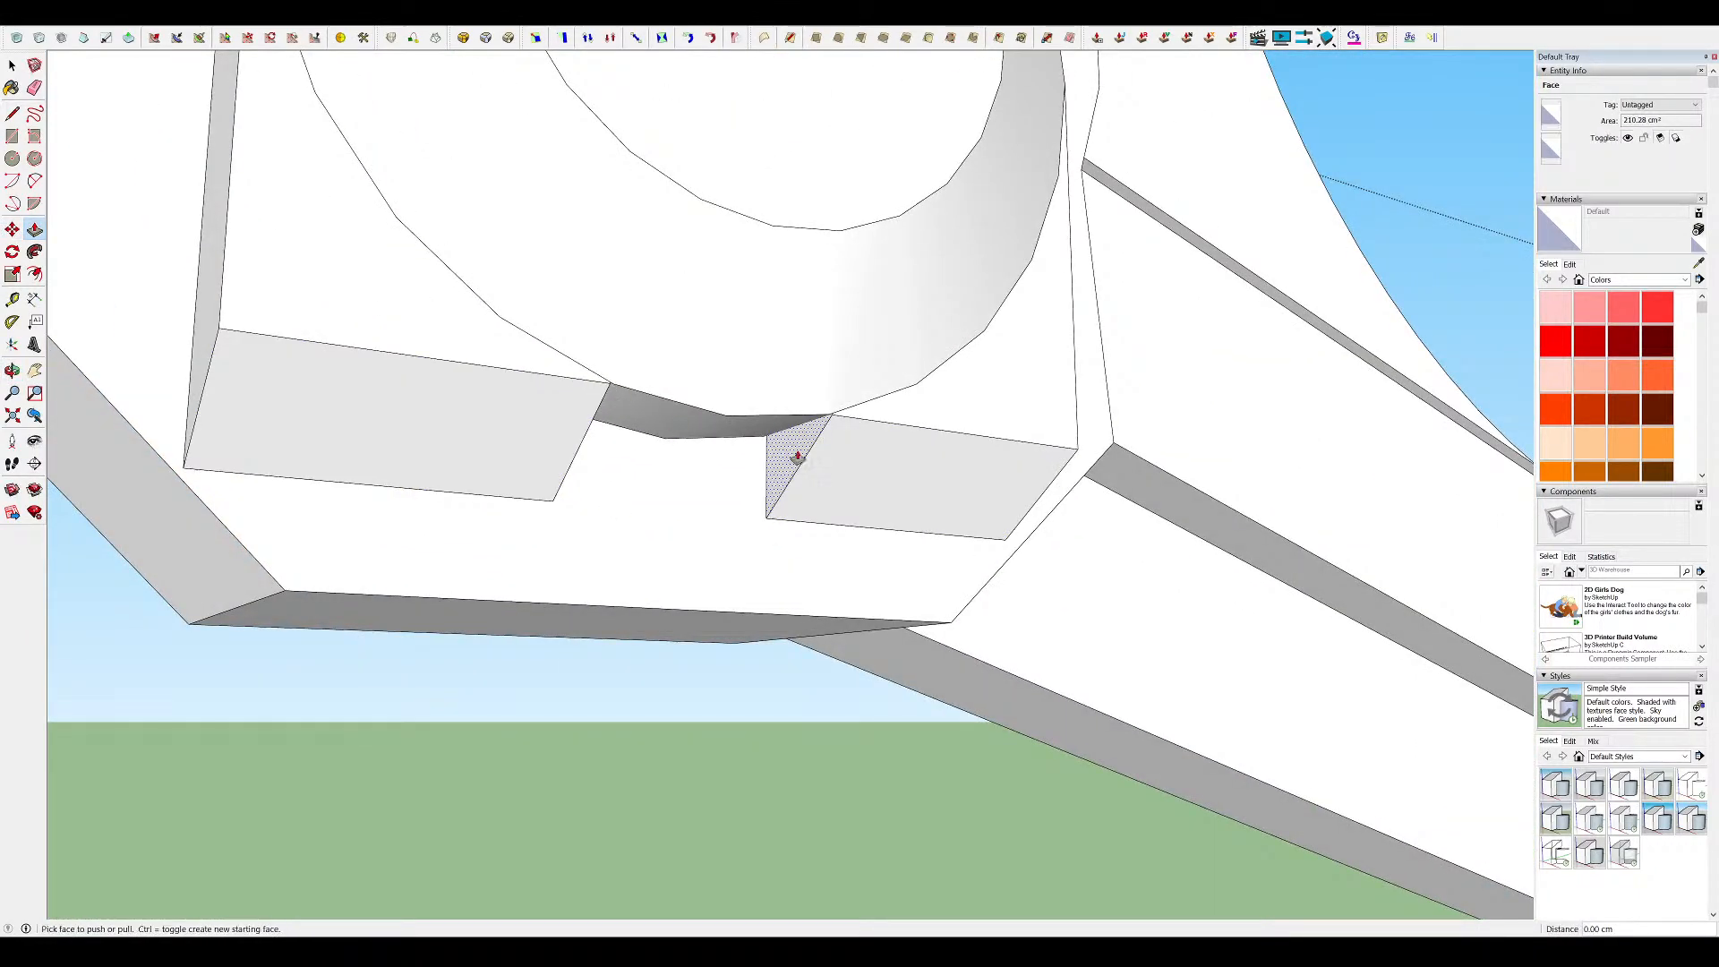
mouse_move(608, 391)
middle_down()
mouse_move(199, 525)
mouse_move(173, 564)
middle_up()
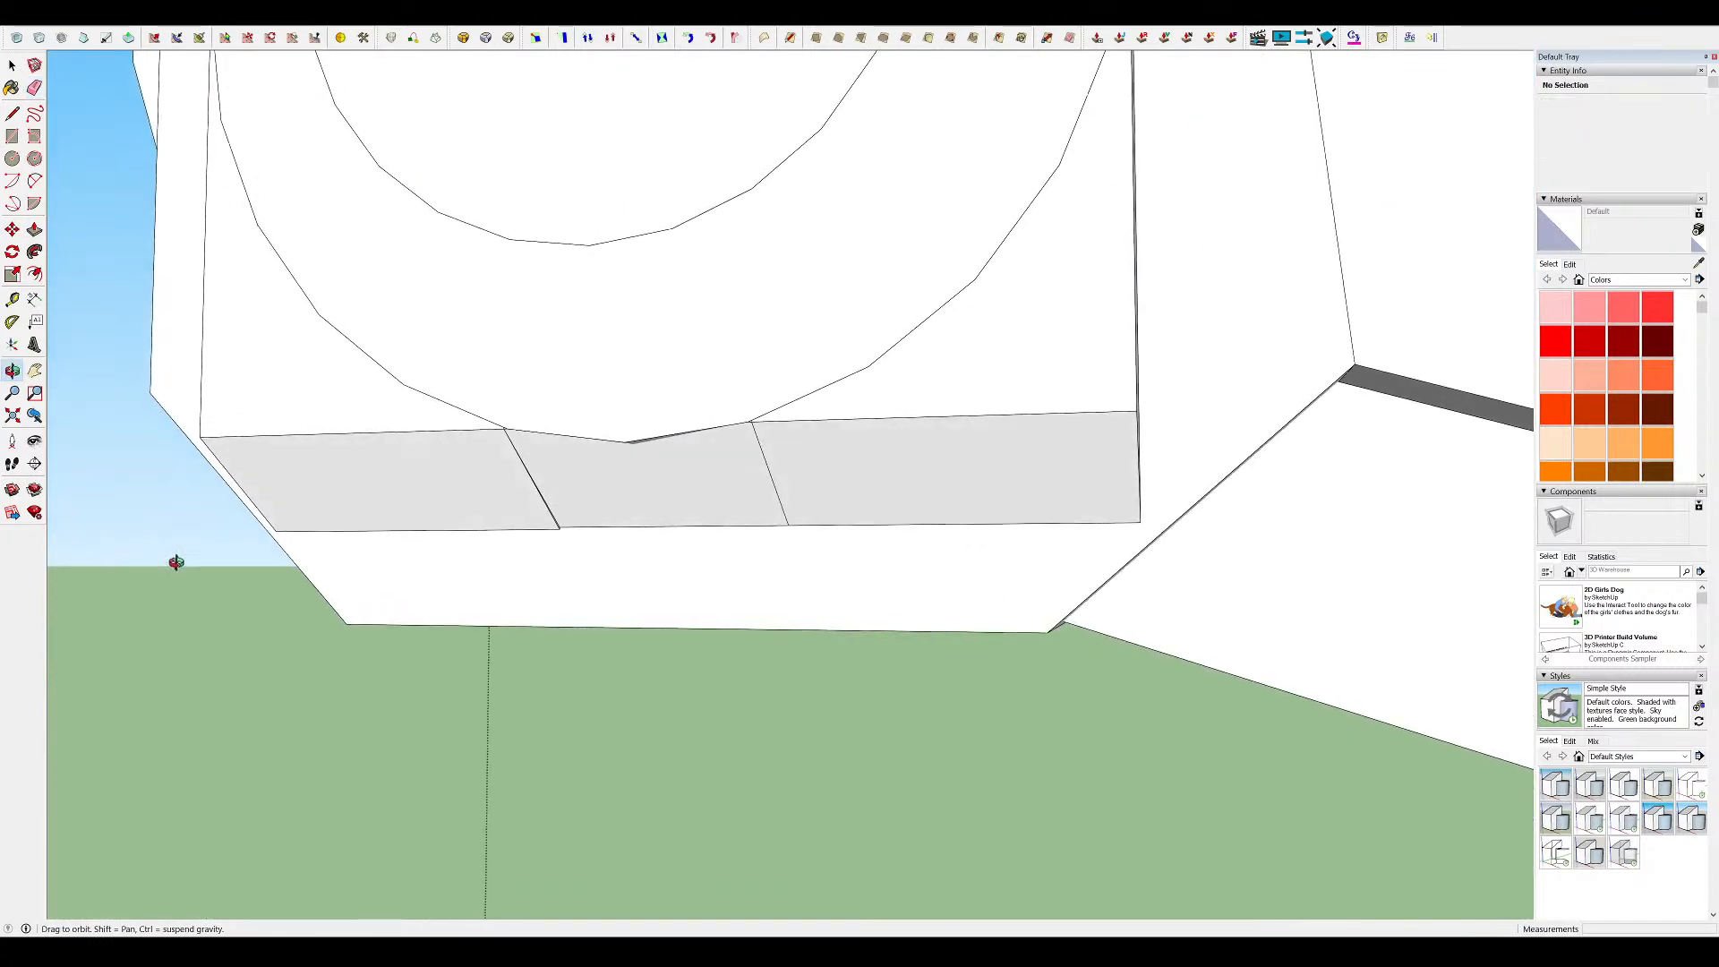
Undo the corner blocks and outline made beneath the round boss
key(e)
key(ctrl+z)
key(ctrl+z)
key(ctrl+z)
key(ctrl+z)
Draw matching straight edges down from both sides of the round boss on the octagonal face
mouse_move(973, 518)
middle_down()
mouse_move(937, 349)
mouse_move(920, 415)
mouse_move(1031, 413)
middle_up()
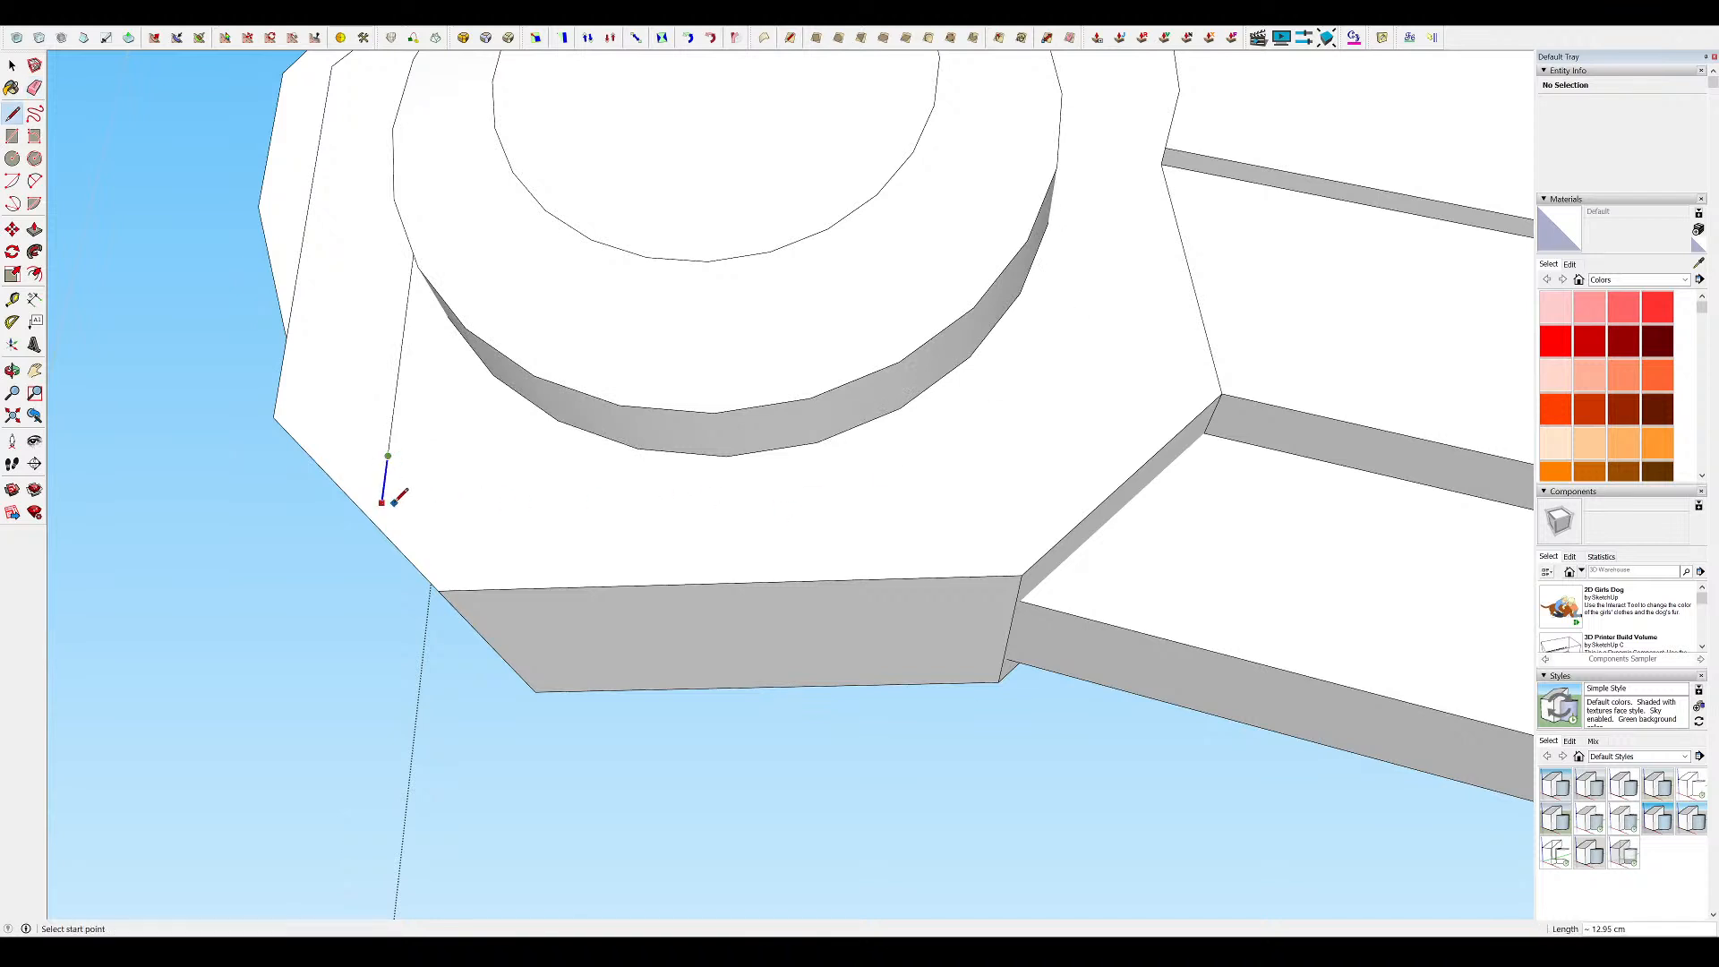
middle_drag(855, 491, 934, 391)
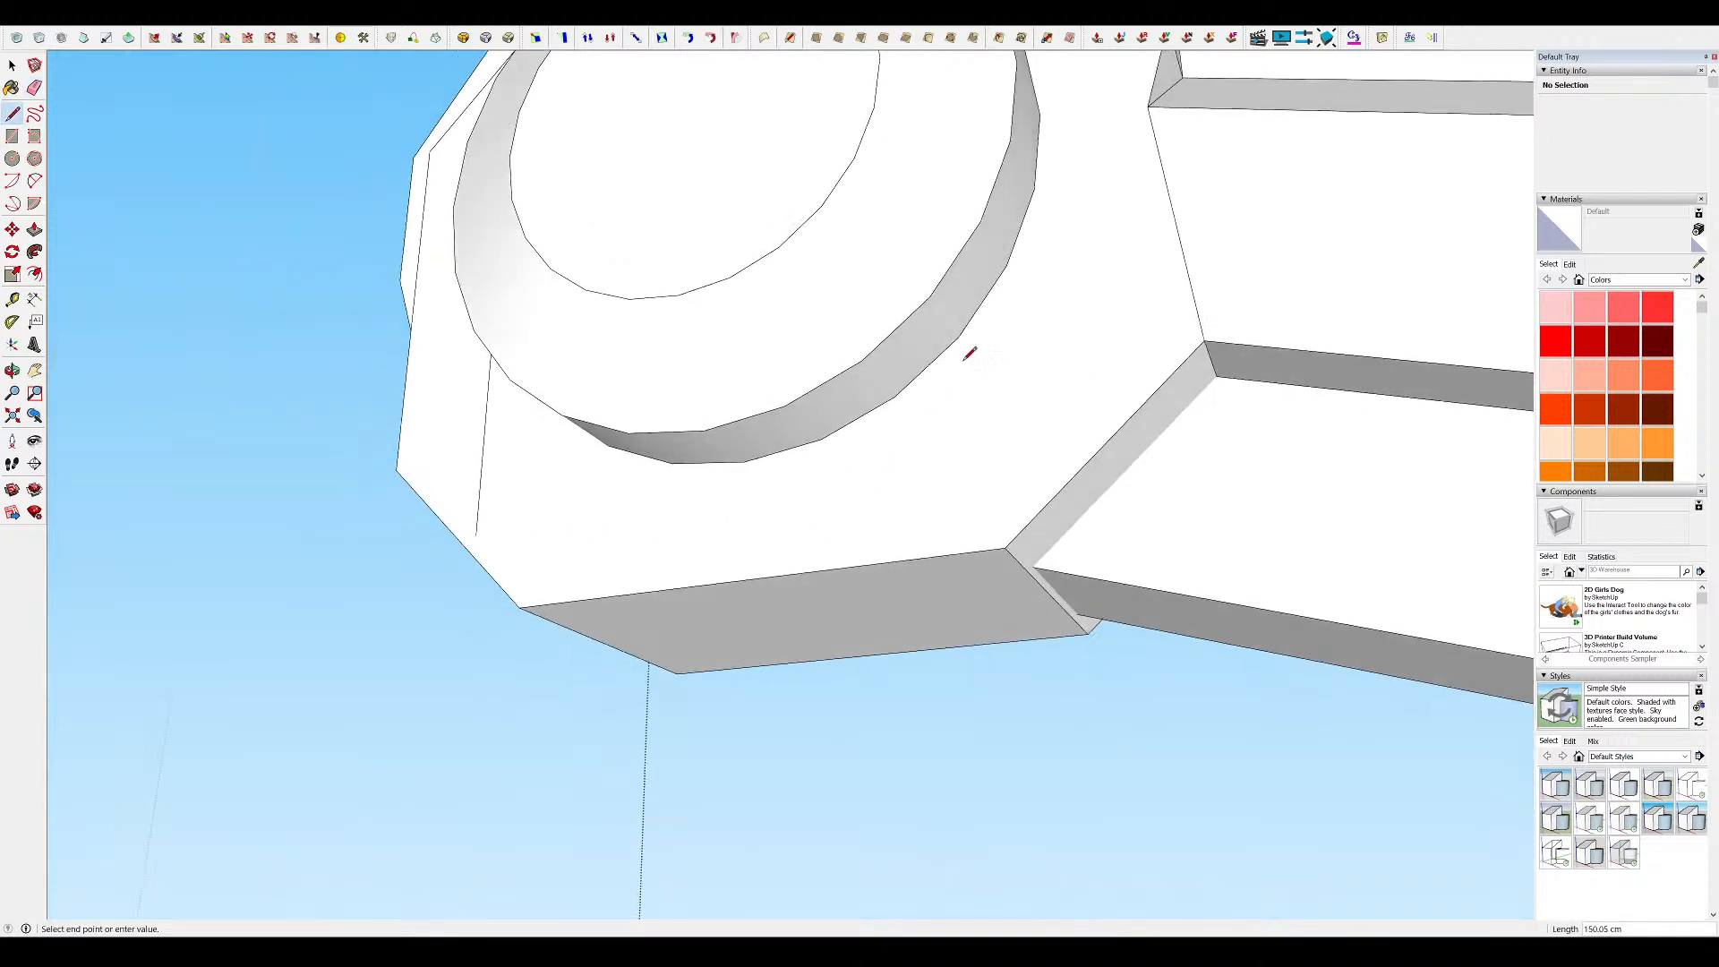
middle_drag(1045, 264, 1062, 187)
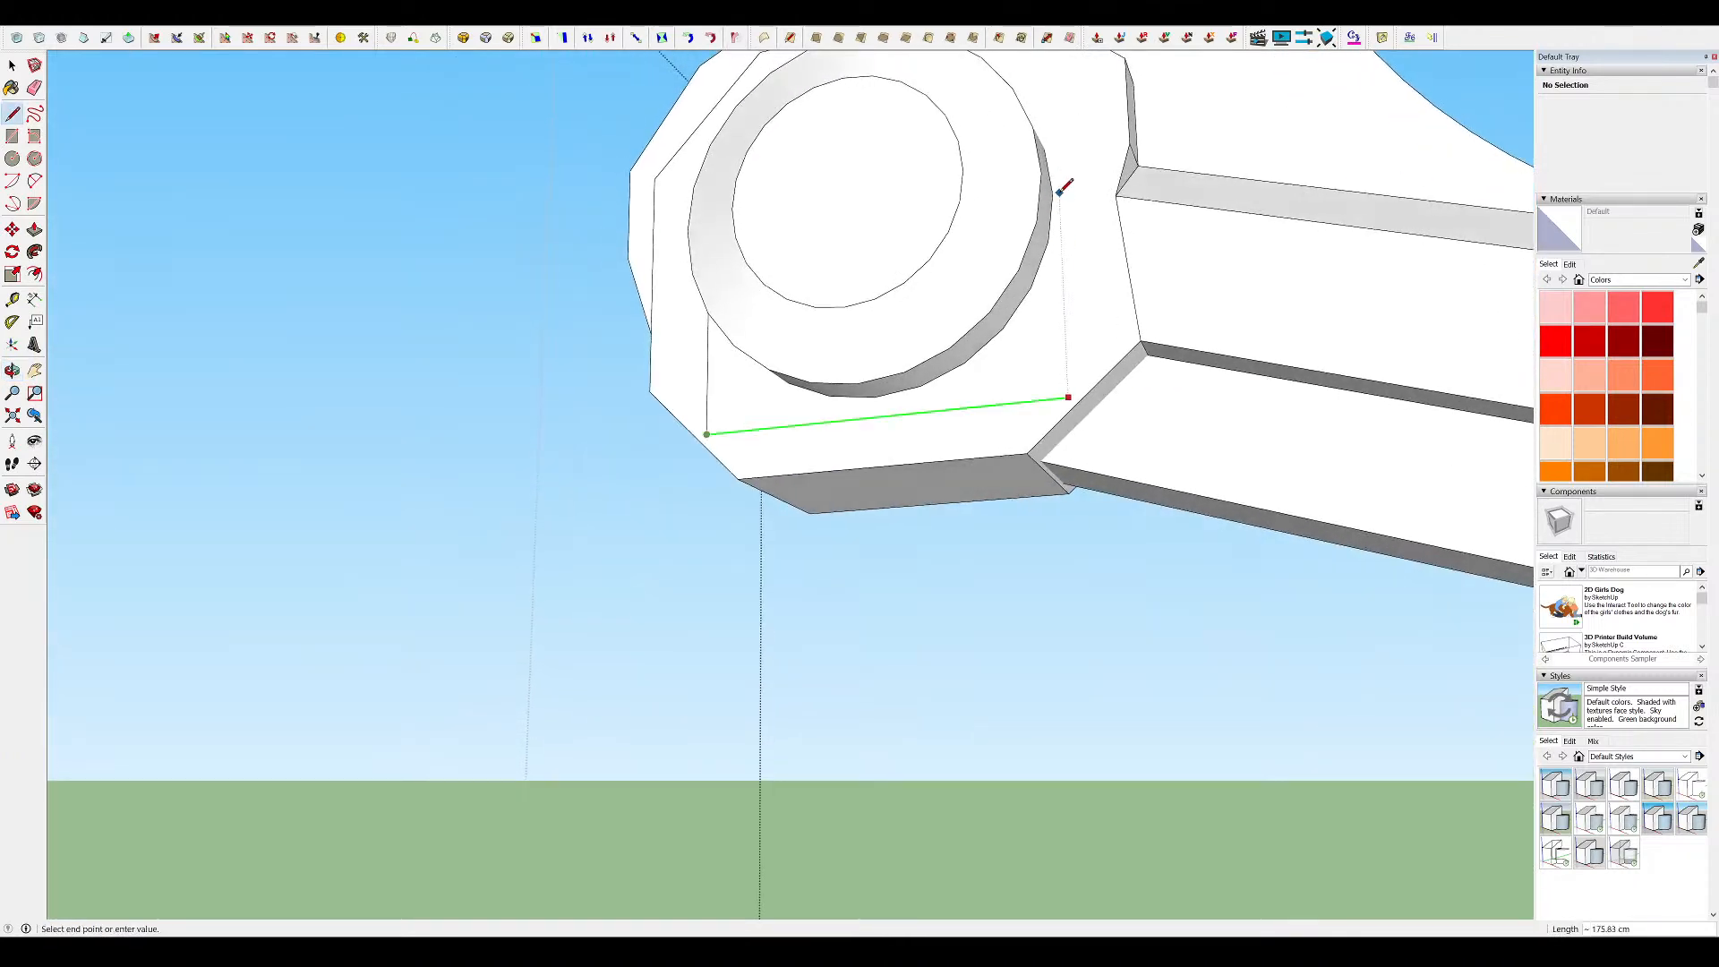
scroll(1063, 399, up, 4)
key(e)
click(1043, 437)
mouse_move(1044, 436)
middle_down()
mouse_move(898, 396)
mouse_move(1078, 146)
middle_up()
Try to push or pull the face beneath the boss, and undo it
key(p)
click(898, 399)
click(820, 285)
key(z)
key(ctrl+z)
Join the lower ends of the two side edges with a straight edge about 173 cm long
scroll(1056, 403, up, 3)
middle_drag(1056, 403, 957, 192)
key(p)
key(l)
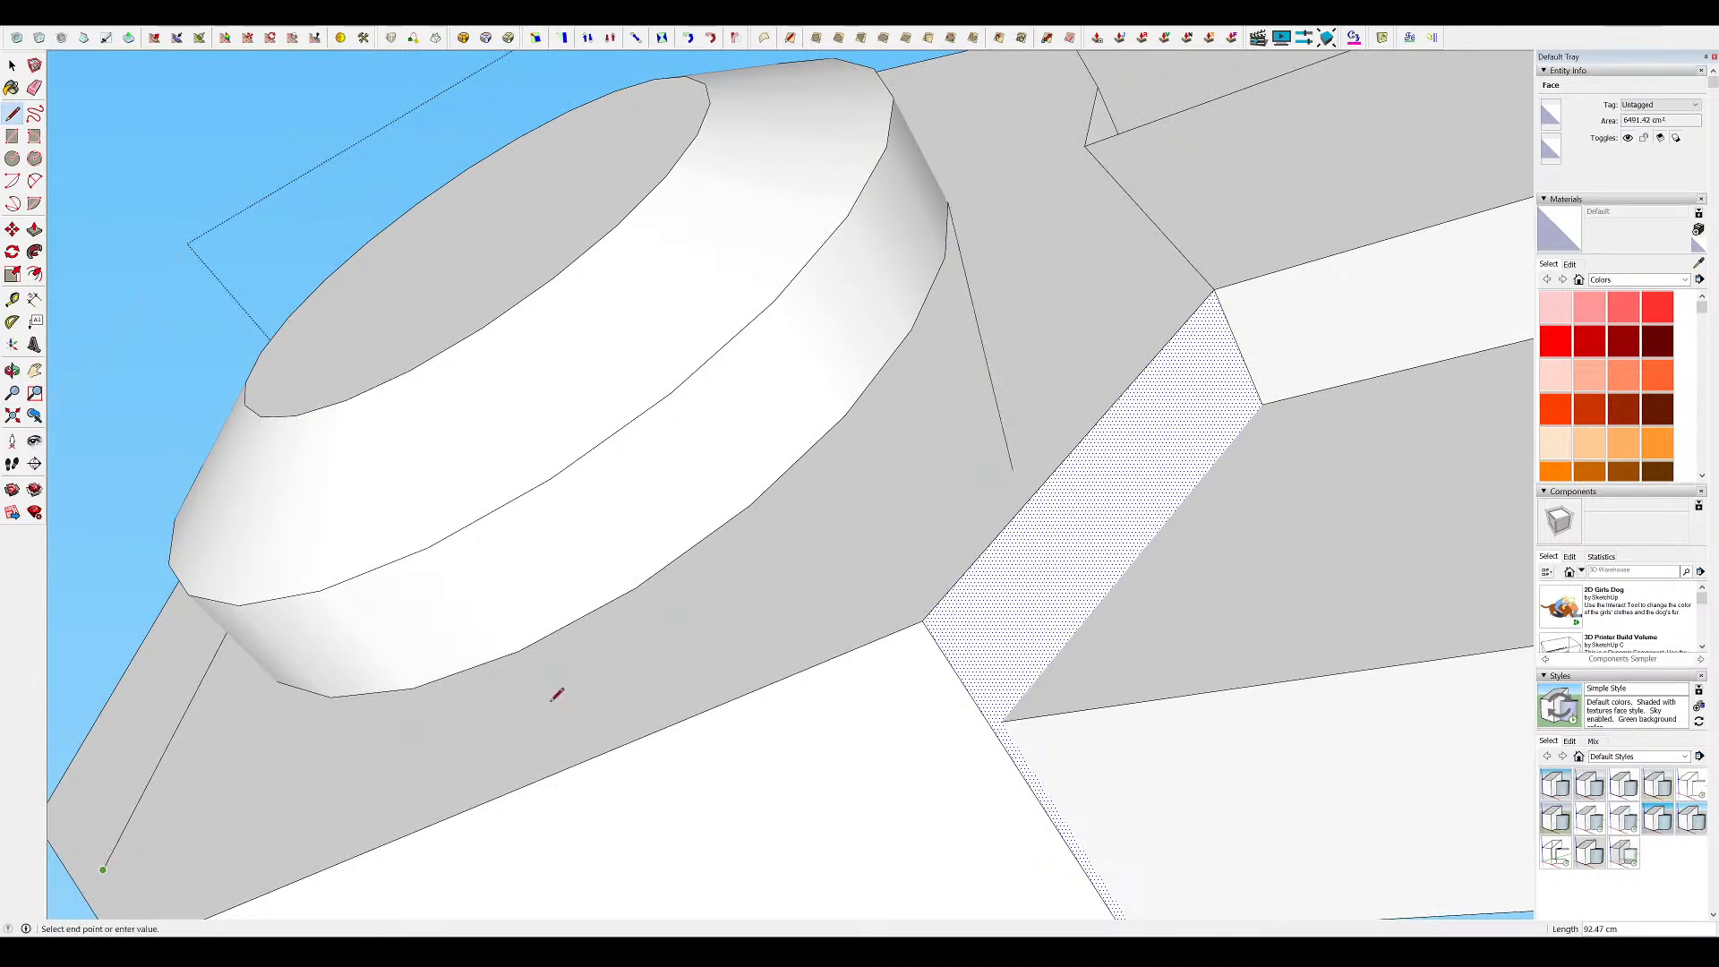
scroll(1015, 471, down, 2)
middle_drag(1015, 470, 859, 561)
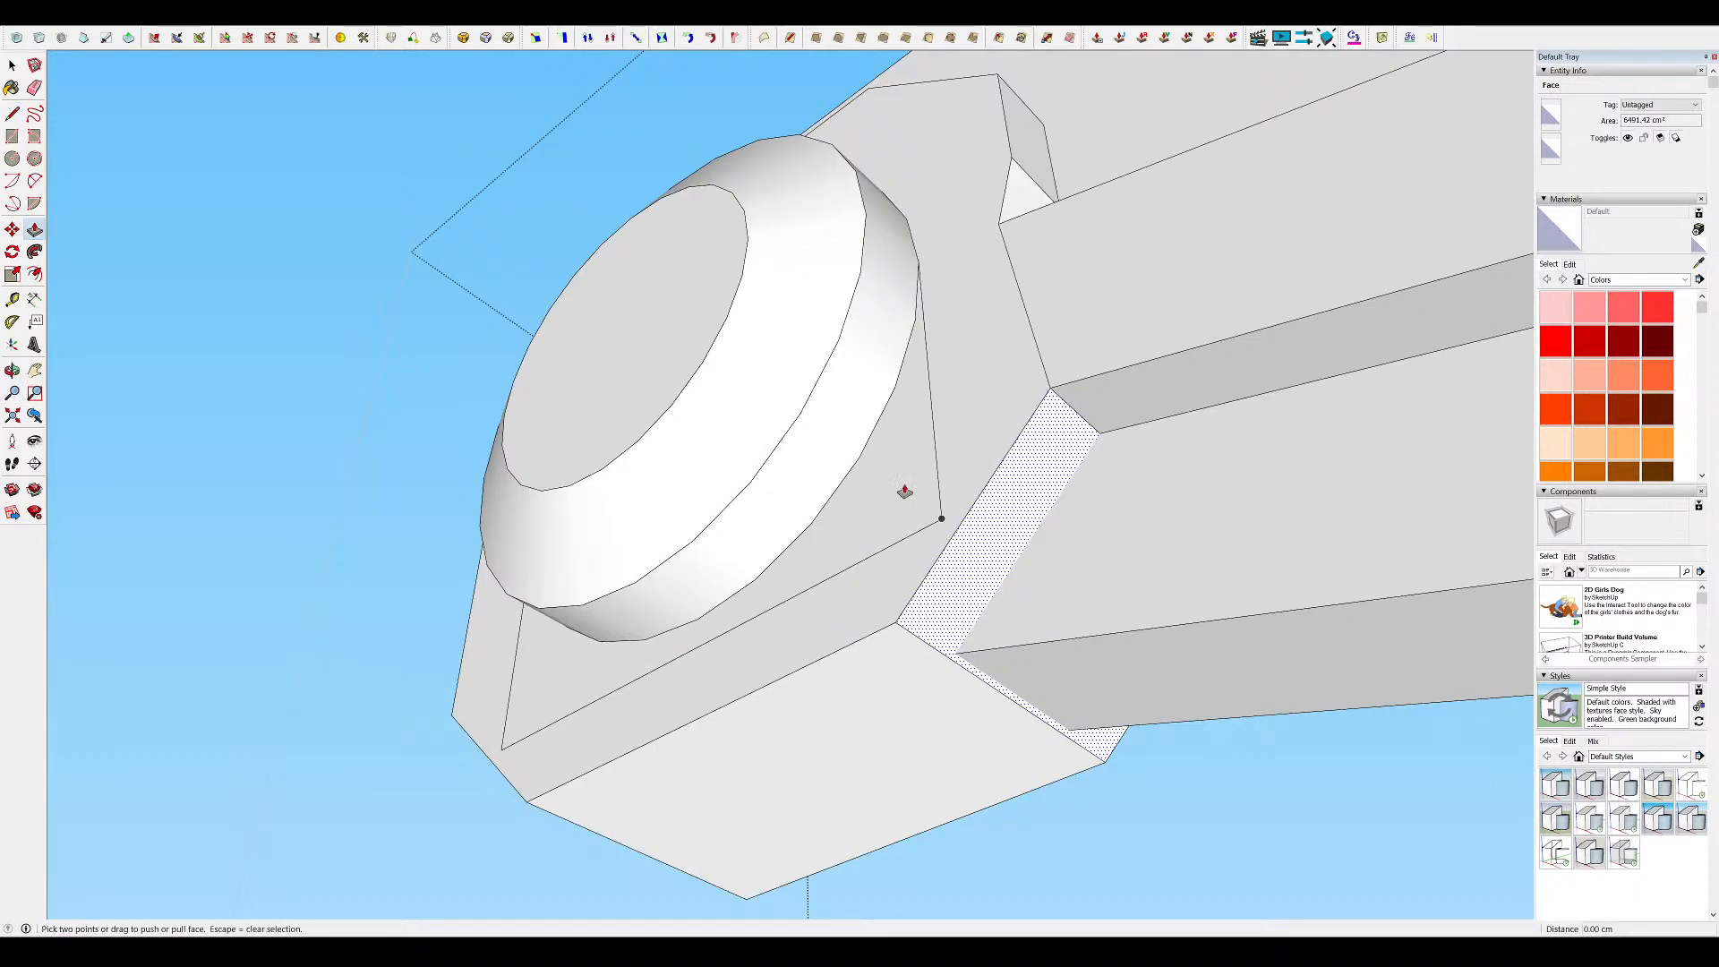
Pull the outlined face beneath the boss outward to the boss's outer rim, forming one squared base
click(839, 881)
key(p)
click(924, 545)
key(Escape)
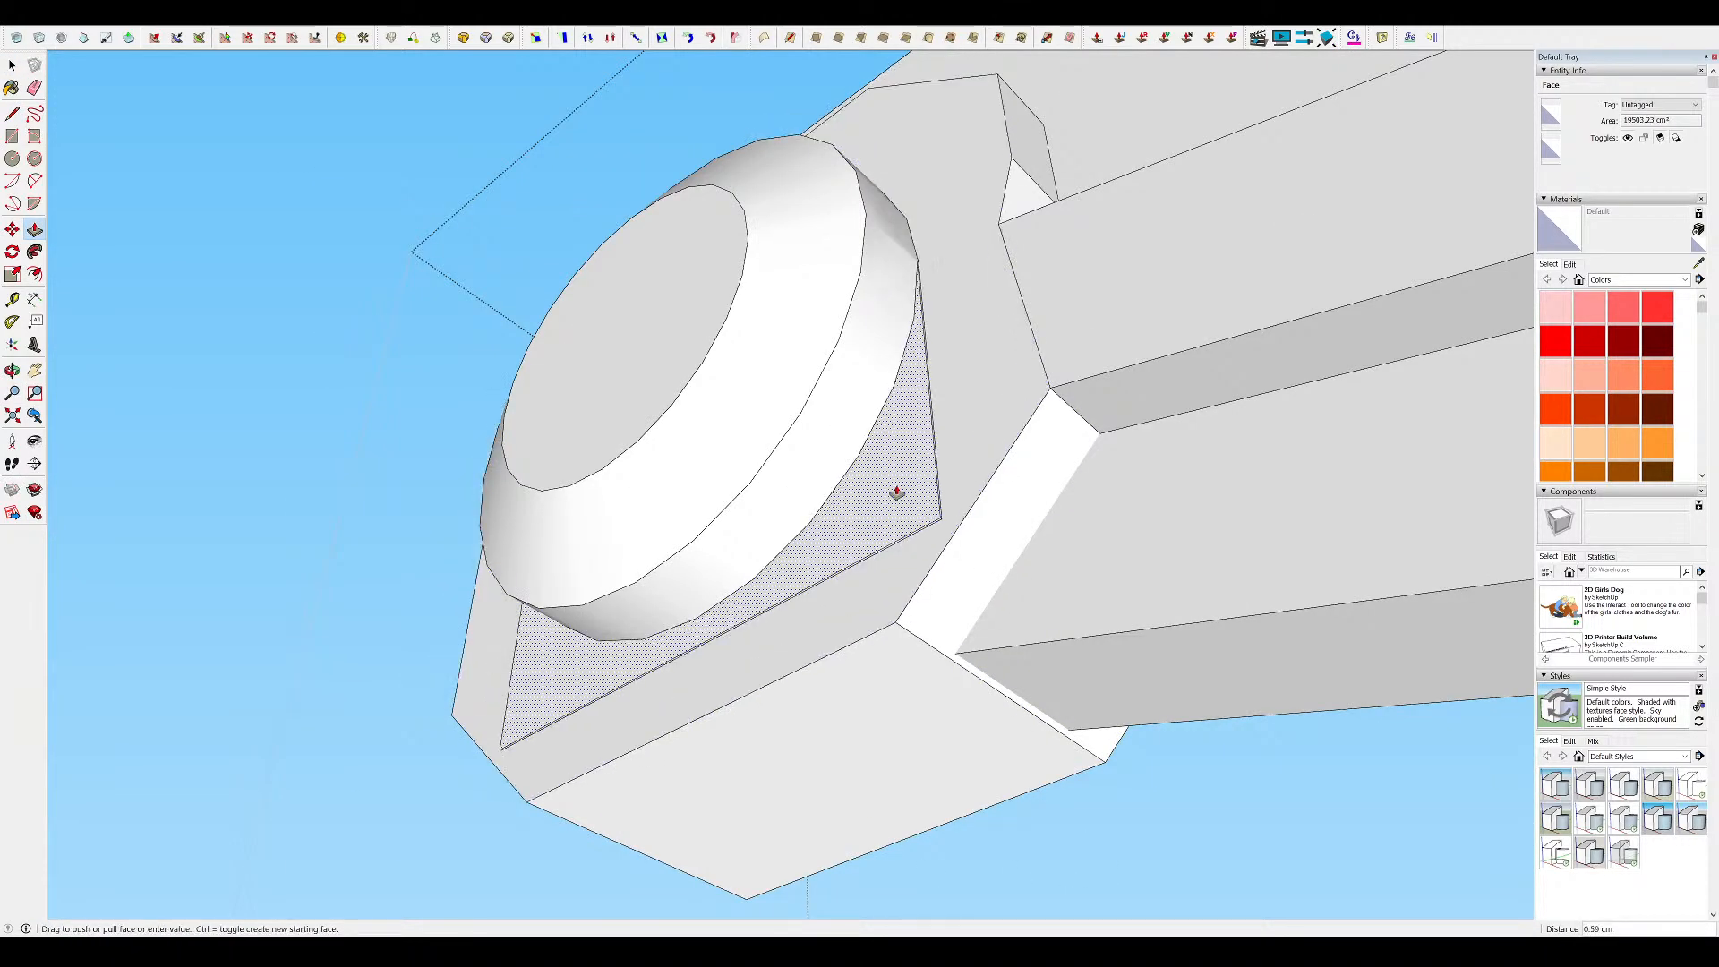
click(897, 492)
click(824, 404)
middle_drag(825, 381, 723, 582)
Try sloping the underside of the squared base by moving its rear lower edge down, and undo it
key(m)
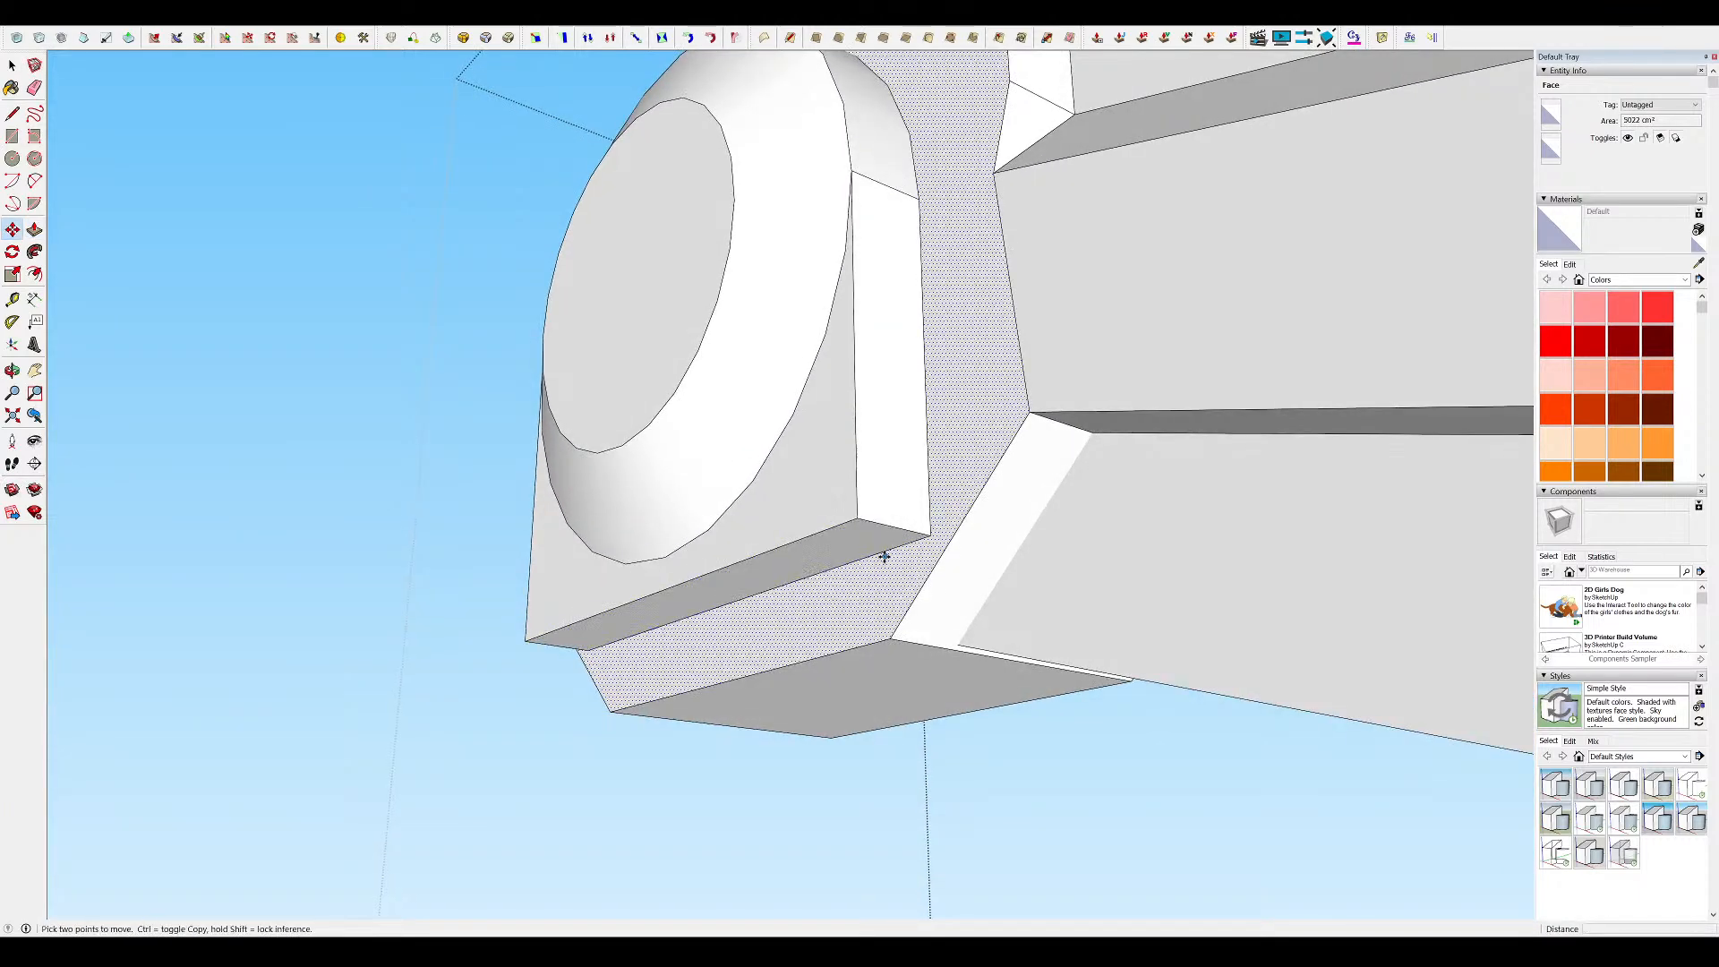
click(876, 548)
click(868, 586)
scroll(931, 555, down, 2)
middle_drag(972, 519, 1063, 546)
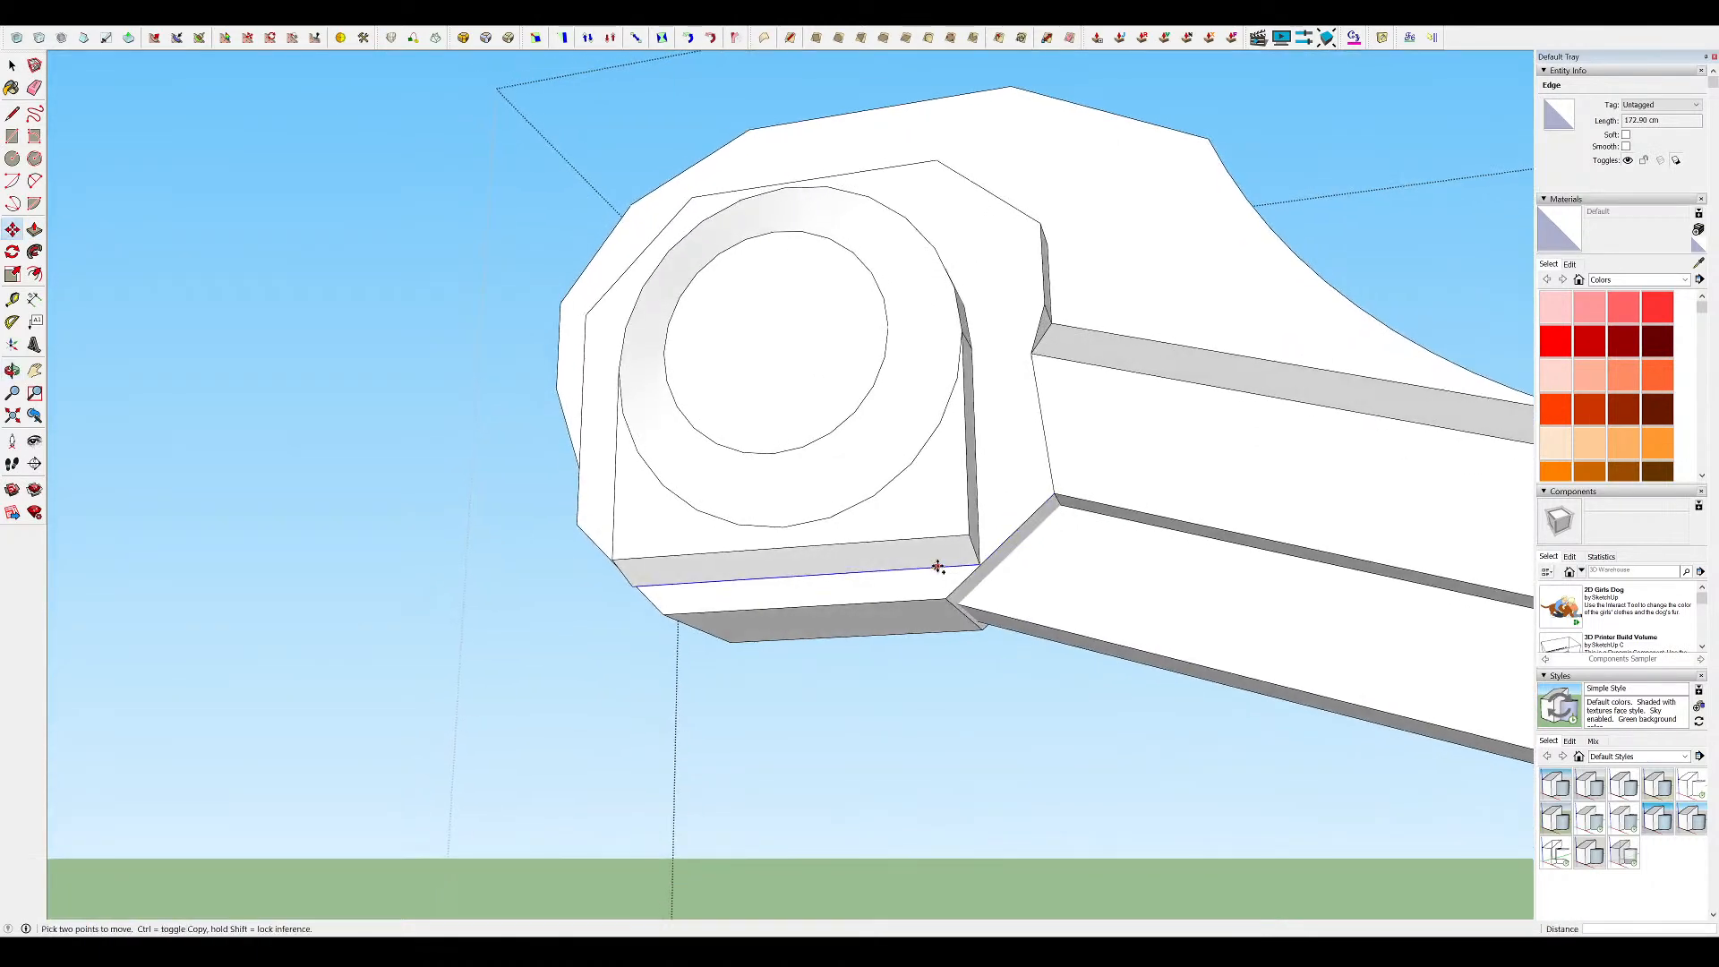
key(ctrl+z)
Draw a diagonal about 41 cm long across the base's lower corner nearest the arm and cut that corner away
key(l)
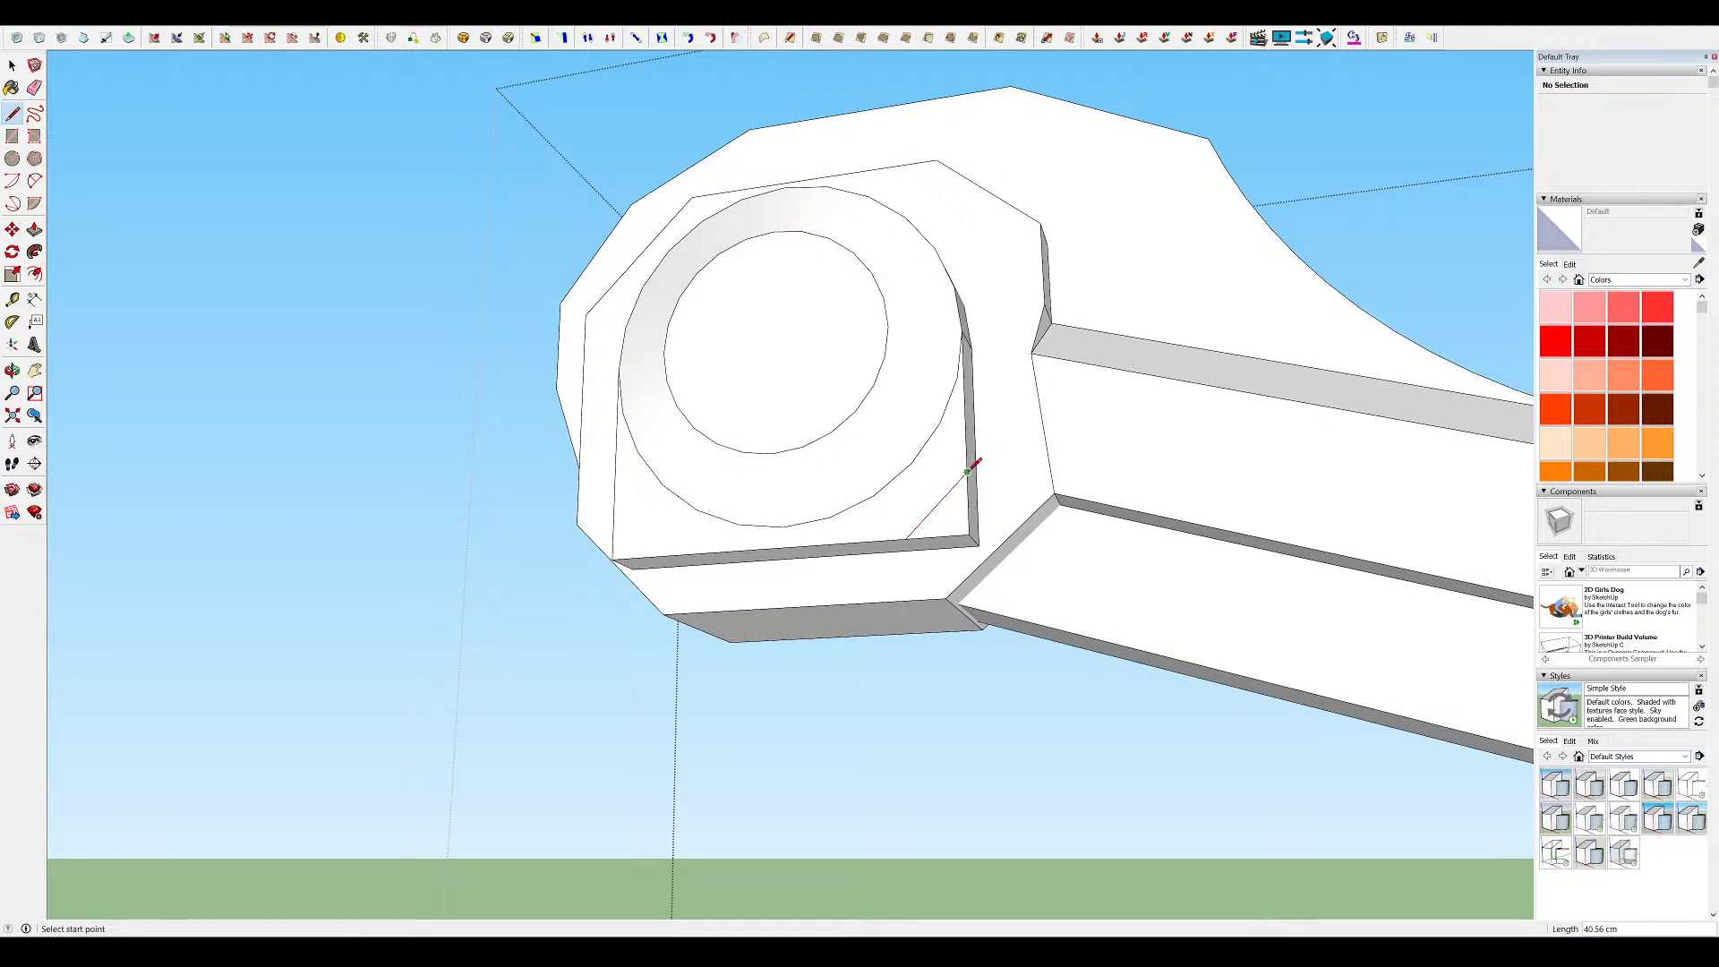
key(p)
click(955, 514)
click(963, 561)
middle_drag(917, 558, 995, 548)
Cut the opposite lower corner of the base with a matching diagonal and erase the leftover edges
key(l)
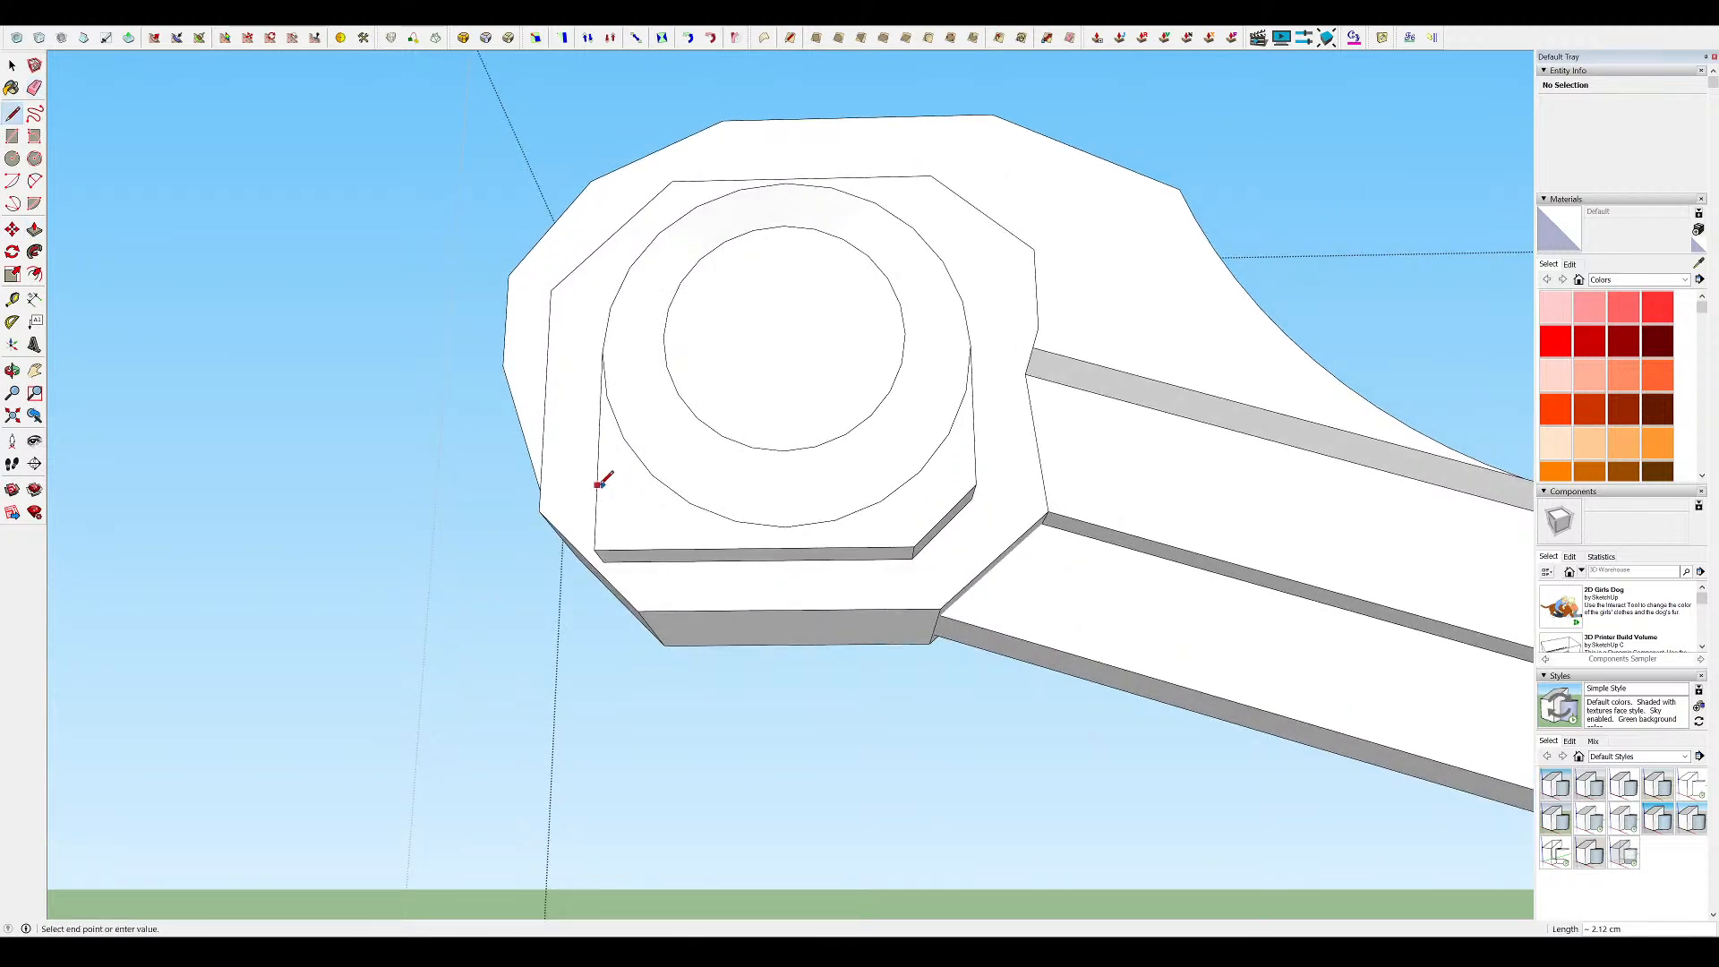
key(e)
click(626, 561)
middle_drag(626, 557, 502, 515)
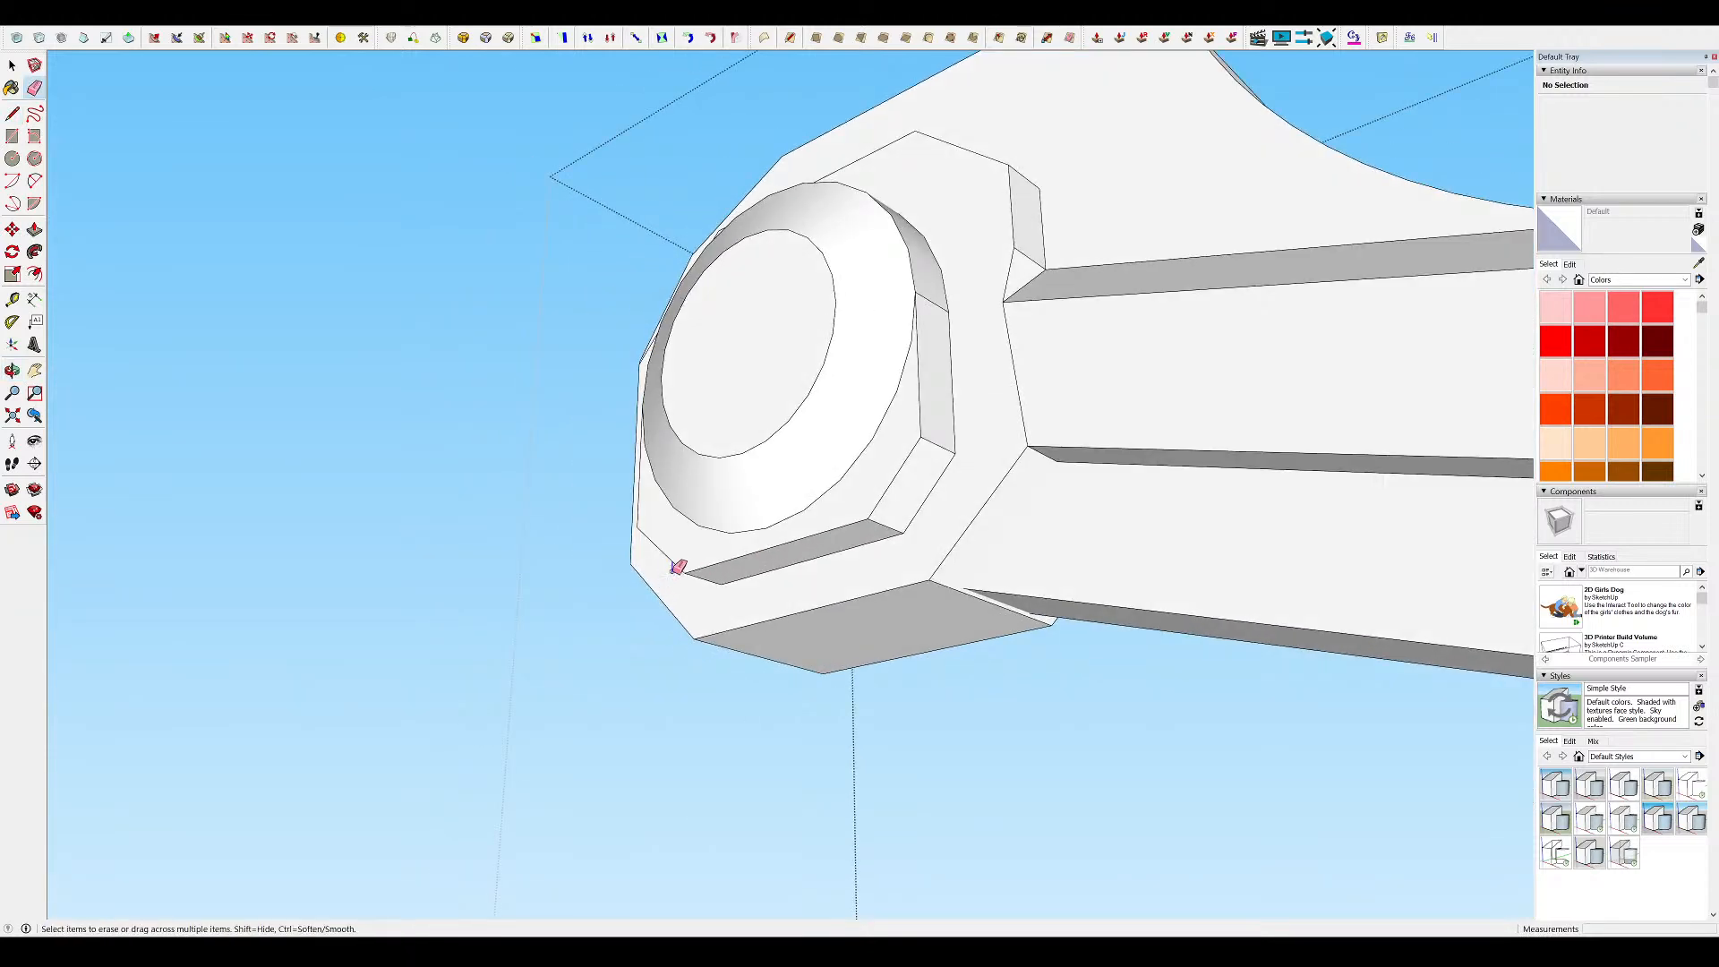
Move the base's rear lower edge down to slope its underside
middle_drag(676, 565, 843, 541)
key(m)
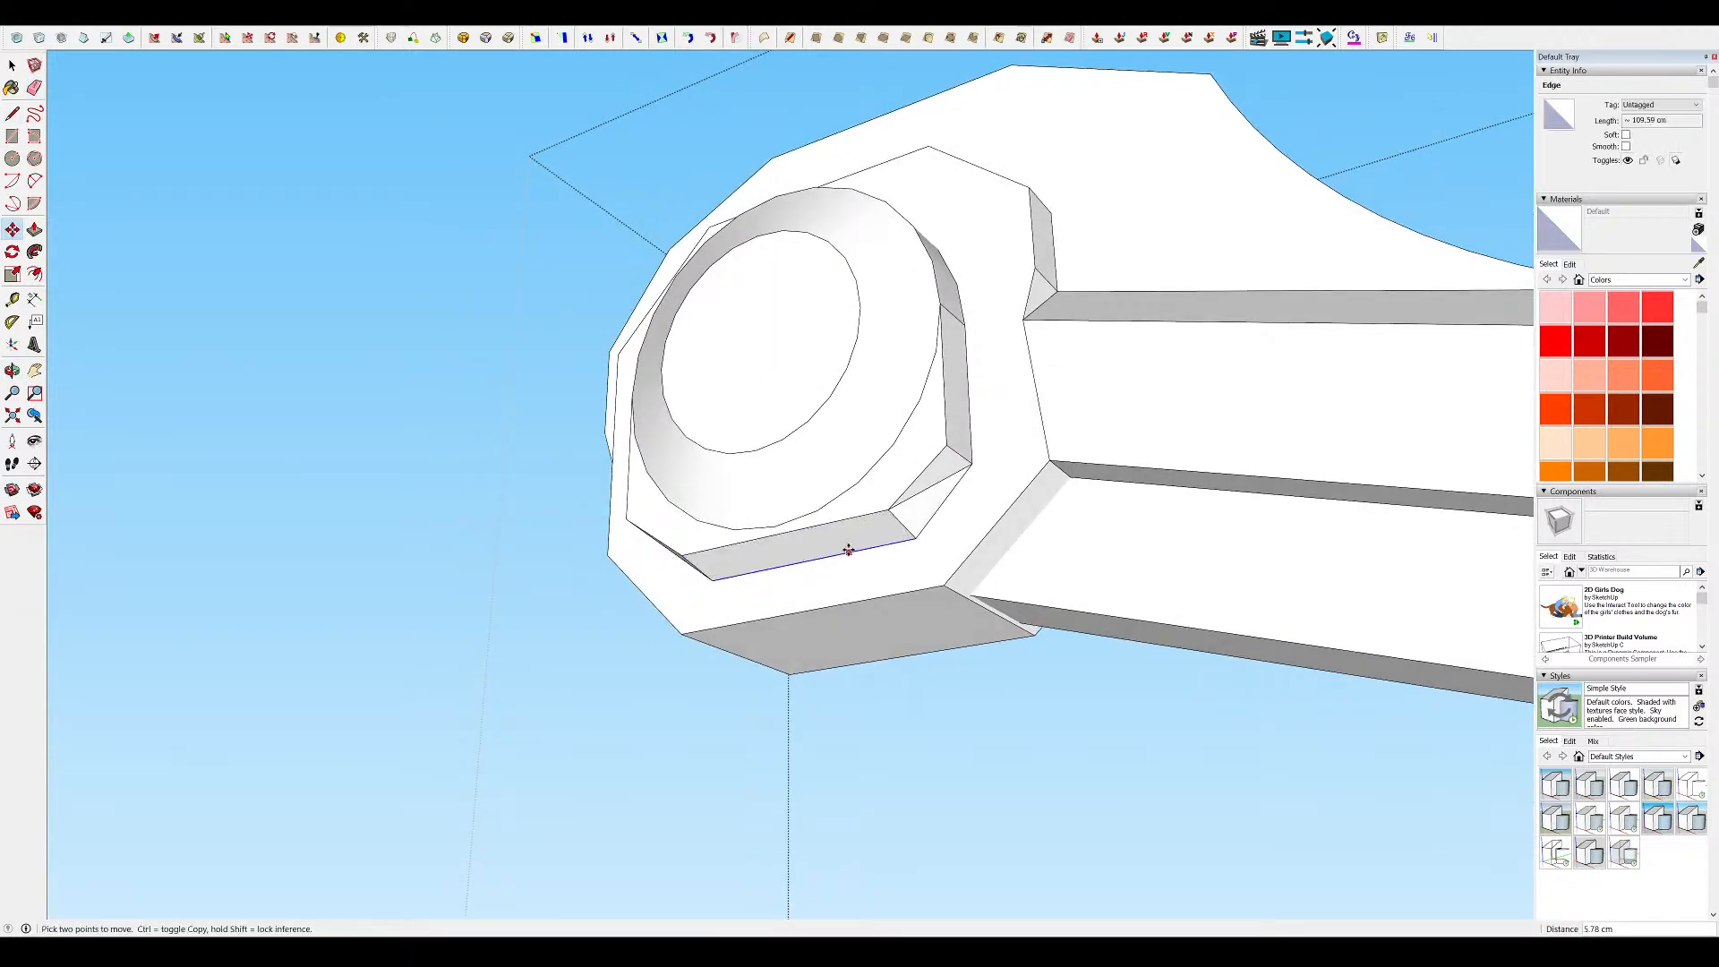
scroll(886, 537, up, 3)
Rebuild the sloped facets at the base's two cut corners with straight edges
key(e)
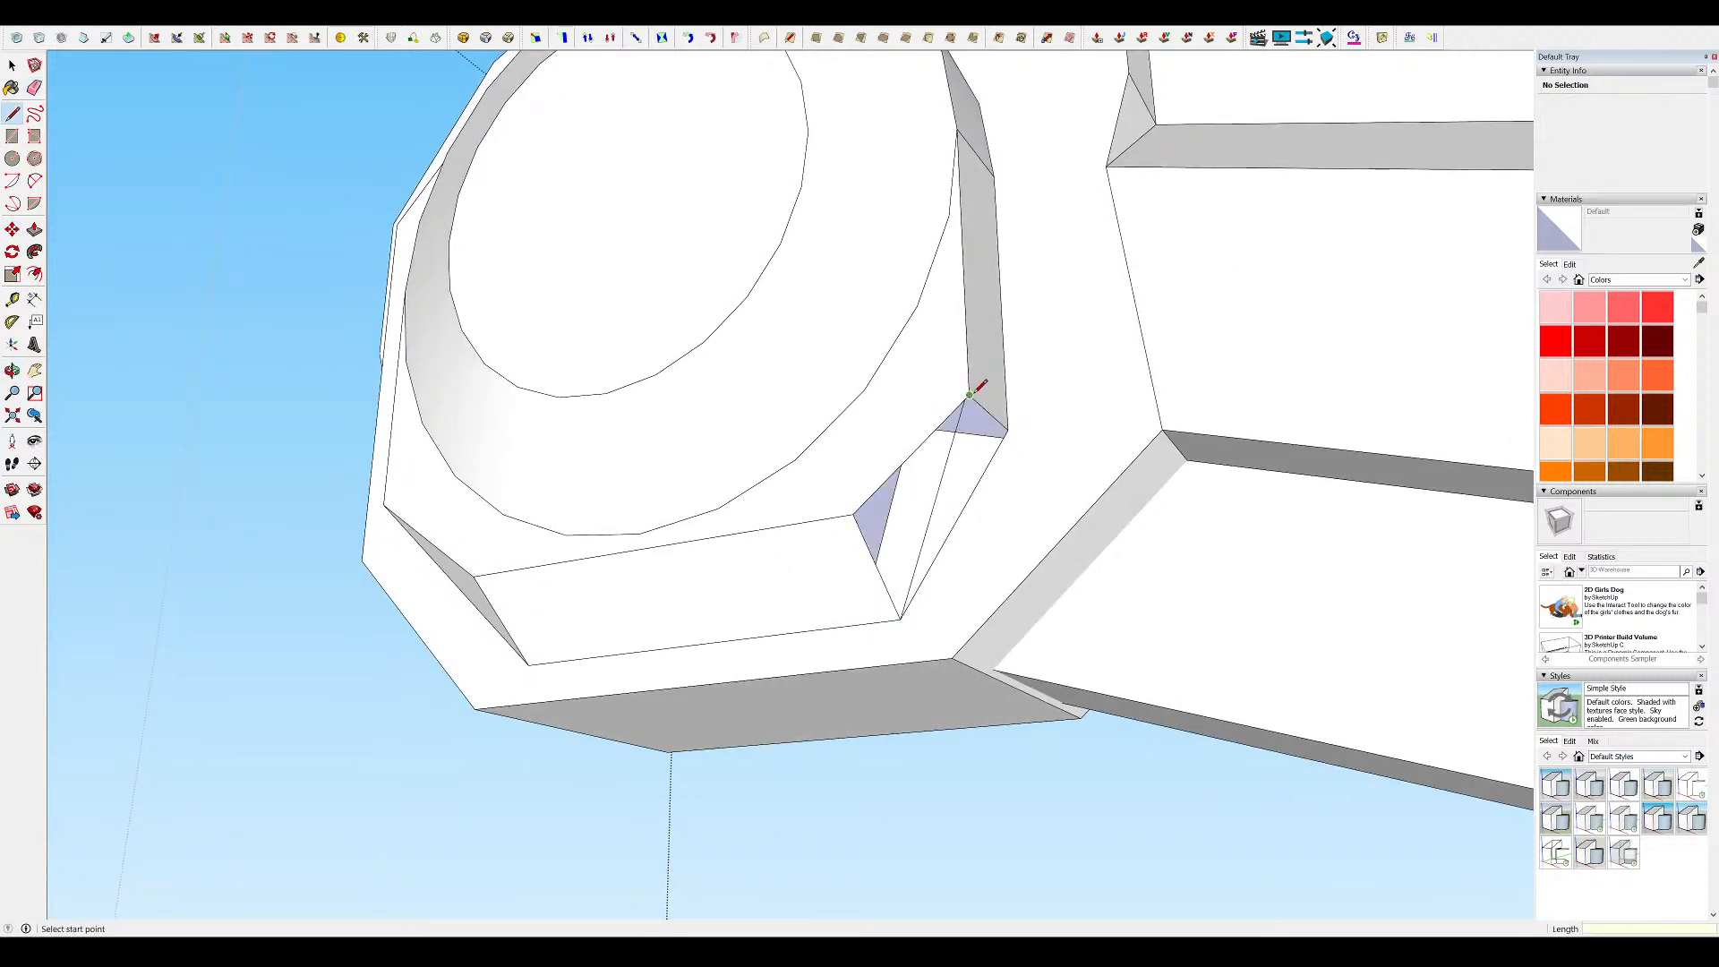
middle_drag(644, 403, 667, 571)
scroll(668, 572, down, 4)
middle_drag(806, 367, 850, 376)
scroll(898, 474, up, 4)
middle_drag(901, 473, 577, 393)
key(m)
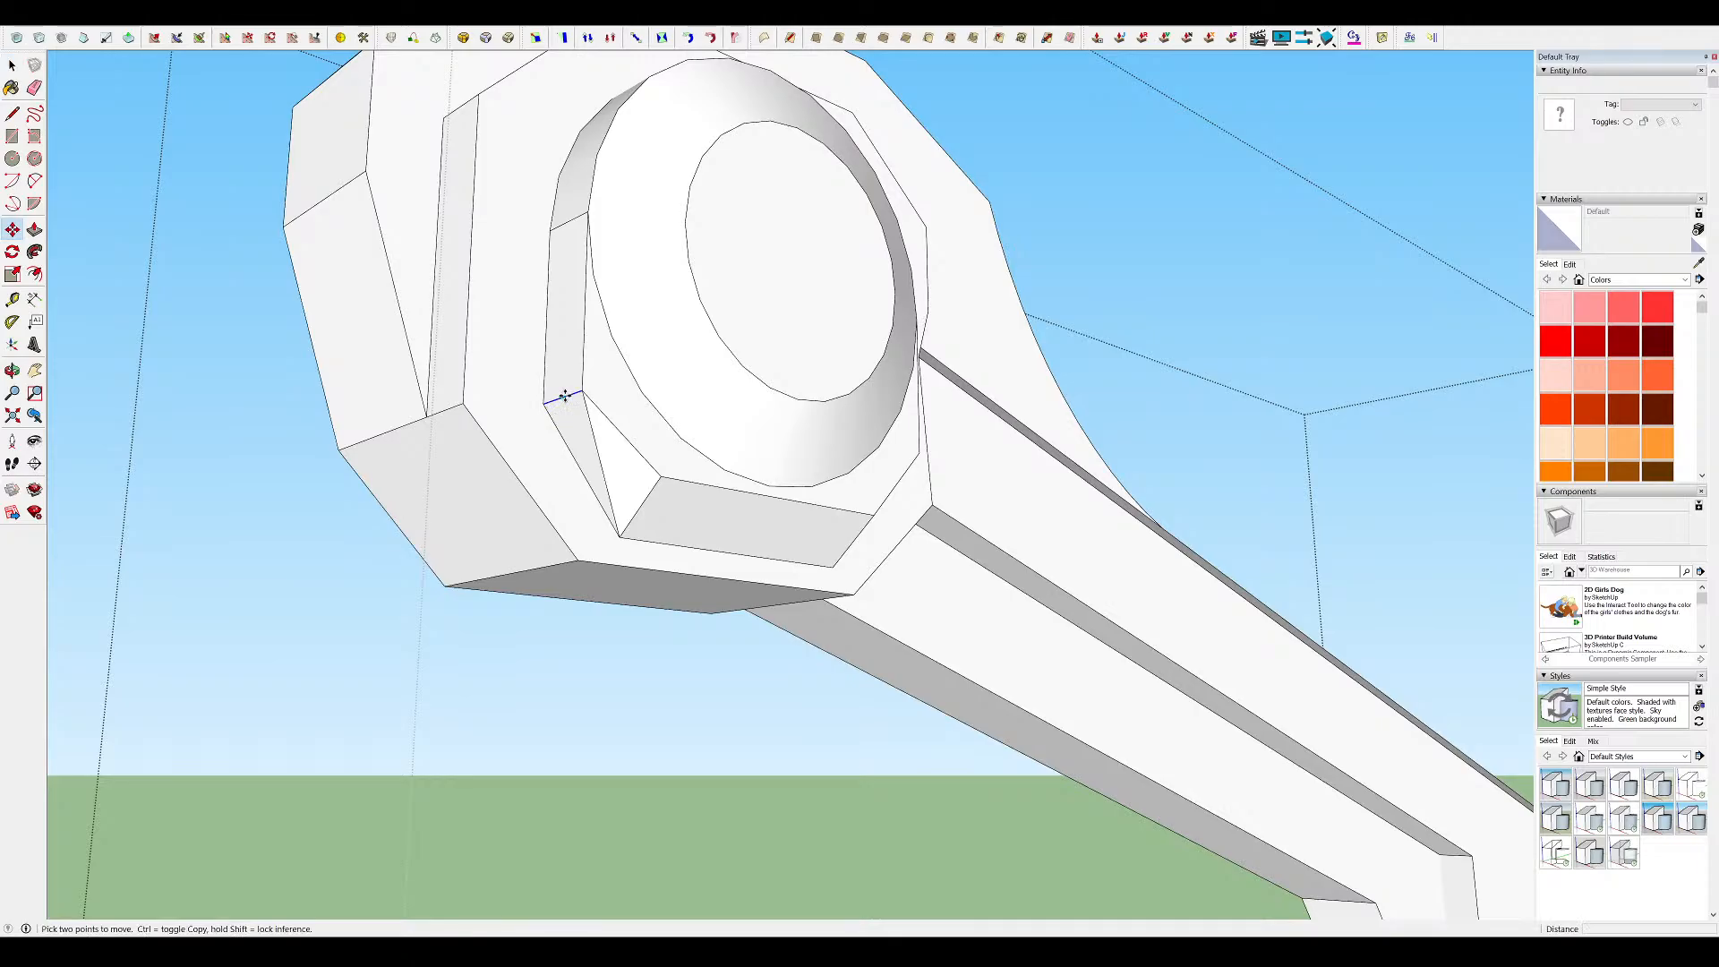
middle_drag(917, 450, 644, 501)
scroll(606, 453, down, 2)
key(p)
key(space)
Leave the strut, check it from a distance, and reopen it for editing
scroll(620, 409, down, 5)
middle_drag(782, 441, 734, 502)
scroll(845, 313, down, 4)
middle_drag(845, 312, 855, 376)
scroll(899, 300, down, 6)
key(Escape)
mouse_move(905, 292)
middle_down()
mouse_move(944, 292)
mouse_move(917, 315)
middle_up()
scroll(875, 335, up, 10)
middle_drag(796, 394, 914, 312)
double_click(914, 313)
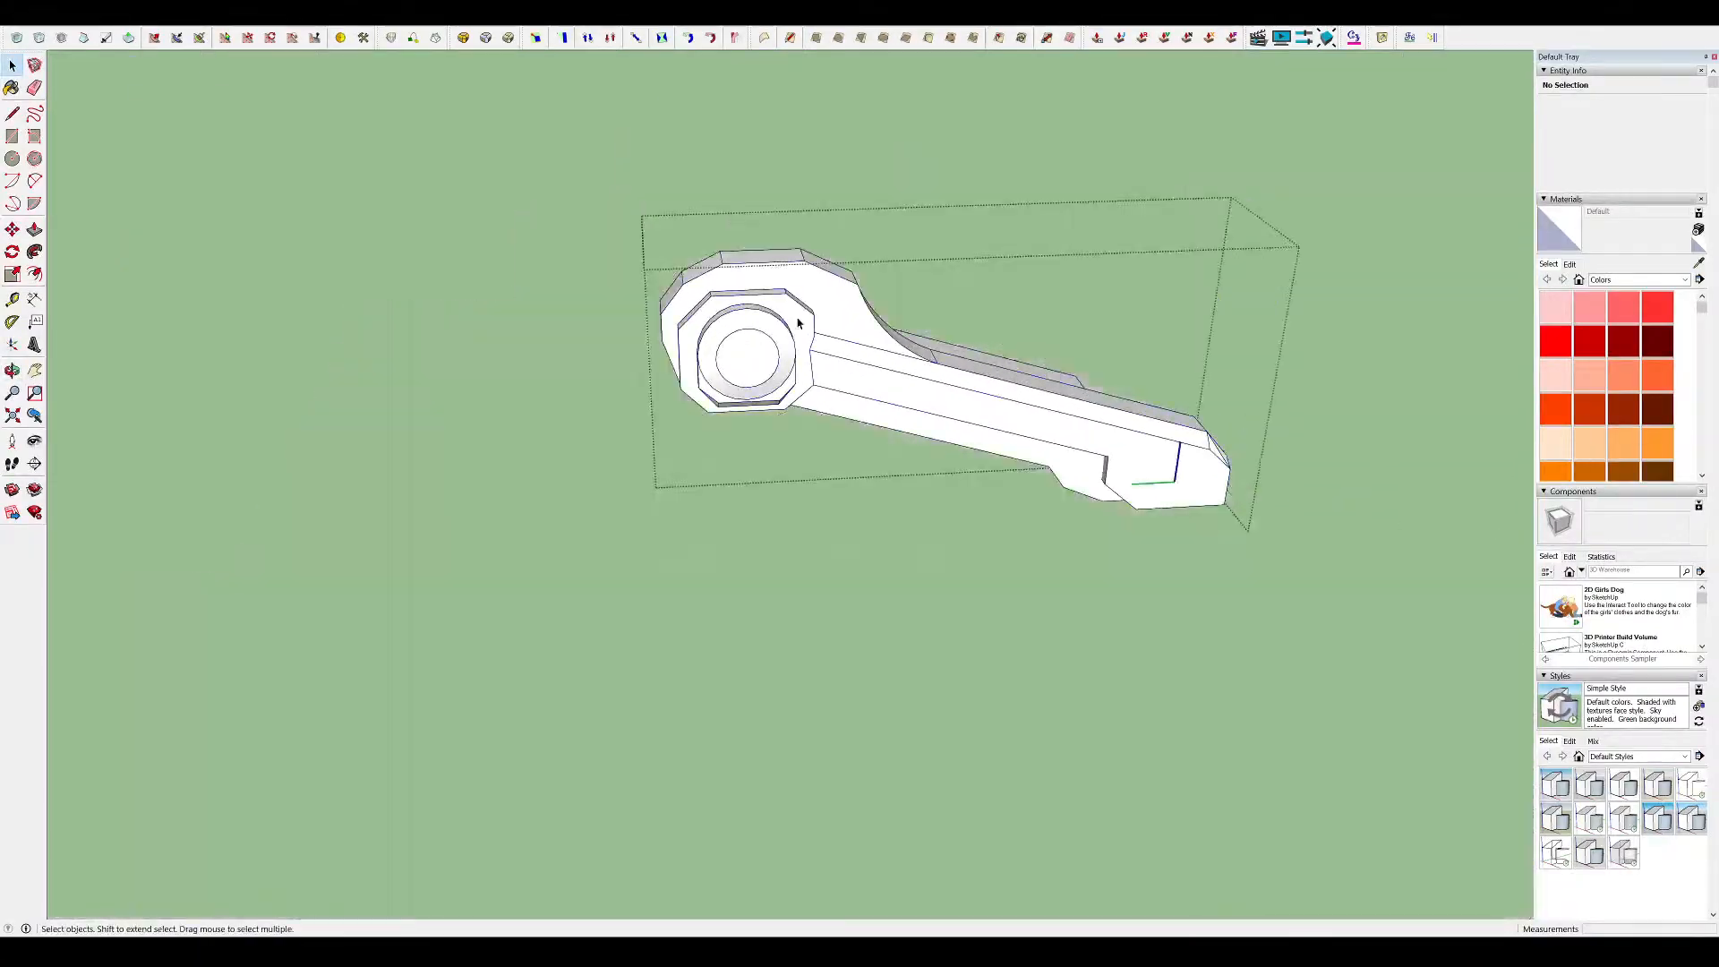
Try moving the cross edge where the strut's concave curve meets the top facet of the rounded head
scroll(915, 318, up, 4)
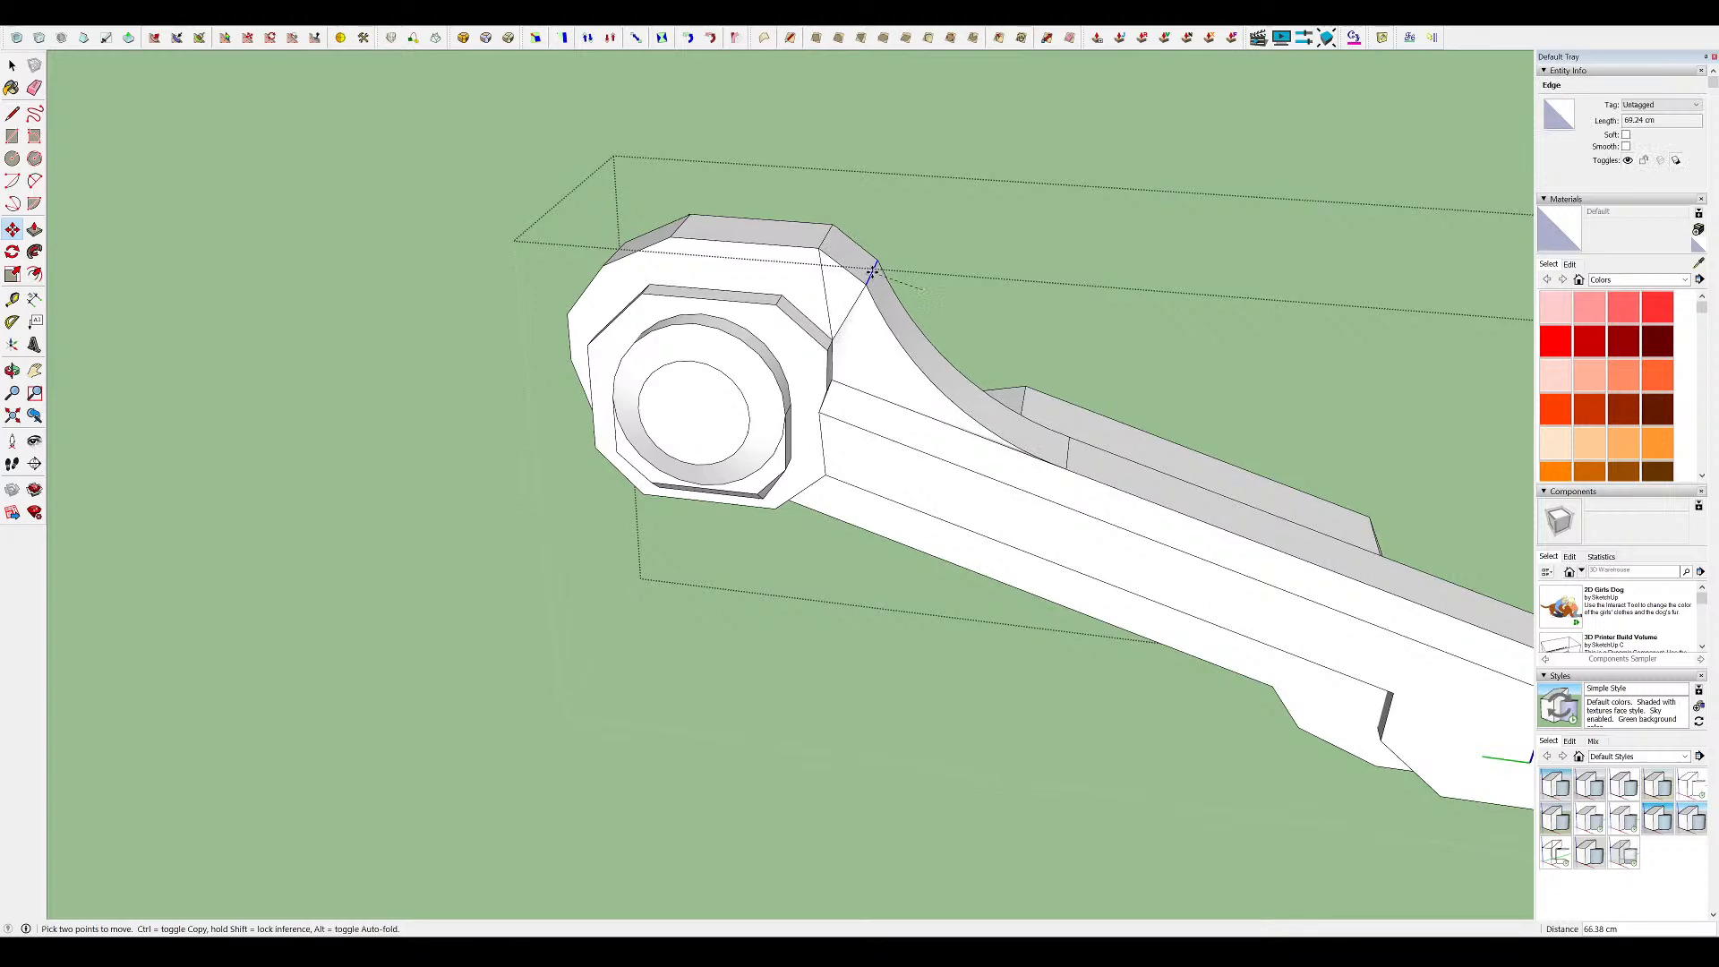
key(Escape)
middle_drag(867, 274, 165, 245)
middle_drag(1002, 394, 466, 349)
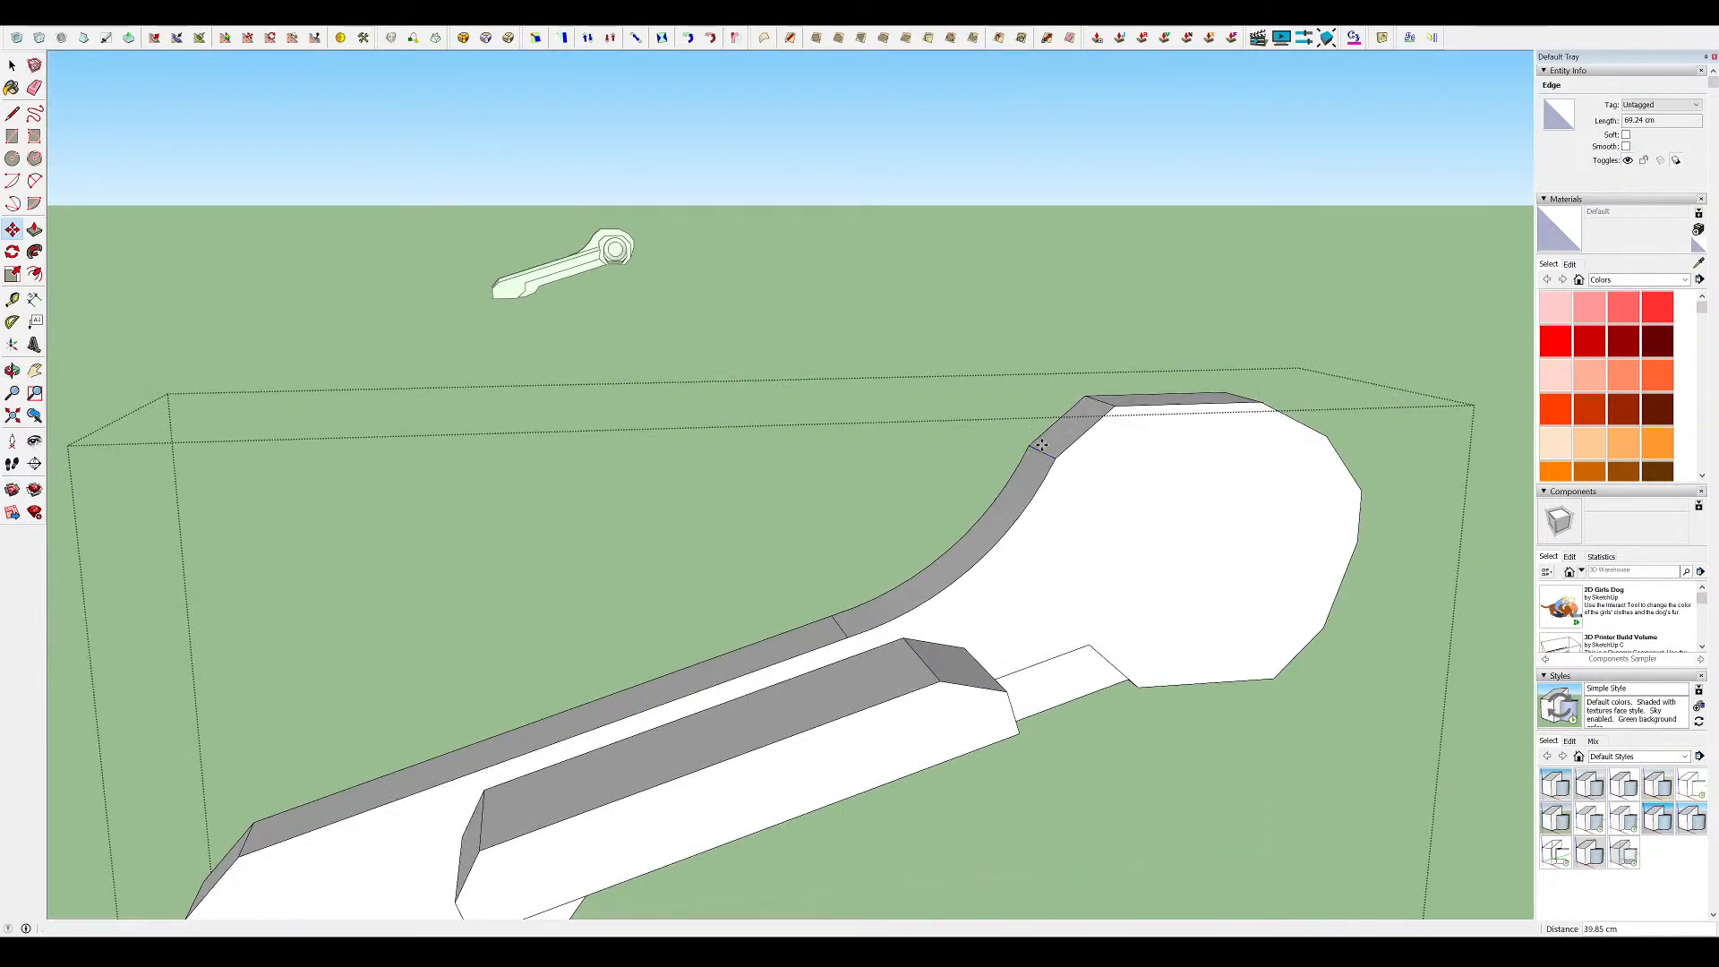
click(1067, 428)
Try redrawing the edges of the facet between the rounded head's top and the concave curve
middle_drag(466, 501, 980, 557)
scroll(710, 253, down, 4)
scroll(756, 256, up, 3)
middle_drag(850, 338, 870, 401)
scroll(841, 300, up, 3)
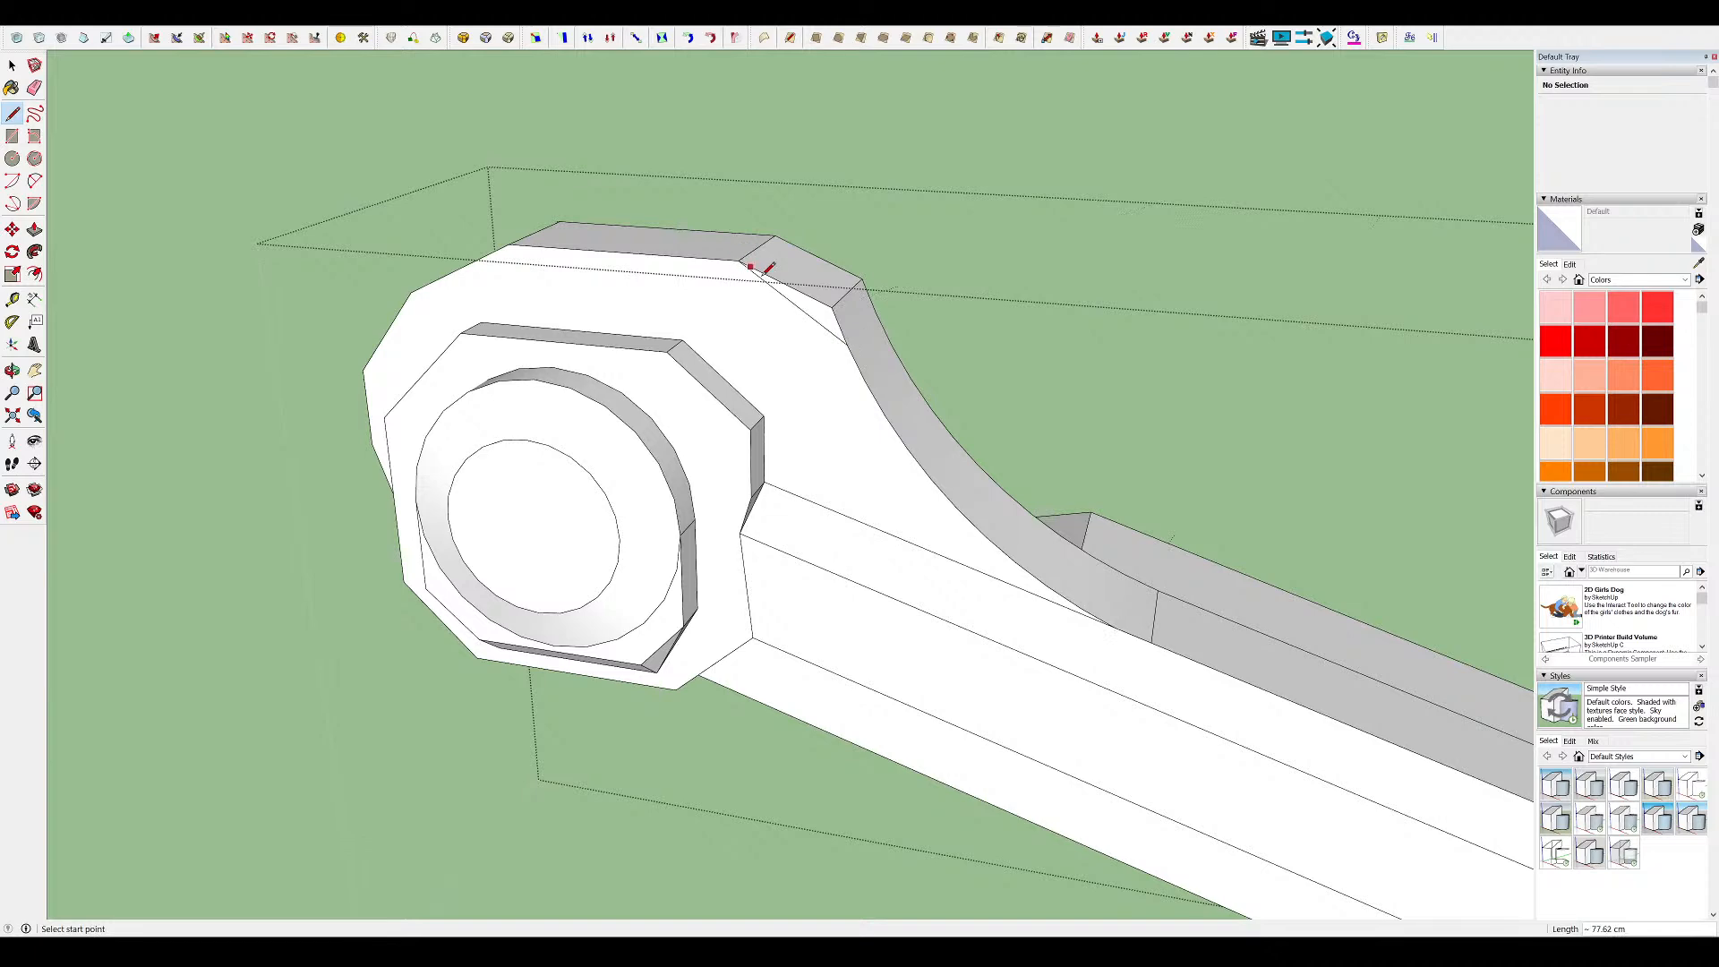
Inspect the facet from the strut's rear and undo the changes at the upper end of the concave curve
mouse_move(983, 273)
middle_down()
mouse_move(839, 324)
mouse_move(910, 297)
mouse_move(819, 435)
mouse_move(106, 419)
middle_up()
click(861, 295)
key(ctrl+z)
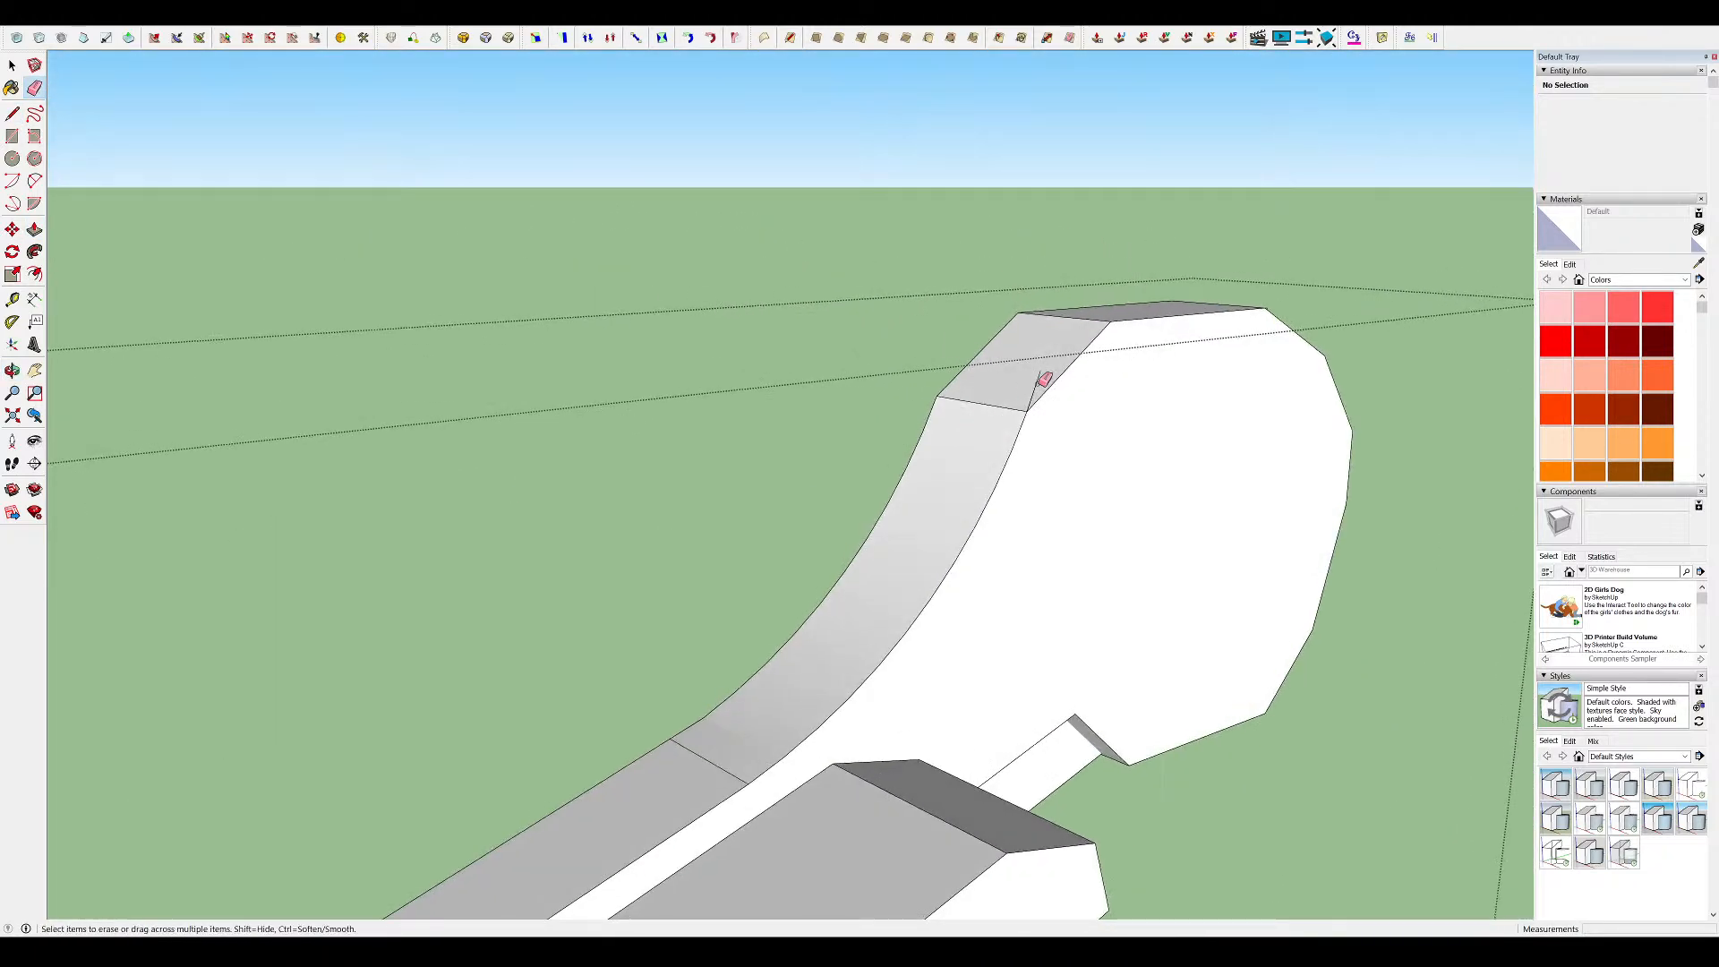
scroll(1027, 383, up, 4)
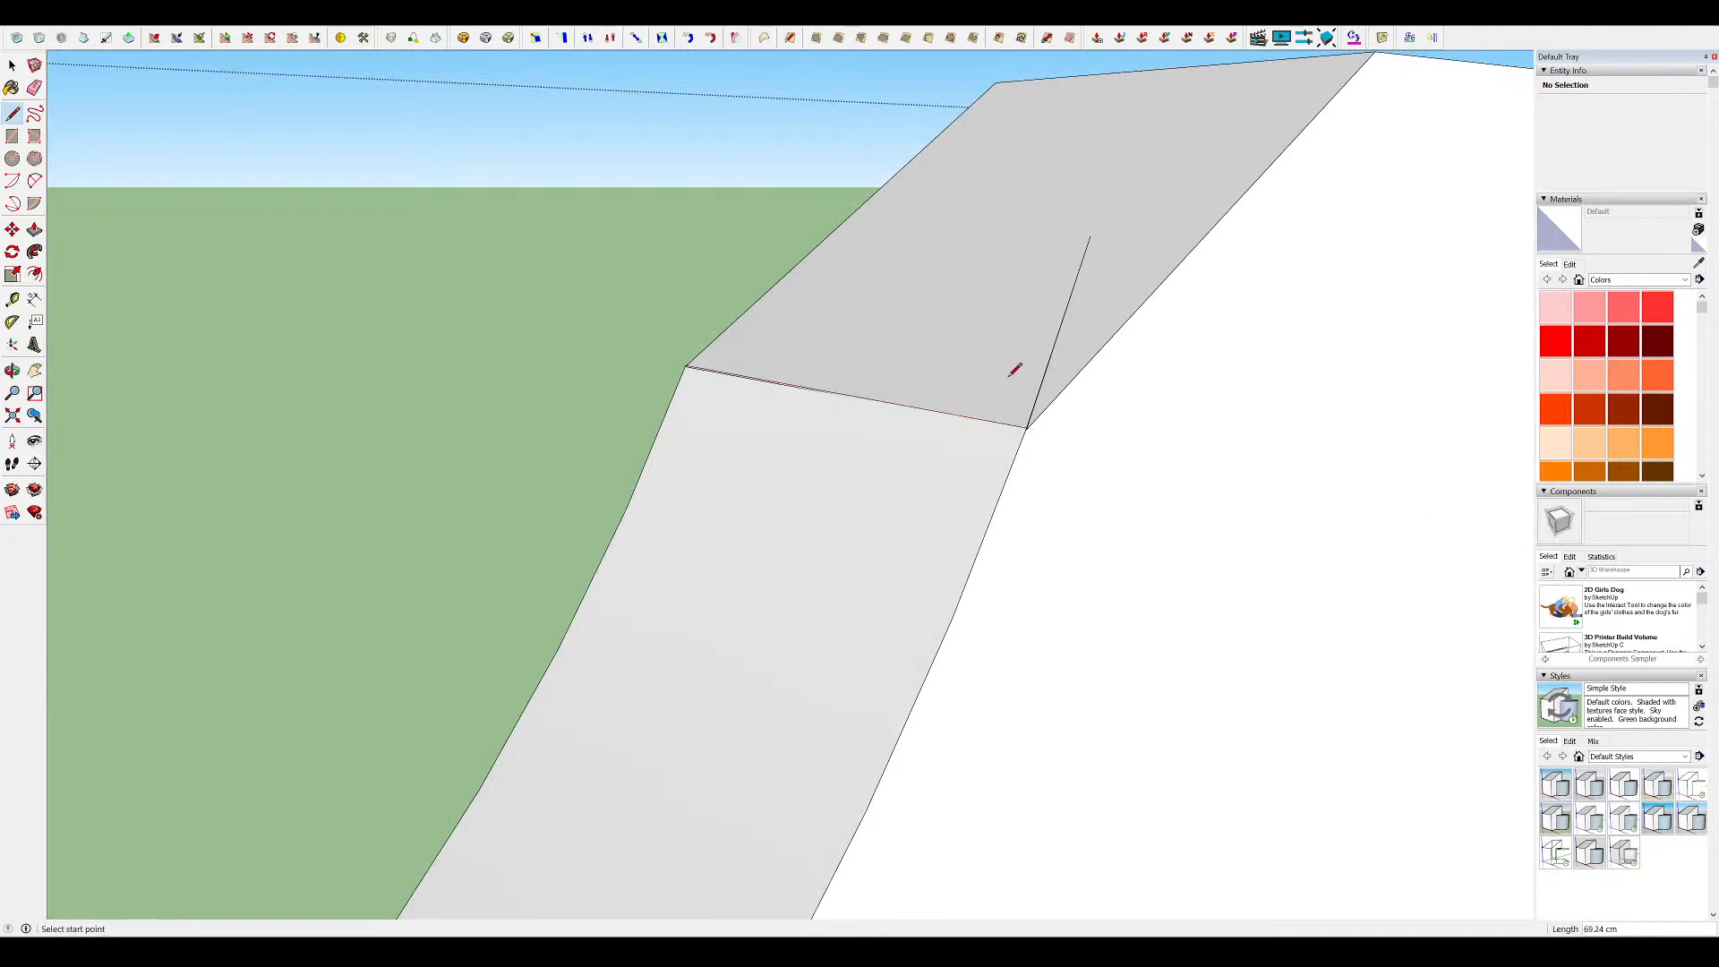
scroll(1030, 425, up, 6)
scroll(1011, 431, up, 4)
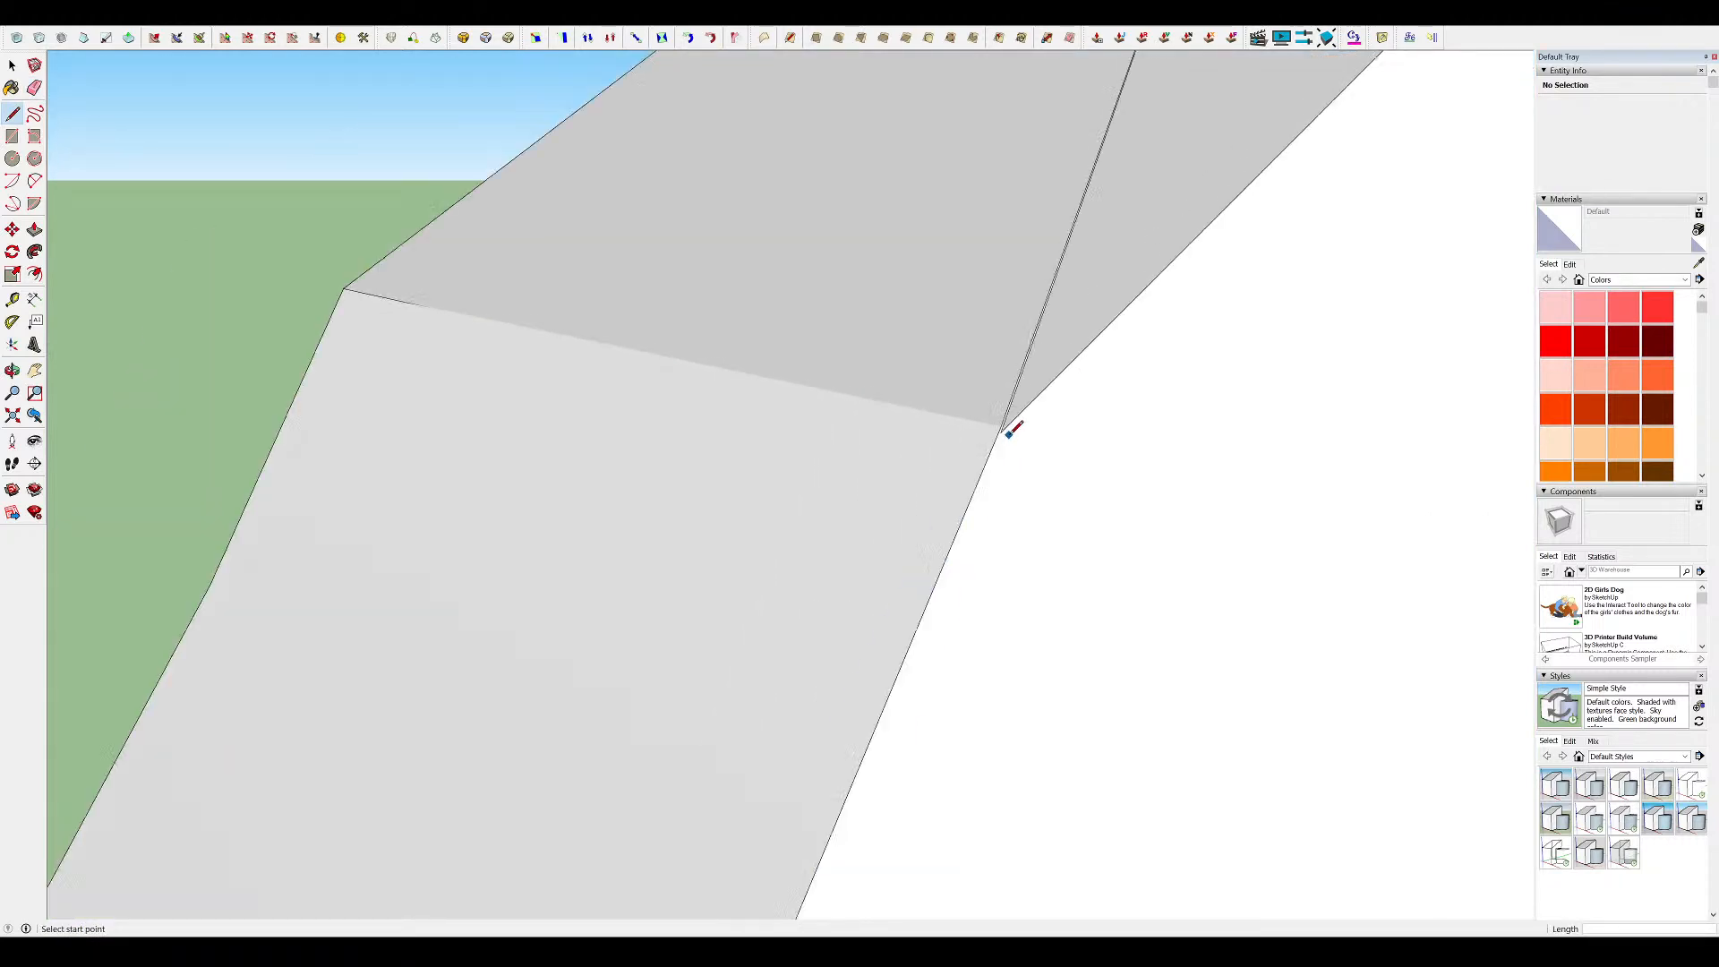
key(ctrl+z)
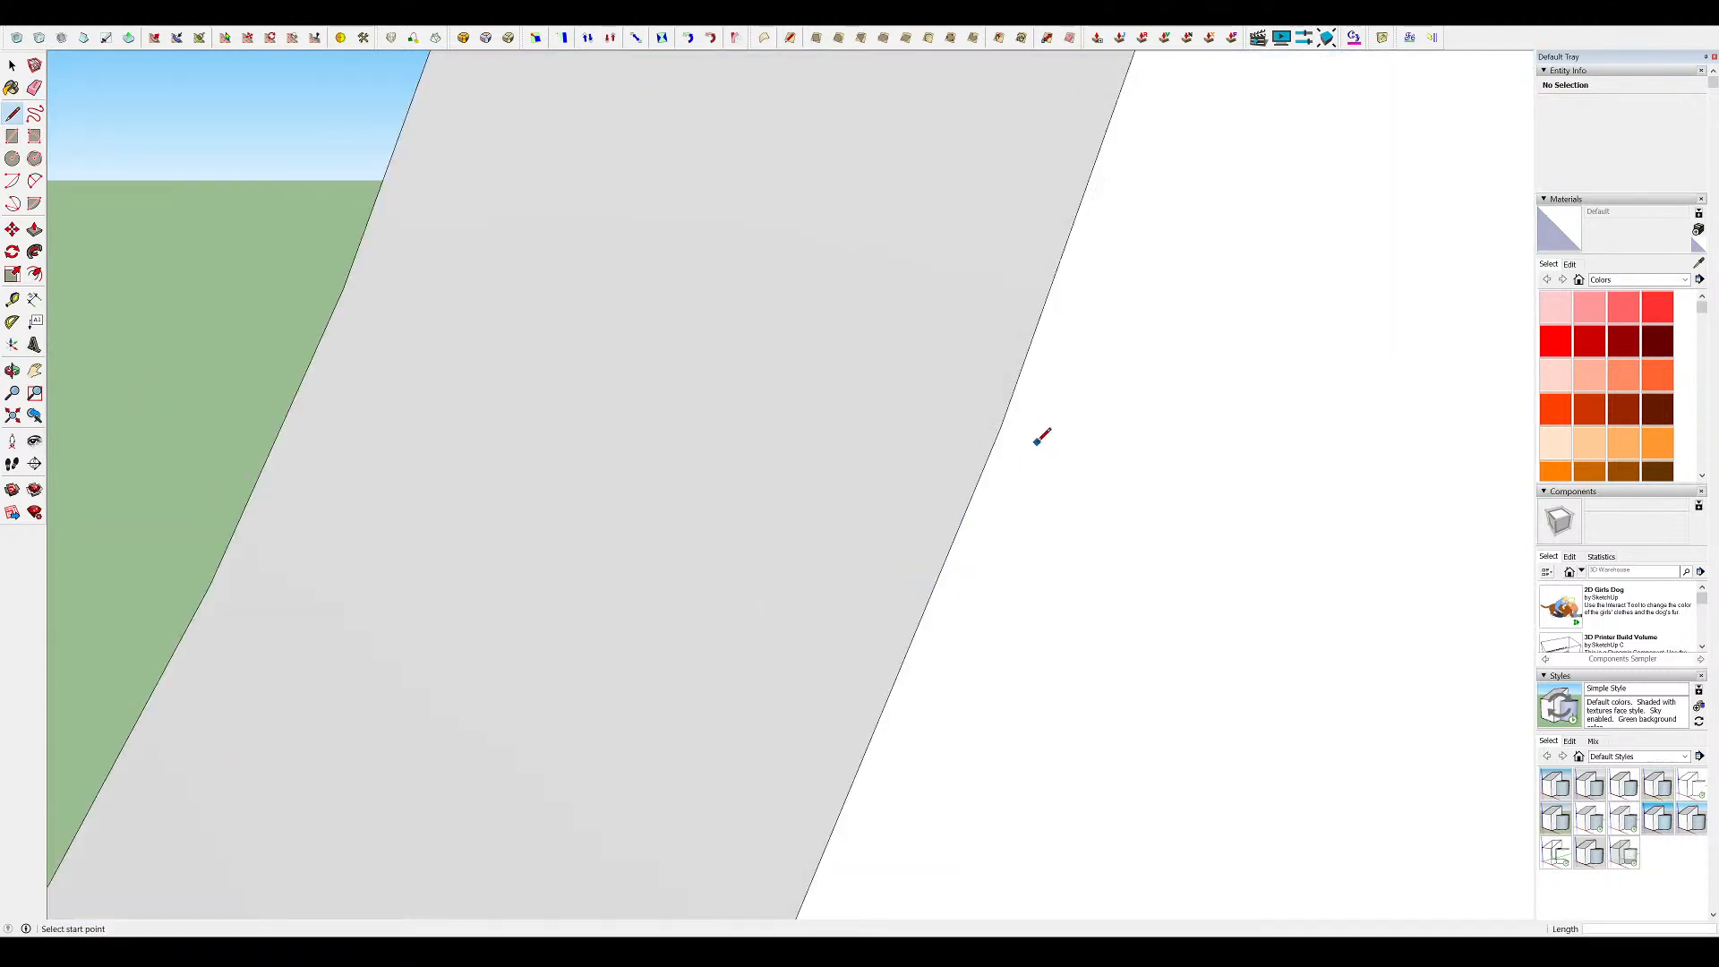
Check the whole strut, leave its editing, and examine the turret within the surrounding mech
scroll(859, 446, down, 12)
middle_drag(626, 304, 1081, 258)
key(space)
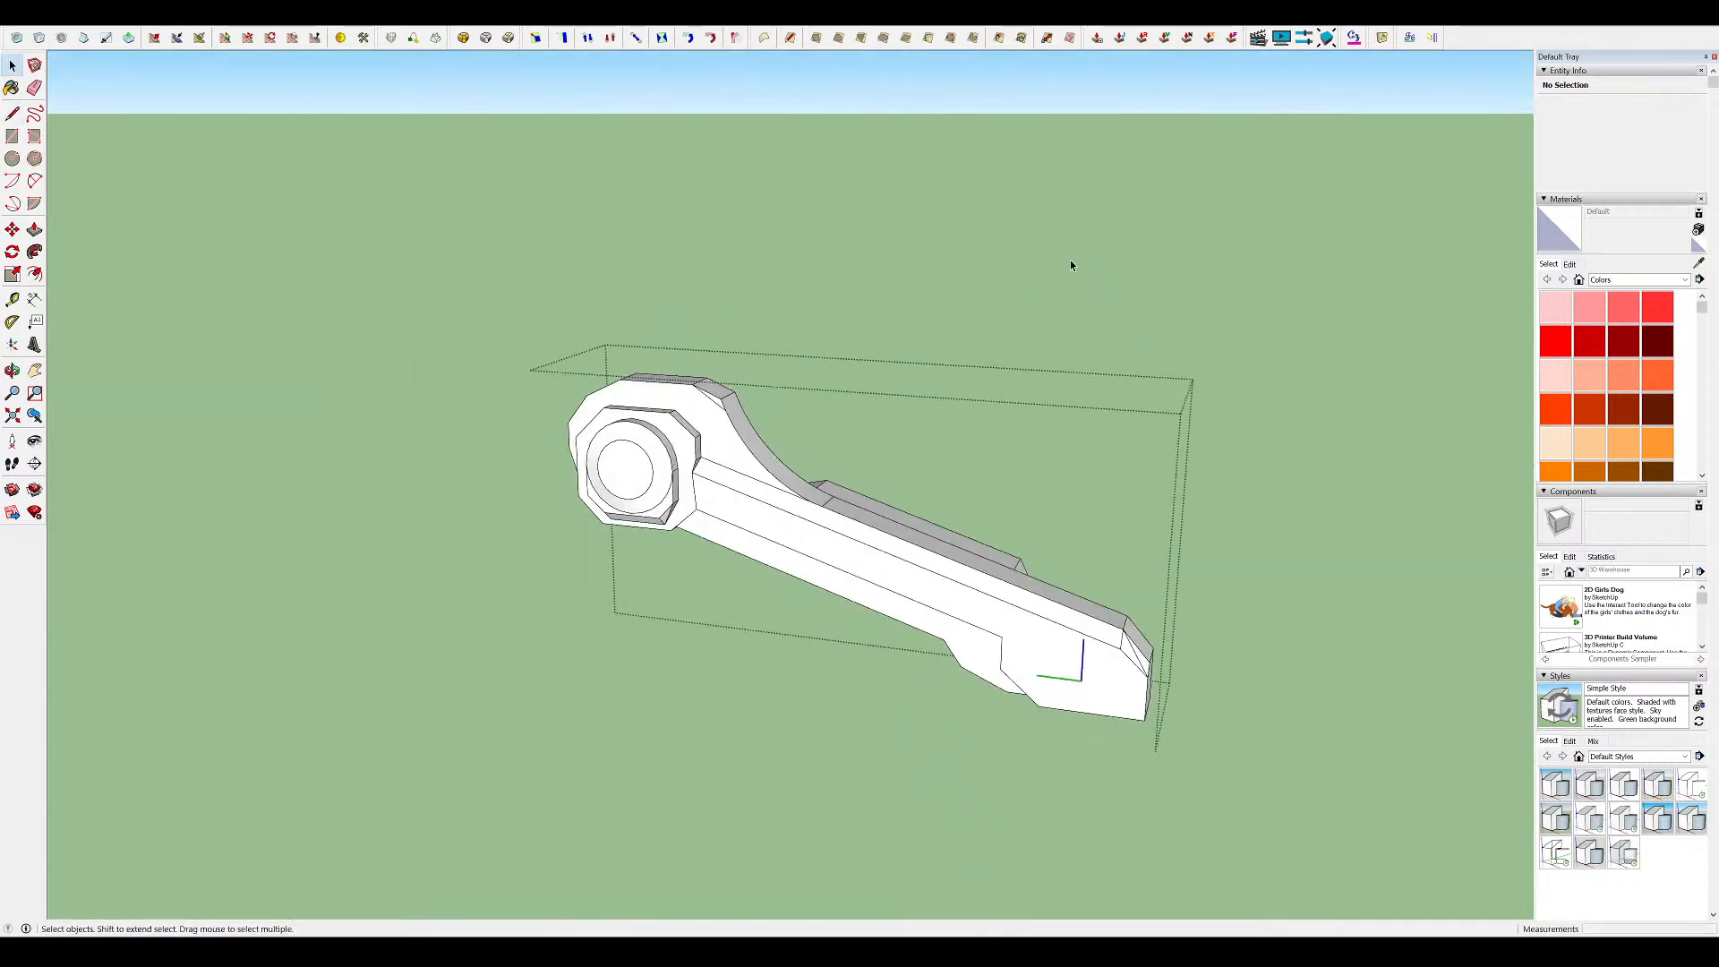
scroll(710, 416, up, 4)
scroll(739, 380, down, 6)
scroll(932, 335, down, 4)
key(space)
click(1117, 271)
mouse_move(932, 334)
middle_down()
mouse_move(1117, 271)
mouse_move(1020, 165)
middle_up()
scroll(1020, 165, down, 4)
click(1412, 376)
middle_drag(1411, 372, 985, 439)
scroll(985, 439, down, 5)
scroll(948, 331, up, 5)
middle_drag(949, 331, 981, 371)
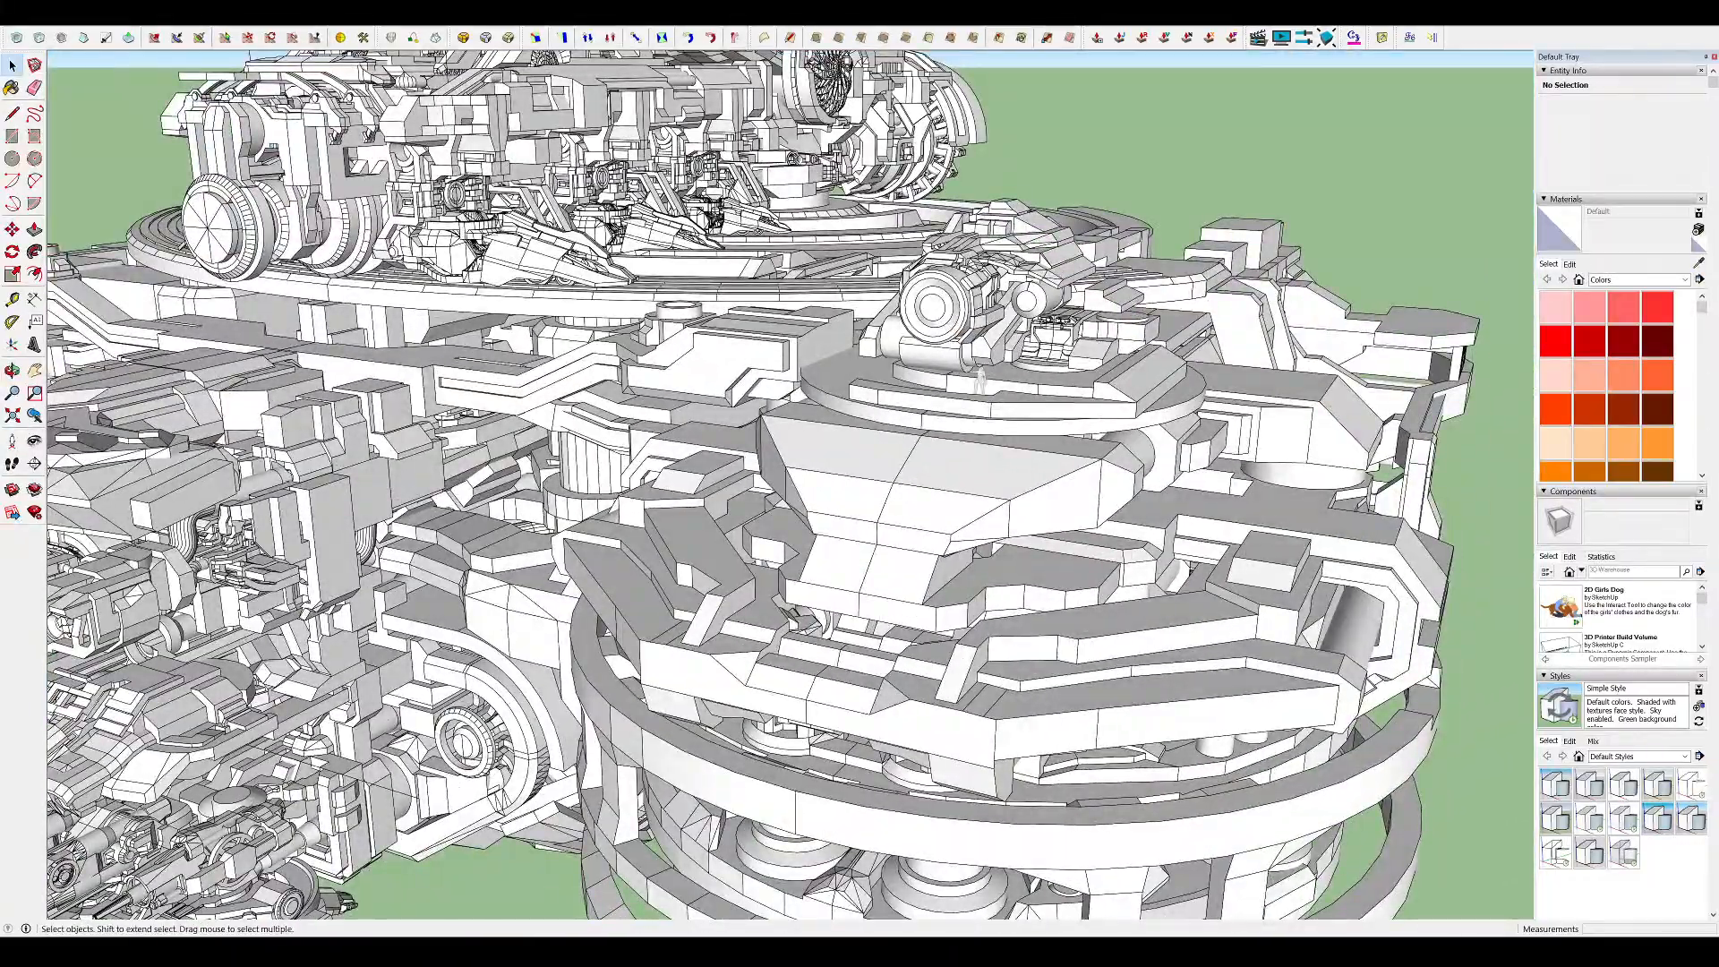
Inspect the stepped block on the small mount beside the shoulder turret and leave its editing
middle_drag(1002, 313, 967, 354)
scroll(1021, 305, up, 4)
scroll(994, 354, down, 4)
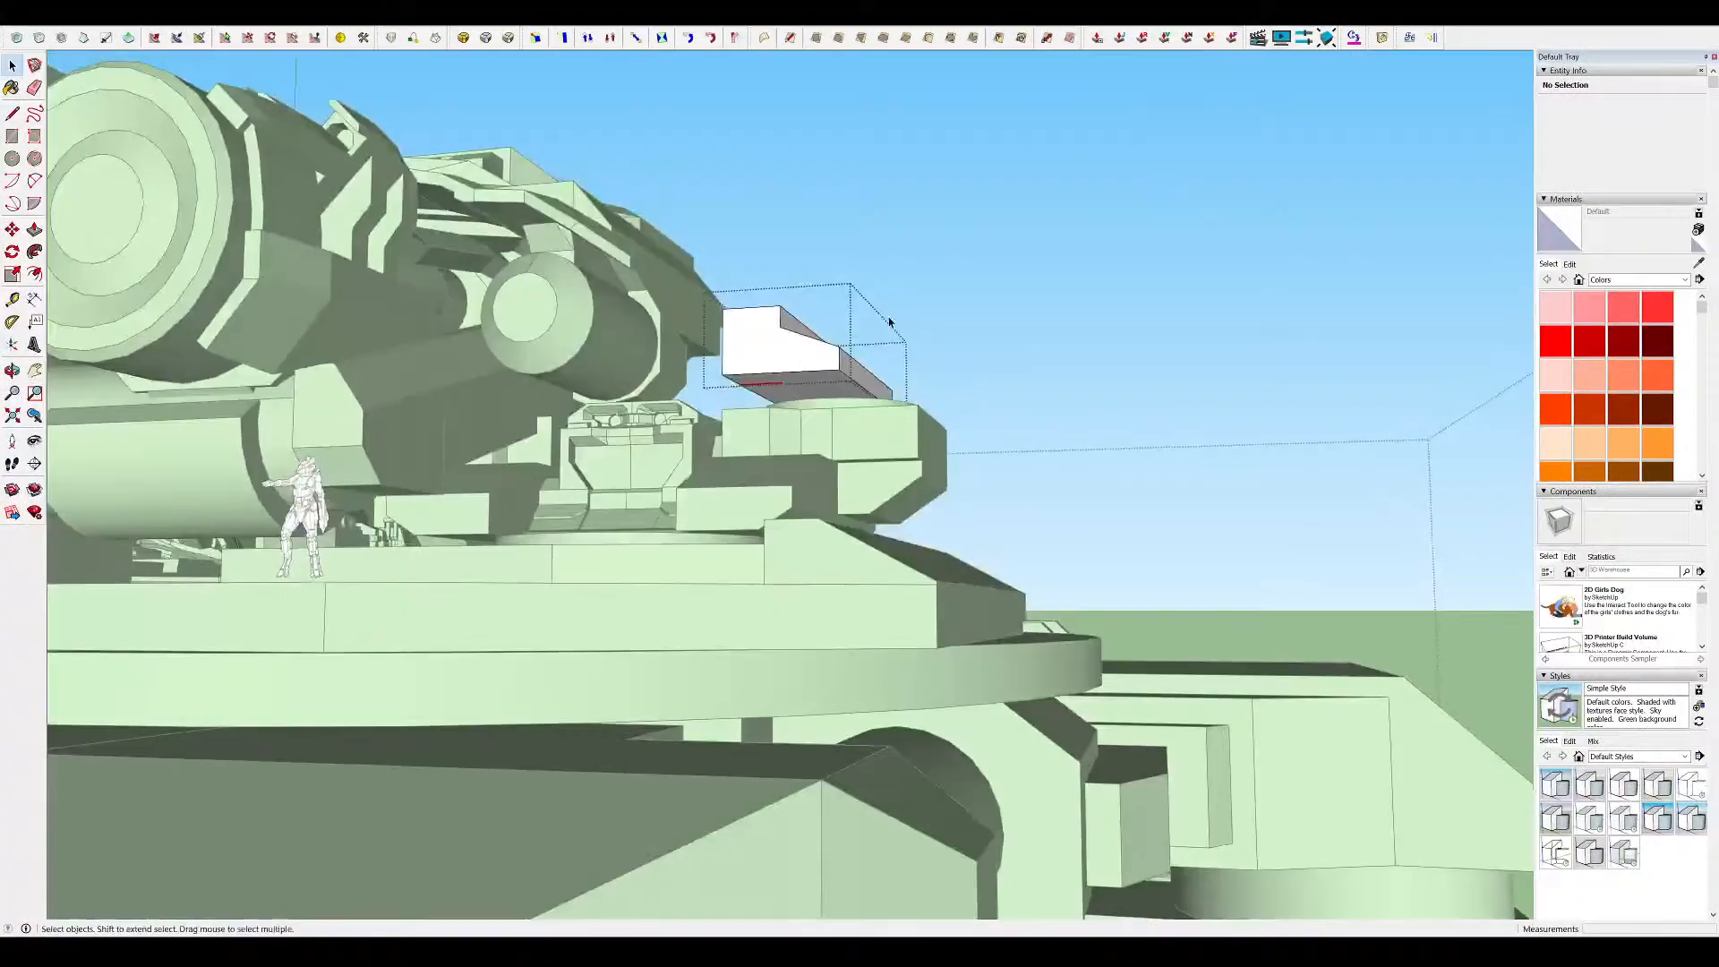
scroll(855, 385, up, 3)
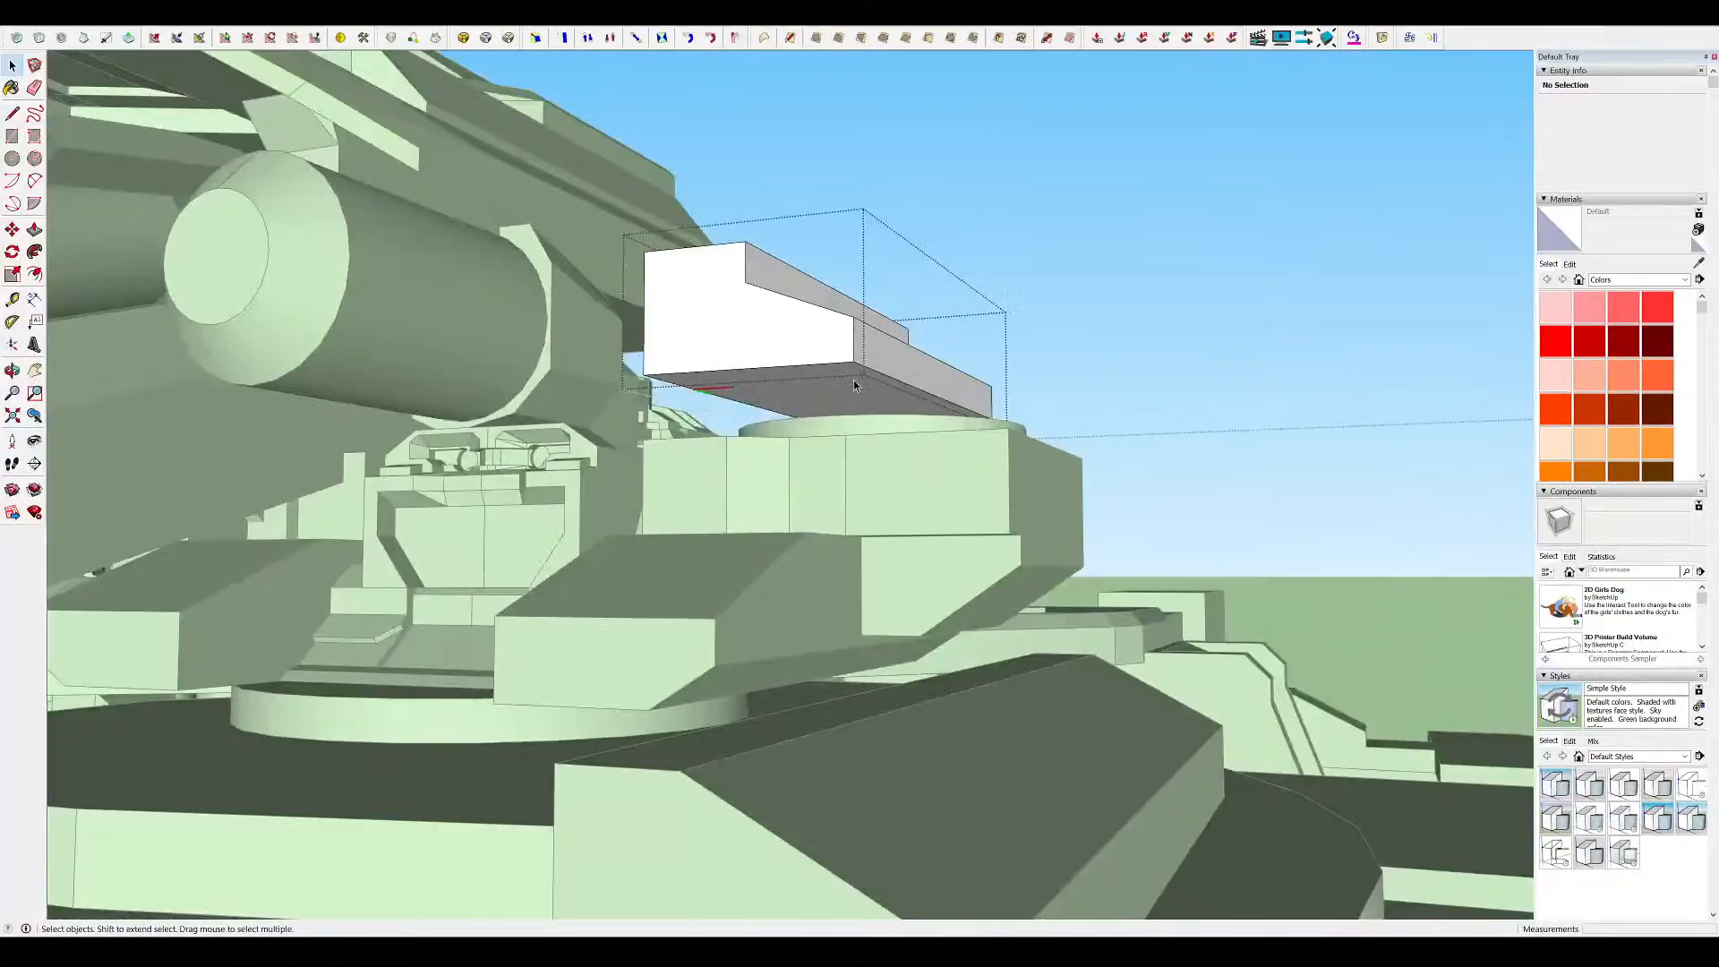
click(920, 420)
middle_drag(975, 309, 932, 513)
scroll(875, 433, down, 5)
click(839, 434)
click(932, 514)
Examine the shoulder turret and its circular platform from several sides and from above
scroll(932, 513, down, 5)
middle_drag(752, 393, 848, 502)
scroll(880, 397, up, 5)
scroll(947, 339, down, 4)
scroll(587, 438, up, 3)
middle_drag(586, 437, 179, 268)
scroll(1091, 490, down, 3)
key(space)
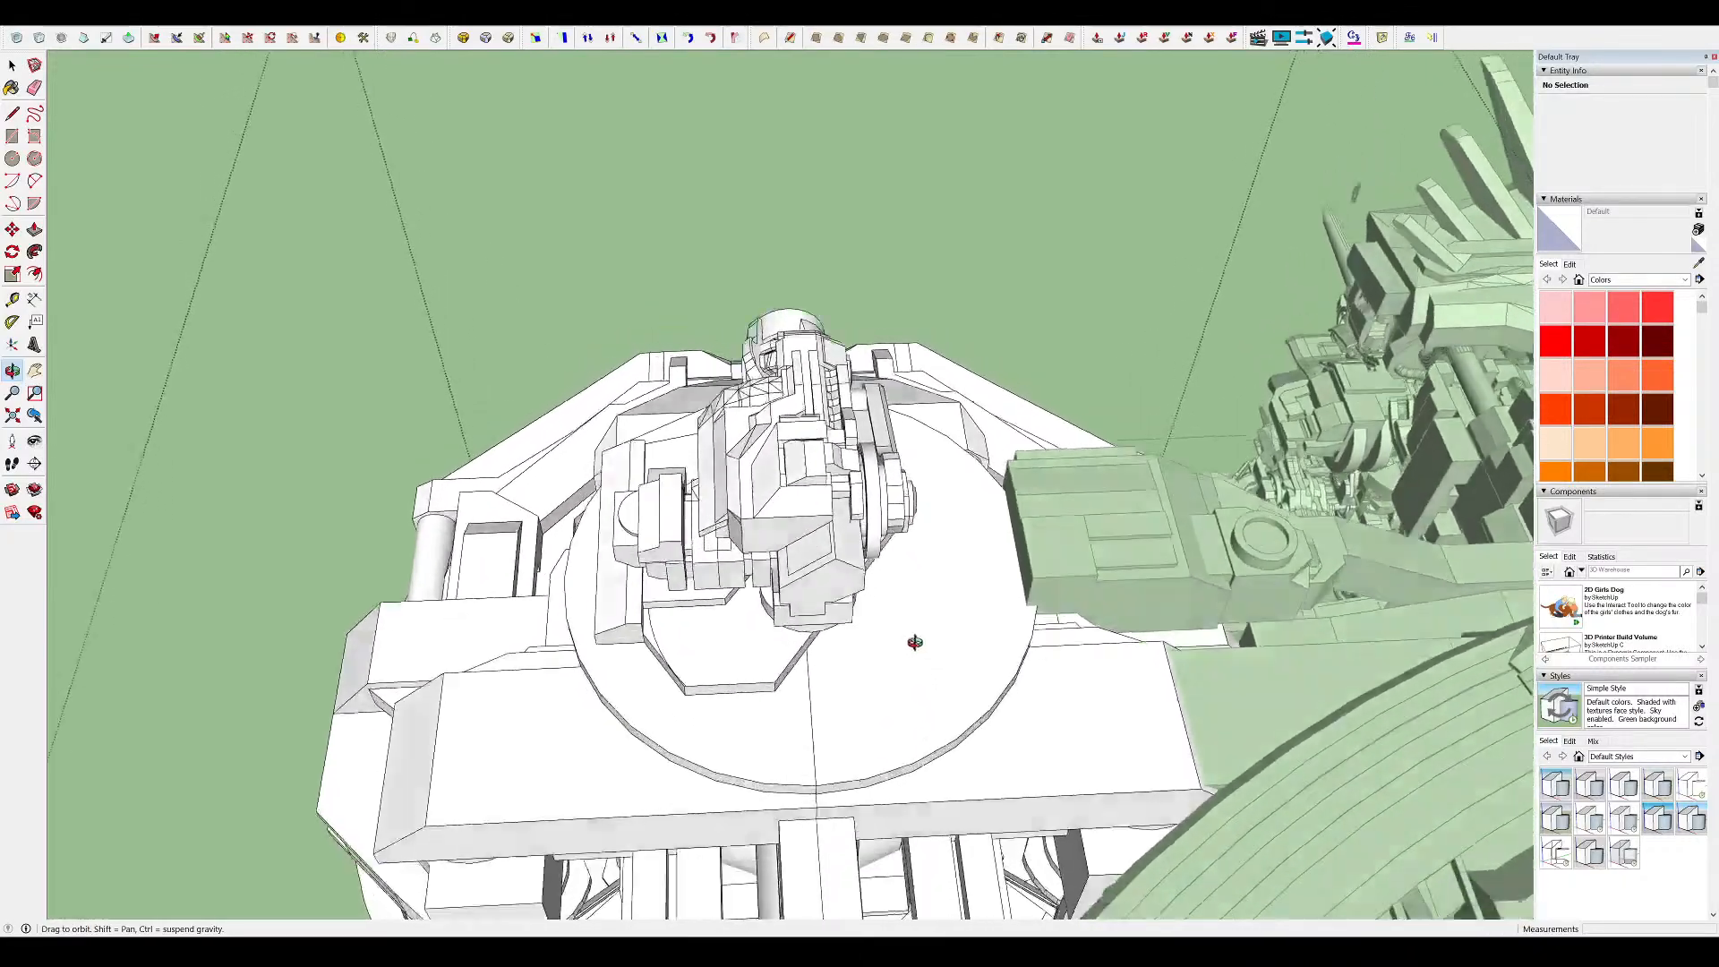
Select the shoulder turret together with its mount parts and move the assembly across the circular platform
click(801, 510)
middle_drag(802, 510, 947, 262)
scroll(757, 230, up, 3)
middle_drag(762, 244, 778, 378)
key(m)
scroll(778, 378, up, 5)
key(space)
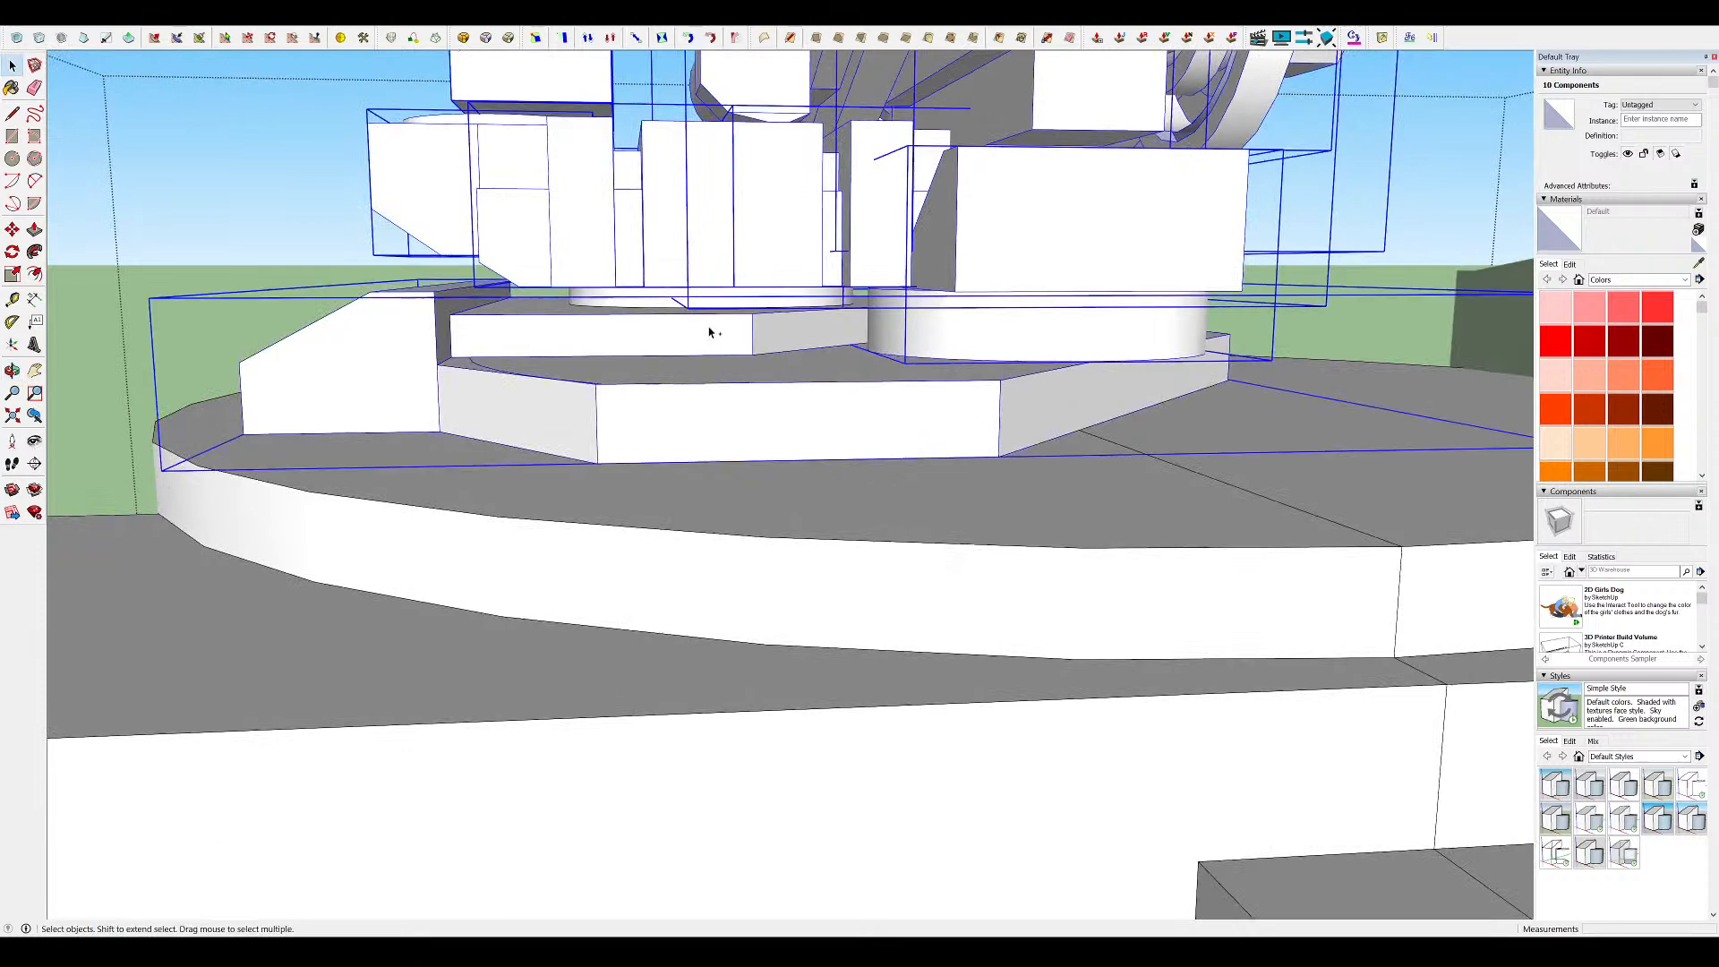
scroll(649, 300, down, 3)
middle_drag(649, 300, 703, 495)
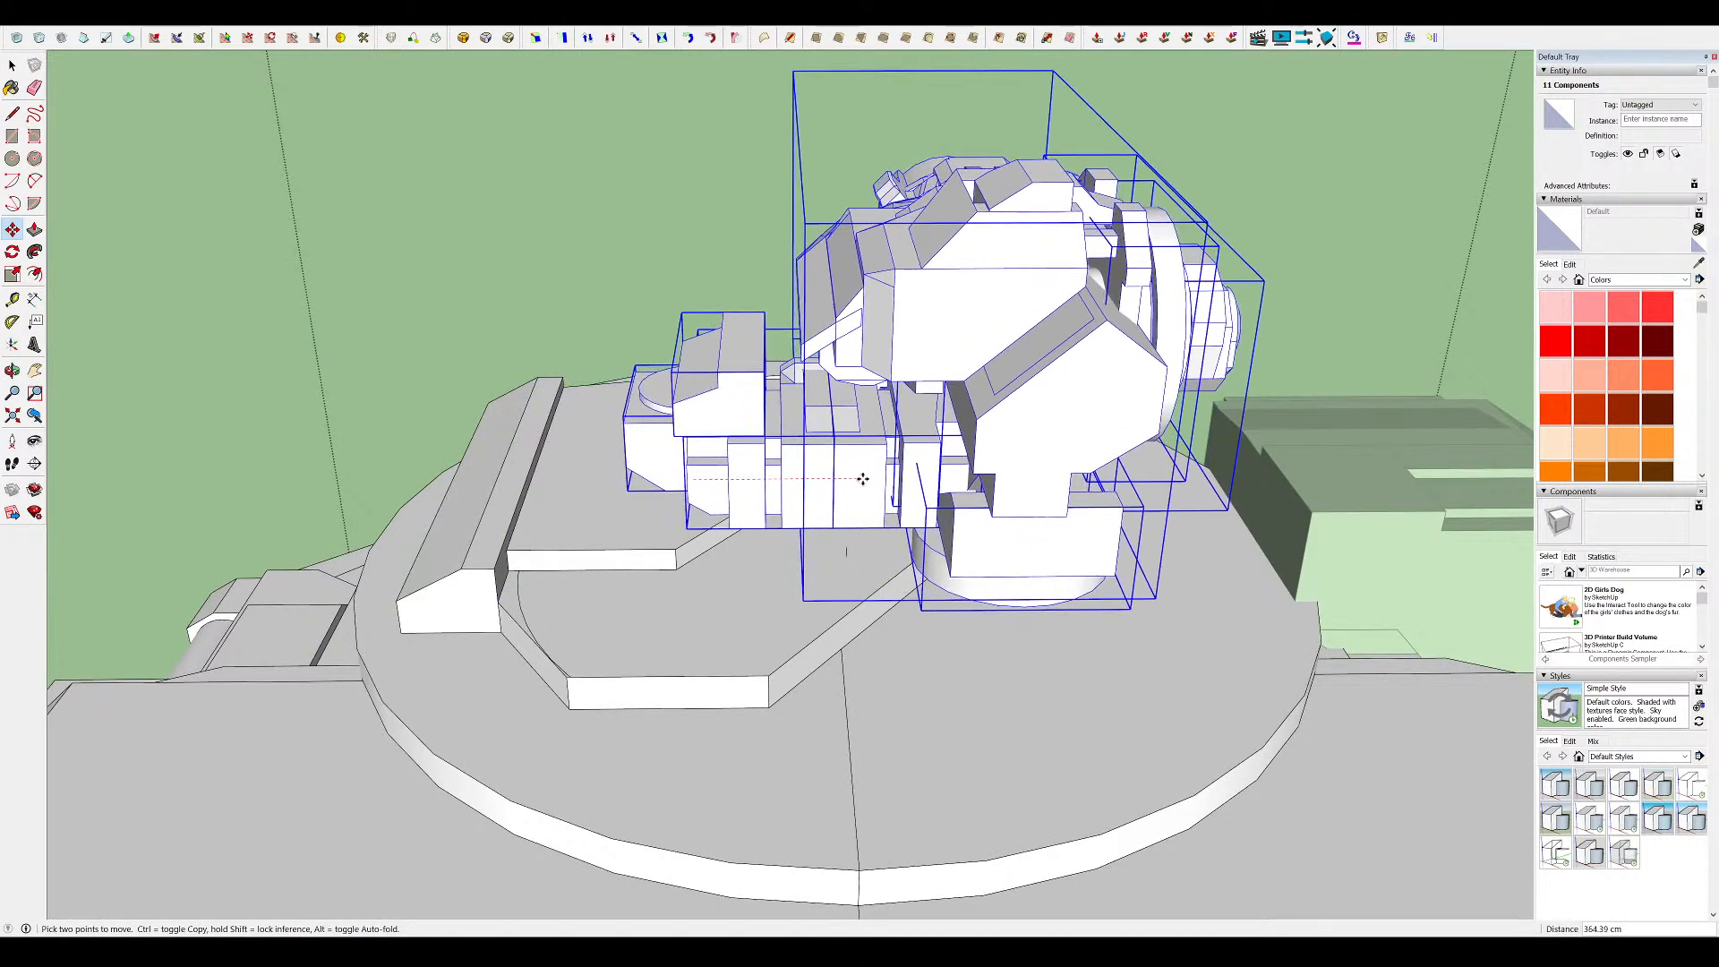
middle_drag(867, 482, 807, 338)
scroll(851, 361, up, 5)
scroll(821, 341, up, 2)
Adjust the height of the turret assembly above the platform and clear the selection
click(767, 340)
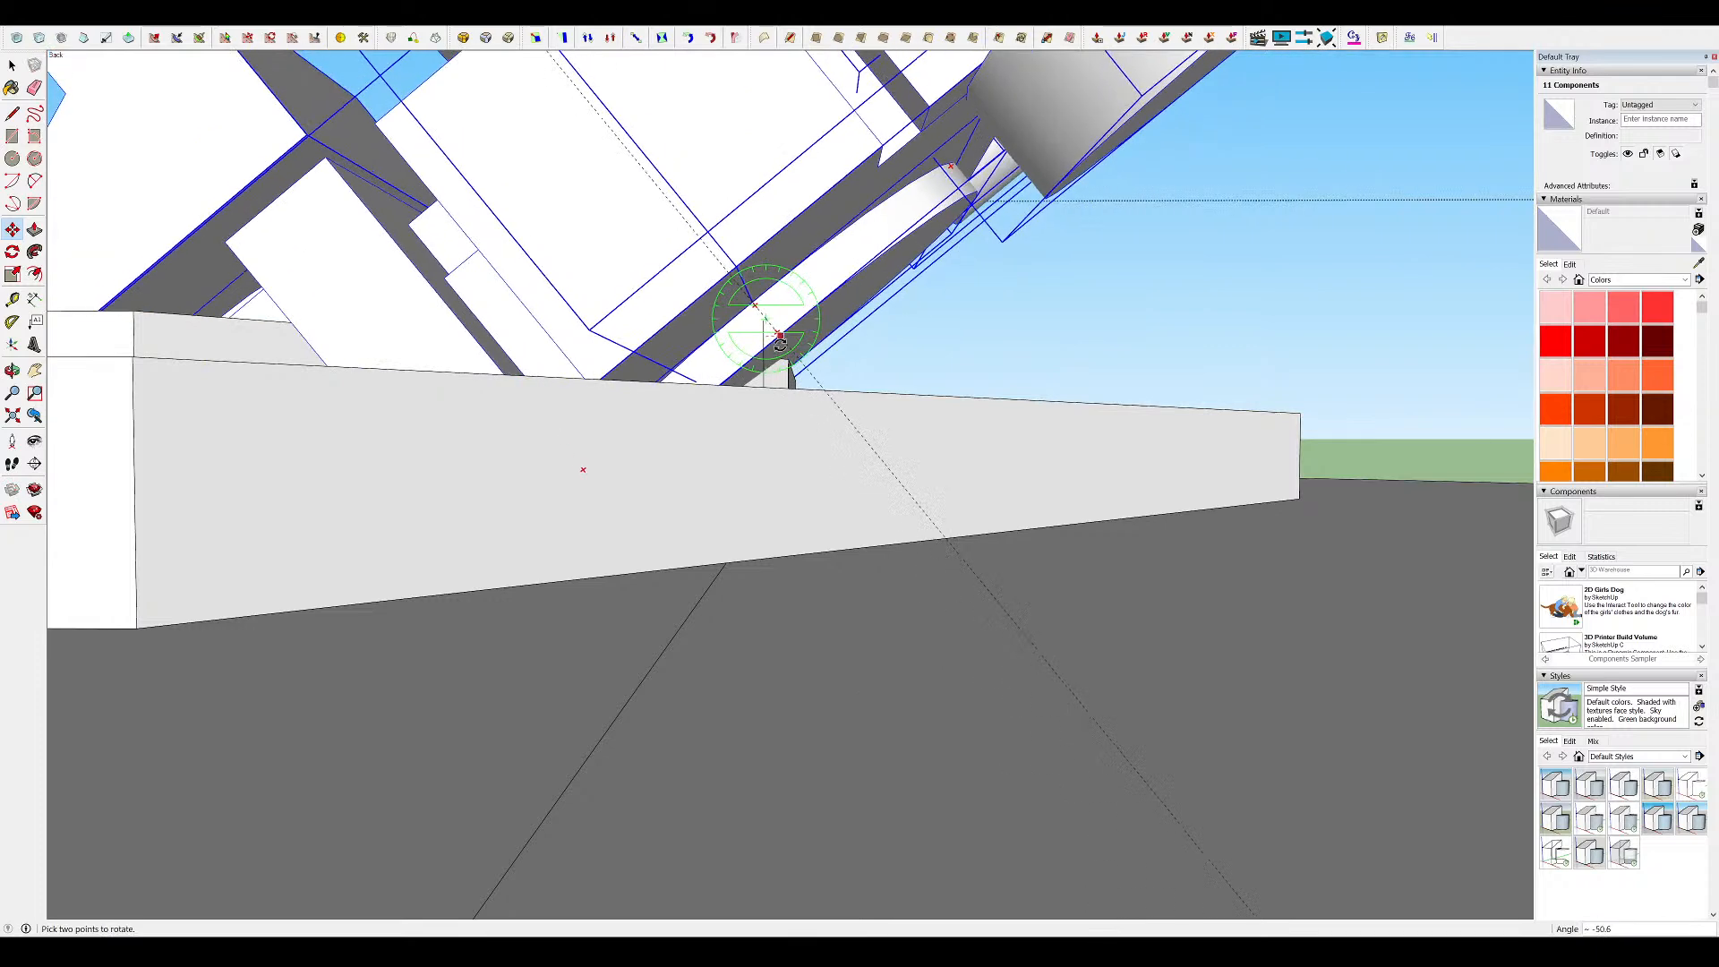
key(space)
scroll(777, 324, up, 3)
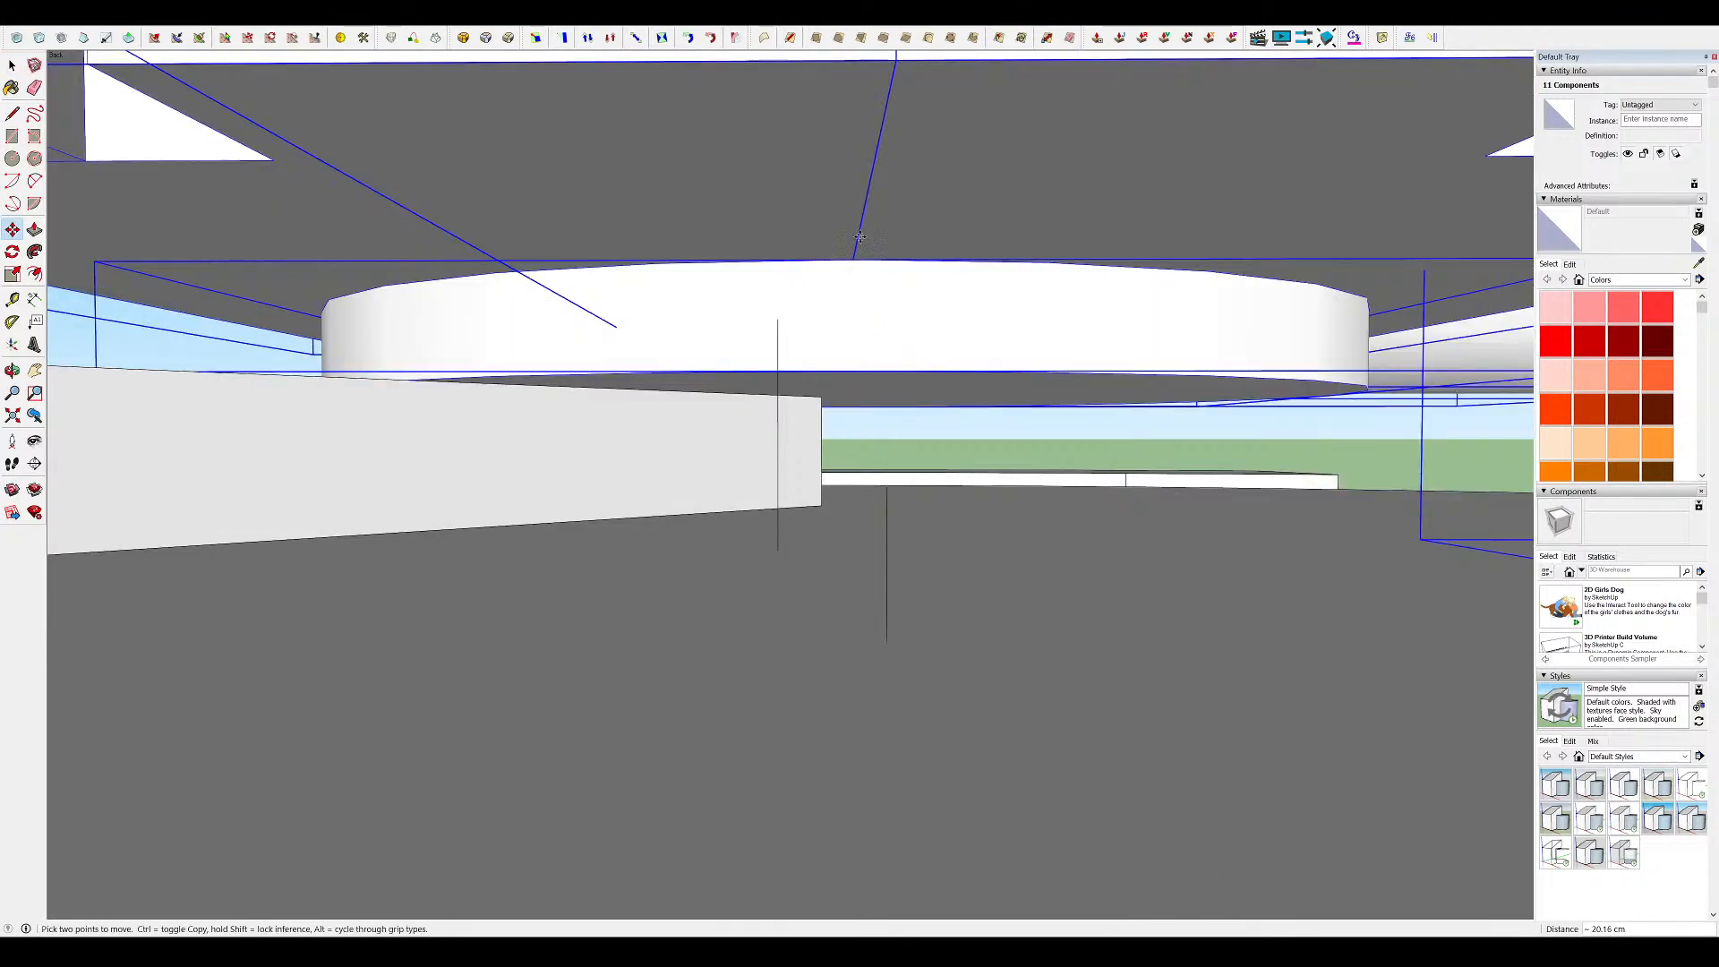
scroll(864, 300, down, 3)
middle_drag(863, 303, 631, 528)
scroll(802, 376, down, 5)
scroll(802, 376, down, 2)
scroll(886, 388, down, 5)
scroll(752, 504, up, 5)
middle_drag(753, 504, 618, 443)
key(space)
click(1024, 249)
Move the small block carrying the round disc about 211 cm outward from the turret's mount
scroll(978, 324, down, 3)
middle_drag(978, 324, 1158, 609)
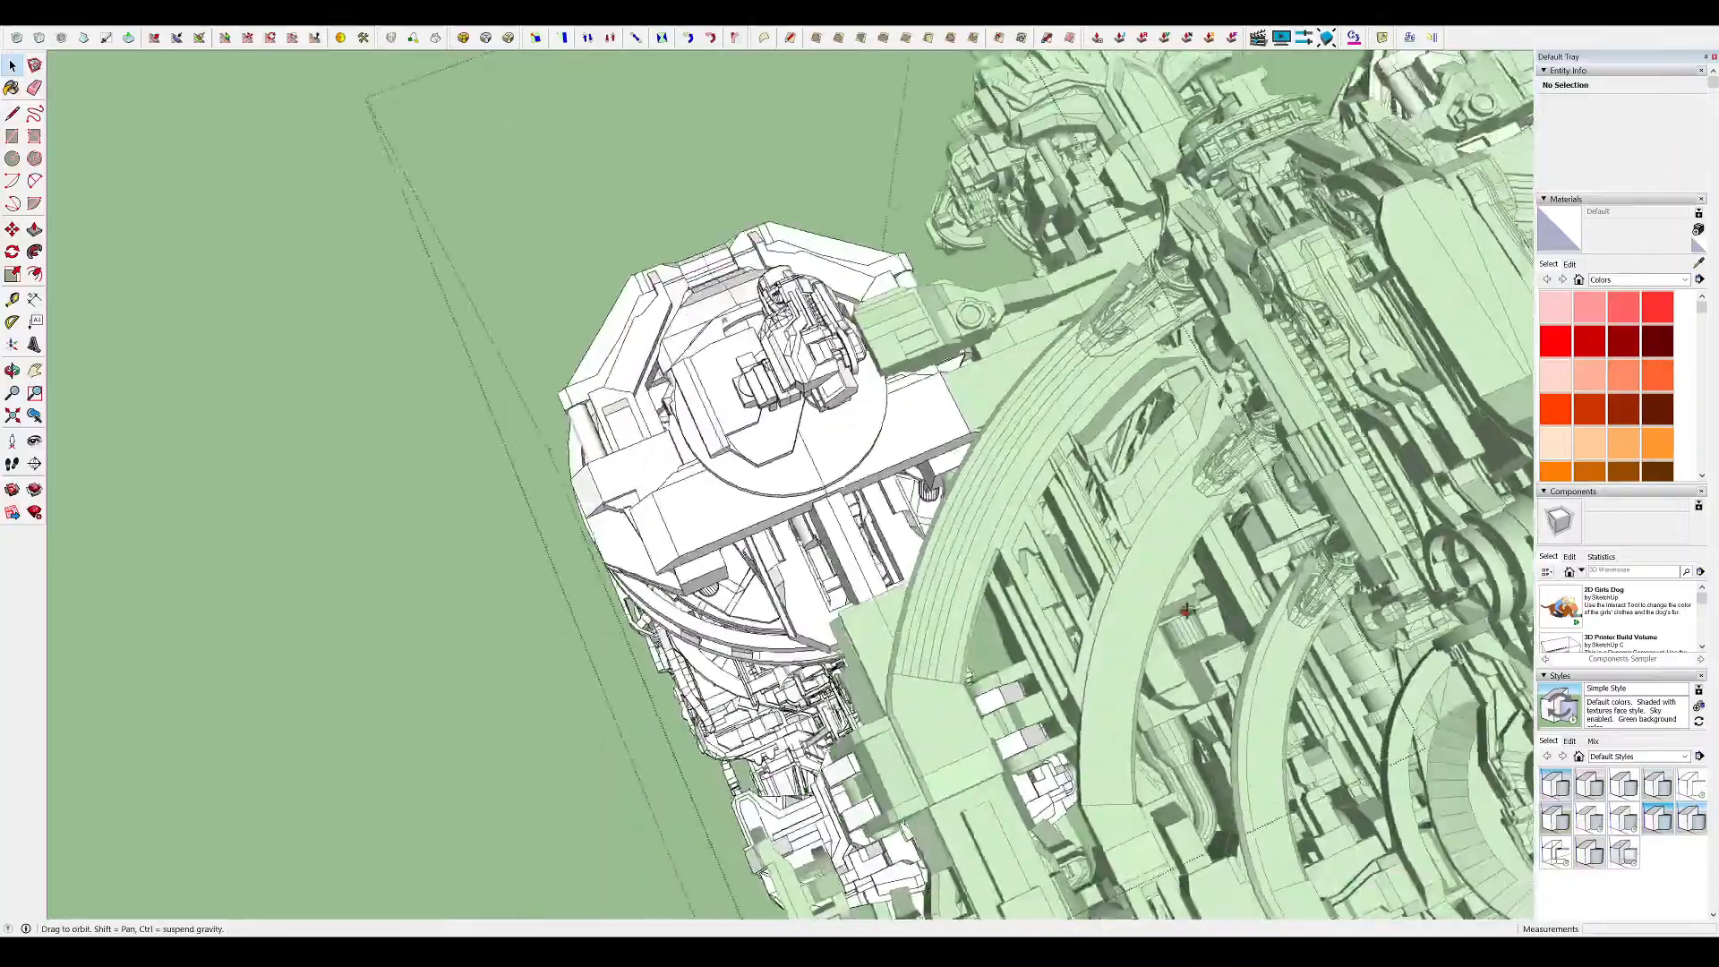
scroll(915, 343, up, 5)
middle_drag(915, 344, 949, 385)
scroll(1035, 185, down, 5)
scroll(1002, 234, down, 3)
scroll(869, 344, up, 6)
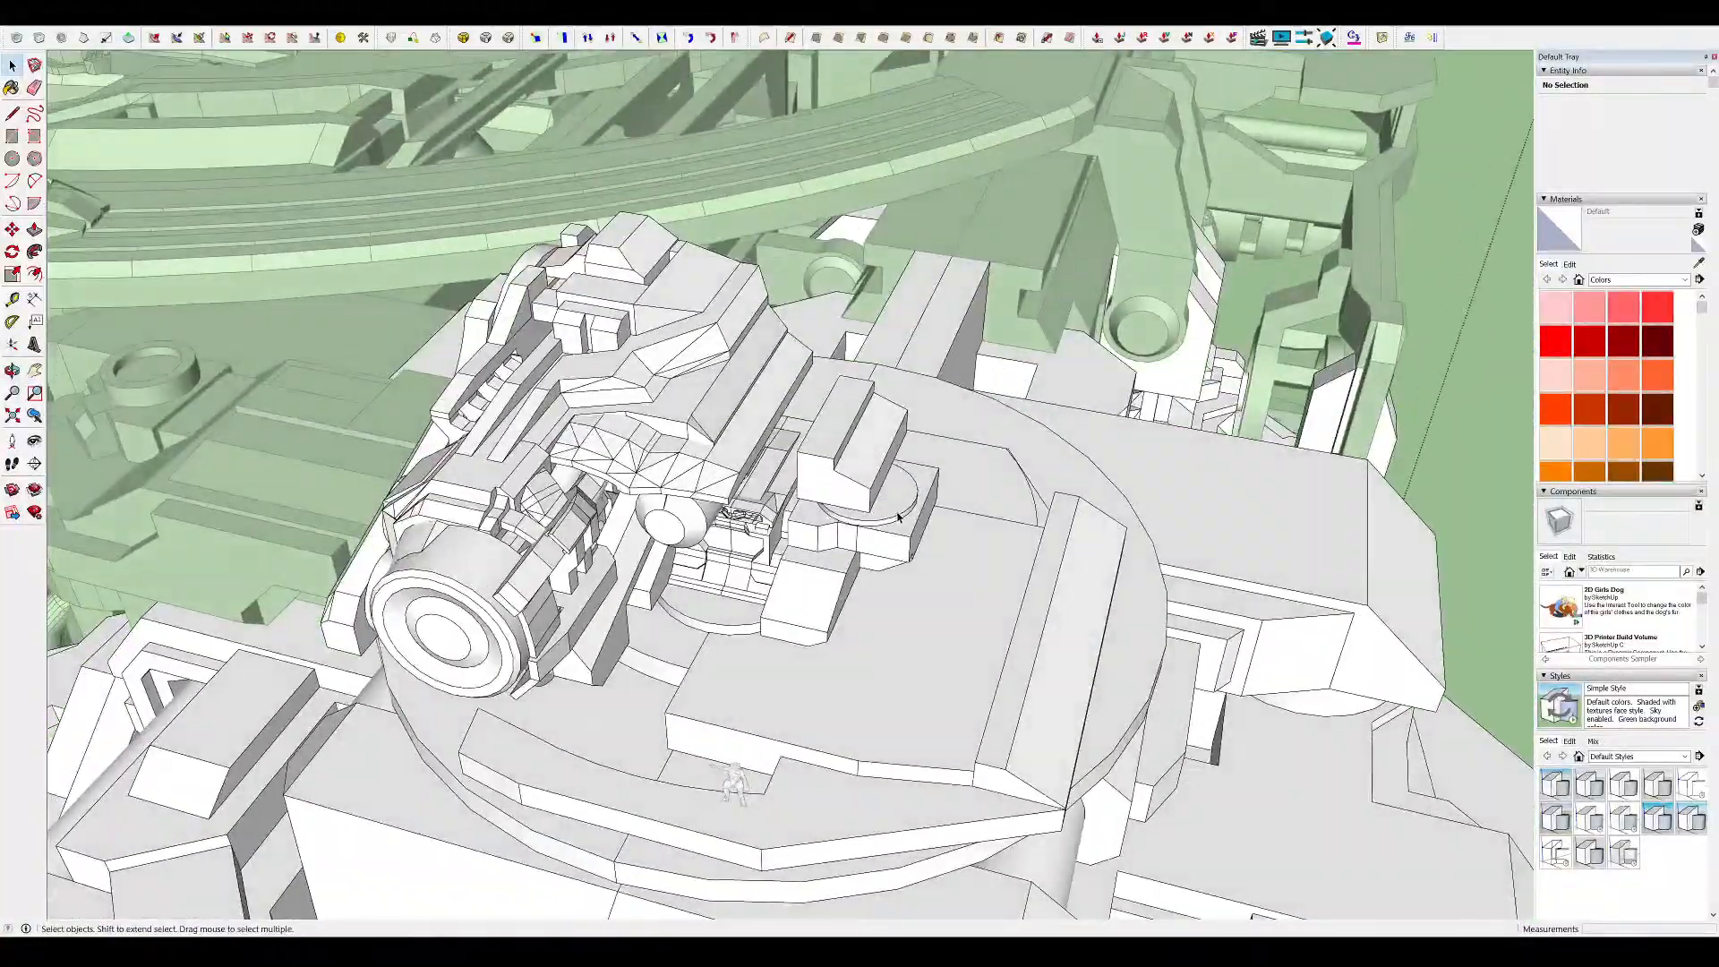
scroll(900, 516, up, 4)
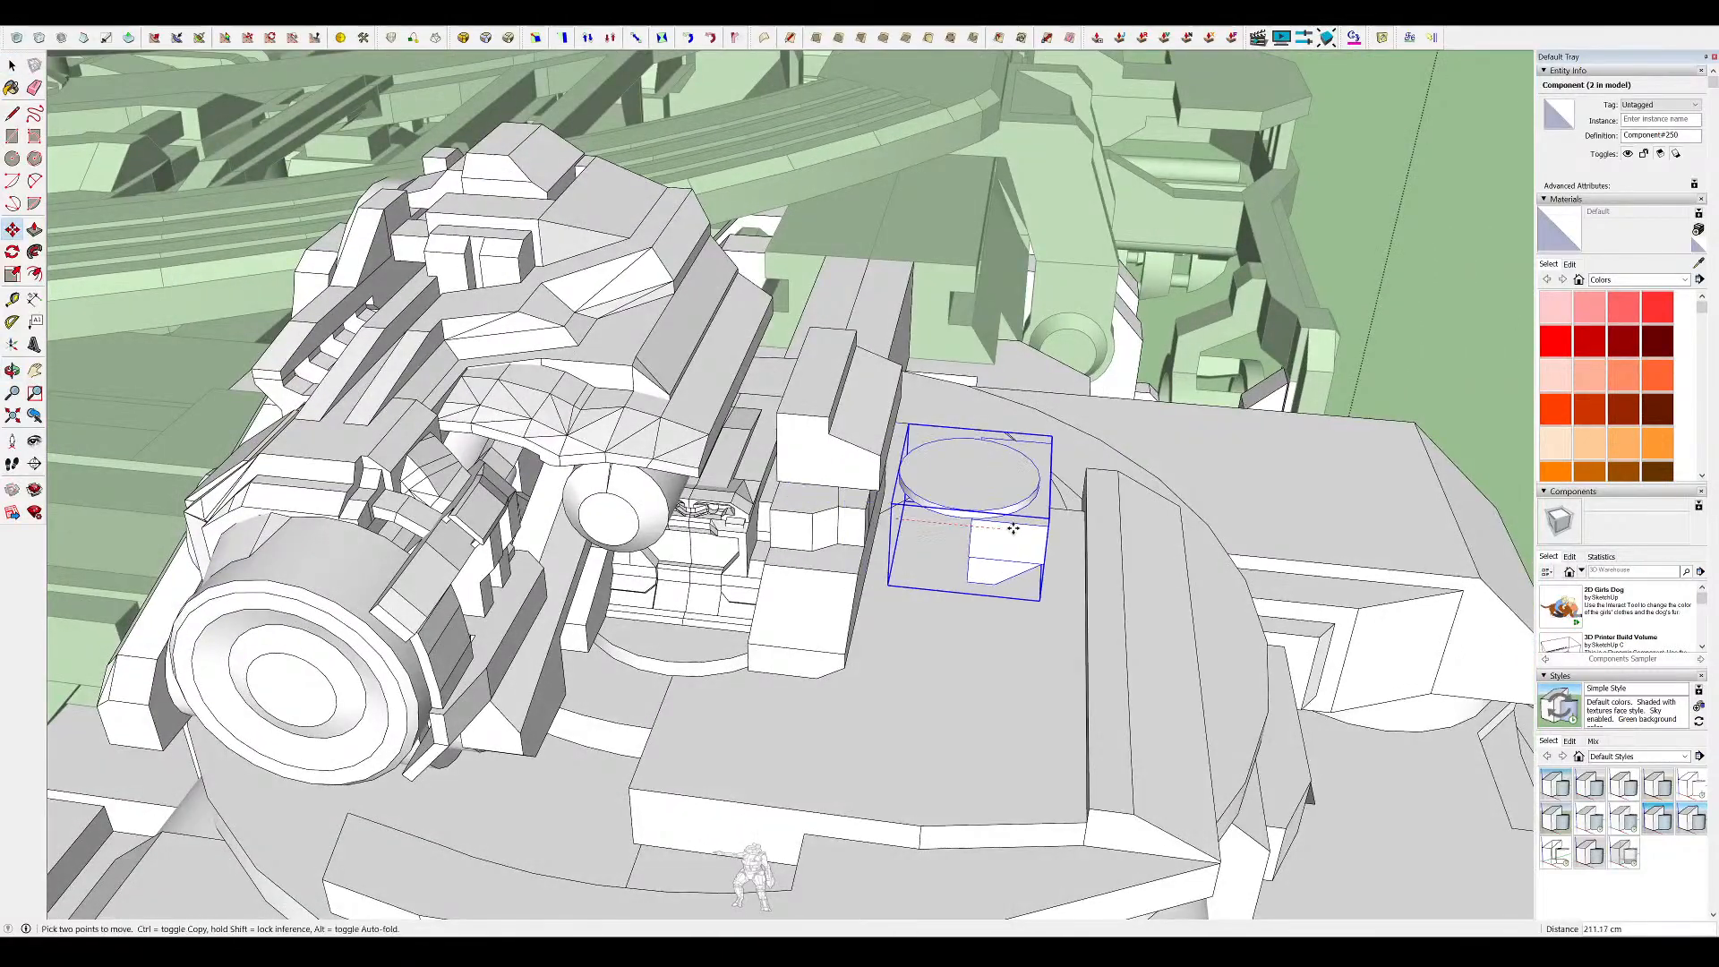
scroll(992, 522, down, 4)
middle_drag(985, 515, 949, 394)
scroll(954, 416, up, 4)
key(space)
Open the disc-topped block for editing and extend its body to fill the gap beneath the disc
double_click(939, 482)
scroll(939, 482, up, 4)
middle_drag(939, 481, 994, 448)
key(e)
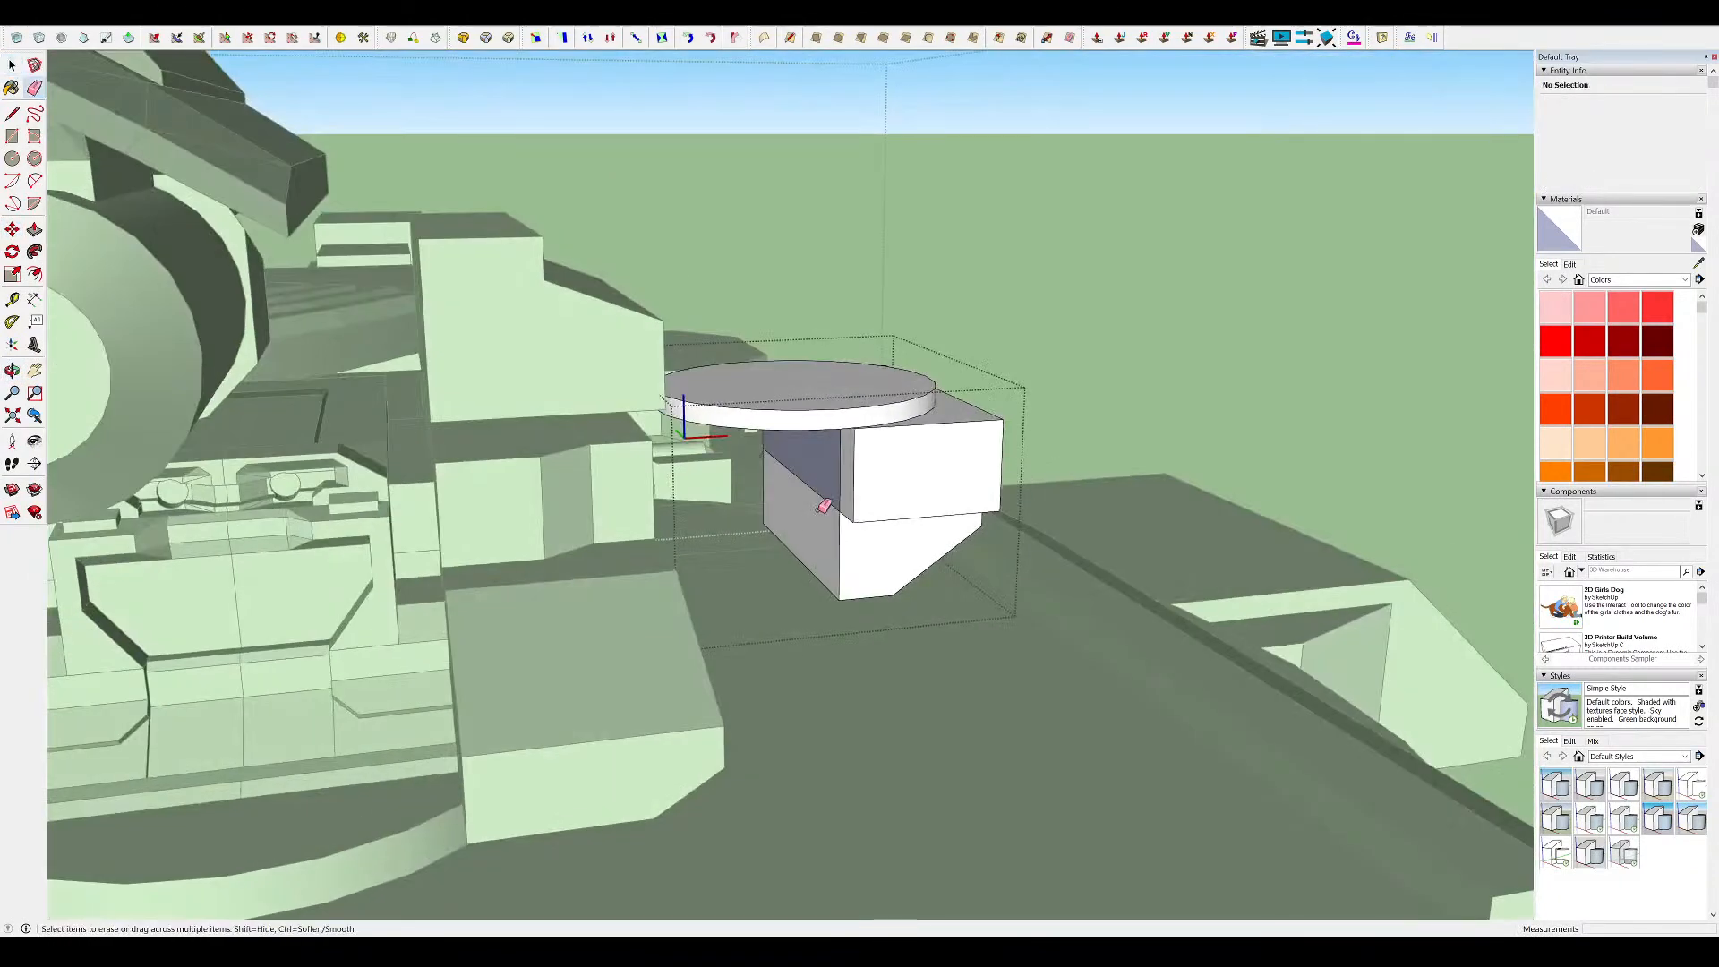
key(alt+h)
middle_drag(819, 502, 972, 421)
click(832, 499)
key(space)
mouse_move(840, 470)
middle_down()
mouse_move(856, 476)
mouse_move(772, 487)
mouse_move(838, 495)
middle_up()
click(857, 476)
click(700, 409)
key(alt+h)
middle_drag(797, 438, 841, 462)
click(864, 437)
click(780, 350)
Erase the leftover edges along the side and underside of the disc-topped block
middle_drag(780, 350, 418, 542)
key(e)
scroll(740, 351, down, 5)
scroll(1059, 277, up, 8)
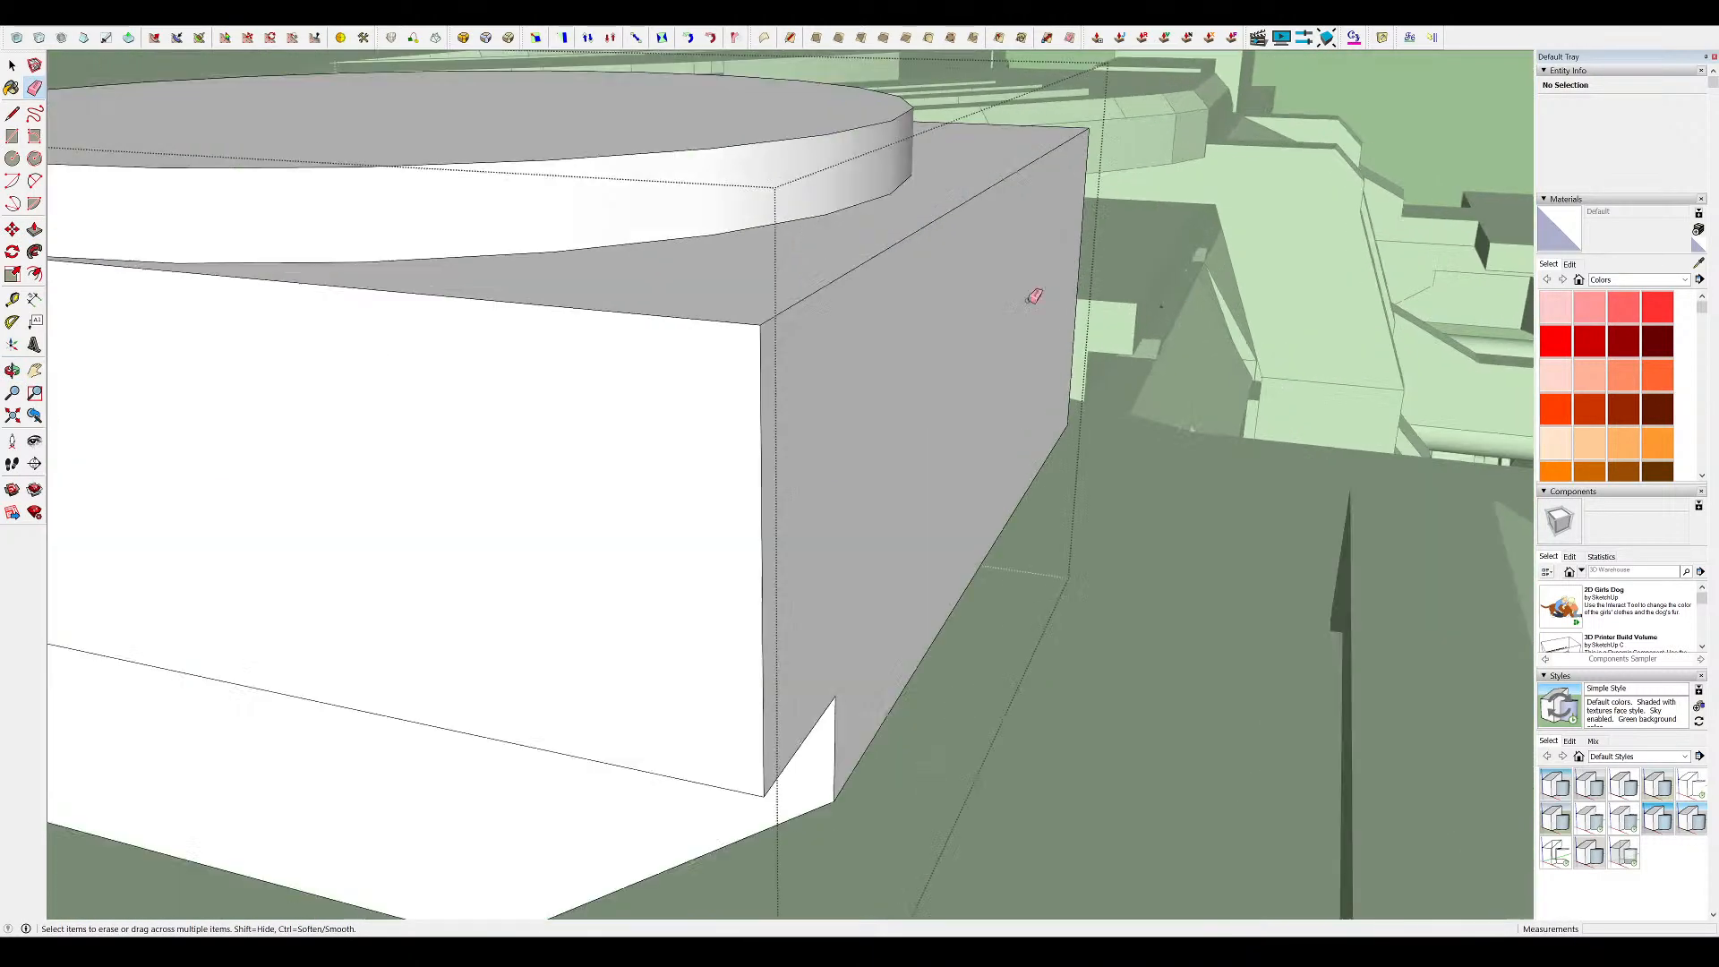
scroll(821, 372, down, 3)
drag(345, 385, 284, 415)
scroll(304, 430, down, 3)
mouse_move(394, 511)
middle_down()
mouse_move(531, 420)
mouse_move(478, 352)
middle_up()
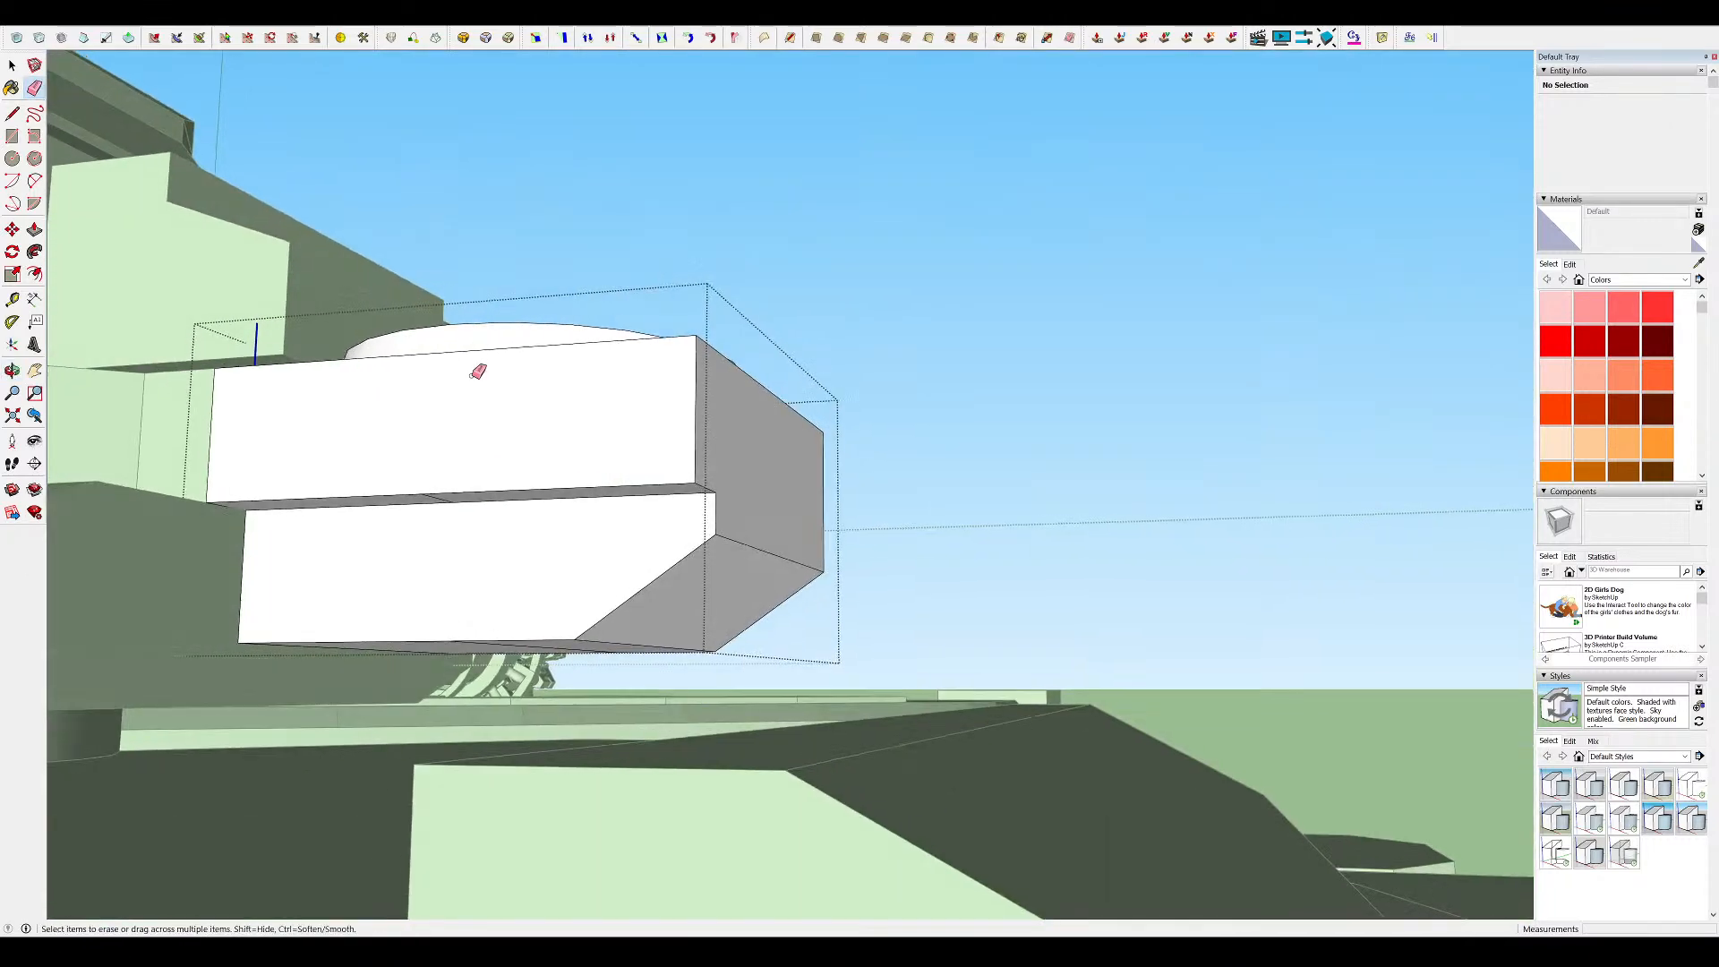
middle_drag(438, 502, 439, 417)
middle_drag(513, 475, 521, 541)
drag(528, 648, 552, 648)
Check the disc-topped block from above and from several sides, and leave its editing
mouse_move(931, 345)
middle_down()
mouse_move(779, 528)
mouse_move(689, 573)
middle_up()
middle_drag(985, 321, 1307, 613)
scroll(1150, 434, up, 2)
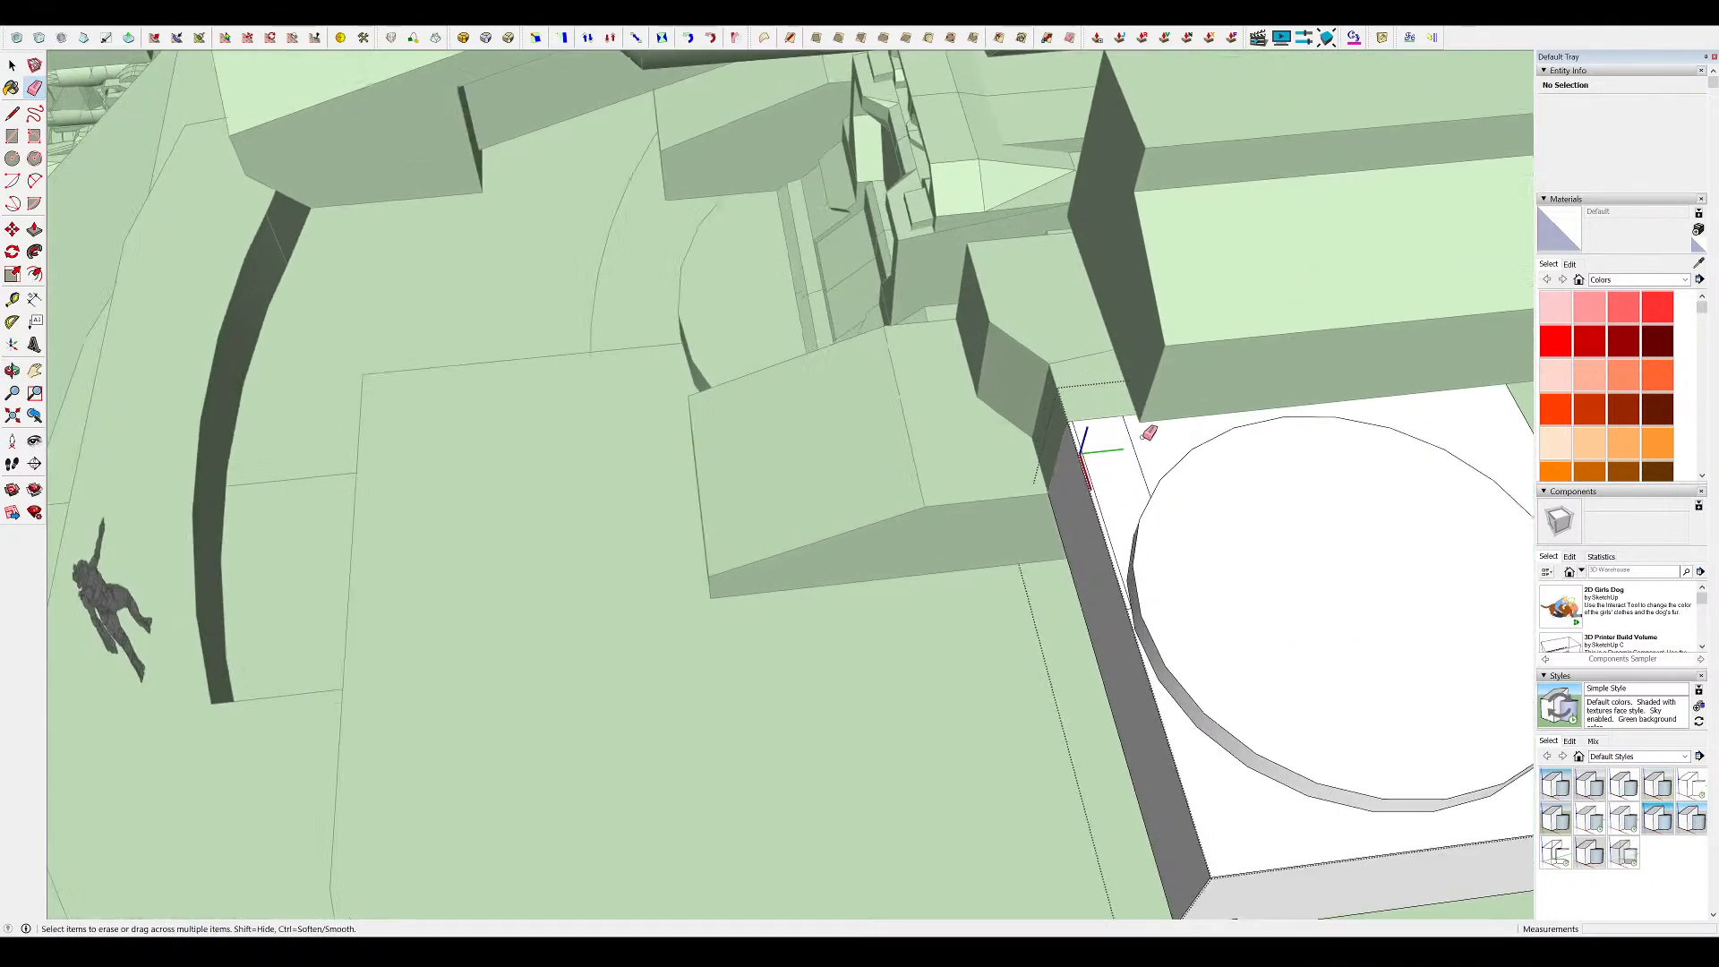
scroll(825, 425, down, 6)
middle_drag(829, 421, 1636, 223)
scroll(1113, 266, up, 10)
mouse_move(1113, 267)
middle_down()
mouse_move(614, 487)
mouse_move(598, 445)
middle_up()
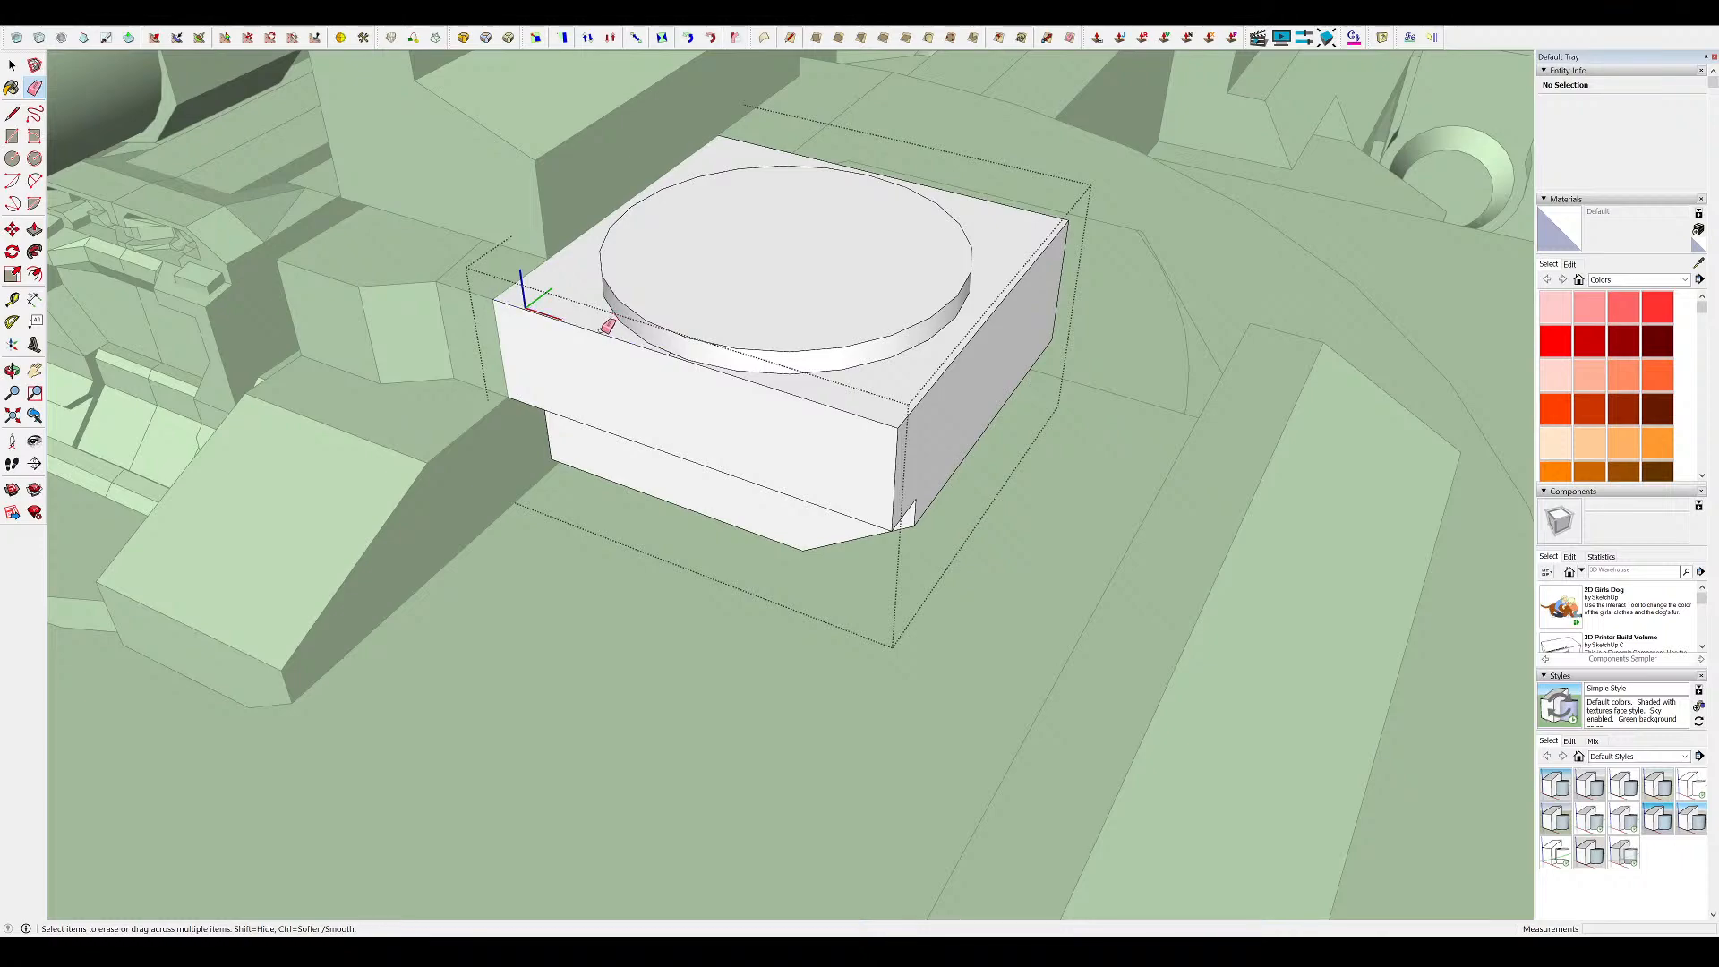
mouse_move(674, 371)
middle_down()
mouse_move(786, 449)
mouse_move(890, 384)
mouse_move(1028, 207)
mouse_move(959, 326)
mouse_move(898, 379)
mouse_move(790, 380)
mouse_move(782, 414)
middle_up()
scroll(898, 379, down, 3)
key(space)
click(351, 537)
click(345, 531)
click(385, 548)
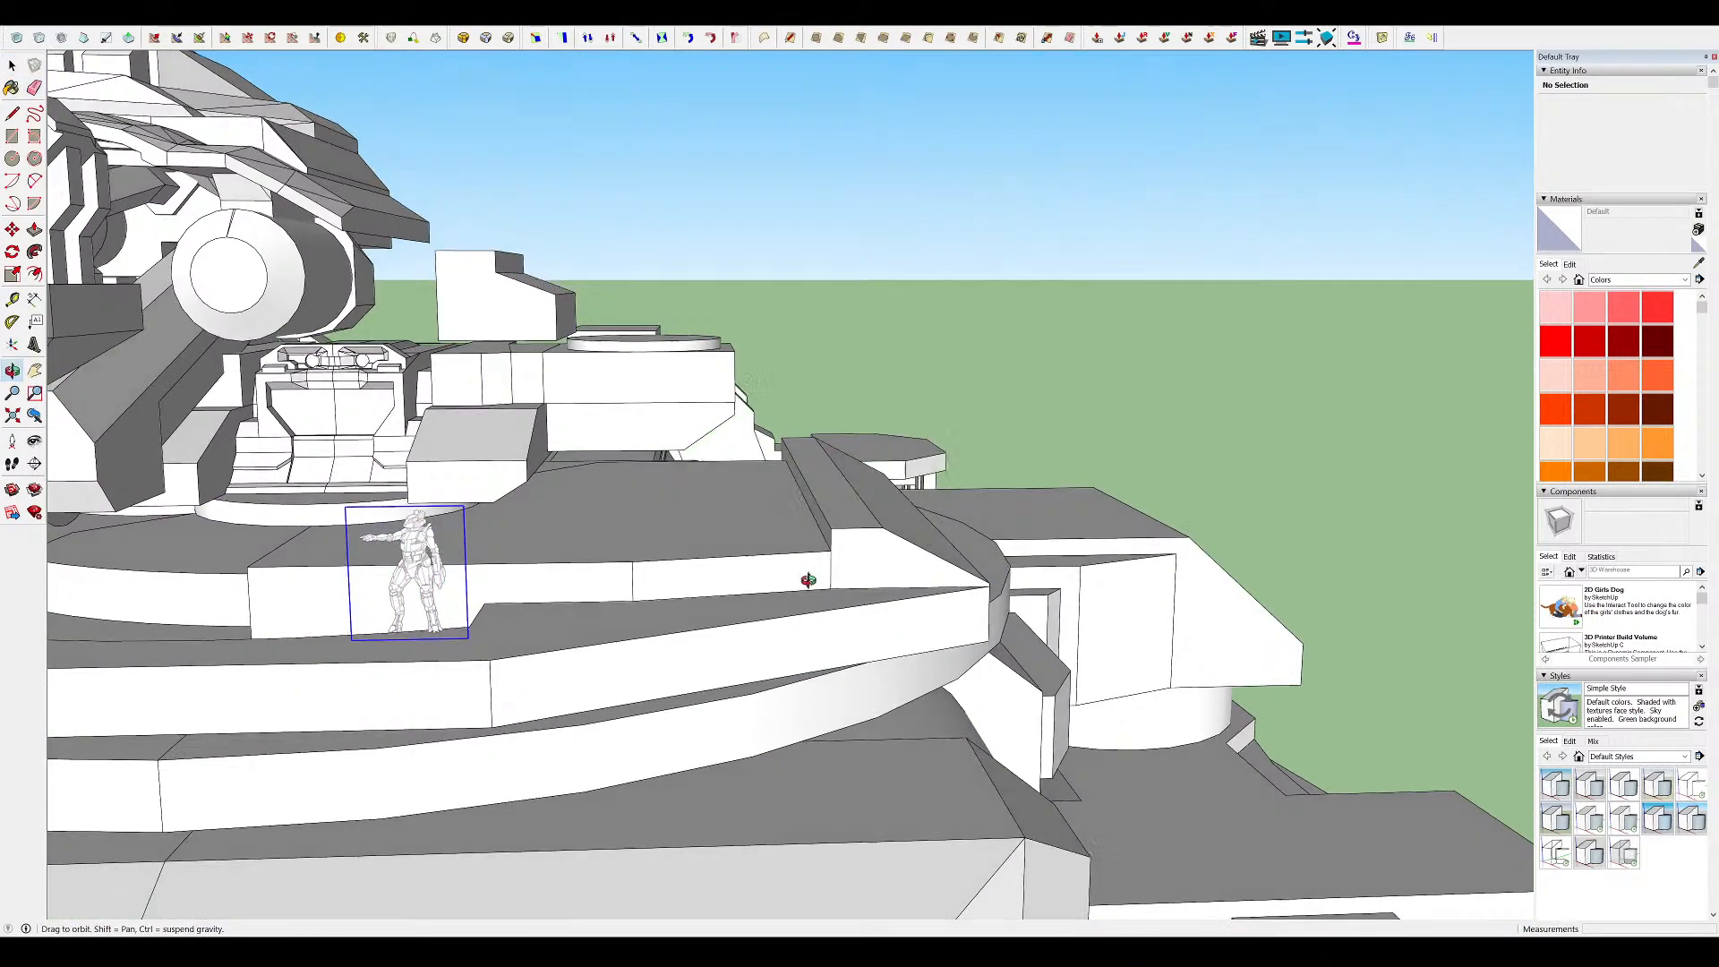
Open the round disc beneath the turret for editing and offset its lower circle outward
middle_drag(829, 564, 517, 481)
double_click(655, 513)
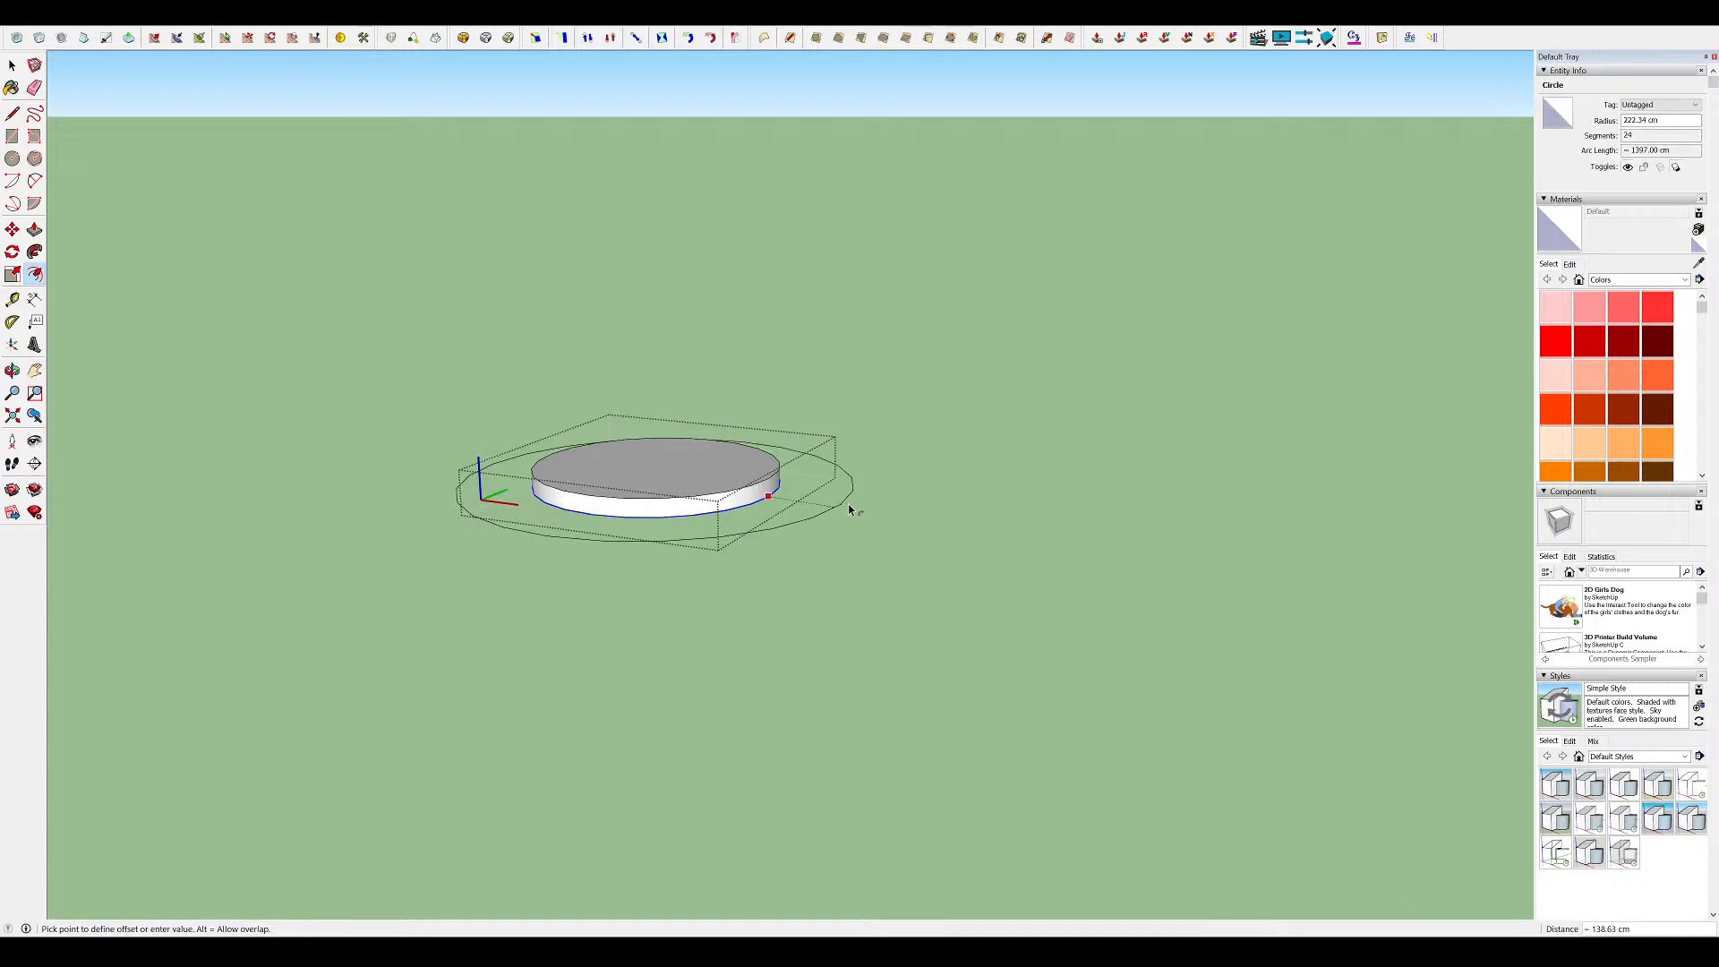
key(alt+h)
scroll(834, 497, up, 3)
Push/Pull the new ring around the turret's base disc by about 19 cm
key(p)
click(816, 508)
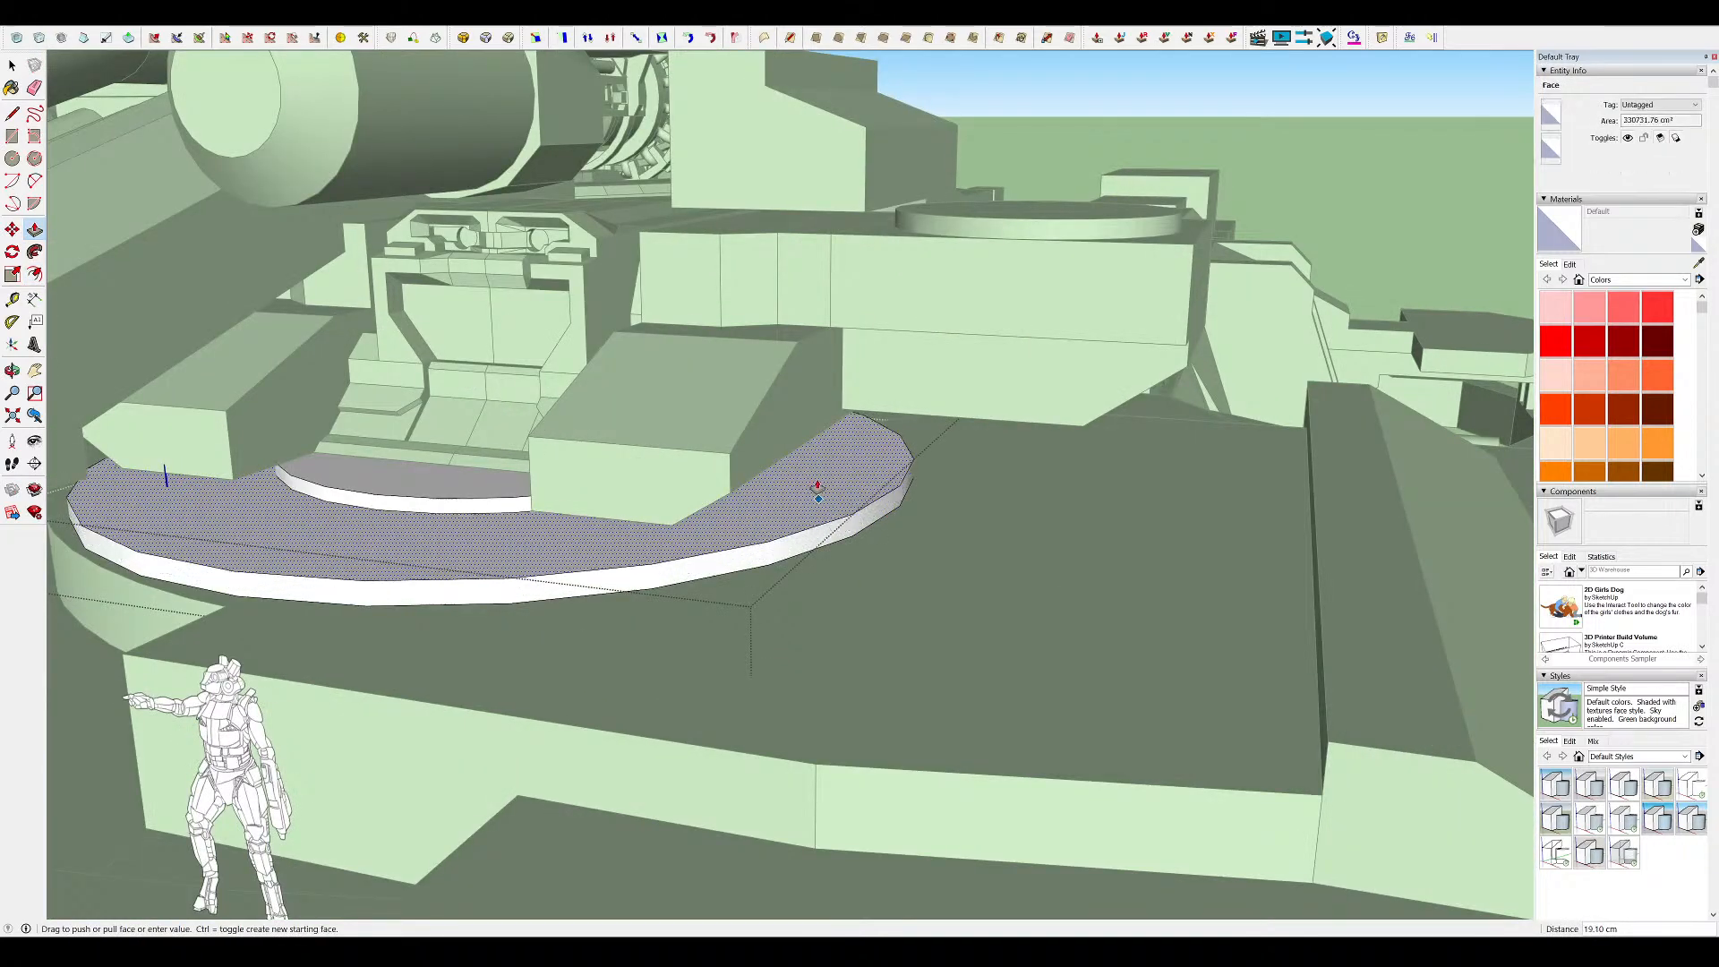
scroll(891, 431, down, 6)
middle_drag(891, 431, 1062, 290)
scroll(899, 355, up, 5)
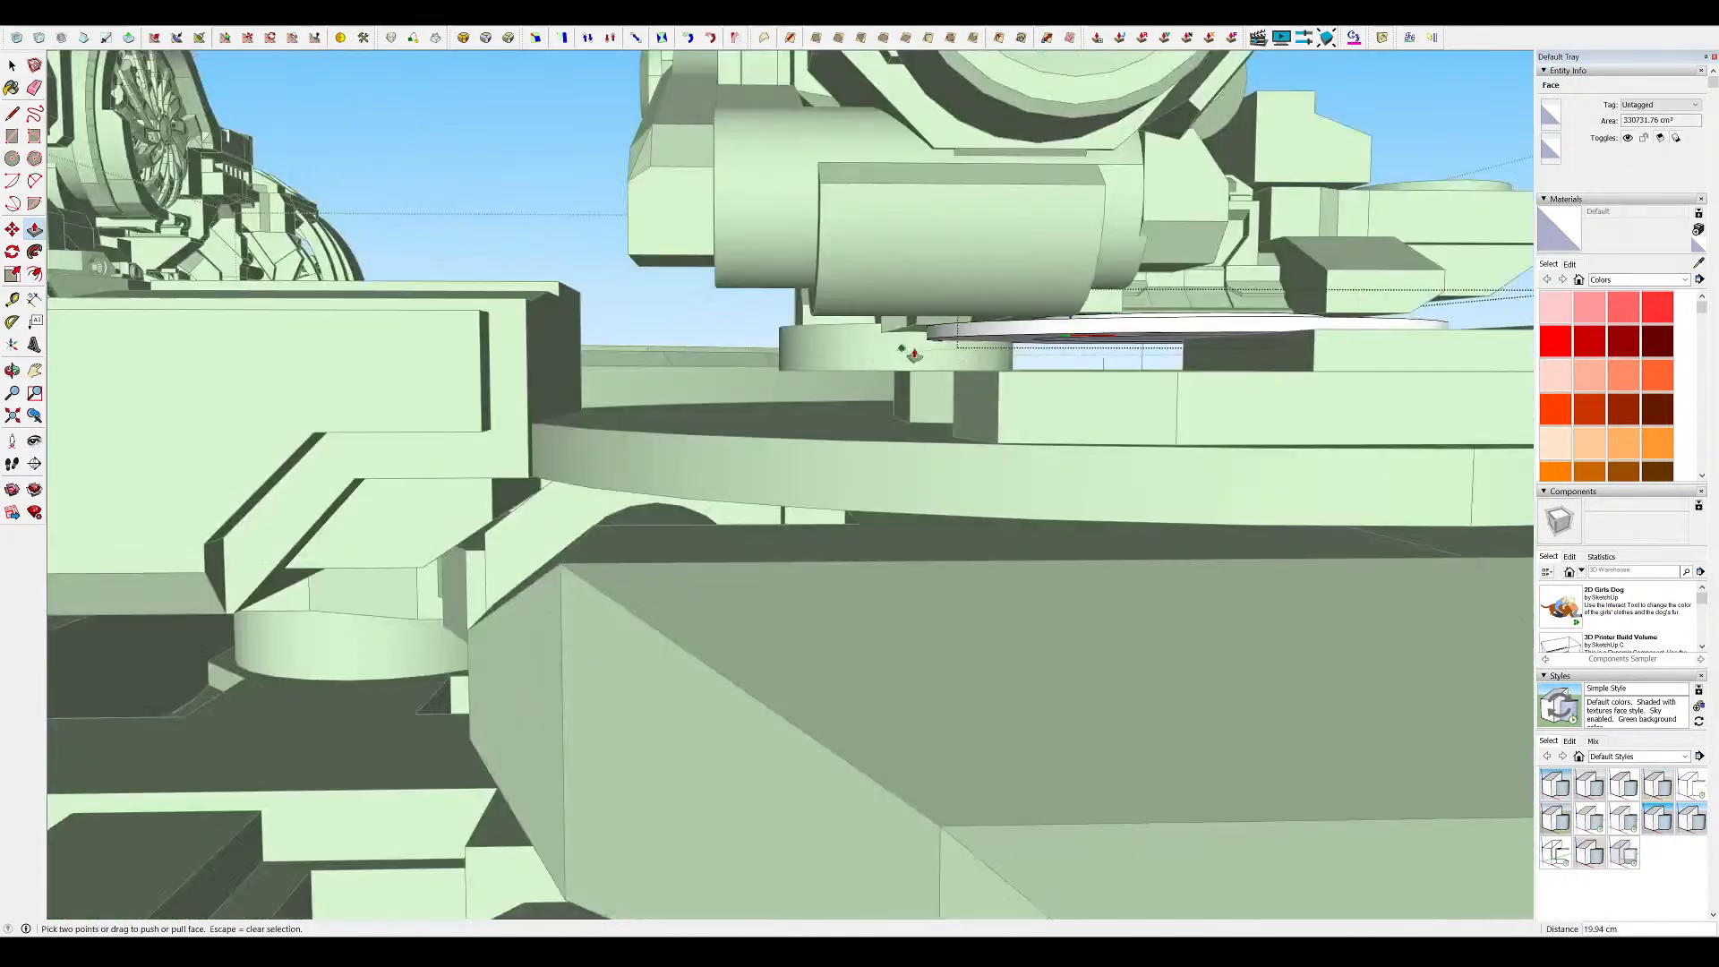
click(1009, 344)
Clean up the widened base disc's underside, extend it down about 77 cm, and leave its editing
key(space)
scroll(1154, 340, up, 3)
key(alt+h)
middle_drag(1003, 510, 944, 438)
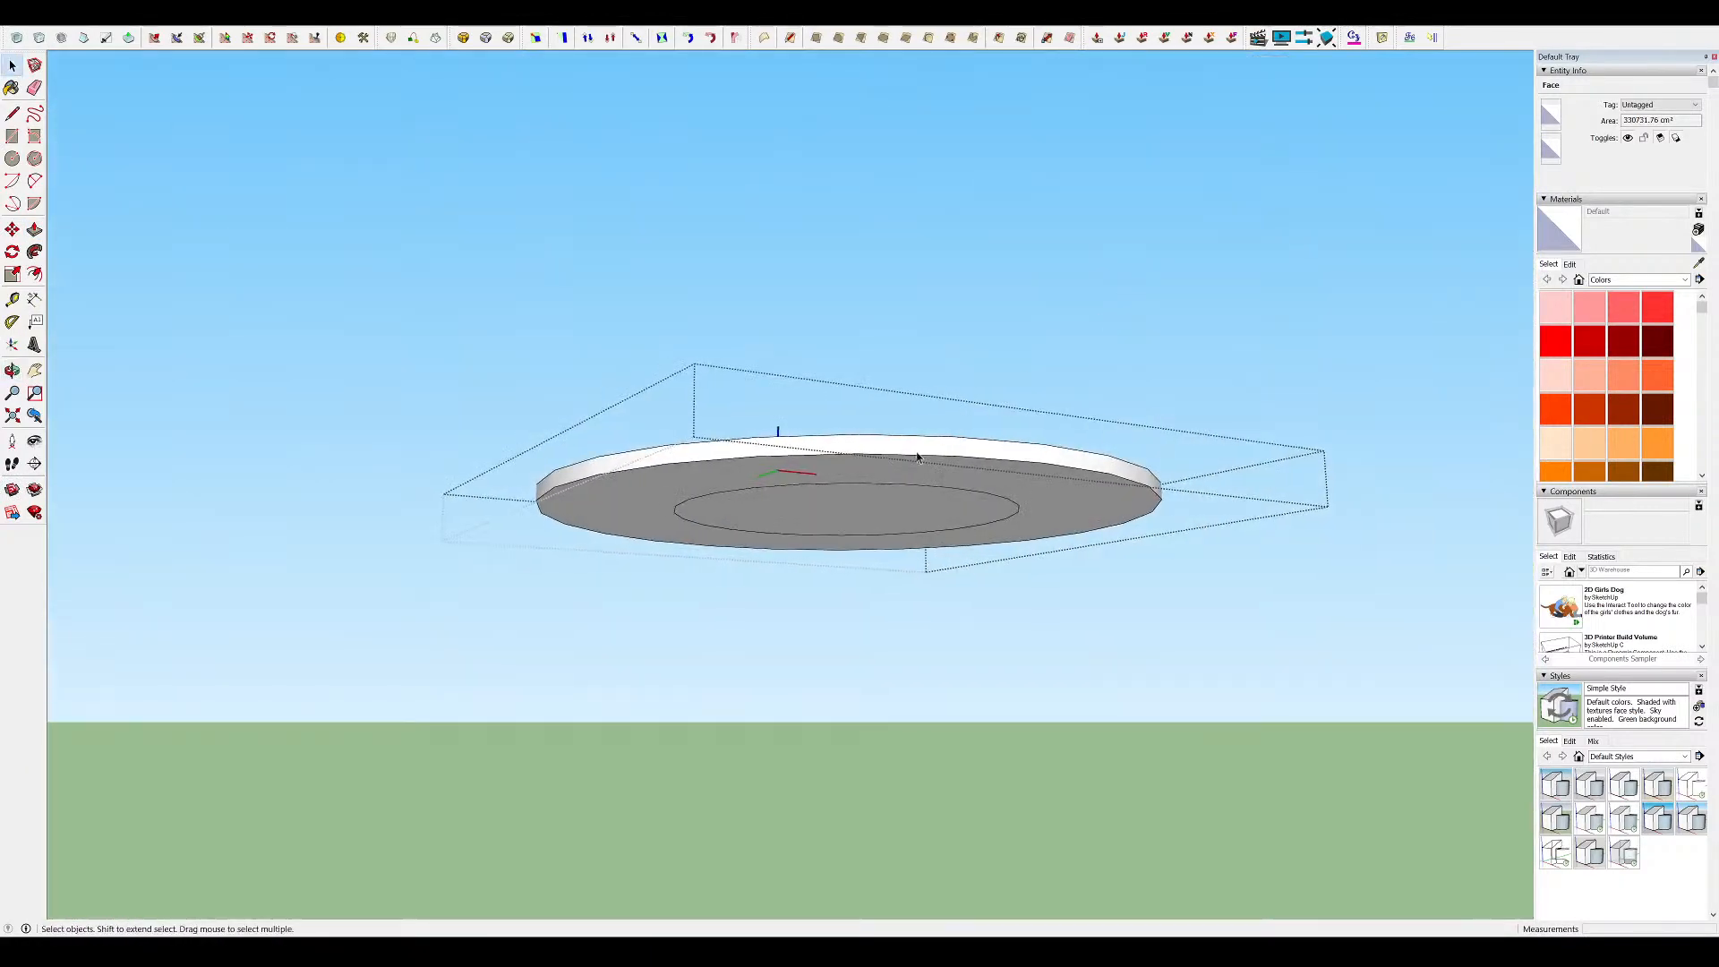
click(755, 494)
click(767, 555)
key(alt+h)
middle_drag(781, 528, 790, 653)
scroll(737, 470, down, 5)
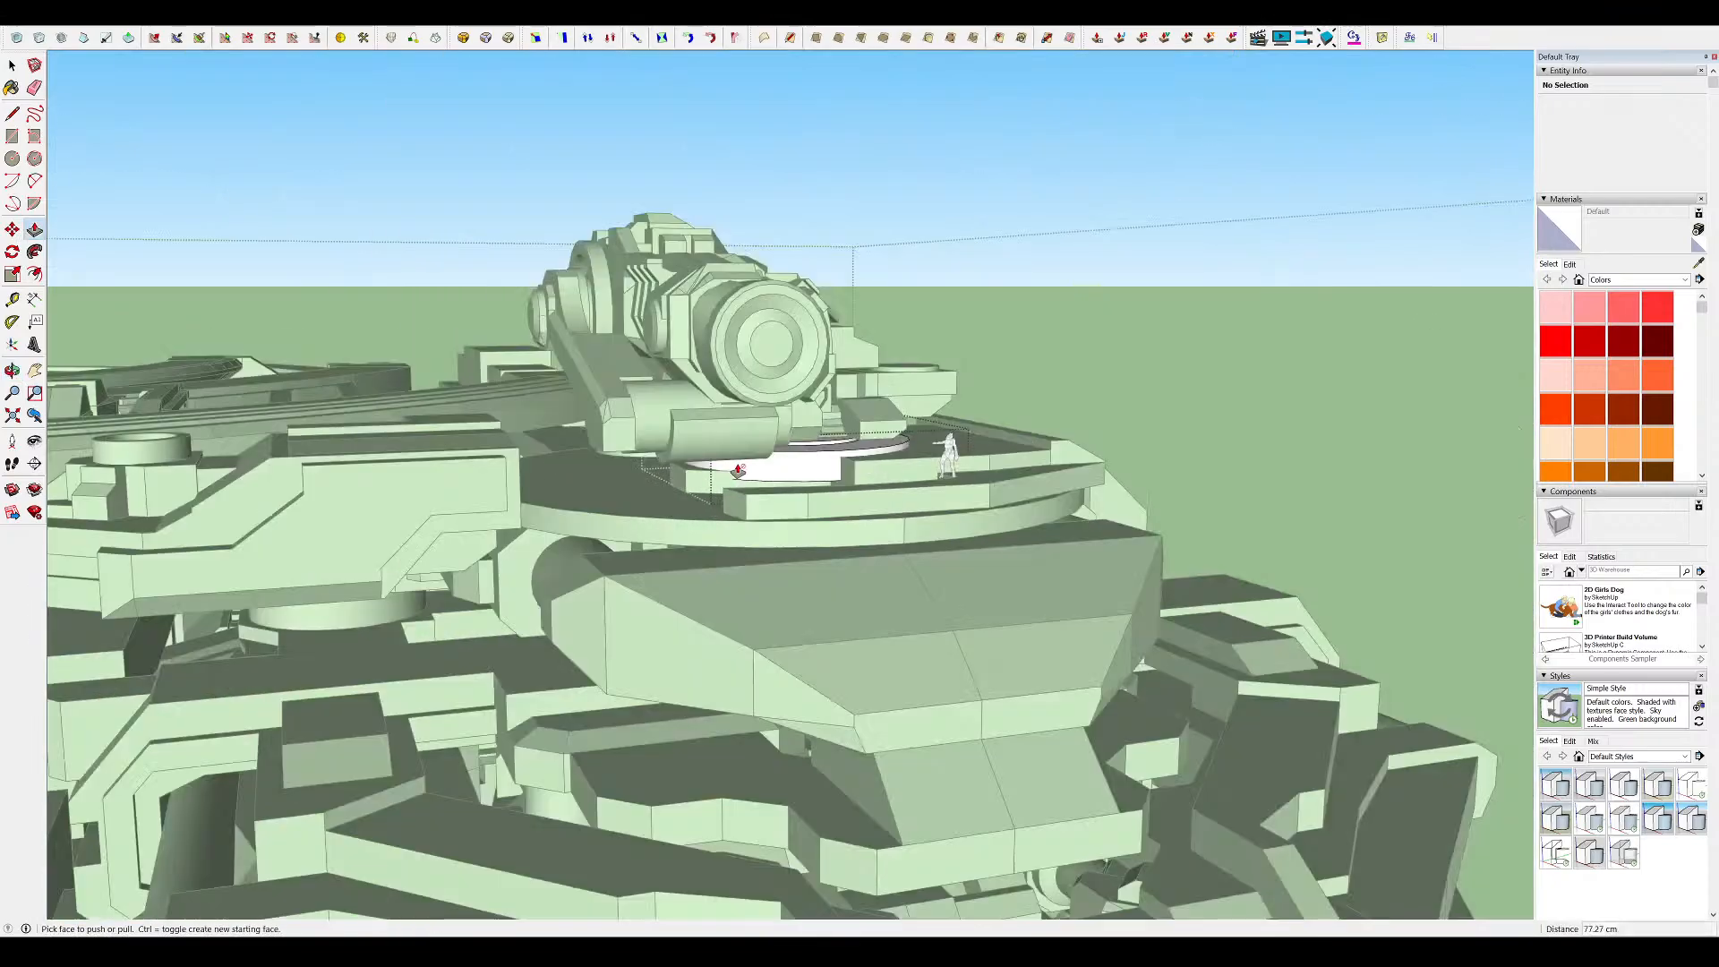
scroll(737, 470, down, 5)
middle_drag(737, 470, 743, 602)
key(space)
click(1070, 416)
Move the stepped box beside the turret outward to the far edge of the neighbouring block's round disc
scroll(606, 579, up, 5)
middle_drag(606, 580, 465, 565)
scroll(675, 499, up, 4)
middle_drag(675, 499, 379, 667)
scroll(827, 392, down, 4)
scroll(827, 392, down, 3)
mouse_move(827, 392)
middle_down()
mouse_move(982, 315)
mouse_move(876, 226)
middle_up()
click(884, 204)
scroll(860, 215, up, 5)
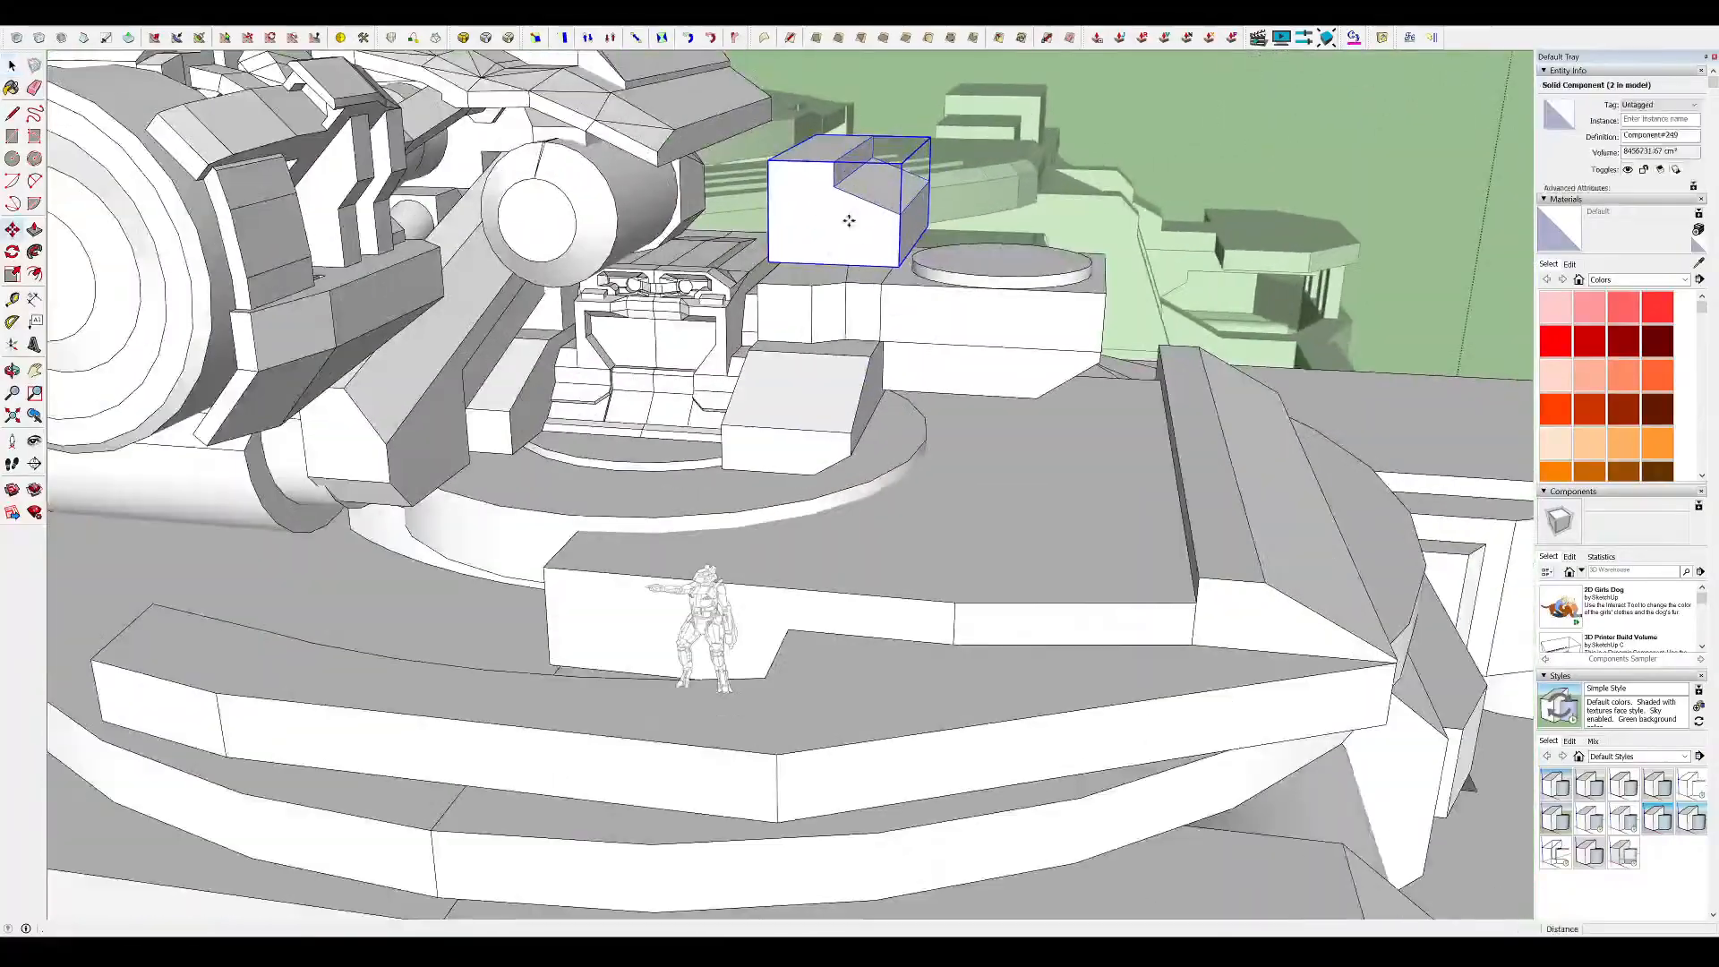
scroll(986, 276, down, 6)
mouse_move(986, 276)
middle_down()
mouse_move(779, 410)
mouse_move(690, 495)
mouse_move(817, 404)
mouse_move(1001, 409)
mouse_move(949, 295)
mouse_move(886, 304)
middle_up()
scroll(817, 405, down, 2)
Split the stepped box's end face and push the raised step's portion about 369 cm through to remove it
scroll(881, 313, up, 6)
scroll(866, 282, up, 3)
key(l)
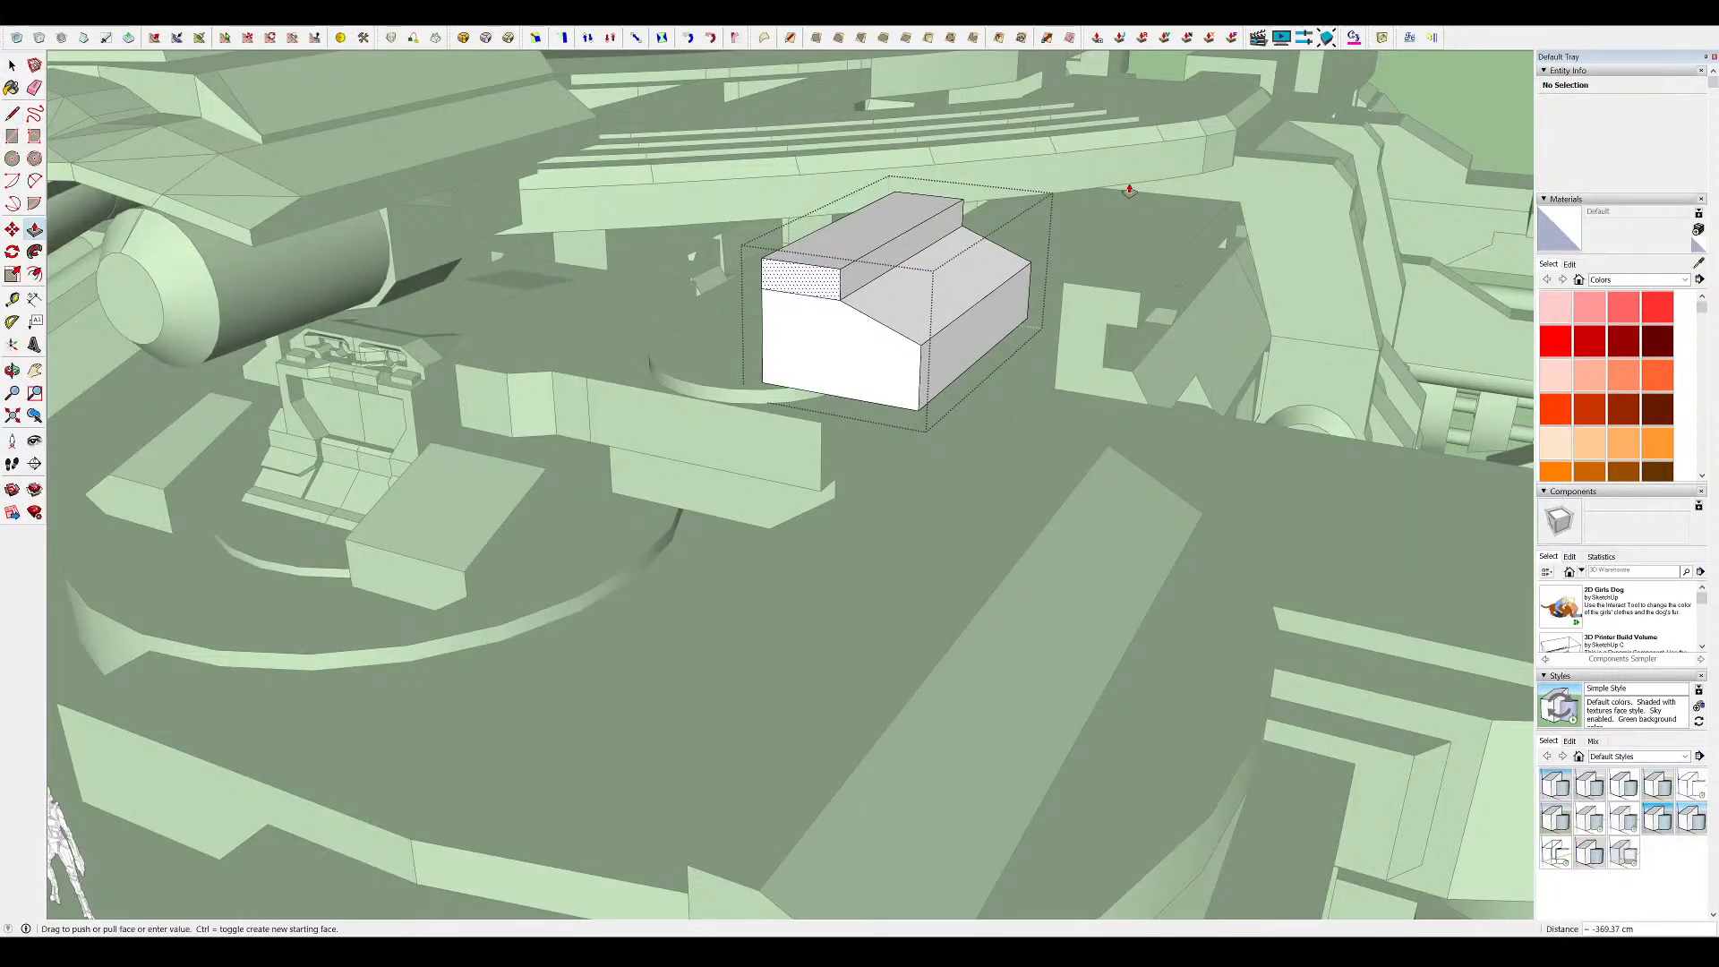
click(1040, 202)
middle_drag(1040, 201, 507, 506)
scroll(602, 361, down, 4)
scroll(877, 313, up, 3)
middle_drag(877, 313, 567, 258)
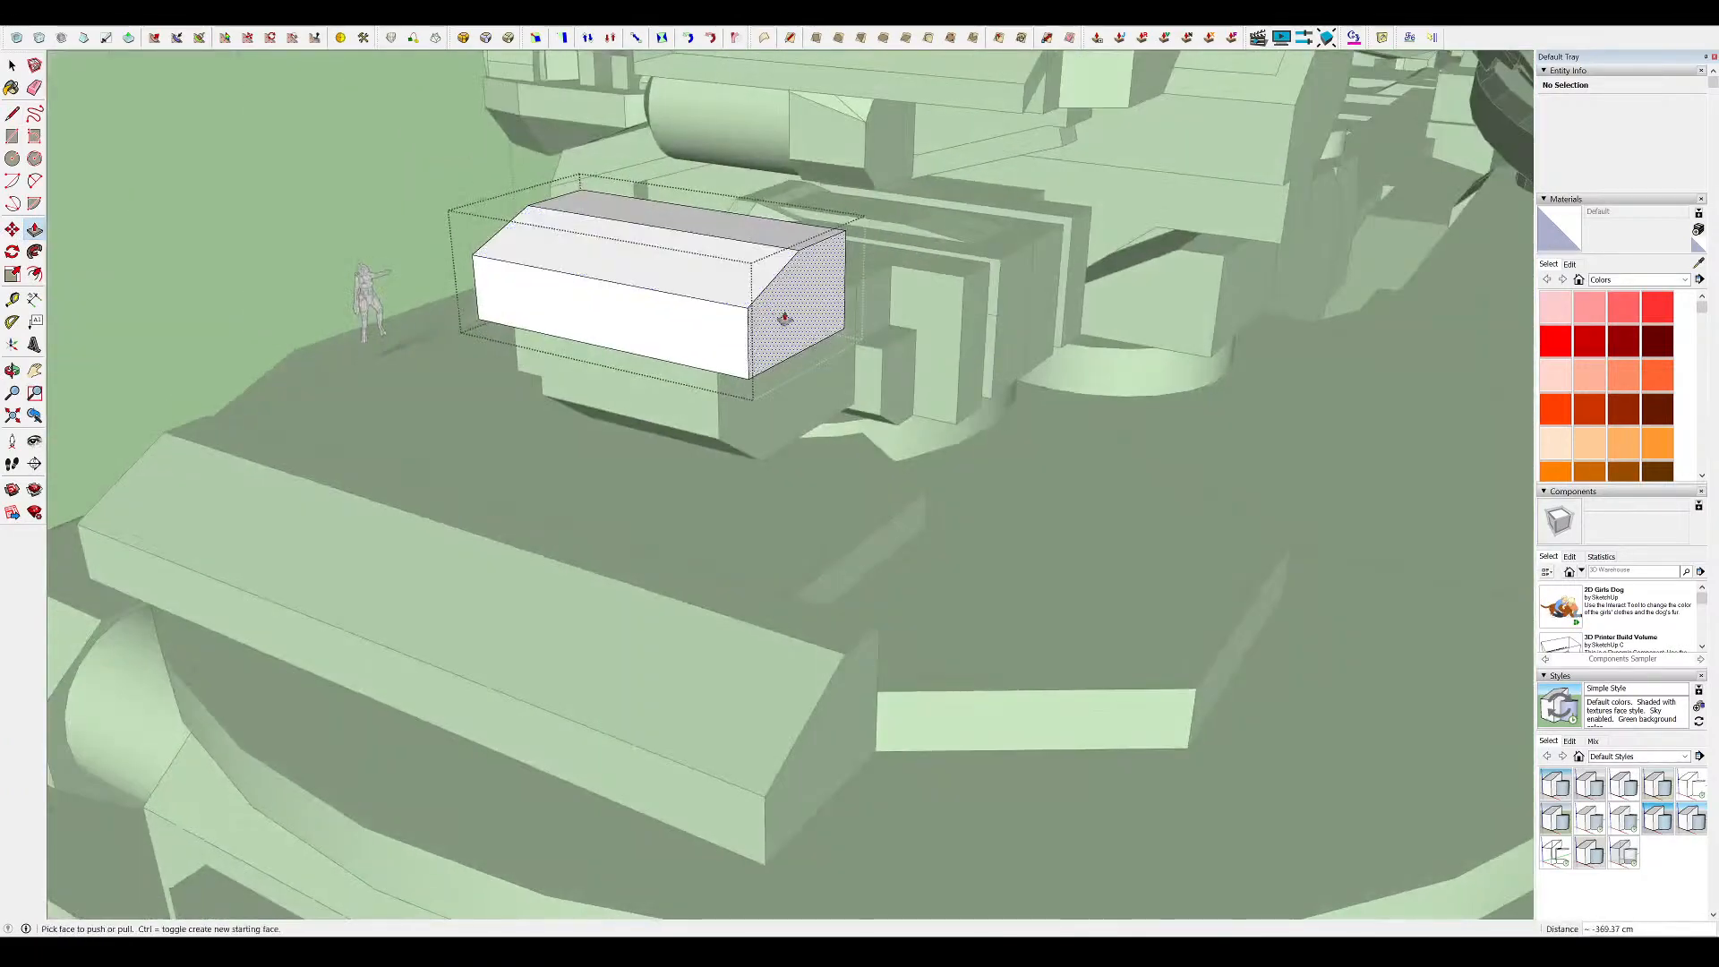
middle_drag(740, 431, 1430, 426)
scroll(1074, 421, down, 5)
middle_drag(967, 394, 1182, 555)
key(space)
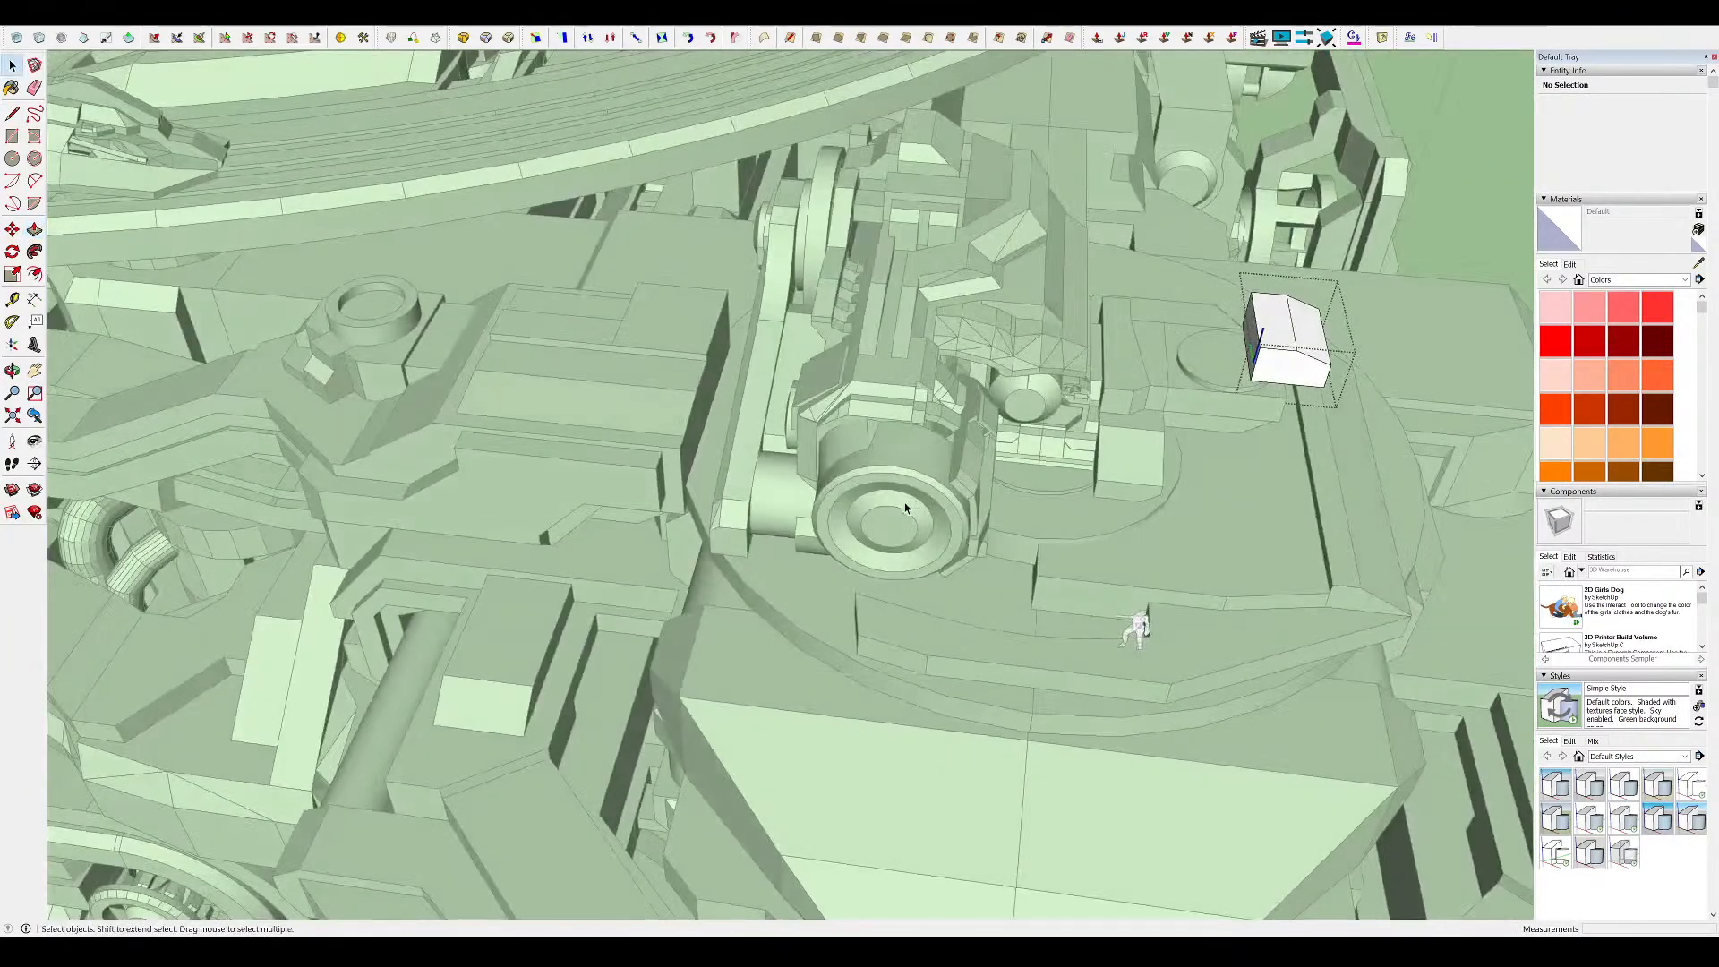
Copy the trimmed box and mirror the copy by scaling it along the red axis
scroll(761, 533, down, 2)
scroll(1197, 398, up, 3)
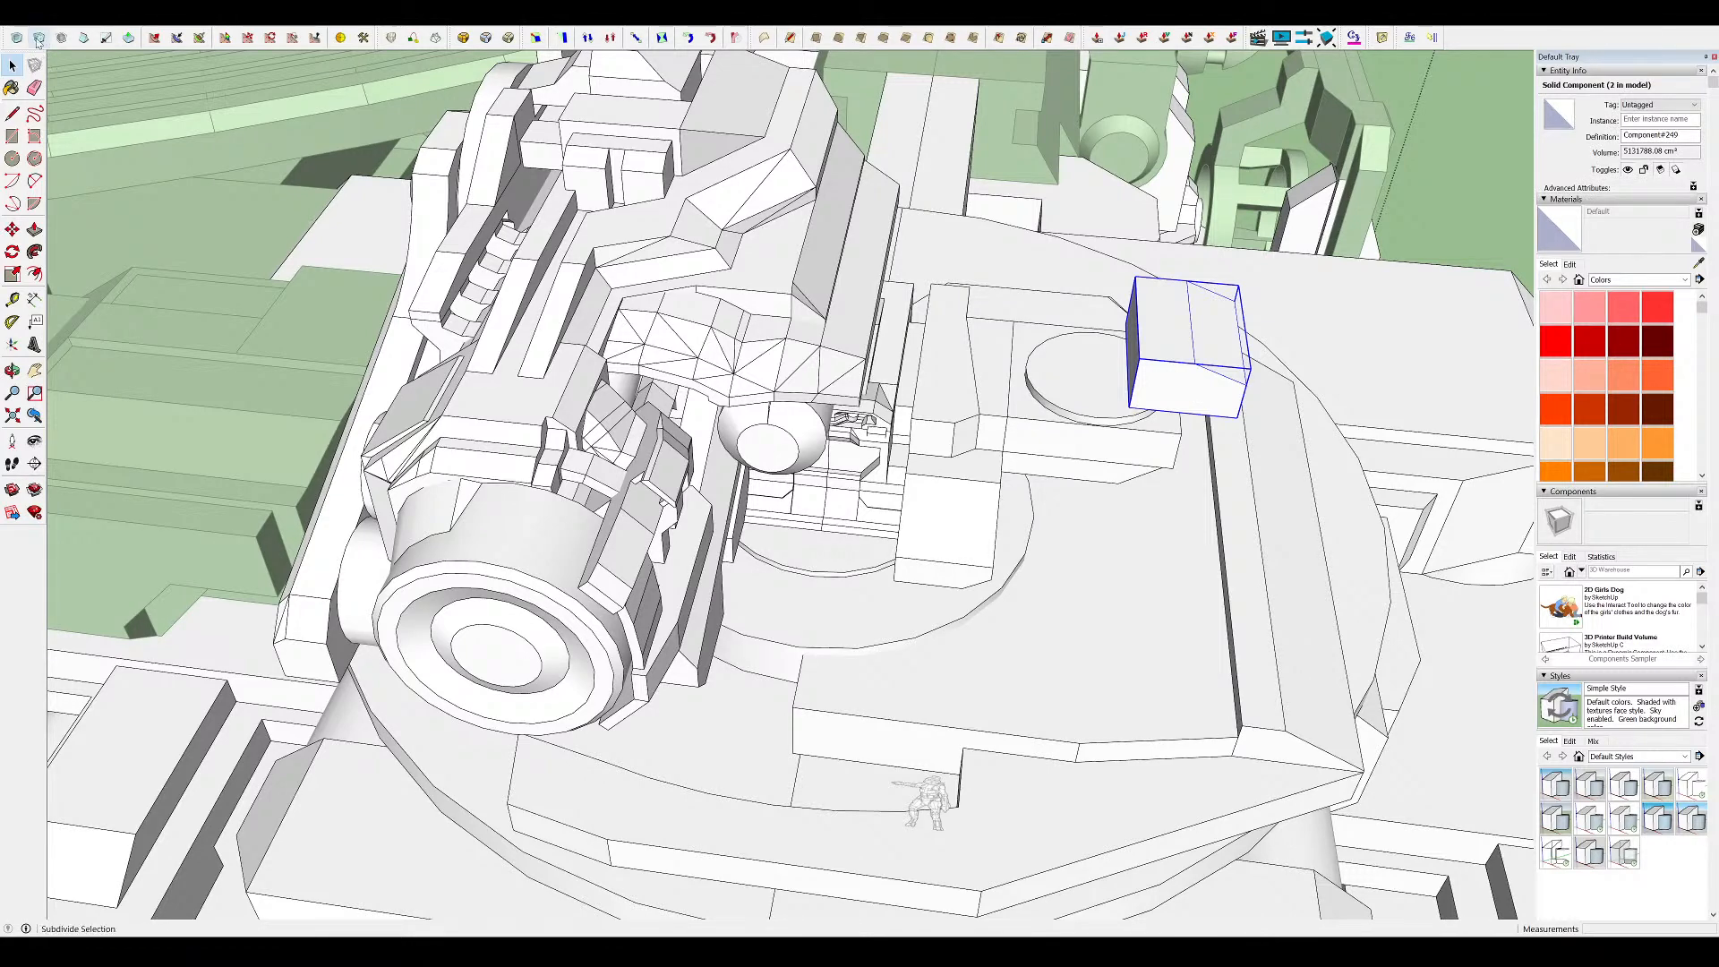
scroll(1186, 352, up, 5)
key(s)
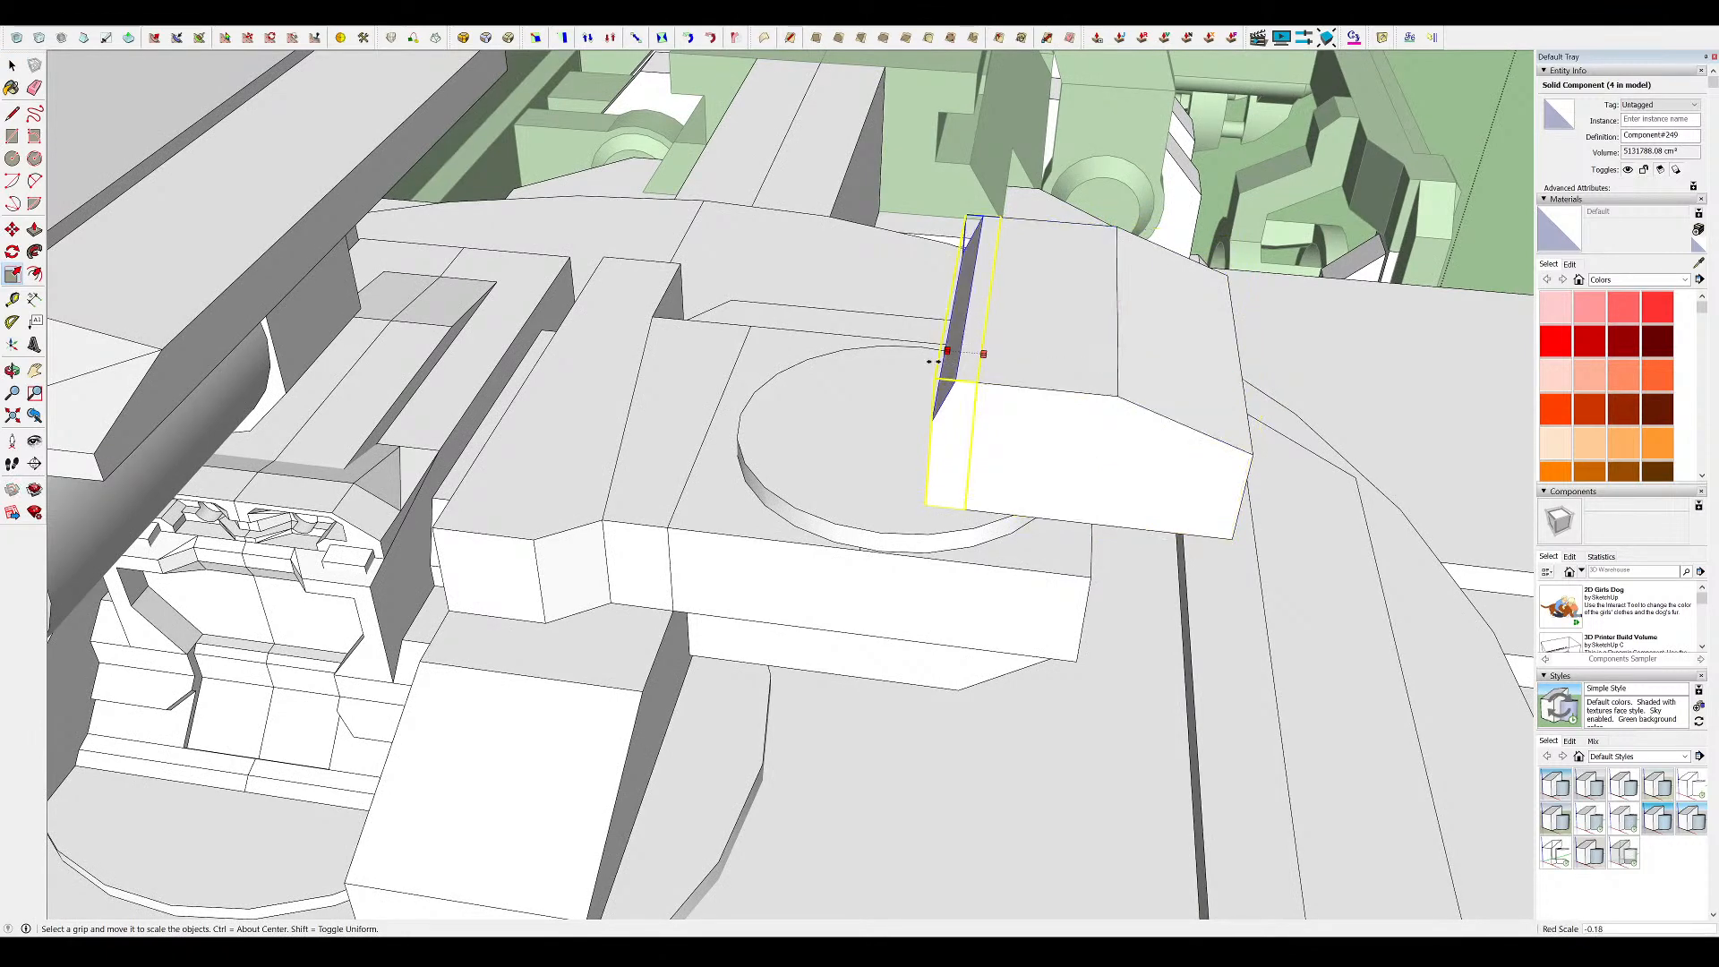
drag(947, 364, 781, 356)
Move the mirrored box to the opposite side of the round disc, facing the original box
middle_drag(964, 313, 951, 448)
key(m)
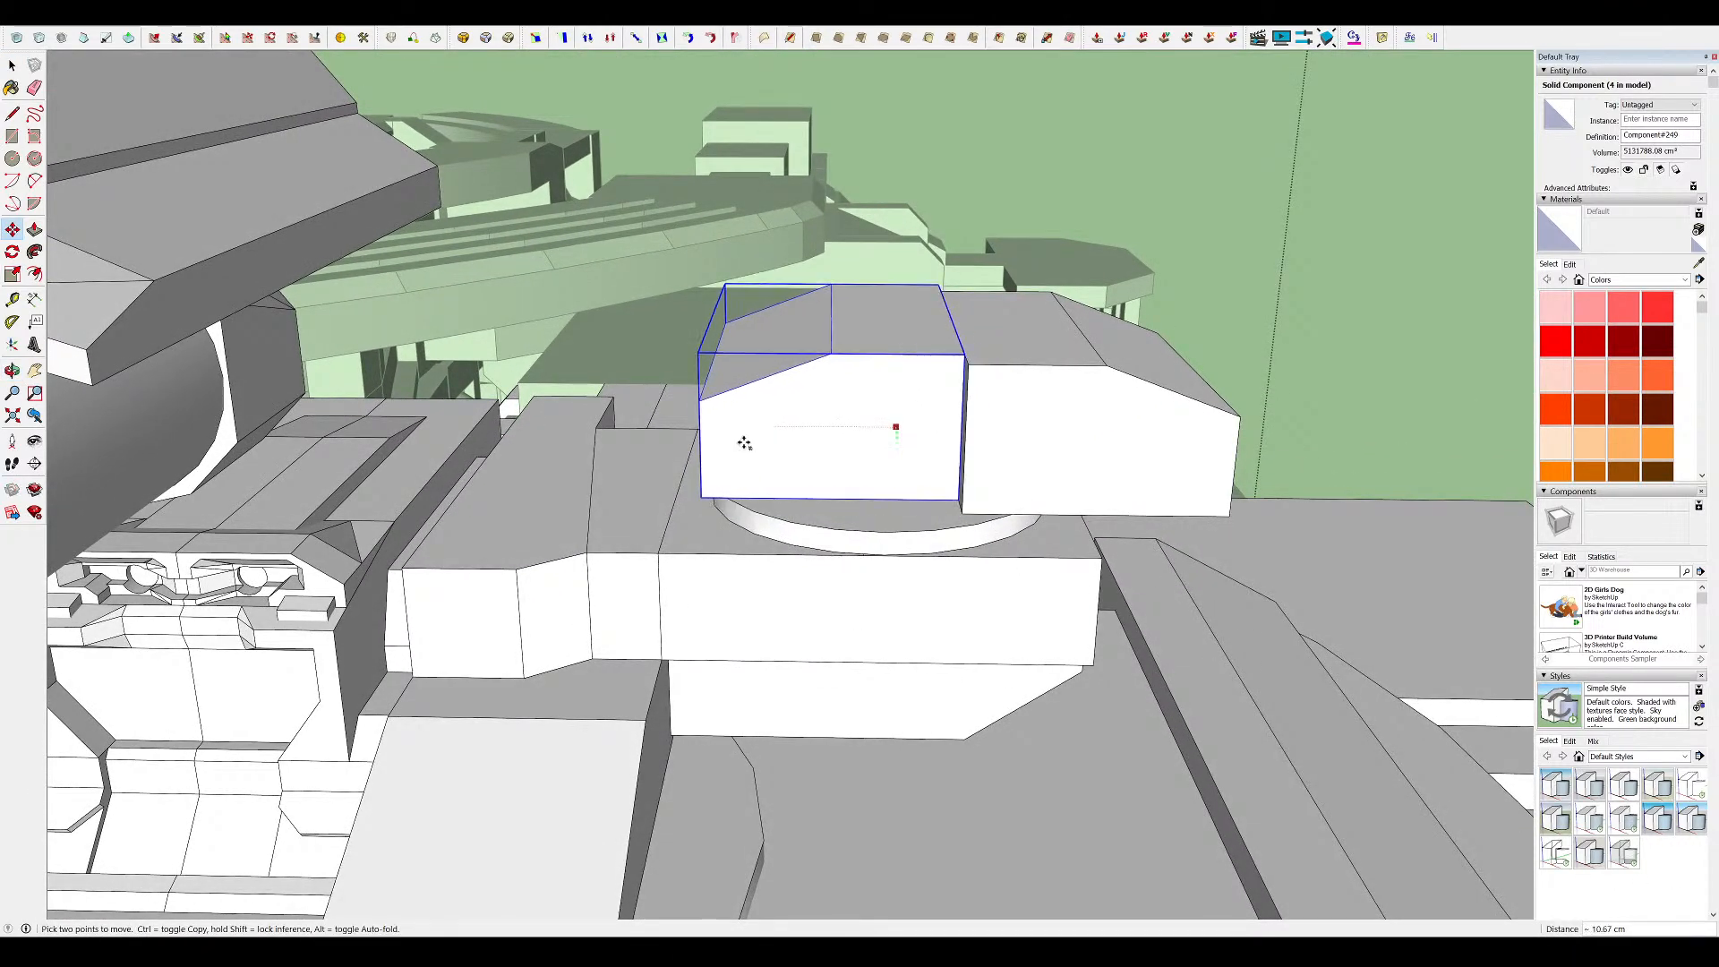
click(734, 439)
middle_drag(837, 394, 777, 431)
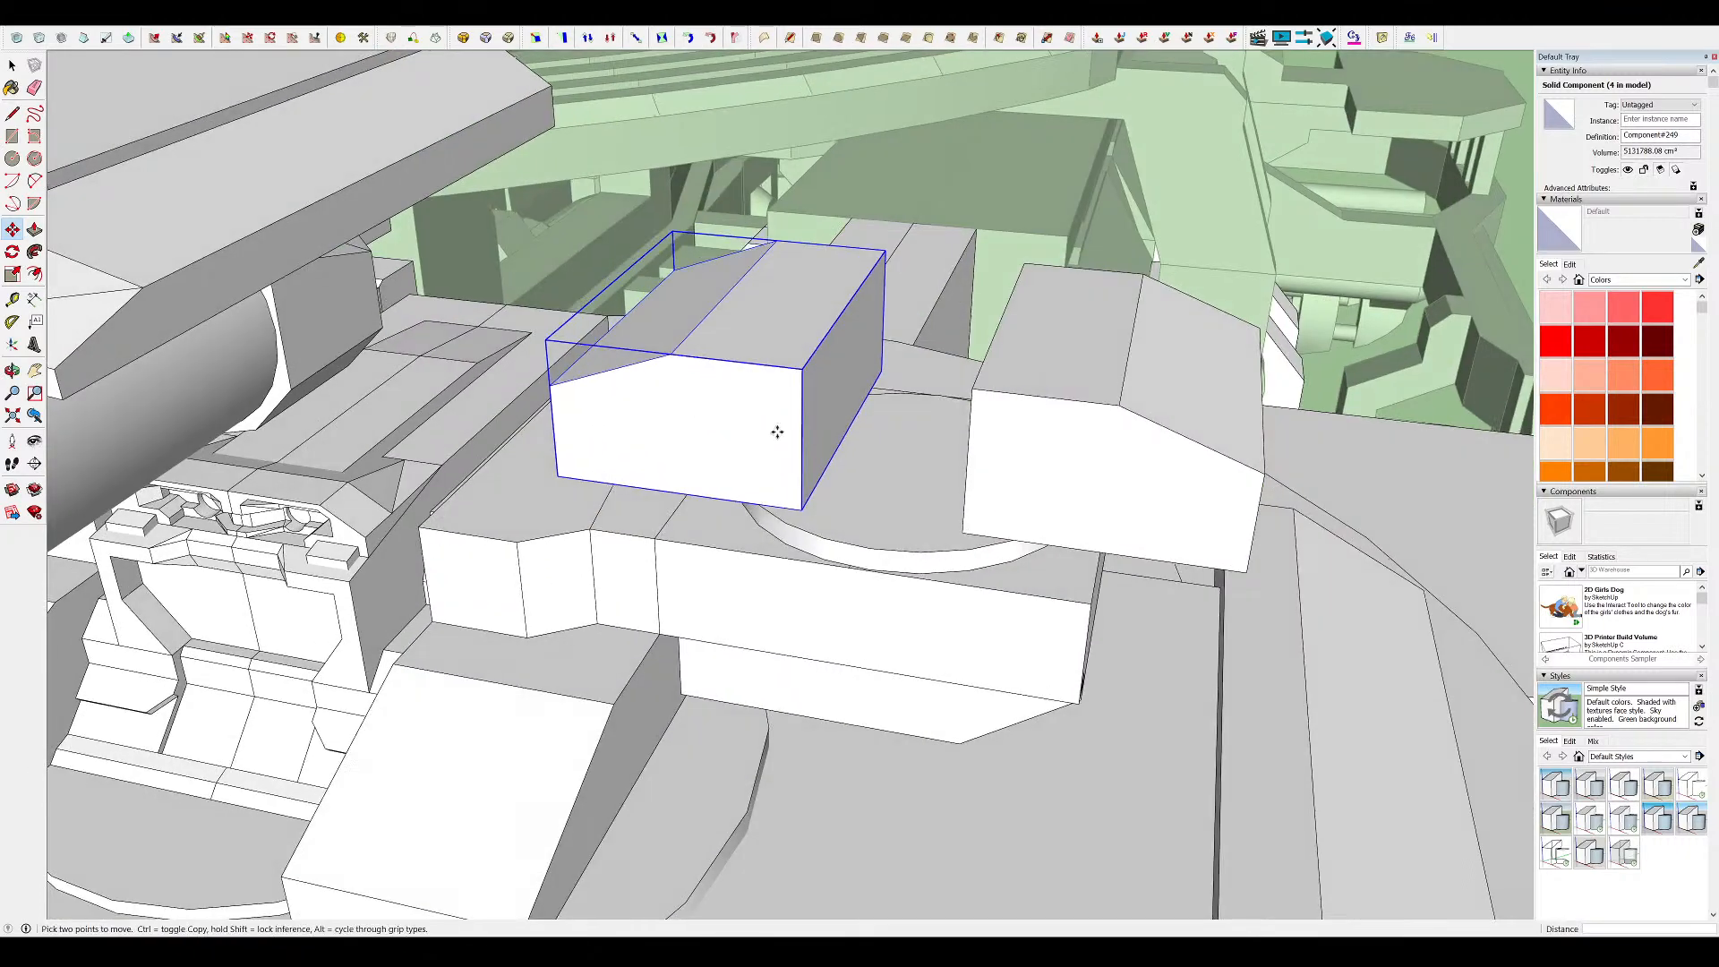
click(842, 387)
click(866, 383)
Open one of the mirrored boxes for editing and form a low rectangular step along its inner side
middle_drag(866, 383, 310, 529)
scroll(892, 408, down, 3)
key(space)
double_click(974, 401)
scroll(855, 398, down, 5)
scroll(873, 353, up, 6)
key(r)
scroll(1067, 344, down, 5)
scroll(716, 488, up, 6)
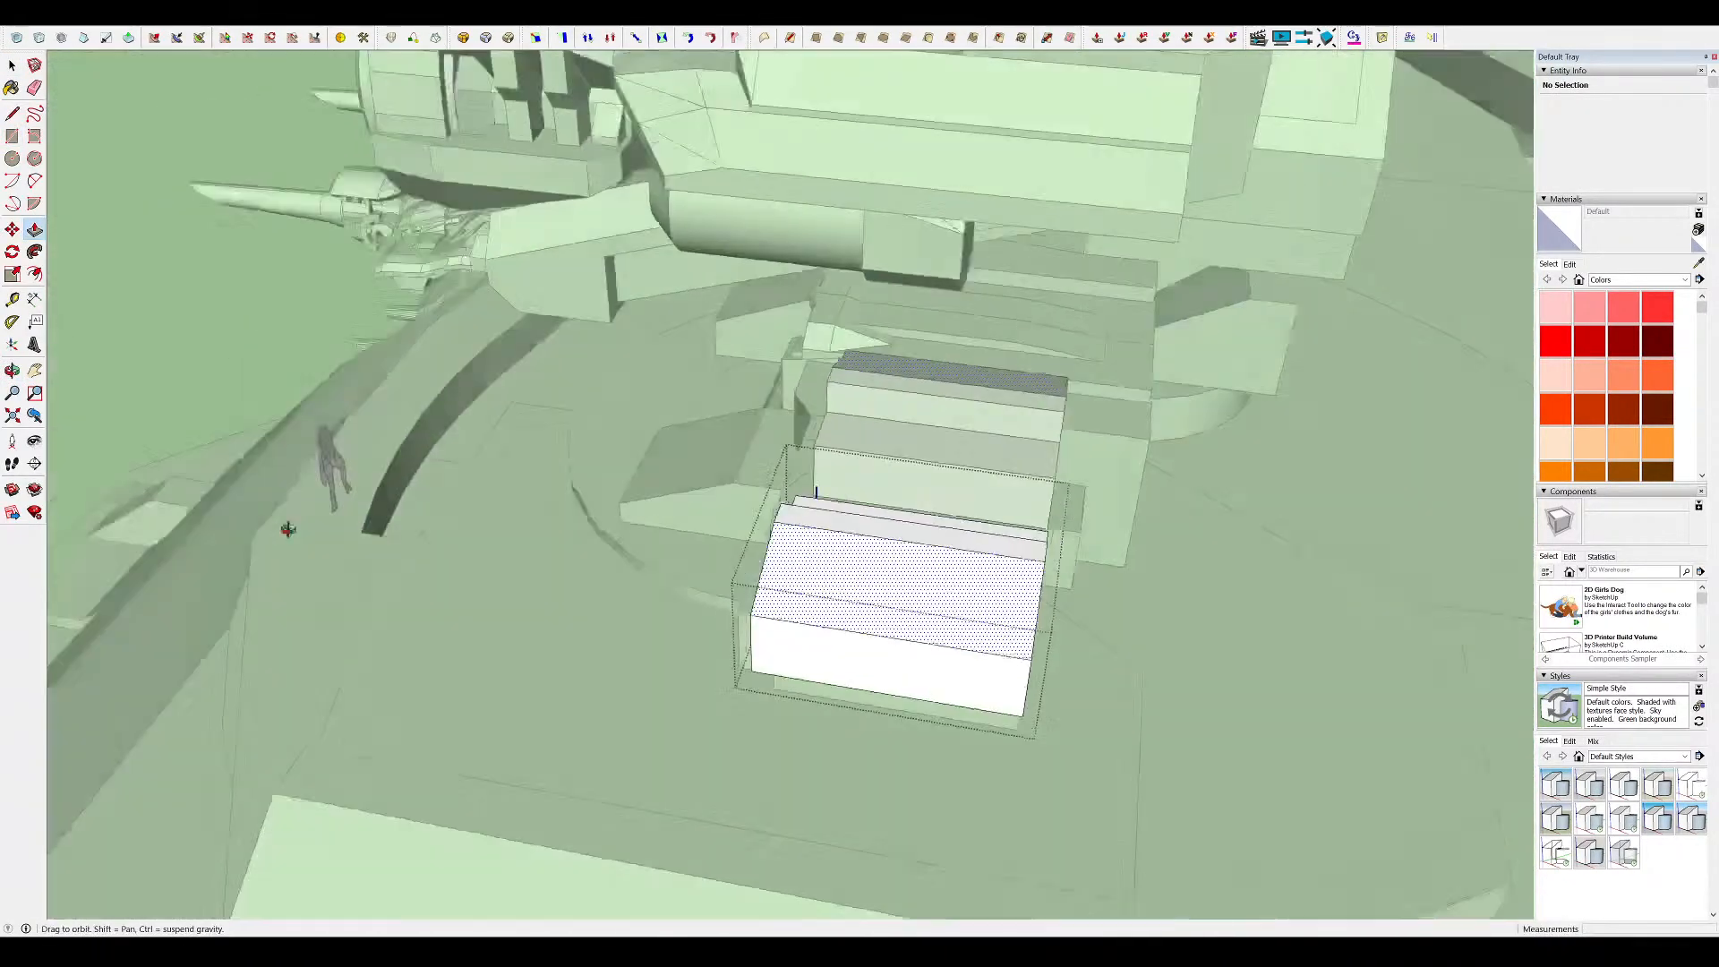
middle_drag(984, 698, 735, 626)
click(537, 522)
Draw straight dividing lines on the open box's end face beside its low step
middle_drag(537, 522, 696, 468)
scroll(696, 467, up, 2)
key(l)
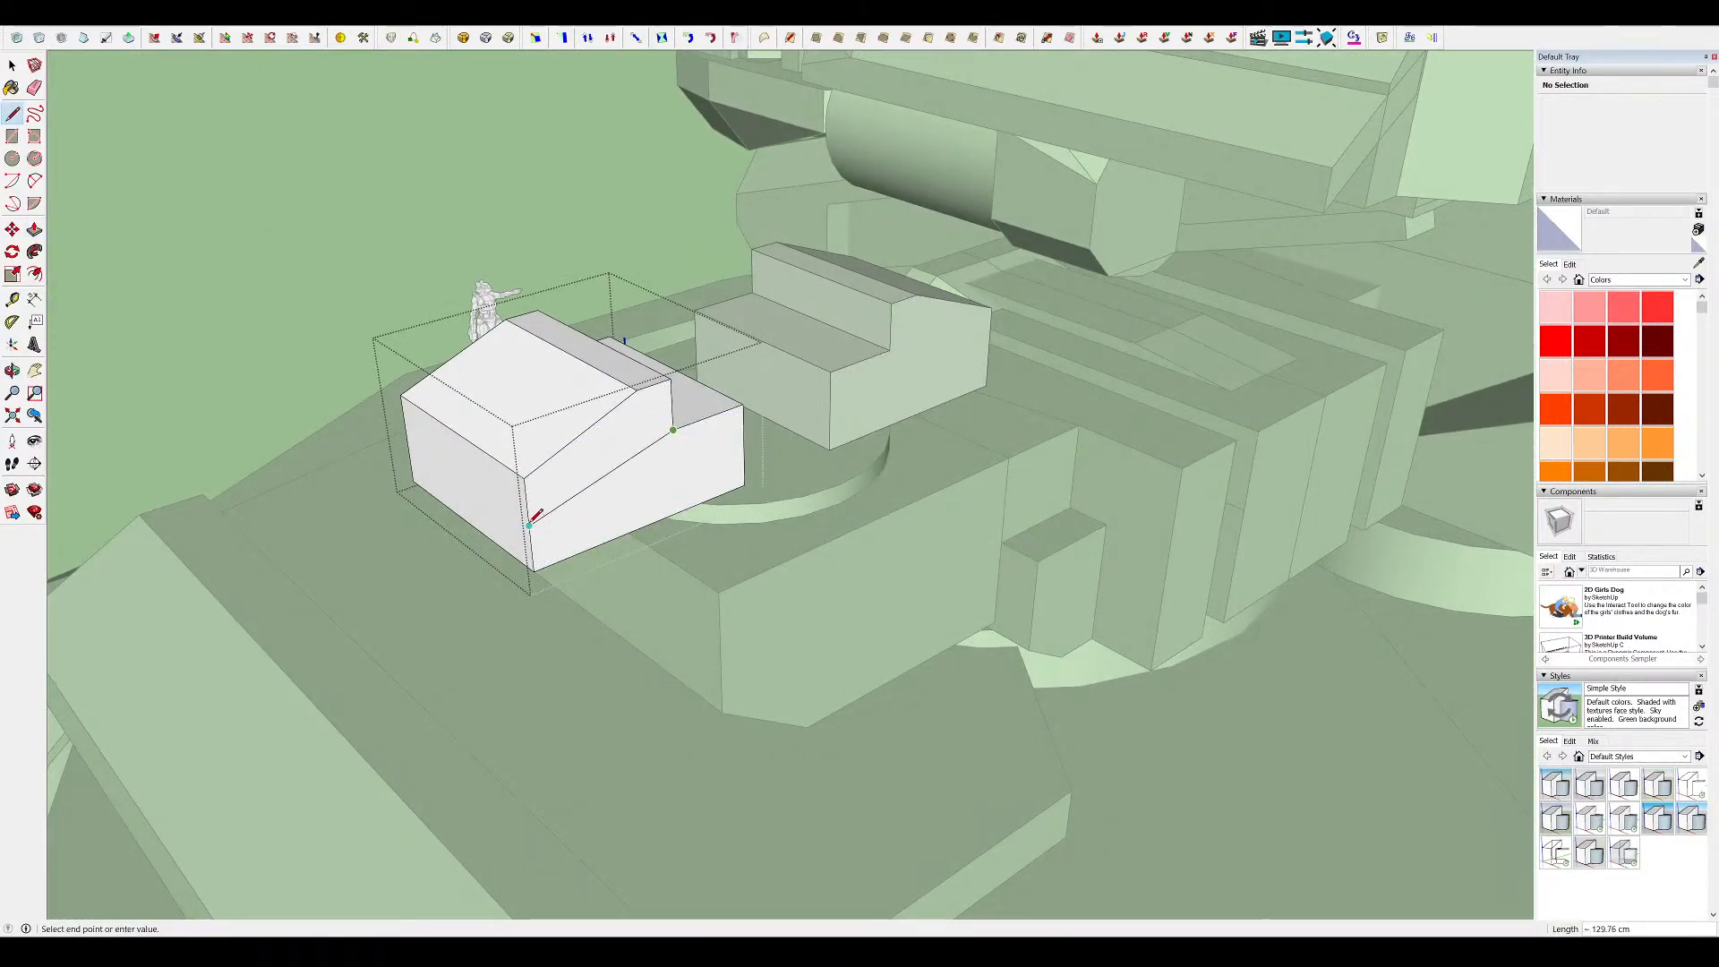
drag(652, 486, 719, 503)
middle_drag(718, 488, 802, 475)
scroll(671, 497, up, 4)
drag(535, 443, 447, 416)
middle_drag(568, 429, 645, 457)
Outline a narrow rectangle on the box's end face and push it through to cut a lengthwise slot
key(r)
key(p)
middle_drag(480, 464, 581, 492)
scroll(581, 493, down, 5)
middle_drag(581, 492, 658, 512)
scroll(658, 528, up, 5)
Split the box's sloping outer side and lower one end portion into a step, then close the box
key(l)
mouse_move(859, 430)
middle_down()
mouse_move(799, 419)
mouse_move(798, 487)
mouse_move(730, 506)
mouse_move(806, 411)
mouse_move(794, 334)
mouse_move(717, 433)
mouse_move(775, 445)
mouse_move(884, 421)
mouse_move(916, 487)
mouse_move(993, 421)
middle_up()
key(space)
scroll(805, 411, down, 8)
scroll(794, 333, up, 5)
click(784, 331)
scroll(793, 356, up, 3)
scroll(832, 429, up, 3)
key(l)
scroll(808, 418, down, 10)
key(space)
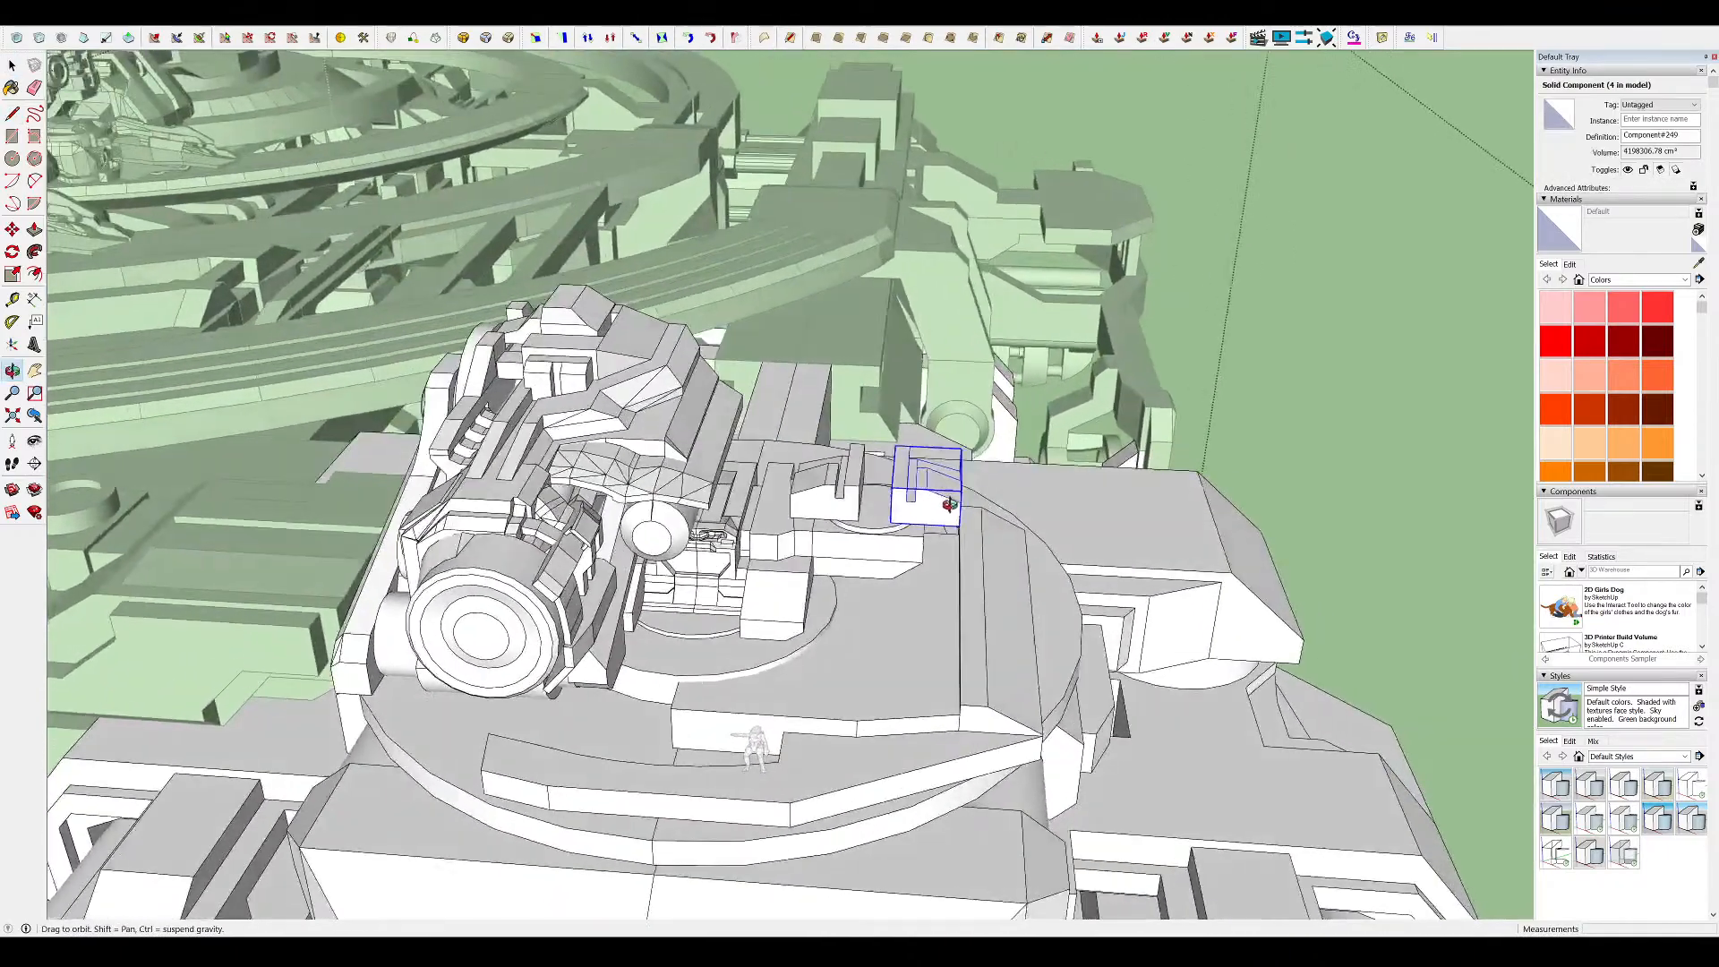
Reopen the box and trim the far end of its inner wall to a slope beside the lowered portion
scroll(967, 511, up, 4)
middle_drag(949, 504, 819, 631)
double_click(933, 487)
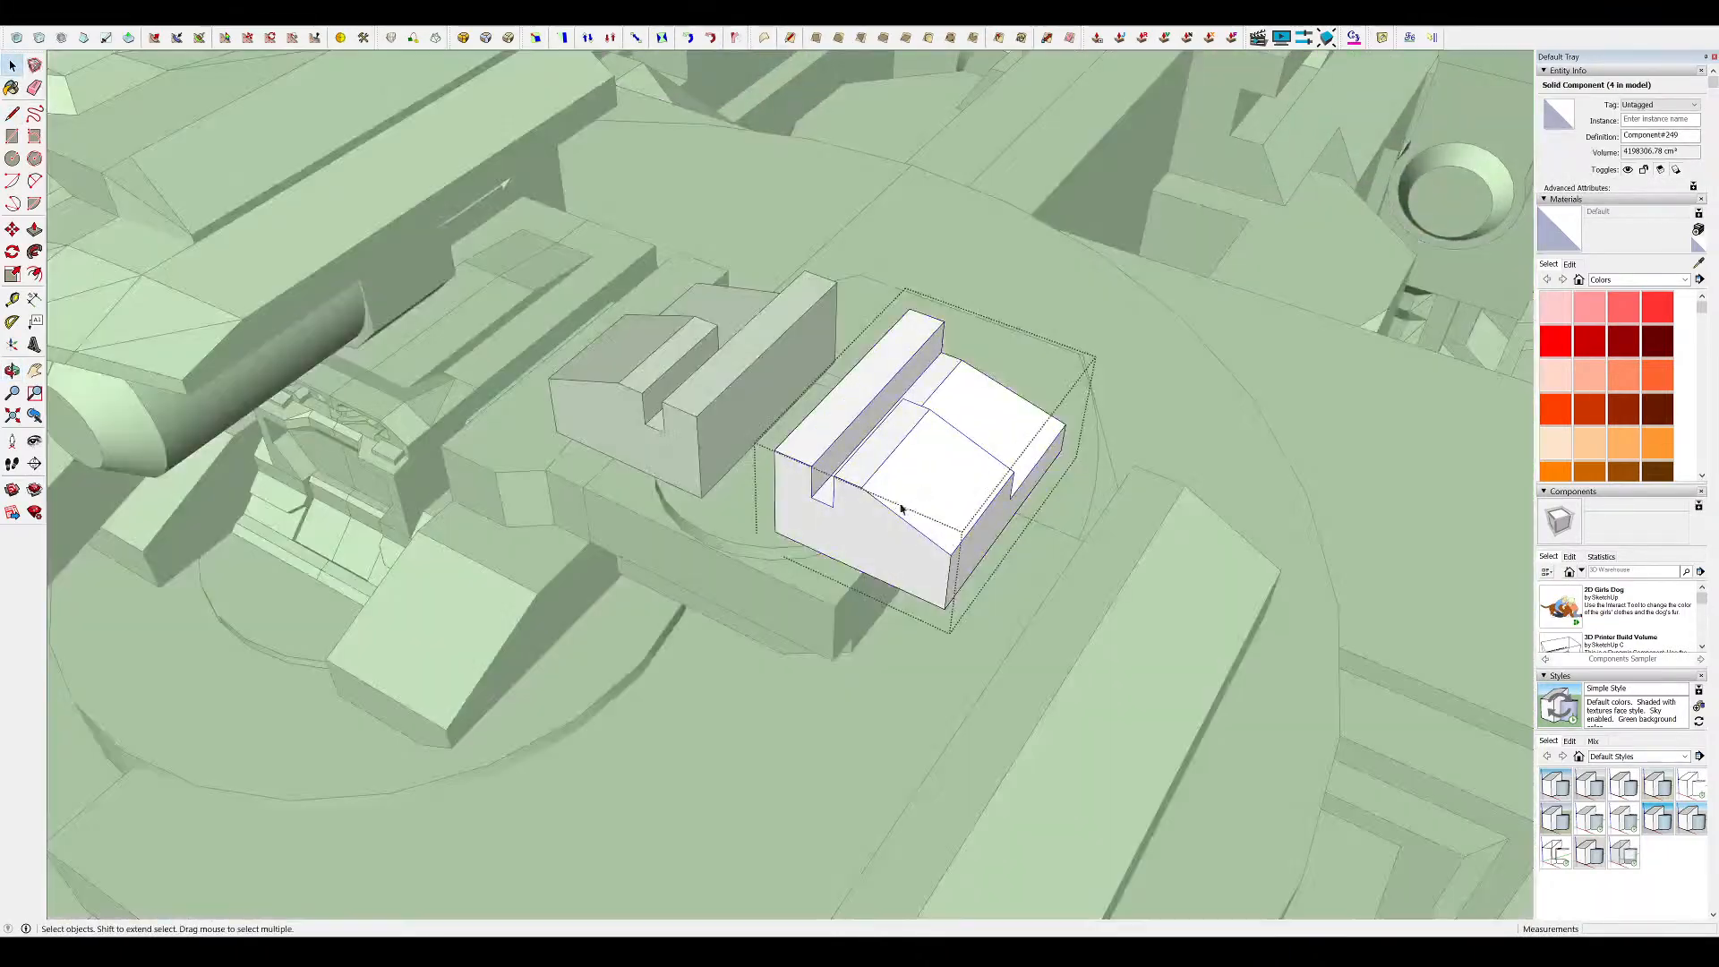
middle_drag(953, 504, 580, 418)
scroll(985, 510, up, 4)
middle_drag(1028, 533, 905, 475)
key(l)
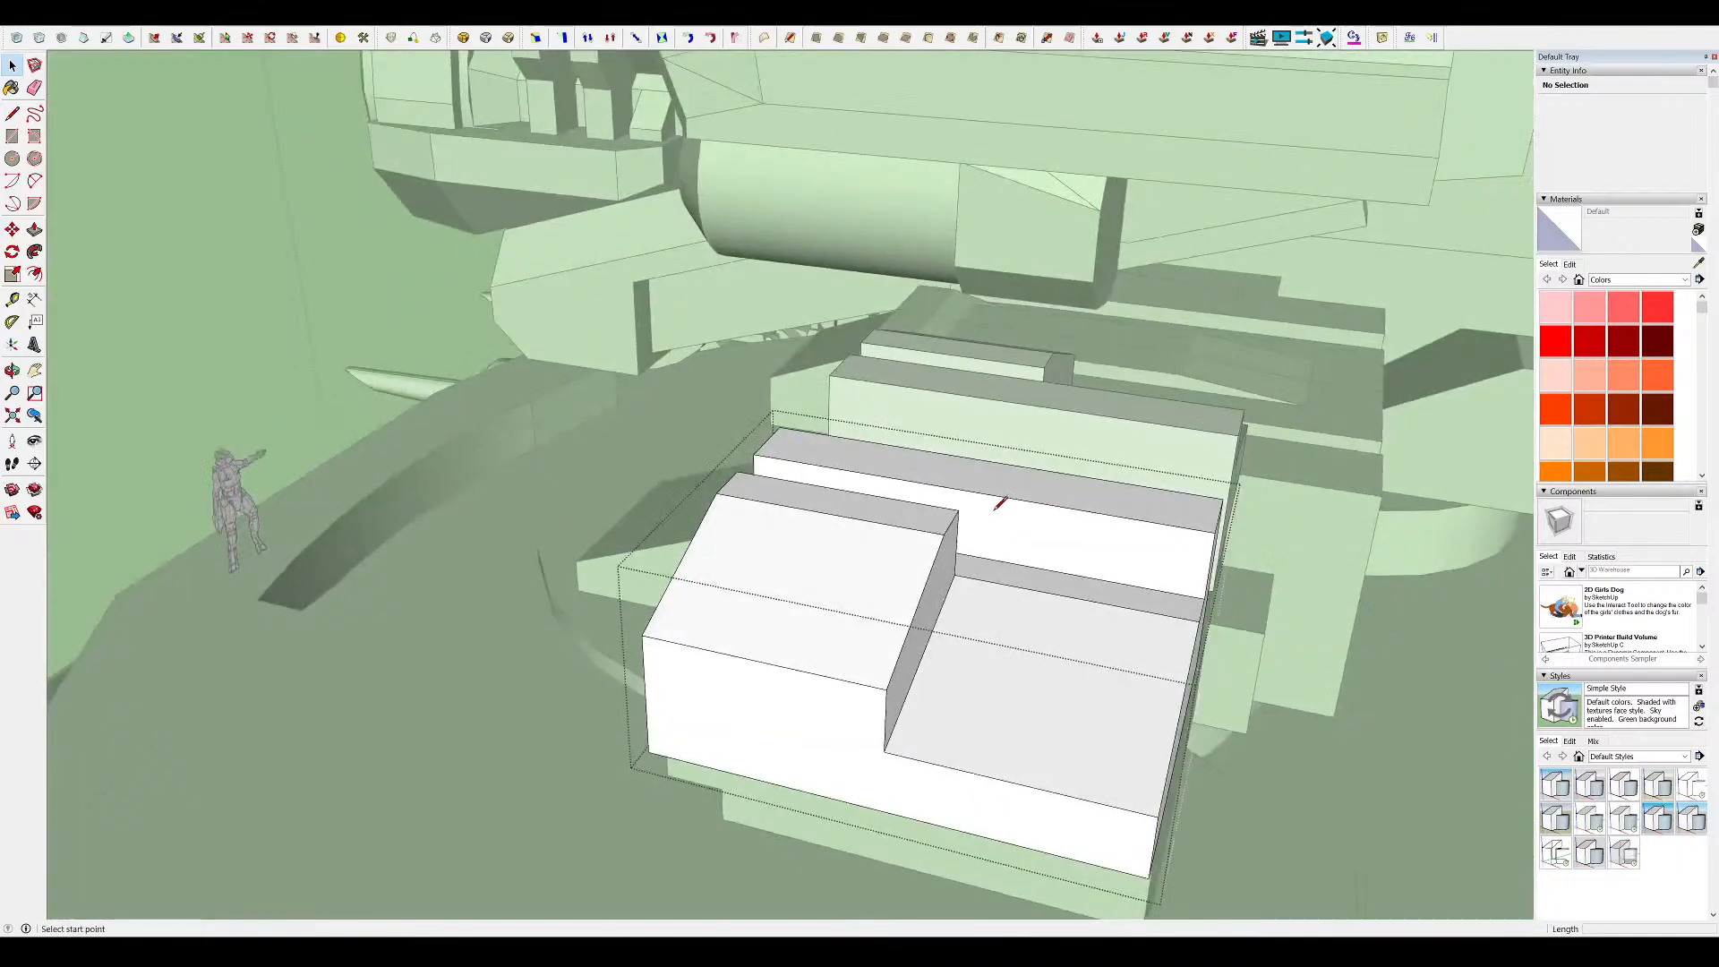
click(1235, 412)
scroll(1074, 447, down, 8)
middle_drag(1074, 447, 1250, 492)
key(space)
click(911, 465)
scroll(924, 492, down, 6)
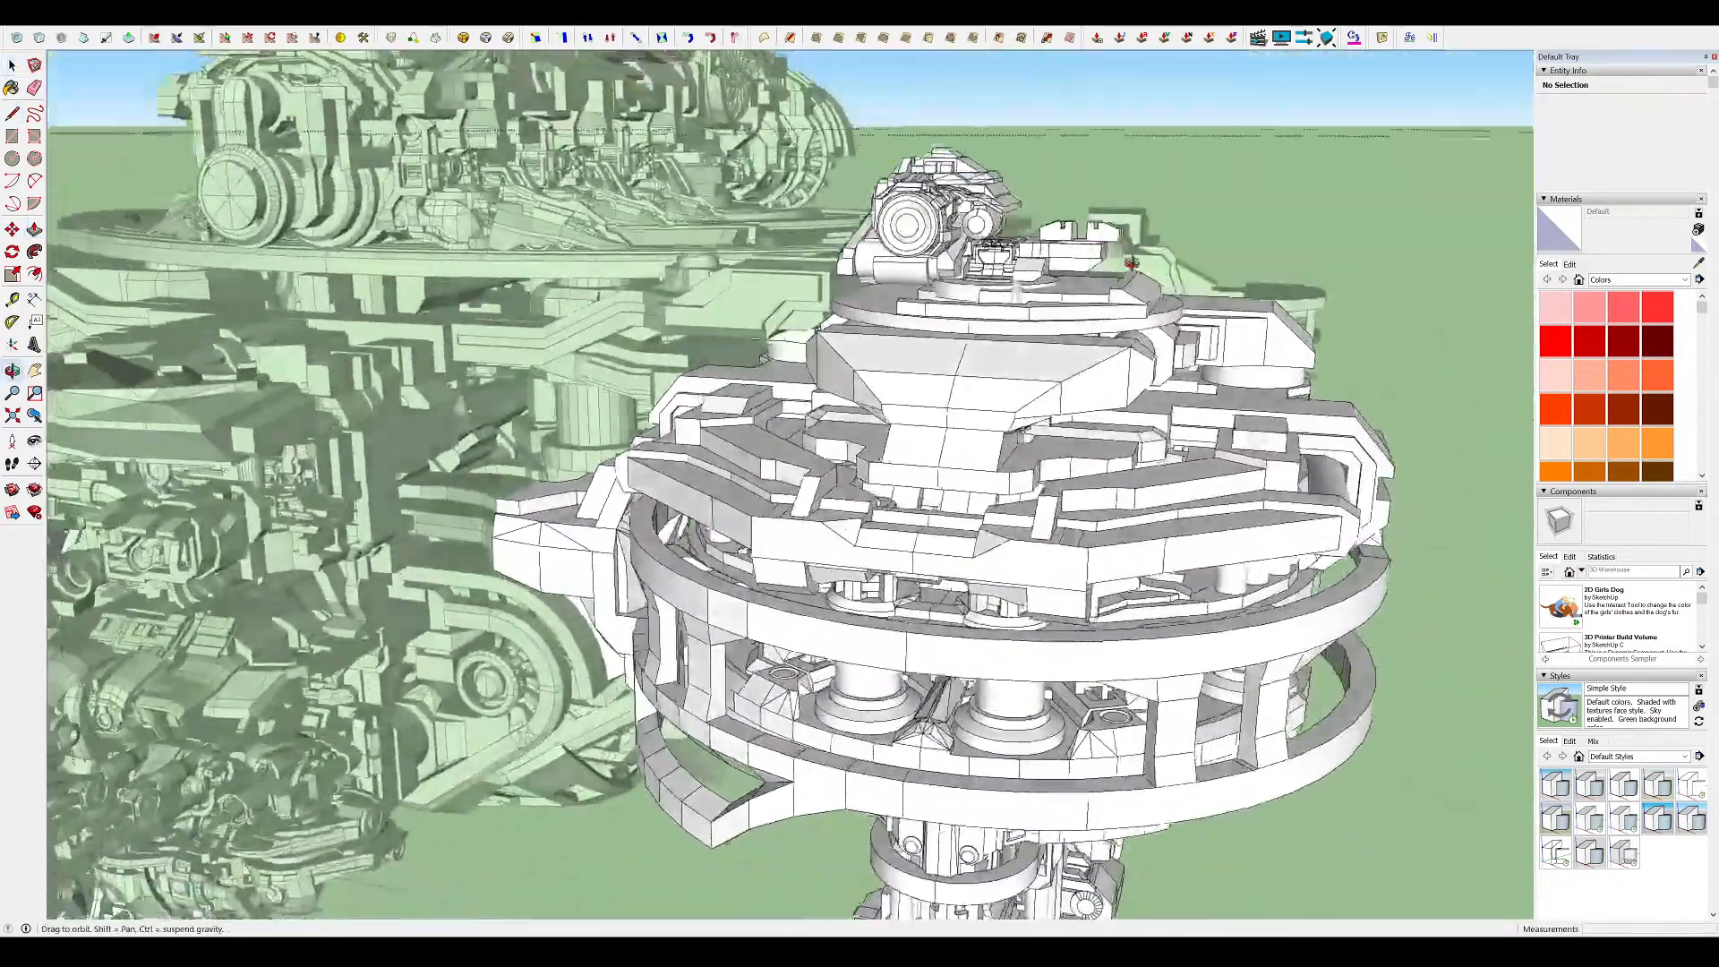
Open the slotted box and turn all of its geometry into a nested component
scroll(1144, 269, up, 10)
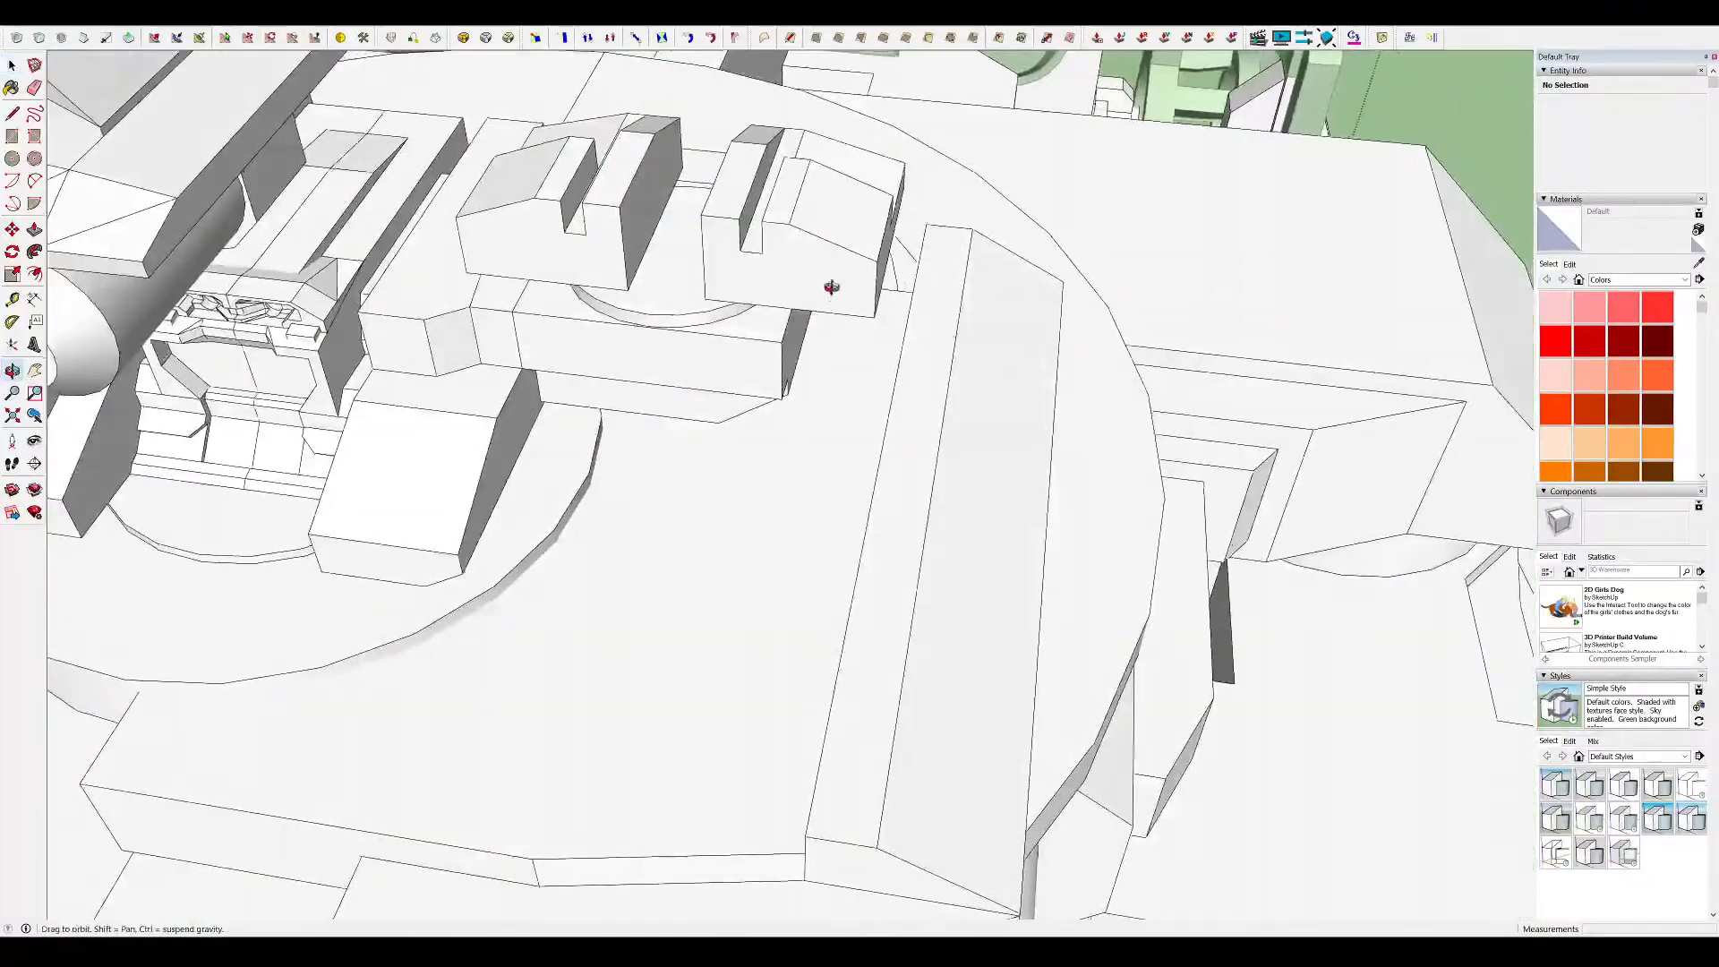
middle_drag(830, 296, 594, 218)
scroll(775, 358, down, 4)
scroll(775, 357, up, 4)
middle_drag(886, 304, 809, 192)
double_click(809, 281)
middle_drag(809, 281, 781, 461)
scroll(787, 461, down, 2)
double_click(850, 369)
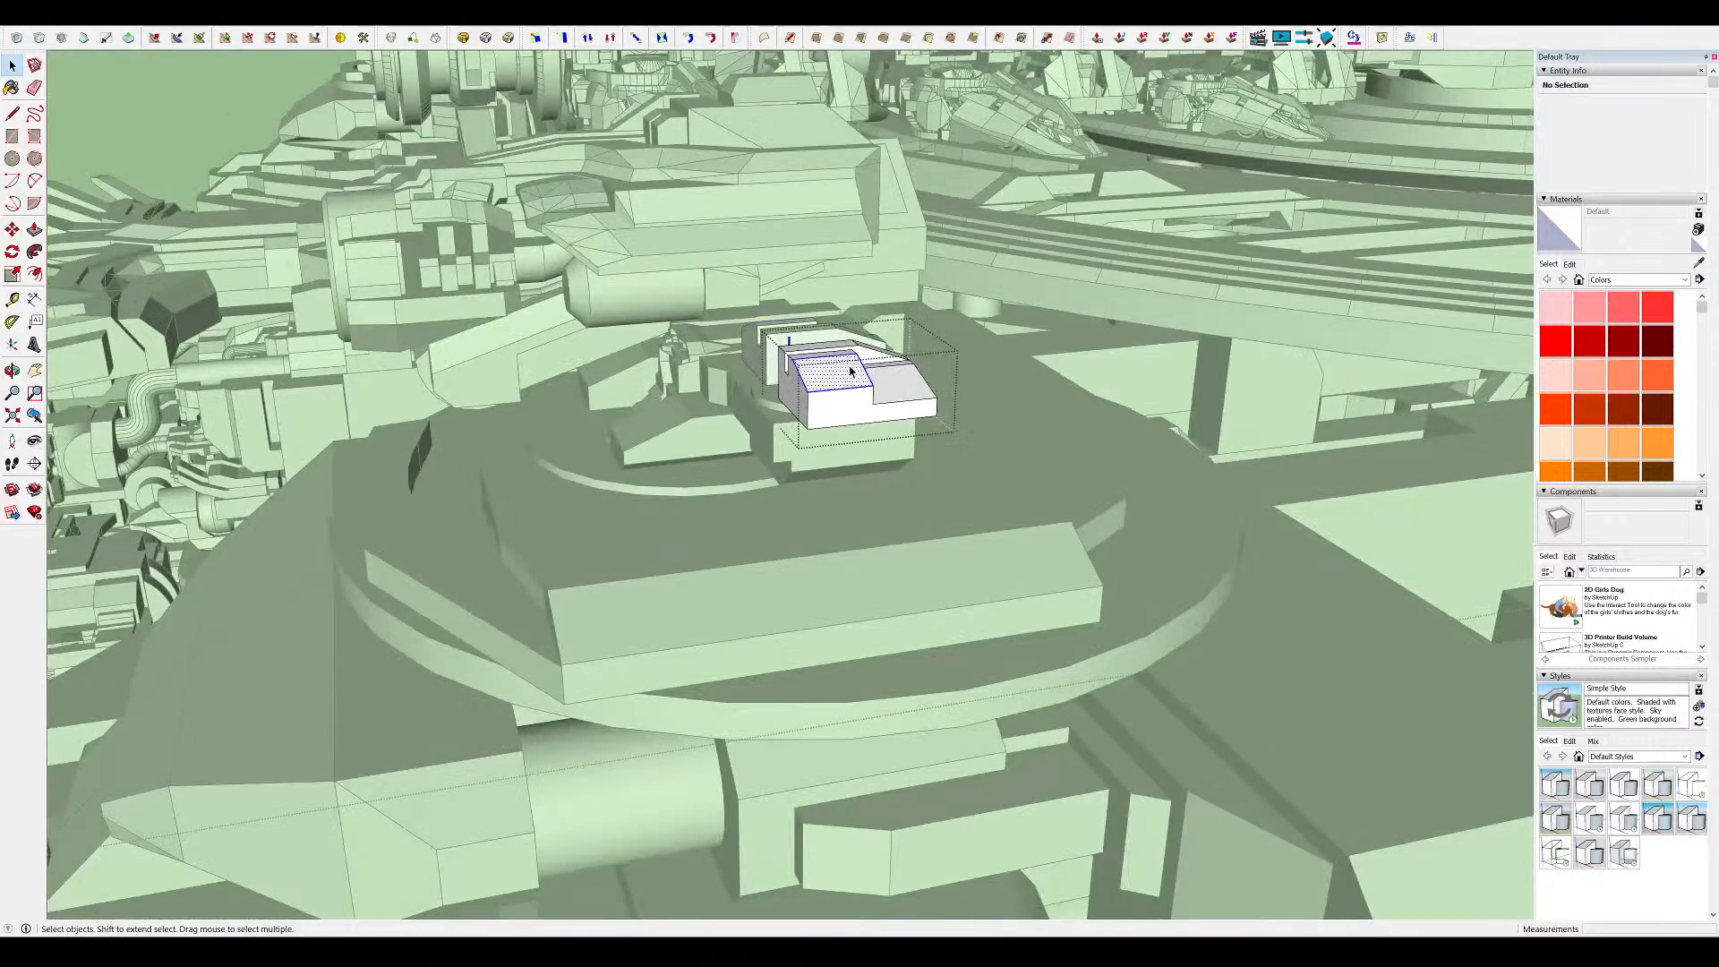
middle_drag(877, 501, 849, 380)
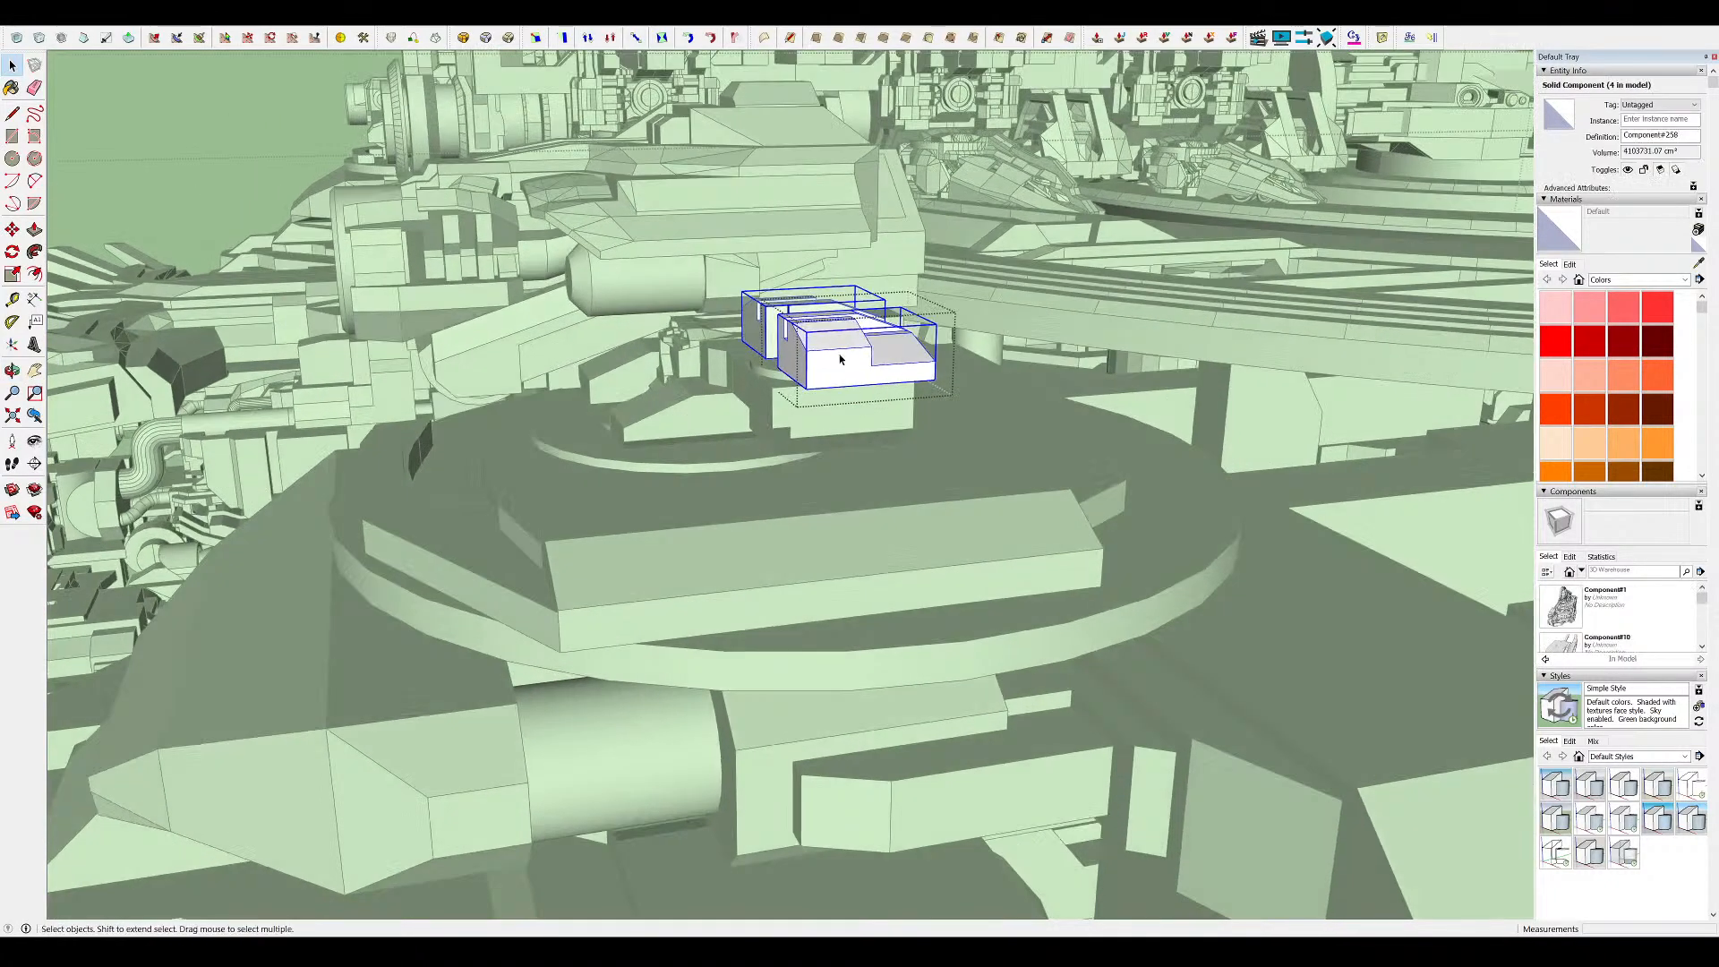
Draw an upright circle at the box's slot and extrude it into a thick disc filling the slot's width
scroll(837, 376, up, 5)
key(c)
scroll(812, 294, up, 3)
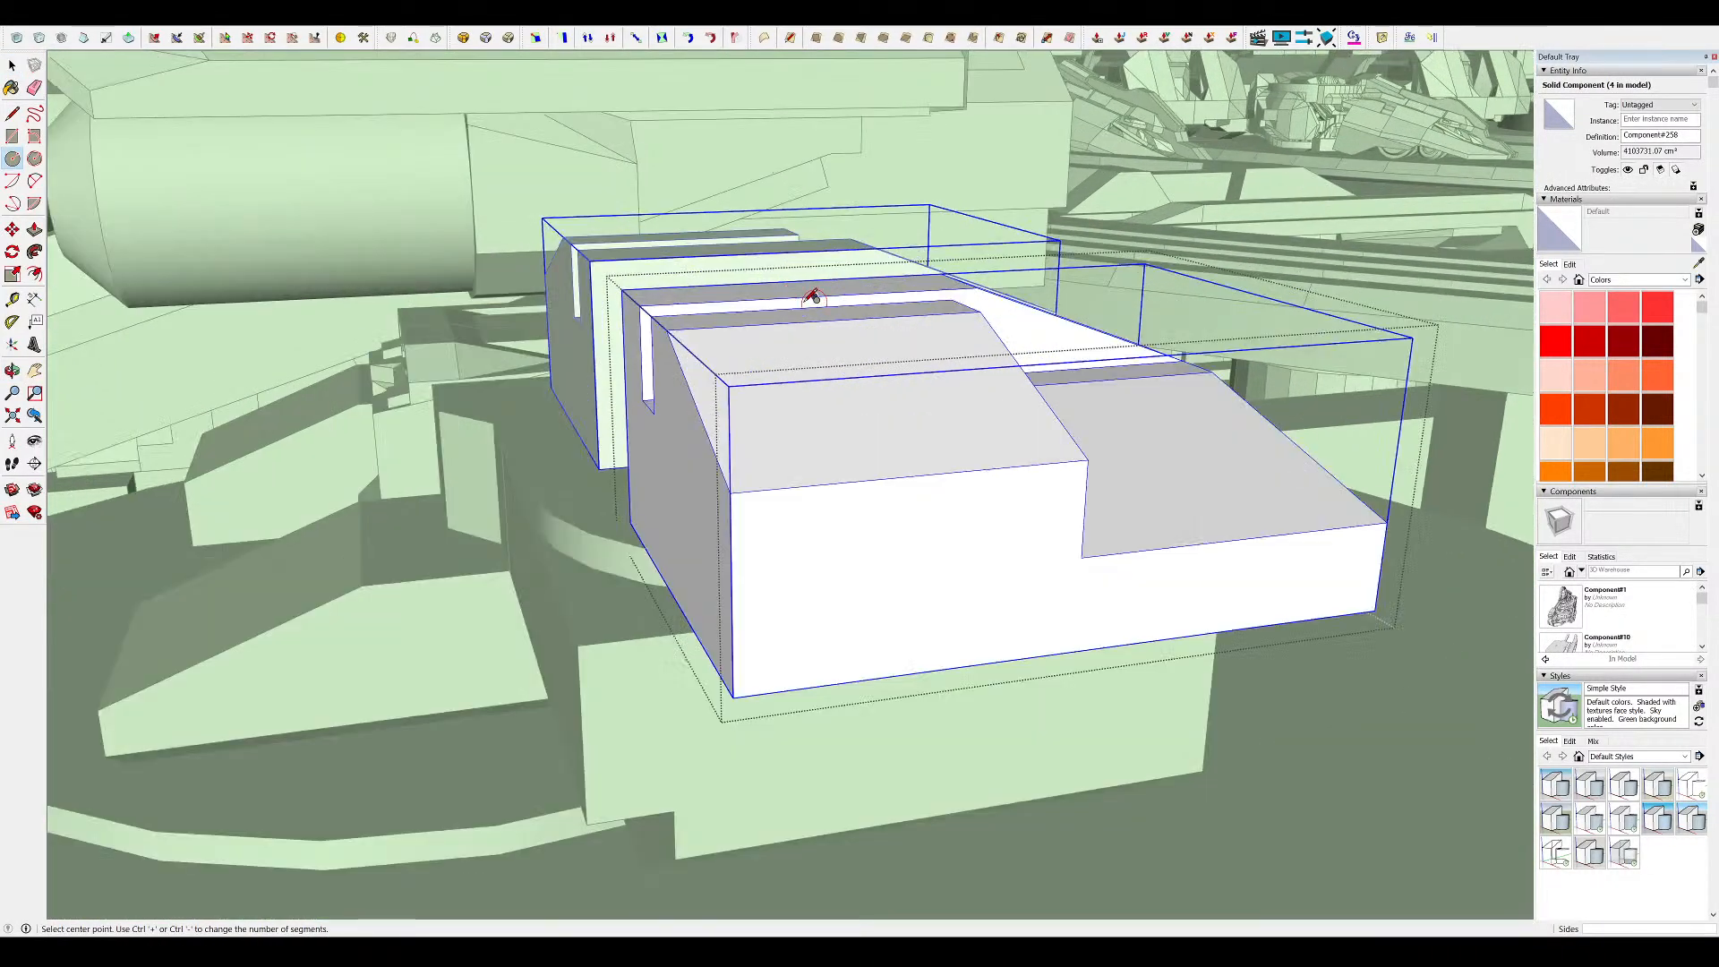
click(965, 289)
key(p)
middle_drag(967, 284, 777, 262)
Make the upright disc its own component and leave the box
key(space)
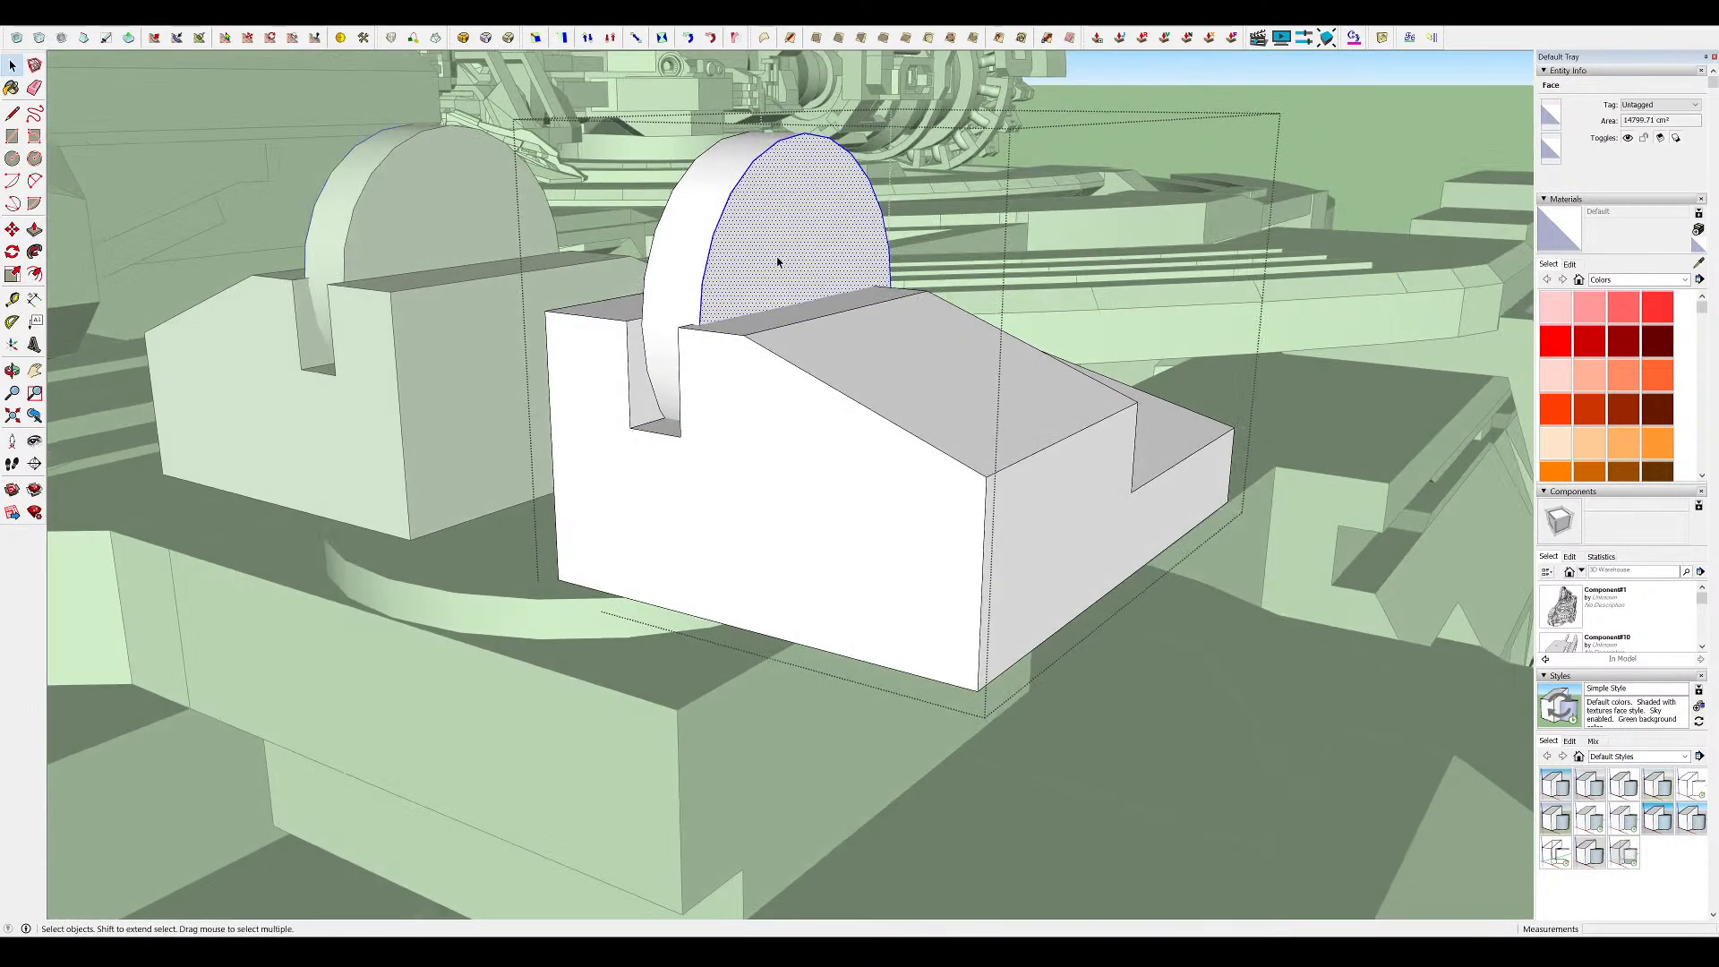
key(g)
middle_drag(875, 615, 752, 322)
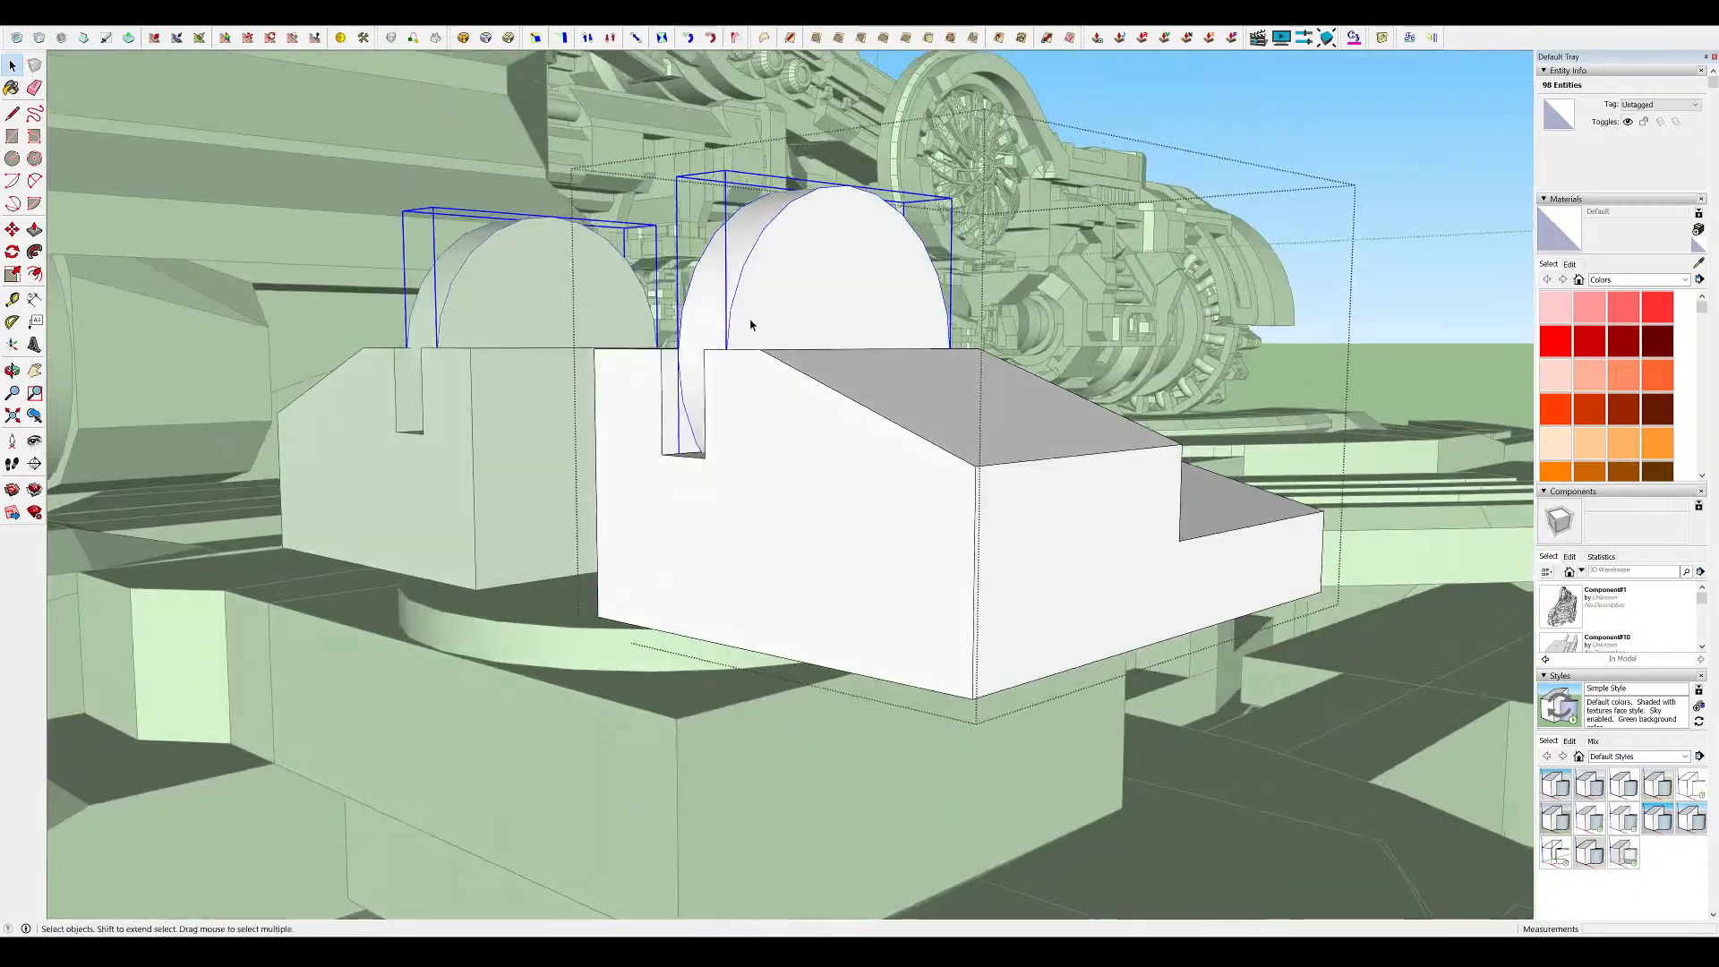
scroll(757, 321, down, 10)
click(927, 314)
Reopen the box assembly and raise the upright disc so most of it stands above the slot
scroll(851, 415, down, 6)
middle_drag(852, 414, 804, 352)
scroll(1110, 432, up, 5)
scroll(882, 376, up, 8)
double_click(927, 346)
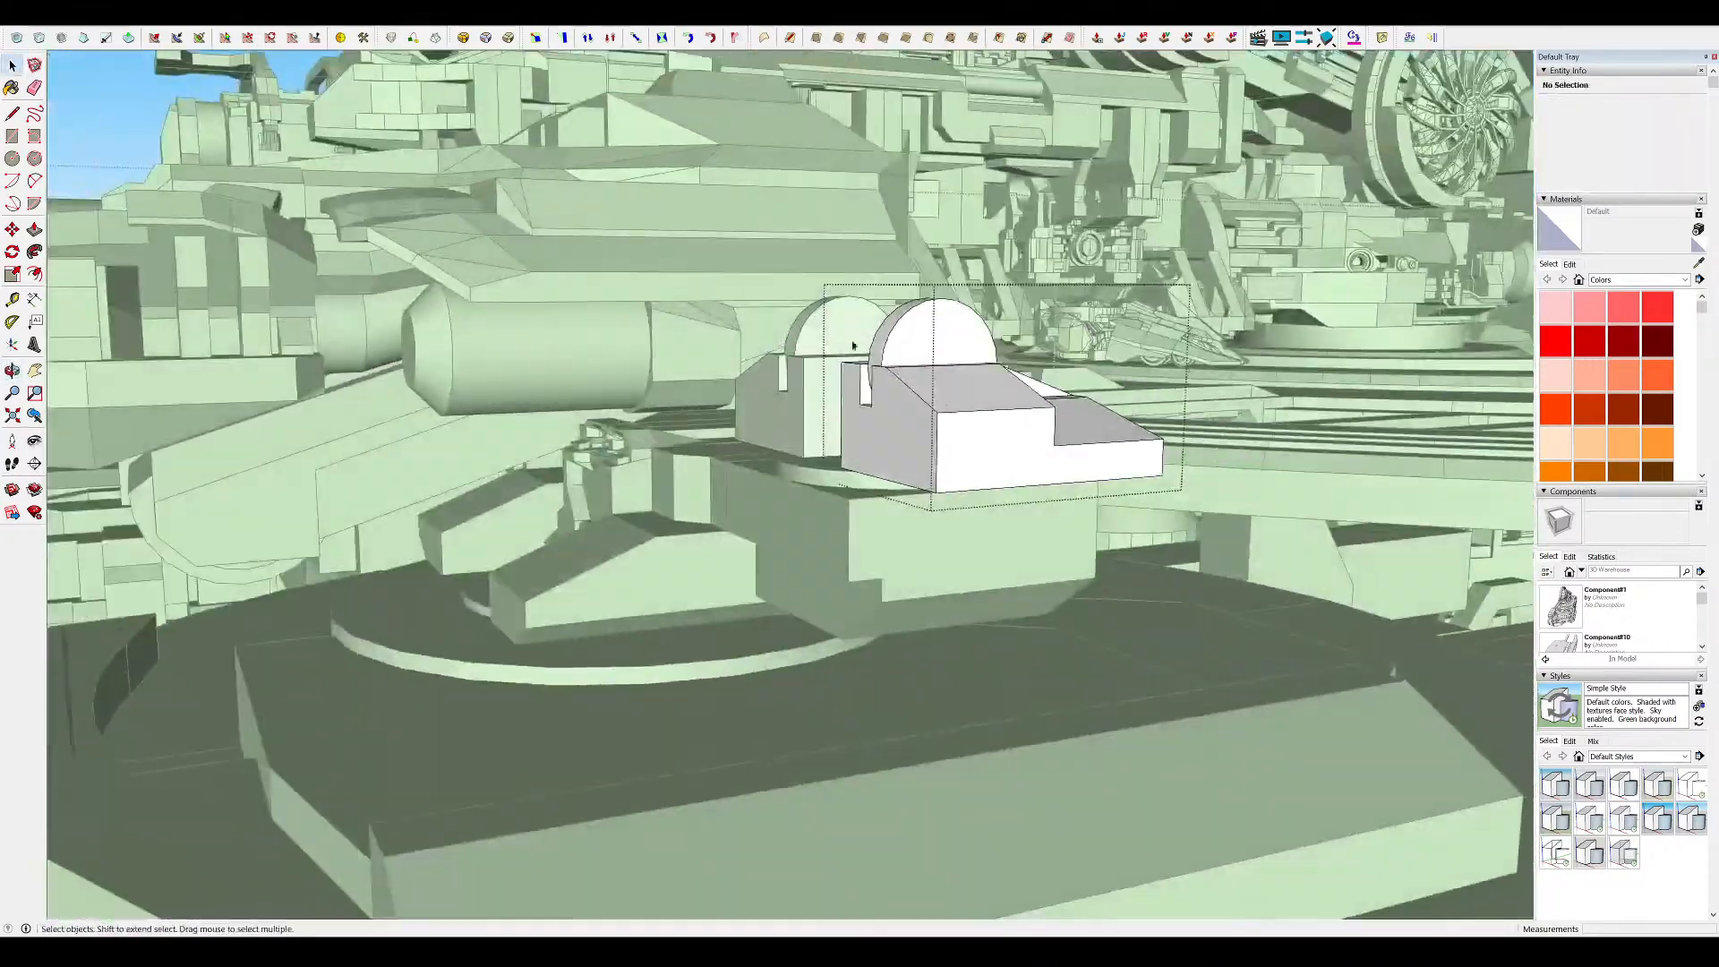
click(913, 310)
middle_drag(913, 311, 953, 303)
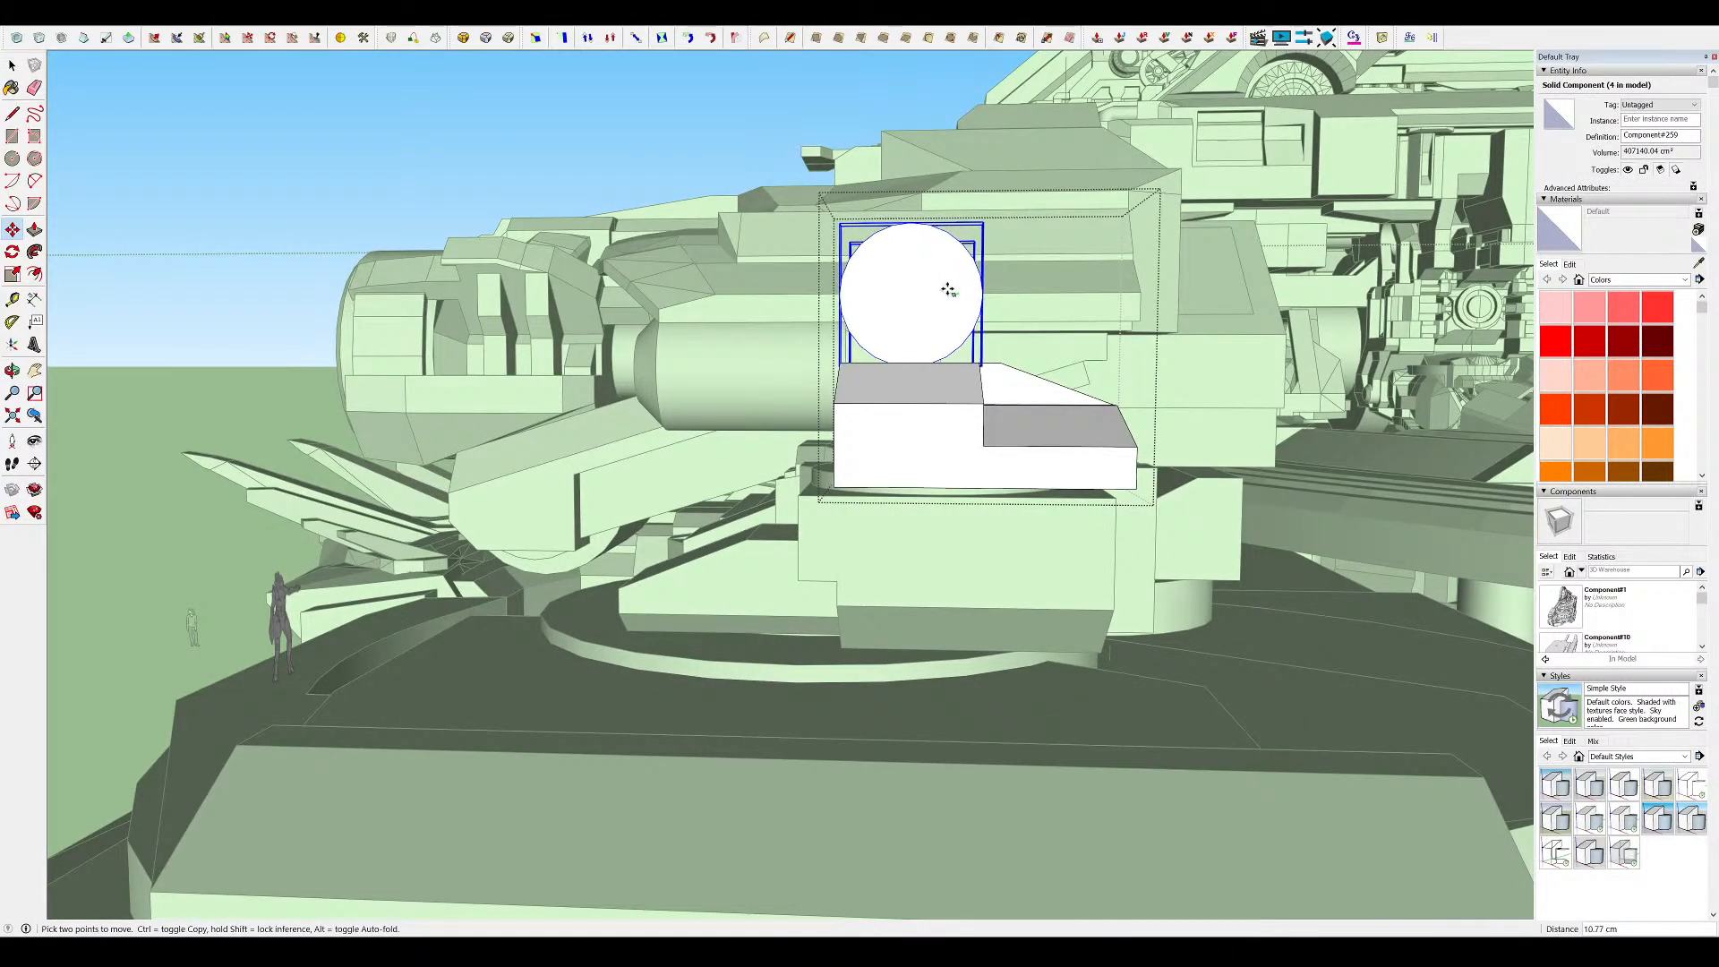
Open the disc, offset its circular face inward and push the inner circle to form a recessed rim
double_click(933, 296)
key(f)
click(1009, 271)
middle_drag(1009, 278, 1611, 420)
key(p)
scroll(1193, 322, up, 2)
click(1119, 357)
click(1142, 351)
key(space)
click(1170, 357)
Examine the paired discs and their bases in relation to the surrounding turret platform
middle_drag(1170, 357, 744, 186)
scroll(973, 287, down, 8)
scroll(832, 204, down, 8)
click(931, 211)
middle_drag(930, 211, 931, 286)
scroll(898, 215, up, 10)
scroll(903, 286, up, 4)
scroll(904, 294, down, 8)
scroll(906, 299, up, 6)
Reopen the box assembly, draw a rectangle against the disc's outer side and extrude it into a block
double_click(966, 291)
scroll(898, 267, up, 4)
key(r)
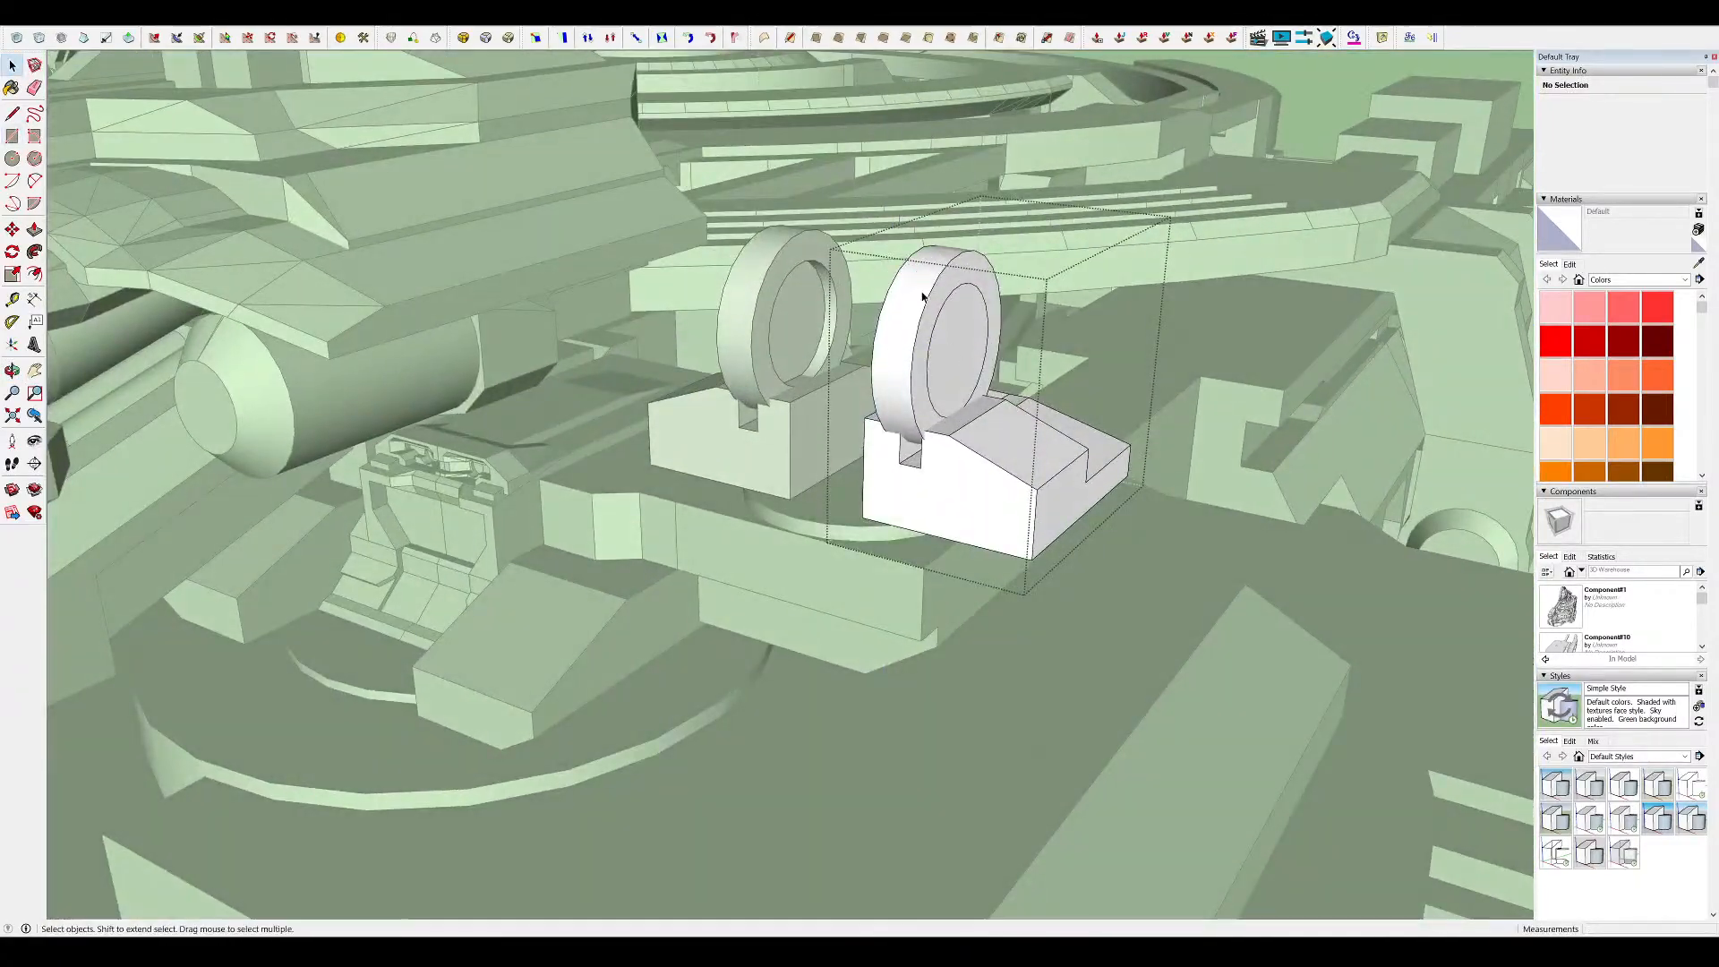
click(963, 455)
middle_drag(963, 455, 872, 251)
click(1014, 555)
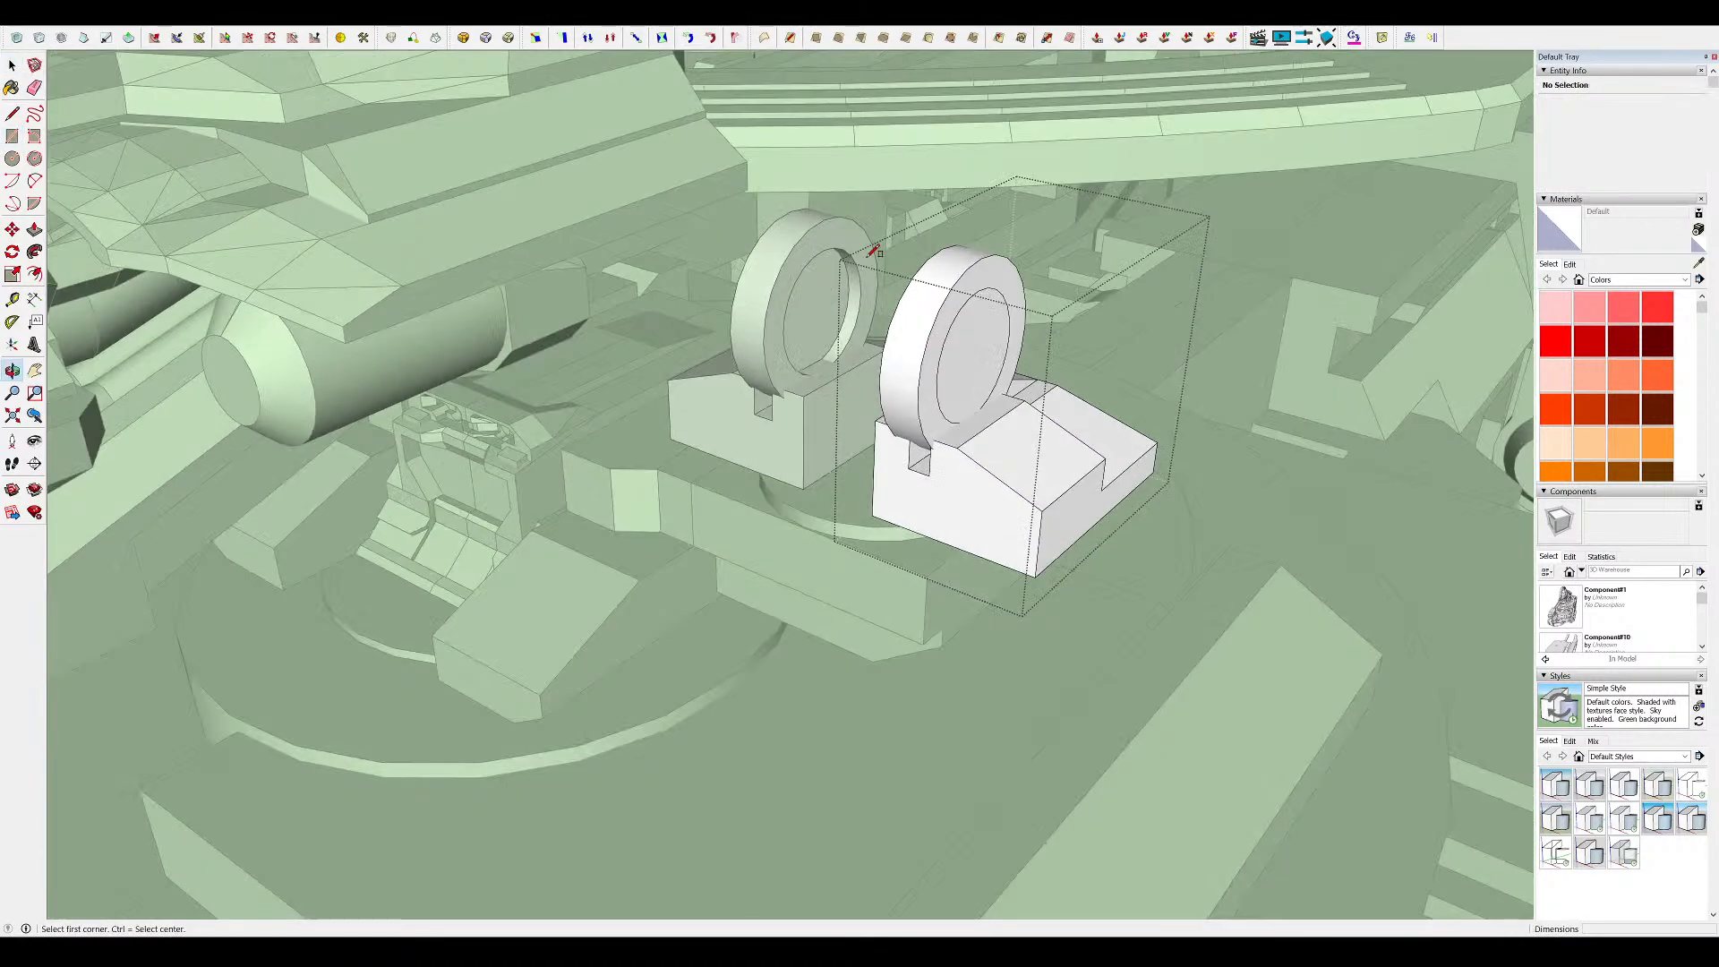
click(1027, 320)
key(p)
click(1011, 316)
click(1078, 342)
Make the new block a component, open it and adjust its height by pushing the top face
middle_drag(949, 385, 988, 332)
key(space)
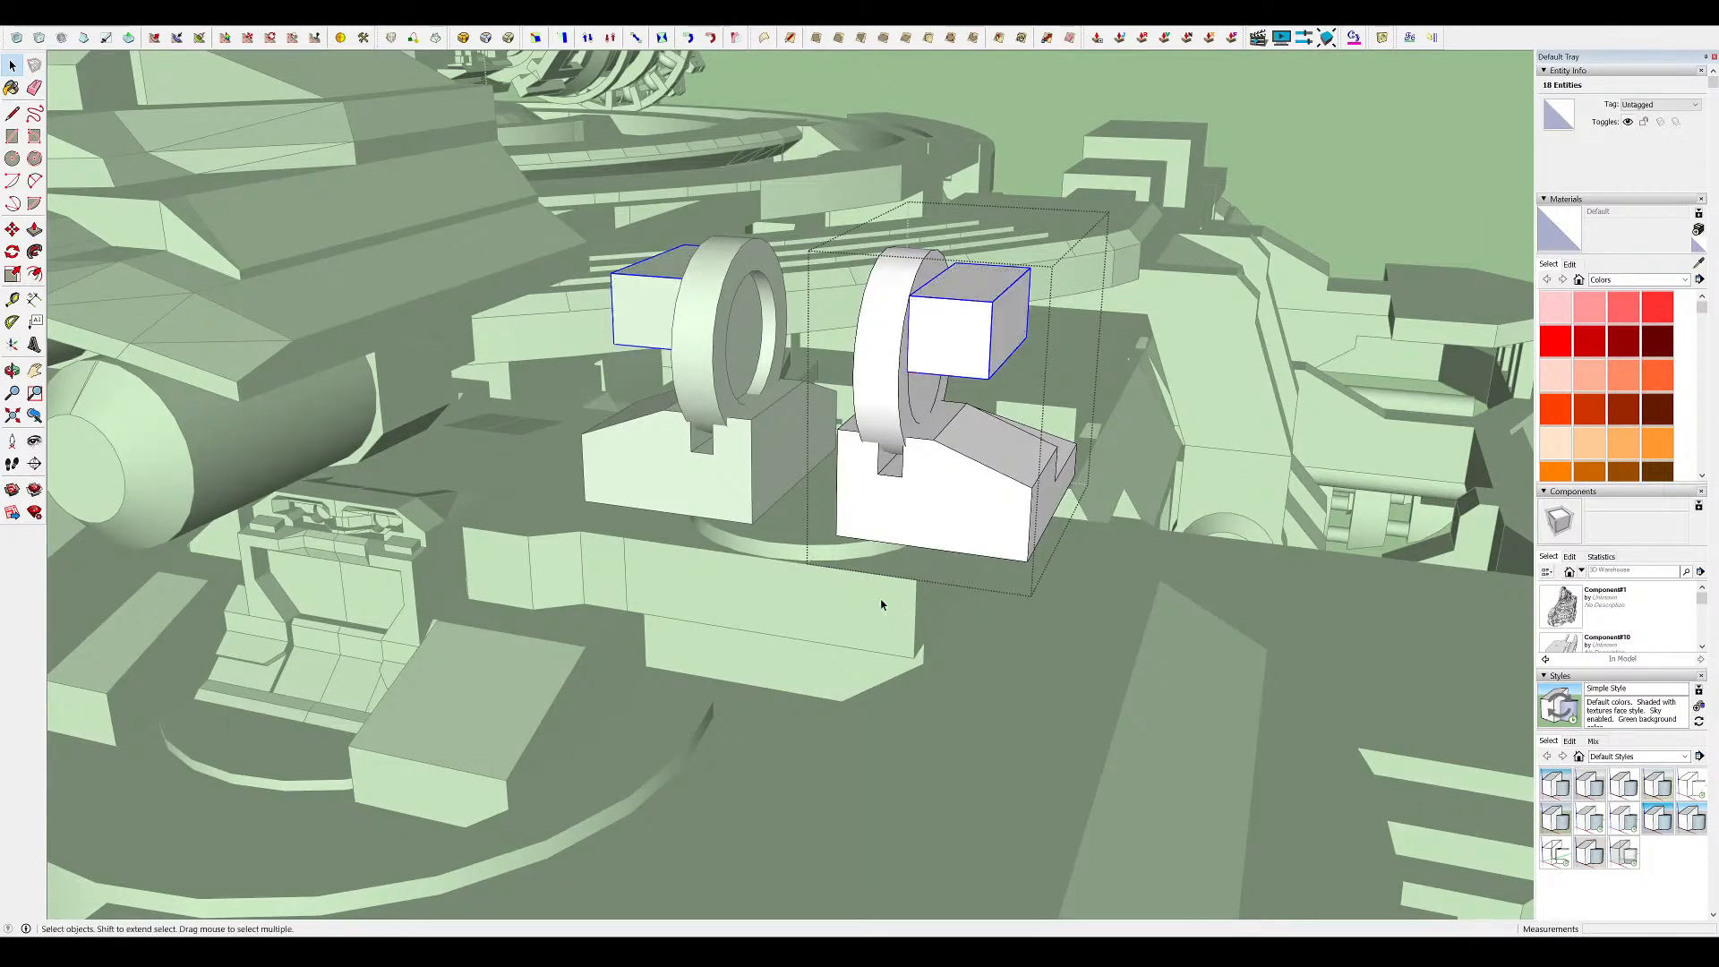
key(g)
double_click(1017, 271)
click(1034, 324)
middle_drag(1034, 324, 950, 269)
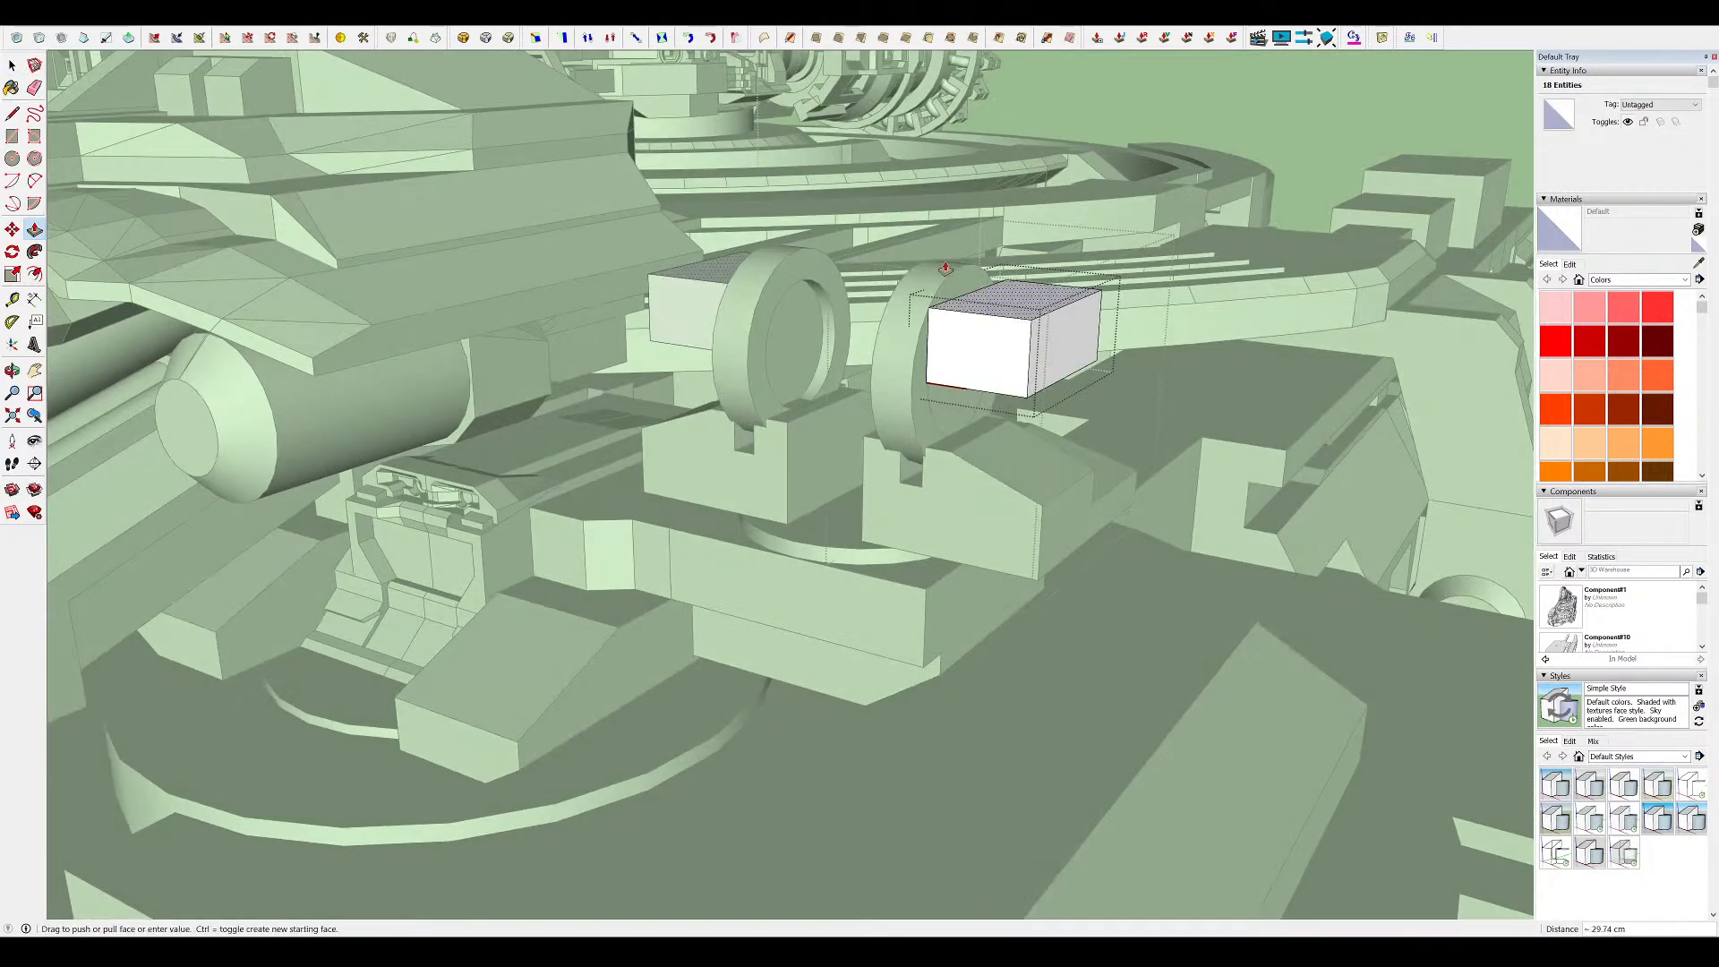
click(922, 271)
Draw a diagonal across the block's end face and push the lower outer corner about 173 cm through to remove it
middle_drag(590, 439, 788, 304)
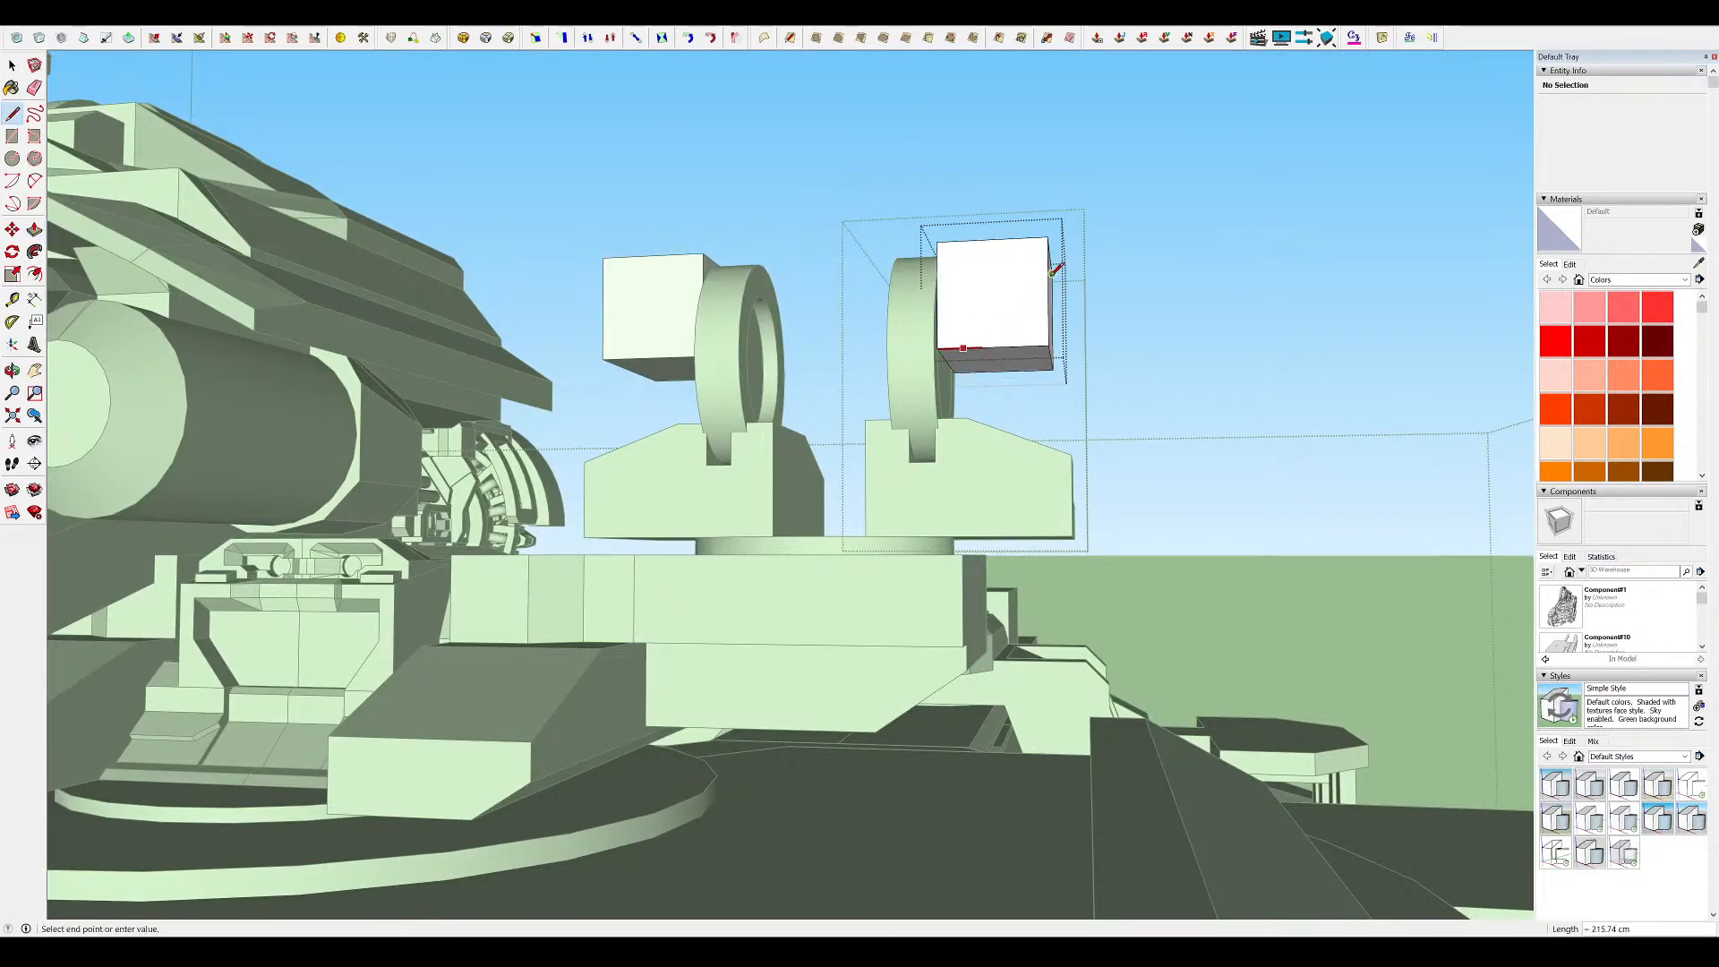
key(p)
middle_drag(1053, 271, 1096, 421)
scroll(1074, 394, down, 5)
middle_drag(967, 345, 330, 453)
scroll(680, 378, up, 4)
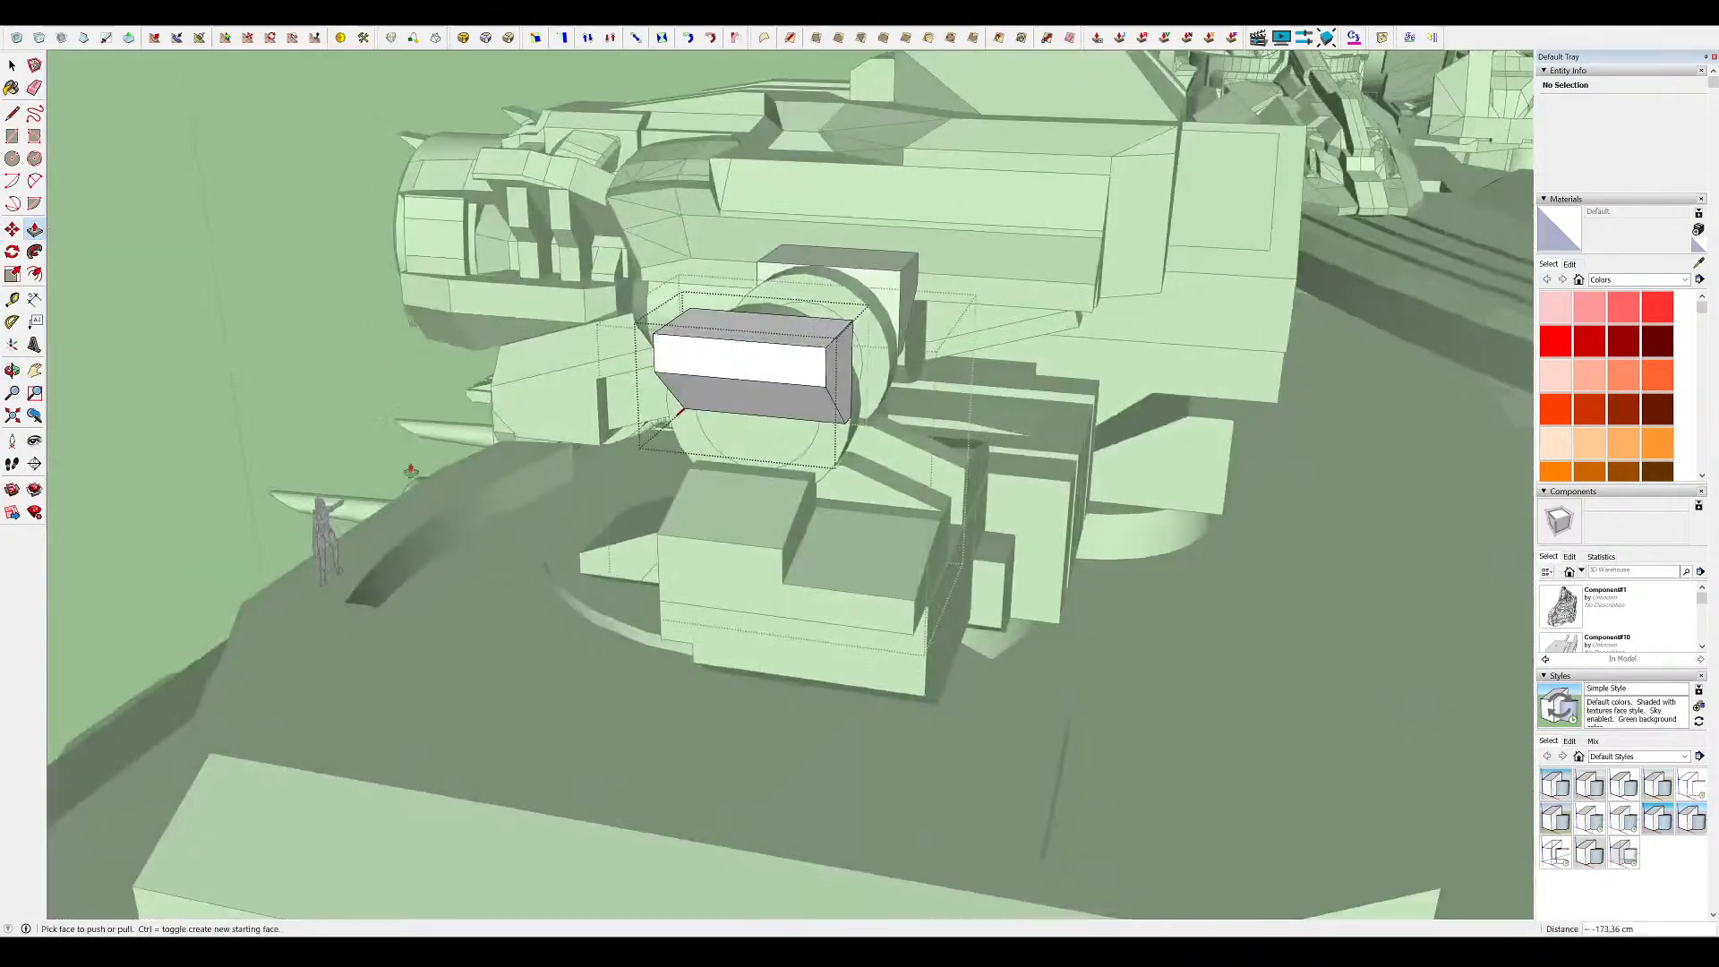
Shorten the trimmed block by pushing one of its faces inward about 38 cm
scroll(822, 388, up, 2)
click(822, 388)
scroll(822, 389, down, 2)
middle_drag(767, 372, 549, 233)
click(548, 234)
scroll(437, 192, up, 2)
middle_drag(680, 215, 502, 303)
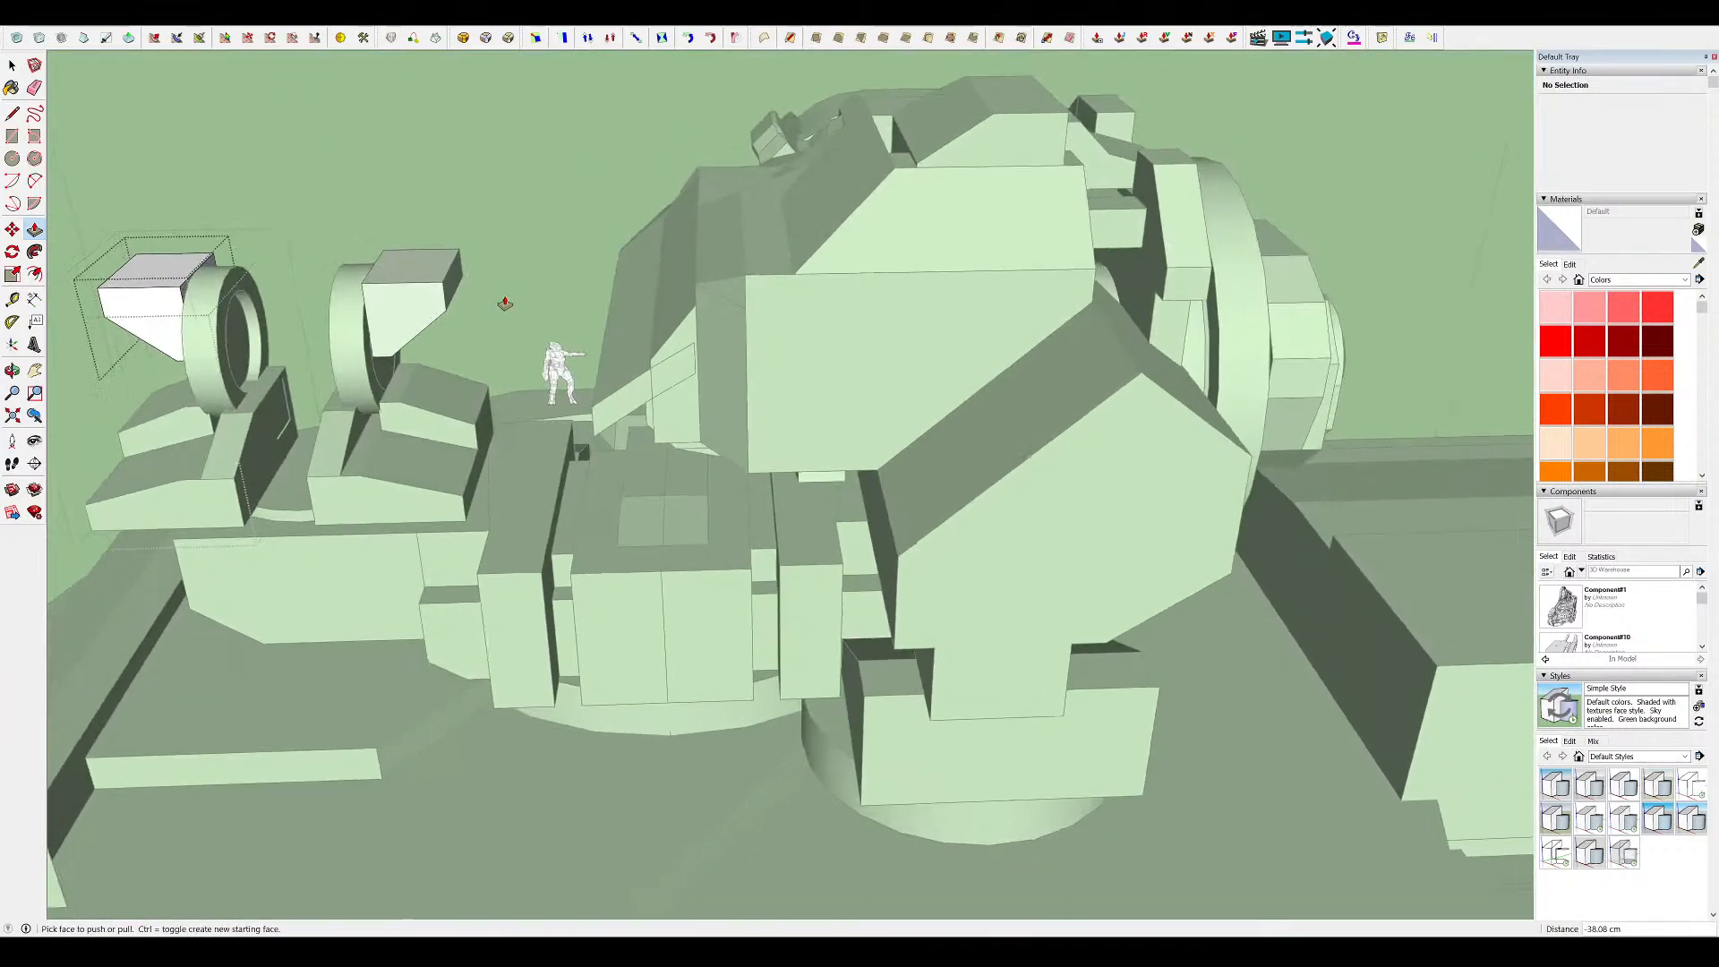
Split the block's top with a rectangle on the half nearest the disc and raise it about 44 cm
scroll(168, 281, up, 3)
key(r)
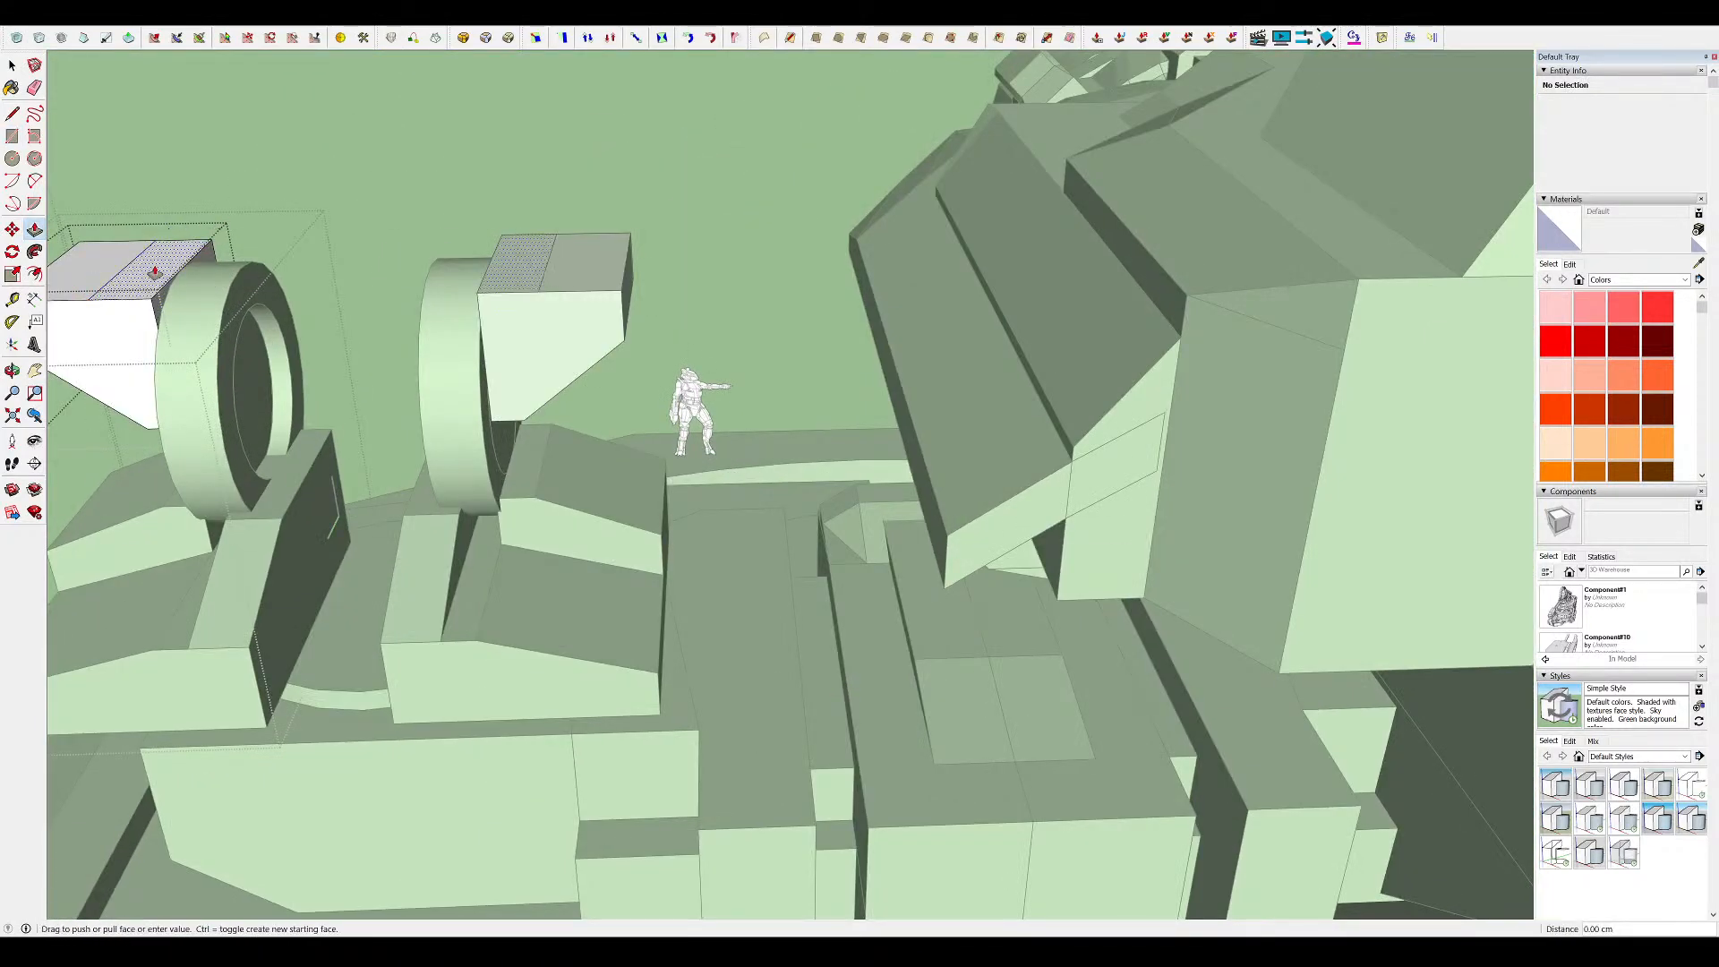
click(154, 271)
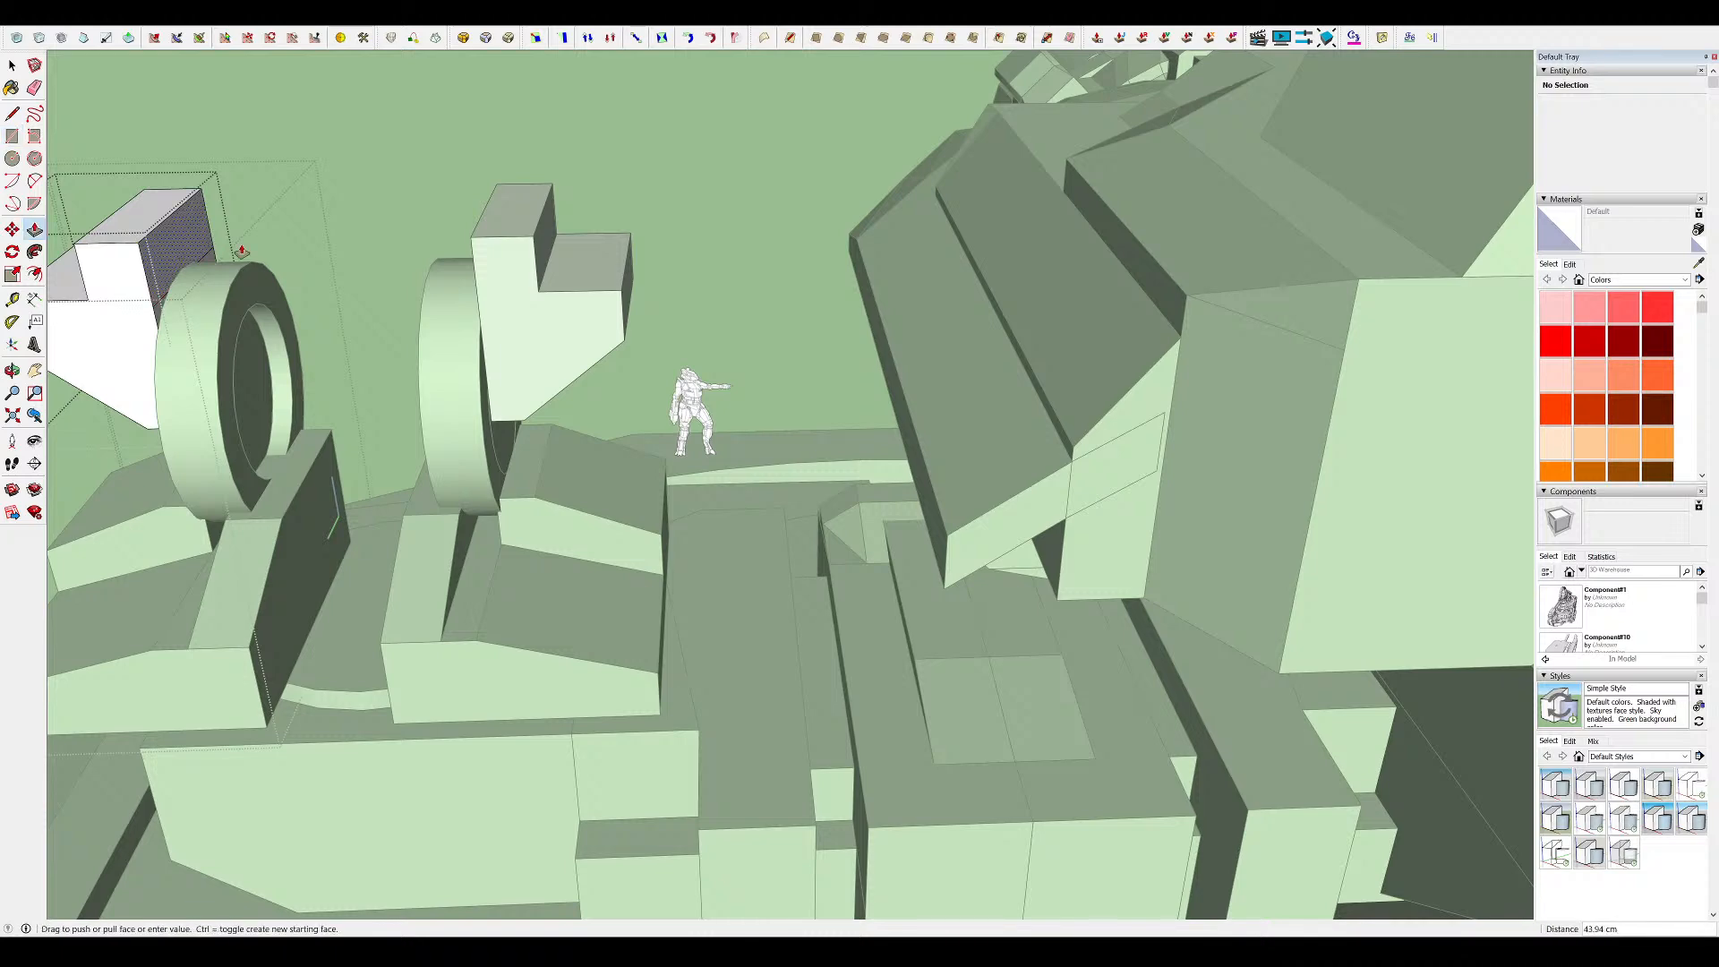
Extend the raised portion across the top of the disc and lower its top face about 6 cm
middle_drag(284, 266, 1236, 479)
click(242, 297)
scroll(680, 368, down, 6)
scroll(971, 481, up, 5)
key(space)
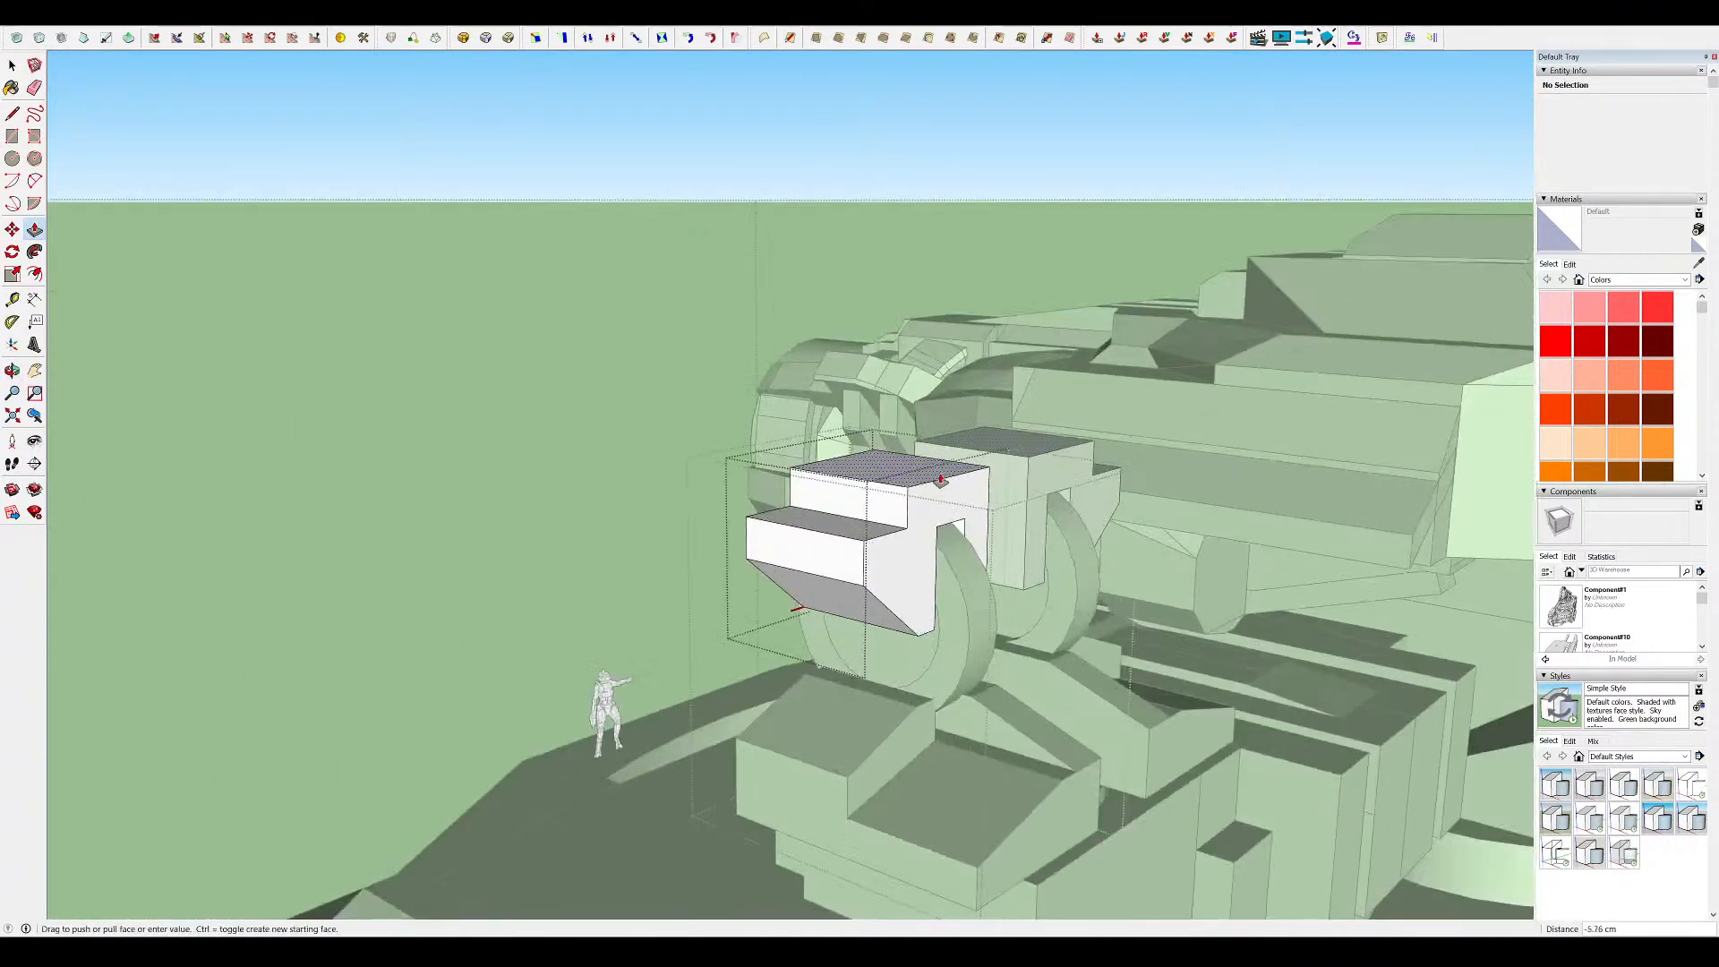
Examine the new paired assemblies against the whole mech from a distance and up close
scroll(1085, 443, down, 10)
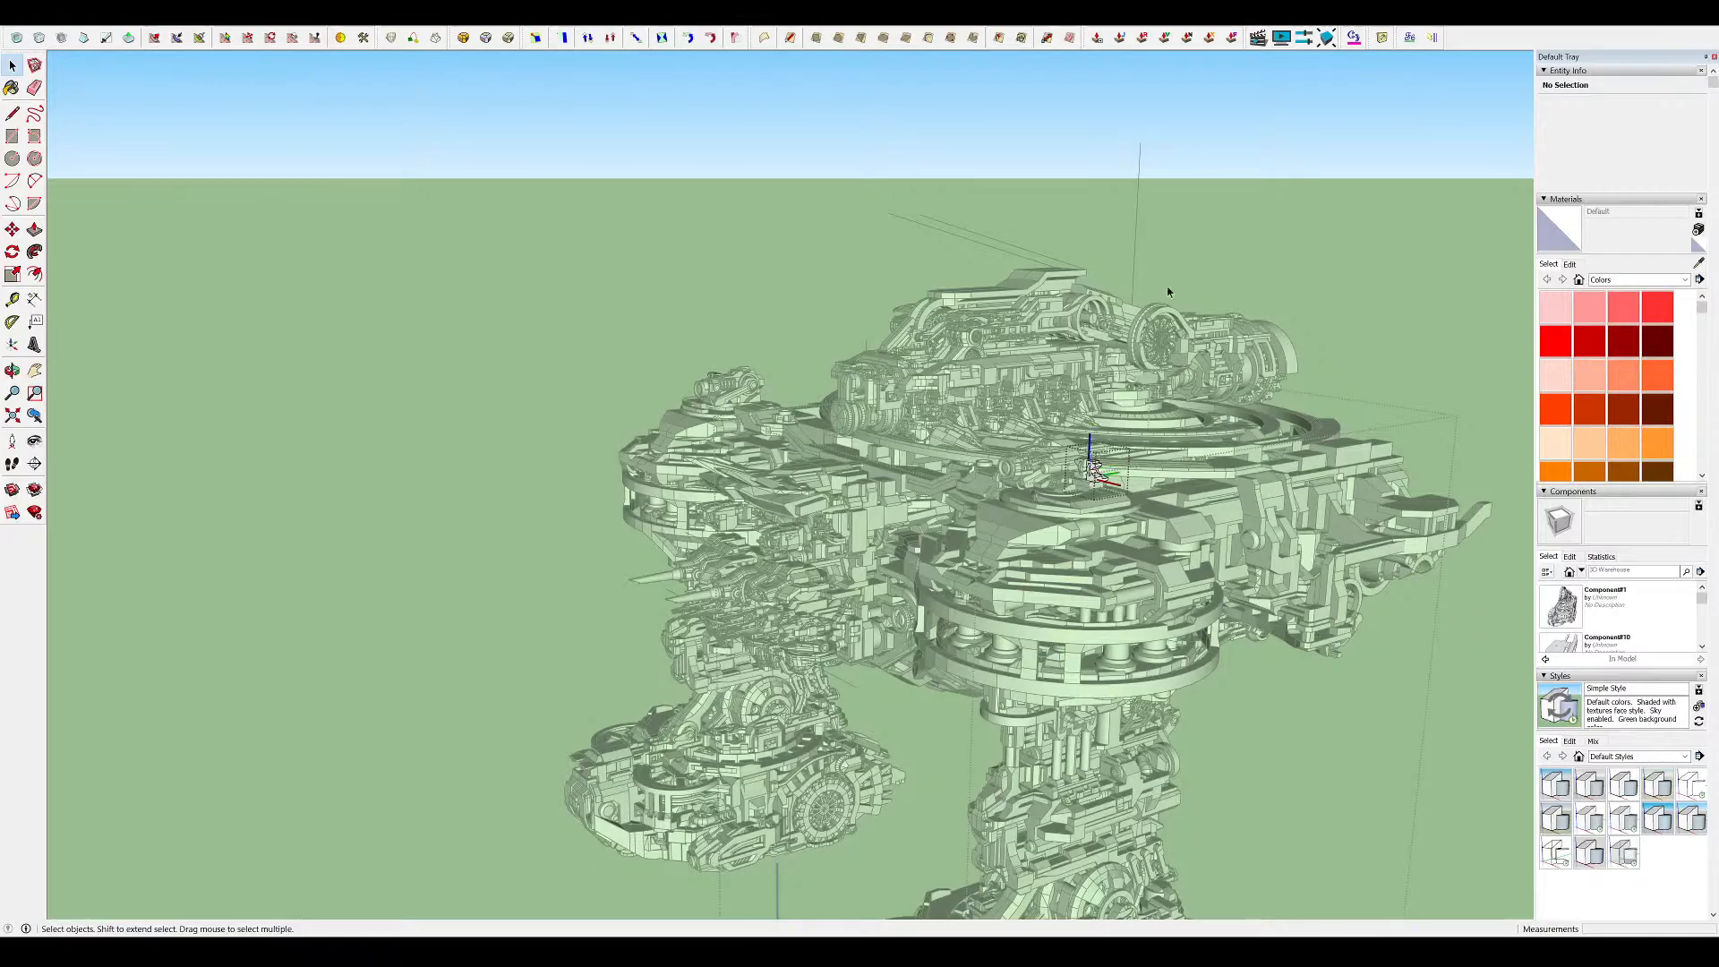
middle_drag(1172, 376, 1339, 280)
scroll(1097, 403, up, 8)
middle_drag(1097, 412, 1494, 347)
scroll(1074, 358, up, 5)
middle_drag(1064, 324, 1206, 390)
middle_drag(708, 430, 914, 410)
Reopen the stepped block above the disc, slightly adjust its top face with Push/Pull and close the block
double_click(969, 289)
mouse_move(969, 291)
middle_down()
mouse_move(983, 376)
mouse_move(989, 268)
middle_up()
double_click(989, 267)
middle_drag(966, 351, 1003, 277)
scroll(931, 358, up, 4)
middle_drag(896, 376, 779, 515)
key(space)
double_click(936, 259)
key(p)
drag(936, 259, 936, 253)
key(space)
scroll(936, 254, down, 5)
middle_drag(936, 253, 1182, 311)
click(1182, 310)
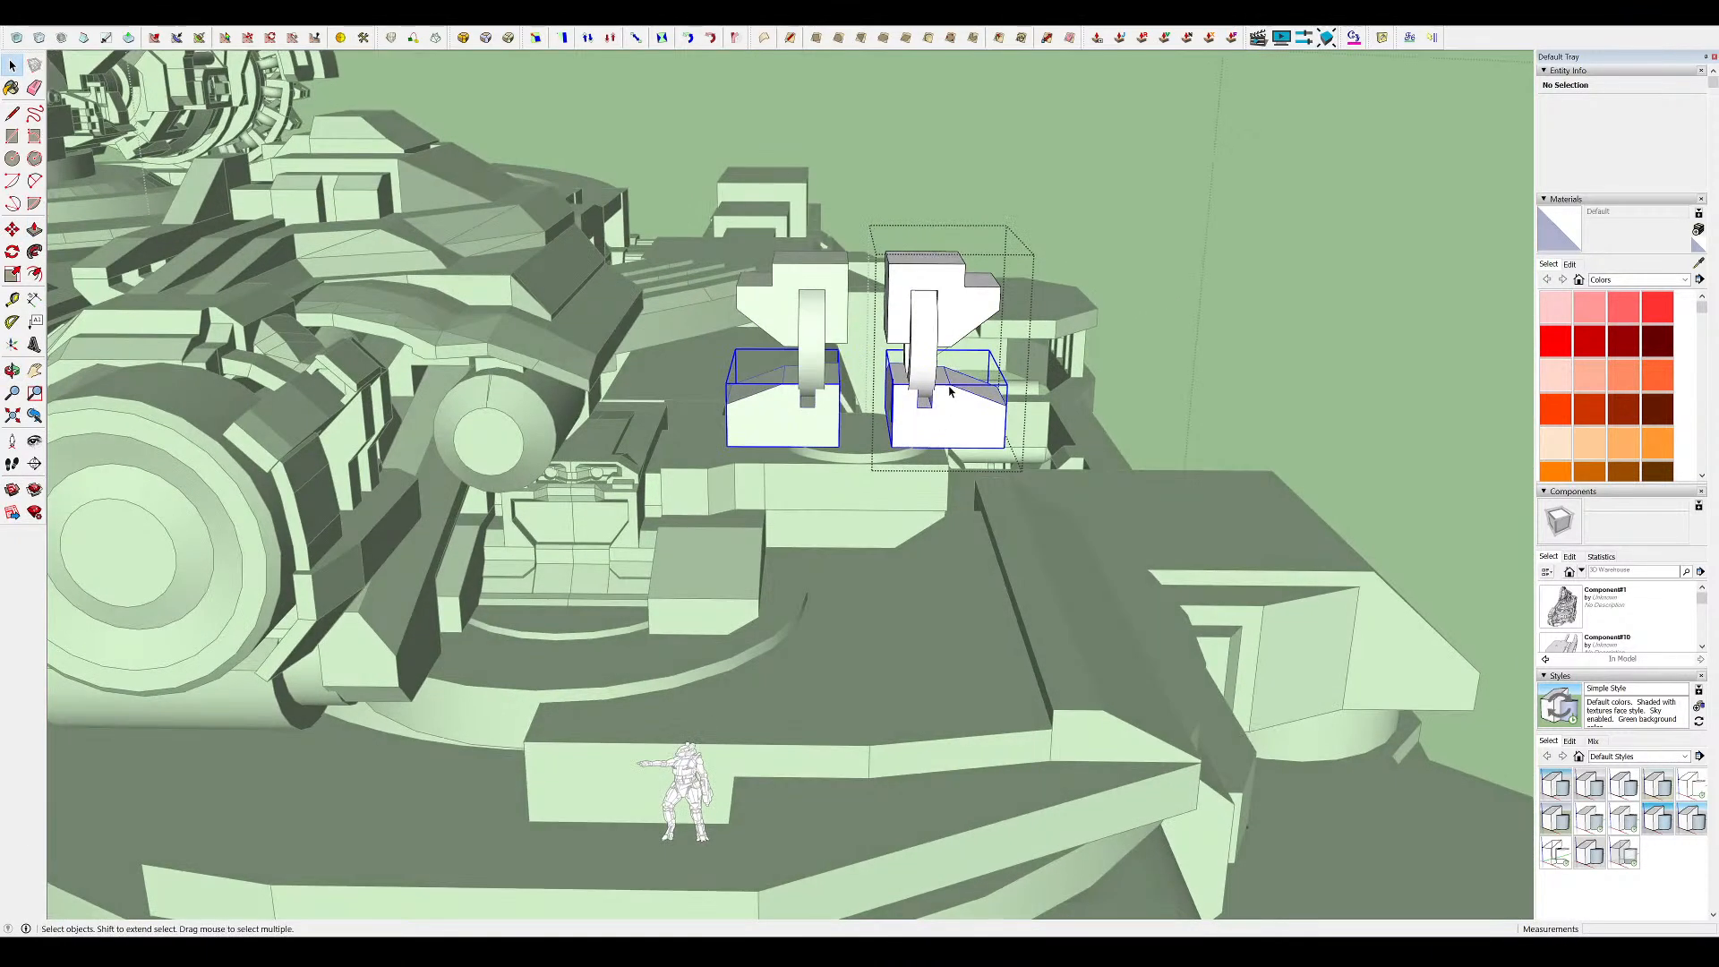
Select the base box, disc and stepped block together and try to rotate them
middle_drag(911, 302, 945, 332)
click(977, 216)
key(space)
middle_drag(982, 275, 957, 188)
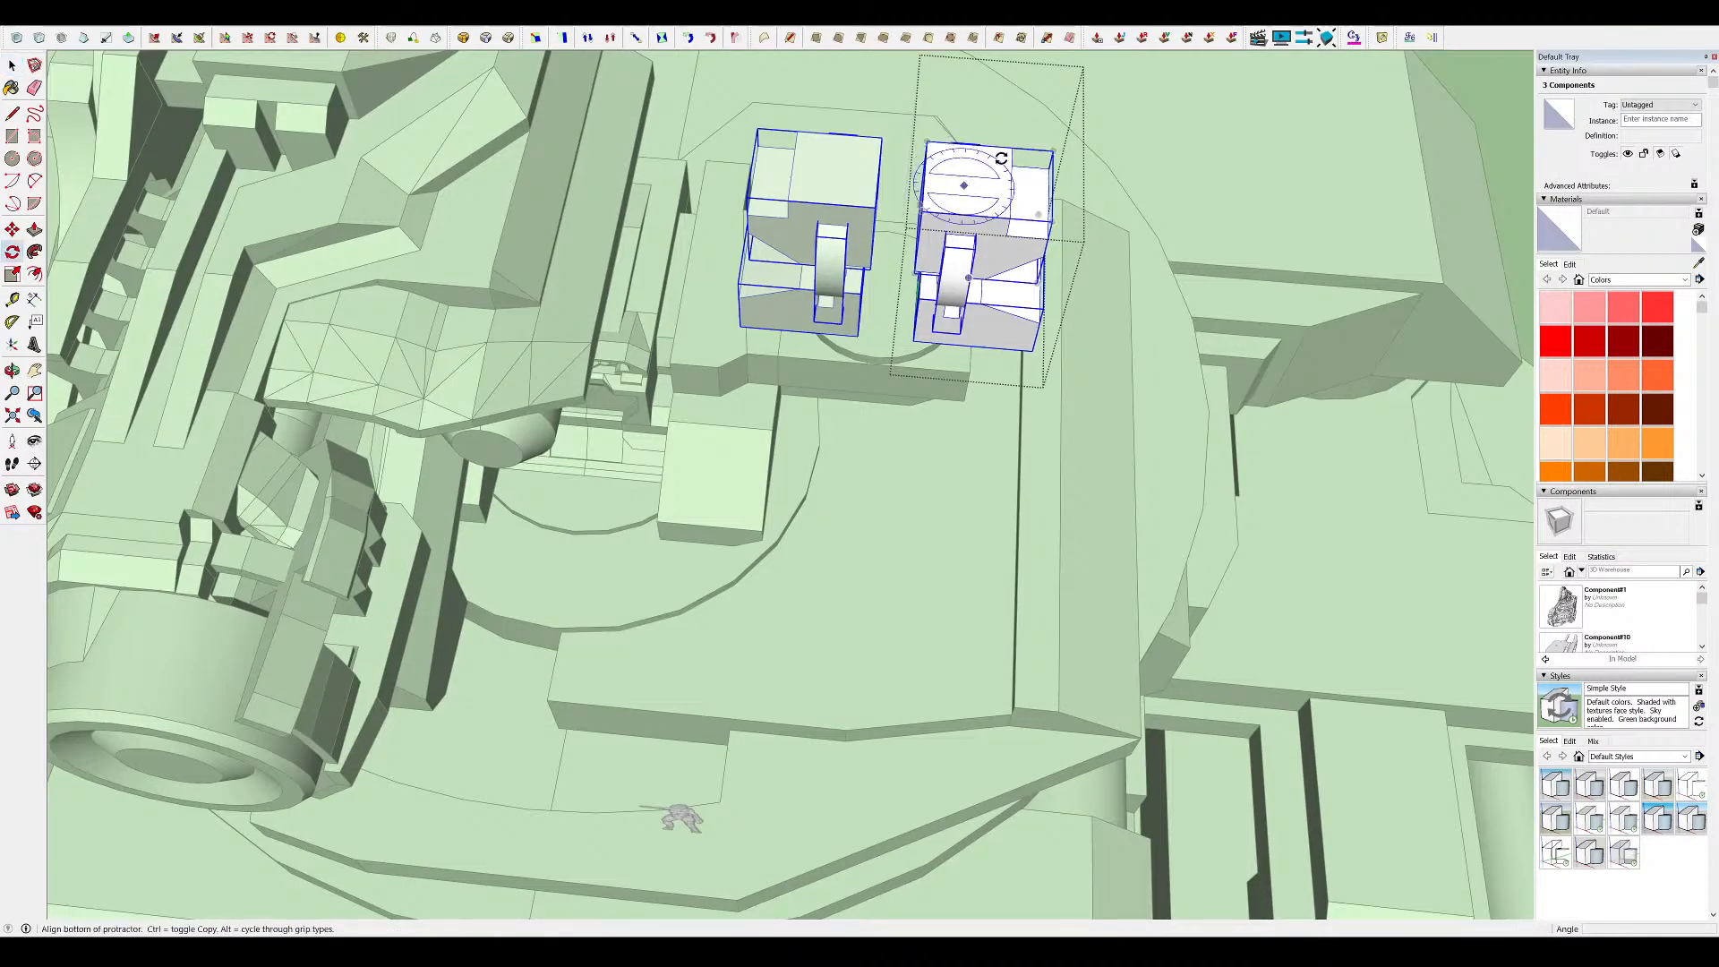
middle_drag(957, 264, 1055, 344)
scroll(977, 175, down, 9)
key(space)
Select the mirrored disc assemblies and rotate the pair diagonally on their round mount
click(1023, 215)
double_click(965, 212)
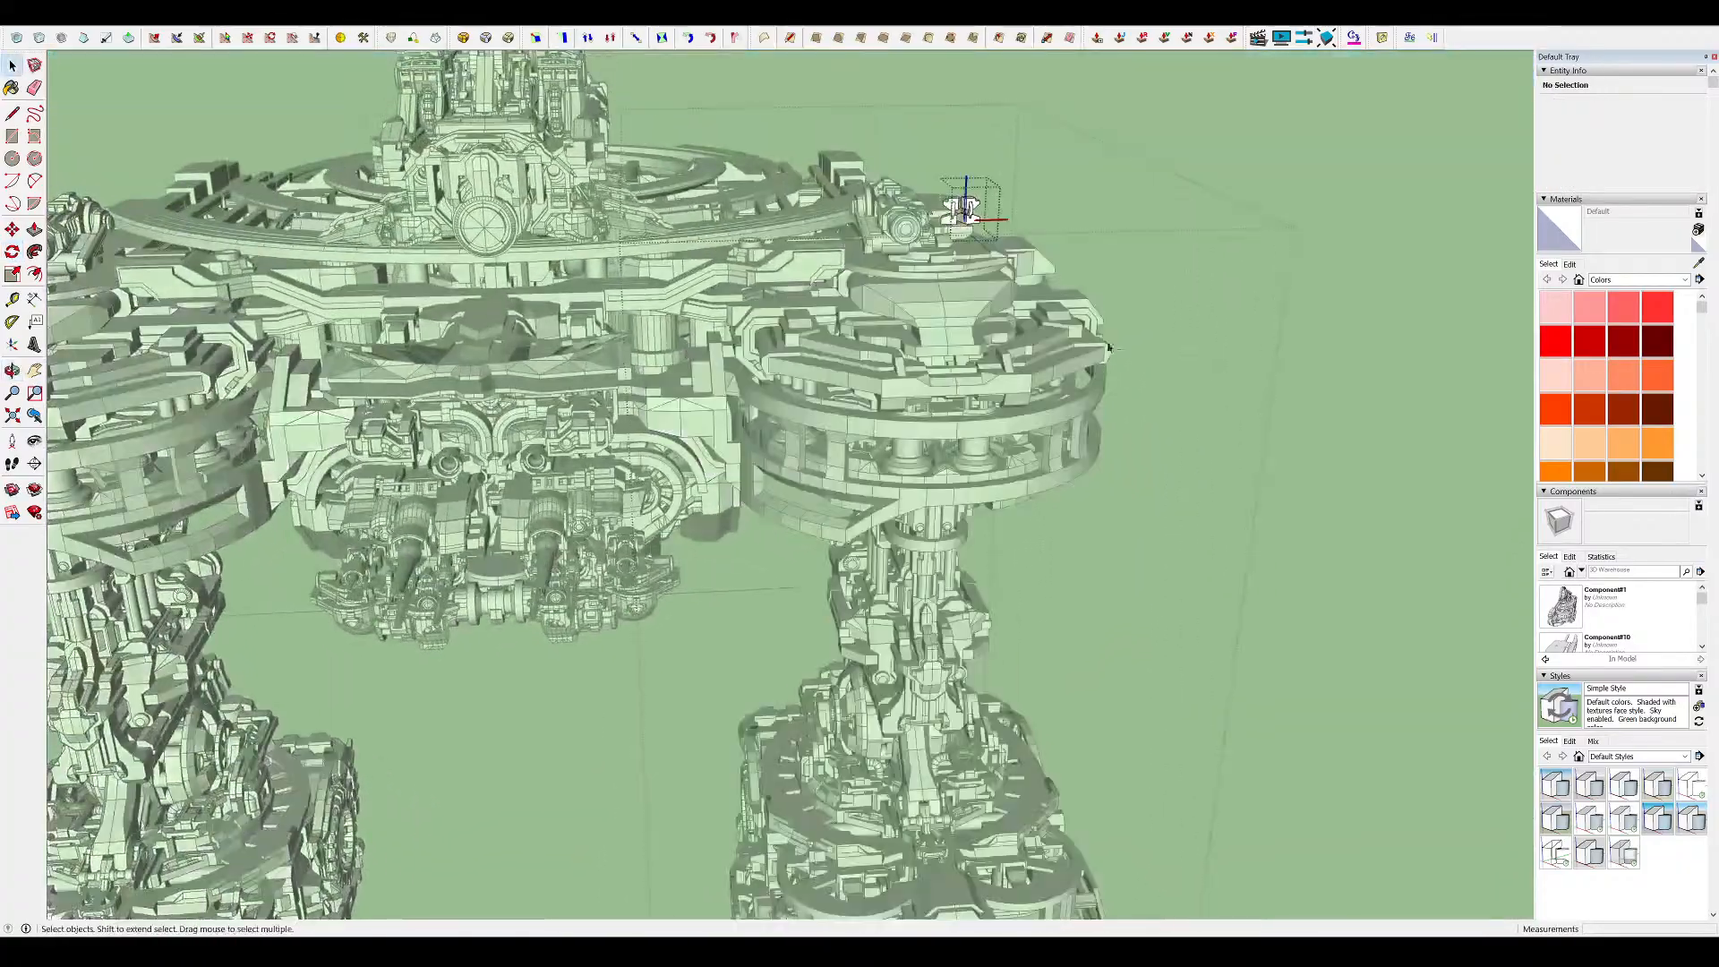
scroll(976, 214, up, 9)
click(1130, 288)
middle_drag(1130, 288, 895, 241)
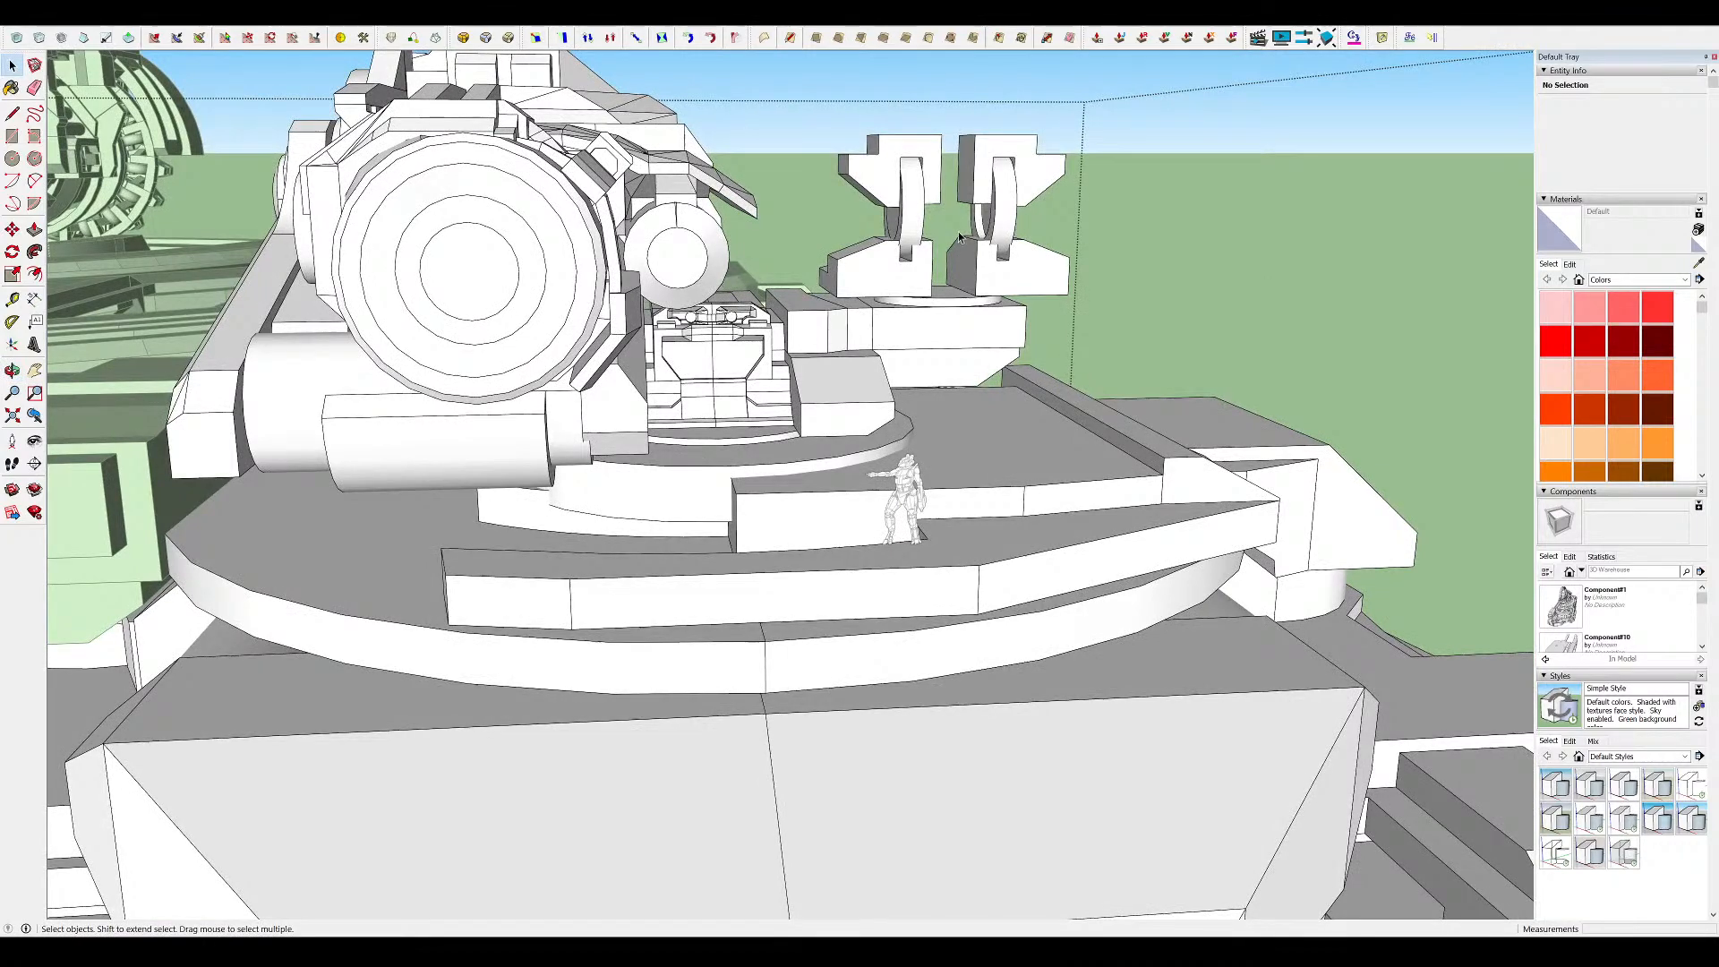
middle_drag(959, 237, 777, 436)
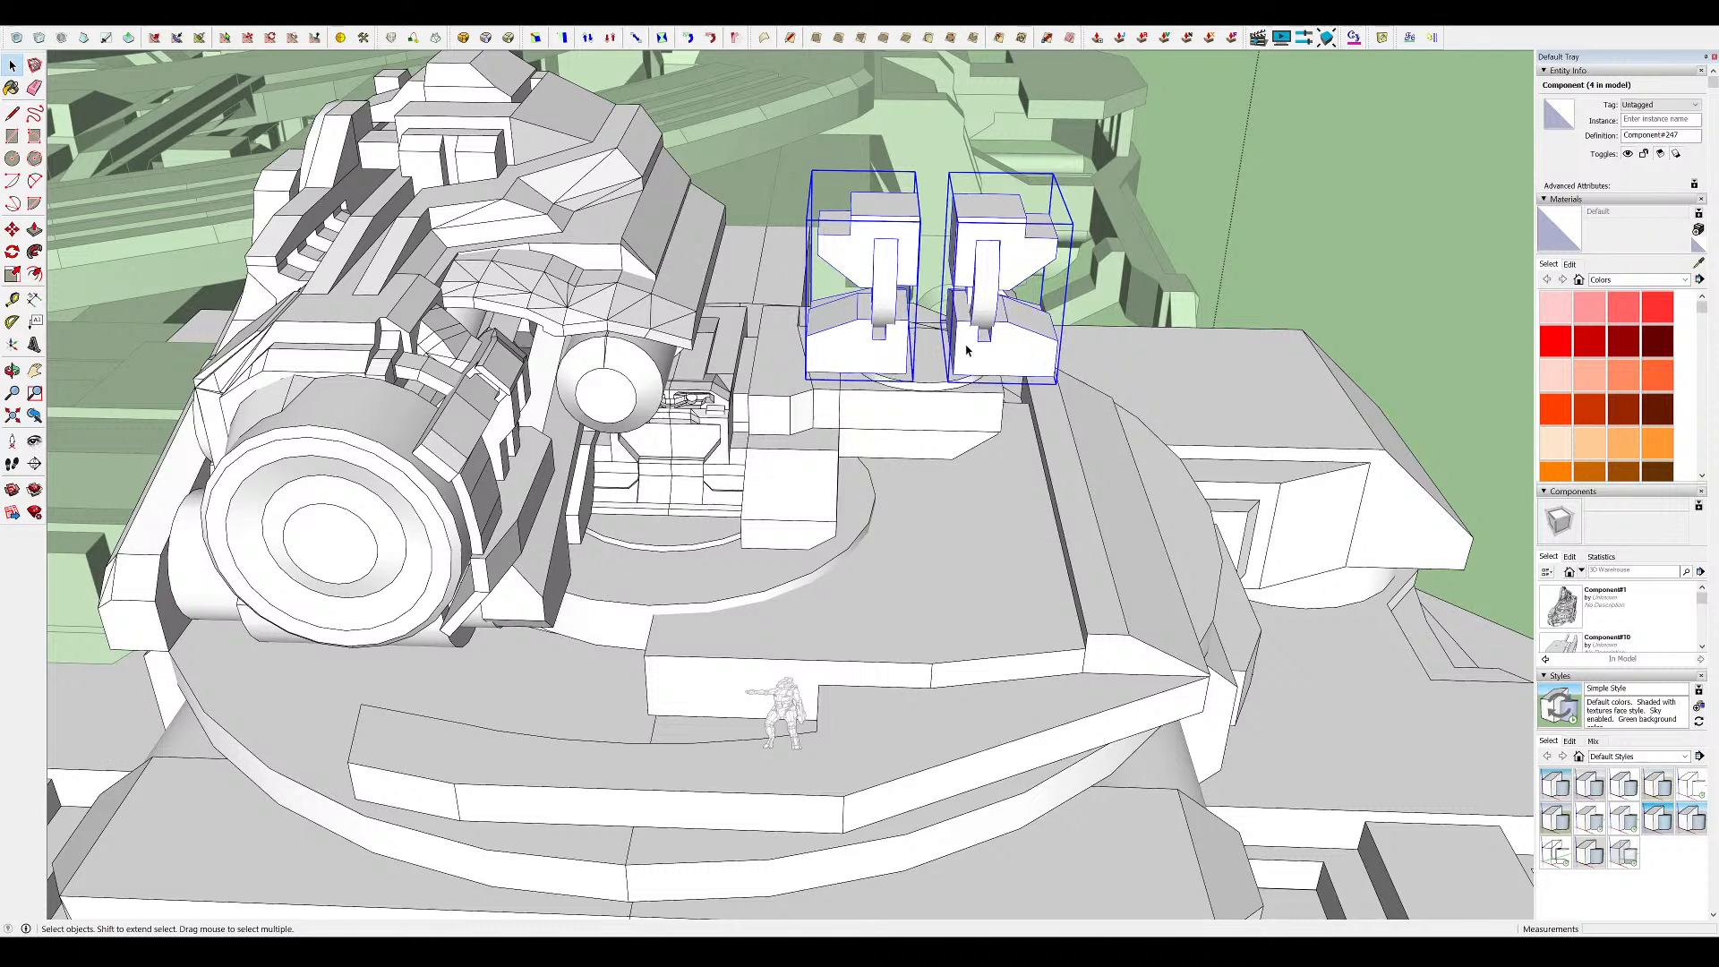
middle_drag(1177, 347, 1295, 461)
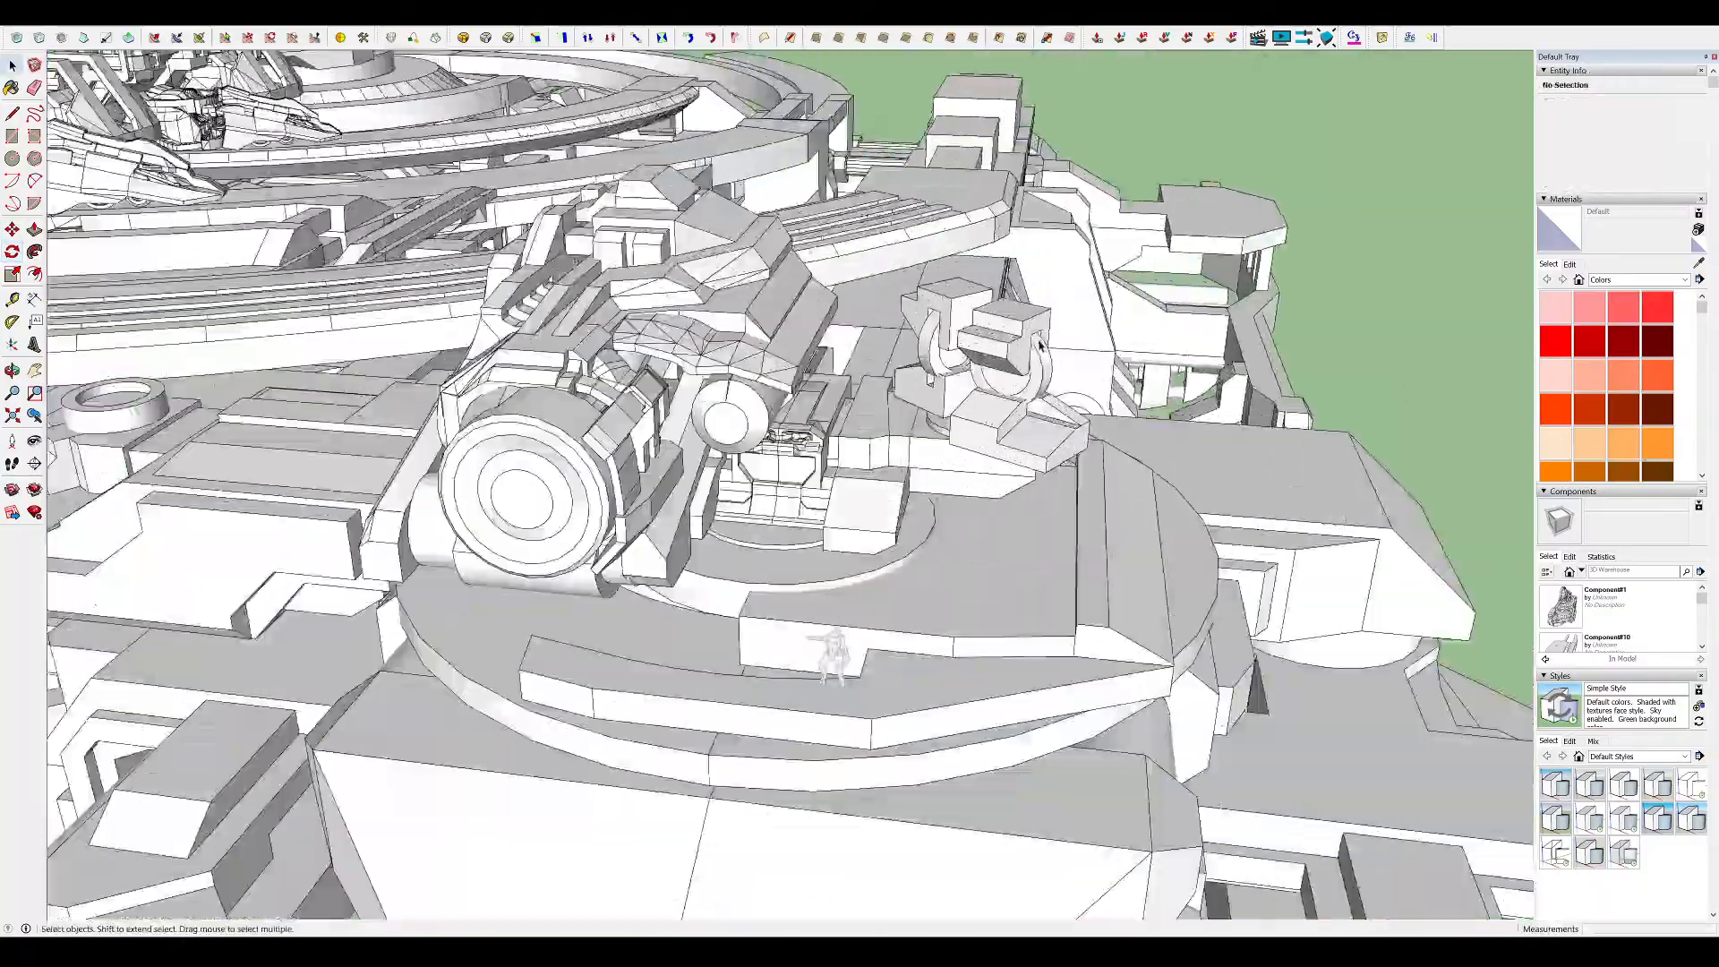
Examine the shoulder turret and its paired disc assemblies against the whole mech from the front, above and at an angle
scroll(1041, 345, down, 10)
middle_drag(1040, 346, 621, 439)
scroll(685, 385, up, 7)
middle_drag(760, 342, 960, 189)
scroll(949, 201, down, 10)
scroll(961, 189, up, 3)
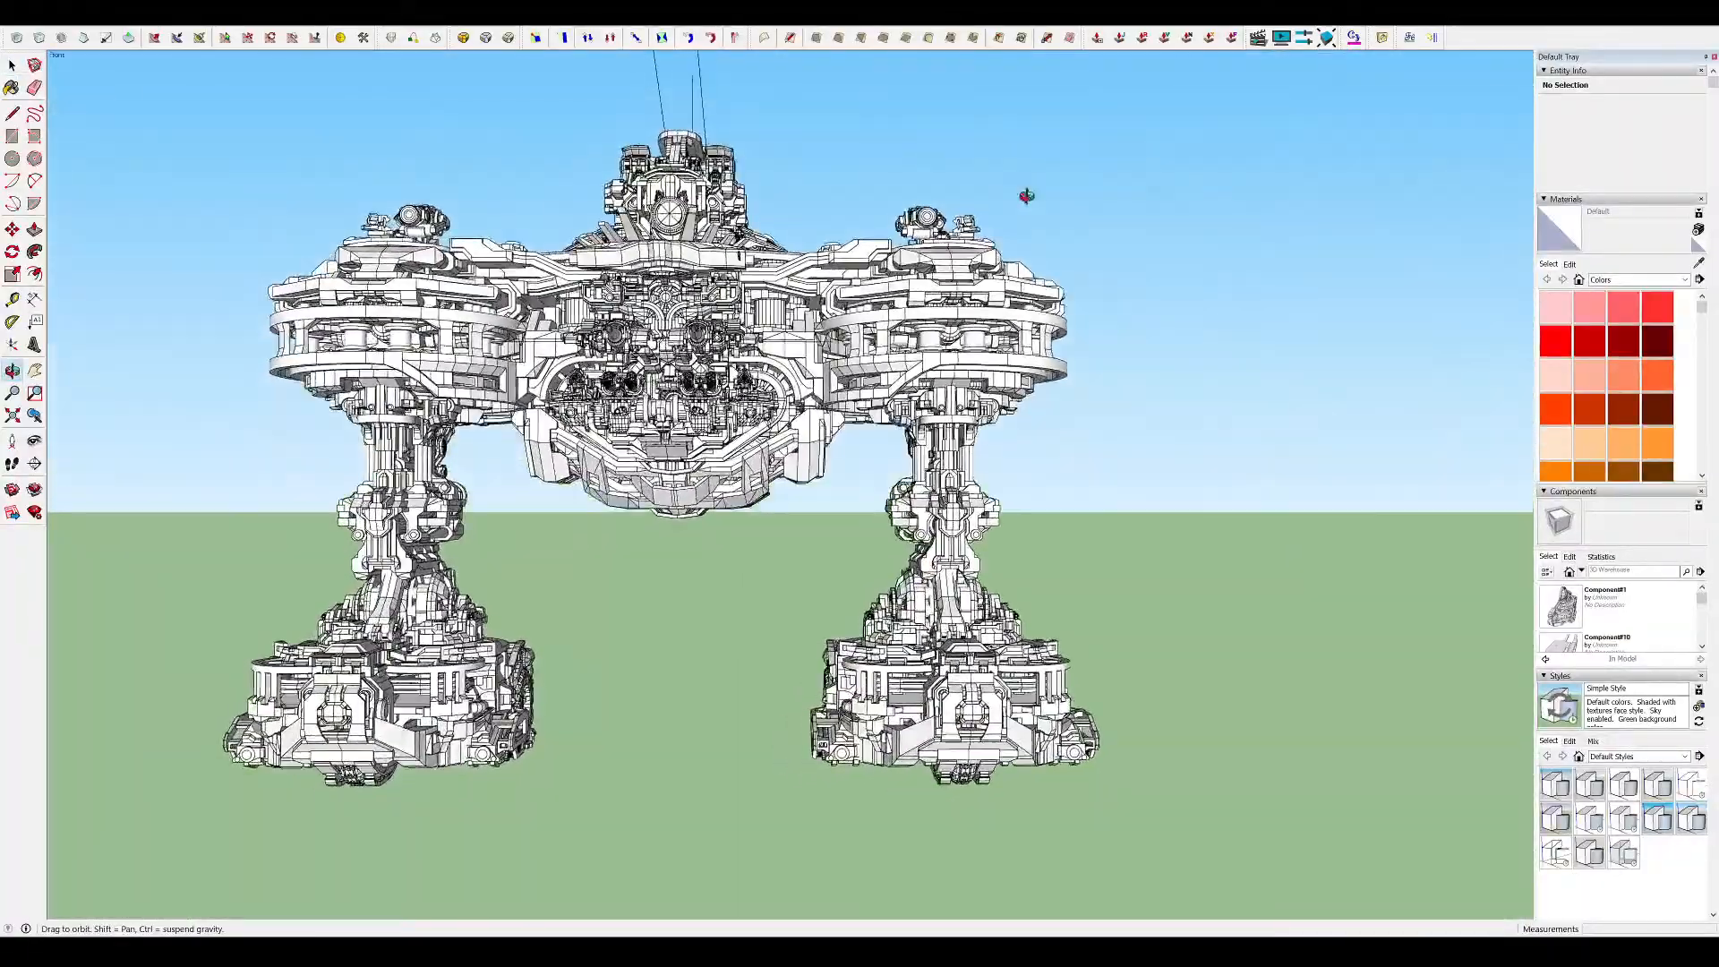
middle_drag(1022, 227, 935, 538)
scroll(941, 380, up, 5)
middle_drag(942, 381, 925, 231)
scroll(924, 231, down, 10)
mouse_move(925, 299)
middle_down()
mouse_move(931, 235)
mouse_move(900, 302)
middle_up()
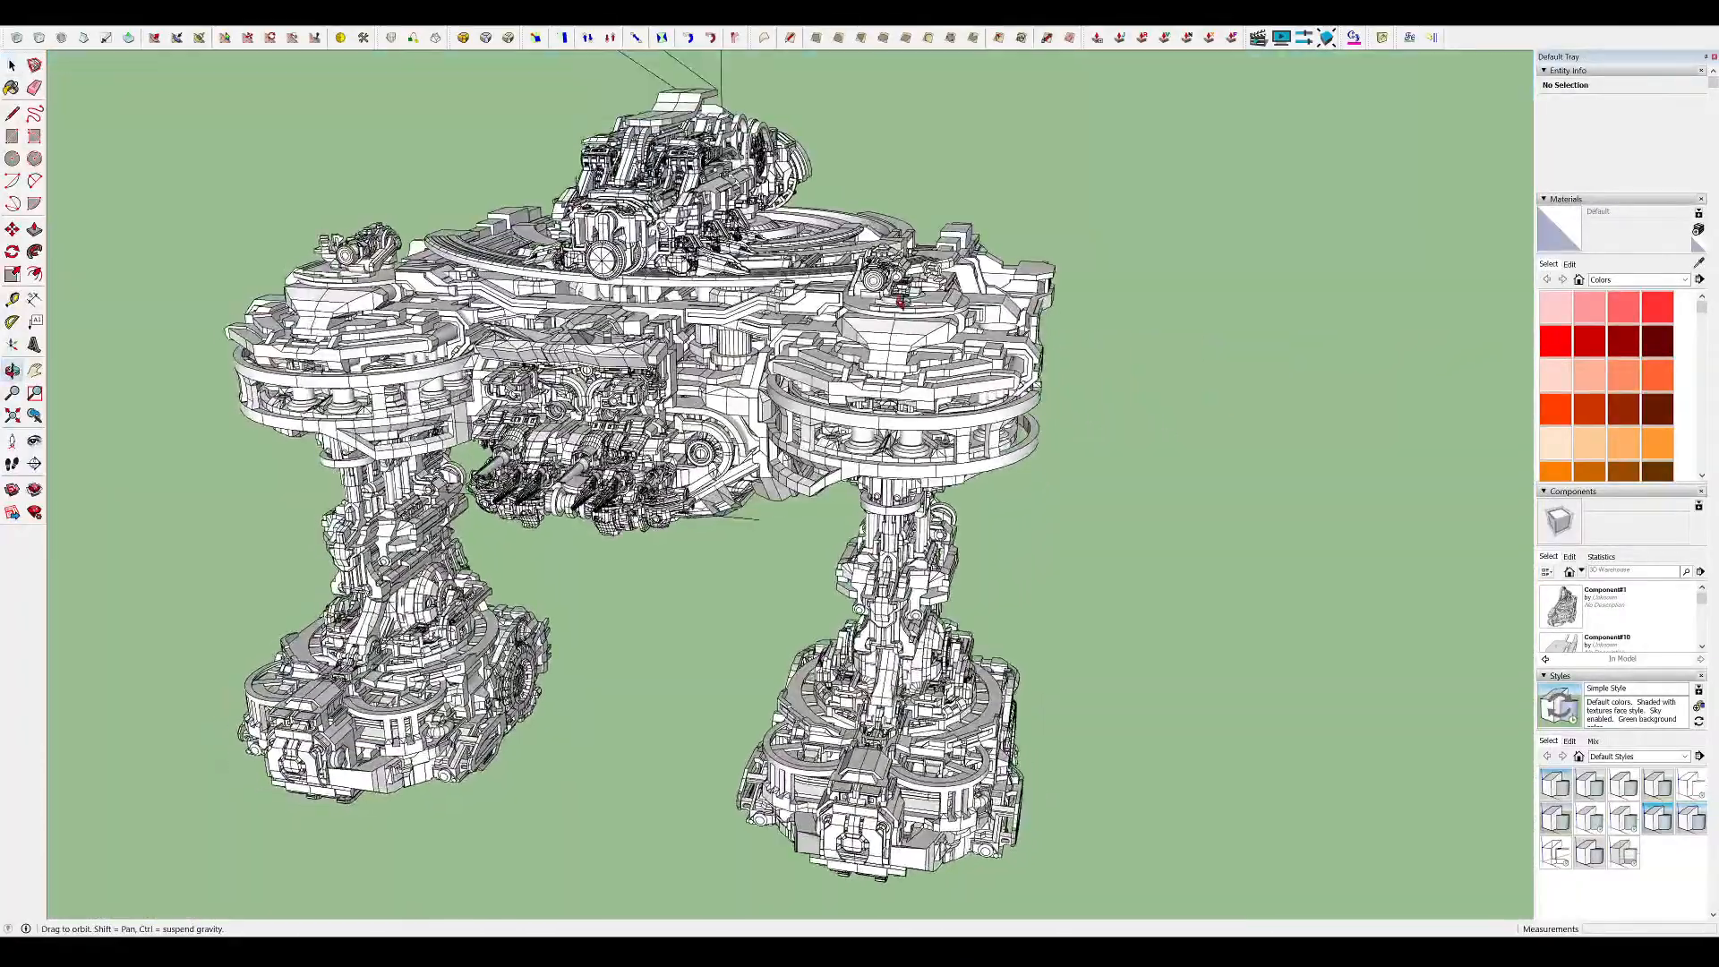
Open the stepped block above the disc and fill its lower step with Push/Pull to one flat top
scroll(909, 366, up, 8)
key(space)
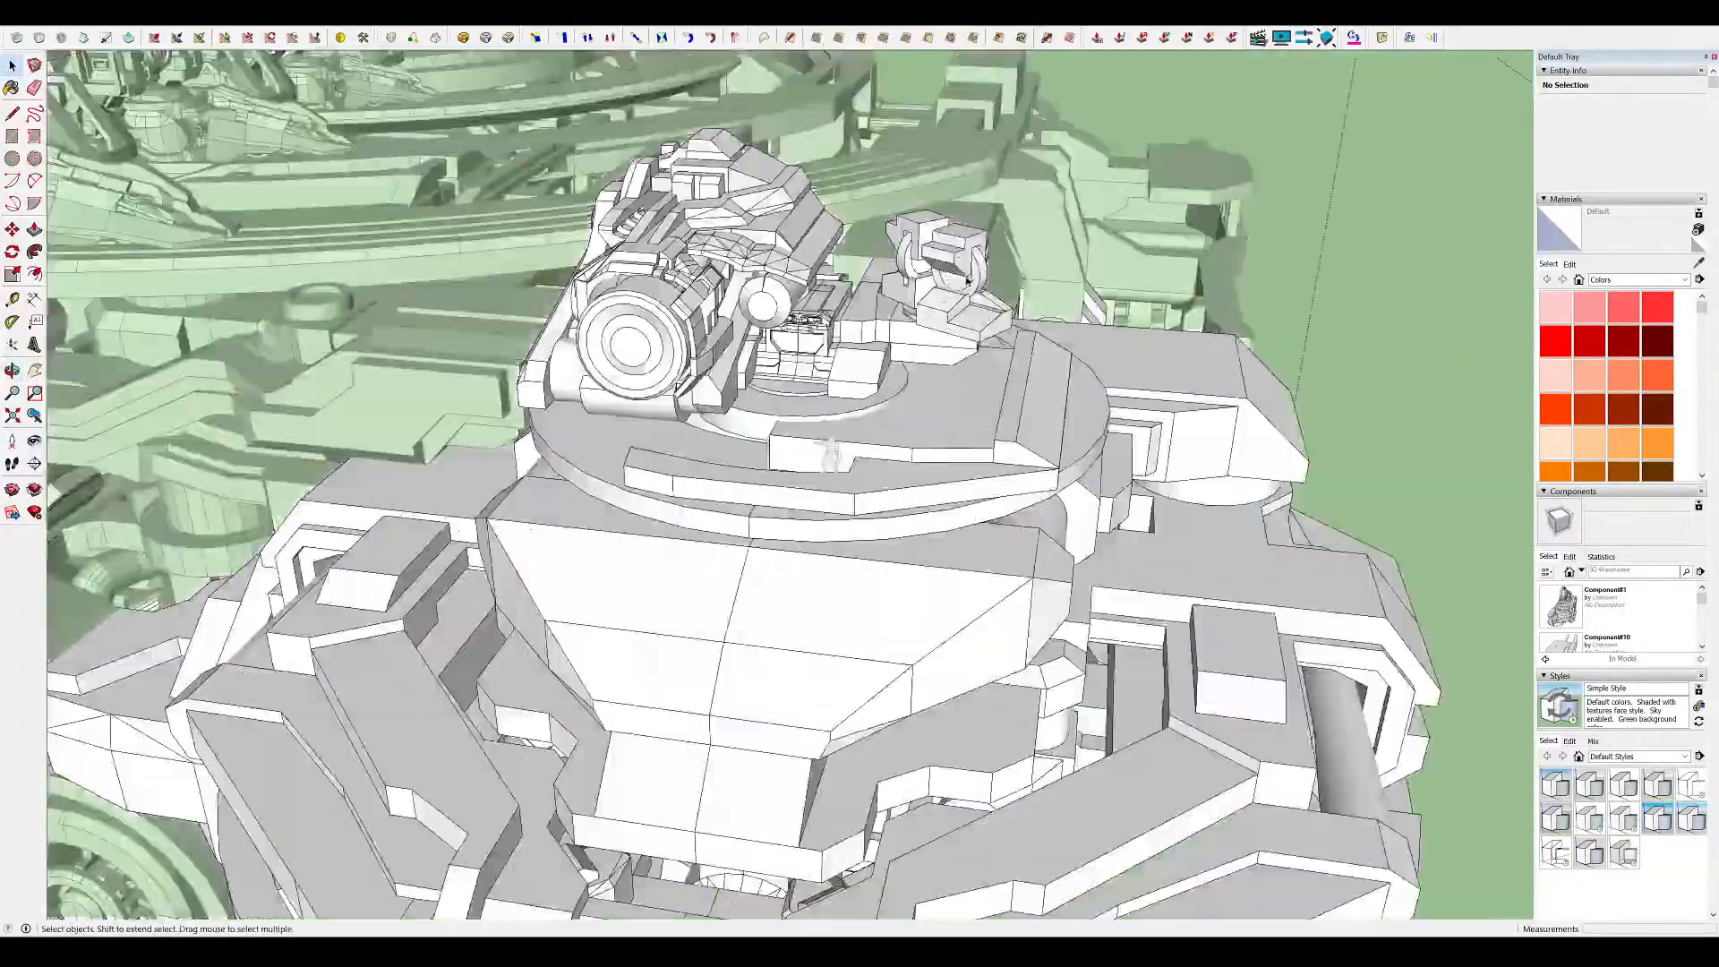
double_click(966, 280)
double_click(975, 259)
scroll(976, 256, up, 8)
middle_drag(965, 249, 977, 301)
key(p)
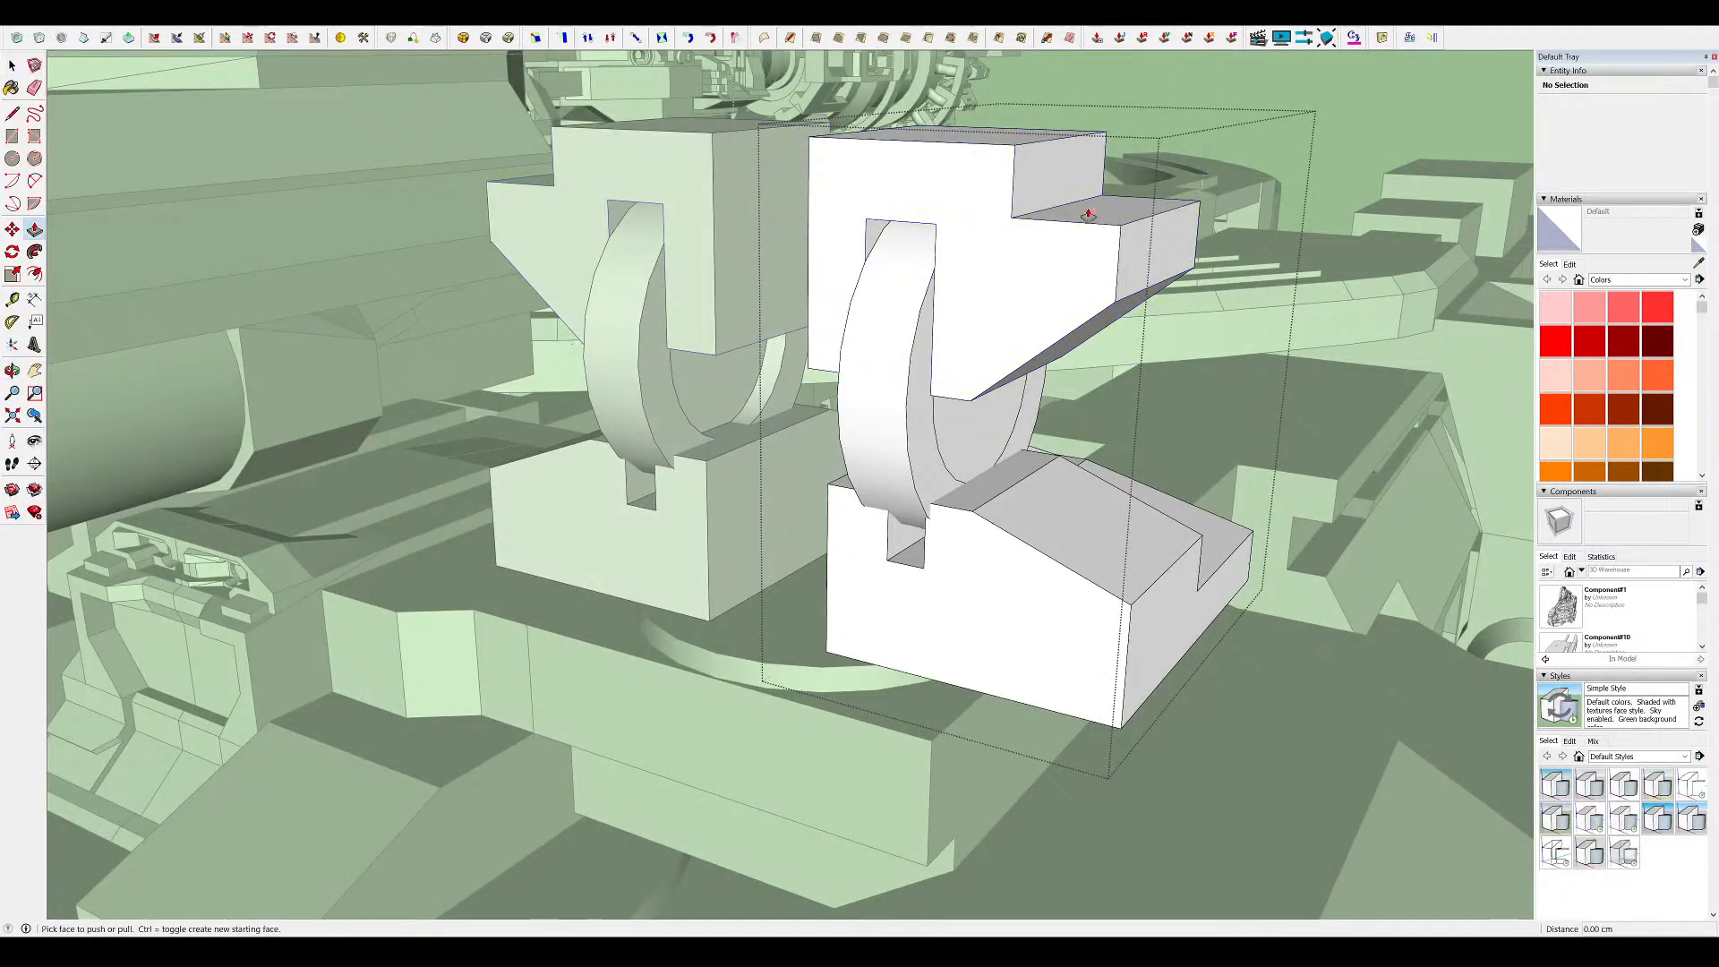
double_click(1094, 216)
key(p)
click(1058, 211)
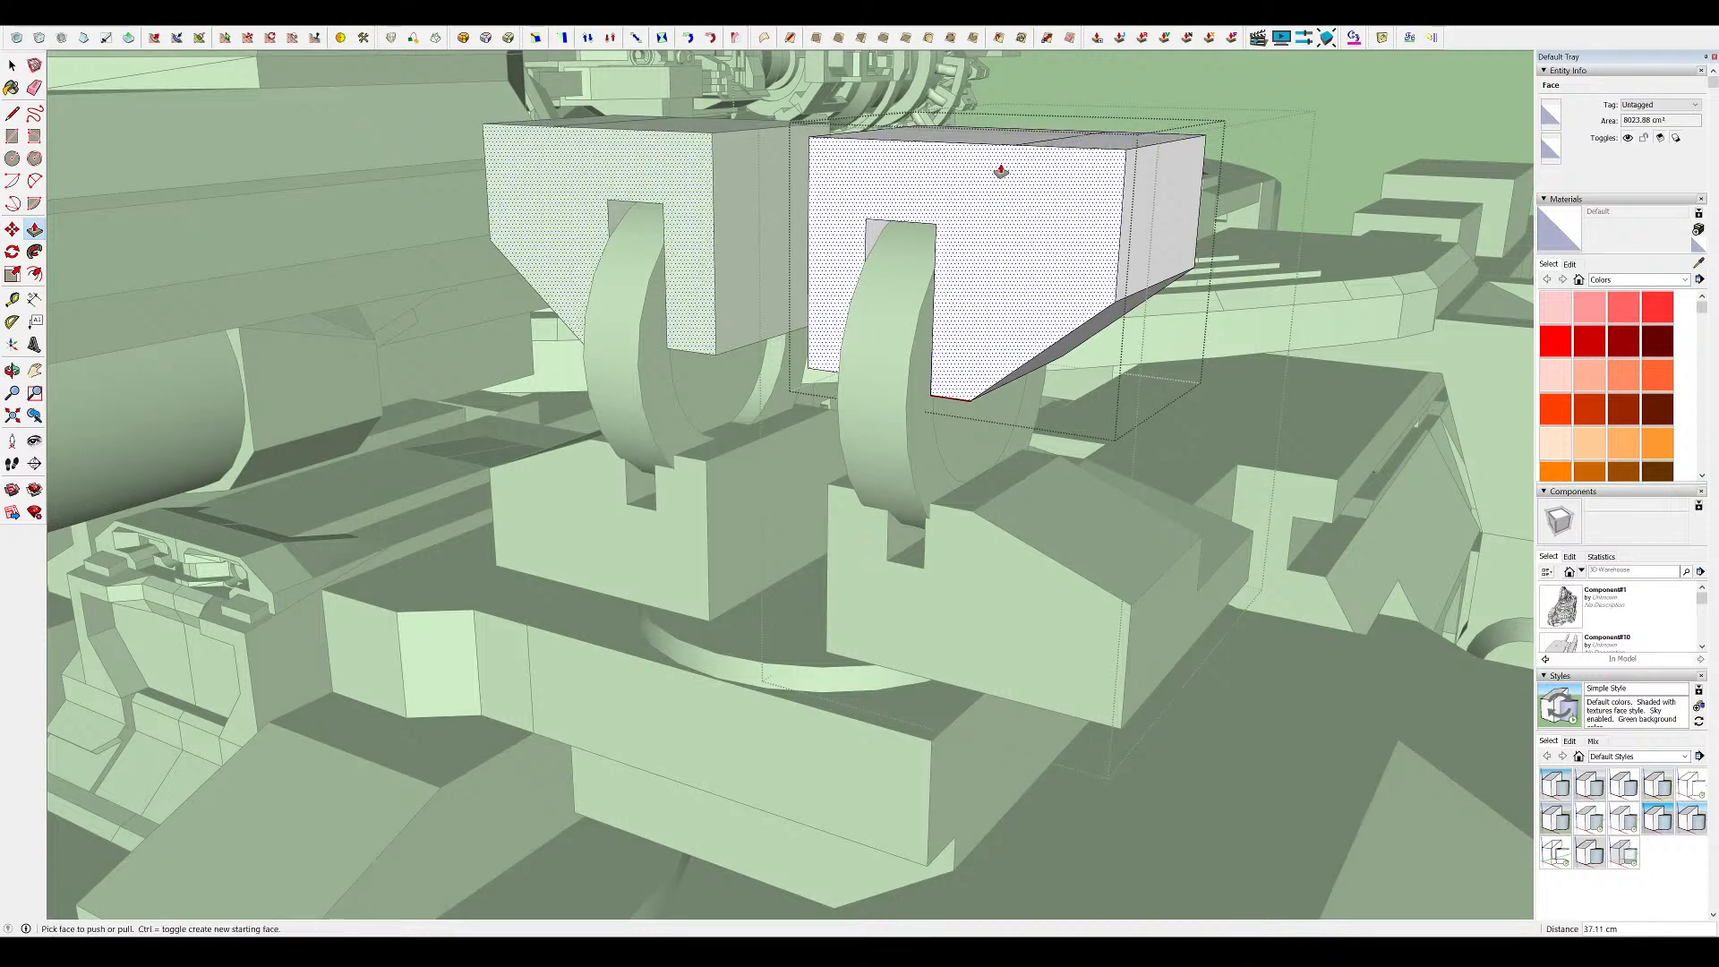
Draw a rectangle on the outer part of the block's front face and extrude it forward into a projecting box
middle_drag(873, 344, 904, 215)
scroll(896, 309, down, 4)
middle_drag(900, 287, 926, 161)
scroll(939, 224, up, 3)
key(r)
click(913, 205)
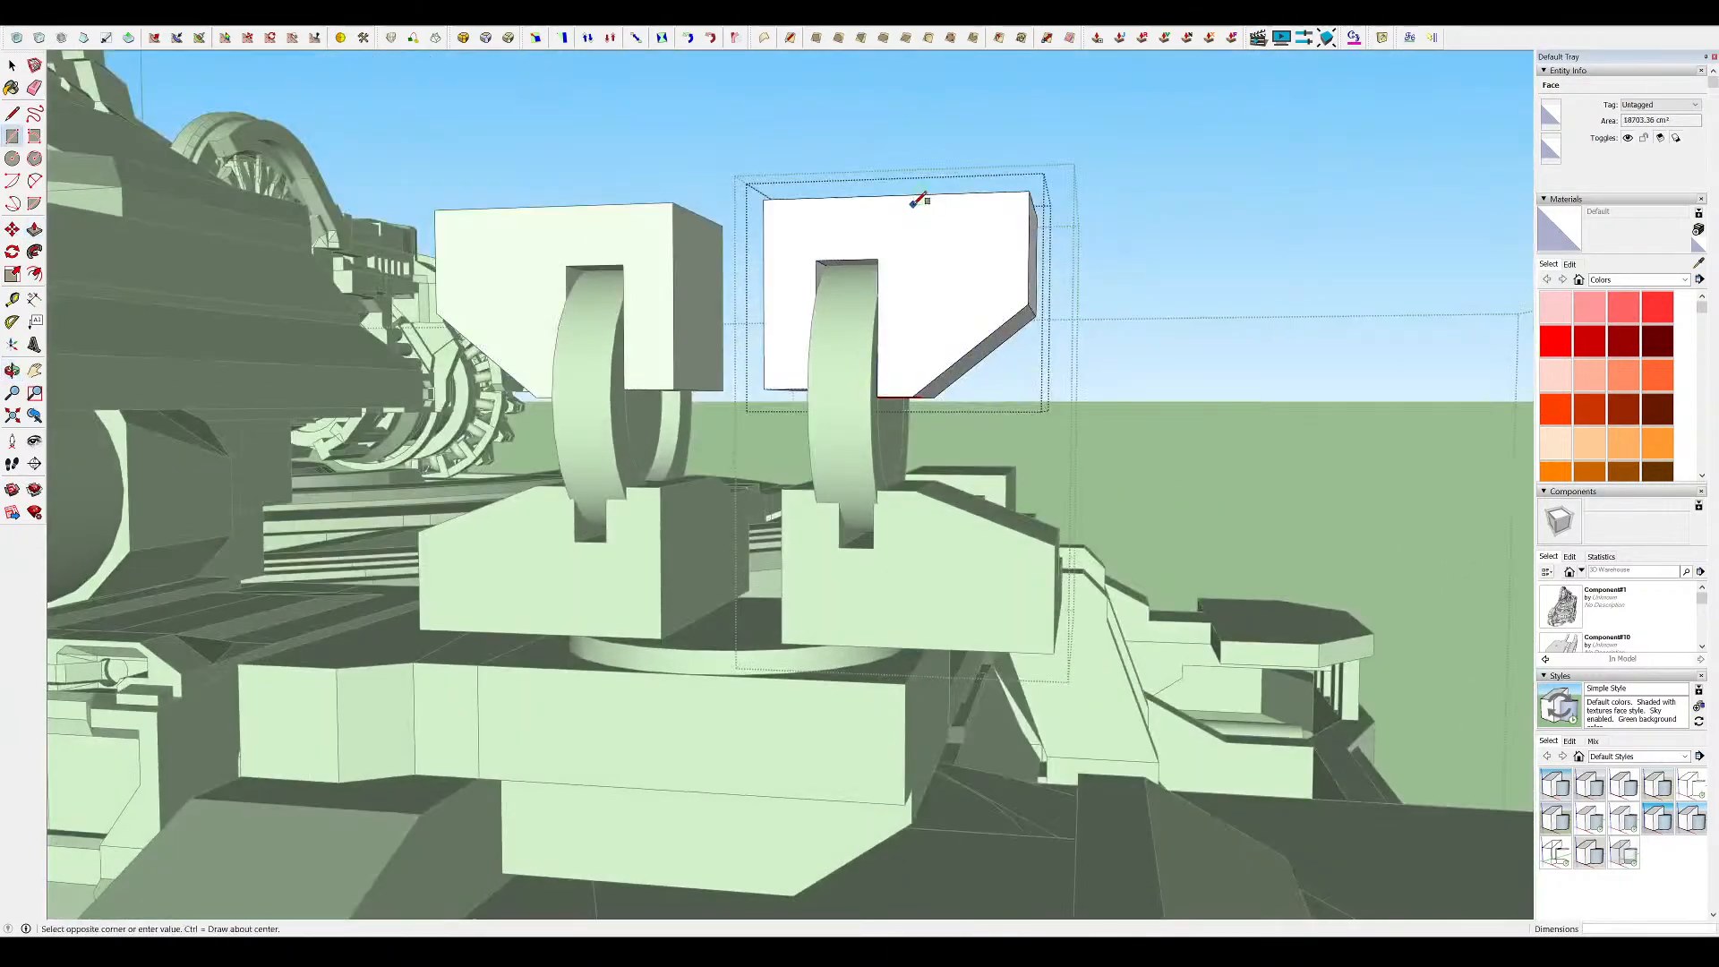
middle_drag(1011, 302, 956, 301)
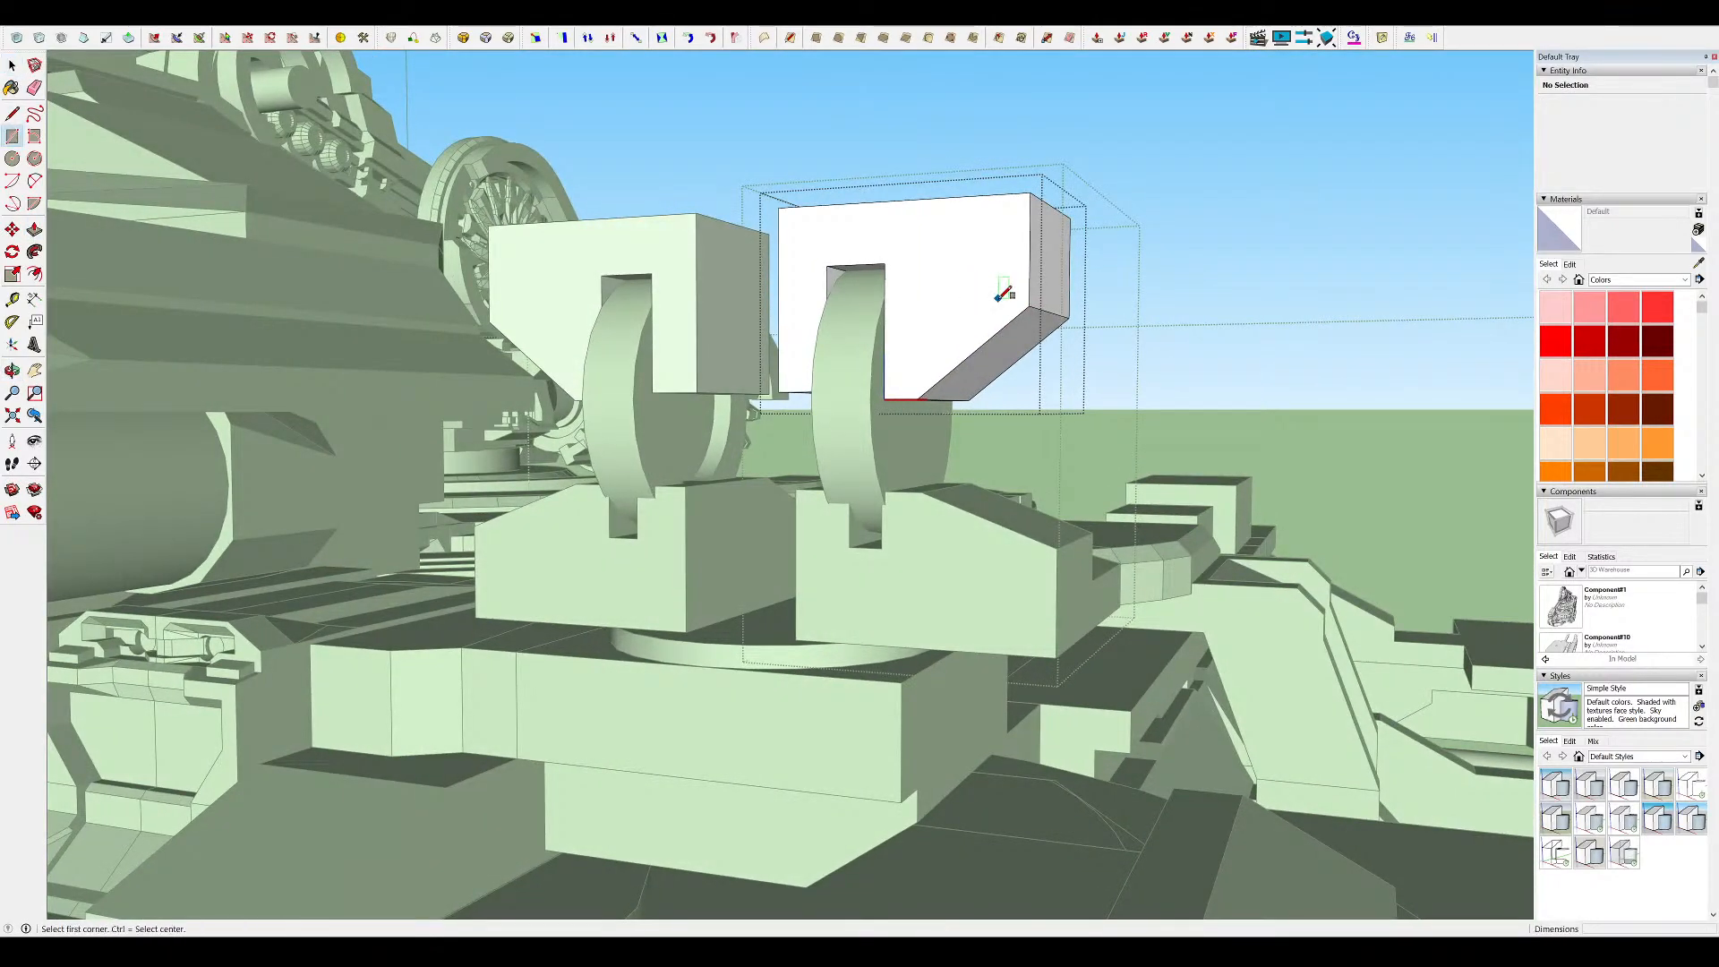
key(p)
click(925, 234)
click(873, 231)
middle_drag(895, 230, 840, 226)
scroll(841, 227, down, 3)
scroll(985, 286, up, 2)
mouse_move(985, 287)
middle_down()
mouse_move(1051, 311)
mouse_move(1027, 345)
middle_up()
click(898, 256)
Draw a rectangle beside the projecting box, above the disc slot, and extrude it forward into a shorter bridge piece
middle_drag(938, 282, 1151, 577)
scroll(868, 282, up, 3)
key(r)
click(896, 193)
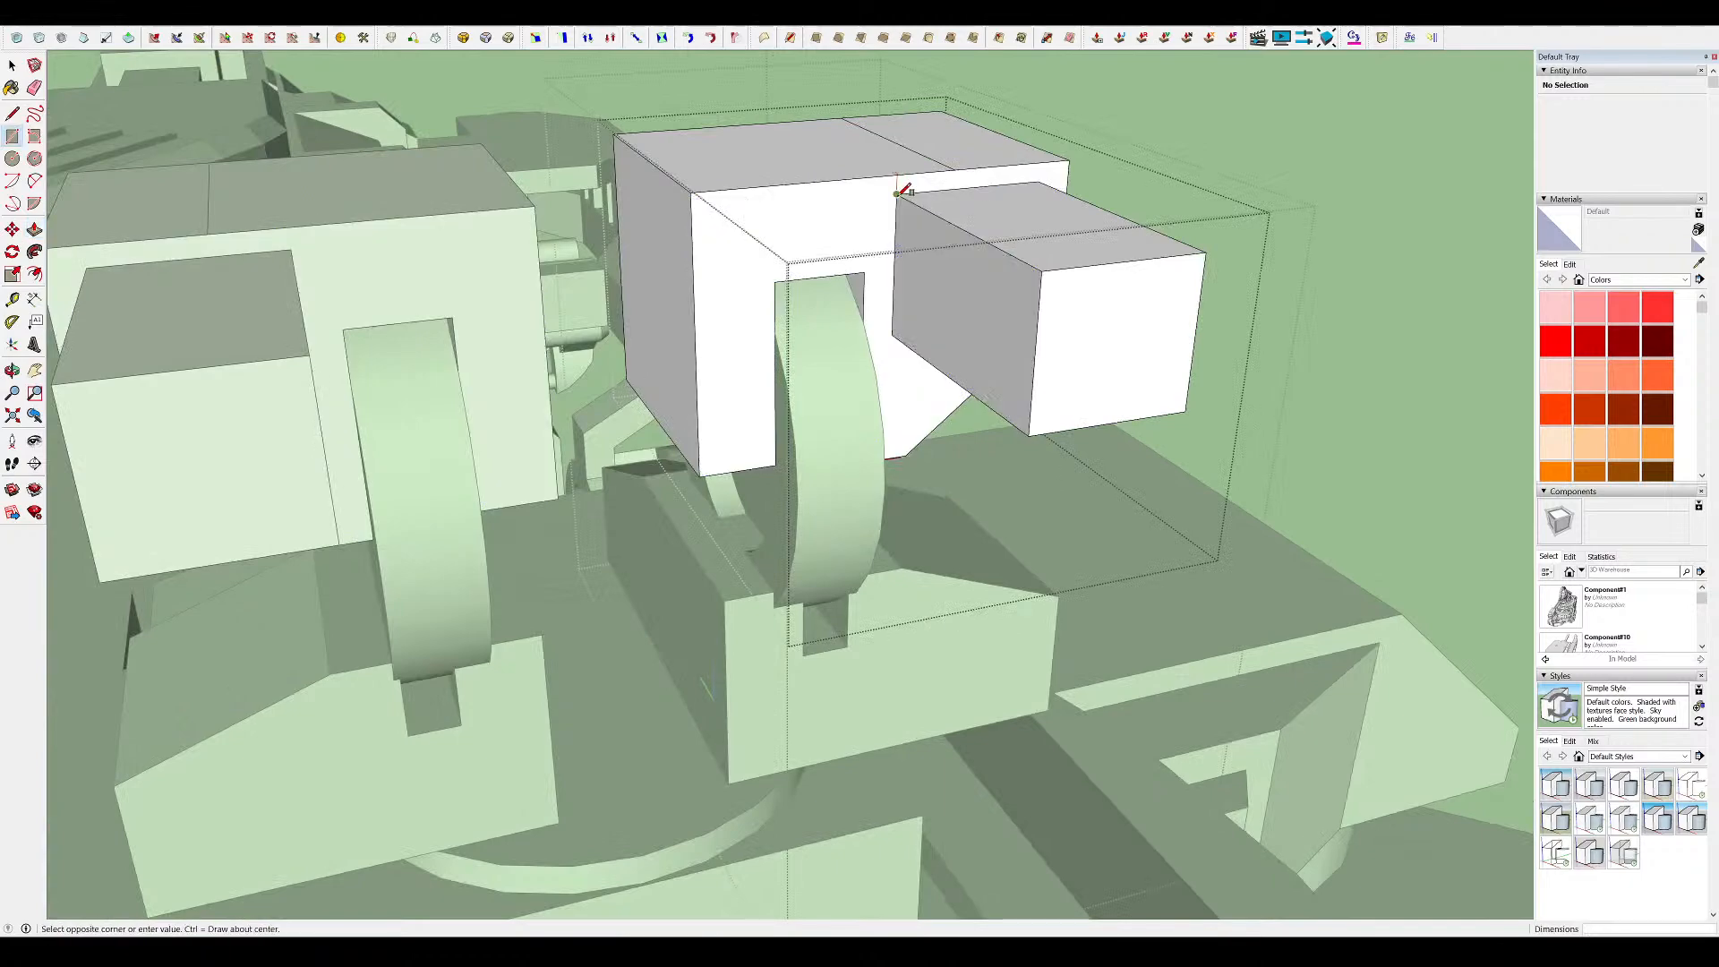
click(979, 278)
key(p)
click(955, 254)
click(798, 240)
middle_drag(795, 240, 835, 223)
click(915, 244)
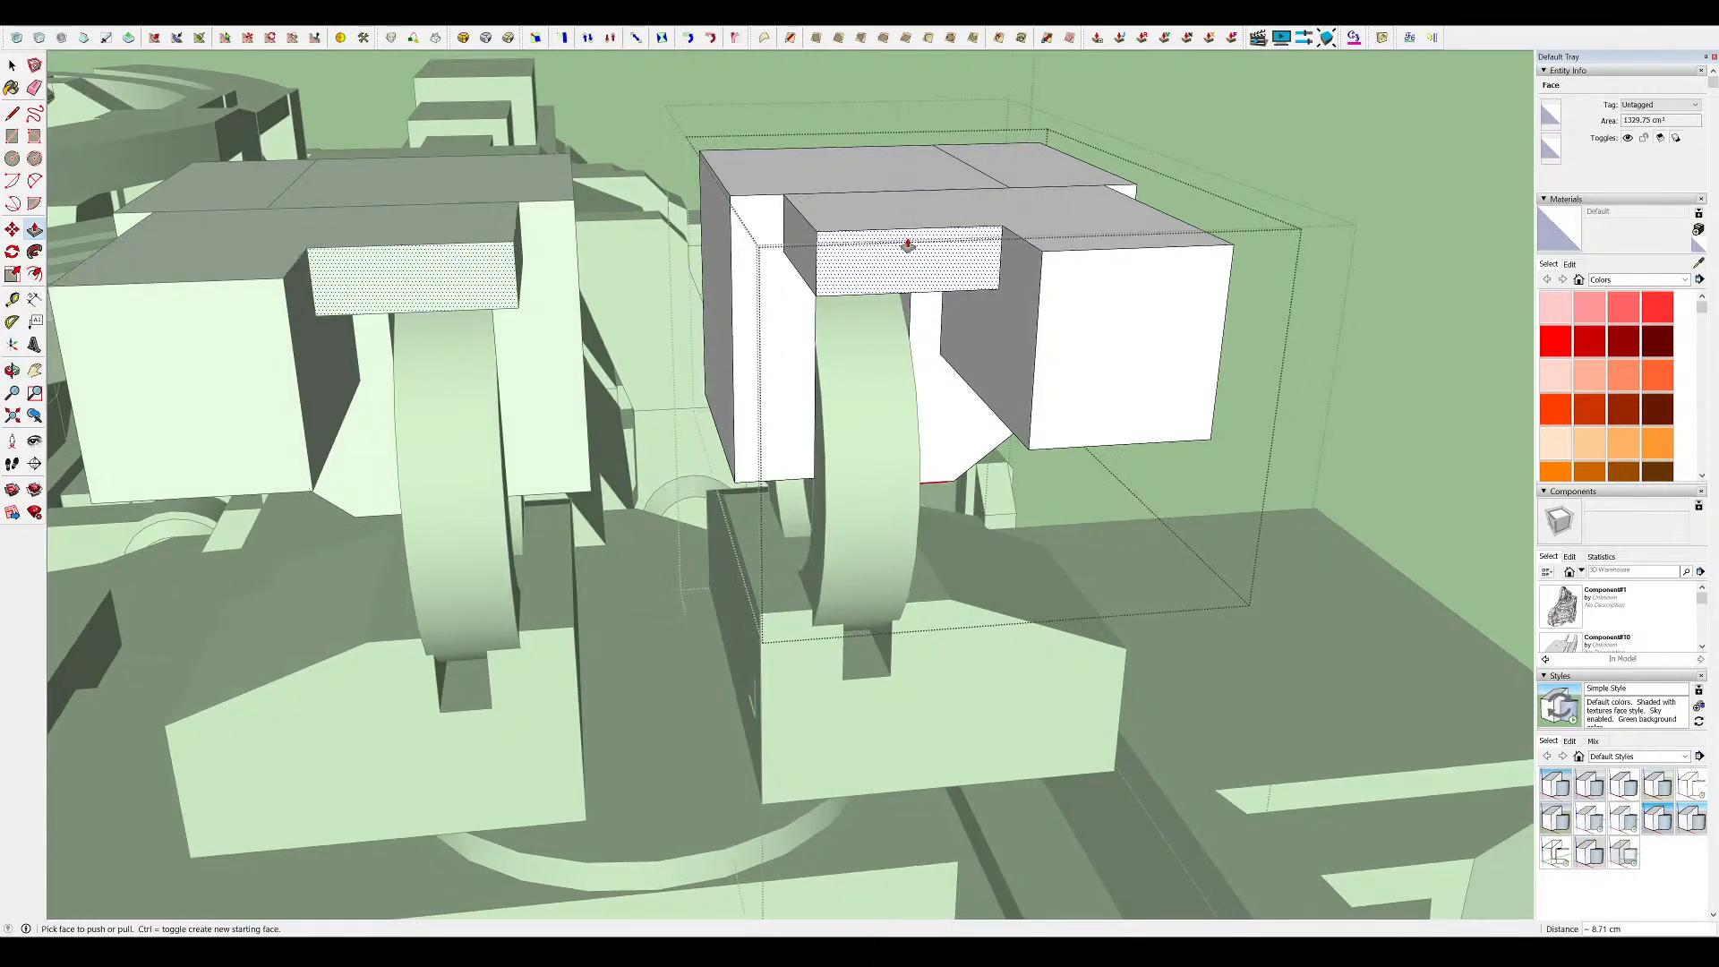
Draw lines on the bridge piece to slope its inner corner and give its underside an angled arch over the disc
scroll(1012, 208, down, 5)
middle_drag(1012, 208, 618, 74)
scroll(1208, 376, up, 5)
middle_drag(1208, 376, 1531, 353)
middle_drag(969, 427, 966, 392)
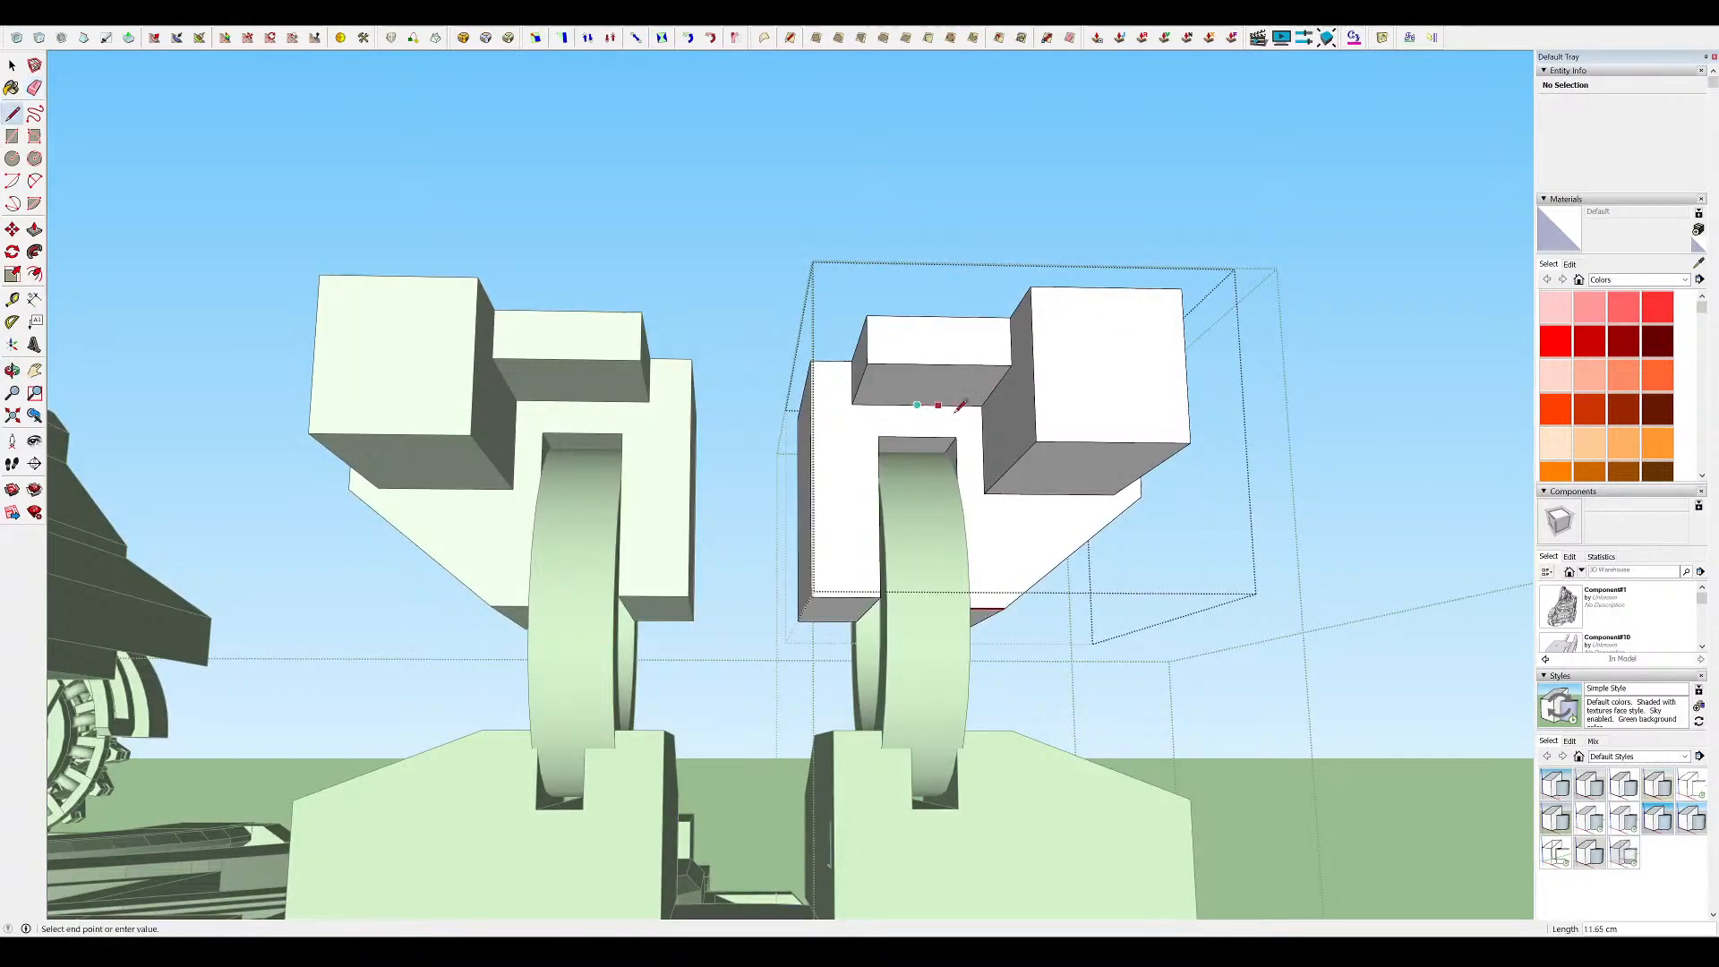
middle_drag(958, 358, 917, 508)
key(l)
middle_drag(757, 331, 806, 385)
click(788, 344)
scroll(895, 384, down, 5)
scroll(1101, 371, up, 6)
middle_drag(904, 309, 1031, 336)
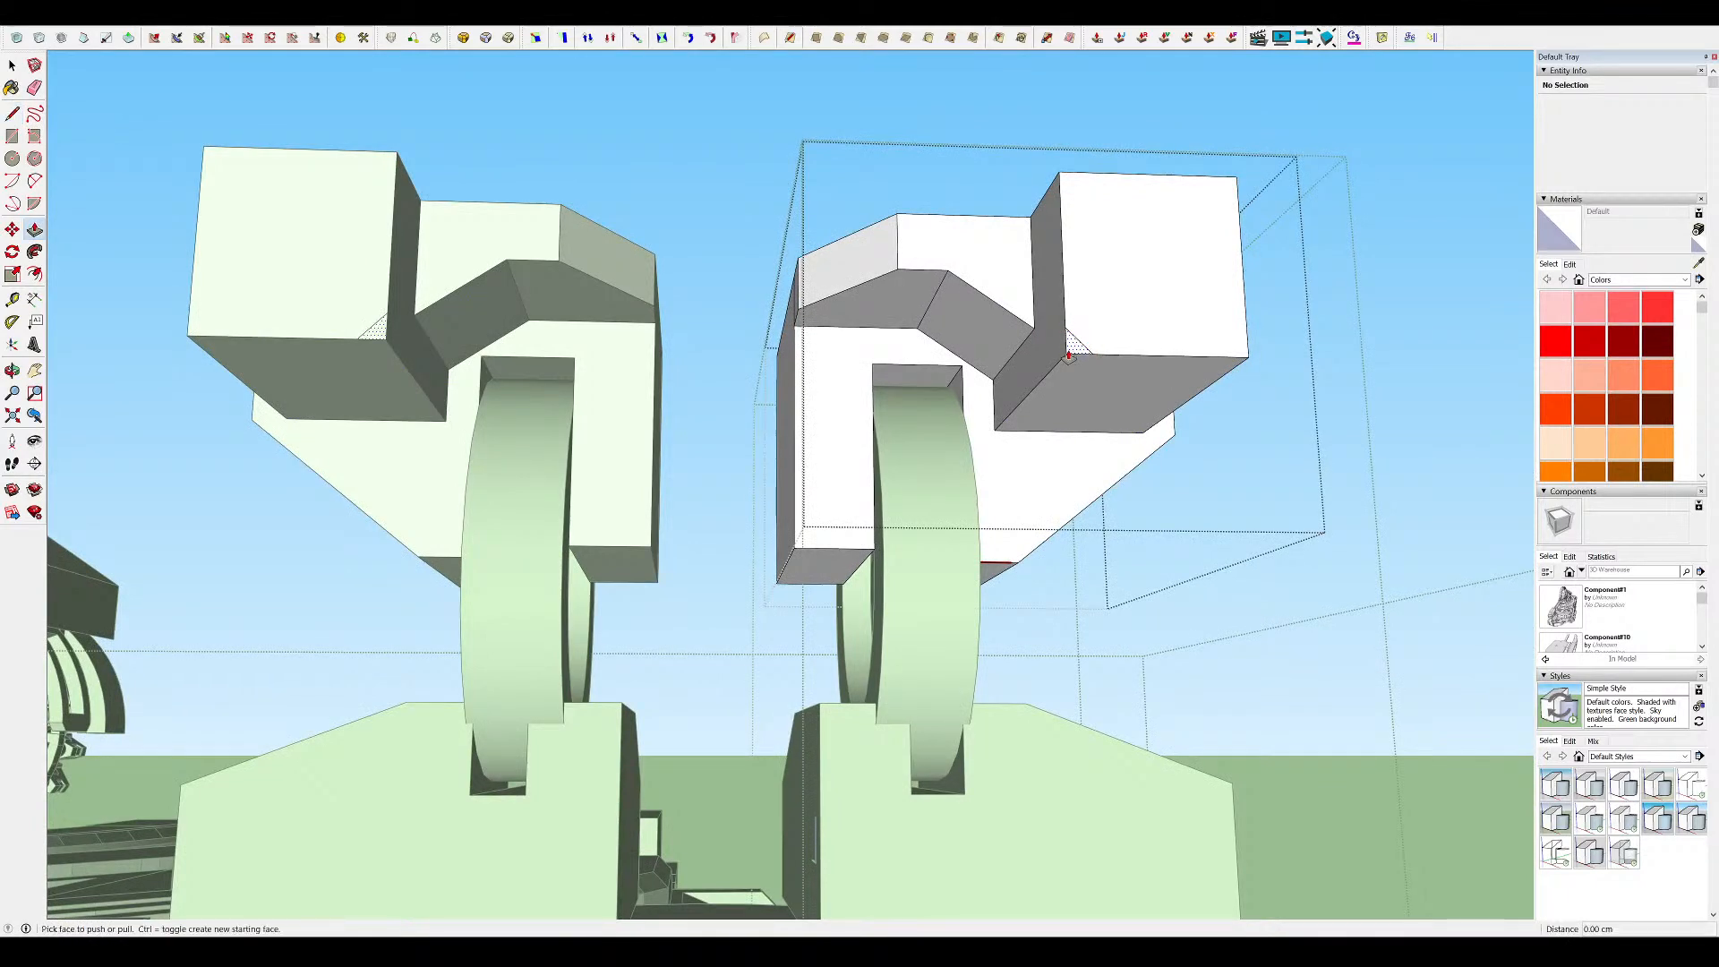
Bevel the projecting box's lower inner corner and erase the leftover edge
scroll(1030, 436, down, 5)
middle_drag(1030, 436, 841, 465)
scroll(1005, 371, up, 3)
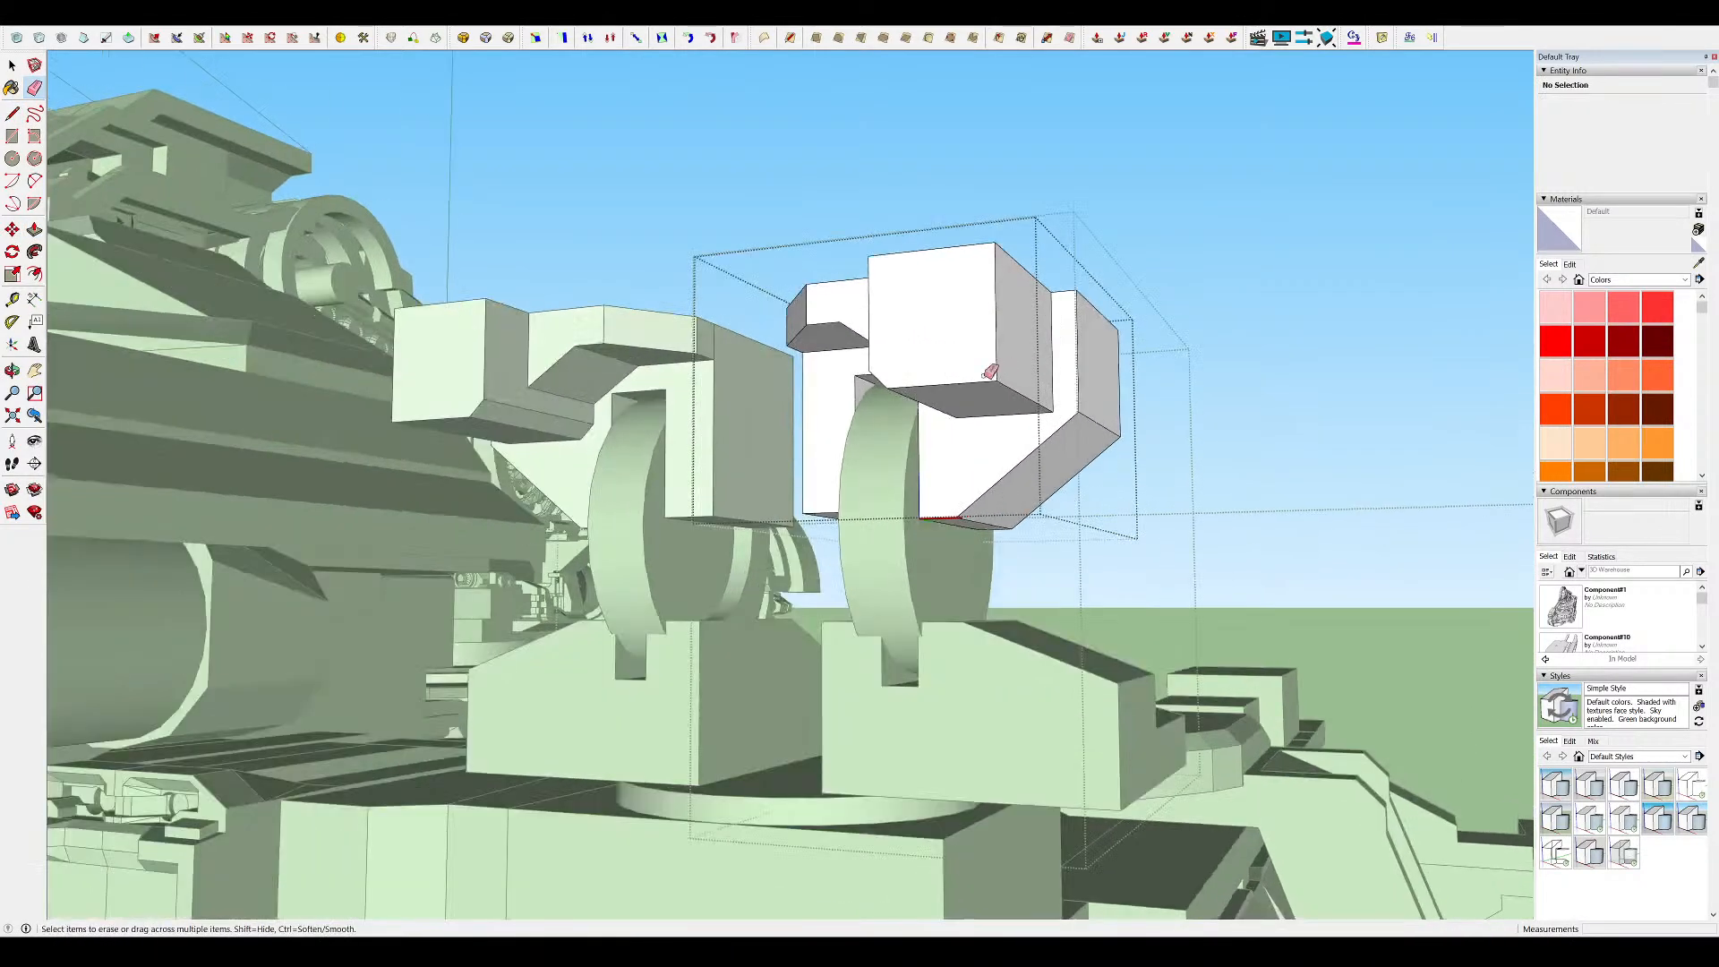
key(e)
drag(1065, 414, 1035, 406)
scroll(1036, 406, down, 4)
middle_drag(1036, 406, 793, 157)
Move the lower outer edge of the projecting box to slope its side and erase the leftover edge
scroll(1249, 434, up, 6)
key(m)
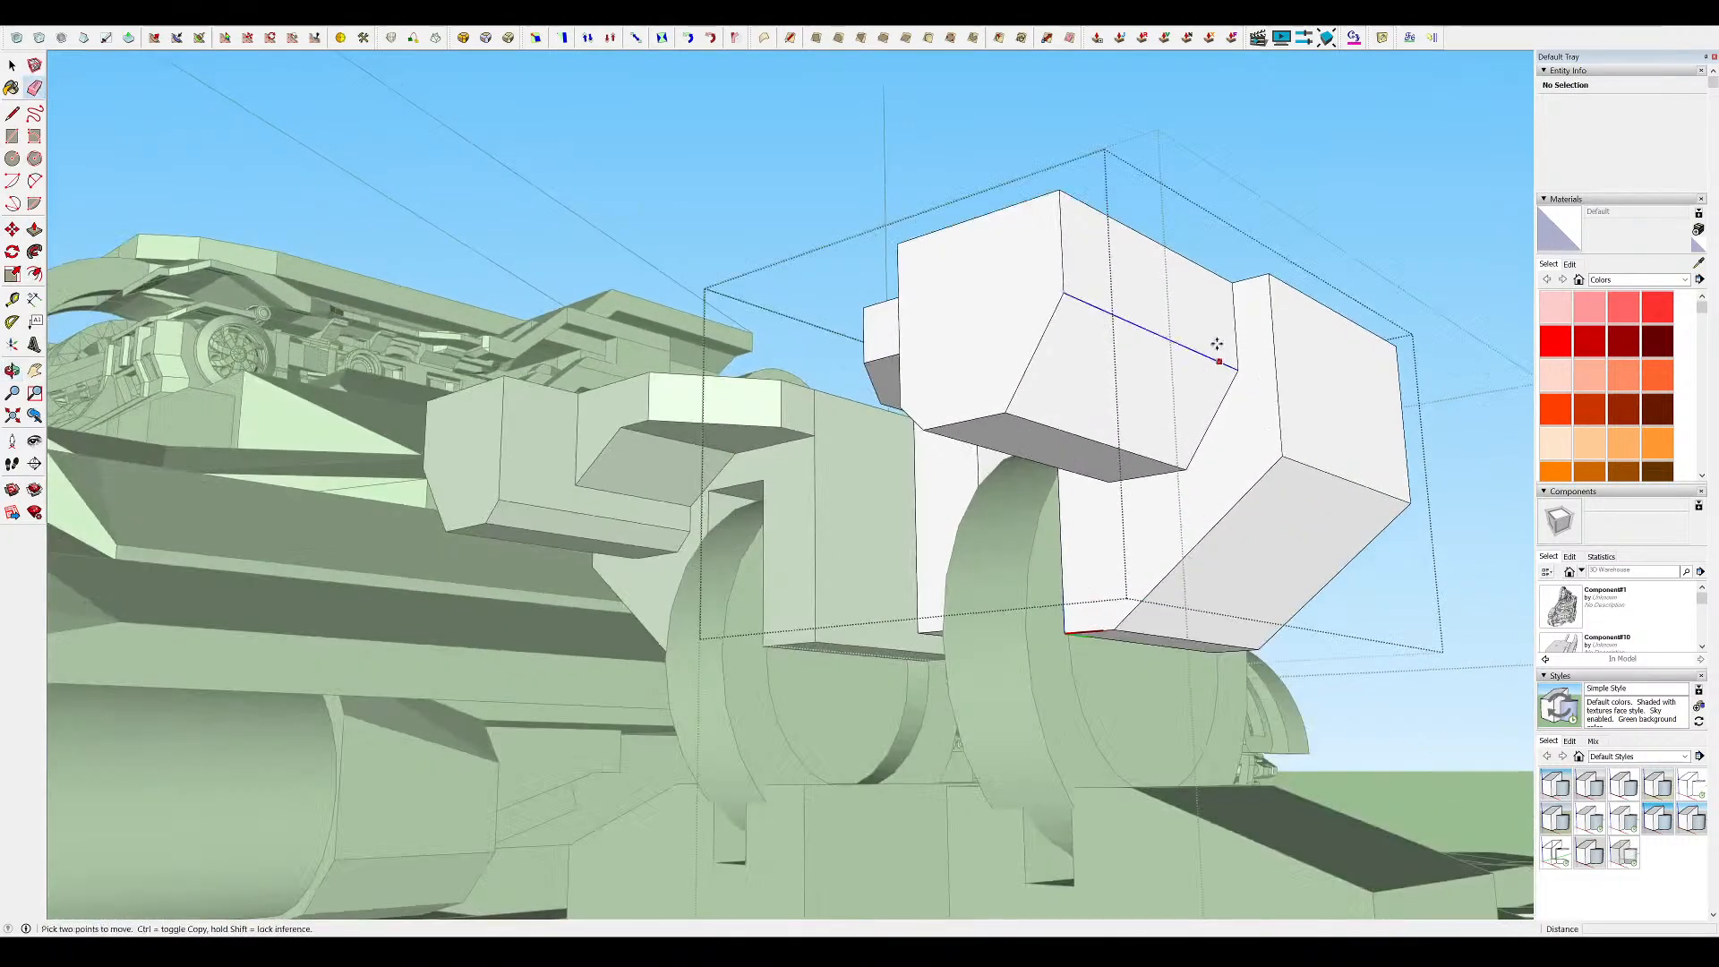
click(1223, 317)
click(1294, 388)
scroll(1292, 391, down, 5)
middle_drag(1074, 385, 1227, 358)
key(e)
drag(1234, 352, 1246, 358)
Move an edge where the bridge piece meets the projecting box and erase the leftover line
middle_drag(1246, 358, 1377, 633)
scroll(1378, 633, down, 6)
scroll(913, 287, up, 4)
scroll(740, 172, up, 4)
mouse_move(752, 376)
middle_down()
mouse_move(761, 119)
mouse_move(792, 65)
middle_up()
scroll(887, 280, down, 1)
middle_drag(889, 277, 1109, 572)
scroll(851, 203, up, 3)
mouse_move(852, 204)
middle_down()
mouse_move(861, 227)
mouse_move(802, 170)
mouse_move(790, 370)
mouse_move(896, 321)
middle_up()
scroll(890, 270, up, 3)
key(m)
click(790, 312)
key(e)
drag(942, 324, 976, 324)
Move the inner edge of the projecting box's front face to reshape its outline beside the bridge piece
scroll(1029, 323, down, 4)
mouse_move(1043, 323)
middle_down()
mouse_move(606, 111)
mouse_move(1045, 305)
middle_up()
scroll(917, 309, up, 3)
key(m)
click(822, 392)
middle_drag(822, 392, 1013, 447)
click(994, 458)
Draw a circle of about 29 cm radius on the projecting box's front face and extrude it into a short barrel
key(F3)
key(c)
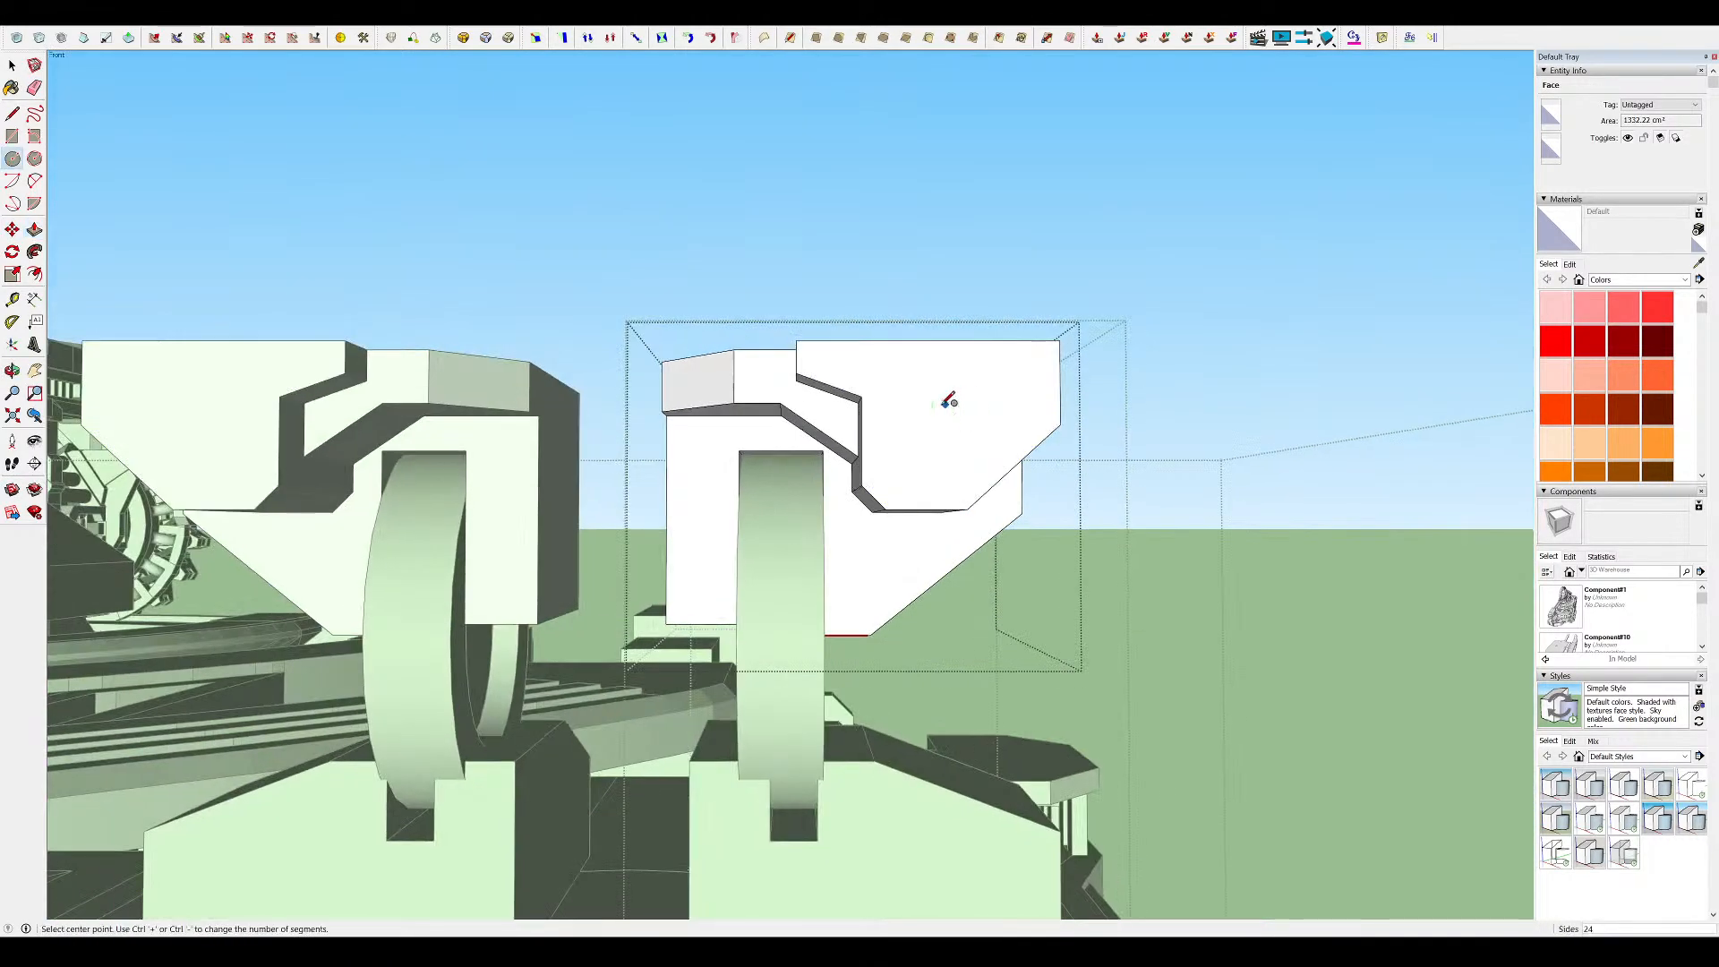
middle_drag(1005, 402, 976, 421)
key(m)
key(c)
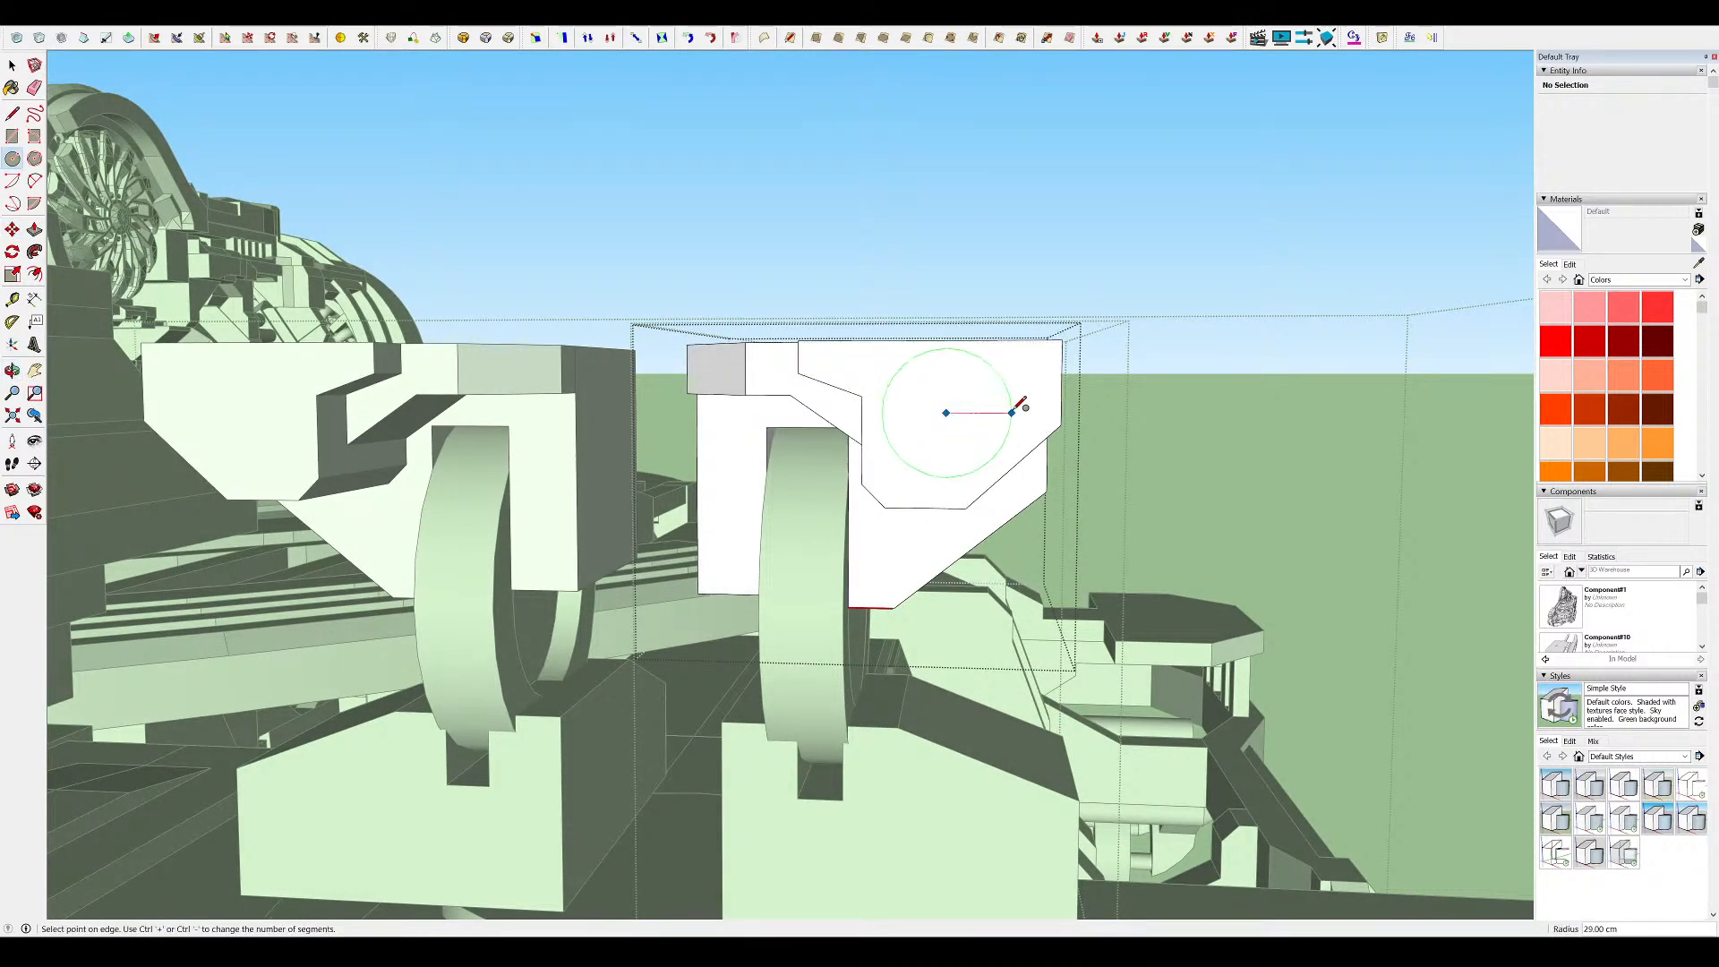
scroll(1017, 409, down, 5)
middle_drag(1017, 409, 953, 340)
scroll(972, 466, down, 3)
scroll(938, 201, up, 5)
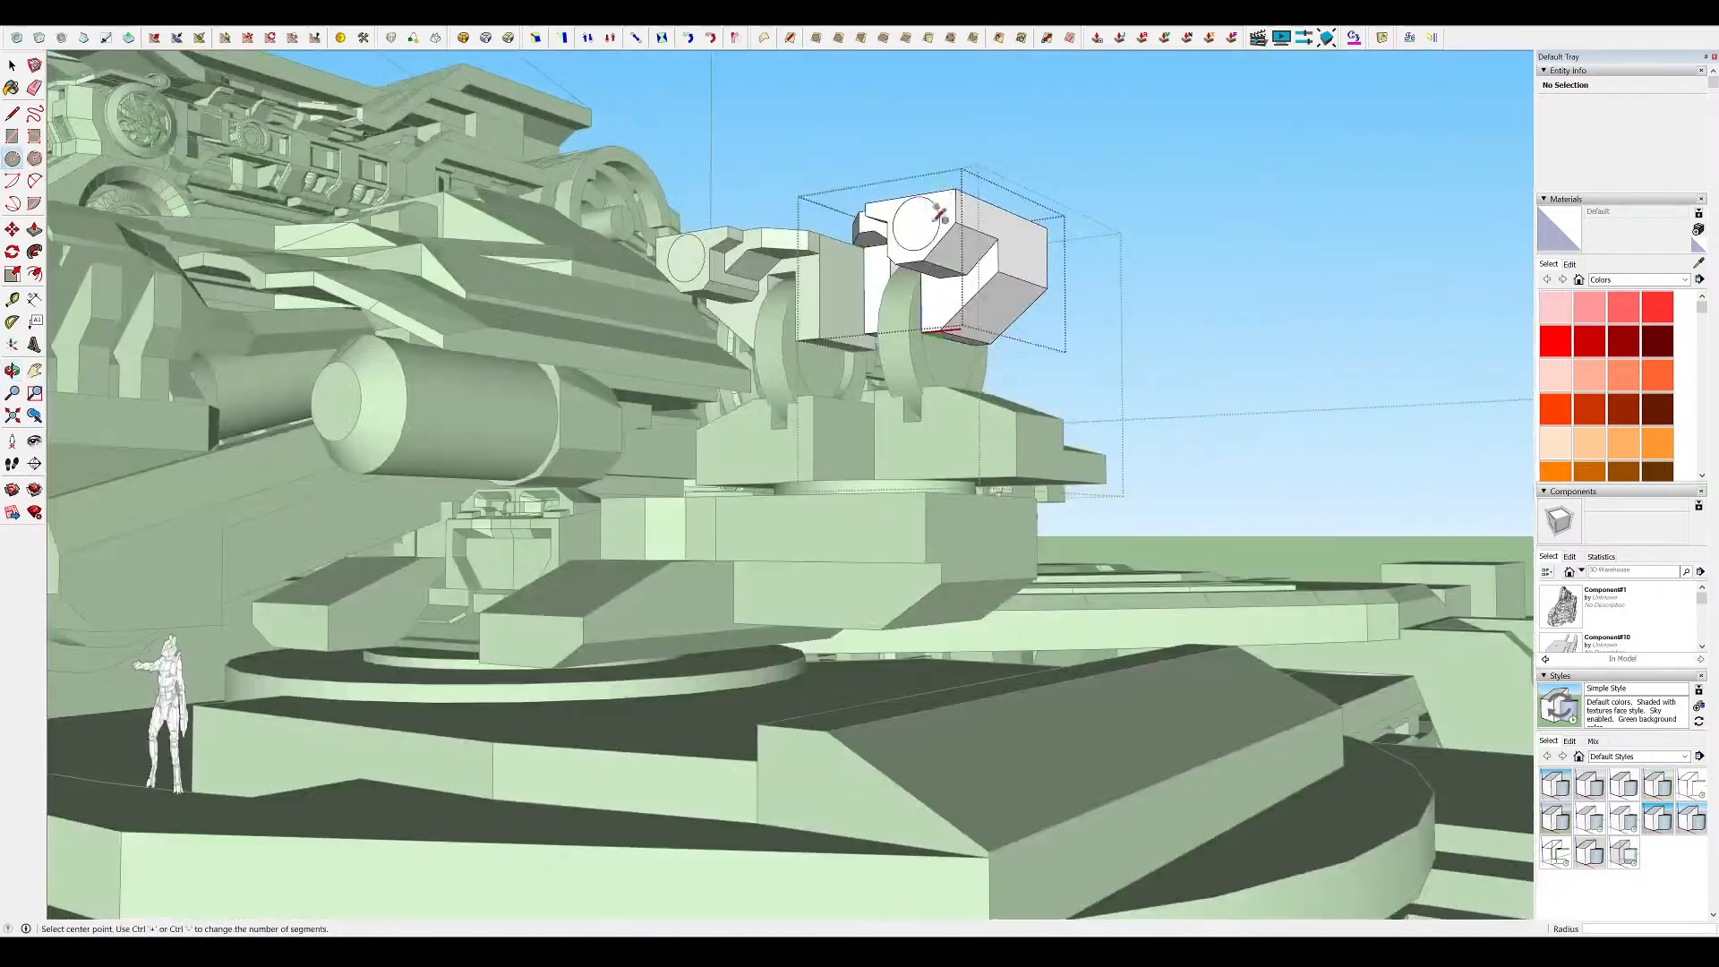
middle_drag(906, 239, 731, 525)
scroll(904, 237, down, 4)
scroll(805, 465, up, 4)
Draw a lengthwise line about 208 cm long across the block's top face and pull the outer part upward
key(l)
click(831, 465)
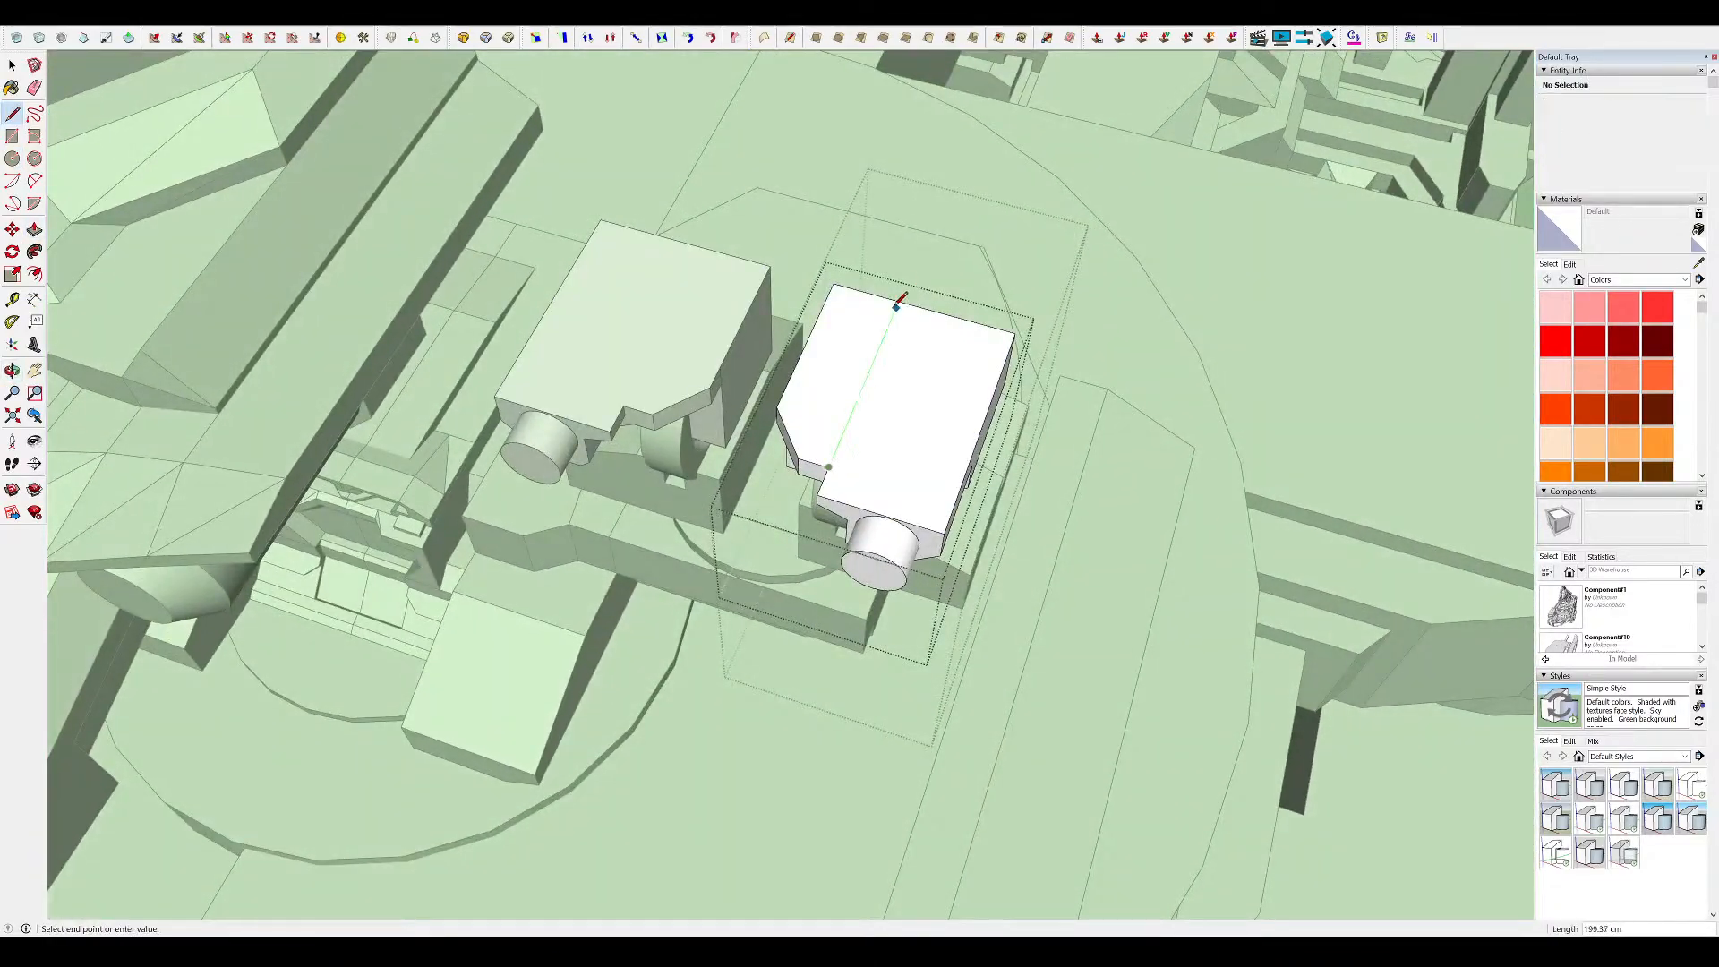
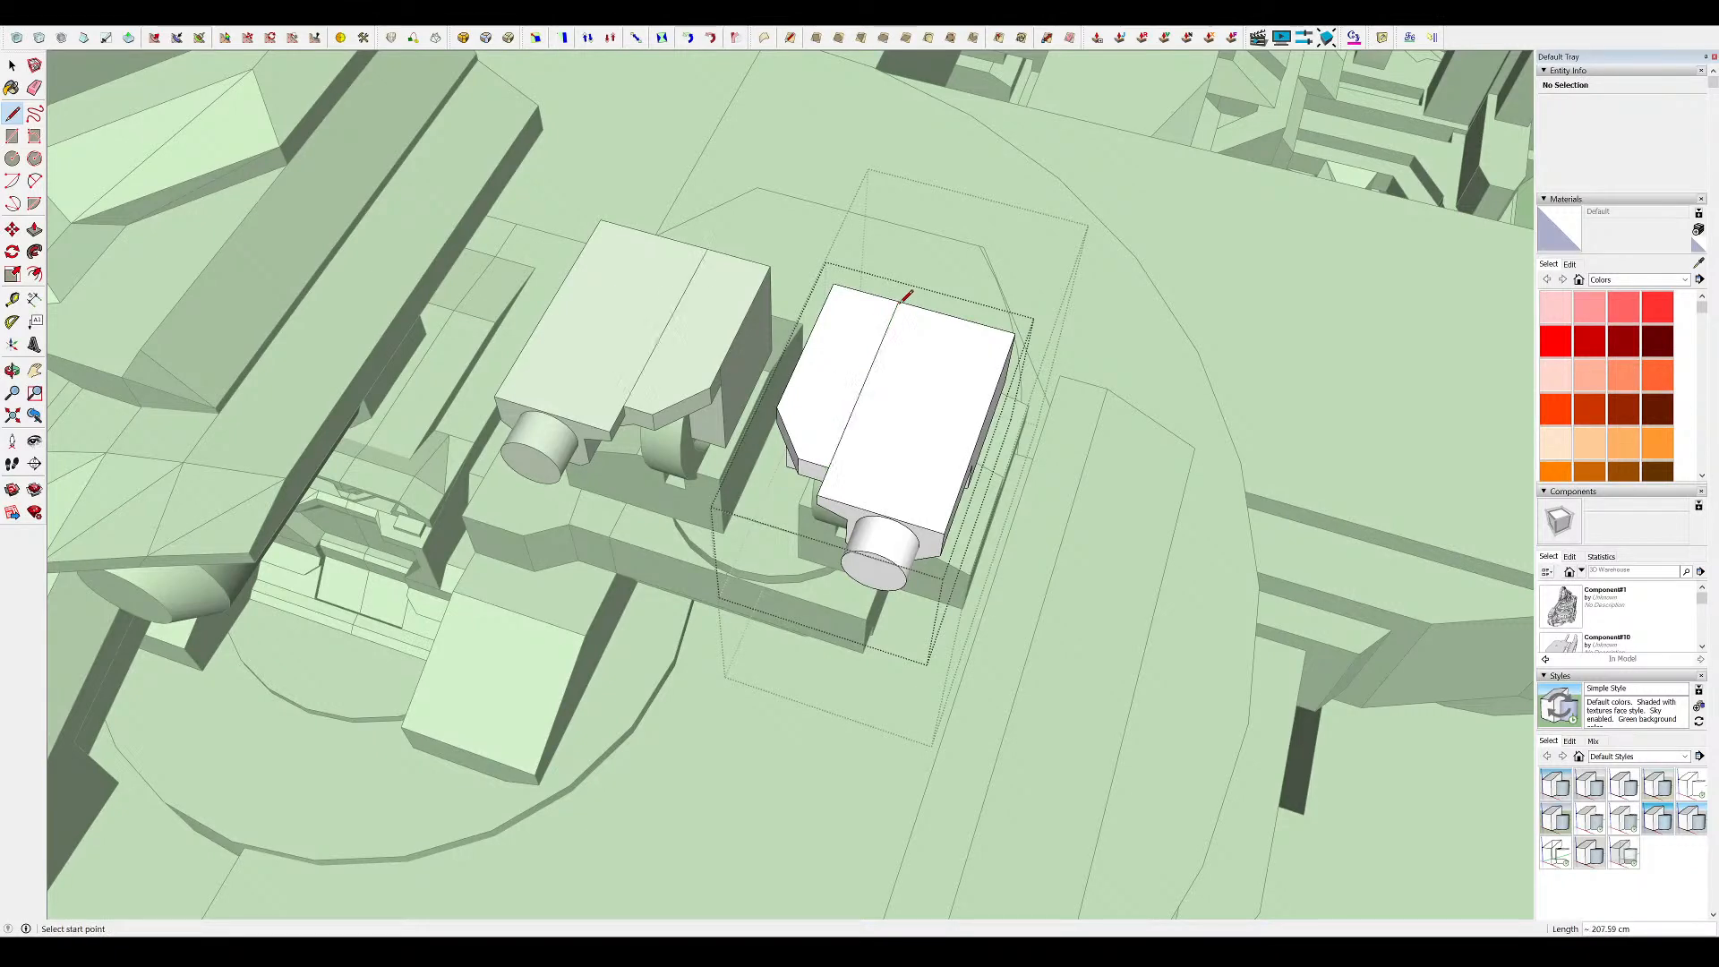
middle_drag(900, 299, 1002, 233)
click(893, 399)
middle_drag(894, 401, 971, 367)
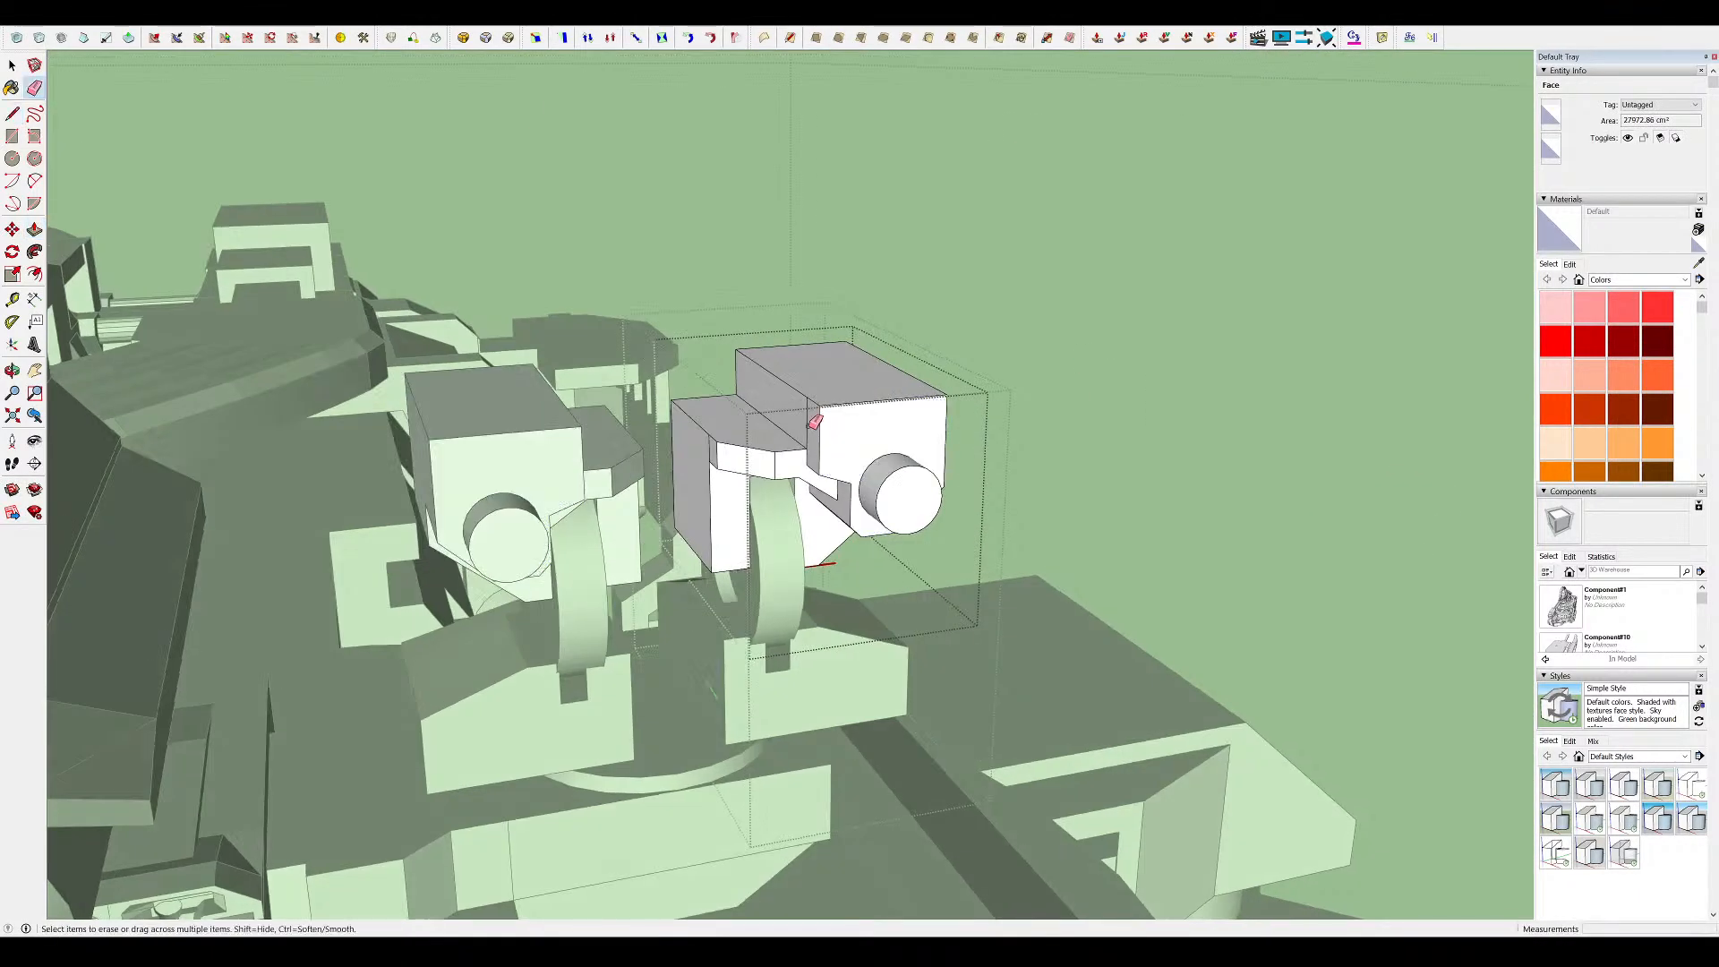
Bevel the raised section's upper inner corner along its full length of about 239 cm with Push/Pull
click(528, 327)
scroll(779, 438, down, 4)
mouse_move(779, 439)
middle_down()
mouse_move(1005, 334)
mouse_move(833, 430)
mouse_move(752, 452)
middle_up()
scroll(969, 324, up, 5)
middle_drag(1151, 484, 895, 230)
scroll(894, 230, down, 5)
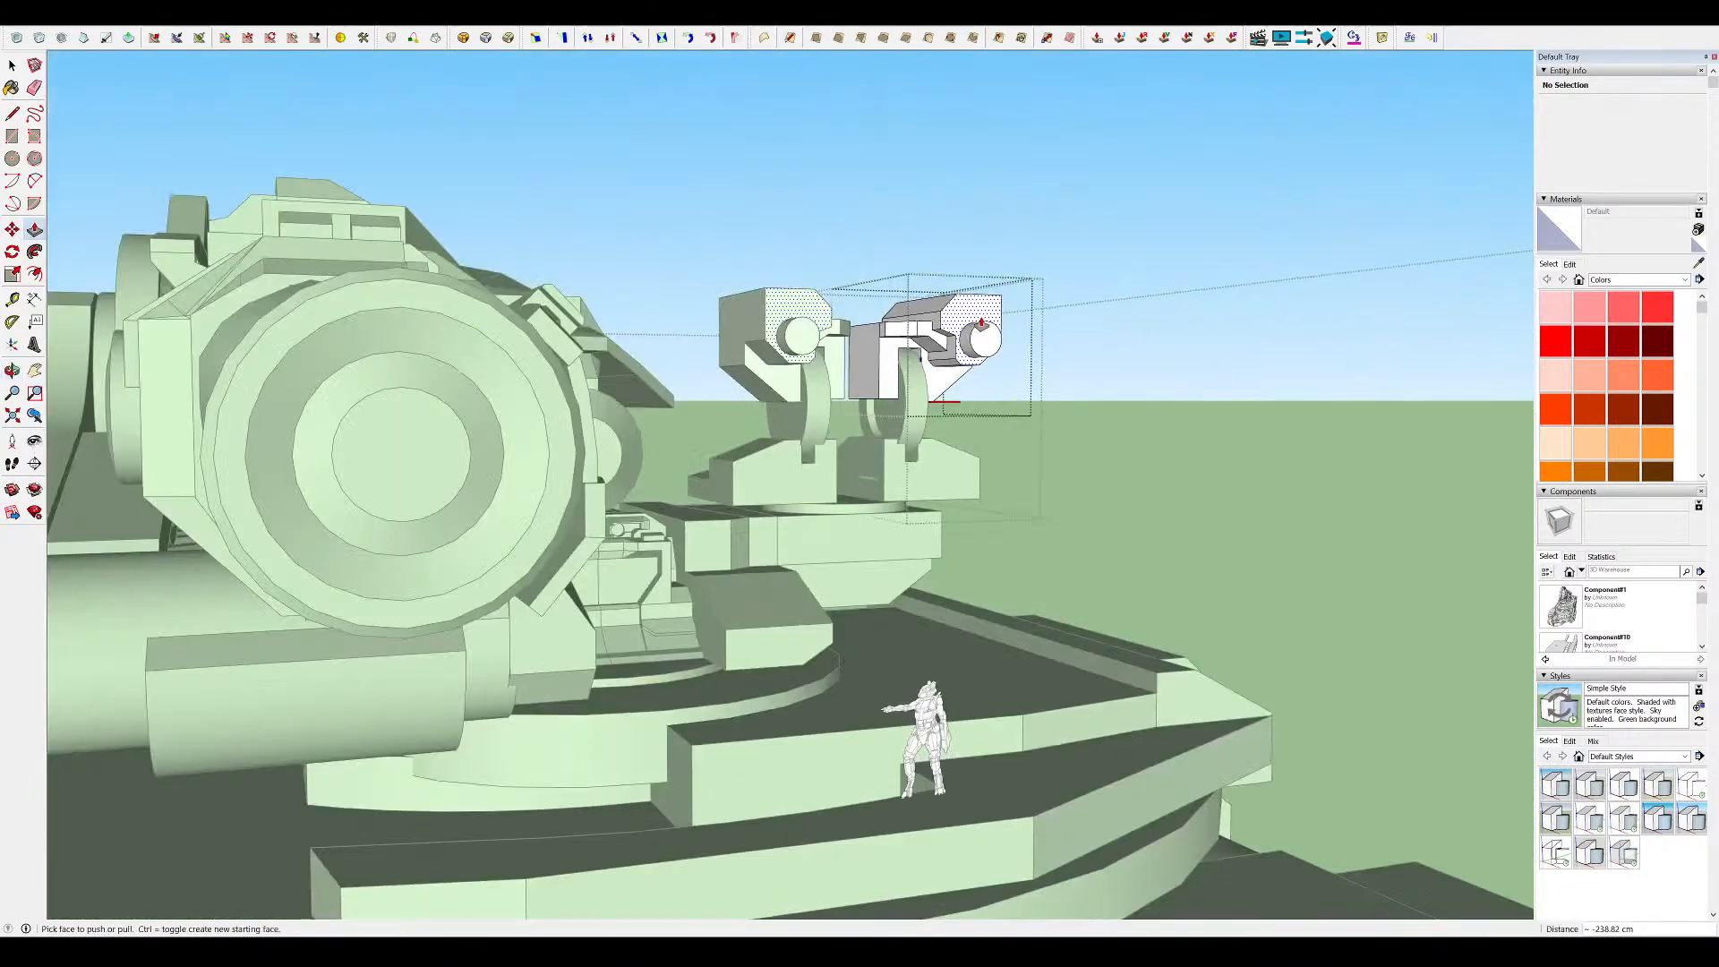
Draw a vertical line about 78 cm long on the front face behind the barrel and delete the selected geometry
scroll(976, 304, up, 5)
key(l)
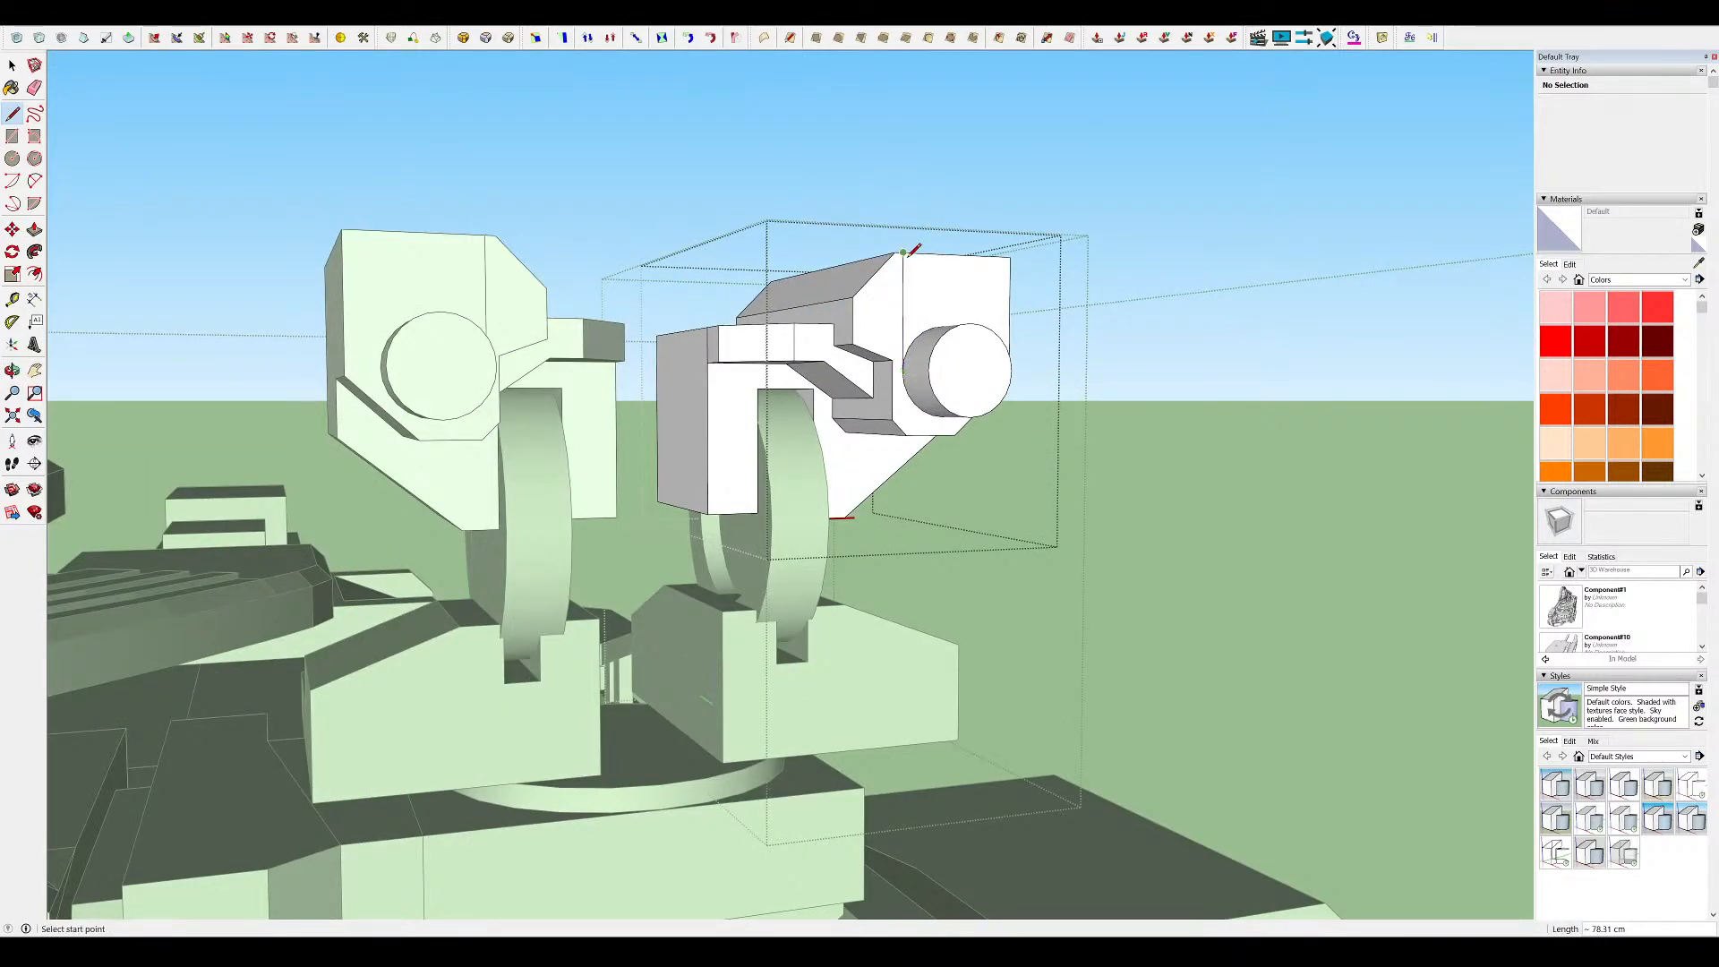
middle_drag(908, 248, 1056, 362)
click(994, 254)
mouse_move(995, 255)
middle_down()
mouse_move(967, 280)
mouse_move(913, 260)
mouse_move(894, 215)
mouse_move(1067, 313)
mouse_move(1049, 389)
middle_up()
key(space)
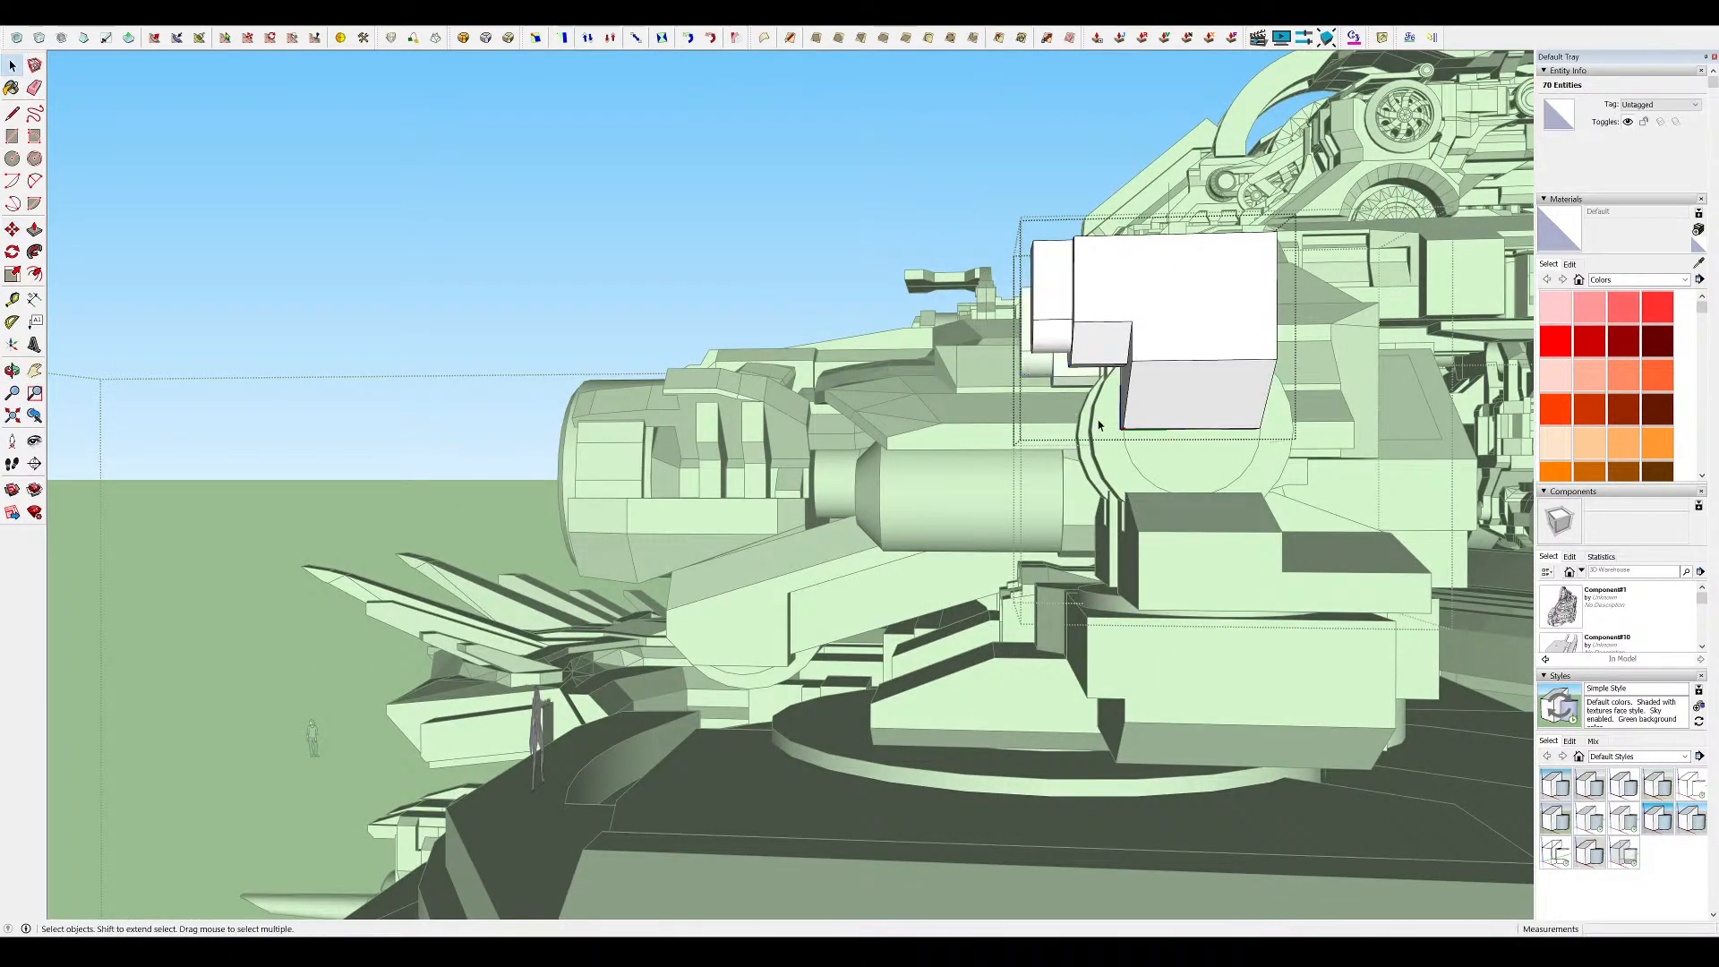
scroll(1099, 425, down, 5)
key(Delete)
Extend the block's upper rear section, hide the rest of the model and draw diagonal lines beside the rear slot
middle_drag(935, 403, 792, 485)
scroll(882, 430, up, 3)
key(l)
key(p)
key(l)
click(744, 479)
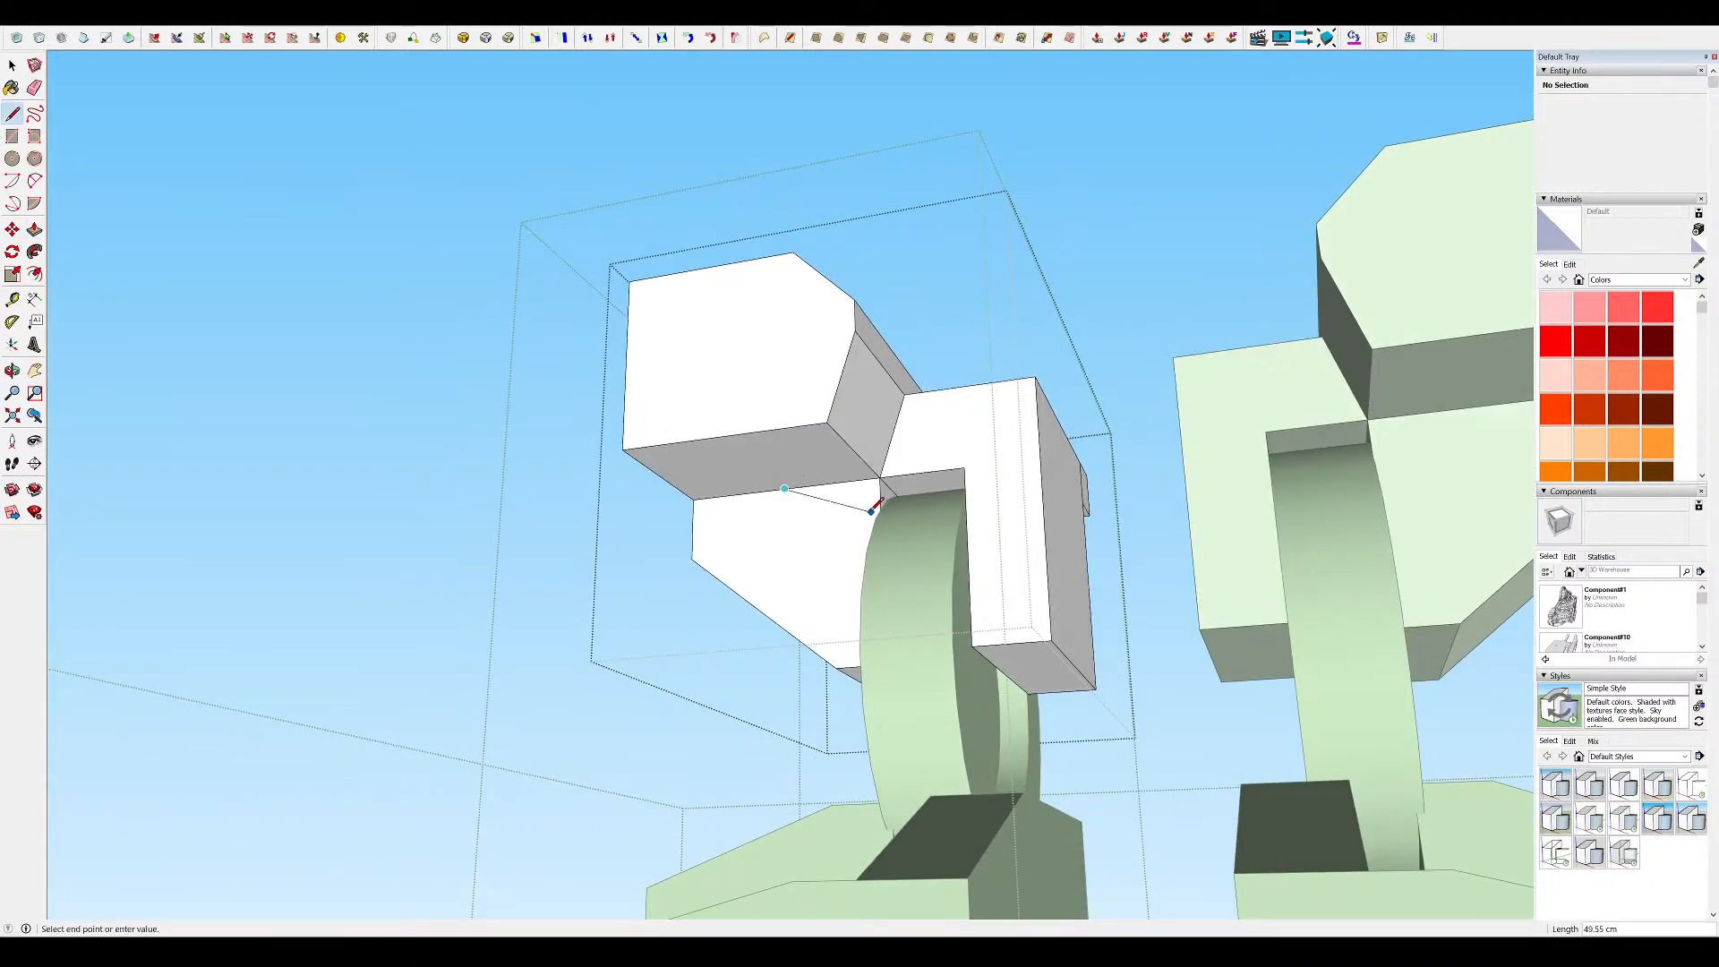
key(ctrl+h)
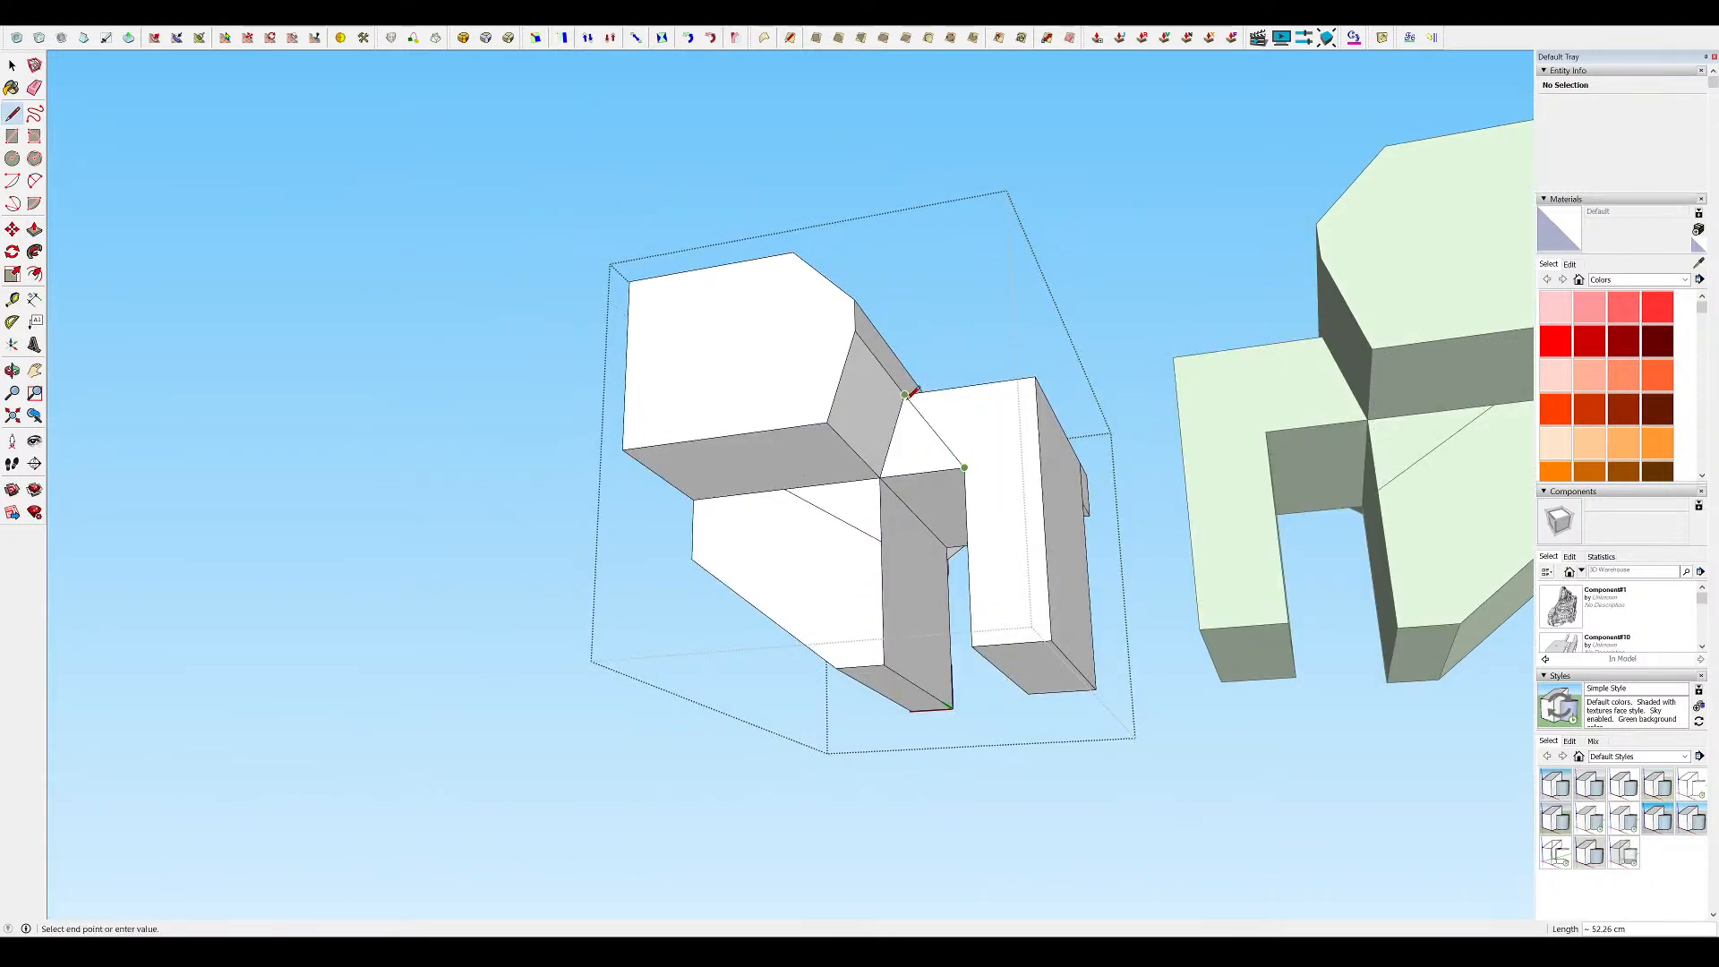
click(905, 395)
Pull the diagonally divided rear faces out flush with the overhanging upper section
key(p)
click(907, 449)
click(852, 507)
mouse_move(798, 422)
middle_down()
mouse_move(978, 549)
mouse_move(882, 456)
middle_up()
mouse_move(823, 397)
middle_down()
mouse_move(818, 445)
mouse_move(644, 394)
mouse_move(823, 411)
middle_up()
key(l)
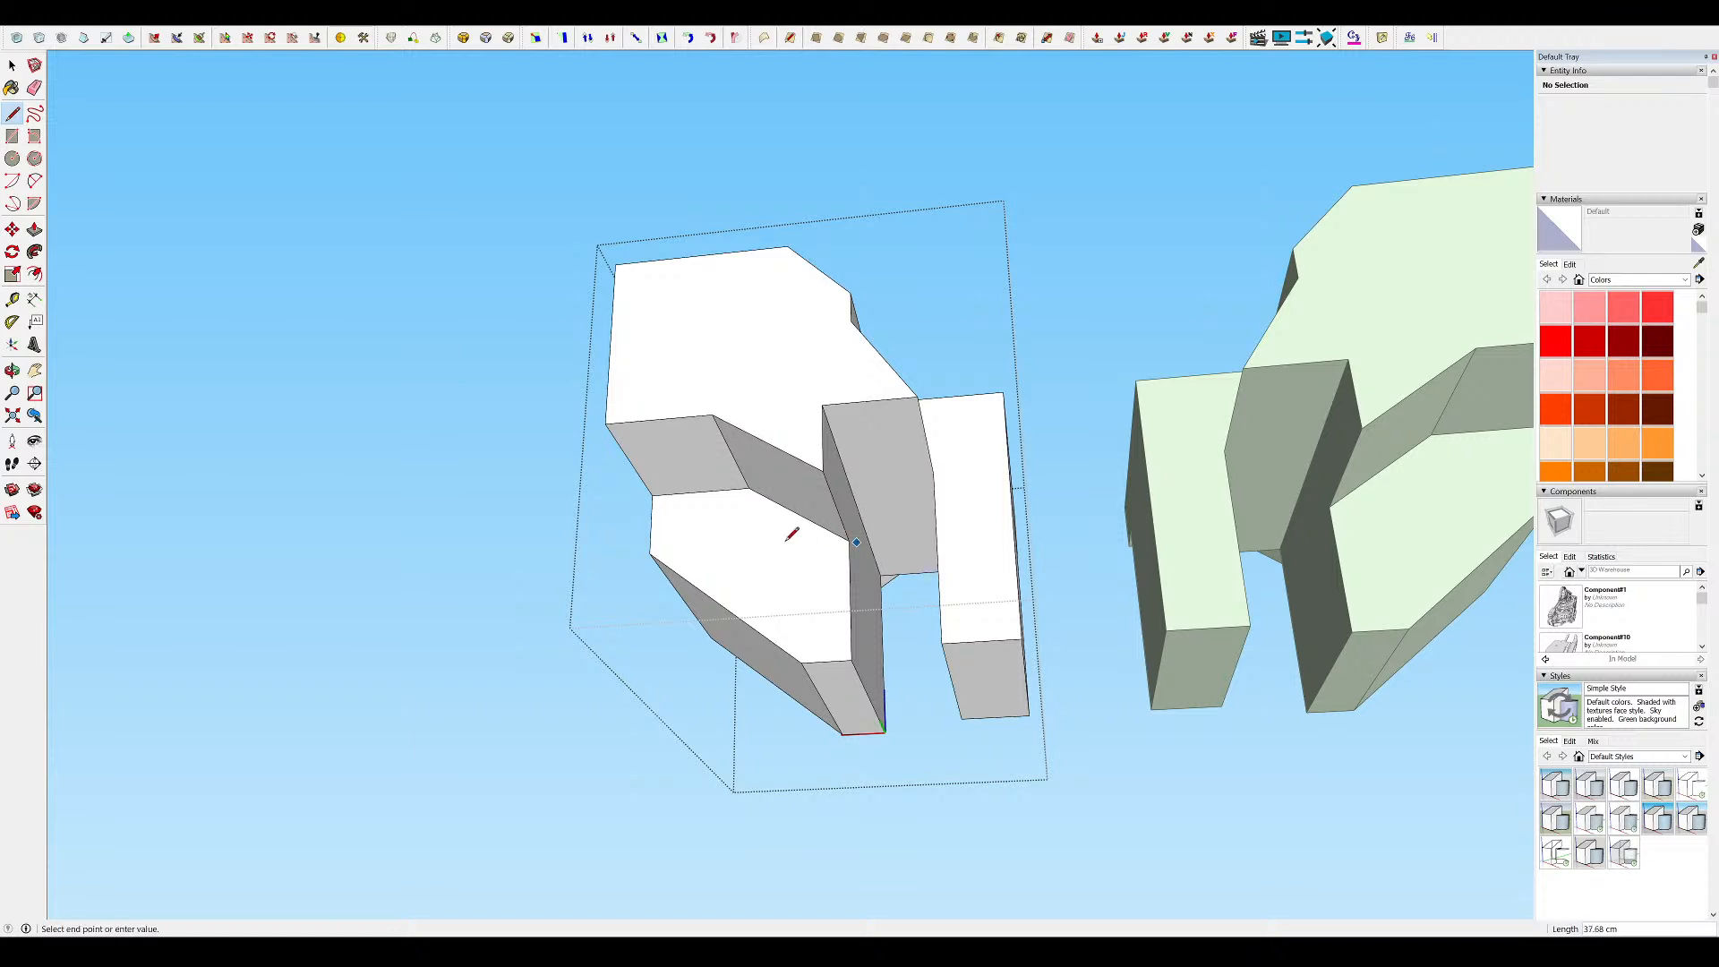
Move the edge of the overhang's sloped underside next to the rear slot
middle_drag(684, 543, 775, 598)
key(m)
middle_drag(778, 479, 698, 394)
scroll(889, 527, up, 1)
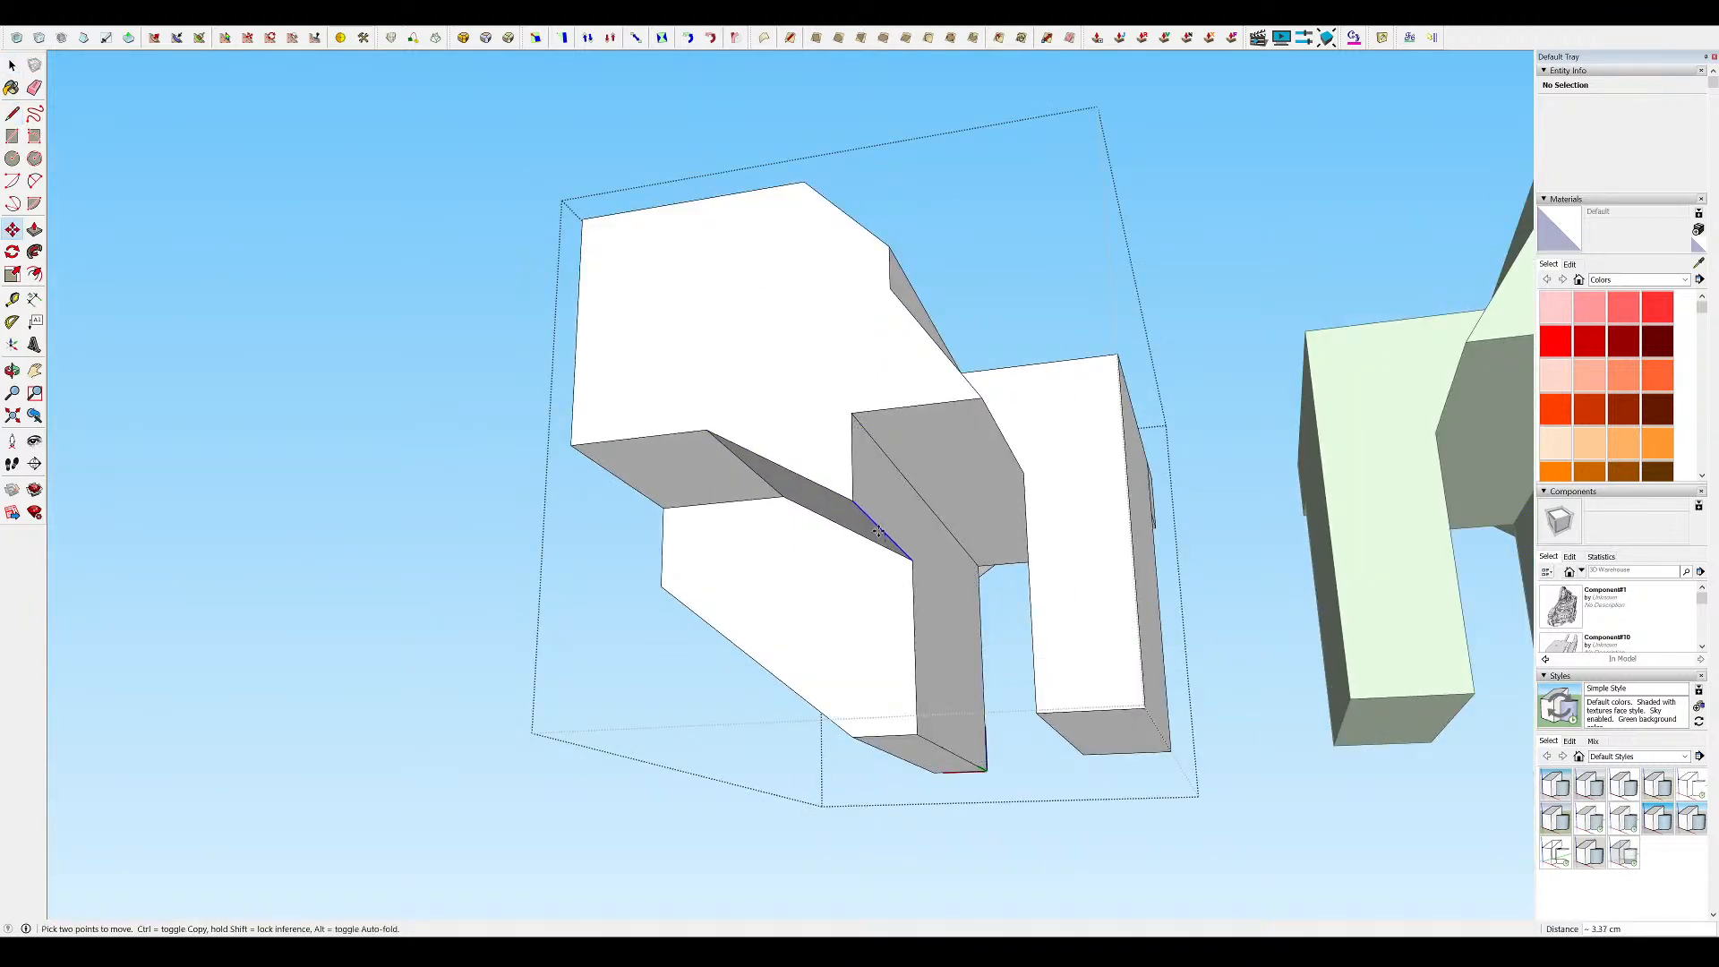
middle_drag(885, 507, 835, 441)
Draw a line from the slot corner to the overhang's inner side and pull the rear face out about 37 cm
key(l)
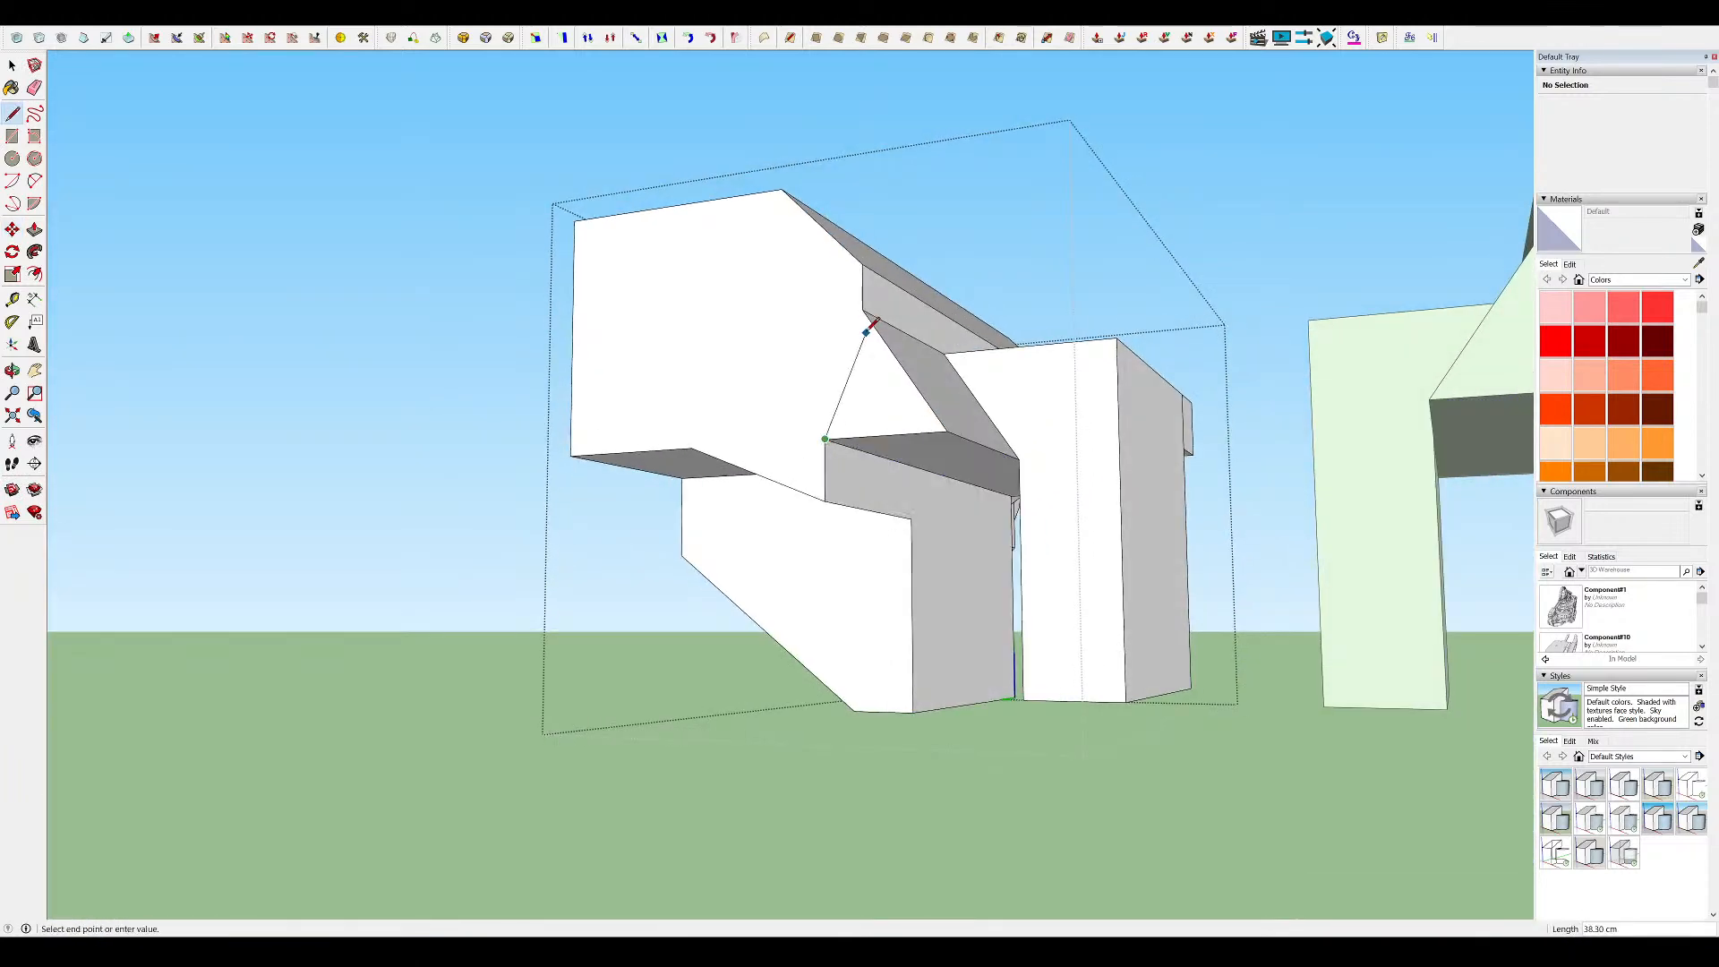
click(864, 309)
middle_drag(864, 309, 847, 367)
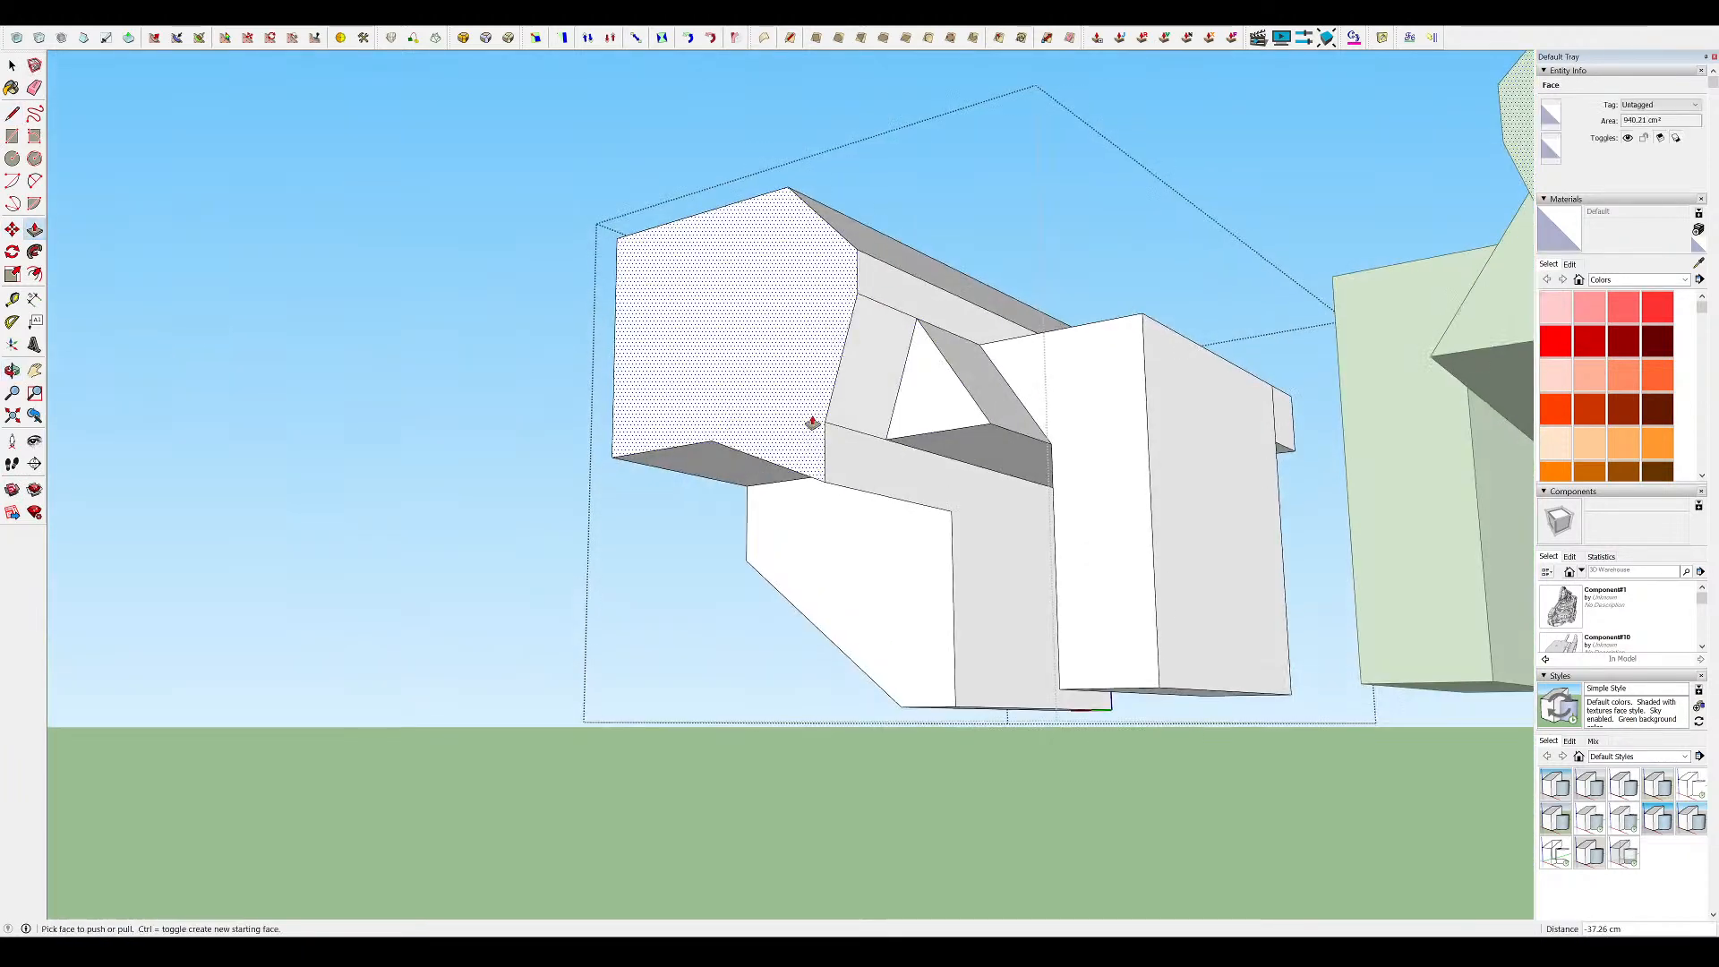
Move the faces under the rear overhang to form a tapered recess beside the slot
middle_drag(750, 448, 1087, 98)
key(m)
click(1003, 476)
middle_drag(832, 617, 847, 534)
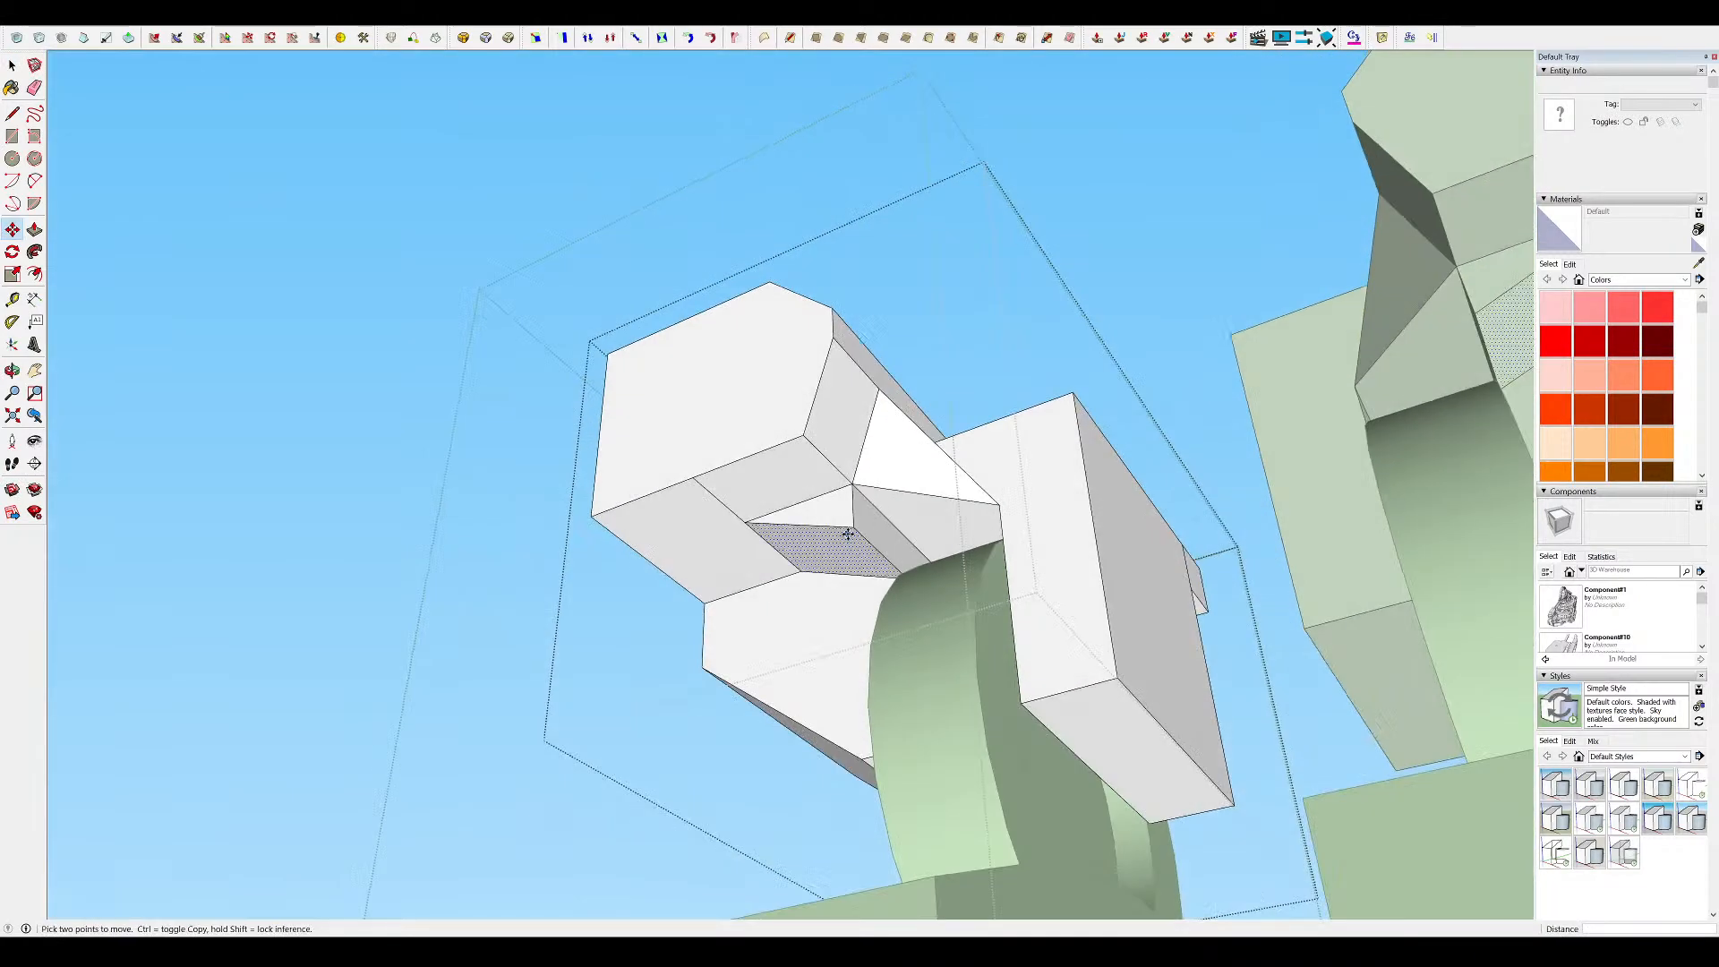
click(836, 616)
middle_drag(835, 616, 876, 605)
Draw a line across the housing's rear face from the tapered recess corner to the outer edge, and erase spare edges
key(l)
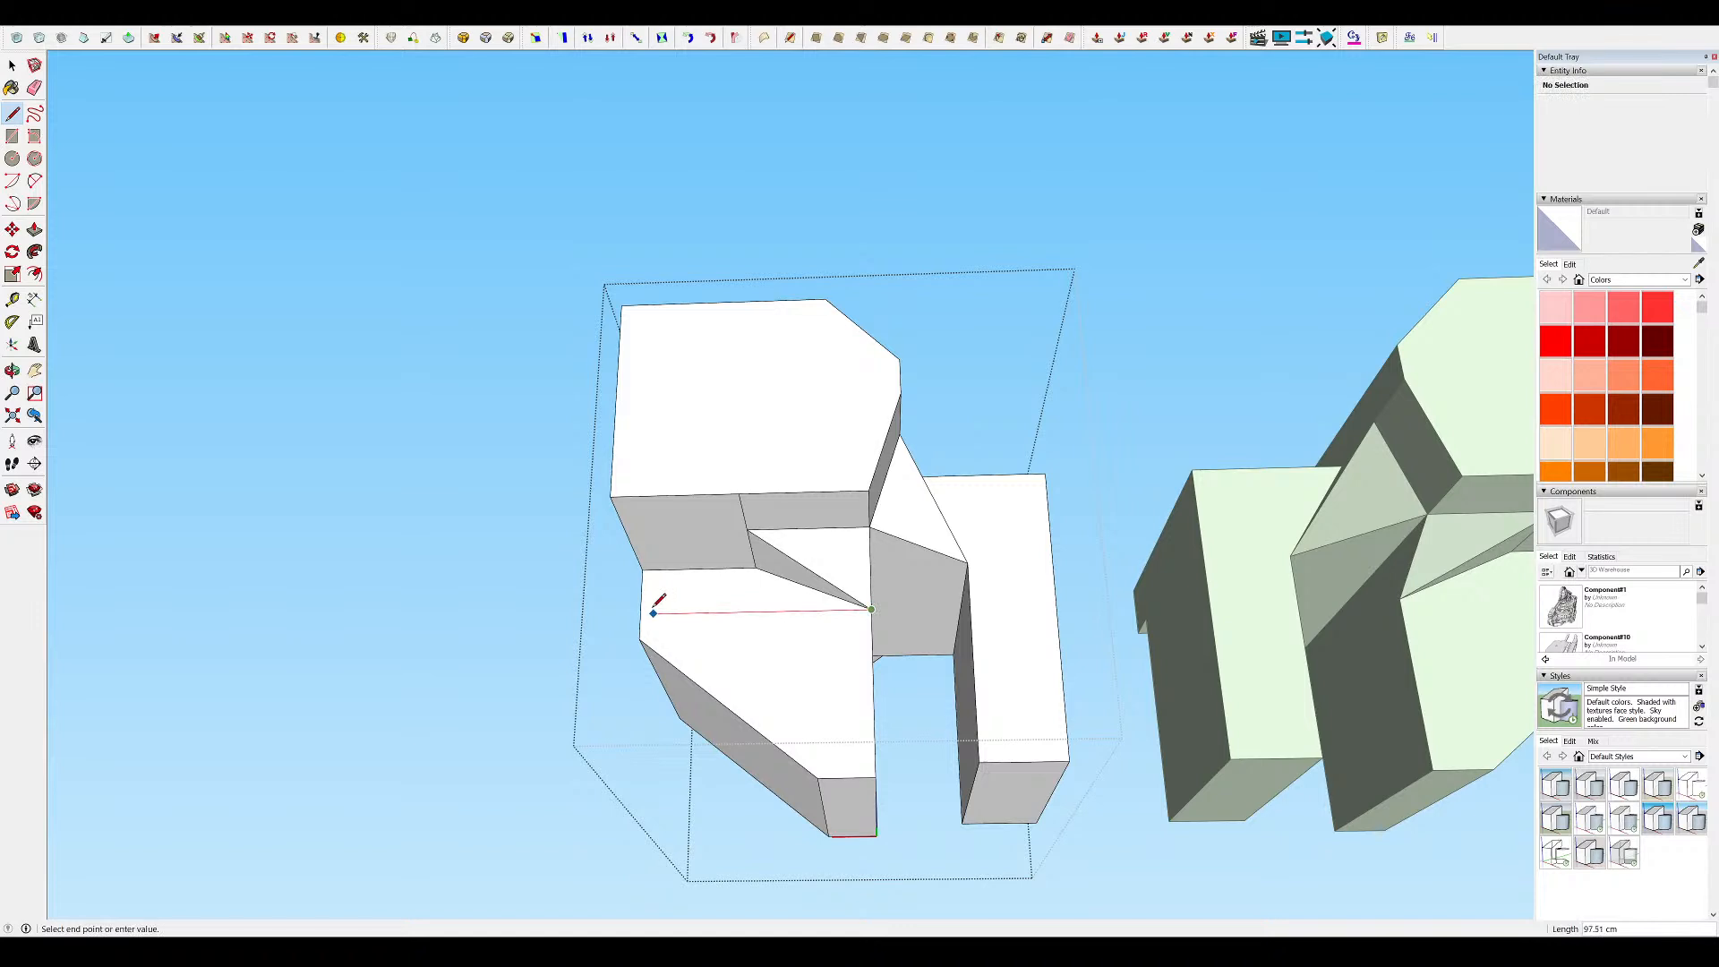
scroll(640, 614, up, 4)
middle_drag(766, 593, 606, 540)
scroll(778, 590, down, 3)
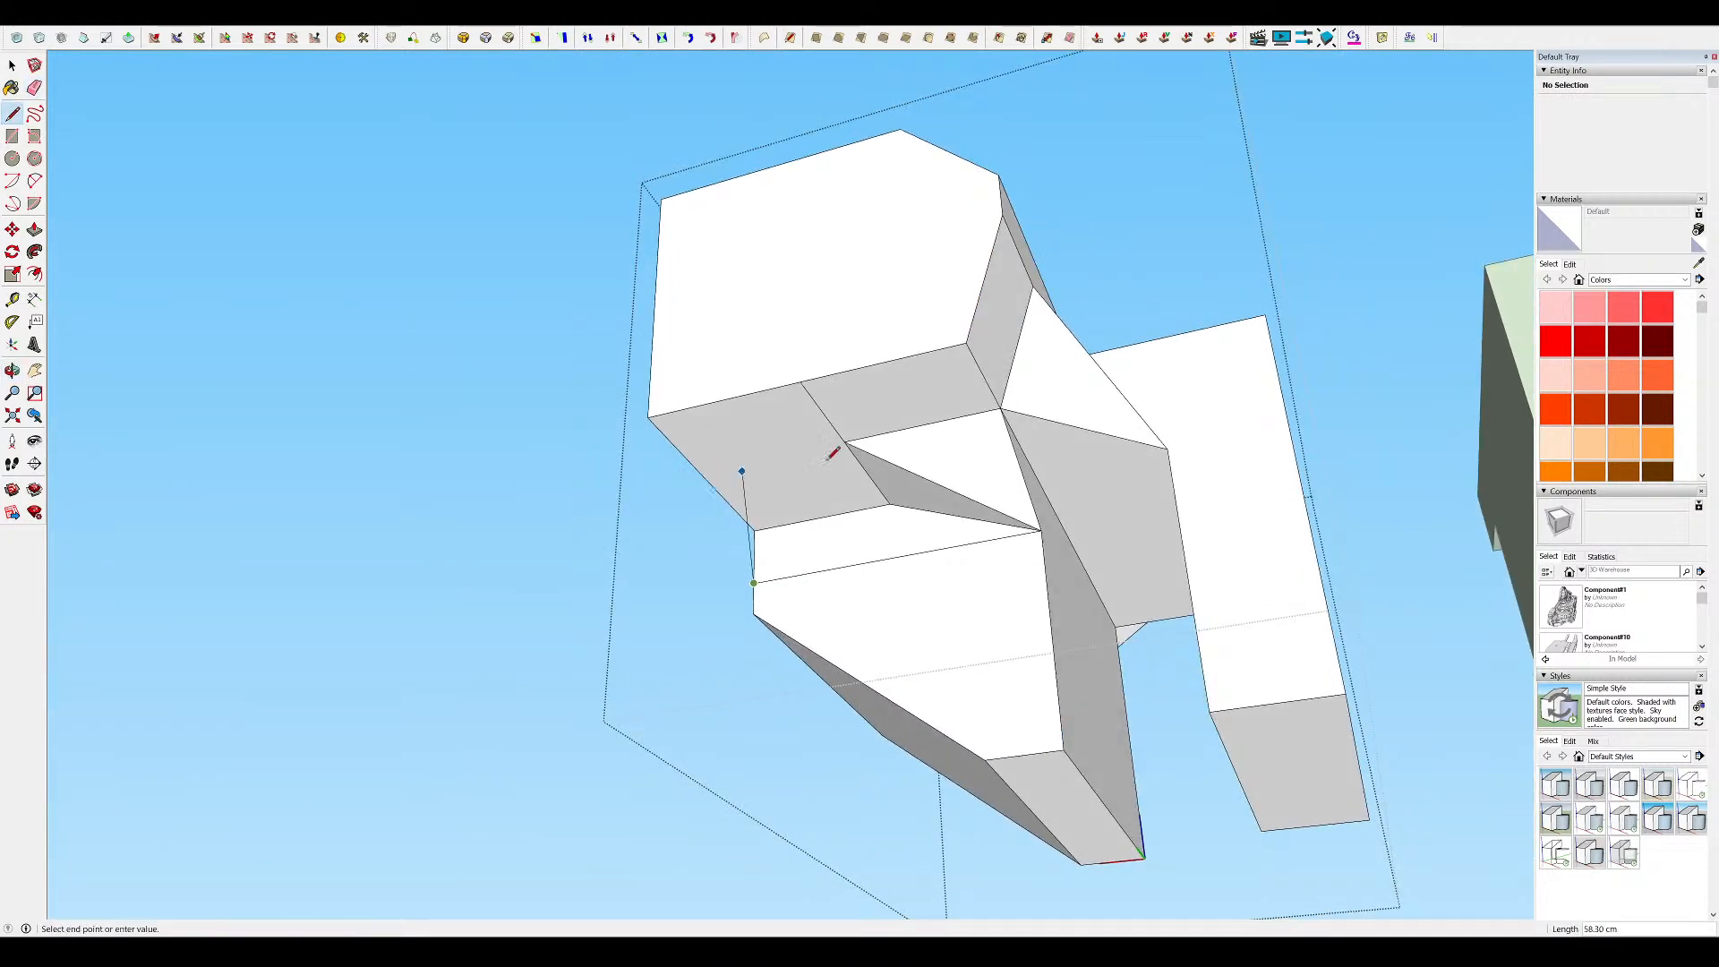
mouse_move(760, 572)
middle_down()
mouse_move(1035, 710)
mouse_move(909, 503)
mouse_move(1002, 545)
mouse_move(1087, 415)
mouse_move(1133, 427)
middle_up()
key(e)
key(l)
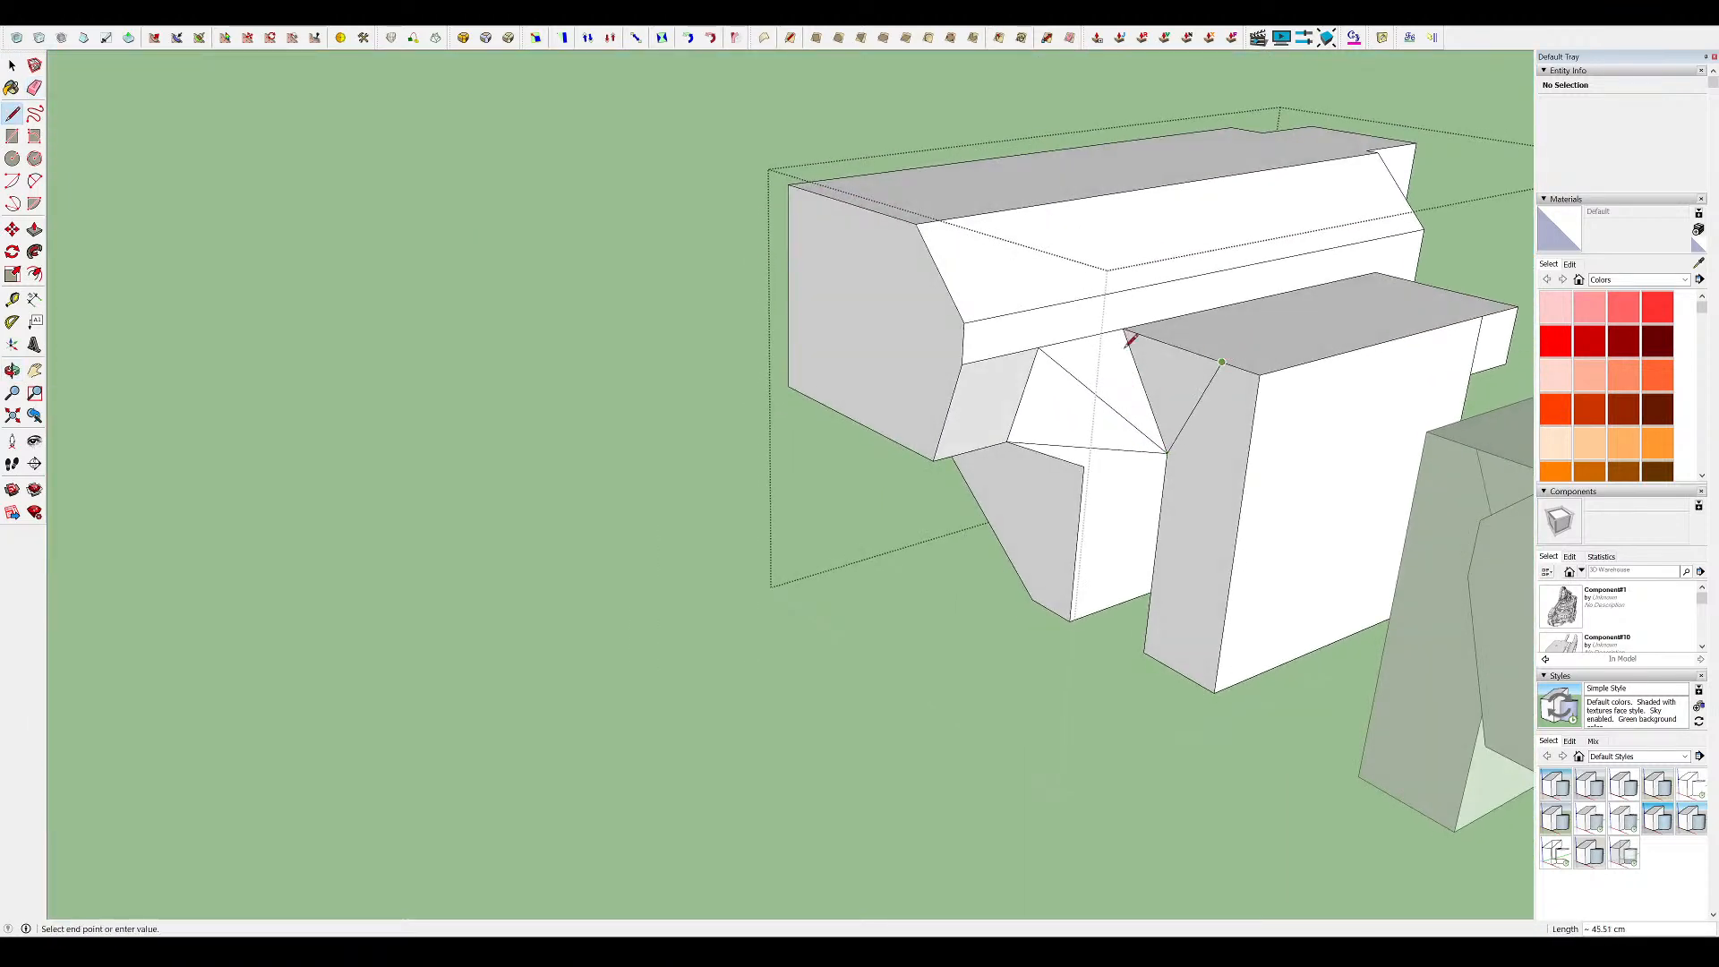
Draw edges joining the rear top of the inner block to the slanted recess faces, and erase the surplus lines
mouse_move(1049, 340)
middle_down()
mouse_move(1151, 266)
mouse_move(974, 660)
mouse_move(1036, 307)
mouse_move(1093, 264)
mouse_move(997, 346)
mouse_move(947, 480)
mouse_move(1006, 395)
mouse_move(983, 420)
mouse_move(910, 376)
mouse_move(955, 376)
mouse_move(925, 408)
middle_up()
key(e)
scroll(950, 347, up, 10)
scroll(1131, 421, down, 10)
key(e)
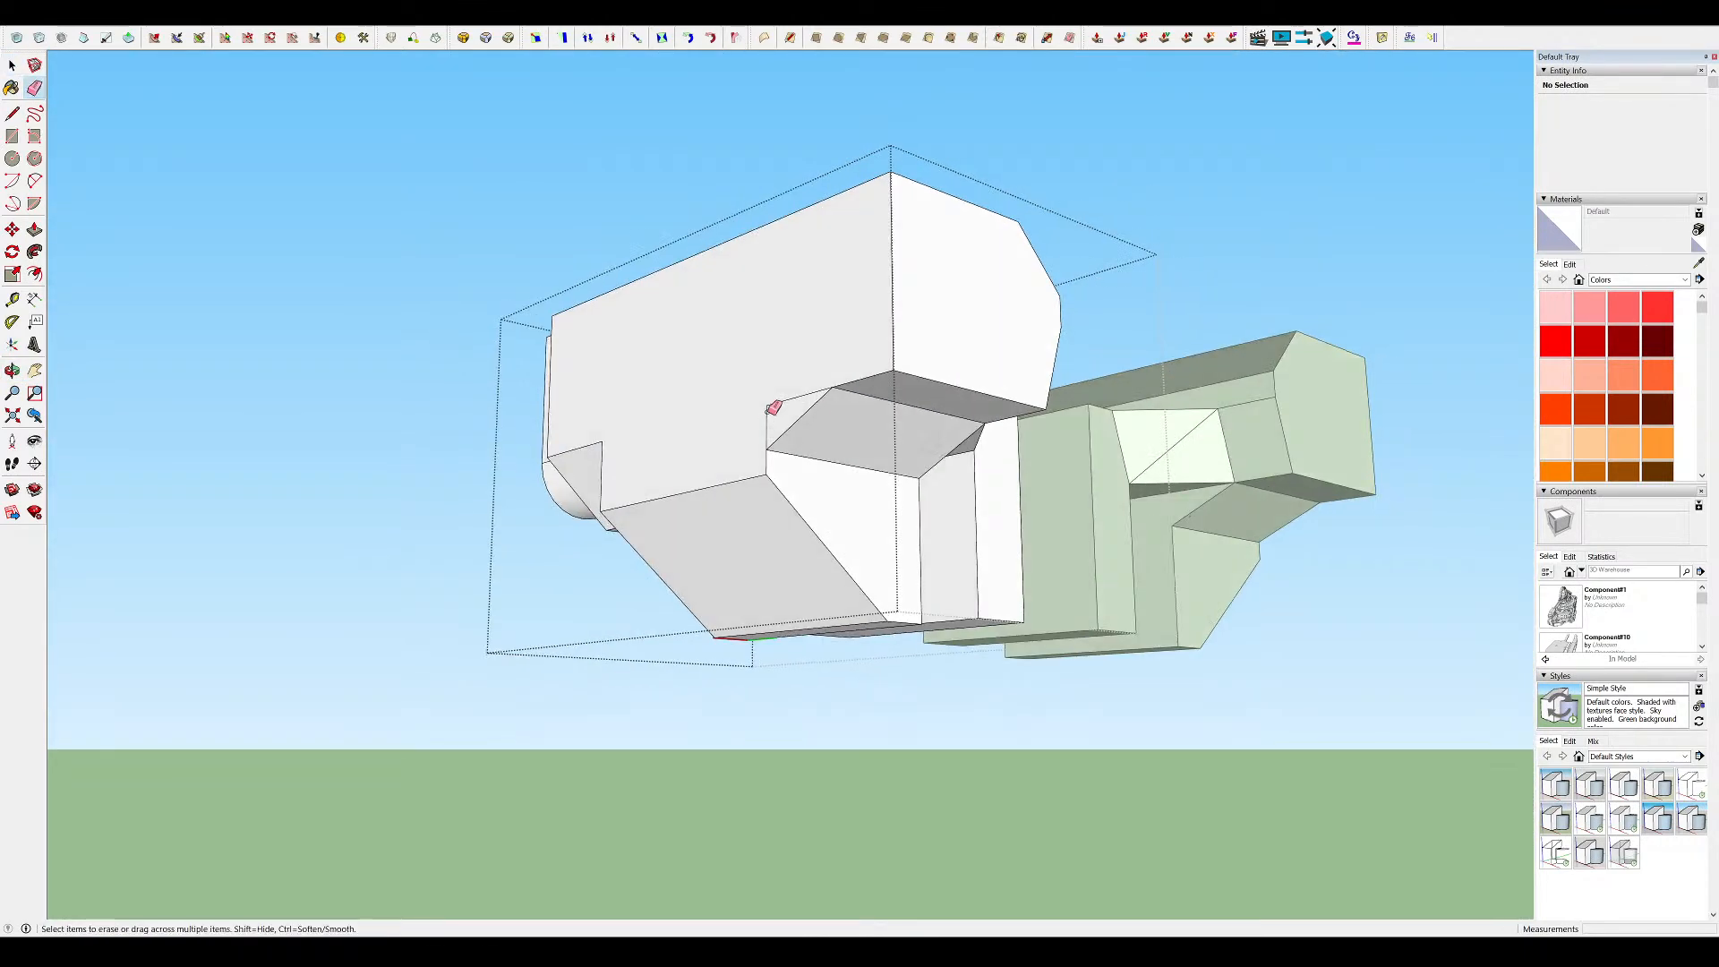
Pull the upper front of the inner block forward to form a ledge over the disc slot
mouse_move(793, 406)
middle_down()
mouse_move(986, 384)
mouse_move(922, 448)
mouse_move(889, 543)
mouse_move(1124, 380)
mouse_move(717, 461)
mouse_move(934, 462)
mouse_move(895, 450)
middle_up()
key(p)
key(space)
middle_drag(825, 539, 911, 343)
double_click(740, 377)
middle_drag(740, 377, 868, 443)
scroll(712, 378, up, 4)
key(p)
middle_drag(696, 454, 681, 466)
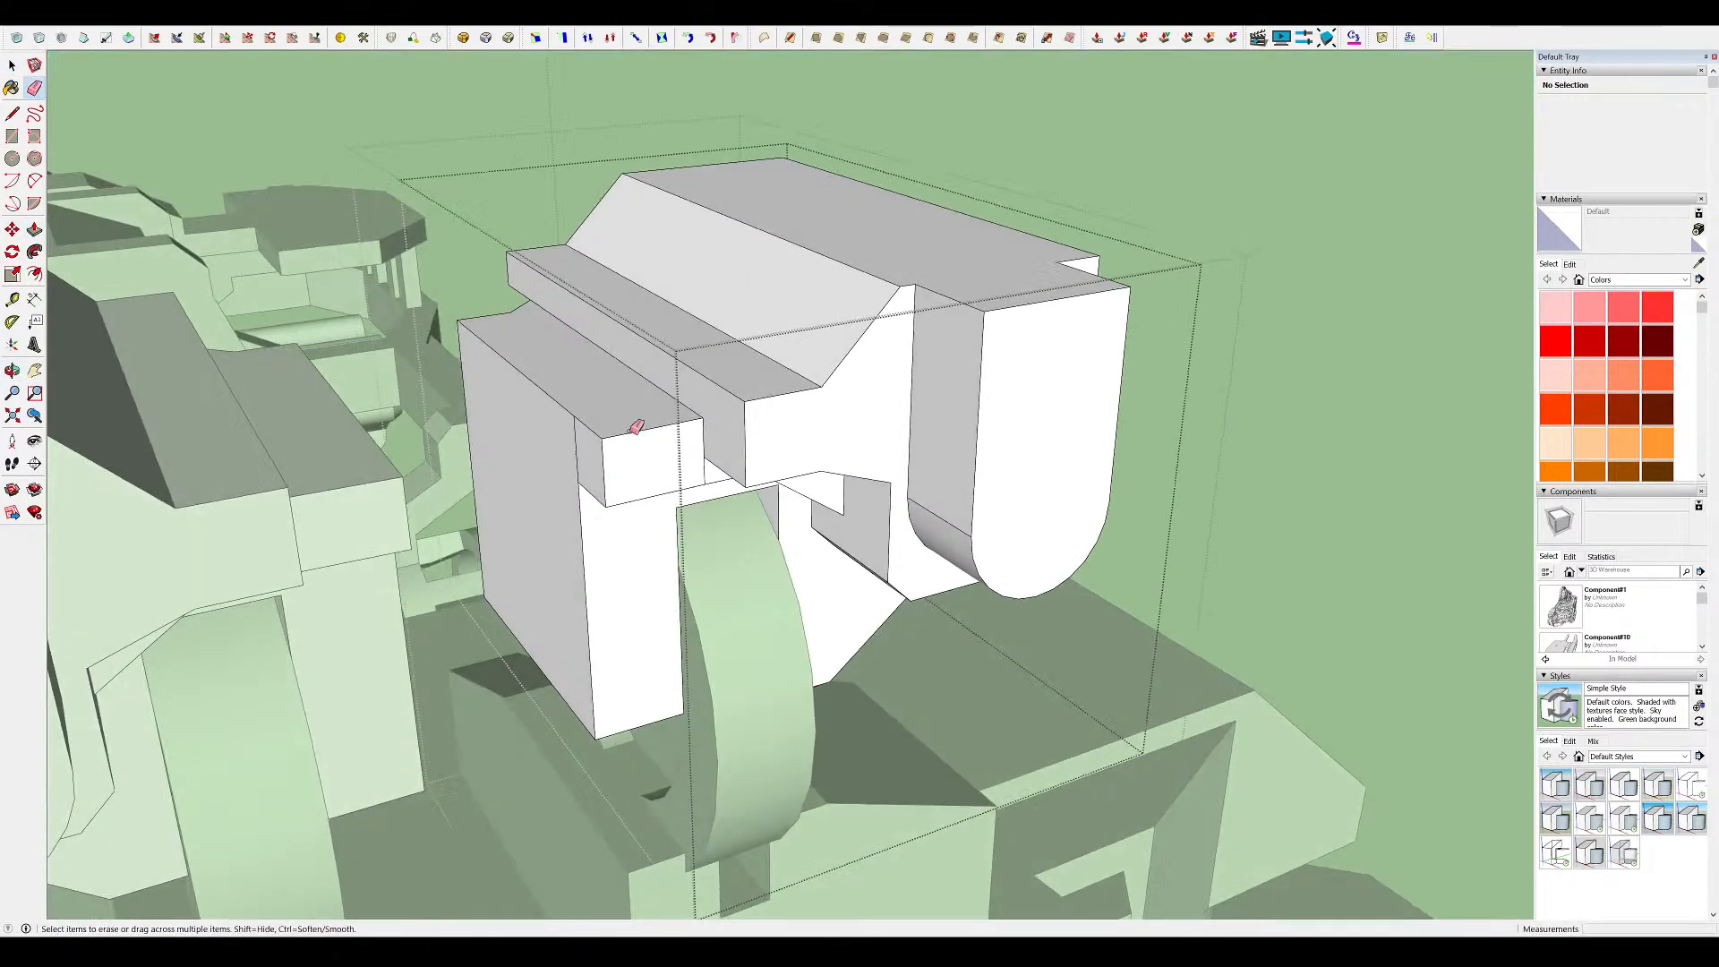
Open up the front ledge above the disc slot and rework its edges to give it a sloped underside
middle_drag(573, 431, 755, 465)
key(z)
drag(745, 470, 707, 383)
click(732, 503)
key(l)
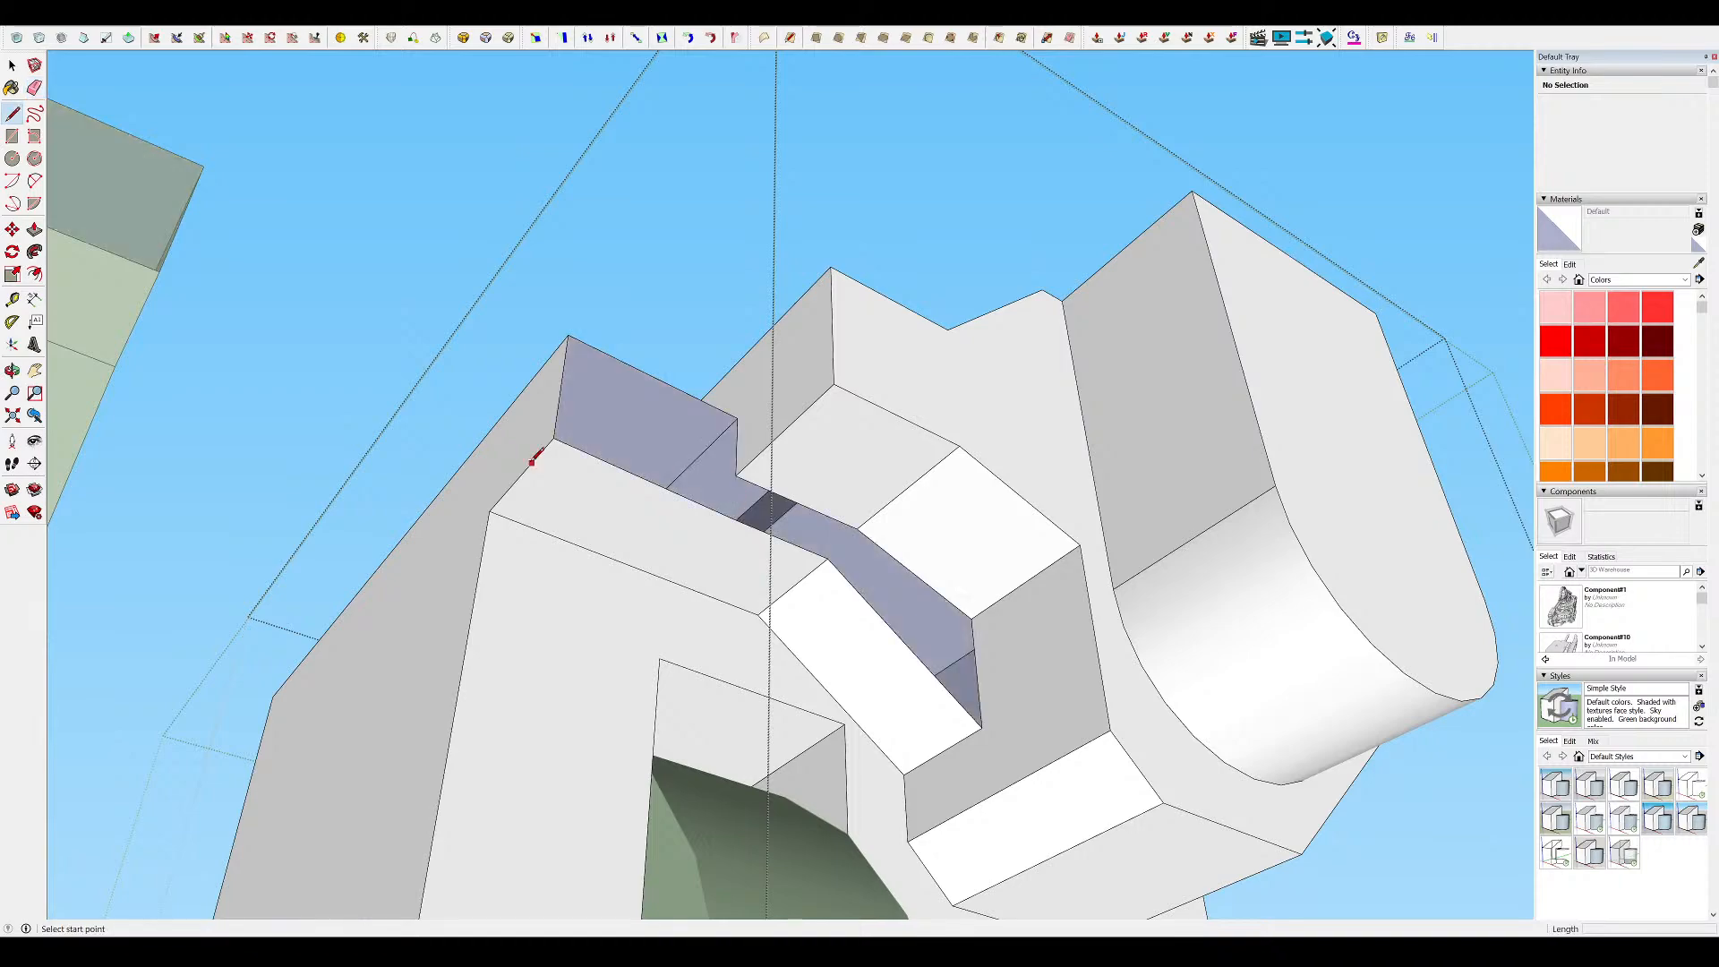
mouse_move(693, 377)
middle_down()
mouse_move(787, 460)
mouse_move(745, 396)
mouse_move(810, 456)
mouse_move(842, 787)
mouse_move(774, 770)
middle_up()
key(m)
Draw the ledge's missing vertical edge, about 25 cm tall, and close the open front faces beside the stepped section
mouse_move(696, 552)
middle_down()
mouse_move(767, 388)
mouse_move(782, 433)
mouse_move(756, 372)
mouse_move(769, 521)
mouse_move(699, 561)
mouse_move(883, 533)
mouse_move(845, 619)
mouse_move(850, 589)
middle_up()
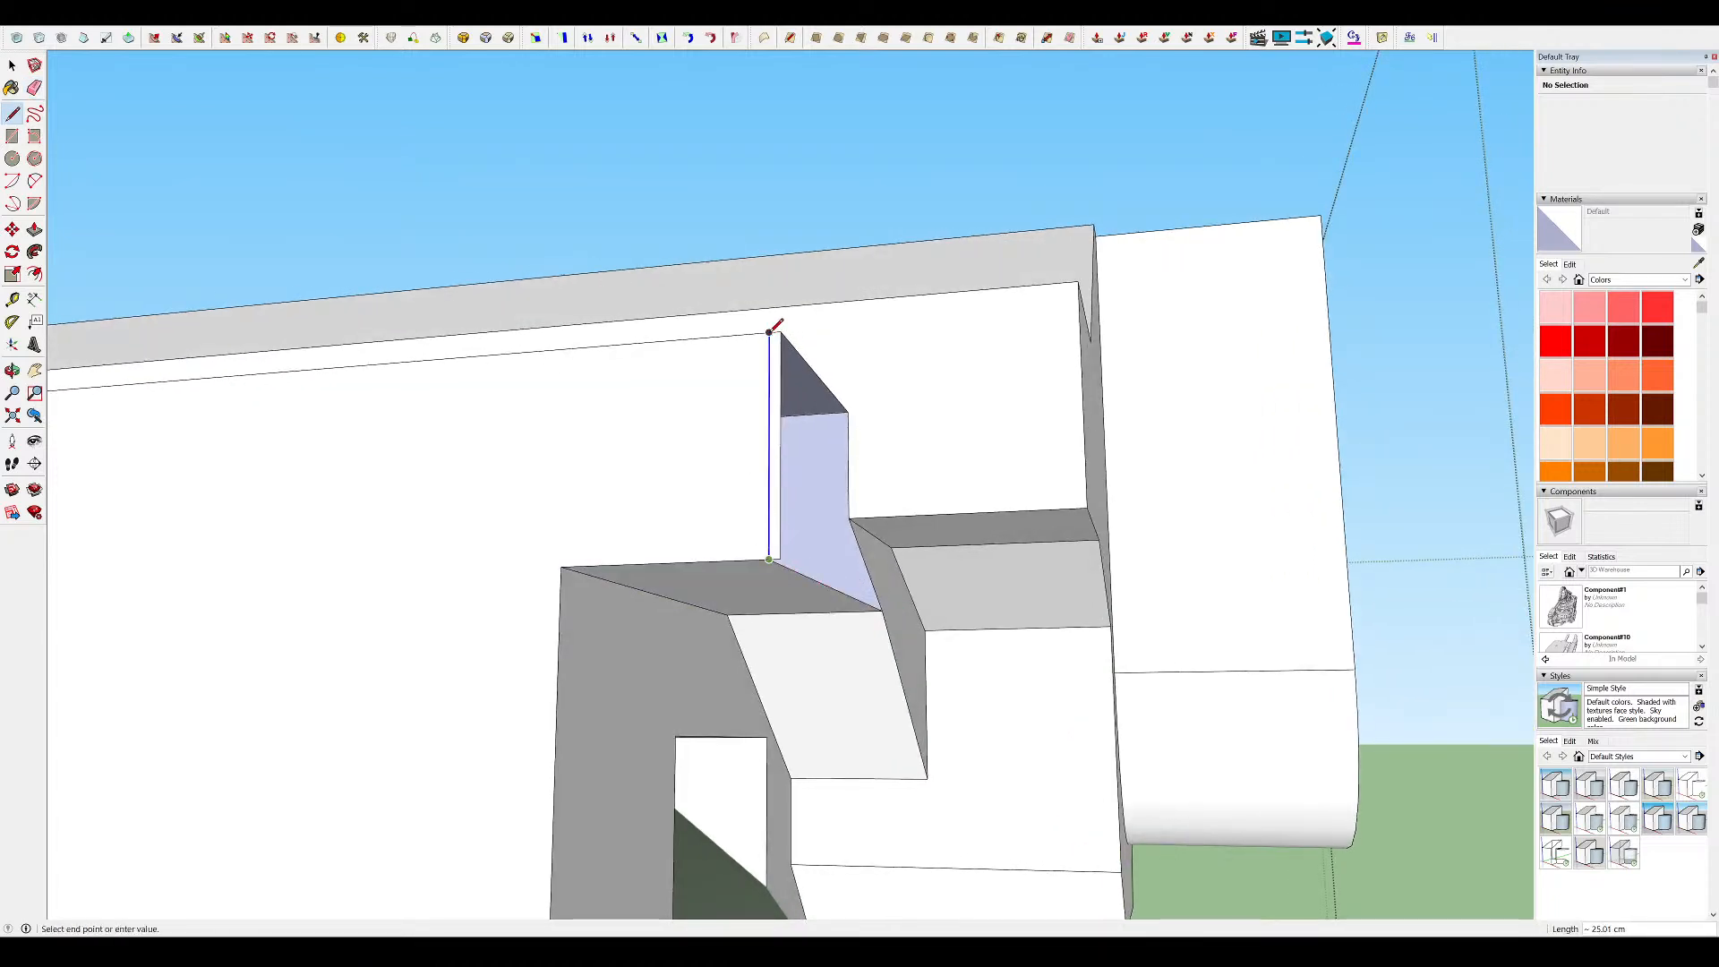
mouse_move(771, 328)
middle_down()
mouse_move(867, 656)
mouse_move(841, 399)
mouse_move(792, 479)
mouse_move(777, 641)
mouse_move(939, 602)
mouse_move(824, 695)
mouse_move(845, 499)
mouse_move(939, 492)
mouse_move(783, 491)
mouse_move(909, 495)
mouse_move(660, 537)
mouse_move(802, 453)
mouse_move(822, 351)
mouse_move(825, 367)
middle_up()
key(e)
scroll(848, 595, down, 5)
key(l)
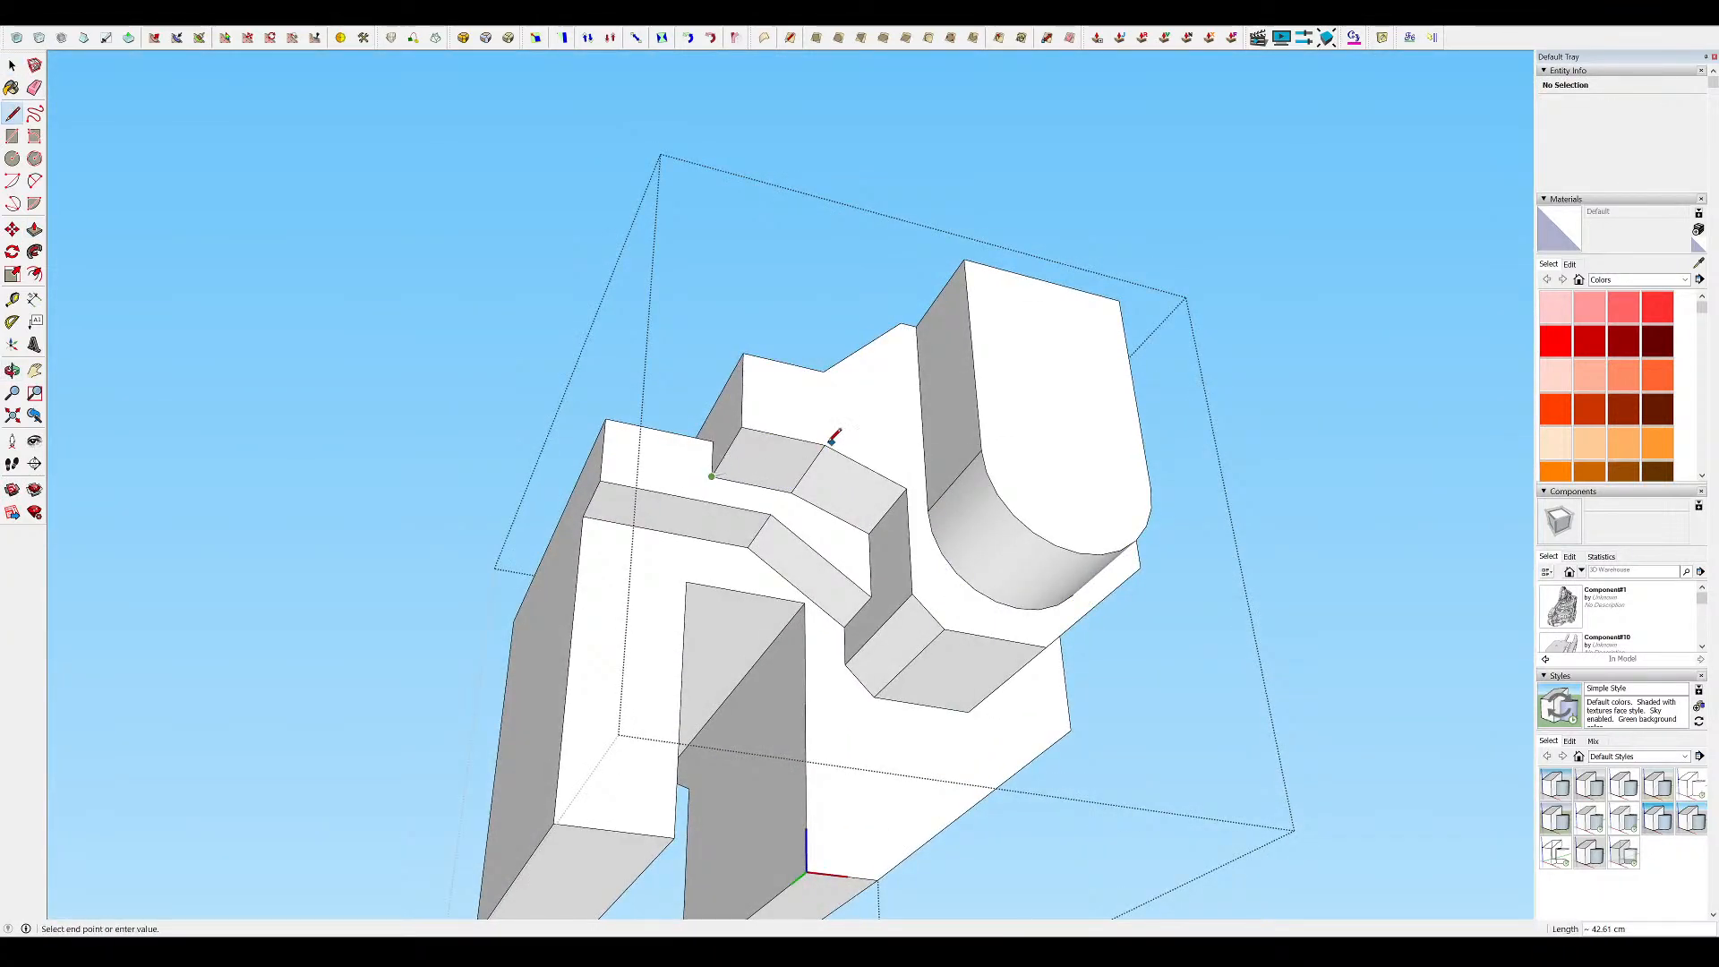
middle_drag(802, 433, 674, 383)
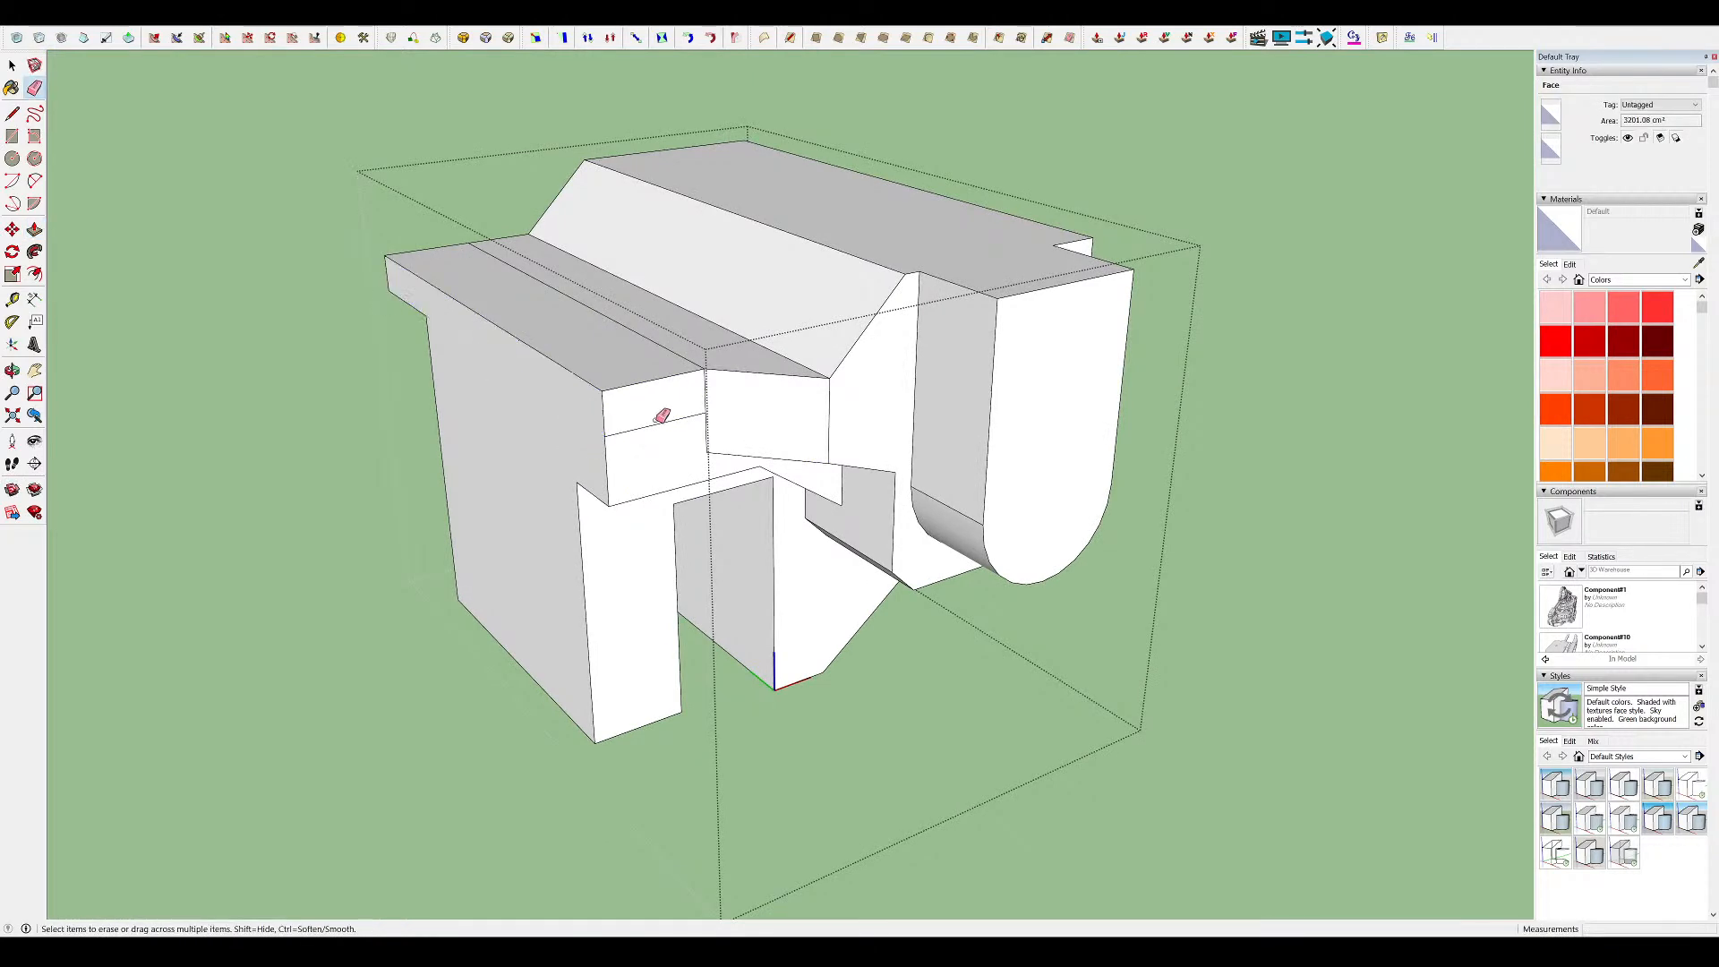
Erase the leftover edges on the ledge's front and along the merged flat top of the housing
scroll(940, 394, down, 4)
key(h)
middle_drag(942, 399, 1284, 273)
scroll(453, 522, up, 2)
drag(453, 522, 421, 548)
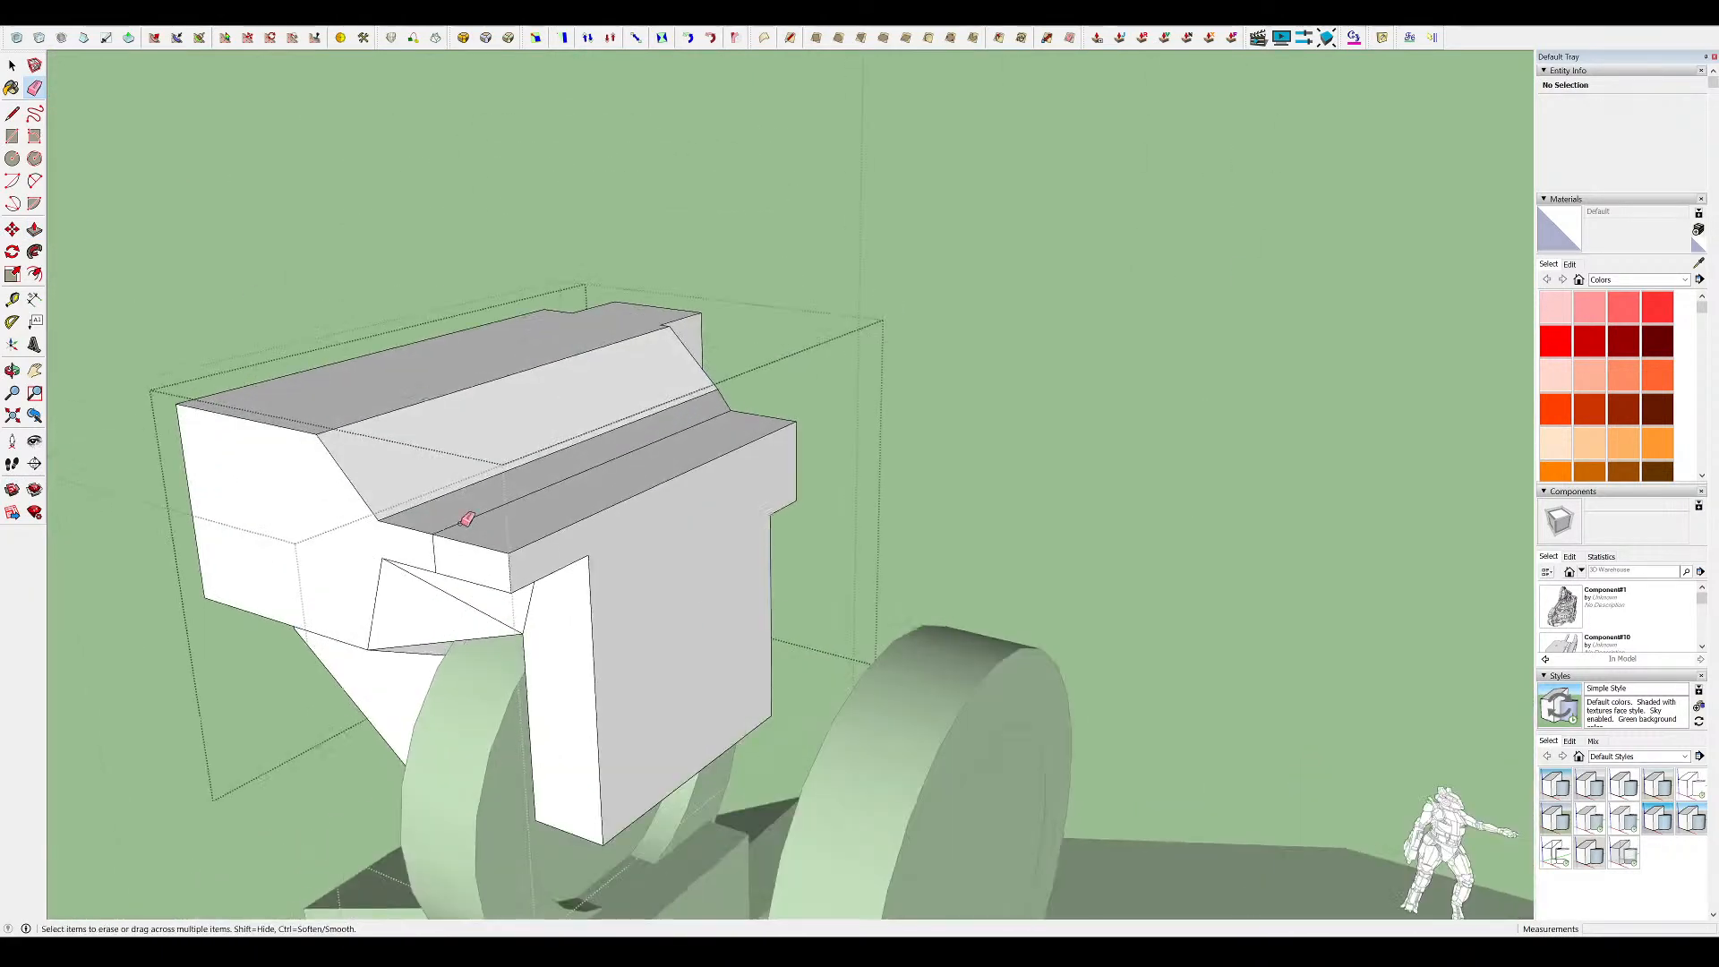
middle_drag(422, 548, 777, 174)
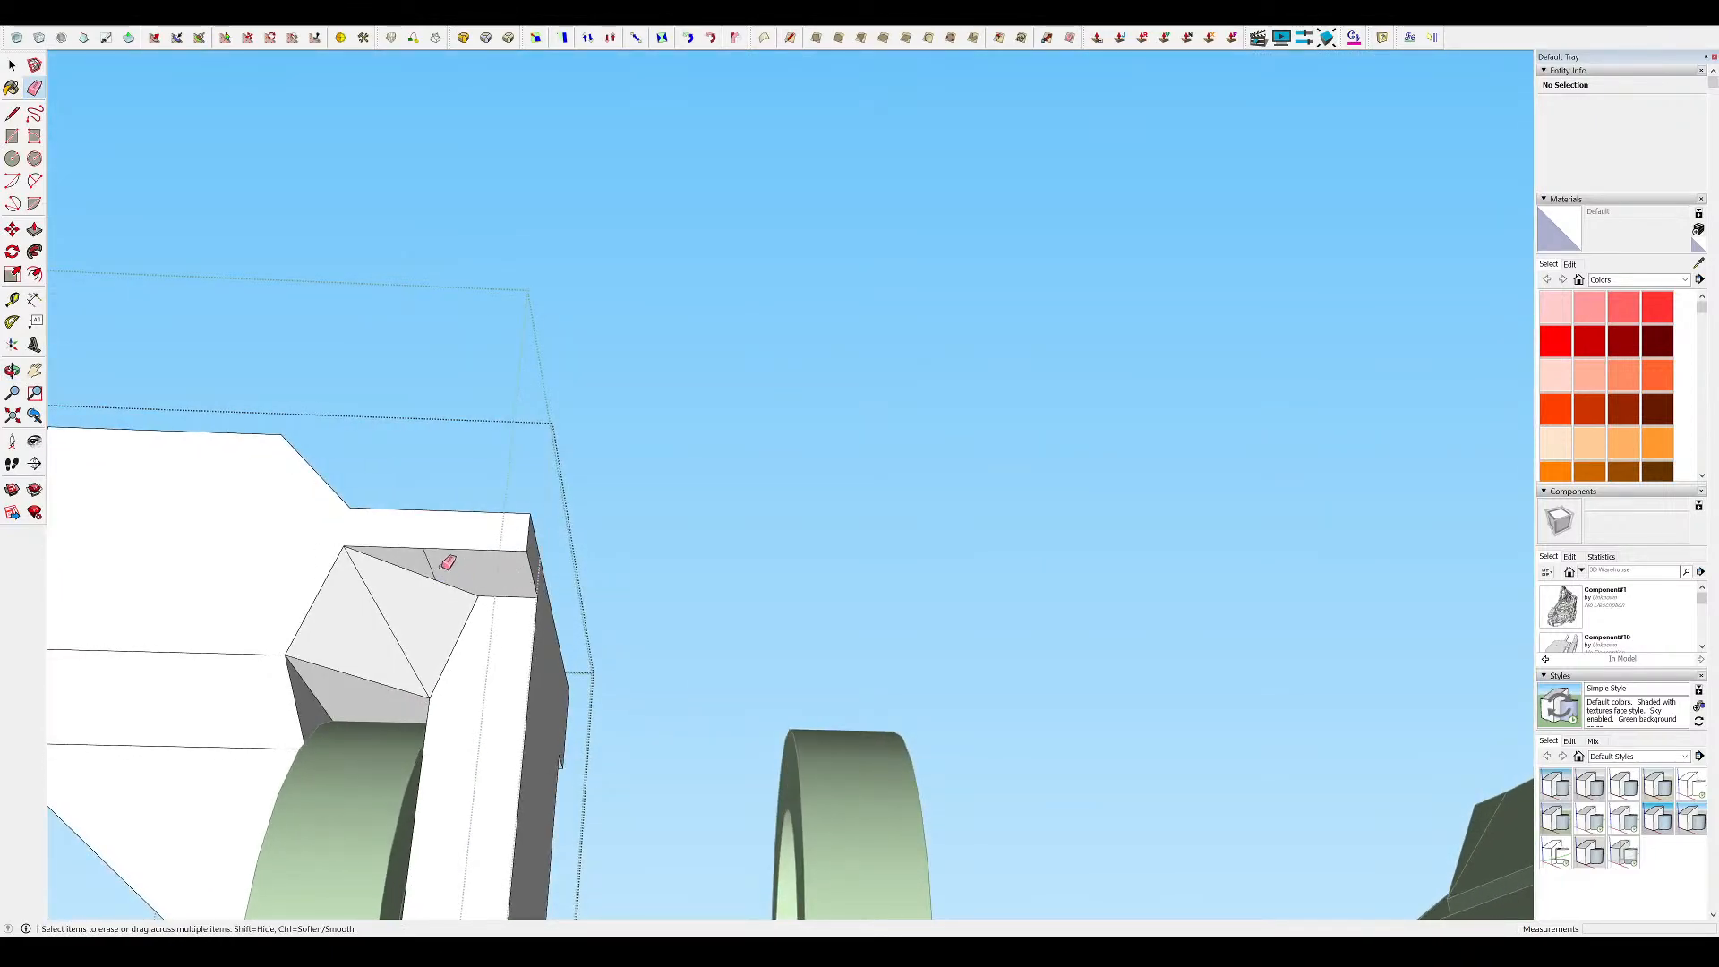
Clean up the rear faces under the top section and bevel its upper corner with a diagonal line about 28 cm long
mouse_move(486, 571)
middle_down()
mouse_move(441, 702)
mouse_move(492, 548)
mouse_move(548, 701)
mouse_move(683, 499)
mouse_move(249, 353)
mouse_move(824, 415)
mouse_move(579, 430)
mouse_move(1546, 384)
mouse_move(419, 453)
middle_up()
key(e)
key(l)
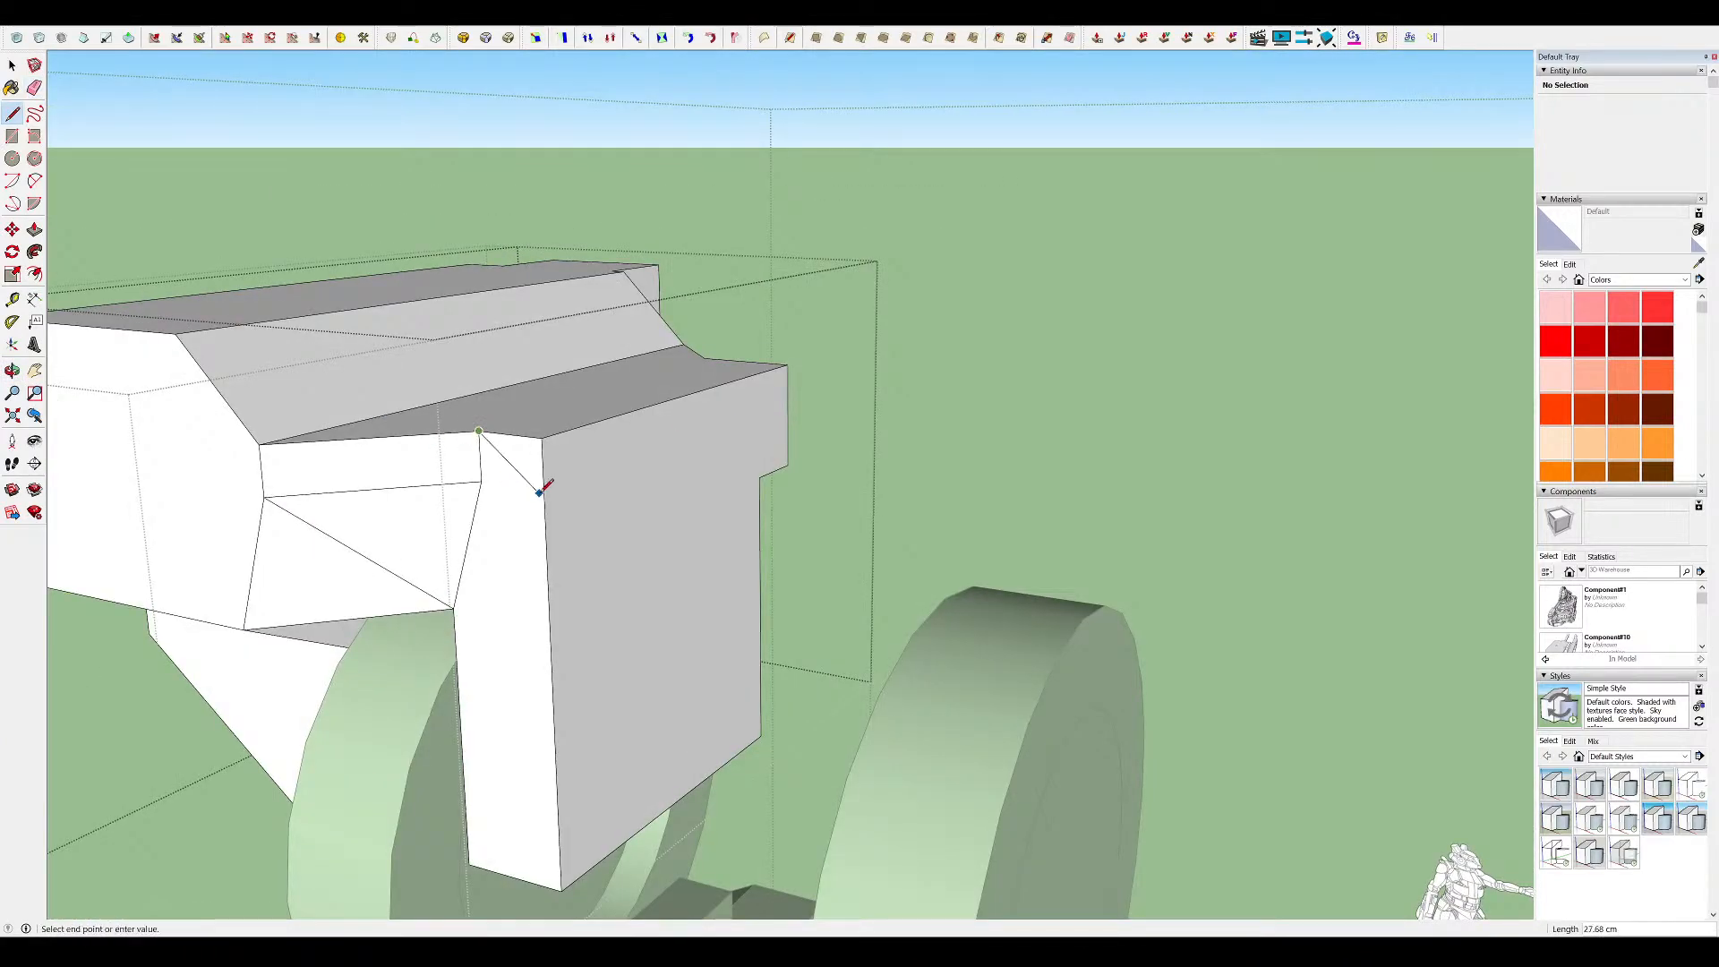
click(782, 372)
middle_drag(781, 373, 779, 272)
scroll(779, 272, down, 6)
key(space)
Move the short corner edge of the stepped front section down to steepen the slope beside the barrel mount
click(1052, 353)
middle_drag(866, 312, 810, 335)
scroll(805, 309, up, 5)
scroll(767, 319, up, 4)
click(808, 304)
double_click(807, 304)
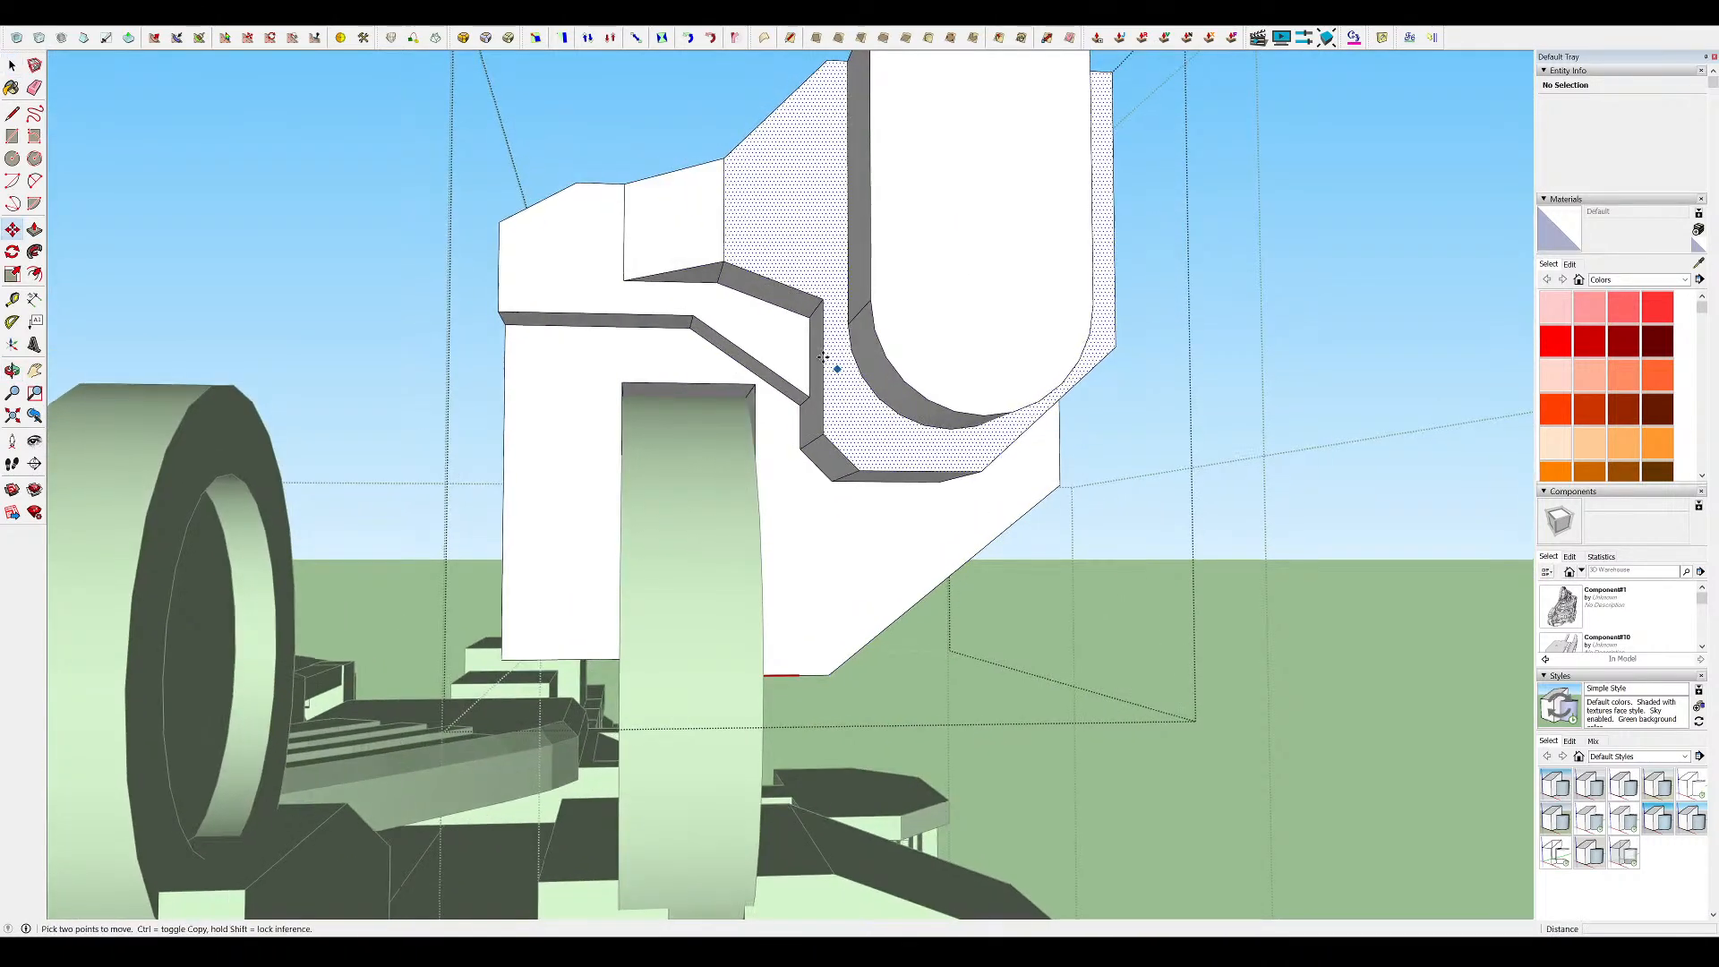
scroll(811, 305, up, 3)
scroll(806, 349, down, 8)
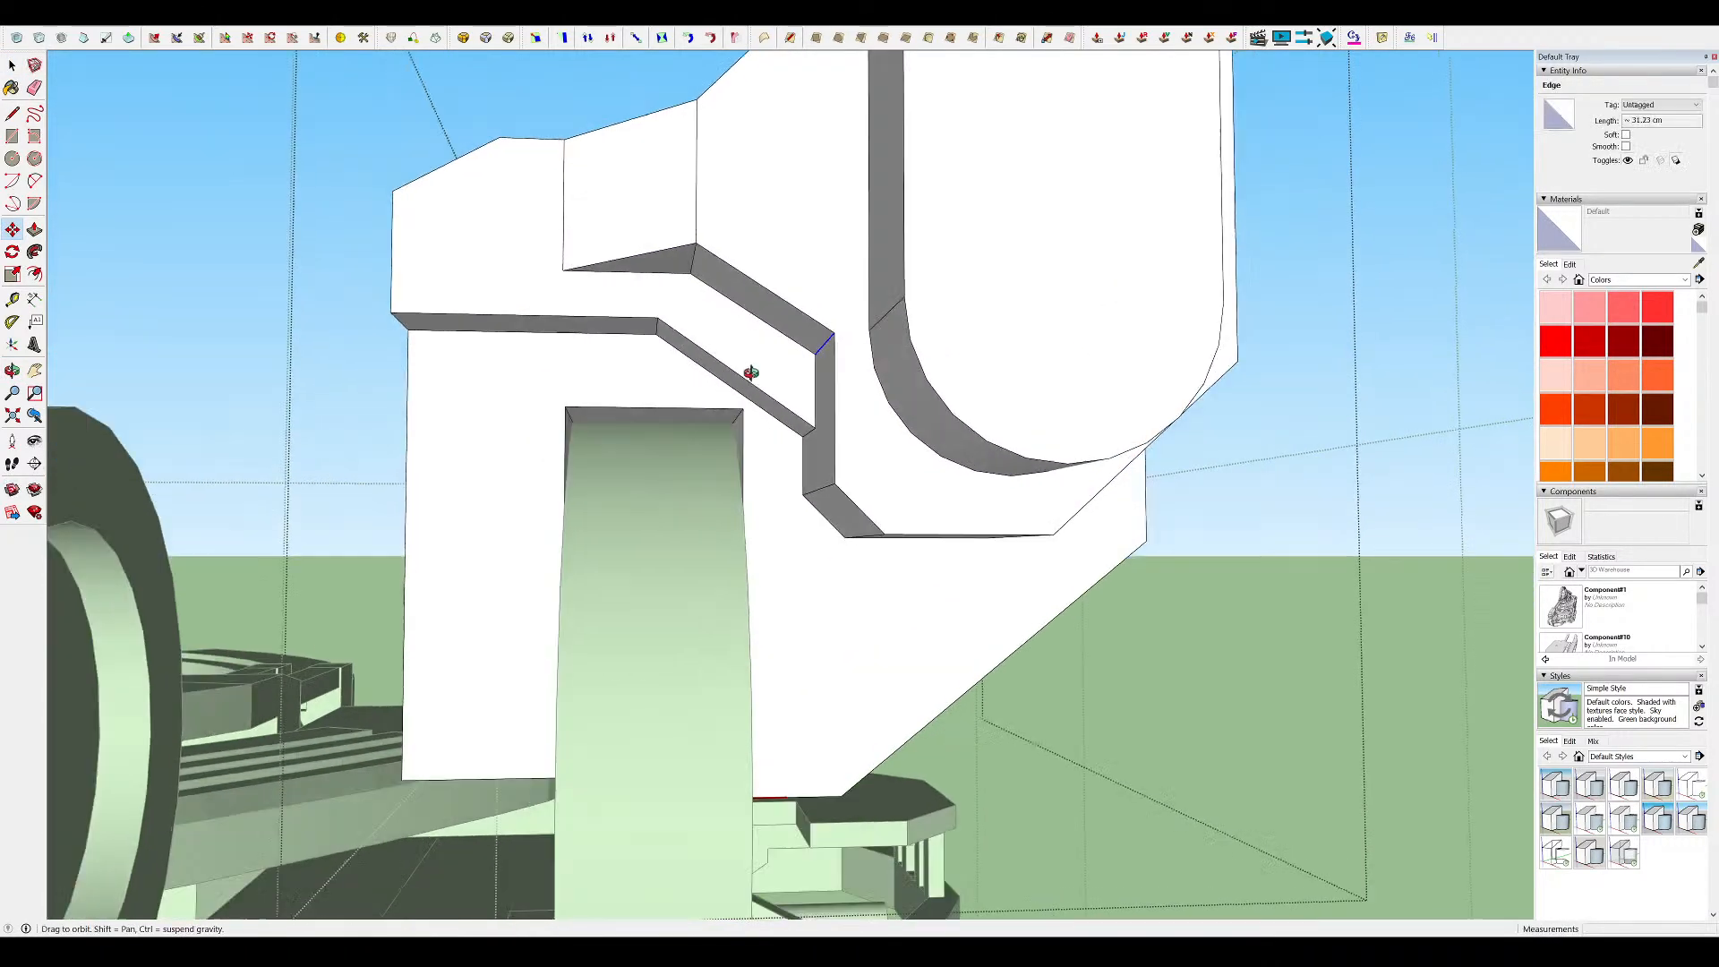
Examine the turret's overall silhouette from the front and side, both close up and at a distance
click(956, 419)
middle_drag(956, 419, 902, 240)
click(899, 340)
middle_drag(900, 340, 976, 269)
scroll(841, 296, up, 3)
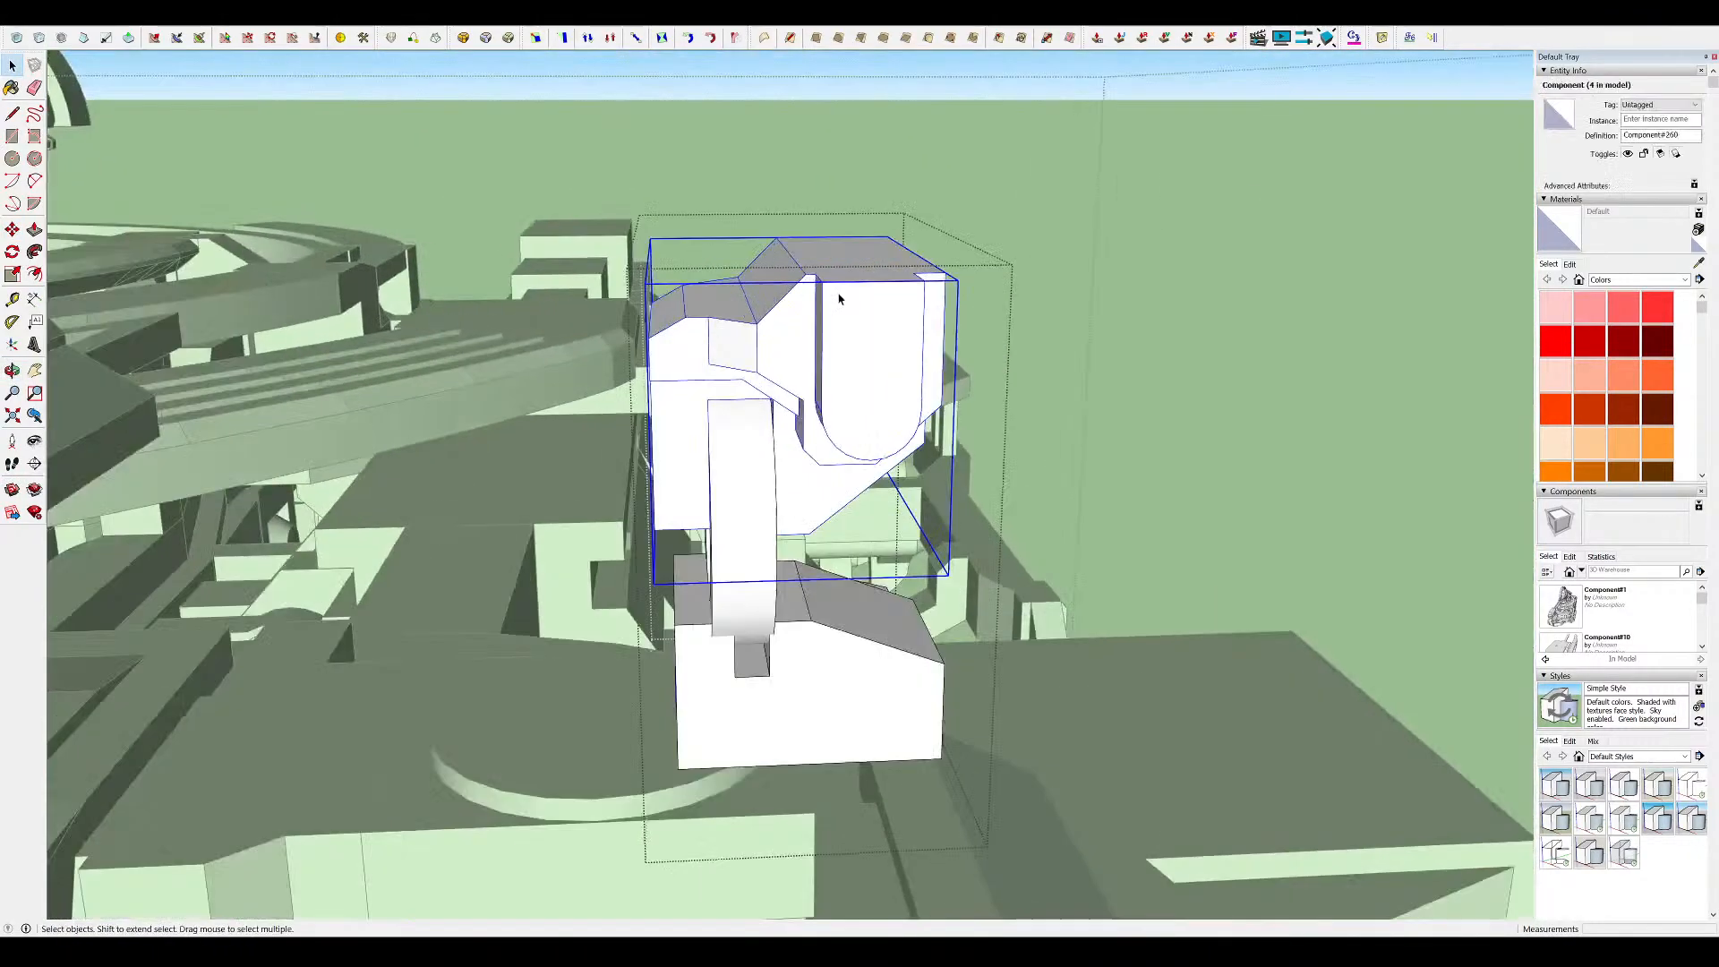
double_click(853, 261)
middle_drag(847, 280, 847, 361)
click(1049, 400)
middle_drag(1049, 399, 1154, 405)
scroll(861, 336, down, 5)
click(1077, 372)
scroll(850, 367, up, 4)
double_click(764, 410)
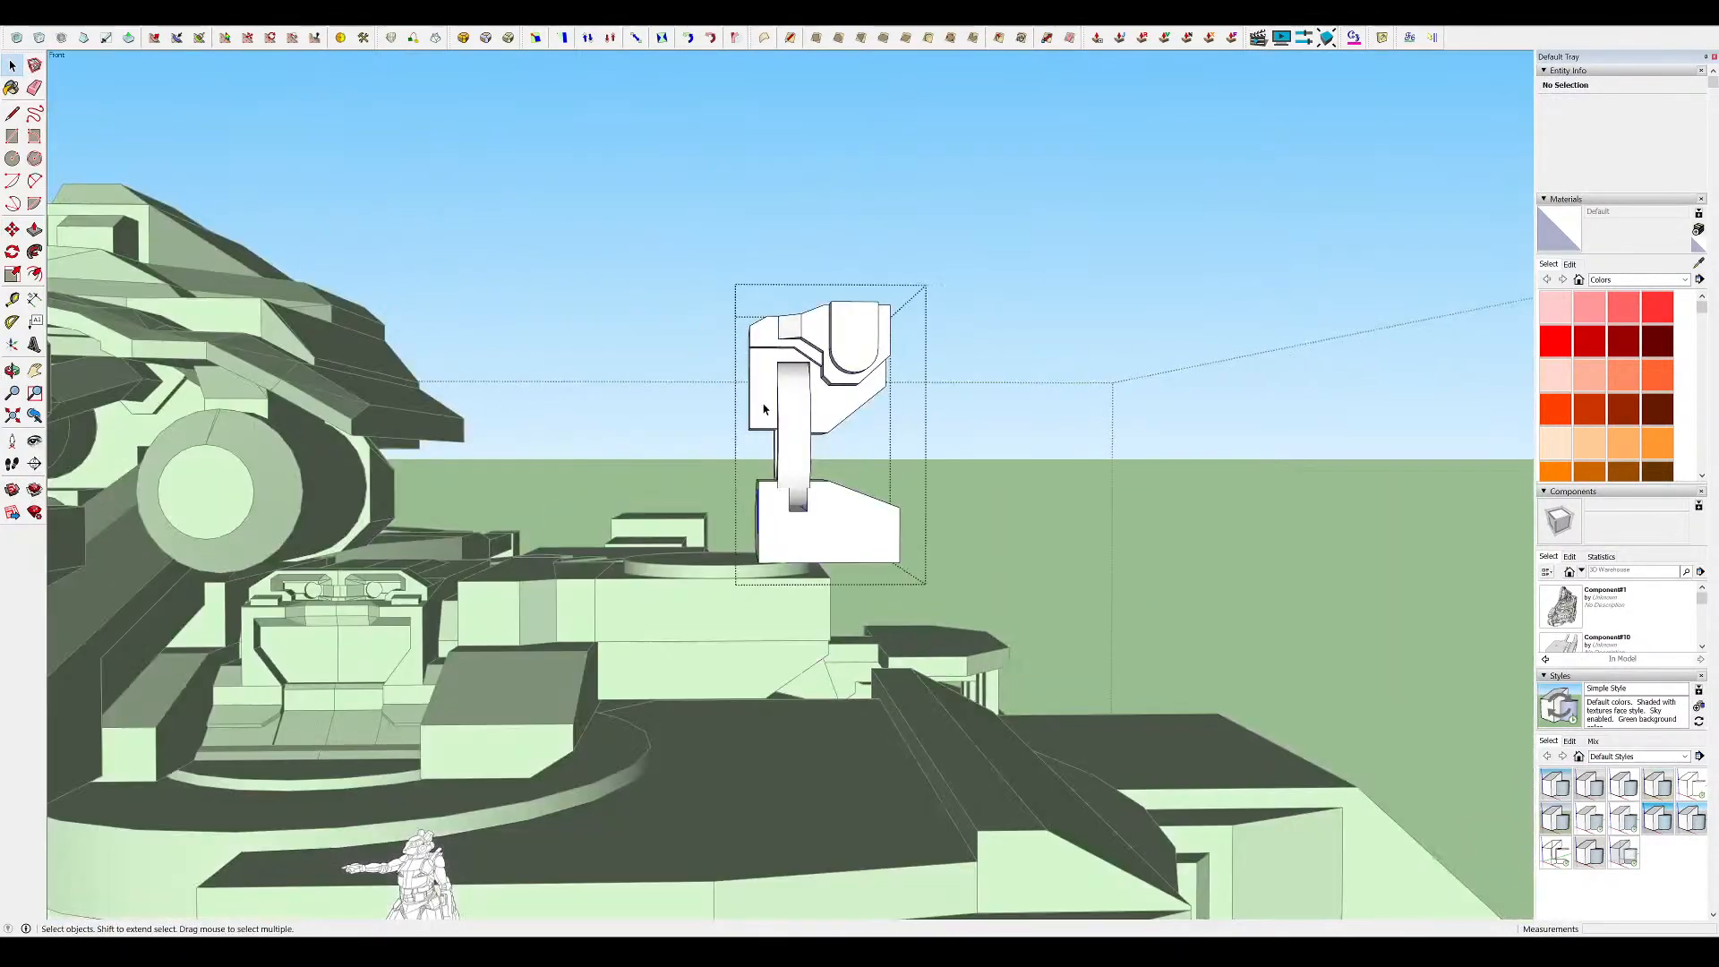
Draw a line across the lower side of the housing's inner leg and bevel that bottom section inward
double_click(763, 409)
middle_drag(763, 409, 877, 398)
scroll(719, 374, up, 2)
middle_drag(718, 374, 825, 468)
key(l)
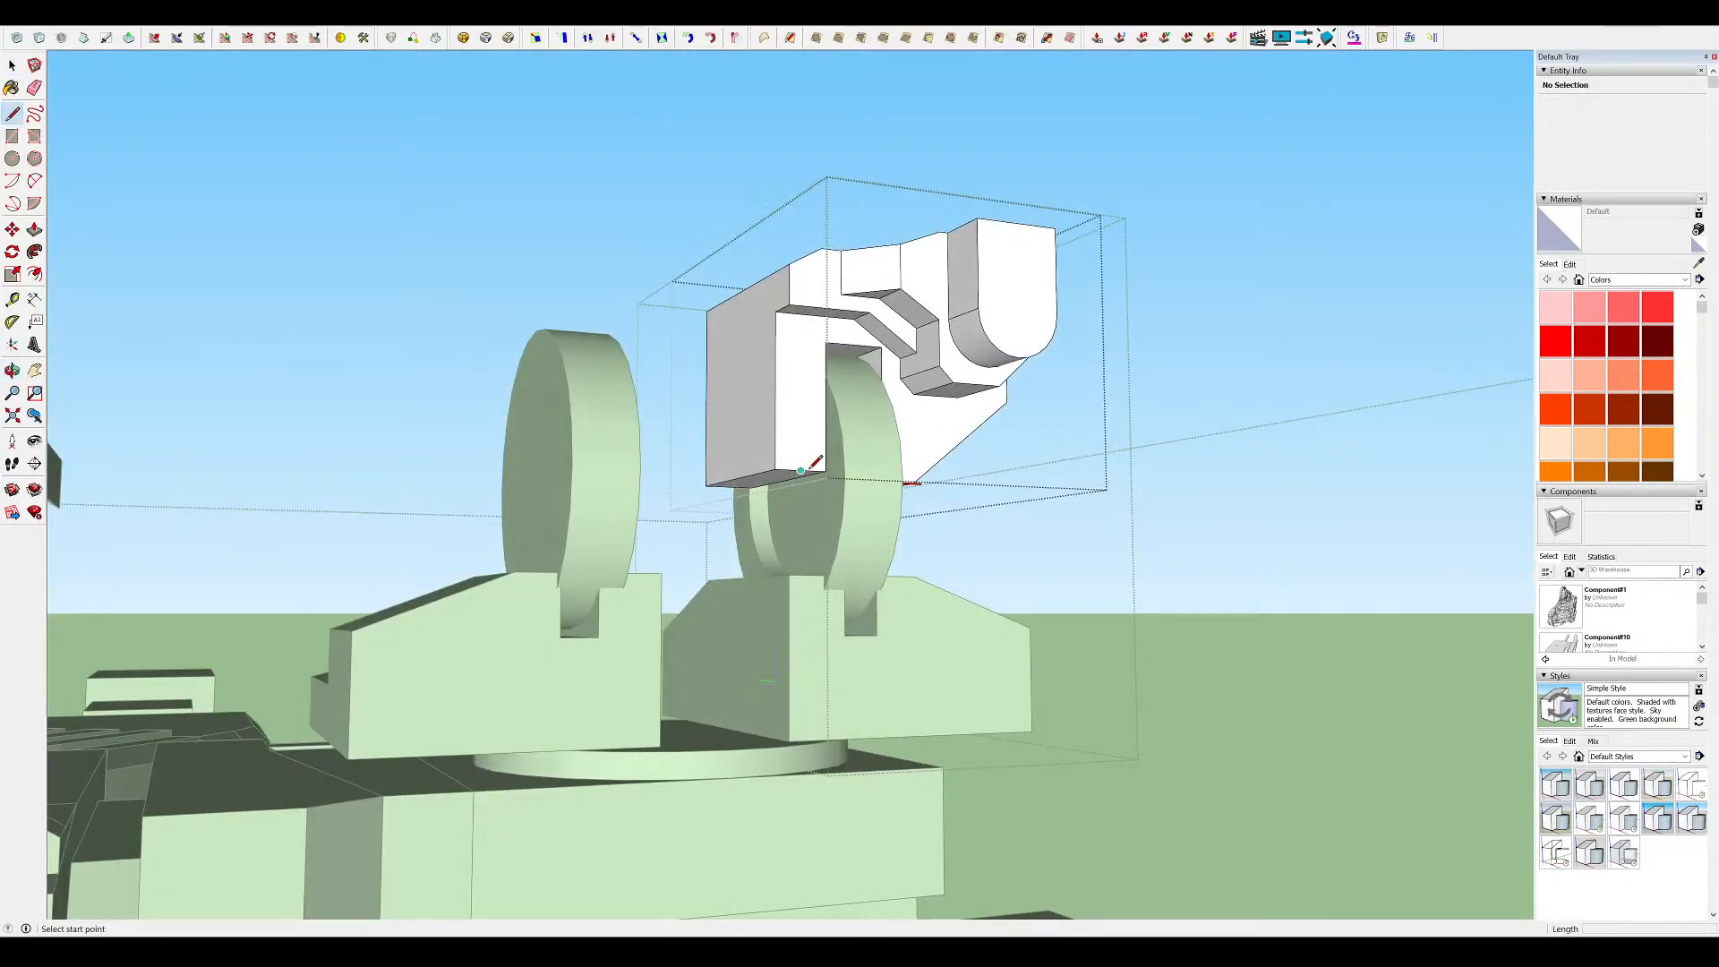
click(707, 447)
middle_drag(707, 448, 761, 503)
scroll(761, 503, down, 3)
key(space)
Close the housing component and examine the turret with its surroundings from a distance
click(925, 433)
mouse_move(925, 433)
middle_down()
mouse_move(931, 385)
mouse_move(922, 457)
middle_up()
key(Escape)
key(Escape)
scroll(851, 412, down, 4)
middle_drag(717, 394, 738, 349)
scroll(739, 349, down, 4)
scroll(731, 302, up, 5)
scroll(731, 301, up, 3)
Reopen the gun housing and draw a circle centred on the straight width of its rounded front face
double_click(803, 252)
scroll(803, 252, up, 2)
key(l)
key(space)
double_click(815, 280)
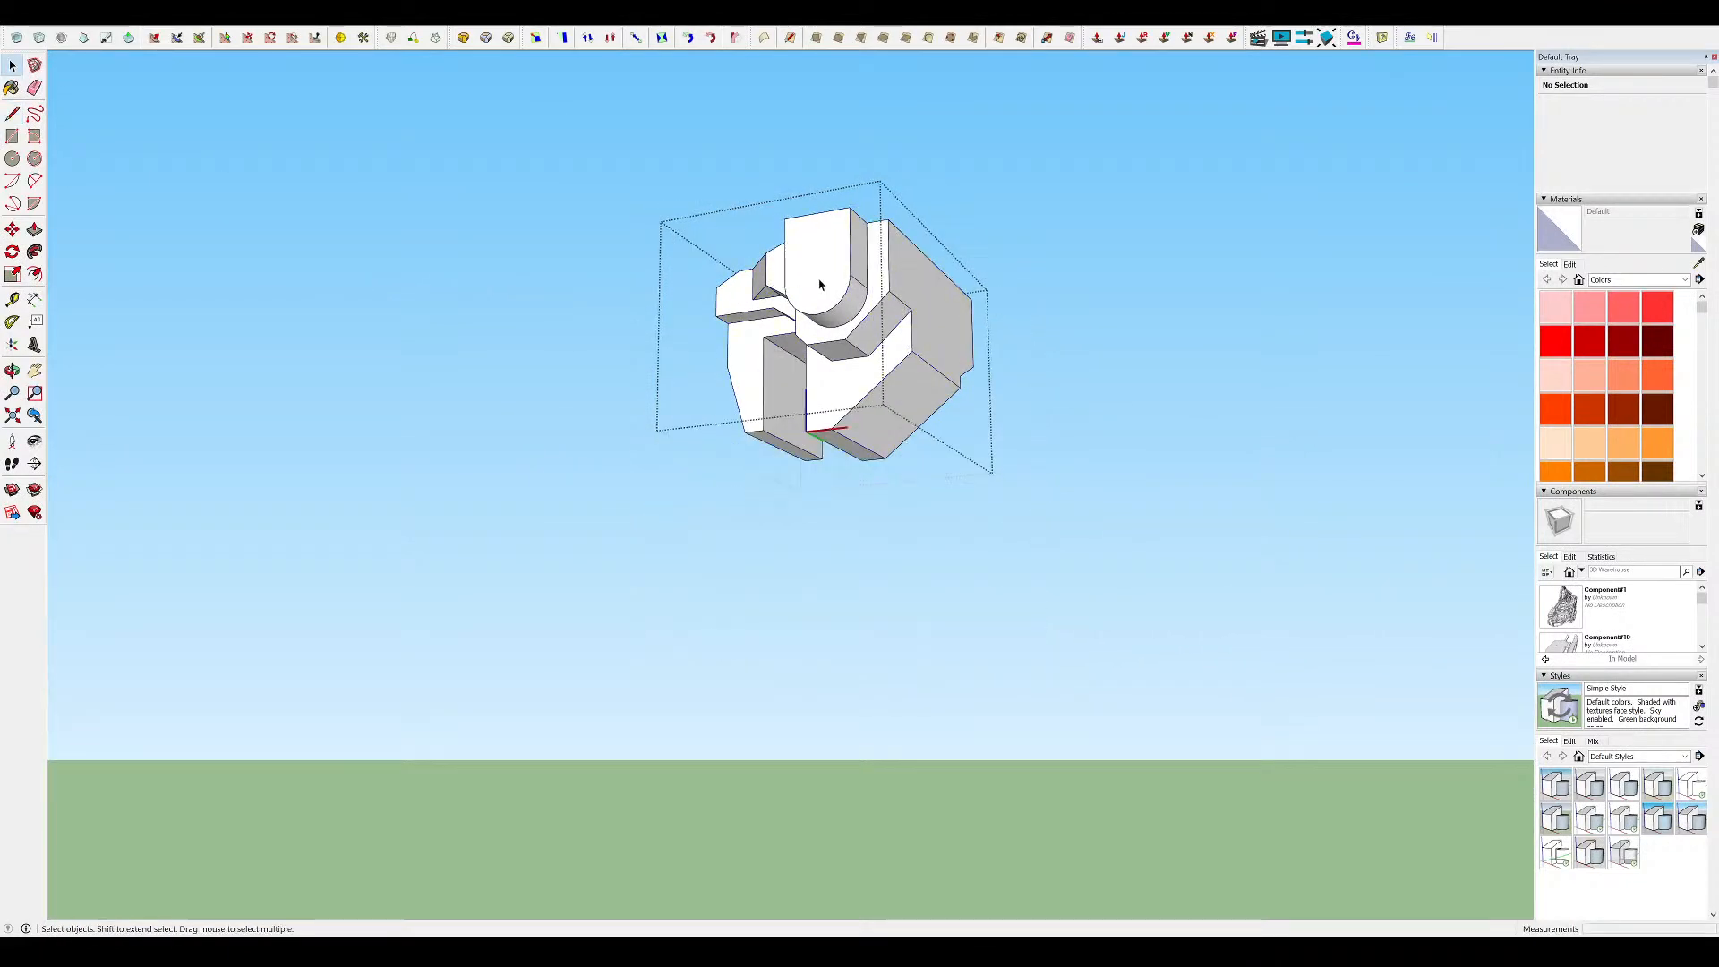
key(i)
key(j)
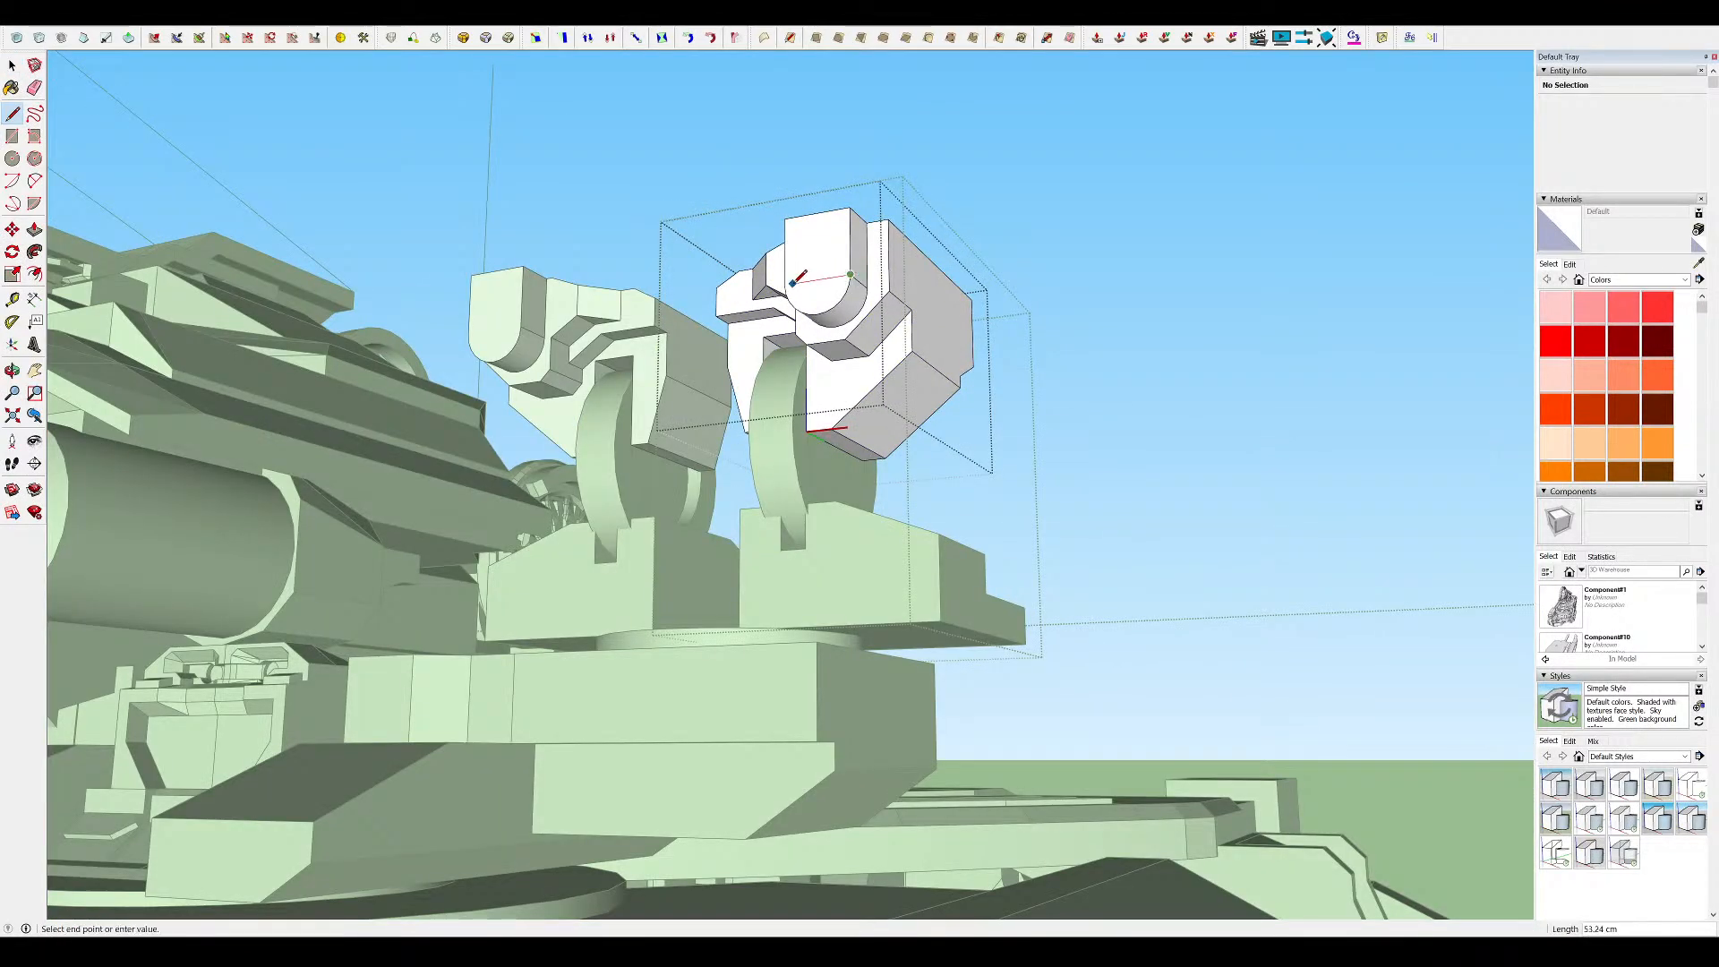
scroll(793, 276, up, 2)
key(c)
click(819, 280)
scroll(836, 274, up, 3)
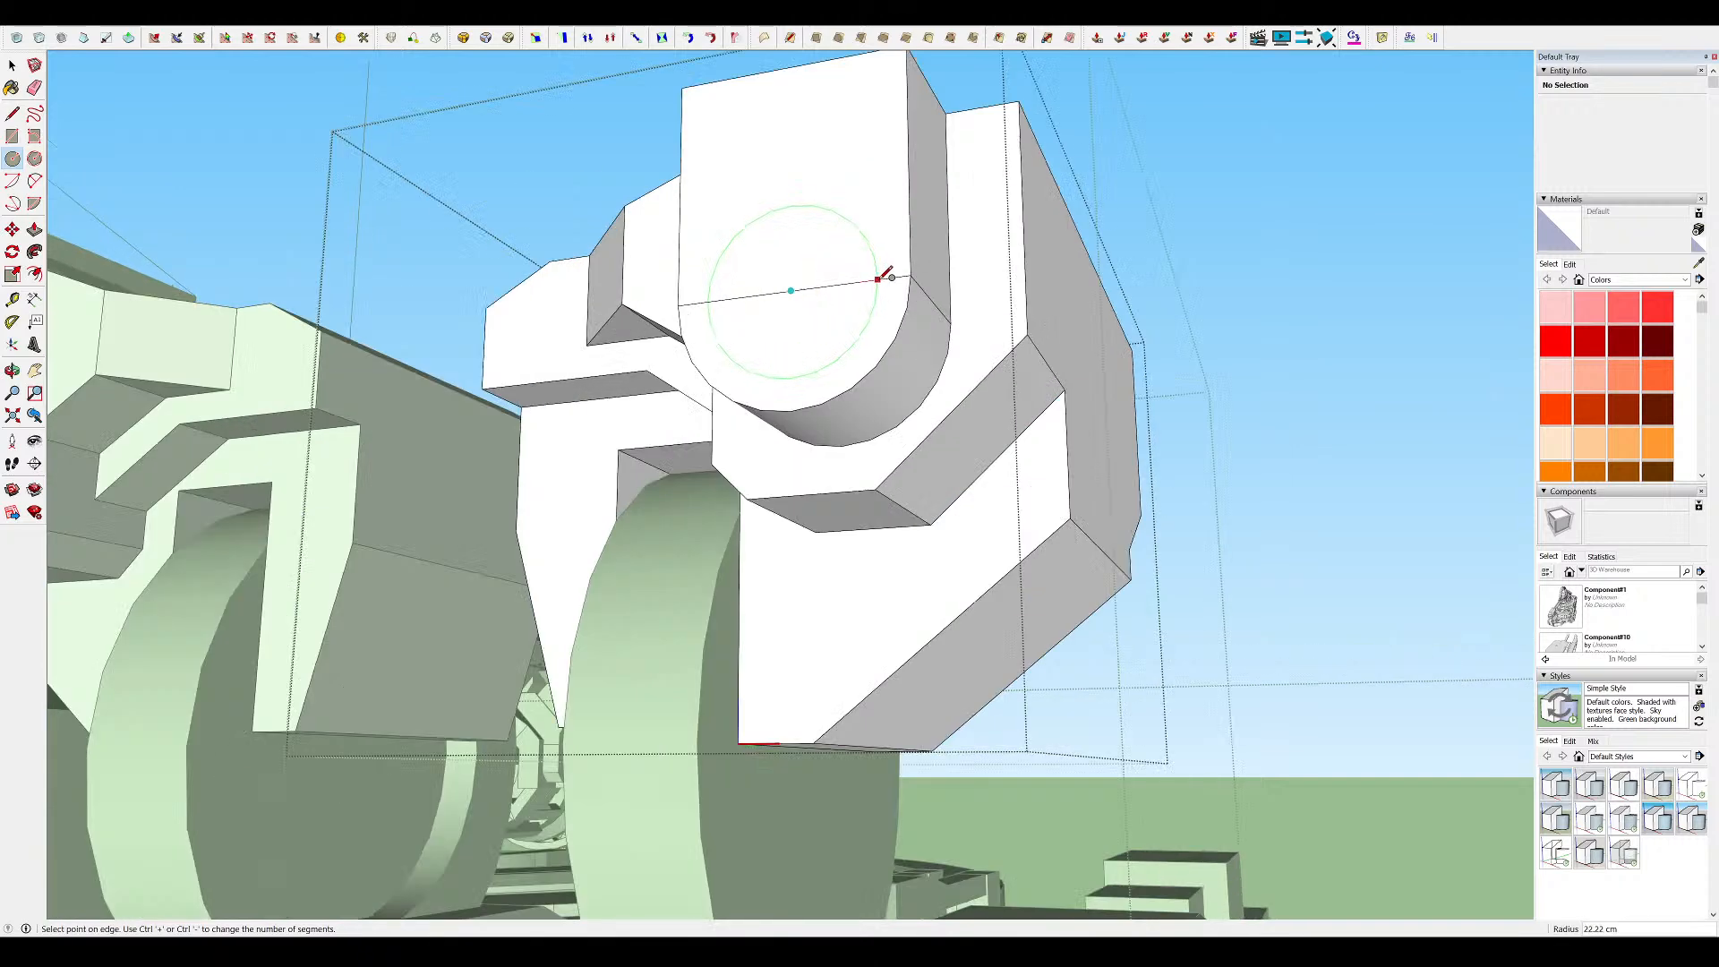
click(682, 304)
key(ctrl+z)
Pull the circular front face forward into a long cylindrical barrel
mouse_move(732, 299)
middle_down()
mouse_move(671, 357)
mouse_move(711, 325)
middle_up()
scroll(749, 348, down, 3)
key(p)
click(755, 337)
click(711, 325)
middle_drag(850, 307, 882, 577)
scroll(855, 380, up, 3)
click(834, 410)
middle_drag(777, 452, 911, 584)
scroll(824, 375, up, 3)
middle_drag(824, 374, 1480, 264)
Leave the turret and examine the mech's existing arm-mounted cannons from several viewpoints
key(l)
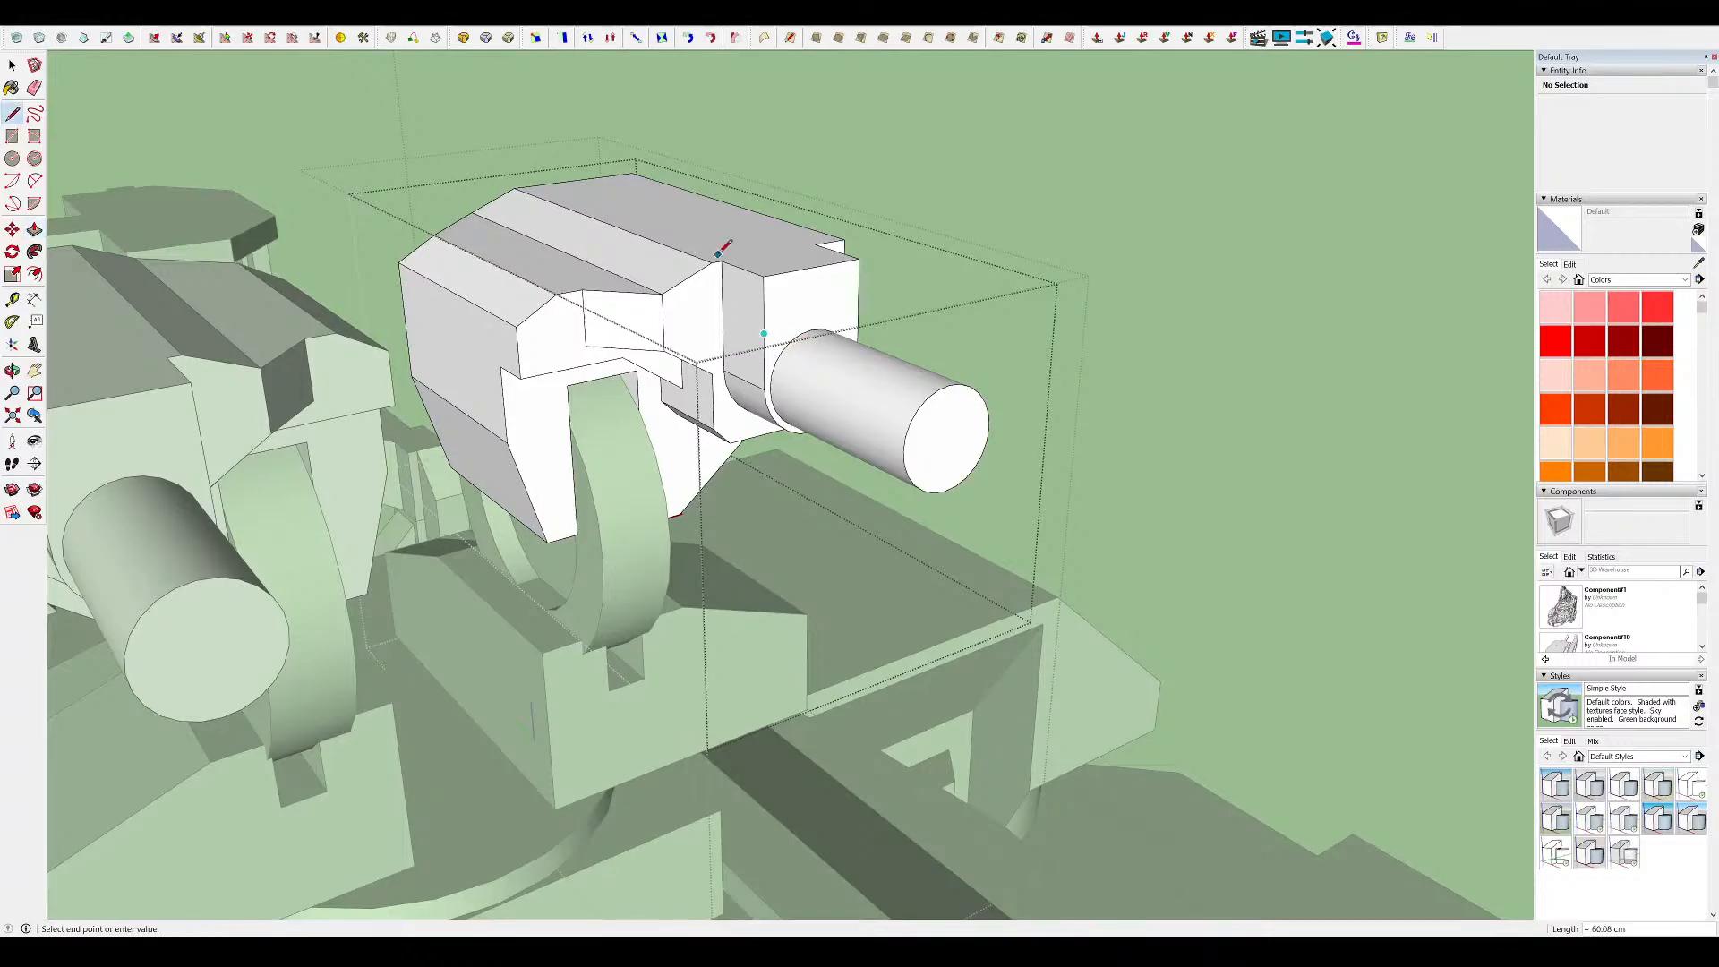
scroll(808, 345, down, 5)
middle_drag(808, 345, 555, 255)
key(space)
click(982, 287)
click(760, 323)
scroll(841, 369, down, 6)
scroll(857, 378, down, 5)
middle_drag(856, 379, 738, 324)
scroll(666, 356, up, 8)
scroll(781, 332, up, 6)
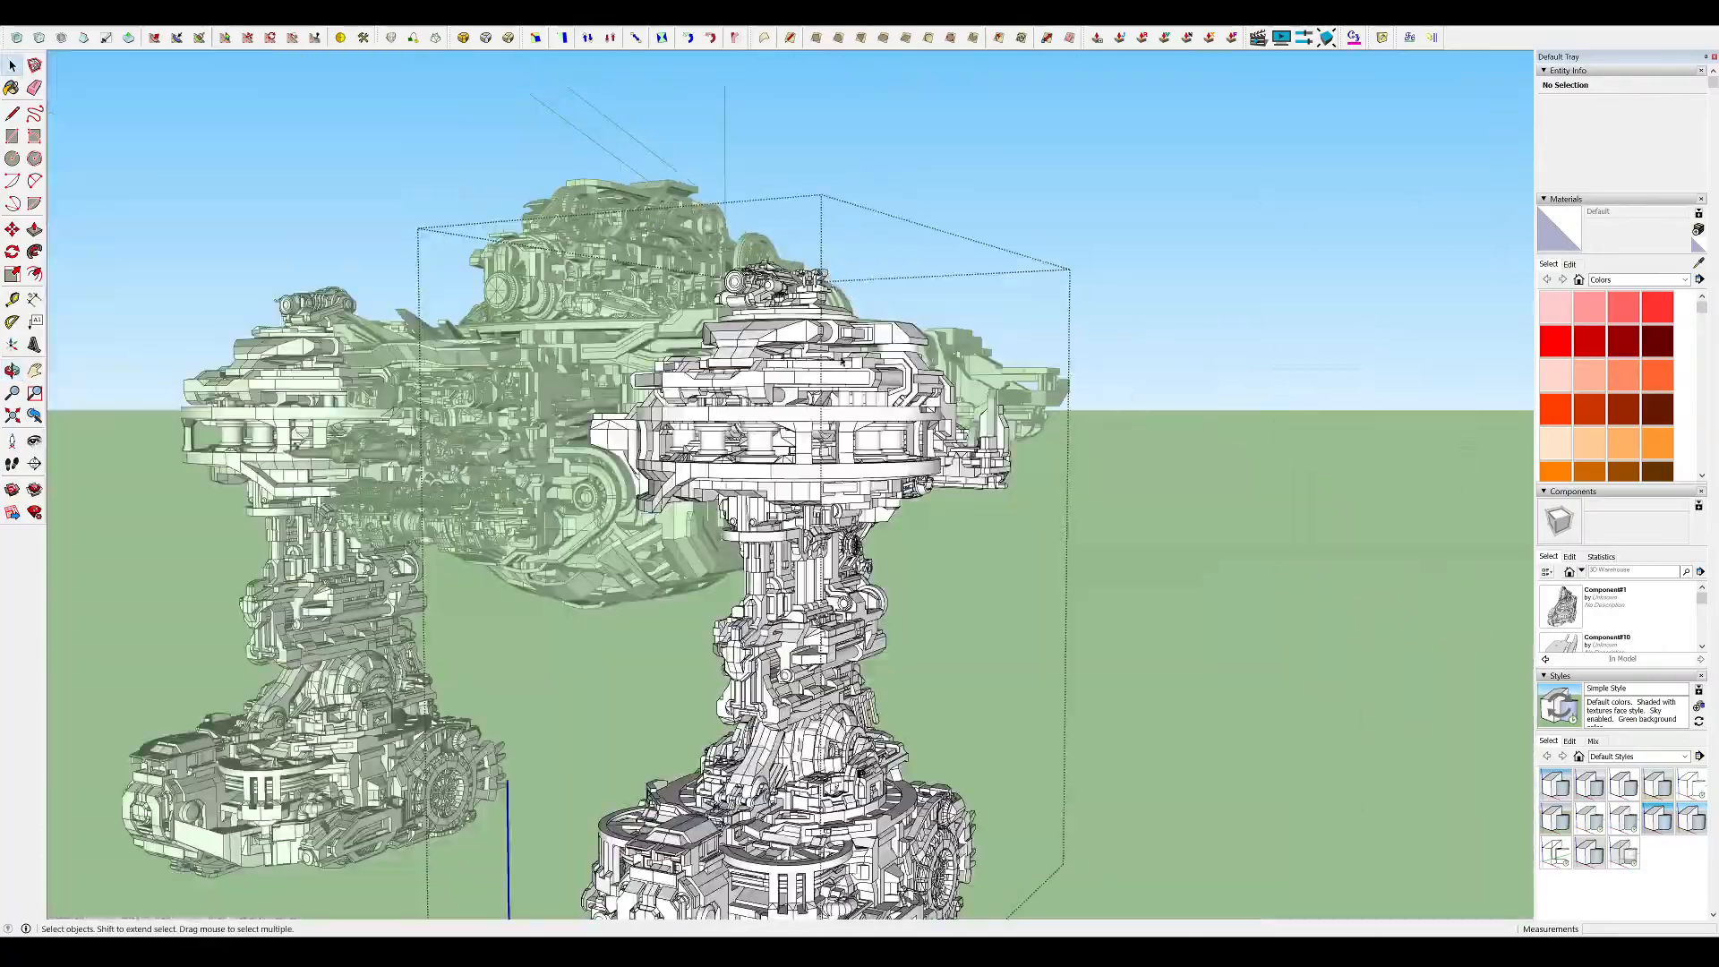
middle_drag(626, 537, 730, 577)
scroll(591, 573, up, 10)
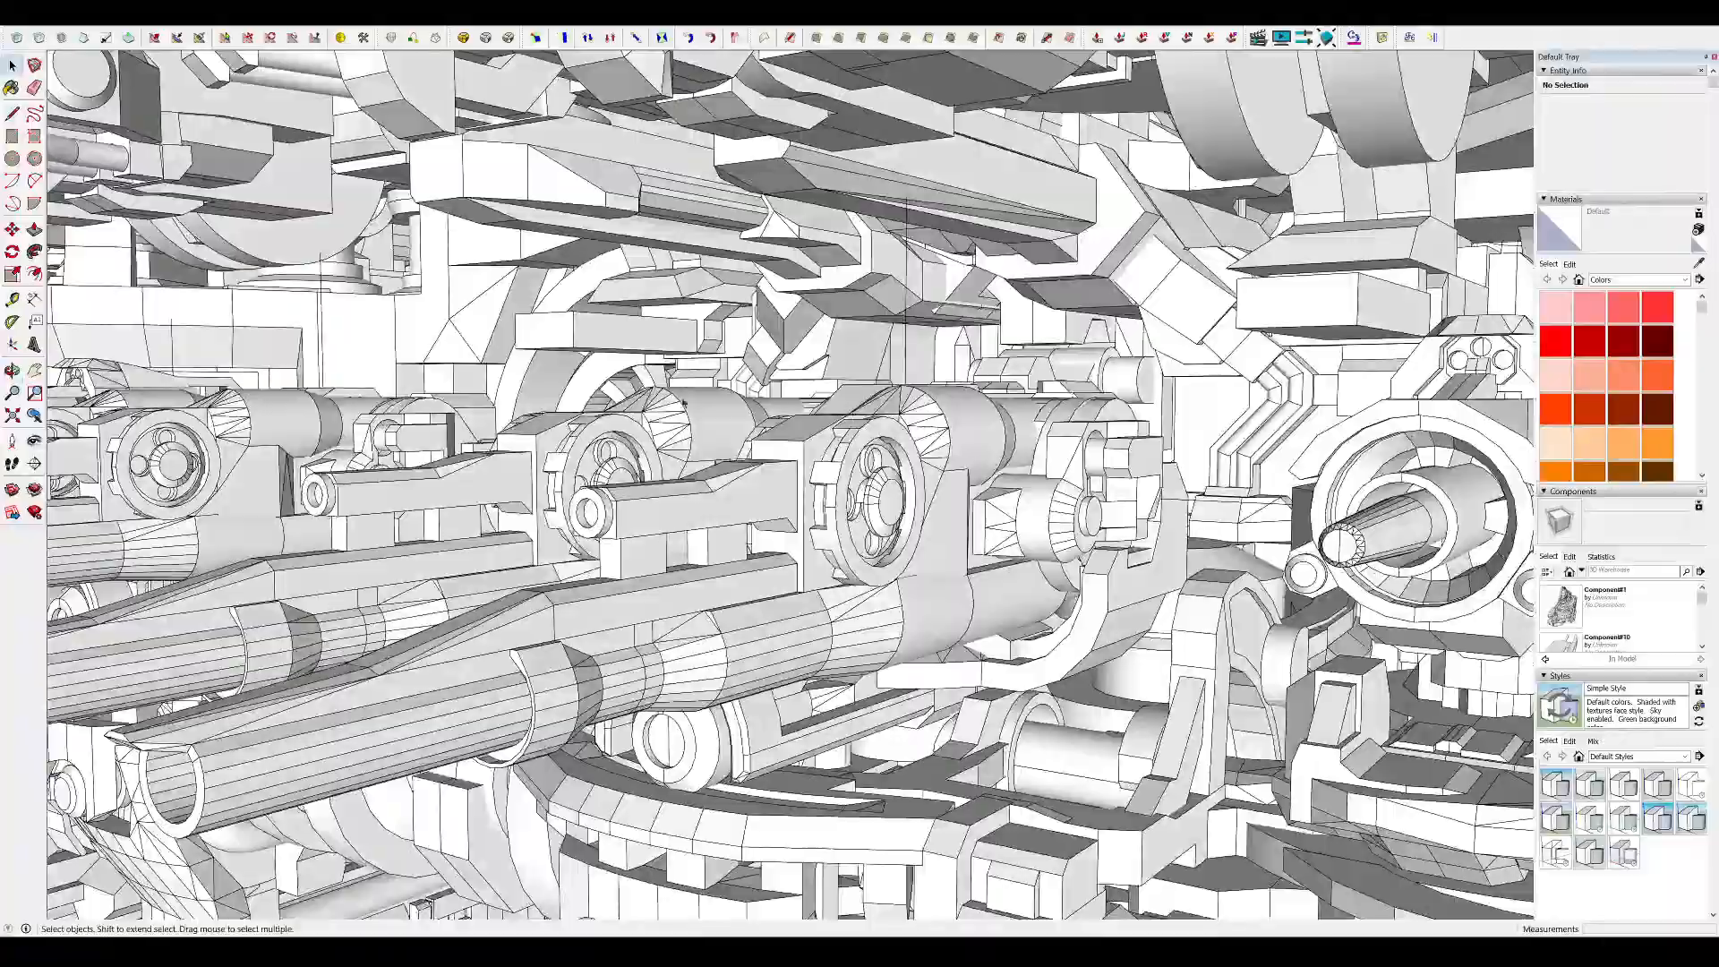
scroll(707, 484, down, 6)
middle_drag(707, 484, 896, 483)
scroll(704, 441, up, 3)
scroll(895, 483, down, 5)
scroll(949, 506, up, 5)
scroll(995, 538, up, 2)
middle_drag(1369, 313, 1029, 367)
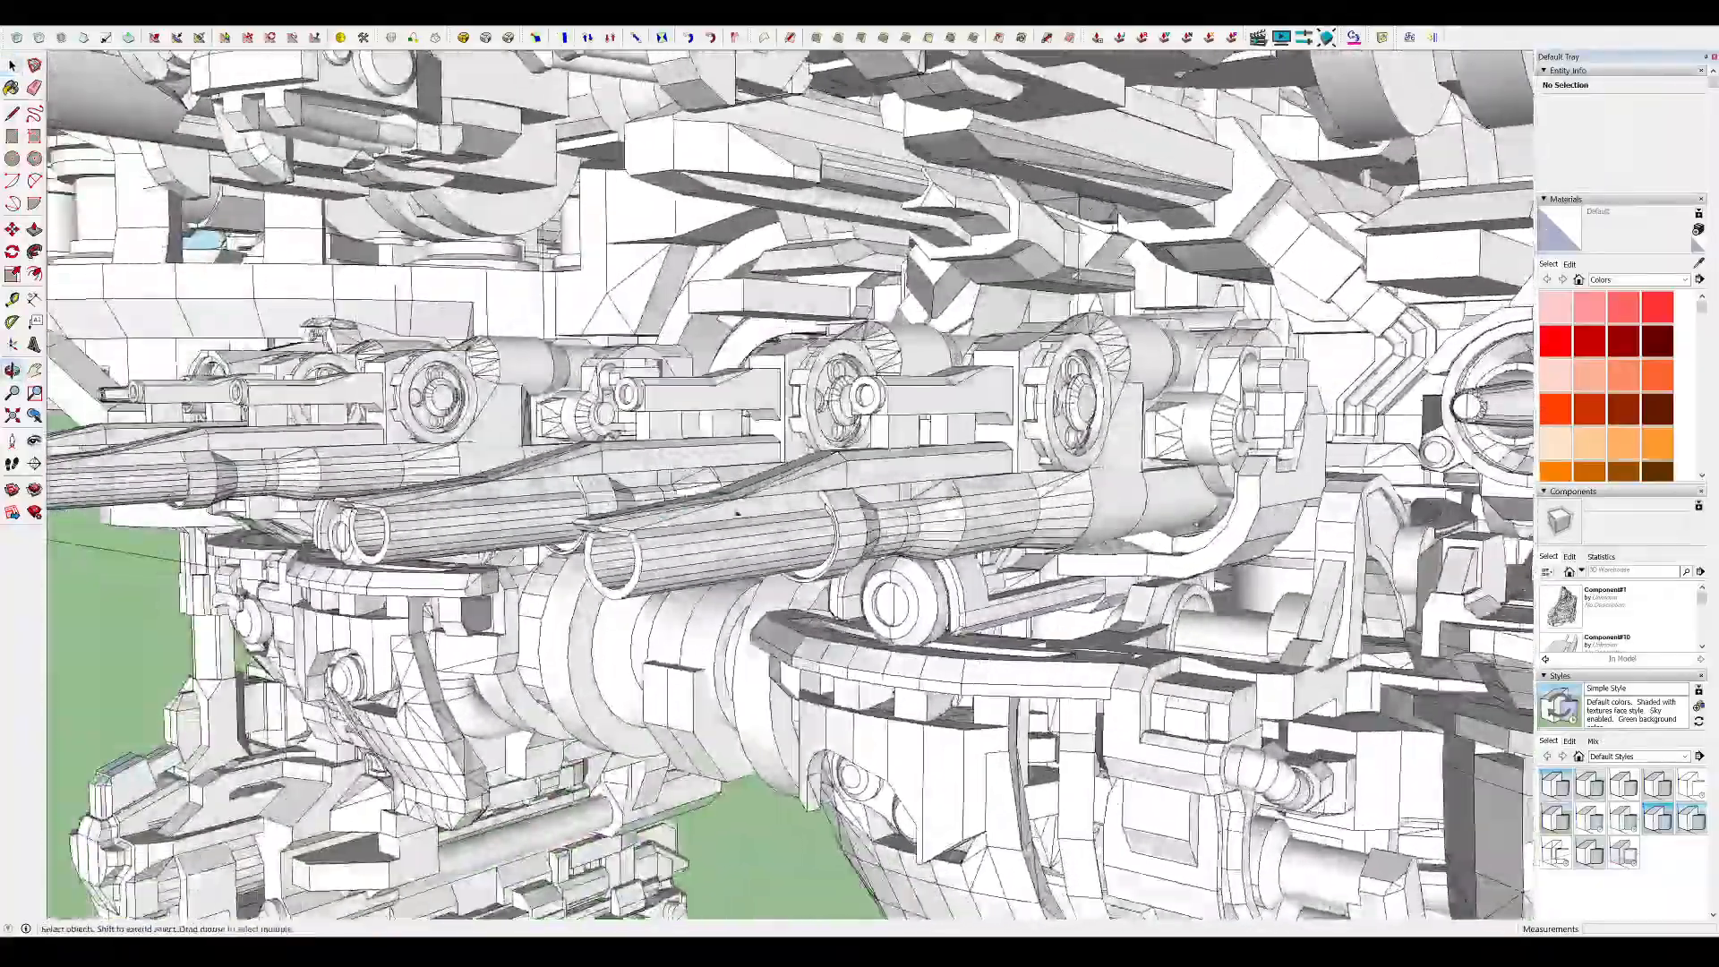
scroll(1025, 371, up, 6)
Open the arm cannon's nested groups and select the round hub component inside its side ring
double_click(1024, 371)
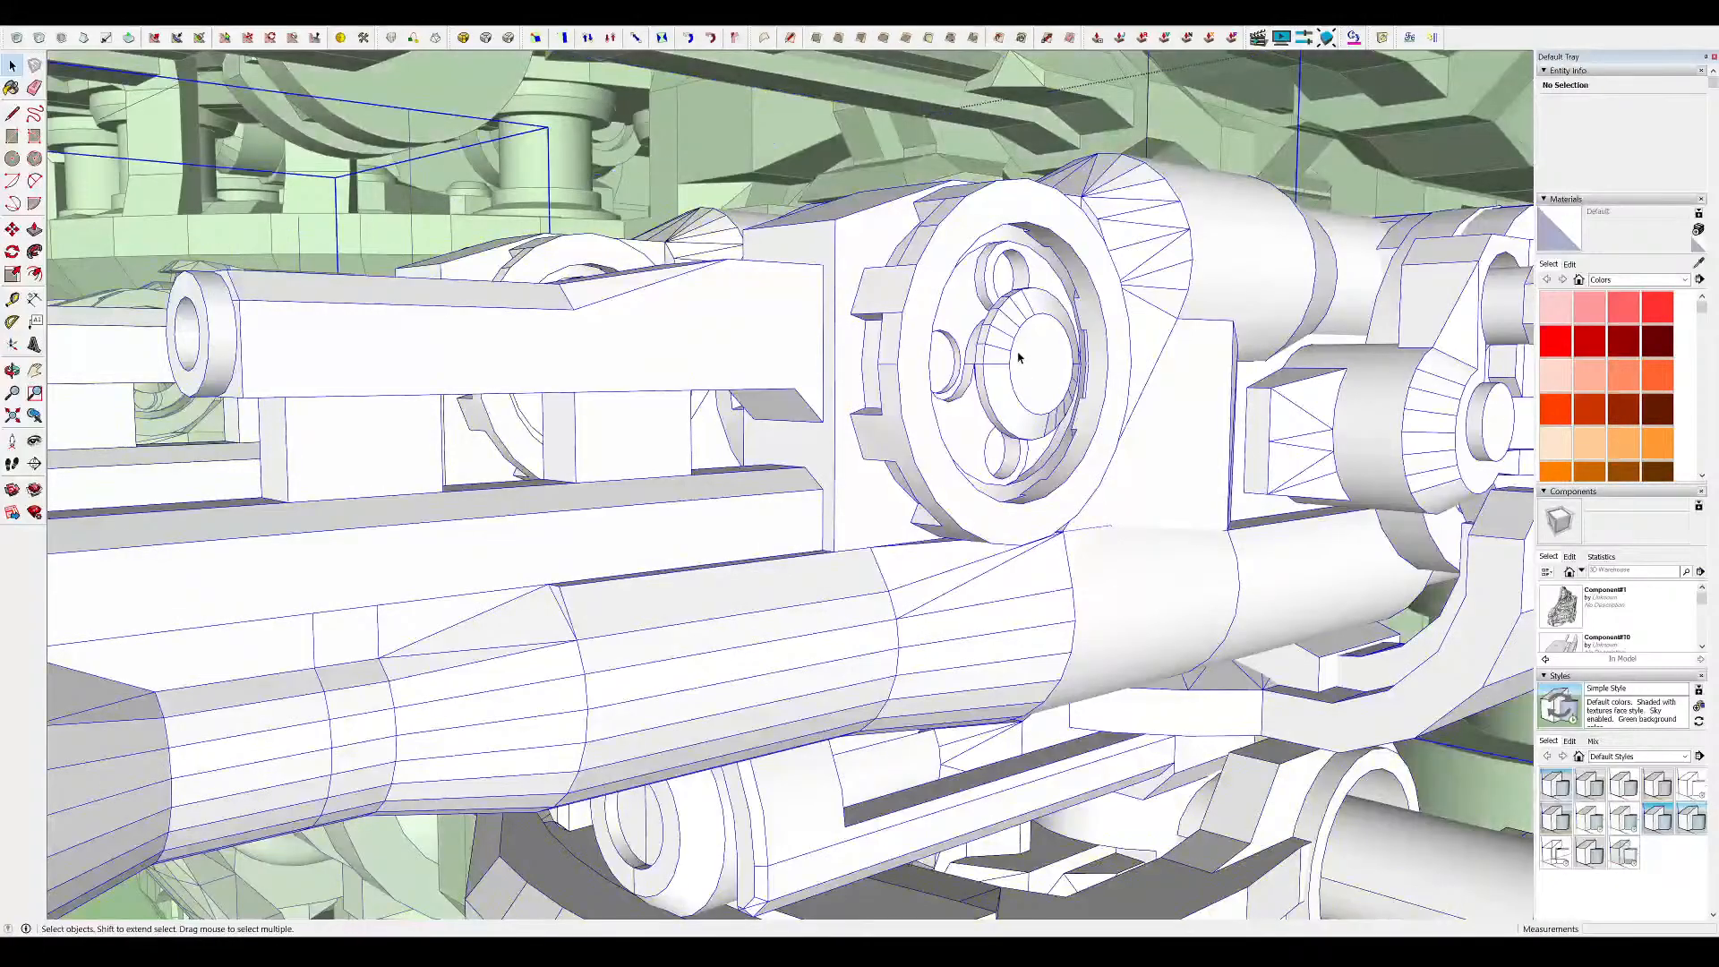
double_click(1019, 358)
click(1018, 358)
middle_drag(1019, 358, 990, 382)
scroll(990, 382, up, 2)
key(space)
scroll(933, 367, down, 6)
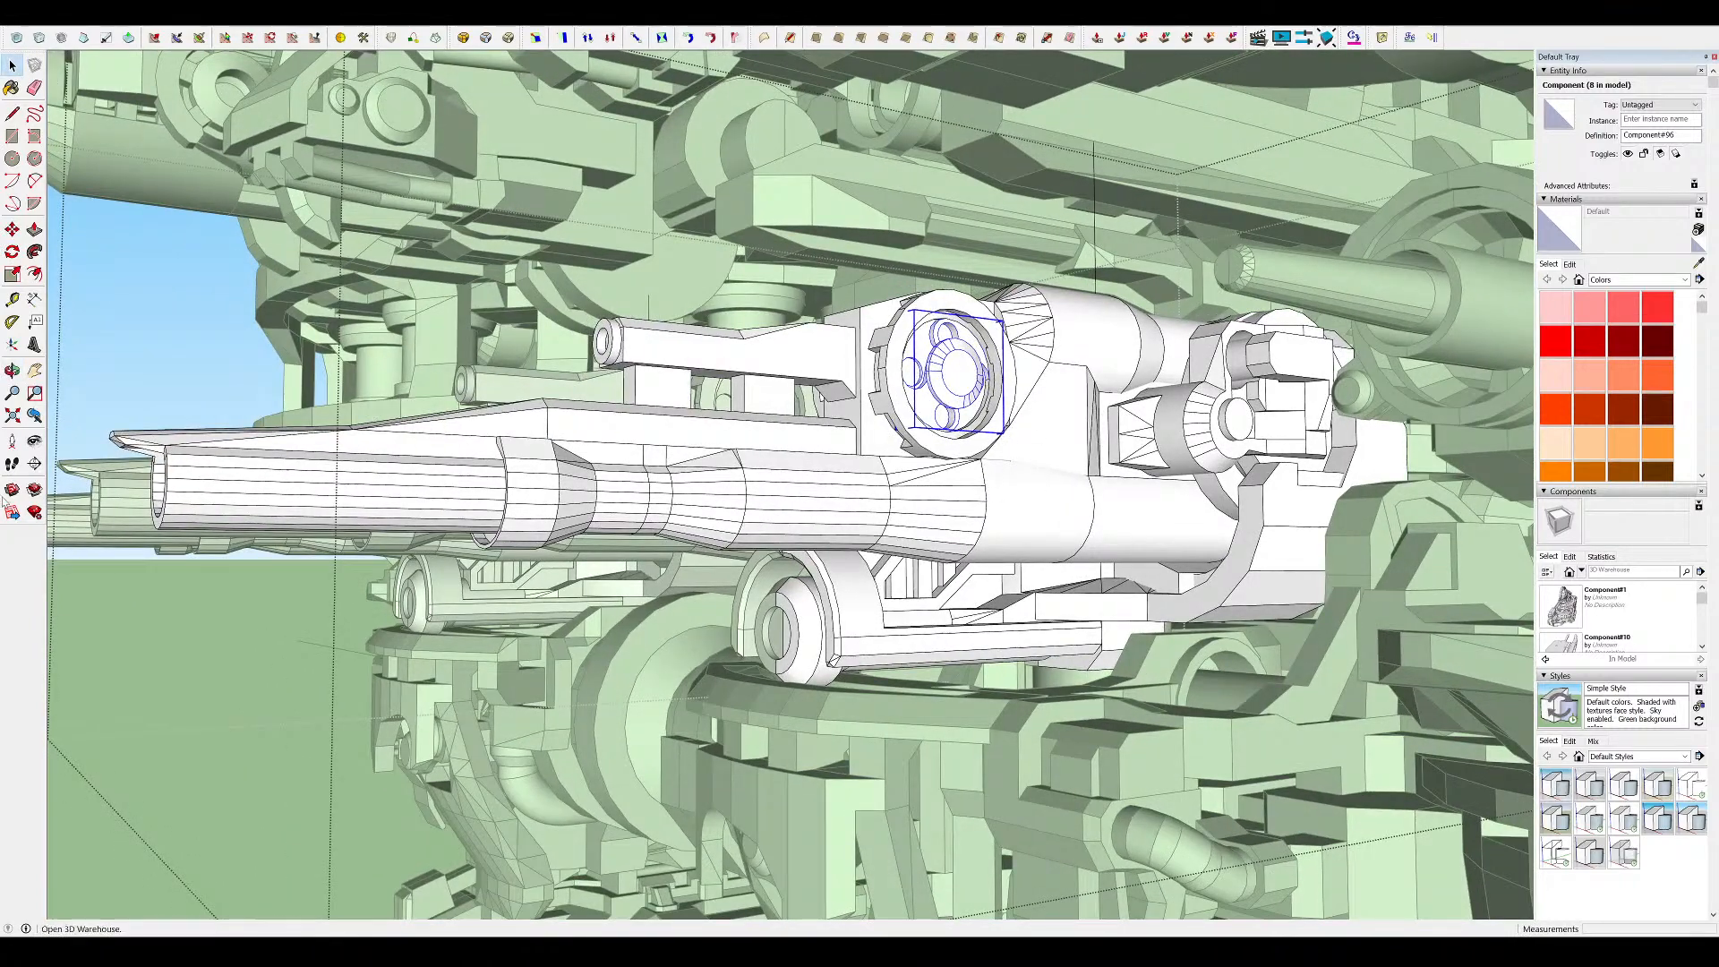
Measure the width of the arm cannon's open muzzle and view the surrounding gun cluster
middle_drag(408, 521, 658, 529)
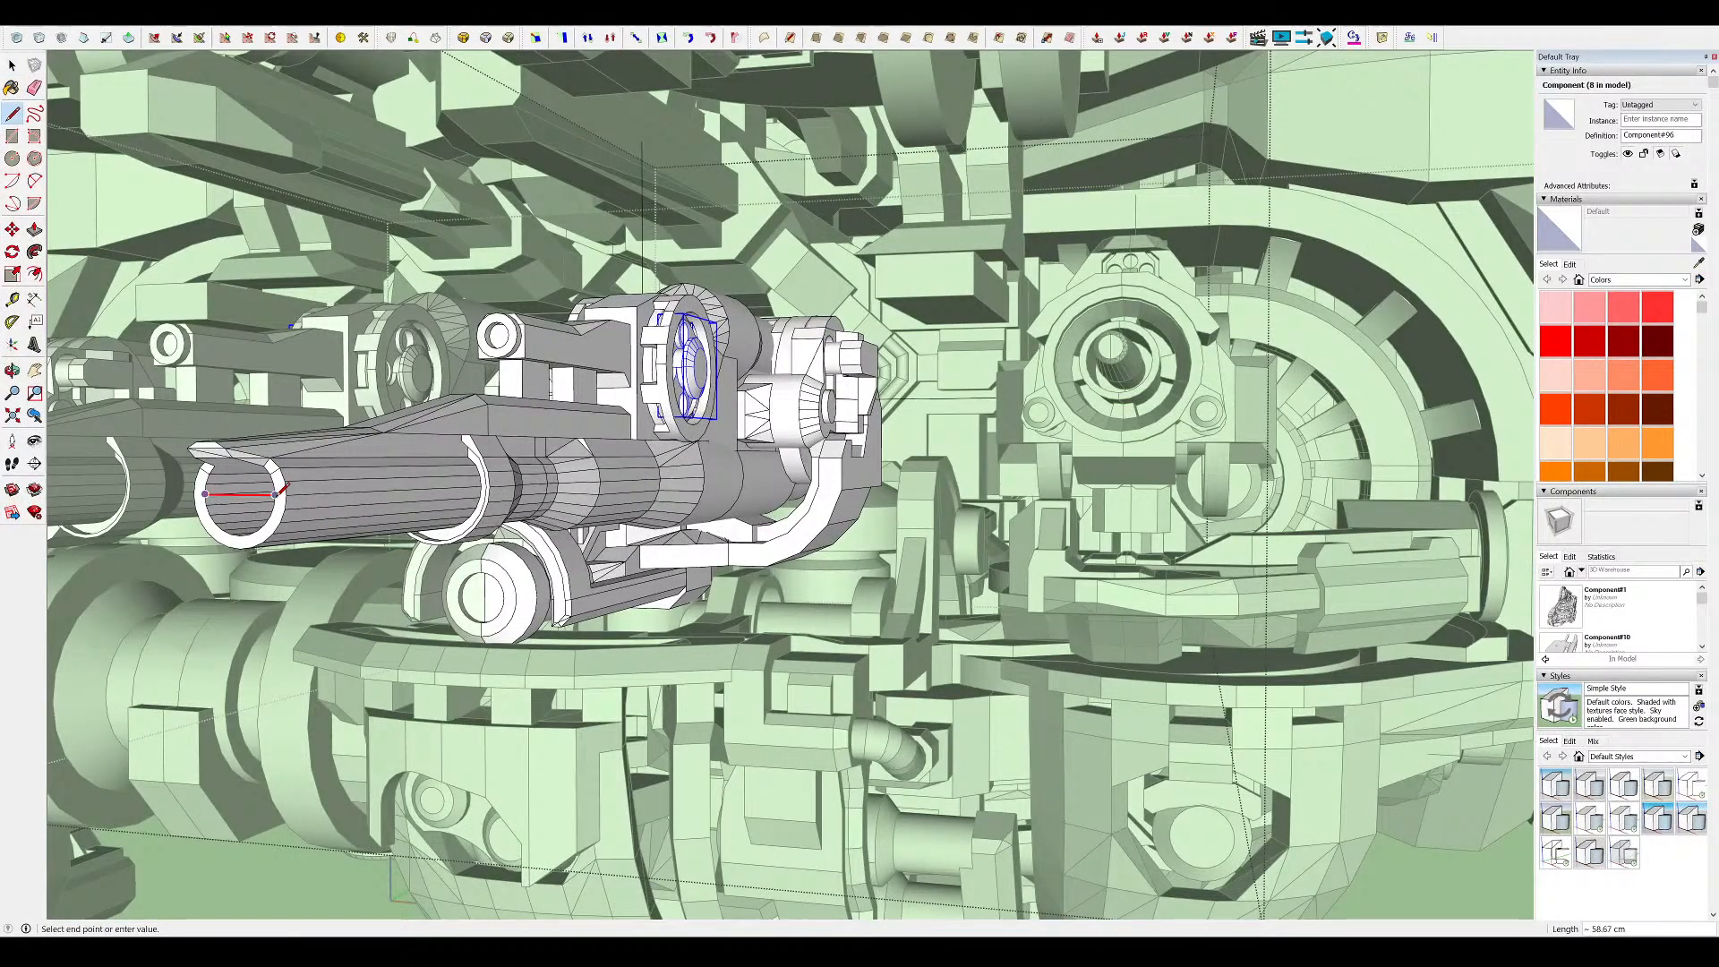
middle_drag(284, 488, 275, 530)
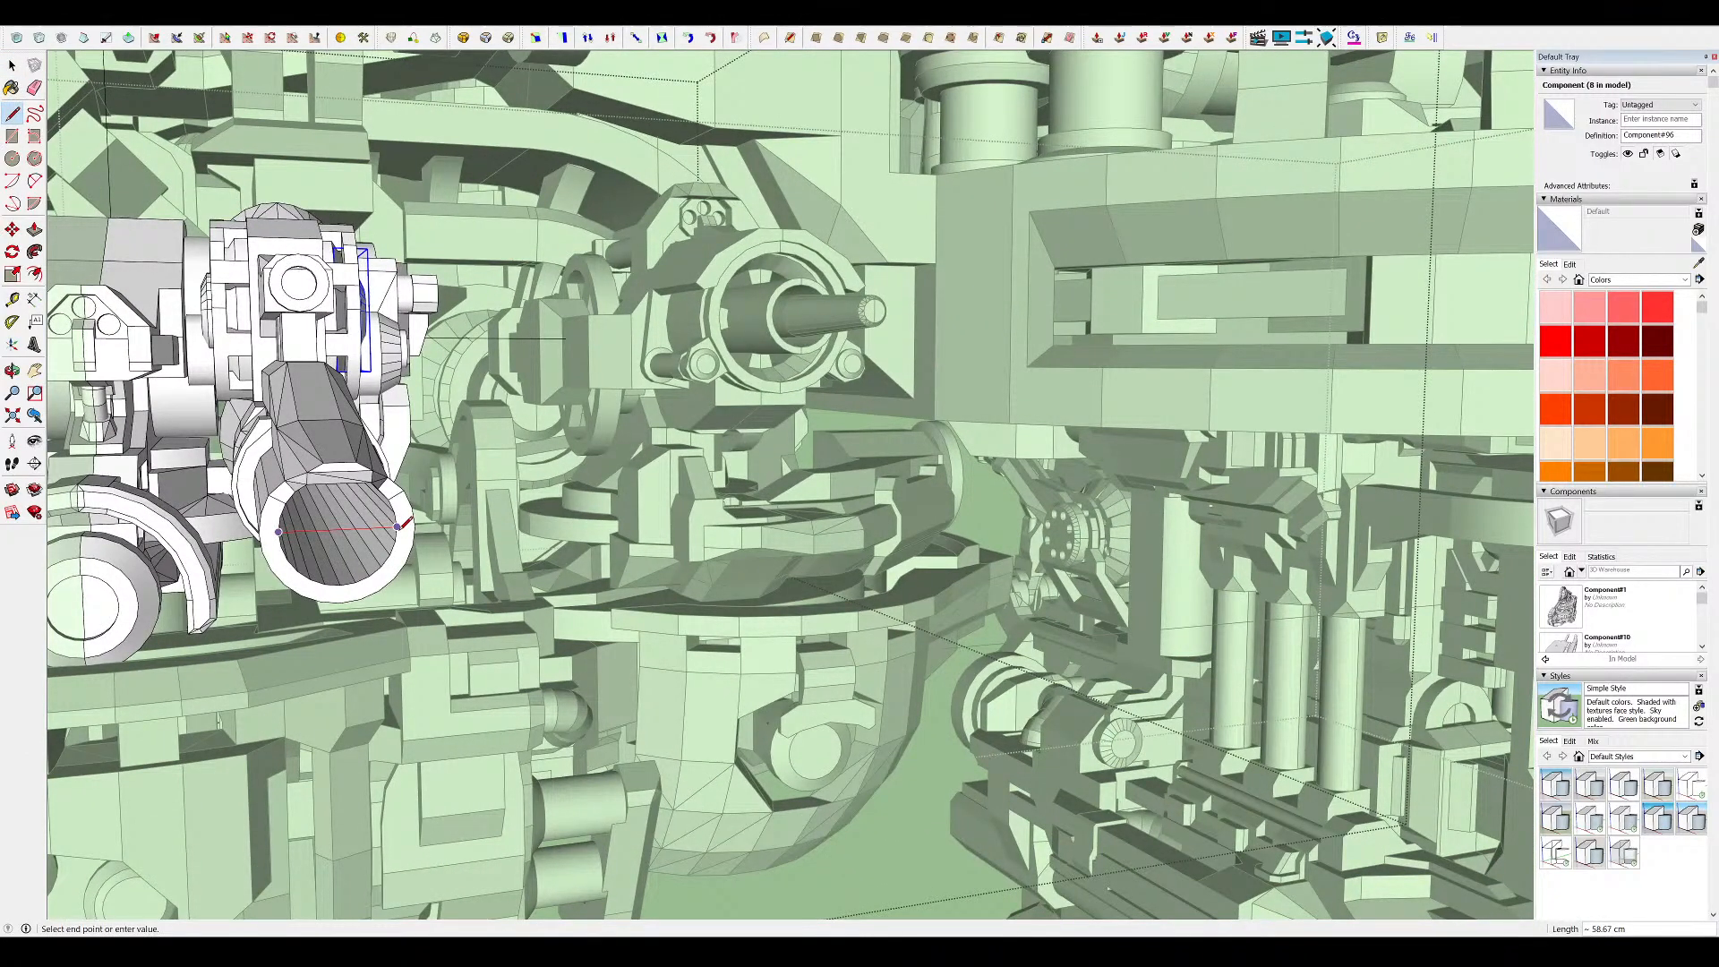
middle_drag(390, 521, 108, 501)
shift+middle_drag(108, 501, 564, 461)
middle_drag(564, 461, 676, 401)
scroll(677, 401, down, 10)
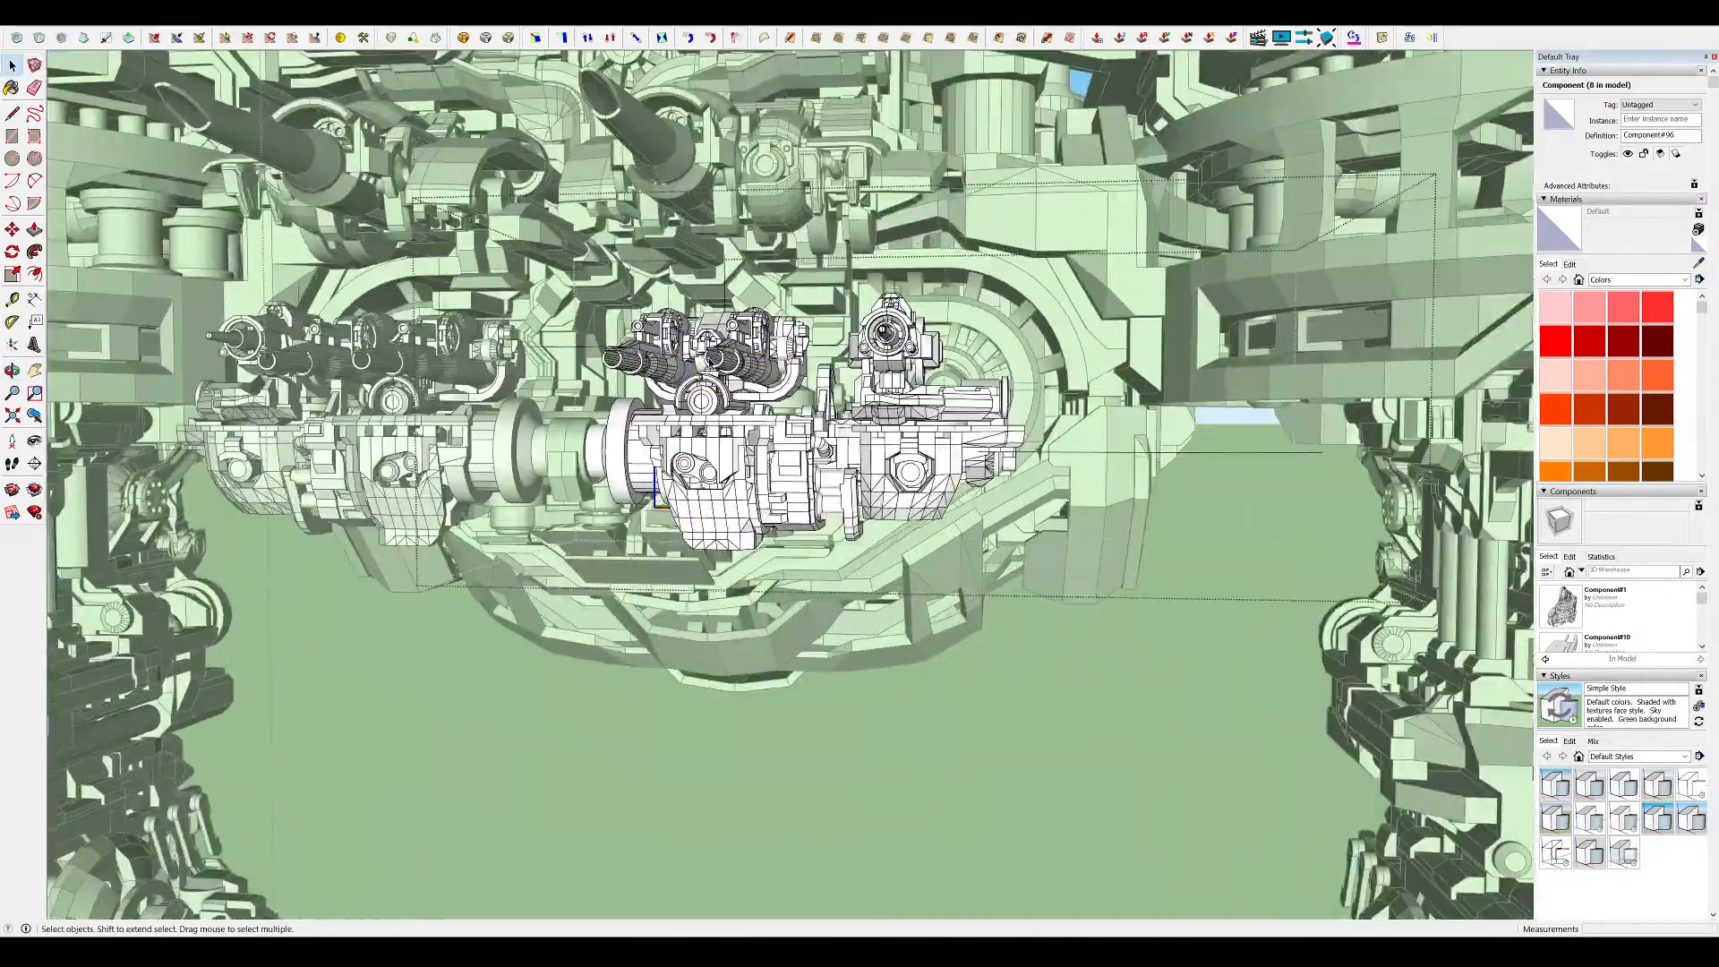
click(739, 369)
scroll(740, 369, up, 5)
middle_drag(739, 369, 752, 480)
scroll(816, 459, down, 3)
scroll(658, 537, up, 4)
scroll(752, 480, down, 8)
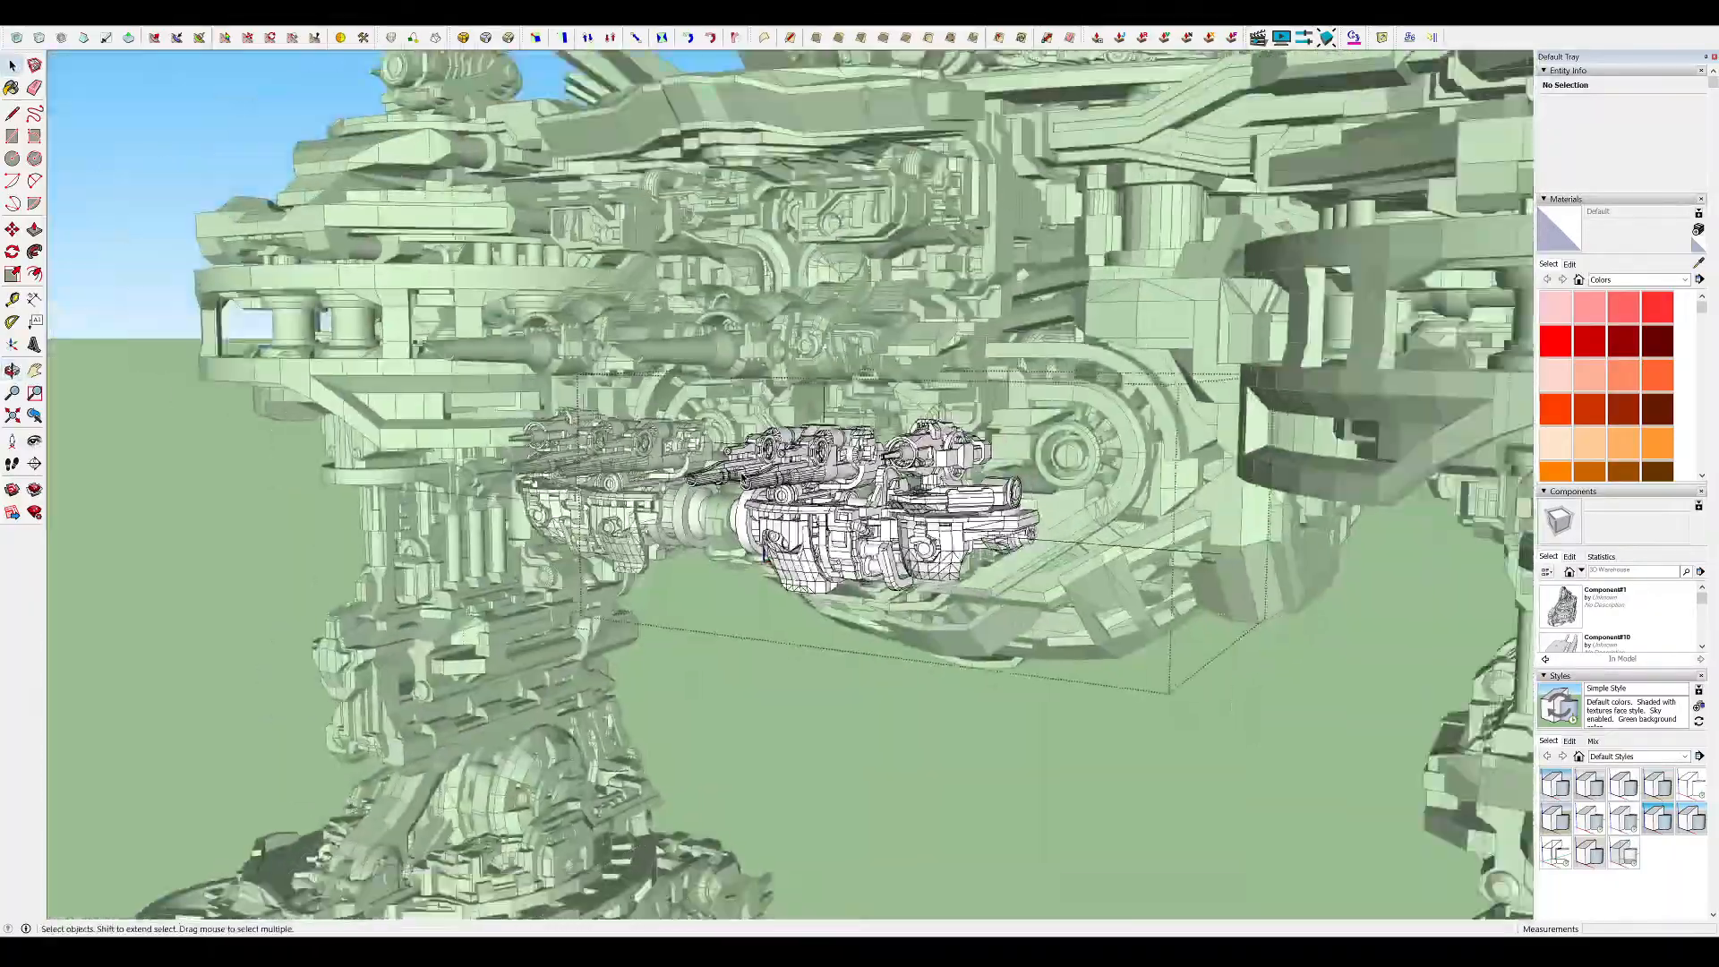
Leave the arm cannon group and open the gun unit on the shoulder turret
click(771, 606)
scroll(771, 606, down, 4)
click(1095, 363)
scroll(1096, 363, up, 10)
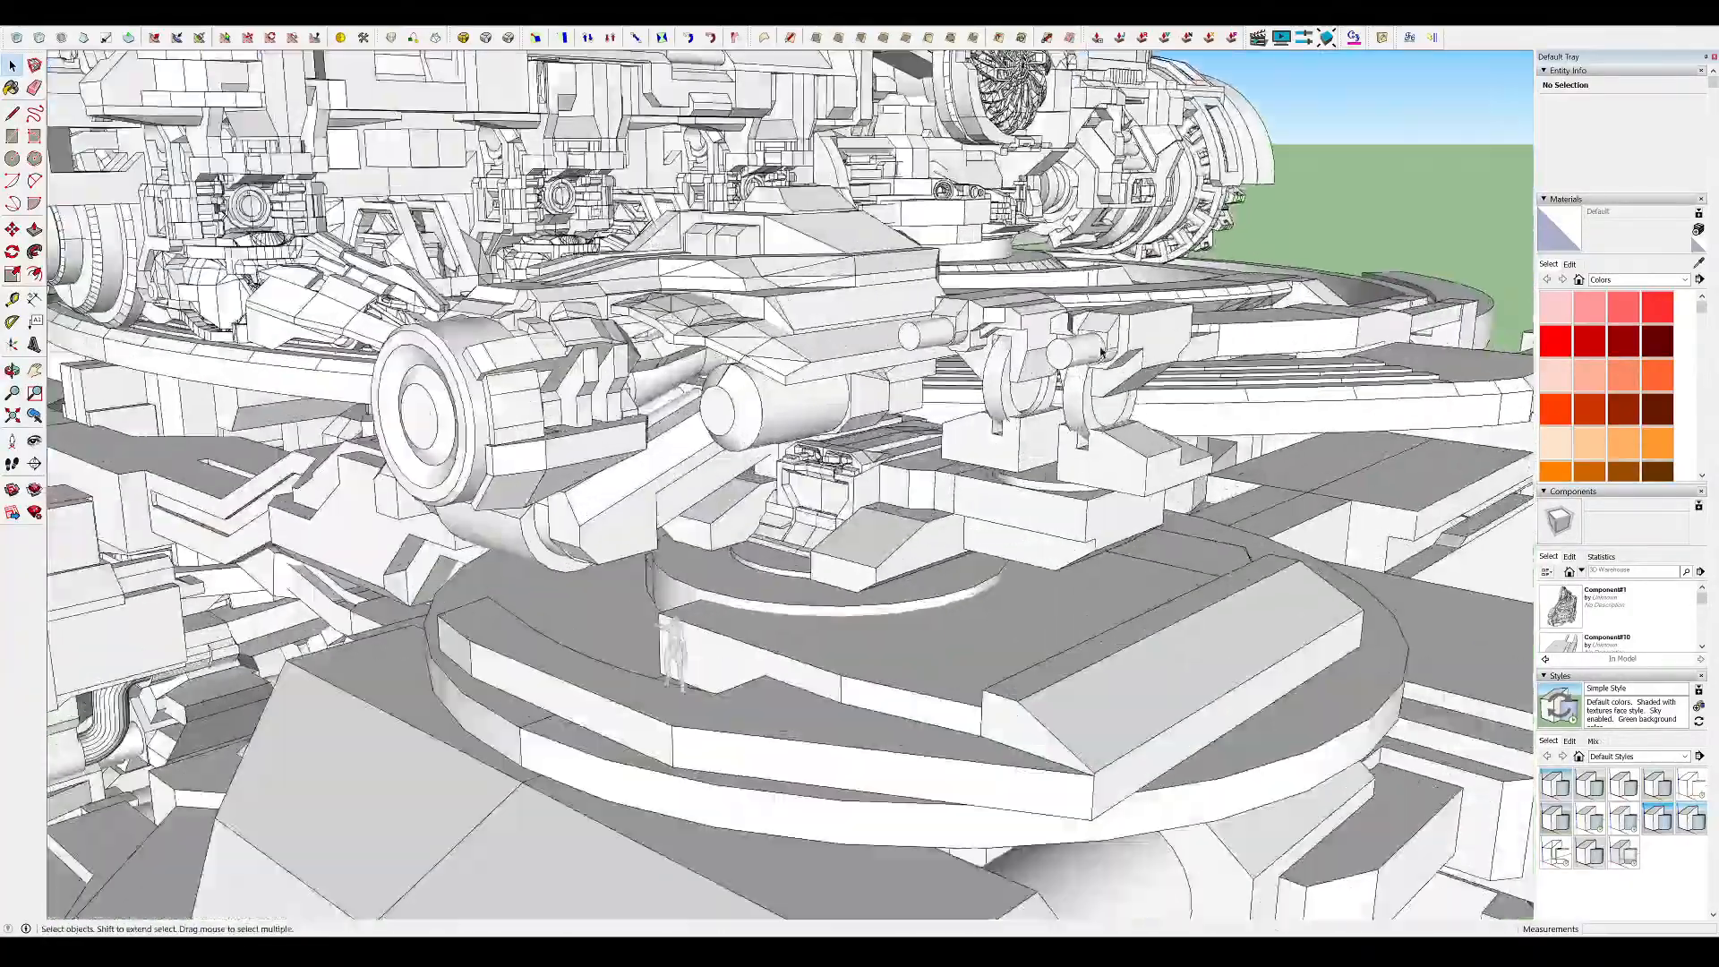
middle_drag(1095, 362, 1119, 266)
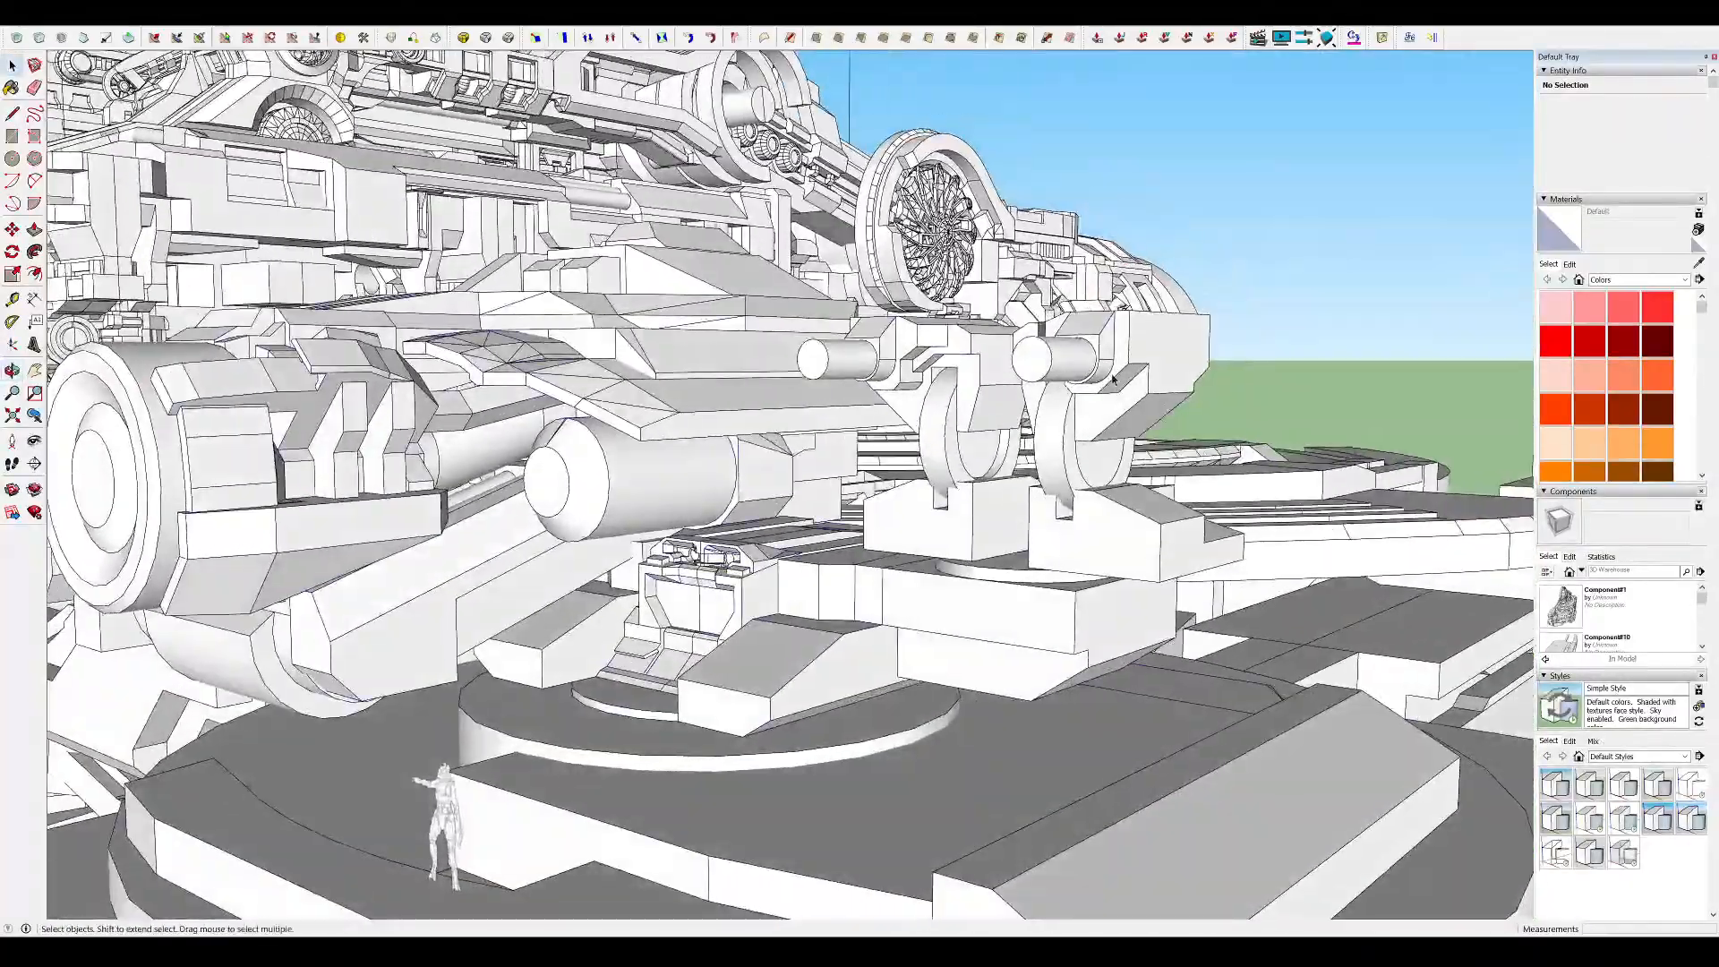
double_click(1112, 377)
scroll(1104, 362, up, 3)
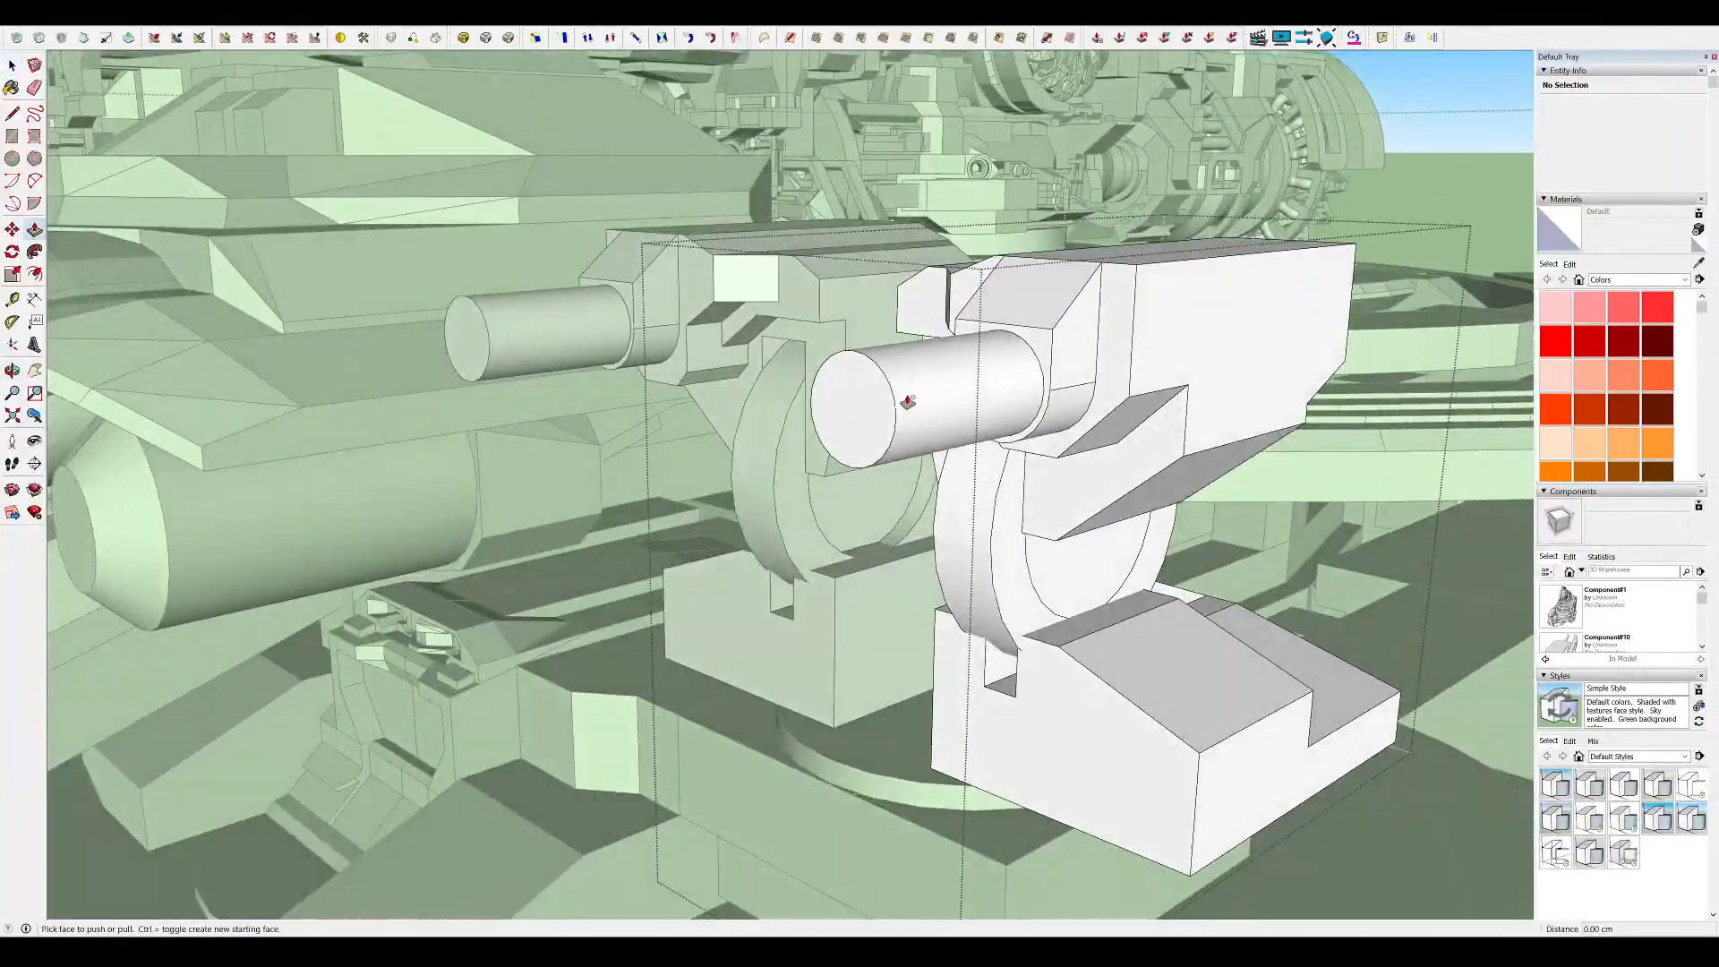
Taper the front end of the turret gun's cylindrical barrel into a narrower muzzle
middle_drag(907, 376, 887, 404)
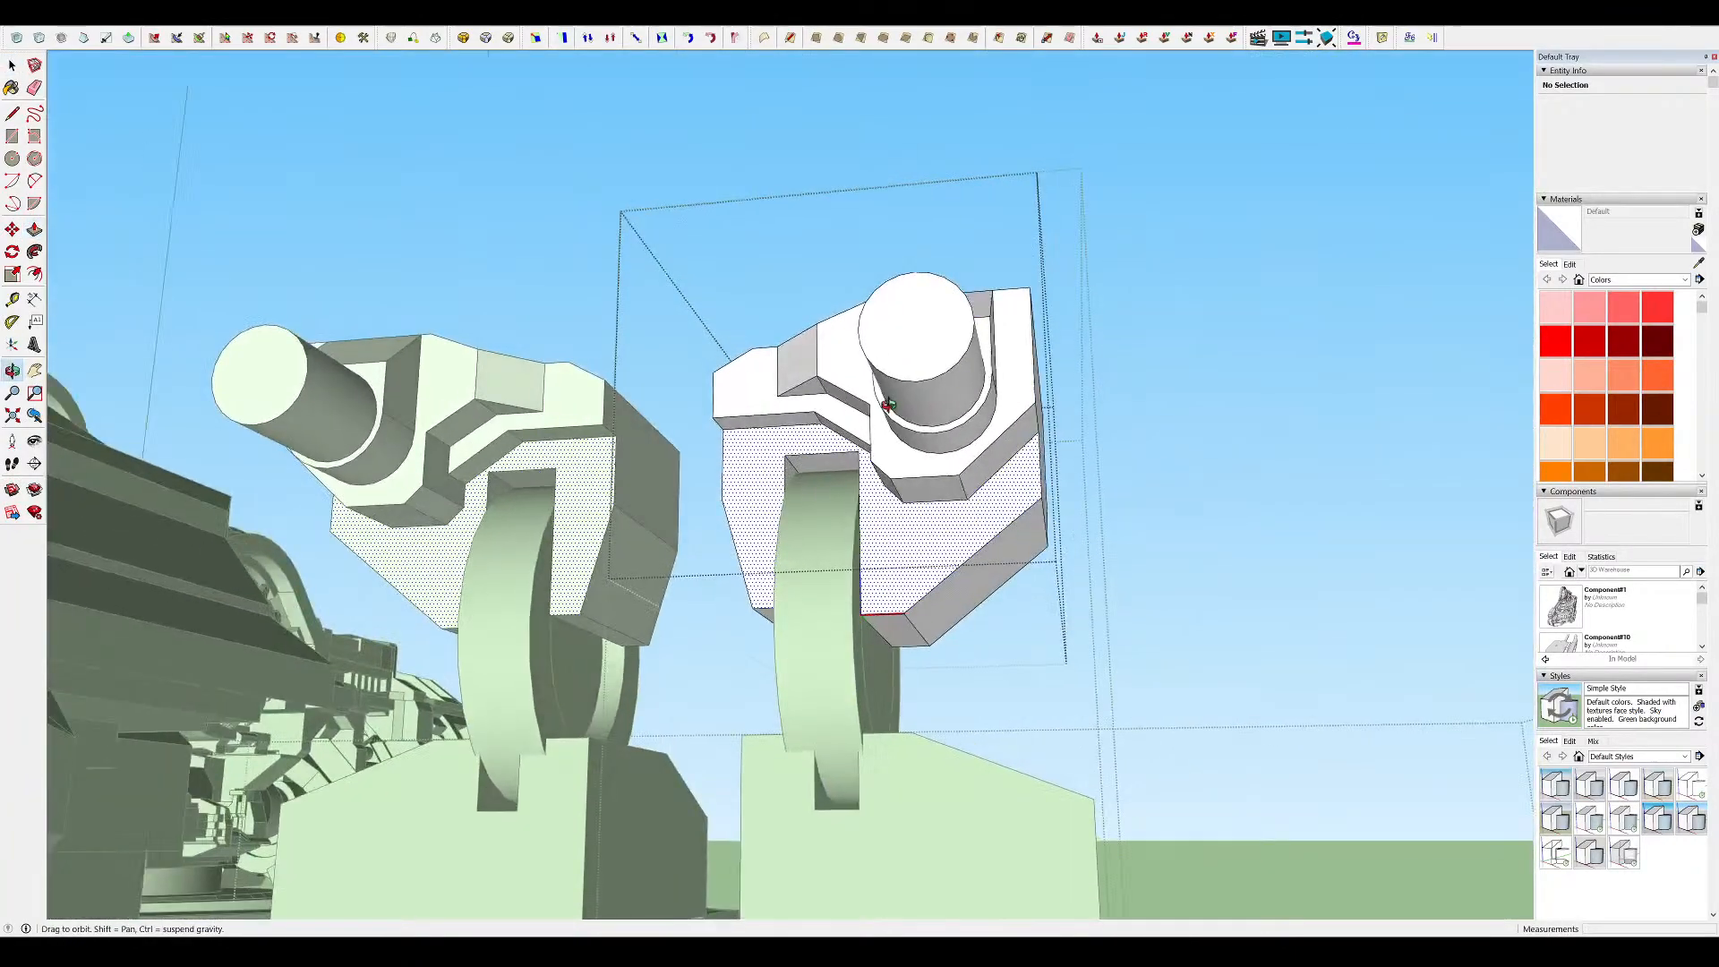
key(m)
middle_drag(972, 317, 935, 350)
click(899, 304)
scroll(942, 358, down, 6)
key(space)
click(1017, 468)
middle_drag(1017, 468, 1026, 399)
scroll(1121, 322, up, 10)
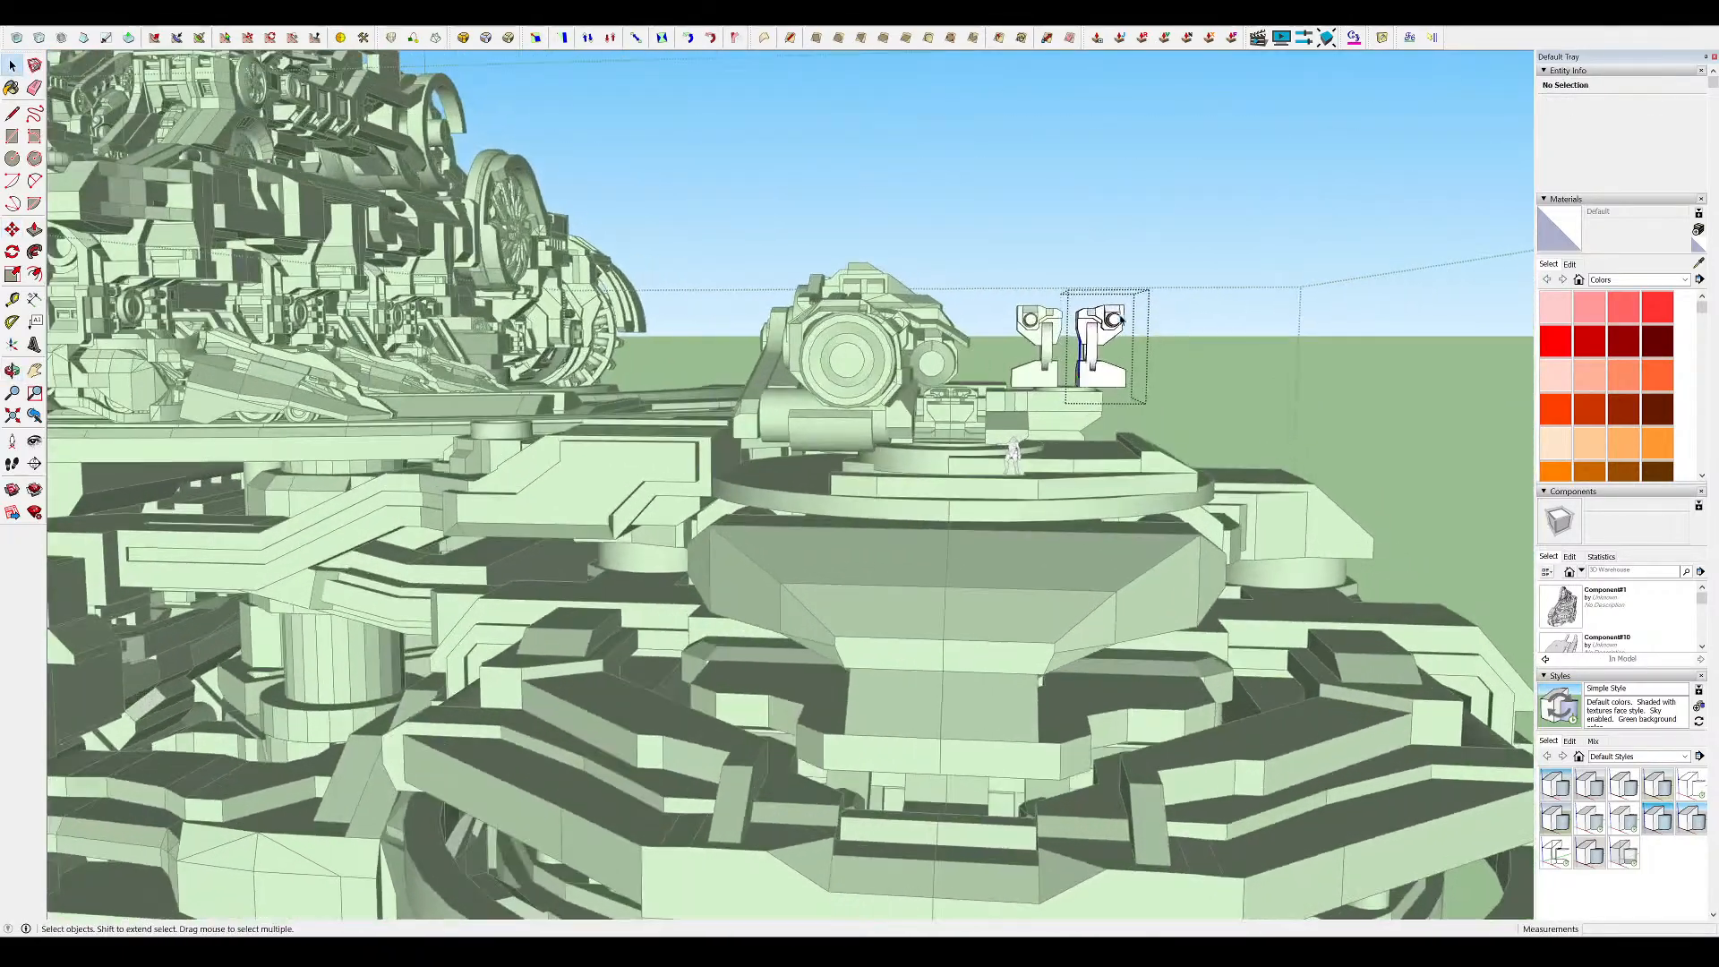
middle_drag(1143, 330, 895, 466)
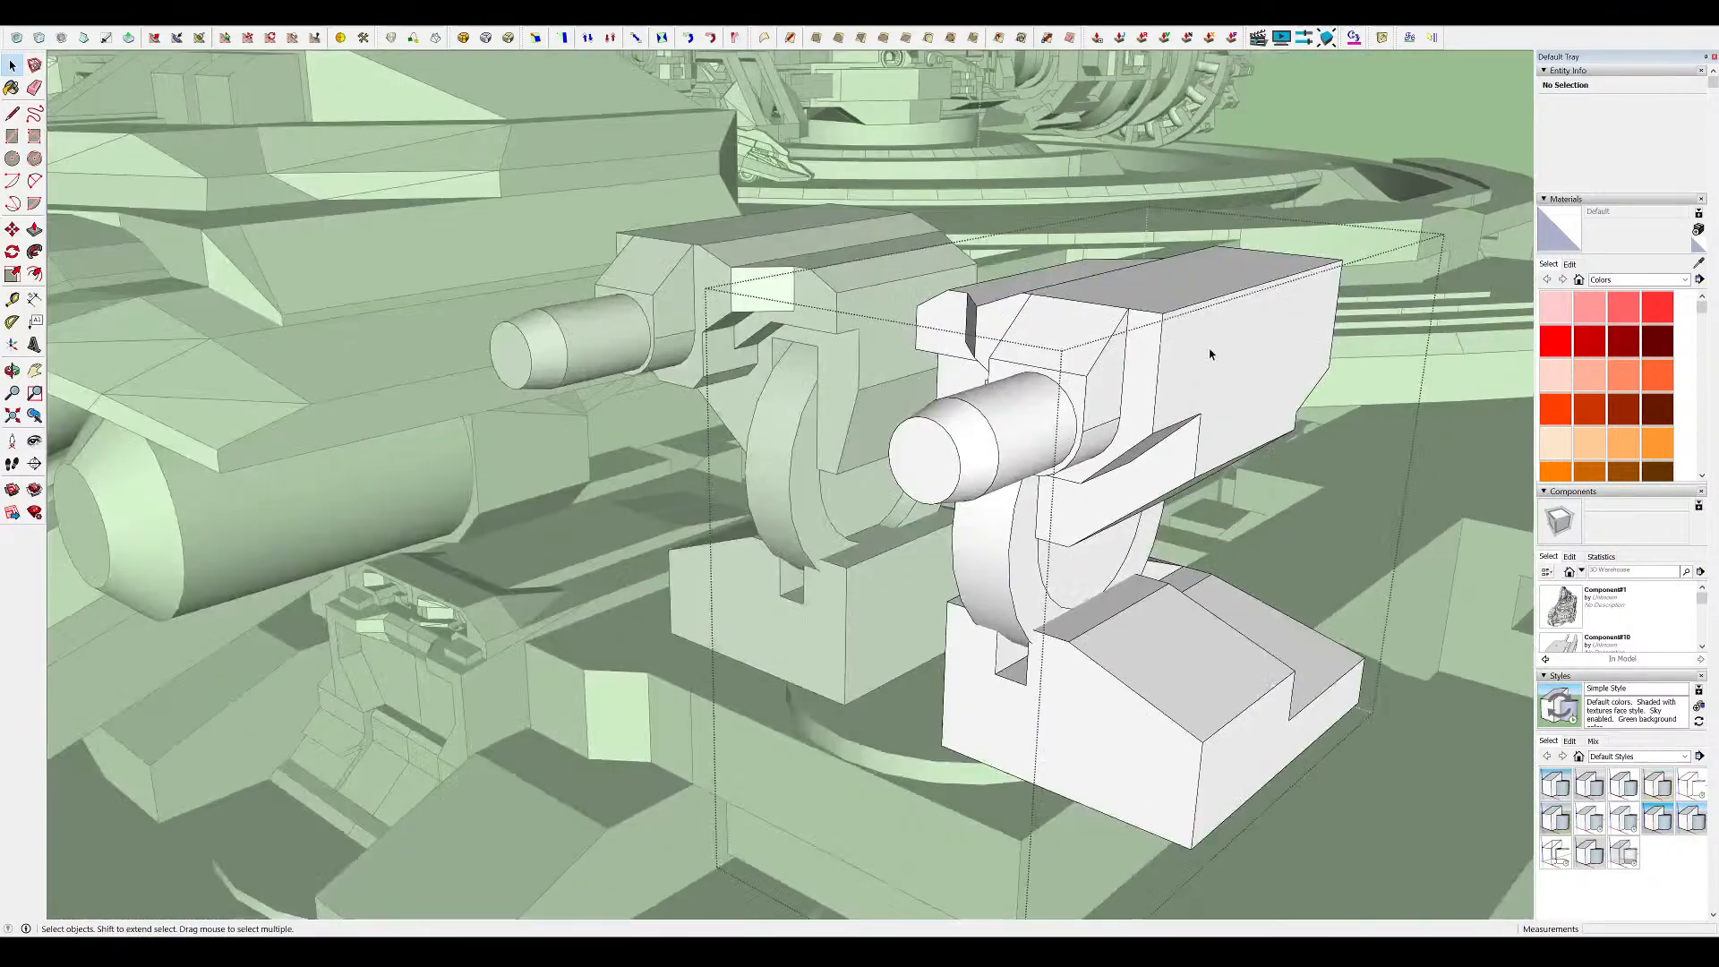
Pull a block forward from the housing front above the barrel and trim its top level with the housing
double_click(1045, 418)
scroll(1104, 365, up, 3)
middle_drag(1045, 418, 1066, 370)
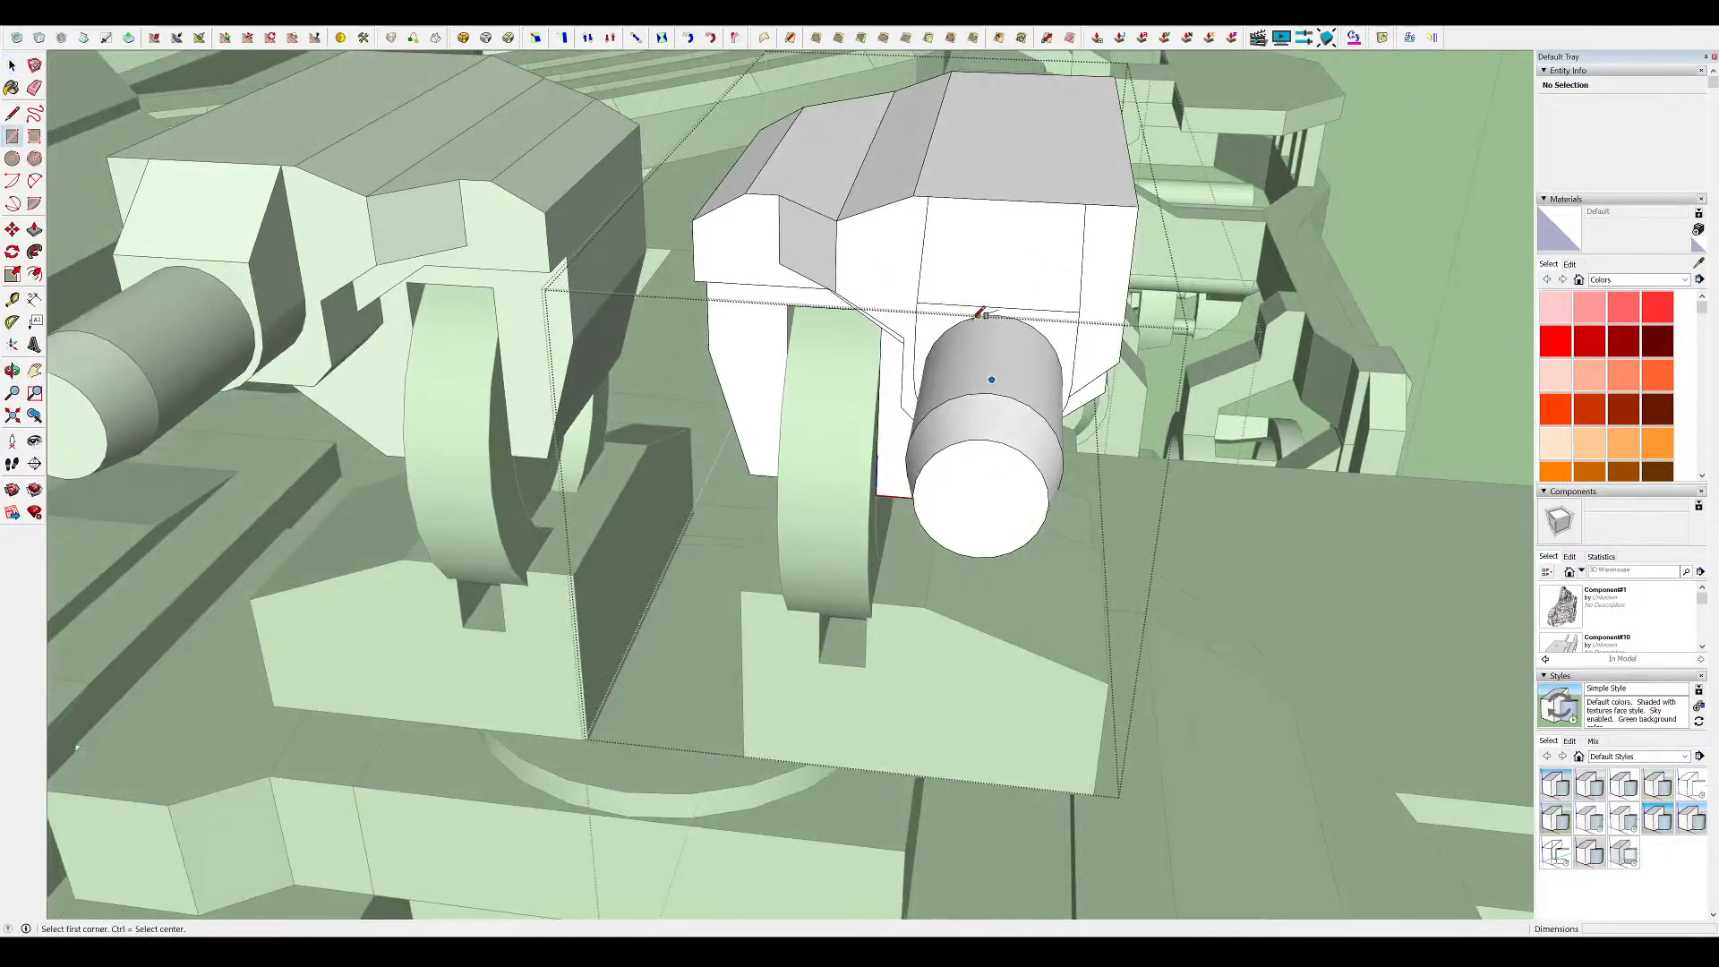
middle_drag(1062, 199, 915, 261)
click(1014, 267)
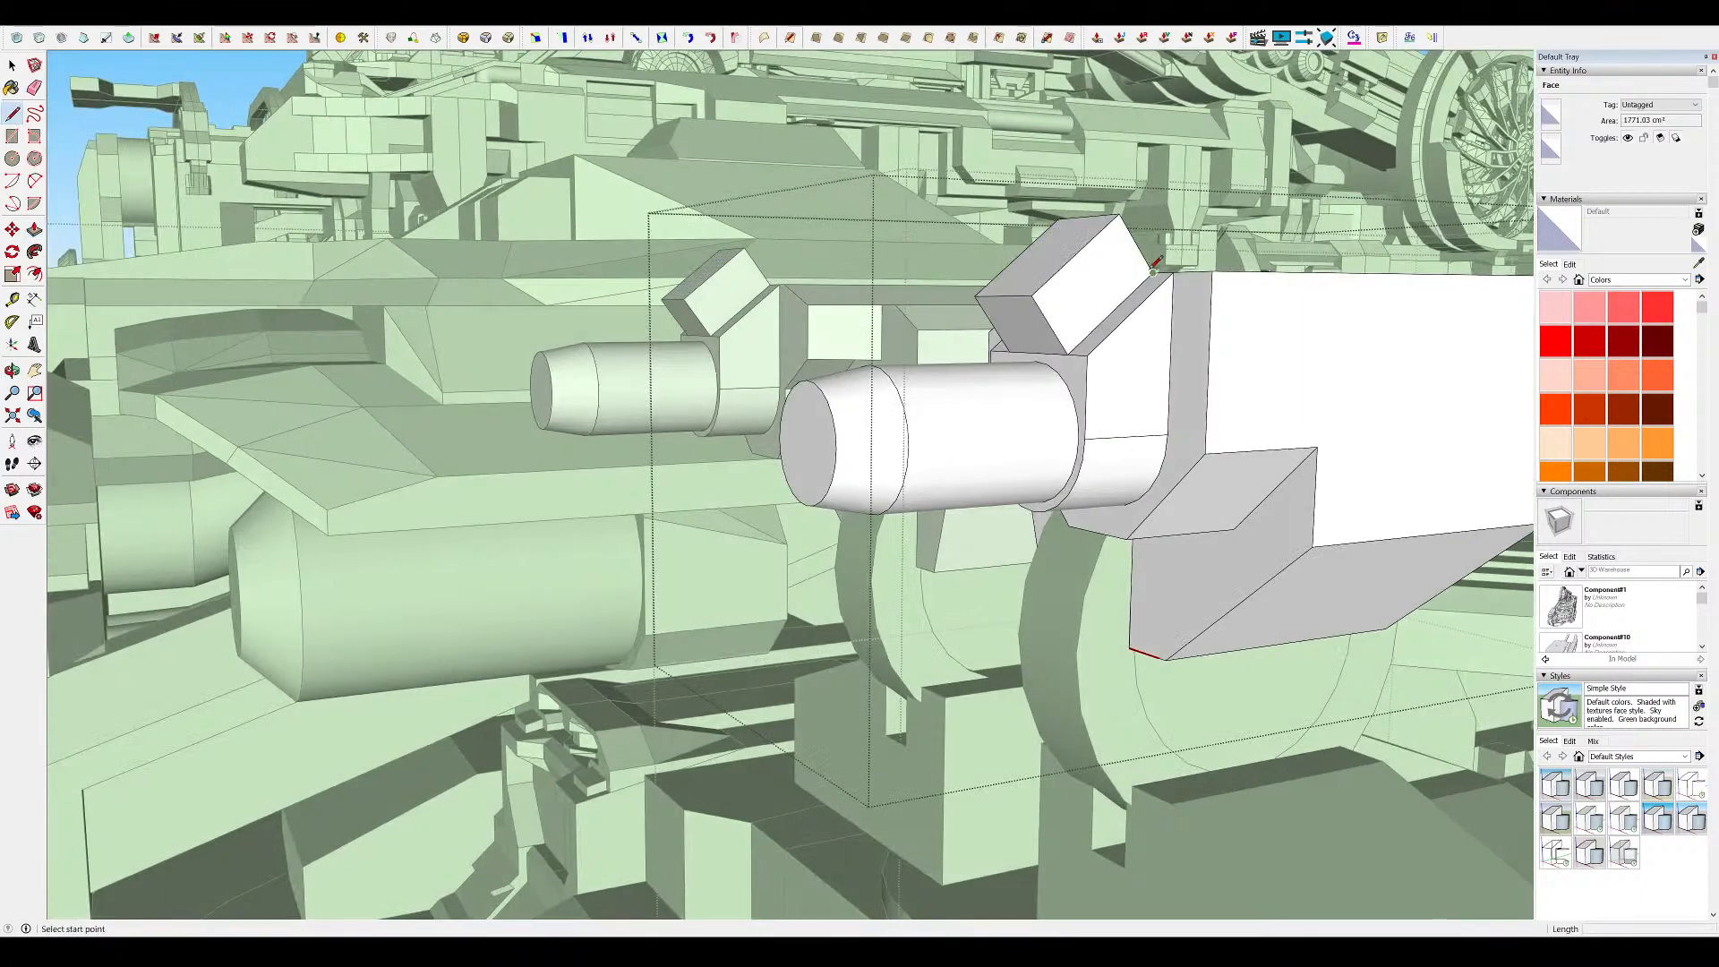
click(1030, 269)
middle_drag(1037, 351, 1051, 345)
key(l)
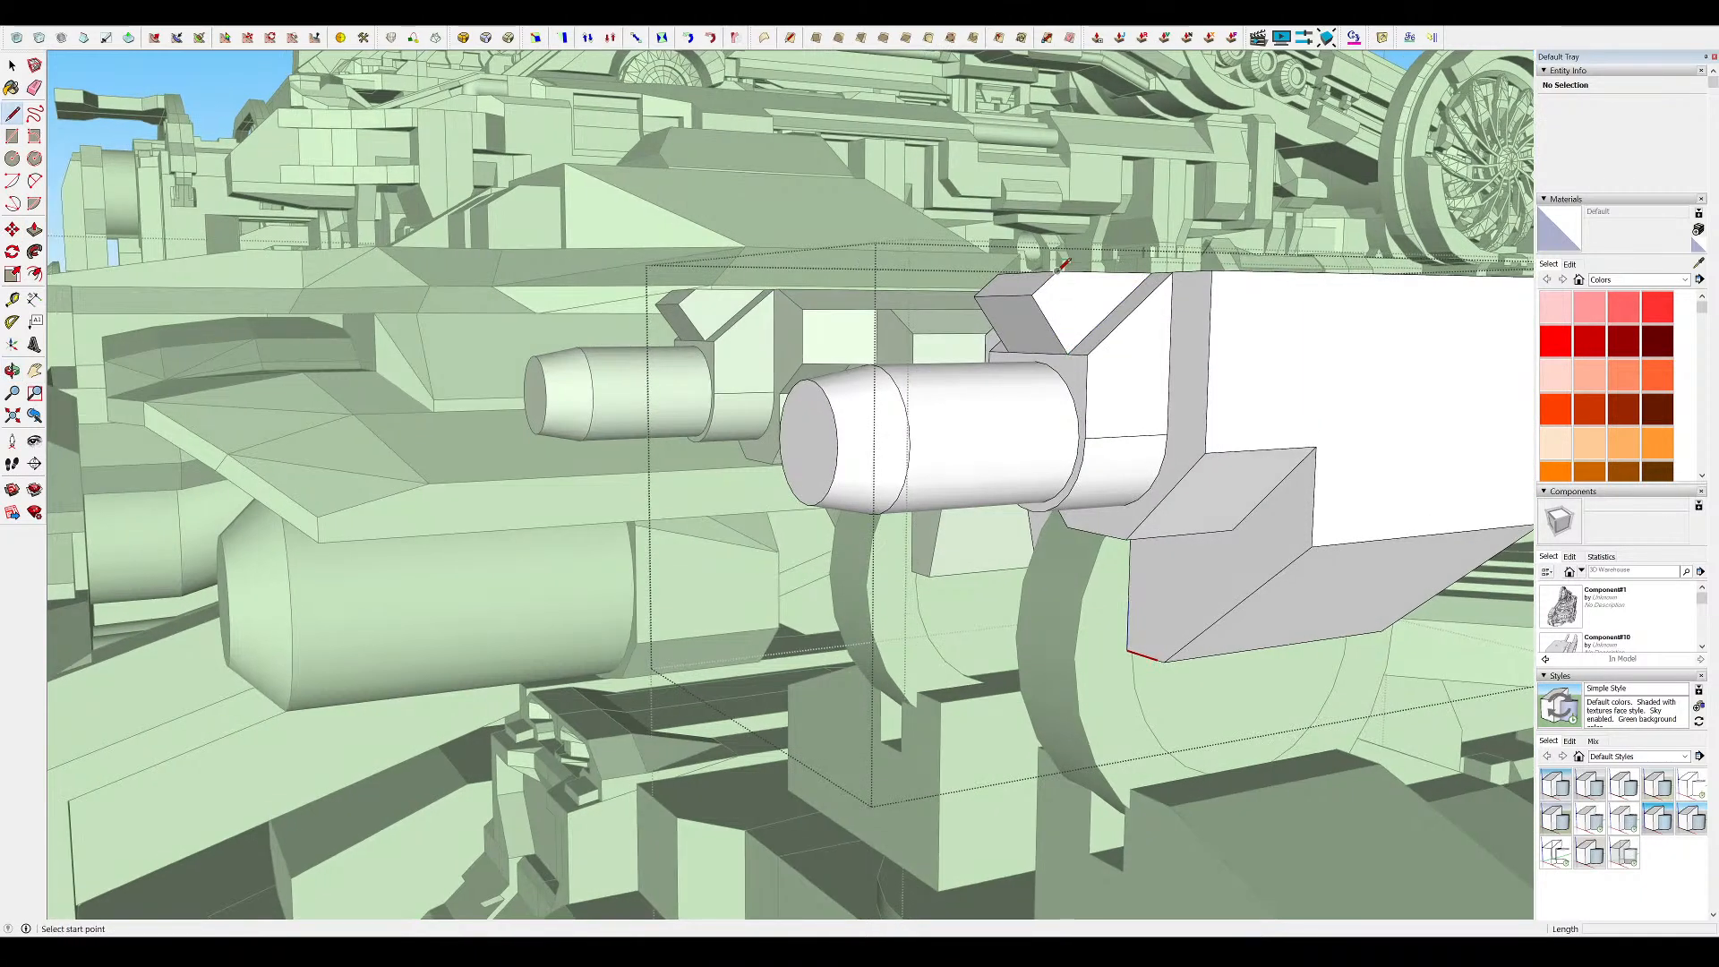
middle_drag(859, 313, 912, 336)
click(897, 398)
Draw a rectangle of about 173 by 87 cm on the housing's rear top and pull it upward
middle_drag(897, 398, 979, 499)
scroll(820, 337, down, 8)
scroll(1066, 328, up, 6)
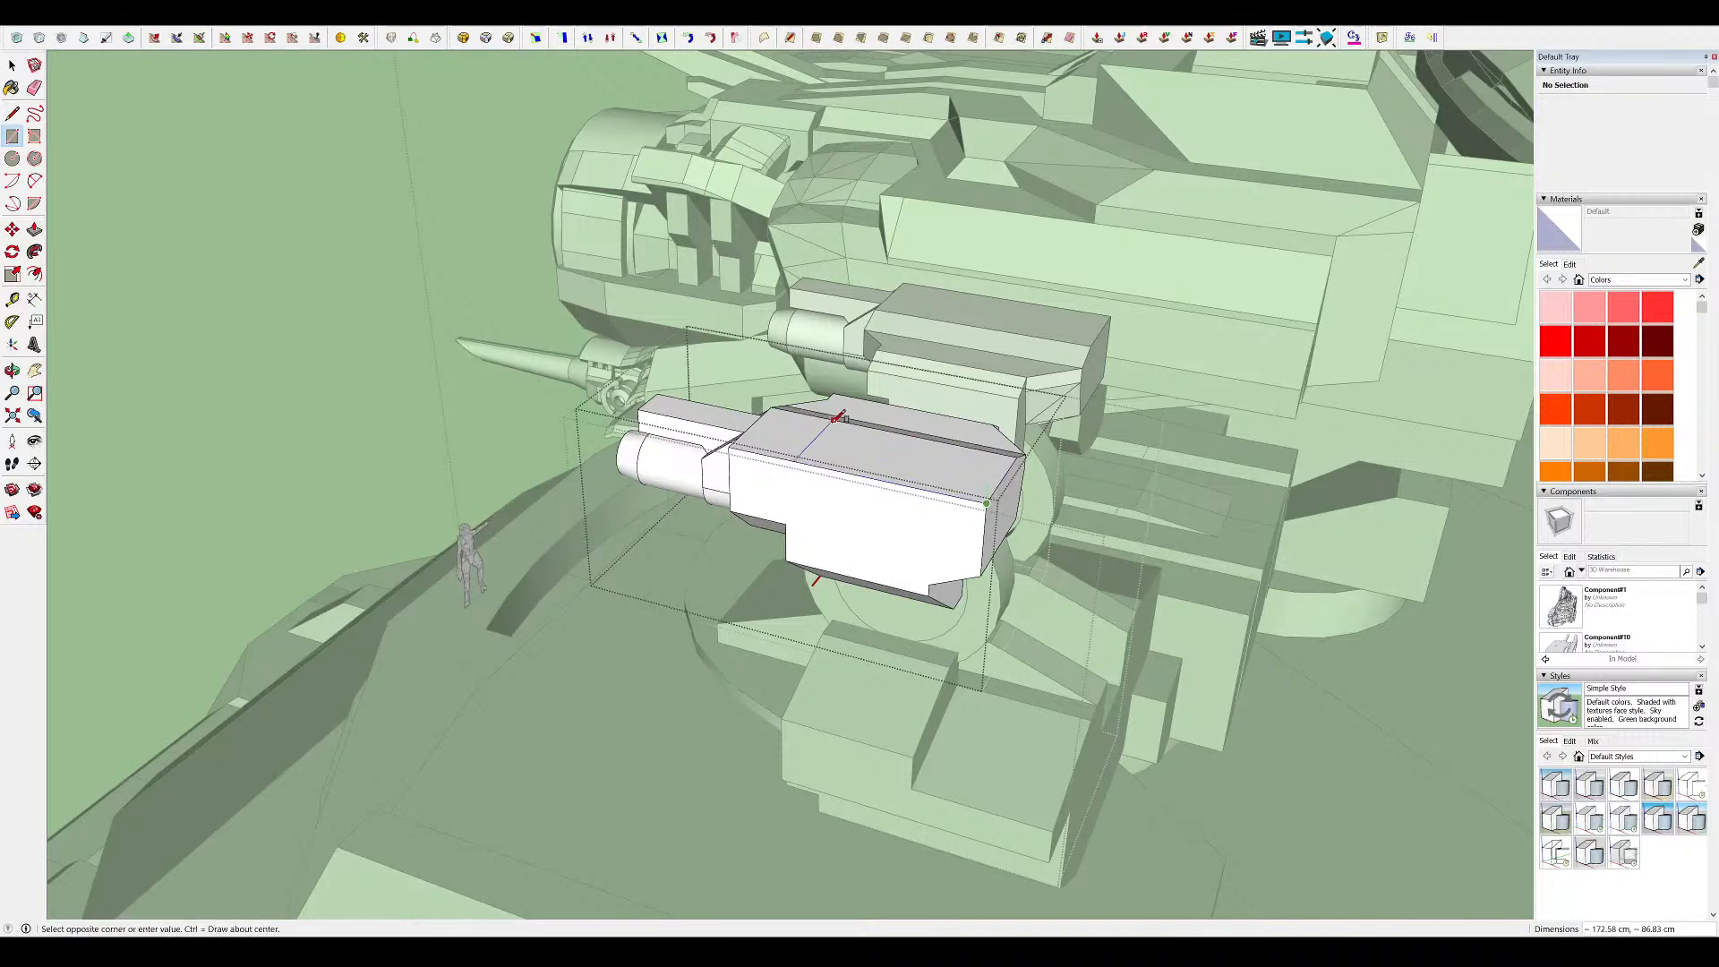
click(891, 422)
middle_drag(891, 422, 899, 426)
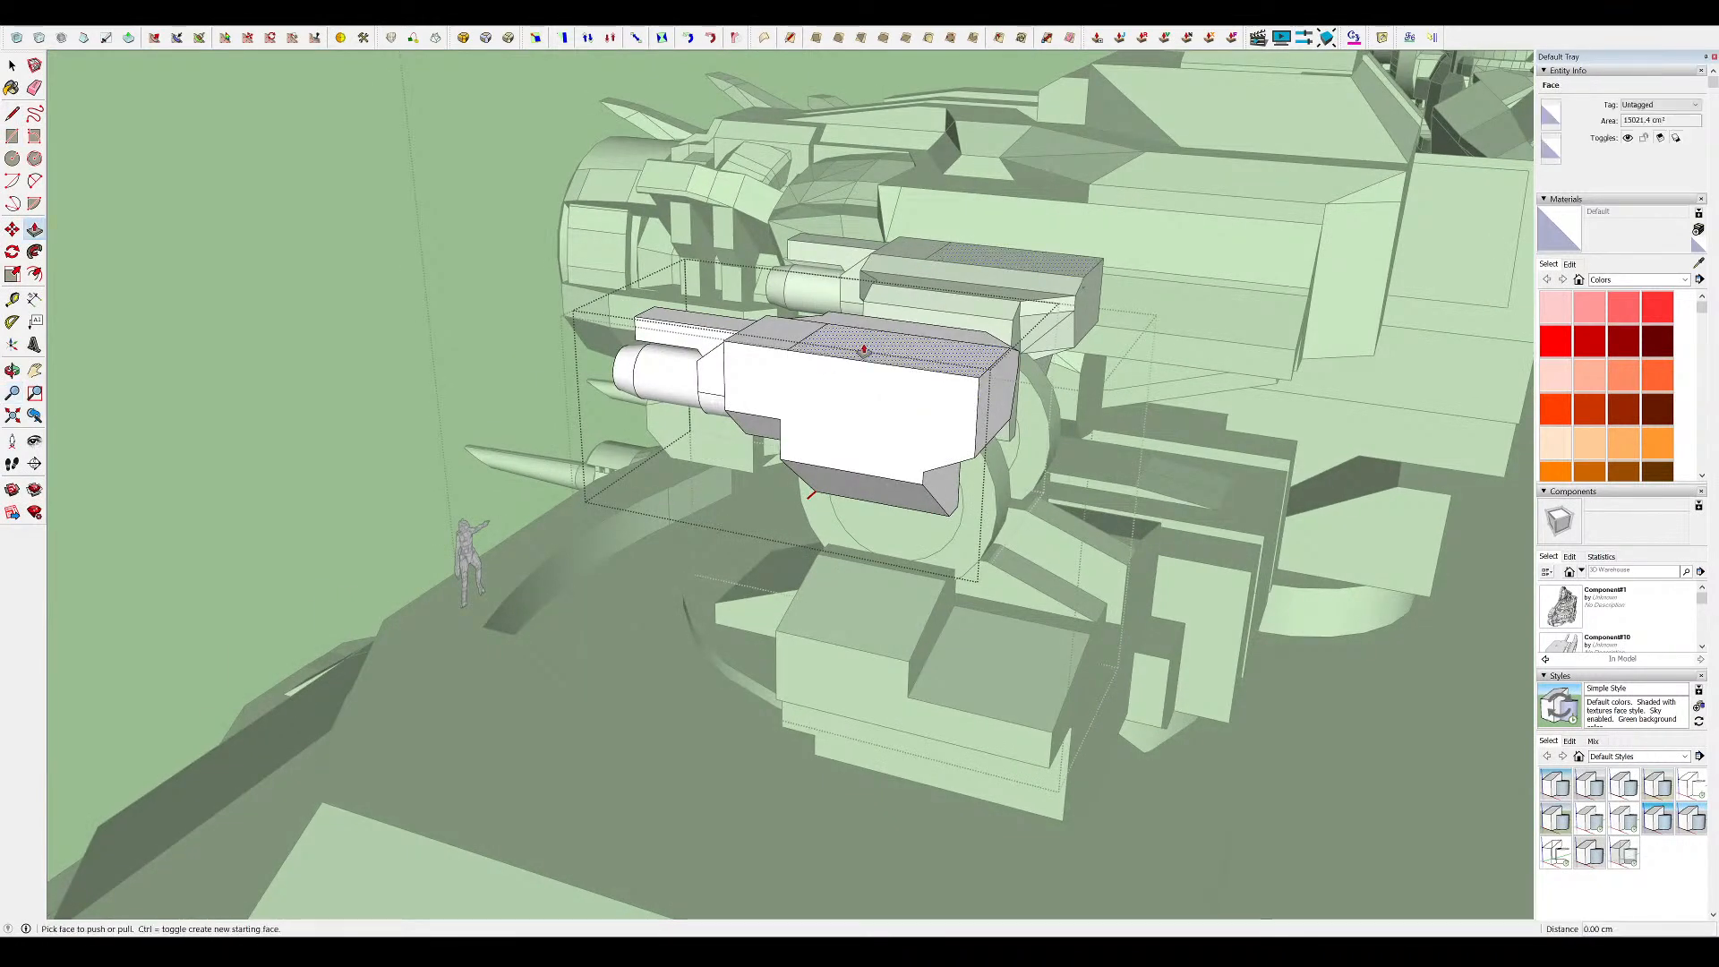
click(863, 350)
key(p)
middle_drag(877, 317, 860, 281)
Draw a diagonal line on the housing's rear side and cut the lower rear corner away through the 86.83 cm width
key(l)
middle_drag(860, 399, 654, 209)
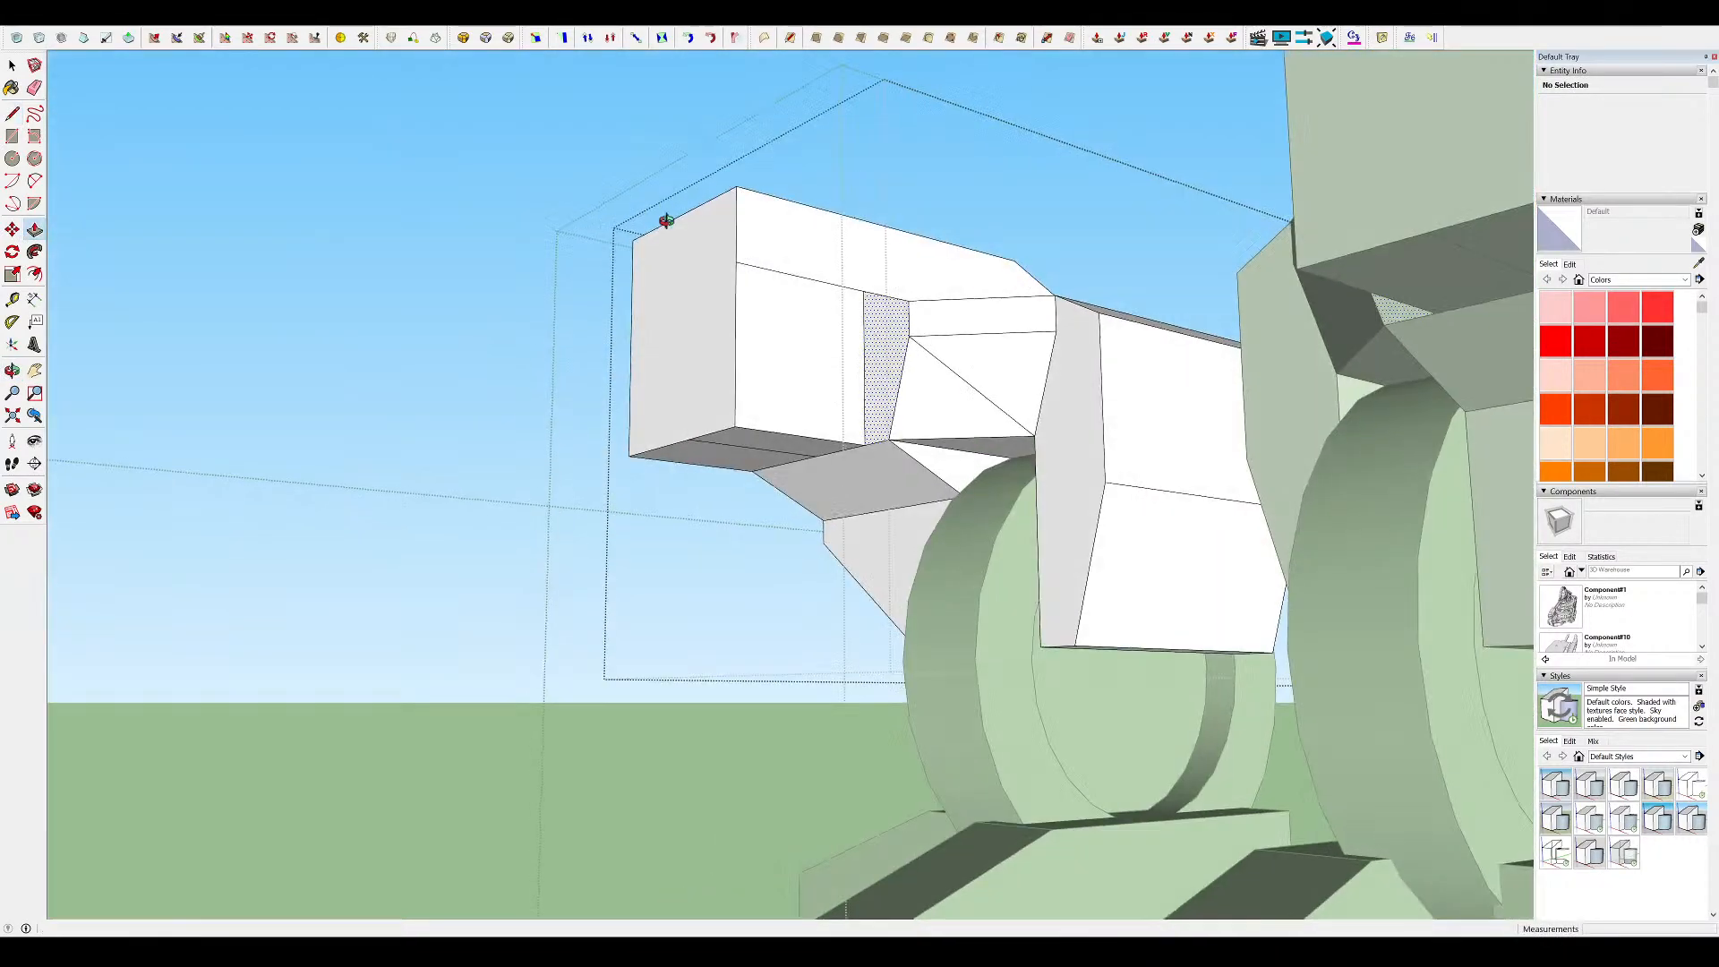
middle_drag(808, 311, 840, 438)
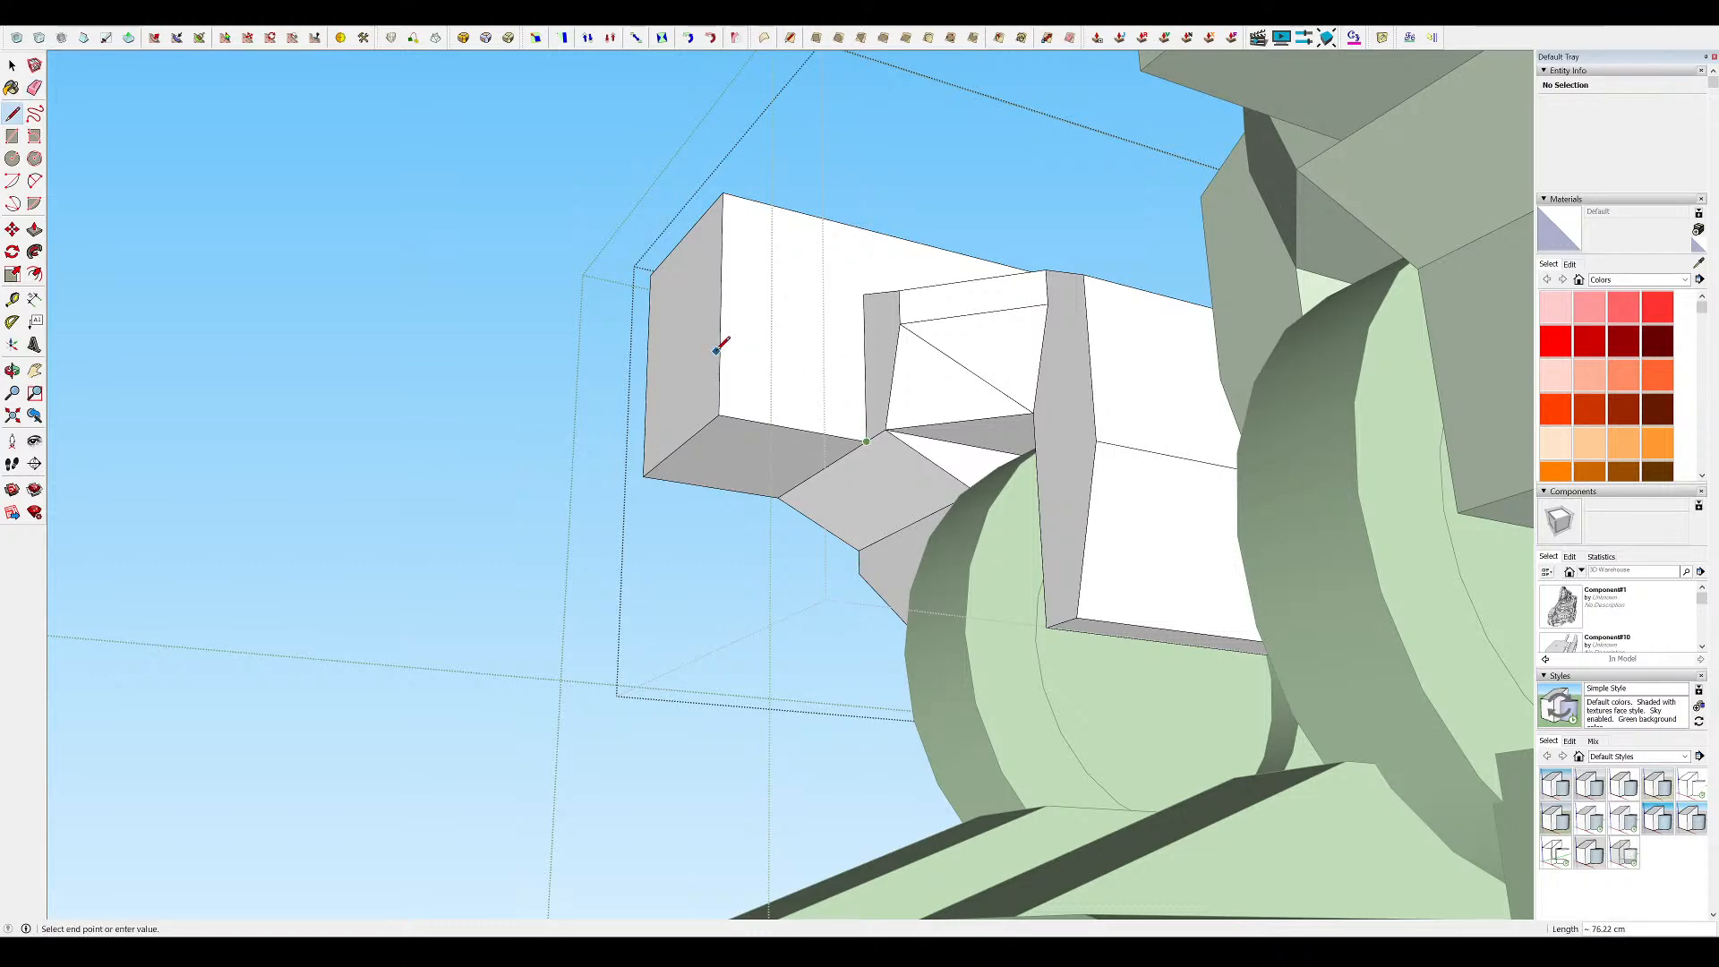
click(865, 442)
key(p)
drag(761, 407, 644, 476)
middle_drag(590, 495, 1308, 403)
scroll(1308, 403, down, 4)
scroll(956, 410, down, 8)
scroll(1002, 410, up, 10)
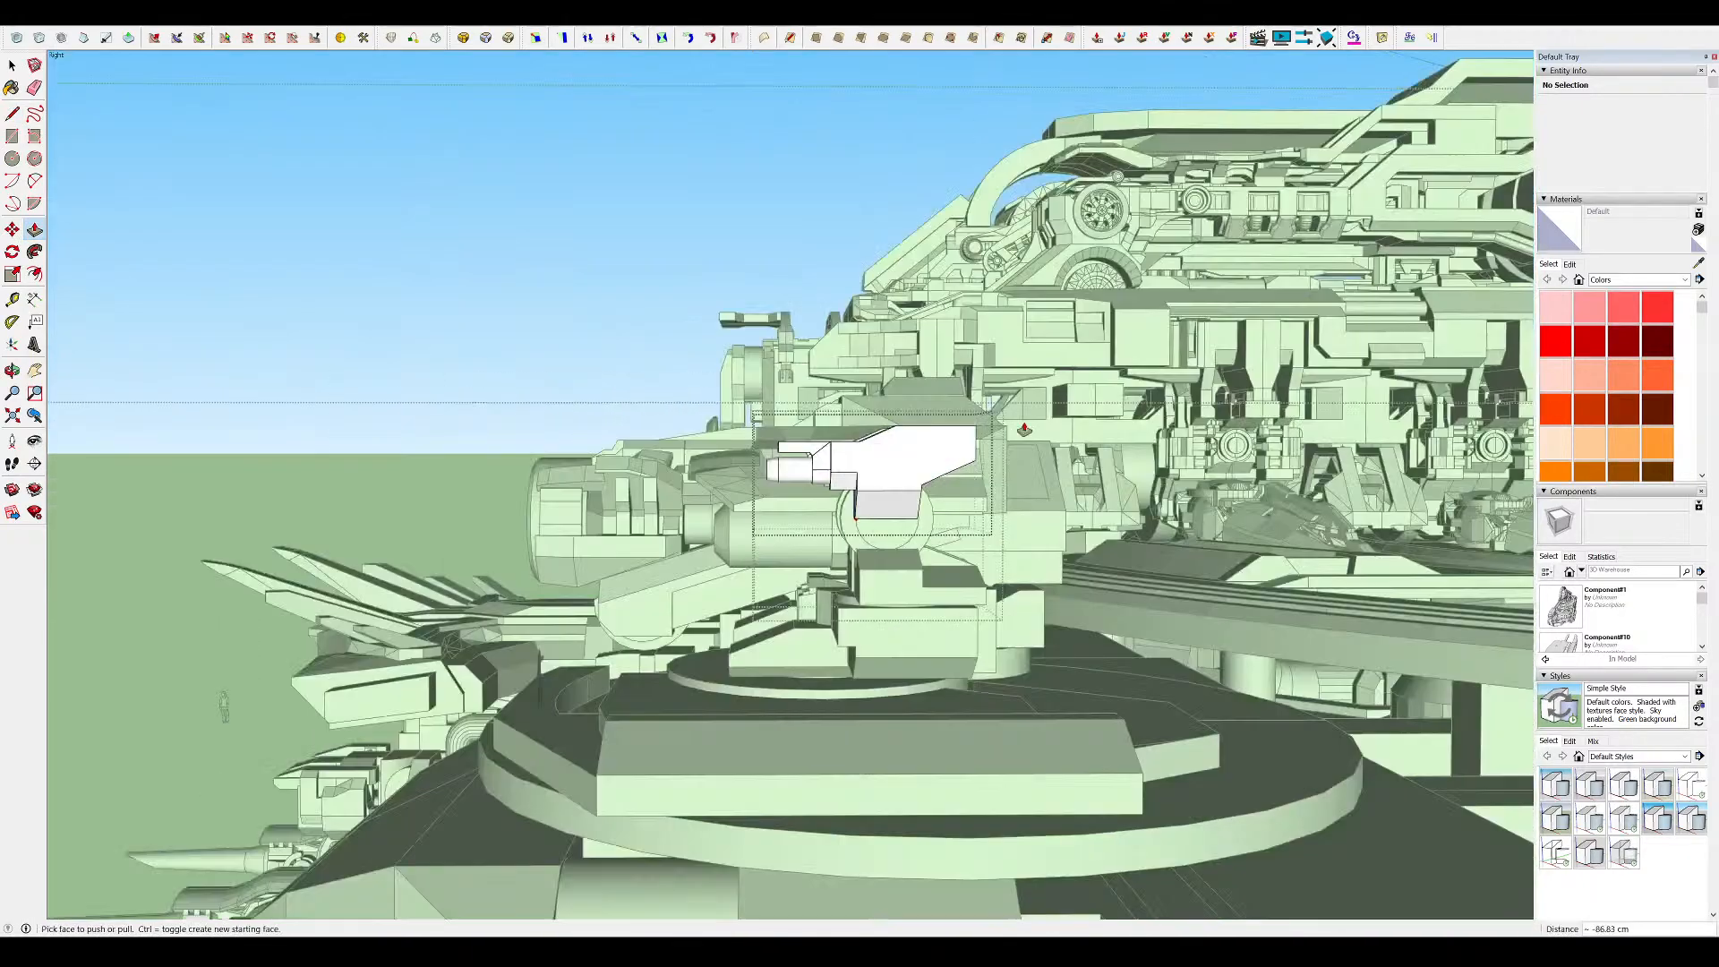
Draw a rectangle on the underside of the overhanging block and pull it down to the barrel as a support
middle_drag(921, 460, 529, 679)
scroll(747, 438, down, 5)
scroll(743, 543, up, 3)
middle_drag(742, 544, 869, 204)
middle_drag(908, 271, 917, 253)
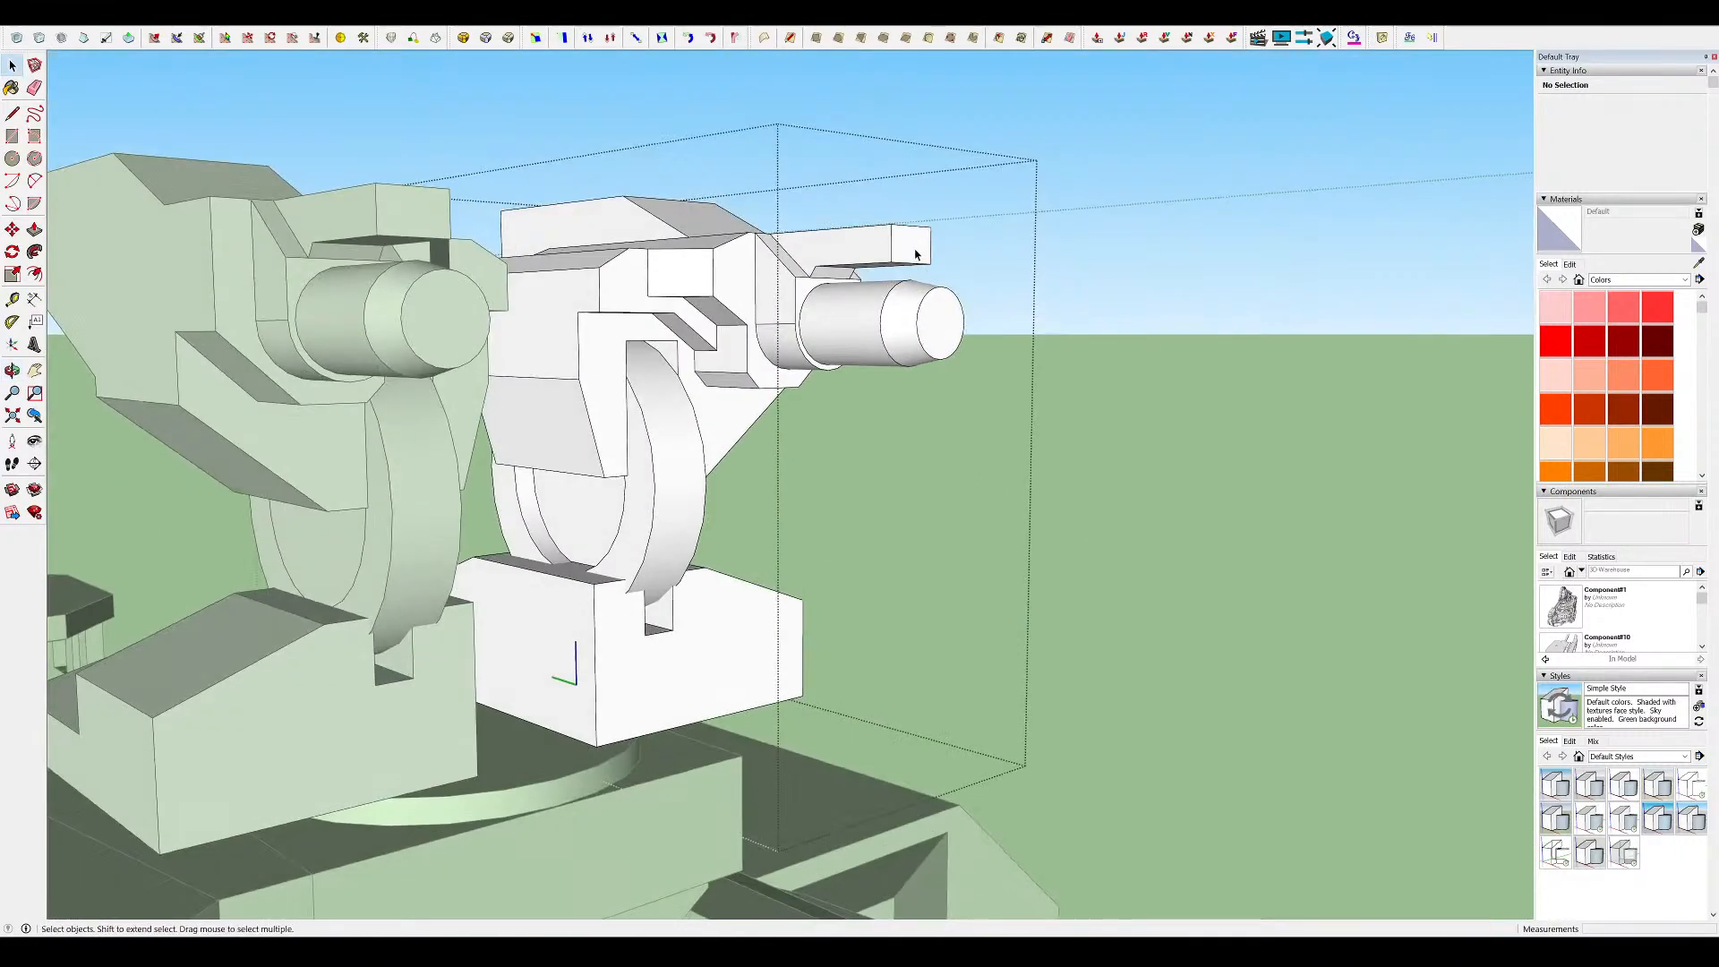
scroll(888, 258, up, 5)
middle_drag(837, 339, 852, 299)
middle_drag(744, 365, 767, 318)
double_click(767, 318)
click(1027, 322)
middle_drag(1027, 322, 893, 315)
key(r)
click(823, 275)
click(974, 309)
key(p)
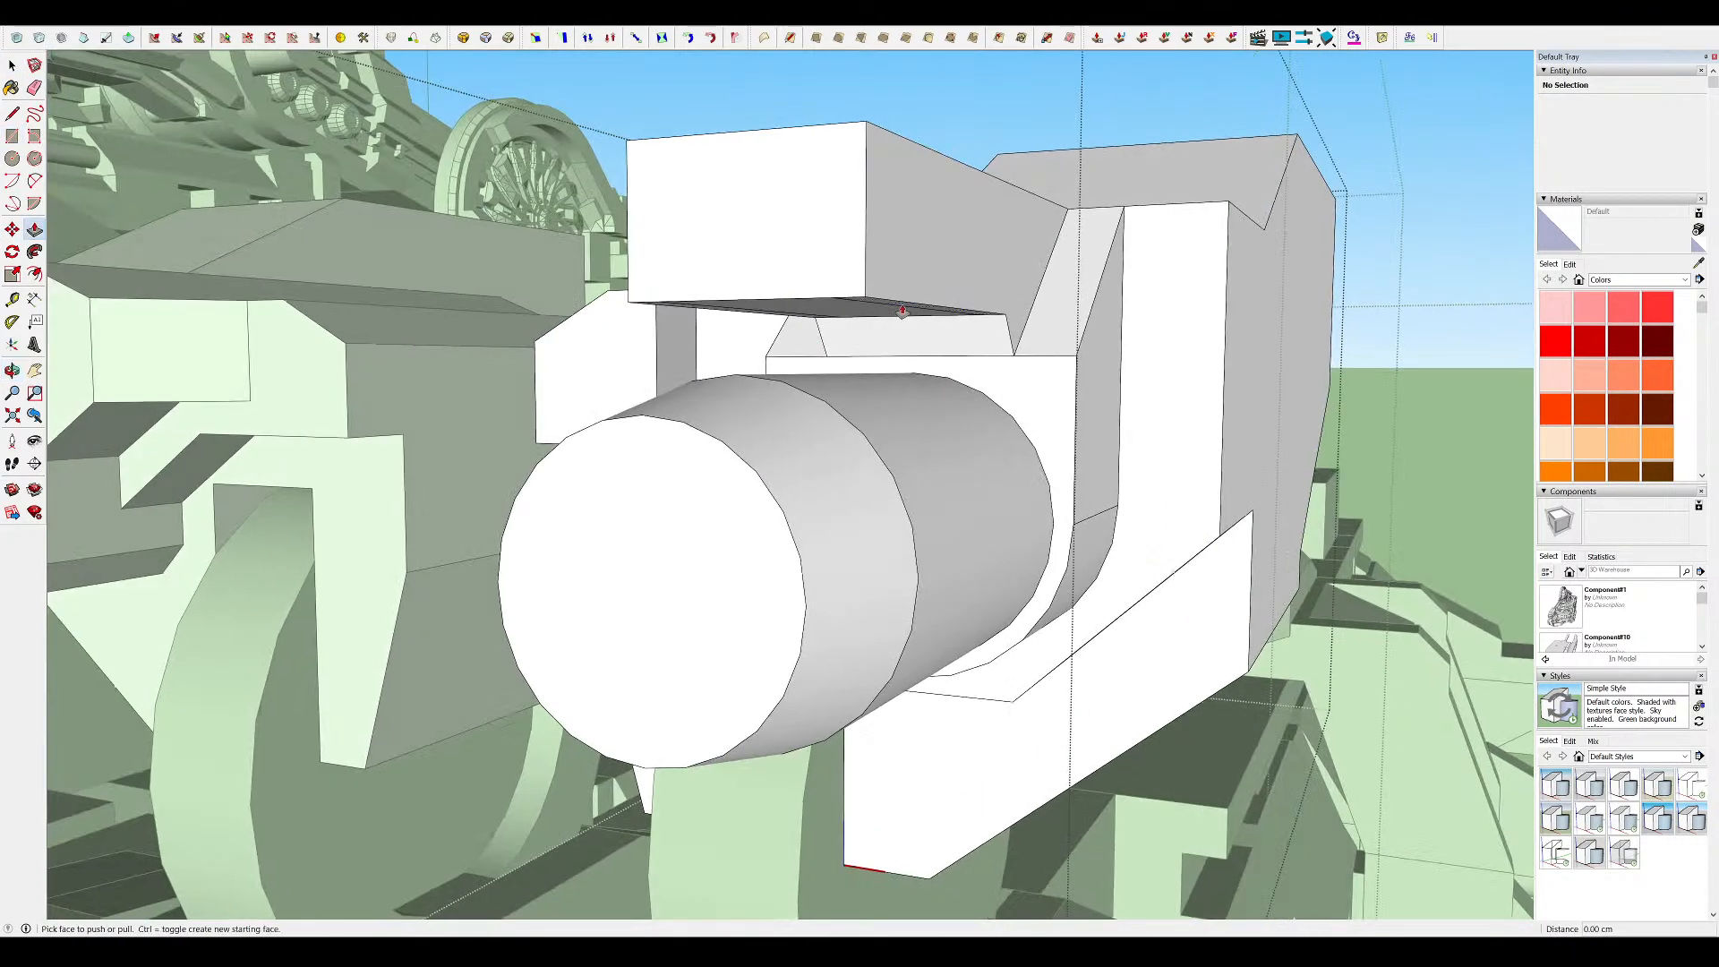
click(891, 314)
click(901, 411)
Separate the overhanging block from its support with an edge and recess the support beneath the block's front
middle_drag(901, 411, 1209, 404)
middle_drag(796, 399, 787, 334)
key(l)
click(762, 296)
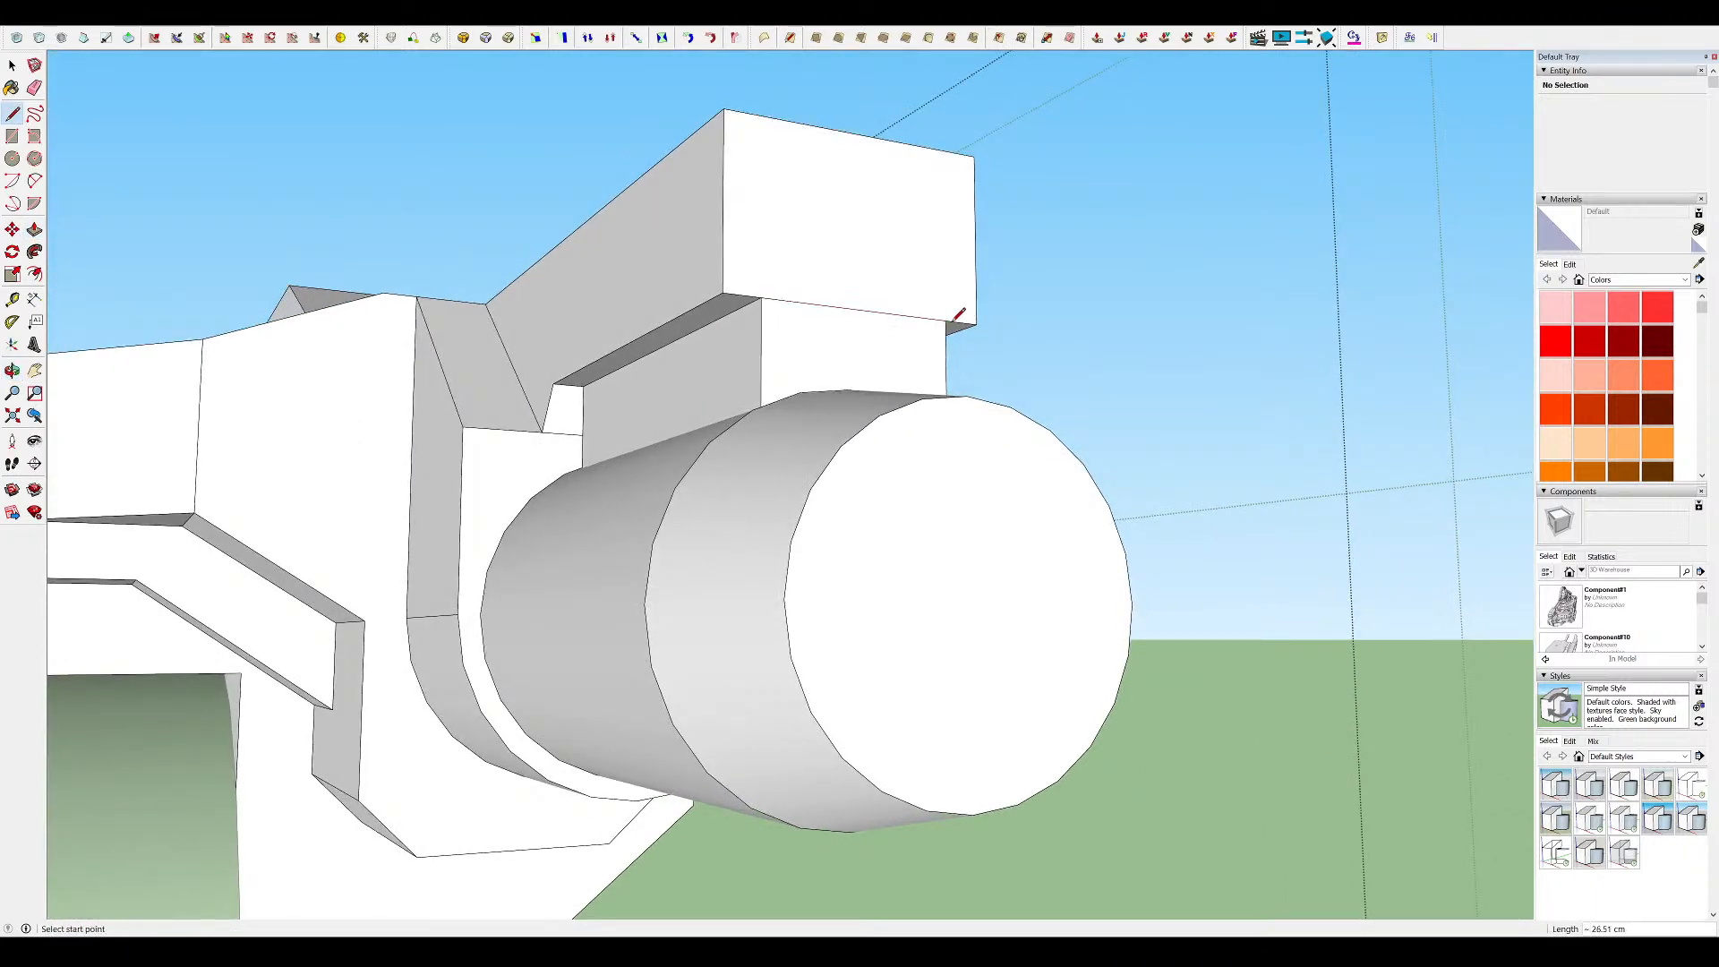
middle_drag(949, 320, 802, 257)
key(p)
click(802, 260)
click(768, 482)
mouse_move(768, 482)
middle_down()
mouse_move(855, 344)
mouse_move(855, 315)
mouse_move(1100, 430)
mouse_move(774, 503)
mouse_move(695, 541)
mouse_move(963, 491)
mouse_move(787, 507)
mouse_move(1031, 482)
mouse_move(921, 460)
mouse_move(975, 376)
mouse_move(952, 376)
mouse_move(1175, 322)
mouse_move(1063, 176)
mouse_move(890, 261)
mouse_move(922, 276)
middle_up()
click(528, 332)
scroll(842, 335, down, 5)
click(1020, 443)
scroll(924, 309, up, 4)
mouse_move(913, 340)
middle_down()
mouse_move(878, 361)
mouse_move(955, 346)
mouse_move(909, 326)
middle_up()
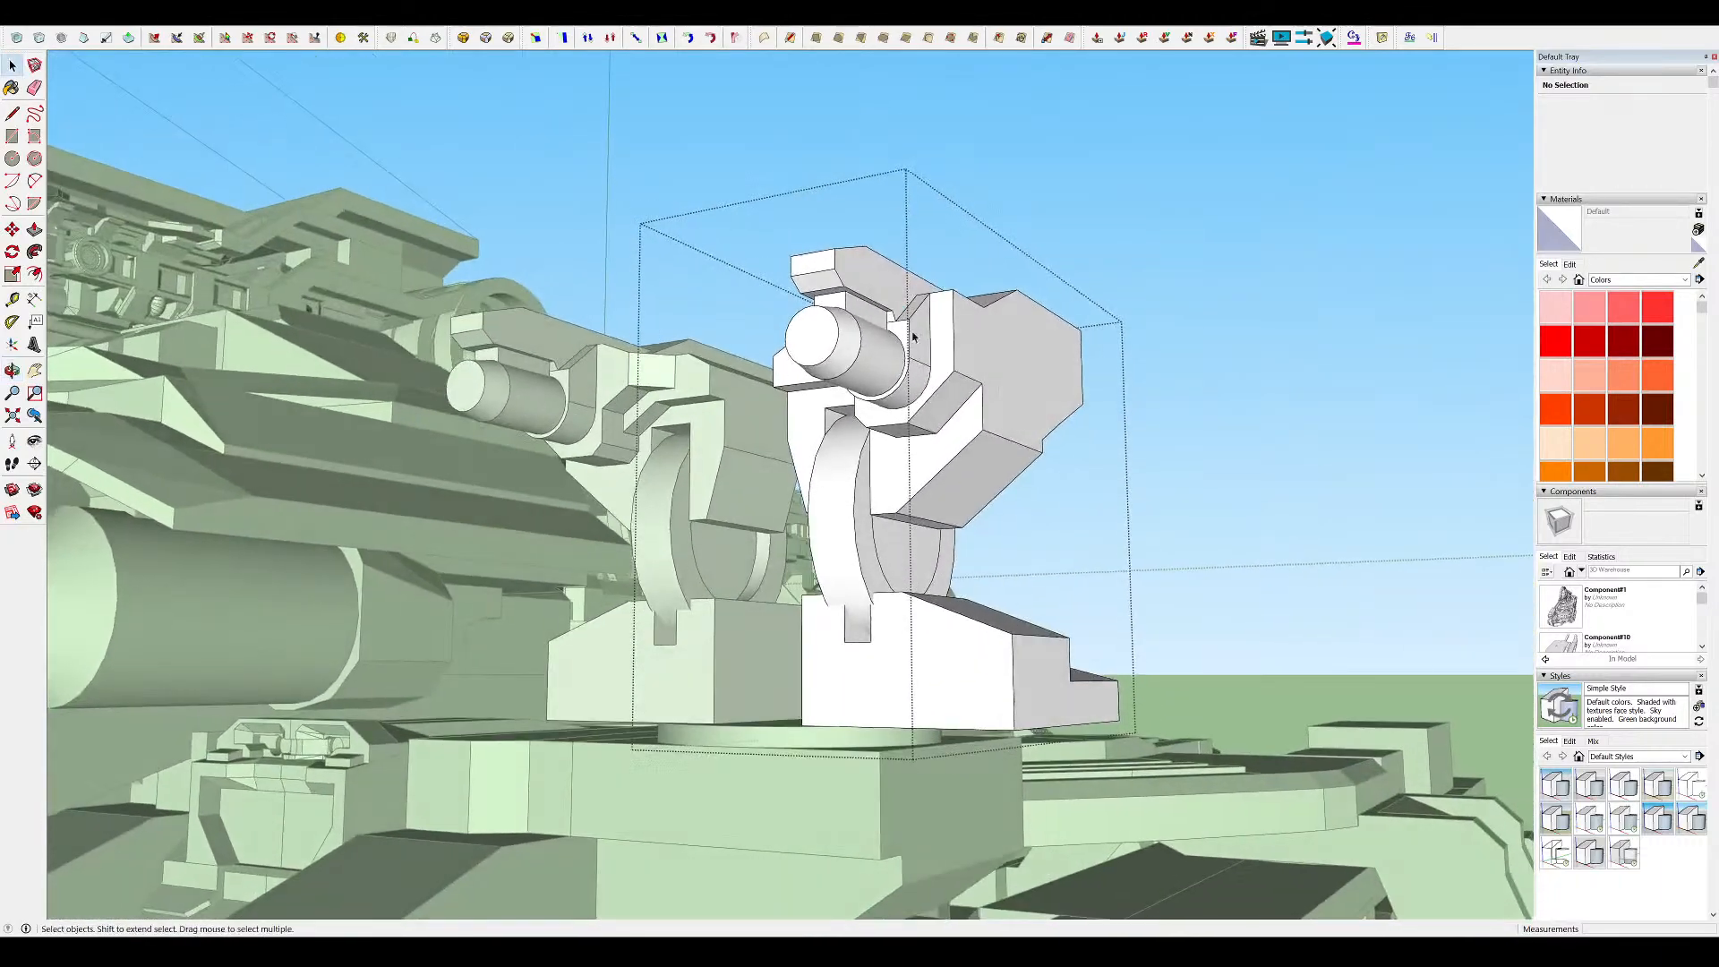
Square off the lower body beneath the barrel by moving its slanted edge outward and erasing surplus edges
scroll(909, 326, down, 3)
double_click(949, 419)
scroll(951, 428, up, 3)
key(m)
mouse_move(951, 430)
middle_down()
mouse_move(1029, 401)
mouse_move(976, 422)
mouse_move(1088, 418)
middle_up()
key(ctrl+z)
key(e)
scroll(905, 380, up, 4)
Move the lower edge of the recess beside the barrel collar by about 4.15 cm
key(m)
mouse_move(841, 425)
middle_down()
mouse_move(916, 404)
mouse_move(694, 365)
middle_up()
click(835, 411)
click(725, 349)
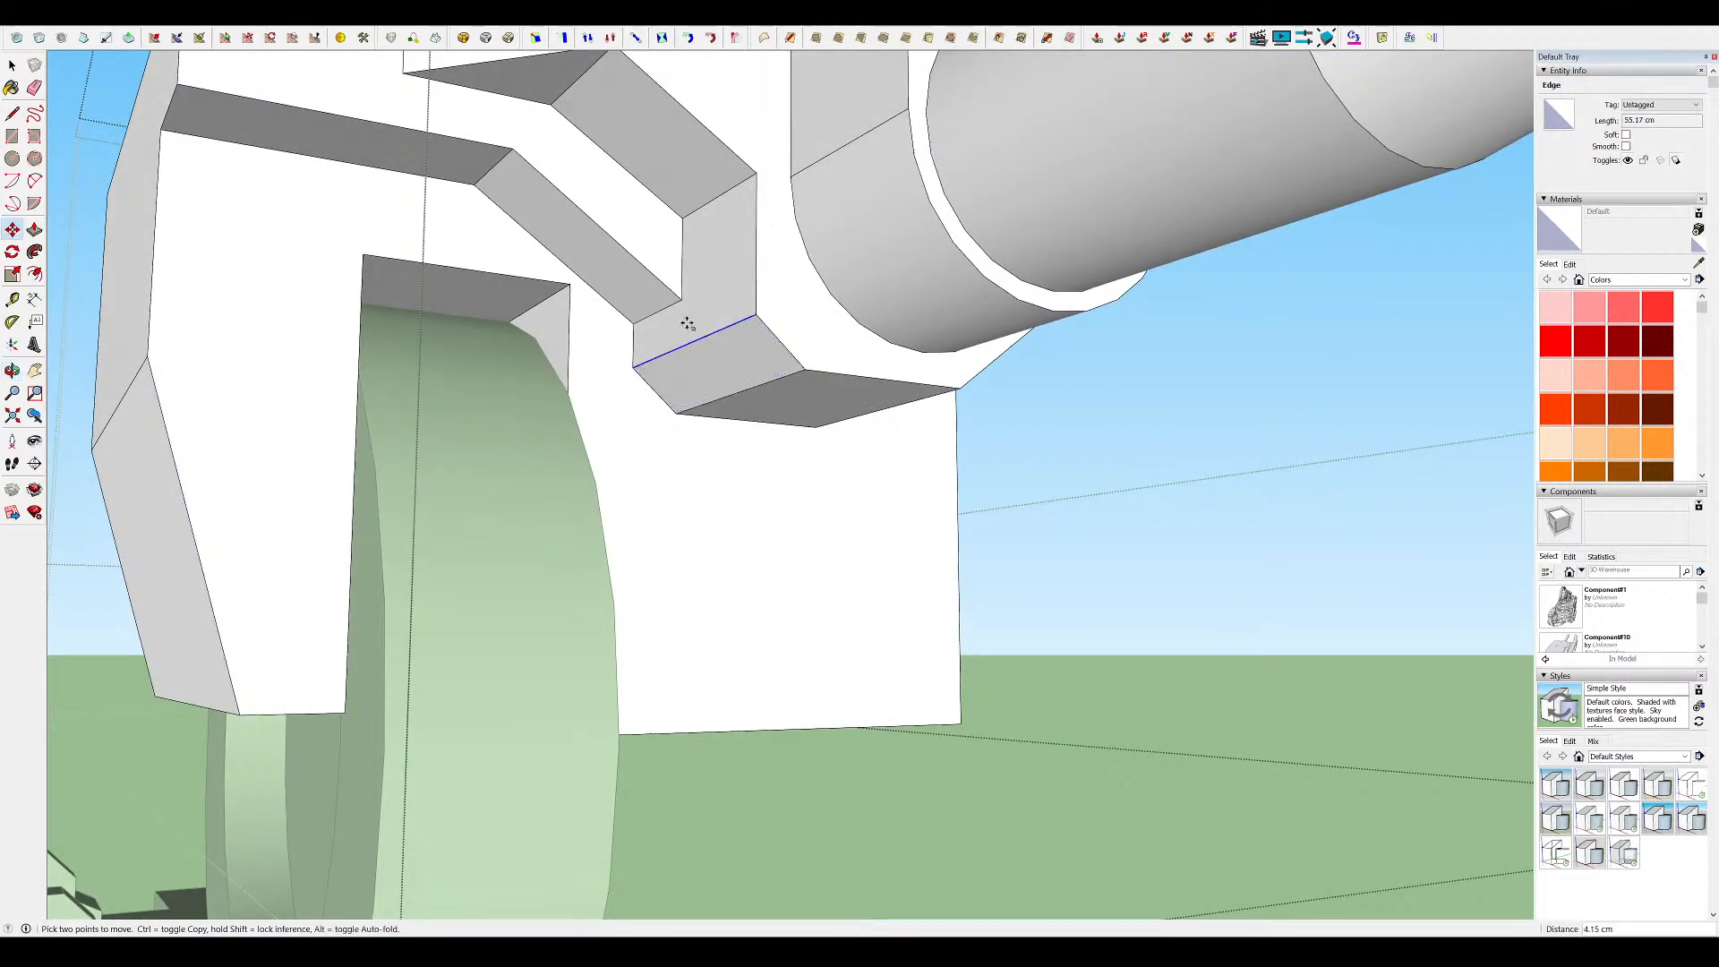
key(space)
scroll(881, 383, down, 10)
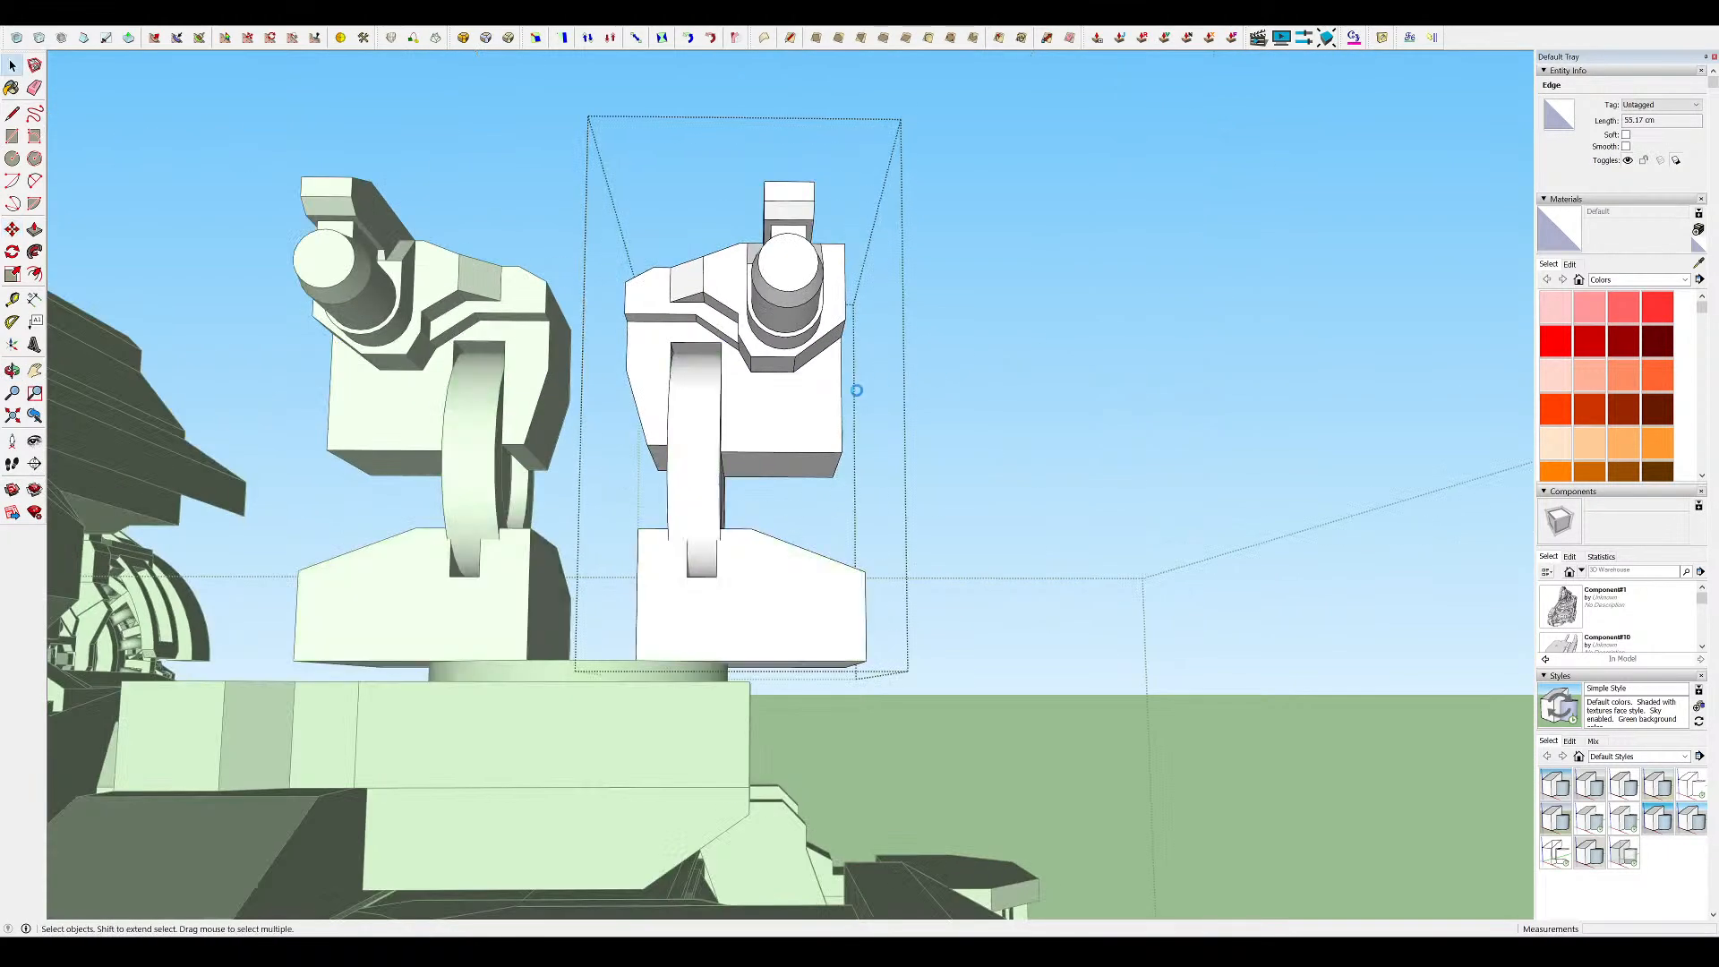
Reopen the gun housing and draw lines below the barrel collar to outline a front face on the lower body
click(825, 347)
scroll(832, 350, down, 5)
scroll(670, 682, down, 8)
scroll(670, 691, up, 12)
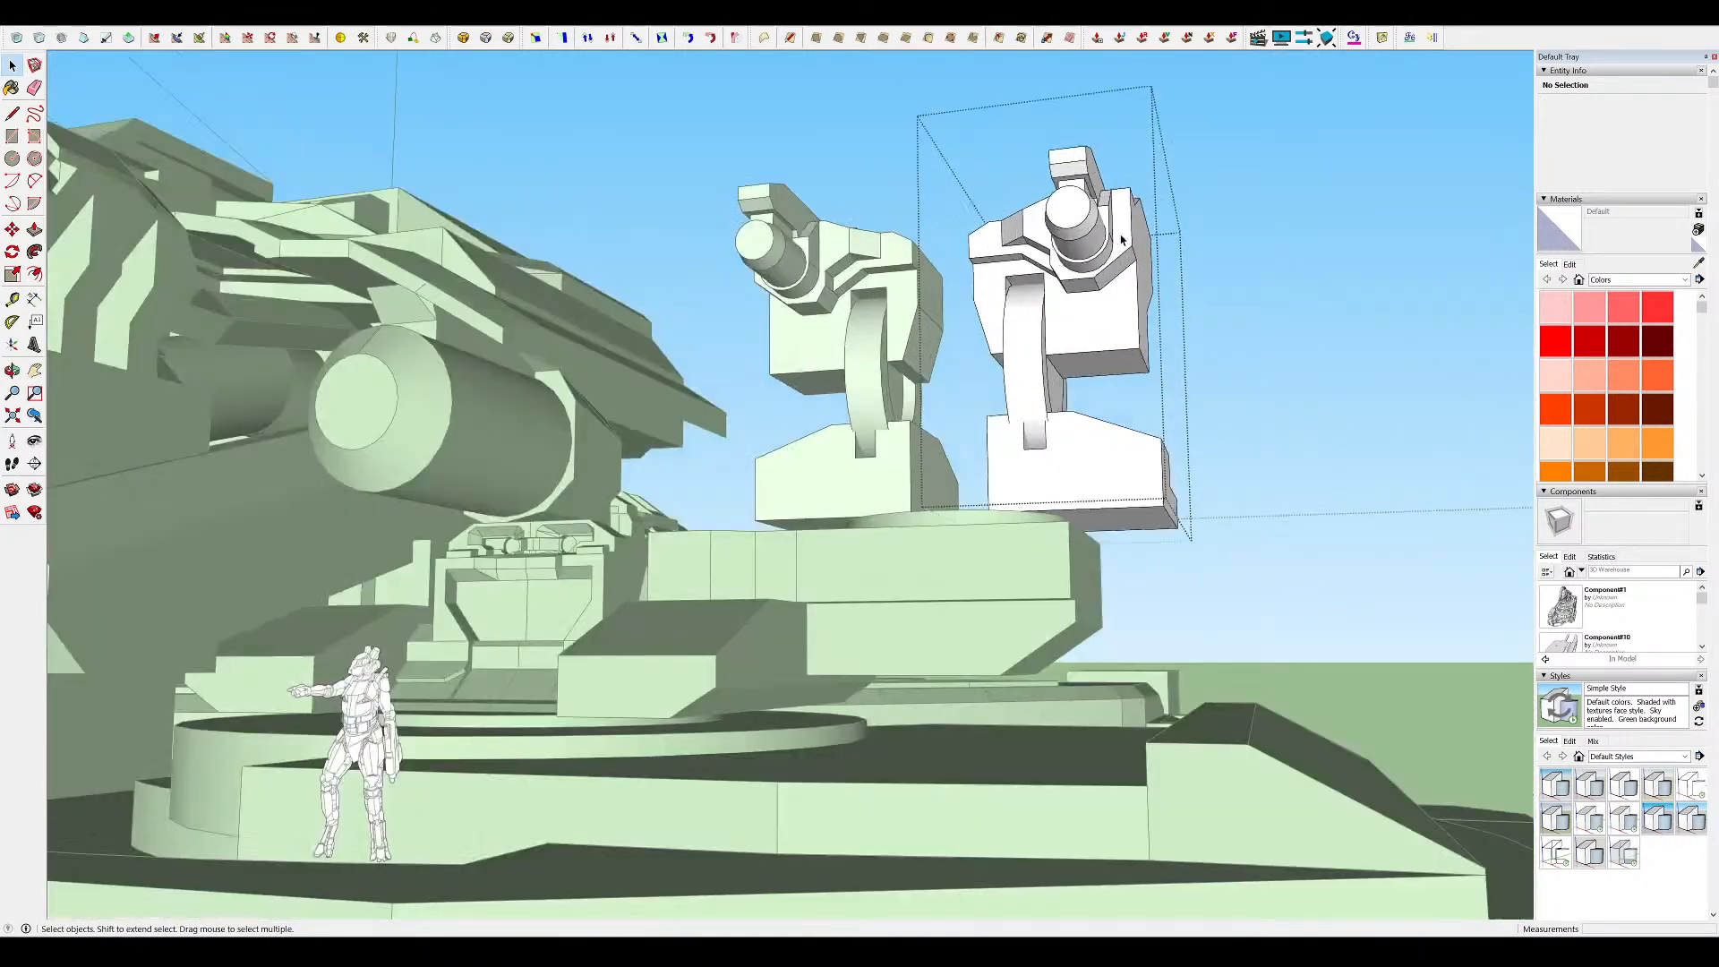
middle_drag(1121, 240, 1316, 331)
scroll(1271, 318, up, 4)
mouse_move(1189, 323)
middle_down()
mouse_move(1194, 363)
mouse_move(1184, 349)
middle_up()
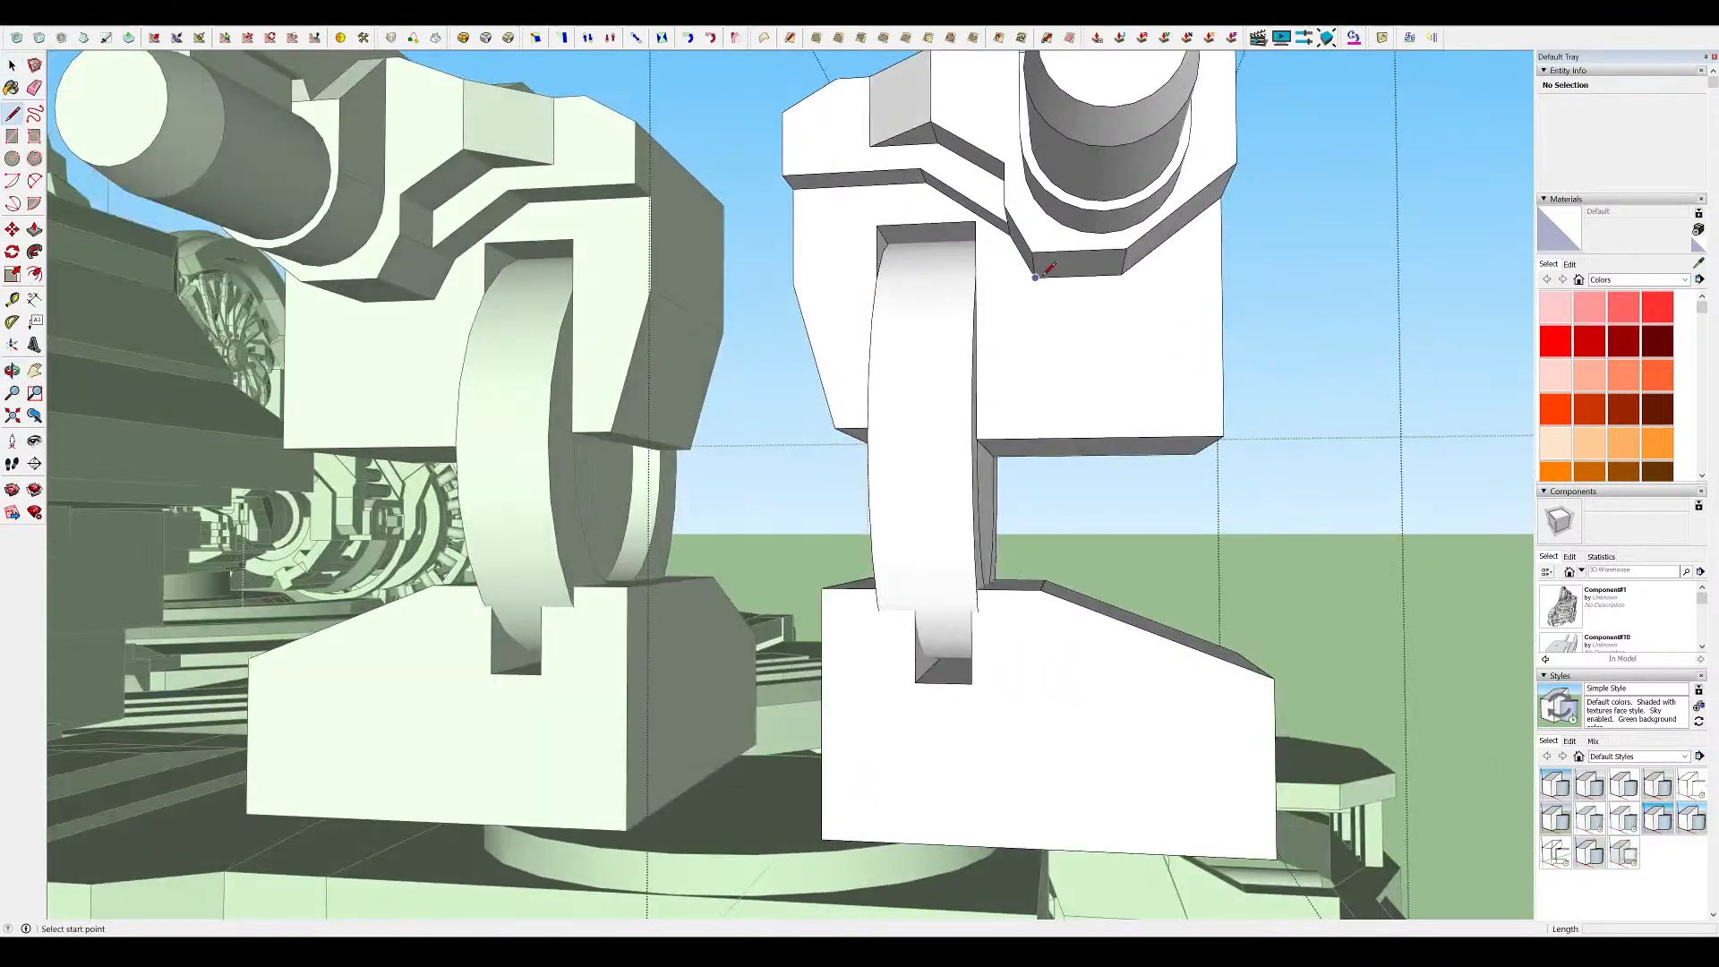
key(space)
double_click(1038, 276)
middle_drag(1038, 275, 1028, 251)
key(l)
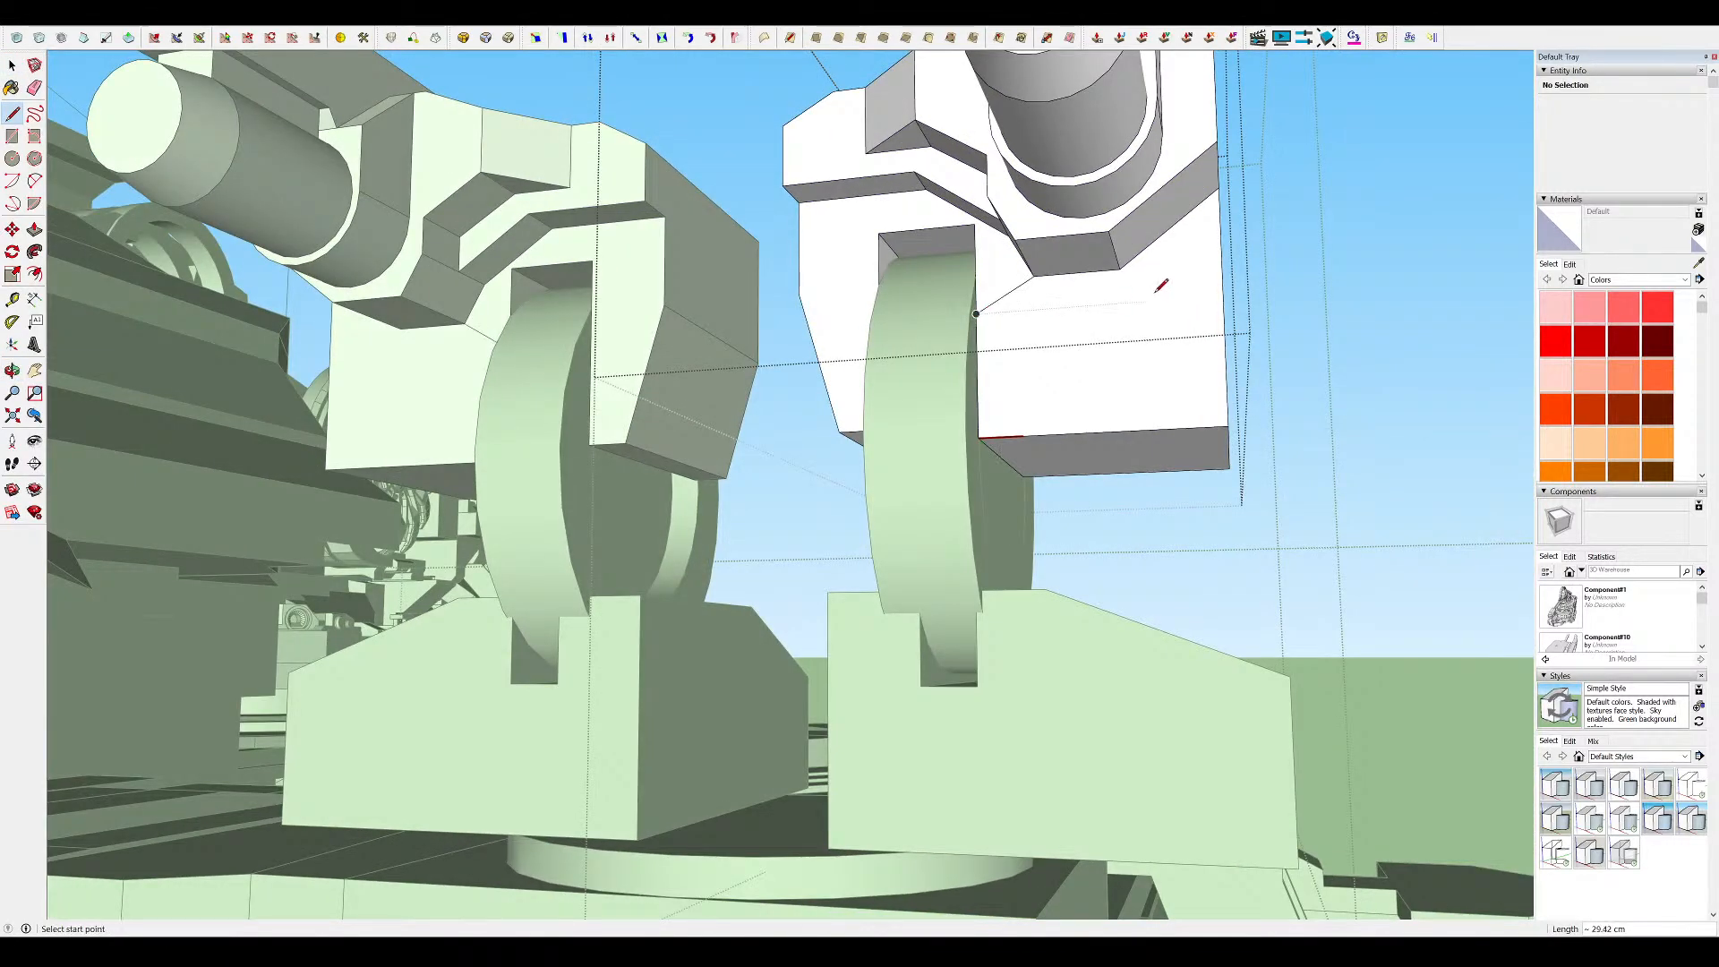
click(1223, 295)
middle_drag(1223, 295, 1019, 351)
Pull the outlined lower front face forward into a projecting block beneath the barrel
key(p)
click(1056, 299)
click(1029, 215)
scroll(1030, 220, down, 5)
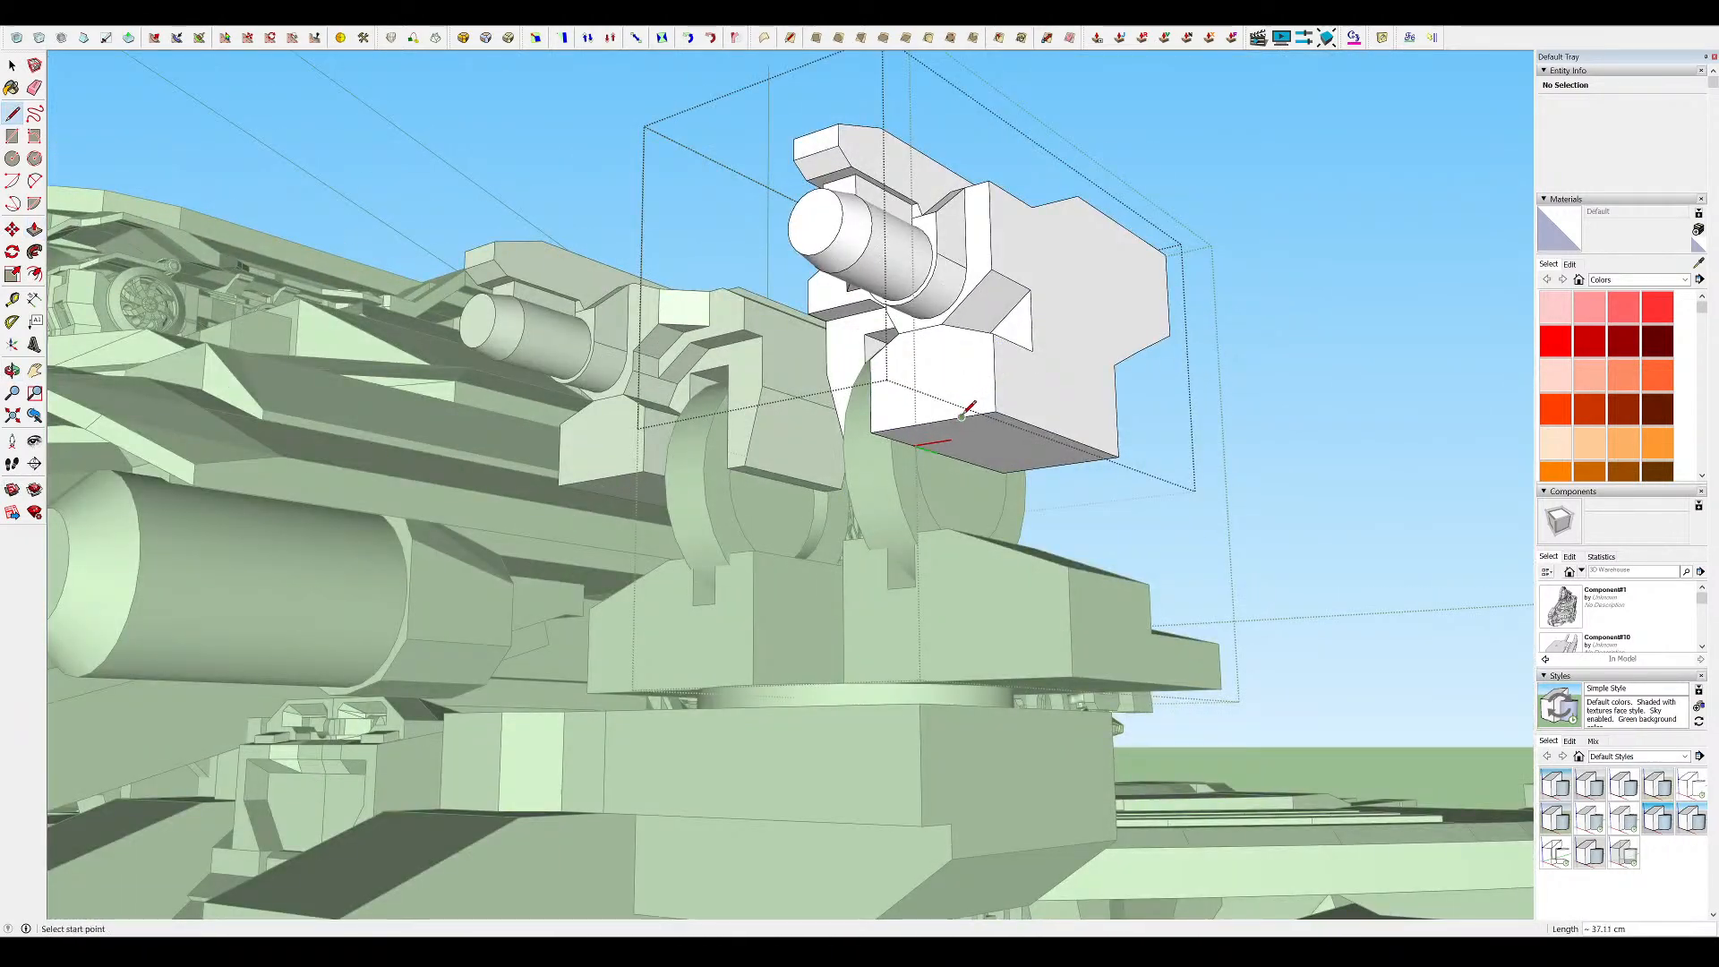
Cut the lower corners off the projecting block to give it an eight-sided front profile
mouse_move(1022, 433)
middle_down()
mouse_move(1220, 433)
mouse_move(1271, 537)
middle_up()
key(h)
middle_drag(874, 418, 897, 375)
key(l)
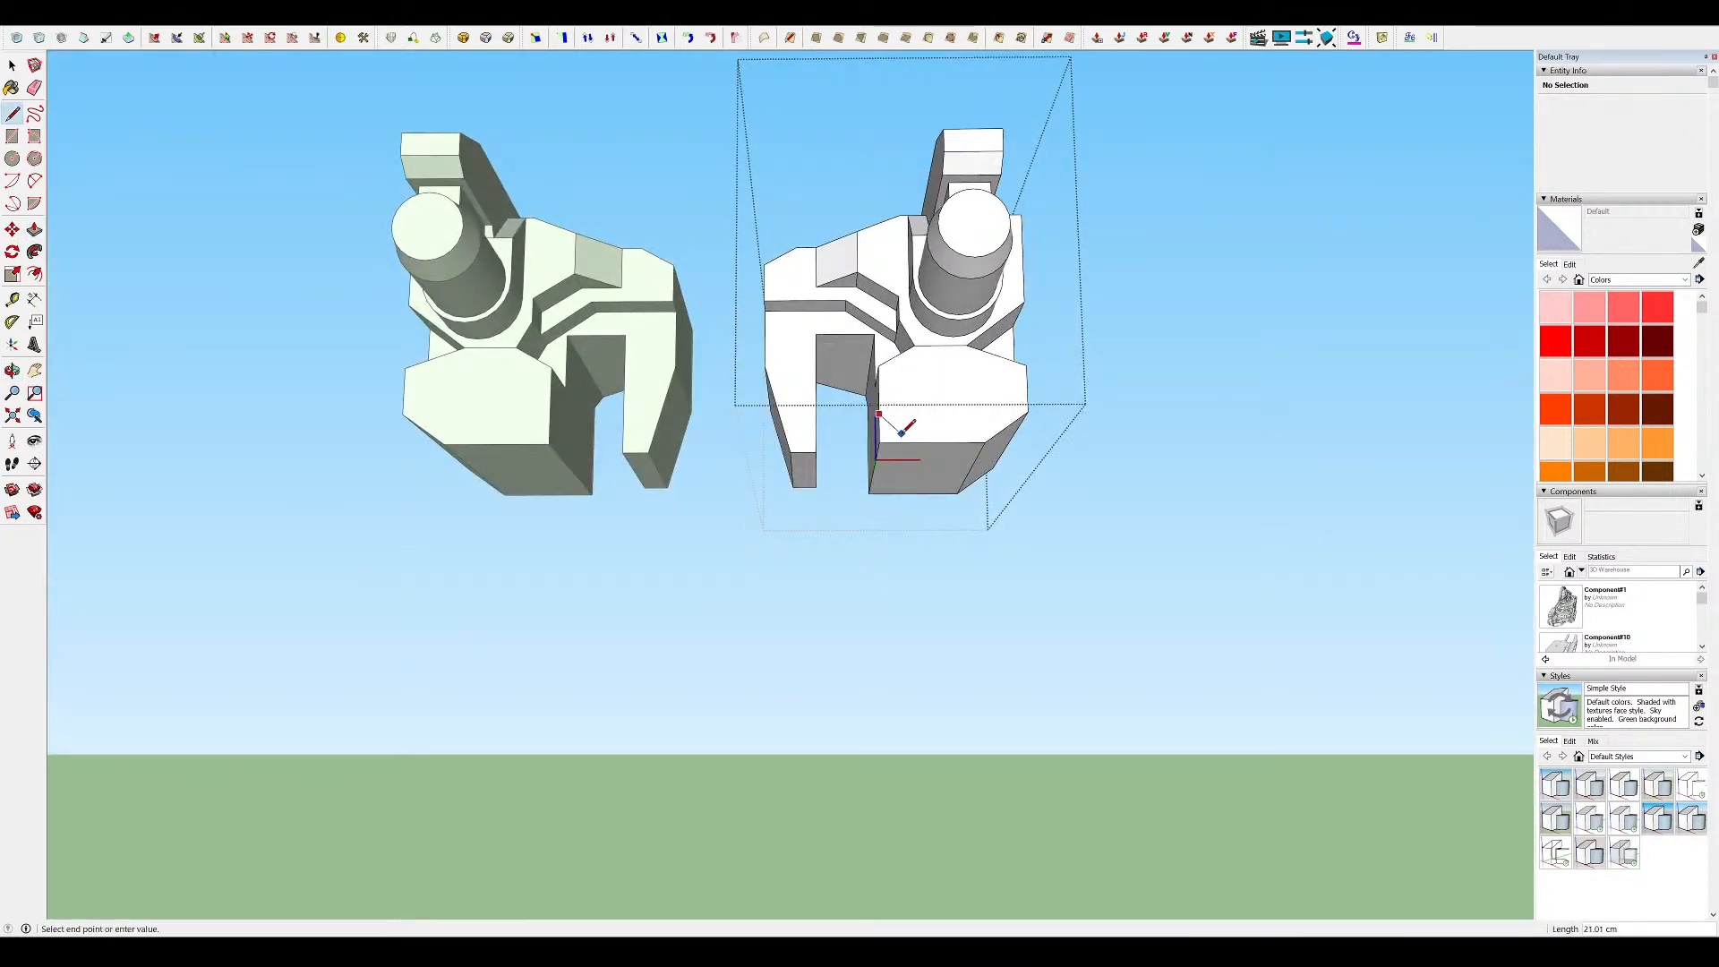
key(p)
double_click(893, 434)
middle_drag(886, 436, 877, 340)
Draw a circle of about 32 cm radius on the eight-sided front face and pull it forward into a second barrel
key(h)
scroll(736, 480, down, 4)
scroll(865, 336, up, 4)
key(c)
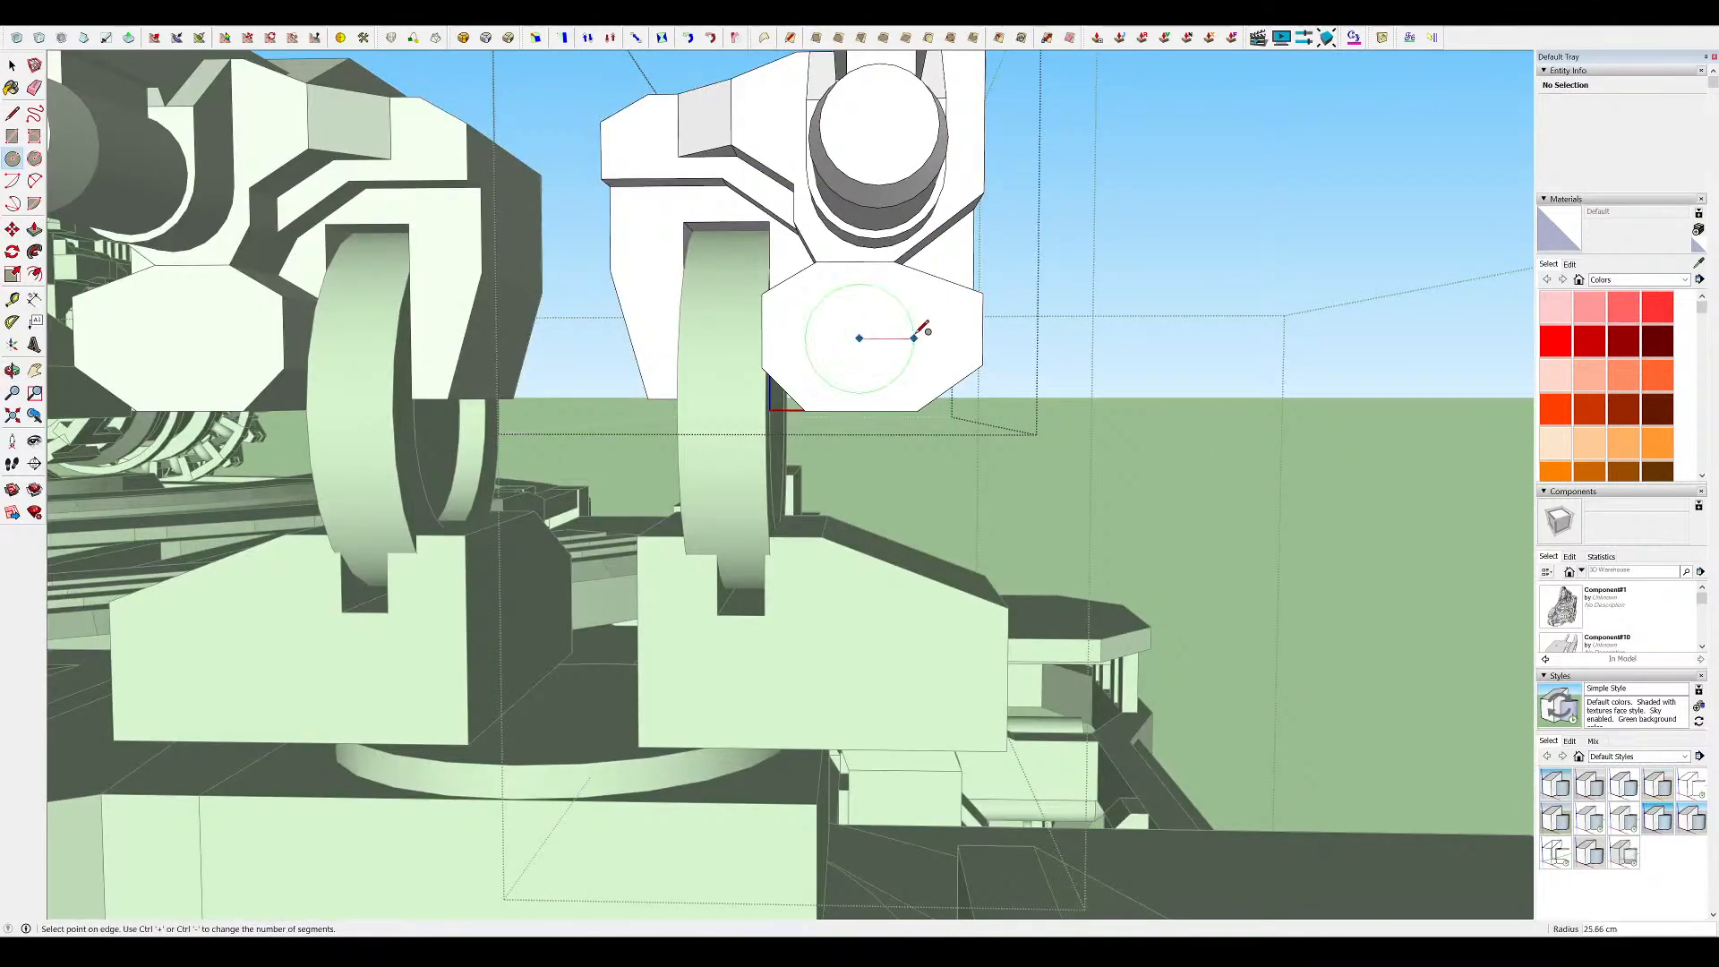
middle_drag(915, 333, 730, 296)
key(p)
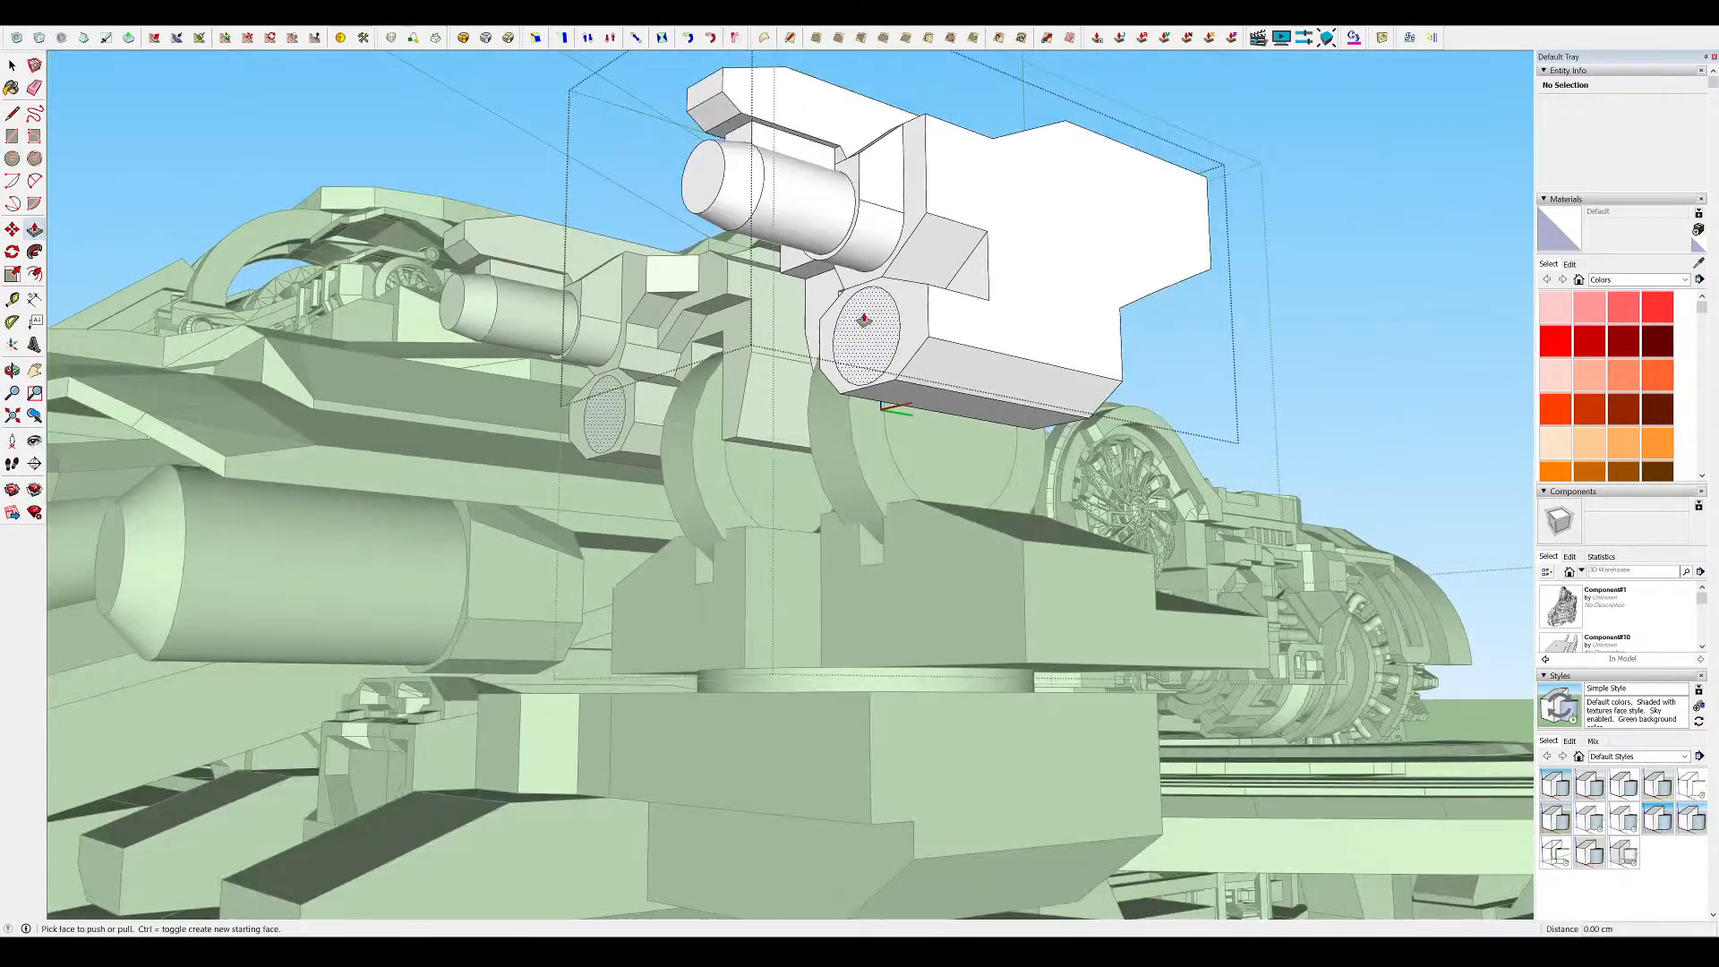
click(851, 318)
click(765, 179)
scroll(768, 182, down, 5)
middle_drag(767, 182, 942, 315)
scroll(926, 336, up, 3)
Offset the lower barrel's front circle inward and move the inner face forward to form a tapered muzzle
key(f)
click(950, 320)
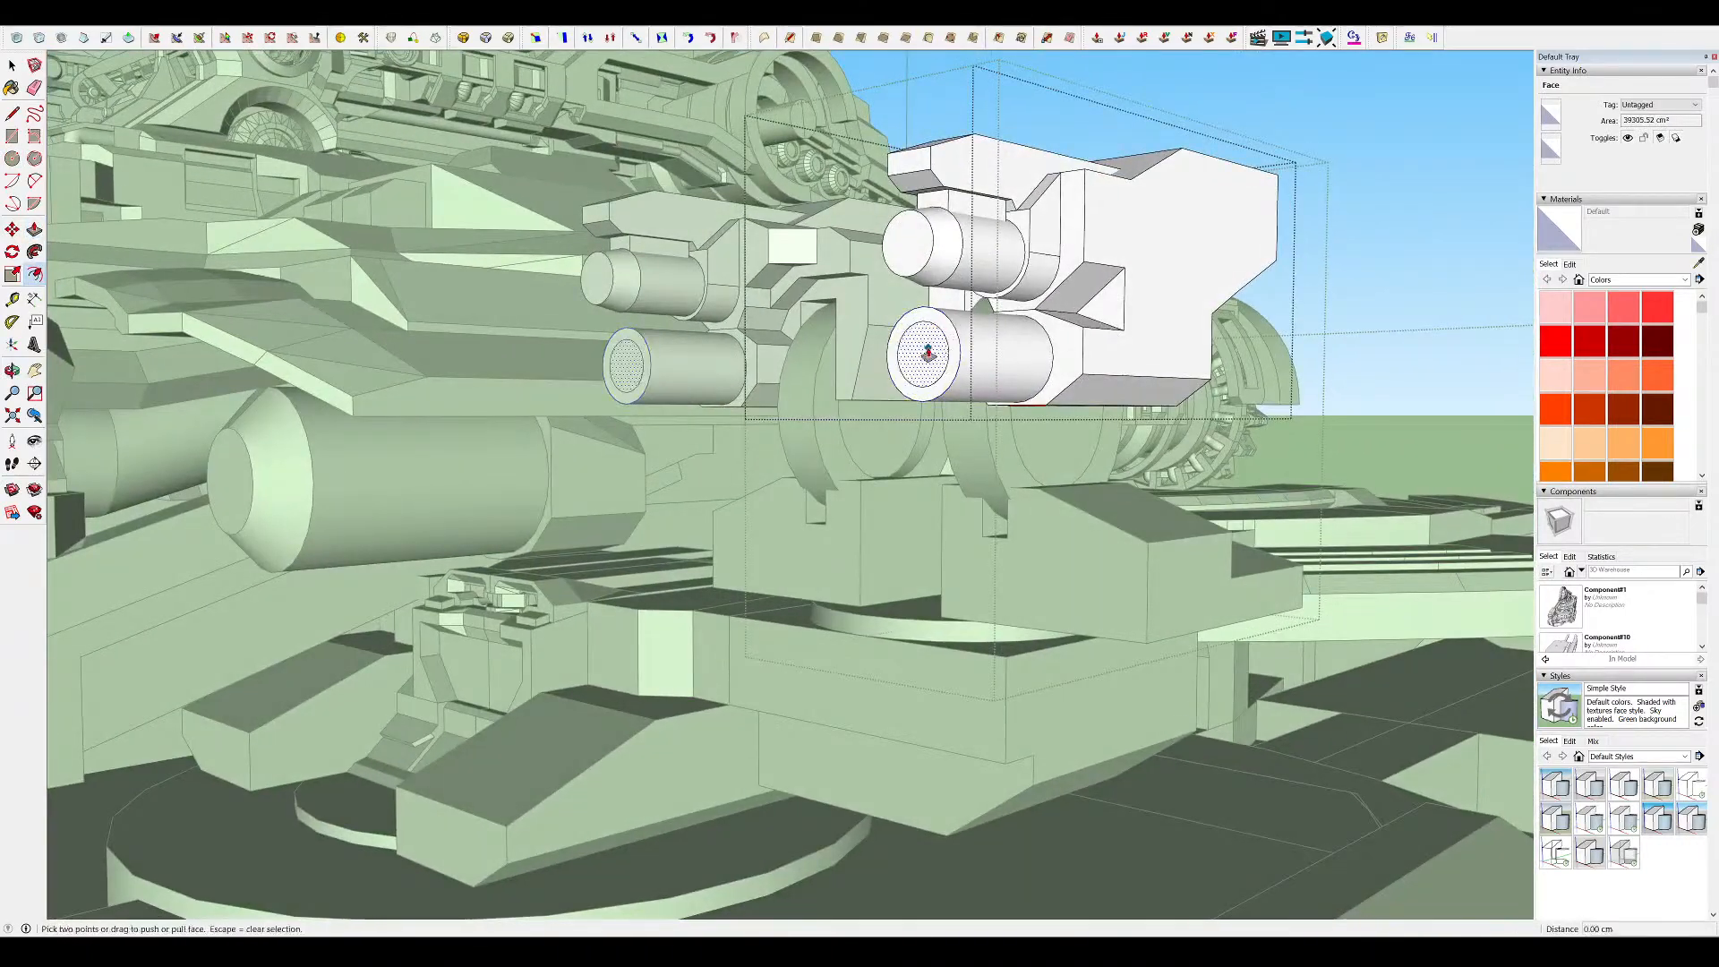
middle_drag(919, 250, 954, 320)
key(q)
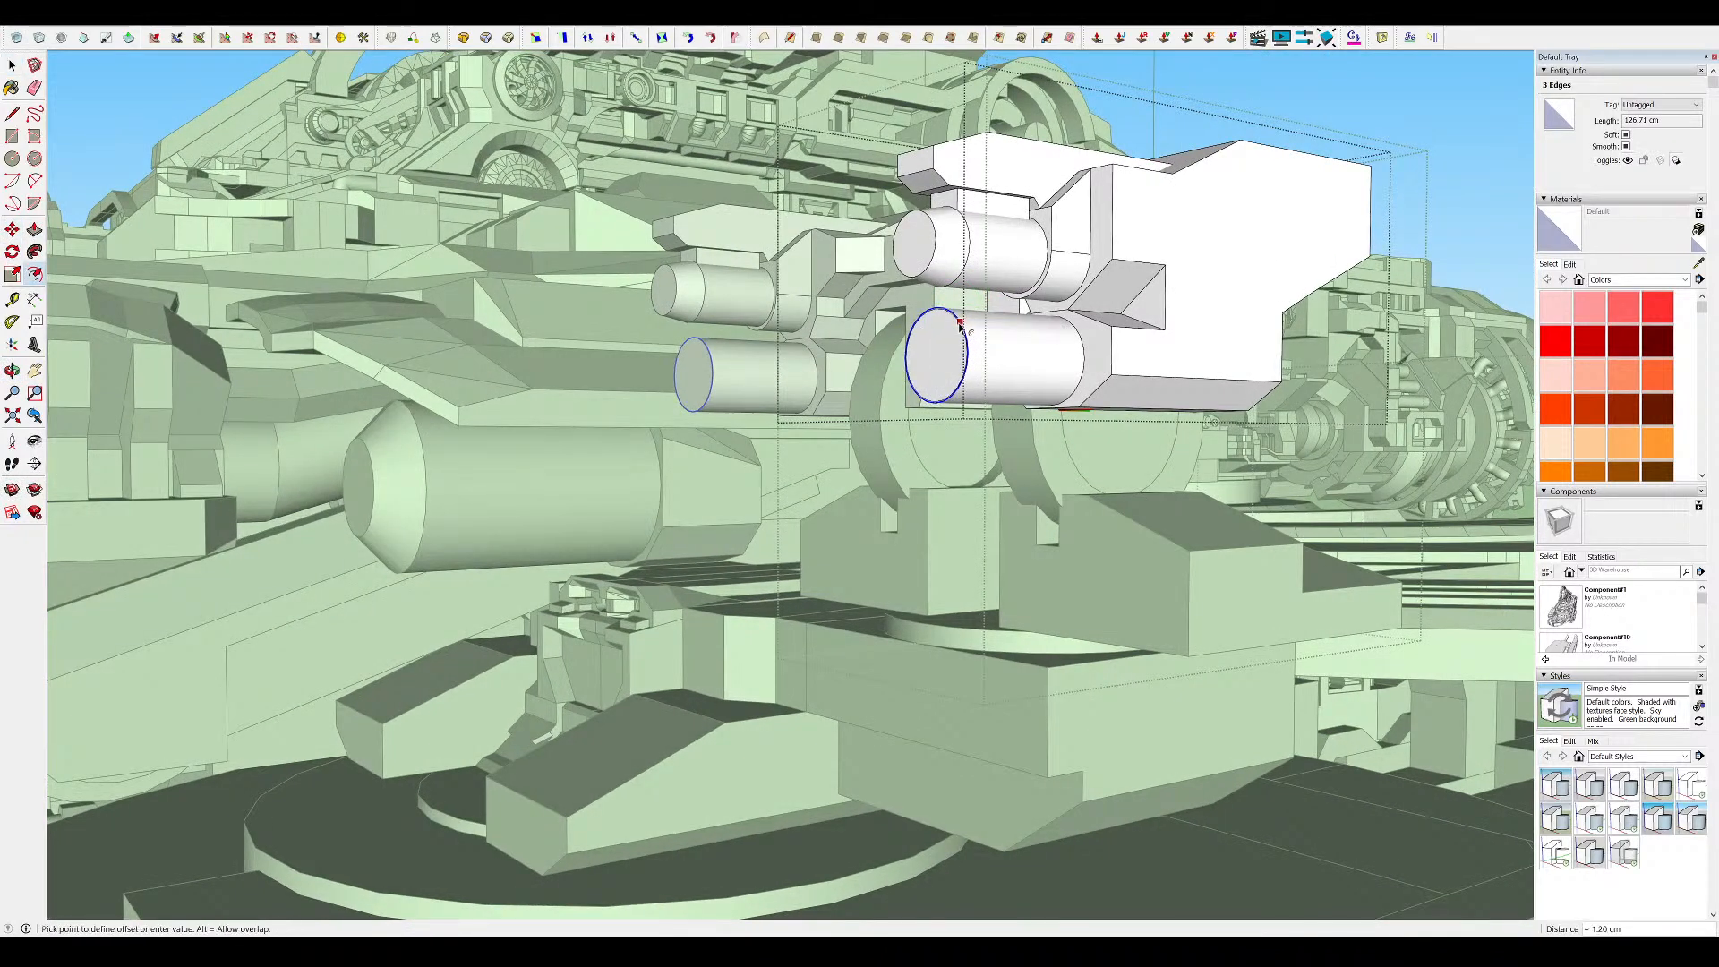
scroll(949, 348, up, 3)
key(Escape)
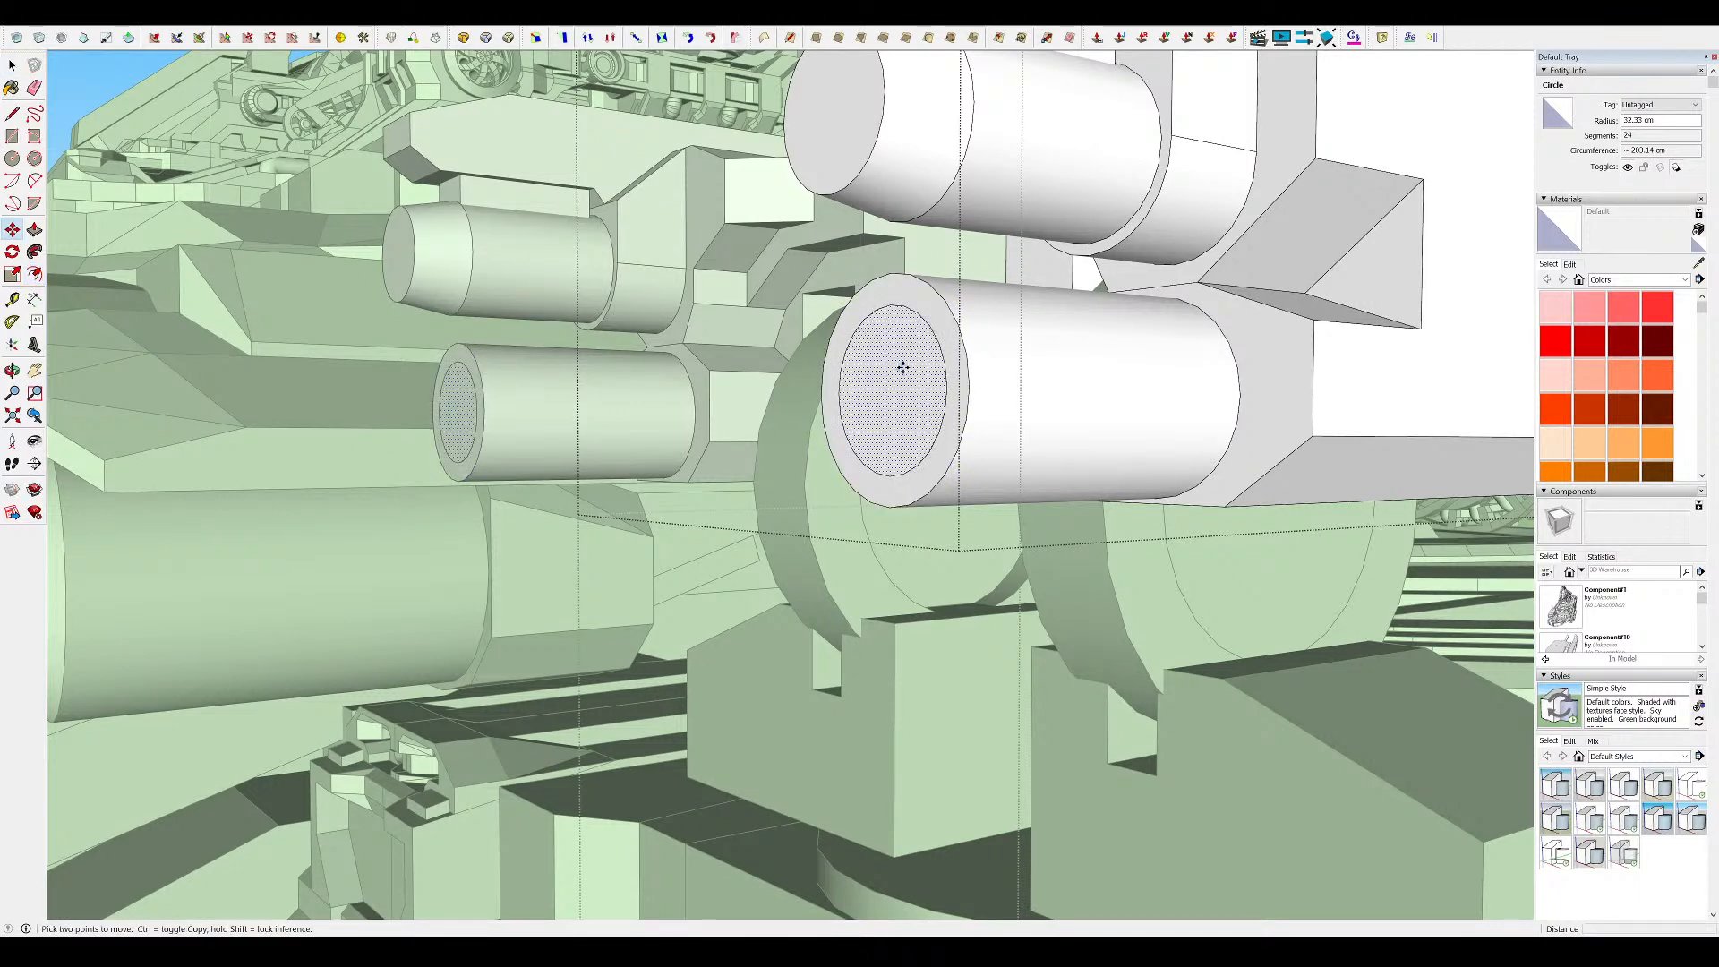
key(space)
scroll(868, 364, down, 10)
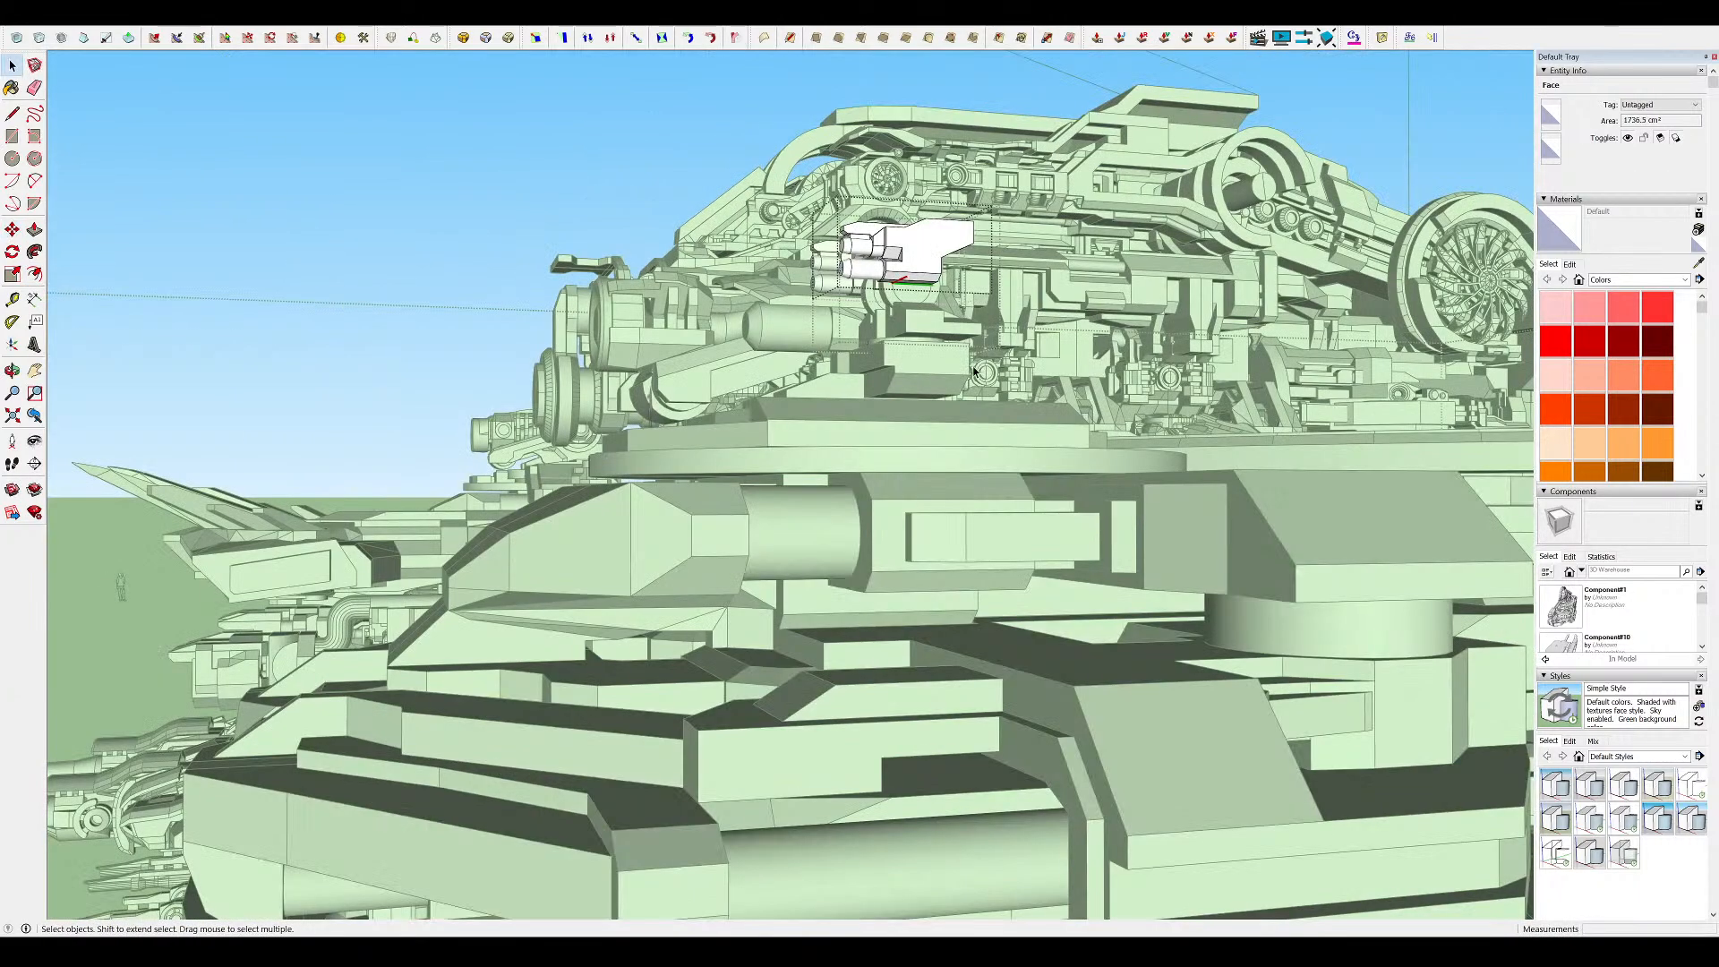
Extend the upper barrel collar's lower side facet back along the housing and erase the leftover edges
click(974, 372)
scroll(913, 255, up, 5)
middle_drag(910, 252, 1281, 319)
double_click(862, 303)
key(p)
click(855, 293)
middle_drag(908, 292, 761, 312)
double_click(990, 295)
middle_drag(990, 296, 1044, 276)
key(e)
key(m)
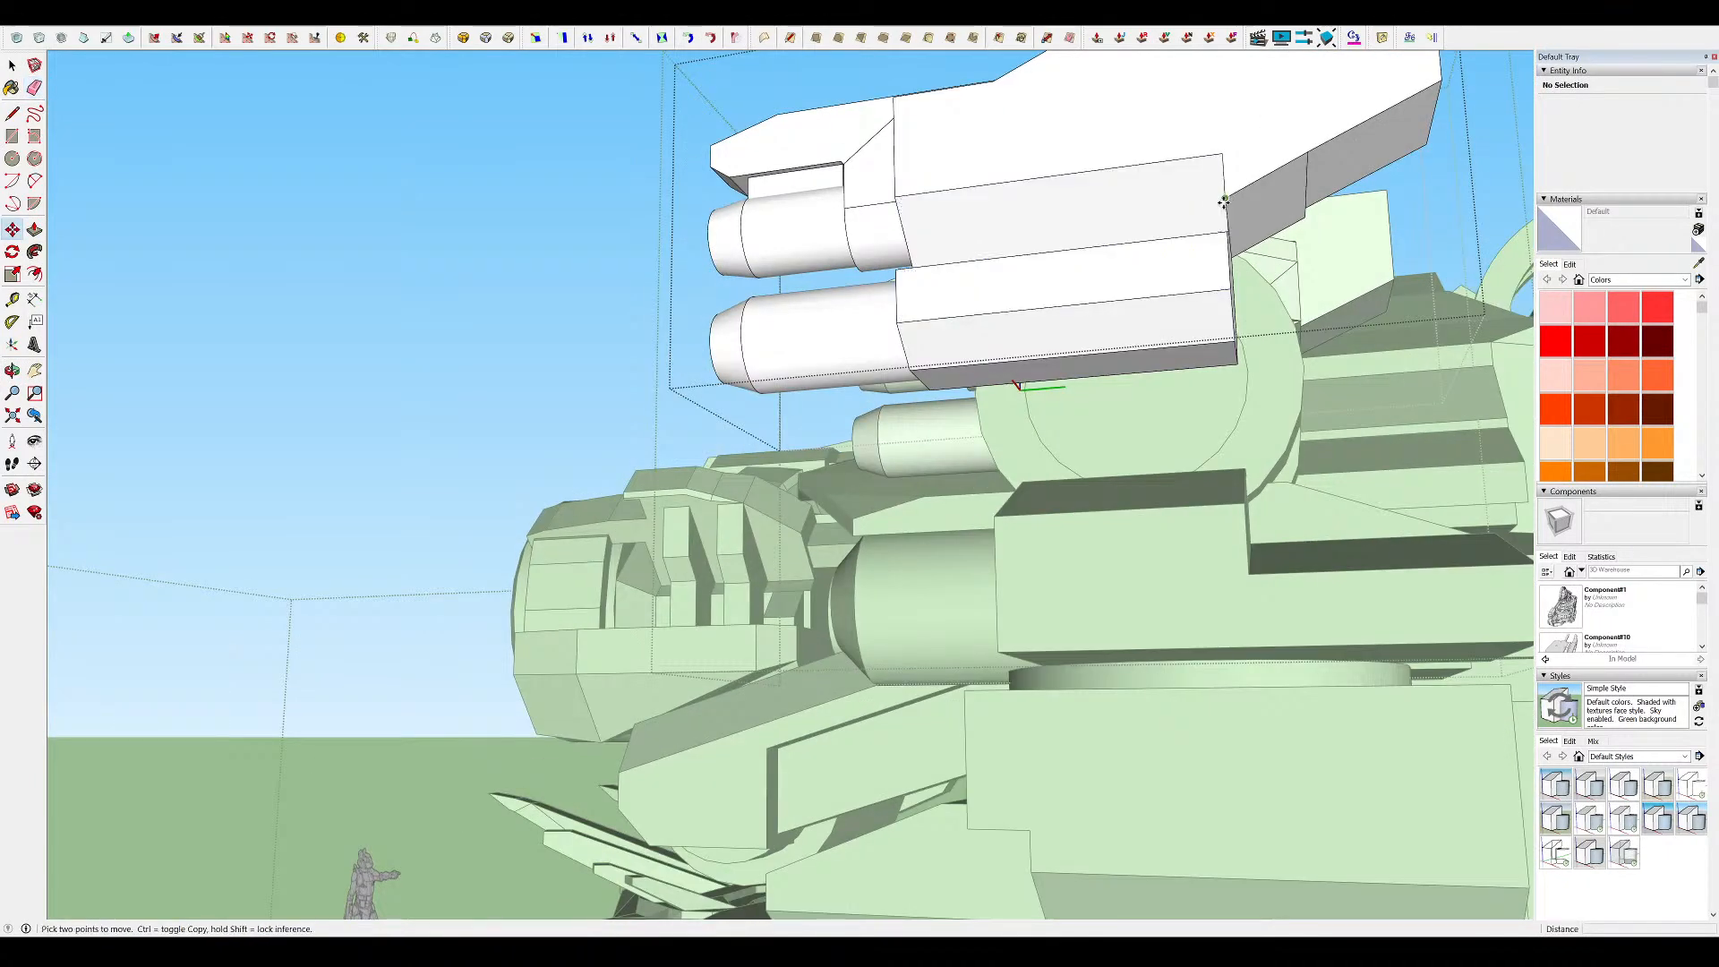
Pull the small rear face of the housing's side strip 57.46 cm to meet the housing's lower rear corner
key(space)
scroll(1308, 150, down, 2)
middle_drag(1308, 150, 1006, 322)
scroll(1005, 322, up, 5)
key(p)
key(e)
drag(1106, 360, 1236, 331)
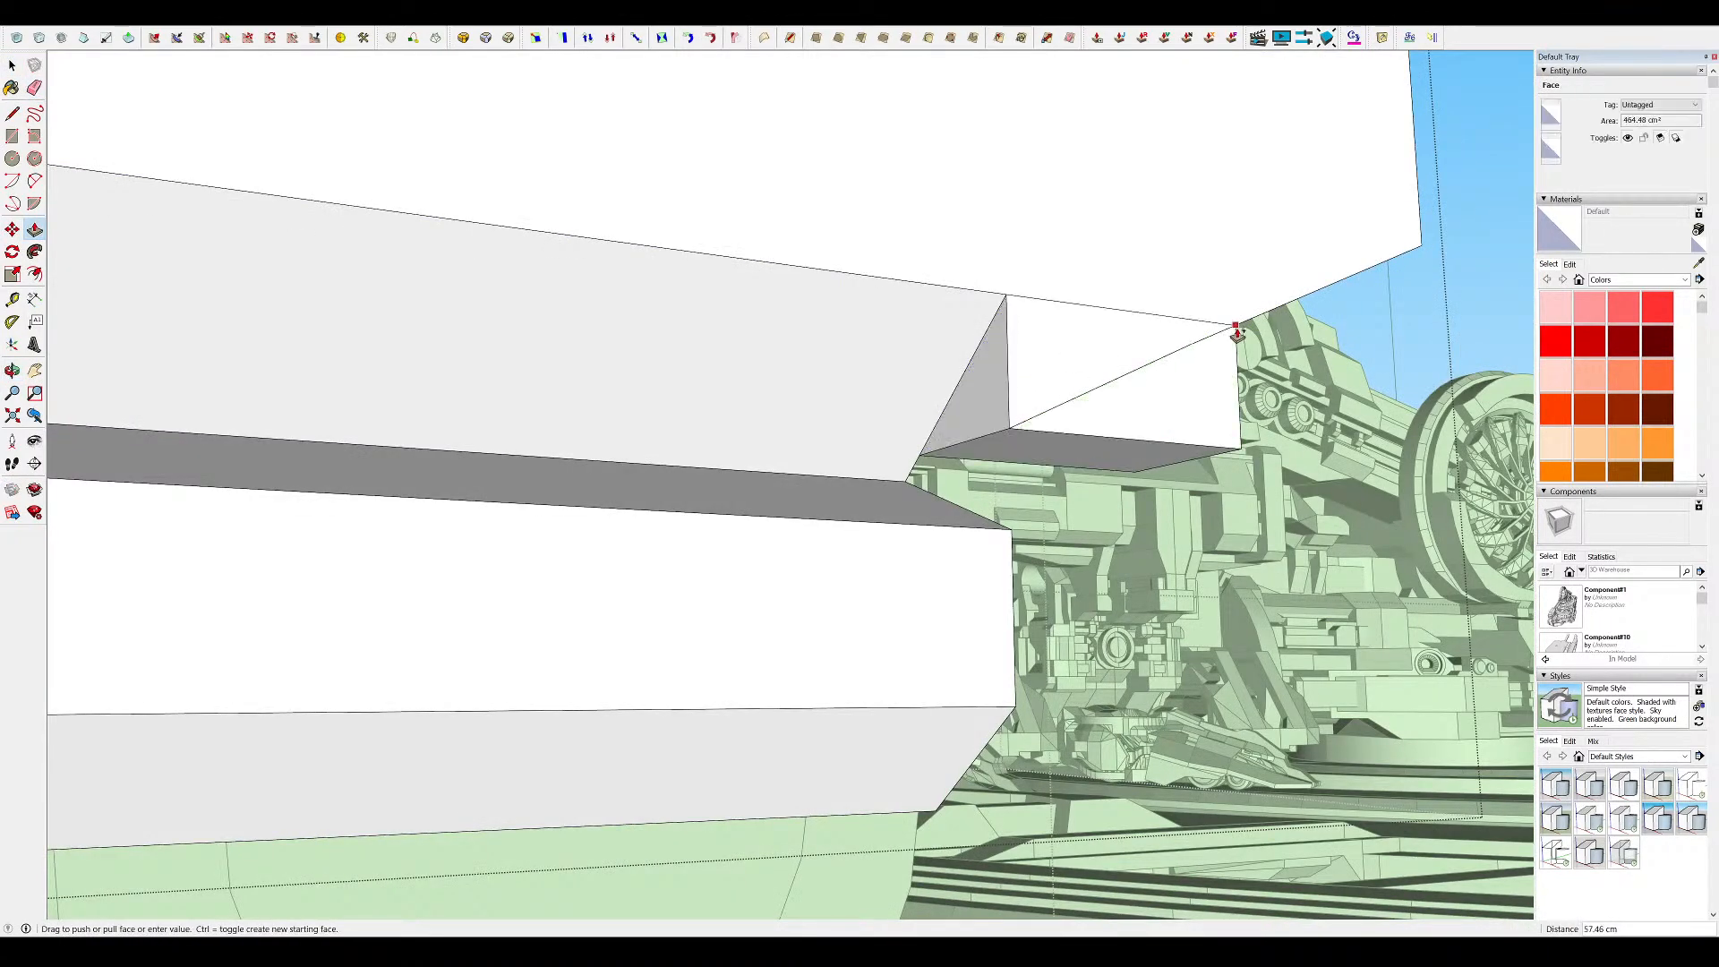
click(1248, 324)
middle_drag(1249, 324, 537, 295)
scroll(1120, 272, down, 4)
key(space)
triple_click(772, 215)
key(Escape)
scroll(1079, 314, up, 3)
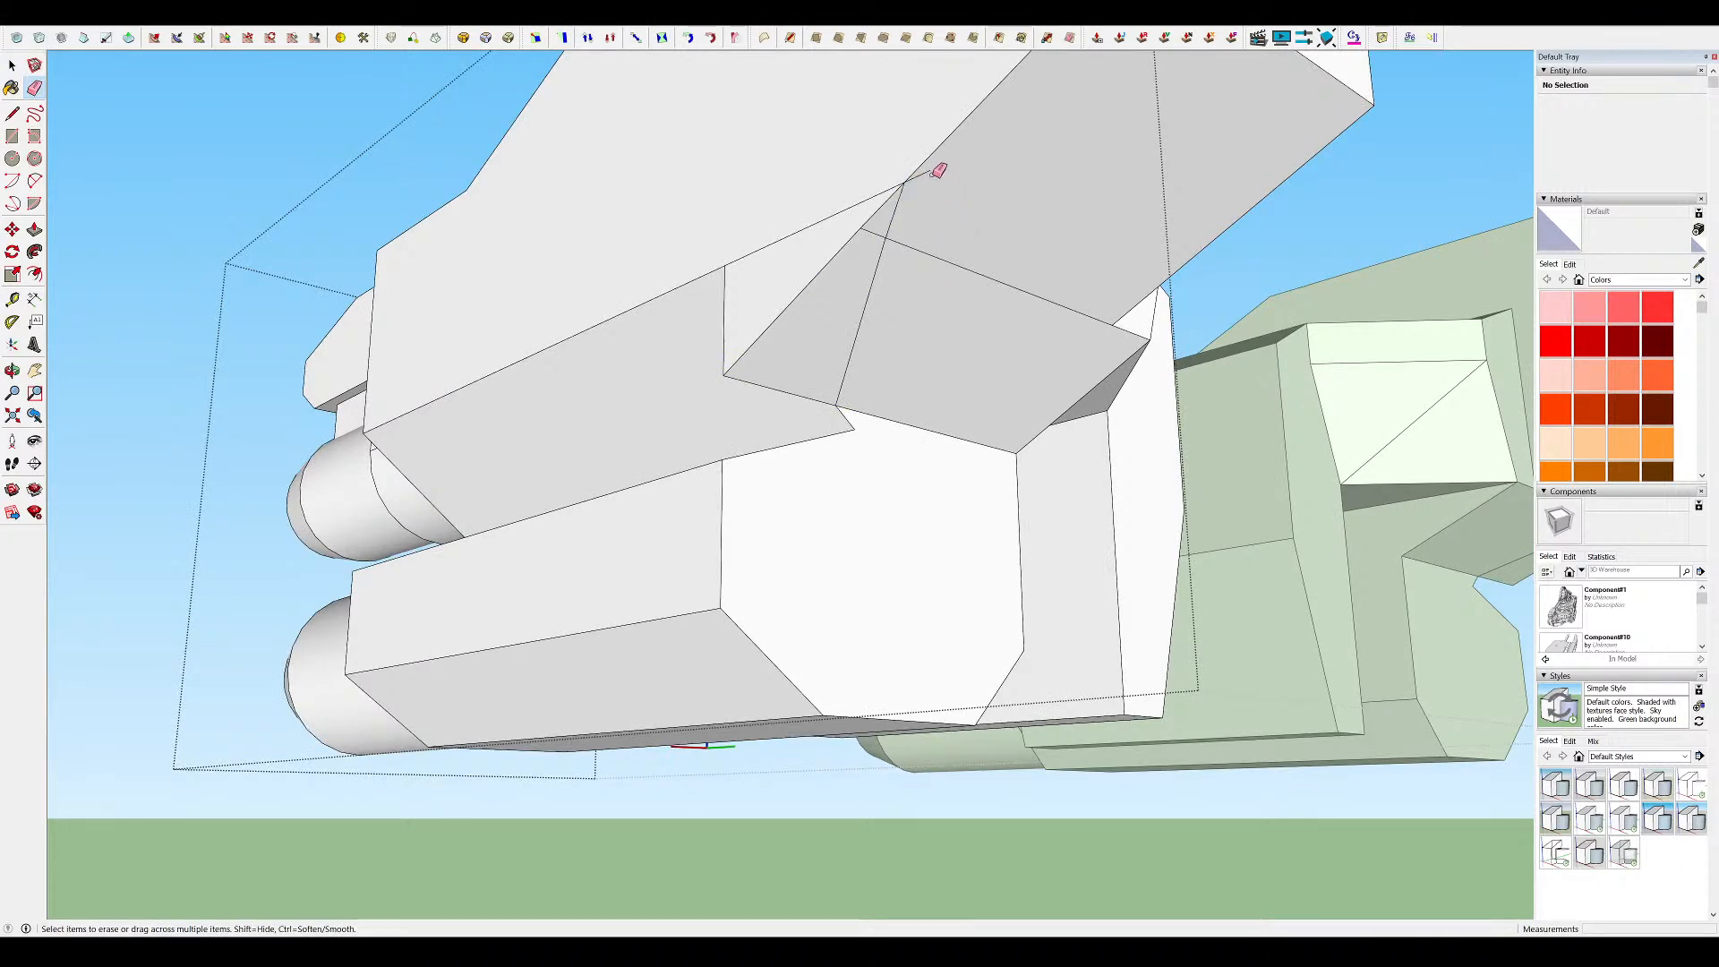
Erase the leftover edge where the side strip meets the rear of the lower housing and restore the surrounding model
drag(726, 372, 727, 370)
mouse_move(727, 371)
middle_down()
mouse_move(893, 235)
mouse_move(579, 465)
mouse_move(775, 284)
mouse_move(970, 469)
mouse_move(993, 250)
mouse_move(1017, 280)
mouse_move(1259, 343)
mouse_move(1214, 299)
mouse_move(1089, 294)
middle_up()
key(alt+h)
scroll(1089, 294, down, 5)
Draw a rectangle on the underside of the lower gun housing and pull it down into a shallow supporting block
key(space)
scroll(1083, 330, up, 4)
scroll(1082, 330, up, 3)
scroll(938, 408, up, 3)
middle_drag(938, 408, 841, 464)
key(r)
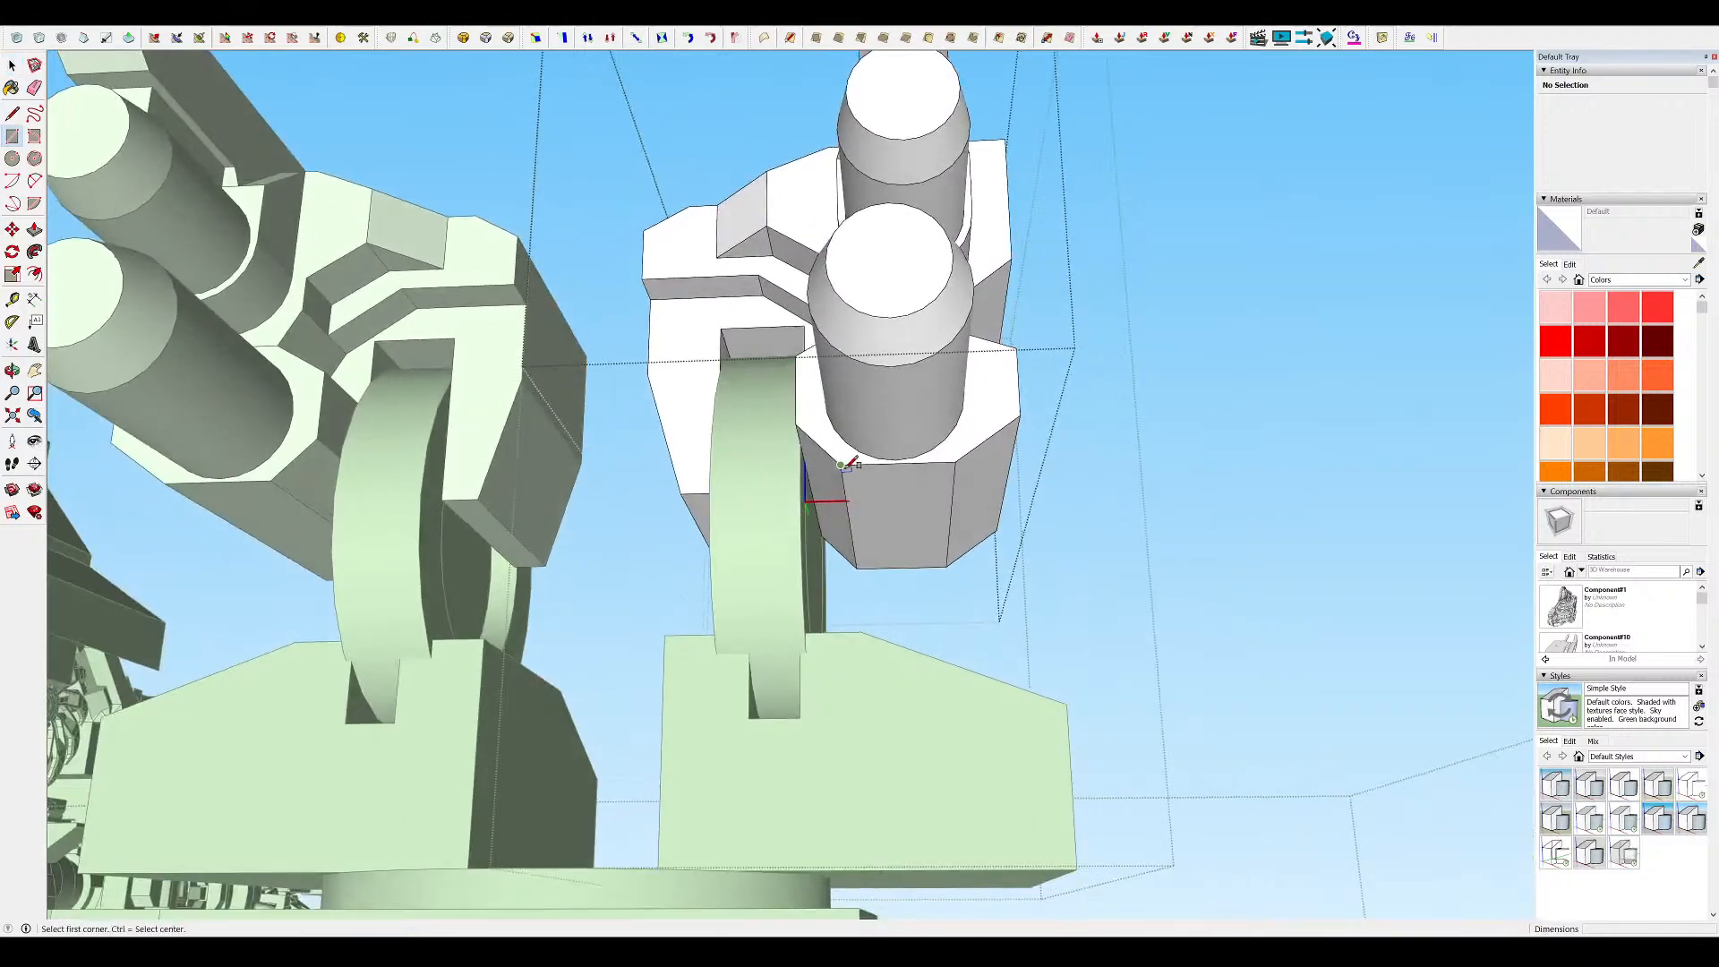
key(p)
click(926, 503)
middle_drag(926, 504, 872, 341)
click(936, 410)
scroll(937, 408, down, 5)
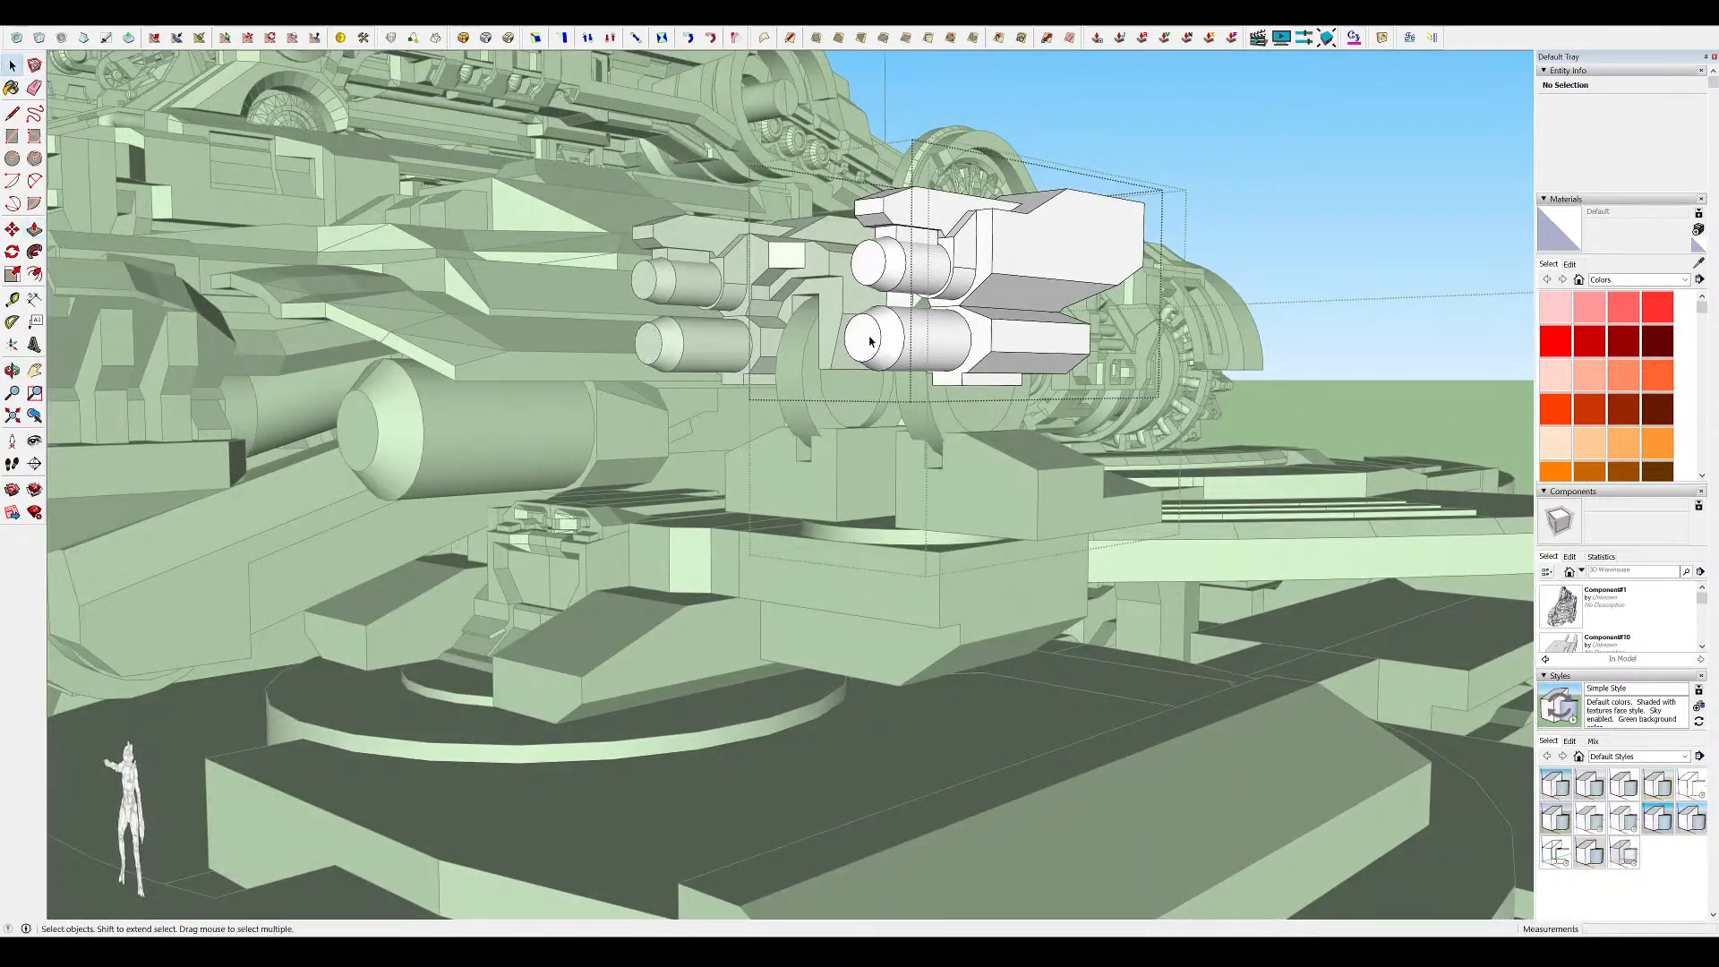
Pull the lower barrel's tapered front face forward into a long, thinner barrel
click(588, 300)
middle_drag(588, 300, 1110, 529)
key(space)
scroll(895, 308, down, 8)
Leave the gun's group to view the whole turret and reopen the gun for editing
click(1020, 223)
scroll(1020, 223, down, 4)
scroll(1012, 371, up, 9)
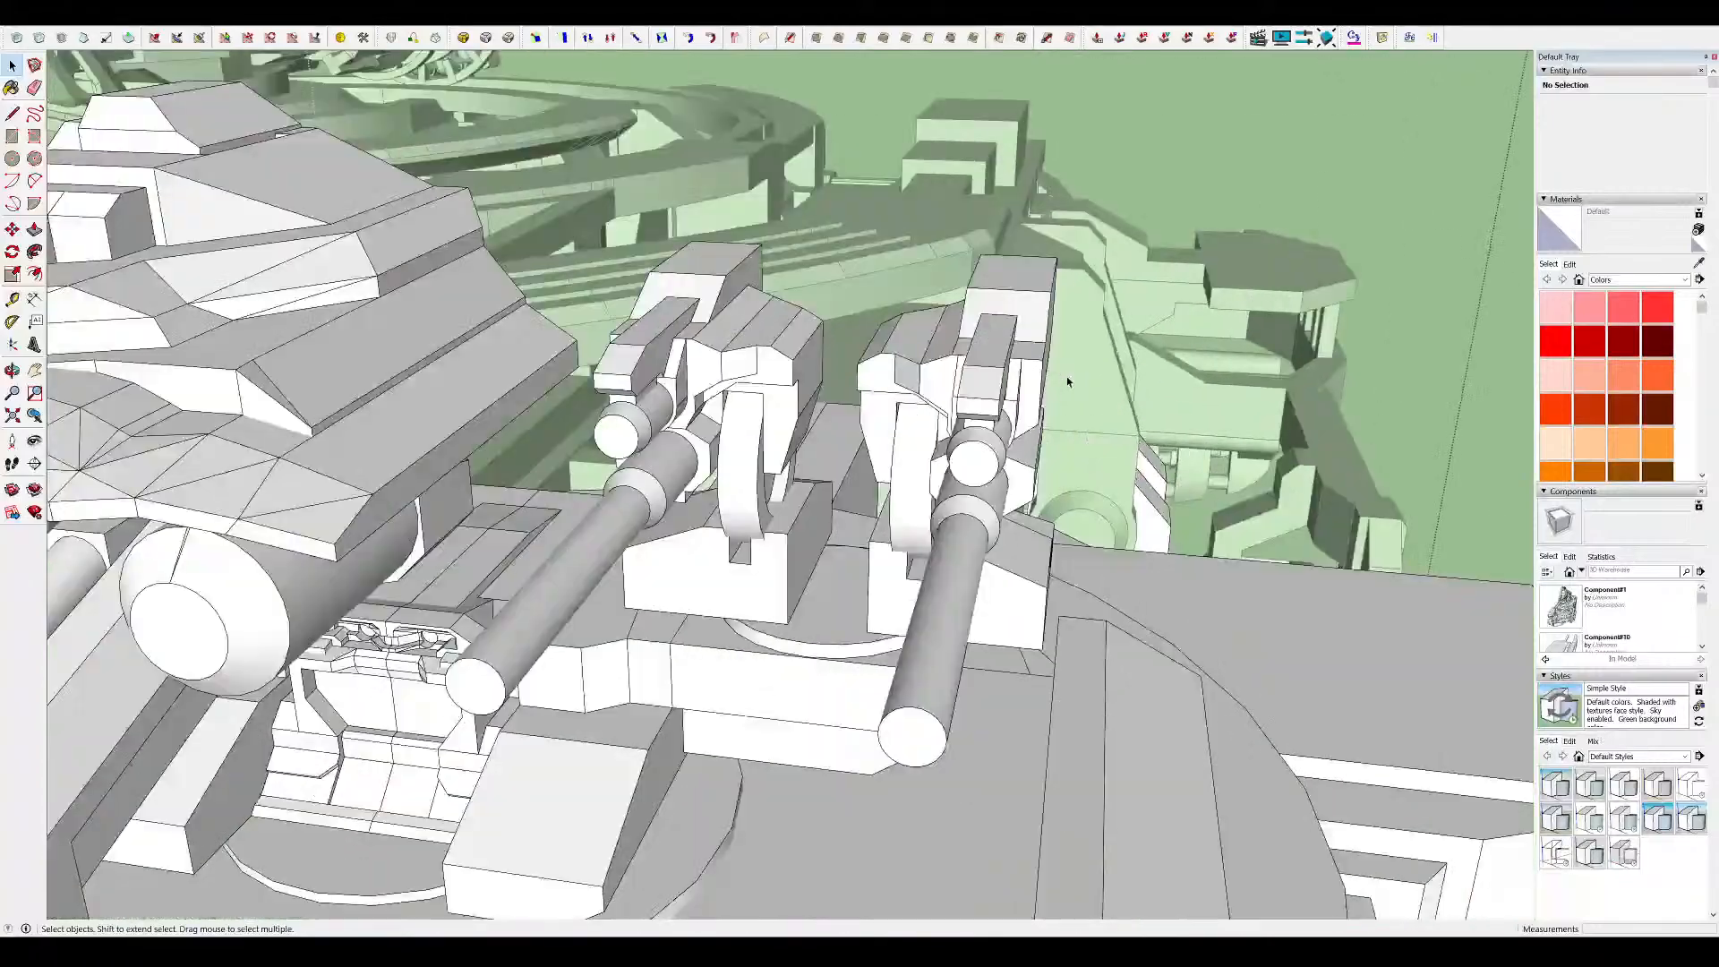
scroll(935, 376, down, 4)
scroll(957, 400, up, 4)
middle_drag(961, 399, 948, 313)
double_click(963, 367)
double_click(967, 371)
Draw a diagonal line across the upper housing's rear side face and push the top corner away 86.83 cm to bevel it
middle_drag(1163, 385, 752, 491)
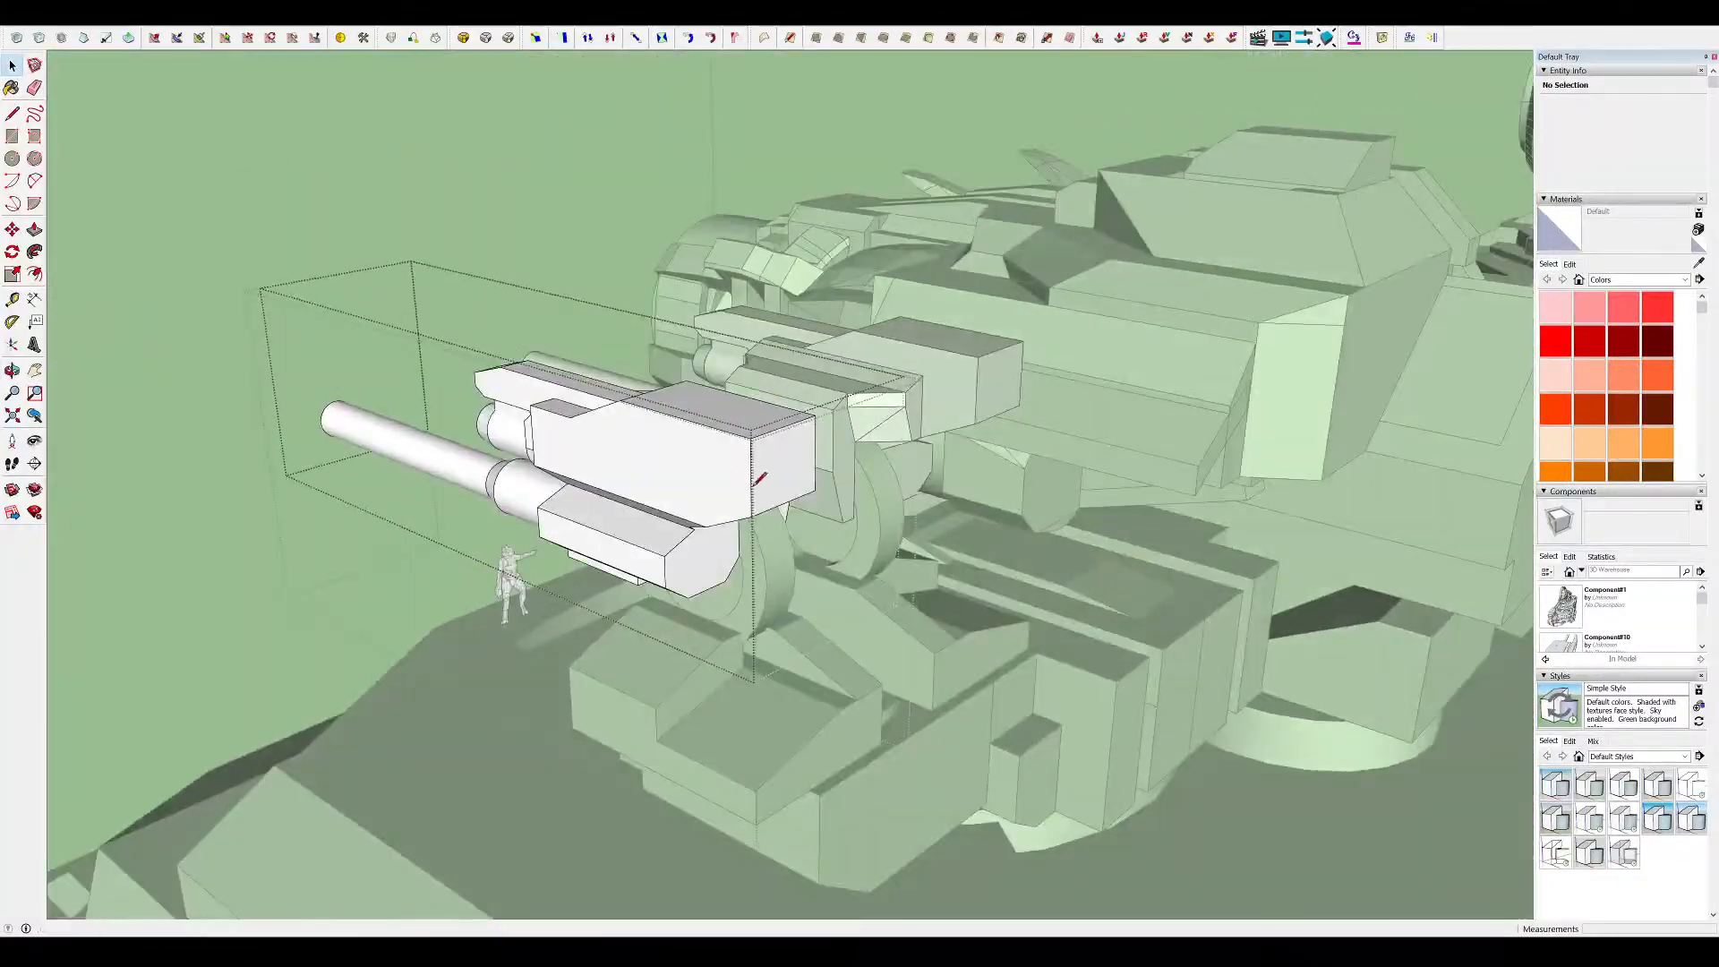
drag(720, 430, 723, 414)
mouse_move(723, 417)
middle_down()
mouse_move(797, 427)
mouse_move(1062, 379)
mouse_move(1059, 330)
mouse_move(1087, 299)
middle_up()
scroll(1063, 380, up, 3)
key(l)
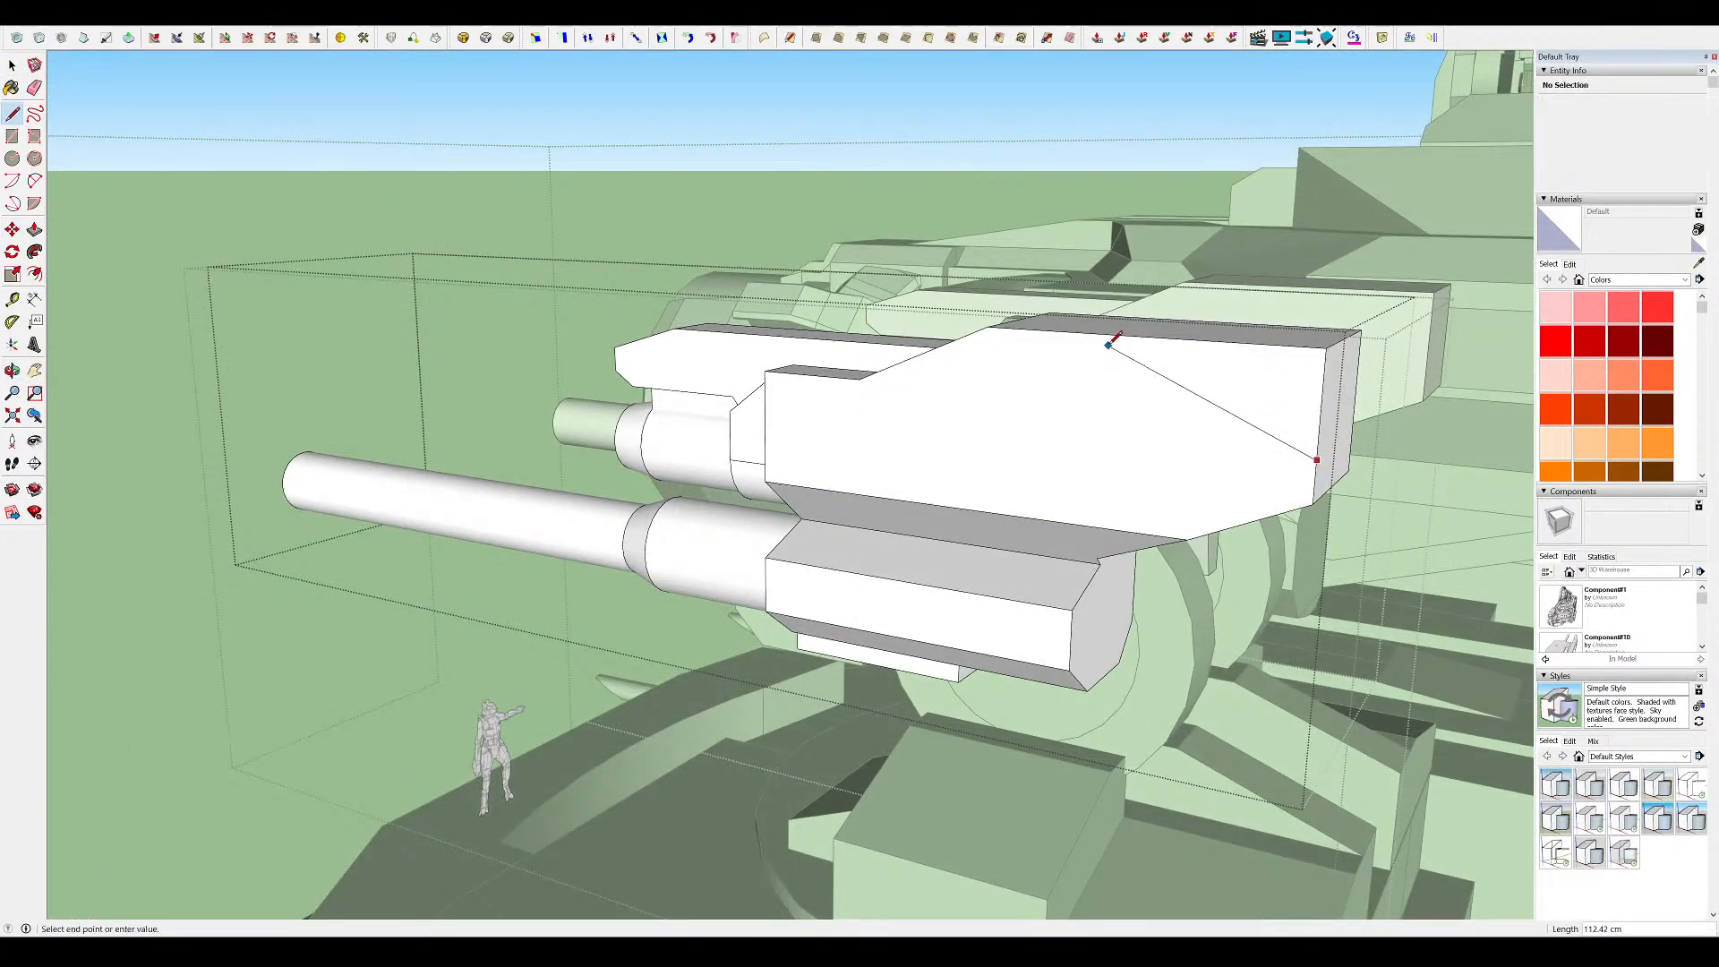
middle_drag(1497, 289, 1028, 330)
click(376, 309)
middle_drag(376, 309, 1307, 483)
scroll(802, 342, down, 3)
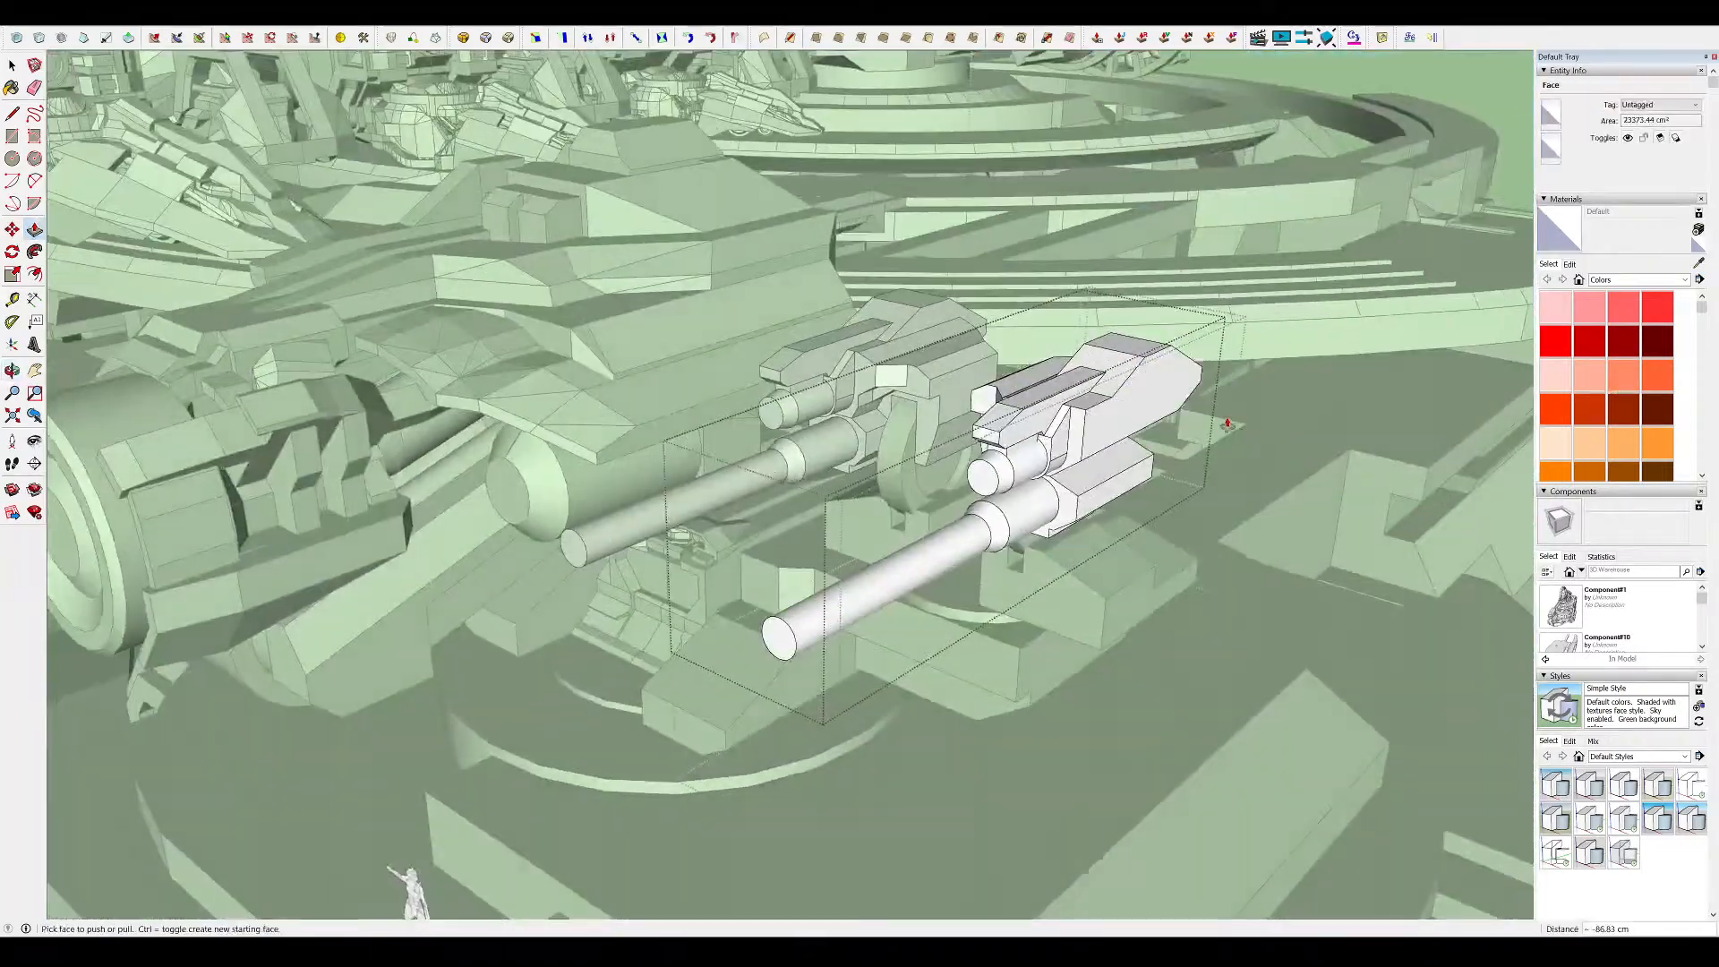
Erase the vertical edge splitting the side face beside the upper barrel's collar and select the ring where the upper muzzle starts tapering
scroll(1289, 457, up, 4)
middle_drag(927, 240, 1206, 415)
scroll(1206, 415, up, 4)
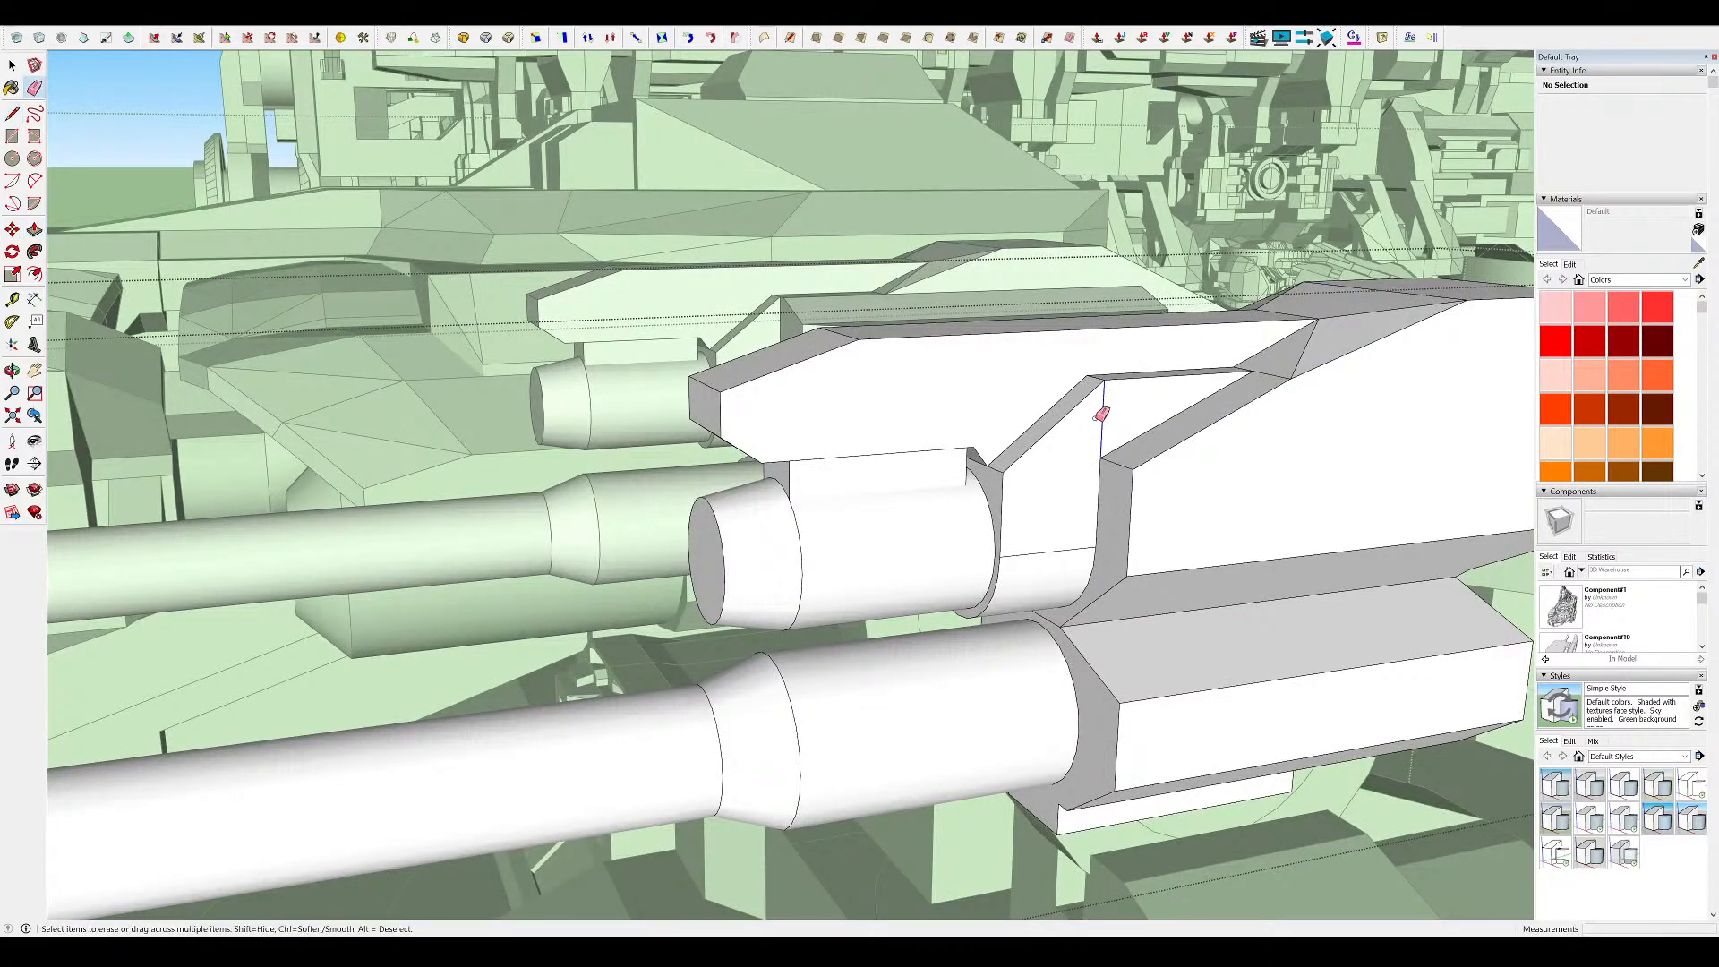
scroll(1107, 411, down, 5)
mouse_move(1107, 411)
middle_down()
mouse_move(978, 338)
mouse_move(1196, 346)
mouse_move(985, 318)
mouse_move(958, 376)
mouse_move(998, 445)
middle_up()
scroll(962, 348, up, 3)
scroll(910, 390, up, 3)
key(m)
middle_drag(909, 389, 923, 398)
scroll(924, 398, down, 3)
key(space)
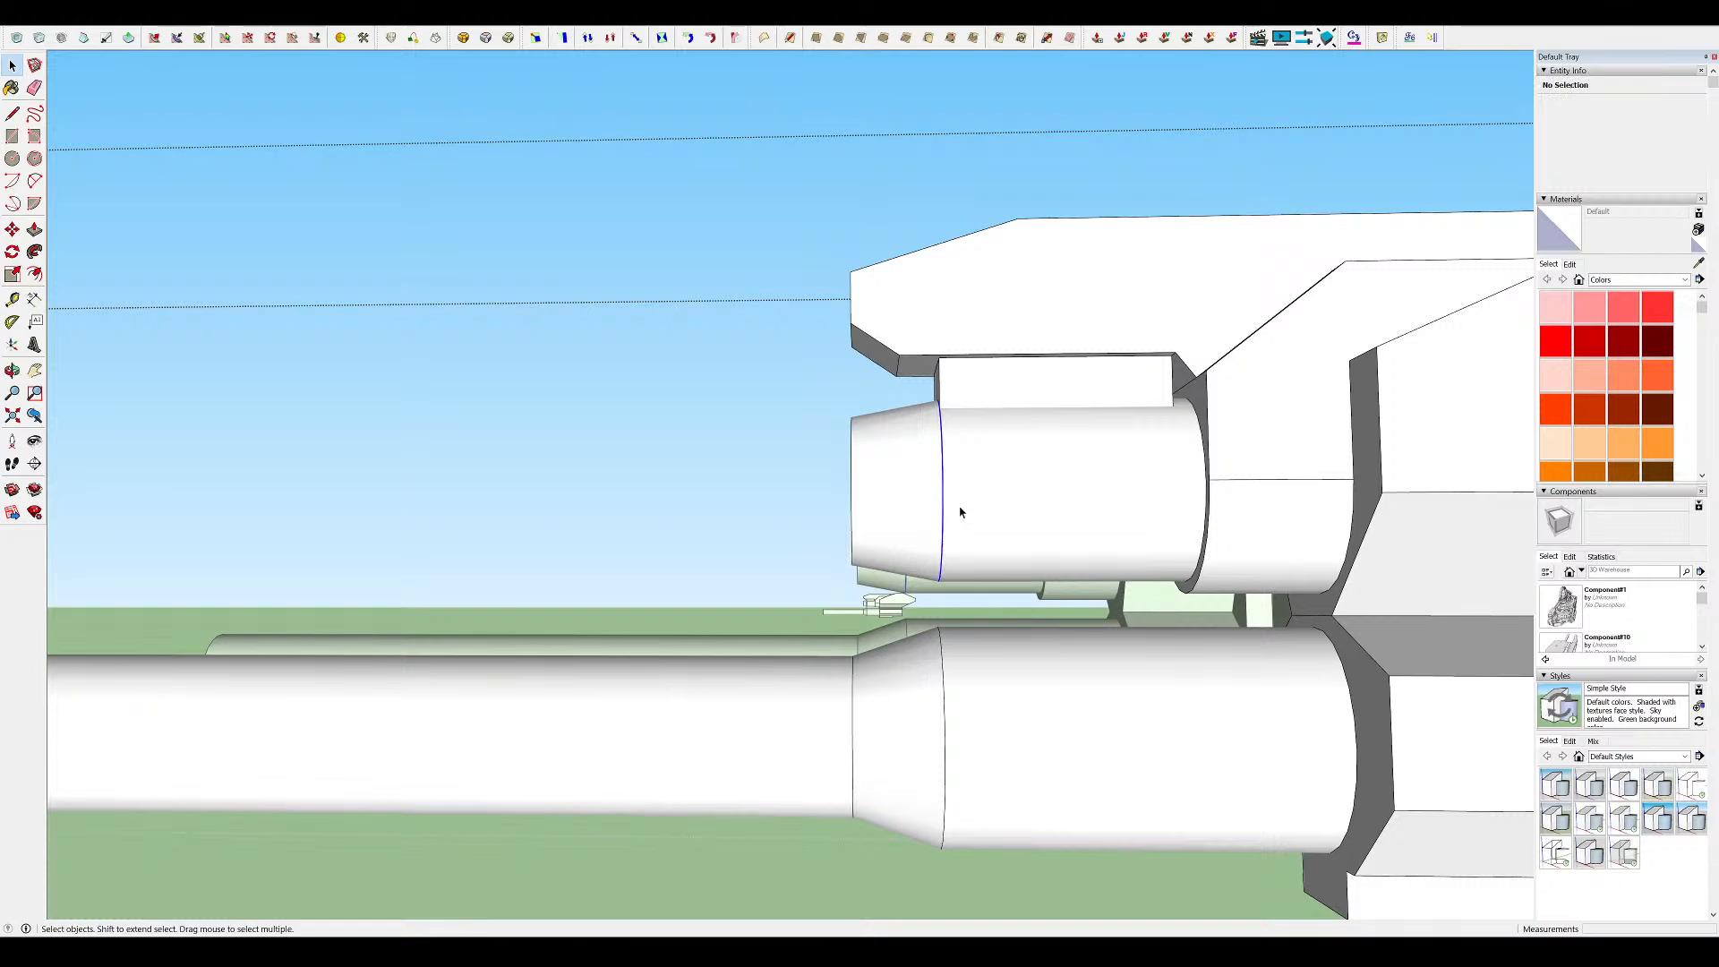
Split the front face of the support block above the upper barrel with a line and pull its upper part forward
middle_drag(909, 463, 869, 383)
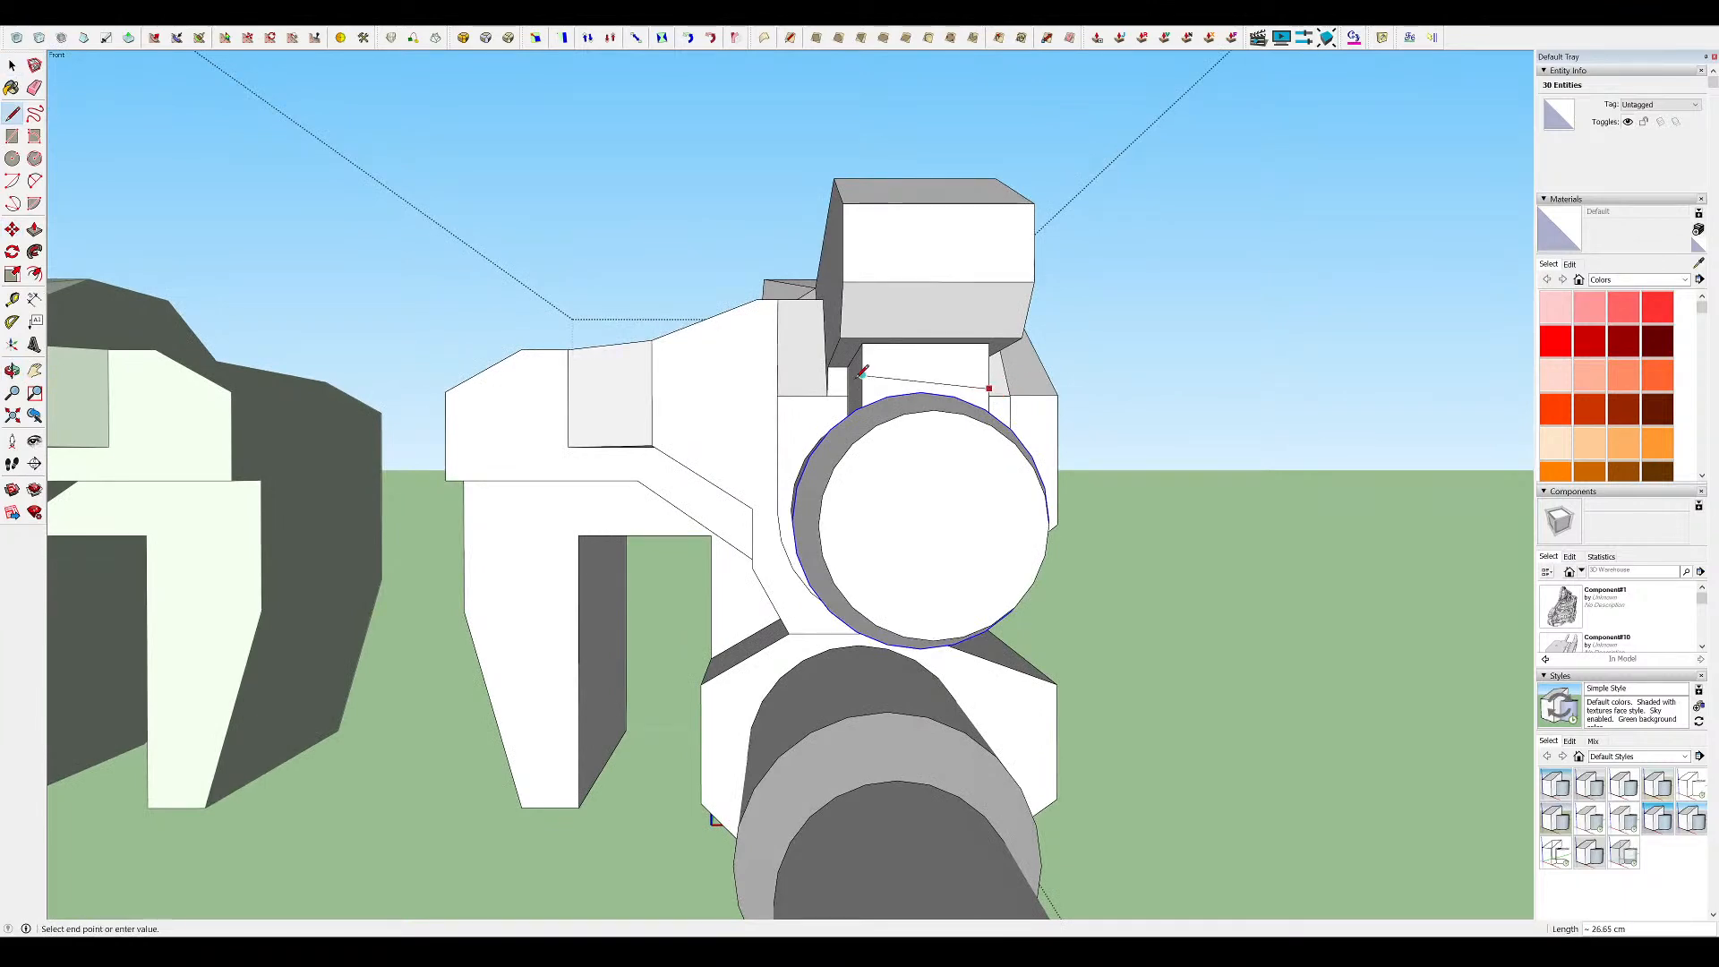
click(862, 389)
middle_drag(964, 389, 483, 347)
key(space)
click(734, 340)
middle_drag(1137, 389, 956, 351)
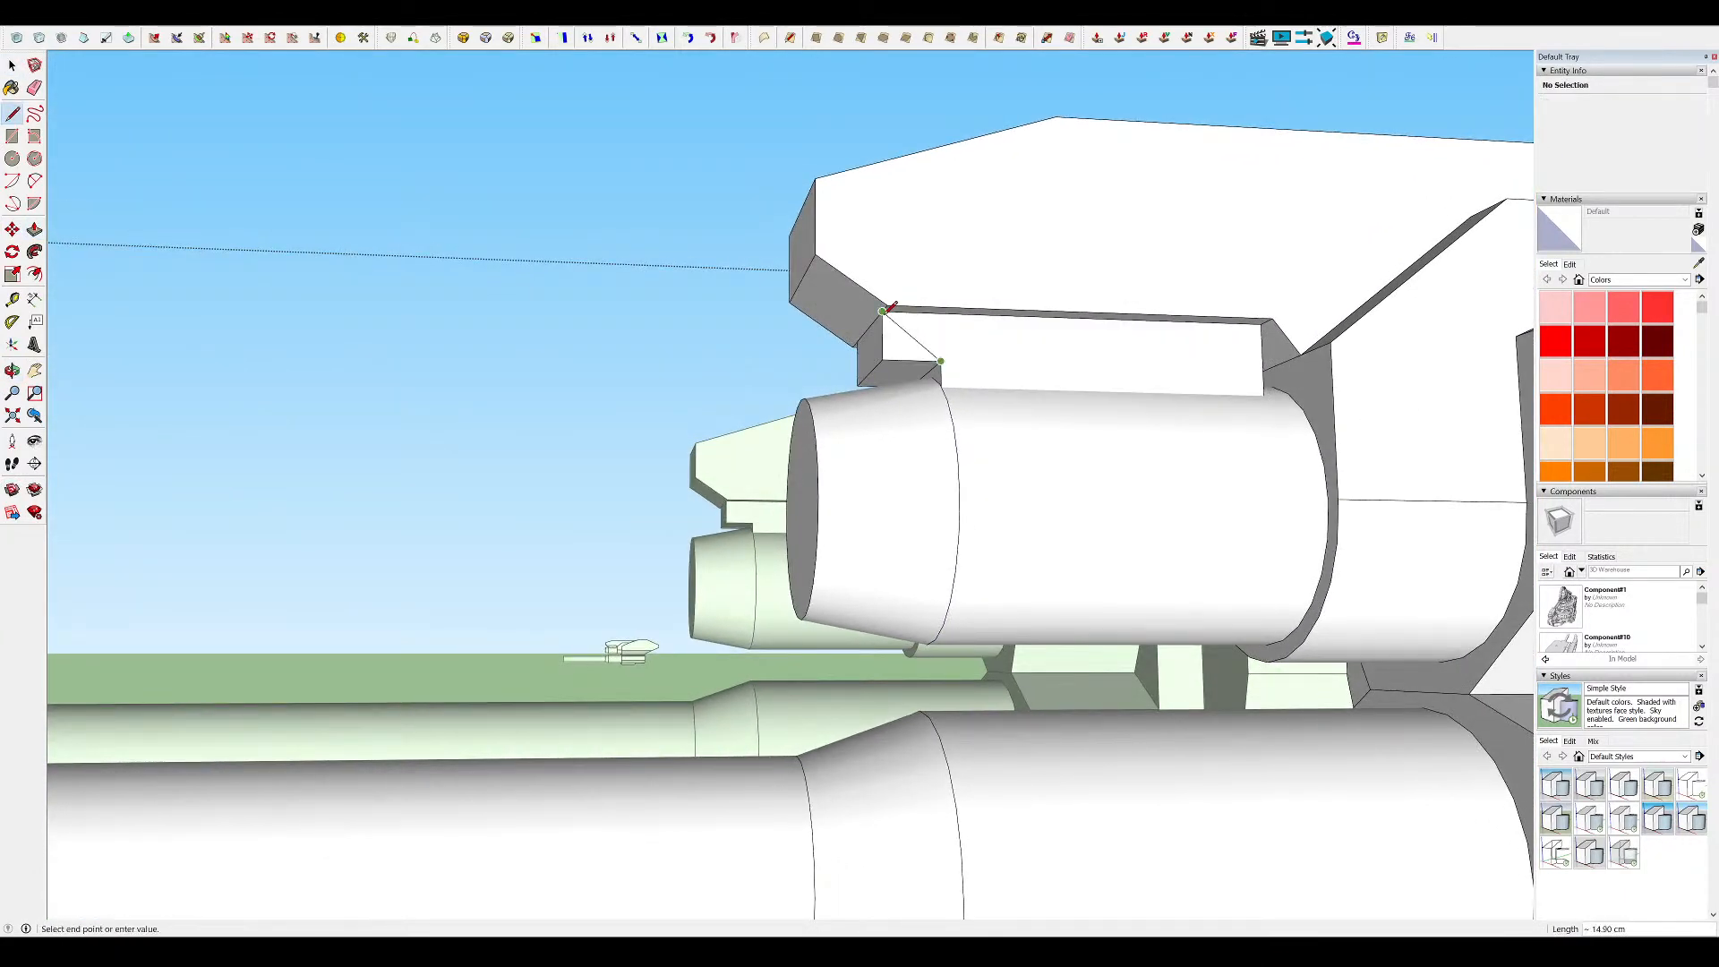
scroll(847, 239, down, 8)
middle_drag(1060, 306, 1191, 341)
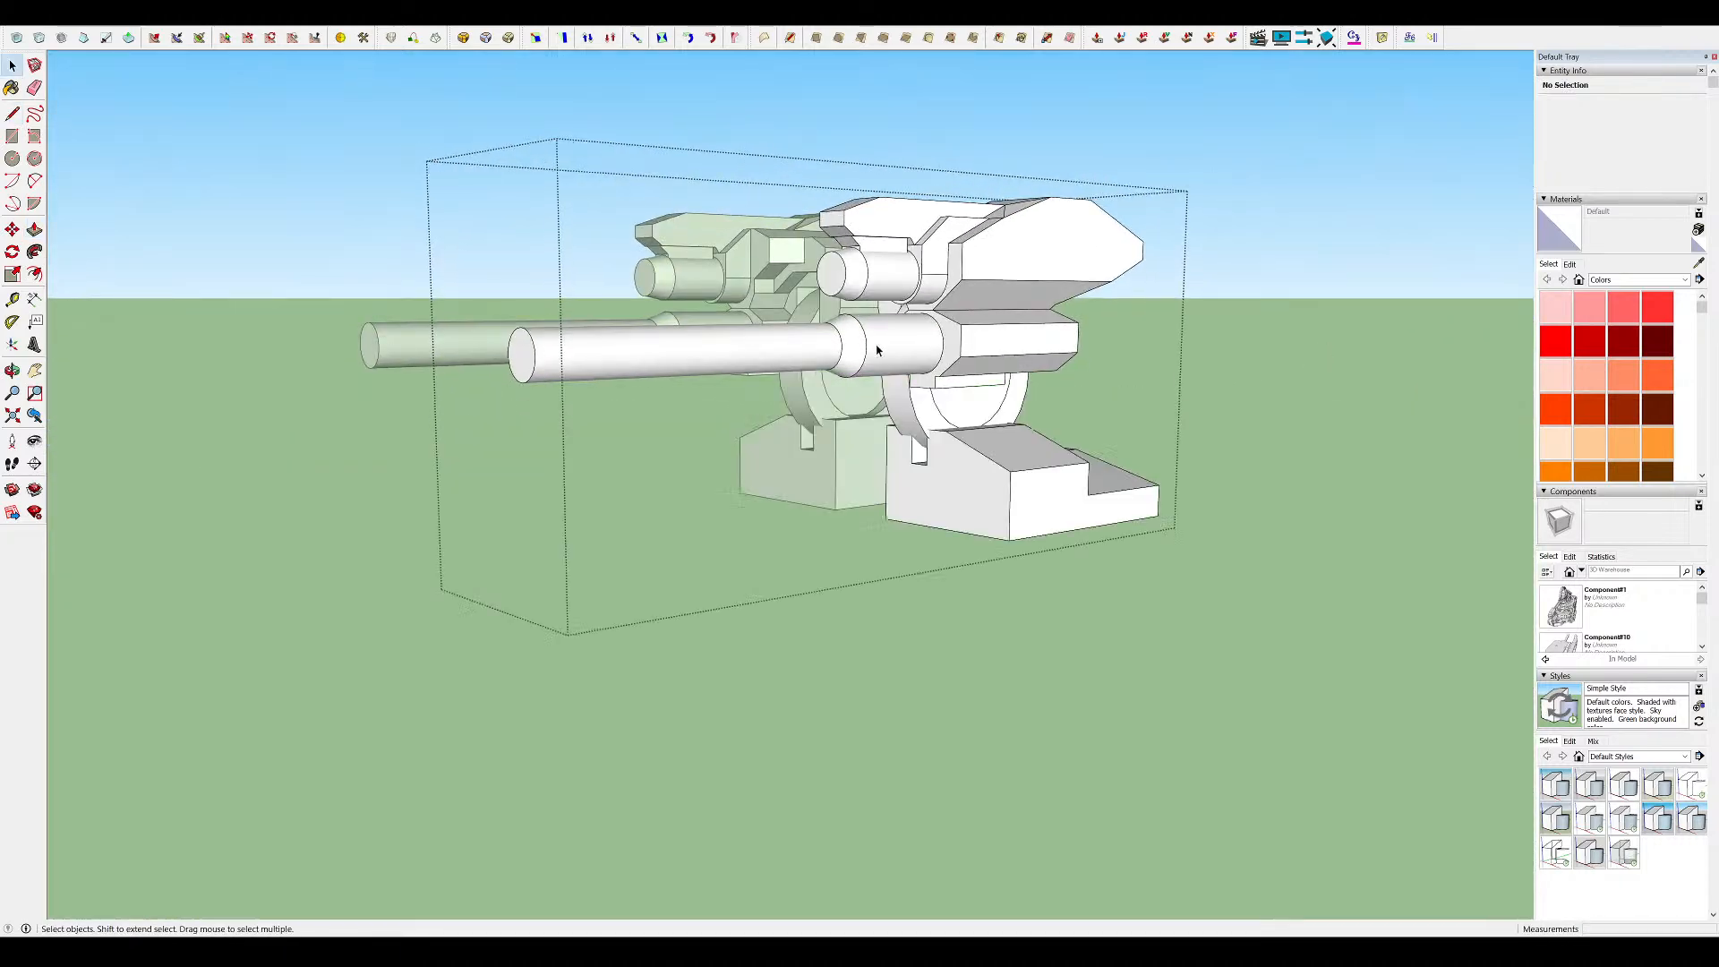
Connect the lower barrel's outline to the housing's front edges with lines and pull the enclosed front area forward along the barrels
middle_drag(866, 350, 940, 317)
key(space)
scroll(1000, 404, up, 10)
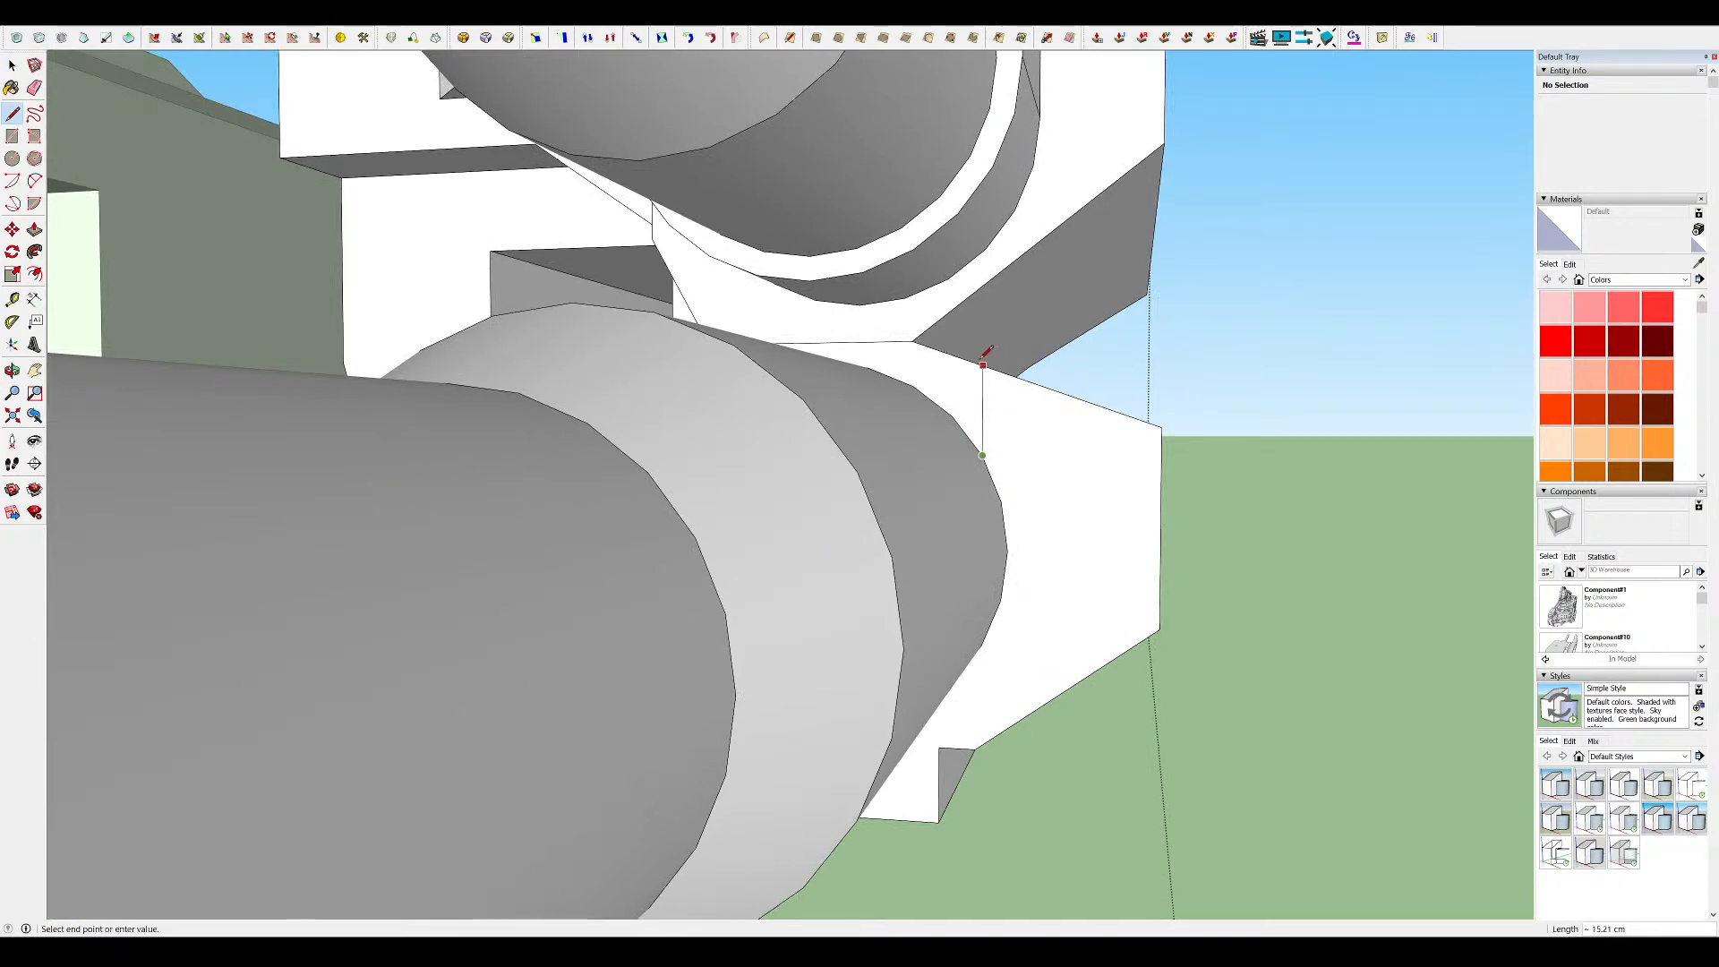
mouse_move(990, 278)
middle_down()
mouse_move(1162, 368)
mouse_move(692, 253)
middle_up()
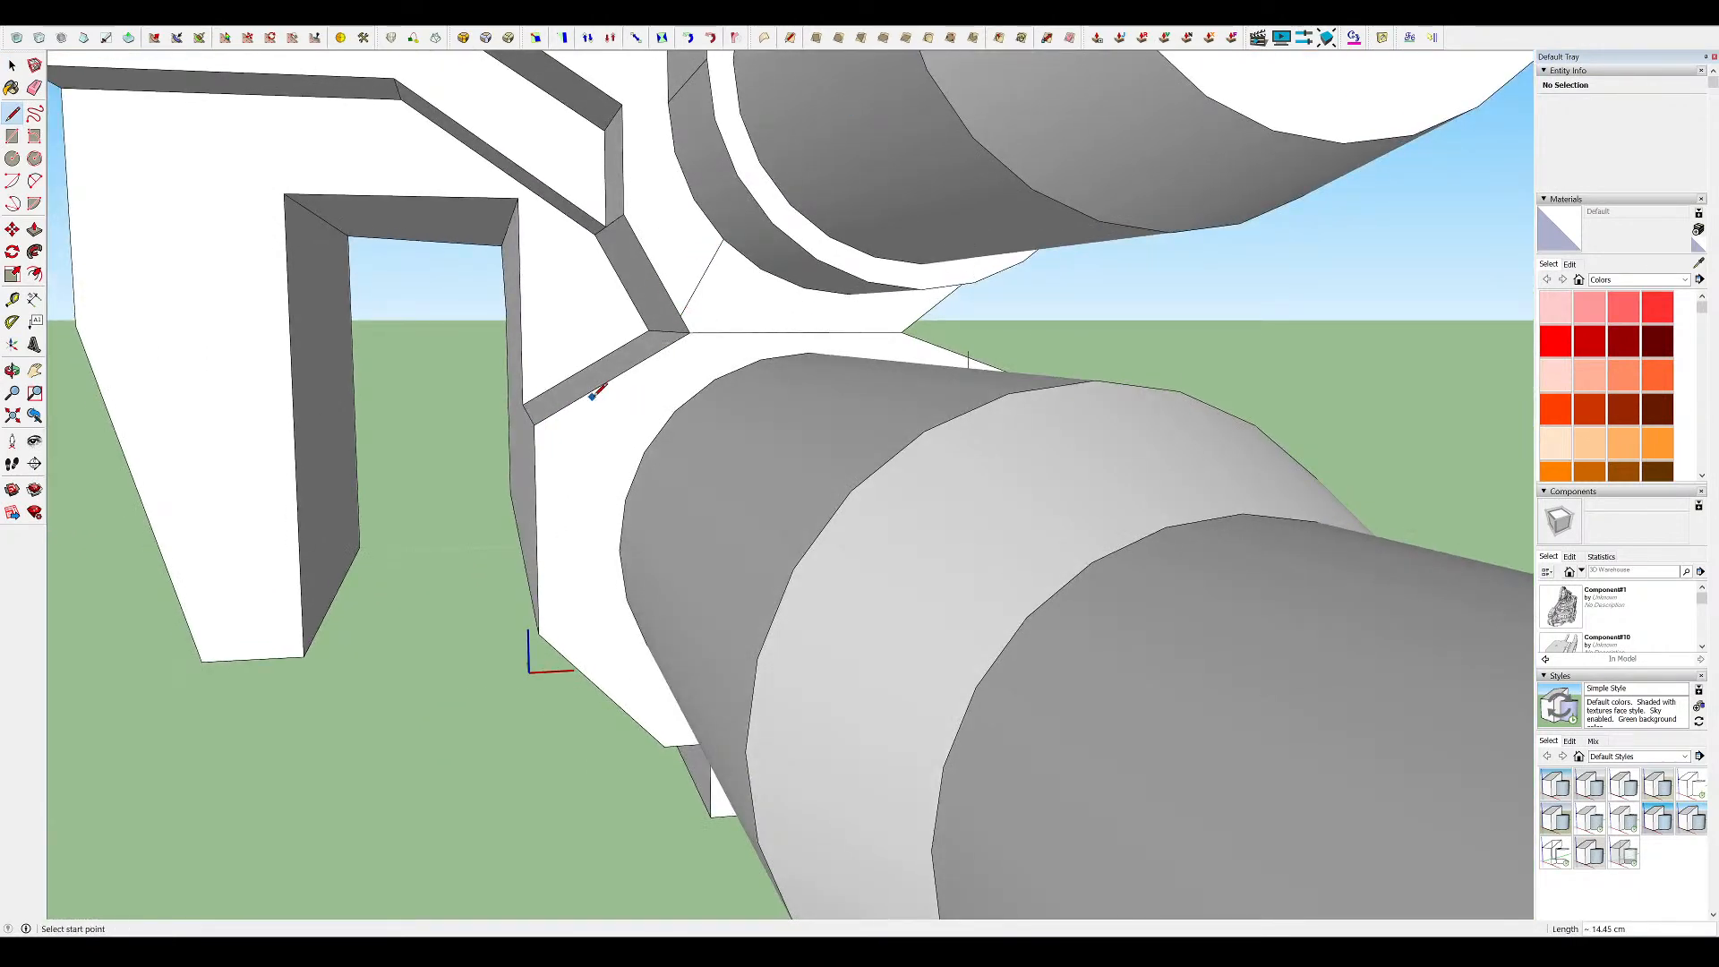
click(619, 547)
middle_drag(620, 546, 868, 435)
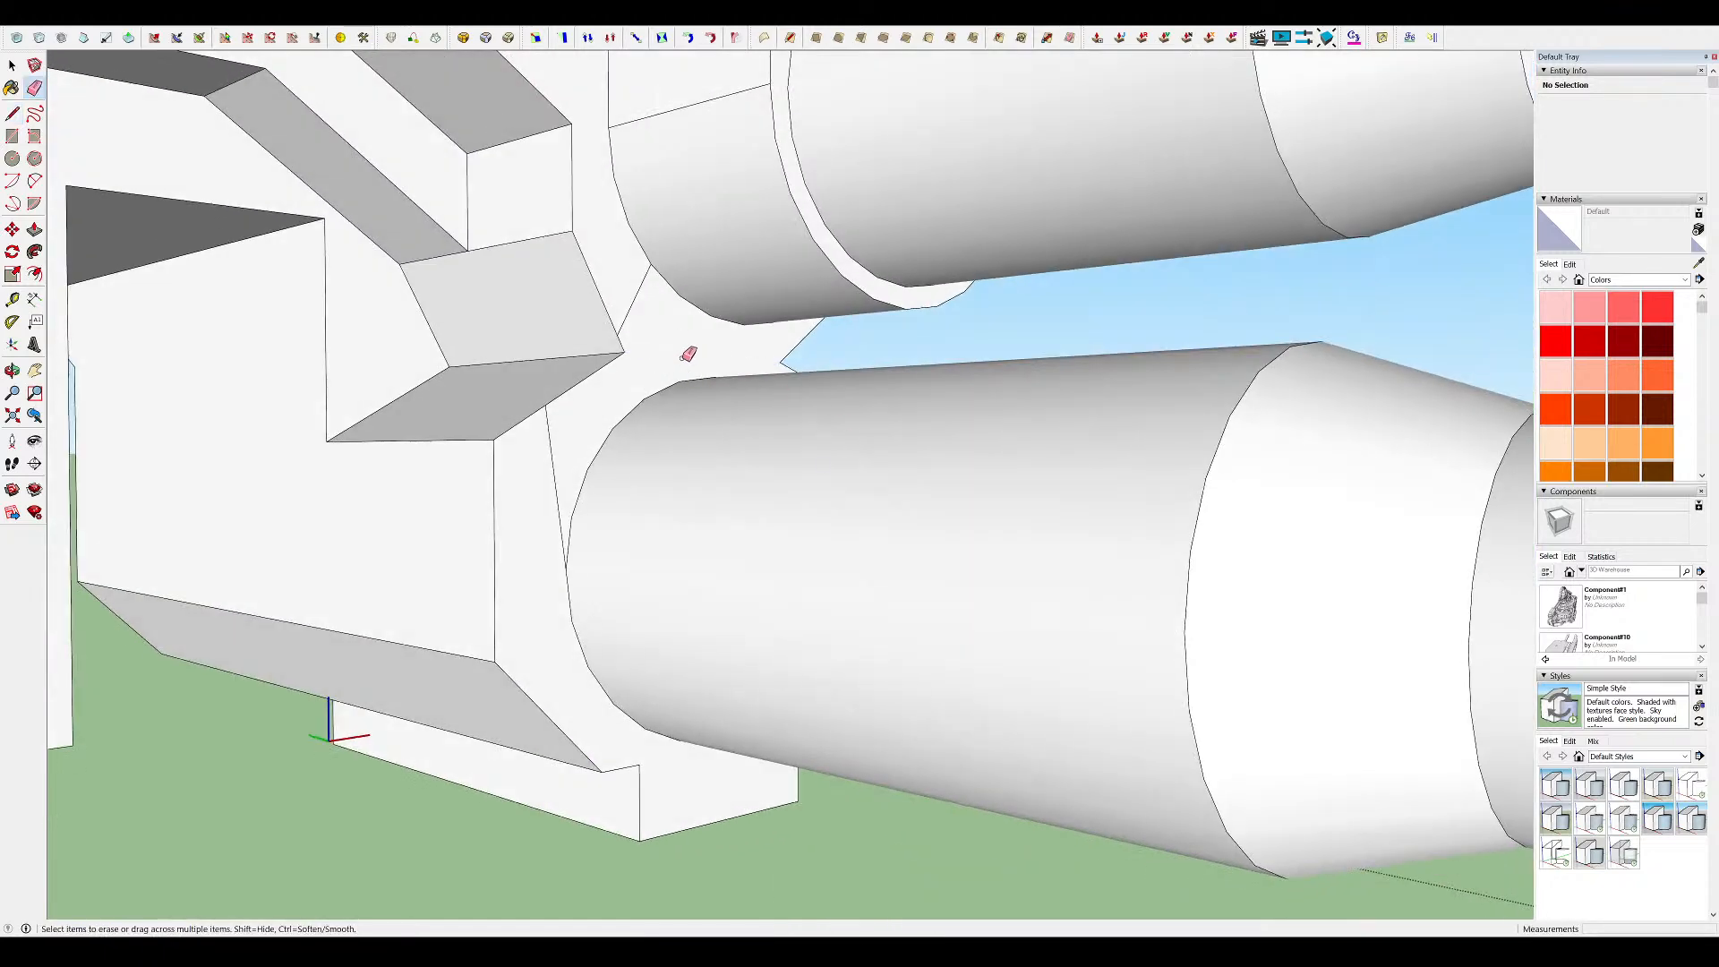
key(p)
click(682, 351)
click(823, 353)
middle_drag(883, 356, 875, 317)
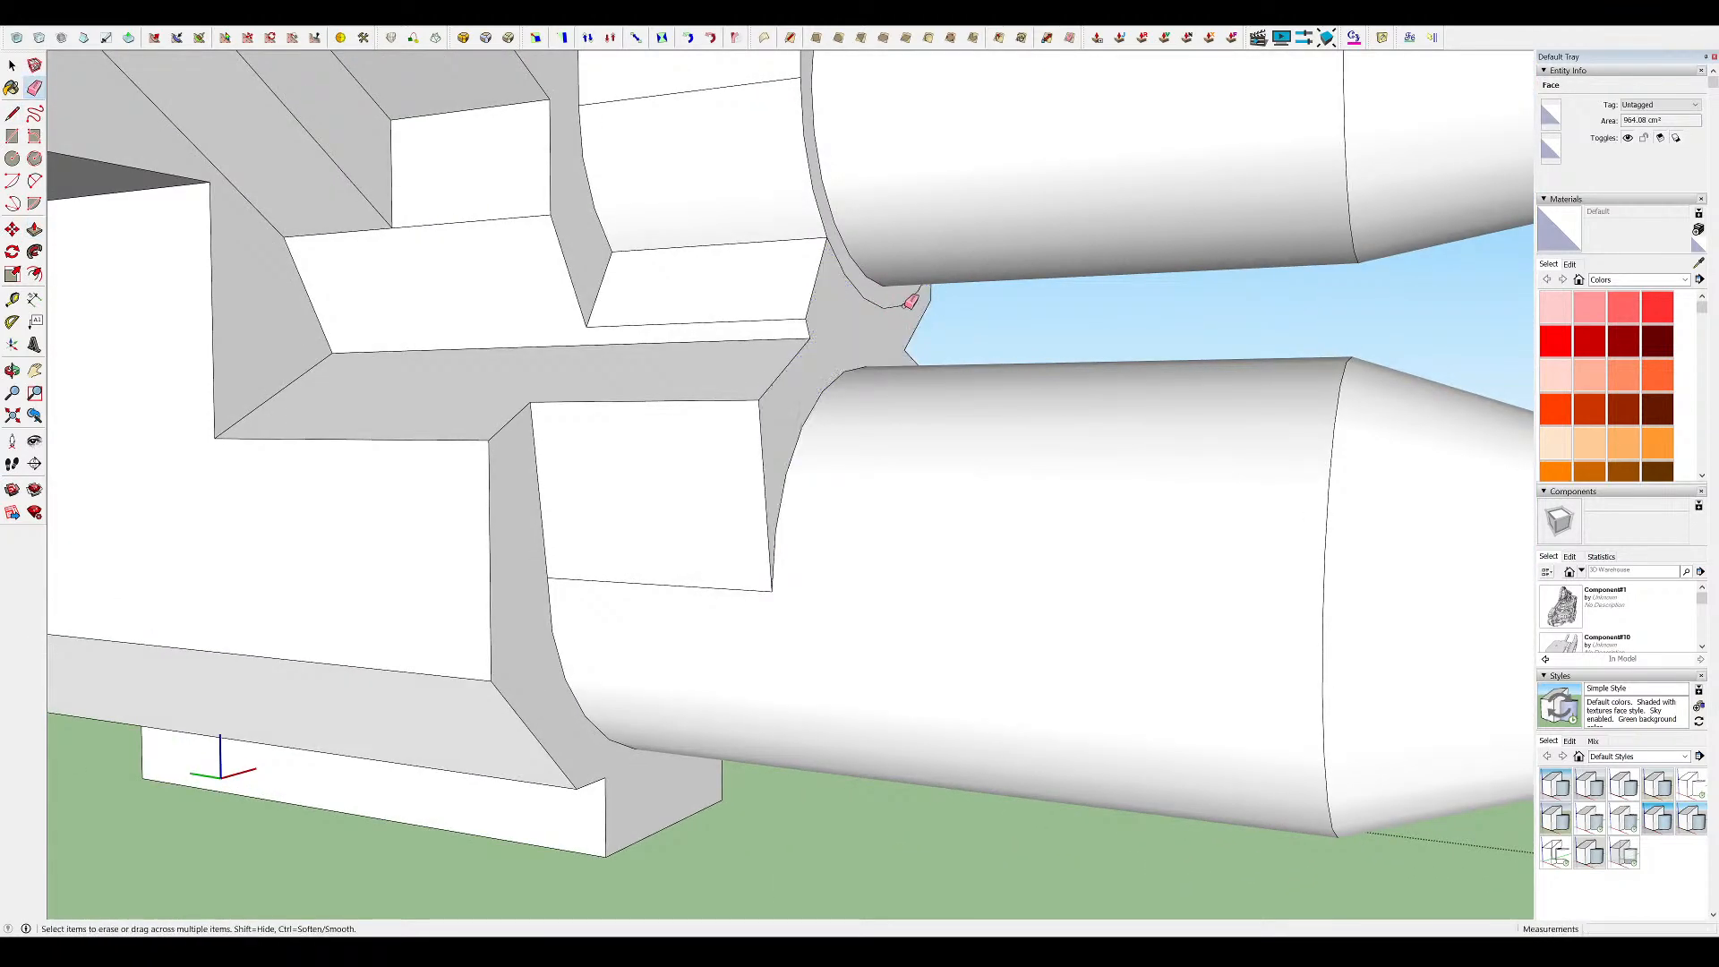
Draw a line closing the triangular sliver at the front of the upper collar's lower facet and push the sliver back
scroll(859, 280, up, 6)
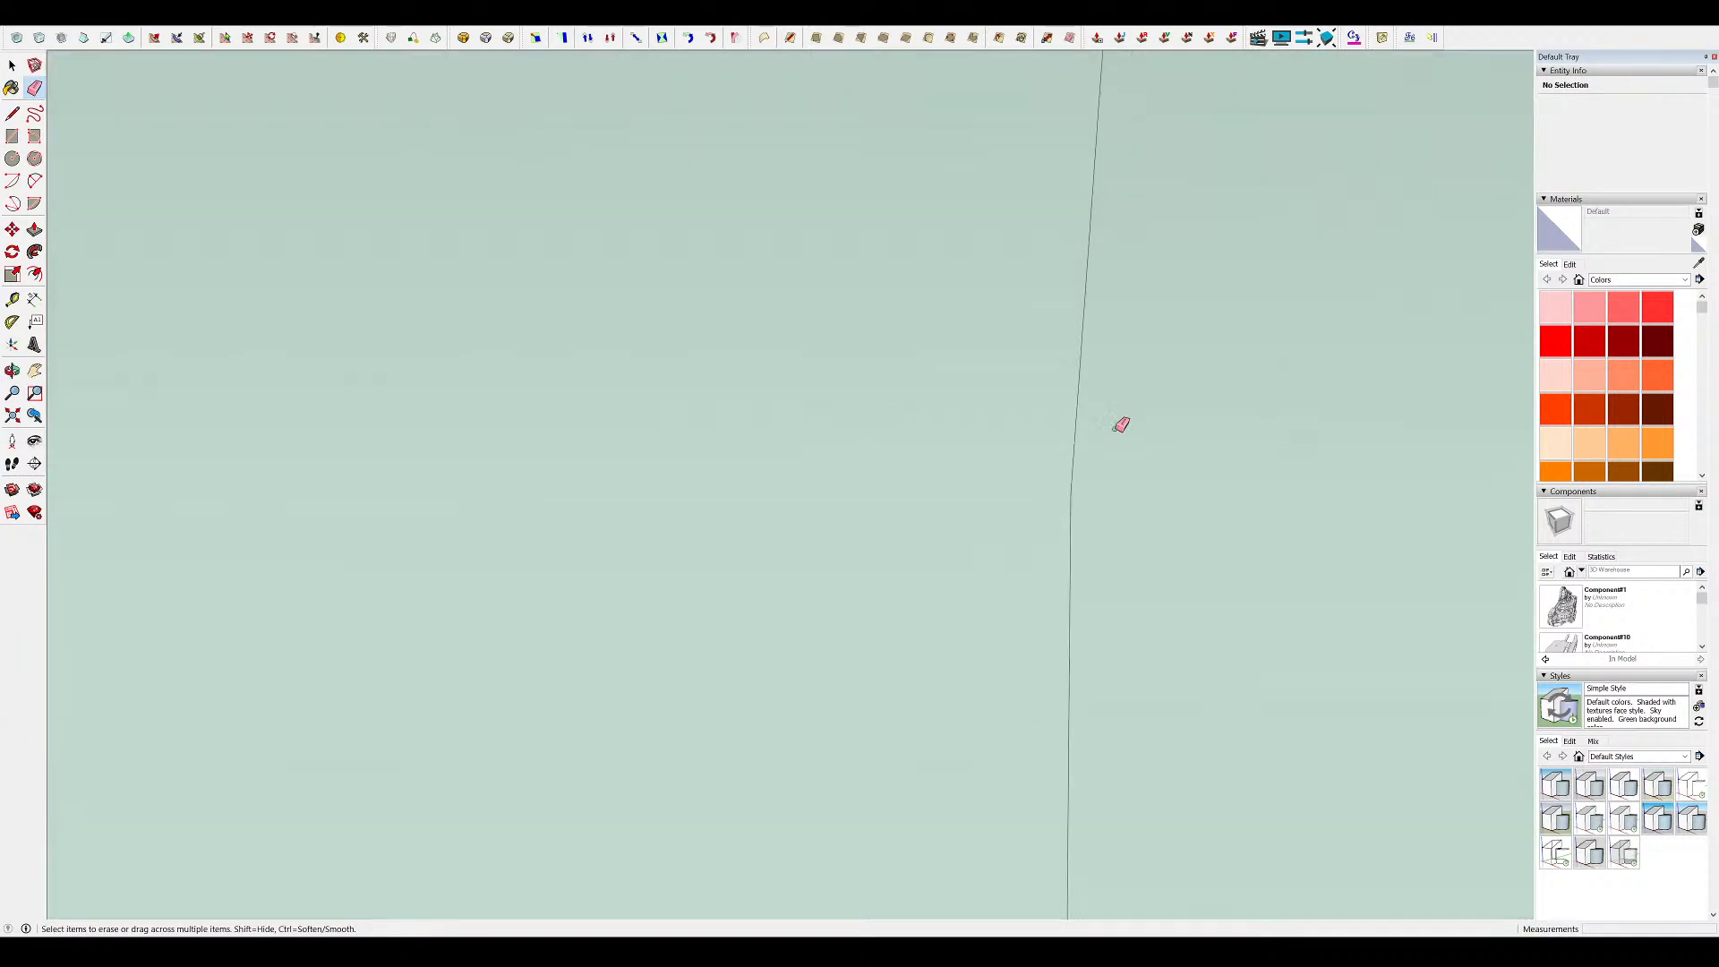
scroll(1111, 422, down, 5)
middle_drag(855, 295, 254, 344)
scroll(253, 345, down, 4)
scroll(1068, 376, up, 5)
mouse_move(1066, 380)
middle_down()
mouse_move(979, 429)
mouse_move(1260, 524)
mouse_move(1017, 299)
mouse_move(1178, 277)
mouse_move(824, 250)
middle_up()
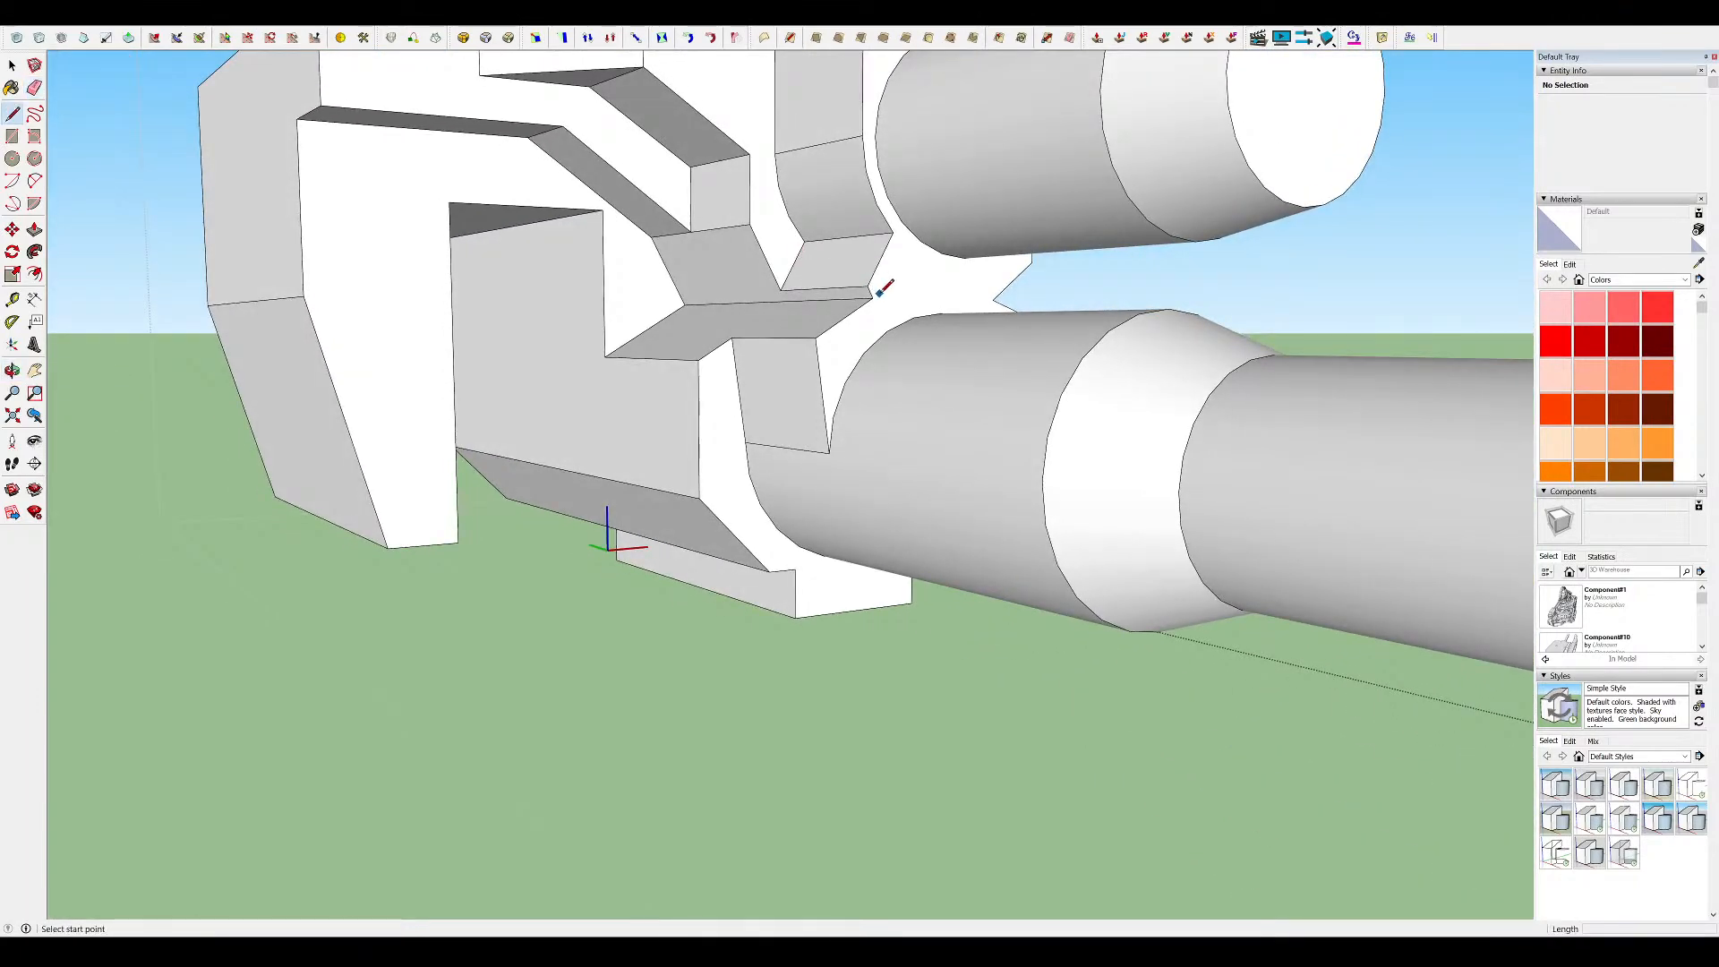
click(893, 231)
key(p)
scroll(873, 294, up, 2)
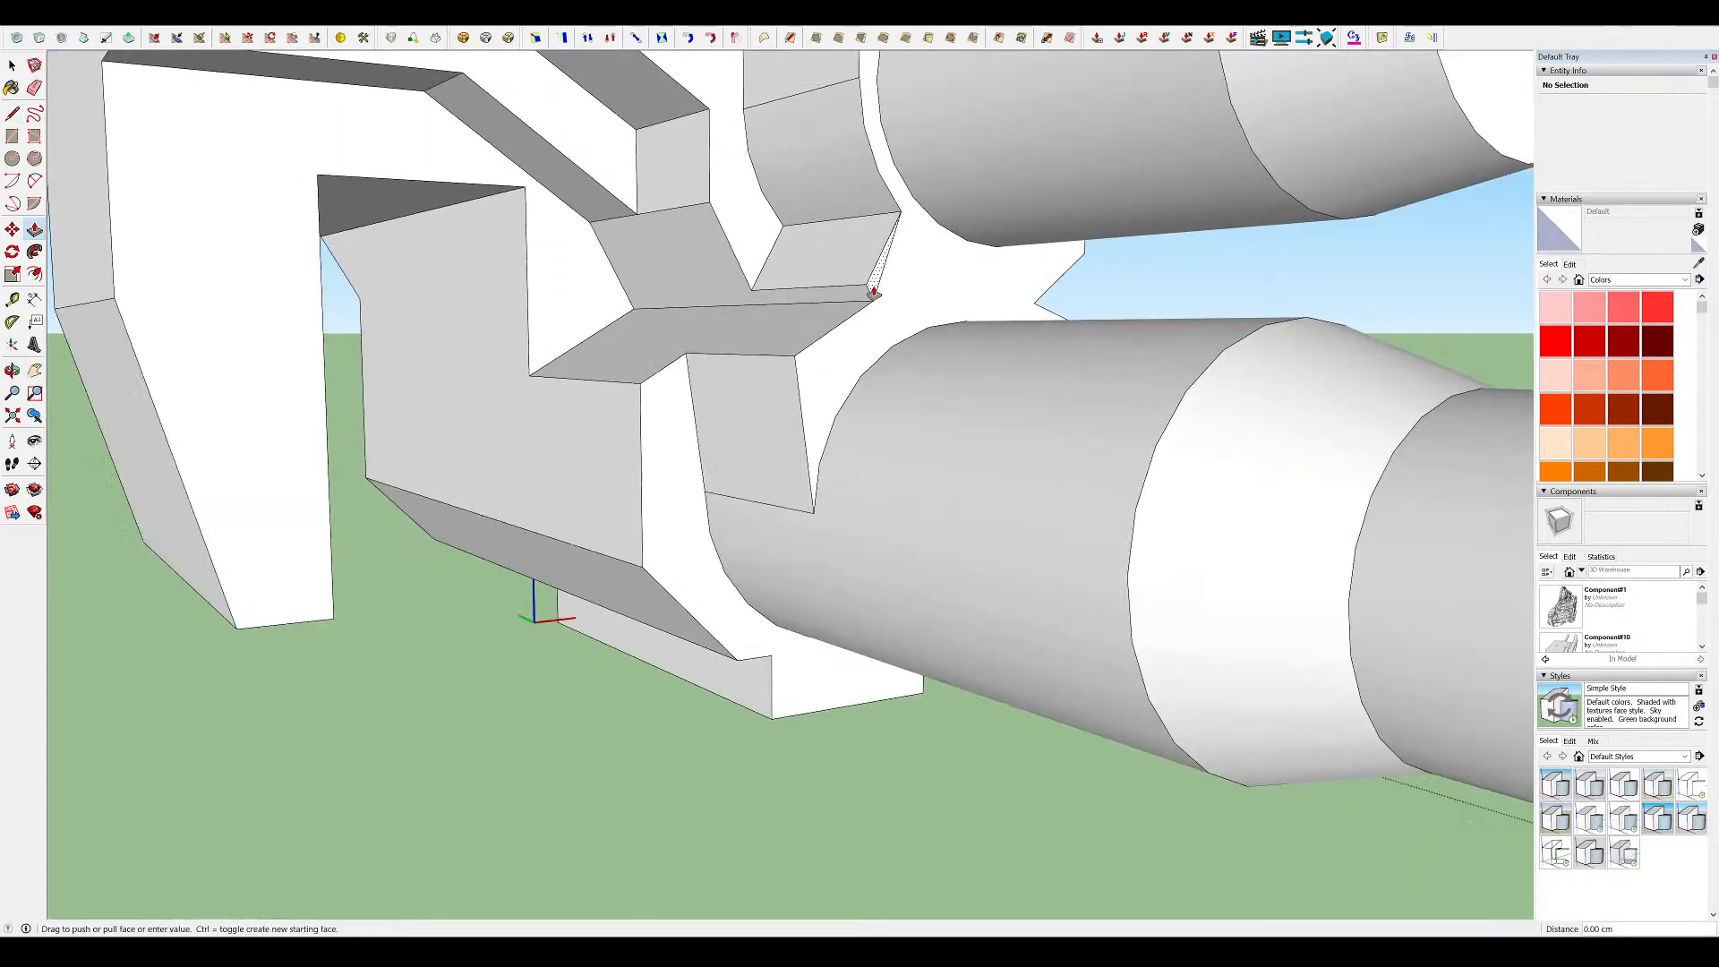
click(761, 275)
Draw a rectangle on the sloped facet above the lower housing's inner ledge and pull it out 16.93 cm into a block
scroll(764, 273, down, 6)
mouse_move(936, 380)
middle_down()
mouse_move(851, 346)
mouse_move(927, 540)
mouse_move(717, 338)
mouse_move(418, 372)
mouse_move(1132, 411)
mouse_move(940, 366)
mouse_move(707, 399)
mouse_move(825, 276)
middle_up()
scroll(841, 338, up, 4)
scroll(927, 540, down, 5)
scroll(941, 366, up, 3)
scroll(707, 399, up, 3)
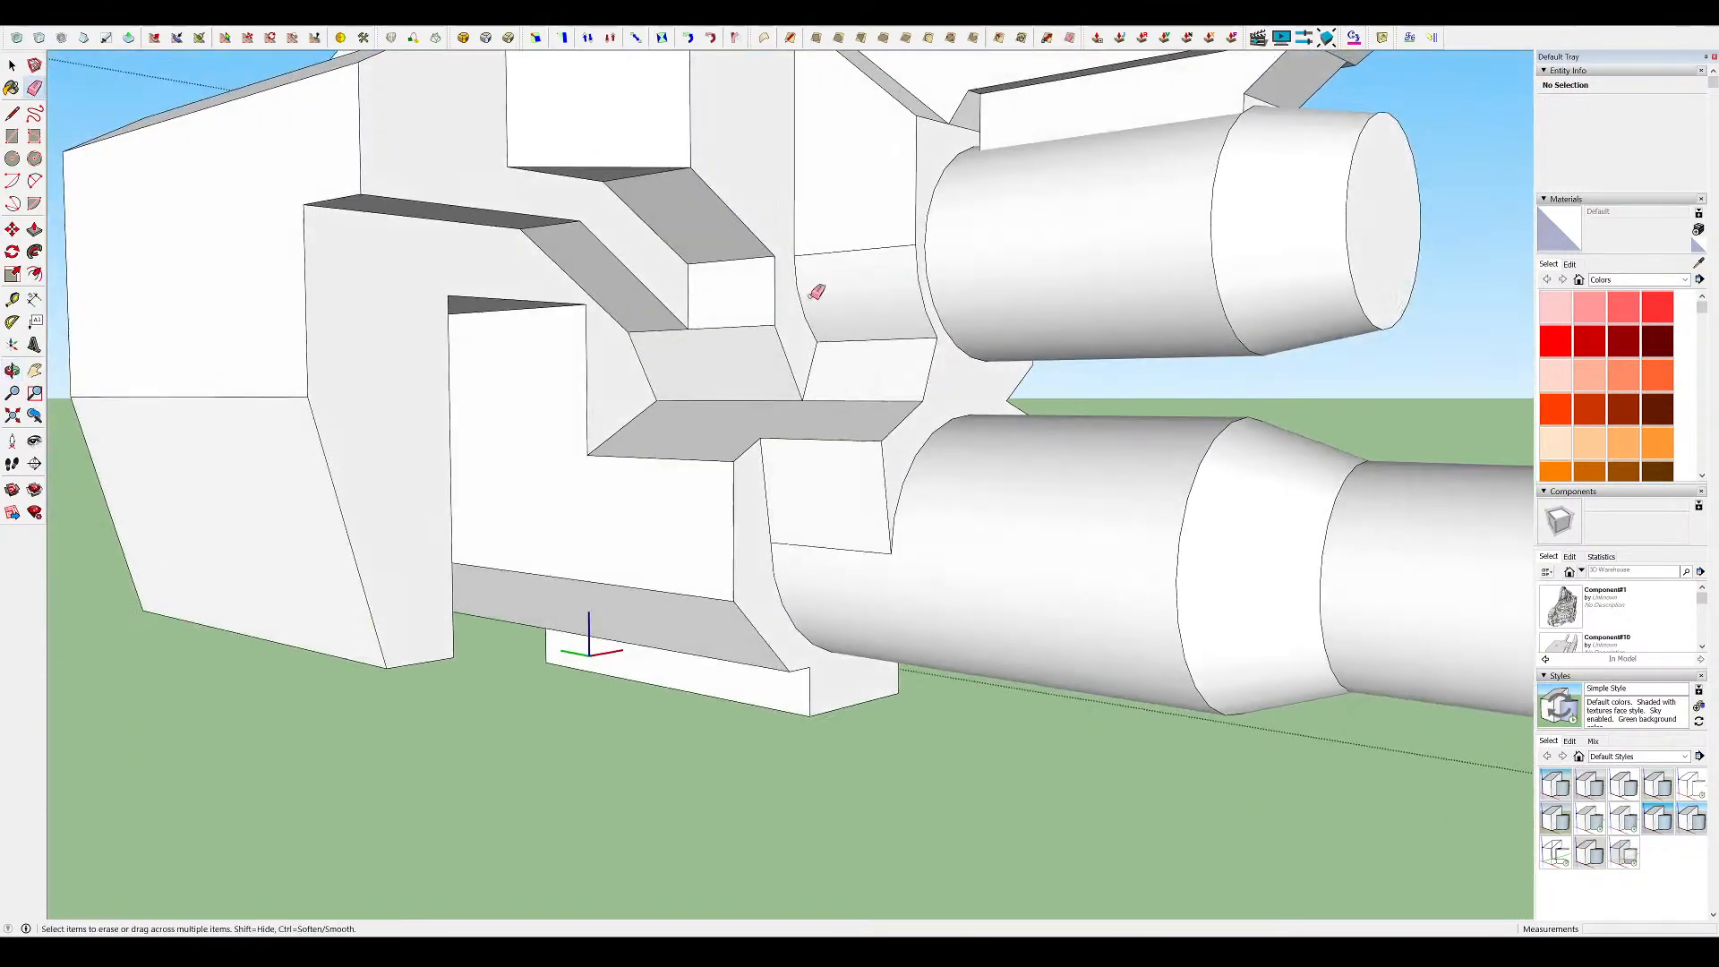
scroll(637, 329, up, 2)
key(r)
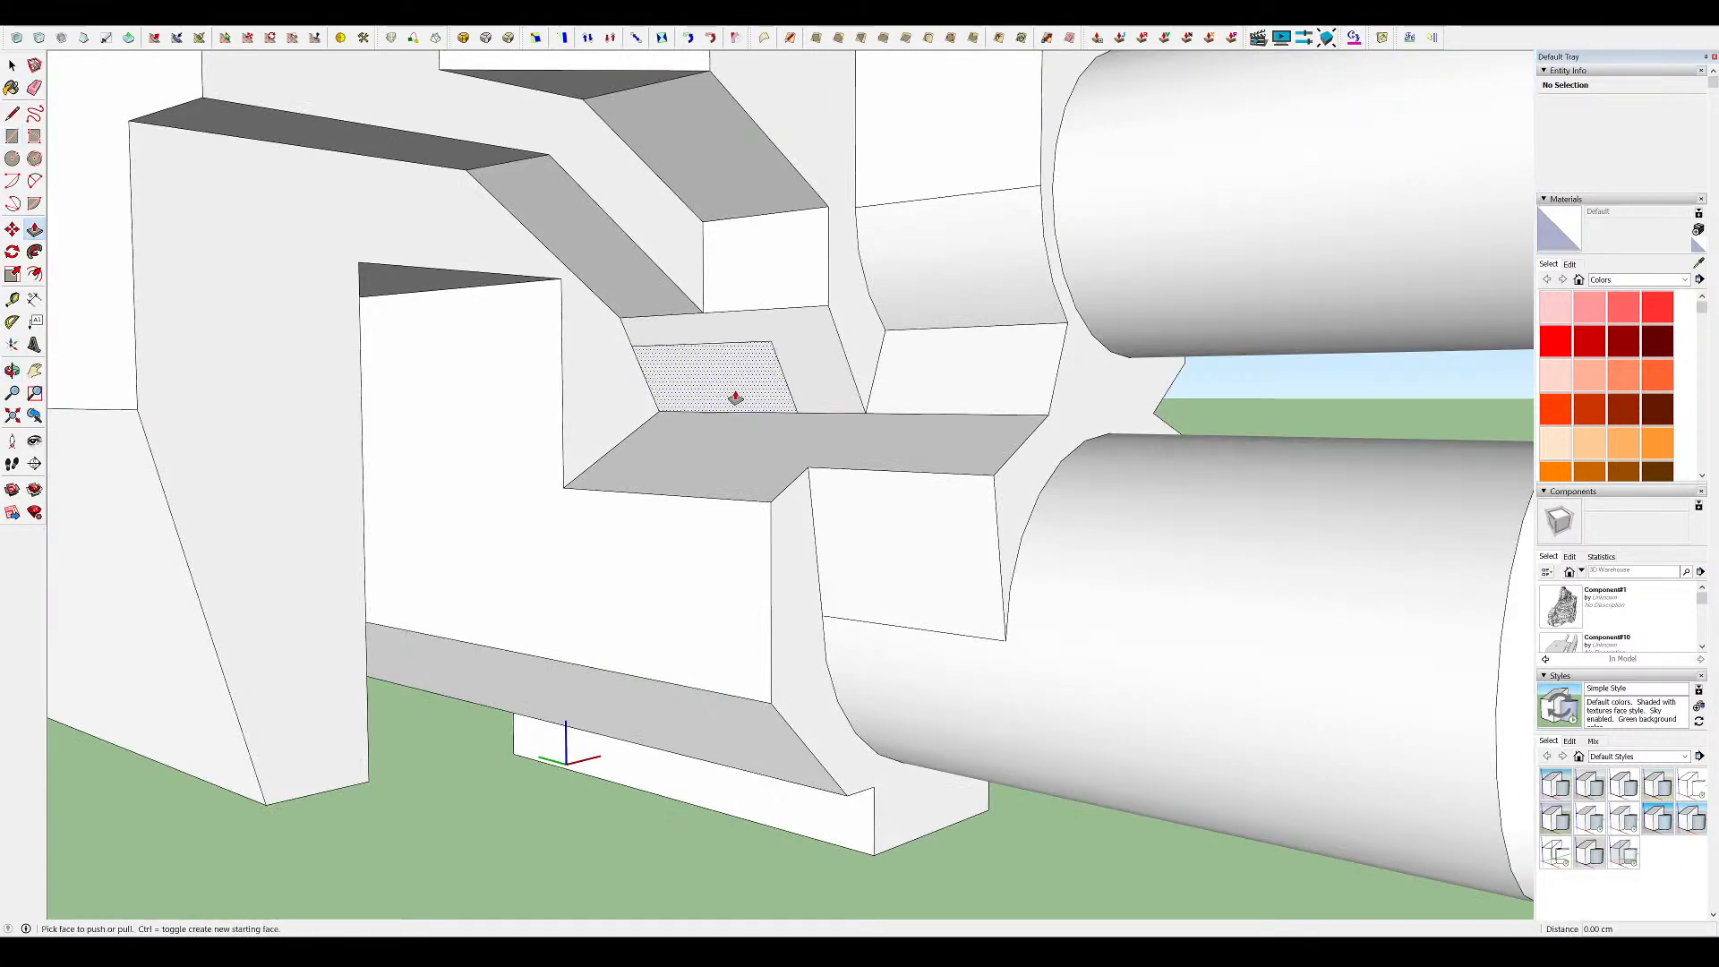
drag(741, 394, 710, 488)
middle_drag(711, 488, 673, 457)
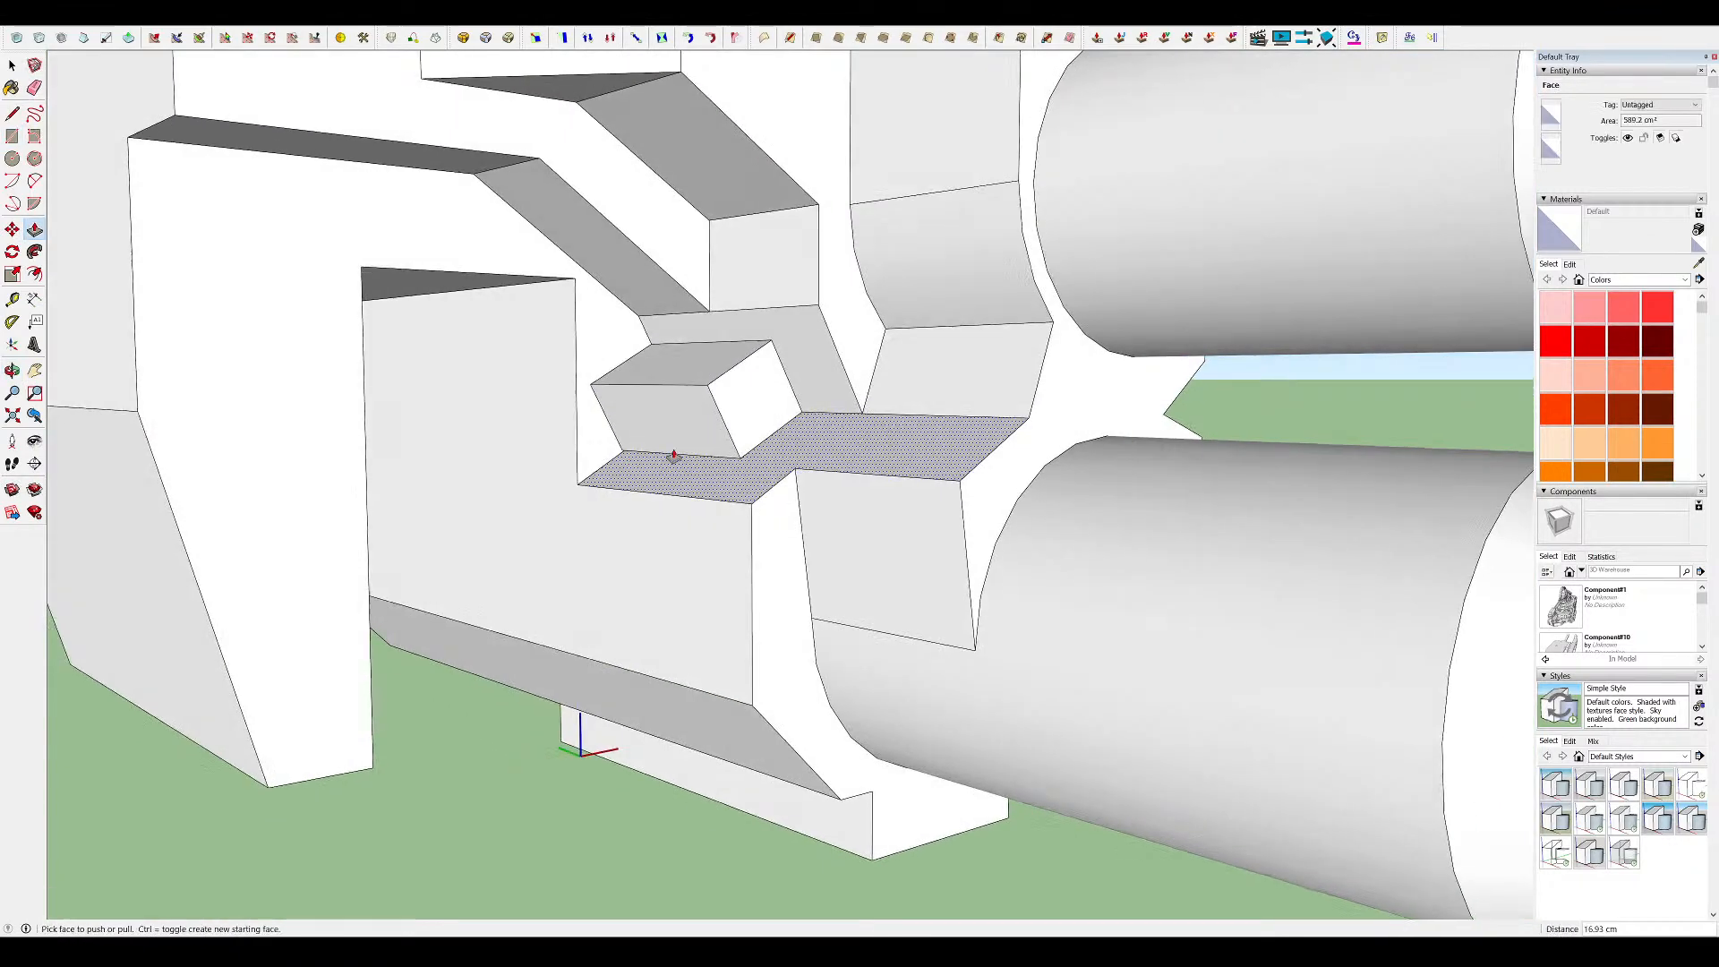
Move the small block's outer edge and side face so that the block becomes a sloped wedge on the ledge
click(741, 456)
key(p)
drag(628, 386, 614, 364)
middle_drag(652, 400, 682, 459)
scroll(652, 480, up, 10)
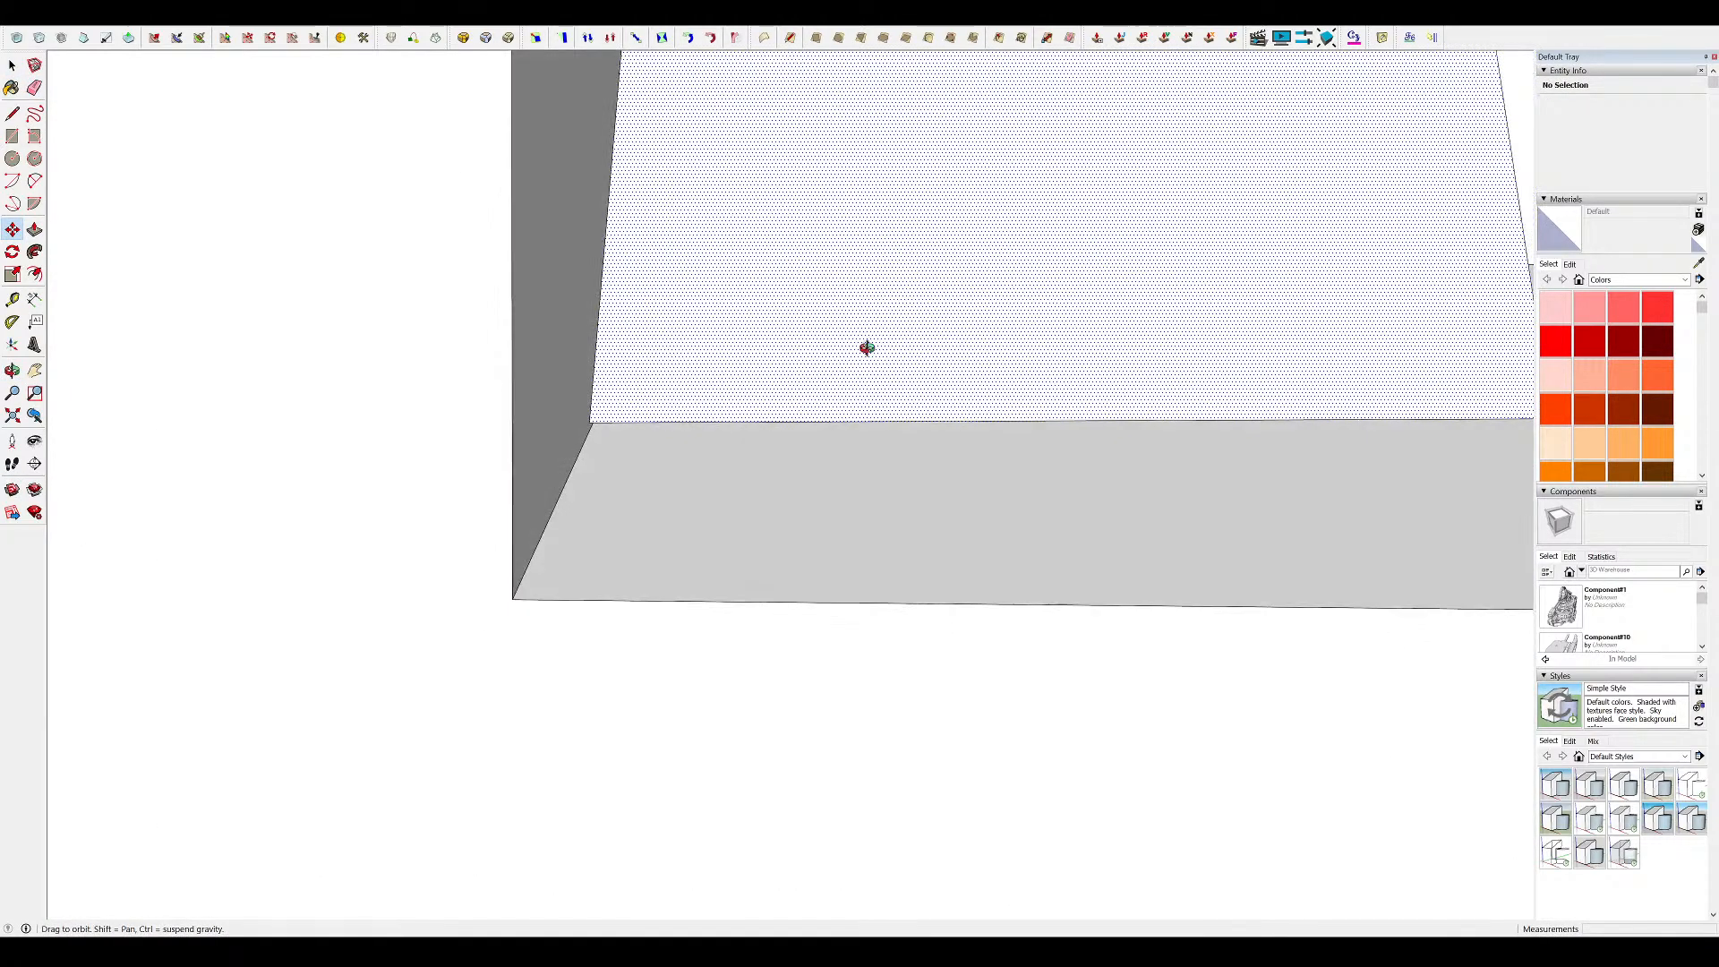
middle_drag(866, 347, 734, 459)
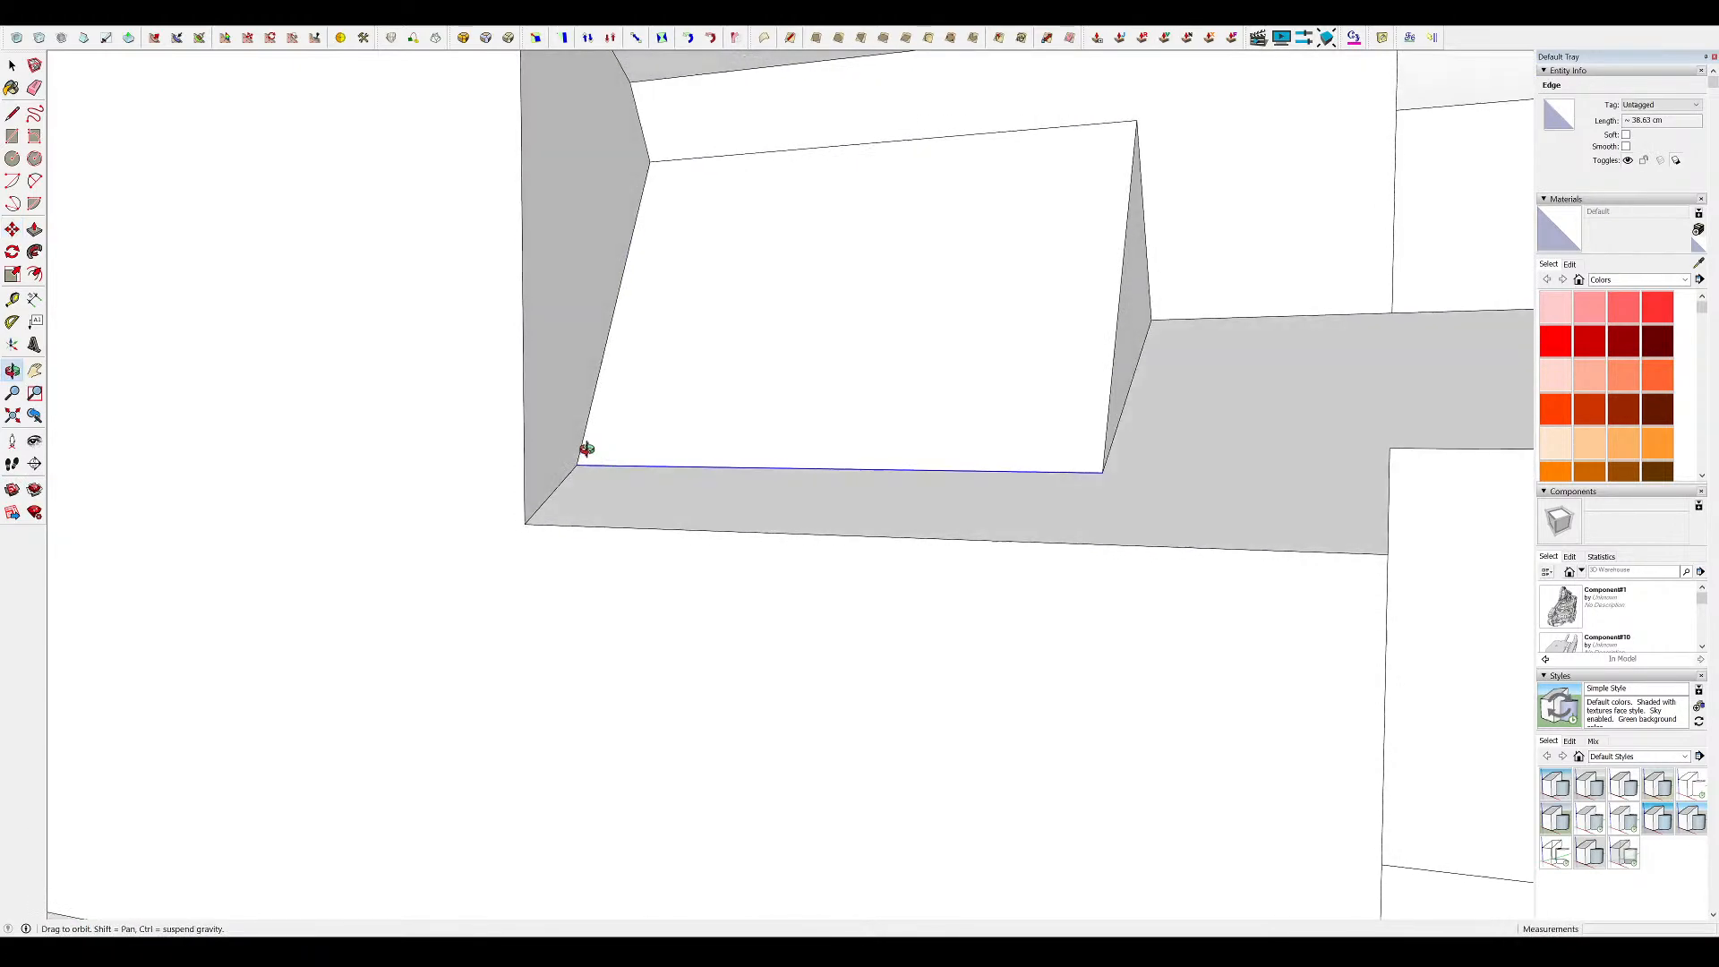
scroll(594, 453, down, 4)
click(621, 468)
middle_drag(1092, 340, 1022, 457)
scroll(802, 260, down, 5)
key(p)
click(808, 332)
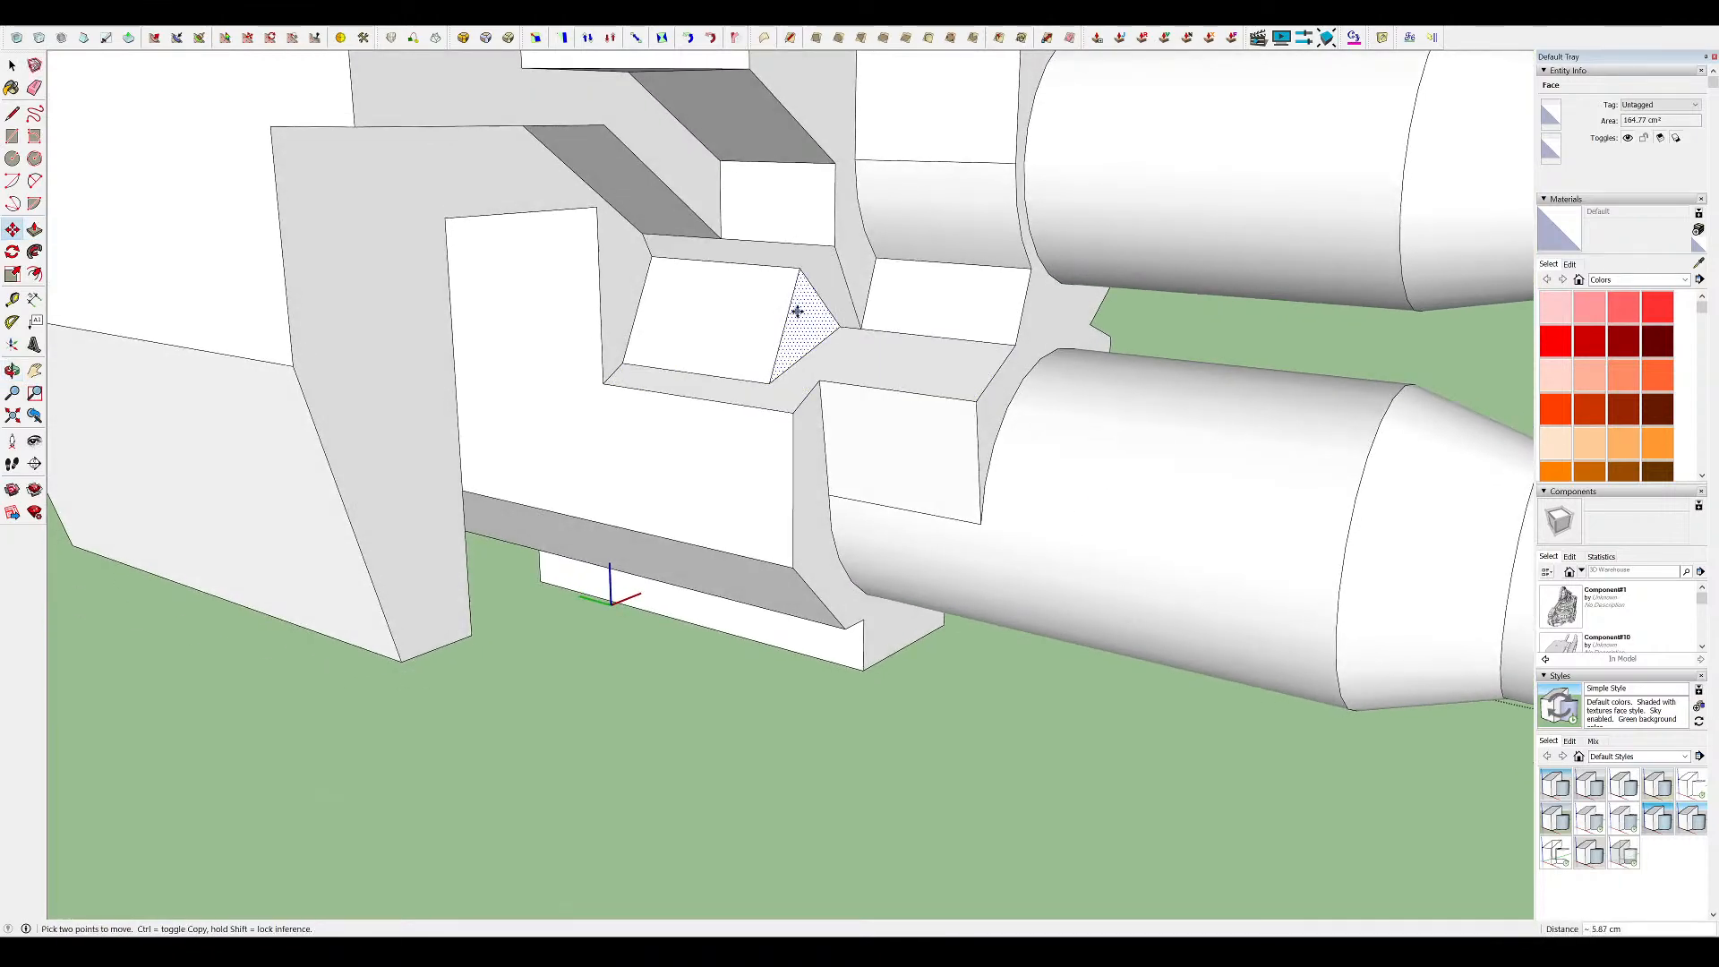
Push the triangular front face of the block beside the lower barrel's collar back 5.58 cm
scroll(768, 310, down, 5)
middle_drag(679, 349, 788, 364)
scroll(788, 364, up, 5)
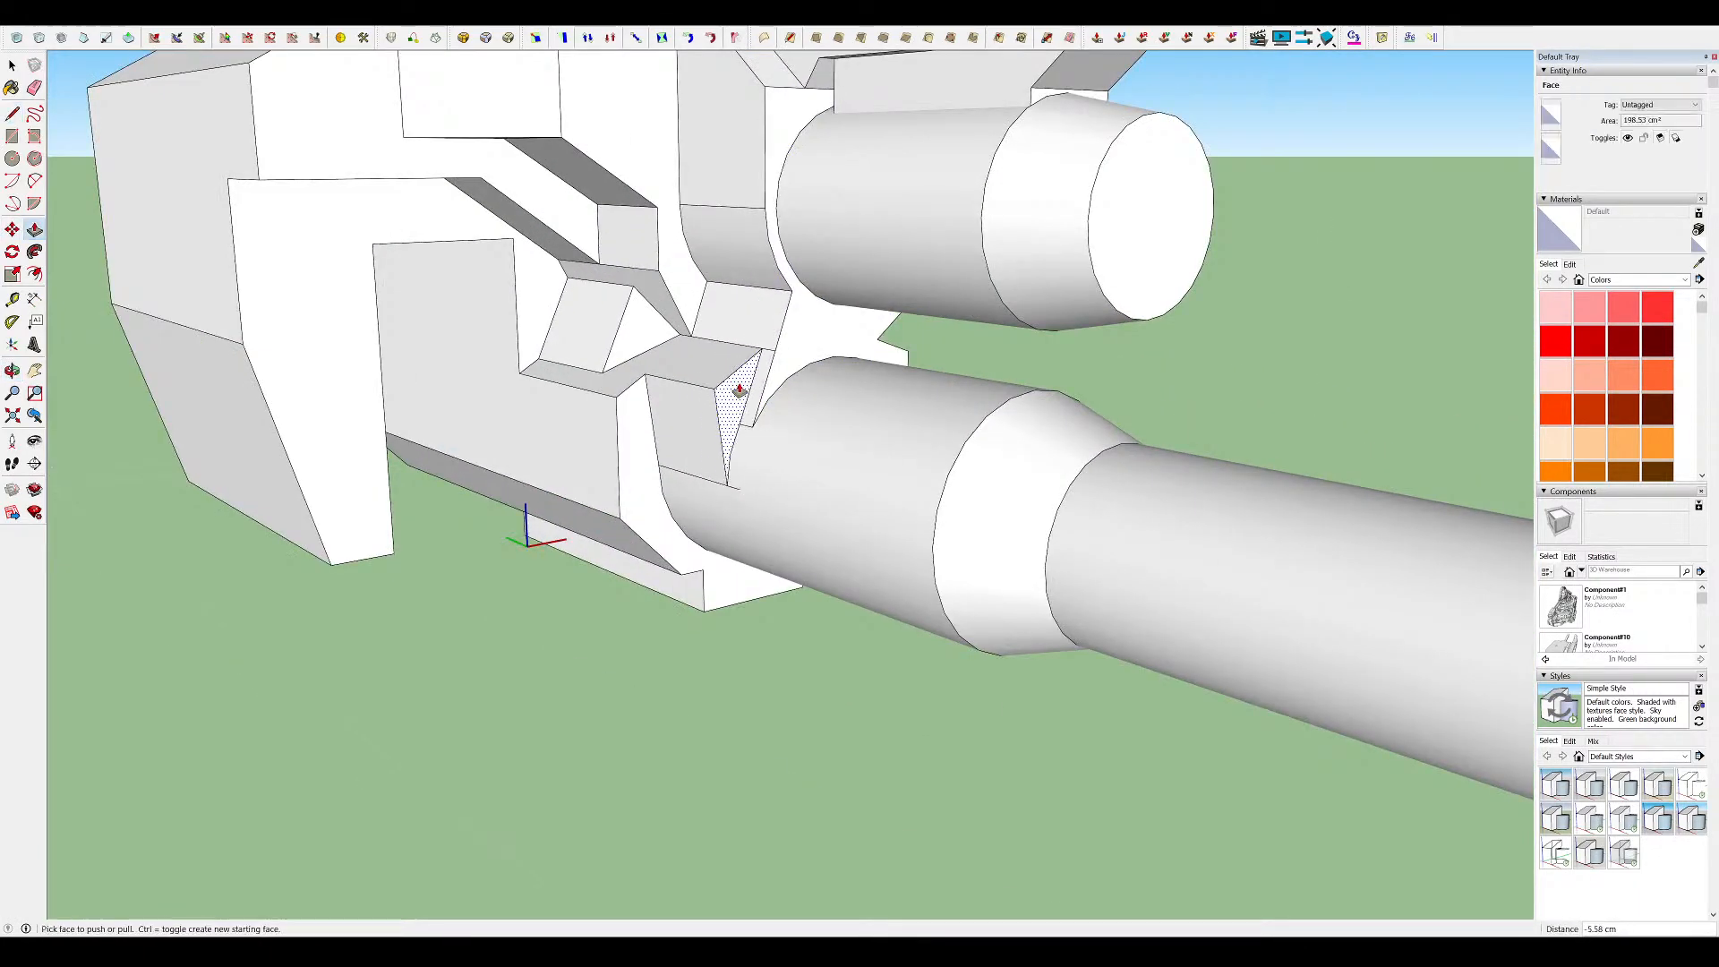
scroll(738, 390, up, 3)
scroll(630, 382, up, 2)
click(567, 383)
middle_drag(568, 383, 788, 484)
Select the three edges at the front of the recessed collar block and move them forward to the housing's front corner
key(space)
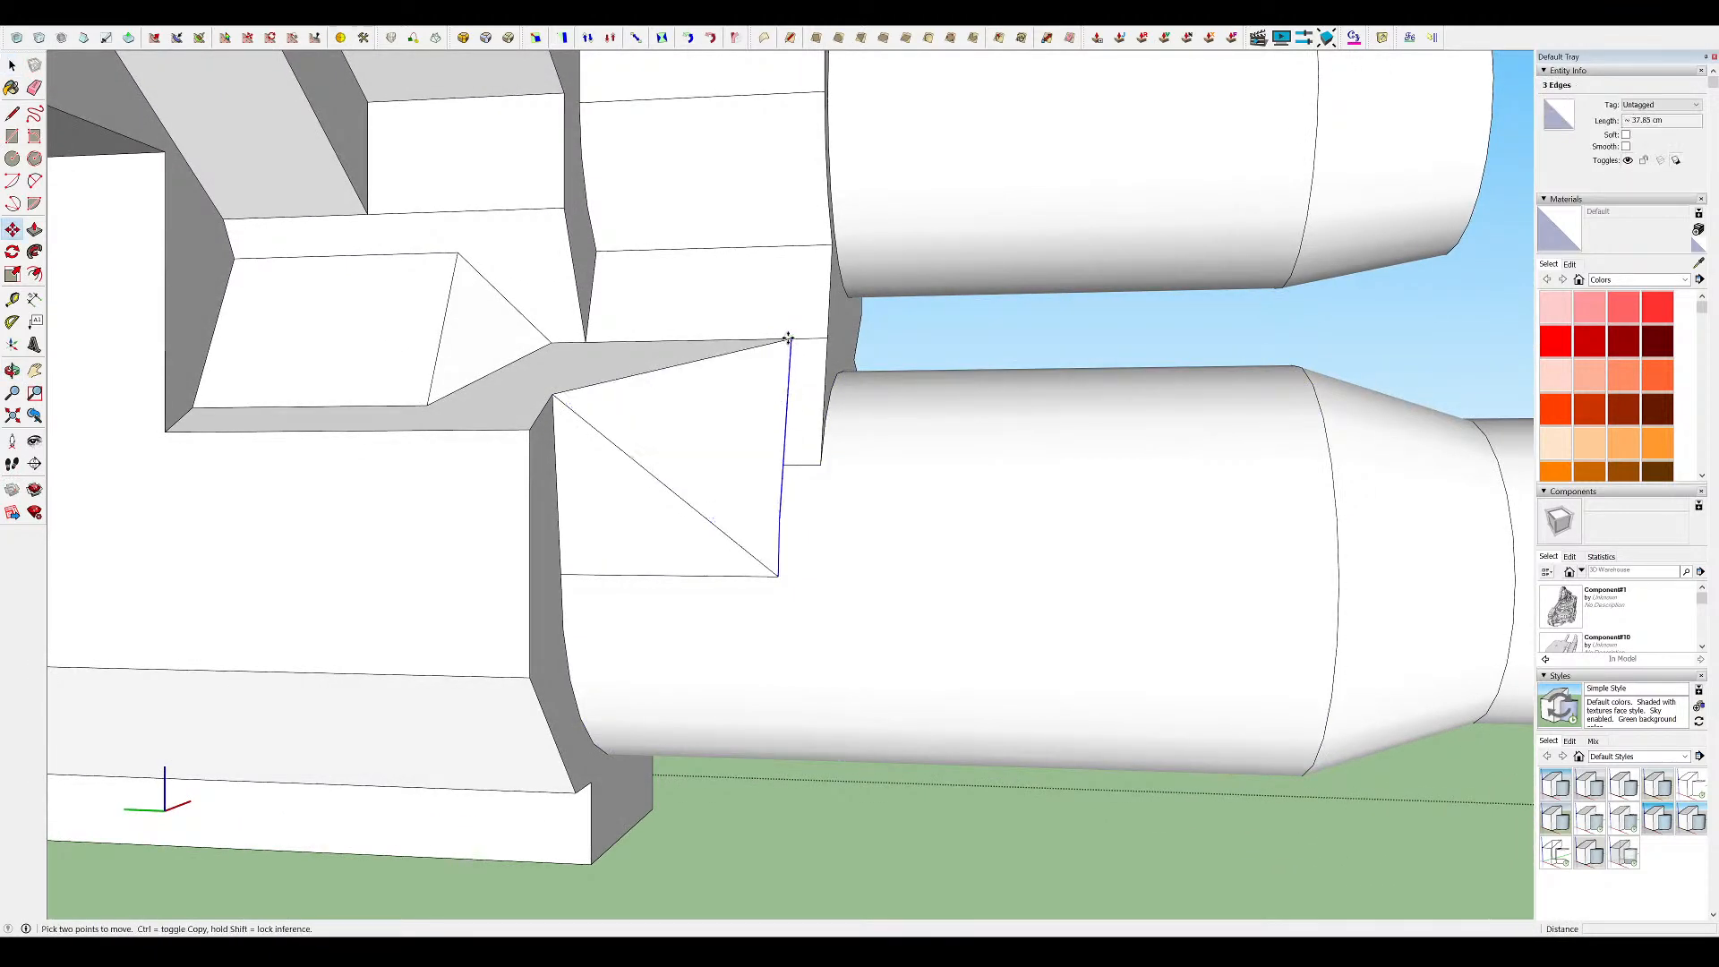
click(790, 338)
click(827, 338)
middle_drag(788, 358, 633, 379)
scroll(846, 358, down, 3)
middle_drag(841, 351, 873, 287)
scroll(850, 358, down, 3)
key(space)
middle_drag(725, 528, 736, 393)
key(Escape)
scroll(761, 358, down, 4)
scroll(851, 324, up, 7)
middle_drag(890, 307, 639, 374)
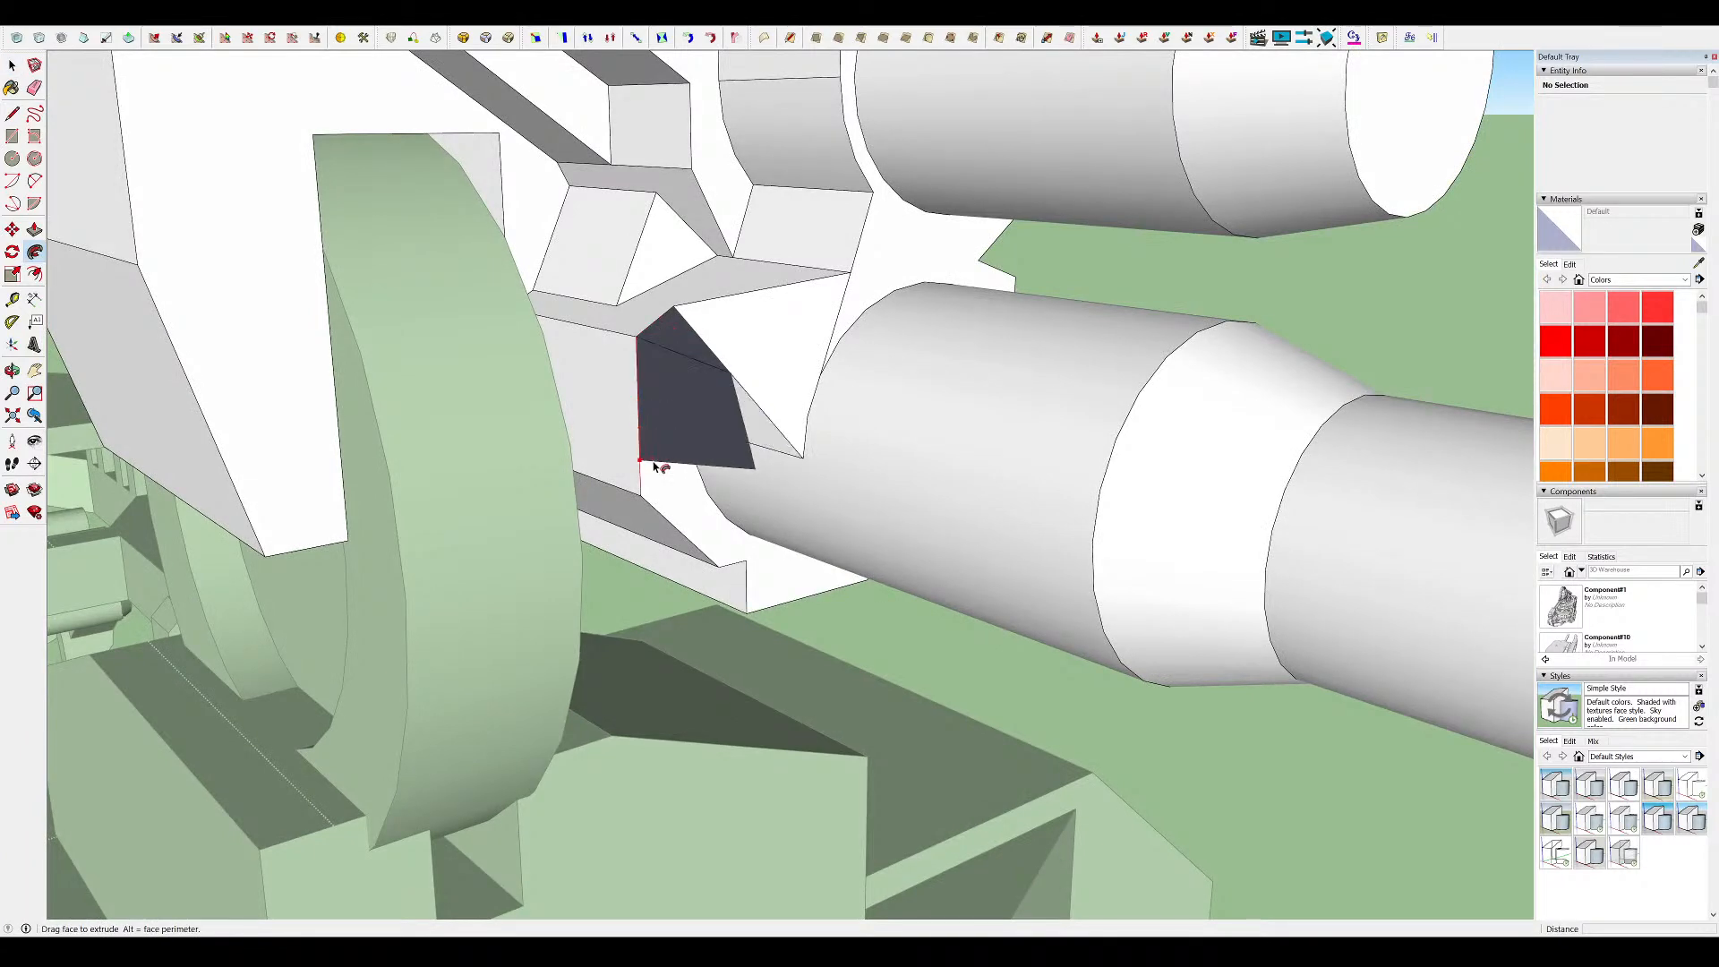
key(space)
click(729, 457)
middle_drag(729, 457, 971, 282)
key(Delete)
middle_drag(765, 378, 806, 626)
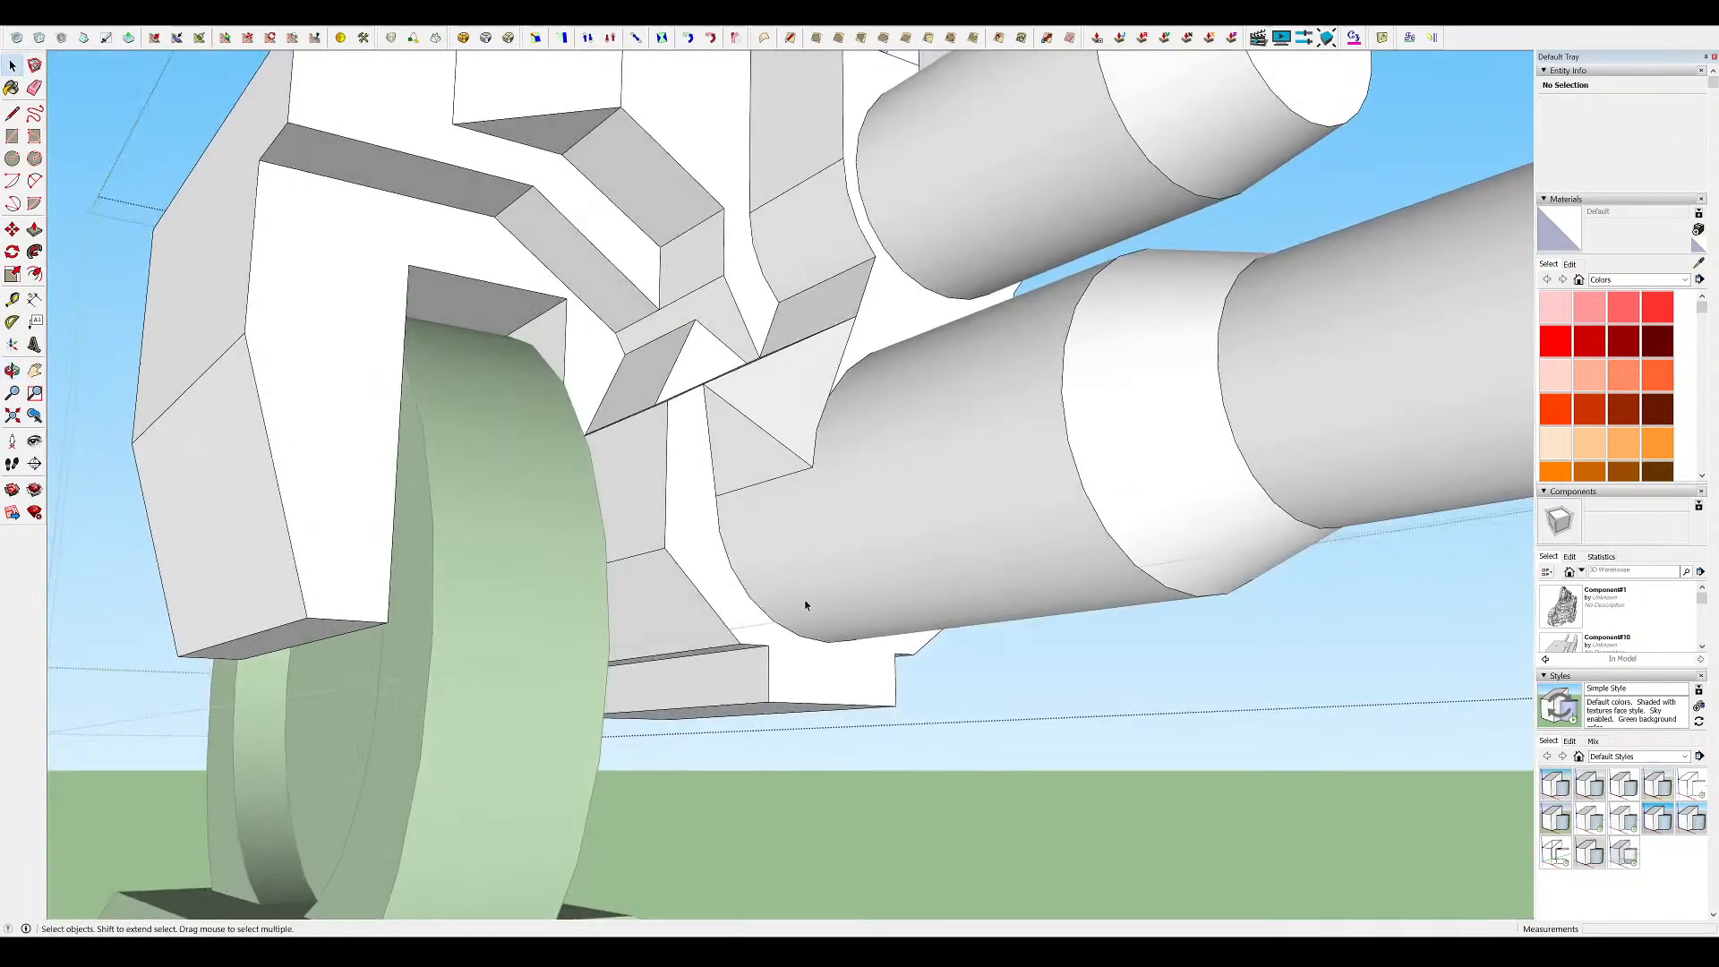
Try to bridge the housing's front corner and the collar block's lower tip with lines that form triangular faces
click(666, 547)
mouse_move(666, 547)
middle_down()
mouse_move(863, 728)
mouse_move(683, 565)
middle_up()
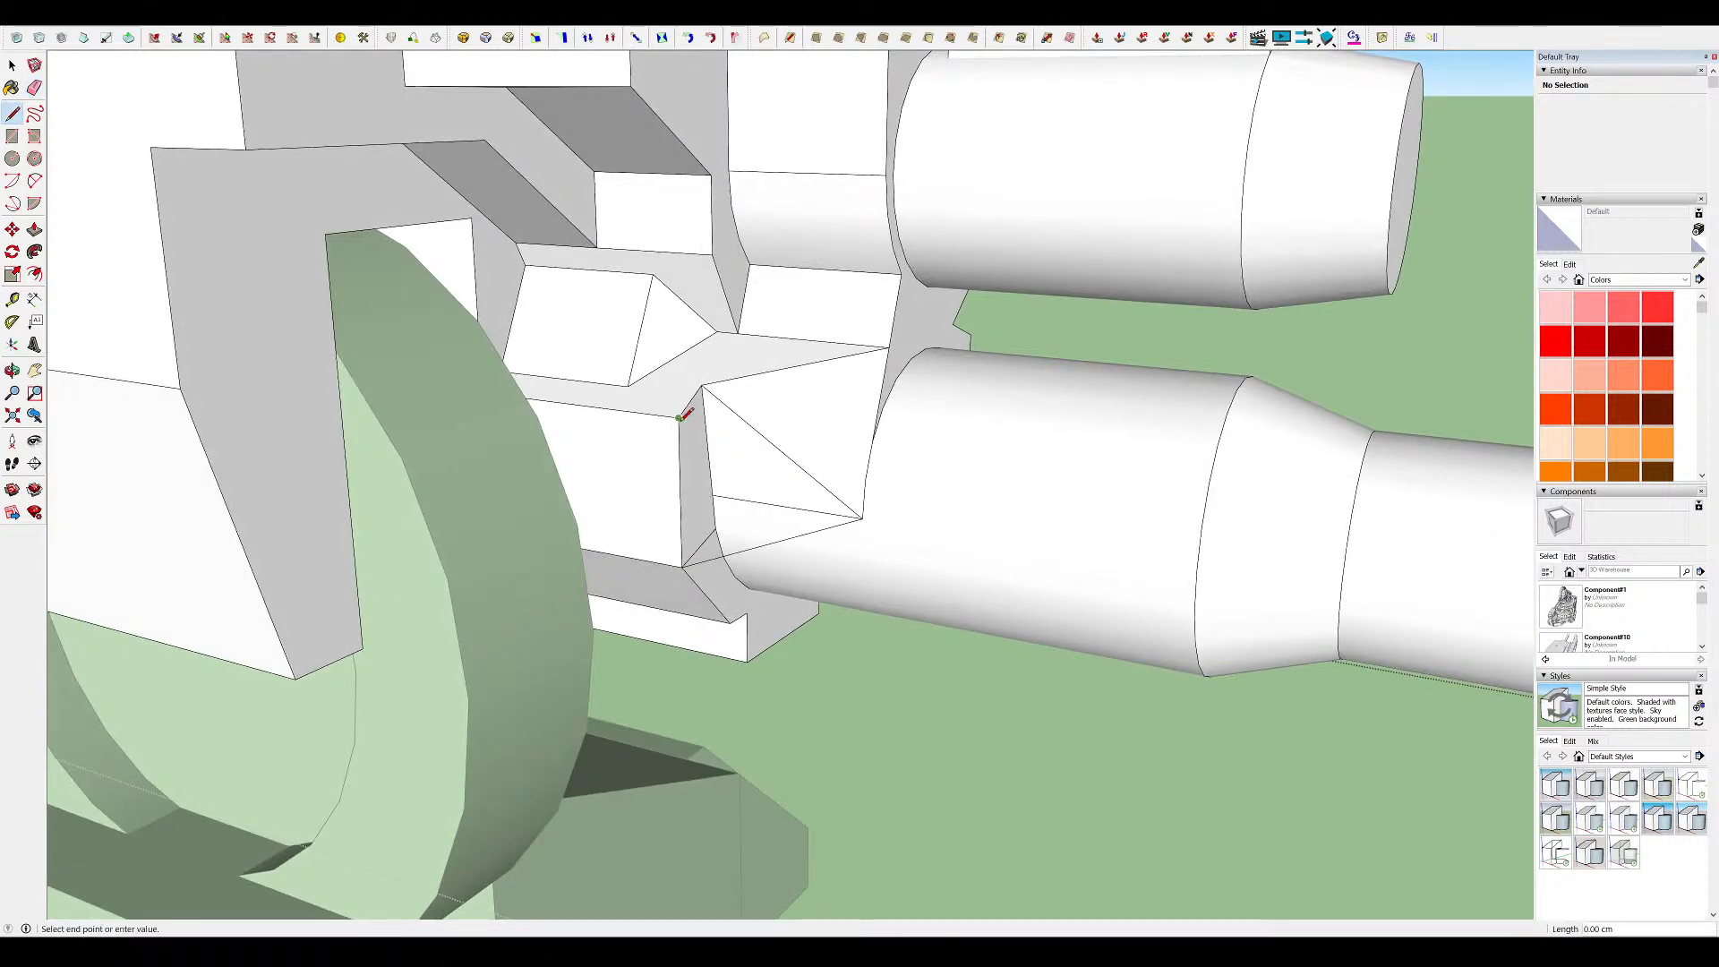
click(862, 518)
middle_drag(862, 518, 947, 729)
Try to move the upper corner of the bridging triangular faces along the collar block's top edge
key(m)
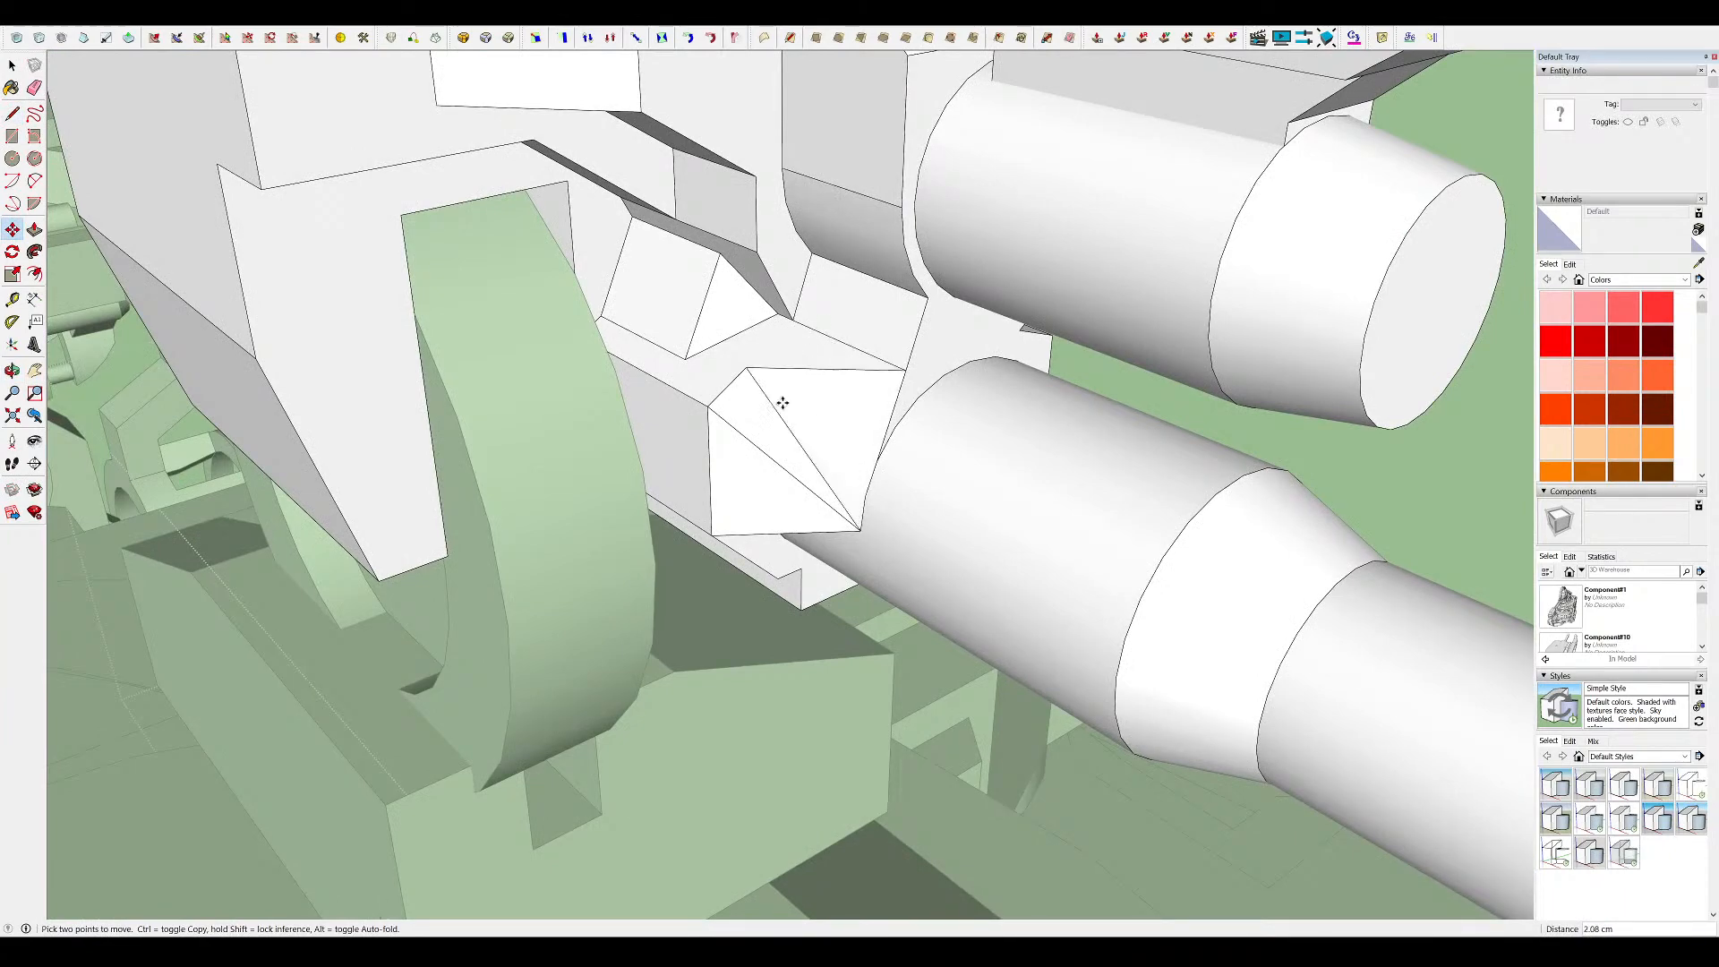
click(773, 388)
middle_drag(773, 388, 1397, 680)
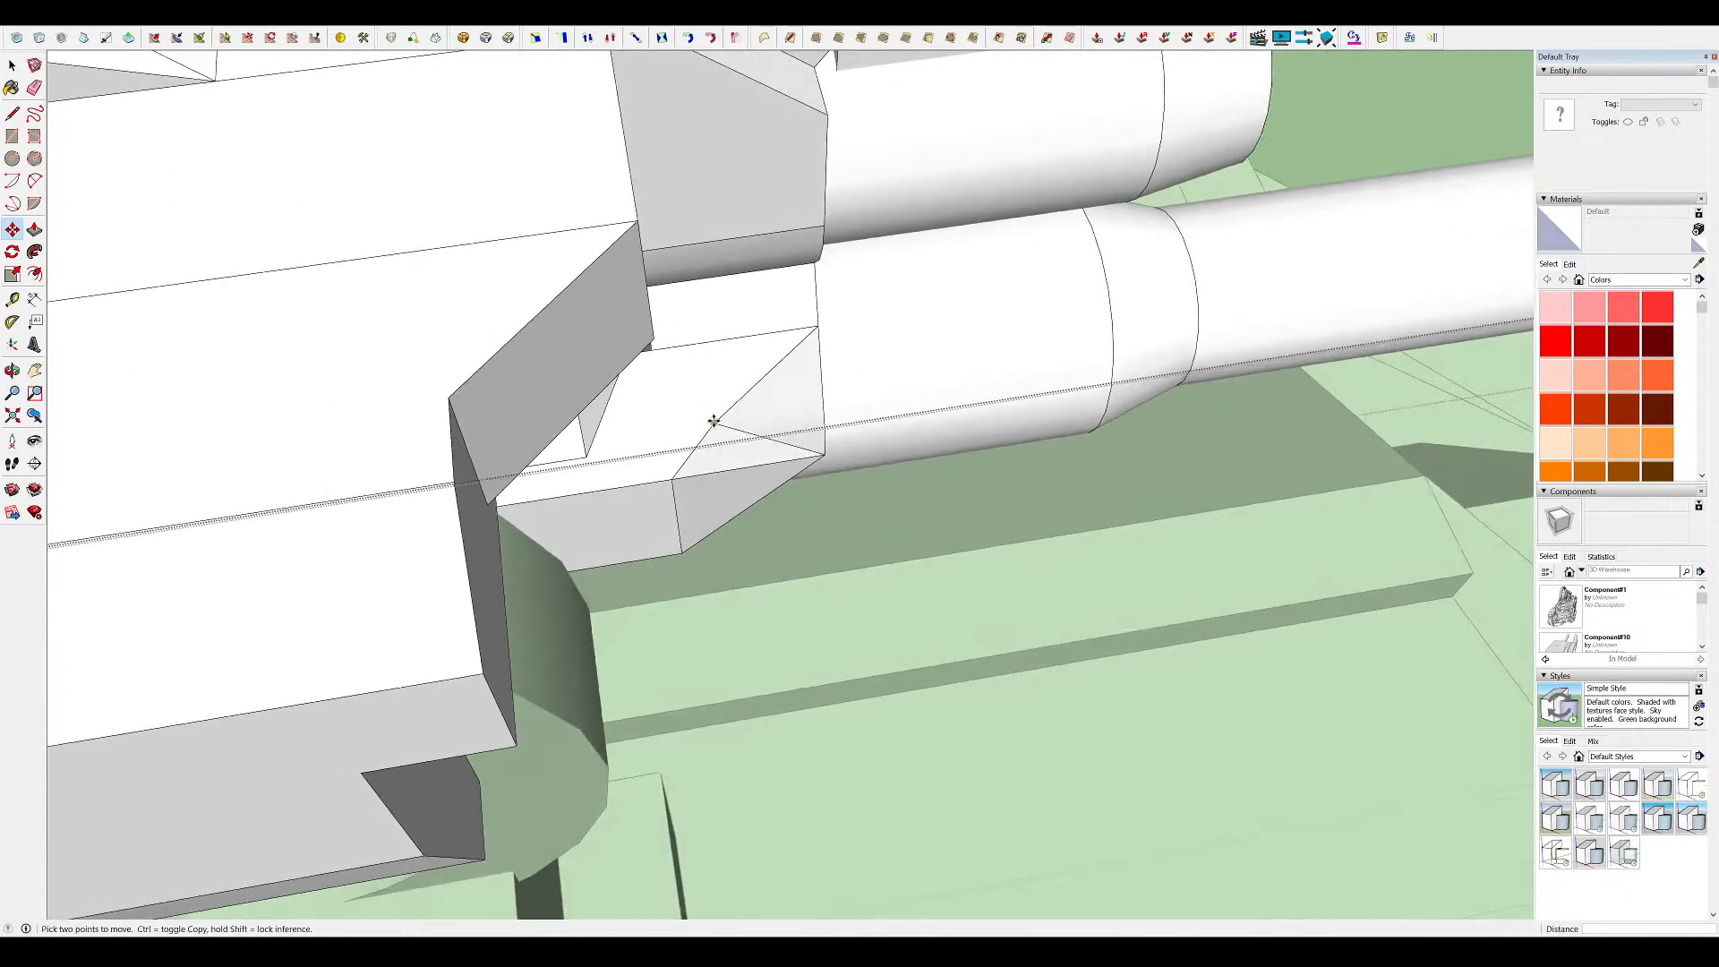
click(754, 431)
middle_drag(754, 431, 645, 542)
click(721, 416)
scroll(630, 531, up, 3)
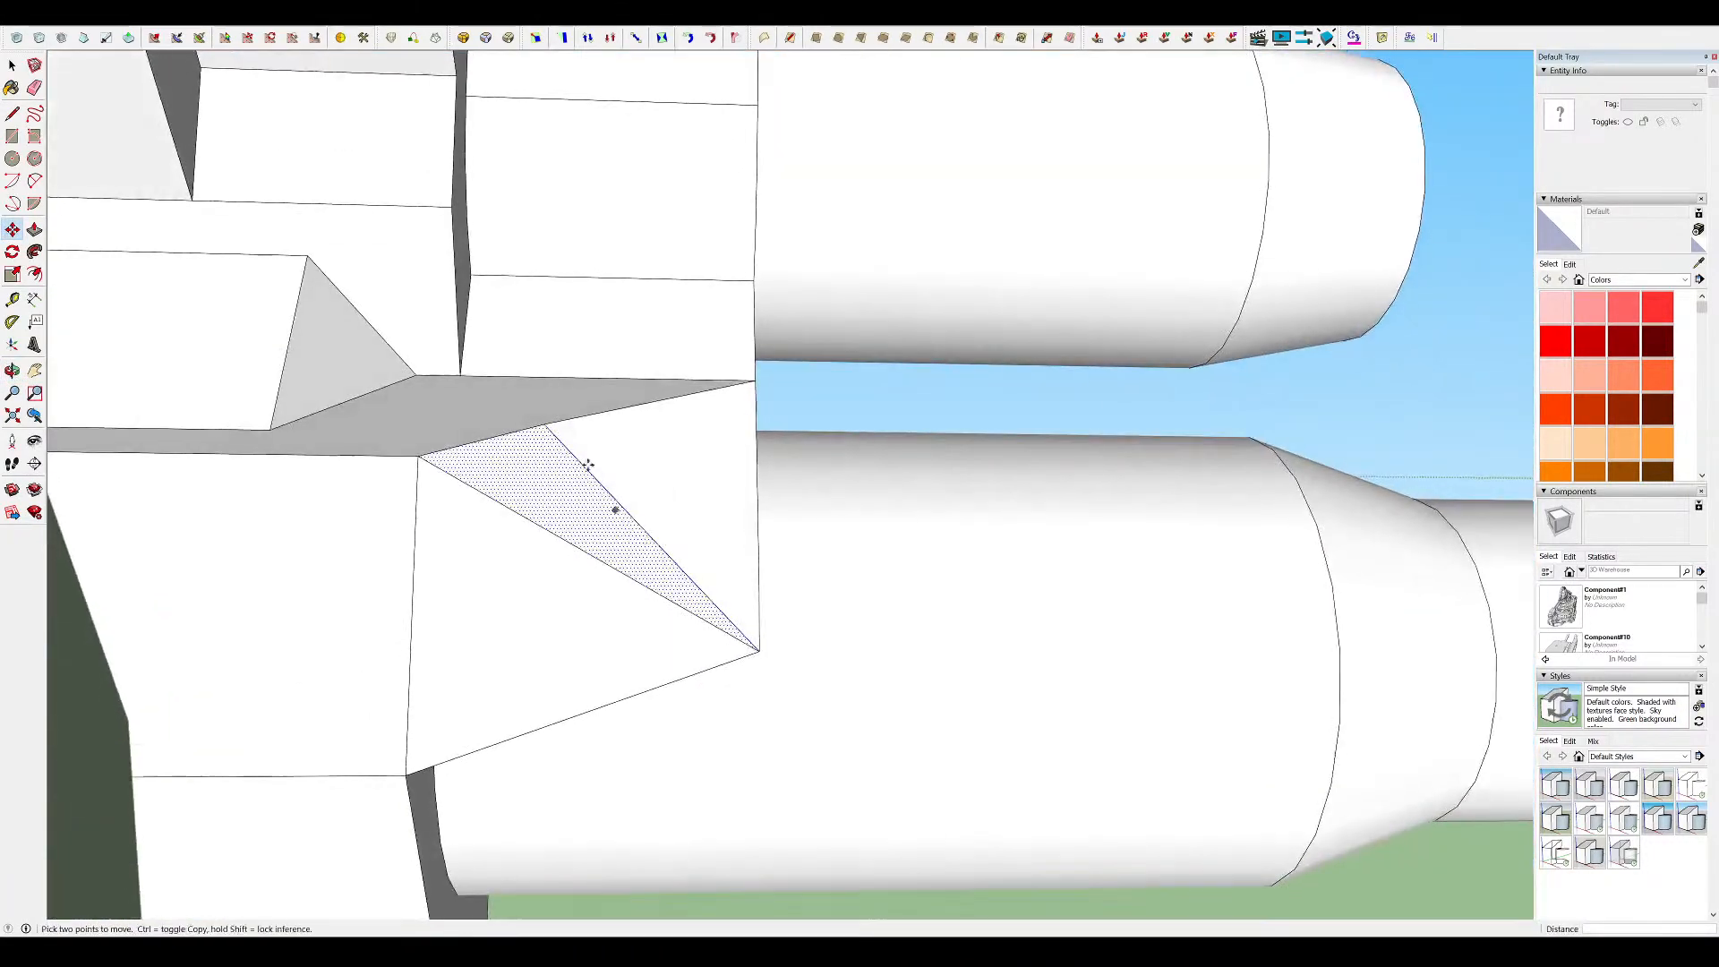
click(567, 425)
mouse_move(567, 426)
middle_down()
mouse_move(756, 491)
mouse_move(549, 537)
mouse_move(713, 564)
mouse_move(805, 479)
mouse_move(1324, 410)
mouse_move(797, 395)
mouse_move(818, 430)
mouse_move(629, 290)
mouse_move(1055, 127)
mouse_move(883, 453)
mouse_move(672, 602)
mouse_move(701, 575)
middle_up()
Erase the added edges of the triangular faces between the housing corner and the lower collar block
key(e)
click(678, 594)
key(l)
key(e)
scroll(594, 533, down, 10)
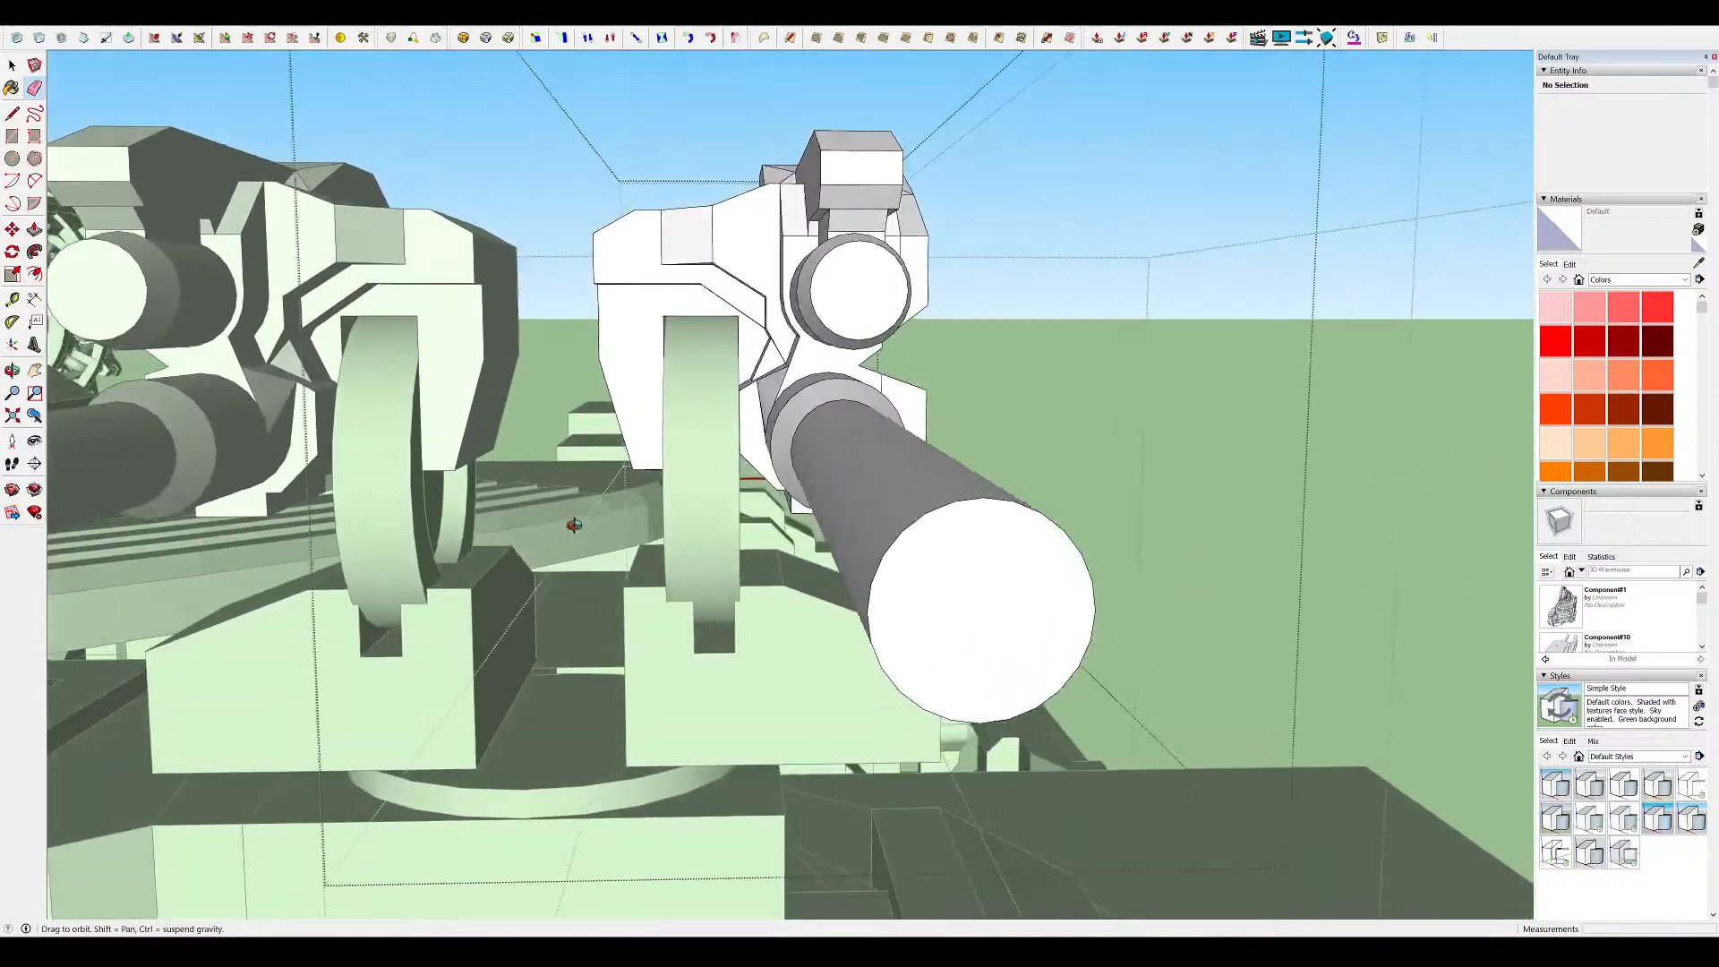
key(space)
scroll(866, 363, up, 10)
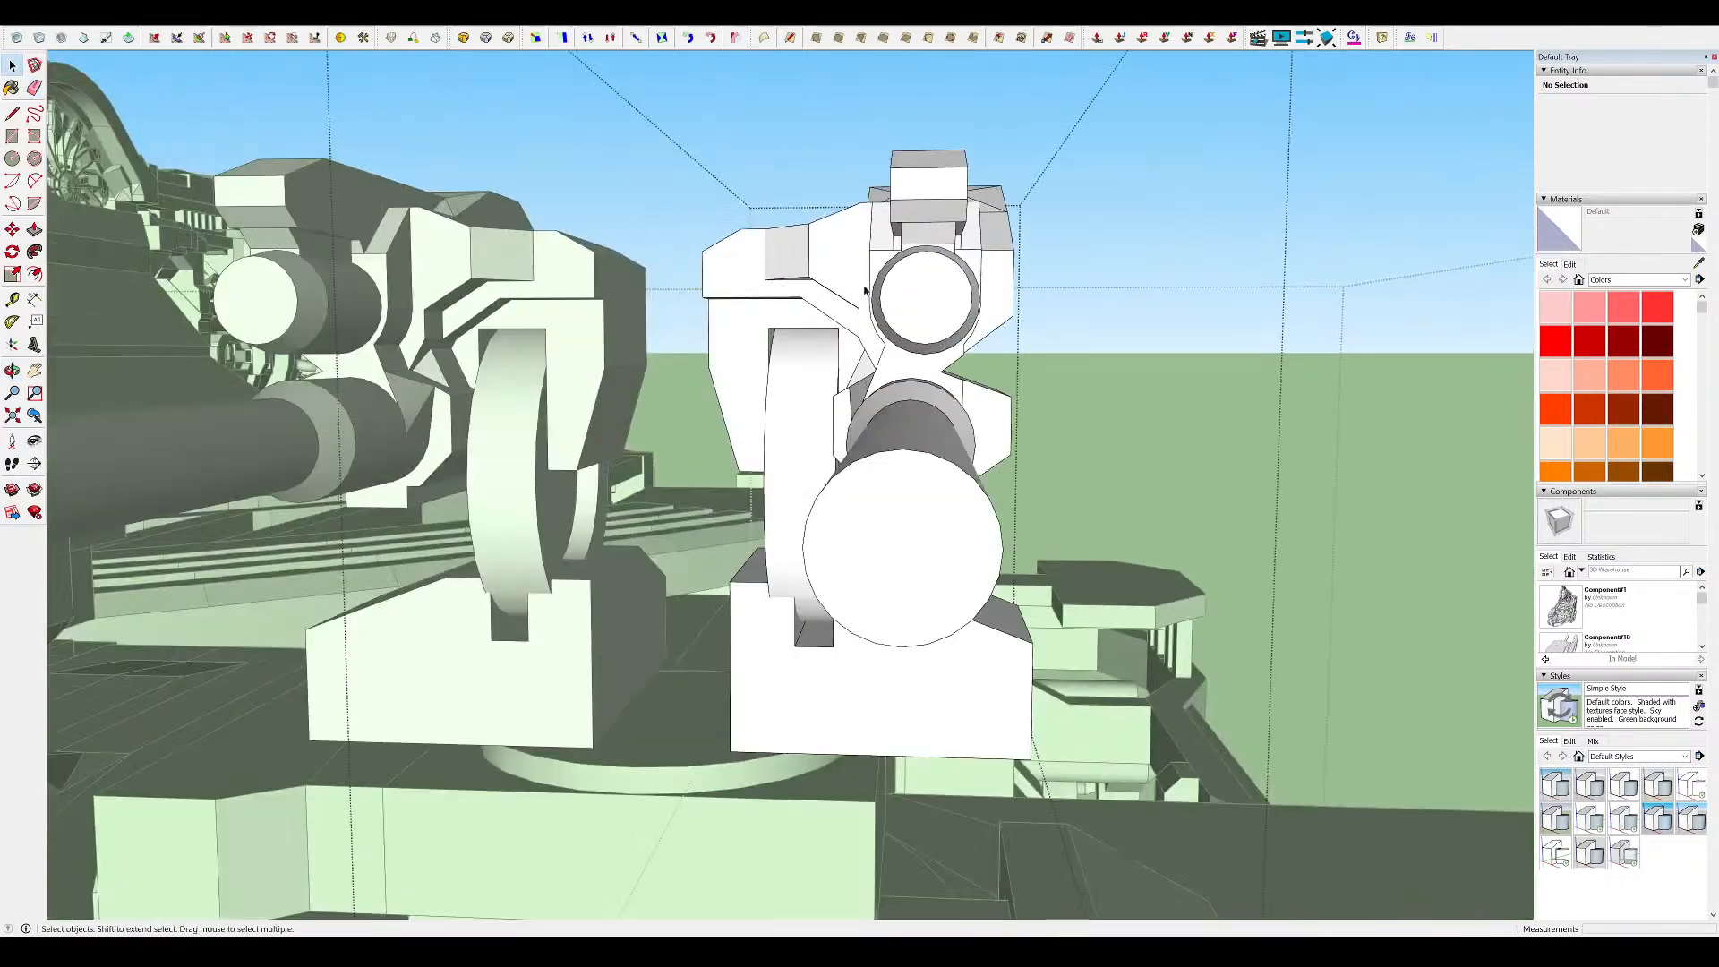
middle_drag(866, 362, 1138, 526)
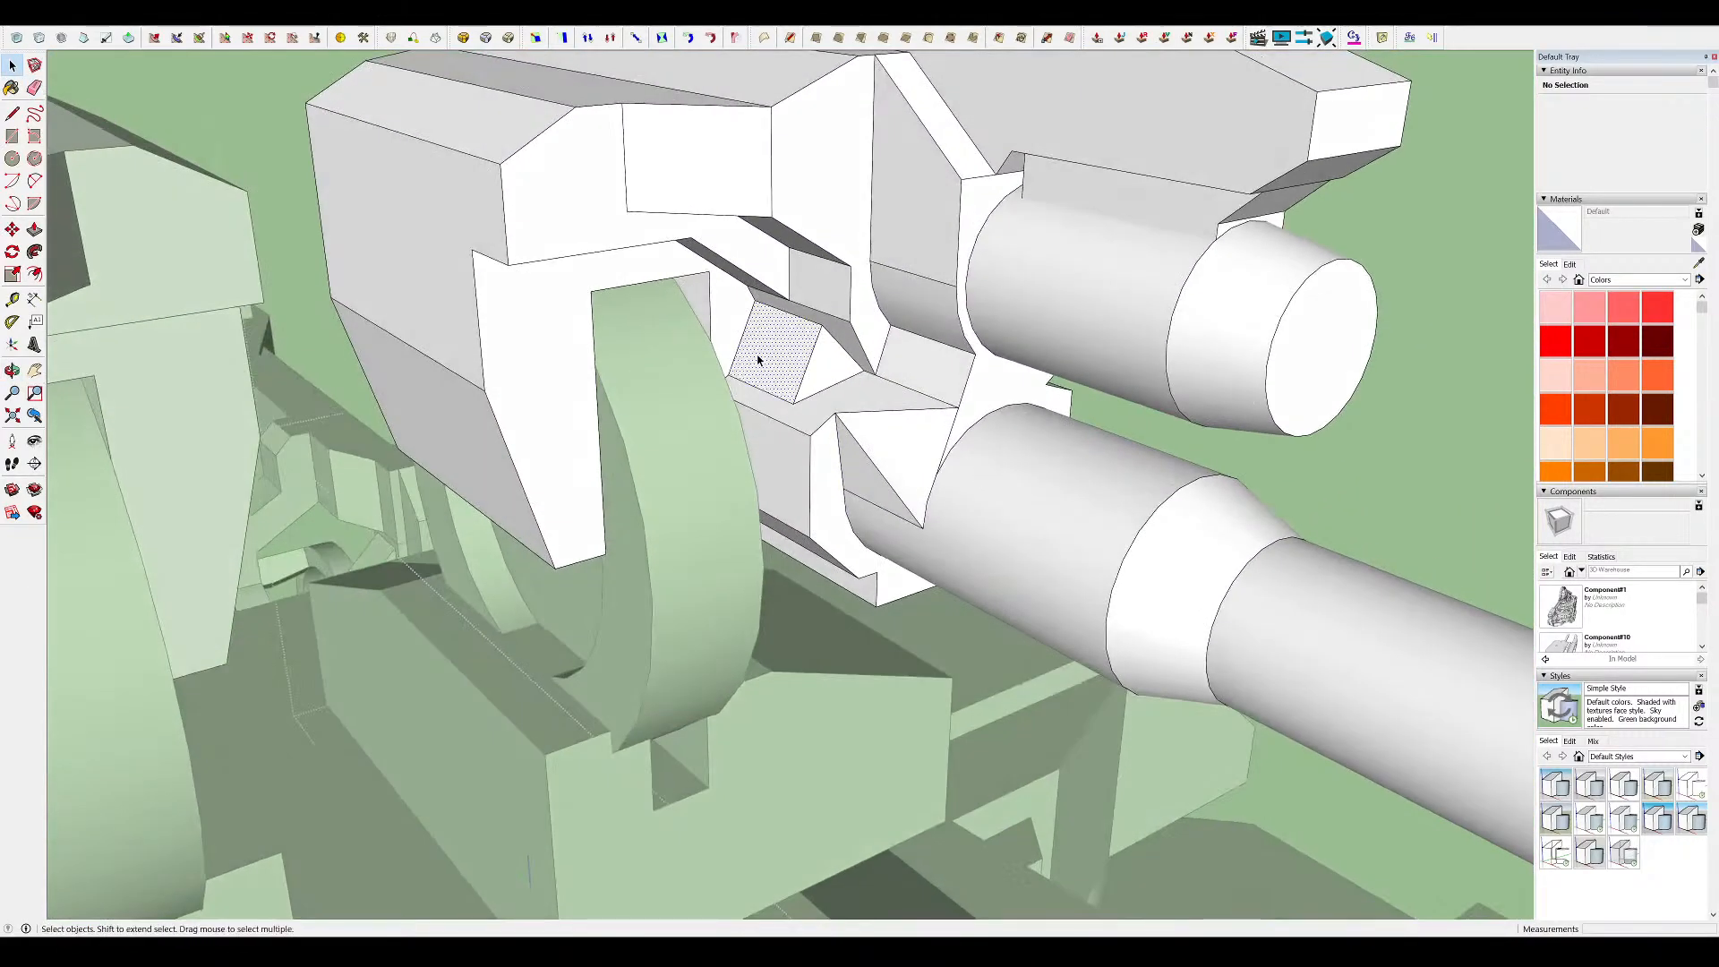
Move the wedge block's upper corner along the recessed collar's sloped edge, about 18 cm toward the gun barrels
click(757, 360)
scroll(839, 541, up, 2)
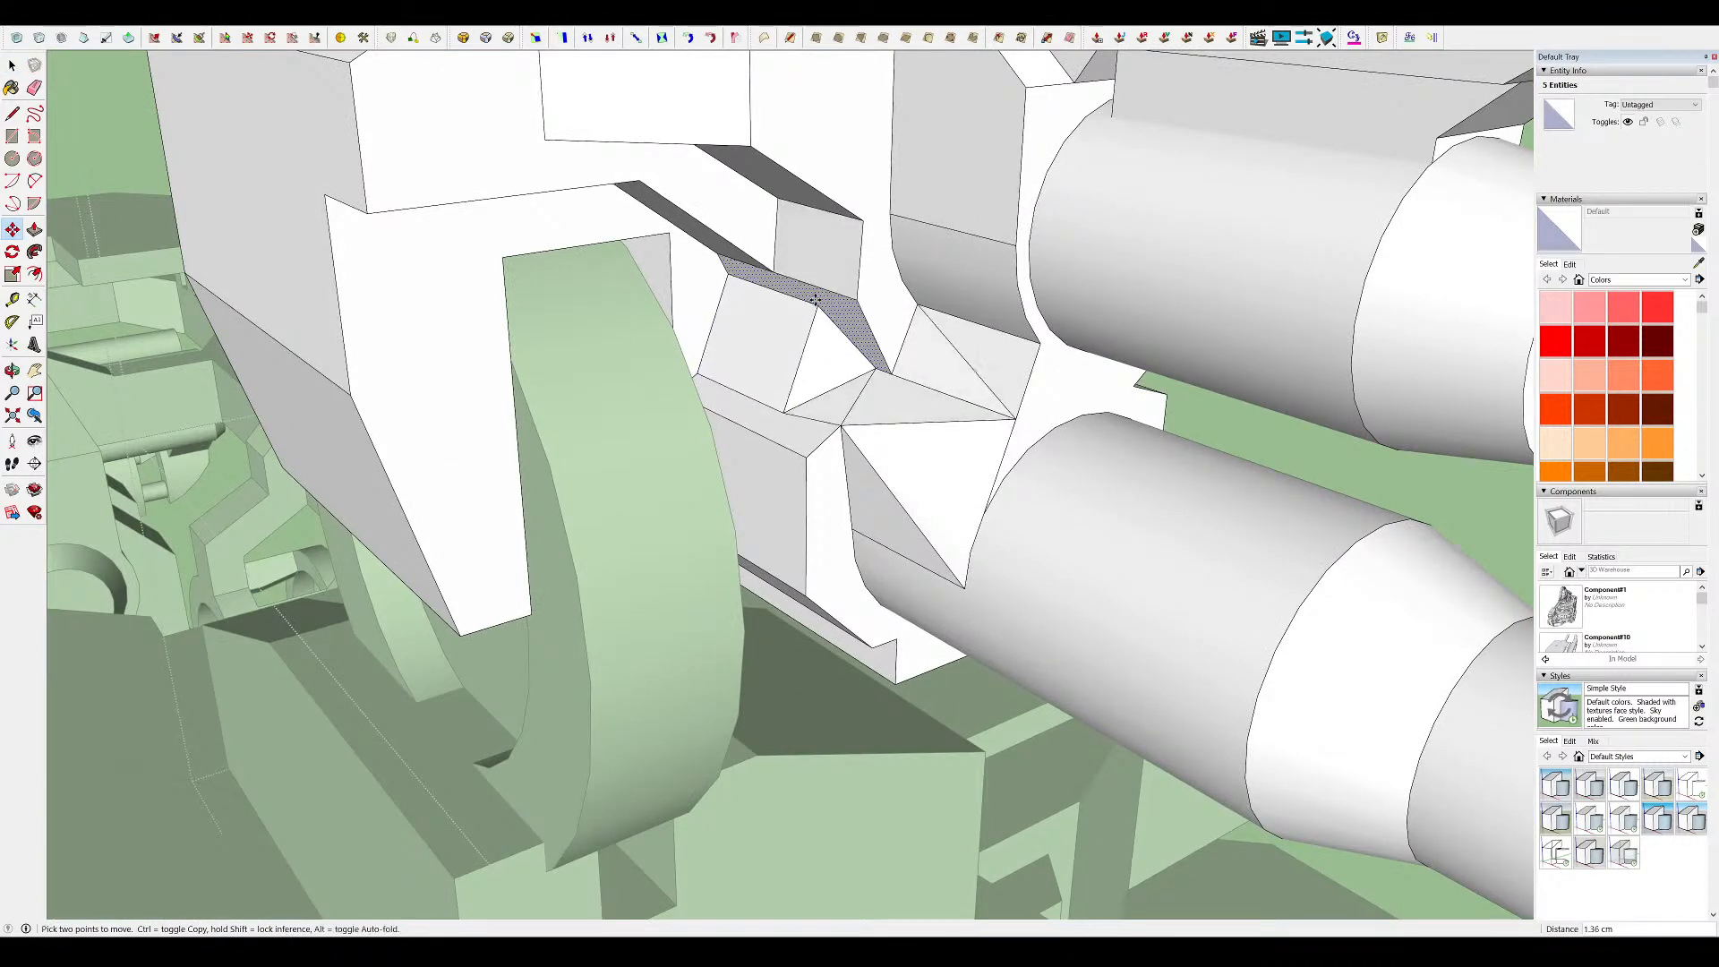
scroll(815, 299, up, 2)
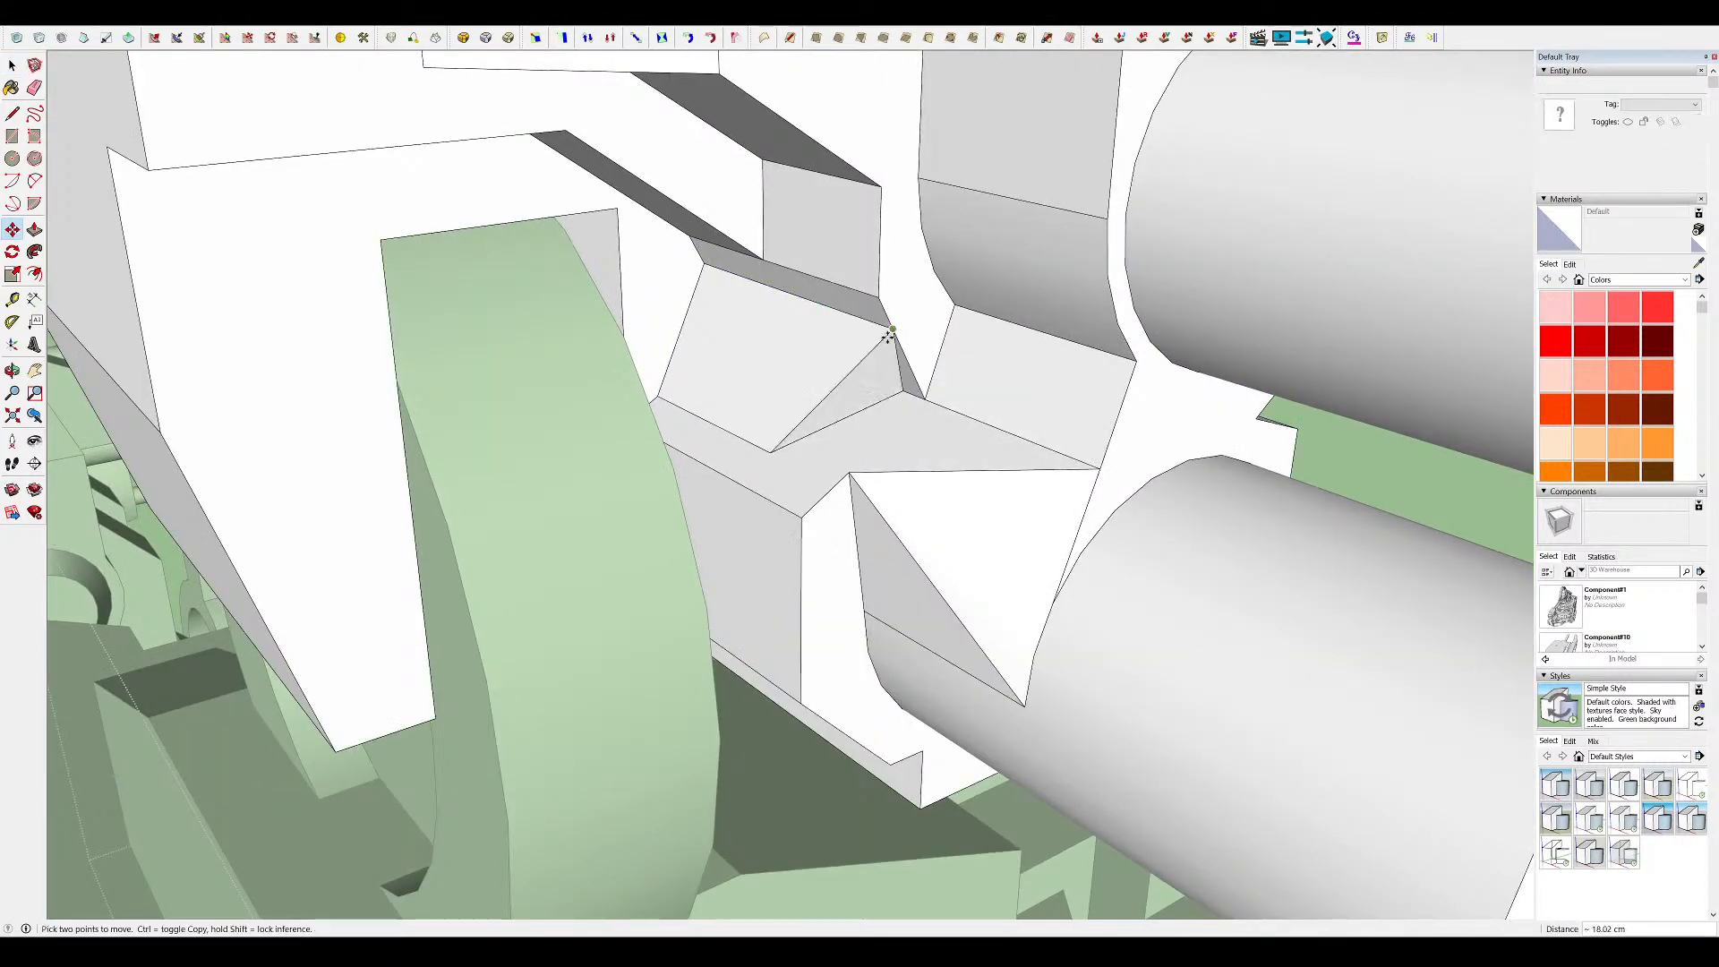
middle_drag(922, 400, 931, 330)
middle_drag(989, 434, 1007, 541)
scroll(752, 242, down, 8)
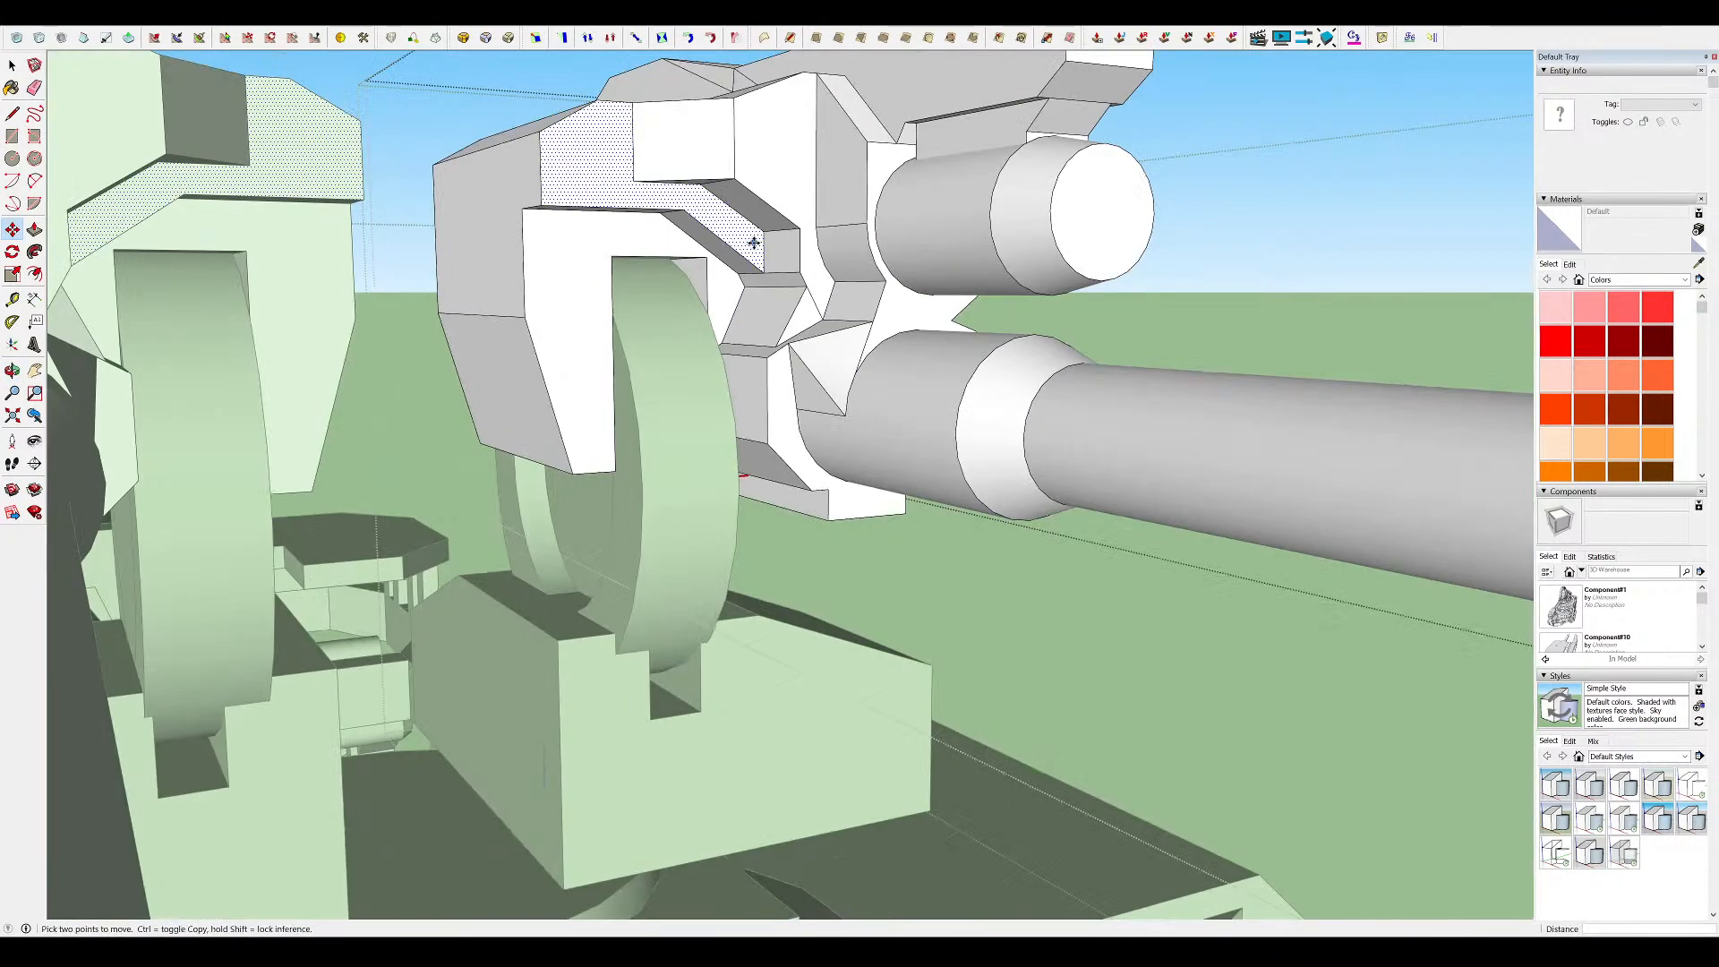
Examine the gun housing, collar and lower barrel block from the front, side and above
key(space)
click(999, 442)
middle_drag(999, 442, 904, 416)
click(899, 428)
scroll(899, 429, down, 4)
scroll(662, 402, up, 5)
middle_drag(788, 430, 582, 367)
scroll(788, 403, down, 5)
mouse_move(859, 430)
middle_down()
mouse_move(751, 394)
mouse_move(850, 488)
mouse_move(864, 422)
middle_up()
scroll(863, 421, down, 2)
scroll(984, 421, up, 8)
scroll(984, 421, down, 9)
scroll(716, 447, up, 4)
middle_drag(769, 457, 886, 646)
scroll(797, 433, down, 4)
scroll(797, 433, up, 4)
Push/Pull the lower side face of the block behind the lower barrel by about 22 cm
double_click(879, 484)
double_click(905, 480)
scroll(840, 513, up, 3)
scroll(841, 499, up, 3)
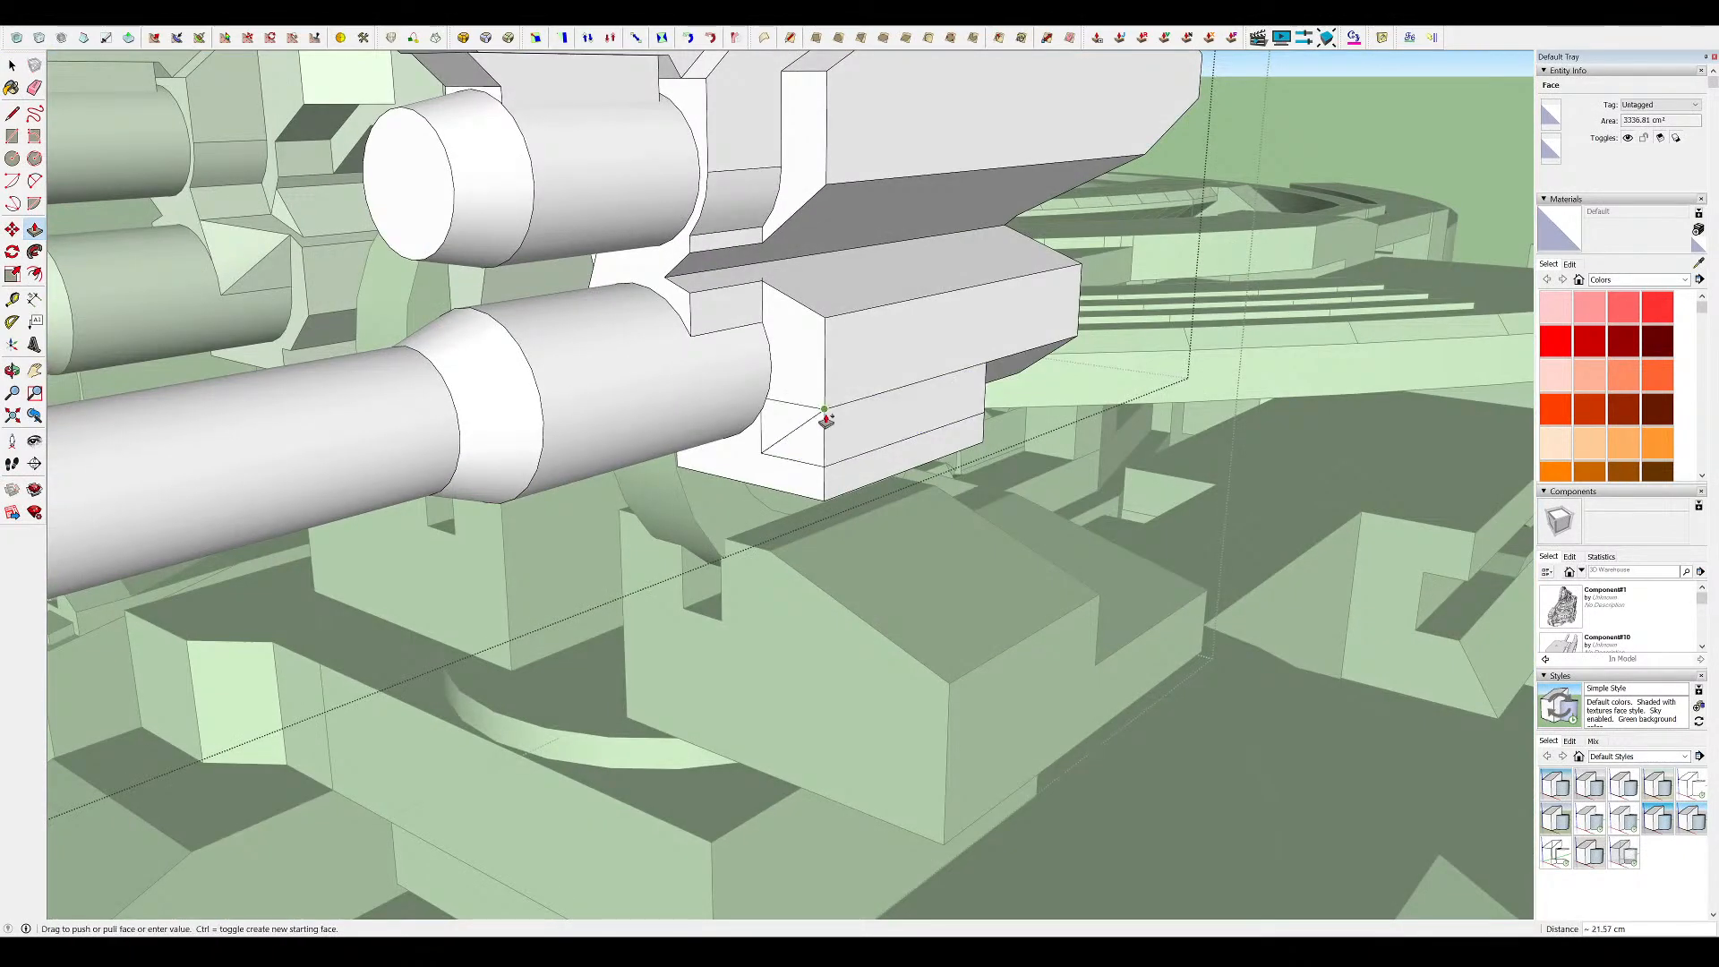
middle_drag(803, 401, 808, 313)
Erase the leftover edges on the side and front of the lower block
key(space)
mouse_move(972, 525)
mouse_down()
mouse_move(764, 389)
mouse_move(791, 324)
mouse_up()
scroll(793, 461, up, 2)
key(e)
middle_drag(793, 329, 680, 318)
drag(920, 472, 907, 327)
Push/Pull the lower block's outer side face and draw a diagonal line across its front face's lower outer corner
scroll(908, 327, down, 3)
mouse_move(975, 353)
middle_down()
mouse_move(875, 418)
mouse_move(797, 313)
middle_up()
key(p)
click(1028, 382)
mouse_move(1027, 382)
middle_down()
mouse_move(1143, 337)
mouse_move(1239, 351)
mouse_move(1247, 326)
mouse_move(1187, 459)
middle_up()
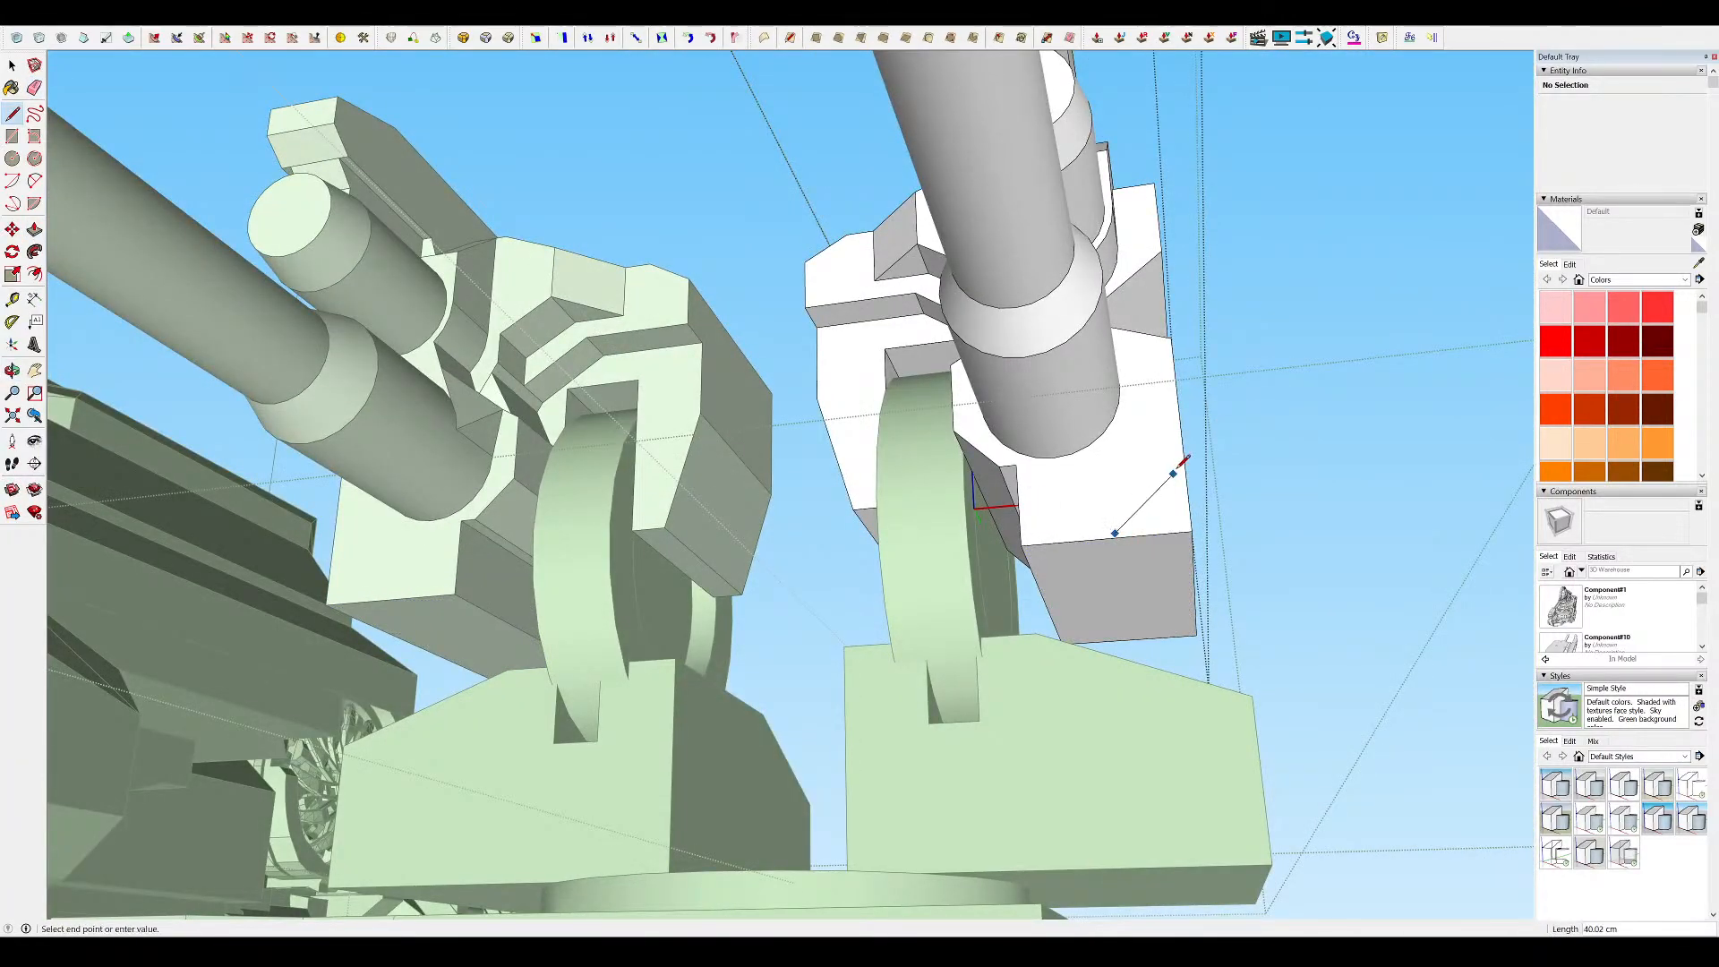
Cut away the lower block's marked corner about 190 cm deep and extend its outer side face by about 60 cm
scroll(986, 502, down, 12)
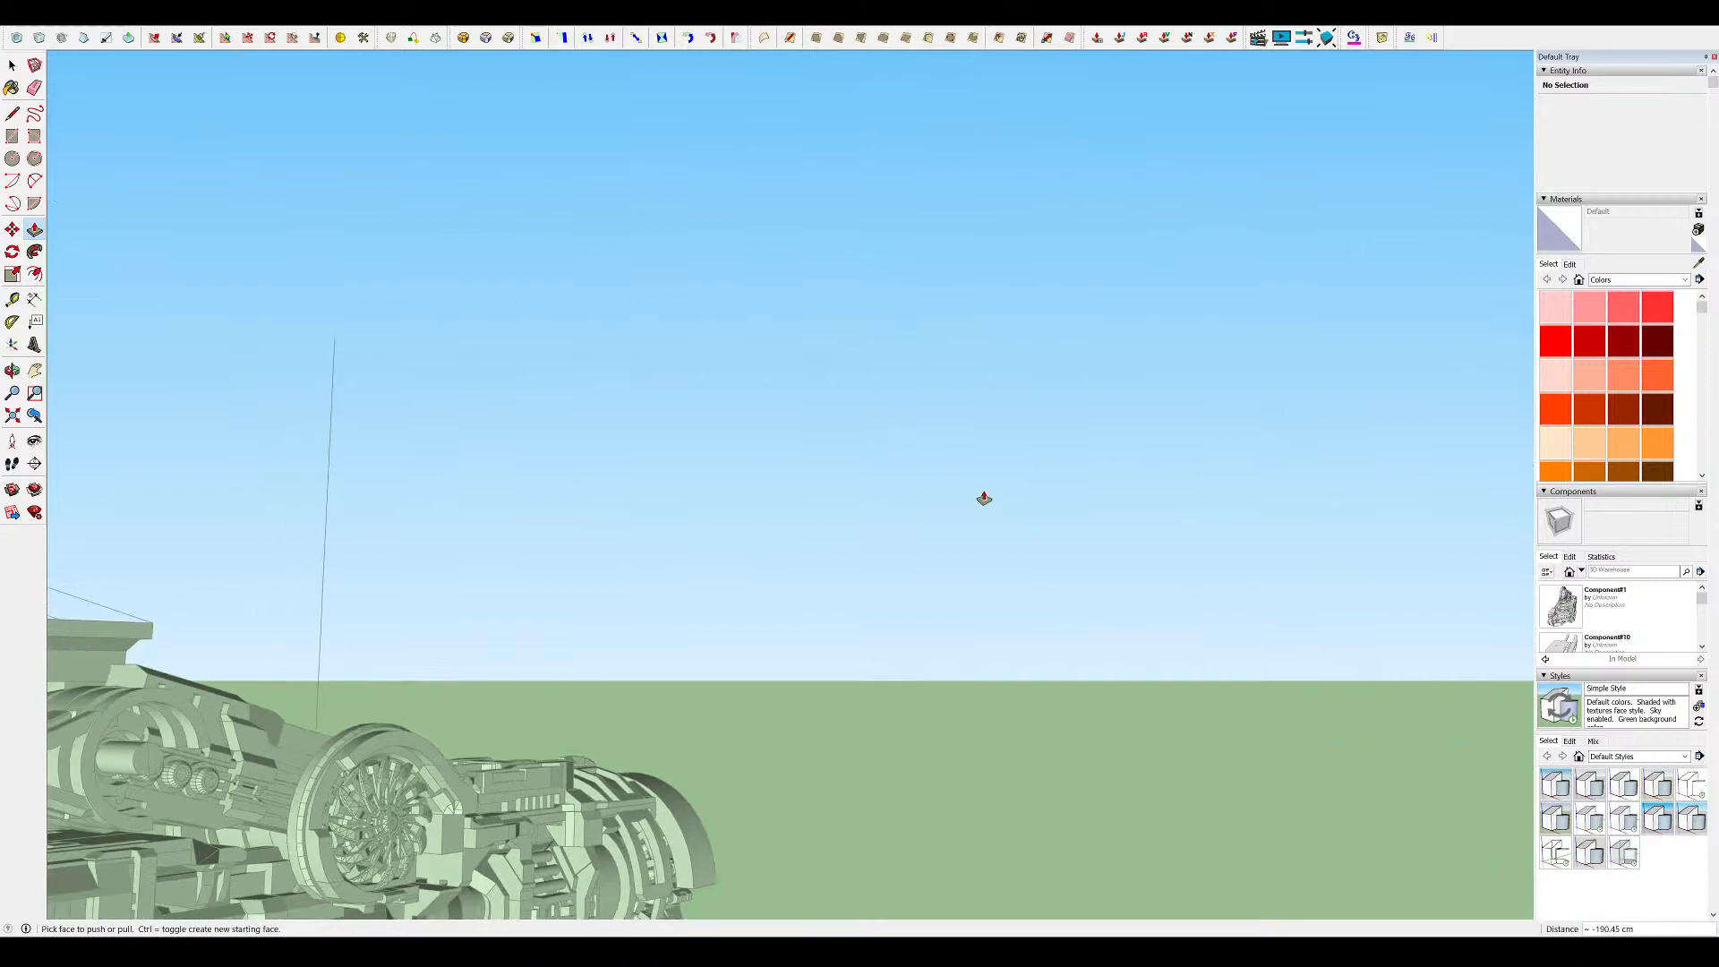
middle_drag(529, 721, 653, 627)
scroll(893, 660, up, 10)
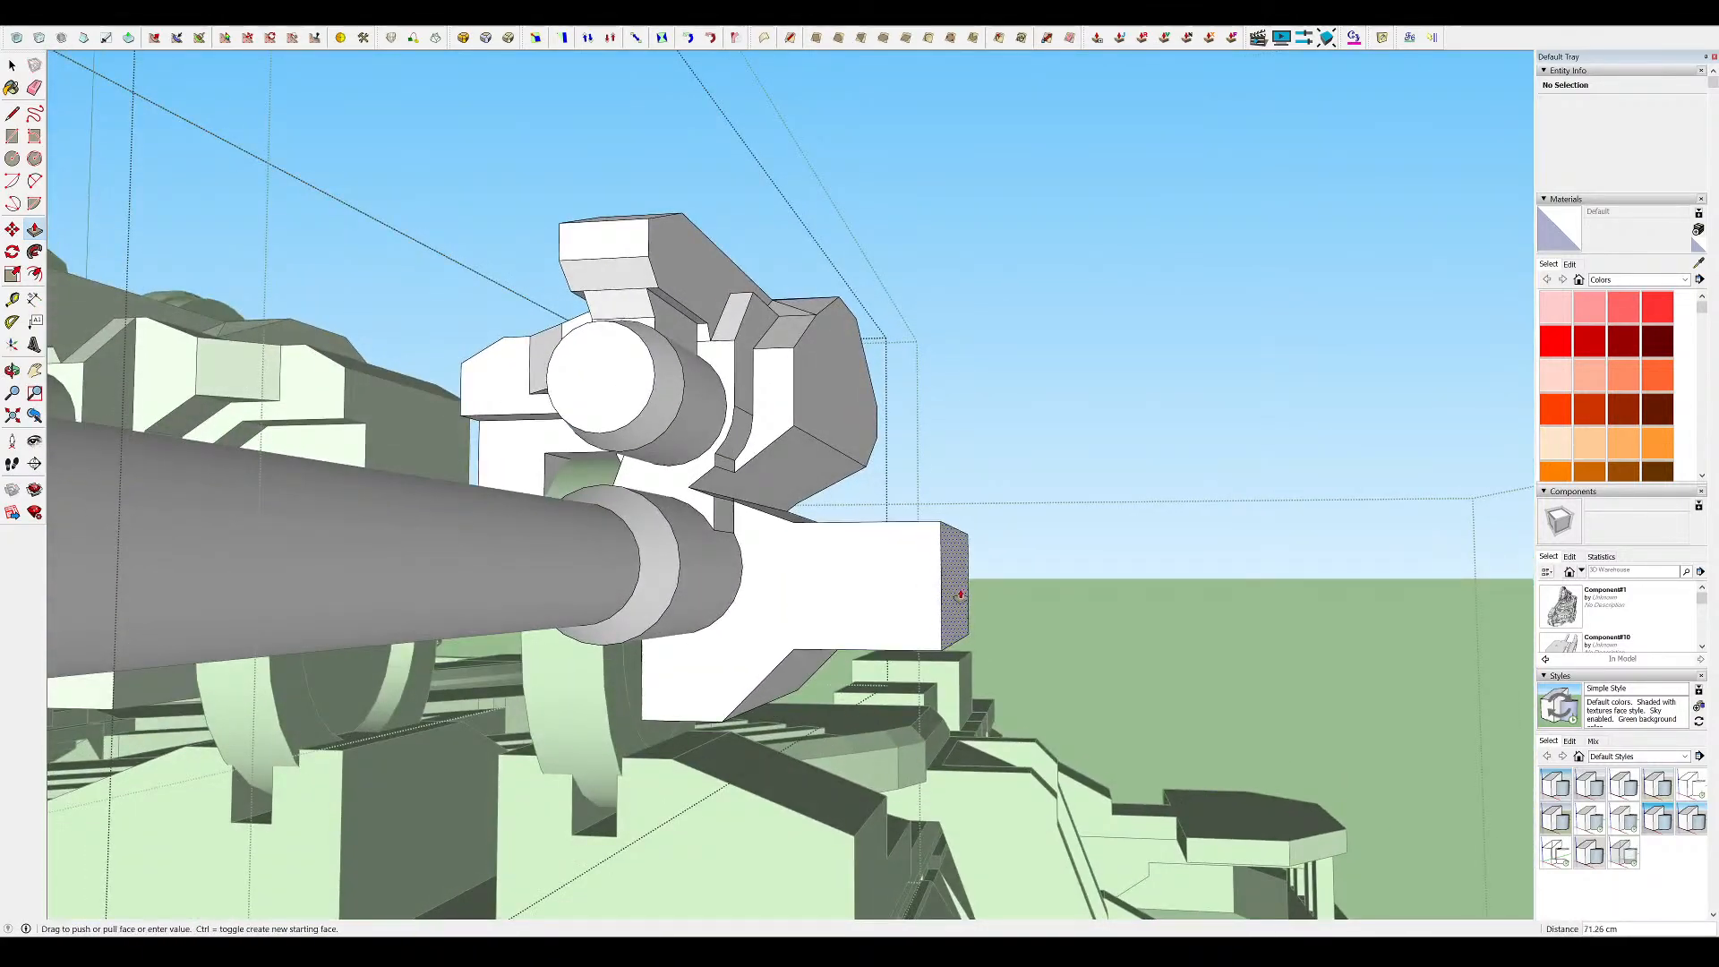
middle_drag(960, 593, 787, 740)
click(883, 402)
Examine the extended lower block against the barrels and the mirrored gun from the front and above
scroll(942, 484, up, 4)
middle_drag(943, 483, 680, 313)
middle_drag(970, 333, 1227, 391)
scroll(1228, 391, down, 4)
scroll(649, 425, up, 5)
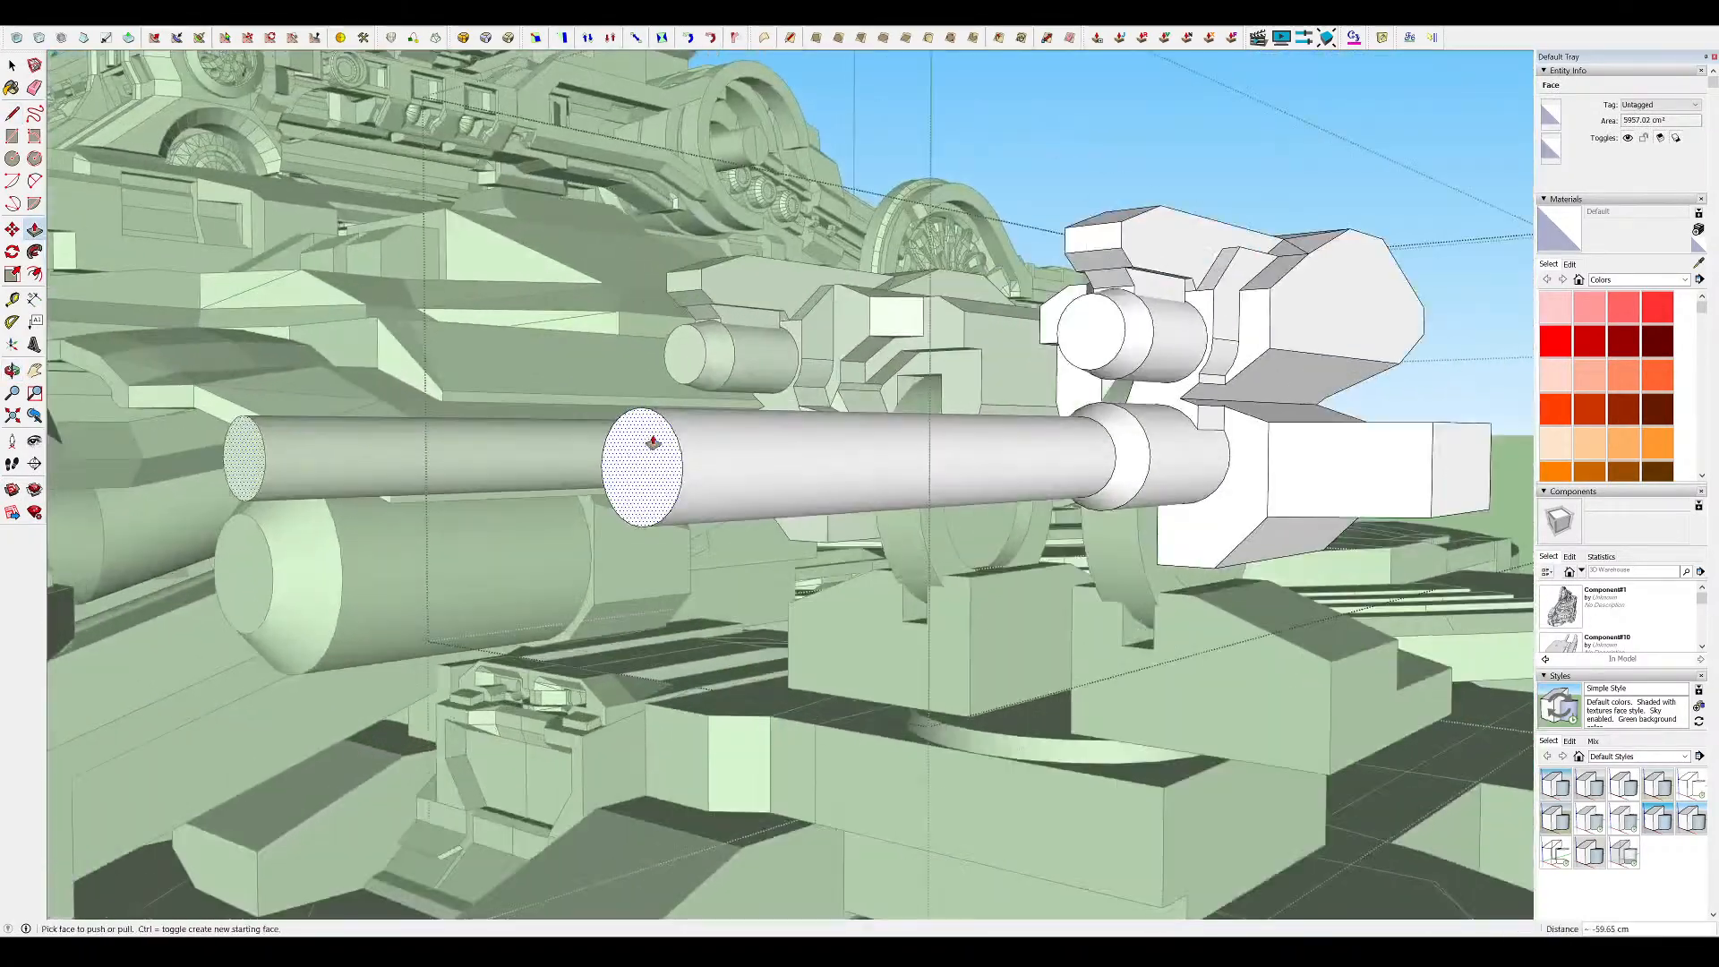
scroll(655, 442, down, 4)
middle_drag(949, 474, 740, 441)
scroll(1266, 461, up, 4)
middle_drag(1275, 465, 1276, 385)
scroll(836, 441, down, 4)
middle_drag(836, 441, 948, 675)
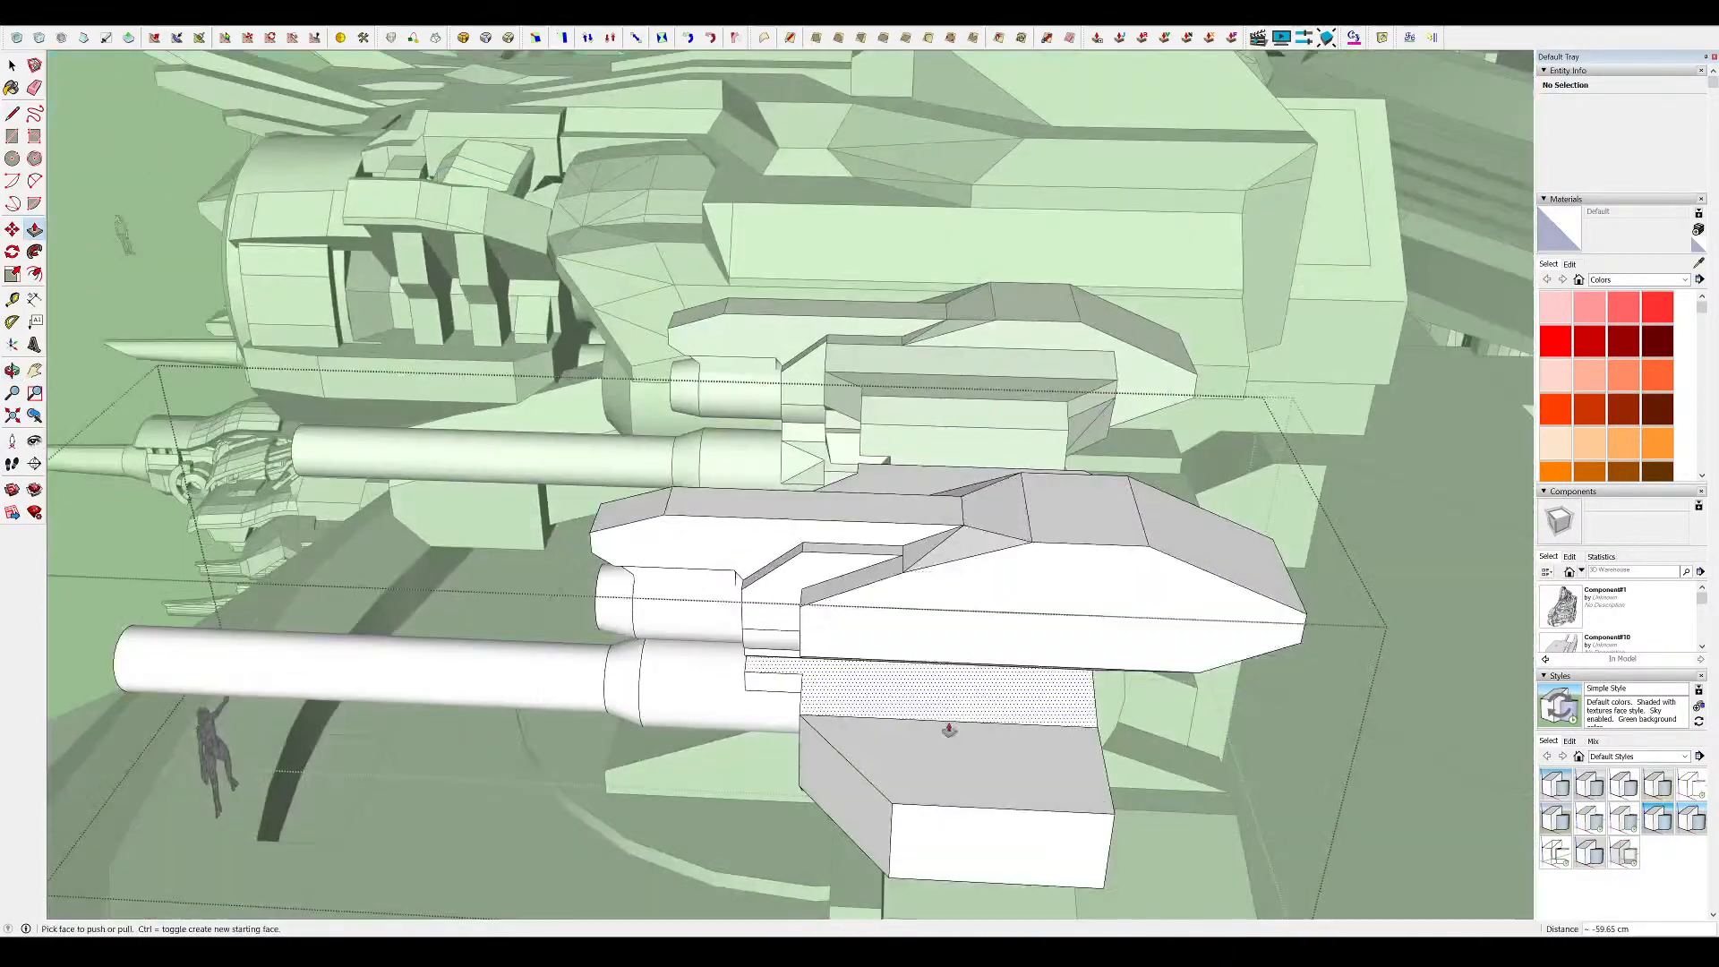
Pull the recessed face between the upper housing and the extended lower block outward by about 41 cm
click(1076, 774)
middle_drag(1076, 775, 1124, 775)
key(m)
middle_drag(1131, 682, 1275, 385)
scroll(1449, 400, up, 5)
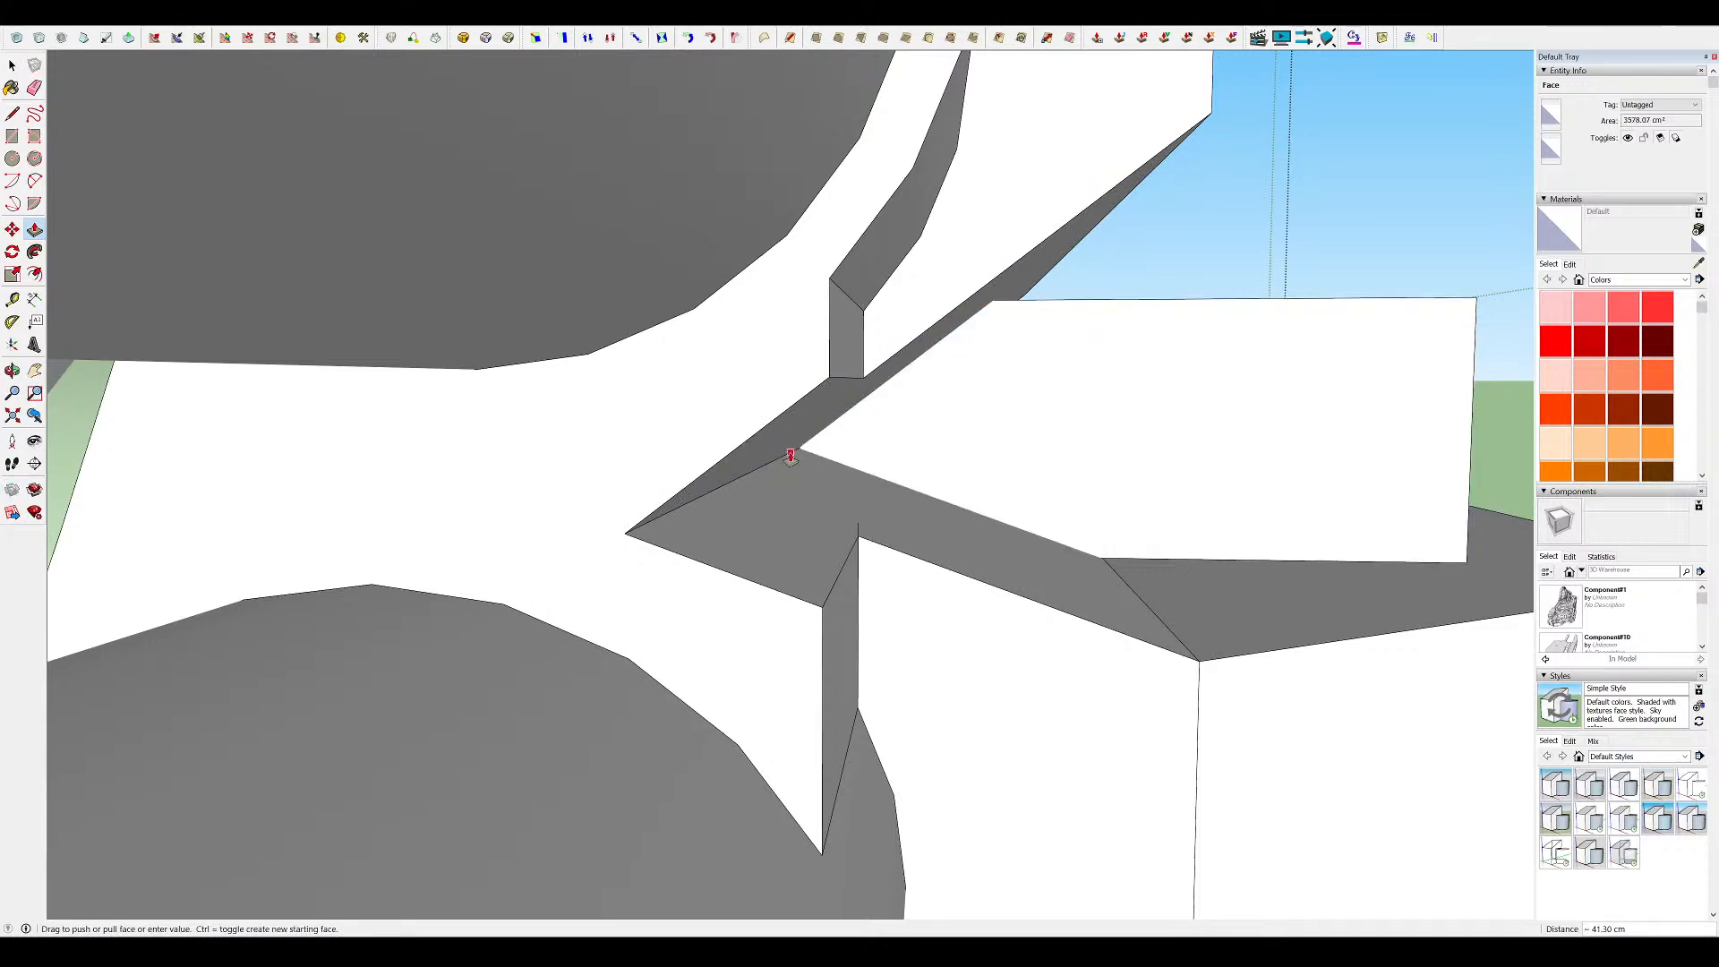
Extrude the top face of the rectangular block on the side of the gun housing upward
scroll(791, 456, down, 8)
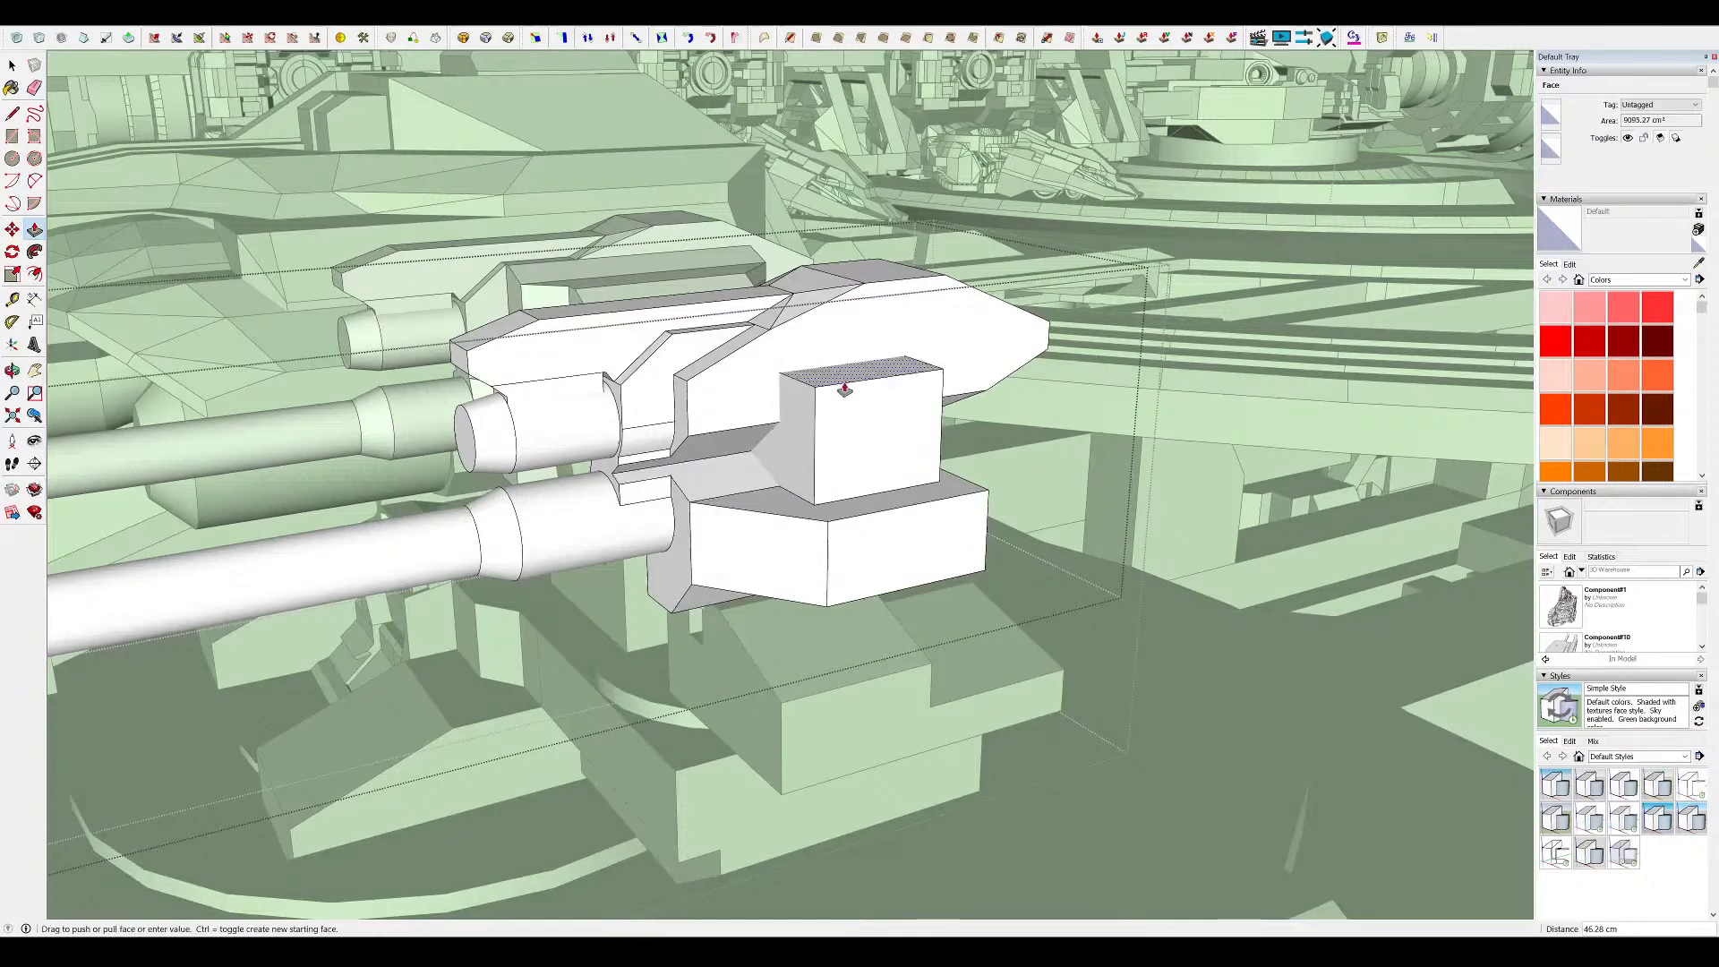
click(867, 353)
scroll(867, 352, down, 6)
middle_drag(895, 347, 940, 354)
scroll(941, 360, up, 2)
scroll(941, 361, up, 5)
Cut a diagonal bevel across the front upper corner of the gun's side block
key(l)
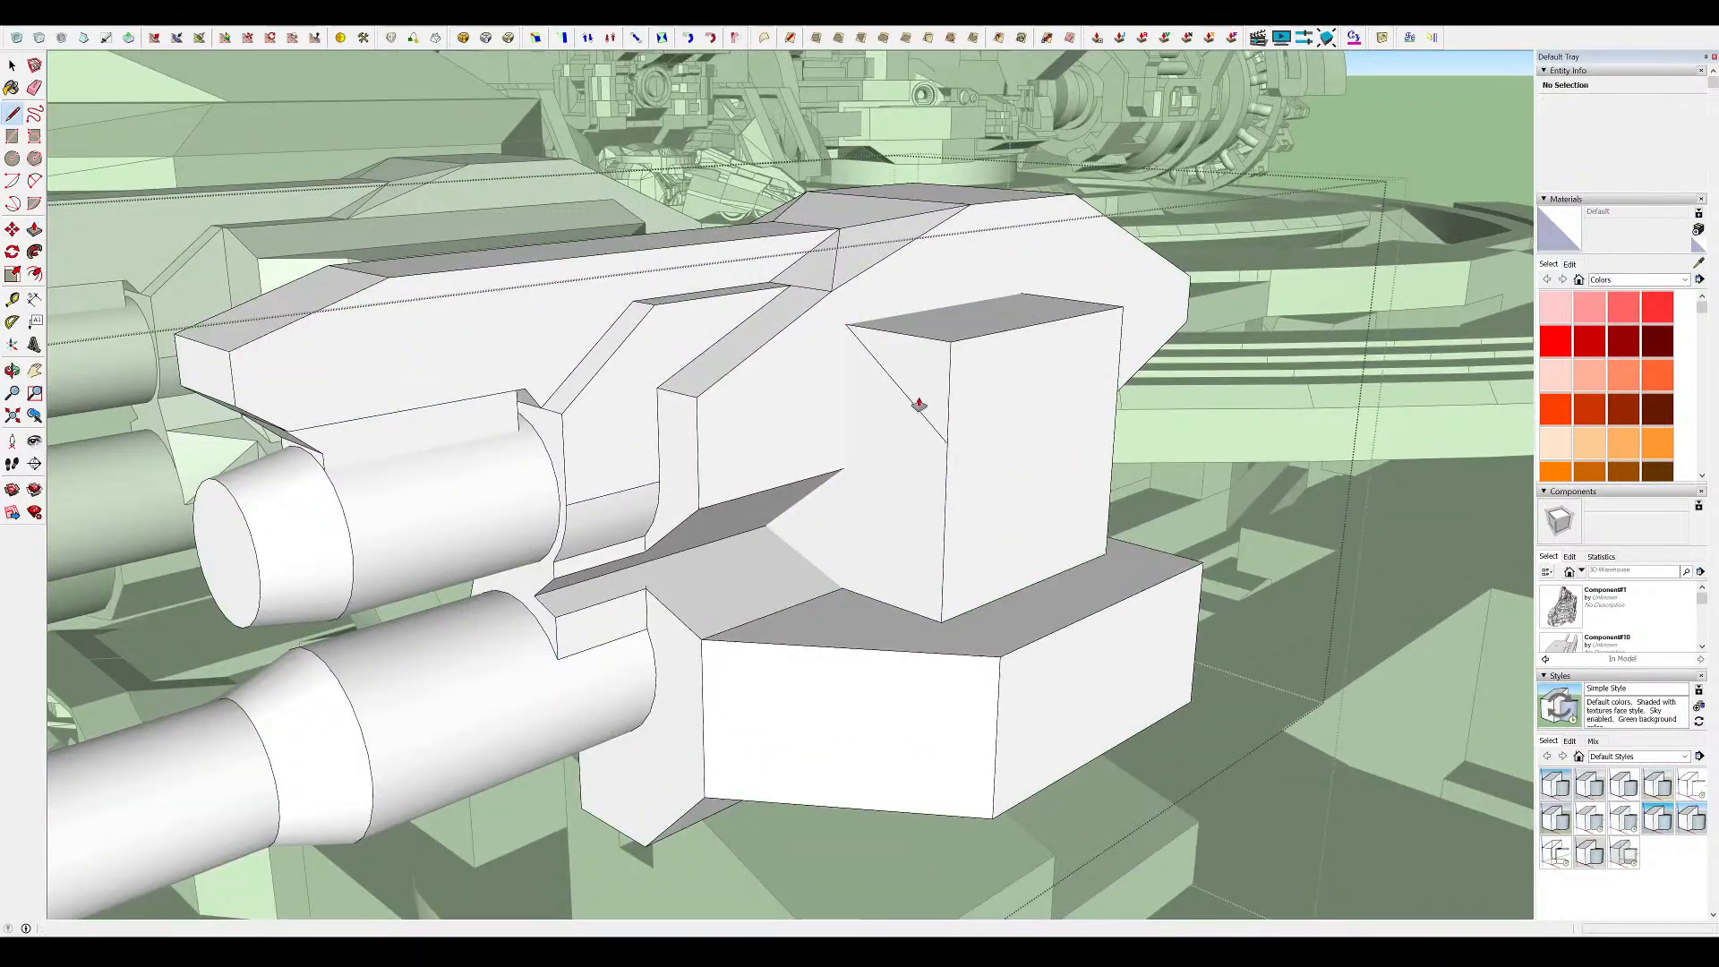
middle_drag(1051, 343, 734, 356)
drag(734, 355, 638, 358)
Draw a circle on the side face of the upper housing behind the block and extrude it outward into a cylinder
key(c)
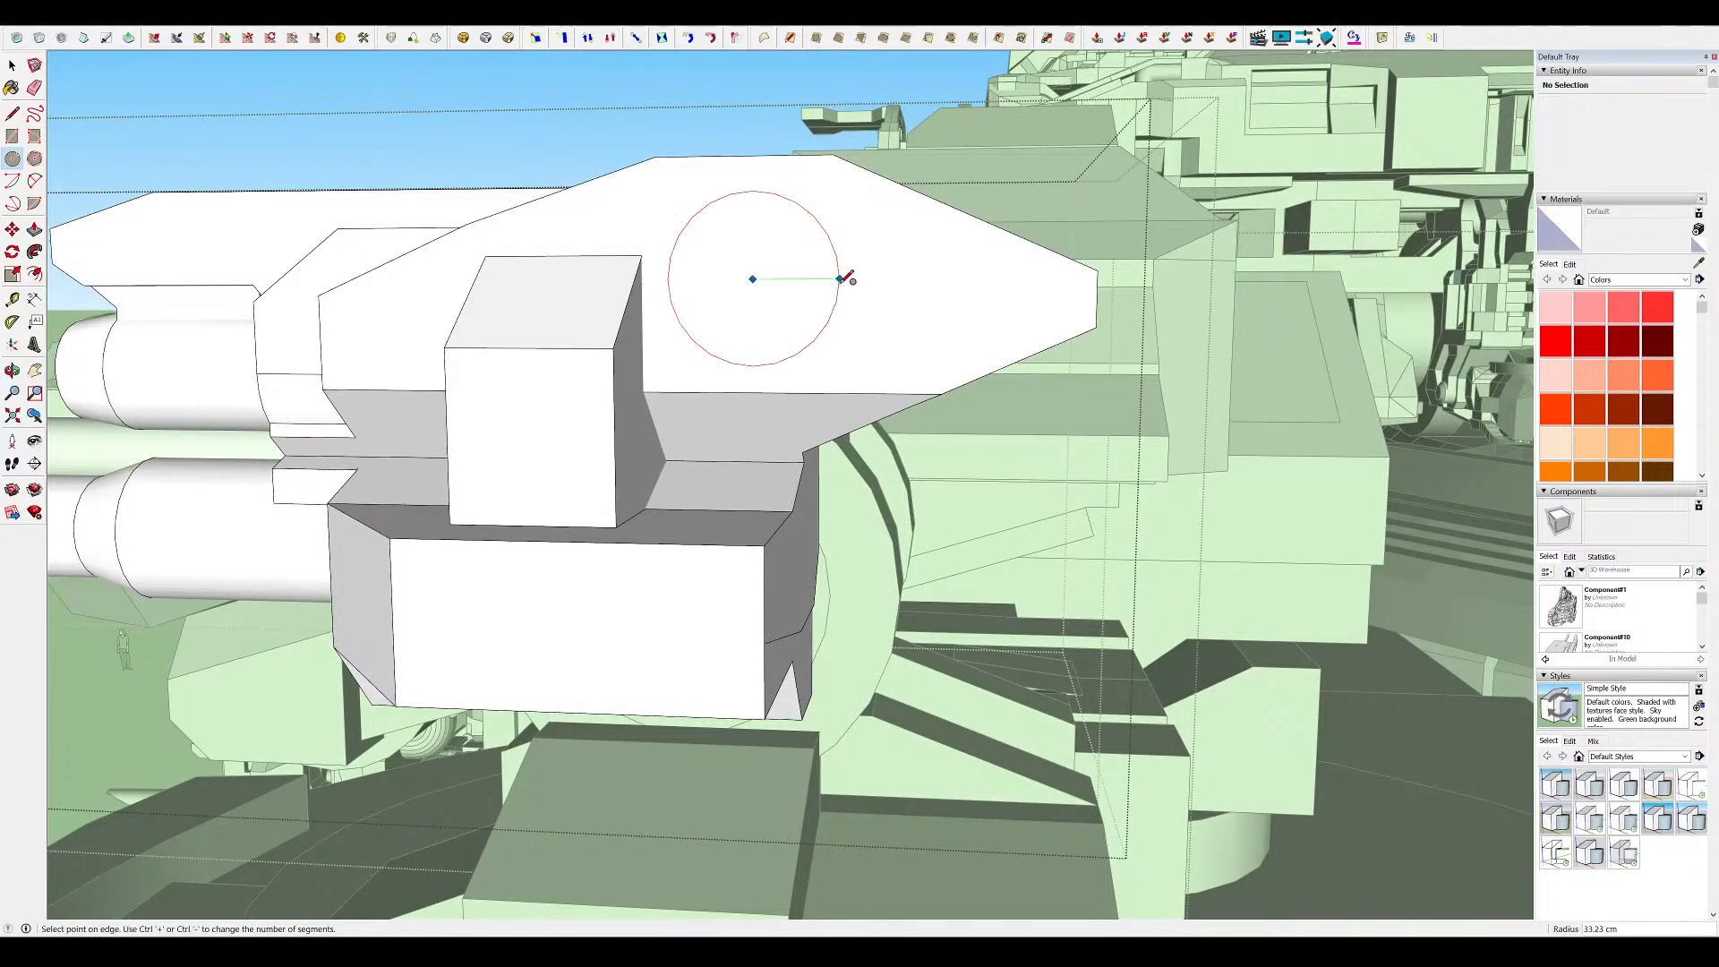
click(861, 280)
scroll(861, 280, down, 10)
key(p)
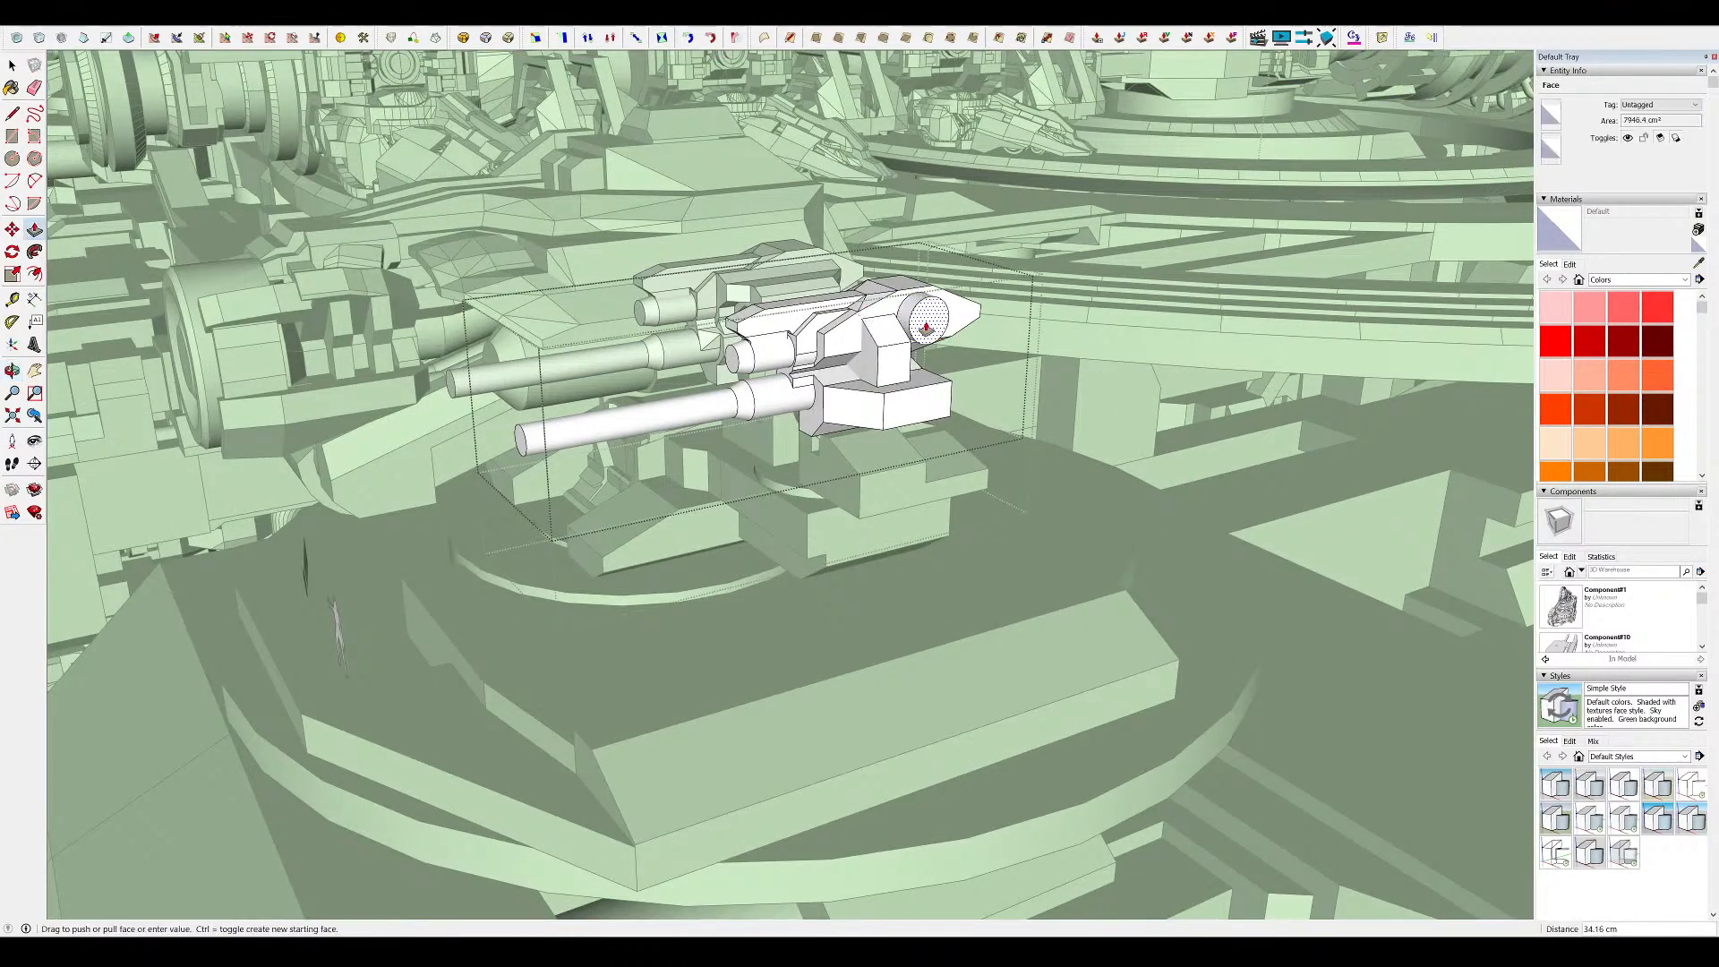
middle_drag(923, 327, 922, 284)
scroll(931, 291, up, 6)
Add a smaller extruded cylinder near the rear tip of the housing, beside the large one
key(c)
middle_drag(1051, 353, 935, 573)
click(1228, 437)
click(1050, 463)
scroll(1050, 463, down, 5)
key(space)
Move the lower edges of the block under the gun to shape its tapered underside
middle_drag(1050, 464, 1232, 262)
scroll(931, 307, down, 3)
scroll(1187, 319, up, 5)
scroll(1140, 223, up, 3)
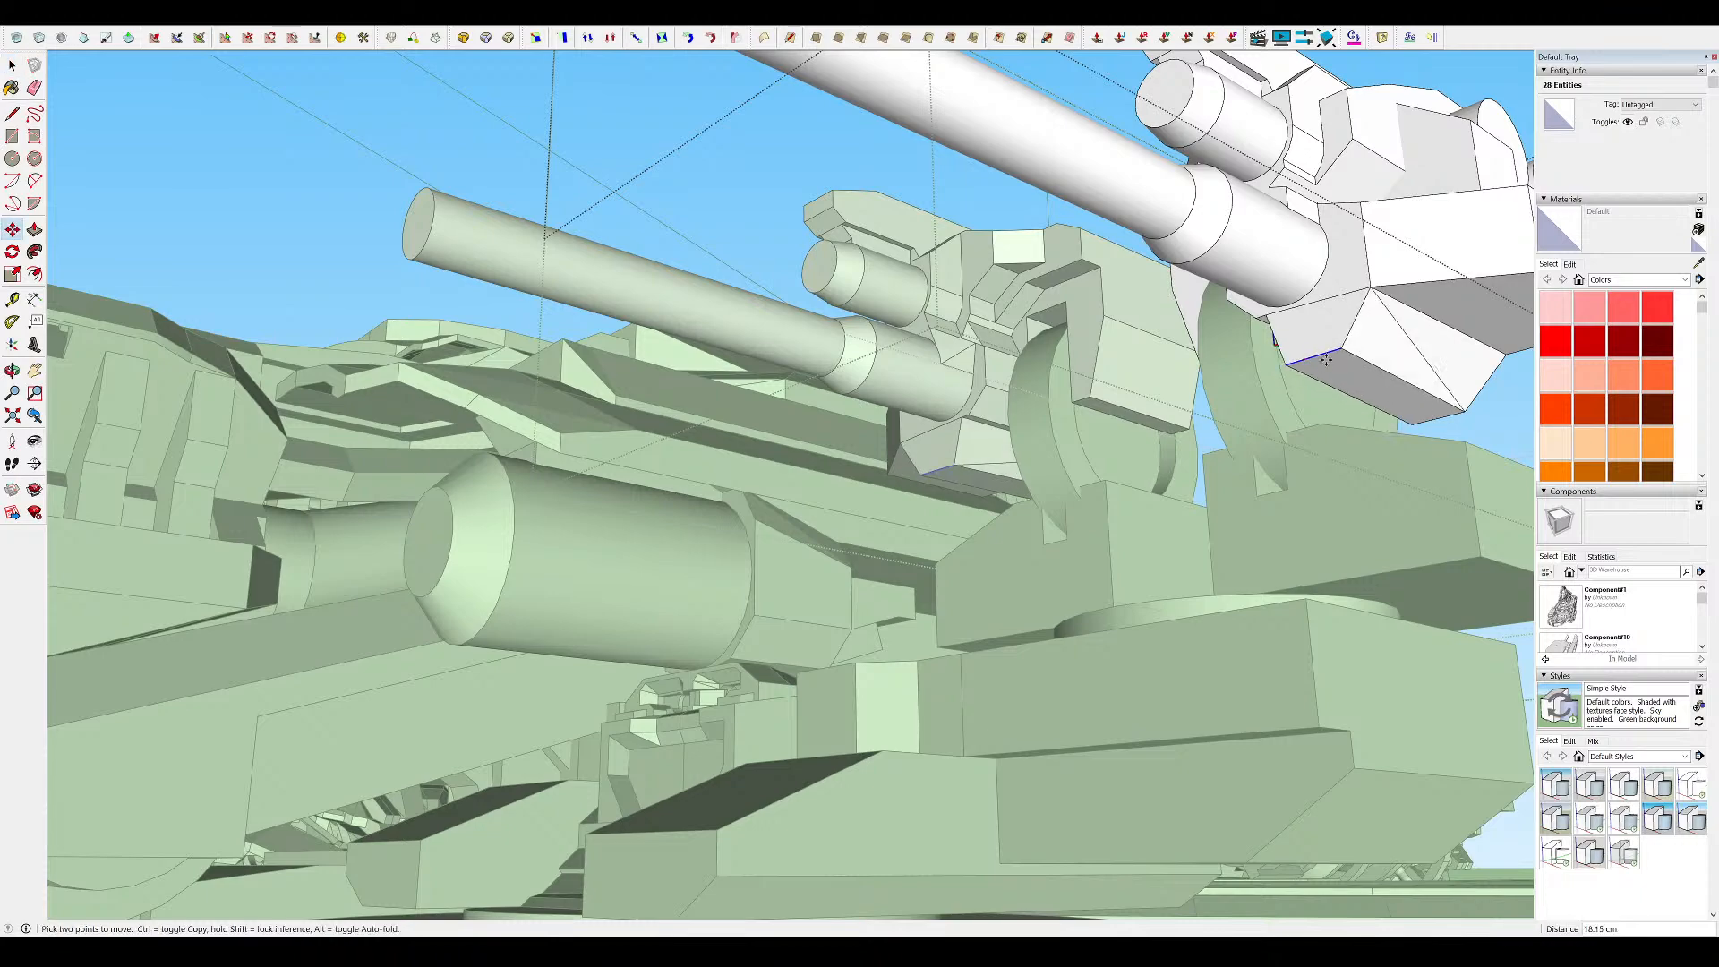
click(1335, 371)
middle_drag(1508, 313, 913, 506)
scroll(1137, 367, down, 4)
scroll(1144, 369, up, 3)
middle_drag(1144, 371, 800, 243)
Outline an area on the underside of the side block and shape it into a bracket extending downward
key(l)
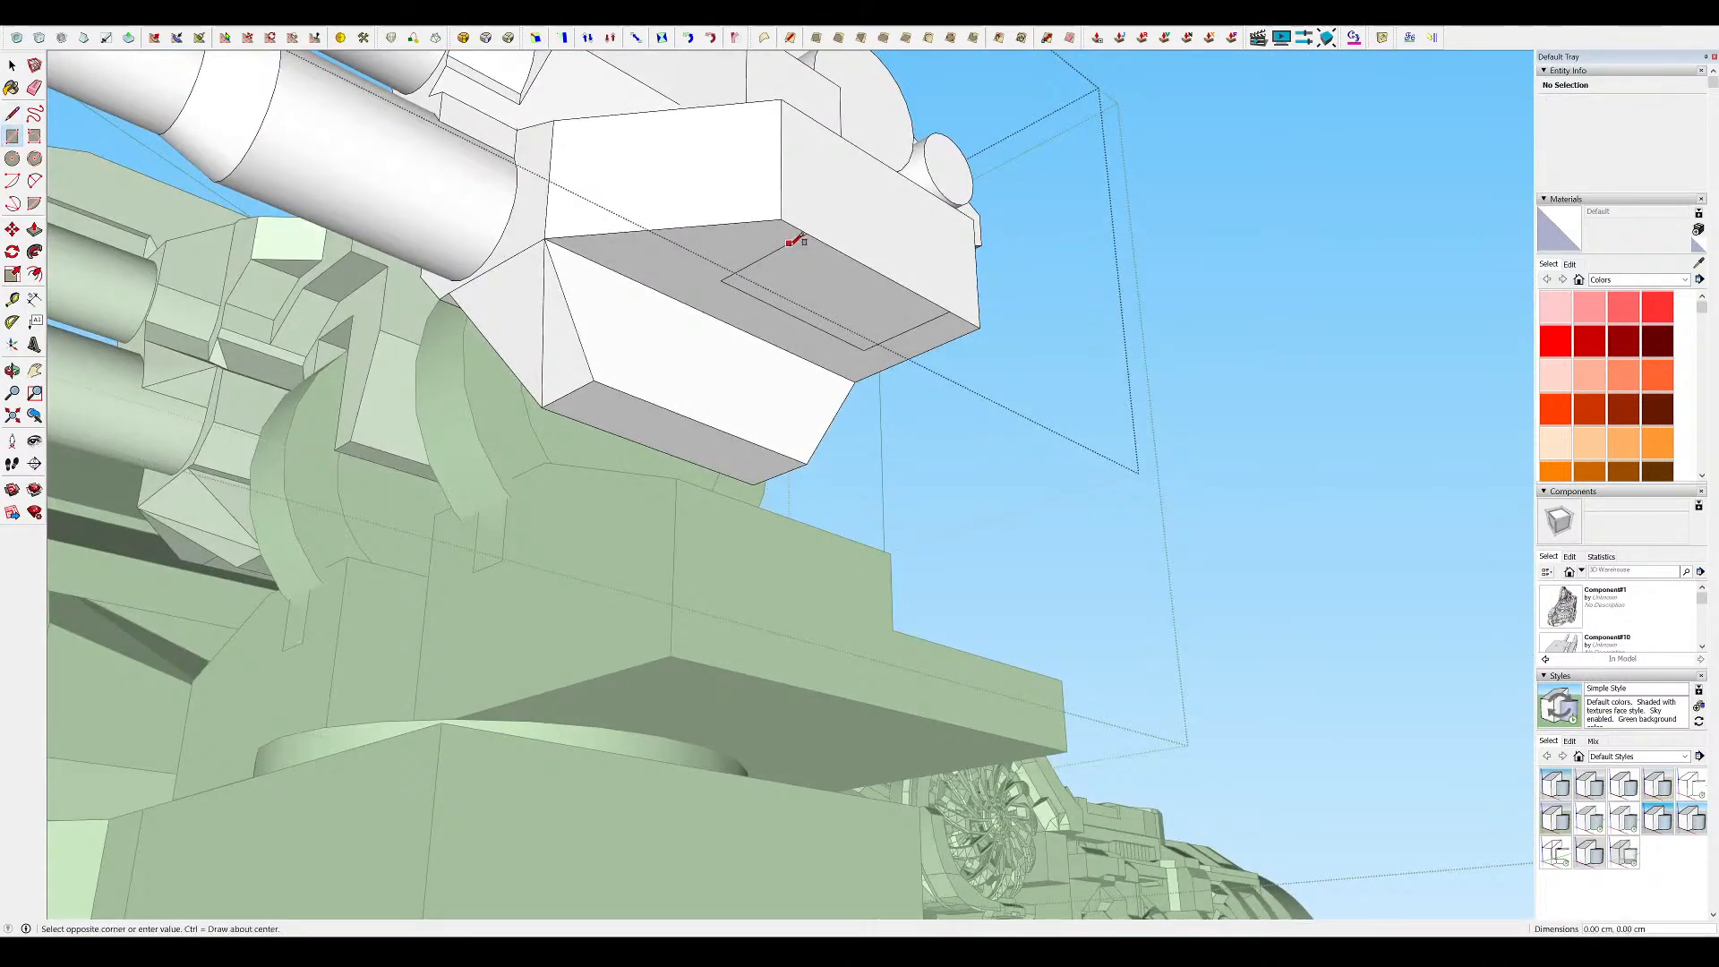
scroll(841, 324, down, 5)
middle_drag(849, 385, 680, 345)
scroll(645, 348, up, 3)
drag(657, 440, 658, 421)
mouse_move(658, 421)
middle_down()
mouse_move(683, 426)
mouse_move(625, 421)
mouse_move(657, 296)
mouse_move(591, 315)
mouse_move(660, 327)
mouse_move(698, 361)
mouse_move(702, 376)
mouse_move(649, 394)
middle_up()
scroll(626, 421, down, 5)
scroll(618, 326, up, 4)
scroll(698, 361, up, 3)
key(m)
middle_drag(659, 572, 713, 445)
scroll(714, 445, down, 8)
scroll(1002, 385, down, 8)
Try rotating the gun component about its pivot on the mount so the barrels point downward
key(space)
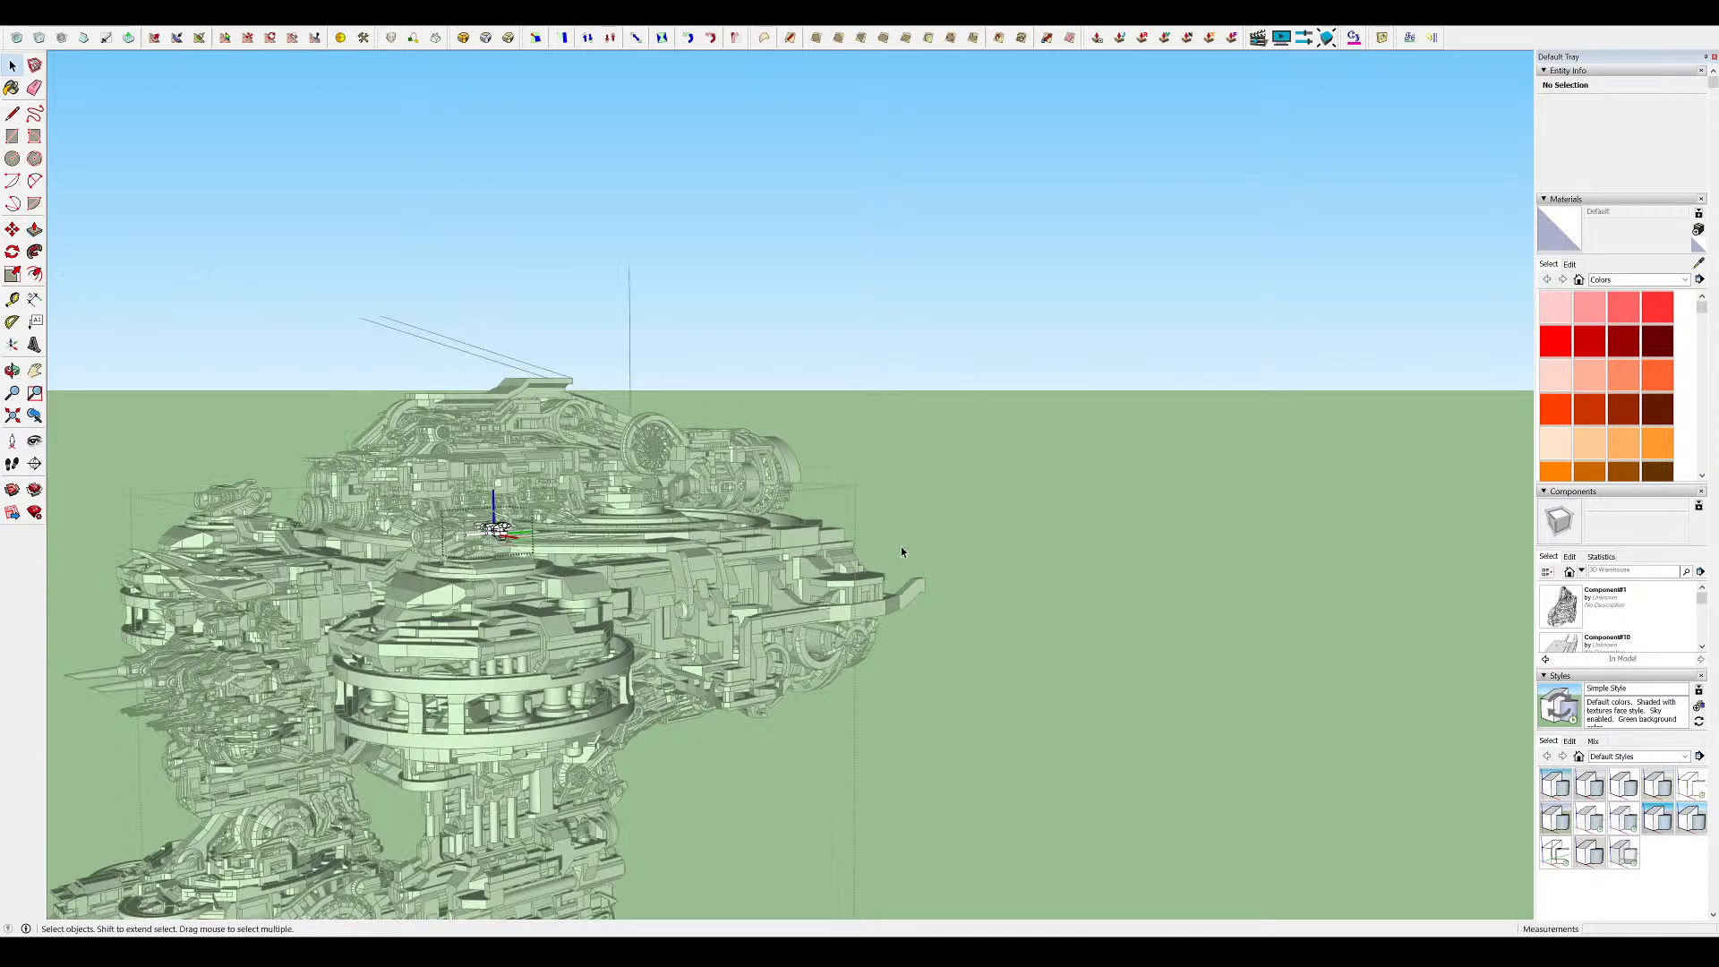
scroll(483, 519, up, 10)
click(676, 501)
middle_drag(676, 502, 1117, 488)
scroll(850, 446, up, 3)
key(q)
click(1122, 403)
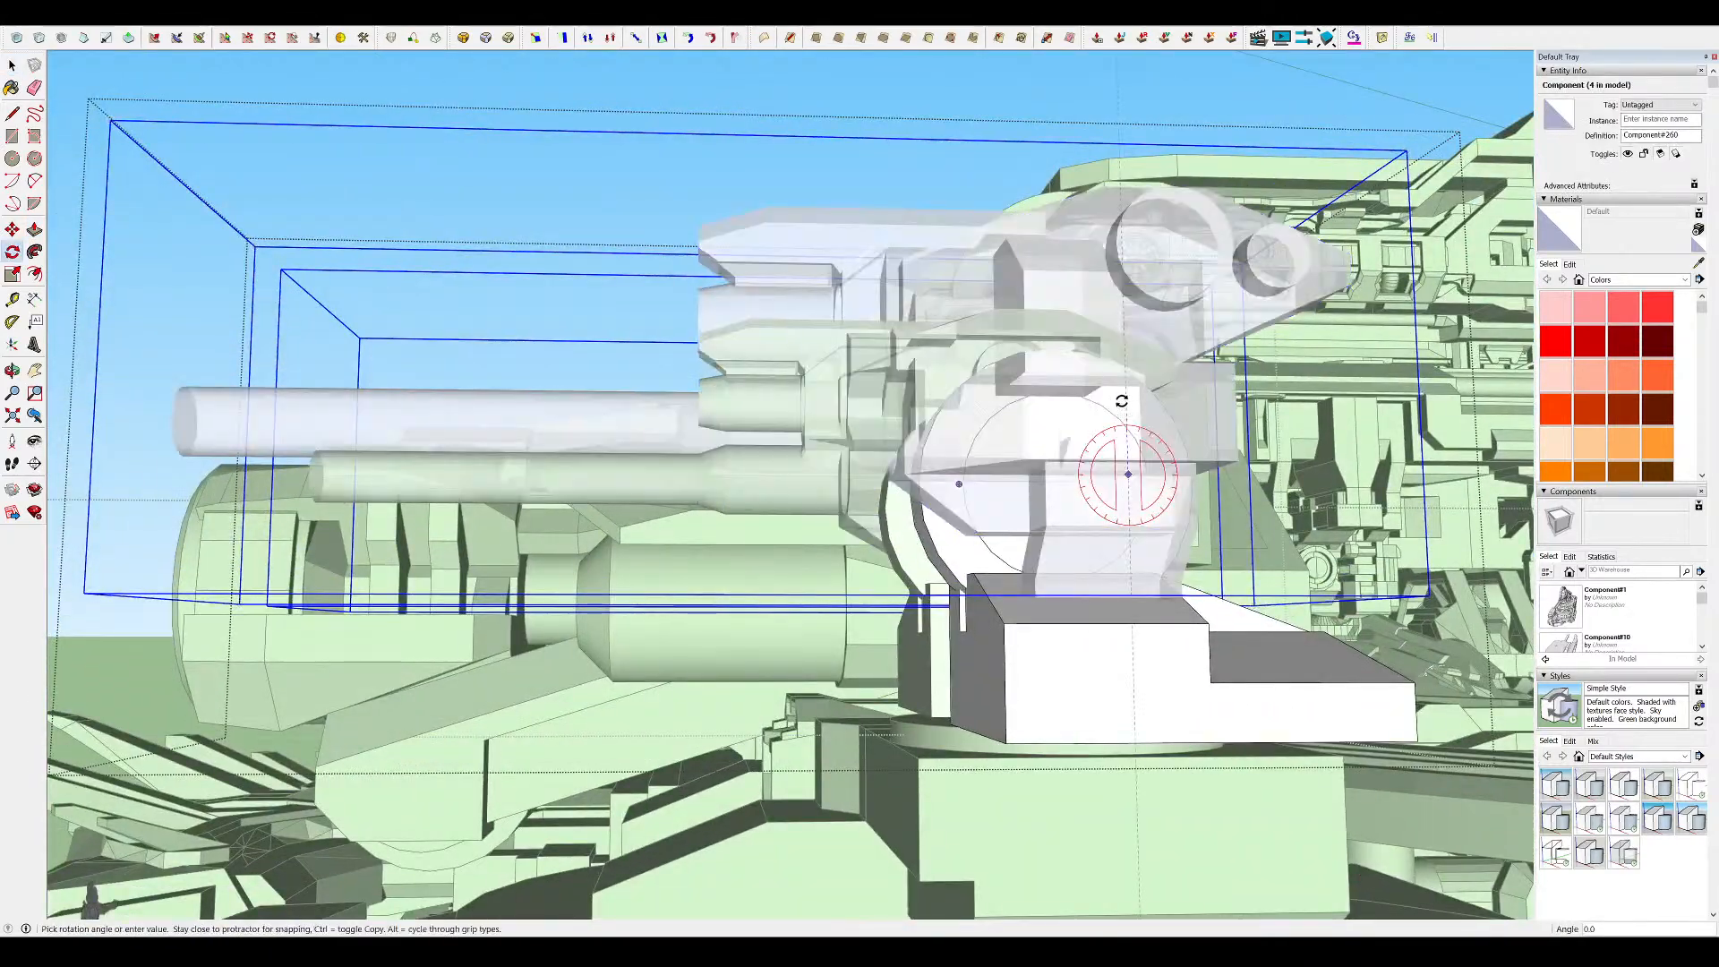
click(1035, 356)
scroll(1032, 357, down, 4)
middle_drag(1032, 357, 1442, 244)
middle_drag(1056, 296, 949, 376)
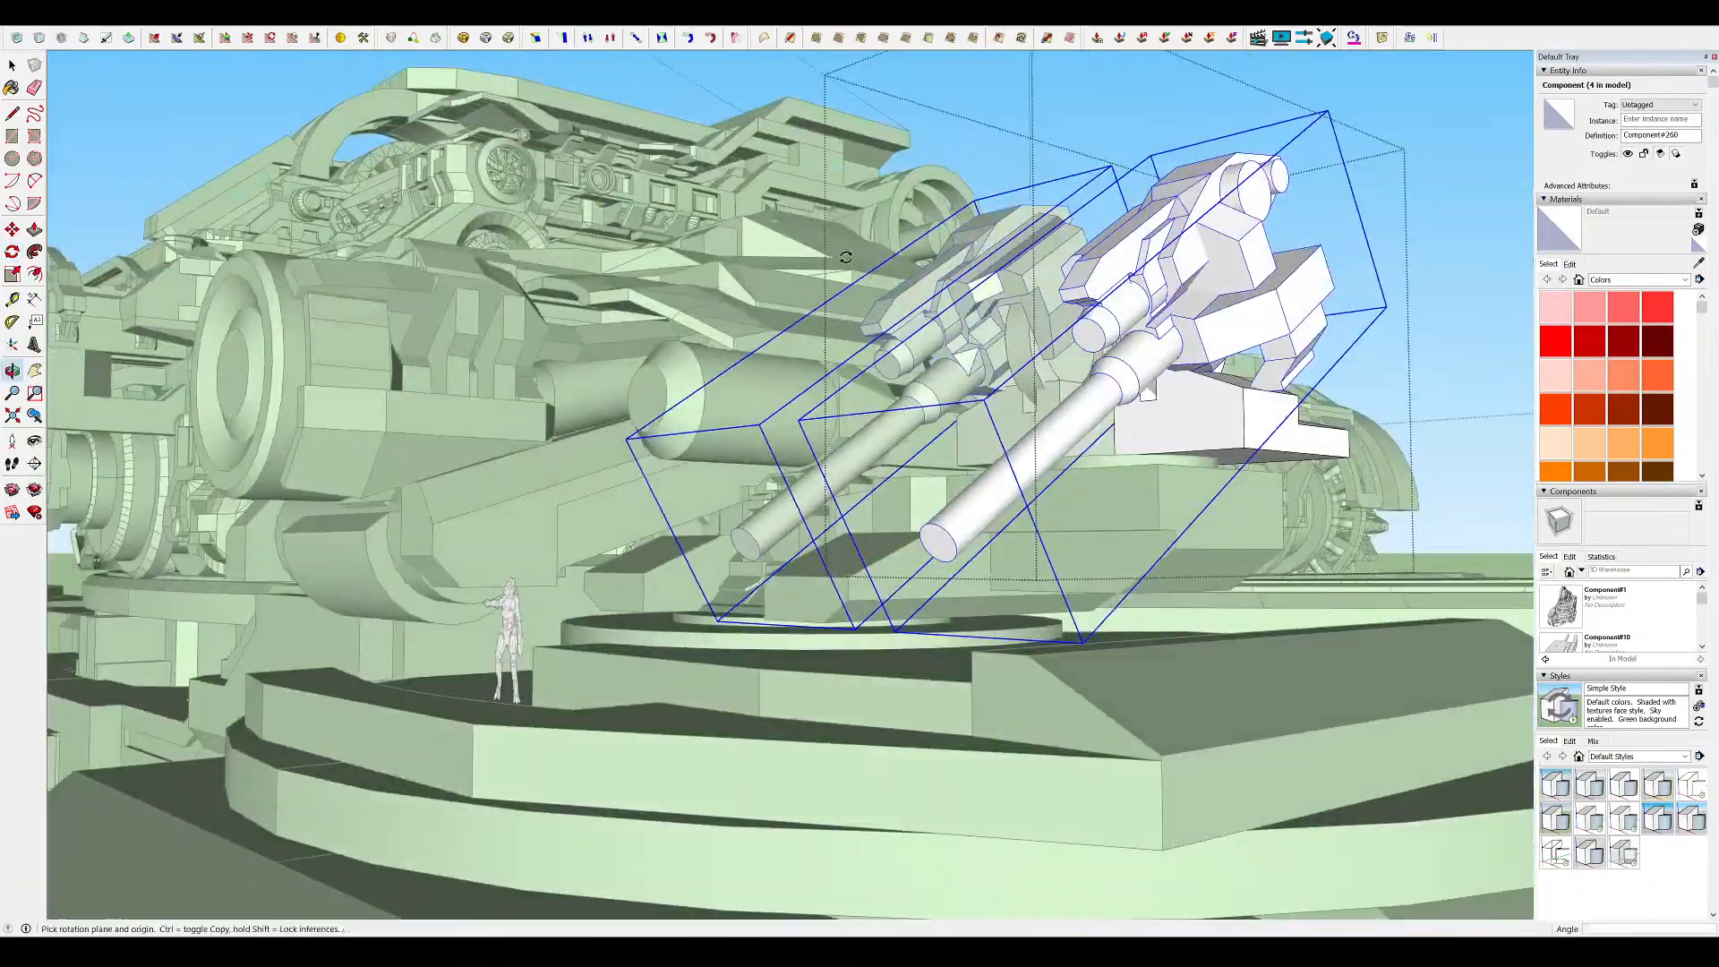
Try rotating the twin gun turret components around their vertical axis to face outward
key(space)
scroll(933, 295, down, 10)
click(932, 295)
middle_drag(932, 294, 1361, 483)
scroll(832, 355, up, 5)
scroll(833, 258, up, 6)
key(space)
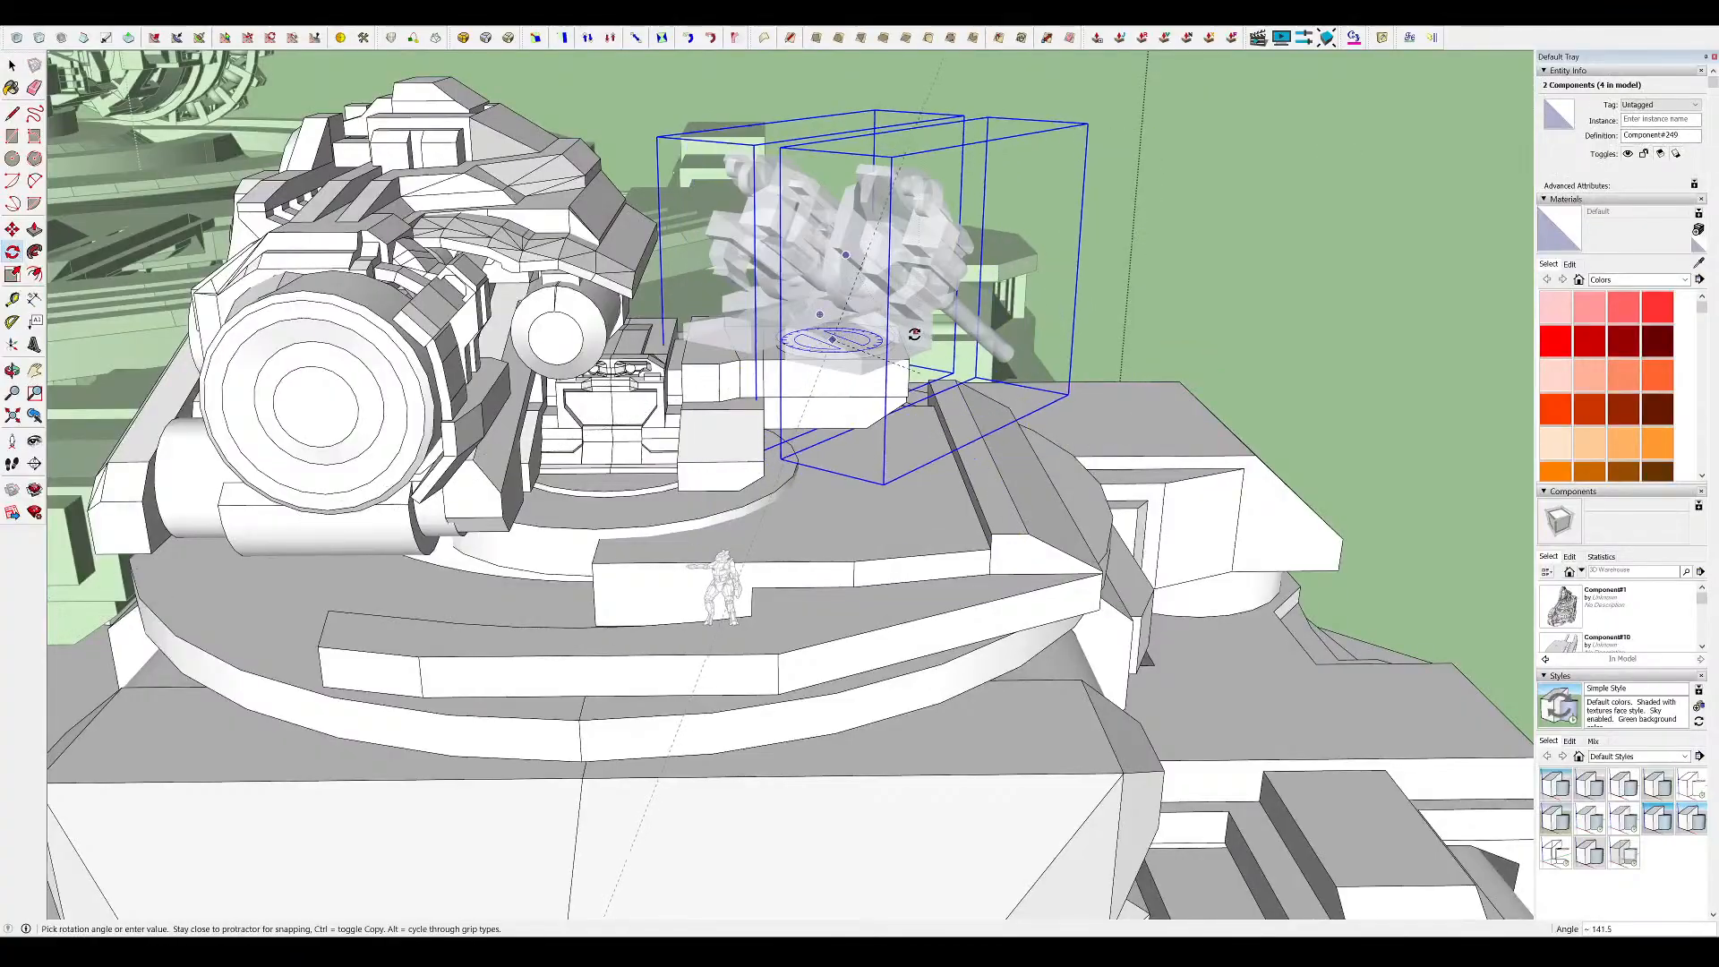
click(1313, 286)
middle_drag(1313, 287, 662, 138)
Draw a long guide line sloping from the turret down towards ground level beside the mech's leg
scroll(658, 136, down, 8)
key(space)
click(1038, 278)
middle_drag(1039, 286, 1320, 317)
scroll(864, 193, down, 6)
key(l)
scroll(1039, 210, down, 4)
mouse_move(1039, 251)
middle_down()
mouse_move(1094, 276)
mouse_move(1054, 242)
middle_up()
click(1053, 242)
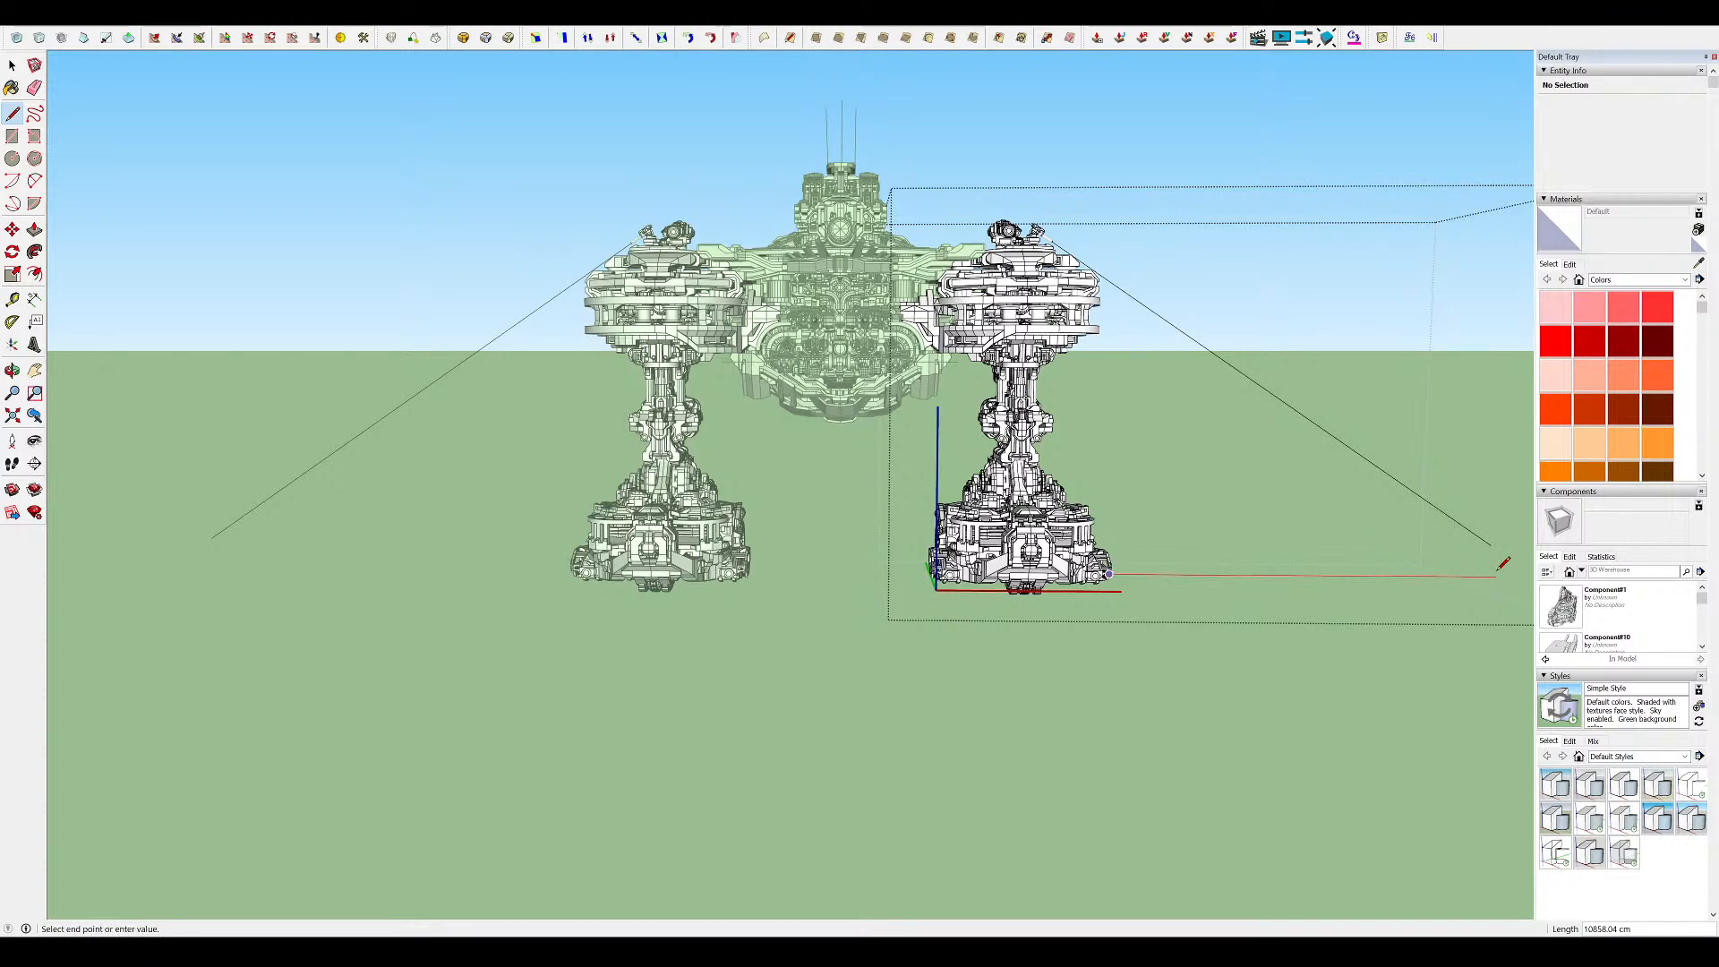
key(space)
Examine the twin gun turret up close and against the whole mech from several sides
middle_drag(1298, 537, 503, 380)
scroll(833, 327, up, 5)
middle_drag(770, 331, 736, 333)
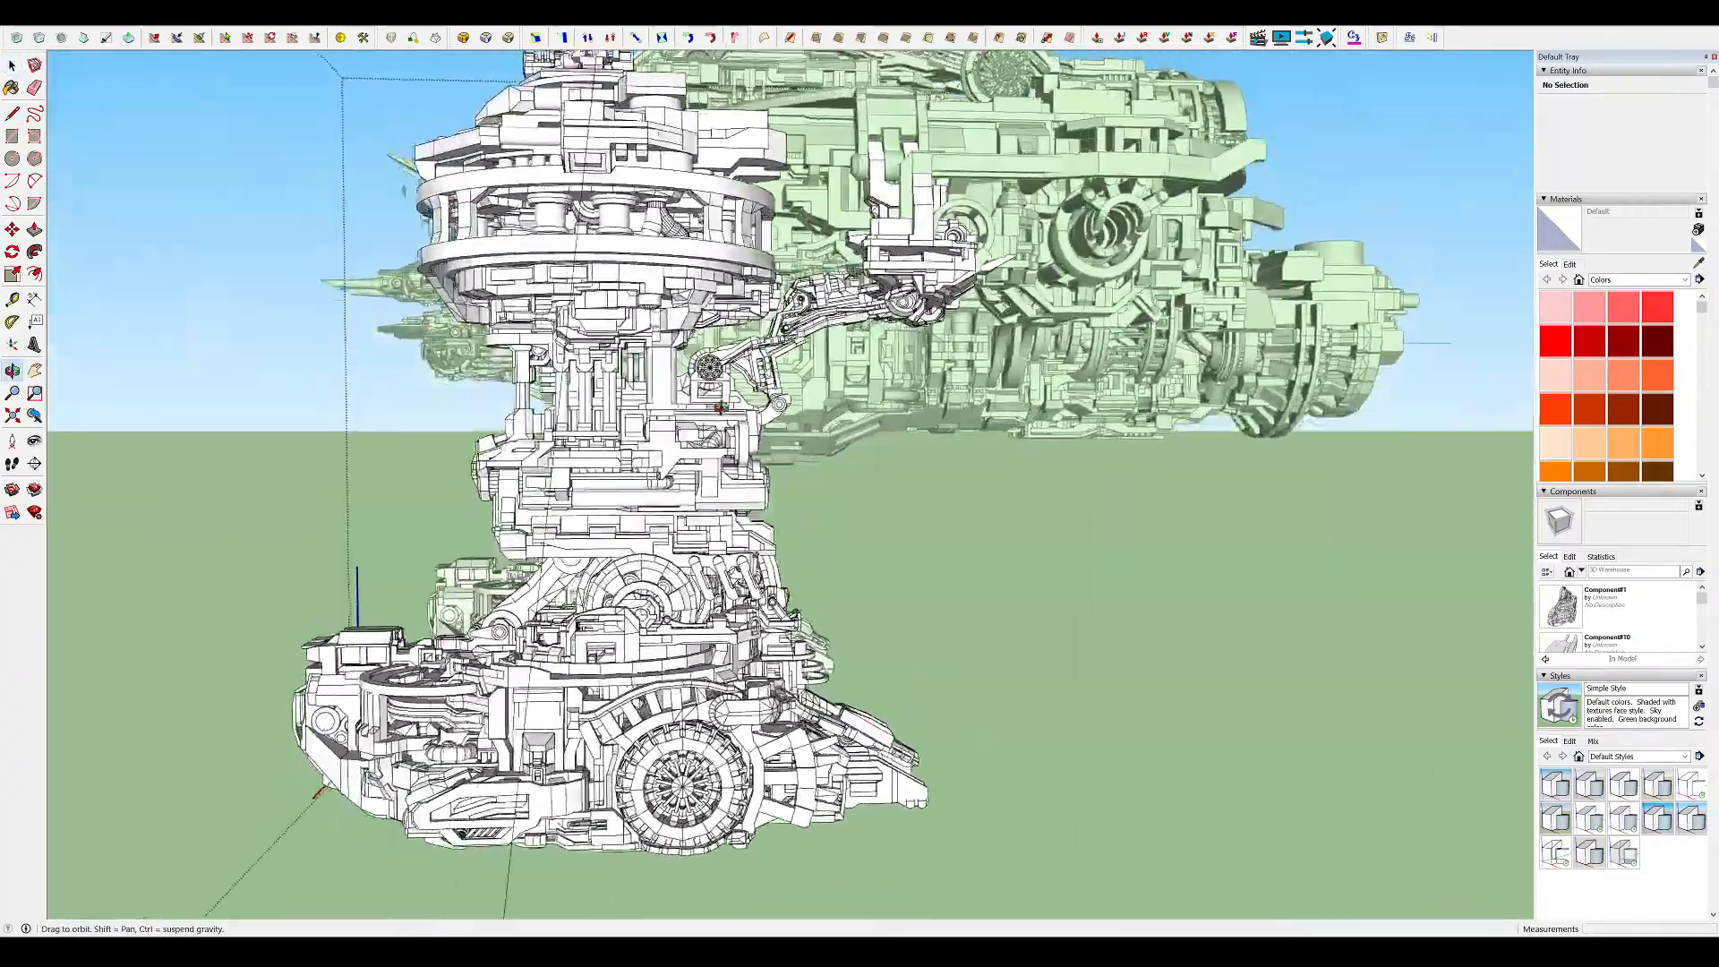
scroll(723, 300, down, 4)
mouse_move(720, 408)
middle_down()
mouse_move(727, 246)
mouse_move(732, 295)
mouse_move(1117, 495)
middle_up()
scroll(720, 259, up, 2)
scroll(931, 291, up, 10)
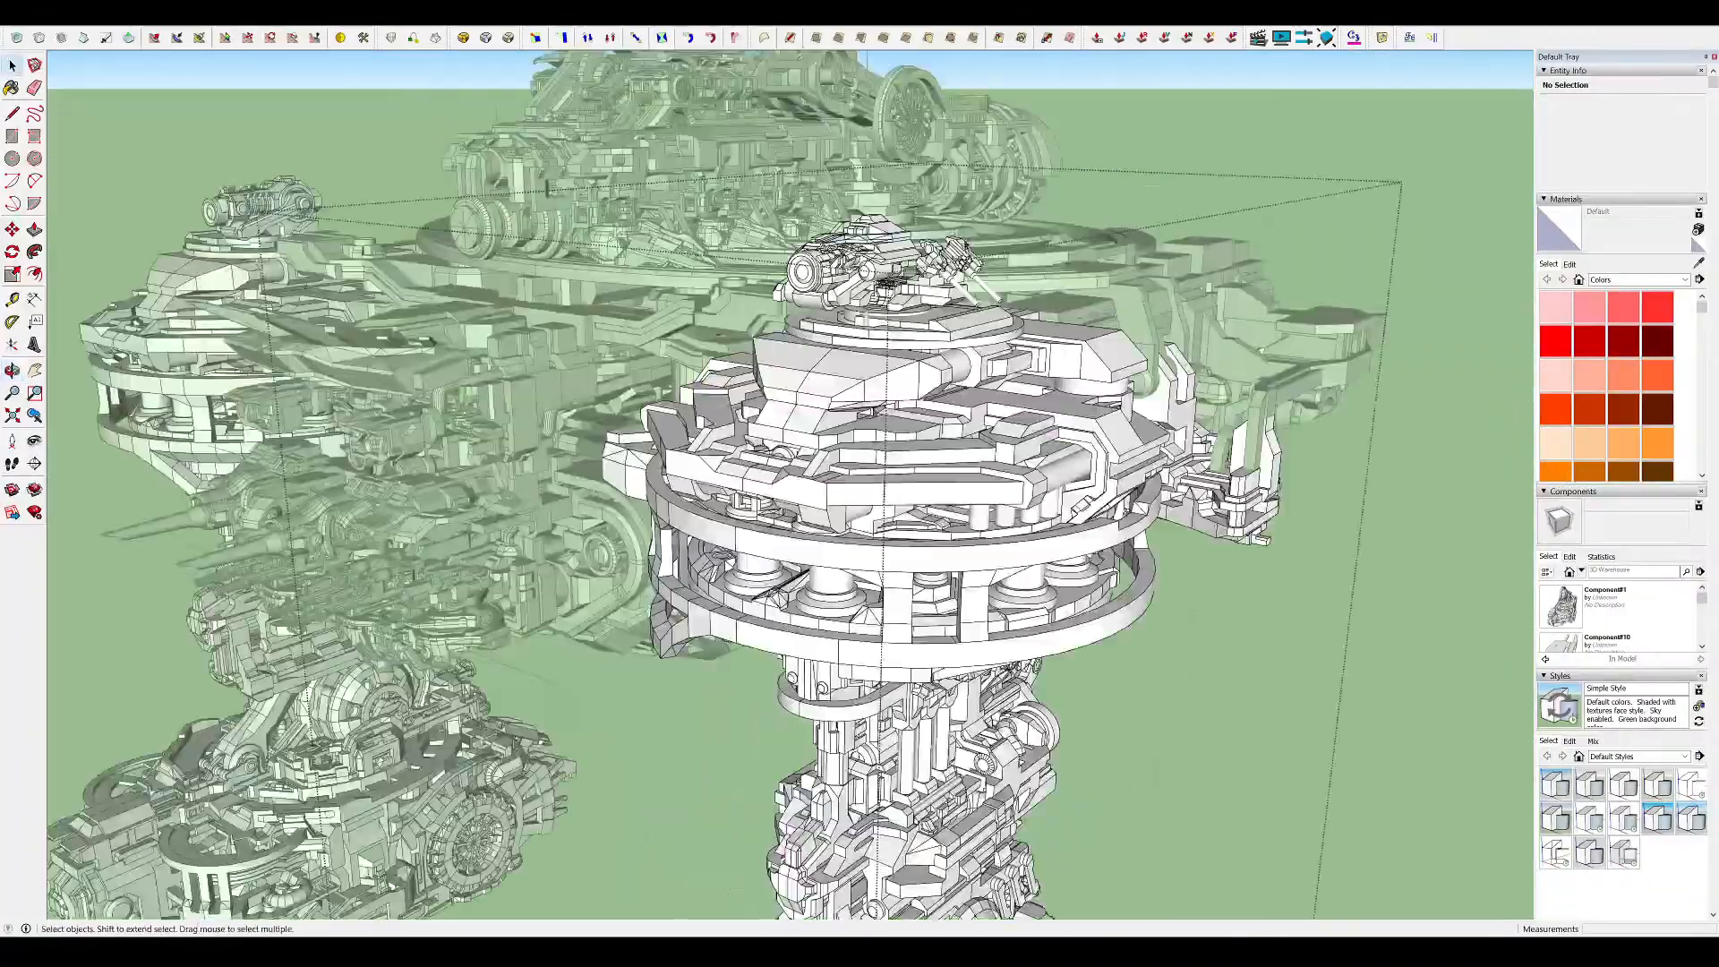
scroll(969, 326, up, 2)
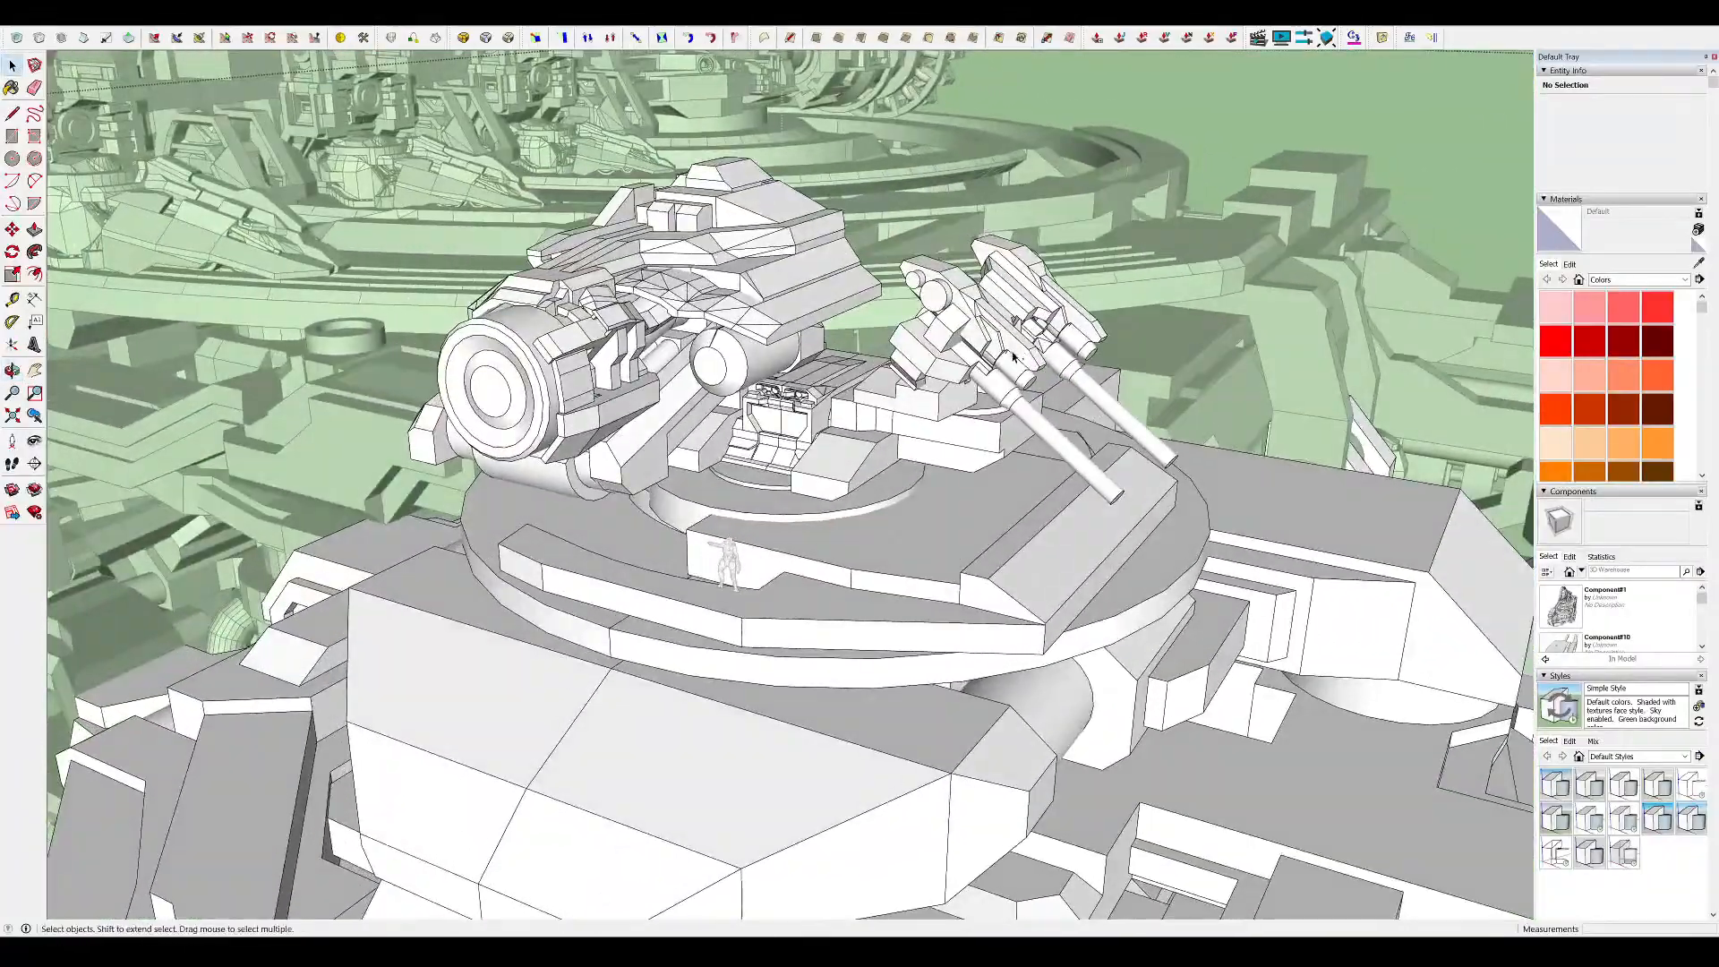
mouse_move(1023, 354)
middle_down()
mouse_move(1037, 320)
mouse_move(1254, 161)
mouse_move(1230, 130)
middle_up()
scroll(1029, 323, down, 10)
scroll(1163, 179, down, 3)
middle_drag(1150, 192, 1137, 238)
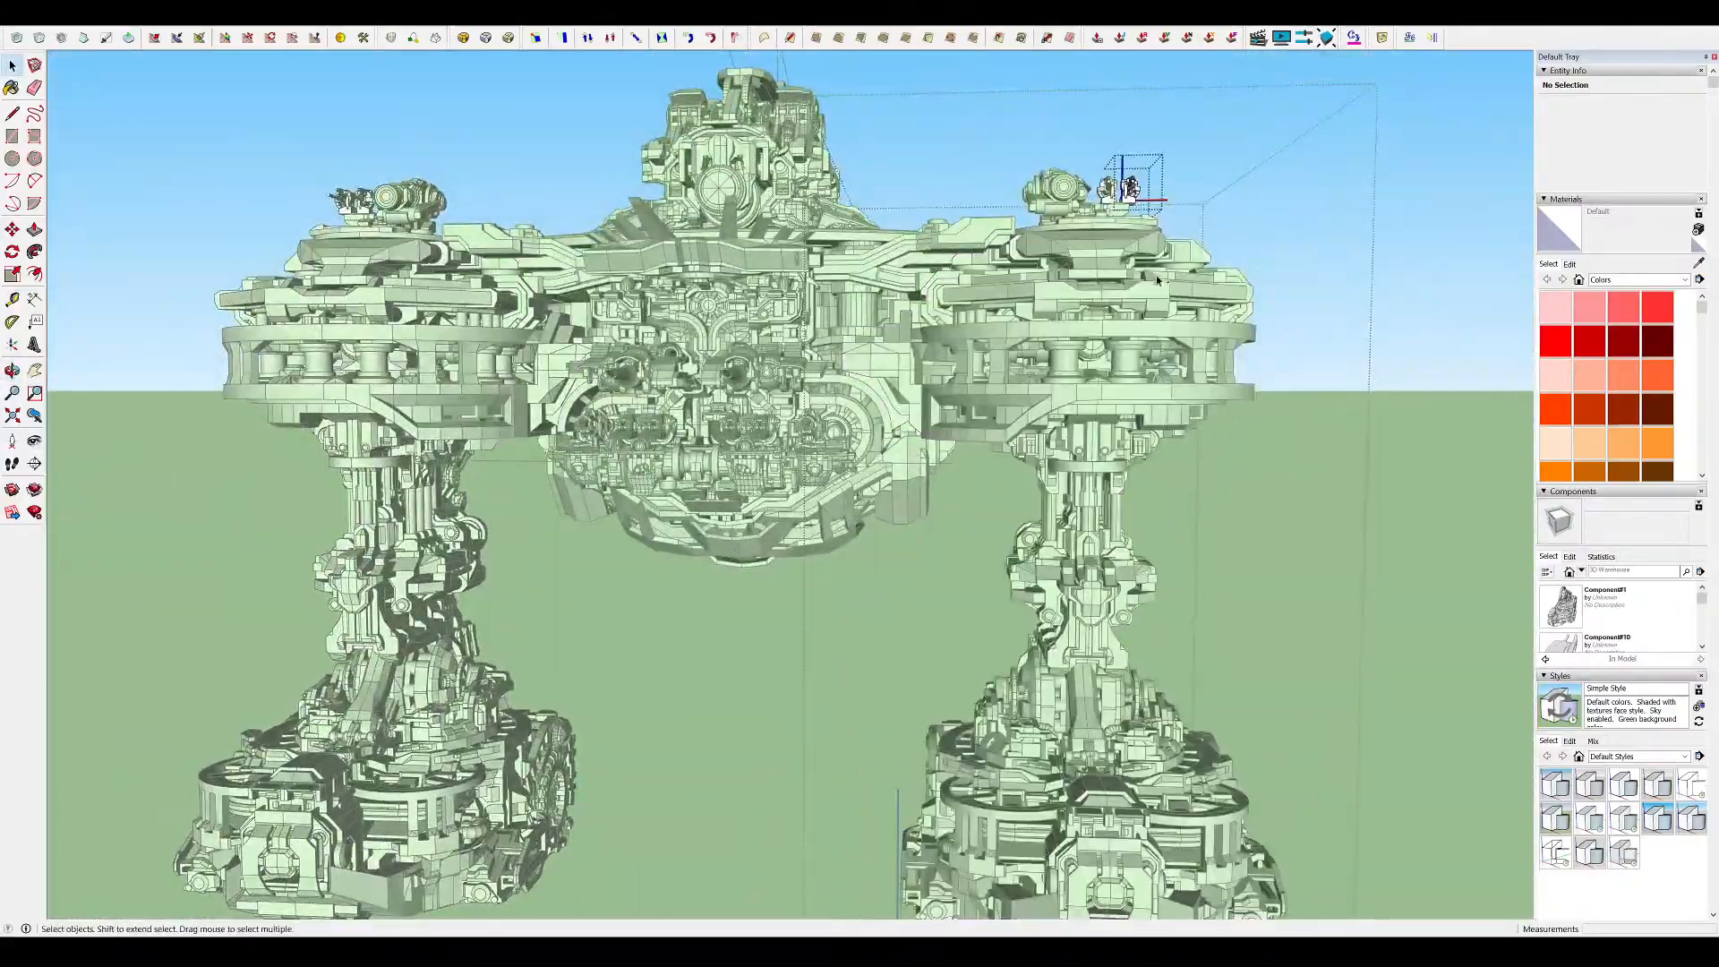
Measure the muzzle width of a hull gun barrel and of the turret gun's main barrel
scroll(765, 387, up, 5)
scroll(719, 592, up, 5)
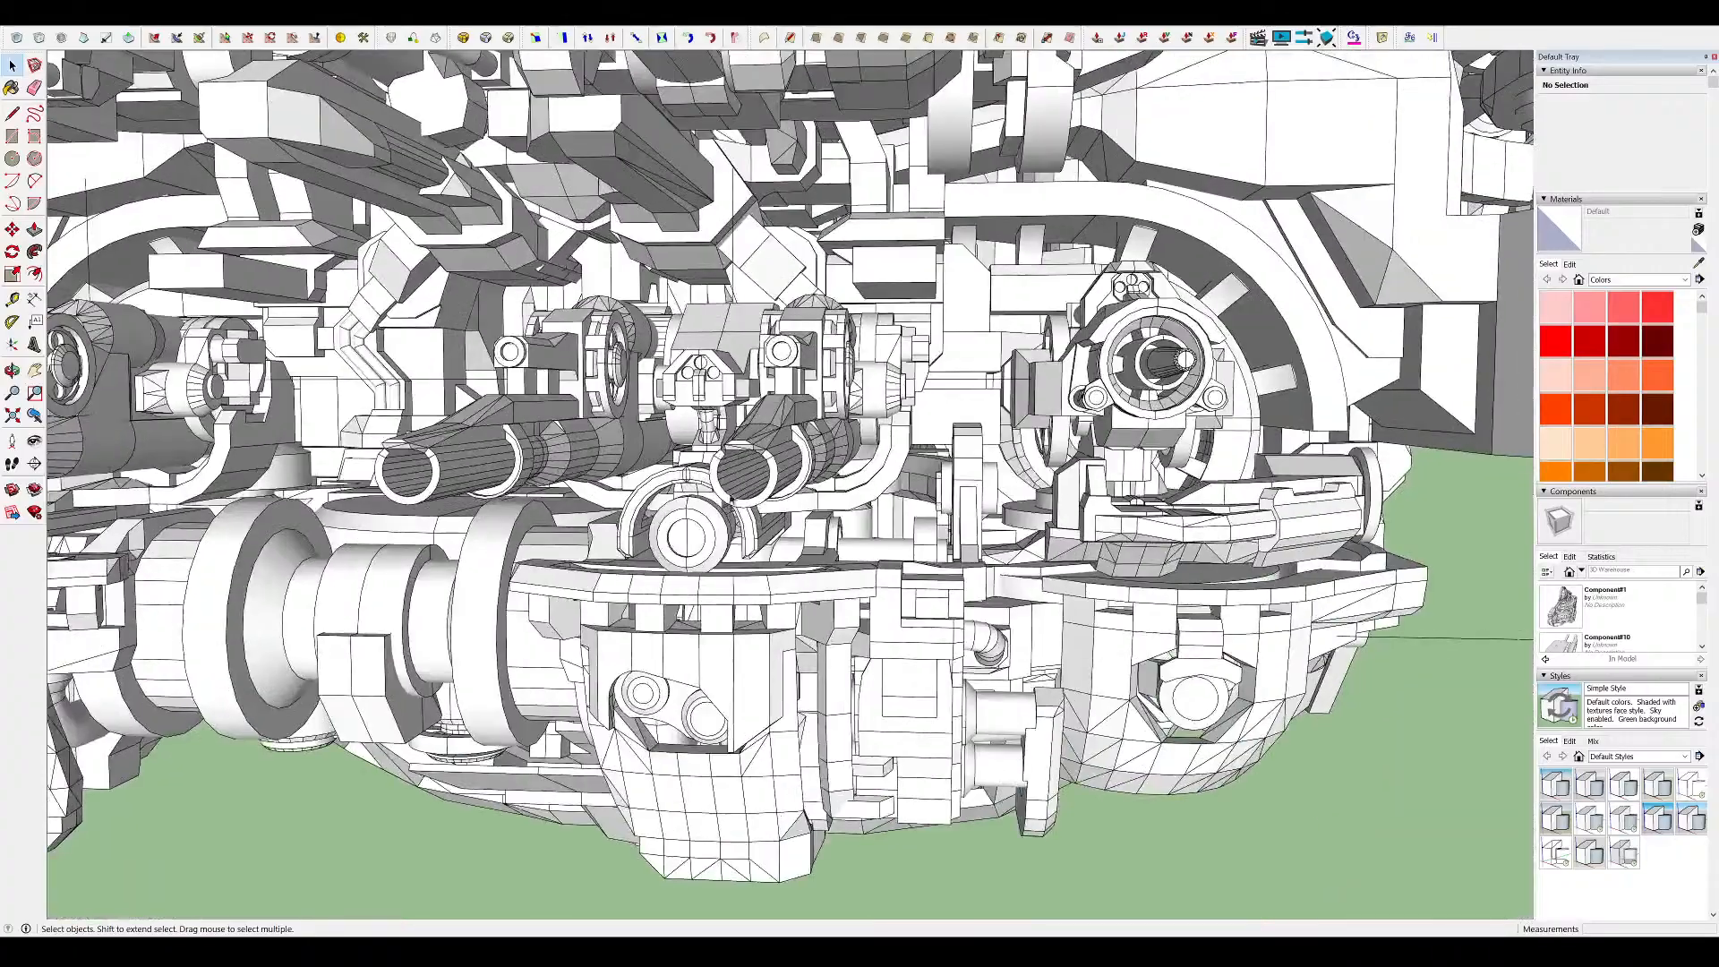
key(l)
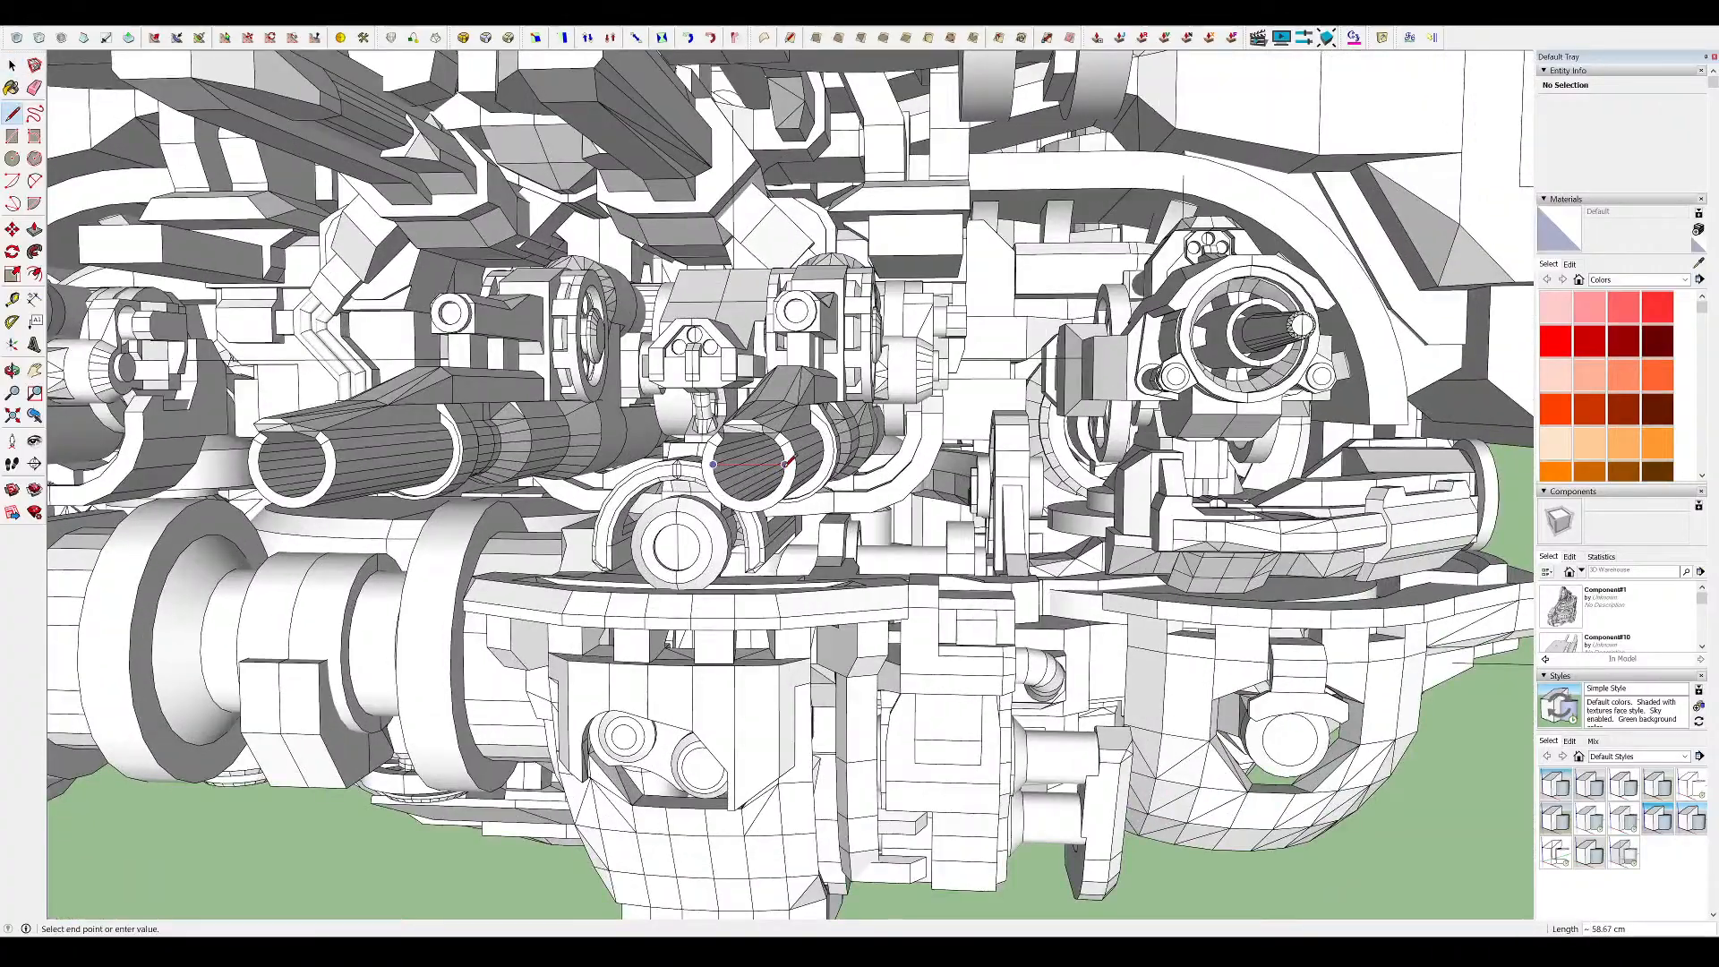
scroll(752, 484, down, 10)
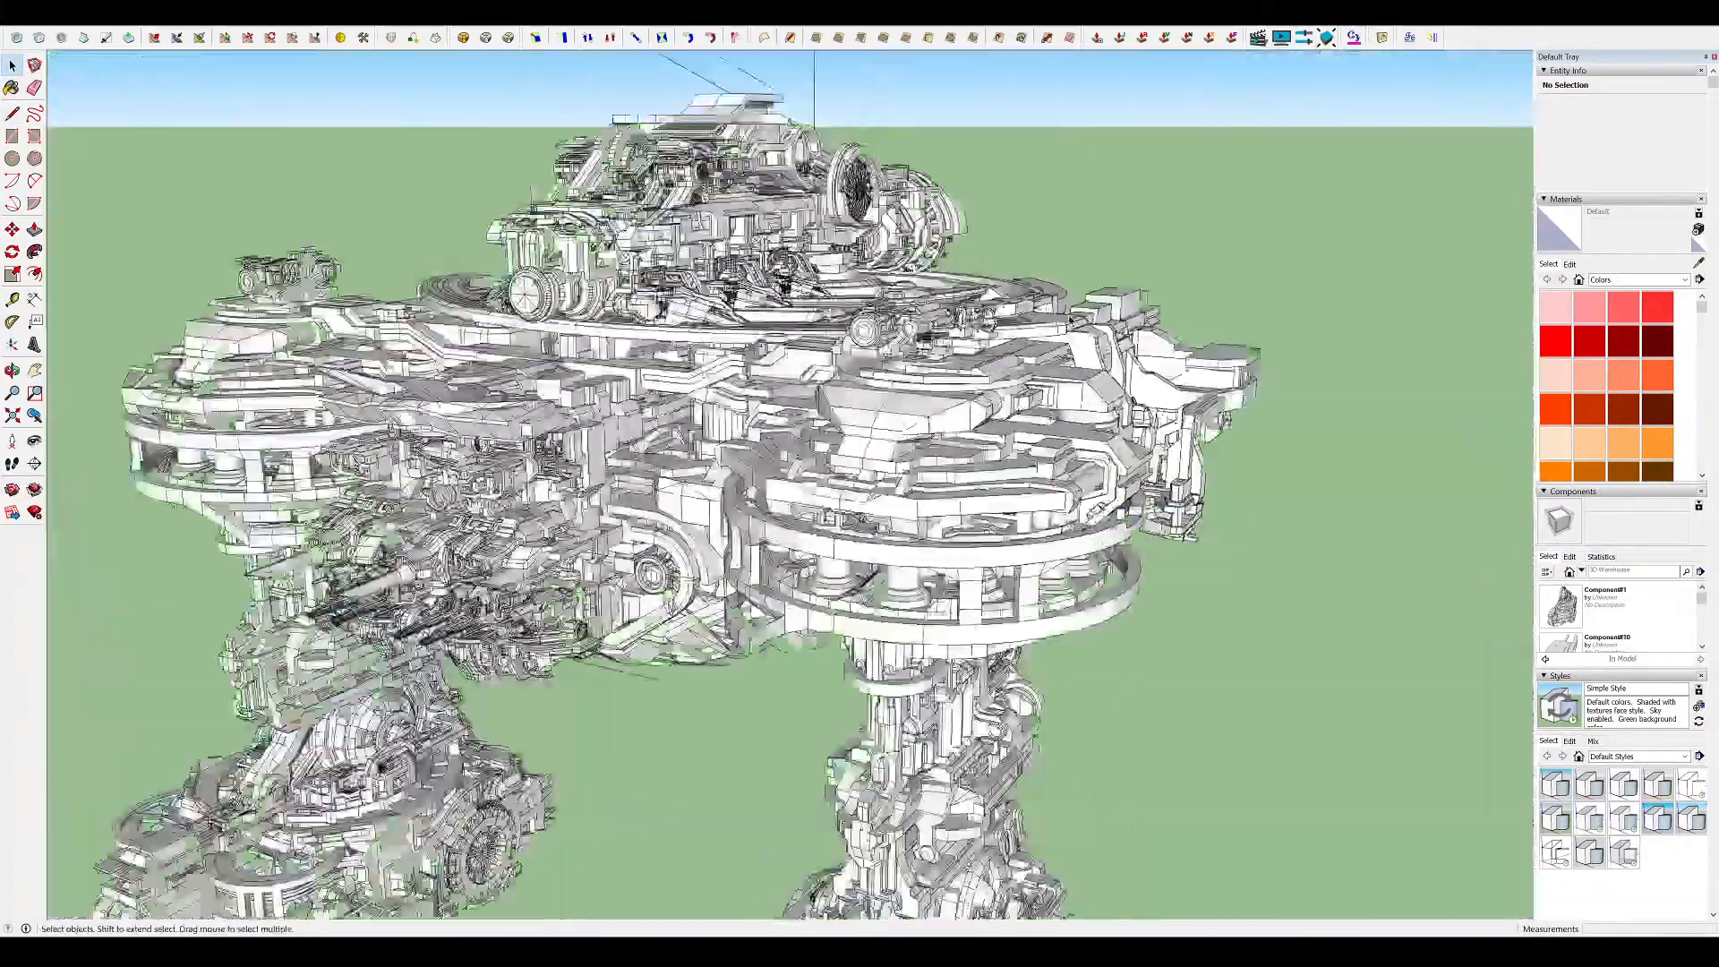
scroll(893, 346, up, 10)
middle_drag(887, 348, 762, 360)
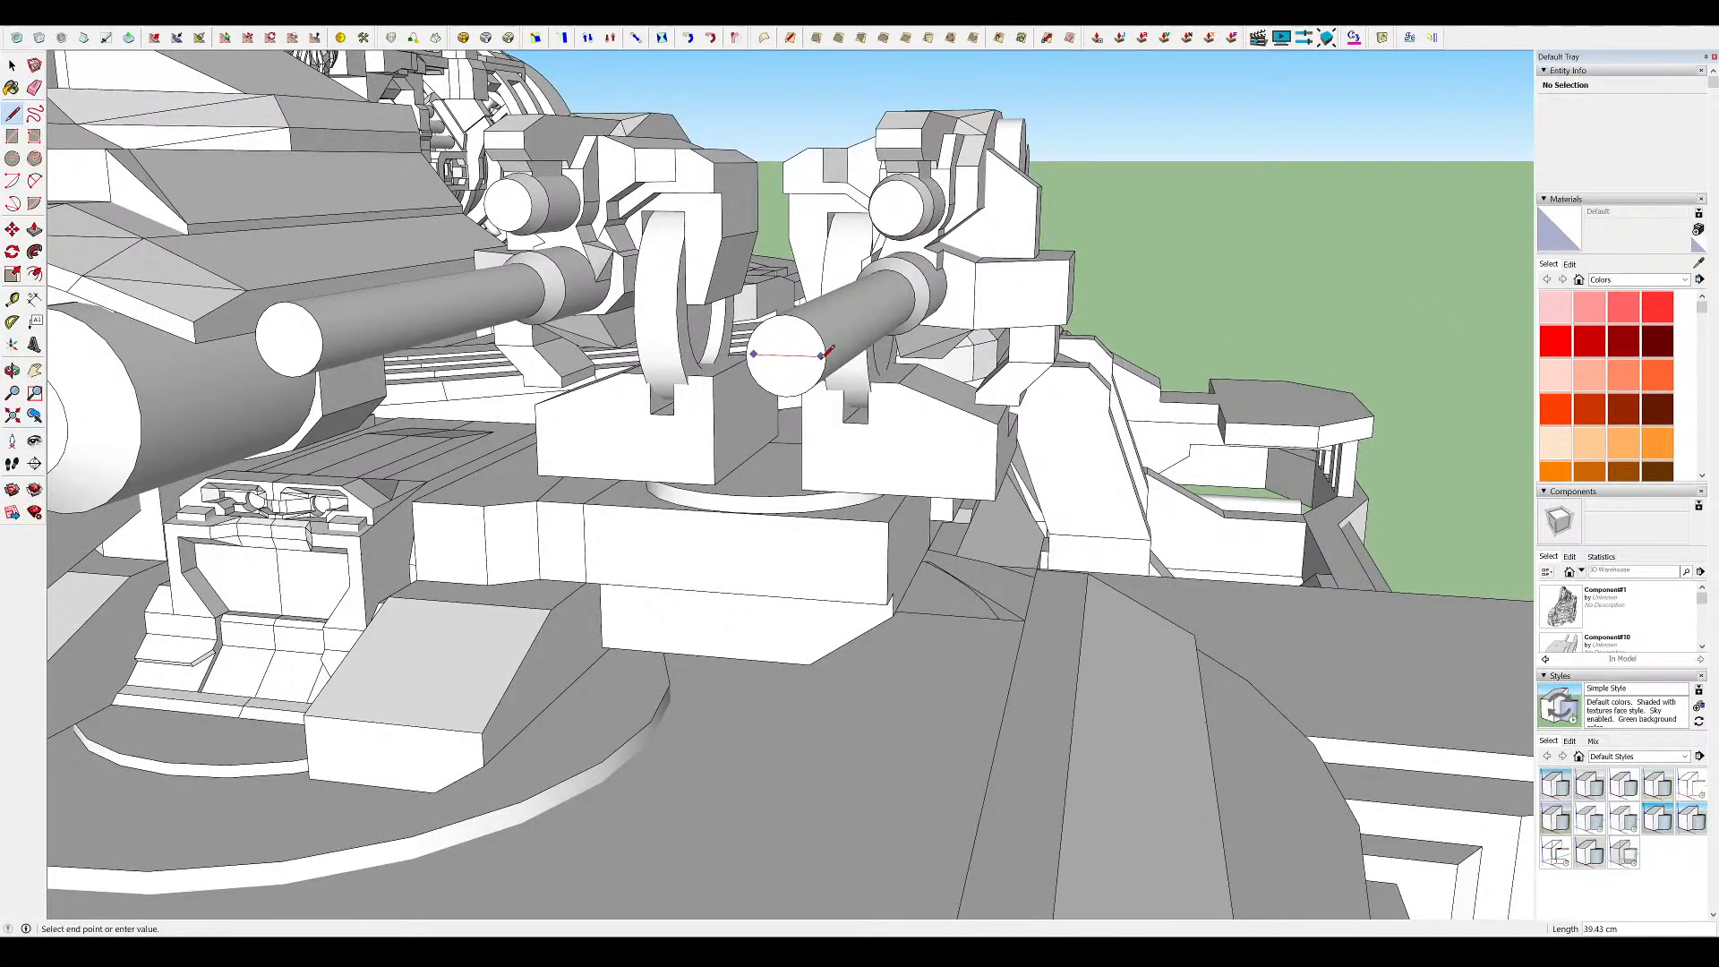
scroll(848, 346, down, 5)
middle_drag(848, 345, 802, 329)
Open the gun component and move the main barrel's joint circle about 186 cm toward the muzzle to lengthen the taper
scroll(891, 307, up, 2)
double_click(892, 328)
scroll(808, 322, down, 5)
scroll(851, 327, up, 5)
double_click(865, 307)
key(space)
double_click(810, 390)
drag(804, 332, 649, 330)
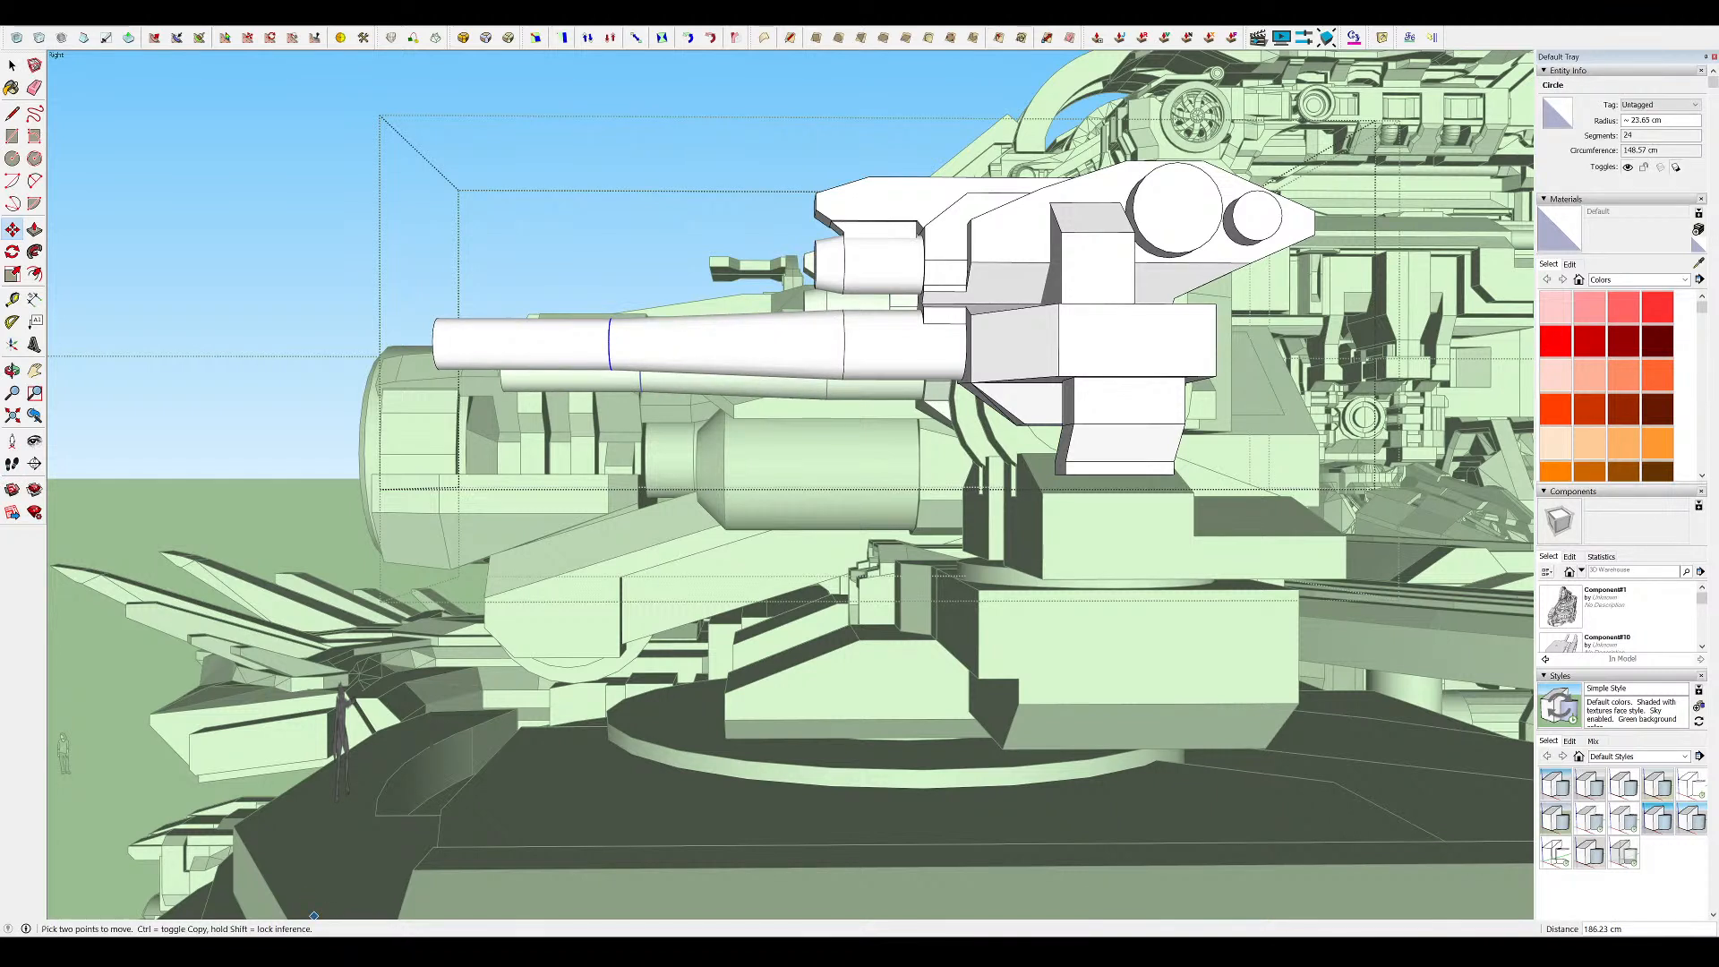
Split the housing wall between the upper and lower barrels with a vertical line
middle_drag(607, 666, 985, 644)
scroll(970, 388, up, 5)
middle_drag(970, 387, 924, 331)
key(space)
scroll(791, 260, up, 2)
key(l)
middle_drag(678, 275, 689, 263)
click(689, 263)
click(691, 438)
middle_drag(691, 438, 901, 278)
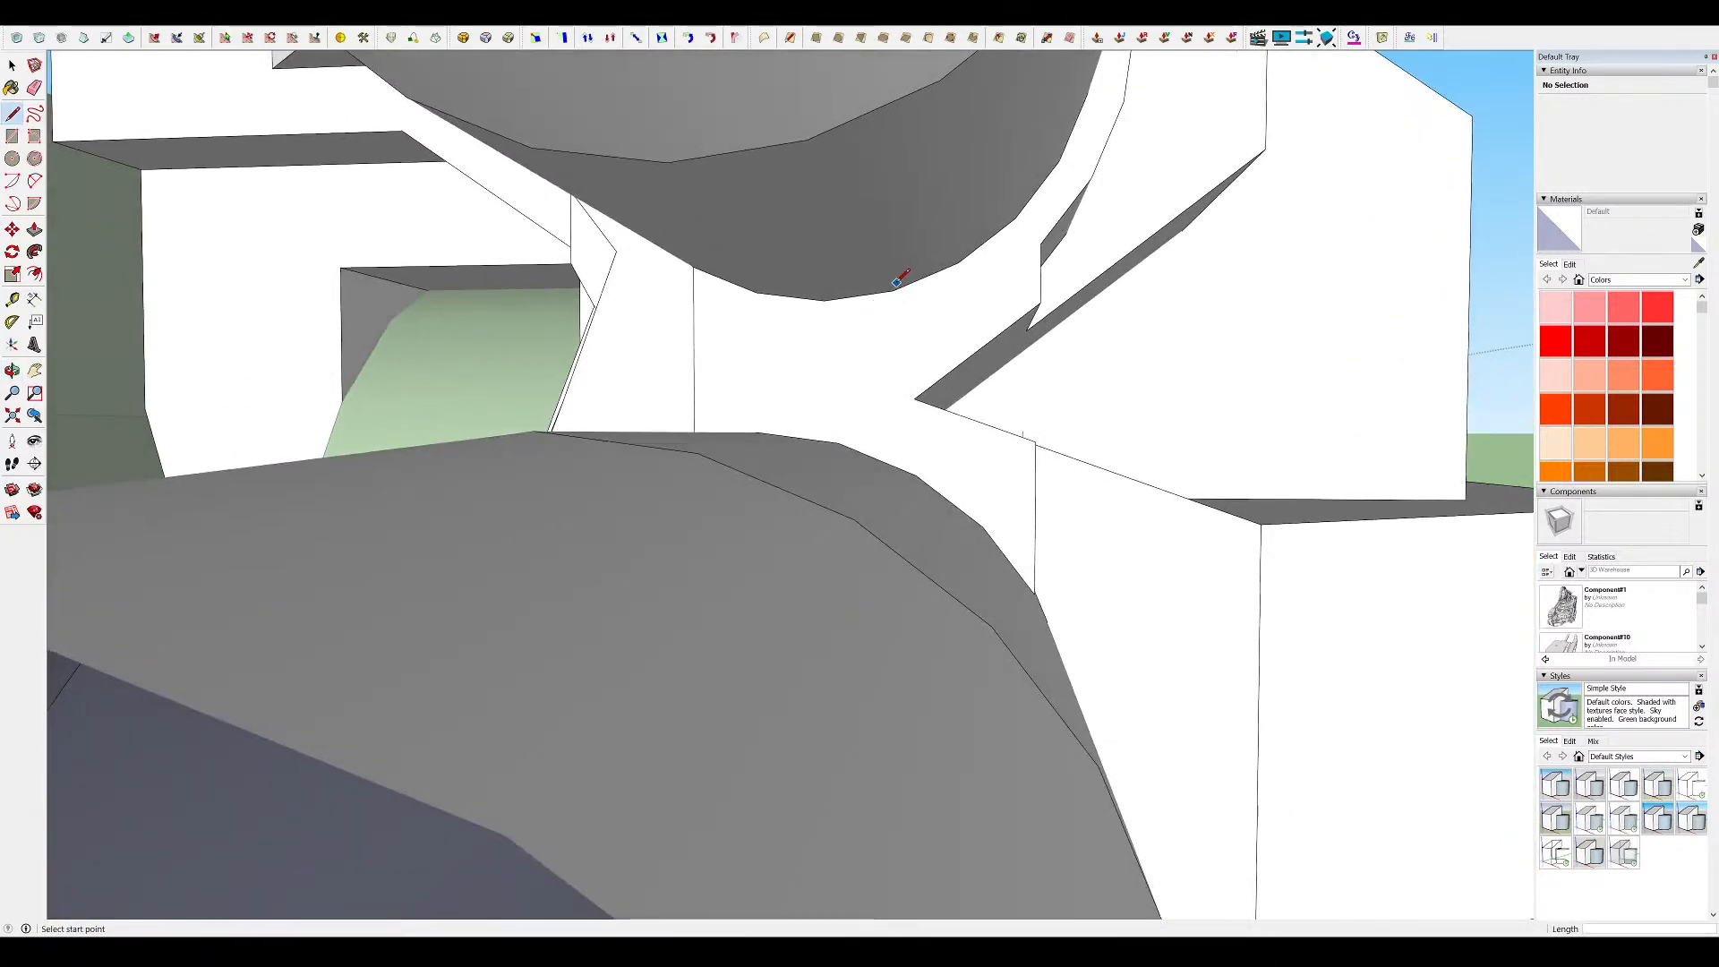
Push/Pull the wall panel between the two barrels to give it depth
middle_drag(904, 466, 877, 385)
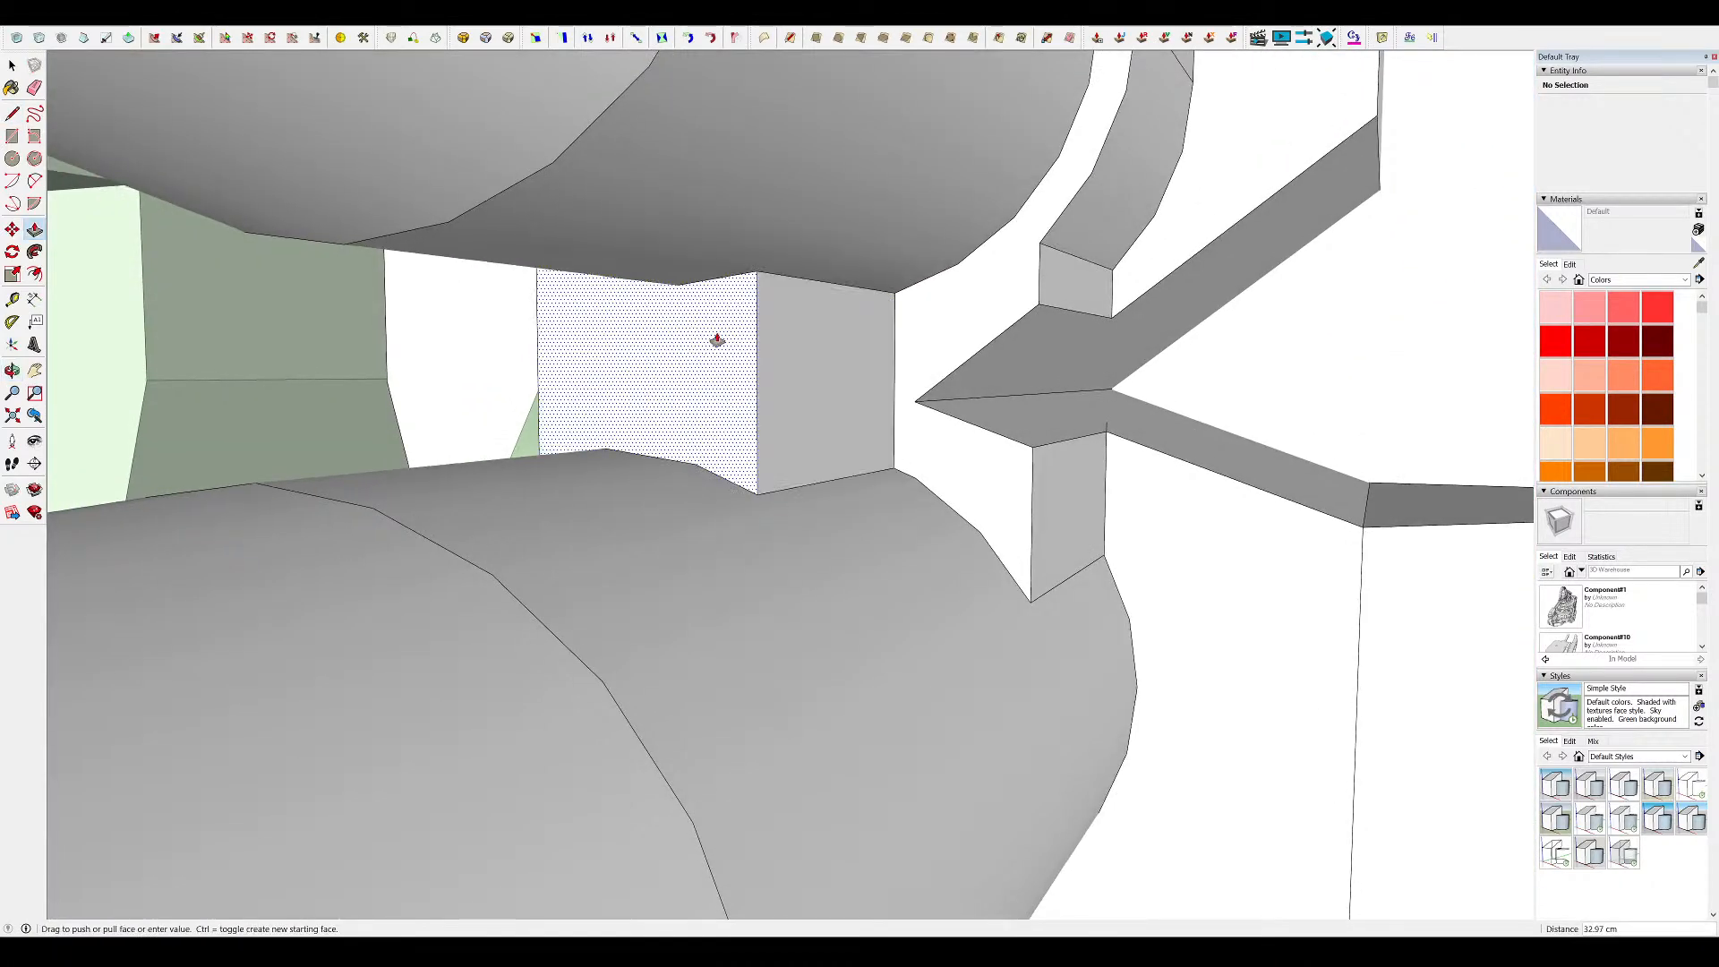
click(717, 339)
scroll(801, 349, down, 5)
click(682, 390)
middle_drag(662, 309, 752, 268)
scroll(1101, 287, down, 5)
Draw a 13.75 cm vertical line across the pointed notch behind the barrels and extrude the small face it closes
scroll(927, 336, up, 5)
middle_drag(1057, 349, 940, 368)
scroll(945, 368, up, 3)
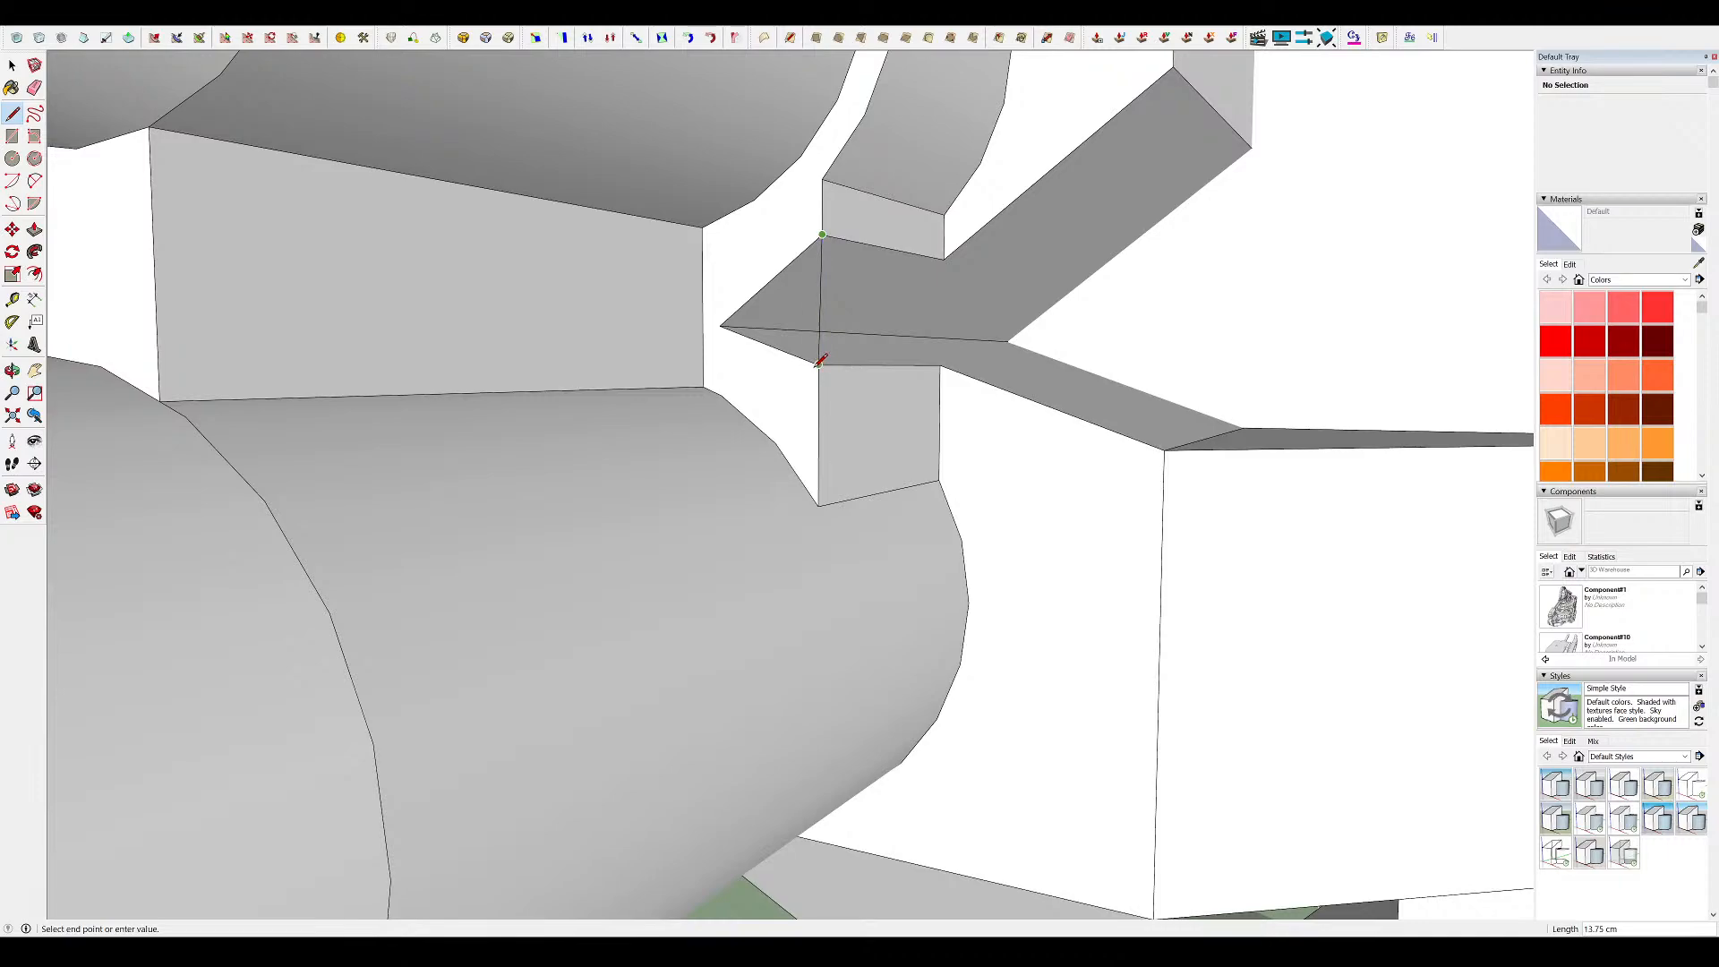
key(p)
scroll(799, 300, down, 3)
click(799, 303)
scroll(791, 257, down, 5)
Examine the gun housing, barrels and bracket from the front and both sides
middle_drag(815, 273, 760, 325)
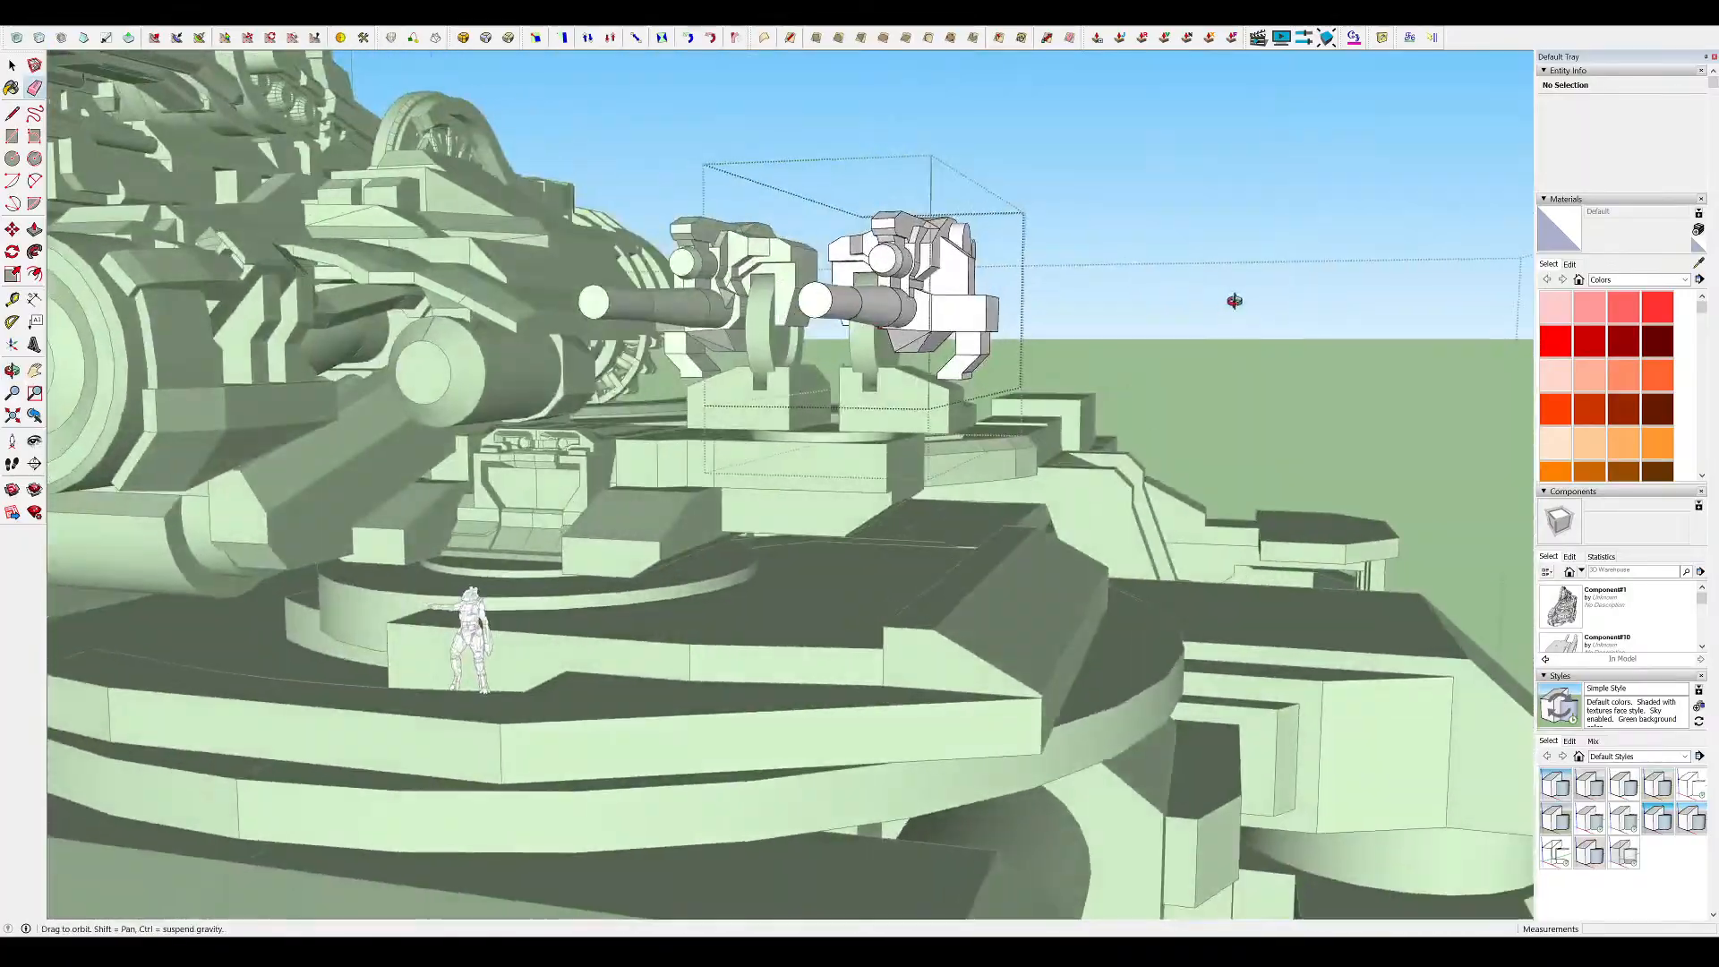
middle_drag(1234, 301, 1131, 330)
middle_drag(949, 354, 904, 329)
scroll(819, 291, up, 6)
scroll(825, 318, down, 9)
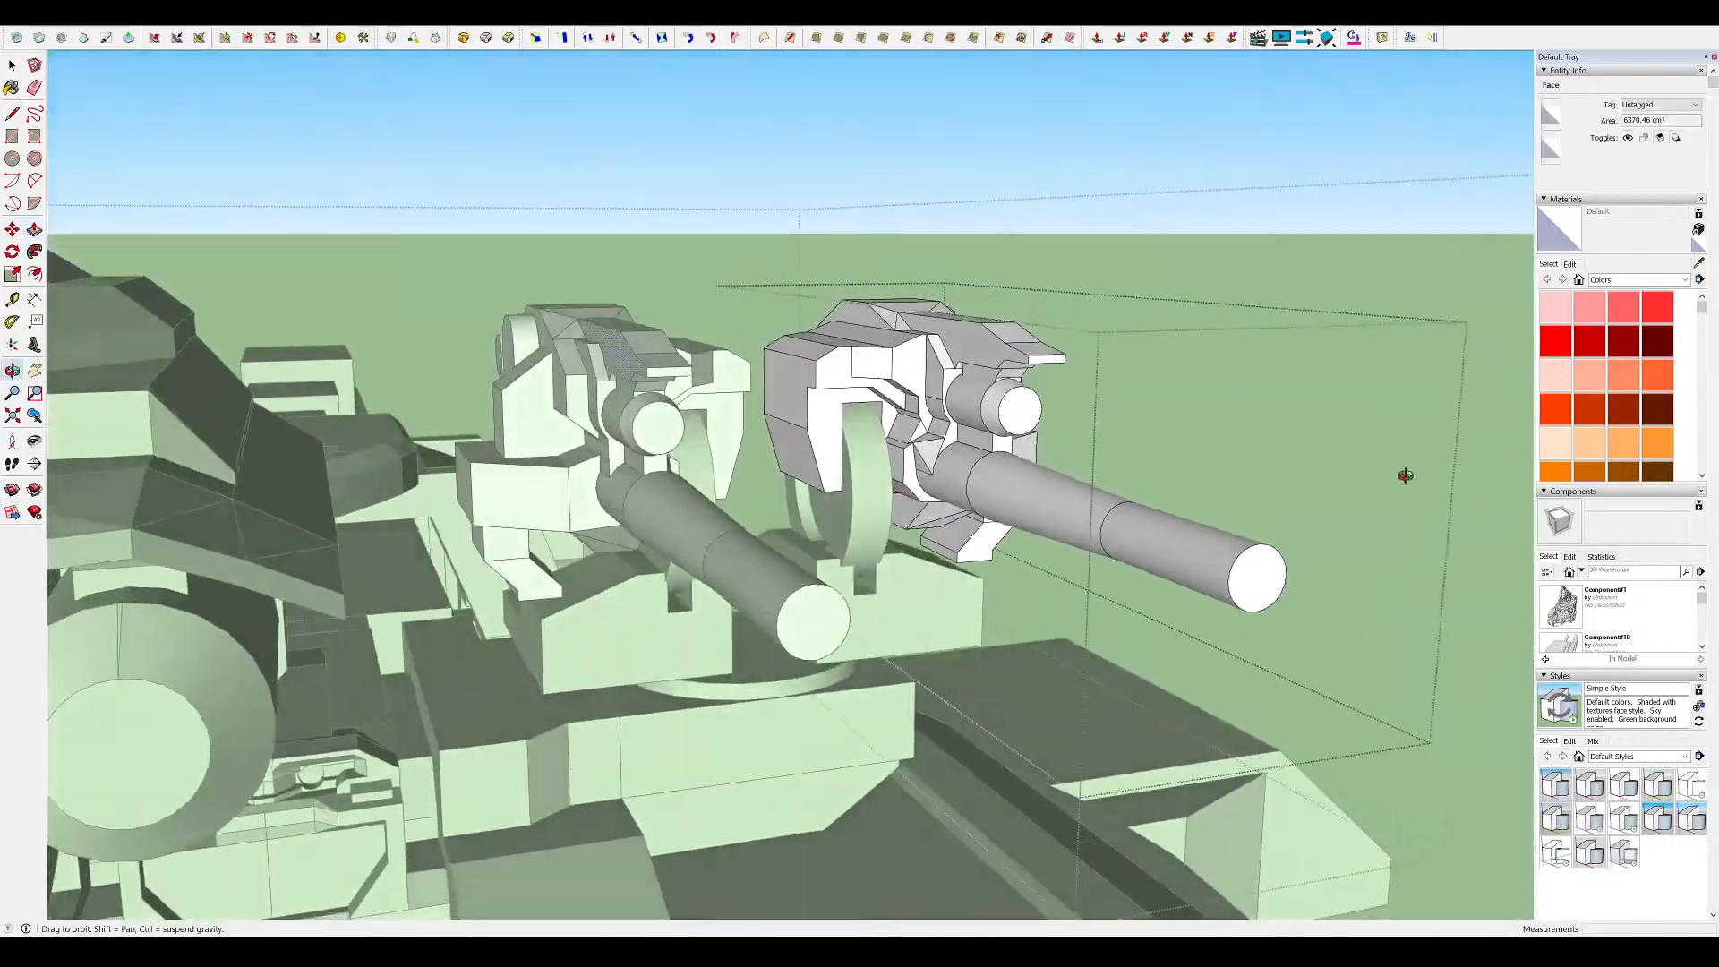
middle_drag(1405, 475, 966, 447)
scroll(990, 460, up, 4)
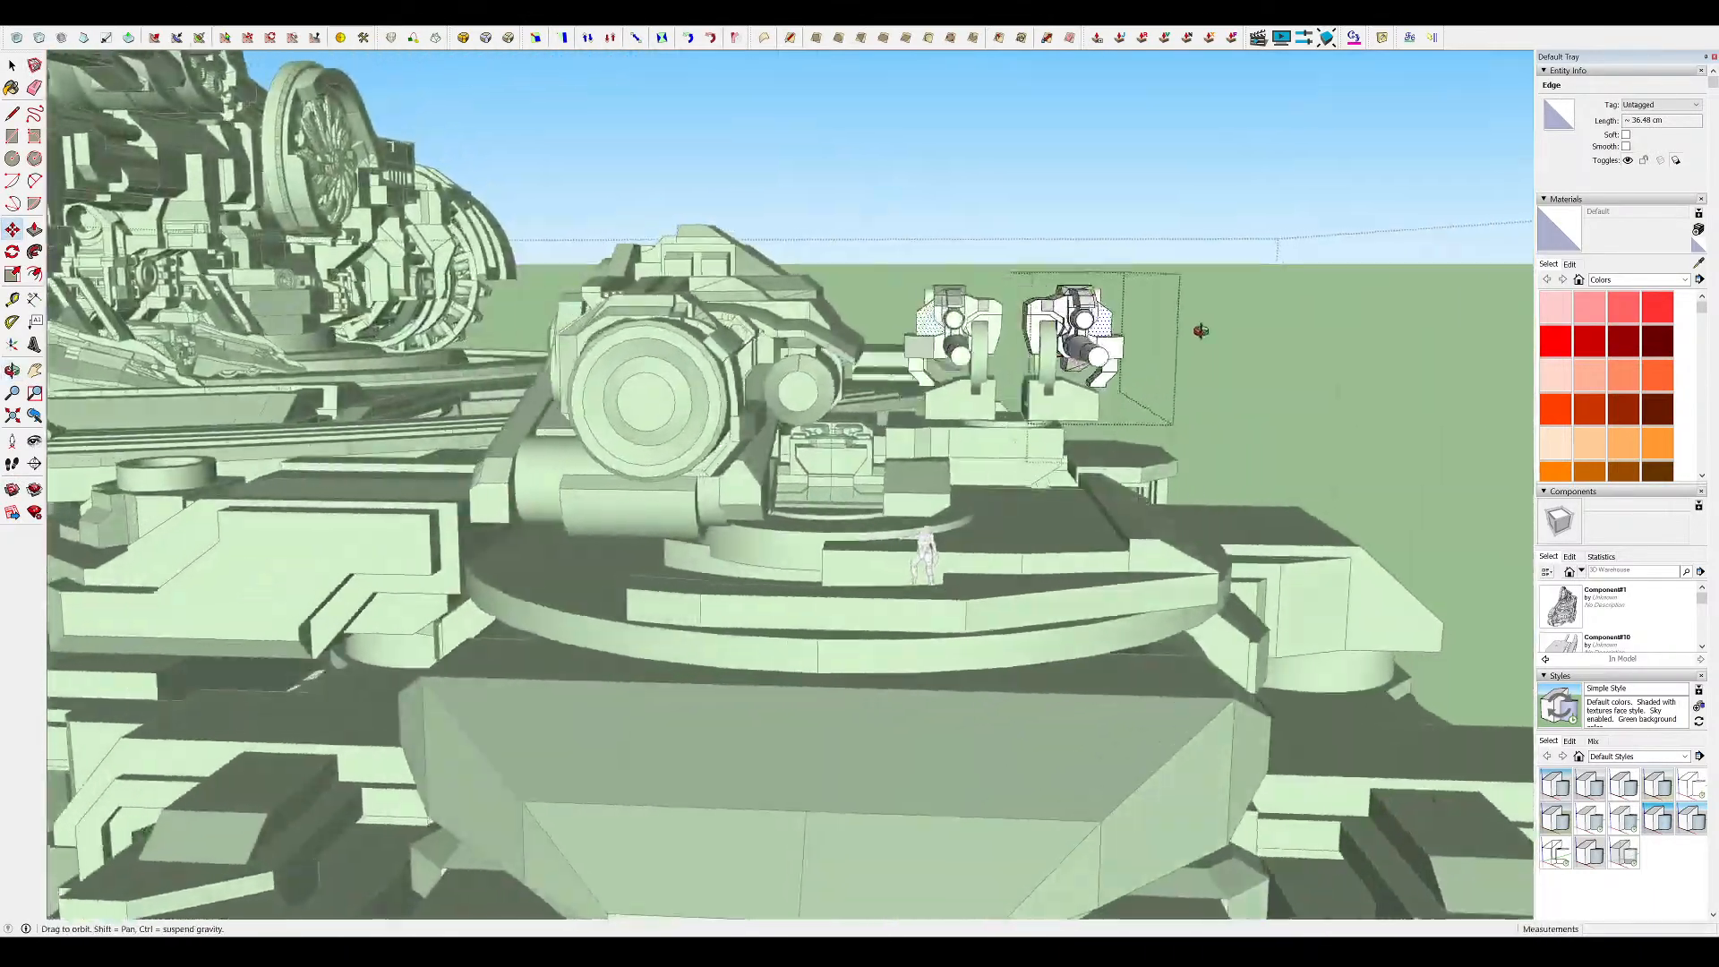
Hollow the muzzle of the small upper barrel, leaving a ring around the bore
middle_drag(1200, 331, 1163, 238)
scroll(1047, 304, up, 5)
key(space)
click(839, 287)
click(858, 297)
scroll(878, 282, down, 6)
scroll(1163, 238, down, 2)
scroll(1069, 280, up, 4)
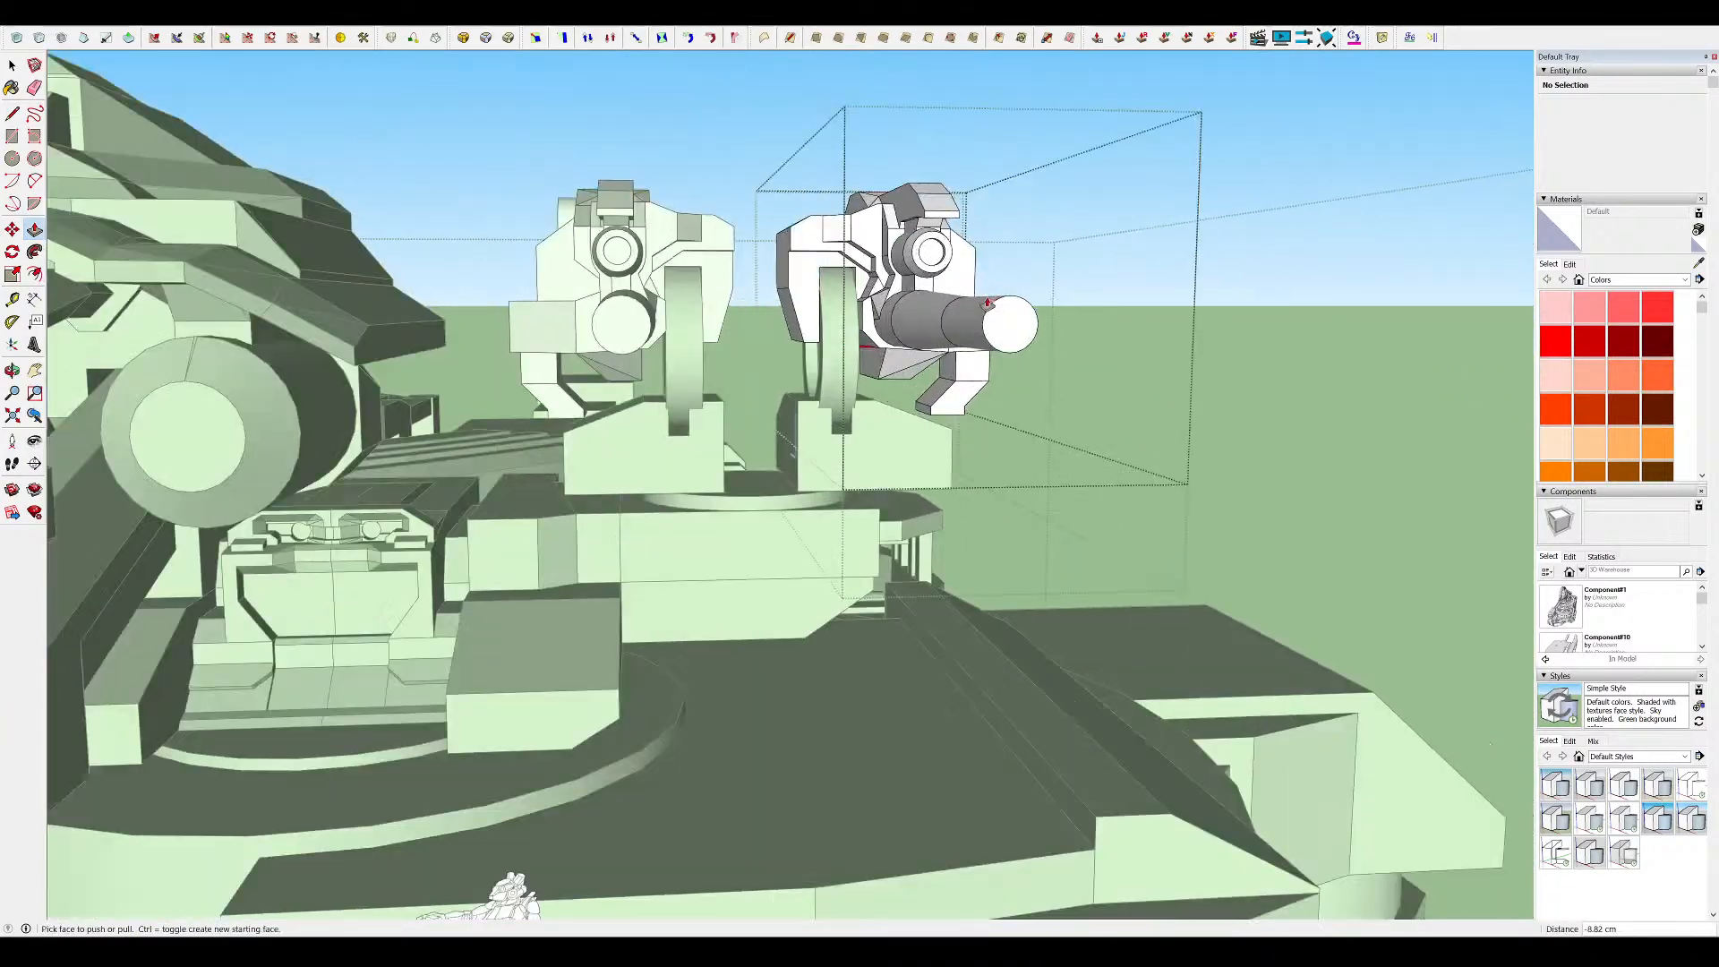
Offset a circle inside the main lower barrel's muzzle, push it inward as a bore, and leave the gun component
middle_drag(1069, 280, 1085, 318)
click(1045, 311)
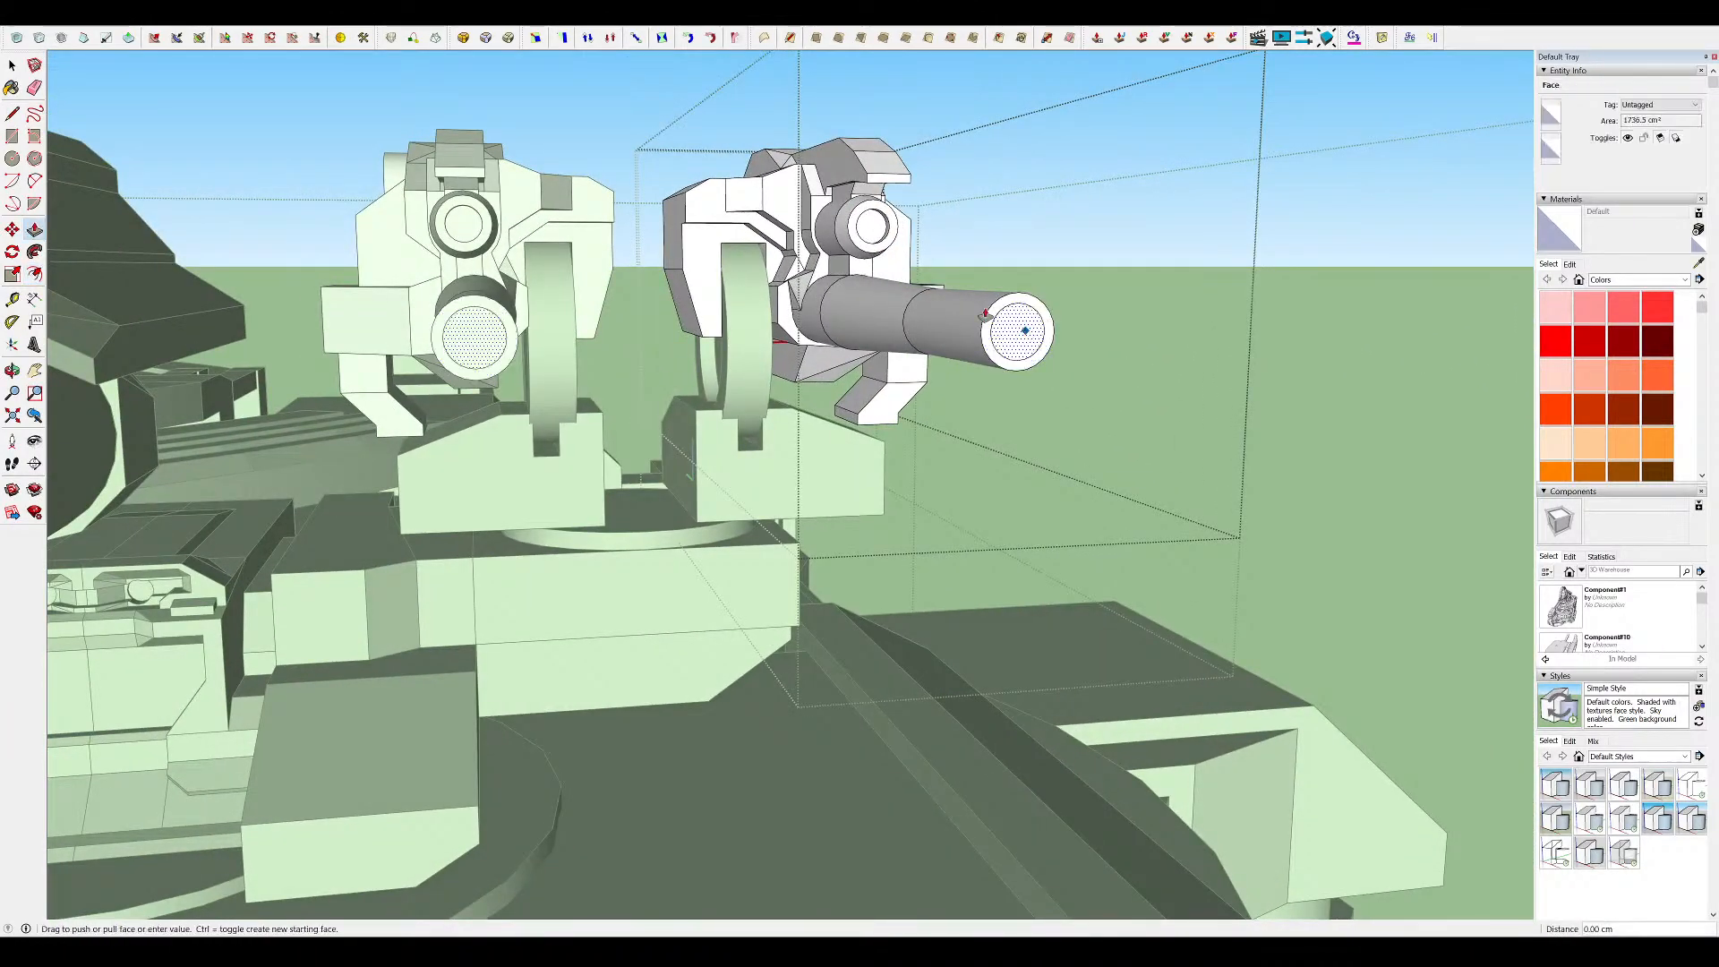
click(907, 306)
middle_drag(908, 306, 483, 385)
scroll(855, 260, down, 5)
scroll(861, 260, down, 4)
key(space)
click(943, 426)
middle_drag(942, 426, 888, 562)
scroll(750, 331, up, 3)
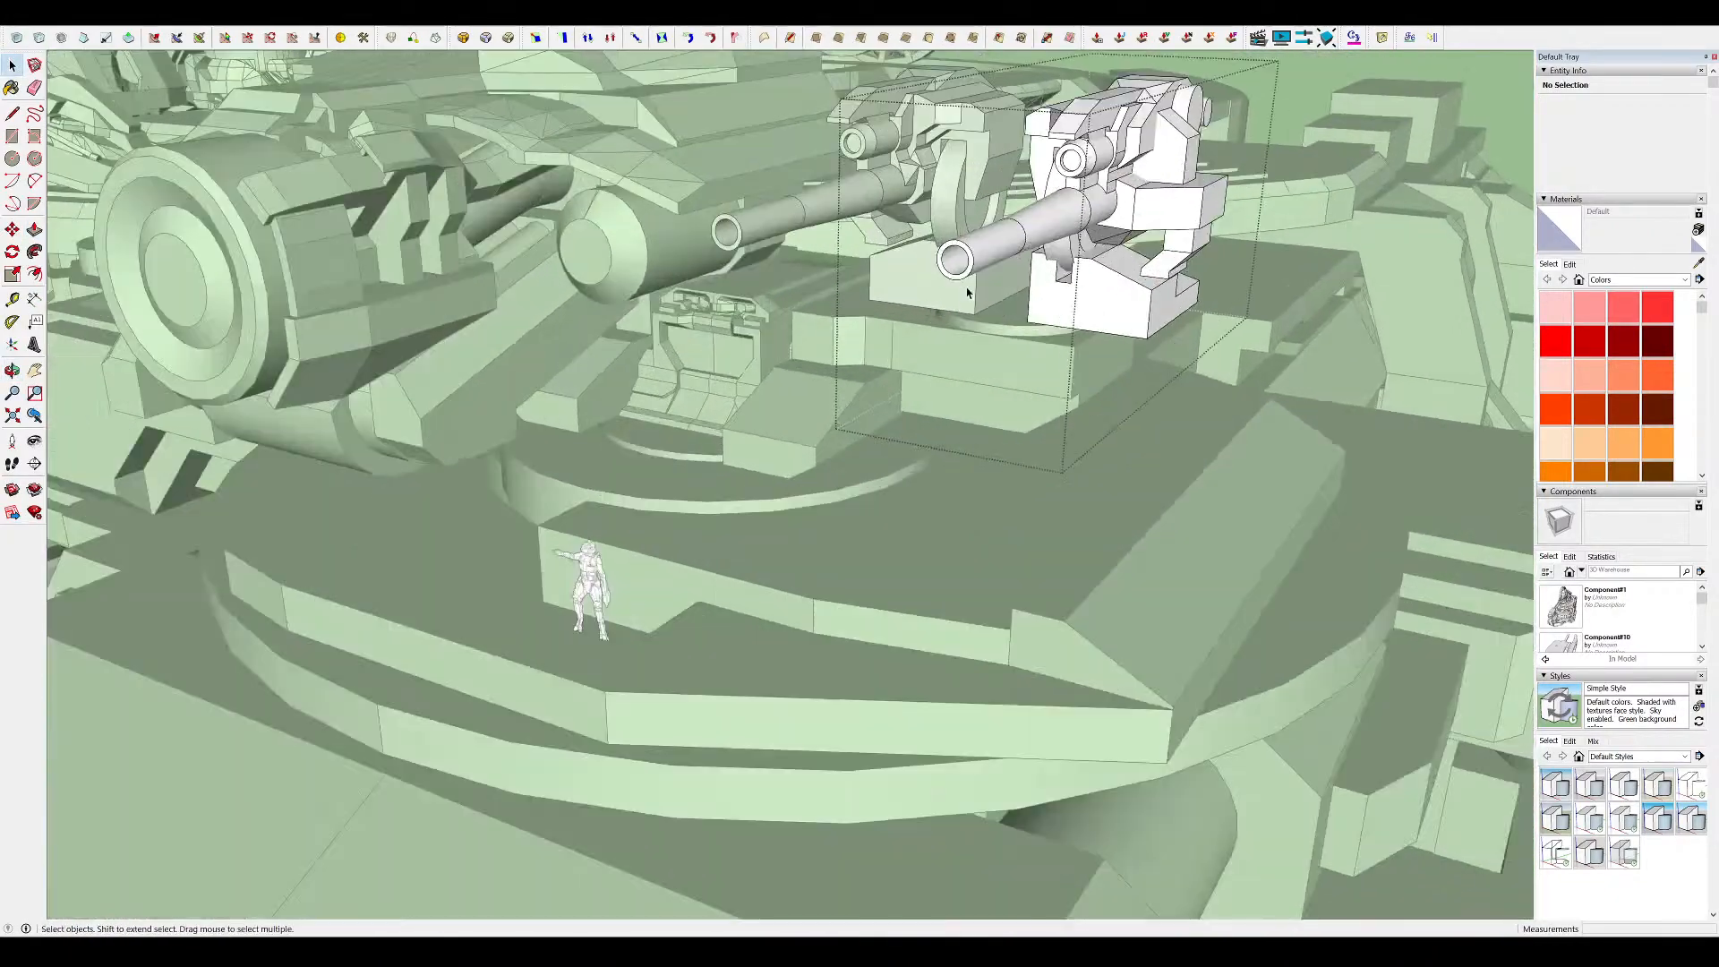
Select the armoured scale figure image and move it in front of the small cabin on the turret platform
click(888, 562)
middle_drag(590, 586, 602, 588)
double_click(601, 588)
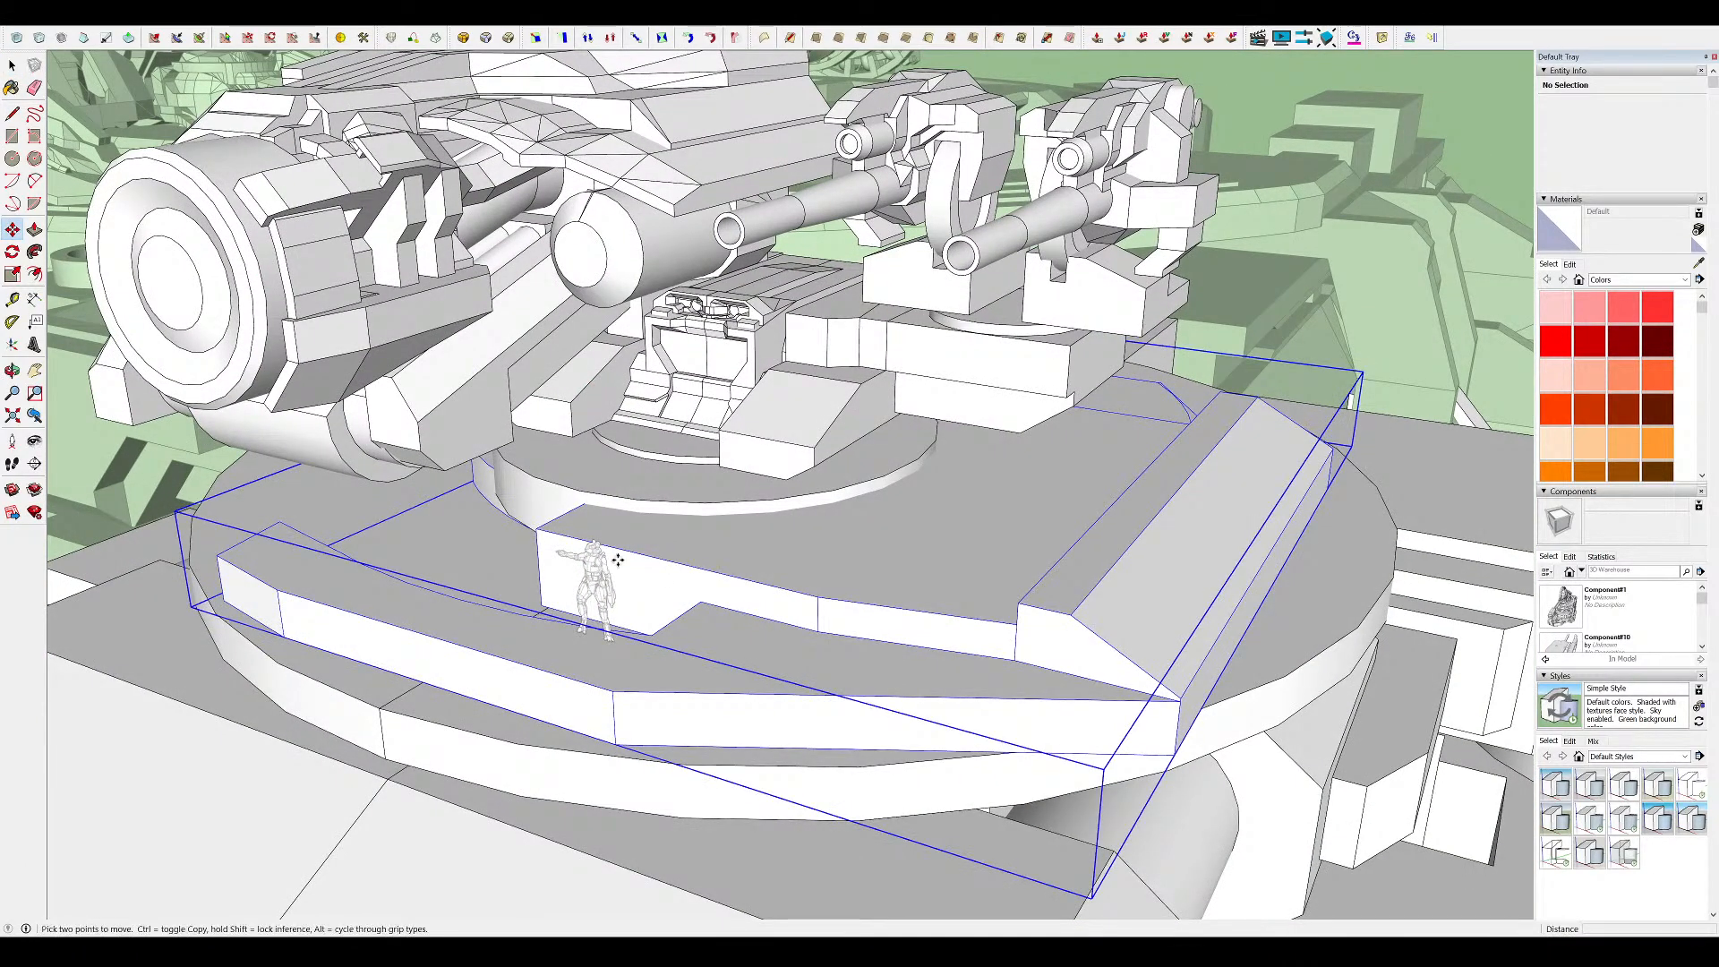
scroll(617, 559, down, 5)
key(space)
click(616, 564)
scroll(615, 571, up, 5)
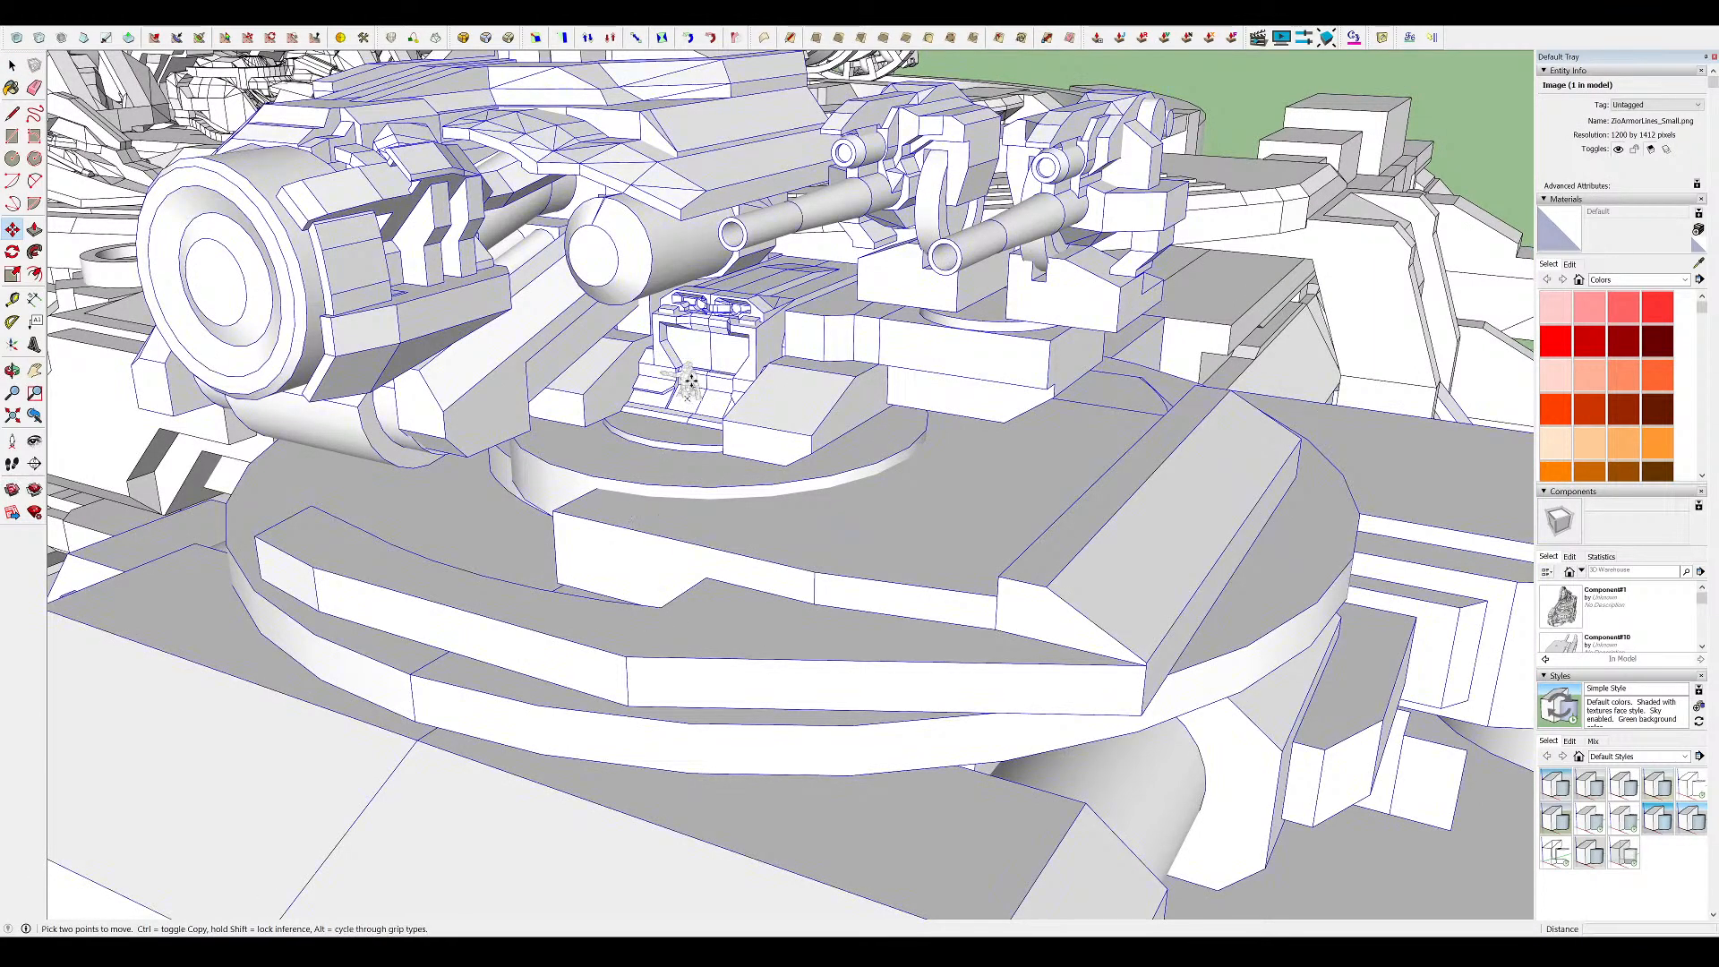
scroll(690, 381, up, 5)
click(693, 341)
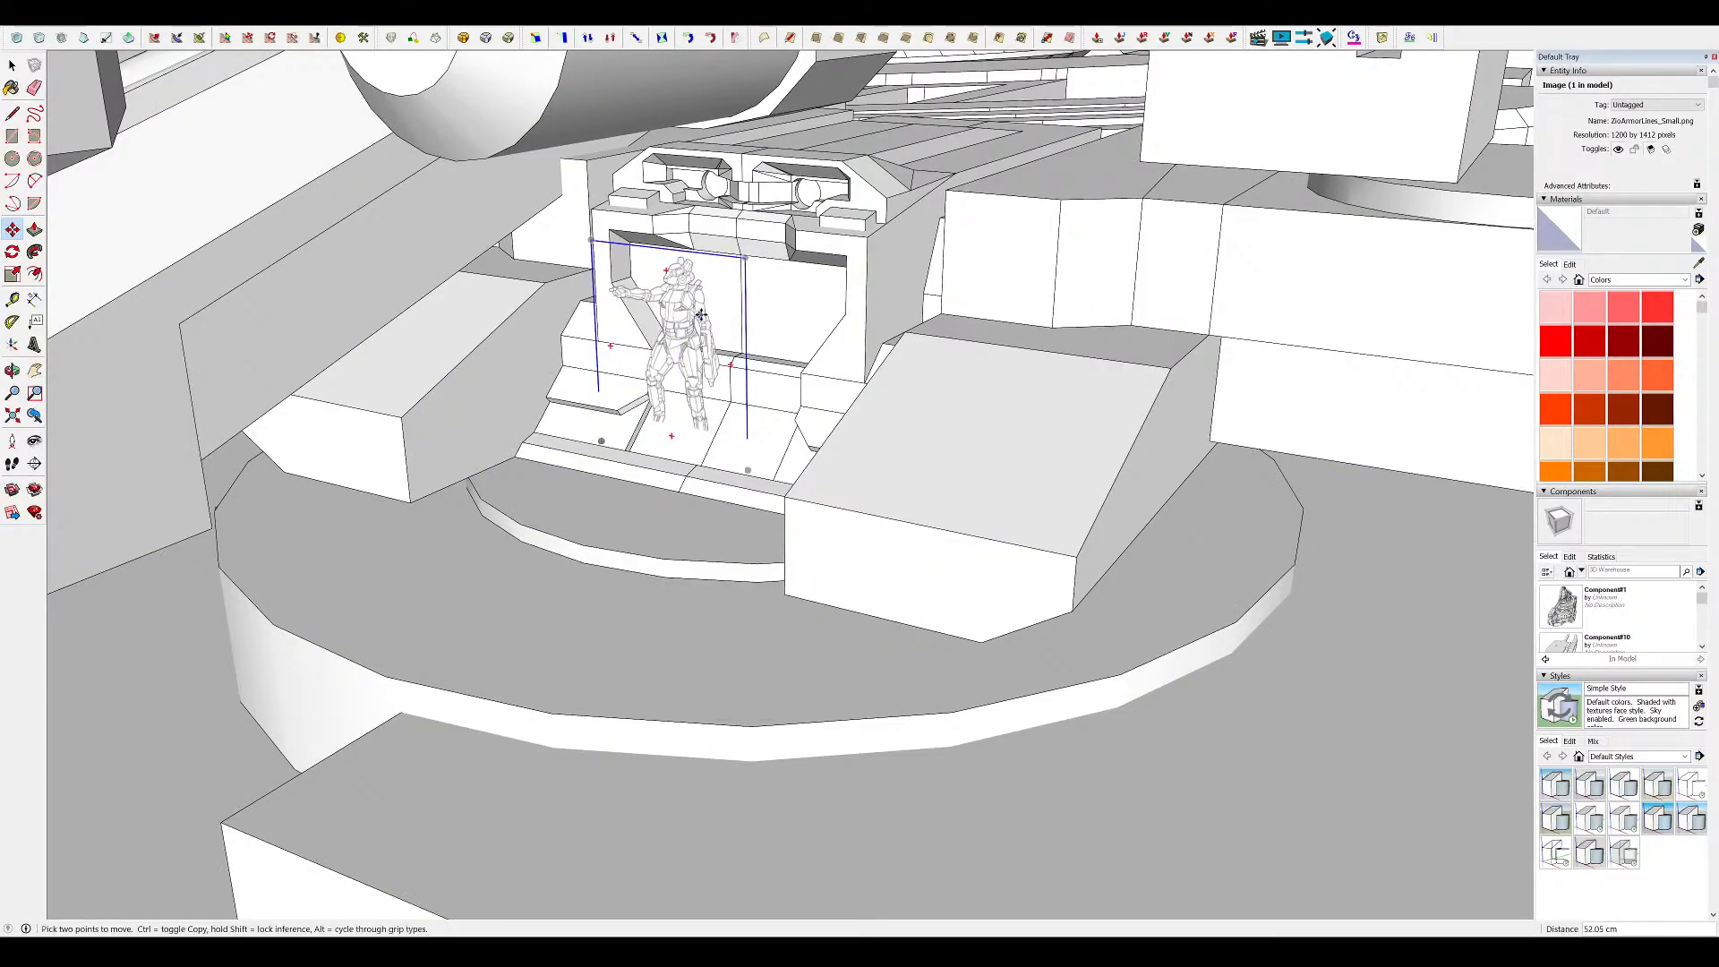
Open the gun component for editing and move the upper edge of the block beside the two side cylinders by about 11 cm
scroll(705, 296, down, 5)
key(space)
scroll(703, 290, down, 5)
click(1168, 181)
middle_drag(802, 260, 488, 268)
scroll(825, 208, up, 7)
double_click(557, 224)
double_click(557, 224)
scroll(556, 214, up, 5)
middle_drag(557, 215, 709, 100)
scroll(391, 314, up, 3)
key(m)
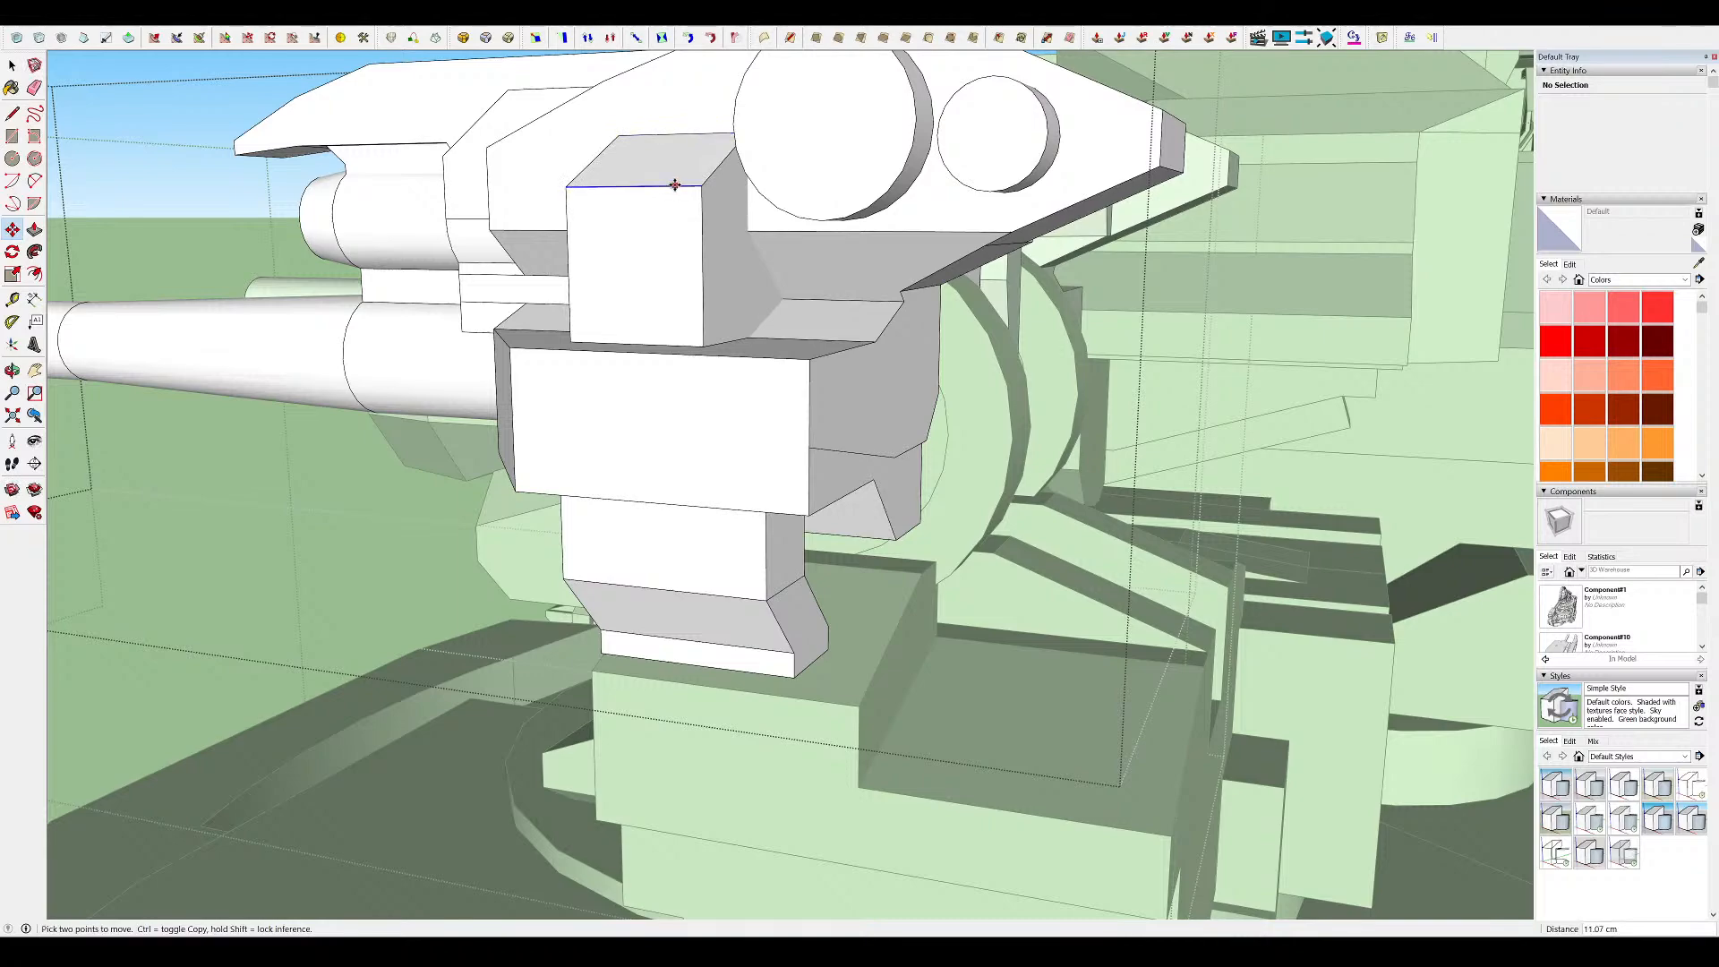
middle_drag(744, 271, 546, 287)
Split the rear of the gun housing with a vertical line about 49 cm long and pull the rear section outwards
key(l)
key(h)
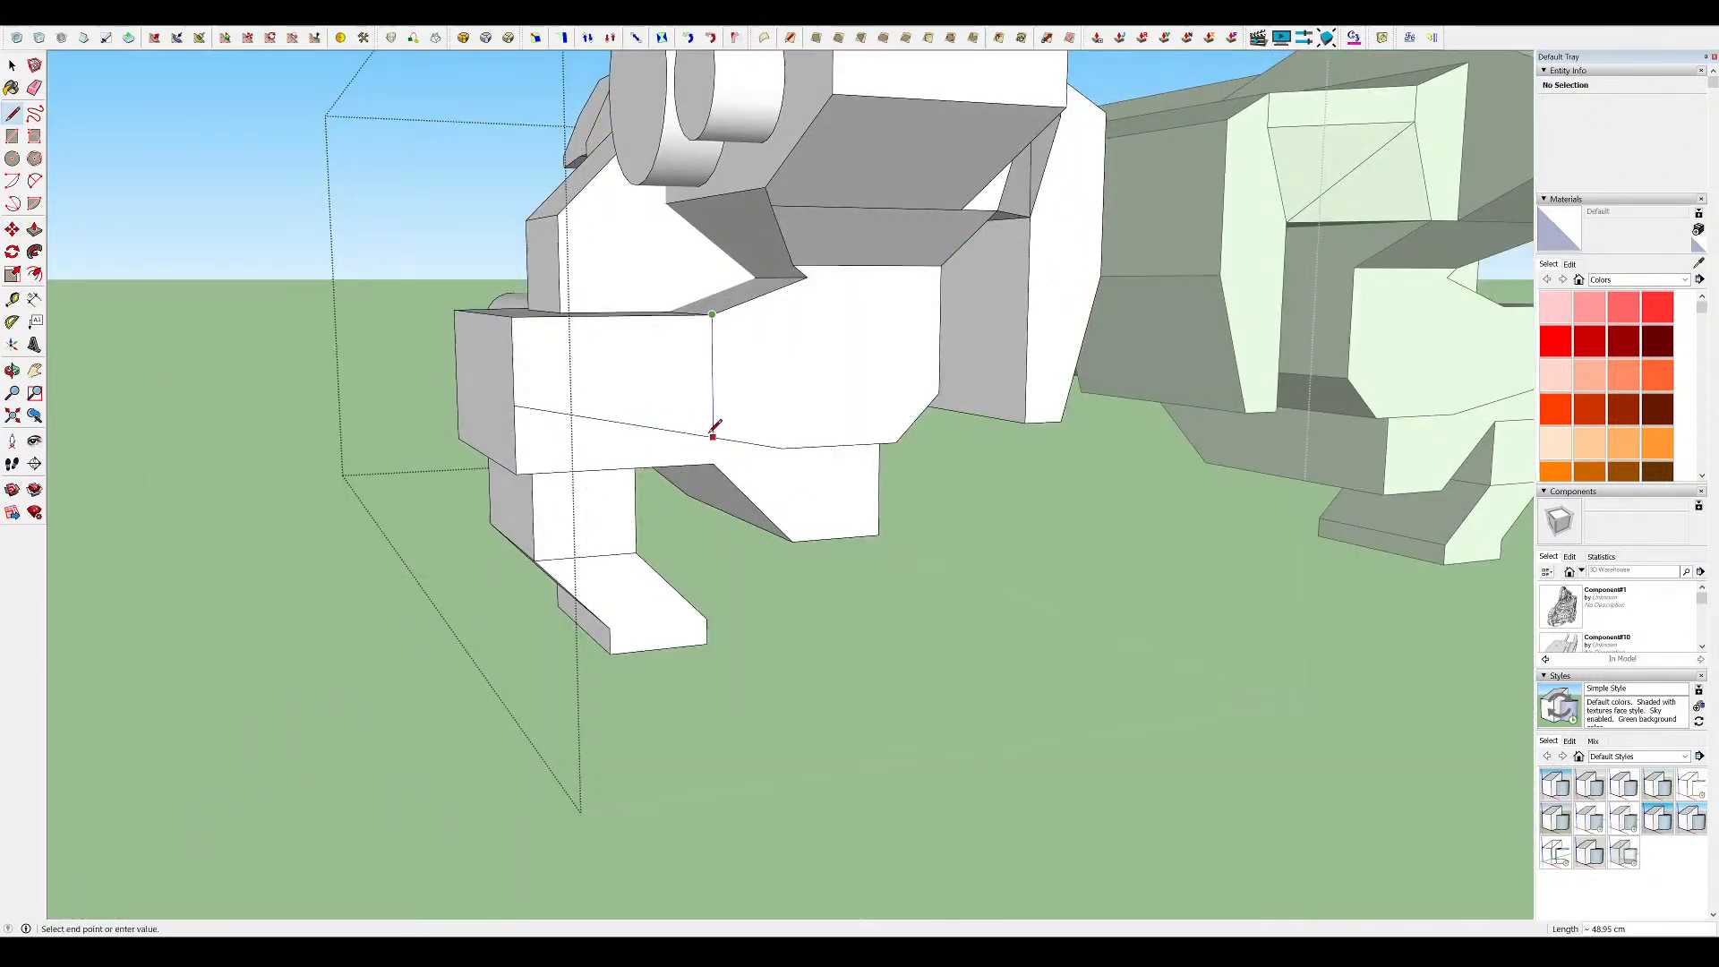
middle_drag(820, 451, 806, 277)
key(l)
click(805, 284)
click(956, 275)
key(p)
middle_drag(645, 286, 621, 203)
scroll(669, 219, up, 4)
Draw a rectangle at the back of the gun housing and pull the rear block backwards into a long extension
key(r)
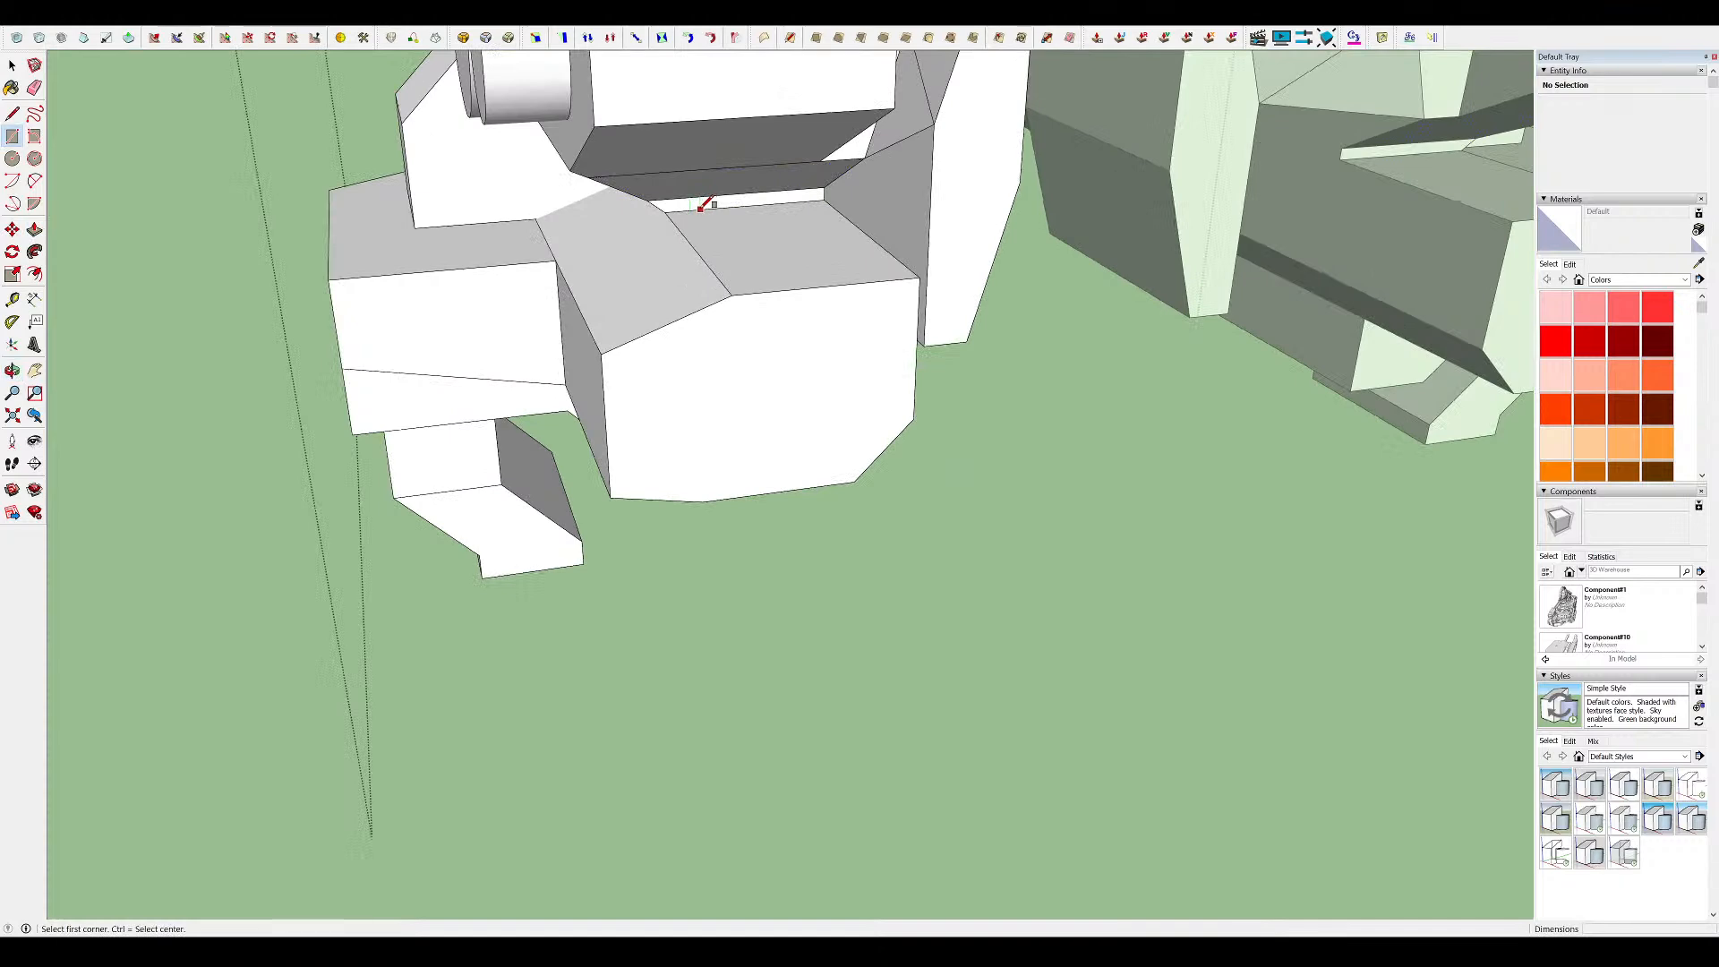
click(807, 224)
middle_drag(807, 224, 859, 147)
click(841, 207)
click(753, 126)
click(619, 215)
scroll(709, 275, down, 5)
middle_drag(710, 275, 1124, 257)
click(706, 295)
click(750, 264)
scroll(1125, 257, down, 5)
middle_drag(795, 401, 785, 250)
scroll(785, 249, up, 5)
Add a raised strip along the top of the rear extension and push/pull its end face by about 71 cm
key(r)
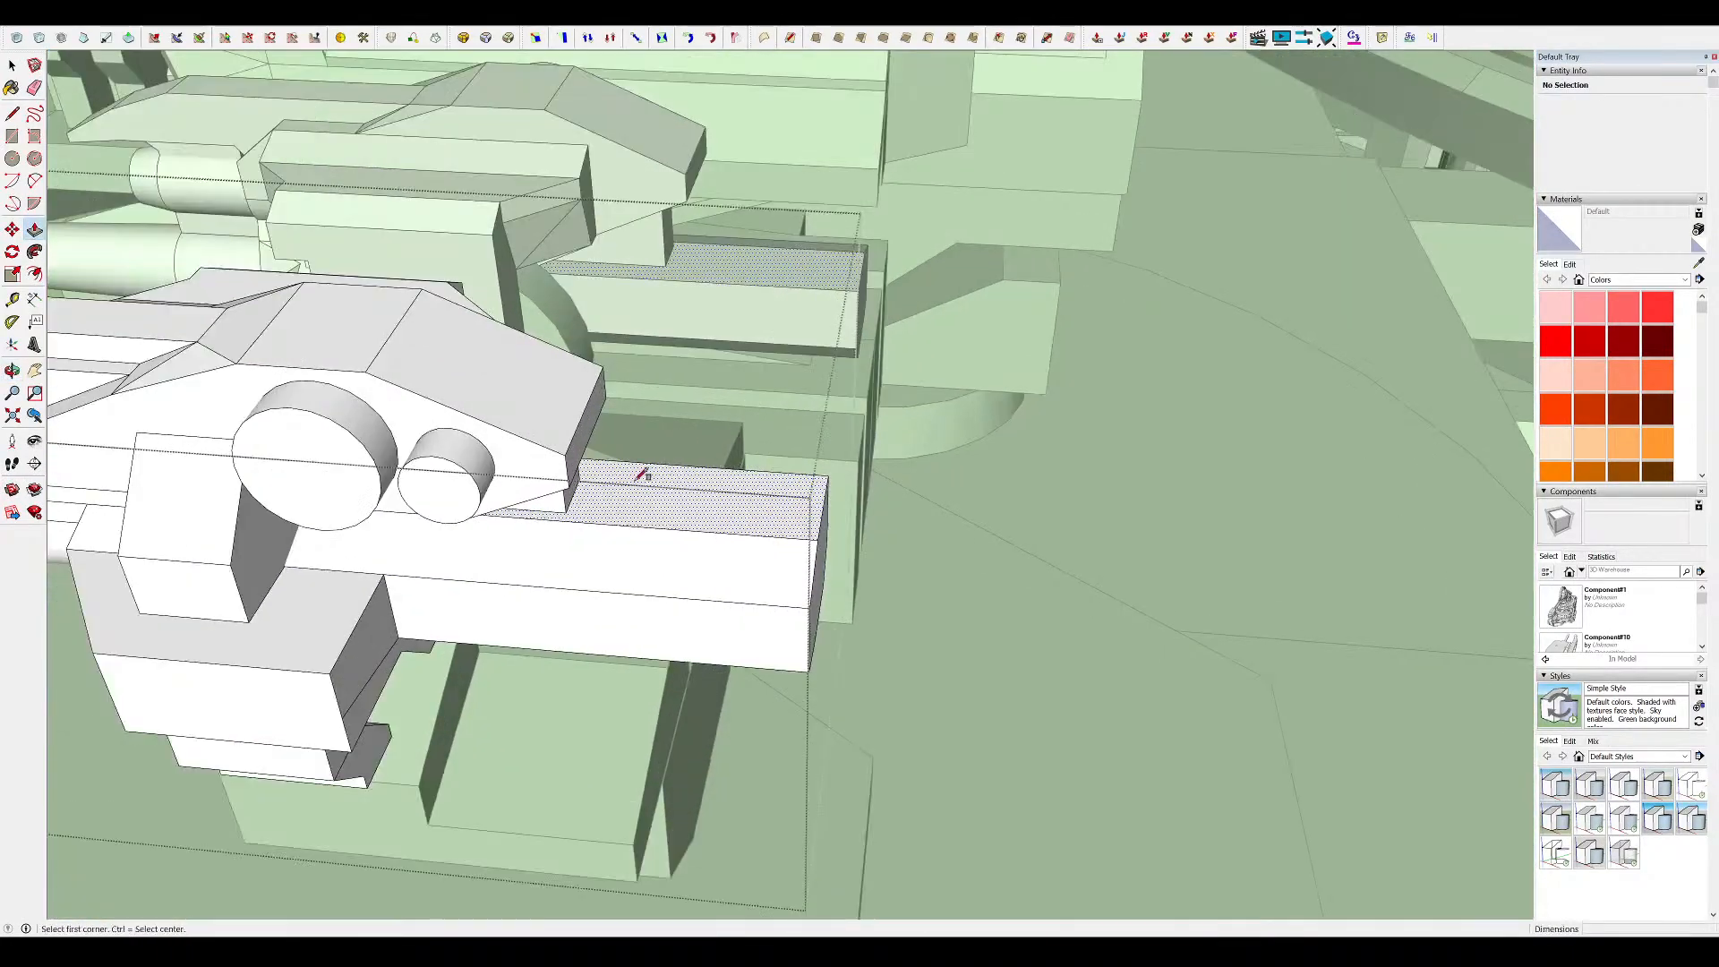
key(m)
middle_drag(775, 521, 576, 250)
key(p)
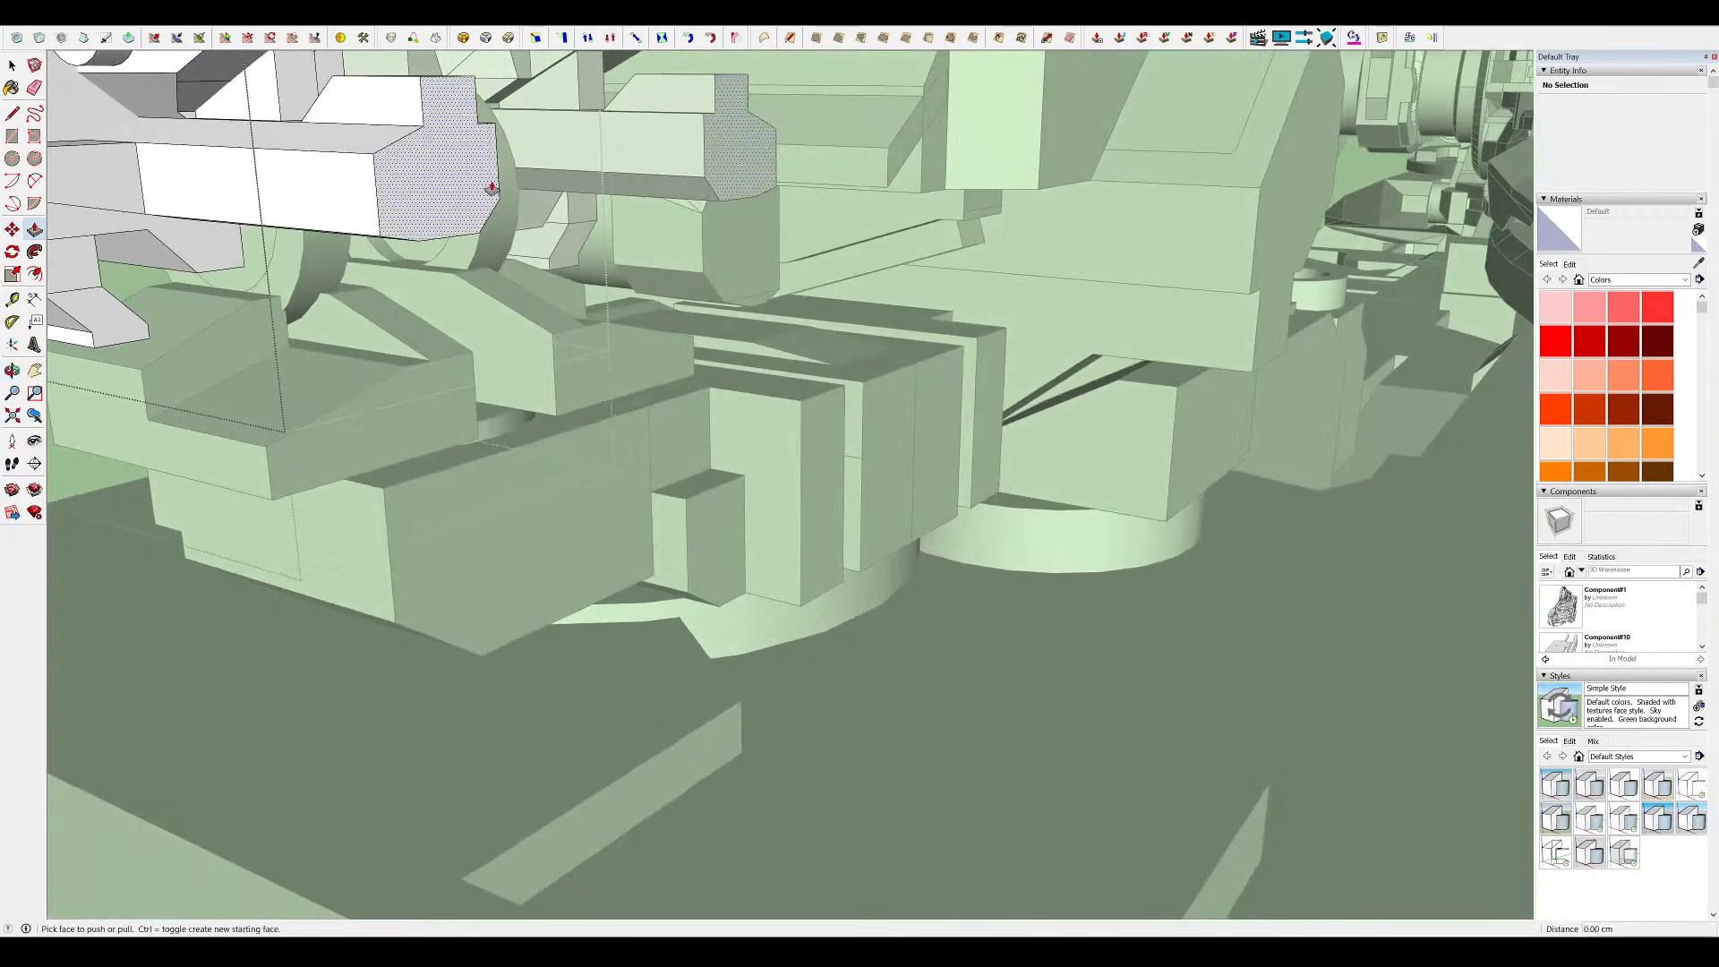
scroll(755, 250, down, 10)
middle_drag(535, 179, 1223, 119)
scroll(767, 157, up, 8)
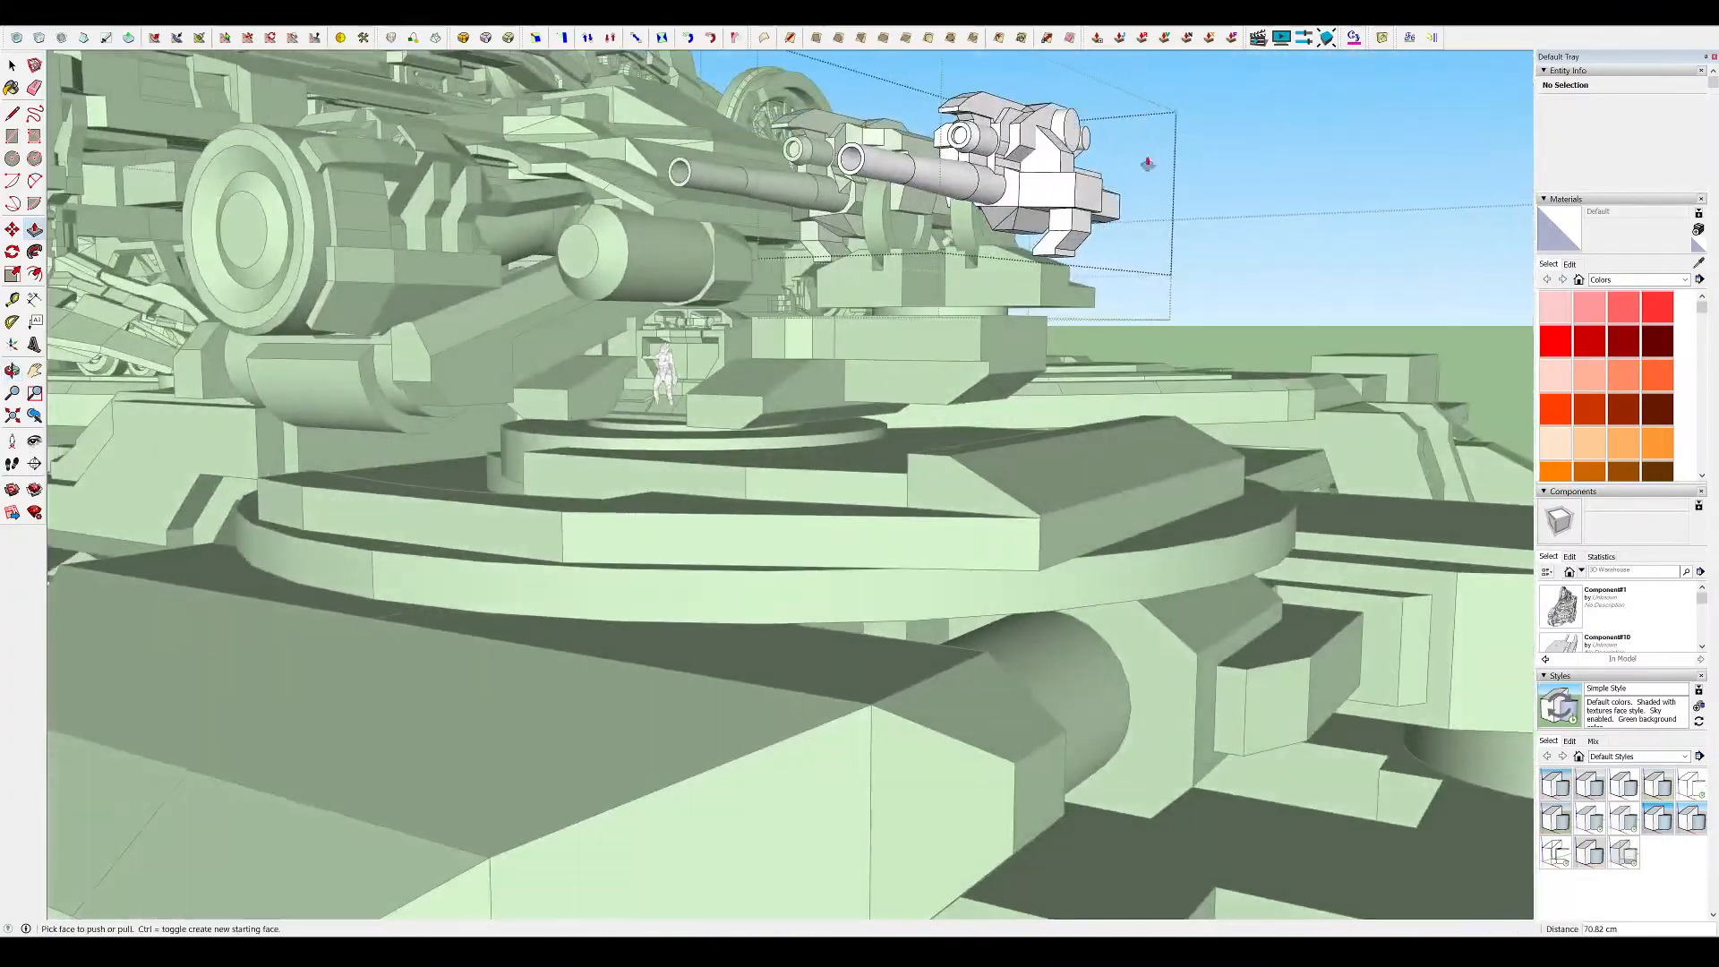
Push/pull the underside face between the barrel cradle and the outer hanging bracket of the gun
scroll(1046, 264, up, 6)
middle_drag(1043, 286, 915, 246)
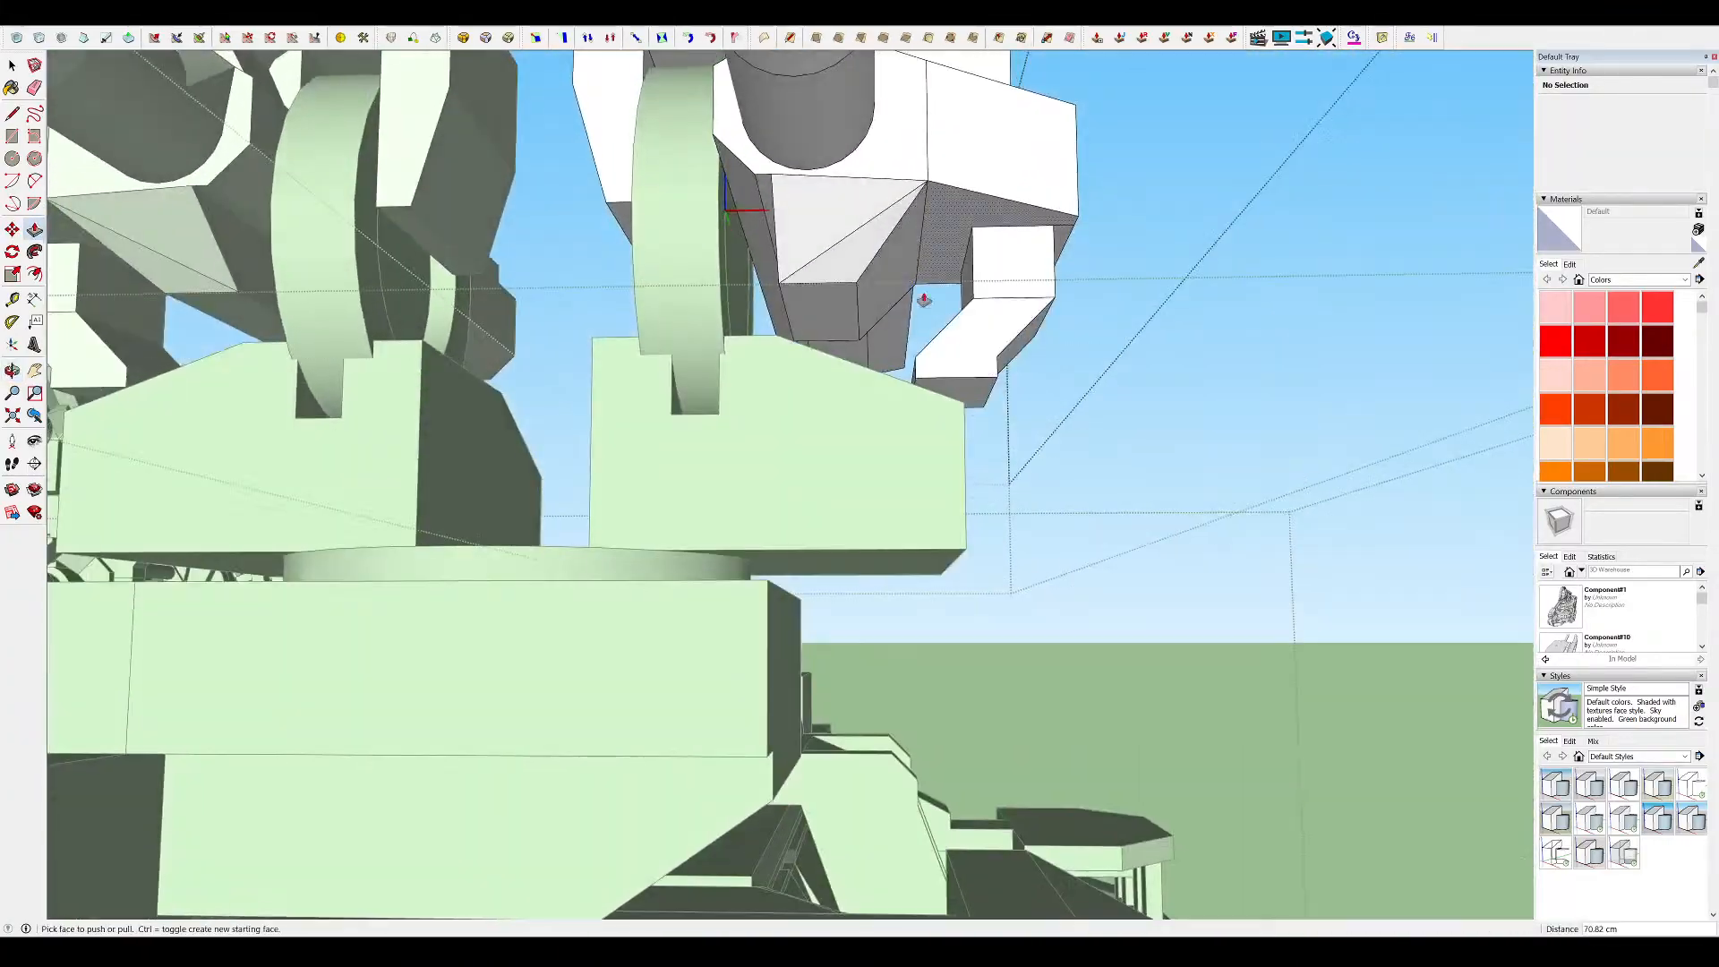
key(F3)
drag(882, 342, 955, 392)
scroll(1006, 384, down, 10)
middle_drag(1011, 374, 861, 380)
Pull the inner end face of the gun's connecting bracket about 28 cm towards the mirrored gun
key(space)
click(1001, 358)
scroll(1001, 331, up, 6)
click(767, 194)
key(p)
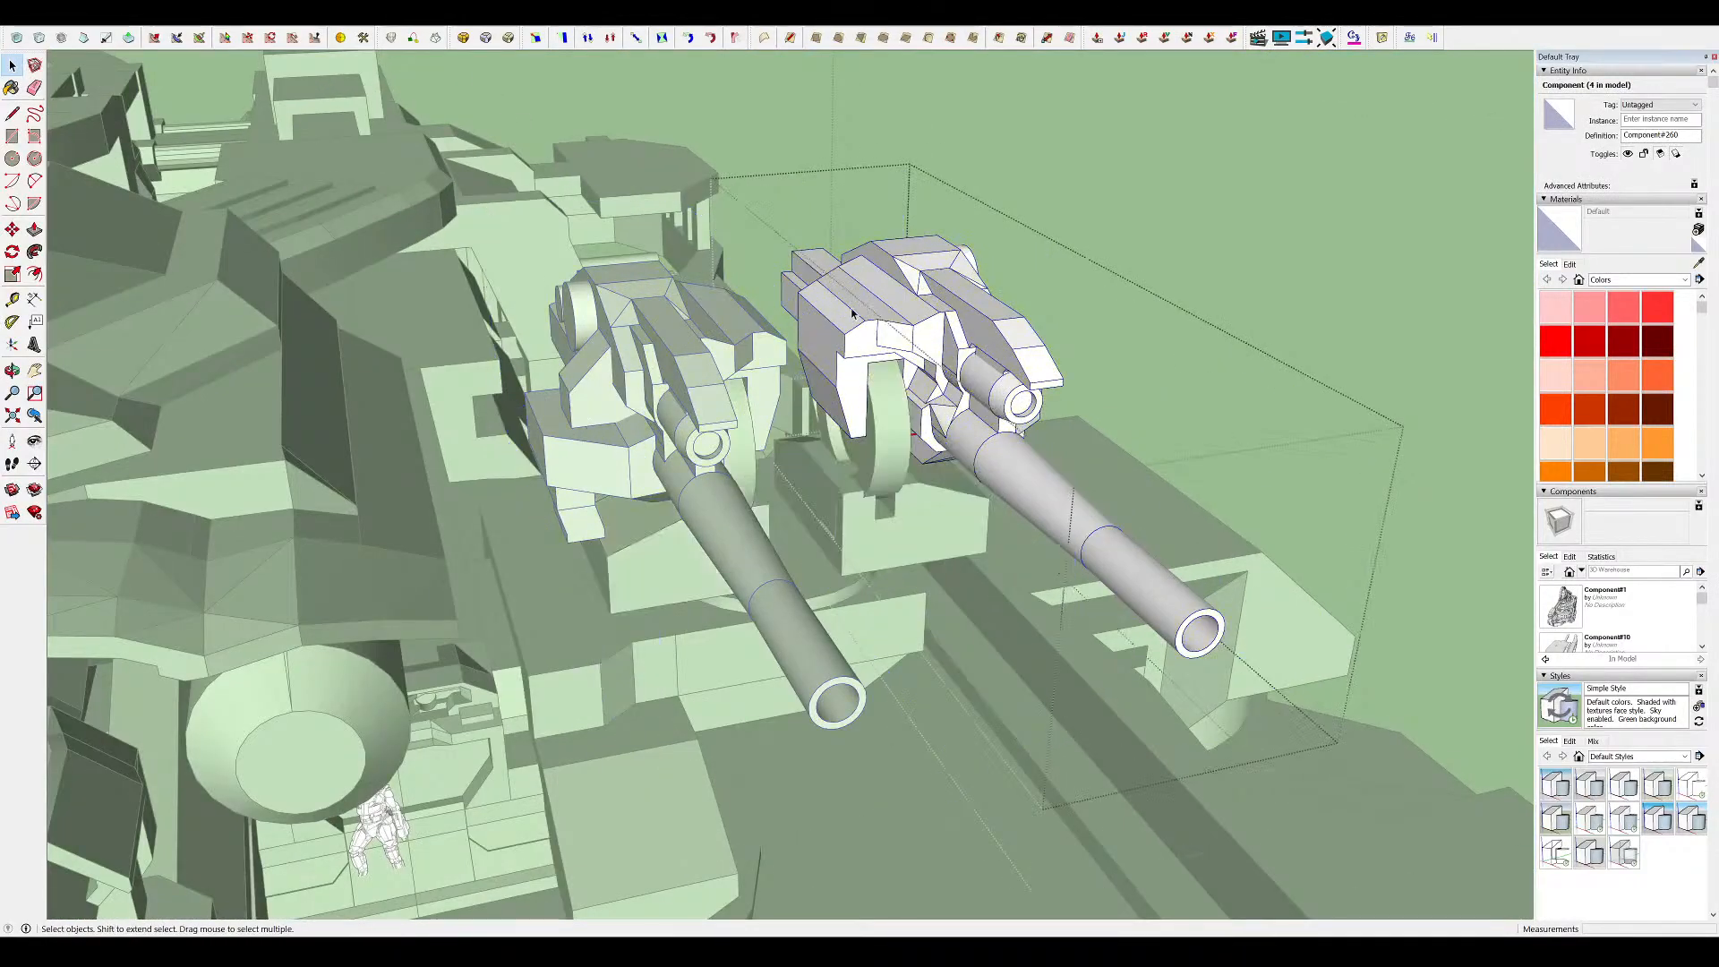
scroll(844, 340, up, 5)
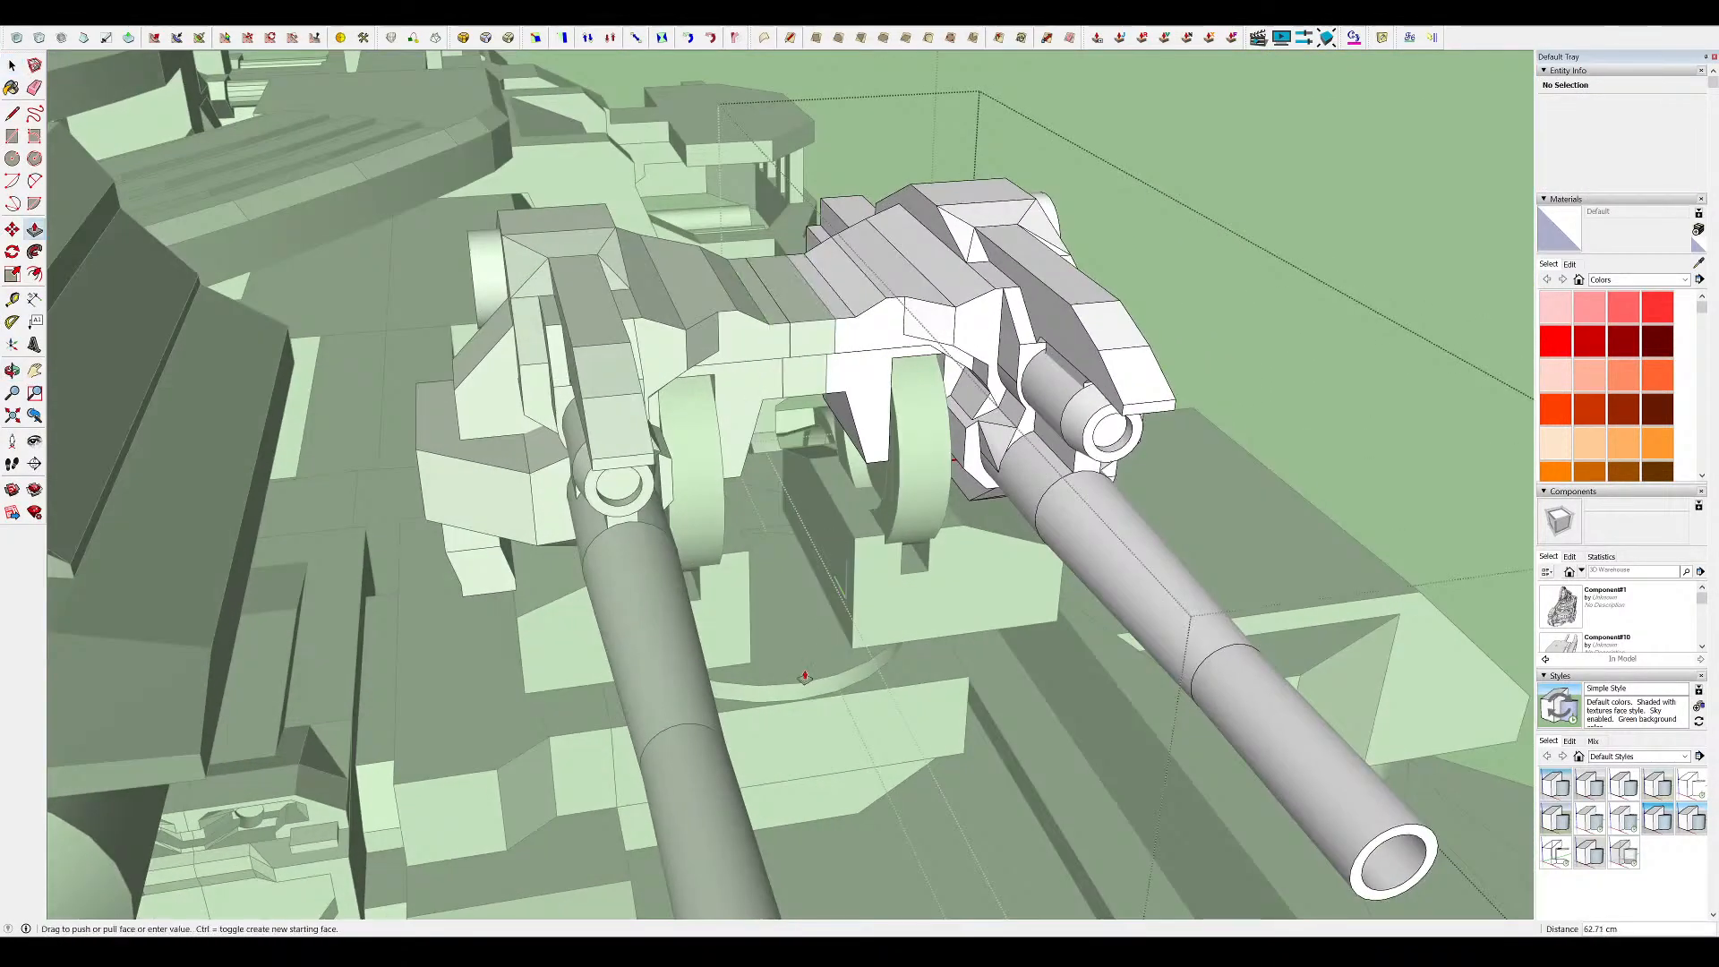
middle_drag(807, 691, 869, 469)
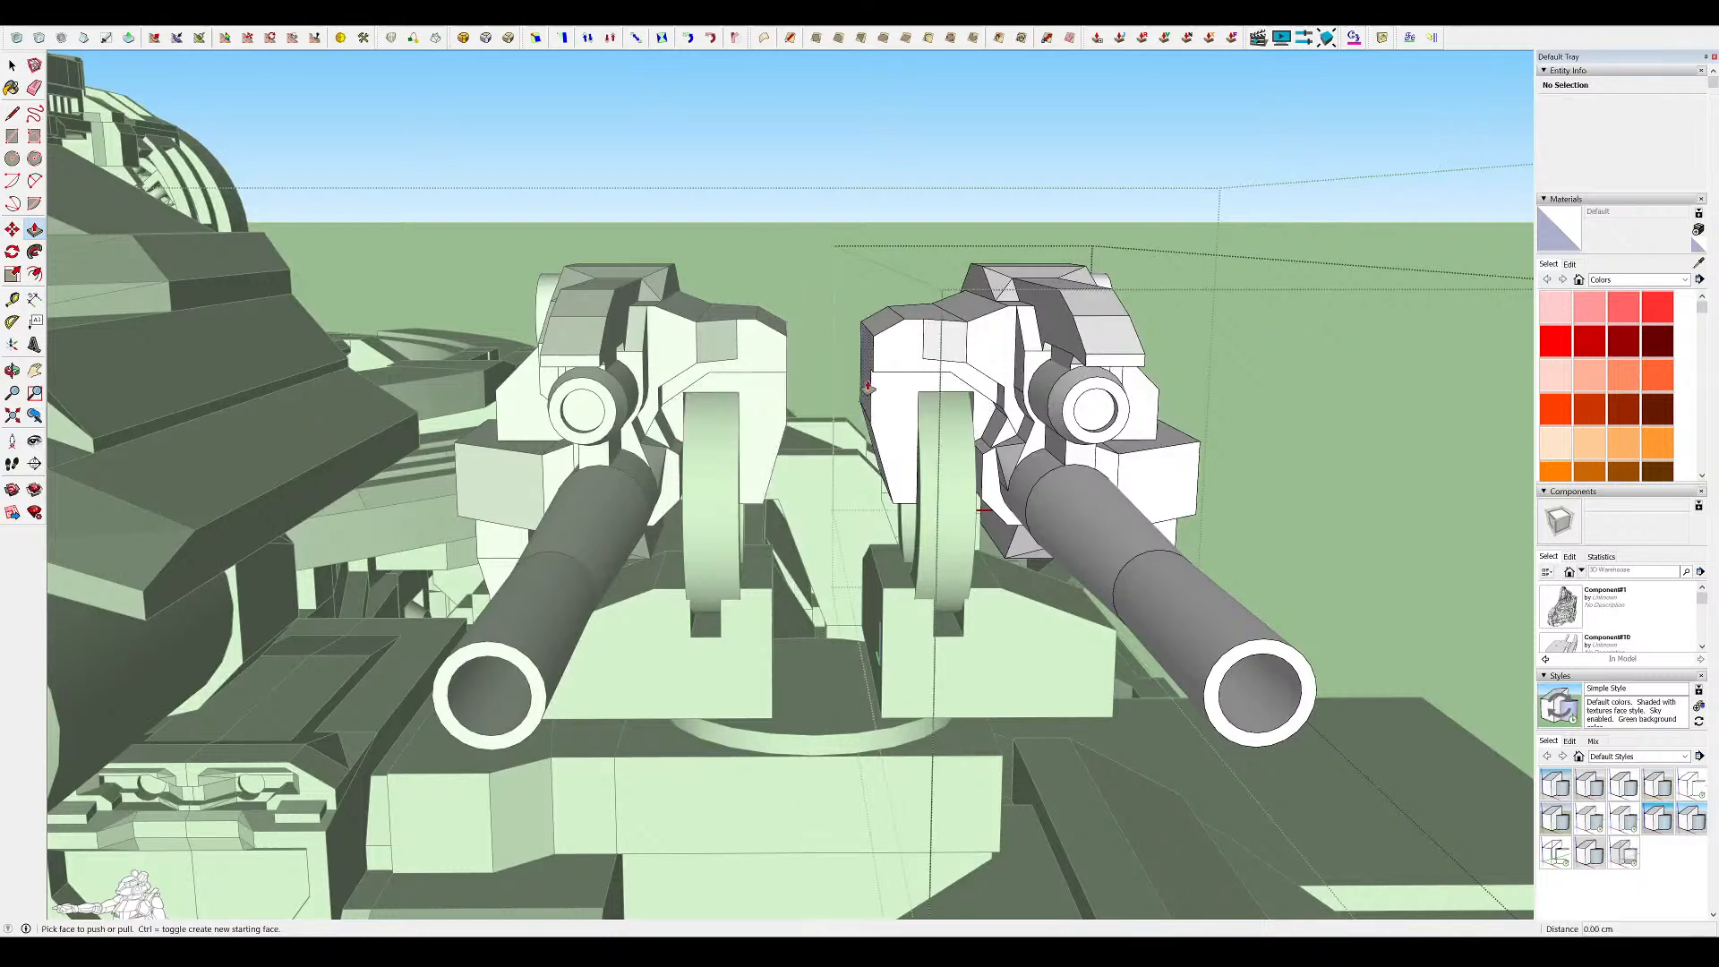
drag(866, 387, 814, 694)
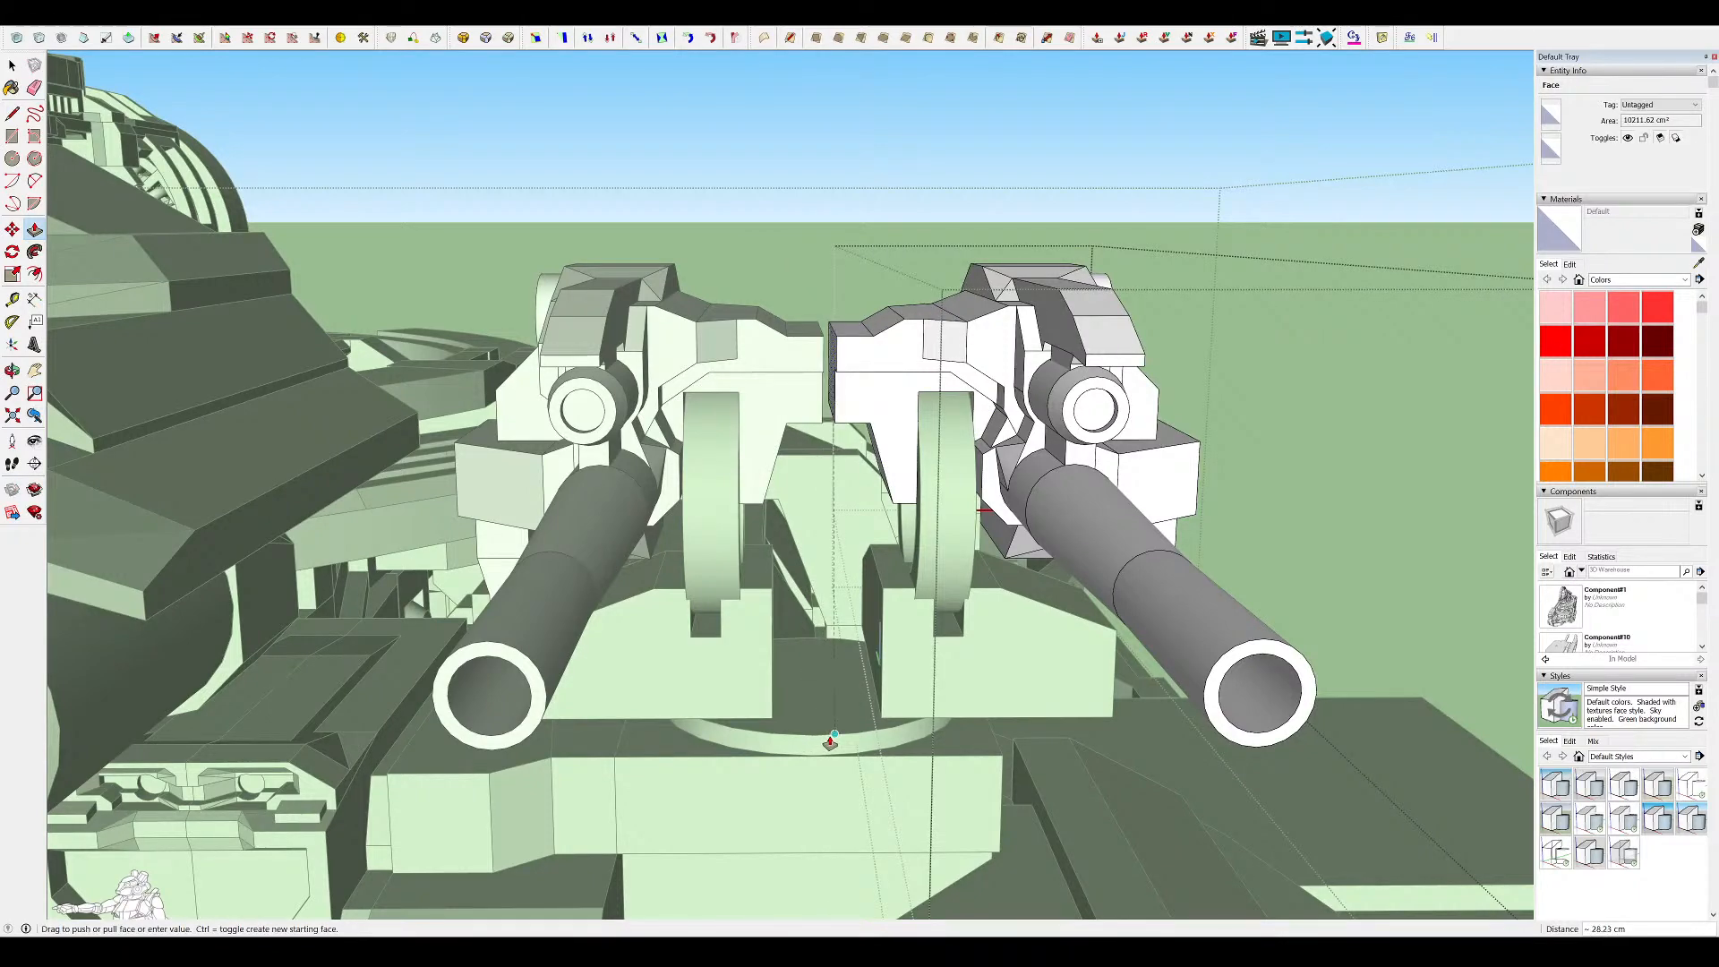
click(831, 741)
Draw a guide line across the gap between the two brackets and extend the bracket's inner face so both halves meet
scroll(817, 338, up, 6)
key(l)
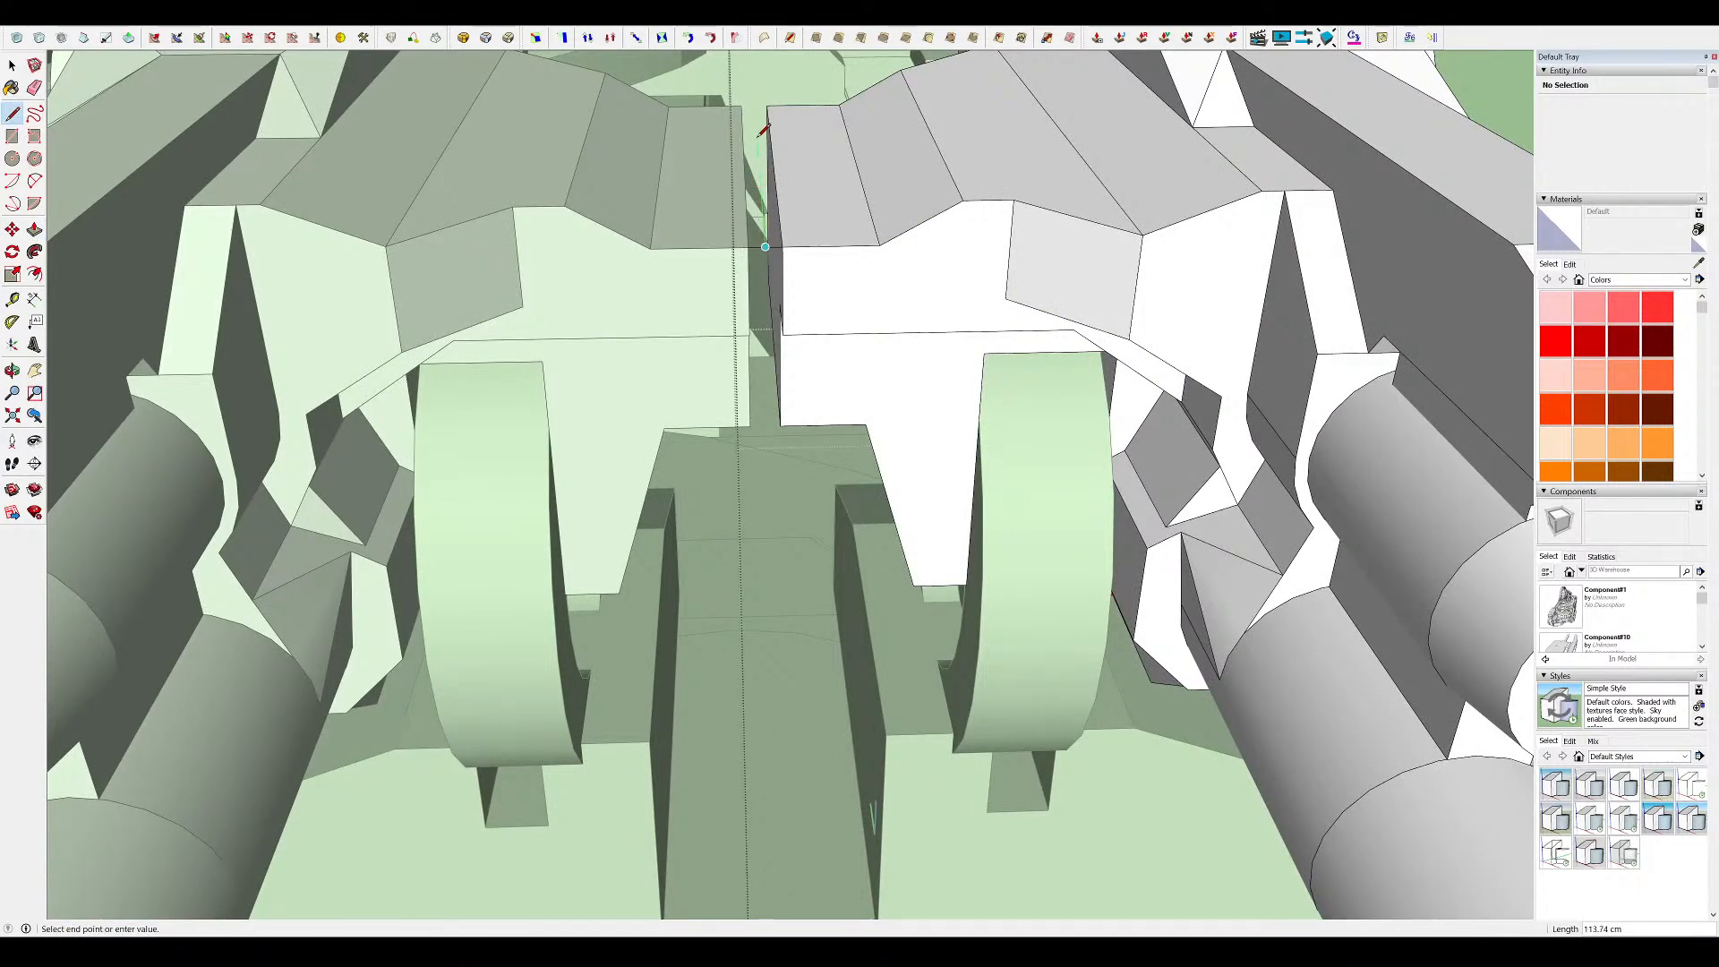
middle_drag(804, 237, 834, 240)
key(p)
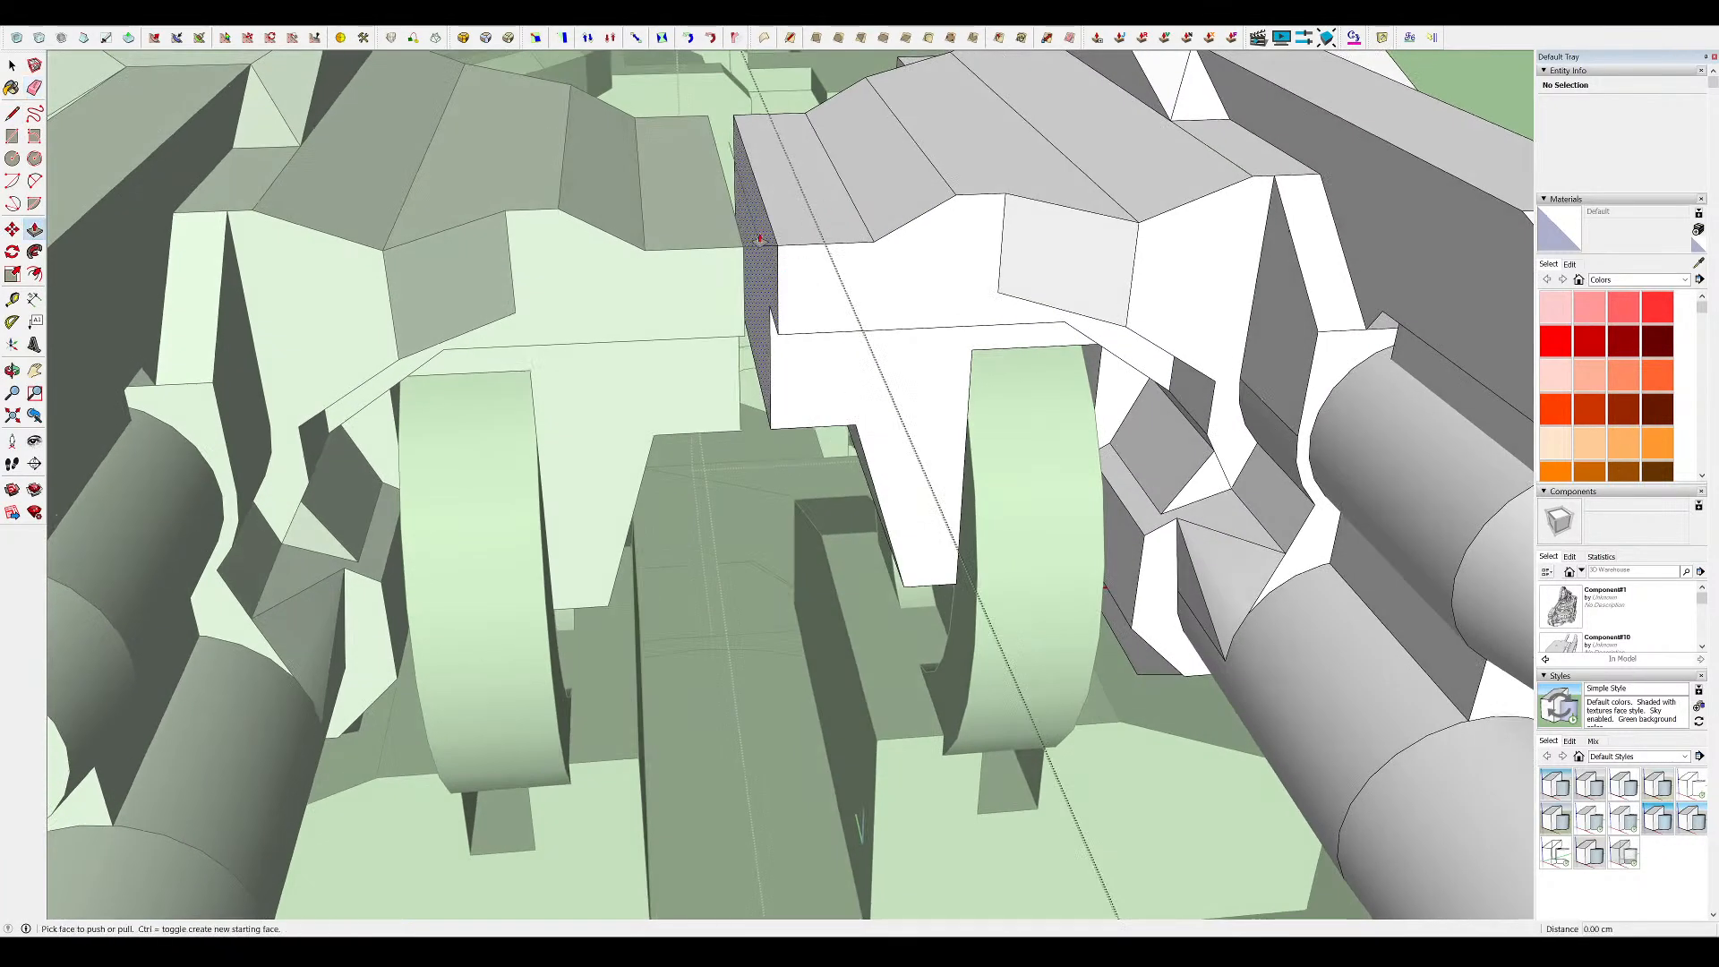
scroll(767, 254, up, 5)
click(767, 257)
click(766, 296)
middle_drag(767, 296, 743, 436)
Return to editing the gun and move the lower front edge of the nose beneath the main barrel by about 102 cm
scroll(761, 257, down, 4)
scroll(802, 192, down, 8)
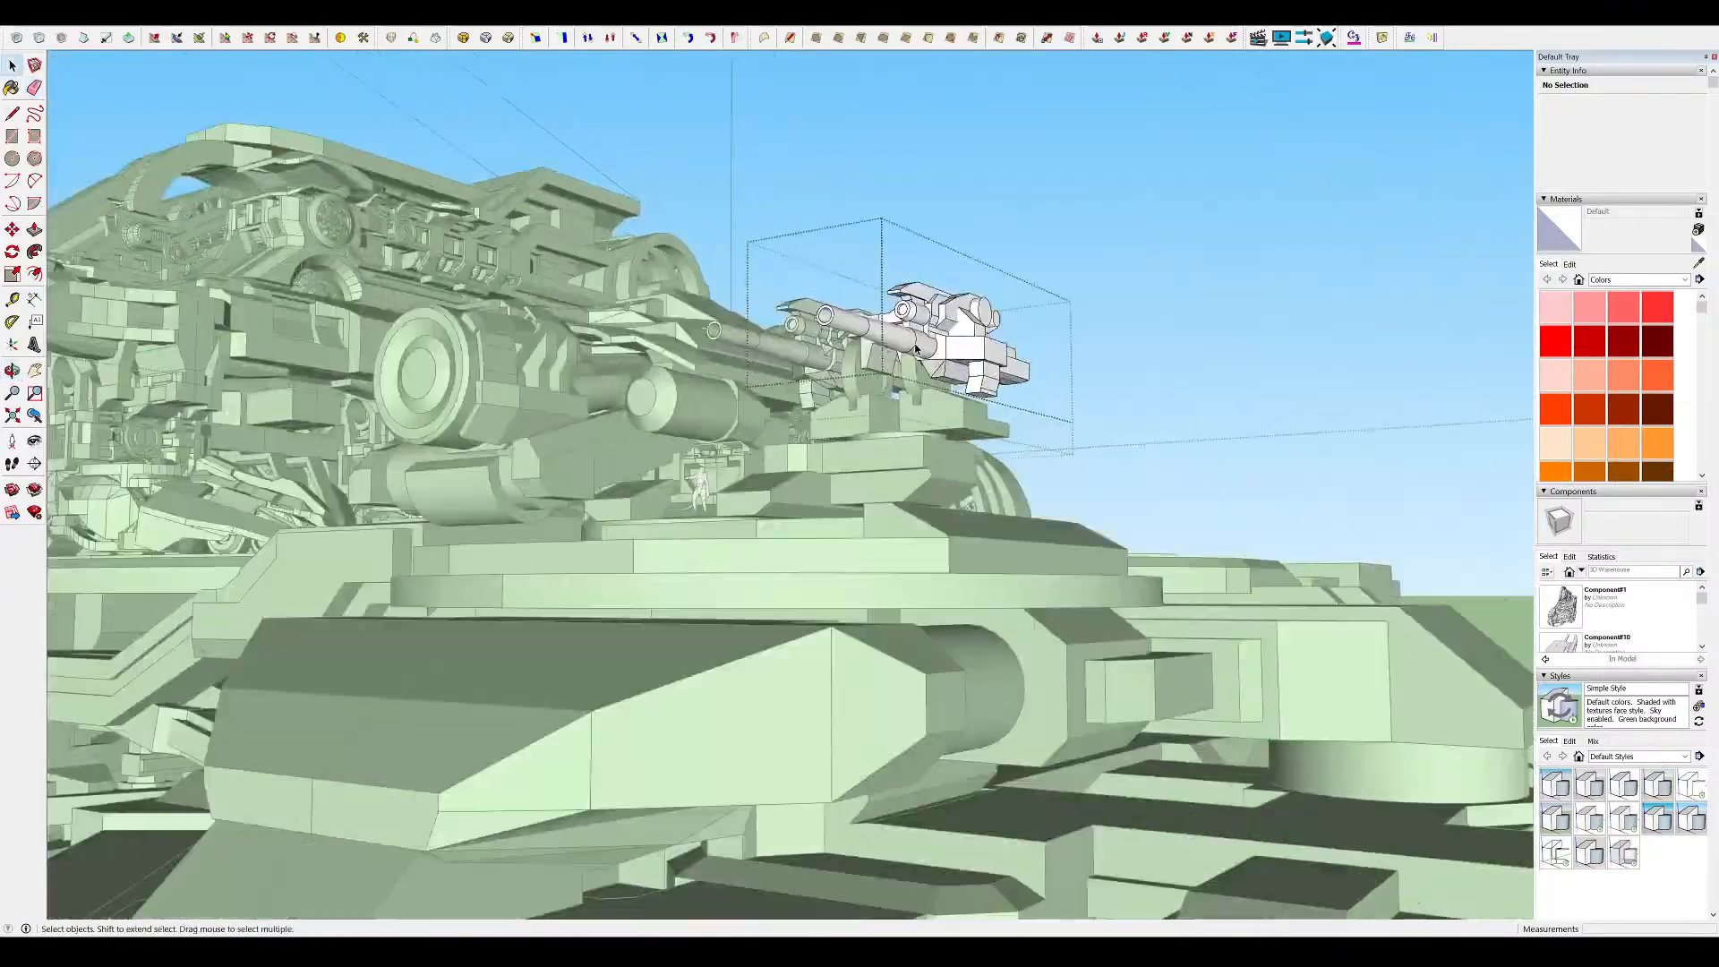
middle_drag(915, 347, 1027, 401)
scroll(943, 345, down, 8)
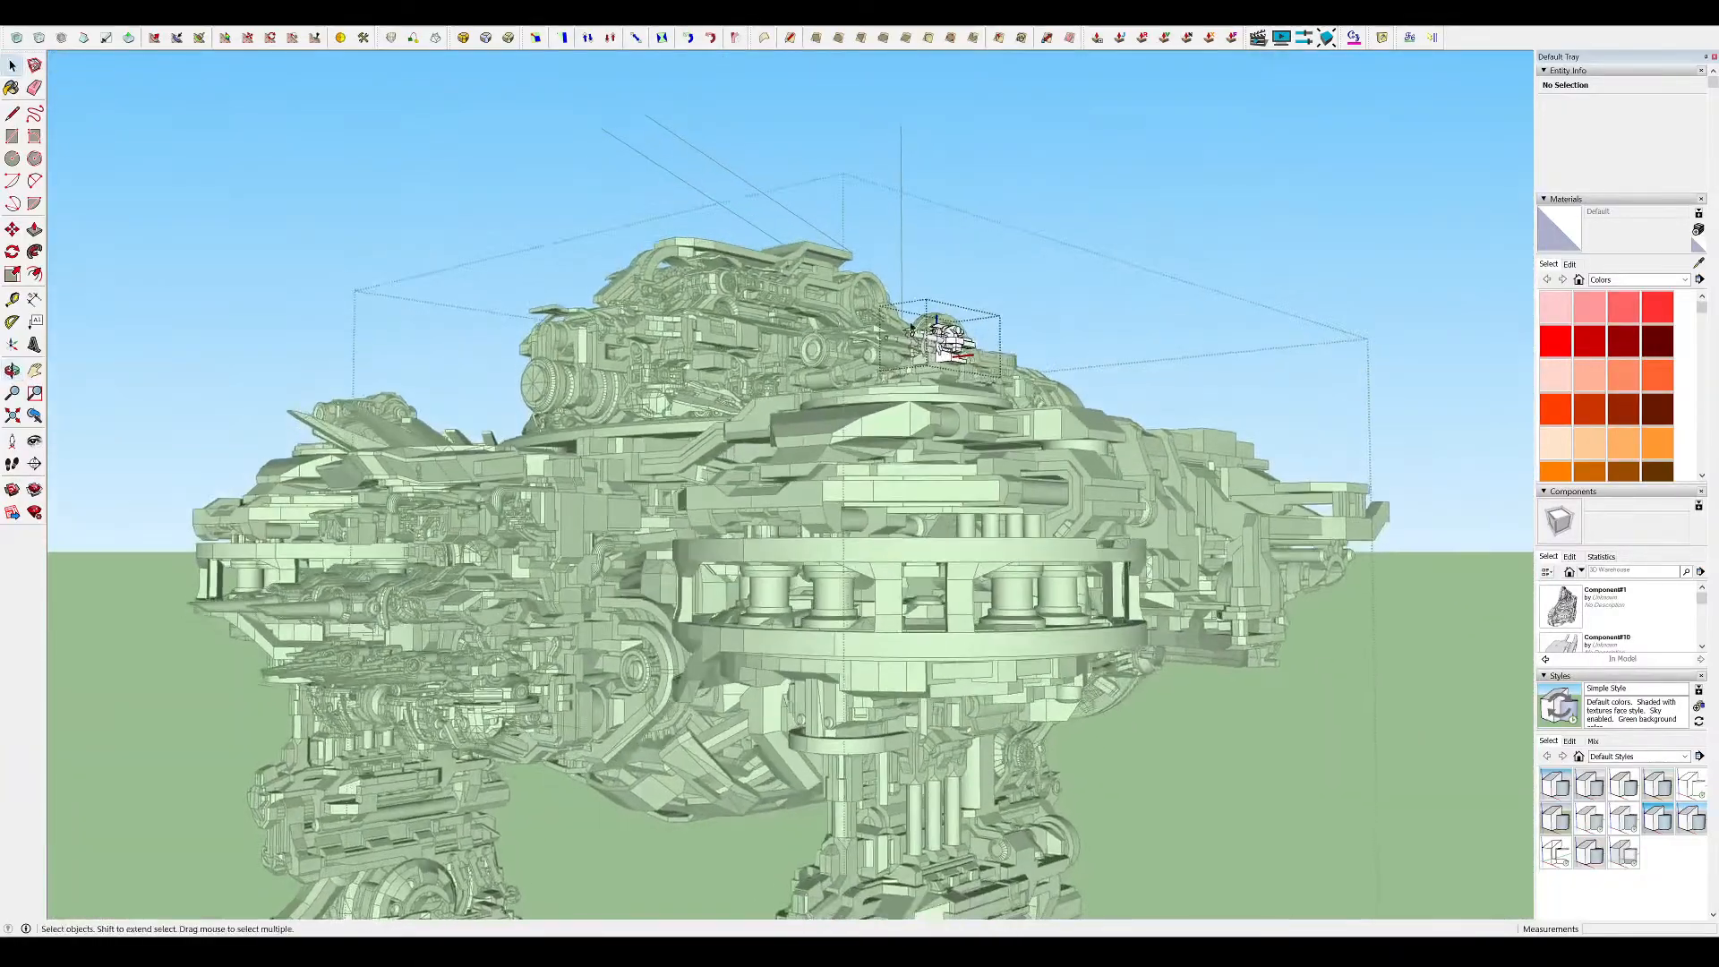
scroll(936, 345, up, 8)
middle_drag(935, 345, 1240, 376)
double_click(968, 365)
key(ctrl+a)
scroll(971, 365, up, 5)
click(1237, 437)
scroll(1237, 434, up, 3)
middle_drag(1237, 434, 1163, 392)
key(m)
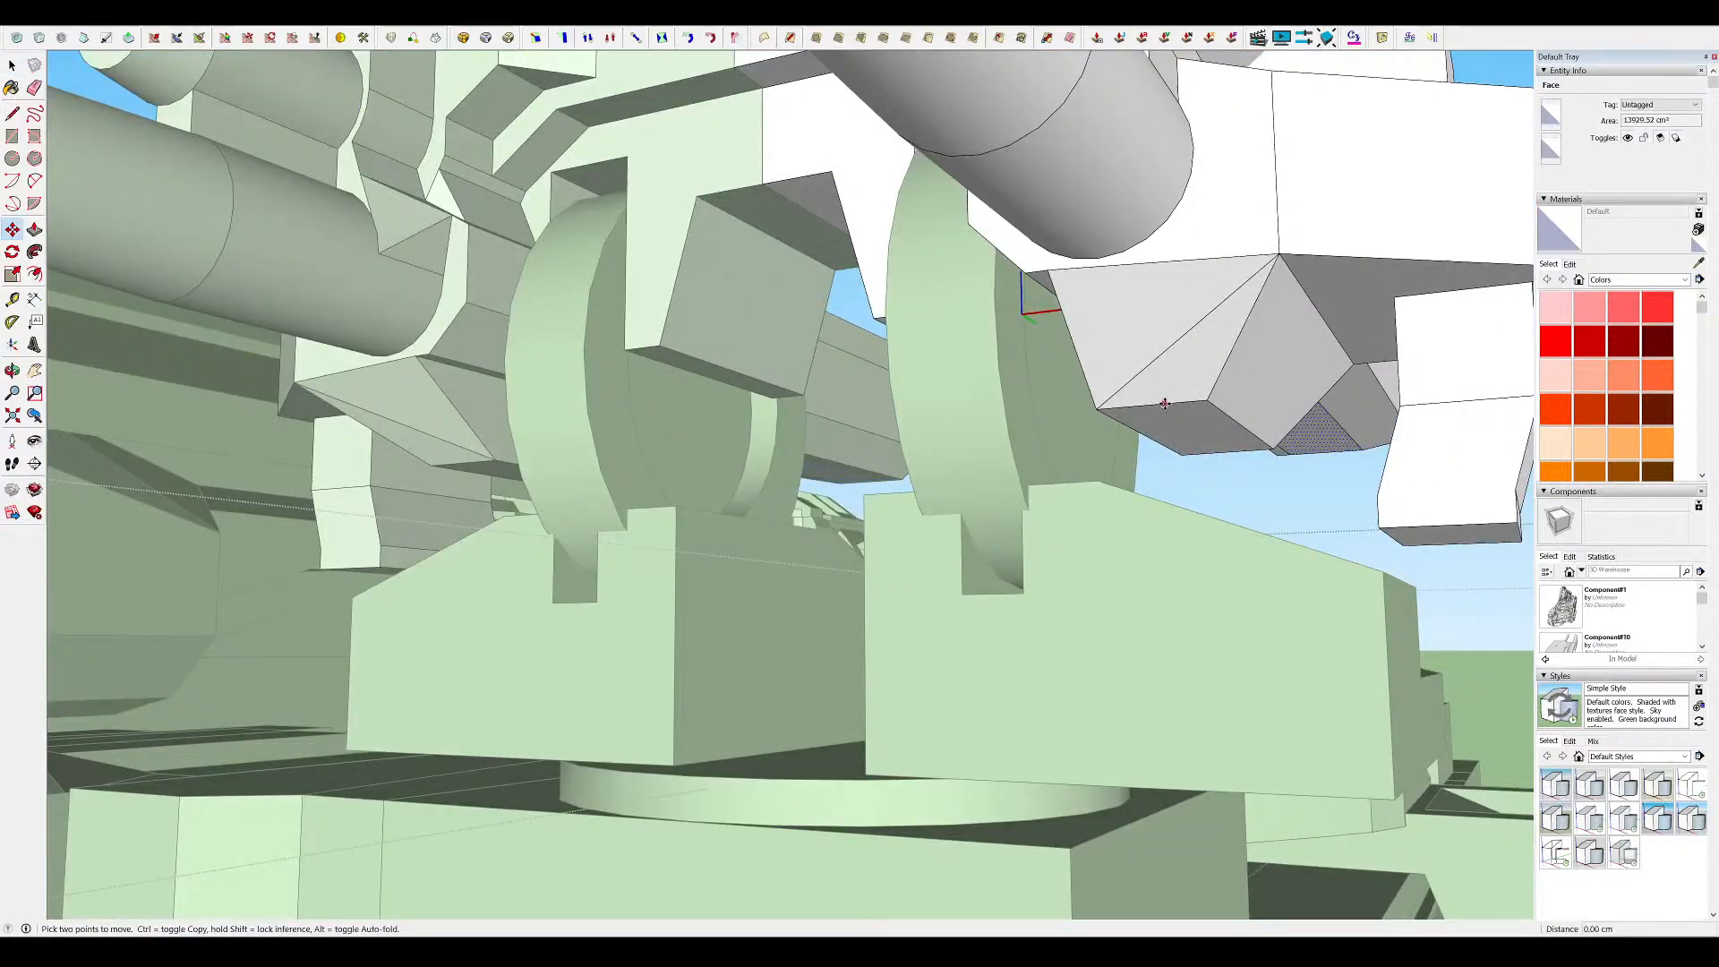
middle_drag(1208, 392, 994, 439)
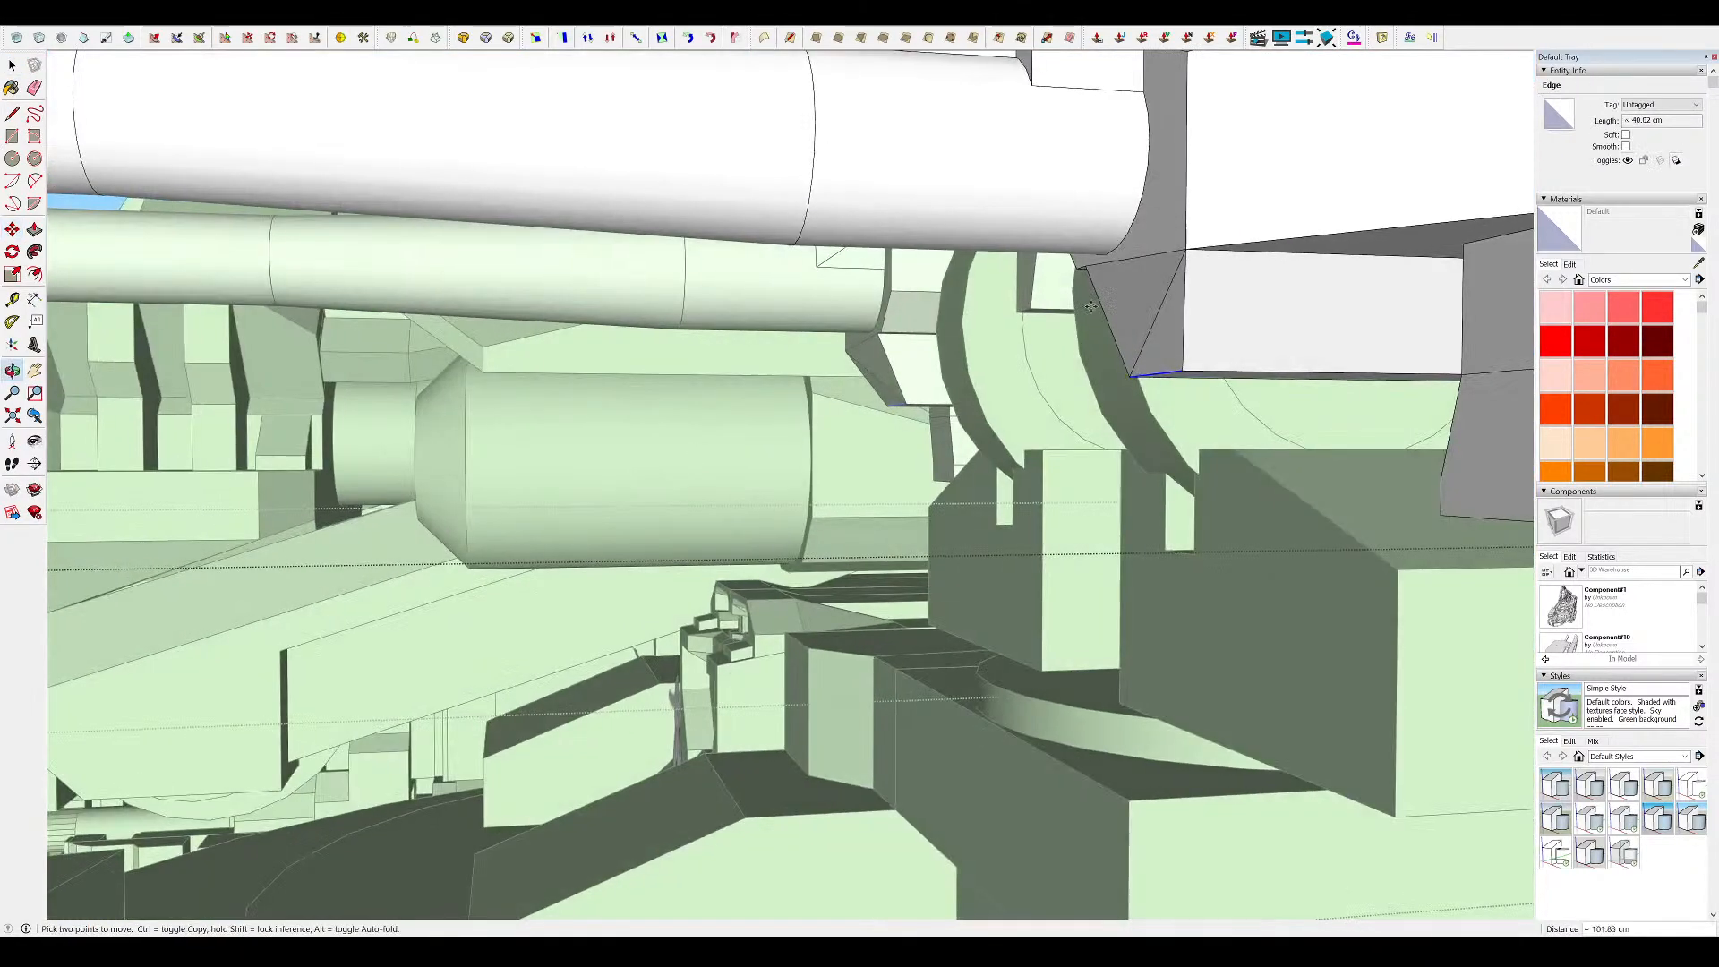
mouse_move(1157, 315)
middle_down()
mouse_move(1158, 280)
mouse_move(1108, 324)
middle_up()
Erase and redraw the edges on the nose beneath the main barrel and push/pull its front face
key(e)
click(1244, 303)
scroll(1164, 326, down, 3)
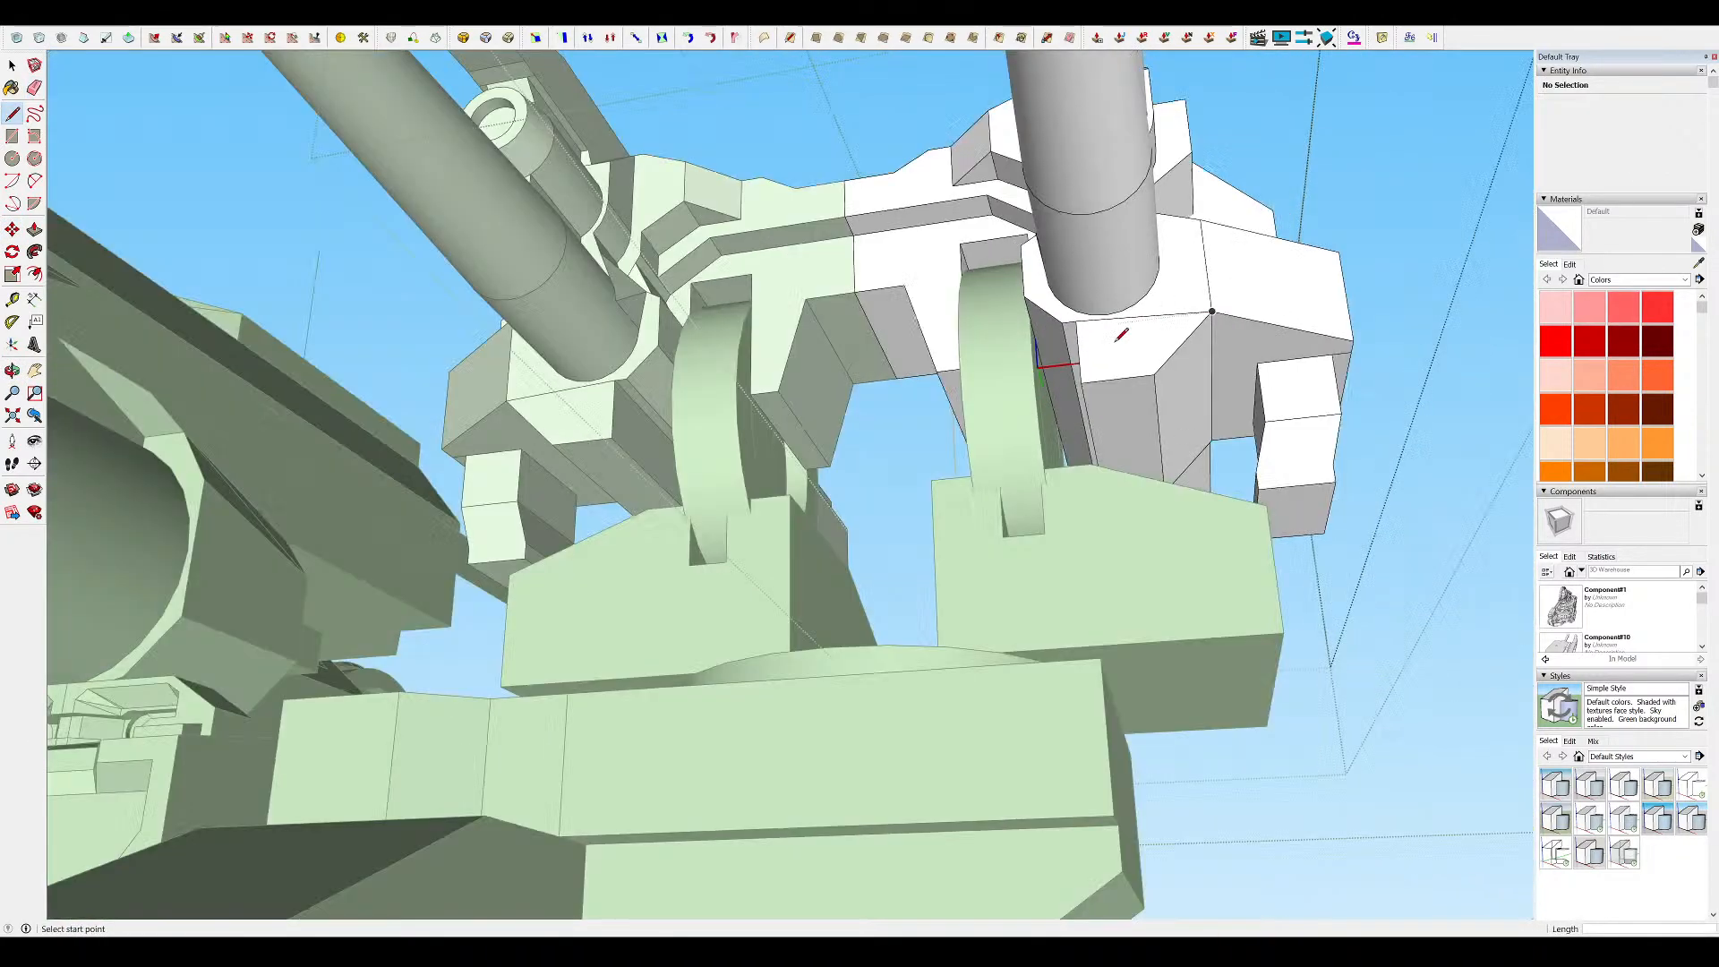
key(p)
click(1131, 321)
click(1119, 238)
Adjust the adjoining faces of the nose beneath the main barrel with Push/Pull
scroll(1120, 238, down, 6)
mouse_move(1120, 251)
middle_down()
mouse_move(887, 371)
mouse_move(963, 487)
mouse_move(1116, 651)
mouse_move(1029, 510)
mouse_move(1103, 469)
mouse_move(1146, 381)
mouse_move(1148, 300)
mouse_move(1209, 219)
middle_up()
scroll(931, 367, up, 3)
click(998, 335)
click(967, 342)
scroll(1056, 491, up, 4)
click(1088, 479)
click(1113, 465)
scroll(1150, 377, up, 3)
Outline a rectangular face about 40 cm wide on the front of the nose and pull it forwards beneath the main barrel
key(l)
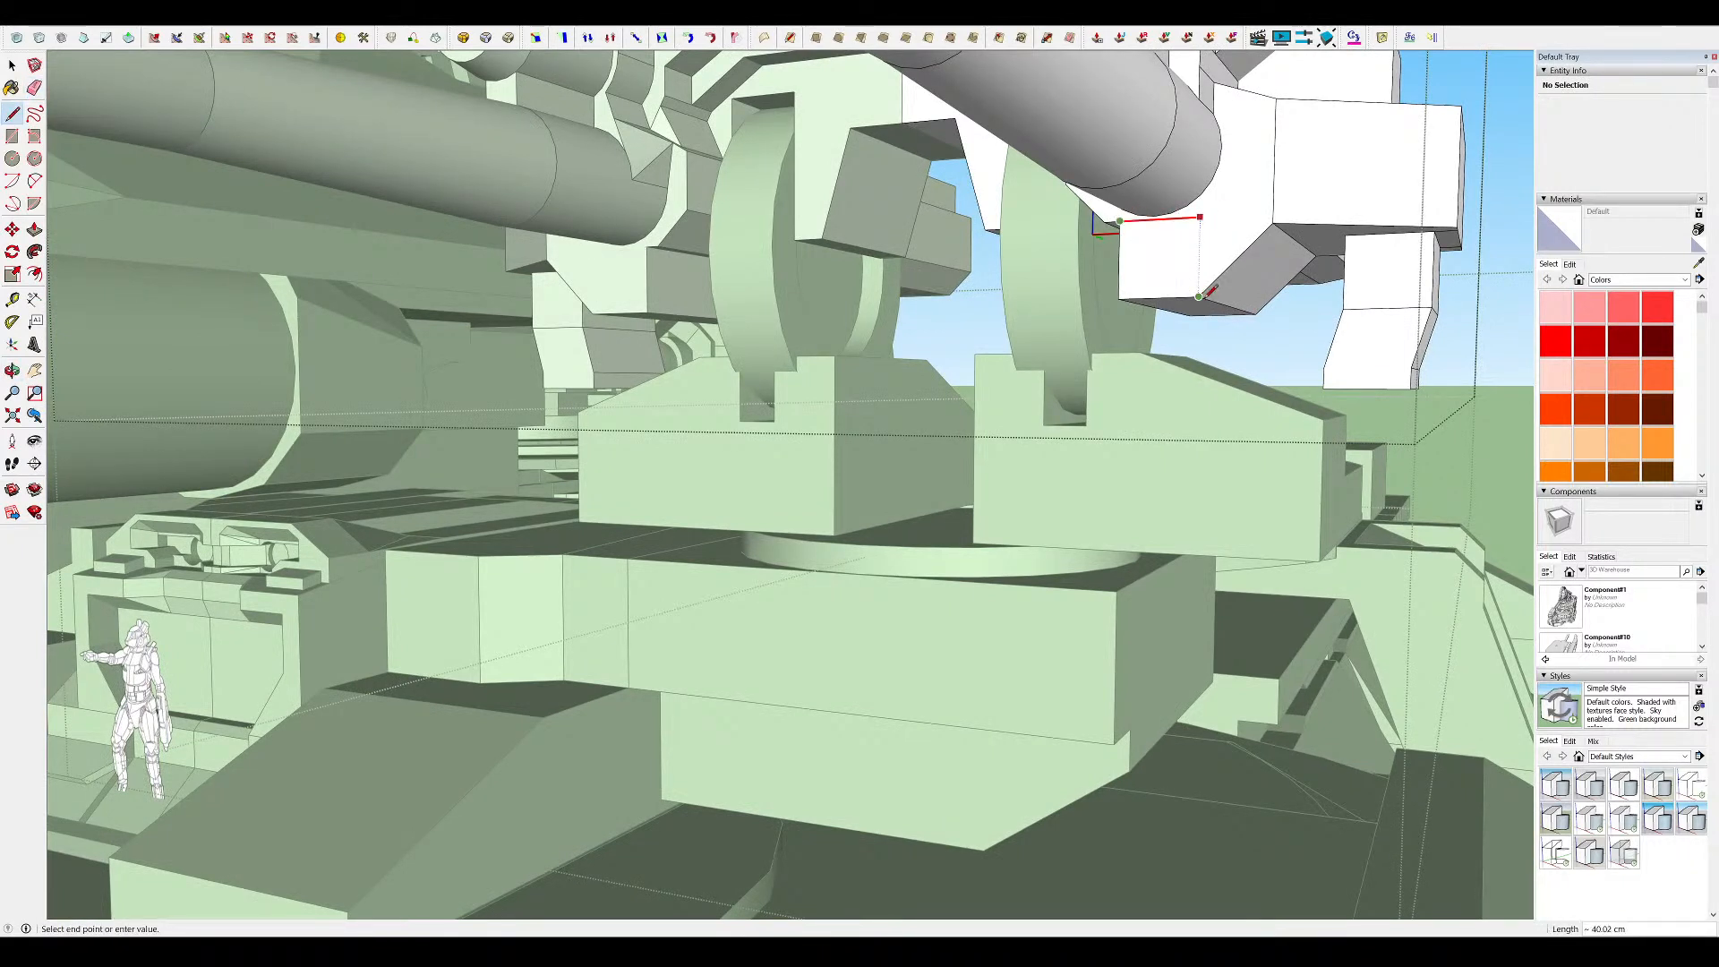
click(1199, 217)
middle_drag(1200, 218, 1151, 349)
key(p)
click(1151, 349)
click(1010, 369)
middle_drag(1007, 367, 1182, 218)
Extend the block beneath the main barrel with Push/Pull until it ends level with the barrel's front joint
click(909, 357)
click(903, 305)
middle_drag(903, 305, 822, 351)
click(827, 363)
click(1086, 245)
middle_drag(1086, 245, 910, 272)
scroll(909, 272, down, 2)
scroll(1163, 292, up, 2)
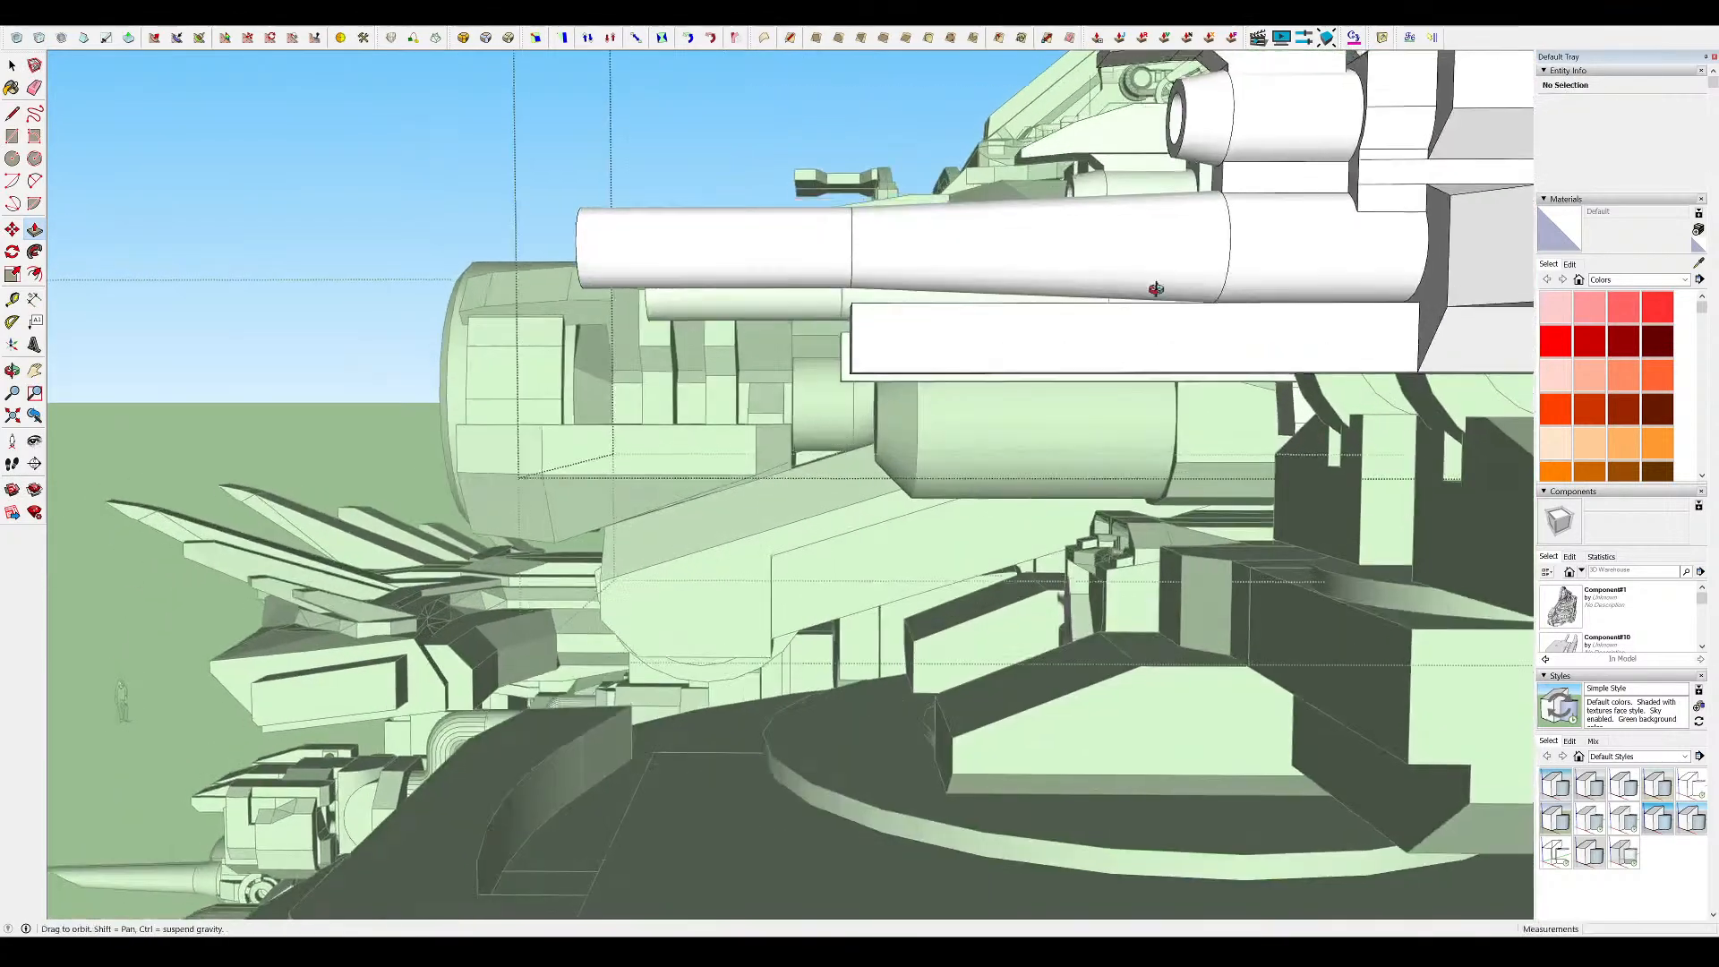
Draw a sloping cut line on the side of the barrel support block, running from its front end to its lower edge
middle_drag(1163, 292, 1040, 437)
scroll(1039, 437, up, 4)
key(l)
scroll(851, 471, down, 3)
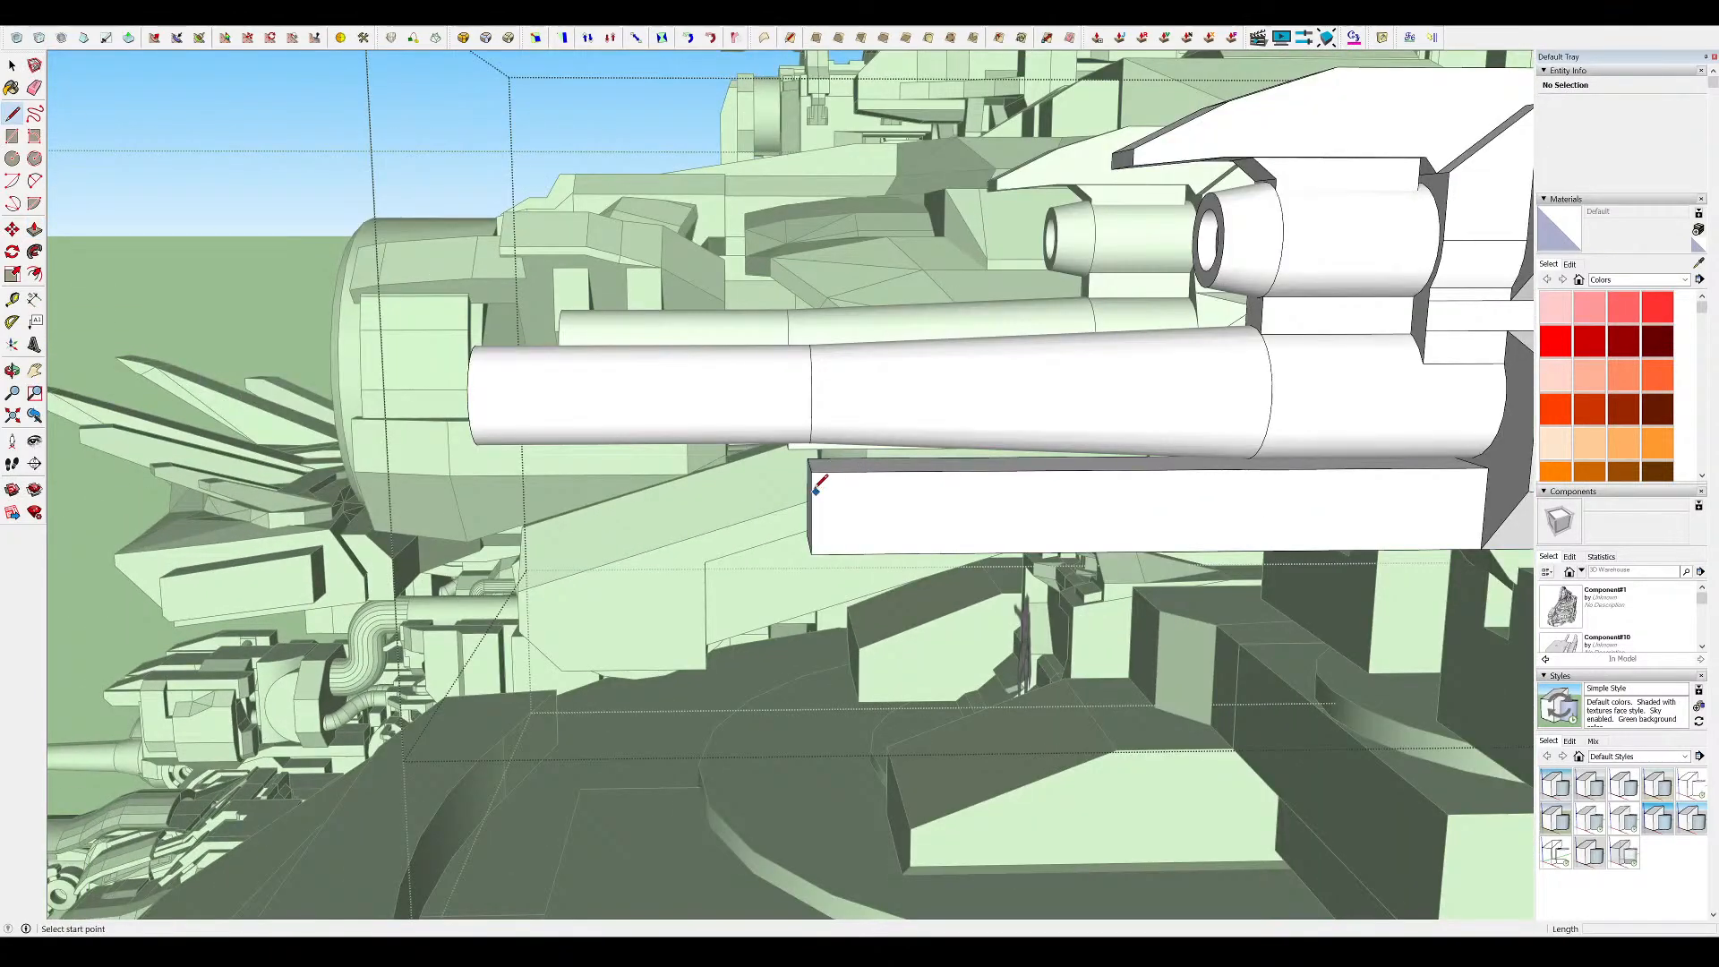
click(1114, 550)
middle_drag(1114, 551, 1284, 393)
click(736, 526)
middle_drag(736, 526, 1168, 568)
Cut away the lower front wedge of the barrel support block and erase the leftover edges so its underside tapers
scroll(1047, 353, down, 3)
scroll(1078, 368, up, 3)
click(907, 585)
middle_drag(970, 621, 1100, 643)
mouse_move(803, 584)
middle_down()
mouse_move(874, 595)
mouse_move(853, 588)
mouse_move(1208, 482)
mouse_move(1178, 456)
mouse_move(1151, 525)
middle_up()
click(832, 549)
key(e)
mouse_move(754, 569)
middle_down()
mouse_move(799, 539)
mouse_move(694, 579)
mouse_move(797, 576)
mouse_move(573, 575)
mouse_move(778, 603)
mouse_move(802, 583)
mouse_move(789, 384)
middle_up()
scroll(790, 383, up, 3)
Add a line about 17 cm long at the support block's front end and move an underside edge about 115 cm along the barrel
key(m)
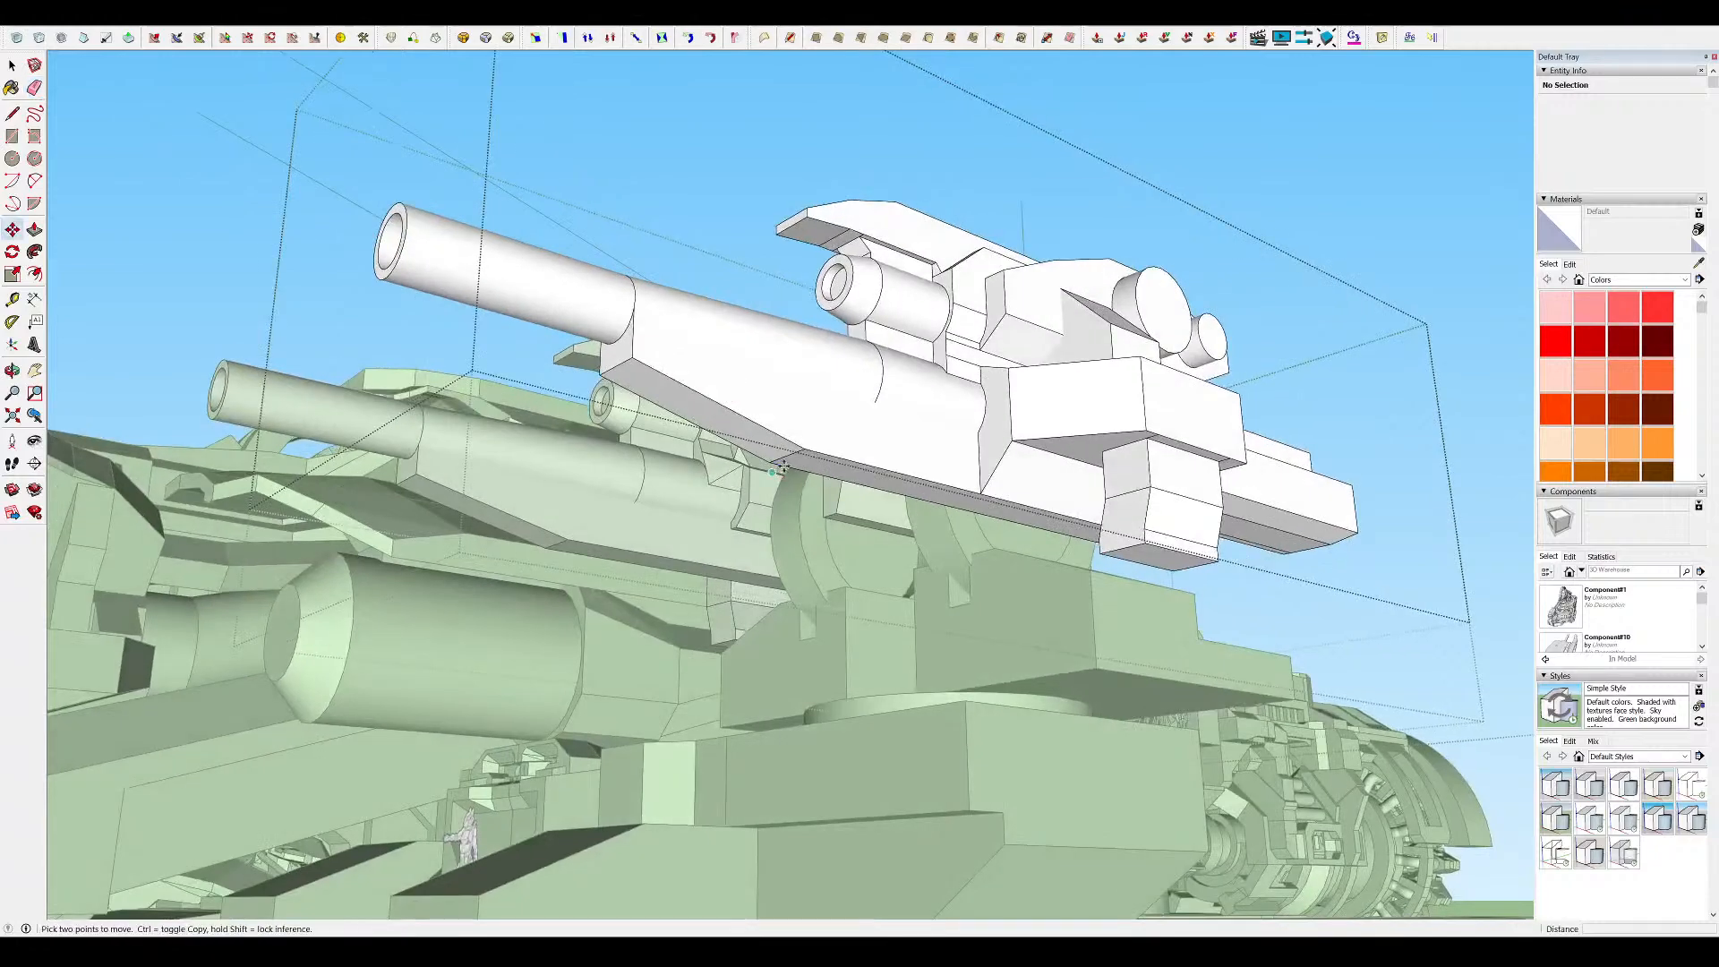
middle_drag(791, 453, 771, 519)
scroll(768, 546, up, 2)
key(l)
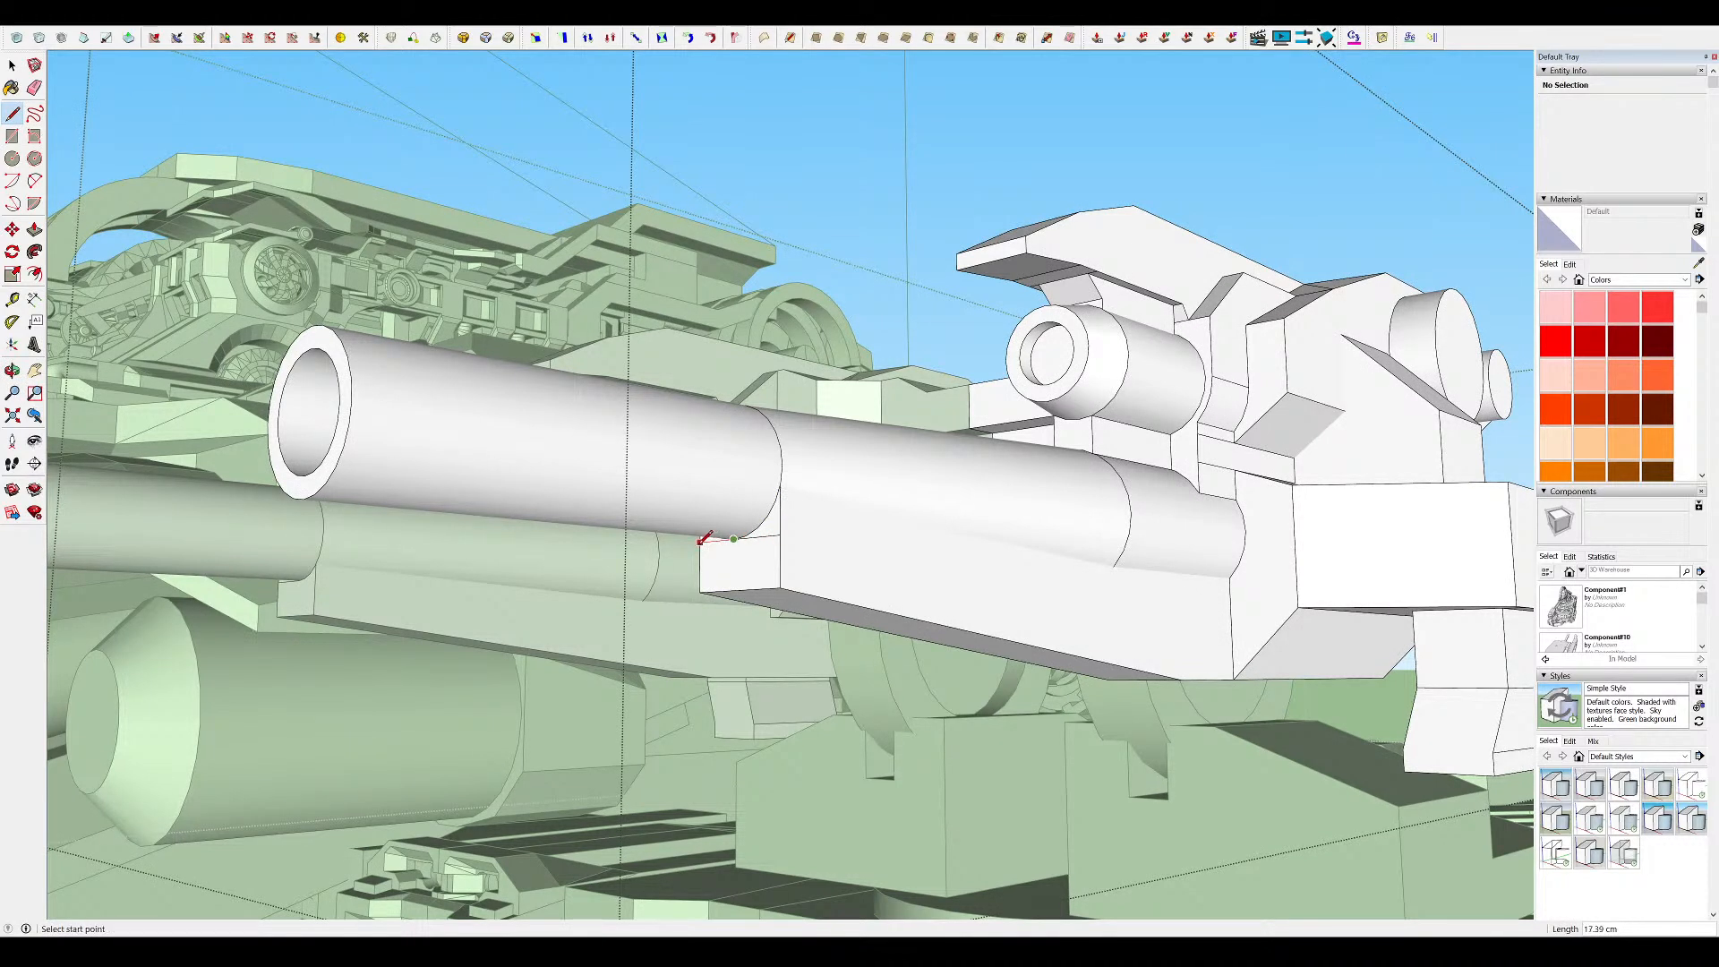
middle_drag(704, 538, 760, 567)
key(m)
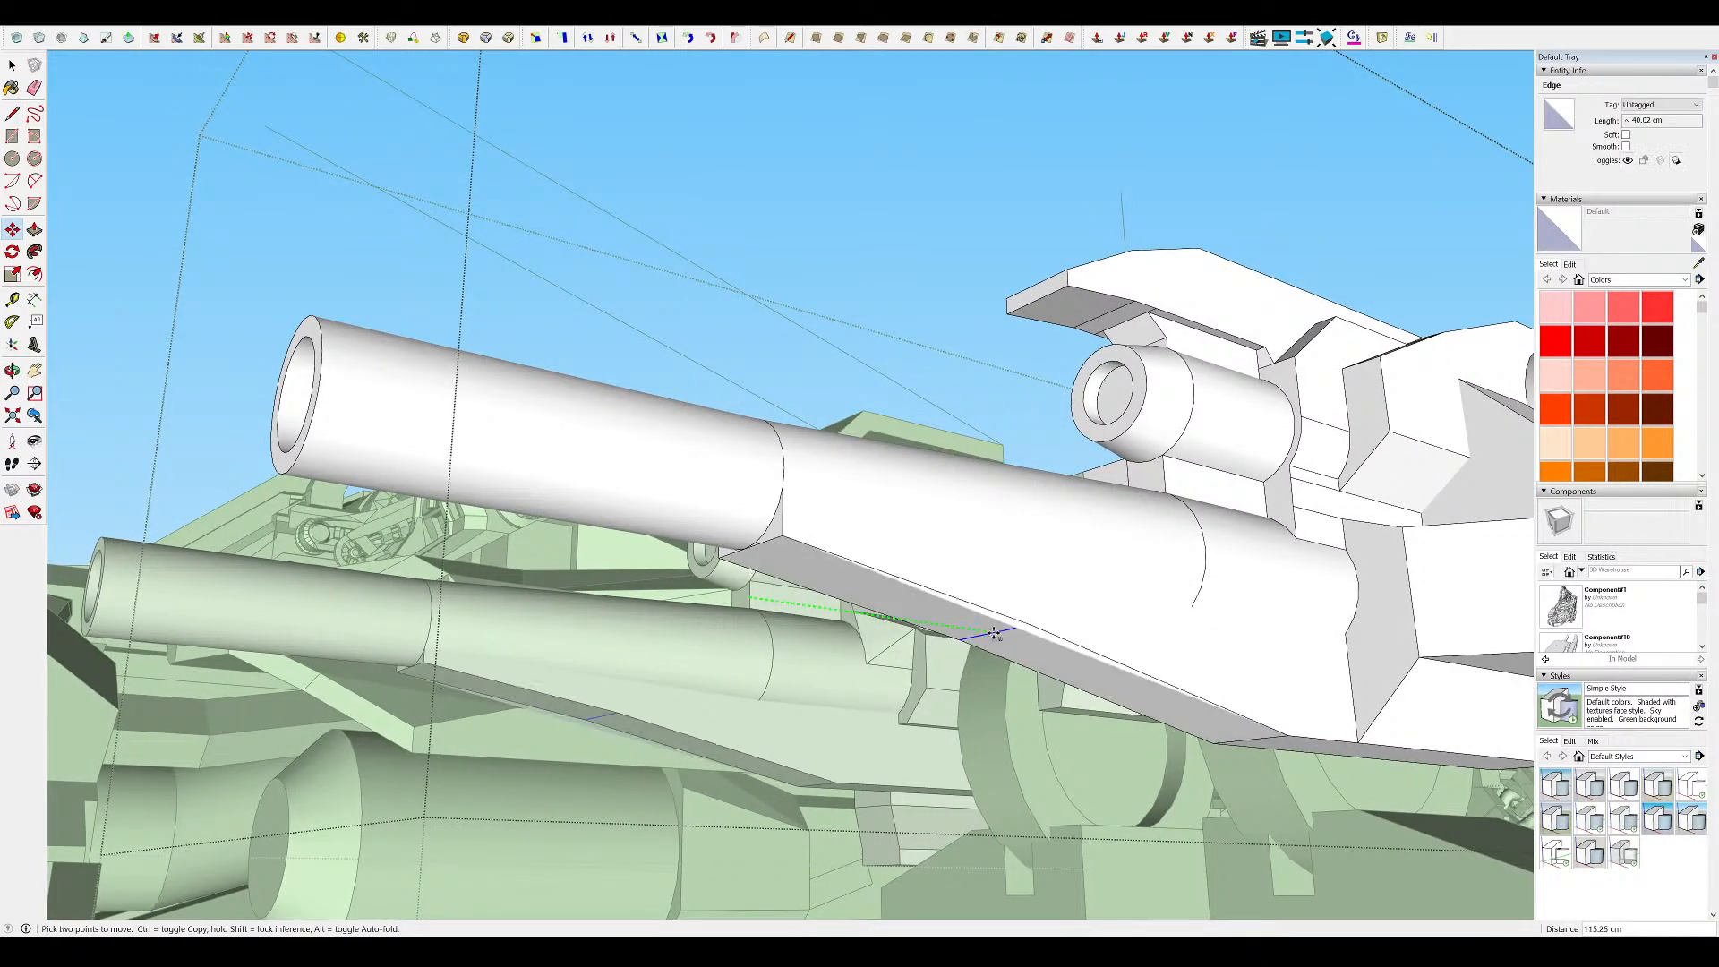
click(1036, 636)
middle_drag(1036, 637, 749, 648)
Refine the inner side of the support block beneath the main barrel with the Line and Push/Pull tools
scroll(897, 403, down, 10)
middle_drag(897, 399, 1544, 487)
scroll(897, 409, up, 5)
scroll(1135, 483, up, 6)
middle_drag(1135, 483, 1016, 392)
scroll(1132, 416, up, 3)
key(m)
key(space)
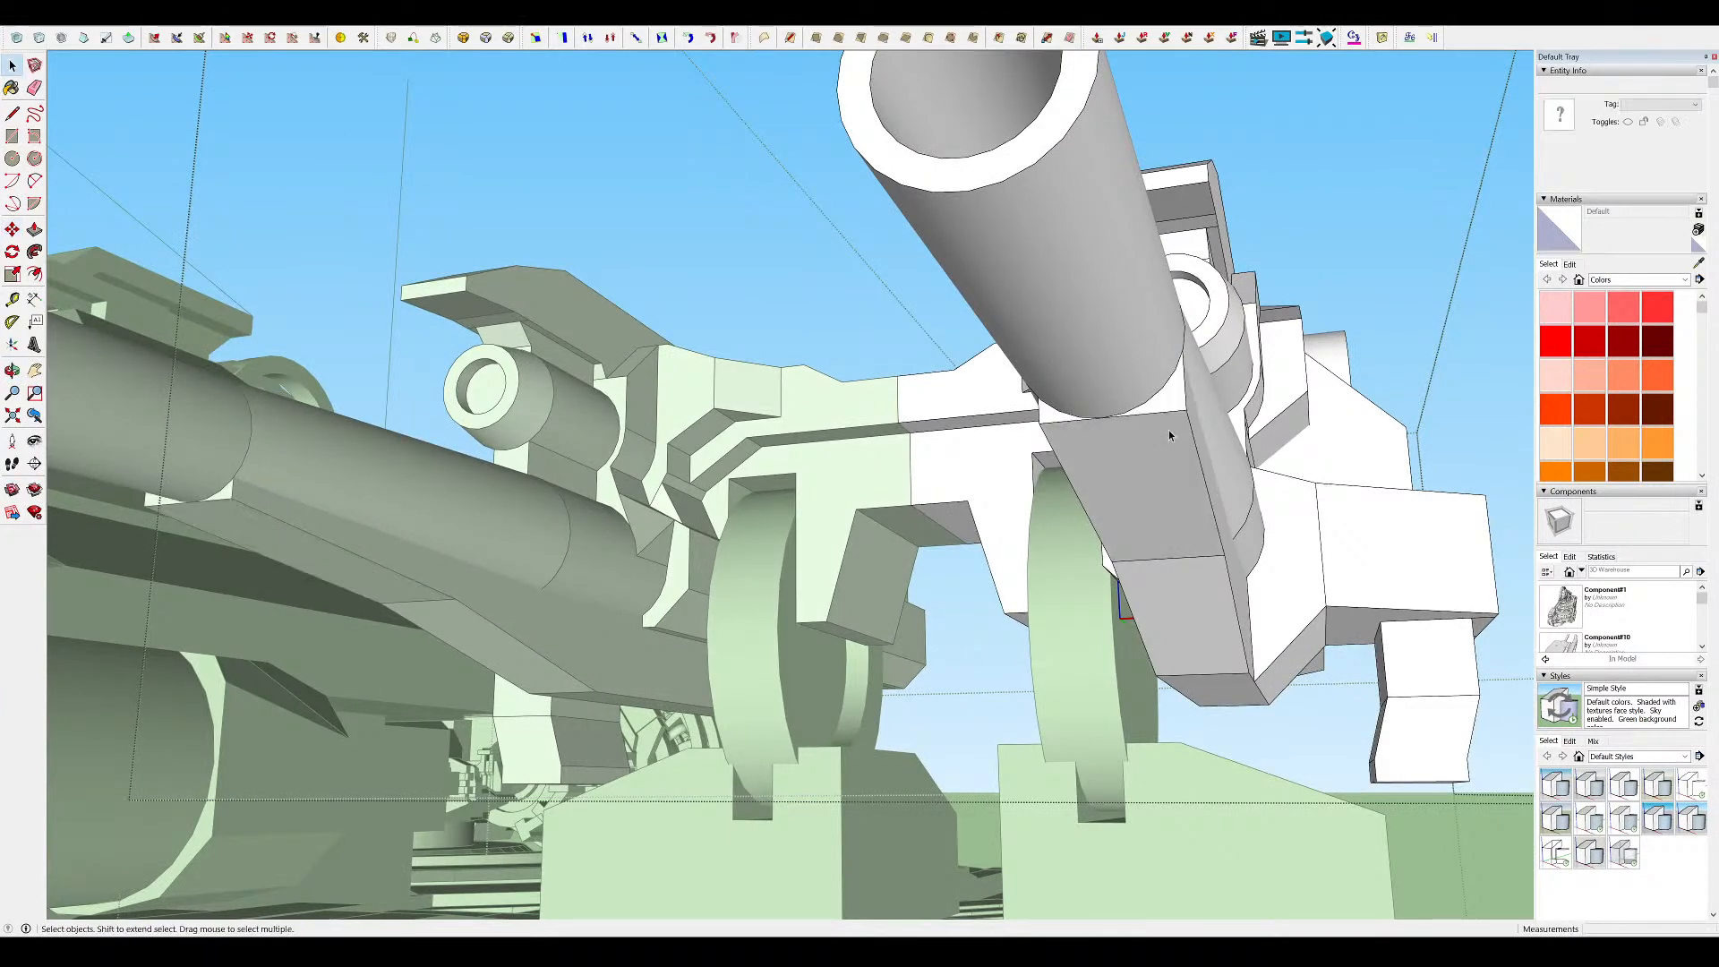
middle_drag(1186, 447, 1103, 493)
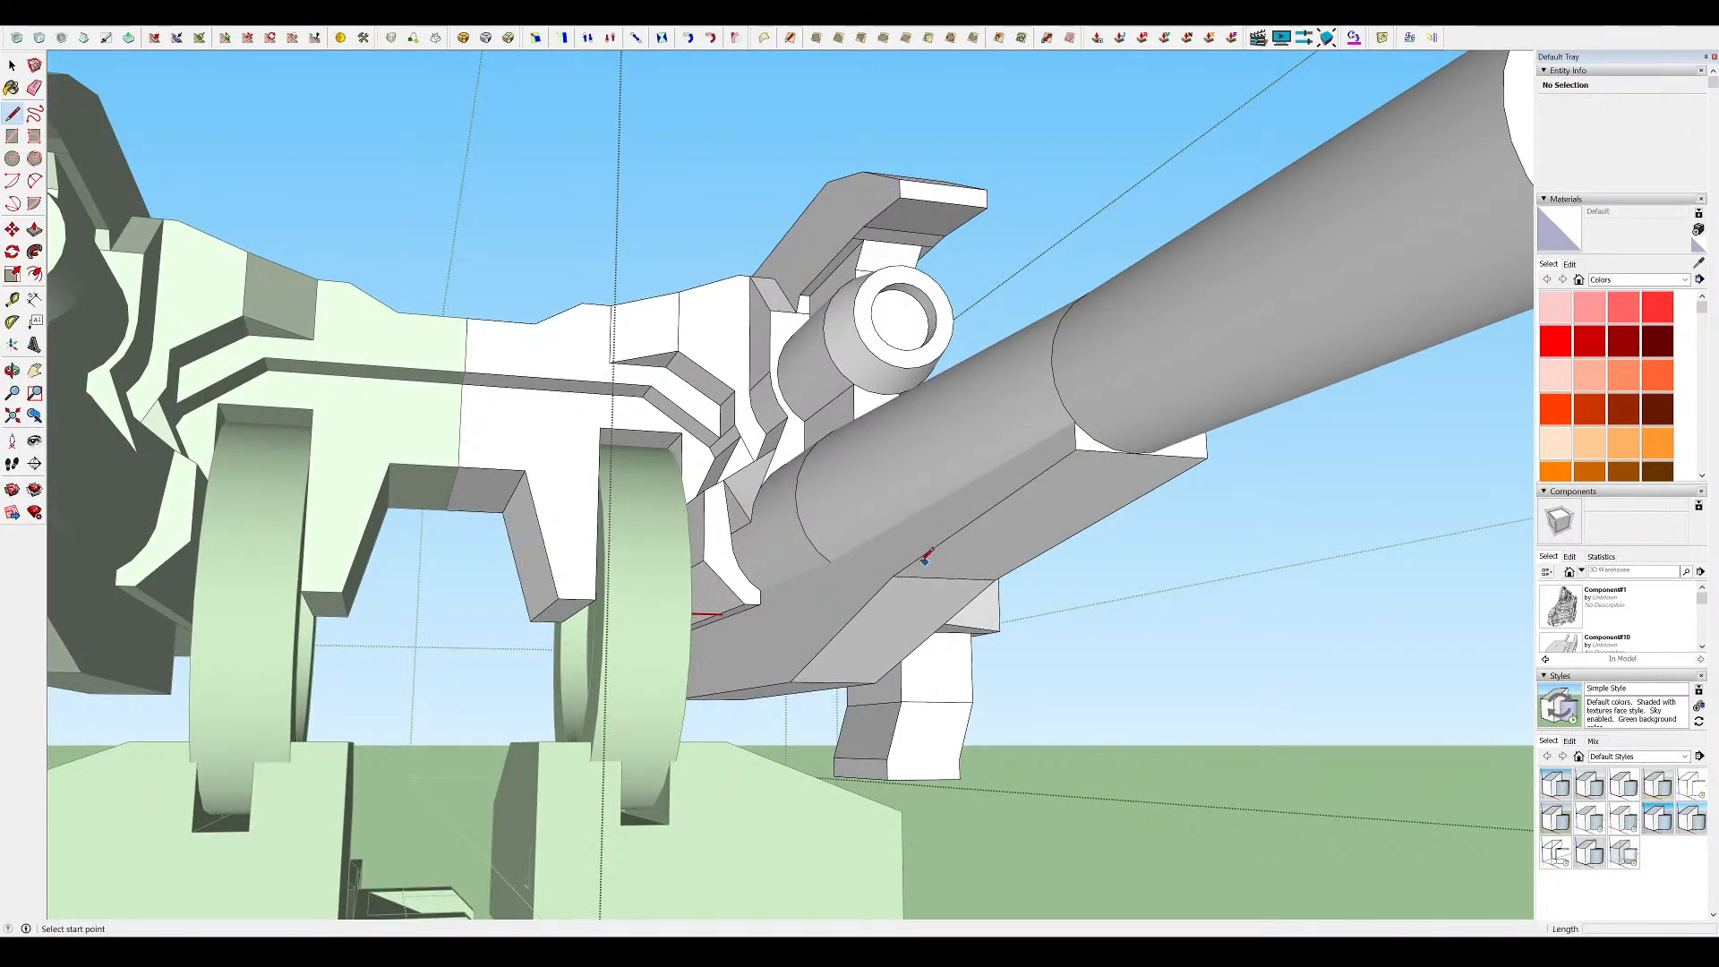
middle_drag(1116, 459, 932, 437)
key(p)
scroll(1074, 441, up, 3)
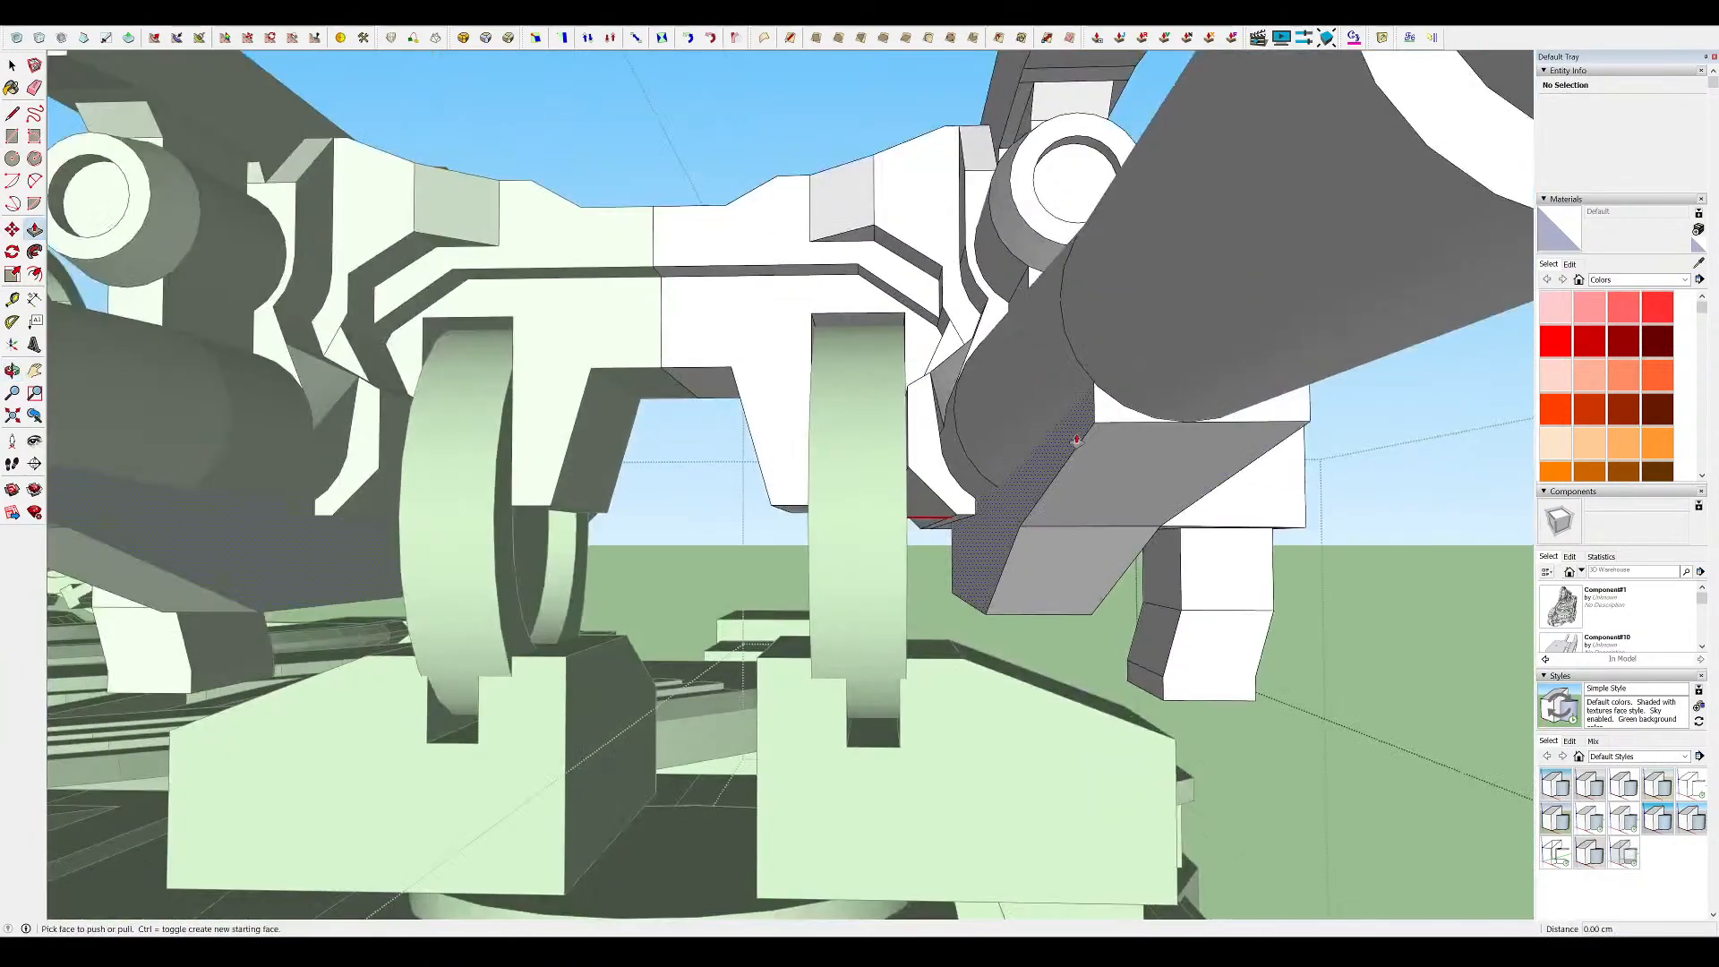
key(e)
Examine the twin gun turret from several angles against the shoulder platform and the scale figure
mouse_move(1068, 415)
middle_down()
mouse_move(1097, 426)
mouse_move(1008, 648)
mouse_move(952, 555)
mouse_move(913, 591)
mouse_move(935, 568)
middle_up()
scroll(932, 438, down, 5)
mouse_move(932, 435)
middle_down()
mouse_move(937, 647)
mouse_move(743, 644)
middle_up()
middle_drag(1024, 306, 476, 380)
scroll(848, 348, down, 7)
middle_drag(814, 309, 895, 351)
scroll(987, 469, up, 7)
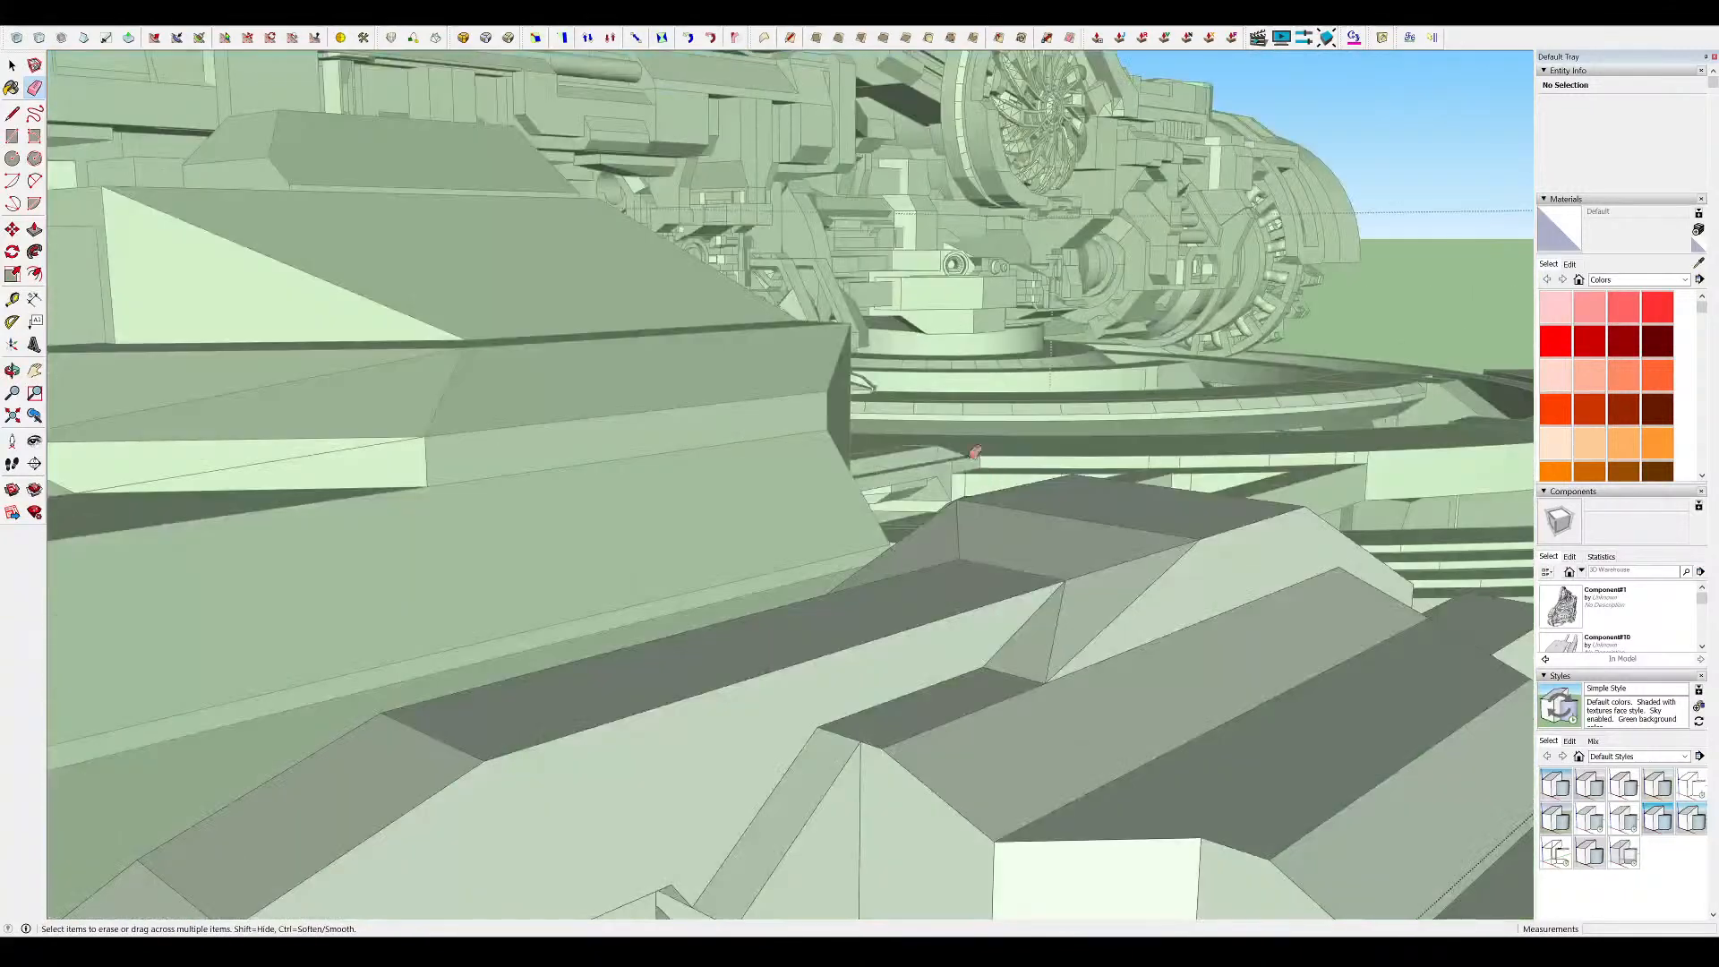
scroll(987, 469, down, 12)
scroll(989, 463, up, 8)
scroll(989, 464, up, 4)
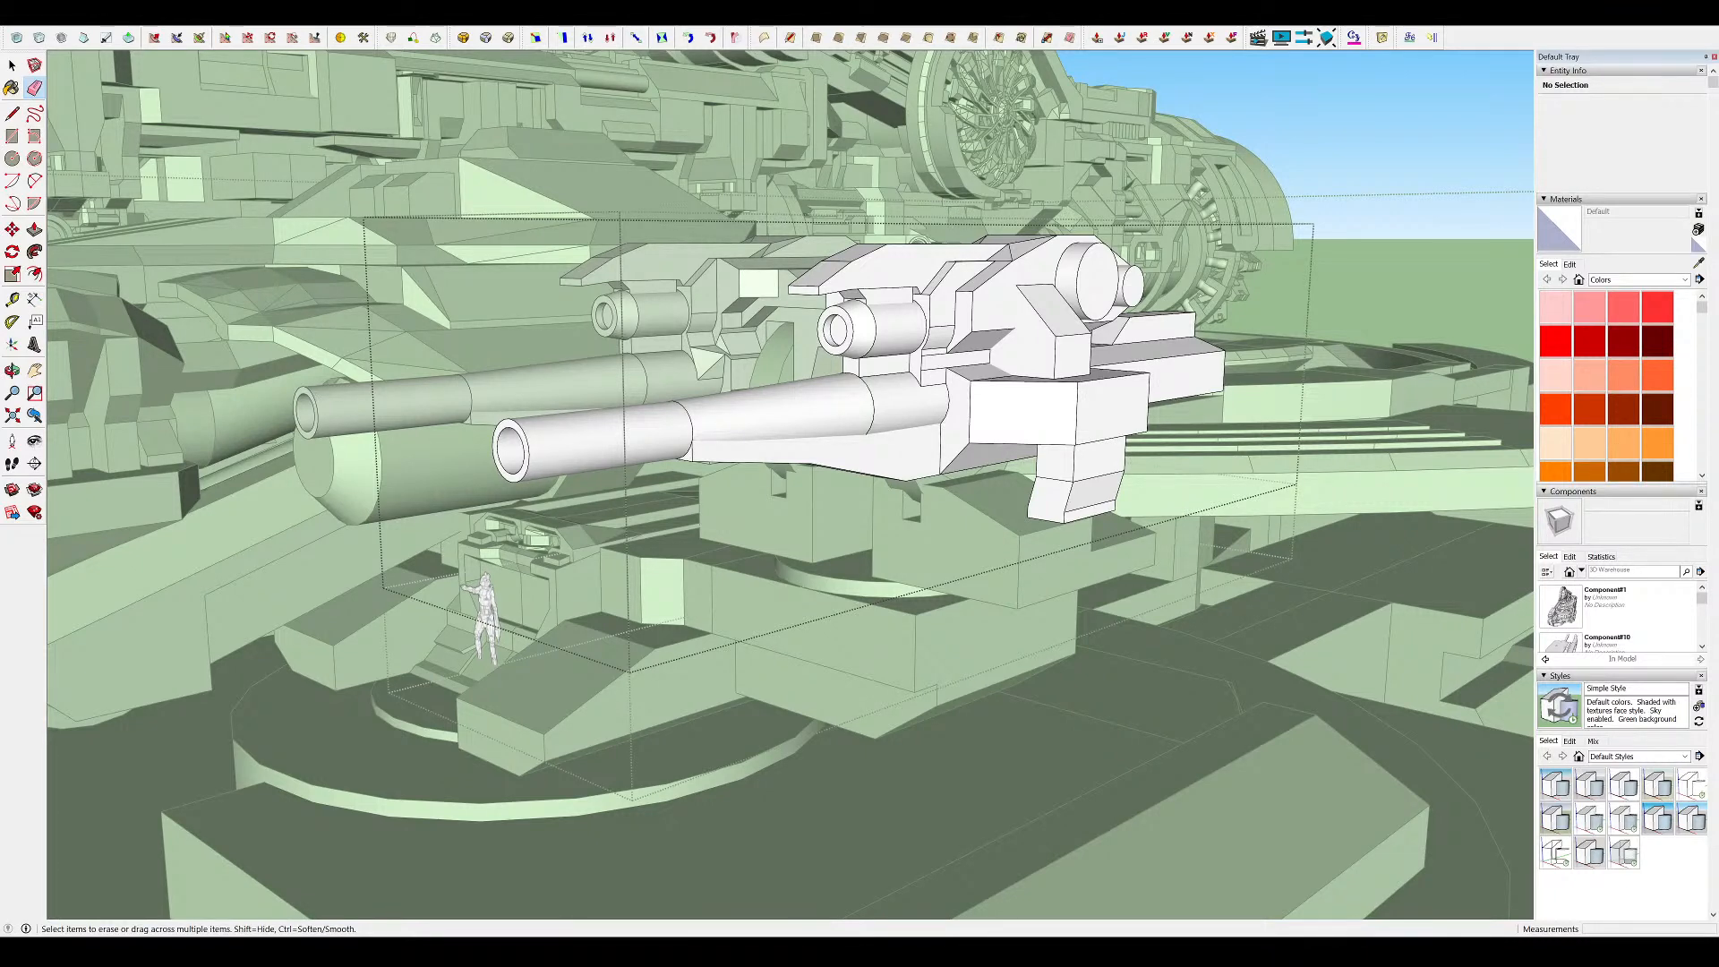
Open the turret group and pull a rectangular section of the rear arm's side face outward into a wider rear block
mouse_move(893, 378)
middle_down()
mouse_move(1030, 349)
mouse_move(936, 338)
mouse_move(1059, 380)
mouse_move(1353, 291)
mouse_move(1396, 364)
mouse_move(1409, 634)
mouse_move(626, 334)
mouse_move(491, 364)
mouse_move(604, 235)
mouse_move(614, 253)
mouse_move(533, 403)
mouse_move(573, 439)
middle_up()
scroll(625, 334, up, 5)
scroll(633, 246, up, 3)
double_click(614, 257)
scroll(627, 385, down, 3)
scroll(600, 340, up, 5)
middle_drag(599, 358, 345, 548)
key(r)
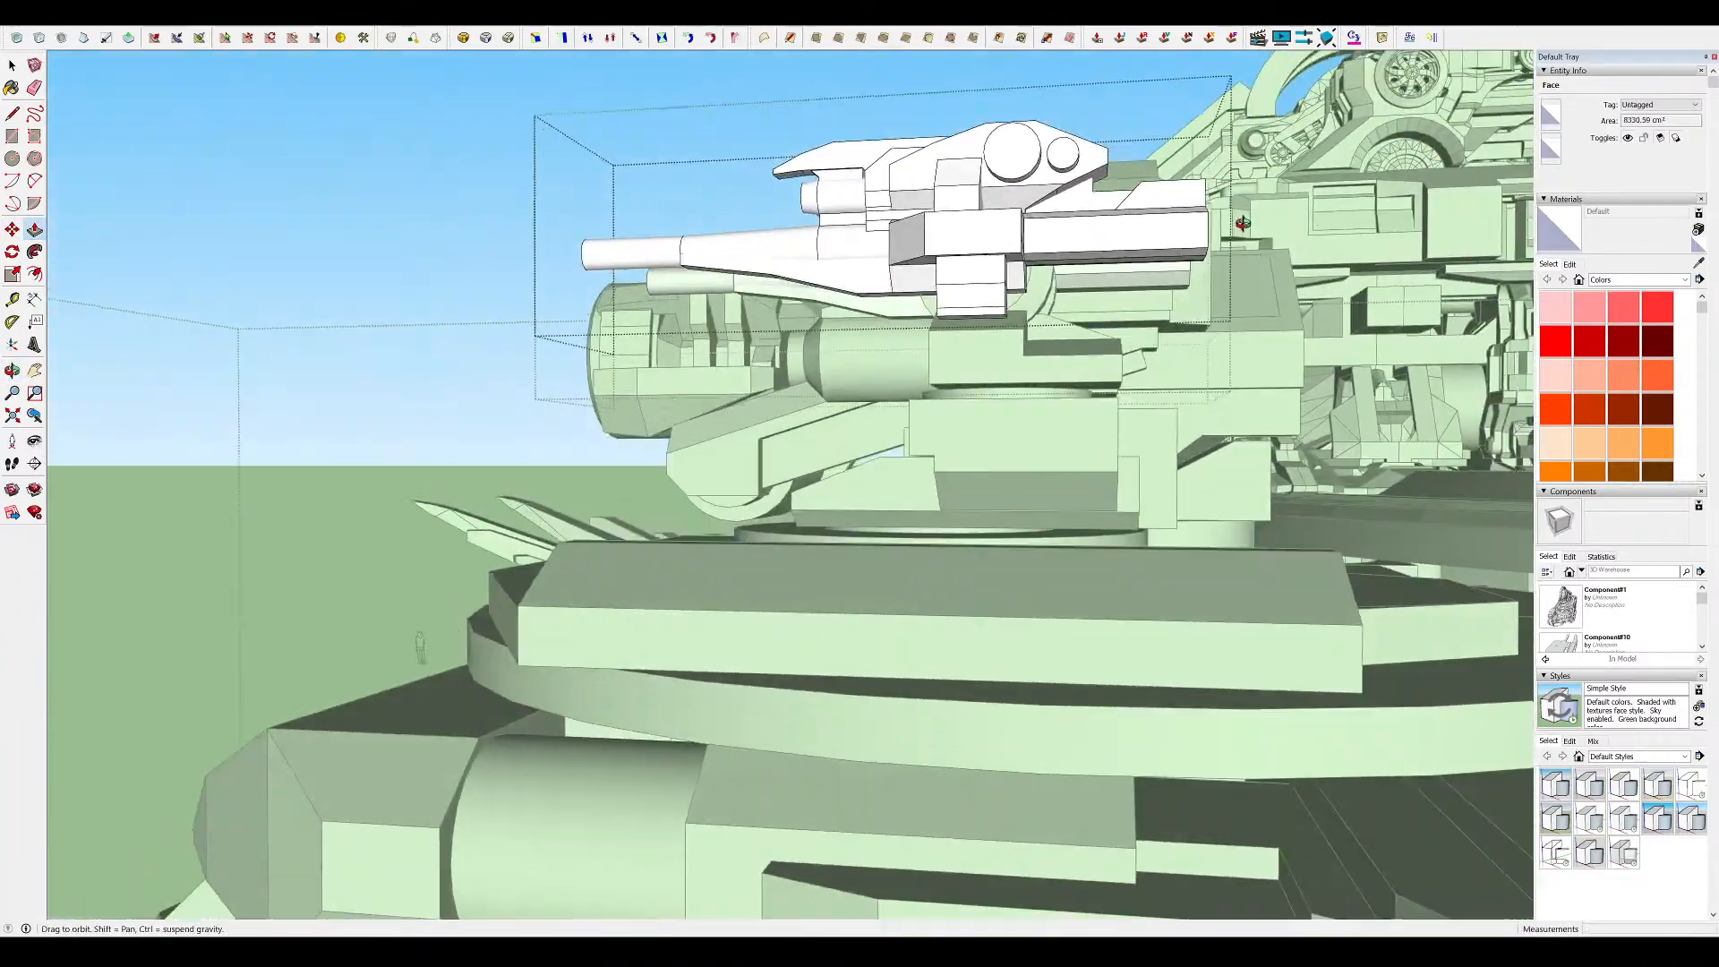
middle_drag(1242, 222, 1134, 410)
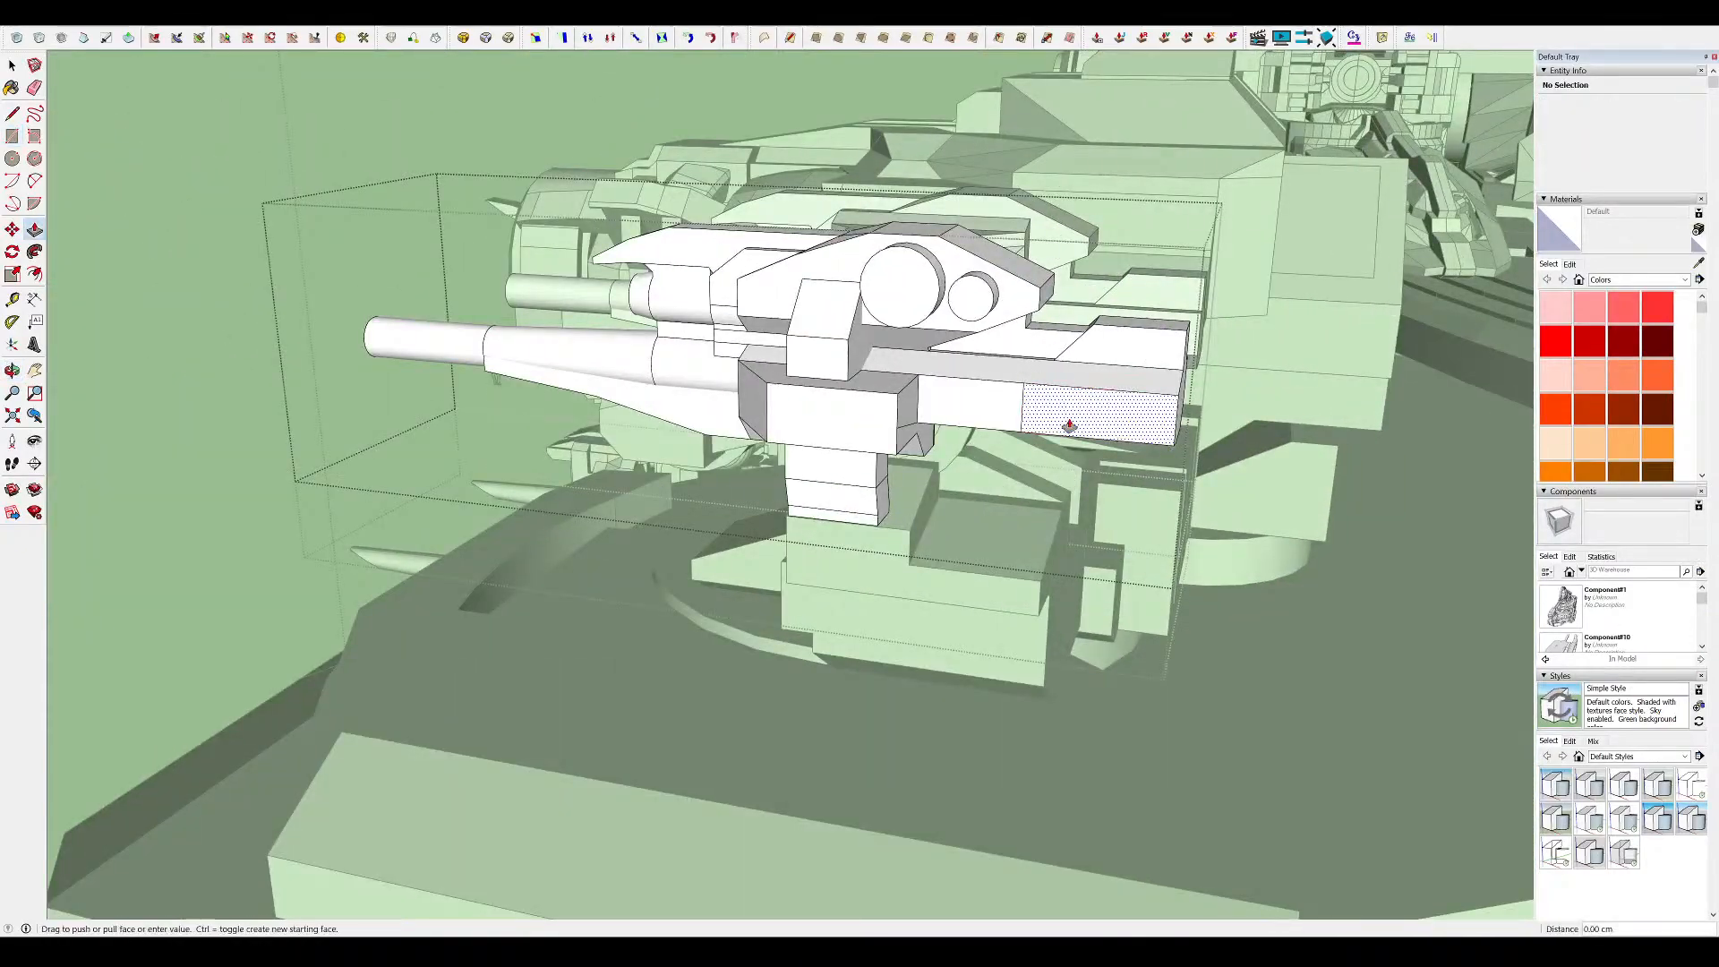
drag(1089, 426, 1099, 456)
Bridge the step between the rear block's outer and inner parts with a line about 46 cm long and extend it with Push/Pull
middle_drag(1099, 457, 1315, 583)
scroll(1164, 385, down, 5)
middle_drag(1074, 394, 641, 338)
scroll(1029, 394, up, 5)
scroll(591, 372, up, 6)
key(l)
middle_drag(732, 310, 803, 381)
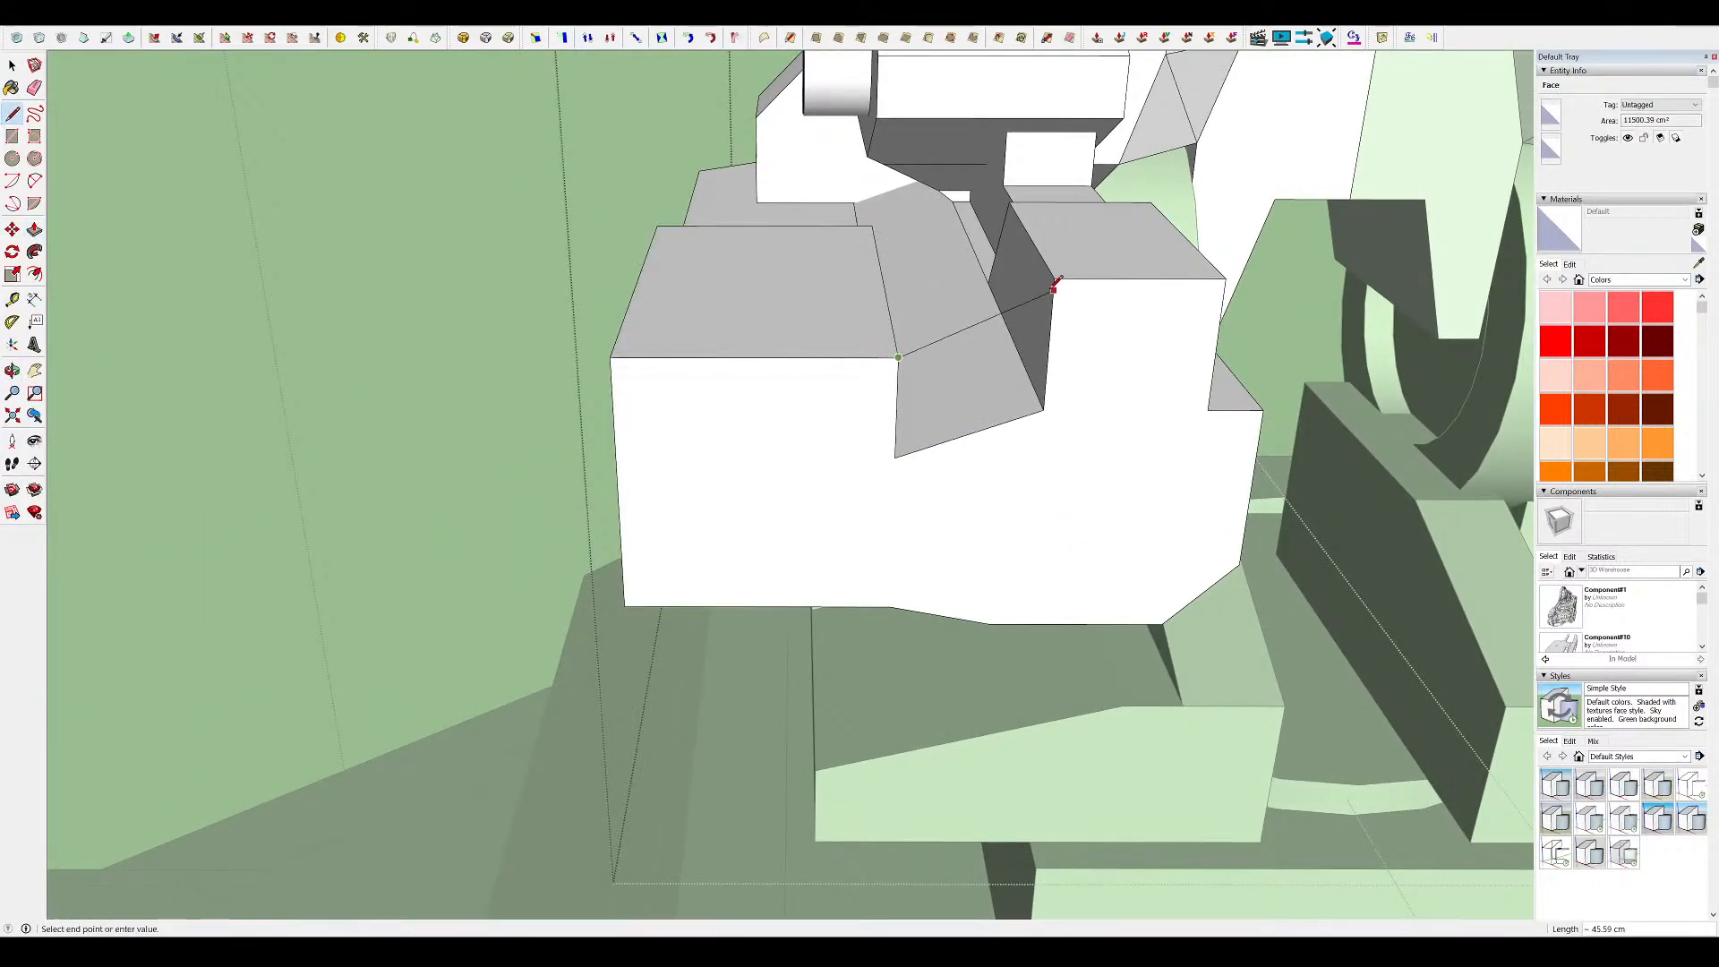
key(p)
middle_drag(1025, 305, 844, 226)
click(755, 183)
middle_drag(756, 184, 1358, 230)
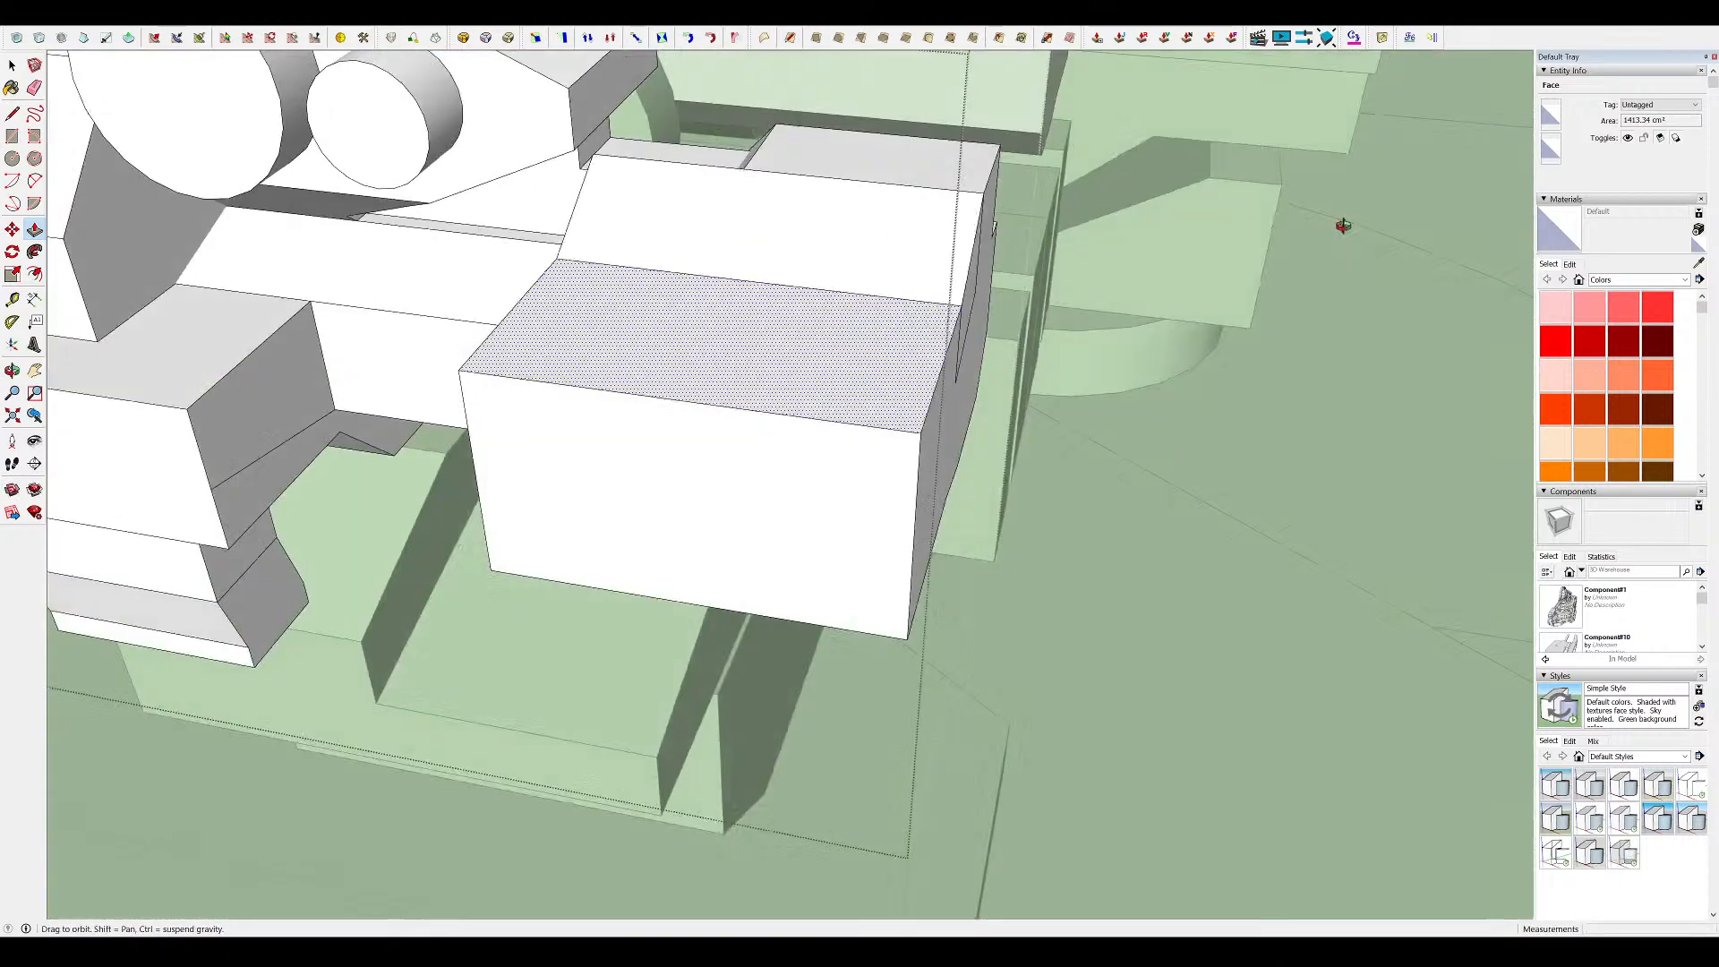
Divide the front end of the rear block with a line where it meets the gun's arm
middle_drag(233, 367, 501, 294)
middle_drag(589, 251, 625, 614)
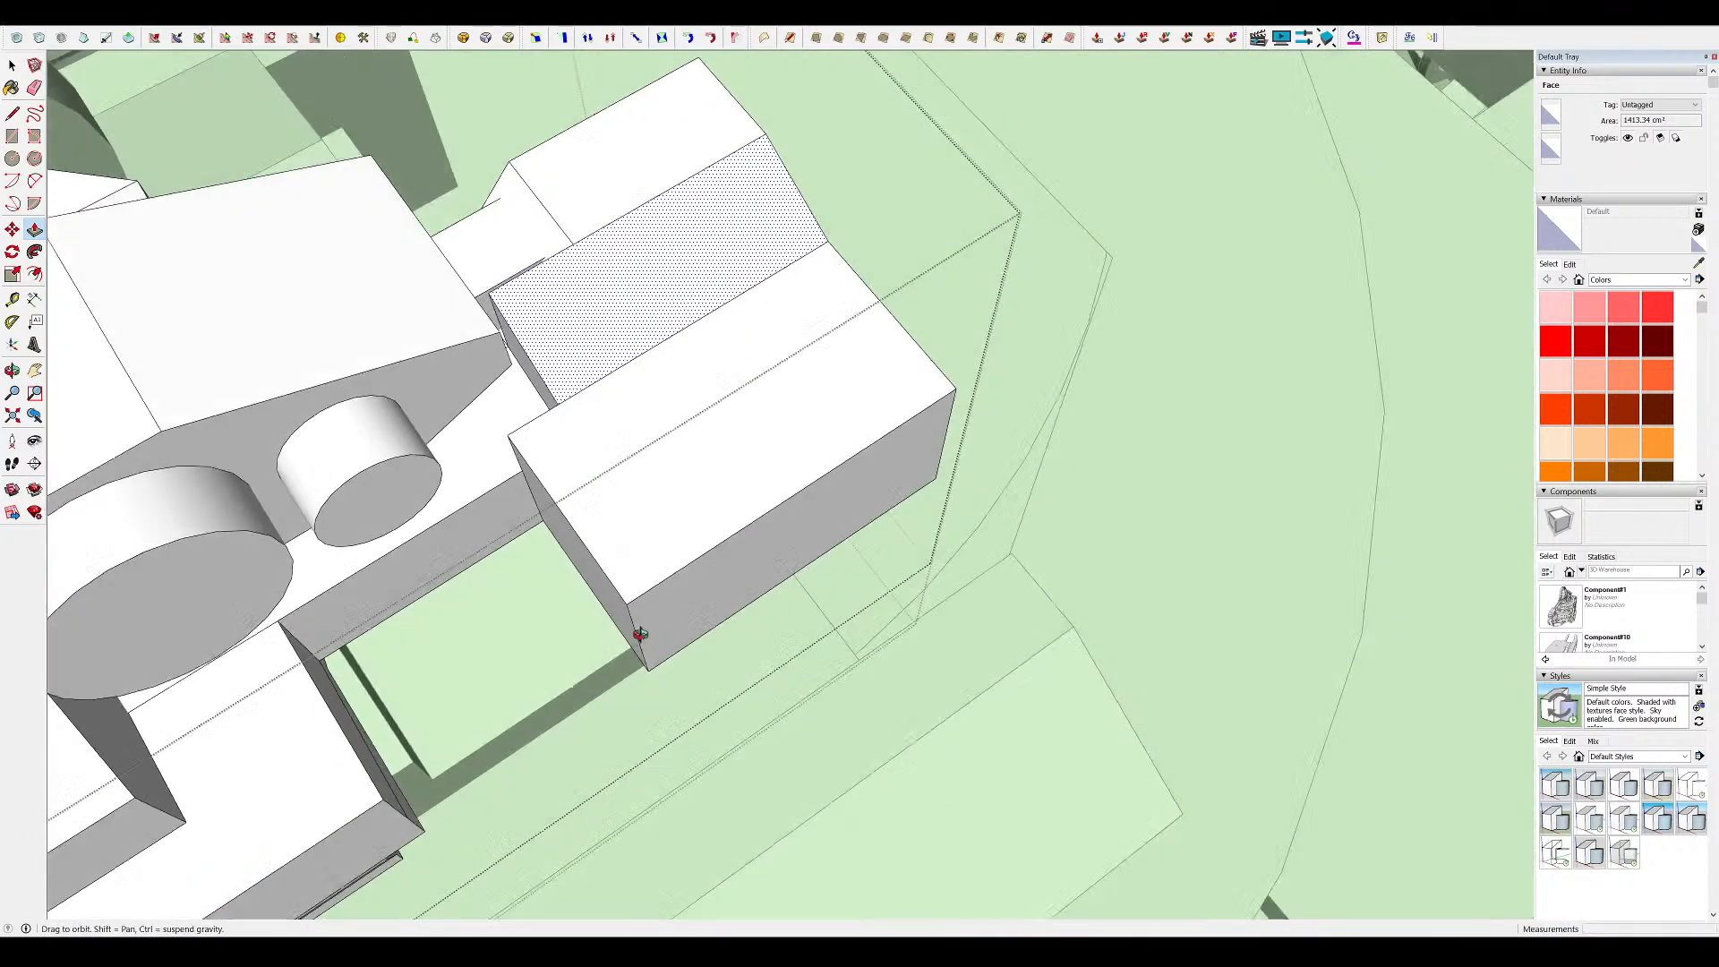
mouse_move(573, 288)
middle_down()
mouse_move(606, 457)
mouse_move(533, 440)
mouse_move(567, 579)
middle_up()
key(l)
click(540, 559)
click(448, 658)
middle_drag(452, 651, 537, 399)
key(l)
key(ctrl+z)
click(873, 512)
Move the rear block's upper front edge down to the arm's edge so its front upper face slopes
key(m)
click(608, 566)
click(445, 651)
middle_drag(452, 647, 564, 421)
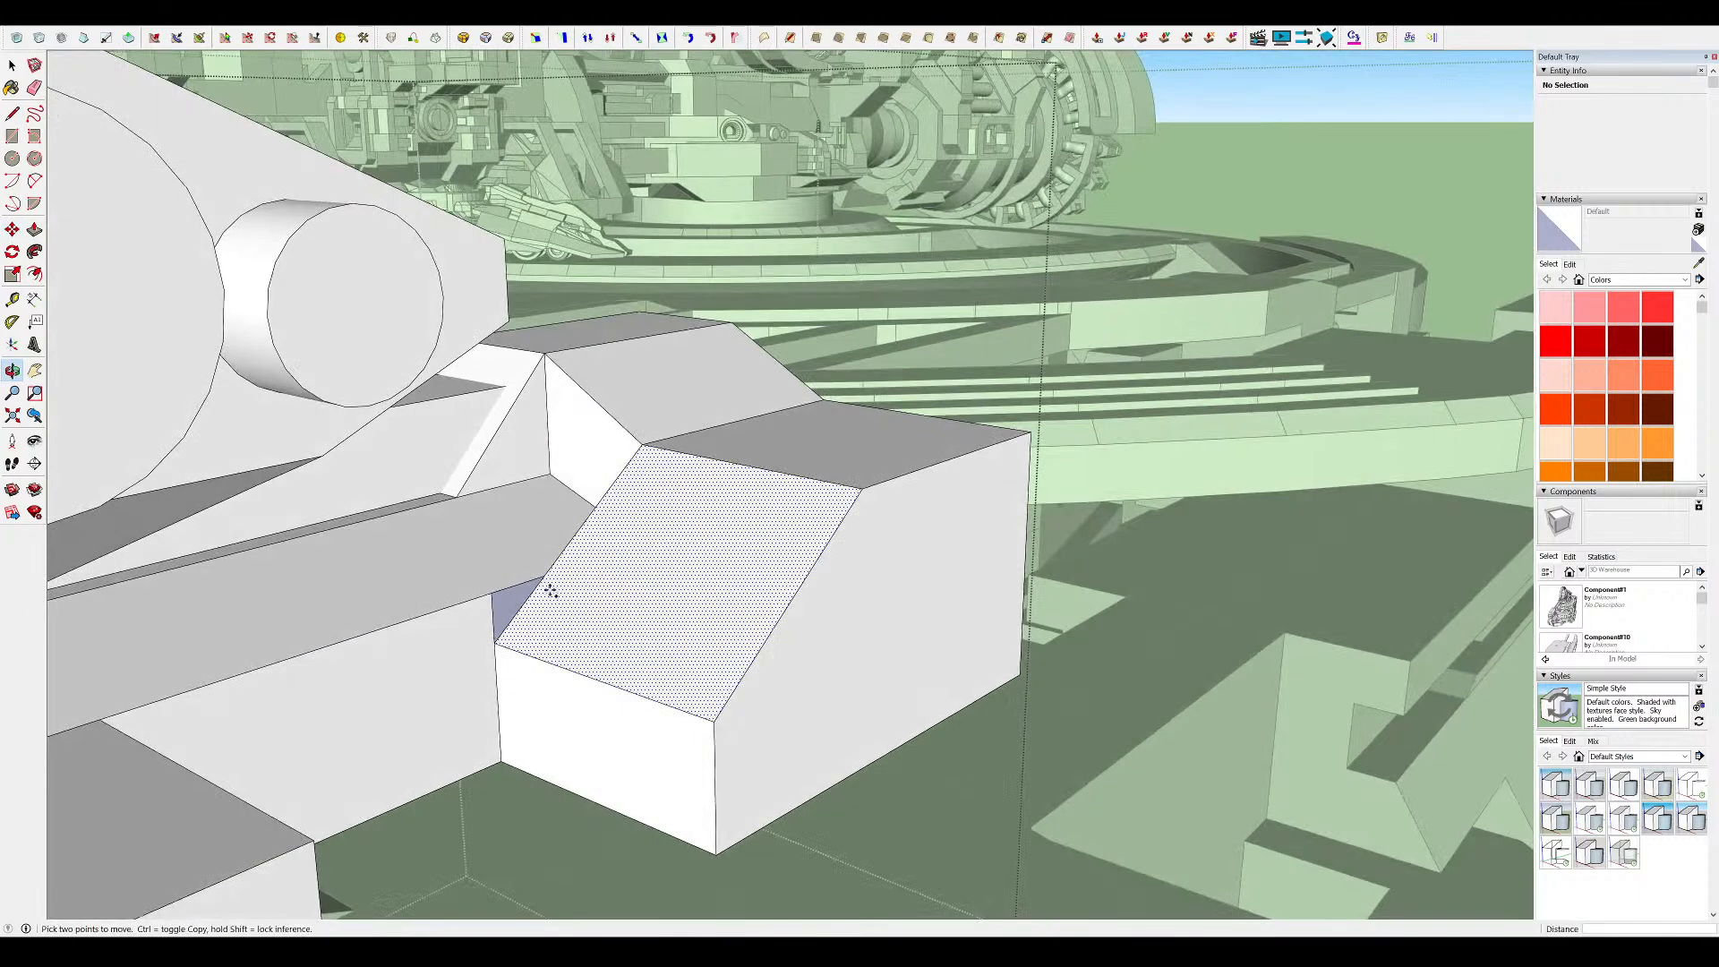
key(ctrl+z)
click(562, 503)
click(492, 593)
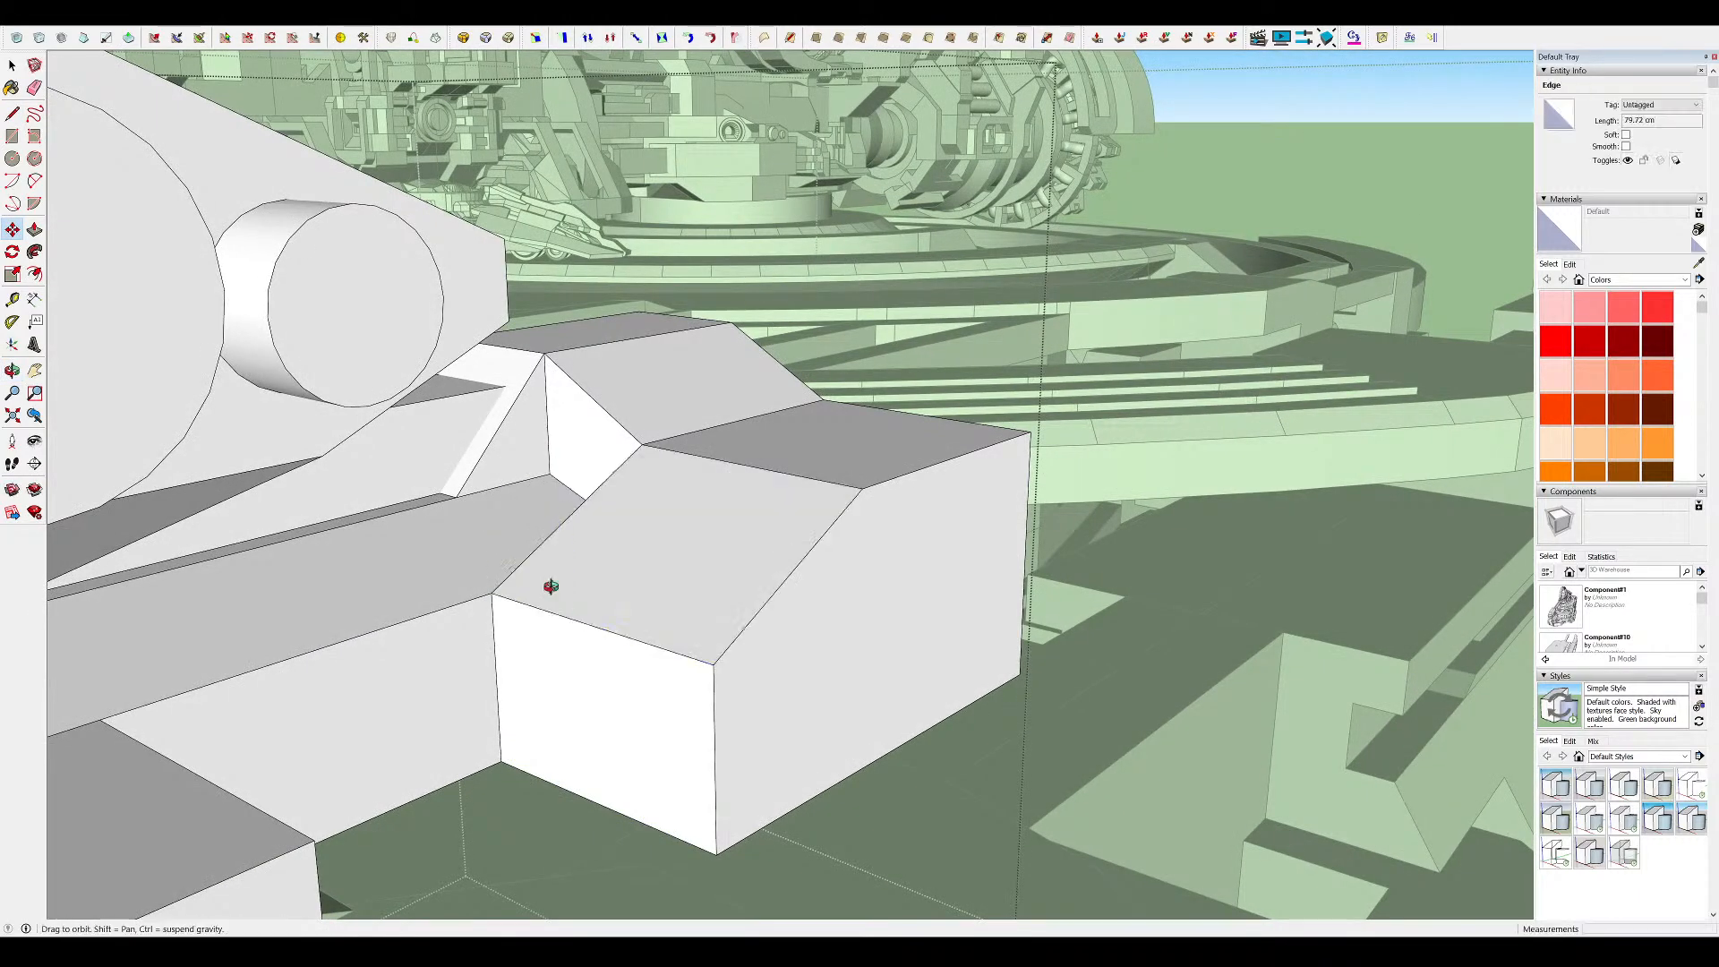
Draw a line across the arm's sloped face from the lower corner of the rear block's front slope
middle_drag(555, 586, 499, 587)
key(l)
click(492, 584)
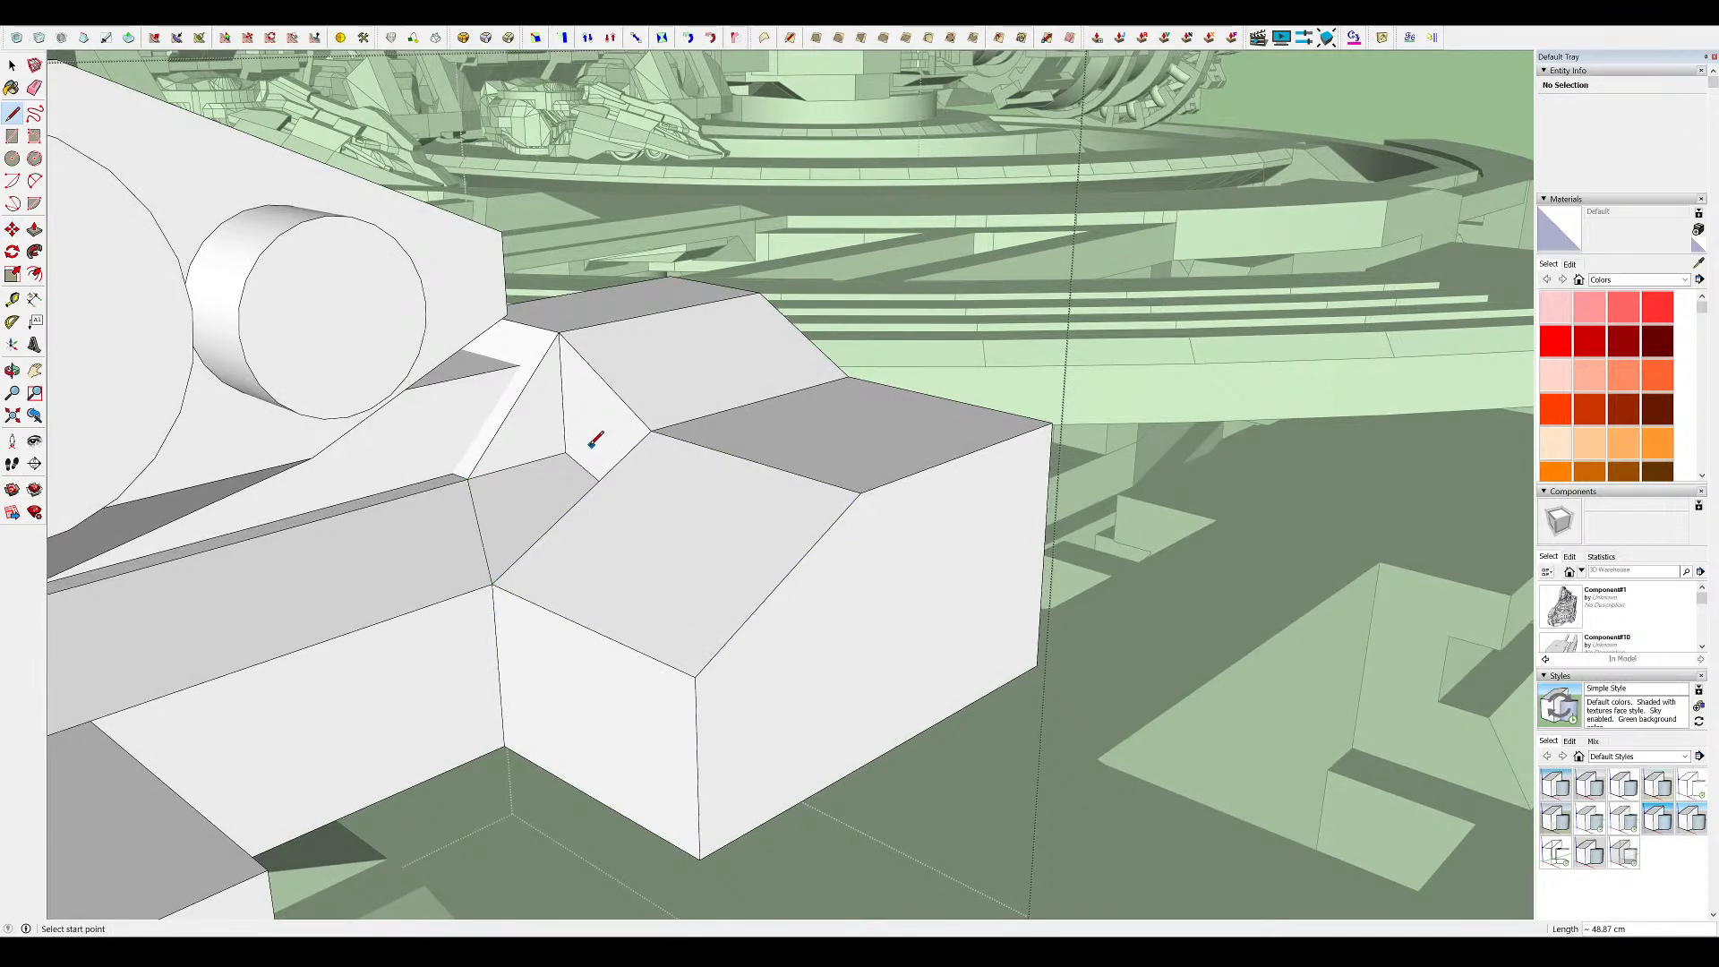
click(470, 480)
mouse_move(555, 420)
middle_down()
mouse_move(560, 403)
mouse_move(540, 448)
mouse_move(572, 537)
mouse_move(595, 501)
middle_up()
key(e)
Push the face beside the rear block's front slope about 38 cm and erase the leftover edge
scroll(810, 358, down, 3)
middle_drag(810, 358, 238, 419)
scroll(706, 250, down, 5)
scroll(1070, 344, up, 4)
key(p)
scroll(546, 286, up, 2)
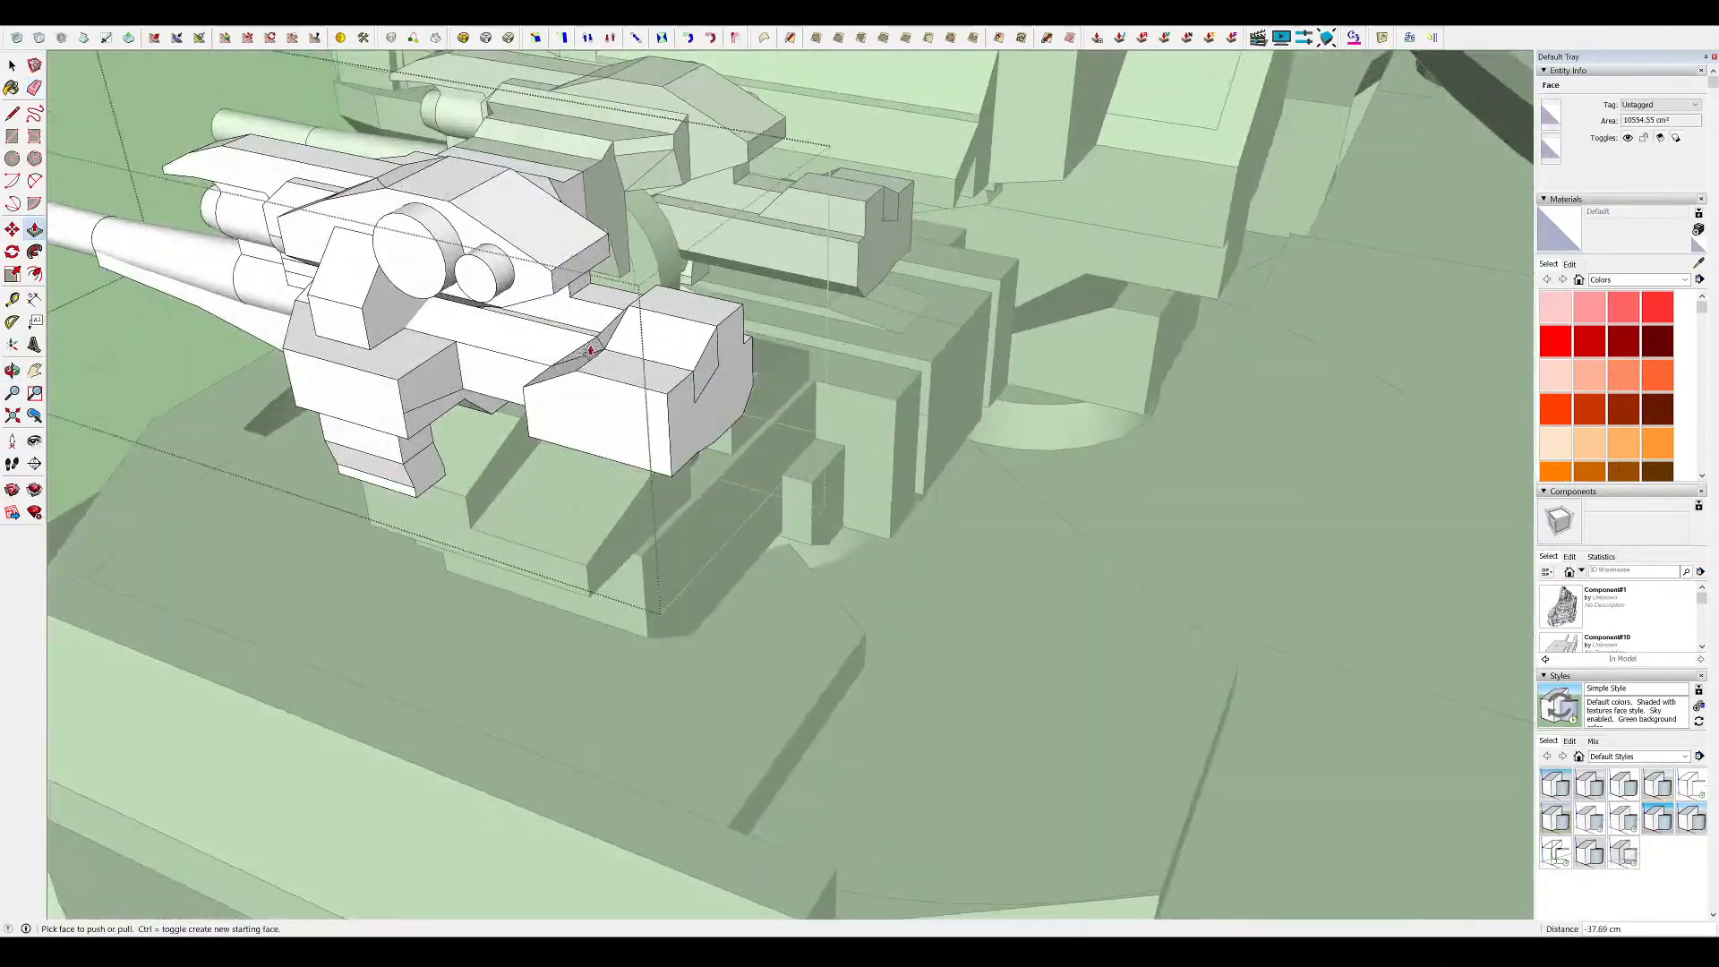
middle_drag(577, 327, 609, 242)
key(e)
click(708, 262)
Extend the rear end of the block with Push/Pull and taper its end
mouse_move(707, 262)
middle_down()
mouse_move(881, 271)
mouse_move(755, 234)
middle_up()
scroll(881, 270, up, 4)
key(p)
drag(1116, 292, 1192, 308)
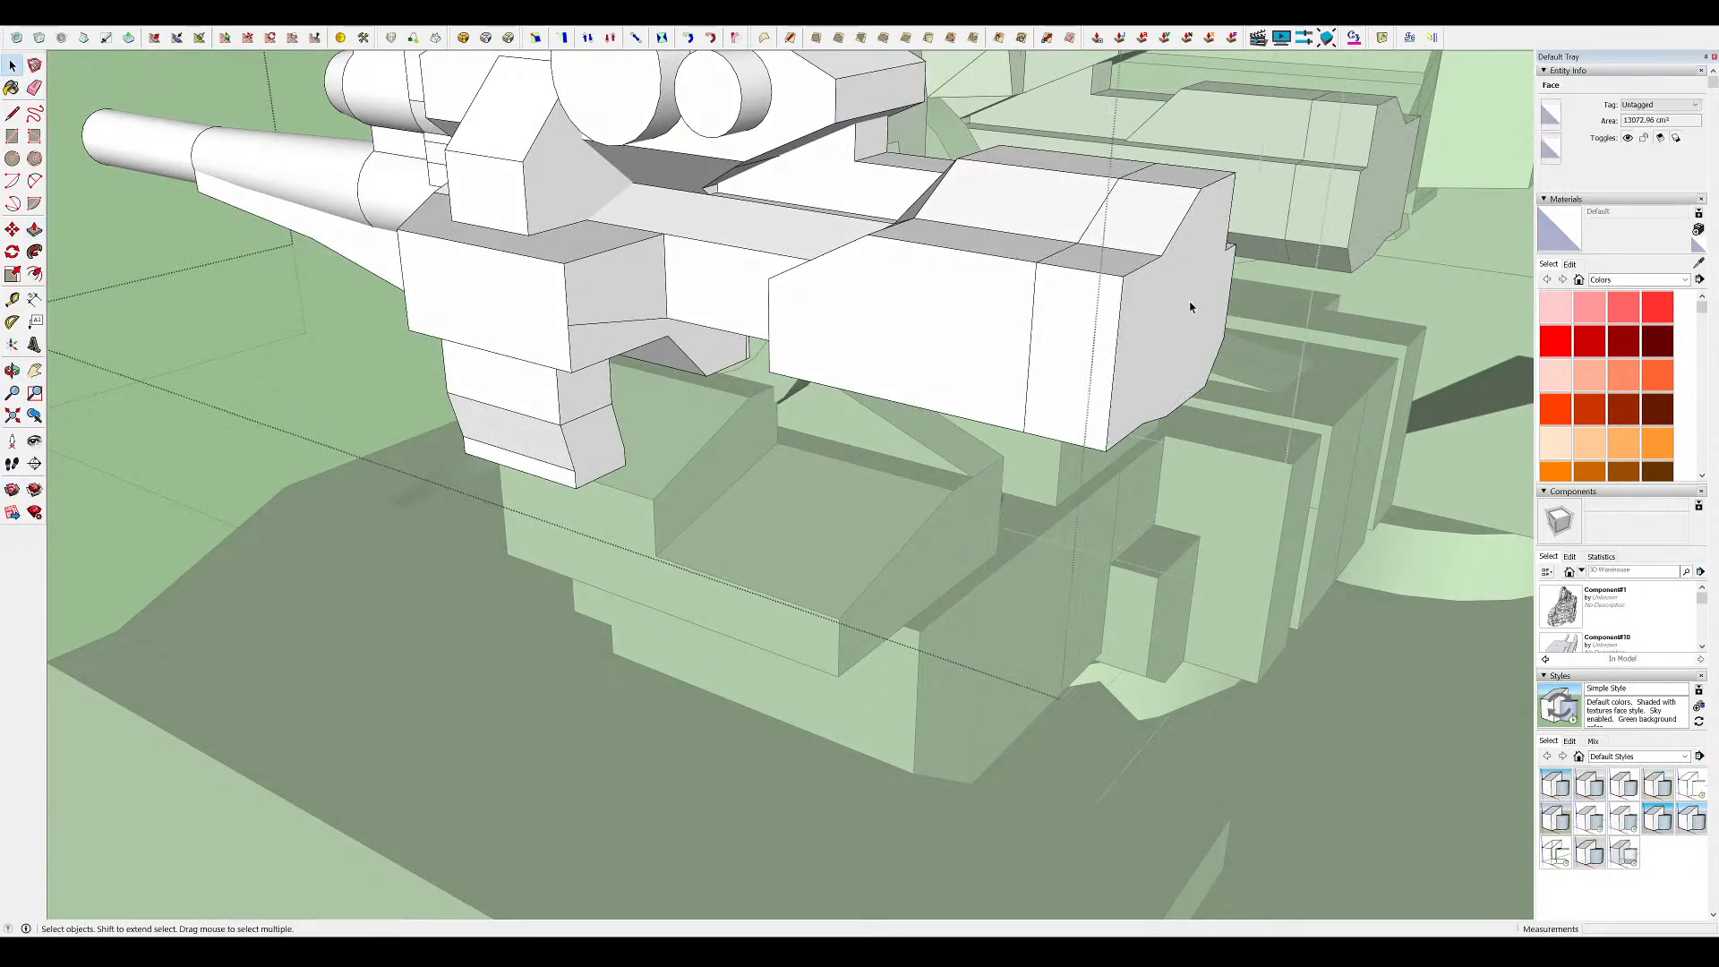
drag(1129, 223, 1143, 249)
middle_drag(1149, 273, 903, 276)
scroll(1009, 307, down, 2)
key(space)
scroll(1011, 291, down, 4)
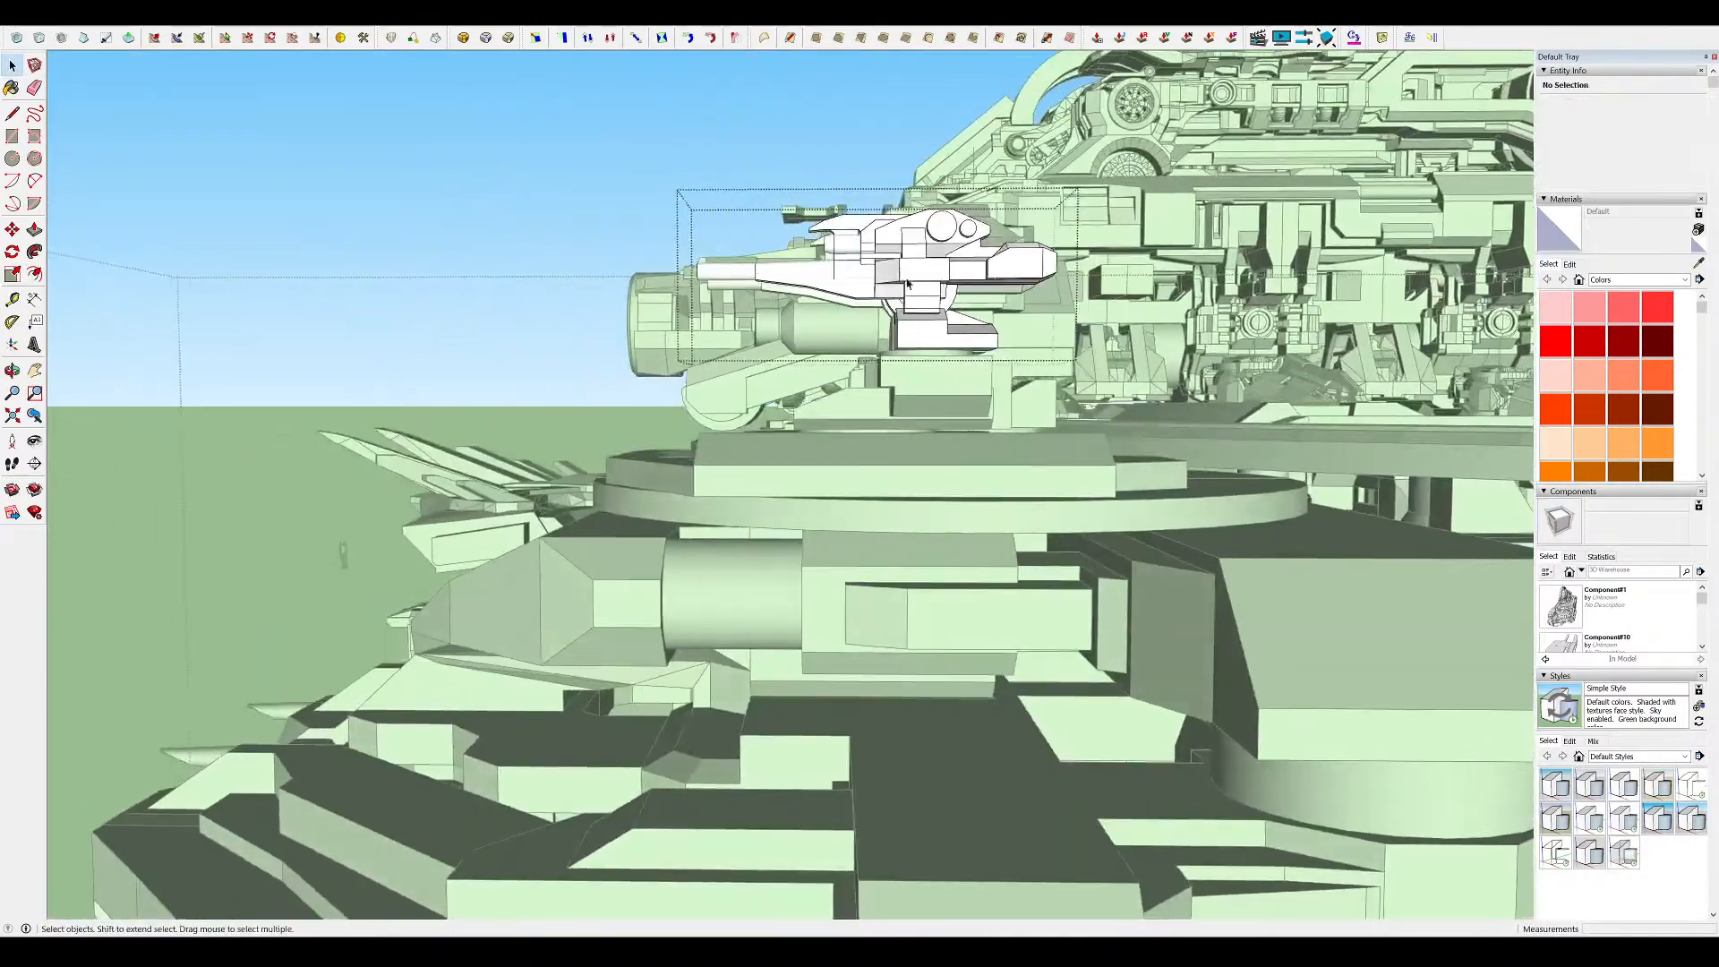
Reopen the turret group, adjust the arm's underside face with Push/Pull and erase the leftover edge
scroll(993, 282, up, 4)
click(1054, 65)
double_click(949, 201)
middle_drag(948, 201, 863, 119)
scroll(841, 143, up, 4)
middle_drag(805, 179, 667, 107)
key(p)
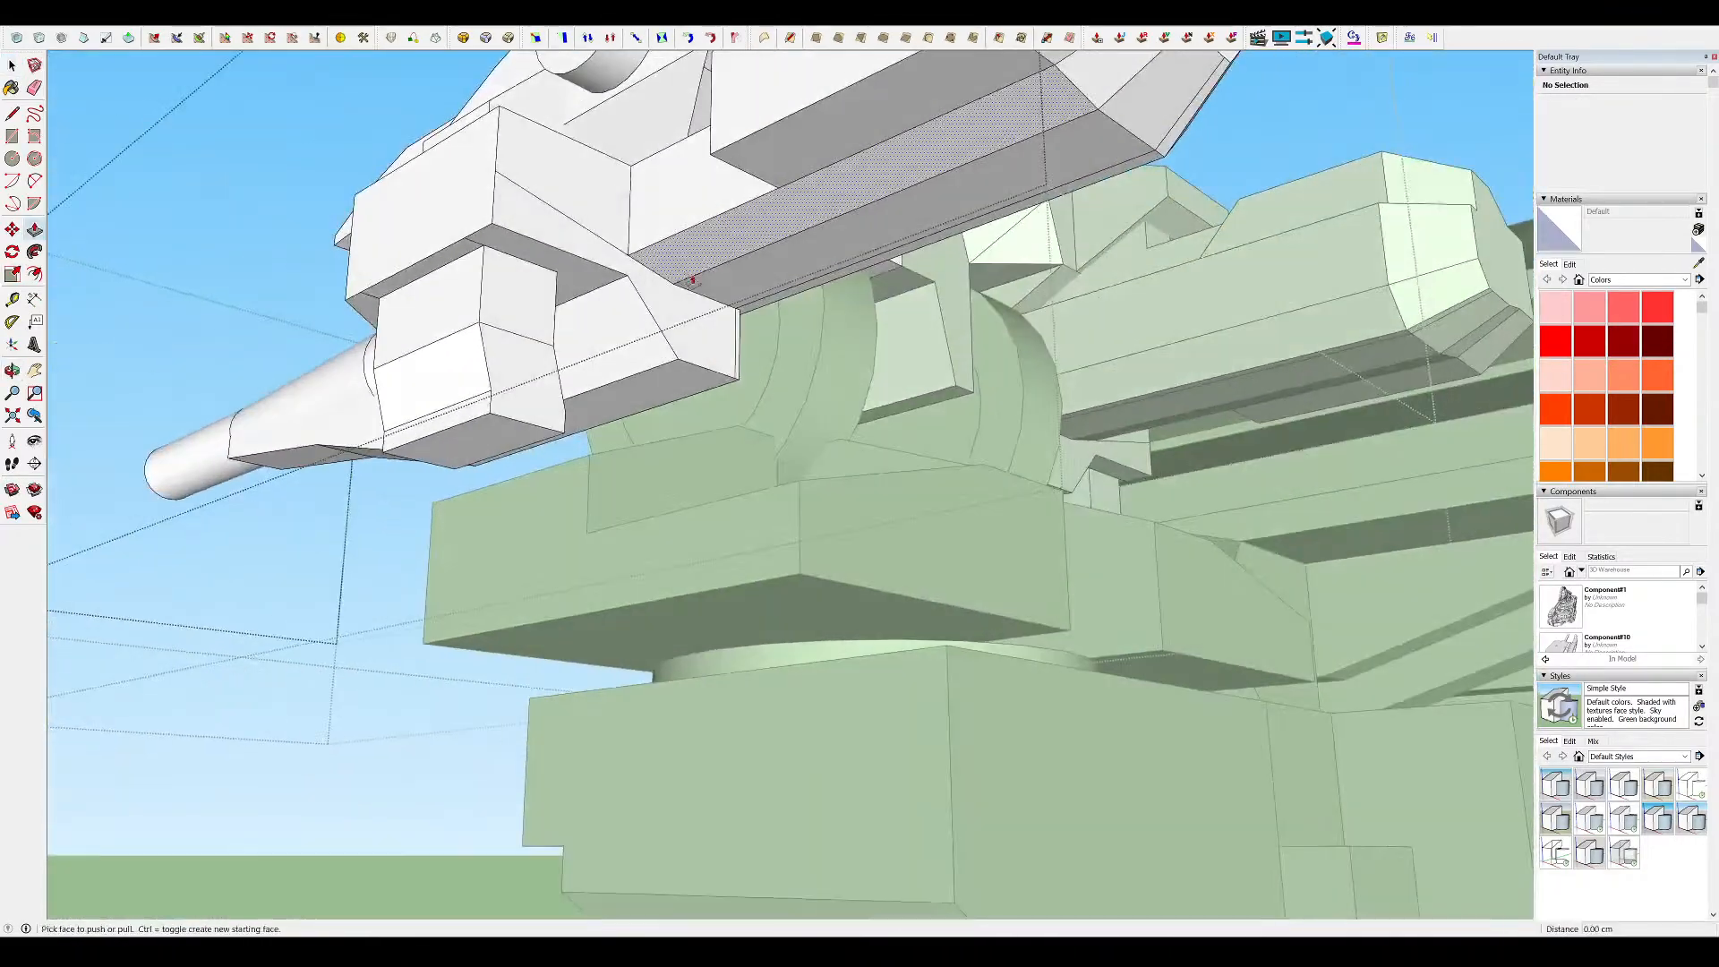
click(691, 287)
middle_drag(692, 286, 479, 320)
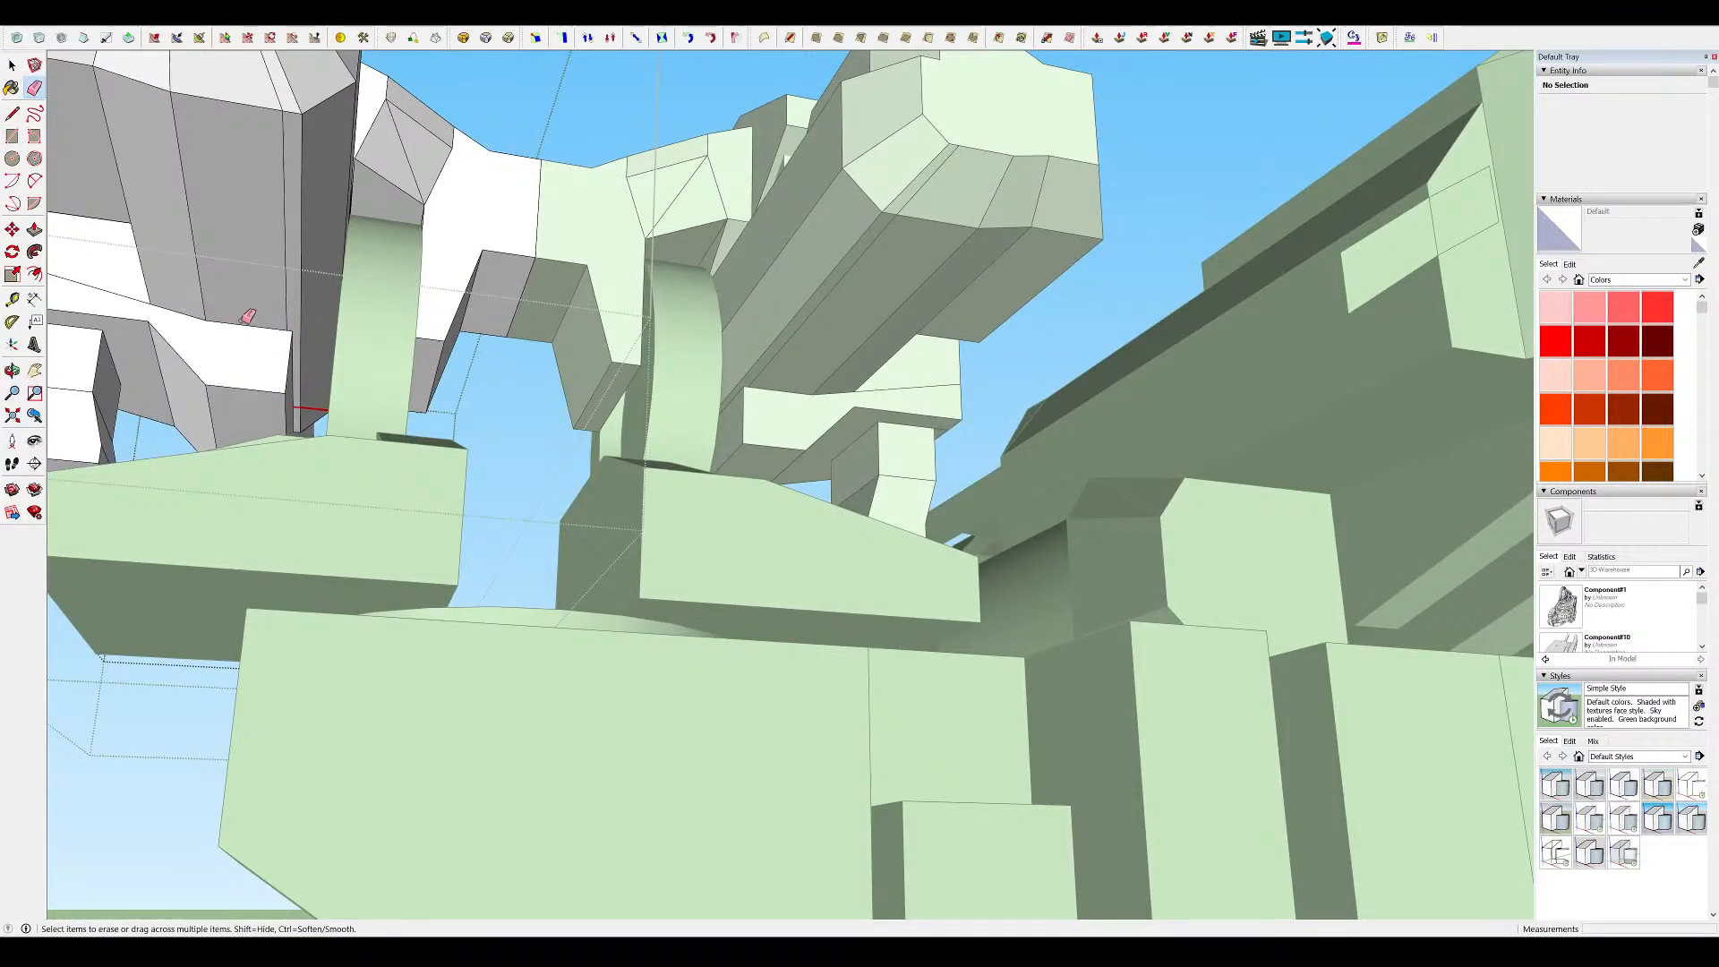
click(250, 227)
middle_drag(250, 227, 761, 308)
Refine the underside of the rear block with the Line and Push/Pull tools
click(928, 453)
click(1045, 418)
middle_drag(1045, 417, 1005, 476)
key(l)
click(1007, 454)
key(p)
click(931, 501)
click(955, 555)
scroll(955, 364, down, 5)
middle_drag(955, 364, 971, 349)
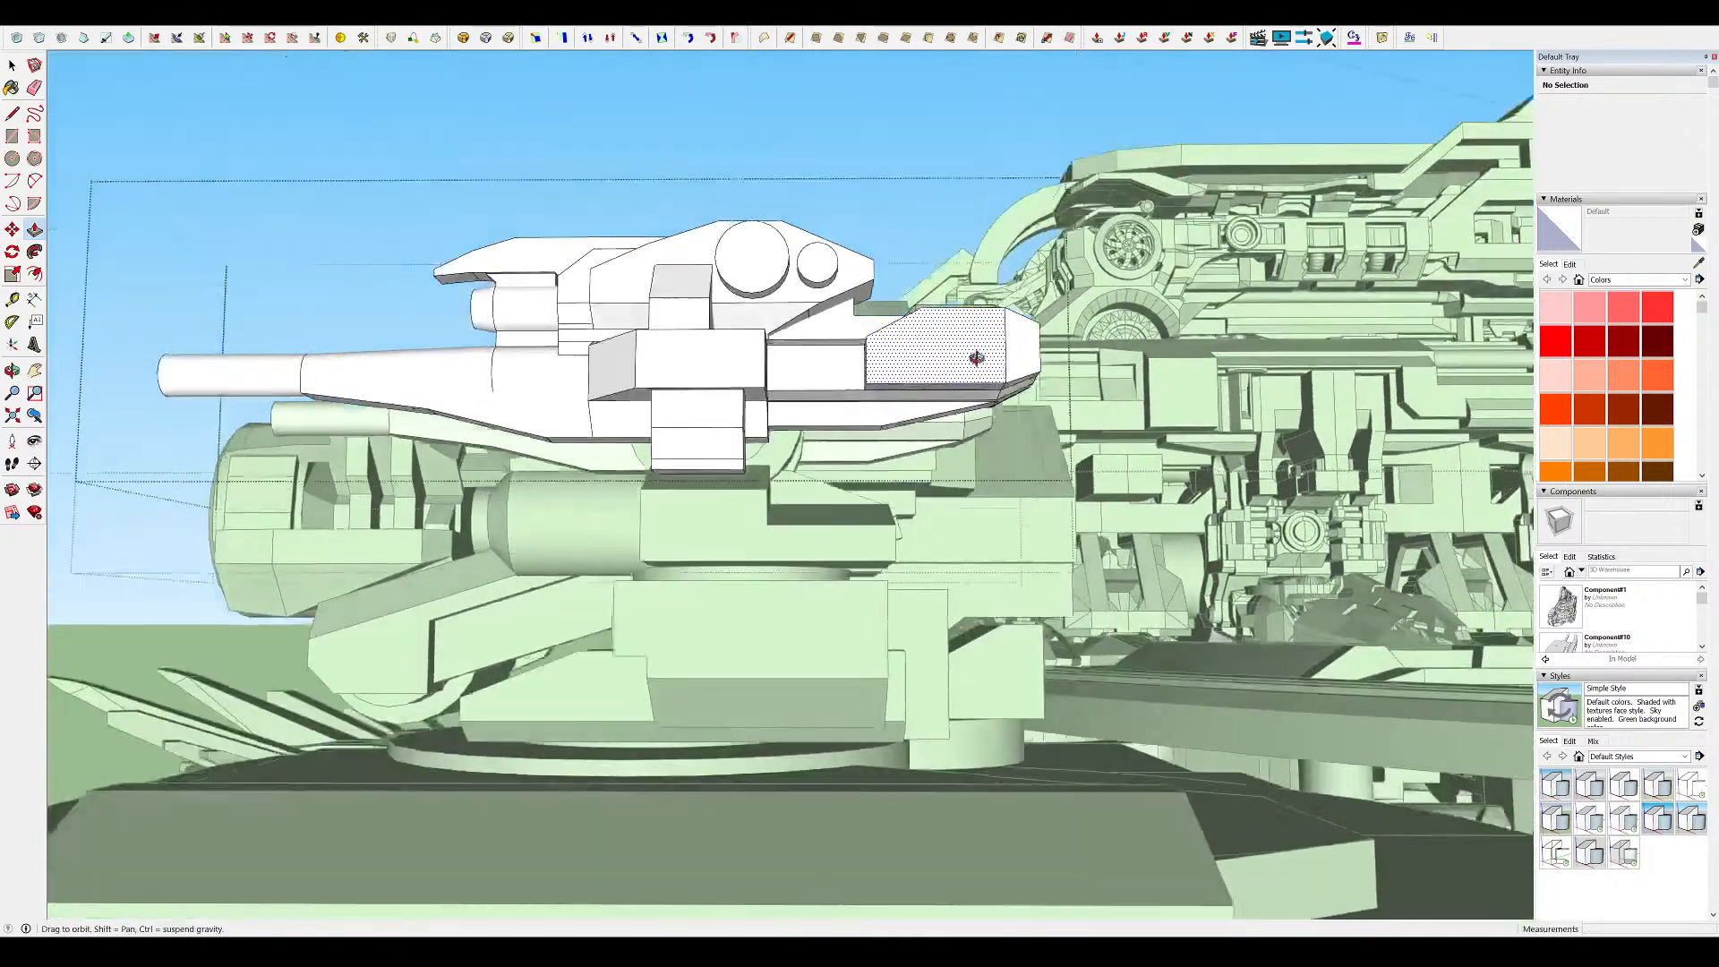
Draw a circle of about 18.63 cm radius on the bracket's rear face and move it into place beside the arm
scroll(971, 350, up, 3)
click(806, 376)
middle_drag(806, 376, 769, 390)
scroll(421, 426, up, 6)
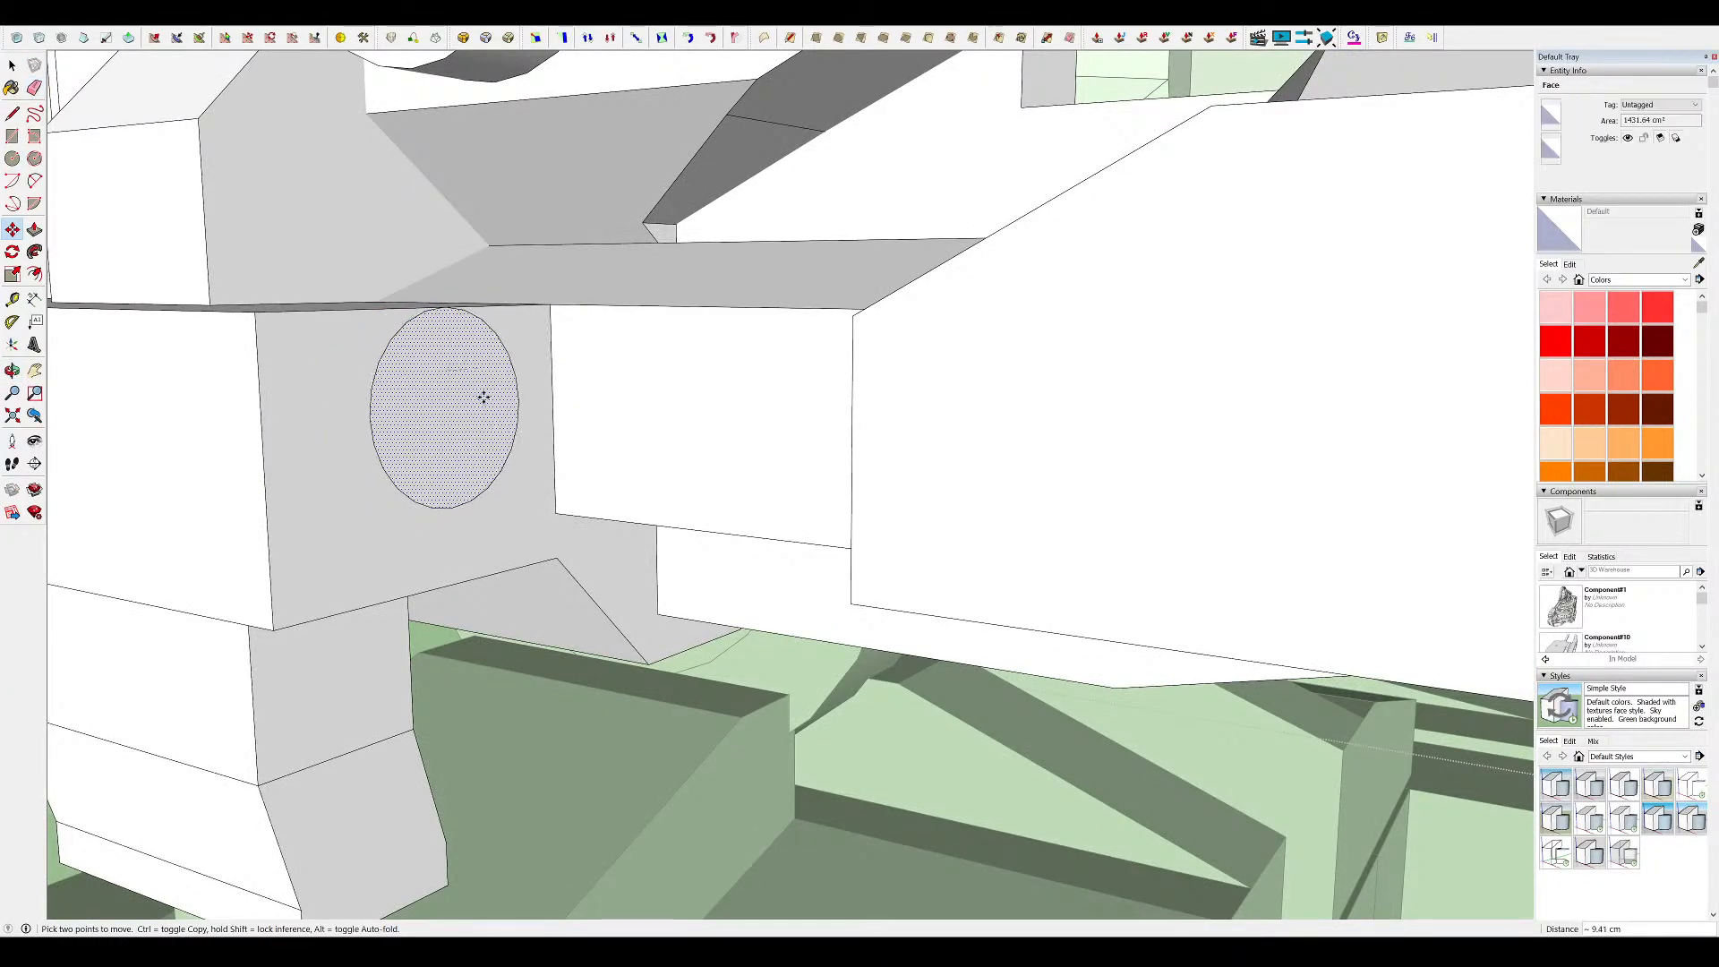
middle_drag(478, 370, 490, 430)
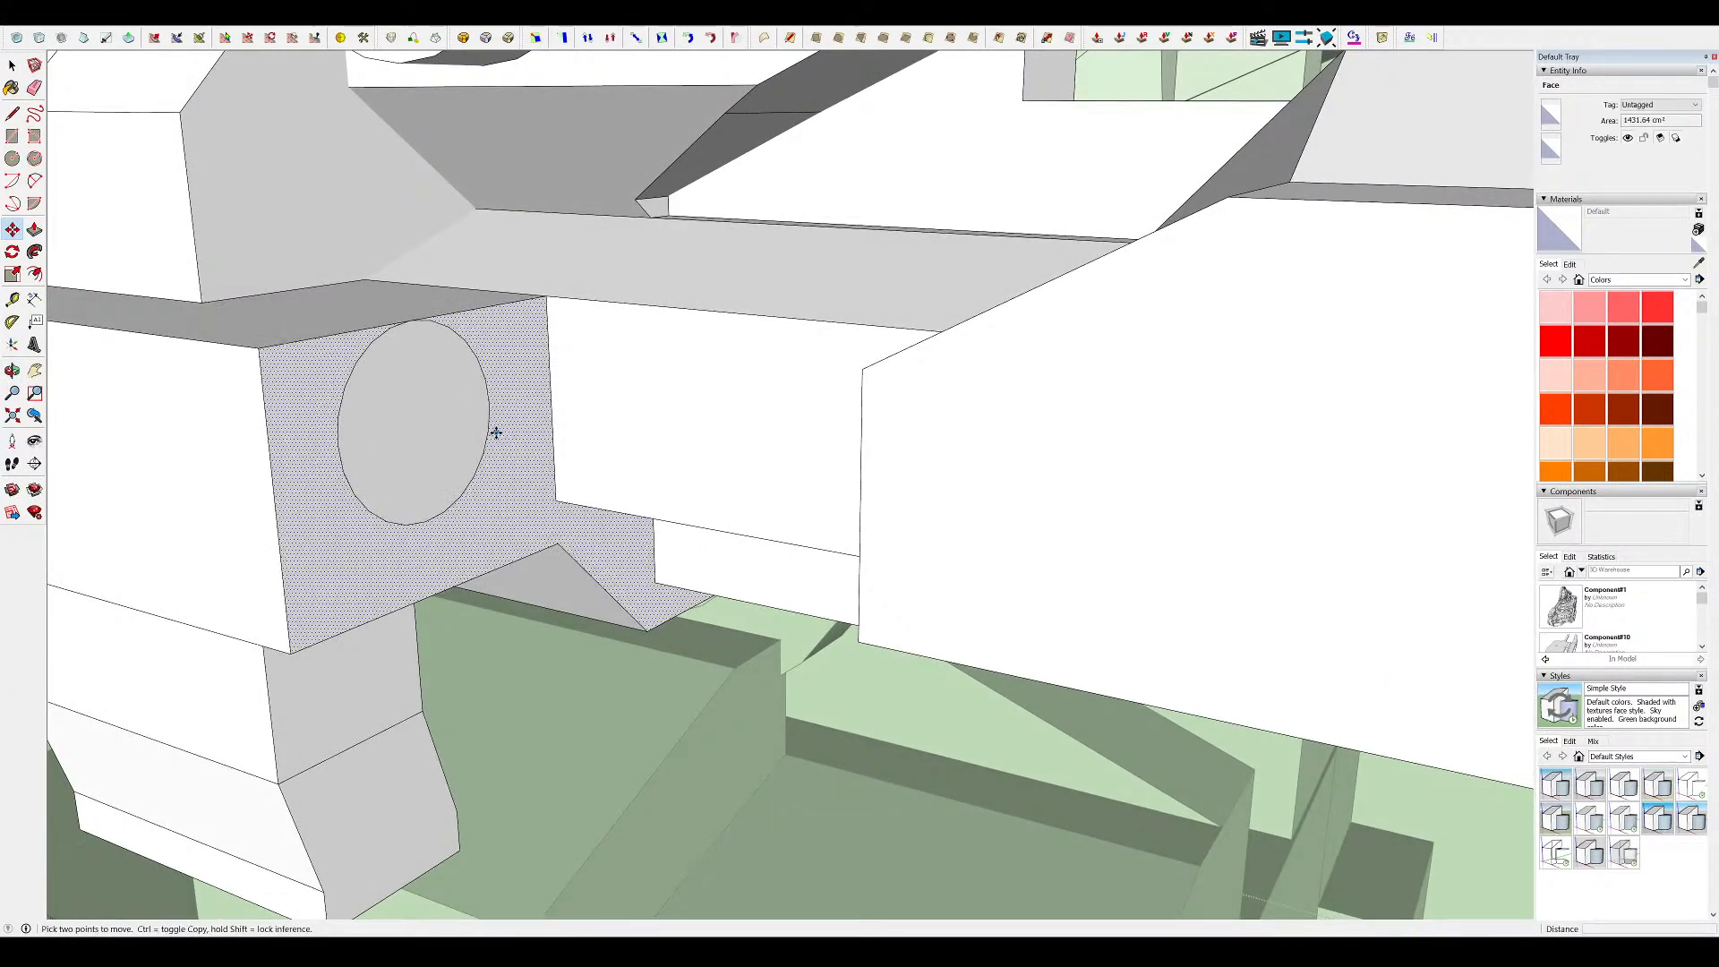
key(c)
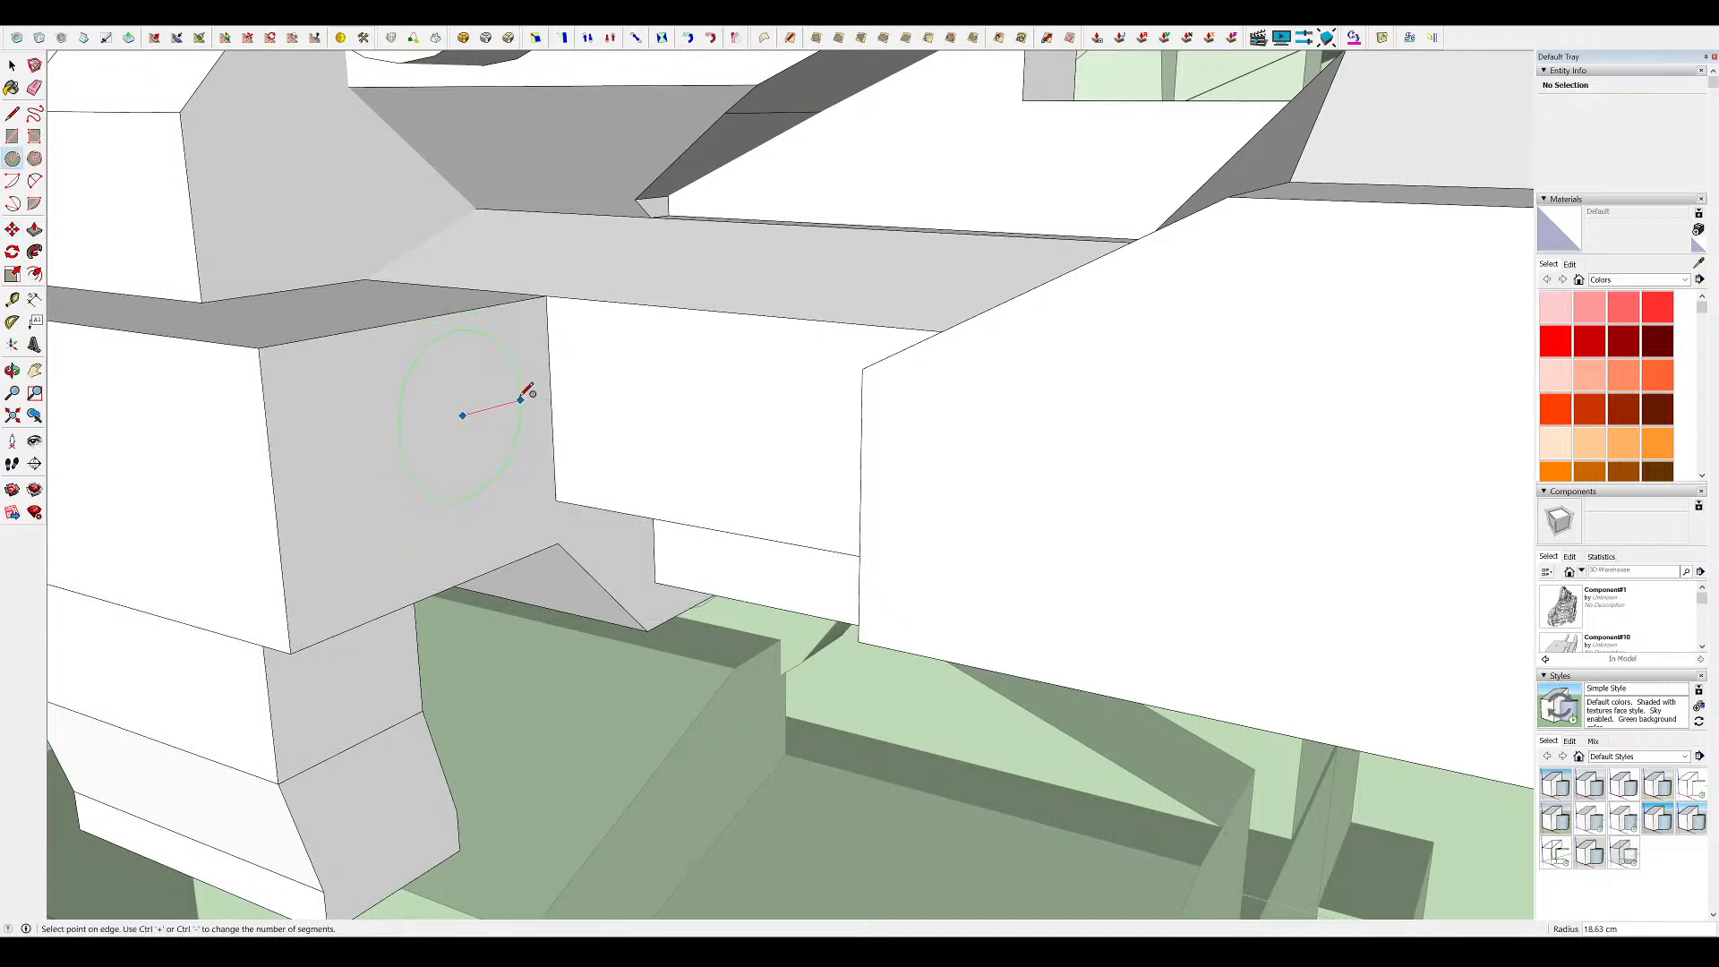
click(511, 370)
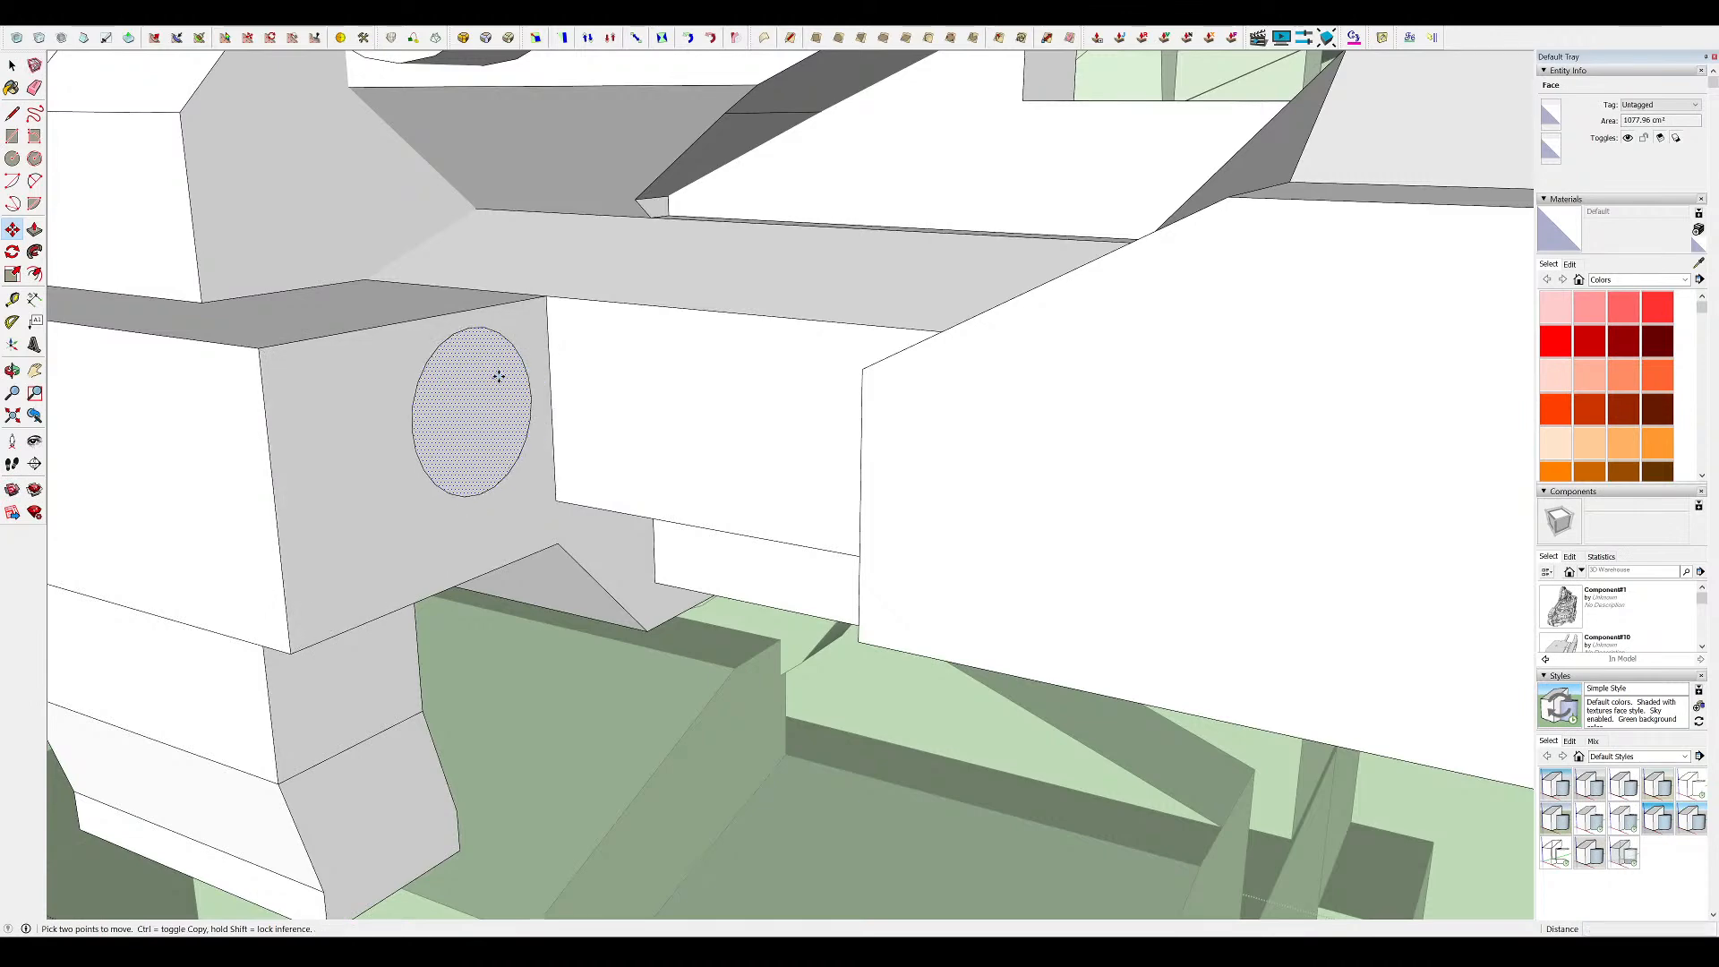
click(510, 368)
Extrude the circle on the bracket's rear face into a cylinder reaching the rear block
key(f)
click(526, 363)
middle_drag(553, 371, 619, 394)
key(e)
click(523, 396)
scroll(561, 373, down, 5)
key(p)
click(532, 392)
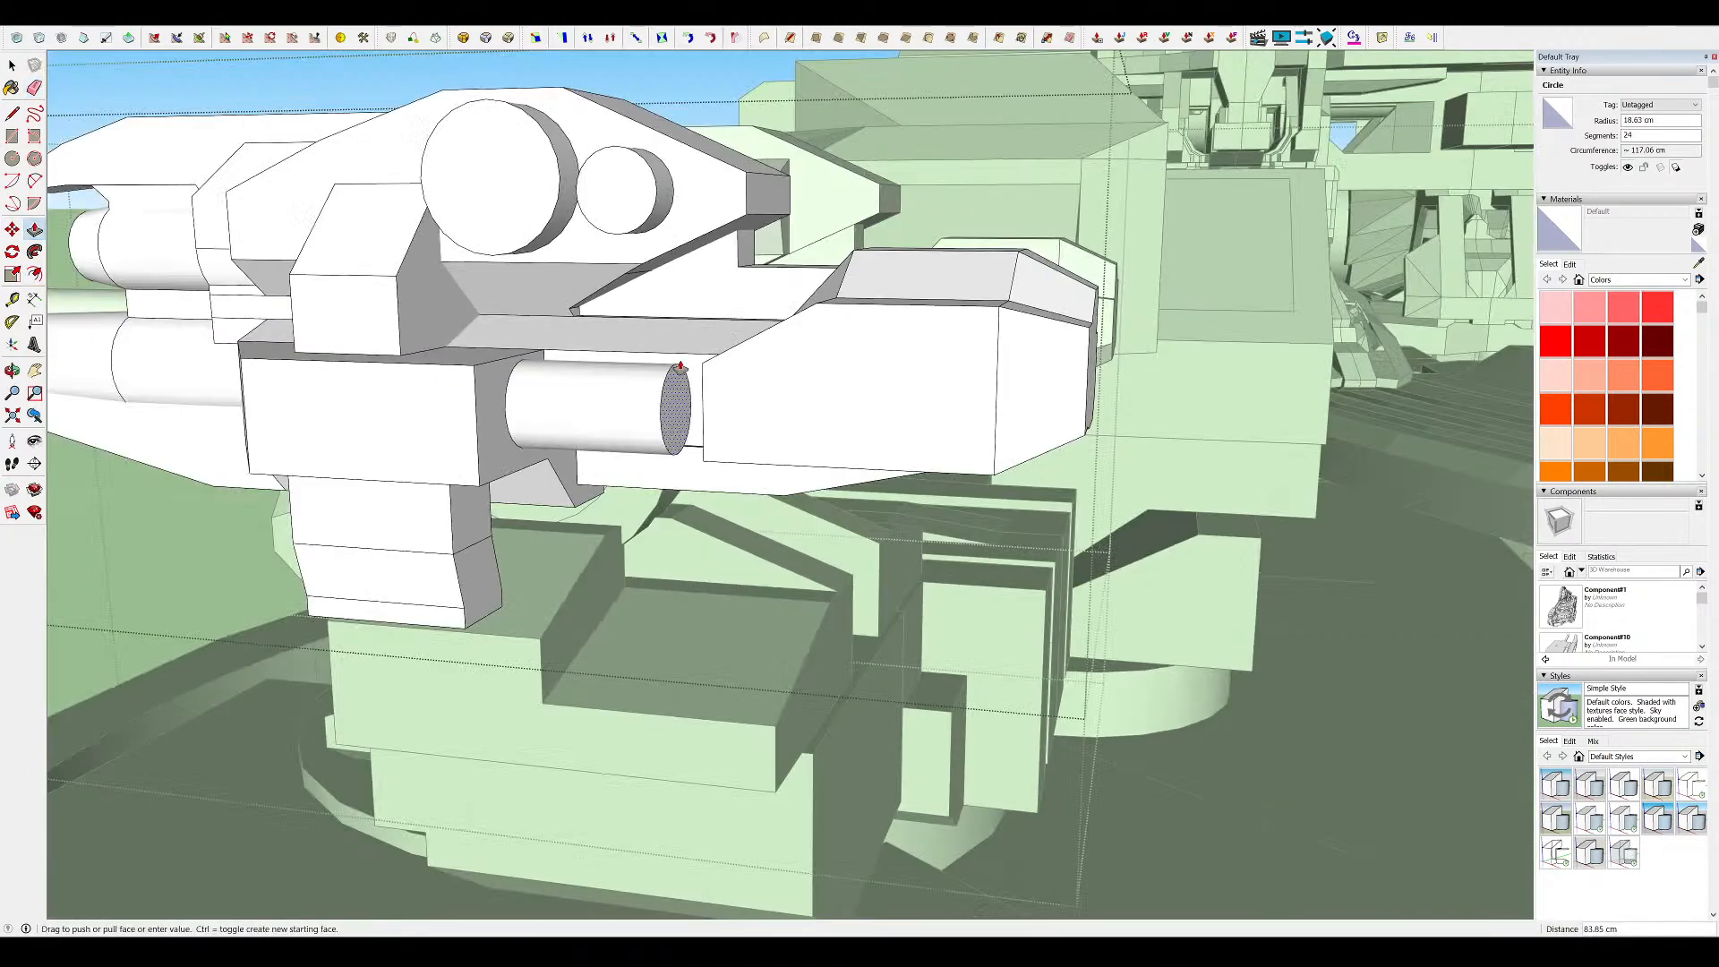
click(704, 374)
Adjust the rear block's side with the Move and Push/Pull tools
scroll(817, 372, down, 10)
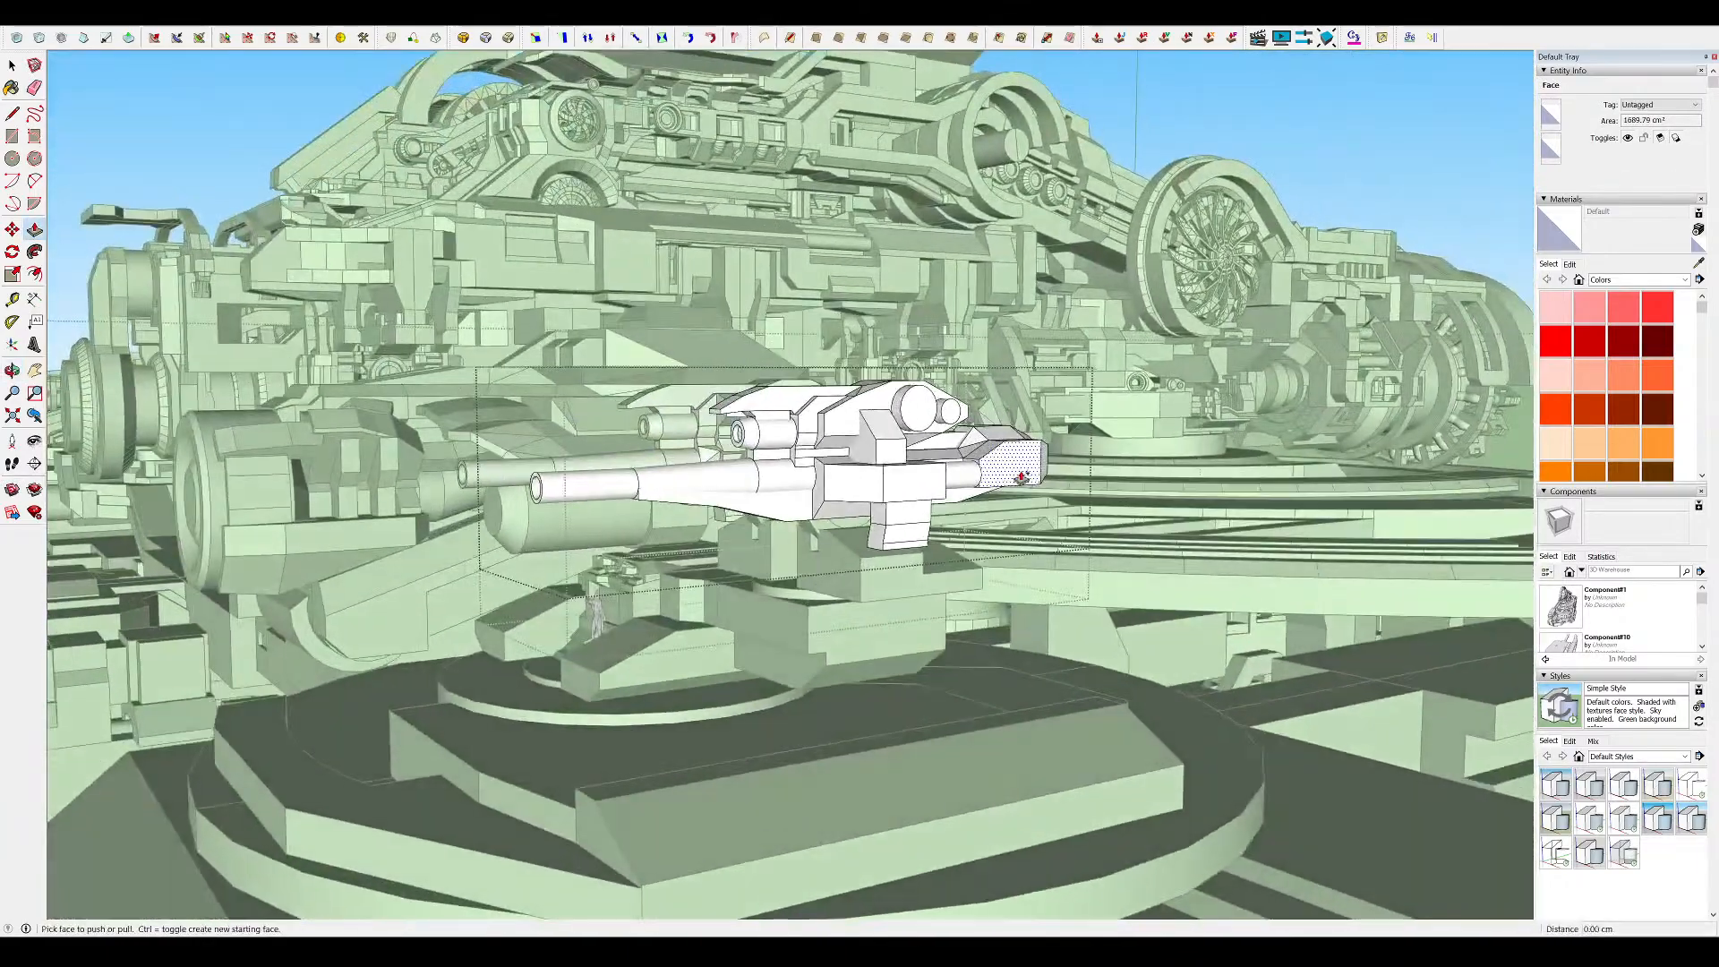
scroll(1021, 479, up, 10)
middle_drag(1009, 484, 476, 590)
key(m)
click(1044, 439)
click(1069, 455)
key(p)
click(463, 498)
click(786, 490)
Extrude the circle from the bracket's rear face up to the front face of the rear block
middle_drag(786, 489, 170, 512)
key(m)
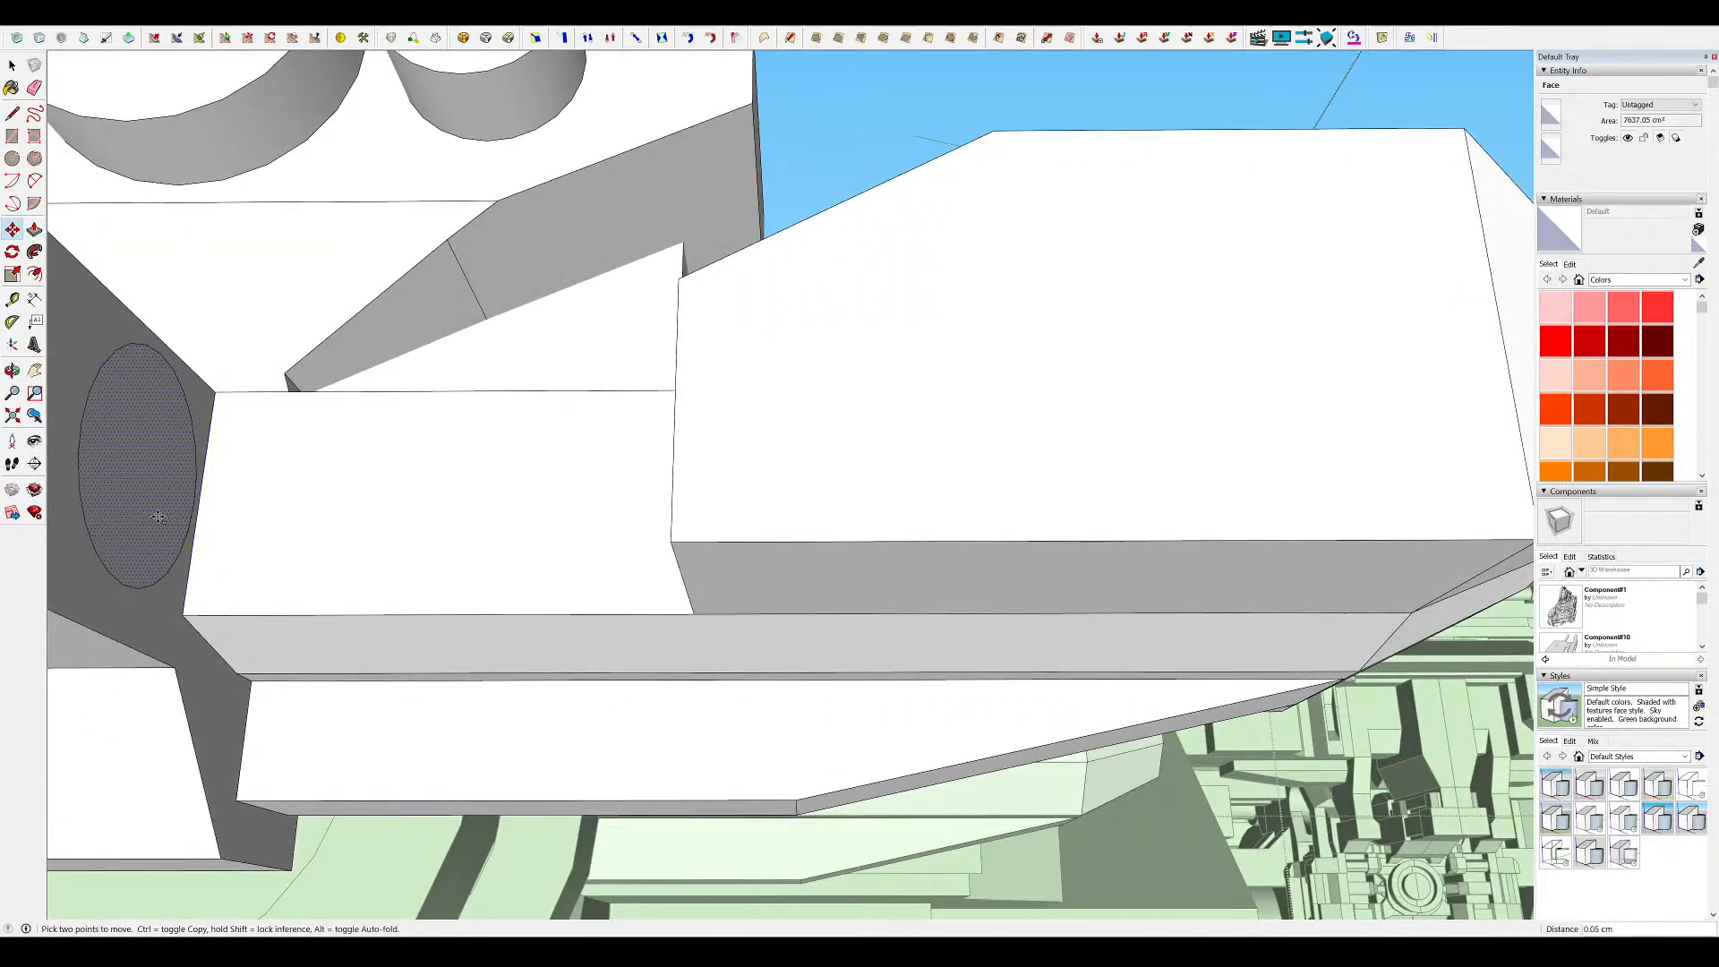
key(p)
click(148, 510)
click(678, 547)
Bevel the rear block's lower outer edge and close its rear corner with a line about 20 cm long
middle_drag(677, 547, 1189, 542)
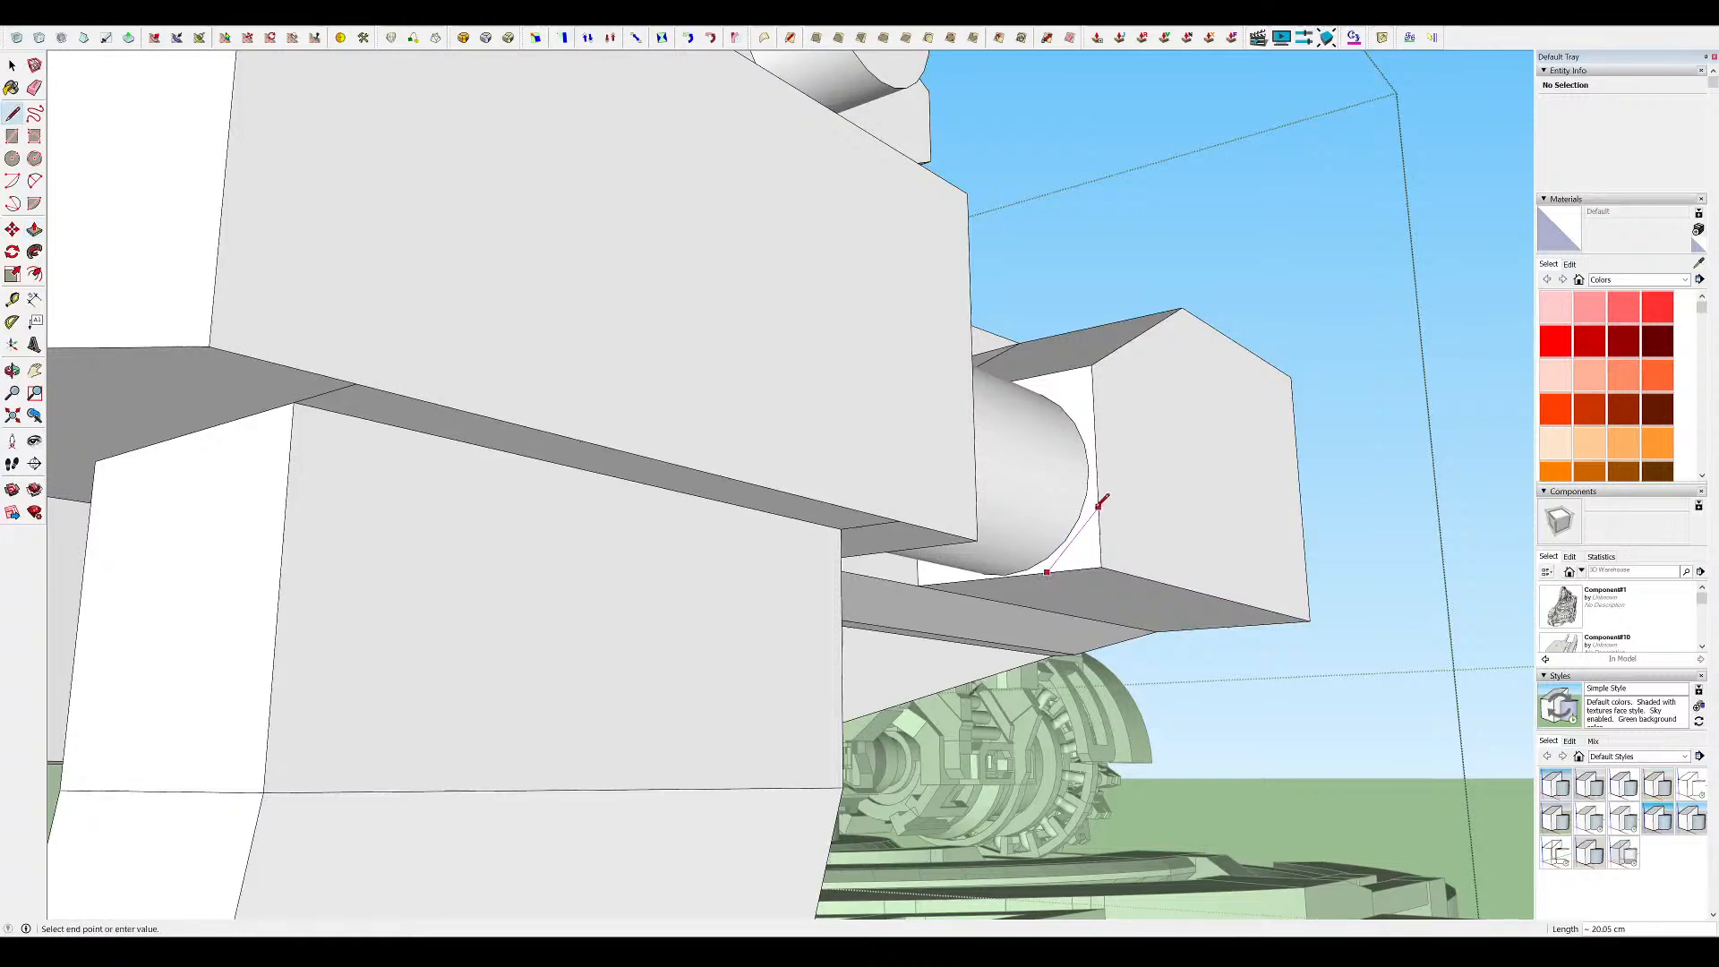
click(1397, 608)
middle_drag(1289, 560, 1170, 472)
scroll(1143, 545, up, 3)
key(m)
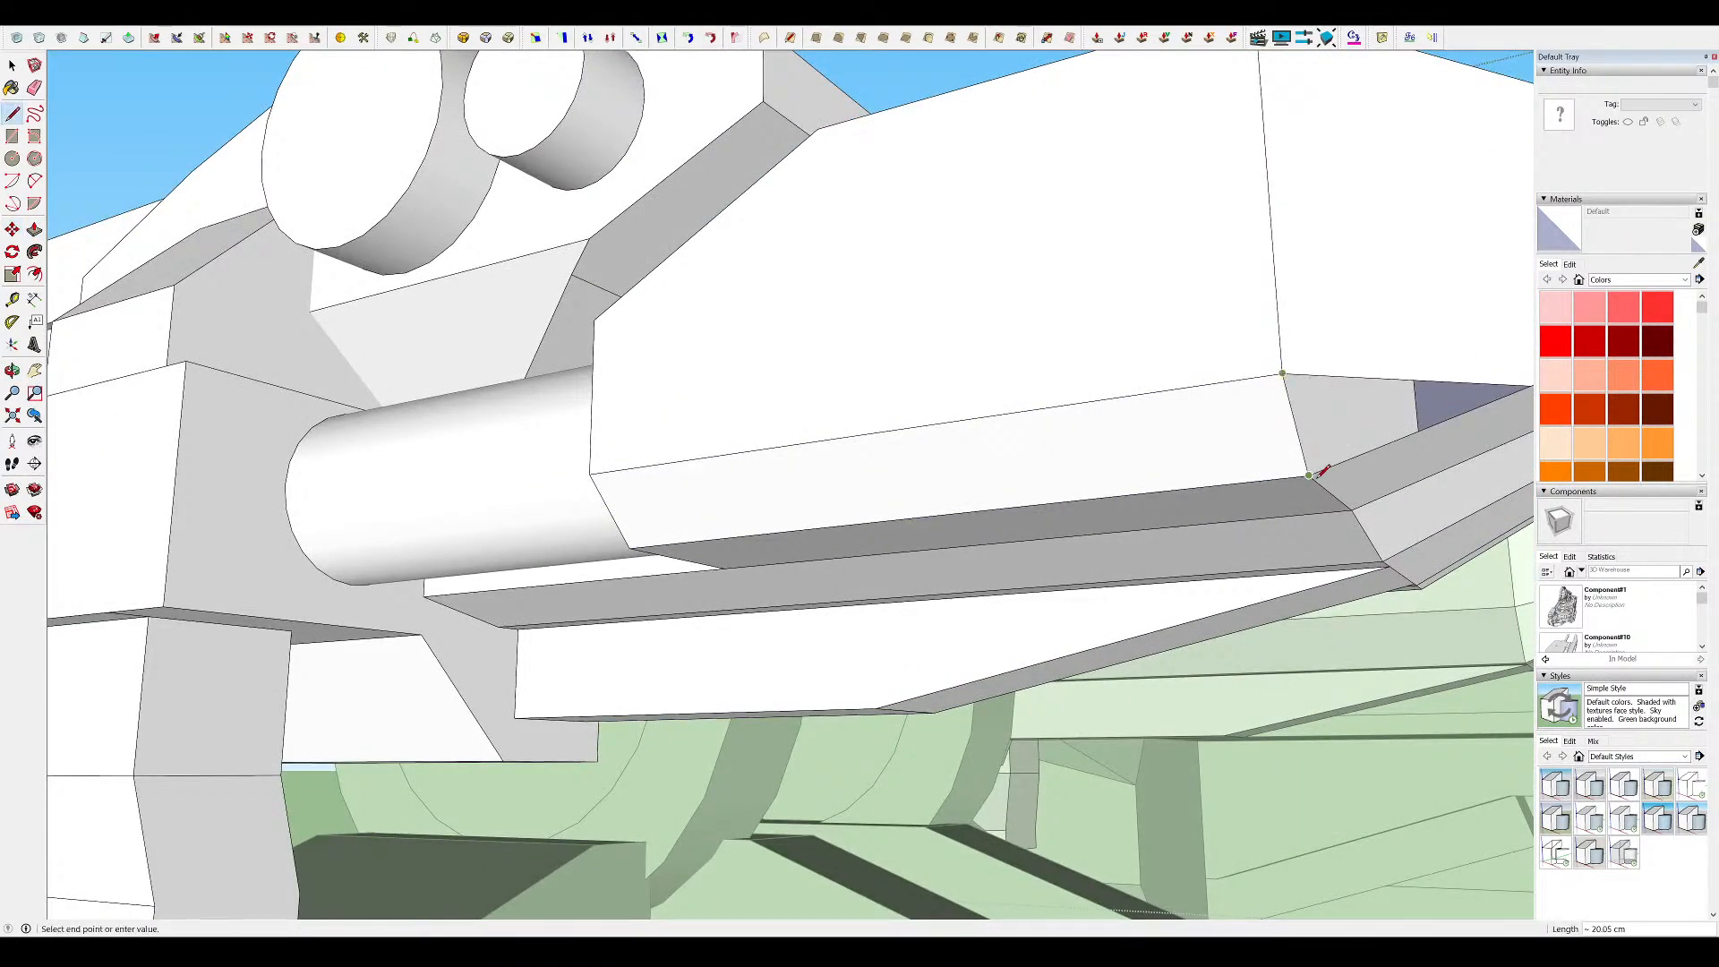
click(1309, 475)
Draw a rectangle about 143 by 31 cm on the rear block's underside and pull it down into a box
scroll(1170, 422, down, 3)
middle_drag(1170, 422, 1040, 294)
scroll(1073, 346, down, 3)
mouse_move(1072, 346)
middle_down()
mouse_move(1038, 266)
mouse_move(1027, 147)
middle_up()
scroll(1026, 107, up, 5)
mouse_move(1024, 82)
middle_down()
mouse_move(949, 213)
mouse_move(806, 219)
mouse_move(817, 191)
mouse_move(781, 105)
middle_up()
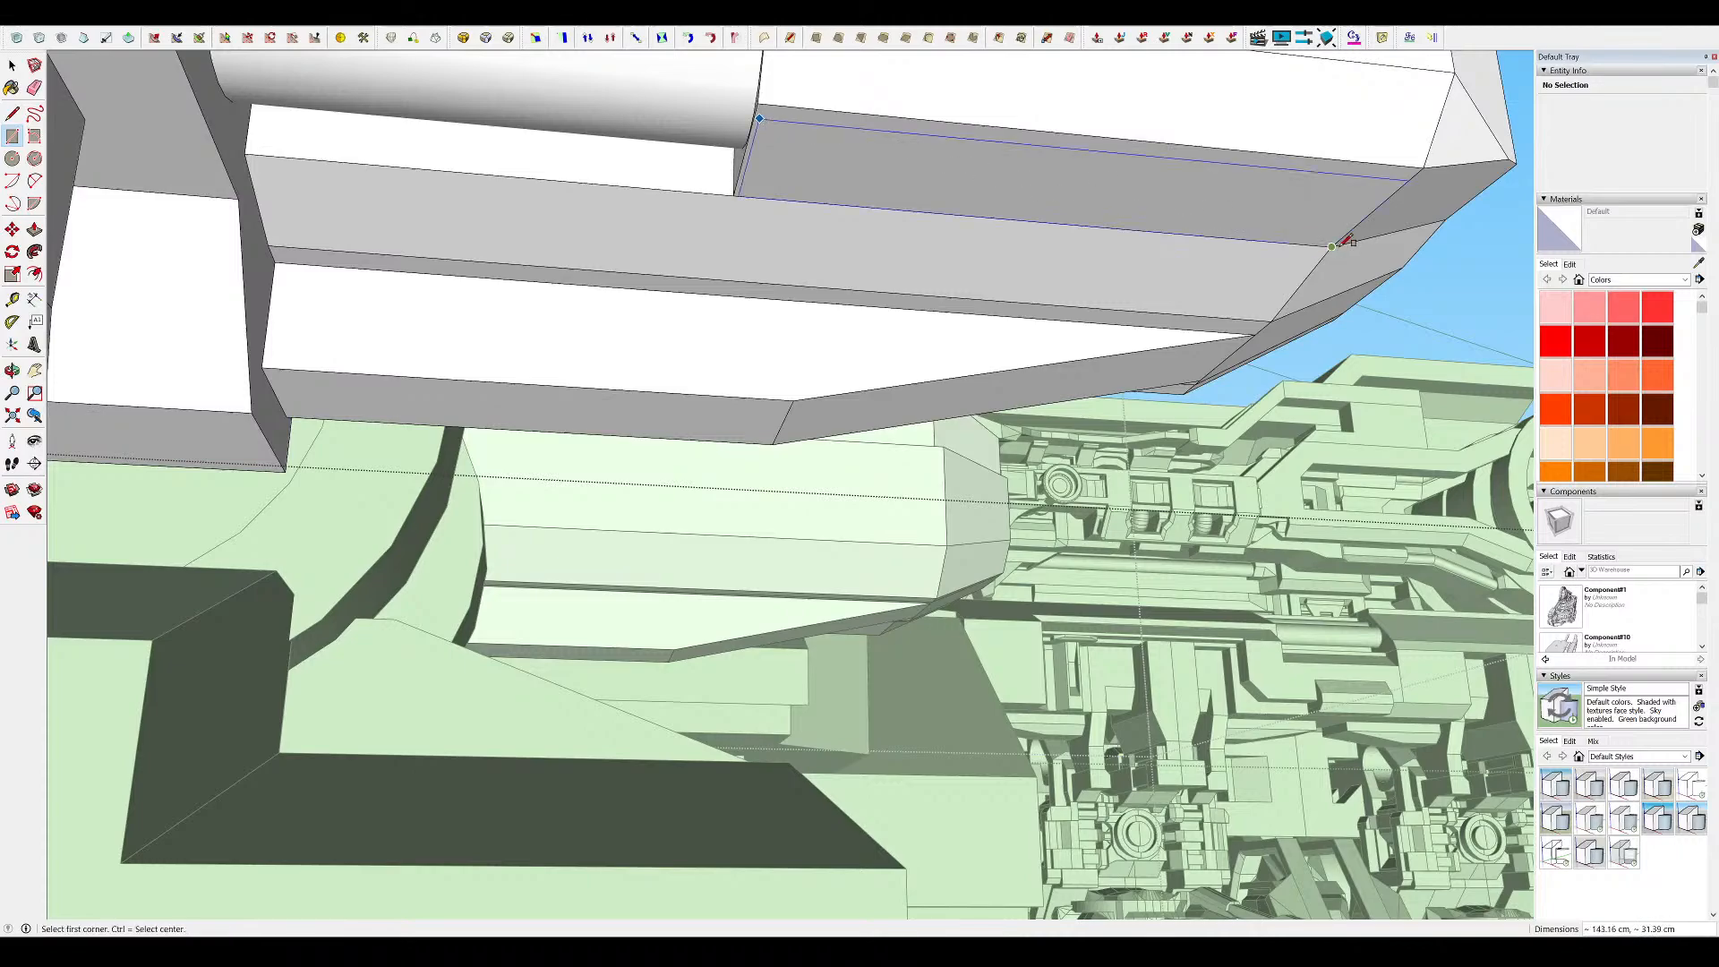
click(899, 224)
scroll(899, 224, down, 3)
middle_drag(899, 223, 790, 334)
scroll(790, 334, down, 3)
click(852, 264)
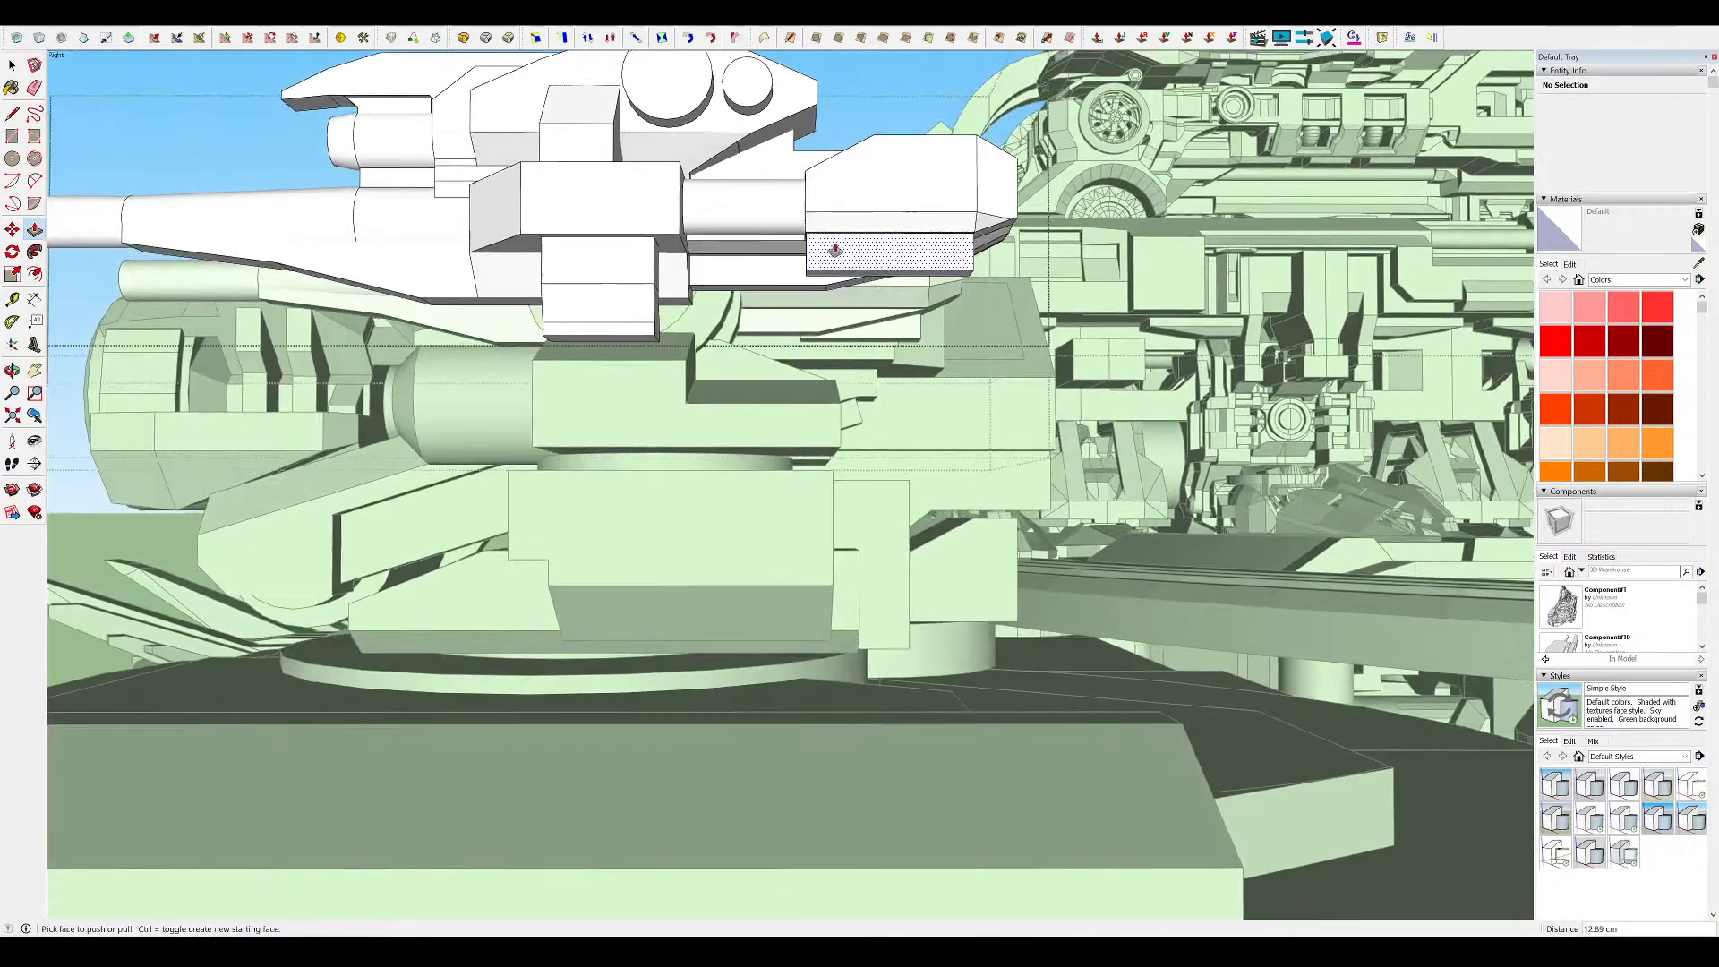
Draw a slanted line on the underside box's front end and push the lower corner away about 31 cm to bevel it
middle_drag(852, 260, 958, 179)
scroll(973, 231, up, 3)
middle_drag(801, 194, 701, 346)
click(798, 255)
key(l)
click(790, 224)
key(p)
click(828, 276)
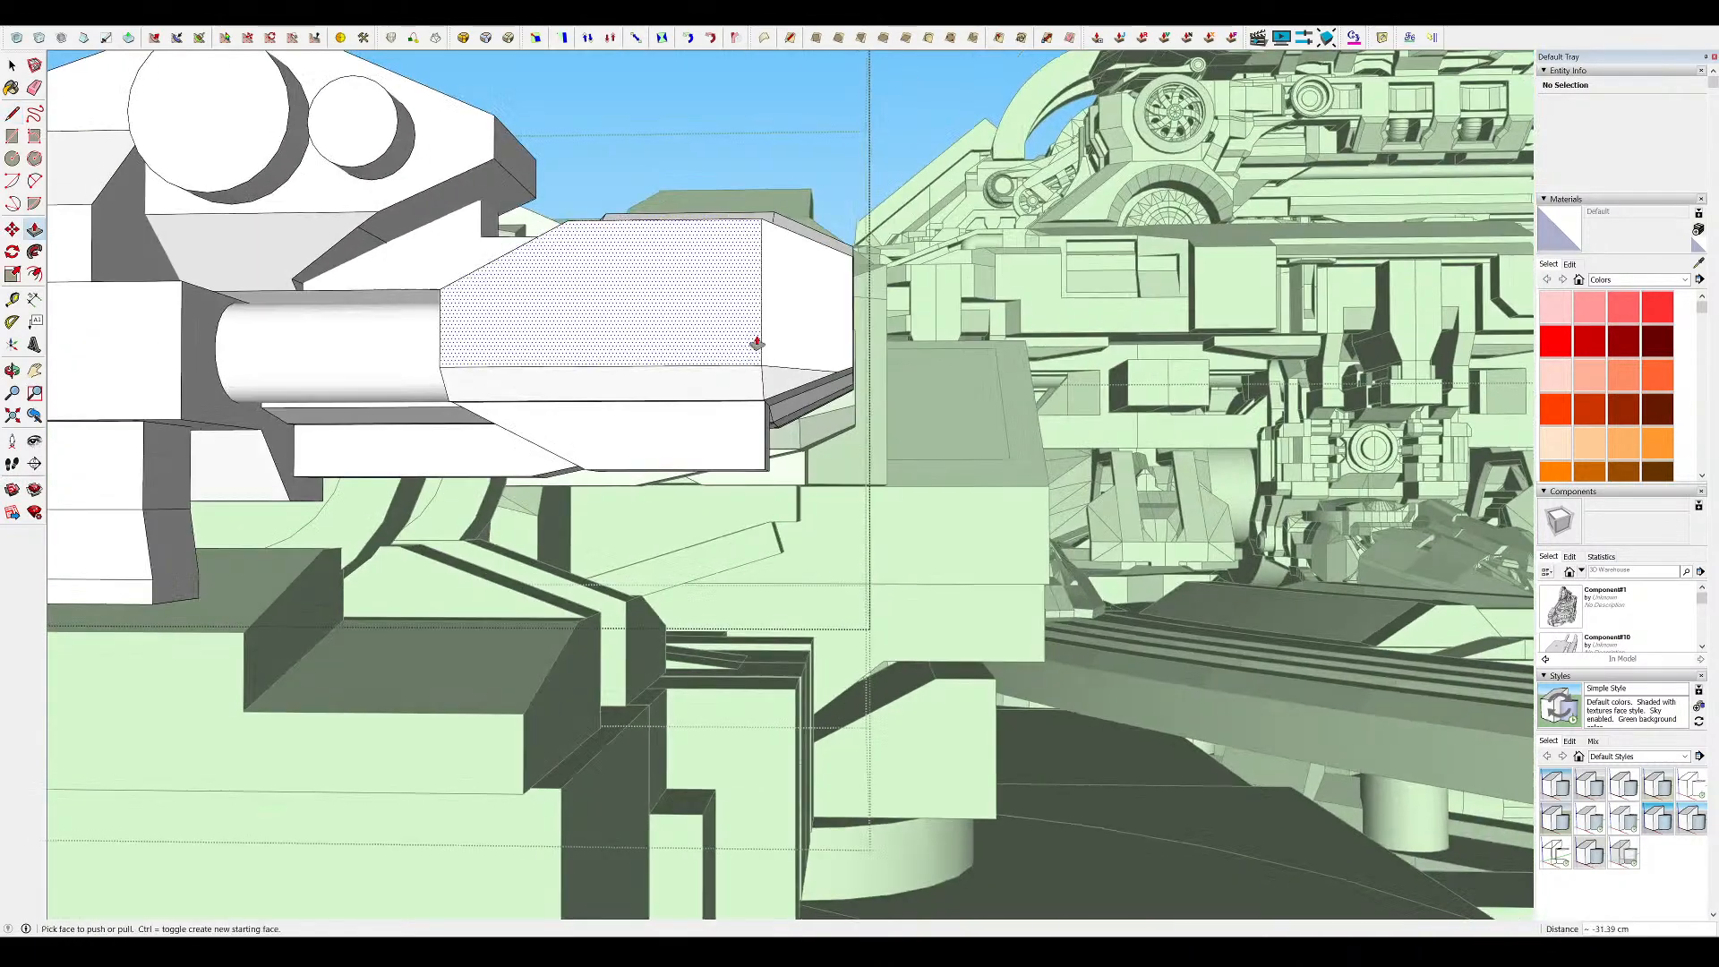
Draw a rectangle on the underside box's rear end face and push it in about 24 cm to form a recess
scroll(859, 286, down, 5)
scroll(797, 260, up, 5)
mouse_move(502, 251)
middle_down()
mouse_move(800, 333)
mouse_move(938, 329)
mouse_move(498, 361)
middle_up()
key(r)
click(957, 385)
key(p)
click(935, 322)
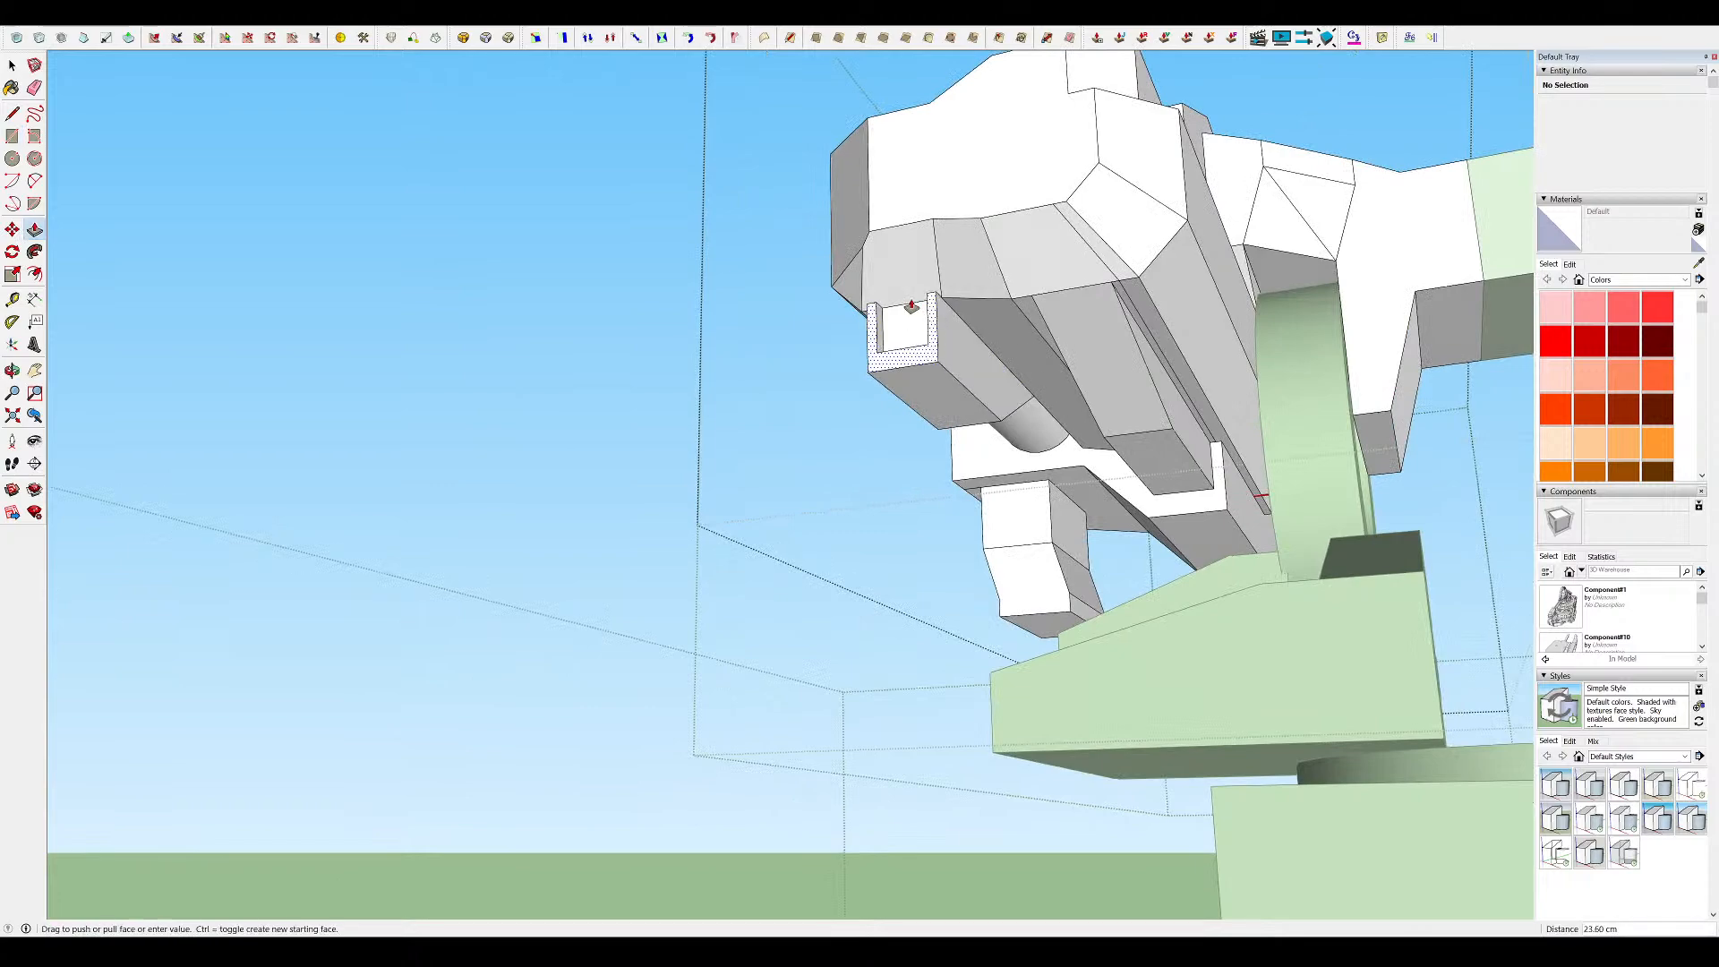
click(892, 316)
Draw a straight line across the rear end of the counterweight block's underside box
middle_drag(892, 316, 1096, 183)
middle_drag(844, 334, 801, 535)
key(l)
click(822, 367)
click(971, 370)
scroll(958, 350, down, 4)
scroll(1016, 314, down, 4)
scroll(519, 453, up, 6)
key(space)
click(357, 607)
click(509, 37)
middle_drag(384, 618, 177, 648)
click(474, 580)
key(space)
click(406, 540)
key(r)
click(706, 600)
Hide the rest of the model and move the rear block's front end about 24 cm toward the bracket
scroll(690, 586, down, 5)
middle_drag(501, 573, 909, 235)
scroll(761, 354, down, 3)
scroll(926, 253, up, 2)
double_click(925, 254)
key(h)
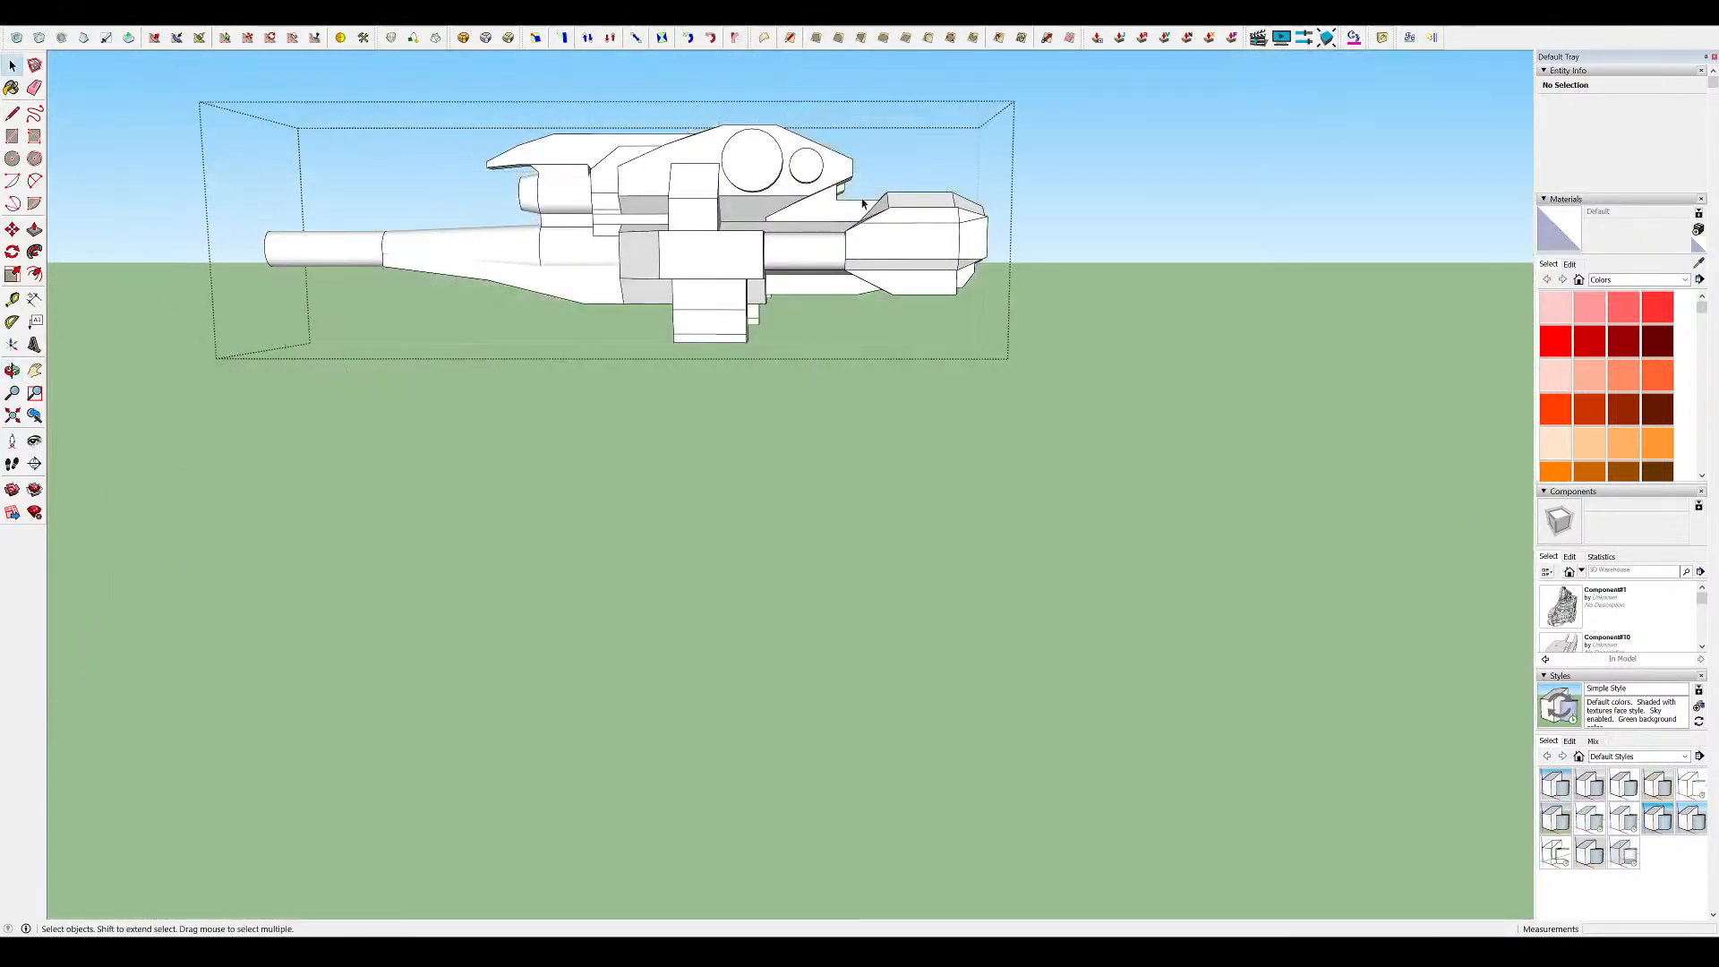
drag(839, 188, 910, 339)
scroll(895, 260, up, 3)
key(m)
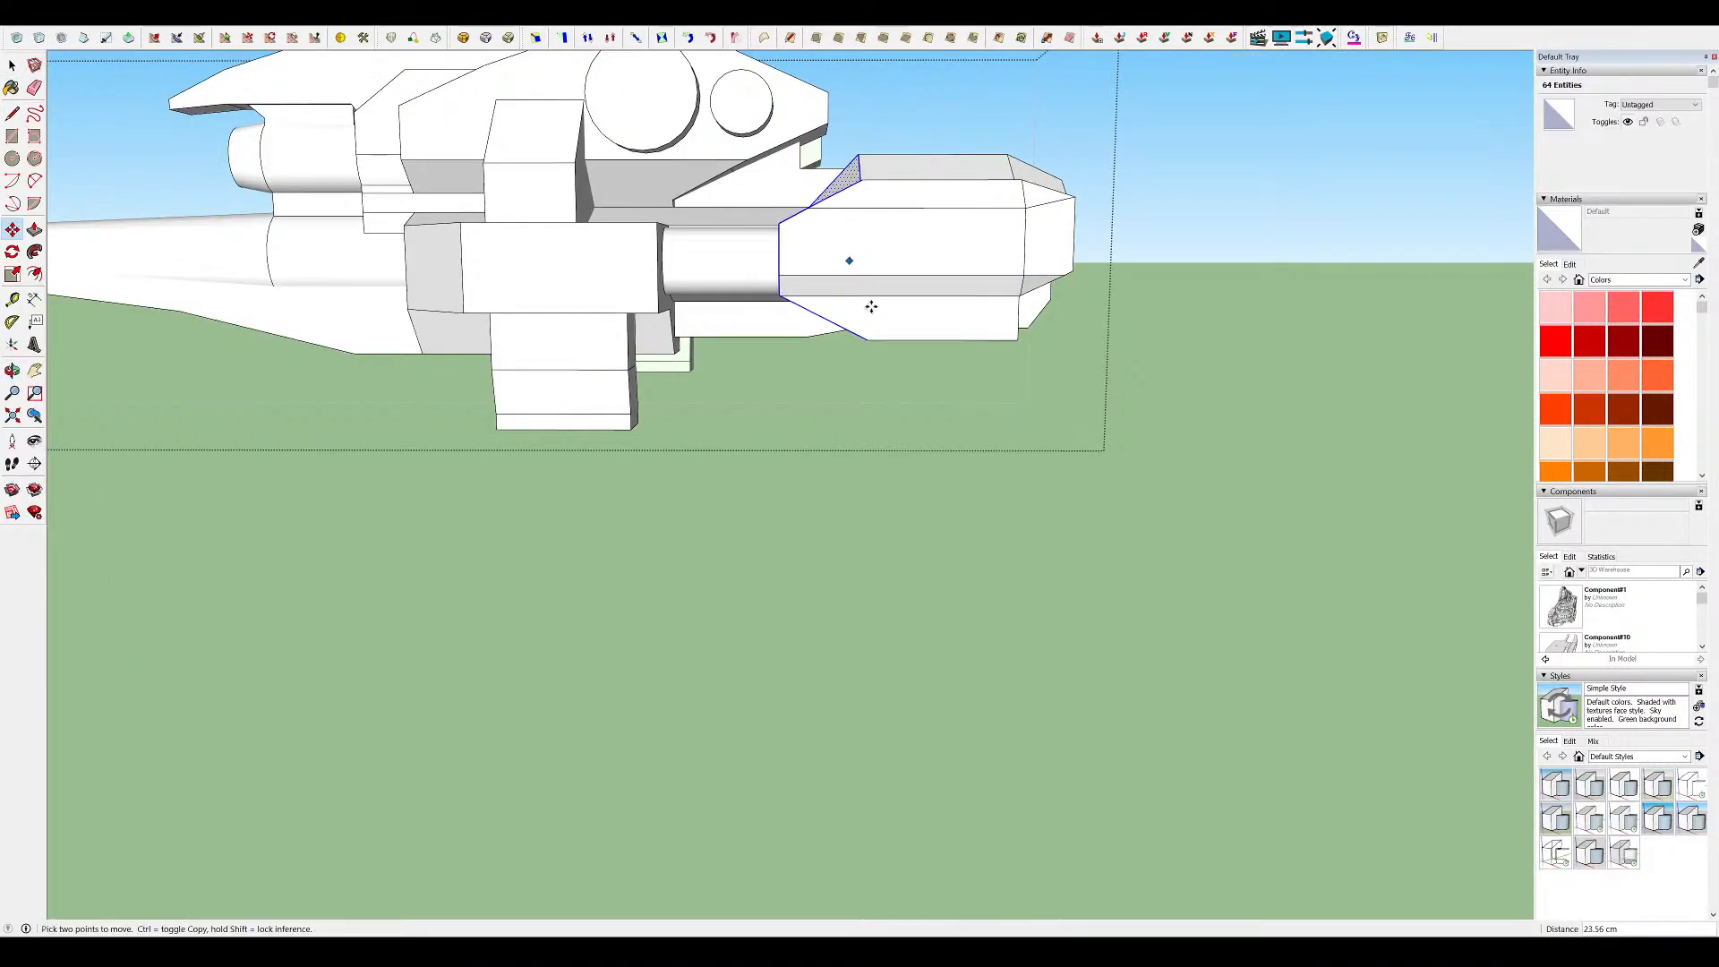
Close the gun group and show the rest of the model again
scroll(868, 293, down, 4)
middle_drag(714, 292, 1074, 549)
key(space)
click(1074, 548)
click(1075, 549)
key(h)
scroll(901, 457, down, 4)
middle_drag(900, 457, 1155, 210)
scroll(877, 286, down, 4)
scroll(833, 322, up, 5)
middle_drag(833, 323, 99, 300)
mouse_move(959, 299)
middle_down()
mouse_move(955, 418)
mouse_move(1173, 529)
mouse_move(980, 309)
middle_up()
Open the turret group with its surroundings hidden and enter one gun half for editing
click(874, 280)
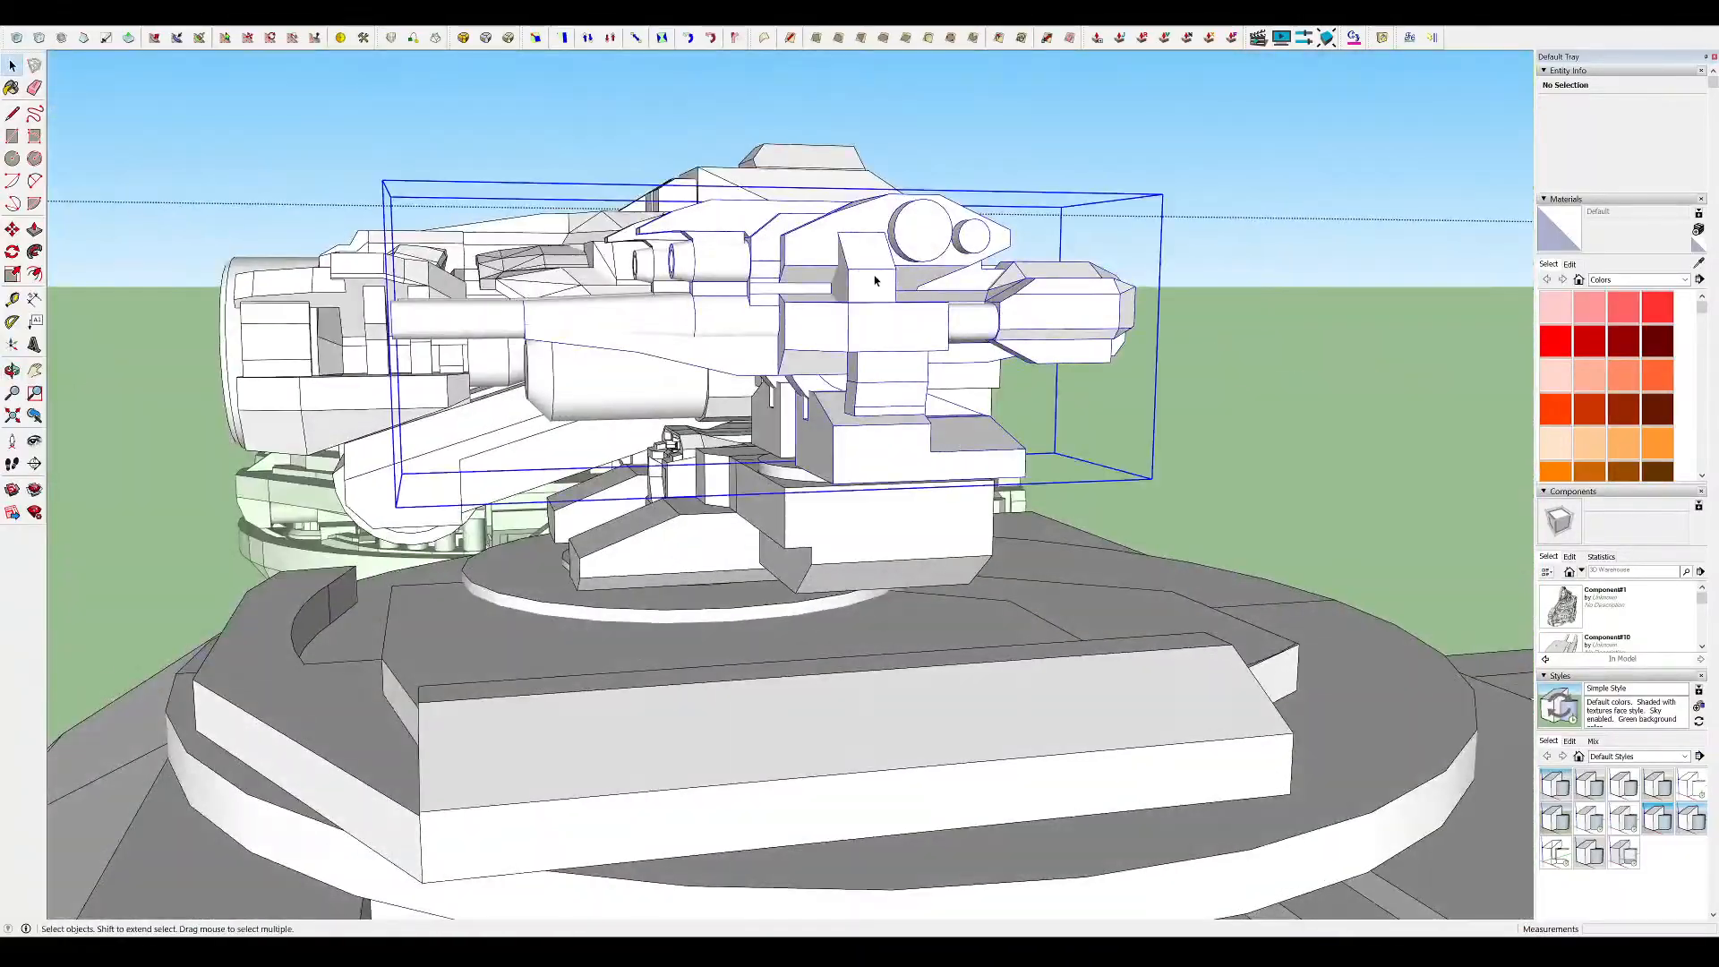
double_click(874, 280)
middle_drag(886, 349, 409, 212)
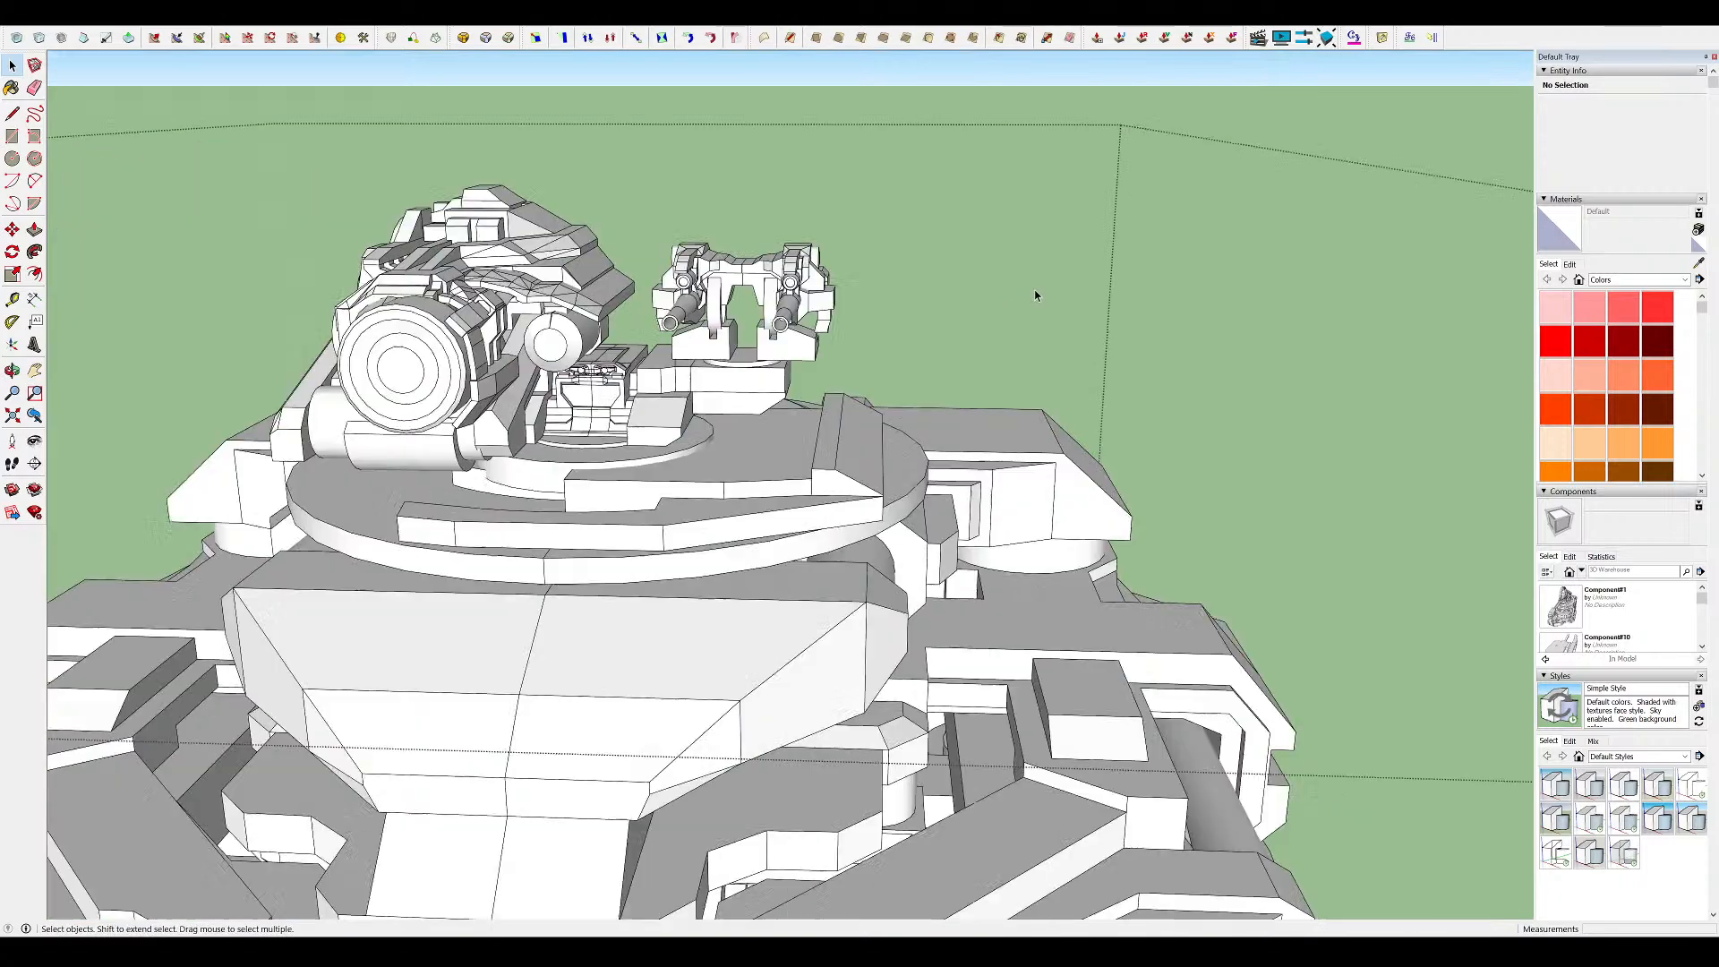
middle_drag(1032, 287, 821, 292)
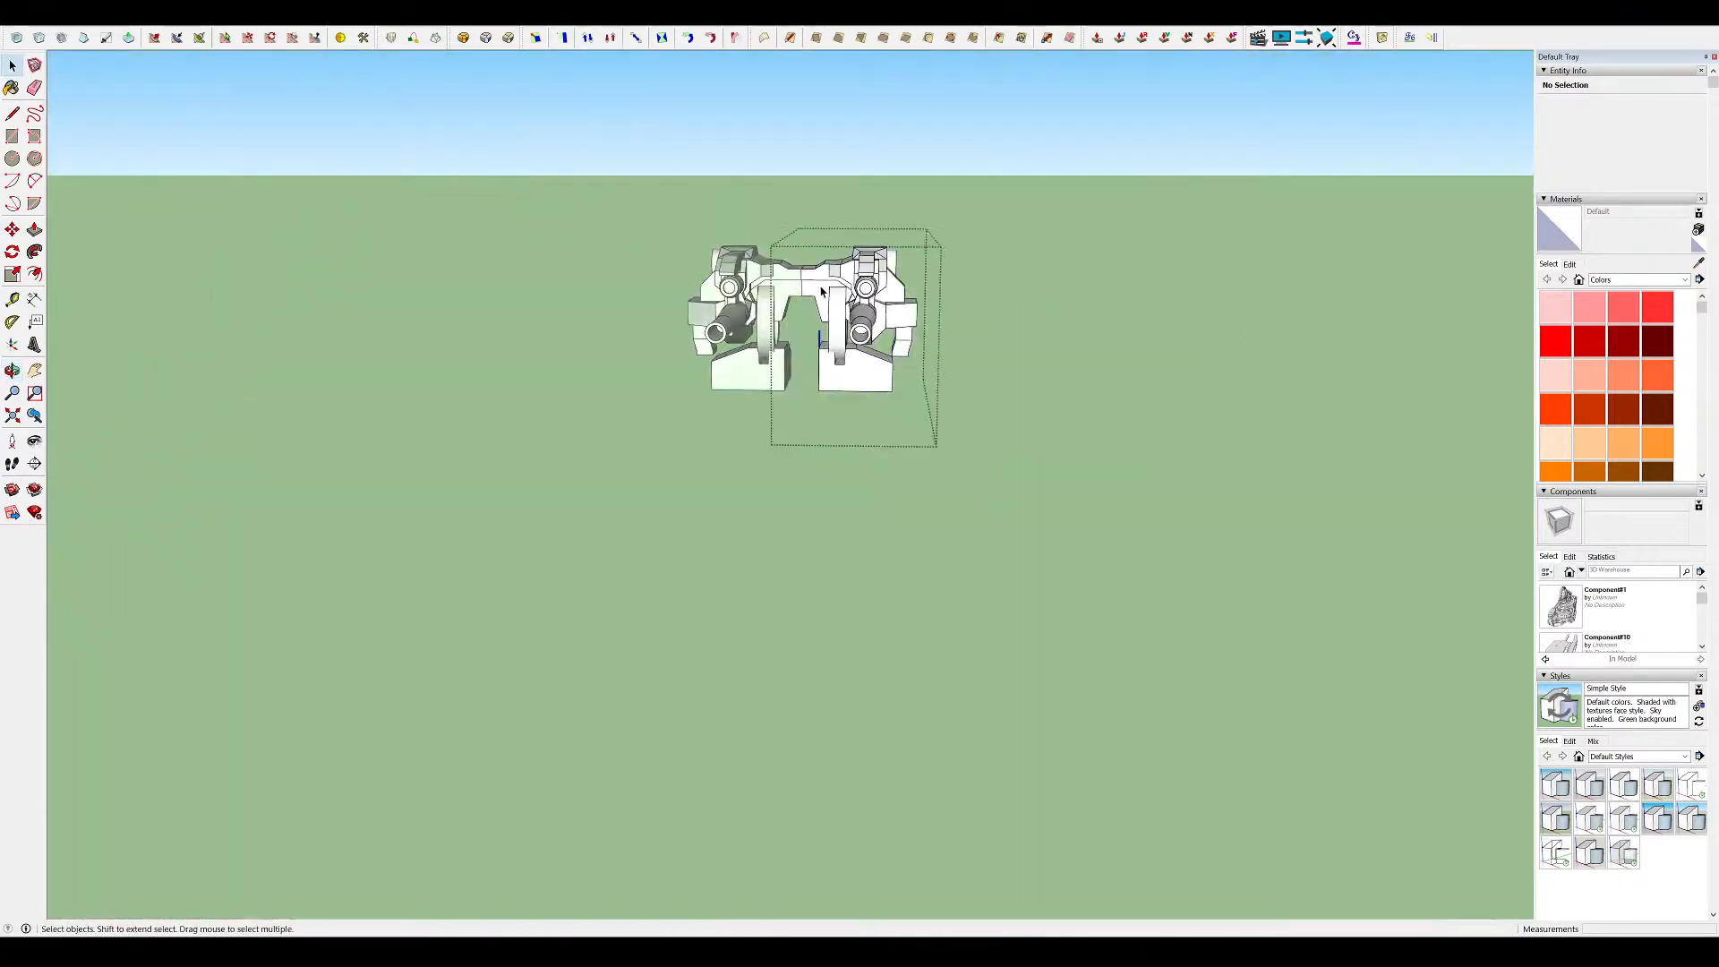
scroll(835, 269, up, 5)
middle_drag(835, 269, 781, 207)
key(l)
middle_drag(816, 351, 583, 311)
key(space)
double_click(813, 344)
Outline a section on the centre crosspiece between the guns and erase the surplus edges along its underside
key(l)
key(l)
click(764, 194)
mouse_move(691, 271)
middle_down()
mouse_move(760, 359)
mouse_move(818, 299)
mouse_move(836, 318)
mouse_move(735, 443)
mouse_move(938, 260)
mouse_move(849, 226)
middle_up()
key(e)
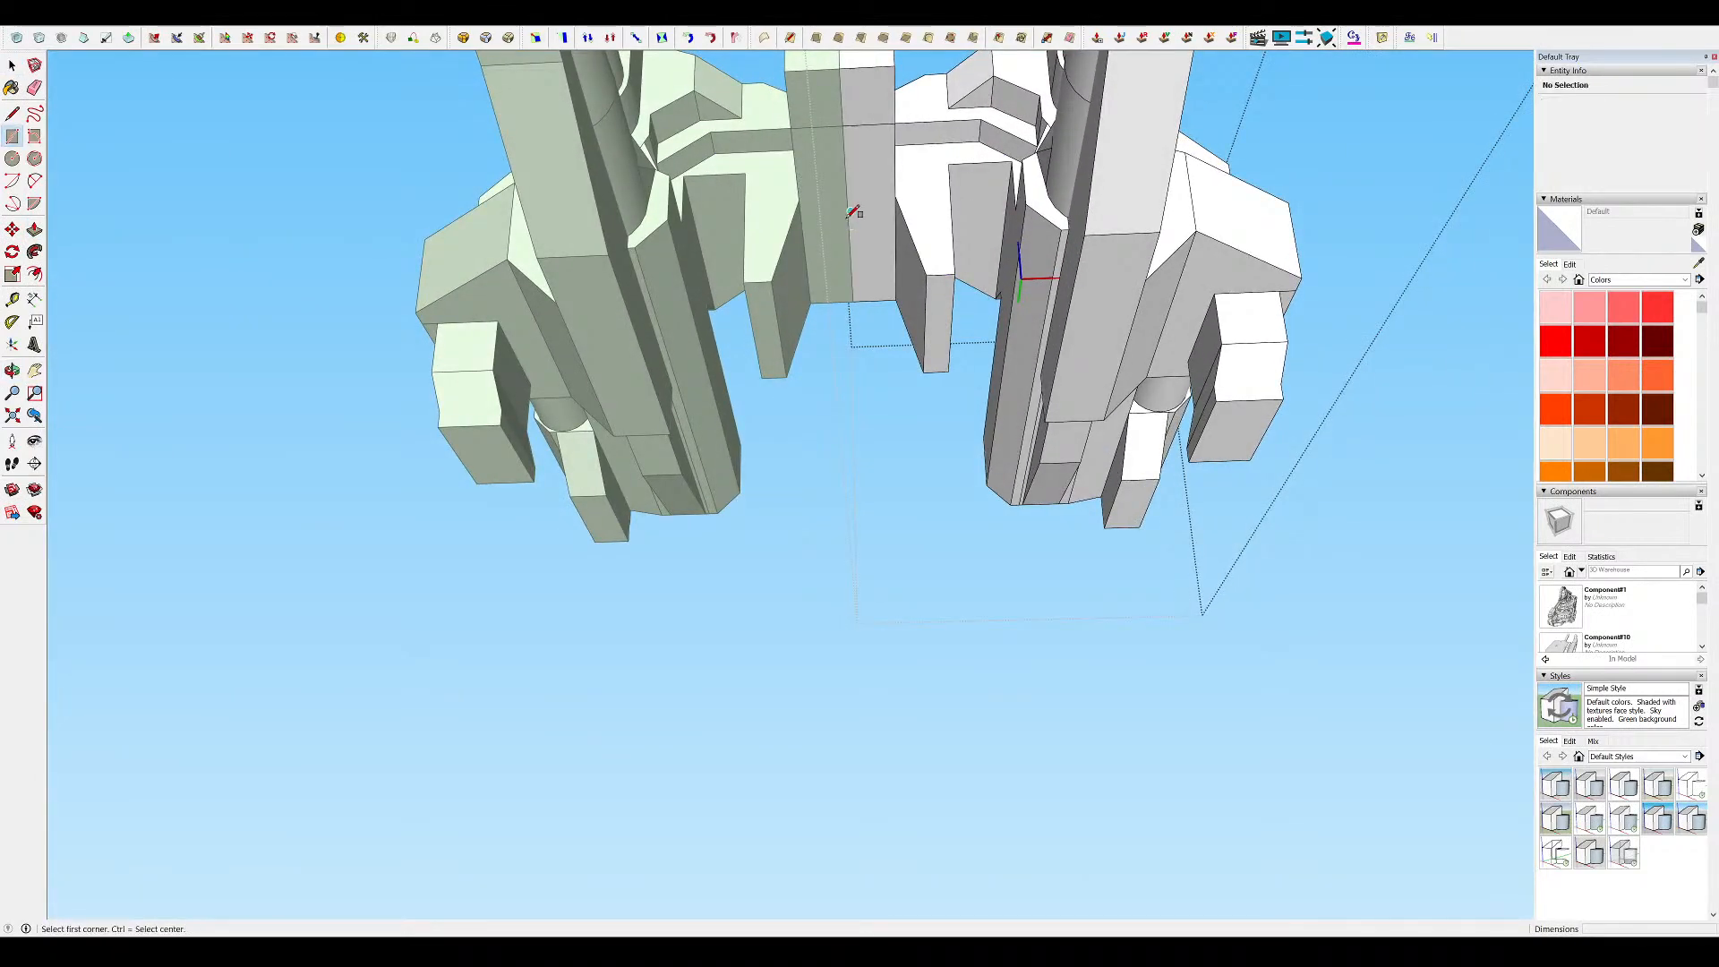
middle_drag(932, 309, 866, 289)
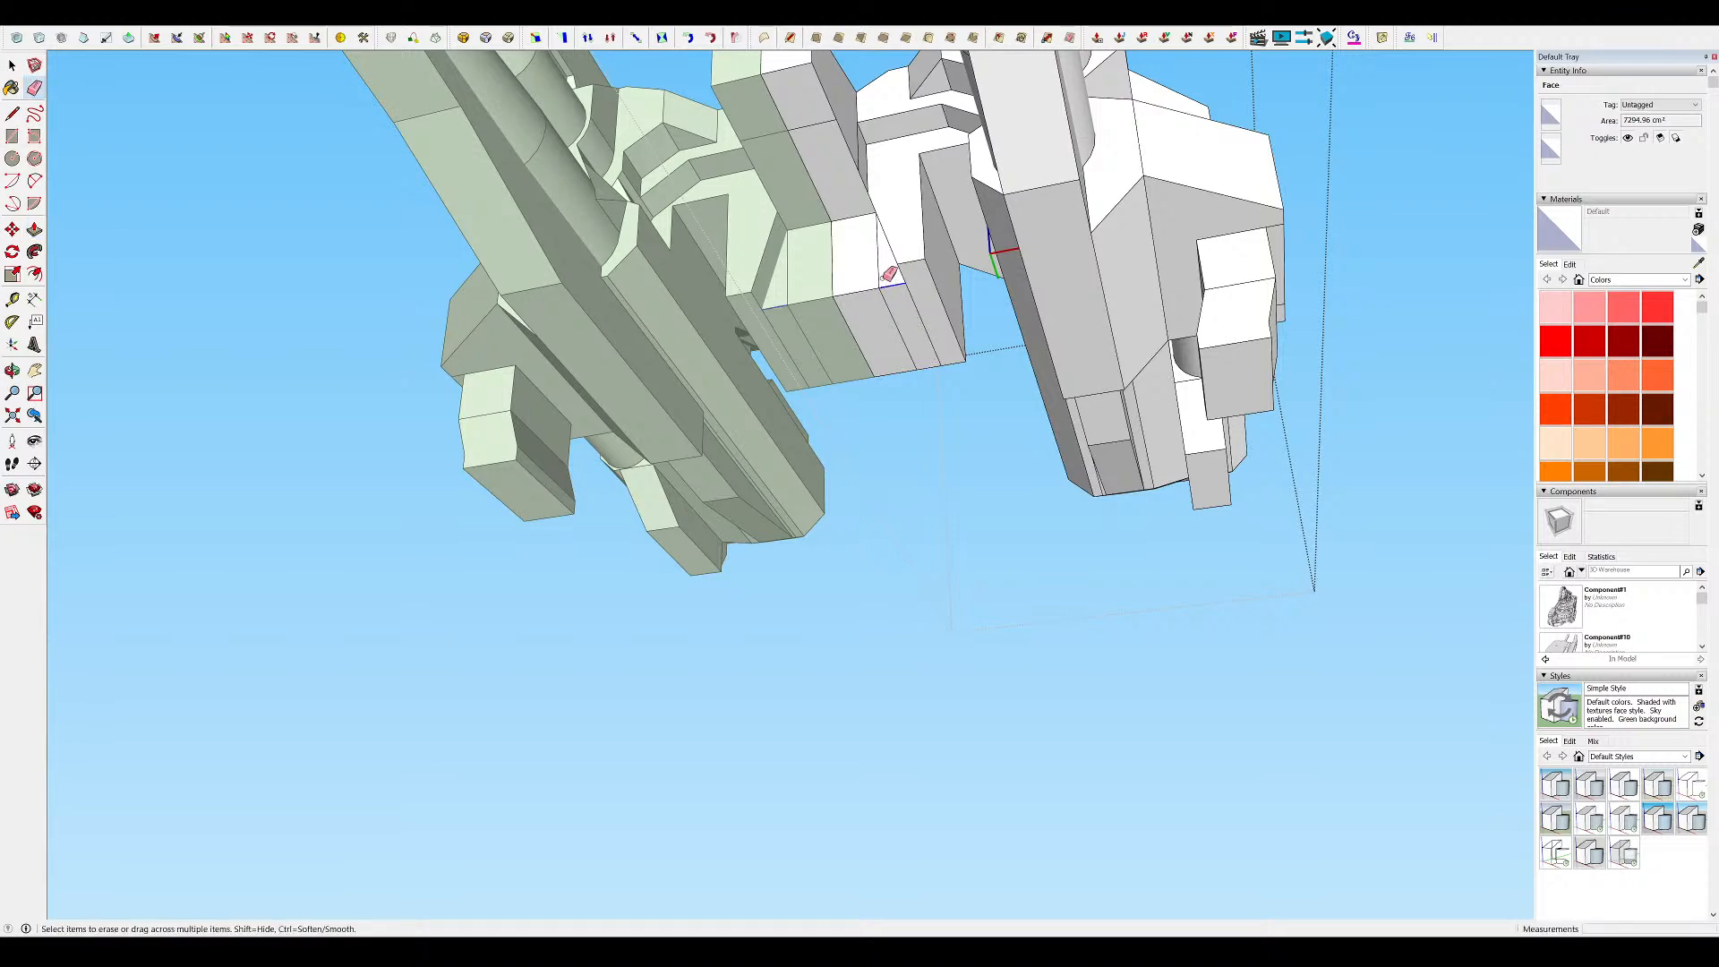
scroll(908, 294, up, 3)
mouse_move(896, 300)
middle_down()
mouse_move(921, 356)
mouse_move(1007, 360)
middle_up()
drag(881, 356, 866, 359)
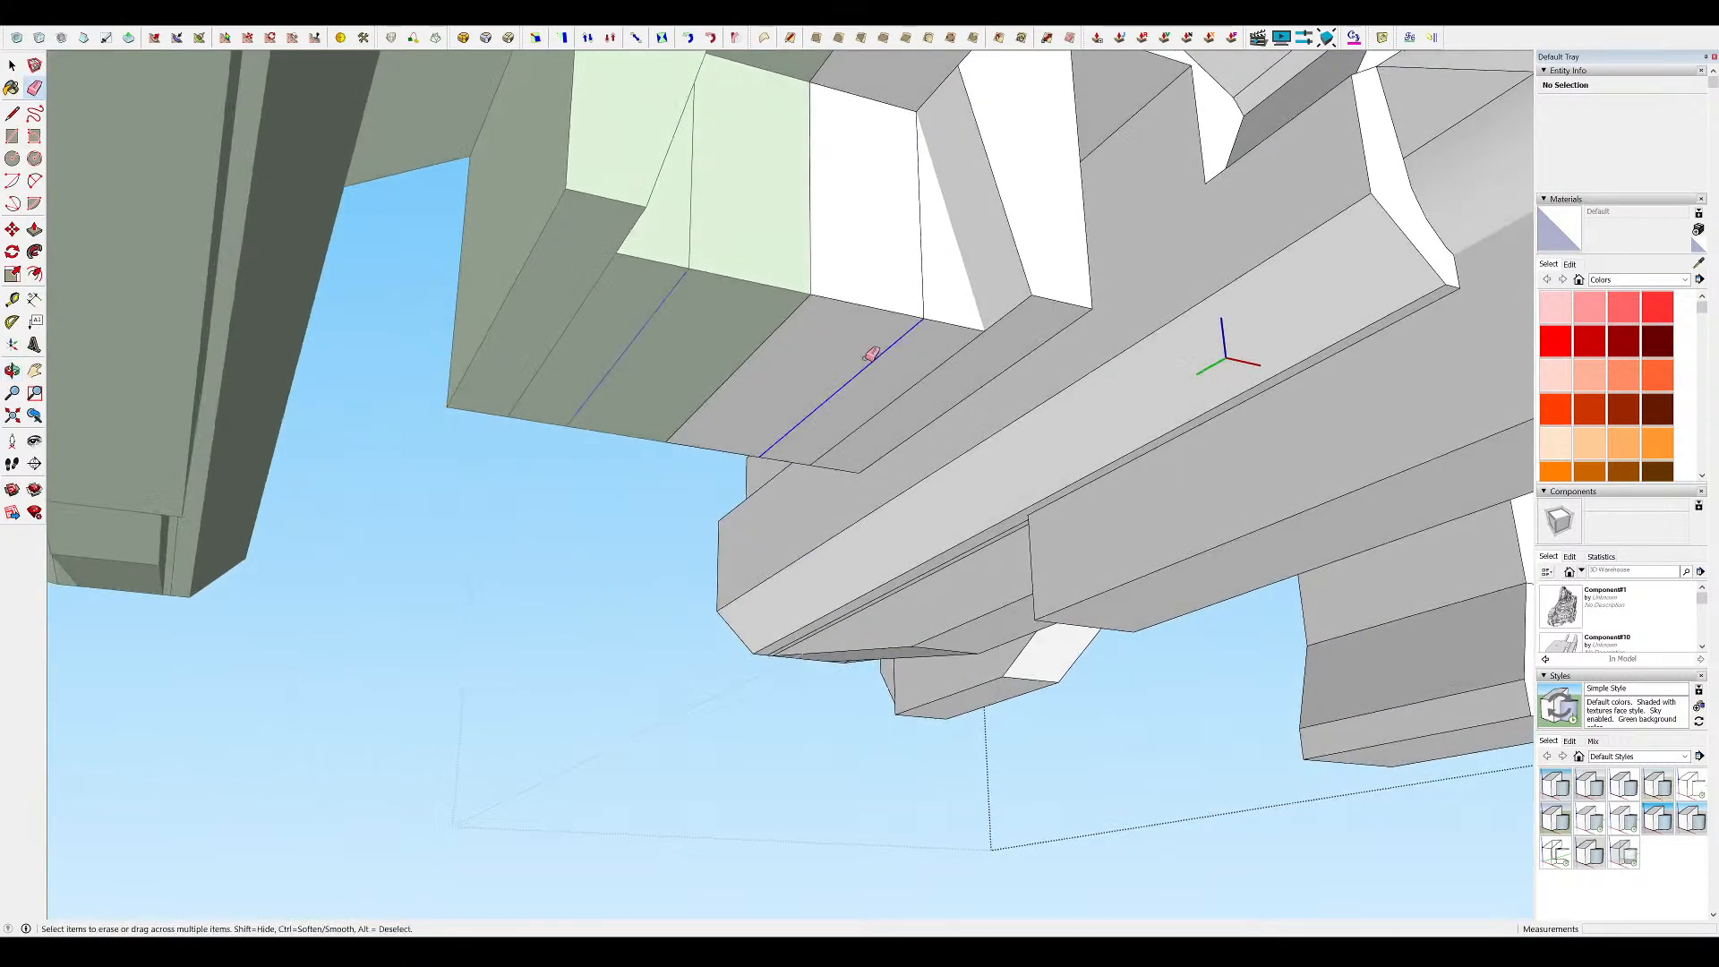
Reshape the centre crosspiece's end by moving one of its faces with Push/Pull
mouse_move(922, 284)
middle_down()
mouse_move(910, 368)
mouse_move(894, 319)
mouse_move(934, 344)
mouse_move(867, 284)
mouse_move(856, 484)
mouse_move(928, 550)
mouse_move(905, 273)
mouse_move(881, 380)
mouse_move(893, 269)
mouse_move(947, 286)
middle_up()
key(l)
scroll(915, 390, down, 5)
scroll(911, 267, down, 5)
scroll(893, 269, up, 5)
key(p)
drag(908, 373, 907, 420)
click(908, 422)
Draw a rectangle beneath the centre crosspiece and pull it into a block
scroll(908, 421, down, 5)
middle_drag(913, 295, 877, 242)
scroll(951, 265, up, 5)
key(r)
click(832, 246)
key(p)
drag(904, 289, 913, 452)
Draw a line between two corners of the block beneath the crosspiece to mark a slanted cut
middle_drag(913, 452, 846, 412)
key(l)
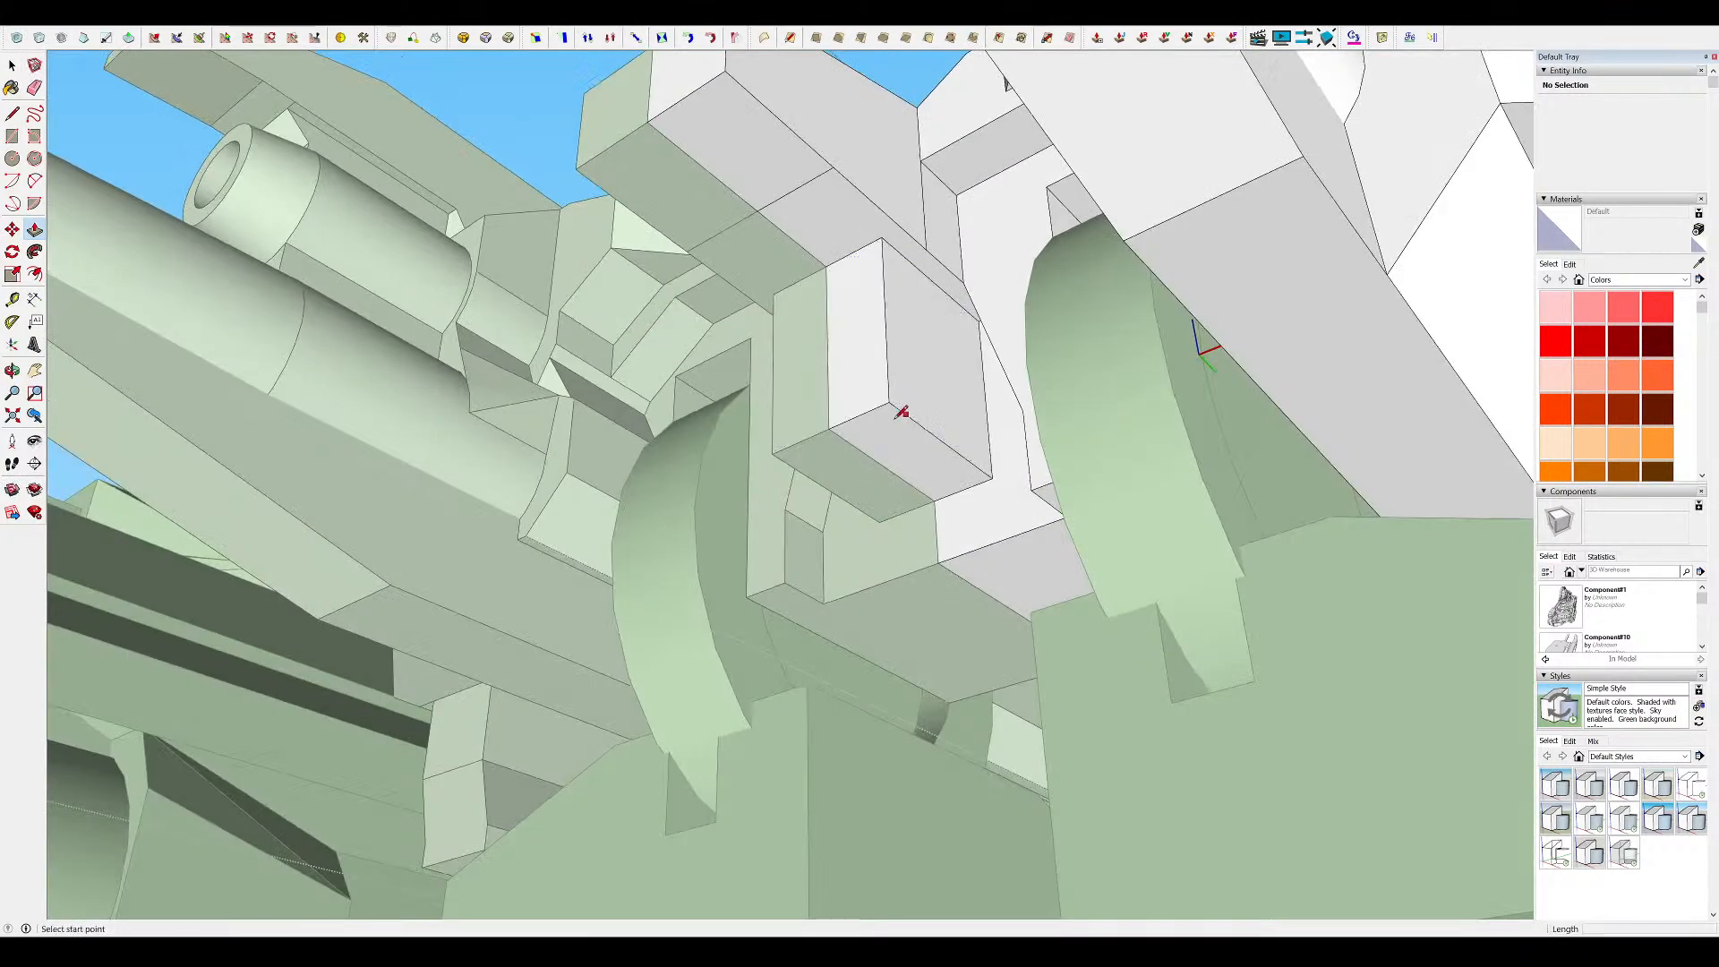
click(869, 411)
click(878, 263)
scroll(878, 265, down, 3)
Erase the lower block's front edges and close the opening with a line about 131 cm long to form a slanted front
mouse_move(878, 265)
middle_down()
mouse_move(1038, 367)
mouse_move(940, 381)
mouse_move(1155, 456)
mouse_move(976, 310)
middle_up()
key(e)
scroll(1092, 429, down, 5)
scroll(1092, 429, up, 5)
drag(991, 307, 964, 281)
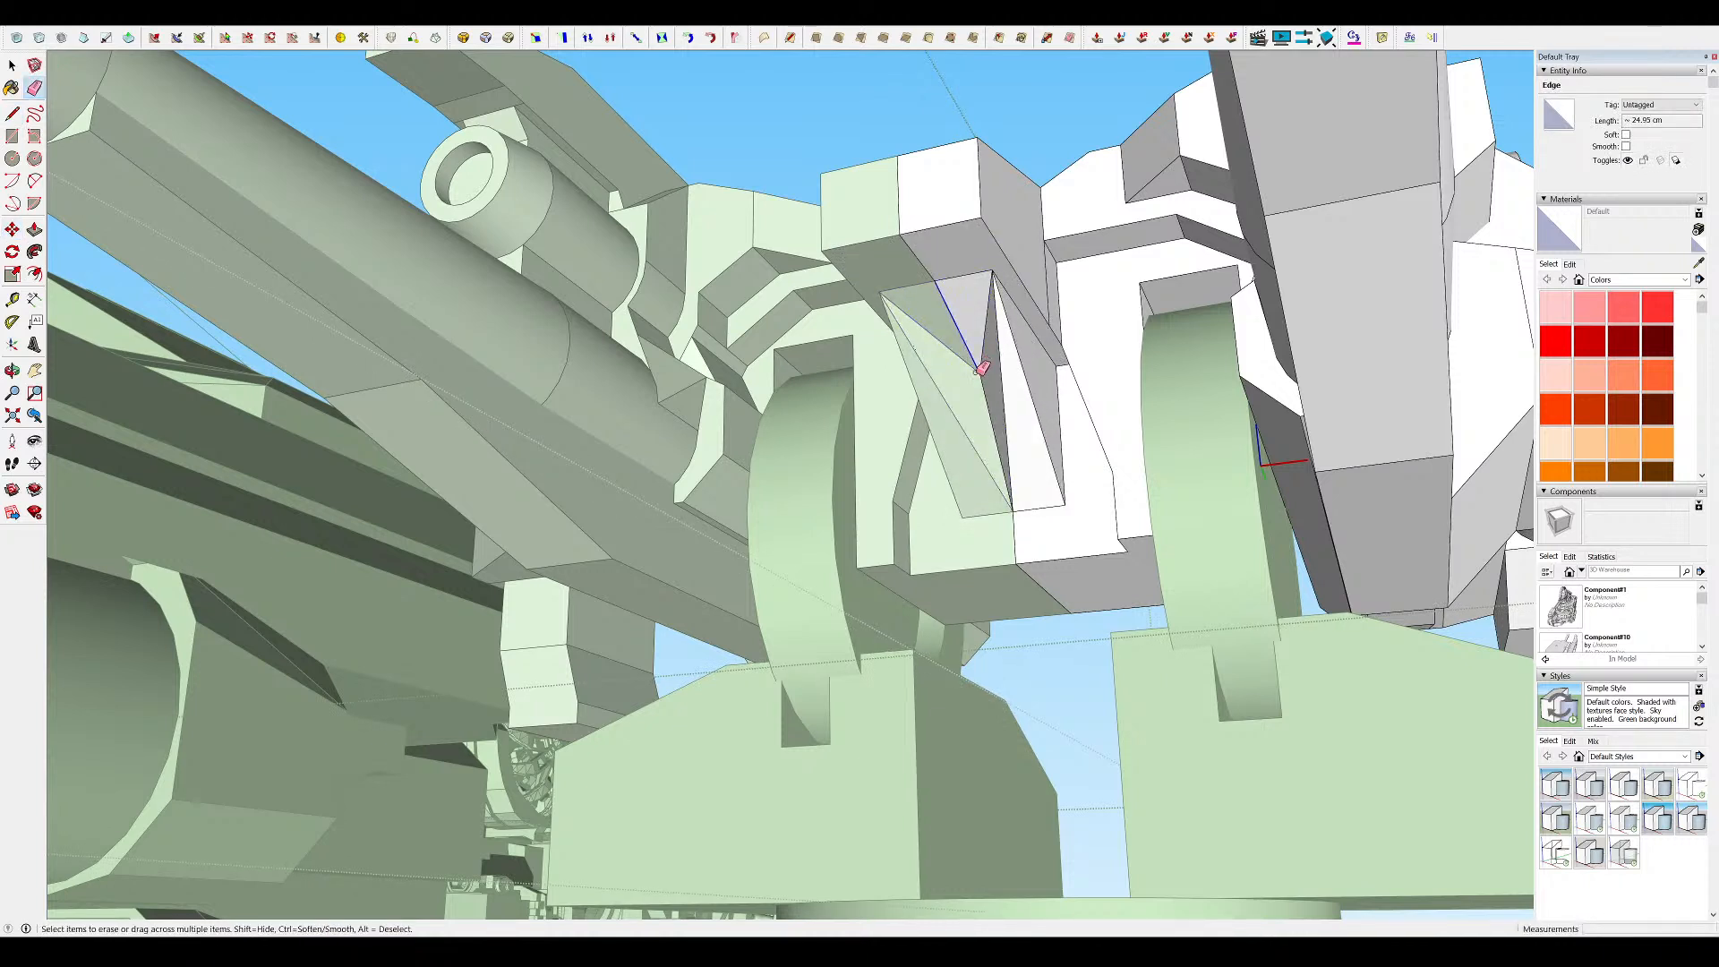
key(l)
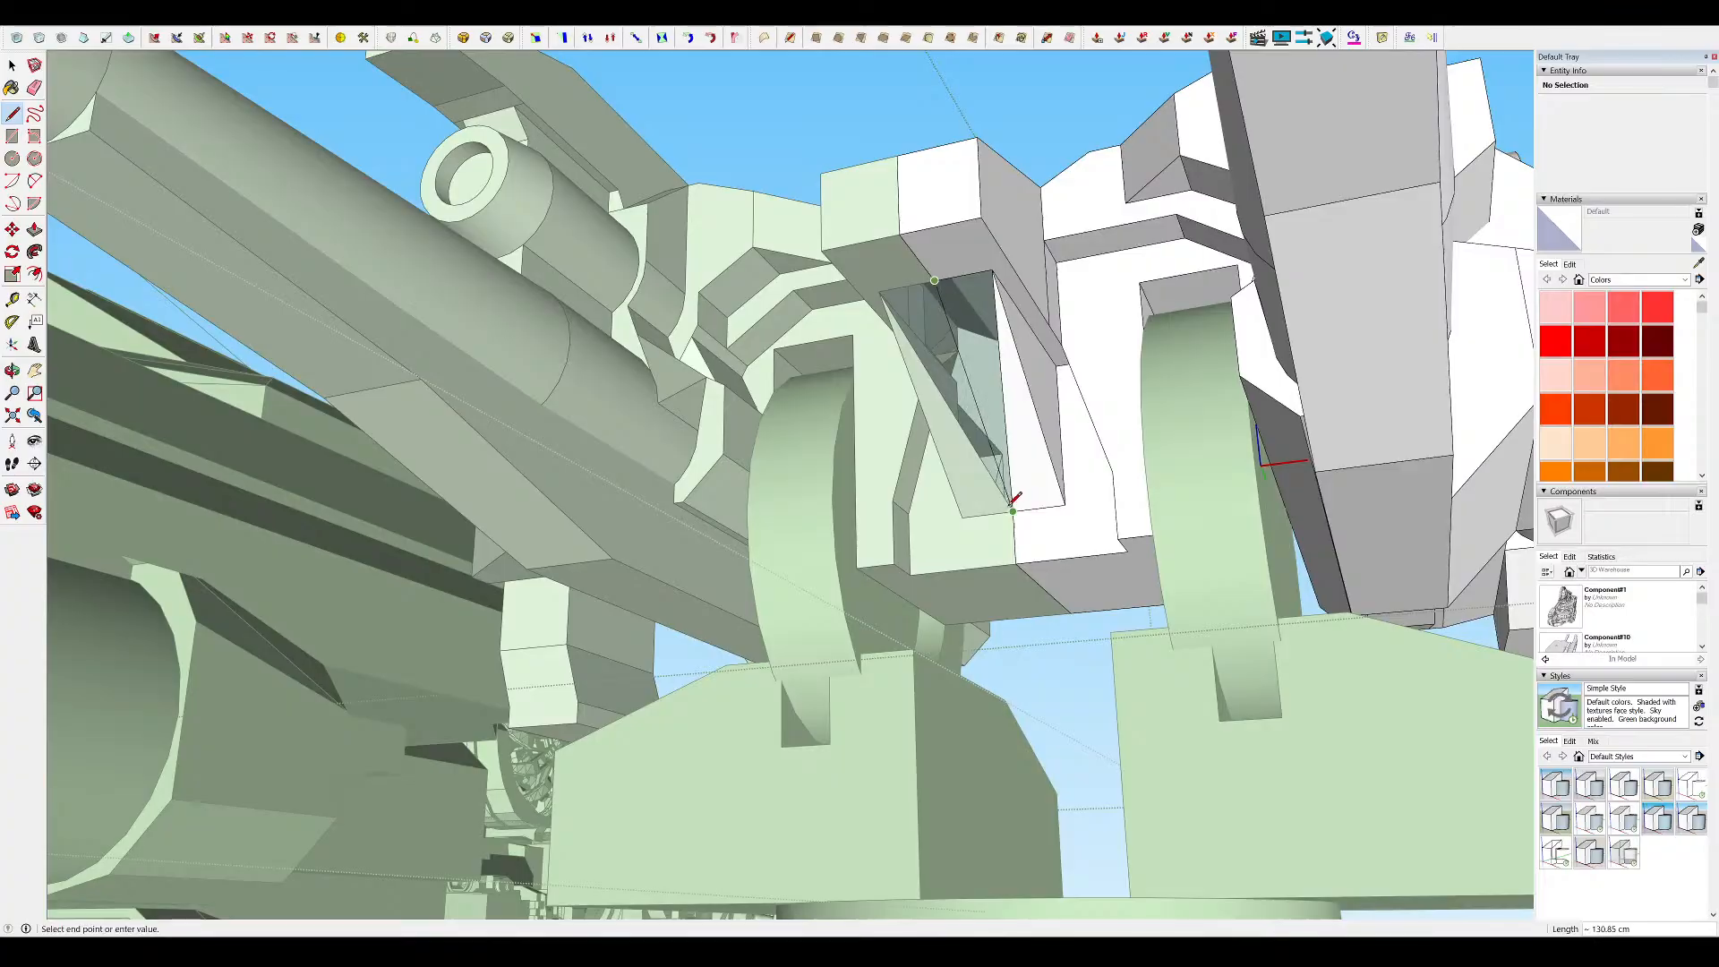
mouse_move(1014, 404)
middle_down()
mouse_move(1178, 537)
mouse_move(844, 191)
mouse_move(1032, 157)
mouse_move(1029, 308)
mouse_move(538, 185)
mouse_move(860, 260)
mouse_move(843, 186)
middle_up()
scroll(1178, 537, down, 3)
scroll(1032, 158, down, 3)
scroll(859, 260, down, 3)
scroll(859, 260, up, 5)
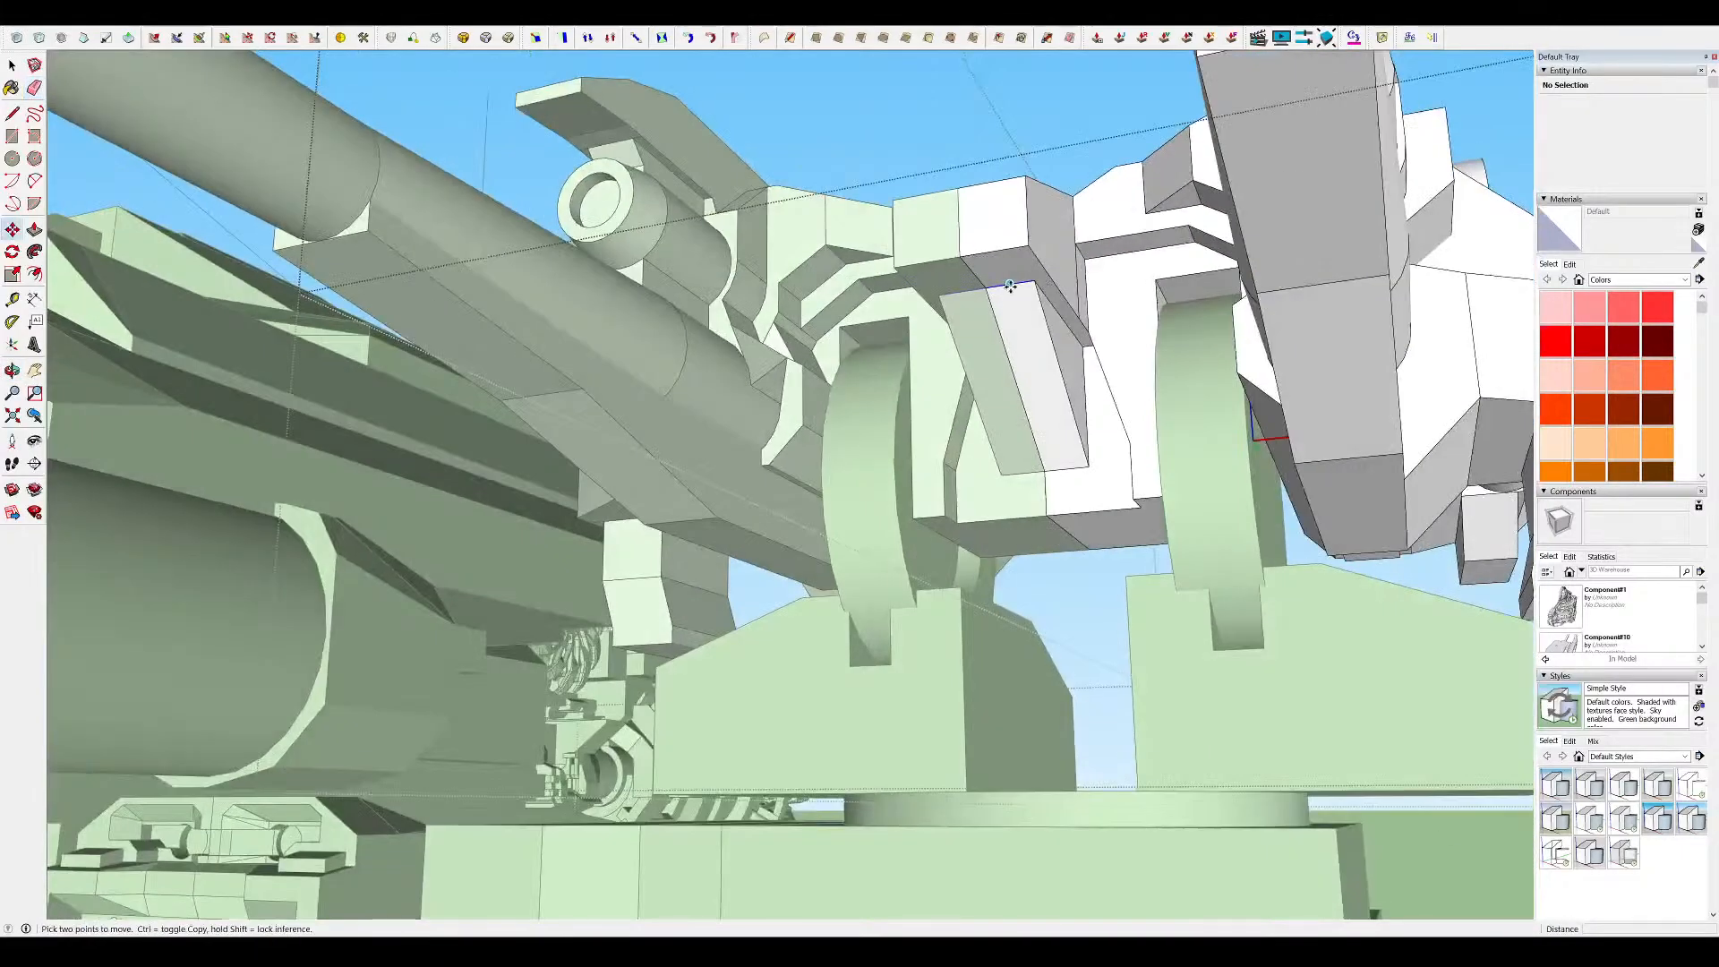
Move the upper edge of the slanted brace beneath the crosspiece and adjust its faces with Push/Pull
click(1005, 251)
middle_drag(1005, 250, 1032, 399)
scroll(1063, 325, down, 3)
scroll(1074, 357, up, 4)
click(1032, 401)
middle_drag(1032, 474, 1024, 433)
scroll(1021, 428, up, 4)
Draw a line about 23 cm long across the angled strip beside the slanted brace and move it toward the strip's upper end
key(l)
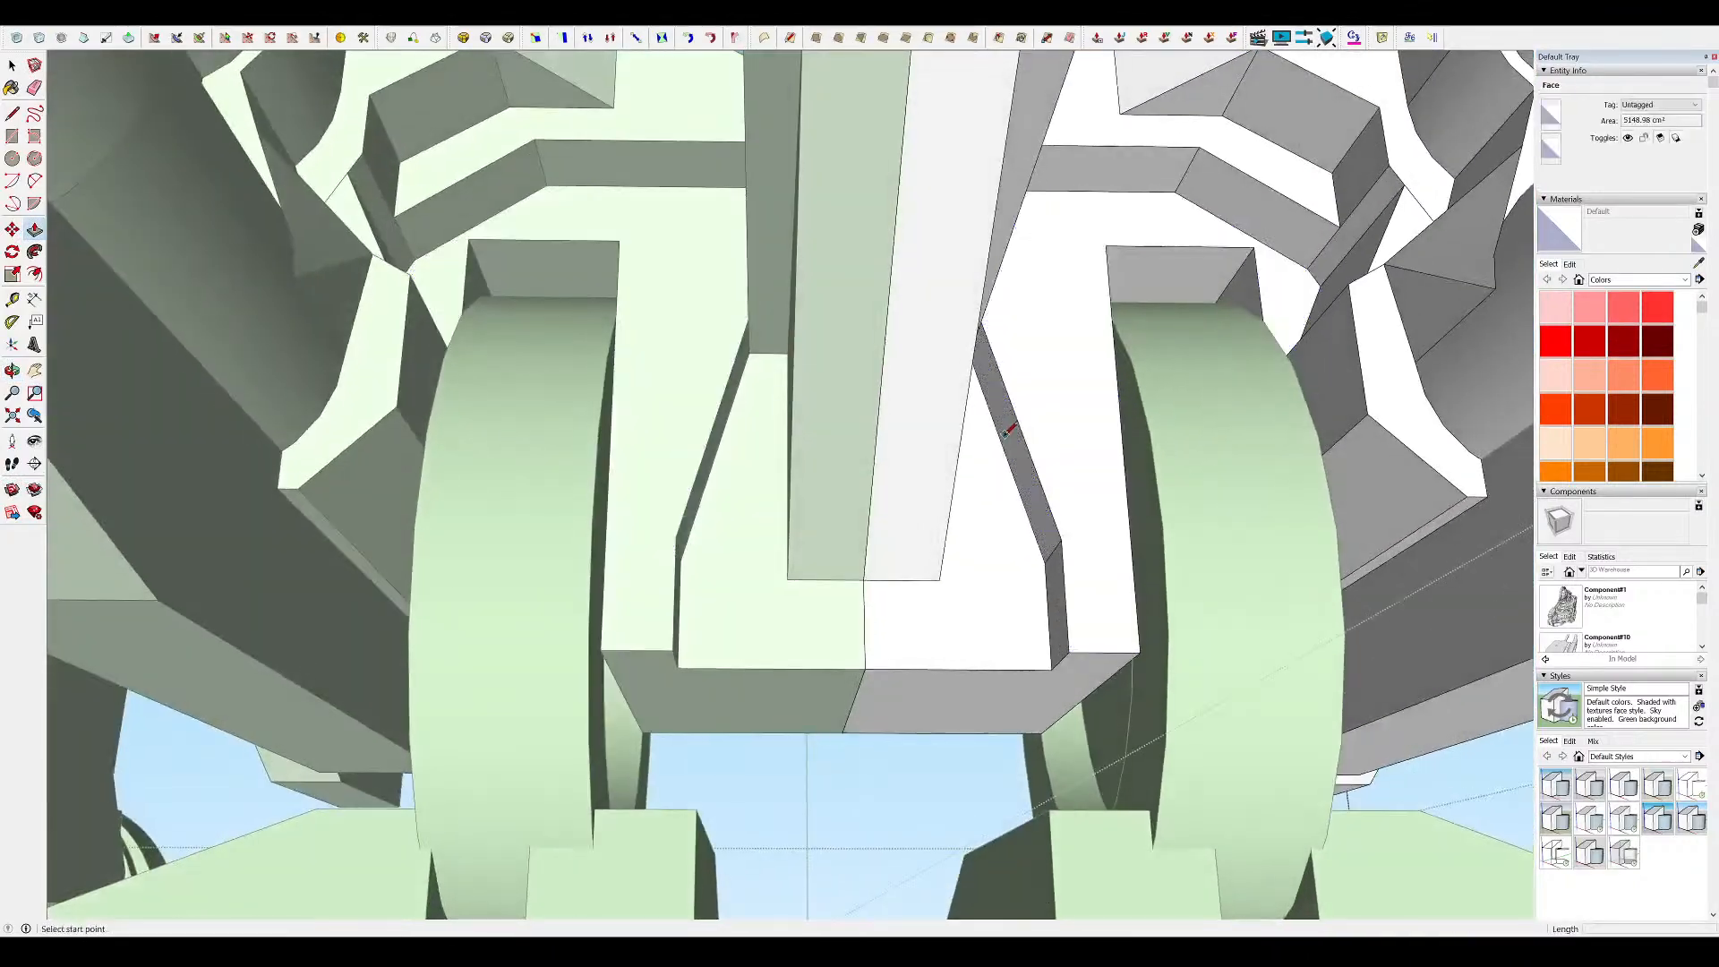
click(998, 433)
scroll(1012, 402, up, 2)
key(m)
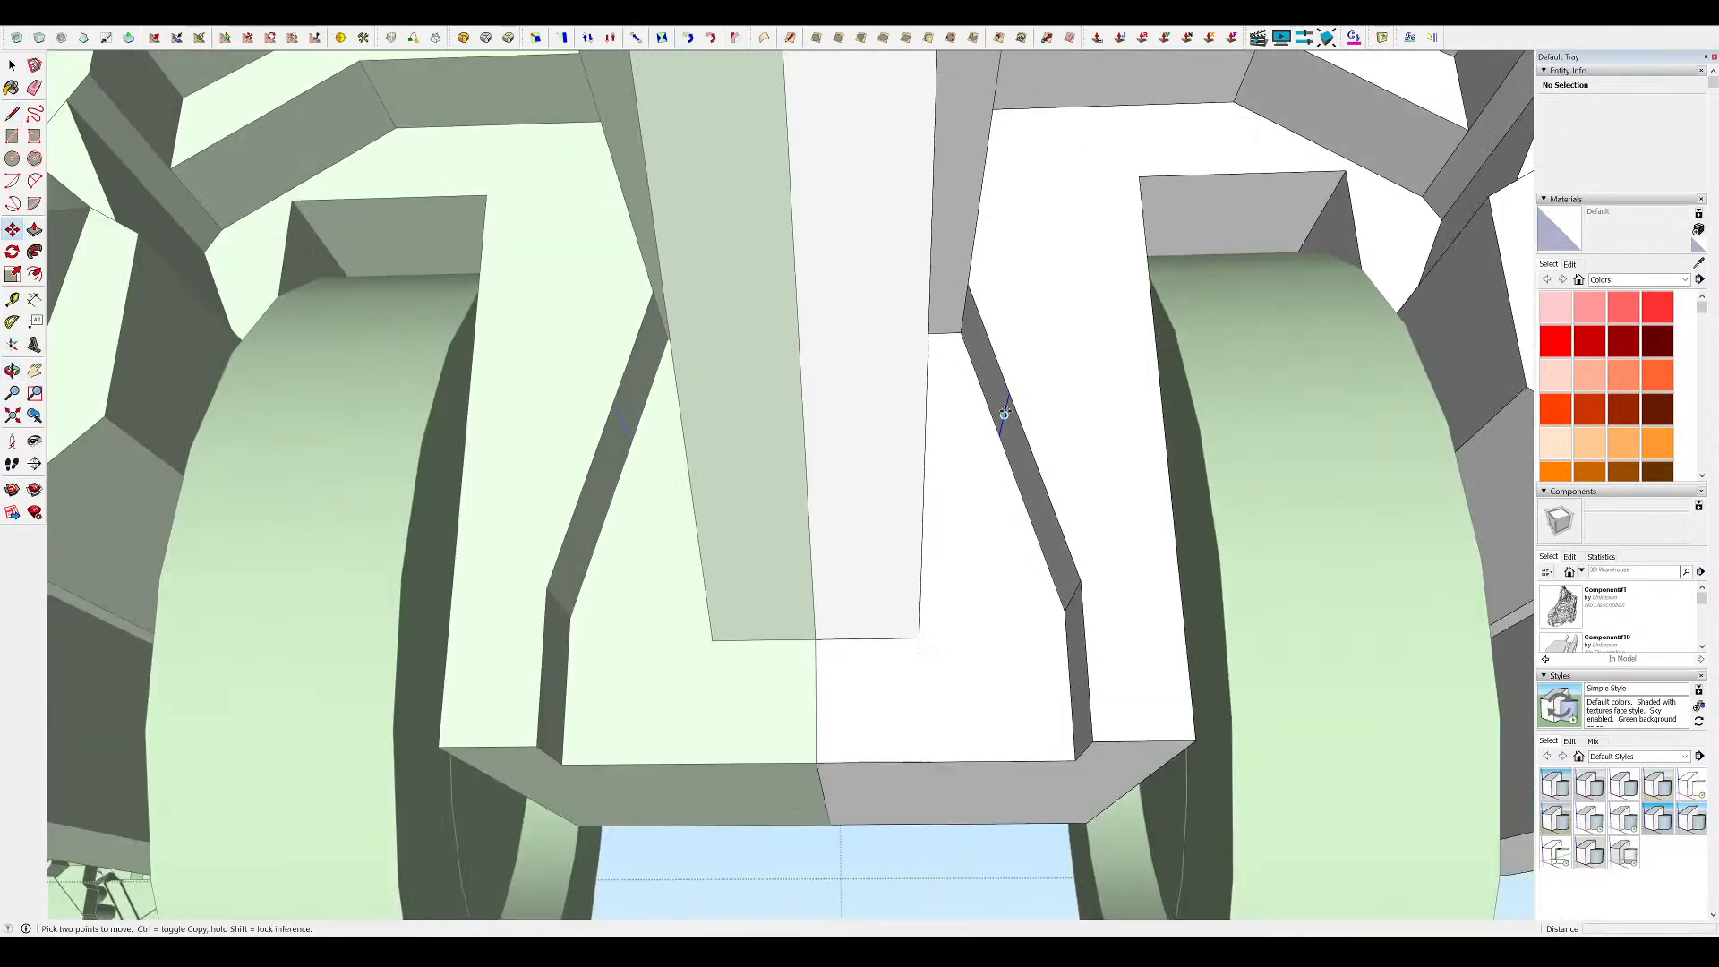
click(962, 309)
scroll(951, 296, down, 10)
middle_drag(954, 298, 856, 385)
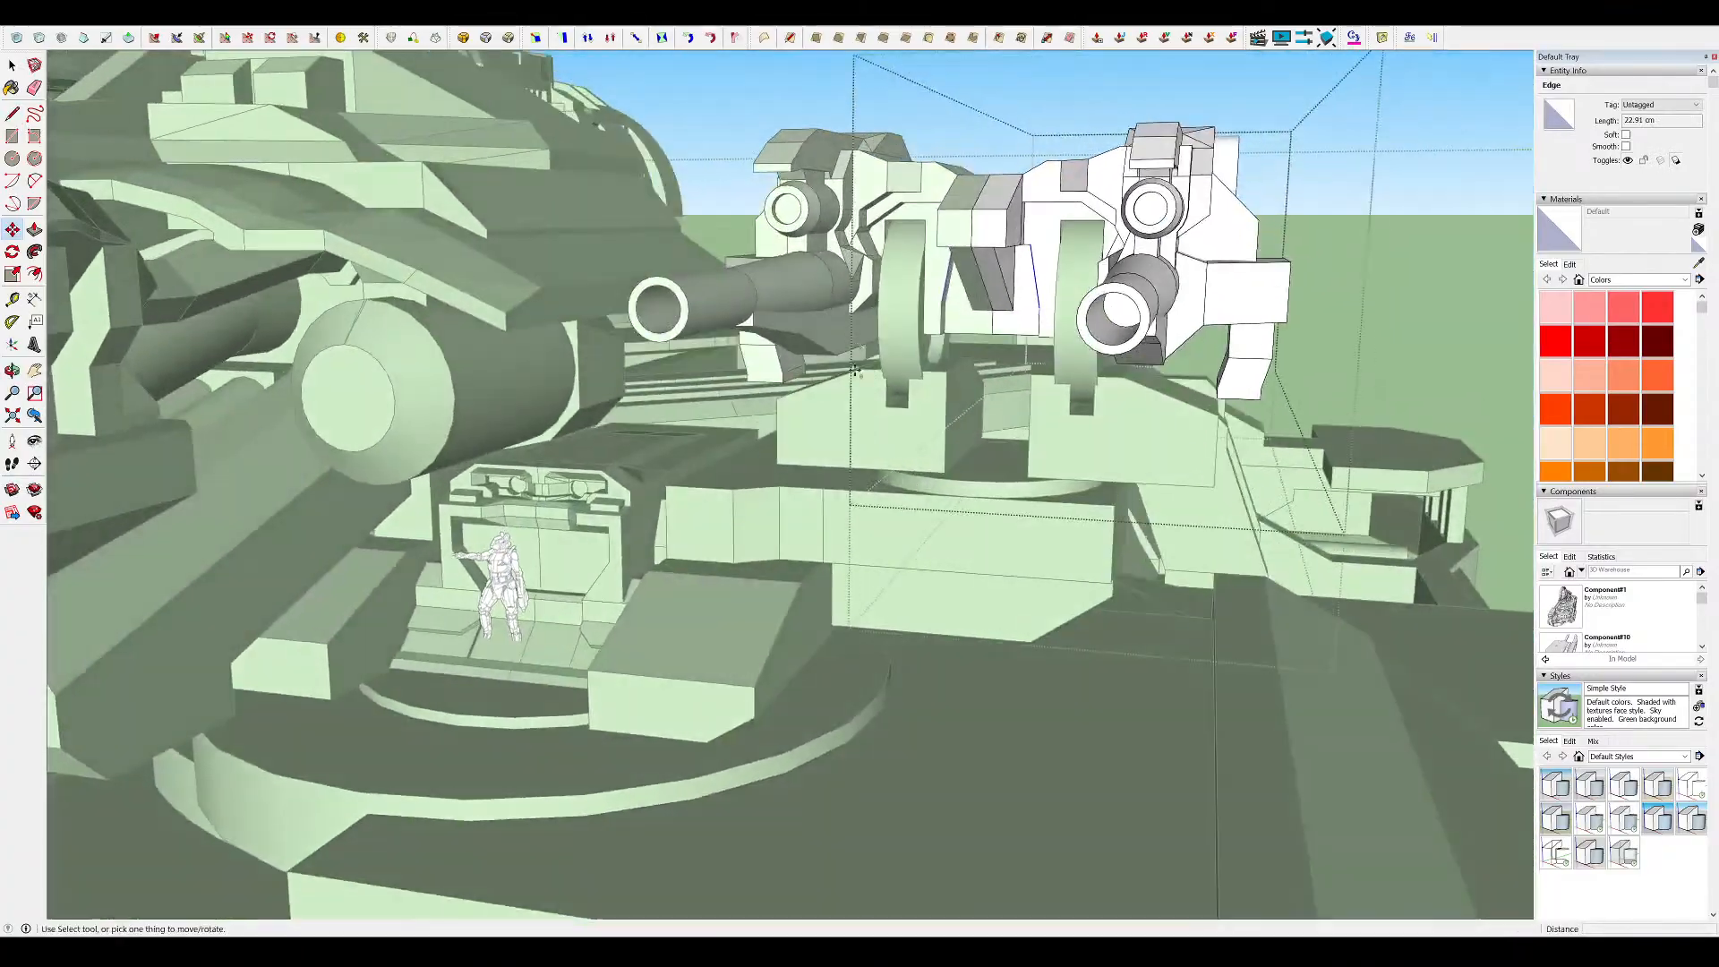
scroll(859, 380, down, 5)
key(space)
middle_drag(1187, 364, 1056, 410)
click(1057, 410)
Erase the surplus edge on the side of the centre crosspiece
scroll(1006, 487, up, 8)
middle_drag(1005, 487, 967, 538)
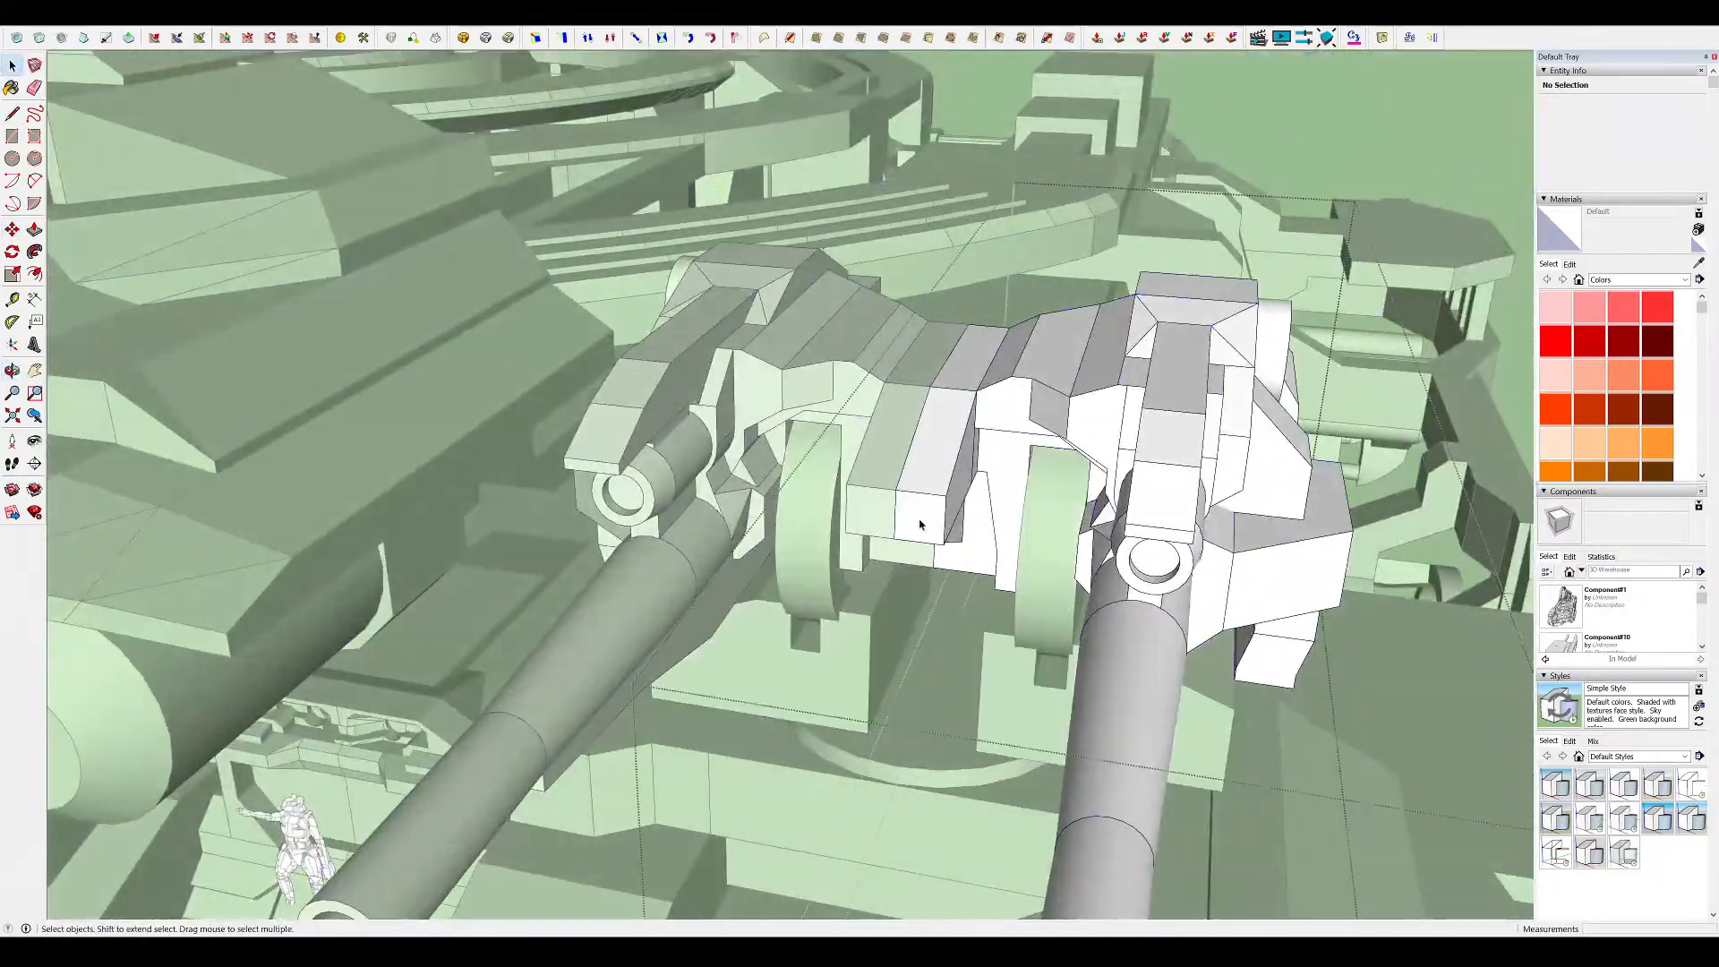
scroll(919, 524, up, 3)
key(p)
mouse_move(932, 479)
middle_down()
mouse_move(1009, 242)
mouse_move(932, 260)
mouse_move(1008, 441)
mouse_move(1043, 408)
middle_up()
key(e)
click(1015, 440)
Draw a line beside the centre crosspiece and offset the adjoining face about 43 cm with Push/Pull to shape a side block
key(l)
click(1039, 502)
mouse_move(1056, 503)
middle_down()
mouse_move(1110, 492)
mouse_move(1074, 468)
mouse_move(1105, 435)
mouse_move(1086, 373)
mouse_move(1028, 364)
mouse_move(1052, 462)
middle_up()
click(1110, 504)
key(p)
key(e)
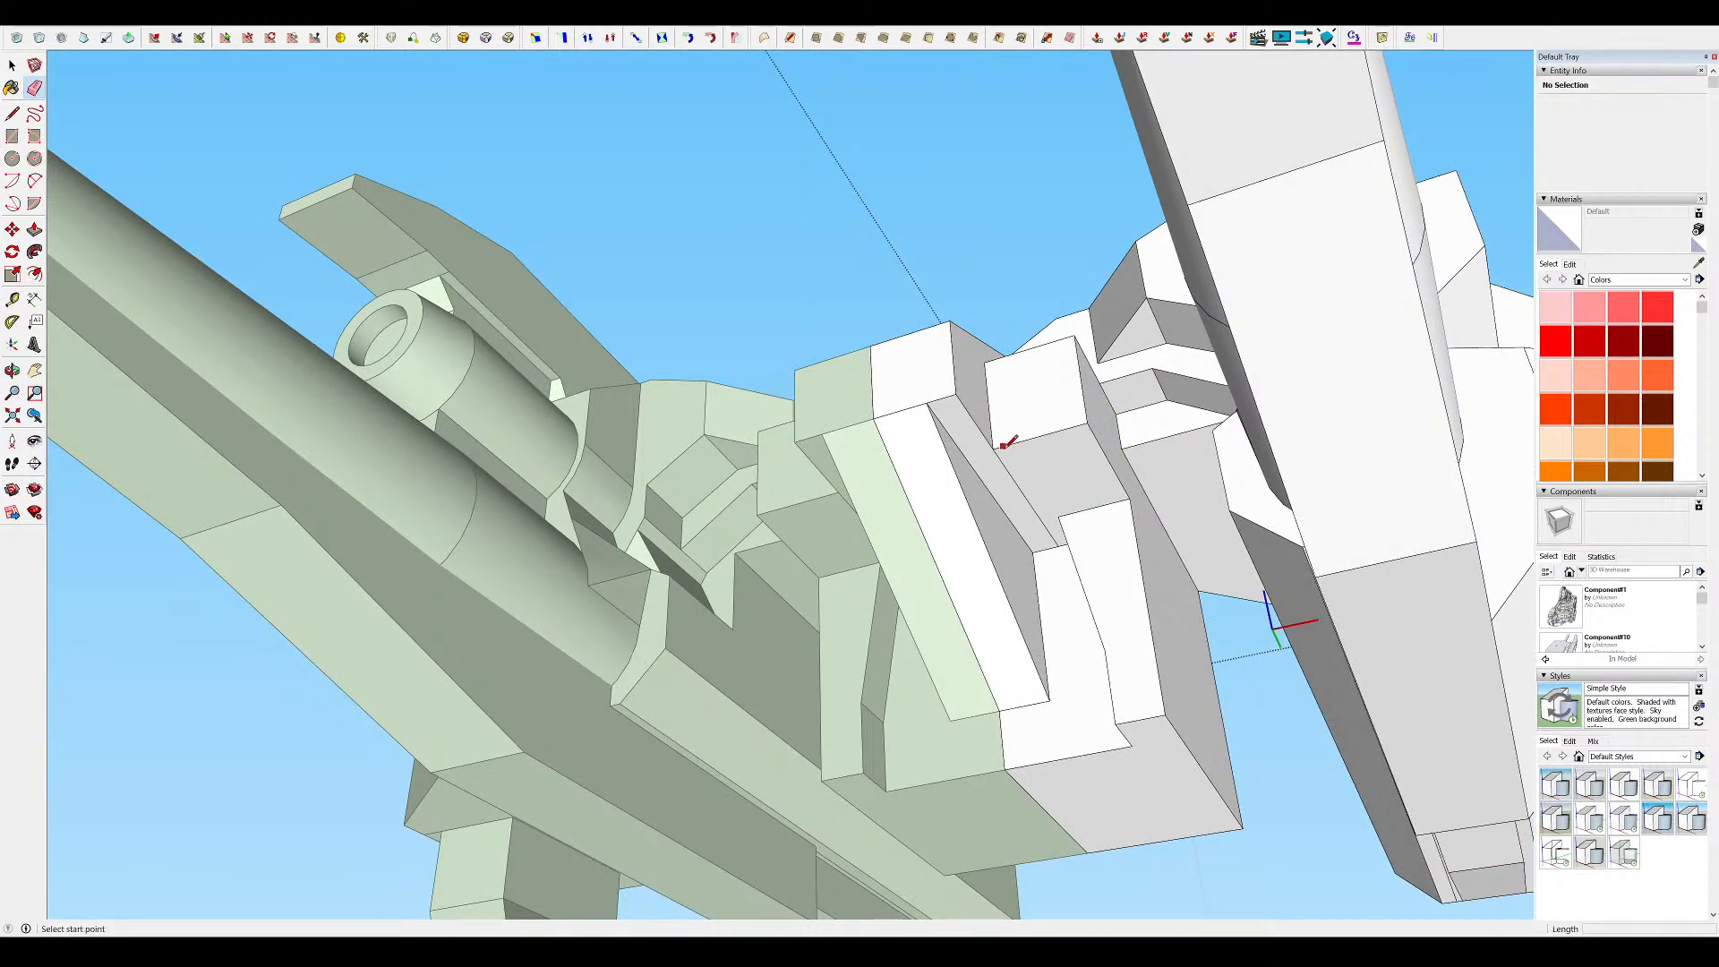
middle_drag(1045, 337, 1137, 774)
scroll(1007, 376, down, 10)
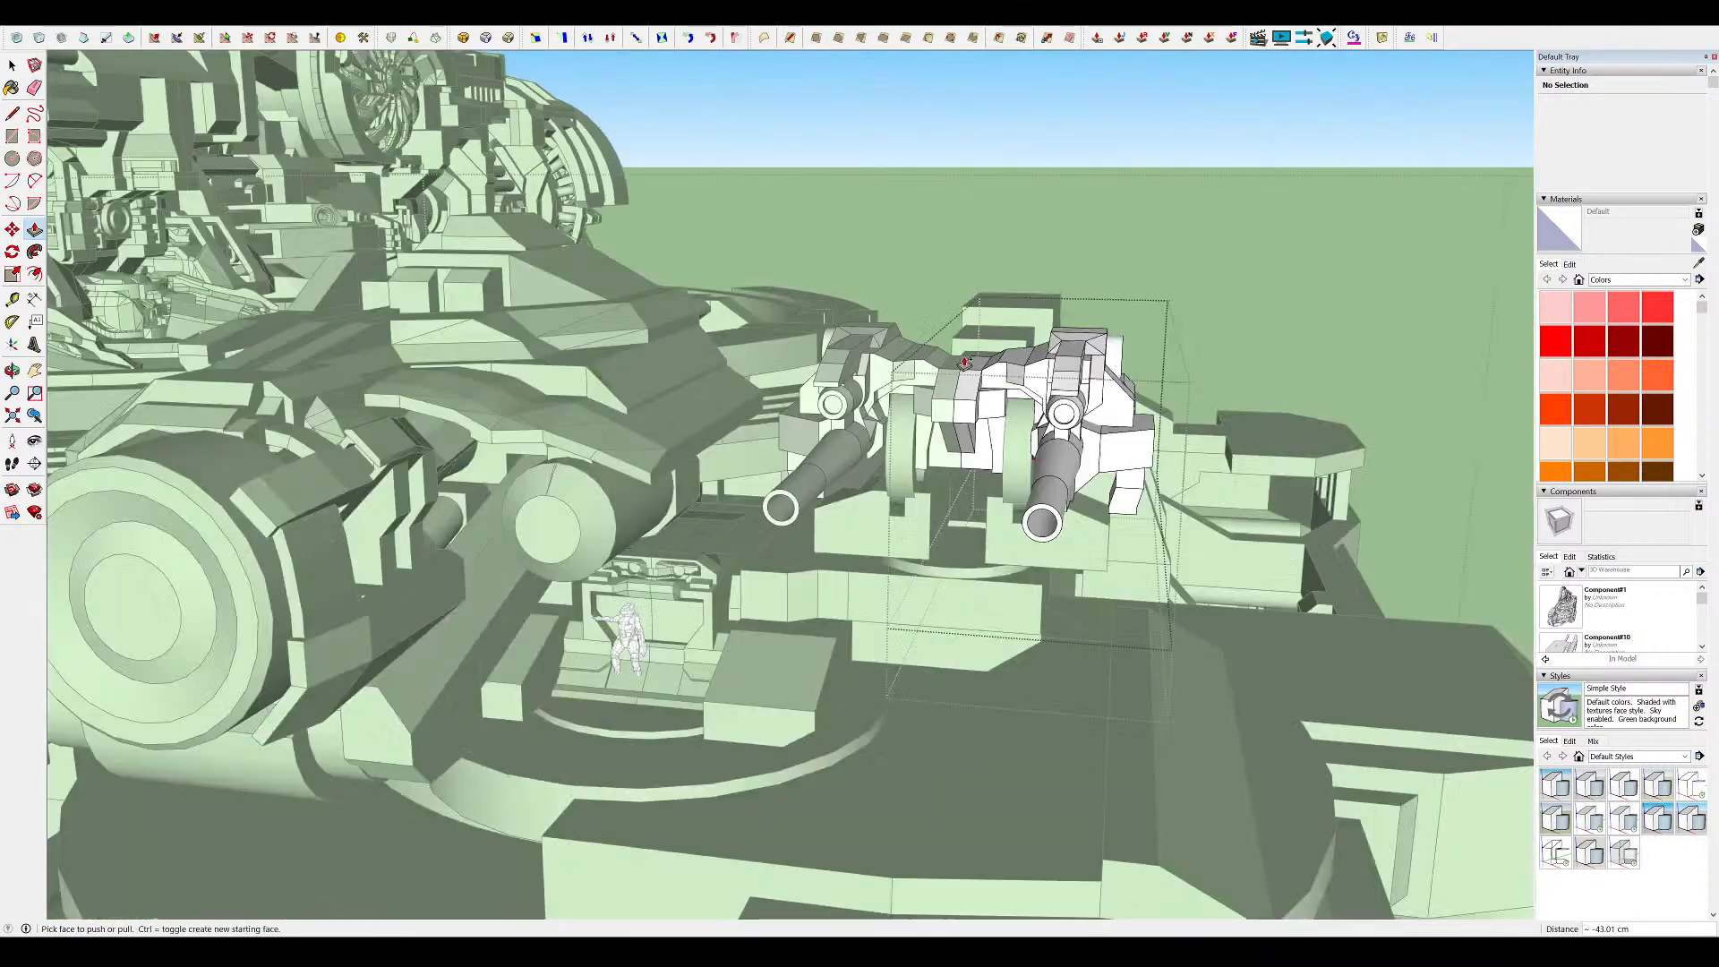
Draw a line about 47 cm long from the crosspiece's upper corner to the side block
scroll(1004, 385, up, 10)
mouse_move(994, 386)
middle_down()
mouse_move(817, 449)
mouse_move(1082, 387)
mouse_move(1147, 411)
mouse_move(1124, 322)
mouse_move(1159, 280)
middle_up()
key(m)
key(l)
click(1064, 180)
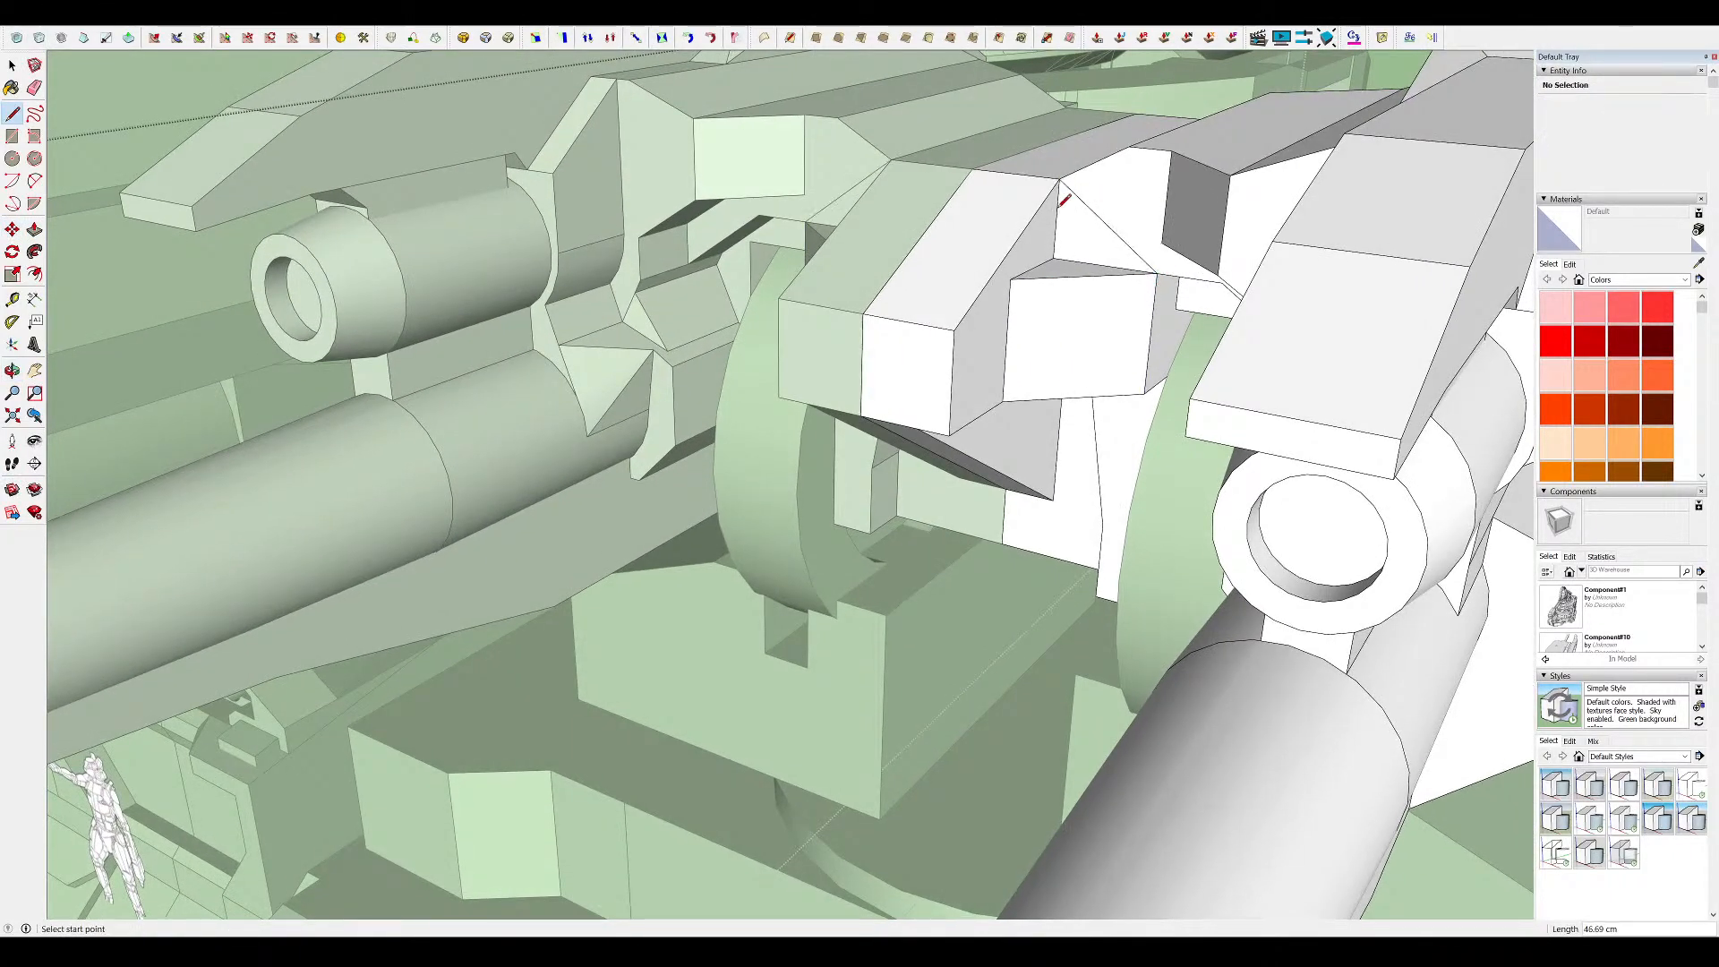
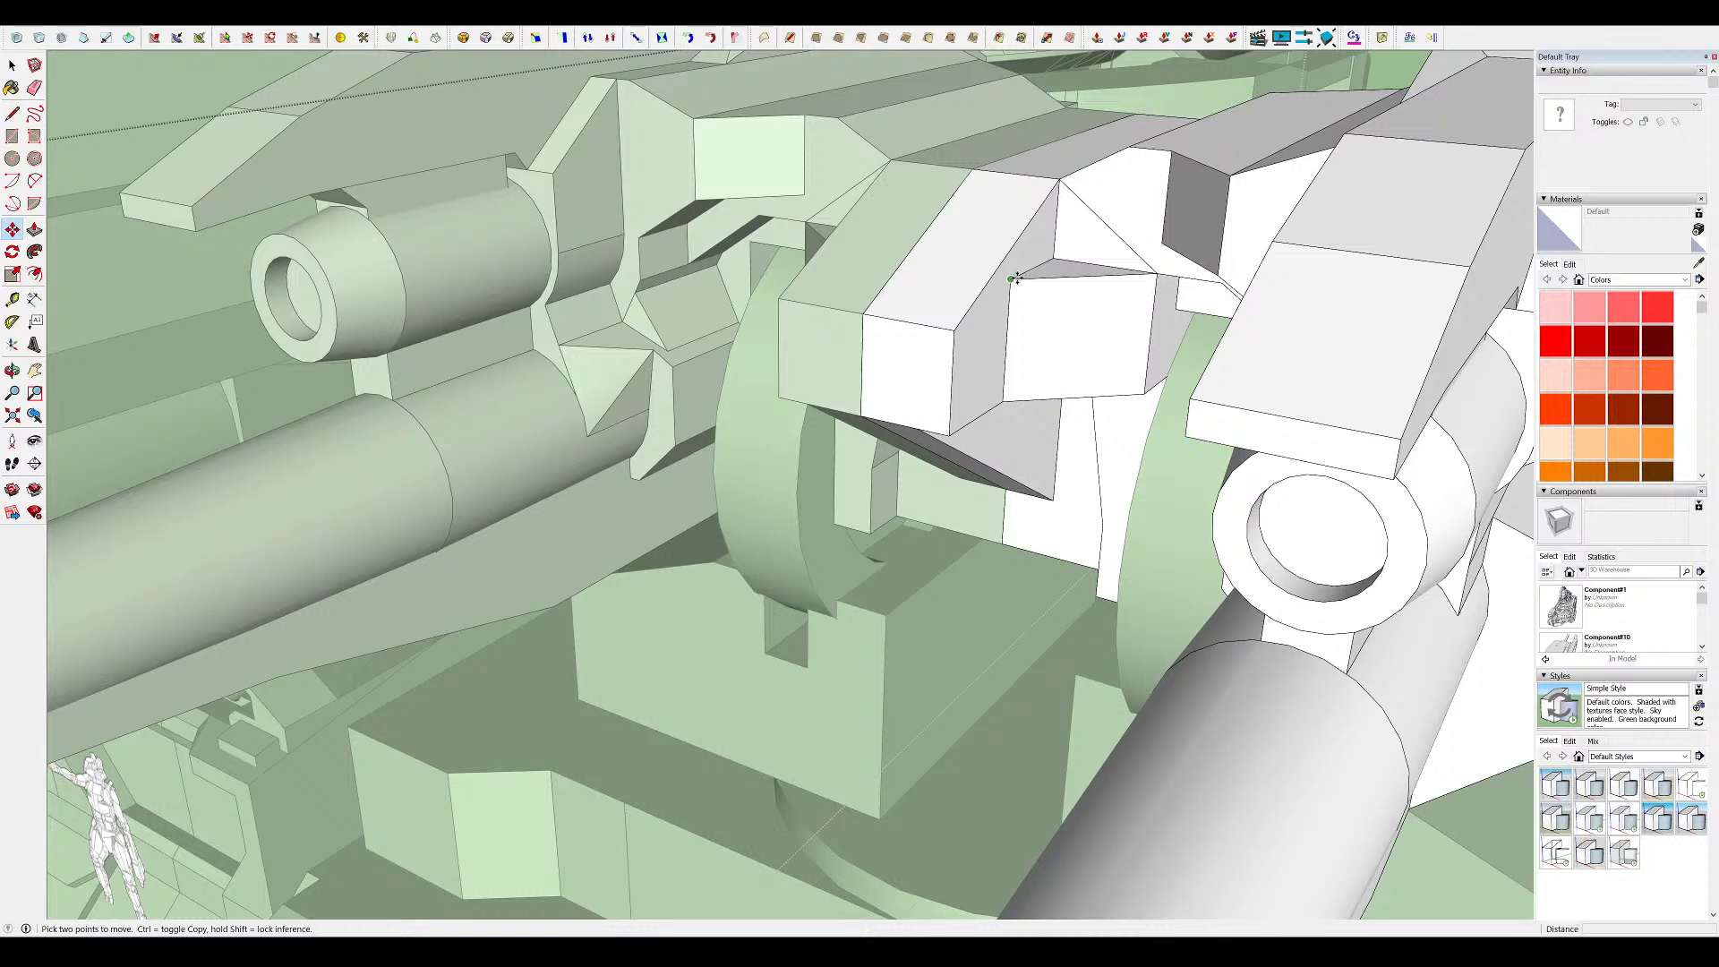
middle_drag(1060, 282, 1034, 264)
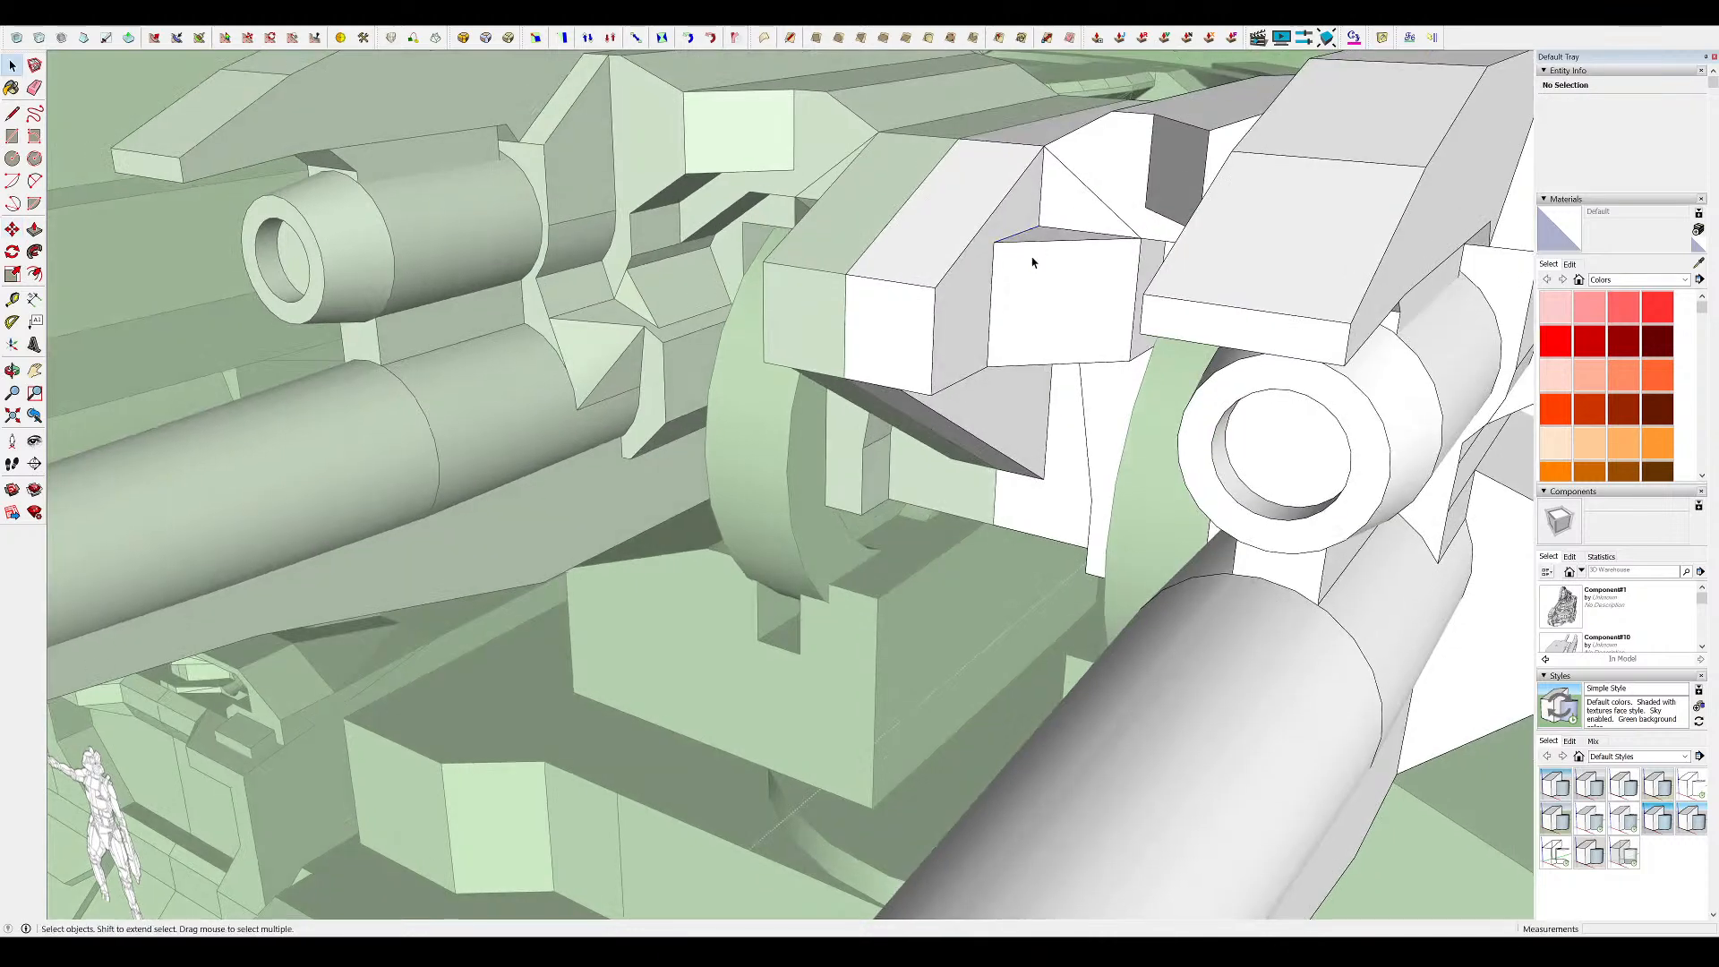
click(1044, 152)
Move the inner vertical edge of the side block's front face toward the centre crosspiece
middle_drag(922, 340, 1056, 267)
scroll(958, 255, down, 6)
scroll(1037, 251, up, 6)
key(m)
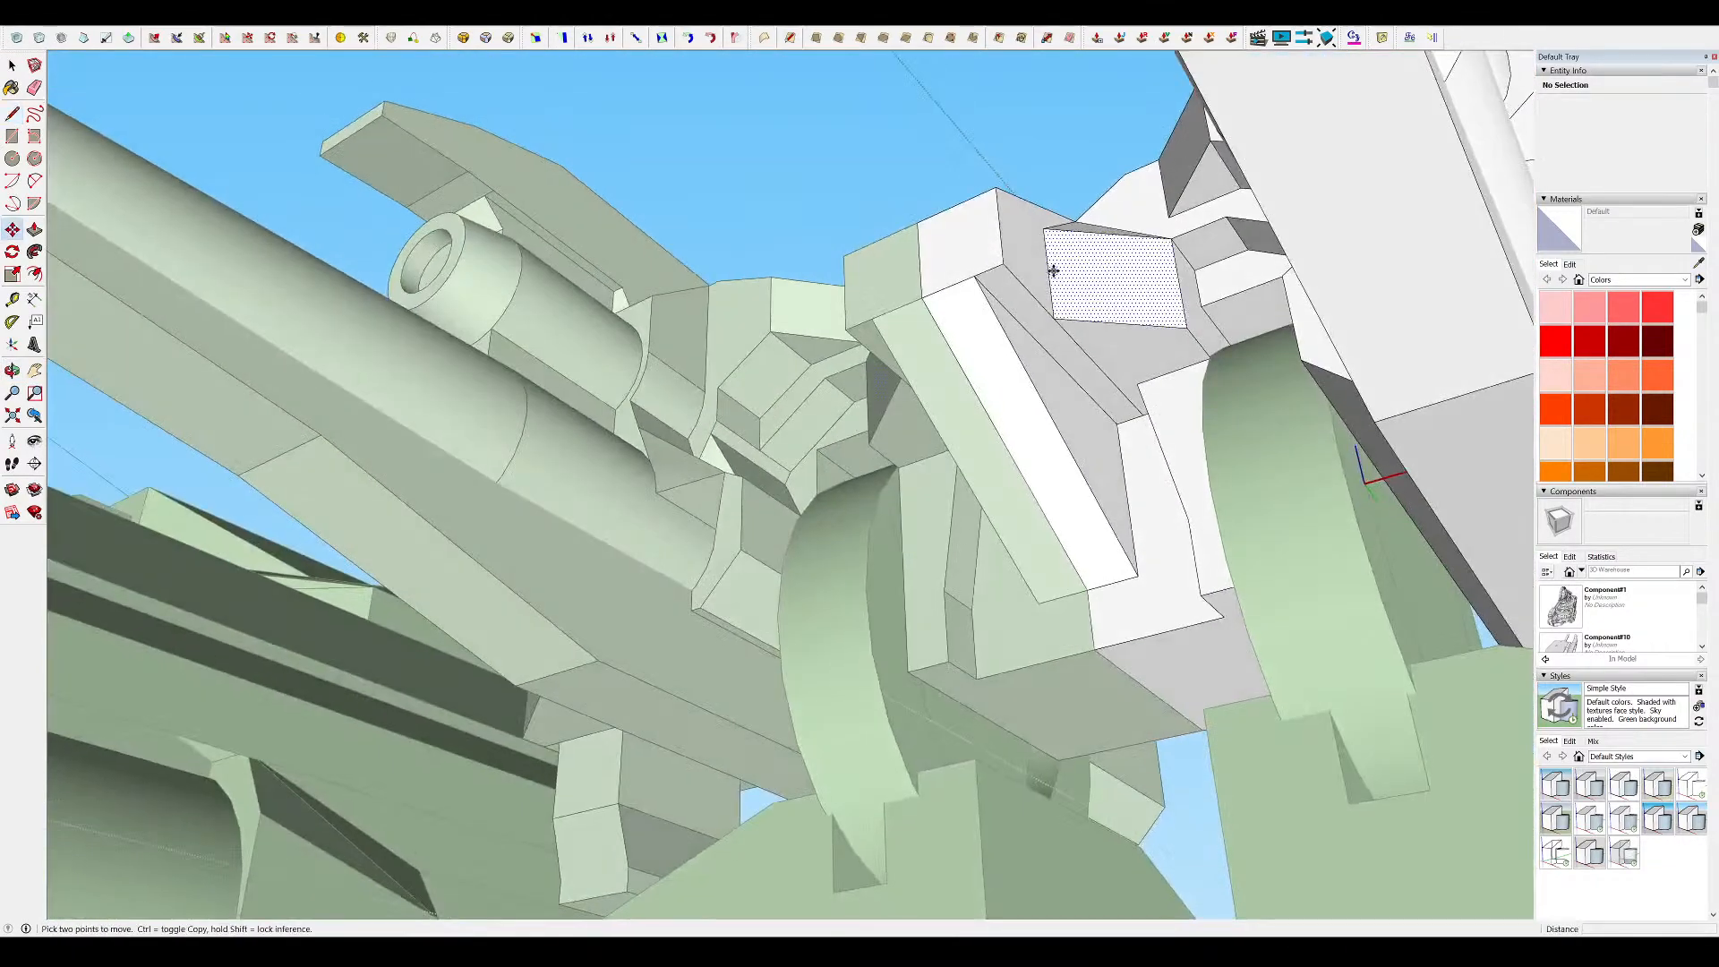
click(1031, 266)
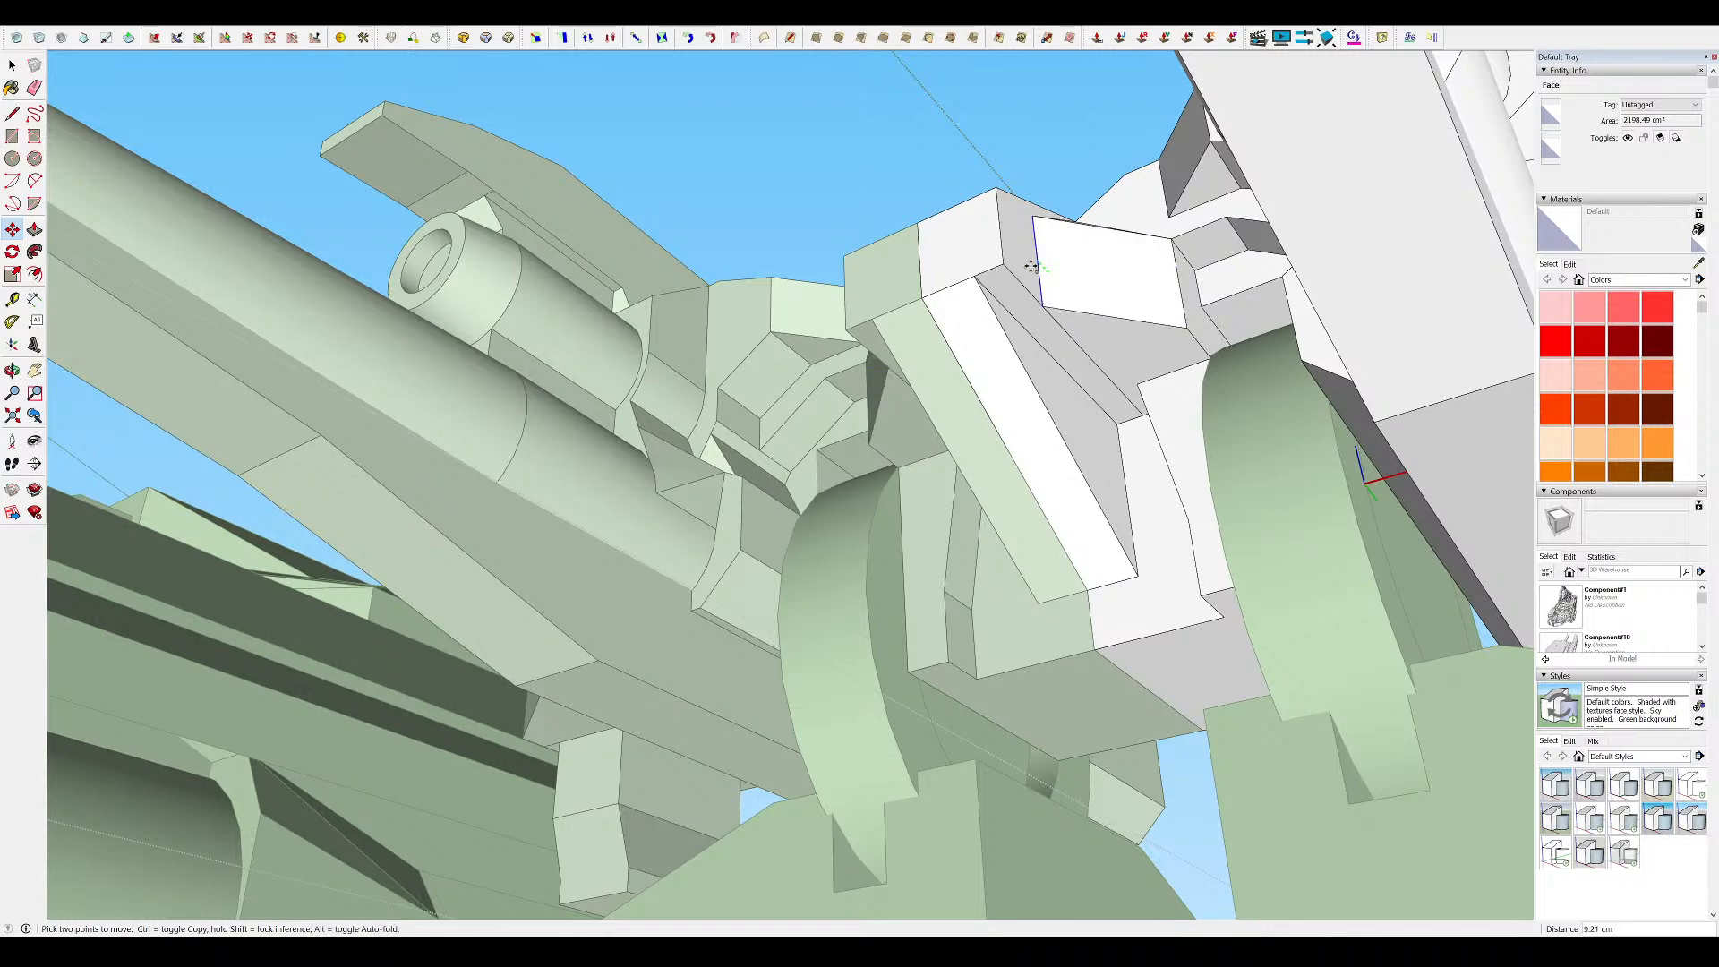
click(1019, 255)
Move the side block's lower inner corner about 22 cm onto the crosspiece's lower front corner
middle_drag(1024, 257, 1055, 475)
scroll(1029, 345, down, 5)
scroll(1075, 380, down, 5)
scroll(1056, 282, up, 6)
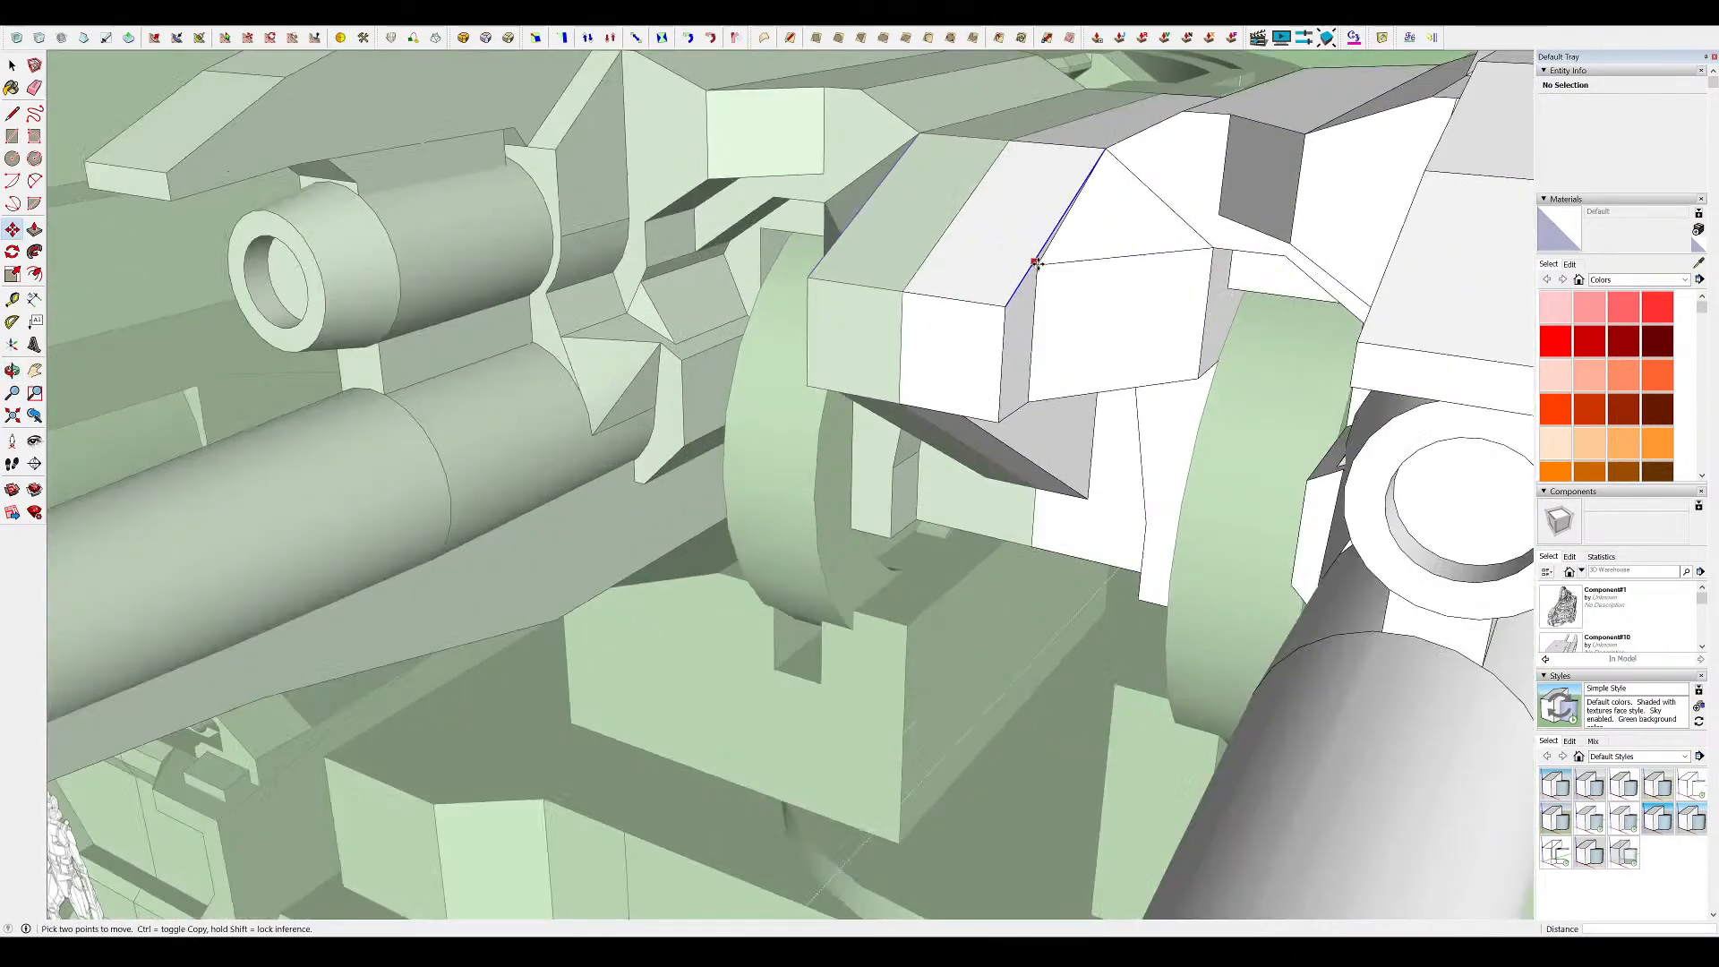
mouse_move(1030, 266)
middle_down()
mouse_move(1071, 184)
mouse_move(1032, 188)
mouse_move(1037, 257)
middle_up()
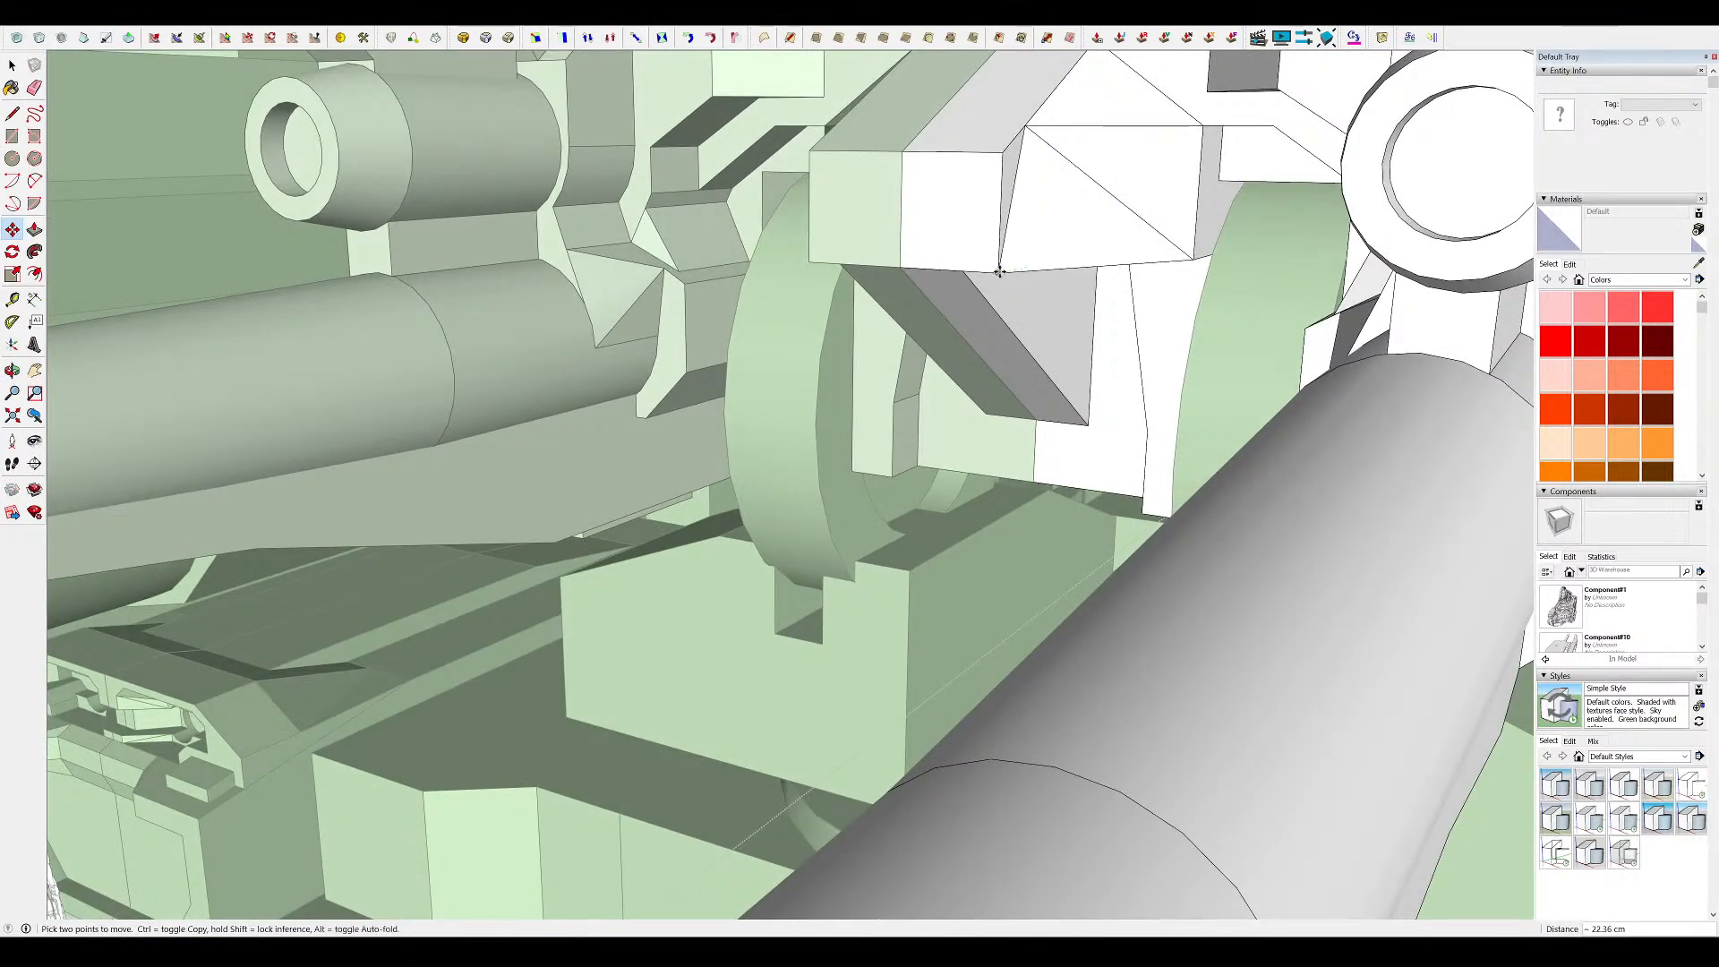
scroll(1024, 268, down, 5)
scroll(1079, 219, up, 5)
scroll(1083, 219, up, 2)
Erase the side block's old front faces and rebuild them with lines, including a diagonal about 90 cm long
key(e)
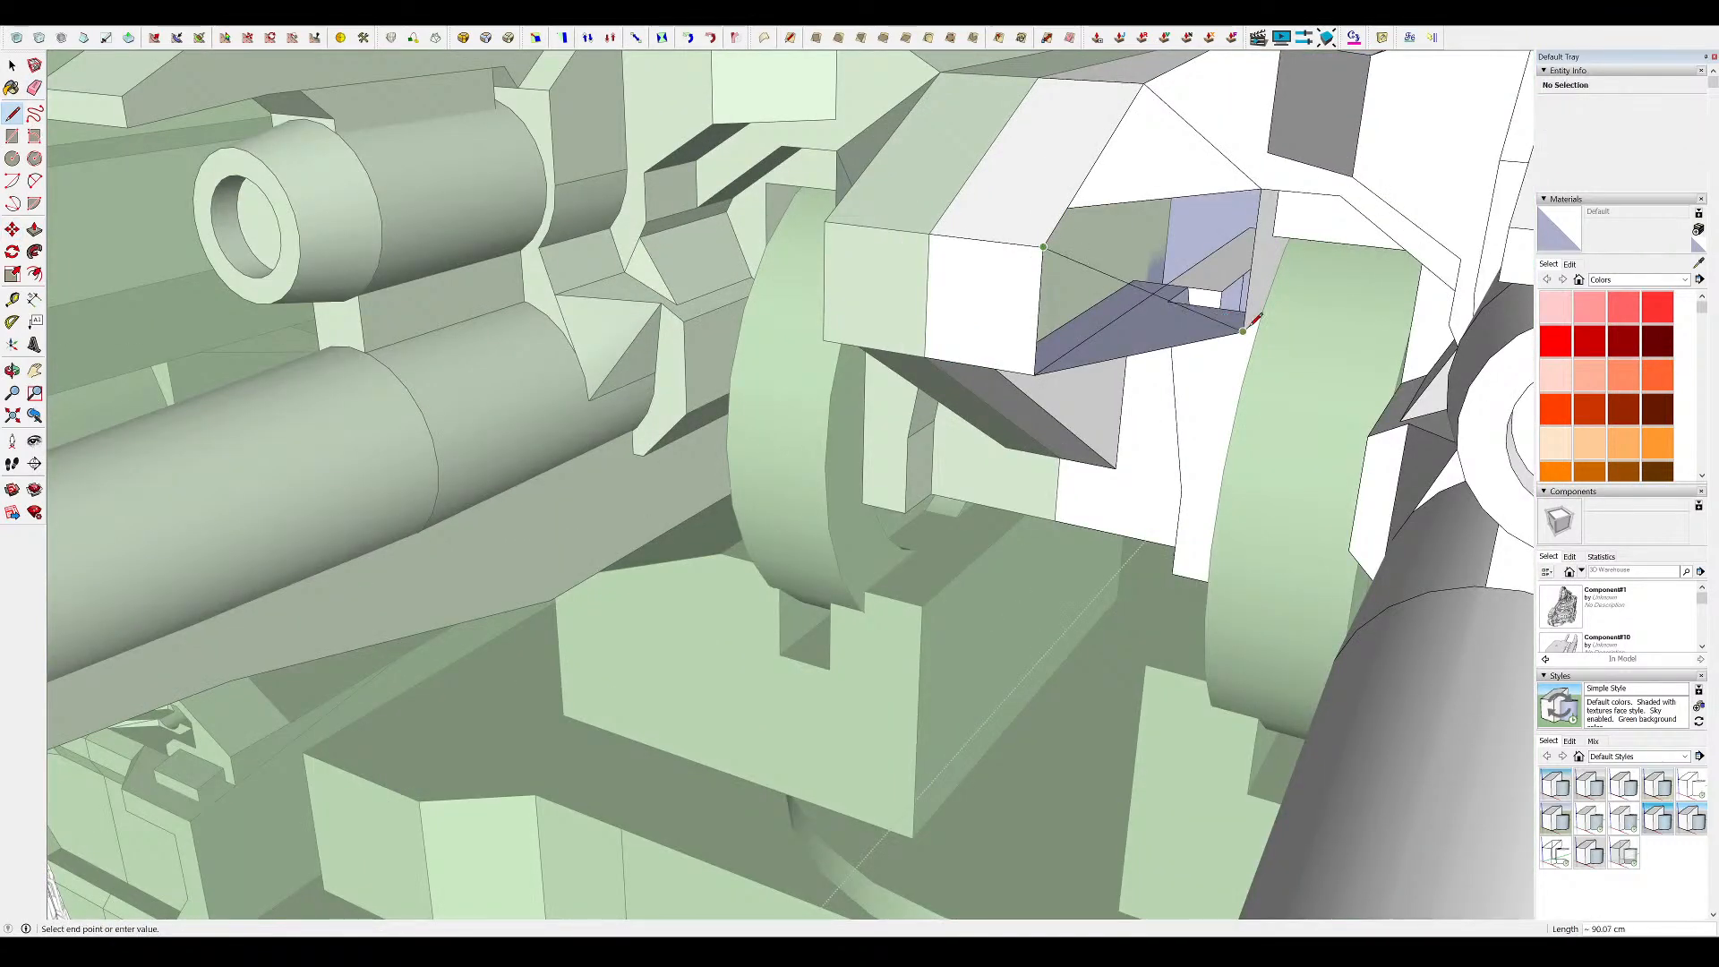
middle_drag(1076, 204, 1189, 242)
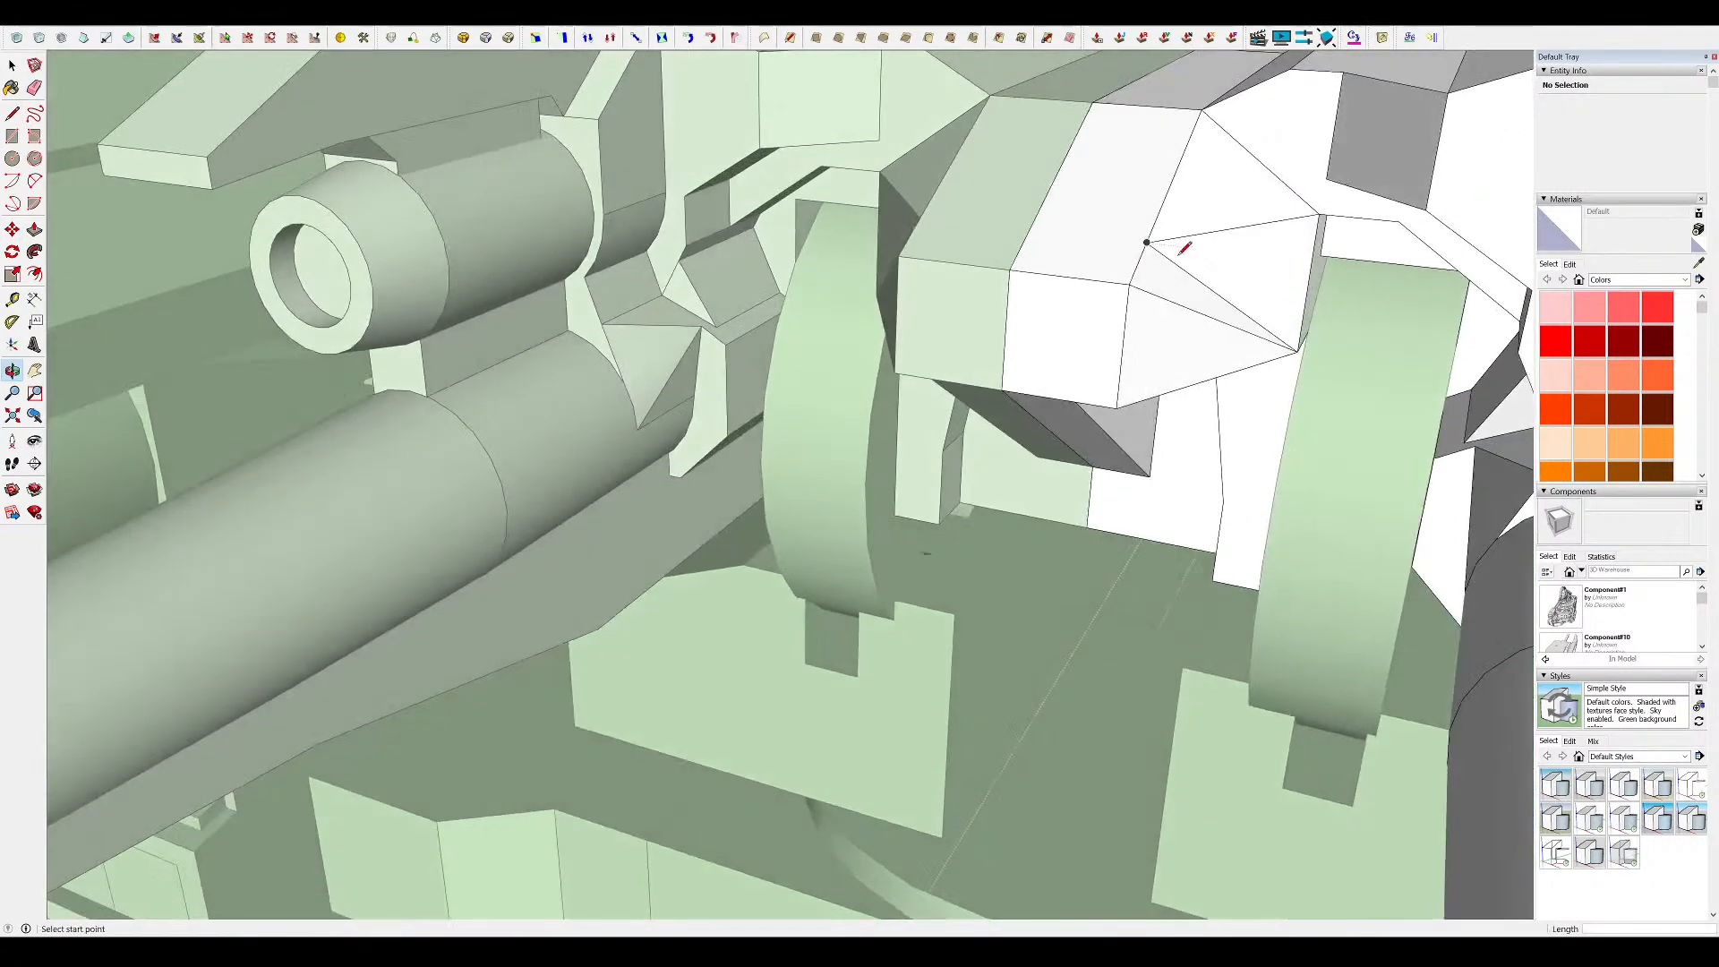
middle_drag(1322, 209, 1304, 191)
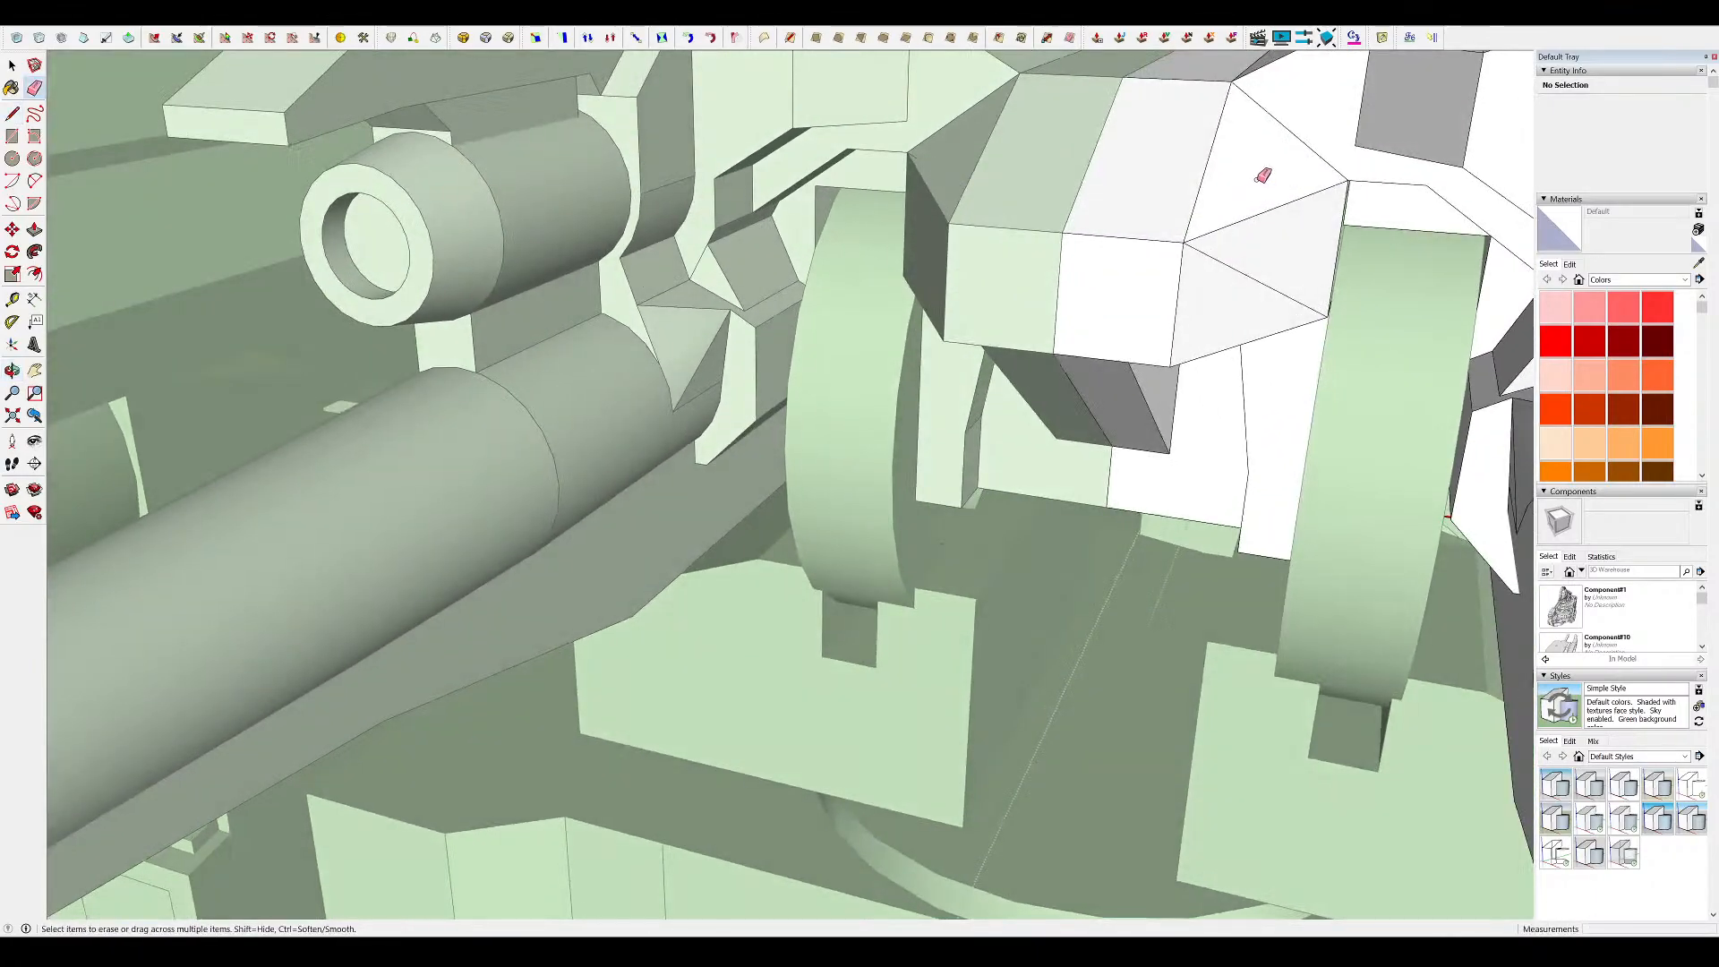
Inspect the turret in context on the shoulder platform and examine the whole mech from several angles
scroll(1074, 255, down, 7)
middle_drag(1078, 255, 1165, 34)
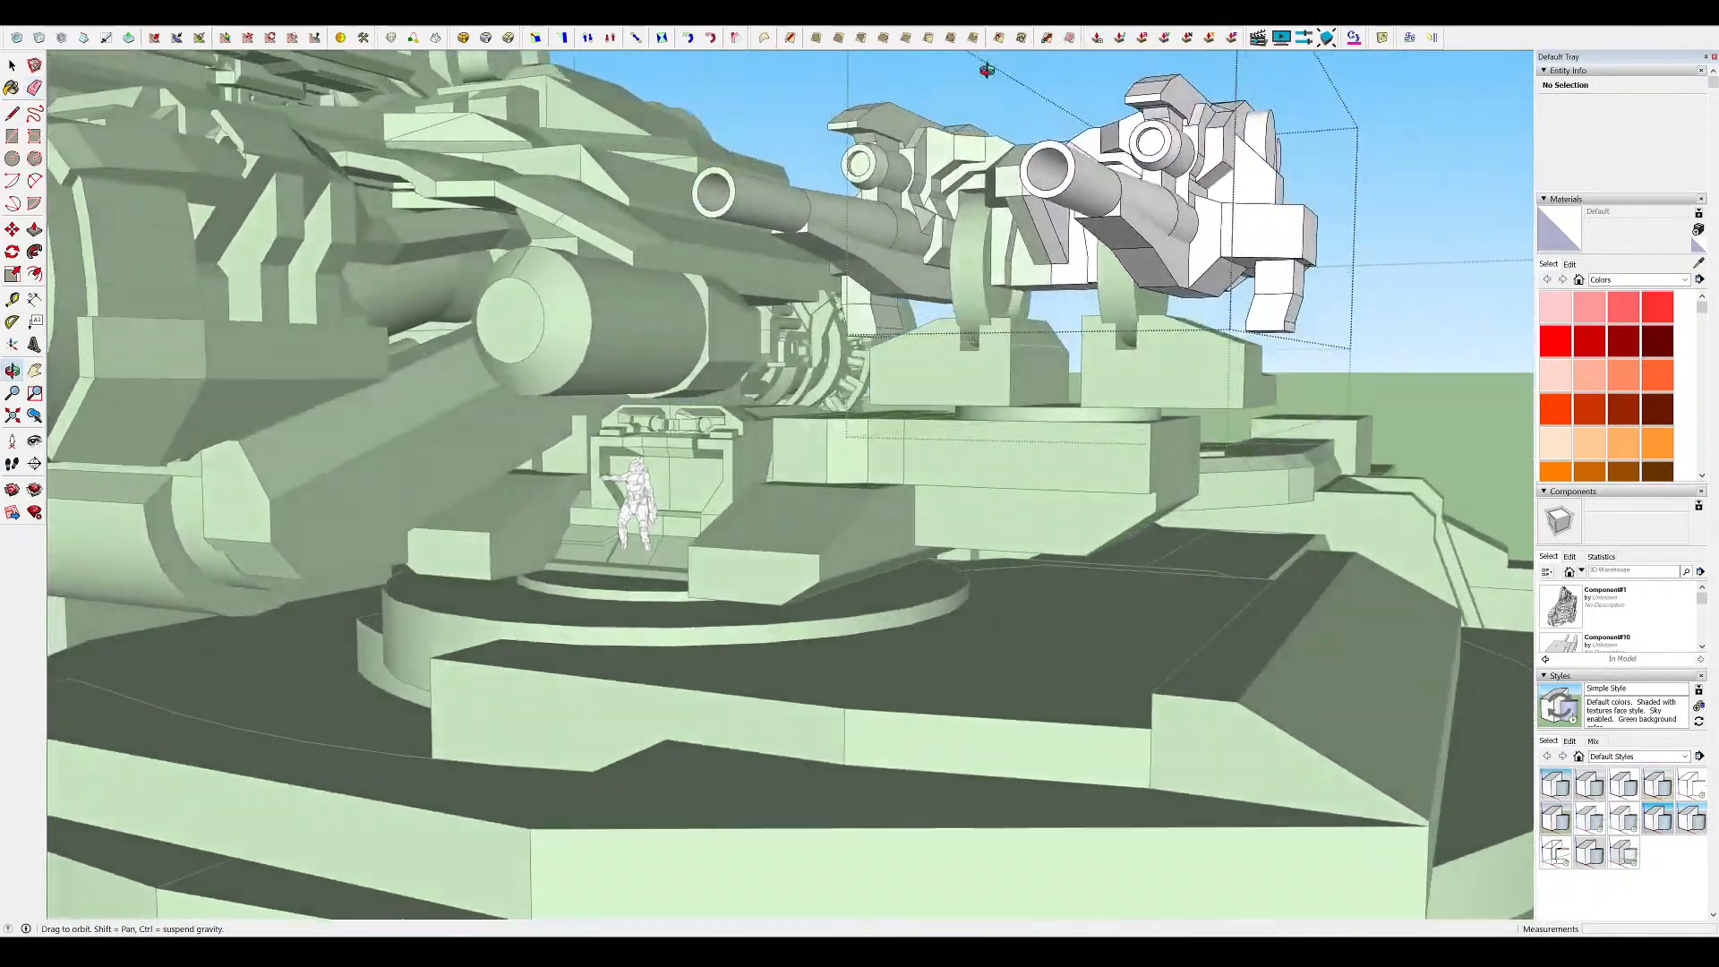
middle_drag(985, 70, 1006, 217)
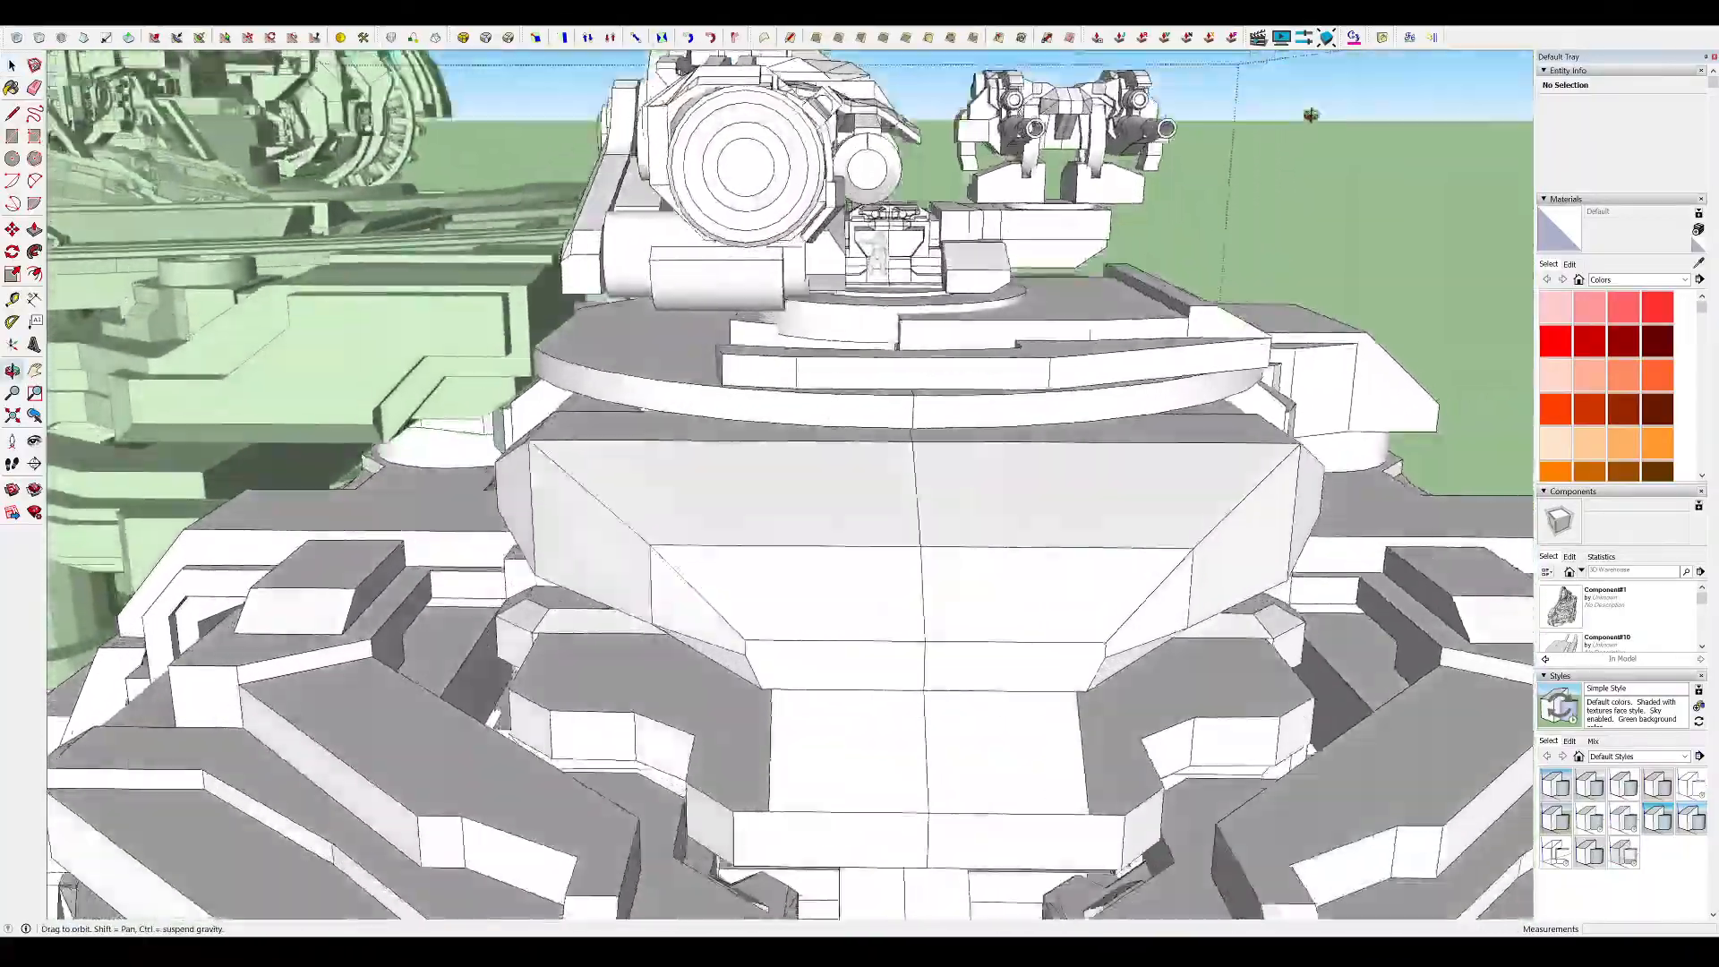
middle_drag(1295, 121, 1321, 64)
middle_drag(1205, 49, 832, 392)
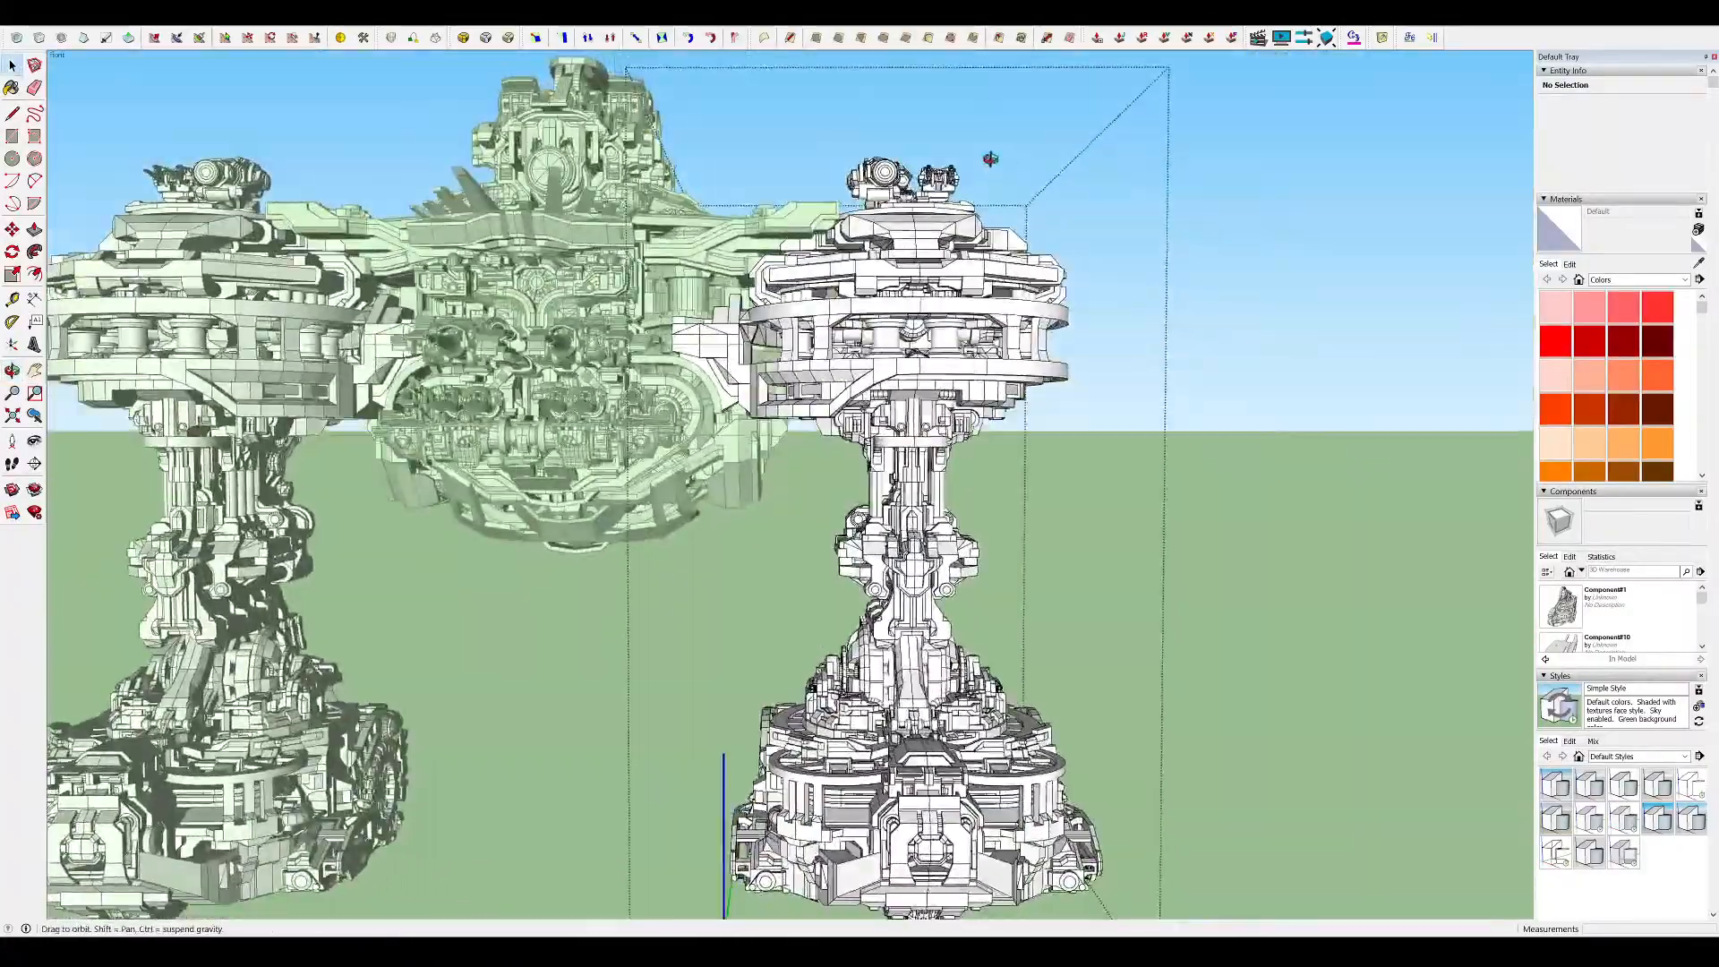
middle_drag(990, 160, 828, 157)
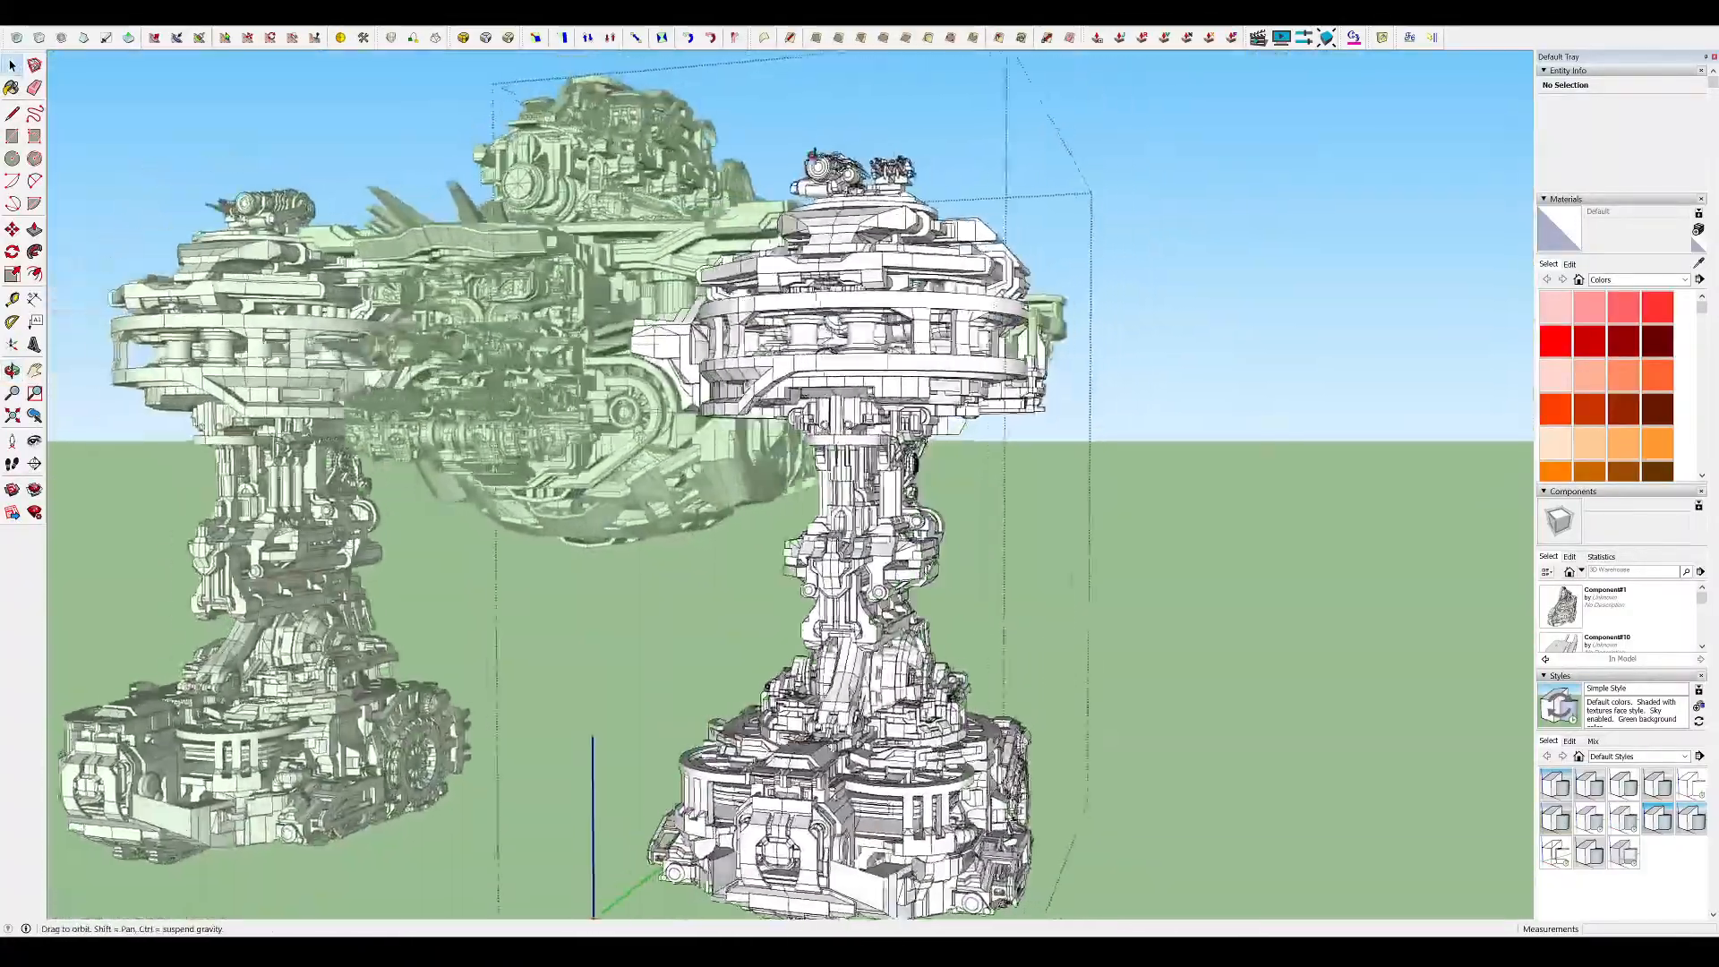
Open the shoulder turret's main gun and extrude the inner muzzle circle forward about 1538 cm into a long barrel
middle_drag(687, 164, 557, 260)
scroll(738, 192, up, 6)
double_click(809, 252)
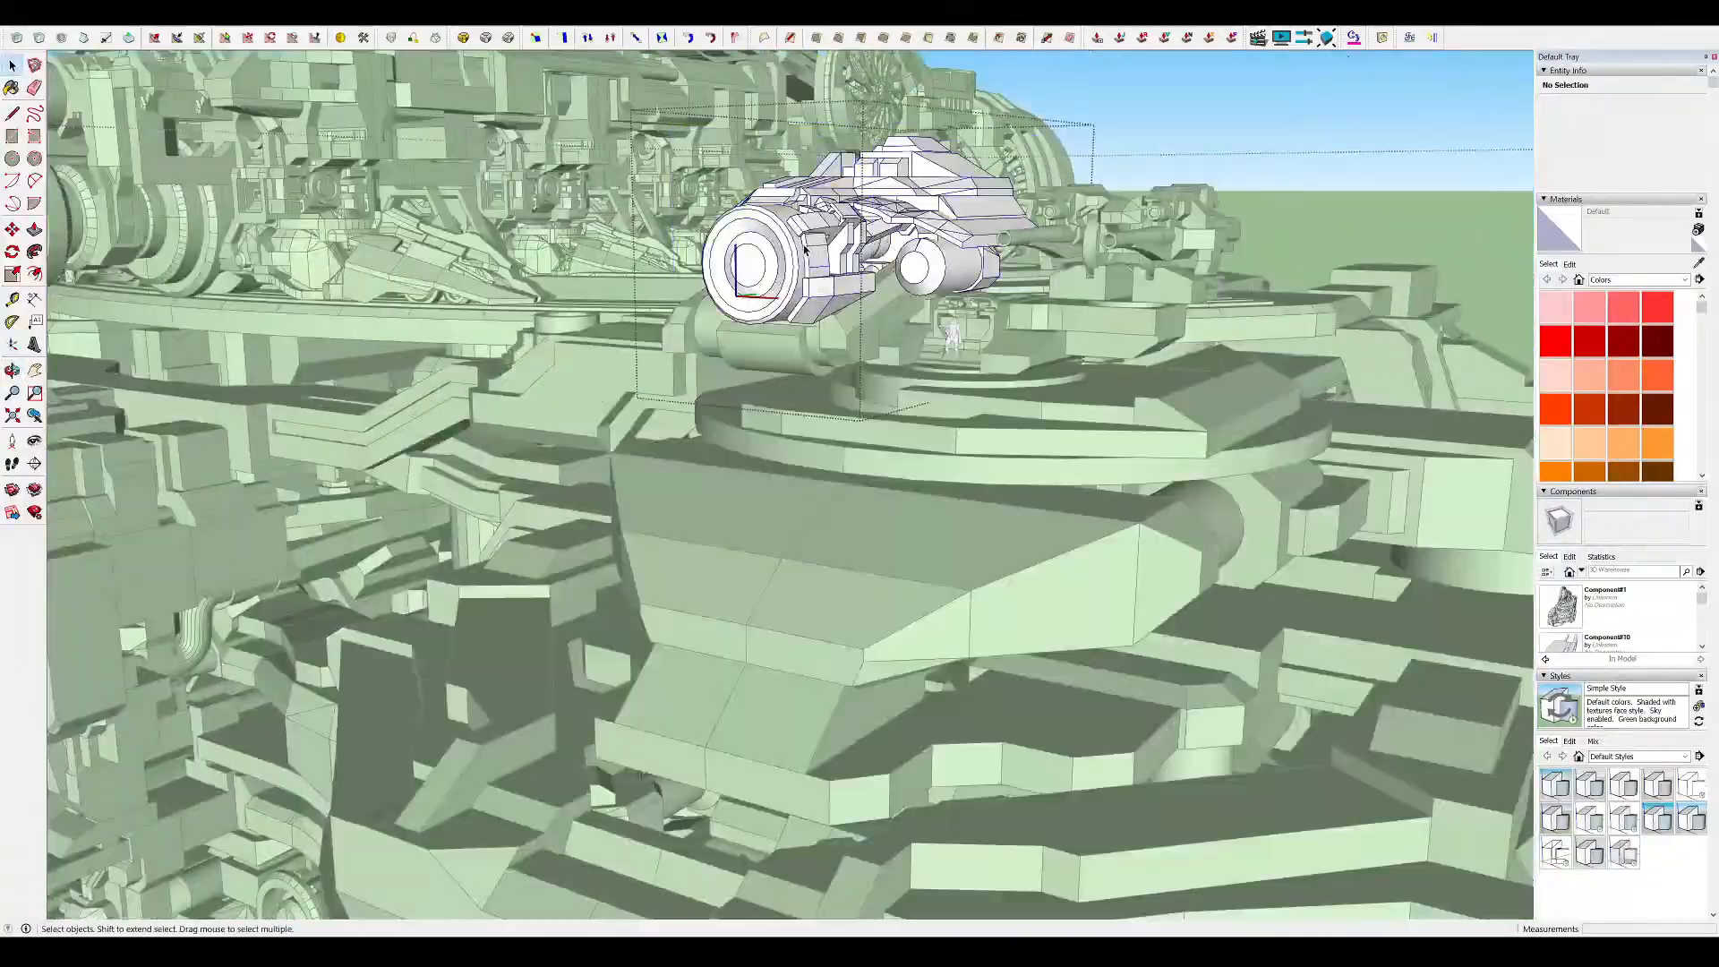
middle_drag(548, 260, 318, 334)
scroll(268, 344, down, 5)
scroll(78, 349, up, 1)
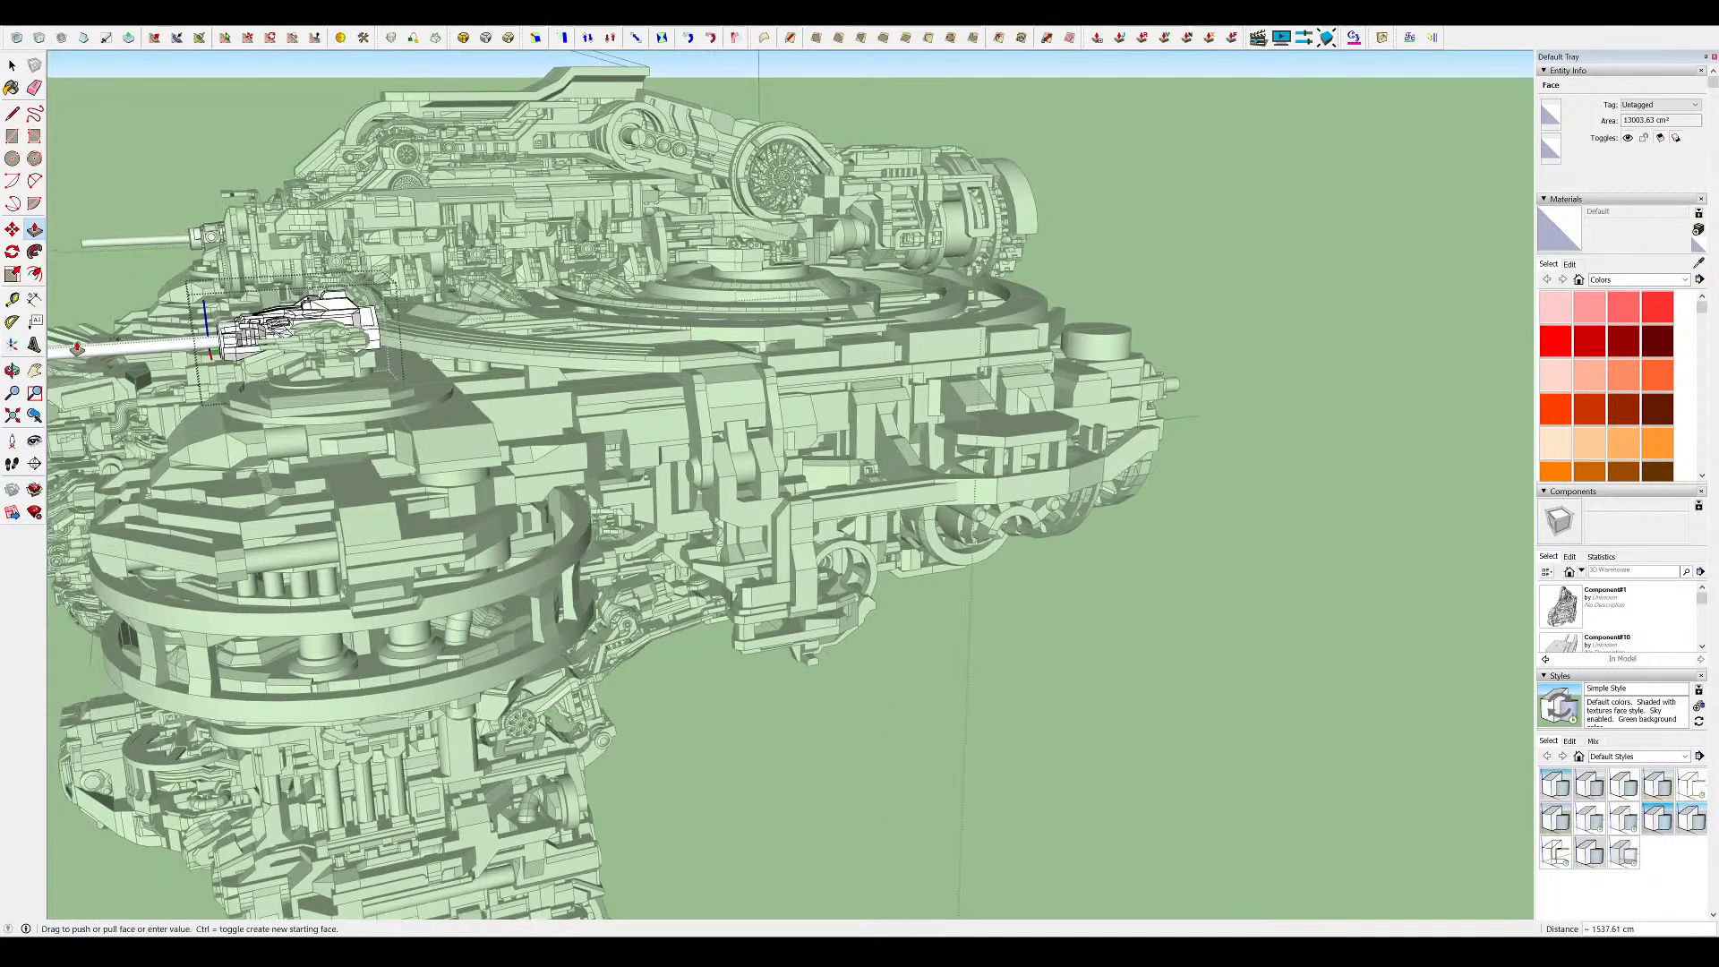
middle_drag(100, 348, 546, 278)
scroll(546, 278, down, 4)
key(space)
click(1143, 276)
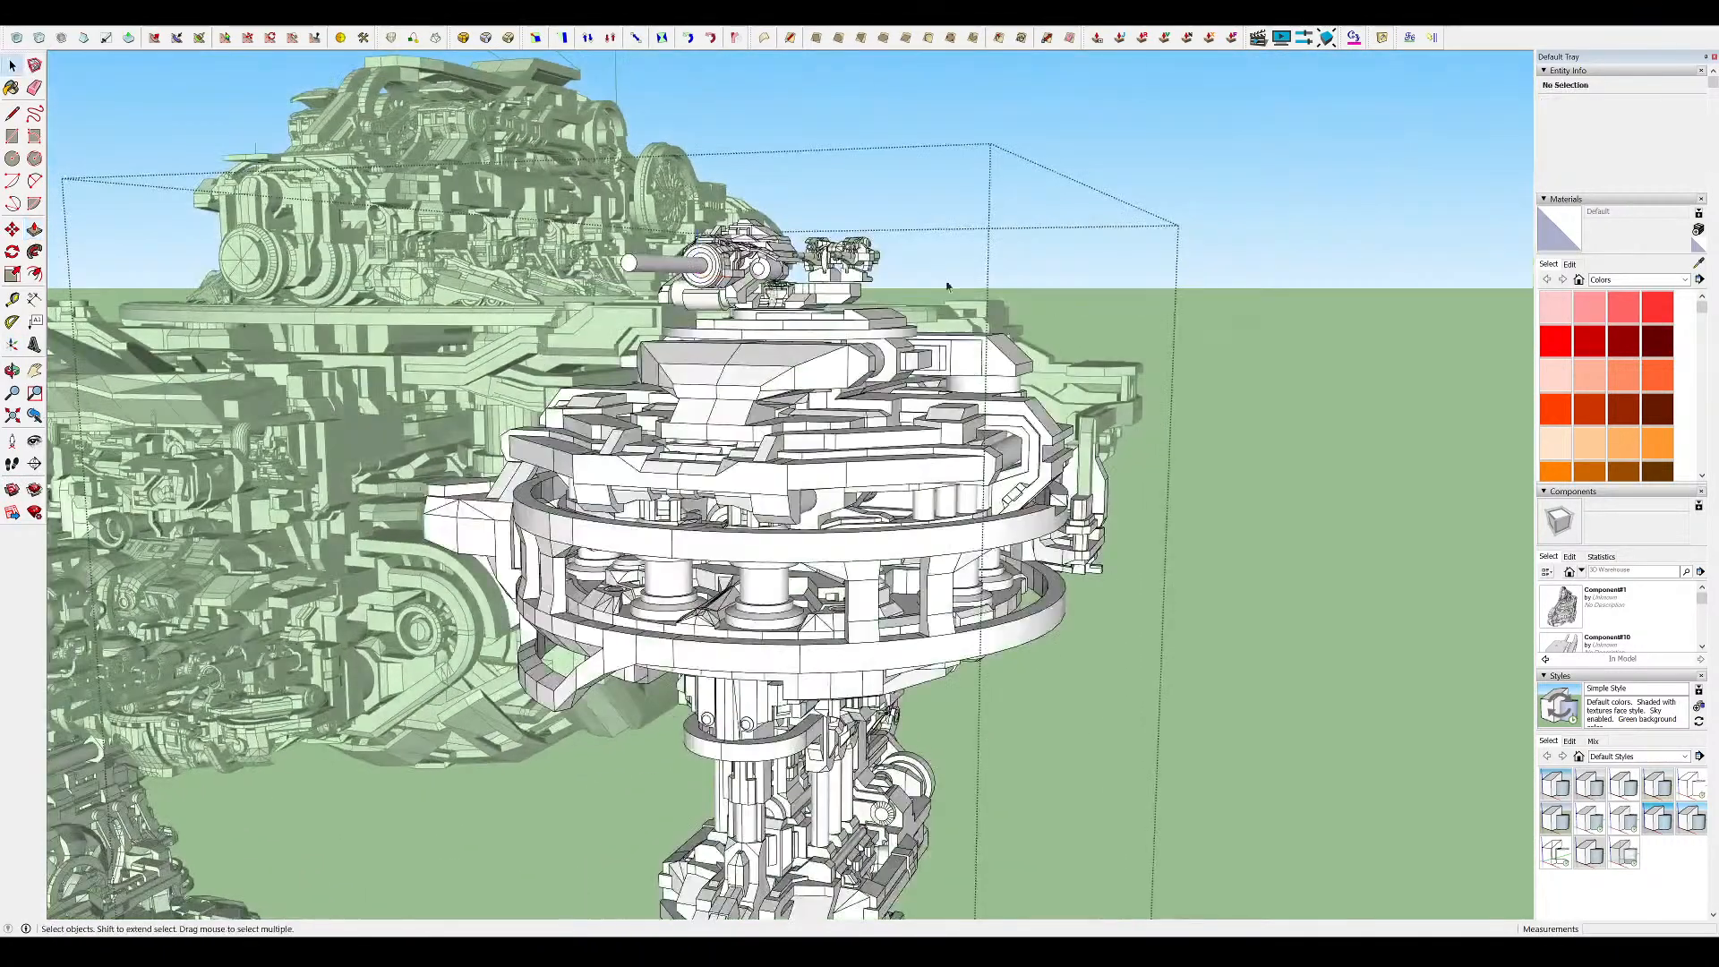
Inspect the long barrel on the shoulder turret and examine the whole mech from the front and side
click(1143, 277)
scroll(1143, 277, down, 4)
middle_drag(1143, 276, 1223, 265)
scroll(935, 255, up, 4)
middle_drag(939, 258, 265, 307)
scroll(265, 307, down, 5)
middle_drag(447, 304, 896, 179)
scroll(807, 195, up, 3)
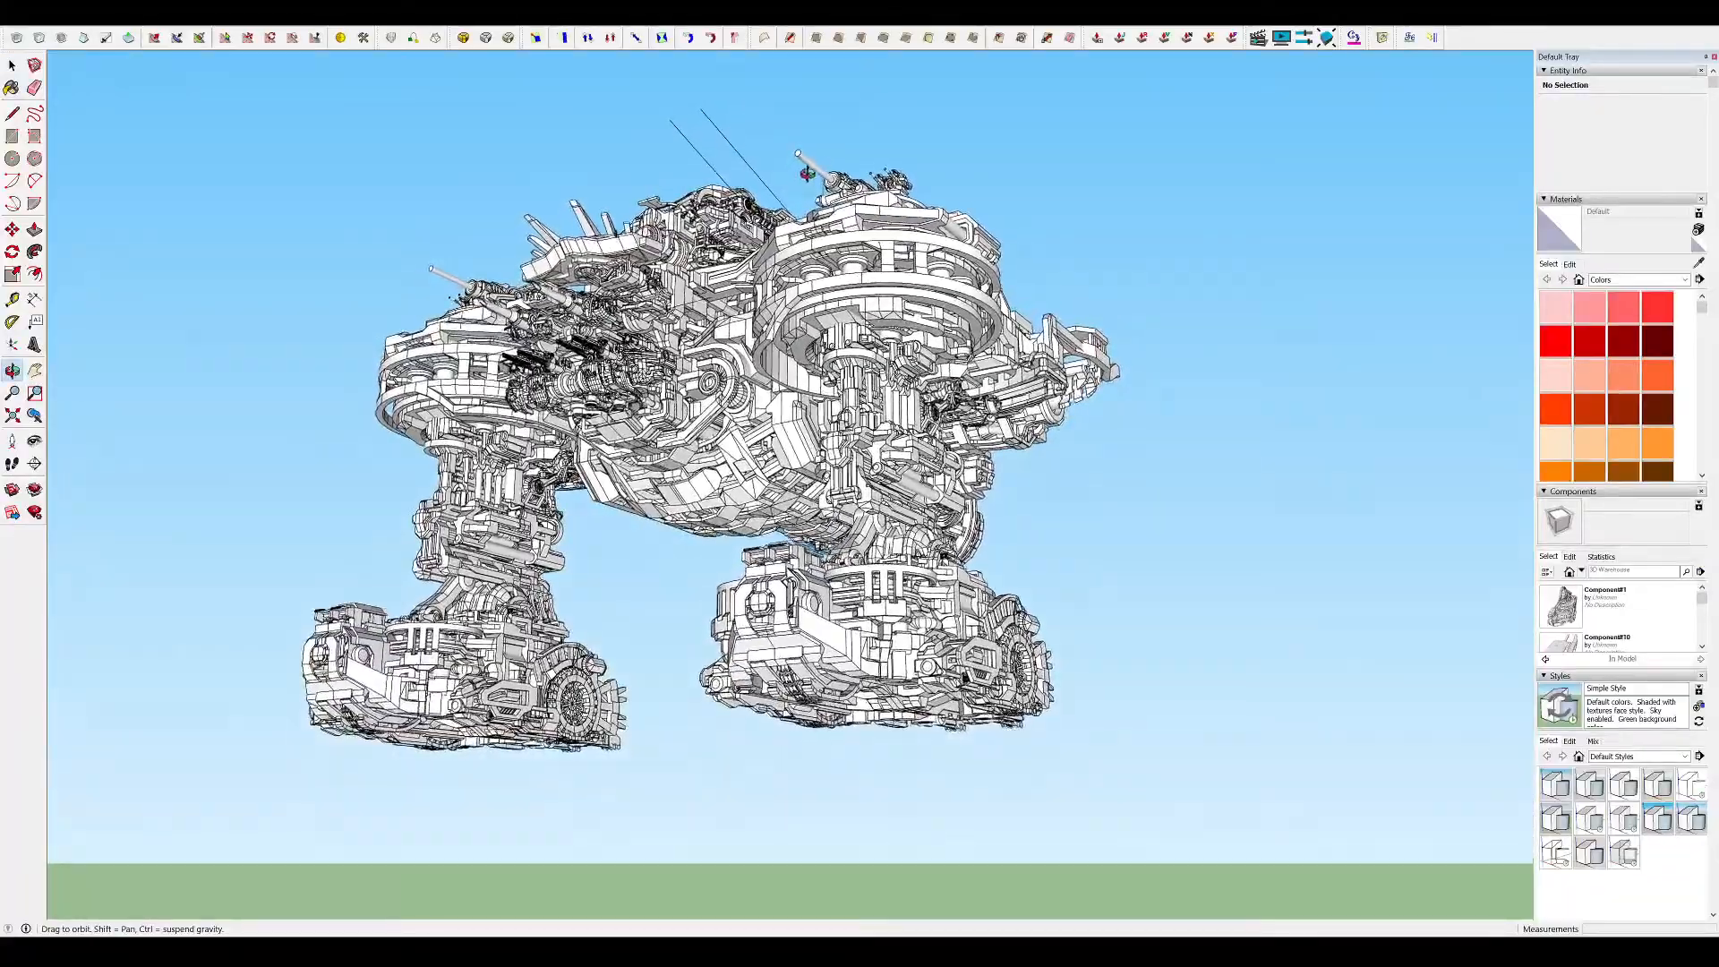
middle_drag(956, 183, 1315, 357)
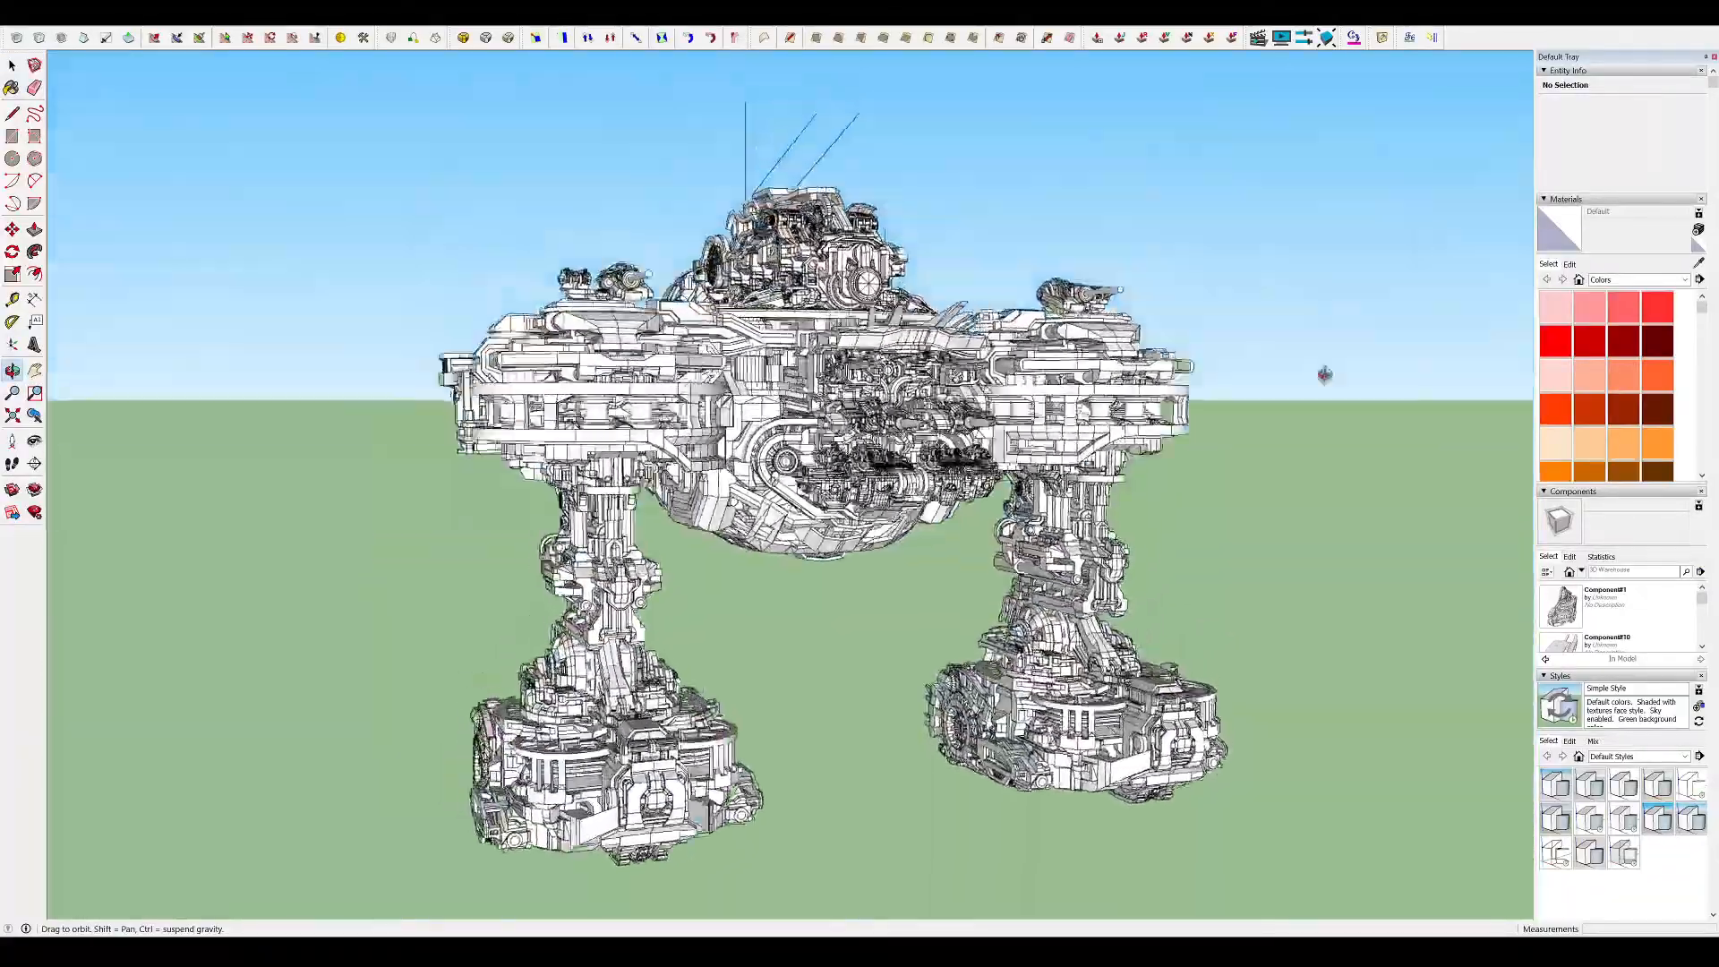
scroll(1081, 292, up, 8)
middle_drag(1083, 292, 734, 304)
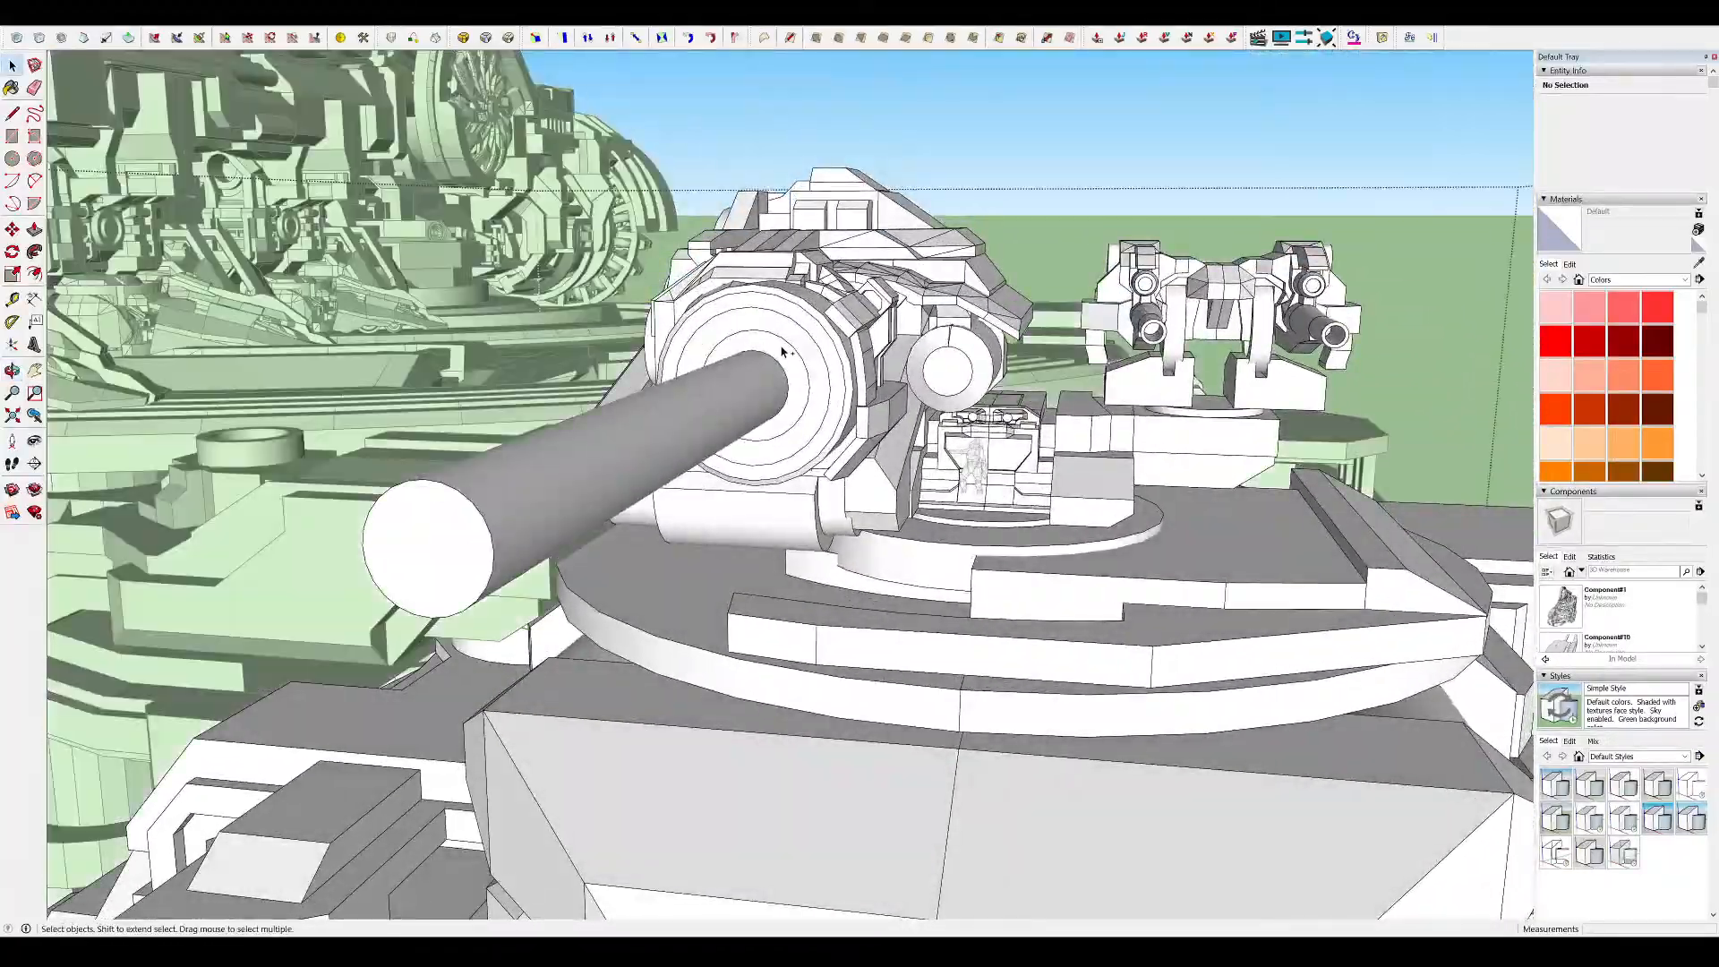
scroll(779, 350, down, 12)
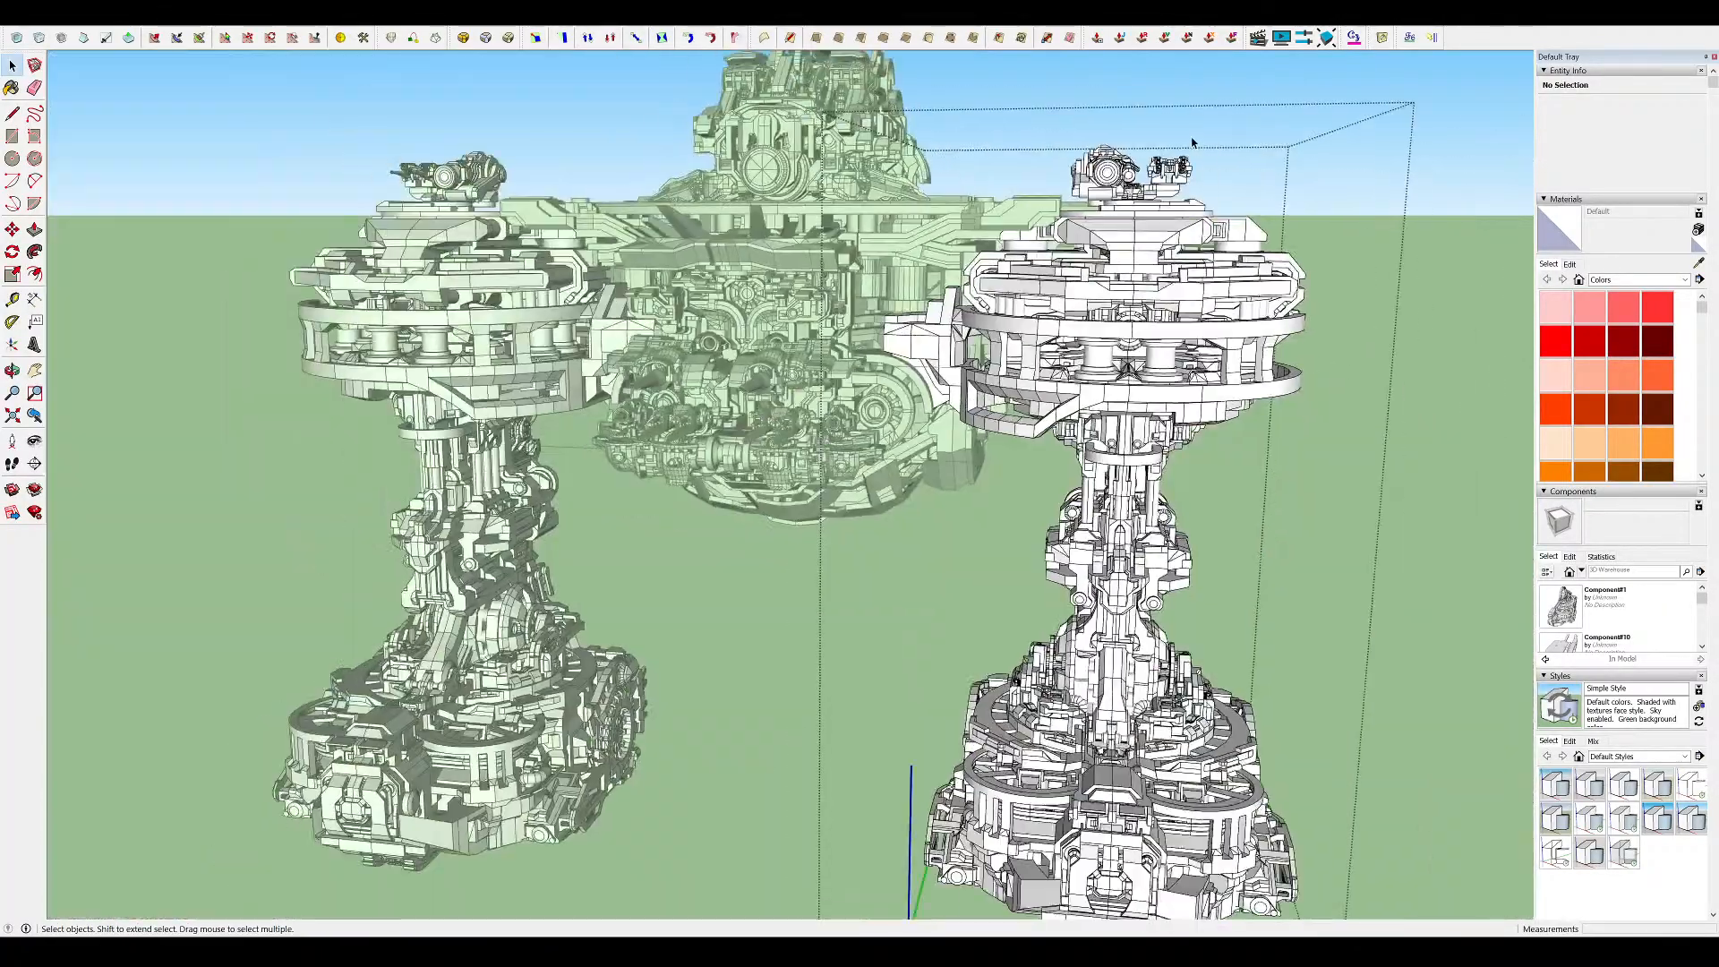
Open the weapon cluster under the mech's body and rotate the outer turret's gun about its side pivot
click(1193, 143)
scroll(1209, 145, down, 3)
scroll(1002, 300, up, 15)
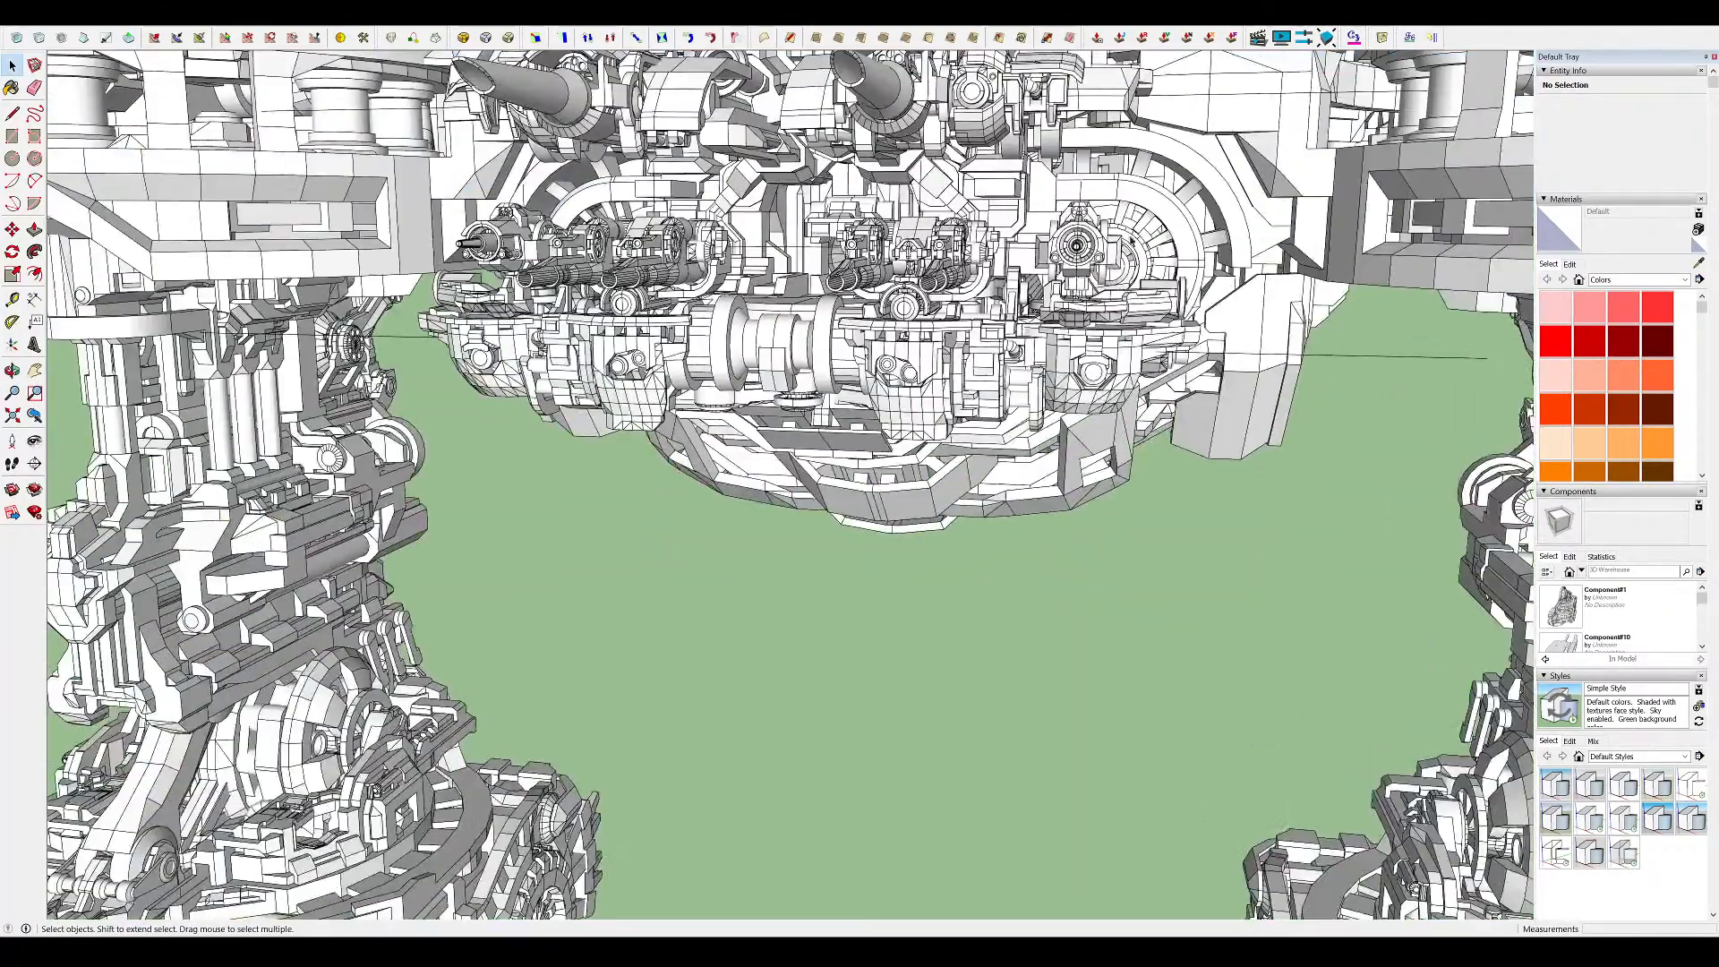
middle_drag(1018, 242, 545, 327)
double_click(928, 300)
scroll(644, 347, down, 5)
scroll(734, 322, up, 4)
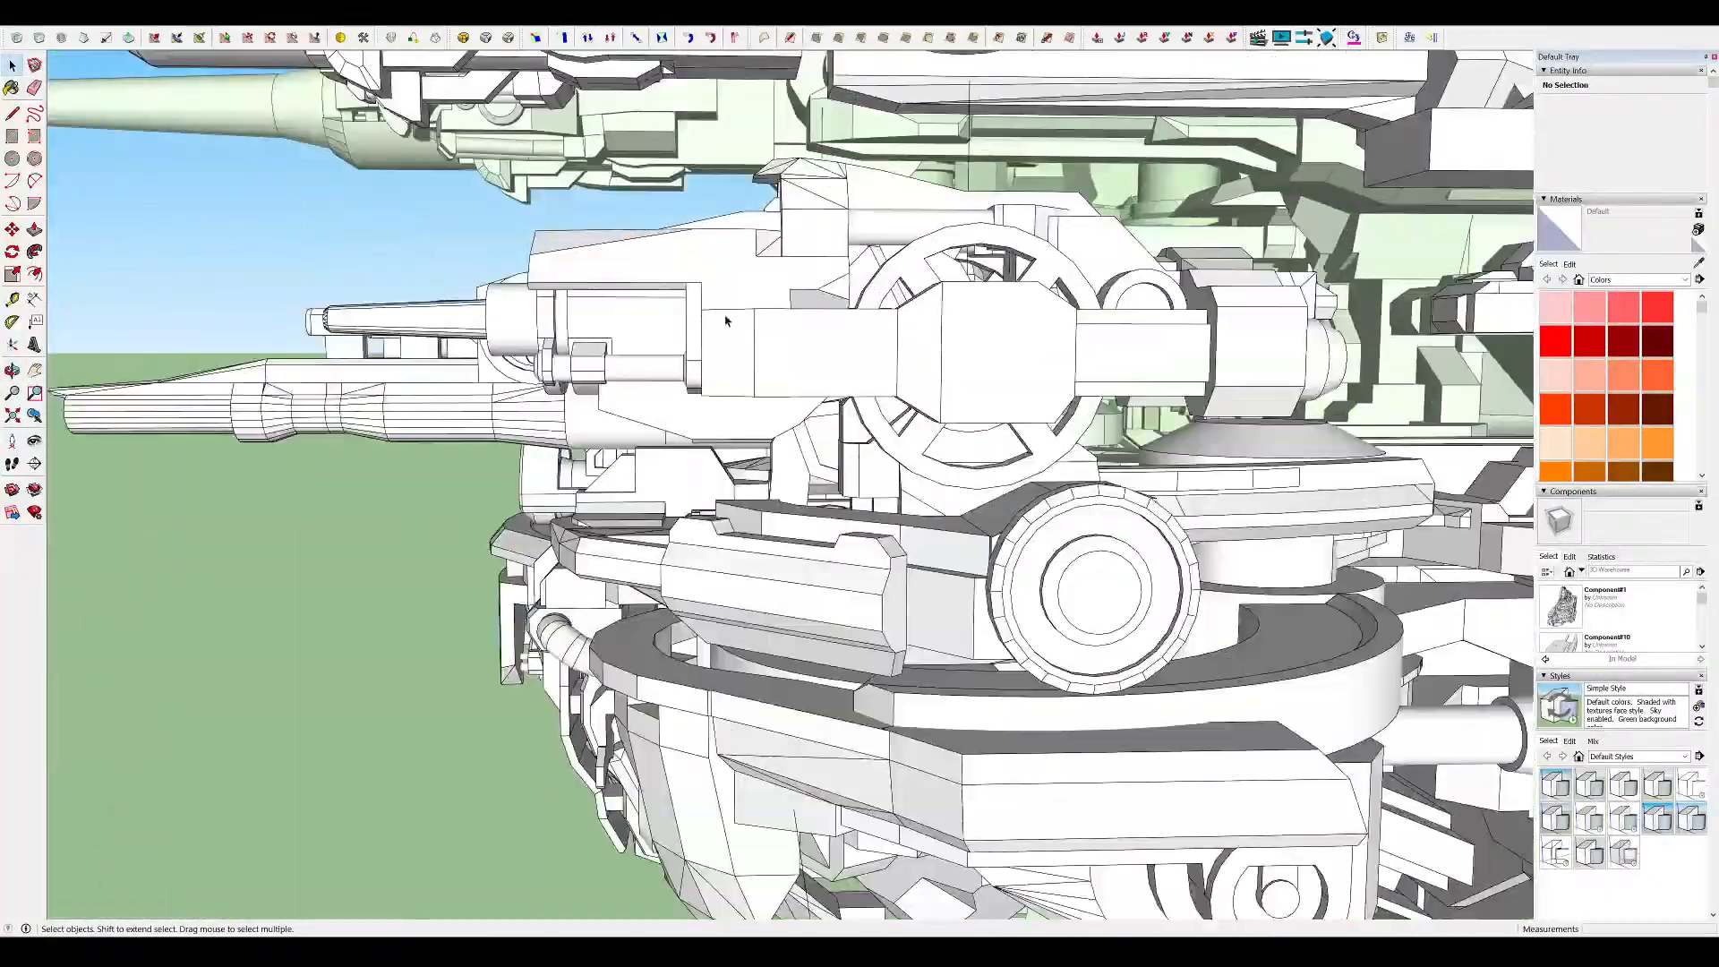
double_click(745, 321)
click(745, 296)
middle_drag(394, 282, 500, 299)
middle_drag(719, 331, 451, 338)
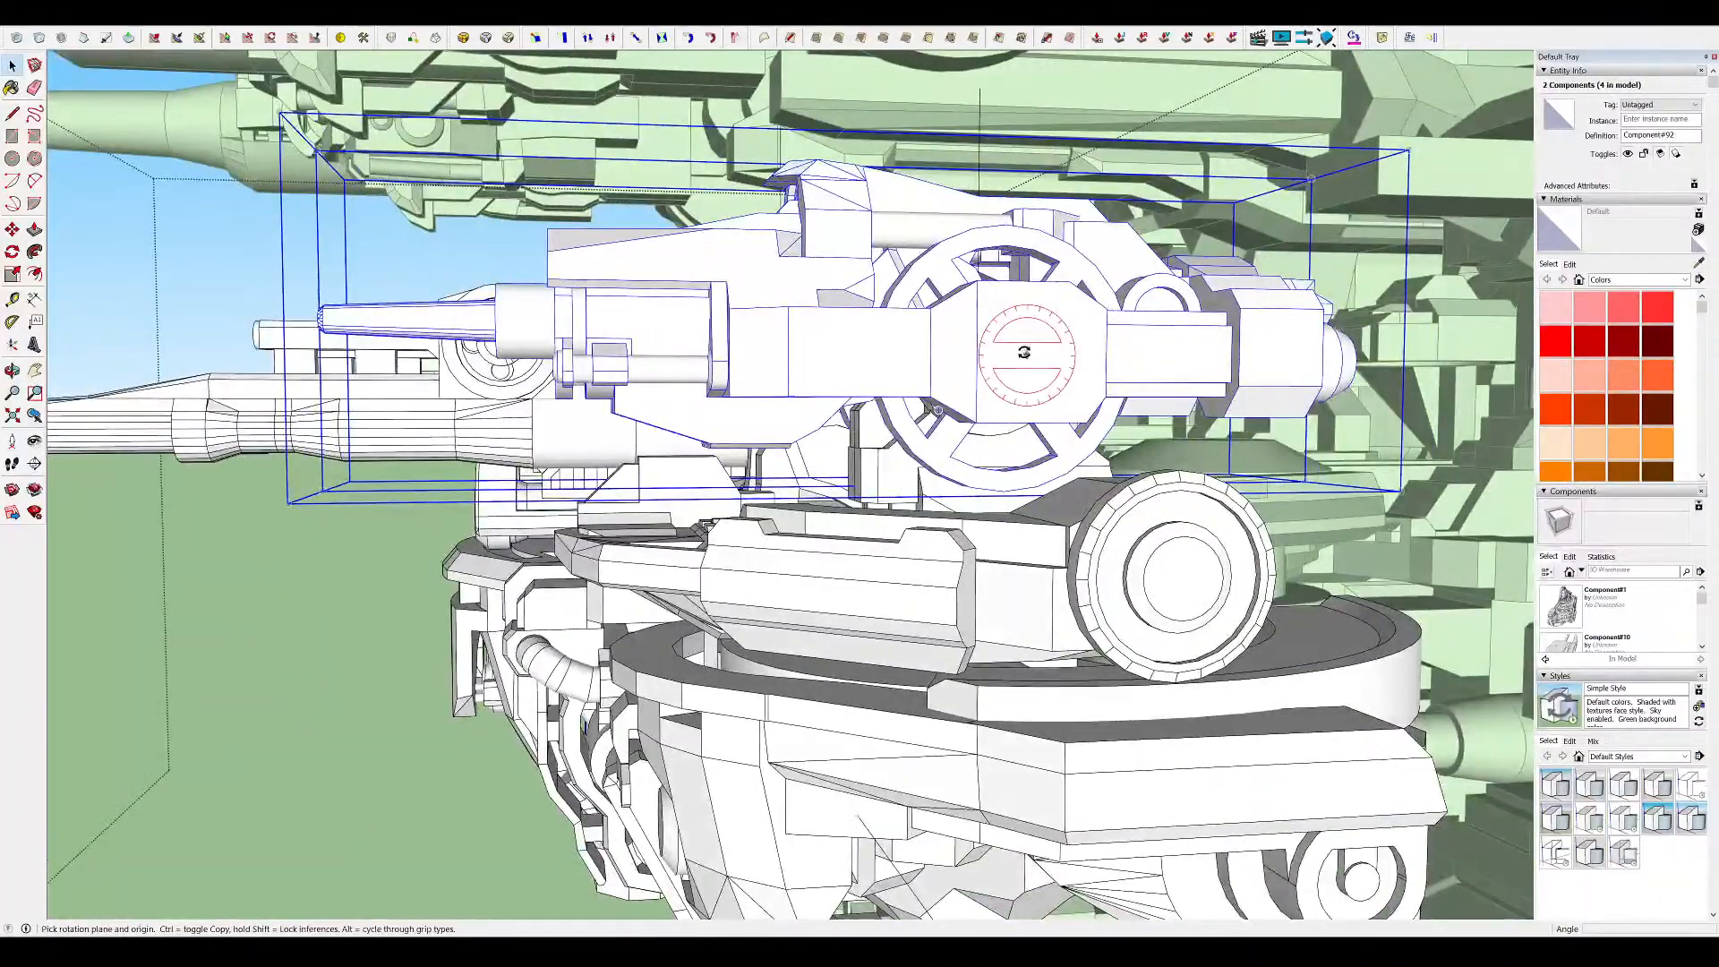
middle_drag(940, 355, 708, 318)
scroll(628, 368, up, 7)
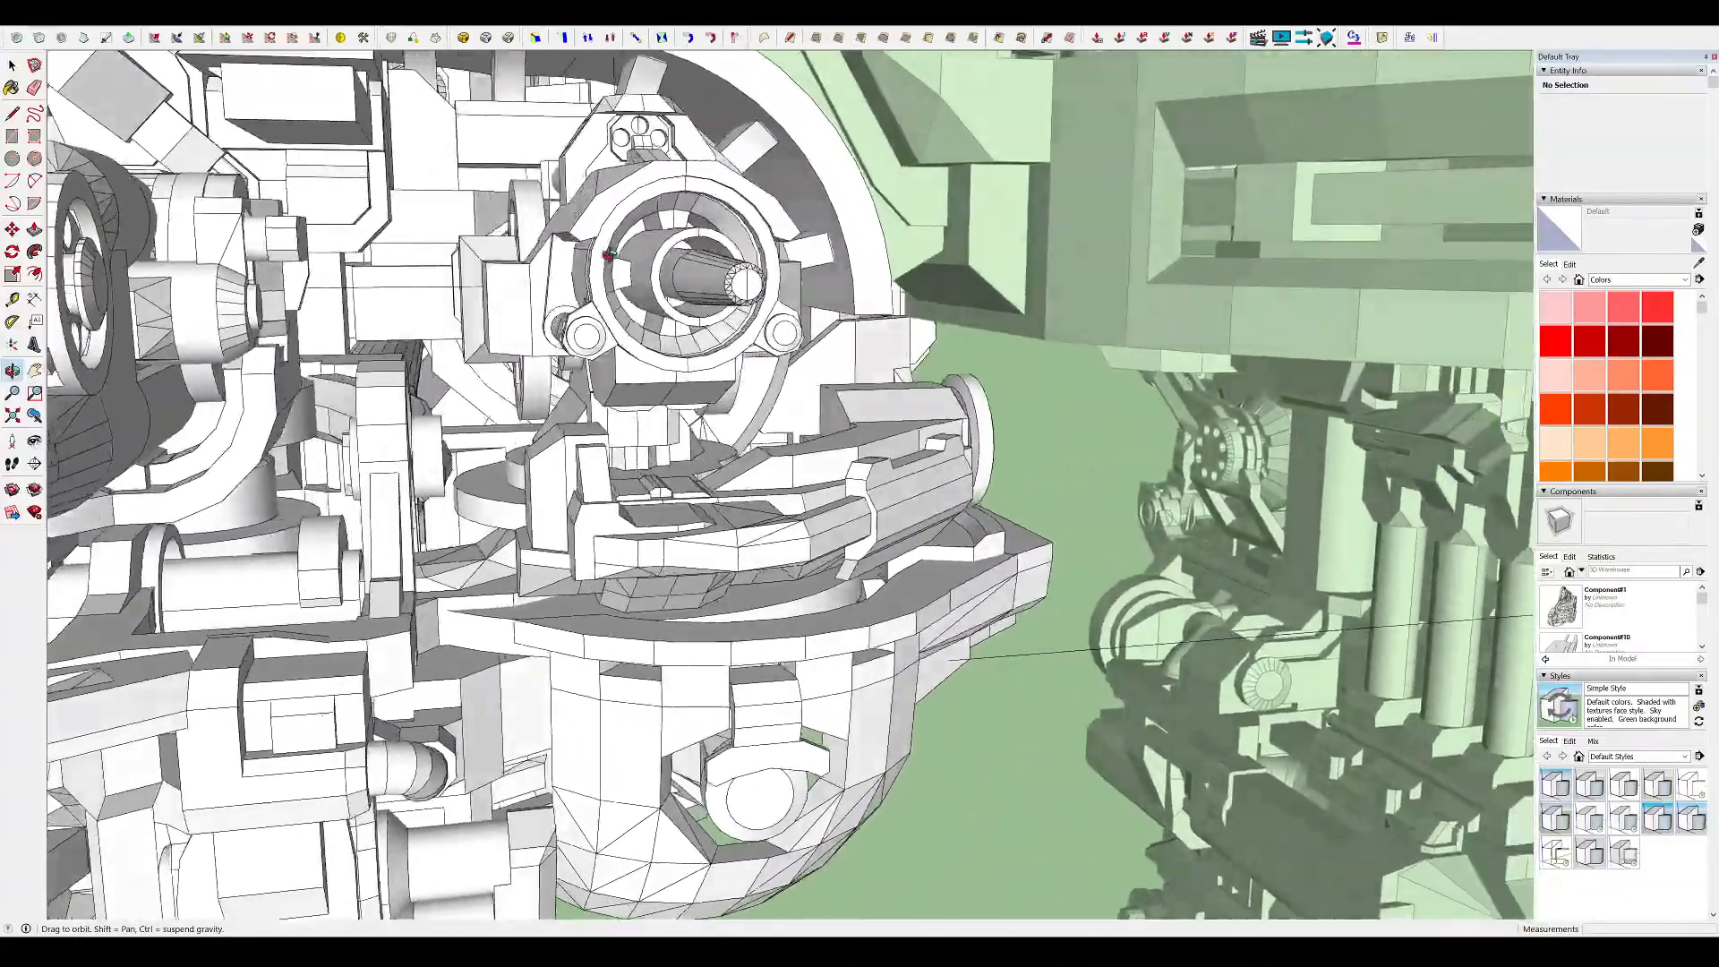
middle_drag(607, 255, 514, 233)
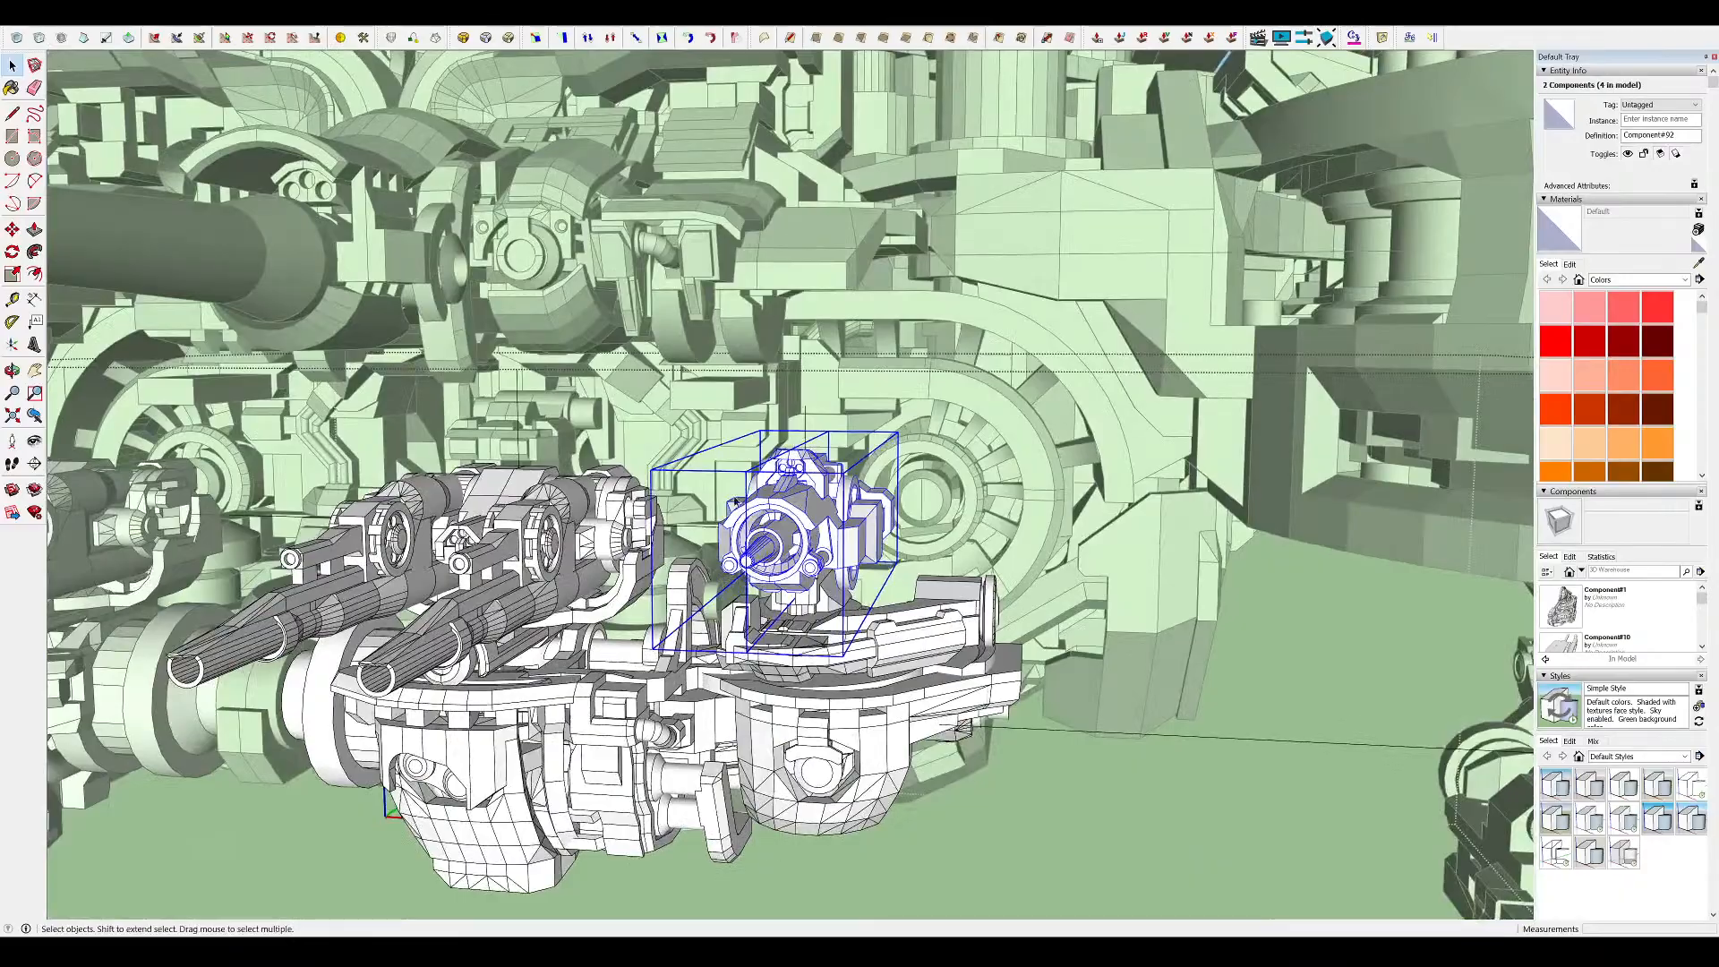
Add the base parts to the gun selection and rotate the whole outer turret horizontally about its vertical axis
scroll(734, 503, up, 5)
middle_drag(752, 665, 562, 623)
middle_drag(813, 663, 1075, 637)
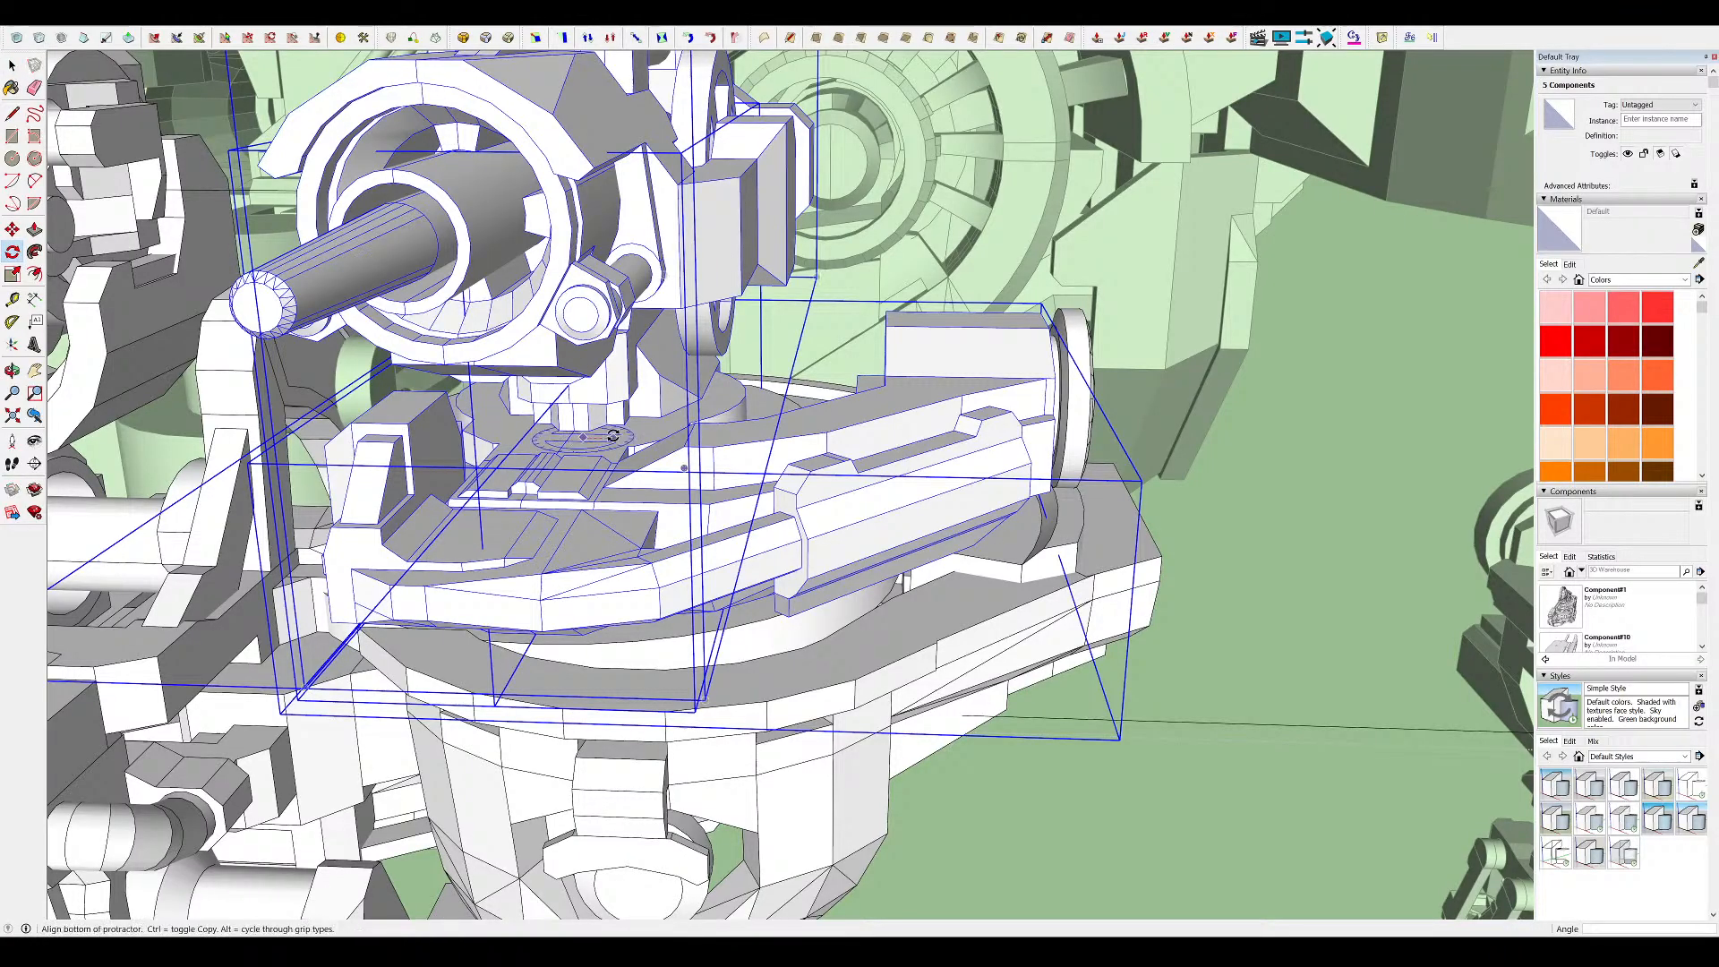
middle_drag(736, 482, 376, 385)
shift+click(1289, 502)
middle_drag(1289, 501, 1200, 353)
key(q)
scroll(936, 356, down, 6)
key(space)
scroll(902, 362, down, 4)
middle_drag(886, 385, 928, 382)
scroll(917, 474, down, 4)
Reshape the shoulder turret's main muzzle into a recessed conical opening with a short inner barrel
click(920, 475)
middle_drag(920, 475, 760, 609)
scroll(940, 358, up, 8)
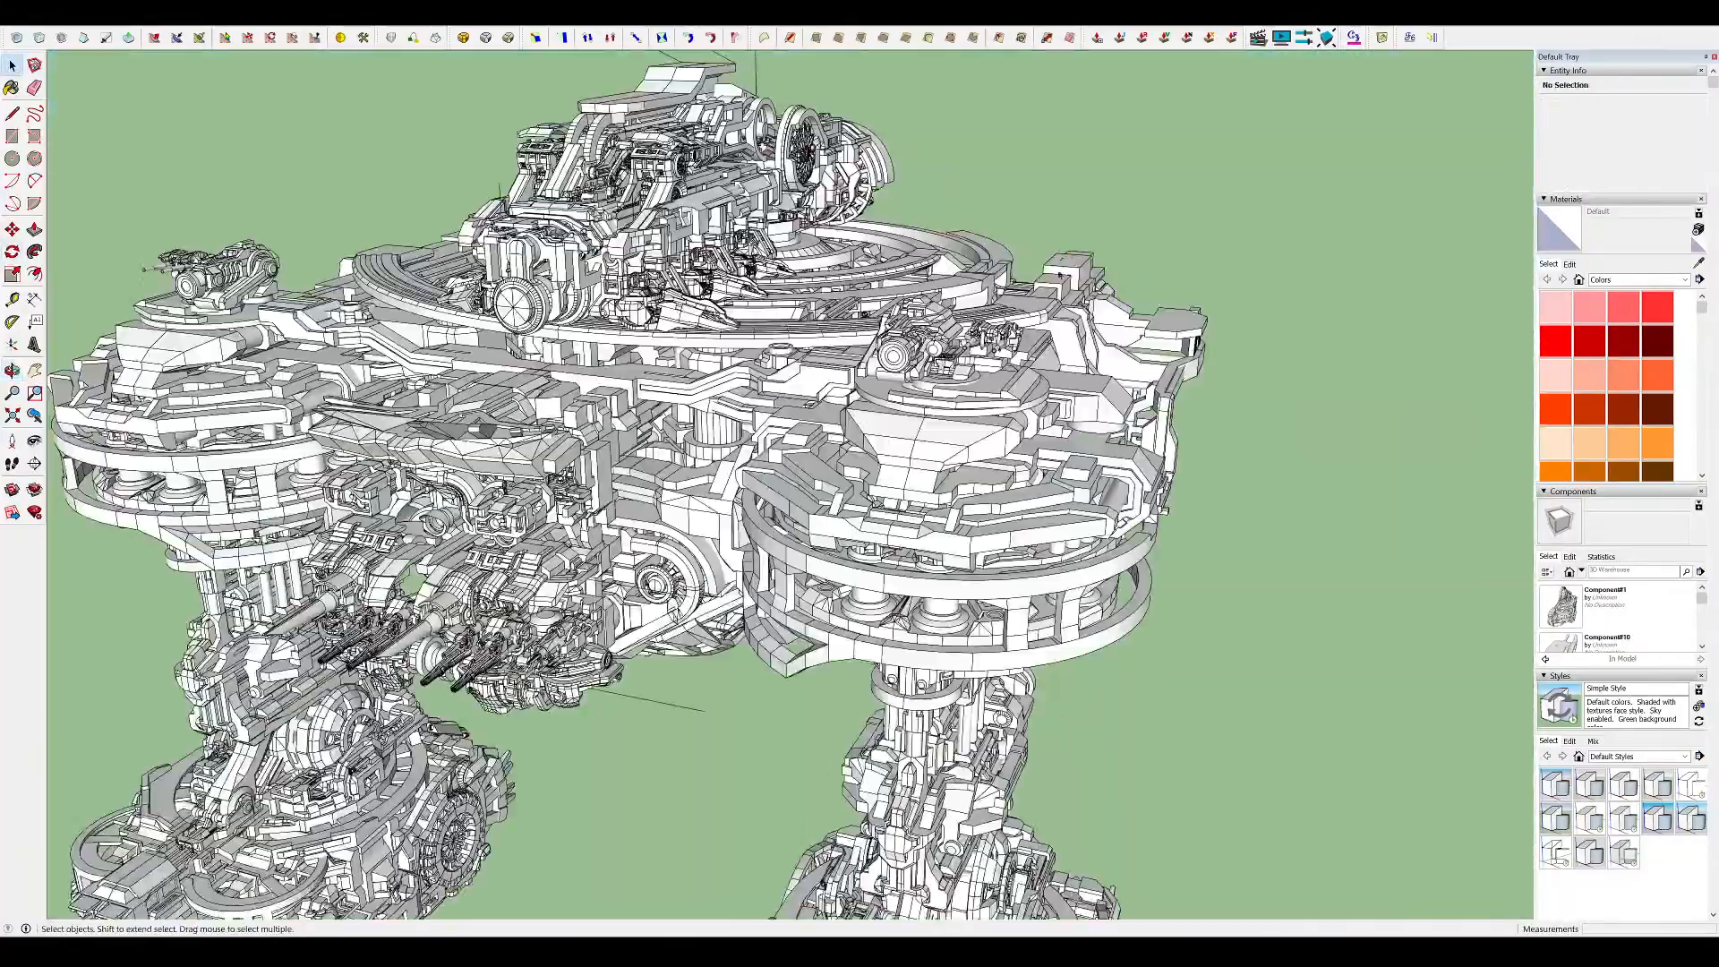
double_click(853, 362)
scroll(852, 363, up, 4)
double_click(852, 364)
middle_drag(852, 364, 662, 403)
scroll(813, 307, up, 4)
middle_drag(813, 307, 1239, 380)
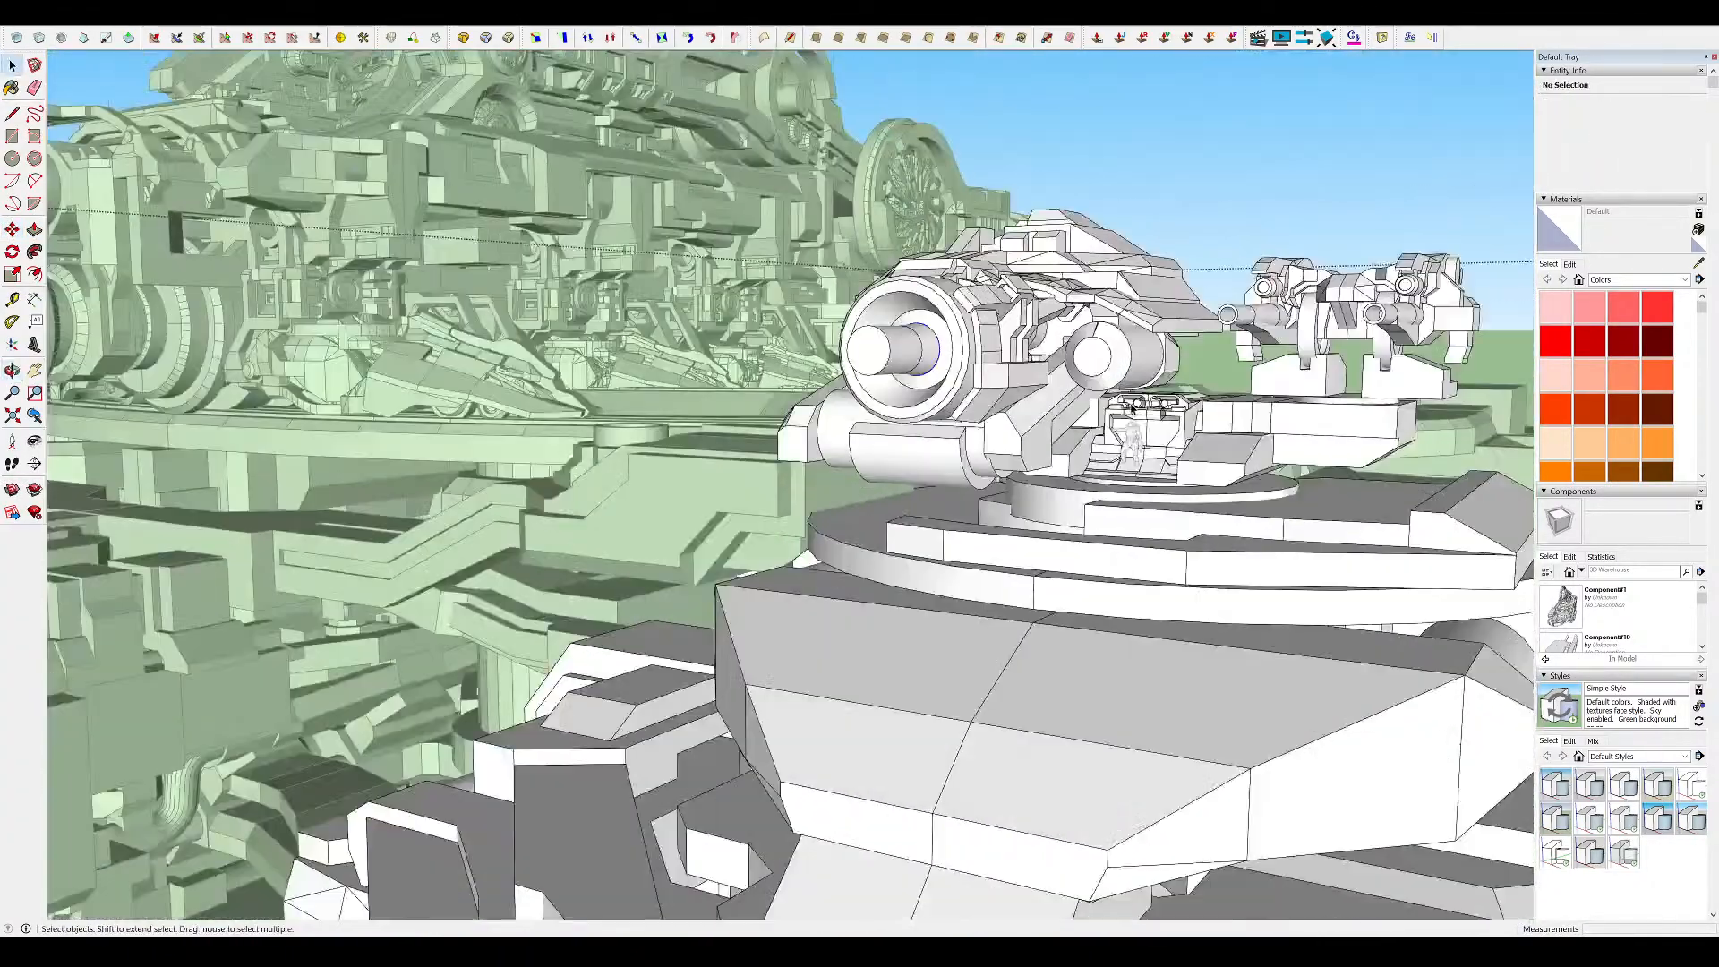
Examine the recessed muzzle up close and check the shoulder turret against the whole mech from several sides
middle_drag(1133, 407, 994, 387)
scroll(1096, 349, up, 5)
middle_drag(1095, 349, 950, 447)
scroll(949, 447, down, 6)
middle_drag(1027, 518, 191, 420)
middle_drag(84, 493, 683, 549)
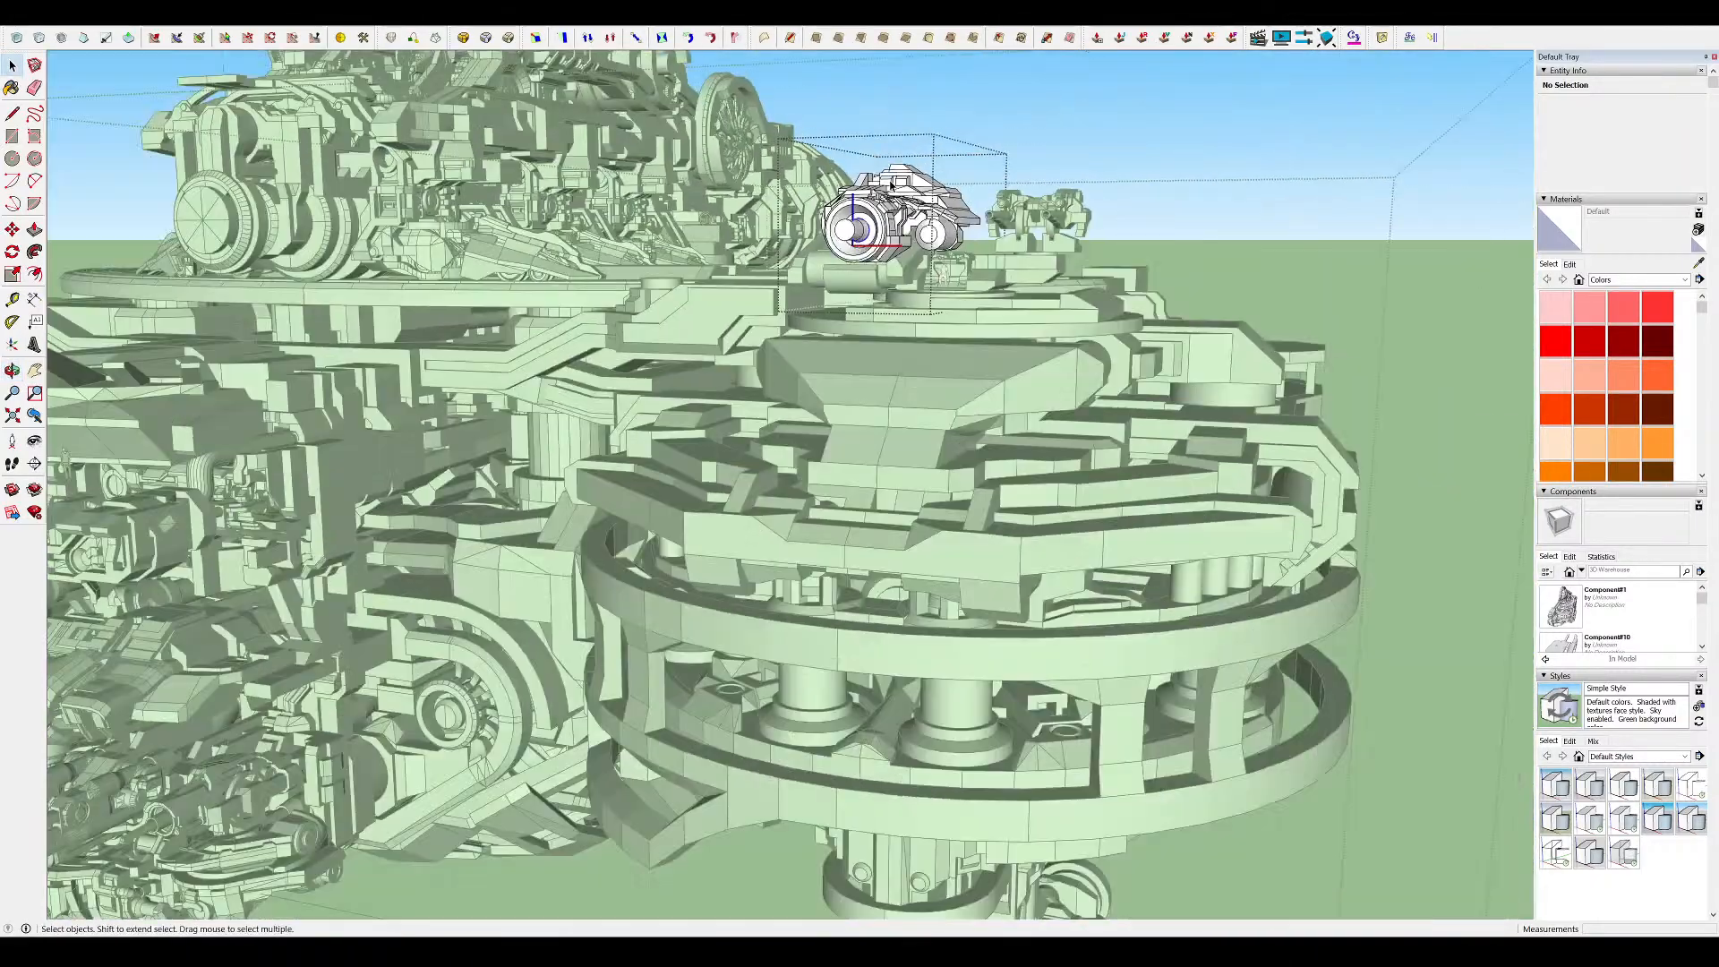
scroll(890, 186, down, 10)
click(1154, 225)
click(1155, 225)
middle_drag(1155, 225, 1016, 282)
scroll(857, 154, up, 3)
scroll(626, 333, up, 4)
middle_drag(612, 340, 658, 344)
scroll(658, 344, down, 4)
scroll(1316, 303, down, 3)
middle_drag(1316, 303, 1381, 529)
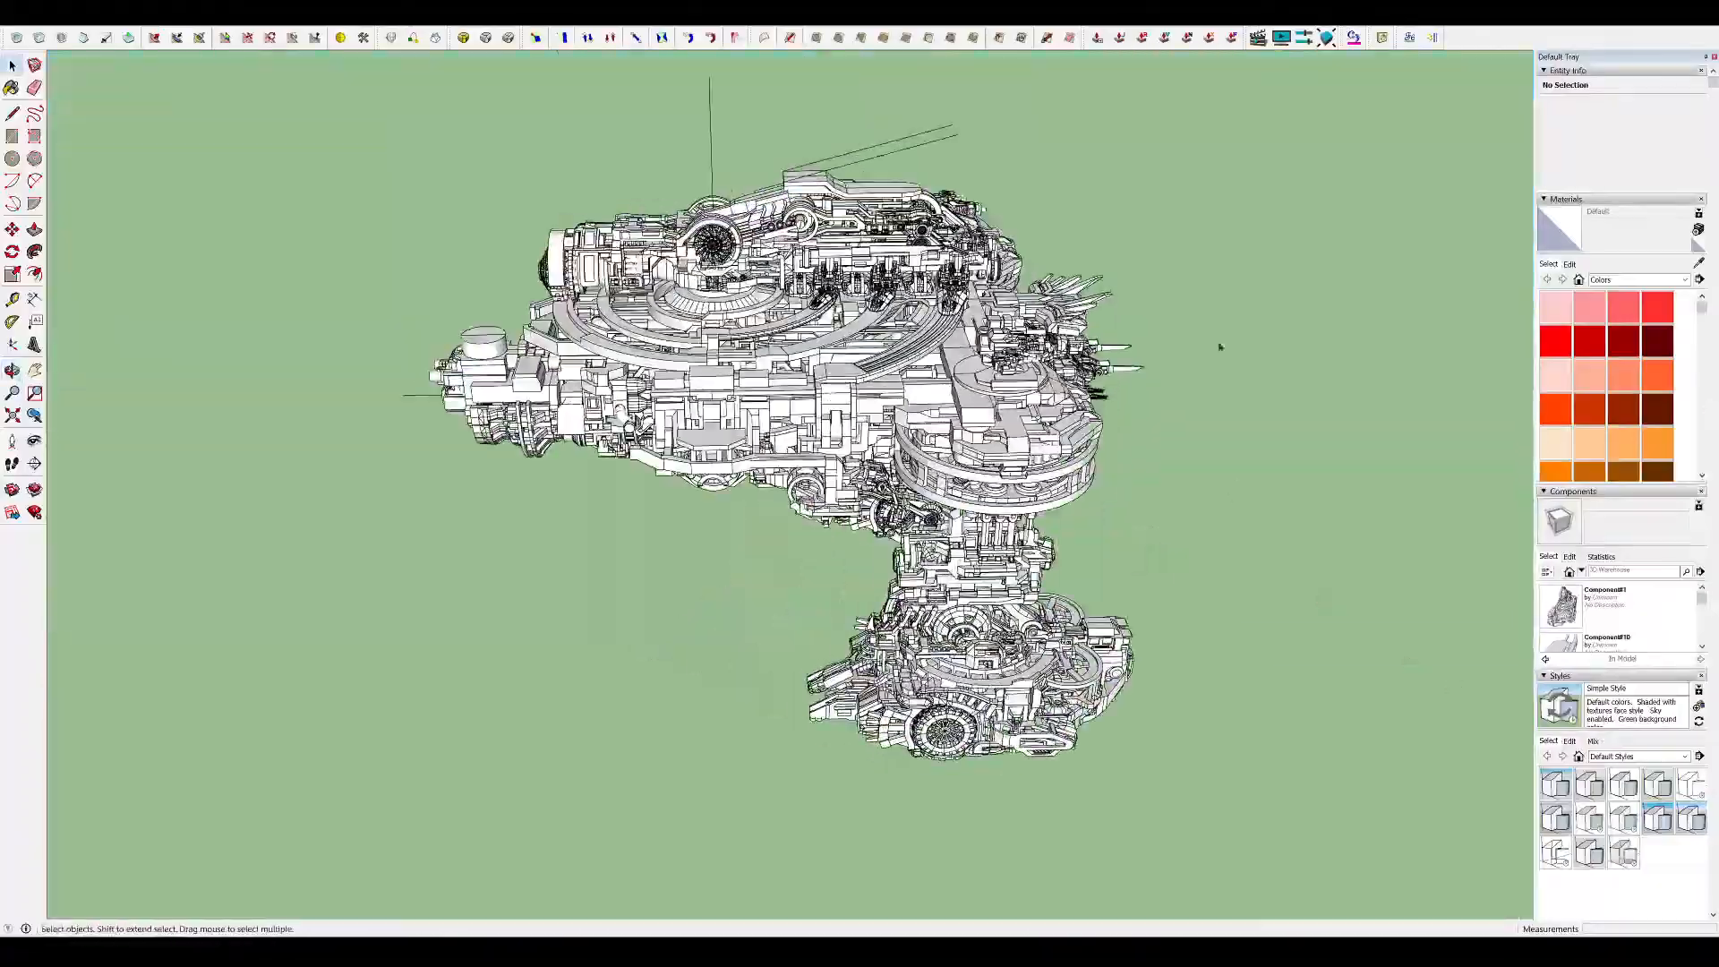
Measure across the main gun's recessed muzzle with the Line tool
scroll(1089, 255, up, 5)
mouse_move(1164, 334)
middle_down()
mouse_move(1101, 272)
mouse_move(713, 180)
mouse_move(503, 257)
middle_up()
scroll(1048, 268, up, 6)
scroll(700, 182, up, 5)
key(l)
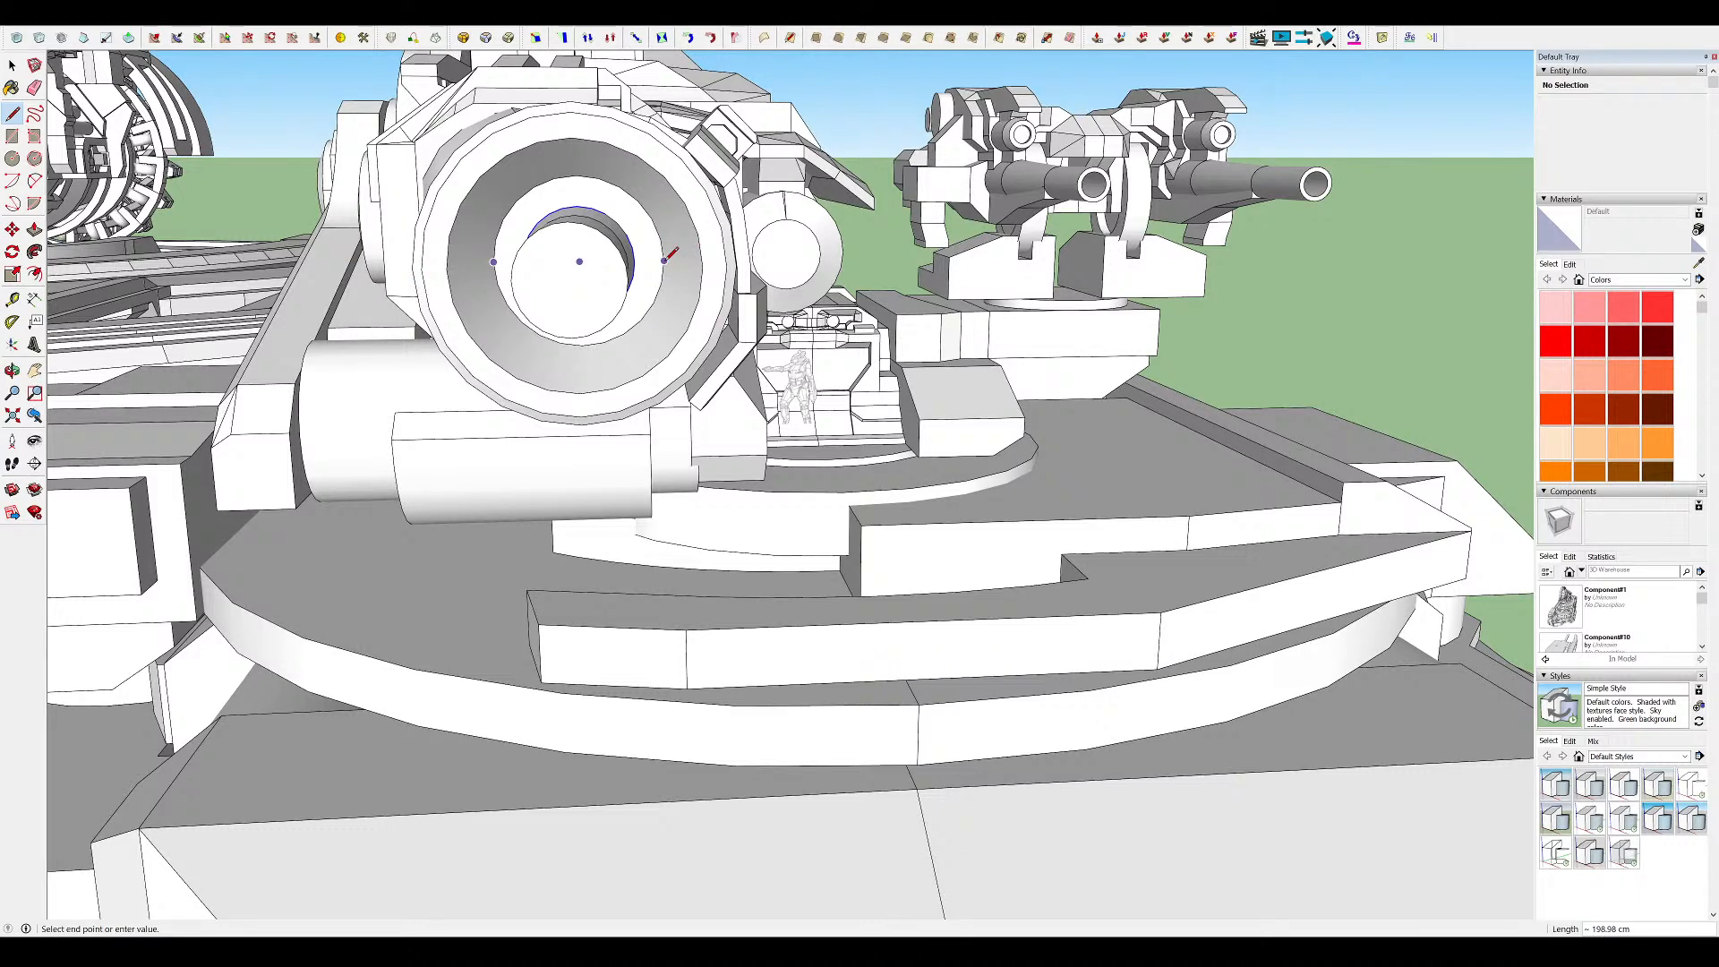
mouse_move(700, 282)
middle_down()
mouse_move(817, 165)
mouse_move(906, 289)
mouse_move(517, 306)
middle_up()
scroll(518, 306, down, 15)
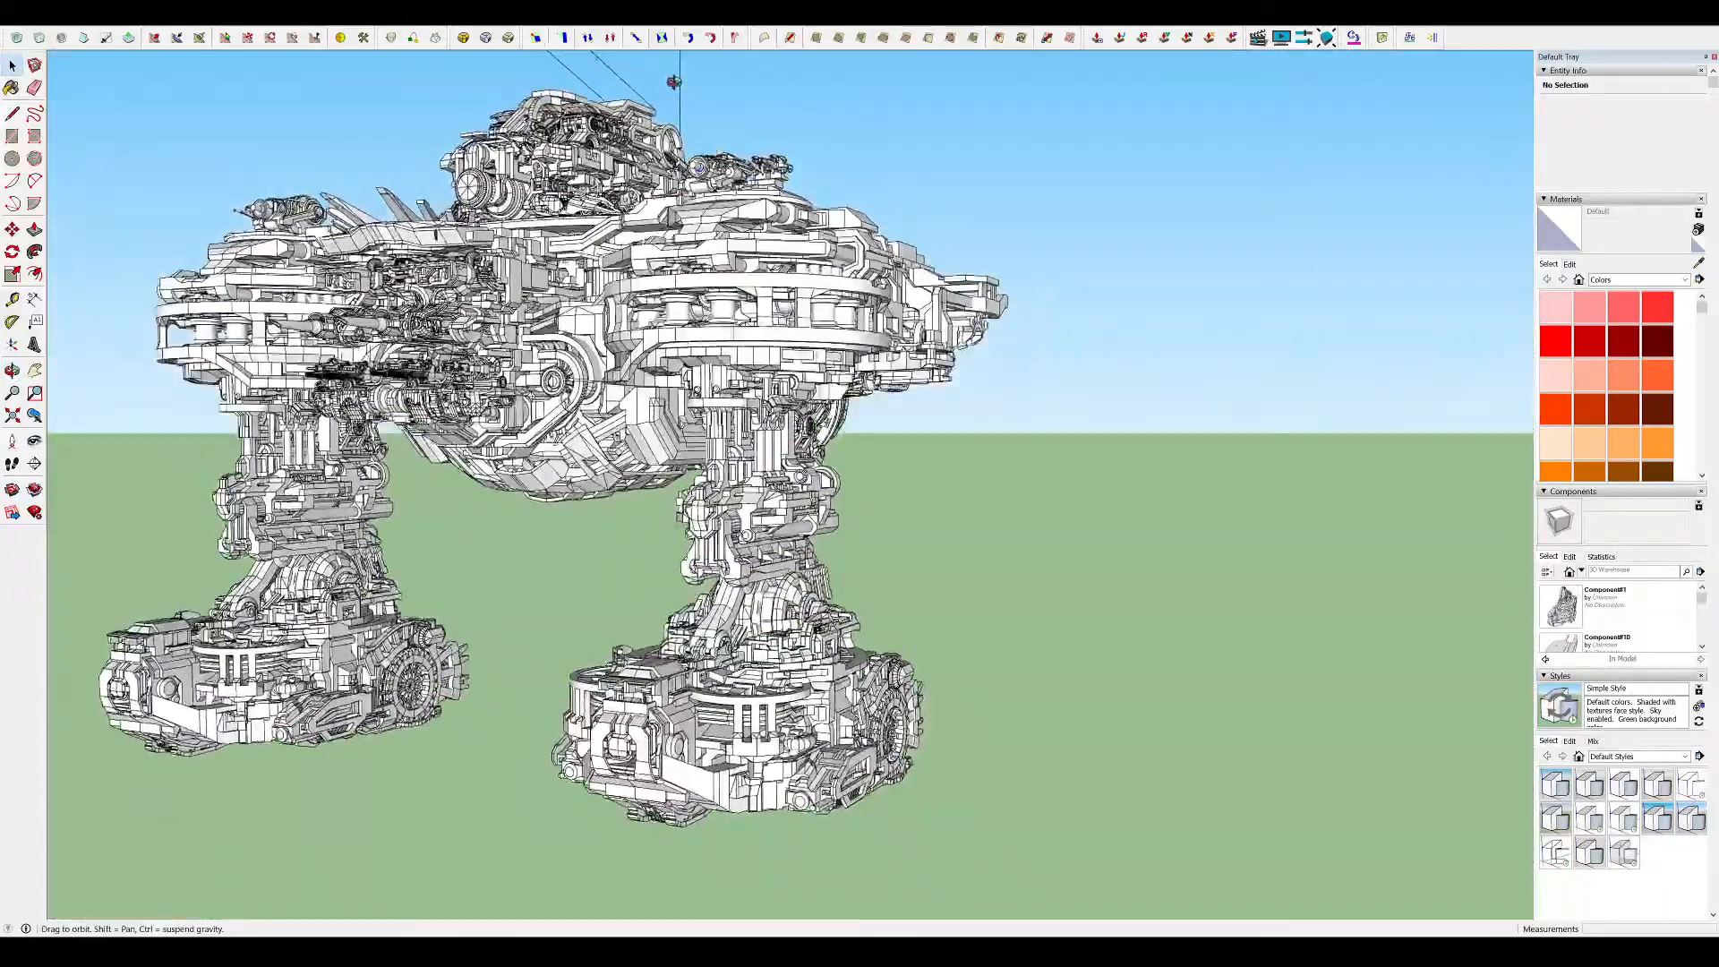
Open the main gun and lengthen its inner barrel by moving the end face forward about 84 cm
mouse_move(673, 81)
middle_down()
mouse_move(683, 58)
mouse_move(1032, 201)
middle_up()
scroll(926, 199, up, 10)
double_click(933, 238)
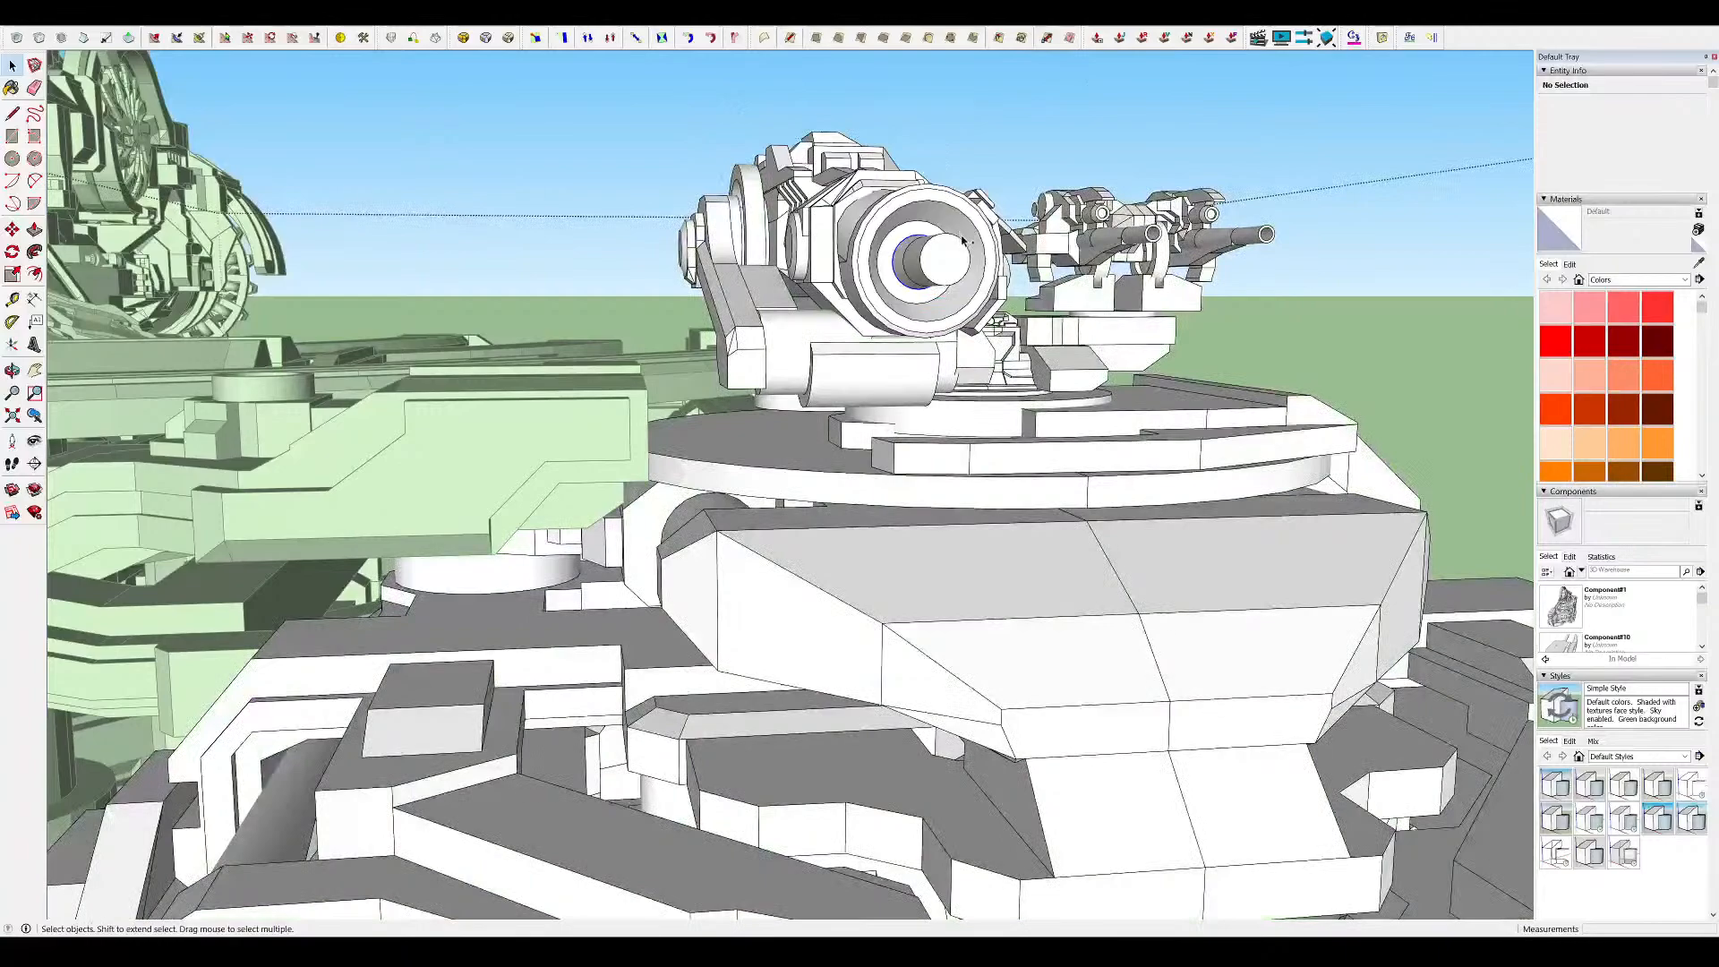
double_click(936, 235)
scroll(940, 231, up, 7)
mouse_move(914, 304)
middle_down()
mouse_move(964, 303)
mouse_move(940, 296)
mouse_move(865, 366)
mouse_move(787, 358)
mouse_move(892, 354)
middle_up()
key(m)
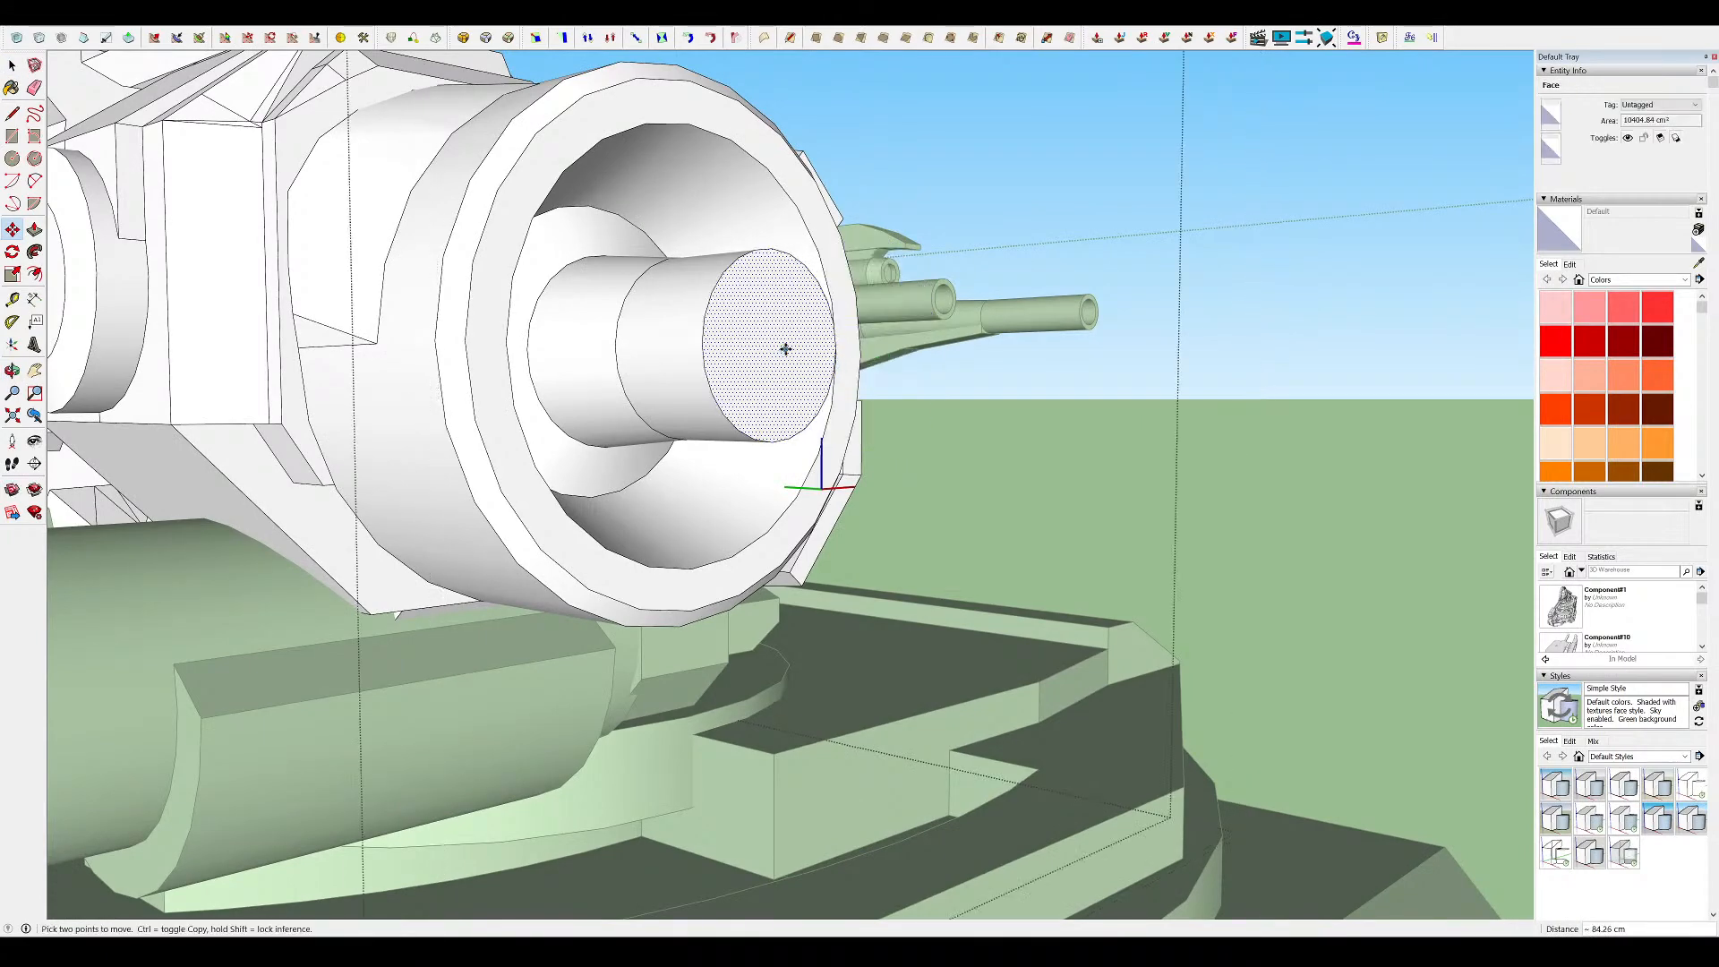
middle_drag(783, 352, 736, 320)
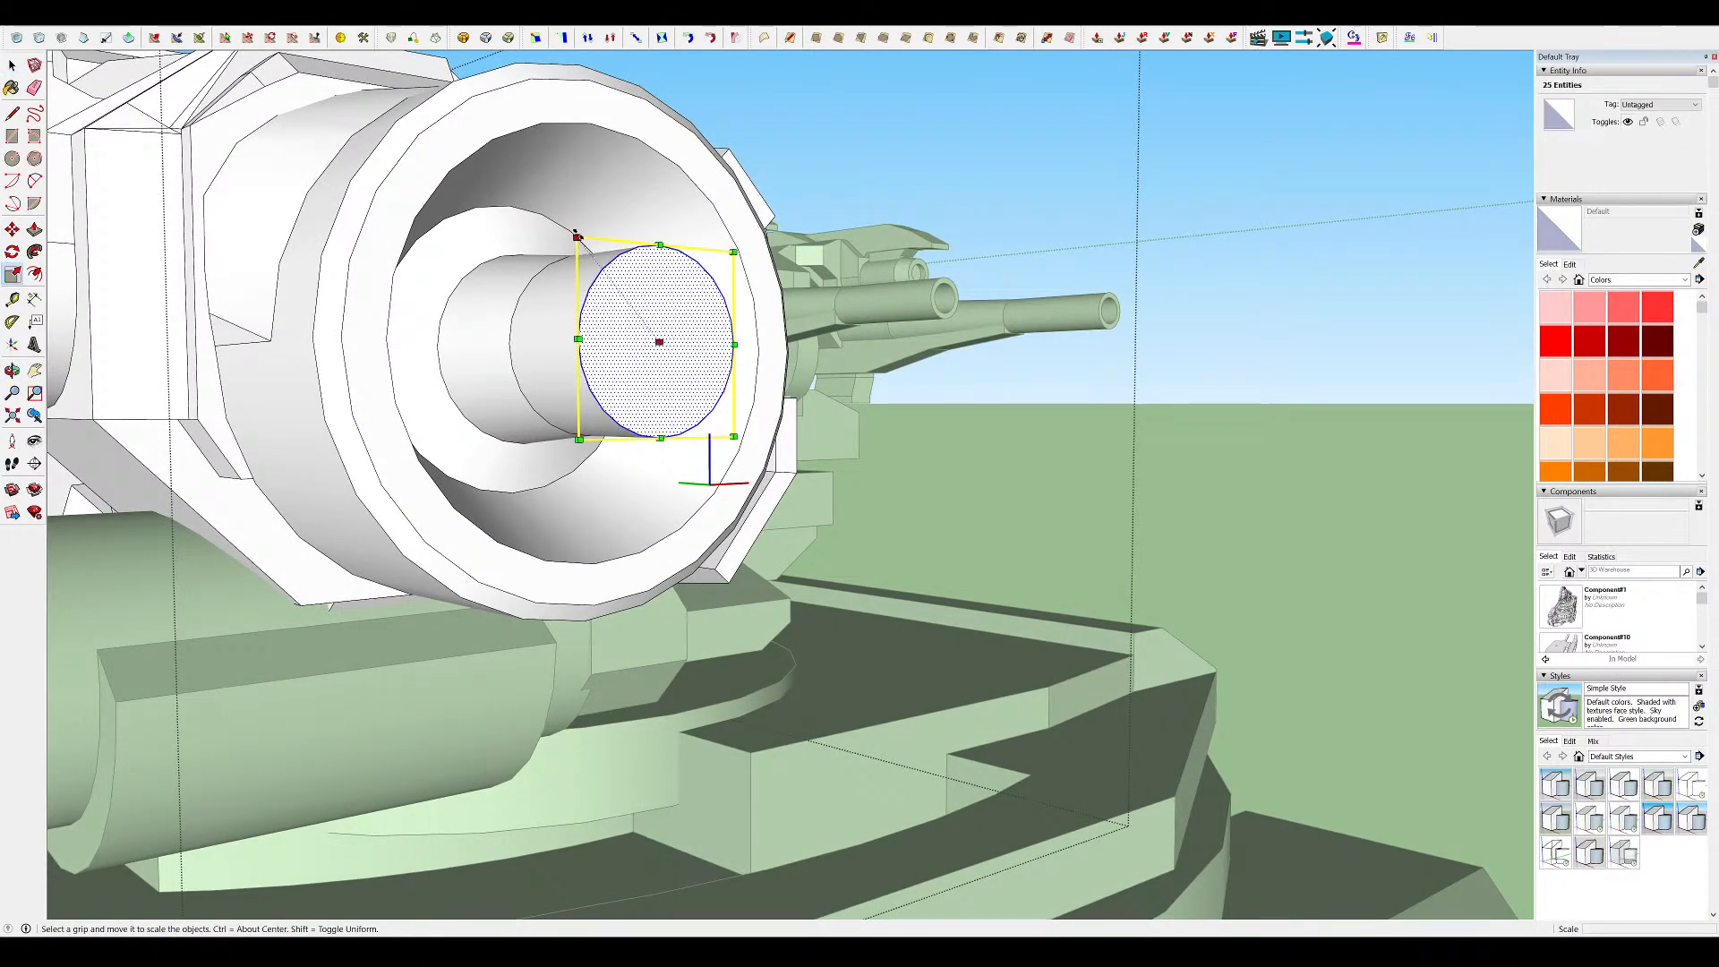
Scale down the inner barrel's end face to taper the tip, and leave the gun component
middle_drag(636, 311, 411, 349)
key(space)
key(m)
scroll(538, 322, down, 7)
key(space)
key(Escape)
middle_drag(555, 318, 358, 546)
scroll(537, 403, down, 4)
scroll(806, 313, down, 8)
middle_drag(805, 313, 942, 339)
scroll(1027, 169, down, 4)
click(1074, 202)
Open the twin gun's housing and move the corner of the triangular facet beside the lower barrel's root
scroll(882, 130, up, 9)
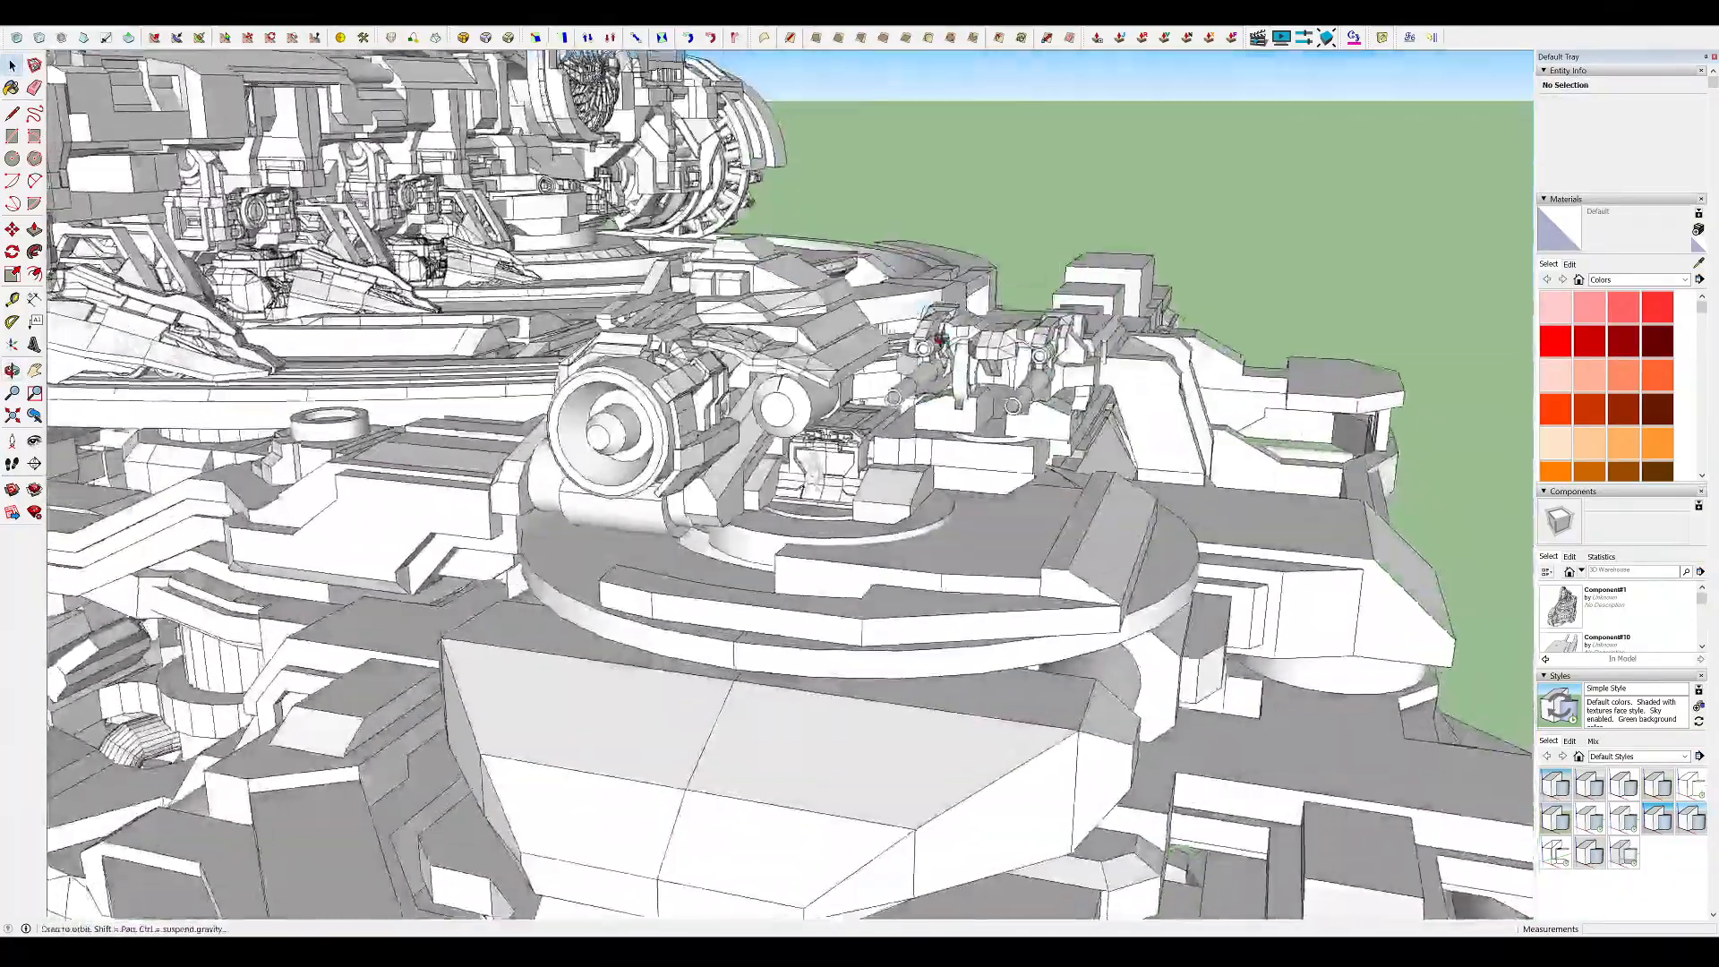
scroll(942, 338, up, 3)
scroll(1101, 346, up, 5)
middle_drag(1102, 347, 1381, 249)
scroll(990, 233, up, 3)
middle_drag(990, 233, 1312, 313)
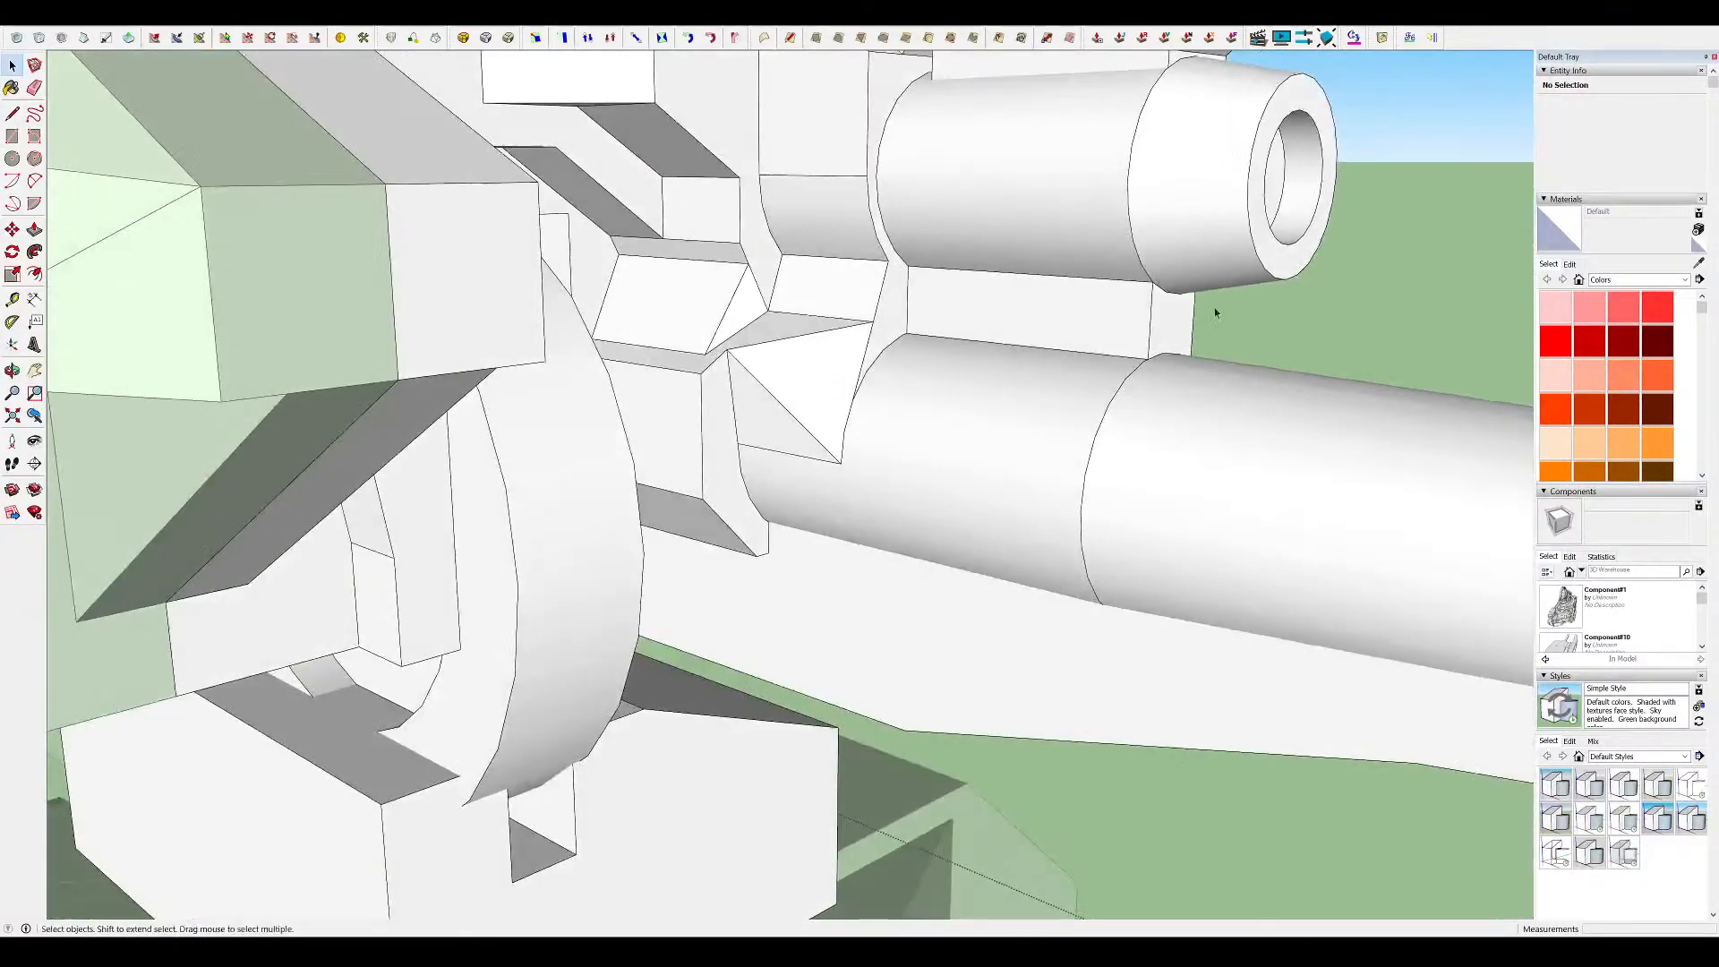
key(space)
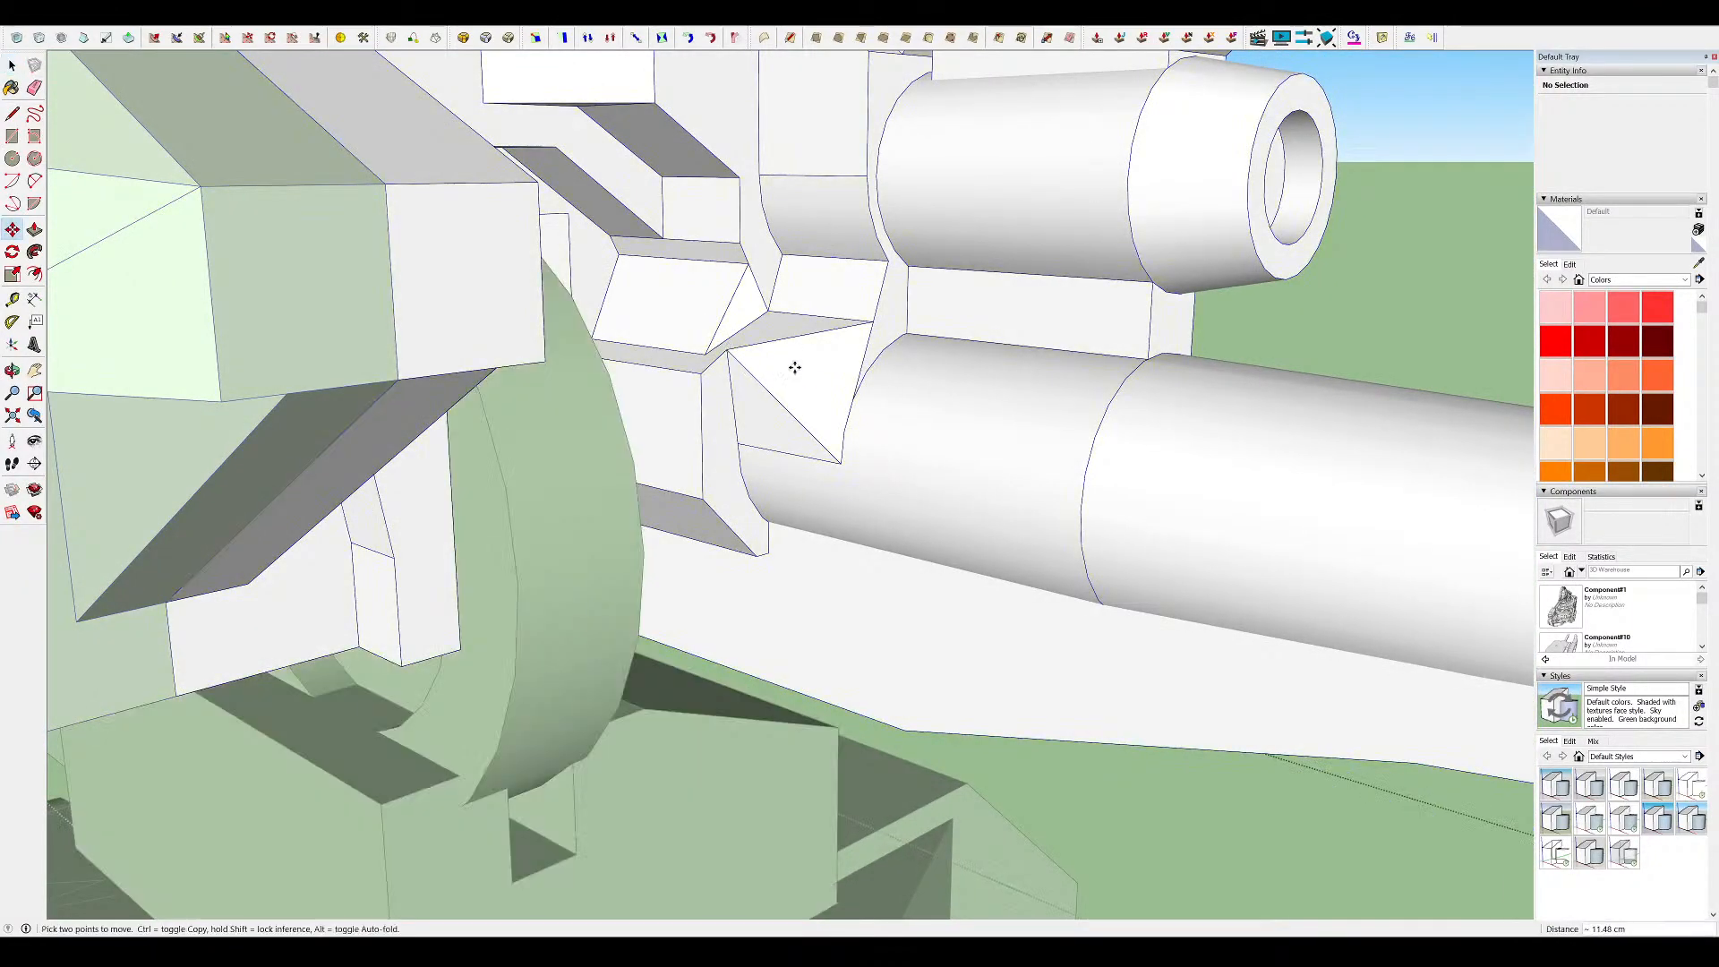
scroll(873, 341, up, 6)
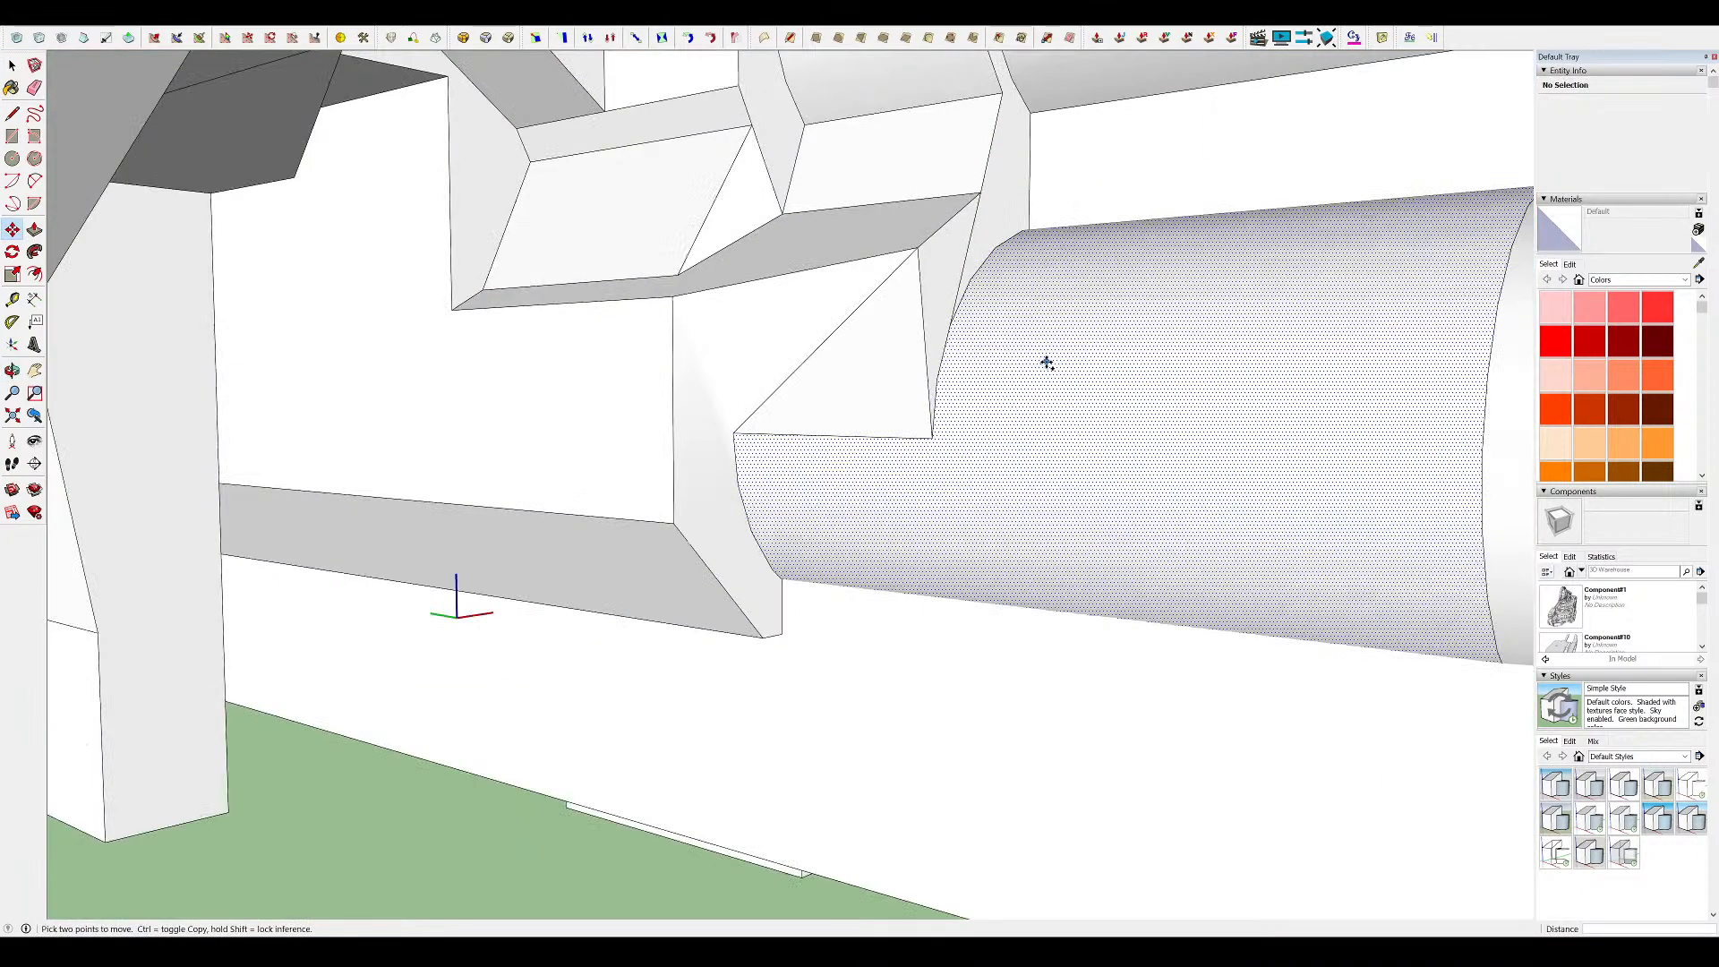
Try to move the inner corner of the facet beside the lower barrel, and undo the move
middle_drag(1047, 363, 796, 384)
mouse_move(956, 289)
middle_down()
mouse_move(919, 331)
mouse_move(956, 260)
middle_up()
key(m)
click(825, 308)
middle_drag(826, 308, 883, 277)
click(896, 393)
click(768, 354)
key(ctrl+z)
Move the corner of the facet beside the lower barrel about 10 cm to reshape the housing's bevel
middle_drag(909, 358, 908, 260)
click(920, 331)
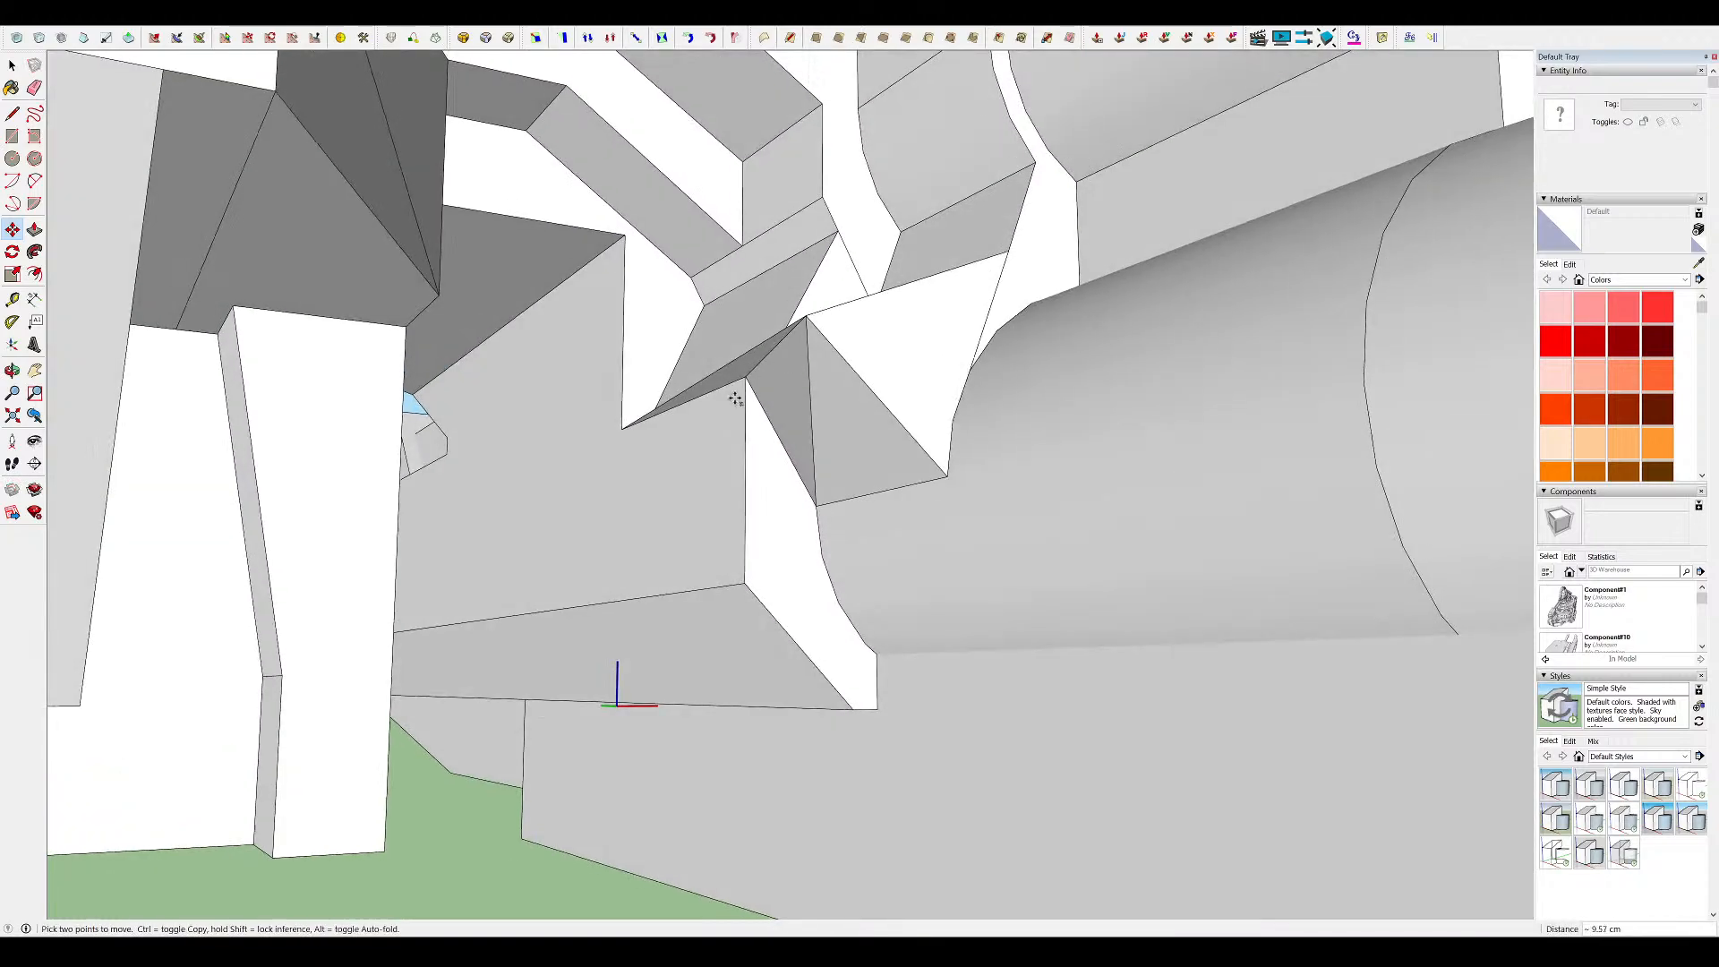
click(874, 322)
middle_drag(859, 350, 760, 514)
mouse_move(768, 369)
middle_down()
mouse_move(720, 447)
mouse_move(743, 375)
mouse_move(711, 418)
middle_up()
Erase the redundant diagonal edges across the housing's bevelled faces beside the lower barrel
key(e)
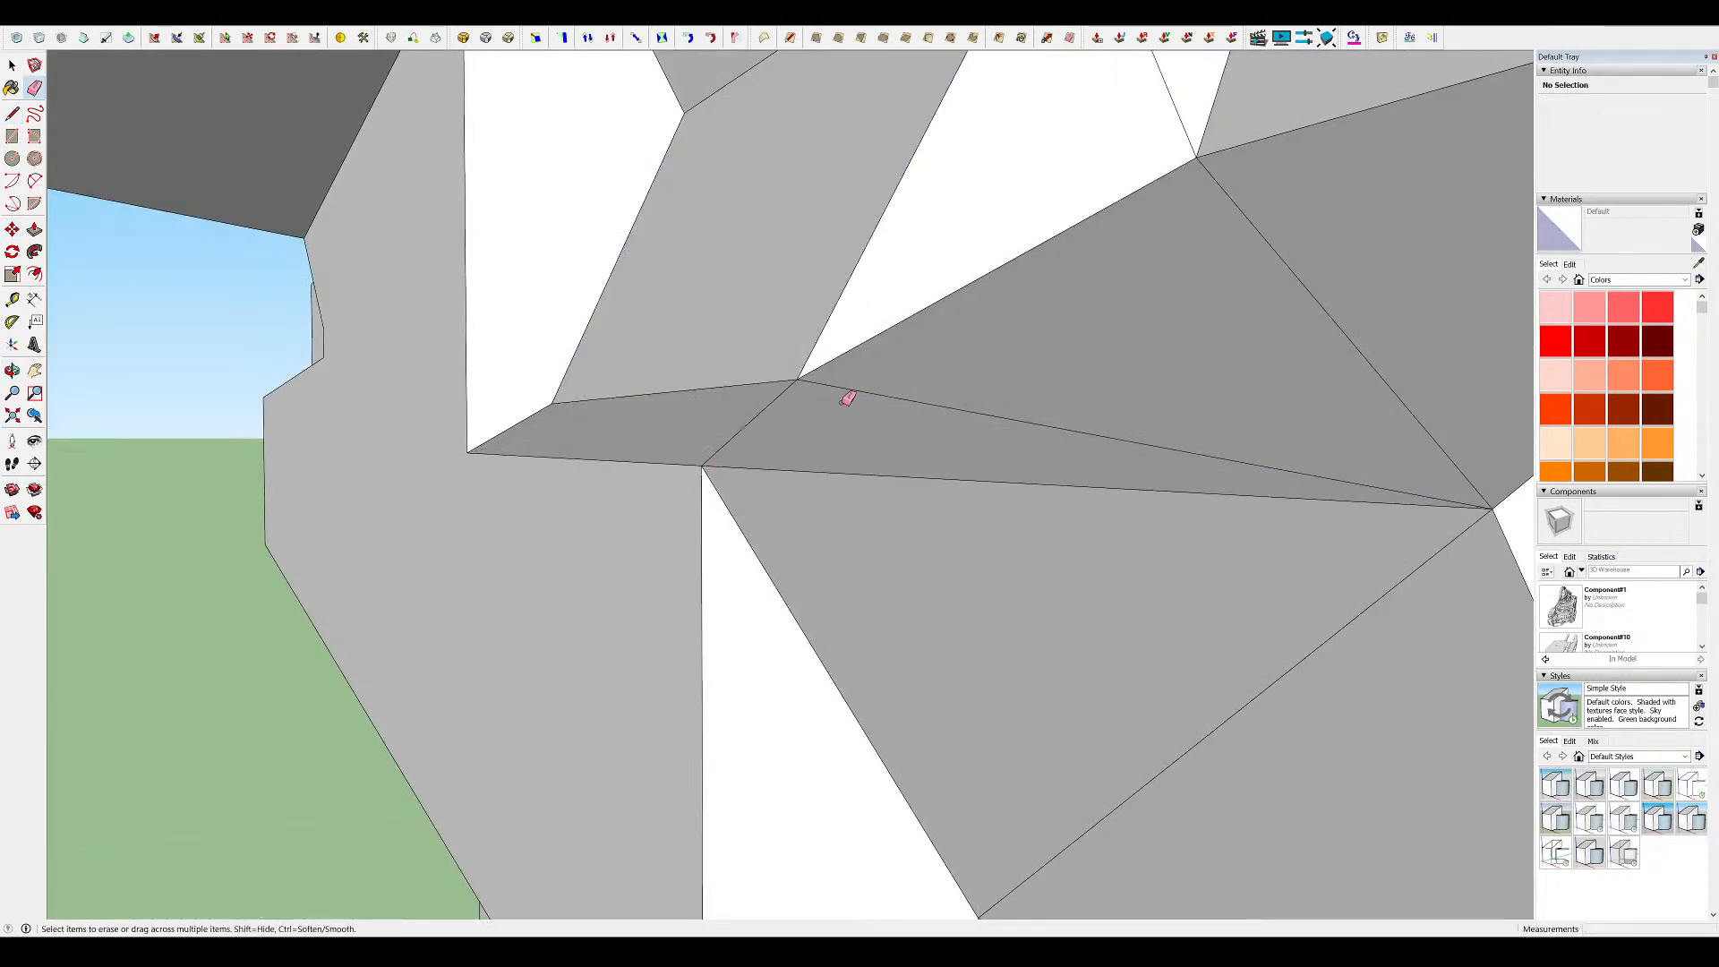
scroll(782, 380, down, 3)
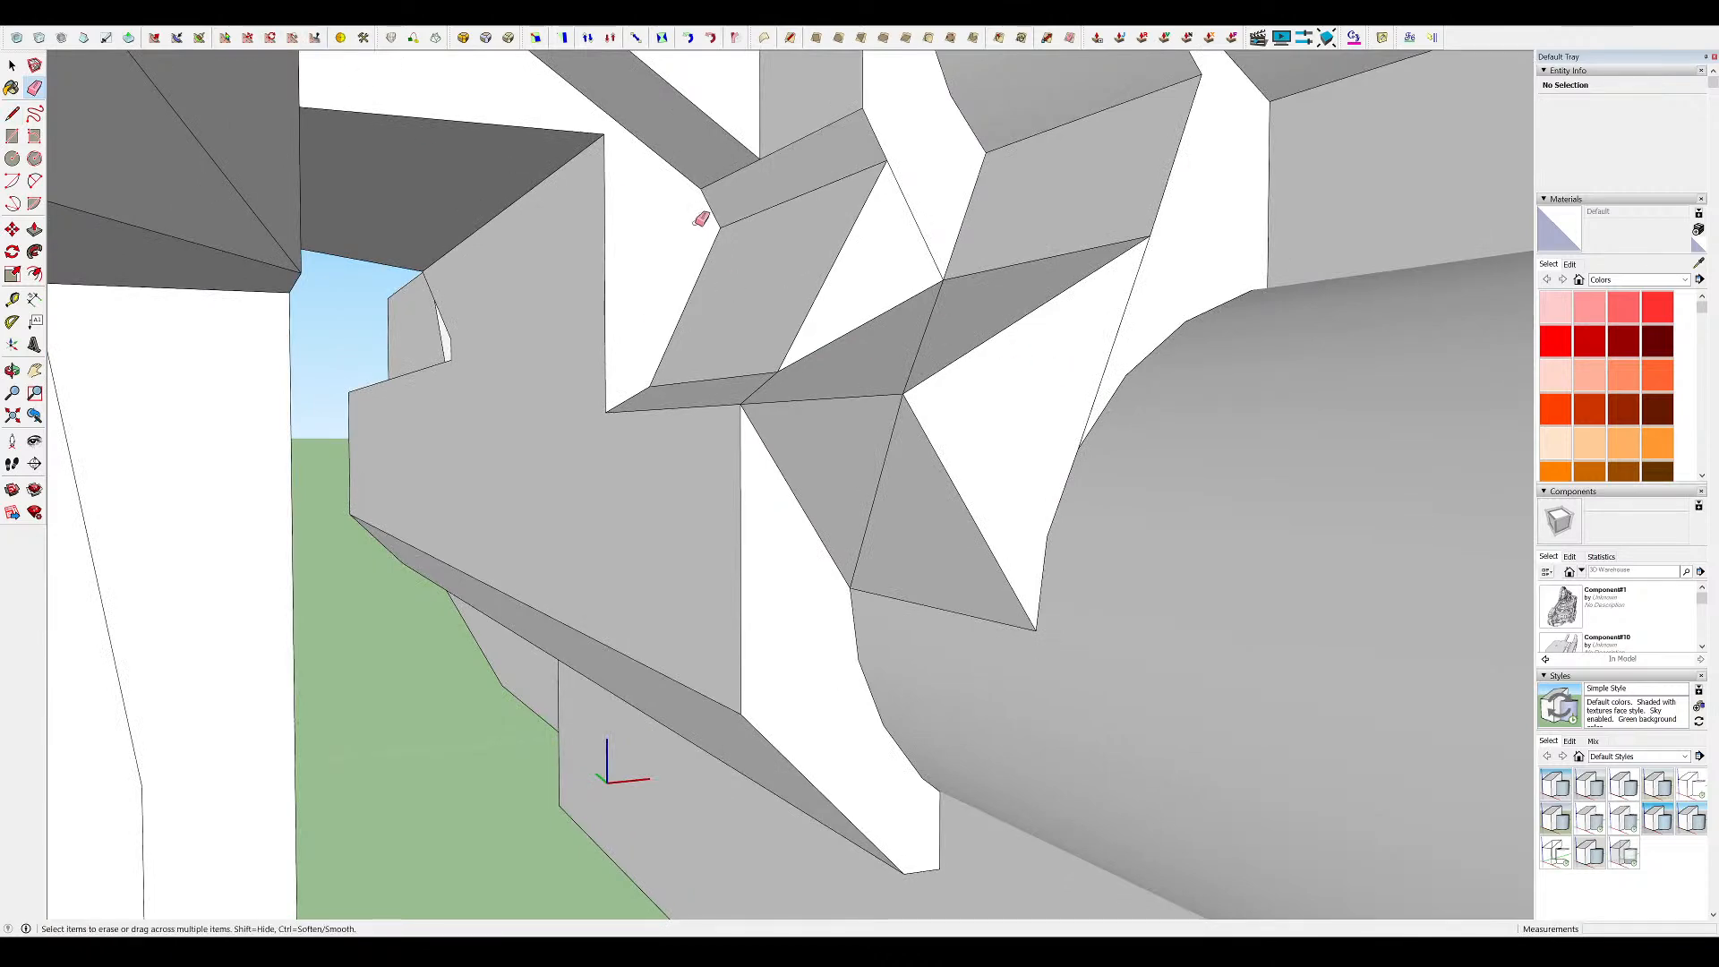
middle_drag(276, 231, 240, 265)
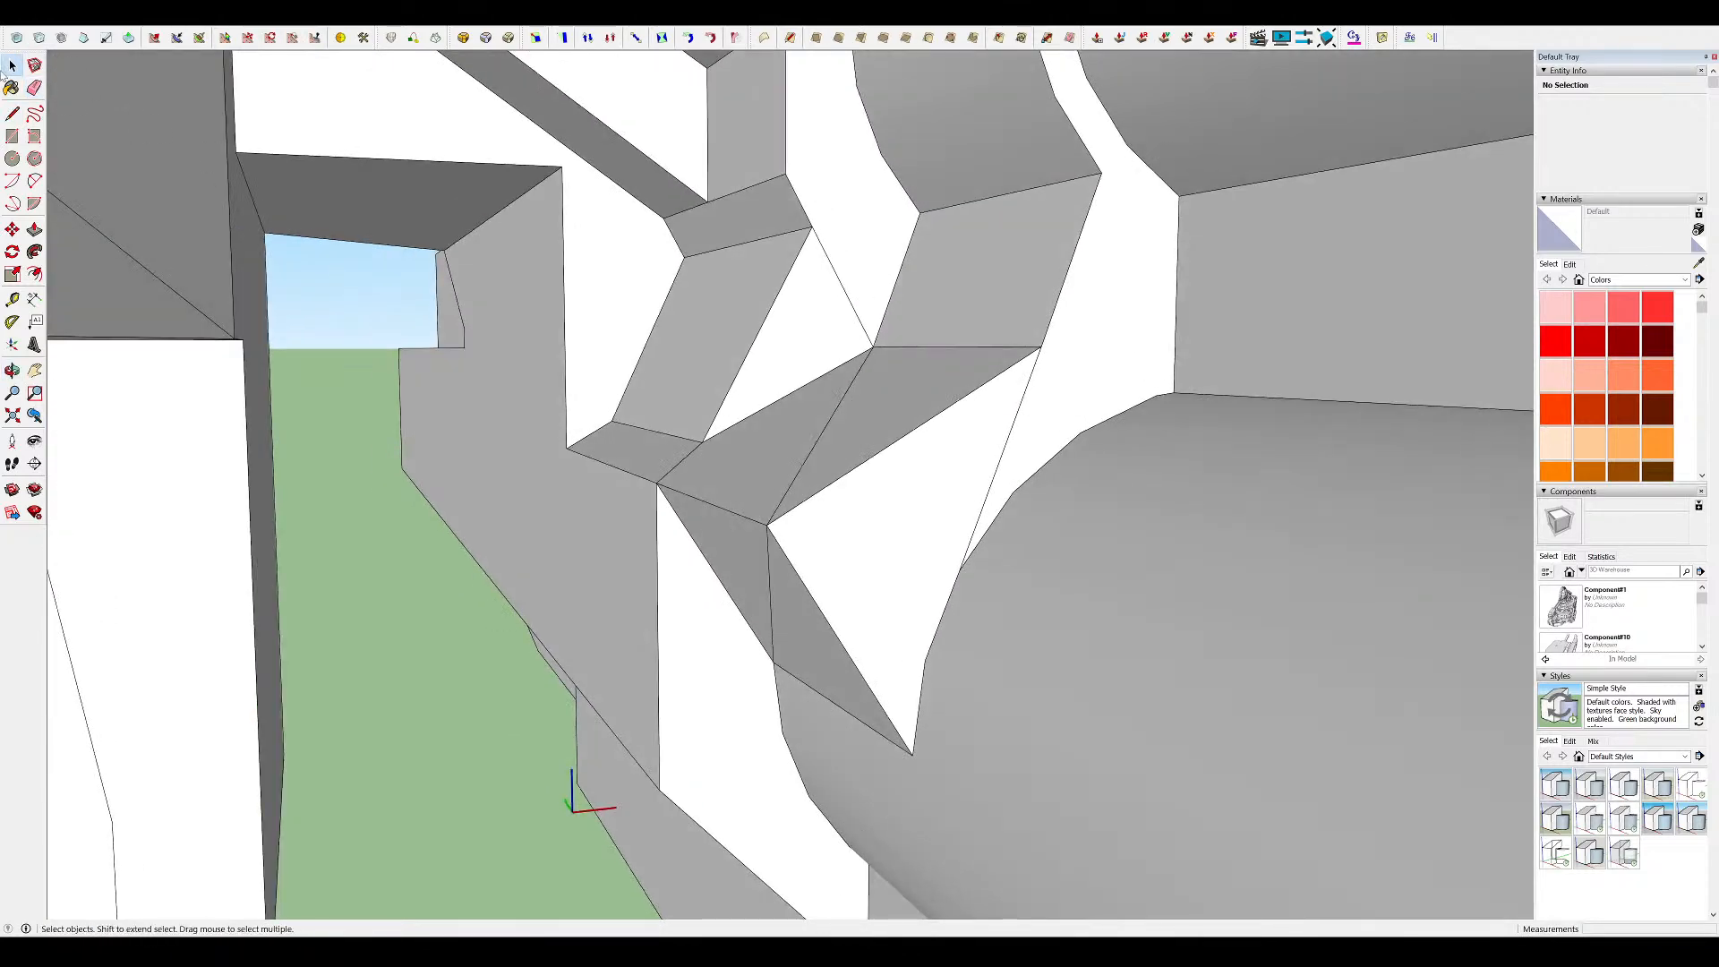
middle_drag(637, 444, 812, 469)
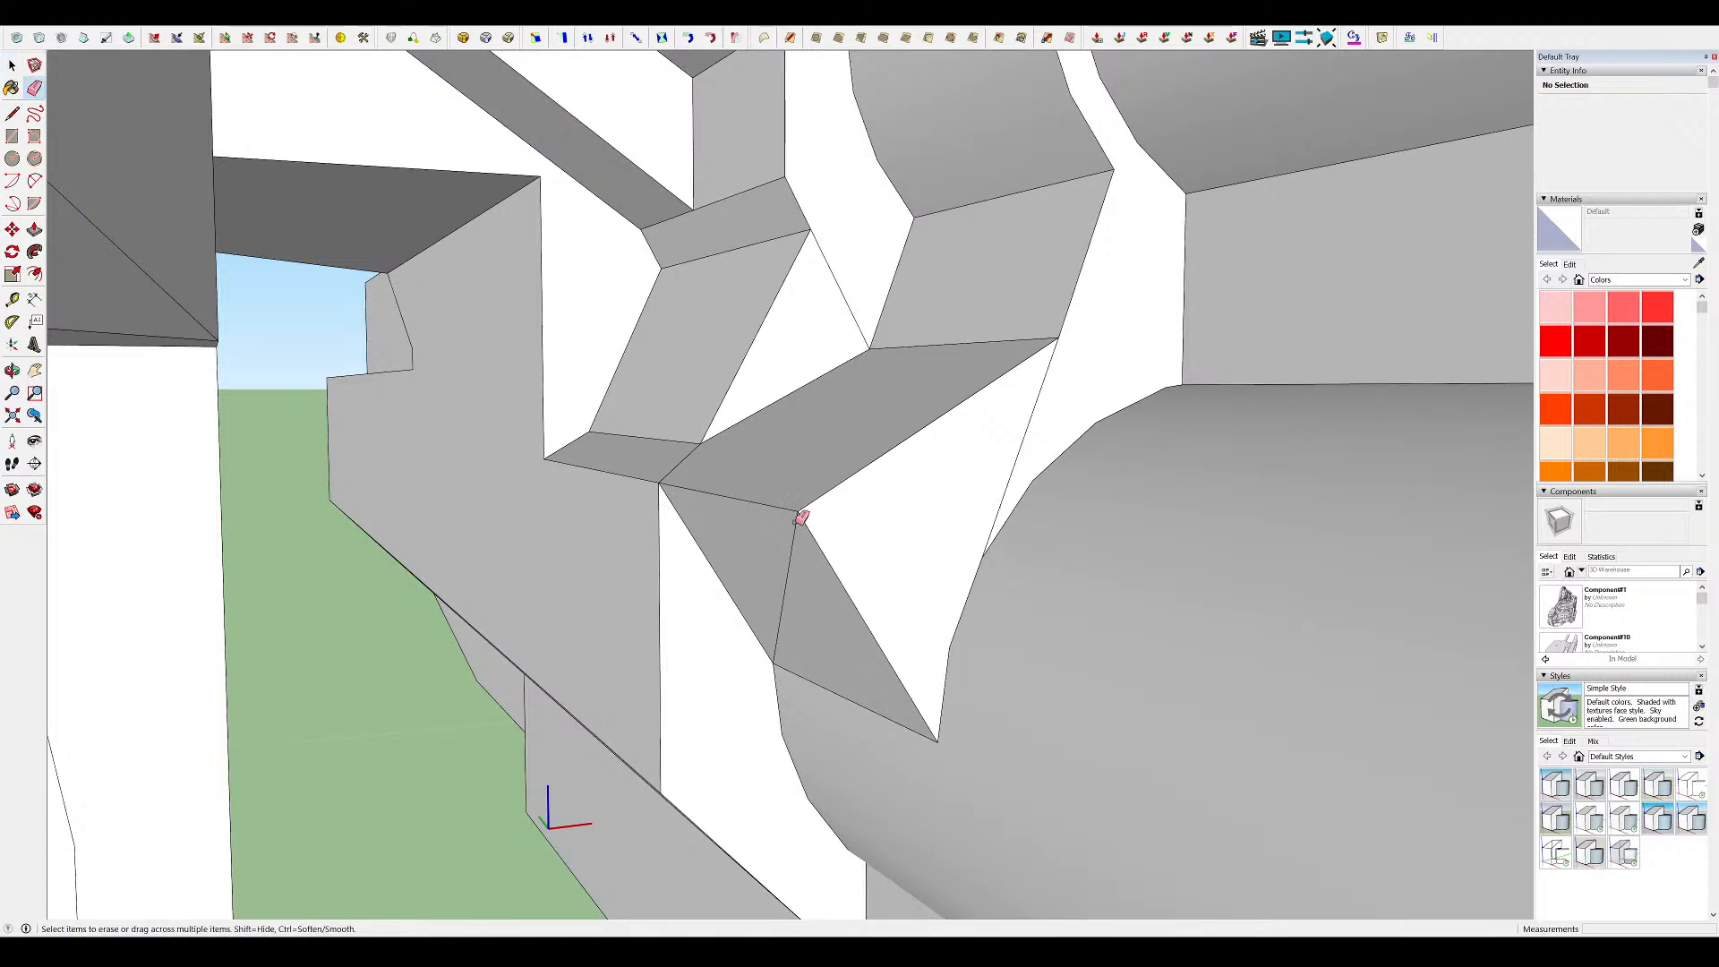
scroll(787, 544, down, 6)
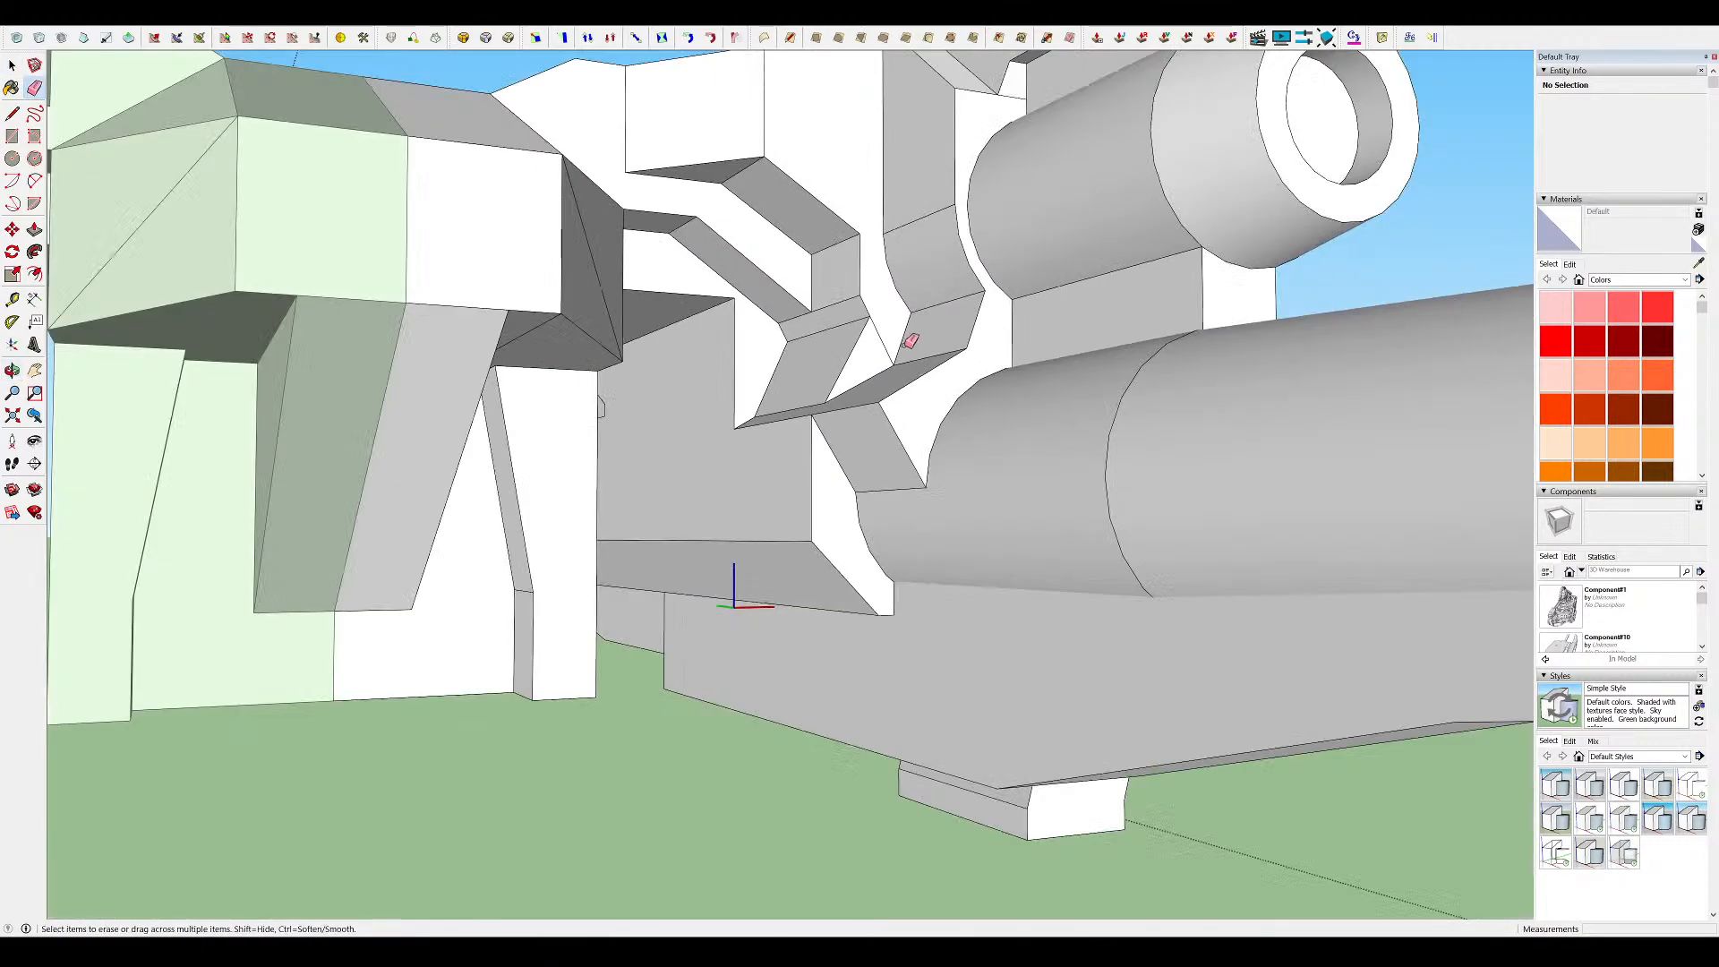
mouse_move(910, 340)
middle_down()
mouse_move(1085, 322)
mouse_move(1047, 502)
middle_up()
Draw edges from the raised facet corner beside the lower barrel to divide the housing's bevel into triangular faces
key(l)
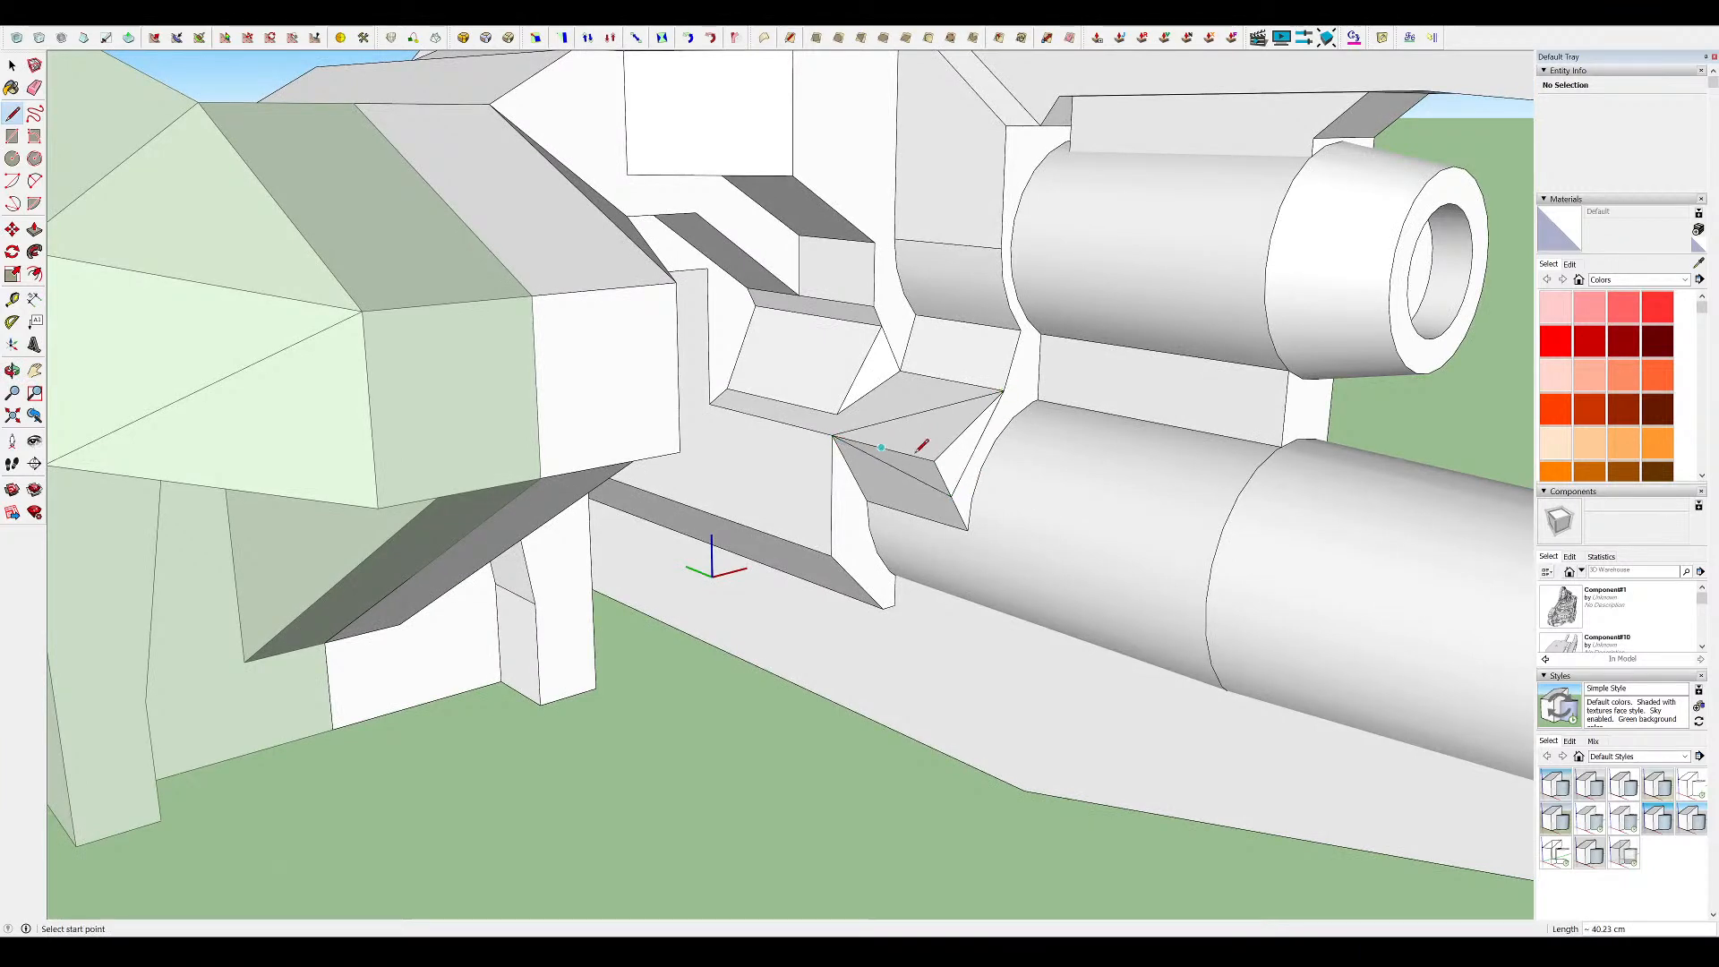
mouse_move(937, 450)
middle_down()
mouse_move(575, 395)
mouse_move(932, 394)
mouse_move(1051, 438)
mouse_move(1212, 376)
mouse_move(846, 349)
mouse_move(652, 491)
mouse_move(935, 585)
mouse_move(929, 498)
mouse_move(935, 550)
middle_up()
scroll(927, 479, up, 2)
scroll(928, 499, up, 2)
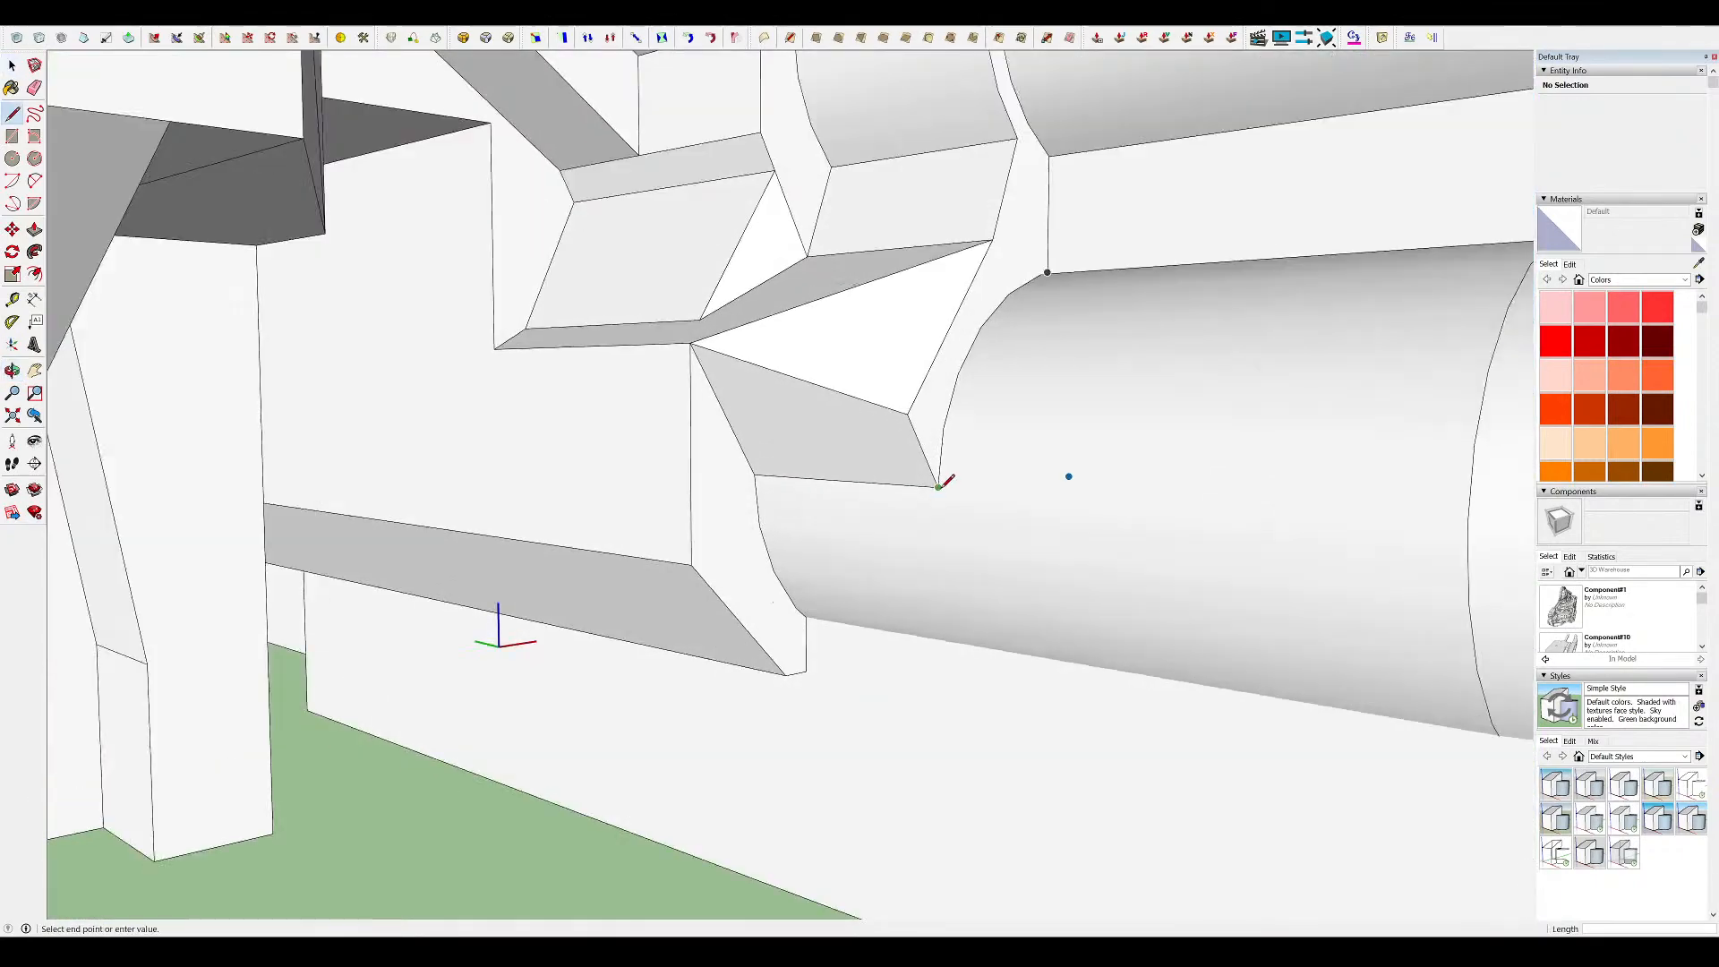
click(907, 414)
middle_drag(906, 413, 633, 361)
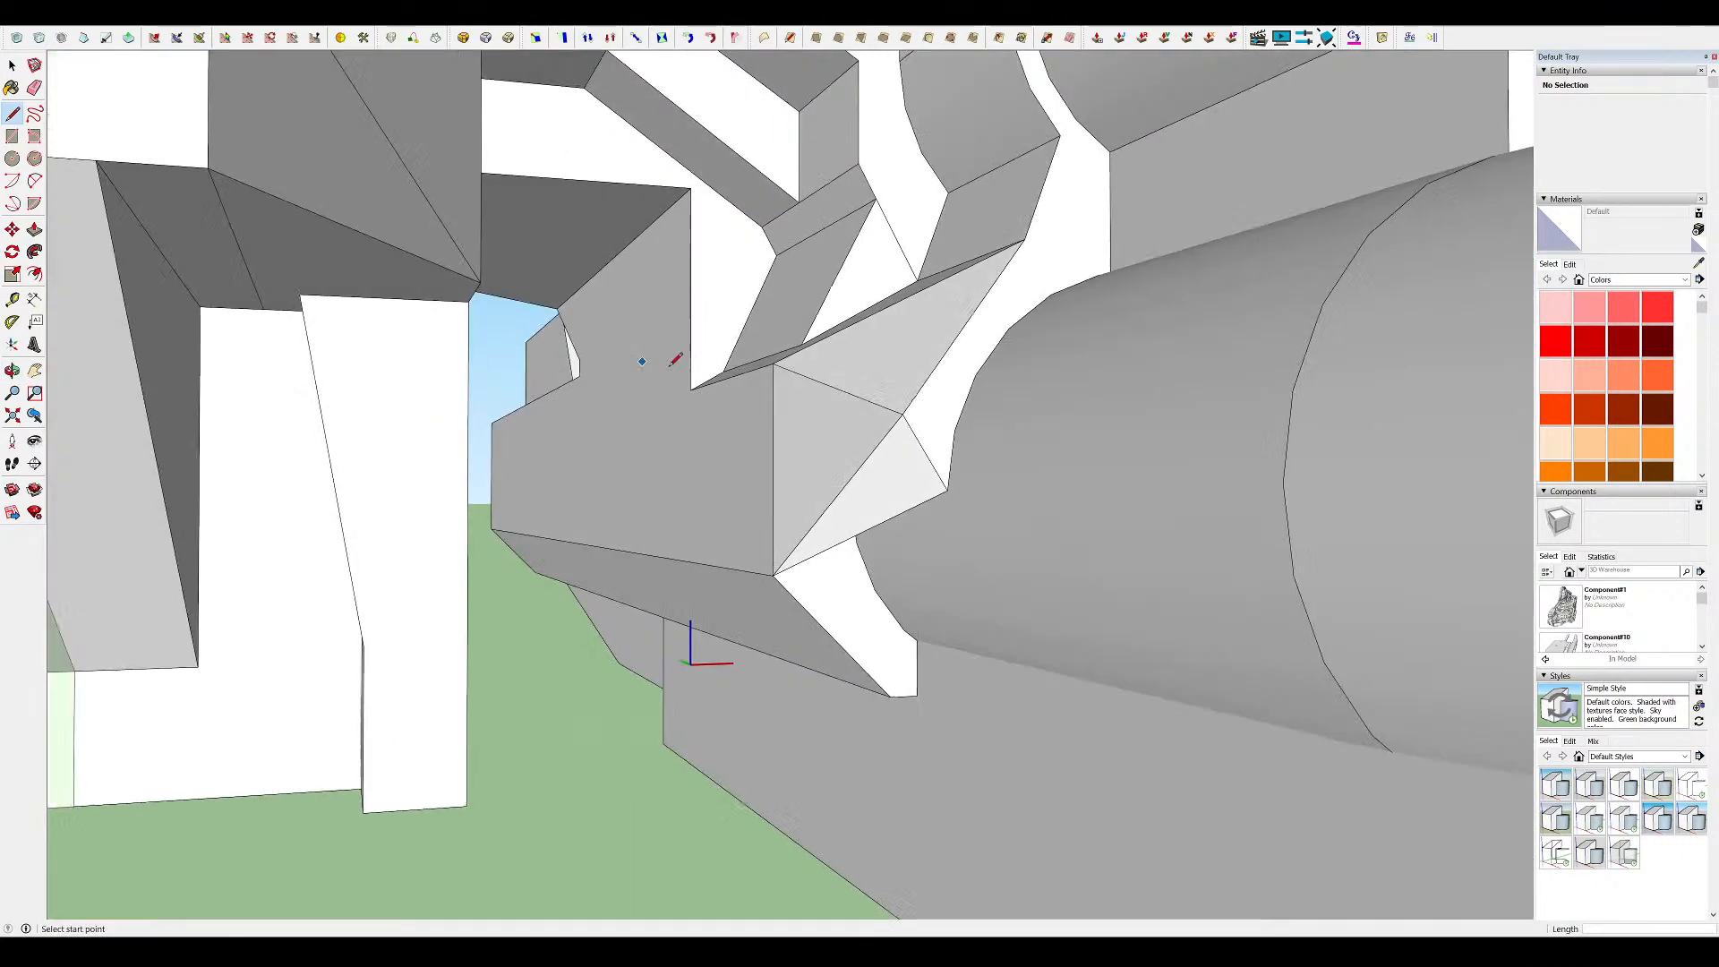
Draw short edges at the housing's lower tip to fill the gap against the lower barrel
scroll(806, 399, down, 5)
scroll(829, 402, down, 4)
middle_drag(829, 403, 883, 412)
scroll(828, 451, up, 6)
middle_drag(850, 494, 907, 352)
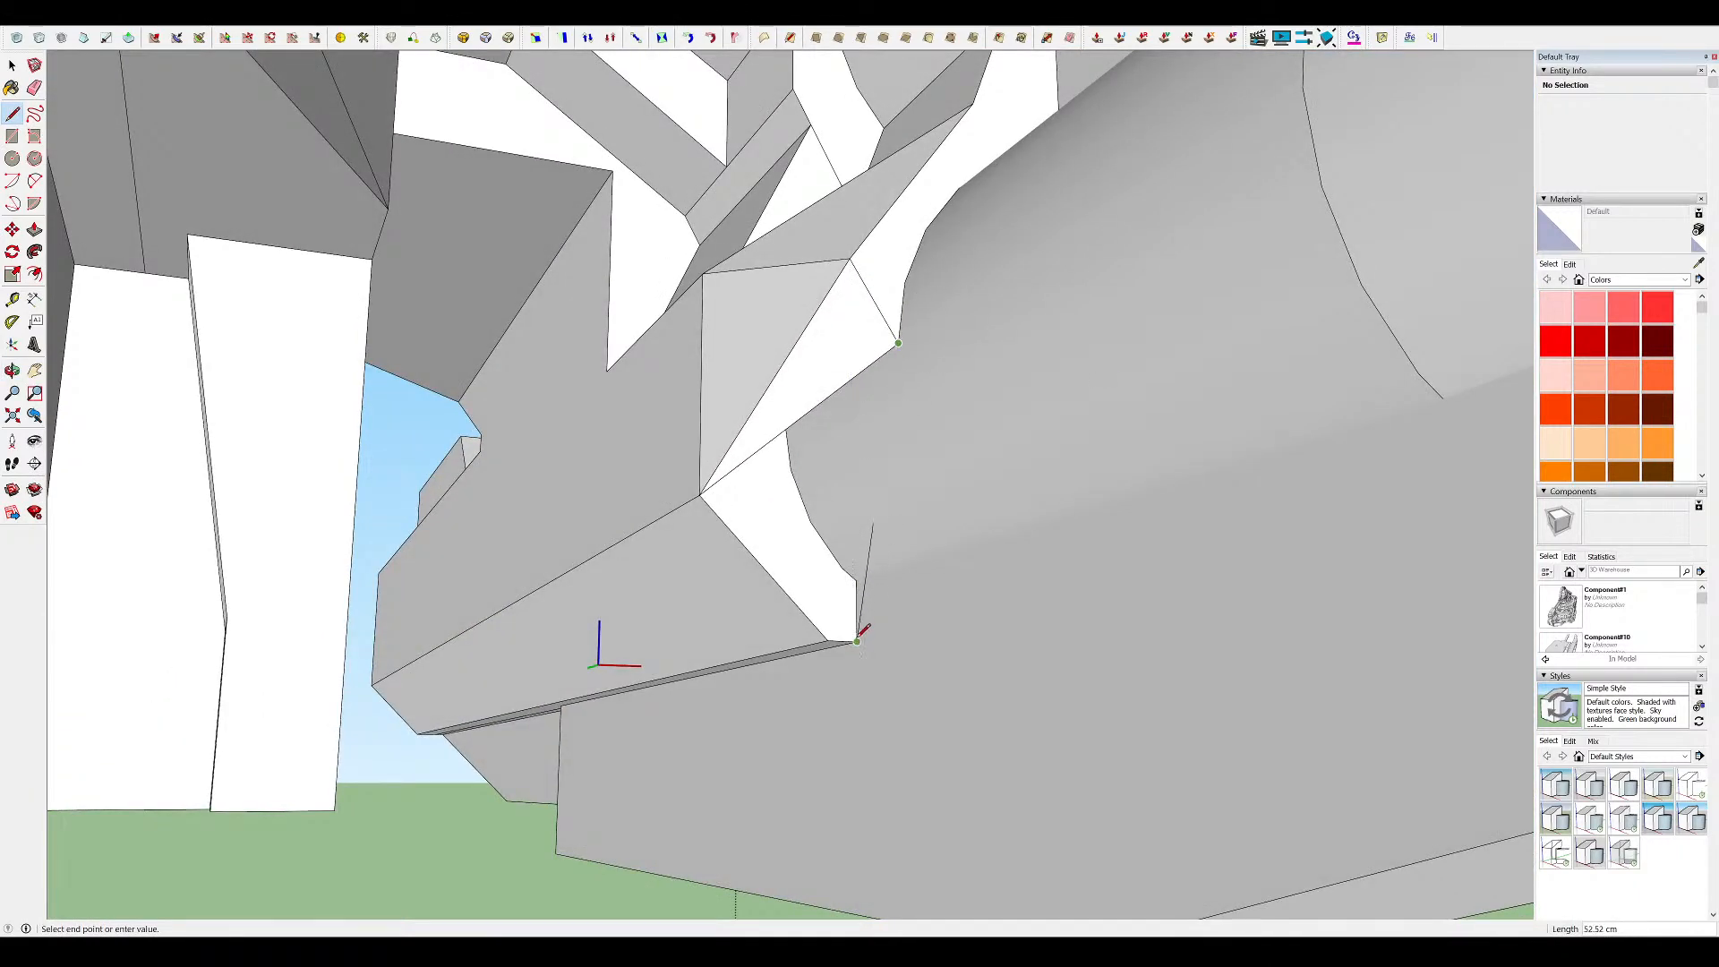
middle_drag(900, 337, 1101, 575)
click(999, 638)
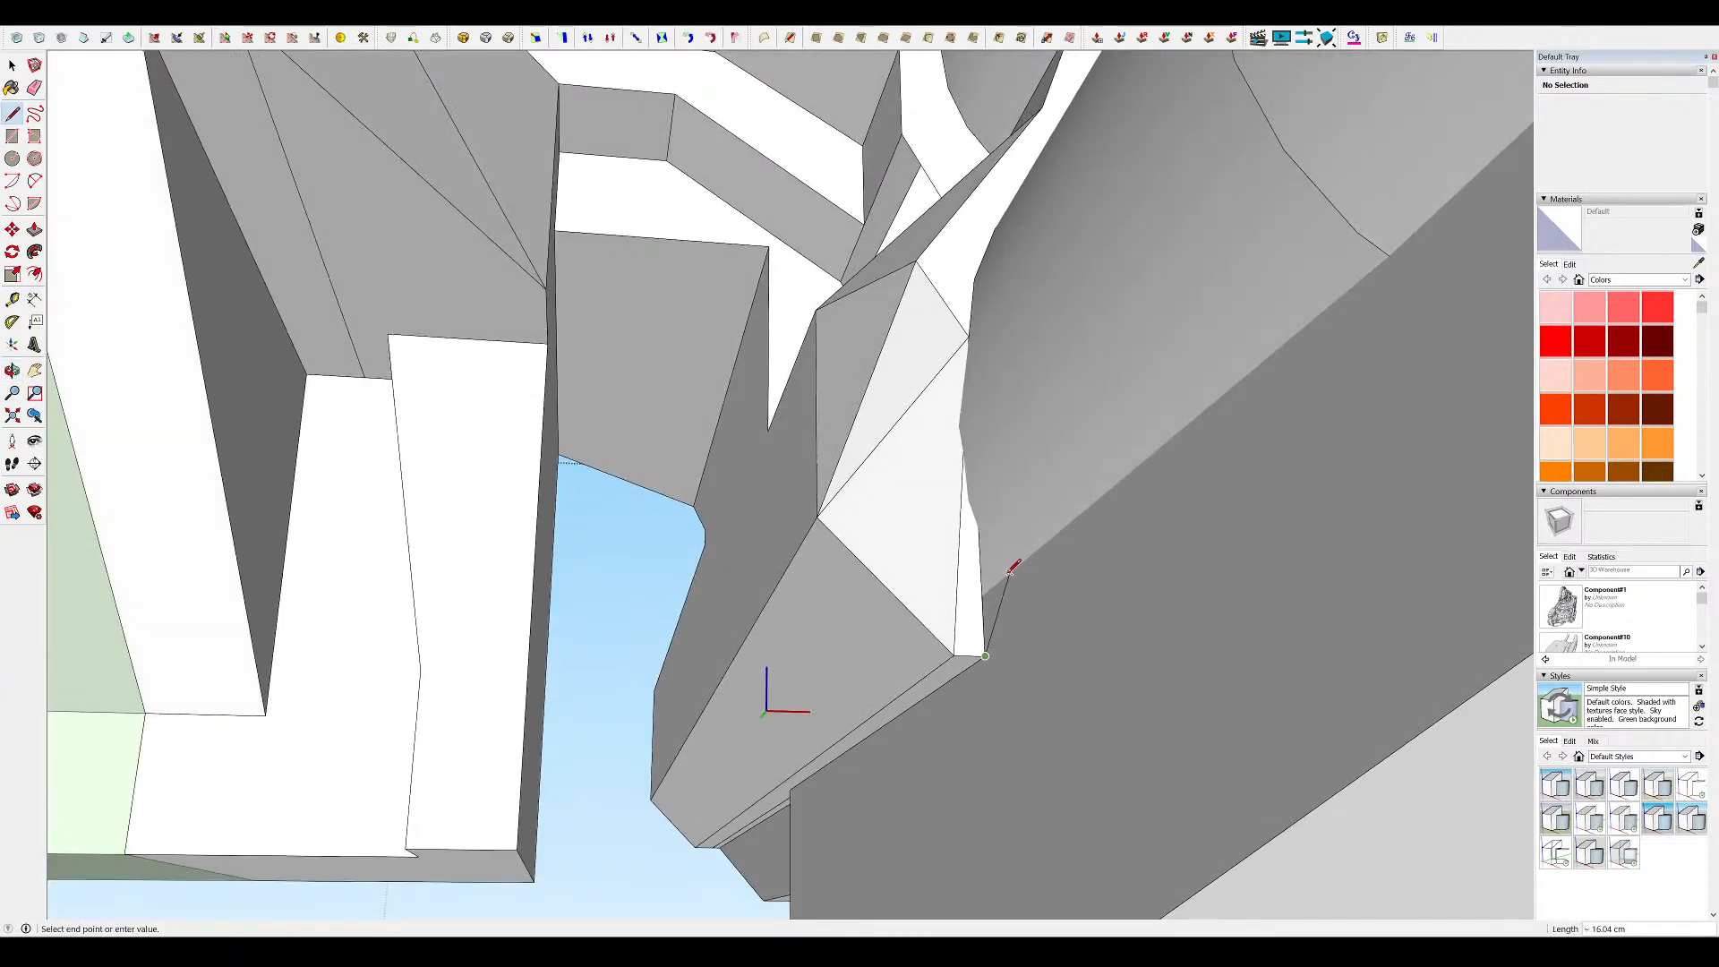
middle_drag(978, 529, 1298, 680)
scroll(976, 586, up, 4)
Move the outer corner of the small facet at the housing's lower tip about 1 cm toward the lower barrel
key(m)
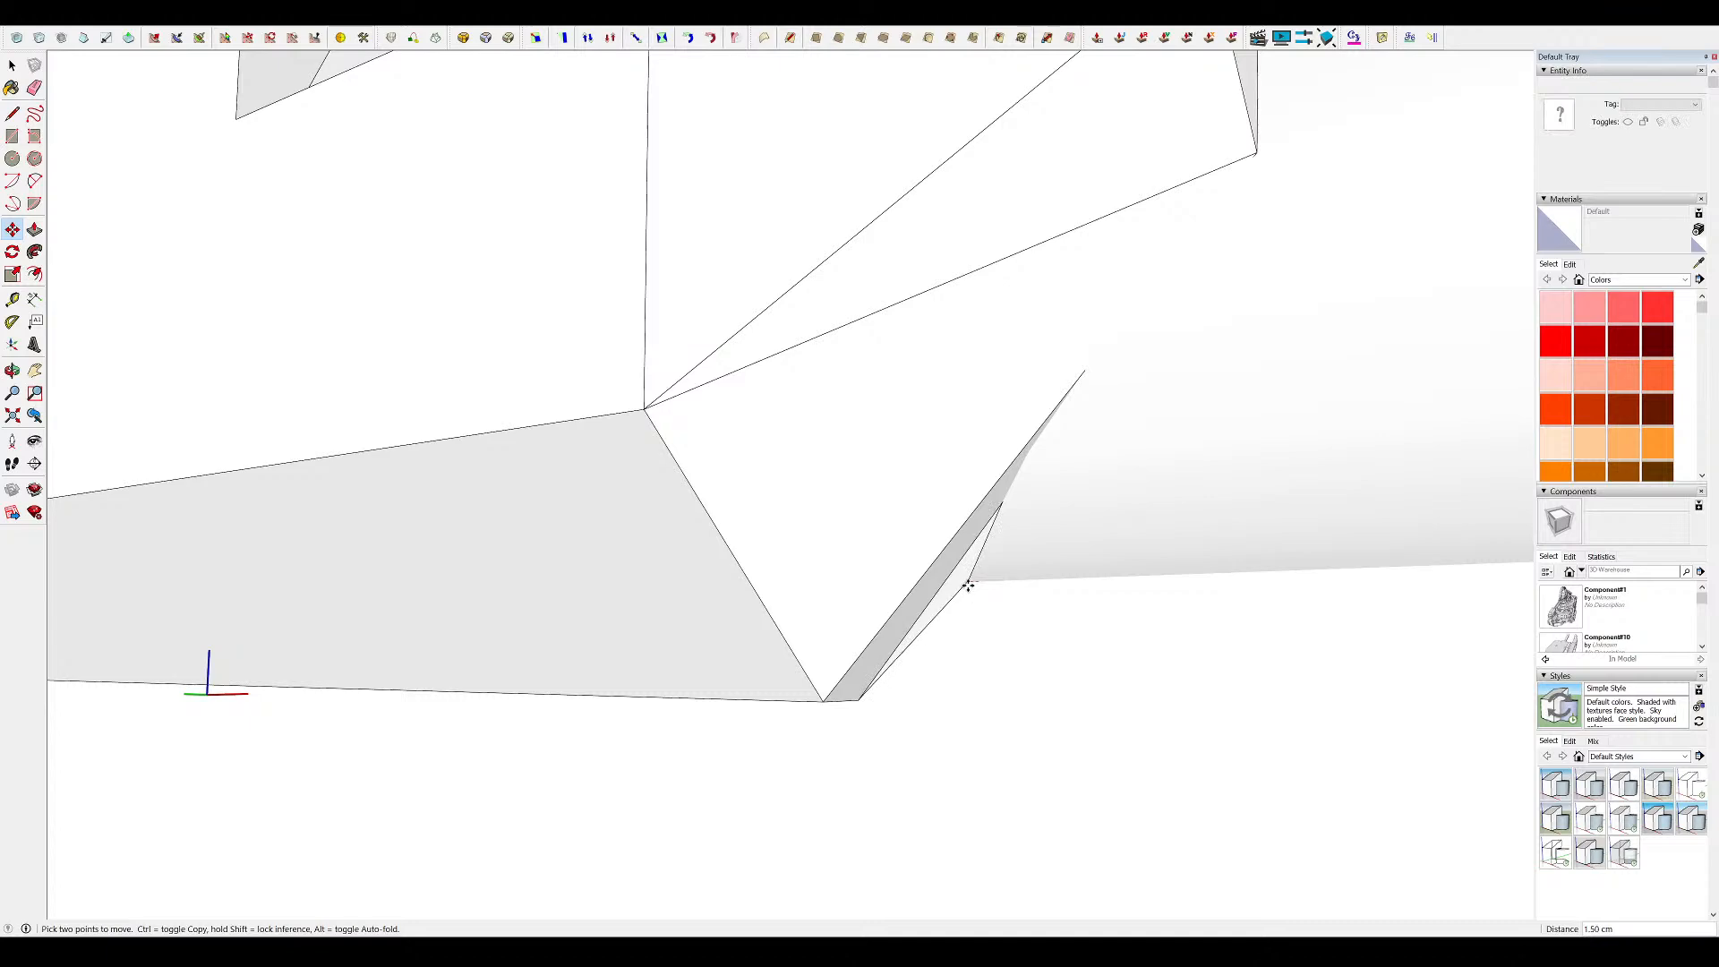
middle_drag(983, 584, 916, 728)
scroll(978, 607, up, 2)
key(m)
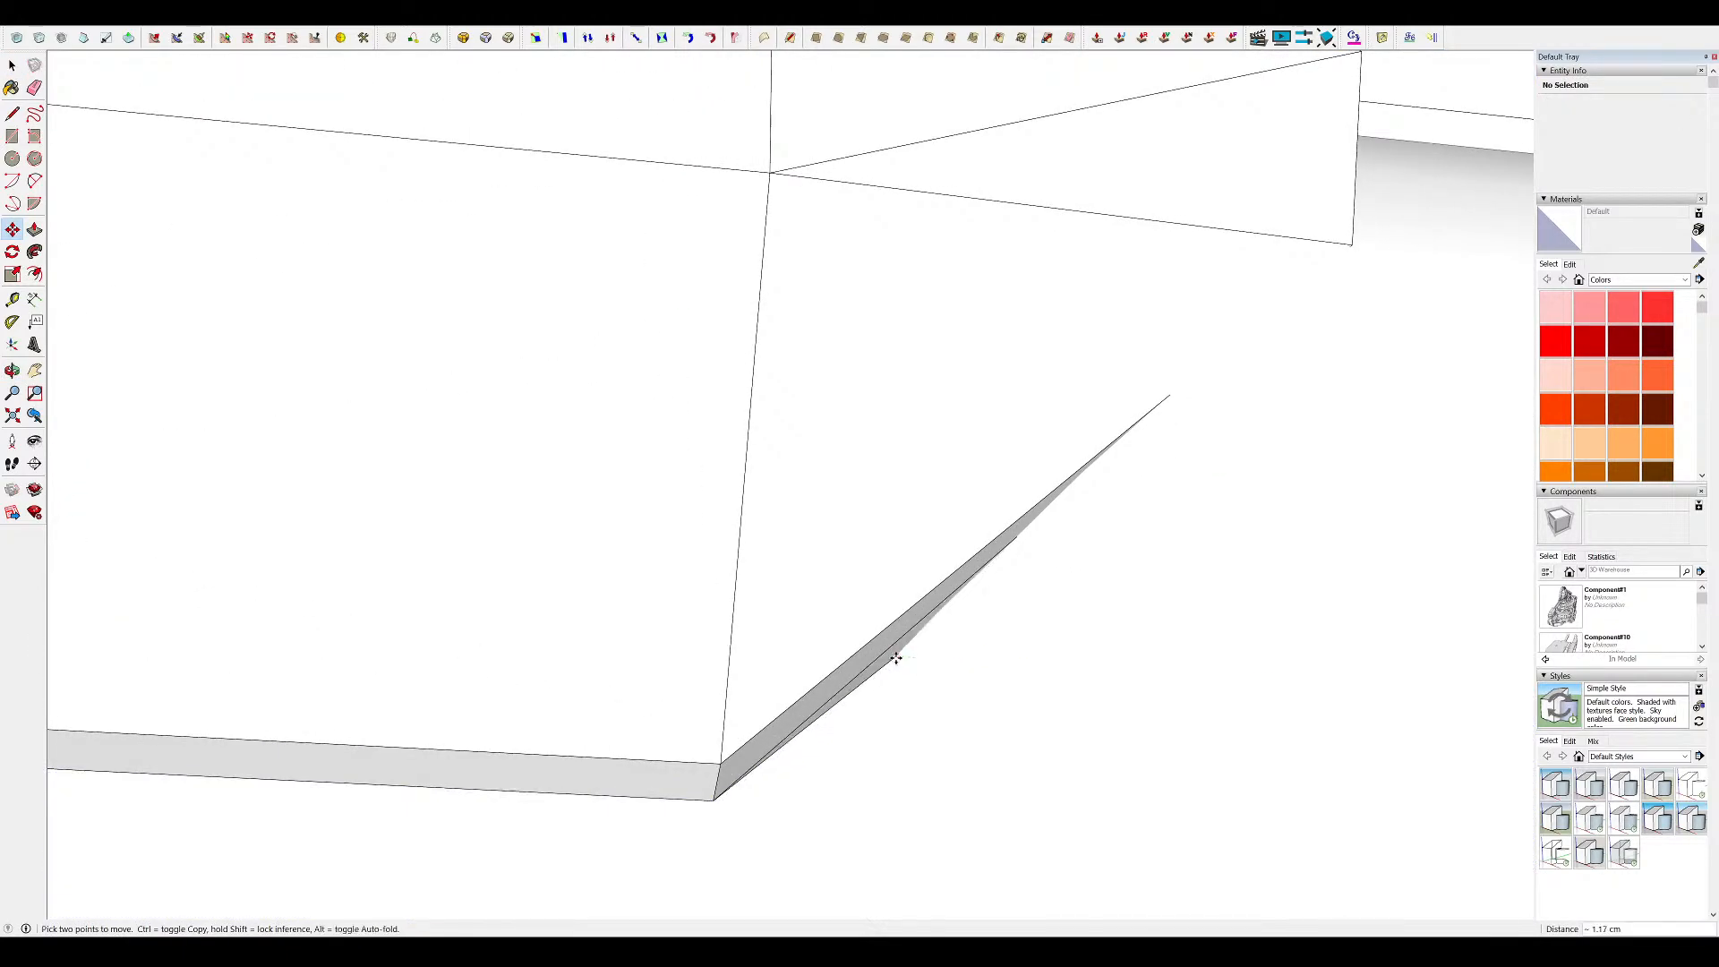
scroll(887, 656, down, 10)
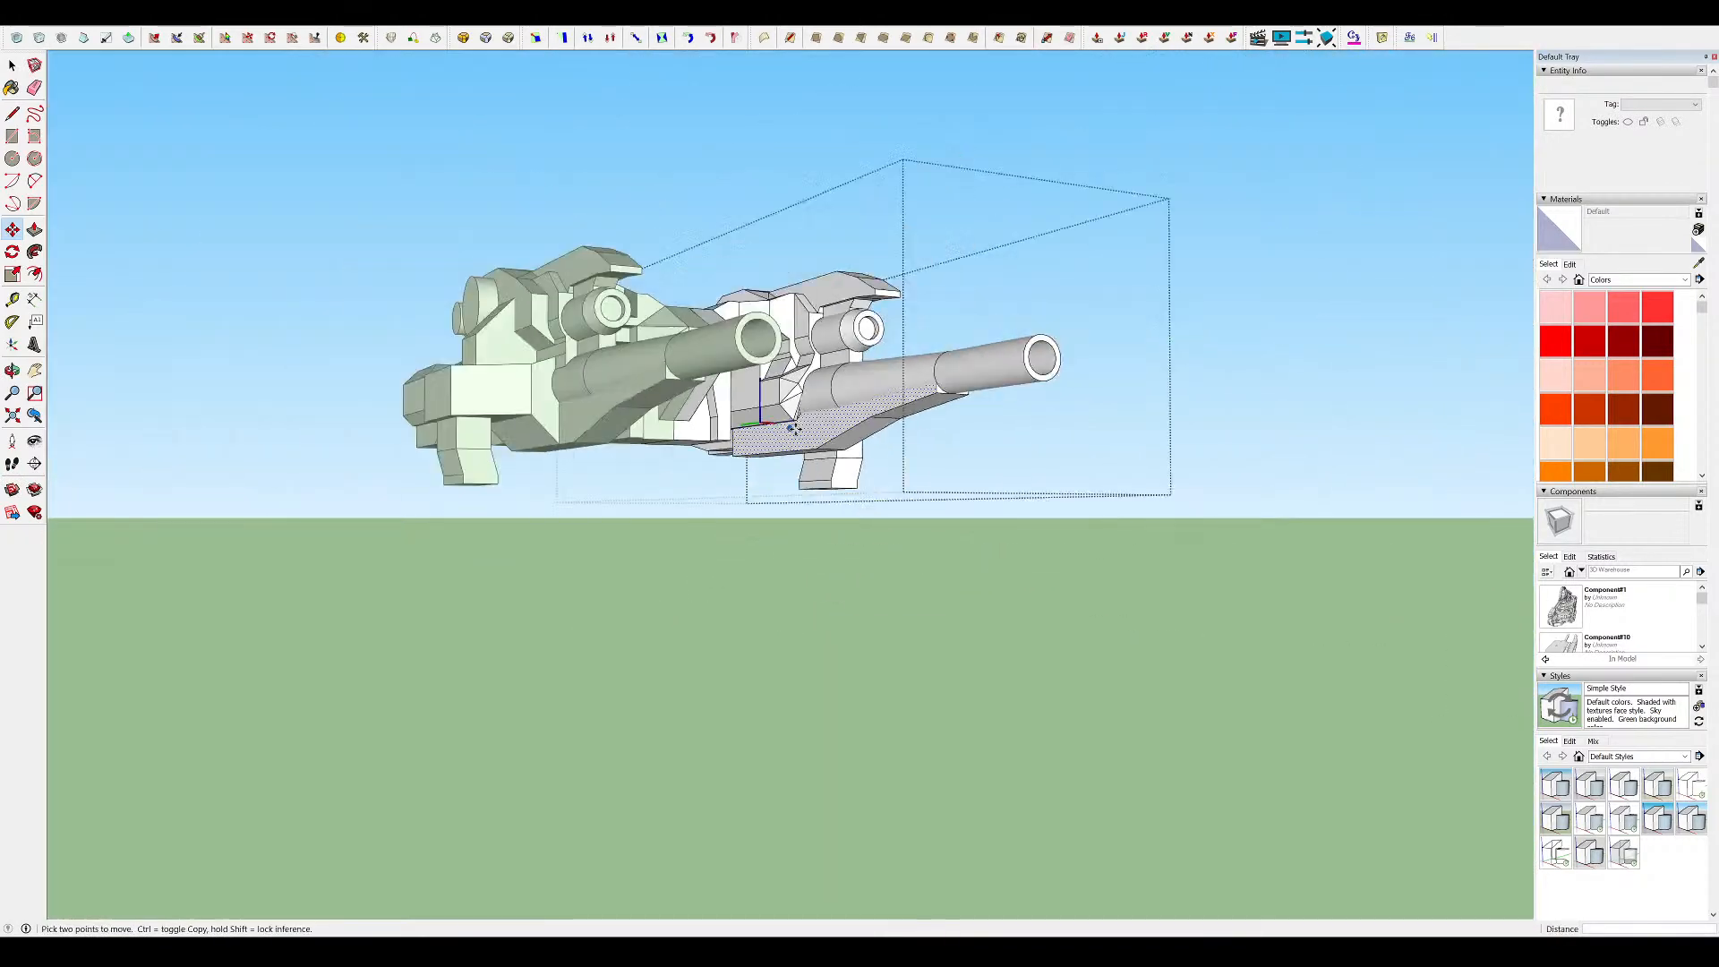
Close the twin gun's housing and examine its reshaped facets and mount from several sides
key(space)
click(849, 553)
middle_drag(848, 553, 575, 639)
click(1021, 418)
middle_drag(716, 389, 952, 556)
scroll(790, 379, up, 5)
scroll(675, 384, up, 5)
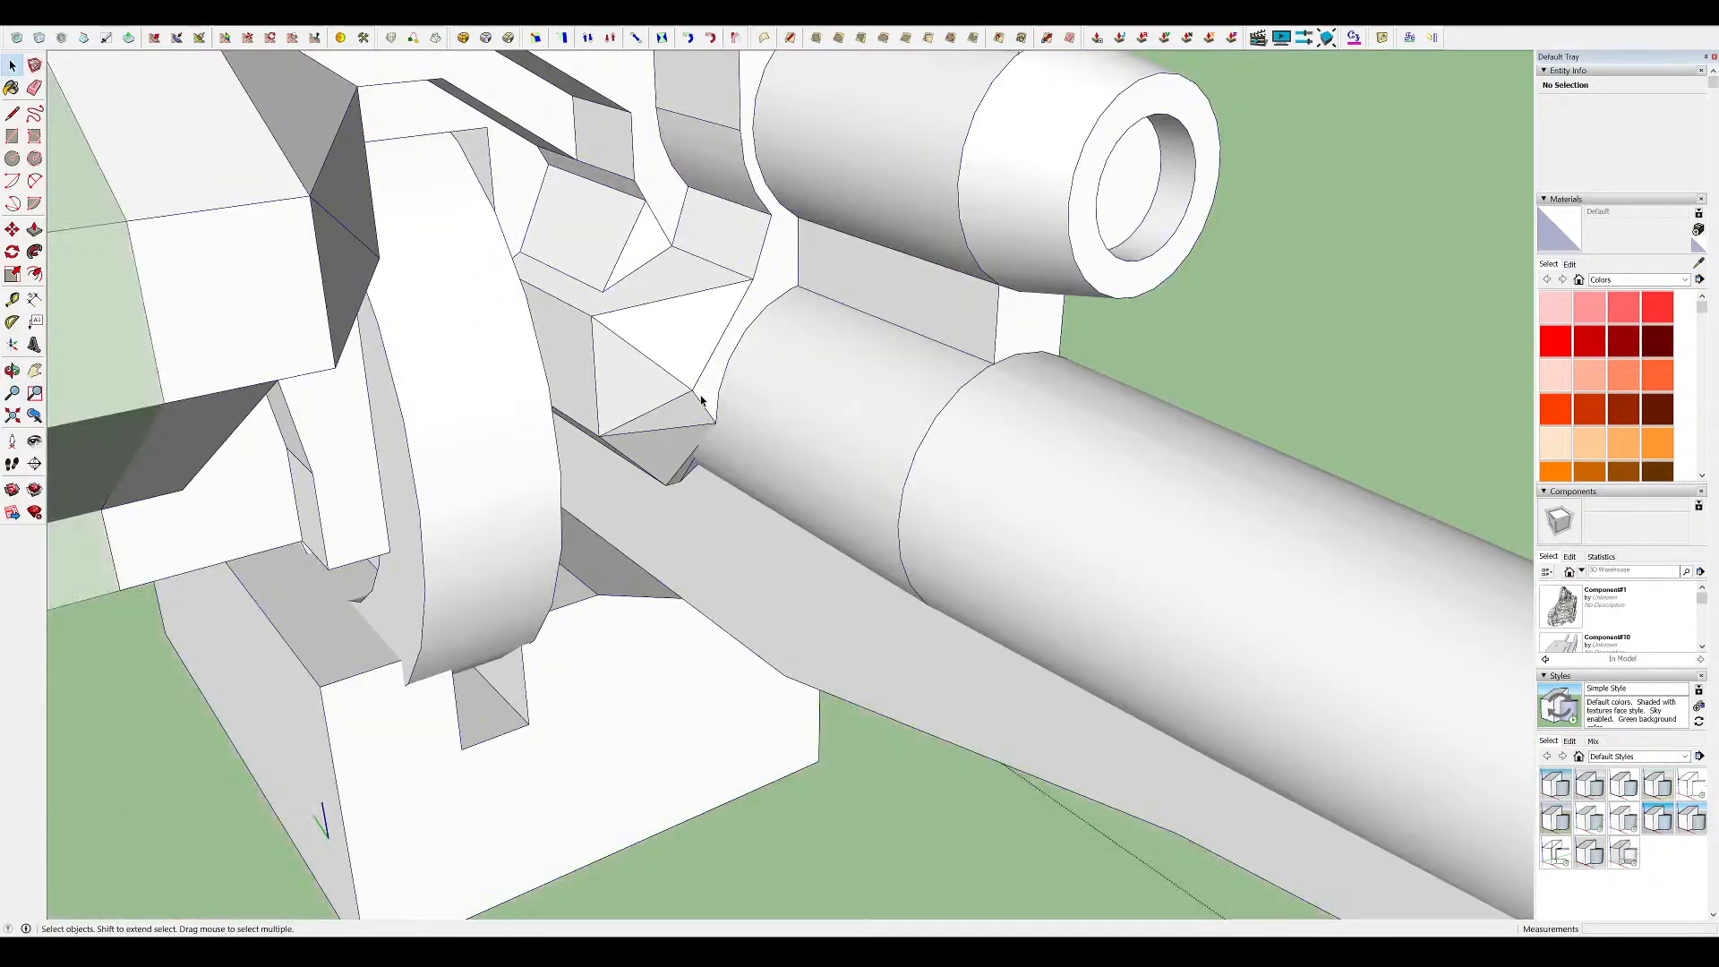
scroll(778, 547, down, 7)
click(1104, 293)
click(1104, 293)
middle_drag(882, 457, 403, 428)
scroll(832, 466, up, 3)
middle_drag(832, 466, 1074, 505)
scroll(809, 337, up, 3)
middle_drag(809, 337, 871, 351)
scroll(903, 315, up, 2)
scroll(790, 299, down, 5)
scroll(871, 352, up, 2)
middle_drag(1060, 450, 787, 546)
Open a mounting block under the twin gun and push one of its faces about 3 cm
key(h)
scroll(875, 395, down, 2)
middle_drag(875, 394, 987, 471)
scroll(986, 471, up, 8)
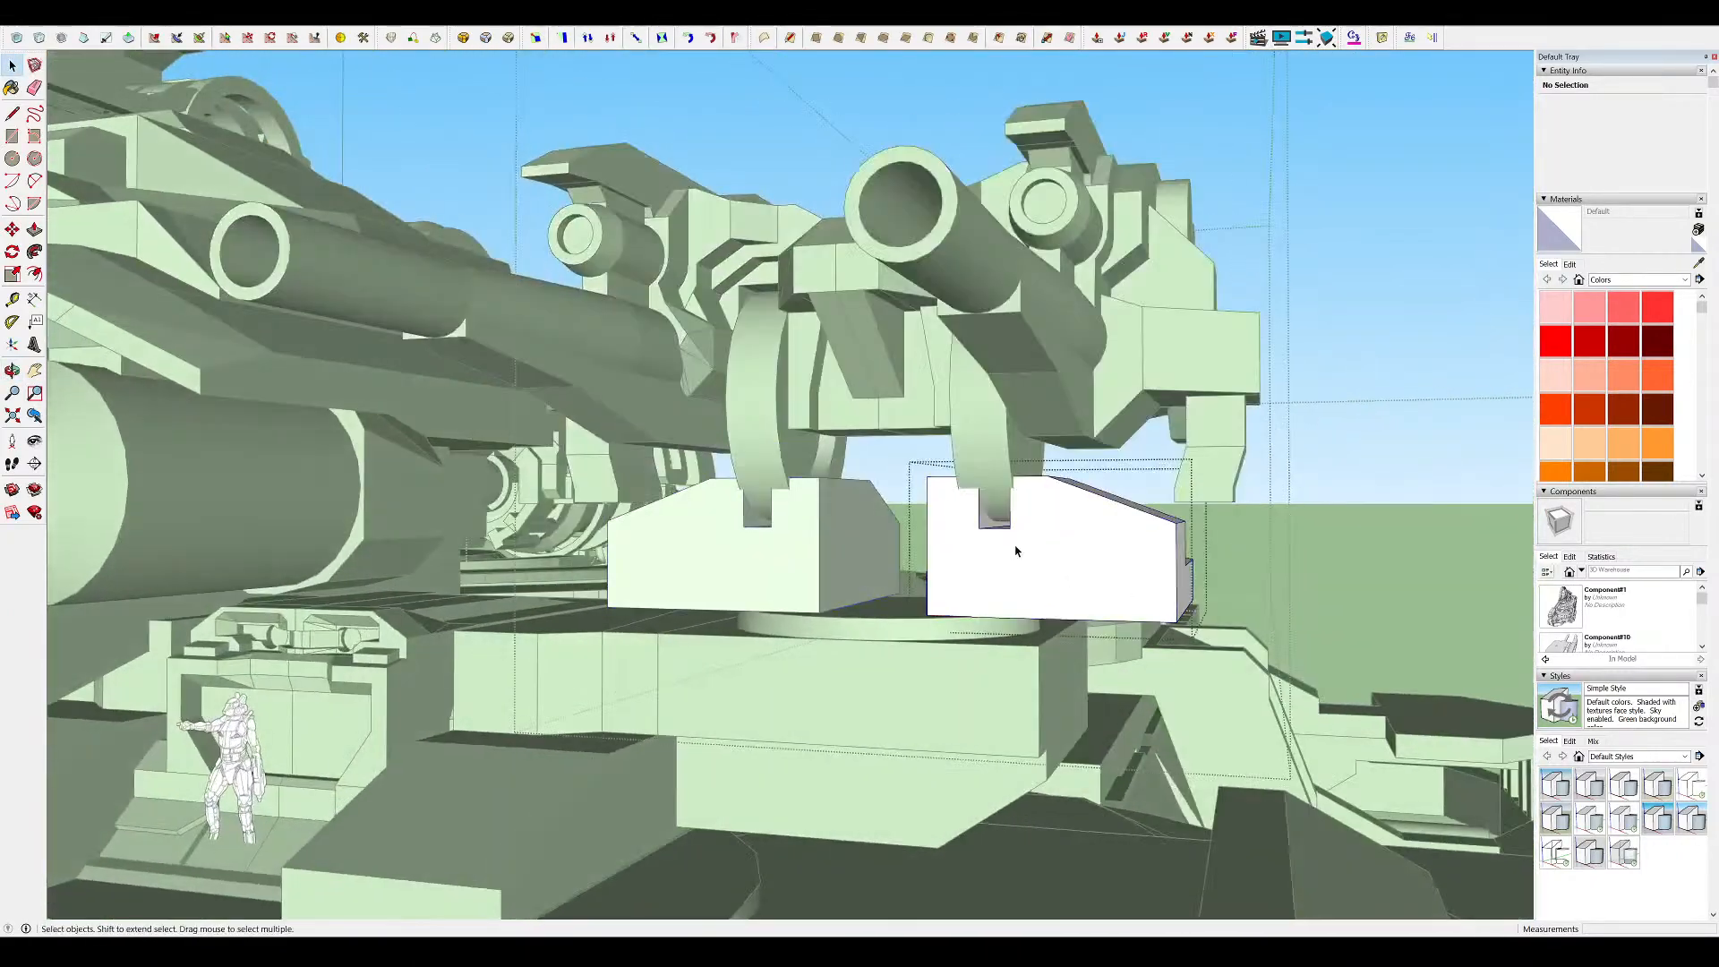
key(p)
middle_drag(917, 421, 1003, 481)
click(1018, 439)
scroll(1018, 439, down, 8)
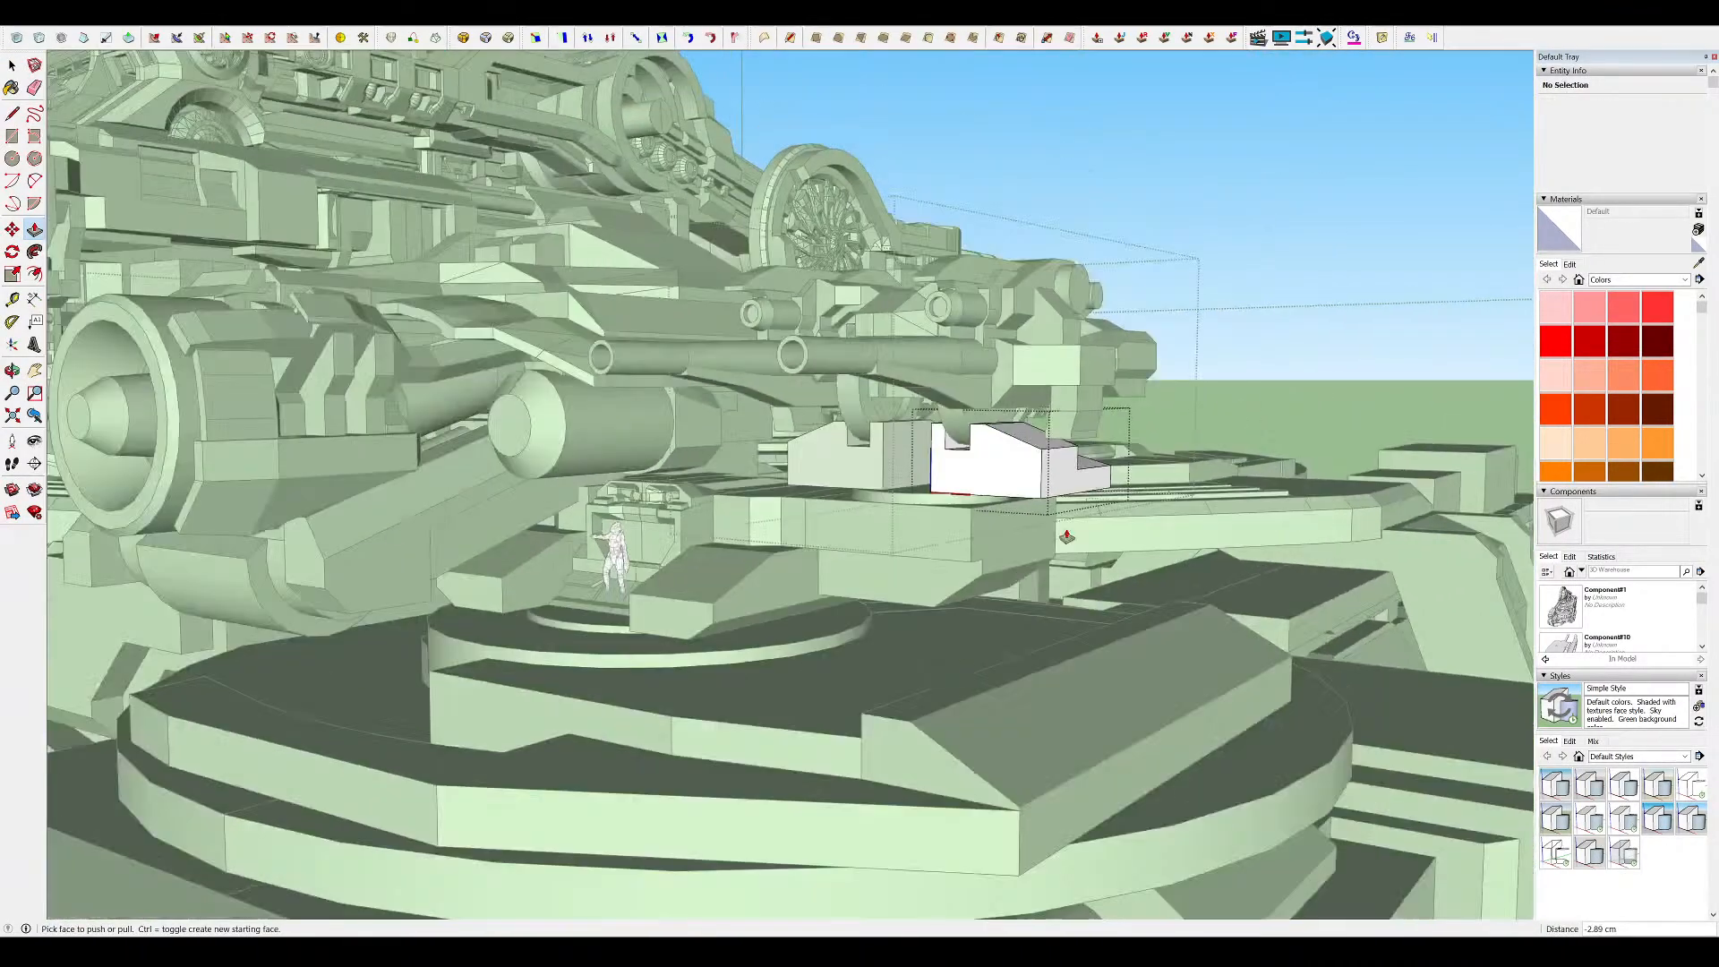
Close the mounting block and open the twin gun for editing
key(space)
click(1077, 525)
scroll(1056, 493, up, 2)
middle_drag(1031, 475, 1012, 537)
scroll(812, 443, down, 6)
scroll(716, 443, up, 7)
double_click(791, 422)
middle_drag(790, 422, 128, 370)
scroll(128, 370, down, 7)
middle_drag(626, 383, 600, 515)
scroll(322, 372, up, 6)
Draw an edge across the rear block's end face, move its top edge inward to form a bevel, and close the gun
key(l)
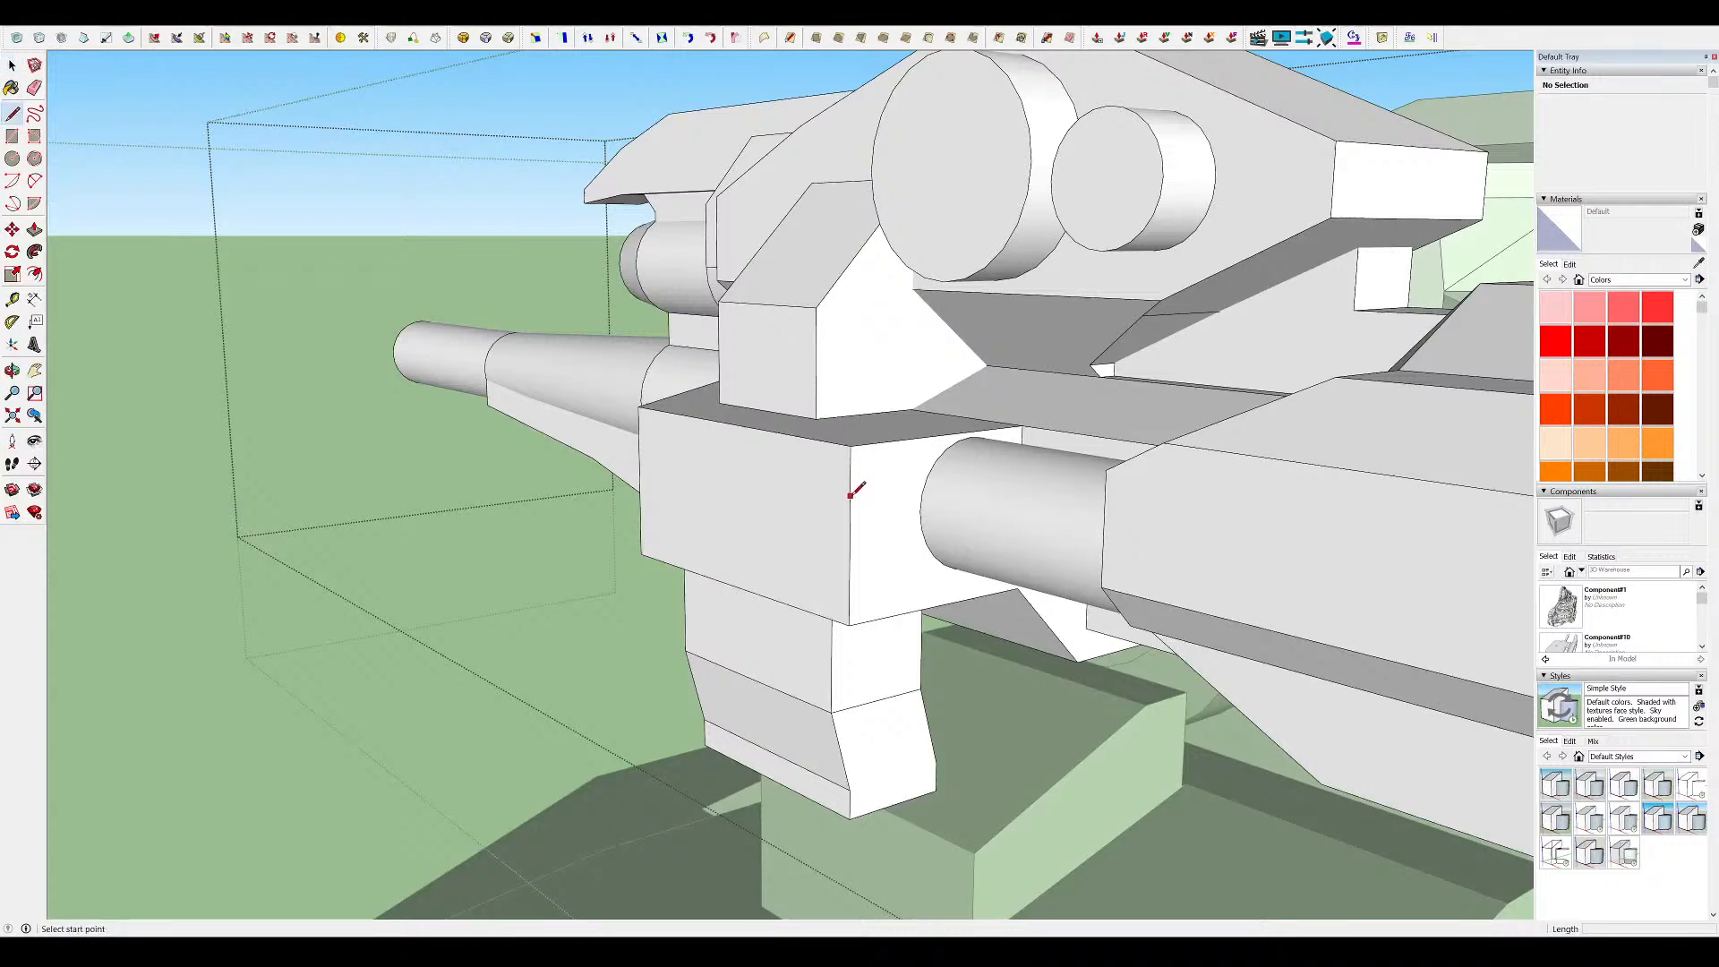
middle_drag(772, 454, 603, 475)
key(m)
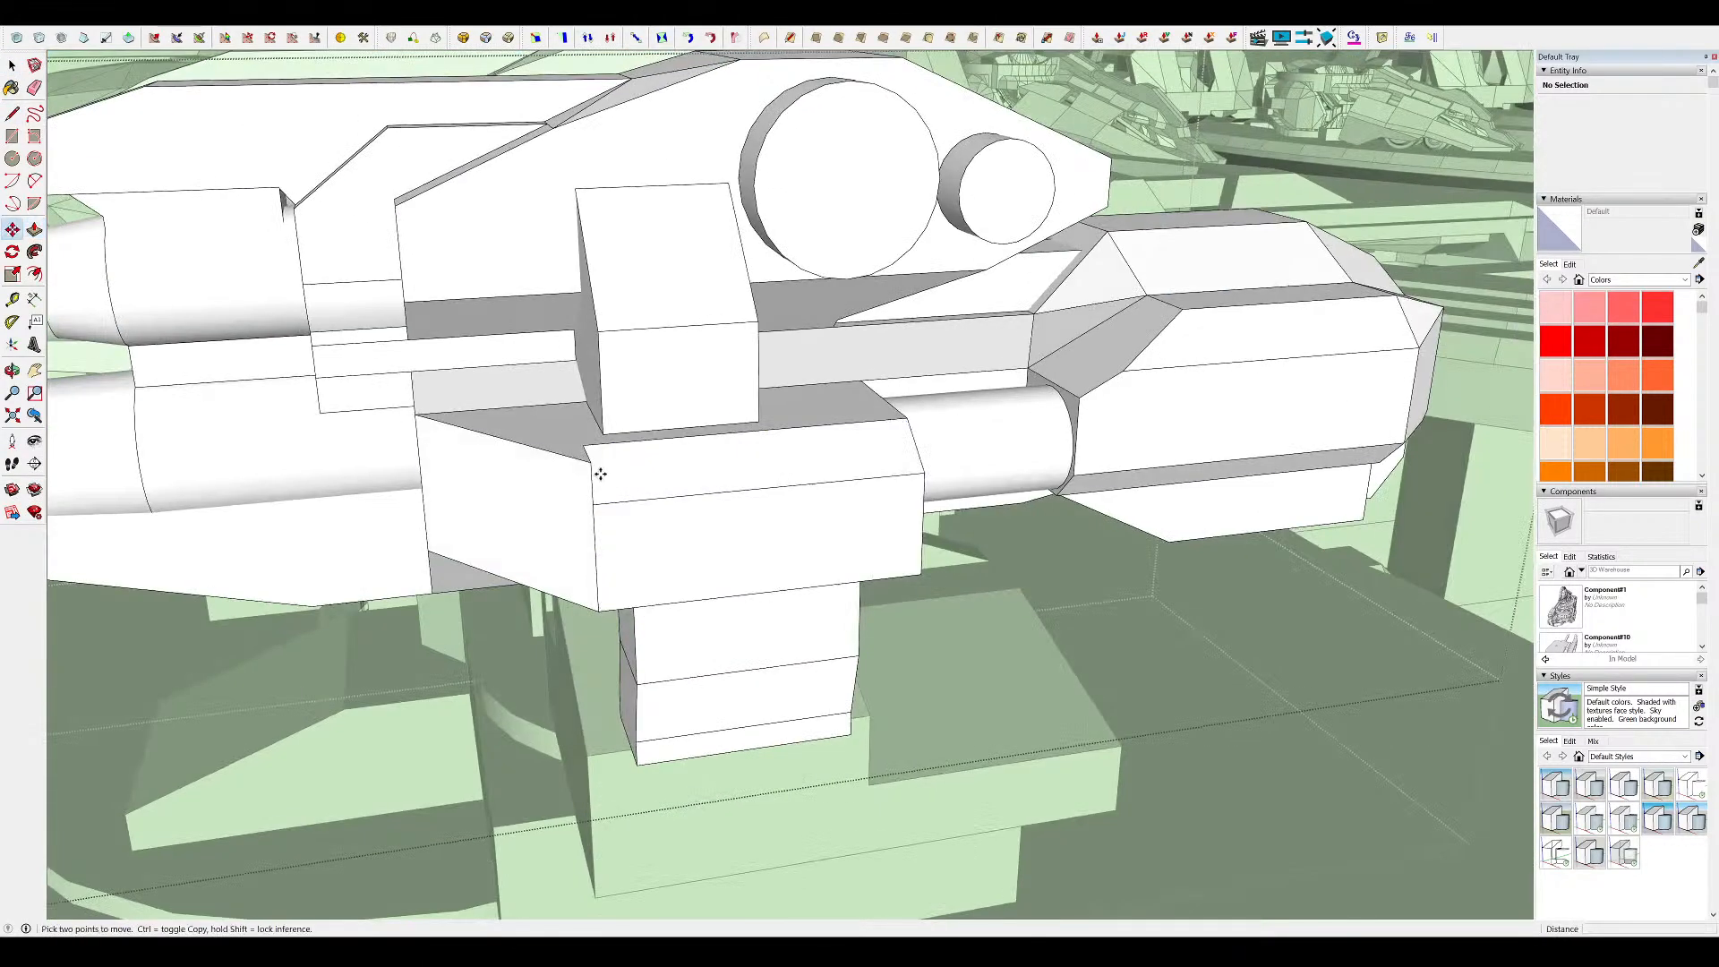
middle_drag(496, 440, 994, 429)
scroll(832, 408, down, 6)
key(space)
click(1101, 325)
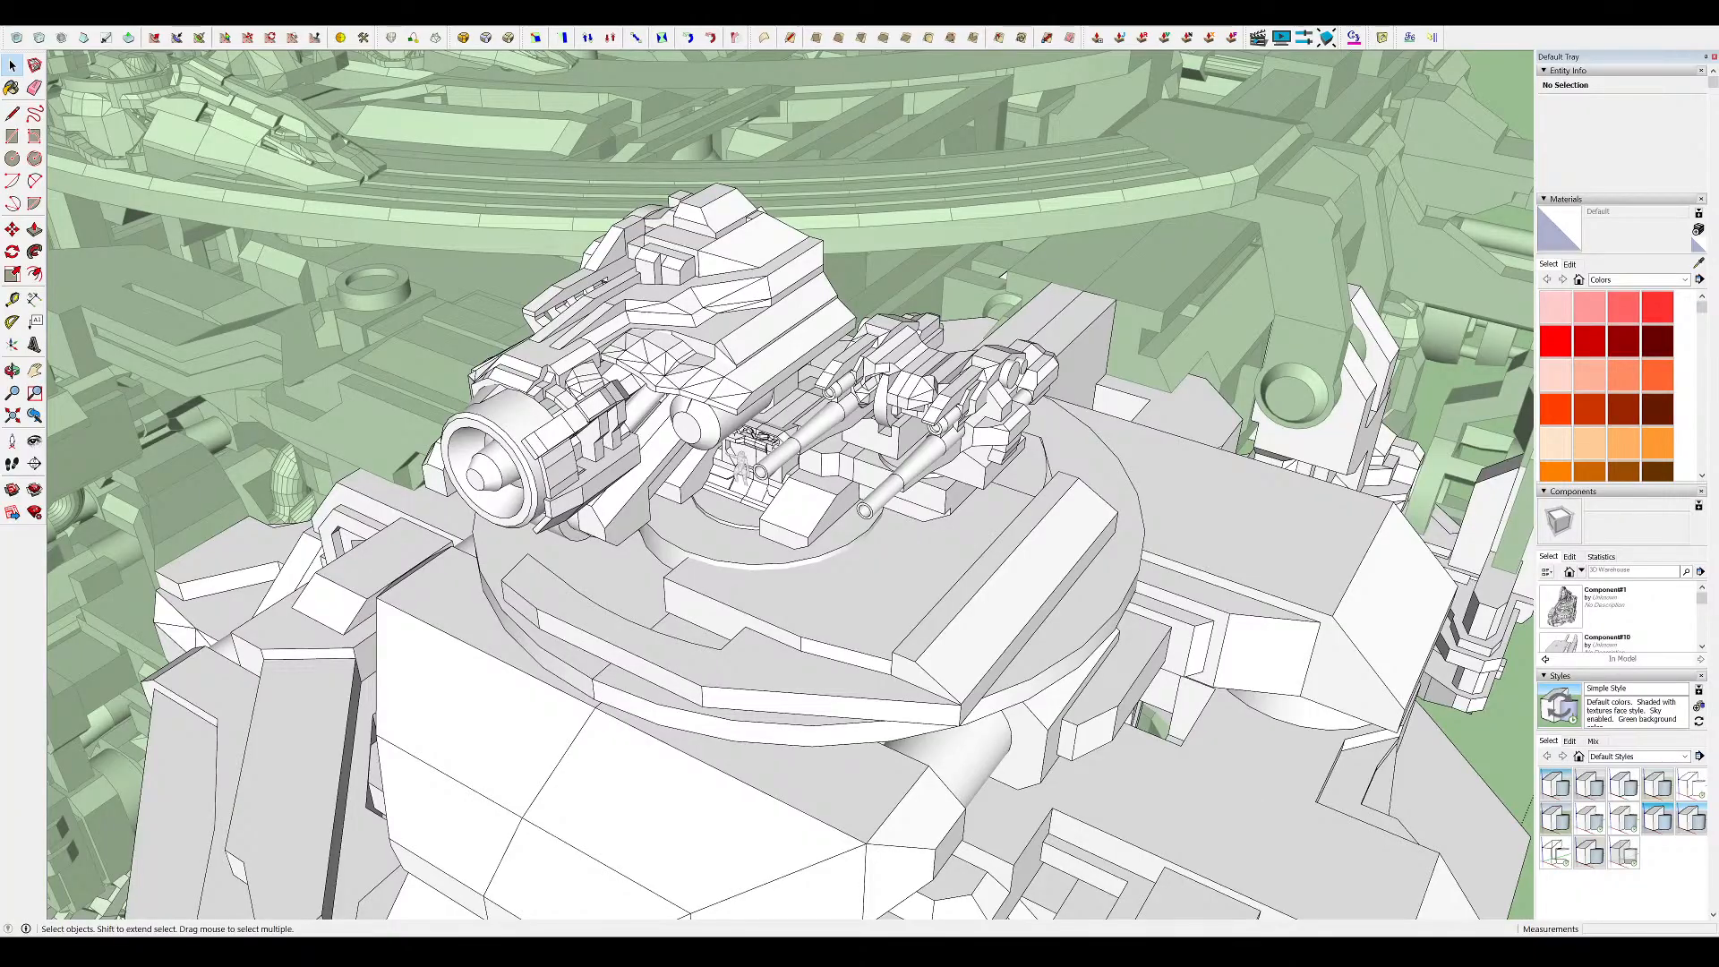
Open the pedestal block beneath the twin gun's mounting blocks for editing
middle_drag(902, 387, 1458, 707)
scroll(939, 346, down, 6)
middle_drag(940, 345, 904, 210)
scroll(881, 421, up, 4)
middle_drag(881, 403, 933, 67)
scroll(935, 251, up, 4)
middle_drag(935, 251, 891, 514)
scroll(994, 278, up, 4)
double_click(941, 420)
scroll(950, 432, up, 4)
Offset the pedestal's top circle outward about 145 cm and extrude the ring into a wide disc
key(i)
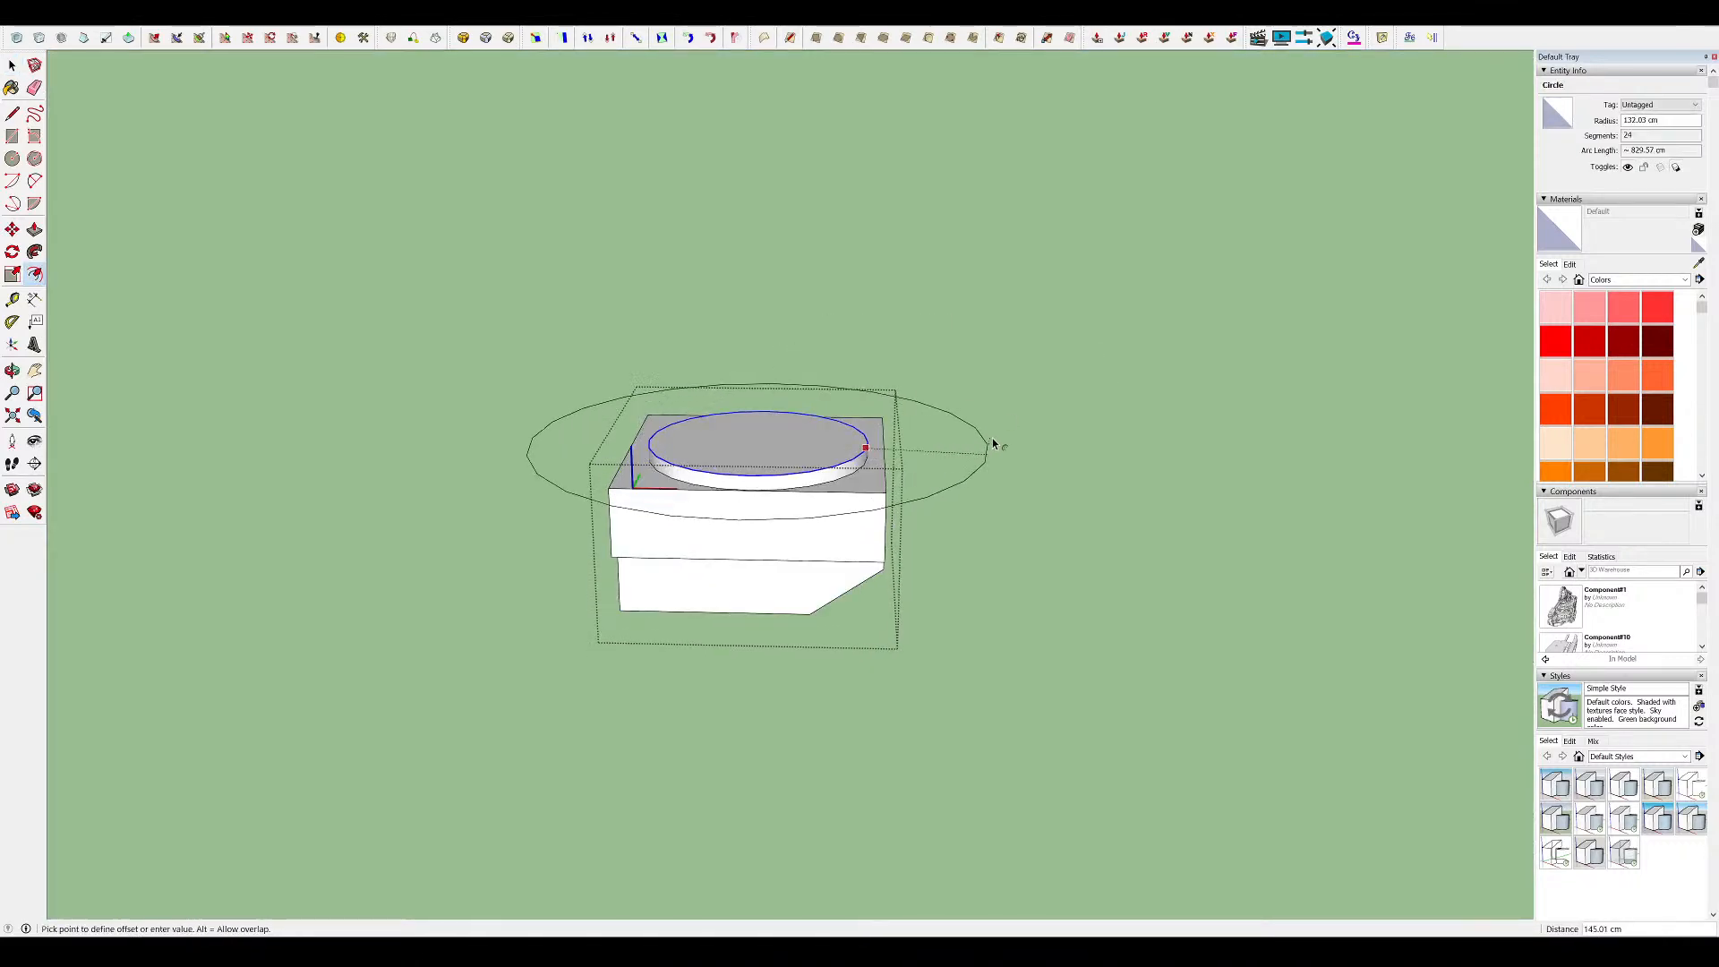
key(i)
middle_drag(909, 445, 818, 457)
key(f)
scroll(931, 487, up, 4)
scroll(783, 502, down, 5)
key(i)
scroll(819, 457, up, 4)
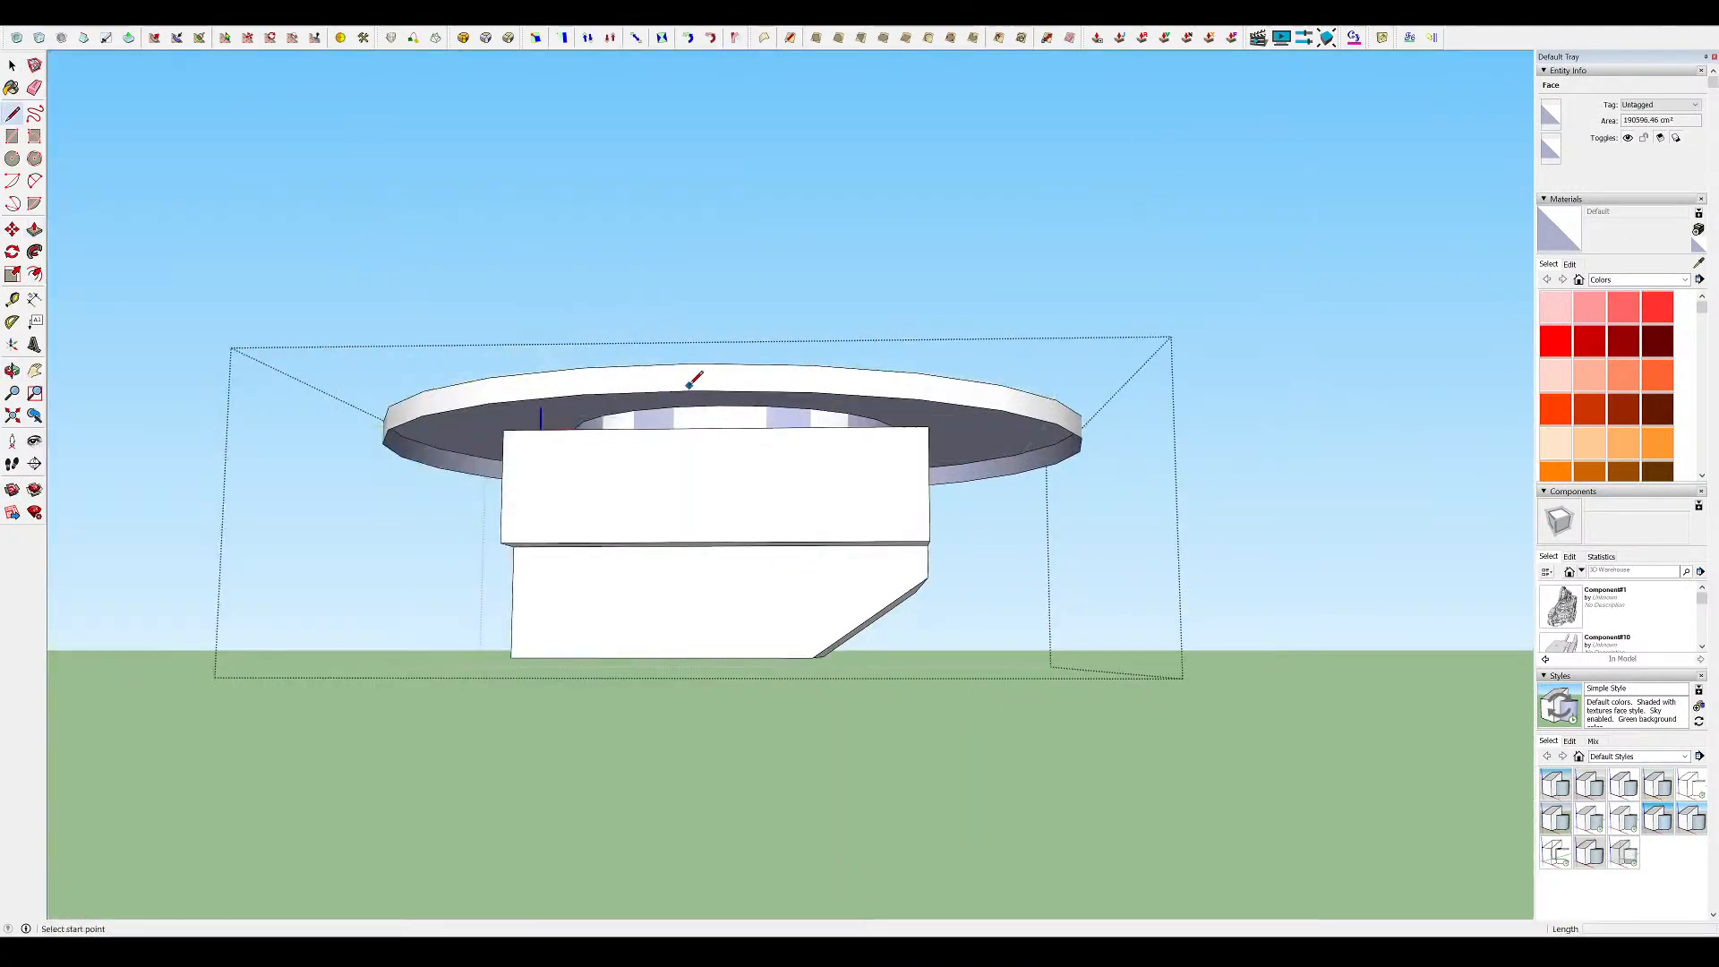
Merge the disc's top into one face and pull it up toward the mounting blocks' underside
middle_drag(812, 387, 679, 218)
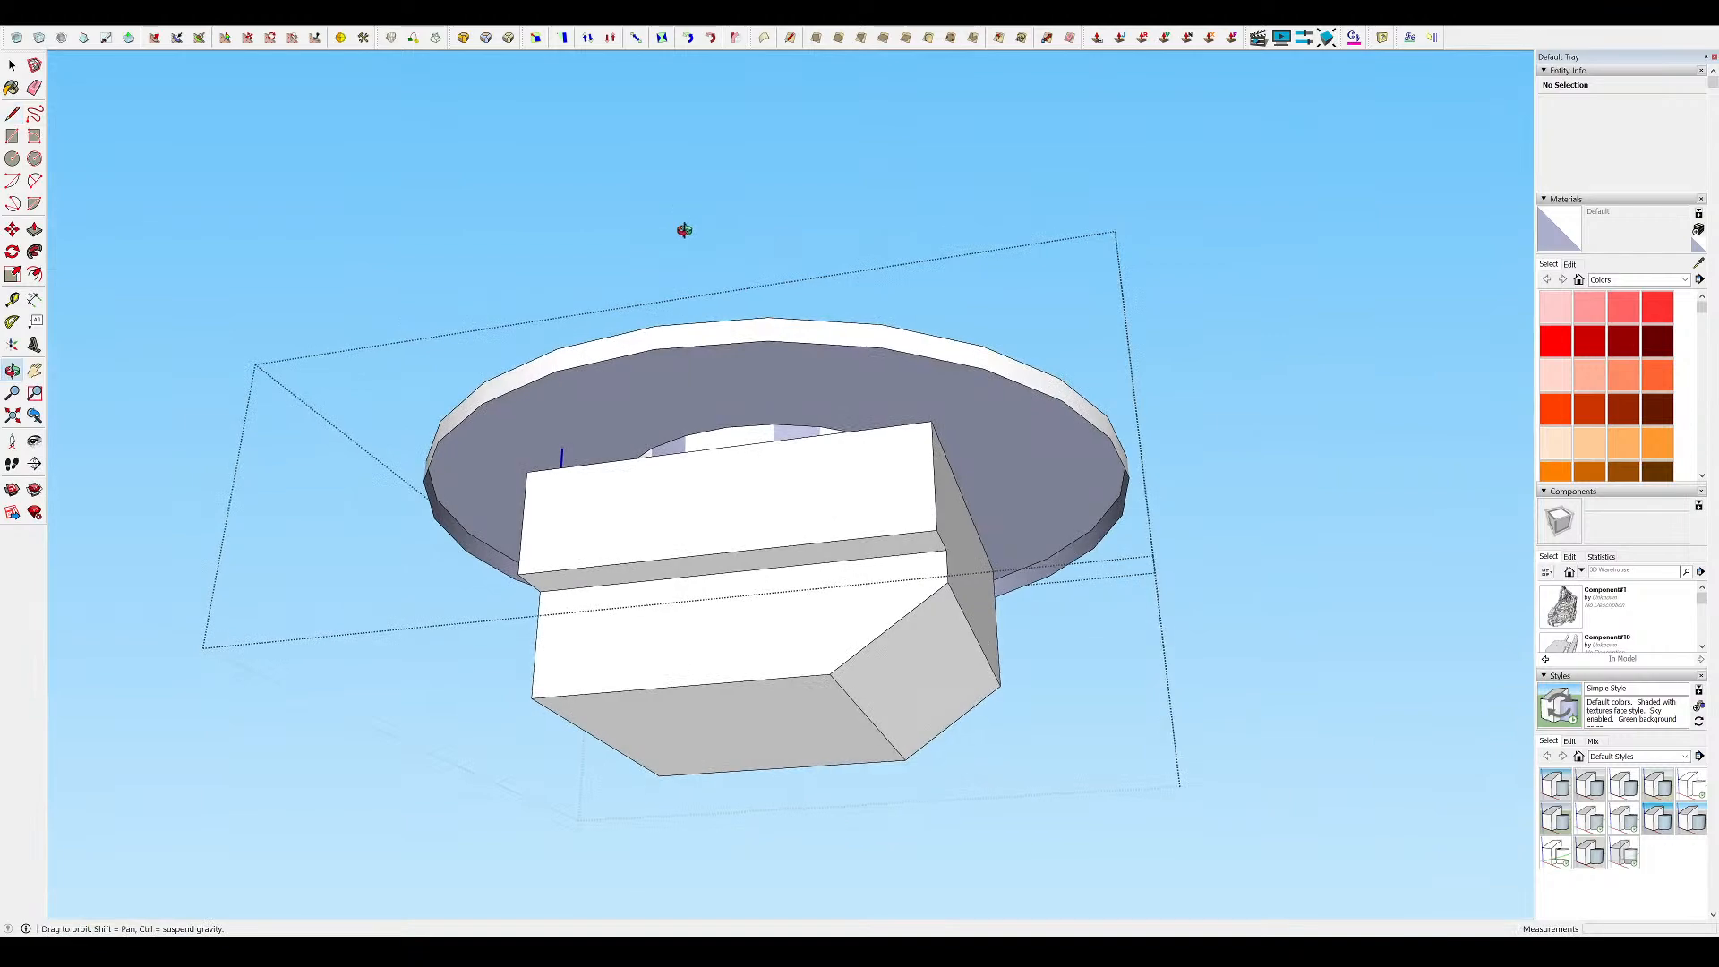
scroll(778, 334, up, 4)
click(786, 334)
middle_drag(788, 339, 675, 533)
key(i)
scroll(905, 460, down, 4)
mouse_move(909, 455)
middle_down()
mouse_move(1017, 422)
mouse_move(1223, 442)
mouse_move(1155, 421)
mouse_move(1008, 439)
middle_up()
key(p)
drag(1007, 437, 1006, 416)
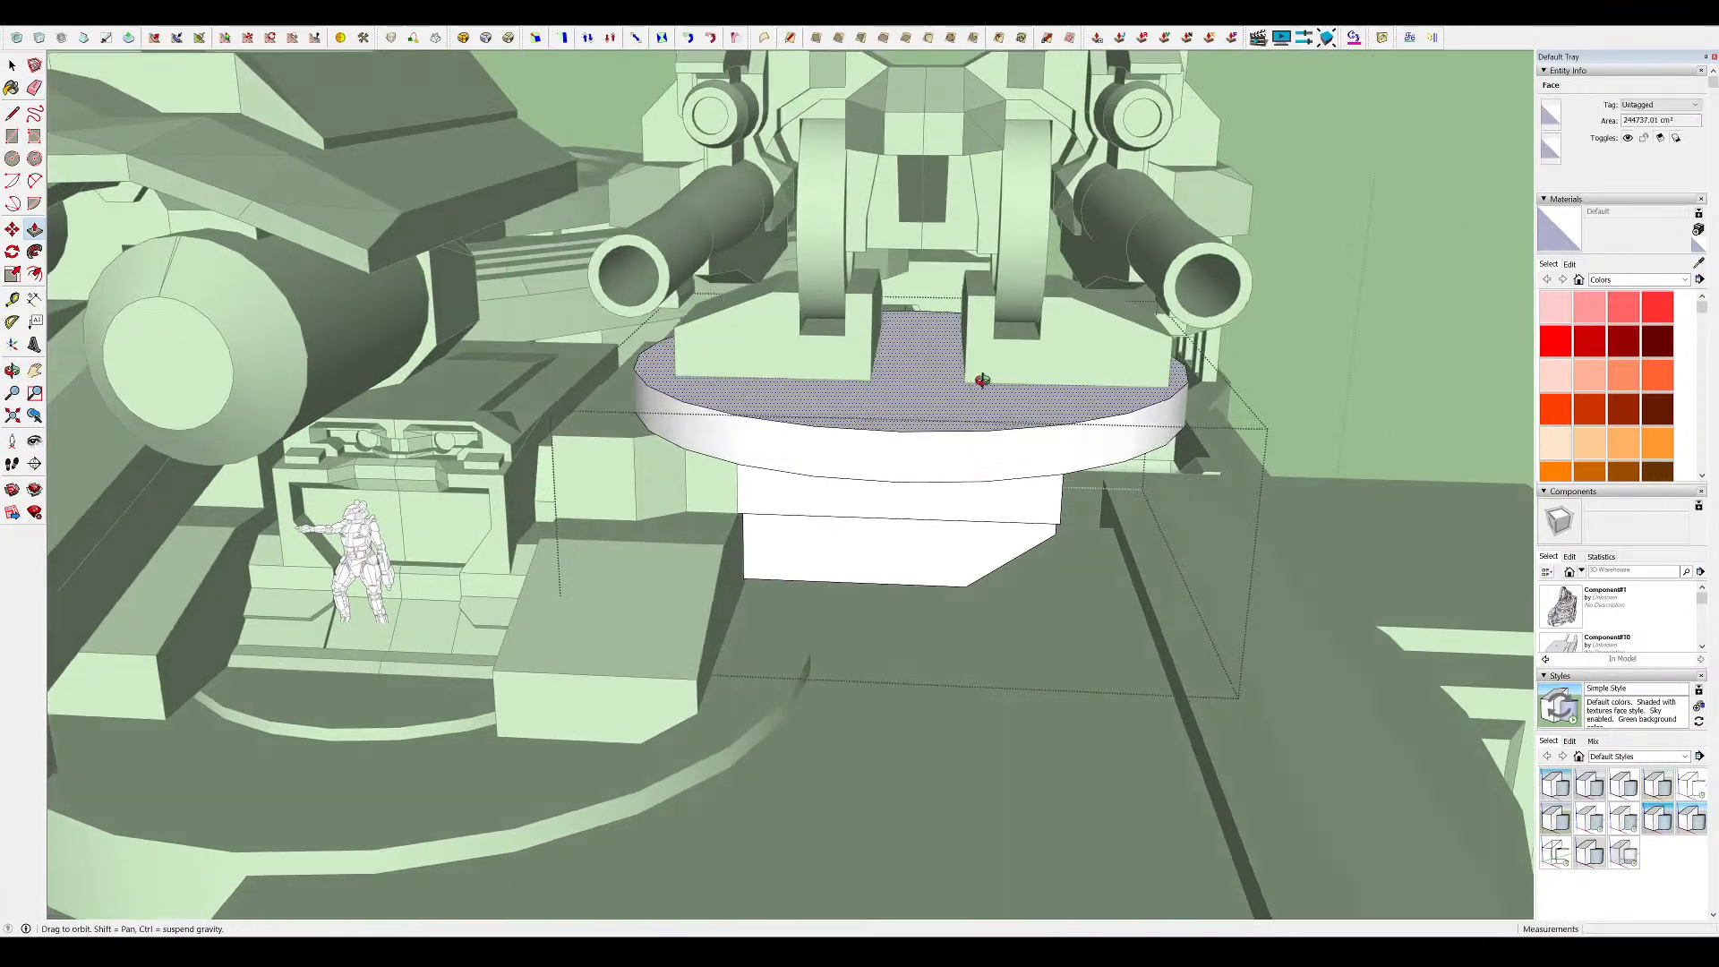
Close the pedestal and examine the widened disc beneath the twin gun together with the surrounding turrets
middle_drag(996, 396, 958, 340)
scroll(975, 341, down, 2)
key(space)
double_click(1010, 339)
key(i)
middle_drag(1056, 465, 633, 448)
shift+middle_drag(1028, 314, 817, 398)
key(i)
middle_drag(840, 460, 806, 403)
scroll(796, 408, up, 3)
middle_drag(788, 411, 550, 719)
scroll(604, 409, down, 6)
Open the arm component beside the shoulder turret's round platform for editing
click(1001, 453)
scroll(993, 457, down, 3)
scroll(748, 546, up, 5)
scroll(832, 573, up, 3)
click(817, 594)
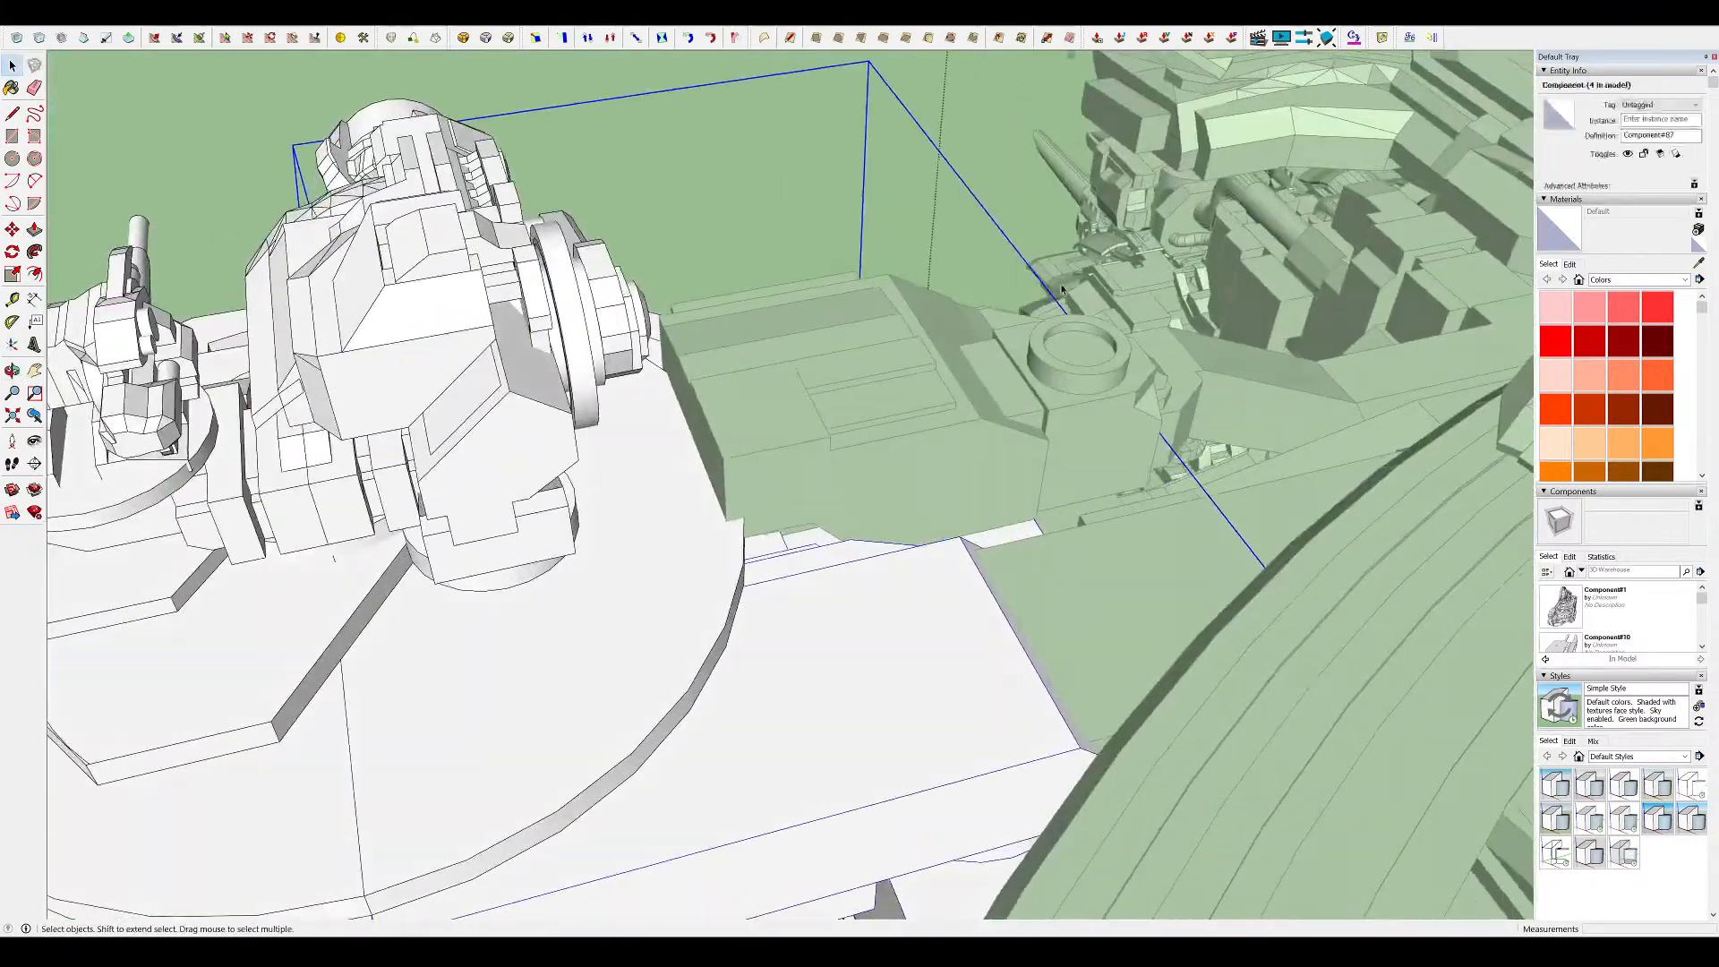
scroll(1011, 313, down, 6)
scroll(910, 406, up, 2)
key(Escape)
scroll(909, 406, up, 3)
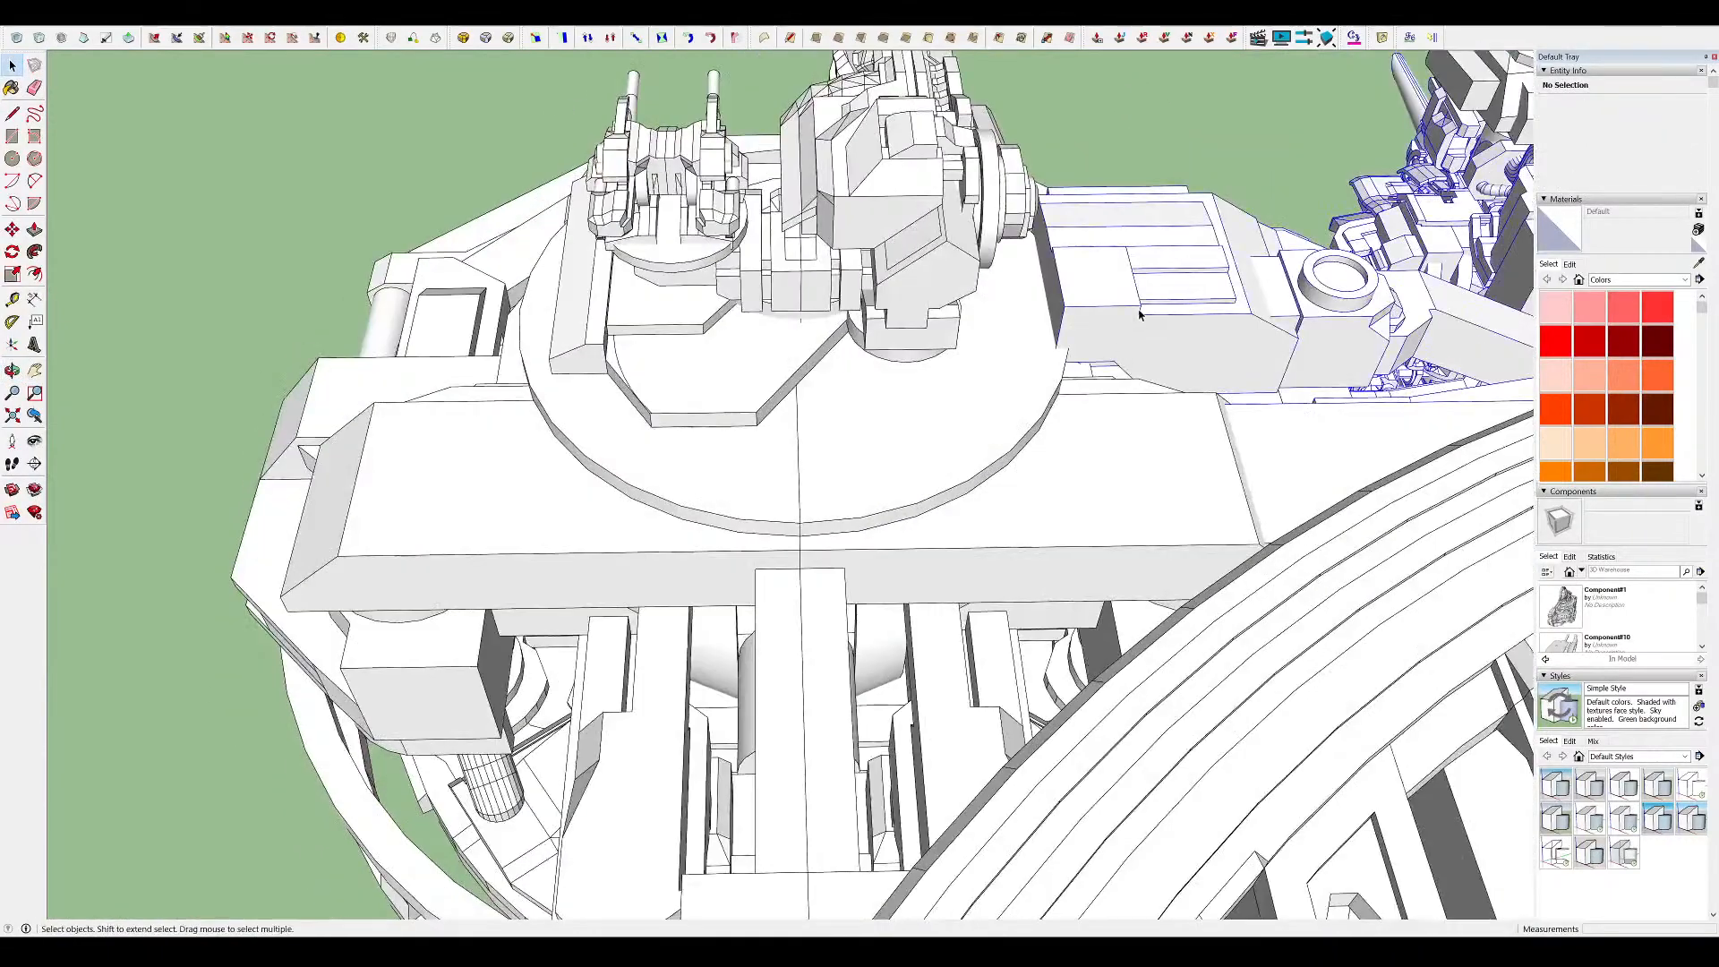
double_click(1108, 321)
double_click(1112, 322)
key(alt+h)
scroll(972, 407, down, 4)
scroll(1253, 376, up, 4)
middle_drag(1181, 385, 1452, 351)
key(alt+h)
Draw a circle with a radius of about 1299 cm around the centre of the shoulder turret's round platform
scroll(895, 358, down, 2)
middle_drag(797, 369, 161, 315)
scroll(716, 385, down, 5)
middle_drag(806, 358, 1178, 399)
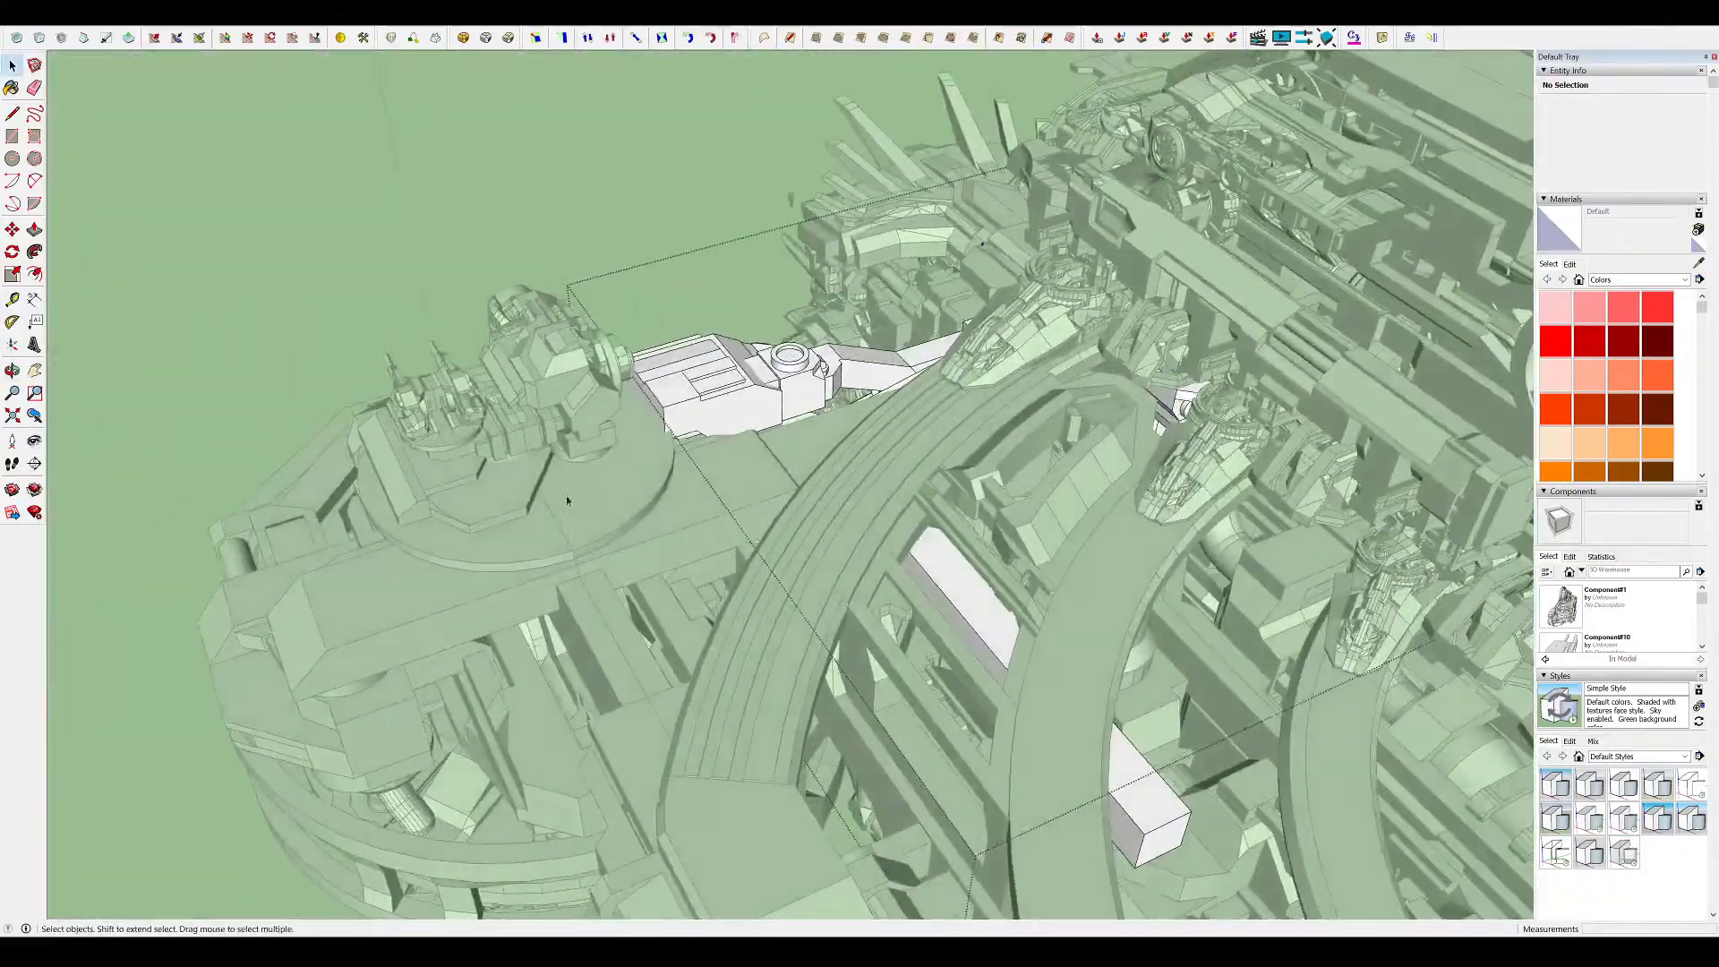
scroll(515, 498, up, 4)
middle_drag(881, 380, 809, 438)
scroll(809, 438, down, 3)
middle_drag(698, 495, 665, 349)
scroll(671, 516, up, 2)
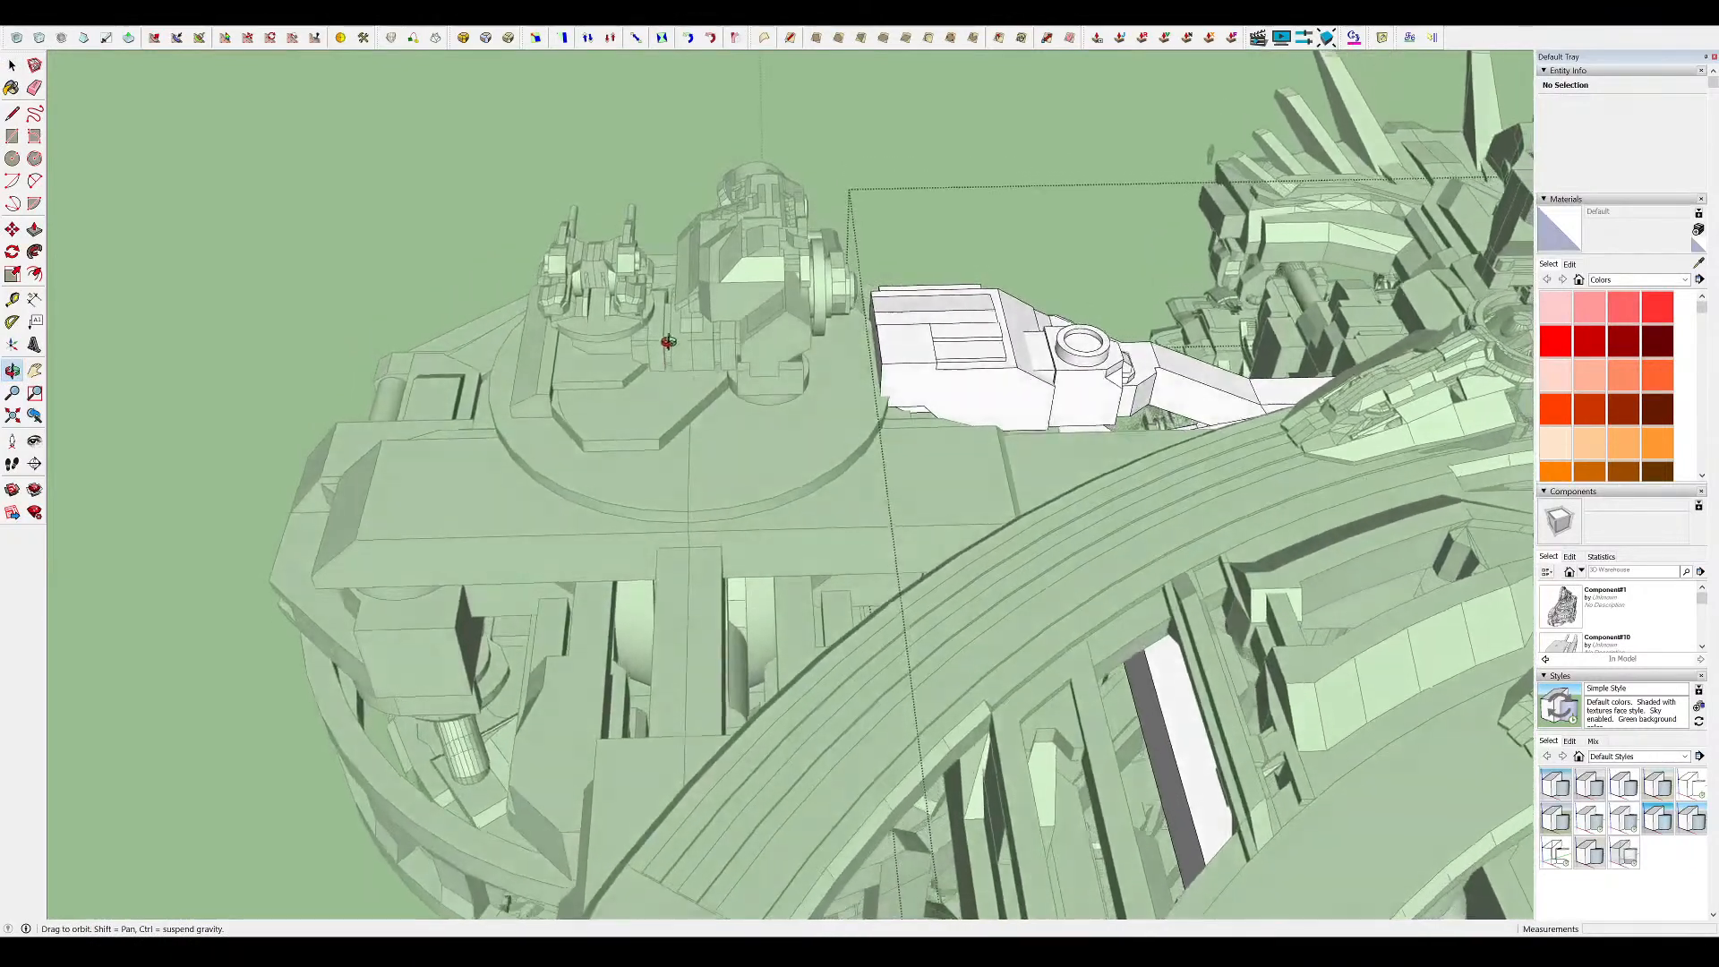
scroll(695, 386, up, 3)
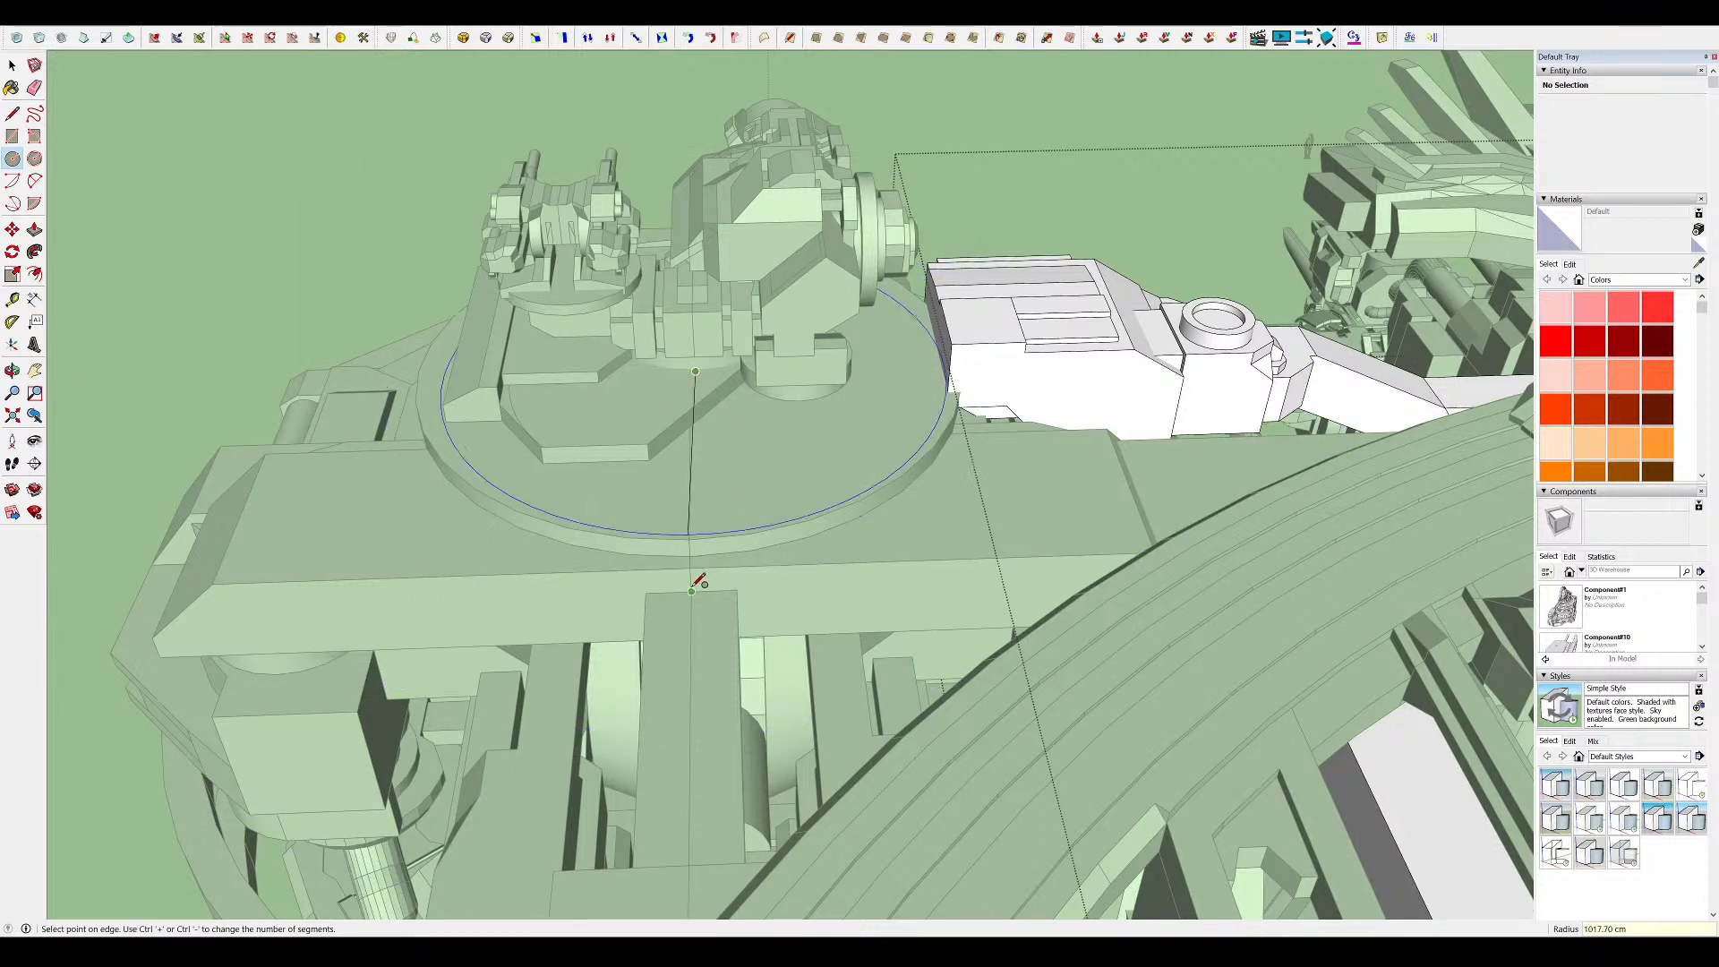
middle_drag(699, 582, 702, 683)
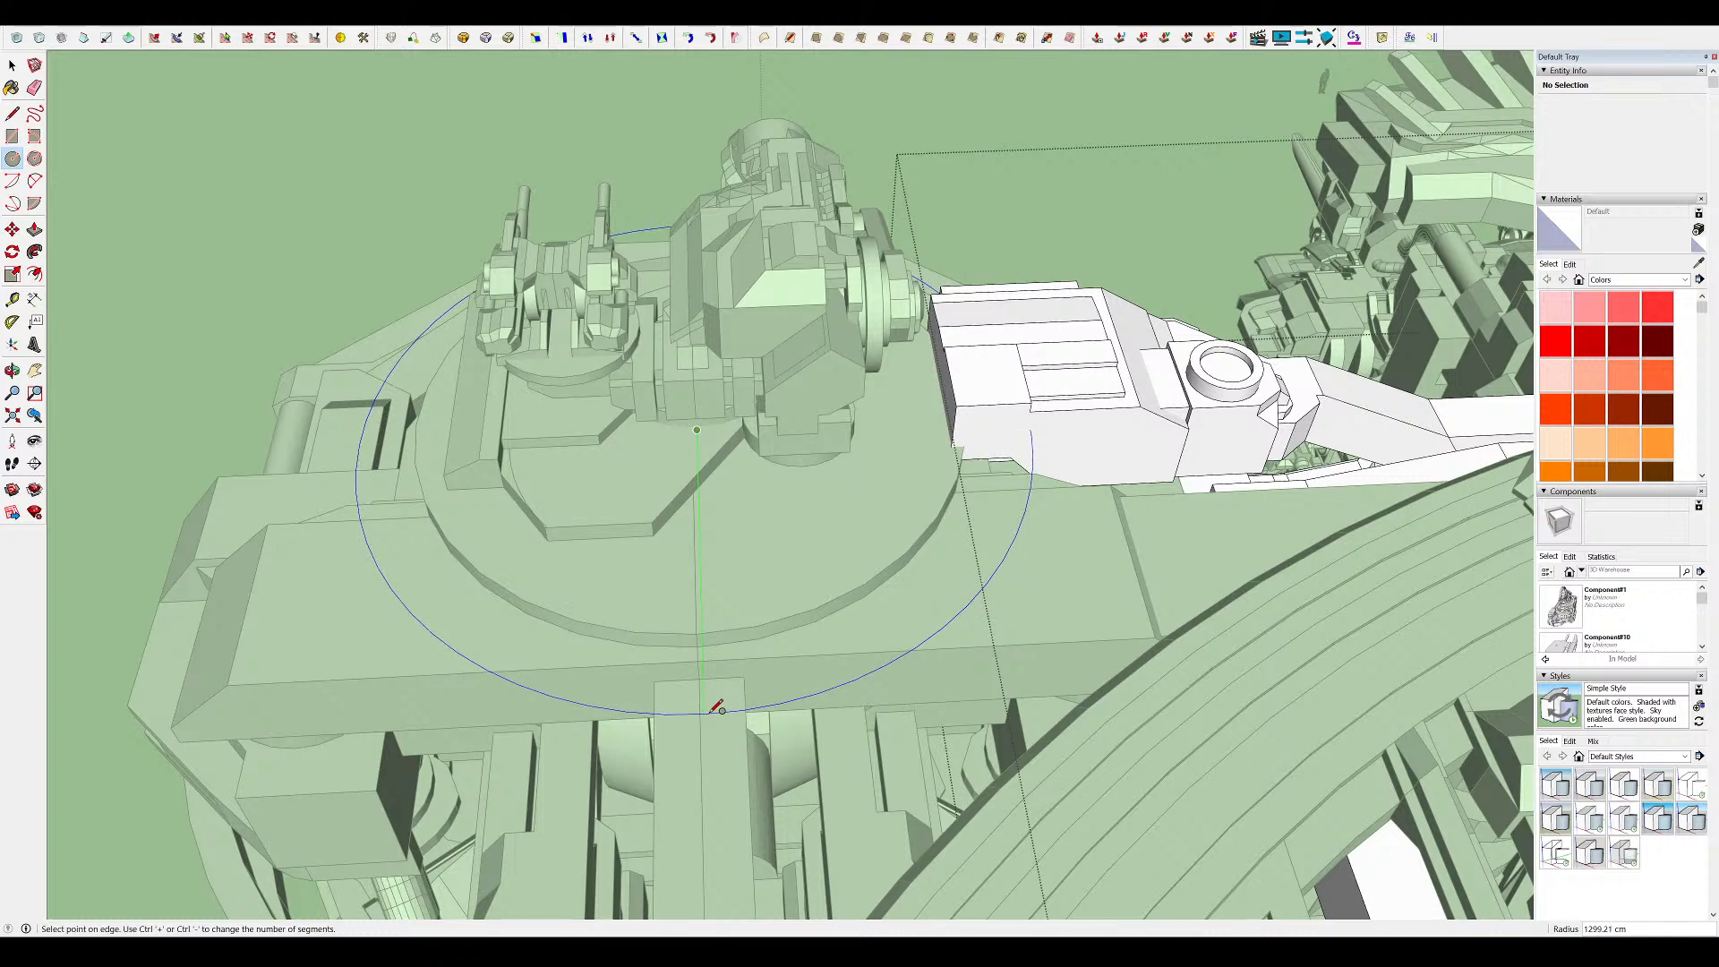
click(716, 708)
Try to draw a smaller circle on the new circular face and undo it
middle_drag(713, 702, 713, 652)
key(l)
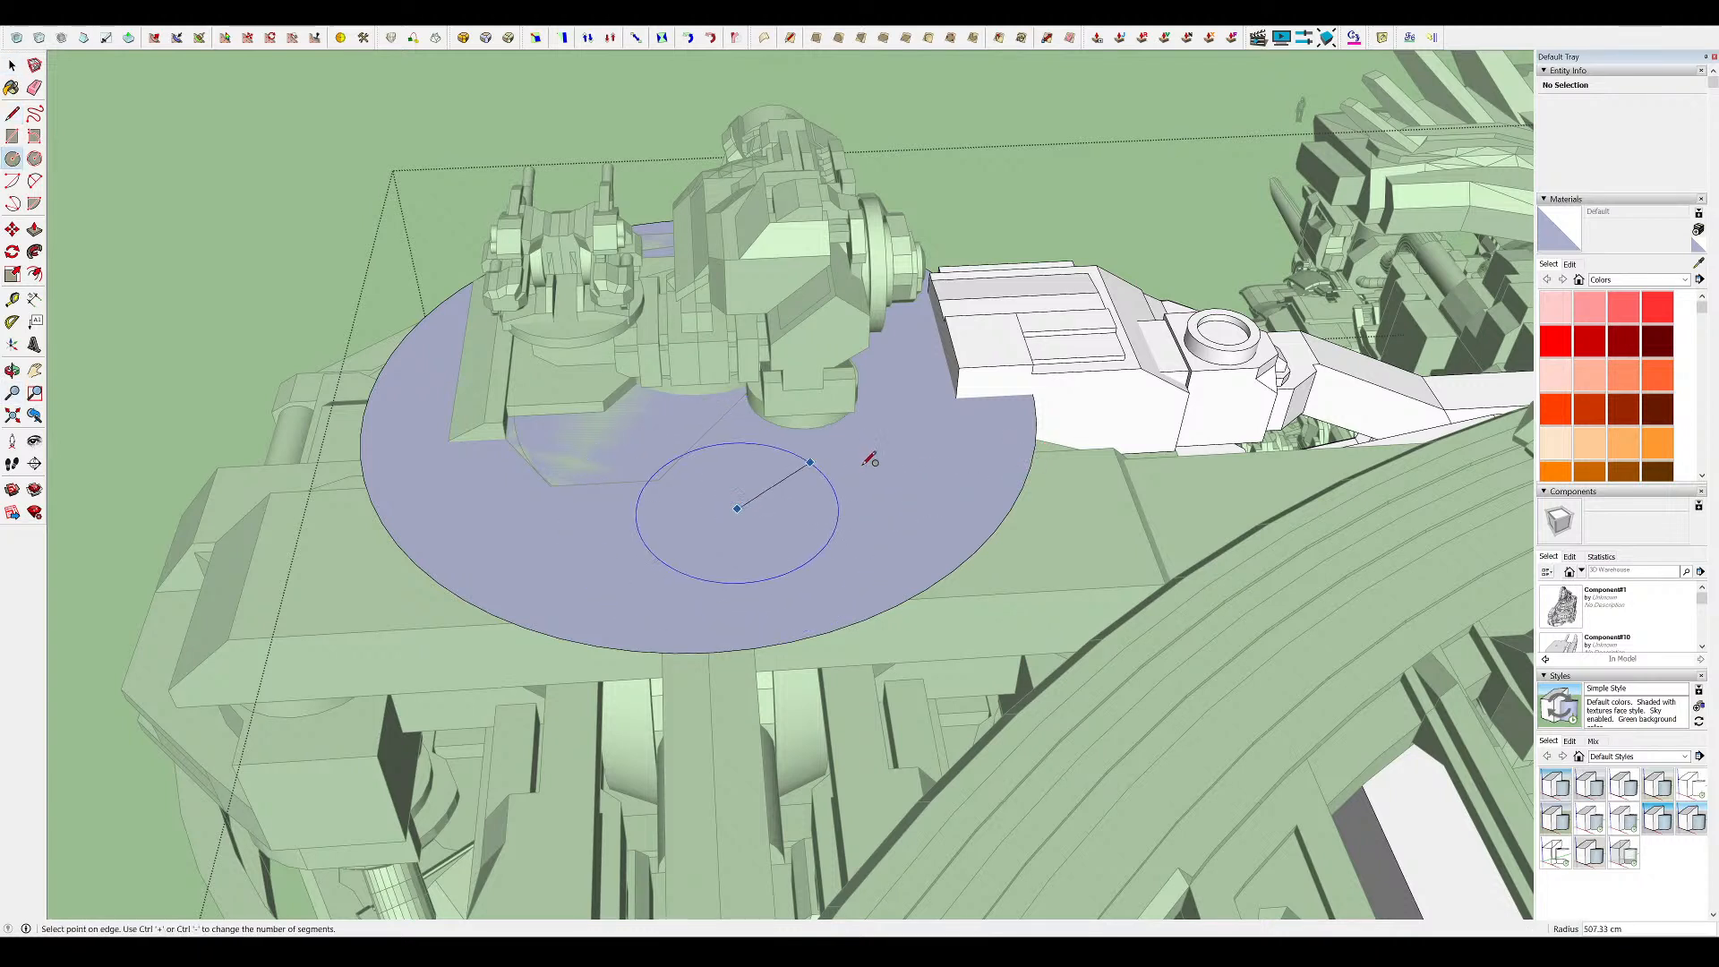
mouse_move(895, 481)
middle_down()
mouse_move(841, 606)
mouse_move(1066, 460)
mouse_move(784, 478)
mouse_move(856, 541)
mouse_move(872, 640)
middle_up()
key(ctrl+z)
Try to draw a small circle beside the near corner of the arm's housing
scroll(873, 640, down, 5)
mouse_move(689, 617)
middle_down()
mouse_move(803, 453)
mouse_move(980, 310)
mouse_move(990, 155)
mouse_move(823, 528)
middle_up()
scroll(892, 462, up, 3)
scroll(685, 408, up, 3)
middle_drag(644, 394, 528, 536)
scroll(943, 385, down, 3)
middle_drag(943, 386, 947, 327)
scroll(947, 328, up, 8)
key(c)
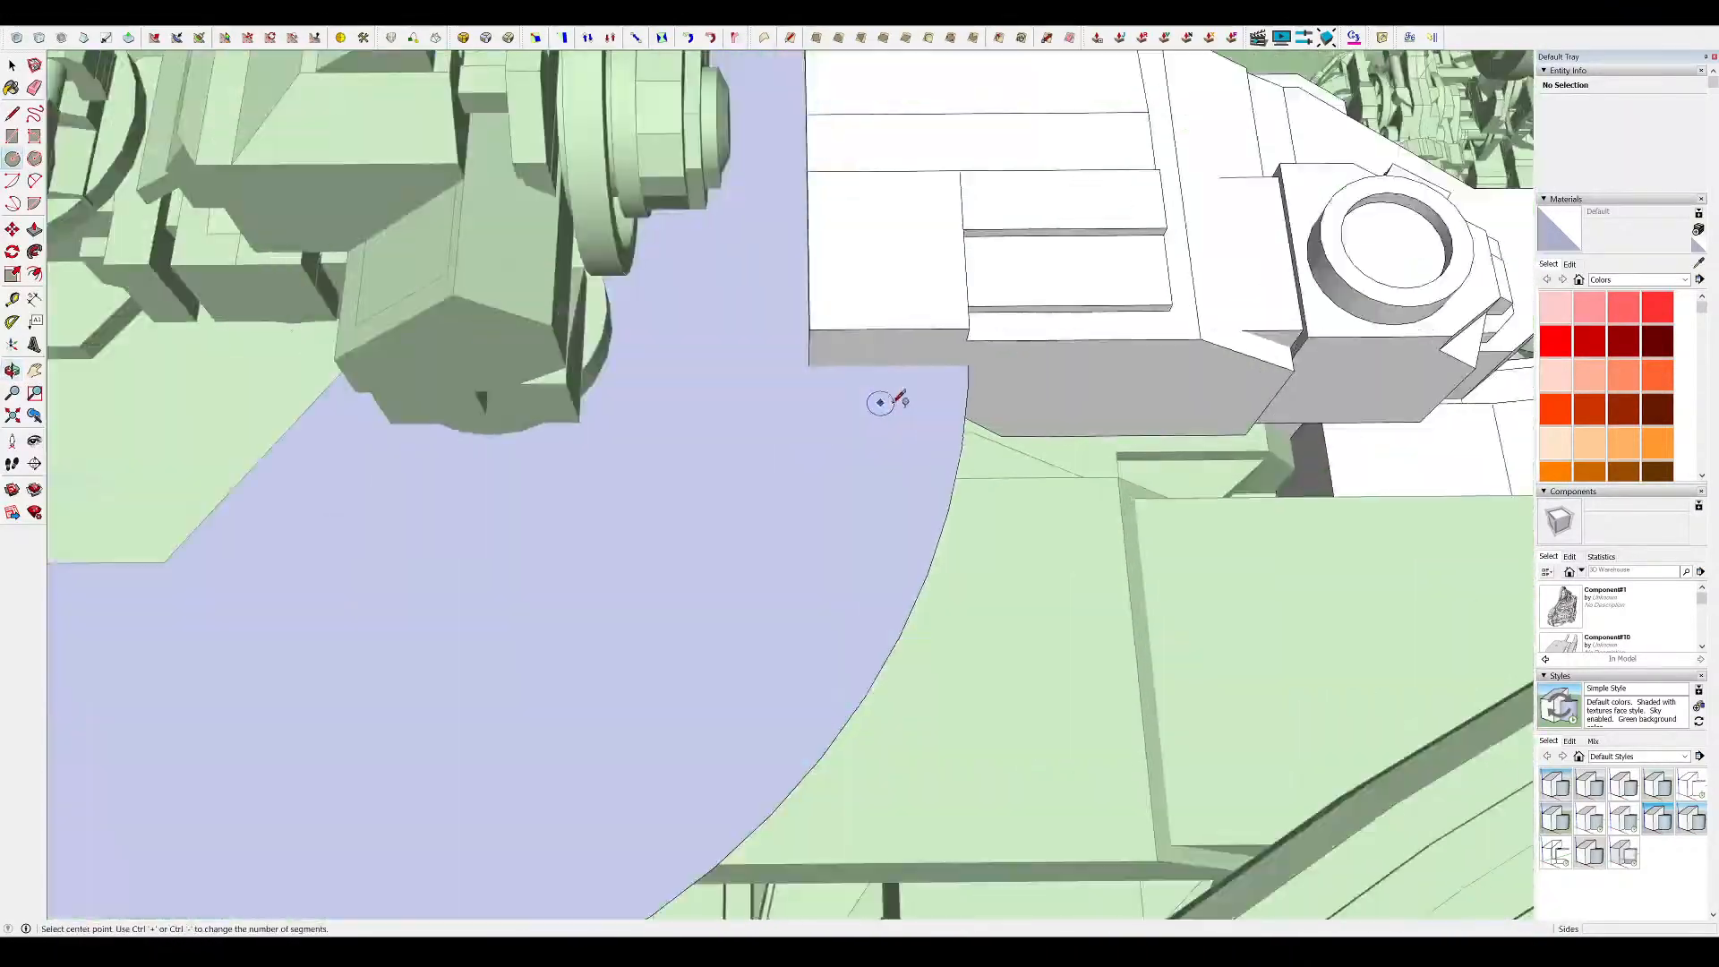
click(954, 318)
middle_drag(876, 333, 962, 482)
scroll(1007, 384, down, 4)
Hide the rest of the model and draw a line about 538 cm long inward from the circle's edge
key(i)
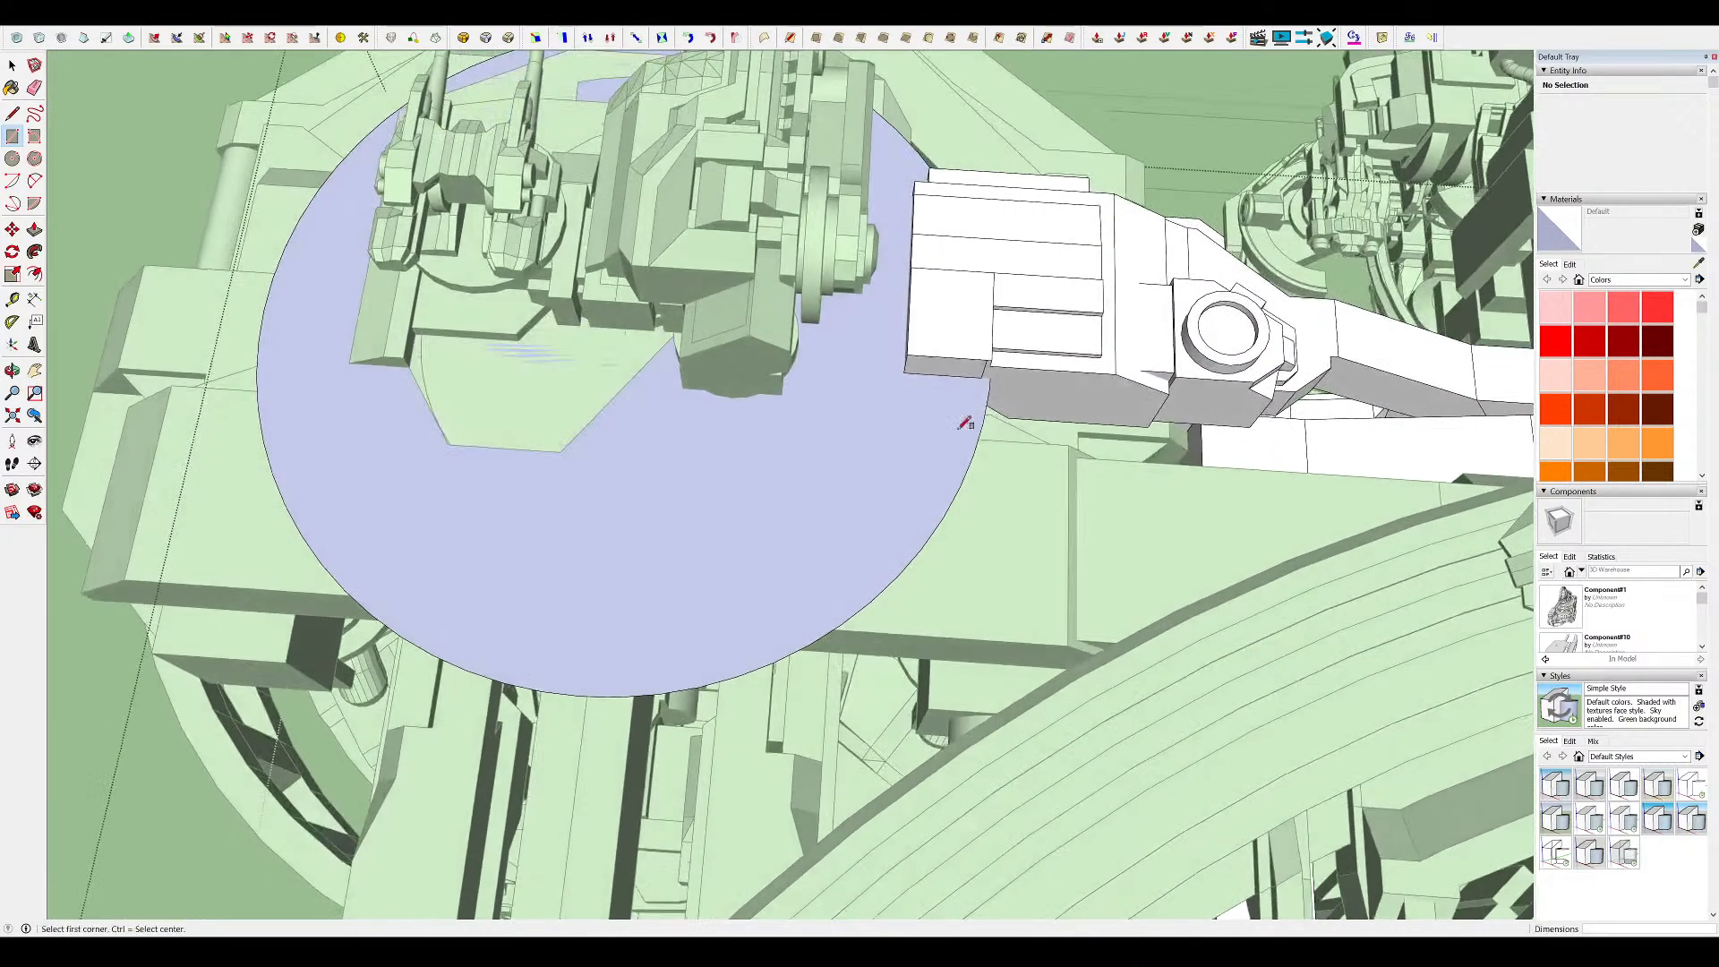
key(i)
key(l)
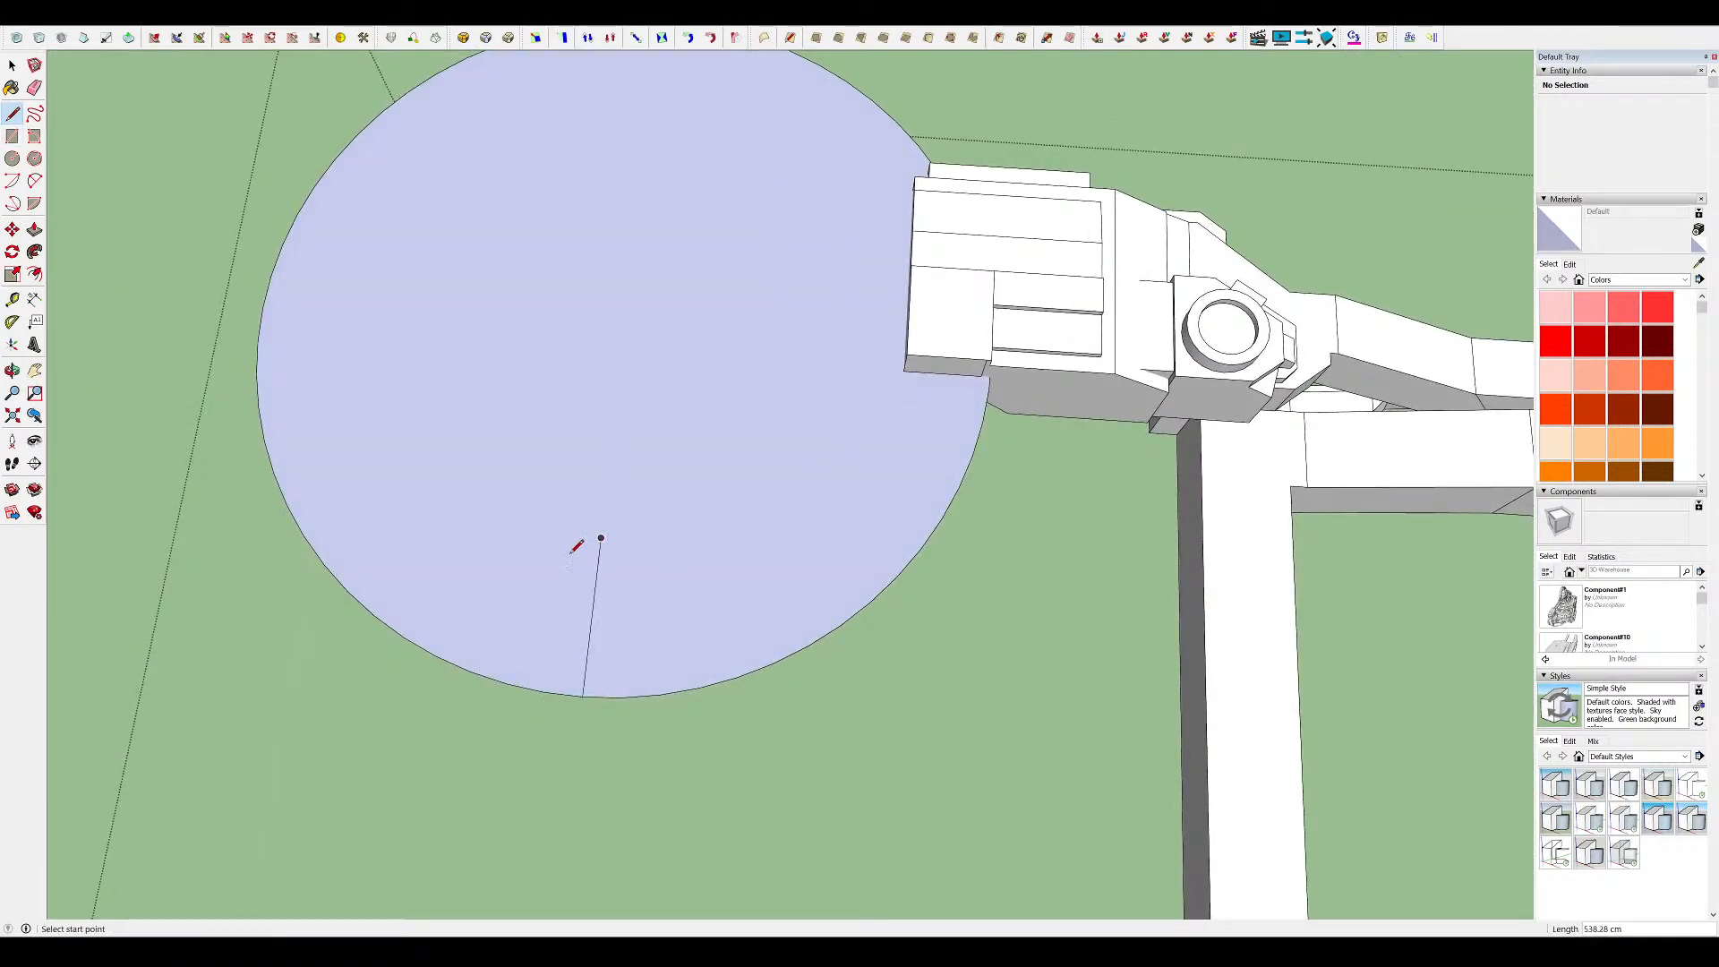
middle_drag(988, 403, 949, 144)
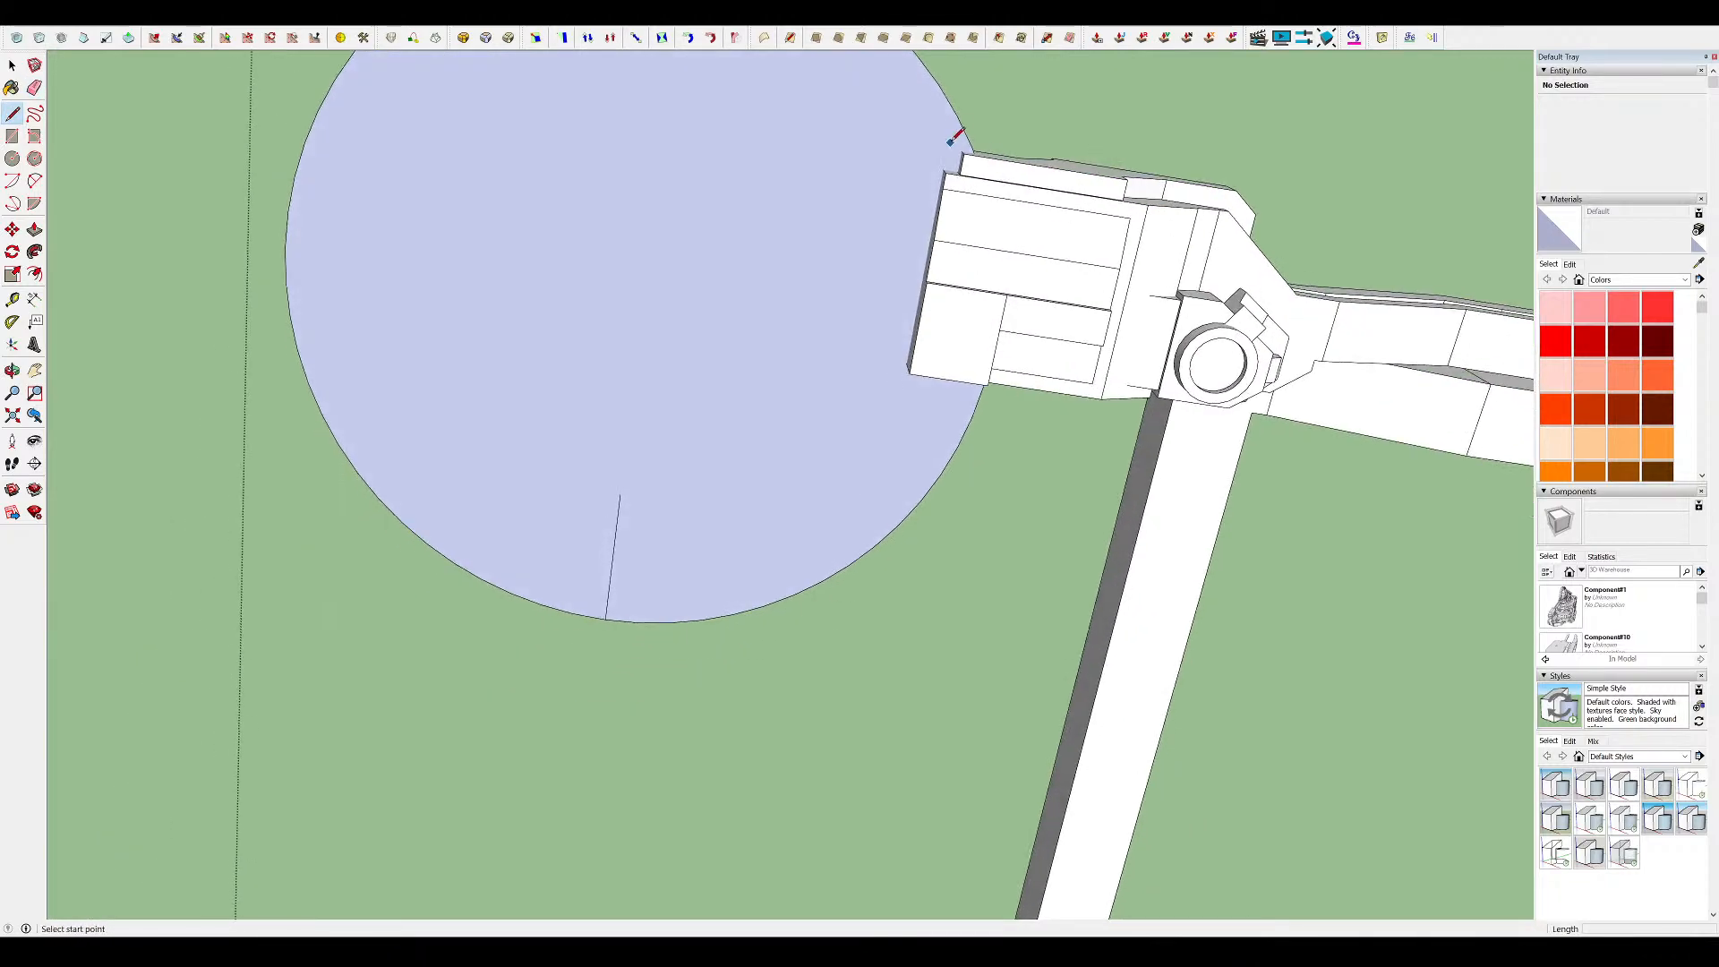
Trim the circle to the arc between the drawn line and the arm's housing, and bring the rest of the model into view
drag(570, 462, 542, 606)
scroll(940, 376, down, 1)
mouse_move(940, 376)
middle_down()
mouse_move(993, 304)
mouse_move(917, 310)
mouse_move(931, 309)
middle_up()
key(i)
scroll(952, 297, up, 2)
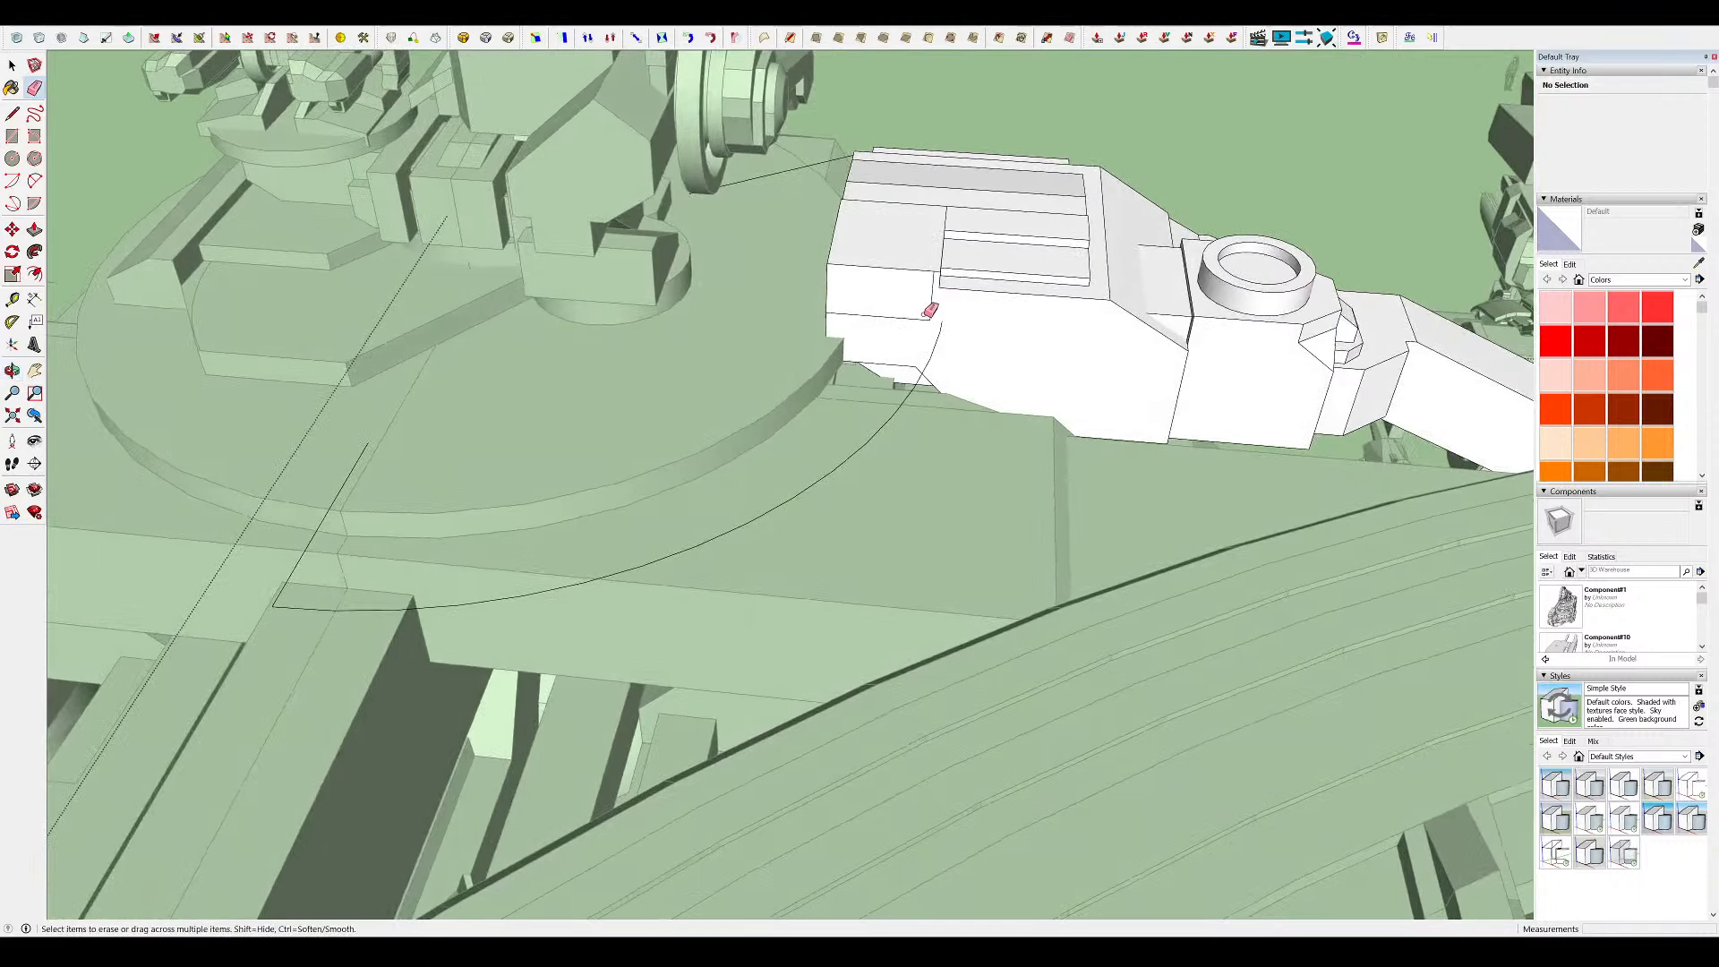
click(927, 318)
key(space)
Try to offset the arc inward to the housing's vertical edge and erase the offset copy
middle_drag(876, 418, 929, 360)
mouse_move(1052, 363)
middle_down()
mouse_move(1062, 388)
mouse_move(1229, 357)
mouse_move(1064, 312)
middle_up()
key(h)
key(f)
key(e)
scroll(1064, 312, up, 5)
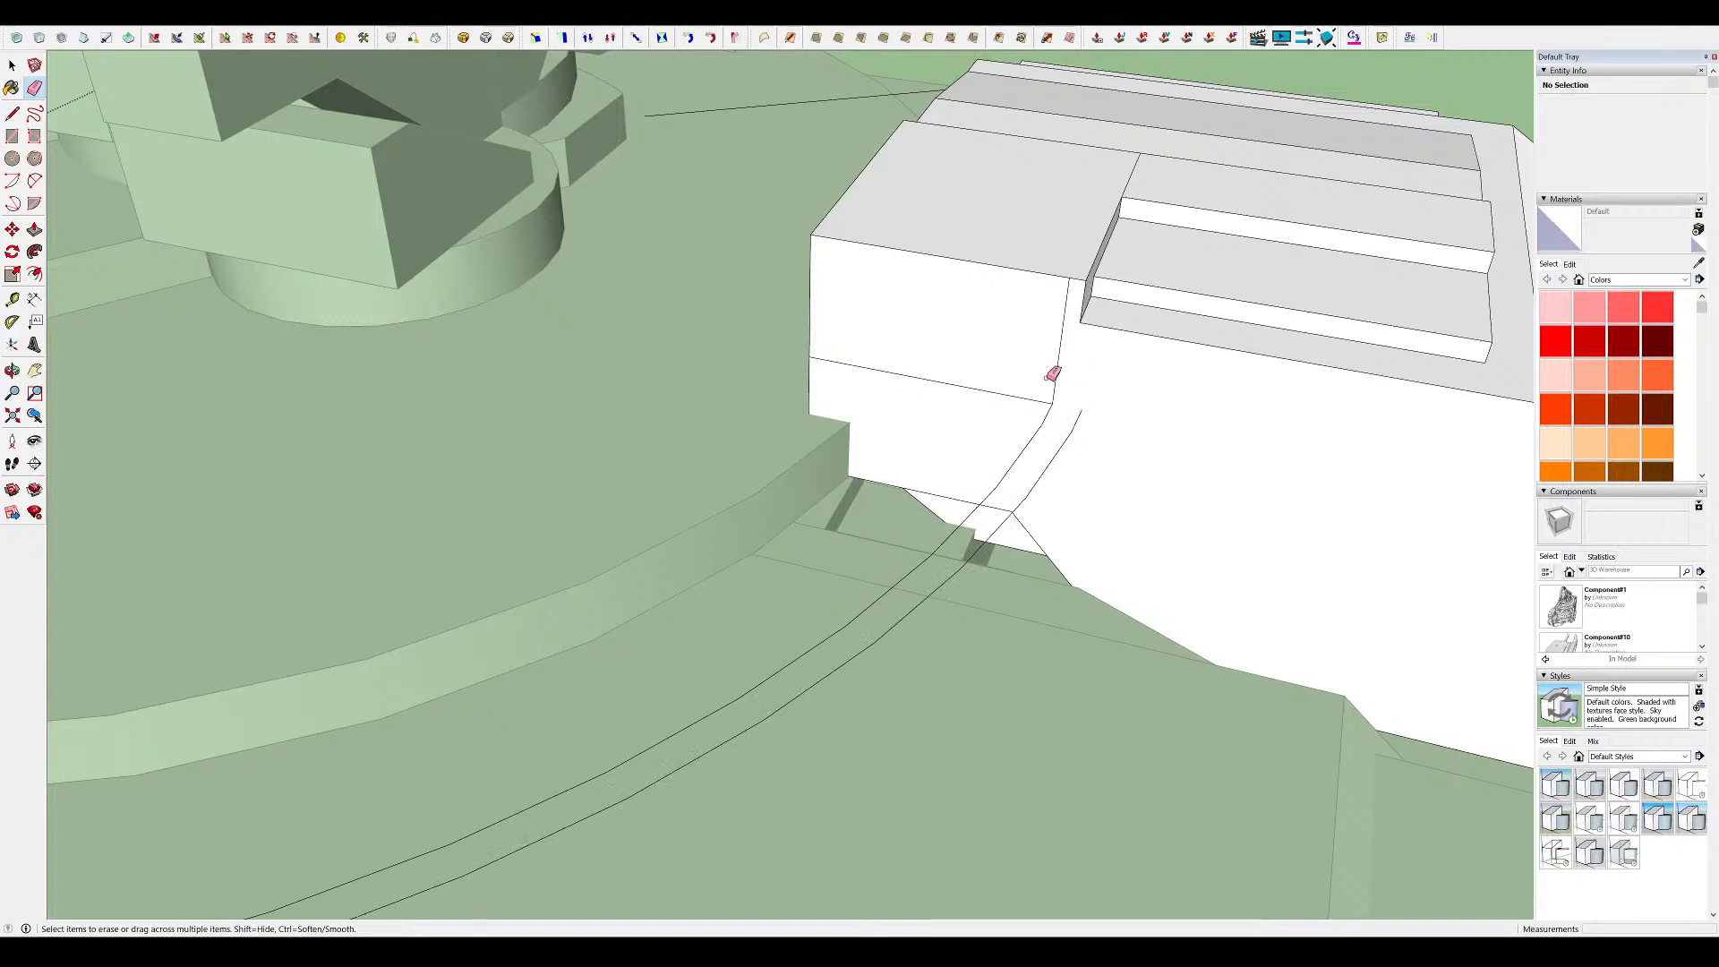
click(1052, 405)
key(m)
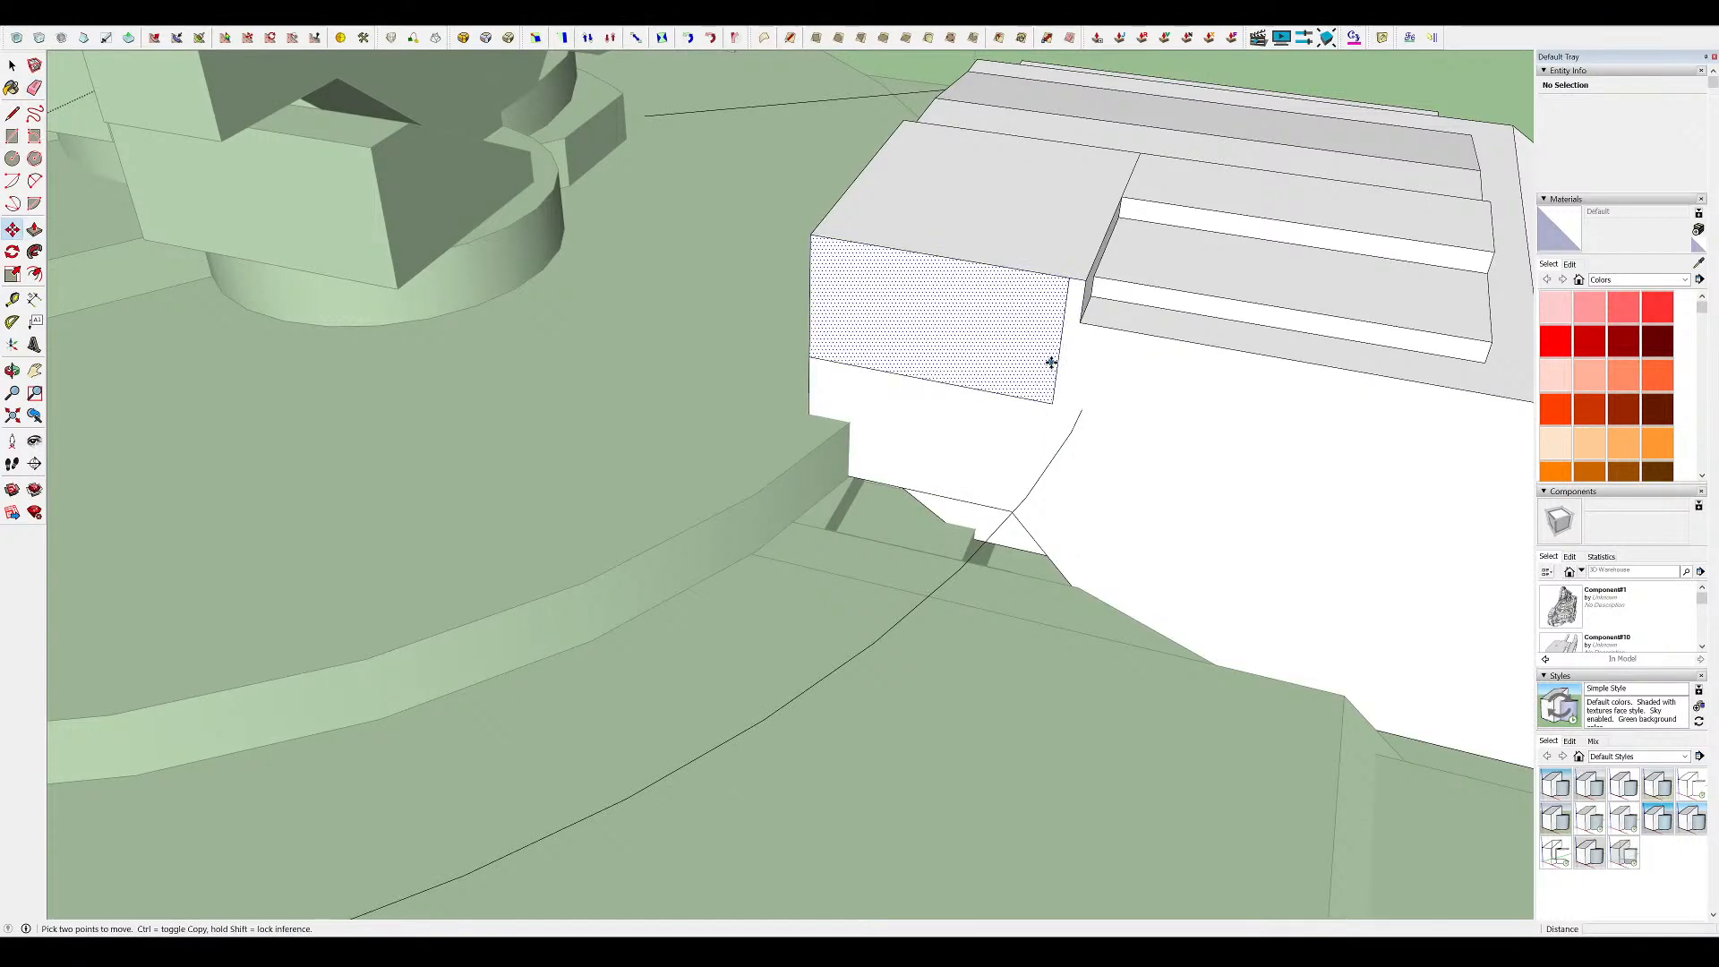
click(1046, 377)
key(e)
mouse_move(1084, 312)
middle_down()
mouse_move(1100, 408)
mouse_move(1071, 430)
middle_up()
click(1106, 412)
key(ctrl+z)
Offset the arc inward to a radius of about 1286 cm to meet the housing's lower corner, and erase the original arc
scroll(1012, 447, up, 4)
mouse_move(1002, 475)
middle_down()
mouse_move(653, 710)
mouse_move(940, 664)
middle_up()
key(p)
click(963, 602)
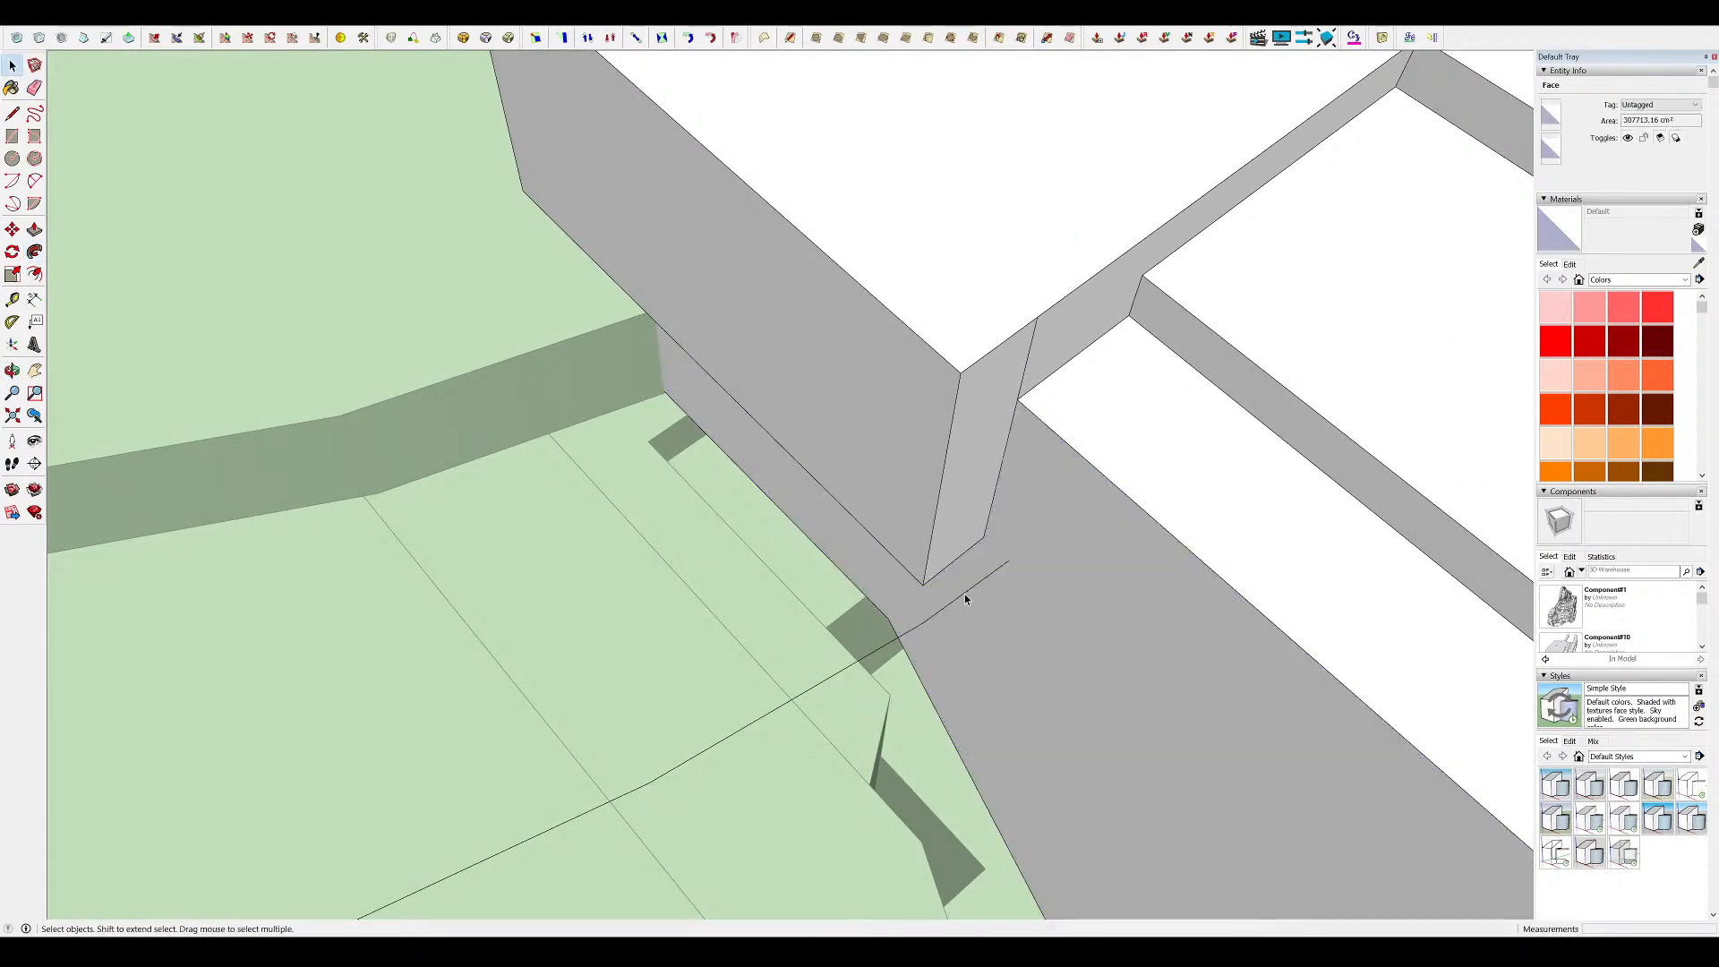
key(space)
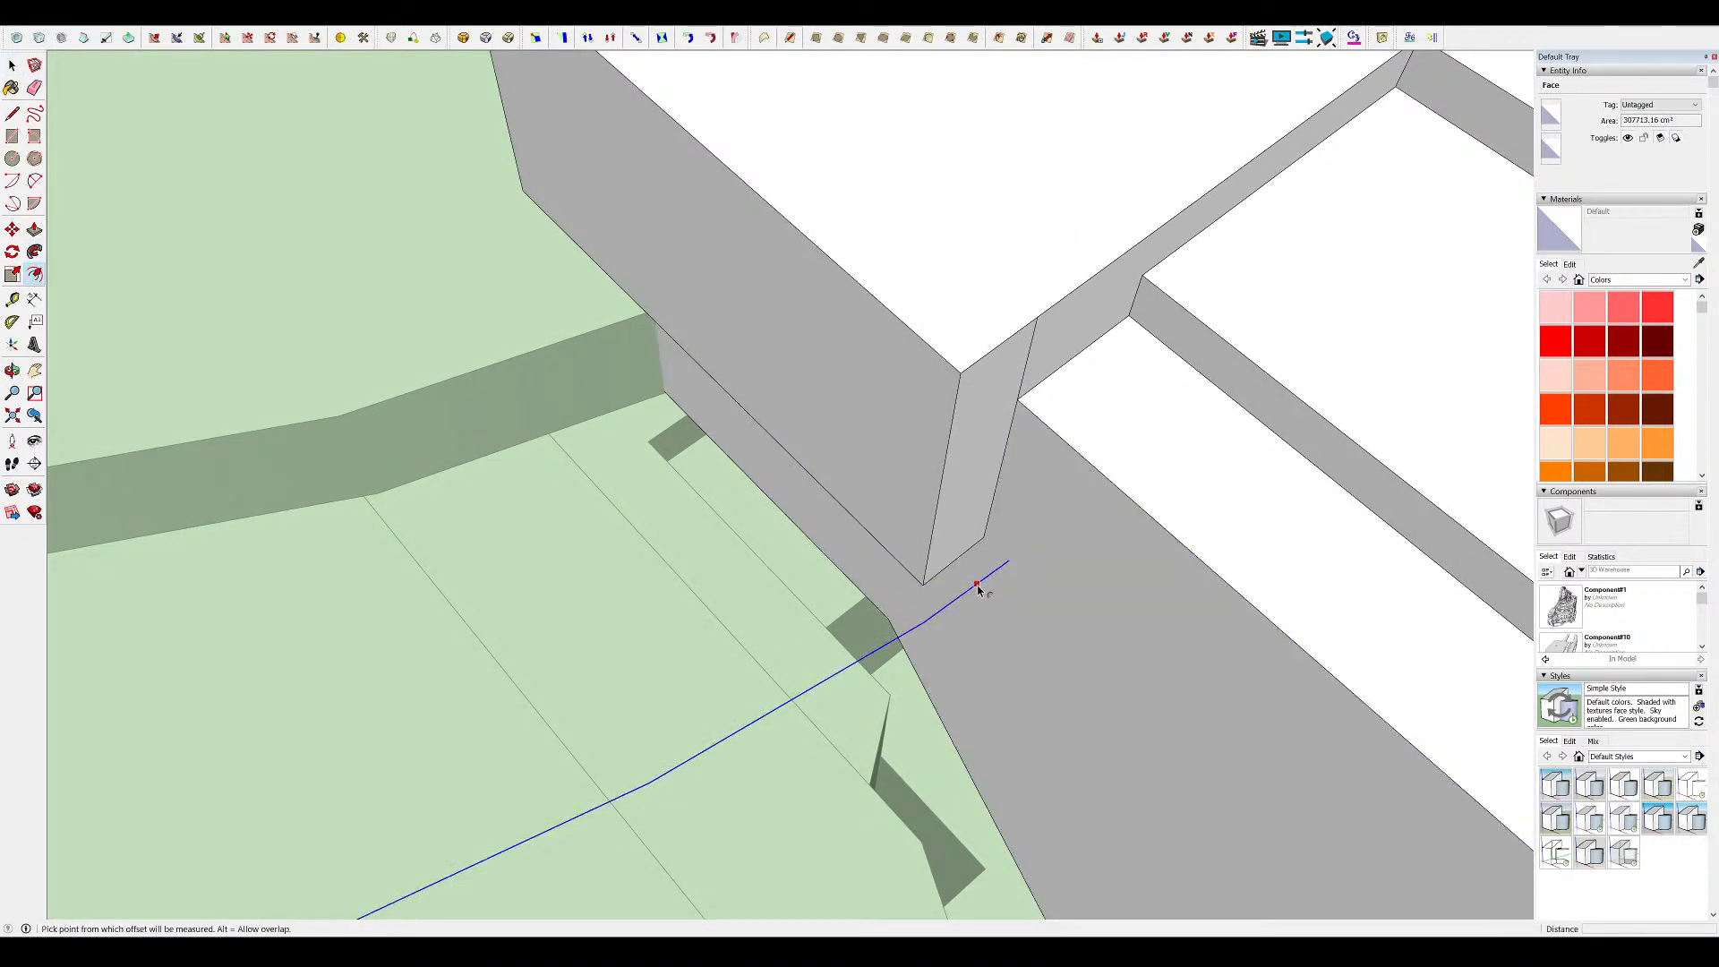
middle_drag(1011, 588, 1046, 379)
scroll(1045, 379, down, 5)
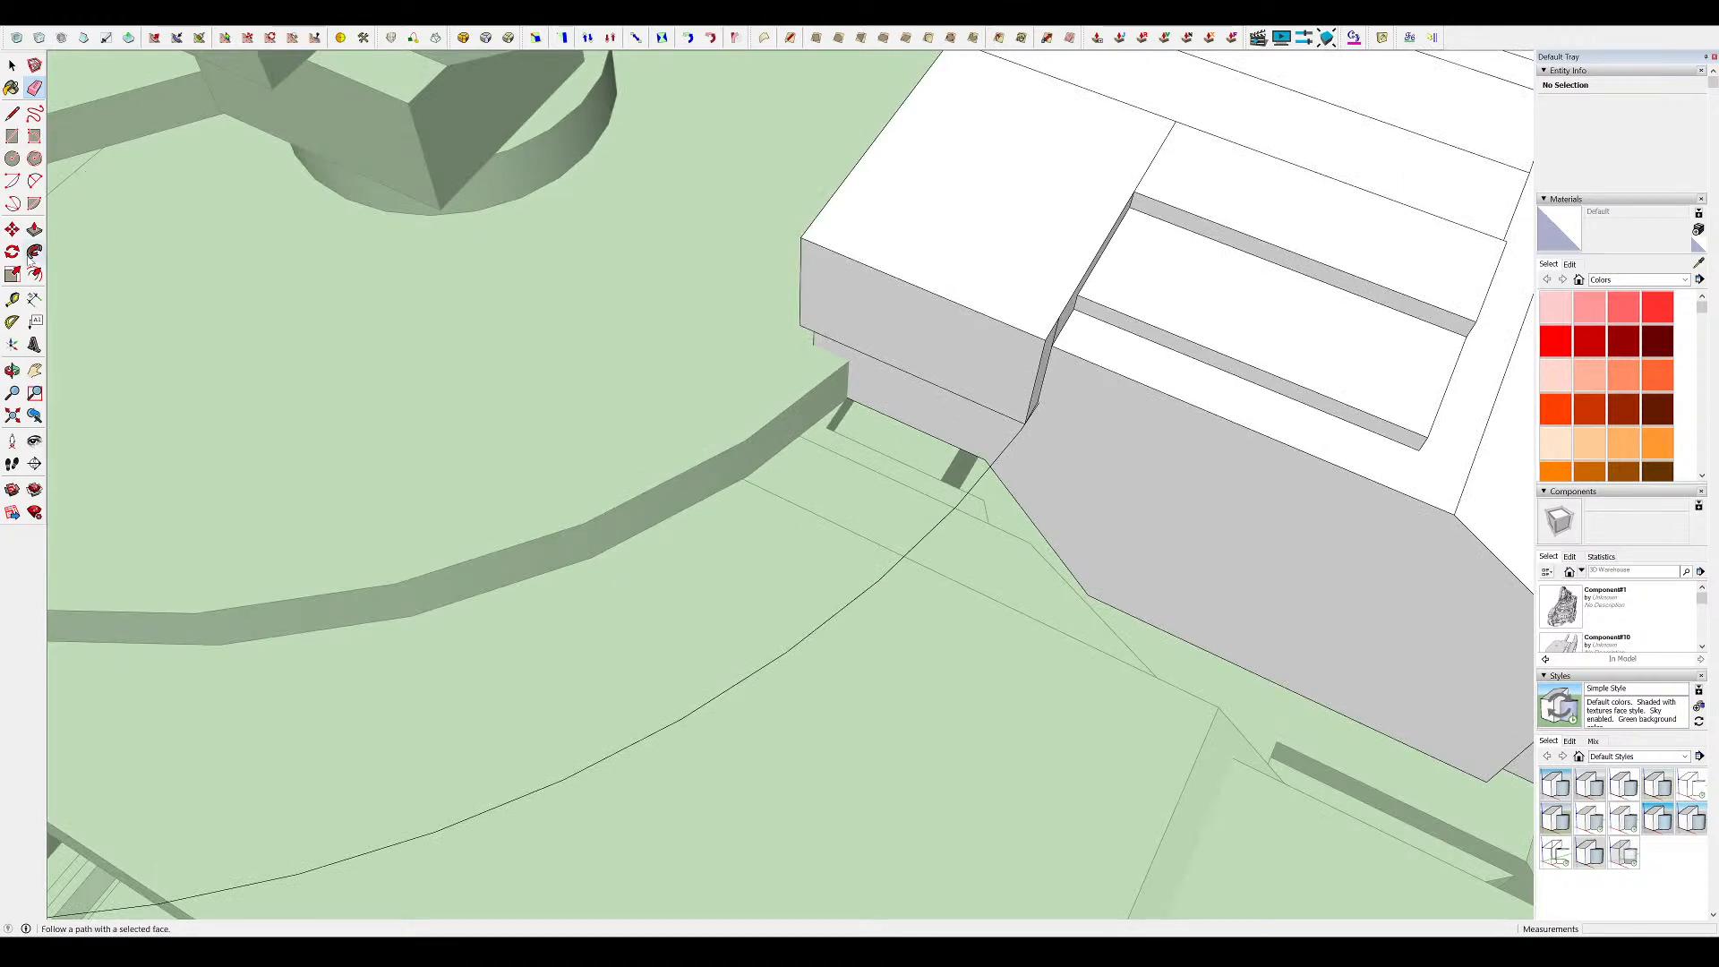
Try to sweep the end face of the arm's housing along the arc with Follow Me
middle_drag(1093, 466, 1377, 268)
key(space)
scroll(1056, 244, down, 7)
mouse_move(1063, 245)
middle_down()
mouse_move(1281, 115)
mouse_move(1256, 259)
mouse_move(1193, 279)
middle_up()
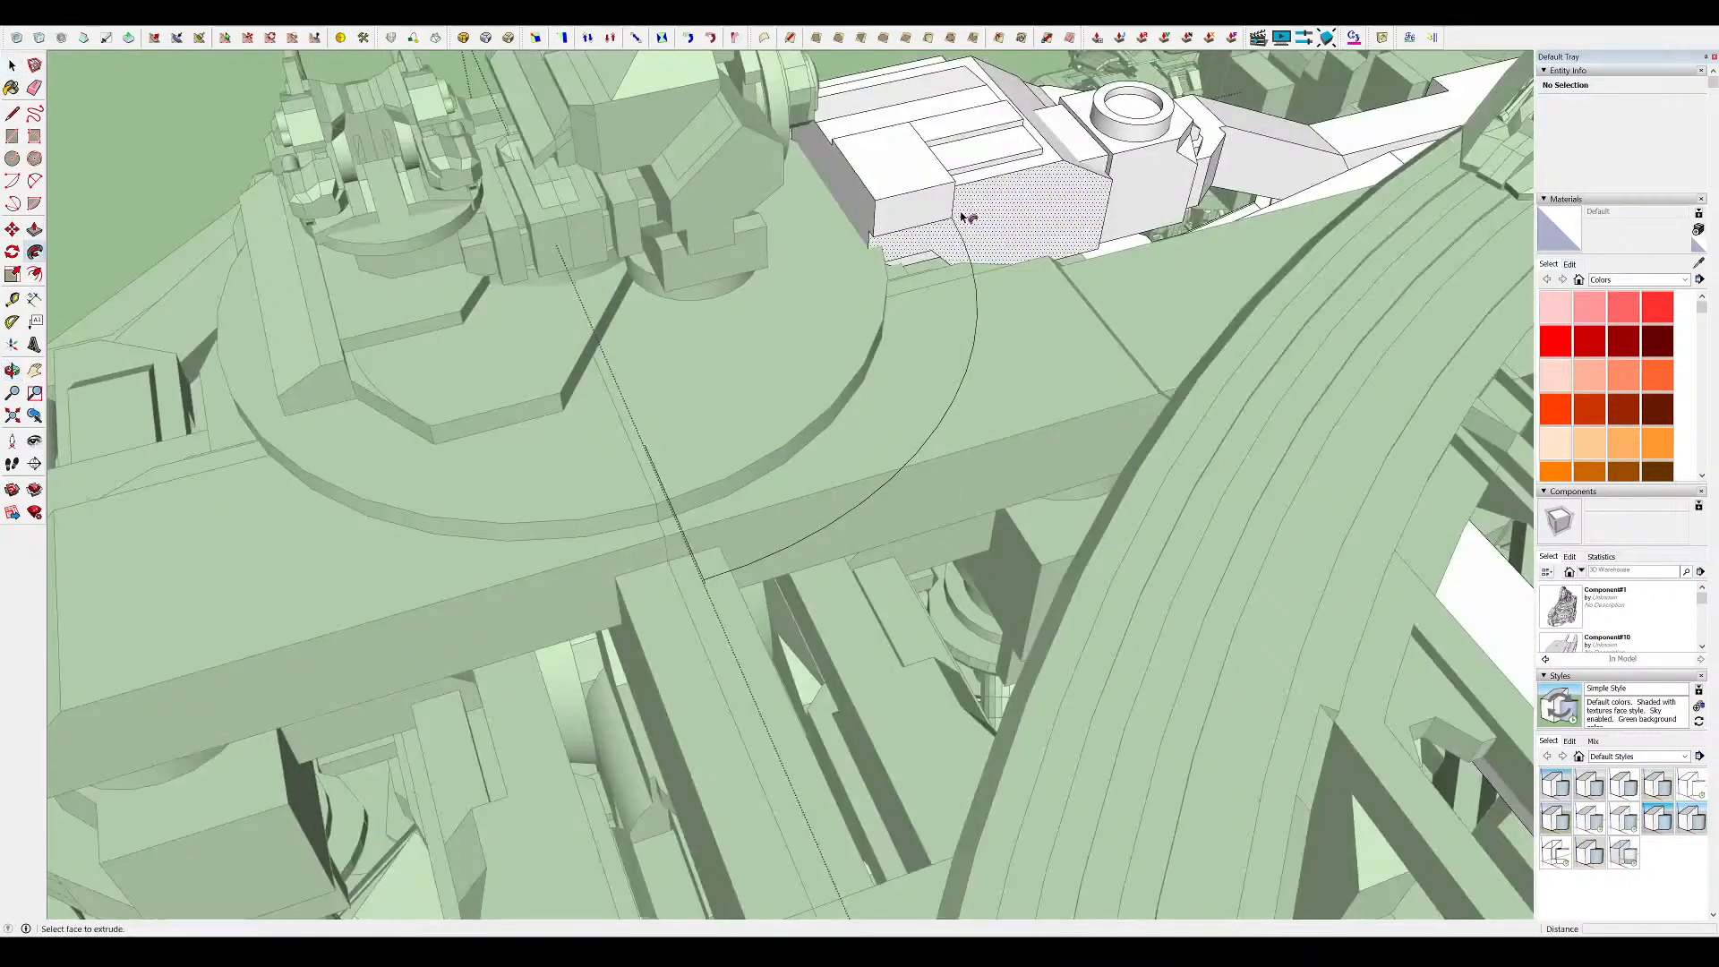
scroll(983, 221, up, 2)
key(Escape)
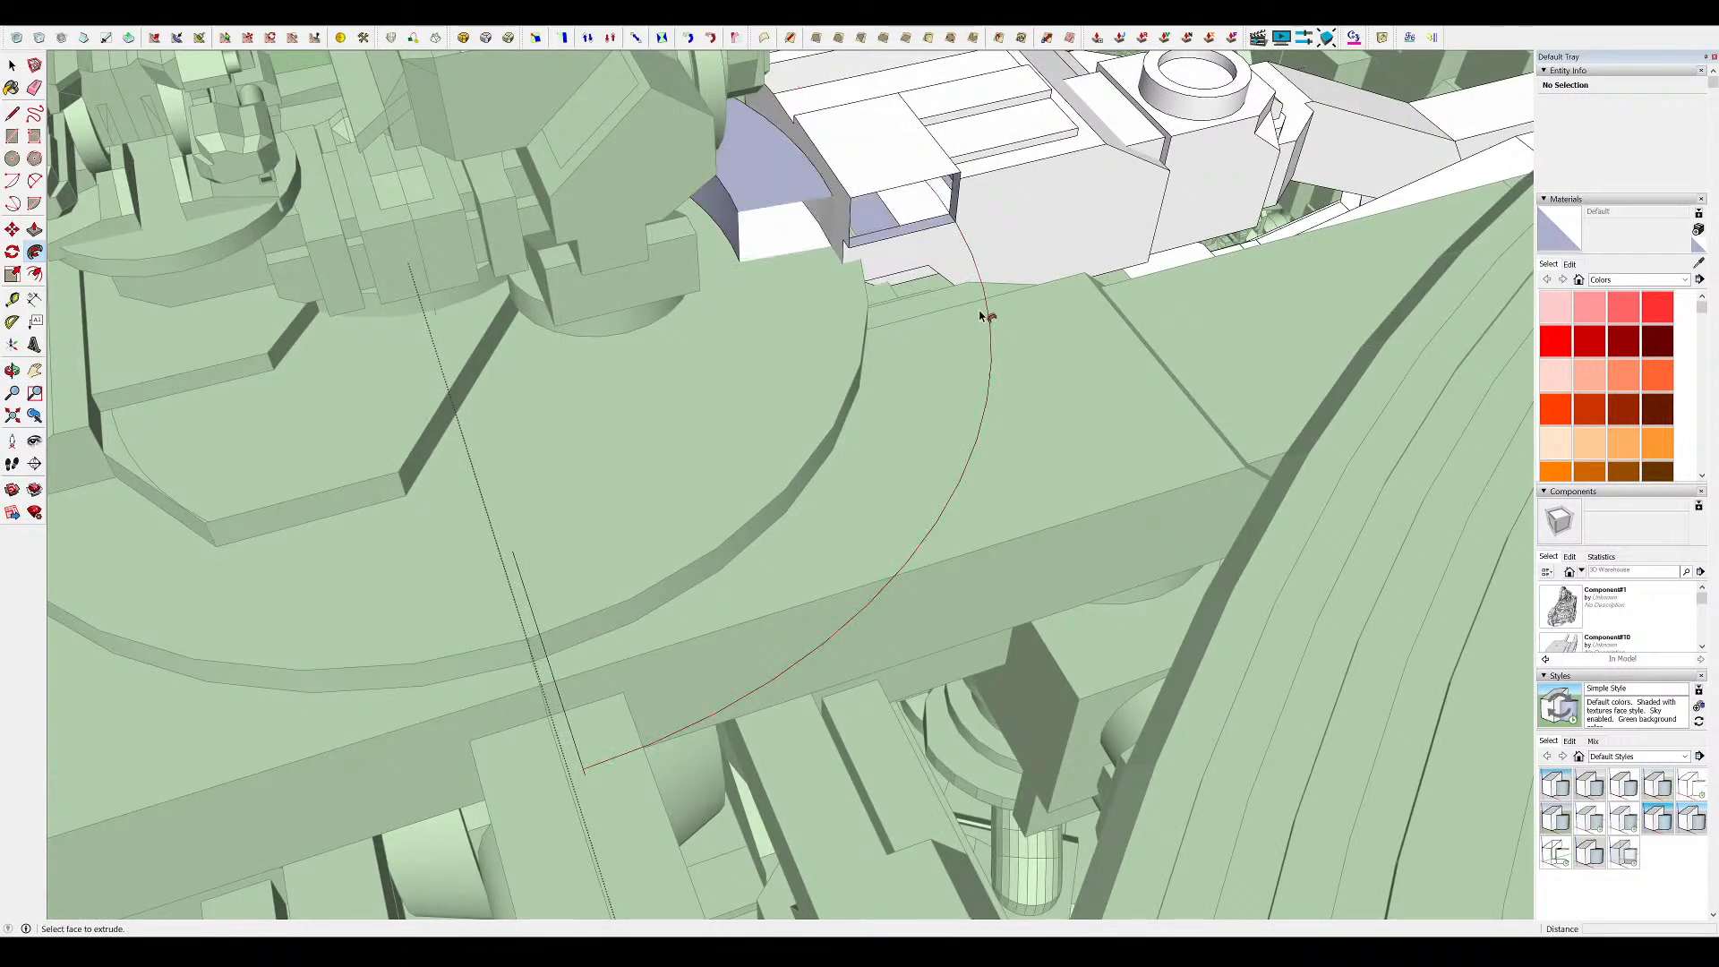
Join the arc's end to the lower corner of the arm's housing with a line about 9.8 cm long
middle_drag(979, 341, 833, 380)
scroll(1007, 334, up, 9)
key(e)
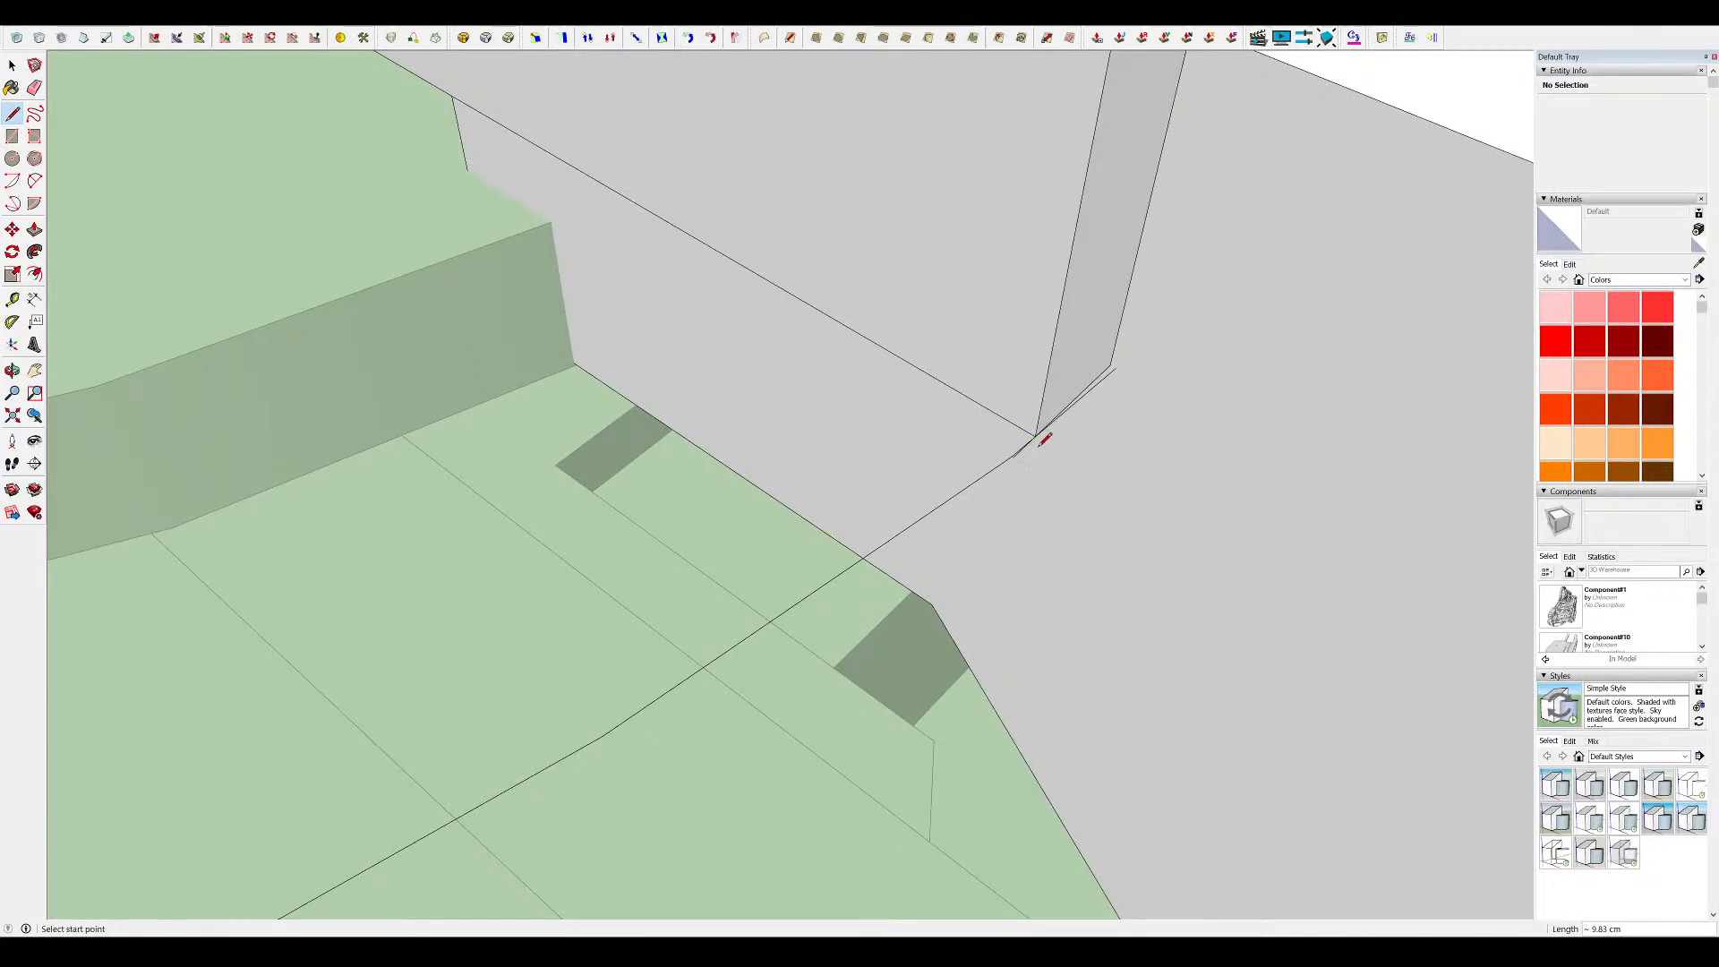
scroll(1060, 445, up, 3)
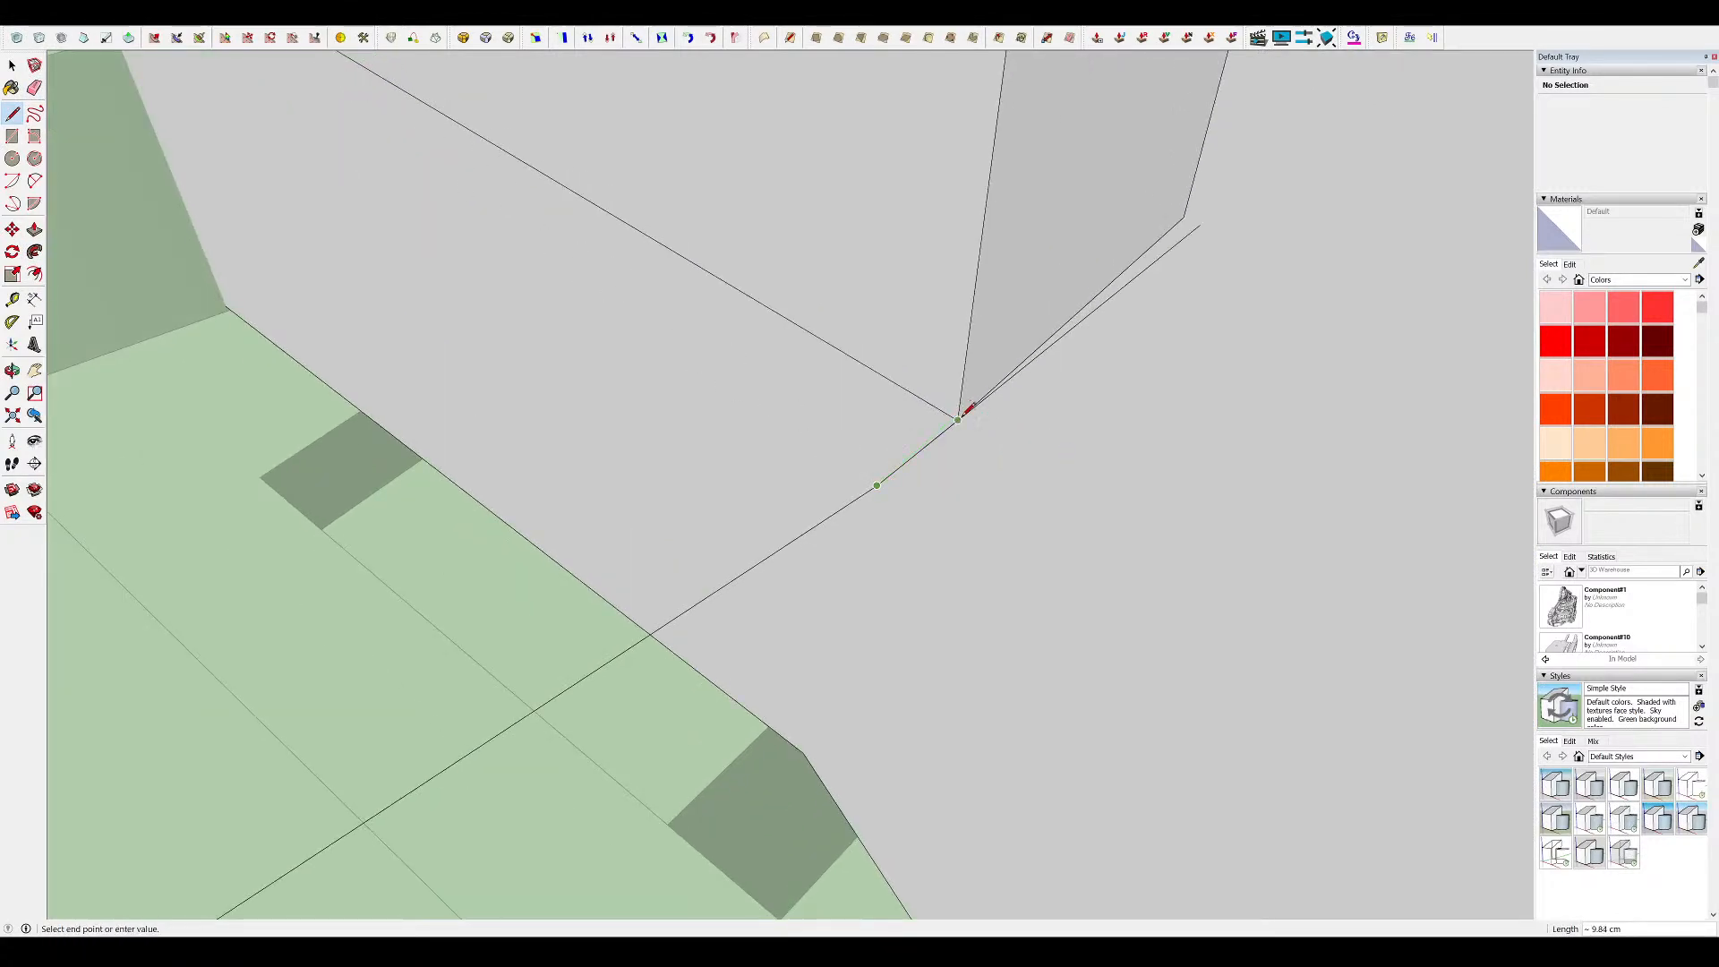
scroll(1086, 384, down, 6)
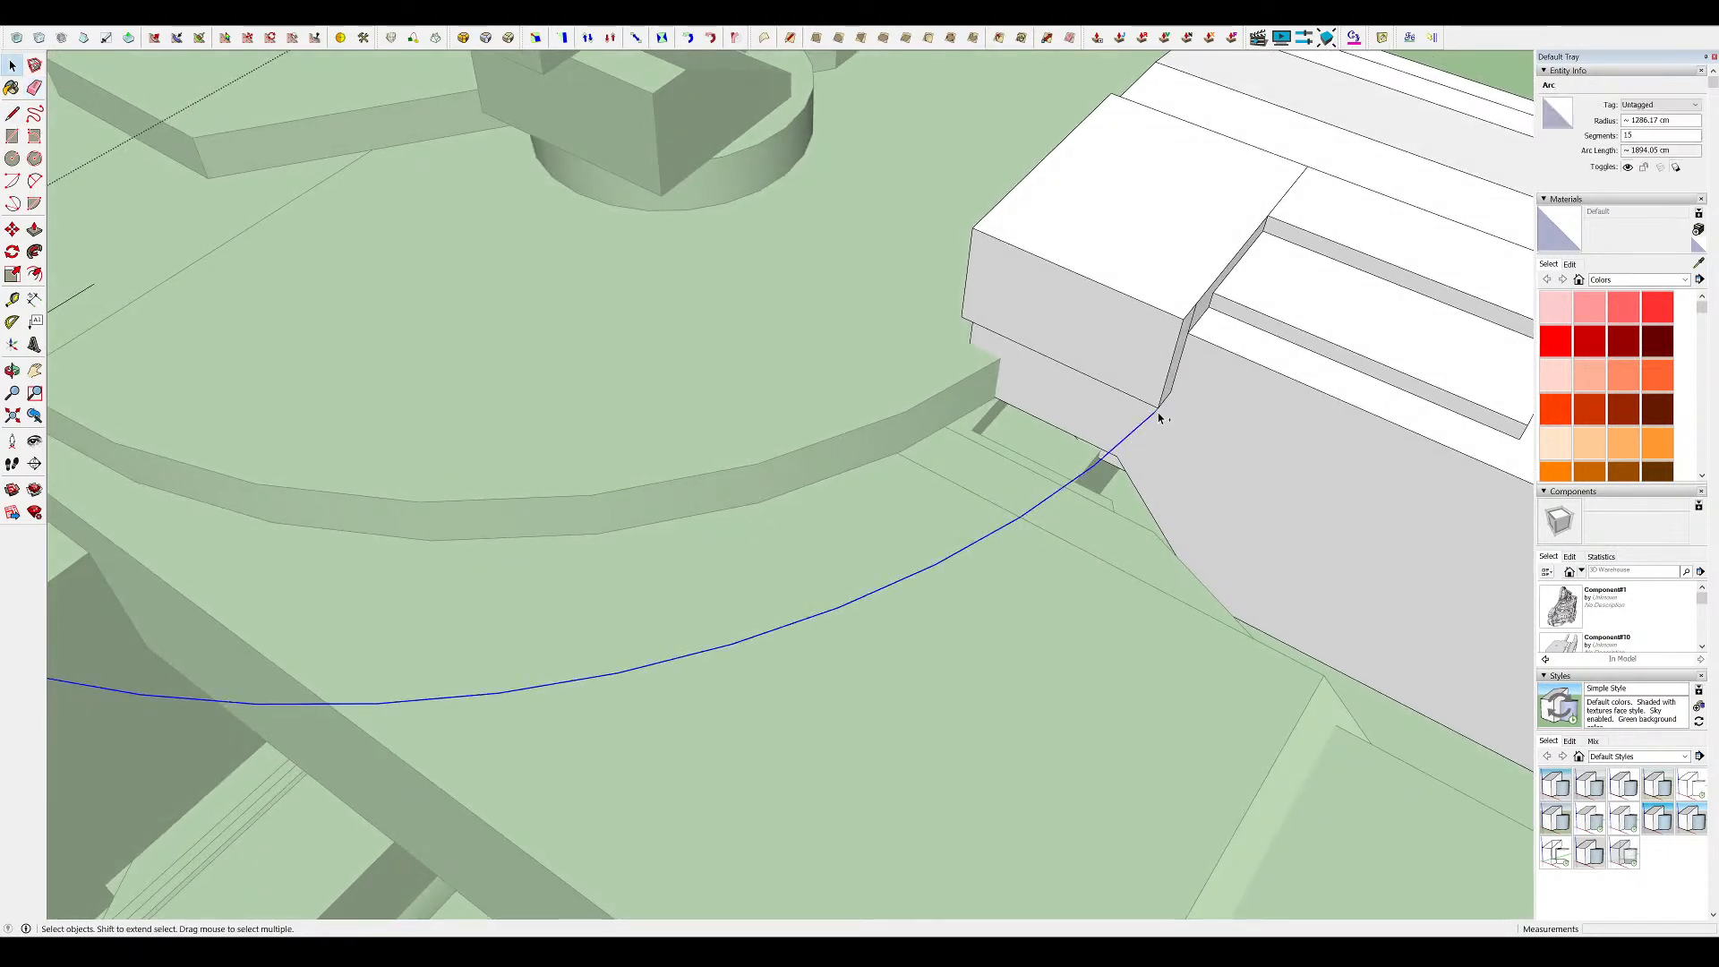
Sweep the housing's end face along the joined arc path with Follow Me to form a curved band around the platform
scroll(1158, 415, up, 3)
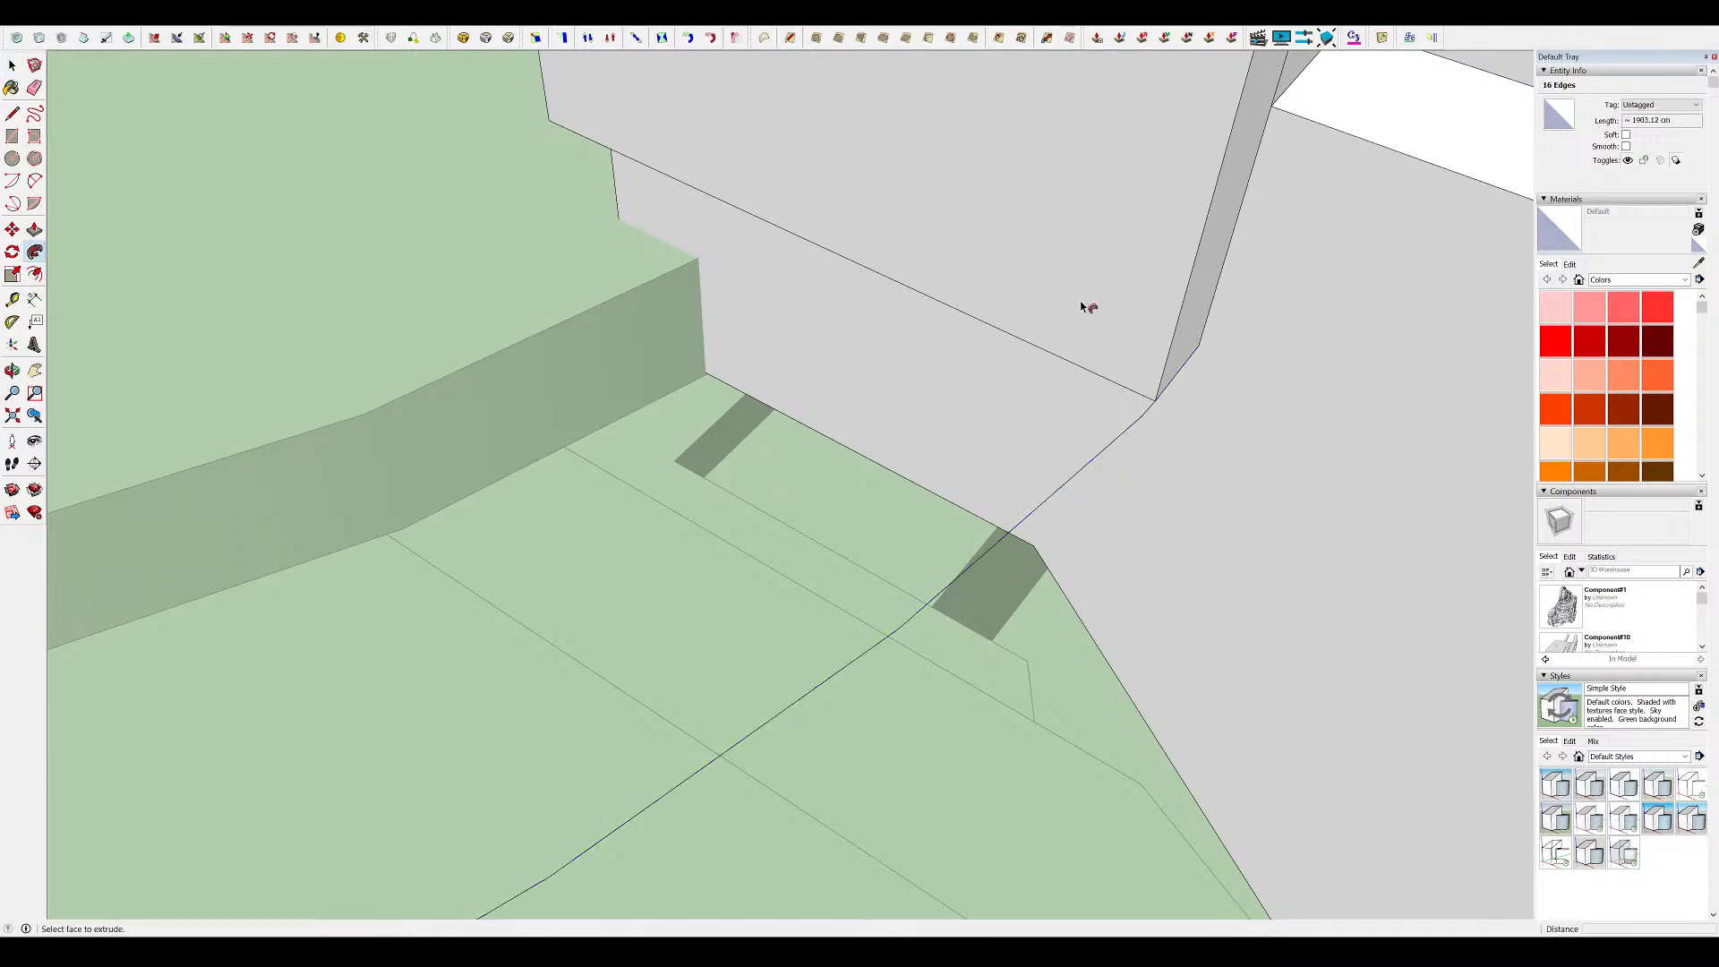
click(1055, 260)
scroll(1202, 358, down, 5)
middle_drag(1202, 359, 1459, 324)
scroll(951, 379, down, 5)
scroll(940, 380, up, 5)
Draw a line about 288 cm long between the lower corners of the curved band's open far end
key(l)
middle_drag(806, 374, 992, 396)
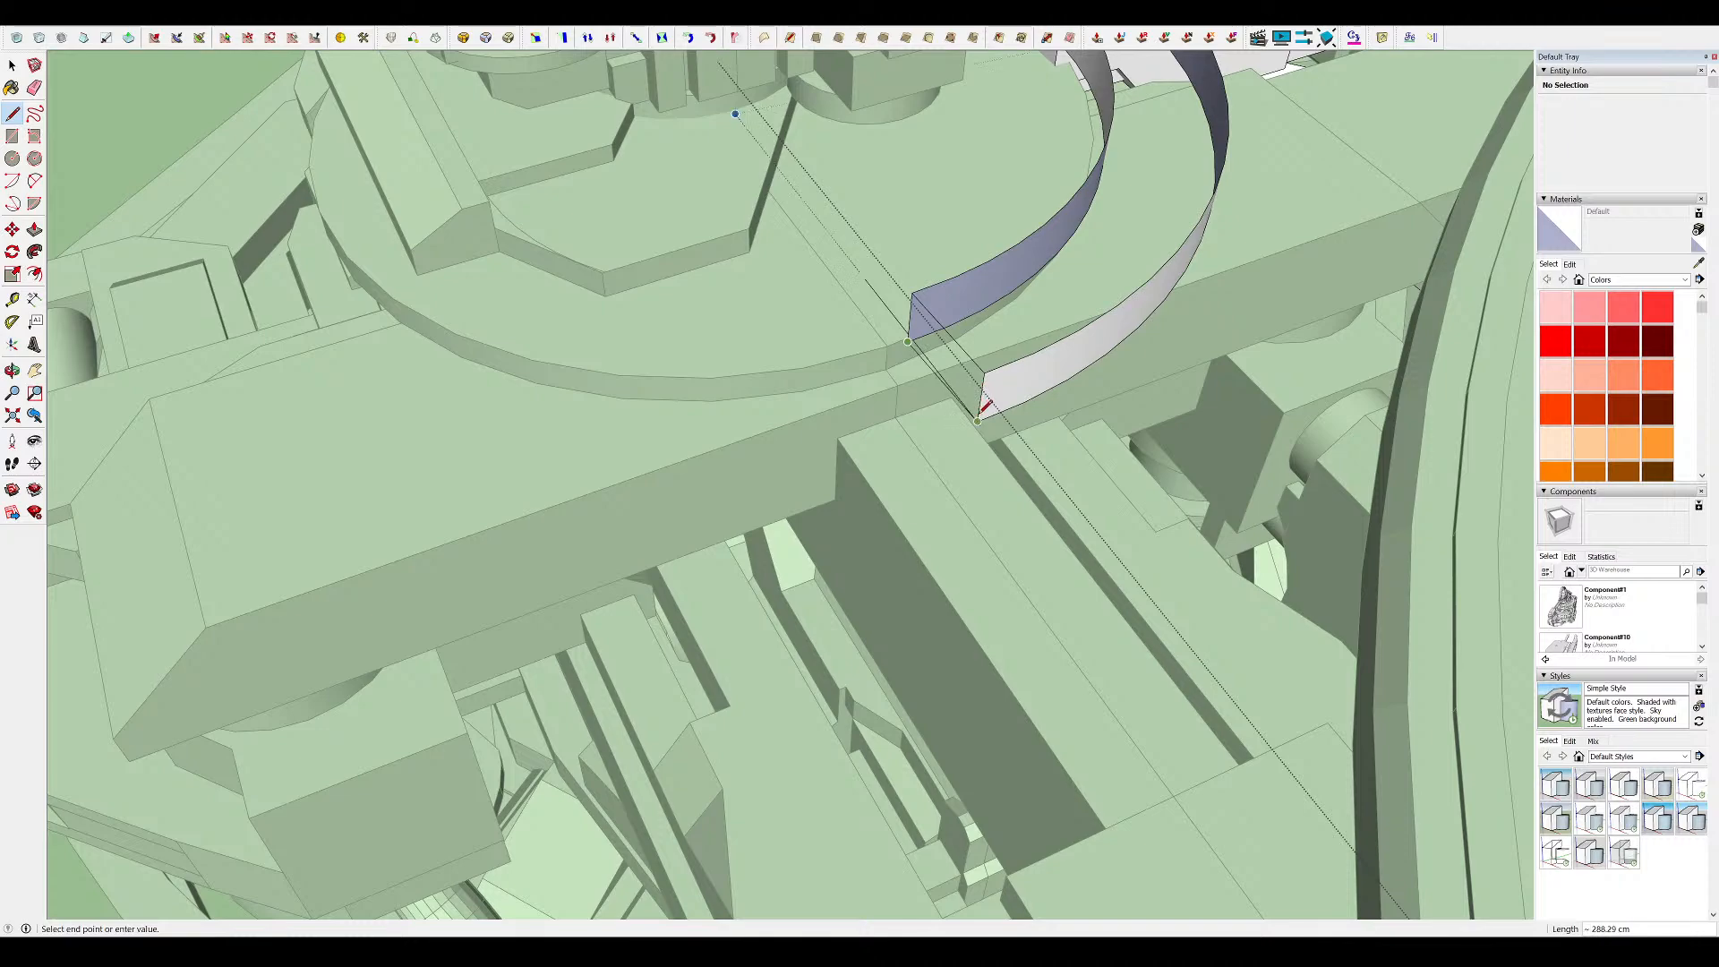
scroll(895, 319, down, 3)
middle_drag(931, 336, 876, 470)
Hide the rest of the model, draw a line about 289 cm long across the band's top at the housing, and erase the seam edges
key(h)
scroll(1284, 212, up, 4)
middle_drag(1408, 86, 1361, 680)
click(1092, 458)
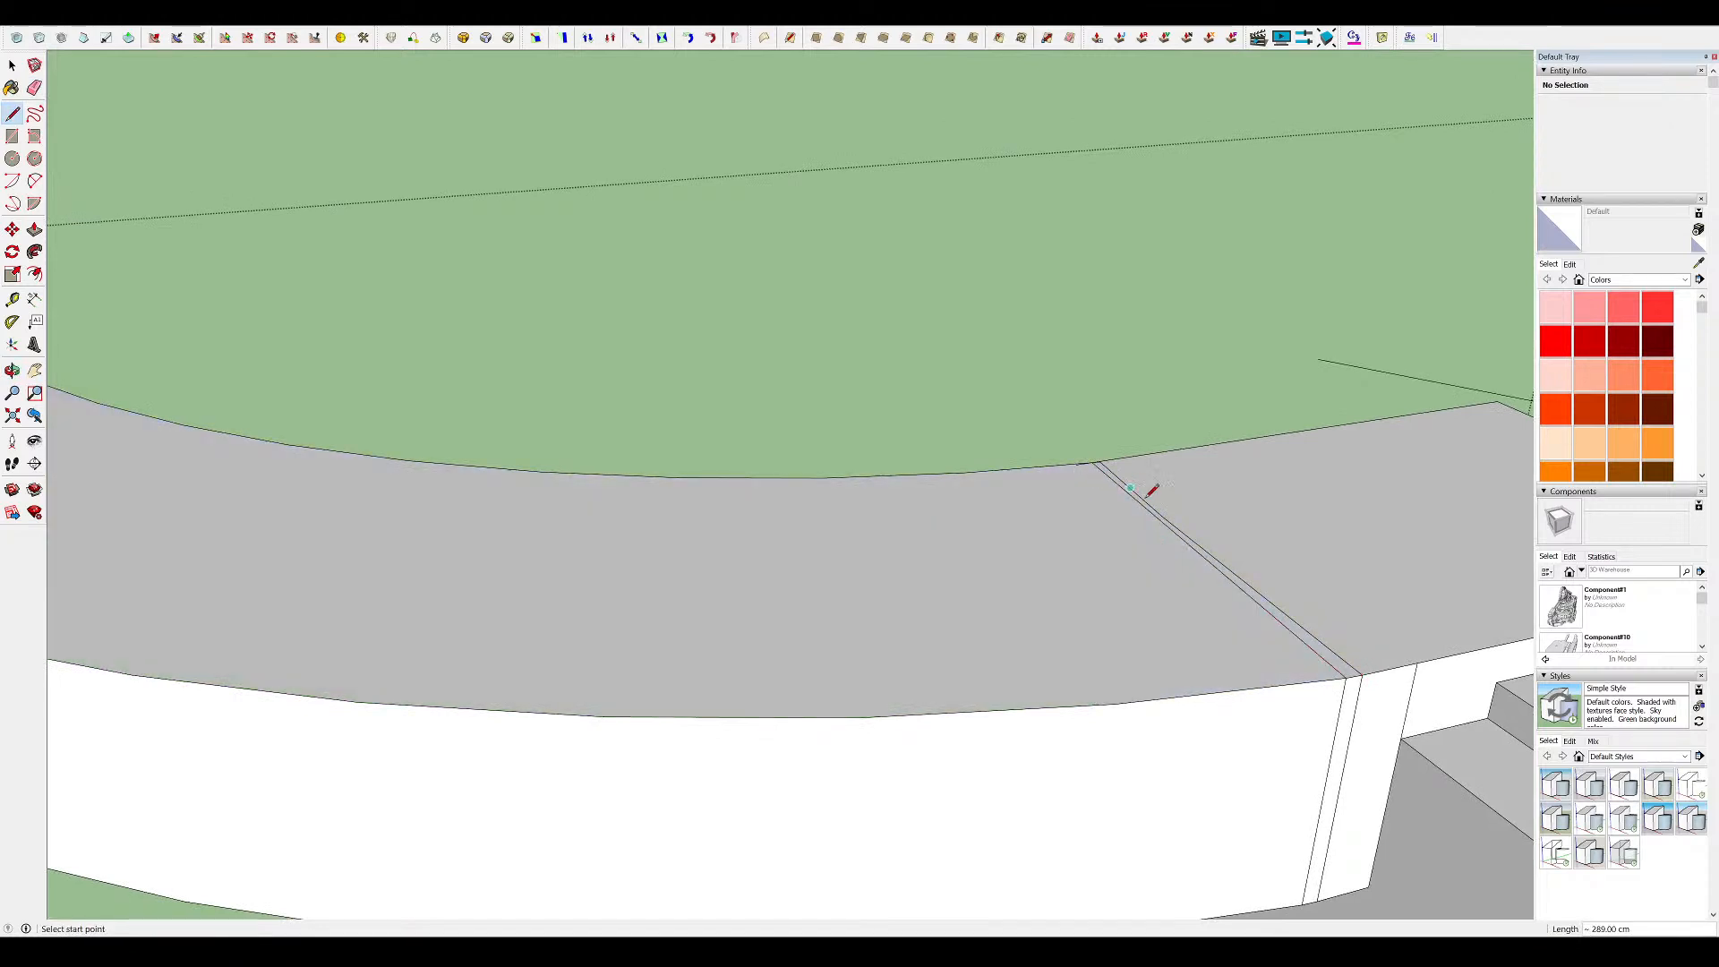
key(space)
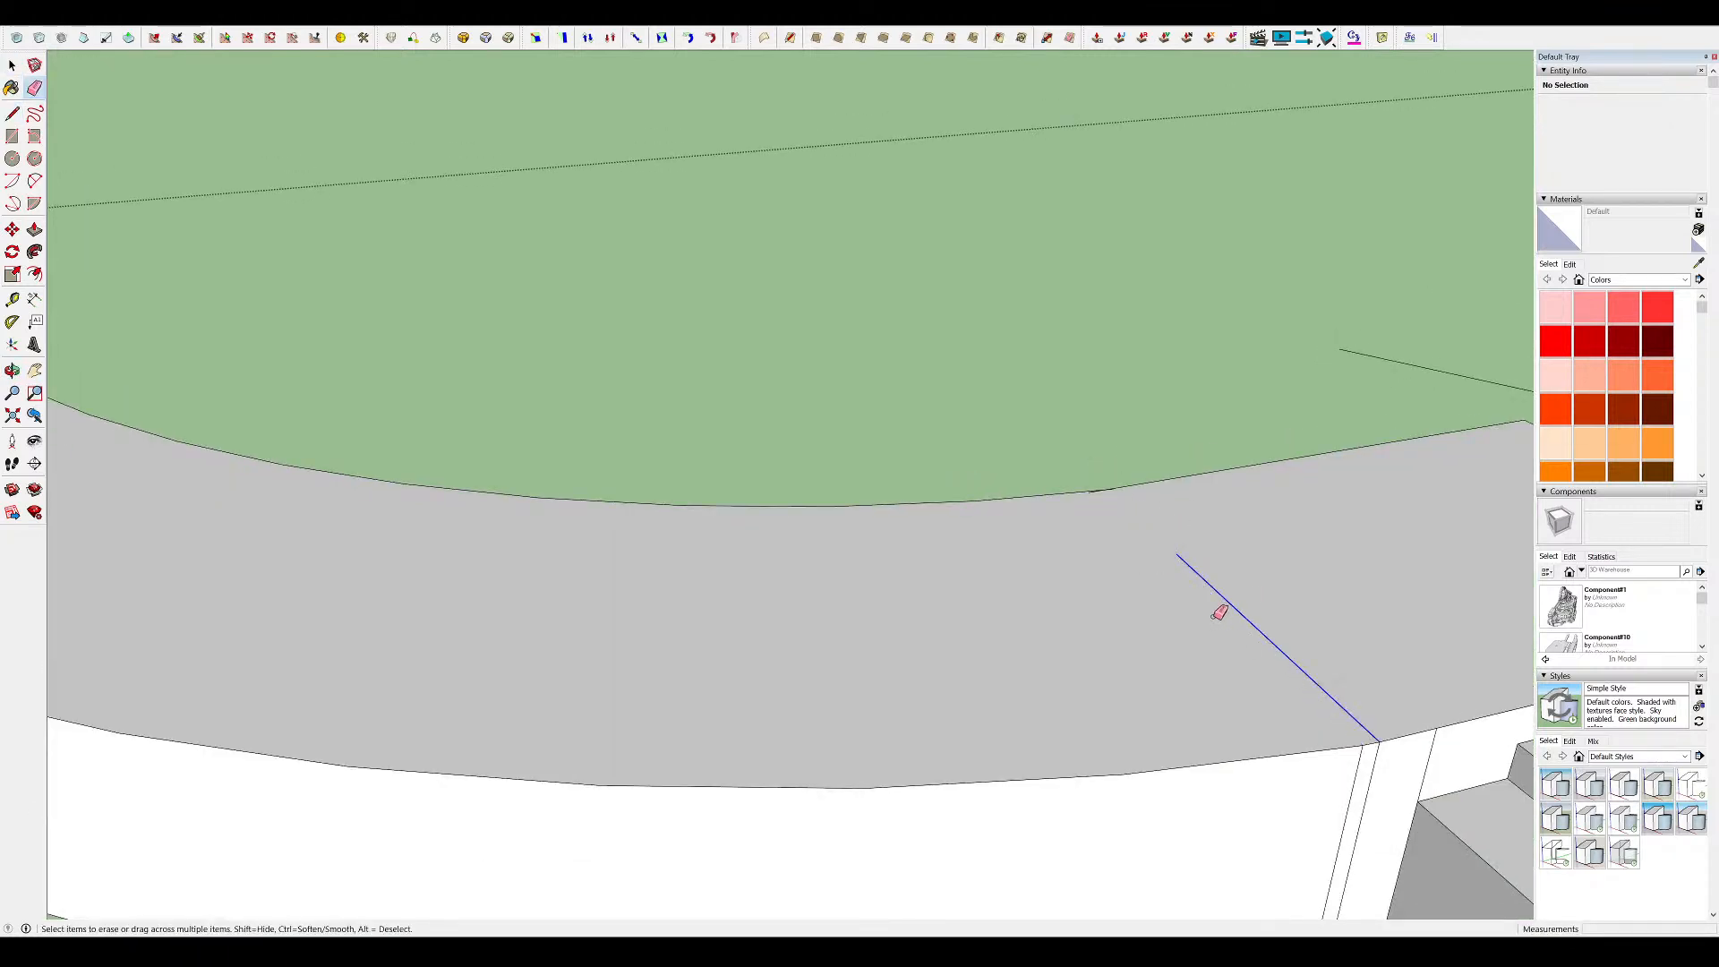
middle_drag(1100, 489, 923, 355)
scroll(923, 354, up, 10)
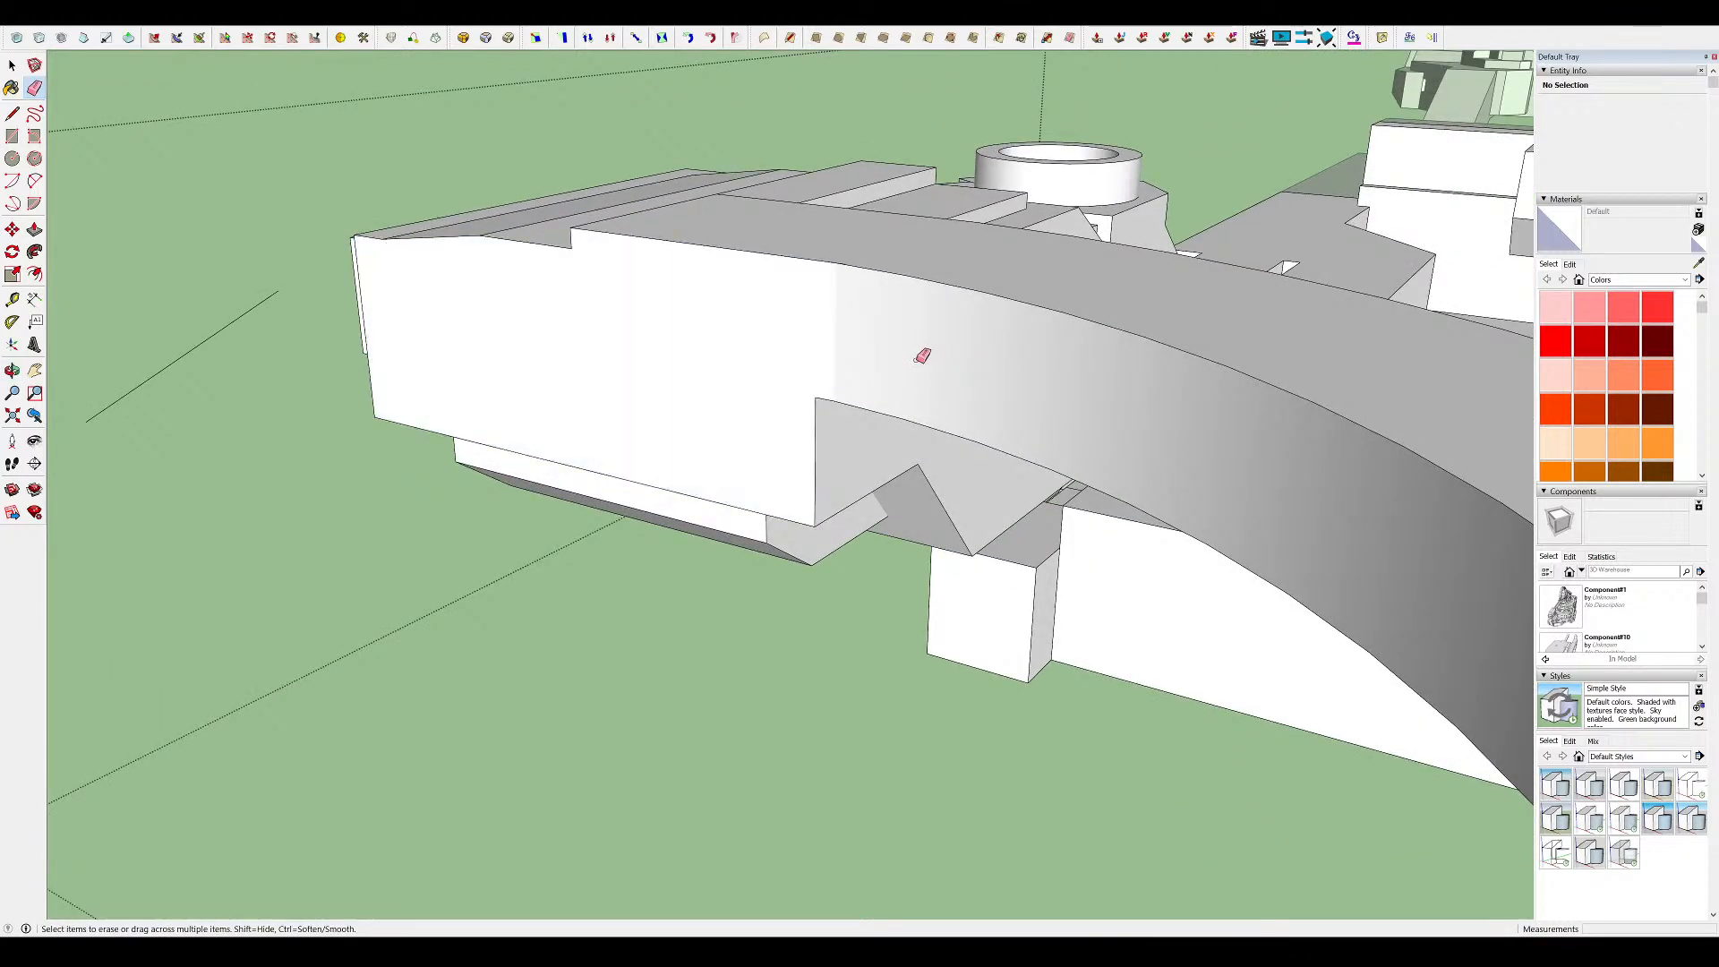
Draw a vertical line down the side where the curved band meets the housing and clean up the stray edge above it
scroll(795, 256, up, 2)
key(l)
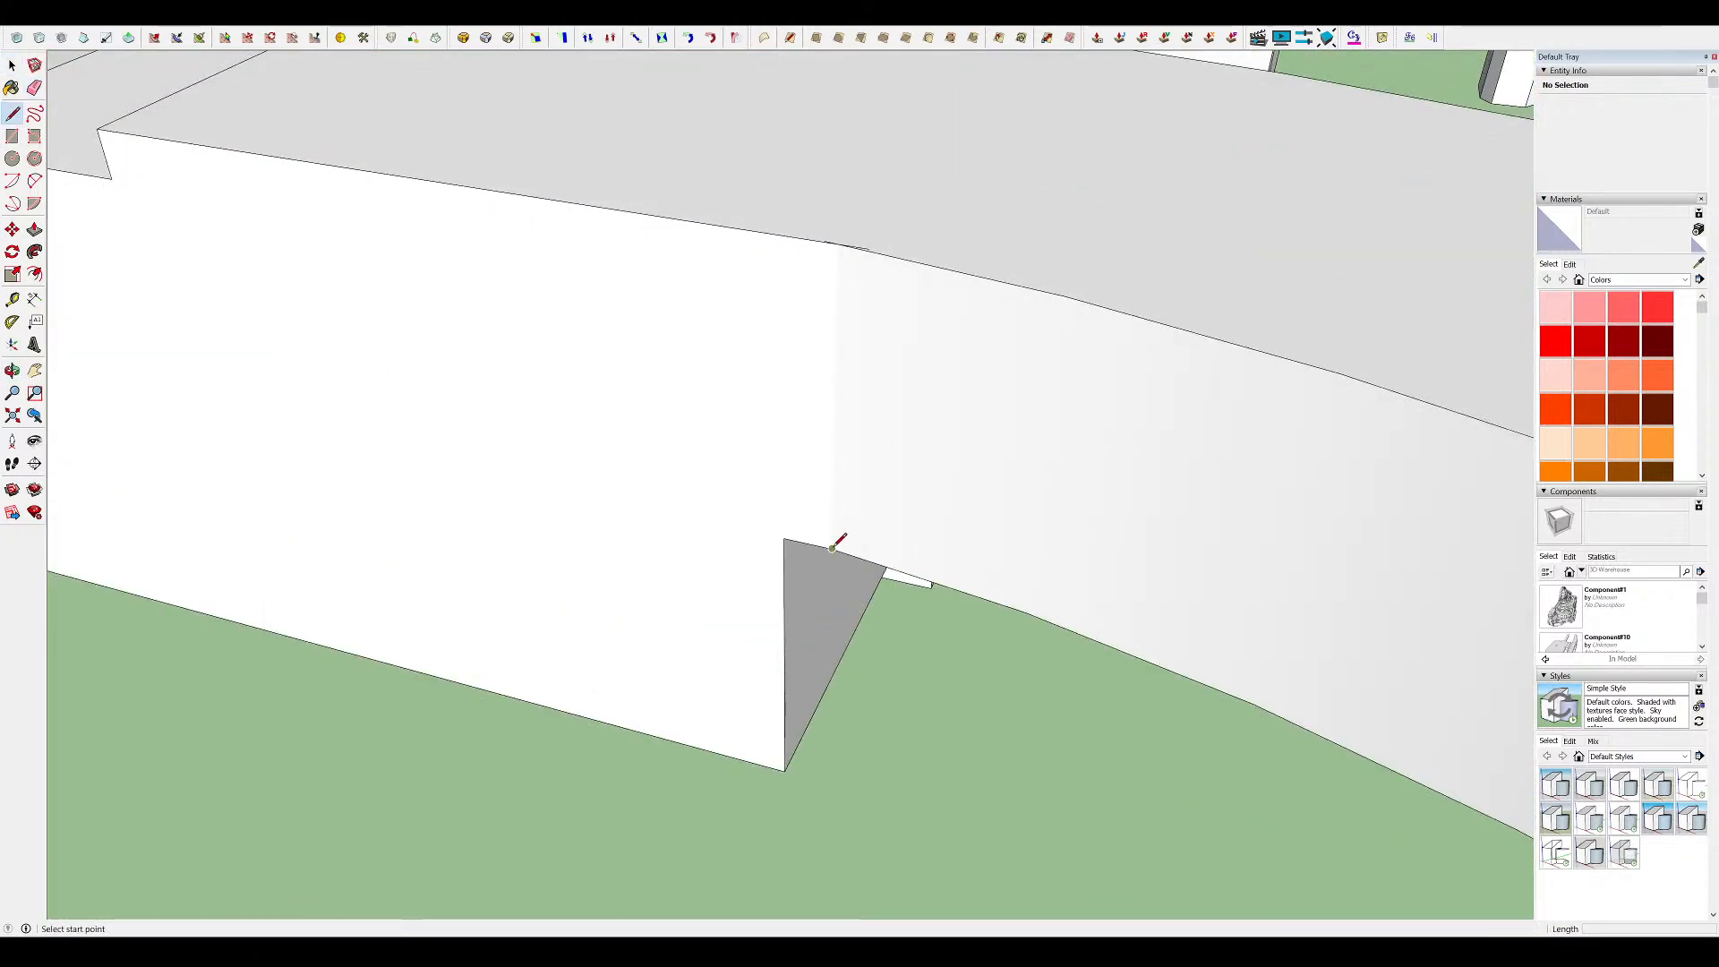
click(846, 242)
scroll(858, 235, up, 3)
key(e)
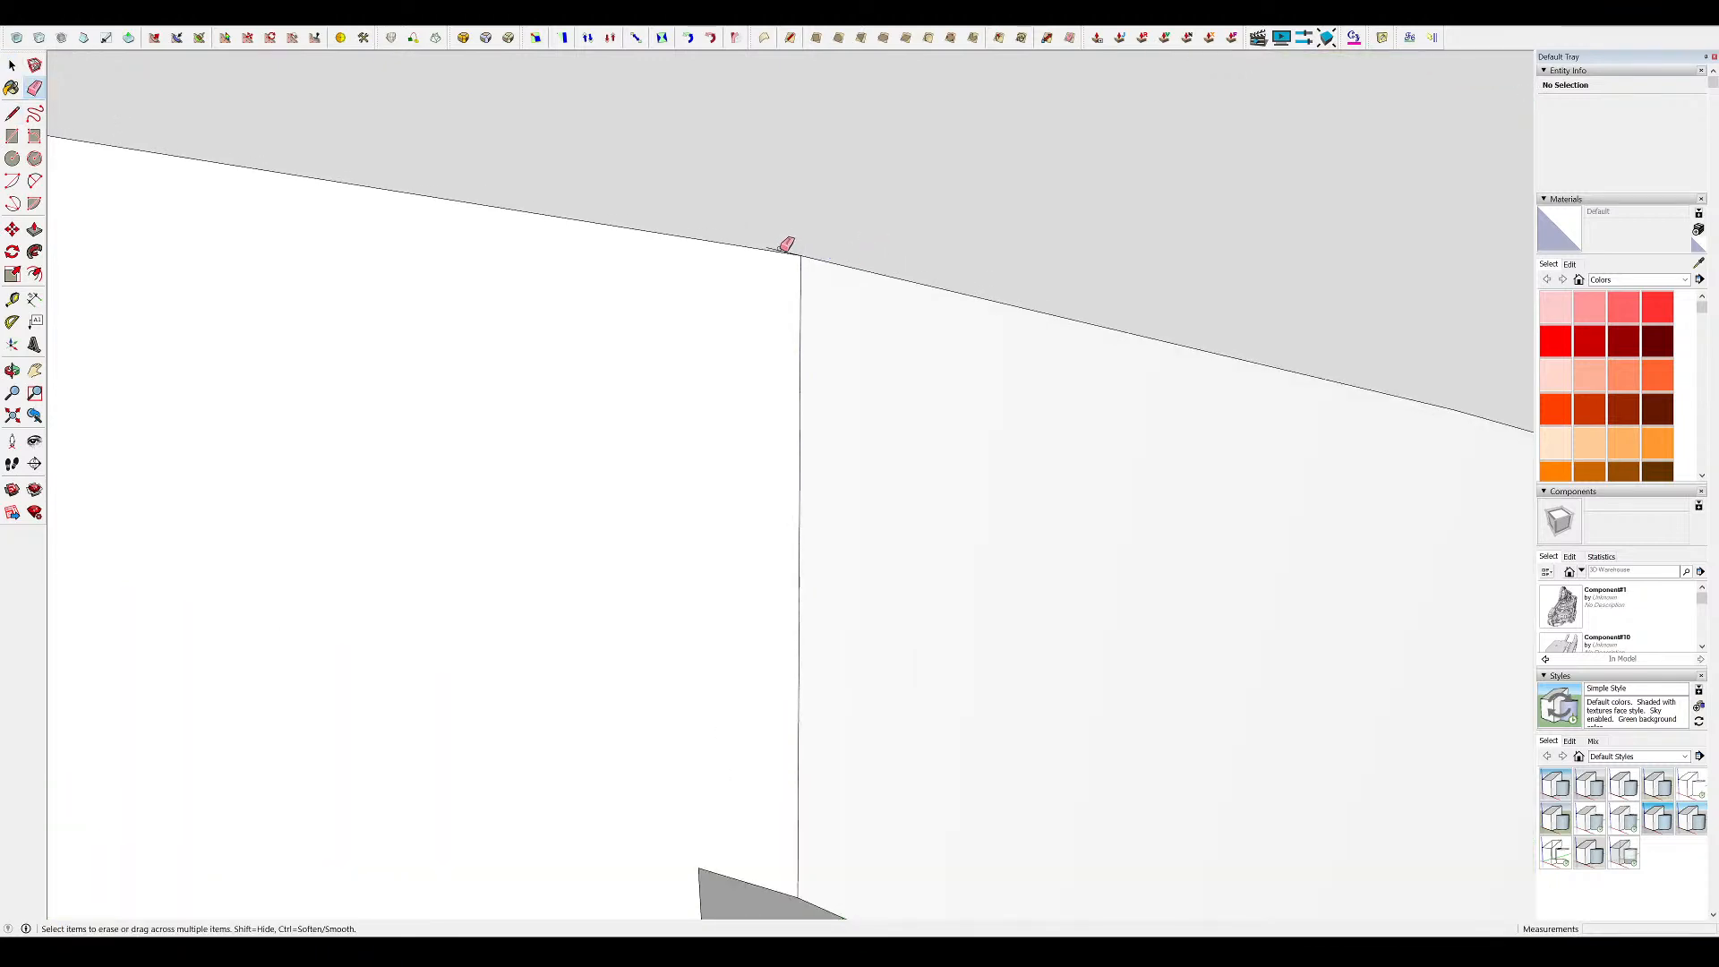
Examine the arm's housing and its new curved band from several sides around the shoulder turret
scroll(783, 246, down, 8)
mouse_move(787, 249)
middle_down()
mouse_move(905, 315)
mouse_move(763, 311)
mouse_move(943, 376)
mouse_move(788, 609)
middle_up()
scroll(763, 311, down, 6)
scroll(904, 421, down, 4)
mouse_move(1043, 411)
middle_down()
mouse_move(844, 295)
mouse_move(778, 502)
mouse_move(792, 544)
middle_up()
key(space)
click(792, 543)
scroll(848, 385, up, 3)
middle_drag(847, 385, 1119, 461)
scroll(978, 447, up, 5)
middle_drag(994, 475, 847, 626)
scroll(690, 415, down, 6)
scroll(778, 345, up, 5)
middle_drag(779, 344, 349, 268)
scroll(932, 468, down, 3)
middle_drag(931, 468, 770, 295)
scroll(763, 268, up, 5)
double_click(761, 269)
double_click(630, 245)
middle_drag(630, 245, 599, 219)
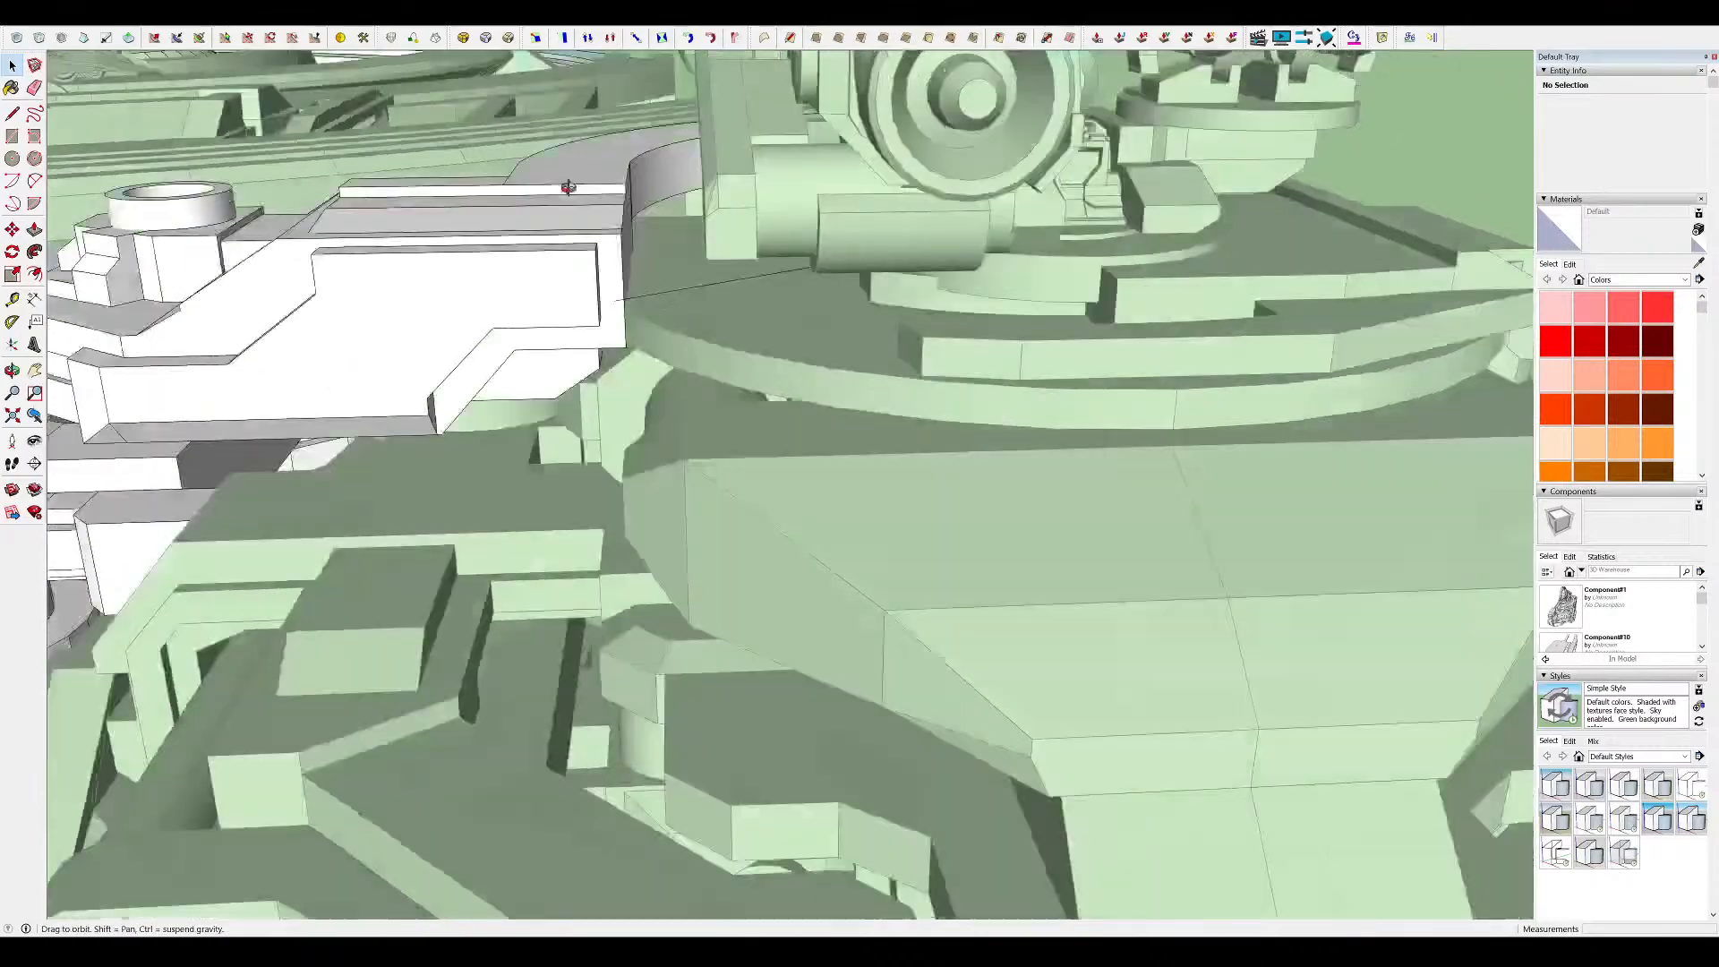
scroll(895, 287, down, 5)
middle_drag(895, 358, 1007, 220)
scroll(1007, 219, up, 3)
Move the human scale figure about 870 cm onto the edge of the round platform beside the arm's housing
scroll(1163, 259, down, 8)
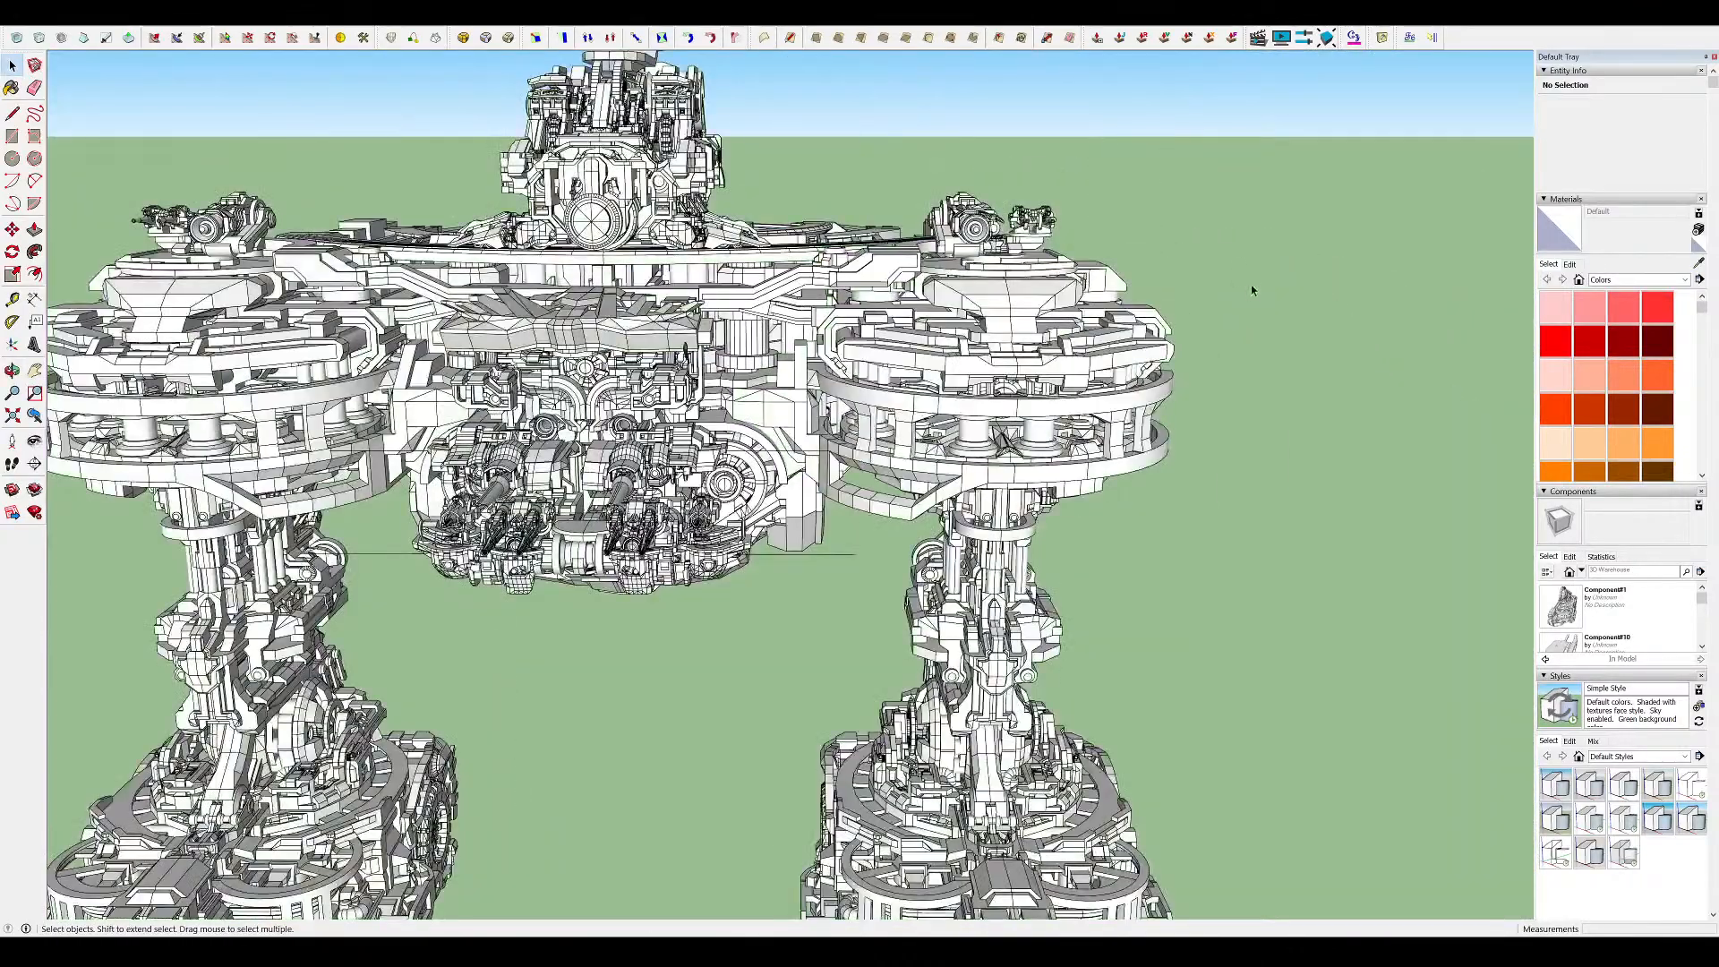
scroll(964, 251, up, 5)
scroll(964, 250, up, 8)
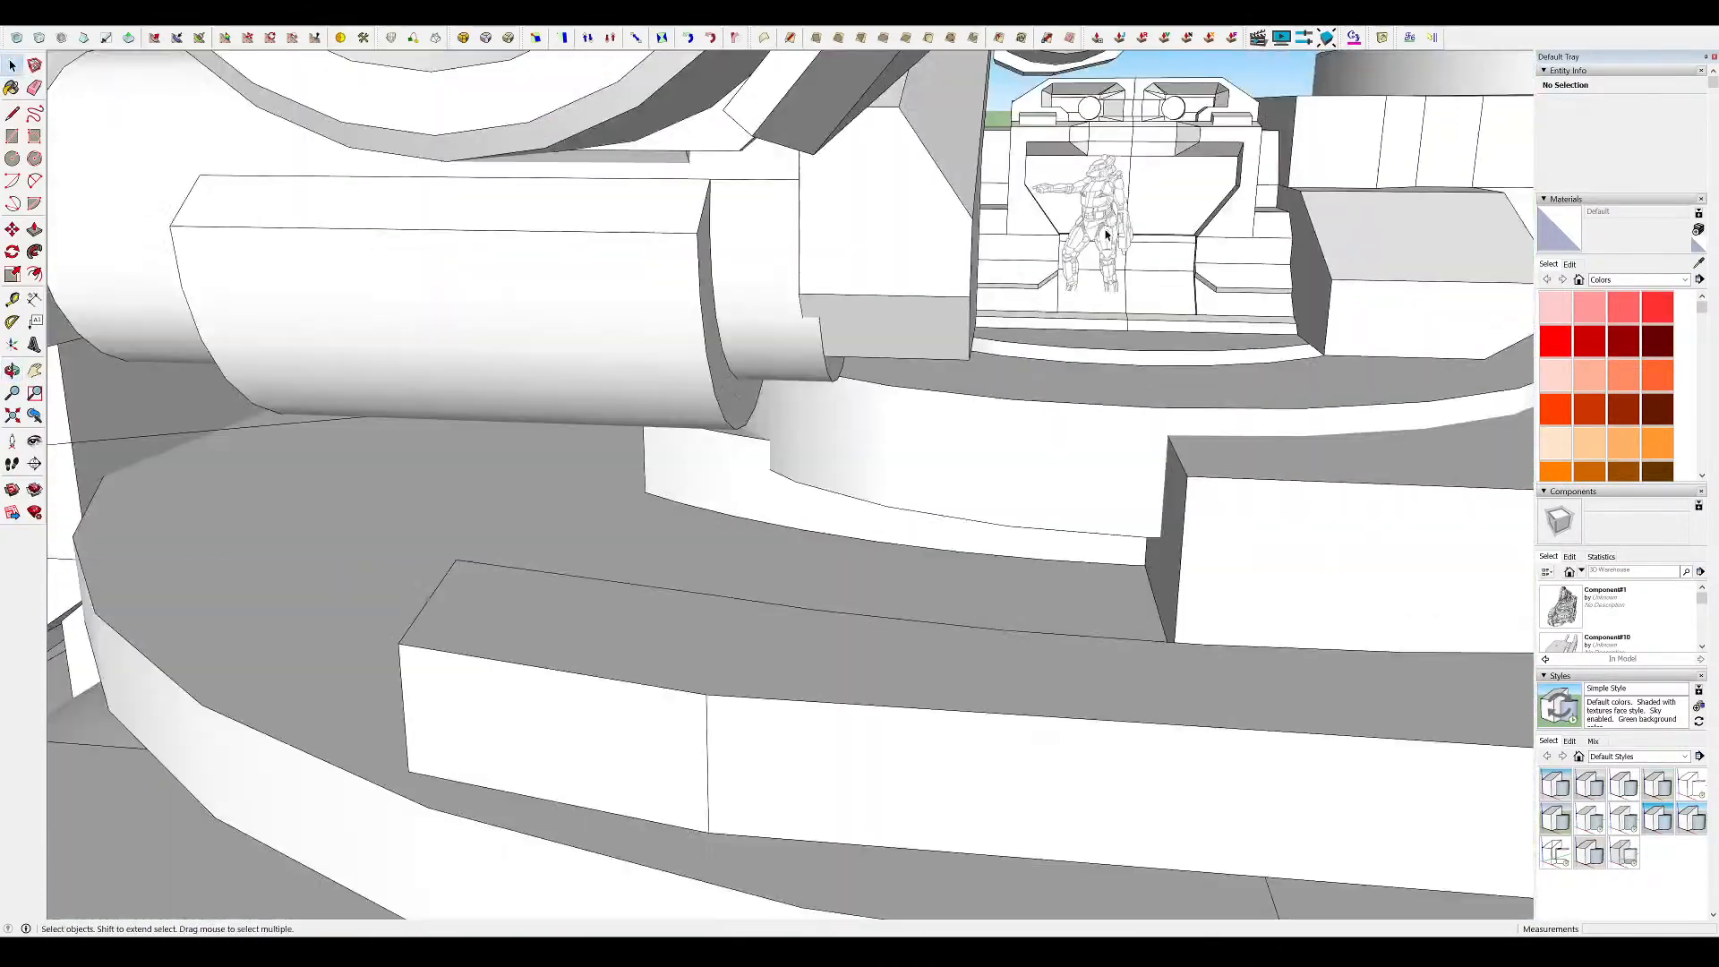
click(1100, 224)
scroll(1096, 241, down, 4)
middle_drag(1011, 320, 828, 300)
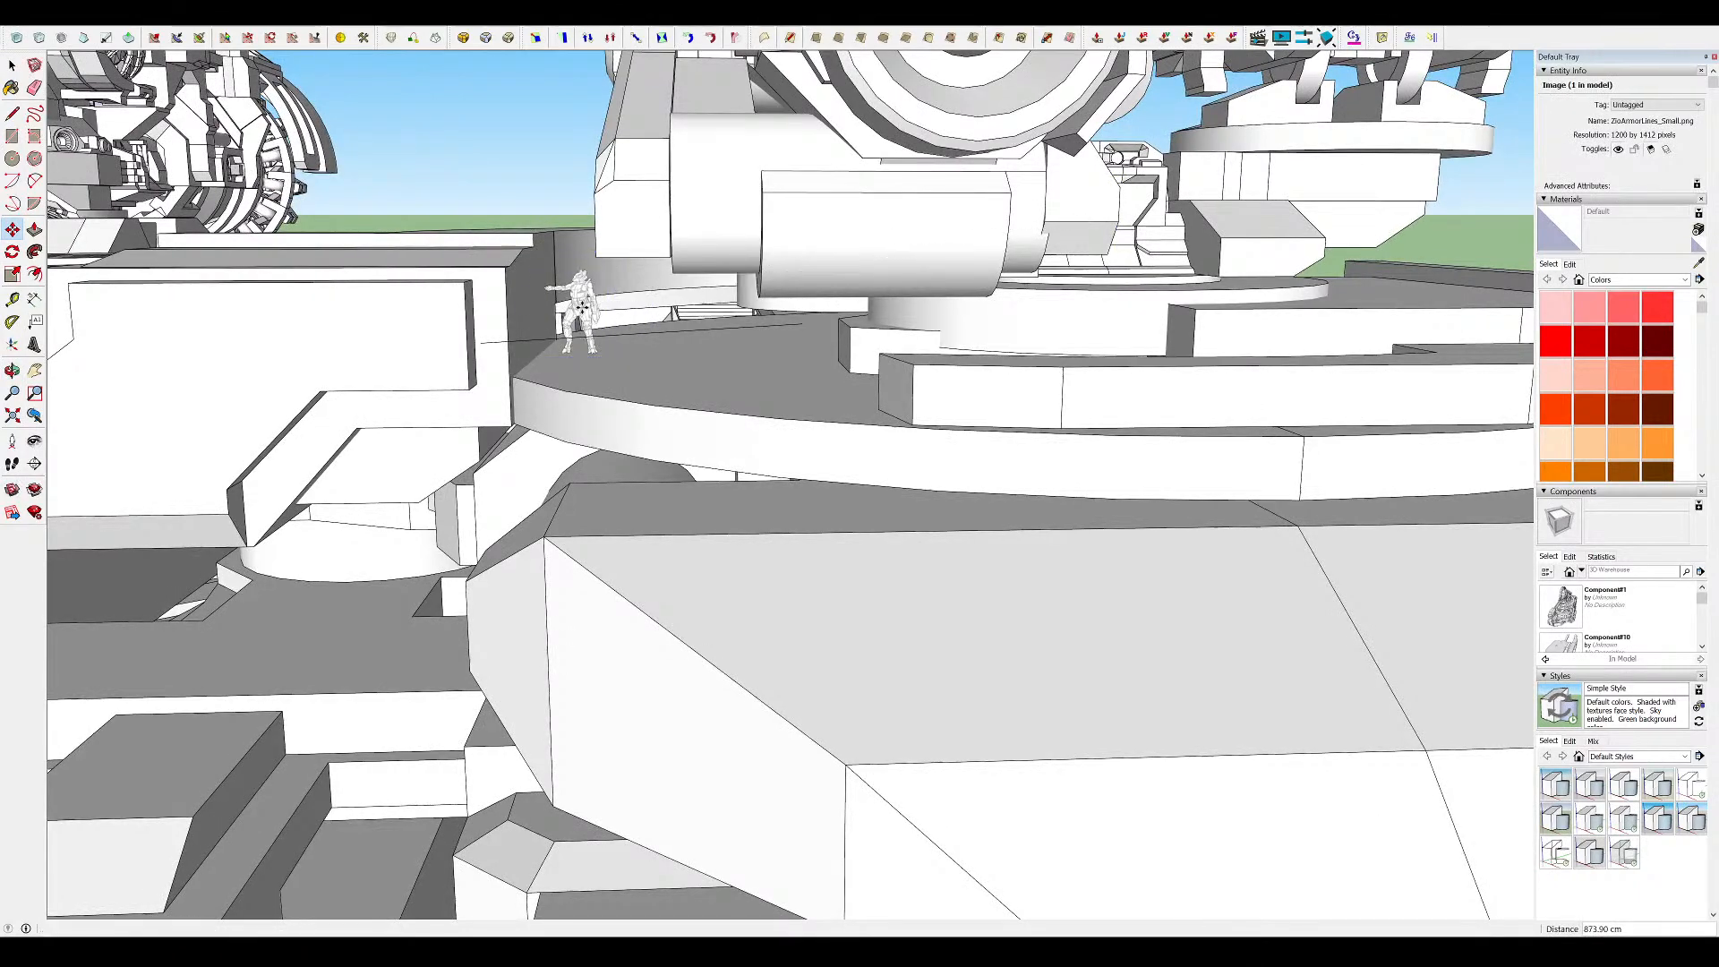
click(582, 307)
scroll(564, 299, up, 3)
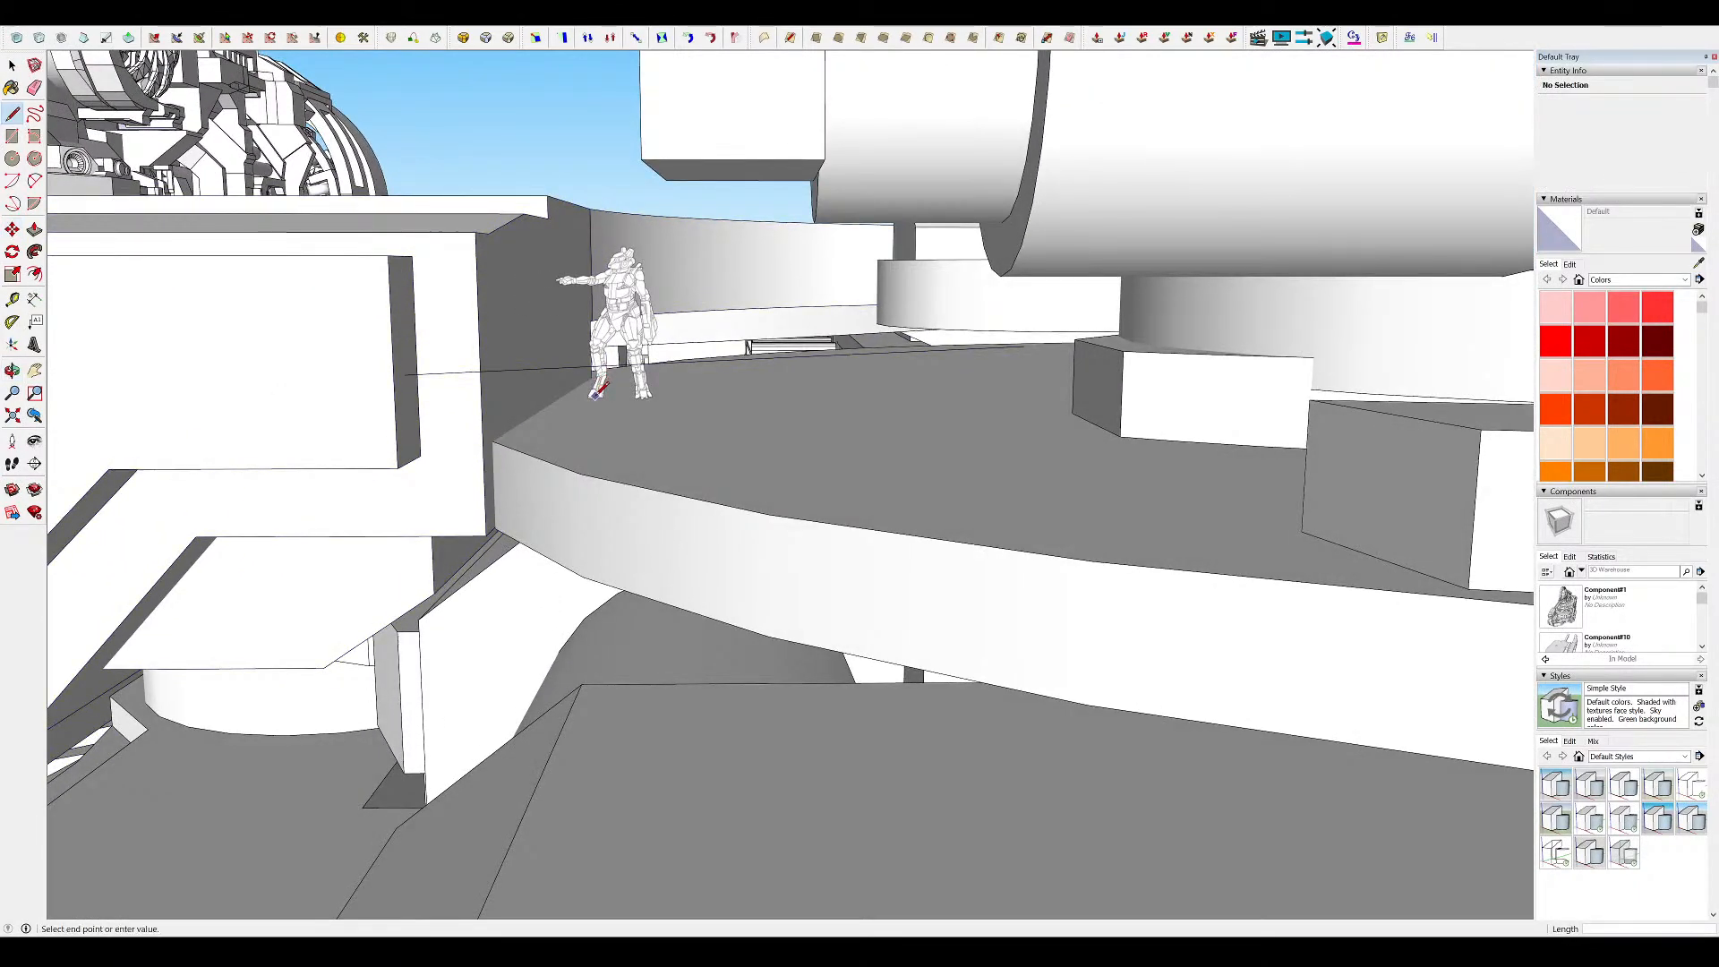
Measure the height of the curved band's wall behind the scale figure with the Line tool
middle_drag(607, 271, 474, 255)
key(l)
middle_drag(752, 272, 752, 317)
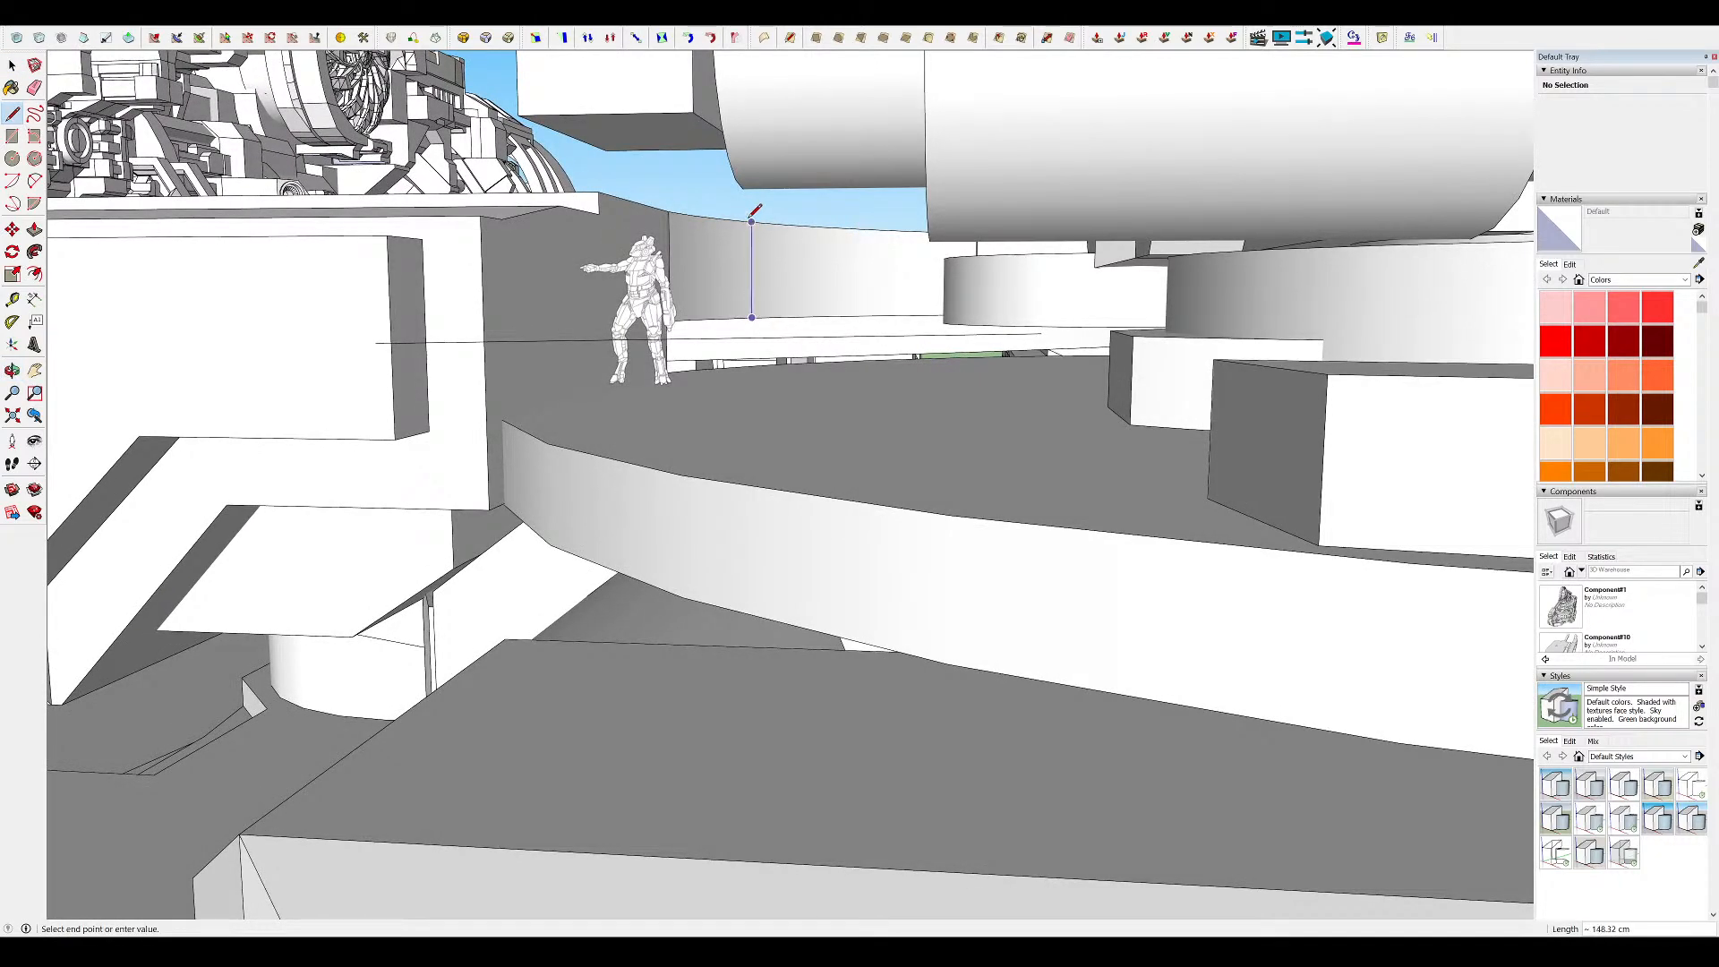
Open the arm for editing and draw a line about 288 cm long across the band's open underside beside the housing
double_click(748, 271)
double_click(749, 271)
middle_drag(758, 299, 573, 323)
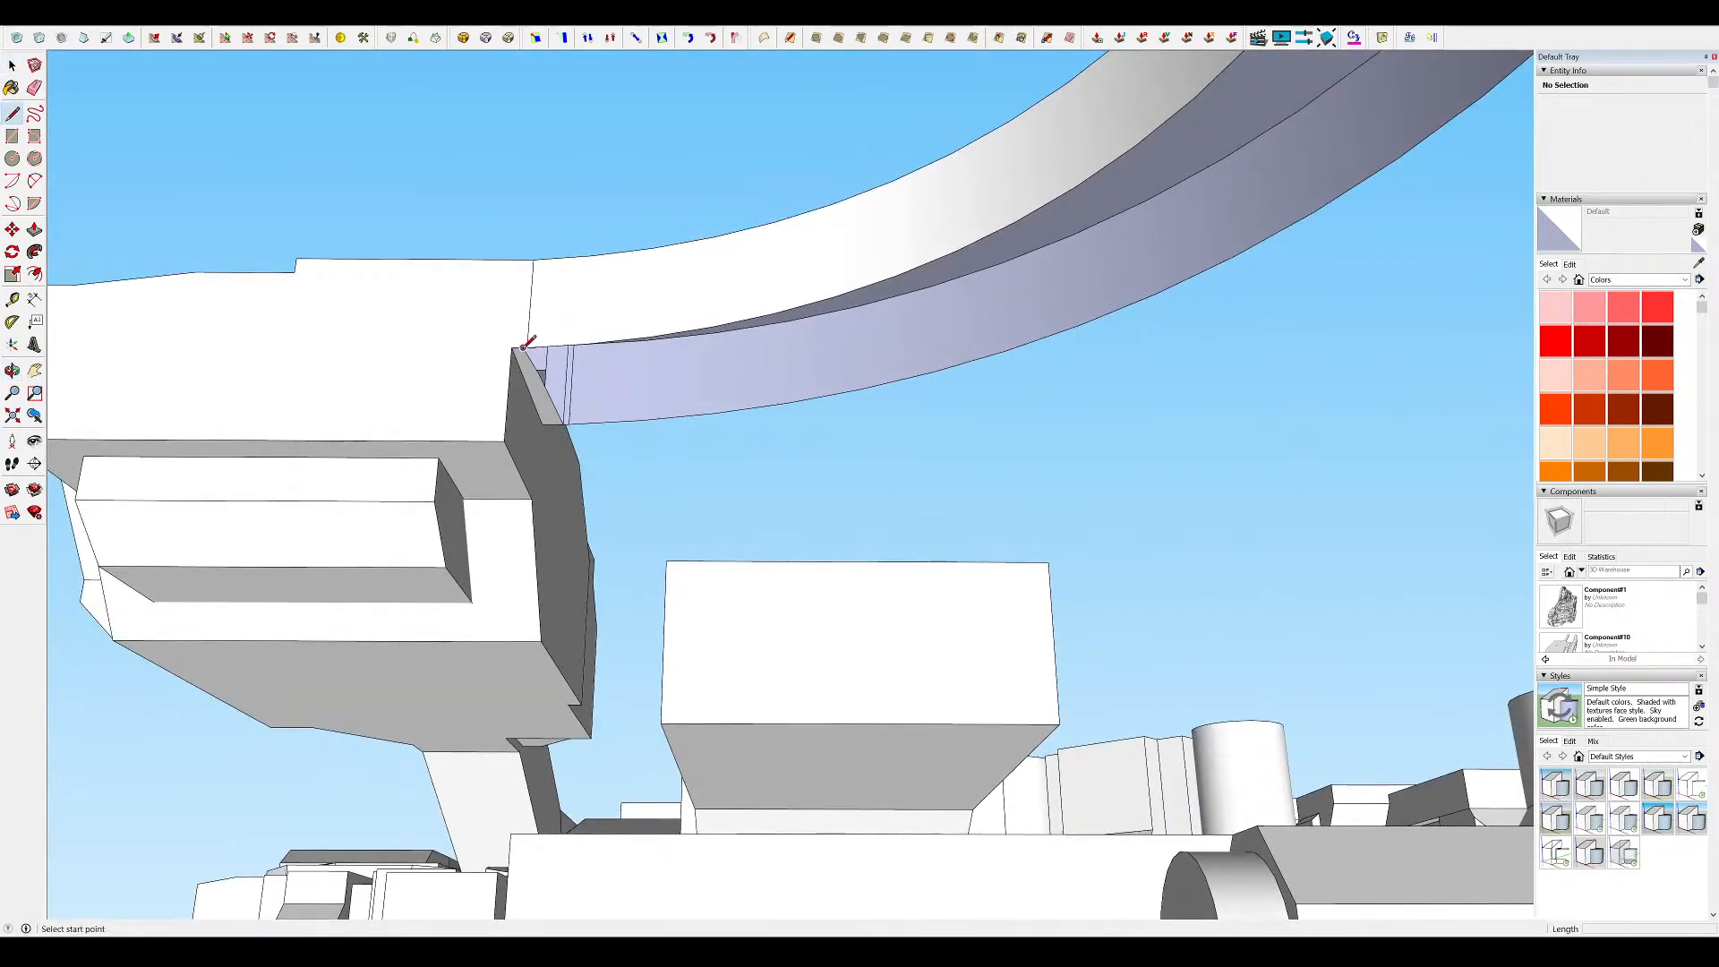
key(space)
double_click(534, 375)
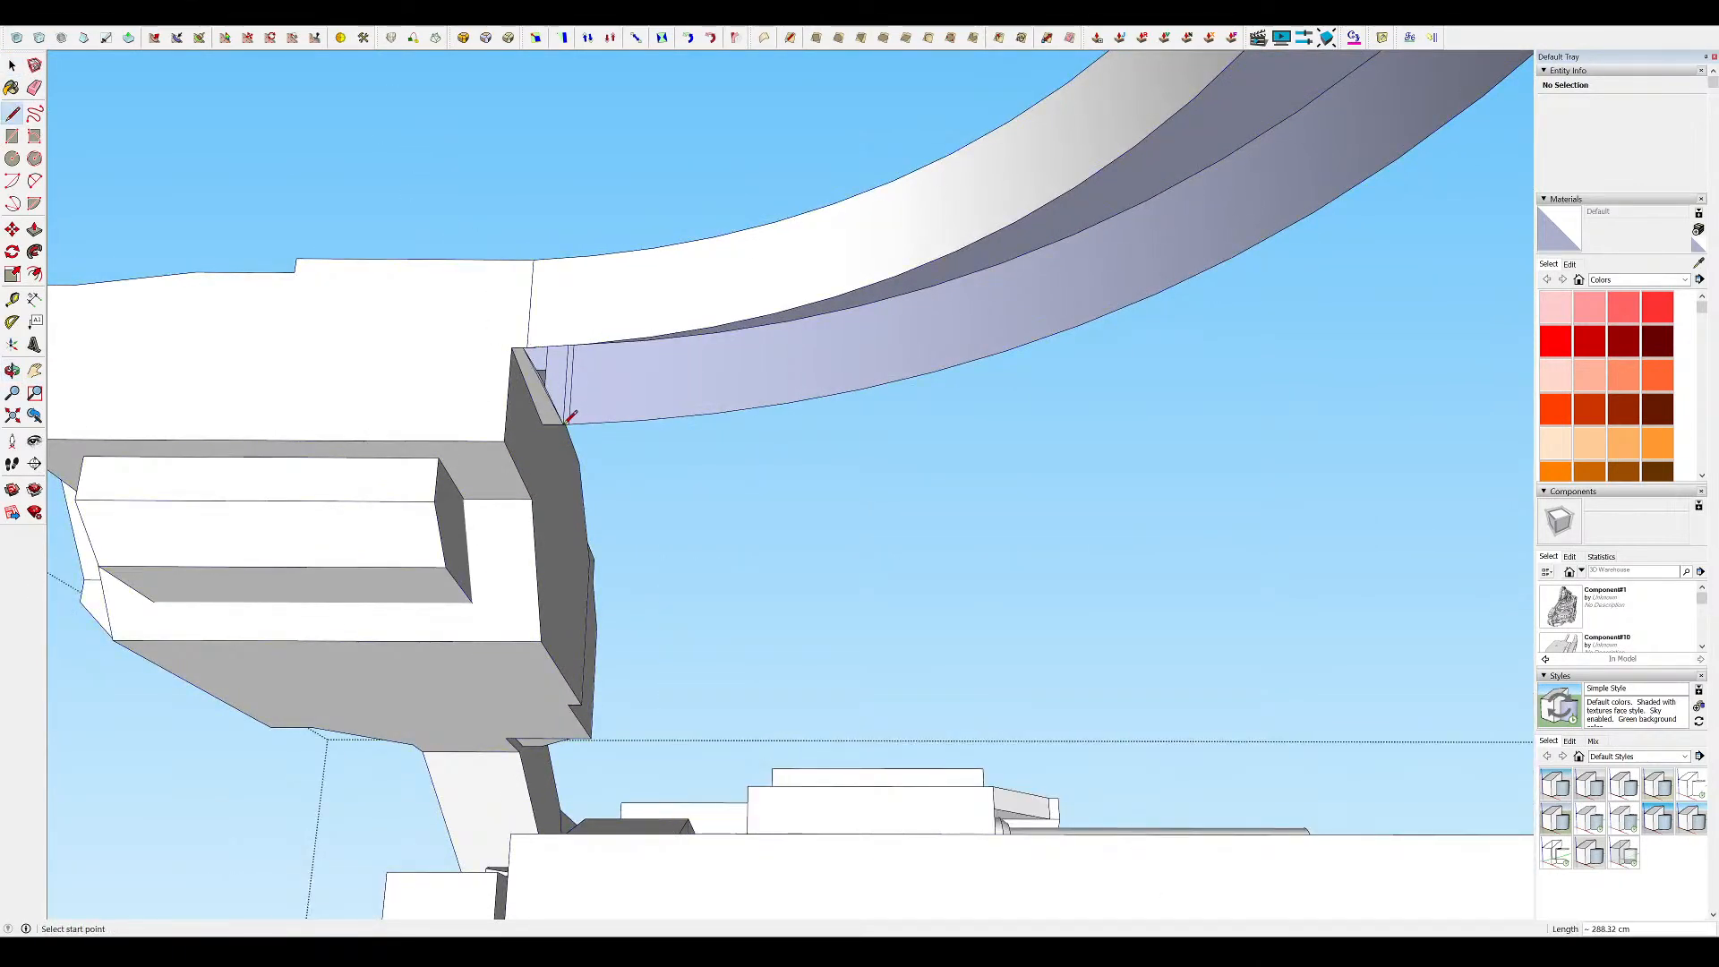
Draw lines across the curved band's open underside to fill most of it with a face
scroll(566, 417, up, 2)
scroll(544, 417, down, 5)
scroll(904, 250, up, 2)
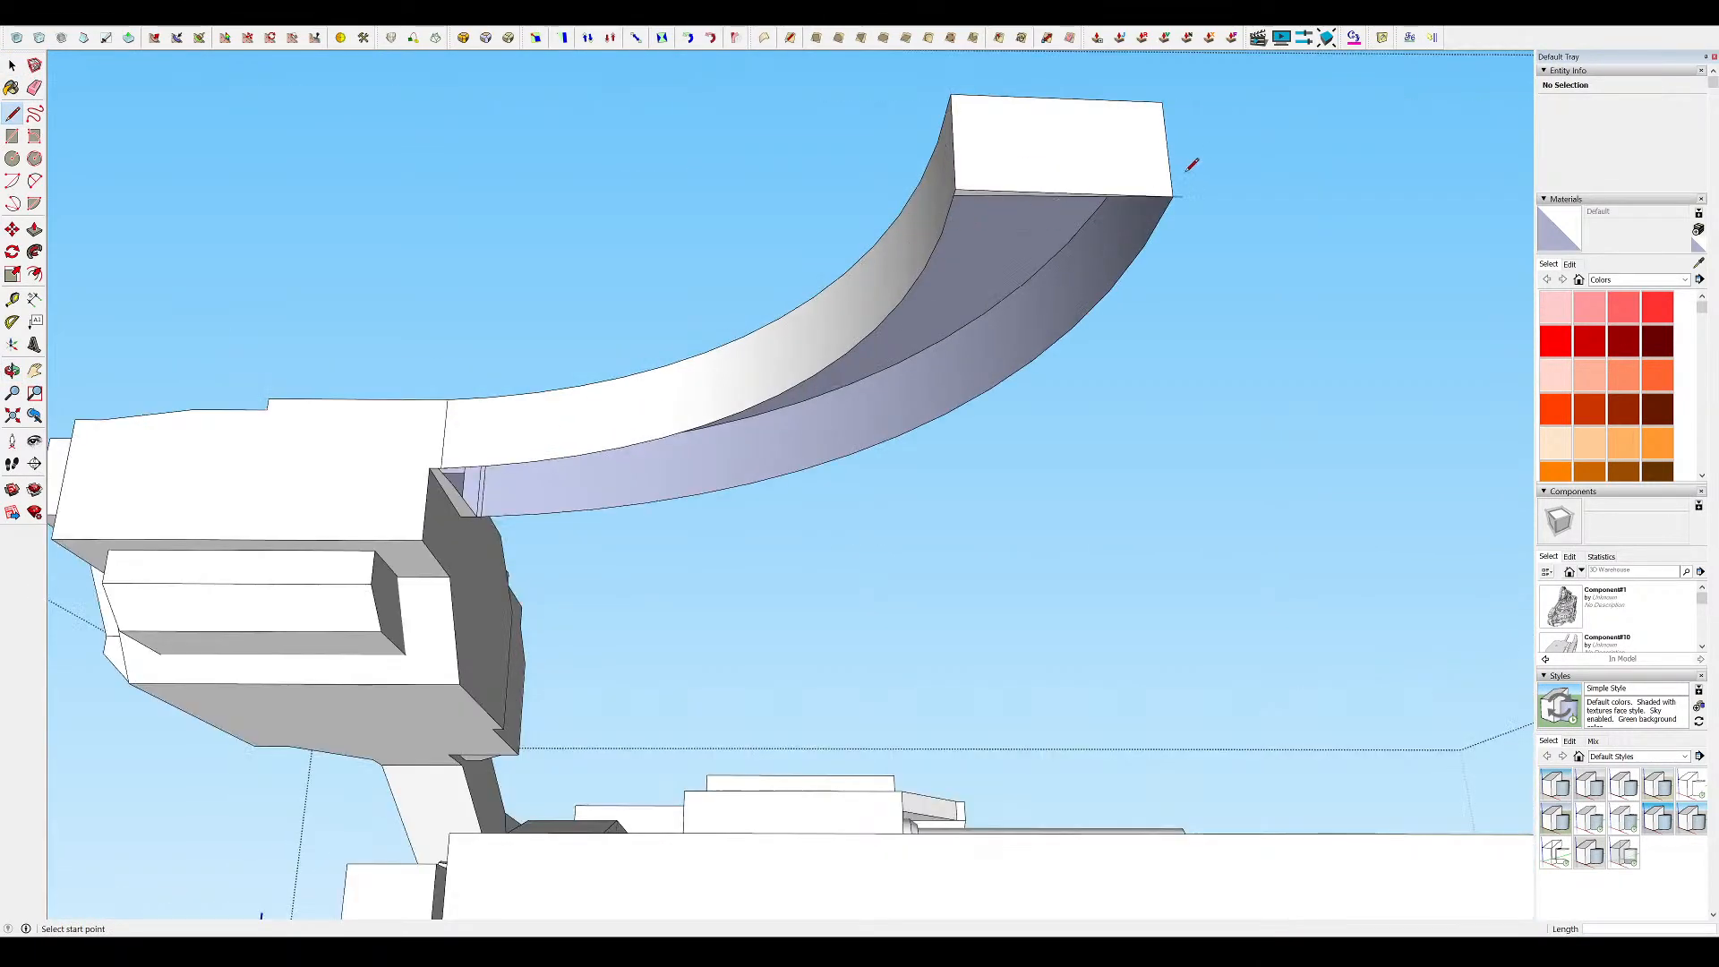
scroll(1010, 174, up, 2)
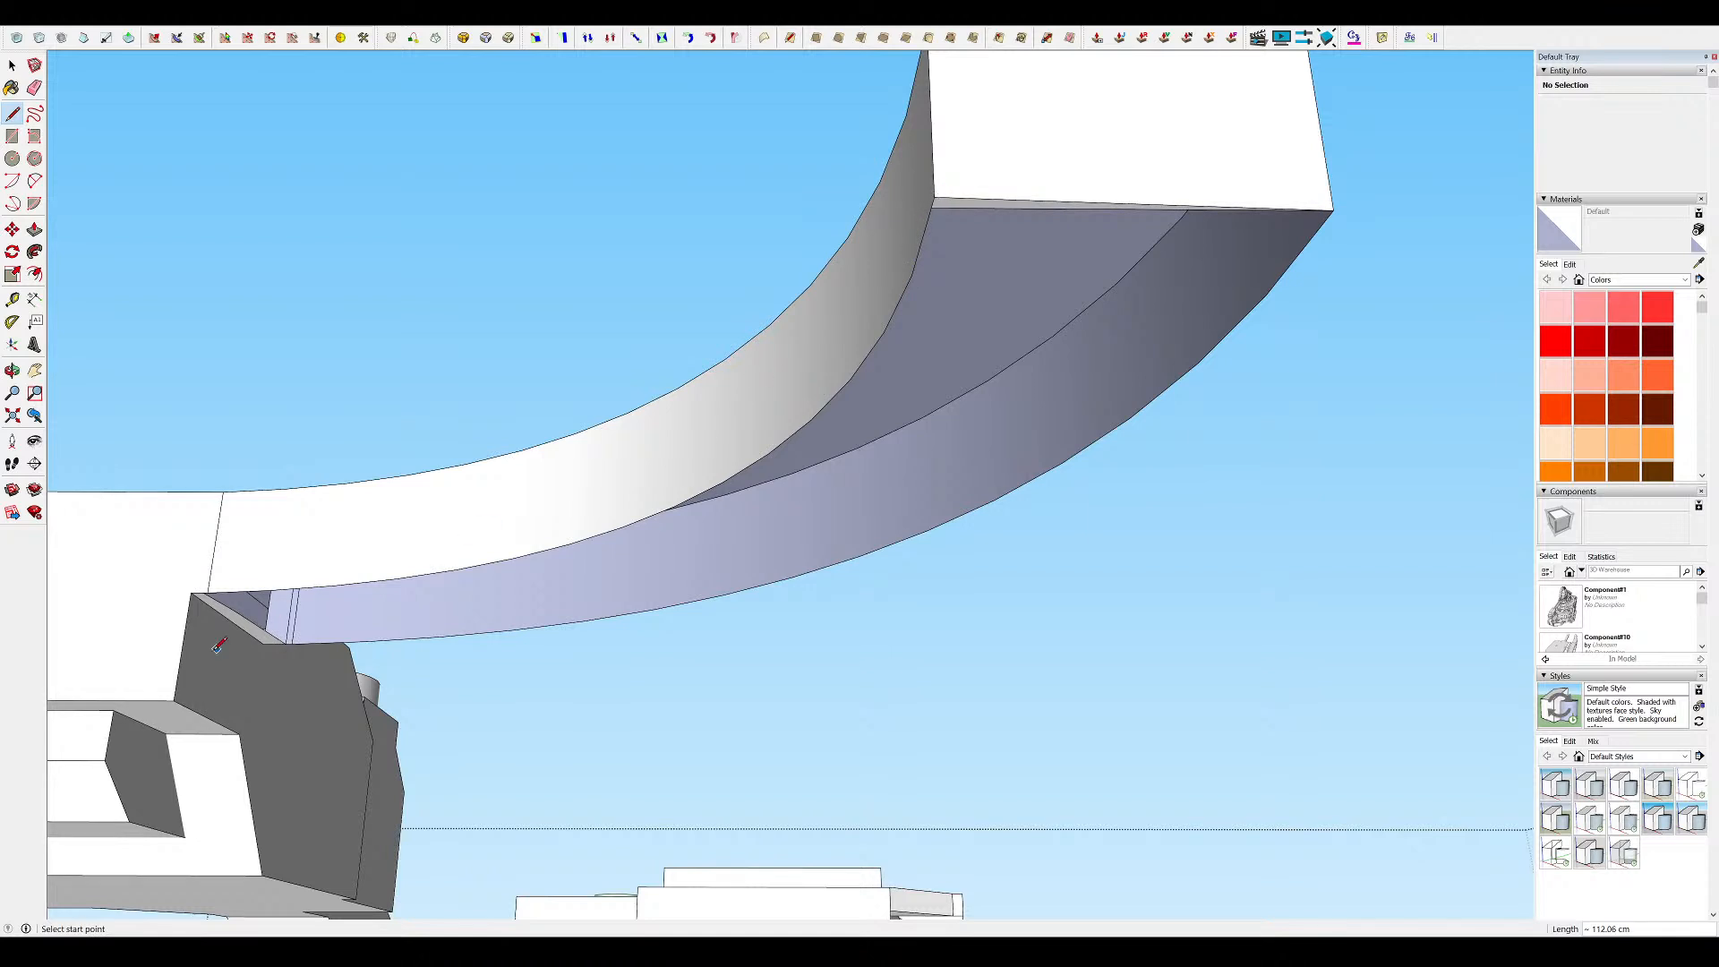
scroll(222, 642, up, 2)
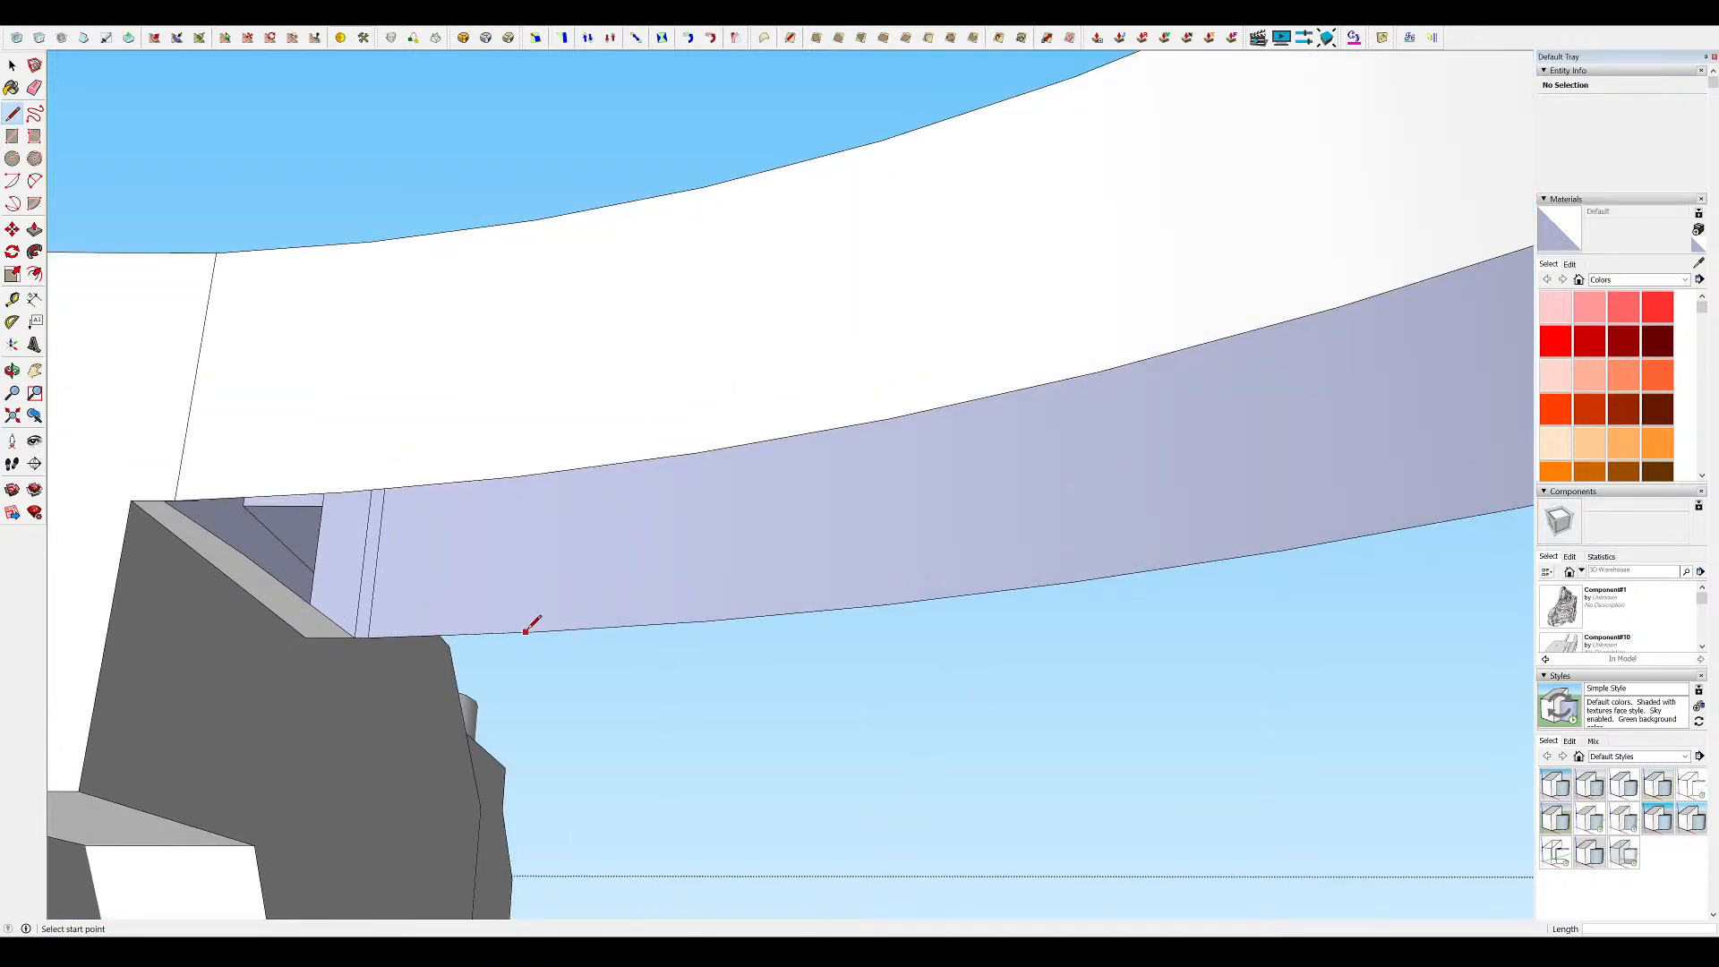
click(340, 492)
middle_drag(347, 563, 448, 640)
key(e)
scroll(406, 486, up, 3)
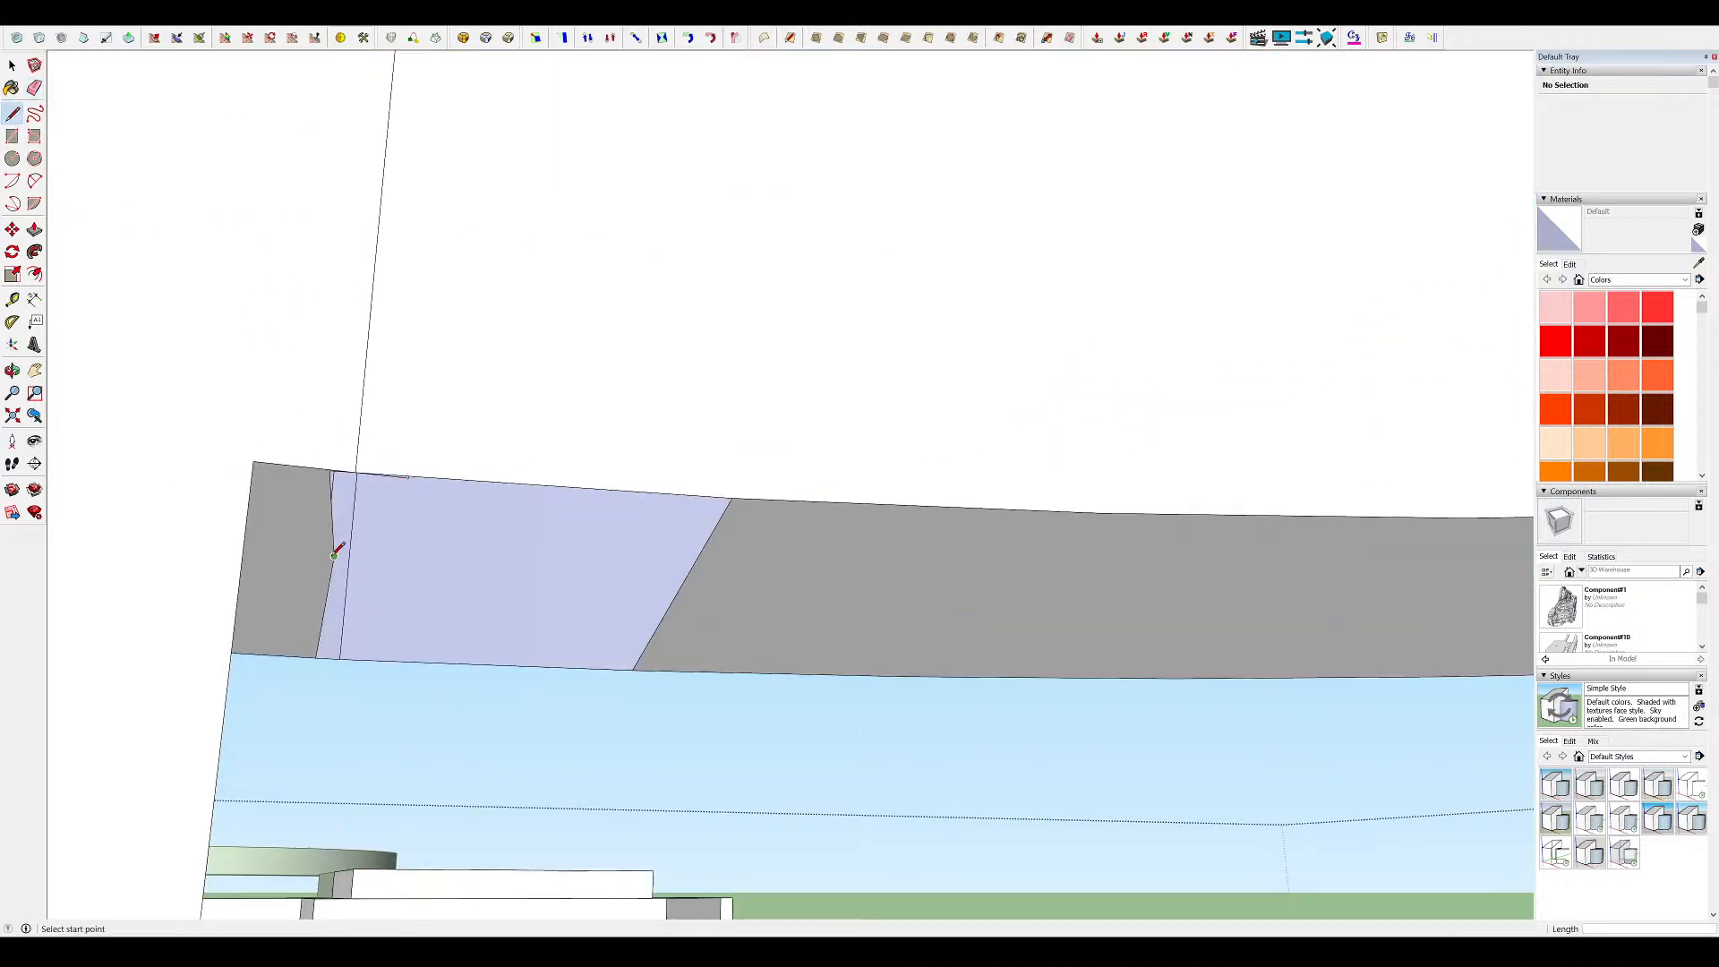
Fill the remaining gaps in the band's underside beside the housing with connecting lines, including one about 91 cm long
click(733, 498)
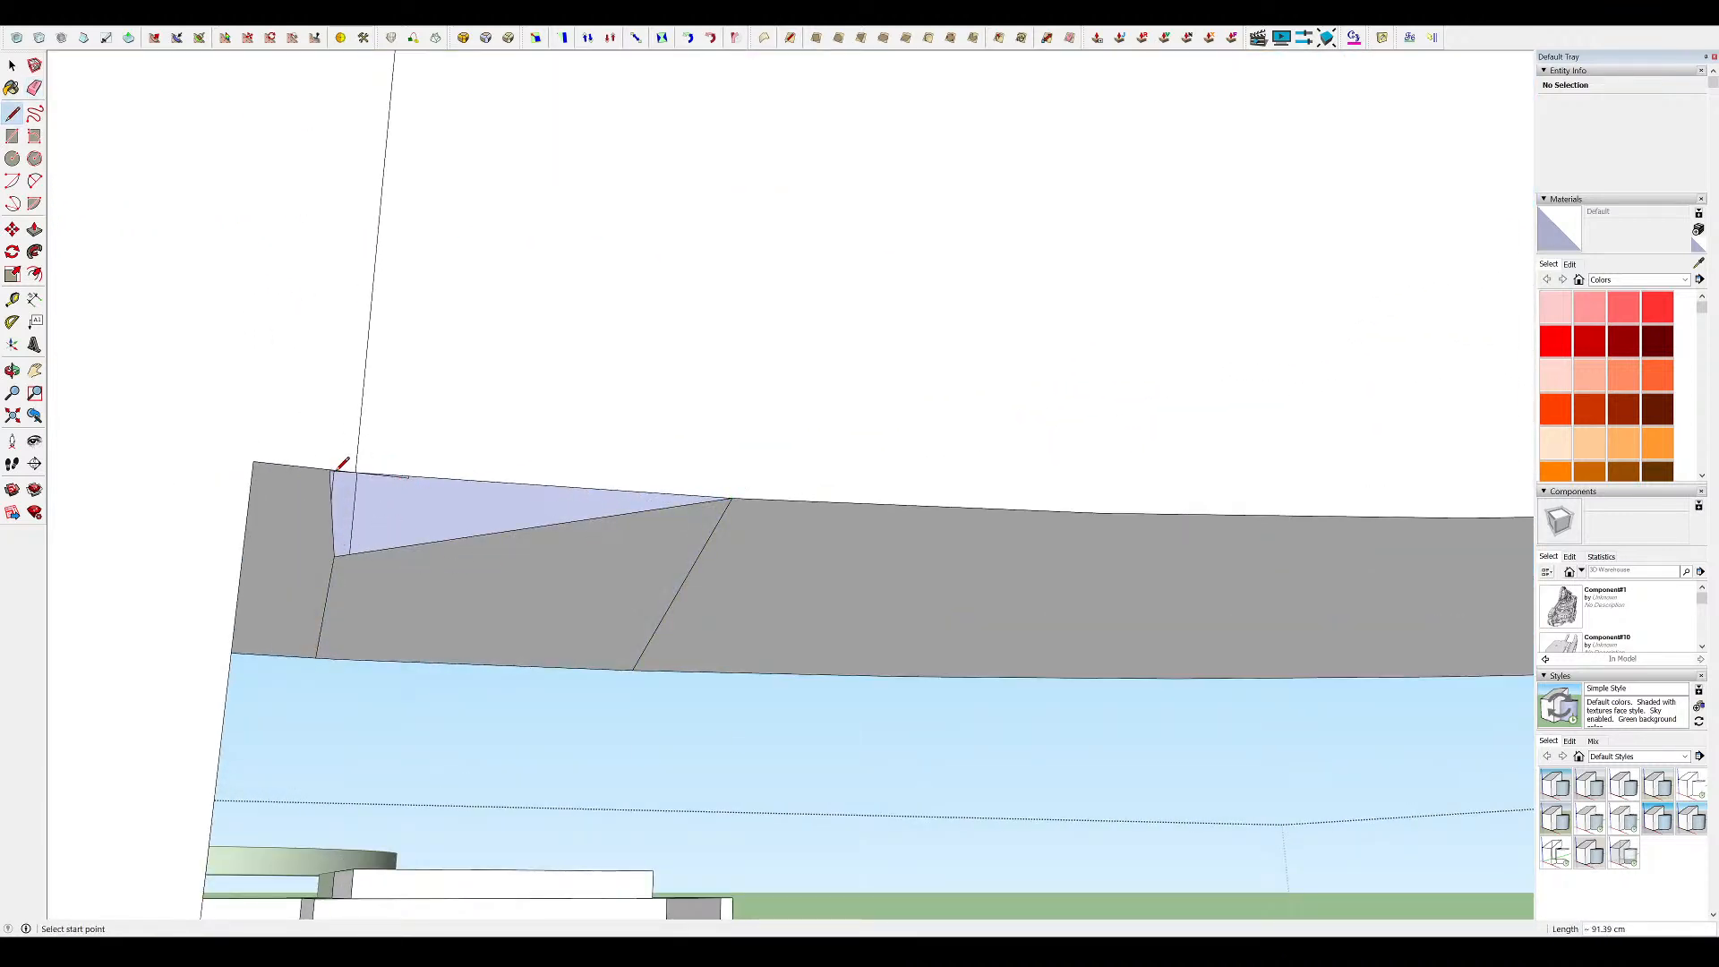
scroll(343, 463, up, 2)
click(315, 609)
middle_drag(384, 603, 375, 630)
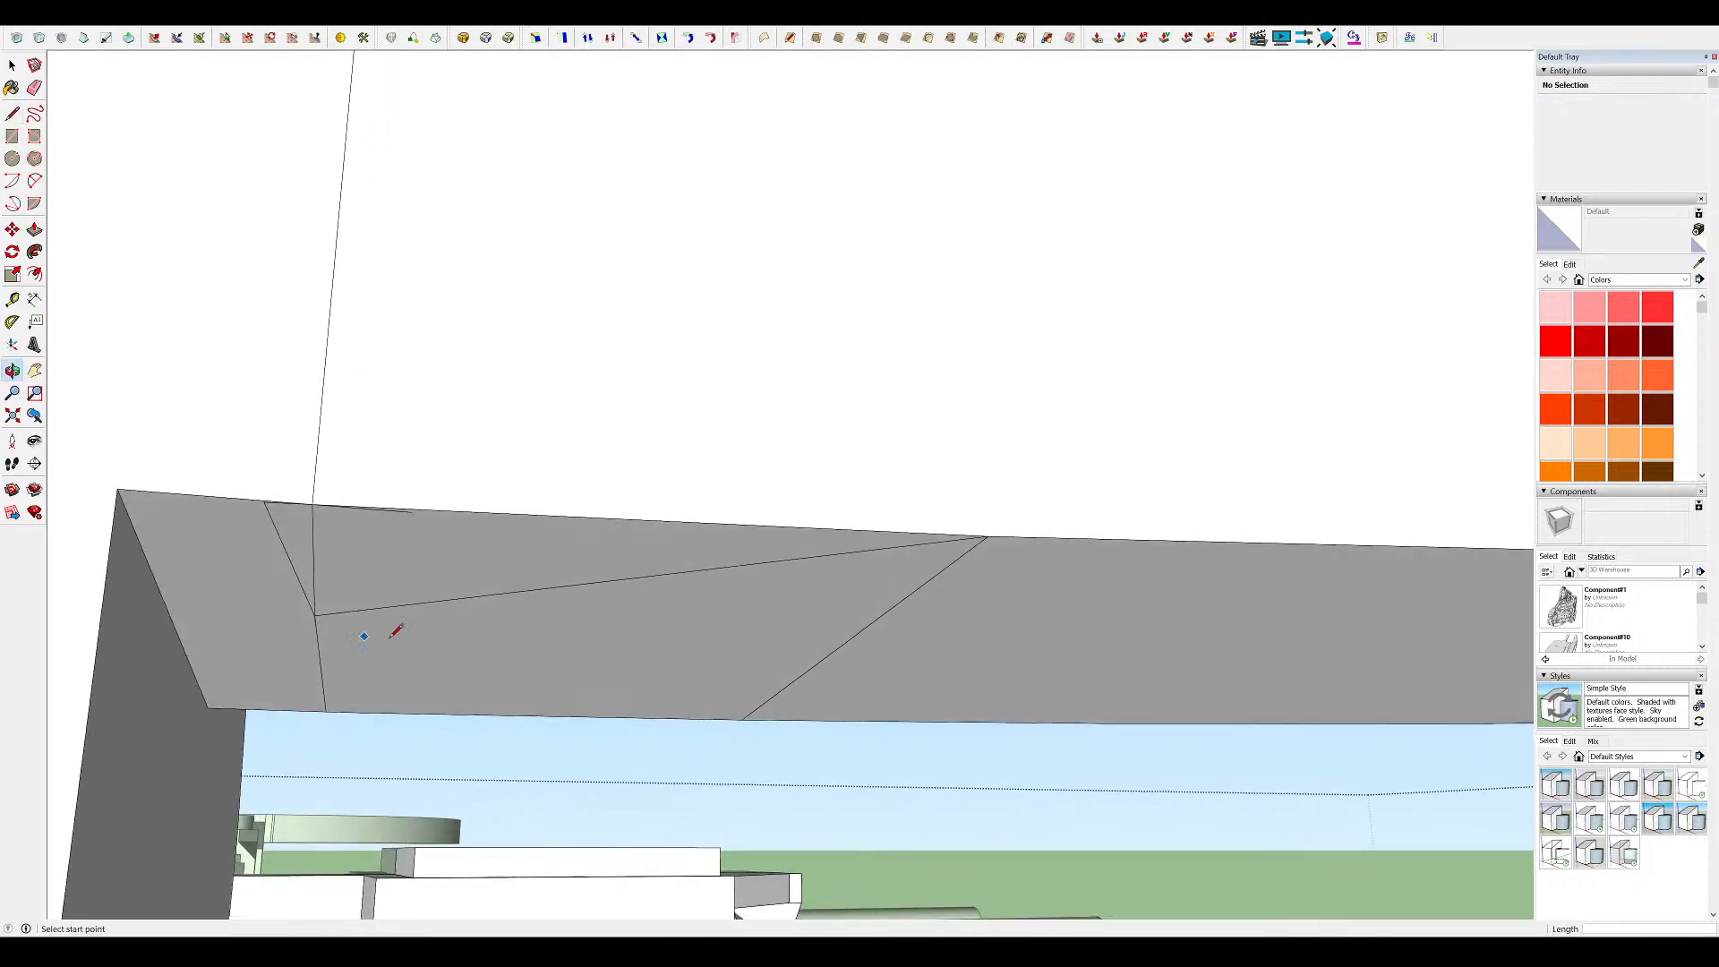
Erase the leftover construction and diagonal edges from the band's underside beside the housing
scroll(385, 522, up, 2)
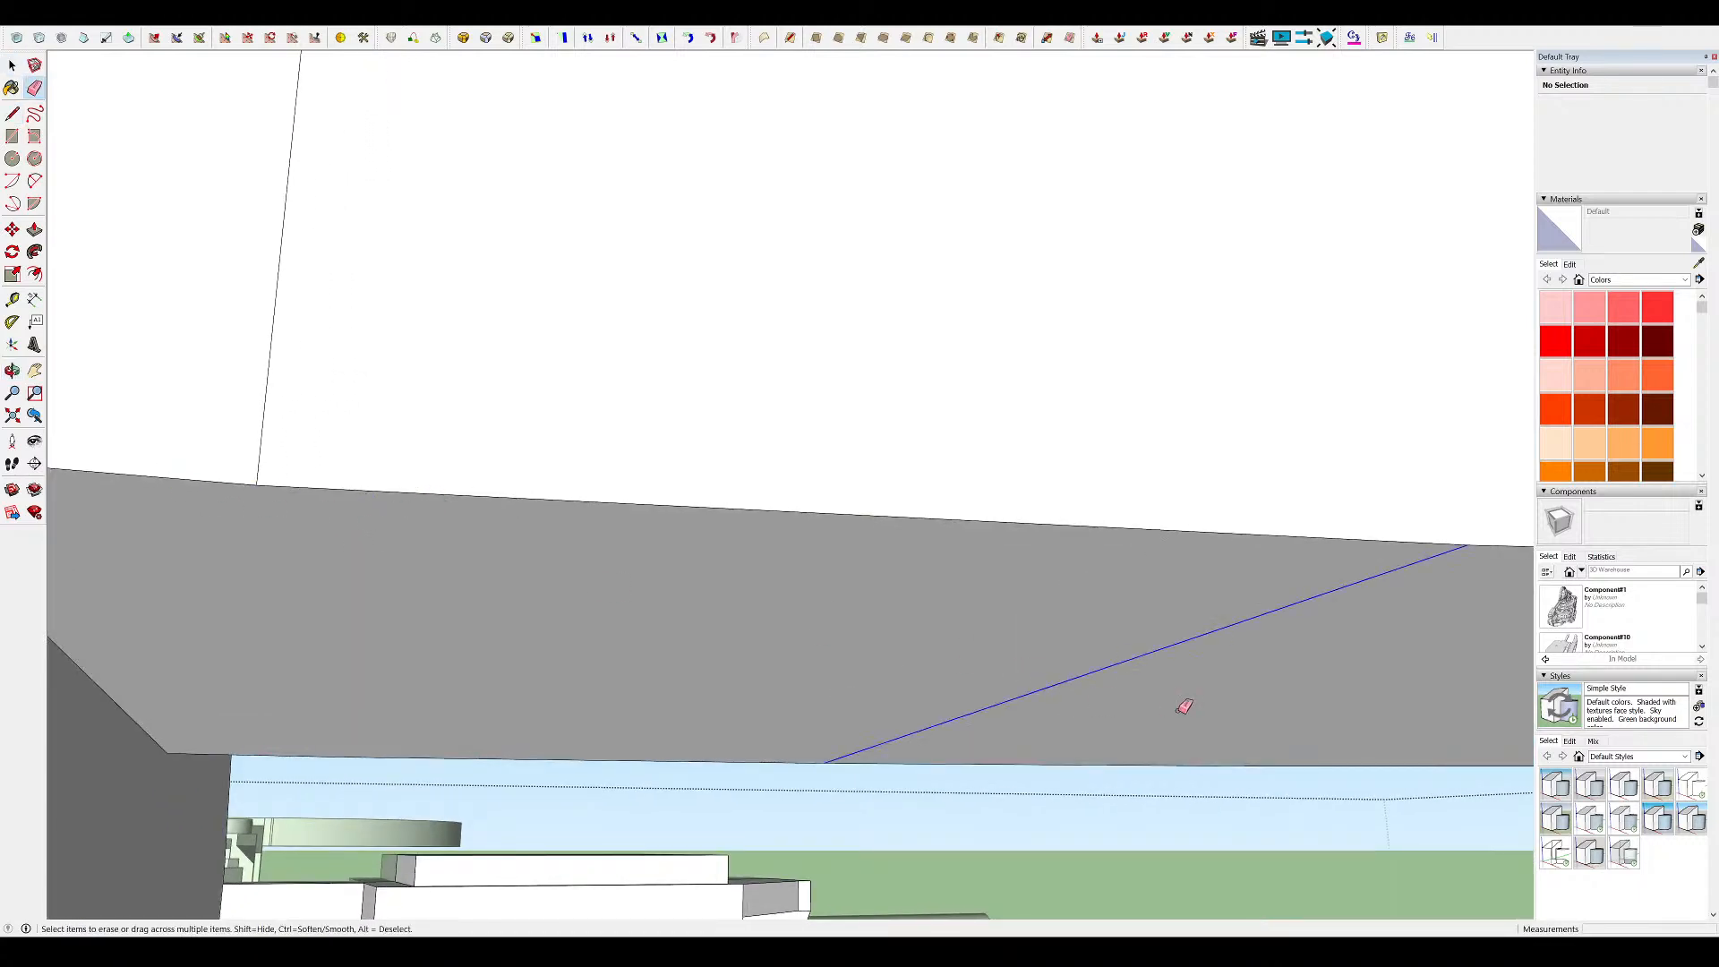
drag(1169, 708, 1163, 706)
scroll(573, 465, down, 6)
middle_drag(568, 484, 725, 400)
scroll(1248, 347, up, 3)
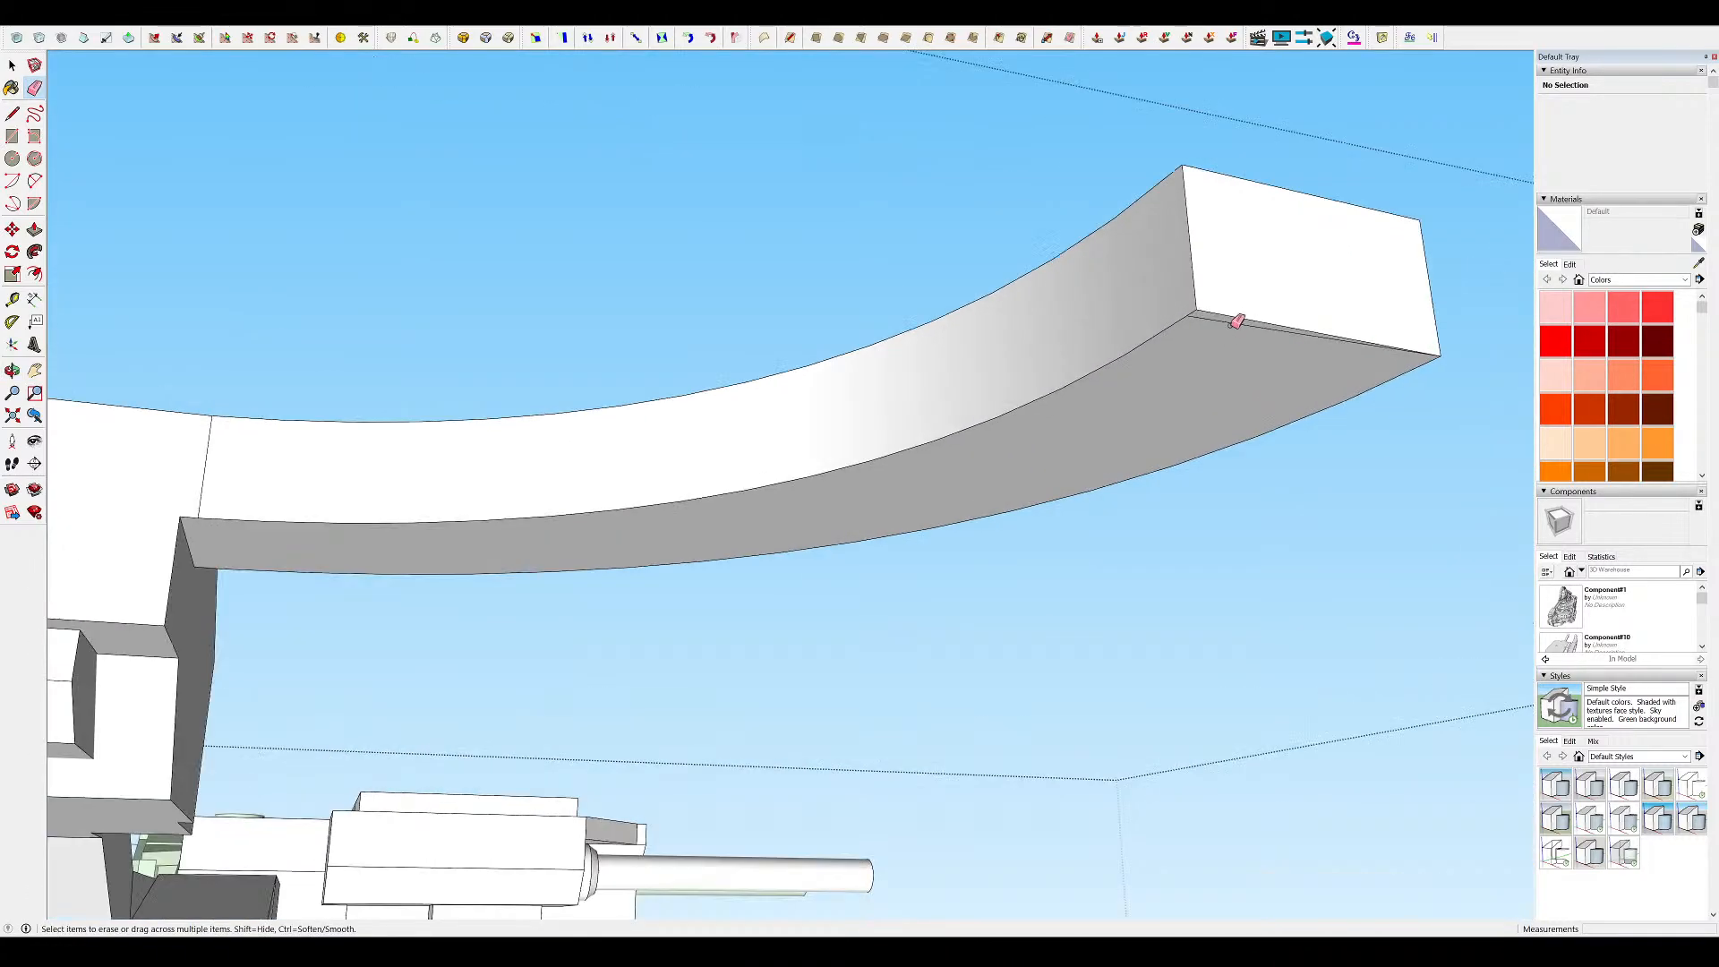
Push or pull a face near the curved band's end and undo the erase made beside it
middle_drag(1152, 358, 340, 360)
key(p)
drag(311, 458, 295, 489)
key(e)
click(276, 413)
key(ctrl+z)
Bring the rest of the model back into view around the arm and its curved band
middle_drag(301, 411, 455, 571)
mouse_move(393, 427)
middle_down()
mouse_move(815, 453)
mouse_move(745, 641)
mouse_move(1164, 695)
mouse_move(1050, 183)
mouse_move(1154, 230)
middle_up()
key(i)
scroll(816, 453, down, 5)
scroll(796, 430, up, 3)
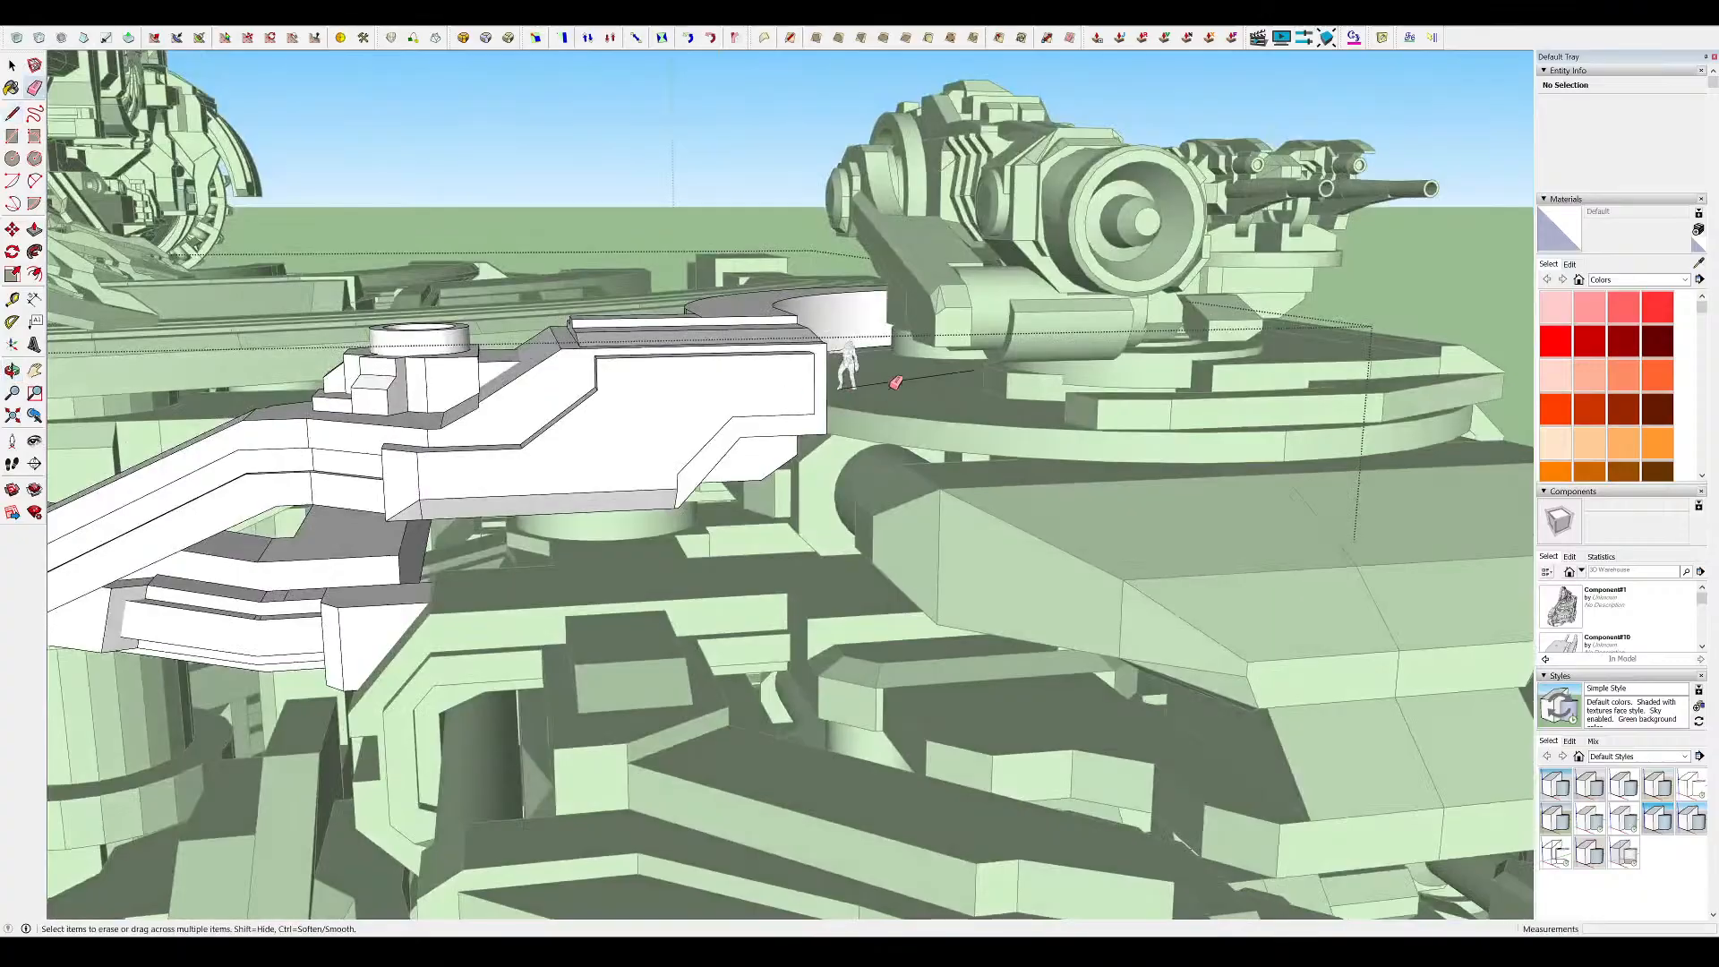
Cut a sloped edge along the raised strip on the housing's top, beside where the curved band joins
mouse_move(899, 376)
middle_down()
mouse_move(607, 529)
mouse_move(626, 300)
mouse_move(921, 526)
mouse_move(1085, 695)
mouse_move(817, 420)
middle_up()
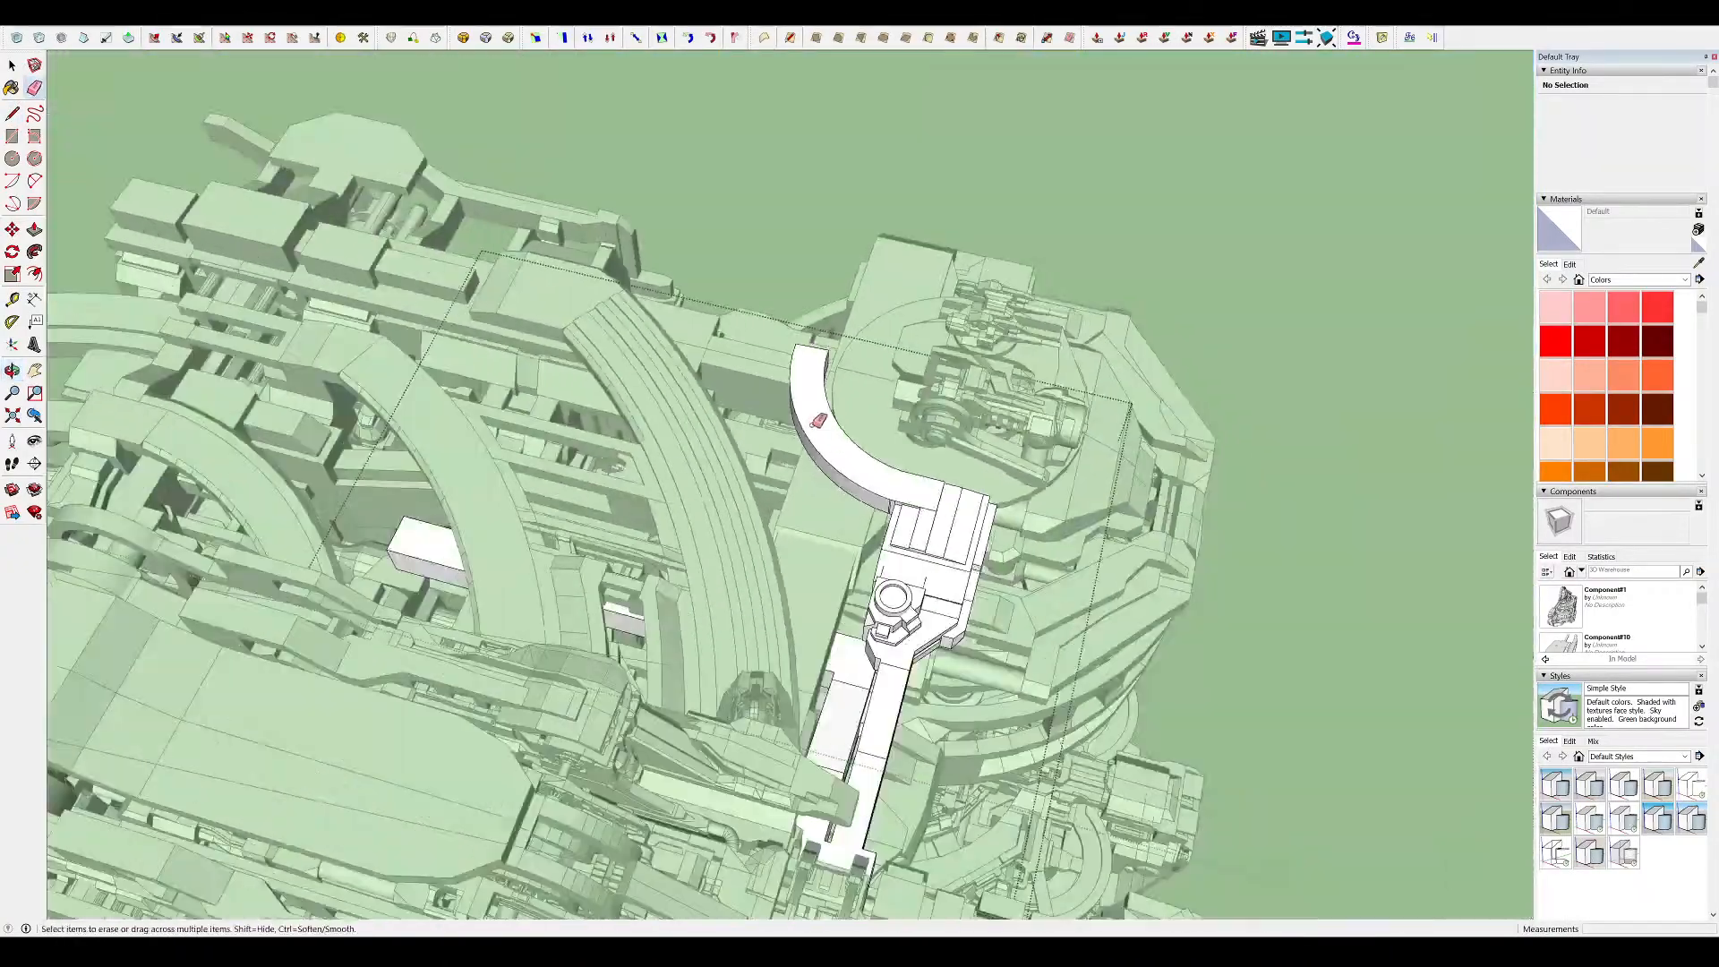
scroll(966, 464, up, 10)
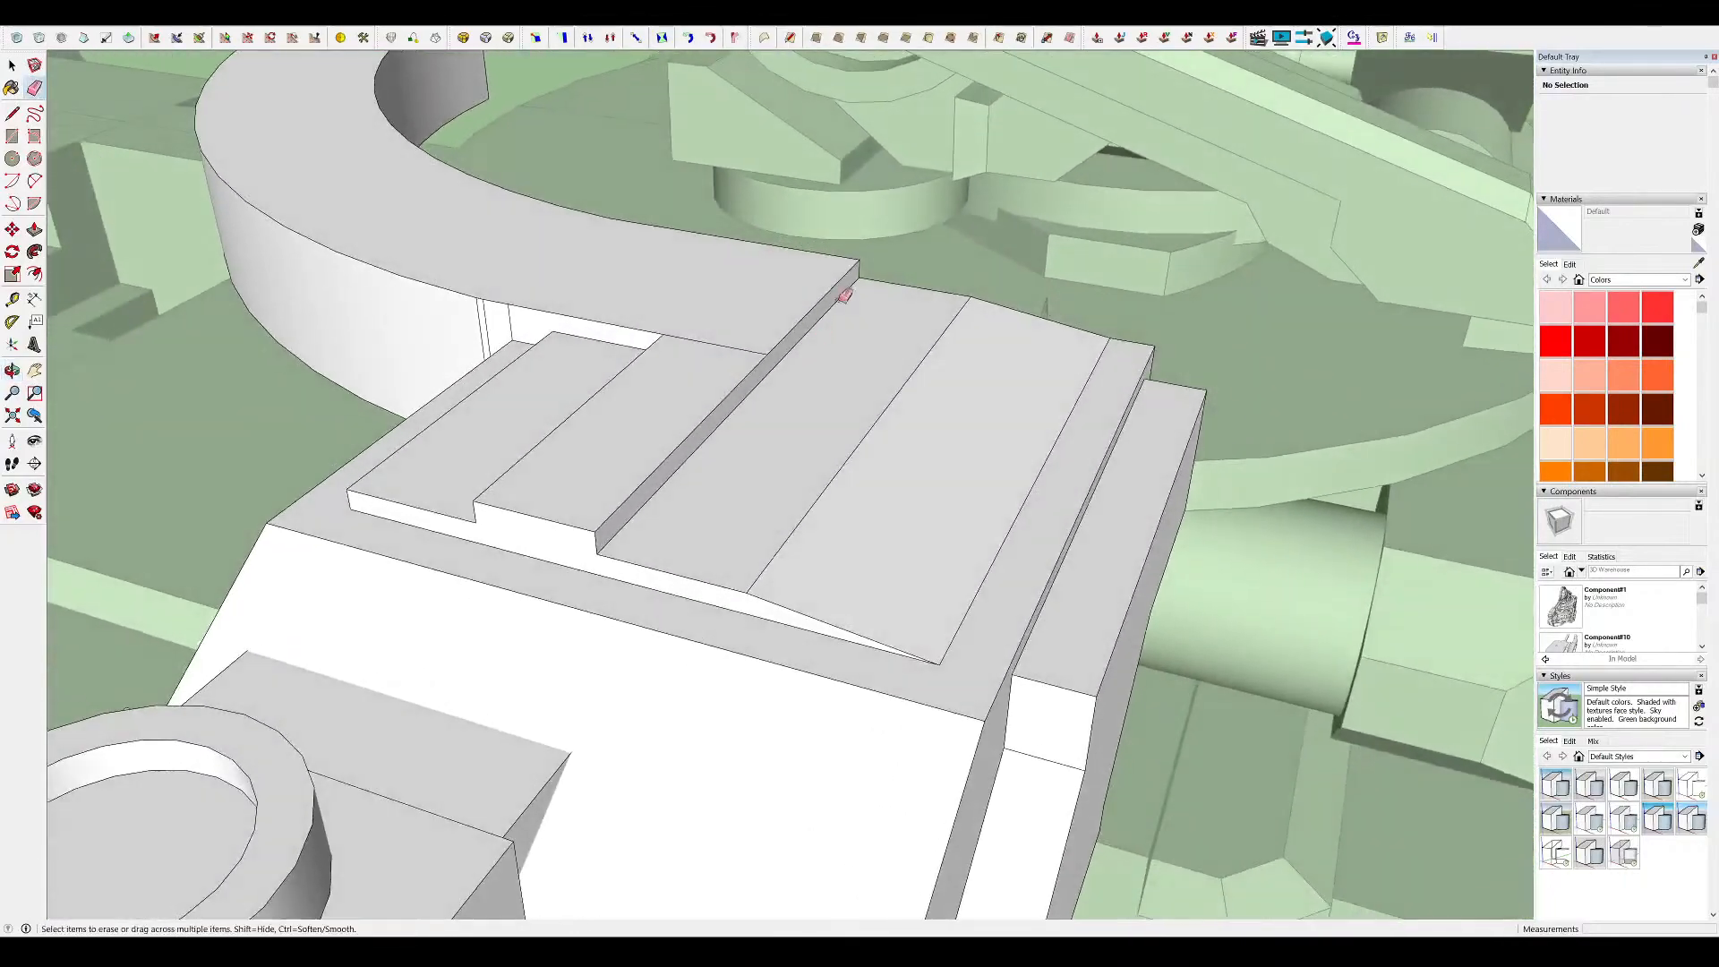
mouse_move(774, 335)
middle_down()
mouse_move(414, 338)
mouse_move(670, 491)
middle_up()
key(l)
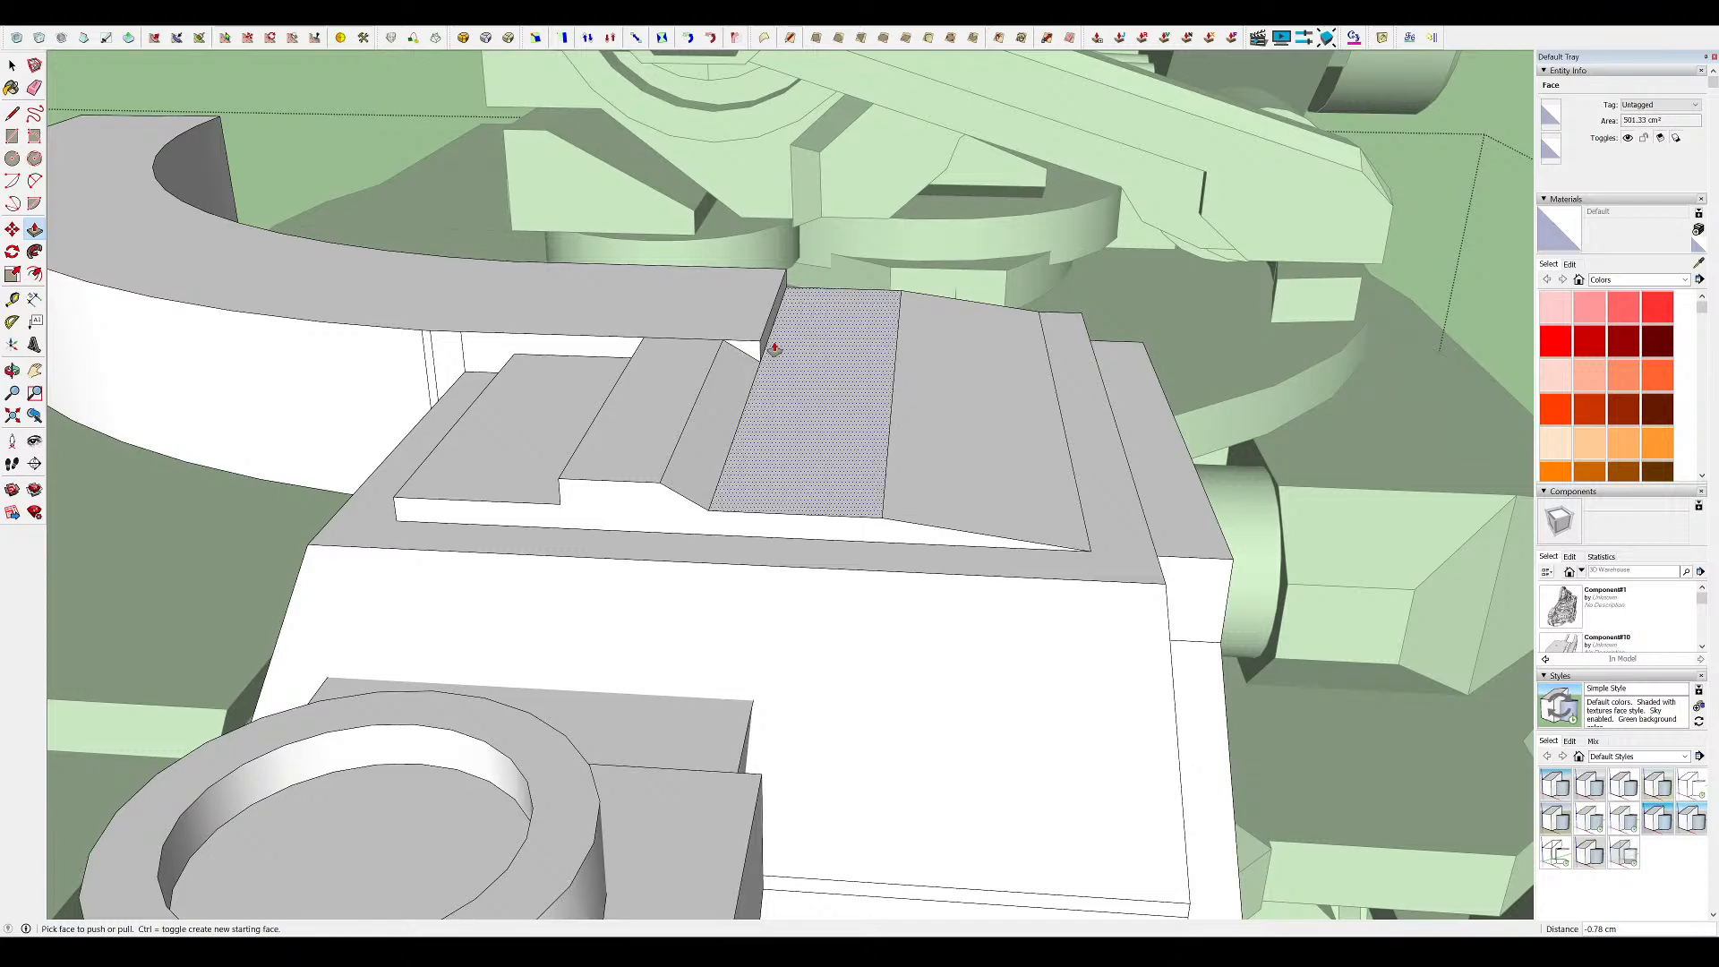
Push or pull the side face of the stepped strip on the housing's top by 55.64 cm
middle_drag(807, 224, 343, 340)
scroll(809, 212, down, 10)
key(i)
middle_drag(809, 212, 1286, 391)
key(i)
scroll(1007, 430, up, 10)
middle_drag(1007, 430, 1316, 385)
scroll(1158, 385, up, 3)
key(p)
click(1147, 388)
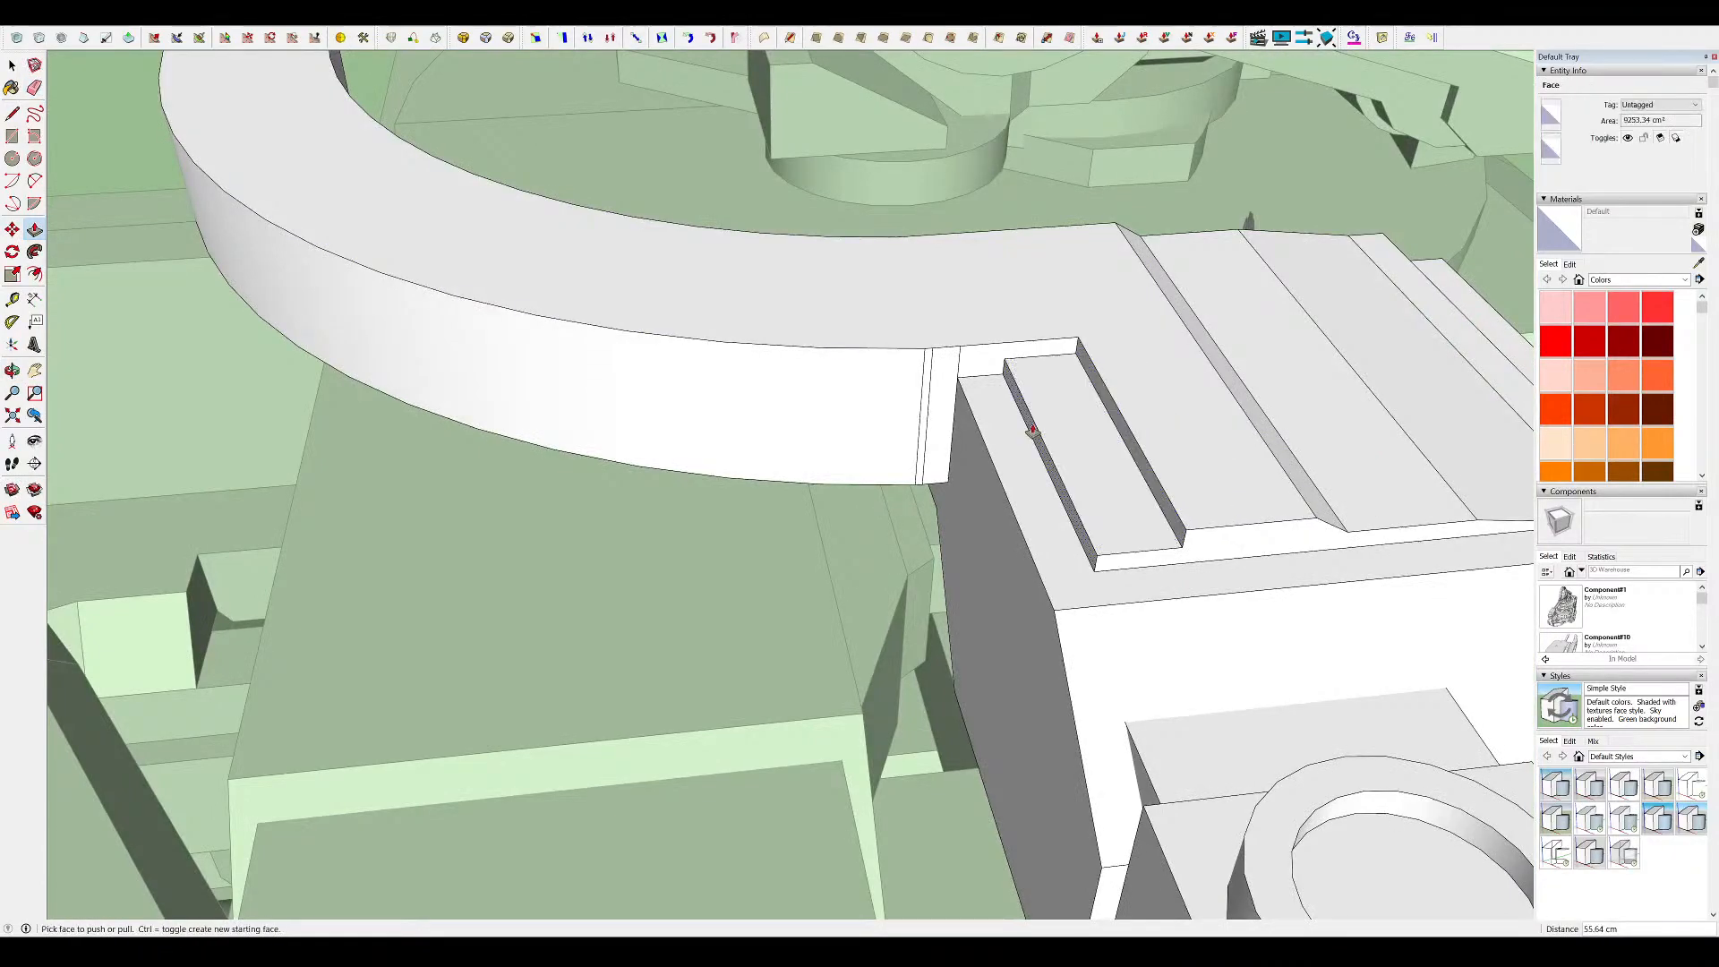
click(1001, 481)
Draw a rectangle about 353 by 154 cm on the housing's flat end face next to the curved band
middle_drag(994, 474, 778, 564)
scroll(775, 383, down, 6)
key(i)
scroll(809, 387, down, 4)
key(i)
key(space)
scroll(1062, 671, up, 4)
middle_drag(1062, 671, 749, 509)
key(i)
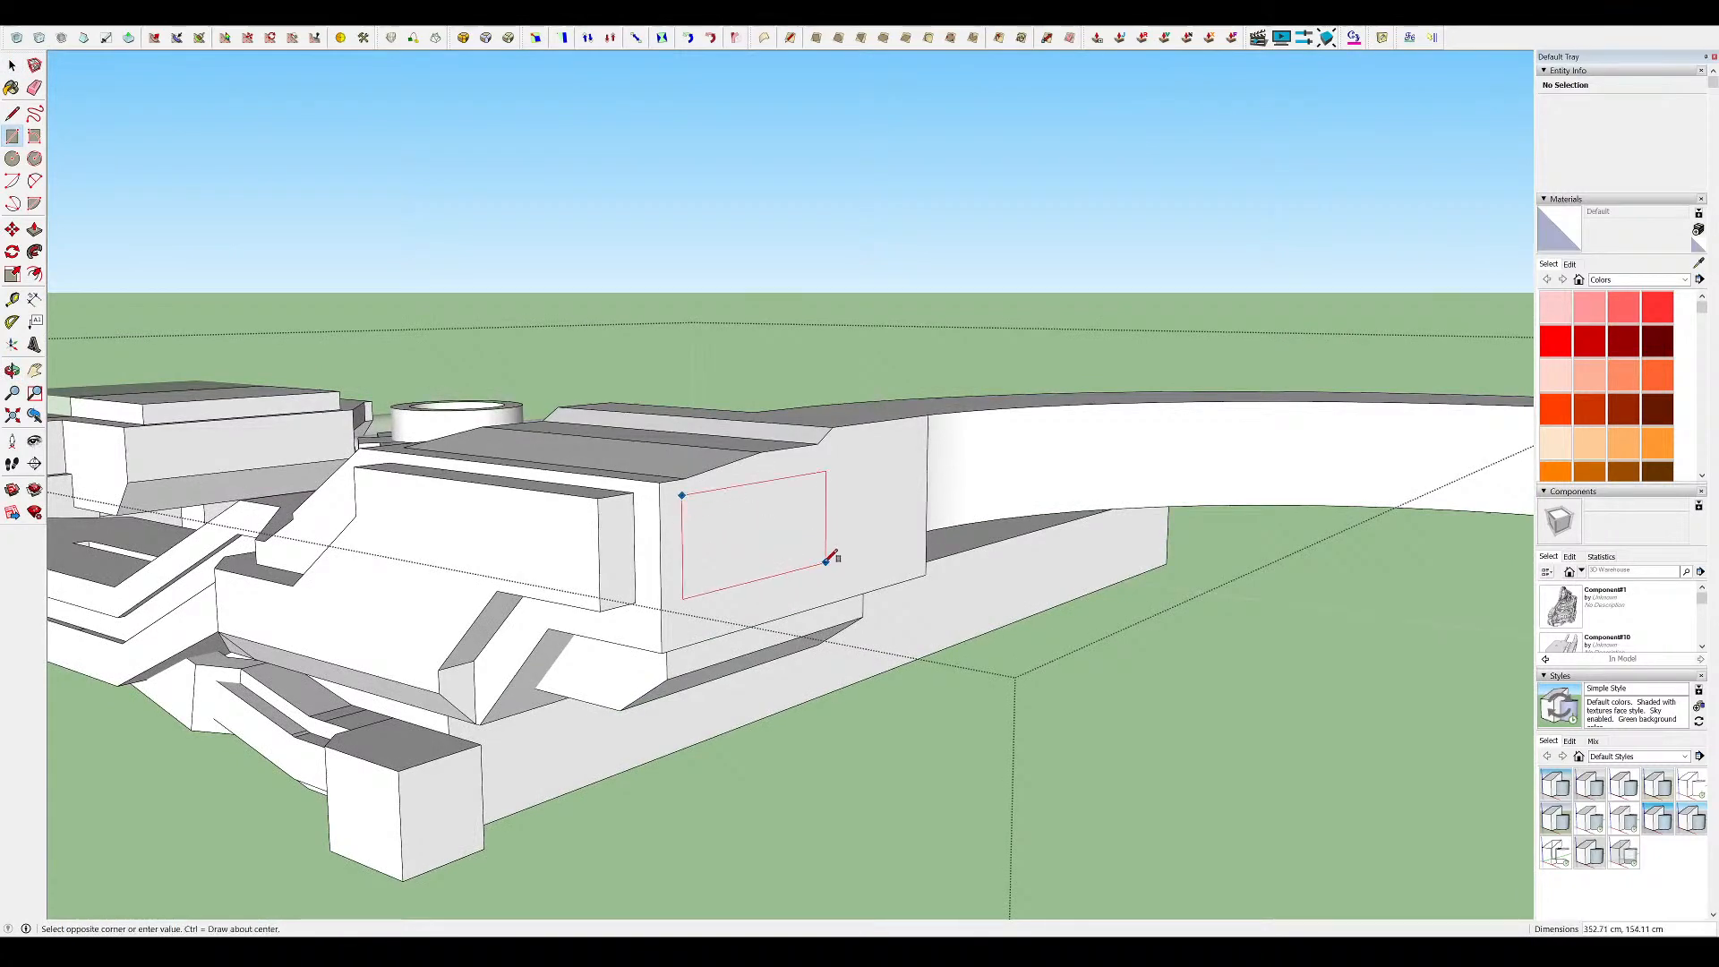
click(818, 564)
Push the rectangle inward to form a recess in the housing's end face
middle_drag(848, 576, 978, 698)
key(i)
scroll(687, 579, up, 5)
key(p)
click(757, 541)
key(space)
click(800, 489)
scroll(882, 448, down, 4)
click(904, 501)
key(p)
scroll(967, 448, down, 4)
Open the round platform beneath the shoulder turret for editing
middle_drag(949, 402, 590, 196)
key(space)
click(1055, 422)
scroll(1056, 422, up, 3)
double_click(937, 378)
middle_drag(937, 378, 1222, 414)
key(space)
double_click(851, 384)
Push or pull the round platform's underside face
middle_drag(852, 385, 721, 245)
scroll(871, 457, down, 5)
scroll(851, 383, up, 5)
click(794, 334)
scroll(734, 255, down, 5)
middle_drag(843, 304, 721, 321)
click(861, 299)
middle_drag(863, 299, 1164, 294)
middle_drag(717, 306, 775, 337)
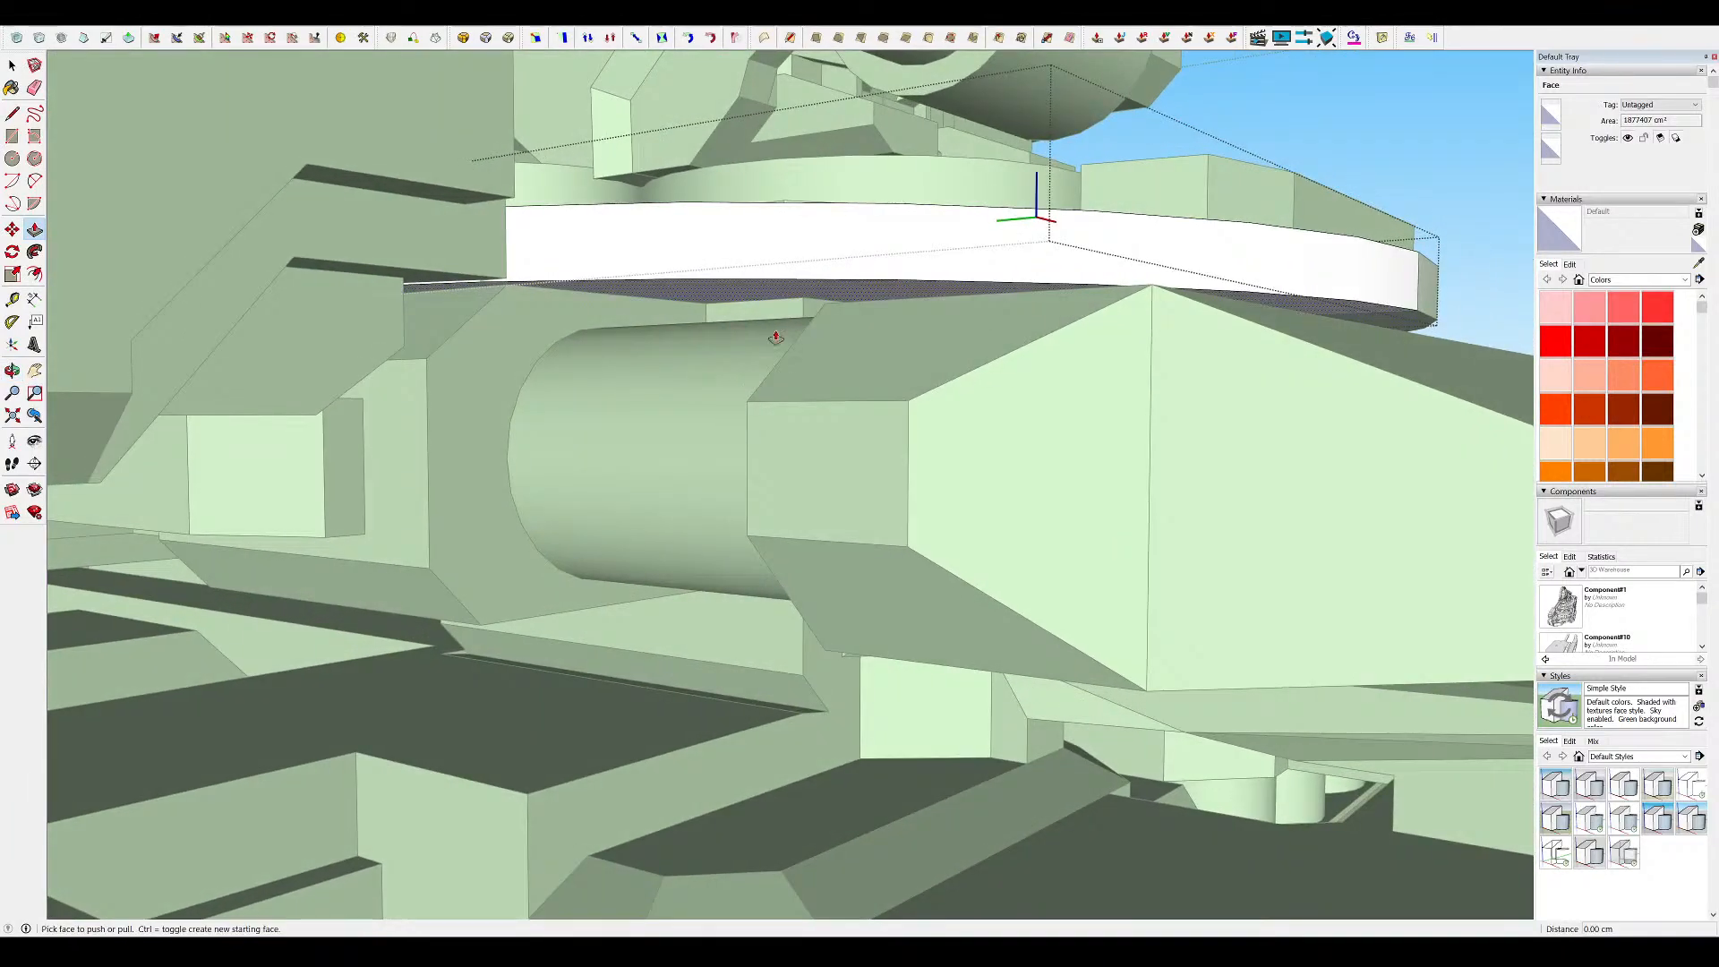
click(839, 313)
Draw a line about 800 cm long across the platform's top from the rim and join it back to the rim with a second line
mouse_move(829, 312)
middle_down()
mouse_move(736, 384)
mouse_move(537, 349)
mouse_move(805, 364)
mouse_move(830, 486)
mouse_move(594, 433)
mouse_move(383, 465)
middle_up()
scroll(548, 296, up, 5)
key(e)
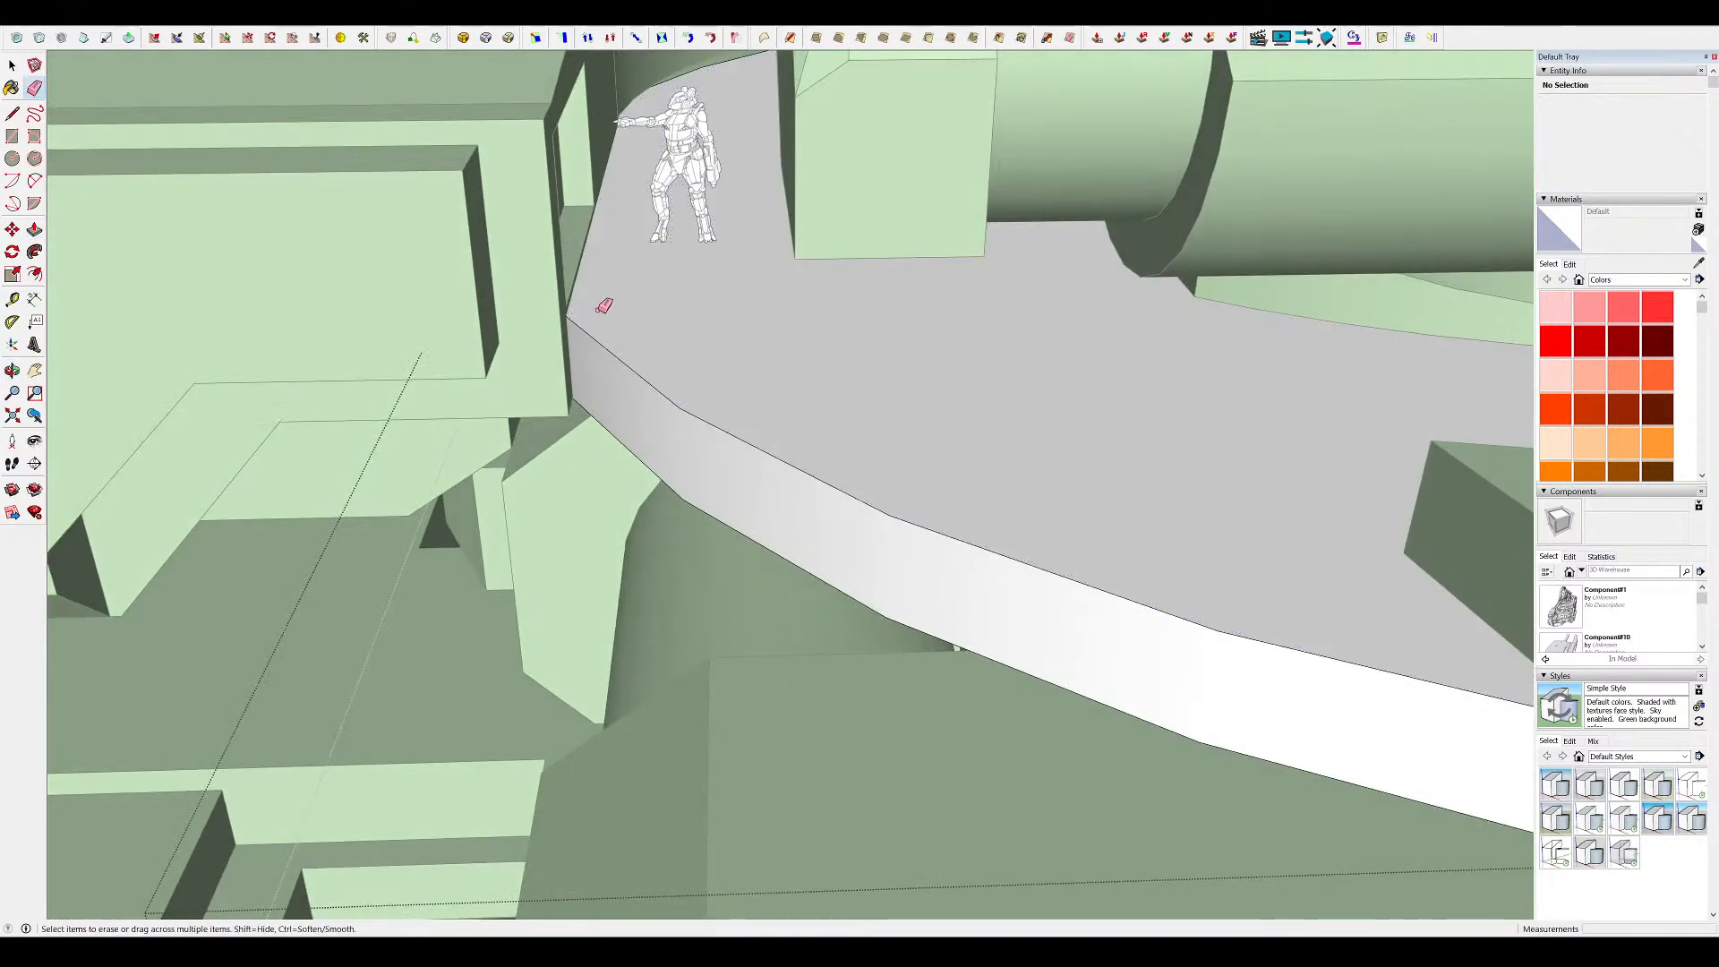
middle_drag(680, 407, 637, 179)
key(i)
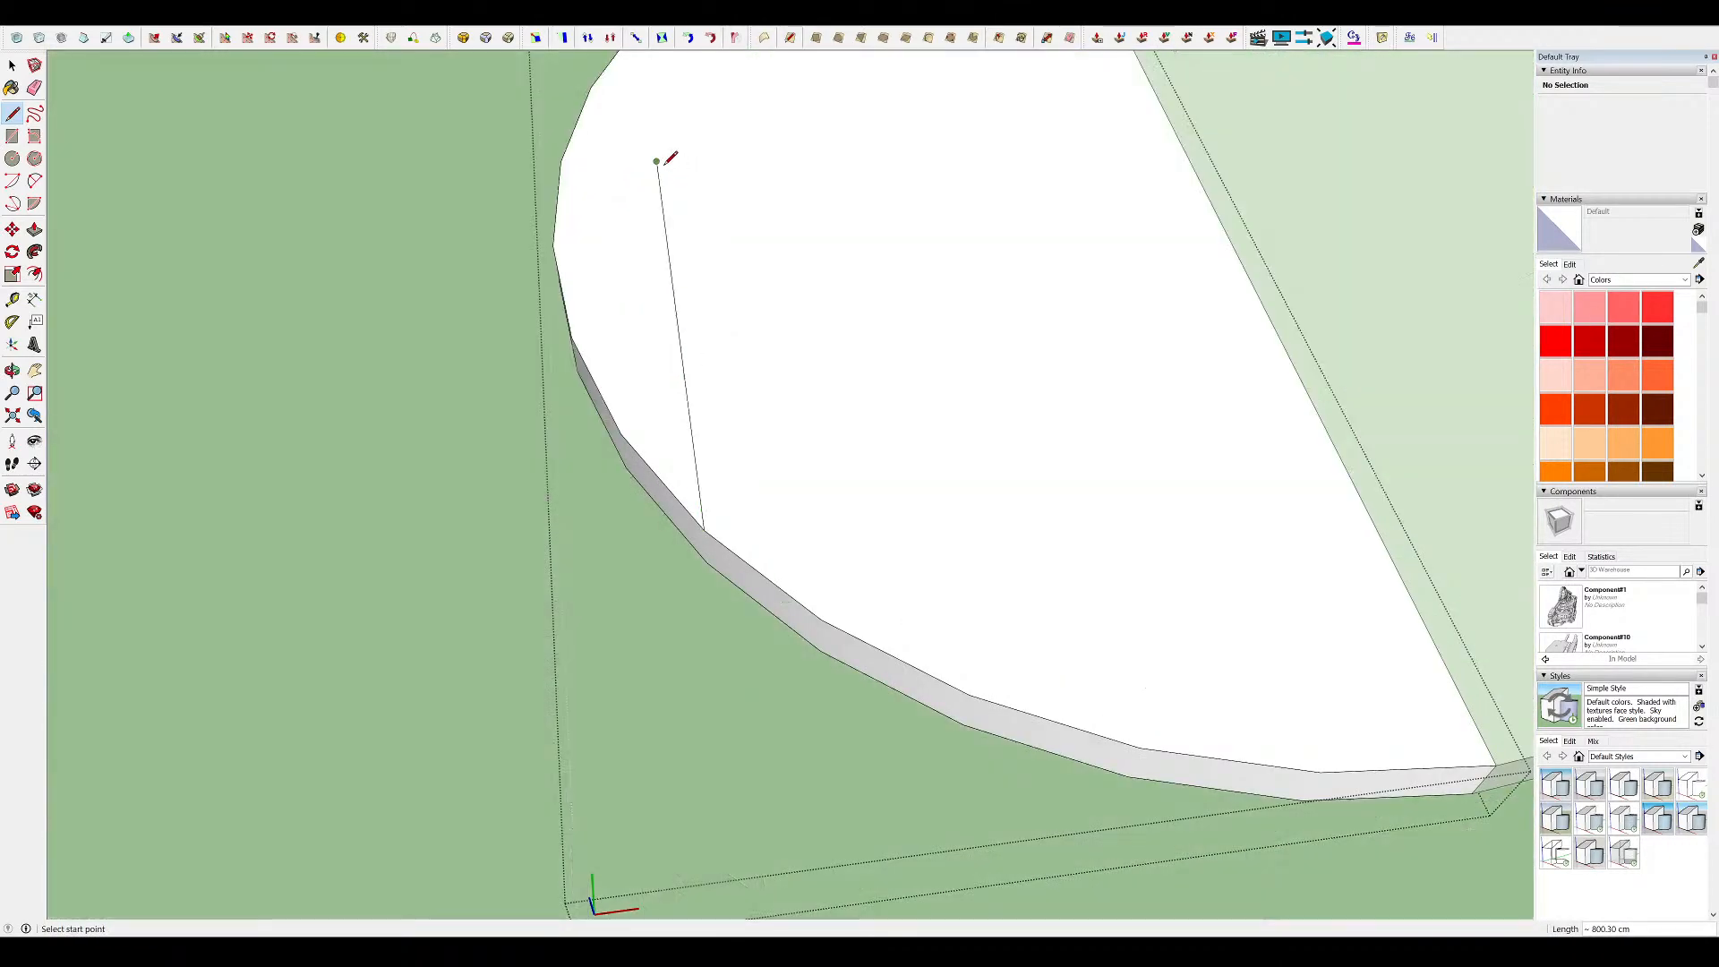
click(728, 146)
key(Escape)
scroll(614, 145, up, 3)
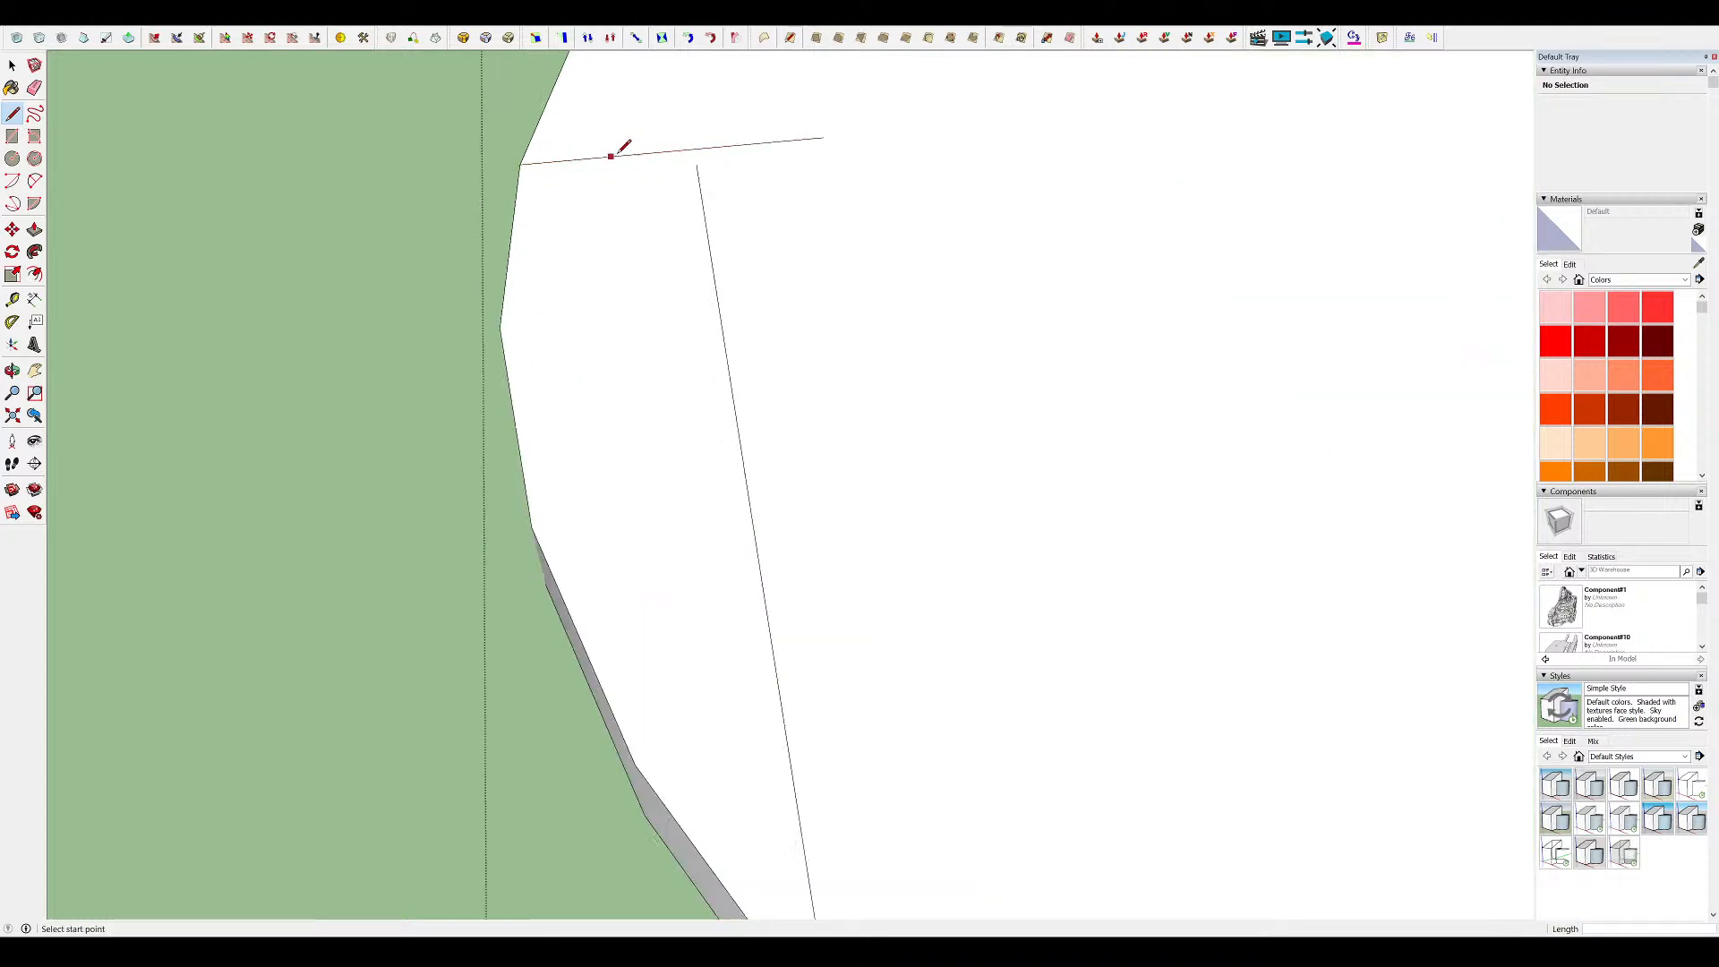
scroll(695, 361, down, 5)
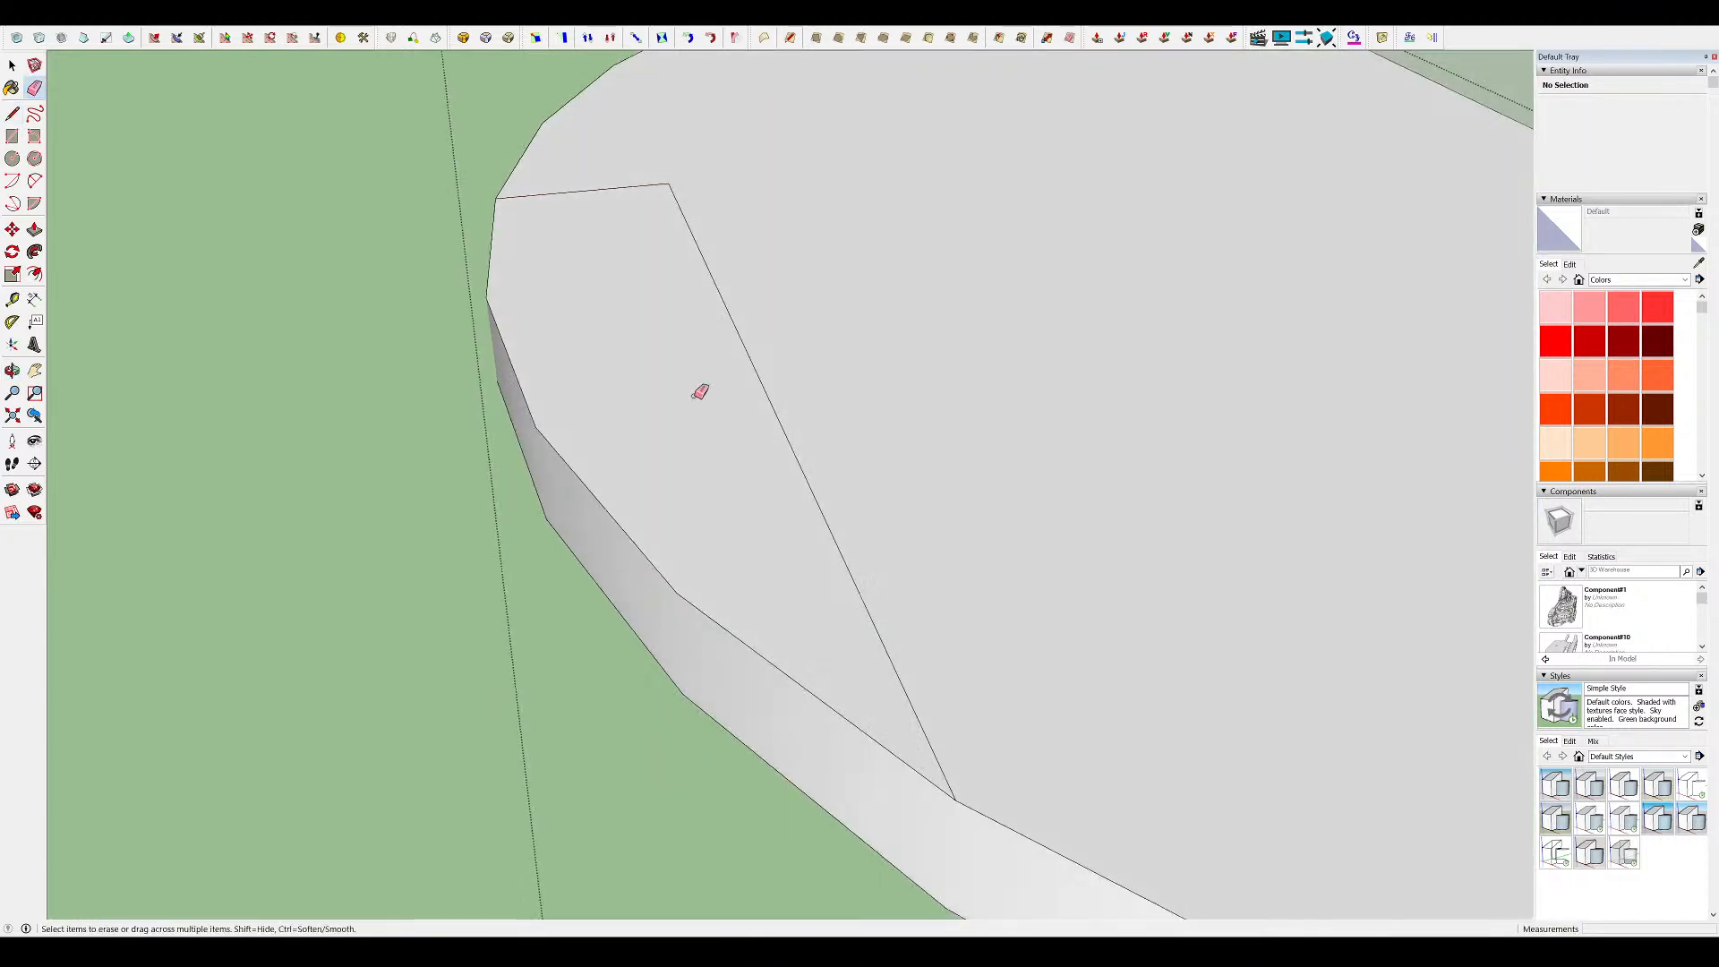
Bevel the platform's upper rim arc between the two drawn lines with a 50 cm offset
key(space)
click(589, 463)
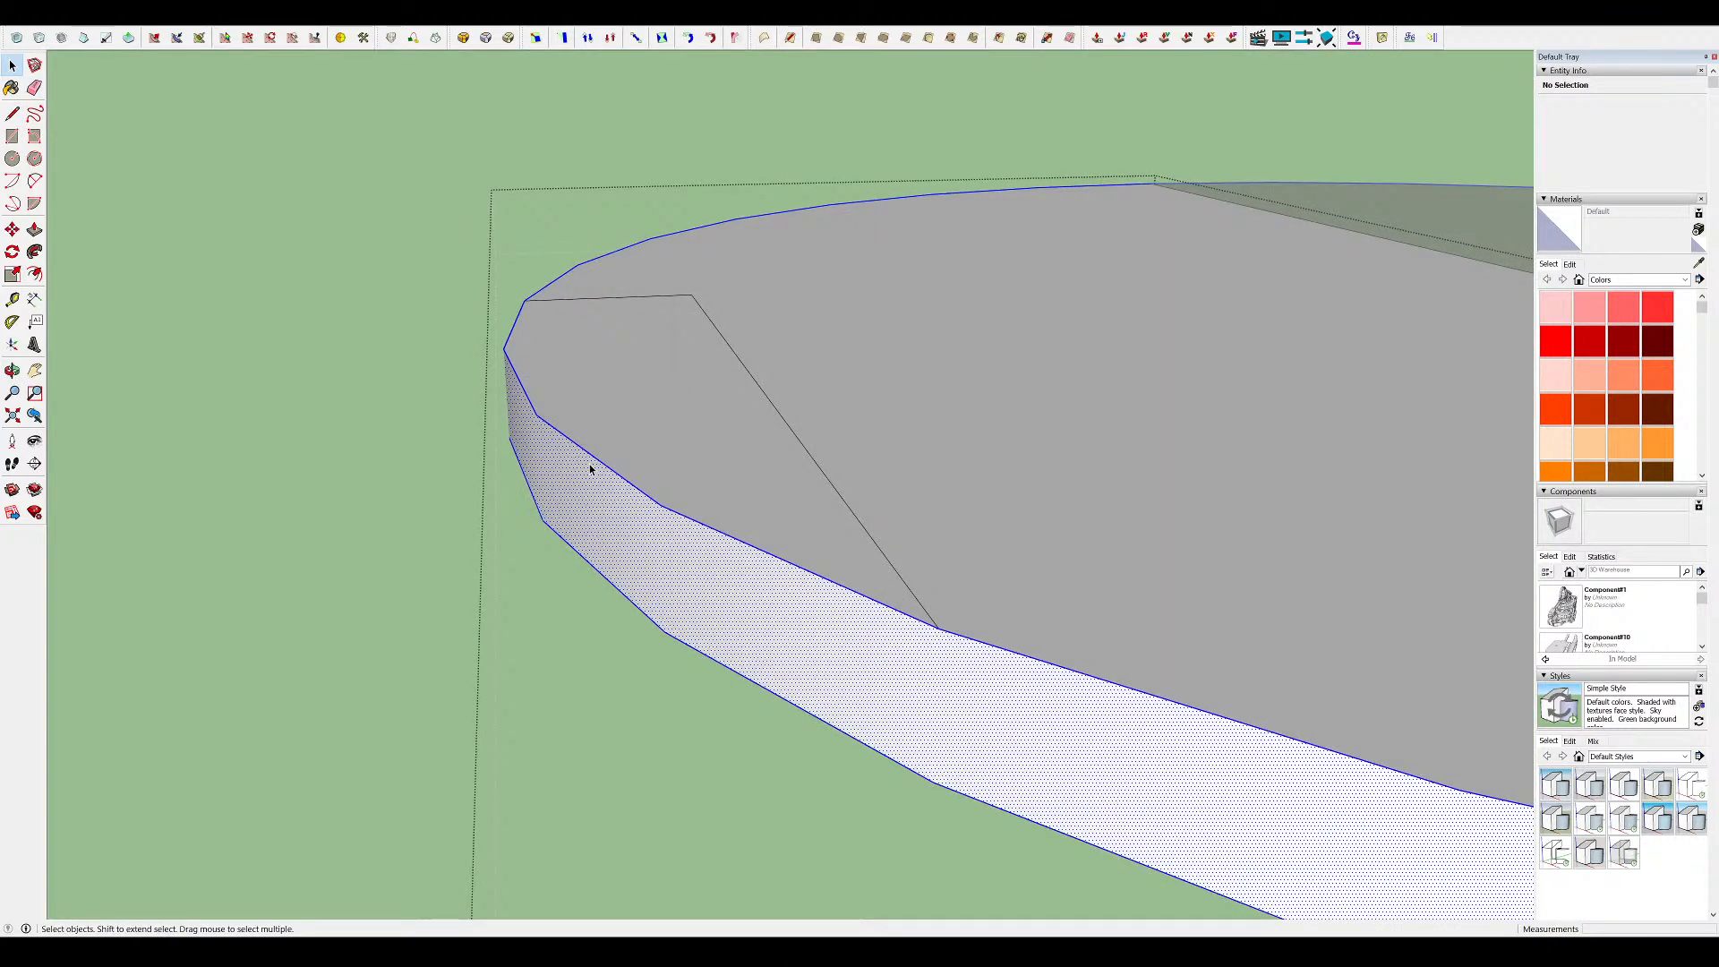
click(561, 566)
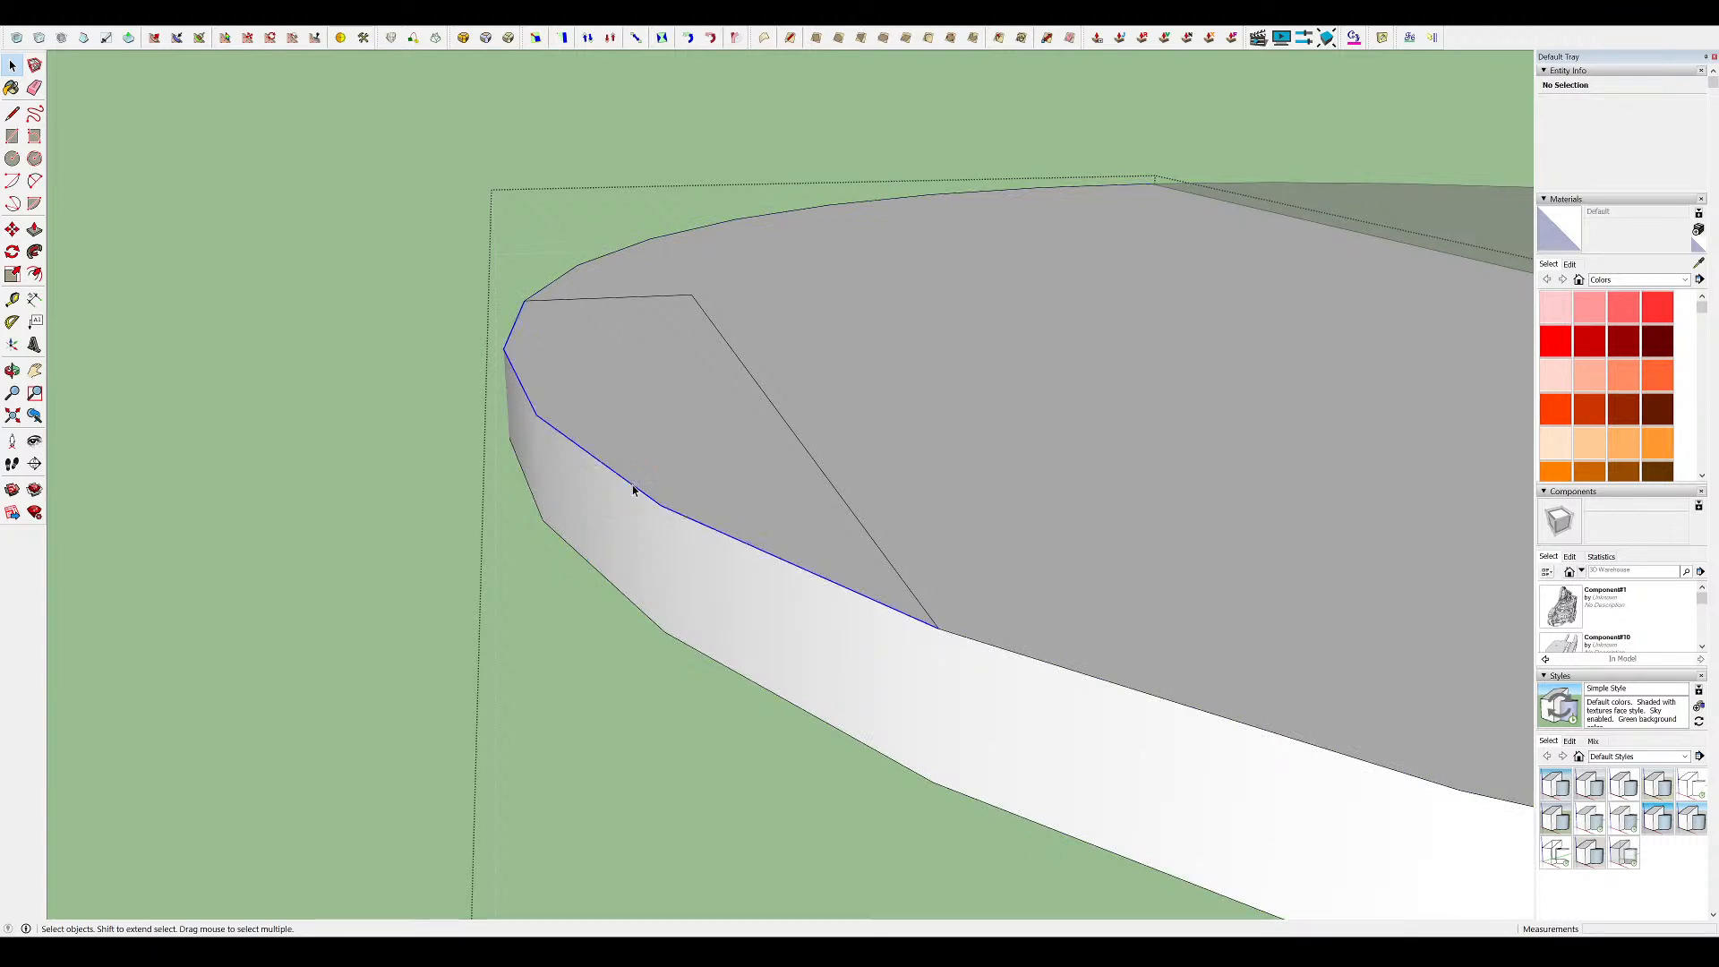
click(512, 38)
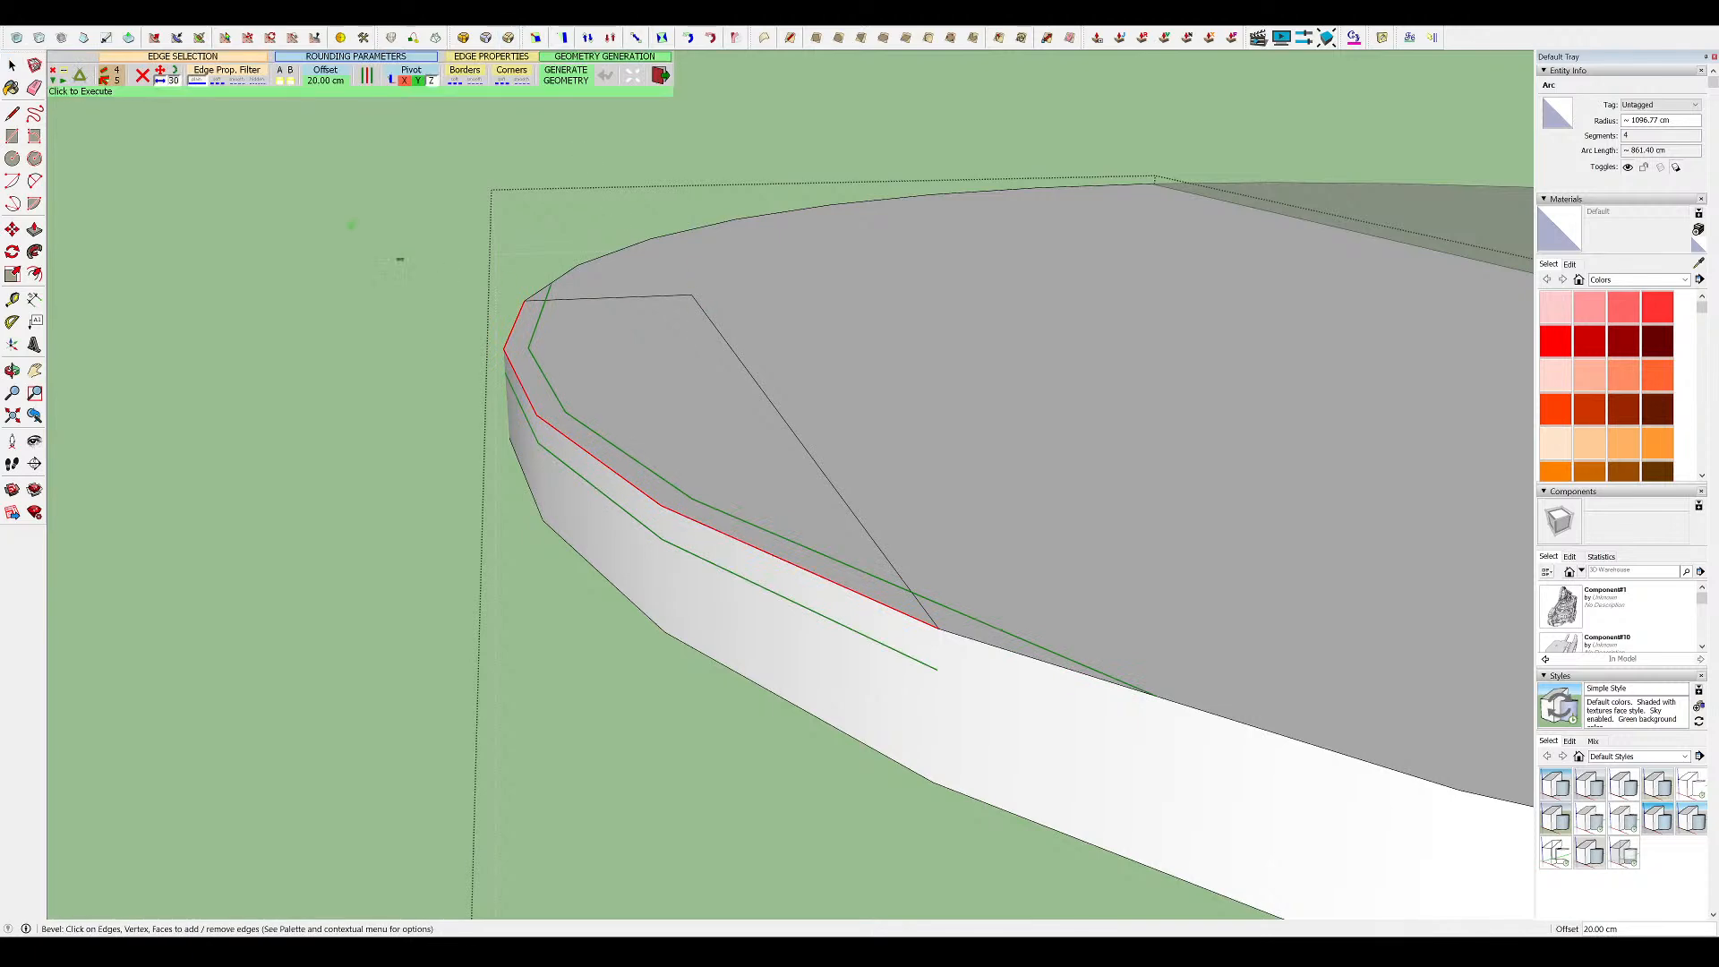
text(50)
key(Return)
click(514, 270)
key(space)
Erase the stray edges and facets left inside the bevelled area of the platform's rim
middle_drag(629, 394, 430, 426)
key(i)
scroll(429, 426, down, 3)
middle_drag(783, 472, 692, 347)
scroll(578, 309, up, 4)
key(i)
key(e)
click(596, 270)
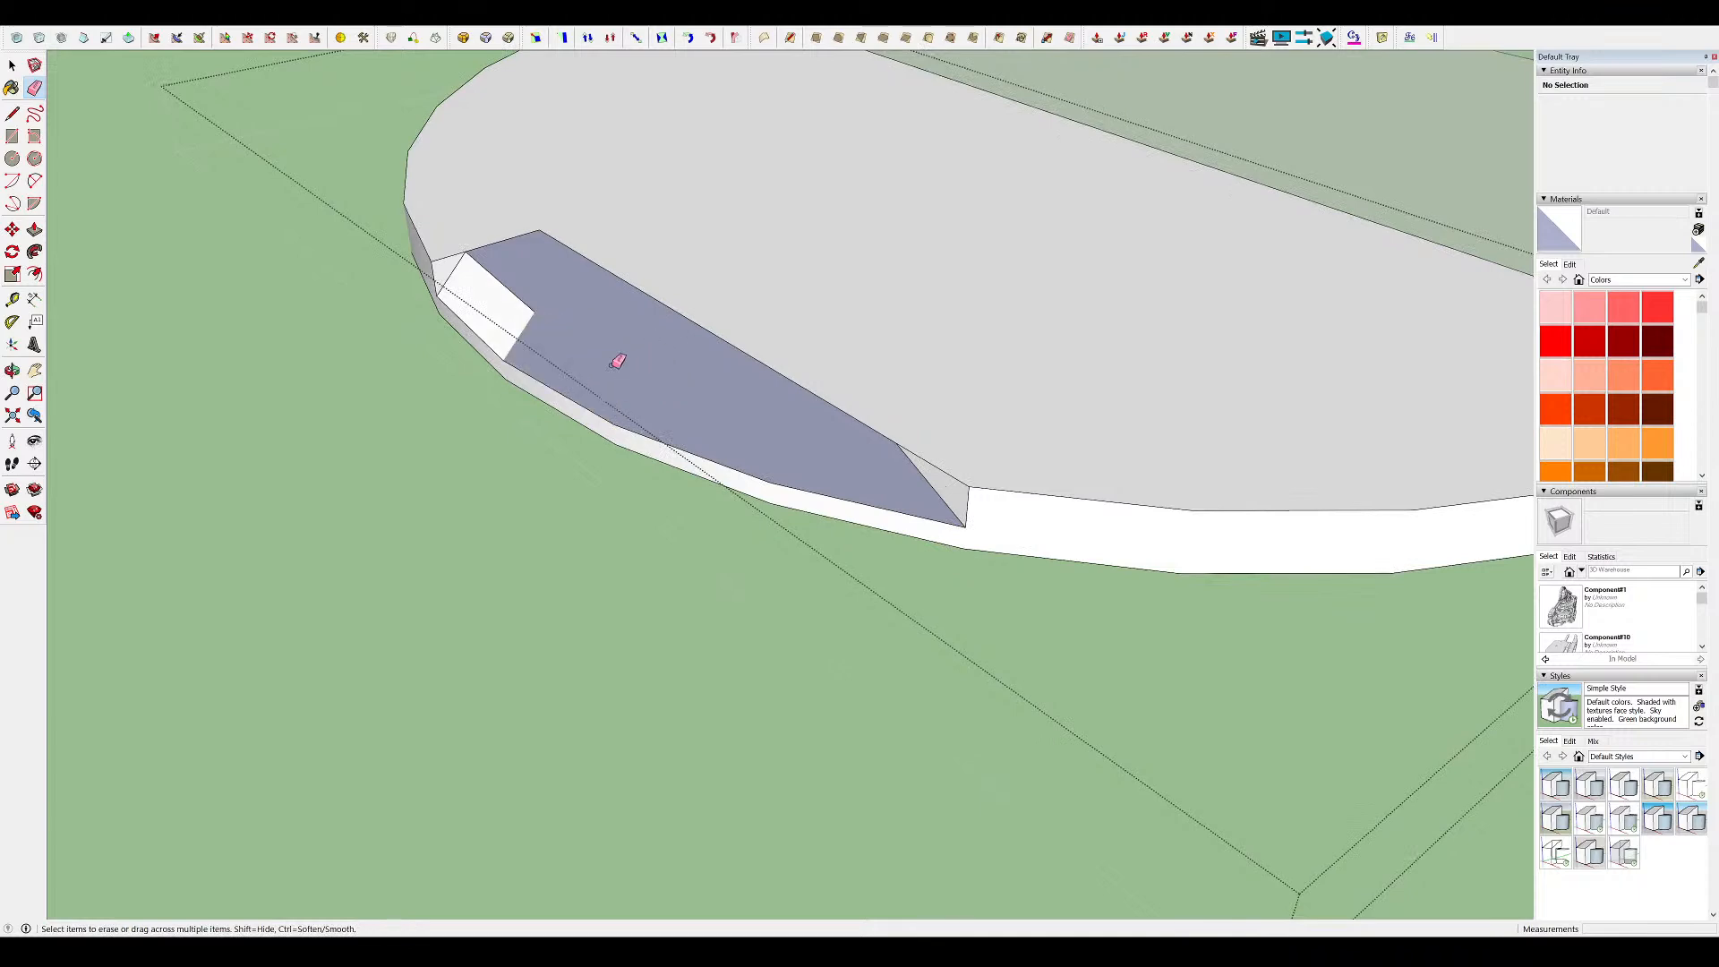
key(l)
mouse_move(569, 317)
middle_down()
mouse_move(478, 262)
mouse_move(963, 215)
mouse_move(1102, 323)
middle_up()
scroll(487, 226, up, 3)
key(e)
click(495, 240)
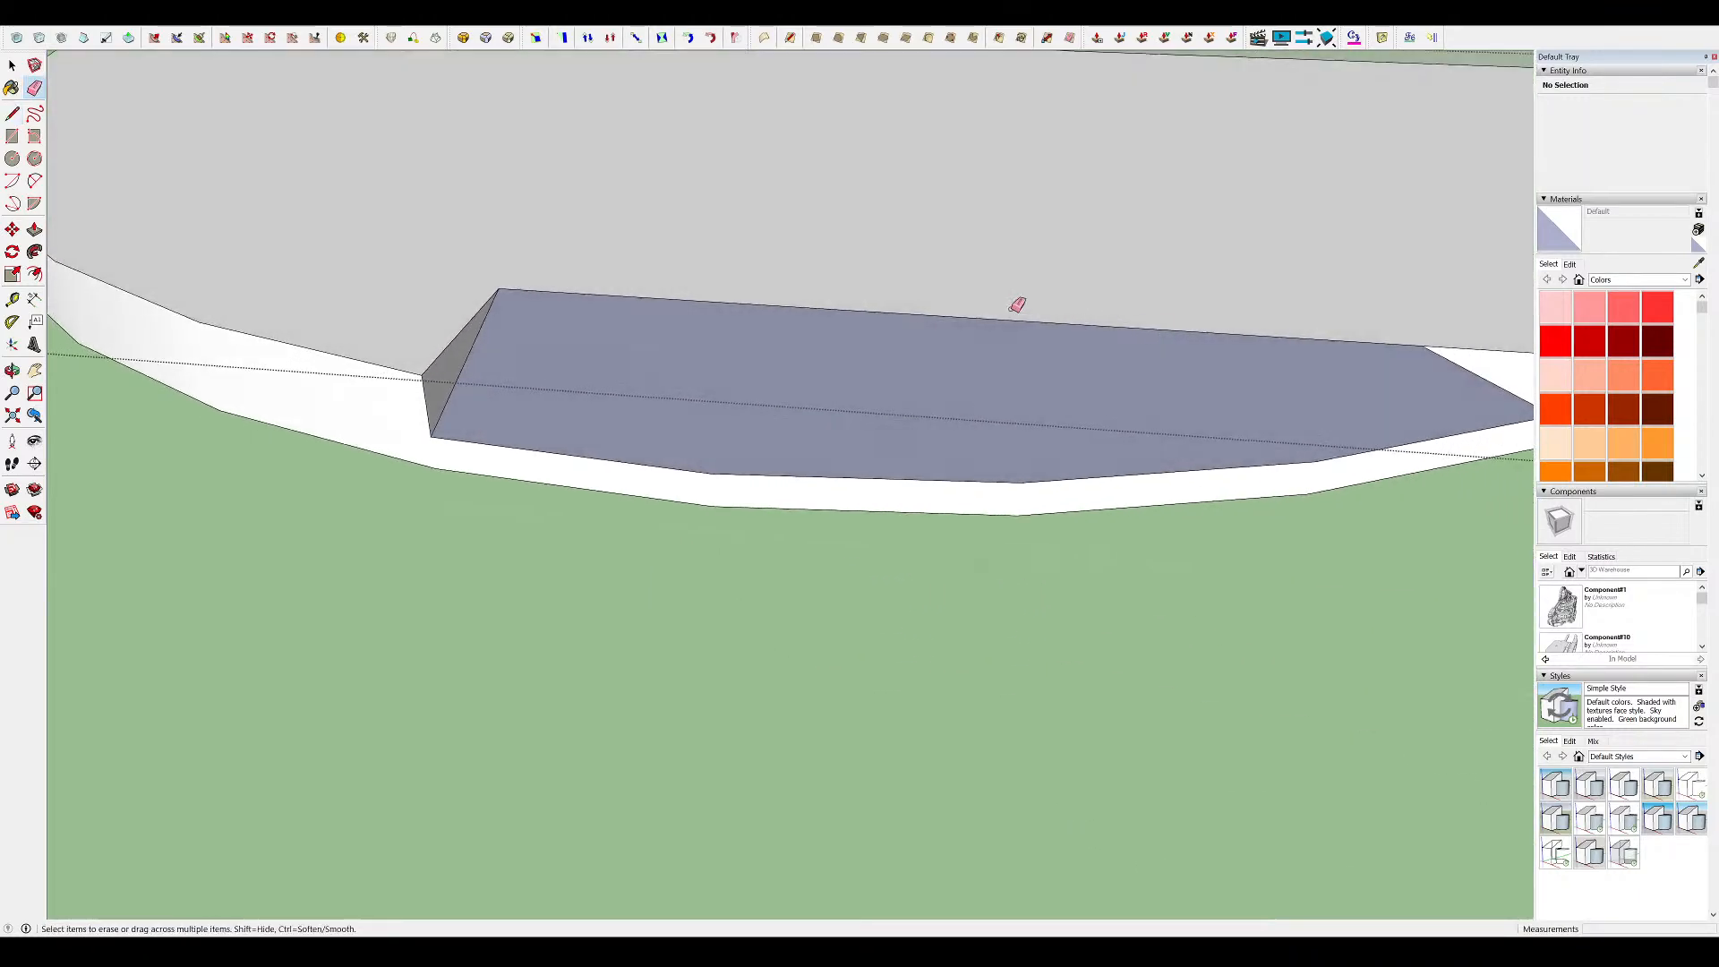
Erase the edges beside the lowered rim so the cutout opens up to the platform's straight inner line
scroll(1102, 323, down, 3)
scroll(1210, 342, up, 2)
middle_drag(1226, 334, 479, 218)
key(i)
mouse_move(1150, 452)
middle_down()
mouse_move(1131, 403)
mouse_move(1024, 314)
mouse_move(1036, 349)
mouse_move(1050, 320)
mouse_move(1024, 415)
middle_up()
key(i)
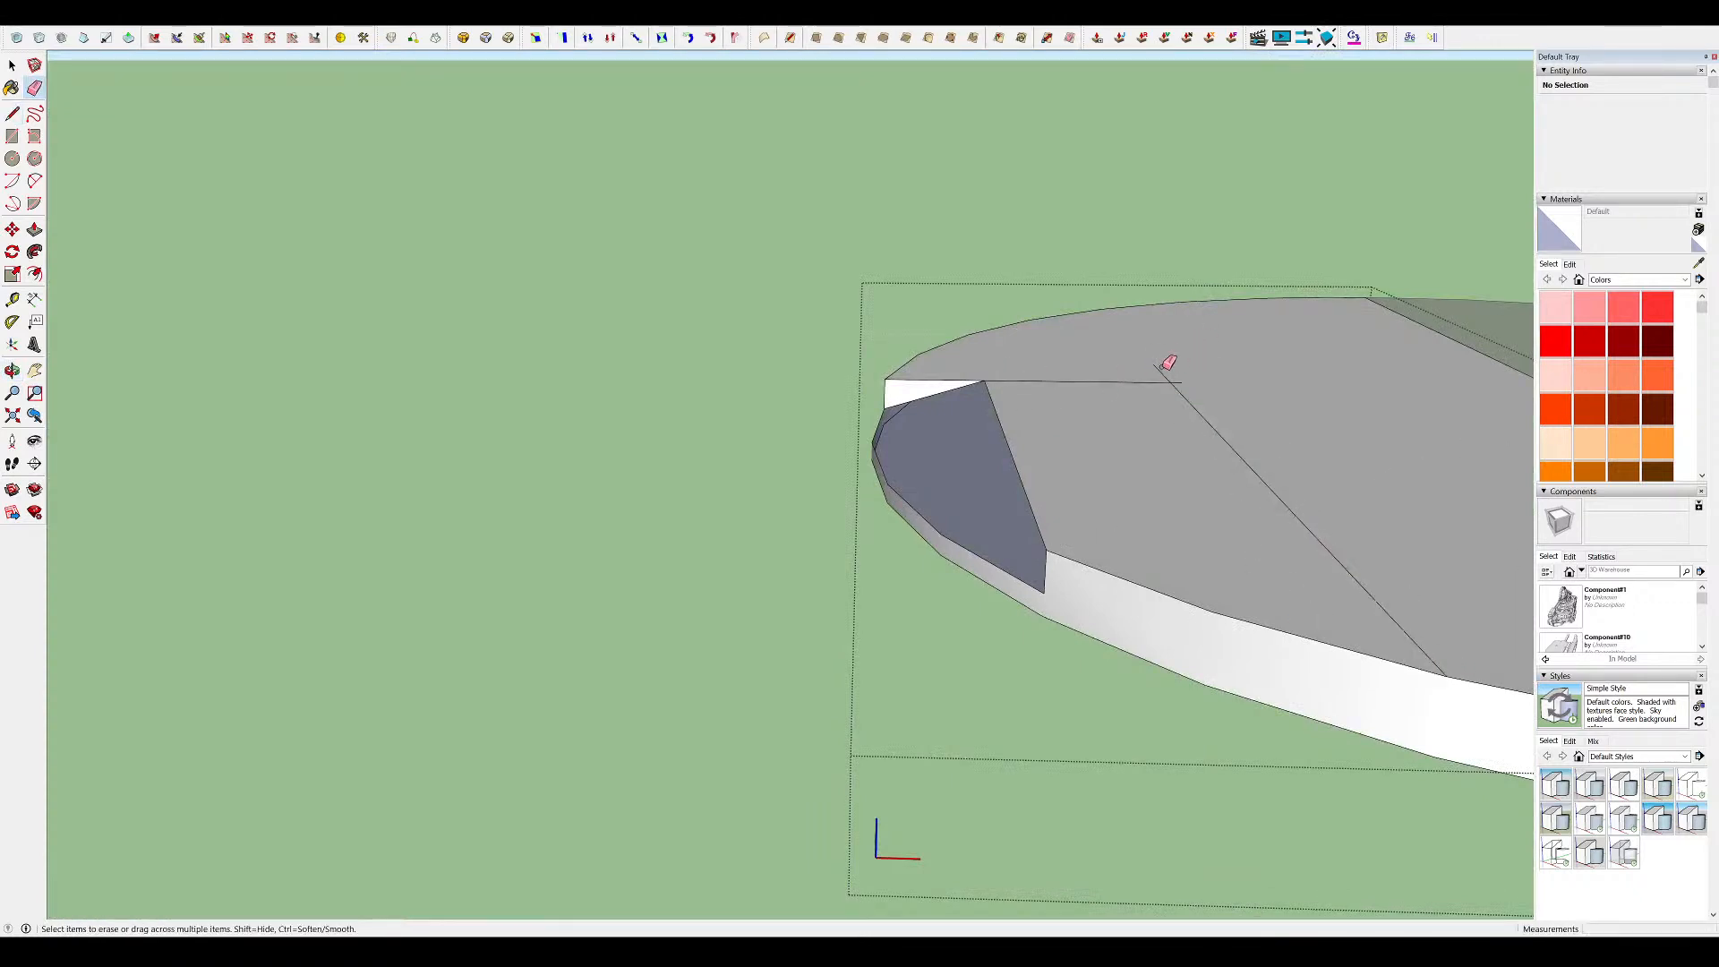
click(1051, 555)
click(1038, 536)
mouse_move(1039, 535)
middle_down()
mouse_move(1071, 487)
mouse_move(1017, 426)
mouse_move(961, 436)
mouse_move(1124, 460)
mouse_move(1026, 433)
mouse_move(1110, 474)
middle_up()
scroll(1024, 434, down, 3)
key(i)
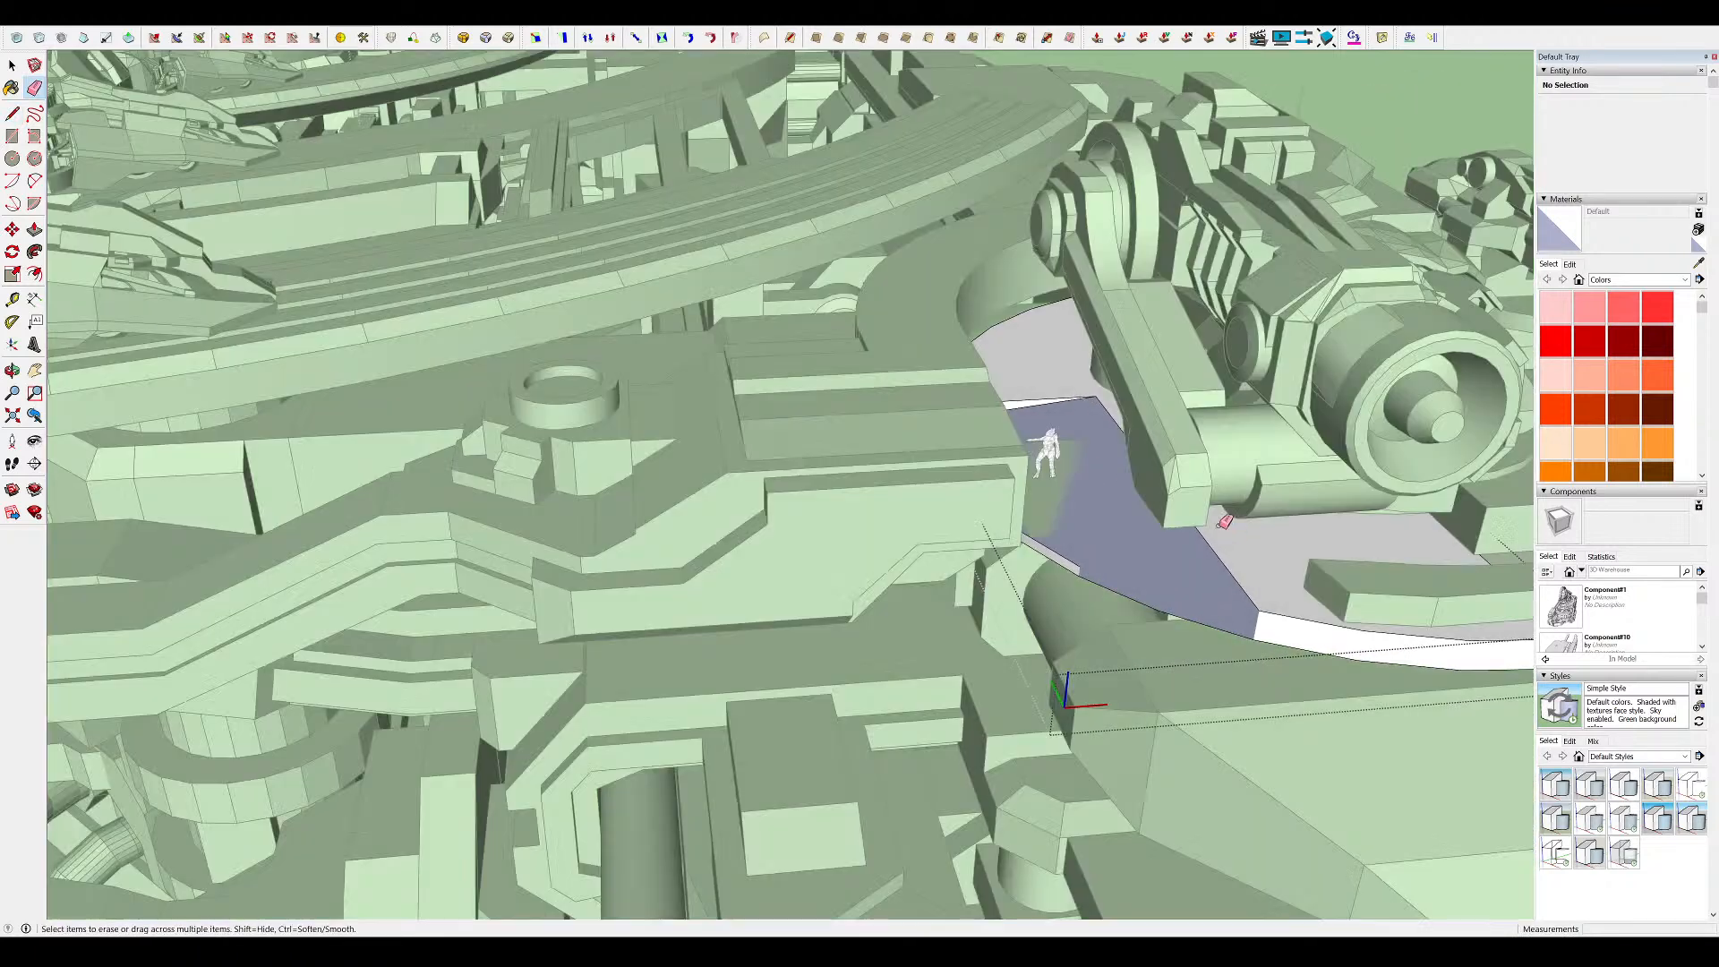
Divide the platform's cutout with a line about 303 cm long from the rim towards its inner edge and erase the unwanted edge there
key(i)
key(l)
click(1082, 567)
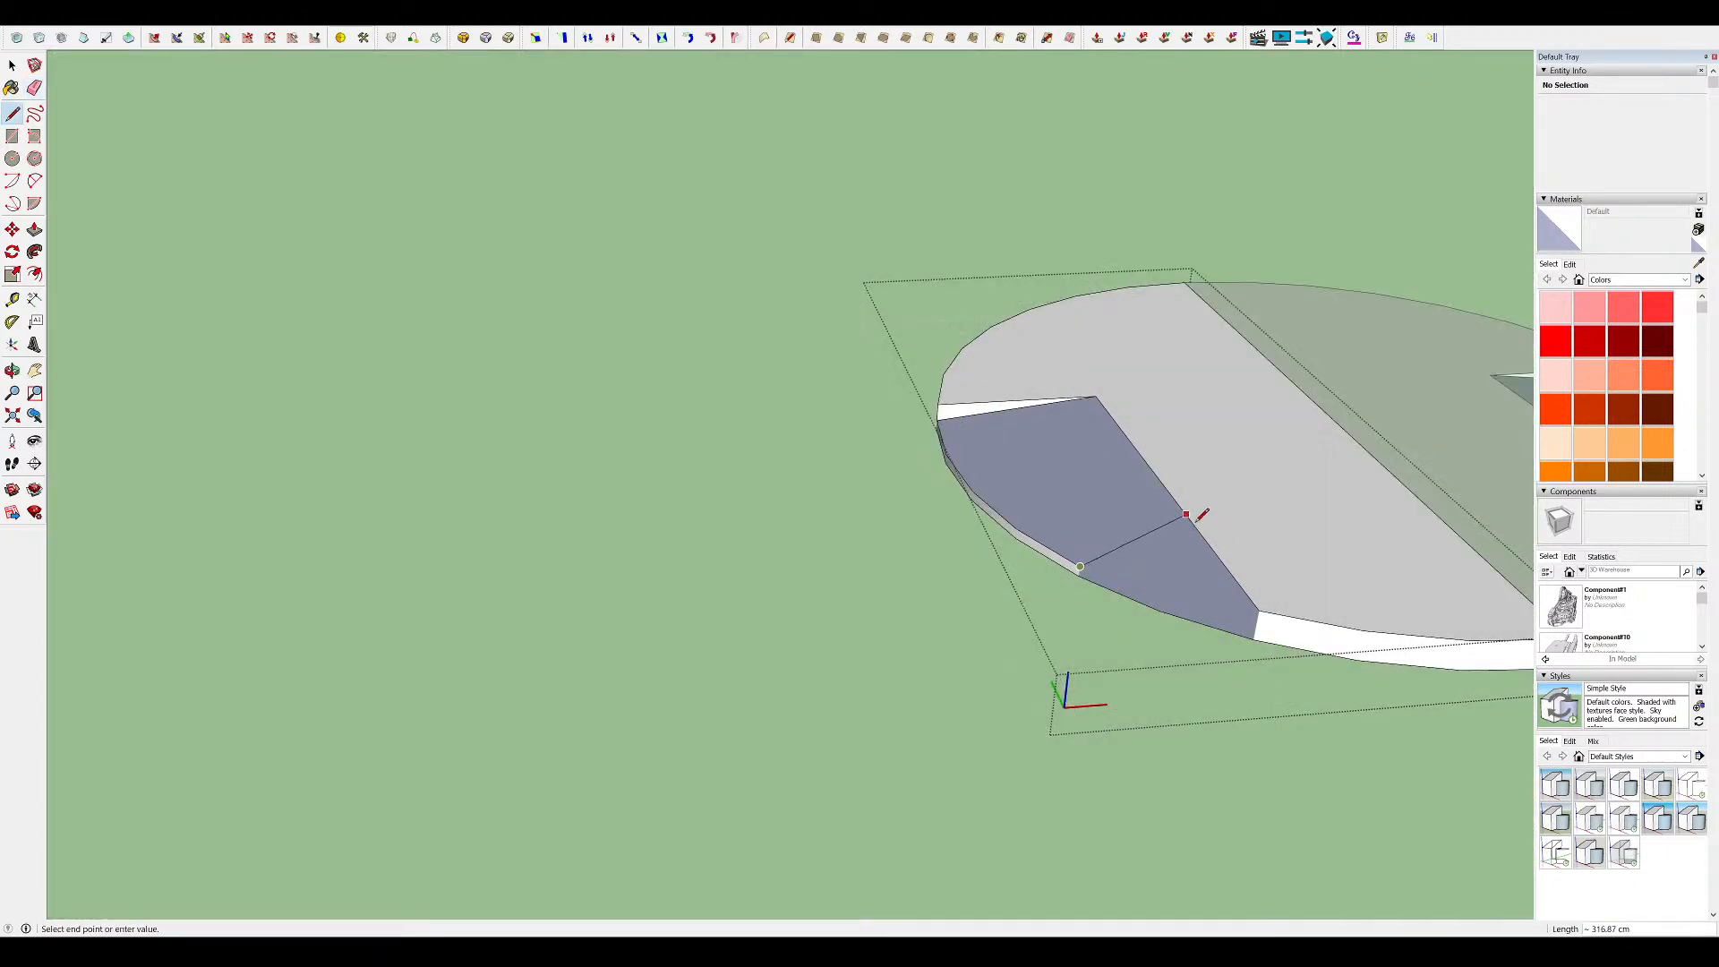
middle_drag(1217, 555, 1228, 463)
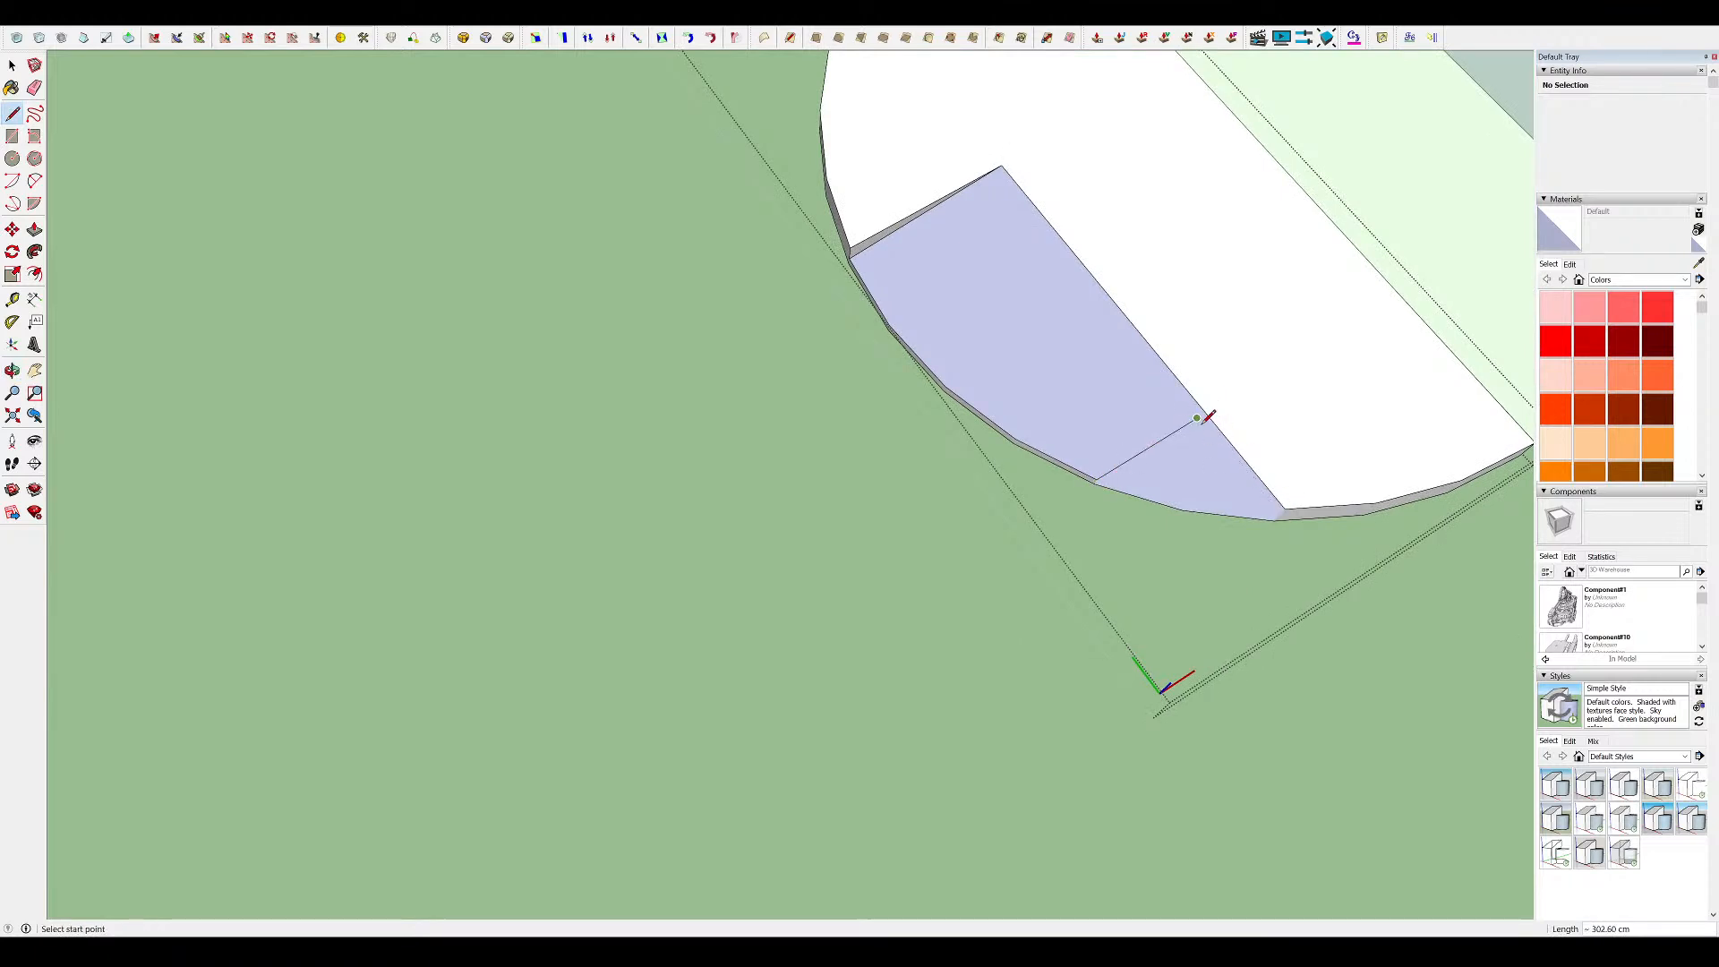
click(1097, 479)
middle_drag(1098, 474, 1116, 214)
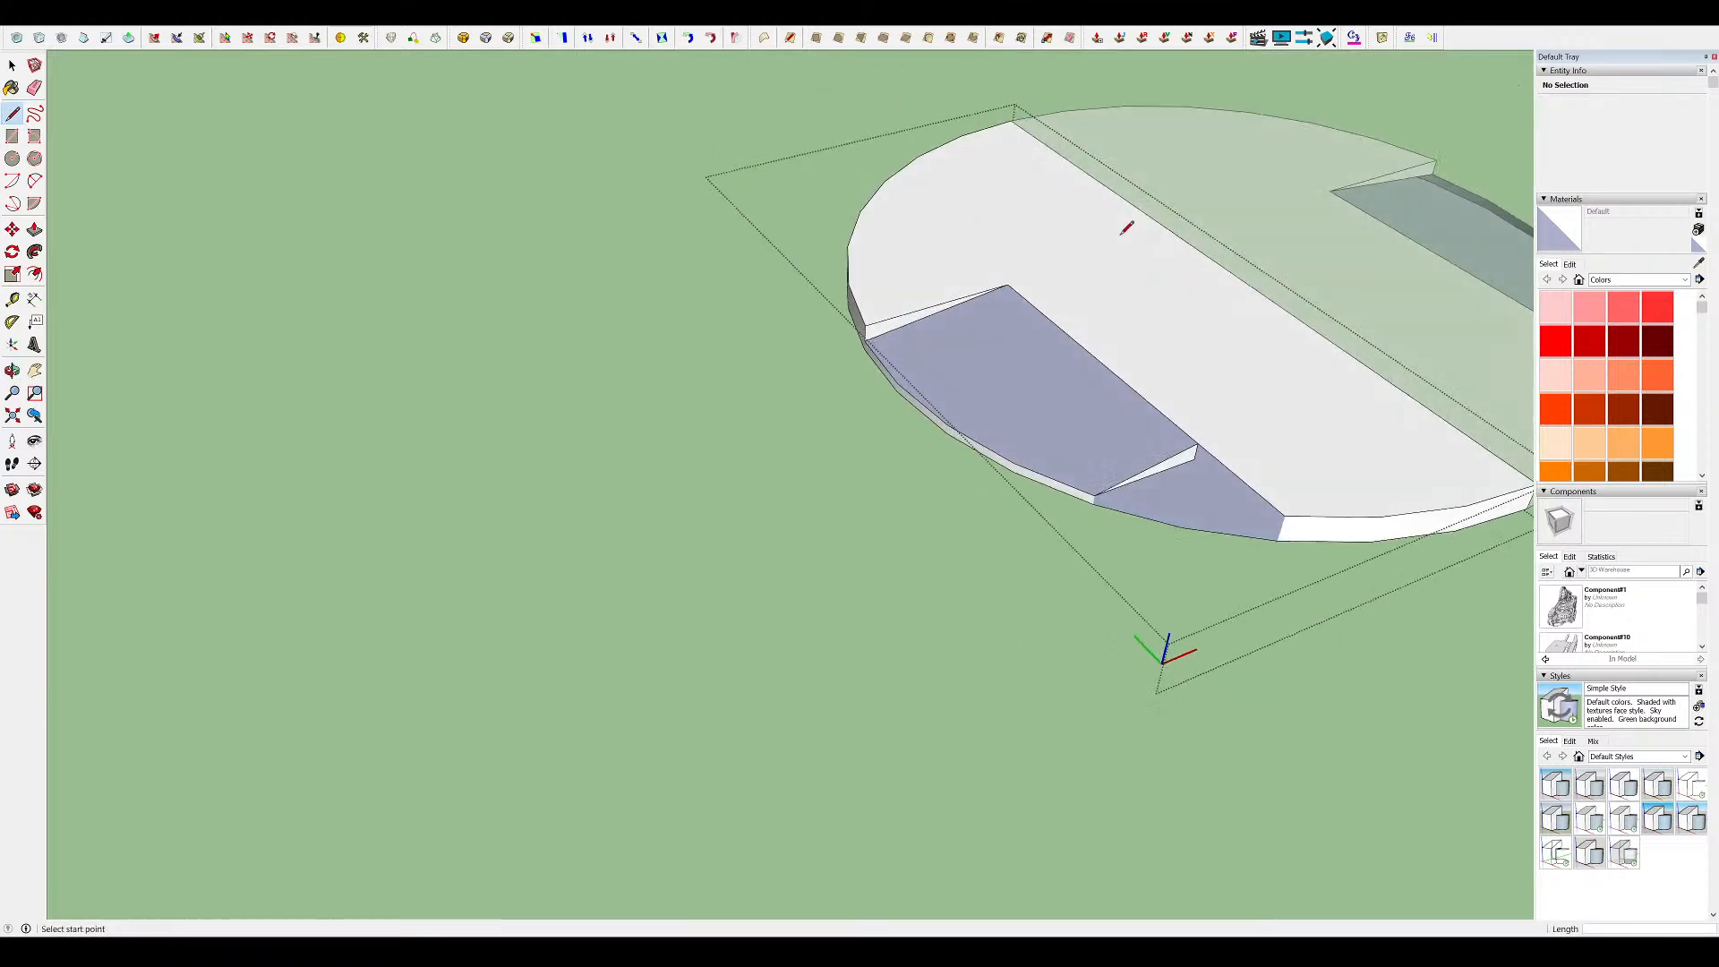
scroll(1190, 448, up, 2)
key(e)
click(1172, 451)
mouse_move(1174, 449)
middle_down()
mouse_move(1214, 438)
mouse_move(1249, 353)
middle_up()
Fill the larger part of the cutout with triangular facets by connecting the lowered rim vertices to its inner corners
key(l)
middle_drag(905, 393, 831, 366)
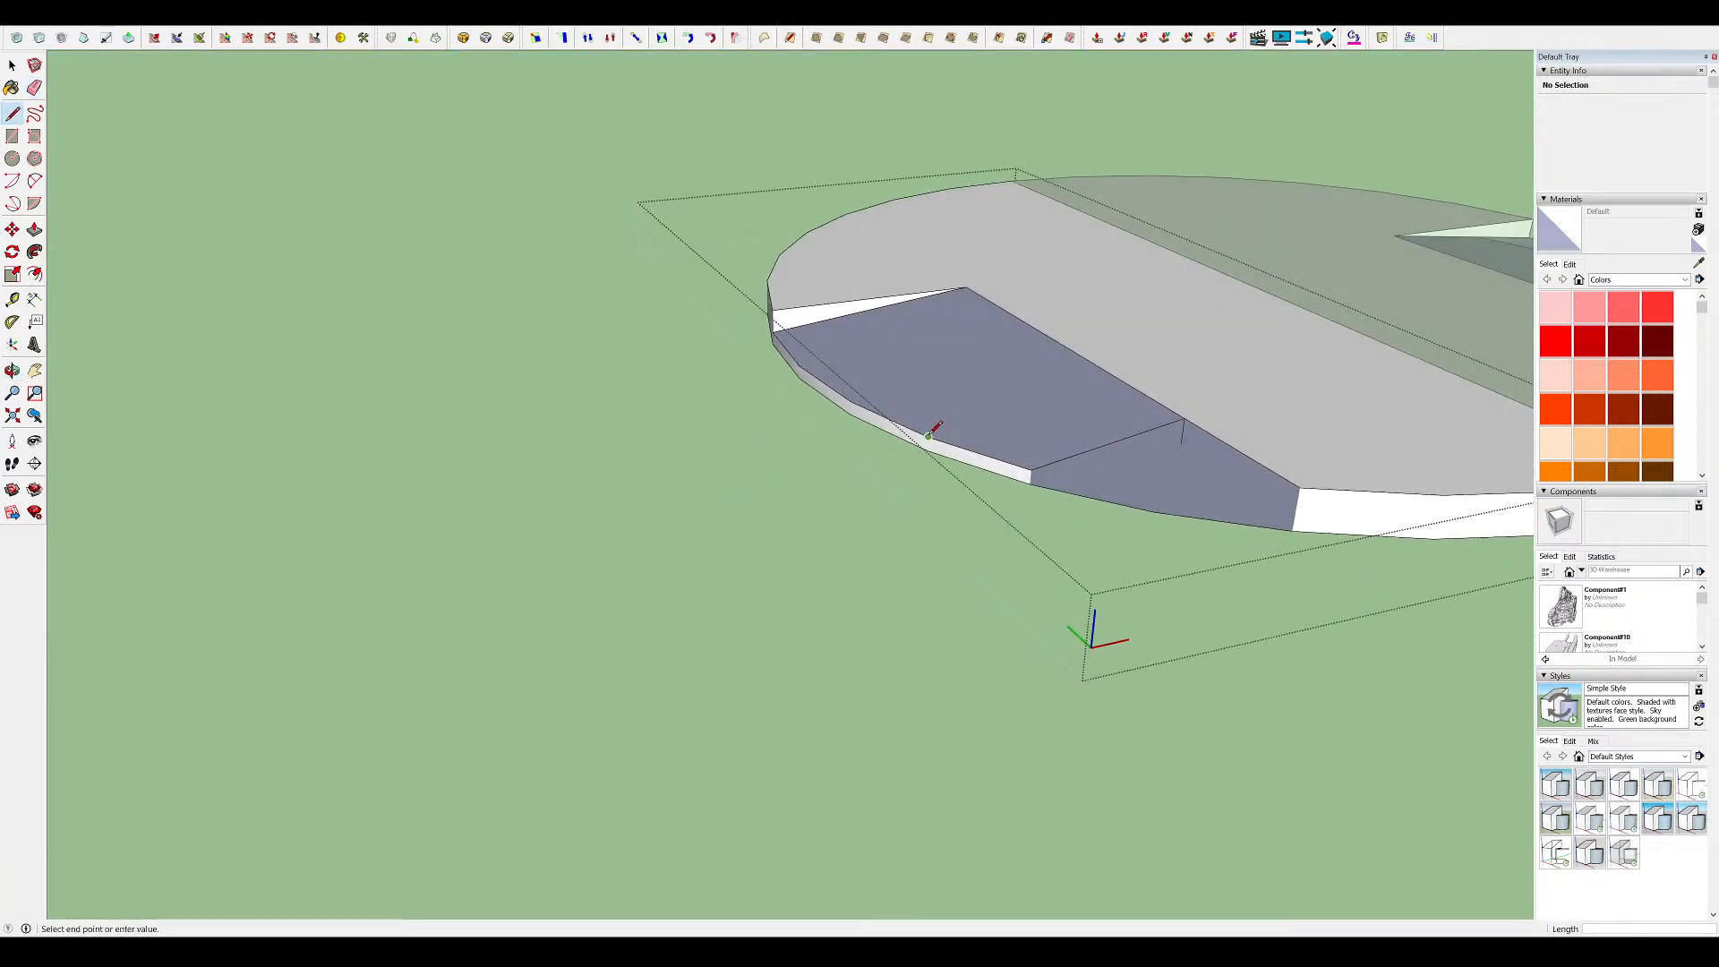
click(1186, 417)
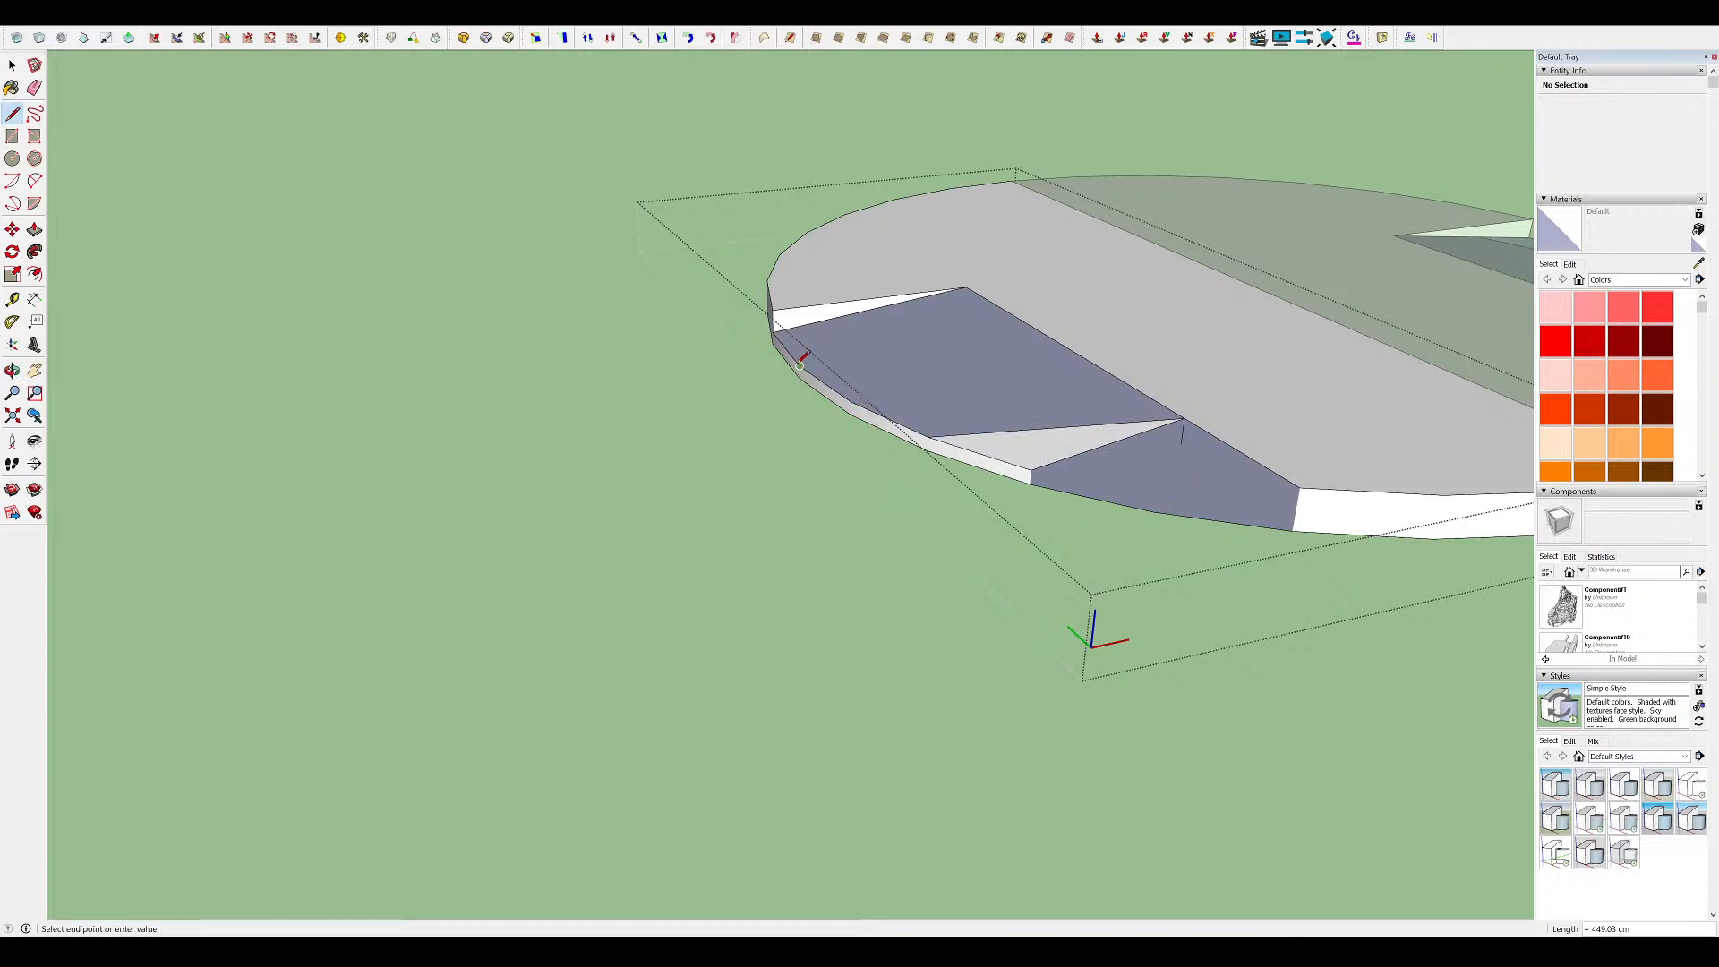
click(1184, 417)
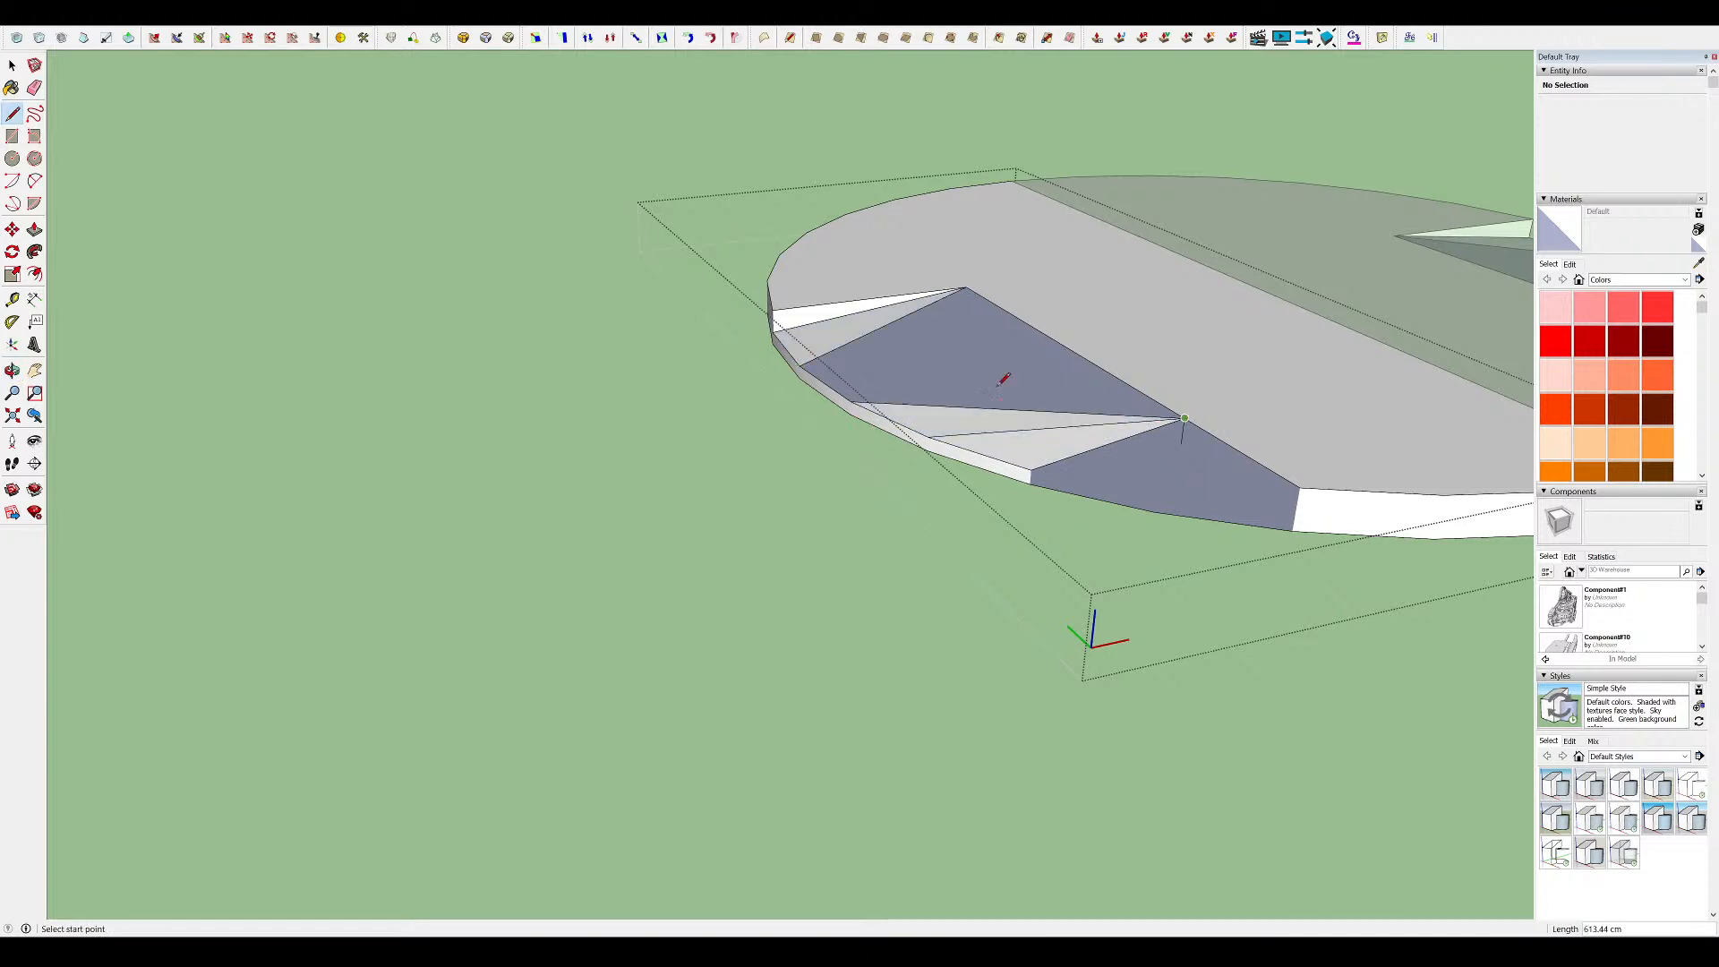
click(964, 288)
middle_drag(1028, 338, 974, 472)
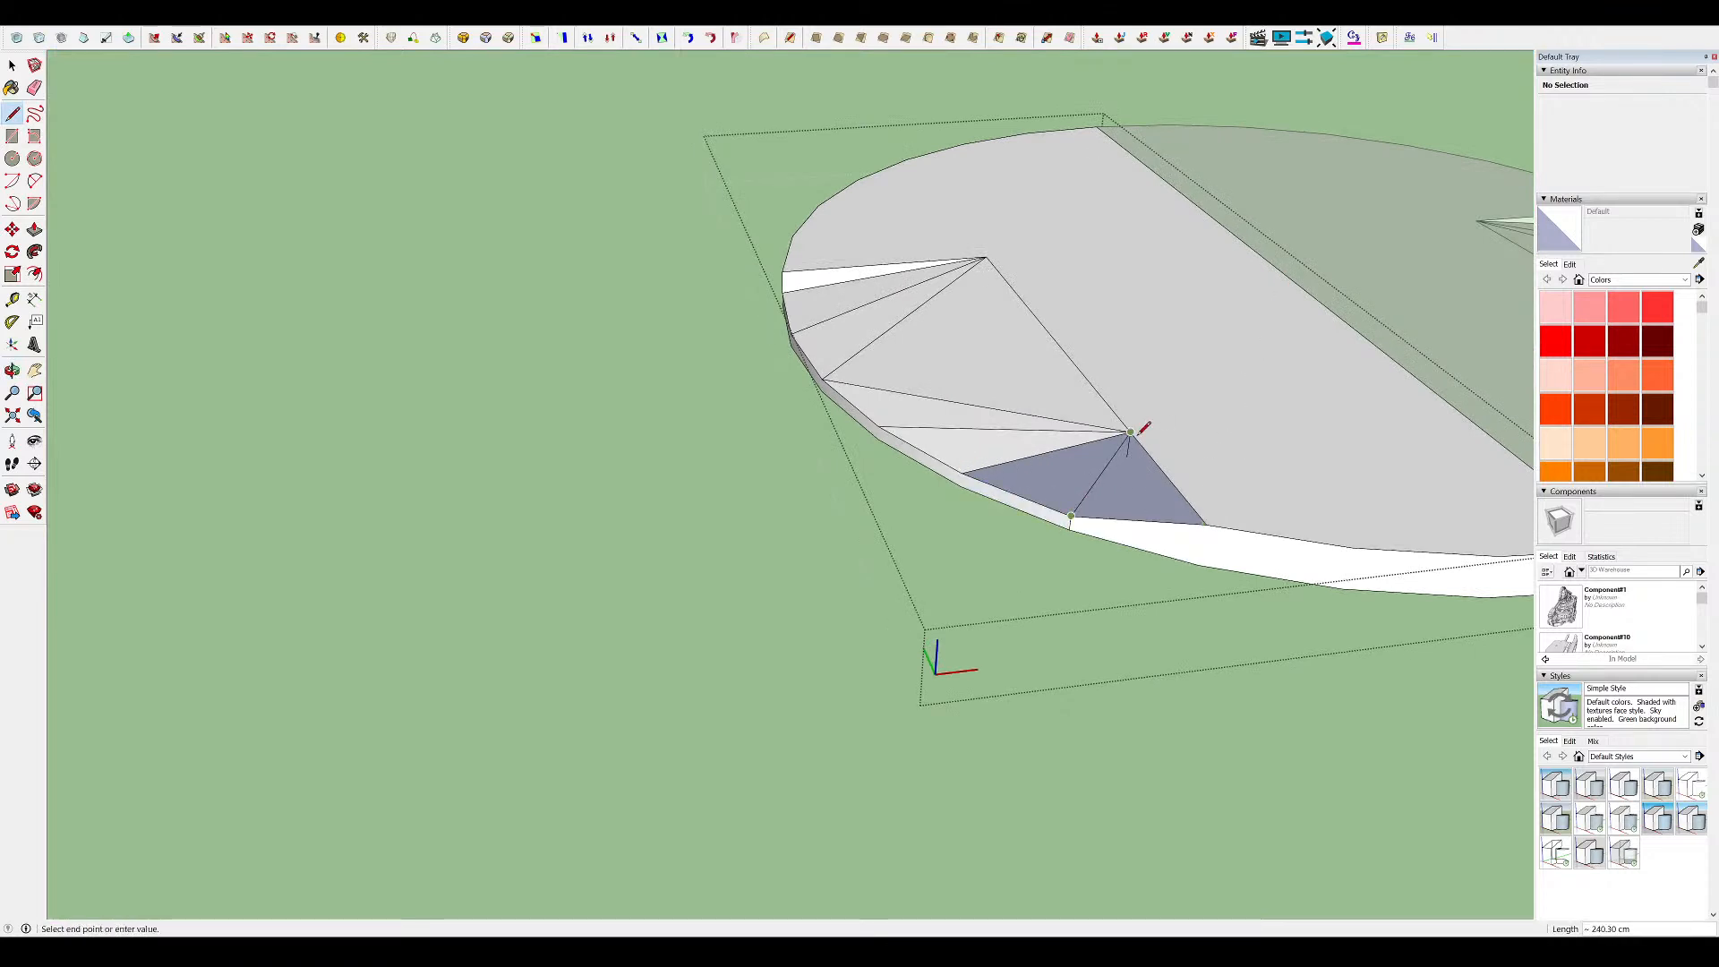
Rework the cutout's smaller end with lines from the rim to the inner edge, including one about 240 cm, and erase surplus edges
click(1075, 512)
mouse_move(1074, 512)
middle_down()
mouse_move(1227, 411)
mouse_move(1063, 319)
mouse_move(1170, 337)
mouse_move(1120, 473)
mouse_move(988, 463)
middle_up()
key(e)
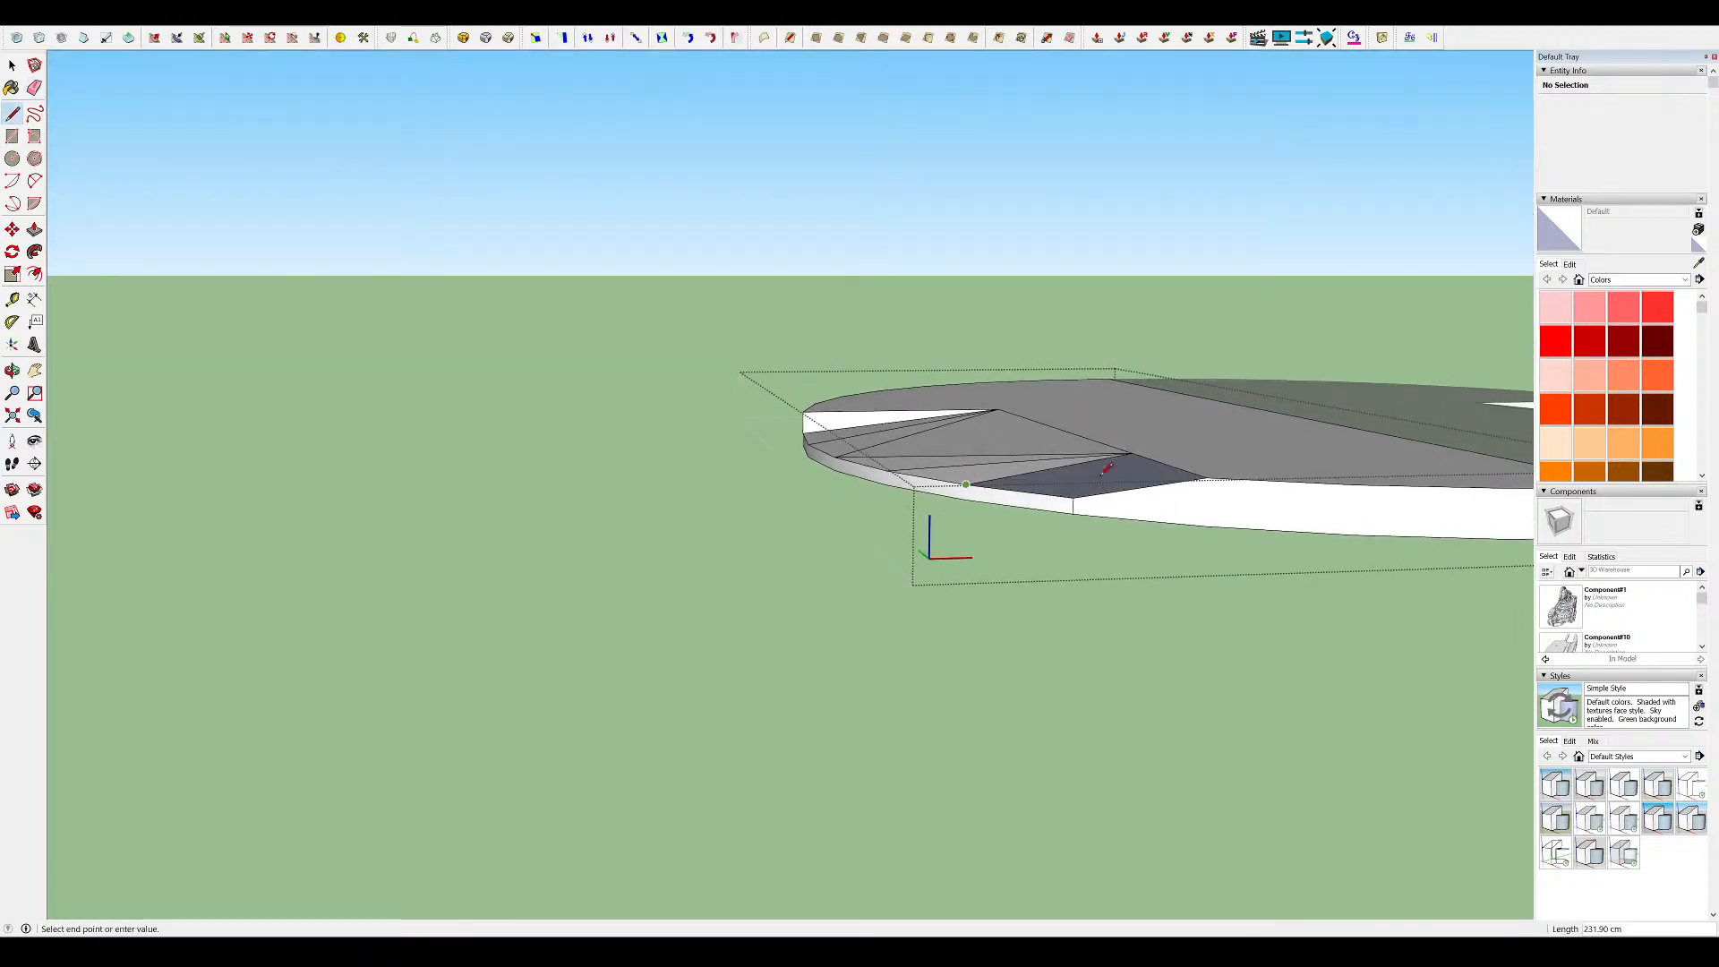
mouse_move(1219, 469)
middle_down()
mouse_move(1423, 407)
mouse_move(1235, 488)
middle_up()
key(e)
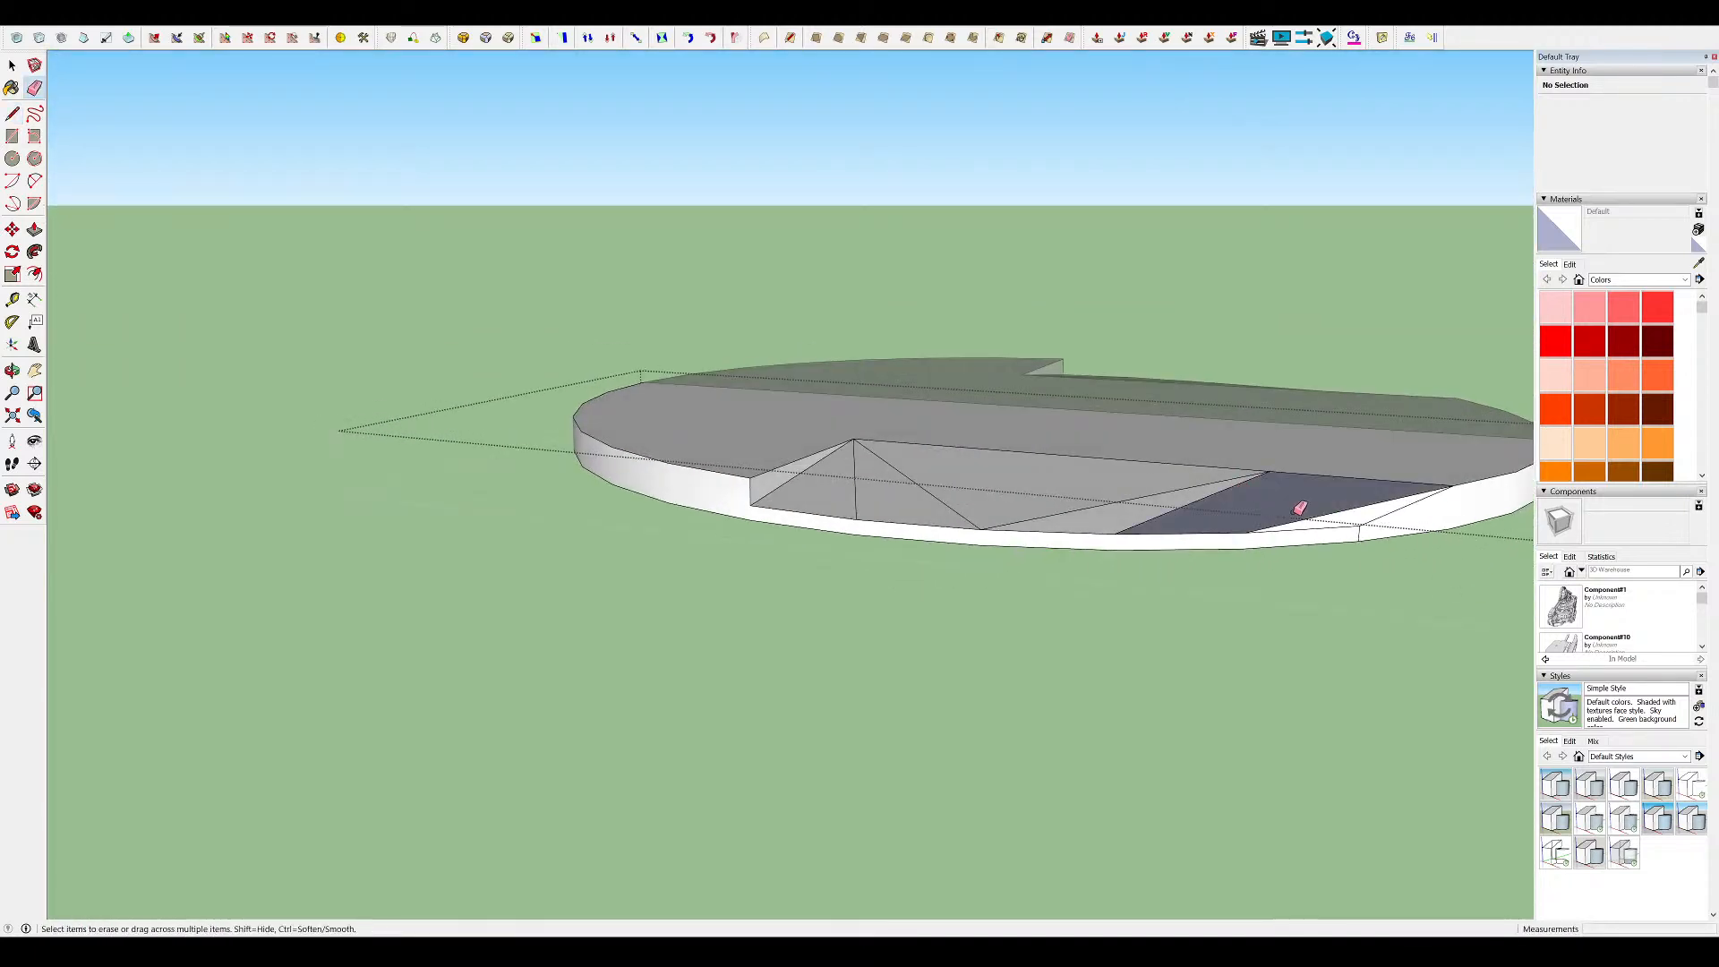
key(e)
mouse_move(1358, 513)
middle_down()
mouse_move(1281, 468)
mouse_move(1136, 483)
mouse_move(980, 564)
mouse_move(886, 697)
middle_up()
key(l)
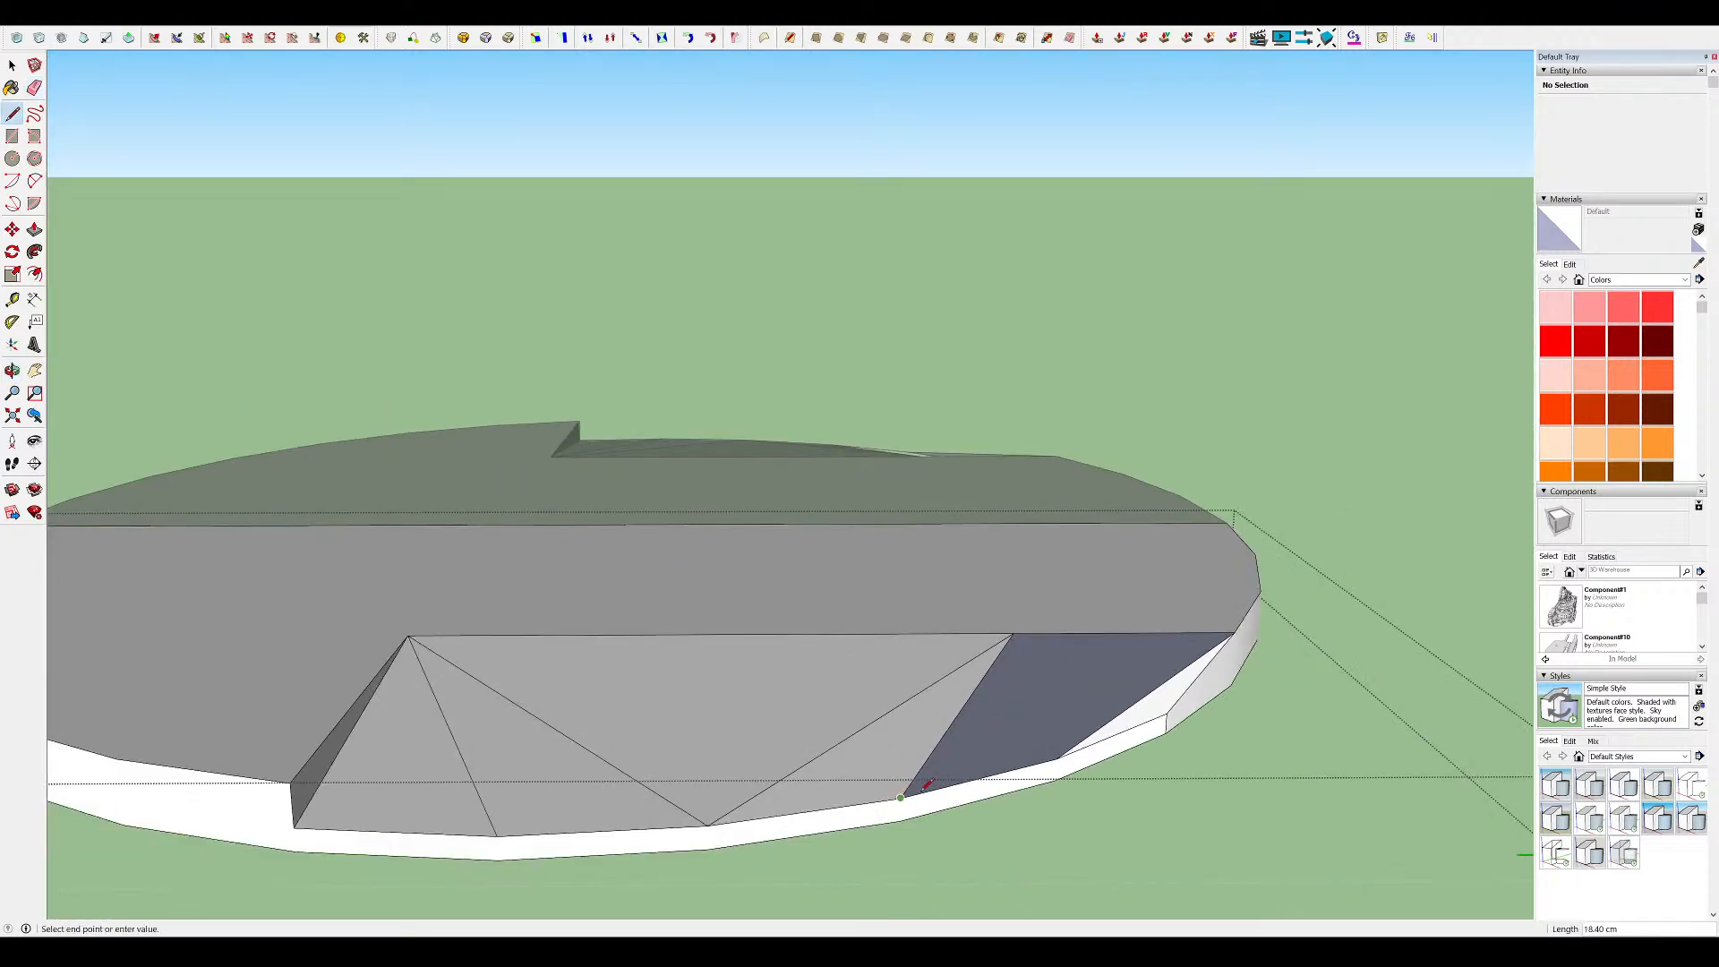
Close the cutout's remaining gap with a line about 852 cm long between the rim and the end of the inner edge
middle_drag(1240, 625, 326, 606)
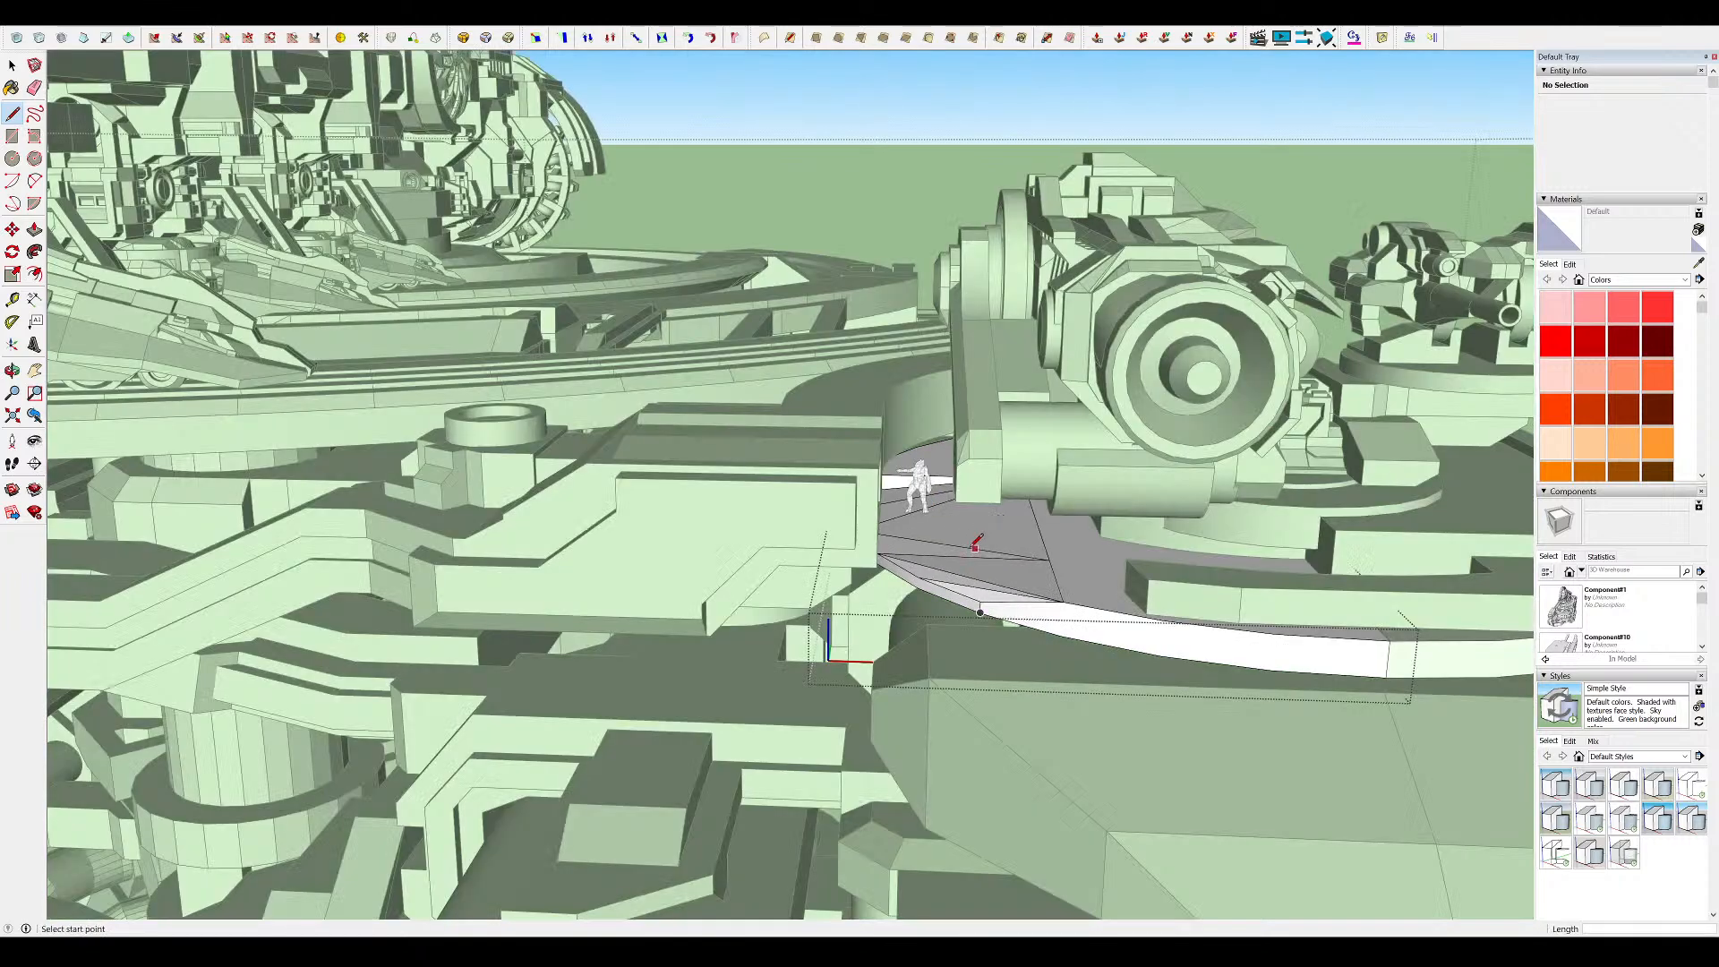
scroll(976, 543, up, 3)
key(e)
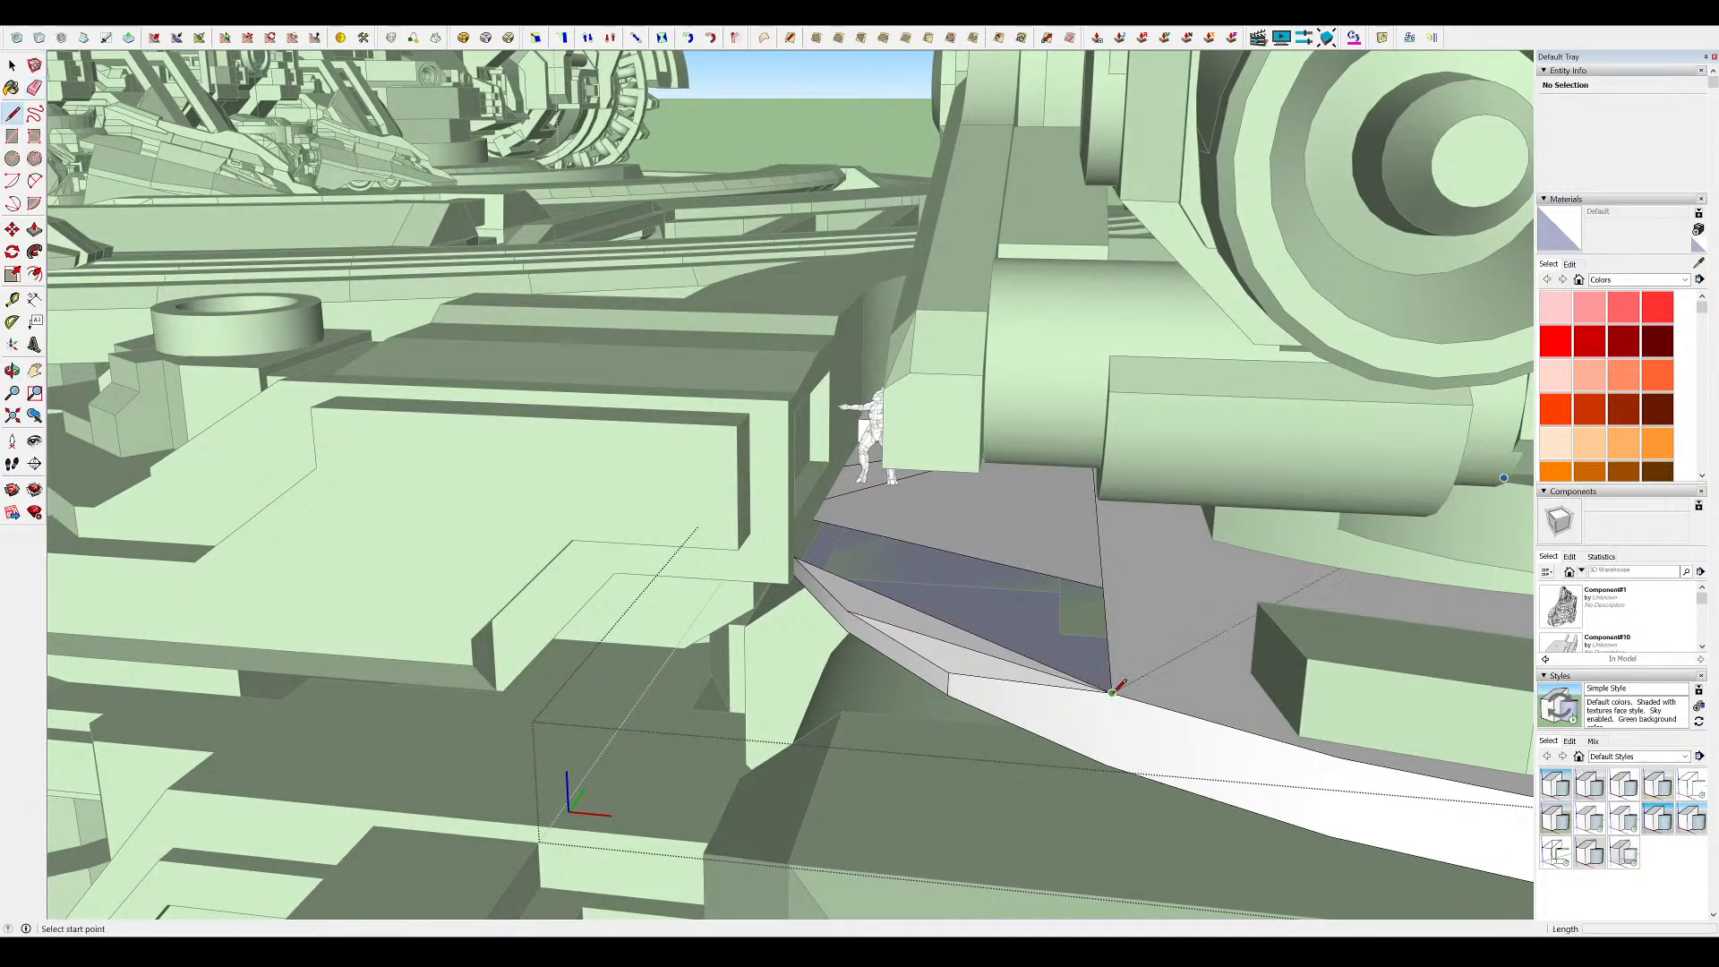
scroll(1115, 688, up, 2)
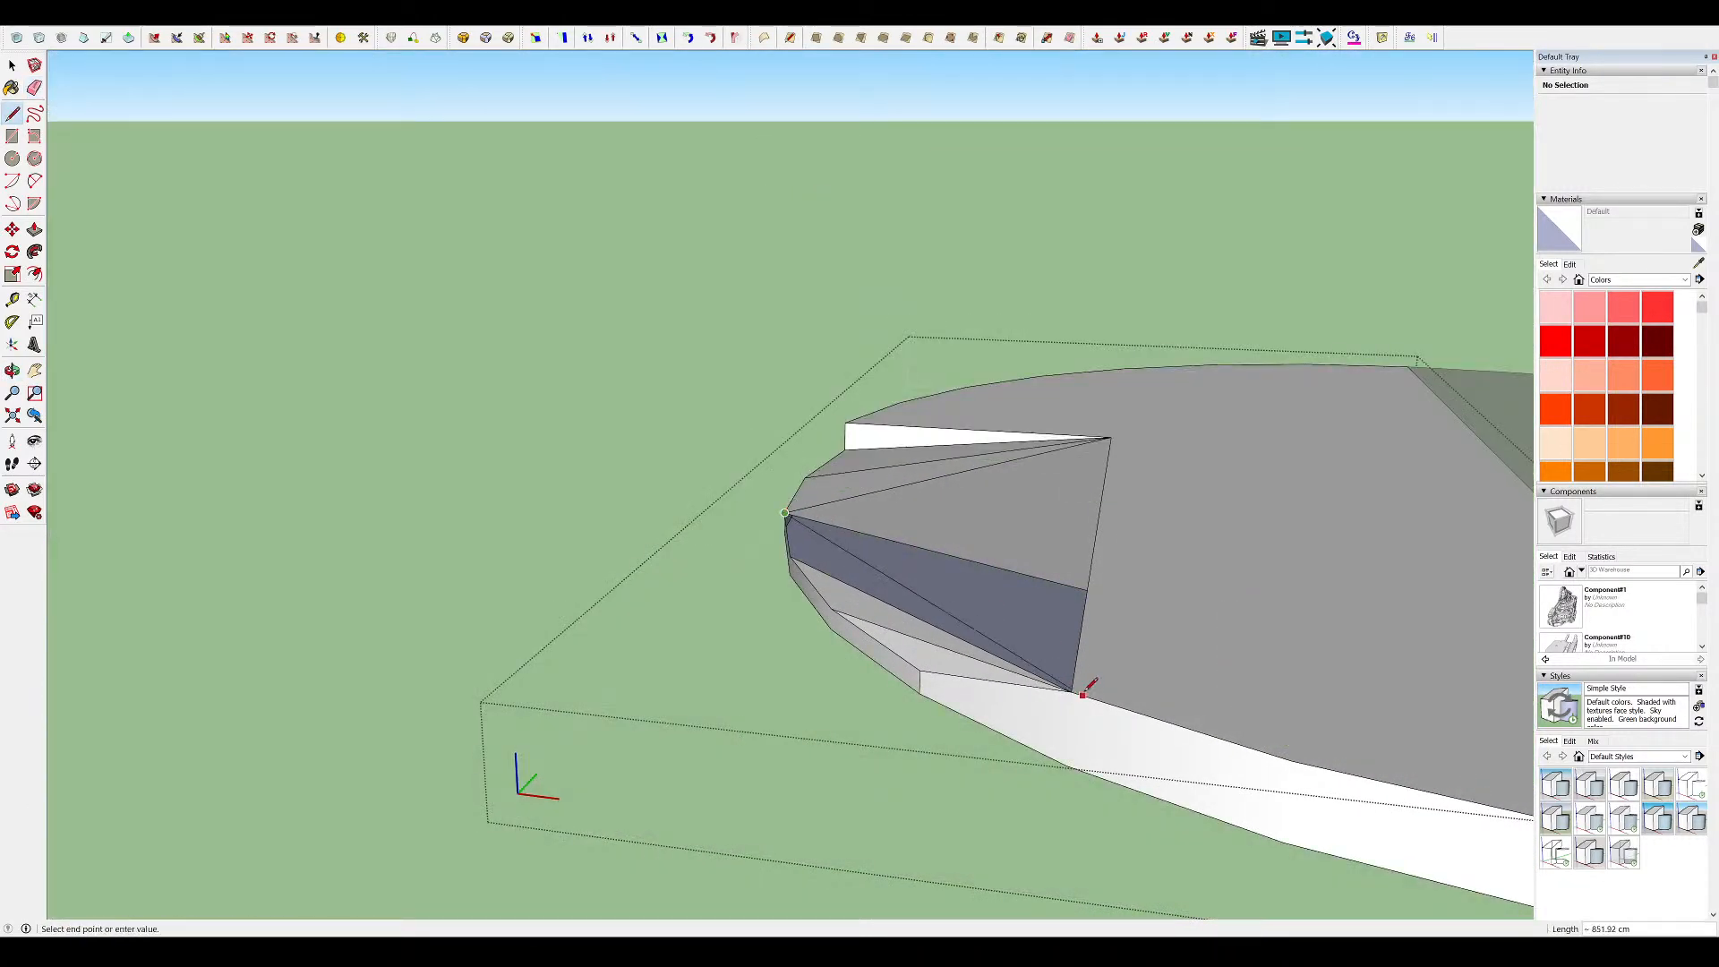
mouse_move(1074, 667)
middle_down()
mouse_move(829, 502)
mouse_move(990, 621)
mouse_move(1189, 549)
mouse_move(1151, 587)
mouse_move(871, 633)
mouse_move(487, 648)
middle_up()
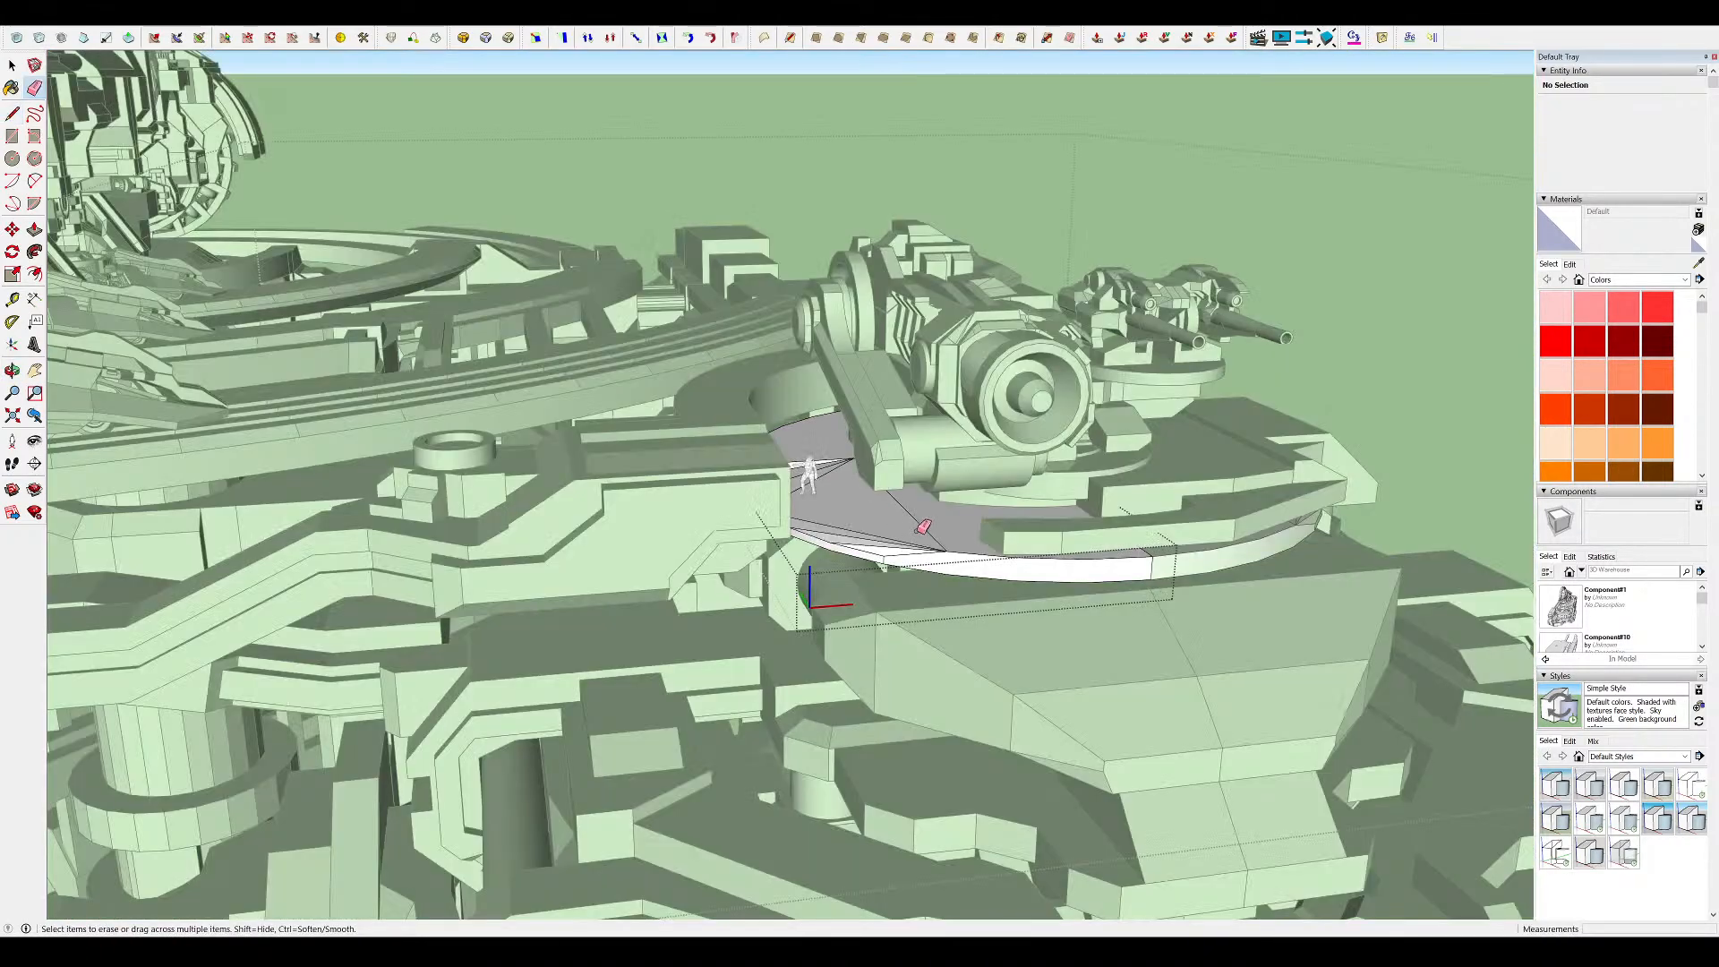
Open the arm for editing and push or pull the floor of the housing's end recess by about 46 cm
mouse_move(924, 526)
middle_down()
mouse_move(786, 421)
mouse_move(533, 391)
mouse_move(618, 421)
middle_up()
scroll(787, 421, up, 5)
key(space)
double_click(618, 421)
scroll(658, 389, up, 4)
key(p)
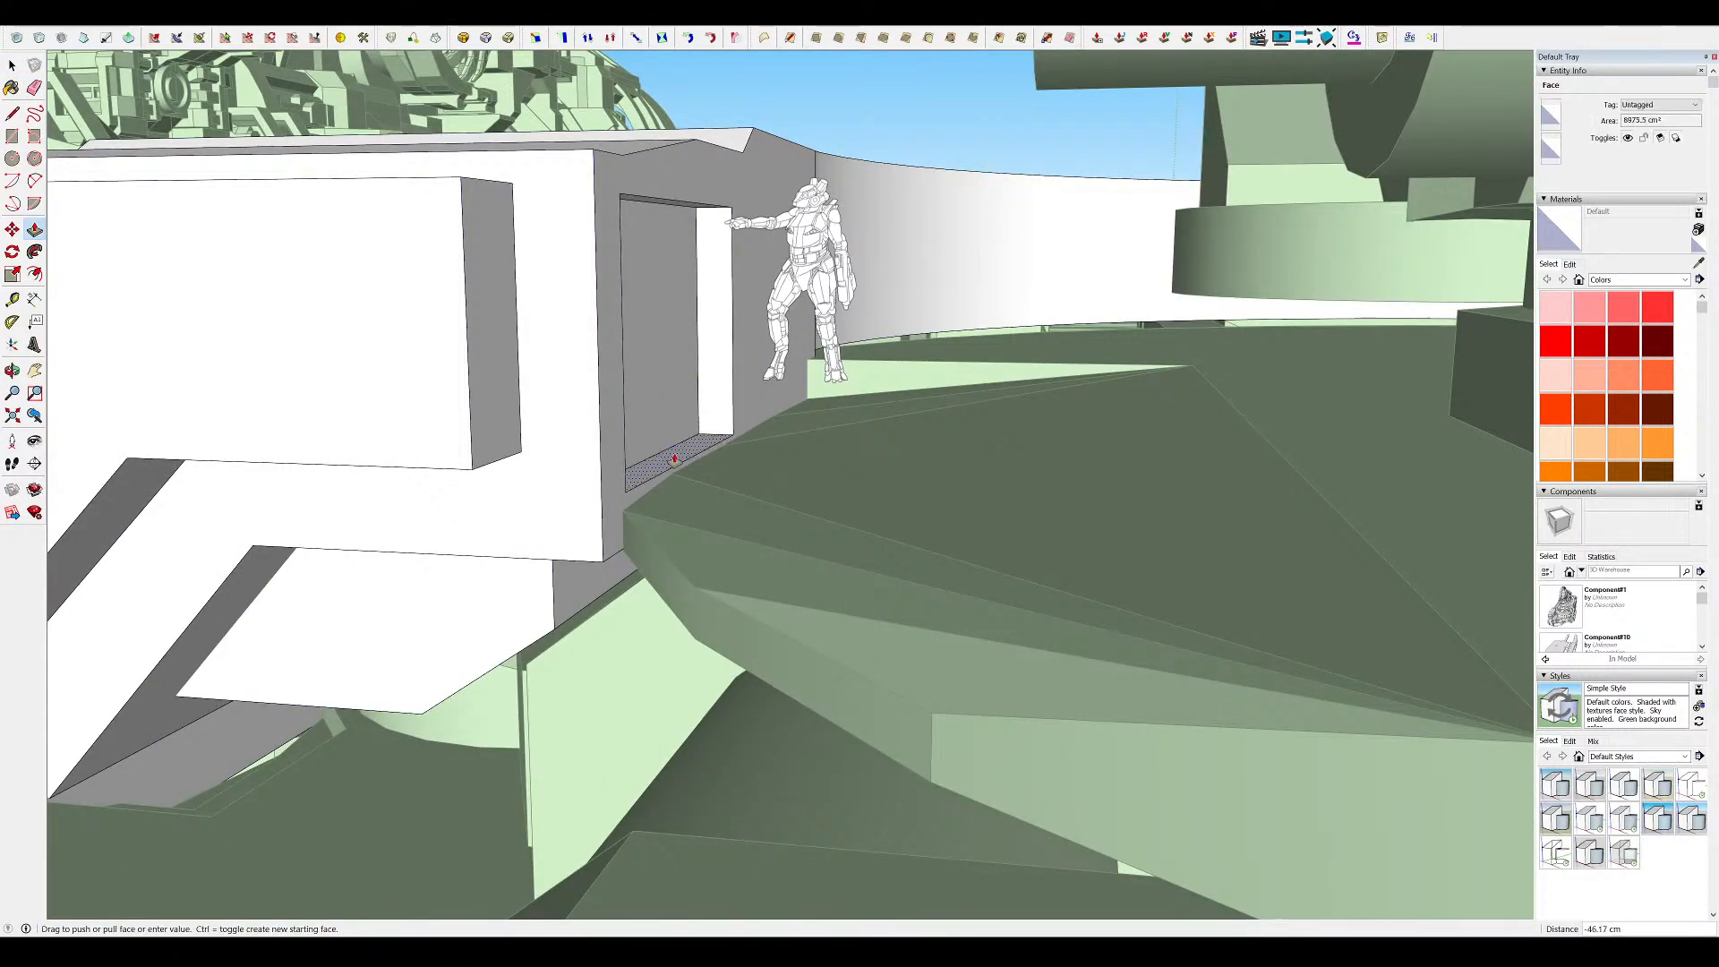
Shape the recess's lower edge with an angled step near the curved band and erase the leftover edges on its back wall
scroll(673, 462, down, 8)
scroll(756, 457, up, 5)
middle_drag(755, 460, 67, 380)
scroll(687, 475, up, 3)
key(r)
double_click(800, 425)
middle_drag(801, 426, 830, 468)
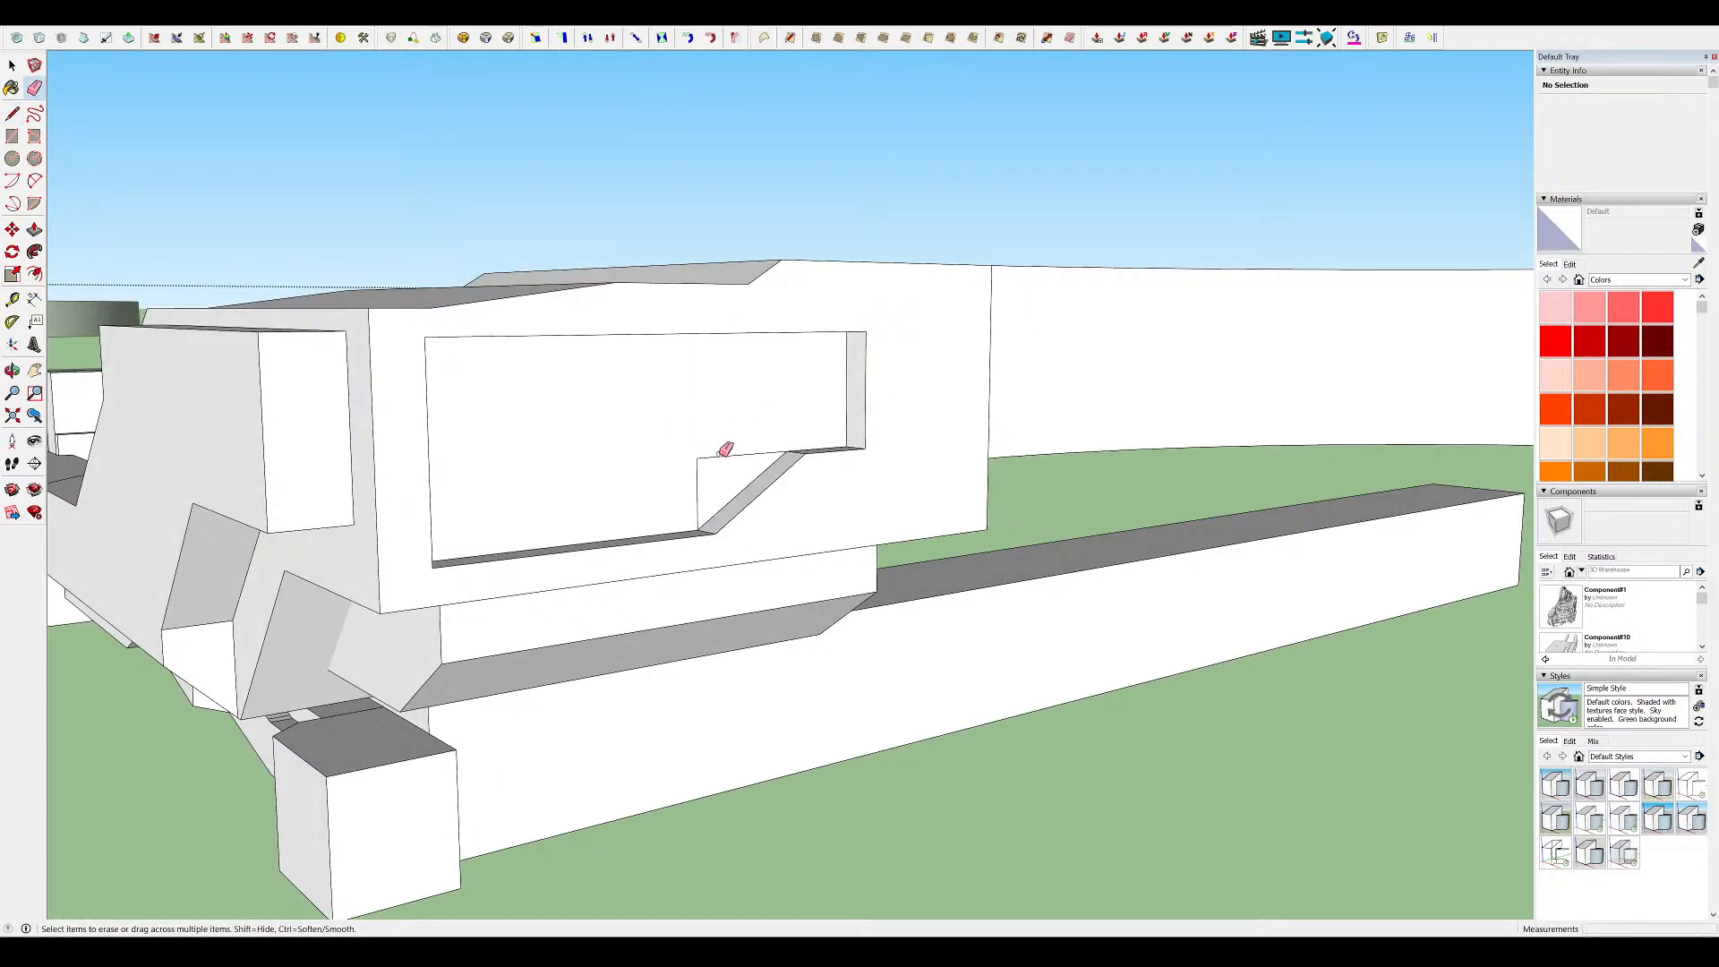
drag(723, 452, 695, 488)
middle_drag(695, 488, 848, 434)
Sink a small rectangular pocket 25.18 cm deep into the recess's back wall at the end nearest the curved band
scroll(847, 433, down, 5)
key(i)
mouse_move(695, 548)
middle_down()
mouse_move(940, 357)
mouse_move(769, 425)
middle_up()
key(i)
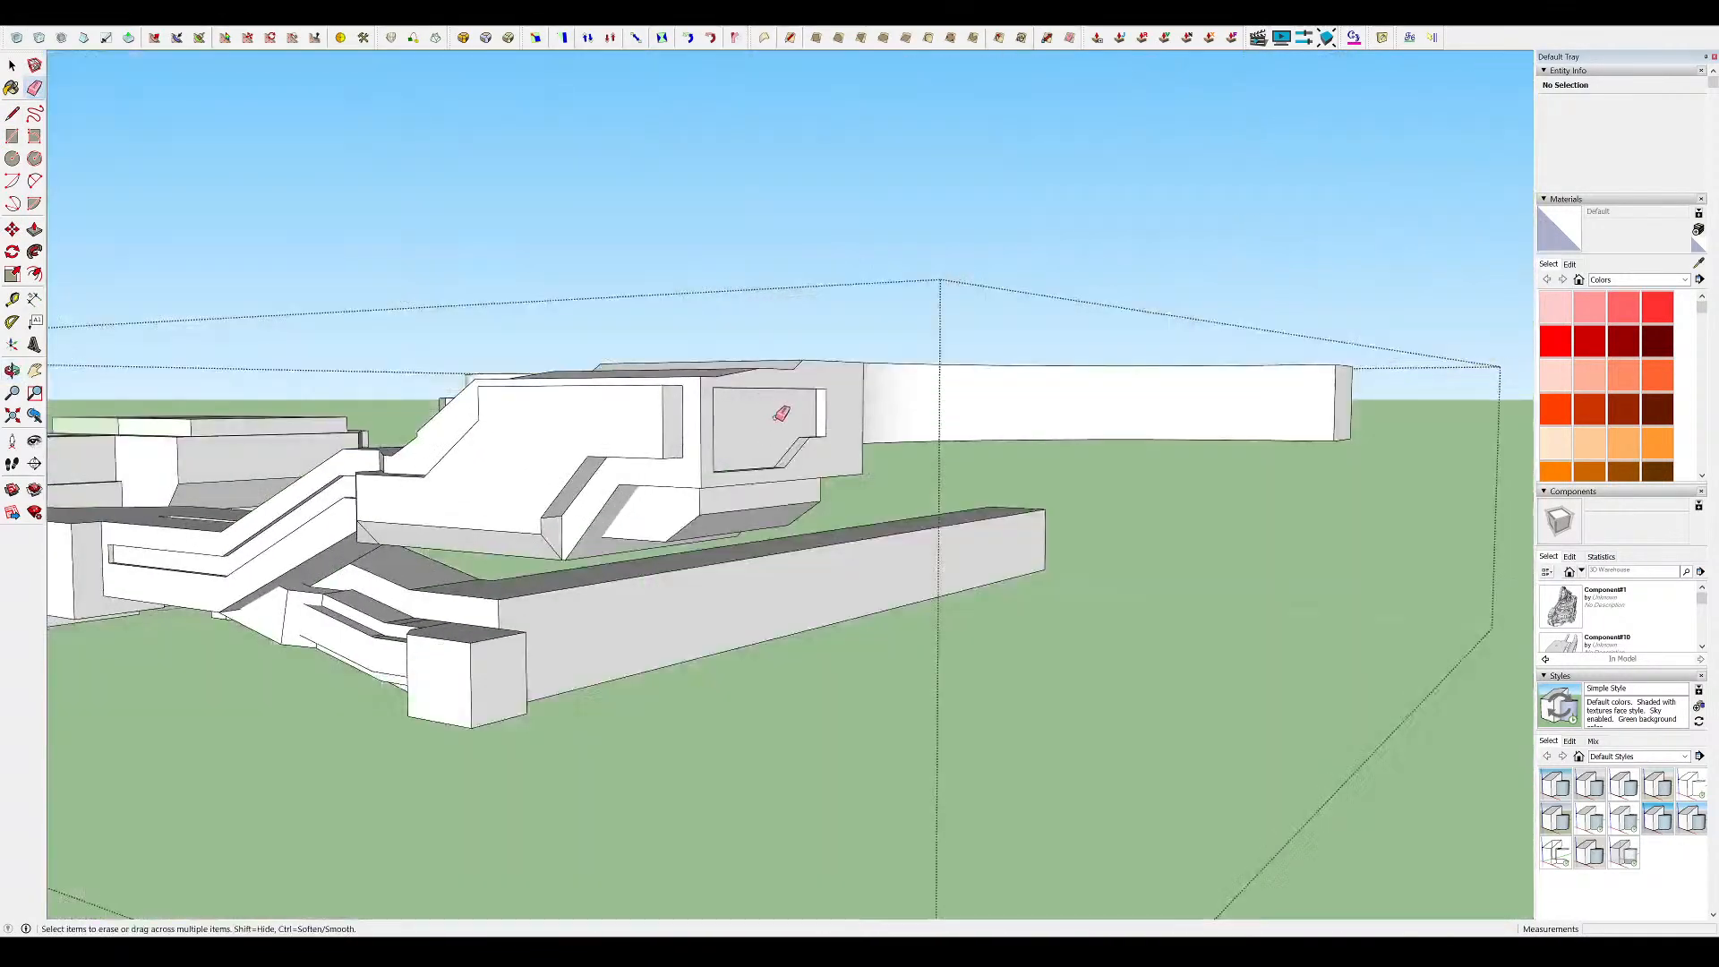
scroll(774, 419, up, 5)
middle_drag(928, 436, 860, 400)
click(789, 340)
key(p)
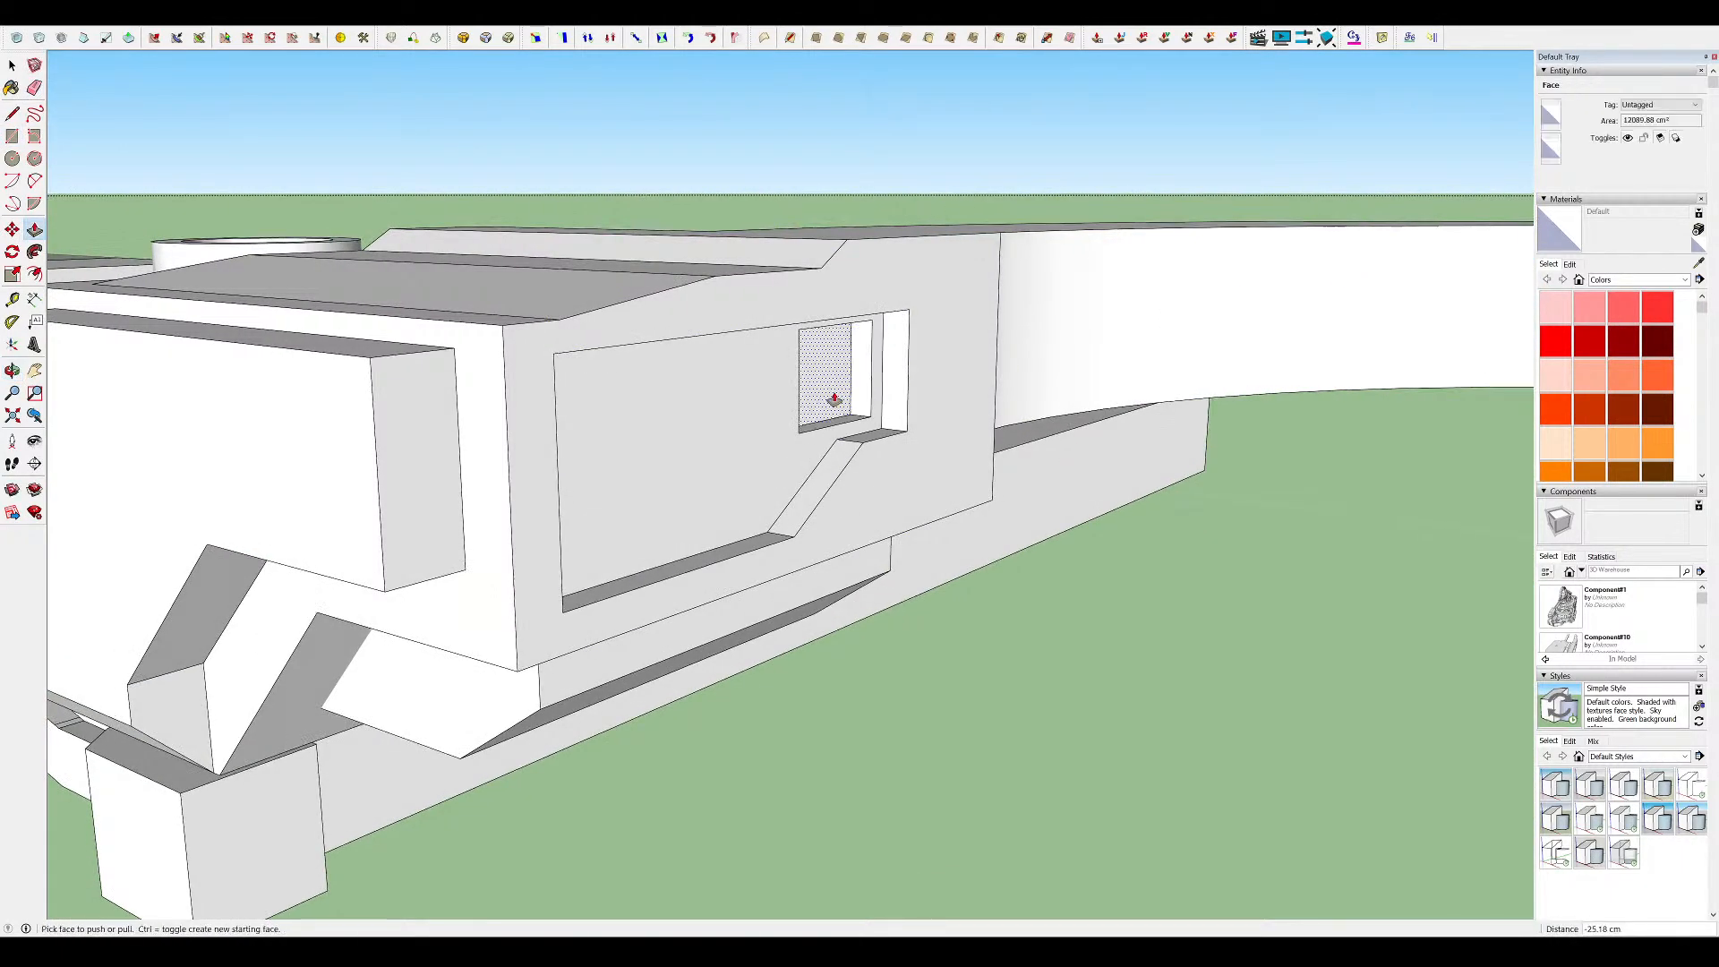
Raise a rectangular panel from the recess's back wall, opposite the curved band, and cut a 160.13 cm wide slope along its upper half
scroll(833, 399, down, 3)
click(607, 536)
middle_drag(608, 536, 798, 510)
click(553, 492)
scroll(656, 465, down, 3)
middle_drag(656, 465, 627, 358)
scroll(537, 448, up, 4)
middle_drag(537, 448, 358, 477)
key(i)
middle_drag(634, 483, 385, 492)
middle_drag(686, 560, 591, 551)
key(l)
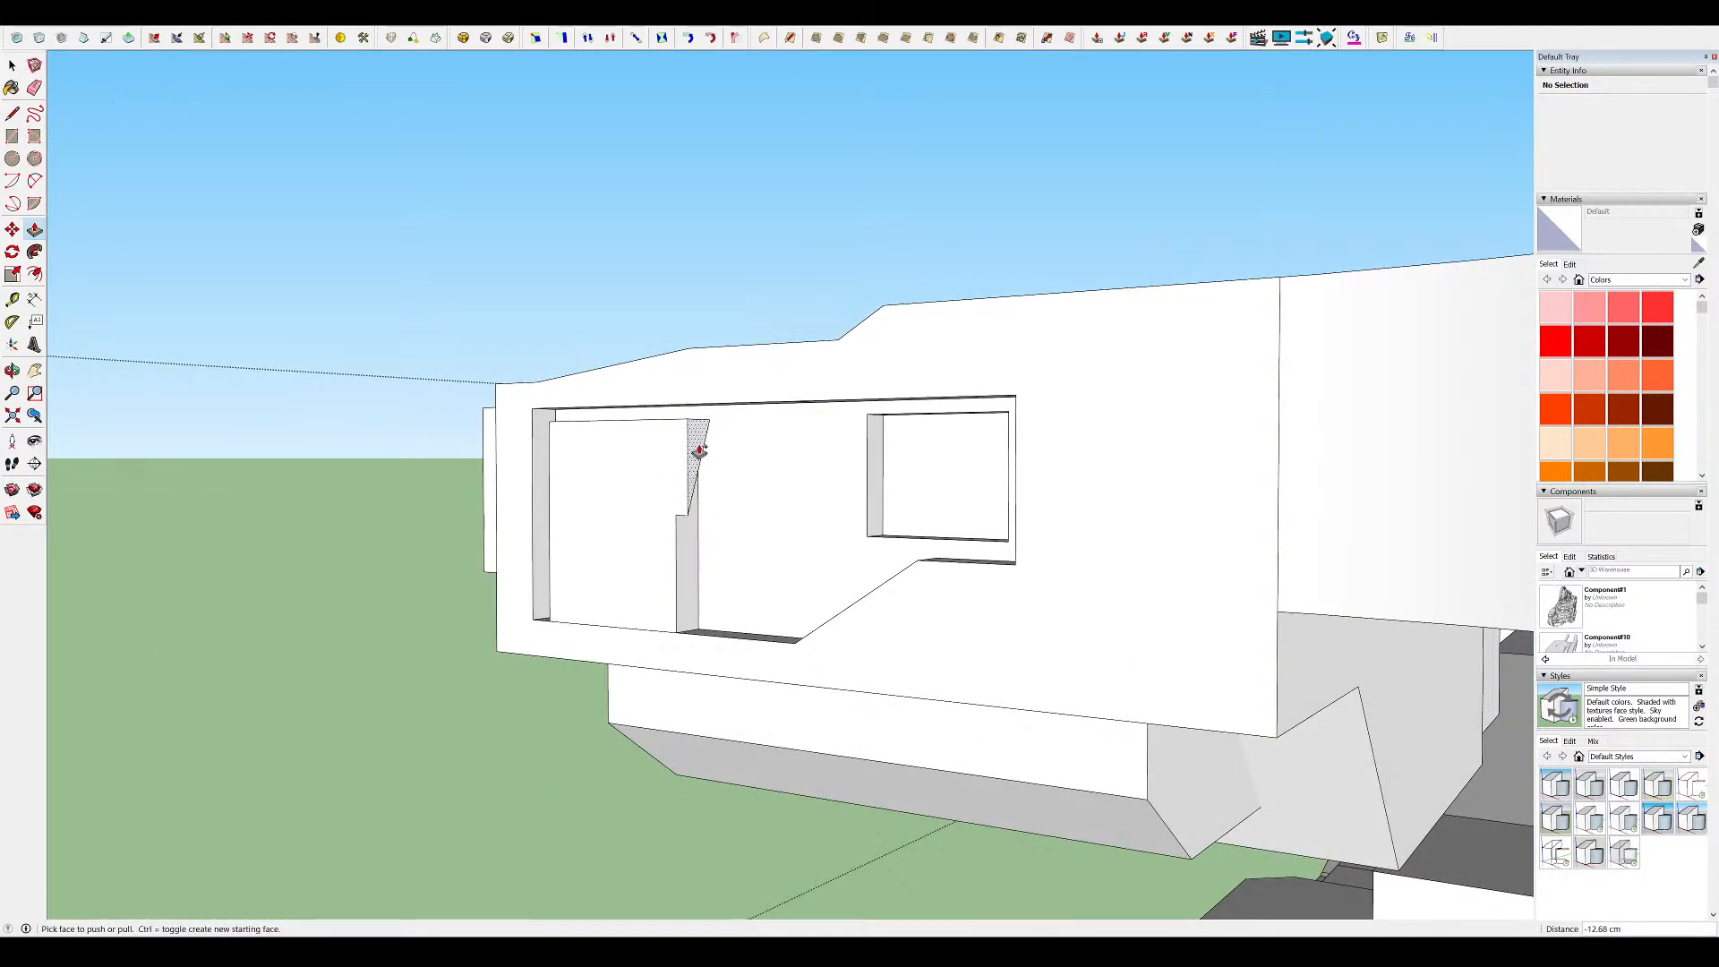
click(433, 478)
Examine the arm's housing and curved band from above and from the side against the surrounding mech
middle_drag(433, 478, 1013, 502)
scroll(1013, 502, down, 5)
key(i)
scroll(913, 448, up, 3)
middle_drag(913, 448, 955, 570)
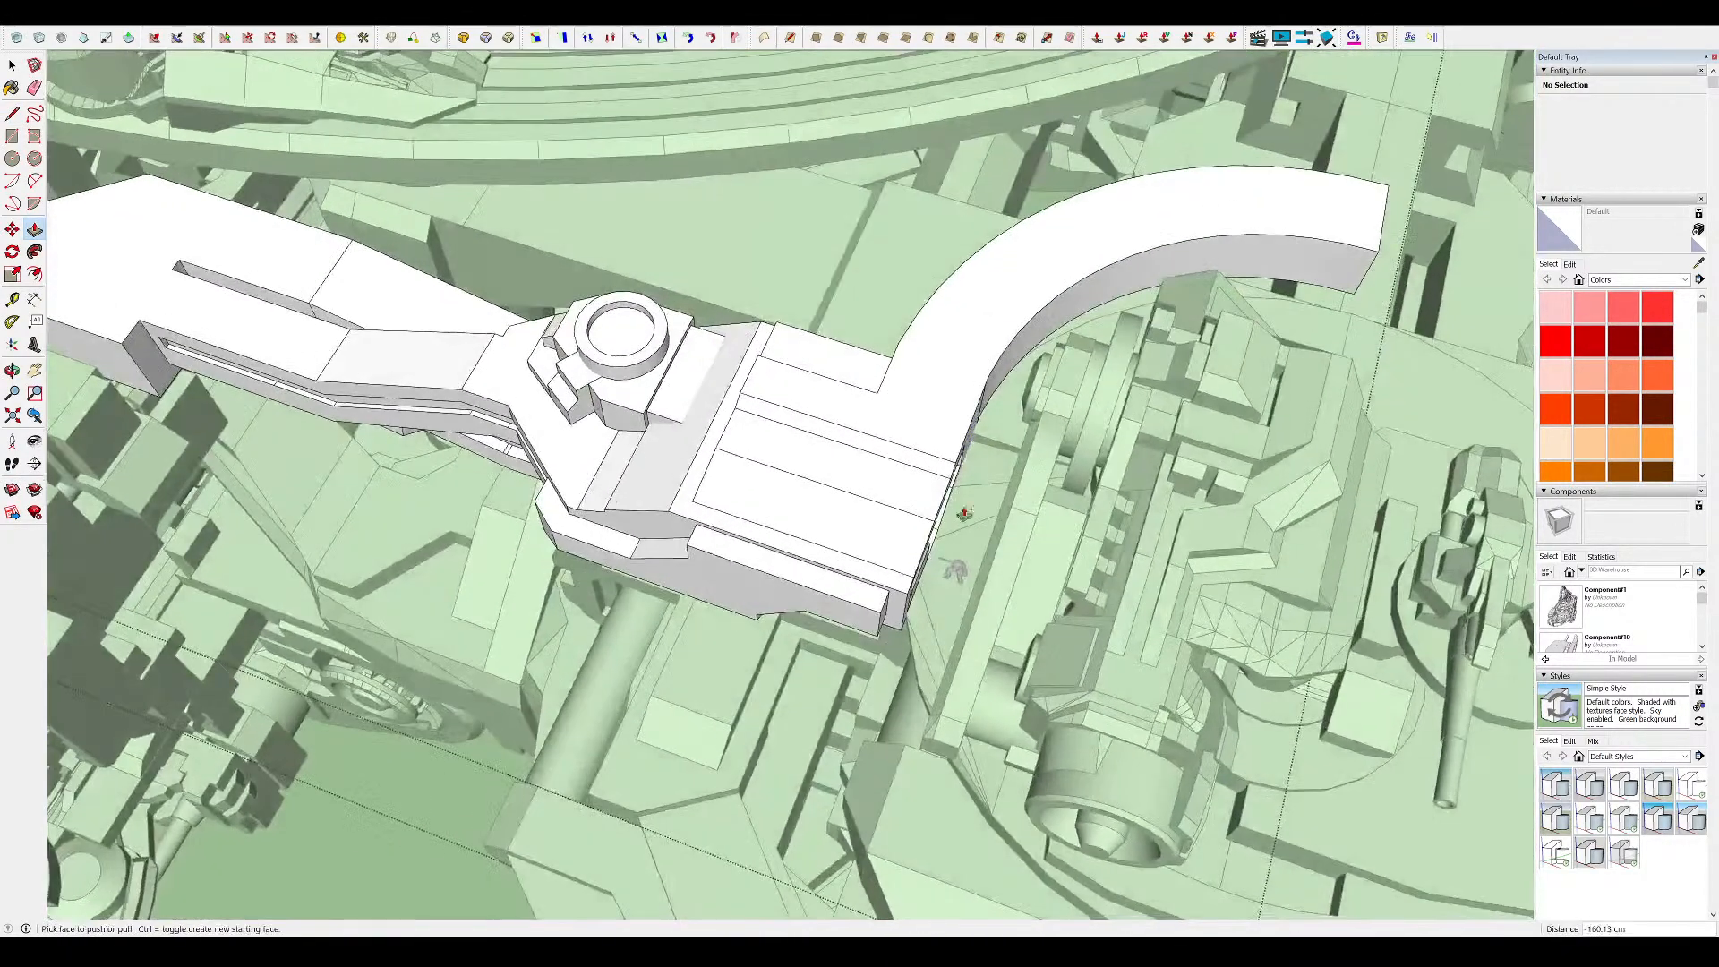
middle_drag(902, 431, 1110, 313)
key(space)
scroll(842, 349, up, 5)
middle_drag(859, 340, 1071, 223)
middle_drag(774, 416, 537, 591)
scroll(514, 624, down, 3)
scroll(765, 521, down, 5)
middle_drag(765, 522, 546, 582)
key(c)
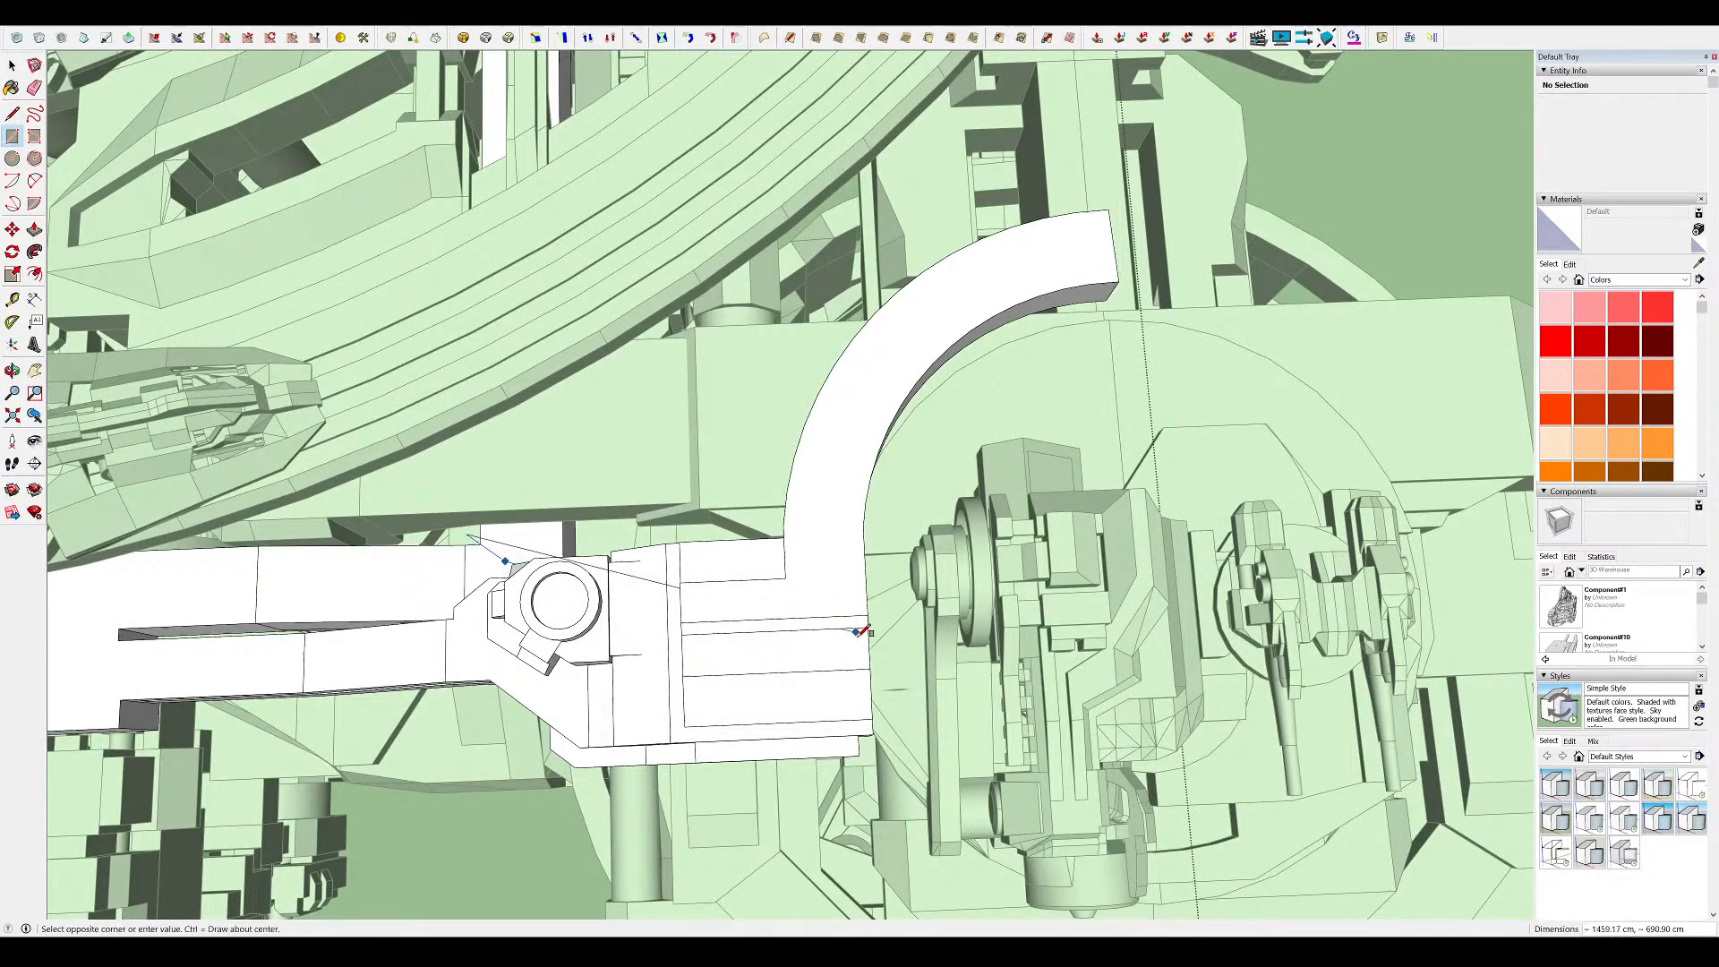
key(space)
middle_drag(868, 646, 755, 460)
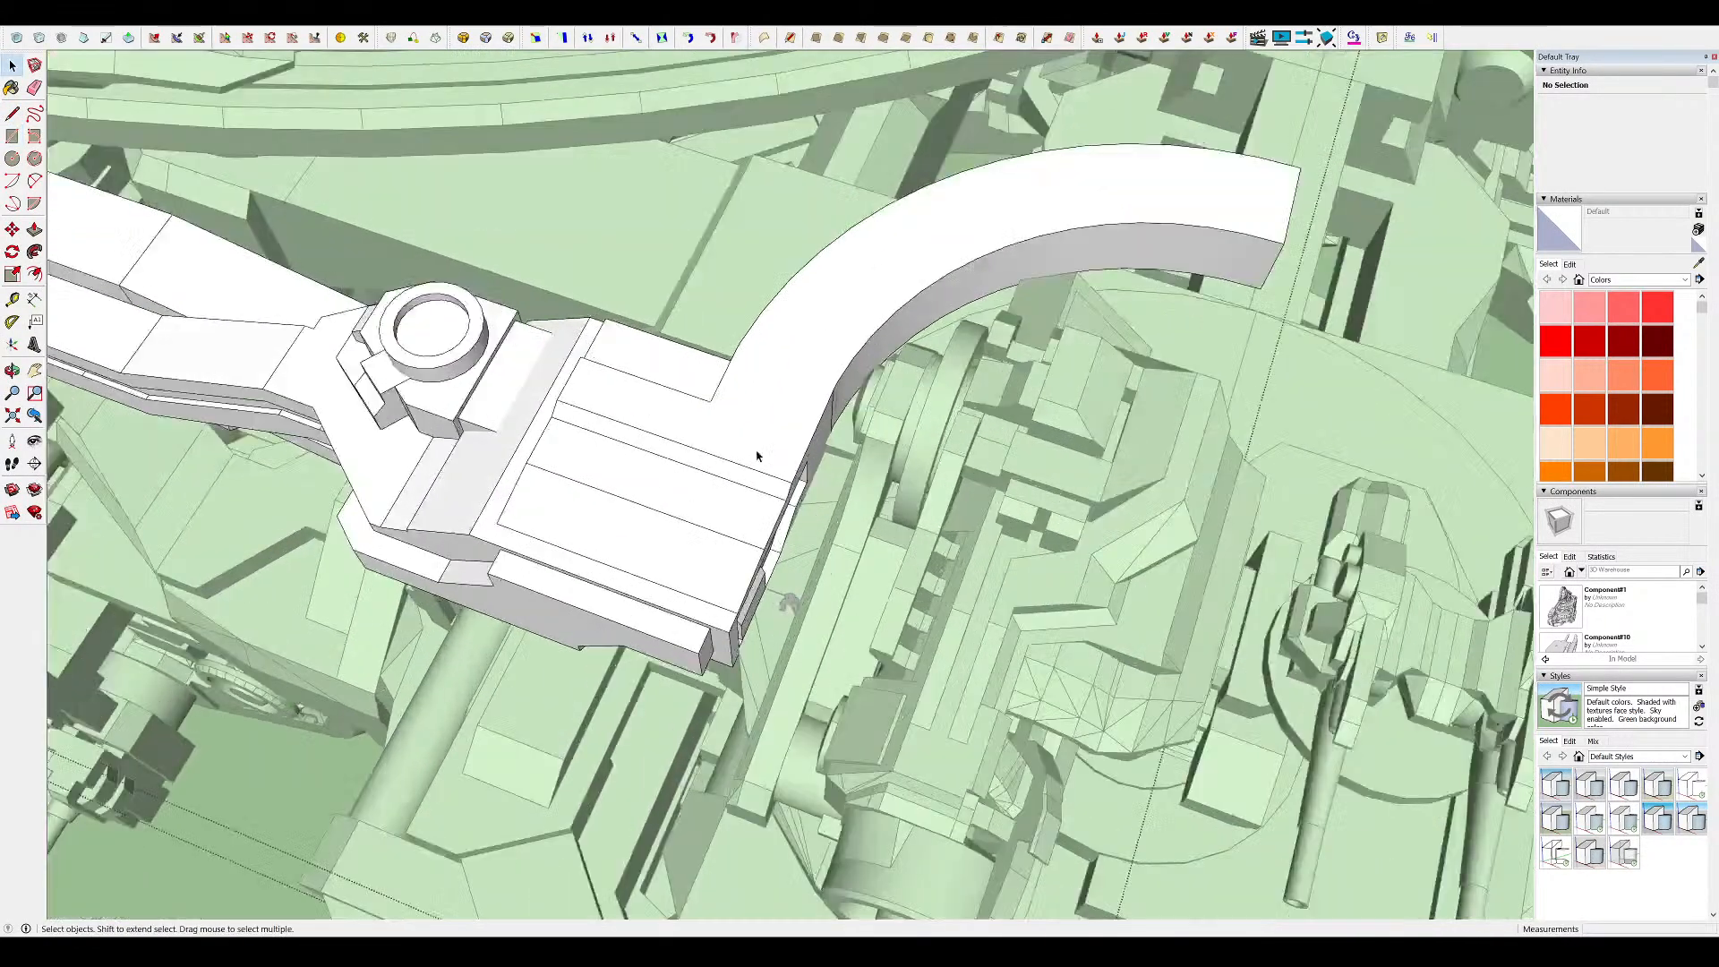
Push or pull the narrow end wall beside the recess's small pocket by 20.09 cm
scroll(721, 452, up, 4)
middle_drag(850, 698, 833, 624)
middle_drag(555, 474, 565, 441)
scroll(848, 576, up, 5)
middle_drag(848, 576, 922, 595)
key(p)
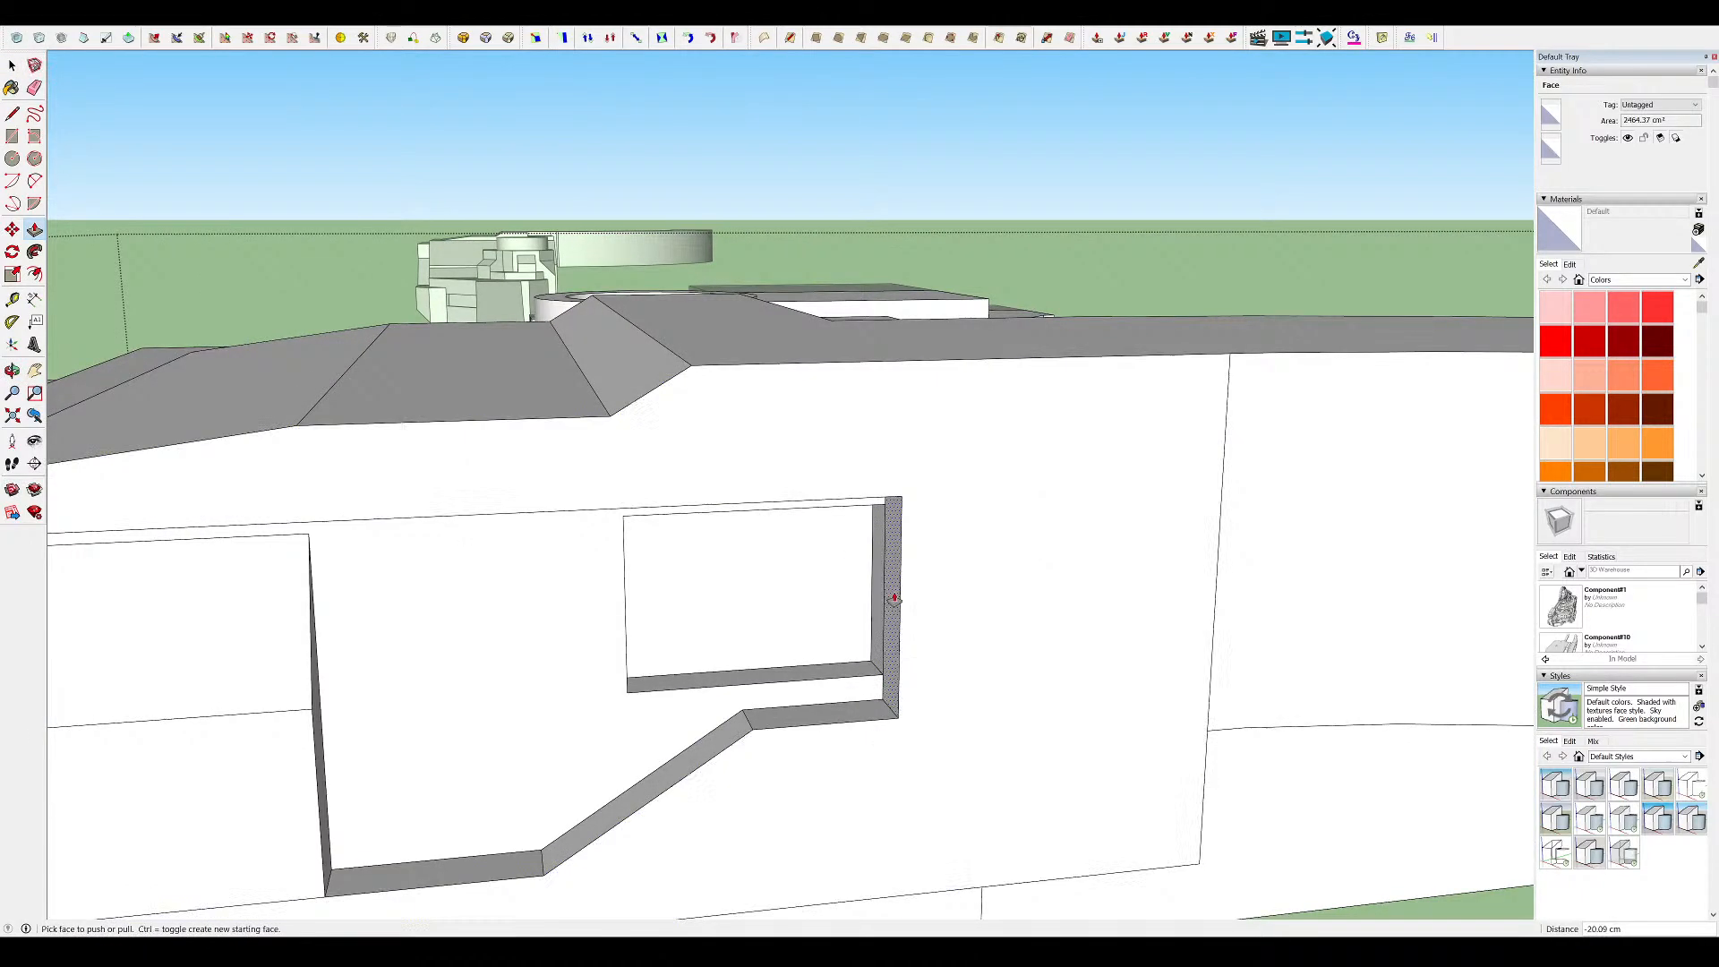
click(882, 588)
middle_drag(848, 456, 889, 591)
scroll(874, 460, down, 8)
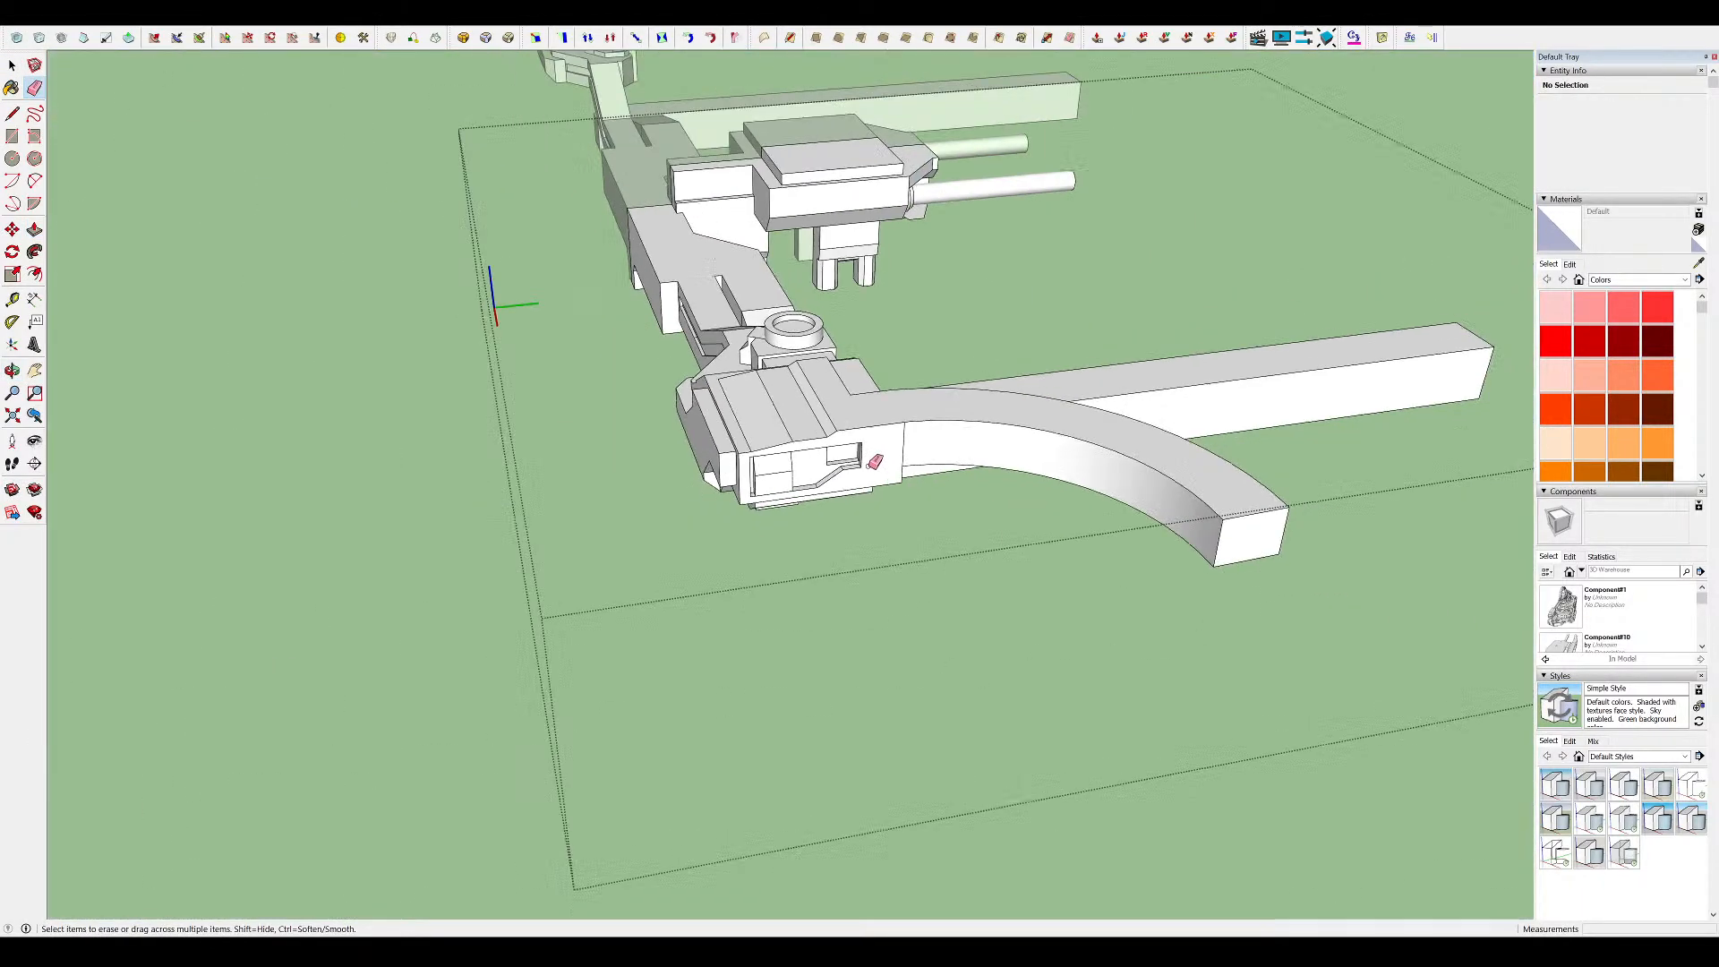
Inspect the housing's side and end faces next to the shoulder turret and the human scale figure
middle_drag(875, 460, 935, 410)
scroll(994, 430, up, 4)
middle_drag(1021, 456, 1292, 576)
scroll(761, 655, up, 1)
mouse_move(761, 655)
middle_down()
mouse_move(787, 645)
mouse_move(821, 360)
mouse_move(1030, 192)
middle_up()
scroll(708, 766, up, 4)
mouse_move(678, 792)
middle_down()
mouse_move(757, 735)
mouse_move(618, 707)
middle_up()
scroll(771, 552, down, 4)
mouse_move(770, 552)
middle_down()
mouse_move(395, 556)
mouse_move(295, 528)
middle_up()
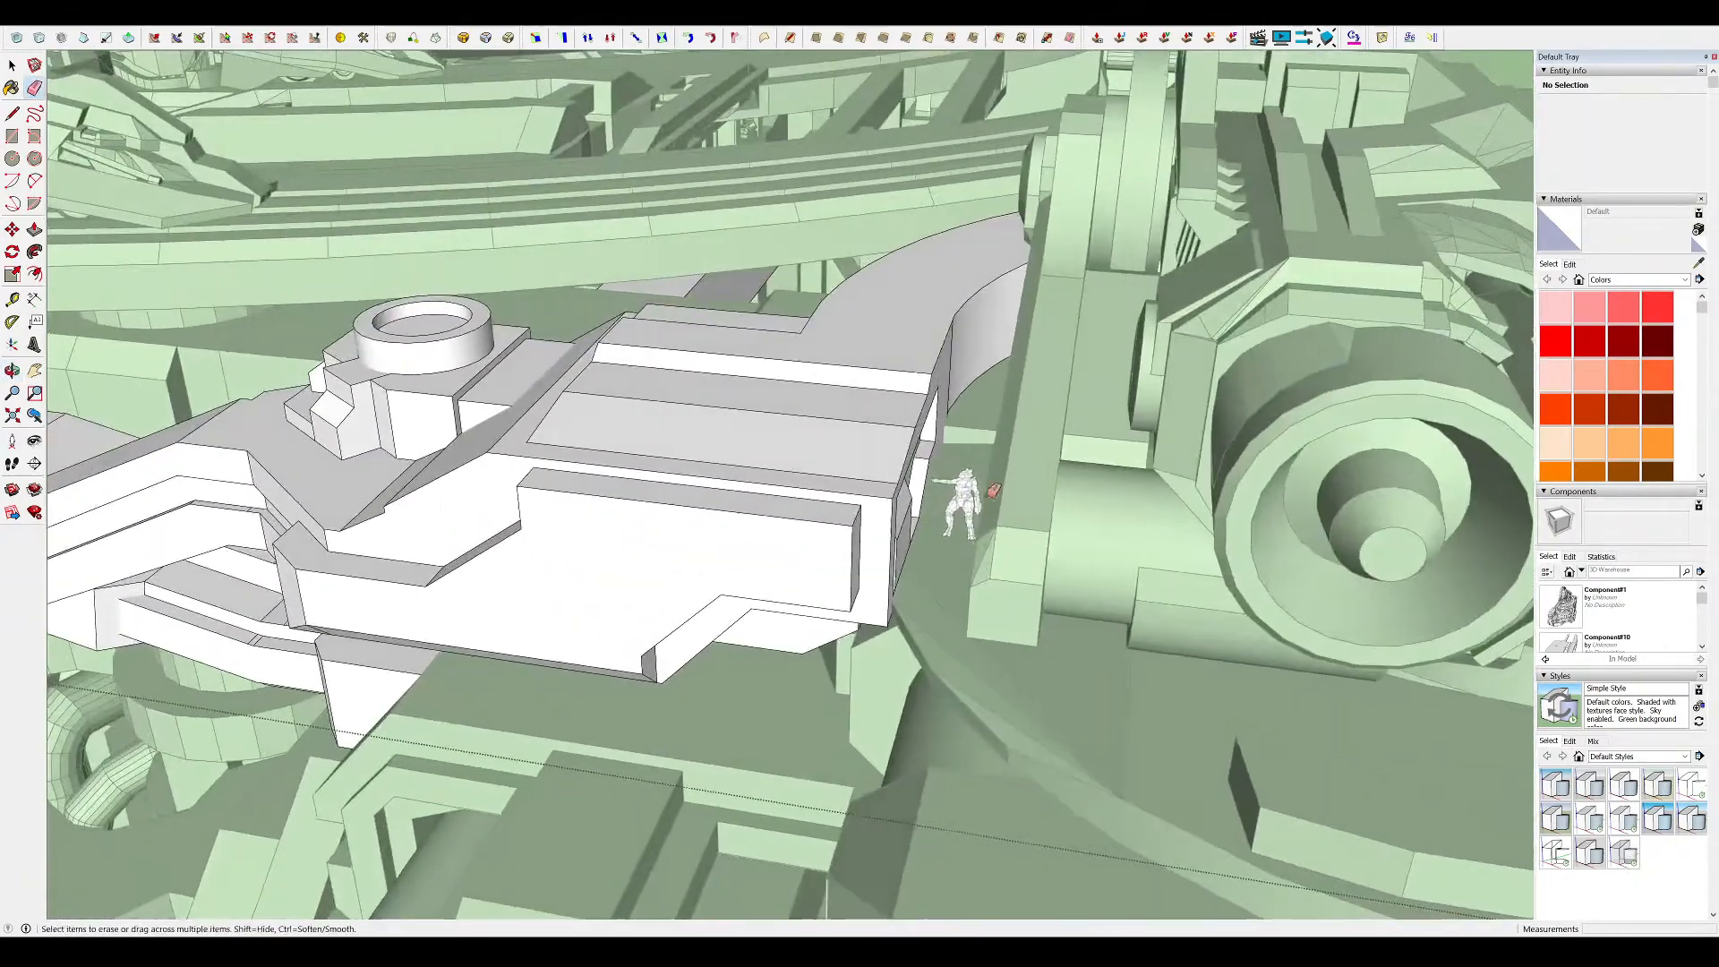
scroll(990, 492, up, 2)
middle_drag(990, 492, 1040, 309)
scroll(1044, 469, up, 2)
mouse_move(1043, 469)
middle_down()
mouse_move(978, 592)
mouse_move(1061, 569)
middle_up()
key(i)
scroll(851, 485, up, 4)
middle_drag(794, 482, 371, 534)
middle_drag(751, 394, 904, 600)
scroll(704, 326, up, 3)
scroll(936, 480, down, 4)
Move the small pocket's side edge farthest from the curved band by 22.98 cm
key(i)
middle_drag(873, 488, 976, 457)
key(i)
key(i)
middle_drag(514, 587, 224, 671)
key(i)
scroll(559, 438, up, 4)
middle_drag(734, 358, 626, 344)
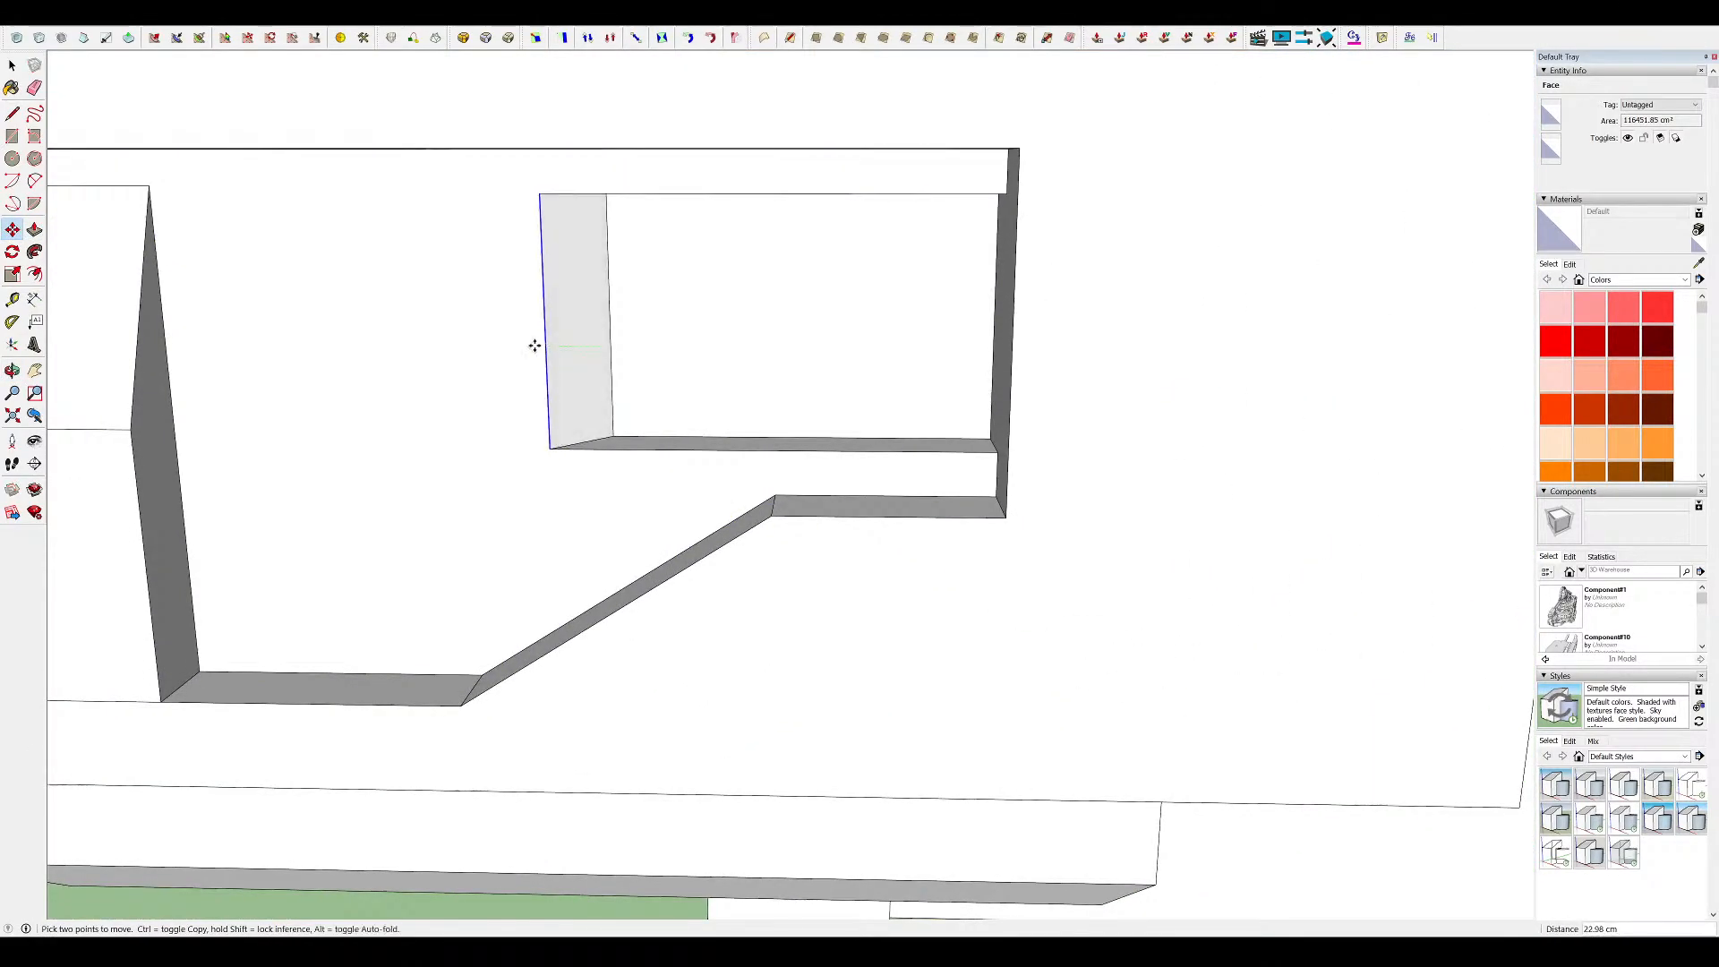
Shorten the small pocket by filling its end nearest the curved band with a block 91.43 cm high
scroll(863, 376, down, 4)
middle_drag(862, 376, 1002, 363)
scroll(892, 375, up, 2)
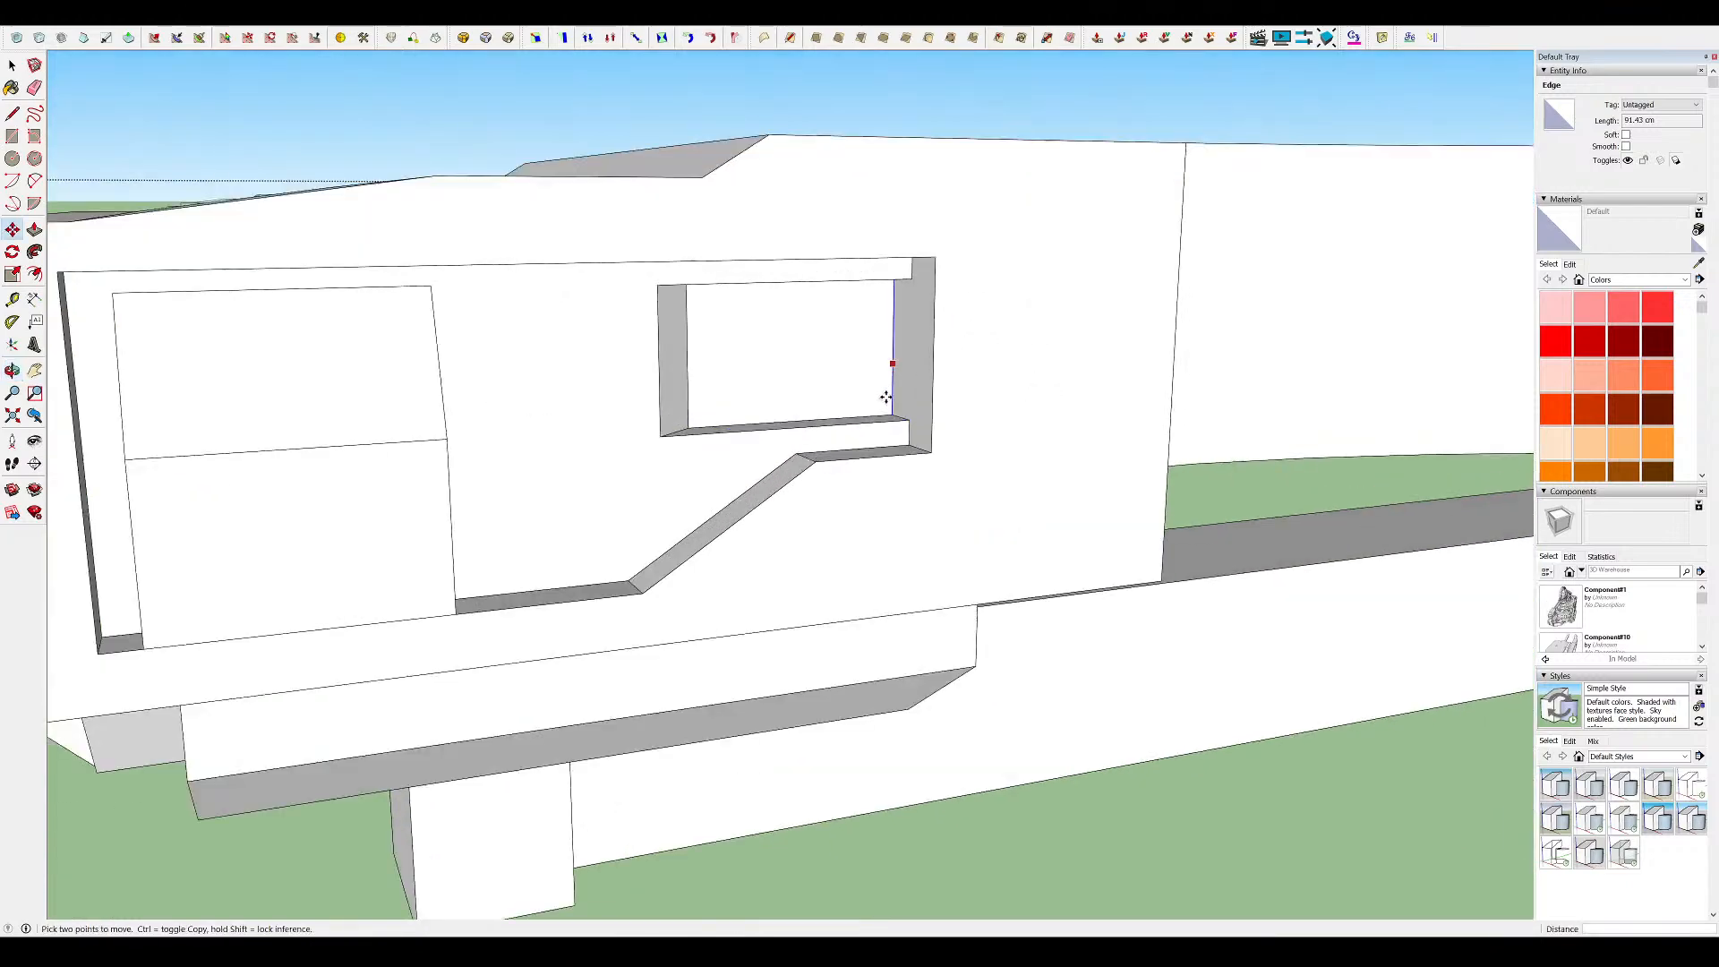
scroll(887, 367, up, 2)
key(r)
key(space)
scroll(917, 438, down, 6)
mouse_move(922, 420)
middle_down()
mouse_move(959, 456)
mouse_move(1104, 326)
mouse_move(733, 319)
mouse_move(922, 403)
mouse_move(936, 449)
middle_up()
scroll(932, 420, up, 5)
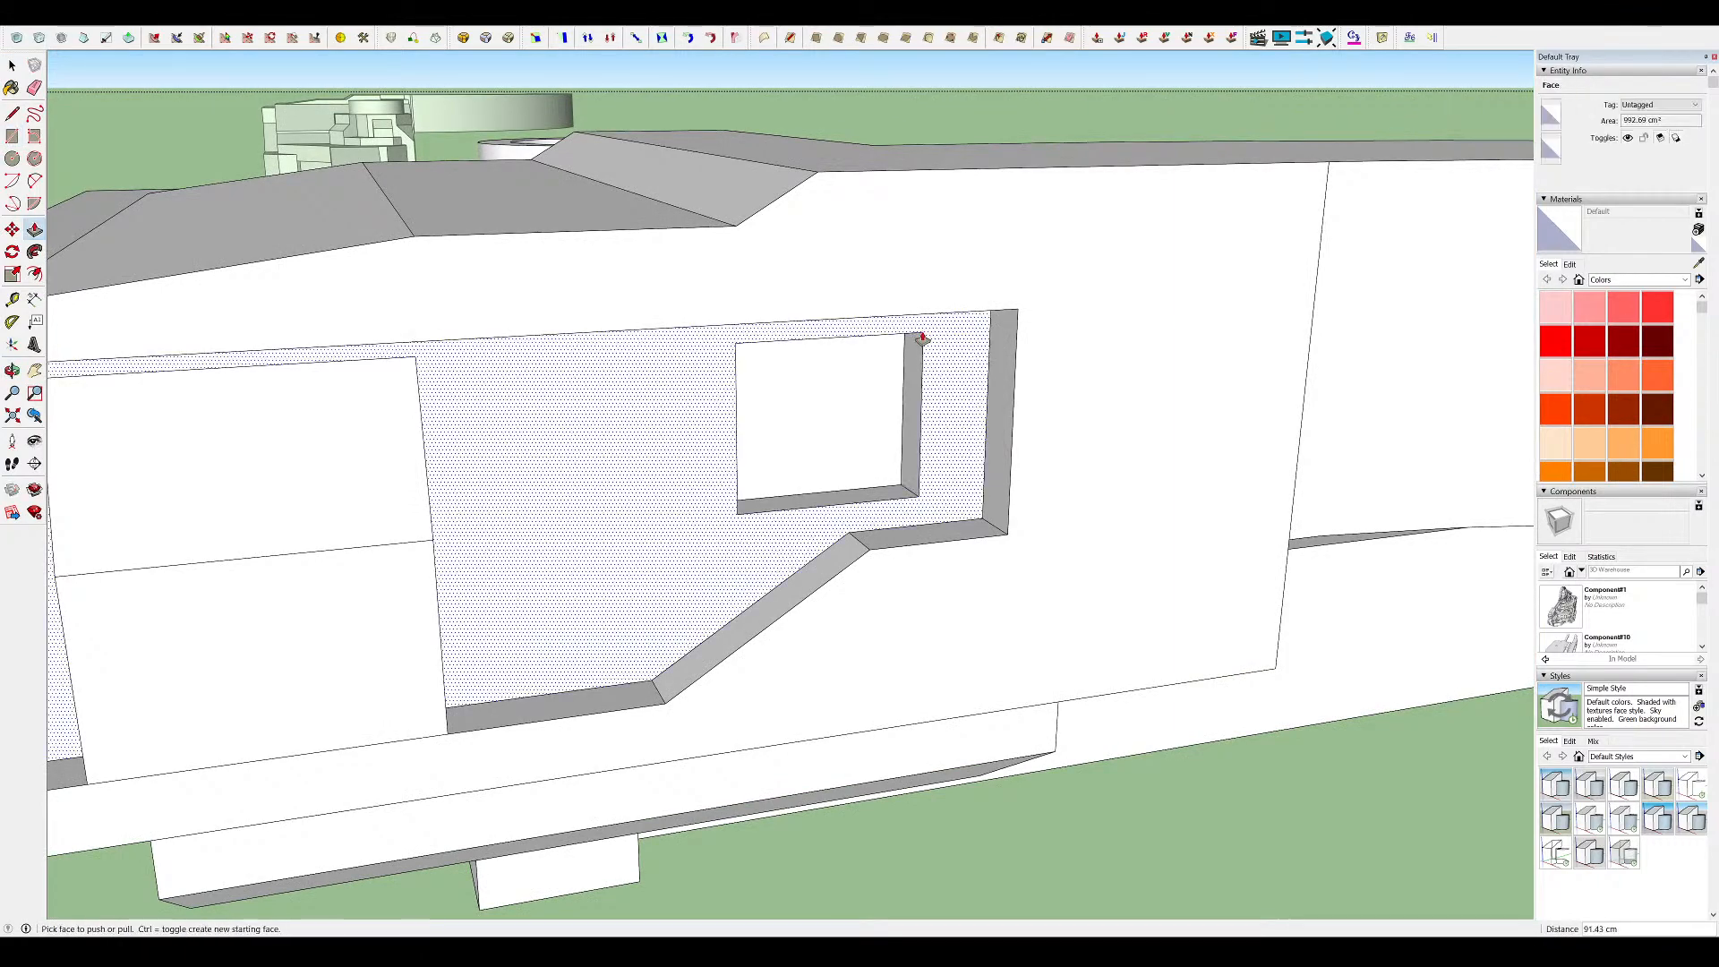
Check the reworked recess and pocket at close range and from afar, and leave the arm's editing mode
scroll(949, 394, down, 5)
middle_drag(949, 394, 1074, 520)
scroll(931, 466, down, 8)
middle_drag(922, 438, 1020, 295)
scroll(1011, 454, up, 5)
scroll(1047, 470, up, 5)
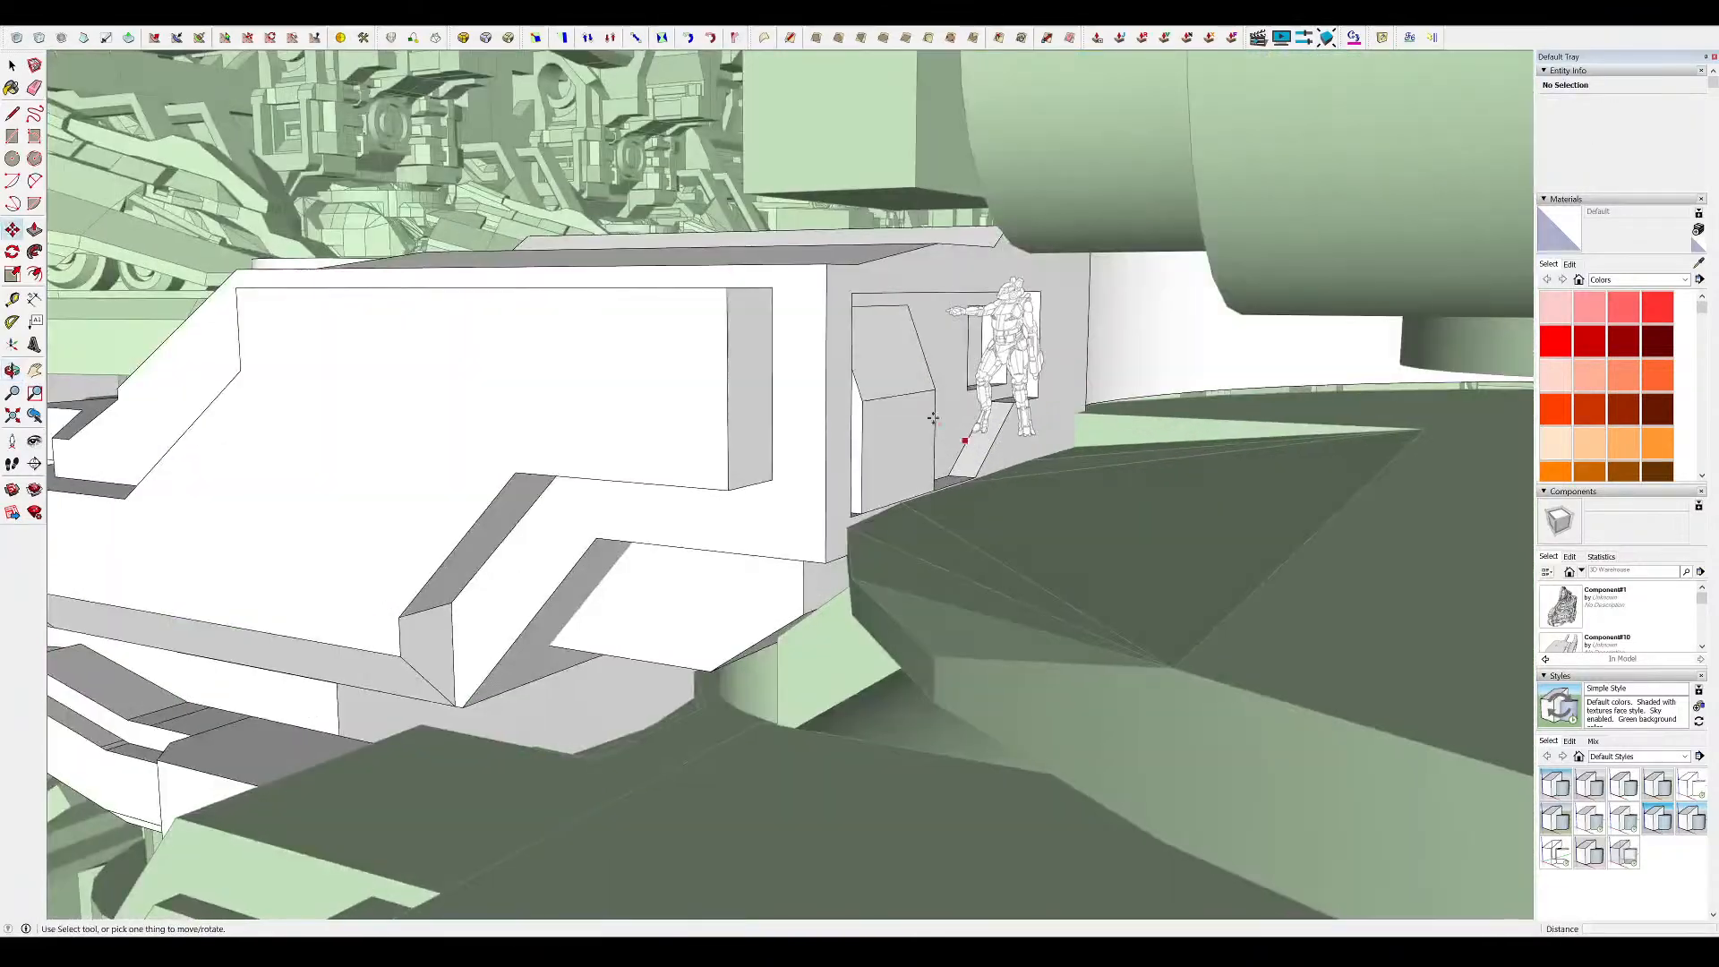
mouse_move(912, 314)
middle_down()
mouse_move(944, 336)
mouse_move(936, 317)
middle_up()
key(space)
scroll(603, 609, down, 8)
middle_drag(823, 555, 1066, 743)
scroll(864, 475, down, 2)
scroll(1029, 636, up, 3)
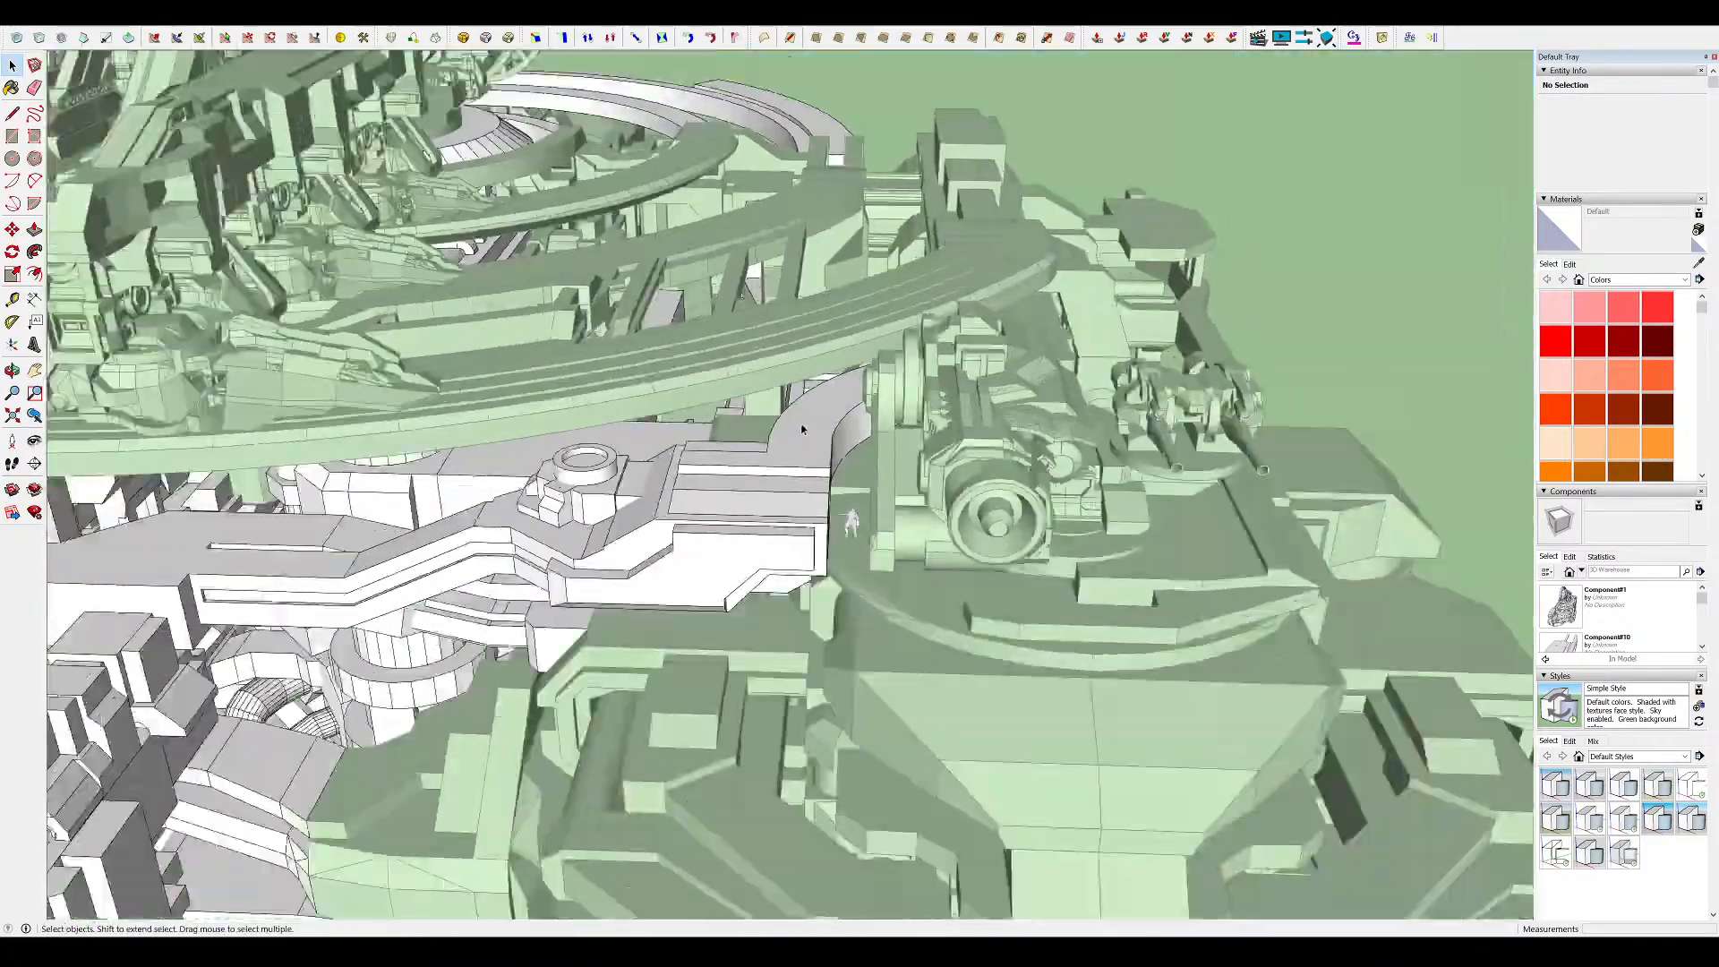
key(Escape)
scroll(832, 426, down, 4)
middle_drag(819, 456, 906, 501)
Open the arm for editing and draw a vertical dividing line across the curved band's inner face near the housing
scroll(877, 506, up, 8)
scroll(904, 501, up, 8)
mouse_move(730, 295)
middle_down()
mouse_move(717, 234)
mouse_move(757, 179)
mouse_move(717, 184)
mouse_move(641, 277)
mouse_move(633, 261)
mouse_move(606, 429)
mouse_move(608, 358)
middle_up()
double_click(755, 177)
key(h)
key(l)
key(space)
double_click(587, 215)
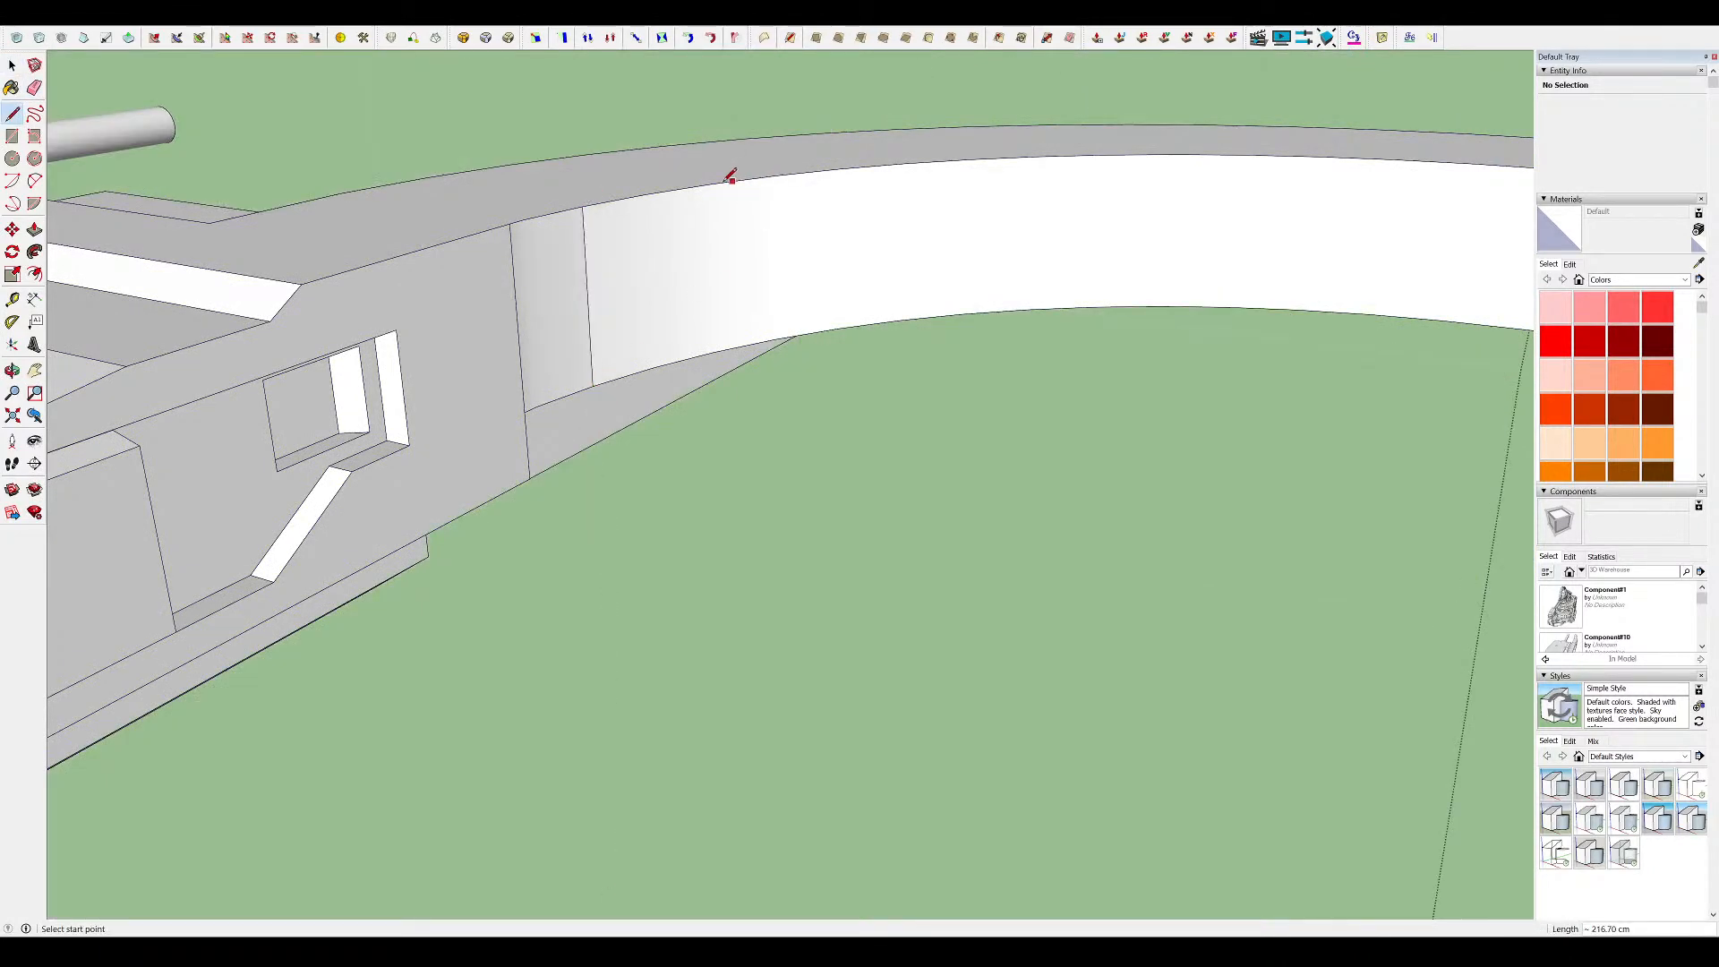
Divide the band's inner face further with three more vertical lines spaced along the curve away from the housing
scroll(707, 331, down, 5)
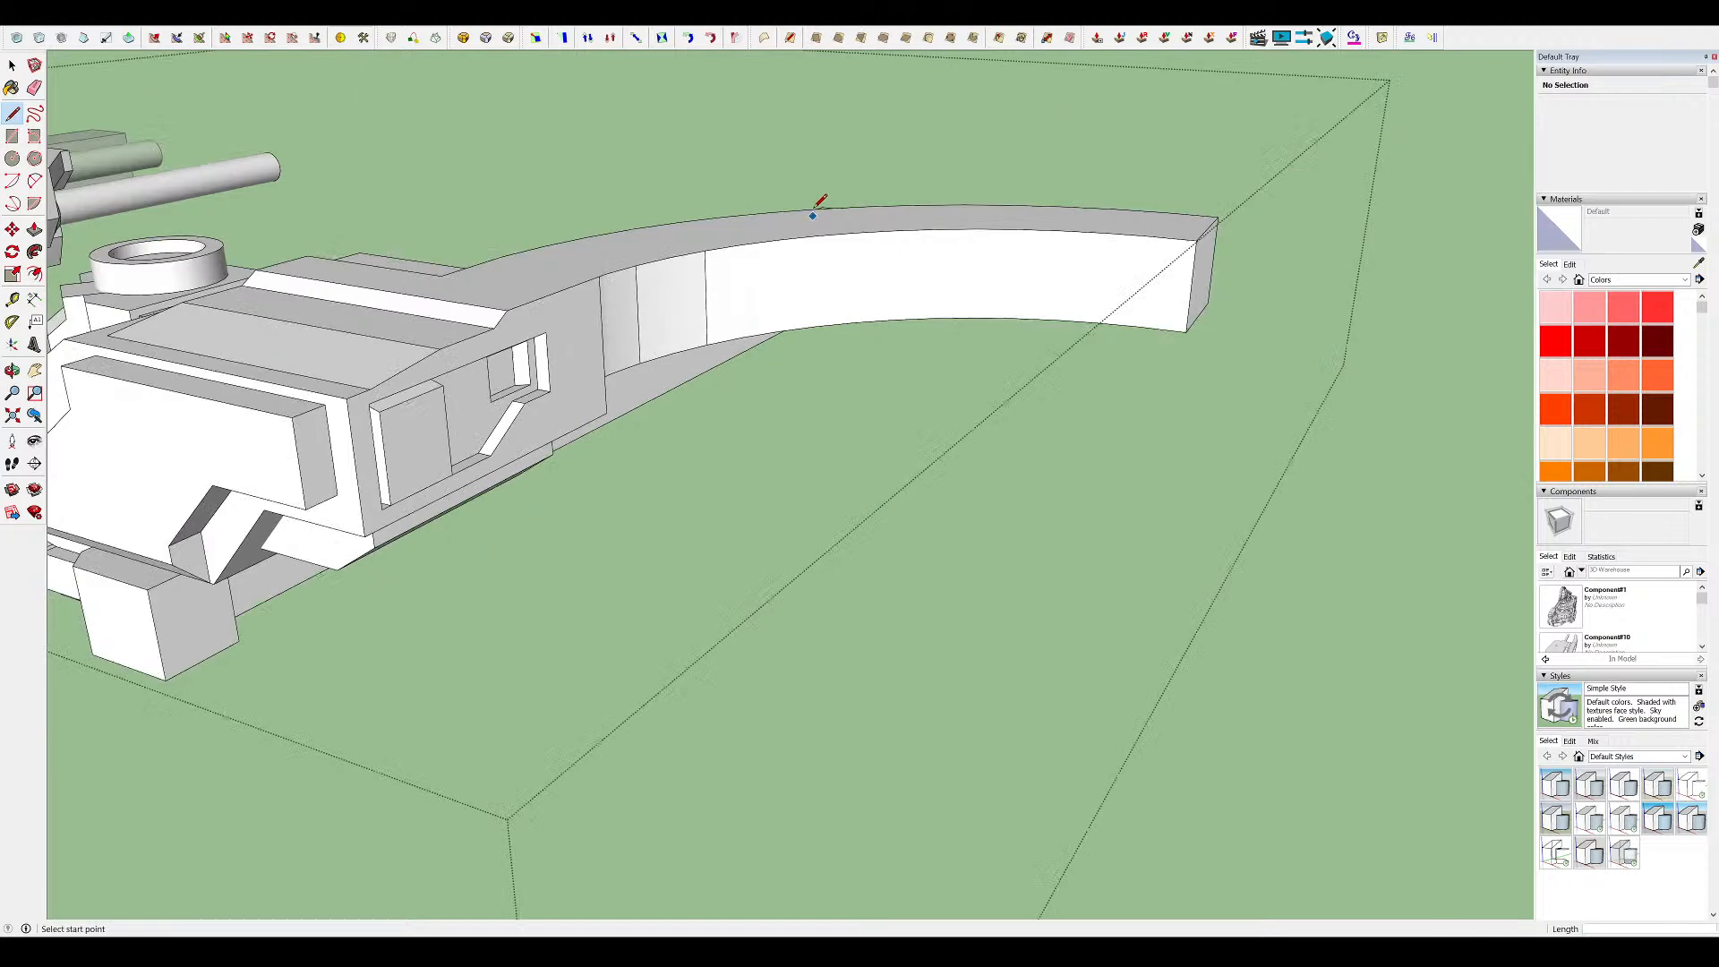
click(779, 331)
middle_drag(819, 202, 847, 240)
click(837, 235)
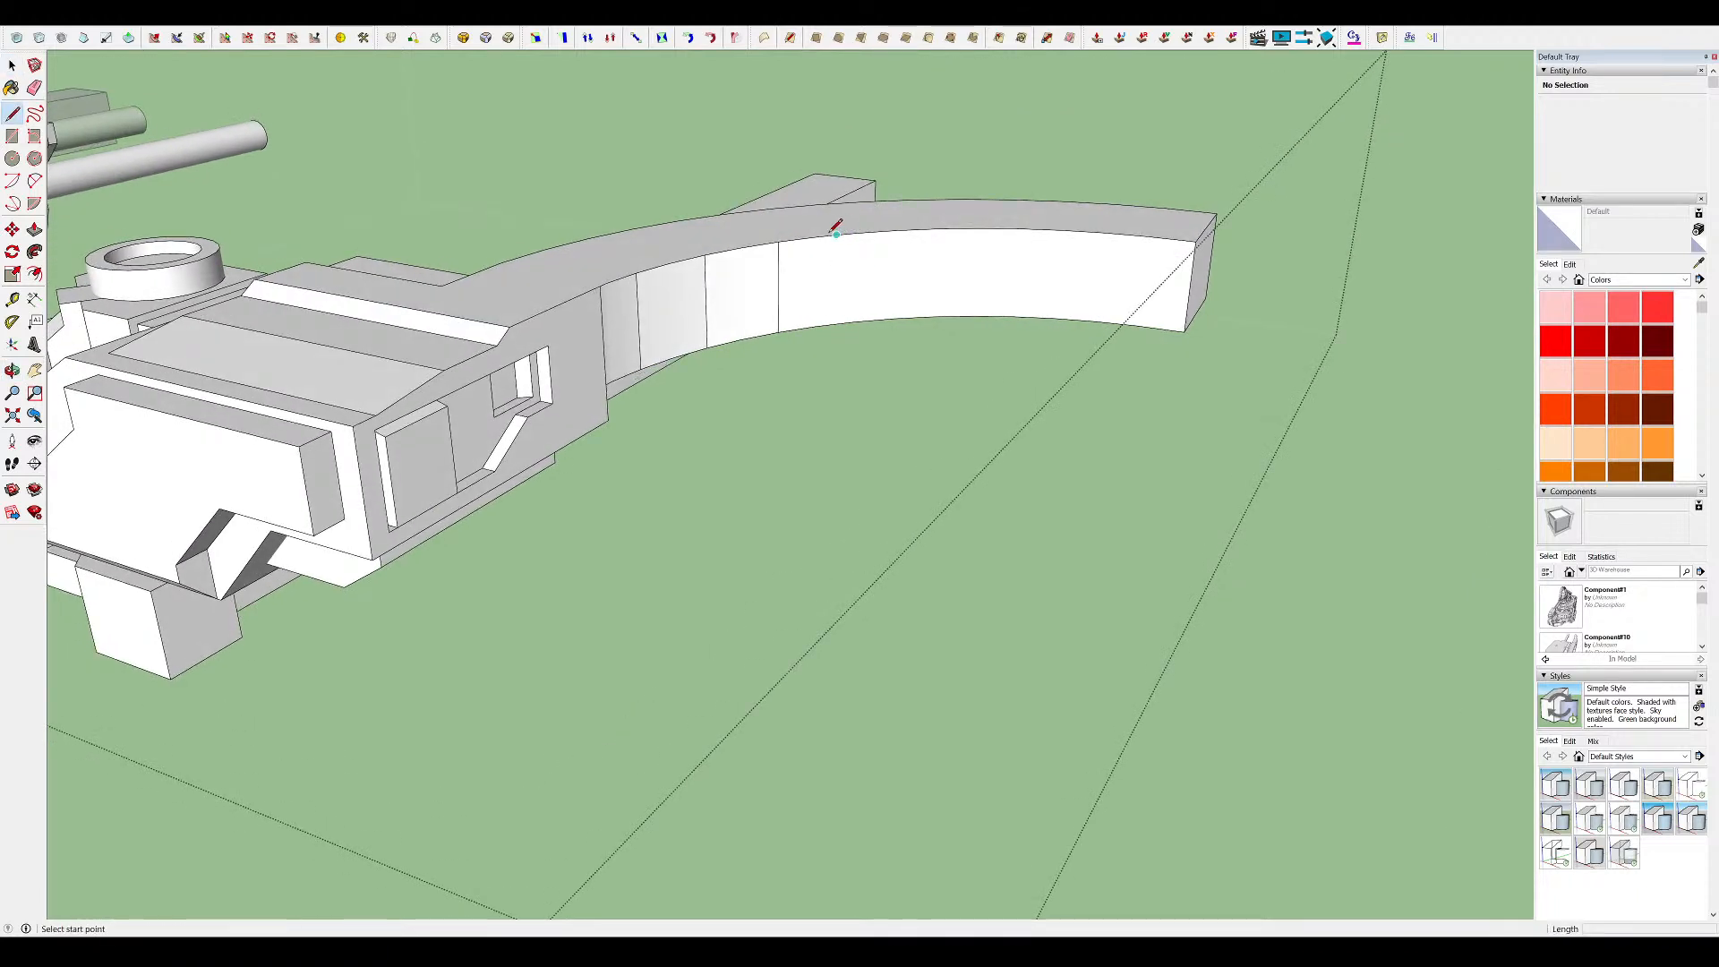
click(861, 318)
middle_drag(861, 318, 650, 281)
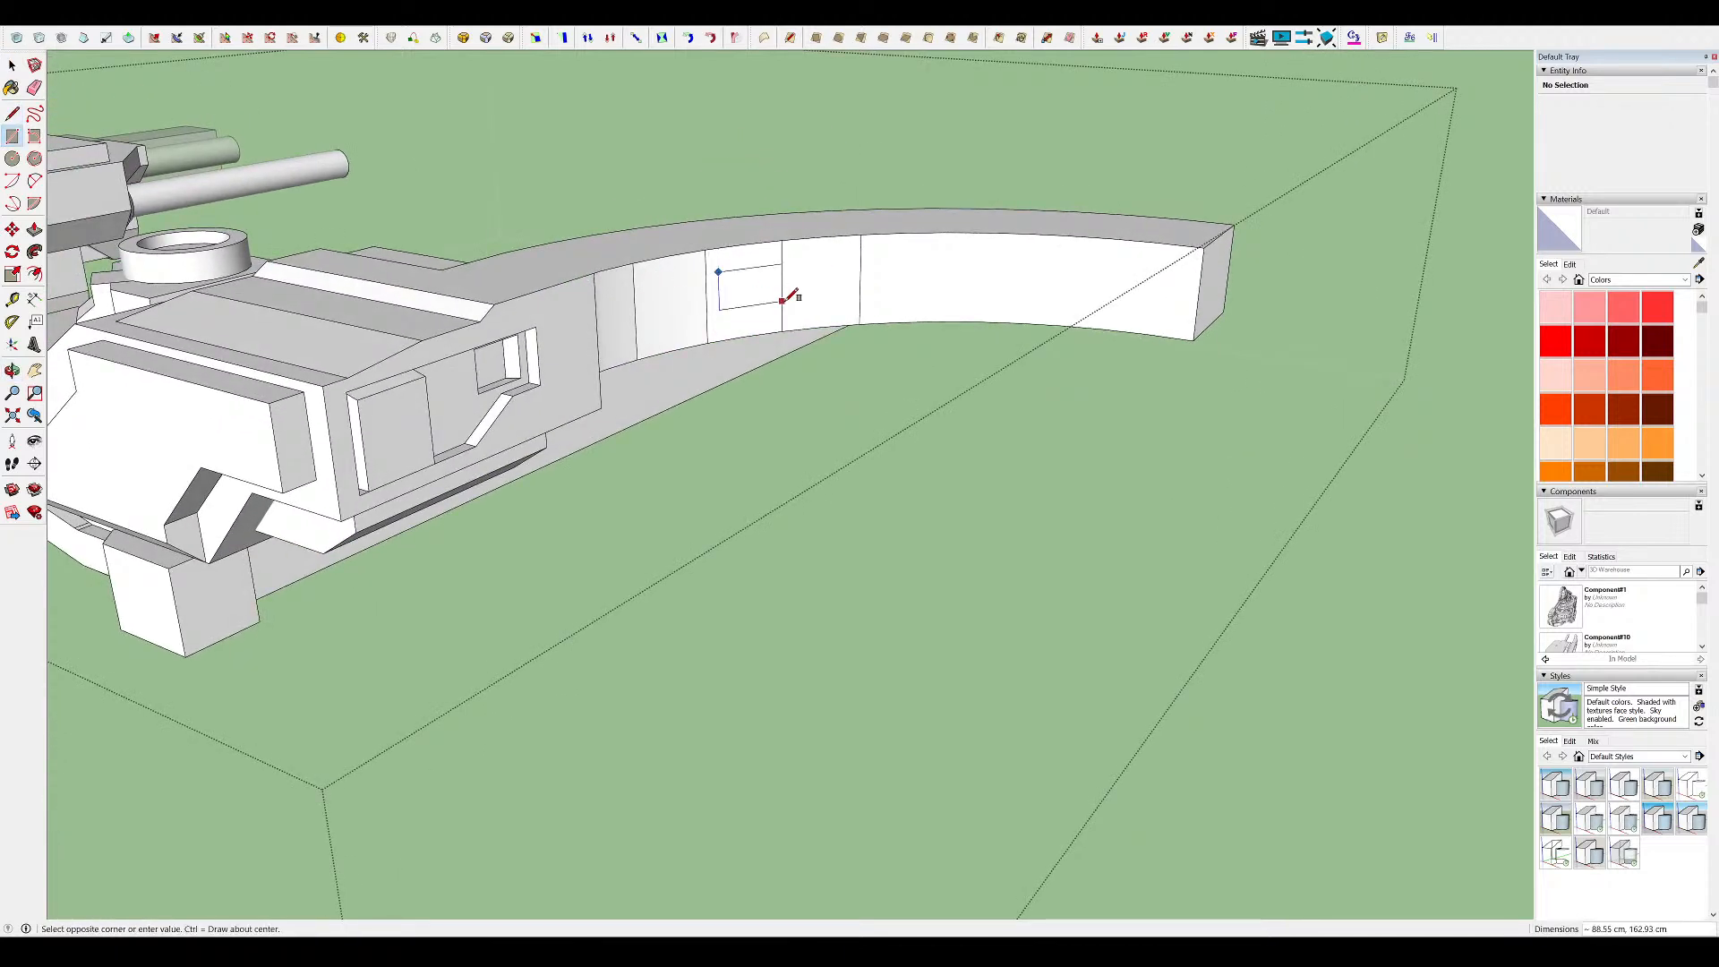
Try to draw a small rectangle on a segment of the band's inner face and push or pull it
scroll(736, 263, up, 3)
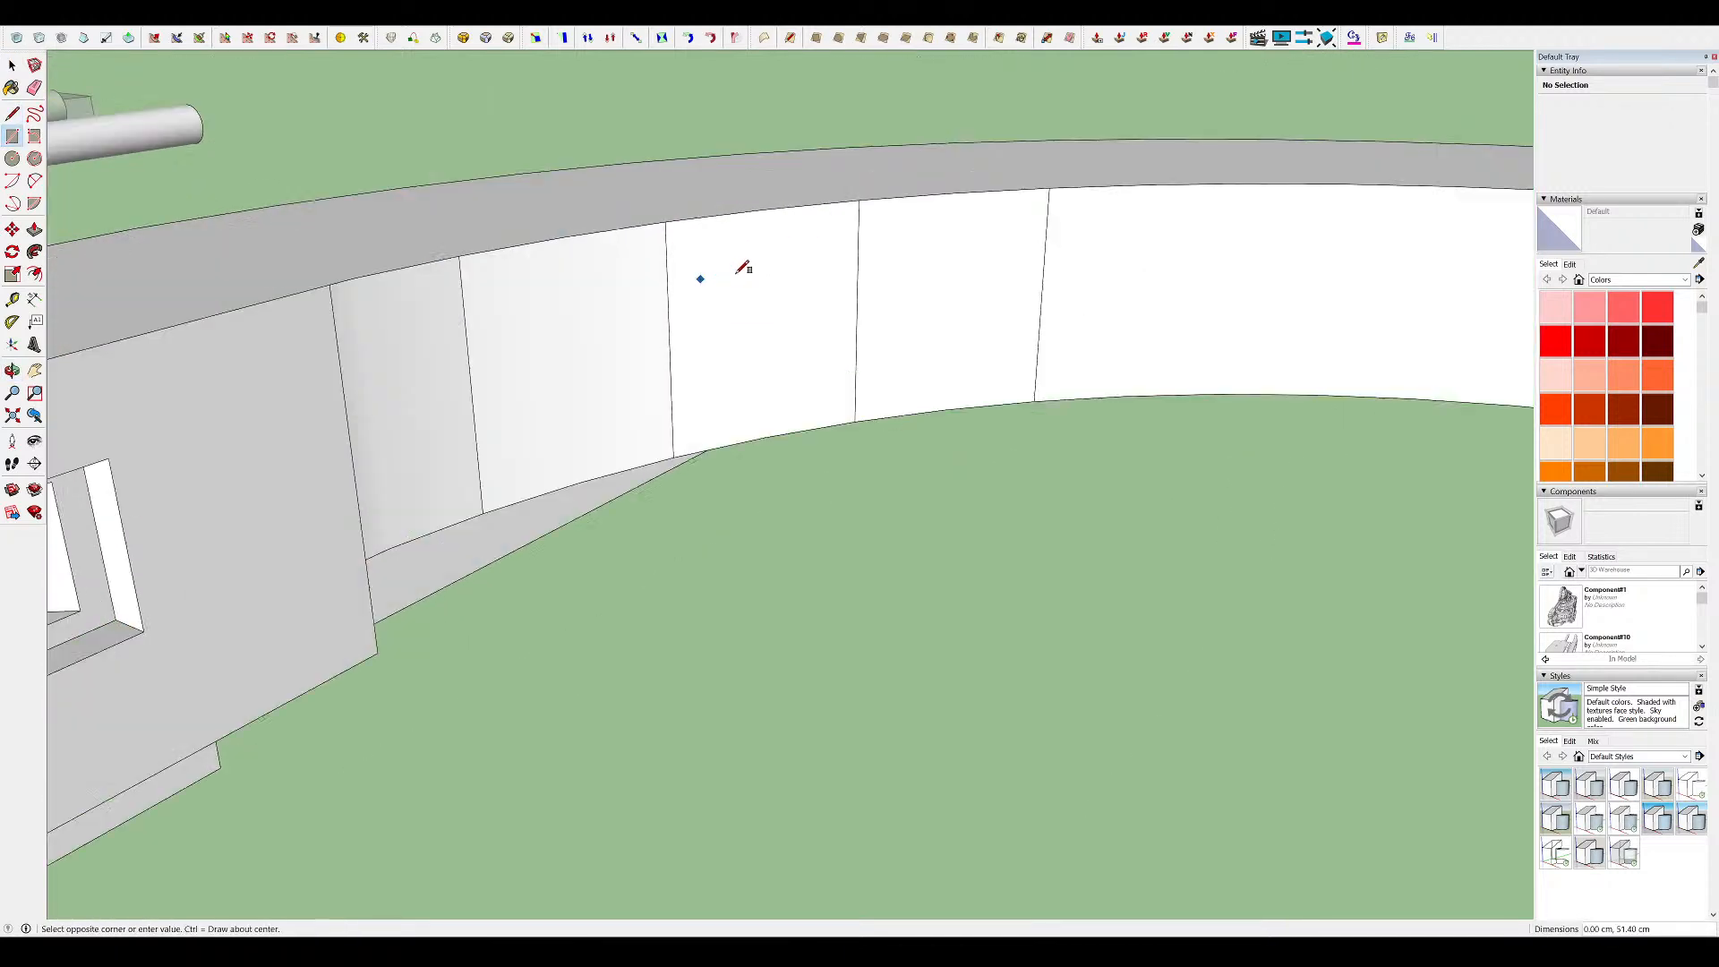
scroll(851, 323, up, 4)
click(849, 331)
middle_drag(849, 331, 1020, 502)
scroll(842, 399, down, 4)
key(p)
click(809, 384)
scroll(760, 373, down, 4)
middle_drag(760, 373, 949, 255)
scroll(694, 466, down, 10)
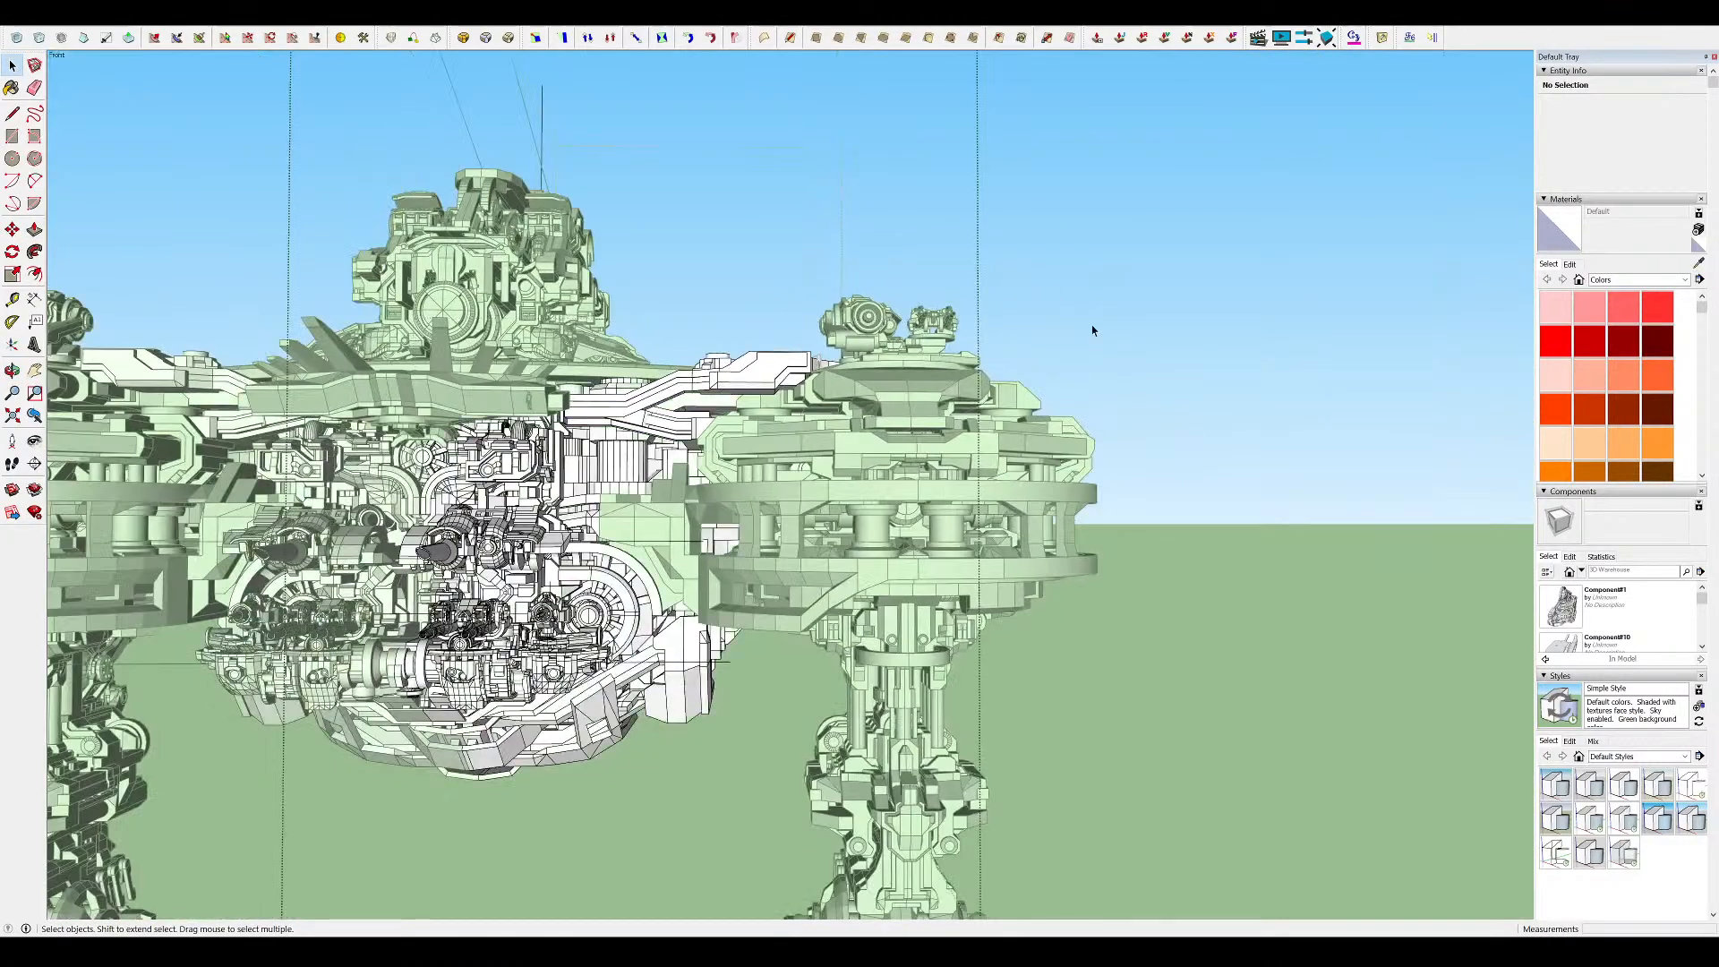
Move the human scale figure from beside the housing to the curved band's inner face
click(1074, 316)
scroll(792, 368, up, 12)
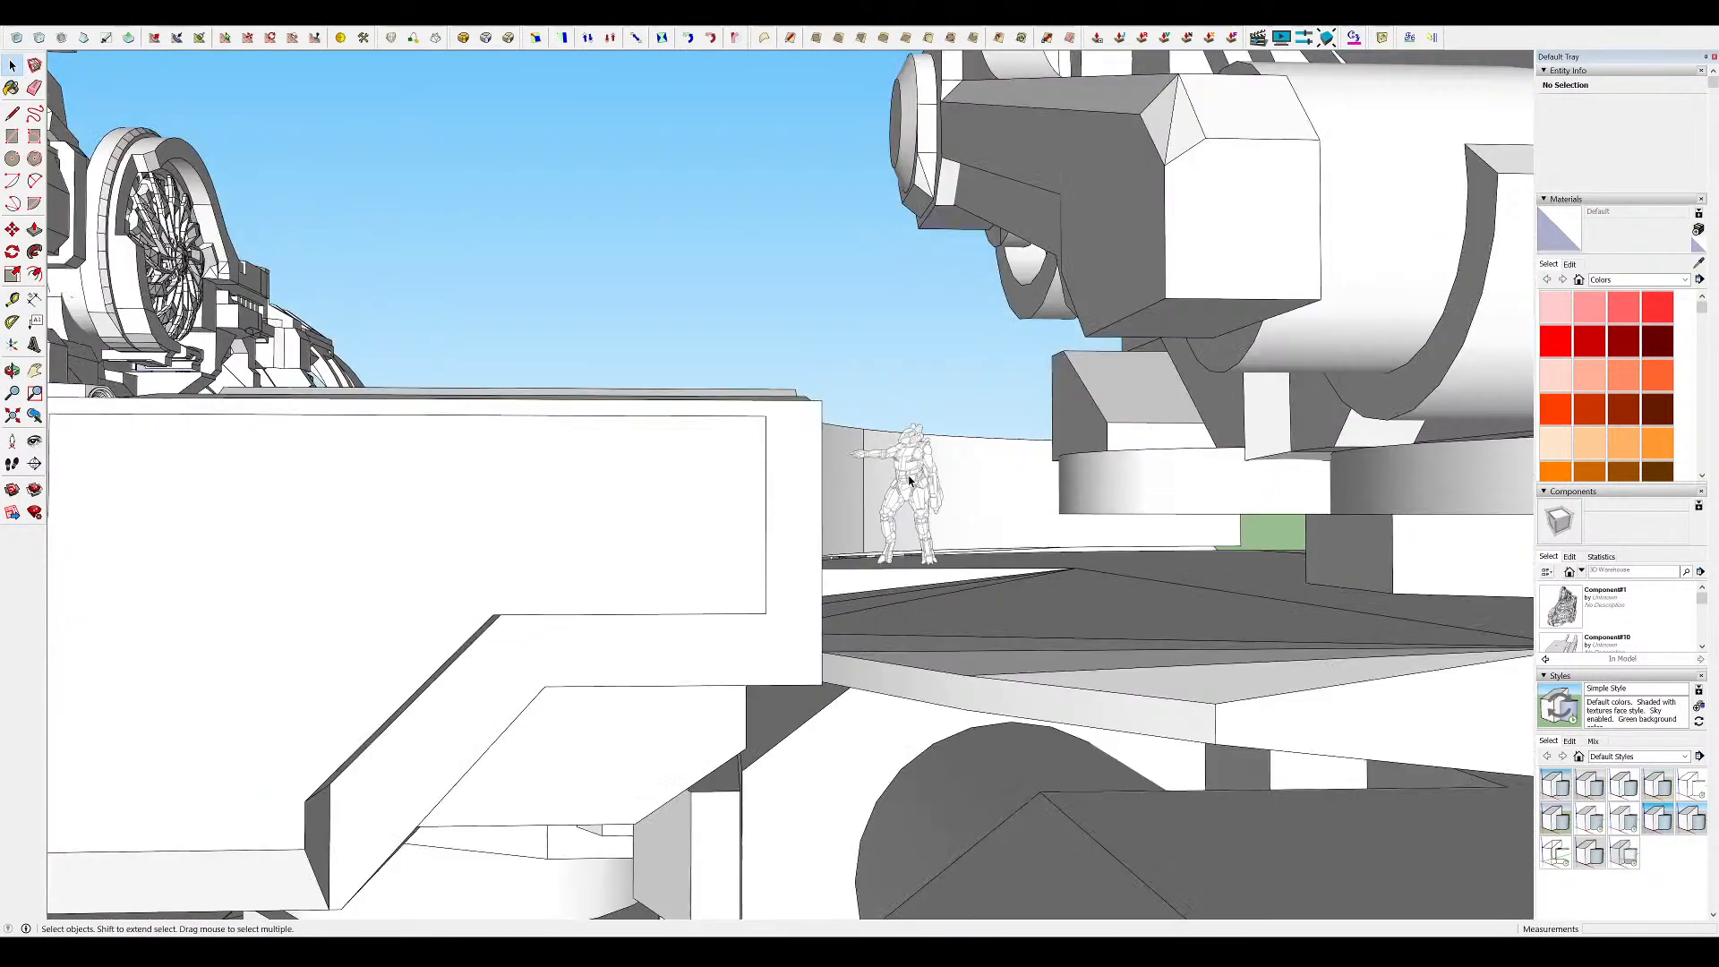
key(m)
middle_drag(909, 480, 918, 499)
click(895, 409)
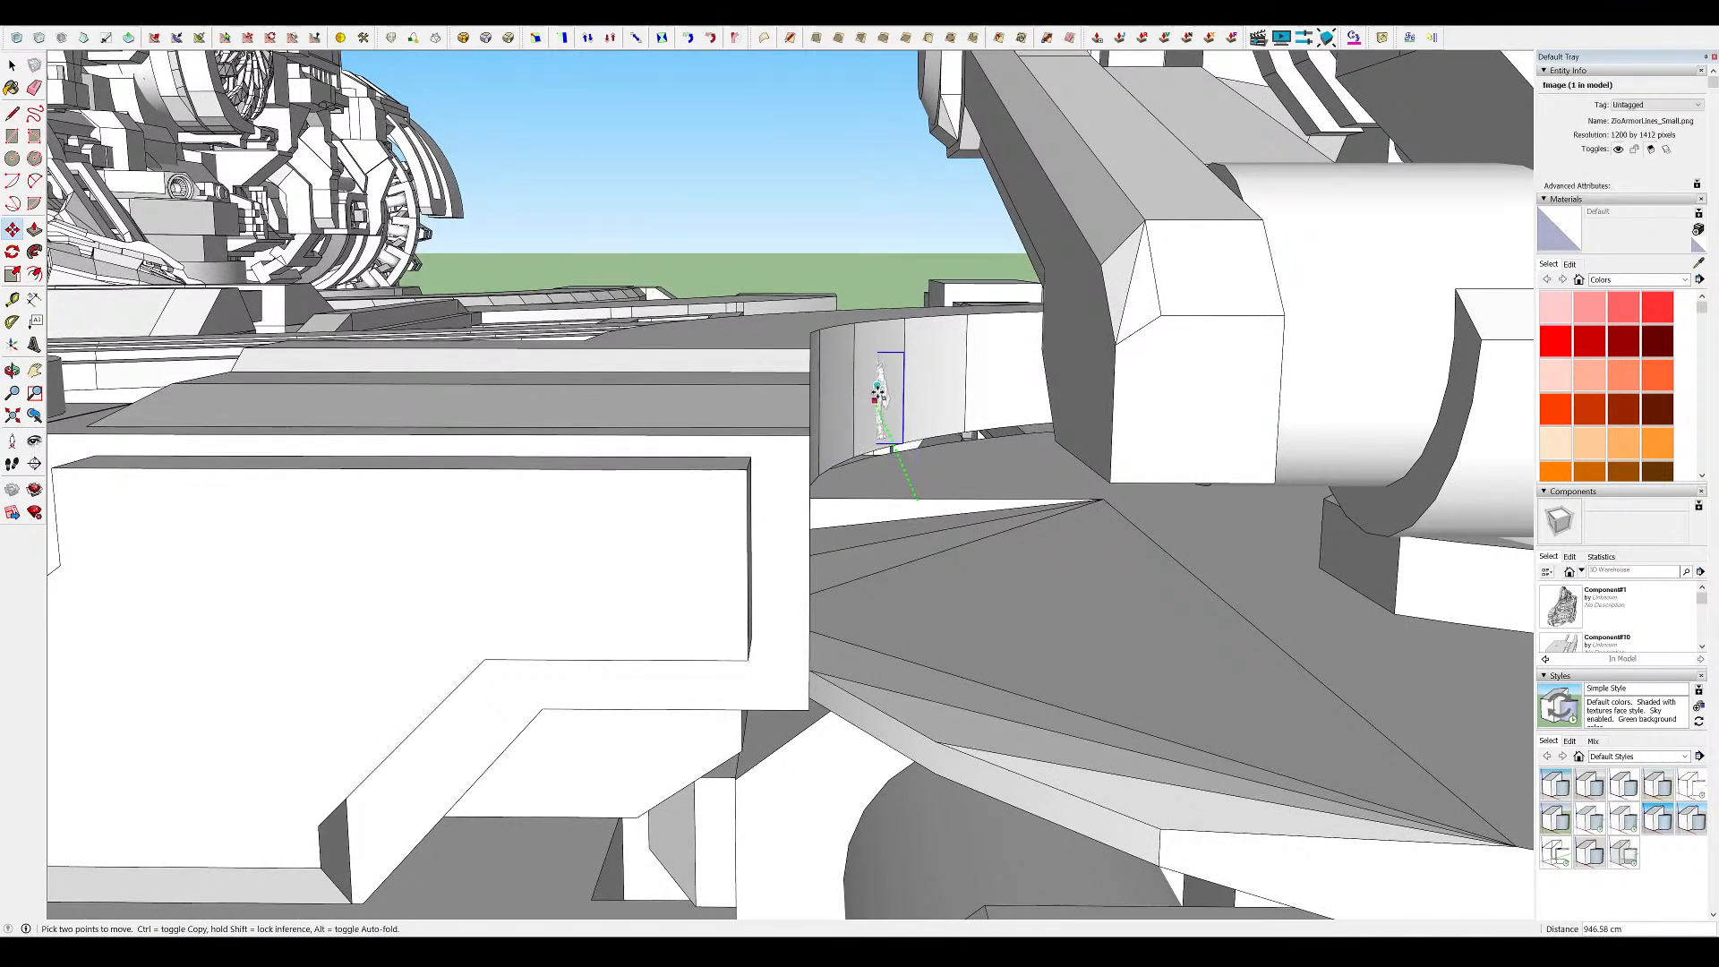
scroll(888, 409, up, 6)
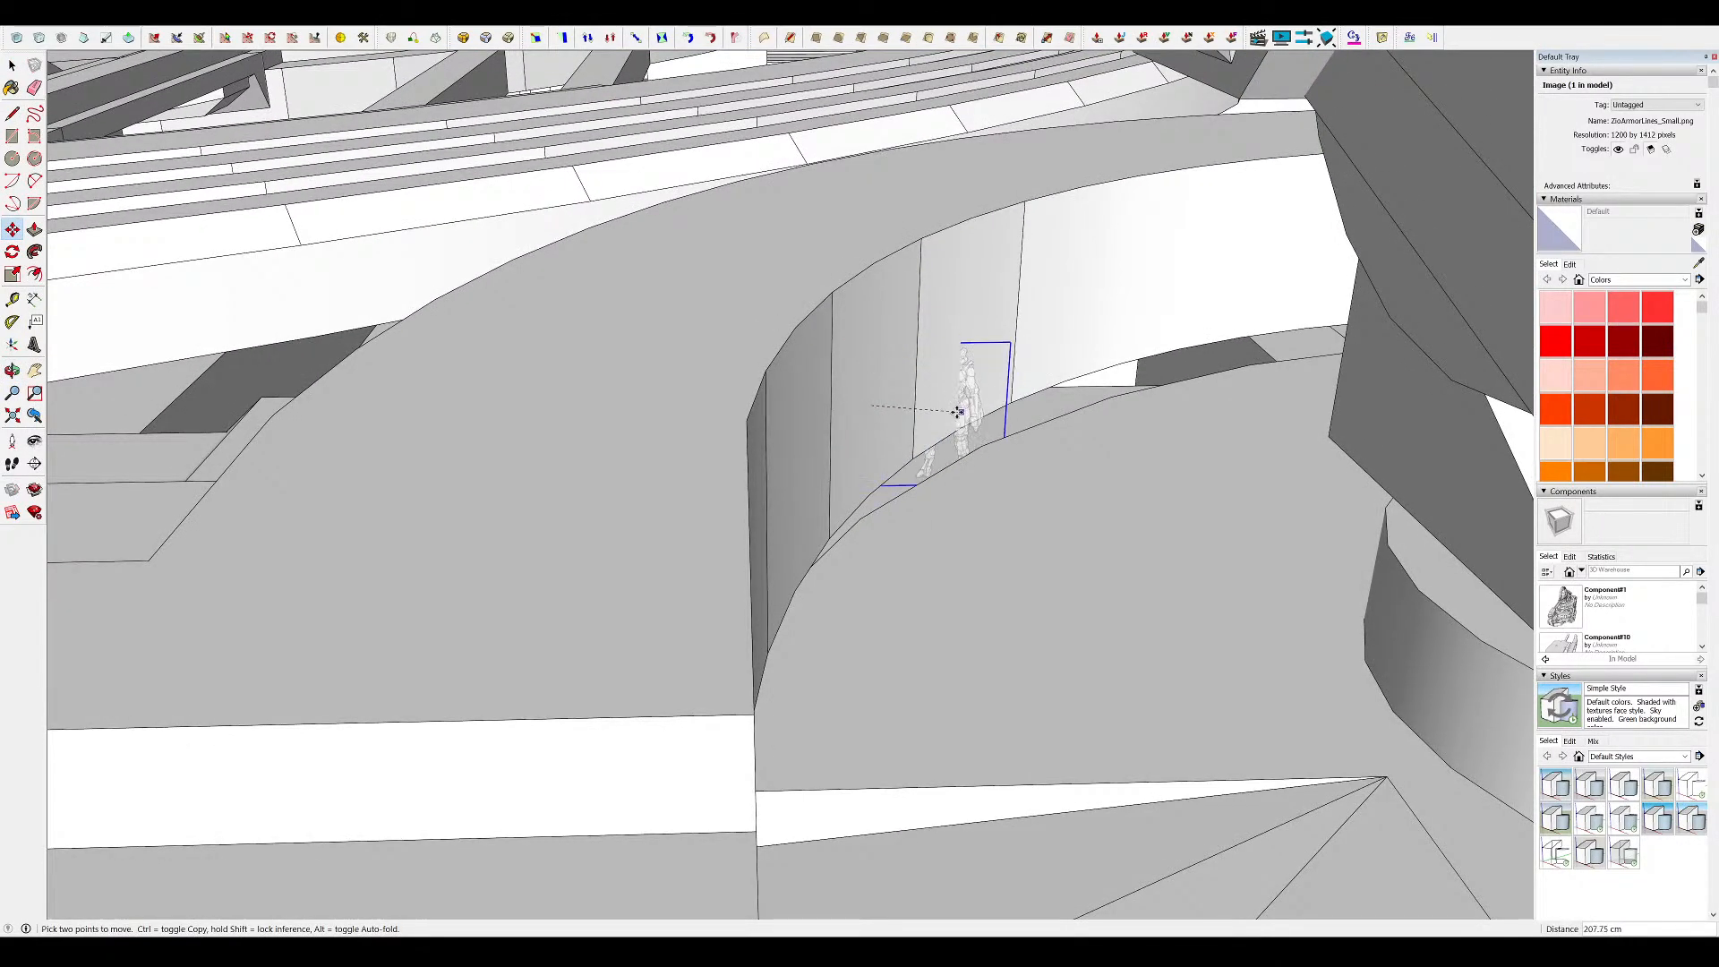
Draw a rectangle across the full width of the third segment of the band's inner face from the housing
middle_drag(951, 401, 876, 202)
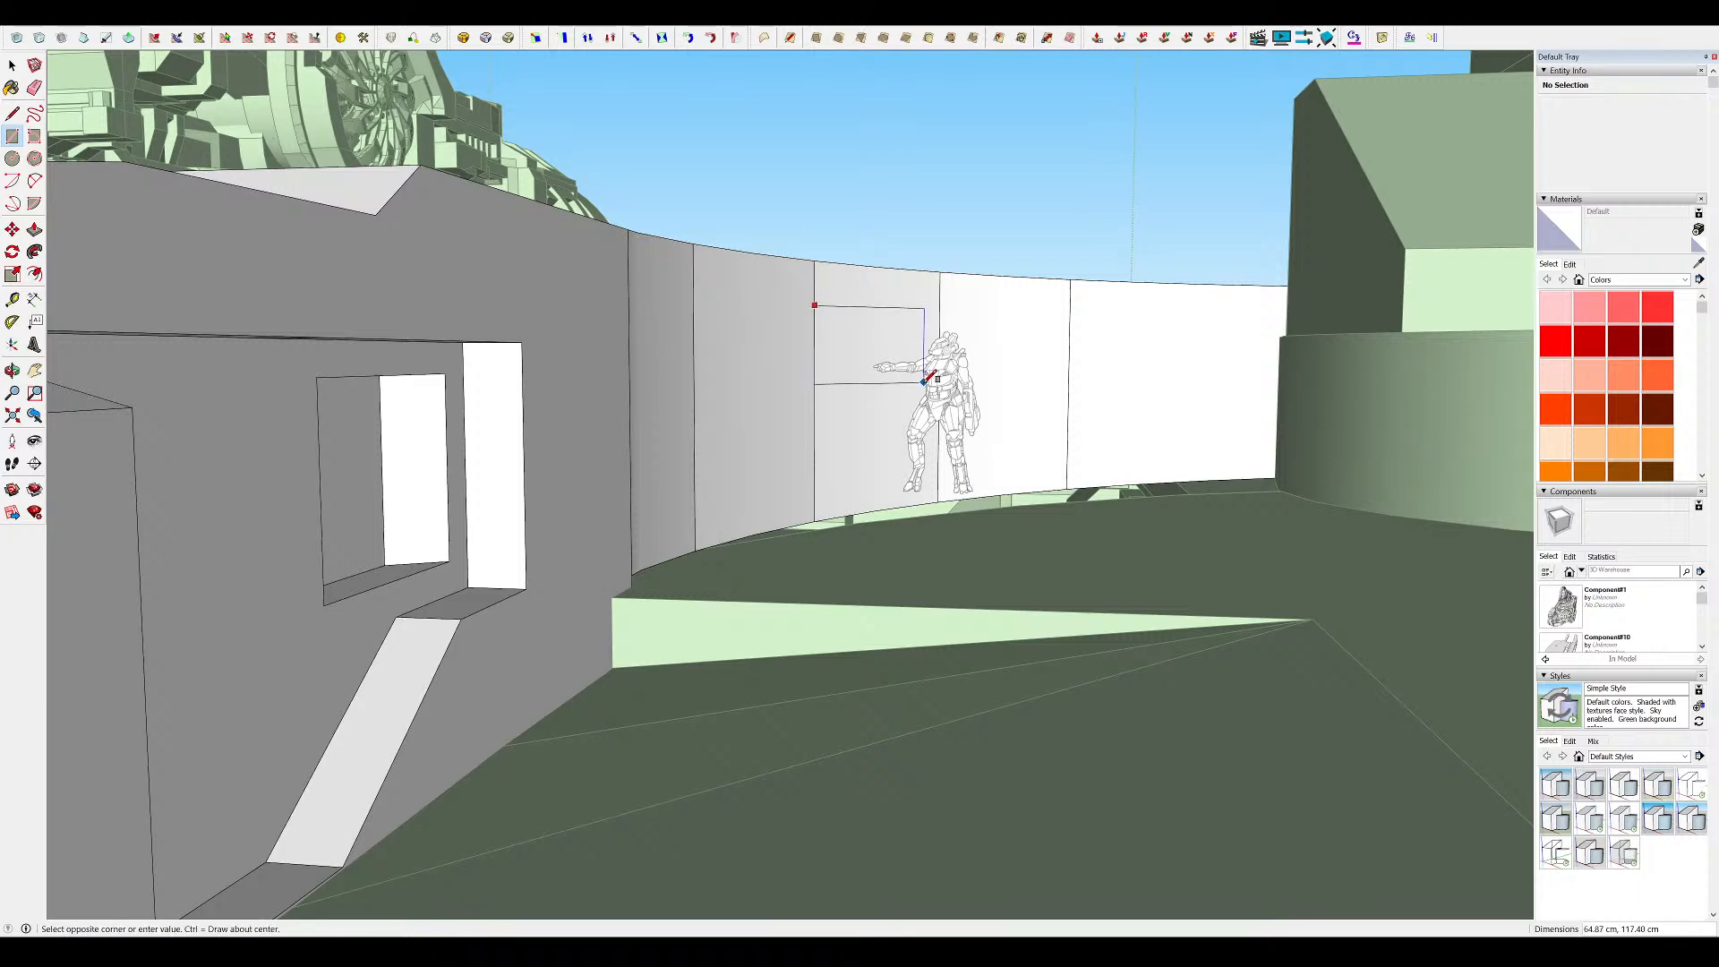
key(alt+h)
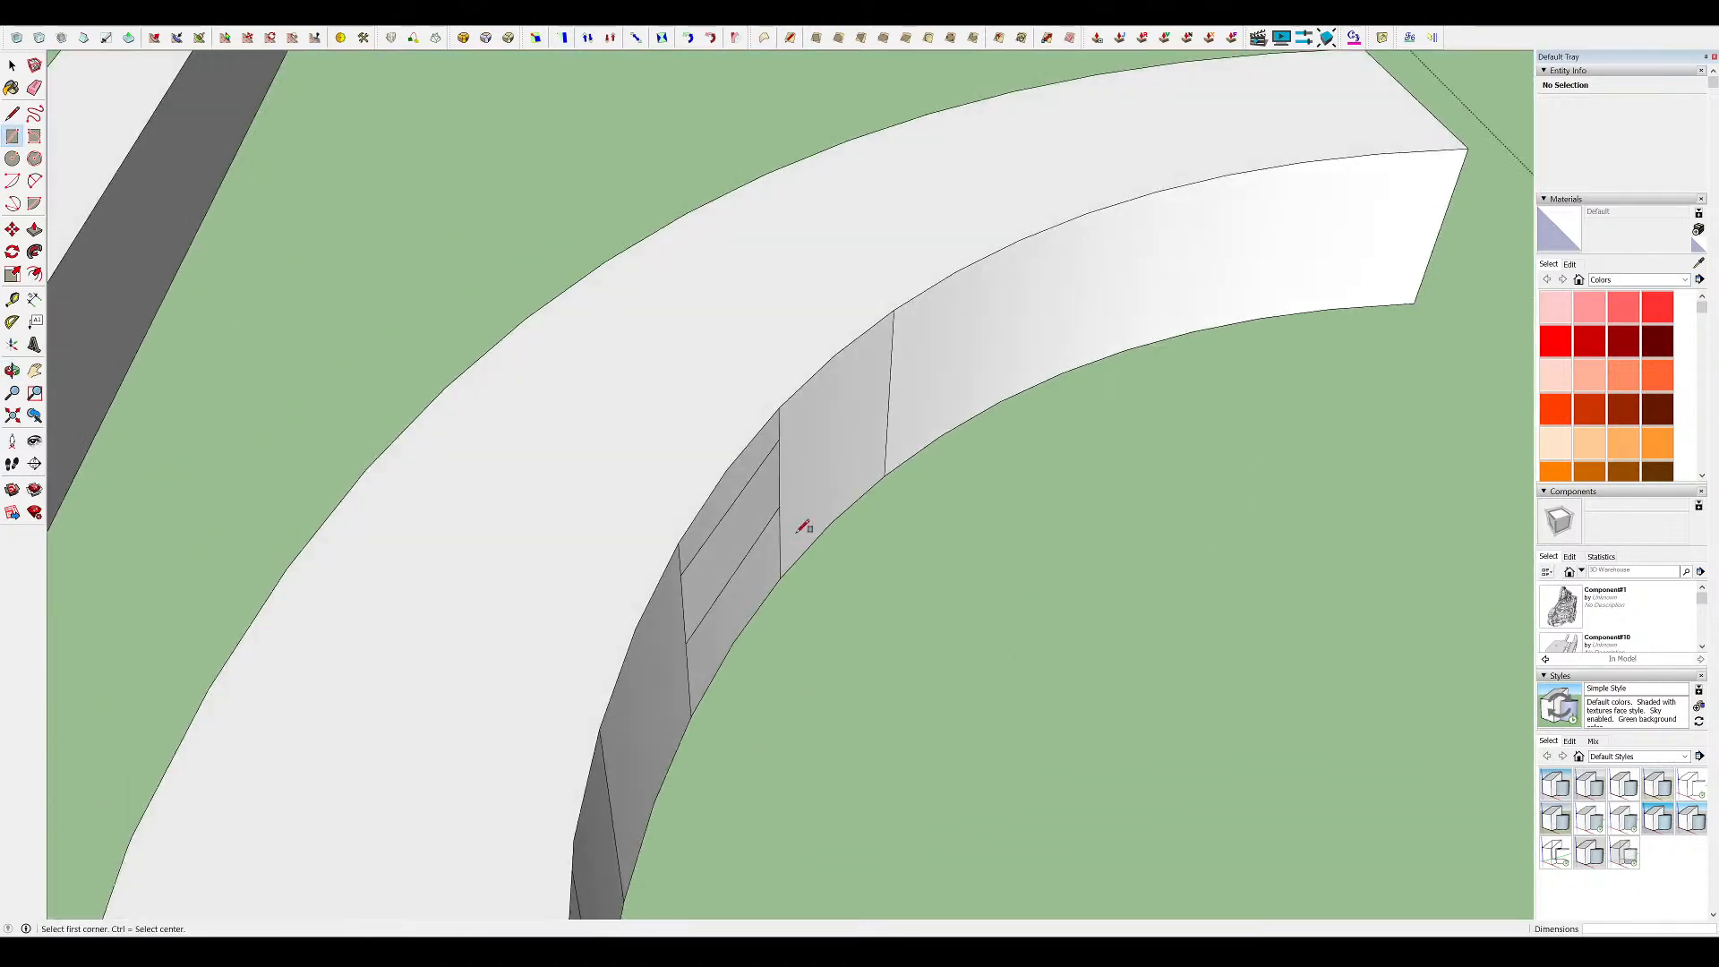
key(space)
scroll(919, 703, up, 2)
Try deleting geometry around the band's rectangular panel, and undo the last two changes
drag(587, 415, 589, 419)
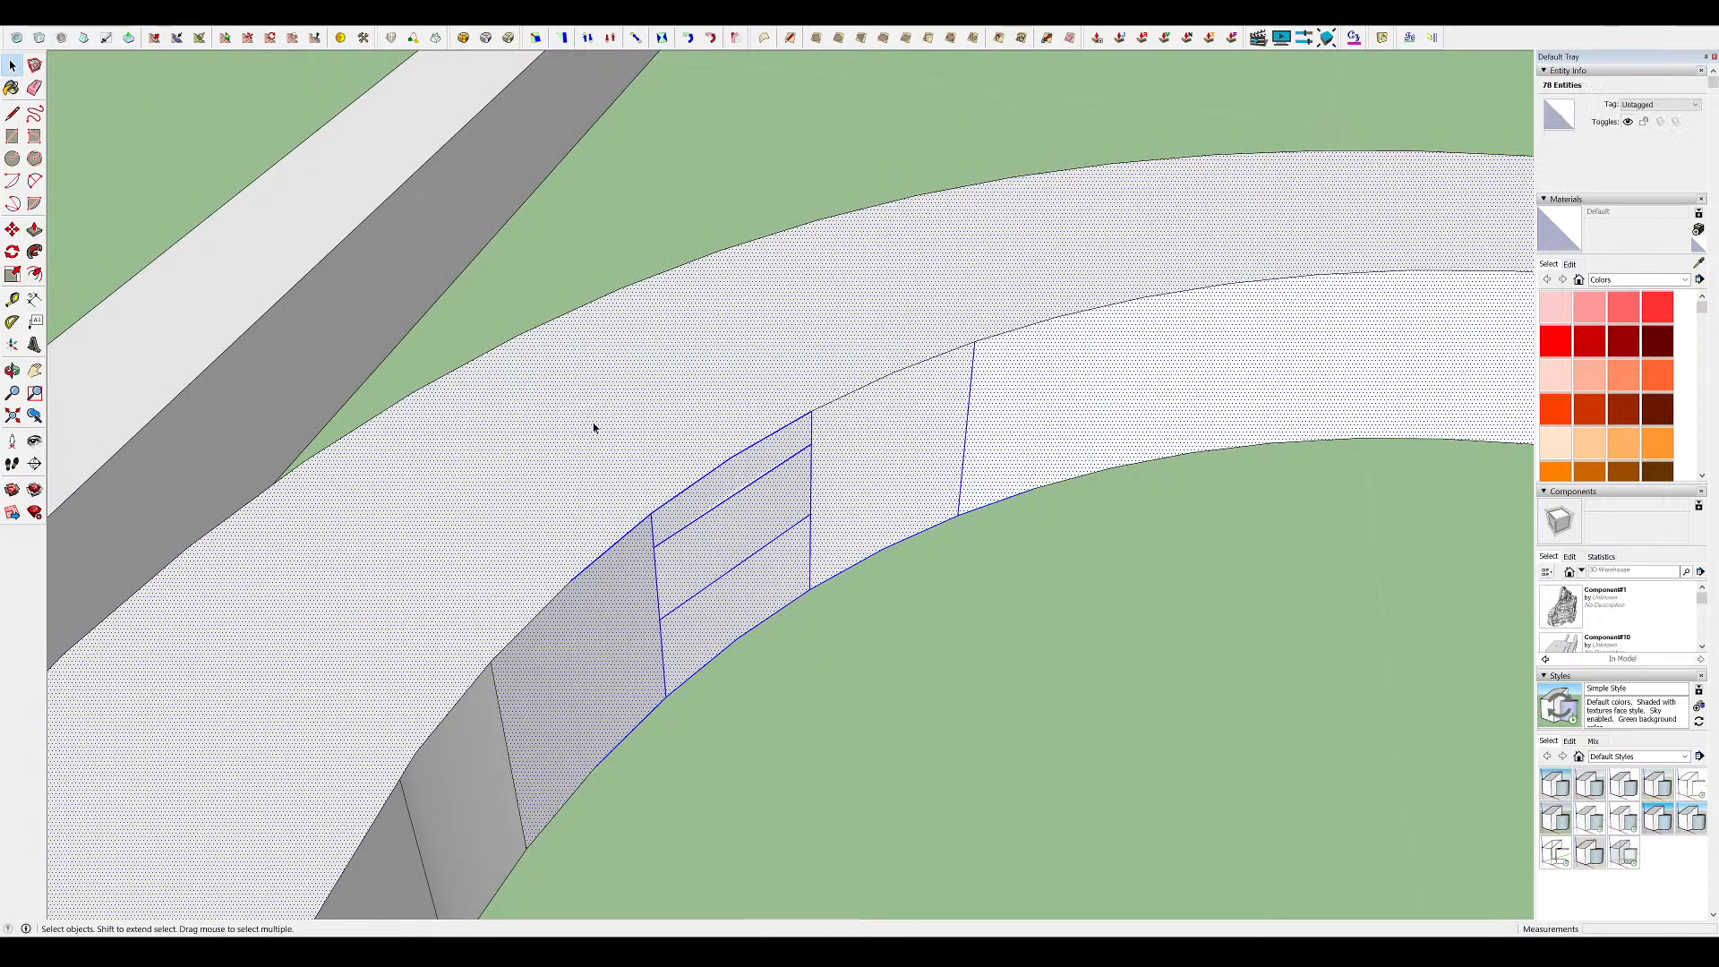
click(777, 643)
scroll(764, 582, up, 2)
middle_drag(763, 583, 663, 630)
click(732, 549)
mouse_move(734, 547)
middle_down()
mouse_move(668, 484)
mouse_move(787, 483)
mouse_move(961, 356)
mouse_move(702, 150)
mouse_move(361, 307)
middle_up()
key(space)
click(694, 488)
key(Delete)
scroll(590, 447, up, 4)
middle_drag(582, 484, 522, 572)
click(565, 418)
middle_drag(598, 433, 656, 289)
scroll(1377, 590, down, 4)
scroll(716, 358, down, 3)
middle_drag(716, 358, 588, 484)
scroll(664, 455, up, 4)
mouse_move(595, 495)
middle_down()
mouse_move(573, 506)
mouse_move(683, 524)
mouse_move(661, 524)
mouse_move(611, 449)
mouse_move(620, 410)
middle_up()
scroll(602, 504, up, 3)
key(ctrl+z)
key(ctrl+z)
Push the middle rectangle on the third segment of the band's inner face inward by 20 cm
key(e)
click(587, 508)
key(p)
key(space)
click(587, 424)
key(p)
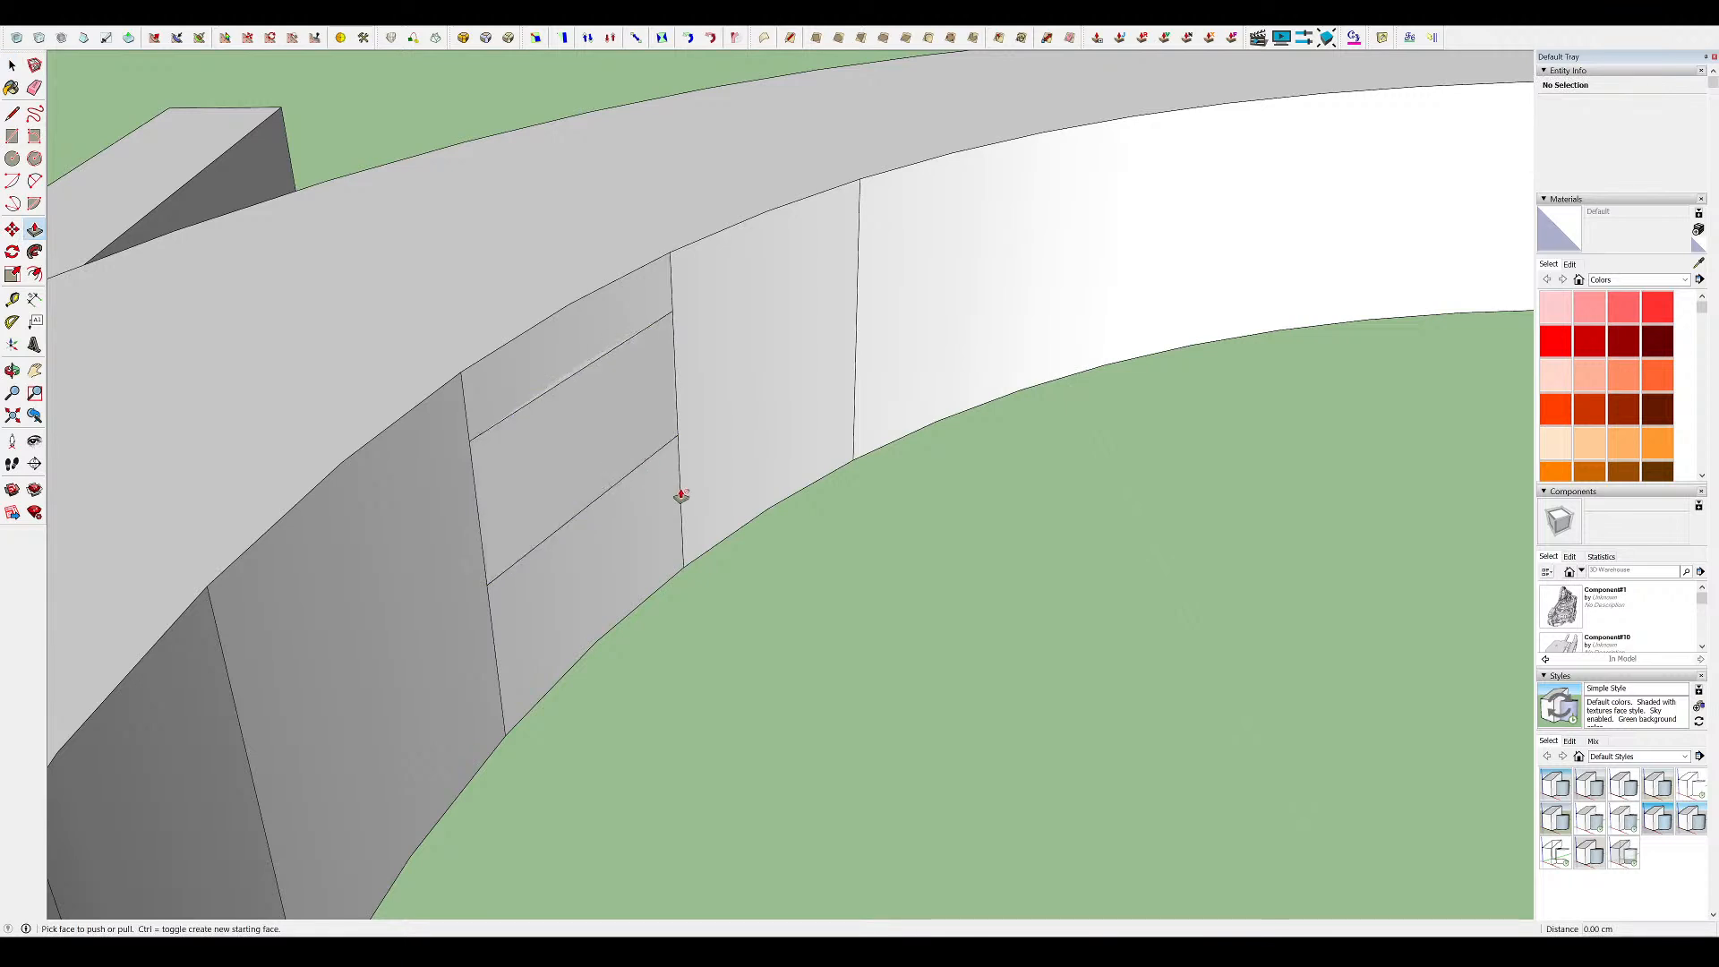
middle_drag(675, 495, 633, 453)
click(627, 452)
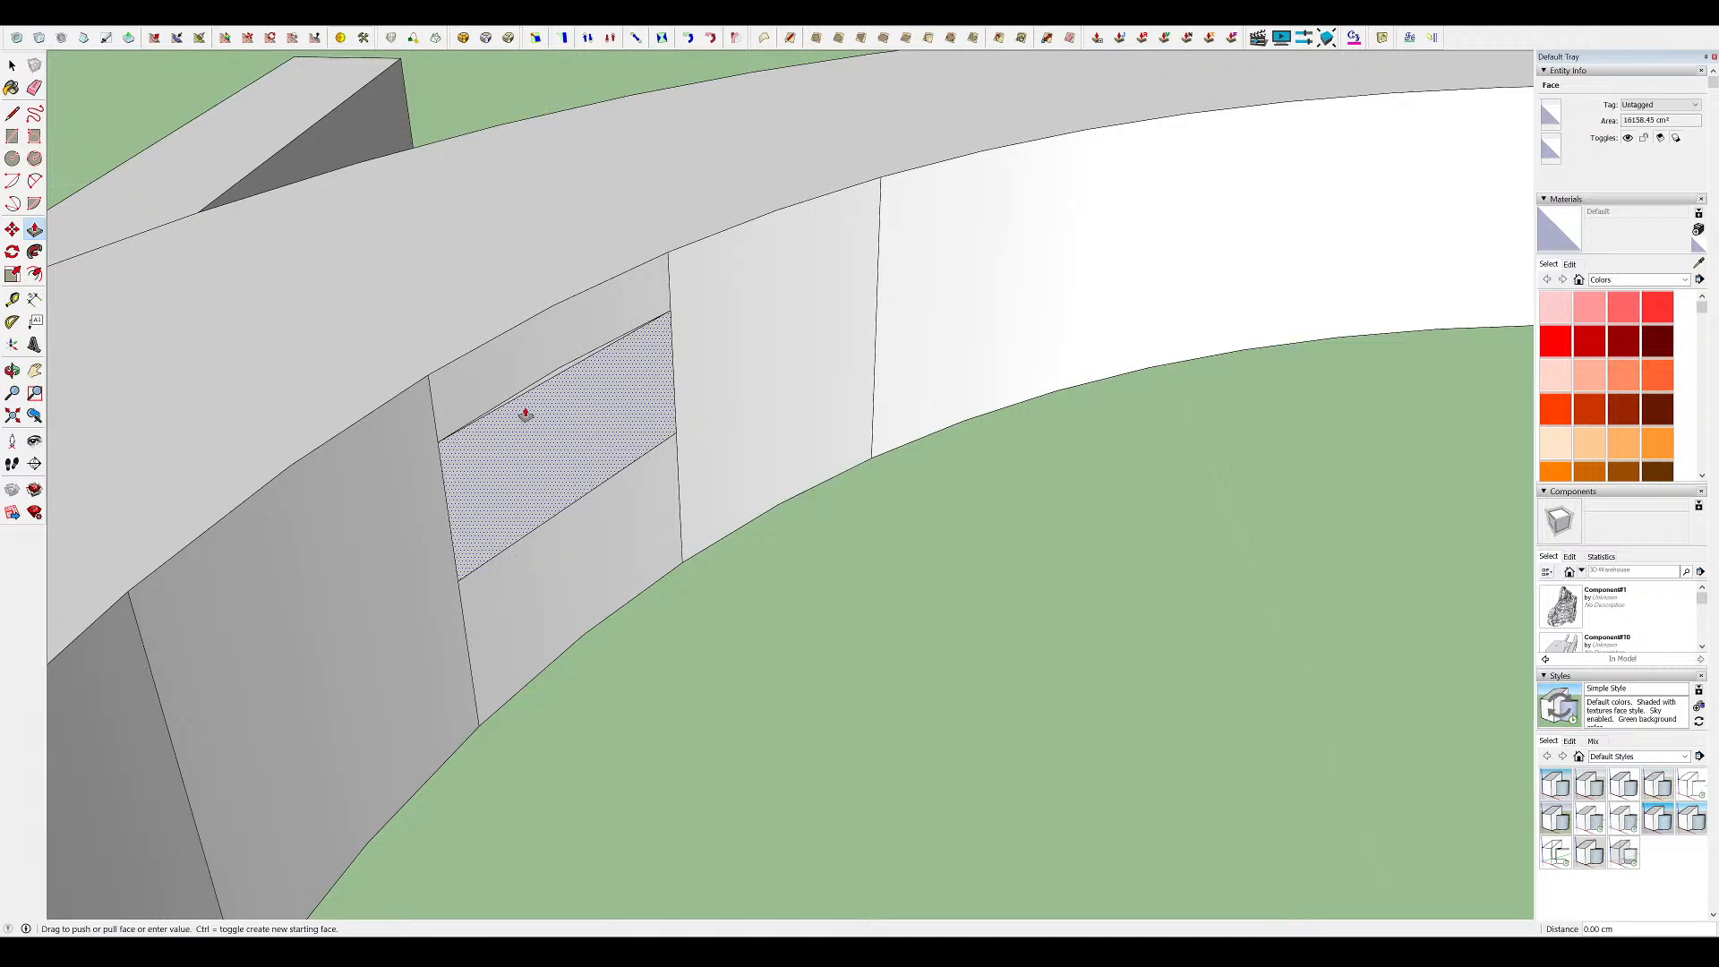
click(574, 411)
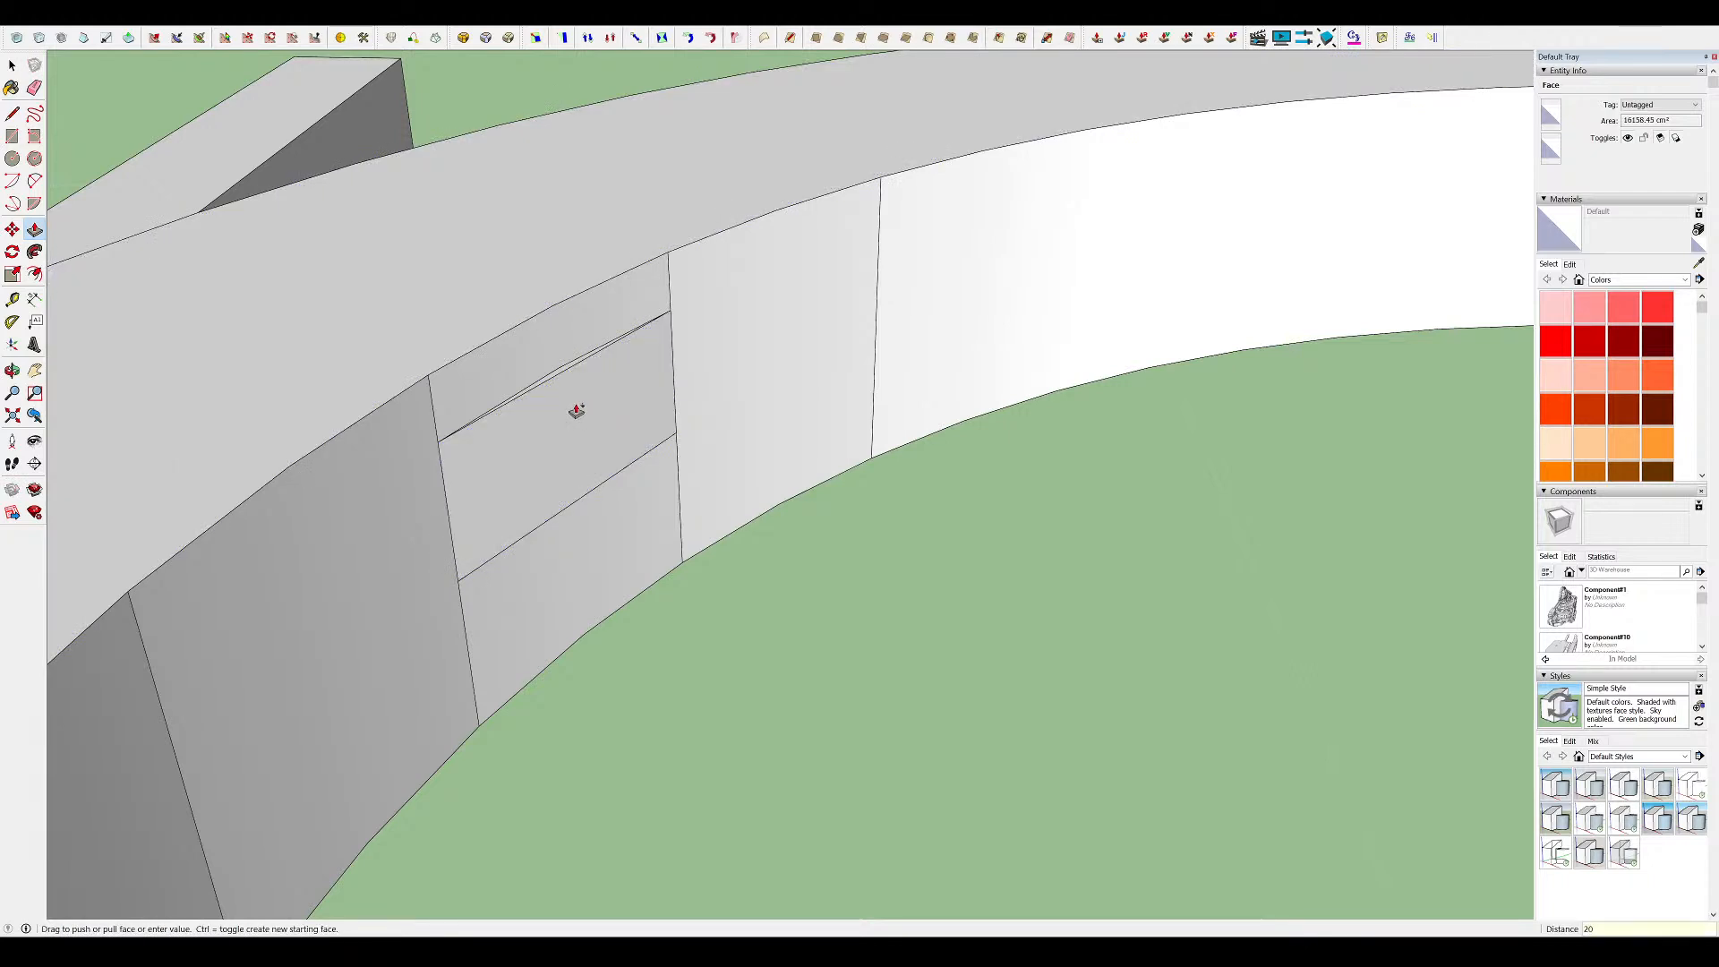
Erase the leftover straight edges and delete the faces covering the third segment's recess so that it is open
key(e)
click(565, 381)
click(590, 487)
key(space)
click(588, 439)
key(Delete)
middle_drag(745, 478, 671, 397)
scroll(671, 396, up, 4)
click(672, 398)
key(Delete)
click(587, 414)
key(Delete)
click(622, 468)
key(Delete)
middle_drag(790, 523, 335, 546)
scroll(201, 429, up, 4)
click(200, 429)
scroll(750, 510, down, 1)
scroll(750, 510, down, 5)
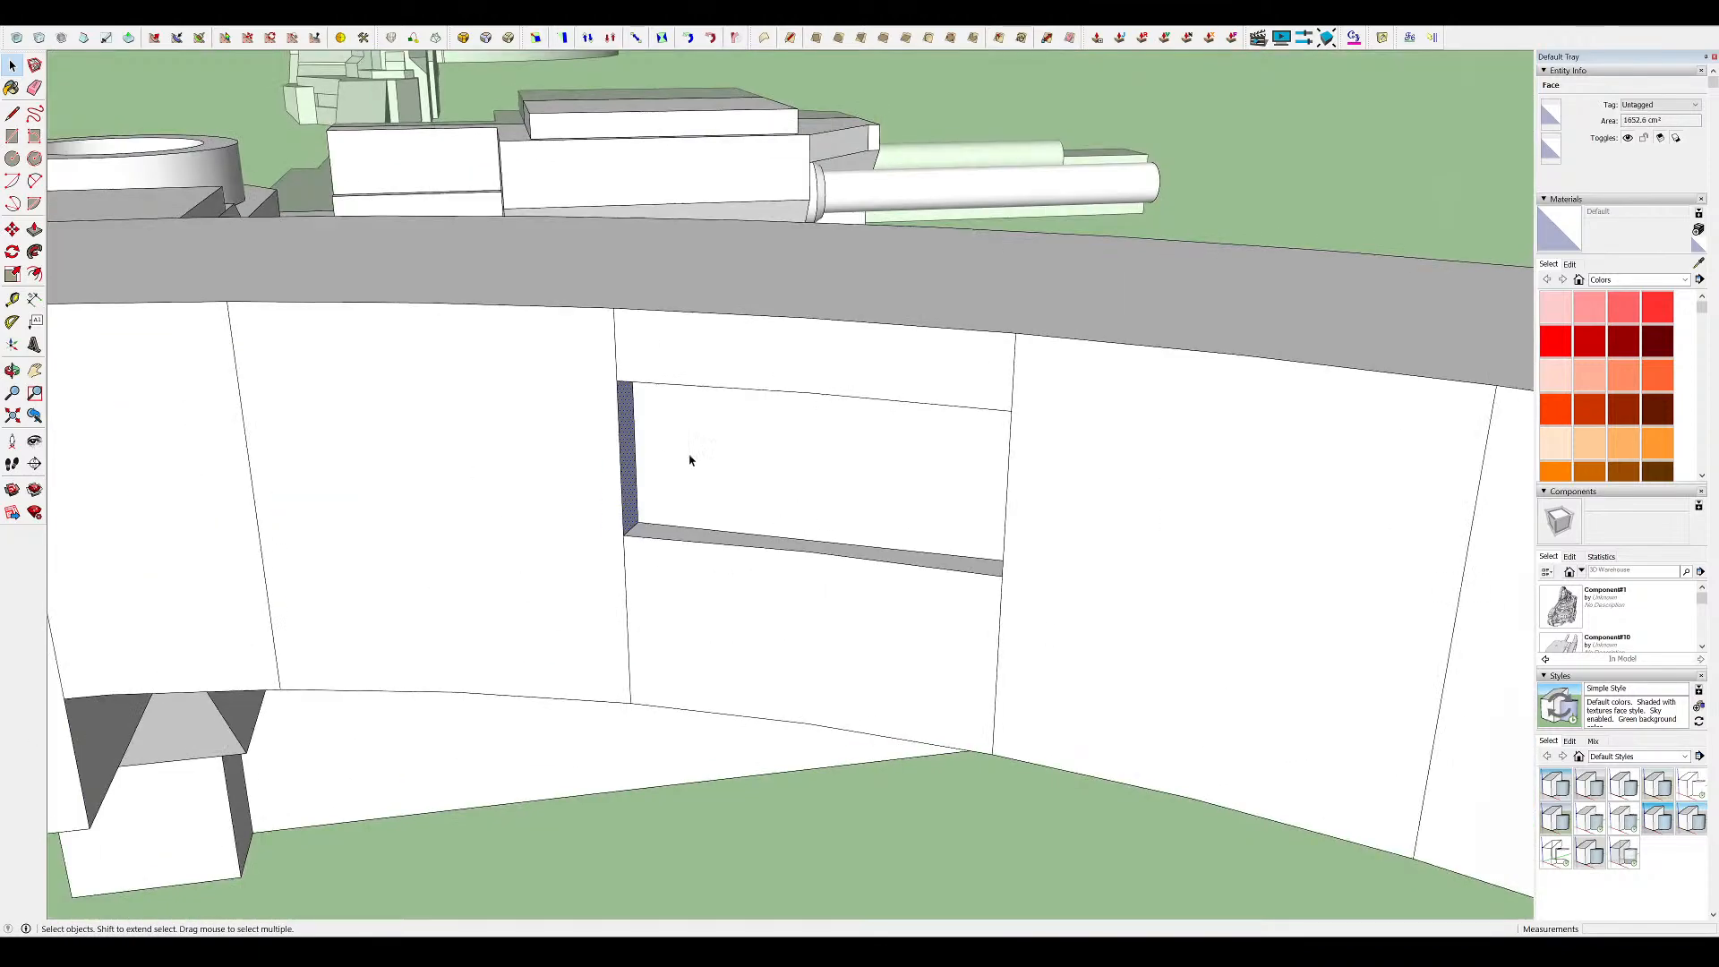
Examine the recessed band panel against the scale figure and the surrounding mech parts
middle_drag(689, 479, 1190, 729)
middle_drag(904, 448, 902, 519)
key(Escape)
scroll(901, 518, down, 5)
middle_drag(846, 403, 823, 510)
middle_drag(822, 452, 846, 501)
scroll(825, 361, down, 3)
middle_drag(824, 361, 860, 268)
scroll(861, 180, up, 5)
middle_drag(861, 180, 928, 77)
click(749, 223)
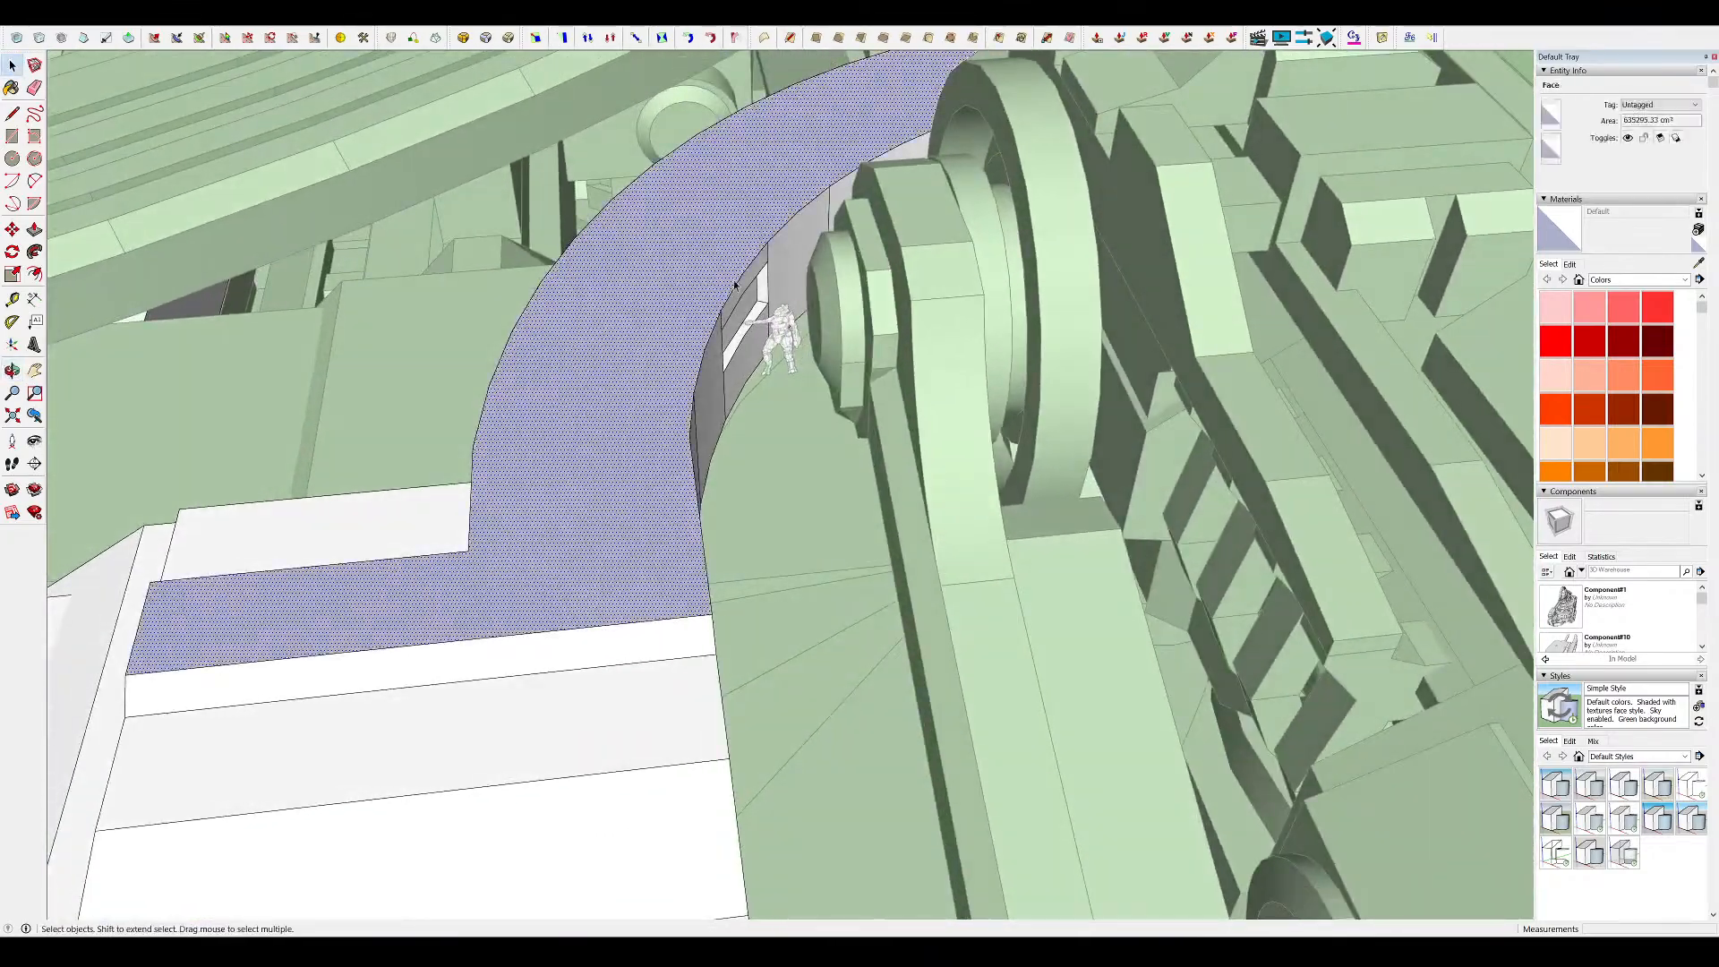
scroll(932, 463, down, 5)
middle_drag(933, 464, 1062, 496)
click(1062, 497)
scroll(851, 422, up, 5)
middle_drag(851, 421, 475, 176)
scroll(895, 224, up, 3)
scroll(791, 320, down, 5)
key(ctrl+z)
Isolate the band and divide the undivided end of its inner face into further segments with straight lines
scroll(668, 309, up, 3)
key(i)
scroll(698, 304, up, 3)
mouse_move(698, 305)
middle_down()
mouse_move(742, 337)
mouse_move(882, 305)
middle_up()
key(l)
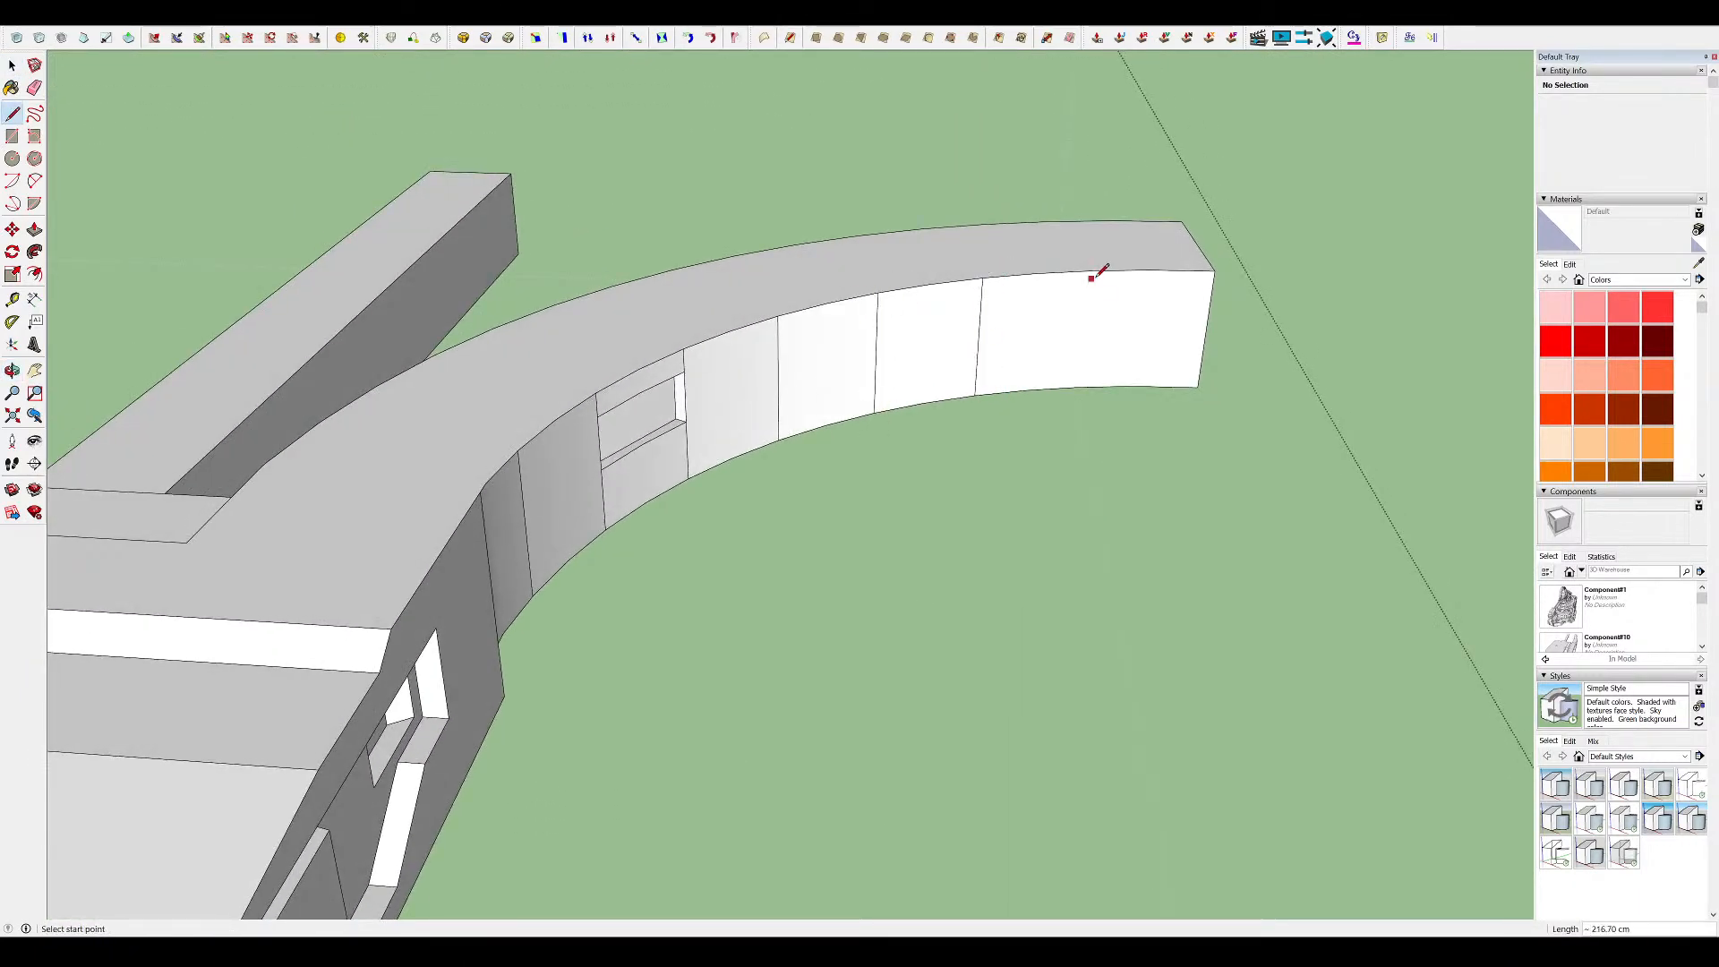
middle_drag(1108, 341, 771, 358)
Draw zigzag guide lines from the recess's upper and lower corners across the fourth to sixth segments to transfer its height
key(r)
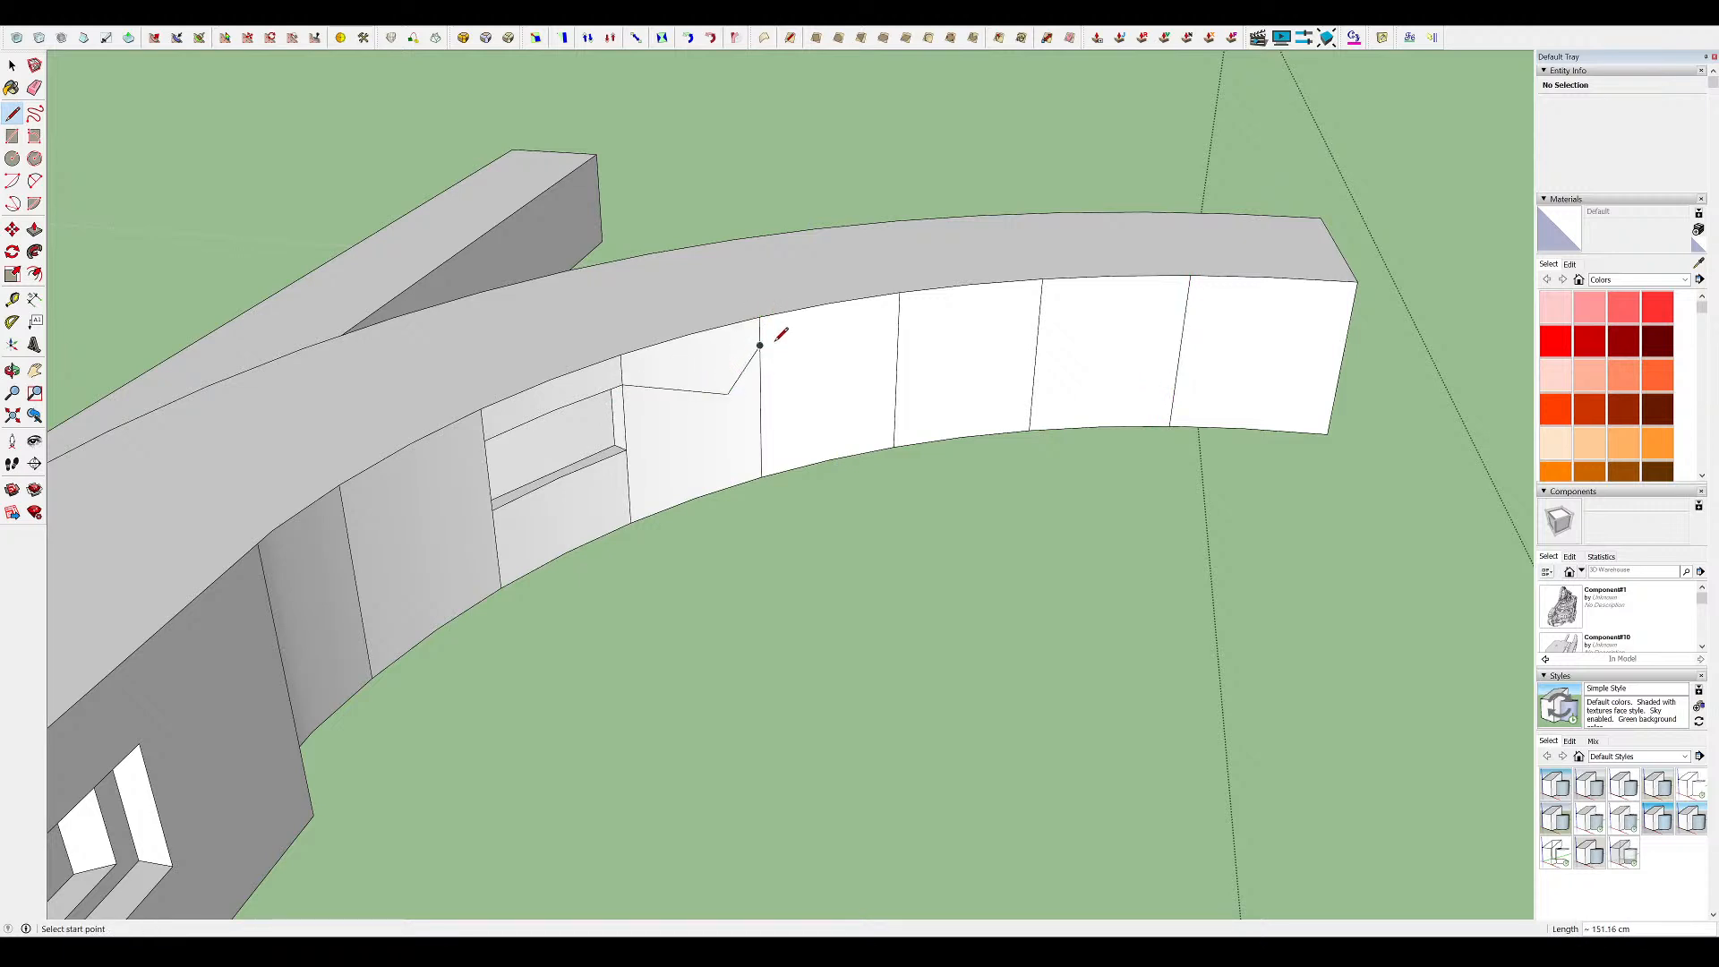
click(1040, 307)
middle_drag(1040, 307, 787, 352)
key(r)
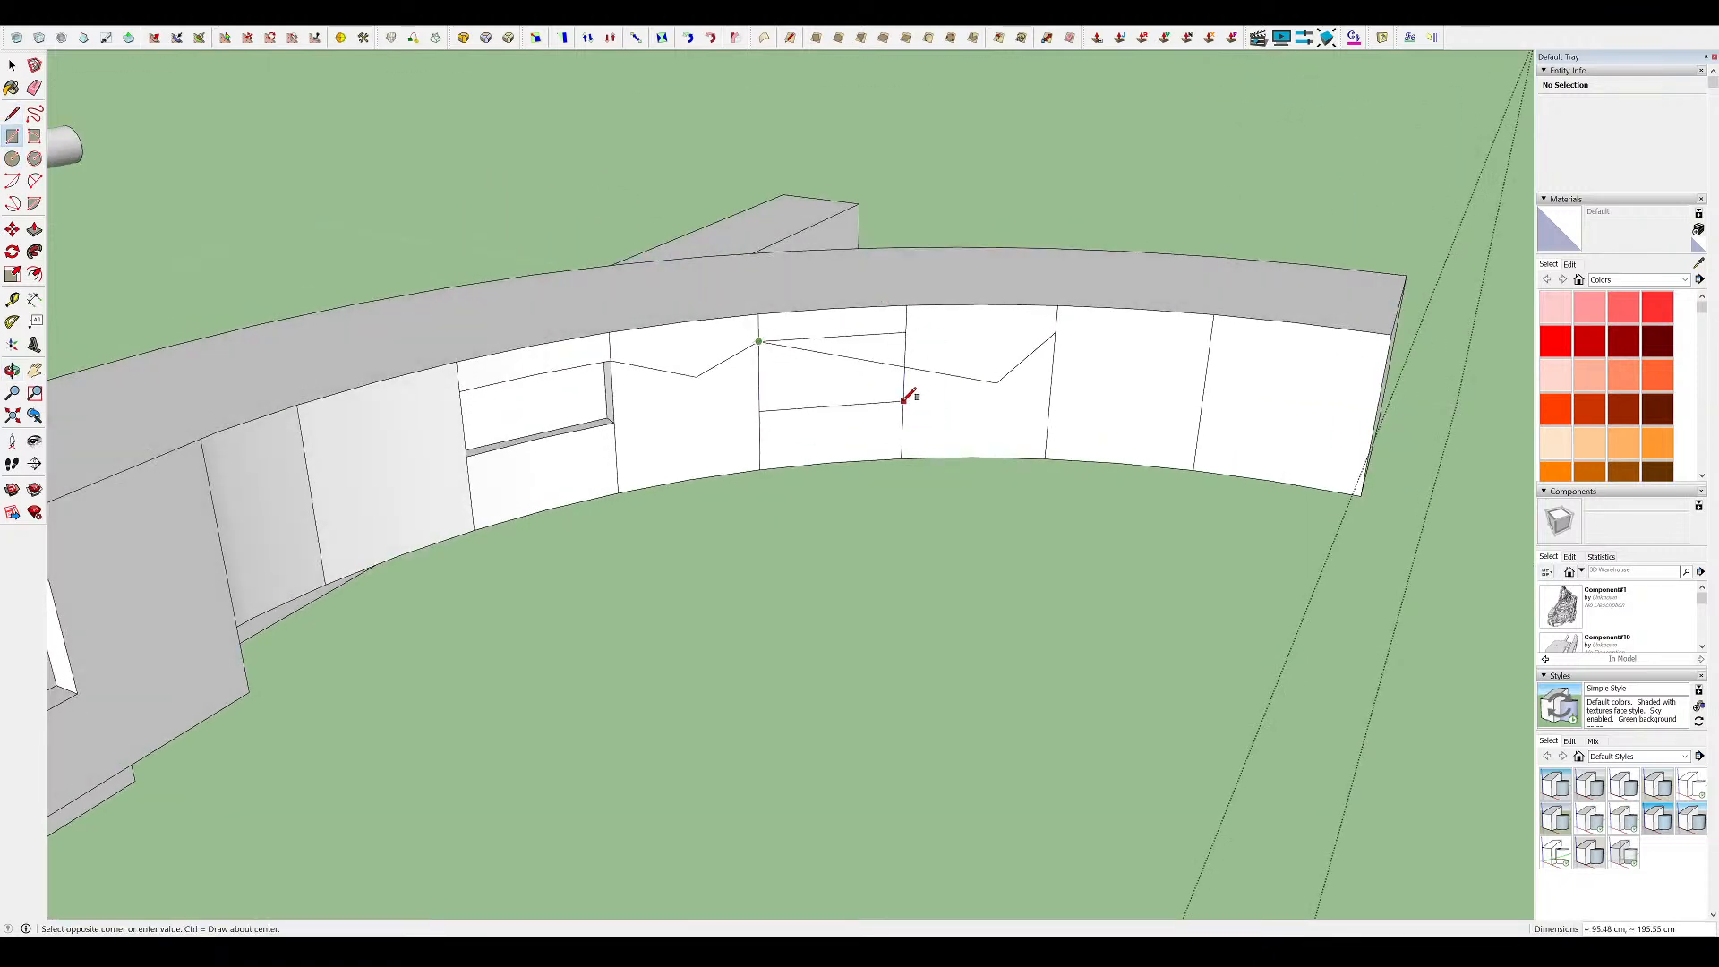
key(l)
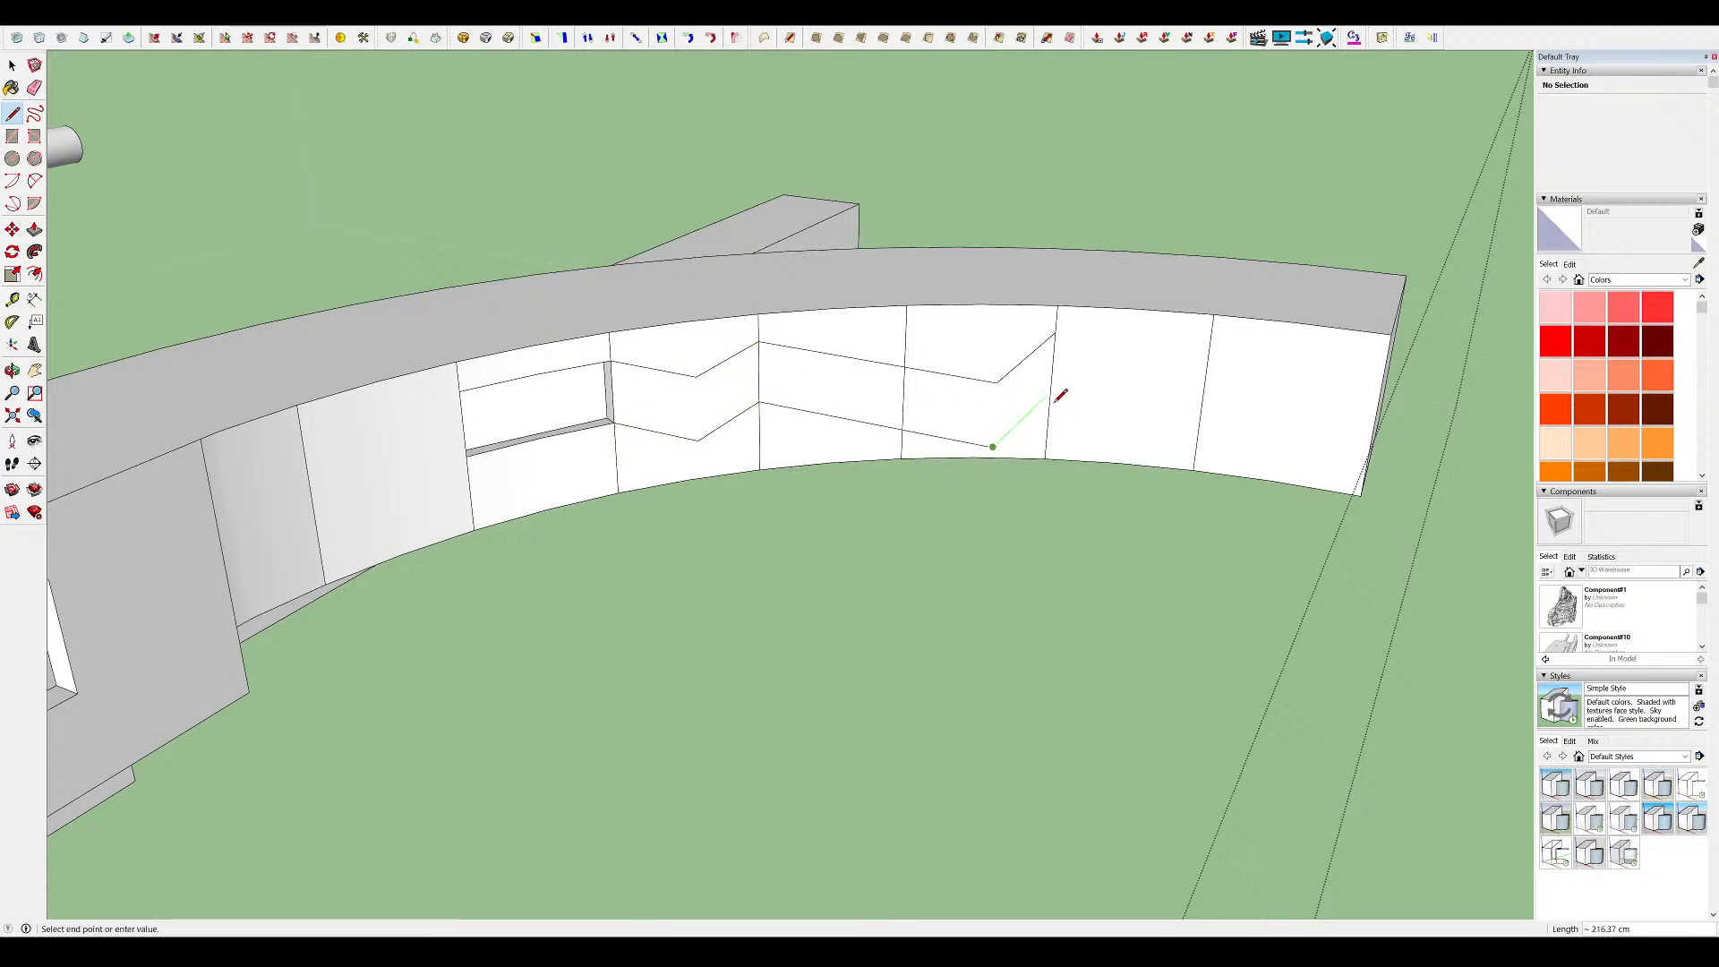
middle_drag(1052, 391, 760, 330)
Draw full-width rectangles on the fifth and seventh segments of the band's inner face and erase the zigzag guide lines
key(r)
click(758, 338)
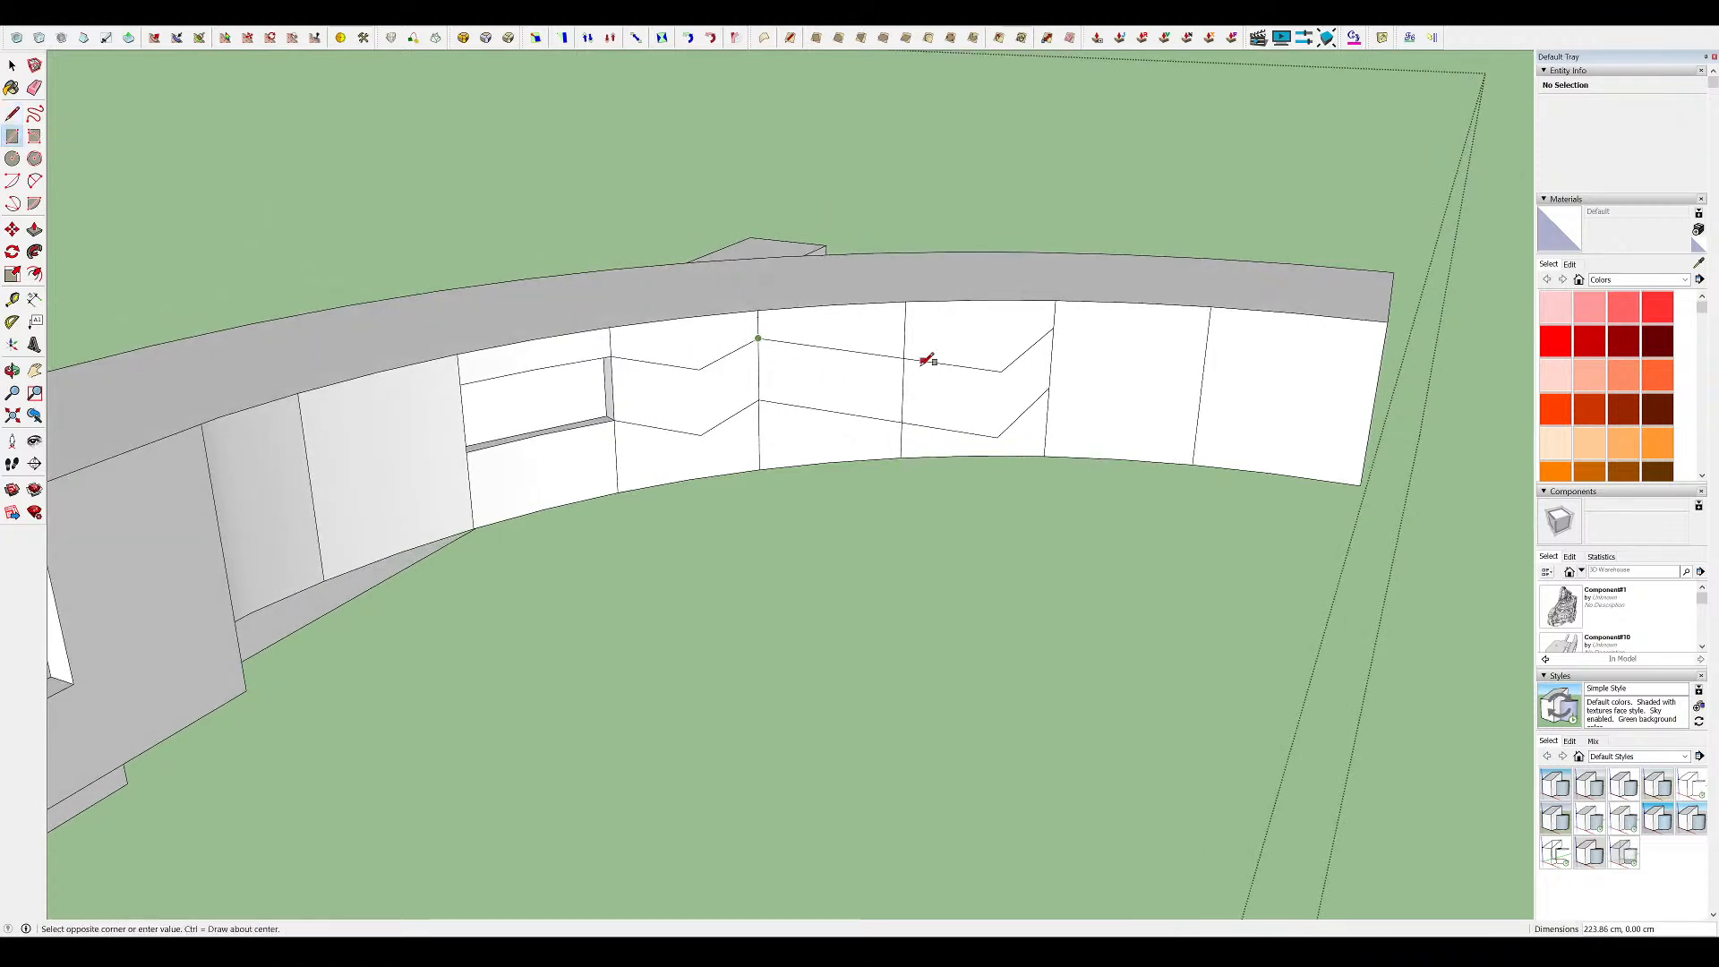
click(1201, 395)
mouse_move(1370, 393)
middle_down()
mouse_move(1029, 354)
mouse_move(1012, 510)
middle_up()
key(e)
drag(1048, 433, 1064, 458)
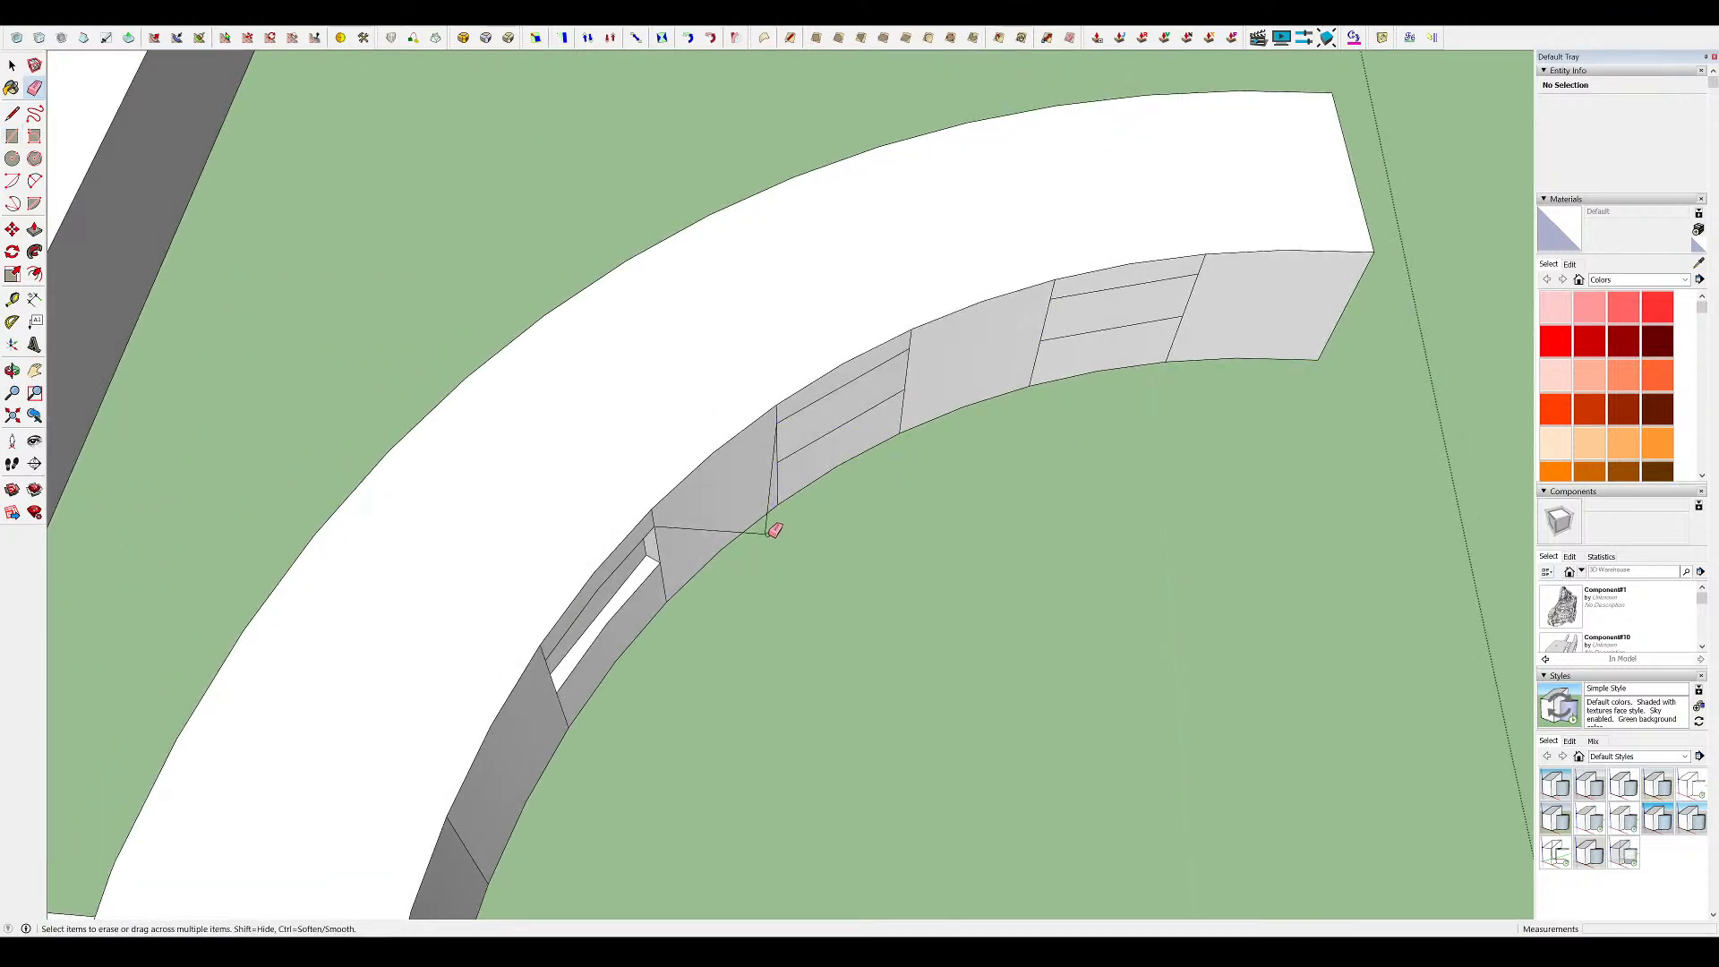
middle_drag(826, 490, 845, 411)
Push the fifth and seventh segments' rectangles inward by 20 cm, and intersect the faces of the band's end segments
key(p)
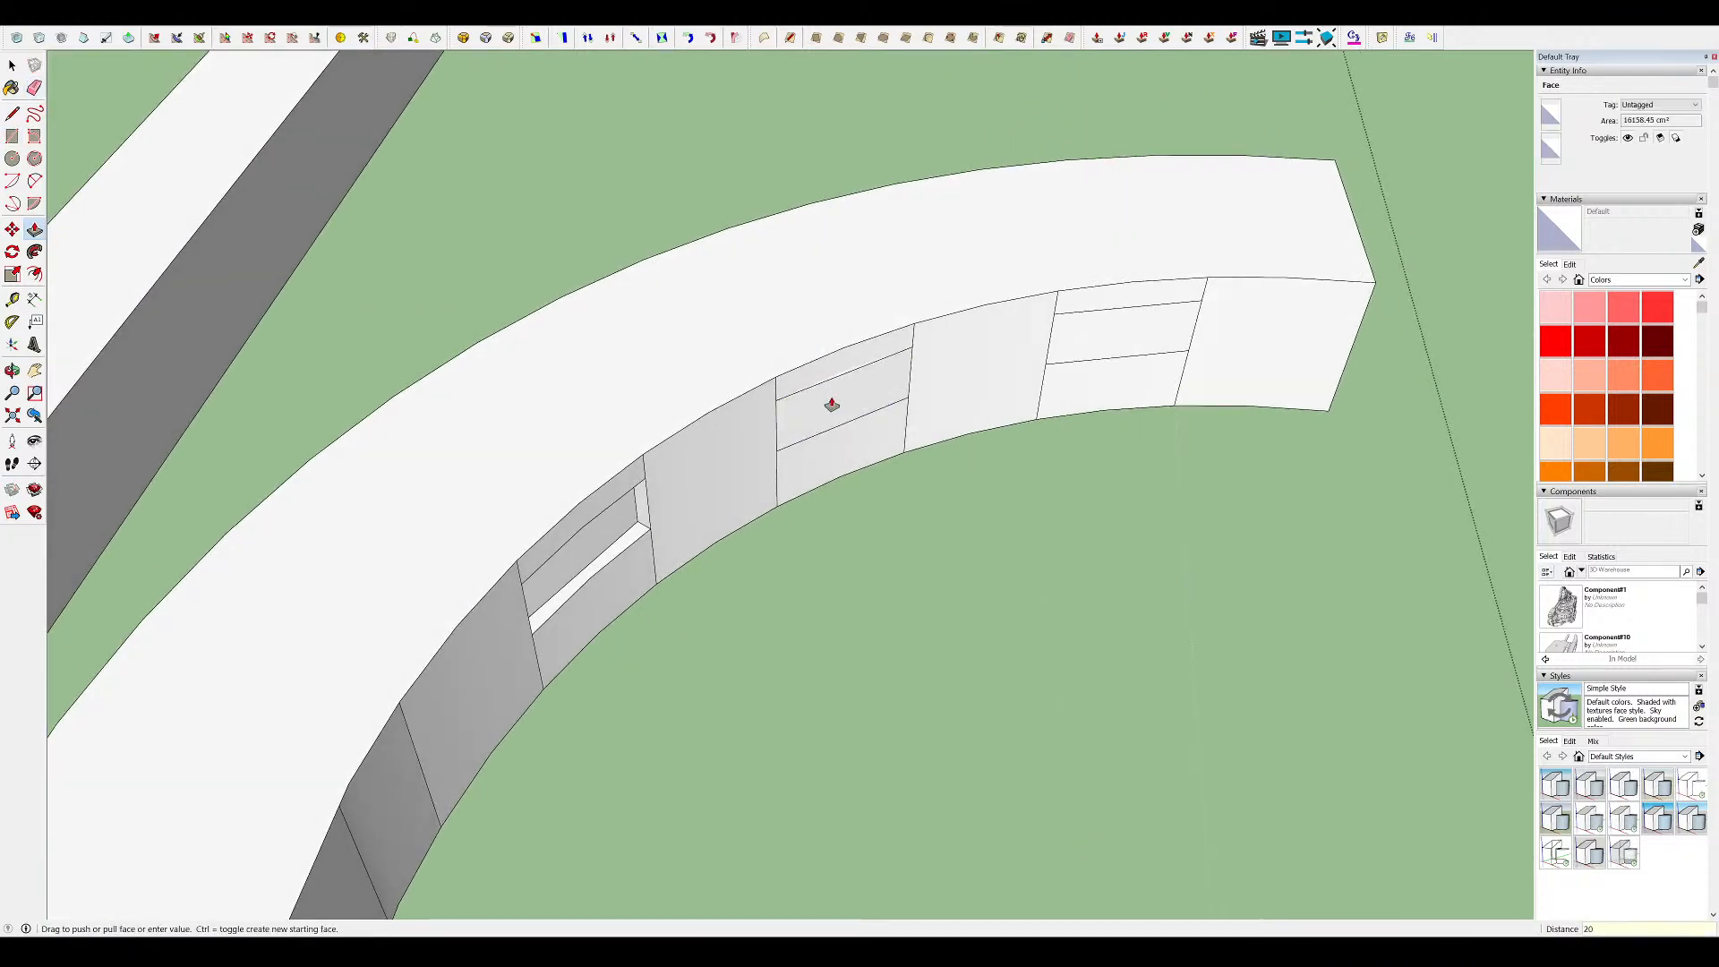
click(1133, 340)
text(2)
key(space)
middle_drag(1116, 323, 760, 245)
drag(760, 245, 1404, 625)
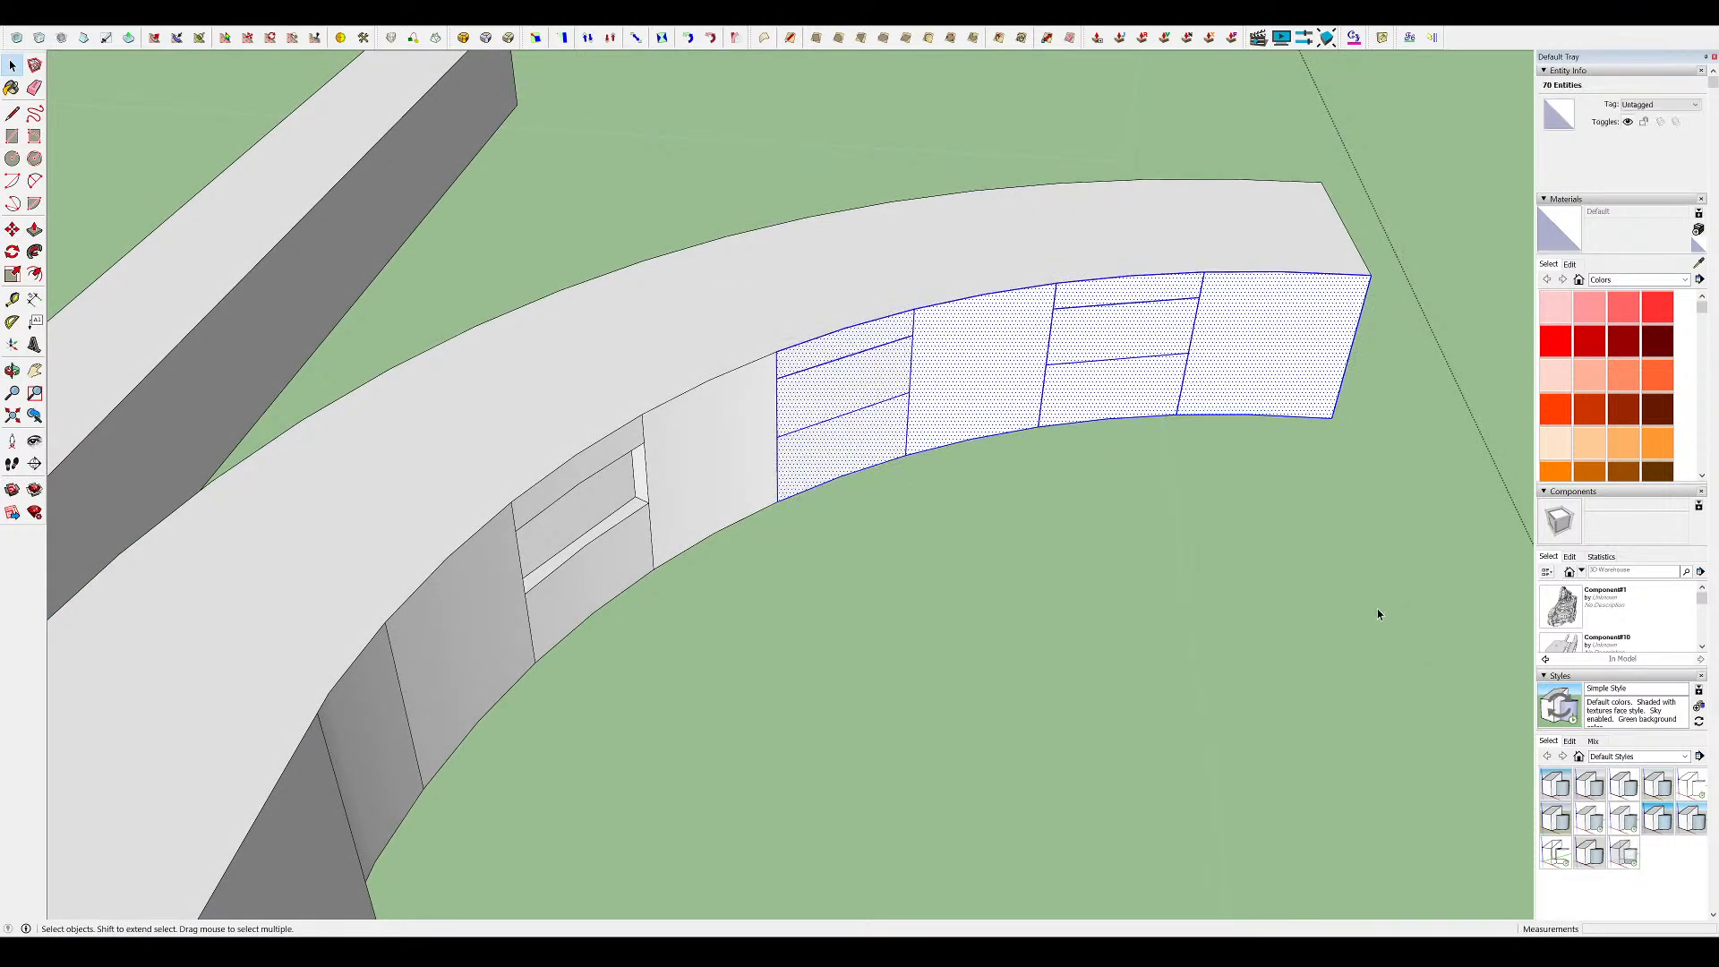
click(1144, 442)
Erase the leftover straight edges and delete the covering faces to open the recesses in the fifth and seventh segments
scroll(1144, 442, up, 5)
key(e)
click(806, 342)
key(ctrl+z)
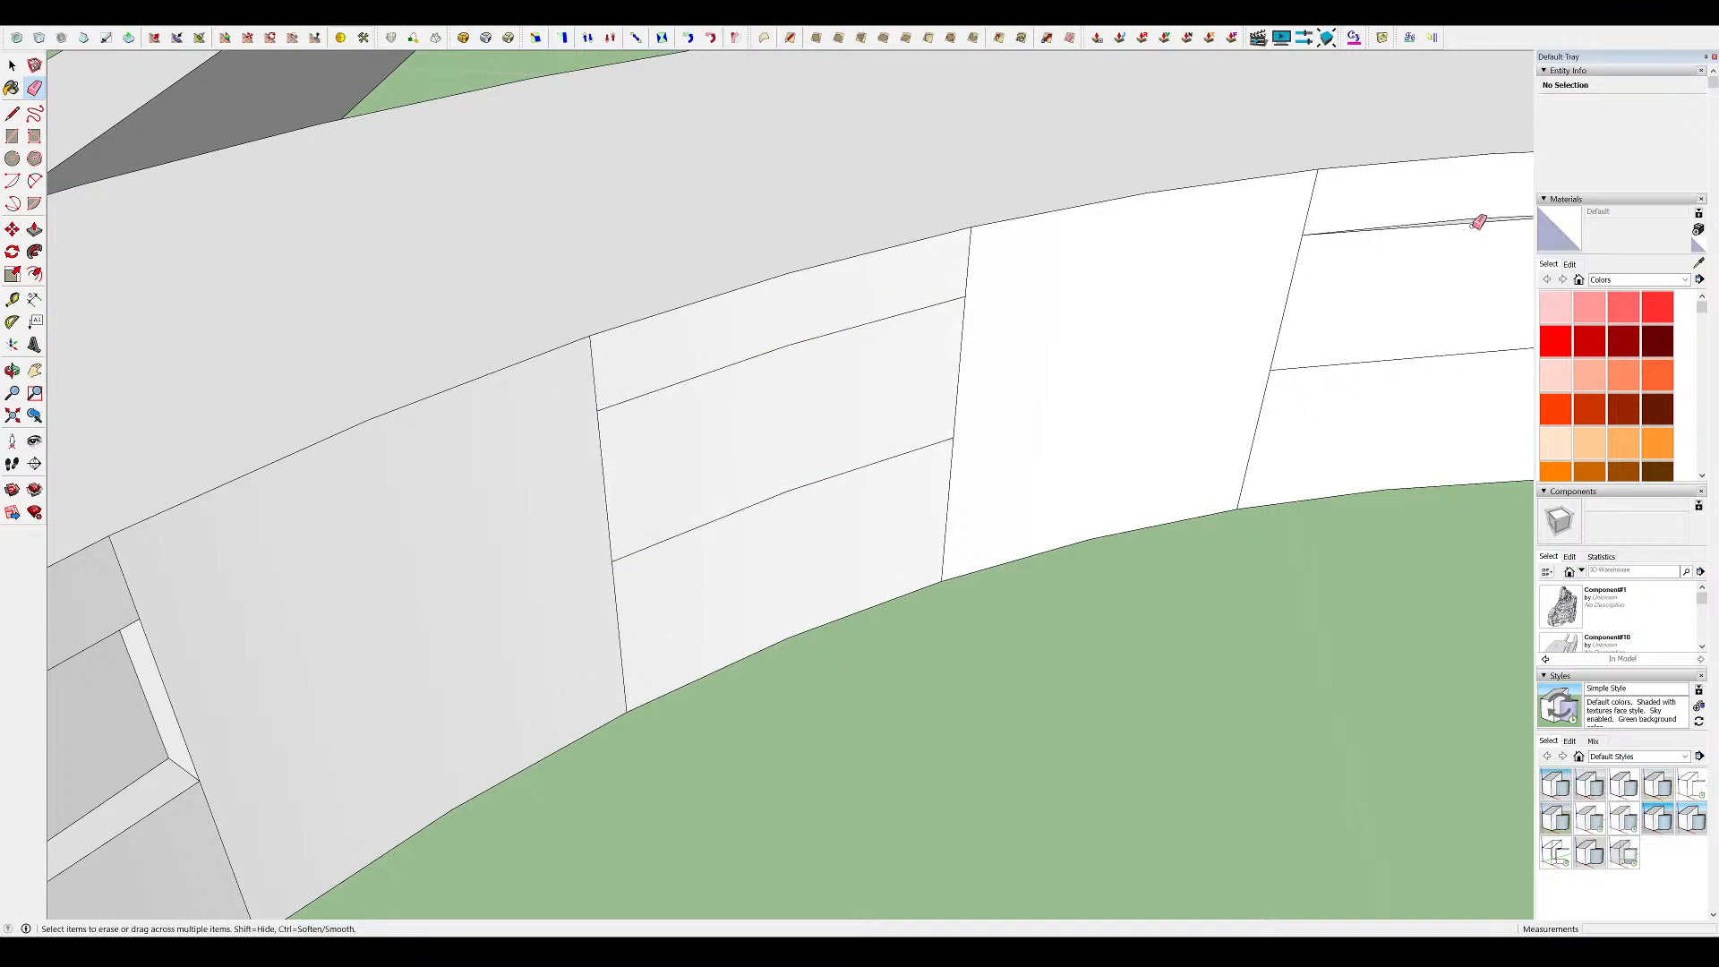
key(space)
click(1350, 302)
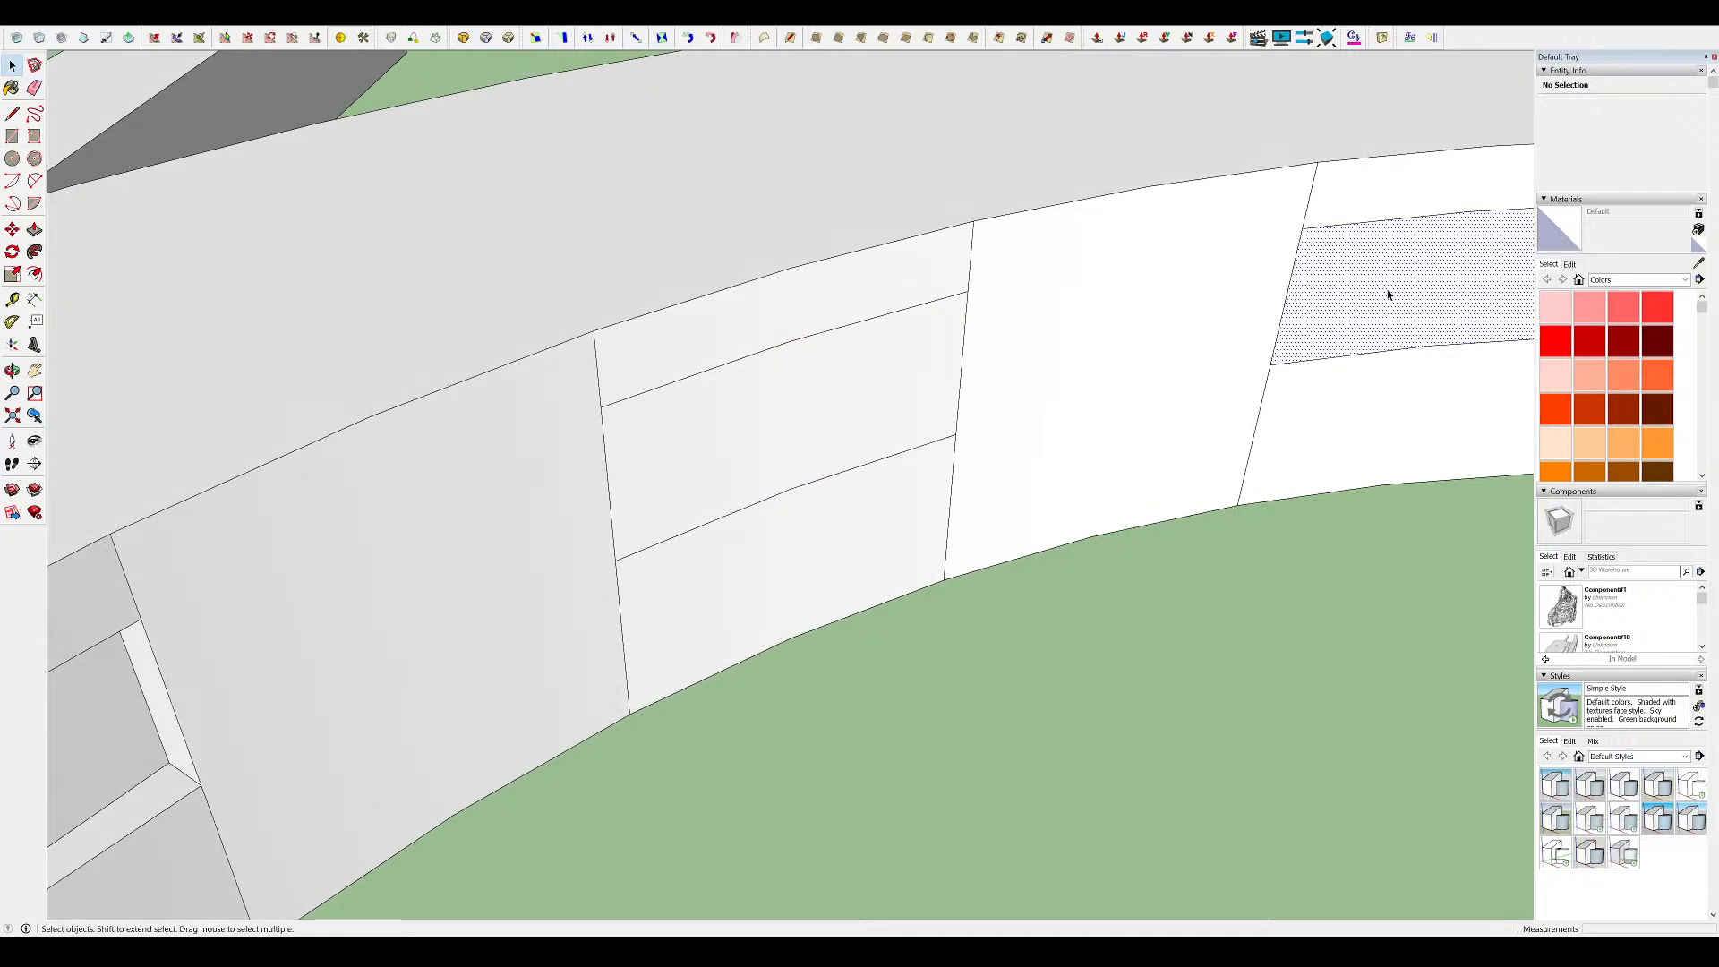
key(Delete)
click(863, 371)
key(Delete)
middle_drag(863, 370, 897, 349)
Reverse the inverted back, bottom and side faces inside the fifth and seventh segments' recesses
click(897, 349)
key(shift+r)
click(942, 385)
key(shift+r)
click(919, 428)
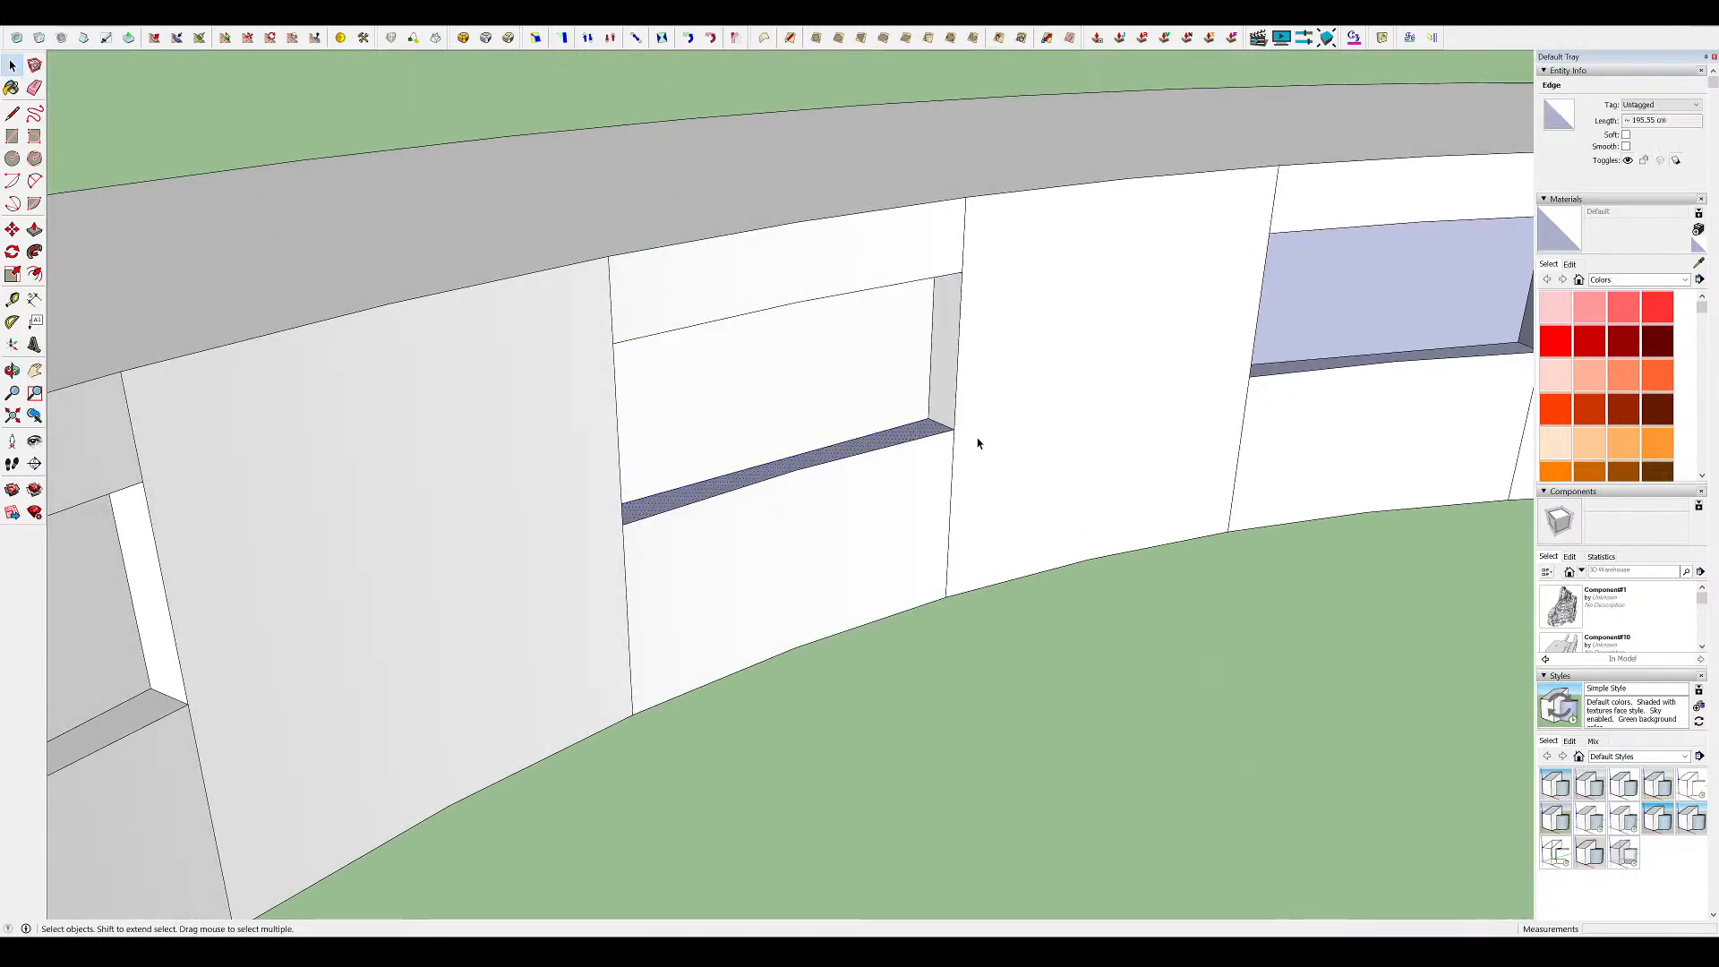
key(shift+r)
click(1364, 346)
key(shift+r)
click(1503, 351)
scroll(1304, 364, down, 4)
key(shift+r)
scroll(1325, 365, up, 5)
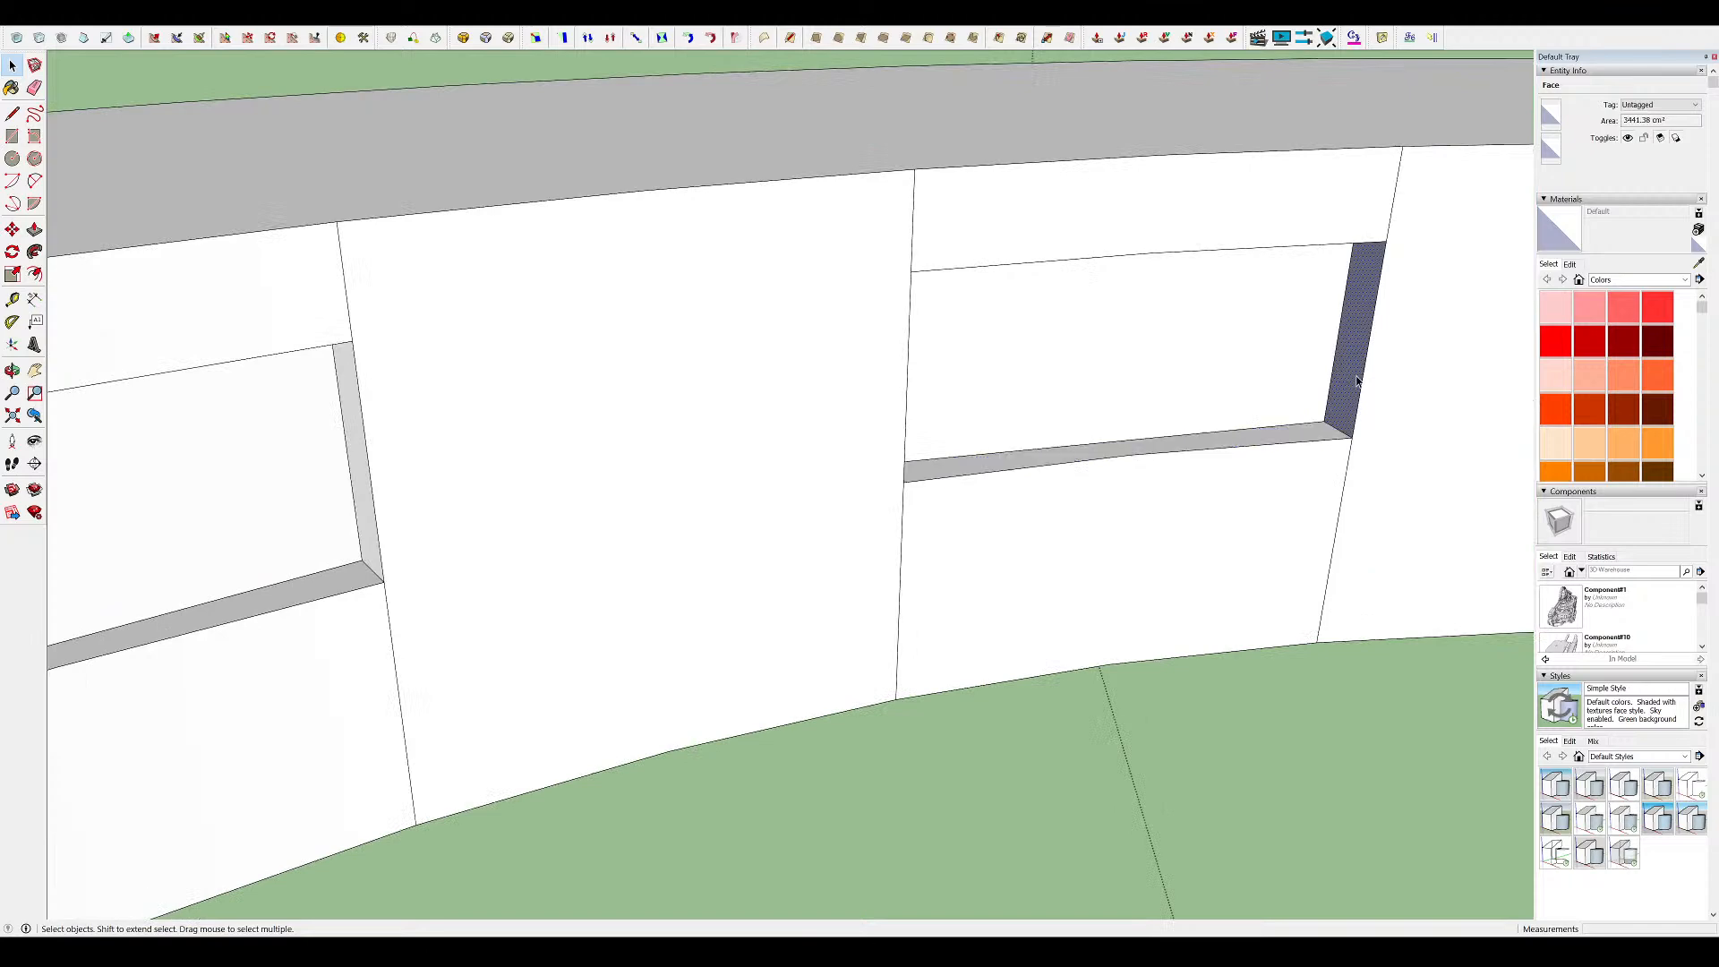
Reverse the remaining inverted faces inside the band's recesses, checking them from other angles
middle_drag(1331, 372, 911, 202)
scroll(974, 303, up, 2)
click(973, 302)
key(shift+r)
click(885, 392)
key(shift+r)
click(366, 412)
key(shift+r)
scroll(362, 403, down, 5)
middle_drag(362, 403, 1127, 703)
scroll(478, 509, up, 4)
key(shift+r)
click(476, 509)
key(shift+r)
click(512, 468)
key(shift+r)
scroll(905, 448, down, 6)
Leave the band's group and examine the new recesses in the context of the full mech
middle_drag(905, 448, 633, 468)
scroll(795, 561, down, 5)
click(710, 556)
middle_drag(710, 556, 1132, 421)
scroll(828, 502, up, 1)
click(829, 503)
scroll(1151, 468, down, 5)
click(1151, 468)
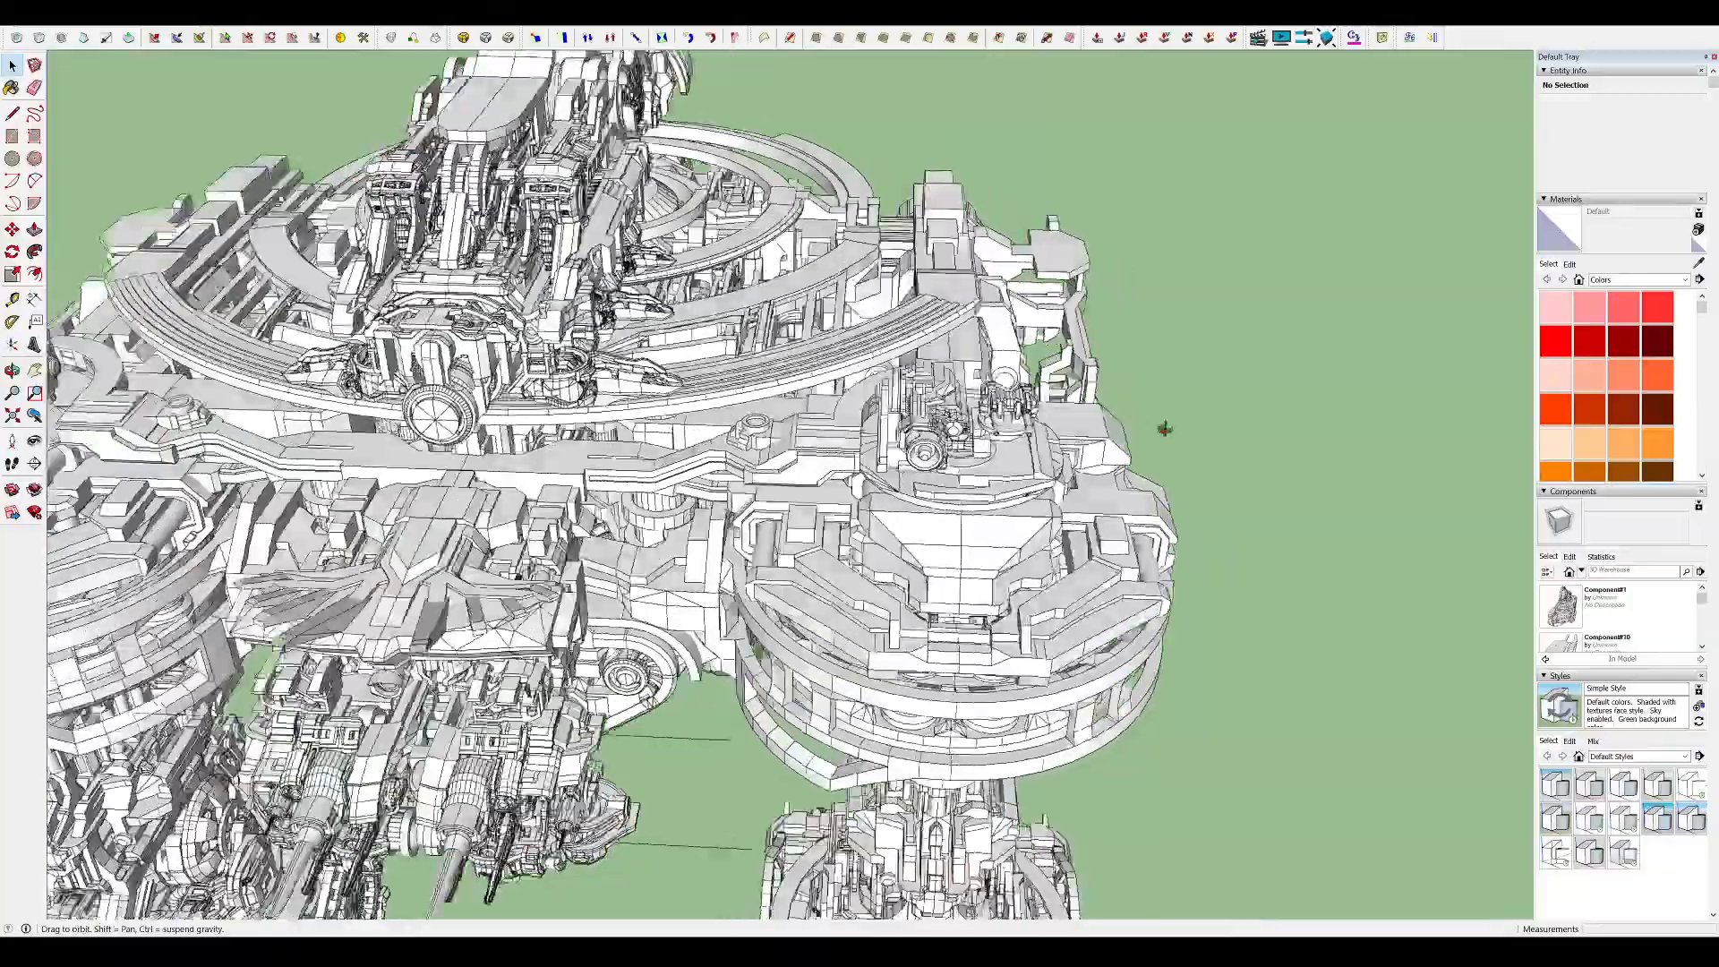
scroll(949, 457, up, 5)
middle_drag(948, 457, 530, 154)
scroll(741, 217, up, 5)
Open the arm housing's group and extend the end recess's side face about 84 cm into the first band segment
scroll(740, 218, up, 5)
double_click(680, 188)
key(Escape)
click(705, 227)
middle_drag(705, 227, 884, 242)
key(p)
double_click(648, 196)
middle_drag(648, 196, 680, 190)
click(657, 145)
middle_drag(936, 164, 606, 277)
click(963, 252)
middle_drag(994, 256, 1271, 322)
scroll(802, 257, down, 4)
scroll(799, 275, up, 5)
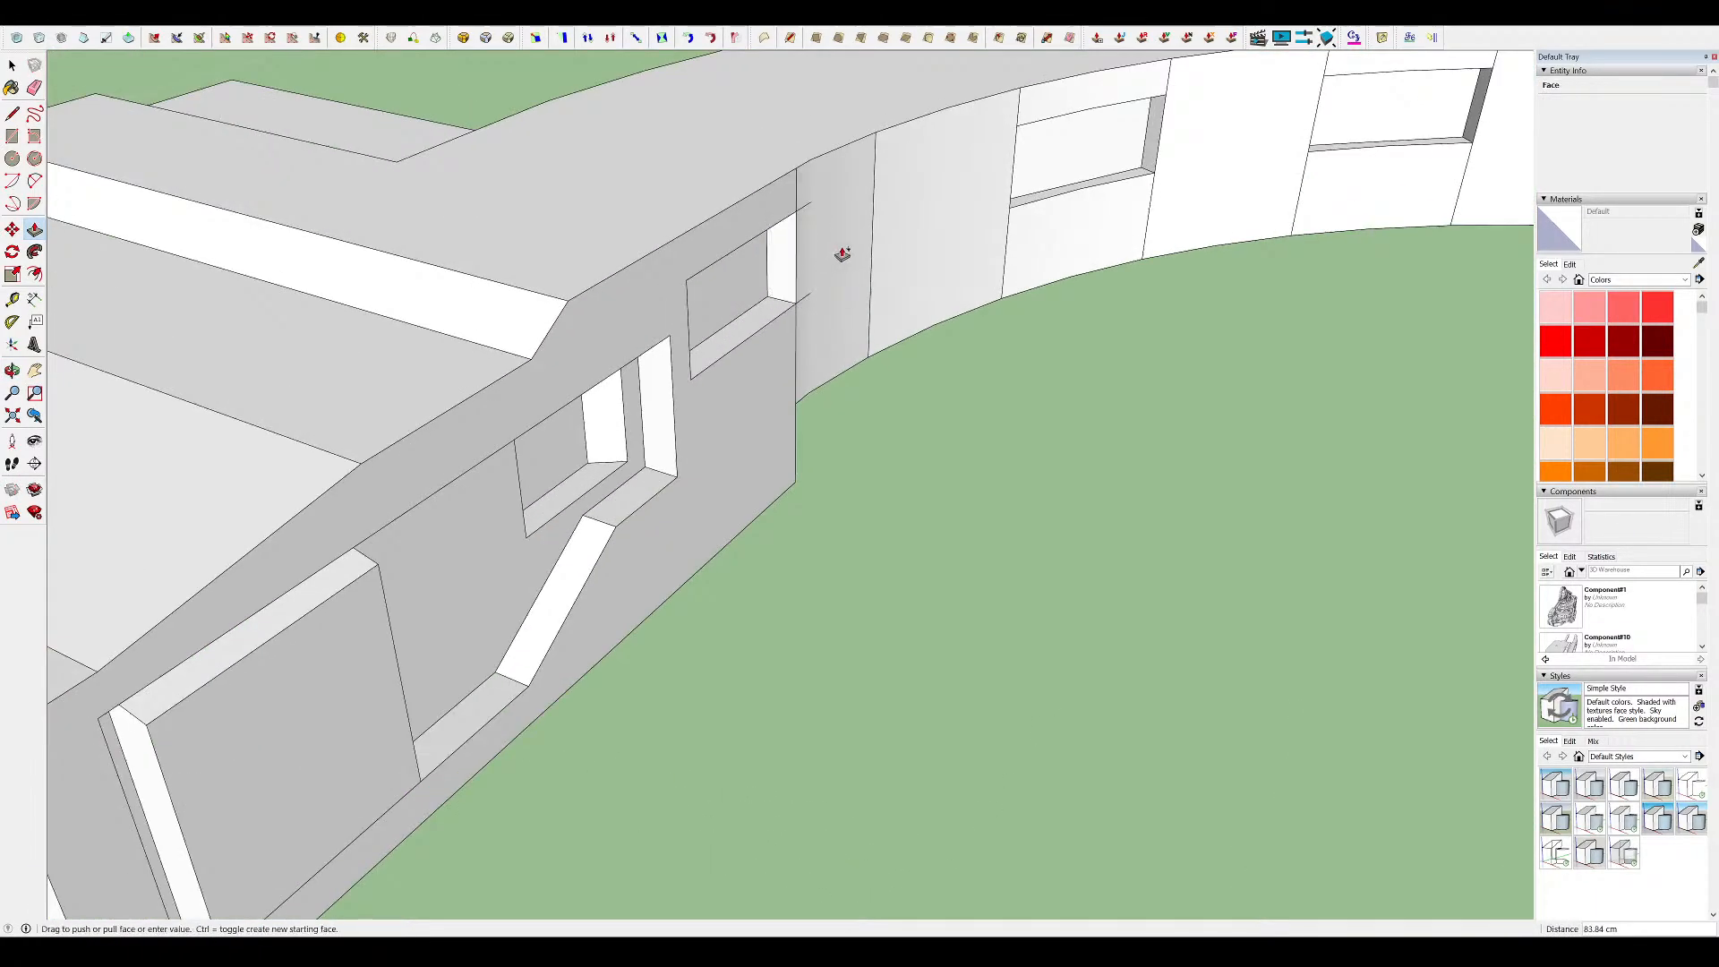
click(843, 254)
scroll(760, 291, up, 5)
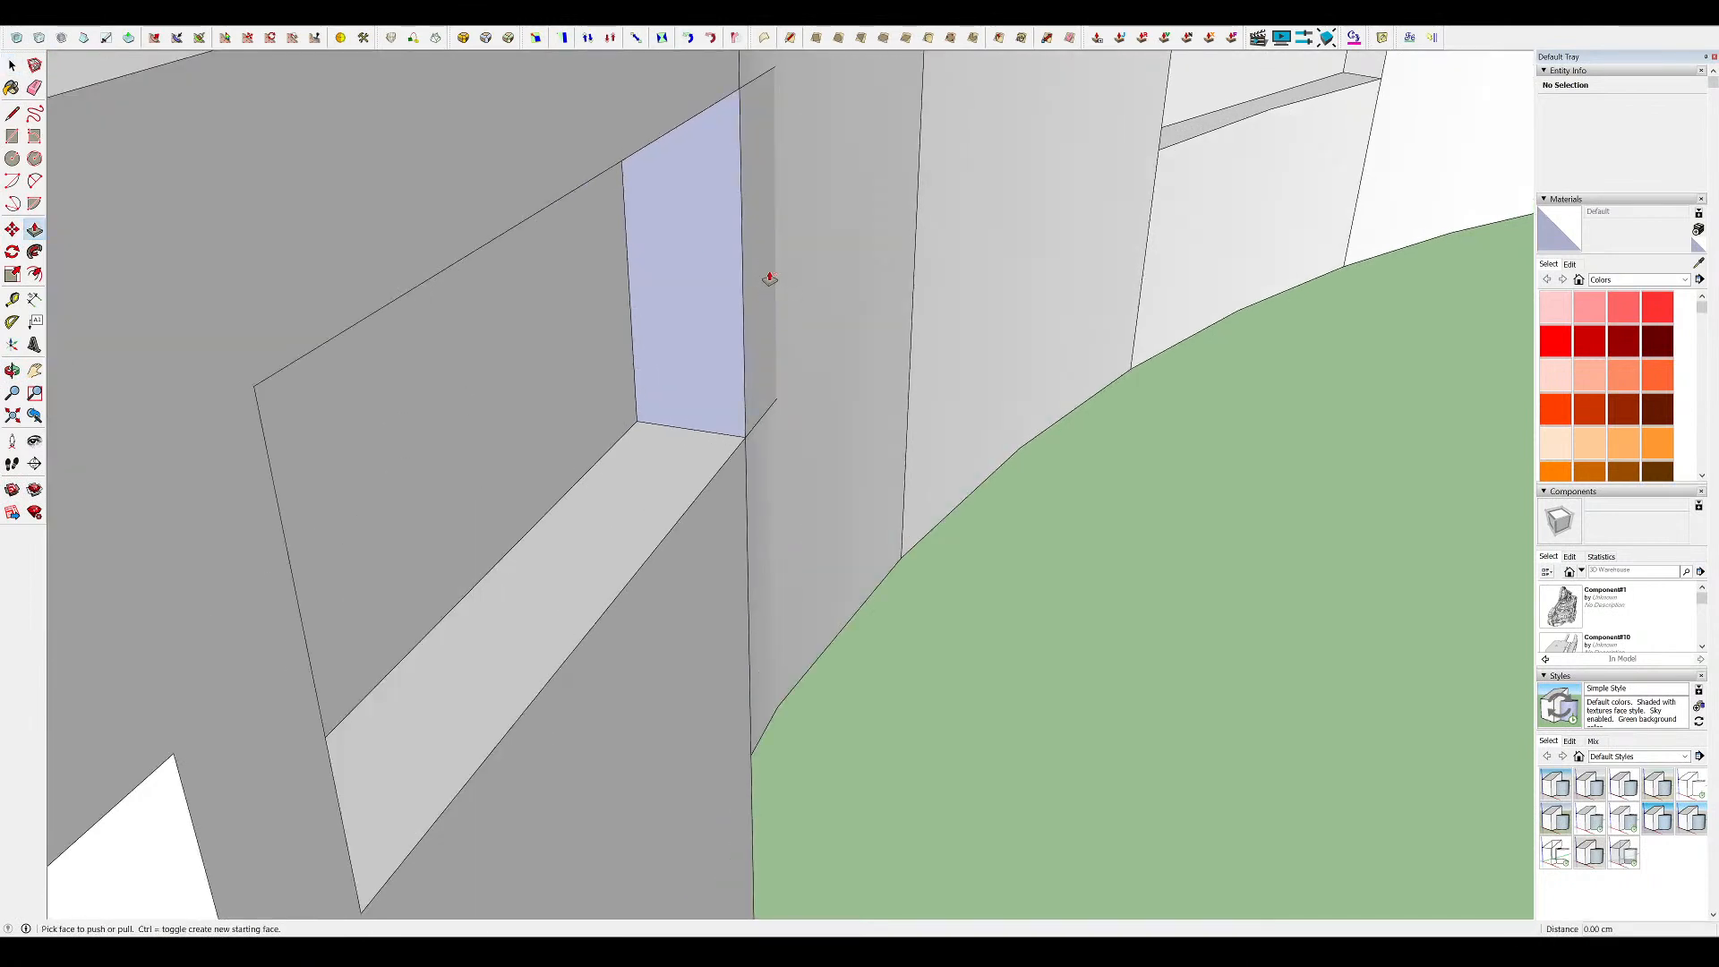
Delete the first band segment's front face and select the exposed front faces of the extended recess
key(space)
click(823, 306)
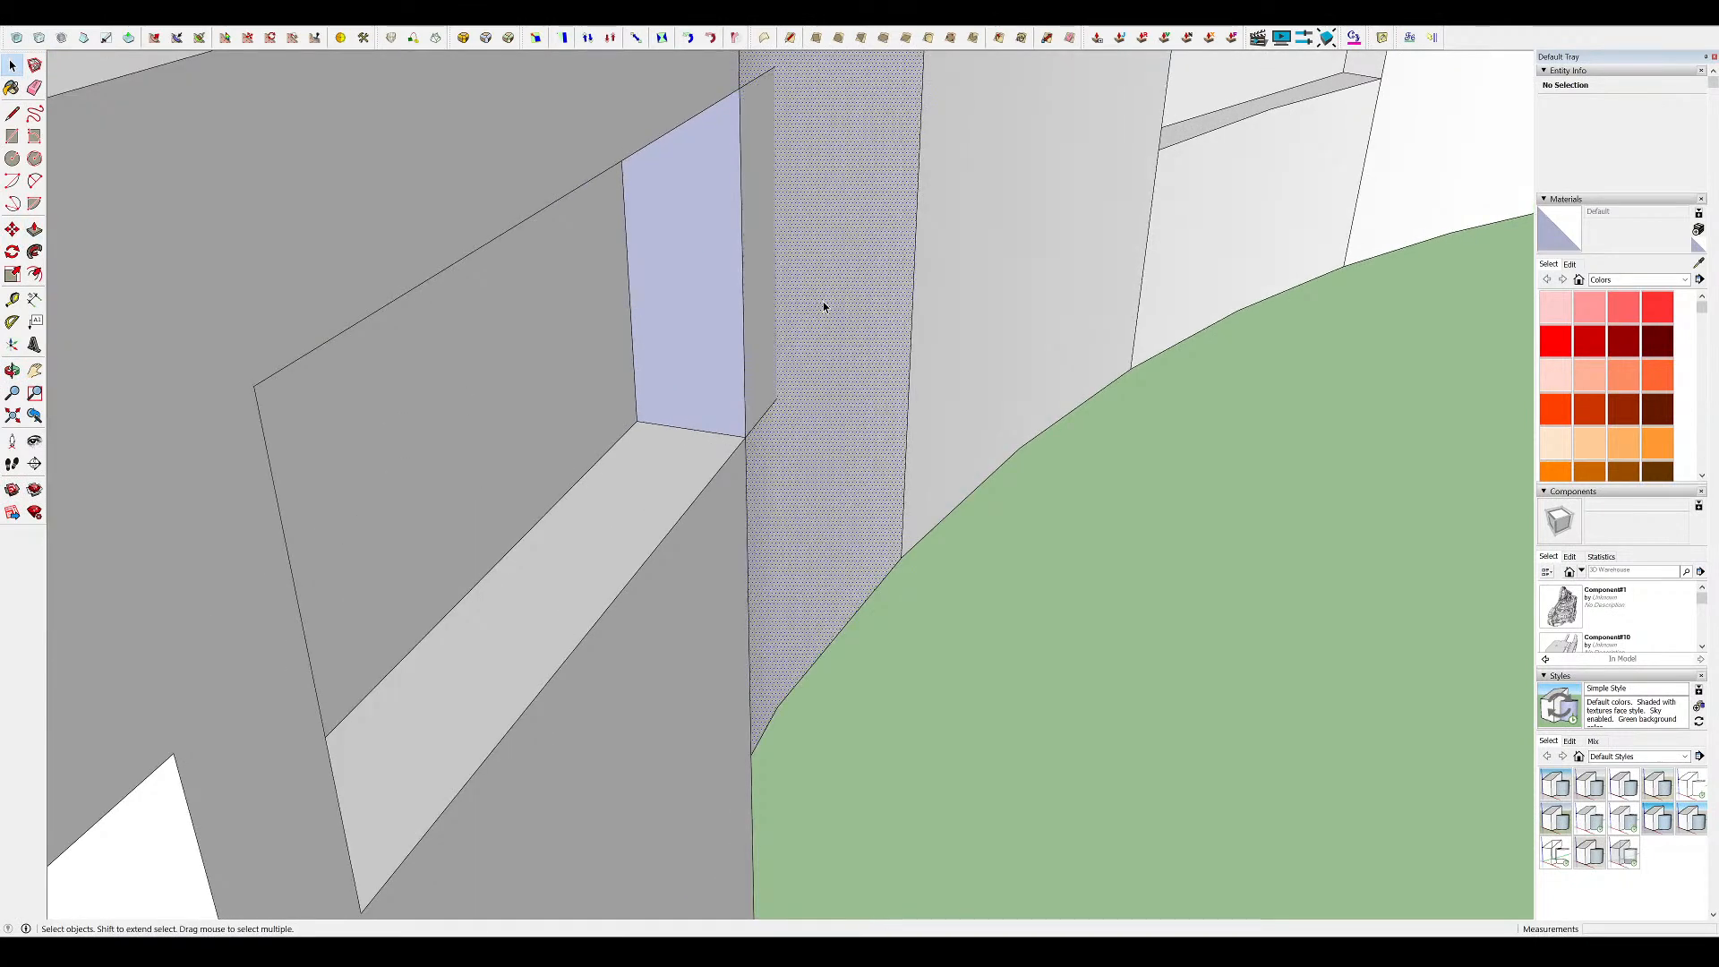
key(Delete)
key(p)
middle_drag(809, 313, 793, 388)
key(space)
click(769, 330)
scroll(754, 183, up, 2)
scroll(716, 250, up, 2)
key(l)
scroll(777, 247, down, 2)
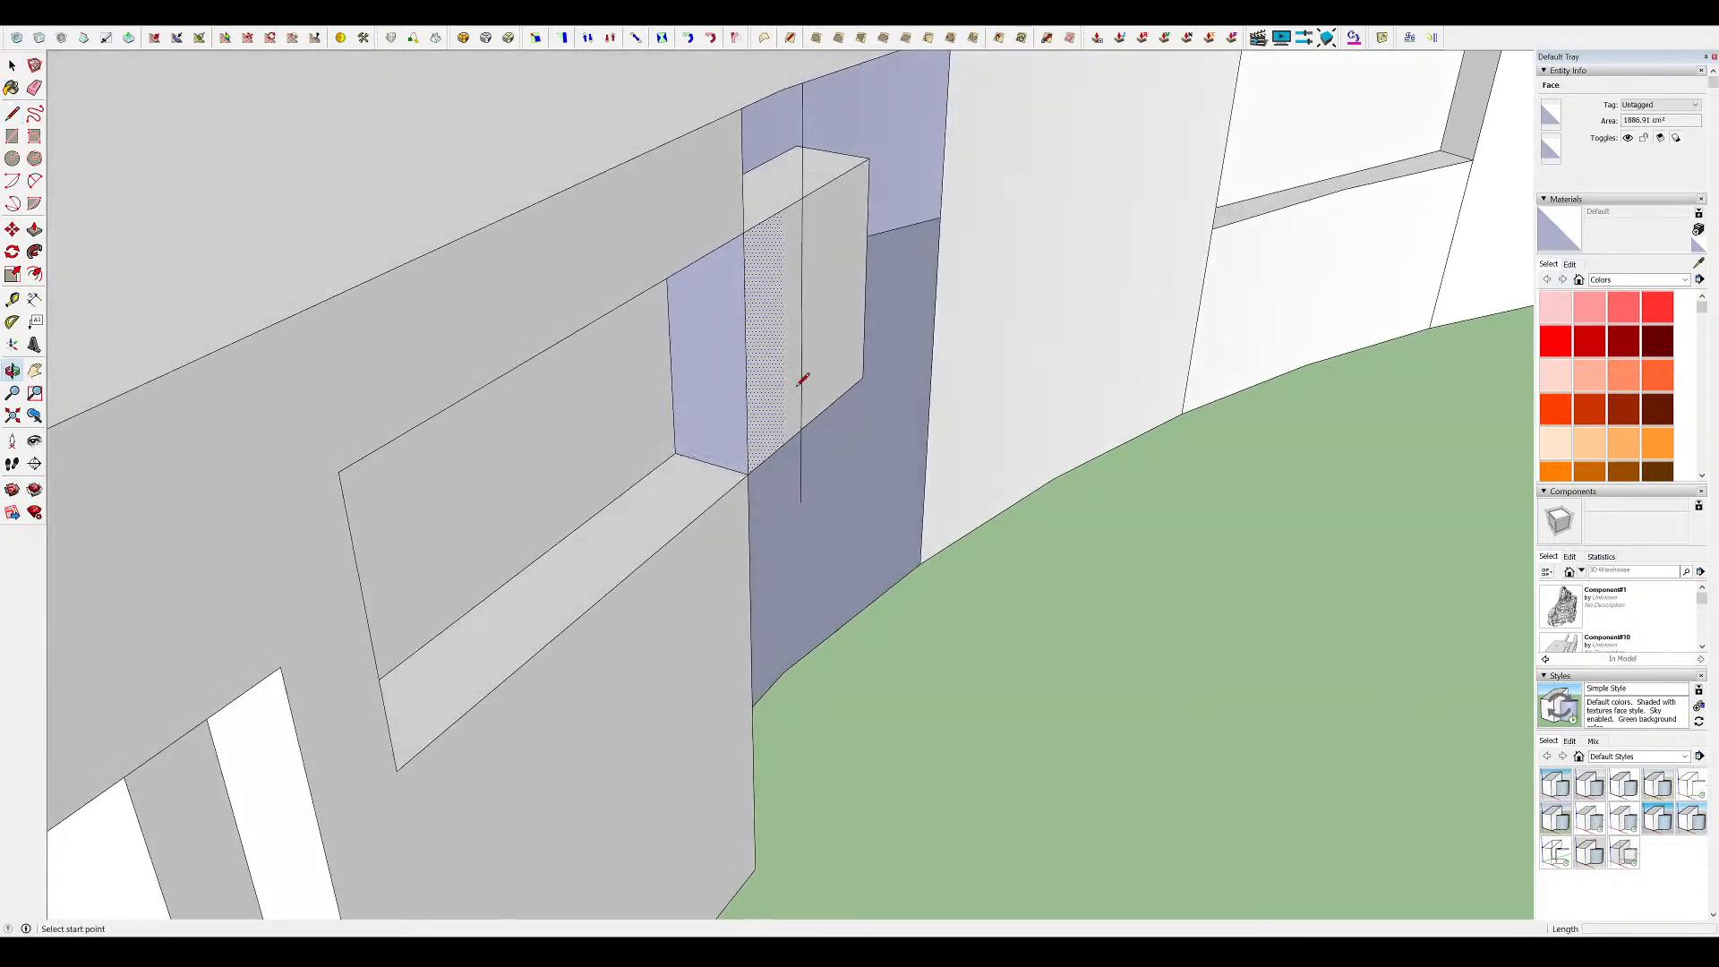
scroll(841, 401, down, 3)
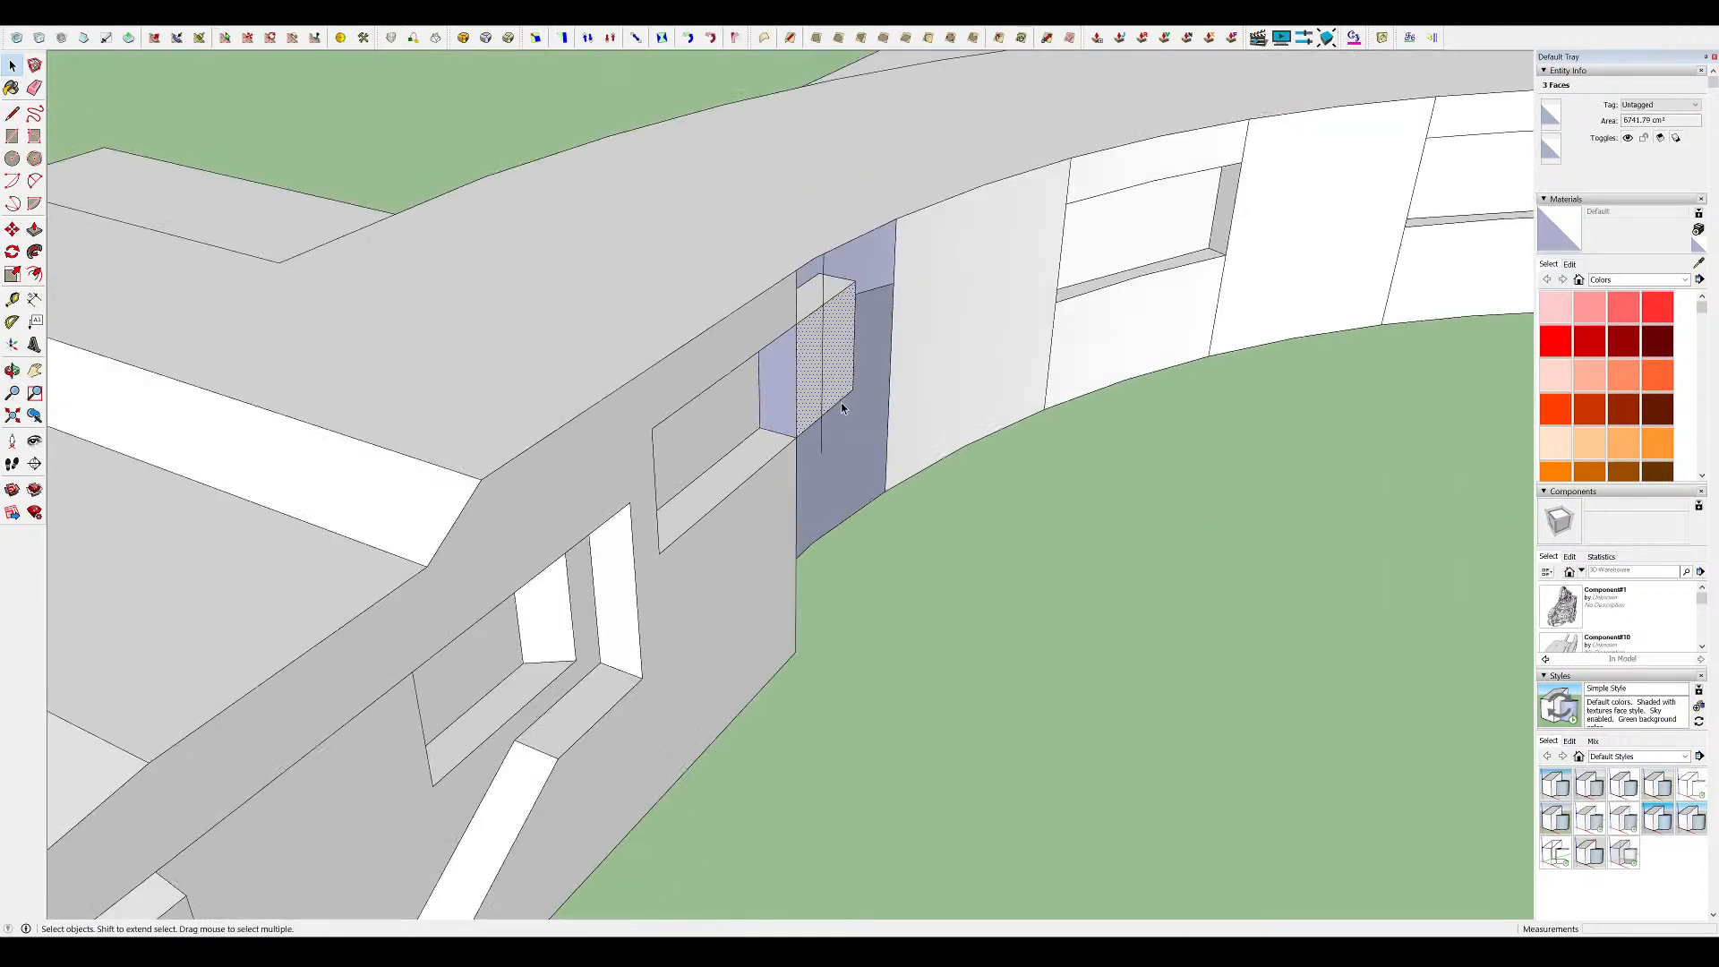
scroll(846, 351, up, 1)
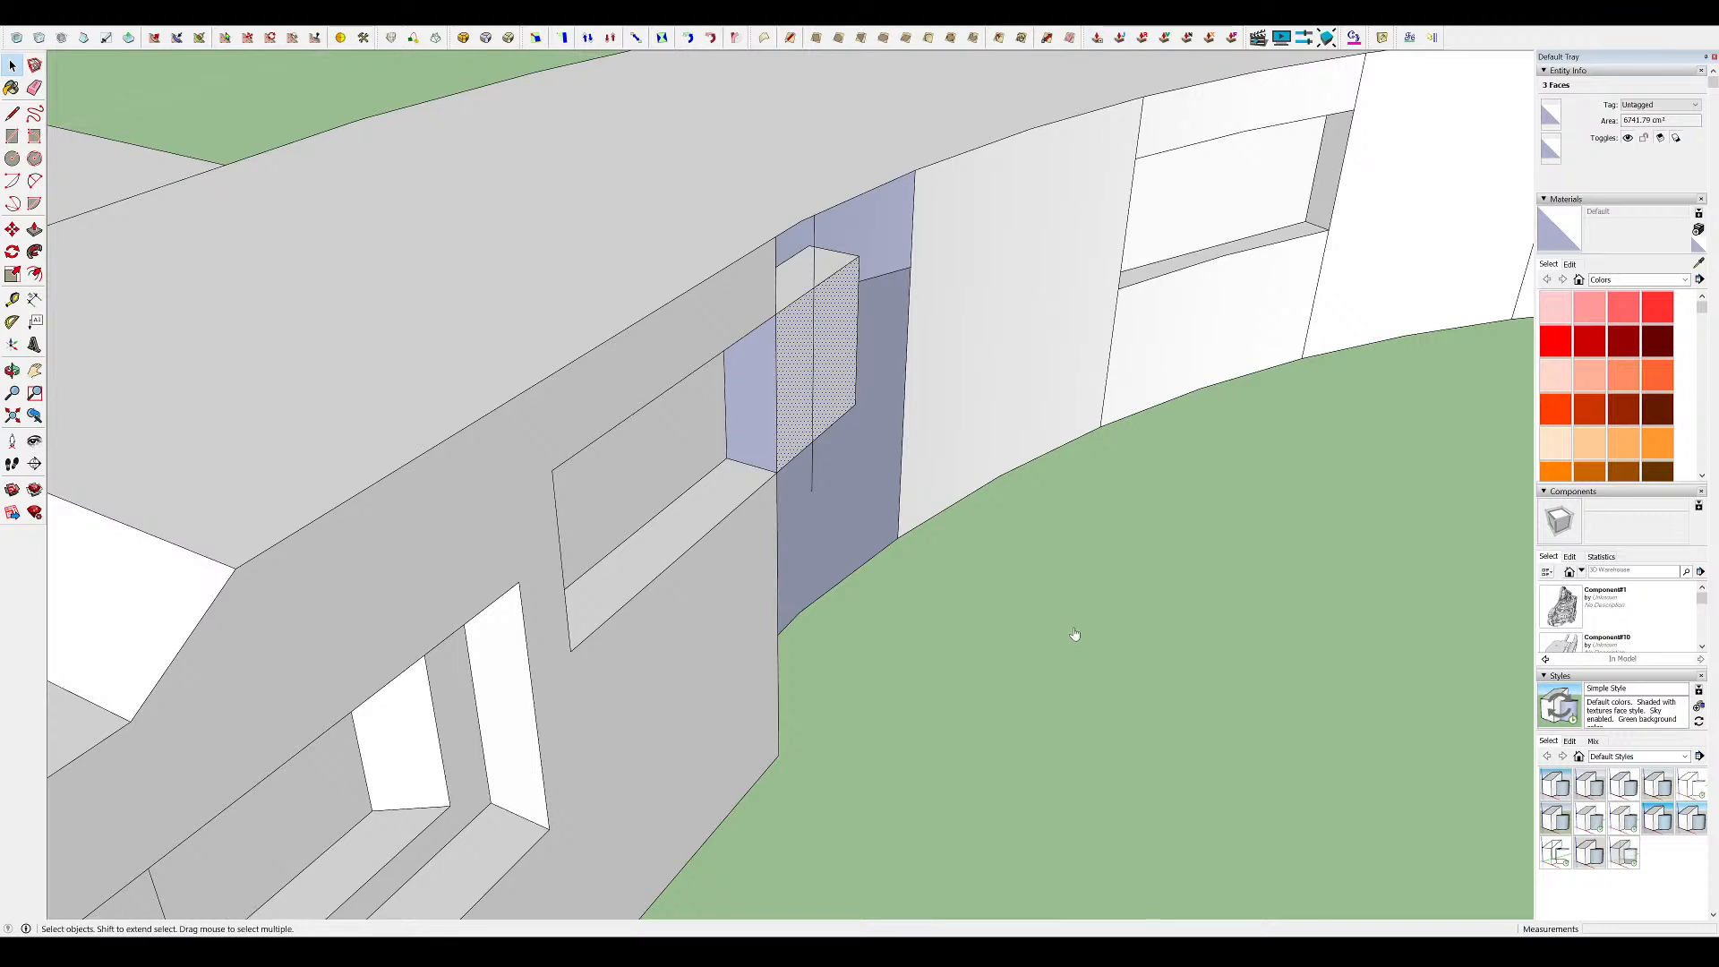
middle_drag(1119, 570, 991, 408)
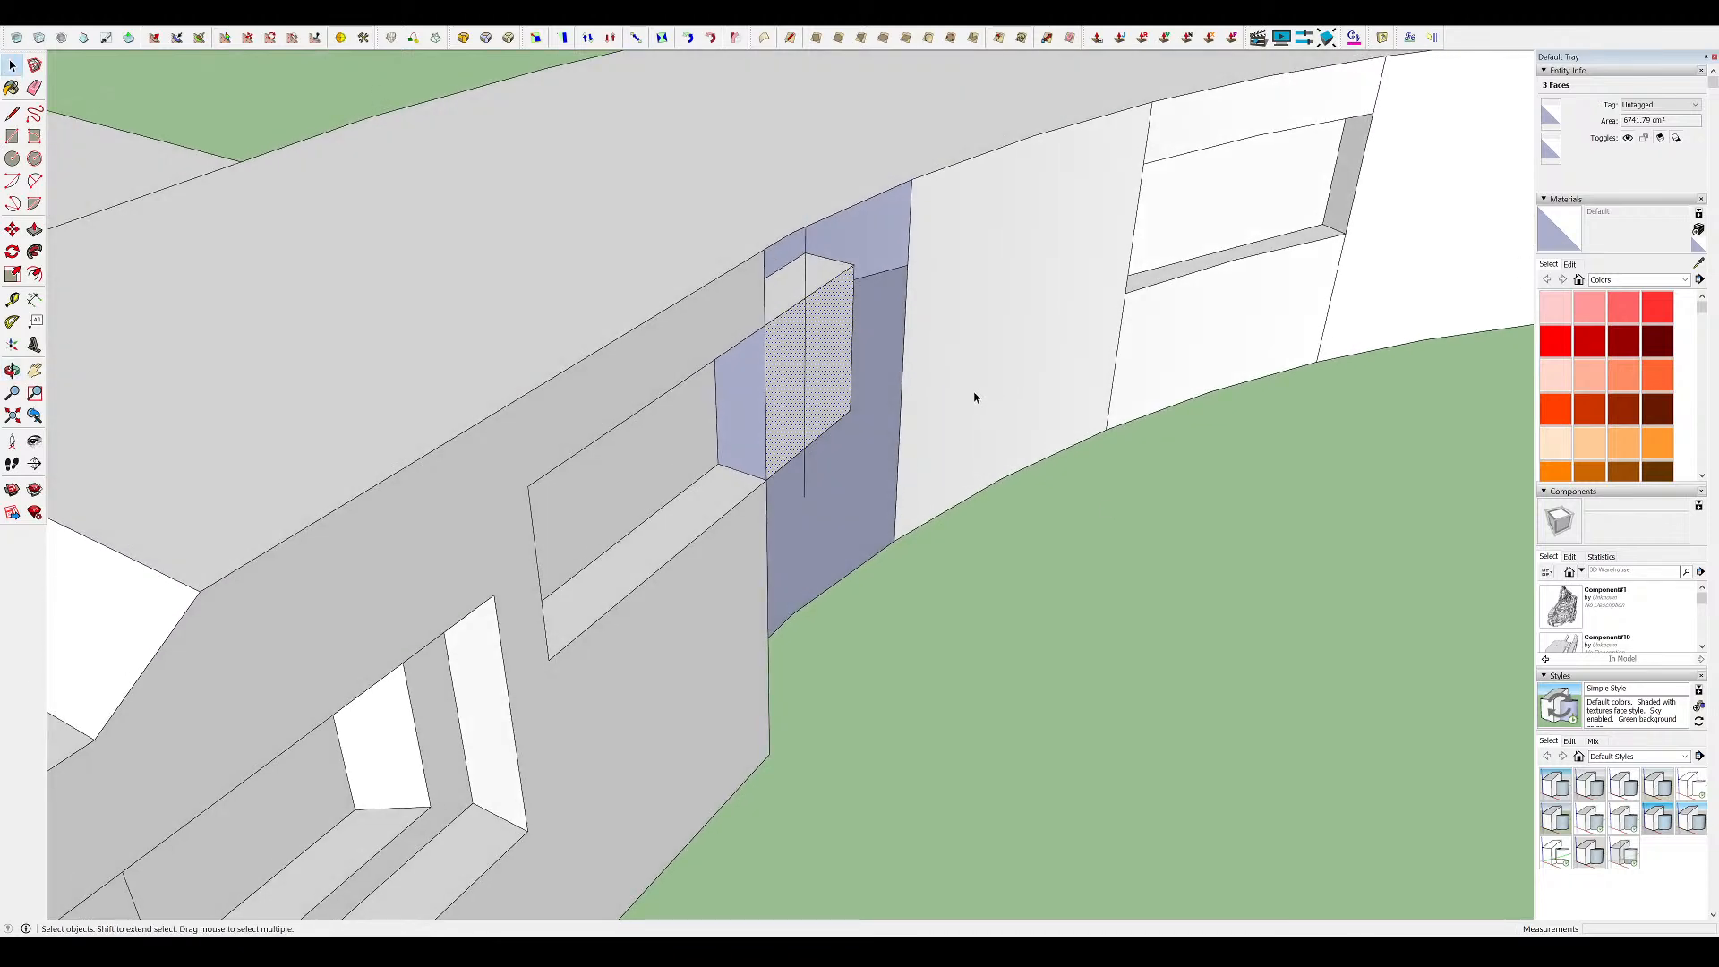
Select the front faces of the remaining band segments and try to thicken them outward with Joint Push Pull
scroll(983, 398, down, 8)
click(852, 465)
scroll(832, 394, up, 4)
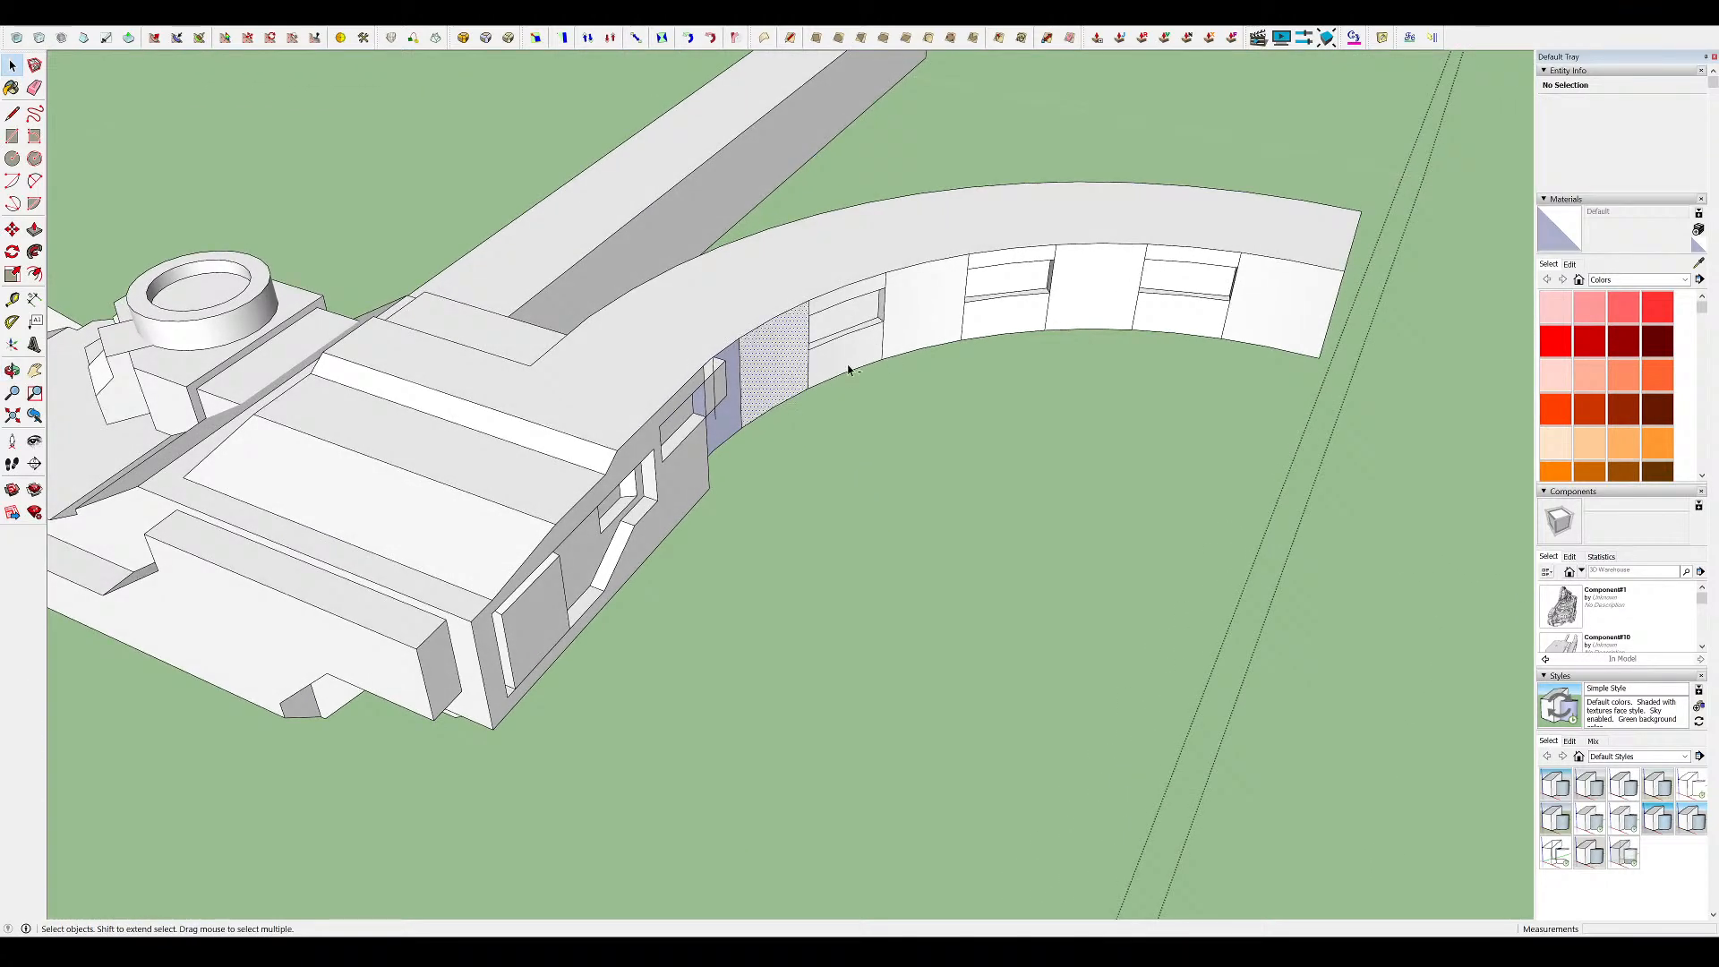
ctrl+click(849, 368)
ctrl+click(924, 333)
ctrl+click(1000, 320)
ctrl+click(1089, 312)
ctrl+click(1207, 321)
ctrl+click(1285, 308)
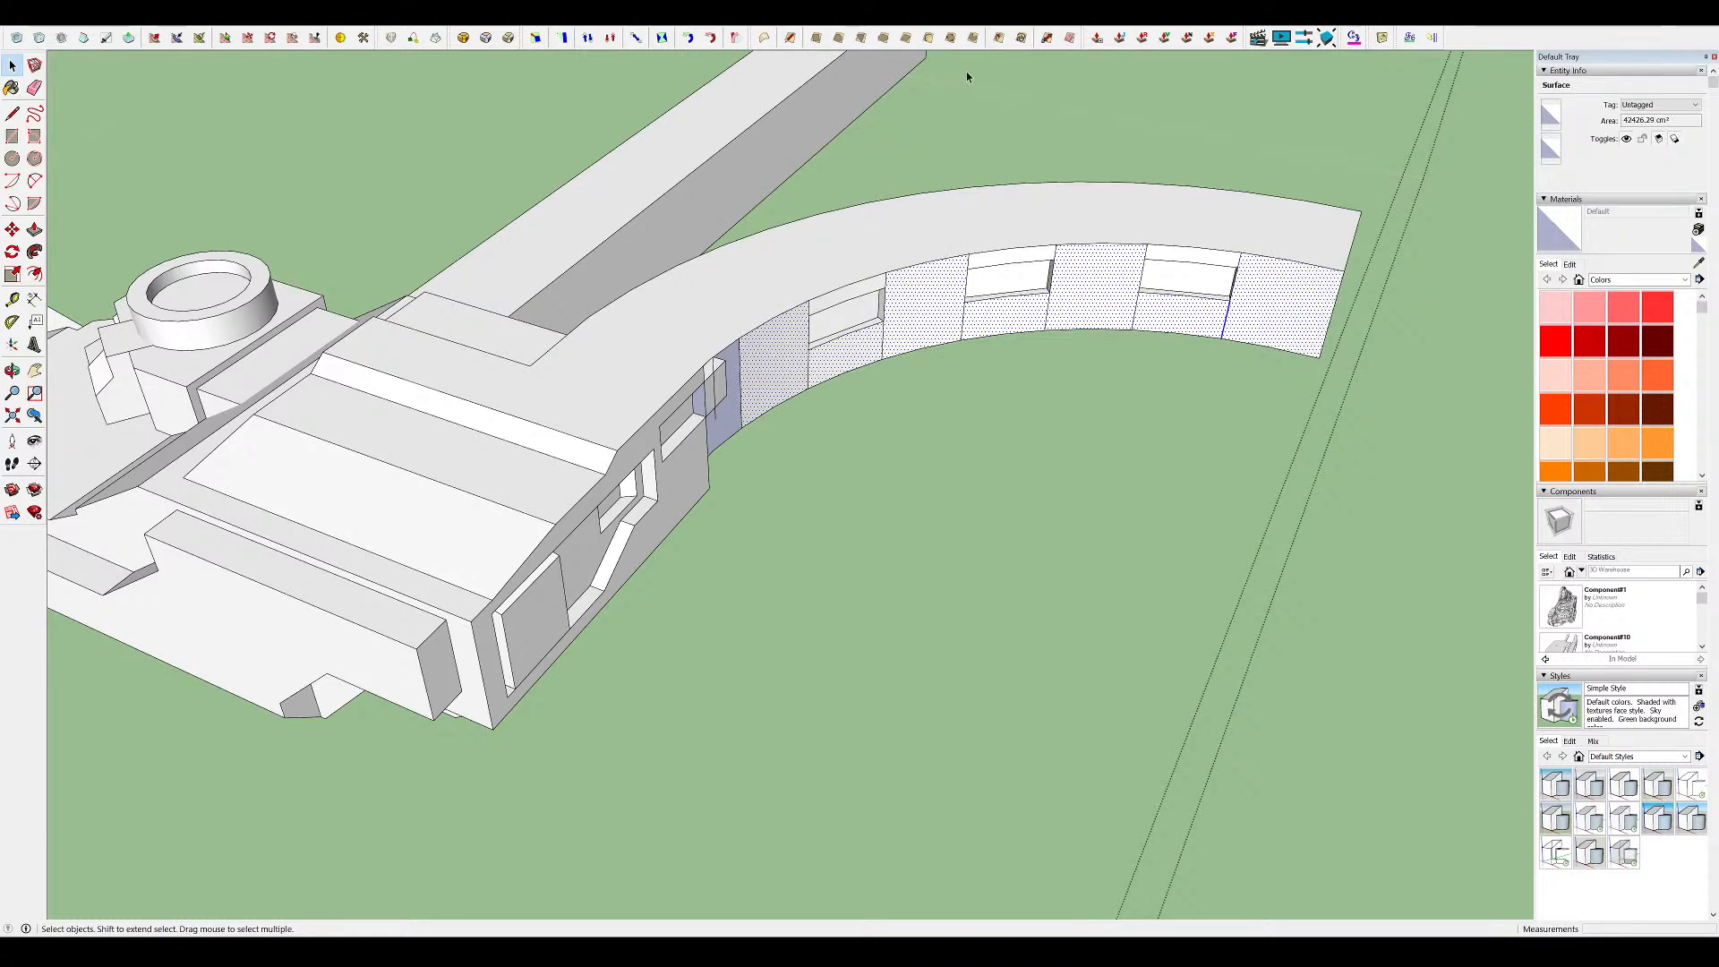
click(1119, 38)
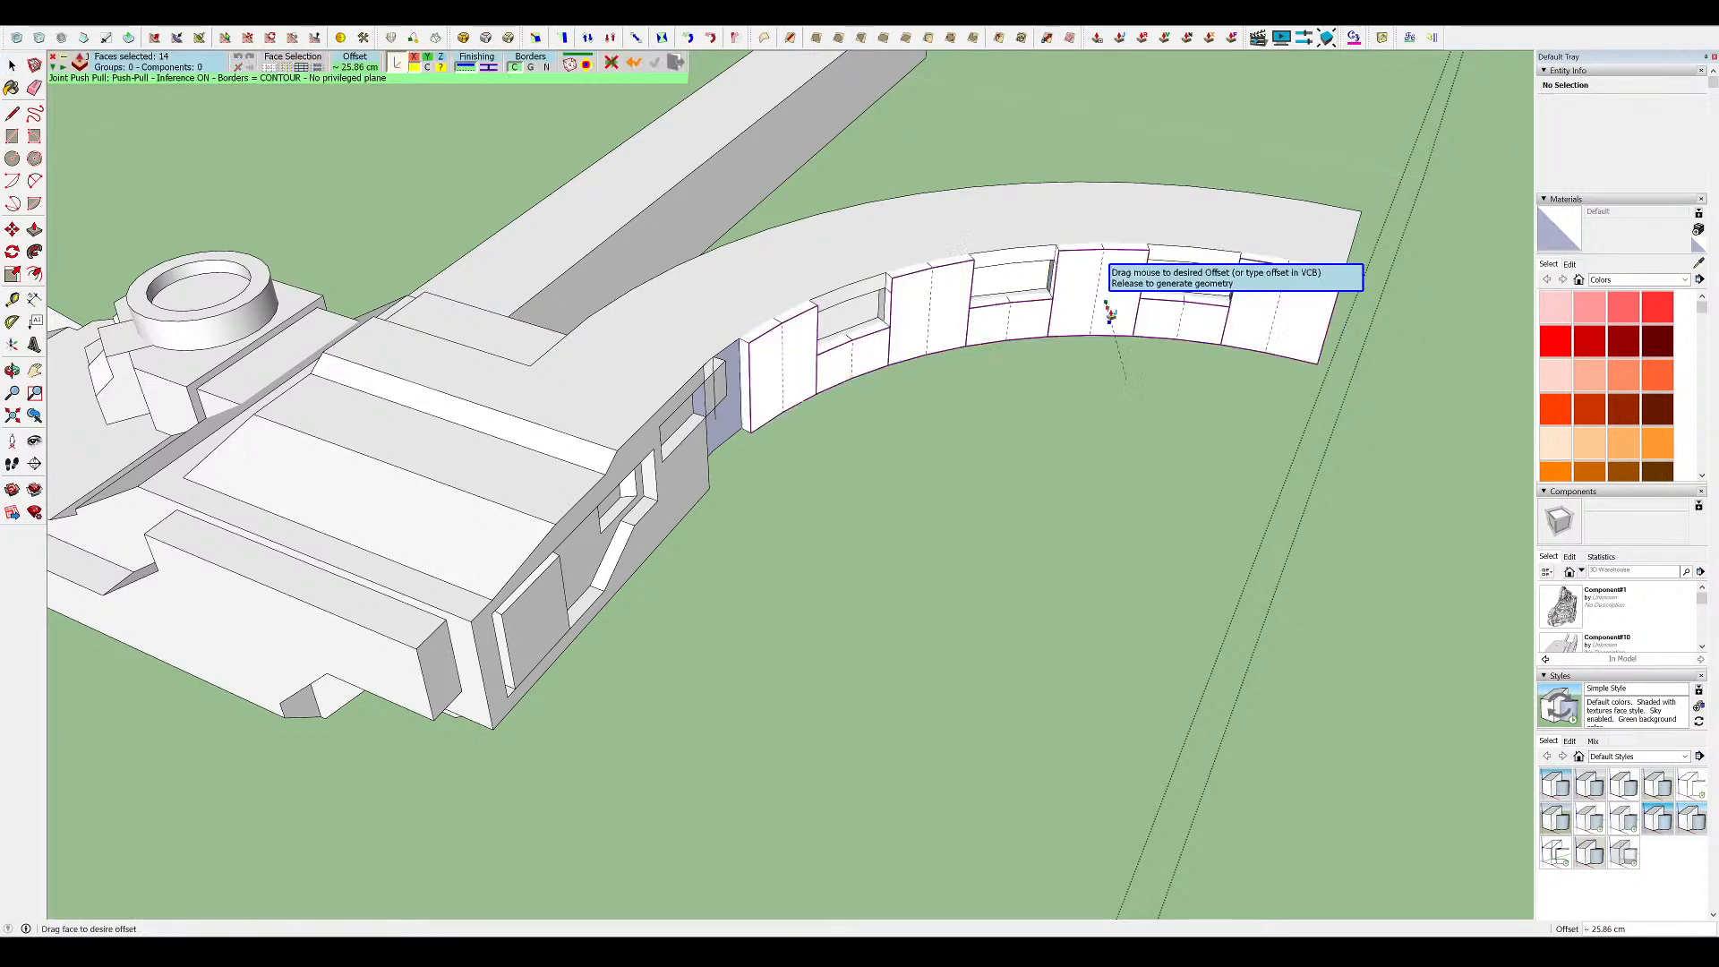
click(1120, 363)
click(1107, 435)
Examine the thickened band against the rest of the mech and revert the thickening
scroll(967, 522, down, 6)
mouse_move(963, 528)
middle_down()
mouse_move(932, 595)
mouse_move(949, 658)
mouse_move(1131, 650)
mouse_move(905, 367)
mouse_move(955, 253)
mouse_move(949, 214)
middle_up()
key(i)
scroll(895, 358, down, 5)
scroll(443, 792, up, 6)
mouse_move(786, 895)
middle_down()
mouse_move(676, 273)
mouse_move(699, 233)
middle_up()
scroll(716, 448, up, 4)
mouse_move(761, 479)
middle_down()
mouse_move(618, 399)
mouse_move(546, 295)
mouse_move(632, 503)
middle_up()
scroll(632, 503, down, 6)
middle_drag(761, 537, 967, 698)
scroll(1163, 358, up, 8)
key(h)
scroll(1151, 373, up, 6)
middle_drag(1039, 480, 913, 460)
scroll(805, 443, up, 4)
mouse_move(805, 443)
middle_down()
mouse_move(794, 384)
mouse_move(752, 502)
mouse_move(666, 551)
middle_up()
key(ctrl+z)
middle_drag(825, 496, 900, 413)
key(ctrl+y)
Select the extended recess's front faces and pull them out past the first segment's surface with Joint Push Pull
click(803, 461)
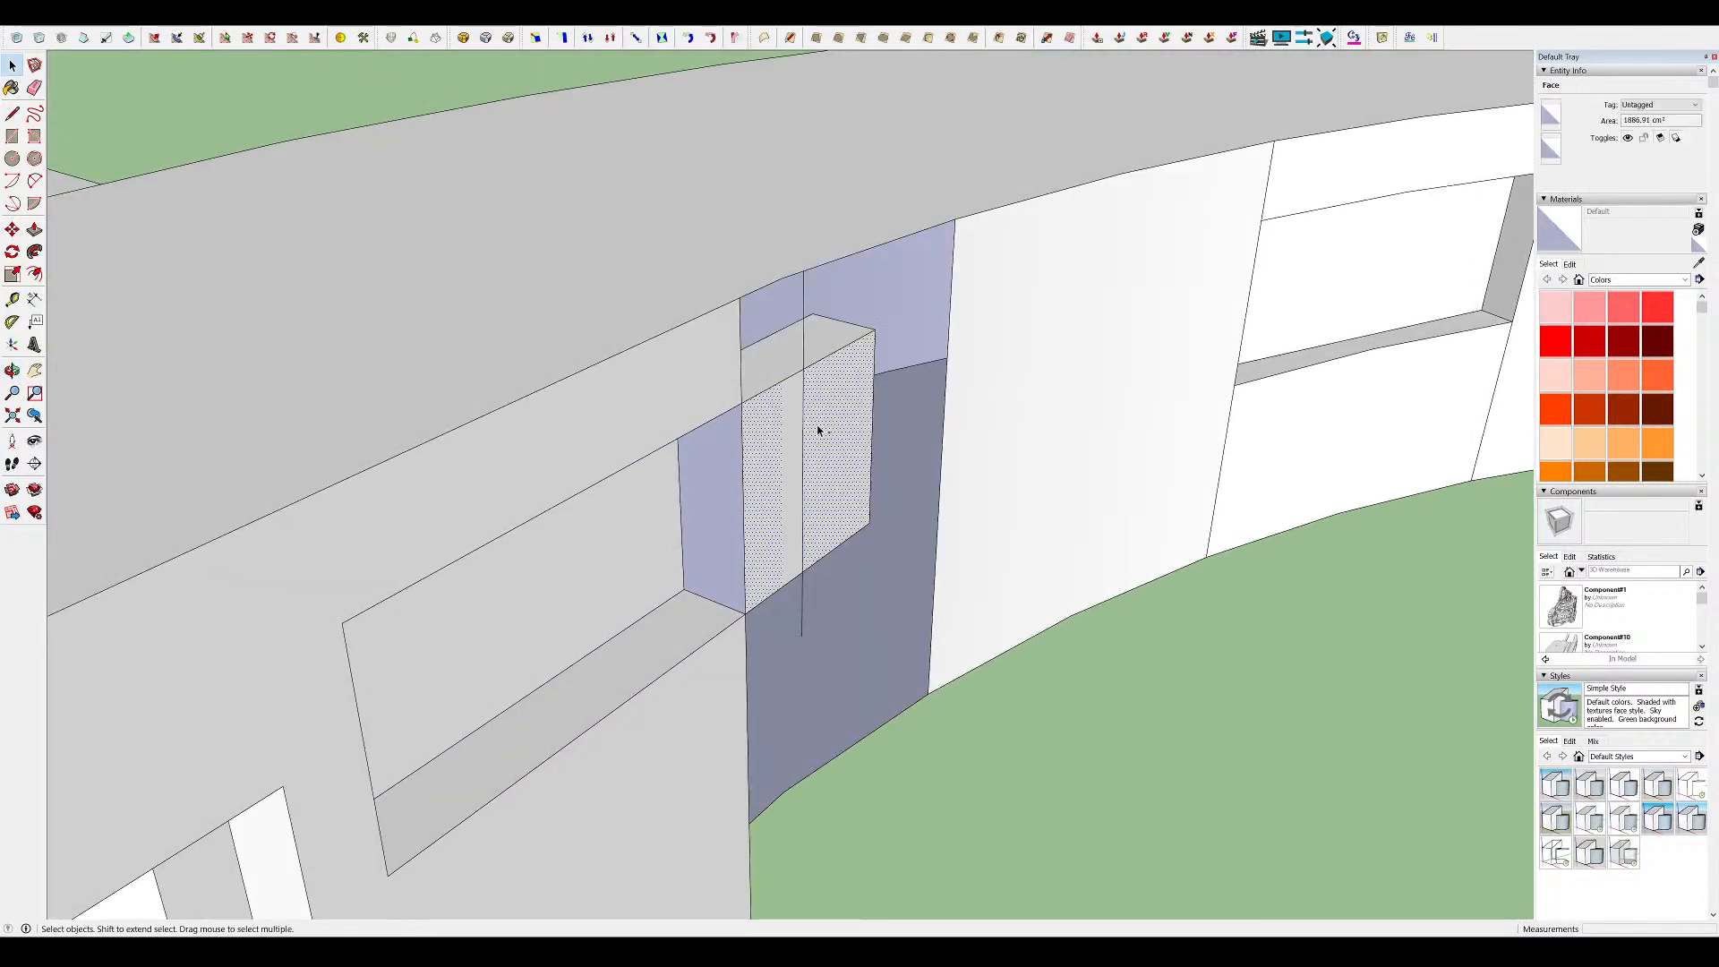
click(1118, 38)
drag(842, 419, 912, 457)
key(space)
Redraw the boundary edges of the first band segment to rebuild its front face around the protruding block
middle_drag(985, 534, 921, 448)
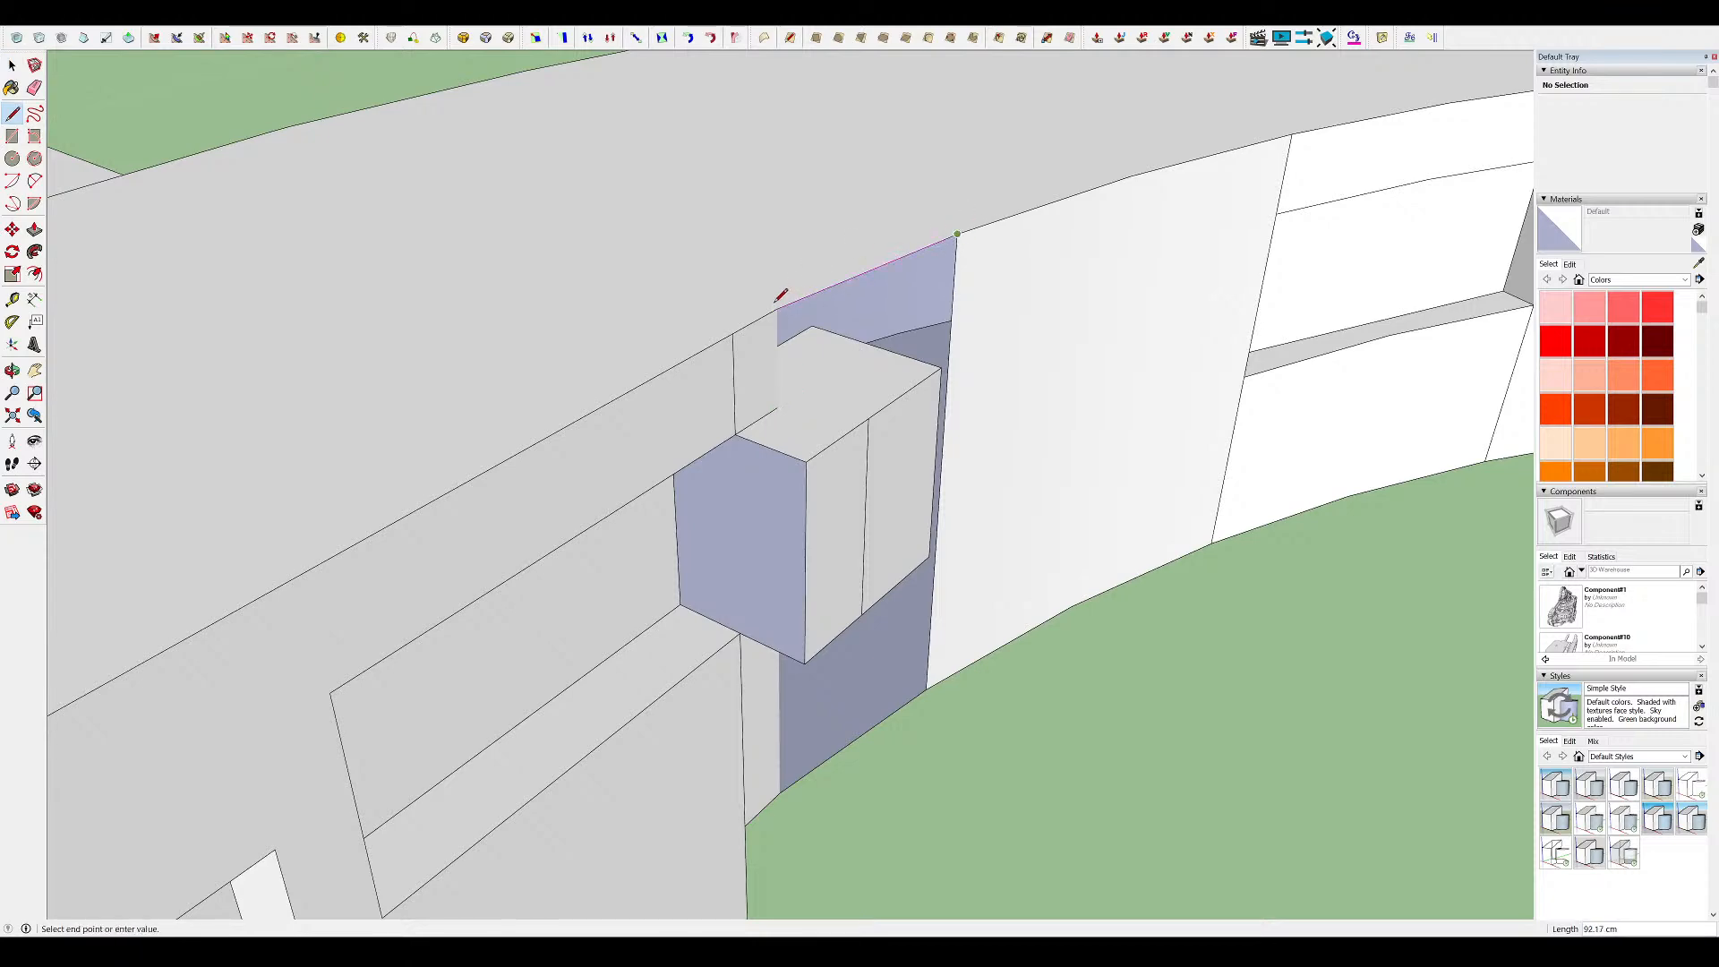
click(781, 792)
middle_drag(978, 376, 966, 407)
scroll(966, 408, down, 3)
key(space)
Intersect the faces around the corner and erase the parts of the block protruding beyond the housing and band
drag(1024, 721, 732, 352)
key(i)
key(e)
scroll(886, 477, up, 4)
drag(853, 445, 878, 423)
mouse_move(888, 425)
mouse_down()
mouse_move(996, 364)
mouse_move(974, 498)
mouse_move(846, 626)
mouse_up()
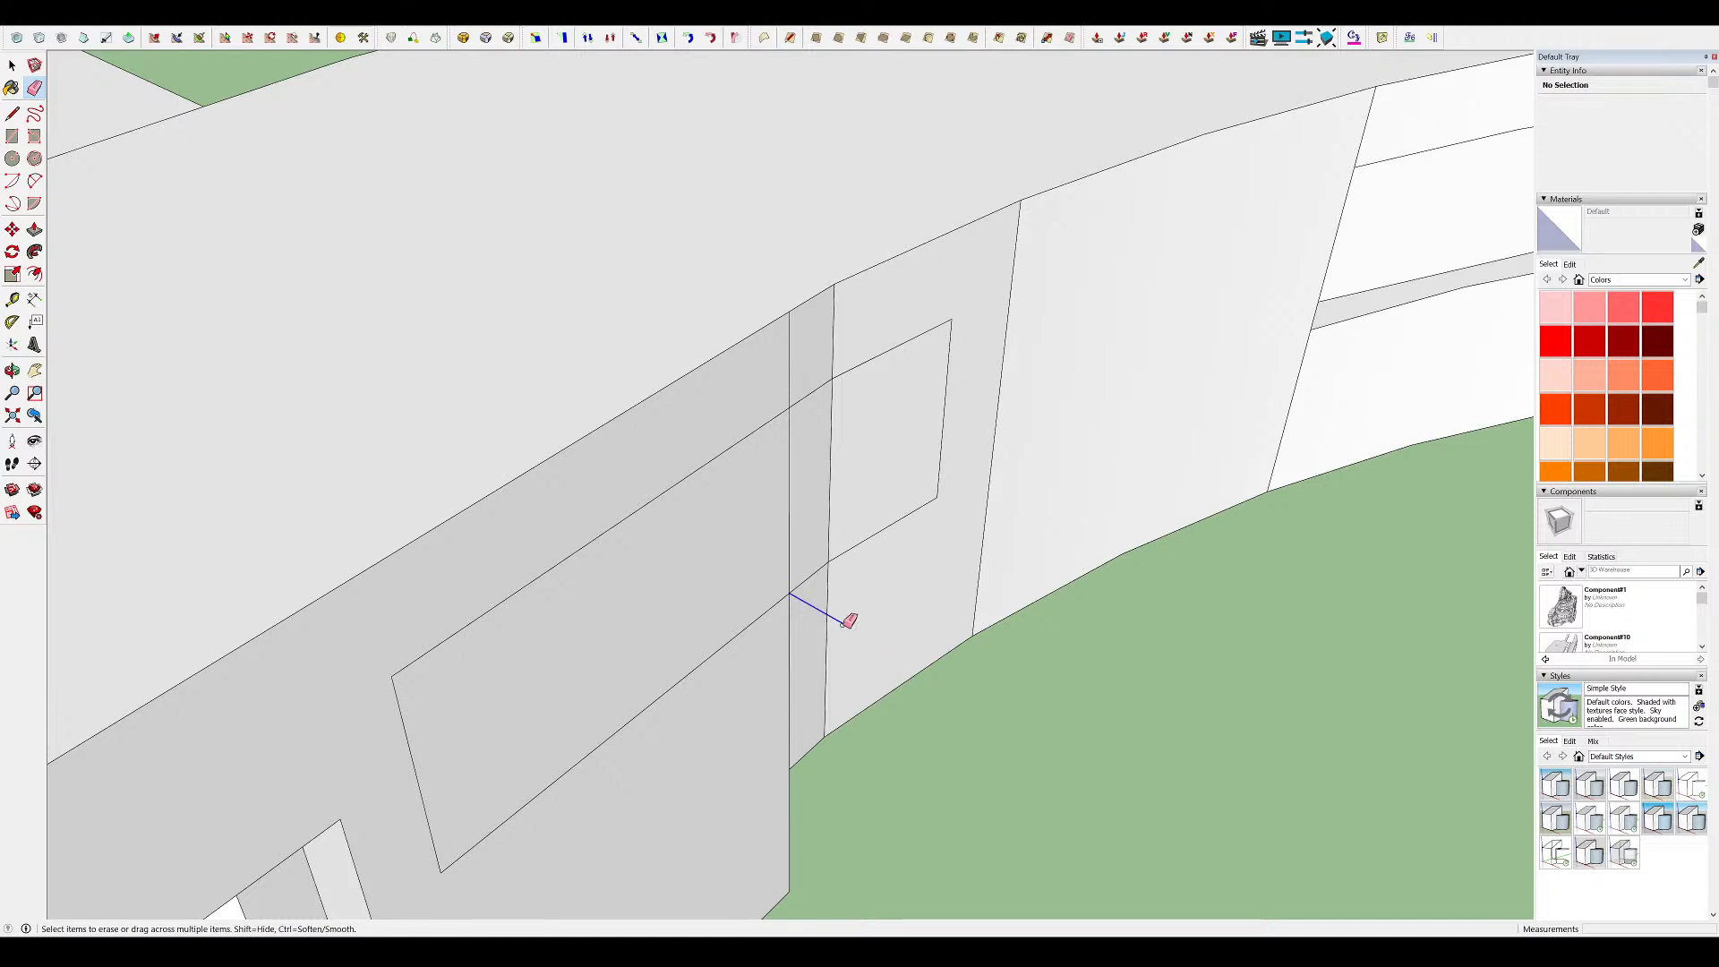
Open the recess around the corner, erase its leftover dividing edges and correct the inverted faces inside
key(ctrl+z)
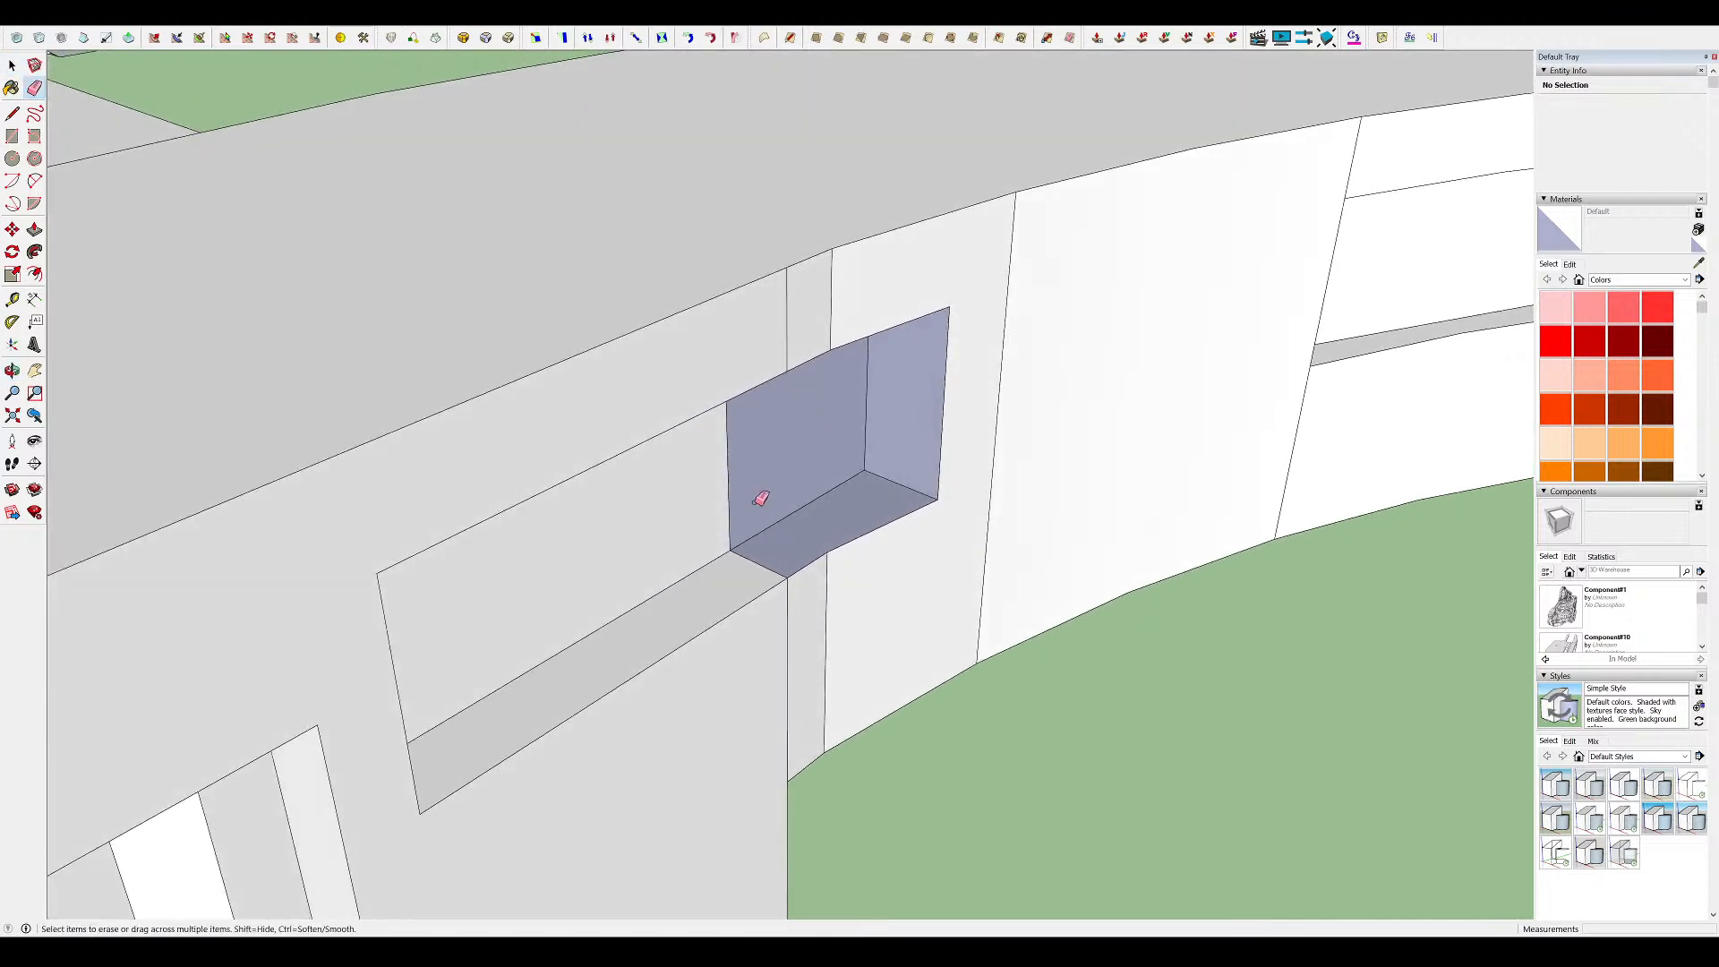
drag(722, 518, 720, 520)
drag(757, 556, 759, 568)
middle_drag(781, 564, 811, 382)
drag(771, 328, 772, 333)
key(space)
click(877, 401)
middle_drag(877, 403, 833, 667)
Leave the housing's group and examine the corner recess and curved band in the context of the full mech
scroll(810, 414, down, 7)
mouse_move(809, 414)
middle_down()
mouse_move(970, 399)
mouse_move(1074, 187)
mouse_move(1082, 246)
mouse_move(1094, 202)
mouse_move(1277, 284)
middle_up()
scroll(913, 391, down, 6)
click(922, 410)
key(i)
scroll(1081, 249, down, 5)
click(1097, 250)
click(1276, 284)
scroll(1163, 331, down, 3)
middle_drag(1097, 358, 1067, 223)
scroll(1002, 259, up, 5)
middle_drag(787, 260, 860, 358)
scroll(895, 403, down, 5)
scroll(966, 475, up, 6)
middle_drag(967, 484, 1496, 716)
scroll(784, 437, down, 5)
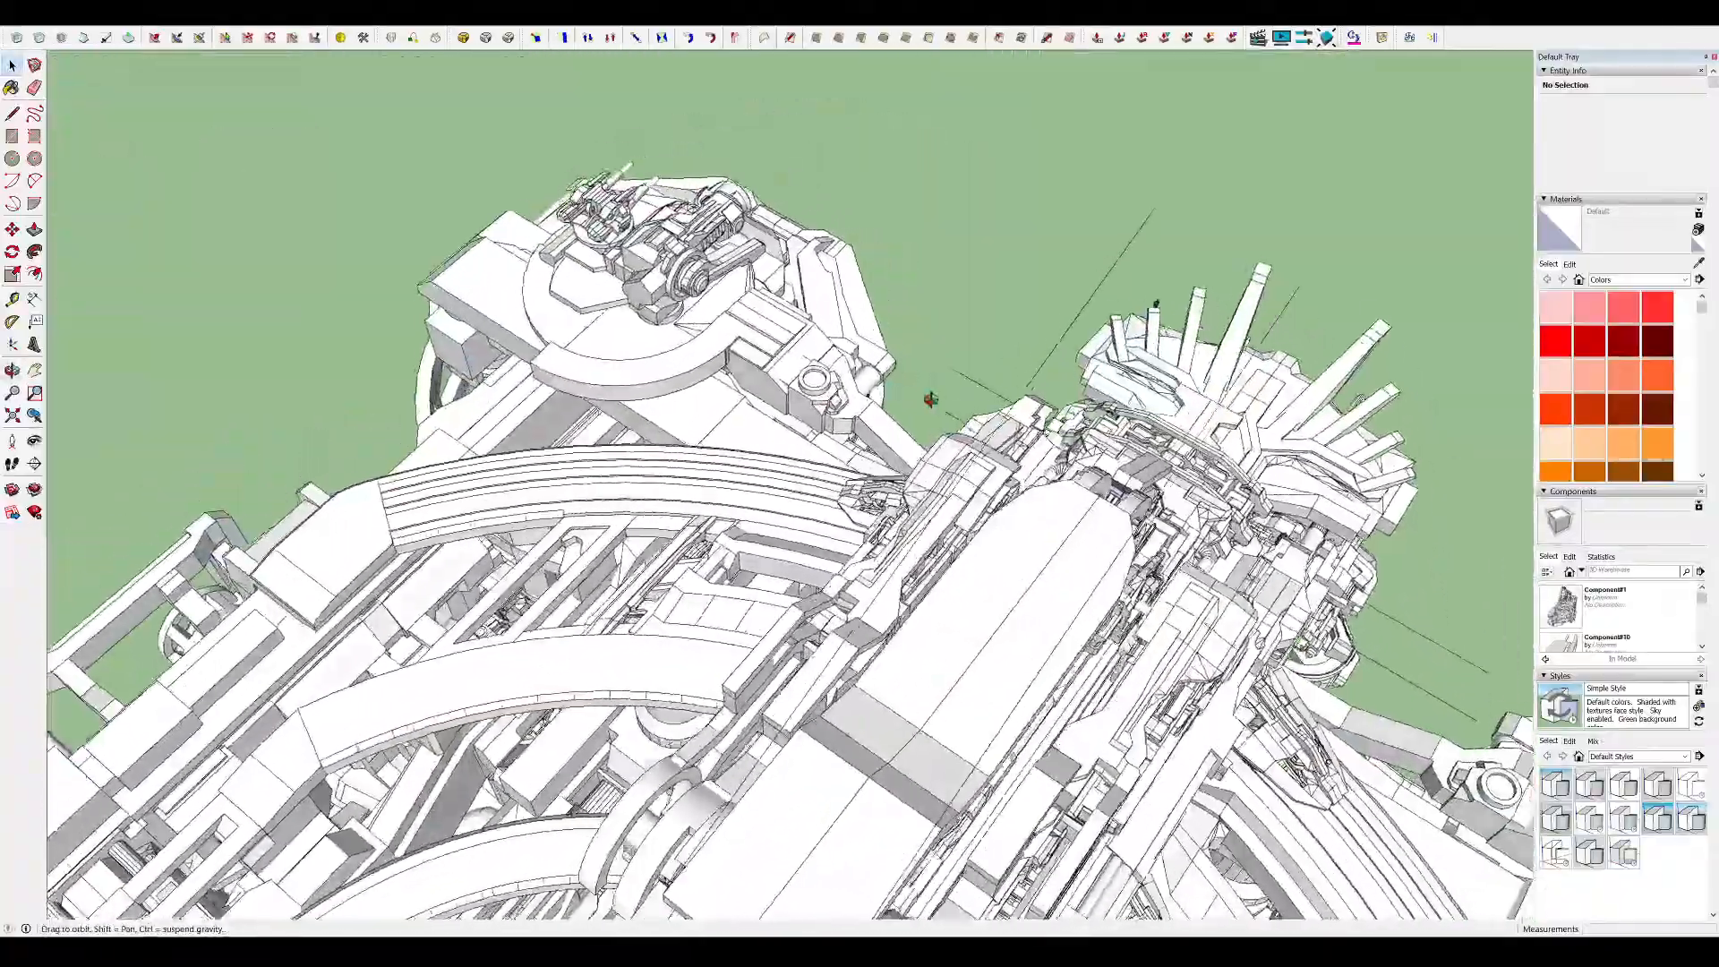
middle_drag(931, 399, 783, 358)
scroll(806, 358, down, 3)
scroll(531, 559, up, 6)
middle_drag(531, 560, 646, 565)
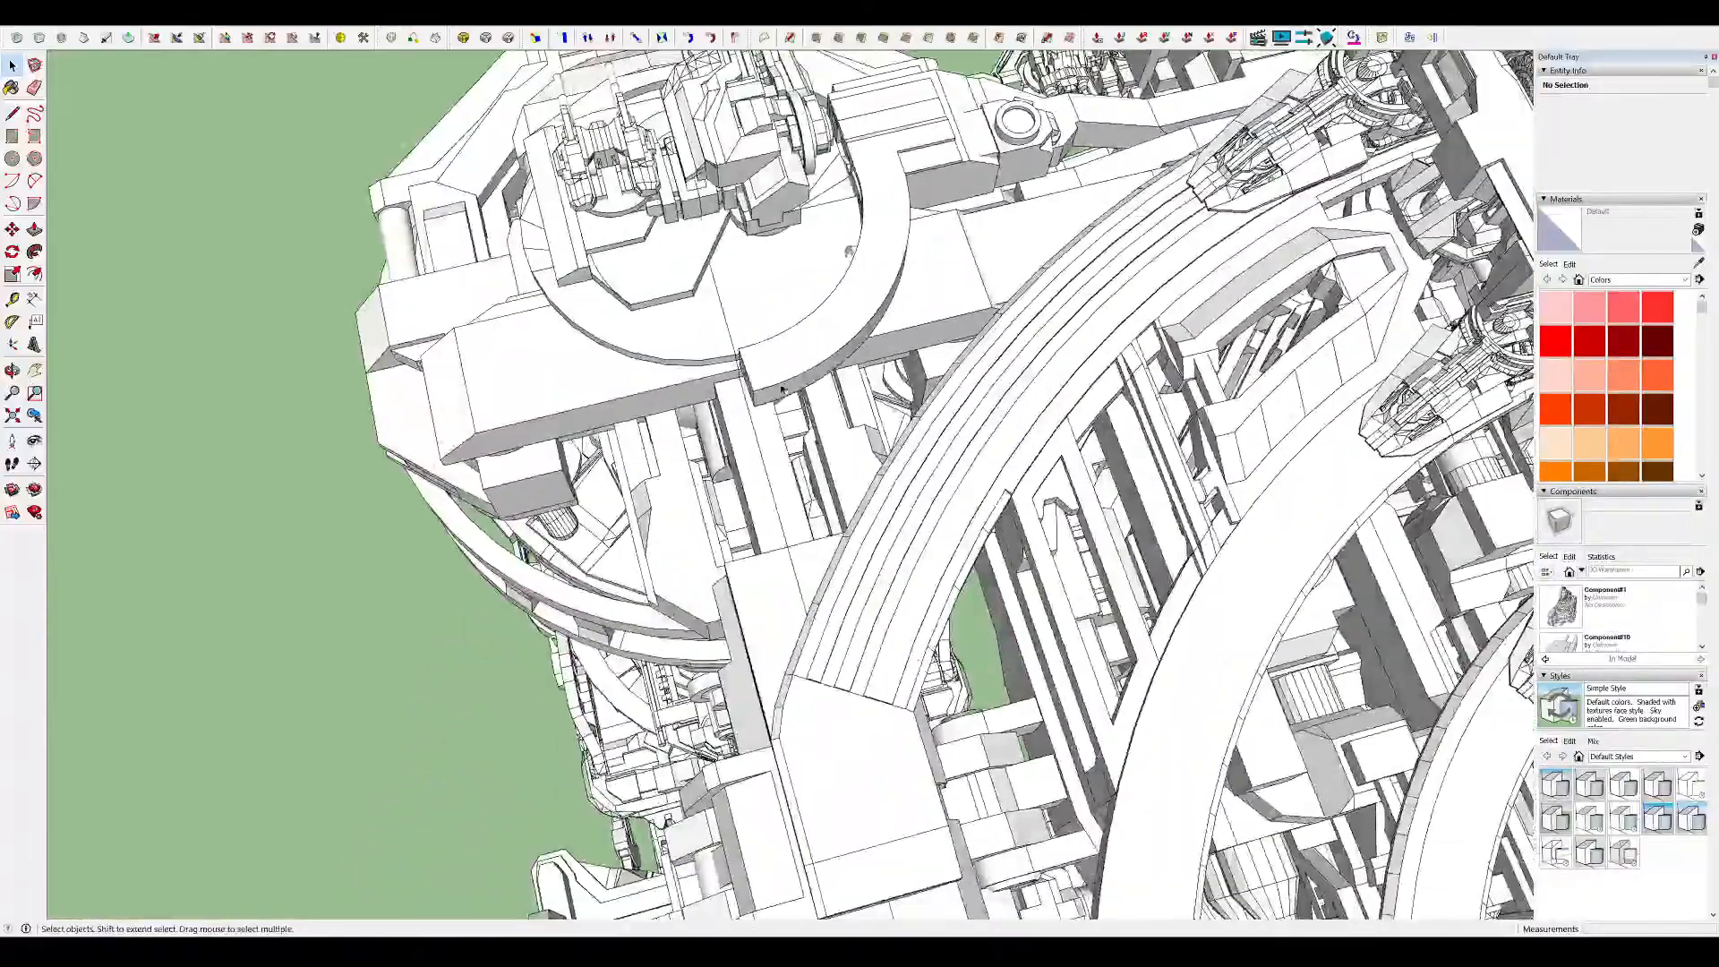
Open the curved band's group and square off its free end with edges parallel to the green axis
double_click(855, 318)
scroll(777, 363, up, 5)
middle_drag(777, 363, 830, 380)
key(p)
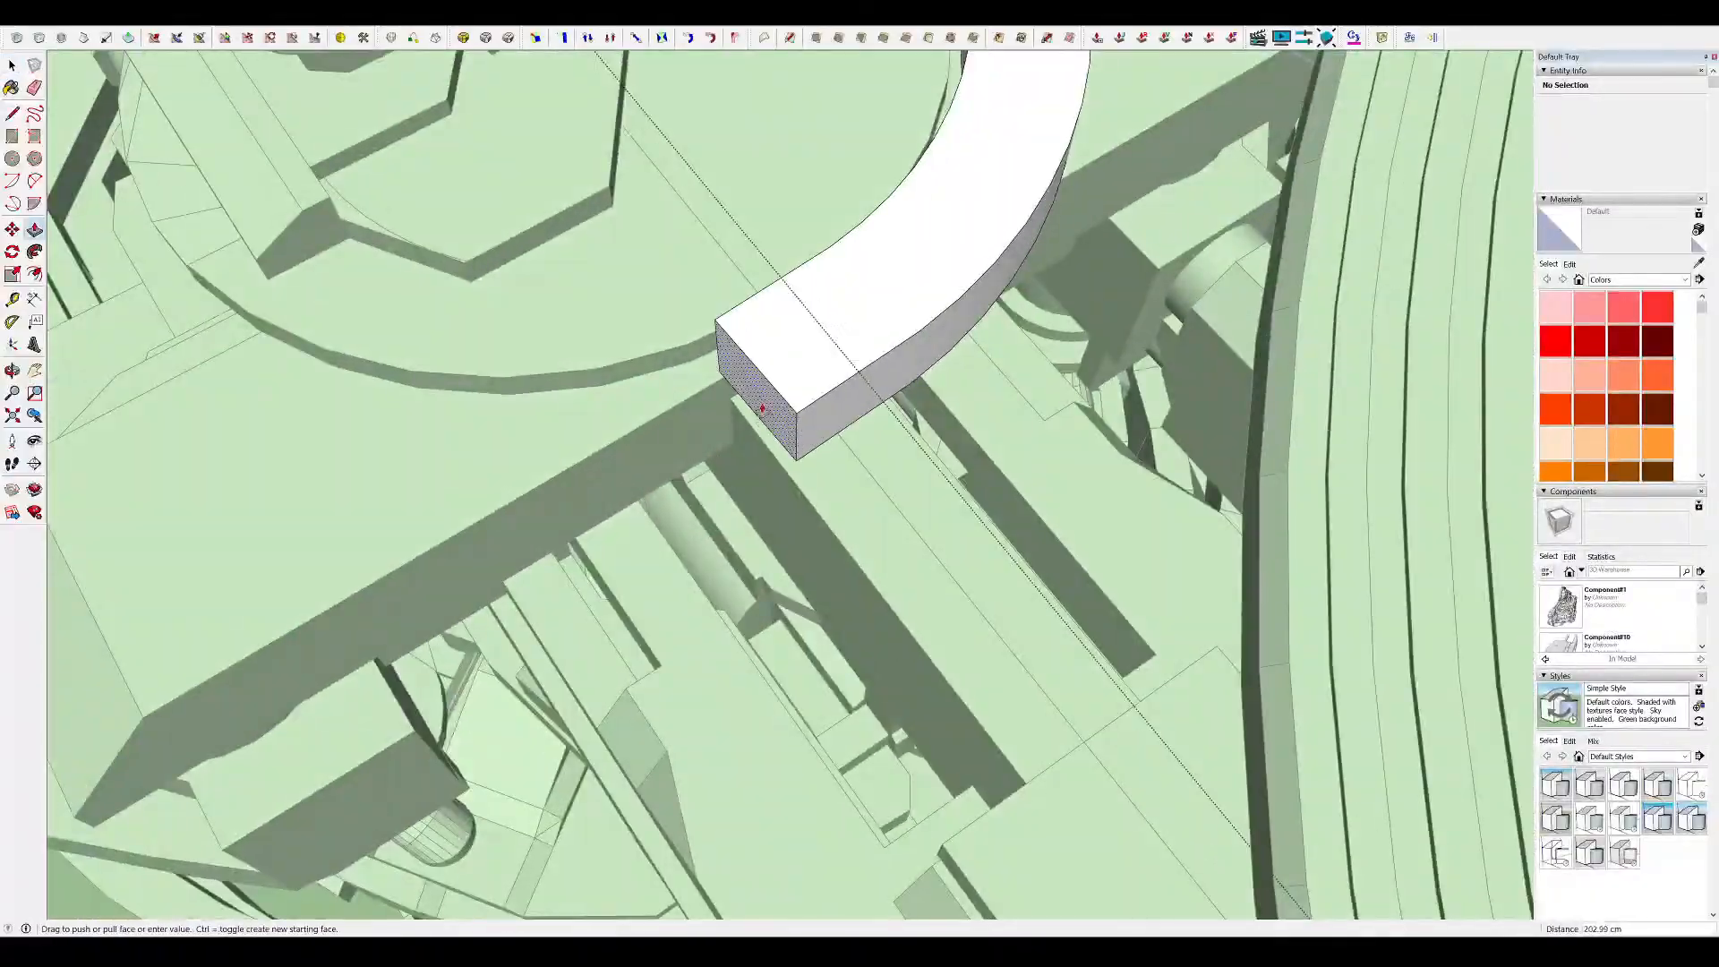
click(752, 445)
middle_drag(783, 481, 785, 484)
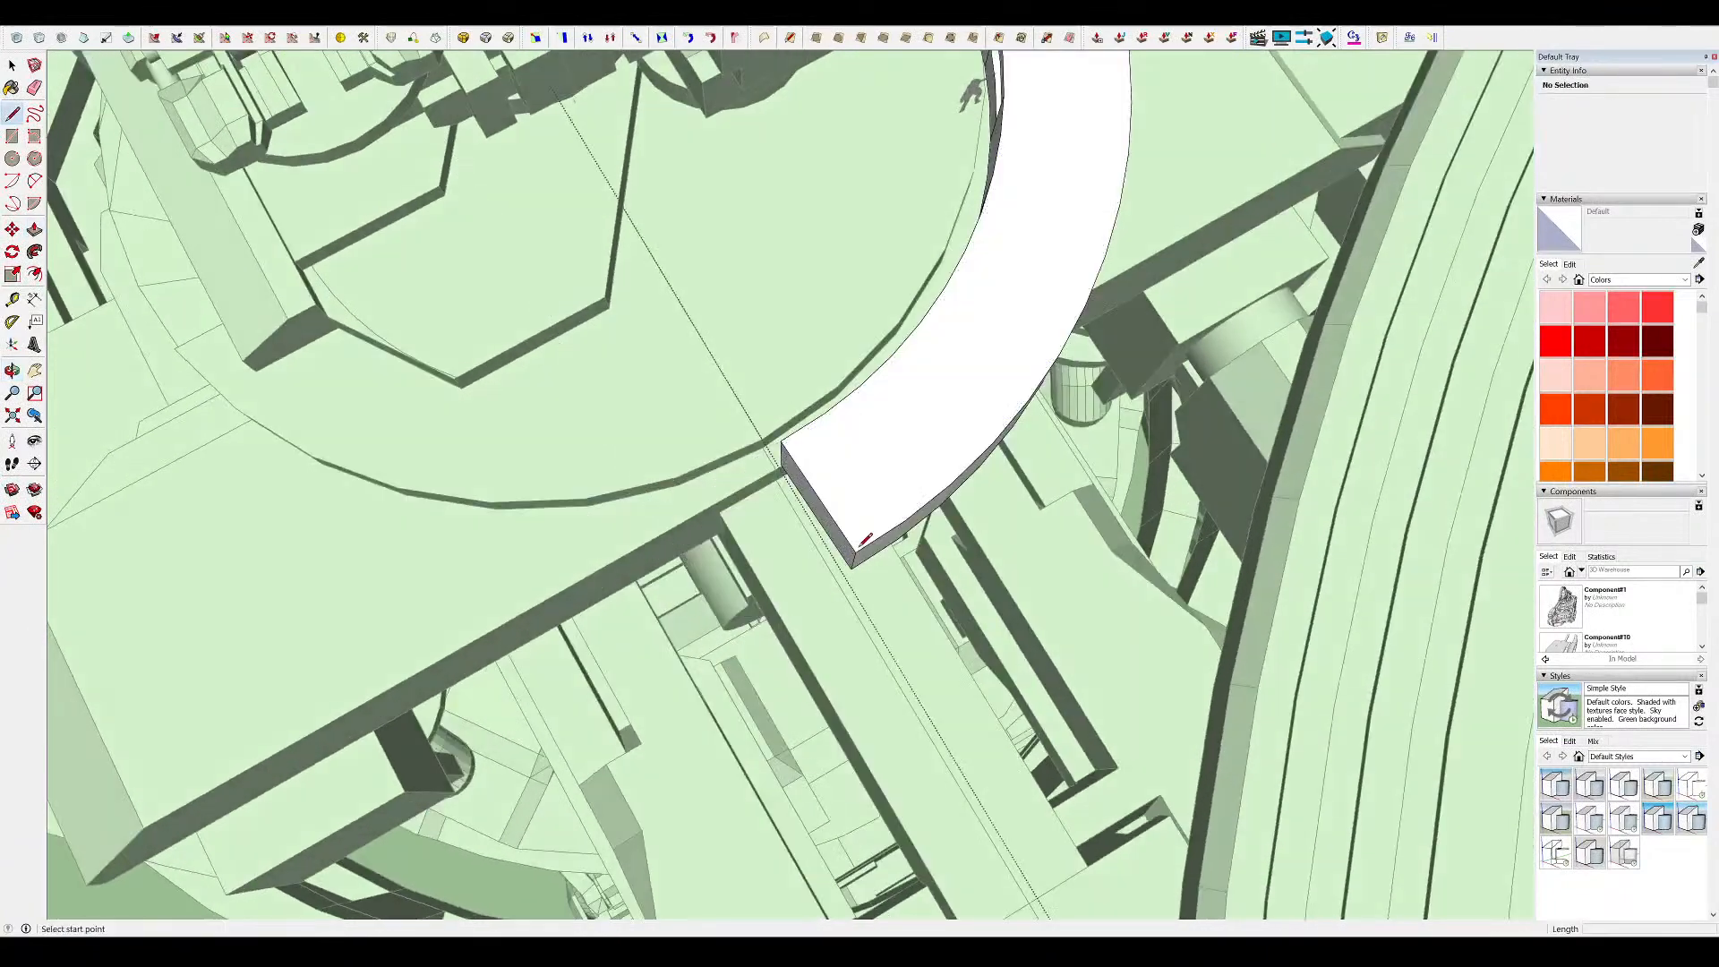
scroll(888, 579, up, 2)
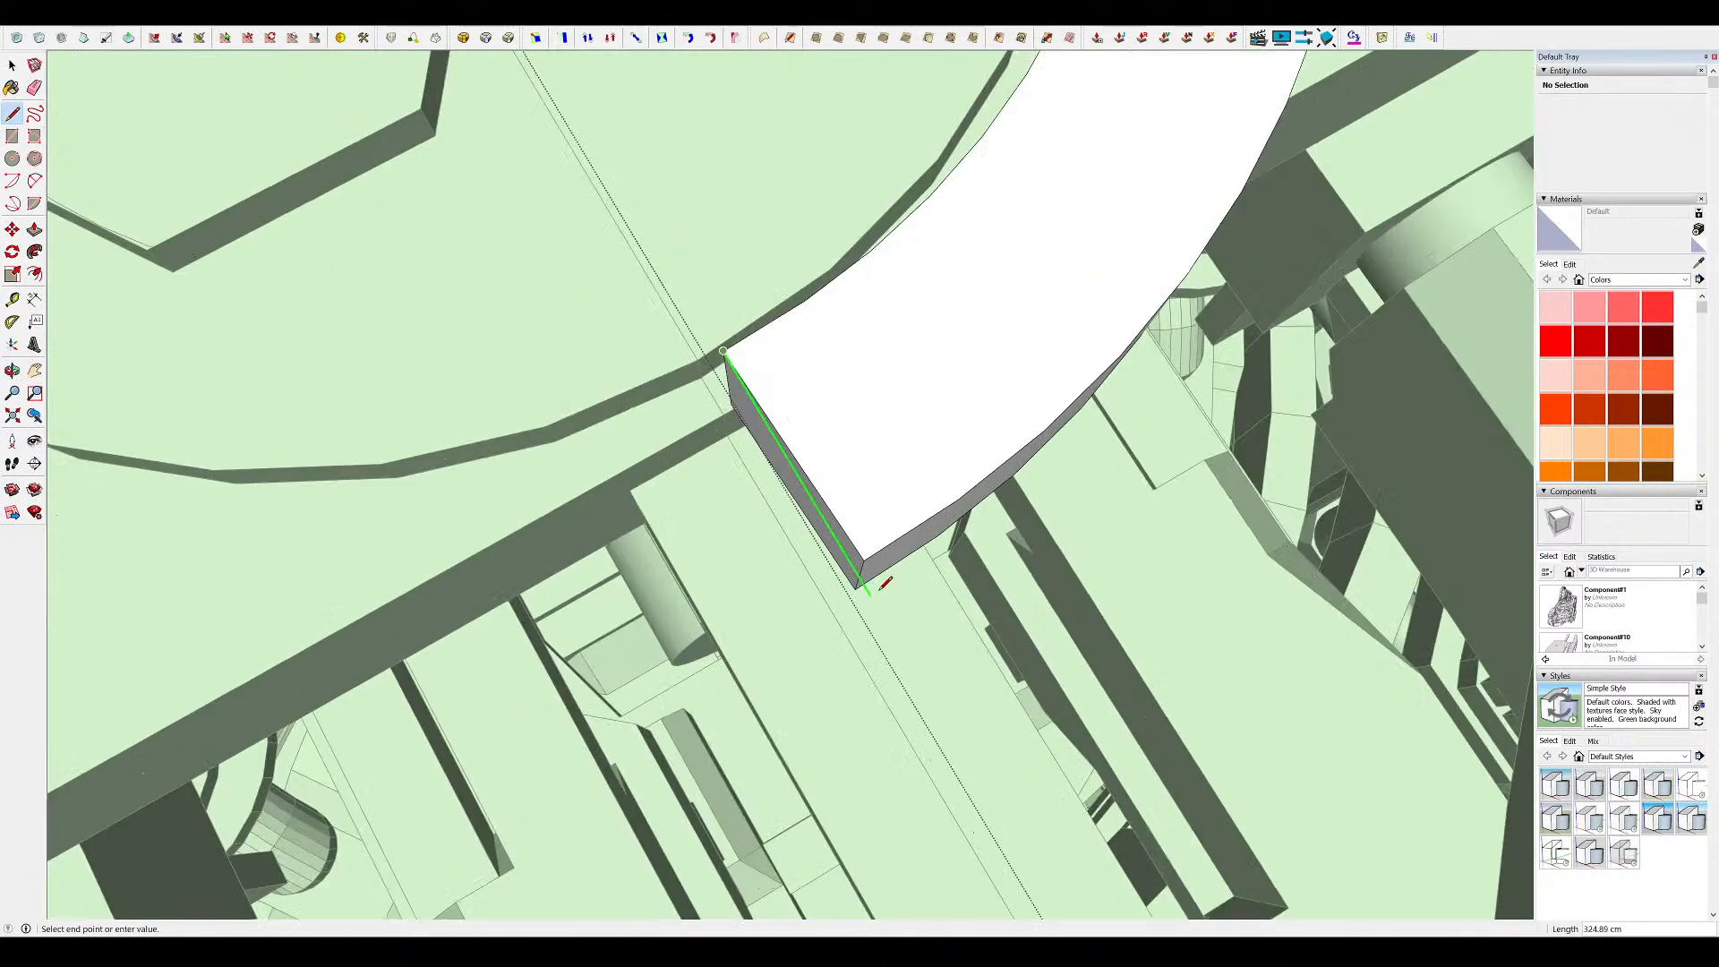
scroll(823, 590, up, 2)
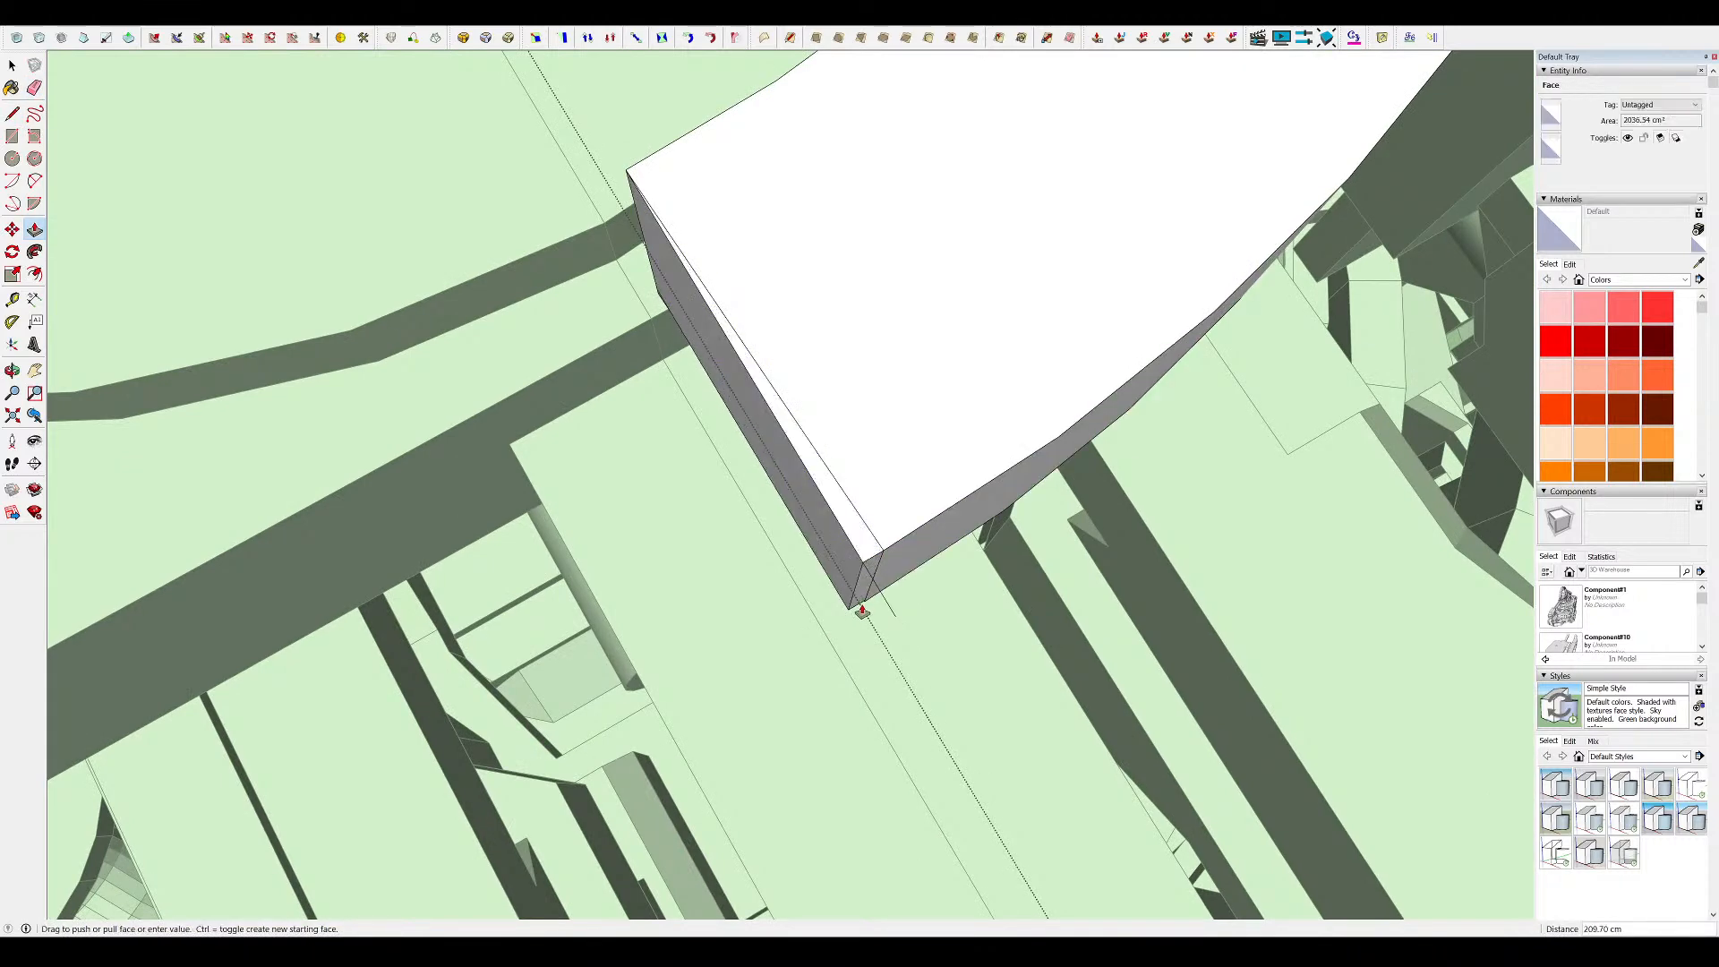
middle_drag(883, 580, 813, 502)
Extrude the band's squared end and its outer side into a straight bar running across the deck
key(p)
scroll(813, 502, down, 3)
click(813, 502)
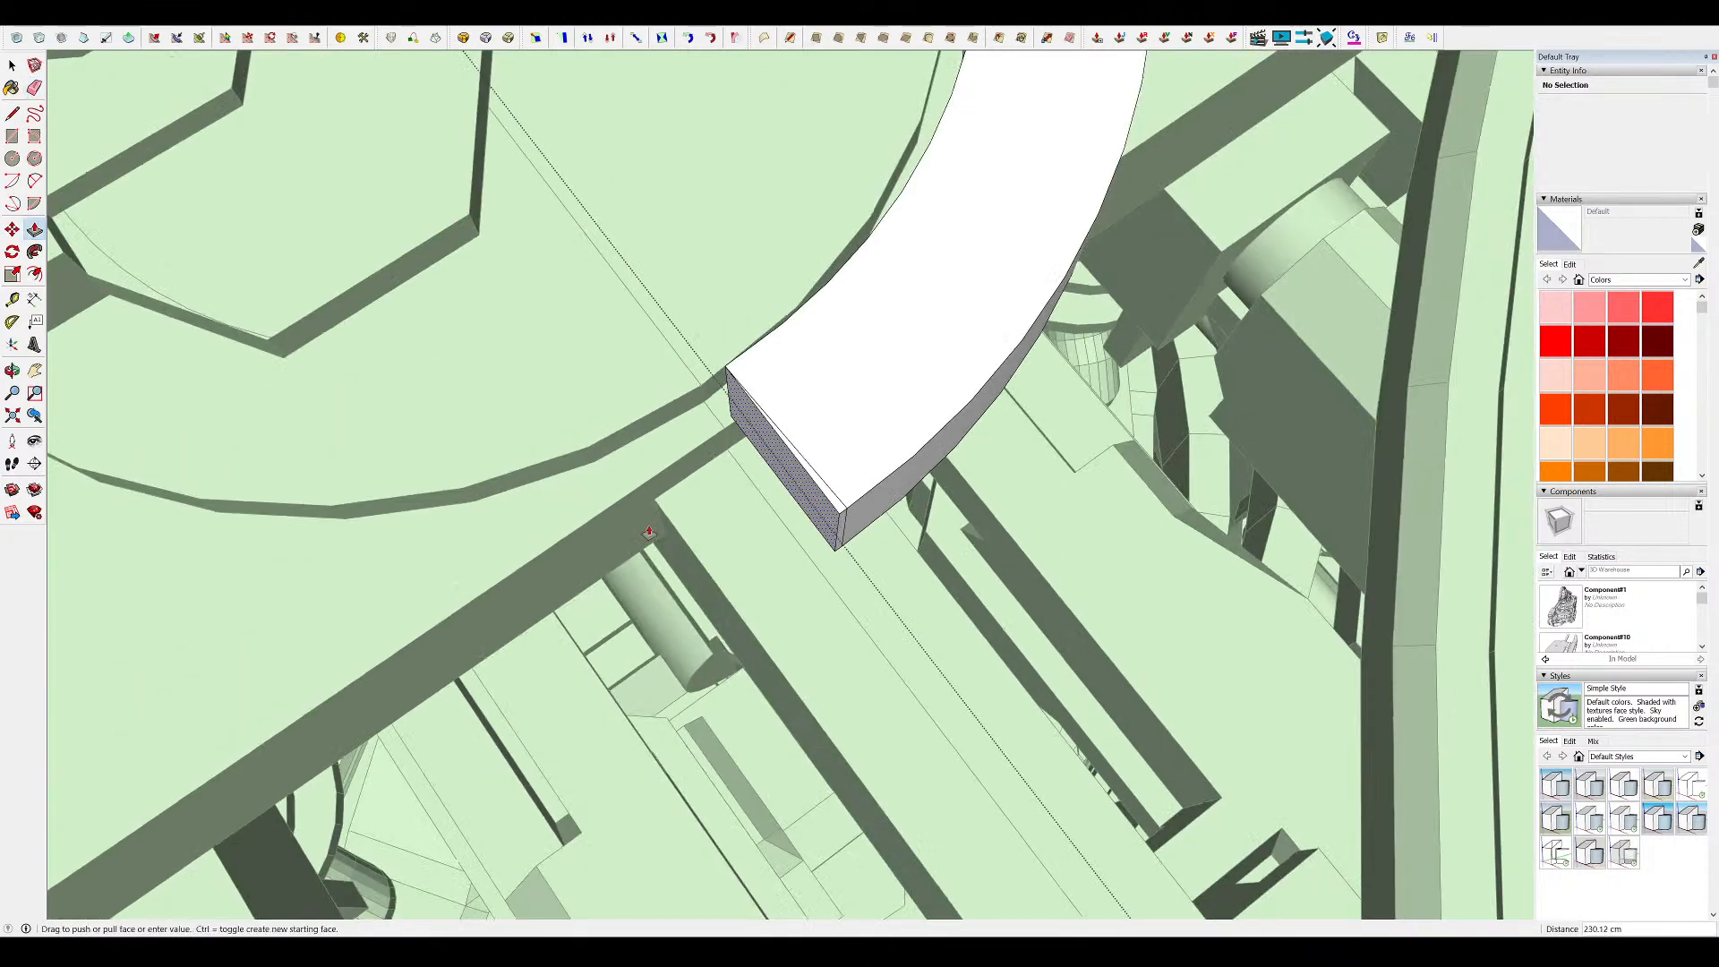
scroll(715, 618, down, 4)
click(786, 396)
middle_drag(944, 501, 1396, 304)
scroll(823, 447, down, 6)
scroll(833, 484, up, 6)
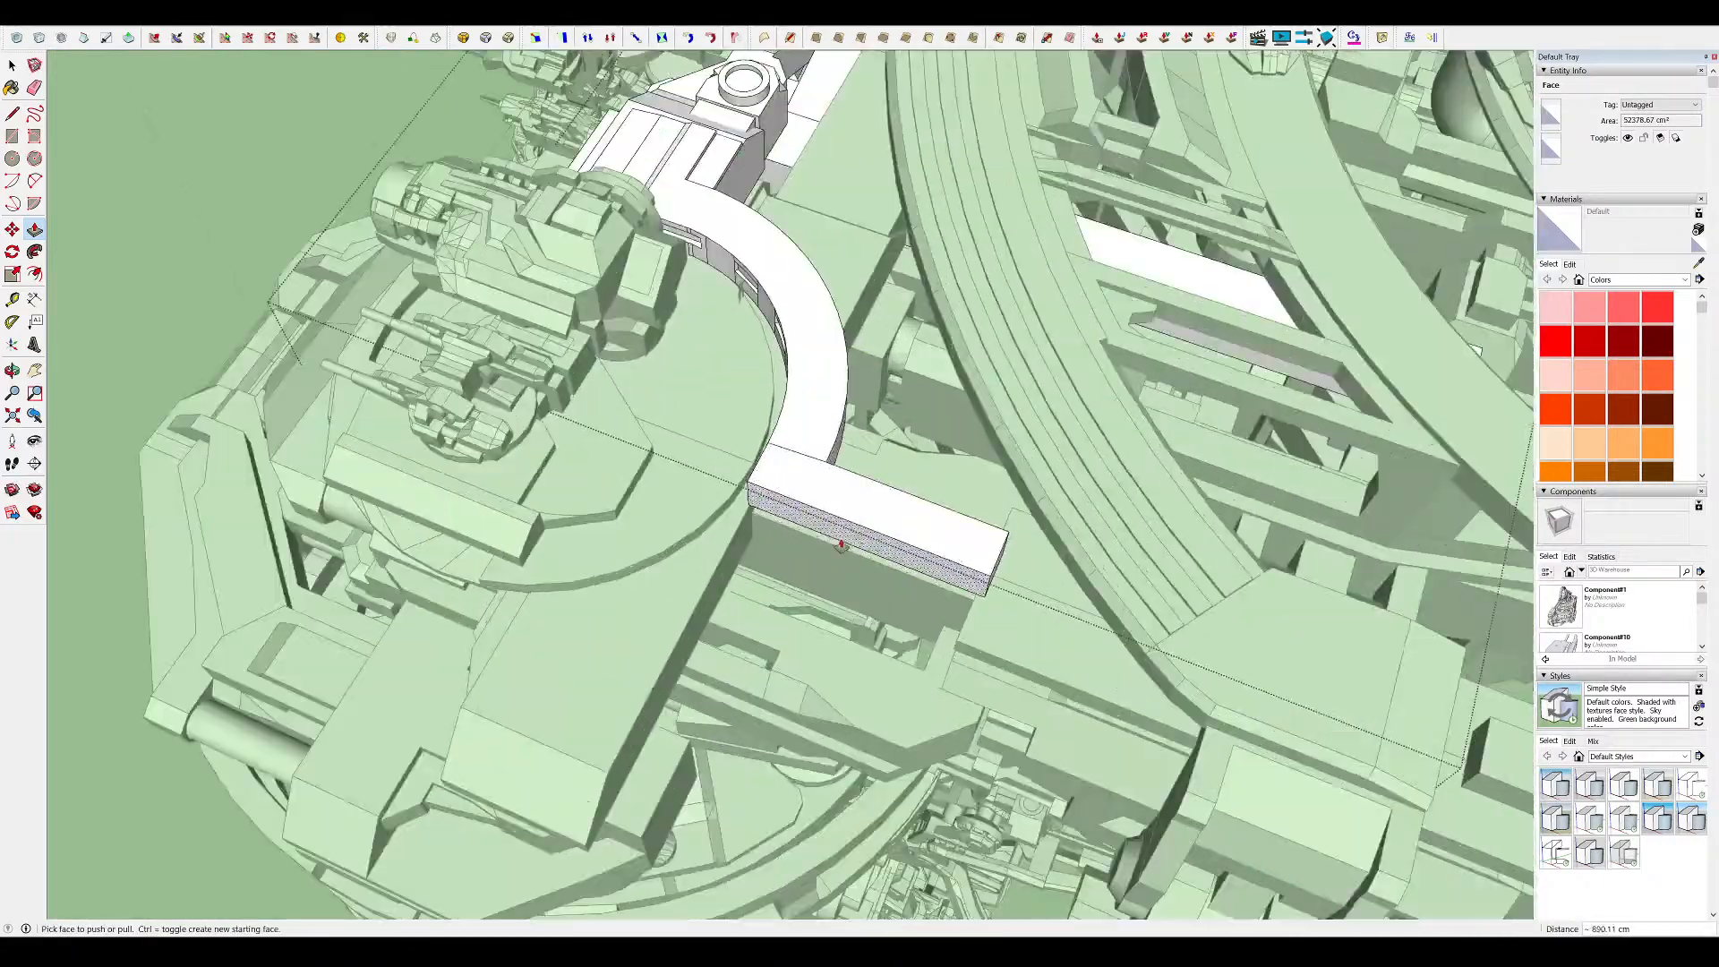
Examine the band's new straight bar from several sides against the turret platform and the full mech
scroll(824, 558, down, 5)
middle_drag(824, 558, 1439, 419)
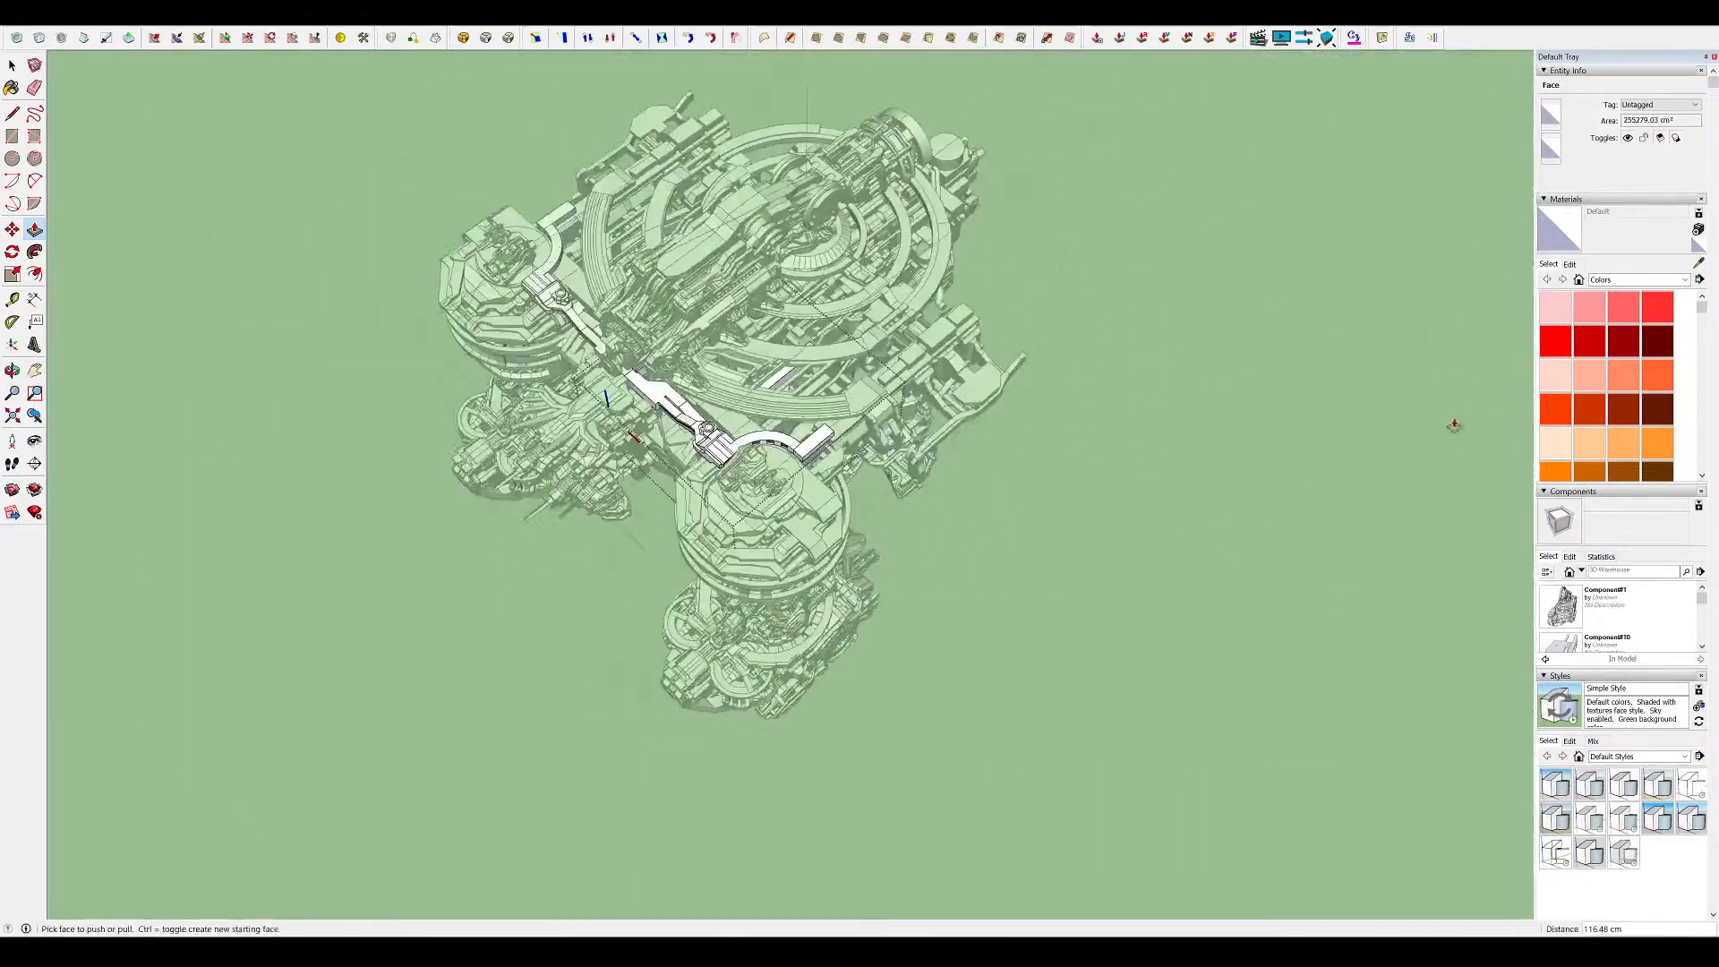
click(1181, 534)
scroll(805, 483, up, 4)
middle_drag(707, 475, 1461, 556)
scroll(882, 407, up, 6)
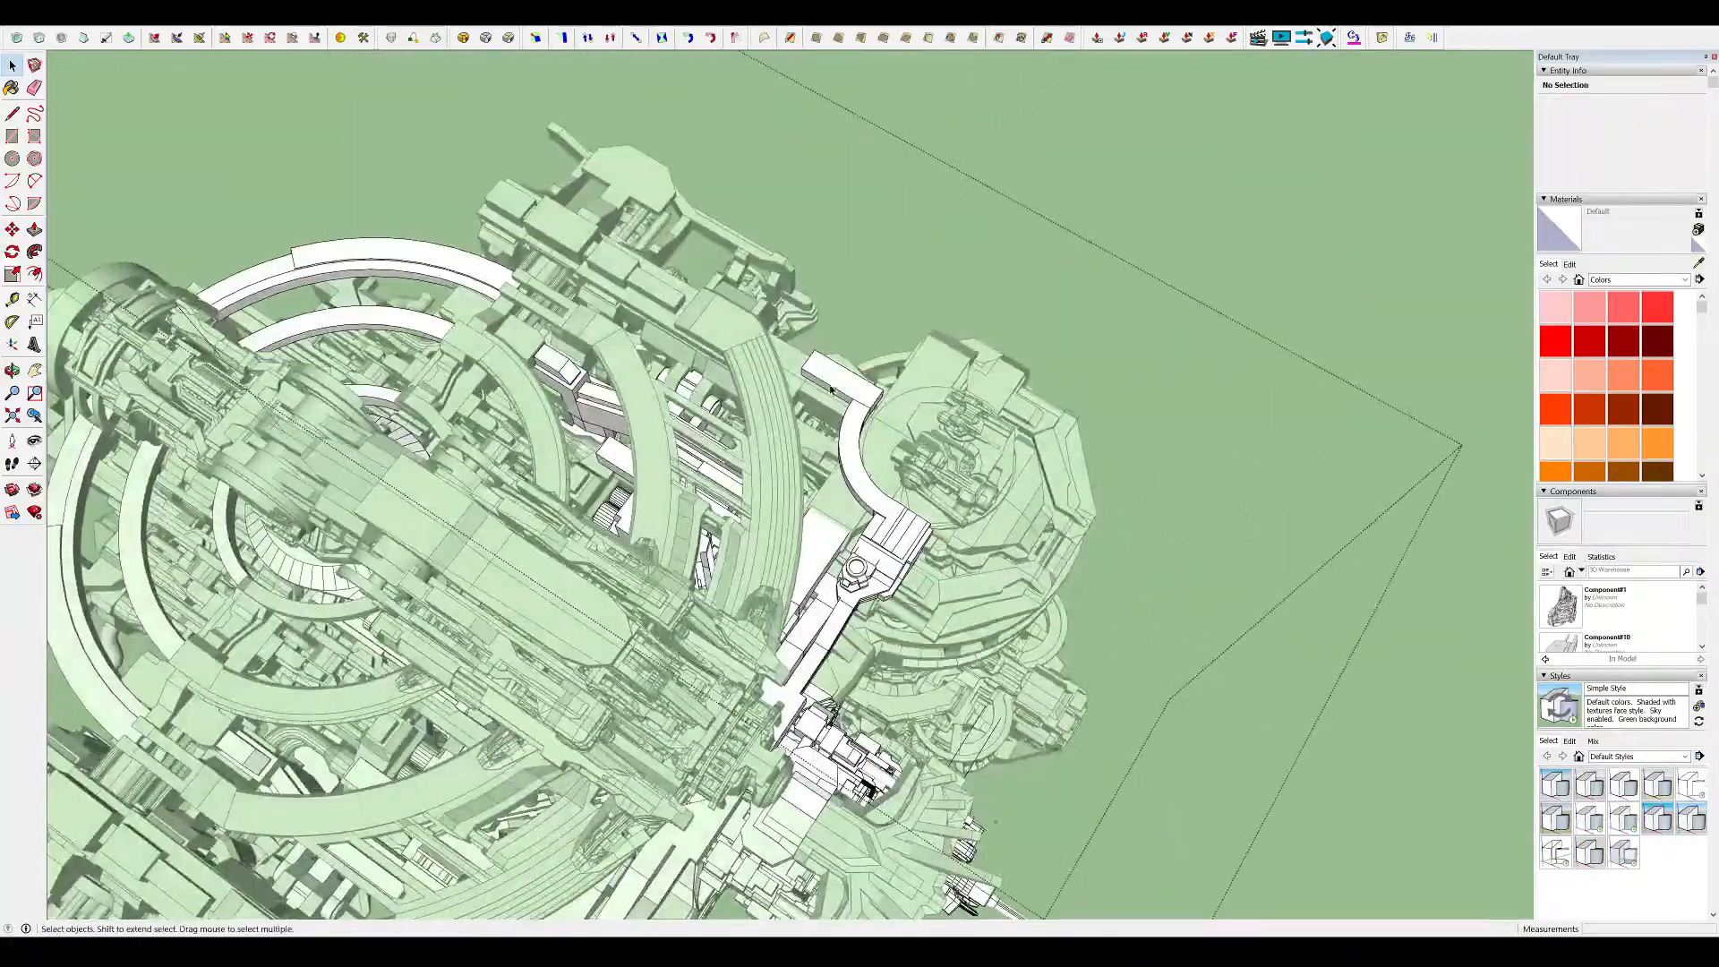
middle_drag(881, 407, 680, 403)
click(844, 540)
middle_drag(844, 540, 658, 474)
scroll(764, 414, up, 3)
key(space)
scroll(913, 440, down, 8)
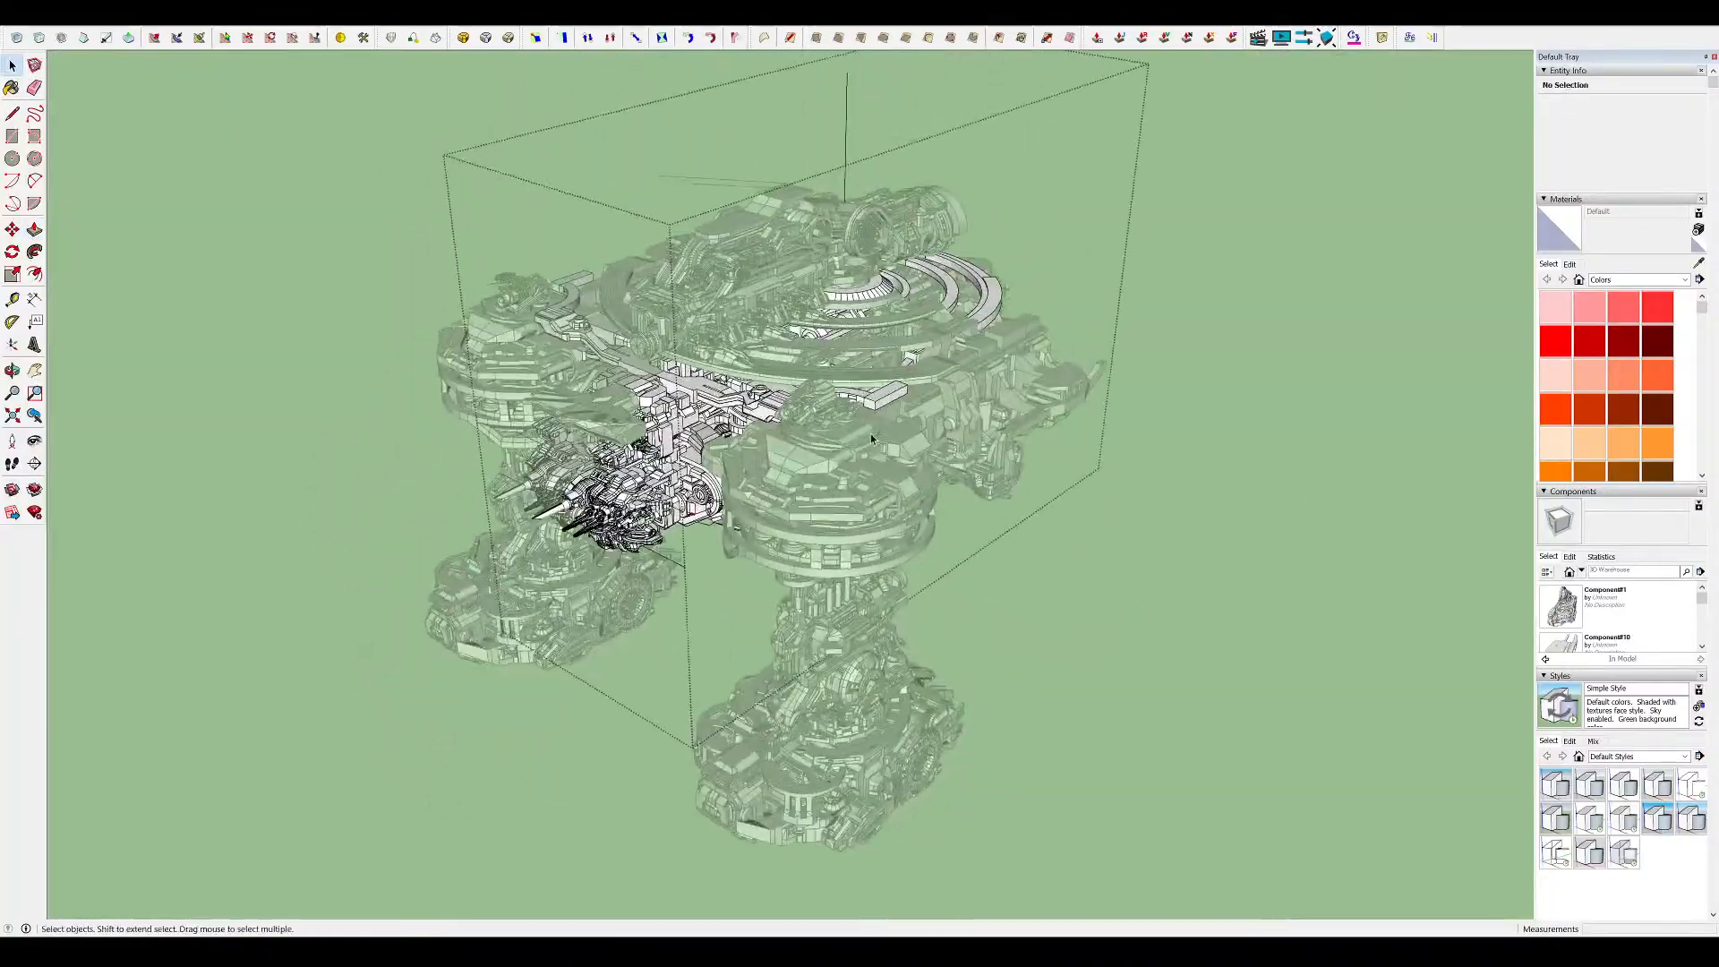
scroll(871, 438, up, 5)
middle_drag(871, 438, 932, 474)
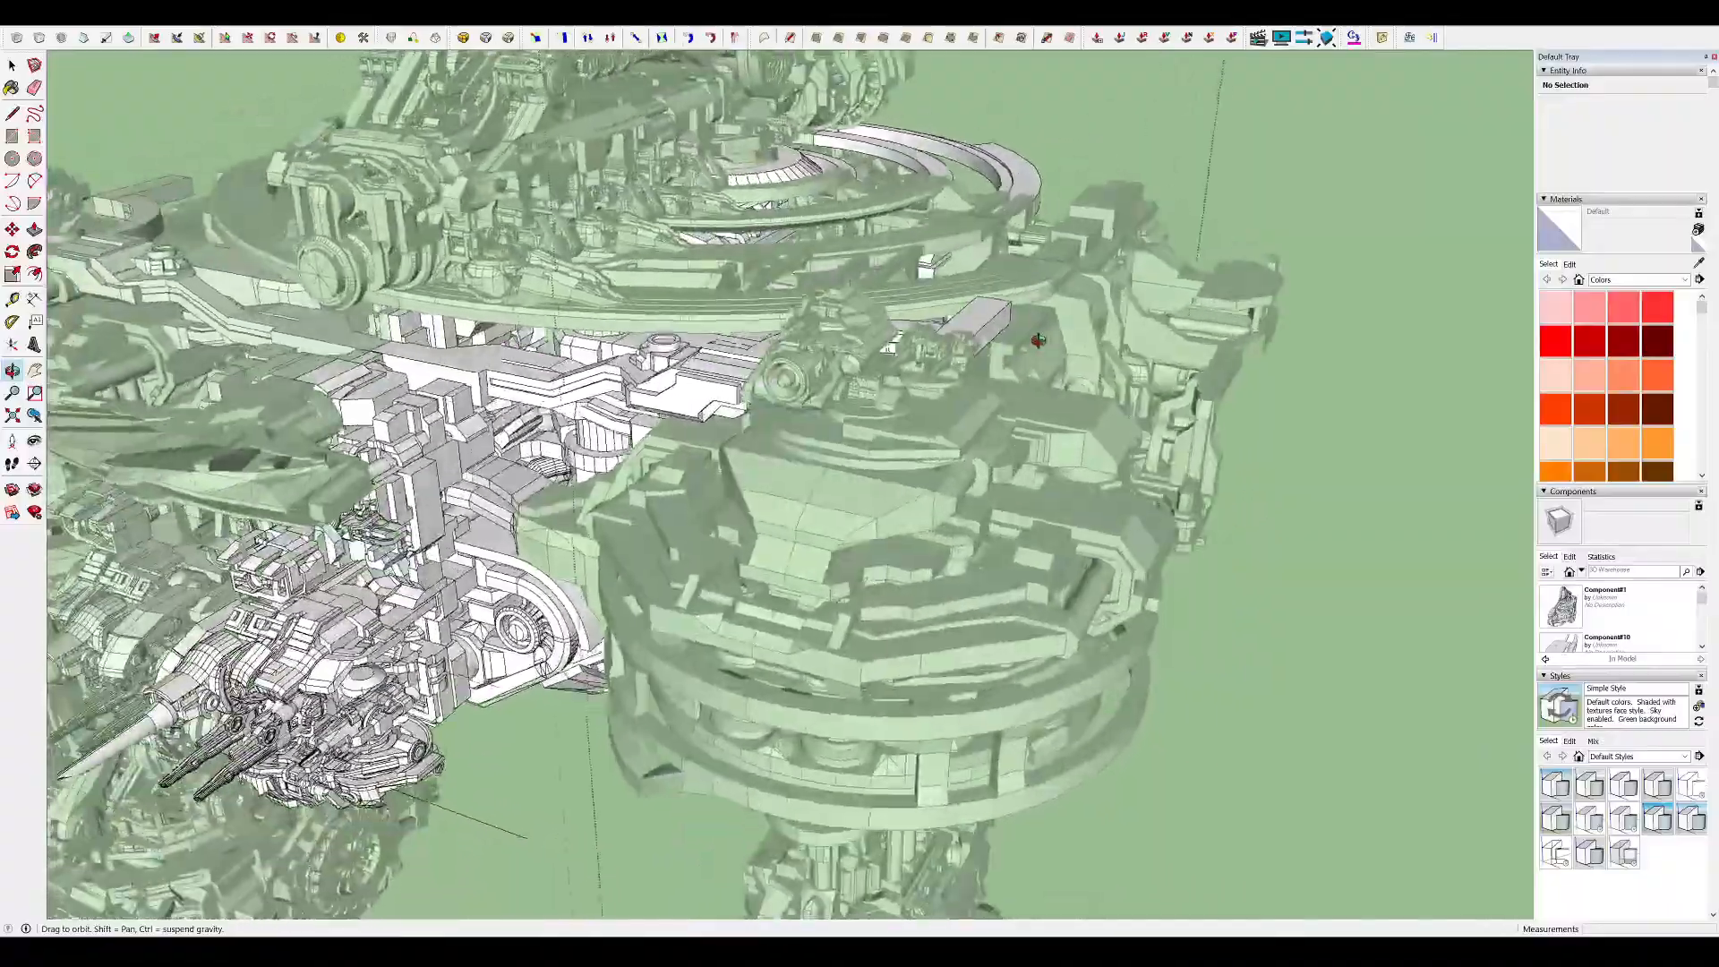
Leave the open group and reopen the arm housing's group for editing beside its end recesses
middle_drag(1041, 345, 949, 277)
scroll(1075, 376, down, 6)
click(1117, 392)
scroll(761, 304, up, 5)
middle_drag(760, 304, 1548, 640)
scroll(1038, 492, up, 6)
middle_drag(1074, 544, 1335, 383)
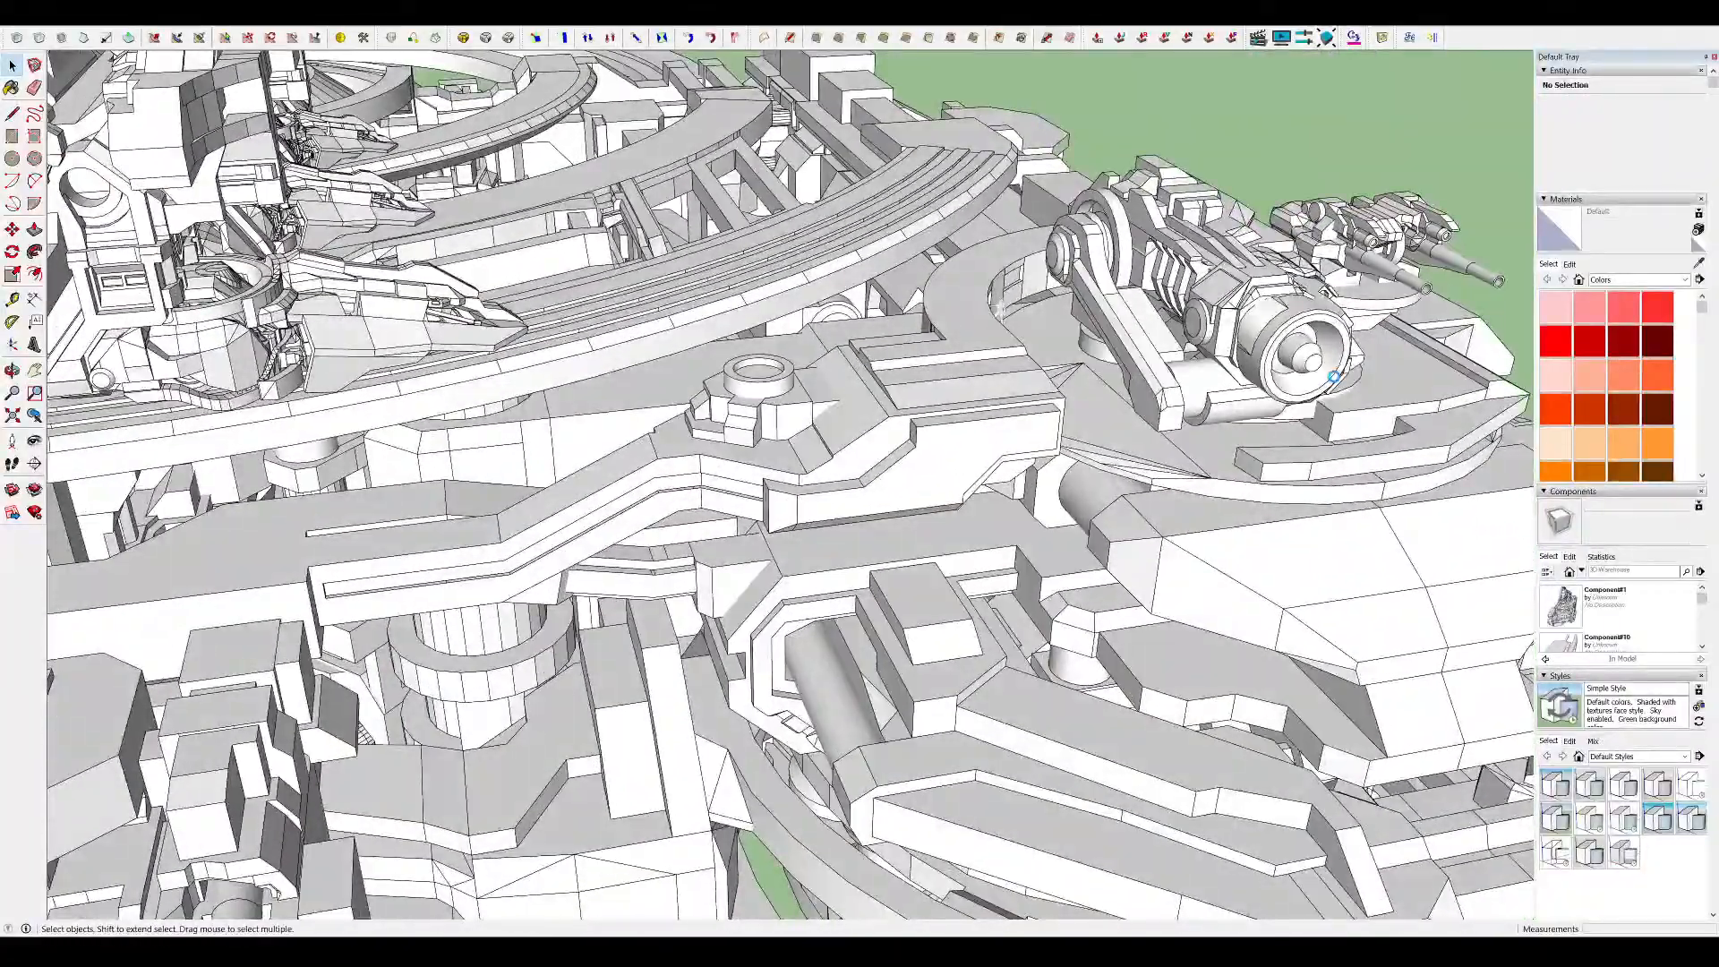
middle_drag(1333, 383, 1197, 314)
scroll(1004, 335, up, 5)
middle_drag(1002, 349, 755, 129)
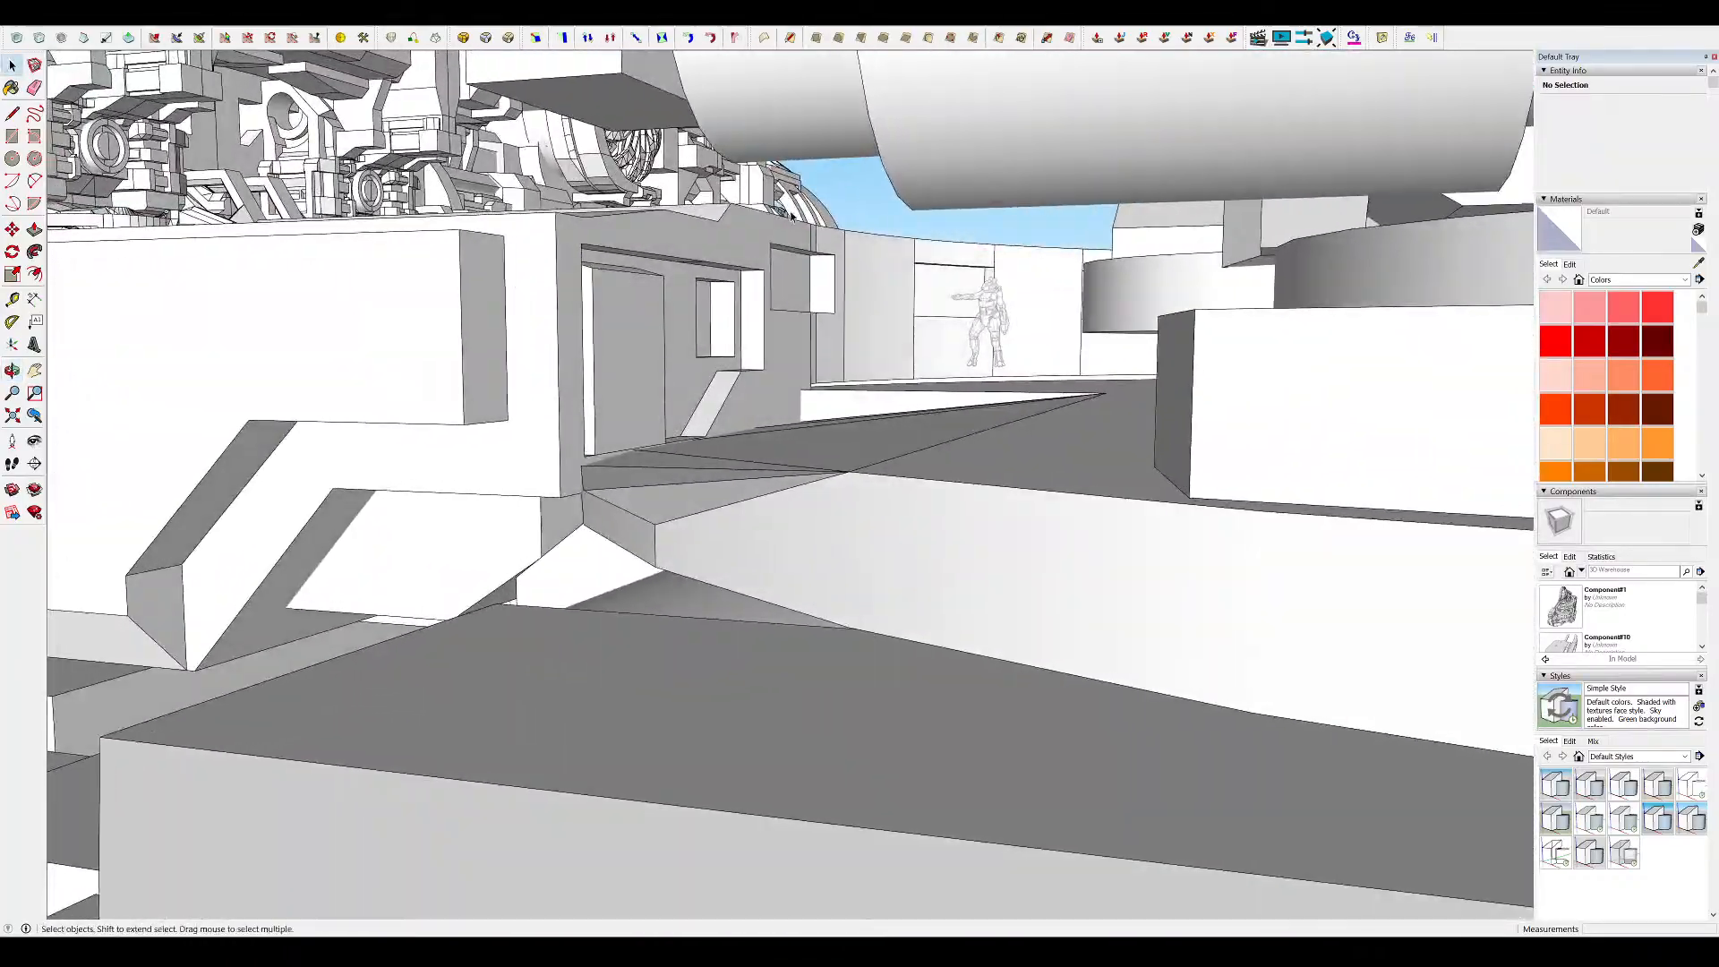
double_click(775, 329)
double_click(776, 334)
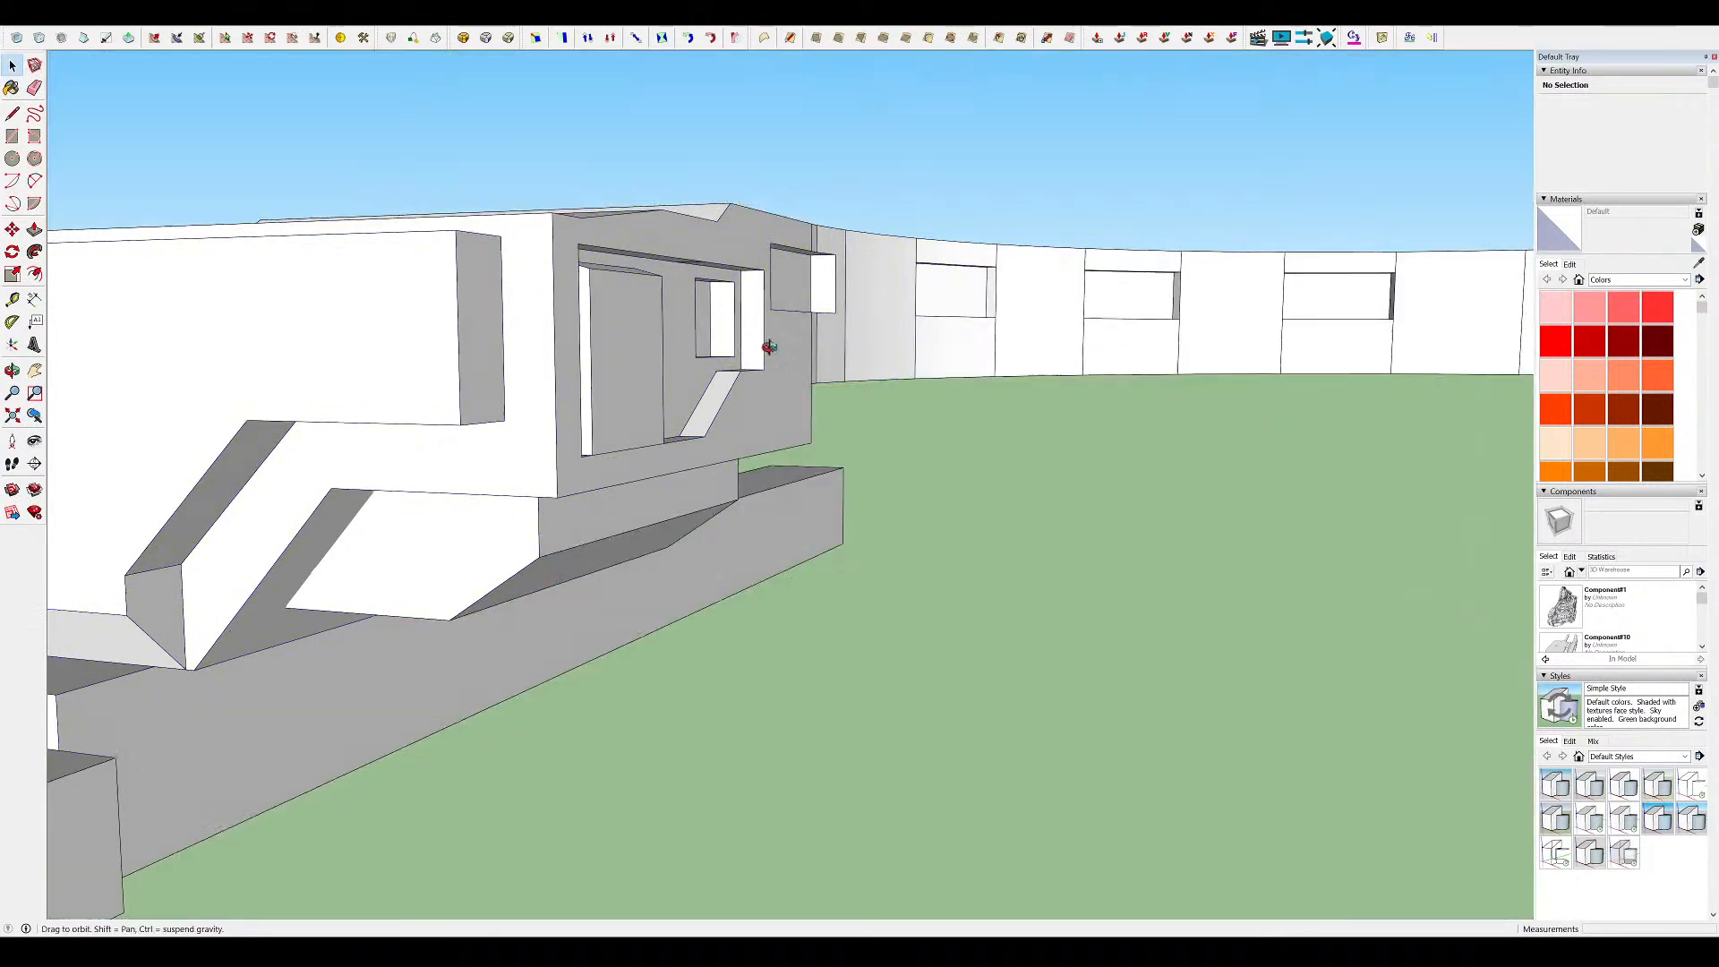
Draw a rectangle below the arm housing's upper end recess and push it in to form a lower recess
middle_drag(782, 347, 692, 354)
scroll(796, 338, up, 4)
key(r)
key(p)
mouse_move(910, 391)
middle_down()
mouse_move(848, 334)
mouse_move(694, 272)
mouse_move(588, 254)
mouse_move(758, 311)
mouse_move(745, 303)
mouse_move(1125, 223)
mouse_move(1025, 219)
mouse_move(848, 147)
mouse_move(771, 376)
mouse_move(852, 296)
middle_up()
double_click(848, 334)
Align the lower recess's inner side with the inner side of the upper recess by moving its edge
key(l)
scroll(1118, 223, down, 4)
scroll(851, 295, up, 4)
click(831, 313)
key(m)
middle_drag(1107, 306, 837, 291)
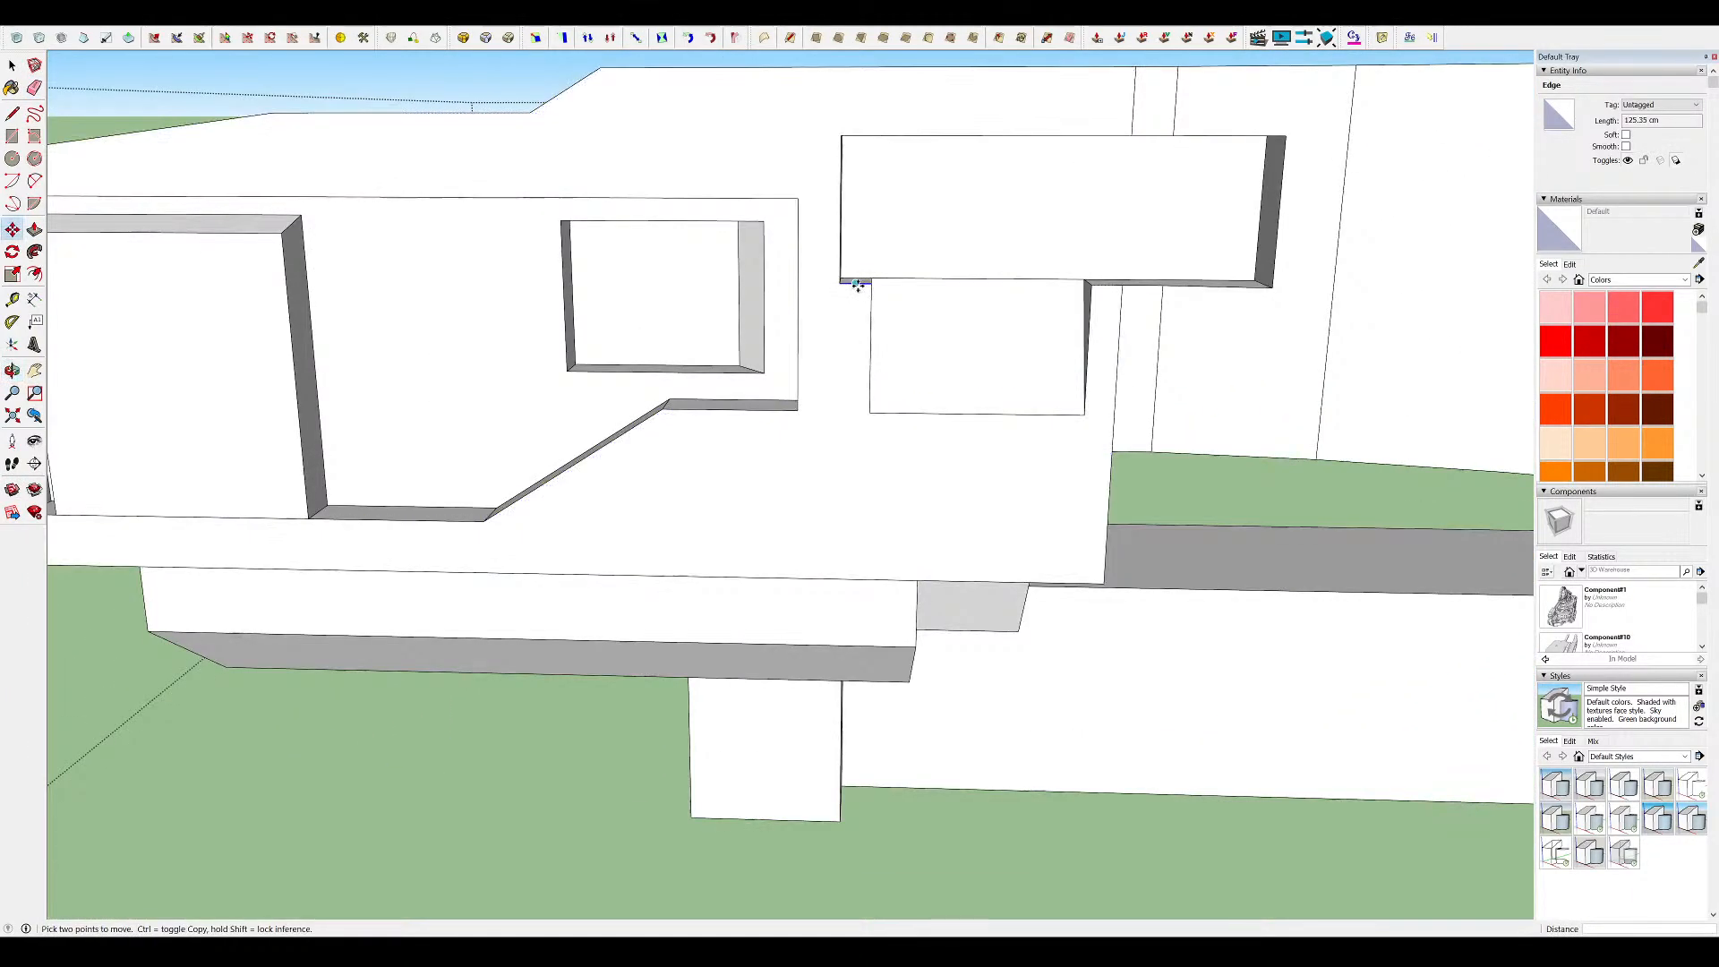
Adjust the lower recess's outer side wall with Push/Pull and Move so a margin remains beside the housing's end edge
middle_drag(961, 409, 1036, 403)
scroll(1049, 336, up, 4)
key(p)
click(986, 325)
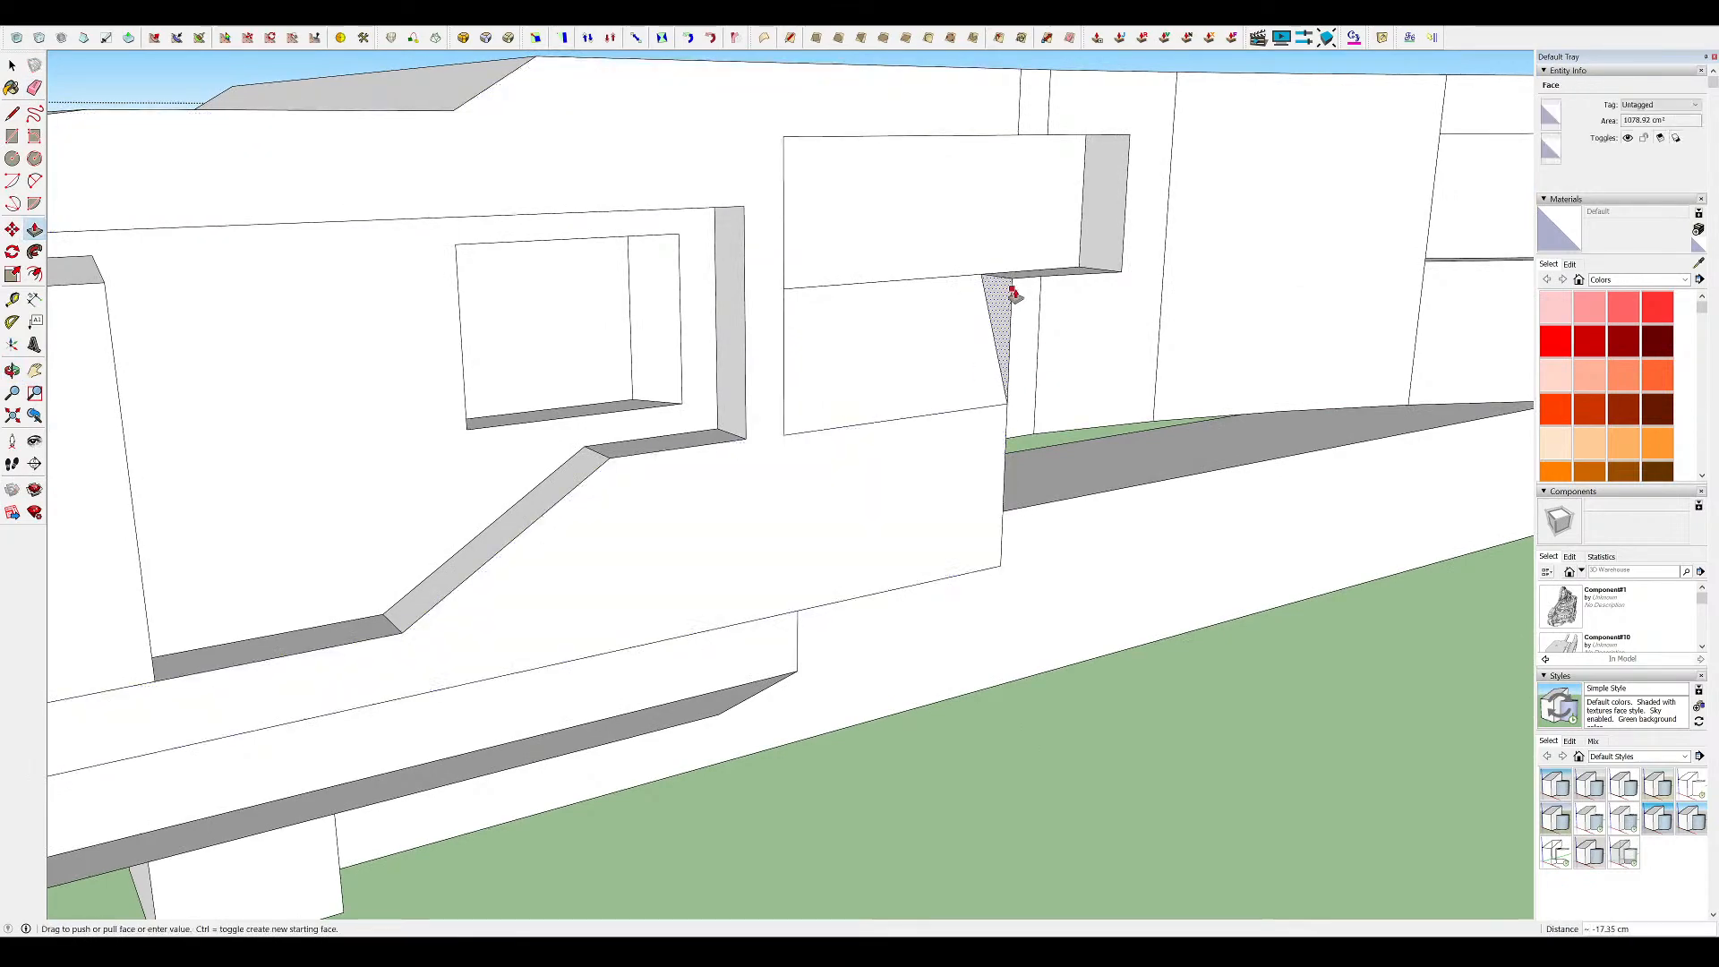
click(1013, 291)
middle_drag(1012, 292, 1042, 271)
scroll(1041, 270, down, 8)
middle_drag(890, 108, 674, 176)
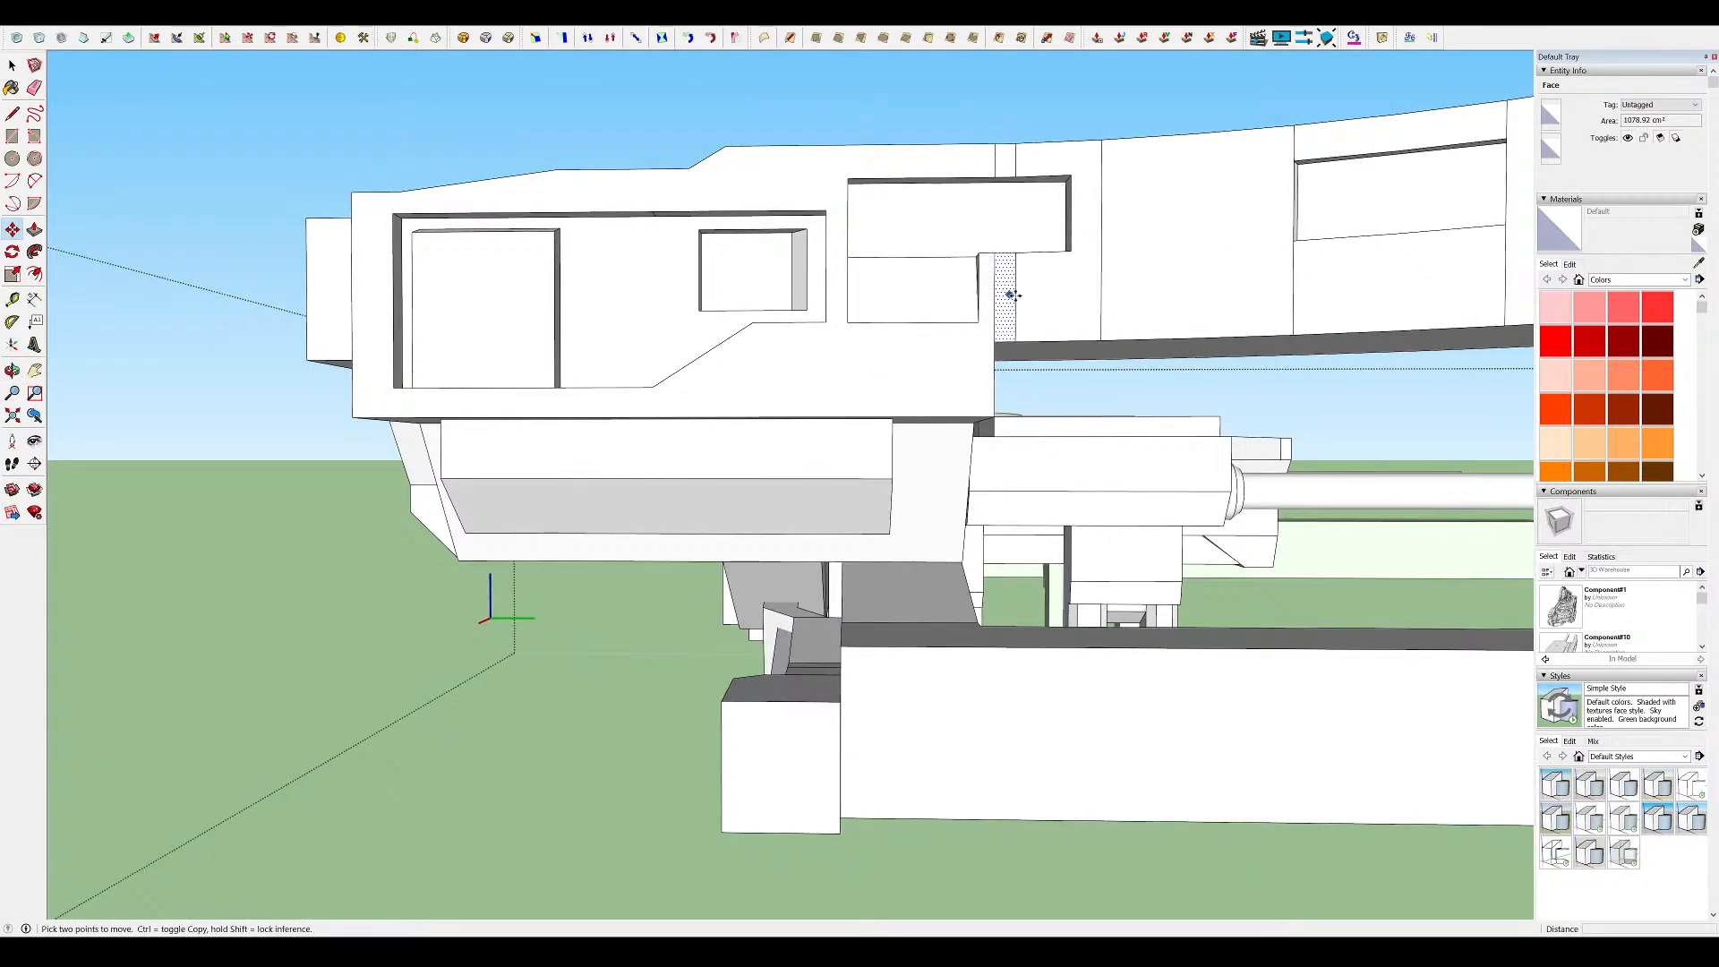
middle_drag(1006, 295, 1247, 548)
scroll(967, 257, up, 5)
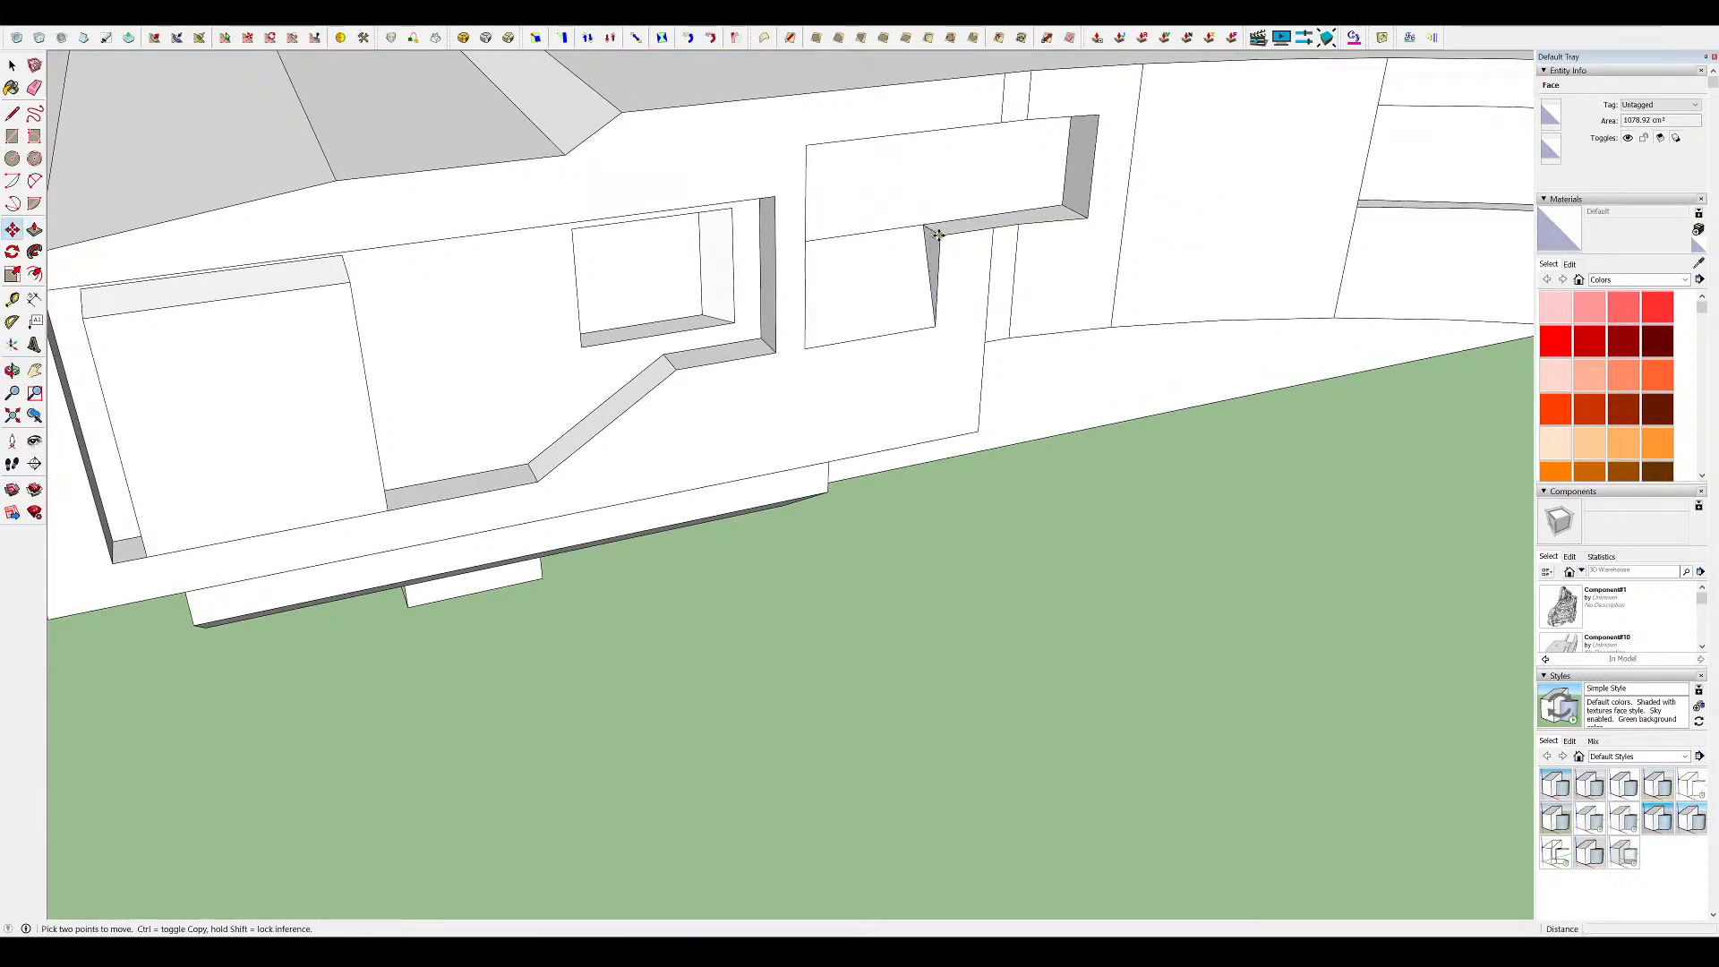
Examine the stepped end recess and the curved band from near and far, leaving the open group
middle_drag(995, 227, 1074, 399)
scroll(1029, 199, down, 4)
scroll(985, 421, down, 7)
key(space)
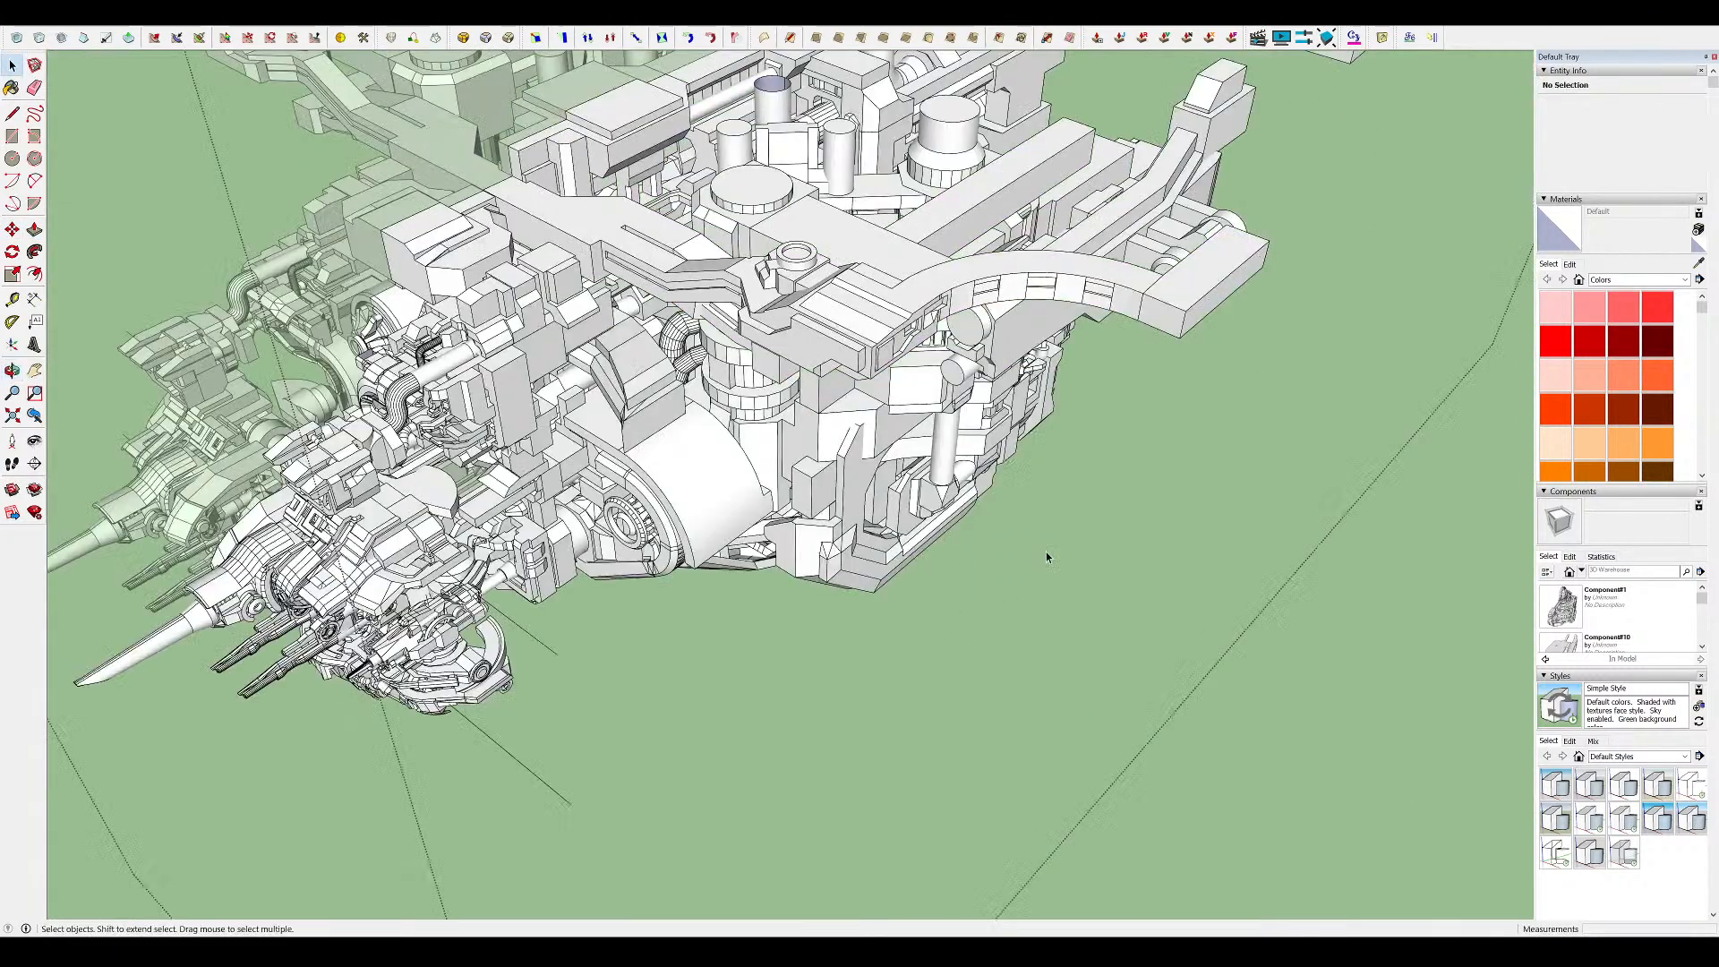
middle_drag(1047, 556, 1266, 66)
scroll(895, 448, up, 4)
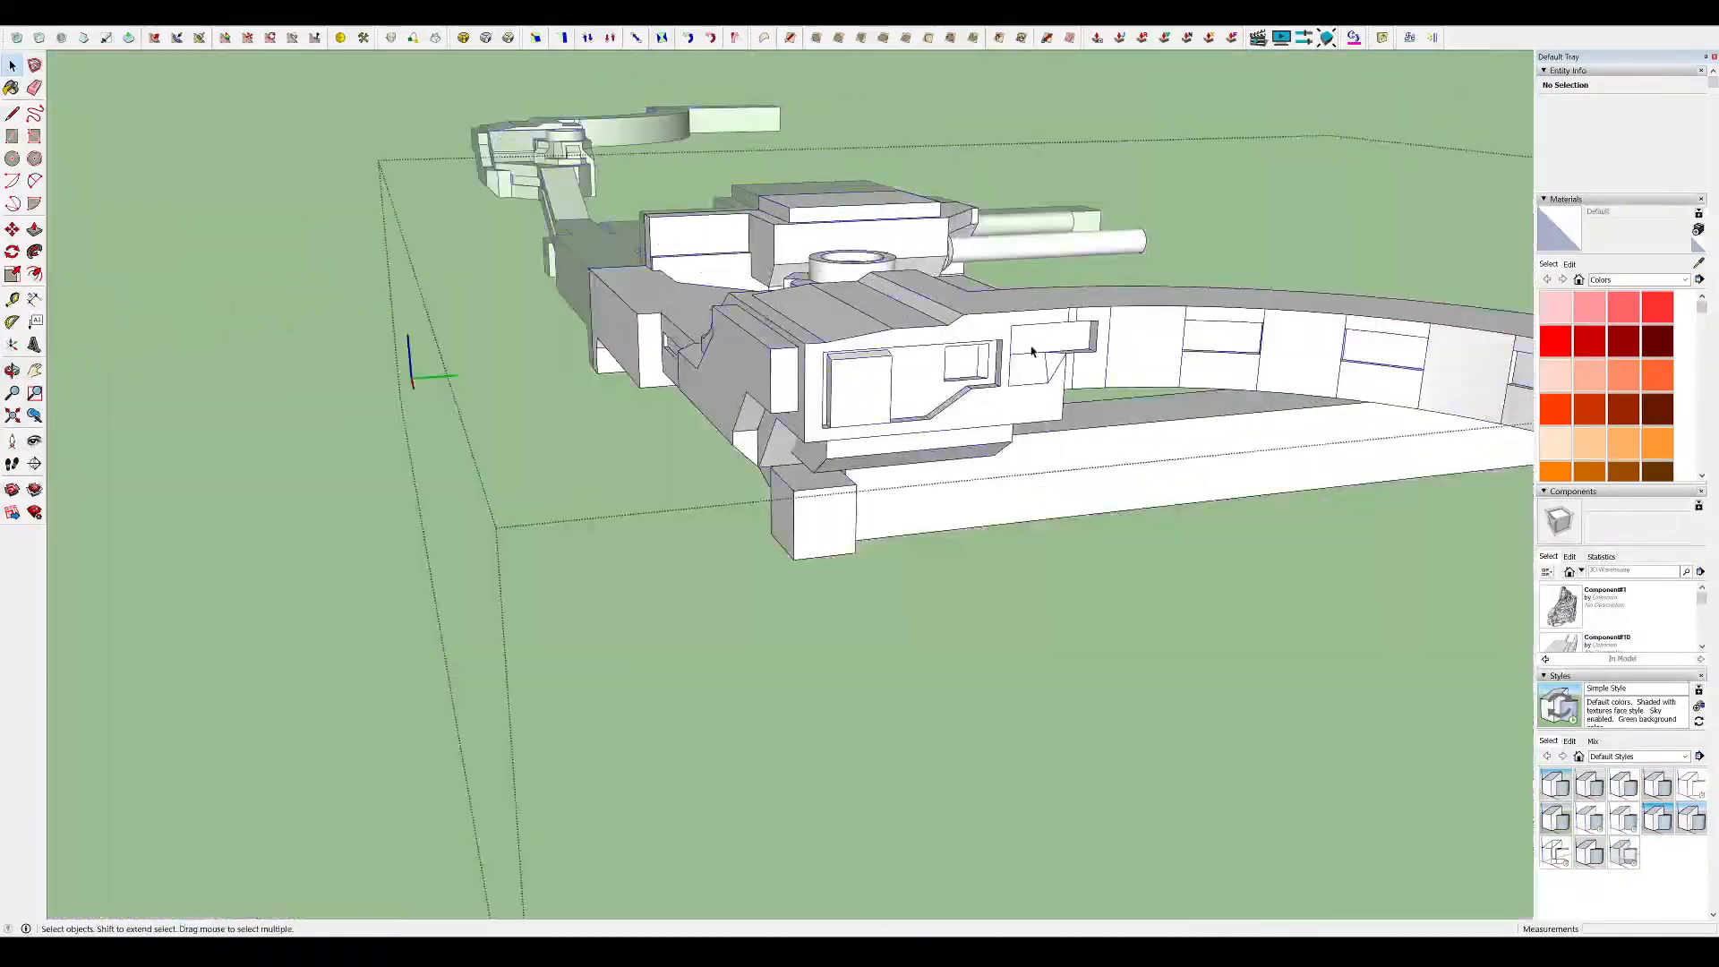
scroll(1031, 352, up, 4)
middle_drag(1031, 351, 1457, 414)
scroll(906, 283, up, 2)
key(r)
scroll(958, 328, down, 3)
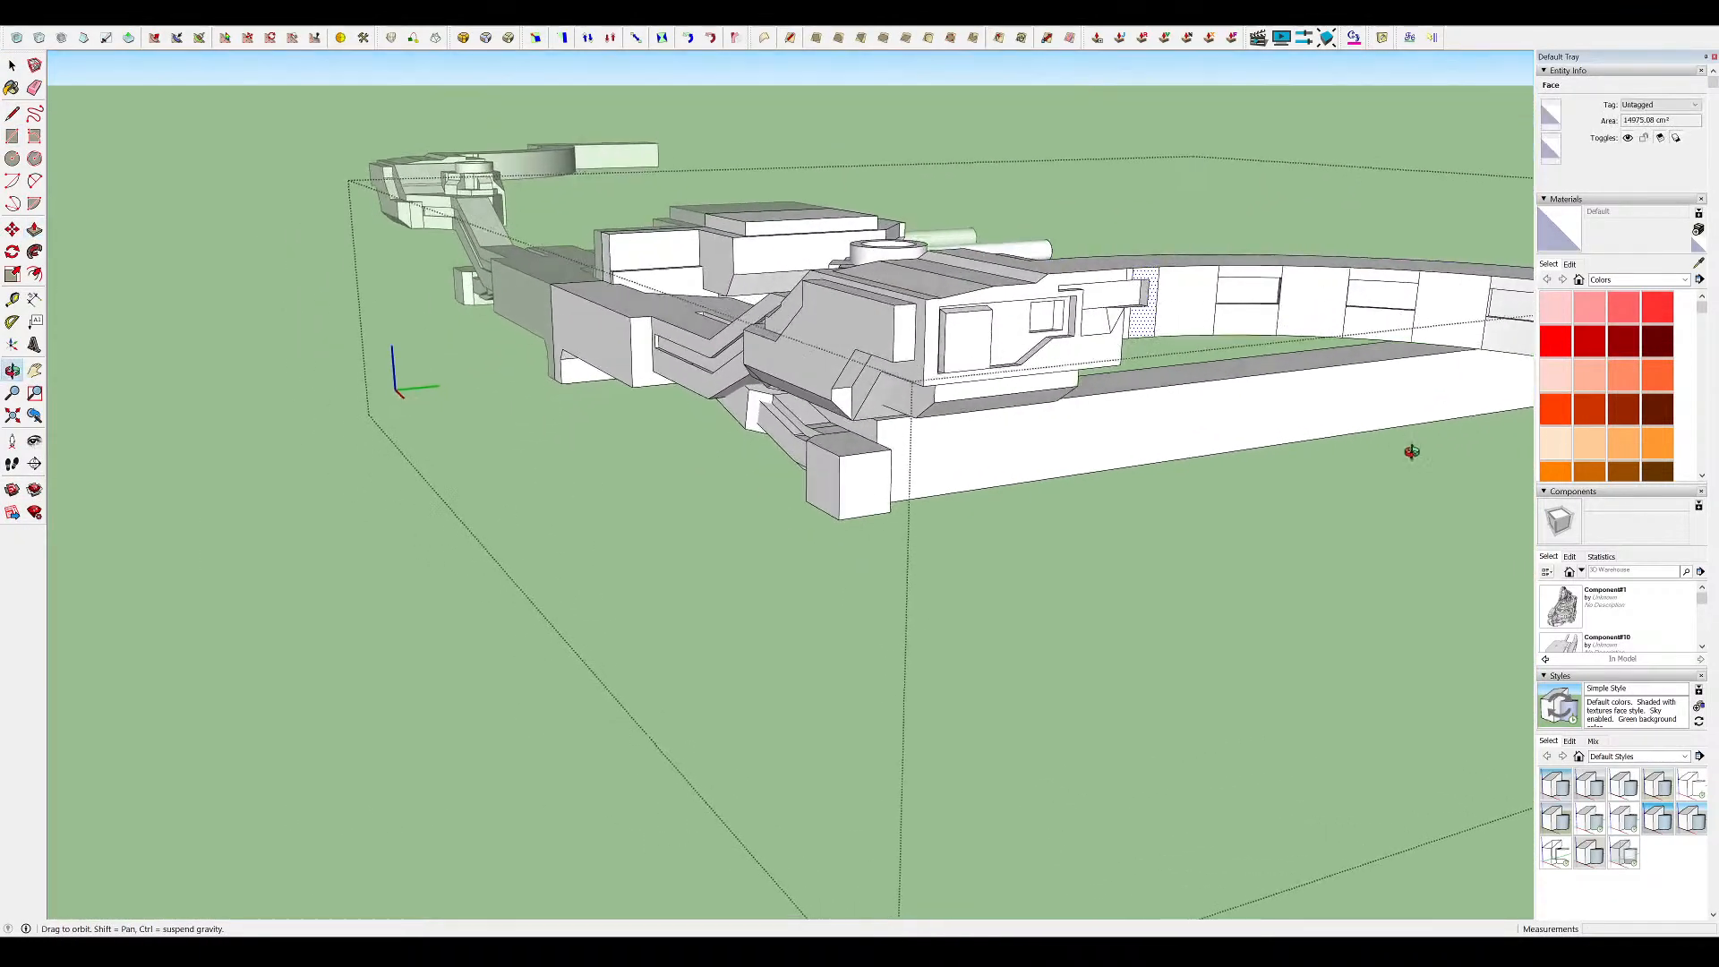
scroll(882, 345, down, 5)
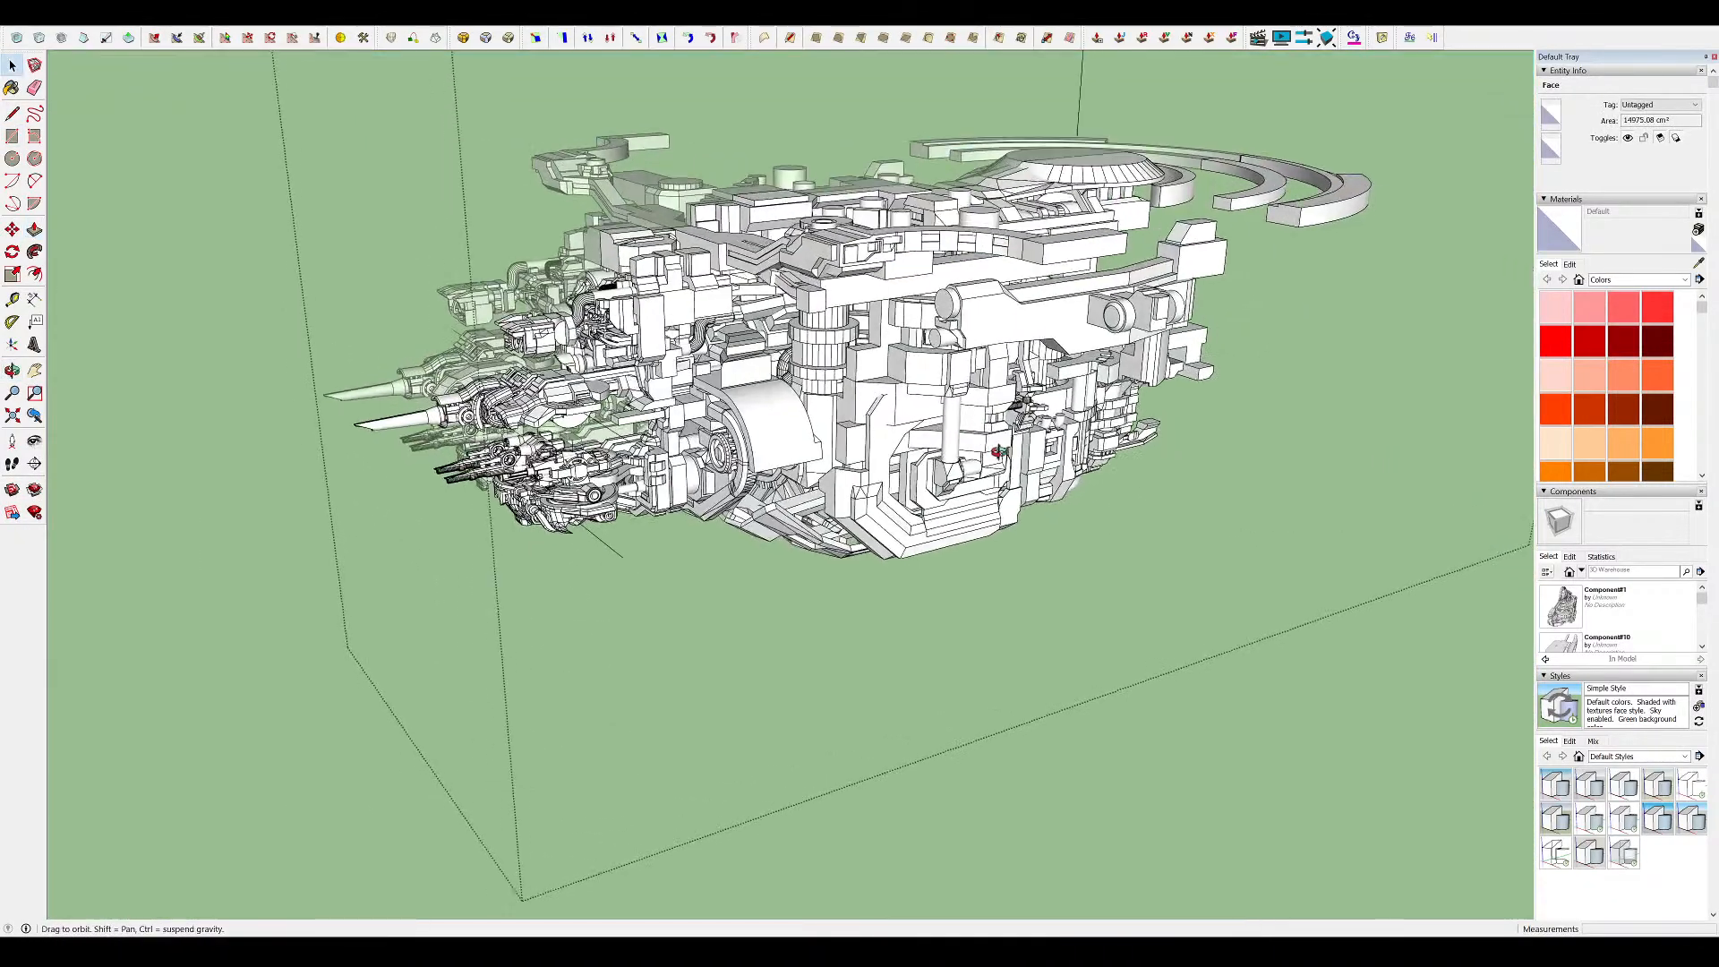
scroll(1197, 576, up, 3)
scroll(997, 385, up, 4)
Examine the turret platform's guns and curved rim on the front shoulder from close range
middle_drag(997, 385, 1166, 178)
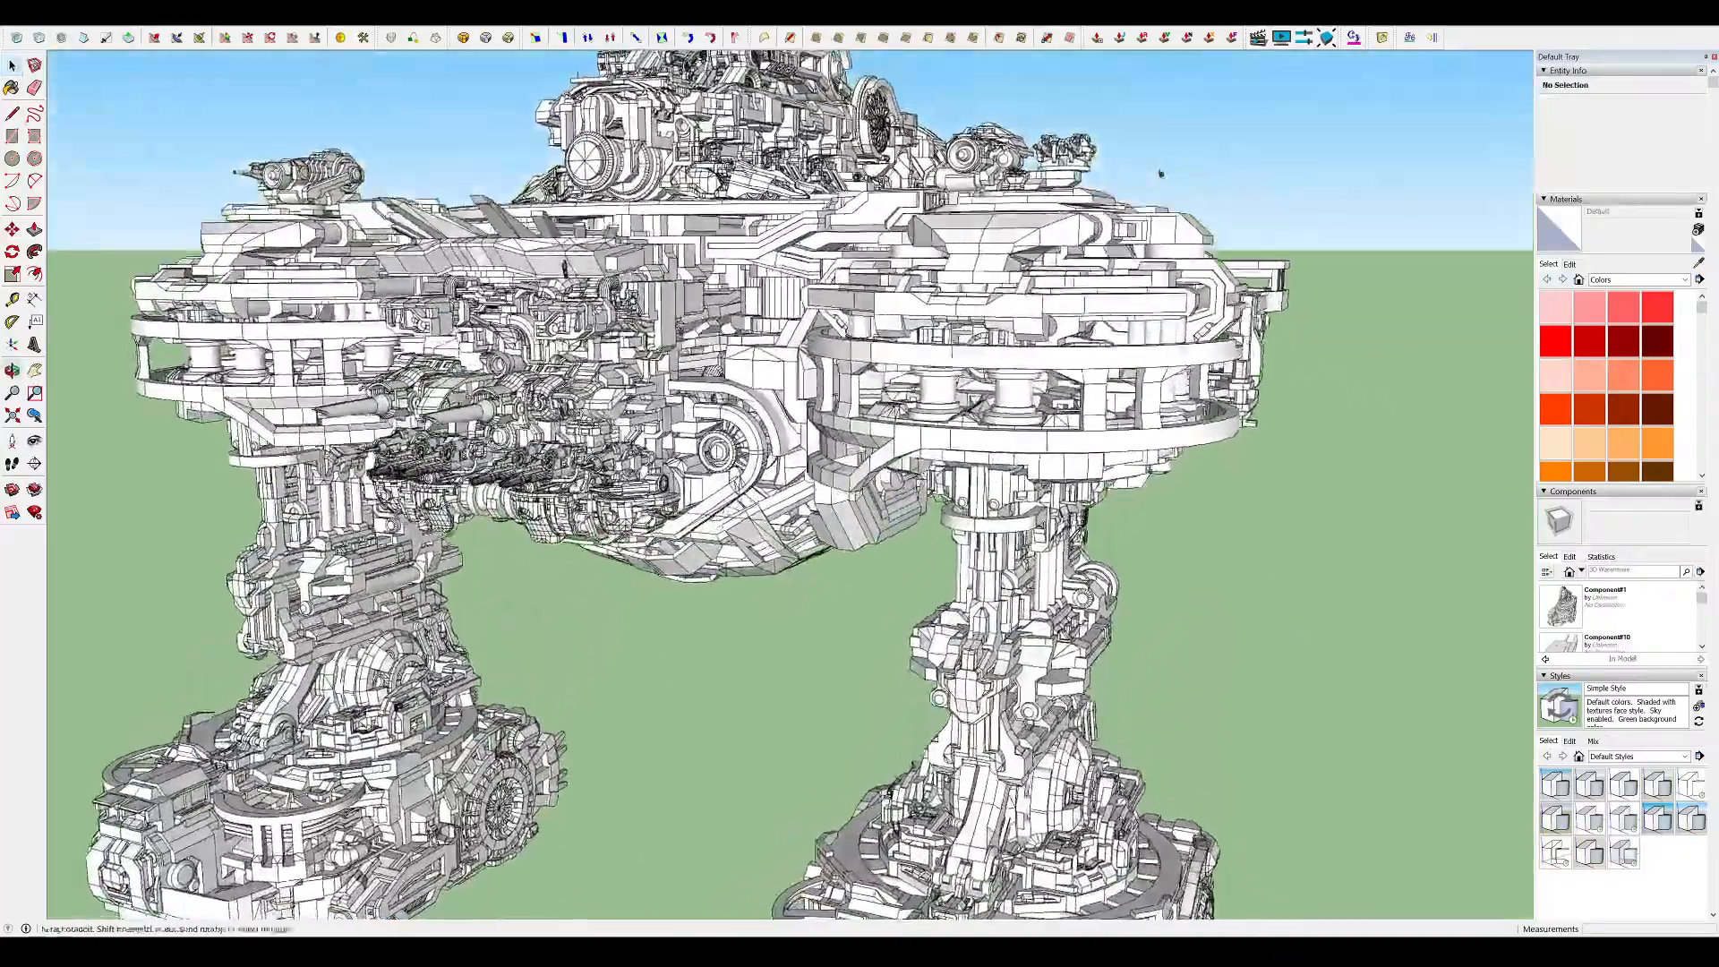
scroll(1014, 199, up, 5)
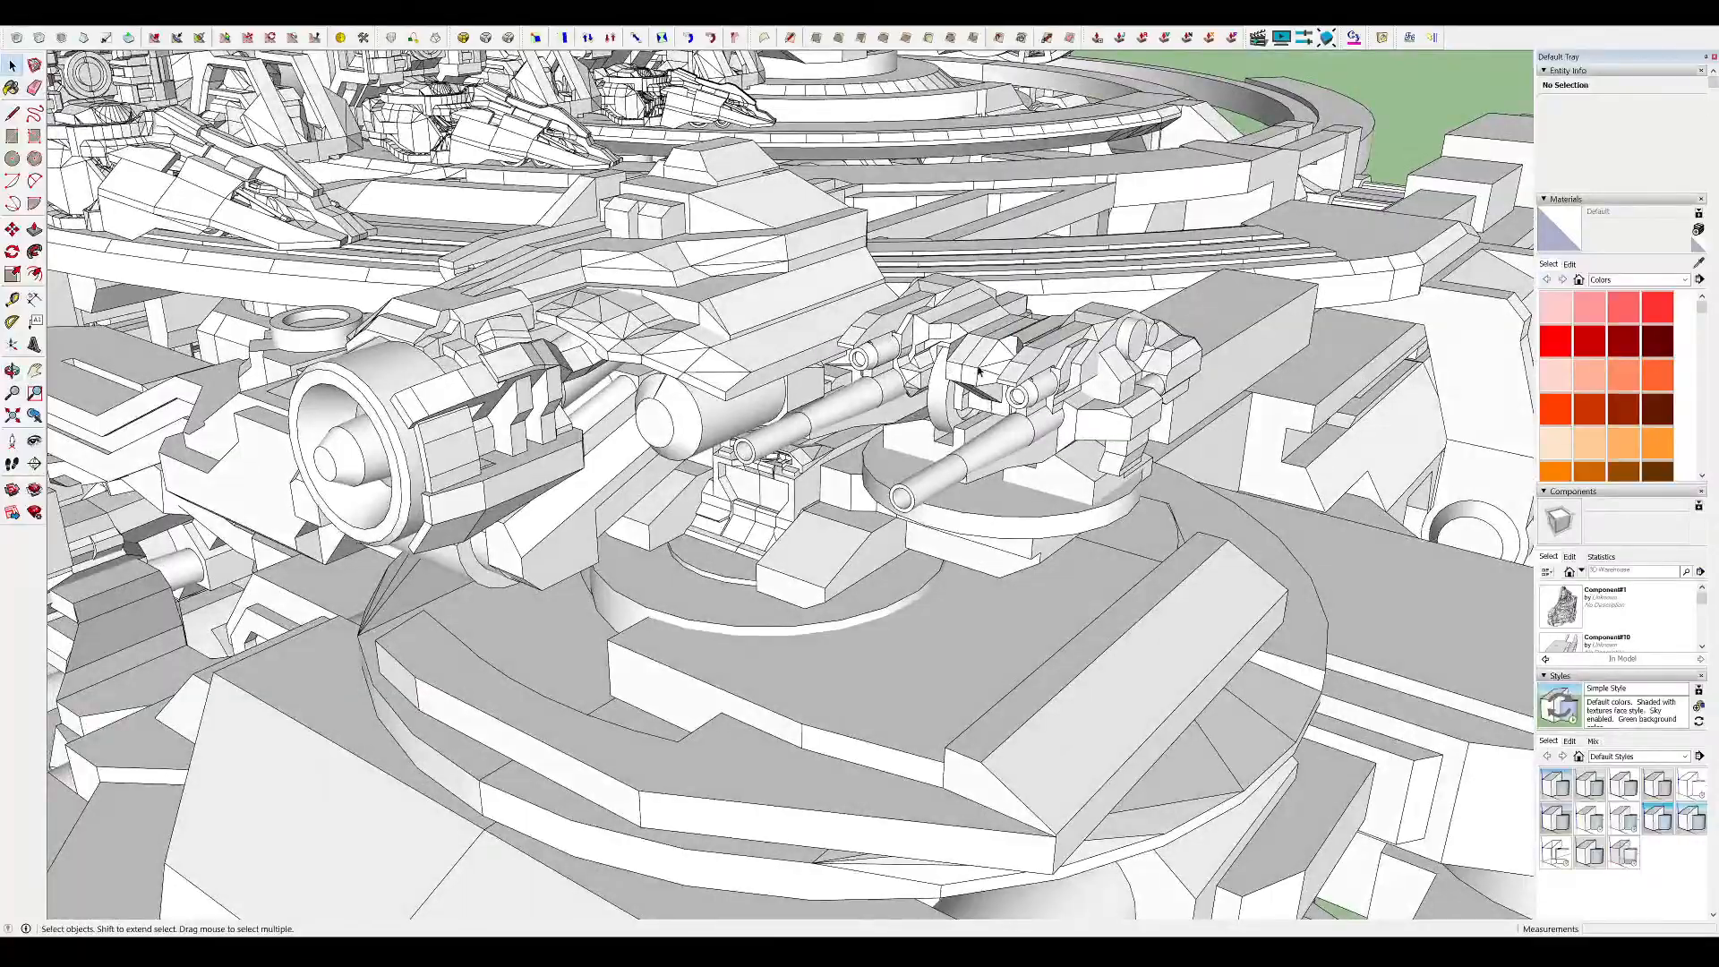
middle_drag(978, 371, 1312, 277)
scroll(1163, 372, up, 3)
middle_drag(832, 324, 894, 441)
scroll(818, 636, up, 5)
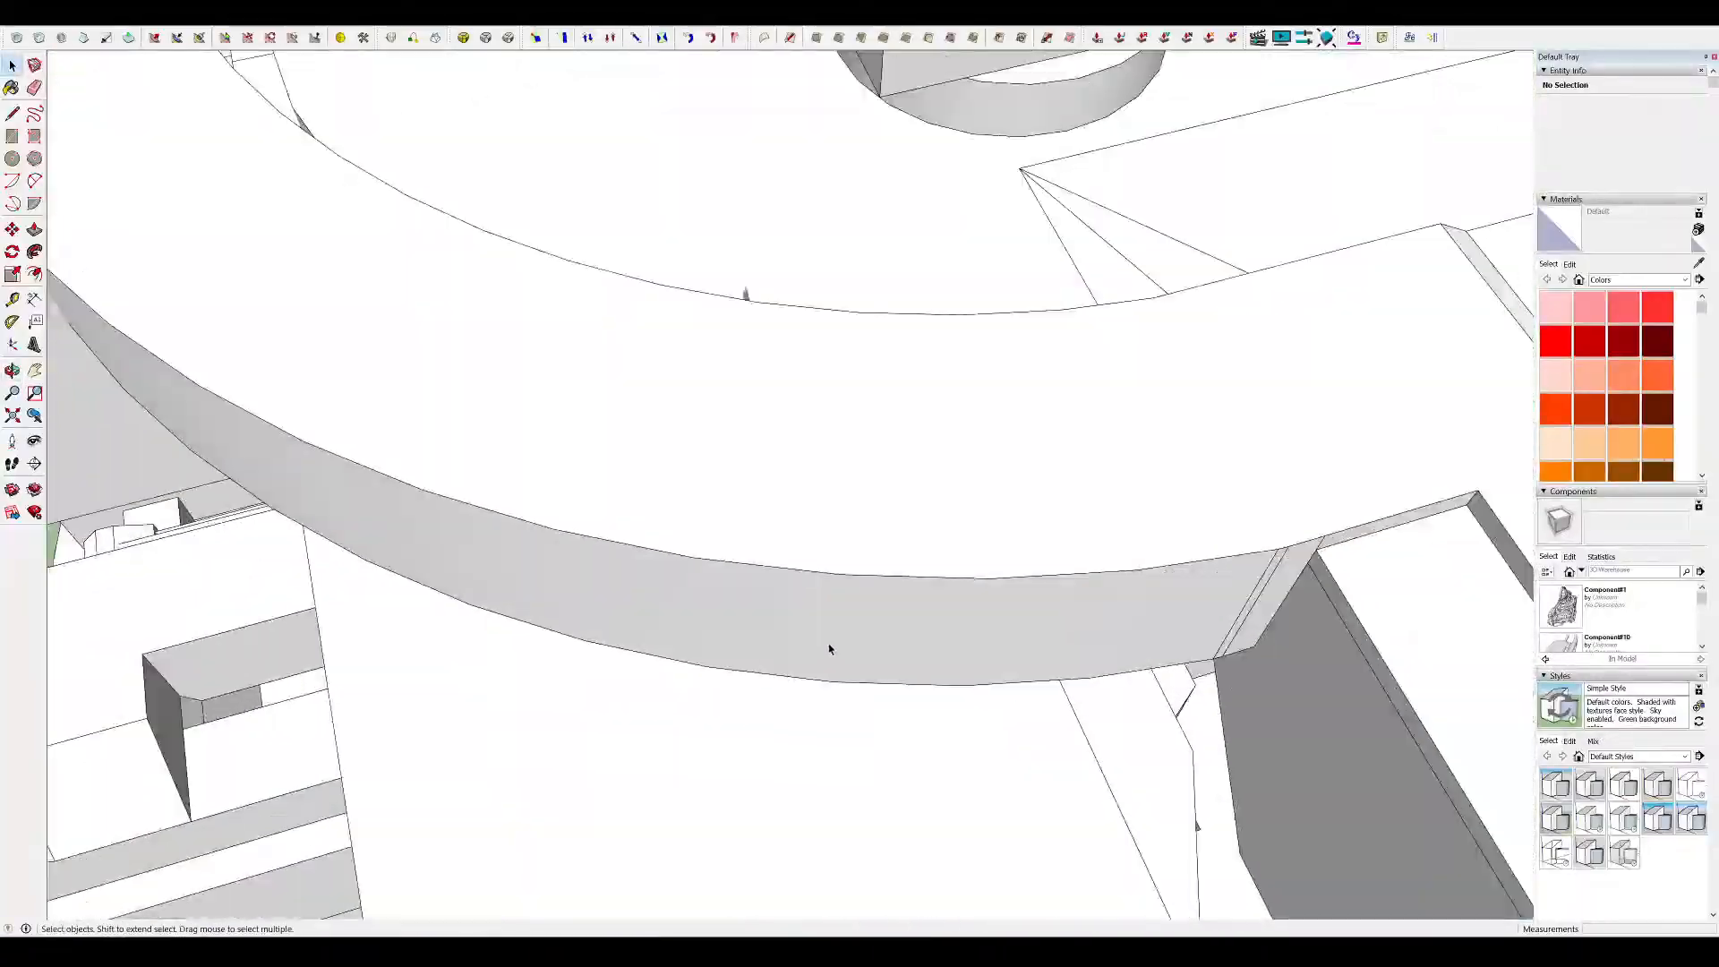
scroll(841, 636, down, 7)
middle_drag(846, 633, 779, 604)
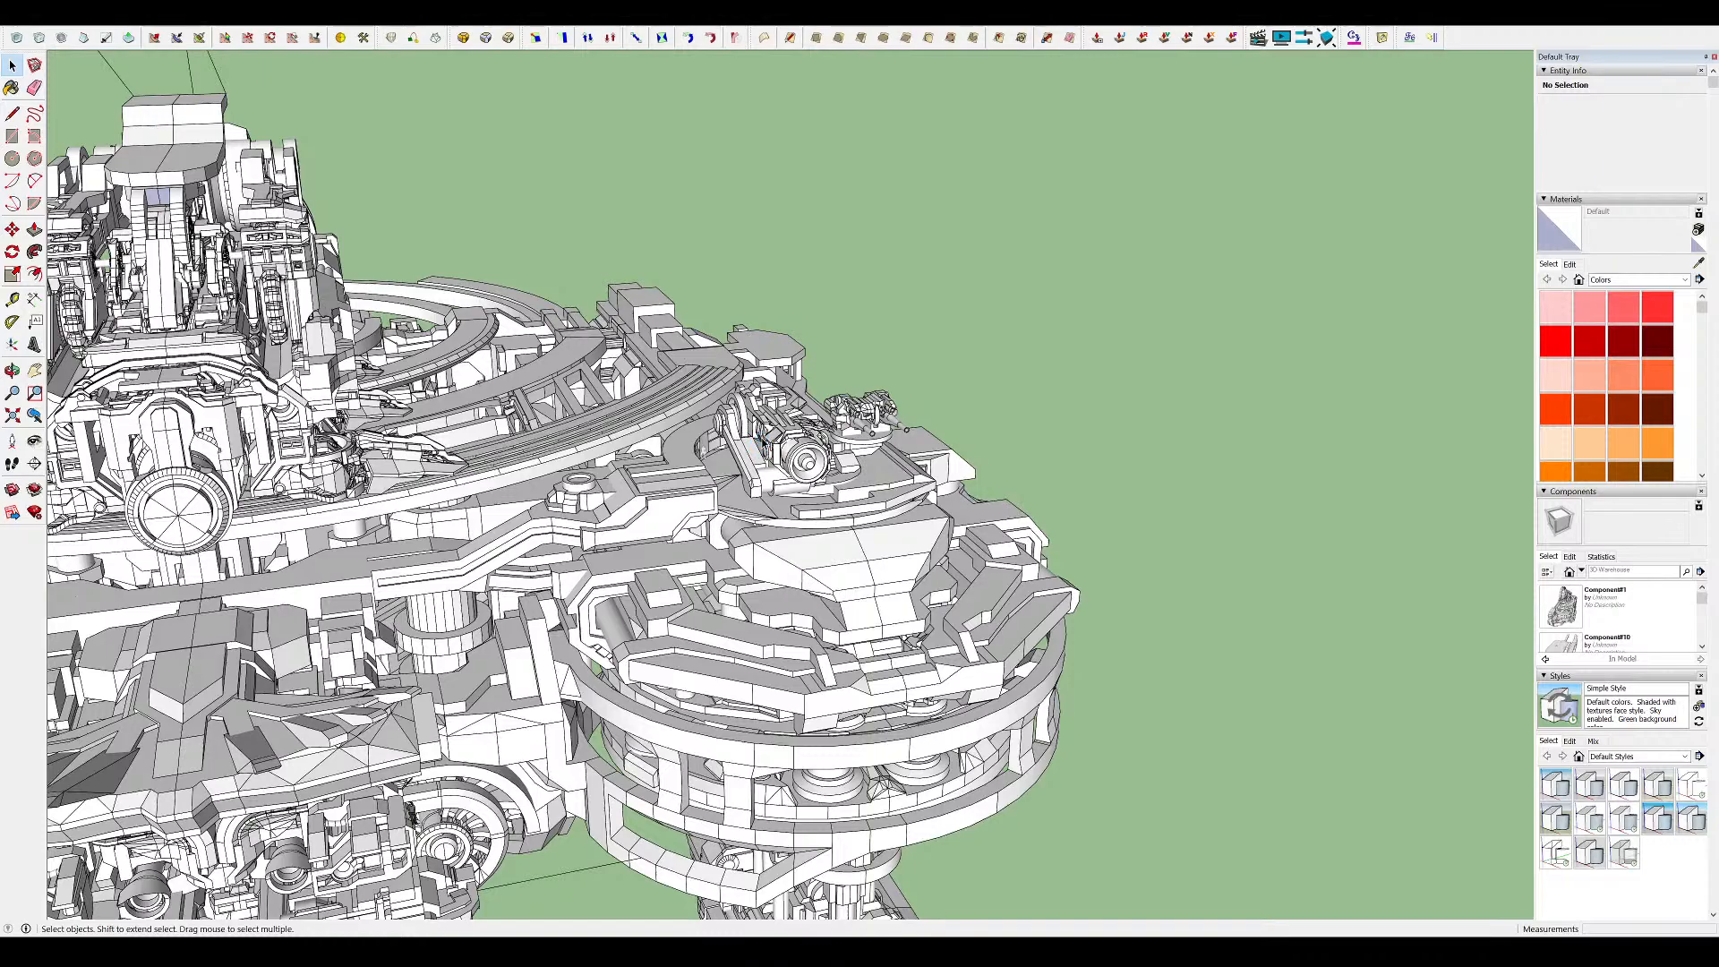
Compare the shoulder turret platform with the full mech, viewing it from a distance and up close
scroll(1024, 318, down, 7)
middle_drag(814, 453, 635, 382)
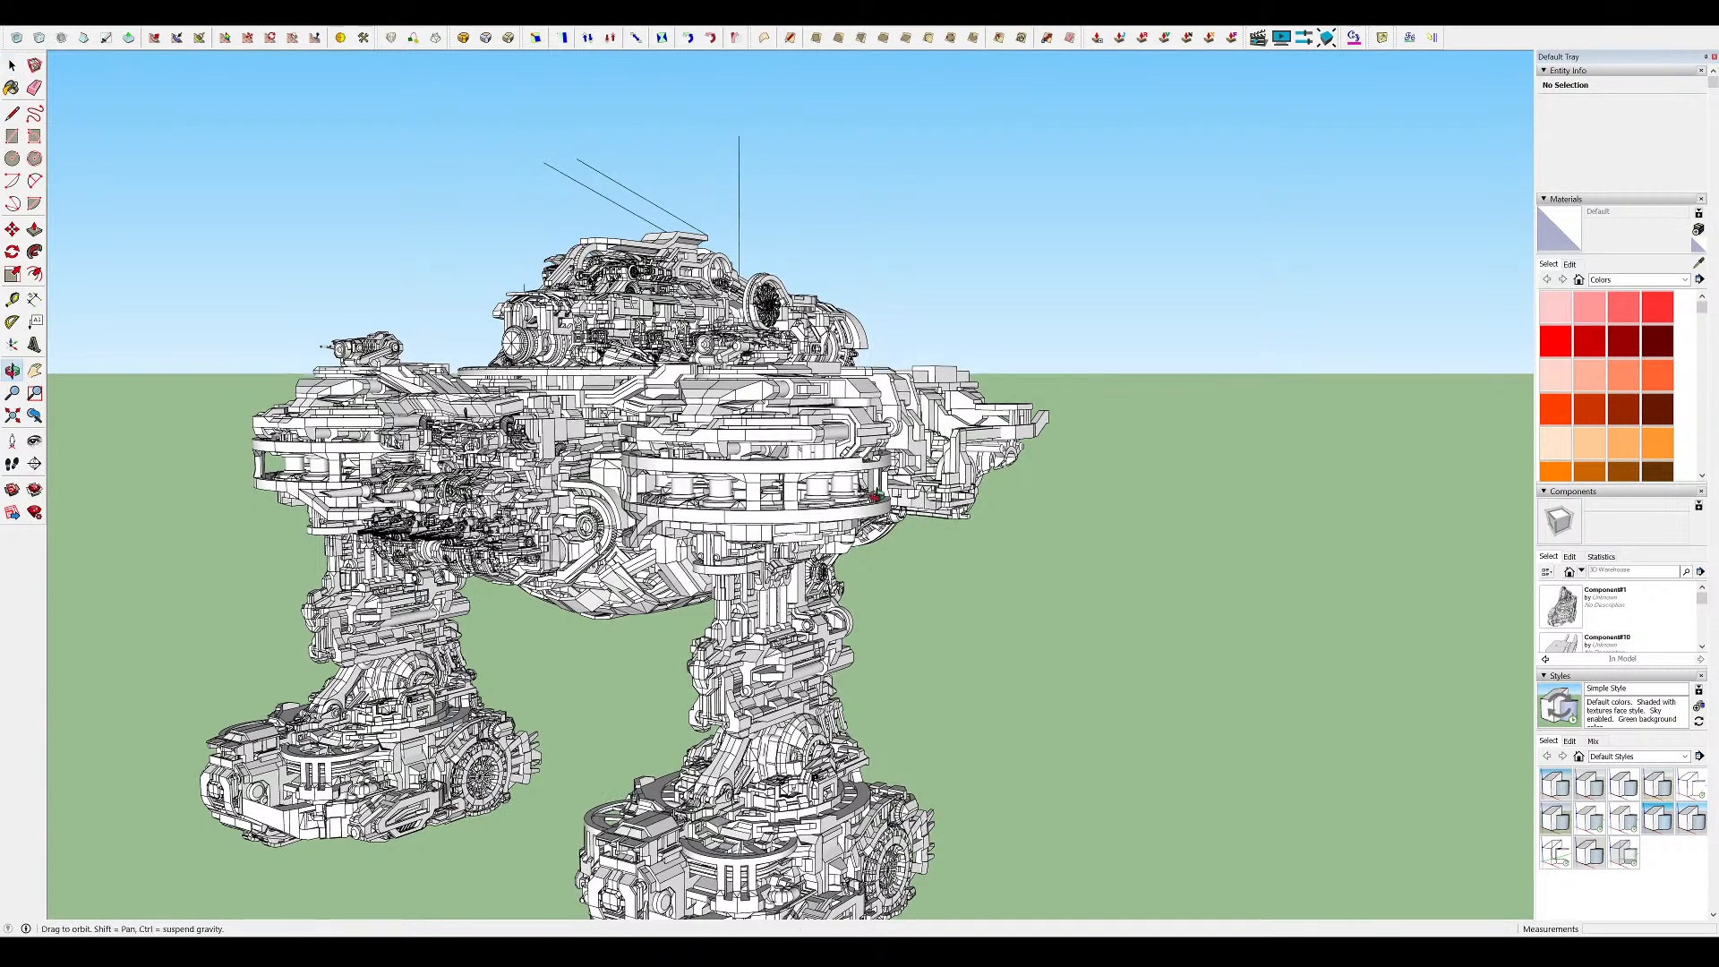
middle_drag(876, 494, 925, 568)
scroll(924, 568, up, 10)
scroll(893, 385, up, 3)
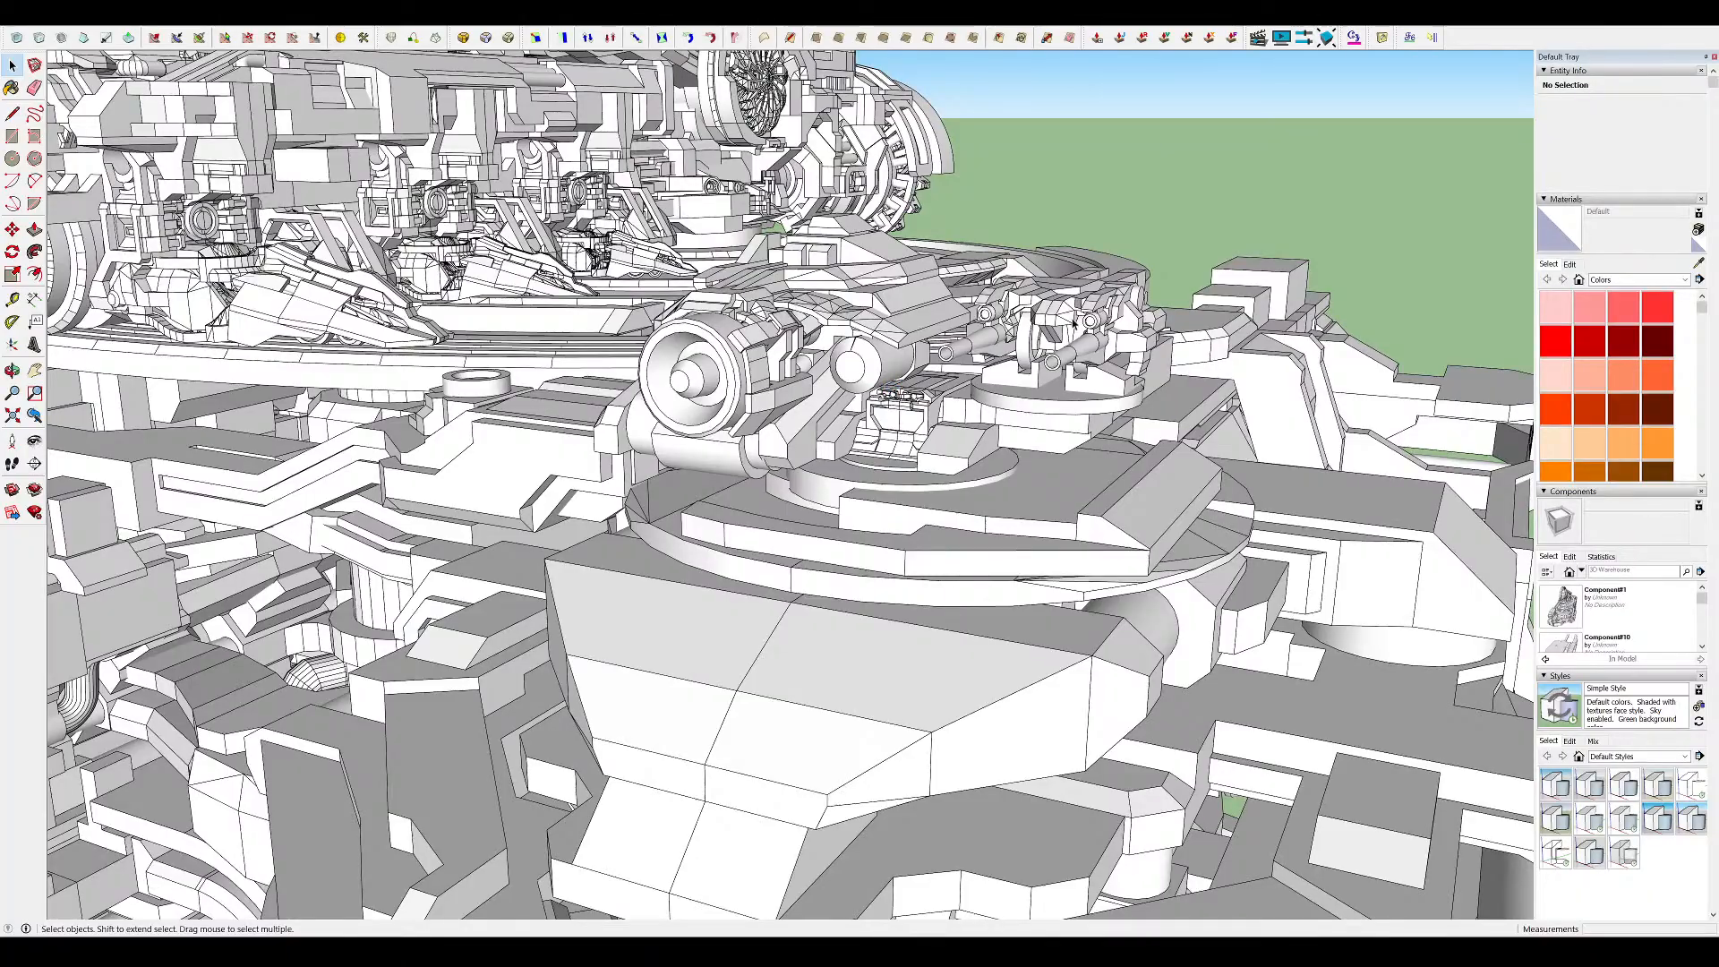
scroll(1074, 325, up, 5)
middle_drag(1073, 325, 982, 429)
scroll(1233, 307, down, 5)
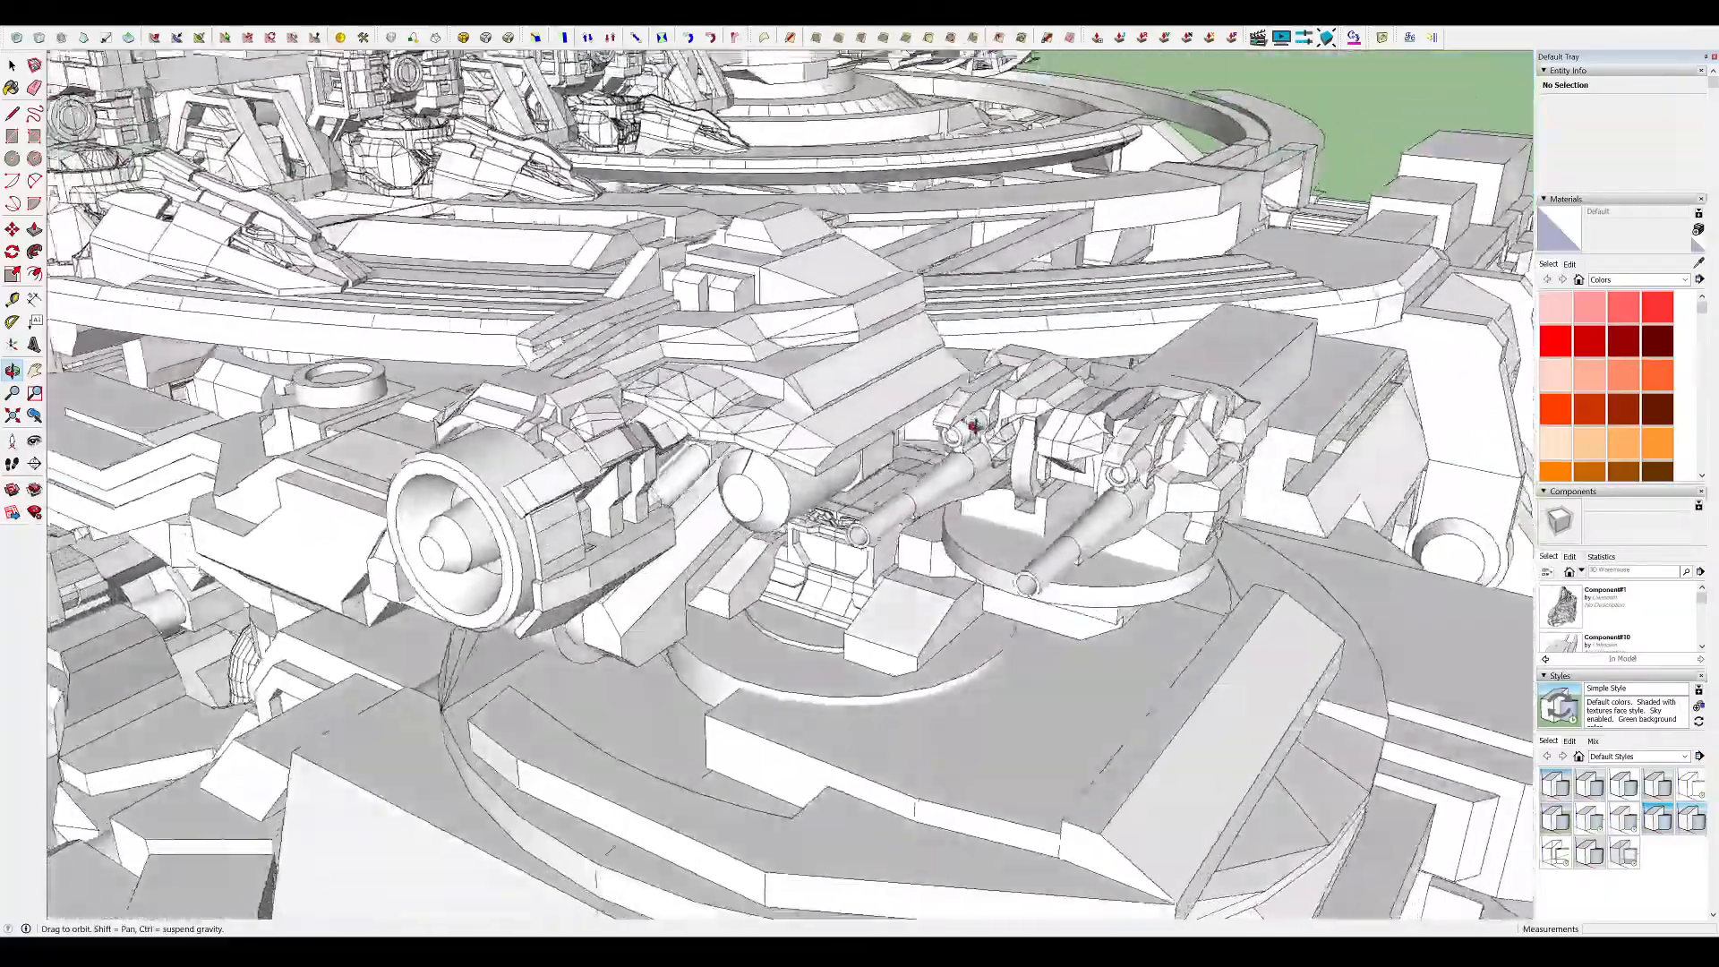
scroll(982, 430, down, 8)
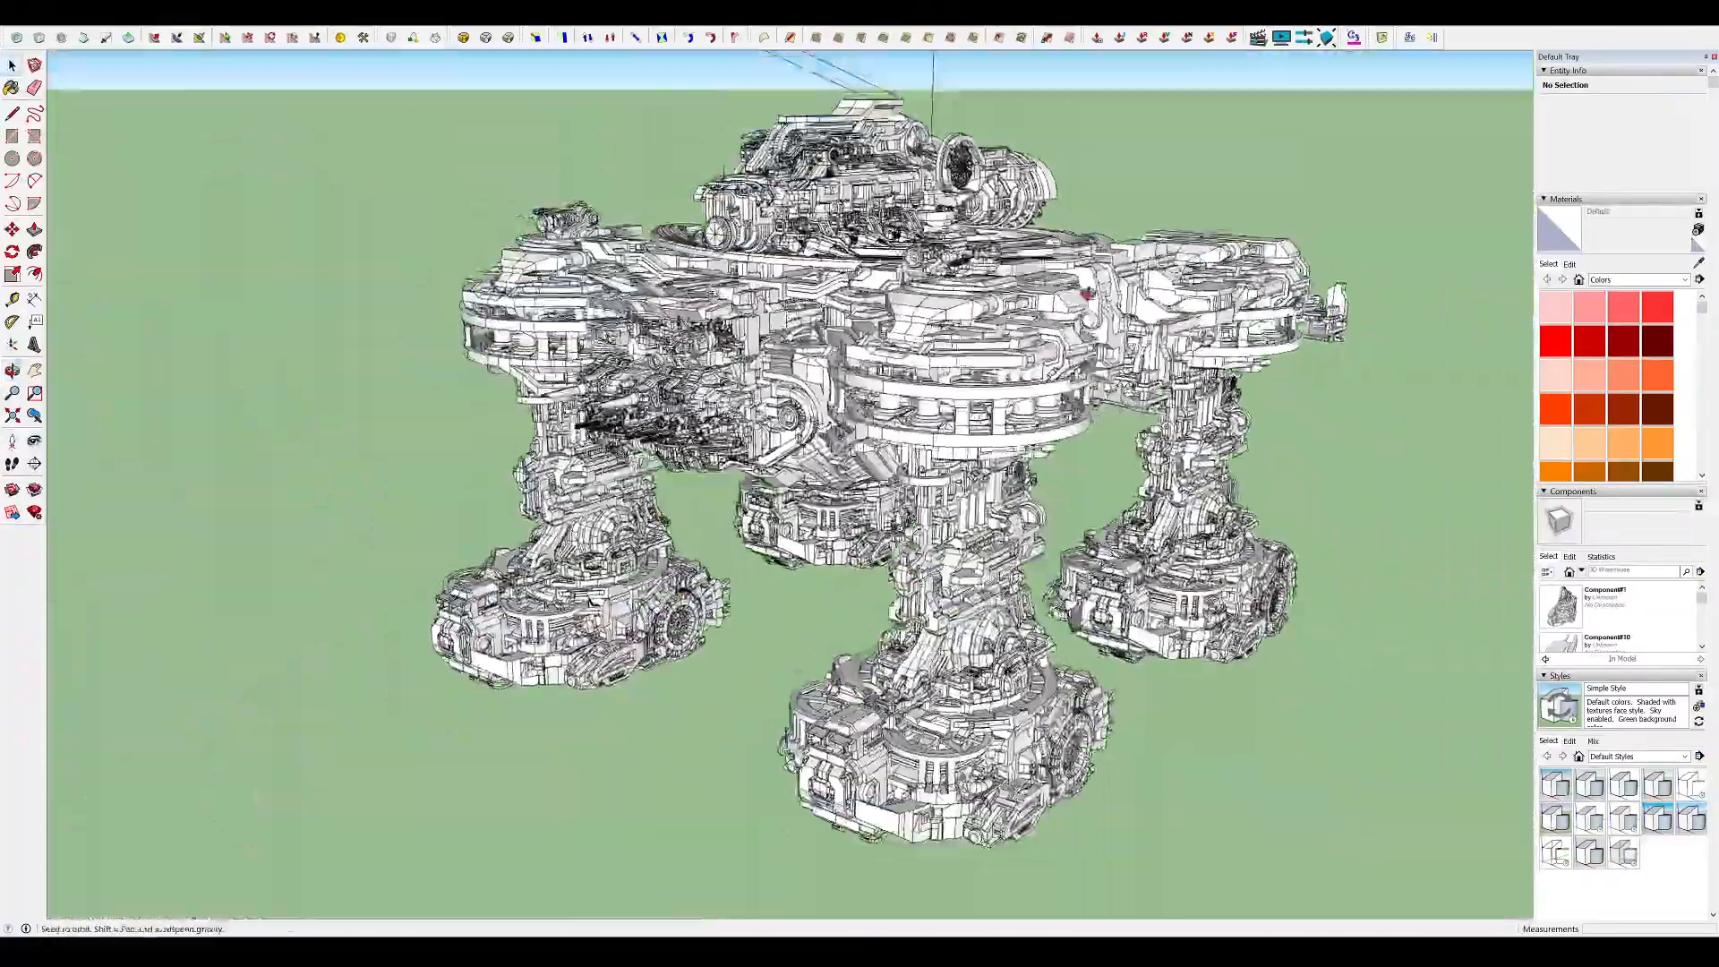
Orbit around the whole mech to review its legs, hull sides and upper deck
middle_drag(1086, 292, 1001, 176)
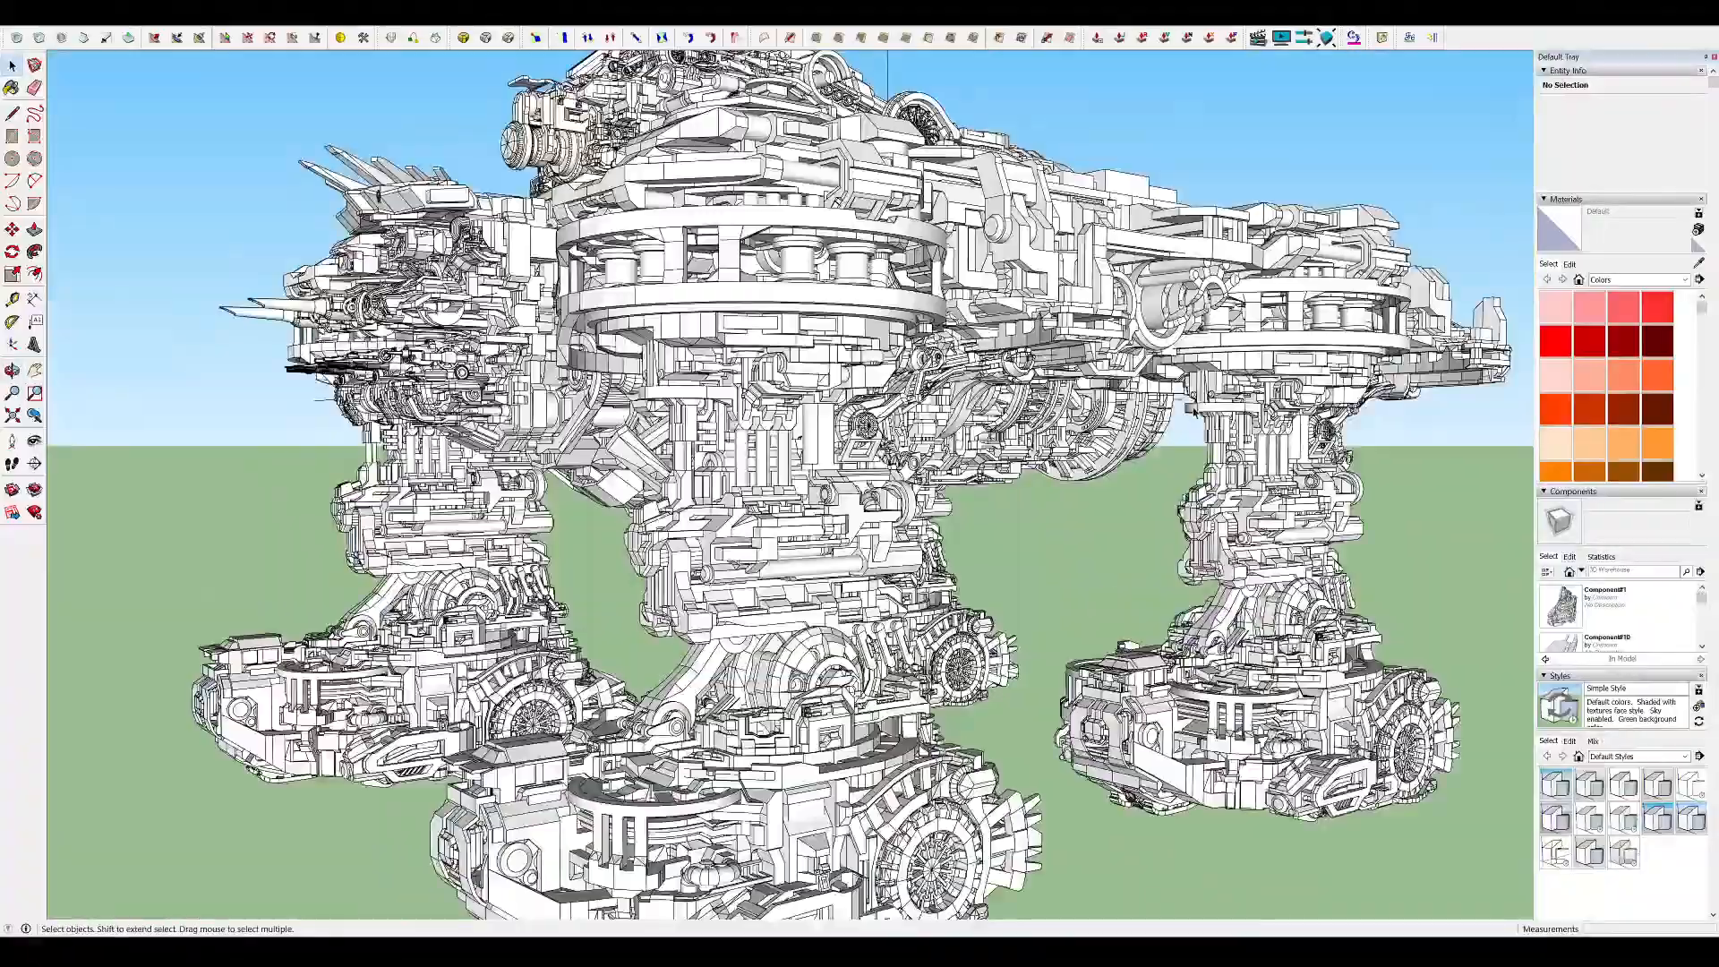
middle_drag(1194, 408, 934, 283)
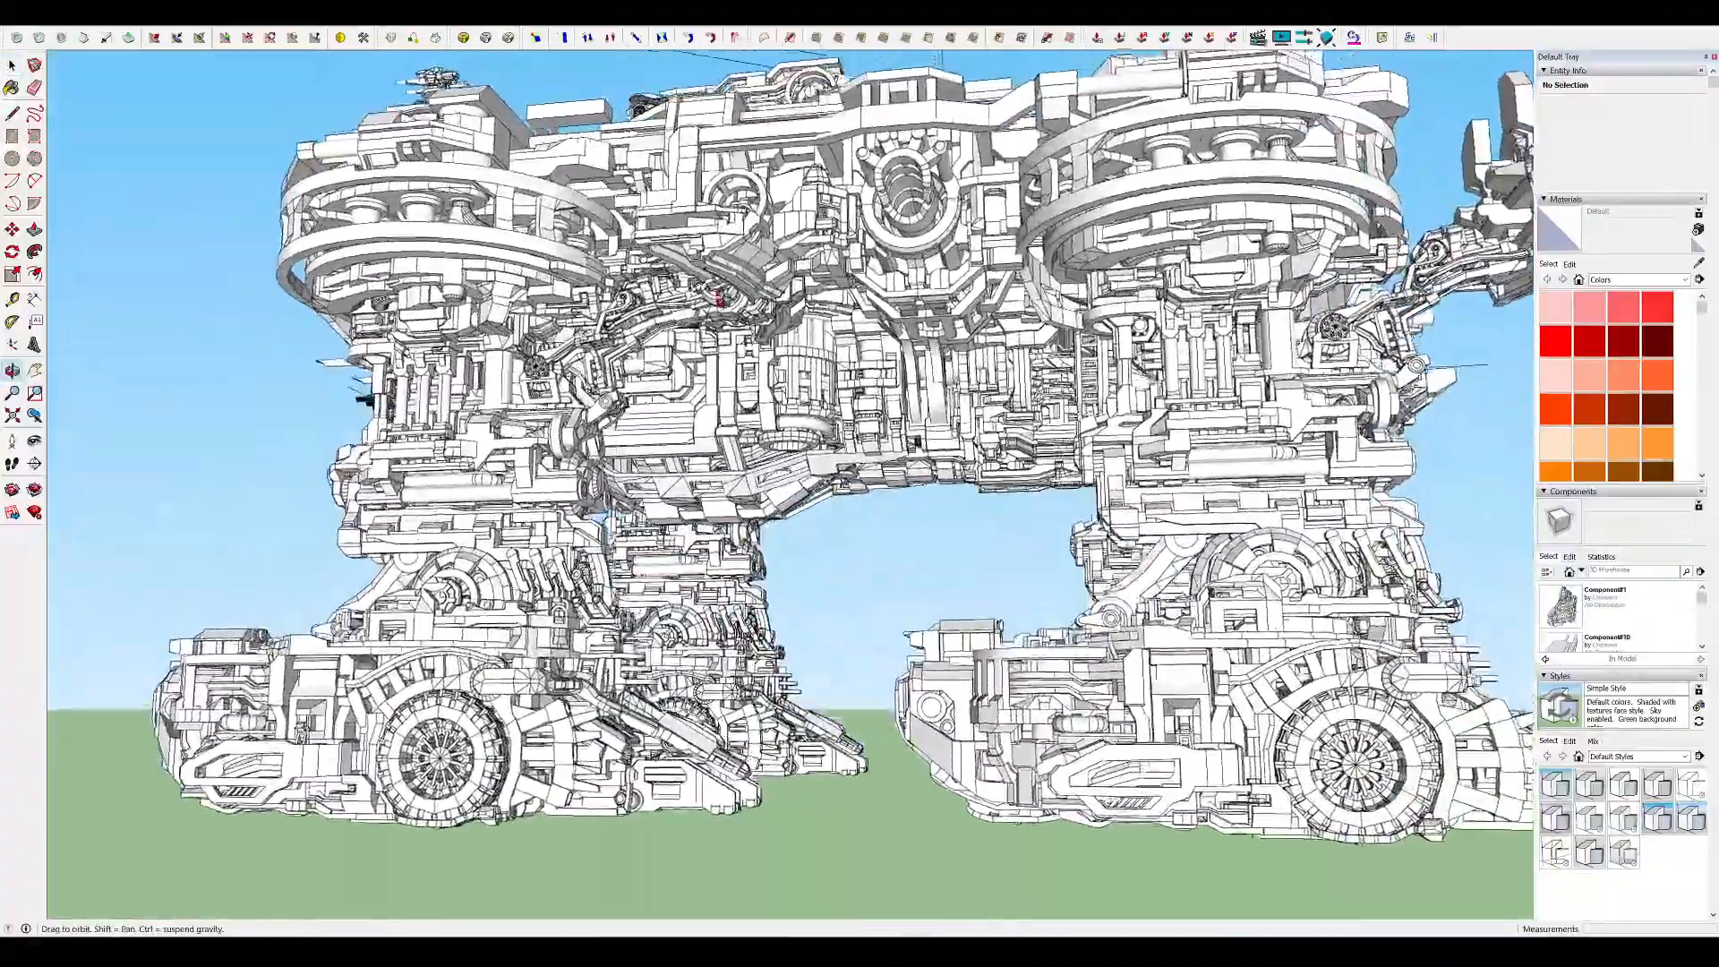
middle_drag(719, 298, 971, 610)
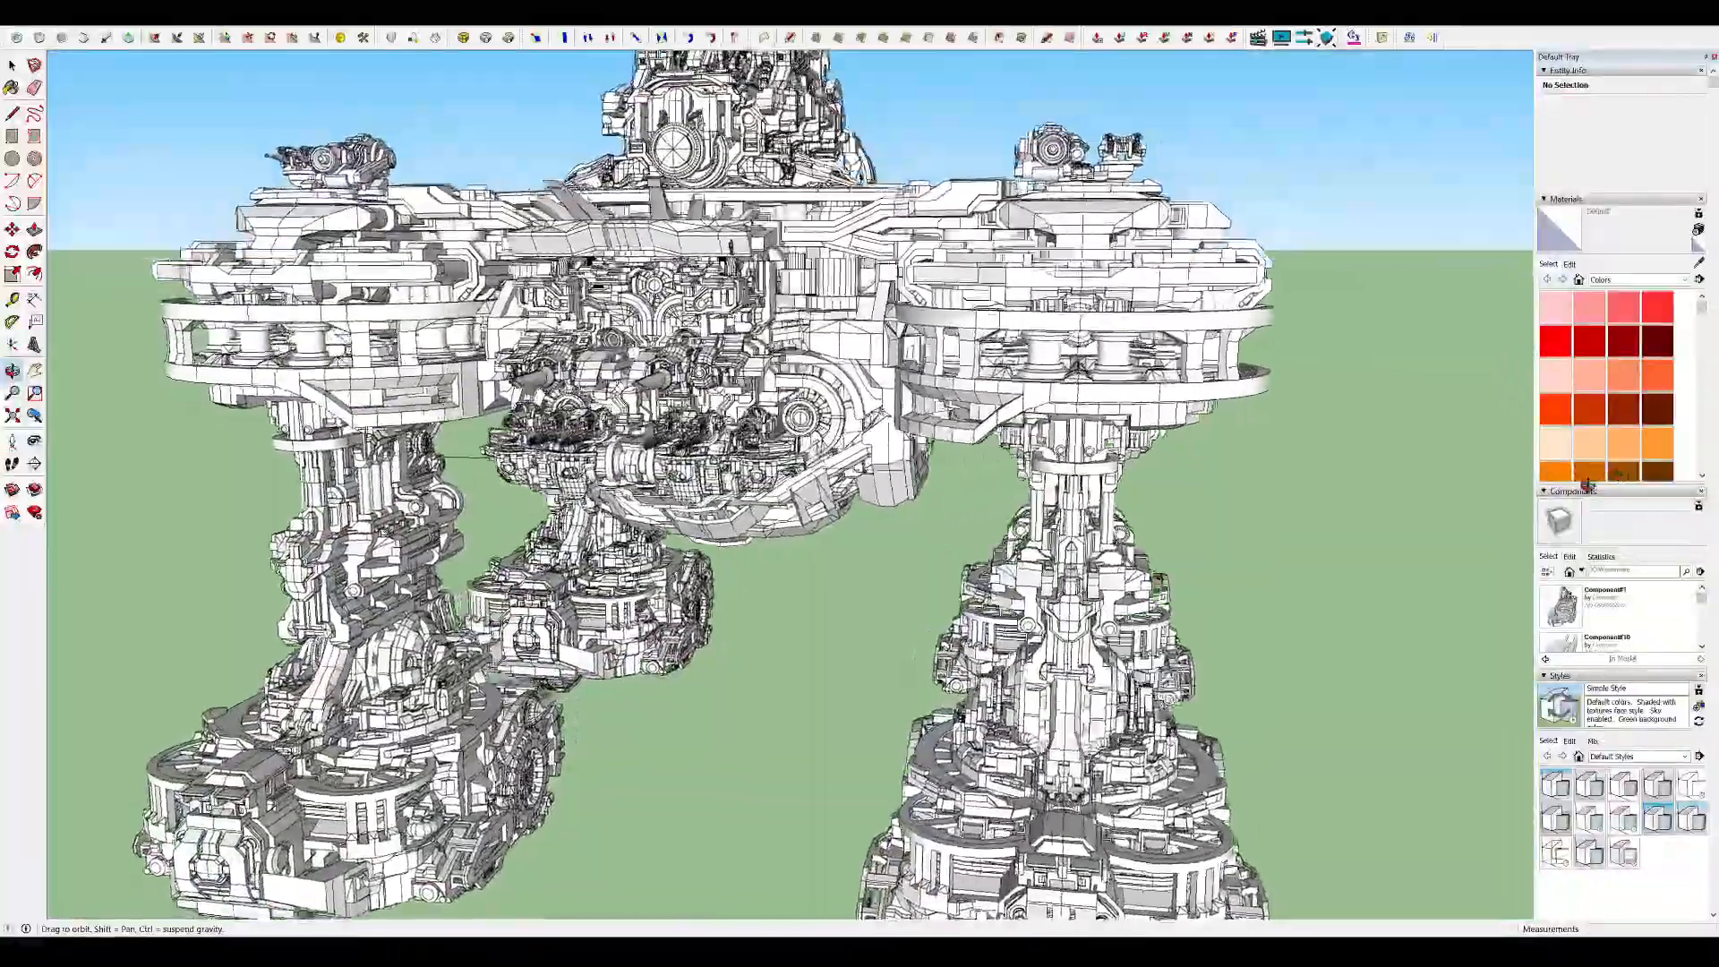
middle_drag(1587, 484, 1531, 552)
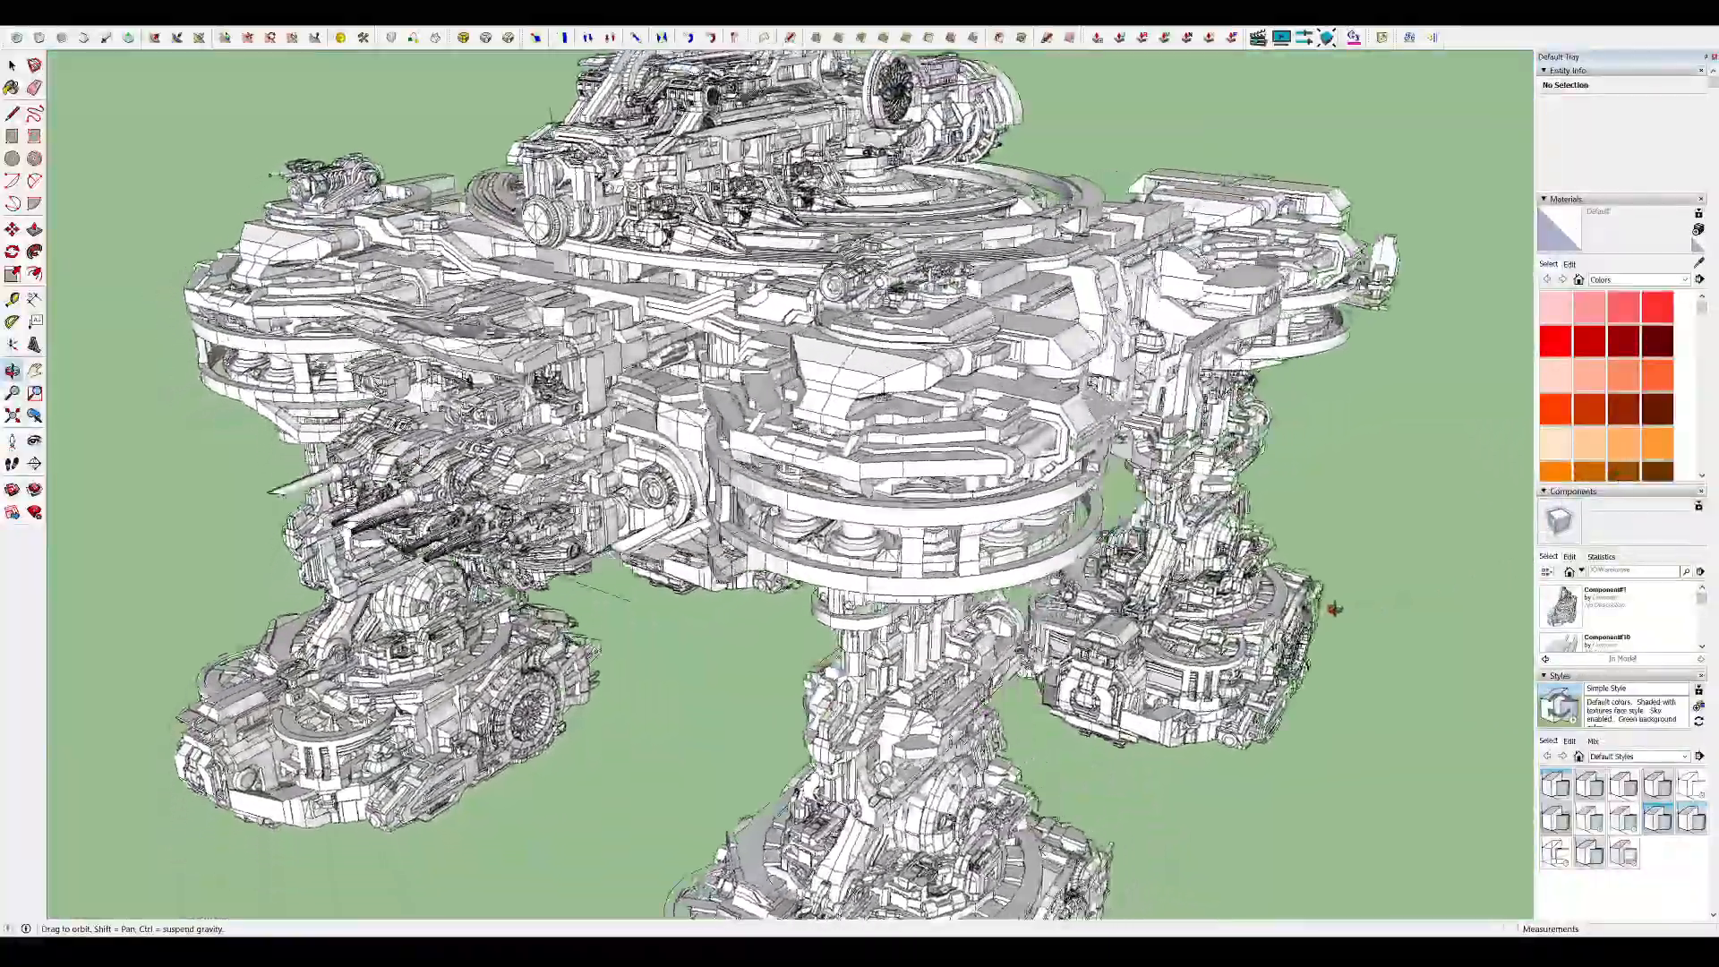
middle_drag(1334, 609, 998, 340)
scroll(1105, 272, down, 5)
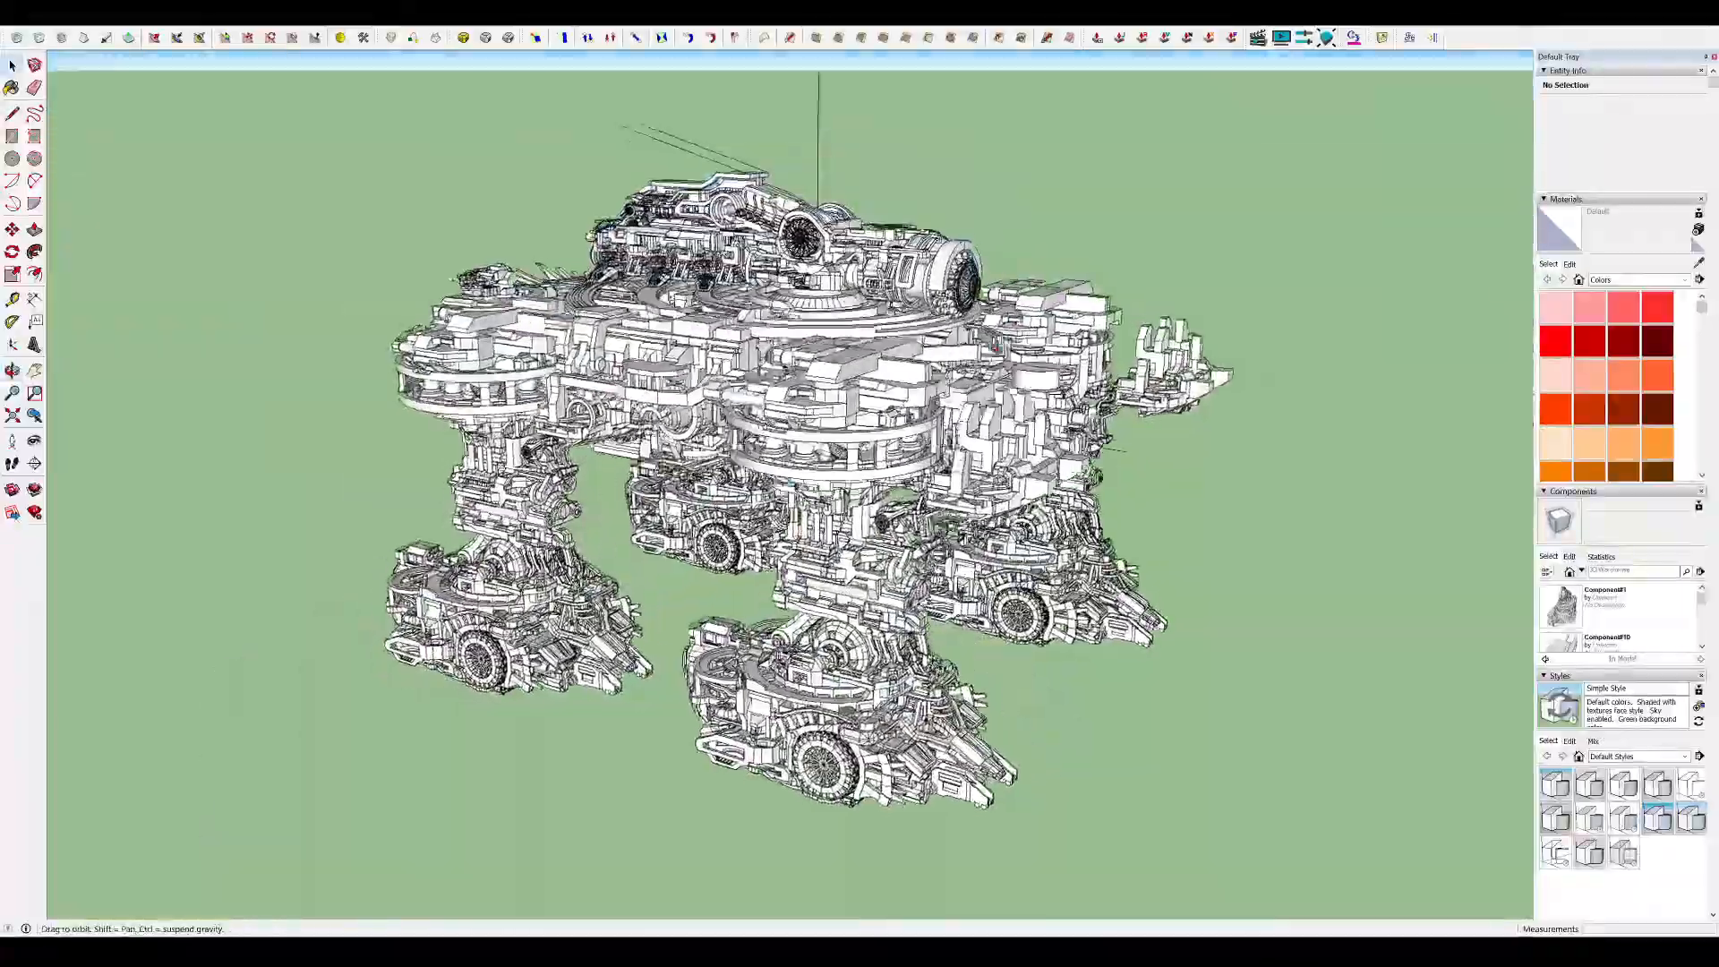
scroll(572, 322, up, 4)
middle_drag(586, 309, 689, 44)
Open the hull's underside machinery groups and inspect them with the rest of the model hidden and shown
click(1079, 421)
double_click(1079, 420)
scroll(1199, 403, up, 4)
middle_drag(1199, 403, 1312, 350)
scroll(1271, 448, up, 3)
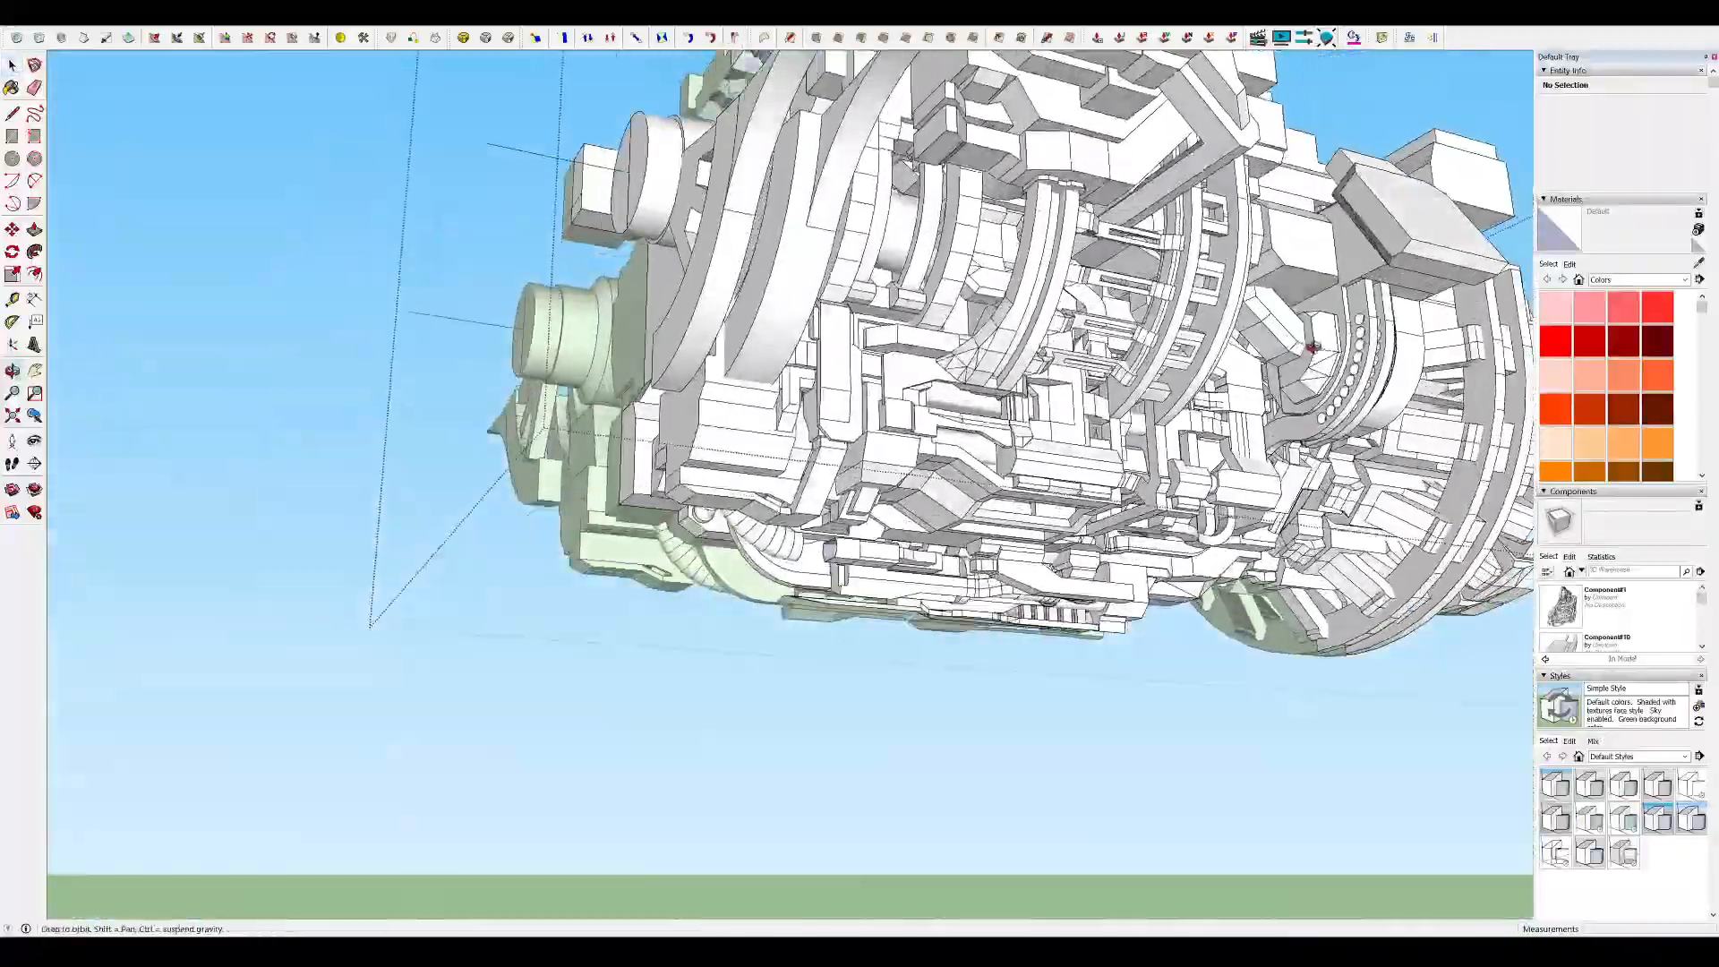
middle_drag(1021, 412, 1061, 381)
key(h)
scroll(1065, 425, down, 5)
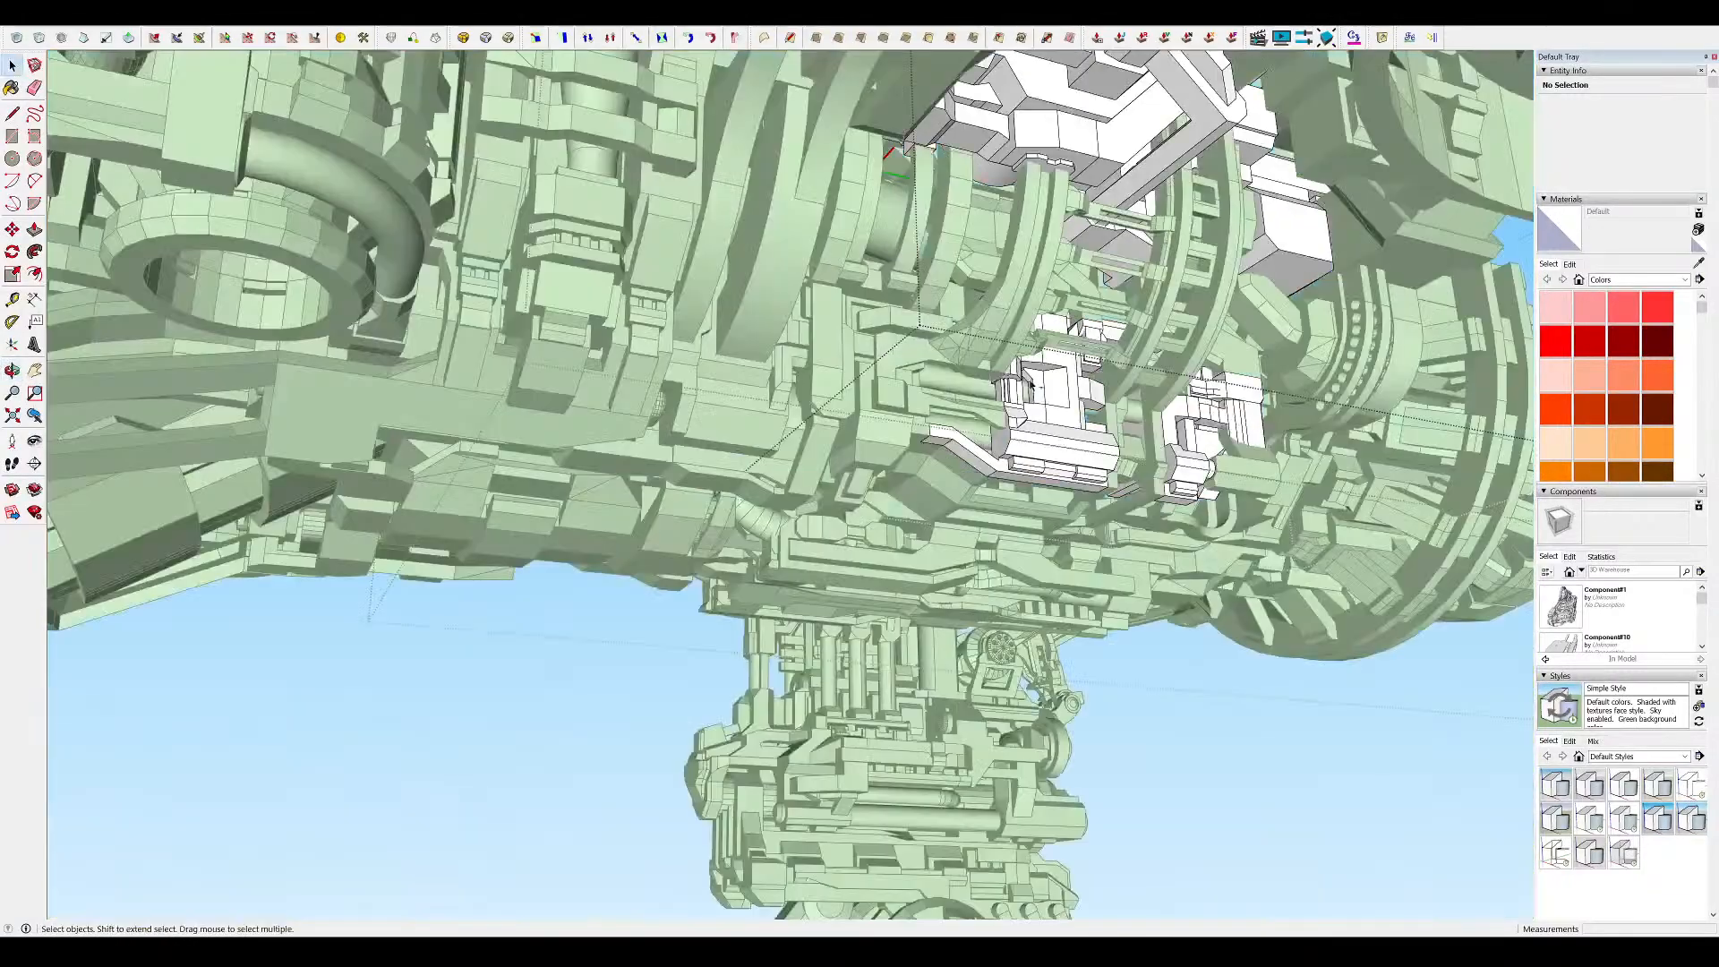
key(h)
scroll(1047, 479, up, 4)
Try to move the underside machinery component aside, undo the move and leave the open groups
middle_drag(1047, 479, 1018, 512)
key(m)
click(1003, 761)
middle_drag(895, 658, 259, 668)
key(ctrl+z)
middle_drag(1195, 395, 1158, 345)
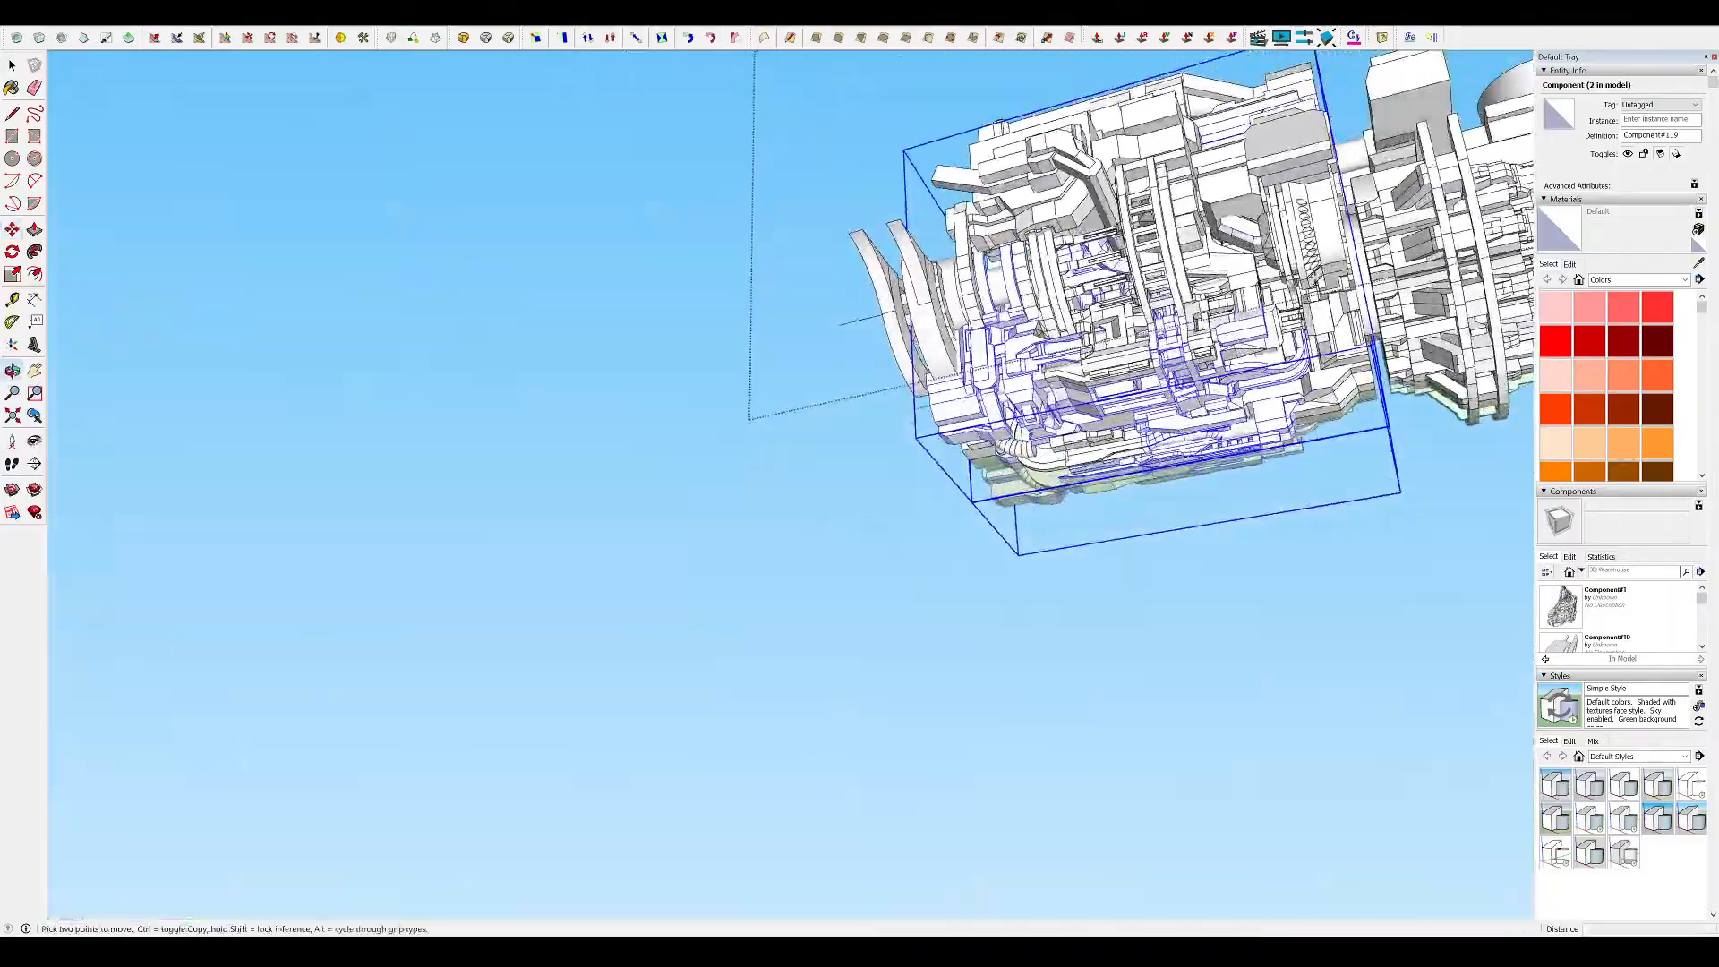
key(h)
key(space)
key(Escape)
Examine the main turret and its circular deck rails from the front and above
scroll(984, 501, down, 5)
scroll(985, 501, down, 3)
middle_drag(985, 501, 1513, 792)
scroll(946, 544, down, 5)
scroll(1003, 681, up, 4)
scroll(895, 376, up, 2)
scroll(895, 376, up, 4)
middle_drag(931, 358, 1139, 125)
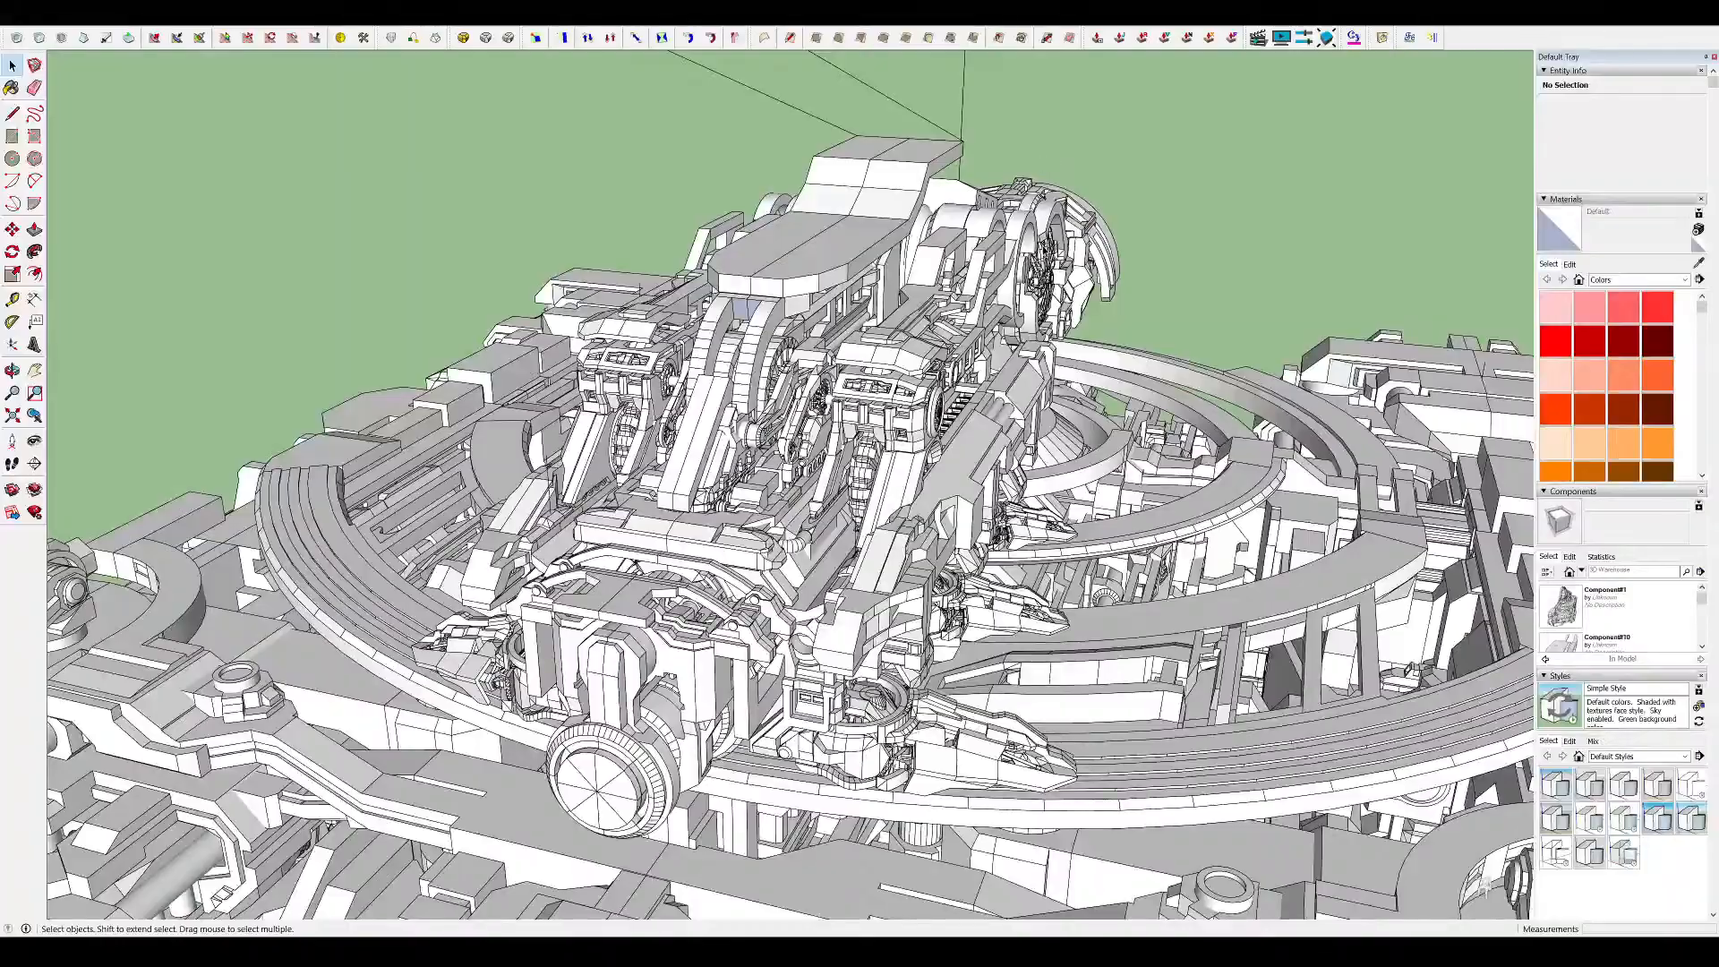
scroll(1016, 239, down, 6)
middle_drag(1008, 367, 1140, 188)
Try out a cylinder extruded from a circle in front of the main turret's antennas
key(r)
key(c)
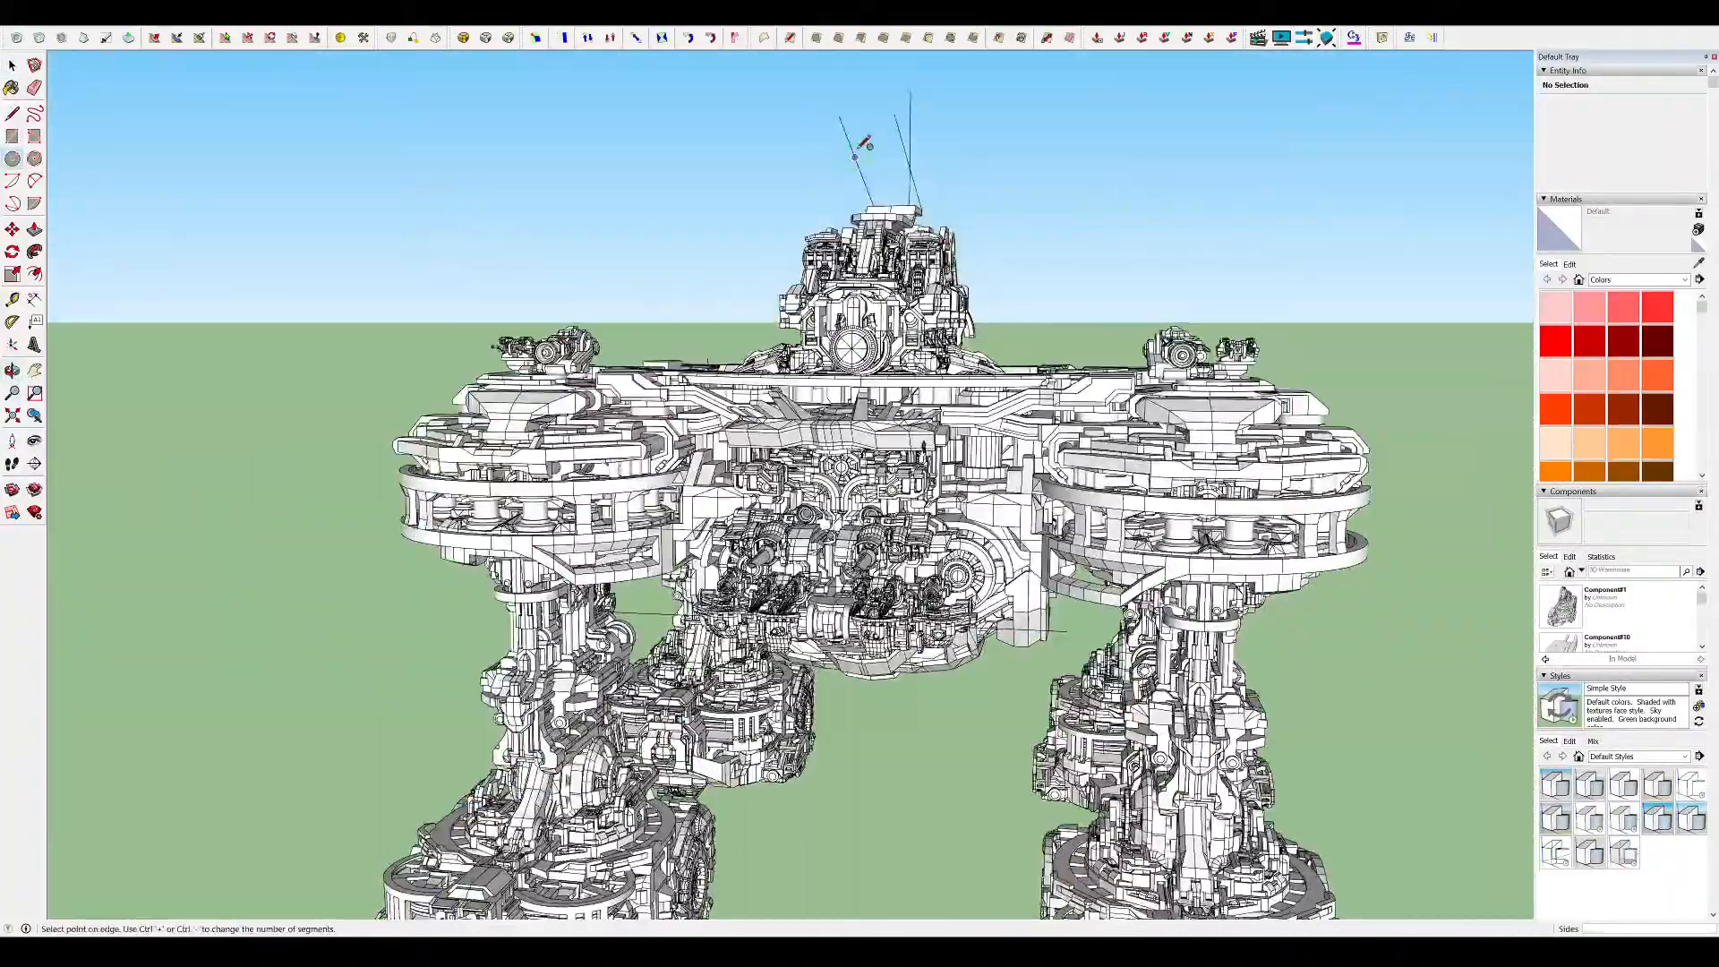
click(885, 150)
key(p)
middle_drag(871, 158, 787, 184)
click(847, 170)
click(879, 164)
scroll(886, 165, down, 3)
middle_drag(922, 179, 775, 133)
key(space)
double_click(891, 177)
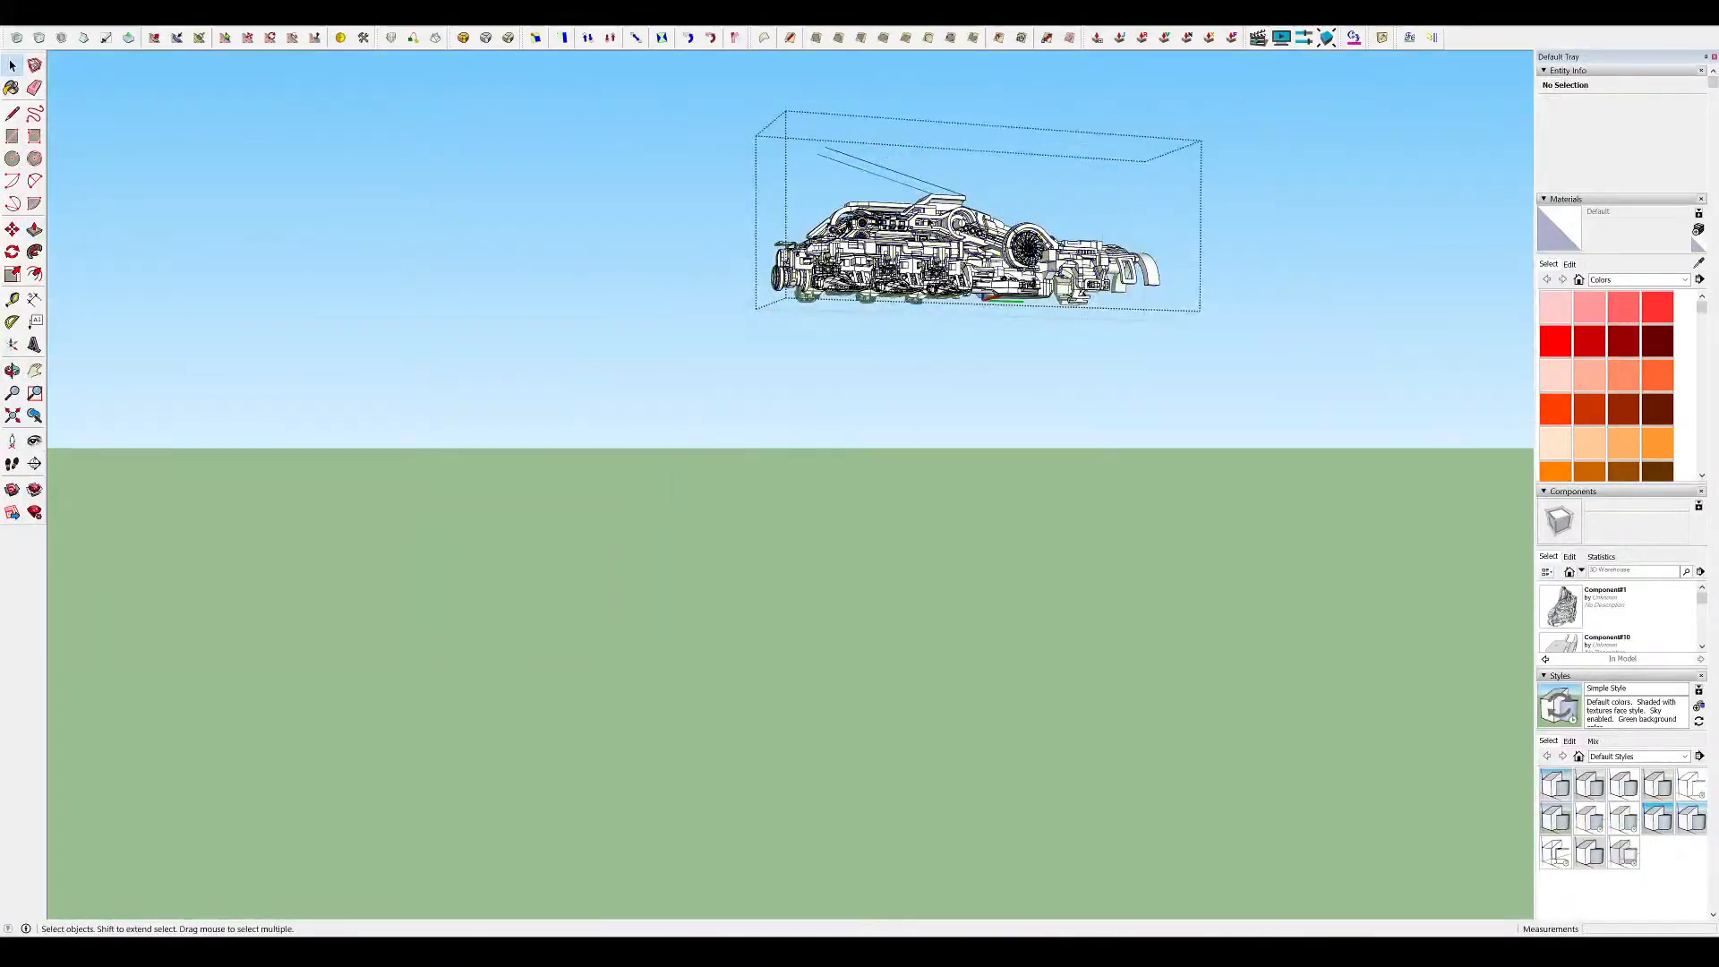
key(Escape)
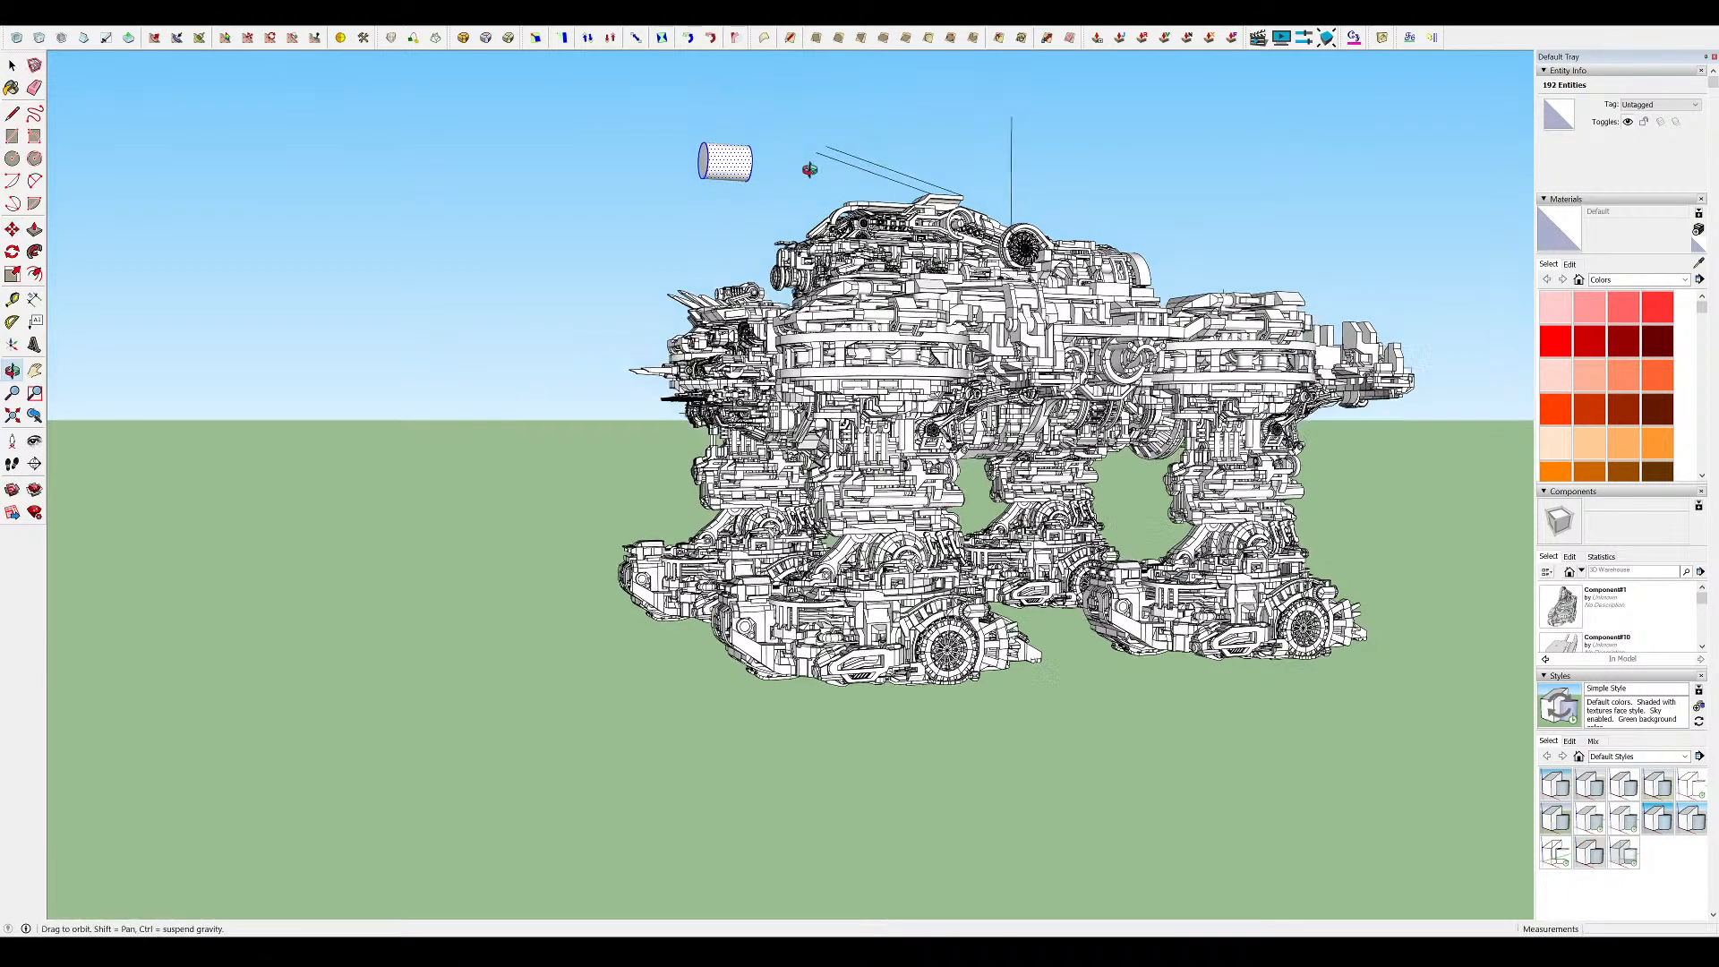
middle_drag(770, 161, 1203, 144)
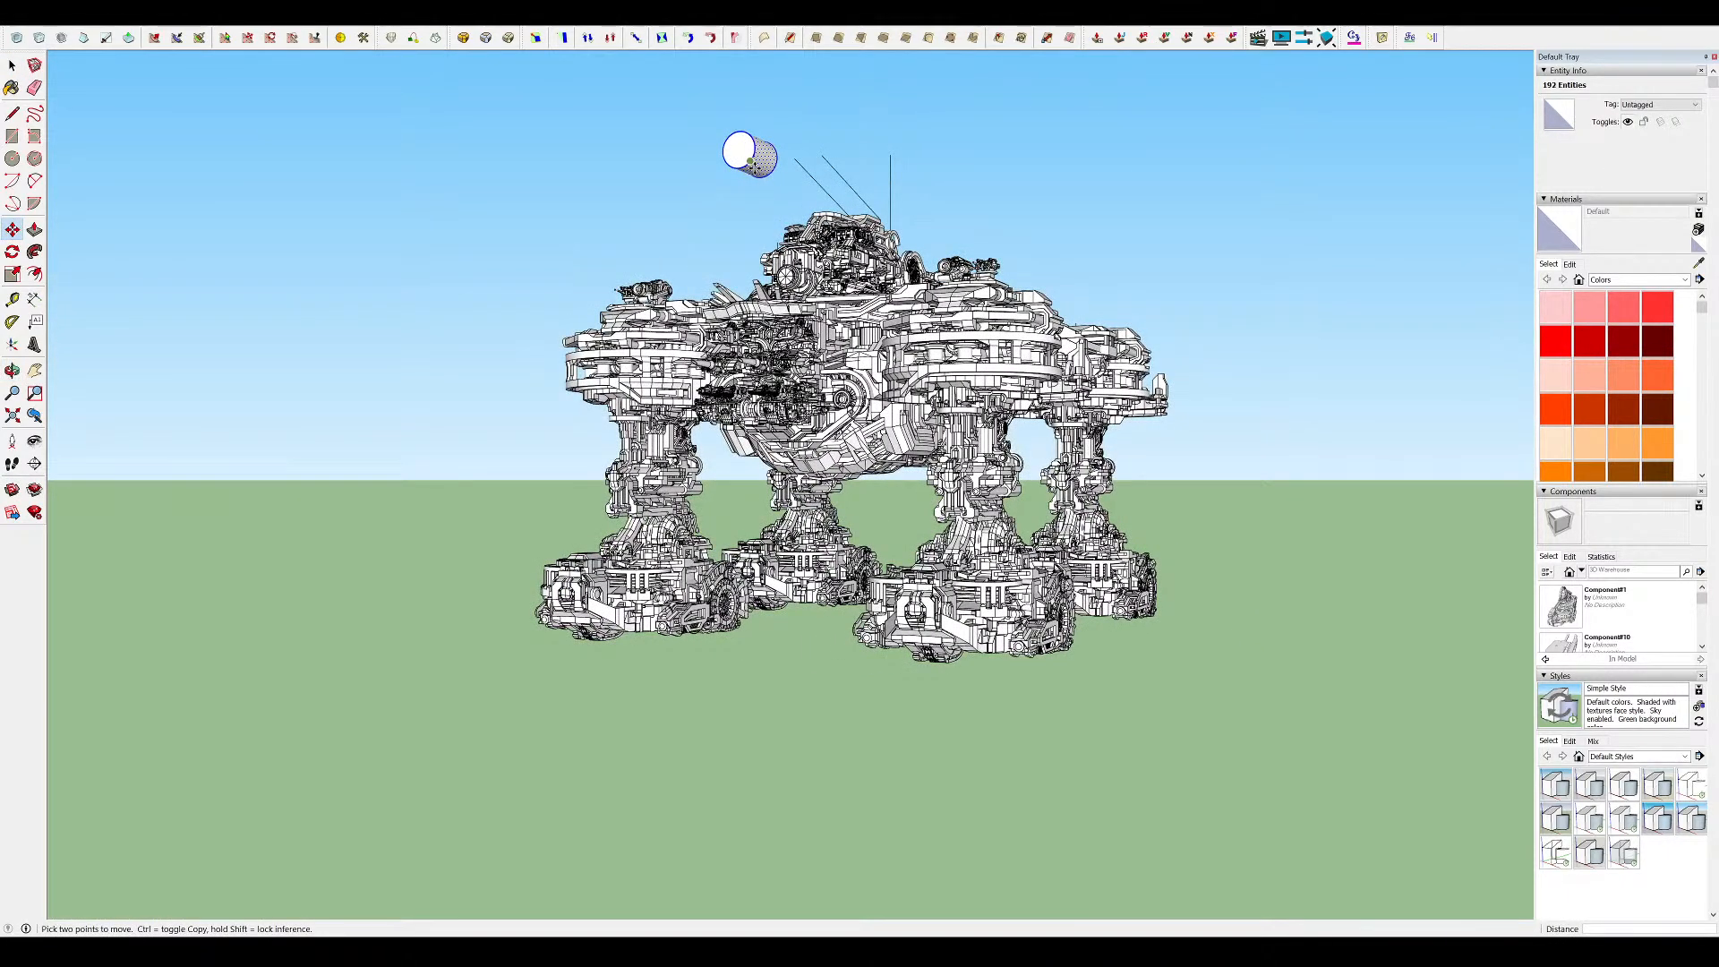
Open the near gun's nested group on the shoulder's twin-barrel turret beside its round side discs
middle_drag(796, 452, 732, 660)
scroll(896, 425, up, 3)
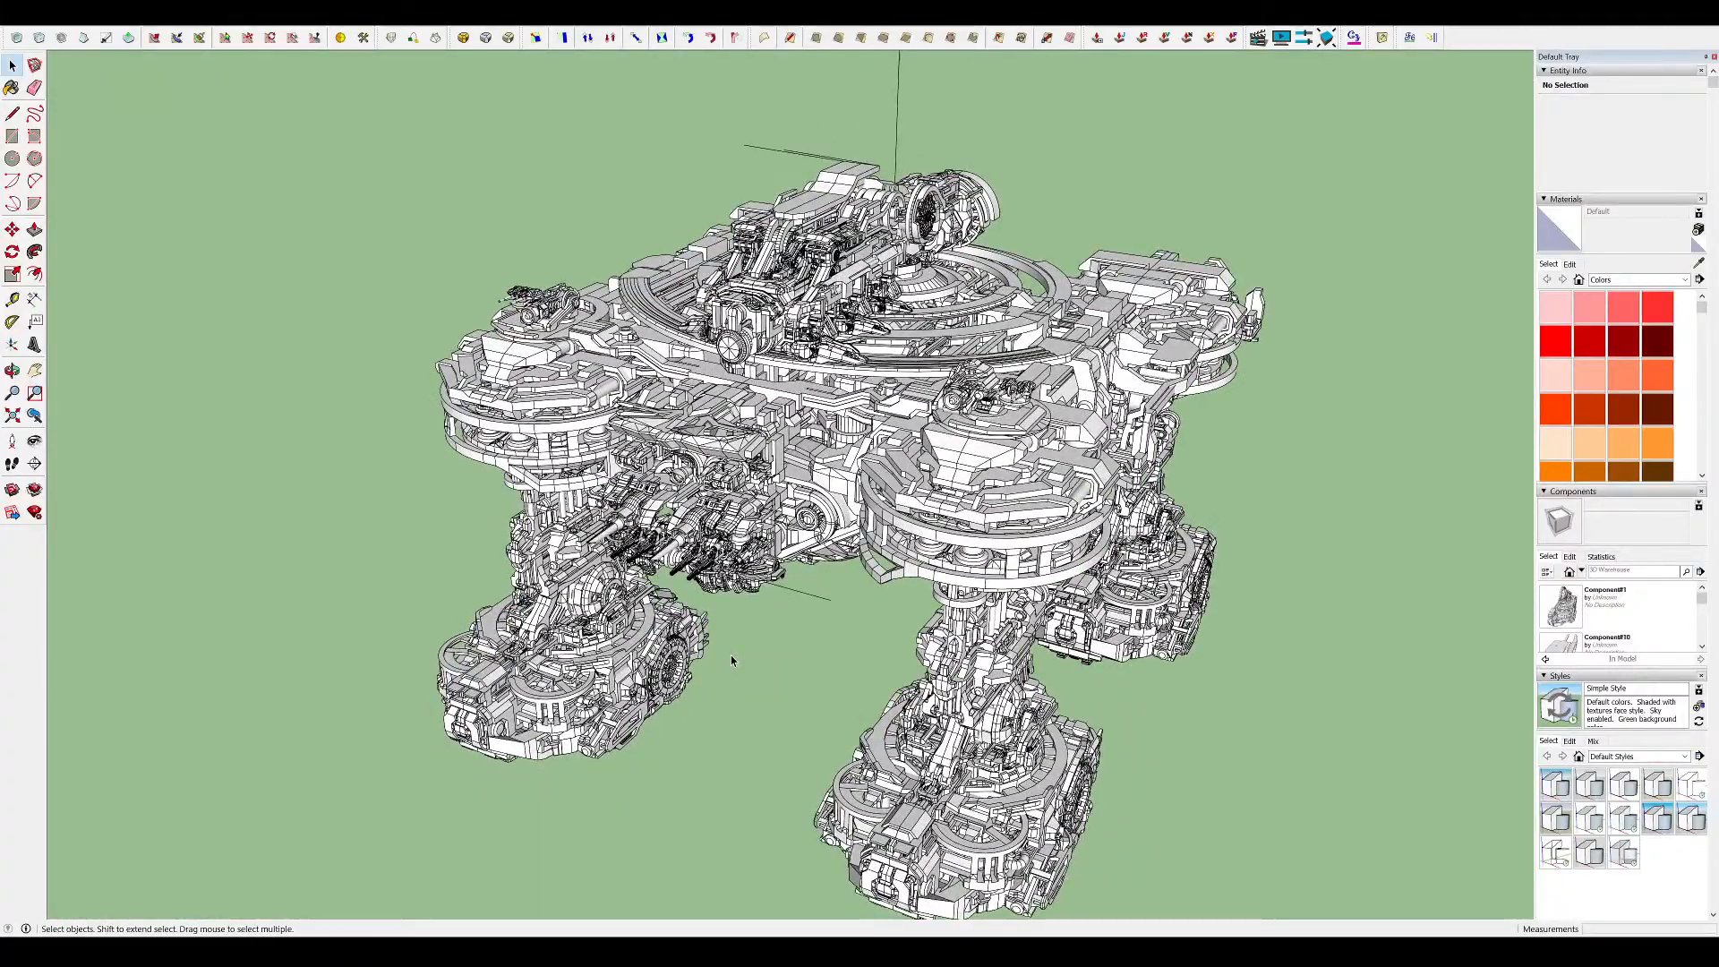
middle_drag(845, 501, 1017, 338)
scroll(1085, 288, up, 12)
scroll(906, 354, up, 4)
middle_drag(905, 354, 951, 305)
scroll(948, 292, up, 4)
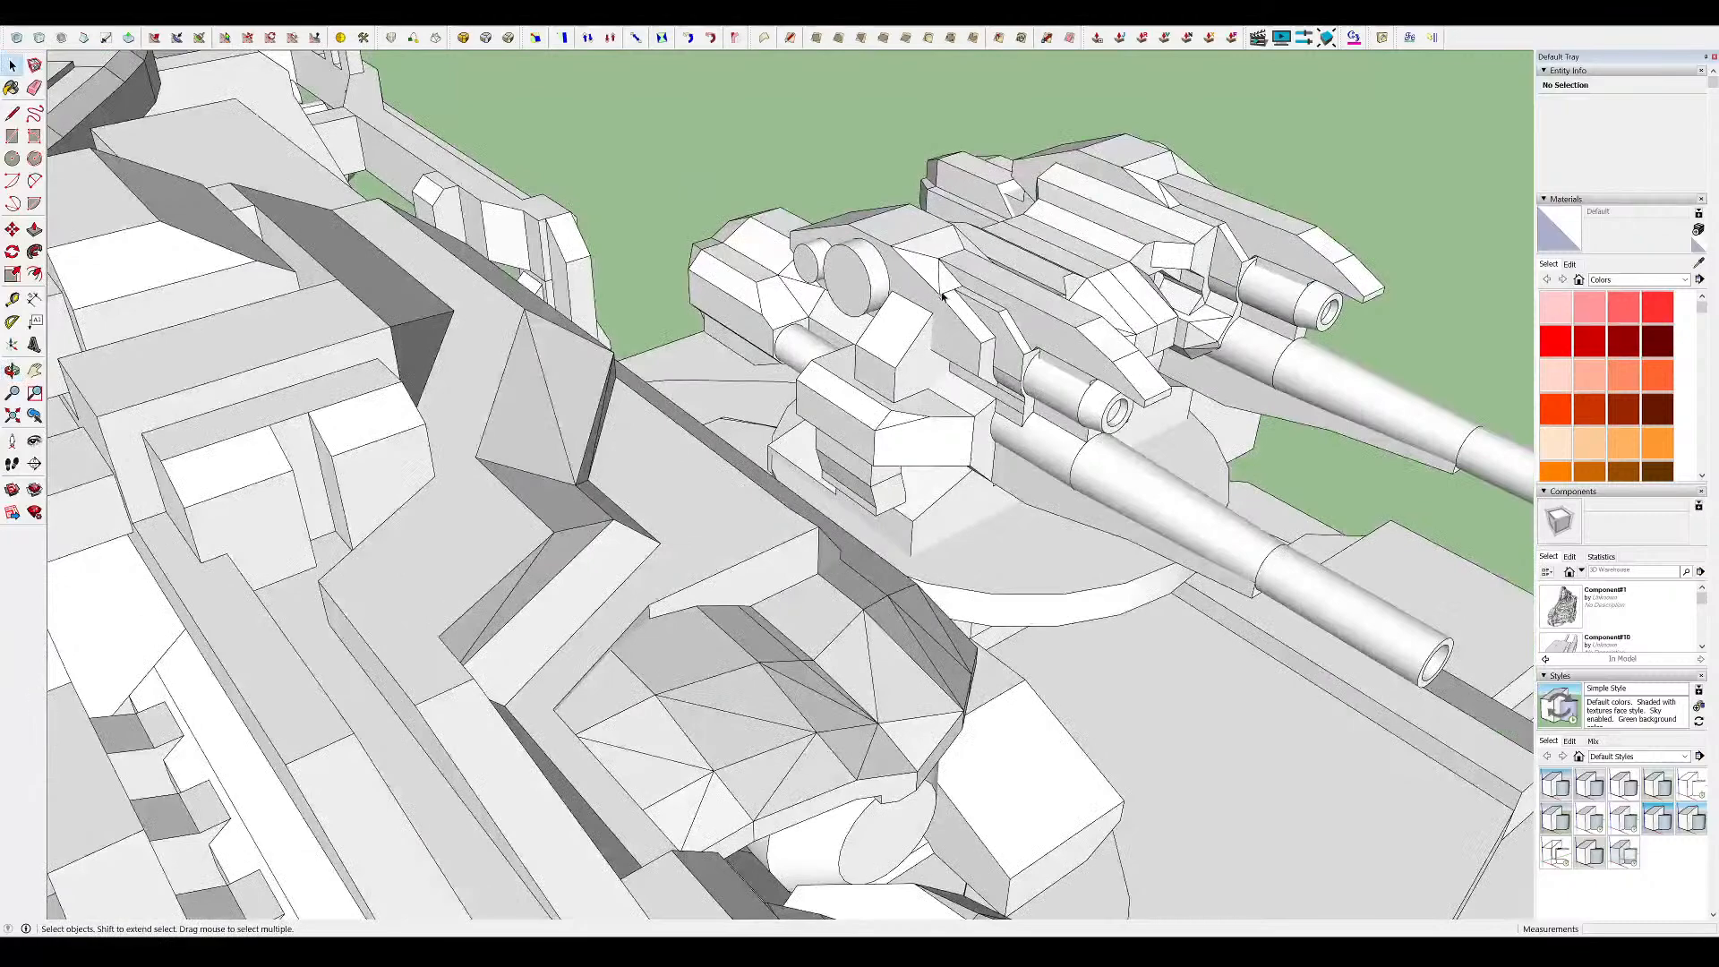
double_click(870, 283)
double_click(871, 281)
Offset a smaller concentric circle inside the face of each of the gun's two round side discs
scroll(855, 277, up, 3)
key(p)
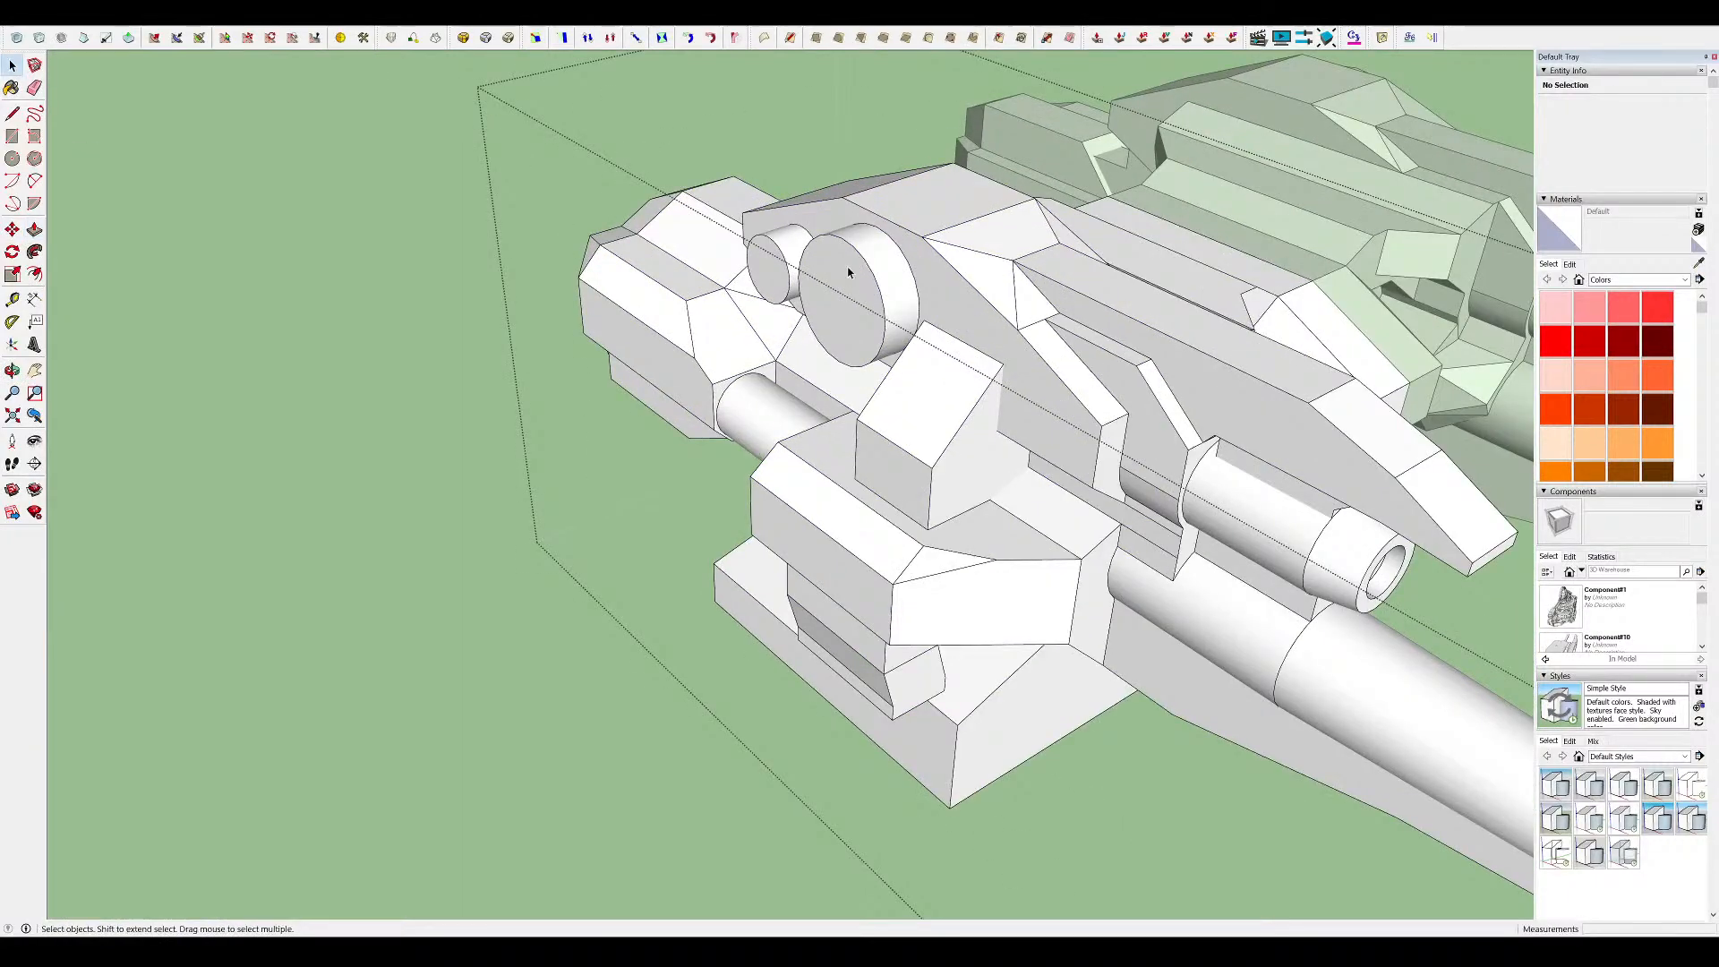
double_click(849, 272)
key(p)
scroll(855, 287, down, 4)
middle_drag(855, 286, 817, 314)
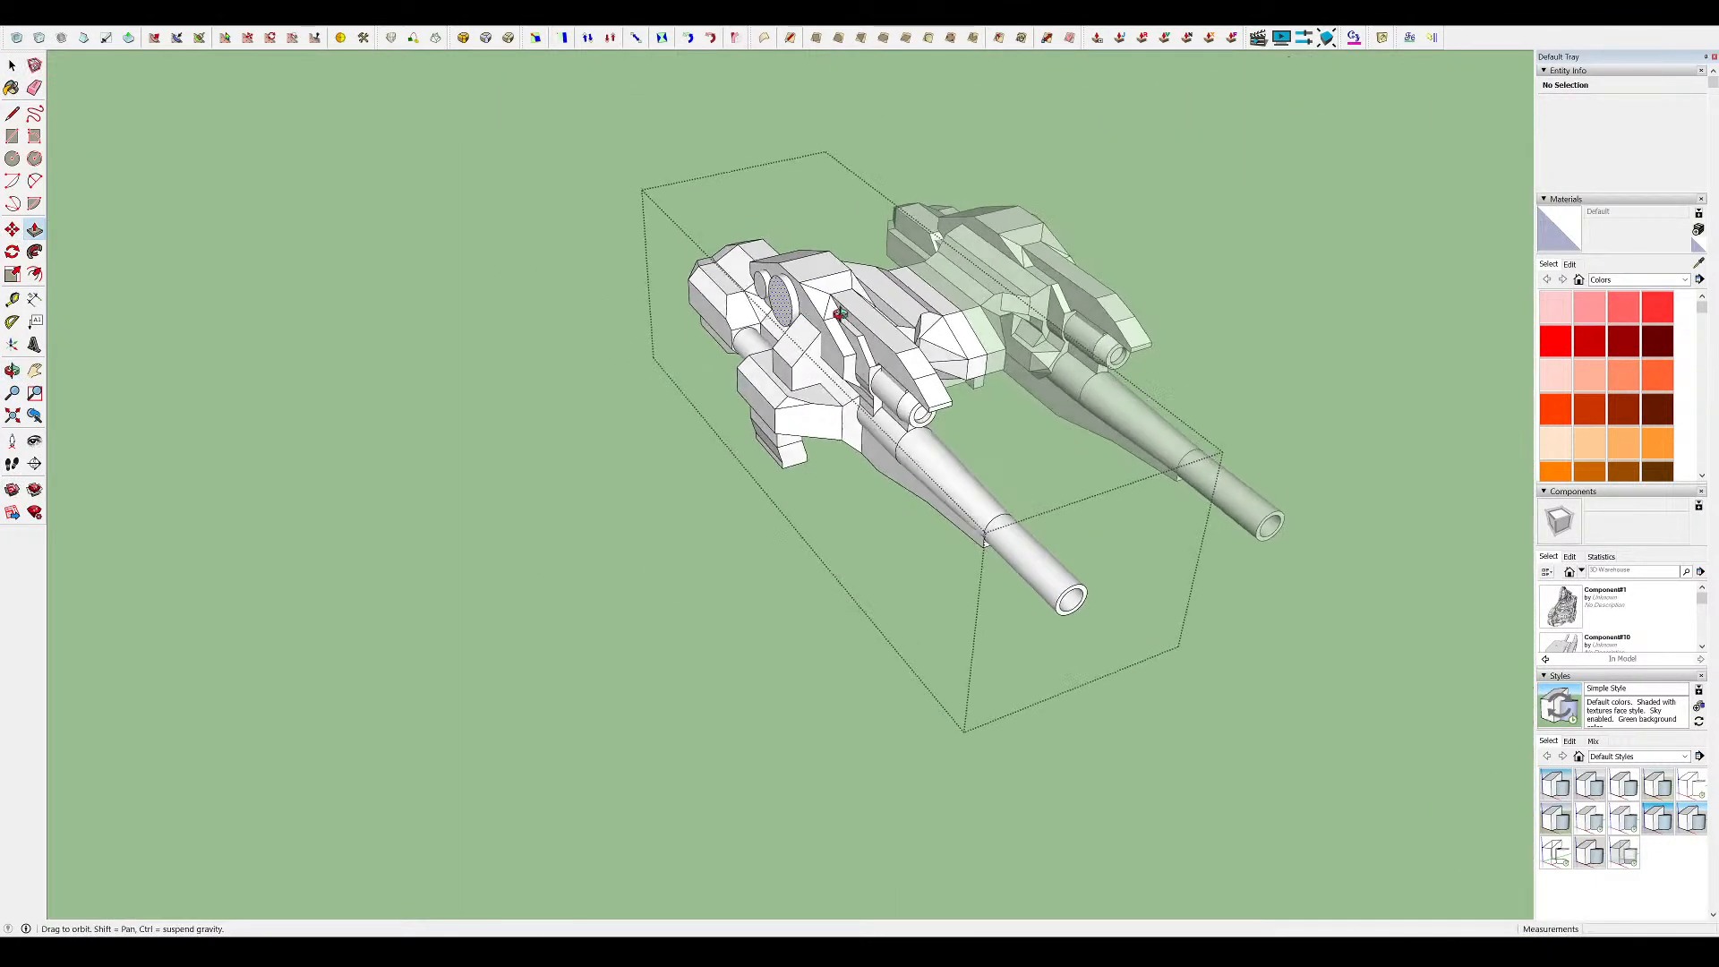
scroll(816, 313, up, 4)
key(f)
scroll(733, 304, up, 3)
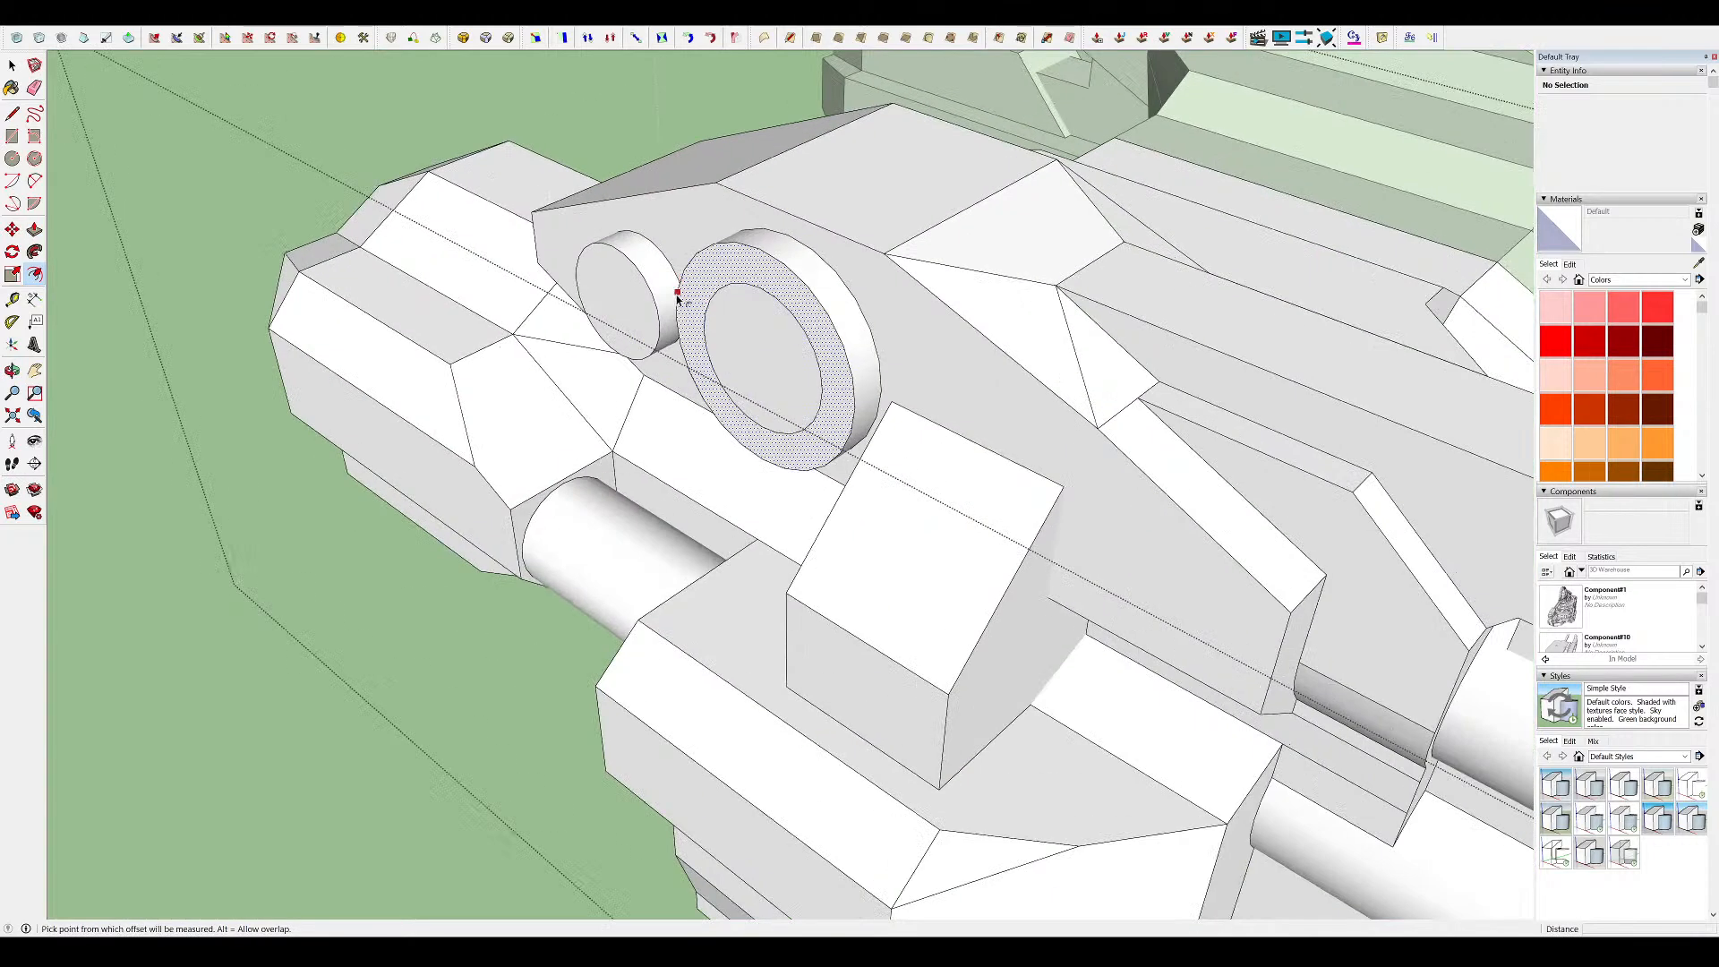
key(space)
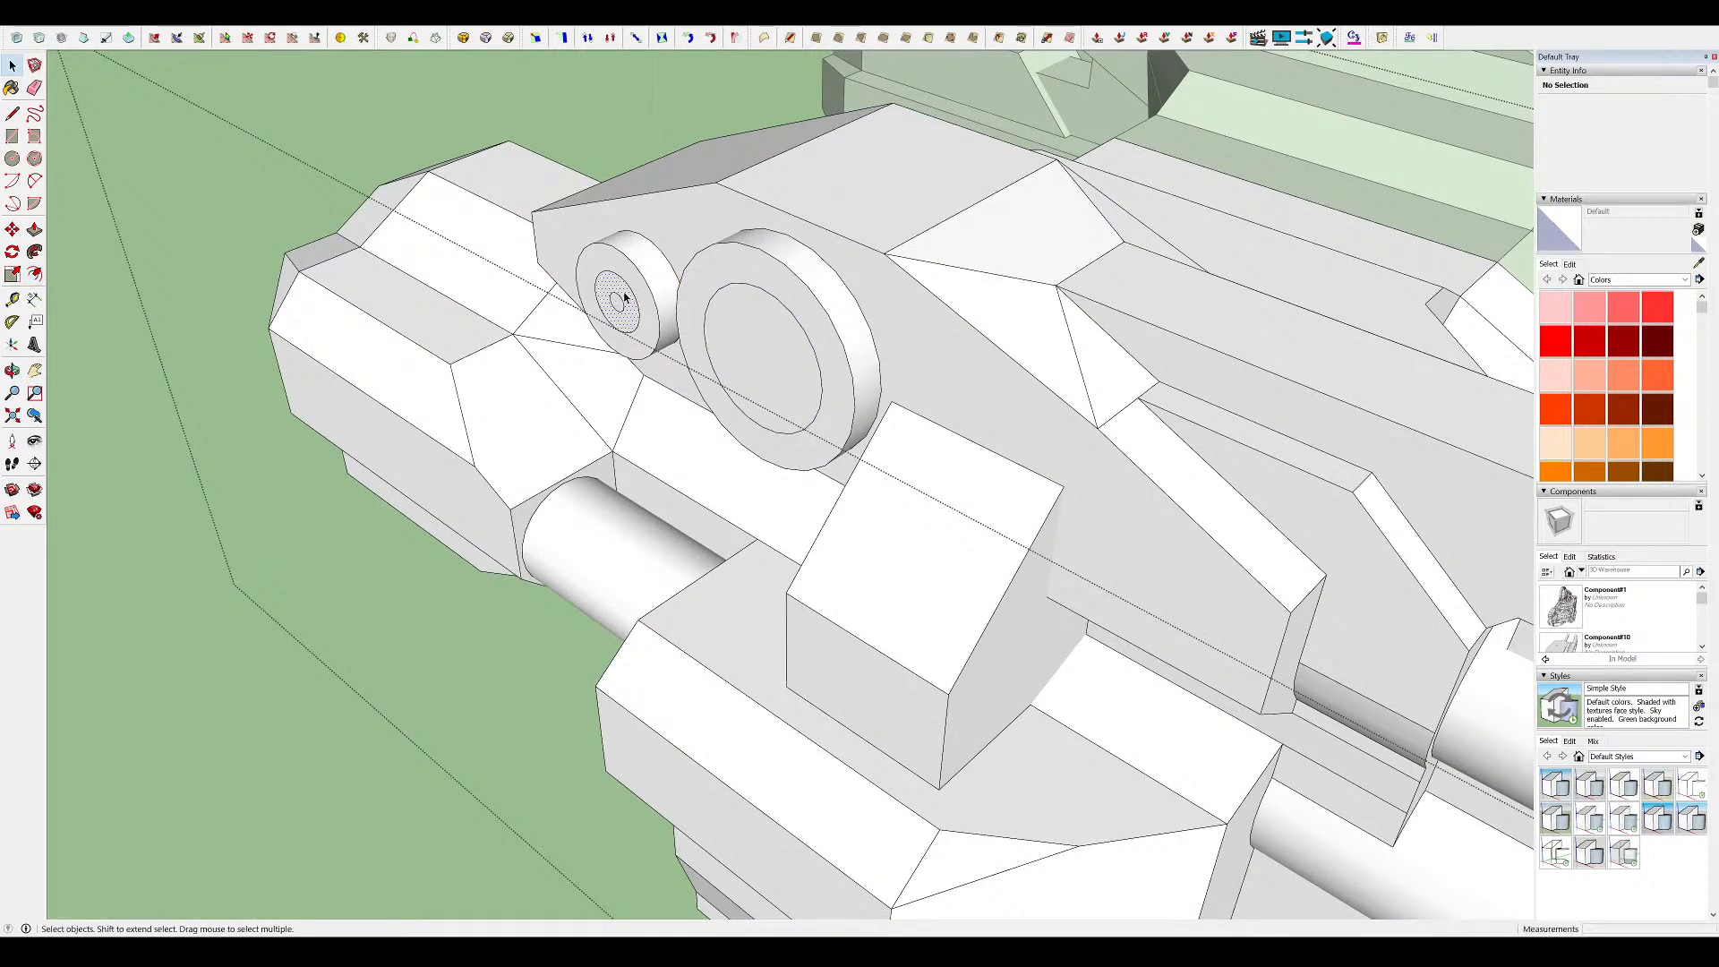
Move both discs' inner circular faces outward about 6.5 cm to give the discs bevelled rims
click(629, 299)
shift+click(750, 338)
key(m)
click(761, 358)
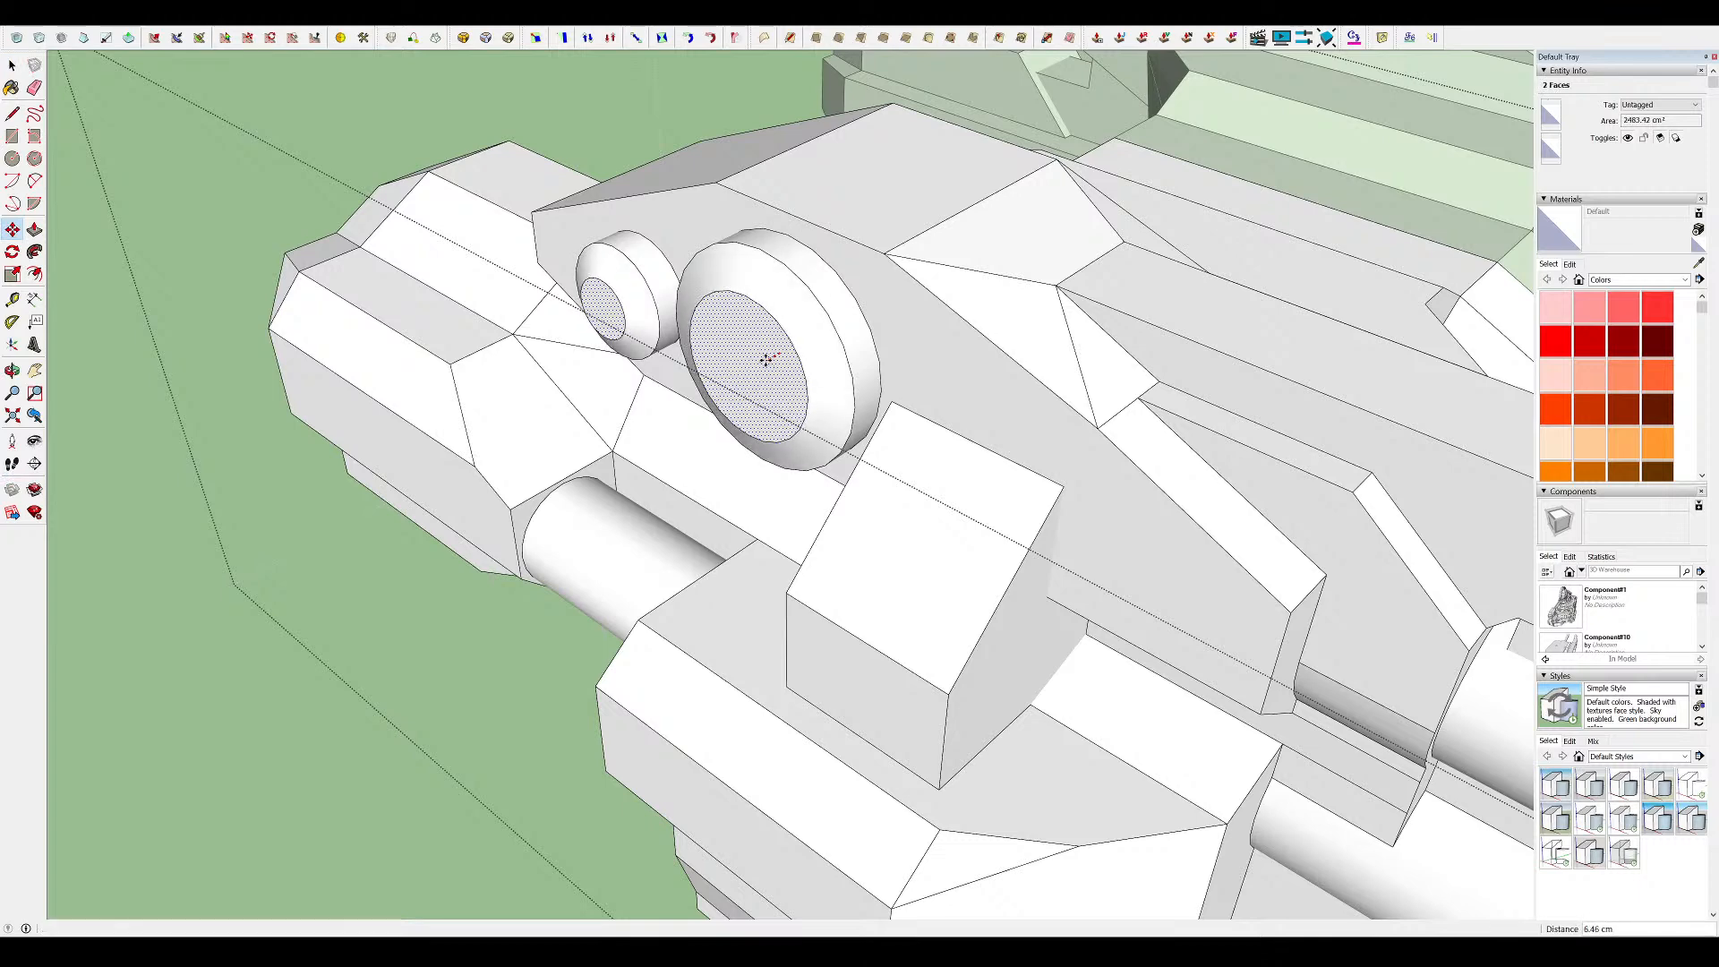
click(766, 360)
Leave the gun's open groups and examine the turret within the full mech
scroll(788, 268, down, 10)
middle_drag(931, 260, 976, 210)
key(space)
middle_drag(1111, 419, 445, 399)
click(958, 249)
click(958, 249)
scroll(761, 286, down, 5)
middle_drag(761, 286, 888, 385)
scroll(716, 268, down, 5)
click(1194, 245)
scroll(1119, 269, down, 2)
scroll(1048, 358, down, 4)
middle_drag(1048, 399, 1054, 344)
scroll(1052, 345, up, 3)
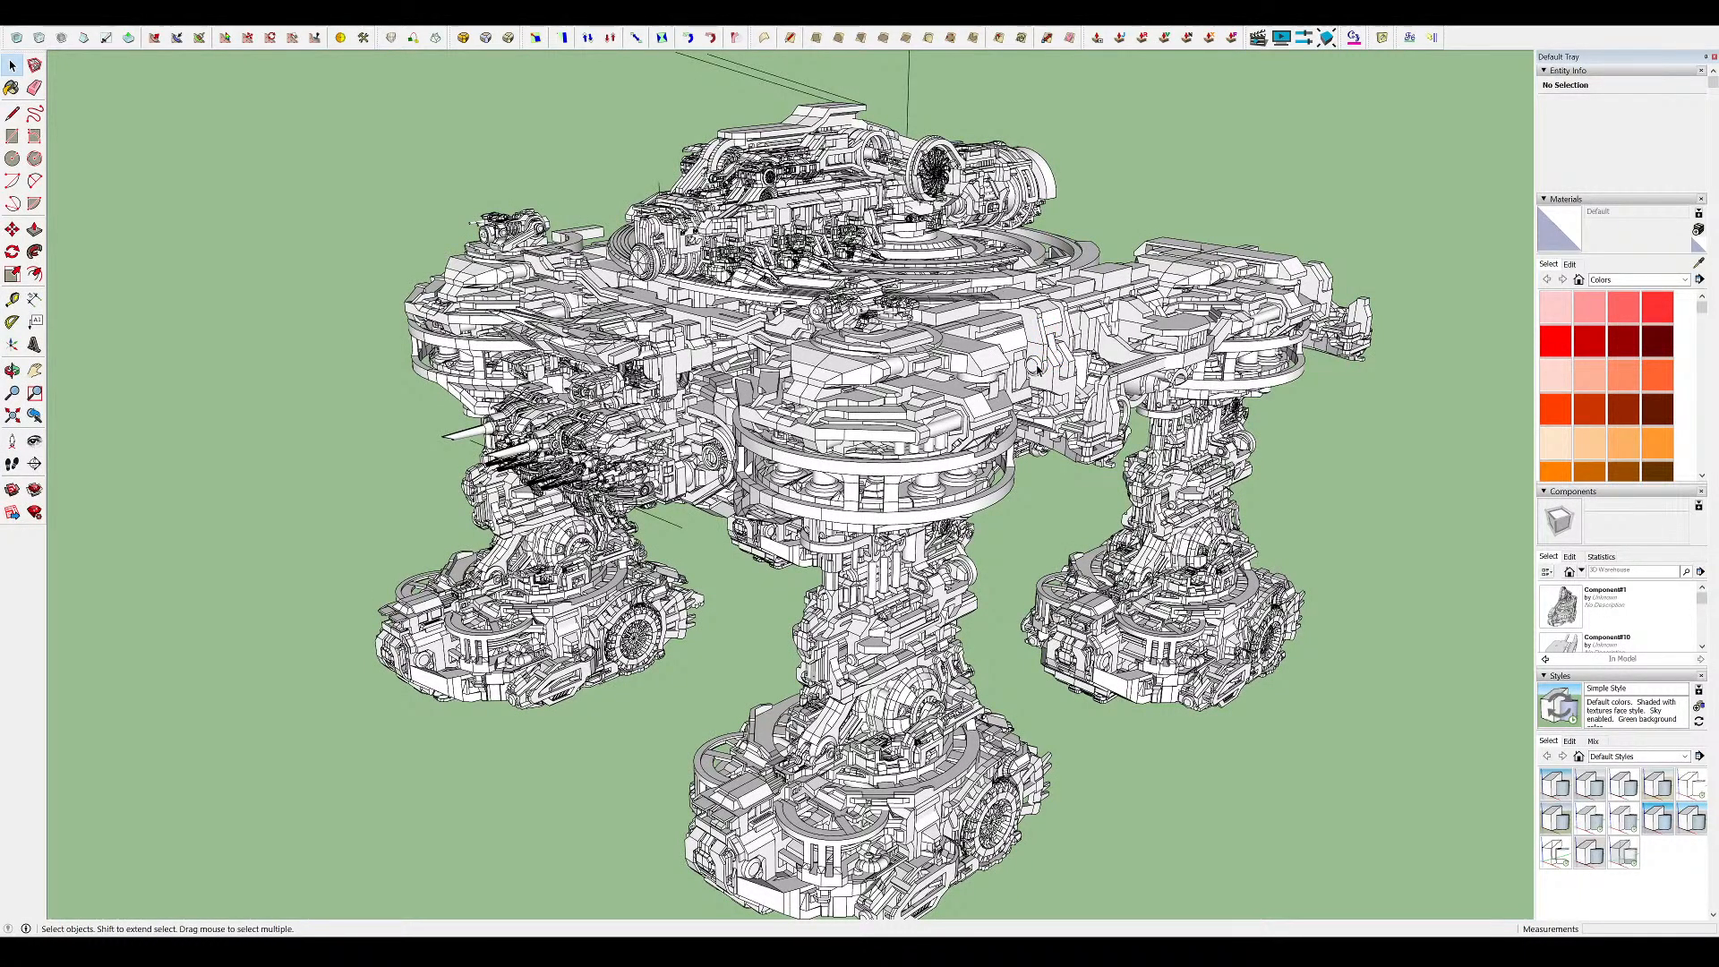
mouse_move(1074, 555)
middle_down()
mouse_move(1066, 468)
mouse_move(1079, 535)
middle_up()
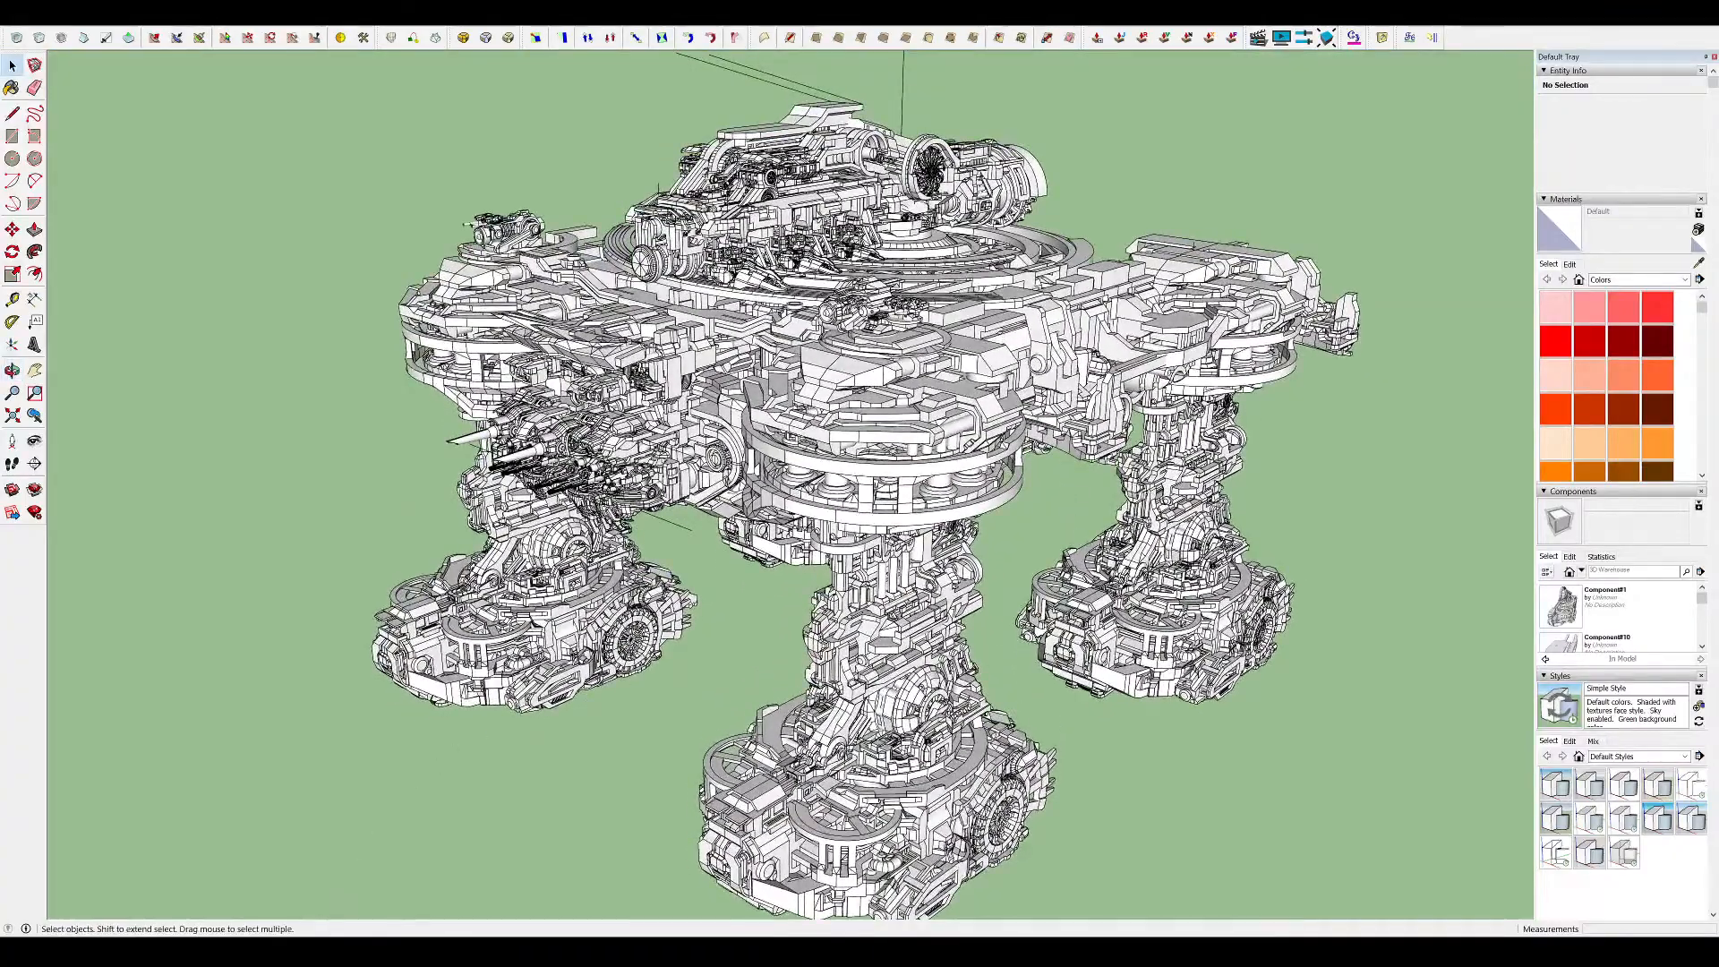